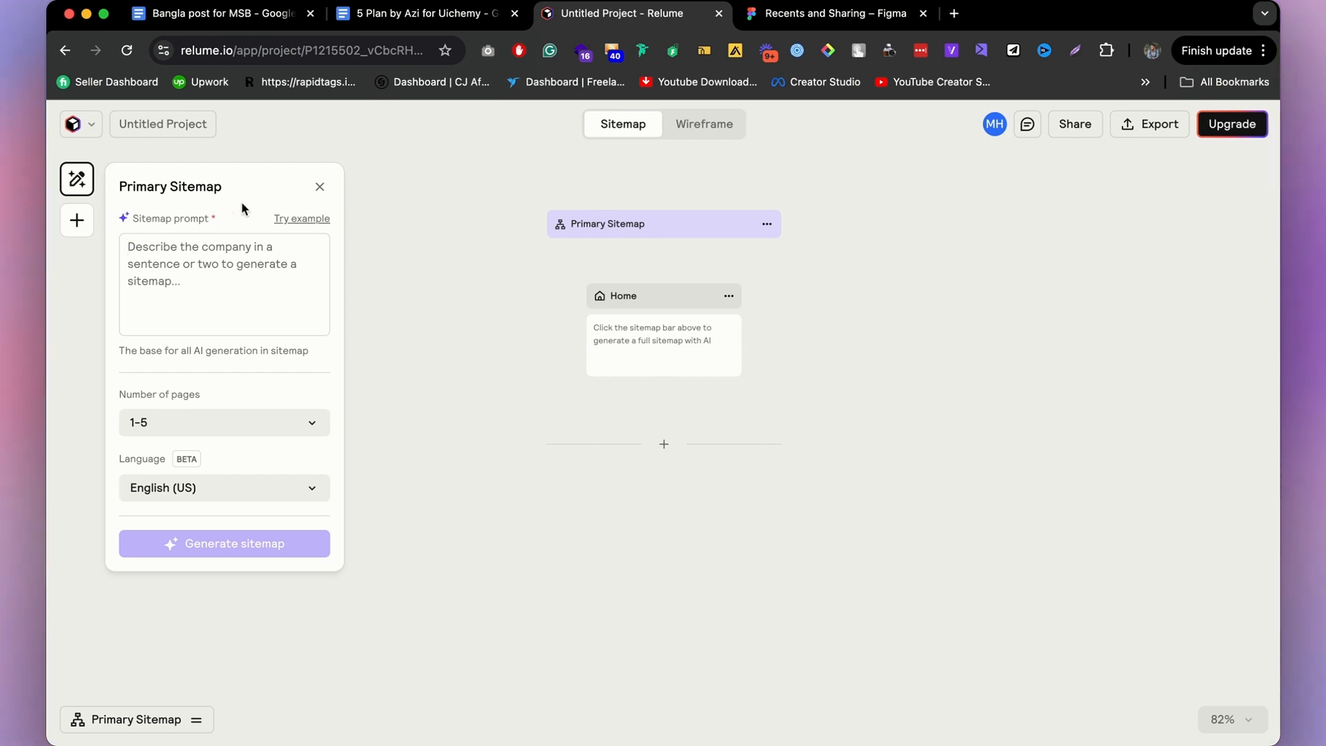
Try several example company descriptions in the sitemap prompt and clear the field.
click(289, 218)
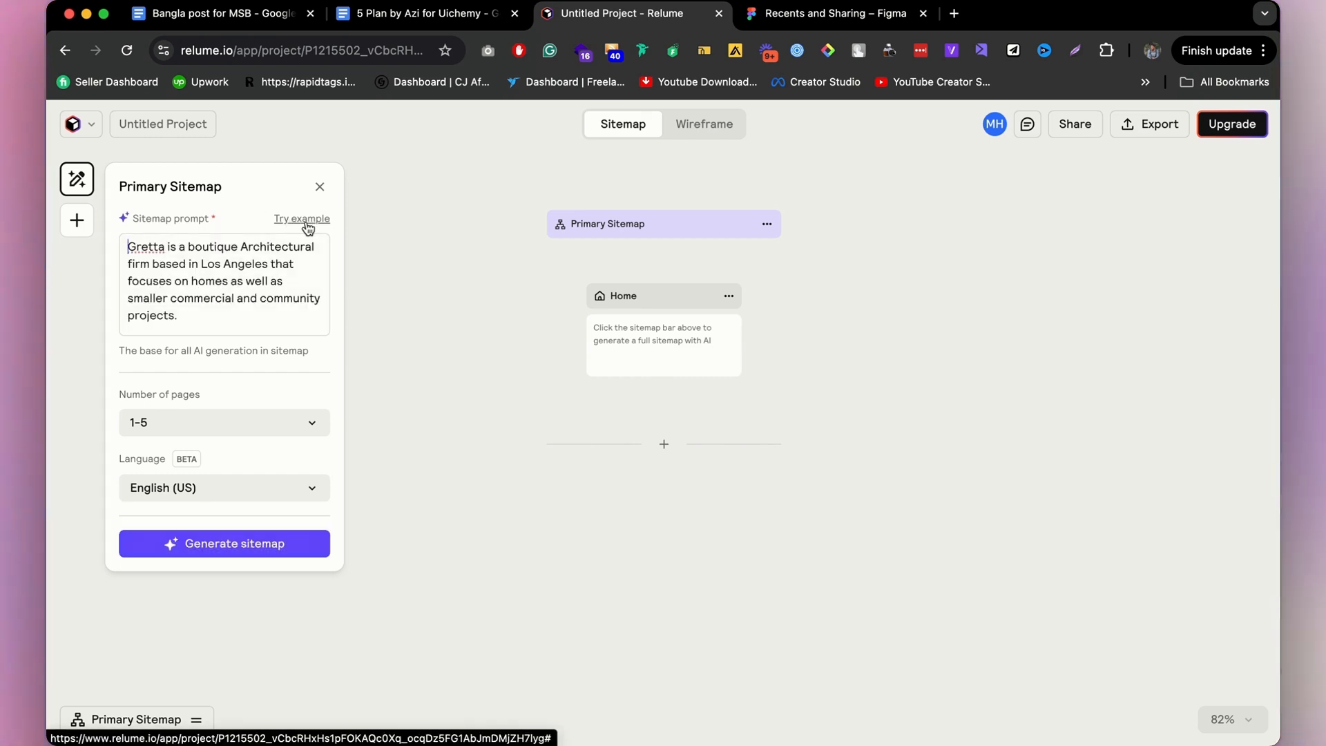
click(304, 220)
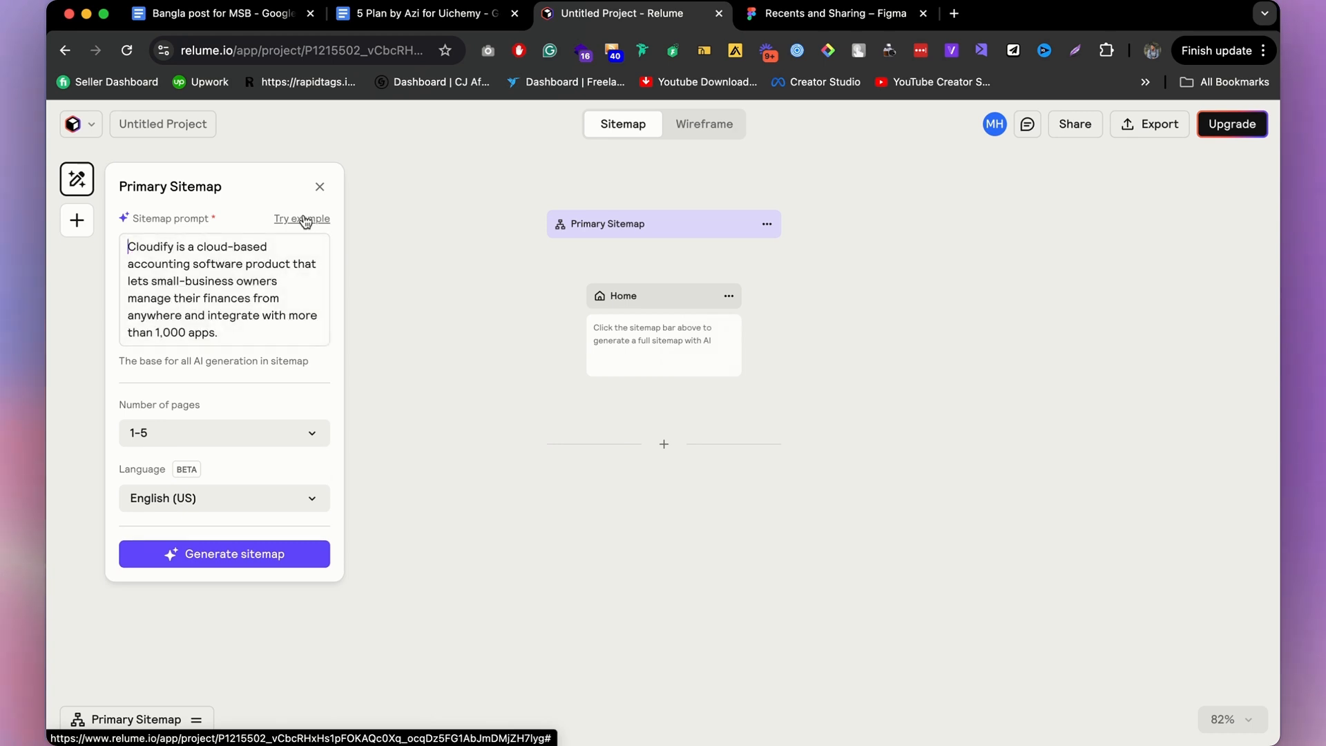
click(304, 220)
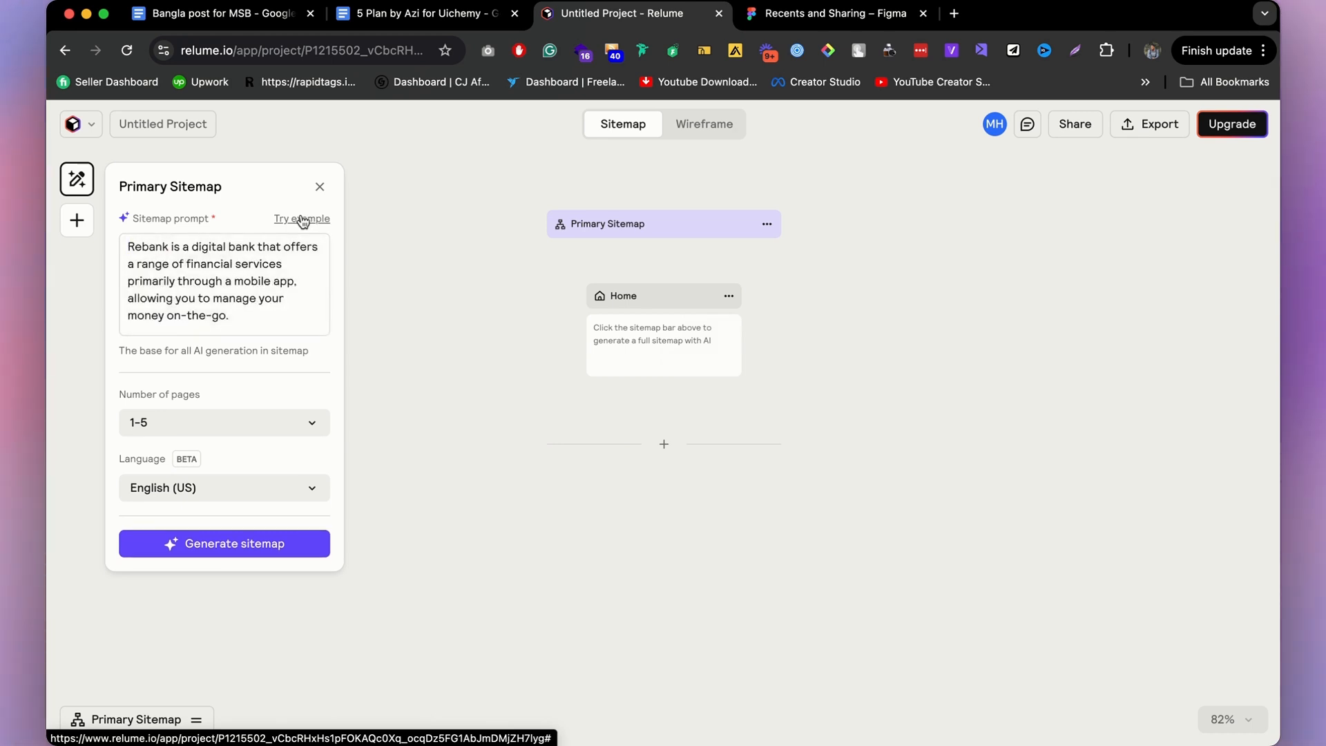
click(296, 221)
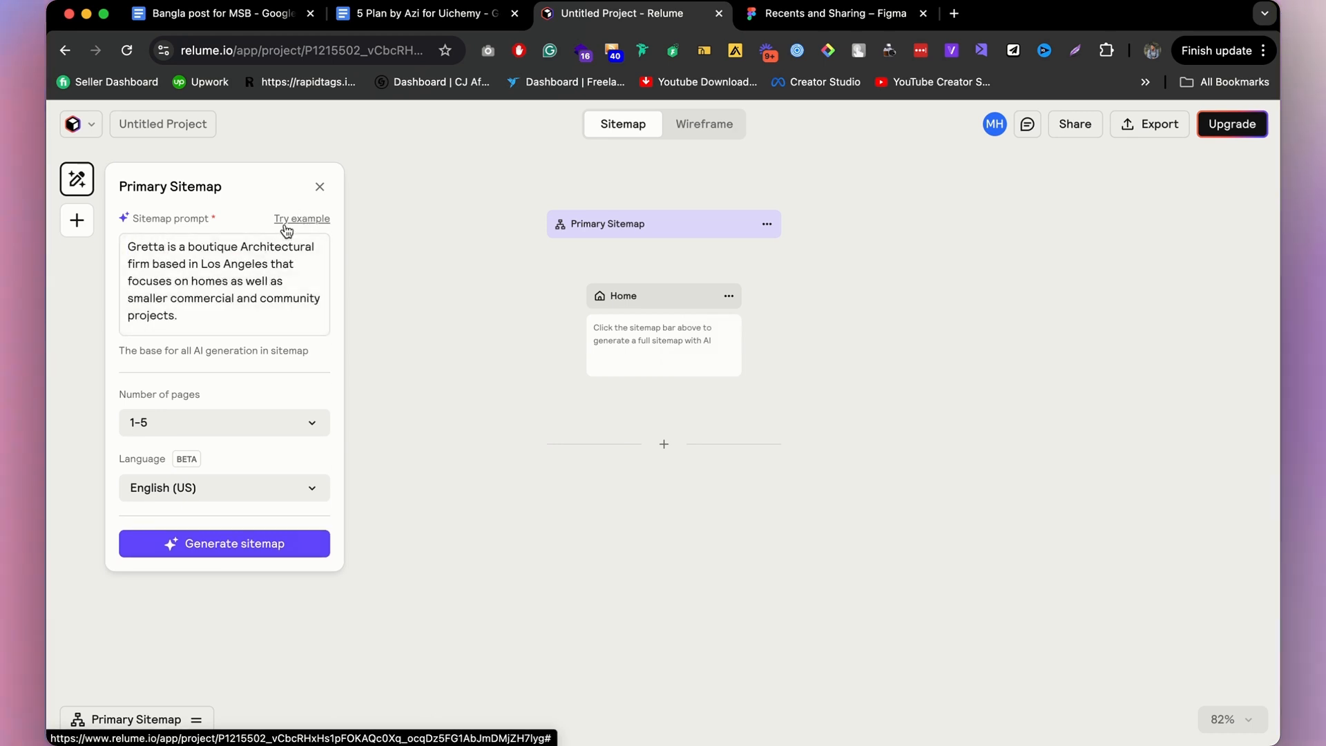
key(super+a)
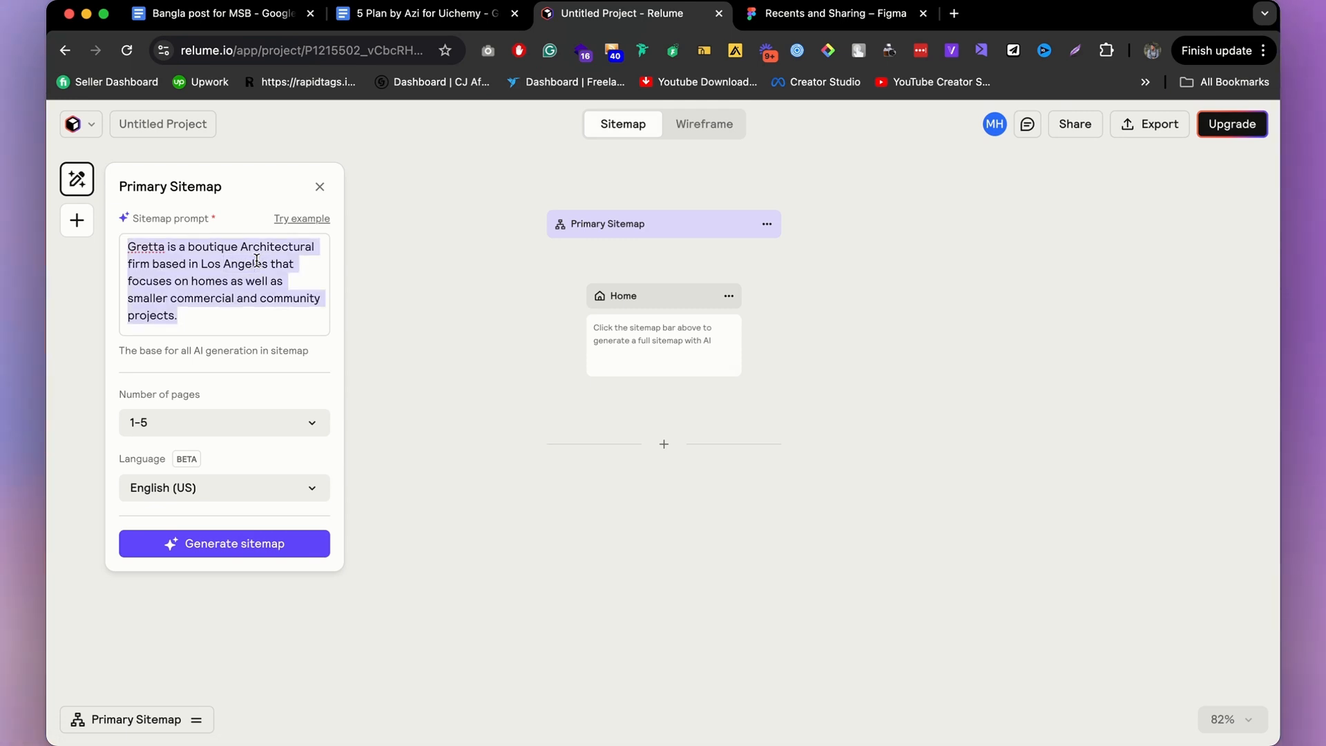
key(BackSpace)
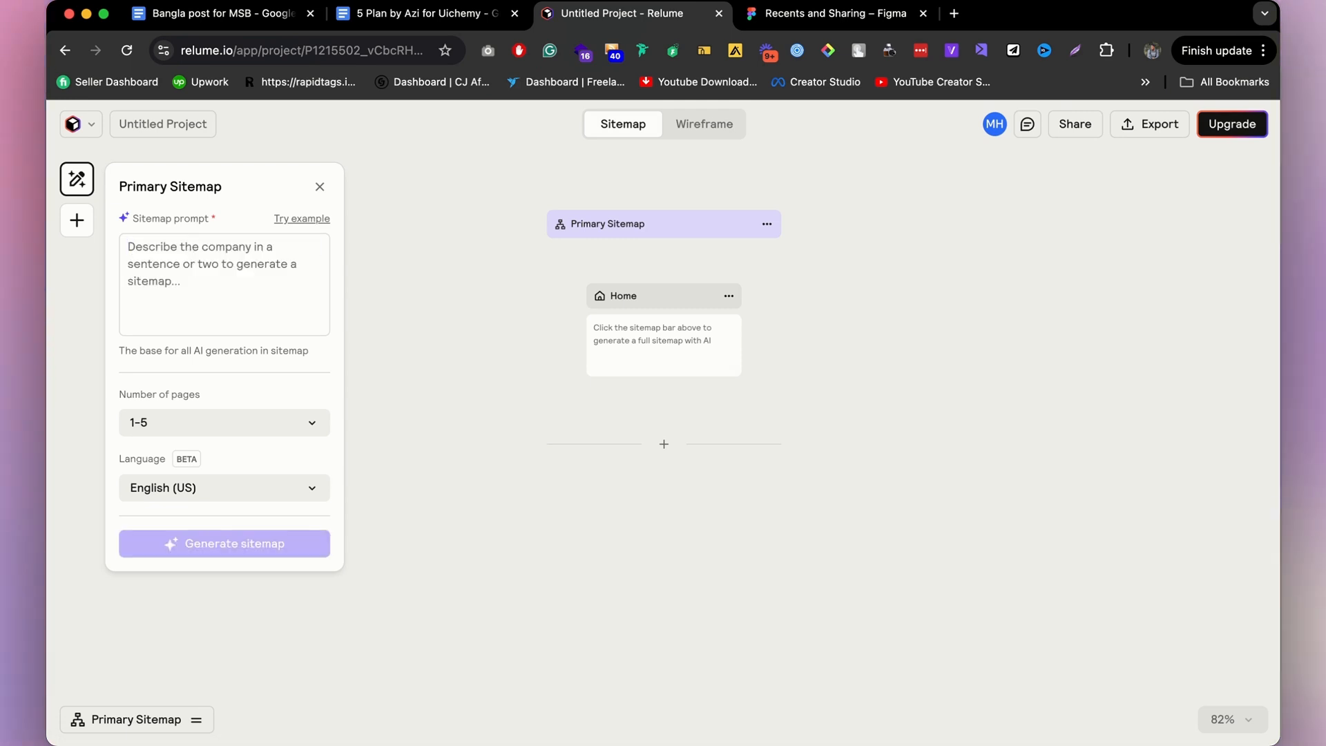
Generate a sitemap from the prompt "I like to make an agency website that offering digital marketing services".
text(I like to make an agency website)
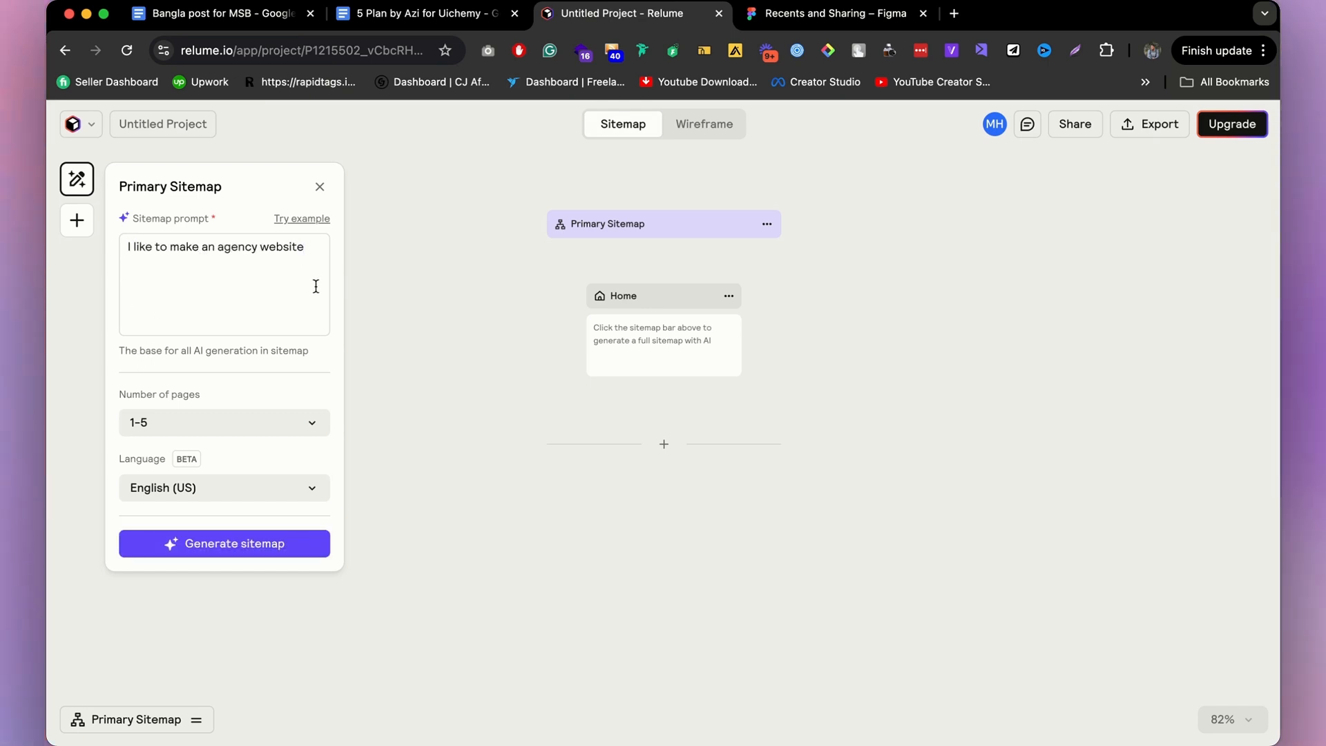
key(Return)
key(Return)
text(that)
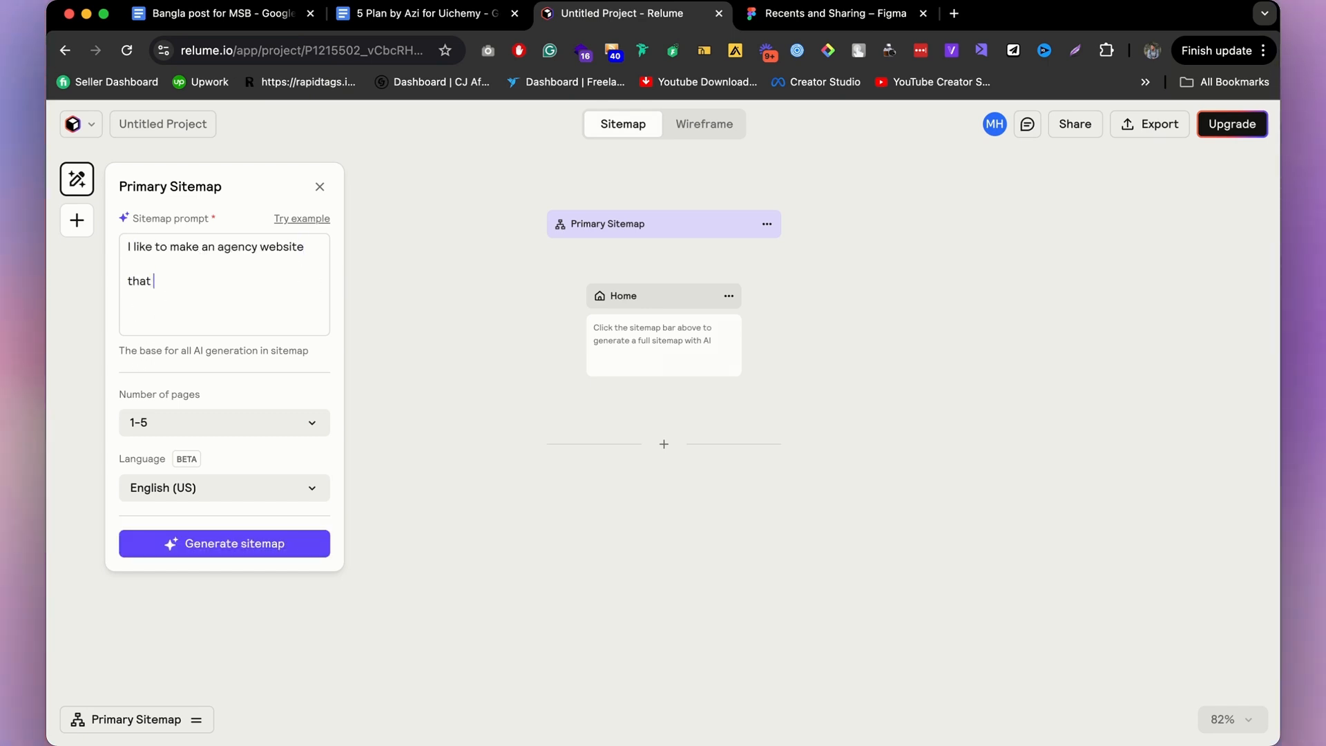
text( offering digital marketing services)
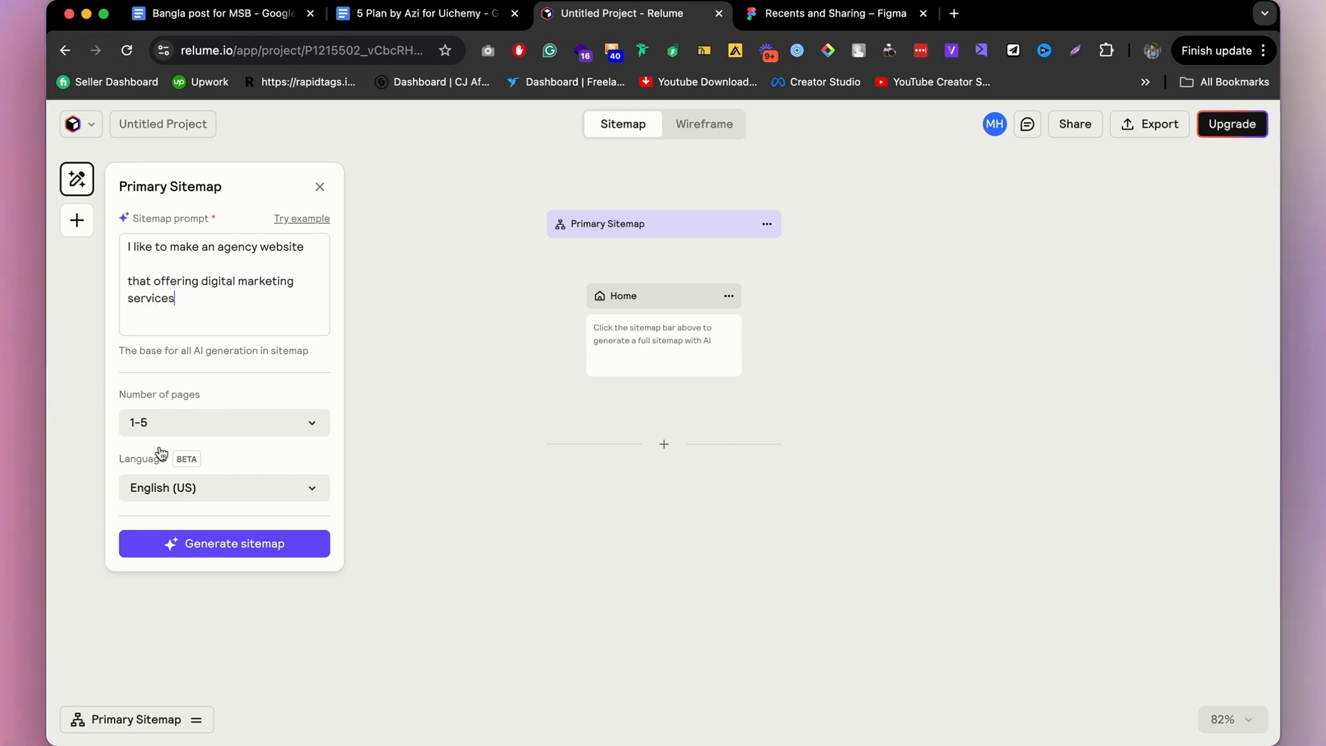
click(231, 547)
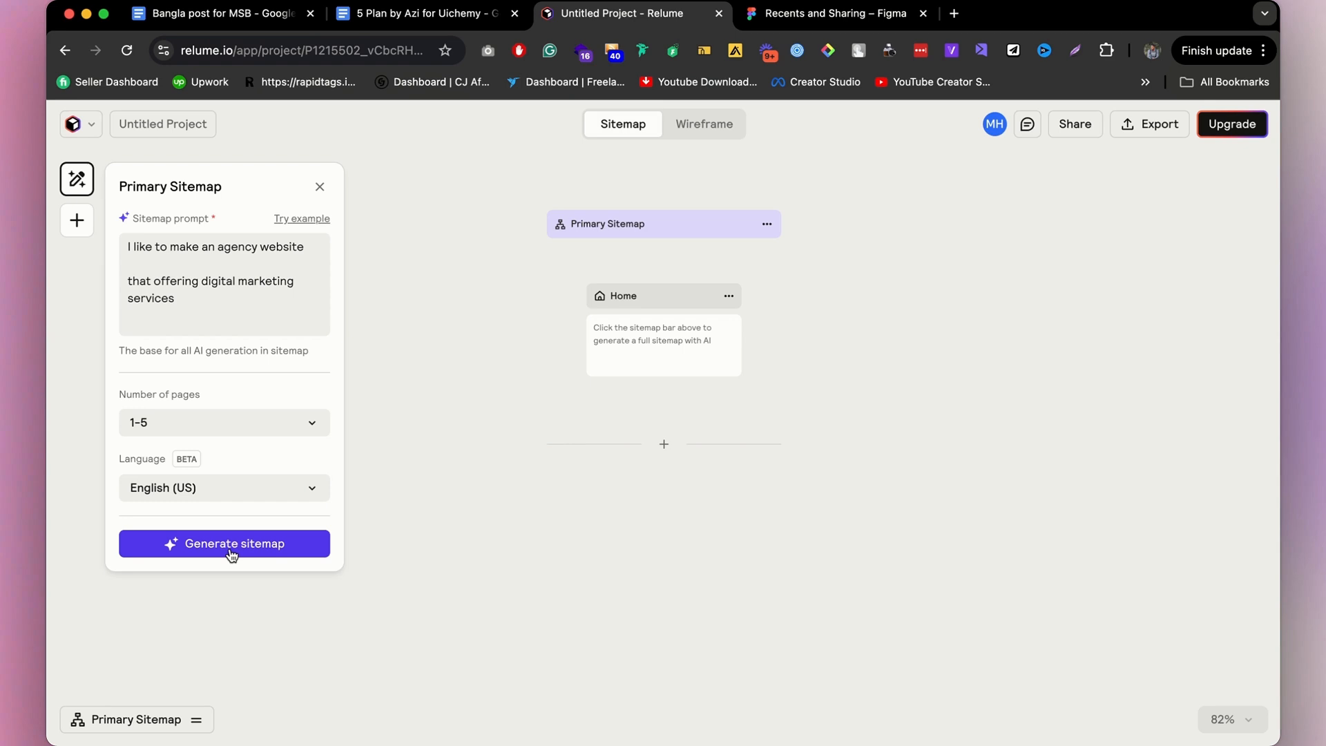
click(289, 547)
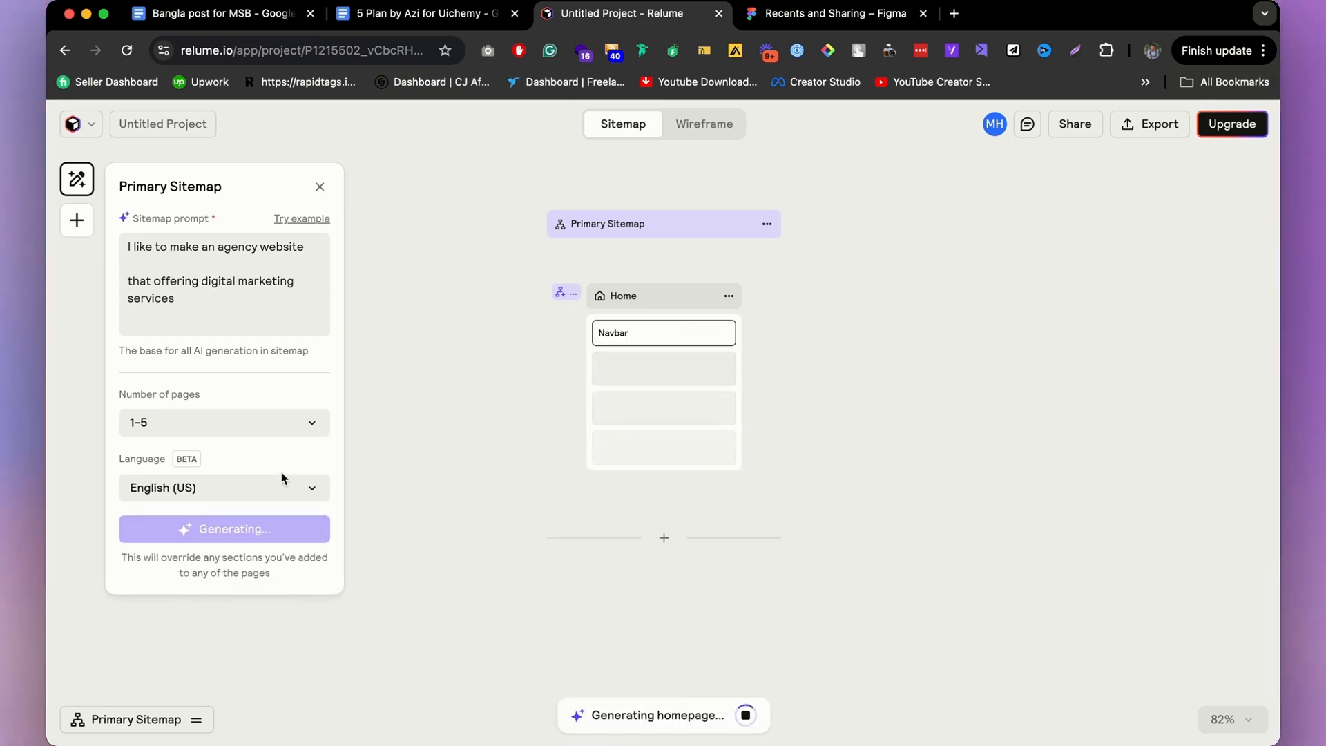
Examine the generated Home page sections and their descriptions, from the navbar down to the footer.
scroll(775, 234, down, 2)
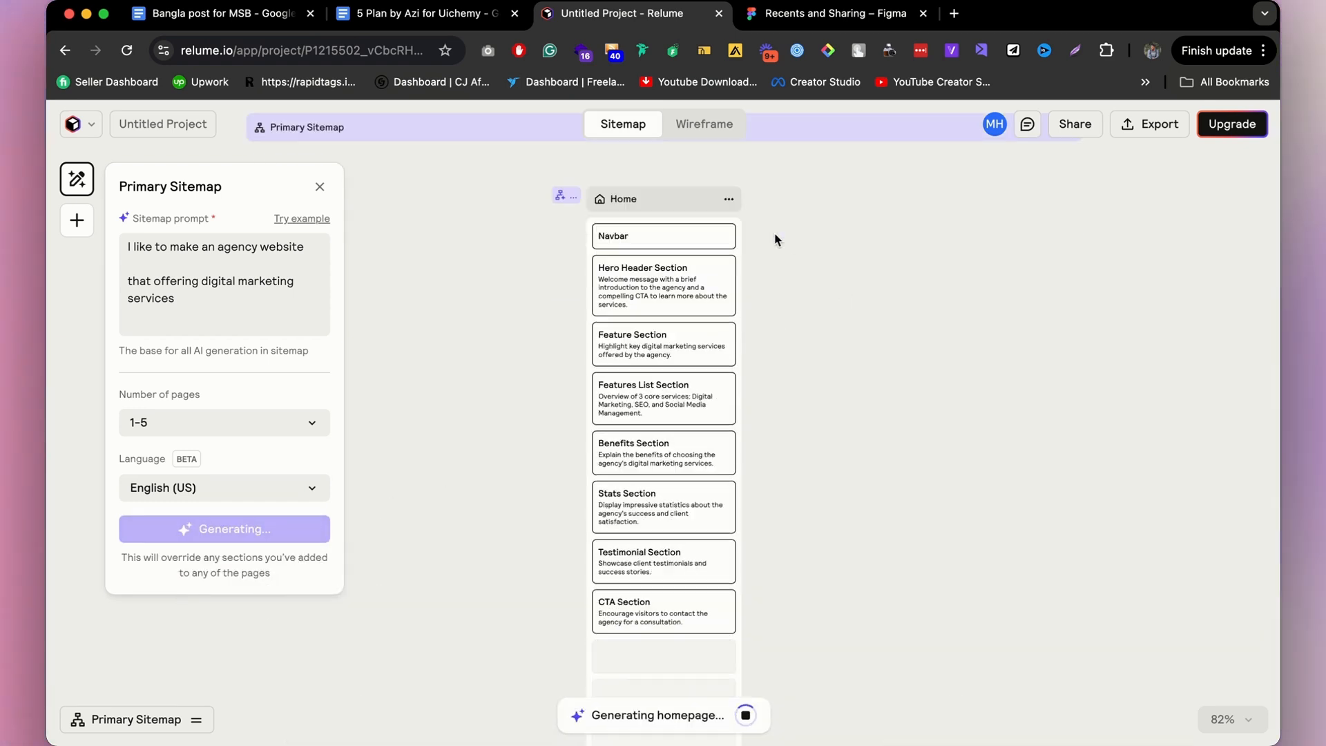
scroll(772, 268, down, 3)
scroll(753, 267, up, 3)
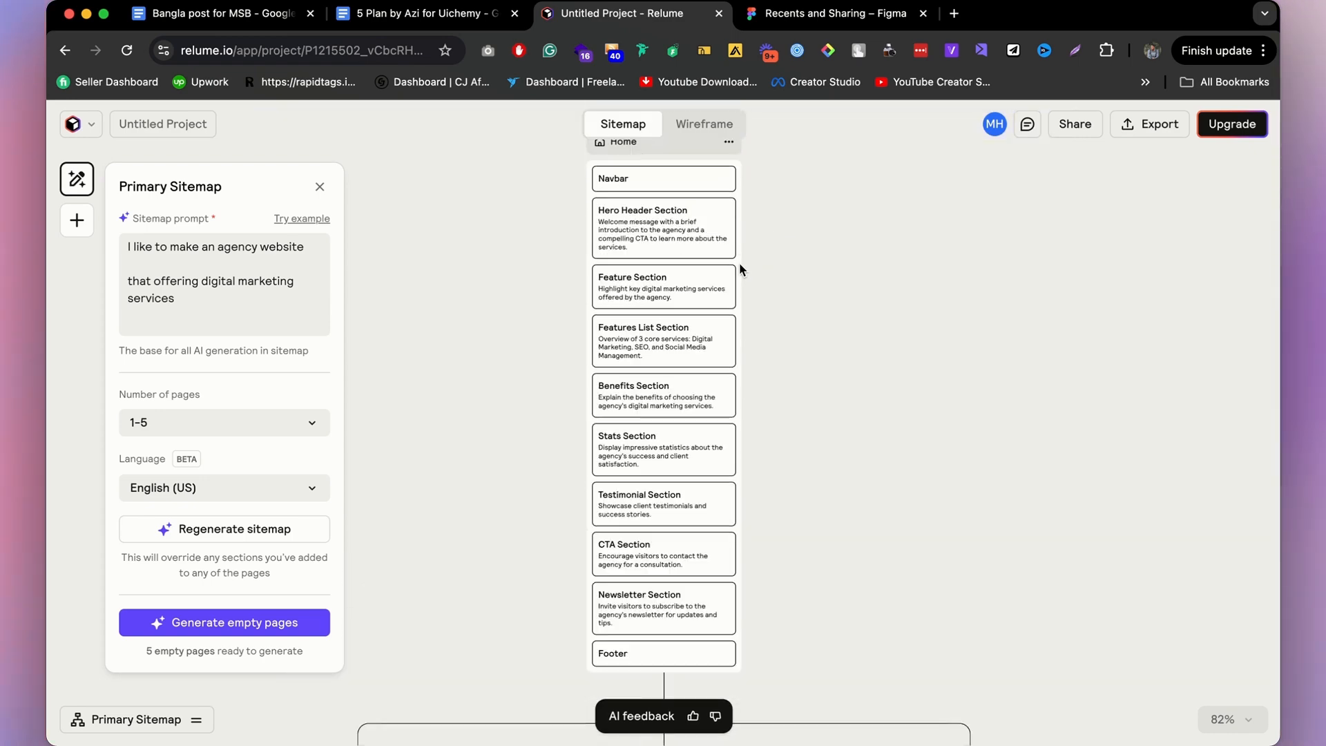
scroll(704, 233, up, 5)
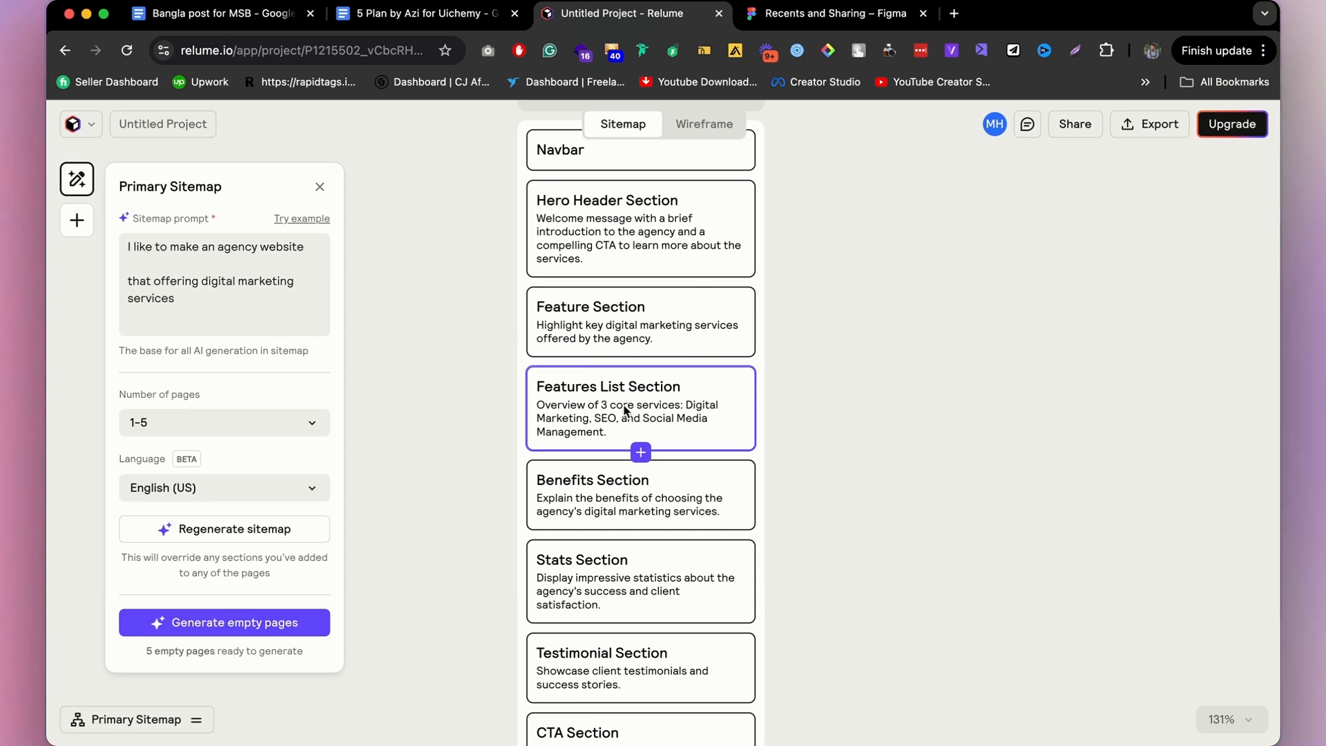
scroll(553, 387, down, 1)
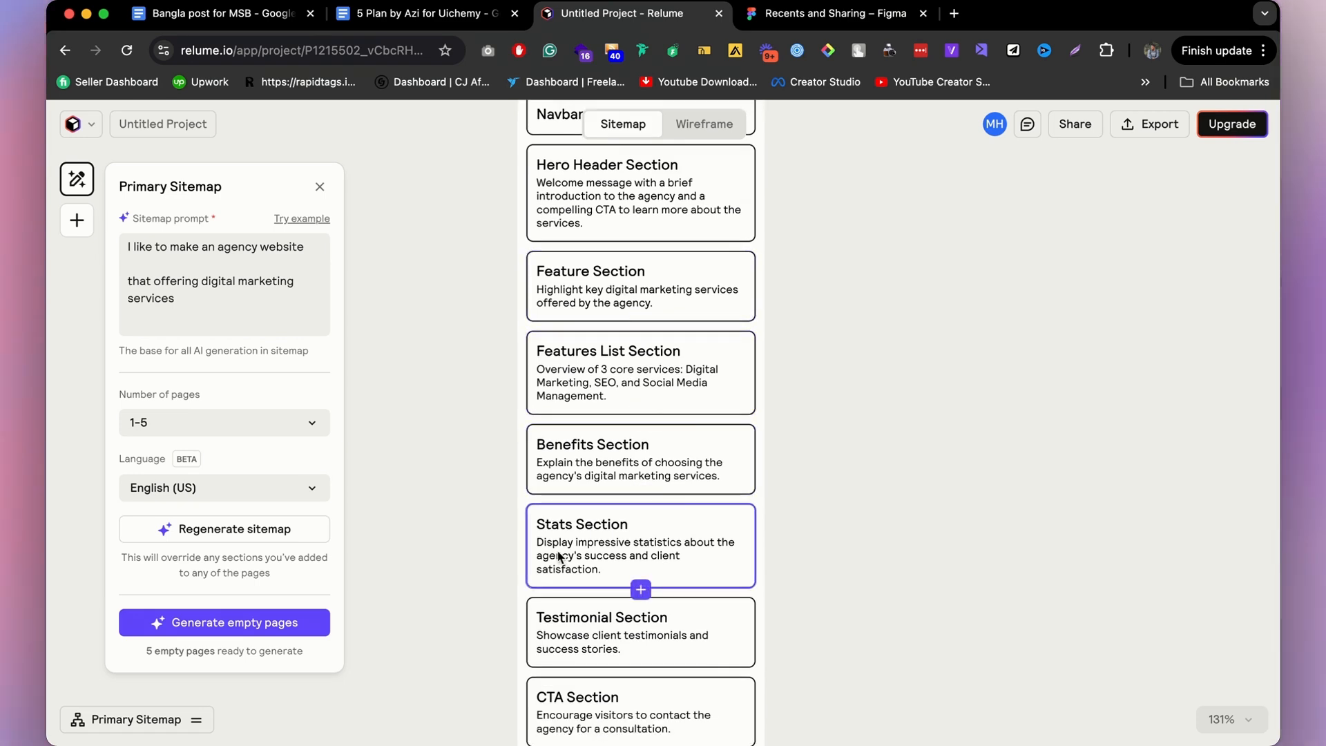
scroll(558, 556, down, 2)
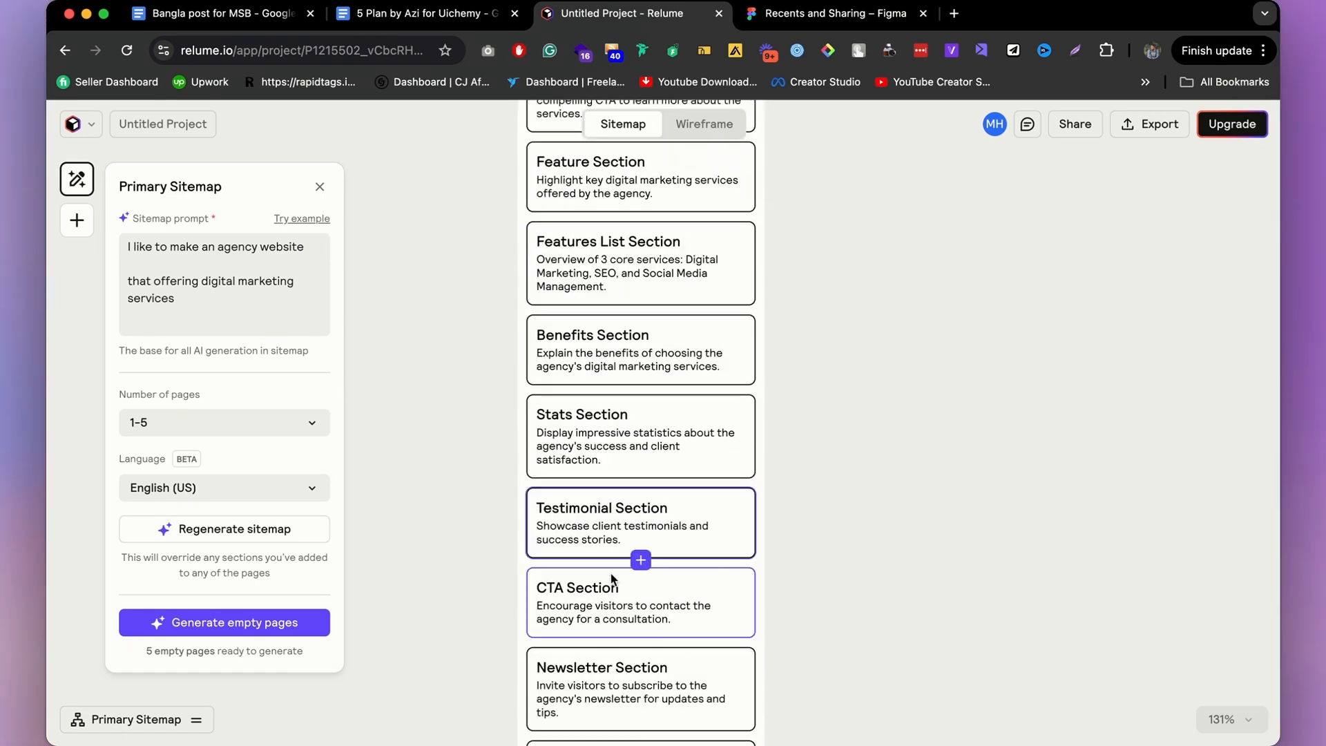
scroll(674, 464, up, 7)
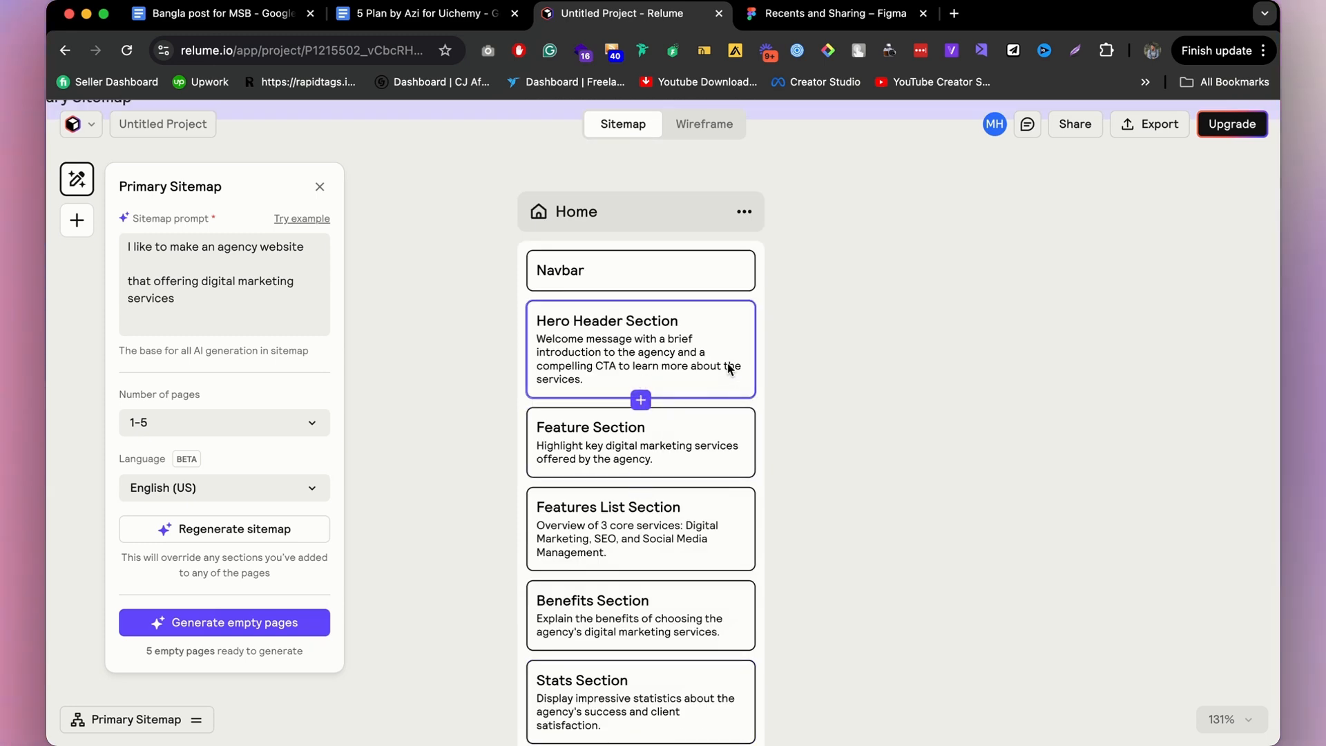
scroll(700, 450, down, 2)
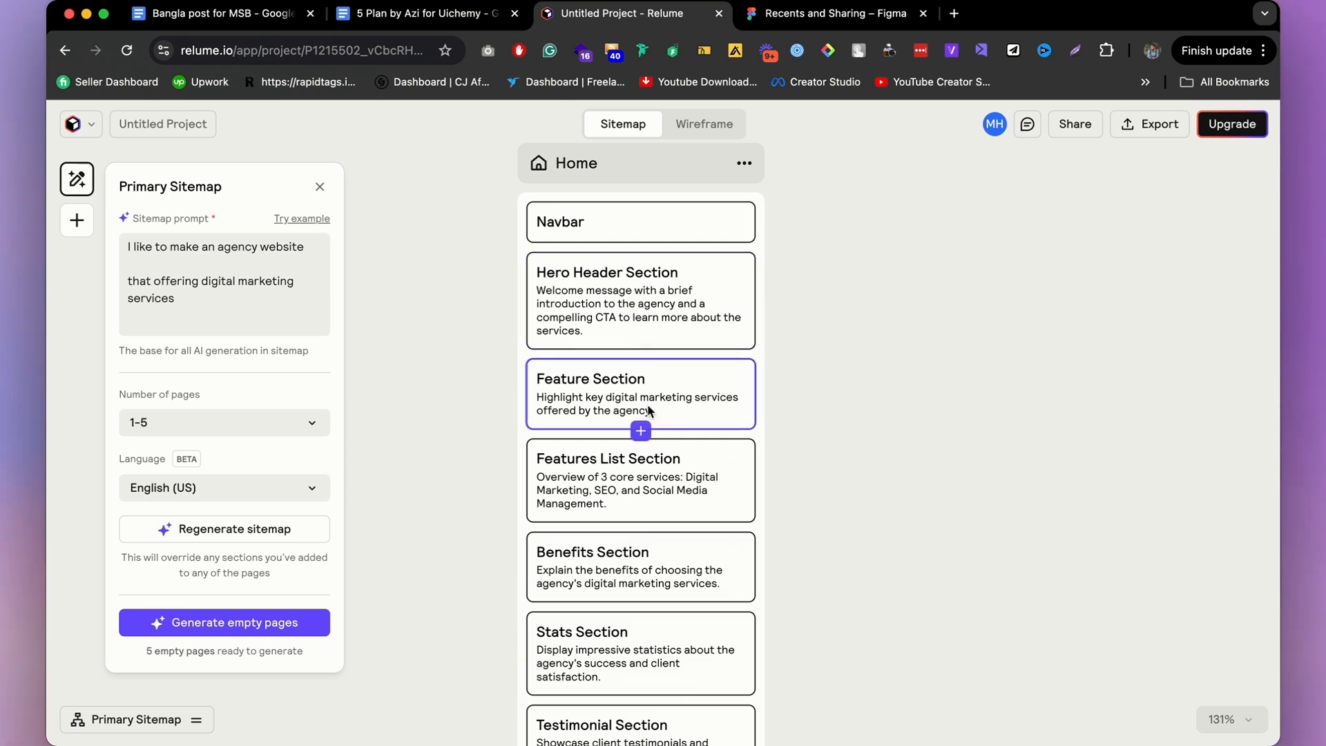
click(601, 317)
click(606, 314)
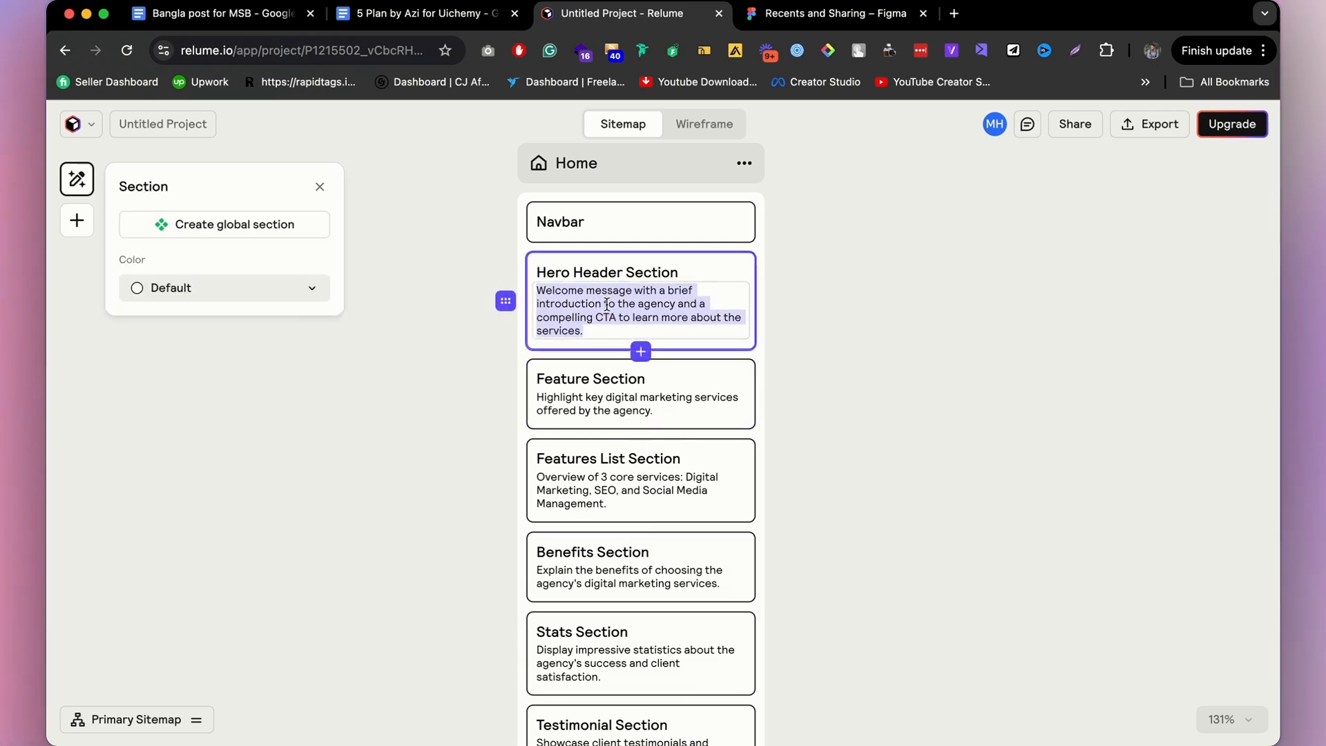
click(640, 266)
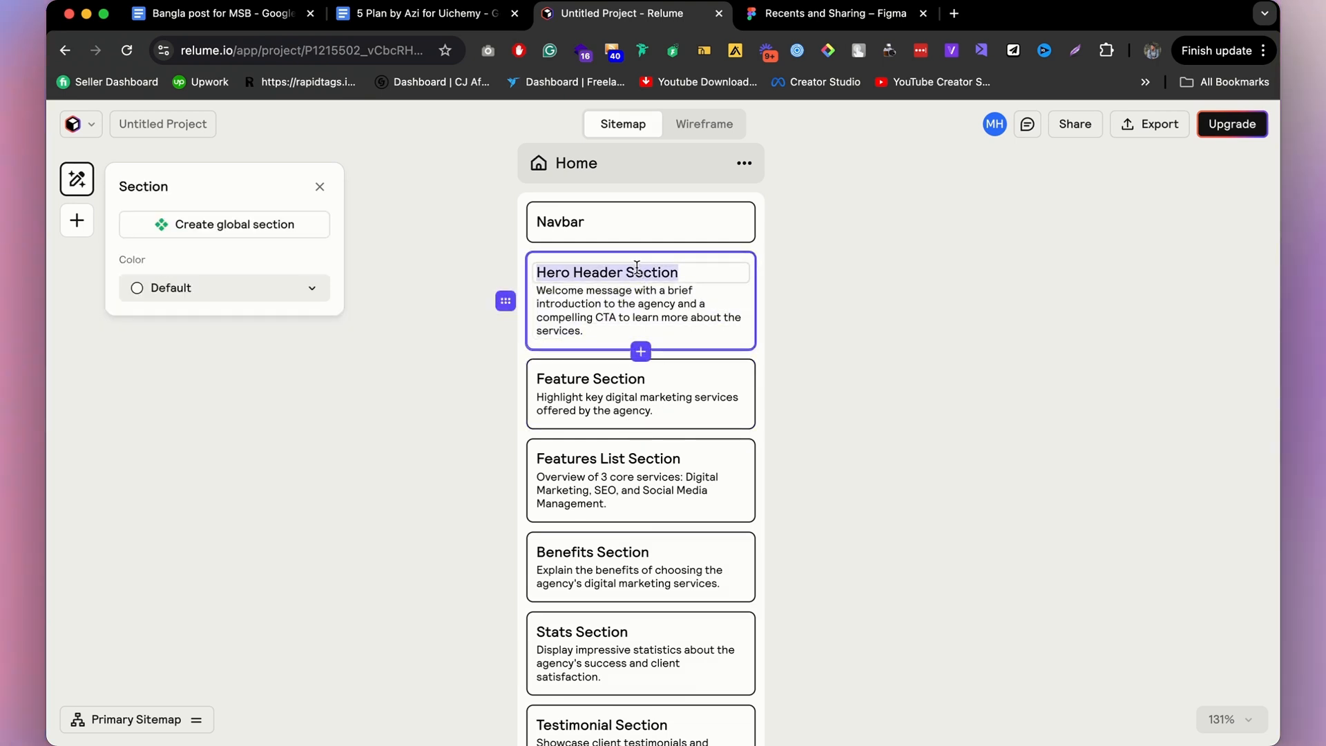
click(638, 269)
Rename the Home page's Feature Section as "Services Section".
click(649, 379)
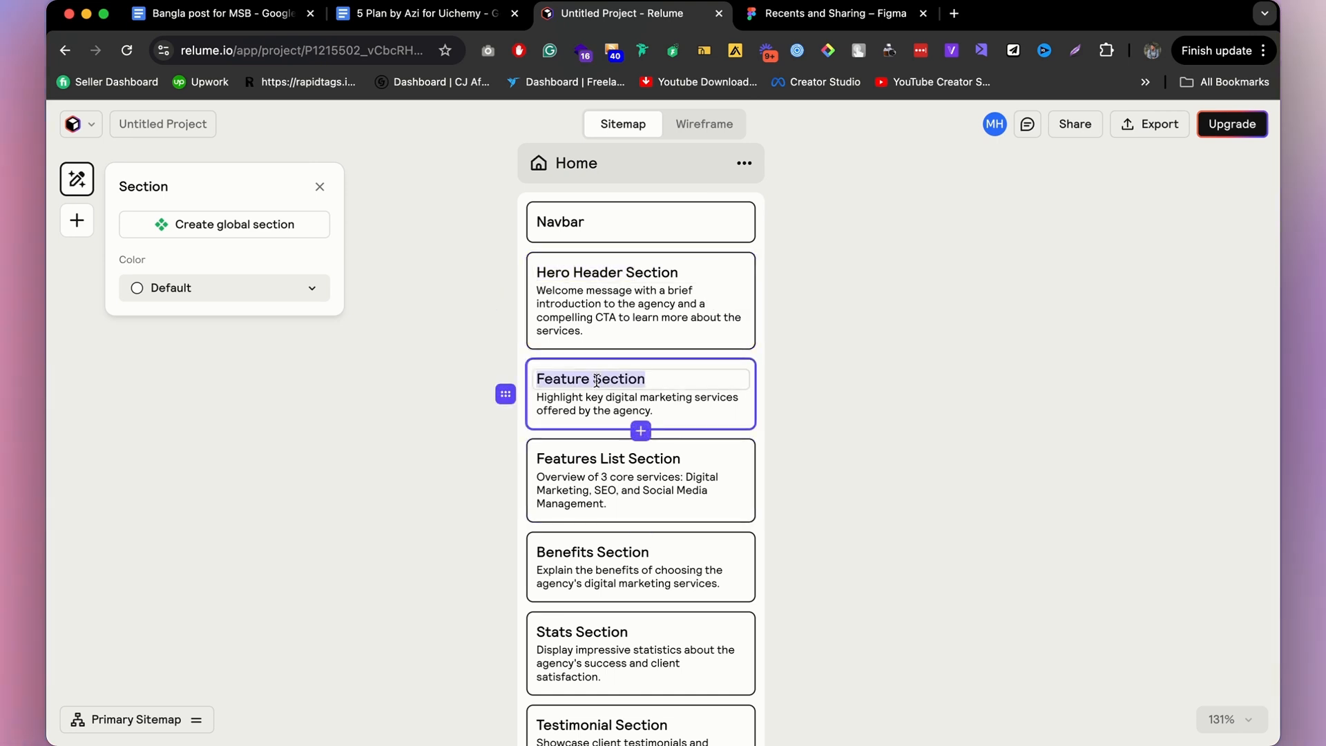
click(545, 379)
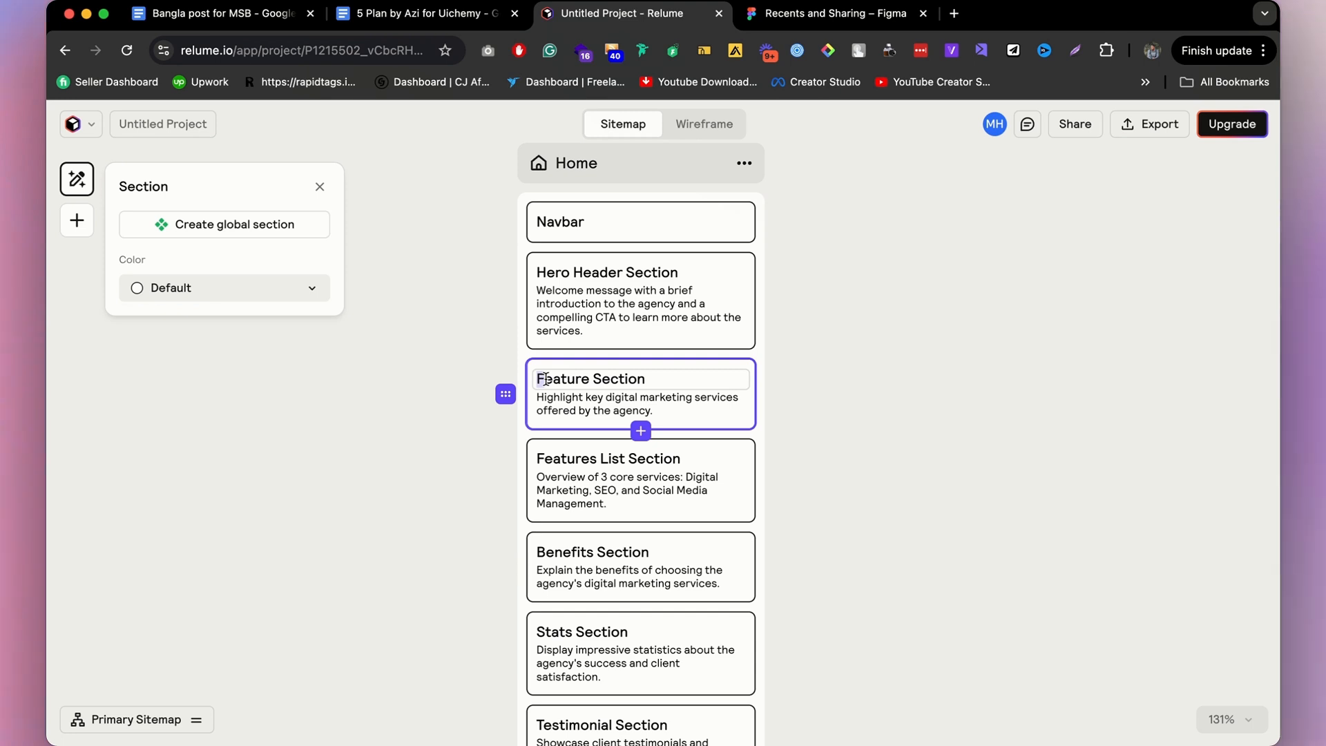
double_click(543, 379)
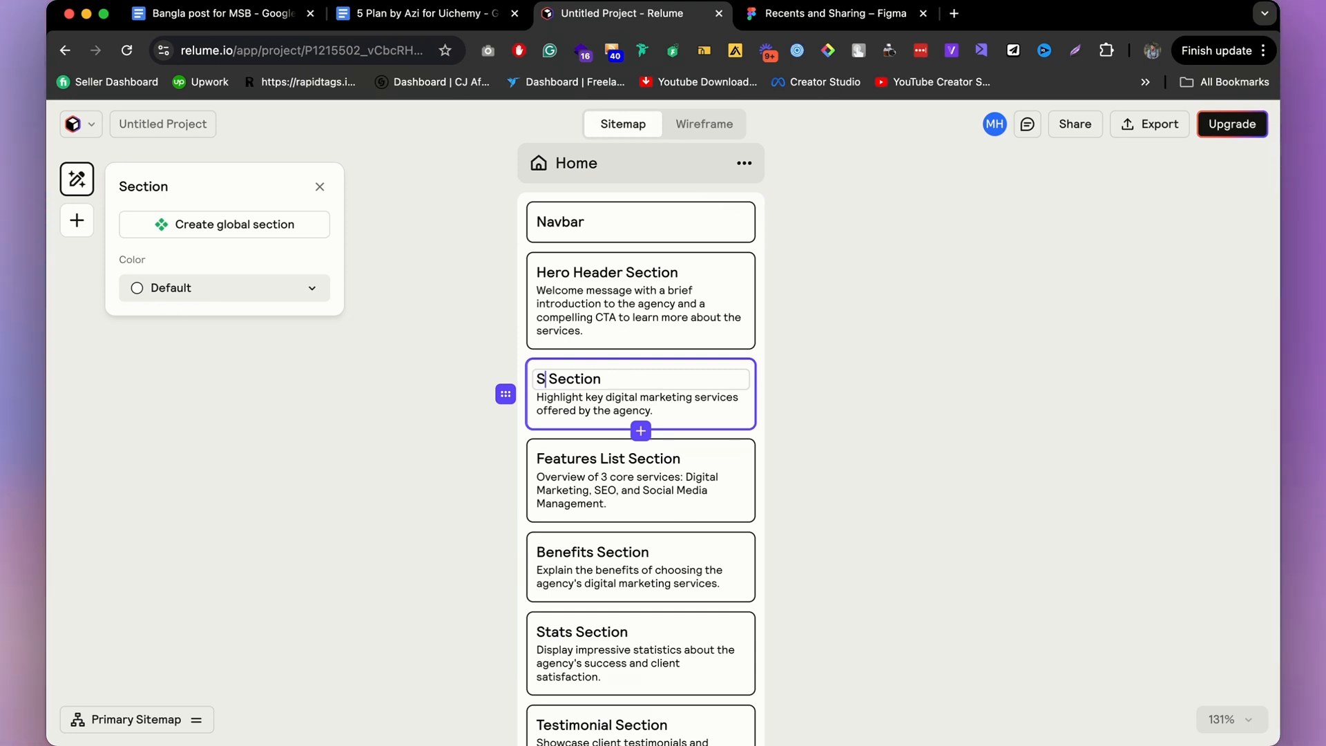
text(Services)
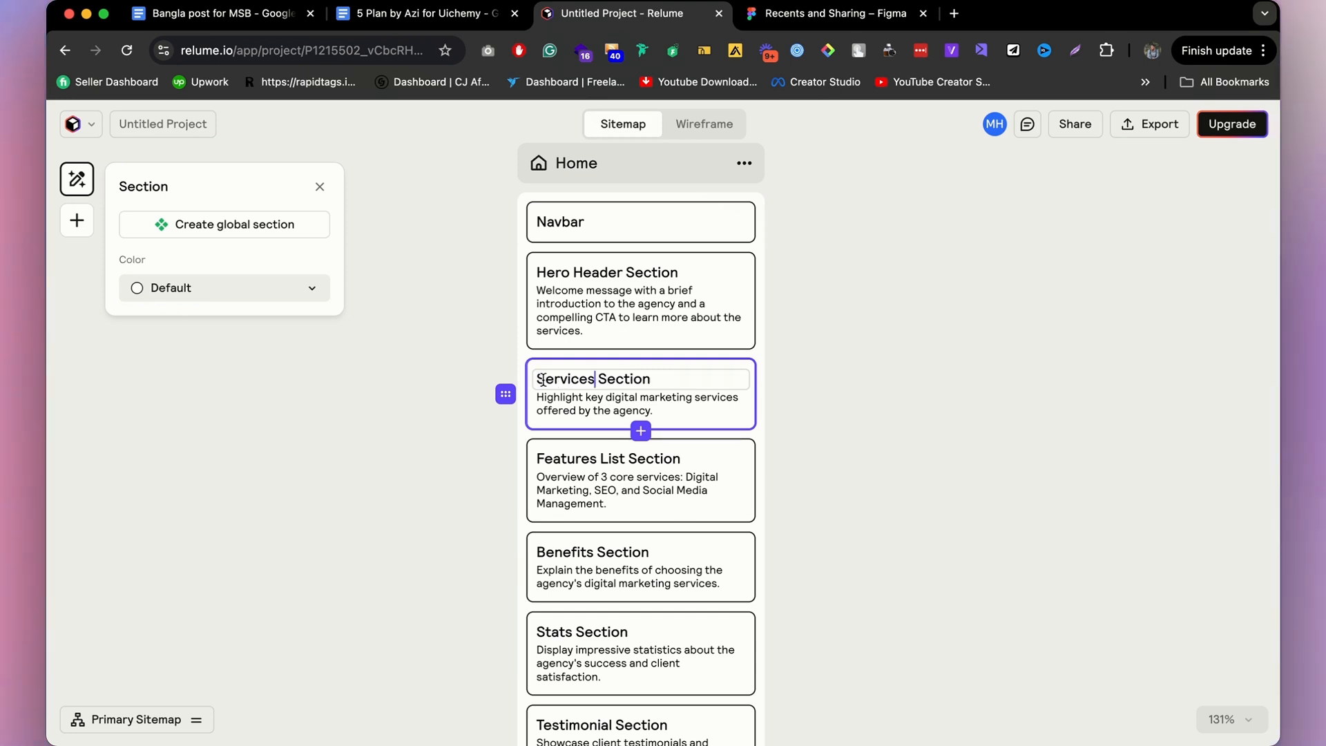
Rename the Home page's Features List Section as "Testimonials".
click(690, 457)
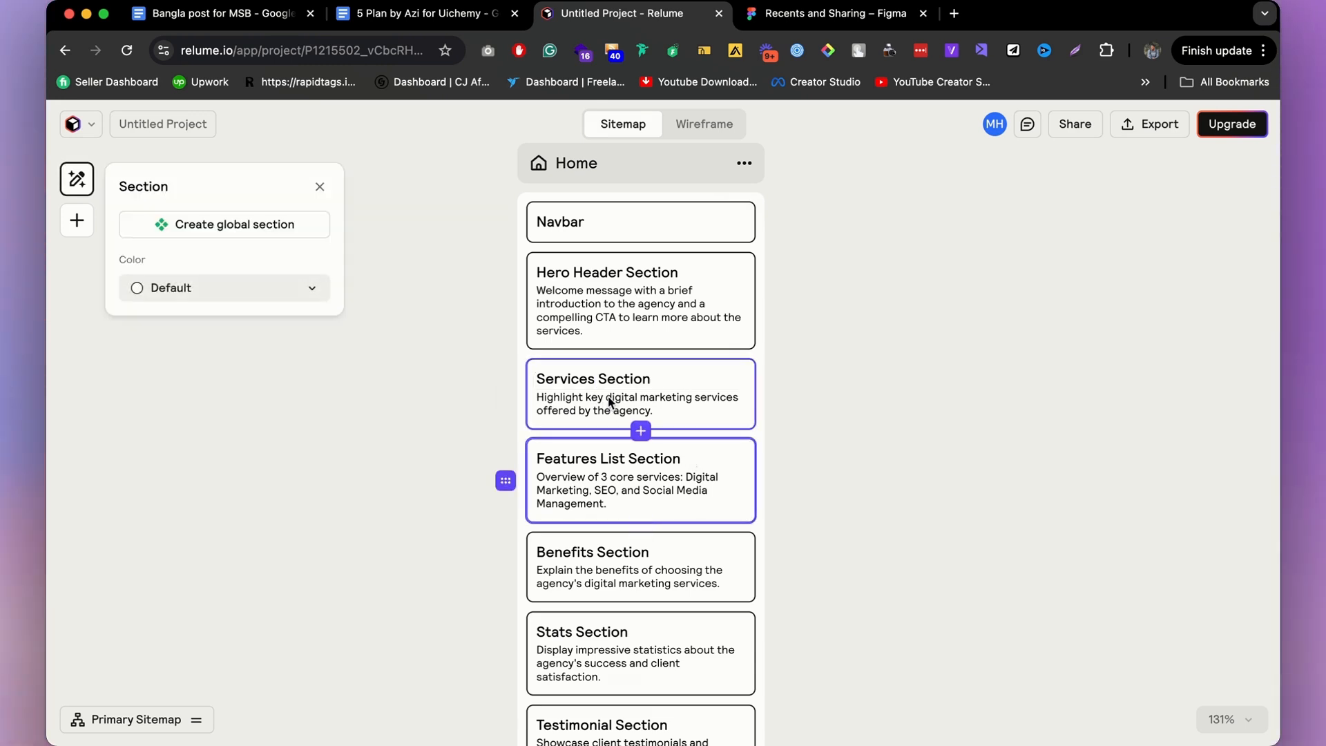
click(763, 459)
click(663, 446)
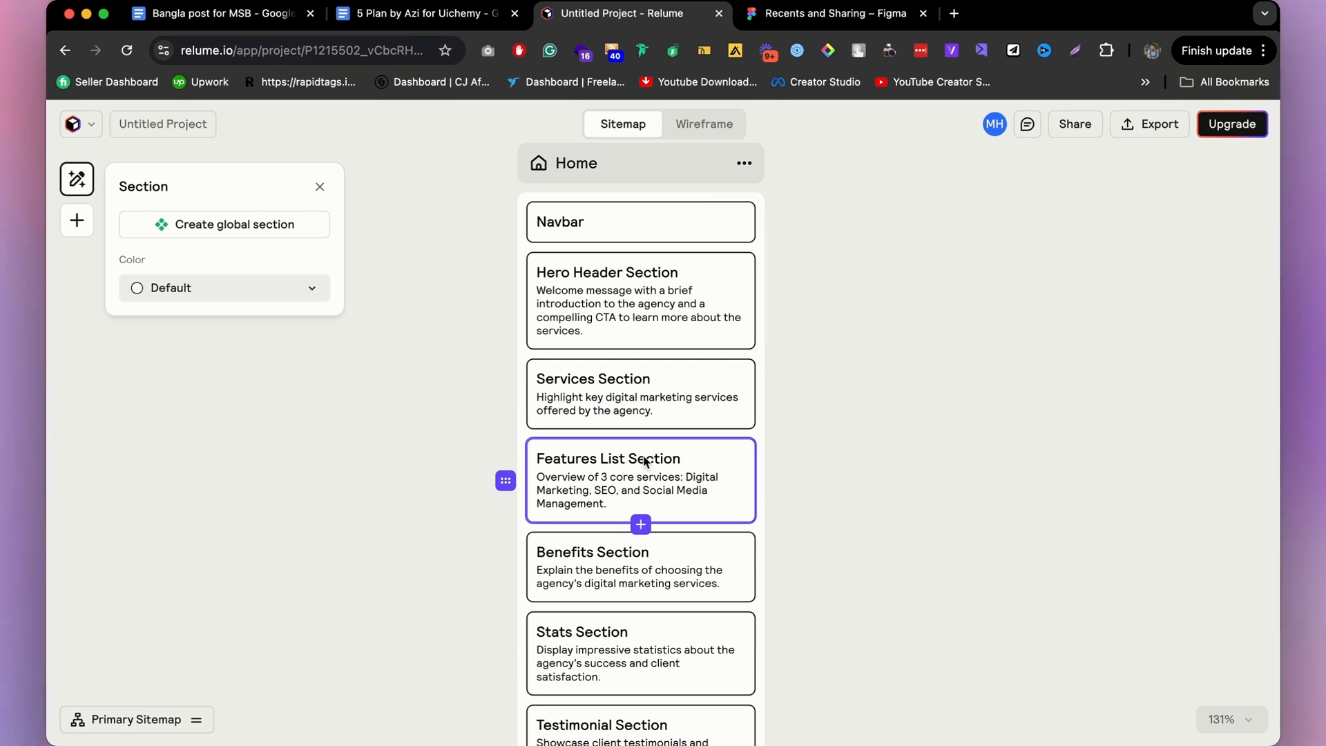
click(643, 457)
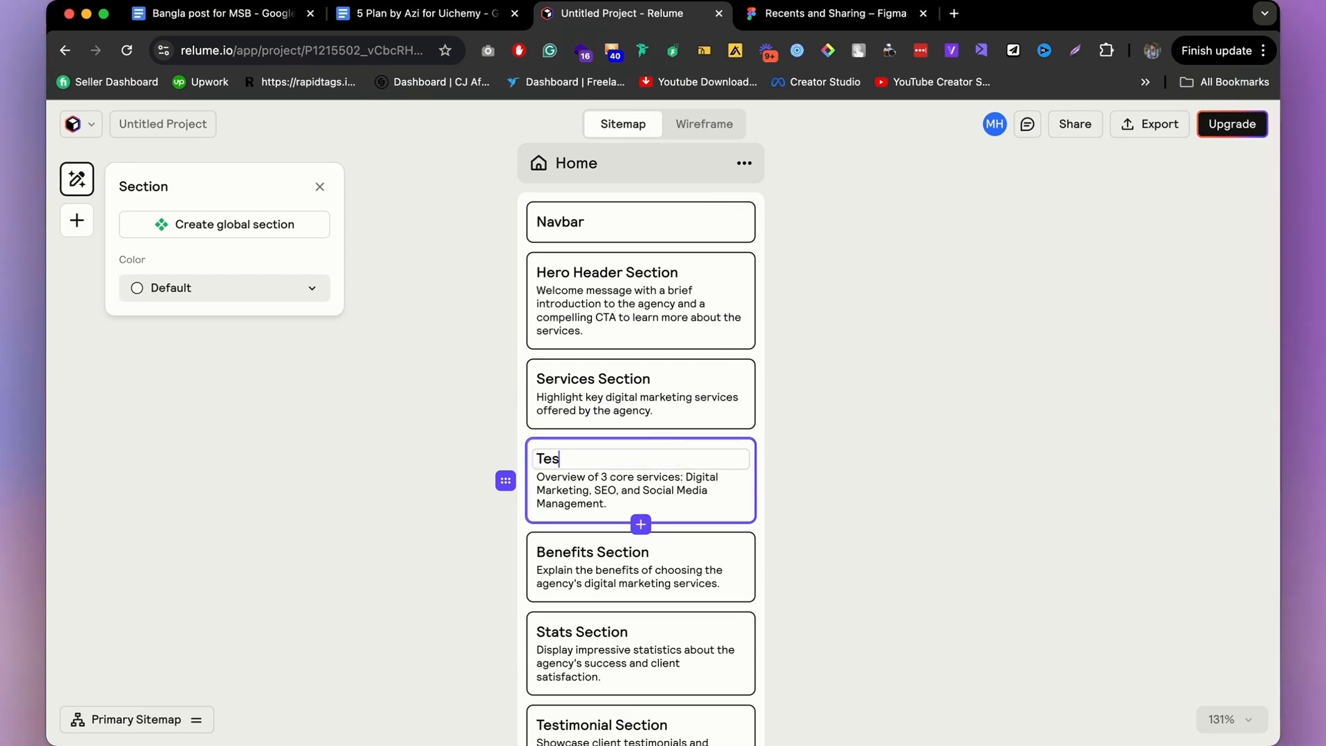
text(Testimonials)
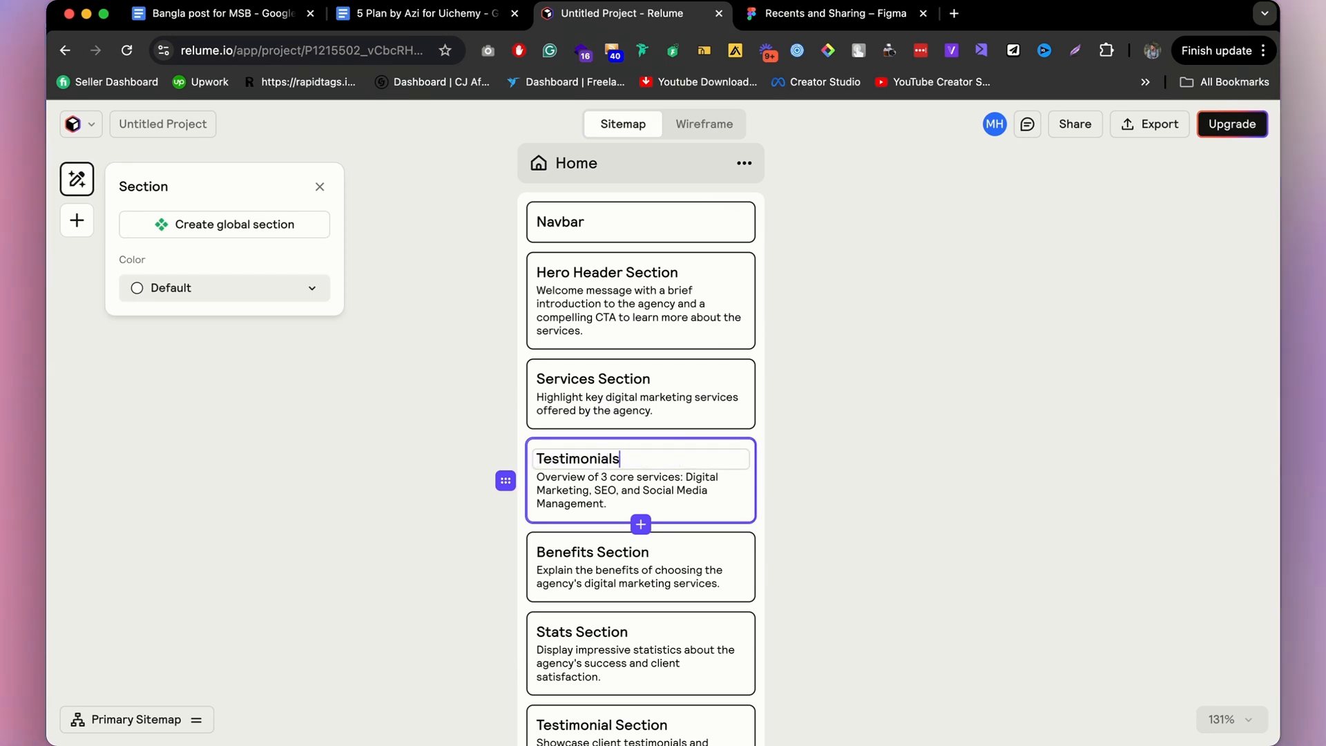
Set the Testimonials section's description to "Show testimonials" and move the section directly above the Services Section.
click(673, 476)
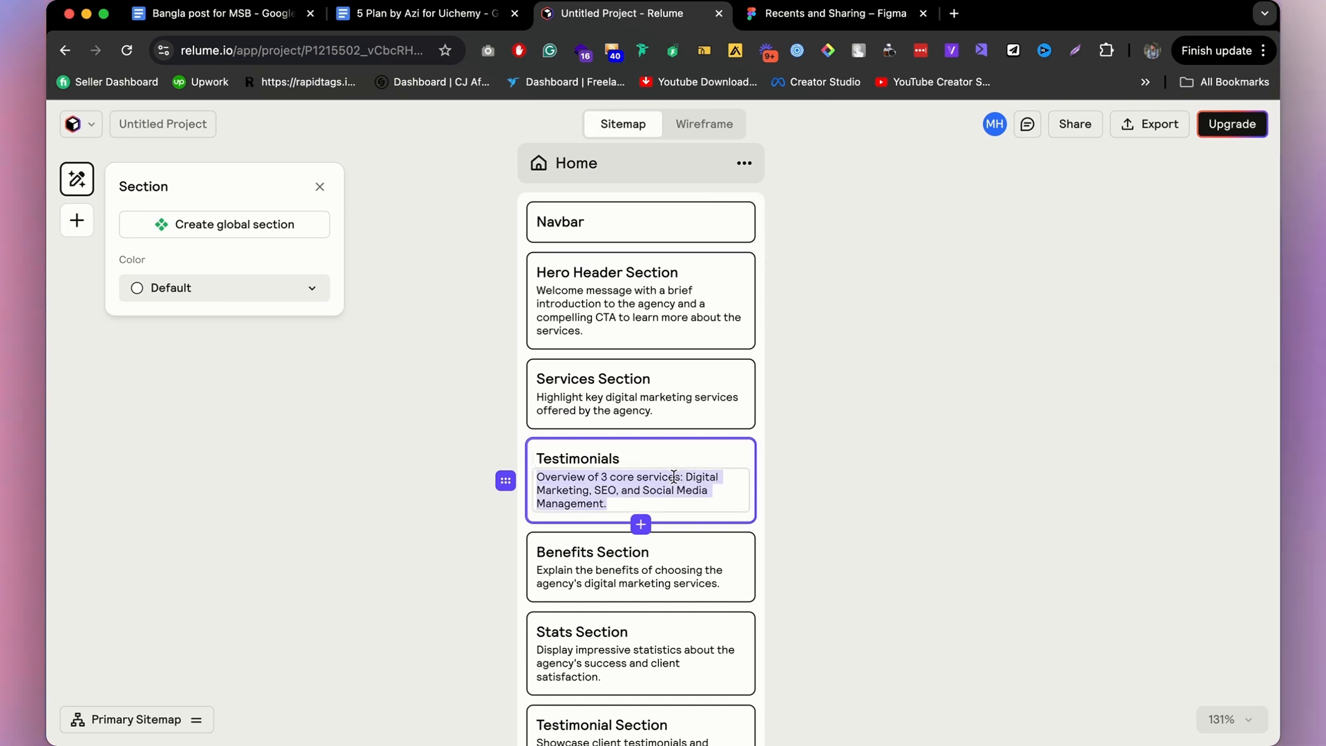
text(Show)
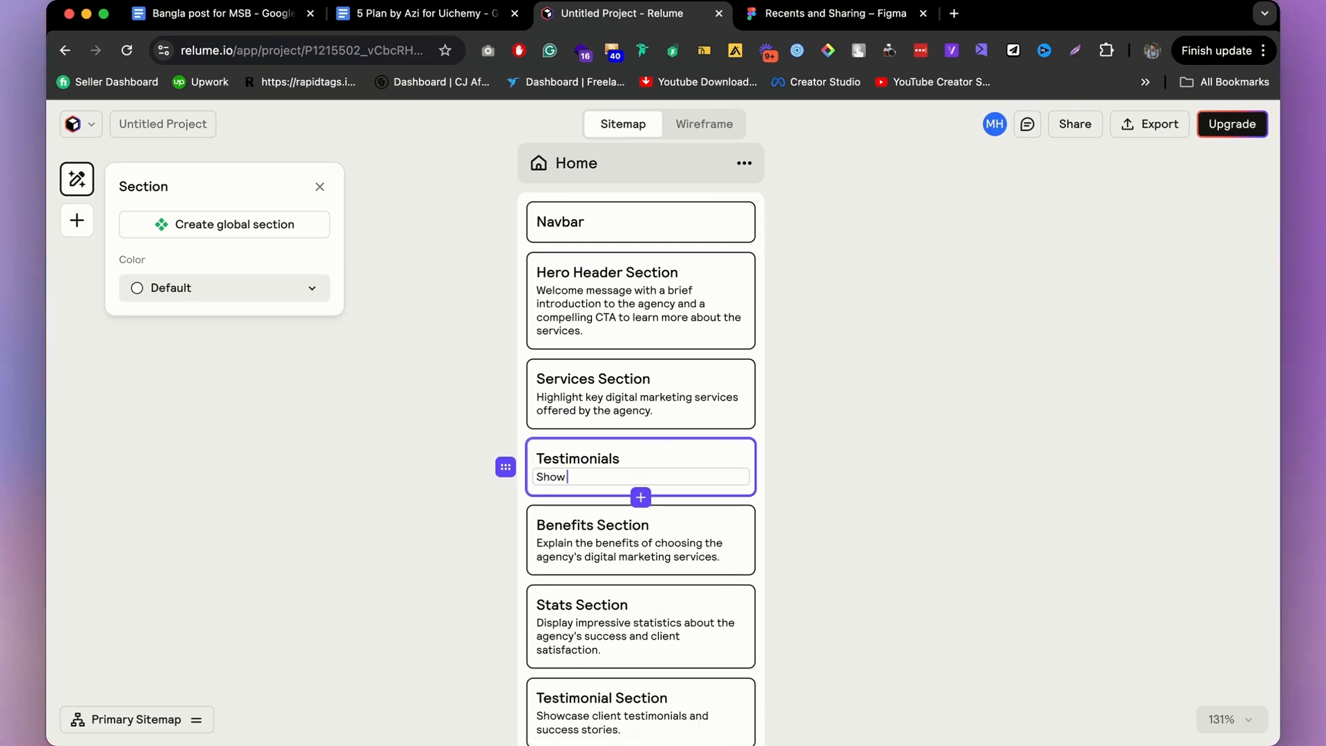
text( testimonials)
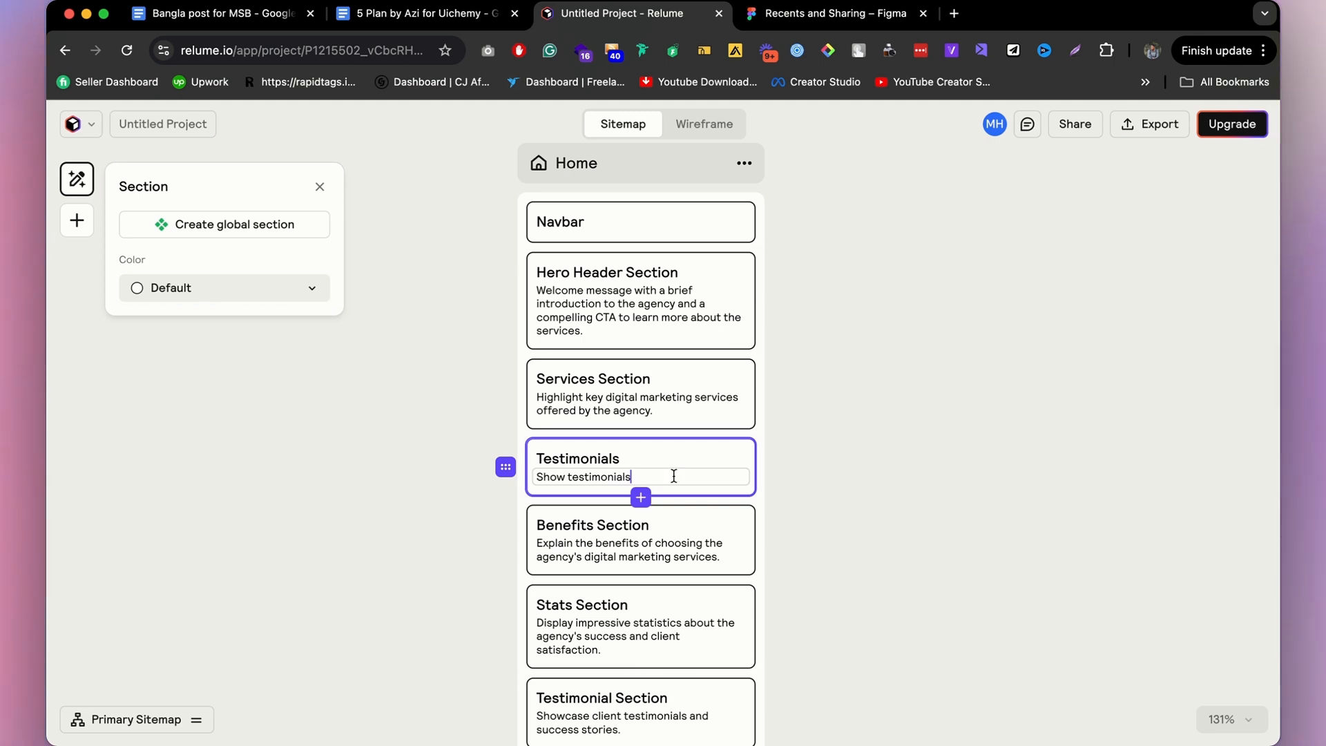
key(Return)
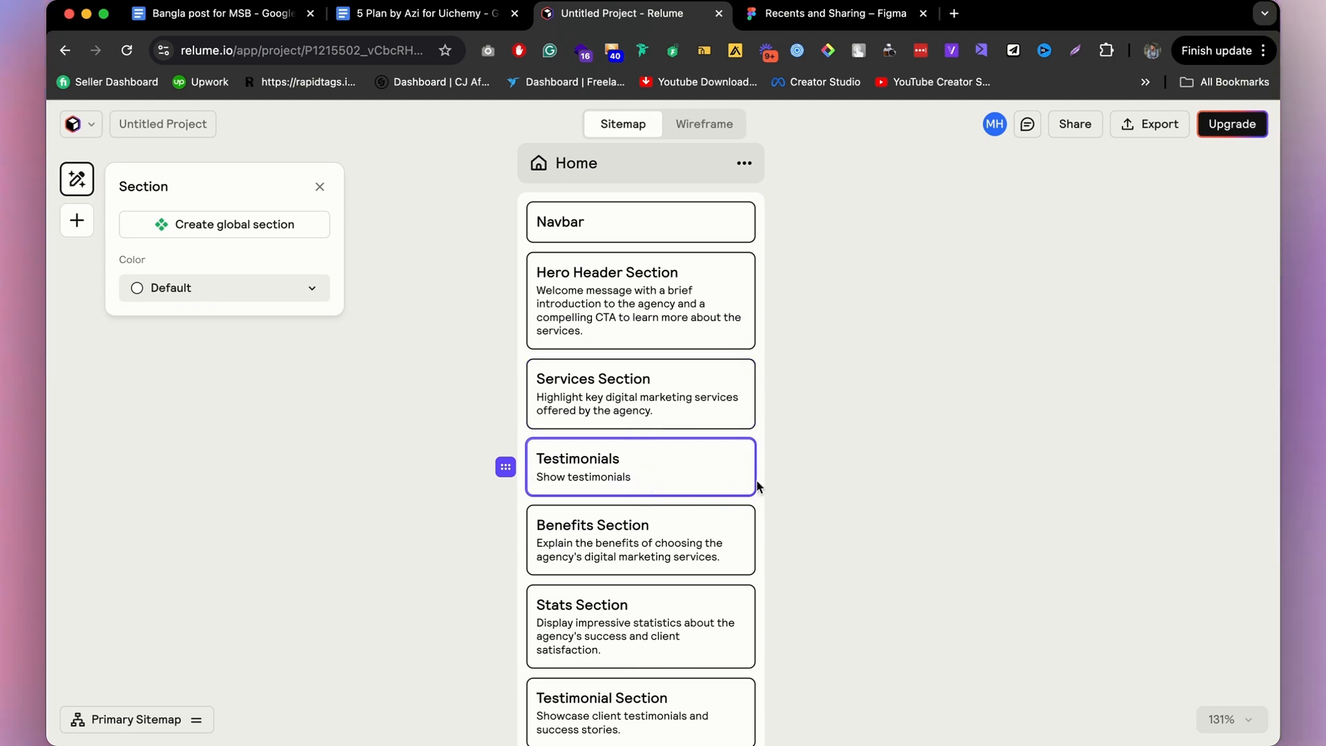
drag(511, 460, 512, 359)
Copy the description "Showcase client testimonials and success stories." from the Testimonial Section into the Testimonials section.
scroll(628, 428, down, 1)
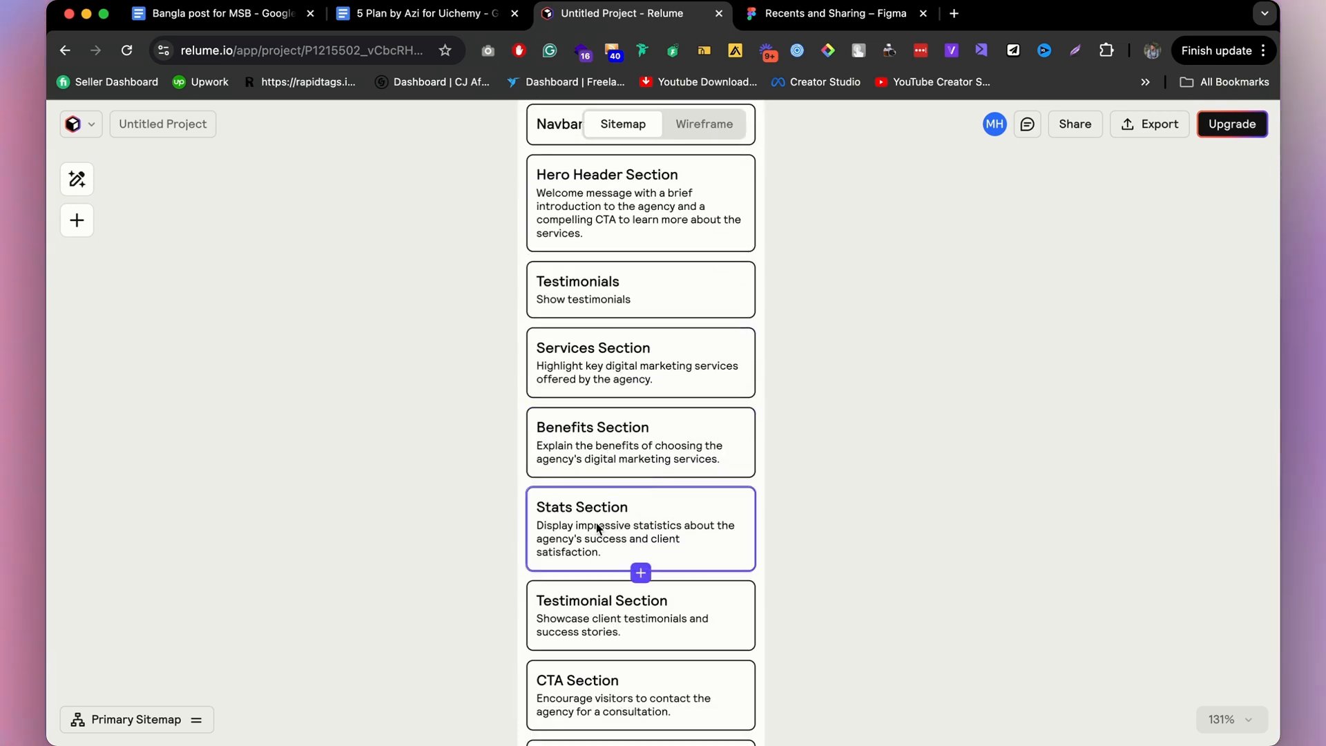
scroll(596, 523, down, 2)
scroll(596, 521, down, 1)
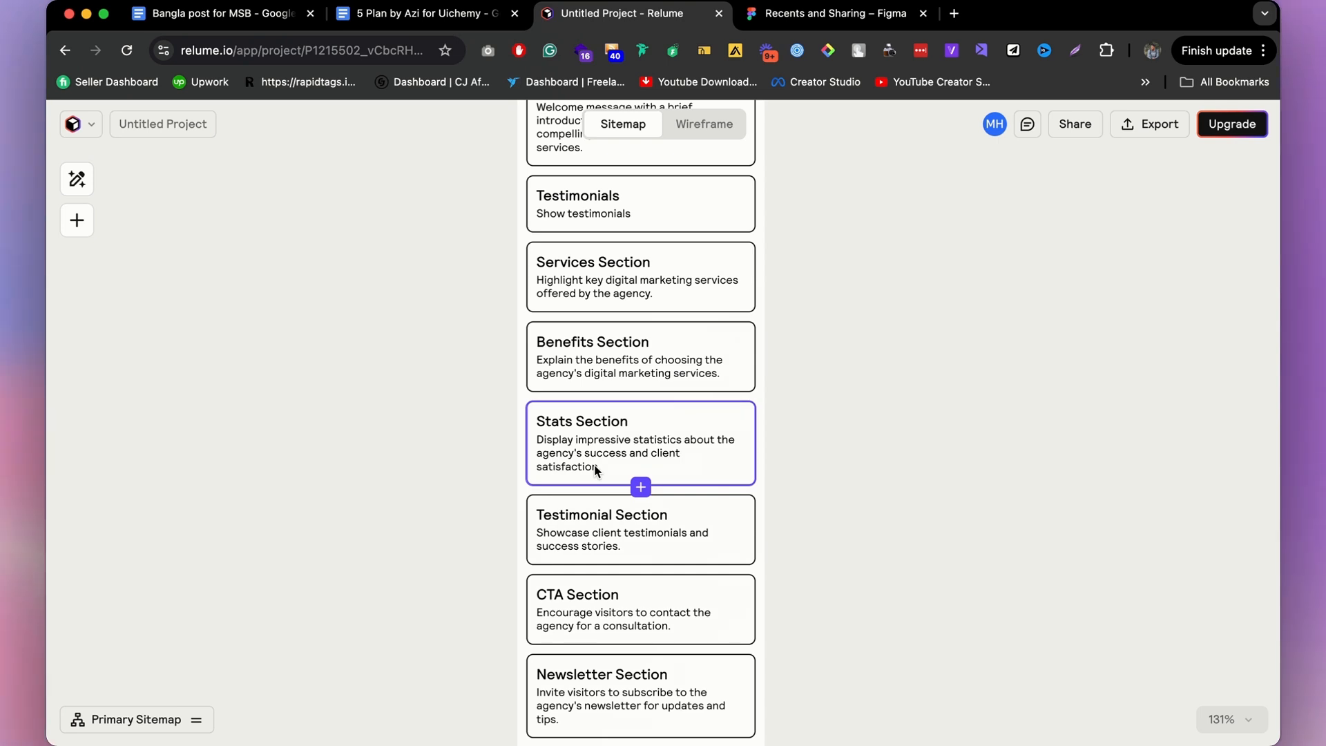
double_click(616, 534)
key(super+c)
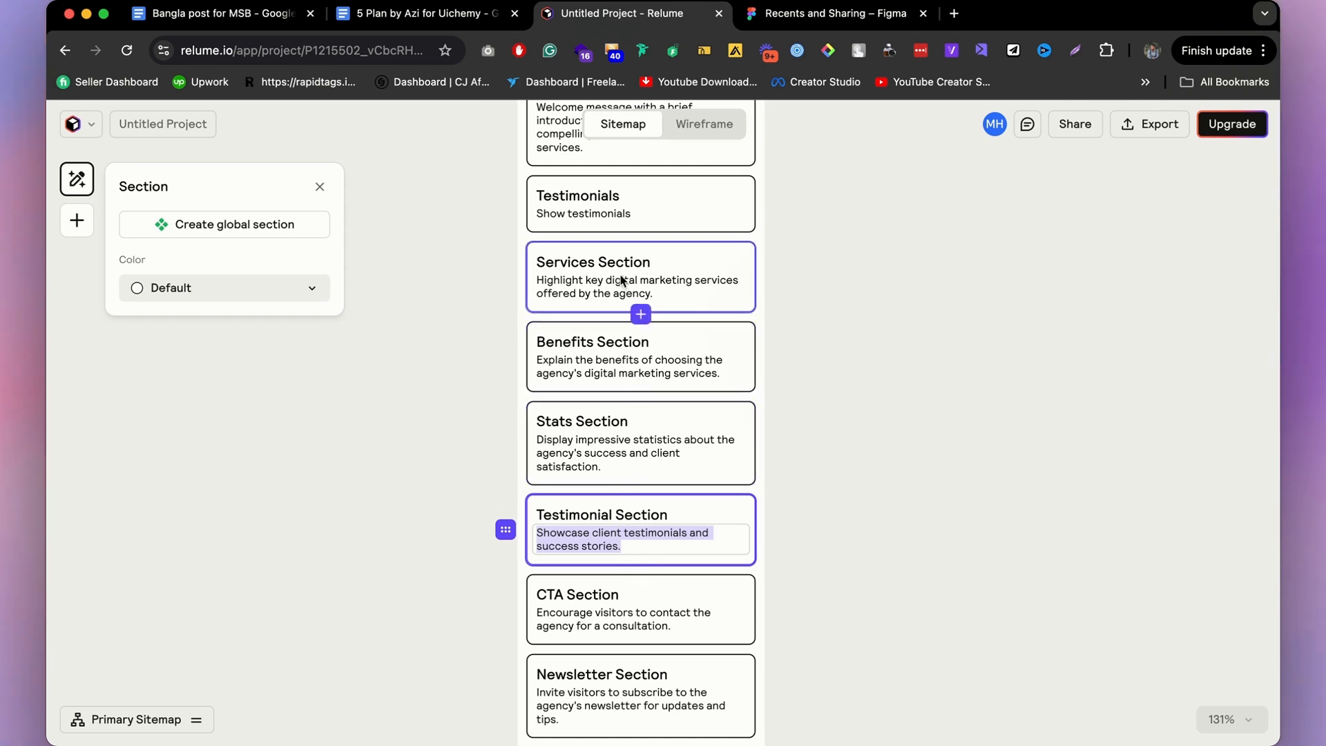
double_click(609, 213)
key(super+v)
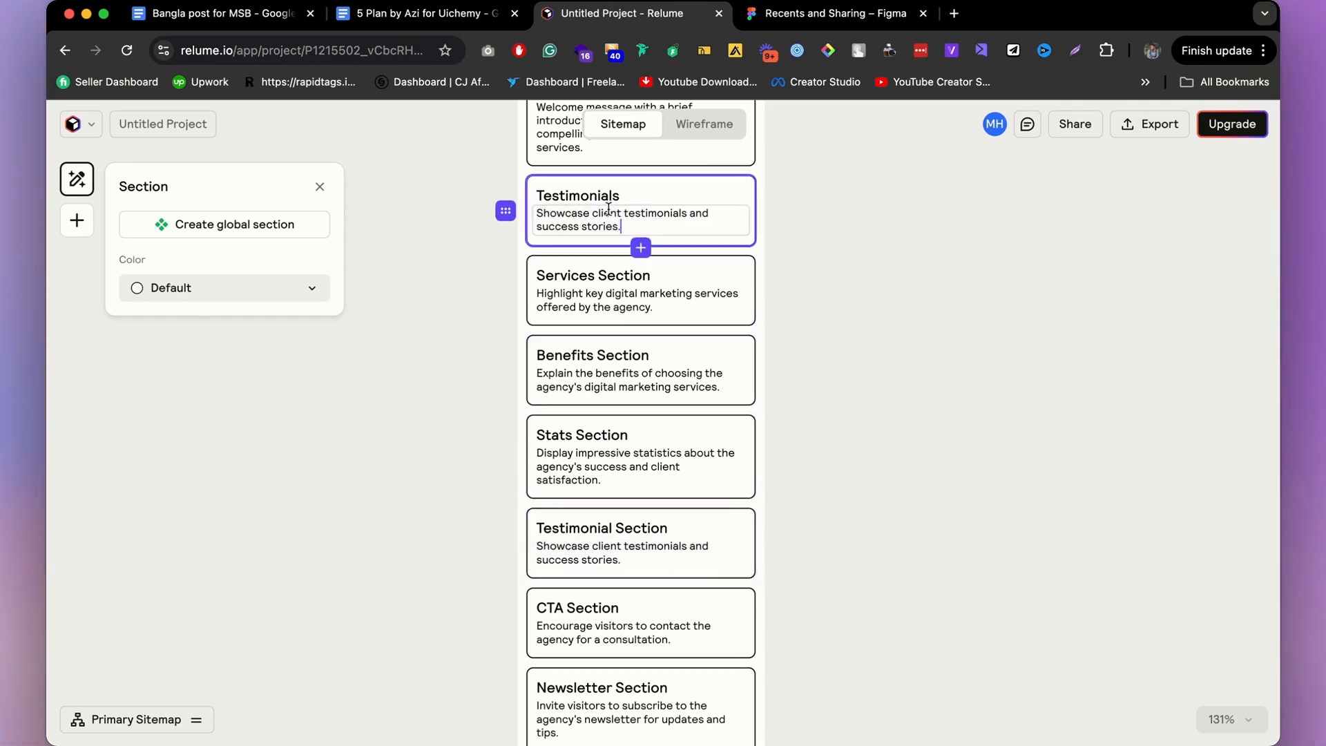
click(477, 251)
Rename the Home page's Testimonials section as "Testimonial Section".
click(643, 536)
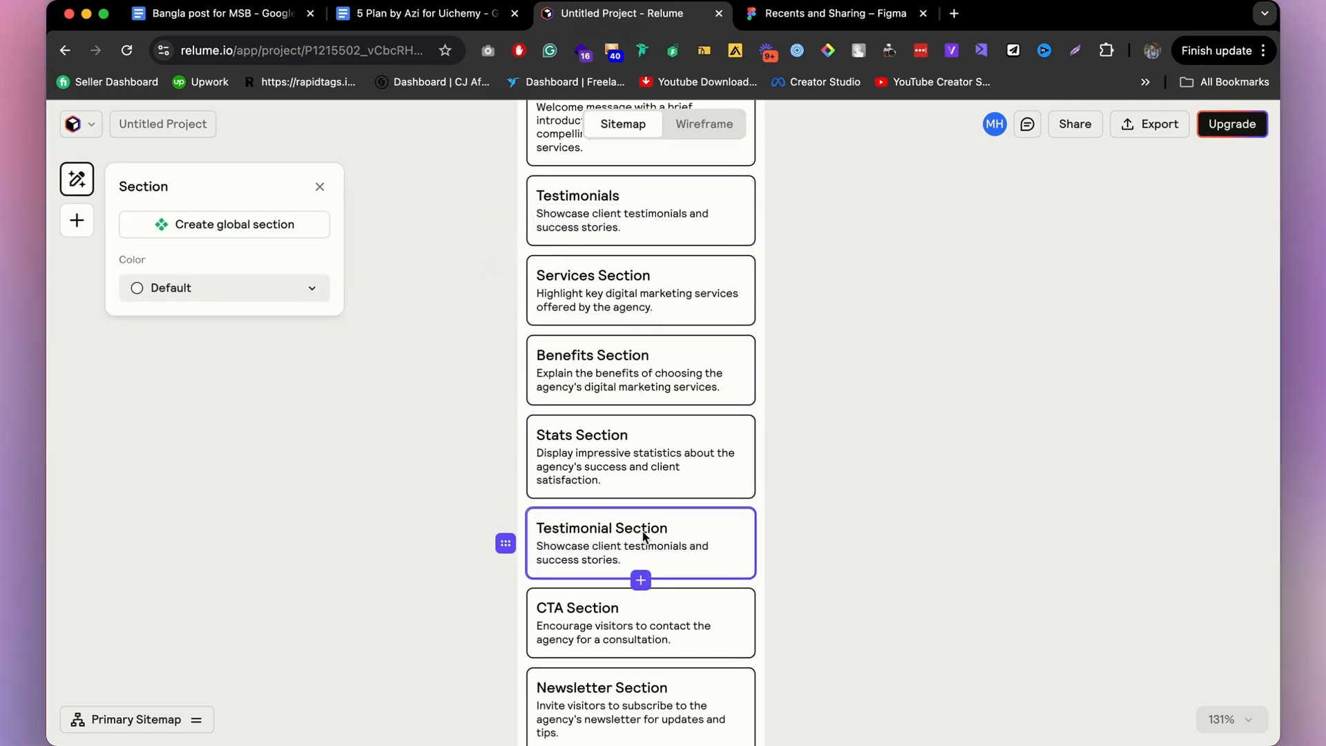
double_click(643, 536)
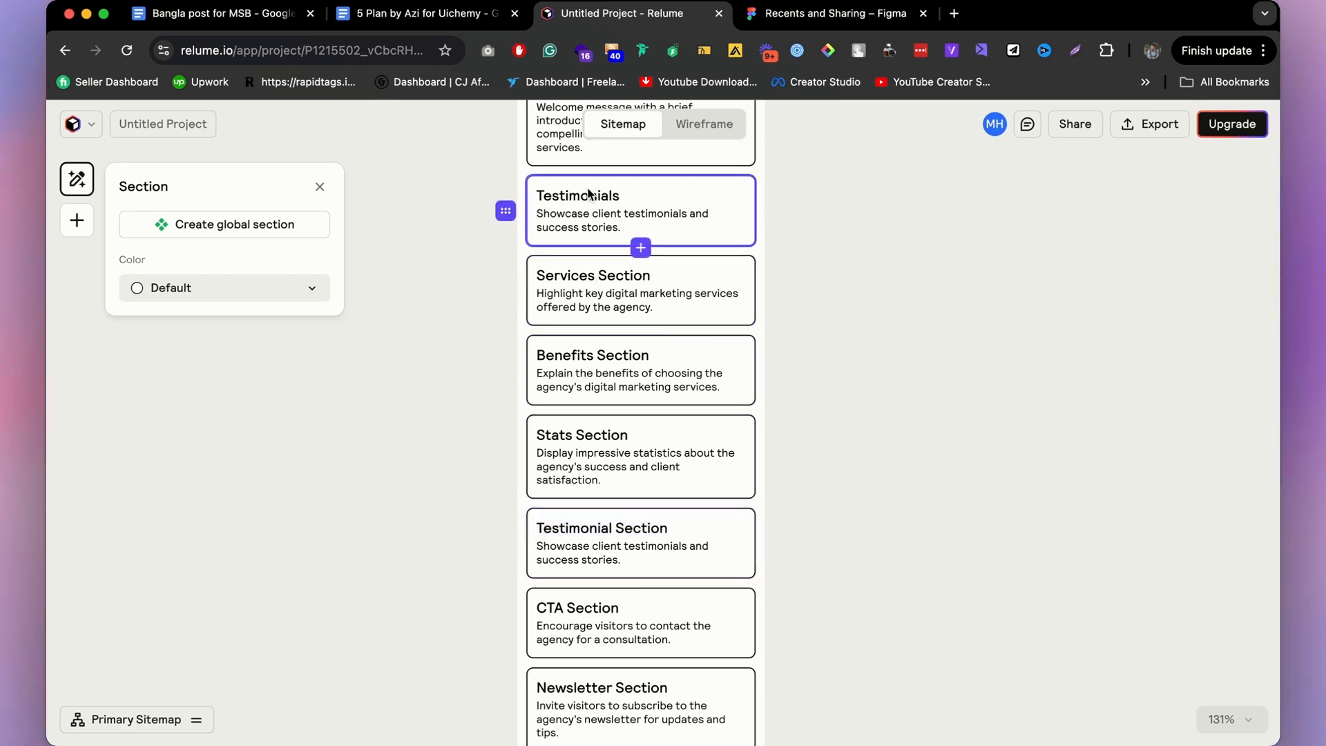
text(Testimonial Section)
click(452, 247)
Delete the duplicate Testimonial Section below the Stats Section, and also delete the Newsletter Section.
right_click(675, 552)
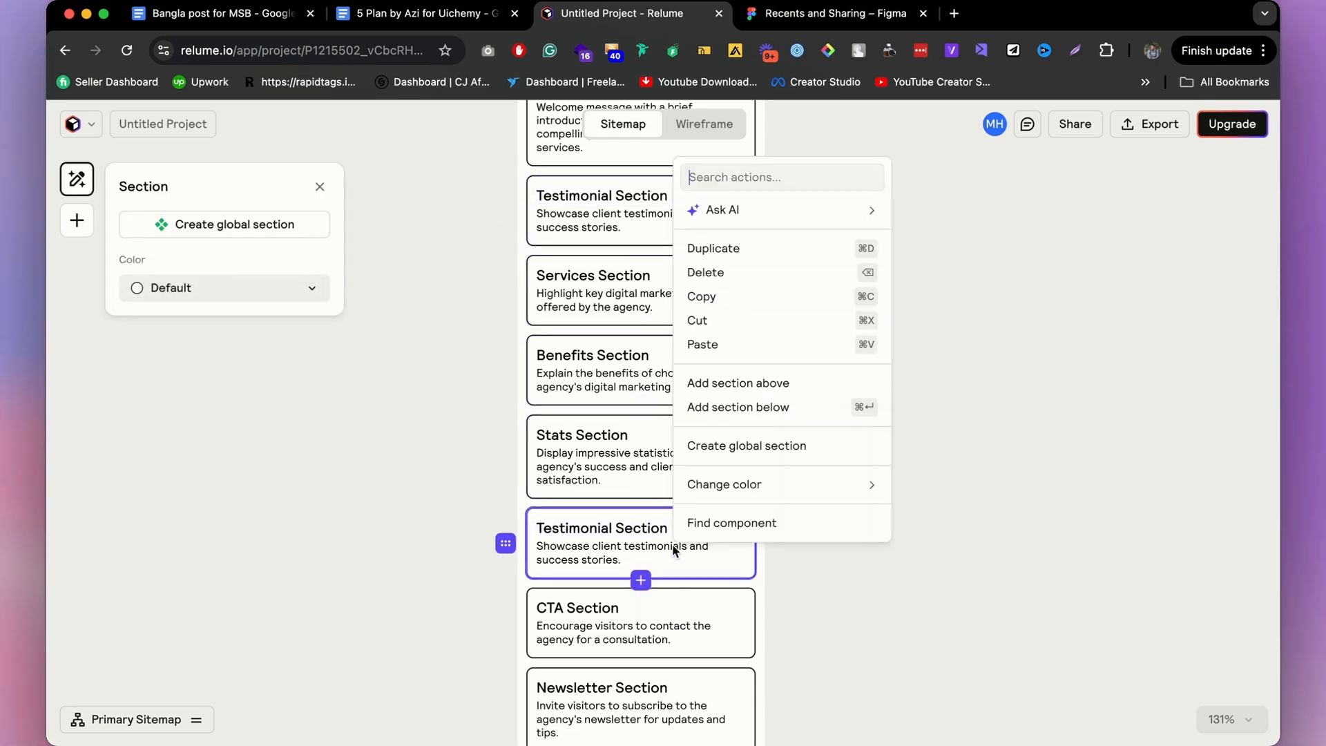
click(717, 276)
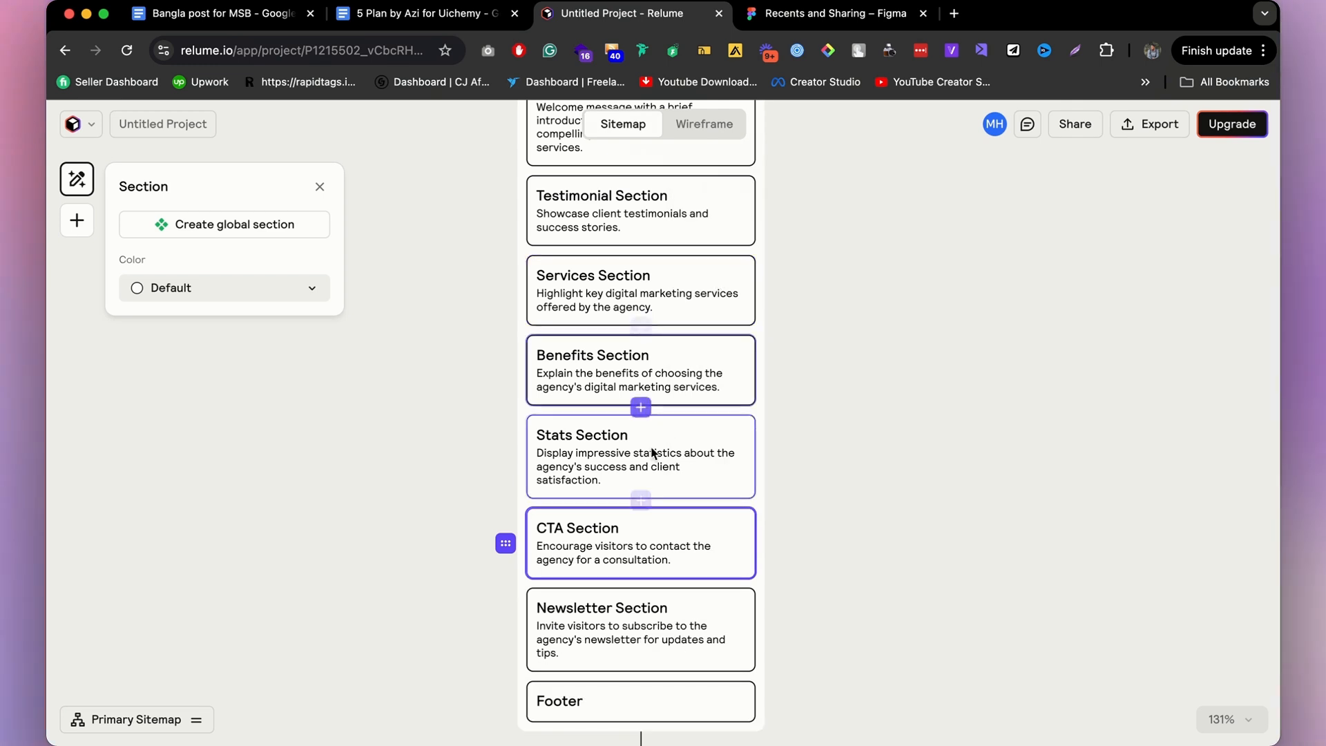
right_click(638, 634)
click(680, 363)
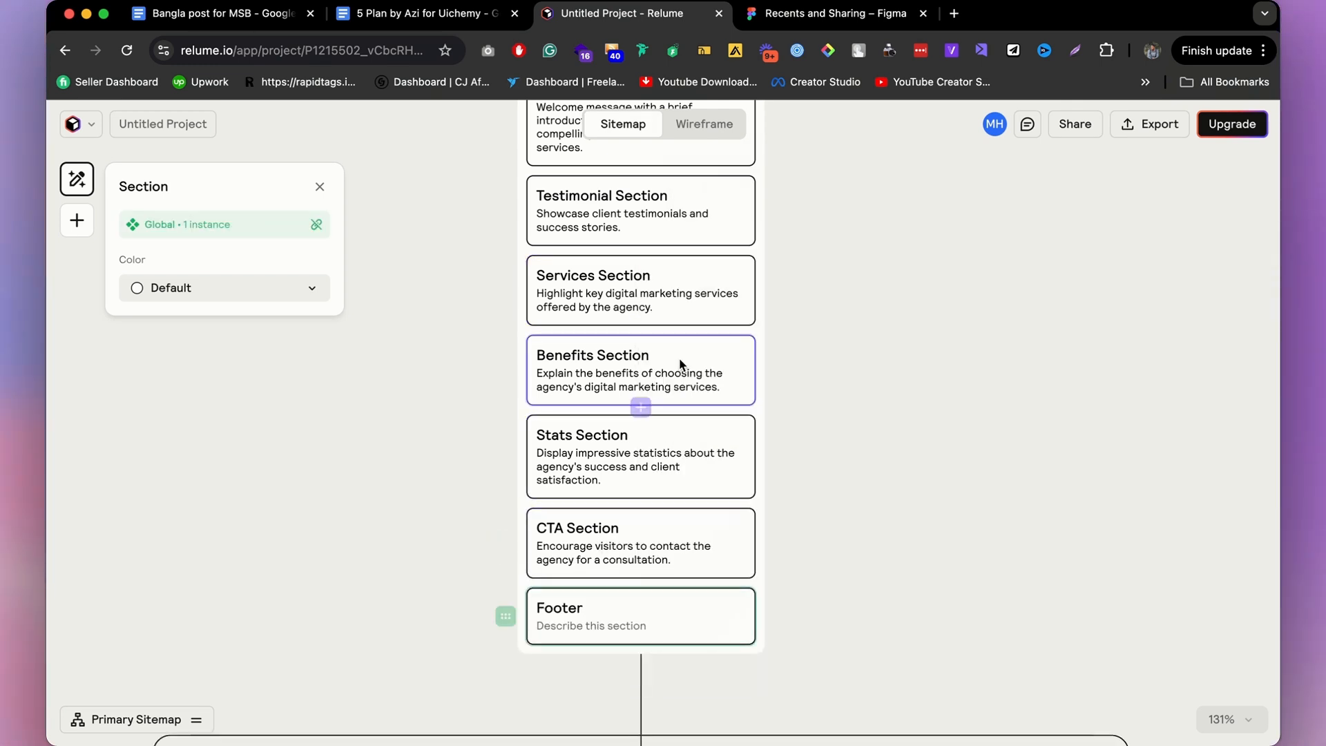
Examine the whole sitemap, from the Home page's sections to the About Us, Services, Contact Us, Digital Marketing and SEO pages.
scroll(608, 332, up, 2)
scroll(634, 388, down, 10)
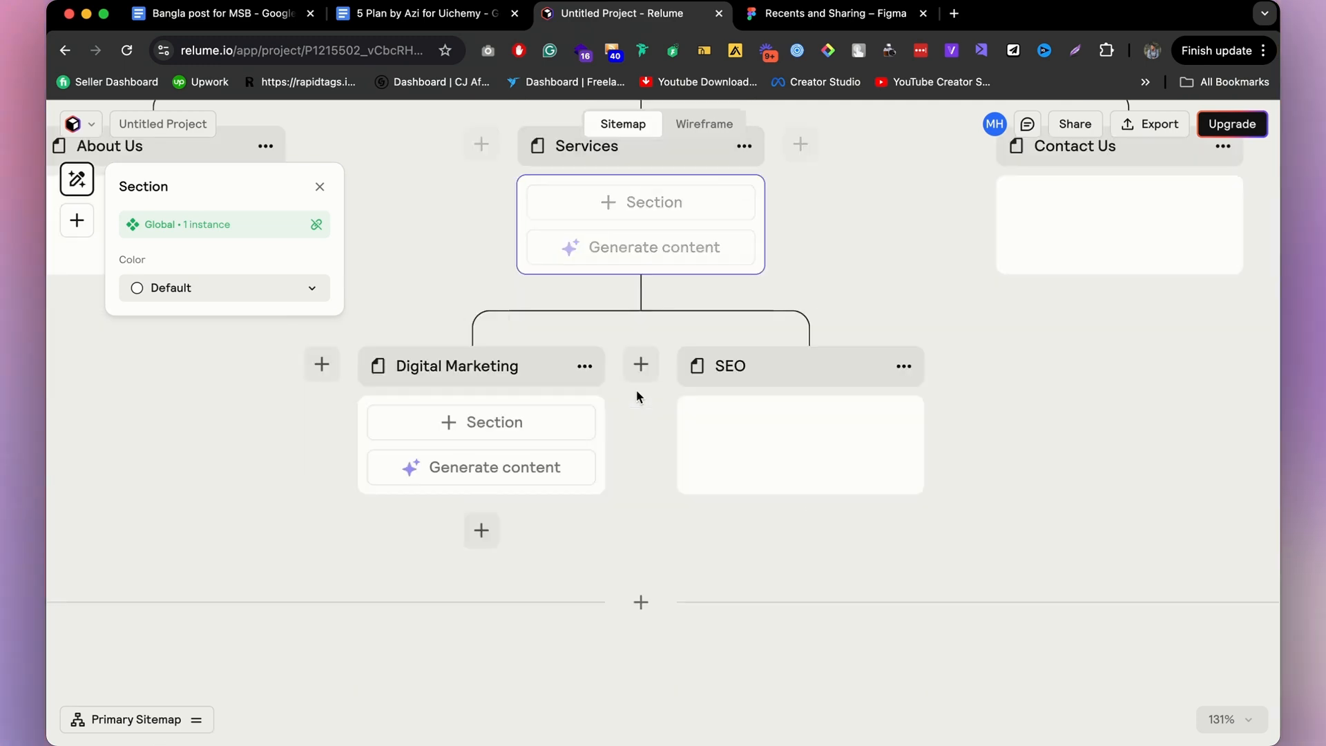
scroll(636, 390, up, 3)
scroll(648, 425, down, 5)
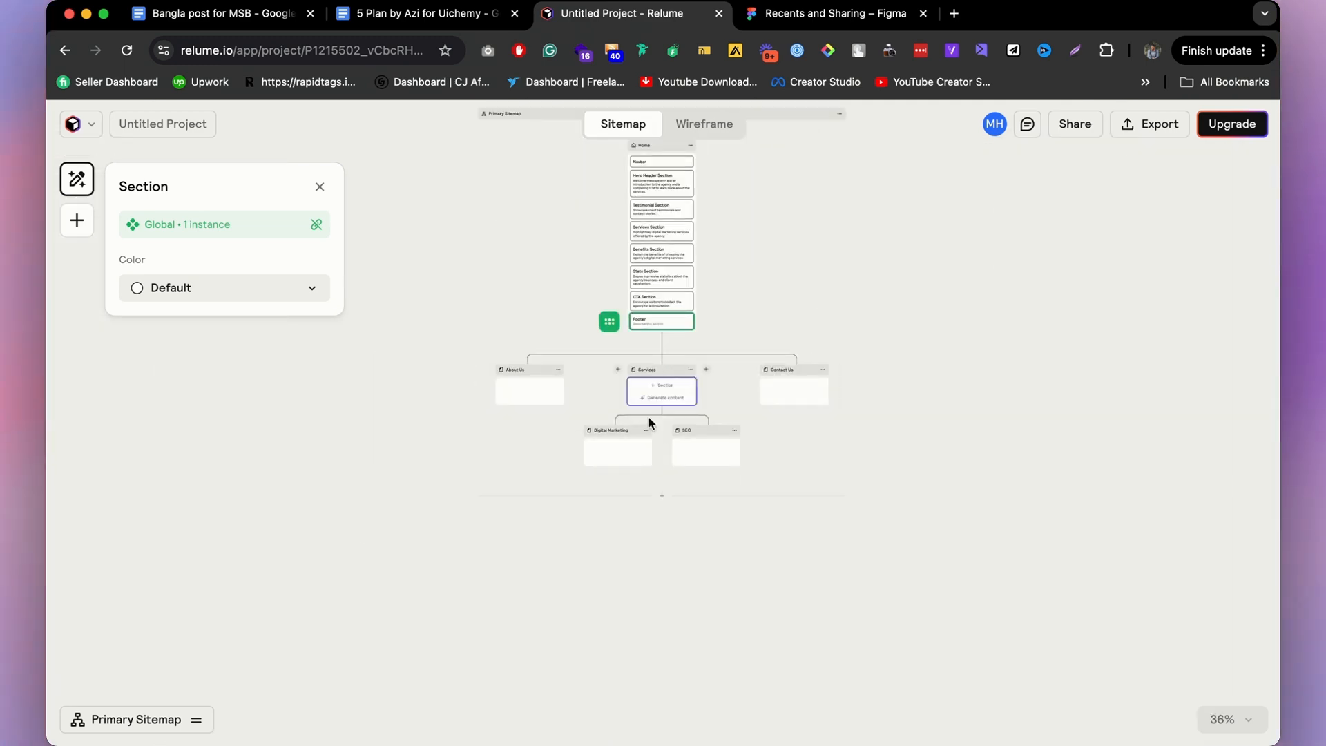
scroll(519, 389, up, 10)
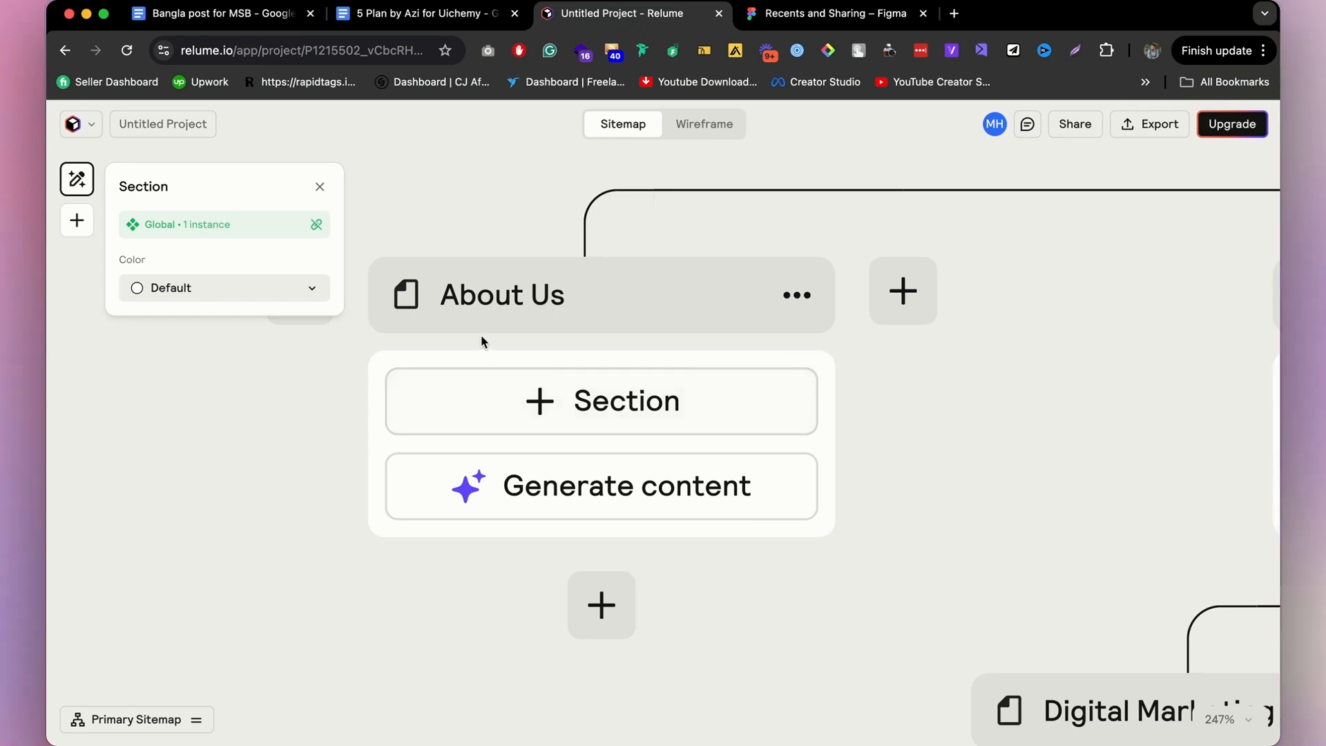
scroll(481, 336, down, 4)
scroll(477, 389, down, 5)
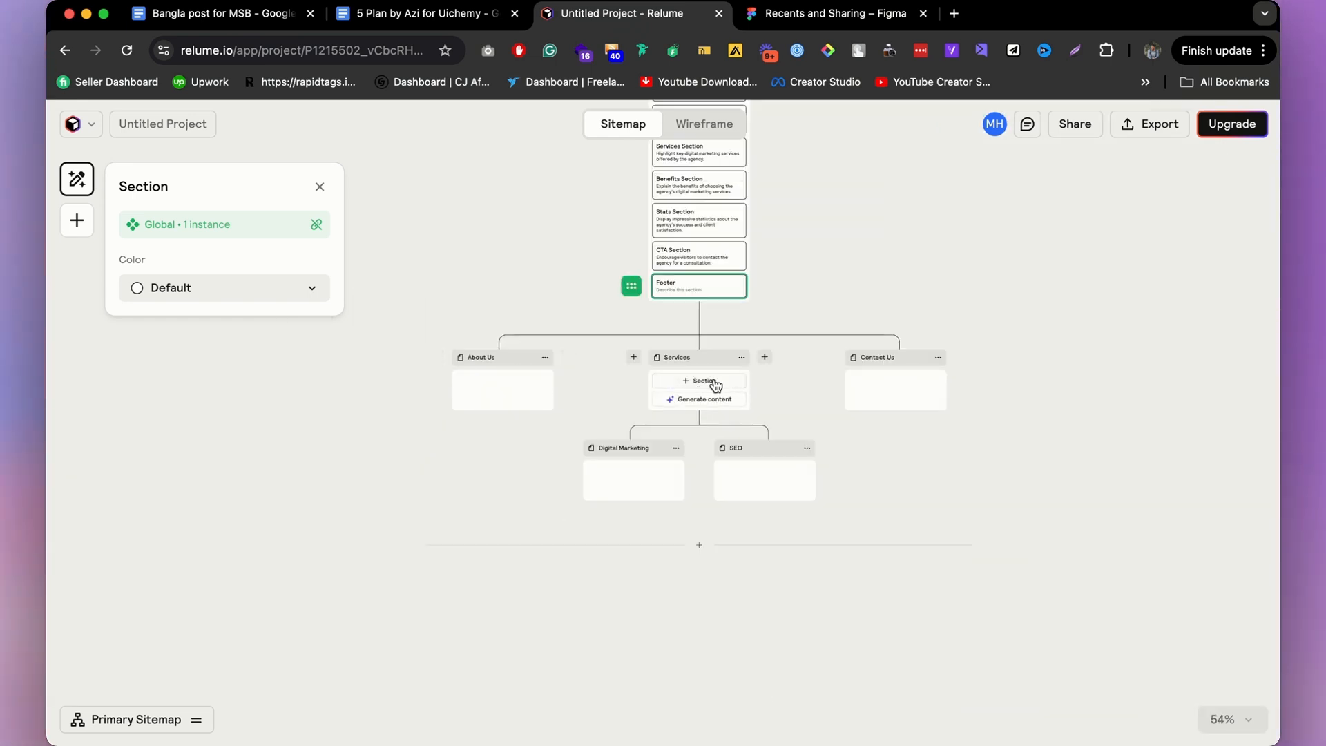
scroll(715, 386, down, 3)
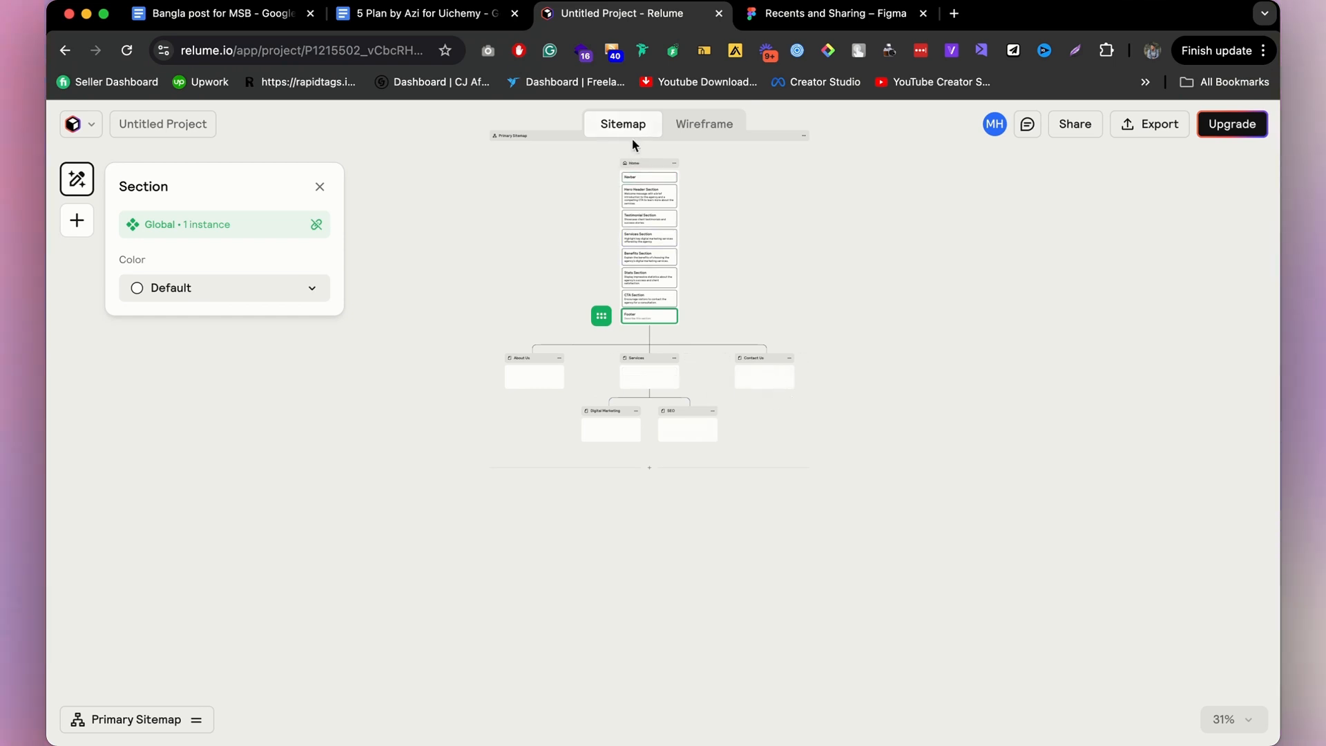
scroll(639, 194, up, 3)
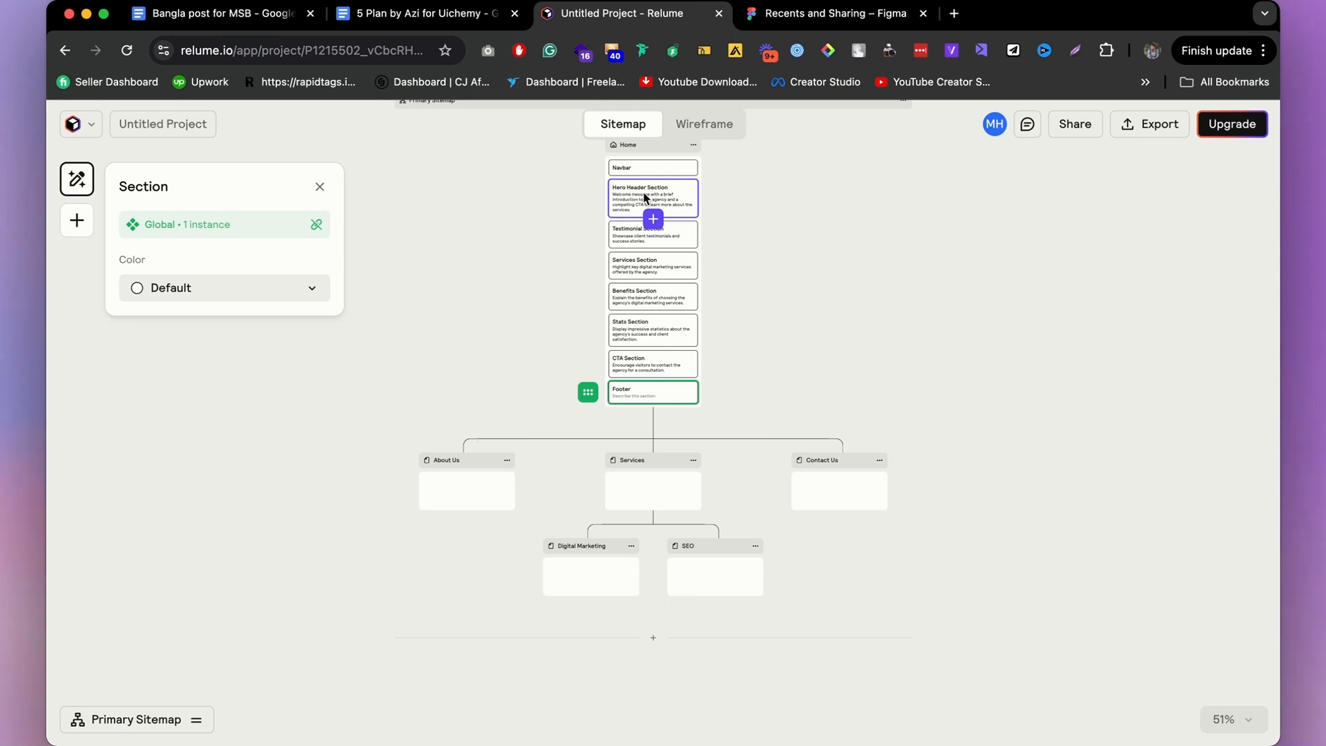
mouse_move(493, 462)
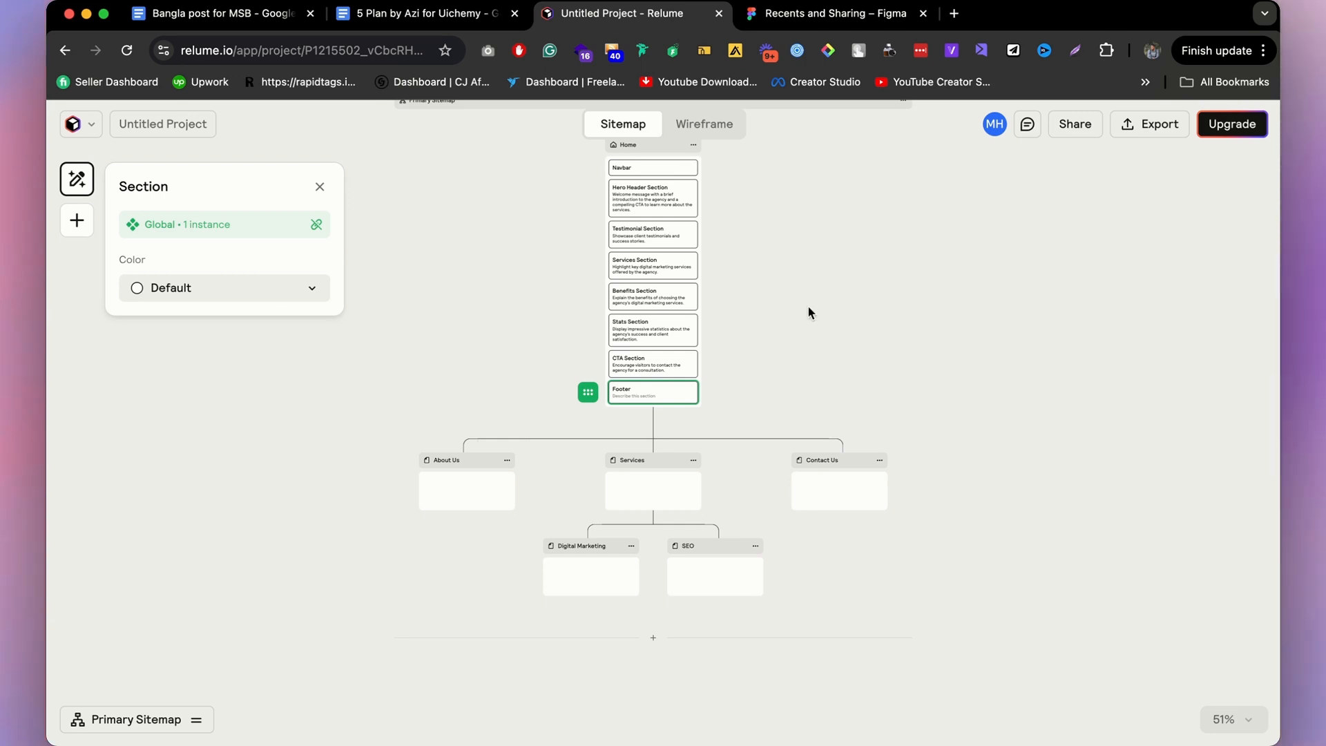
scroll(637, 231, up, 1)
scroll(643, 222, up, 3)
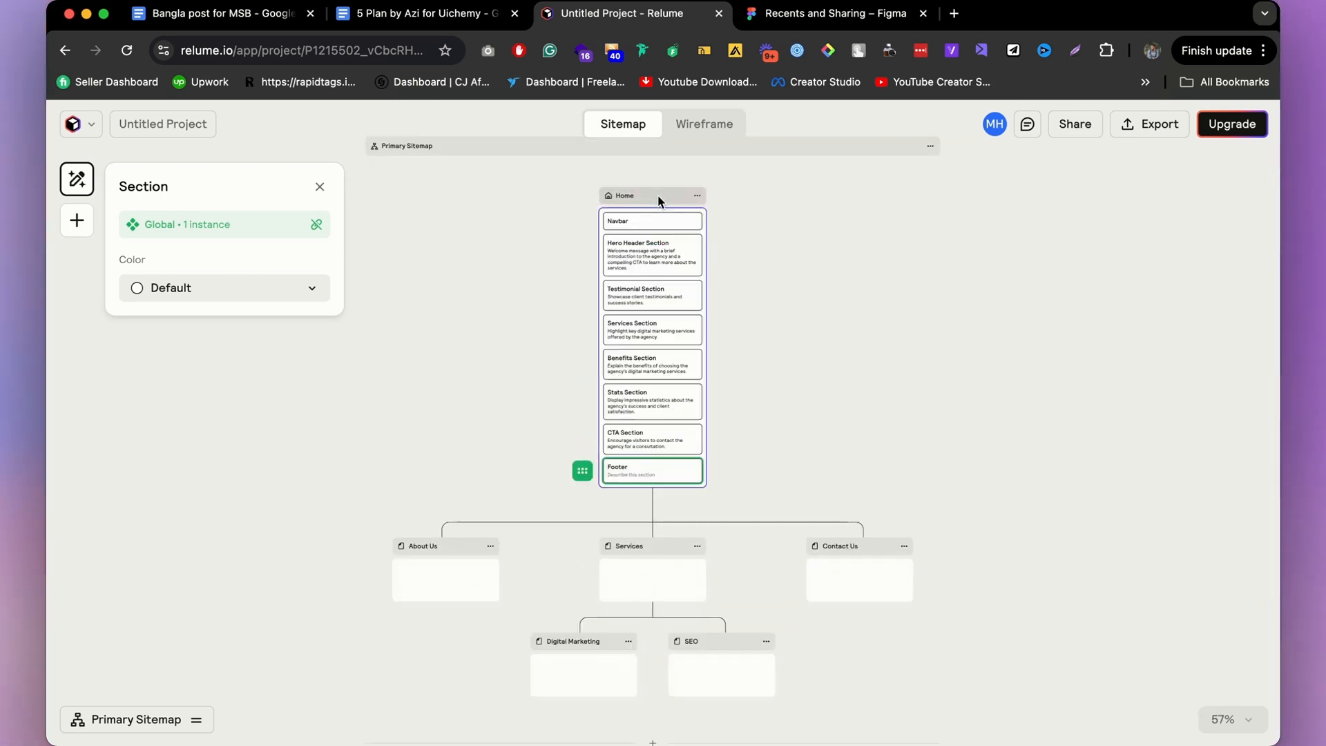
Try the Blue color on the Home page's Footer section.
click(203, 297)
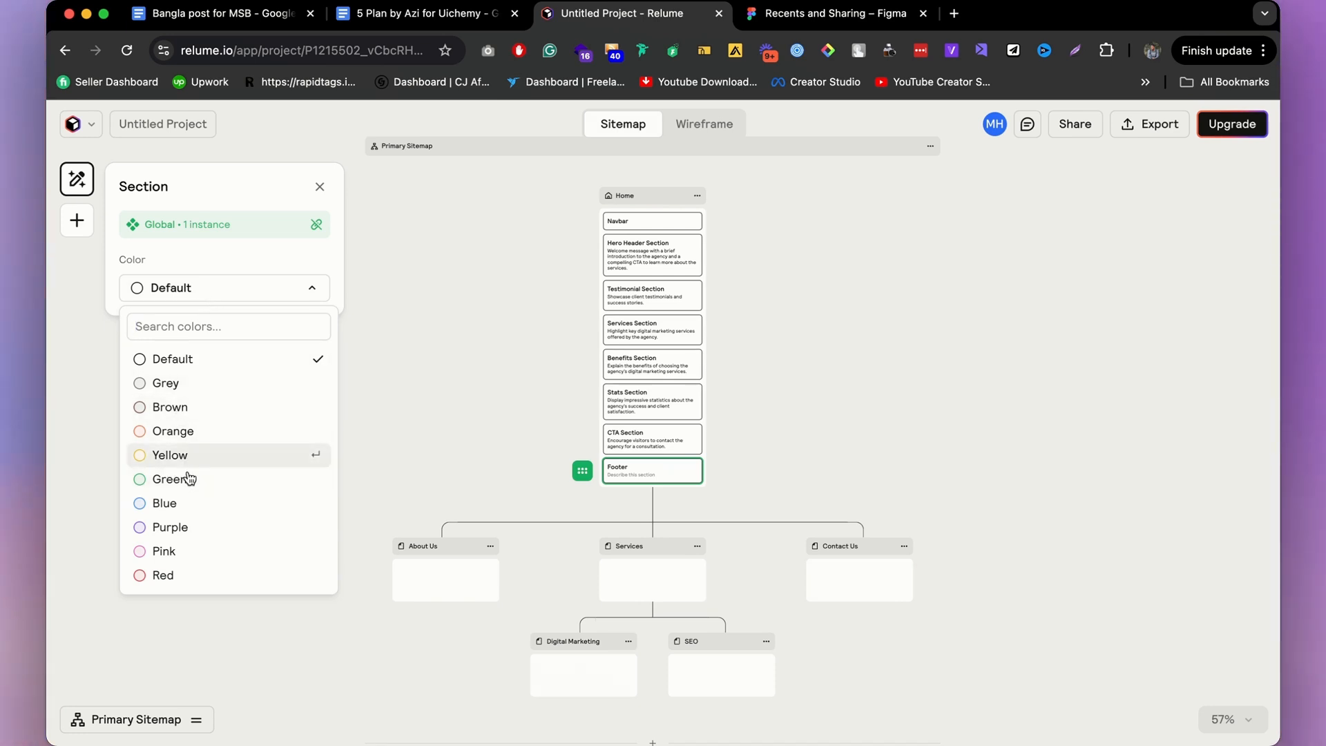
click(198, 506)
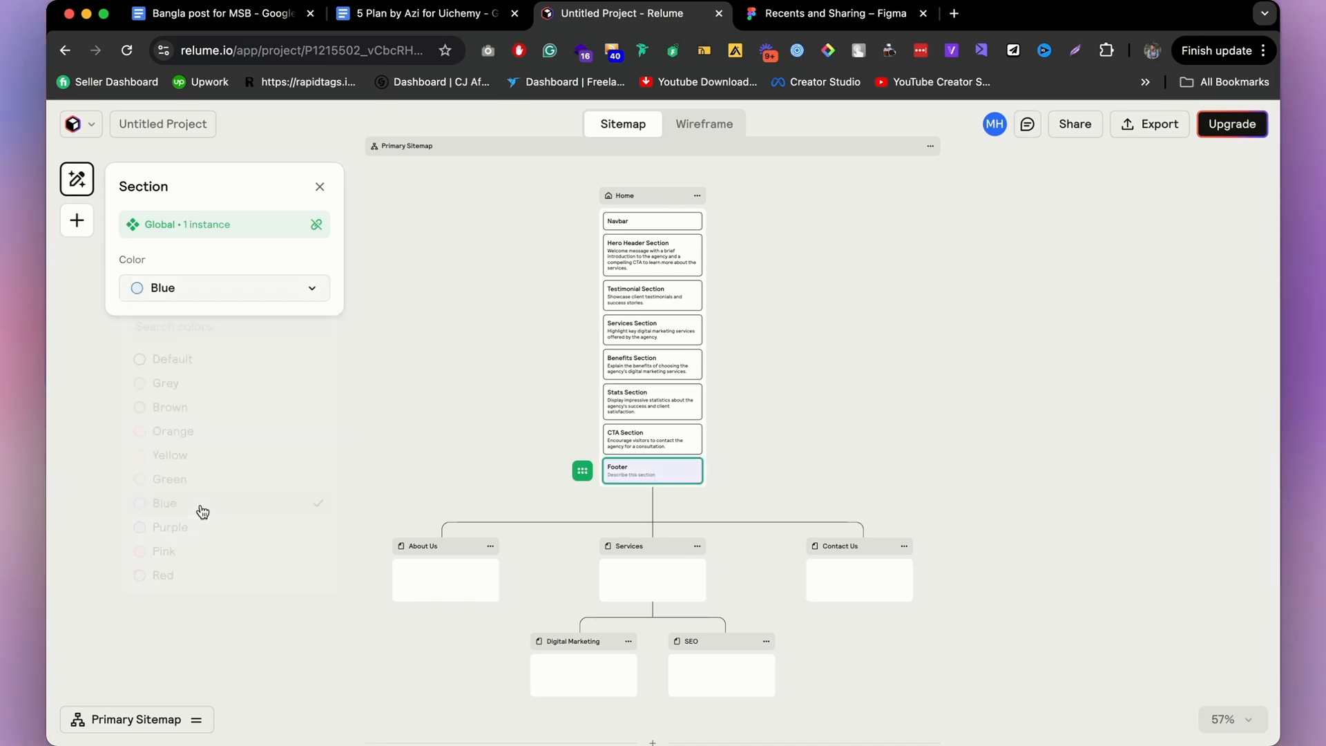
click(413, 355)
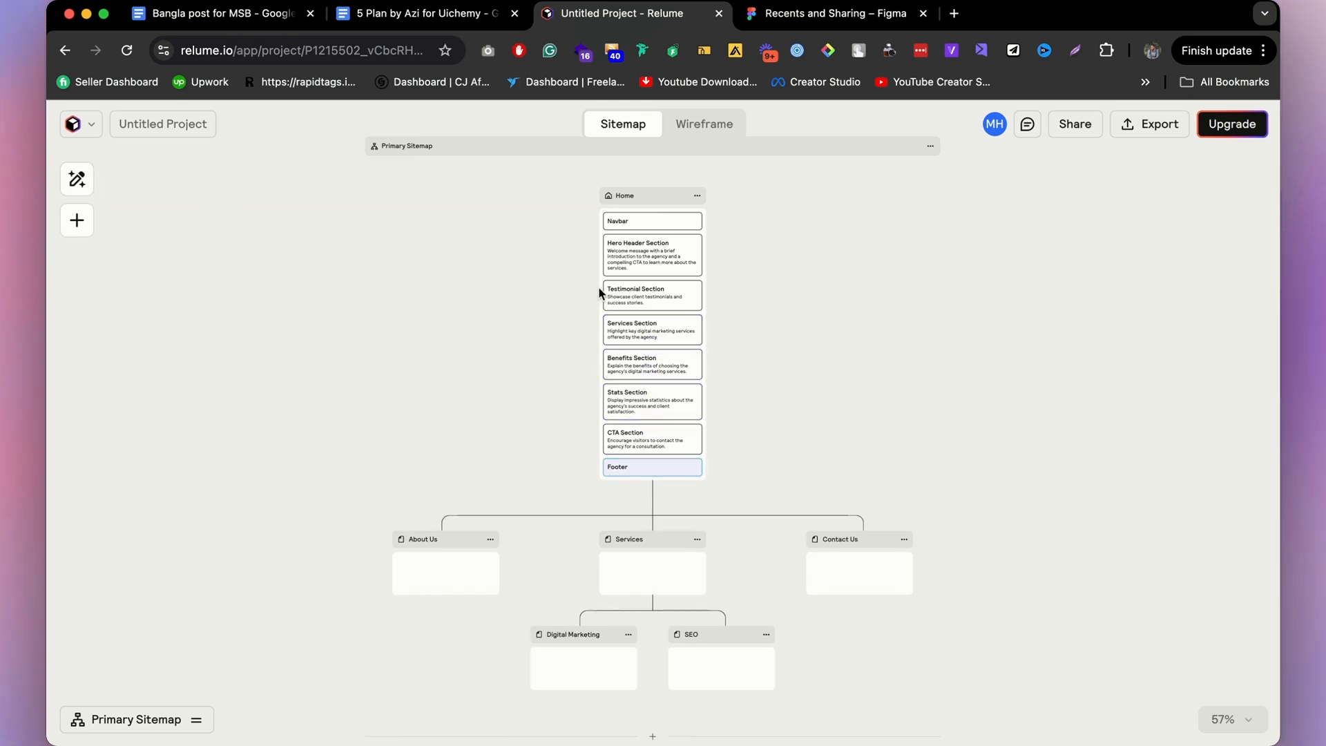
click(645, 225)
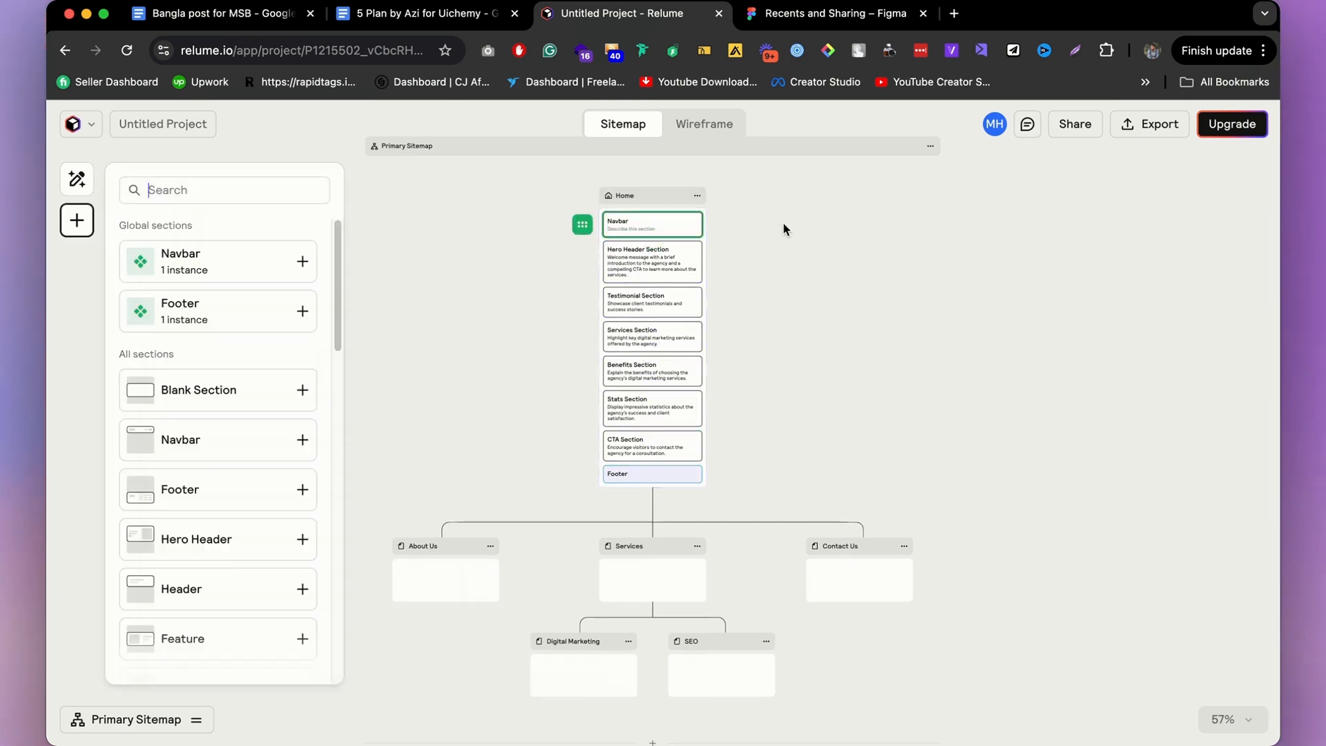
click(783, 226)
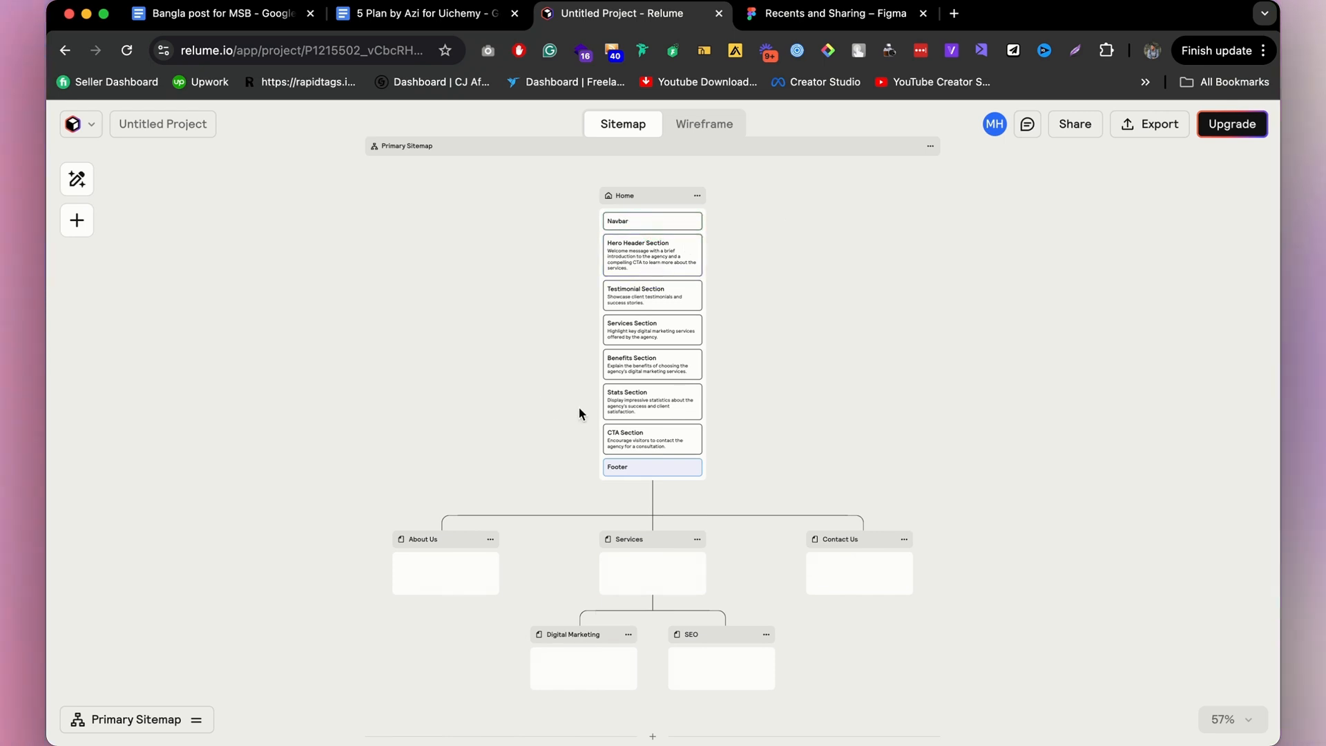
click(585, 432)
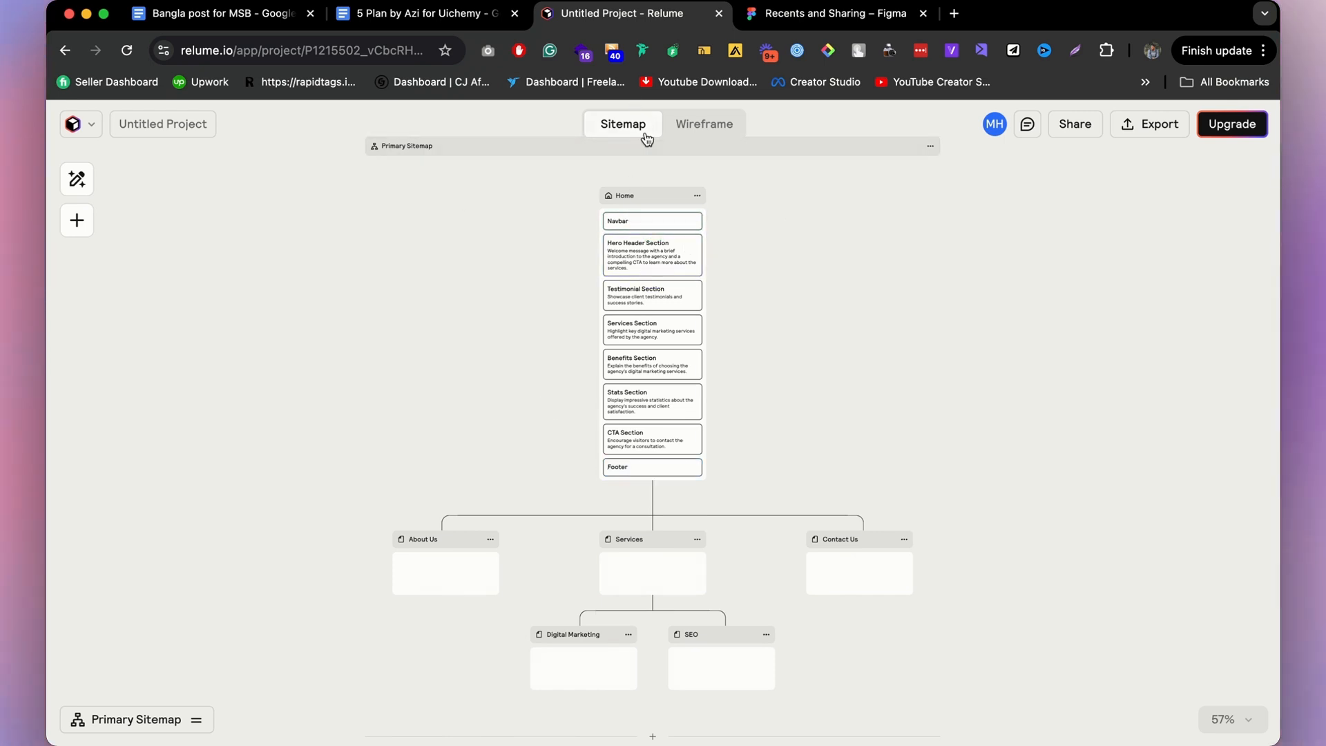
Look through the Primary Sitemap generation settings and the library of pages and sections that can be added.
click(79, 179)
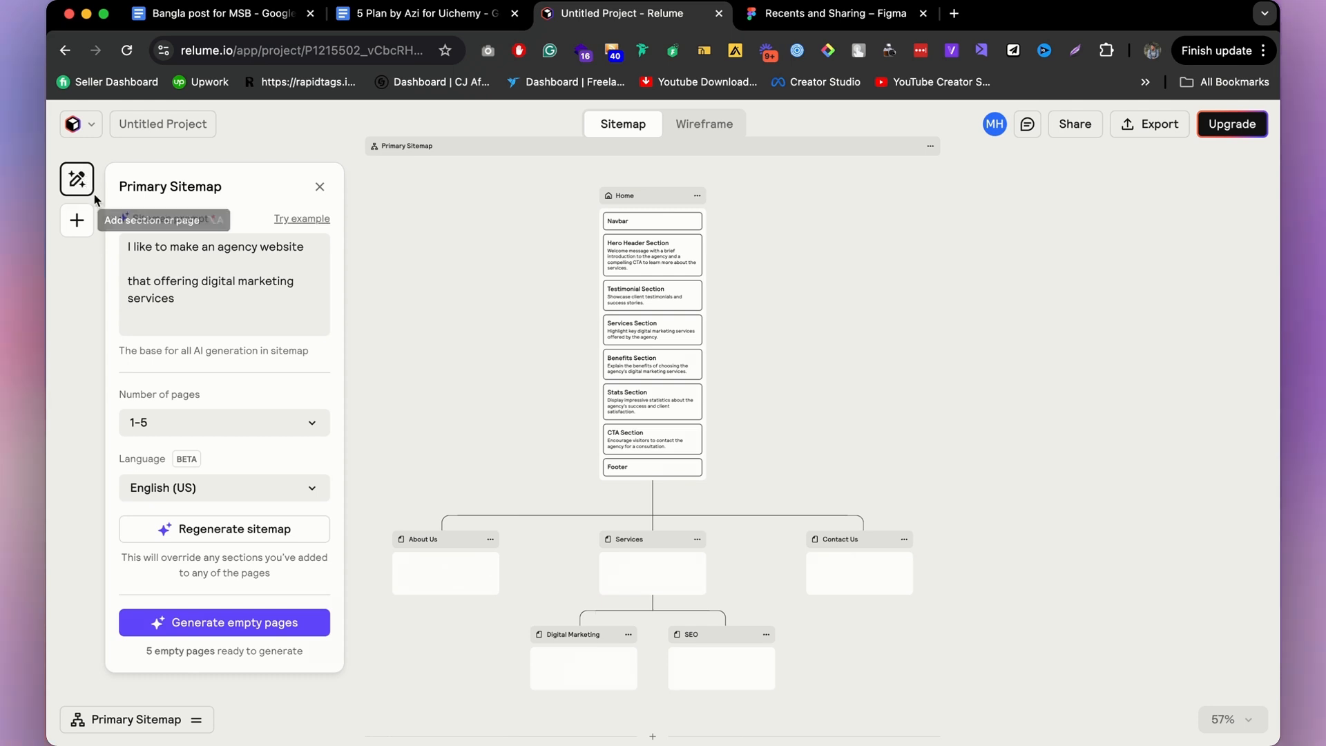
click(75, 223)
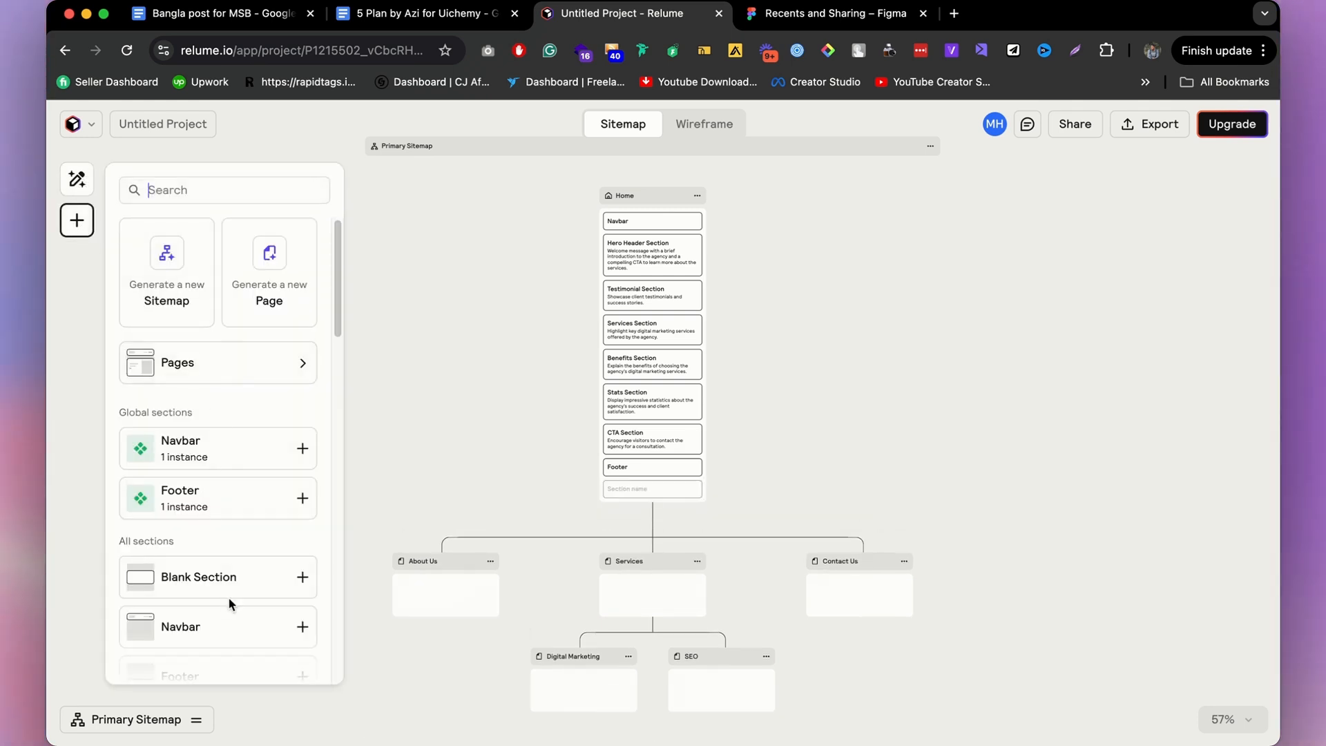
scroll(245, 600, down, 2)
click(503, 266)
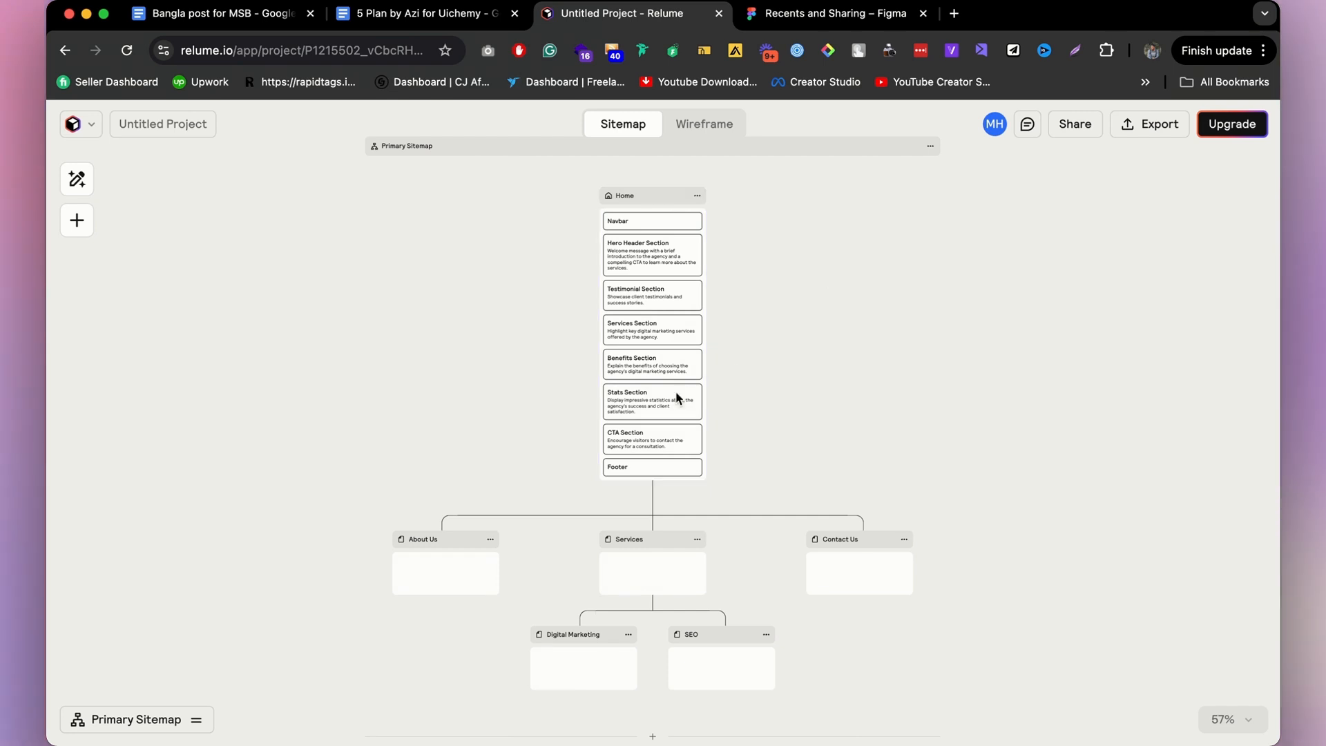
Switch to the wireframe view and examine the Home page's wireframe from the navbar down to the footer.
click(701, 128)
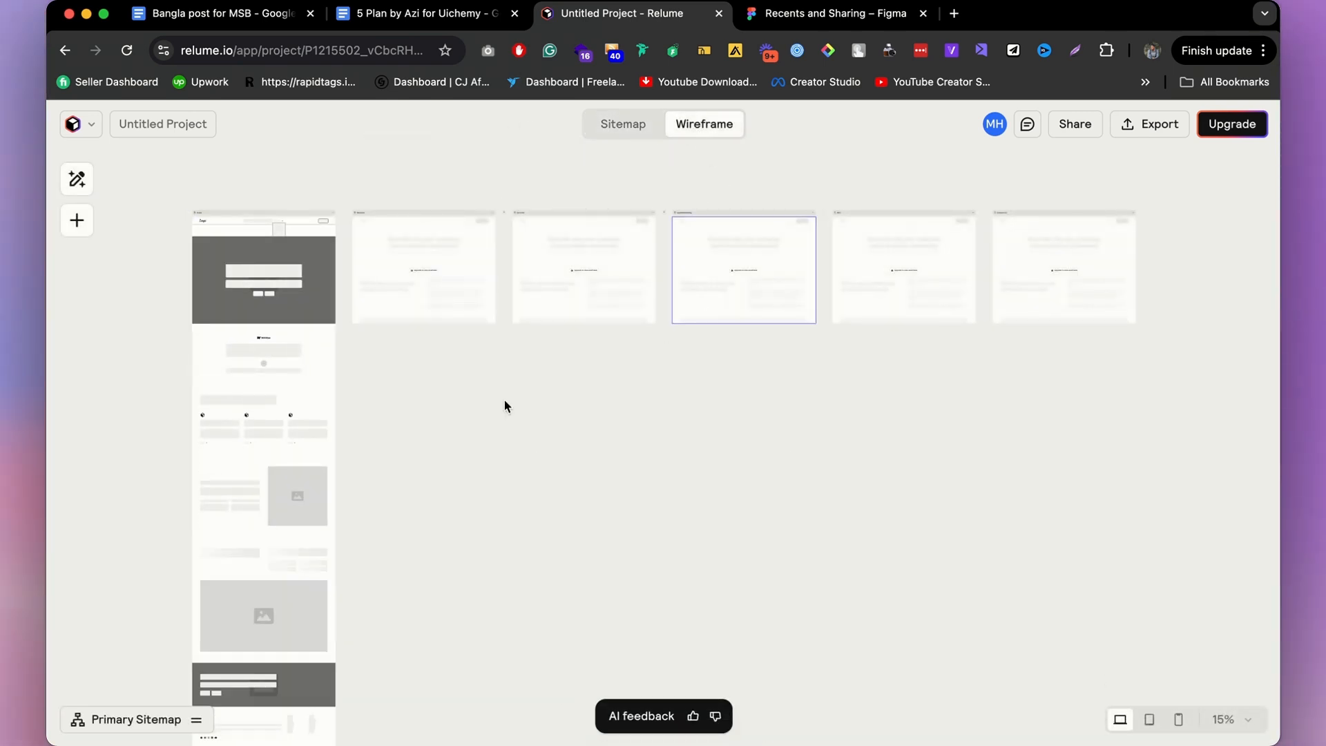
scroll(135, 256, up, 5)
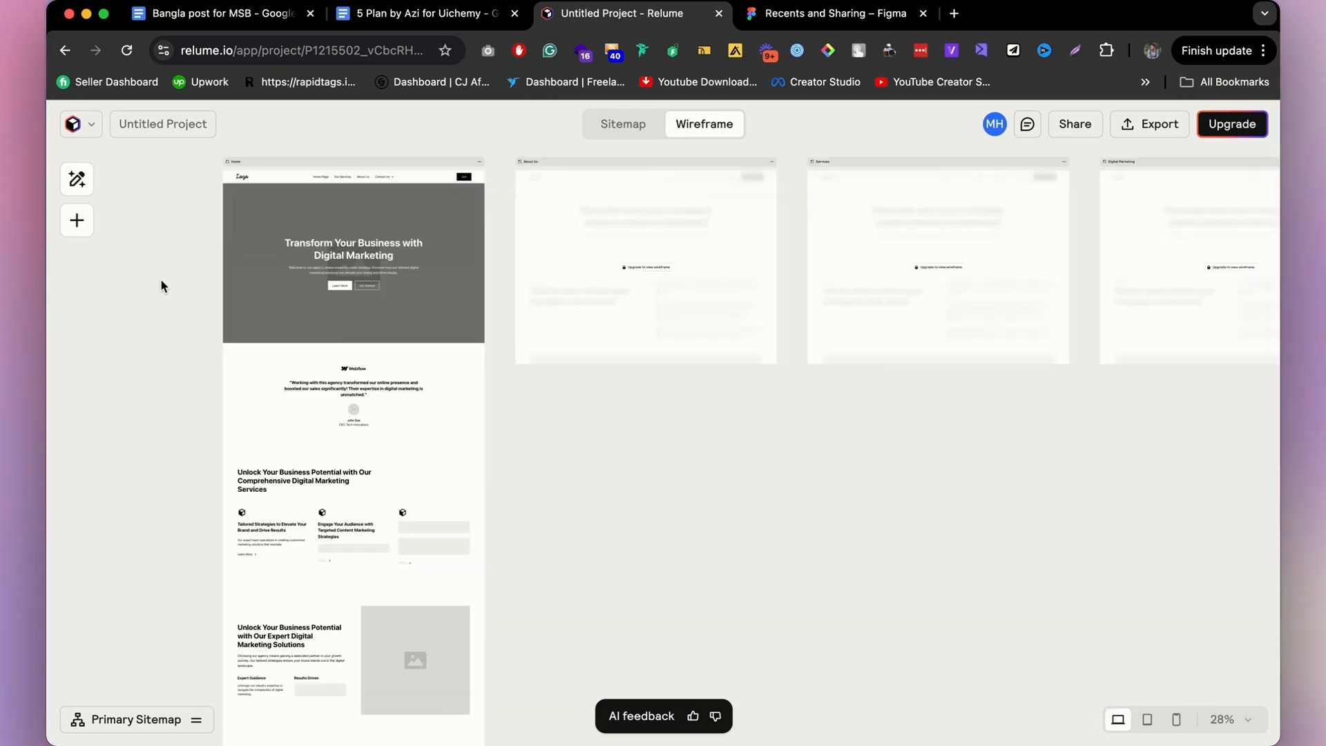
scroll(471, 287, down, 4)
scroll(220, 264, up, 1)
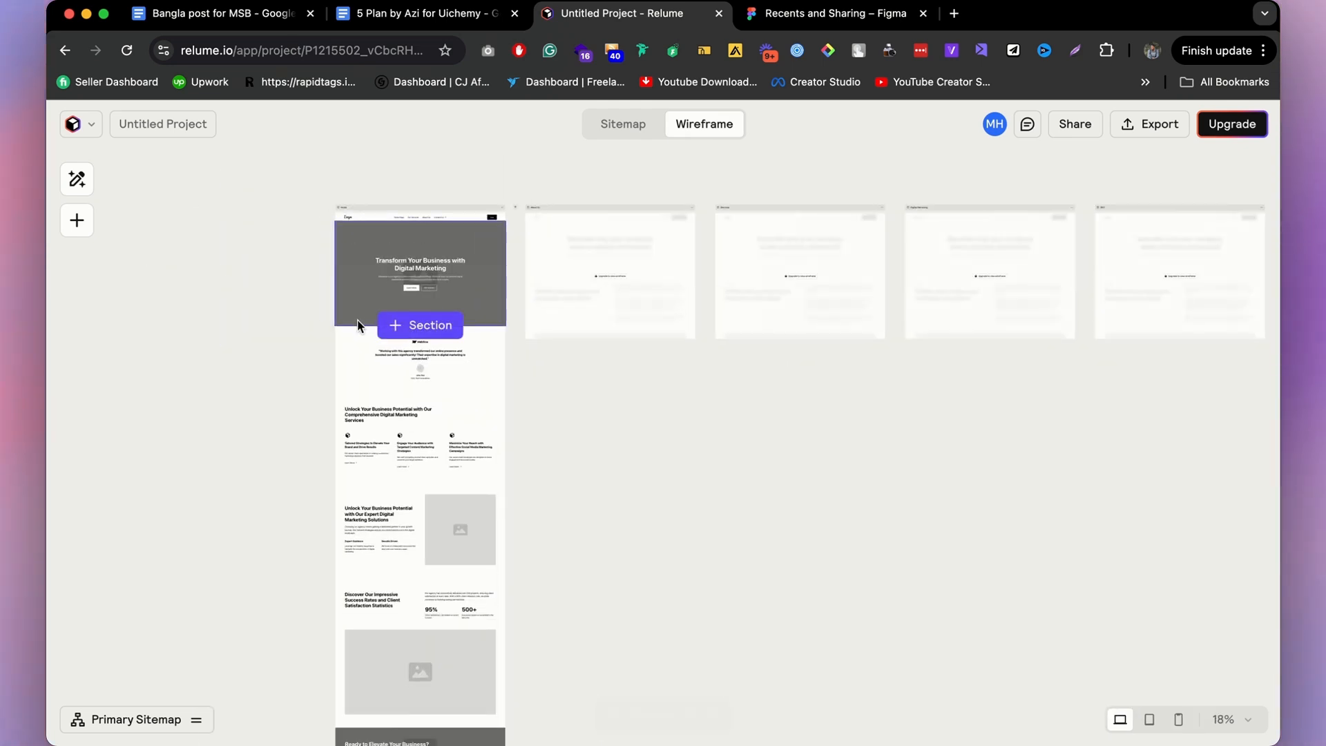
scroll(405, 350, down, 2)
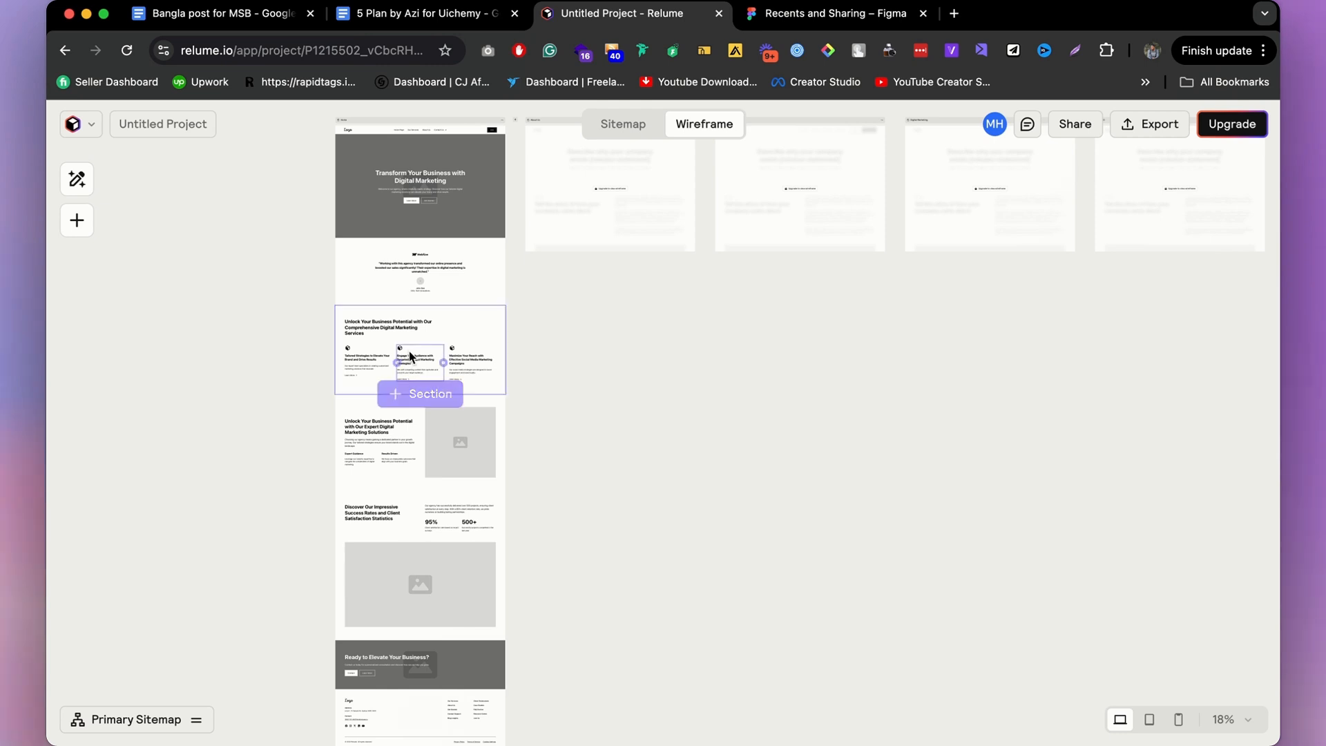
scroll(545, 367, down, 4)
scroll(550, 363, down, 3)
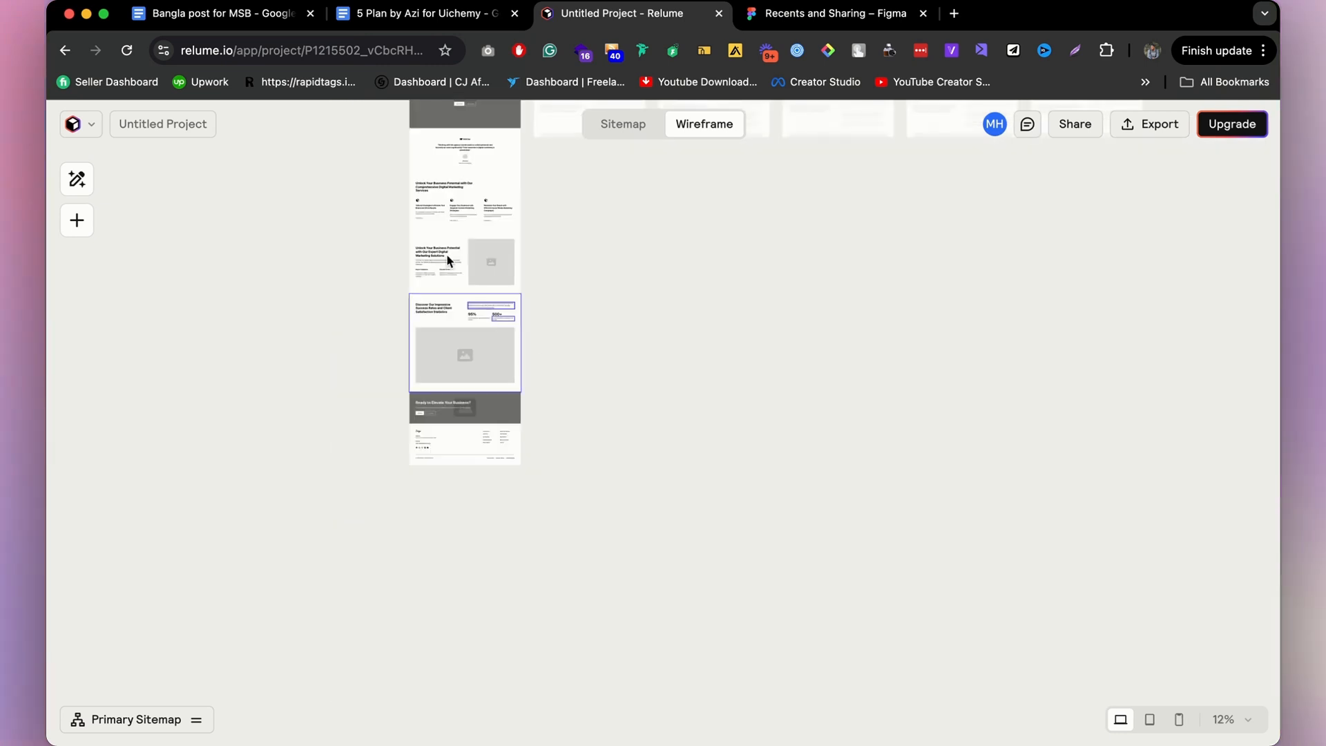
scroll(445, 260, up, 4)
scroll(435, 300, up, 8)
scroll(532, 273, down, 5)
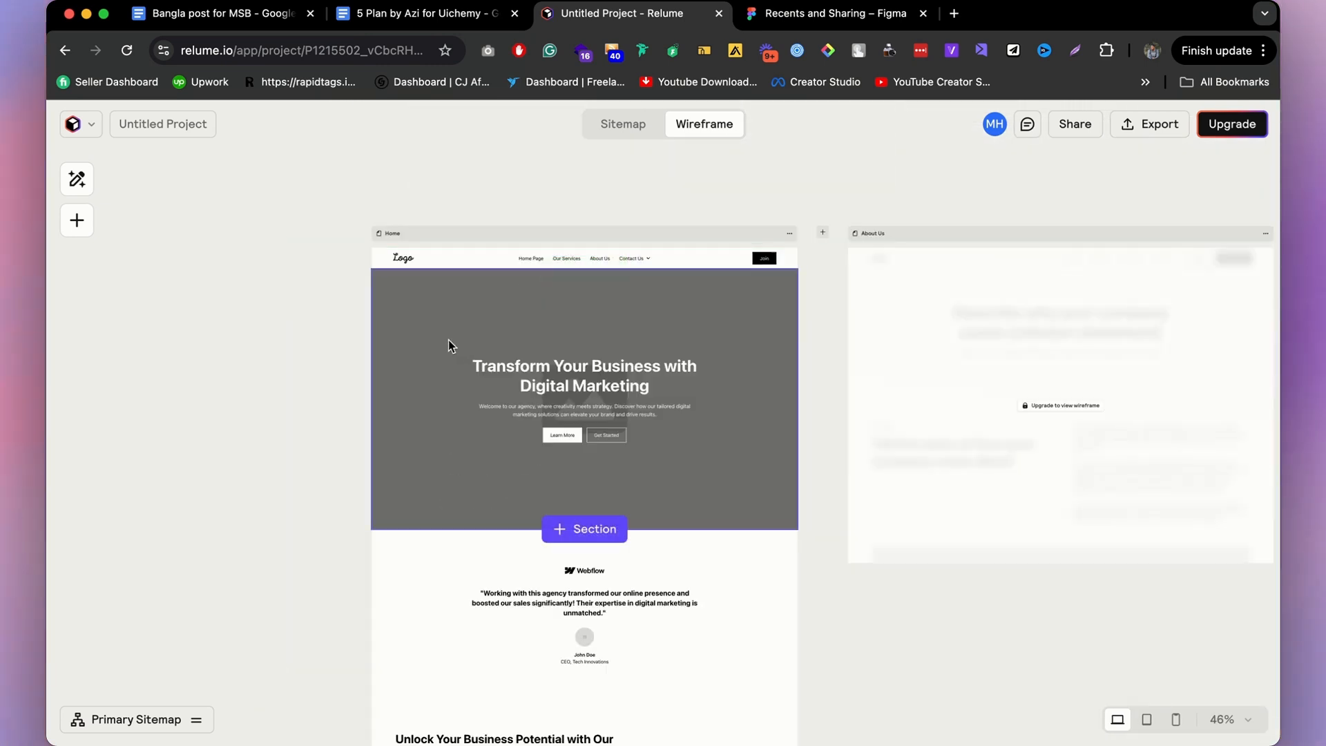
scroll(359, 266, up, 2)
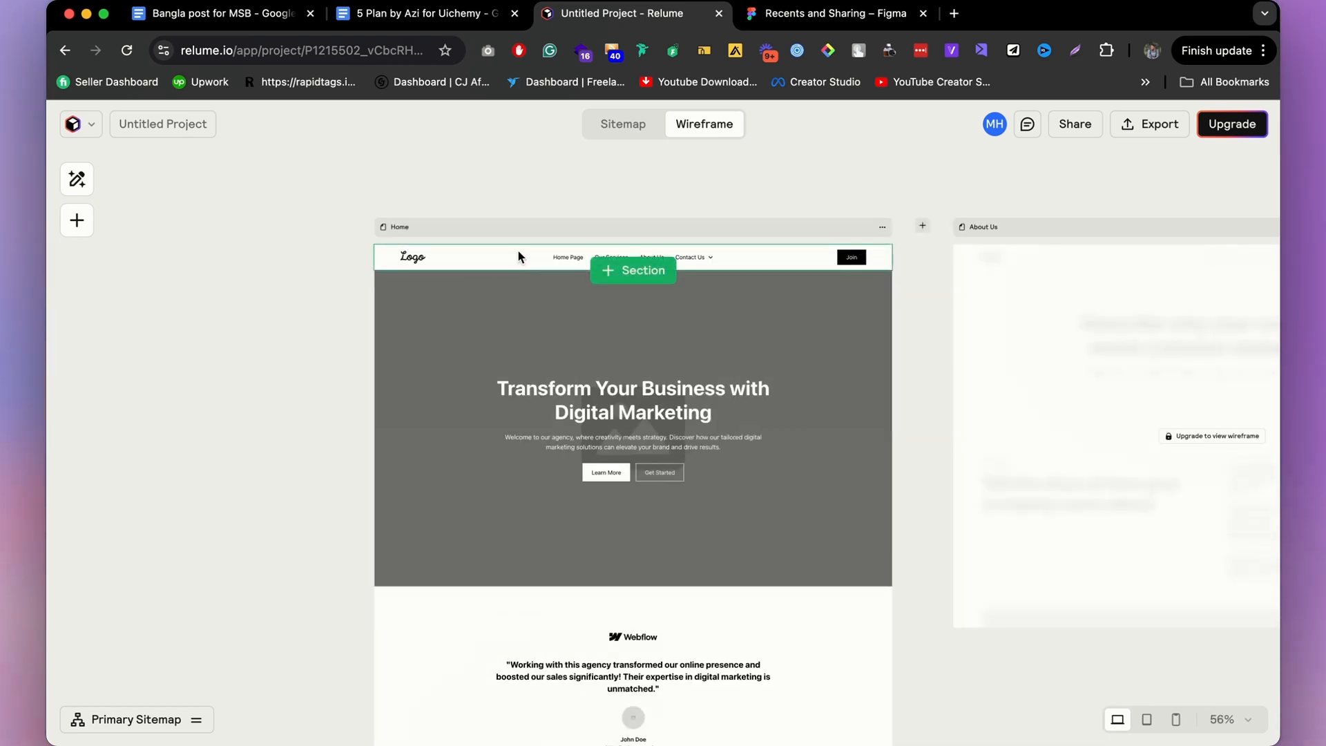
Open the library page of the Hero Header Section's Header 30 component and return to the project's wireframe.
click(485, 253)
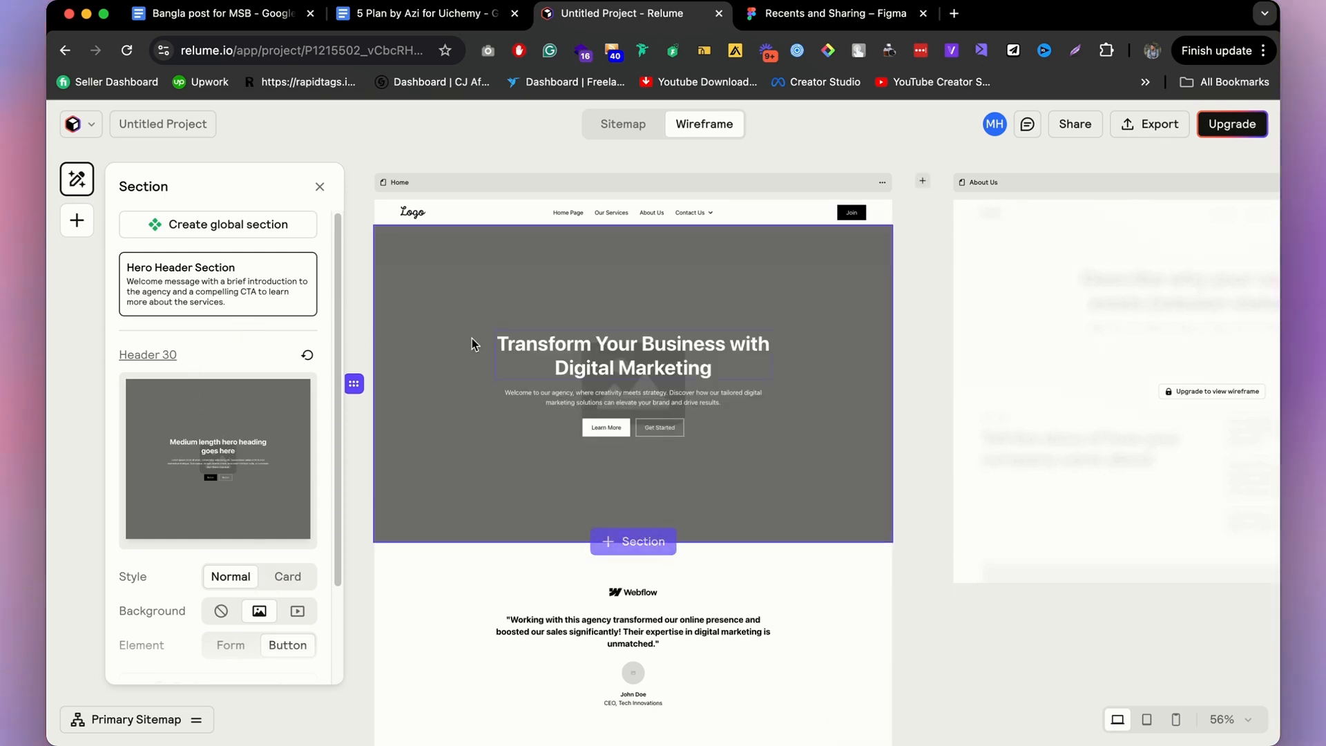
click(158, 360)
key(ctrl+shift+Tab)
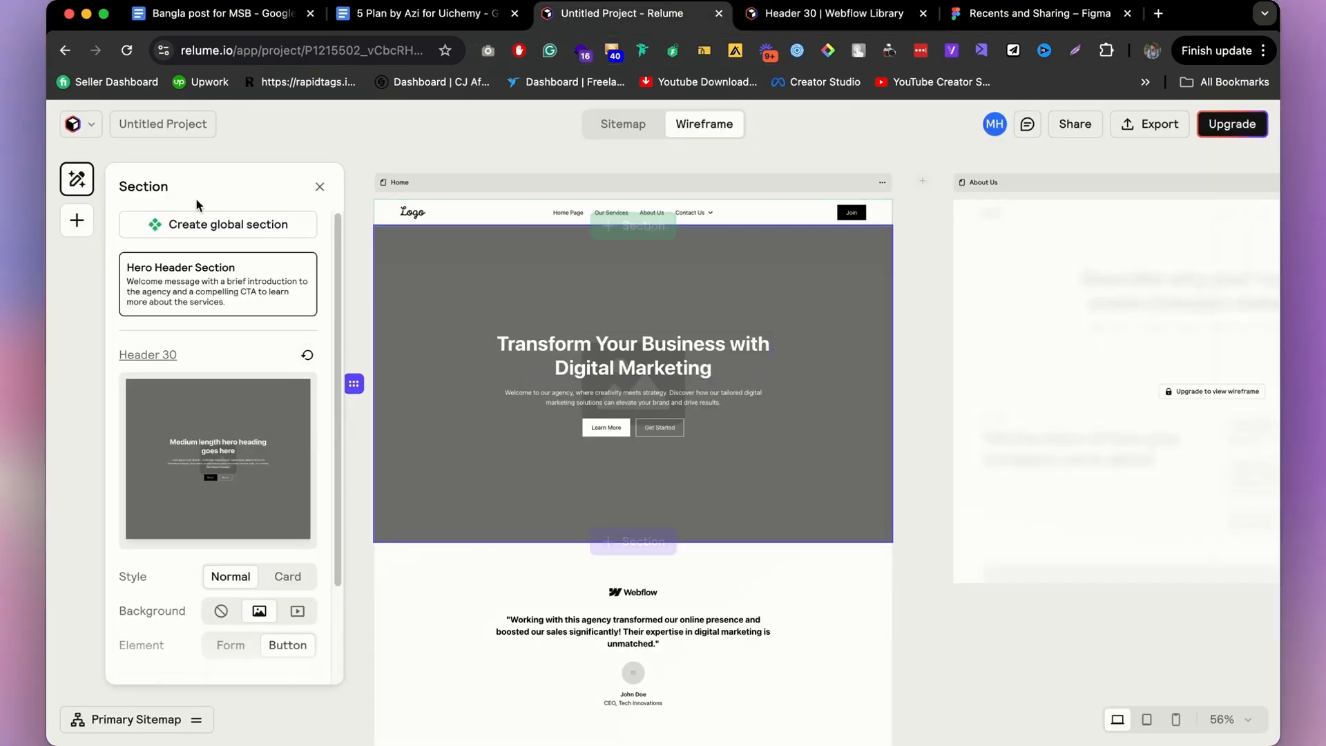
Check the Home page wireframe at mobile and tablet widths, then return it to the desktop view.
scroll(760, 231, down, 5)
scroll(793, 243, down, 4)
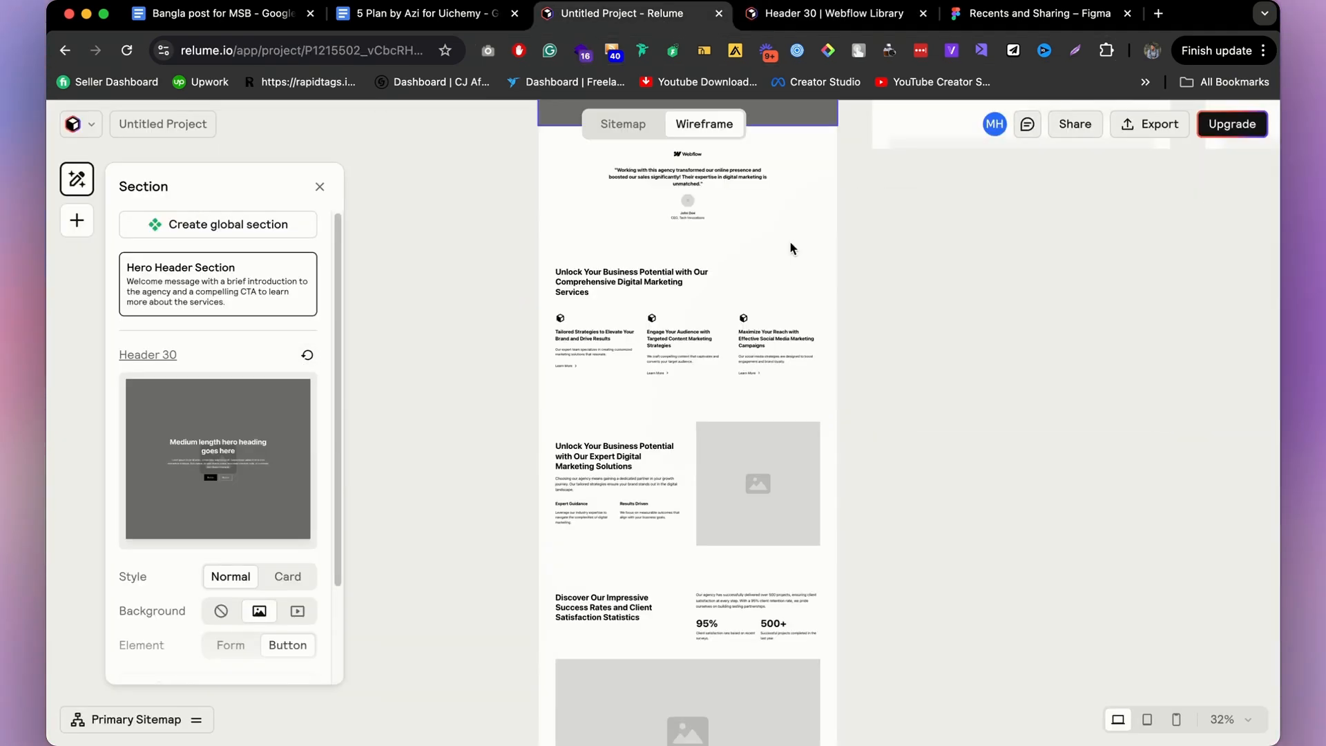
scroll(807, 298, up, 4)
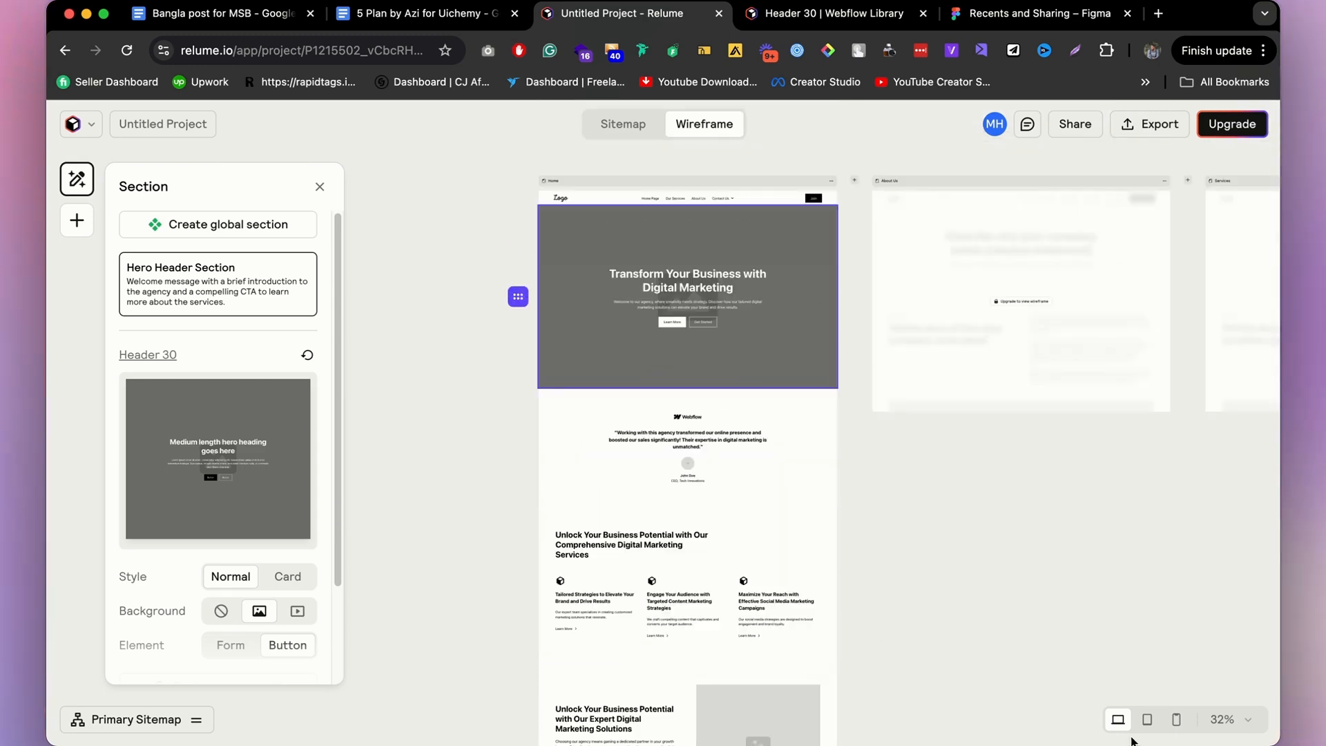
click(1175, 719)
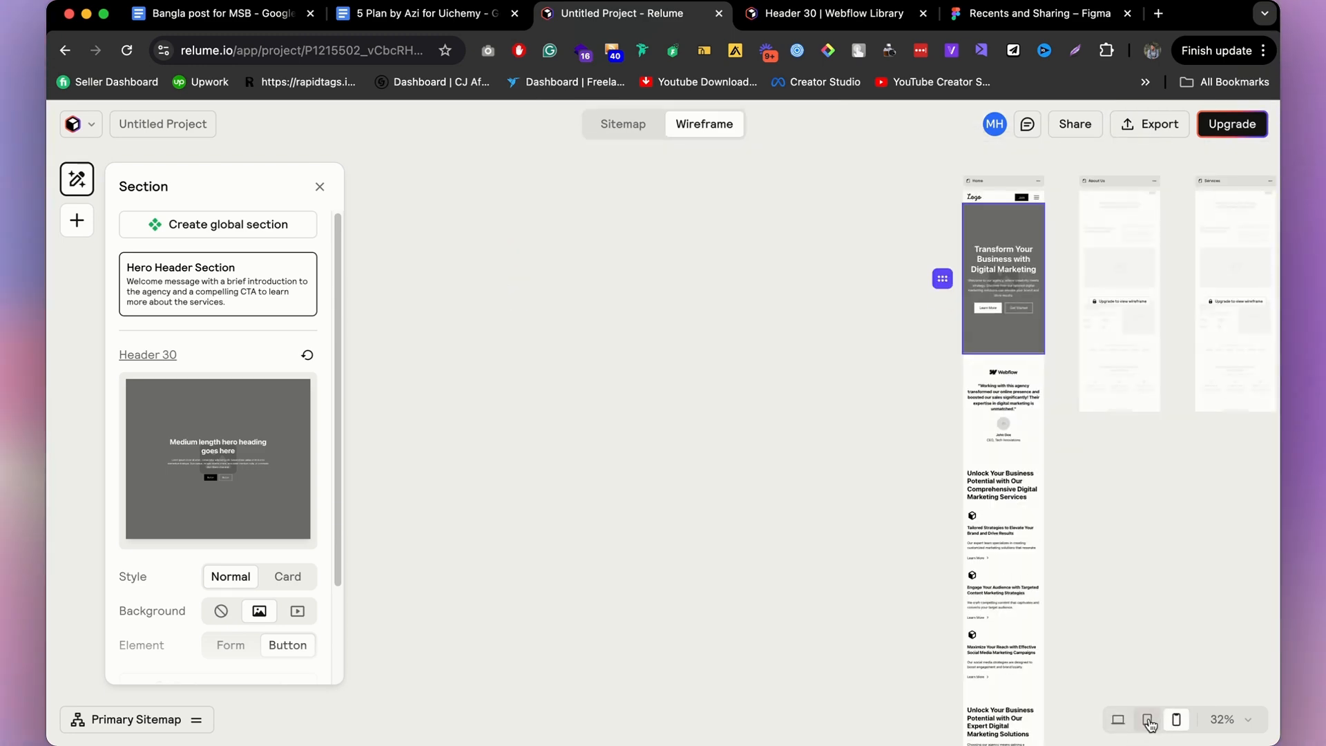
click(1148, 721)
click(1118, 722)
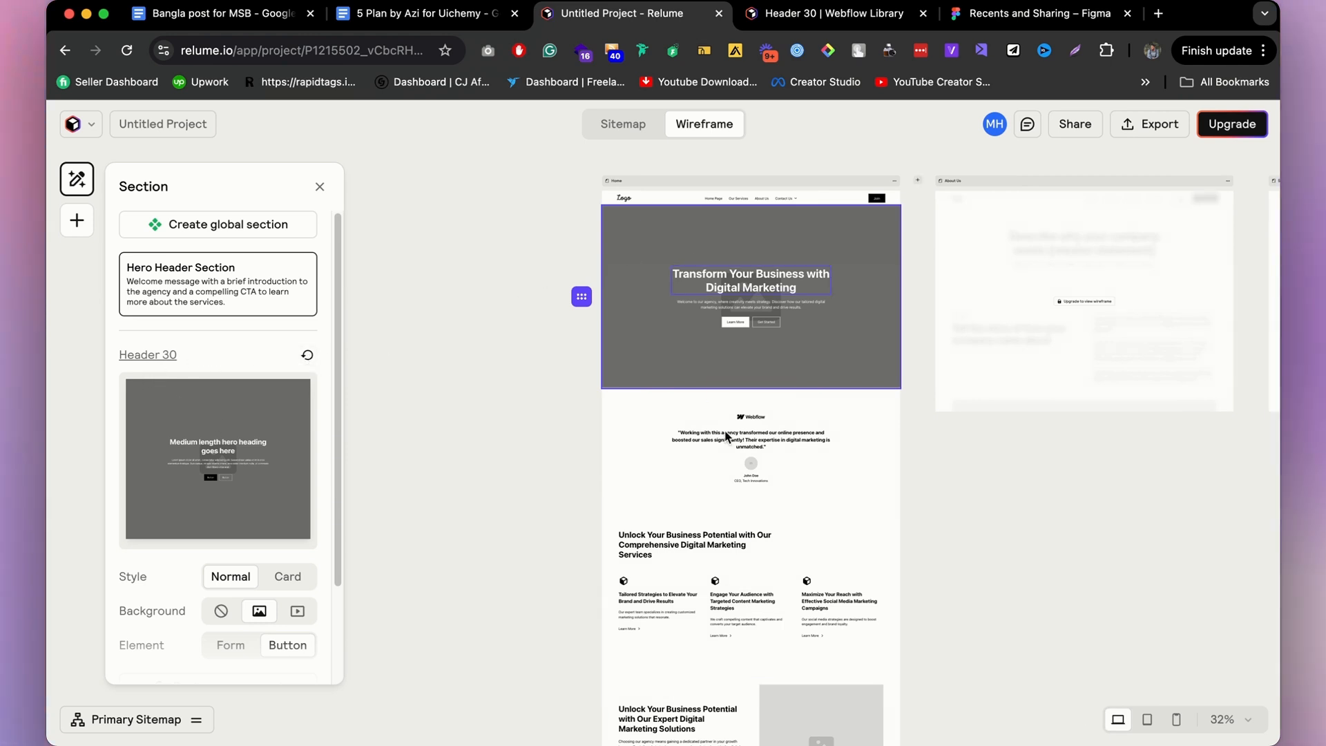
Open the library page of the Testimonial Section's Testimonial 1 component, look through its related UI elements, and return to the project's wireframe.
click(653, 426)
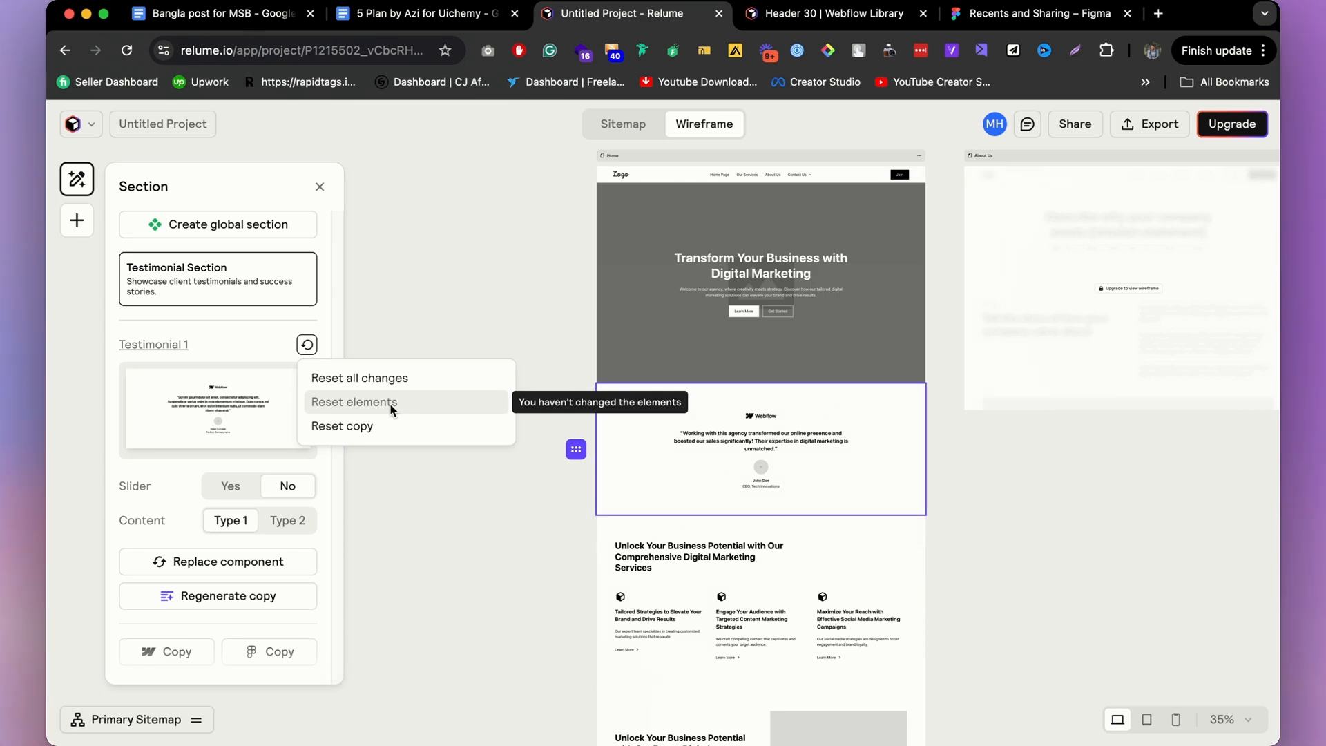
click(153, 345)
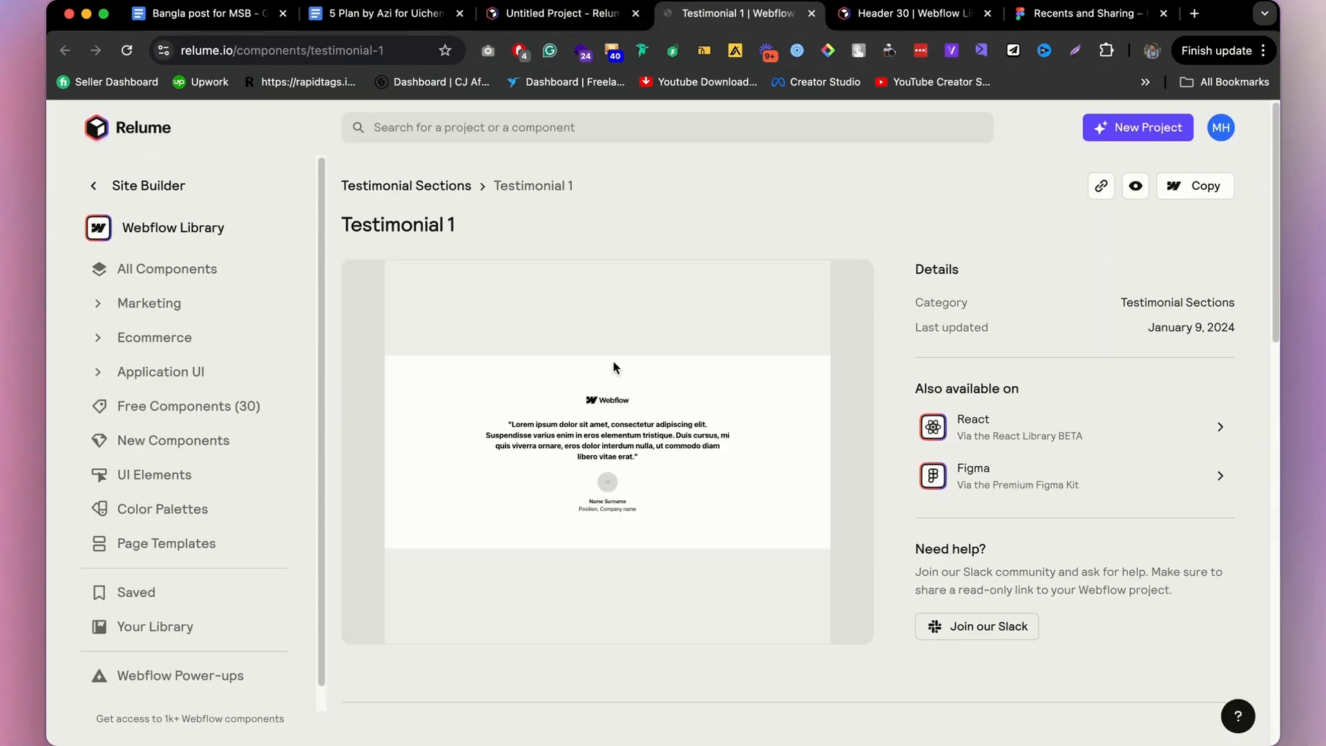
scroll(614, 366, down, 8)
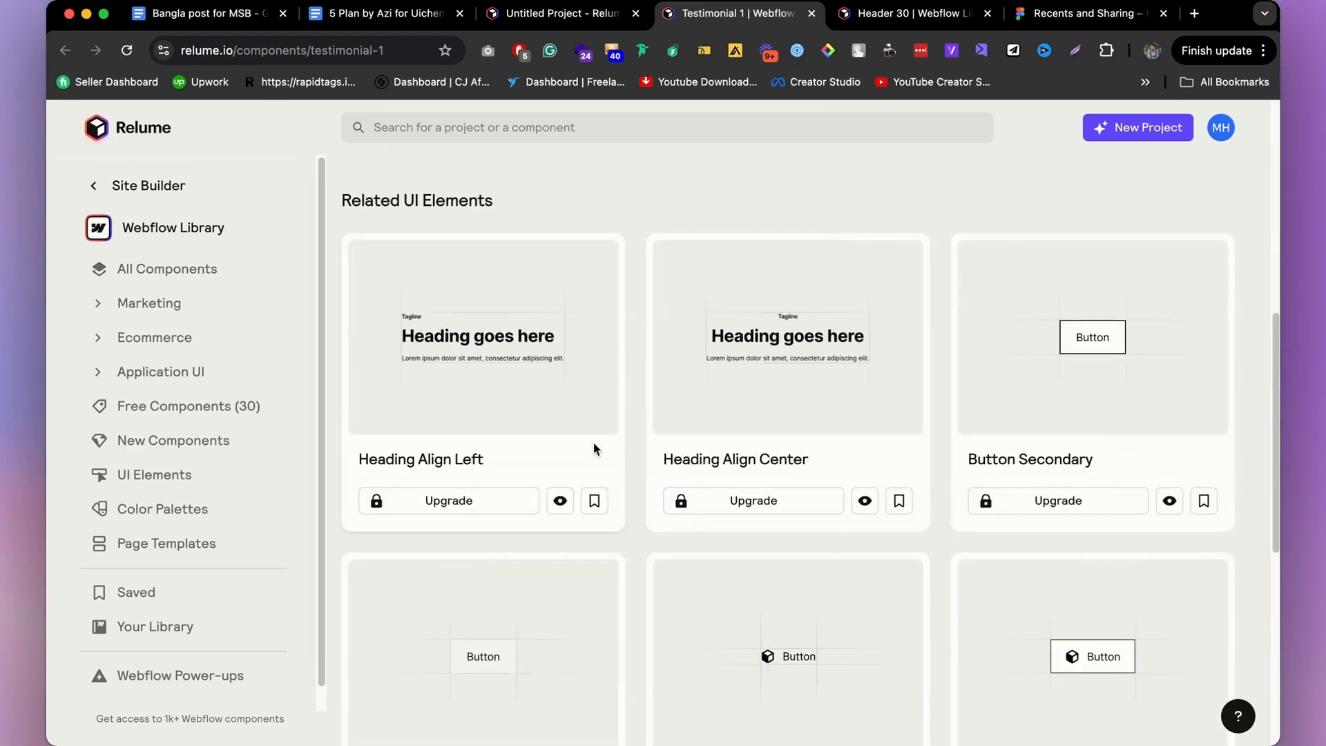
scroll(592, 442, down, 7)
scroll(589, 424, up, 13)
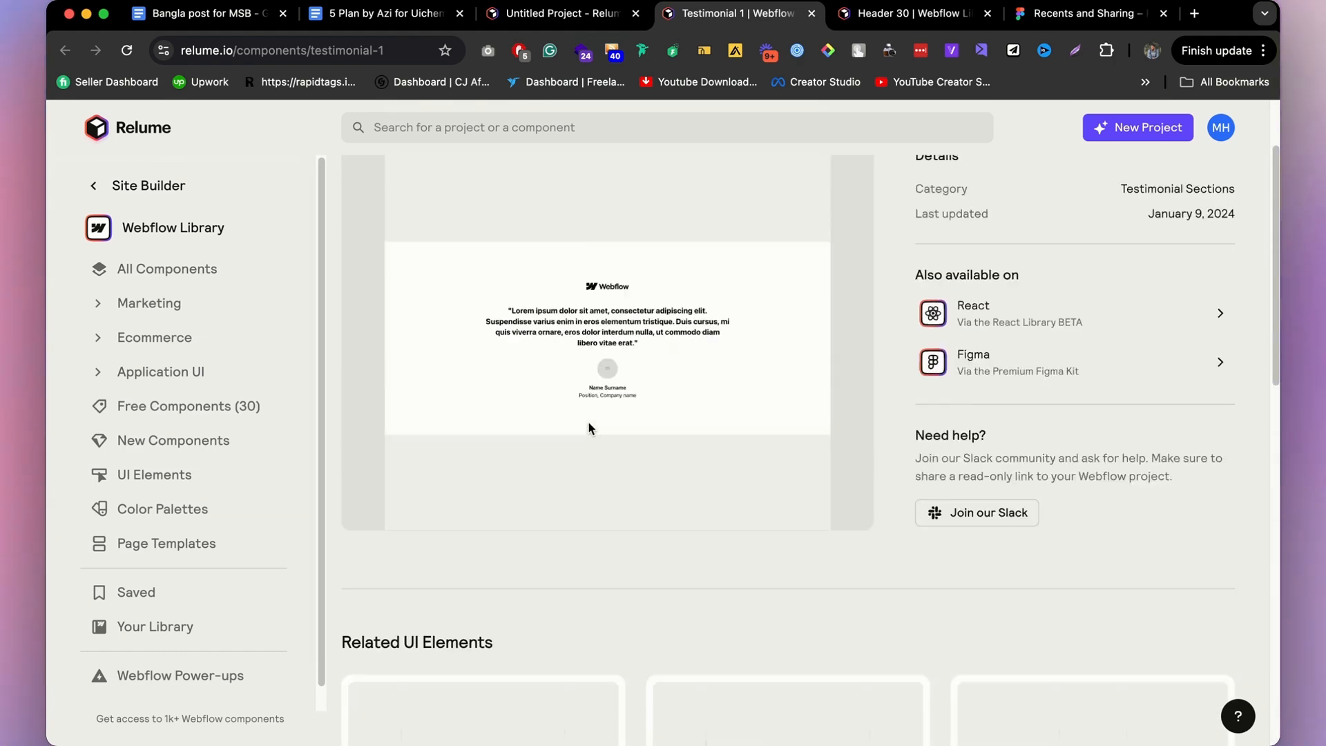
scroll(588, 428, up, 2)
click(556, 13)
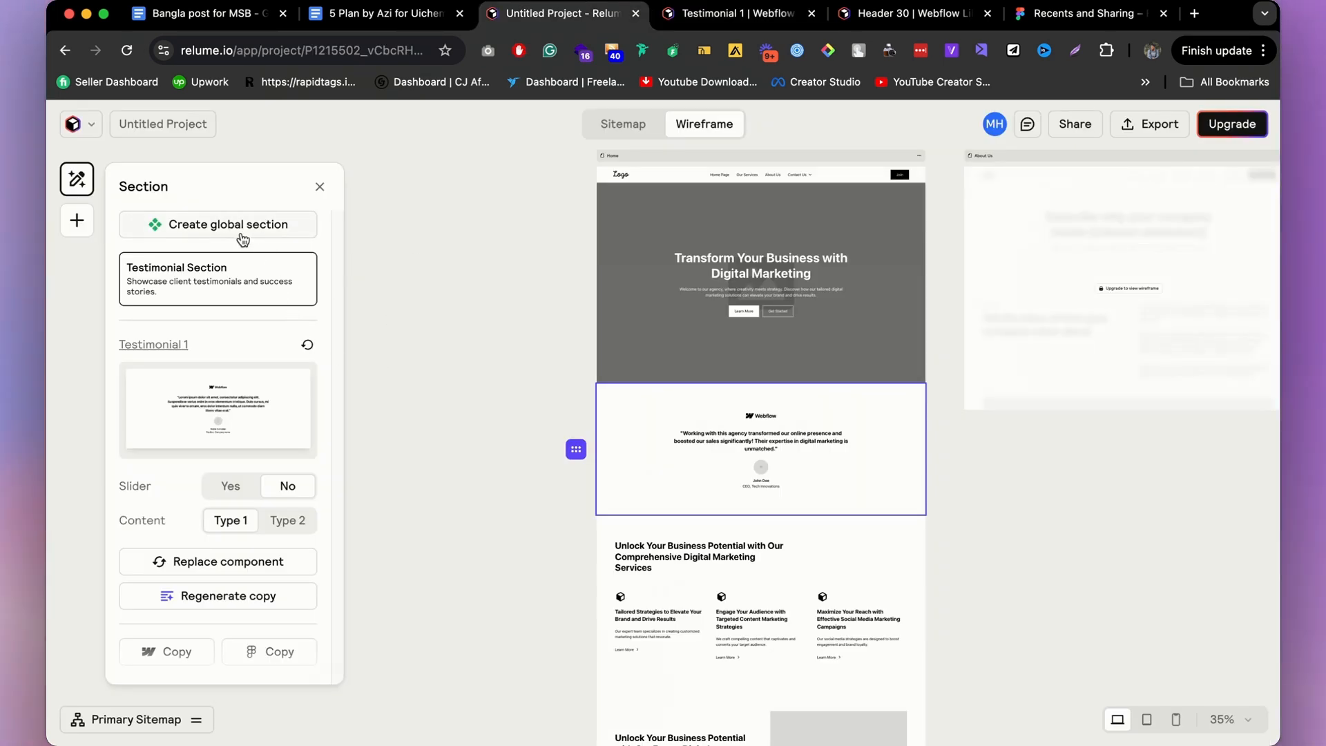
Try the slider and Type 2 content options on the Home page's Testimonial Section.
click(233, 490)
click(270, 492)
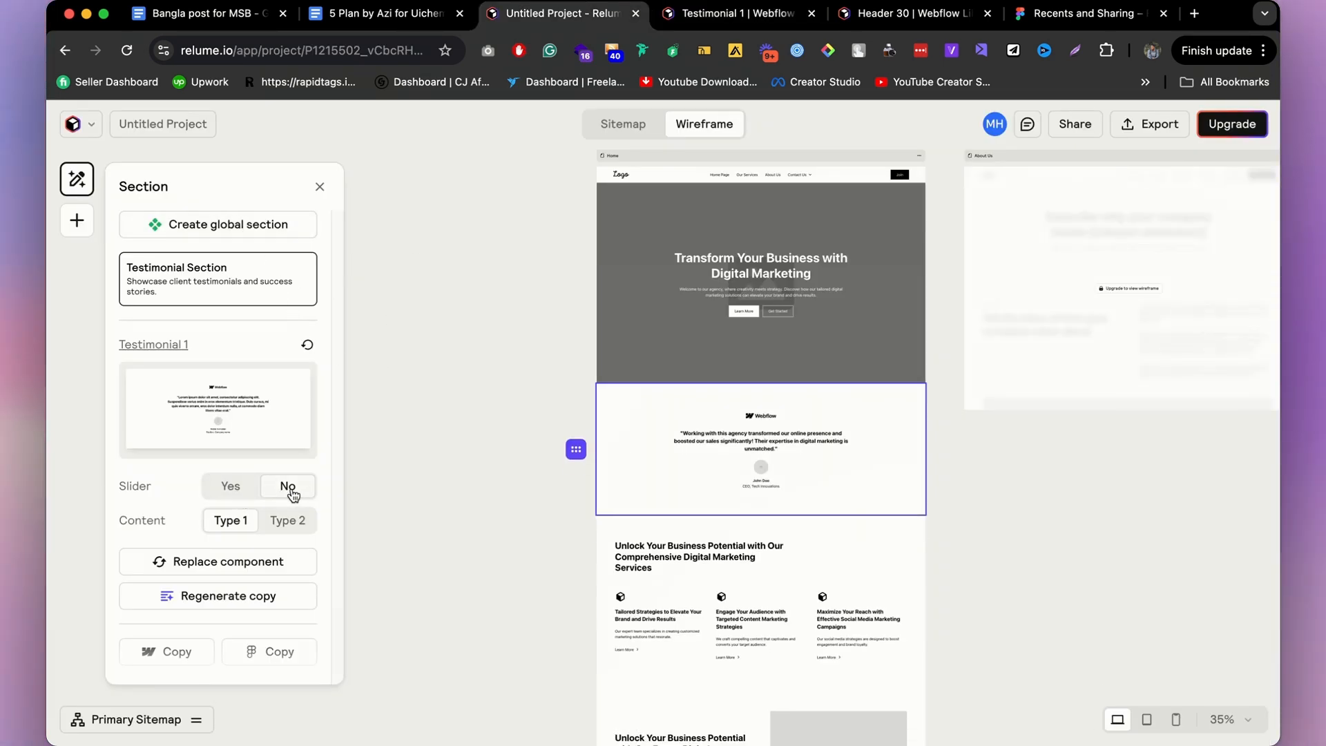
click(300, 521)
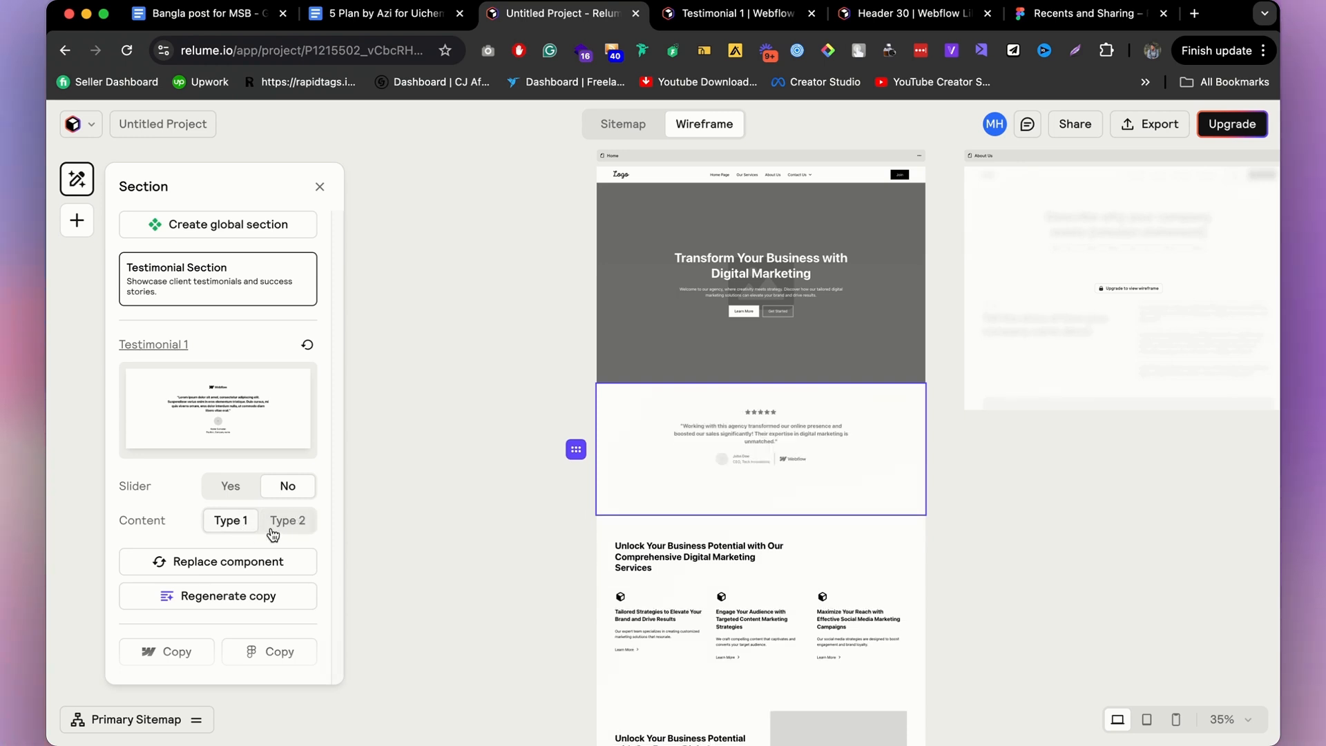
Replace the Testimonial Section's component with the three-column Testimonial 6.
click(249, 563)
click(240, 566)
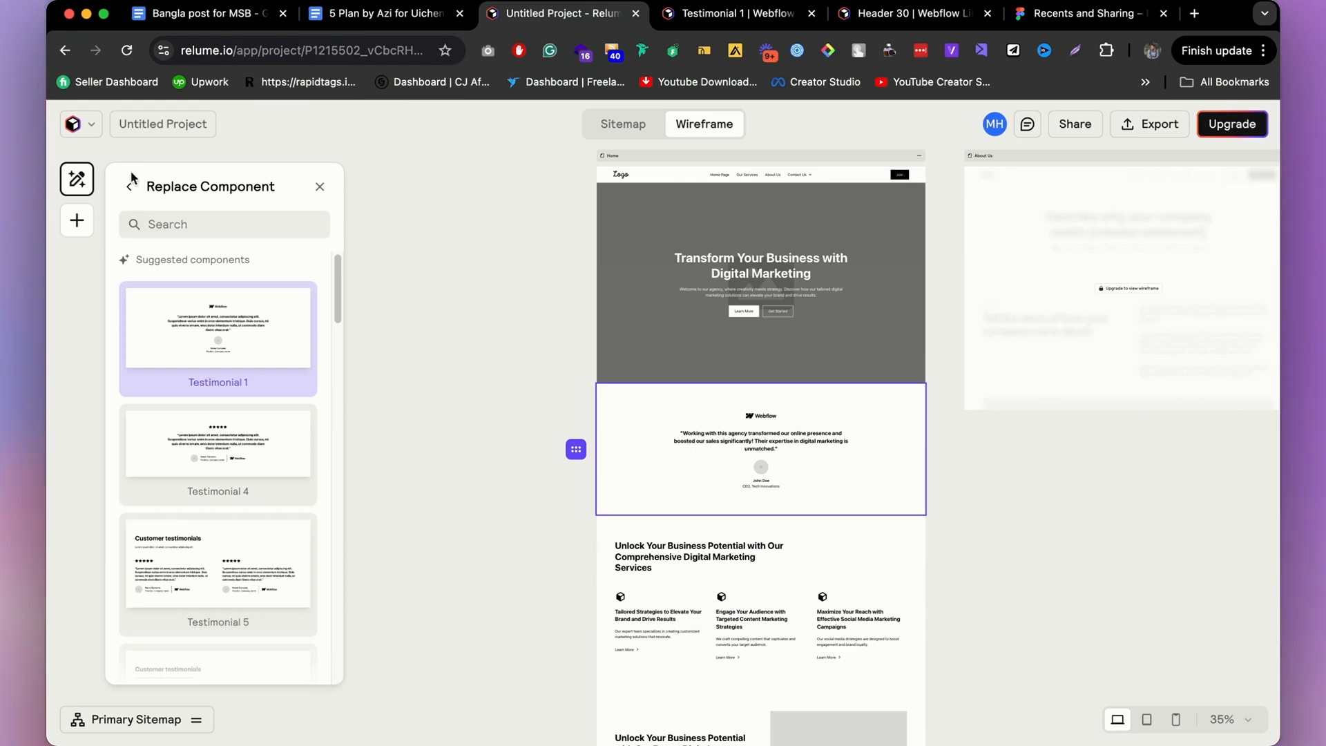
click(253, 563)
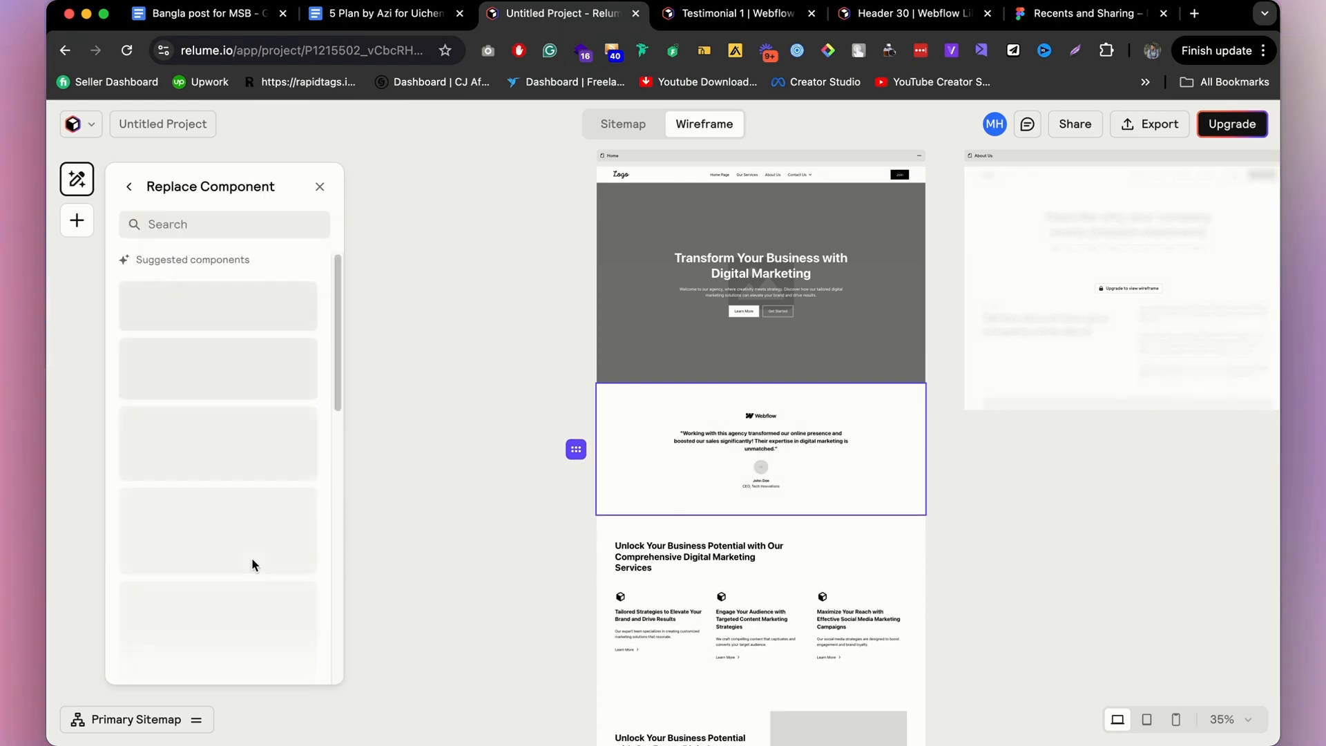
scroll(290, 453, down, 5)
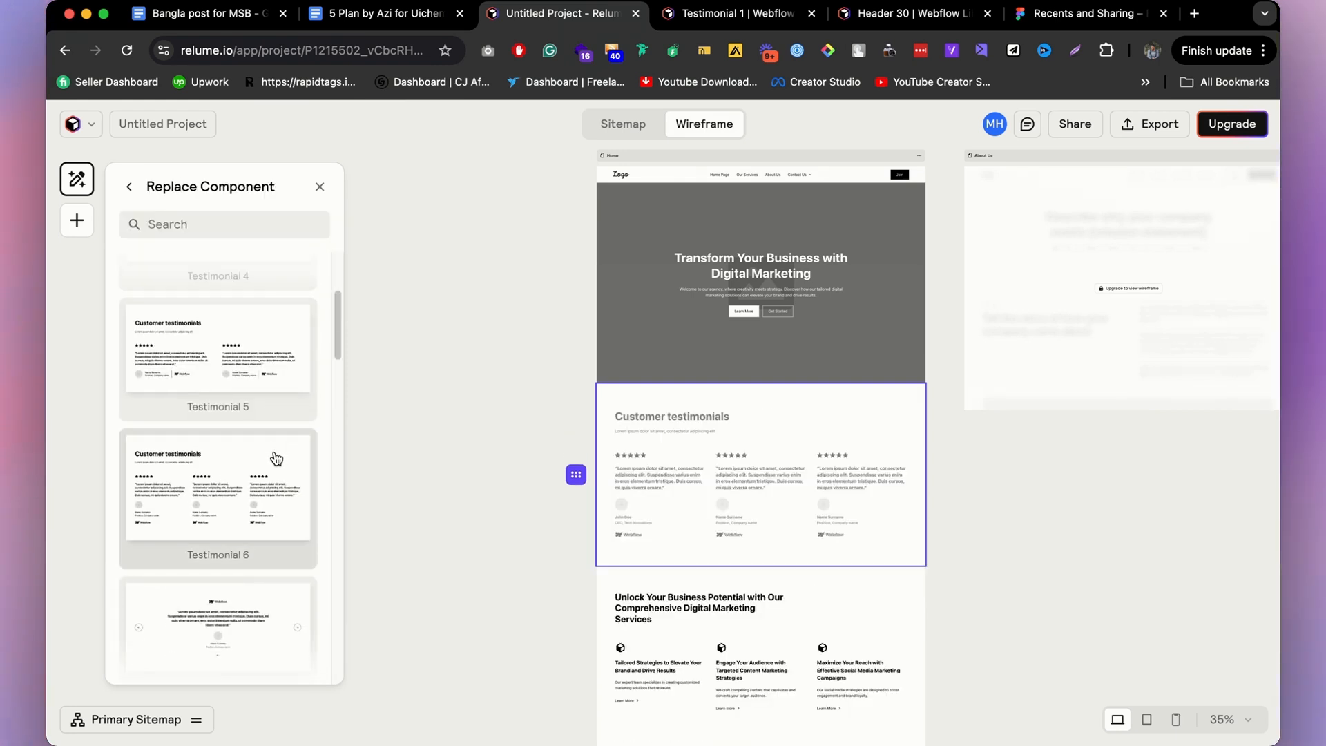
click(276, 458)
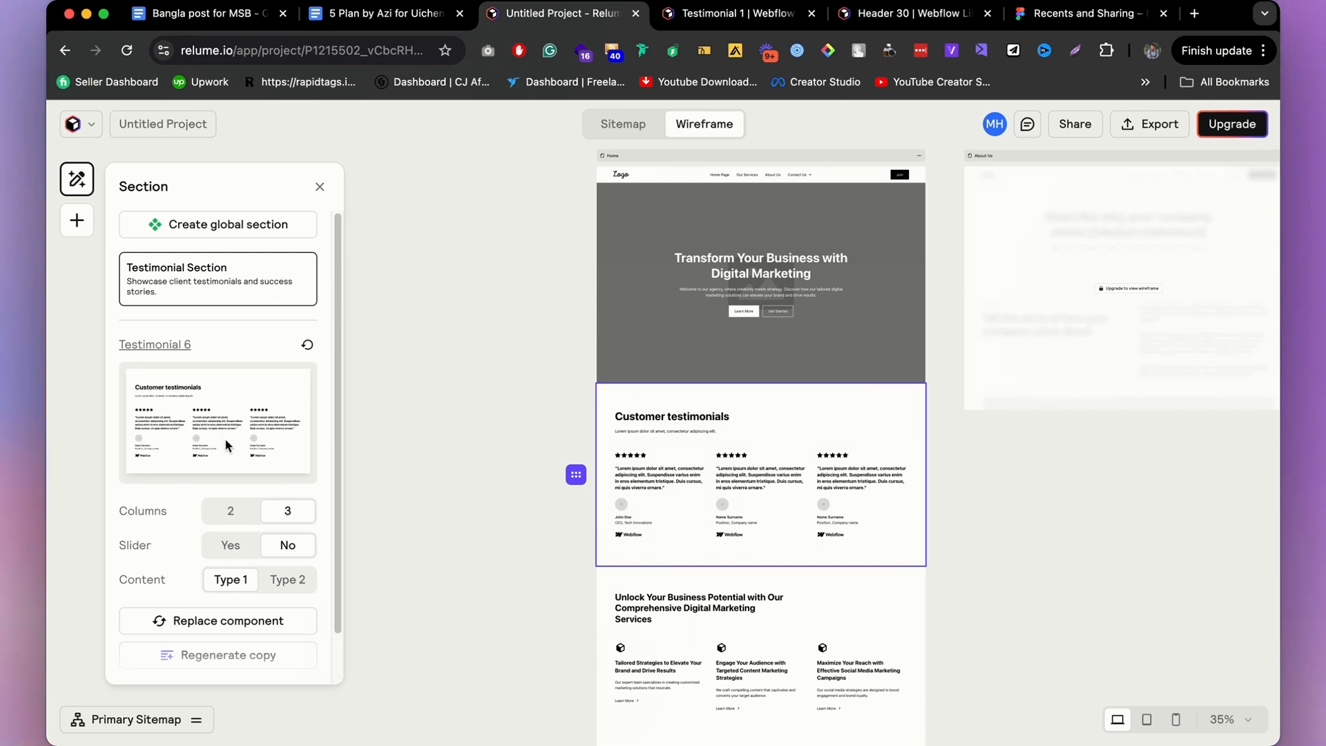
Browse the suggested testimonial components down to Testimonial 32 and replace the Testimonial Section's component with Testimonial 1.
scroll(230, 435, down, 2)
click(213, 573)
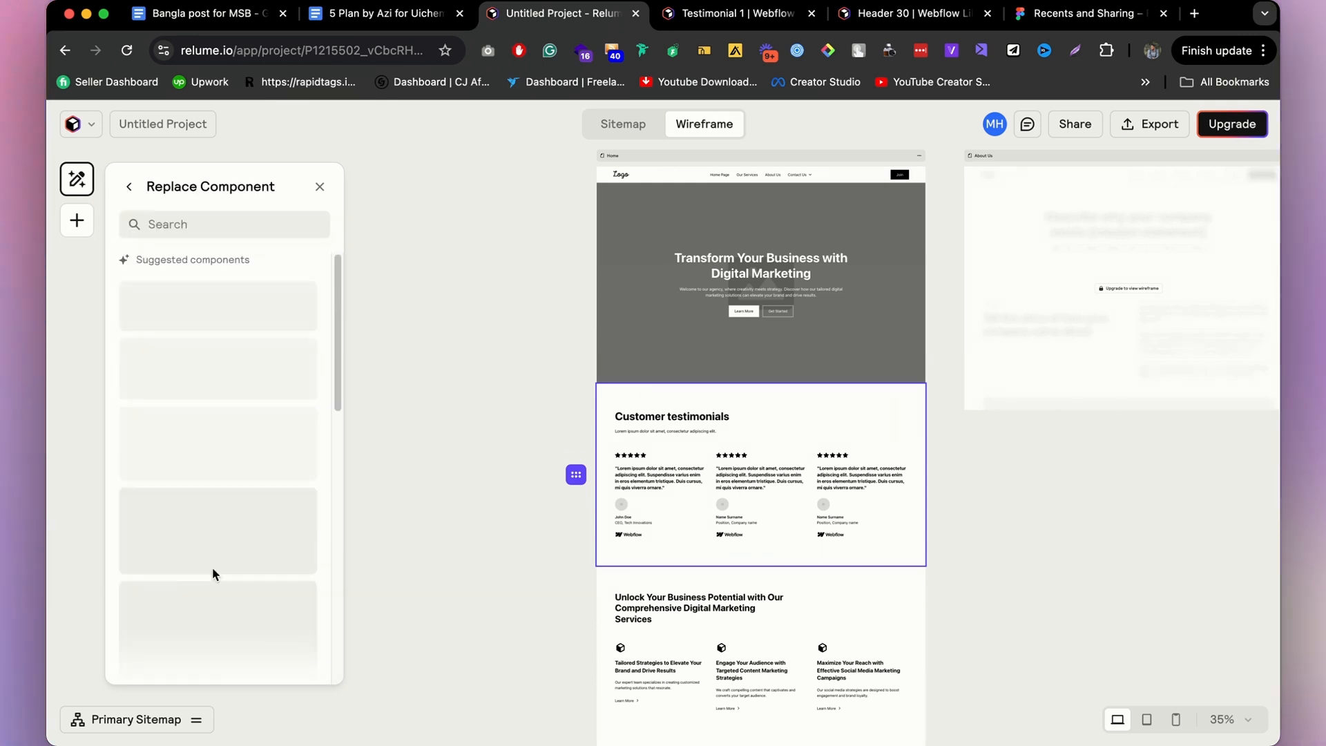
scroll(244, 469, down, 8)
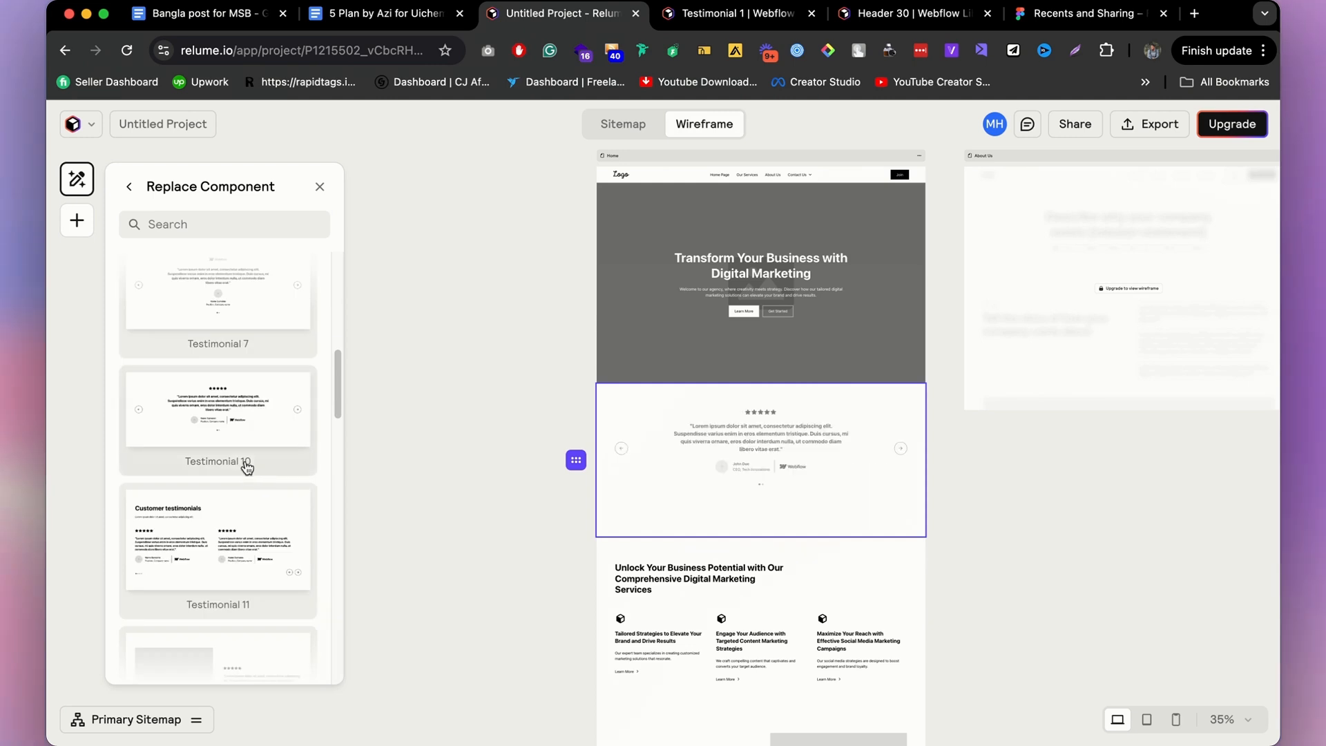
scroll(245, 467, down, 4)
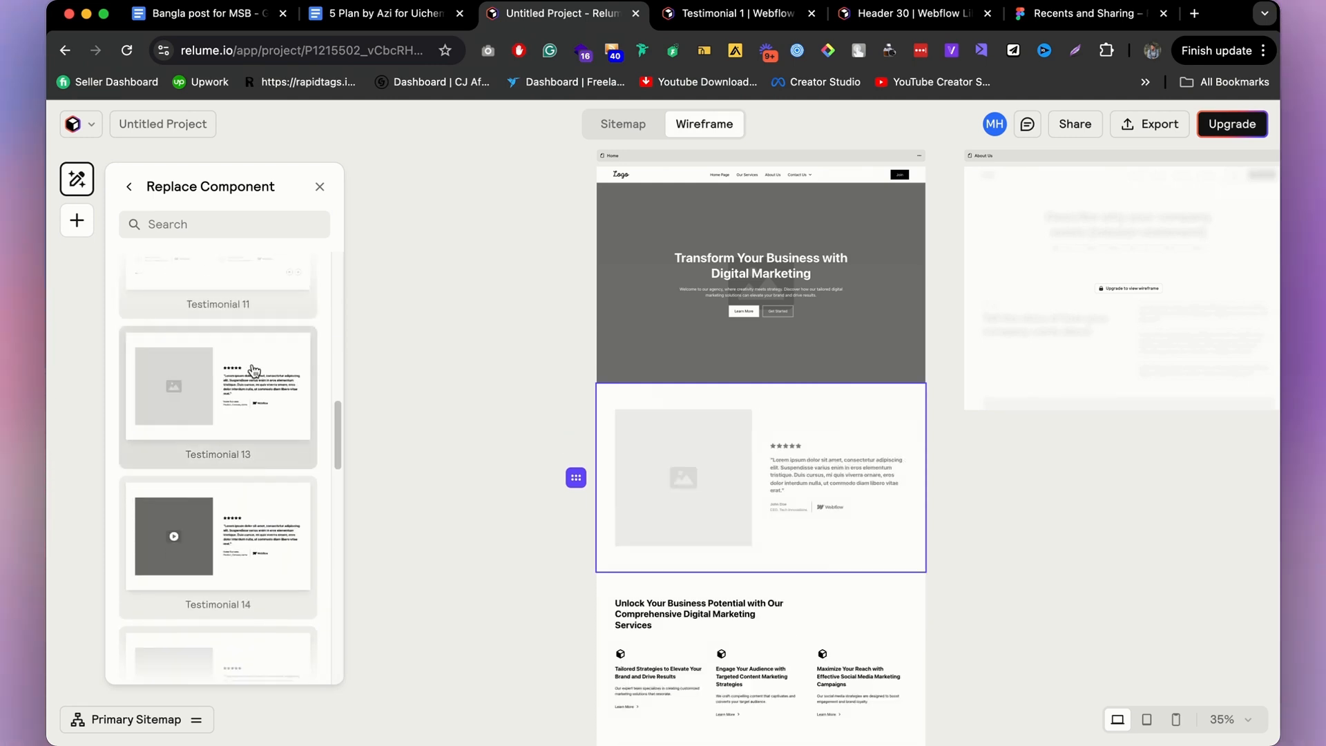
scroll(203, 424, down, 5)
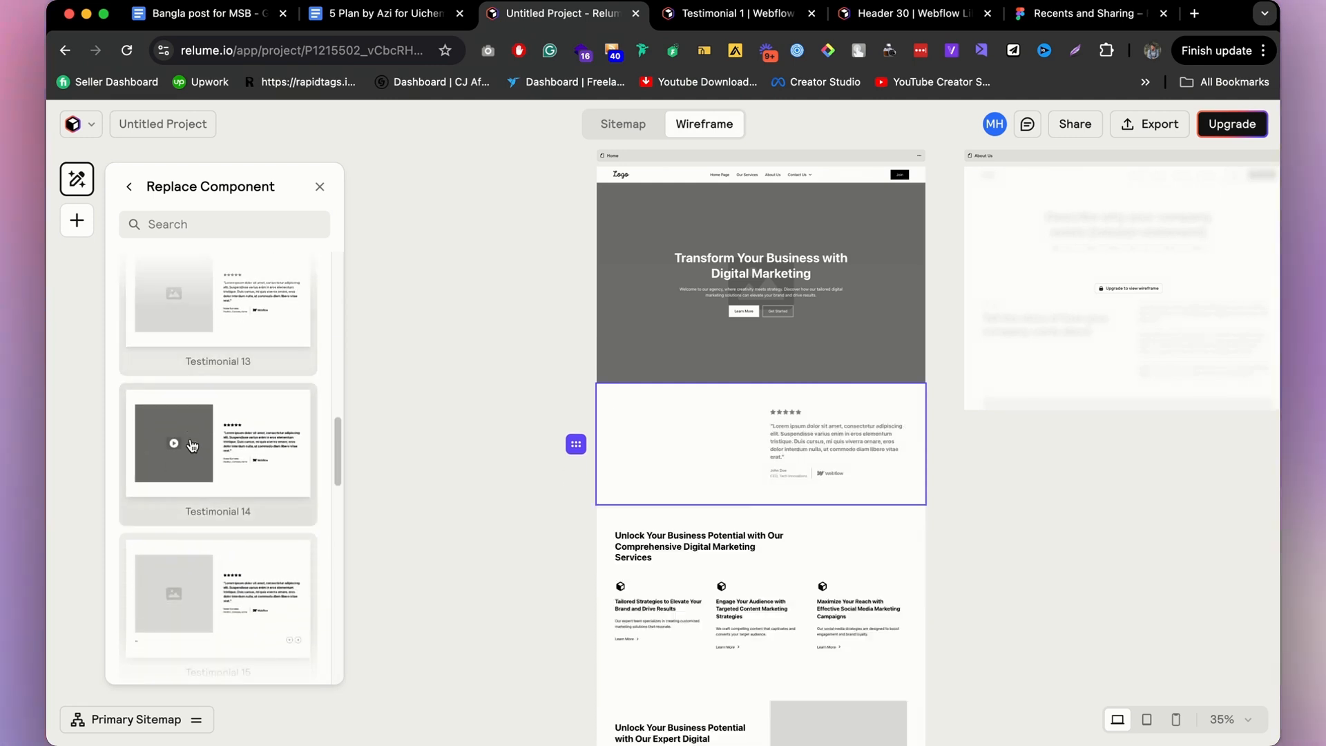
scroll(193, 444, down, 4)
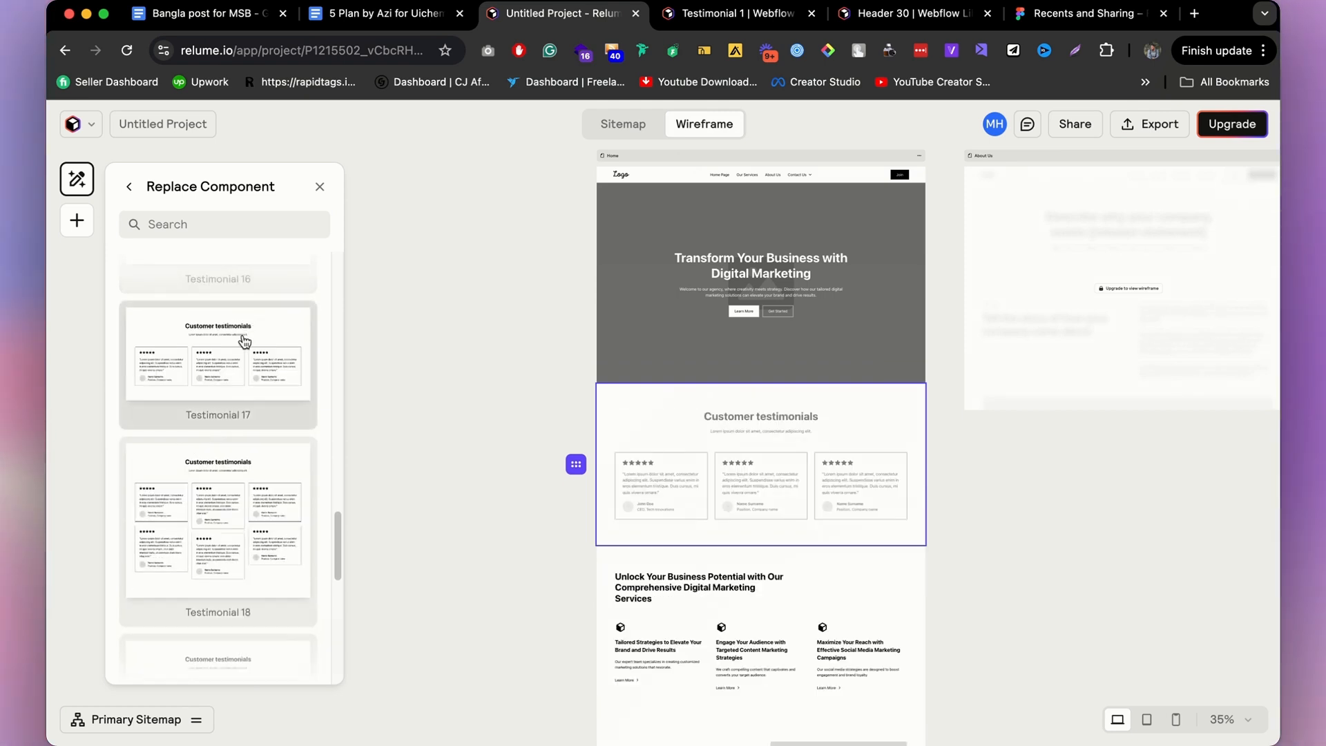
scroll(235, 510, down, 3)
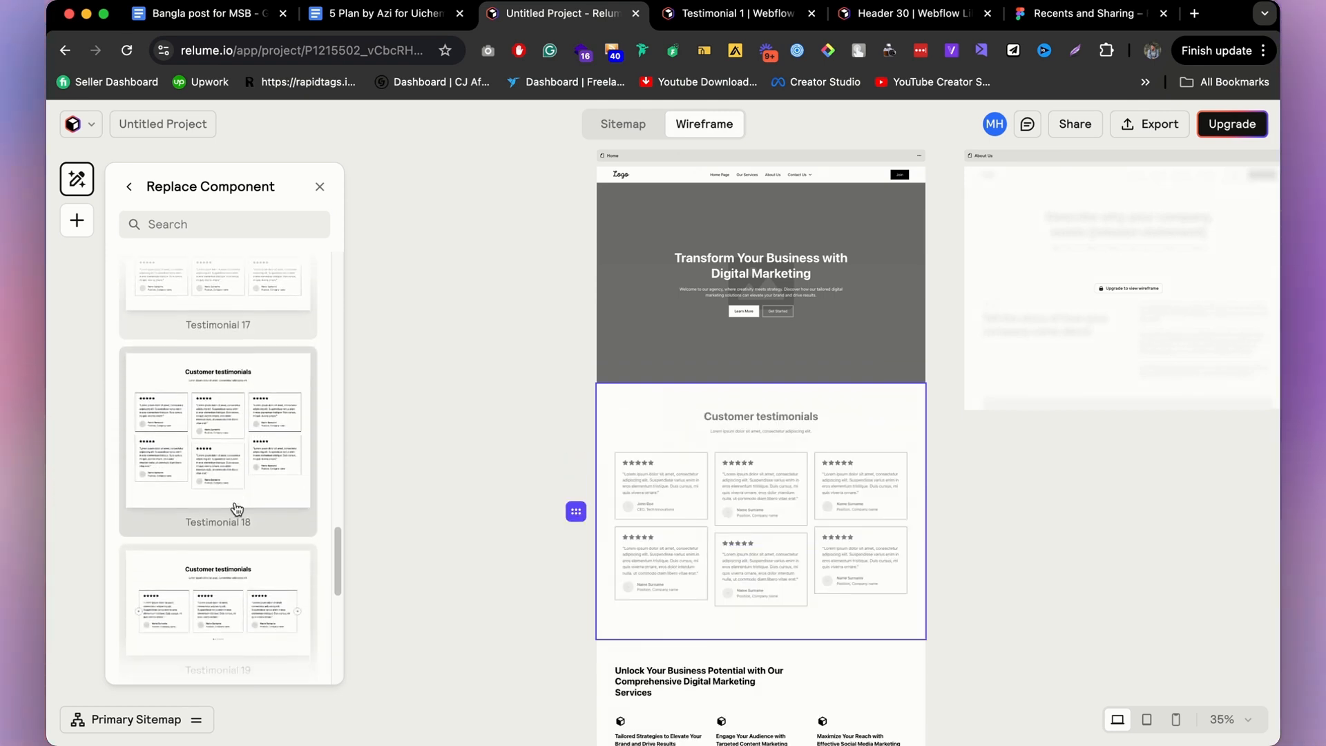
scroll(231, 546, down, 7)
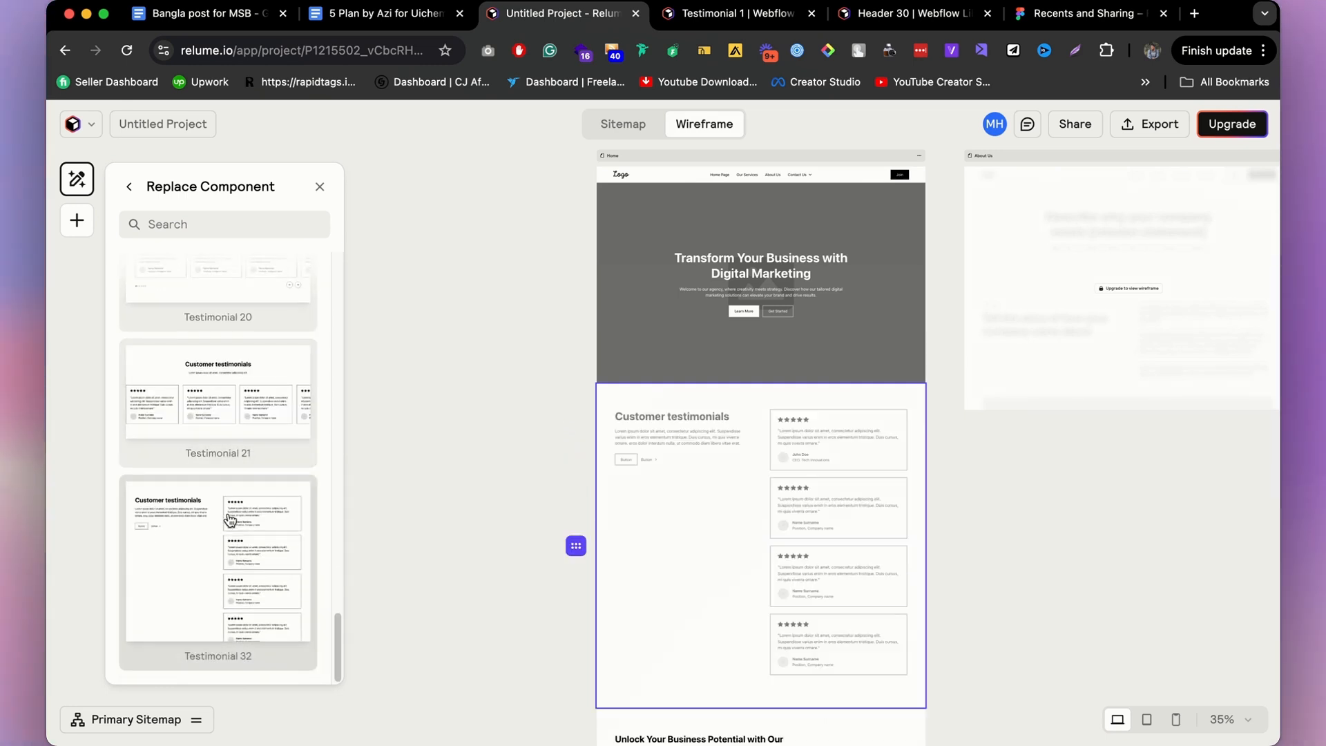
scroll(235, 414, up, 15)
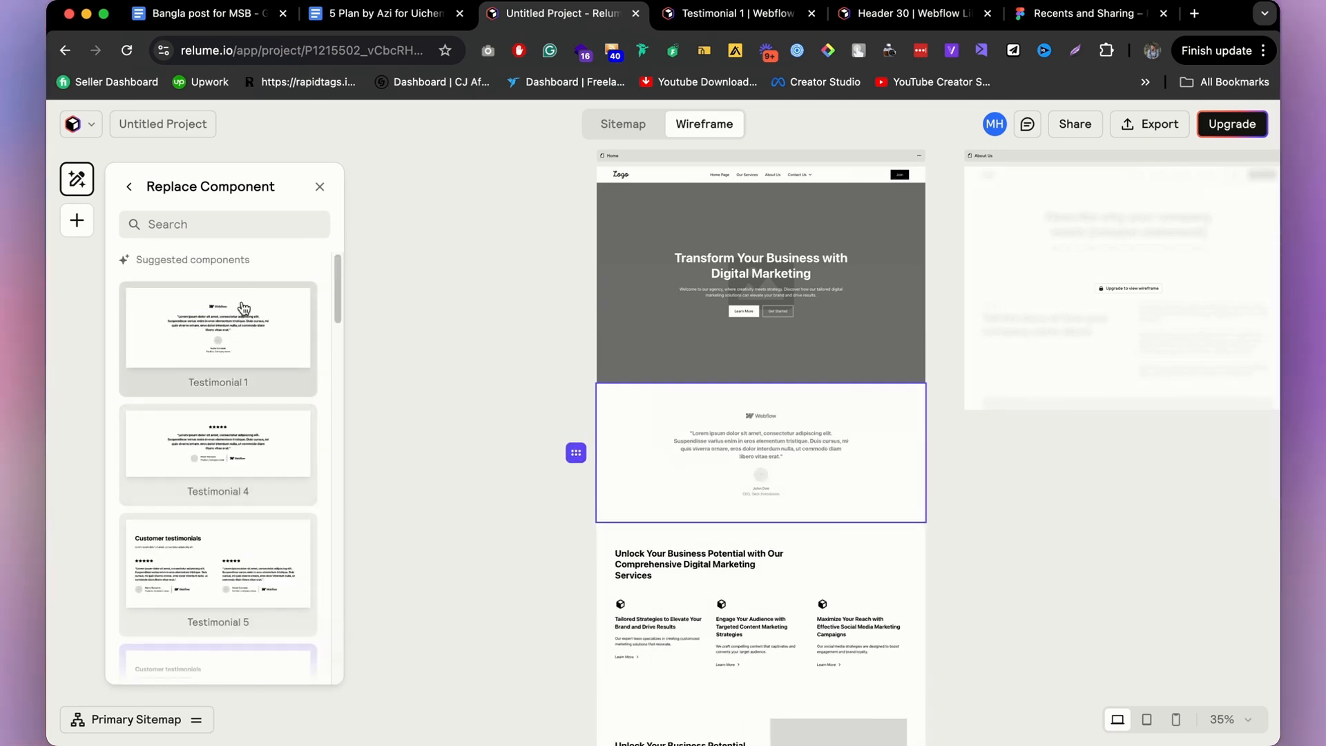
click(246, 322)
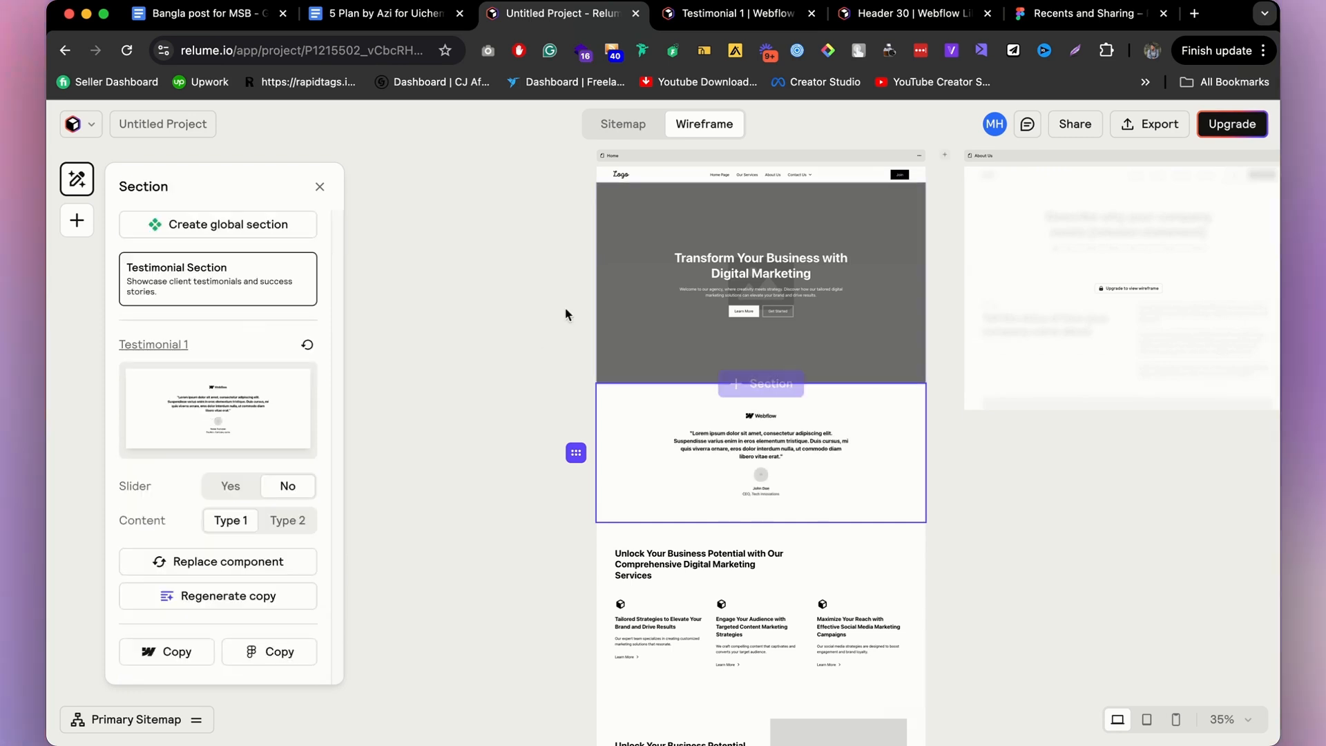
Examine the services, benefits and statistics sections of the Home page's wireframe up close.
scroll(696, 511, down, 5)
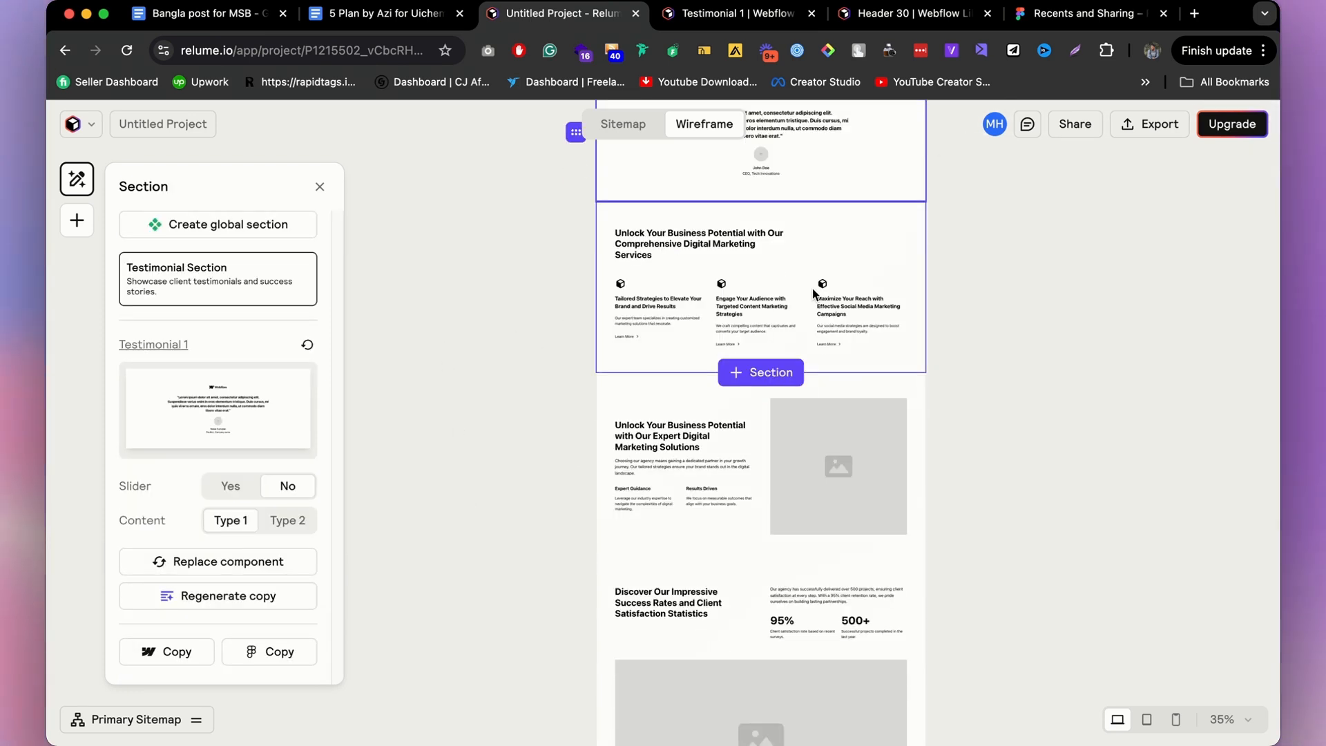
scroll(820, 249, up, 1)
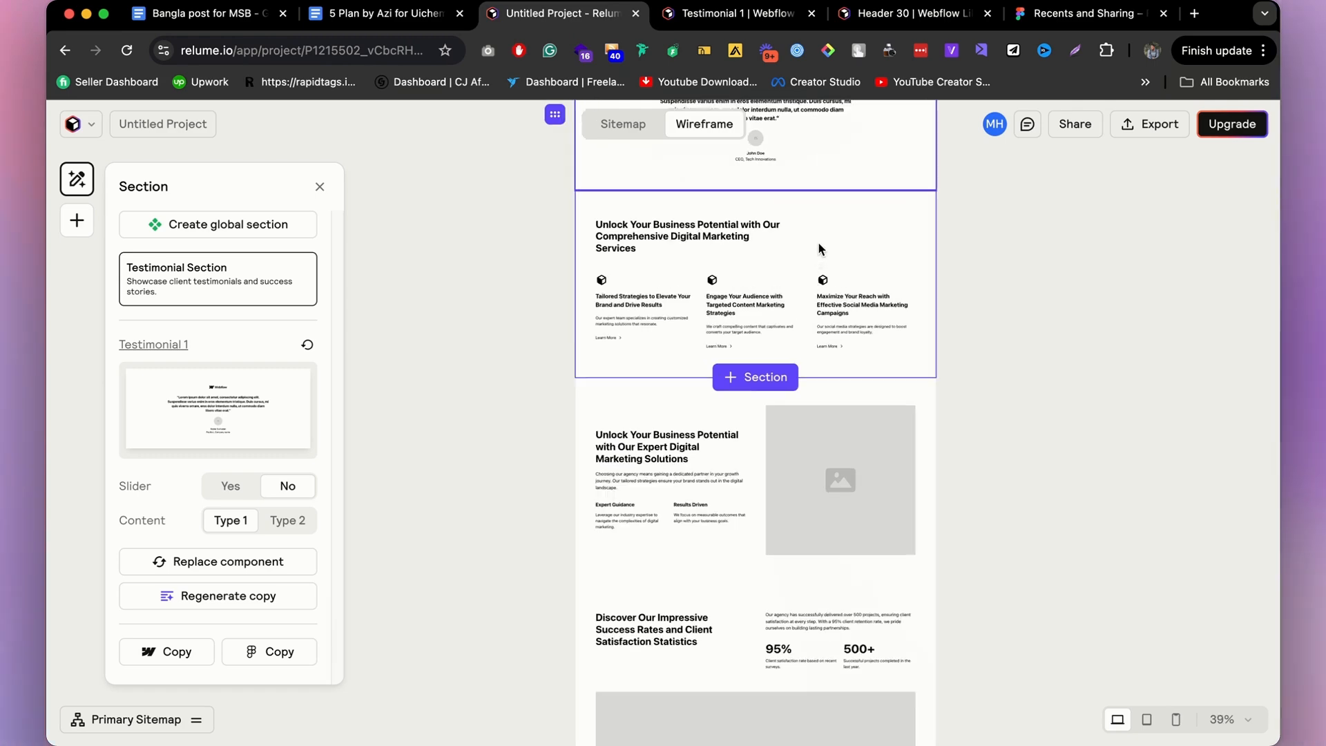
scroll(624, 259, down, 1)
scroll(784, 350, up, 3)
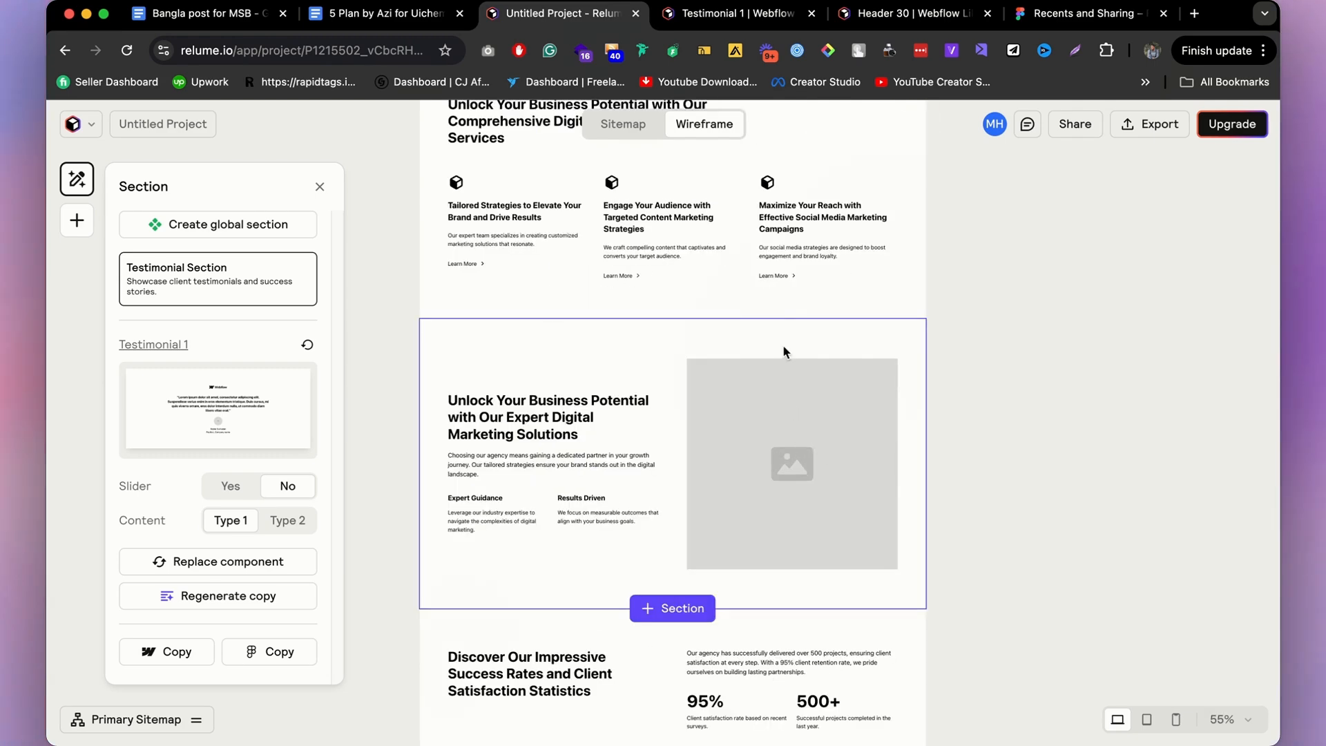
scroll(714, 369, down, 1)
scroll(734, 252, up, 1)
scroll(731, 248, up, 1)
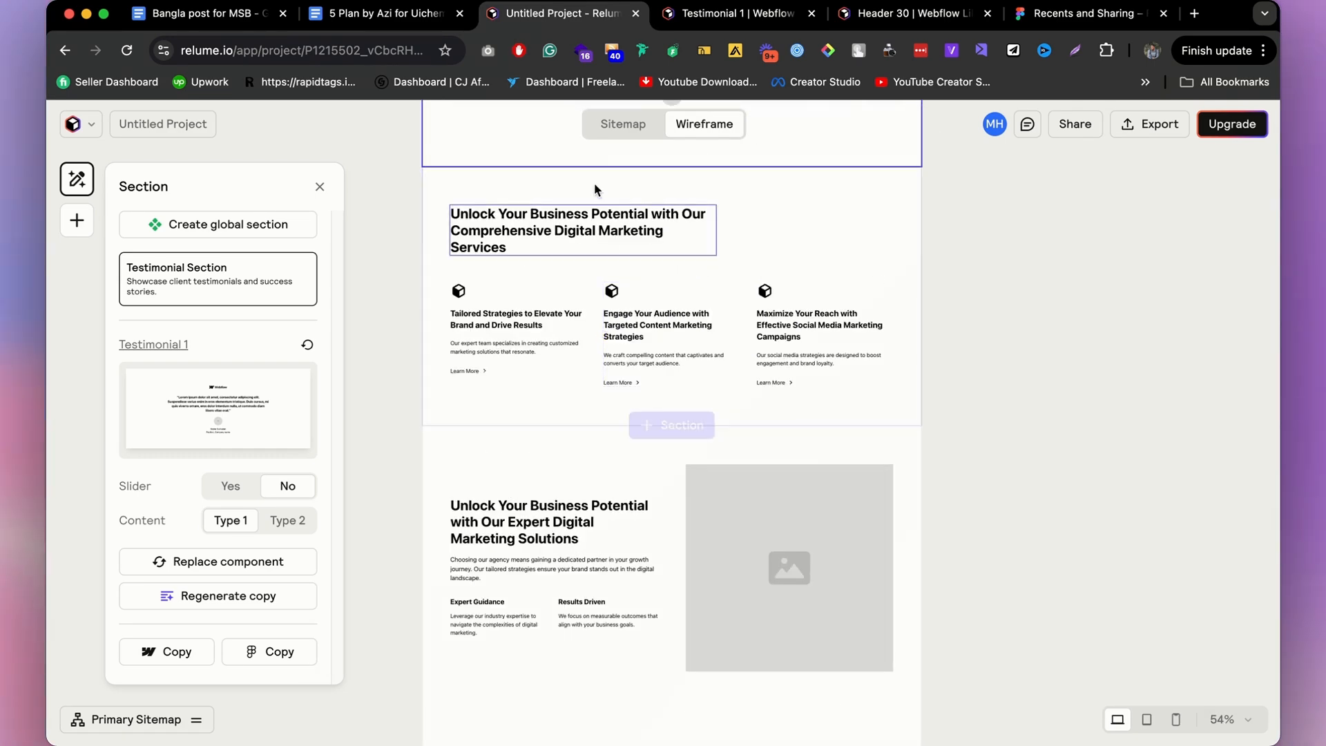
scroll(794, 208, down, 1)
scroll(795, 207, down, 3)
scroll(542, 338, up, 1)
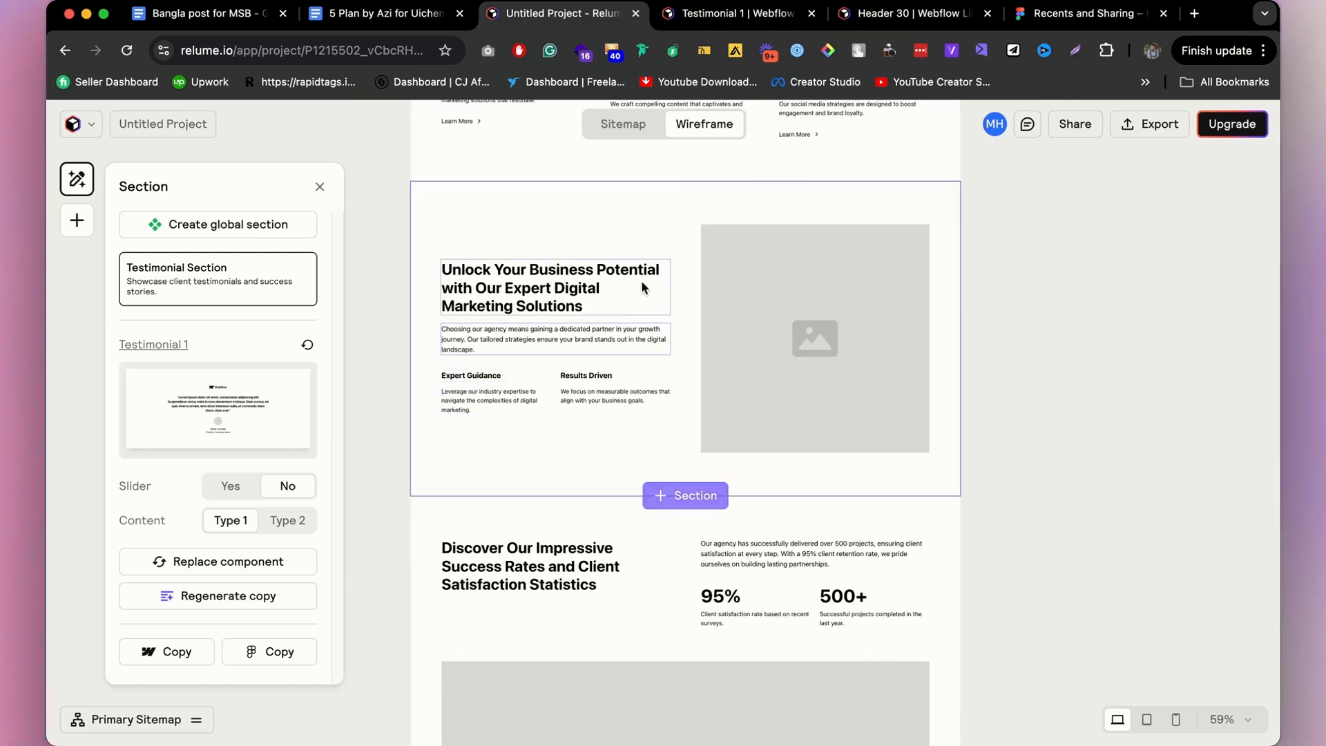
Replace the Home page's Benefits Section component with Layout 27 from the suggested components.
click(637, 199)
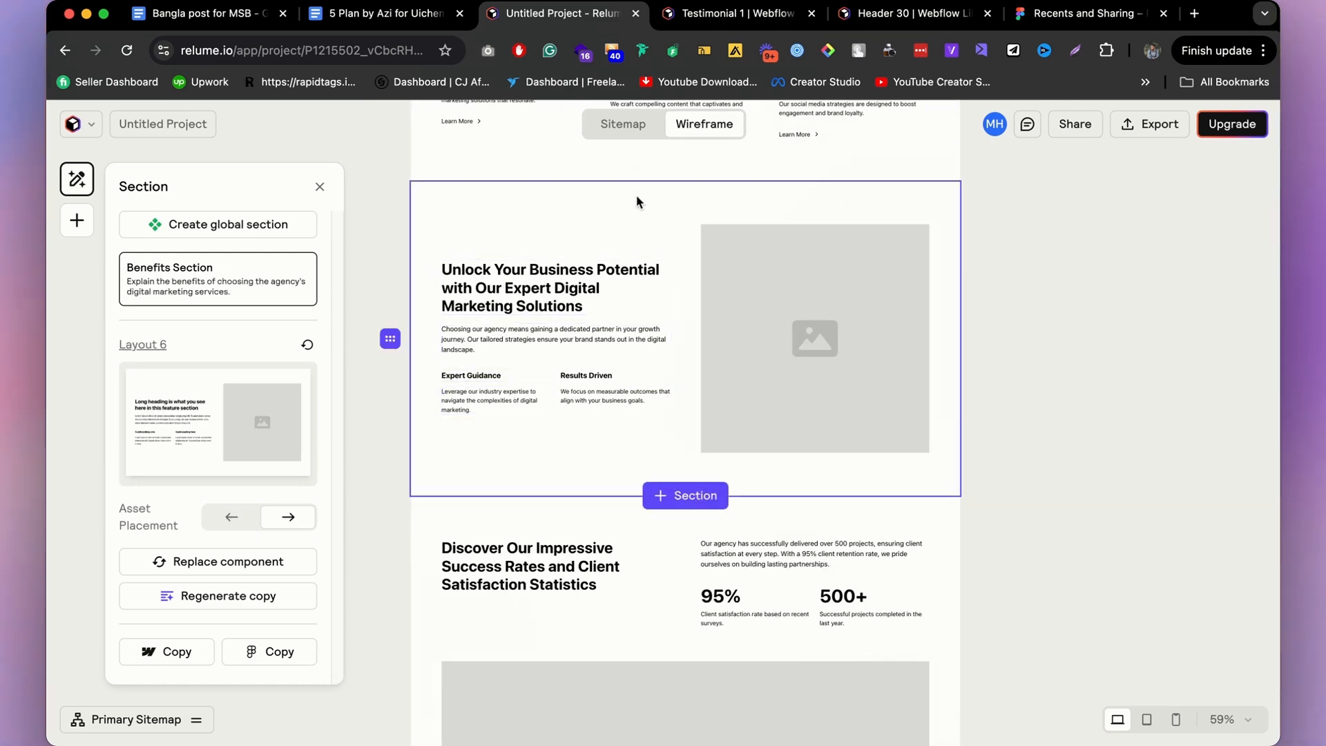
click(215, 561)
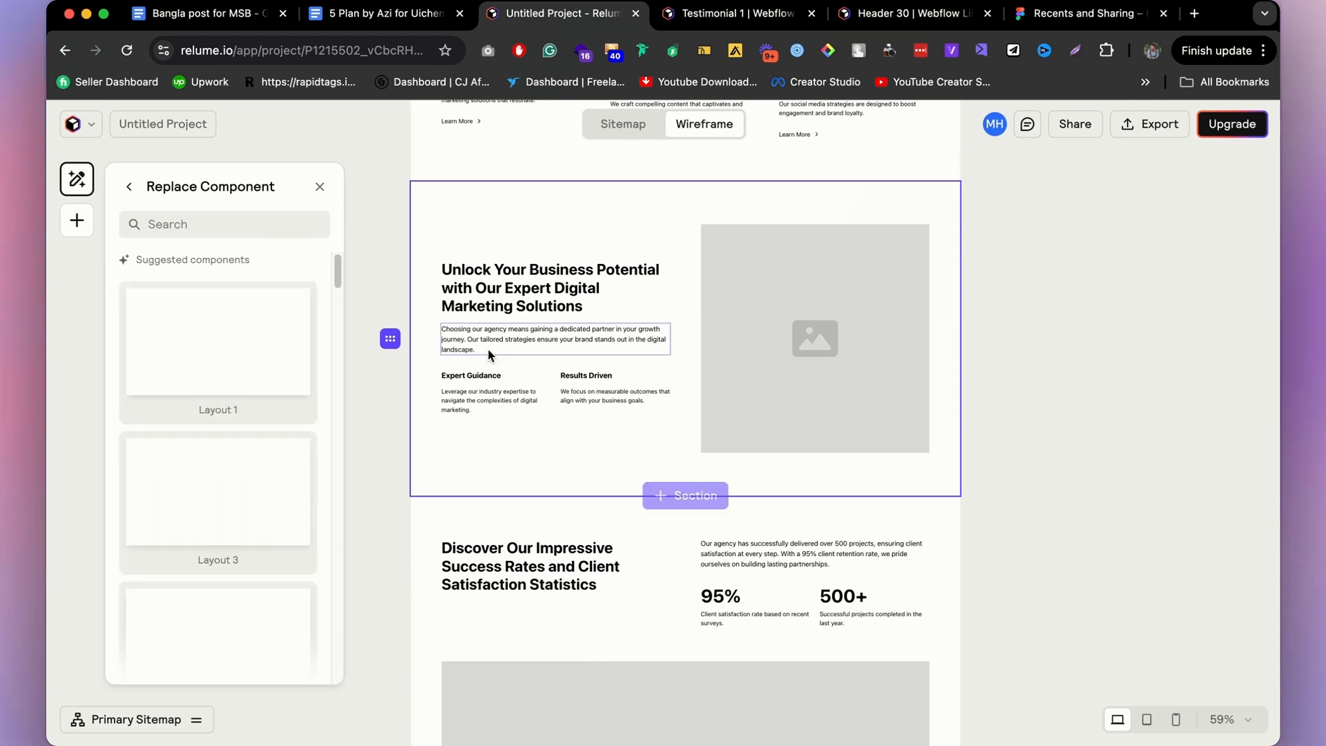
scroll(216, 433, down, 2)
scroll(216, 433, down, 10)
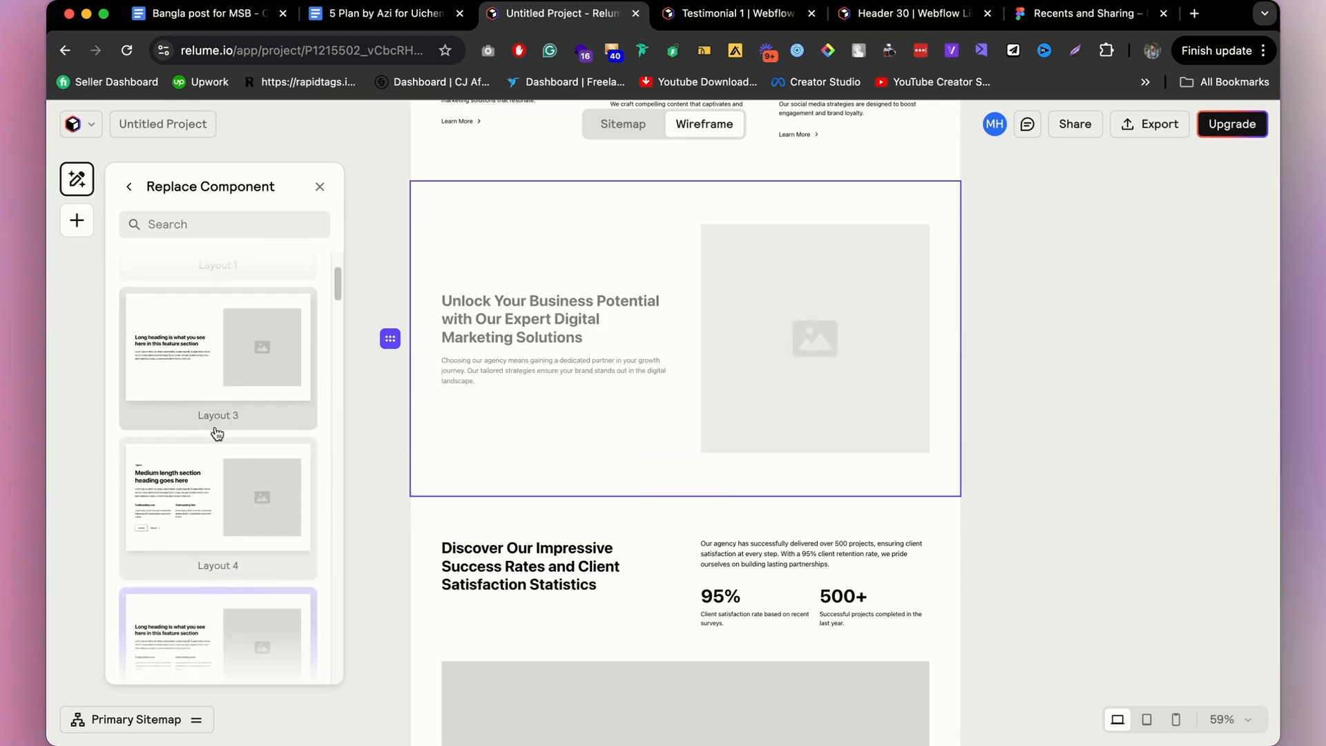
scroll(217, 433, down, 10)
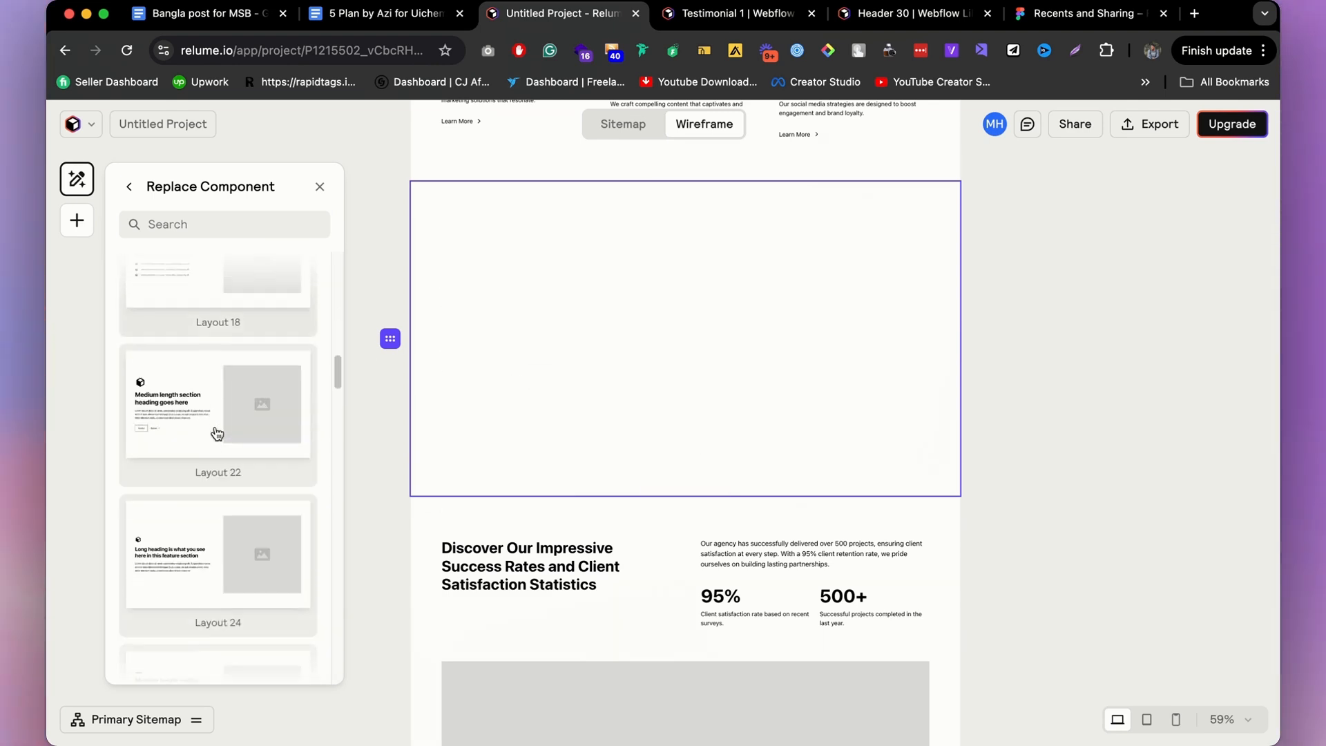
scroll(190, 274, up, 5)
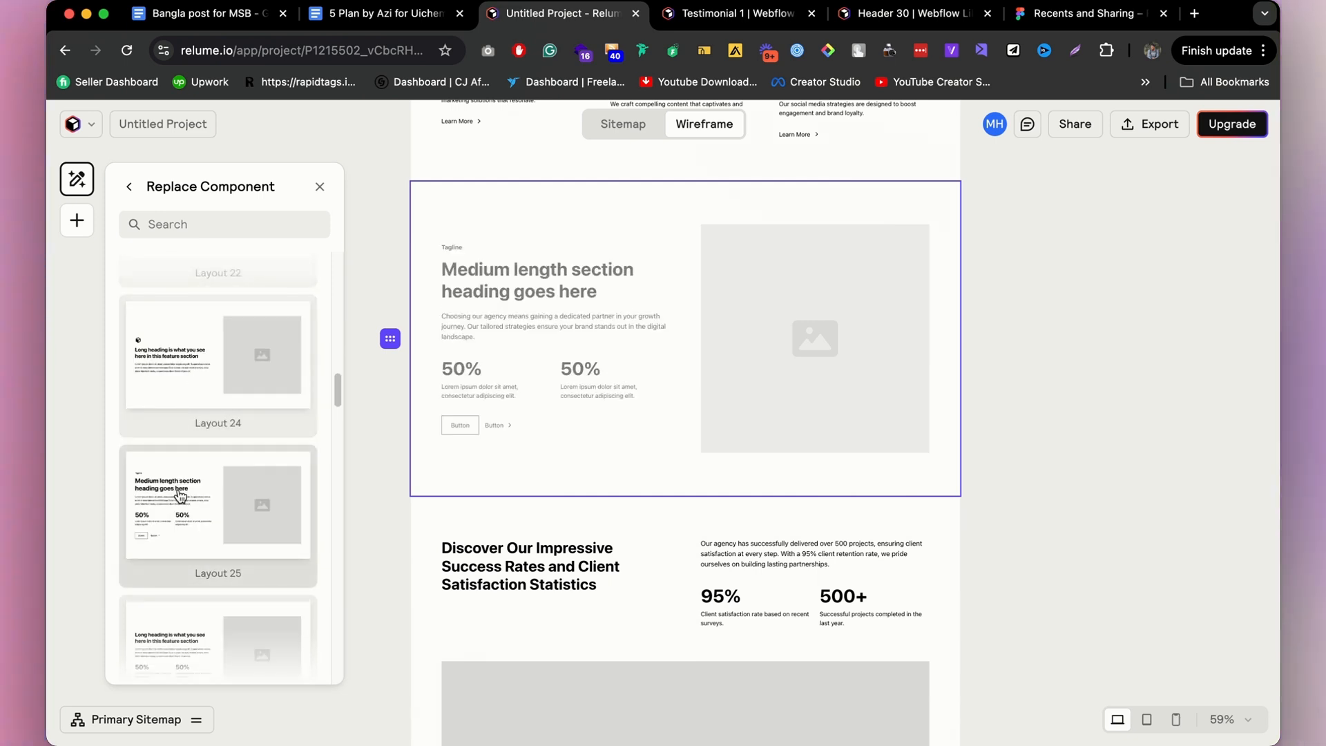
click(186, 629)
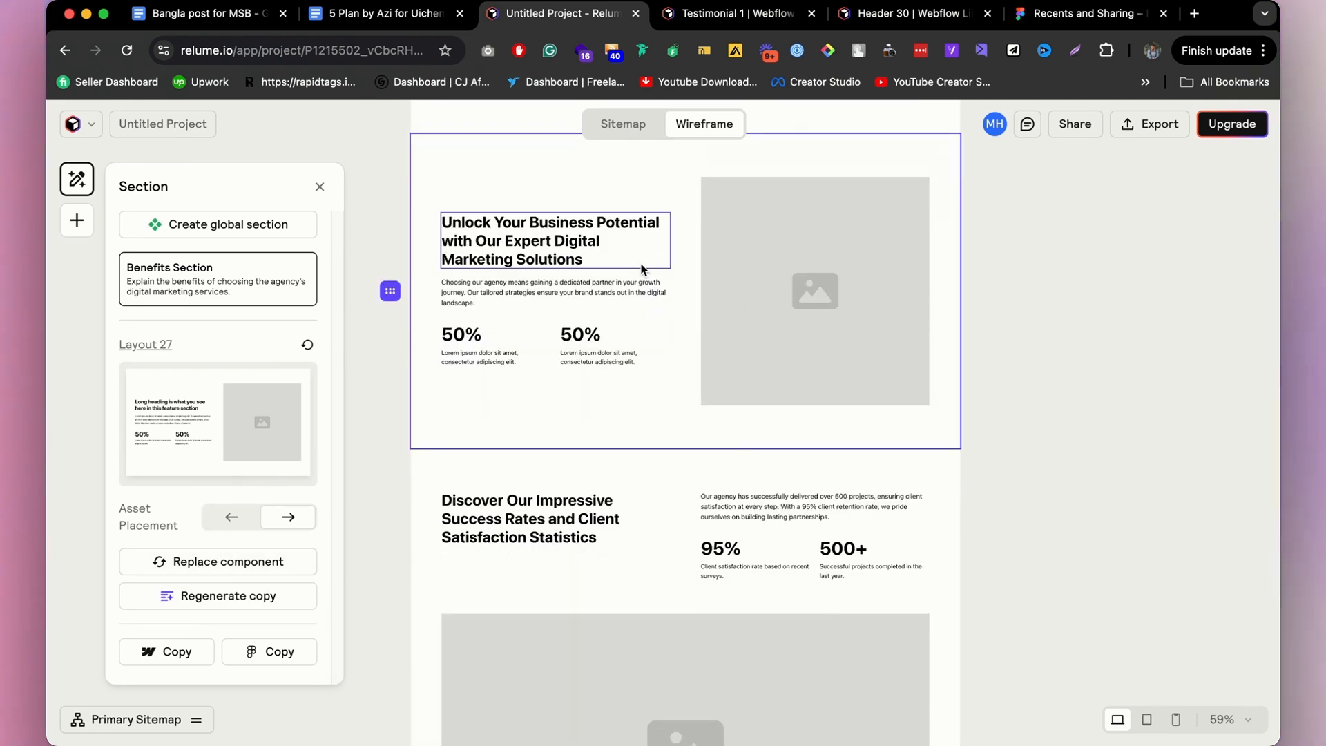
Compare the layouts of the benefits and statistics sections in the Home page's wireframe.
scroll(640, 265, down, 4)
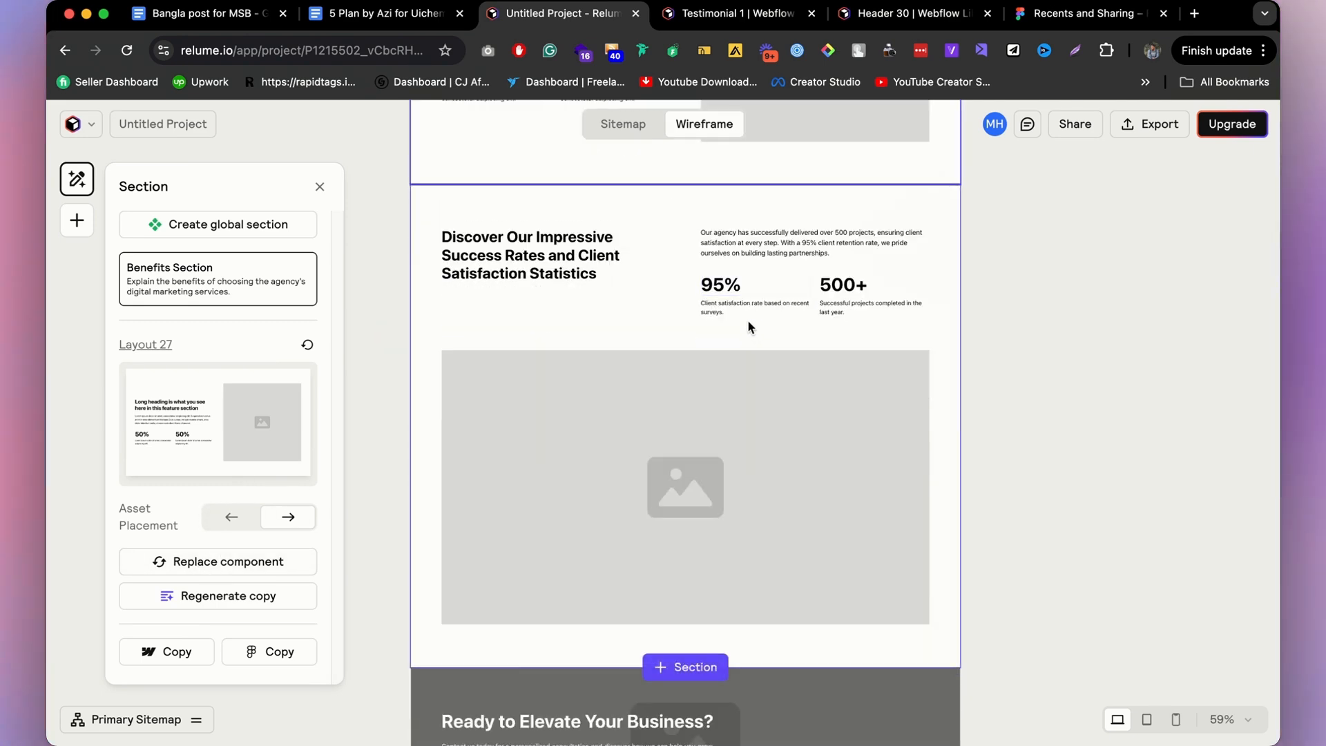
scroll(748, 319, up, 7)
scroll(743, 326, down, 4)
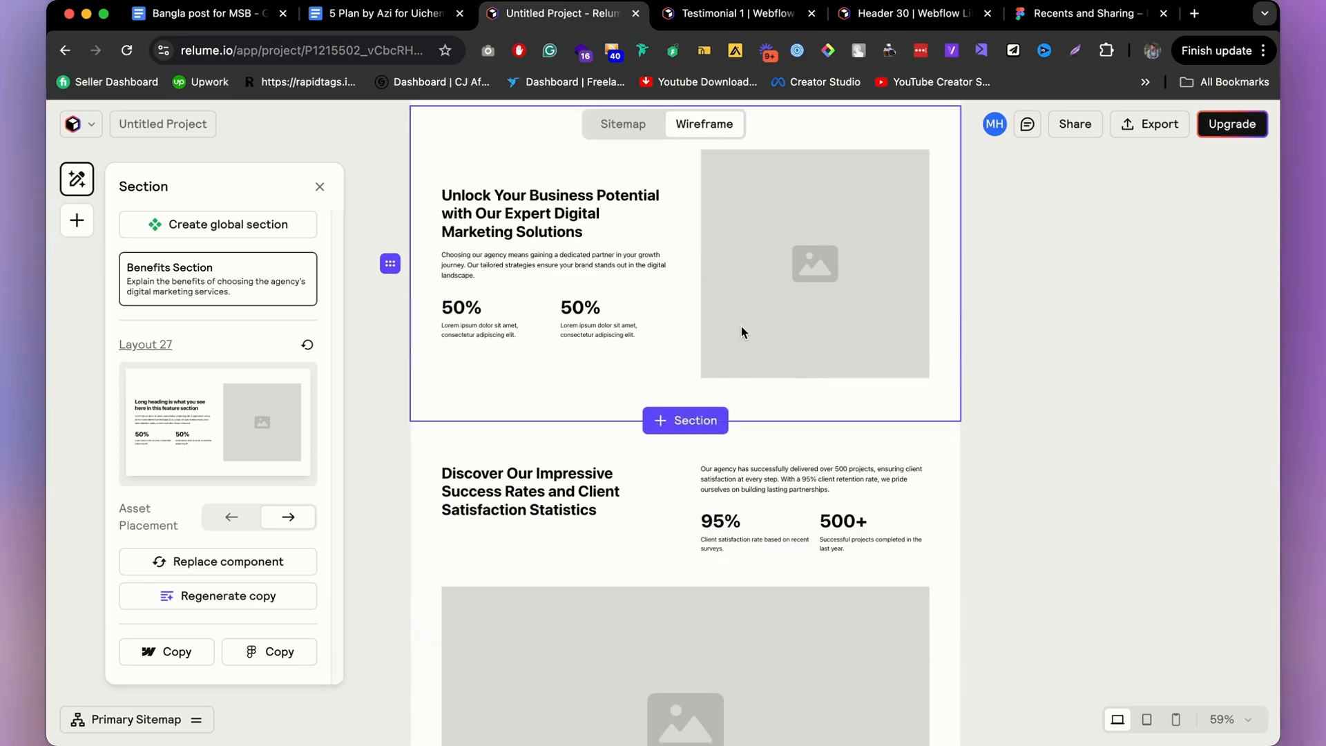
scroll(740, 326, up, 4)
scroll(740, 326, down, 4)
scroll(740, 329, up, 4)
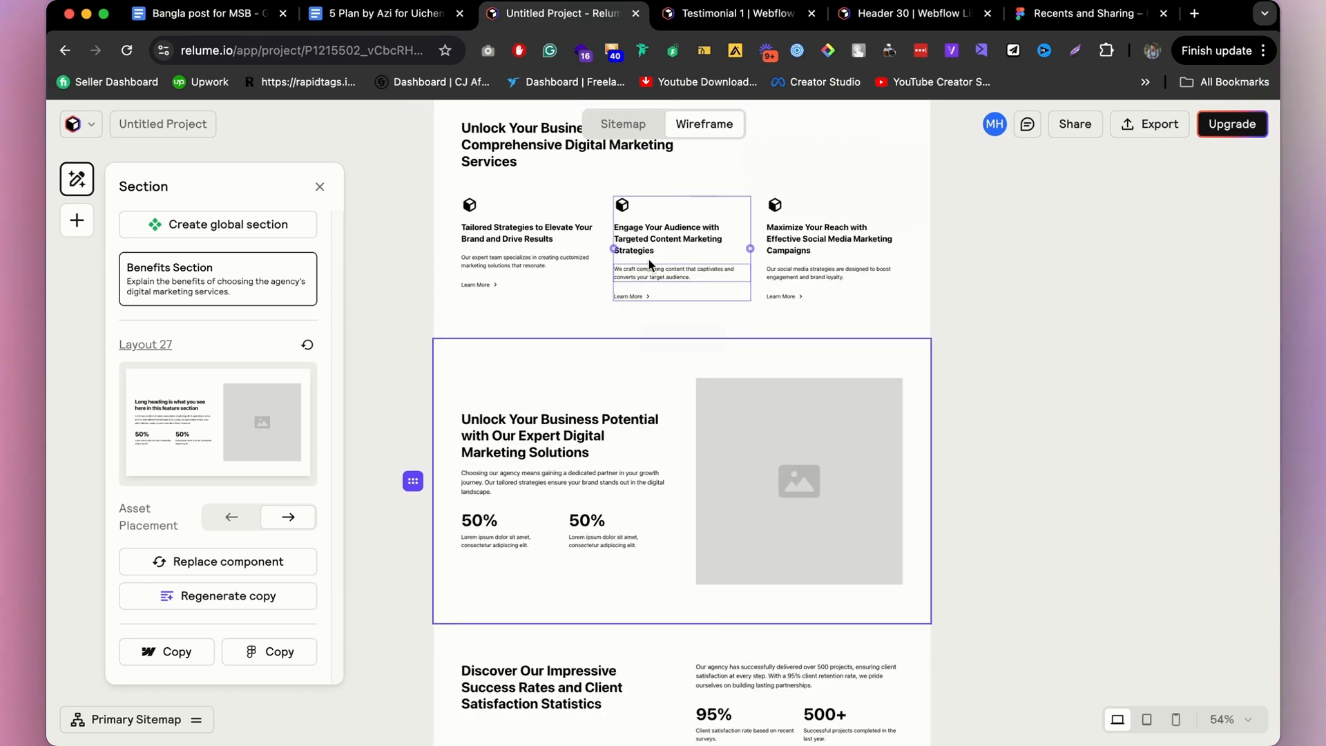
scroll(707, 296, down, 10)
scroll(679, 224, up, 5)
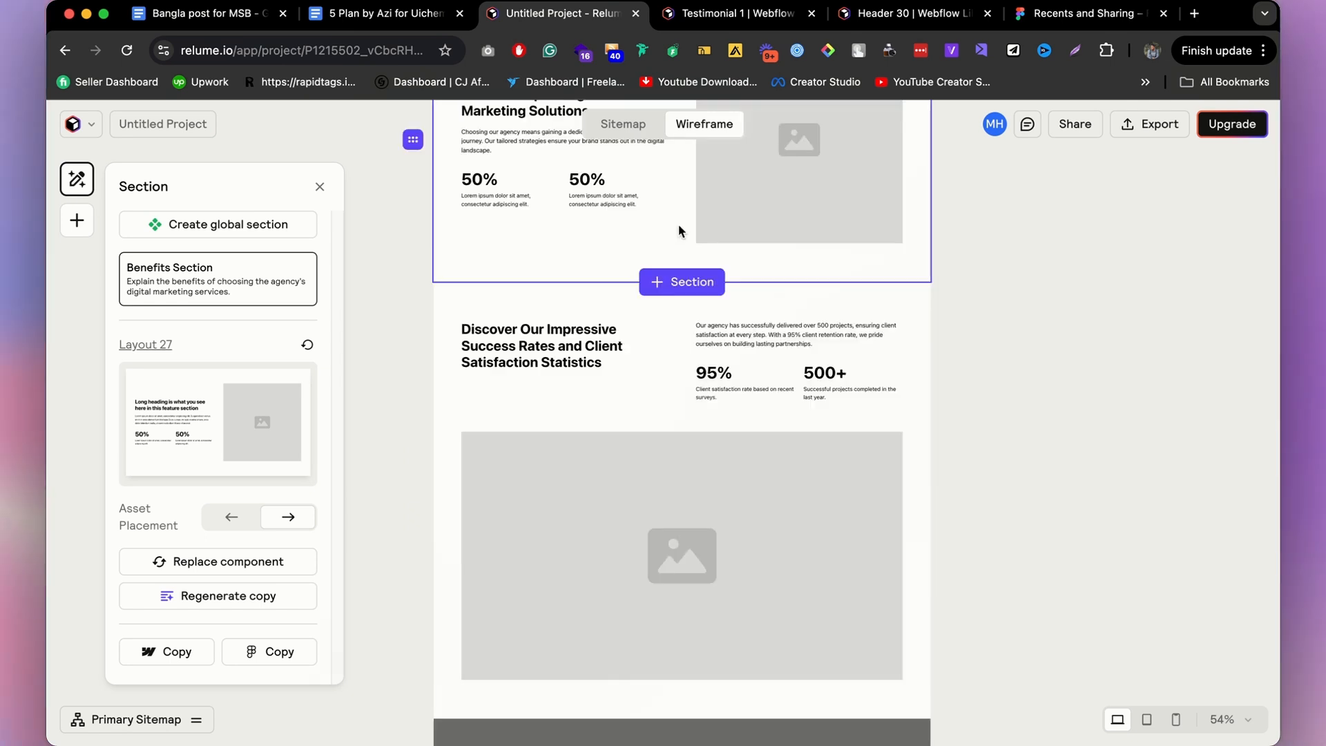
scroll(678, 224, down, 1)
click(605, 361)
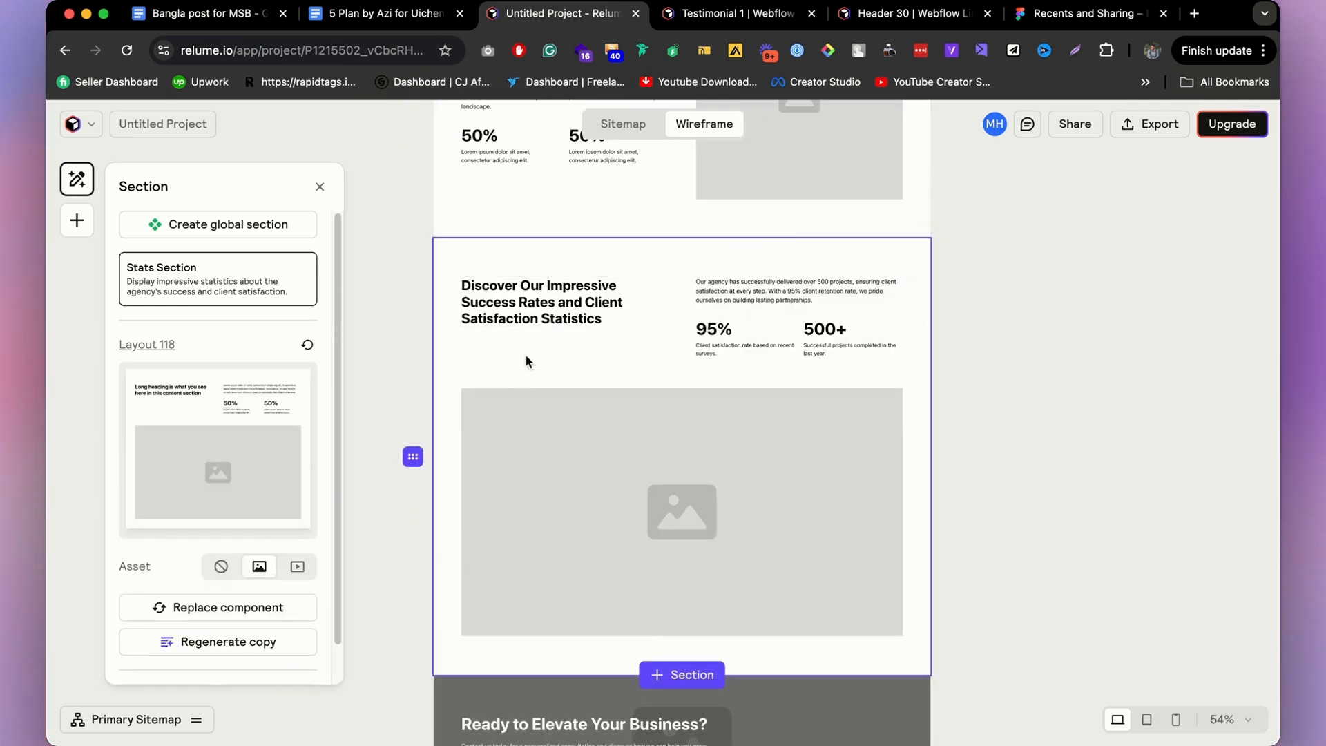
Browse the suggested replacement components for the Benefits Section, previewing layouts from Layout 1 to Layout 353 without applying any.
click(547, 218)
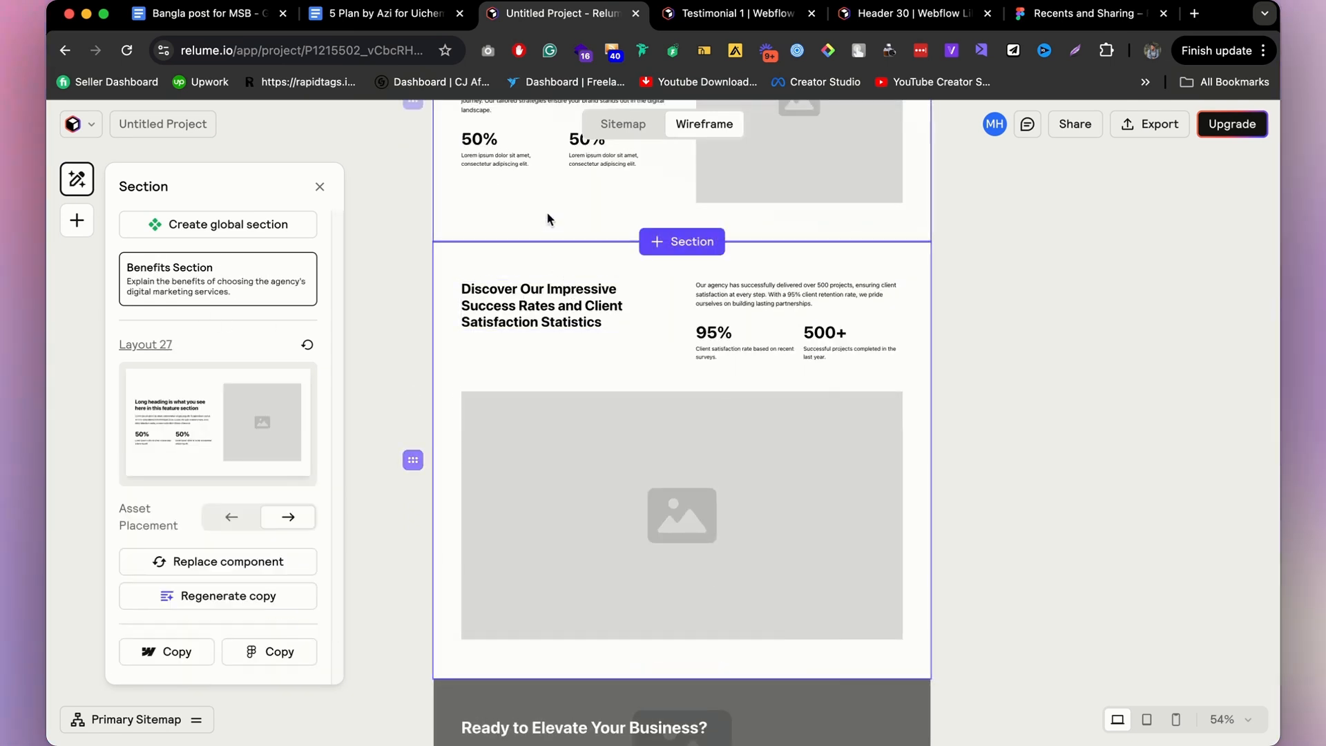
scroll(546, 211, up, 7)
scroll(710, 478, down, 3)
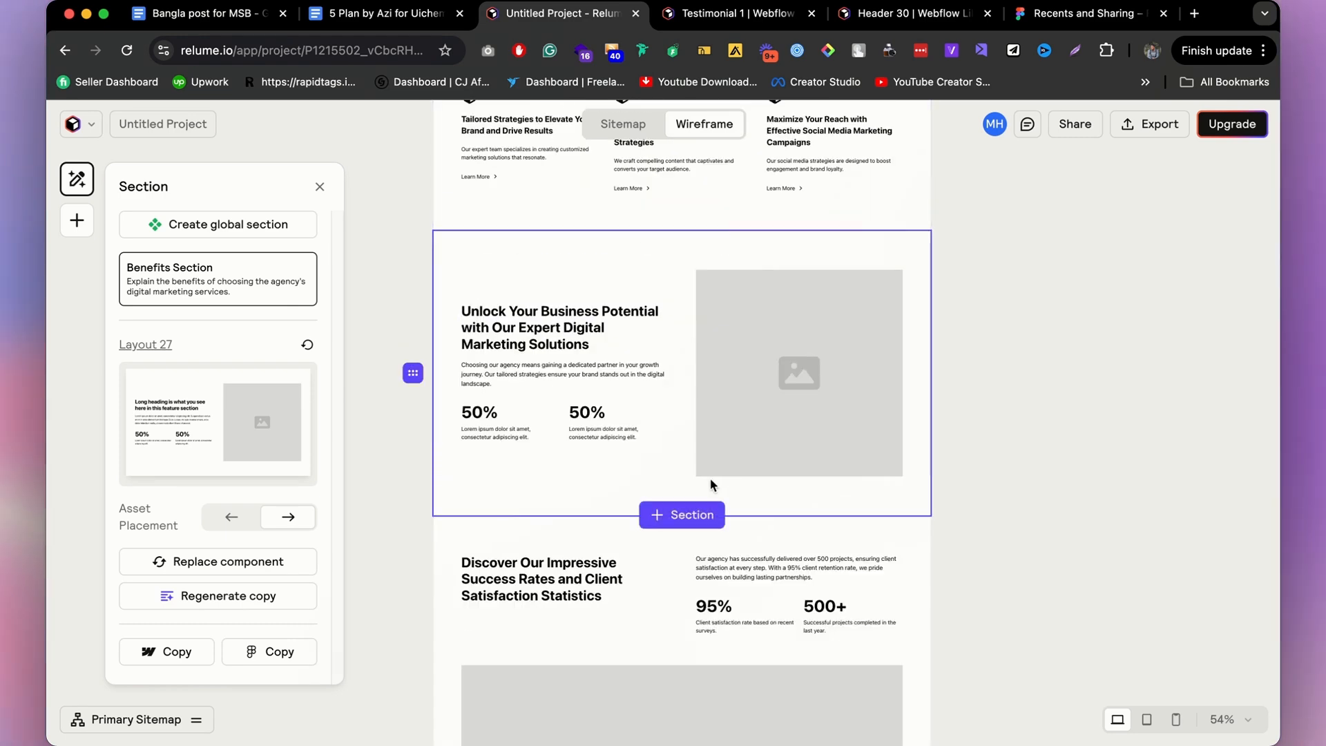
scroll(817, 413, up, 1)
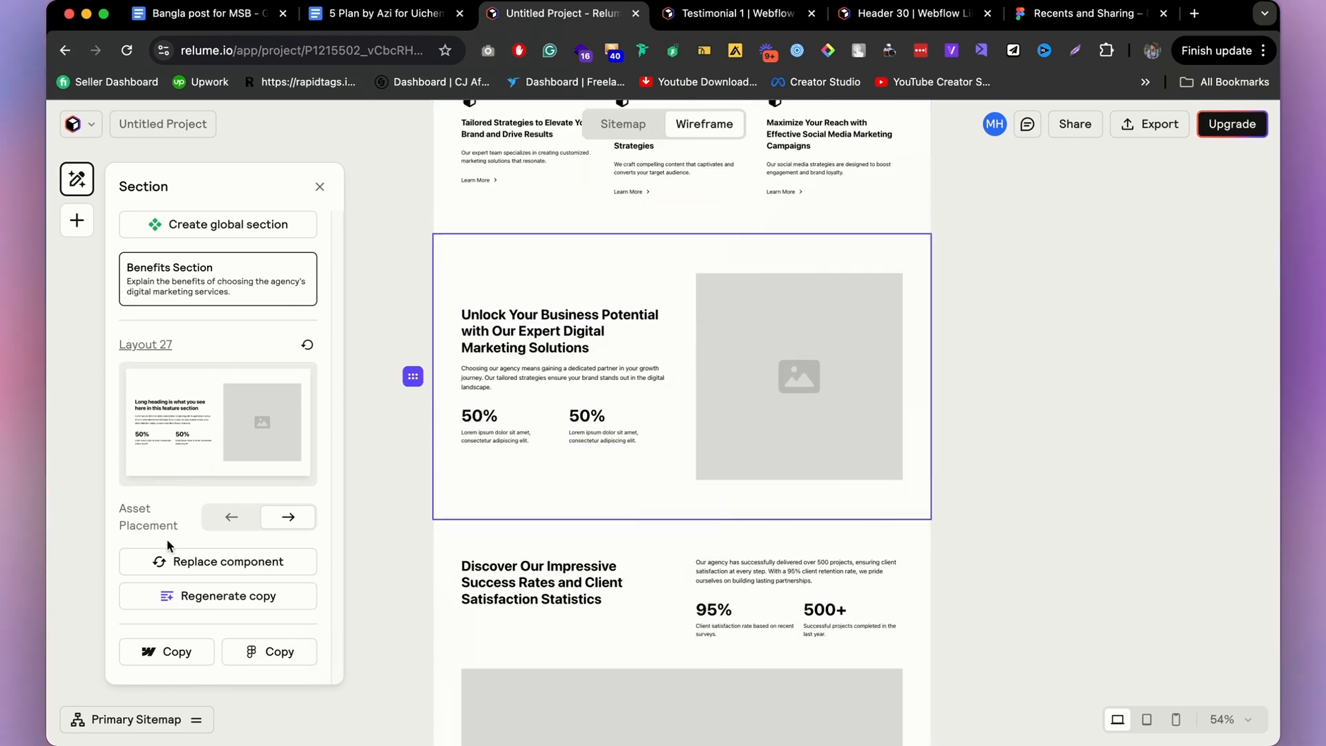
click(172, 563)
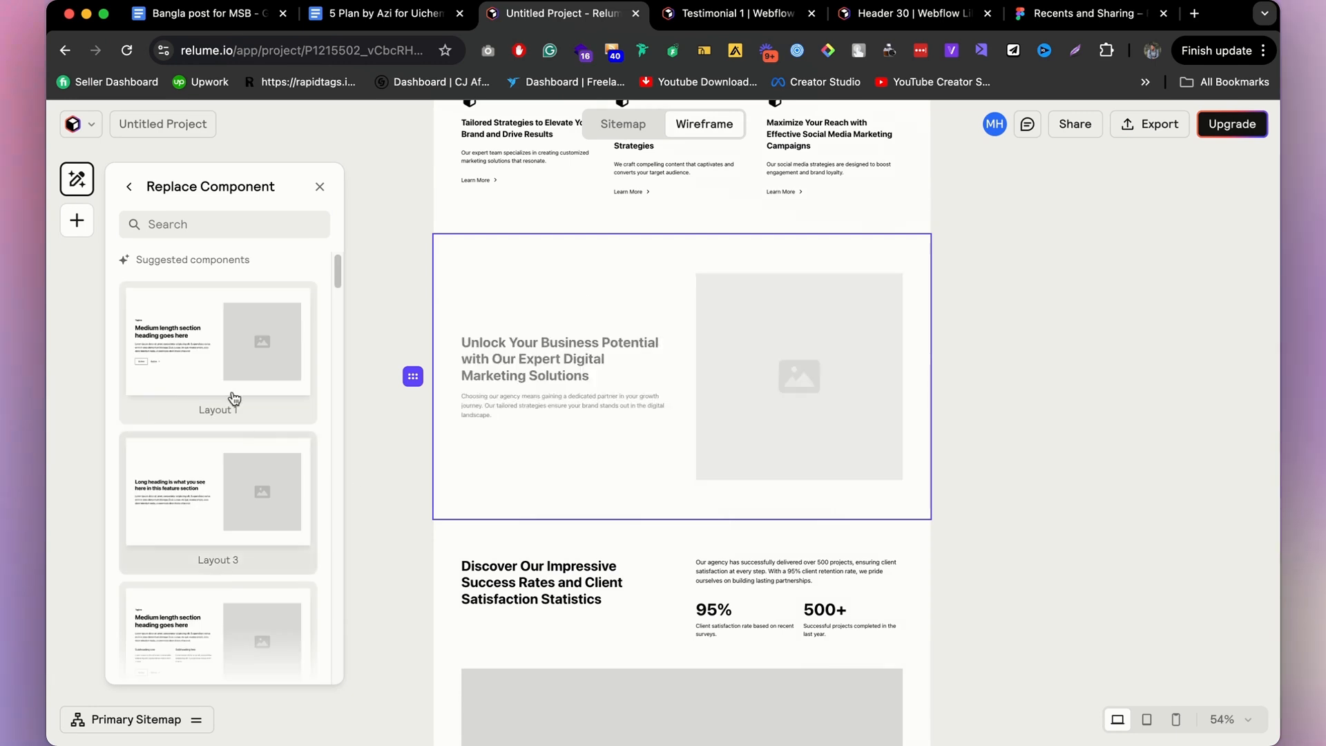
scroll(228, 414, down, 1)
scroll(226, 442, down, 10)
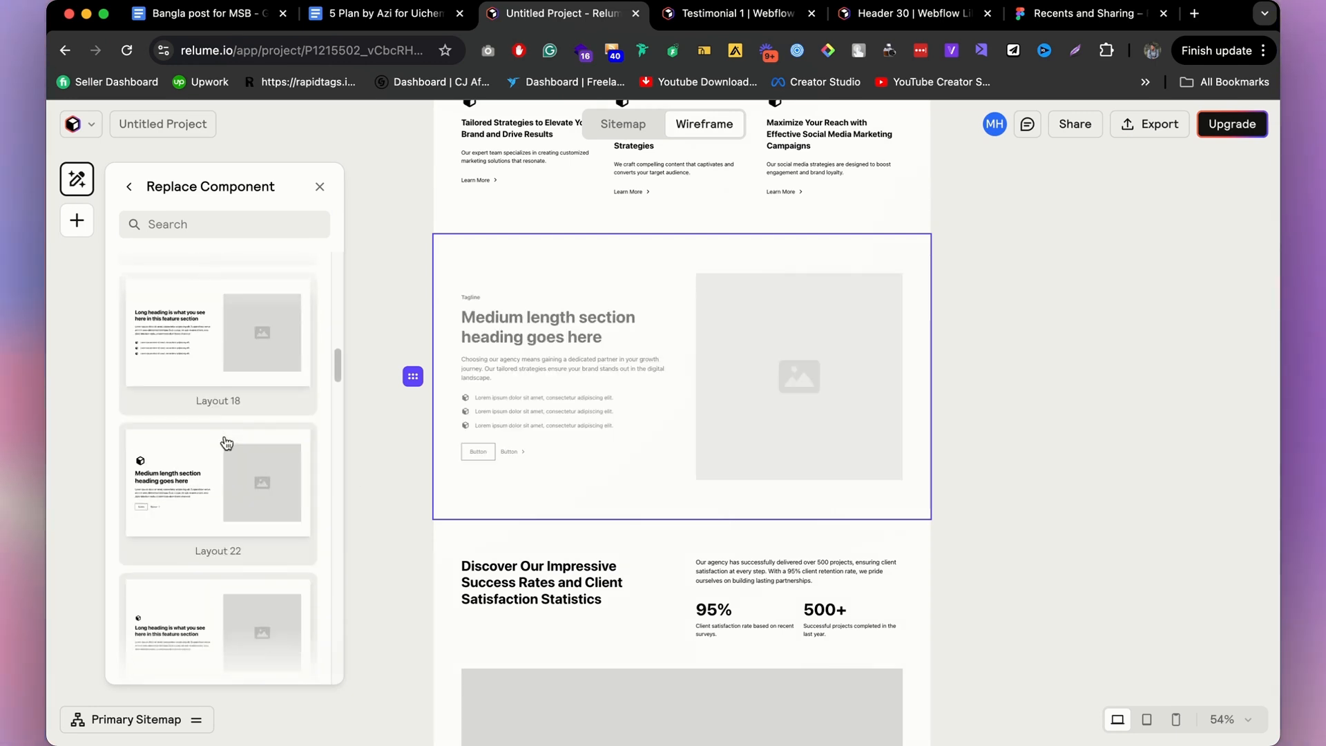
scroll(227, 442, down, 15)
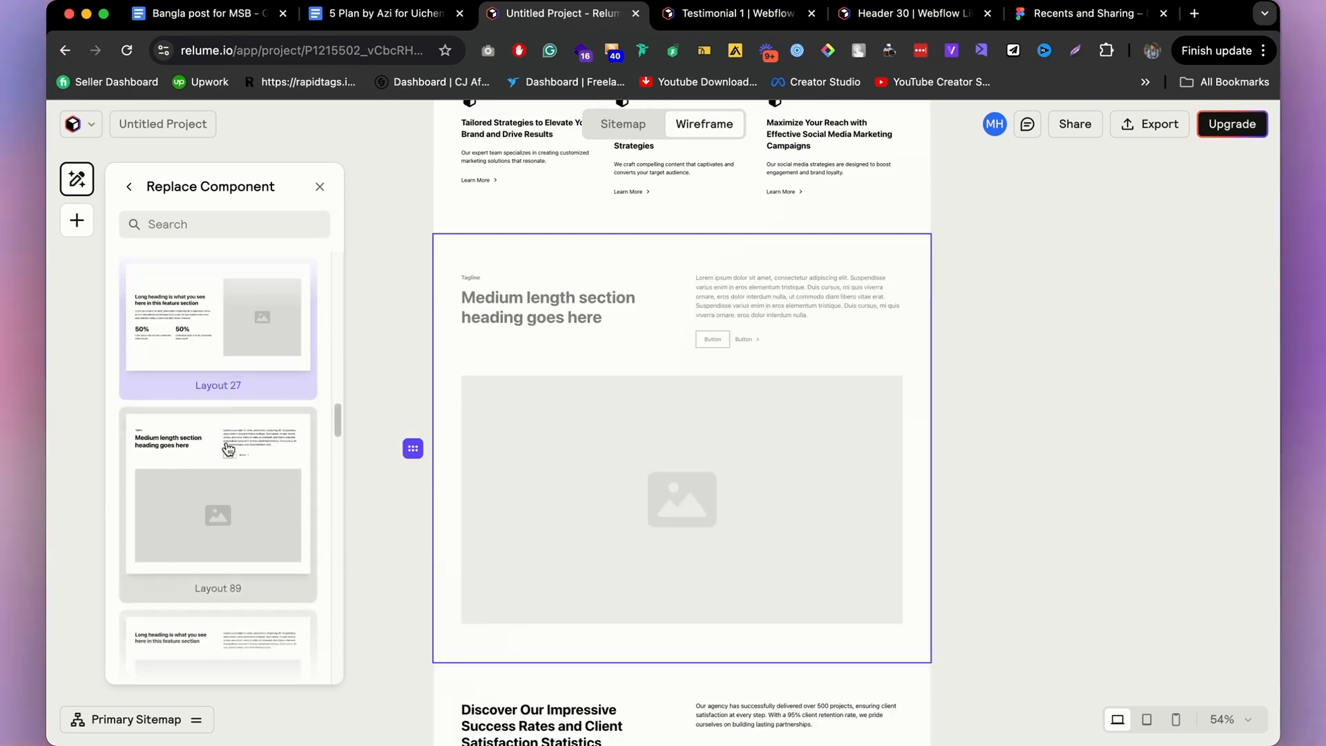
scroll(228, 450, down, 15)
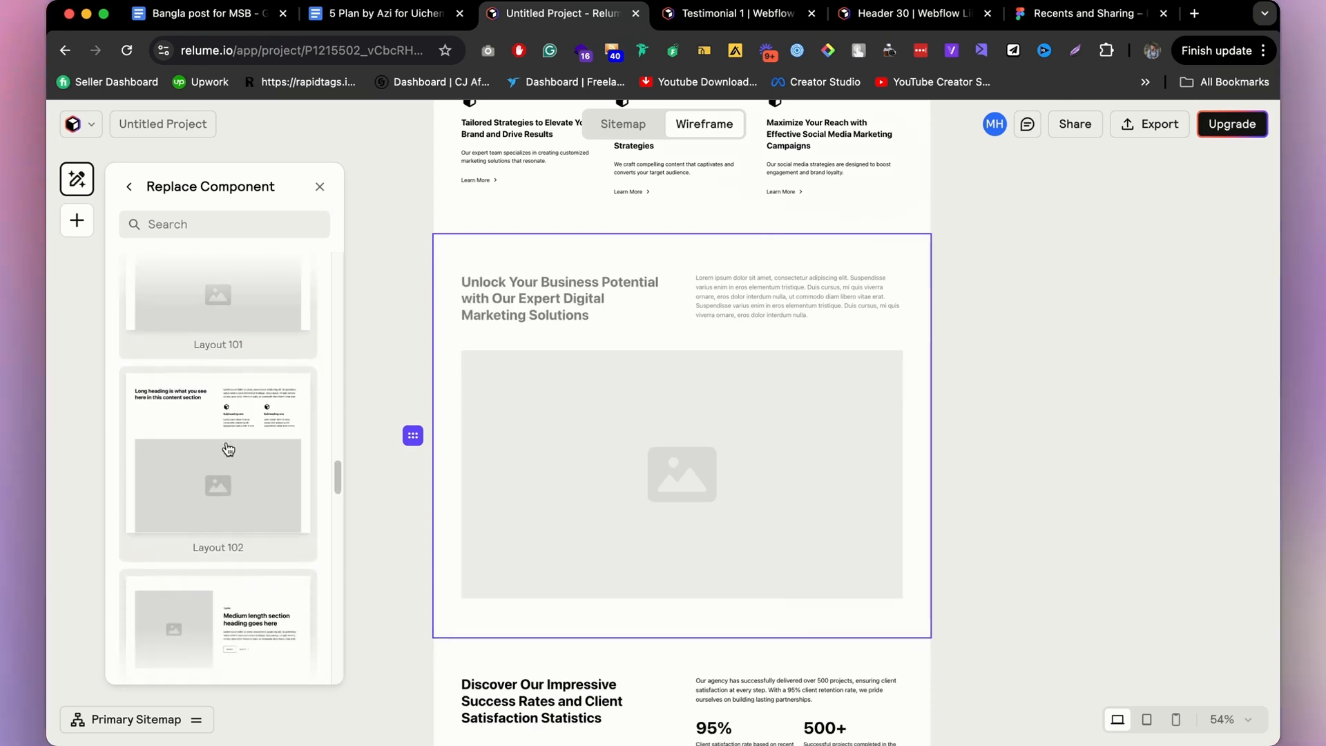
scroll(227, 450, down, 3)
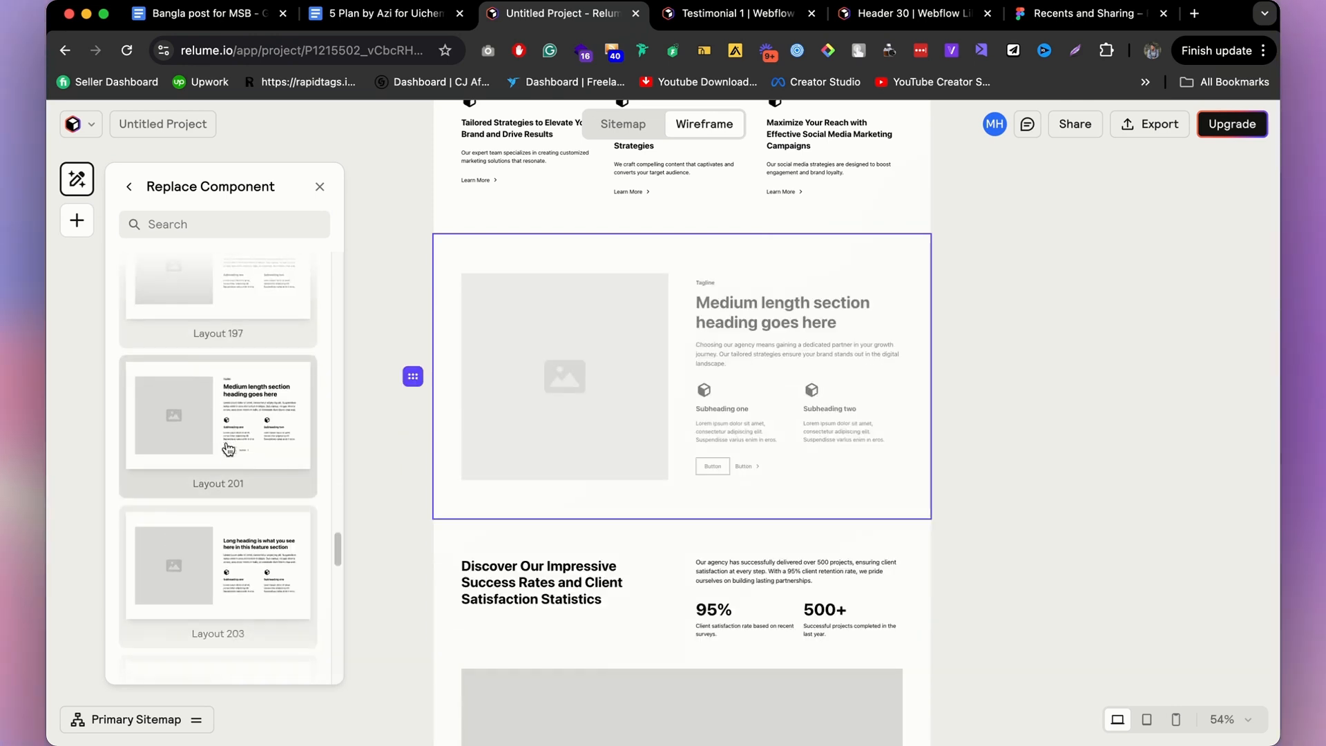
scroll(228, 449, down, 3)
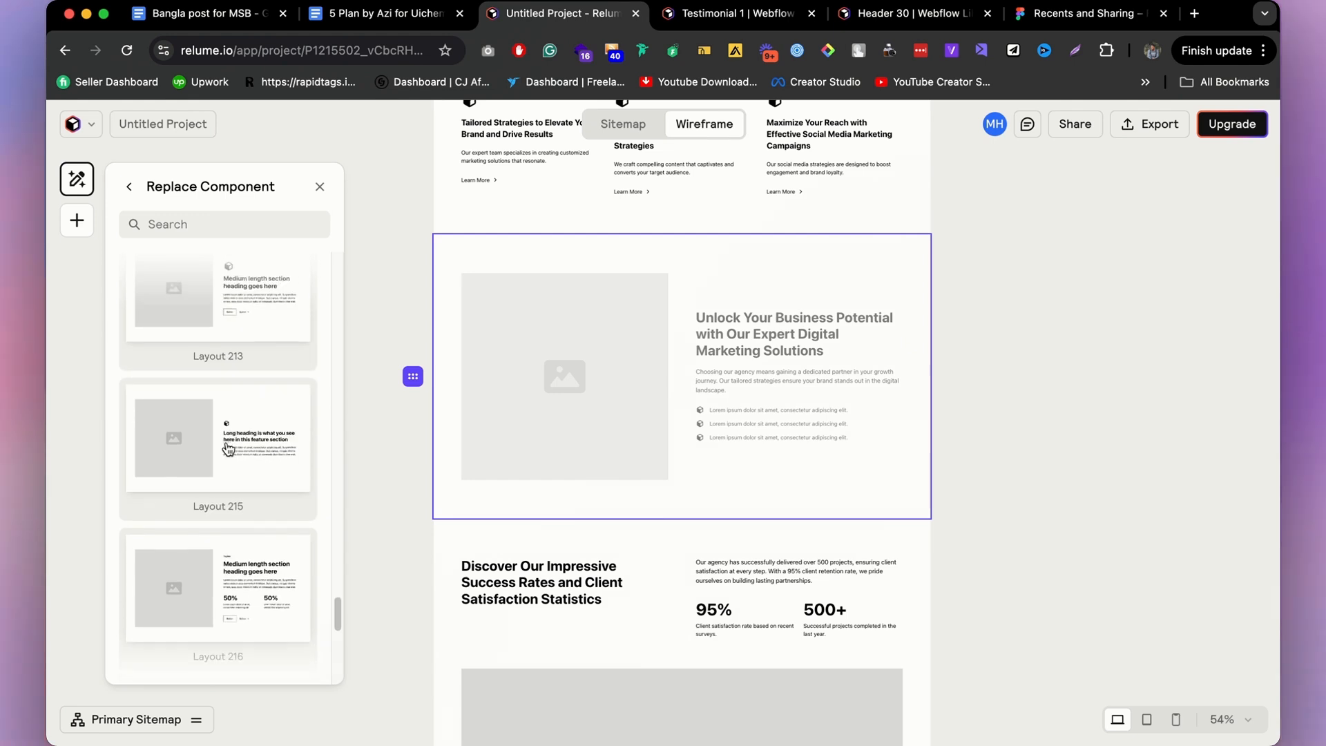
scroll(228, 449, down, 15)
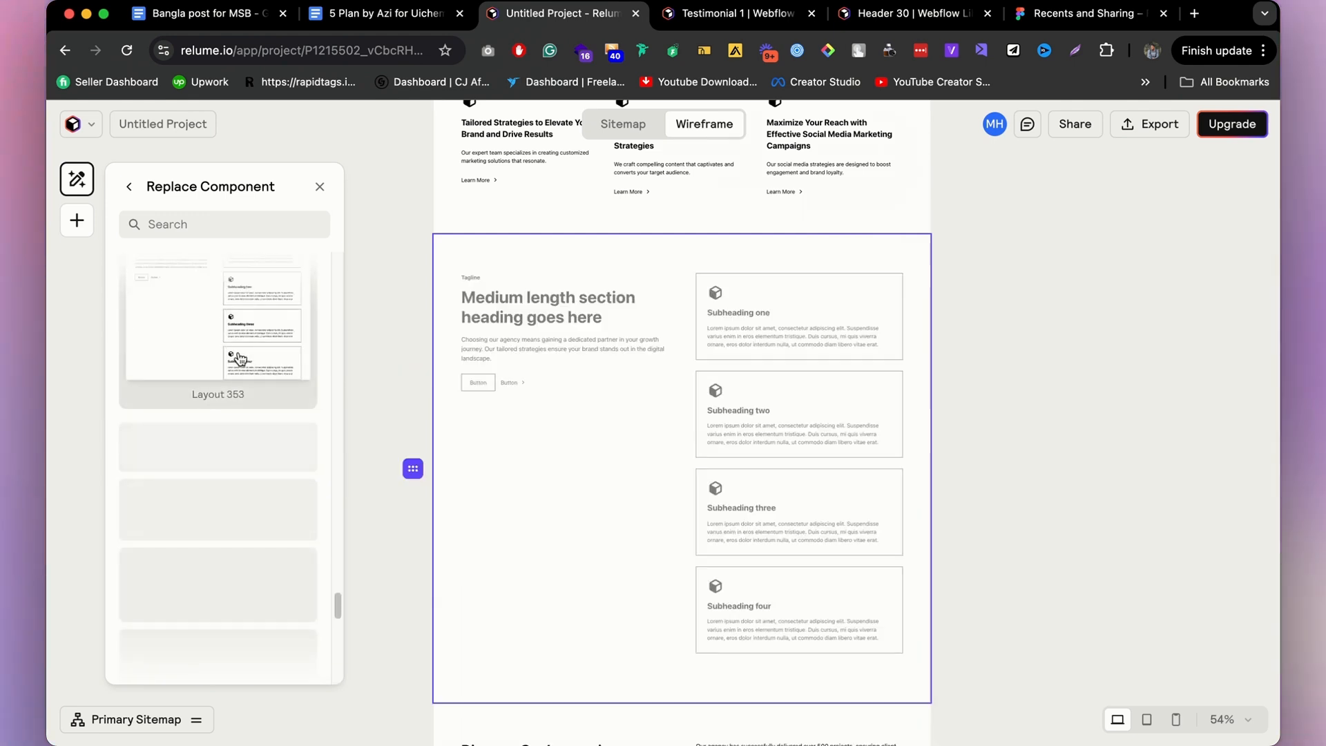
scroll(237, 349, down, 2)
scroll(237, 349, up, 3)
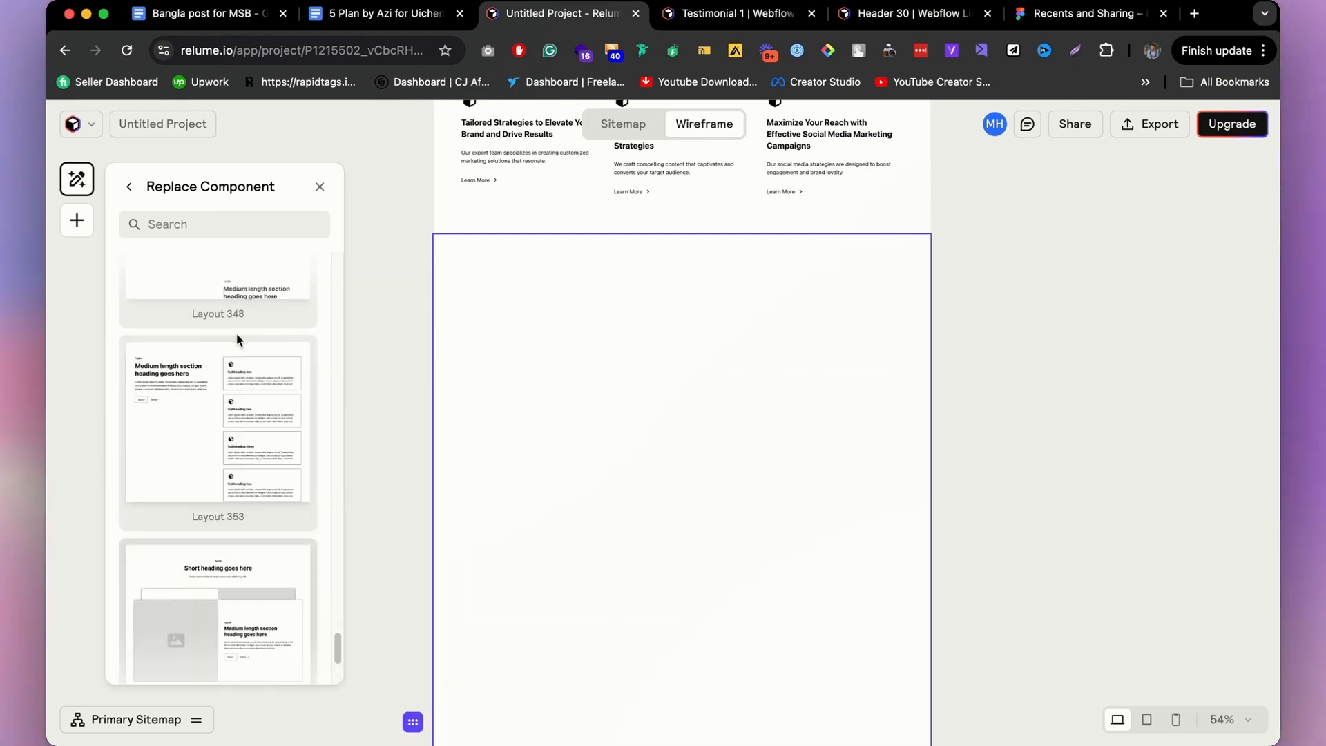
scroll(235, 442, up, 20)
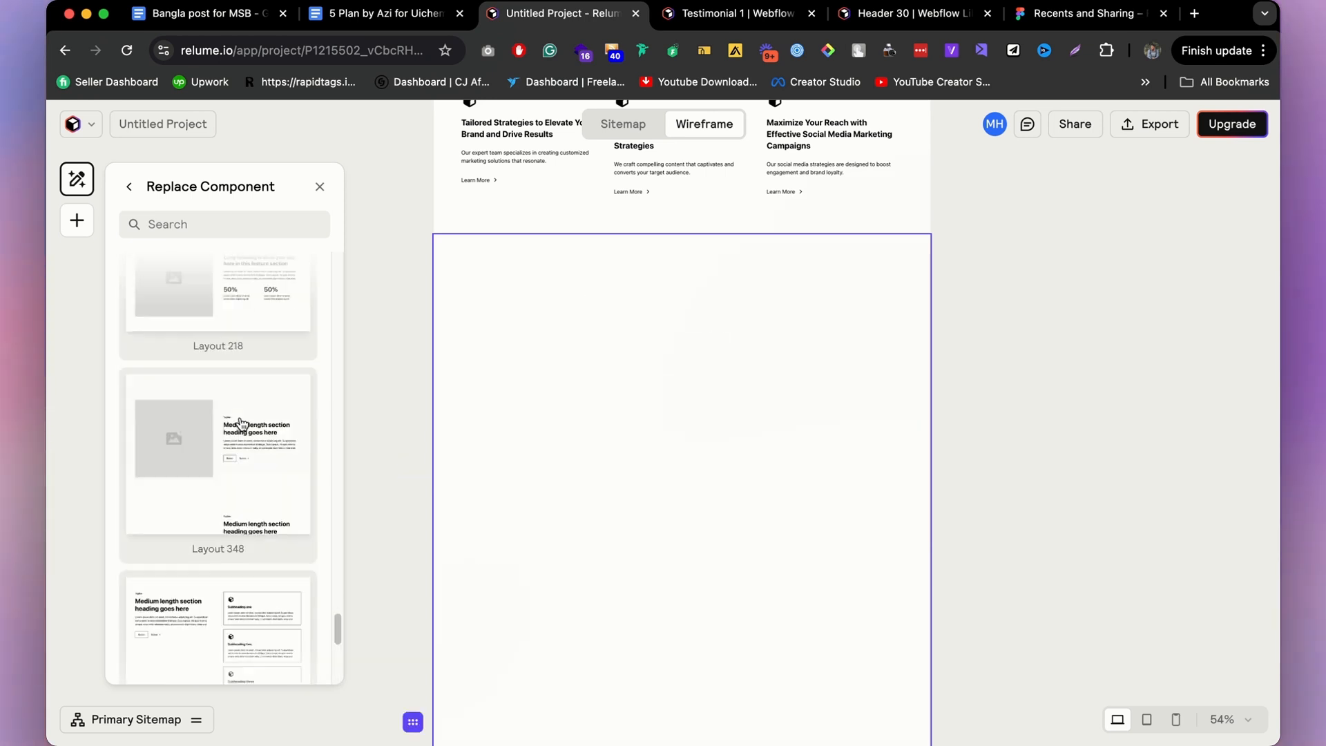
scroll(238, 440, up, 10)
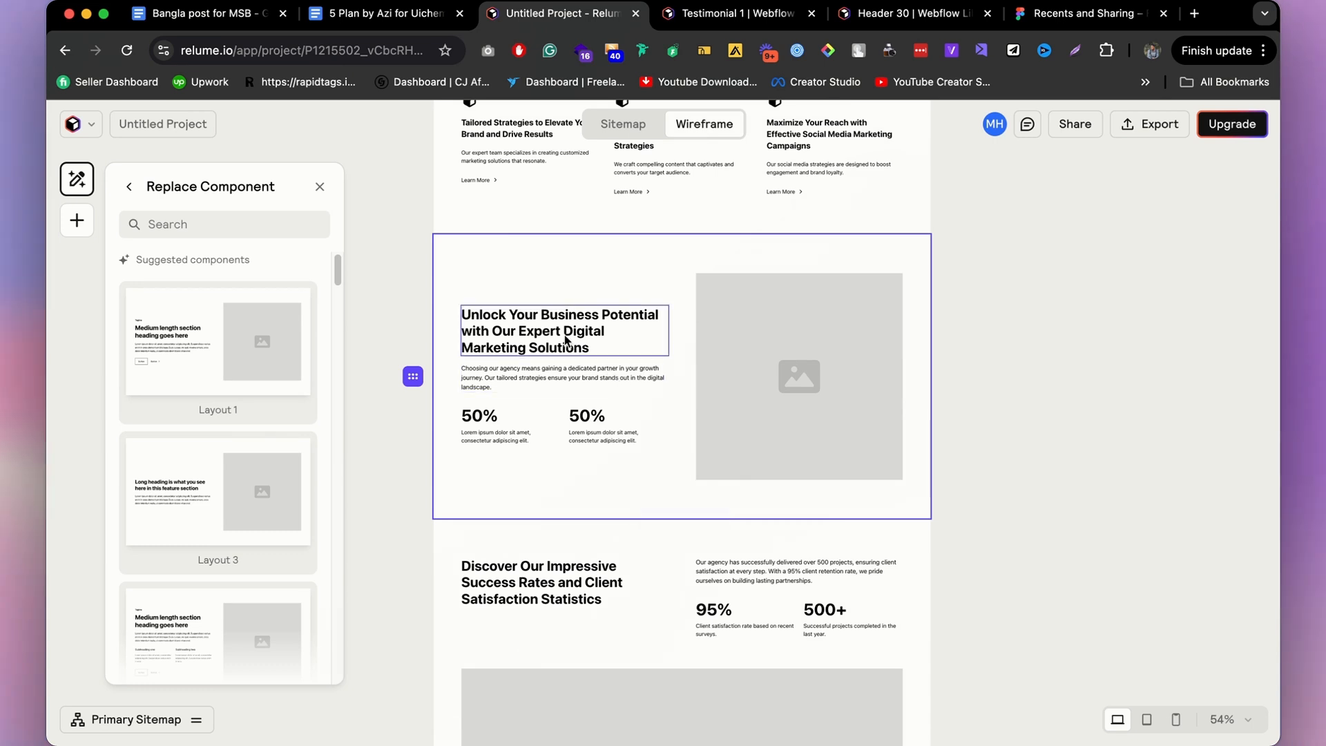
scroll(198, 391, down, 3)
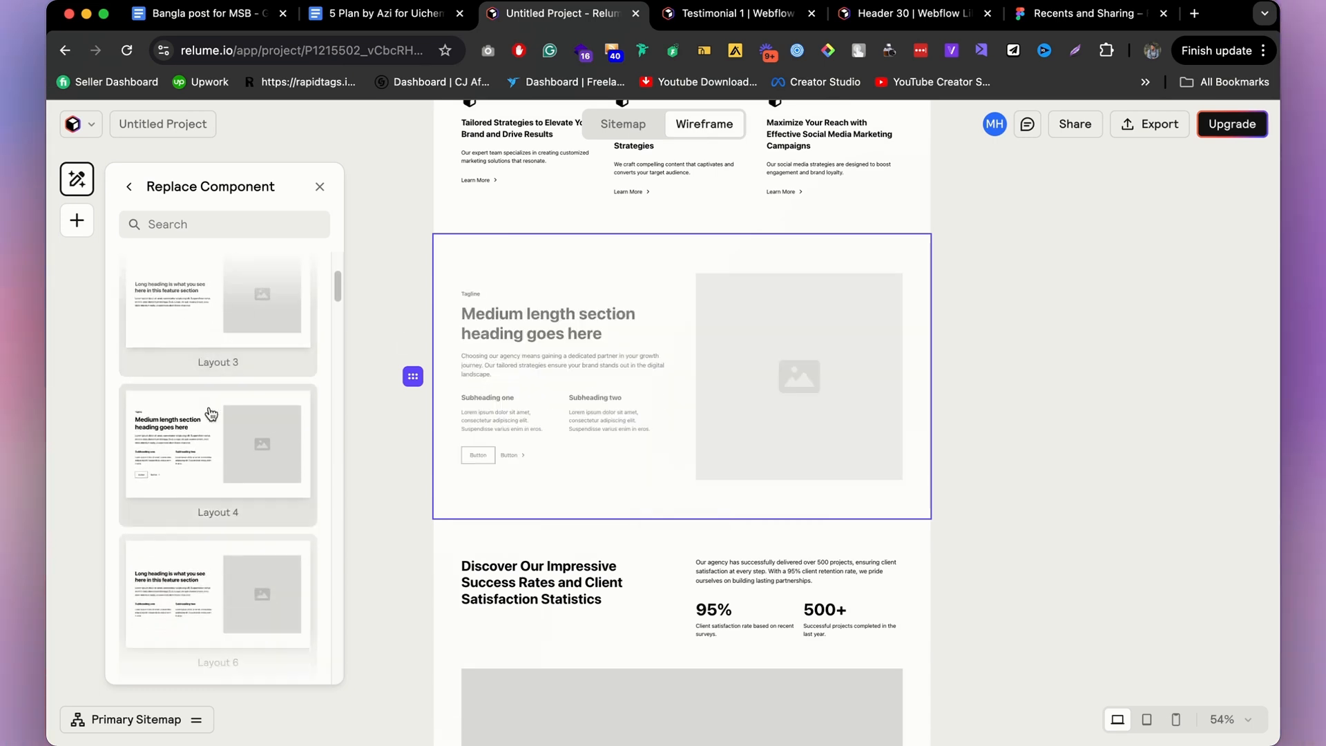
Replace the Home page's Stats Section component with the three-column Stats 1 from the suggested components.
click(643, 534)
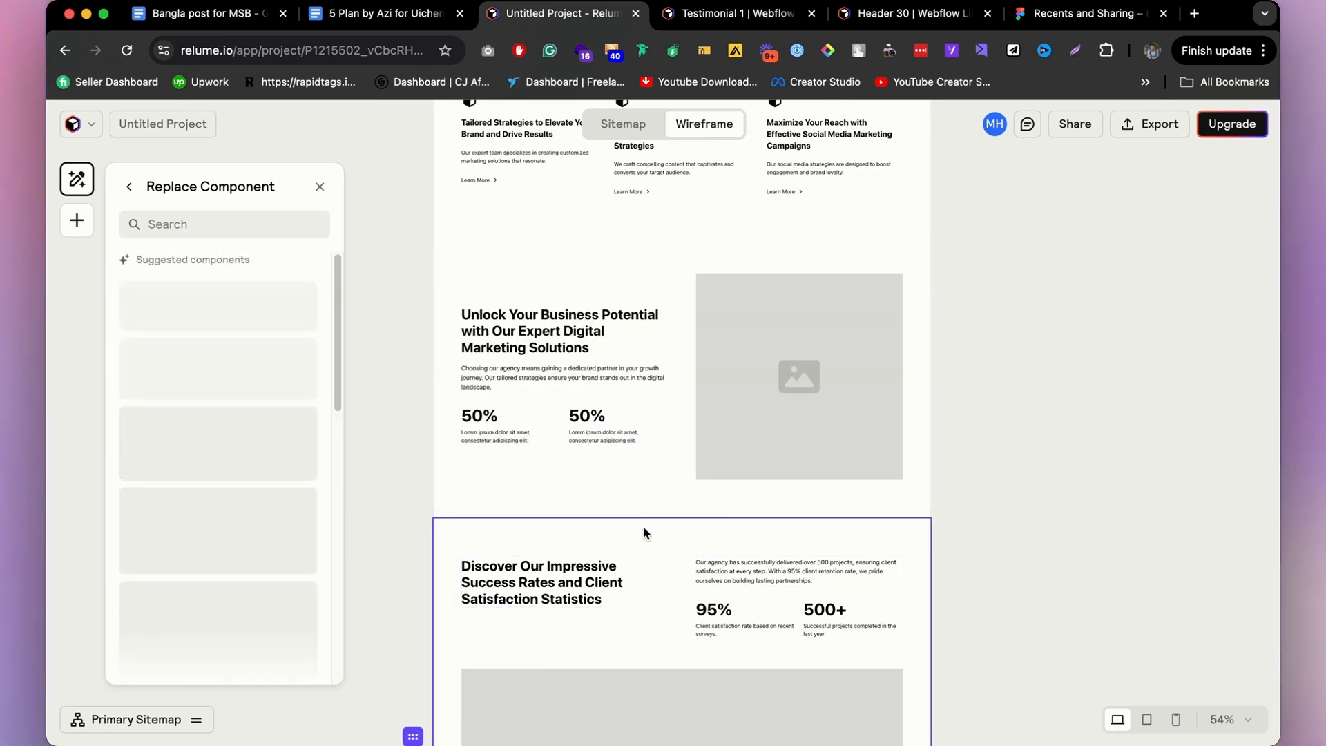
scroll(213, 452, down, 3)
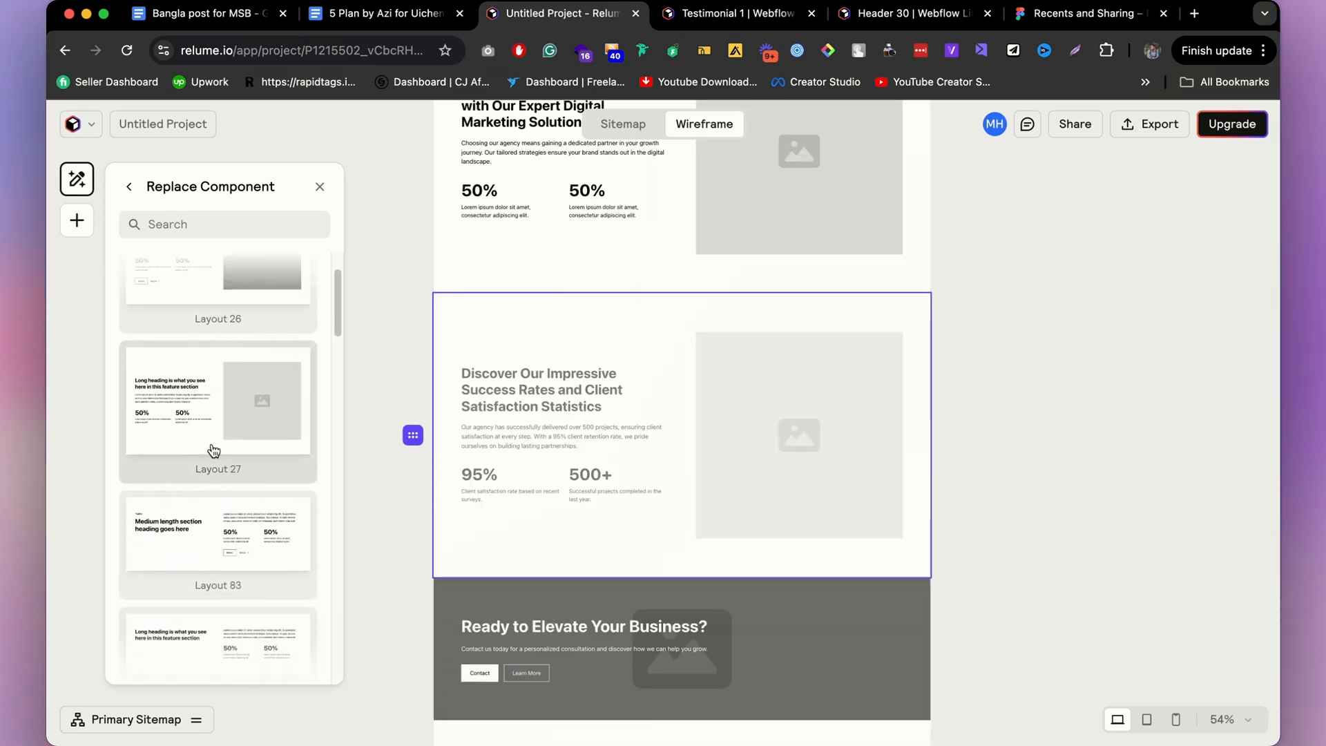
scroll(213, 452, down, 5)
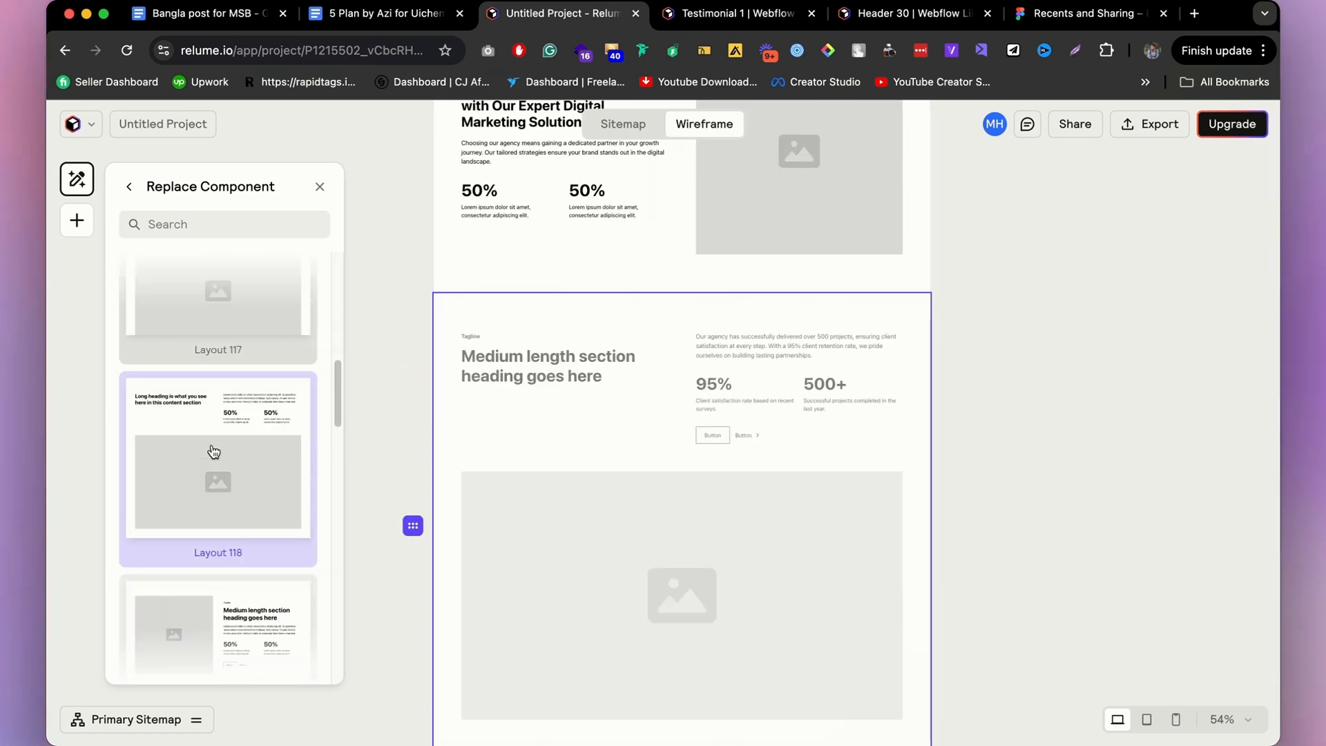
scroll(211, 444, down, 5)
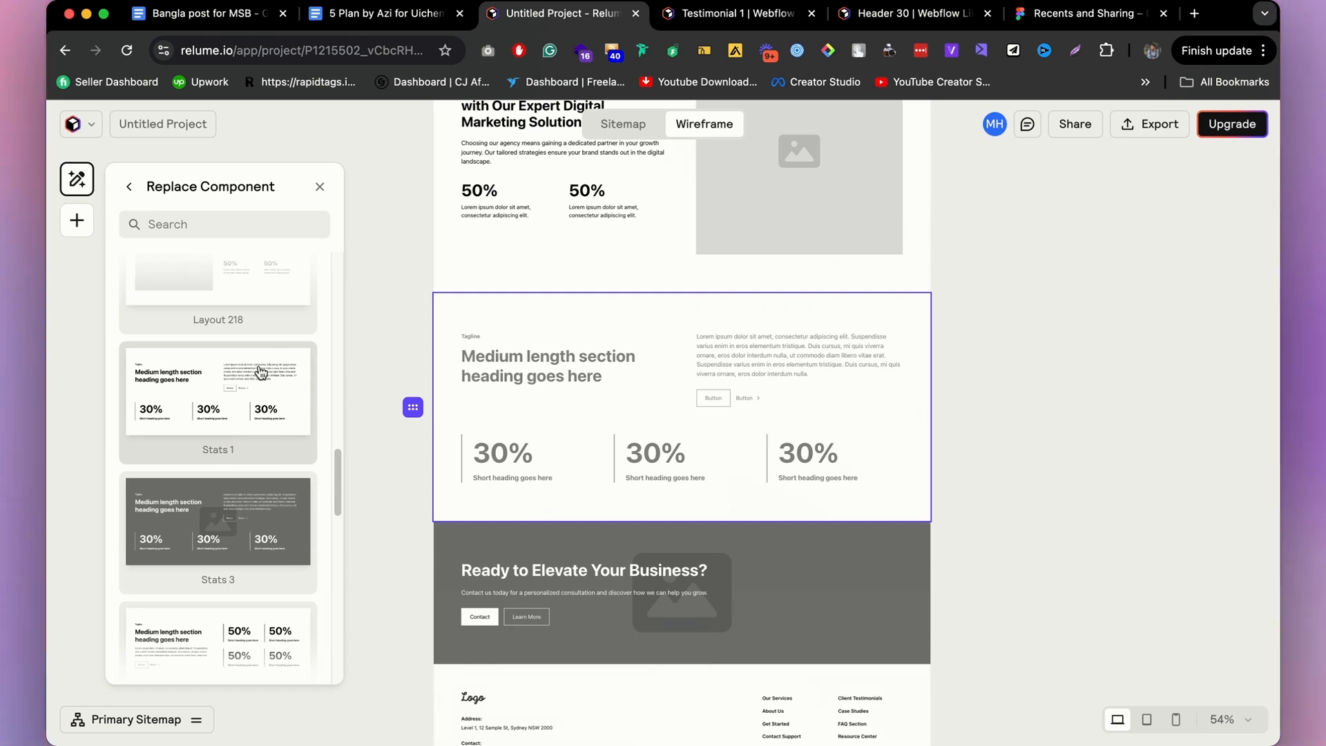
scroll(263, 552, down, 1)
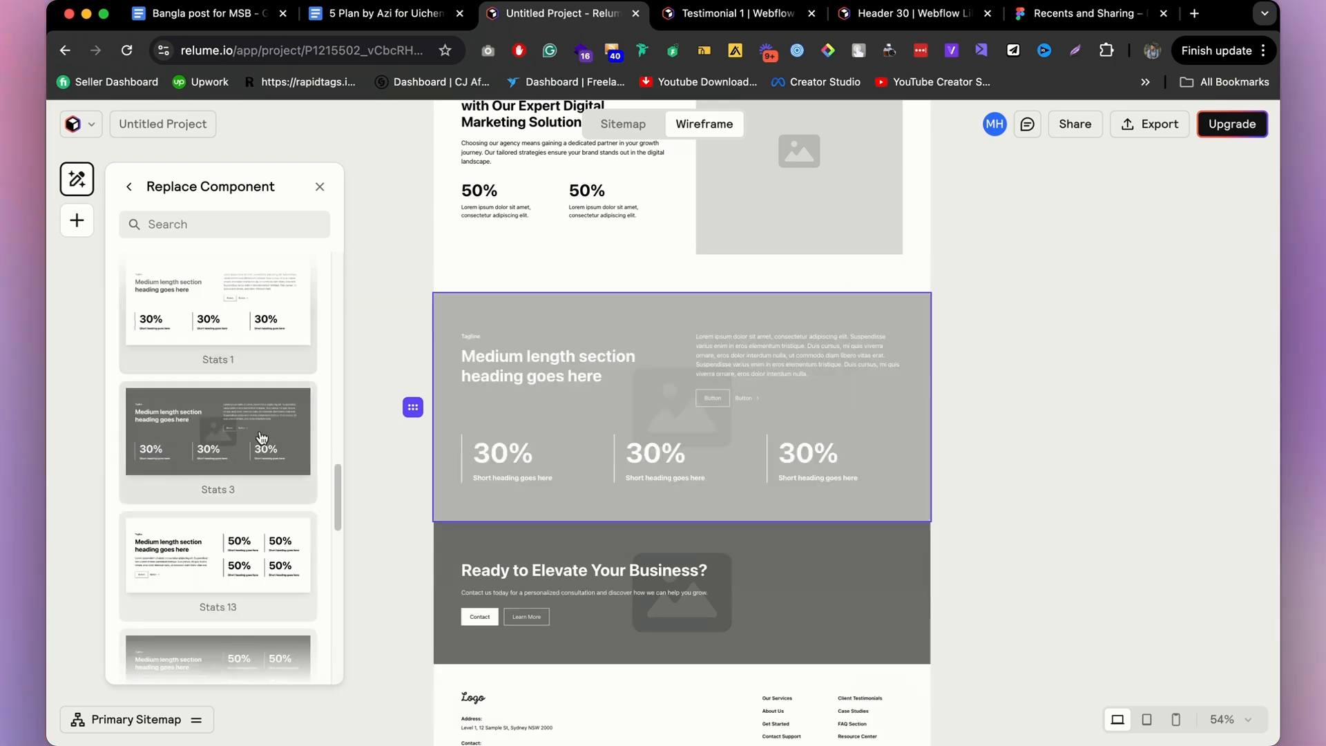
scroll(238, 608, down, 6)
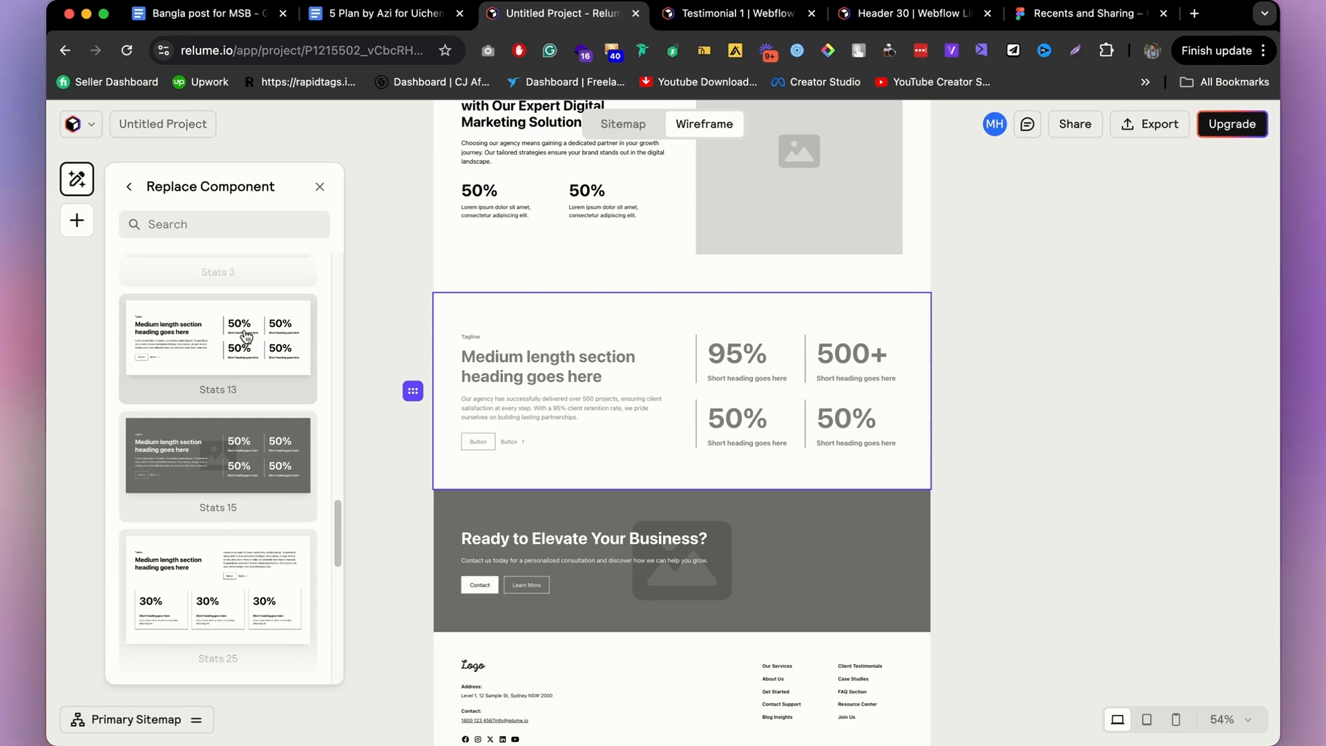
scroll(245, 337, up, 5)
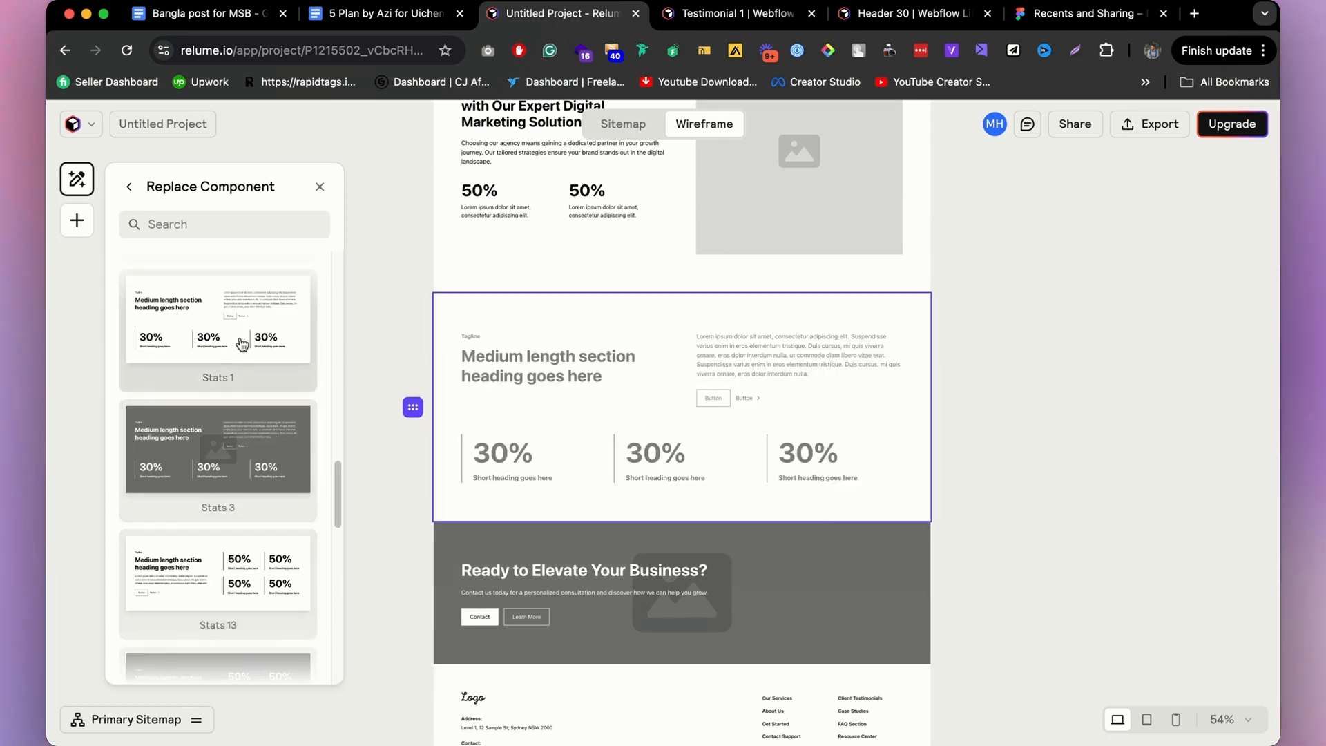
click(253, 318)
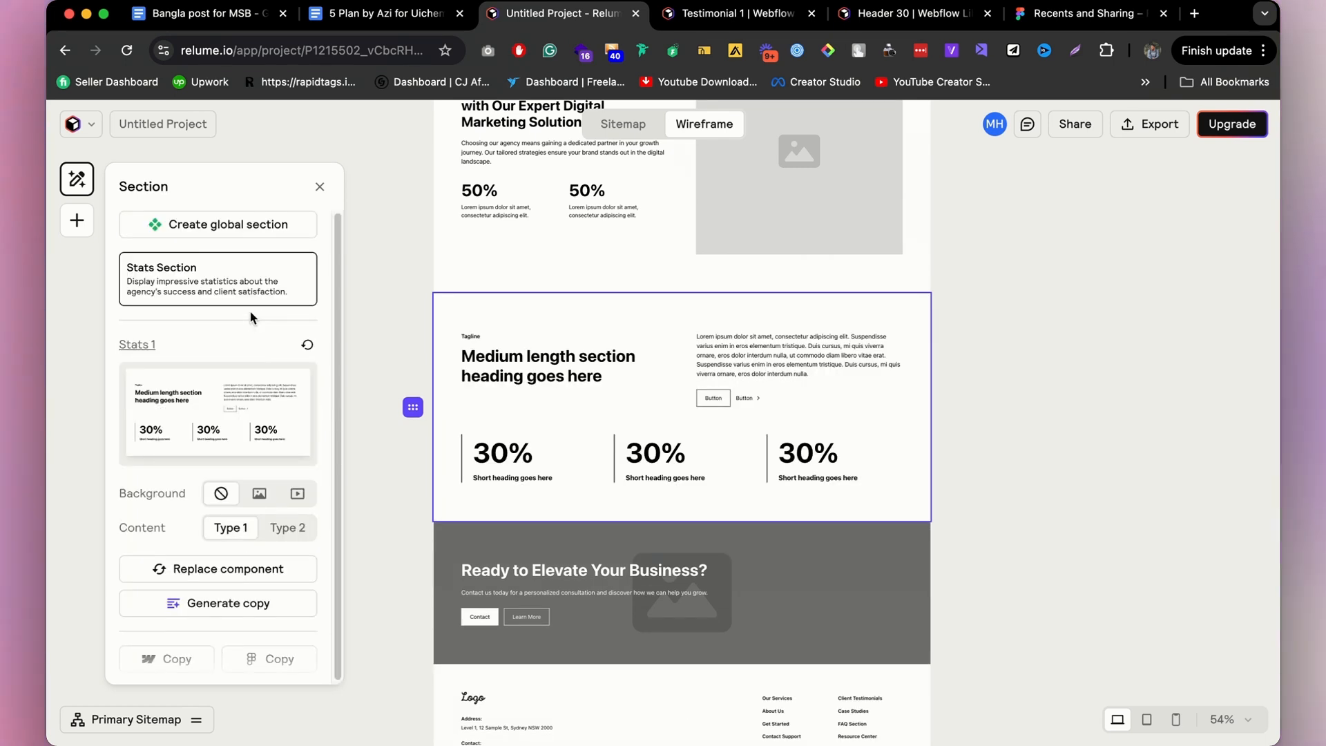
Replace the CTA Section's component with the centred CTA 27 with background image.
scroll(723, 403, down, 1)
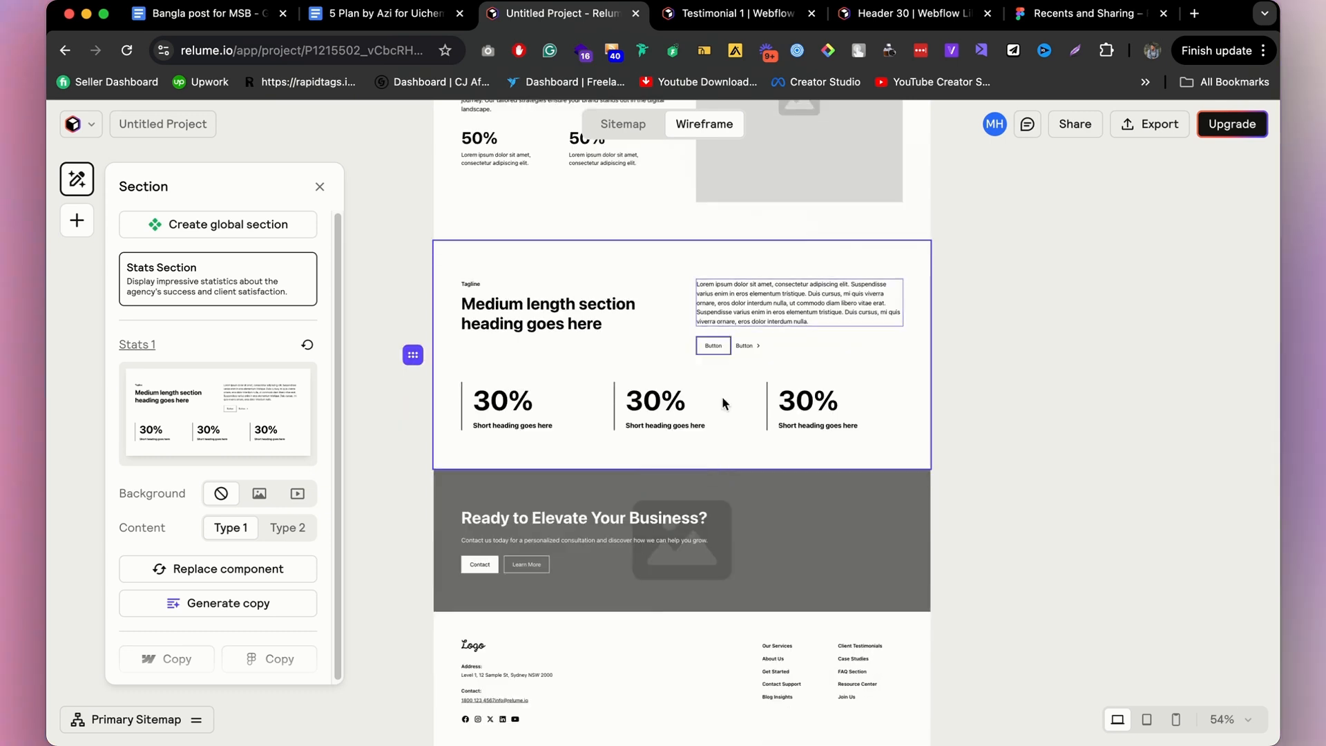
click(748, 533)
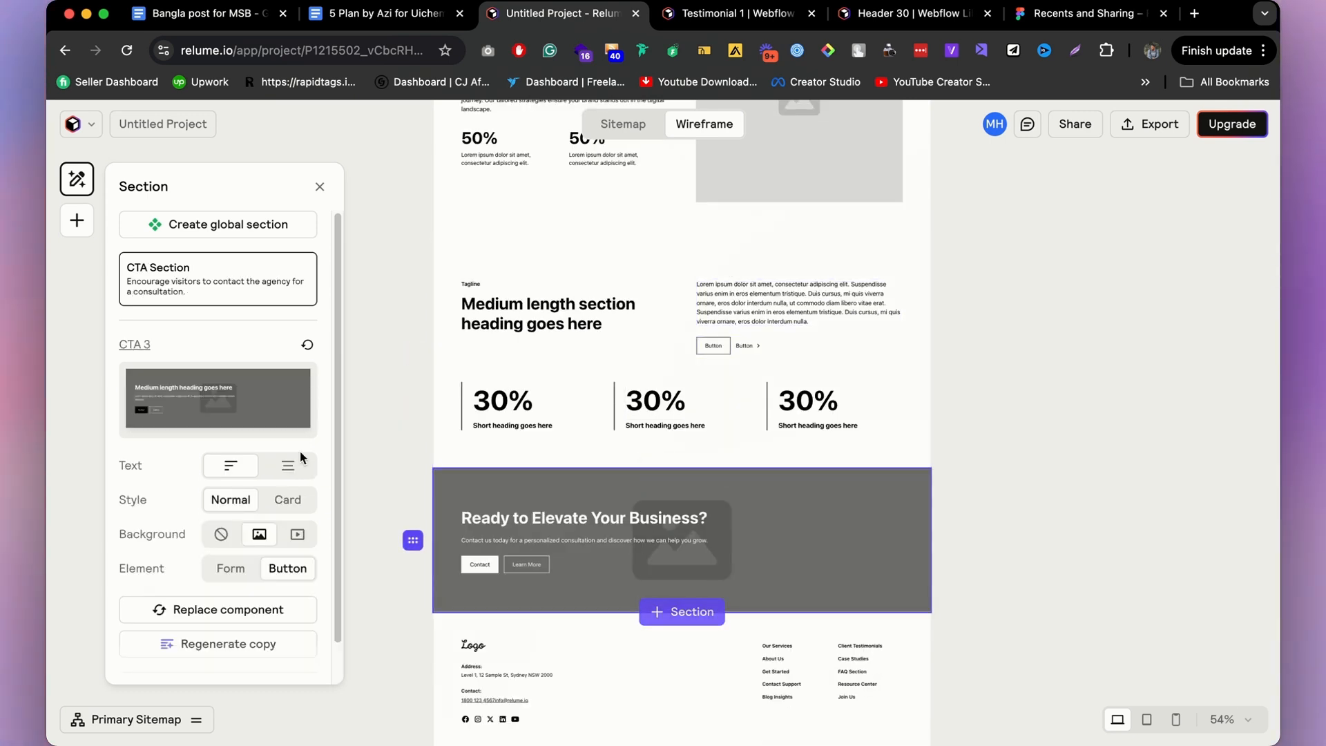
click(206, 611)
scroll(228, 385, down, 2)
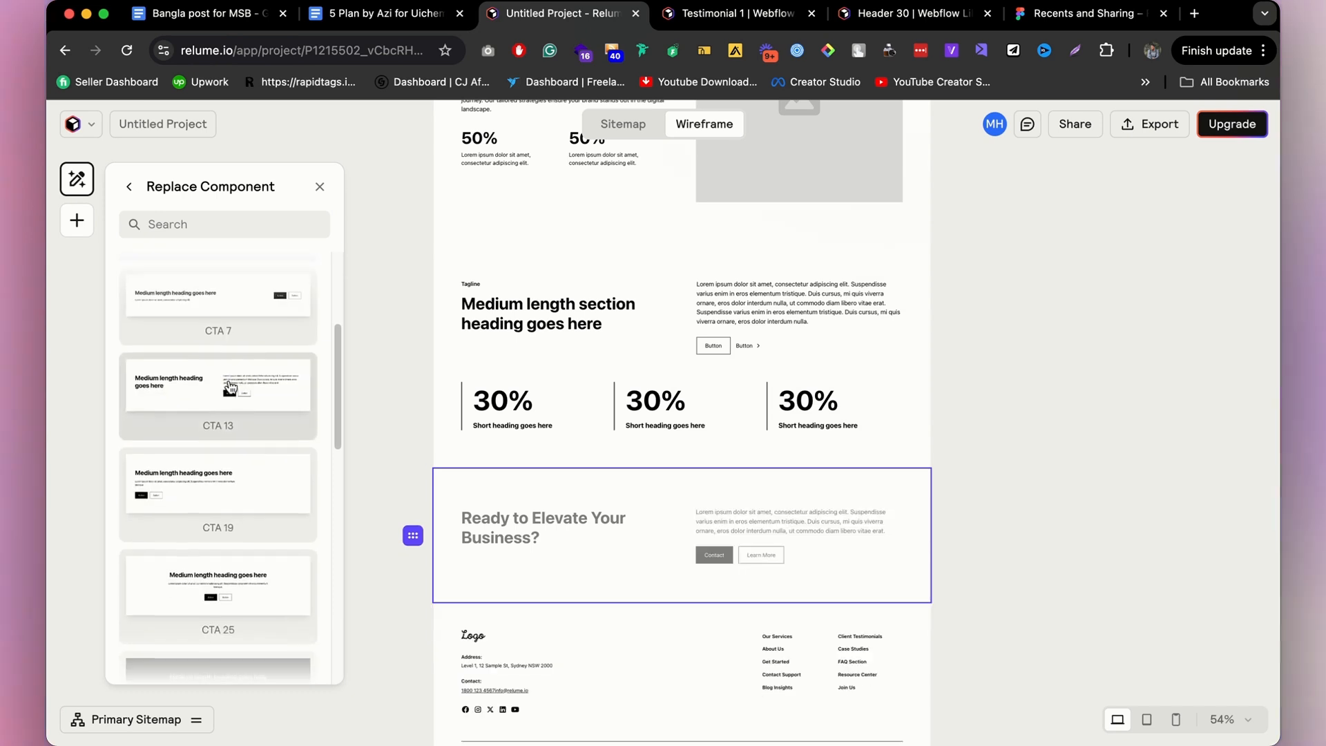
scroll(230, 386, down, 3)
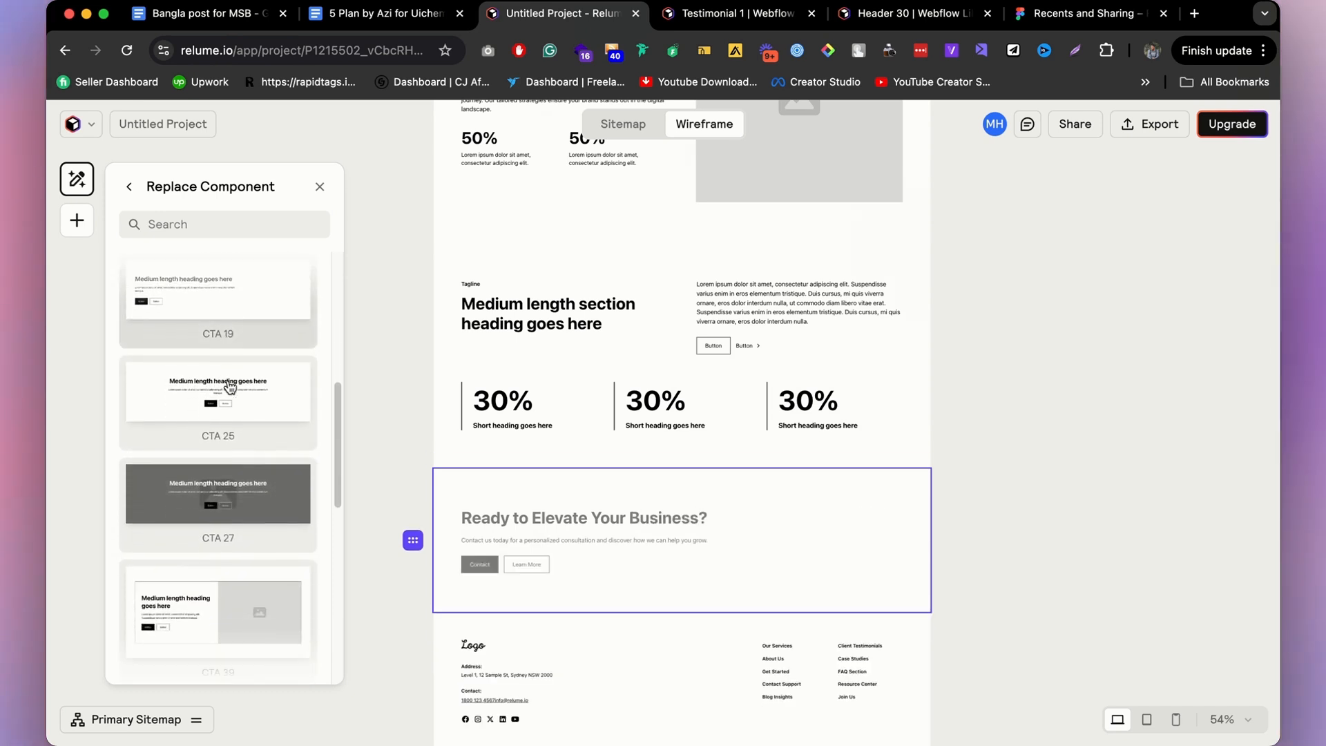
scroll(235, 492, down, 3)
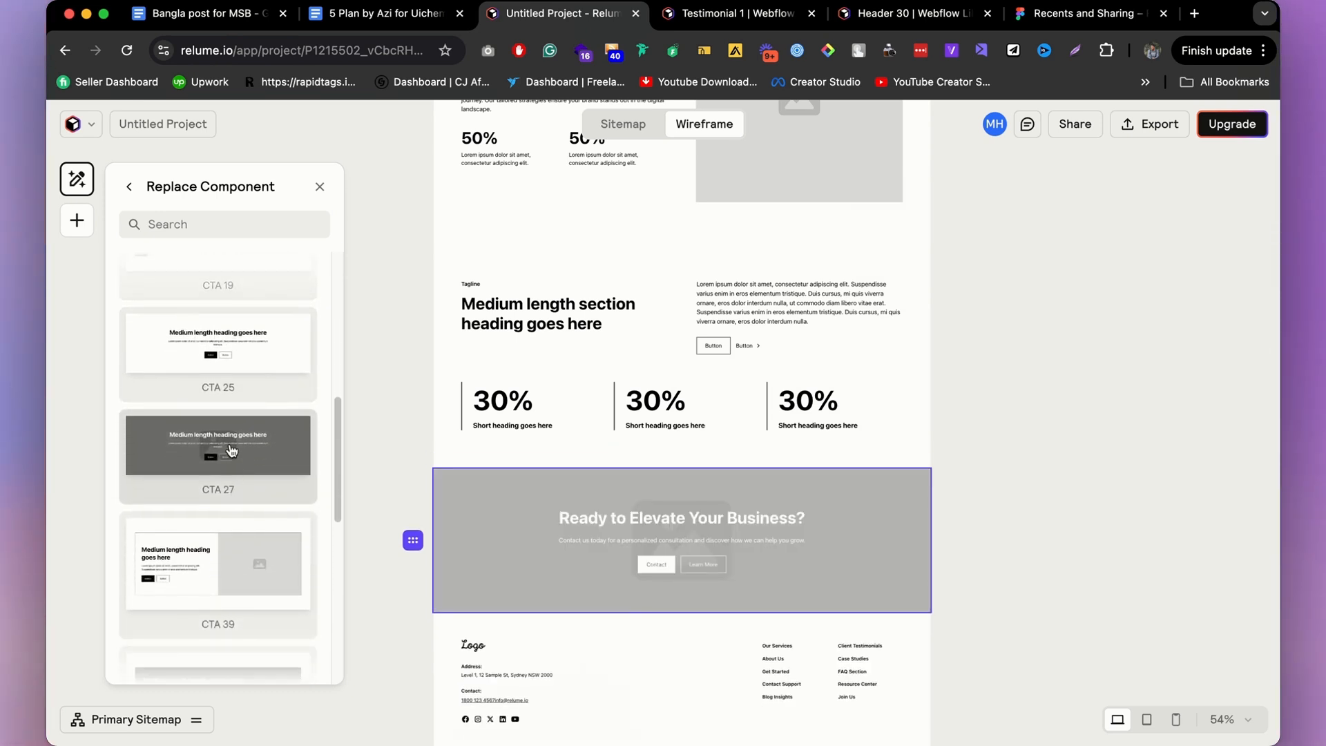
click(241, 343)
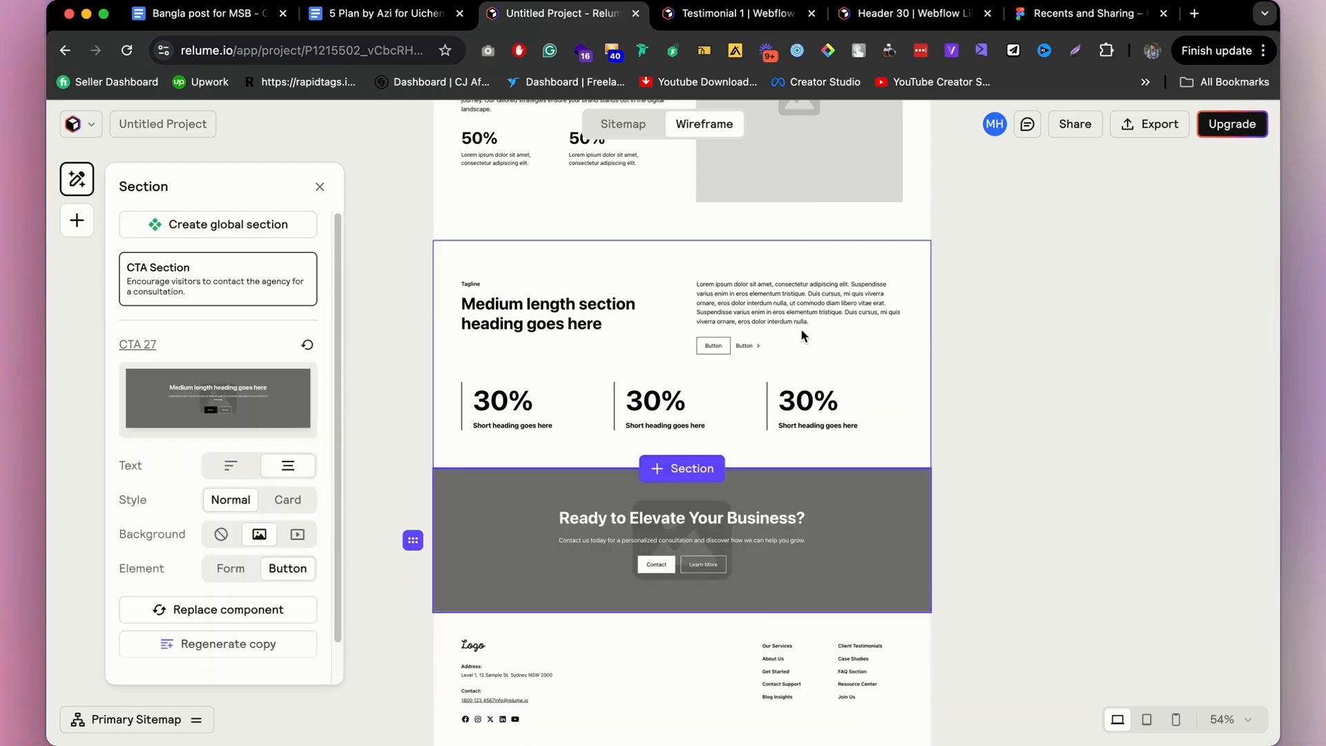
Deselect the CTA Section and review the revised Home page wireframe up to its header.
scroll(667, 306, up, 8)
scroll(667, 307, down, 5)
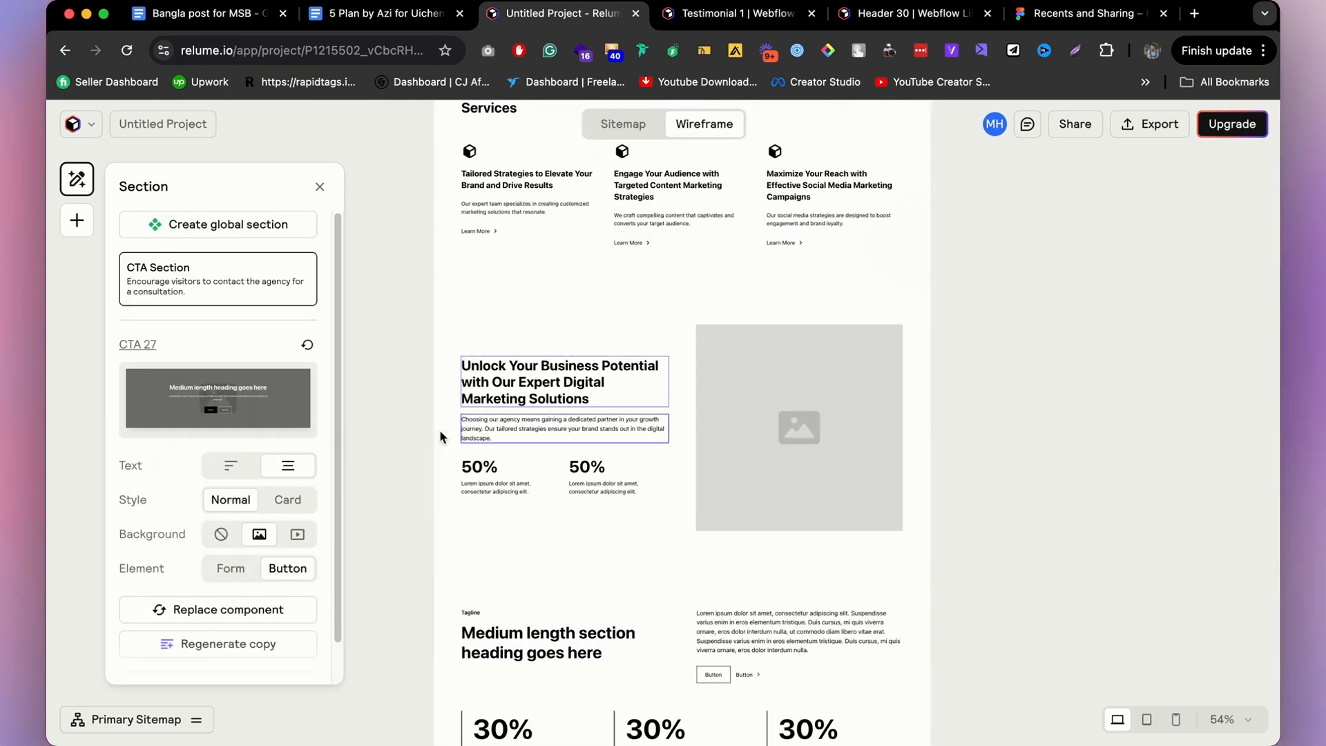
click(397, 317)
scroll(606, 276, up, 12)
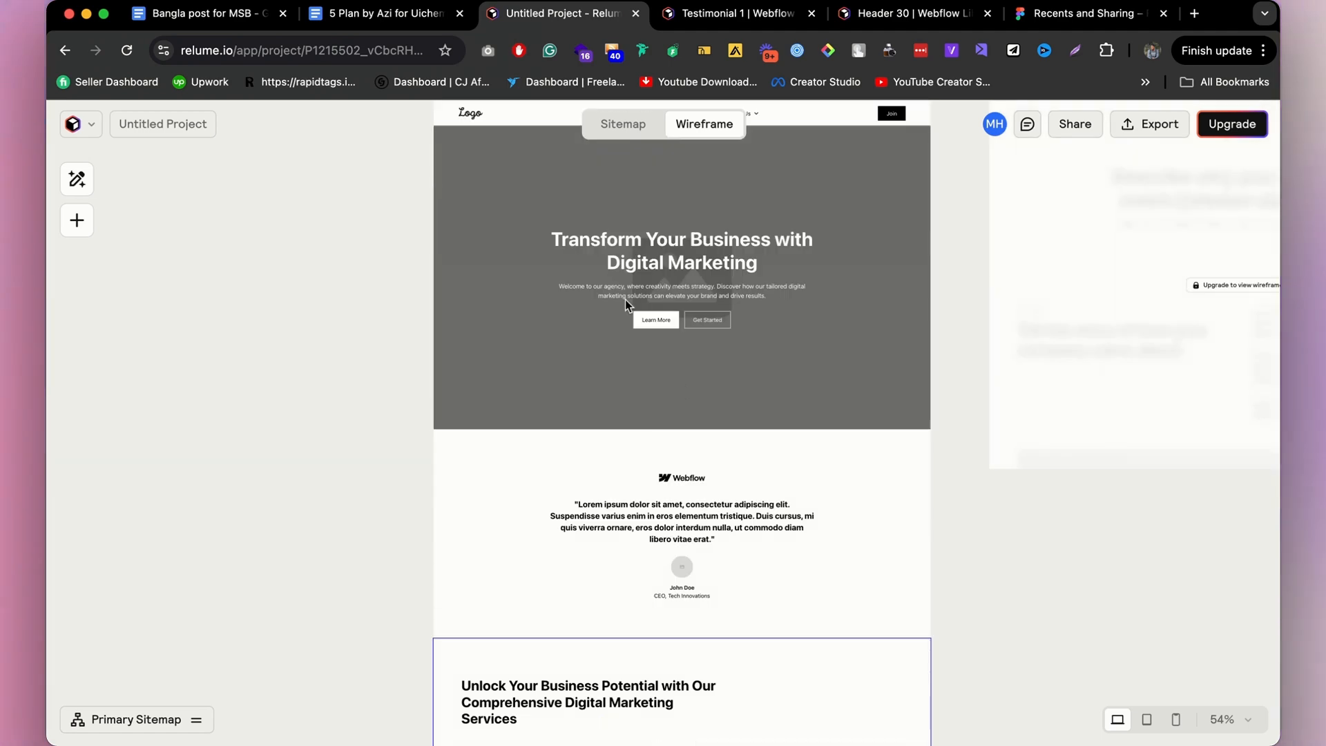
Change the Home page's Services Section from icons to image assets, with a section heading and three left-aligned columns.
scroll(625, 300, down, 10)
scroll(673, 311, up, 6)
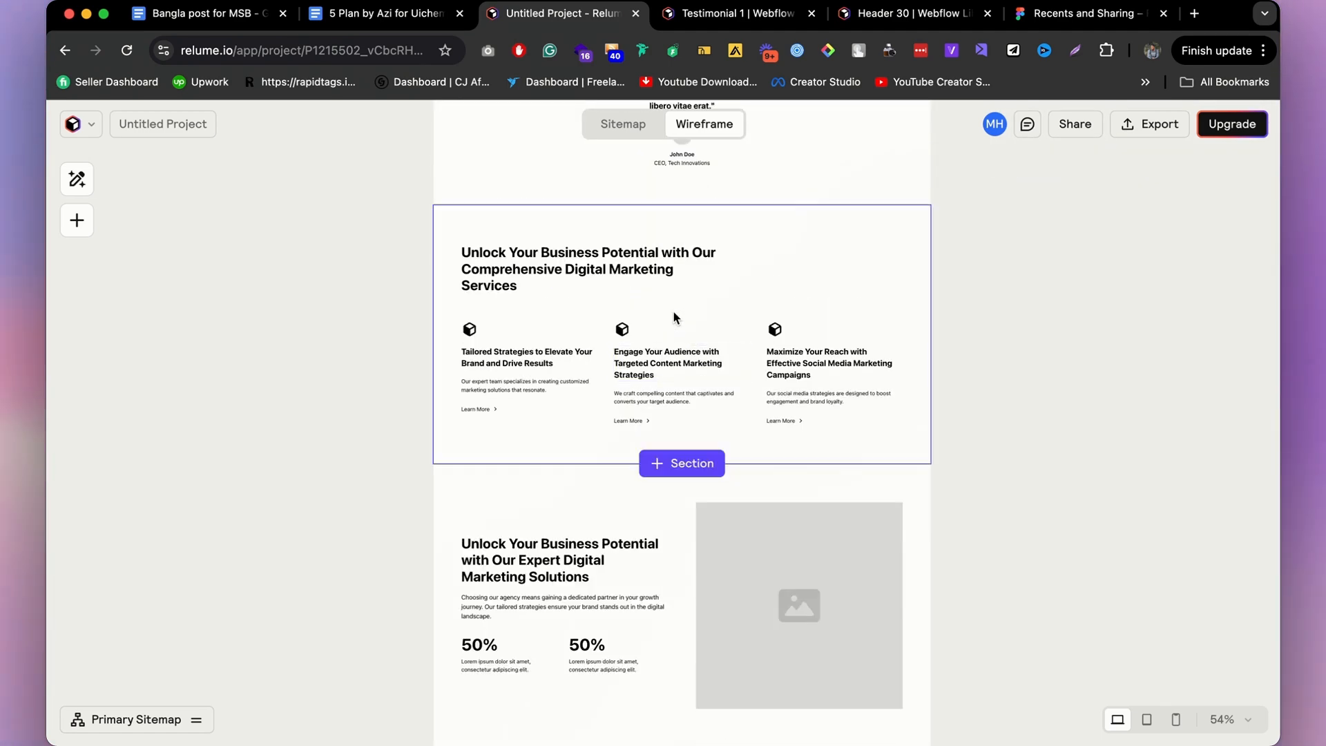
scroll(806, 388, down, 5)
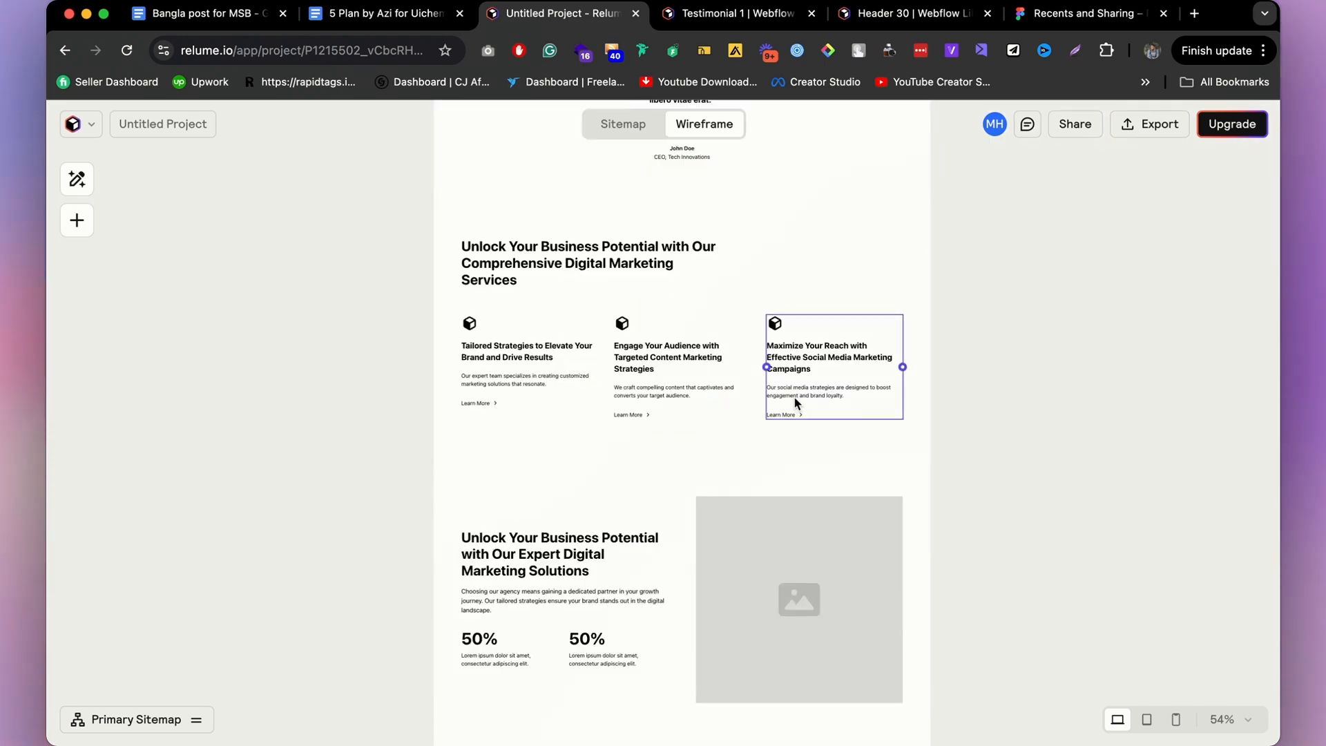
click(831, 235)
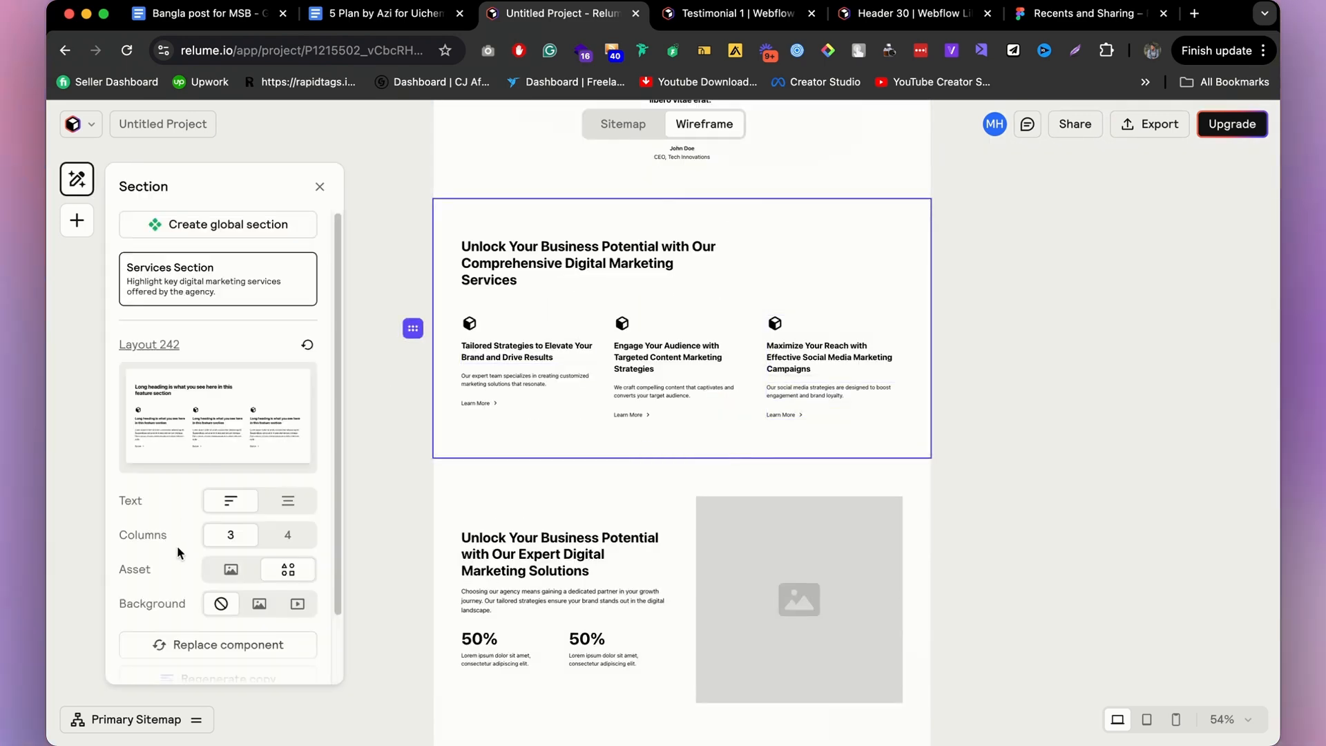
click(228, 573)
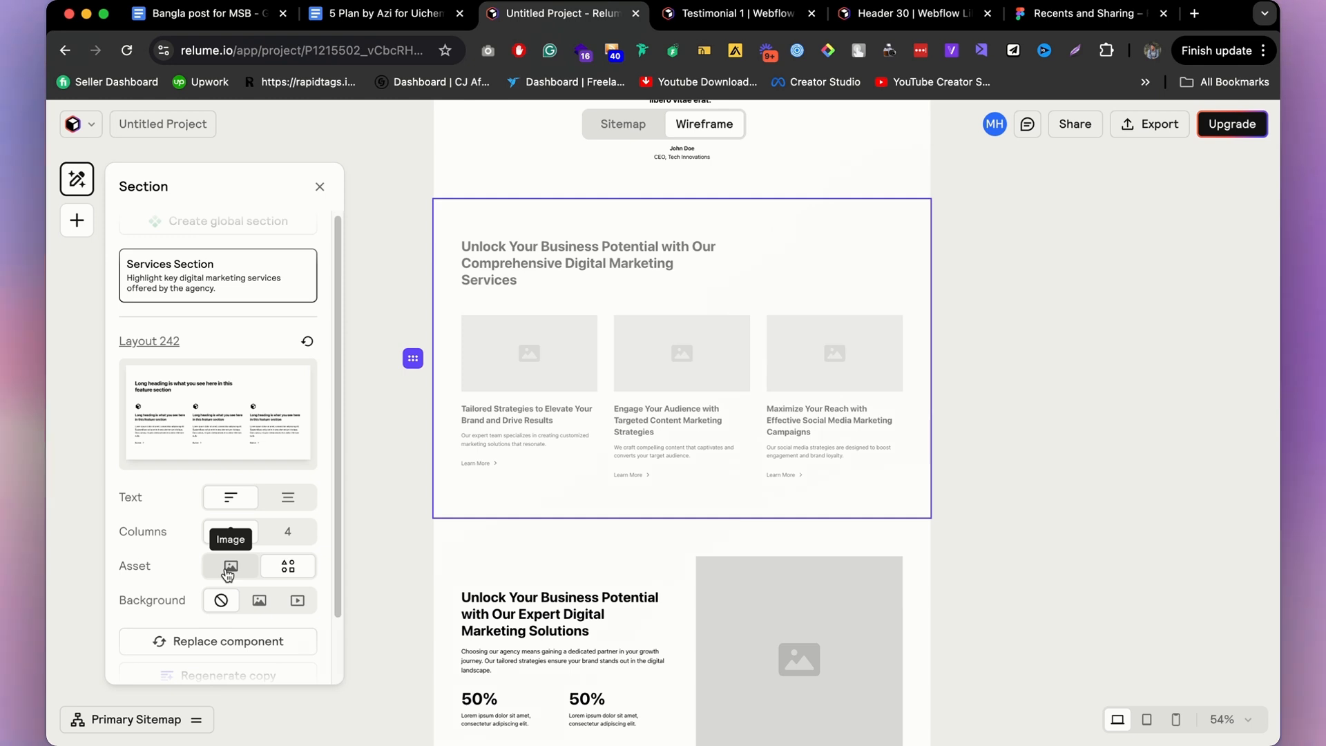
click(283, 557)
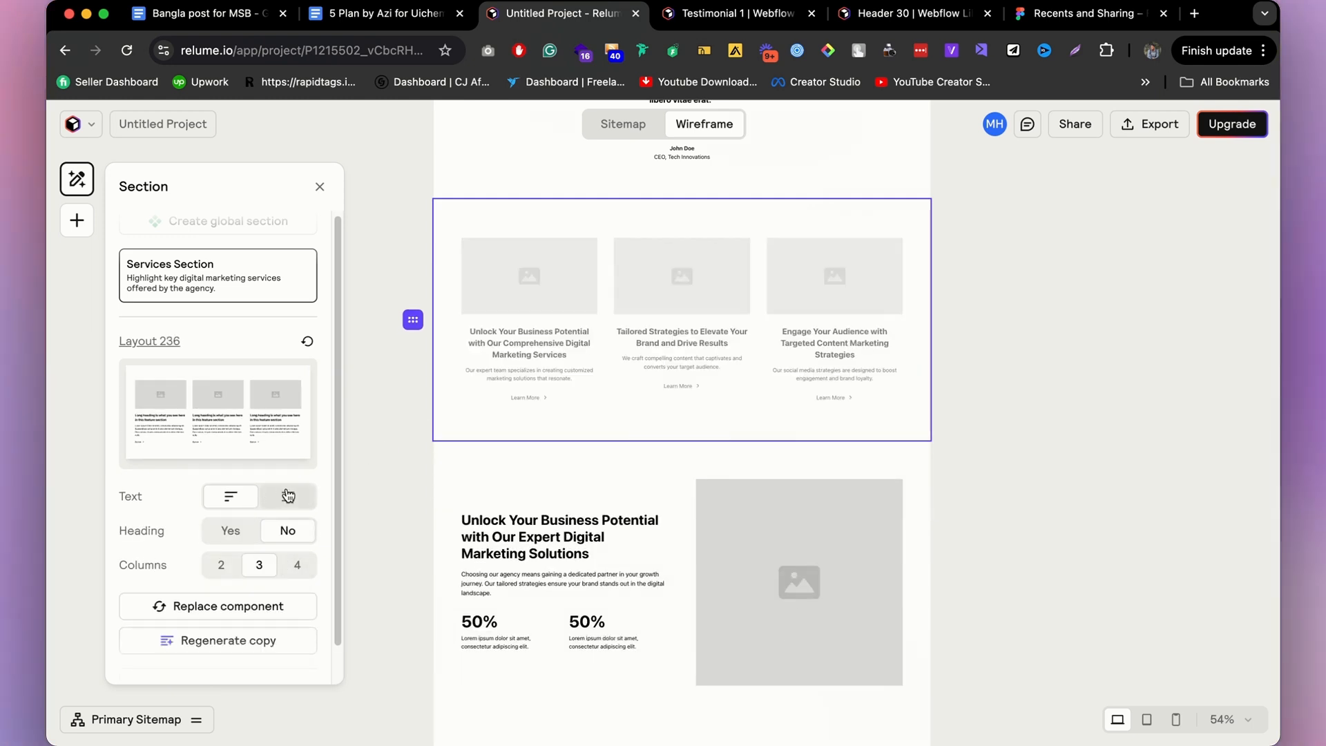
click(221, 564)
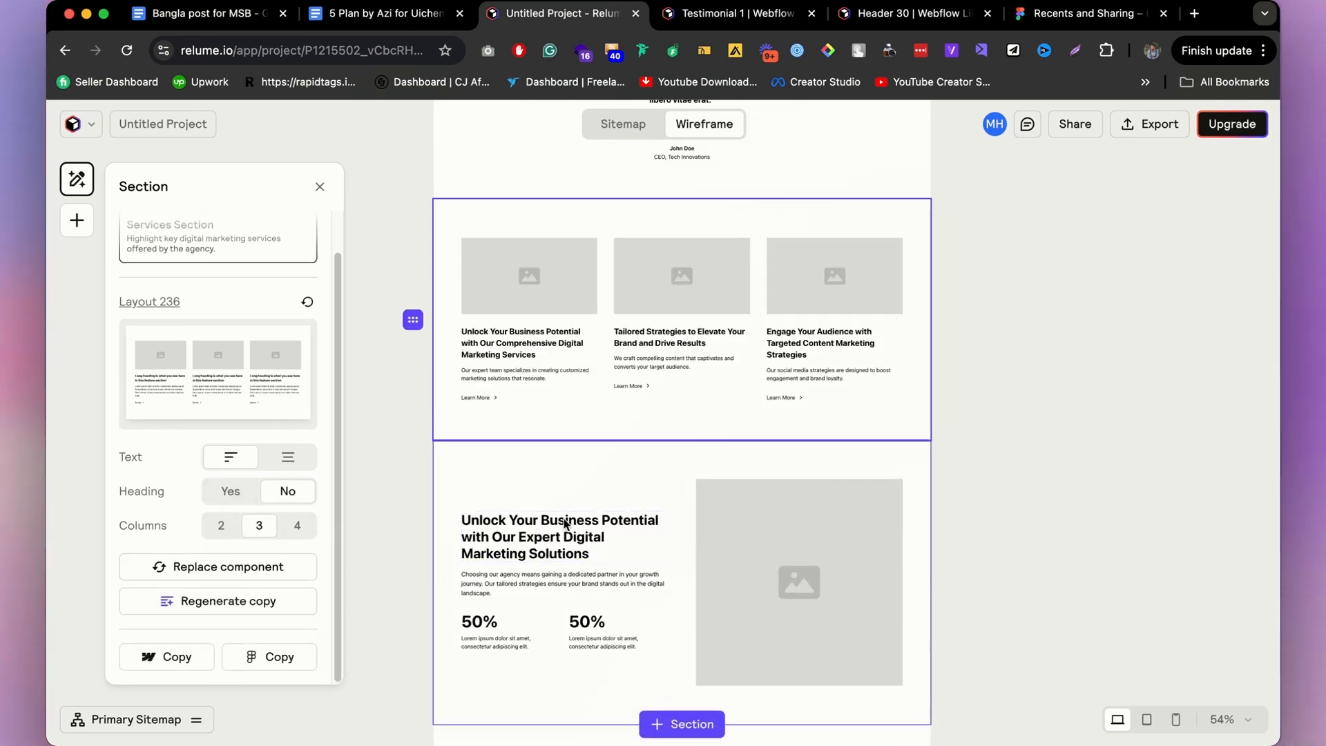
scroll(566, 380, up, 5)
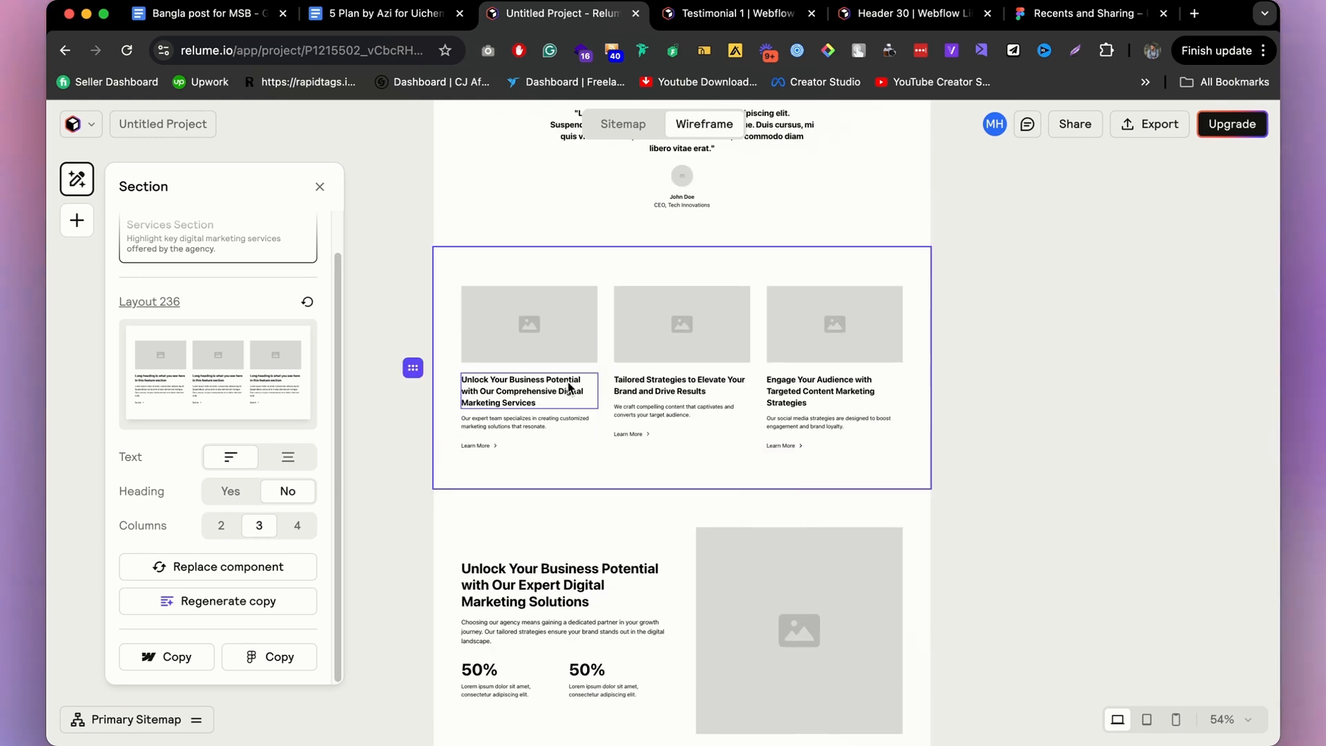
scroll(795, 319, down, 3)
click(1077, 593)
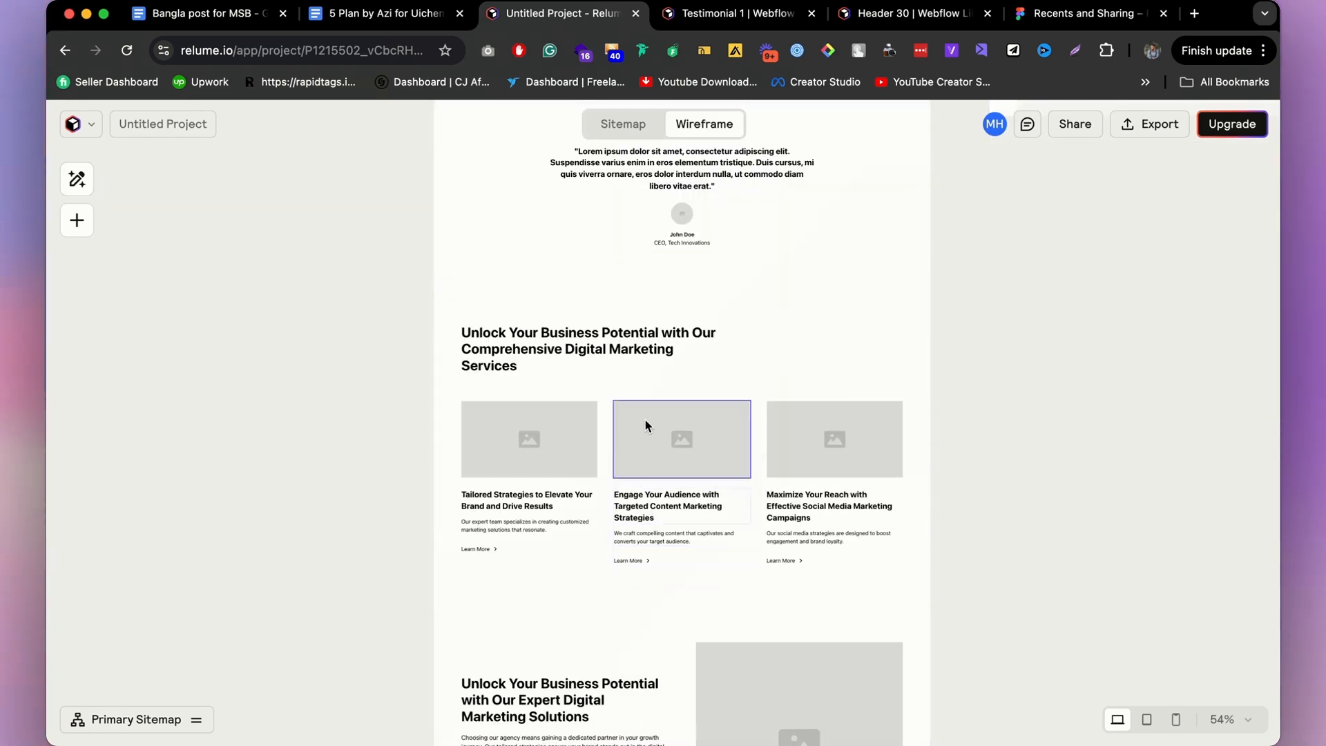
Examine the Home page wireframe from its header to the CTA, checking the updated Services Section and overall layout.
scroll(713, 269, up, 4)
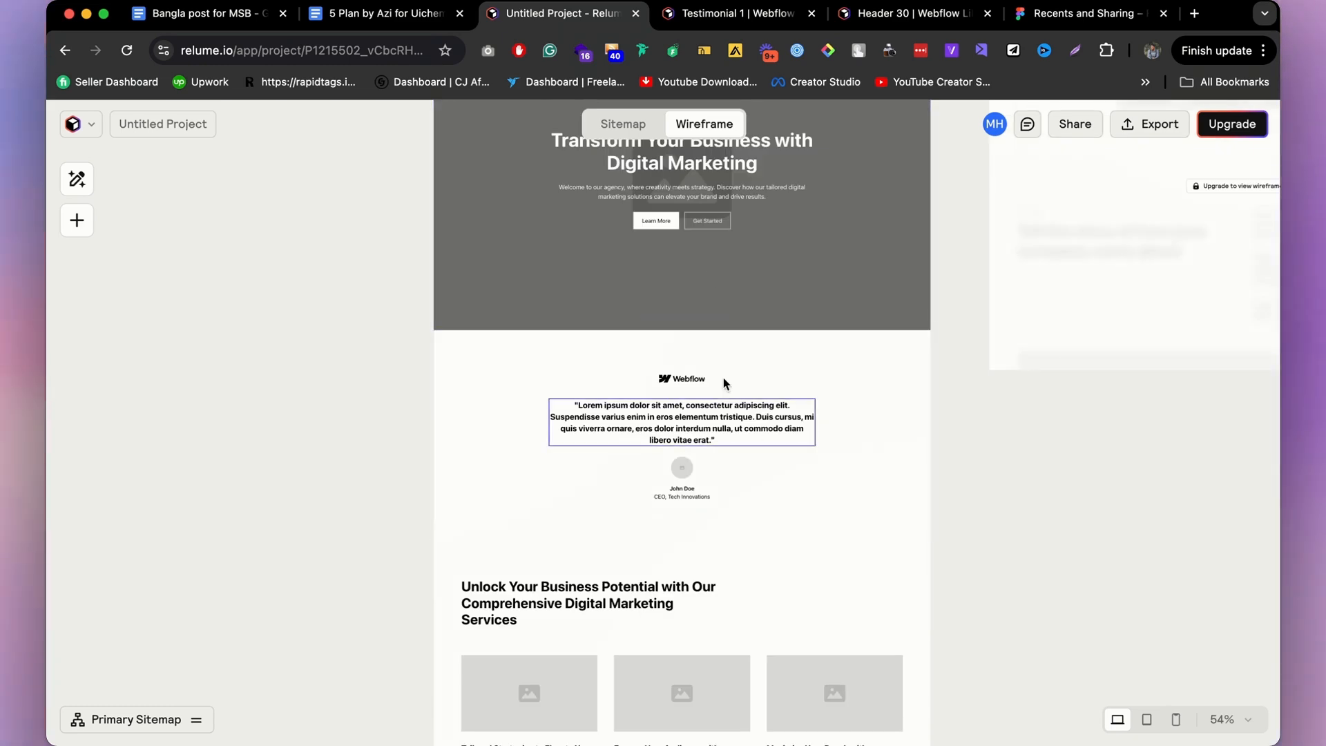
scroll(719, 373, down, 8)
scroll(718, 376, down, 8)
scroll(718, 377, up, 20)
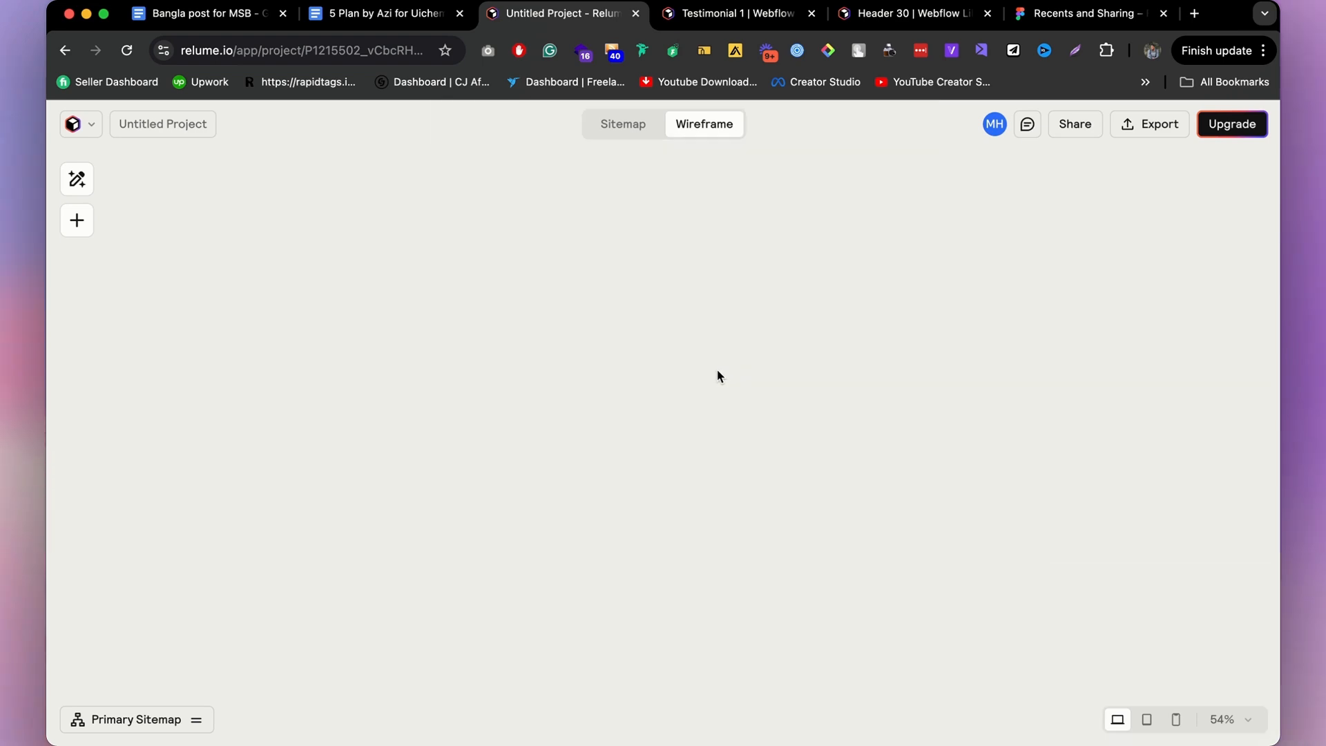
scroll(691, 300, down, 4)
scroll(587, 226, down, 5)
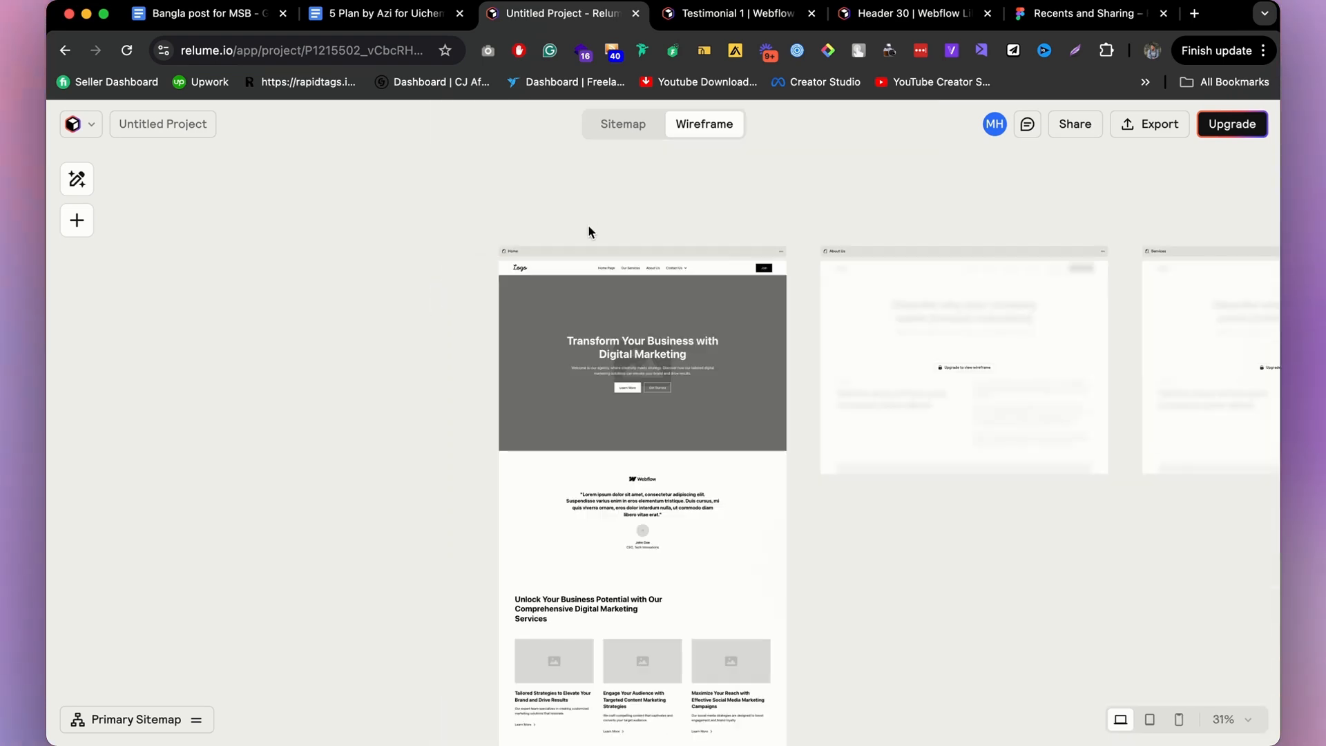
scroll(756, 373, down, 4)
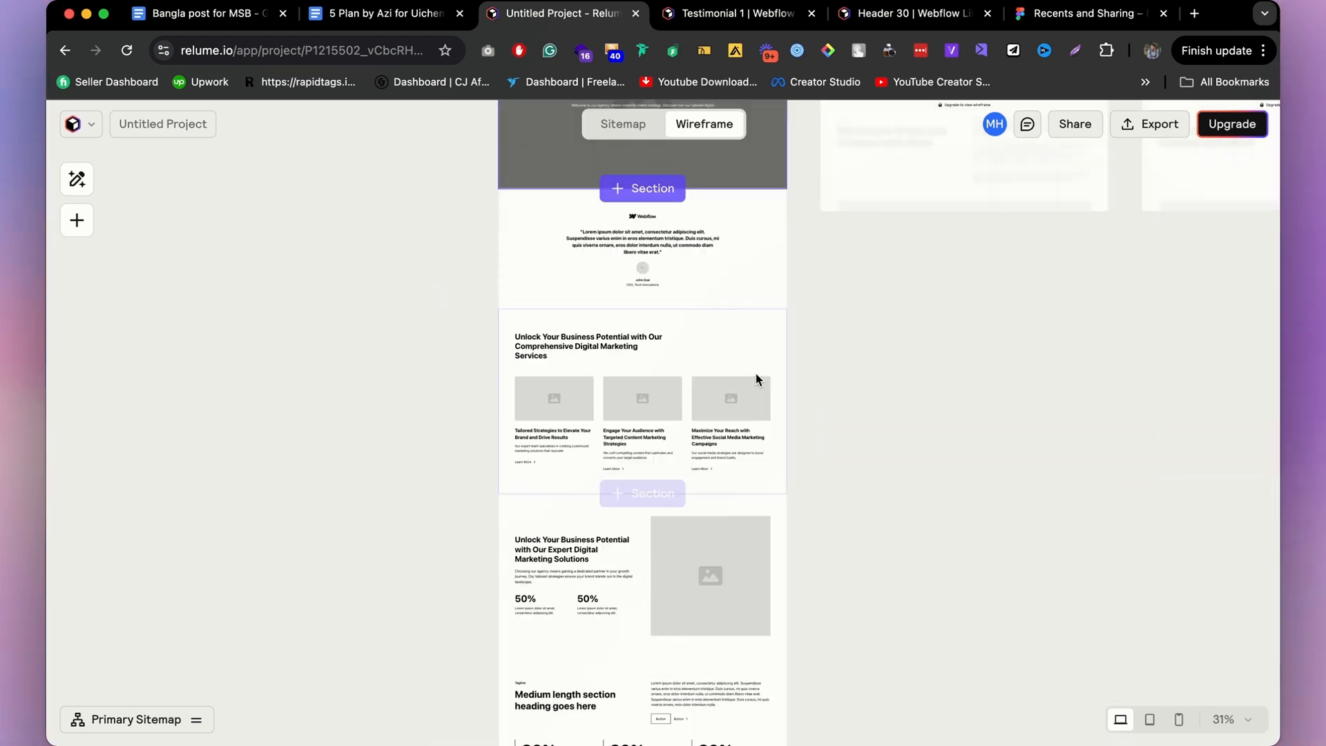
scroll(711, 430, up, 1)
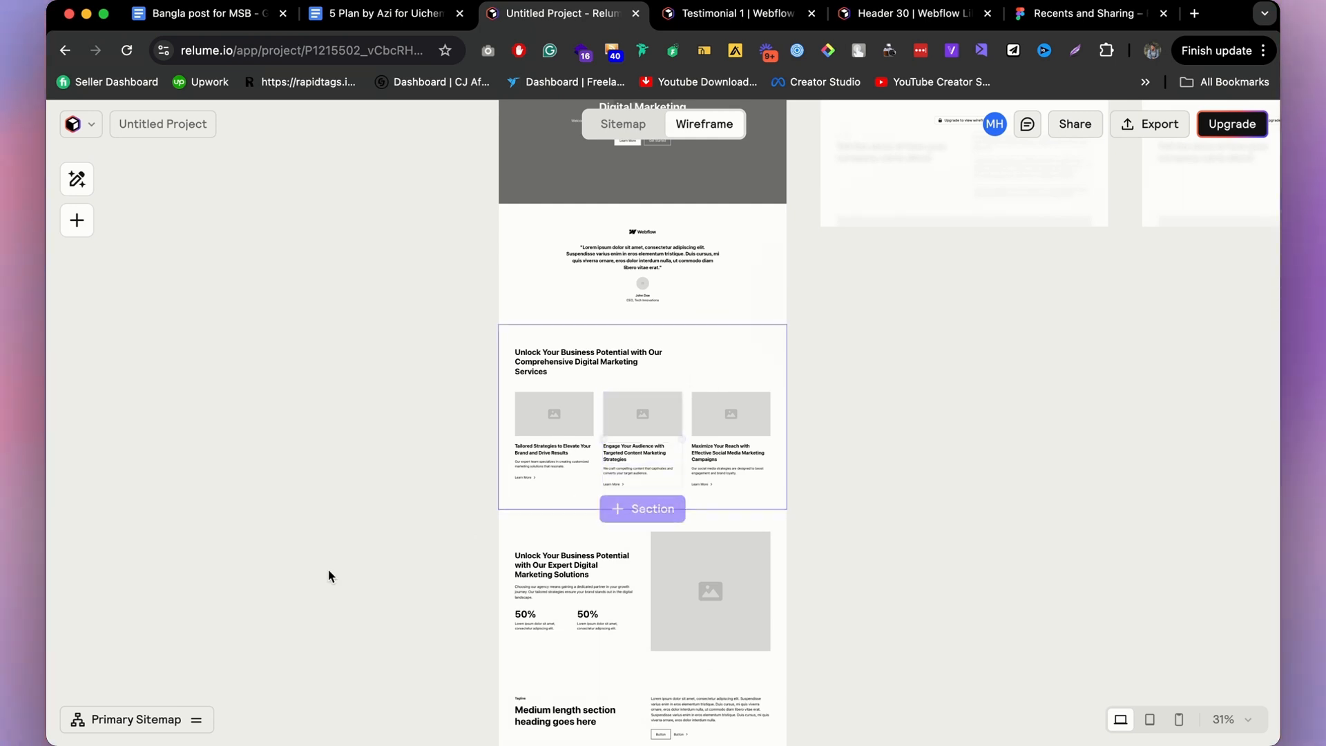
click(185, 734)
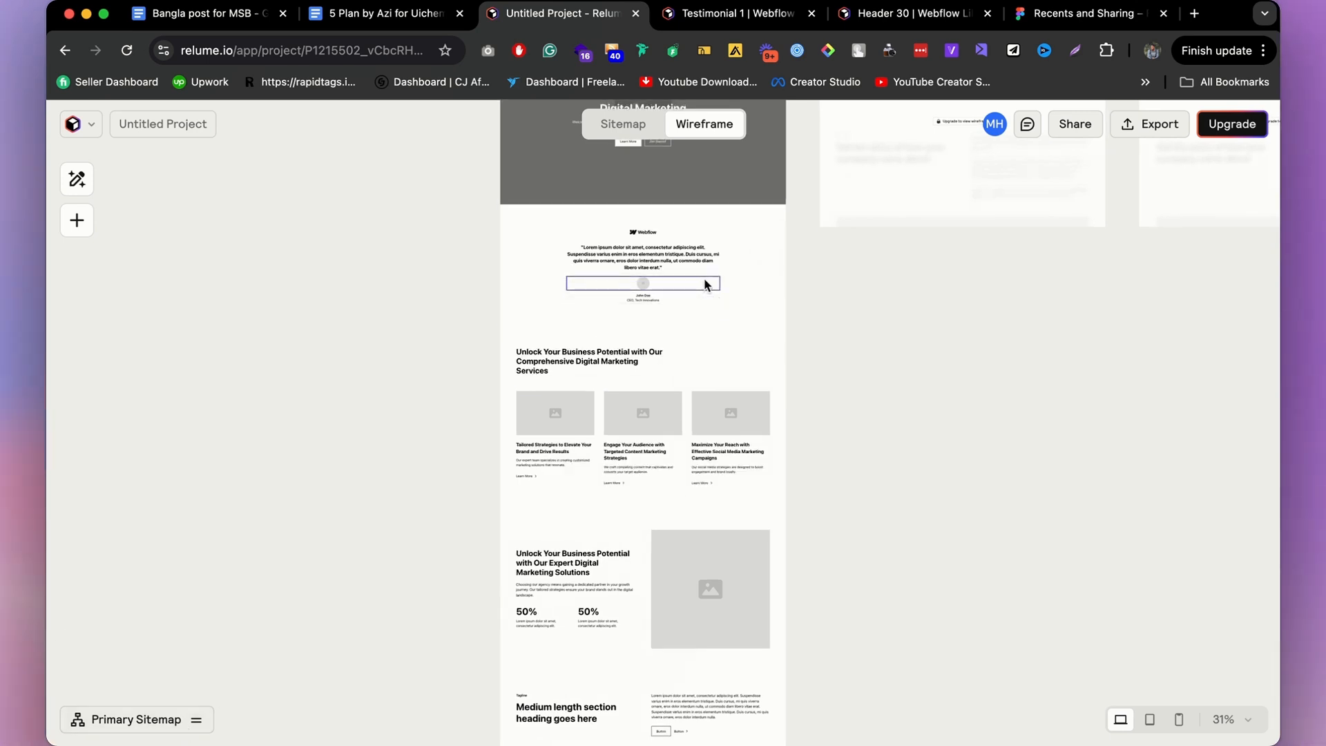
scroll(704, 283, down, 5)
scroll(714, 226, up, 1)
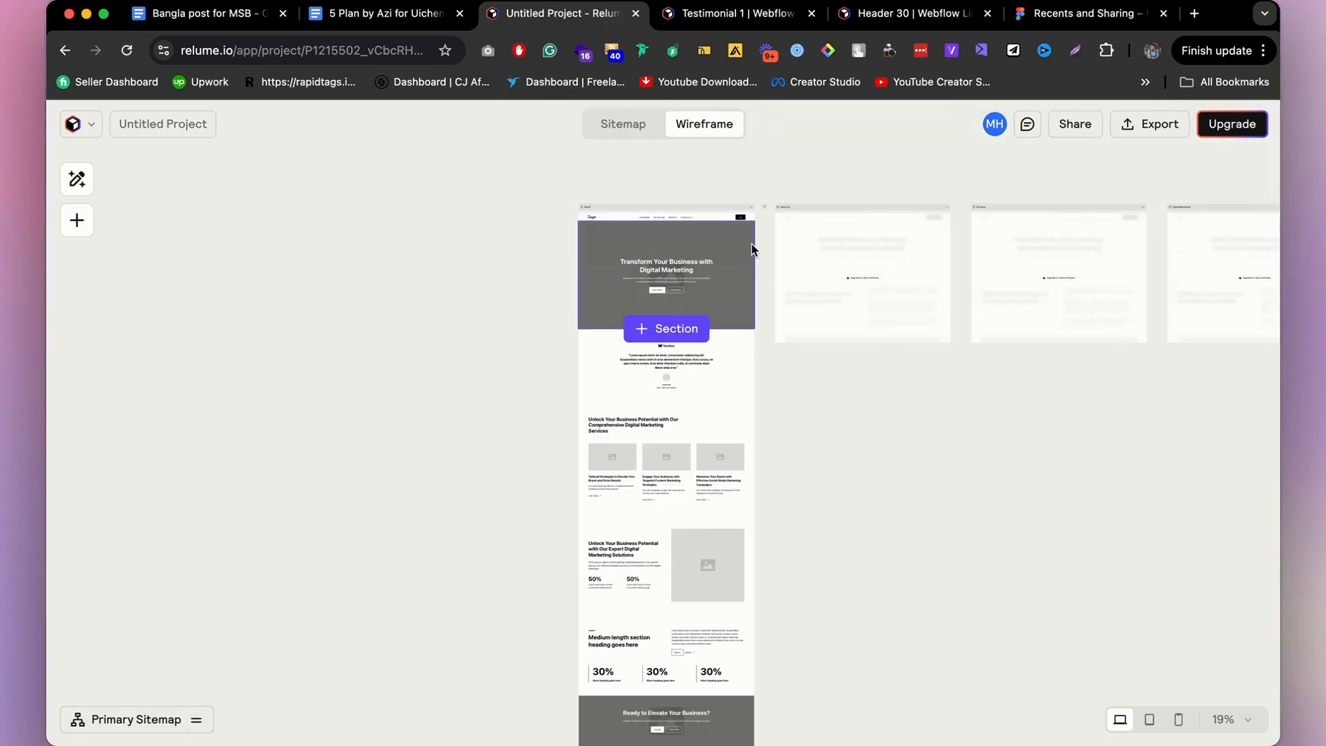
Close the Testimonial 1 and Header 30 component pages in the browser.
click(813, 13)
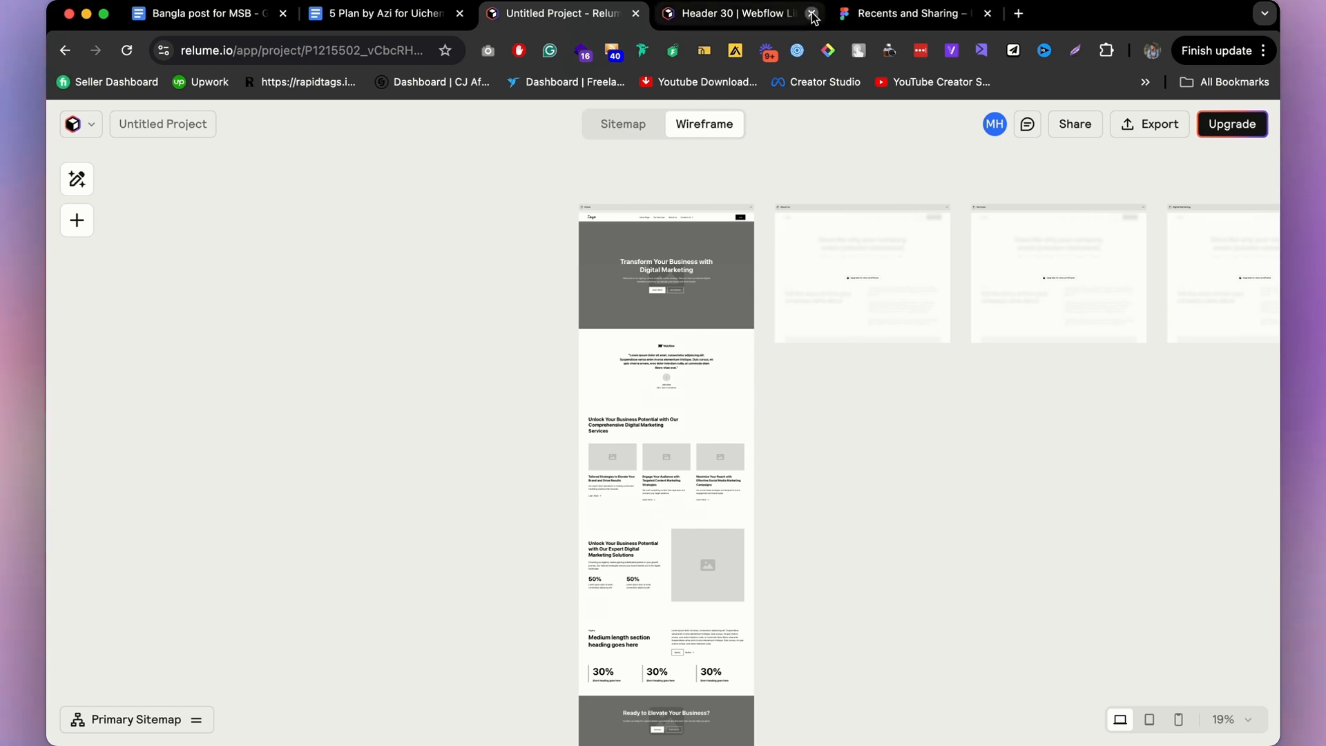
click(812, 14)
Regenerate the Home page's Hero Header Section copy from its existing section title and description.
scroll(697, 263, up, 10)
double_click(676, 259)
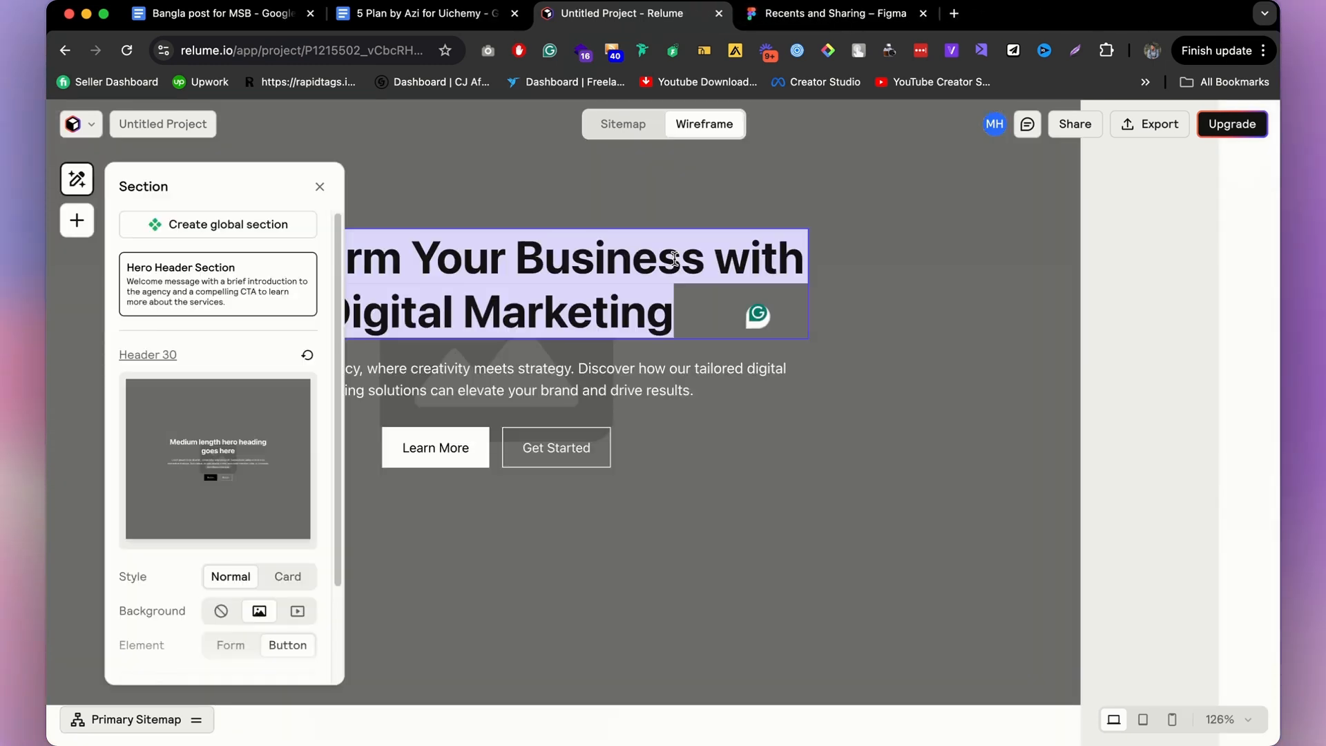
scroll(620, 277, down, 3)
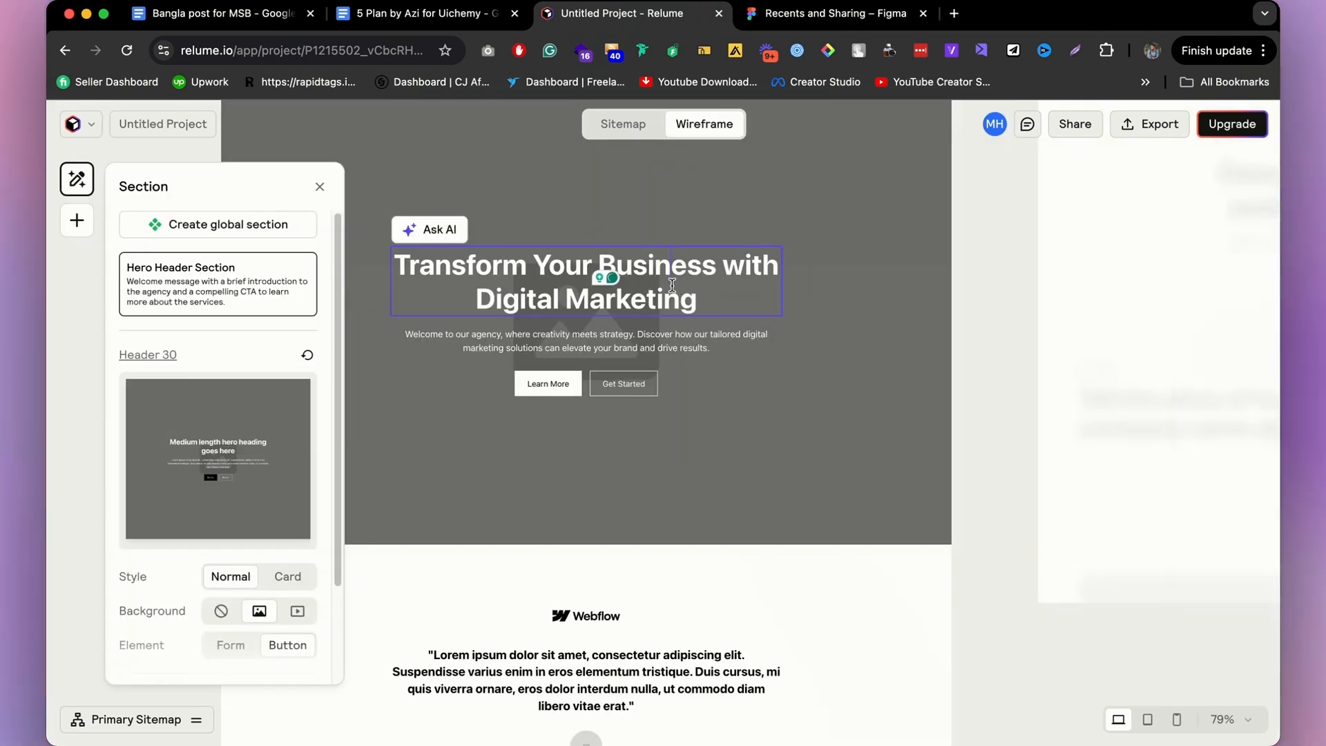
drag(700, 296, 641, 305)
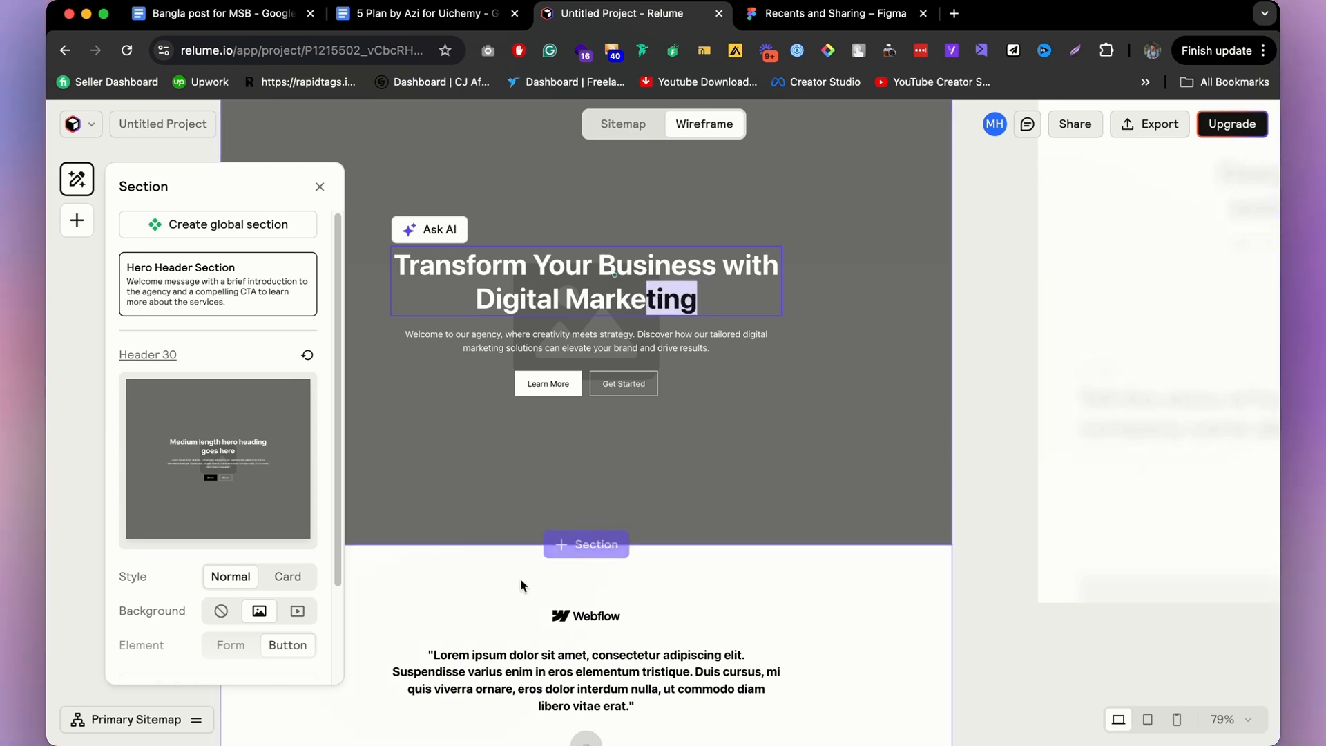
click(726, 324)
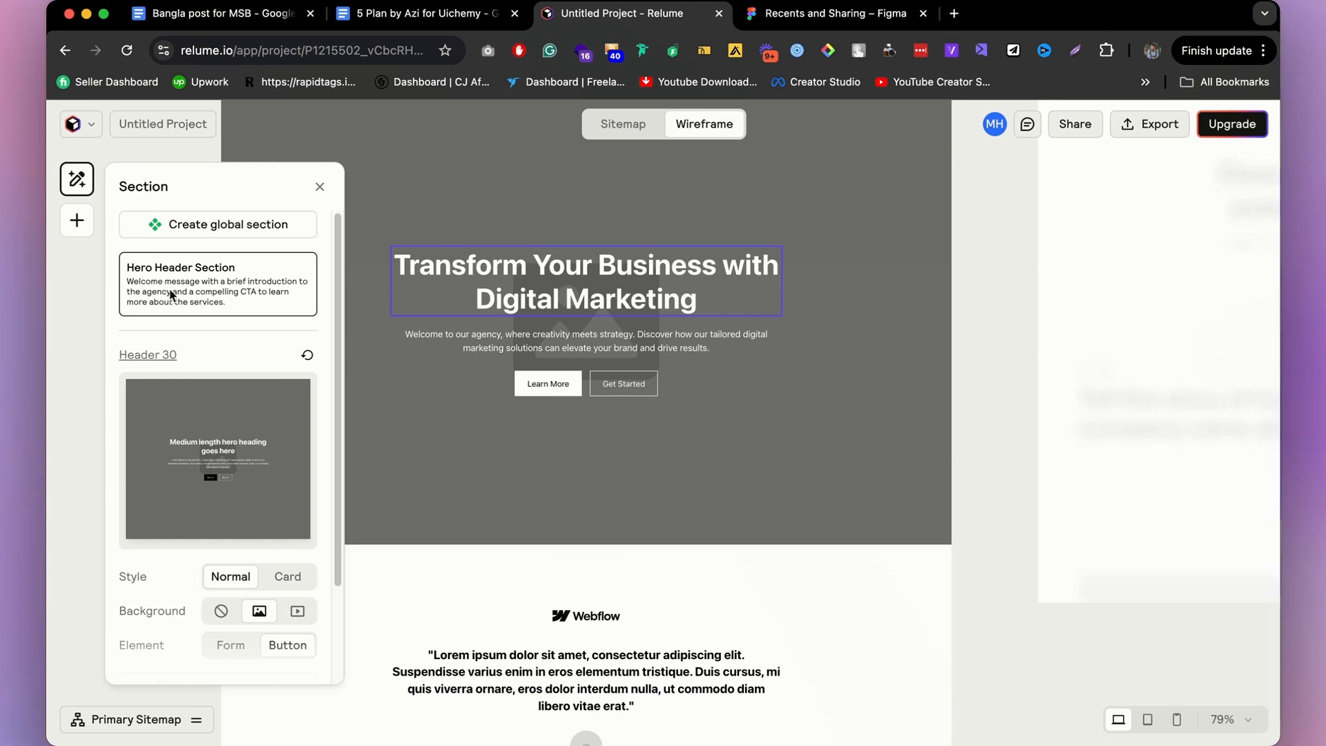
scroll(271, 508, down, 2)
click(261, 561)
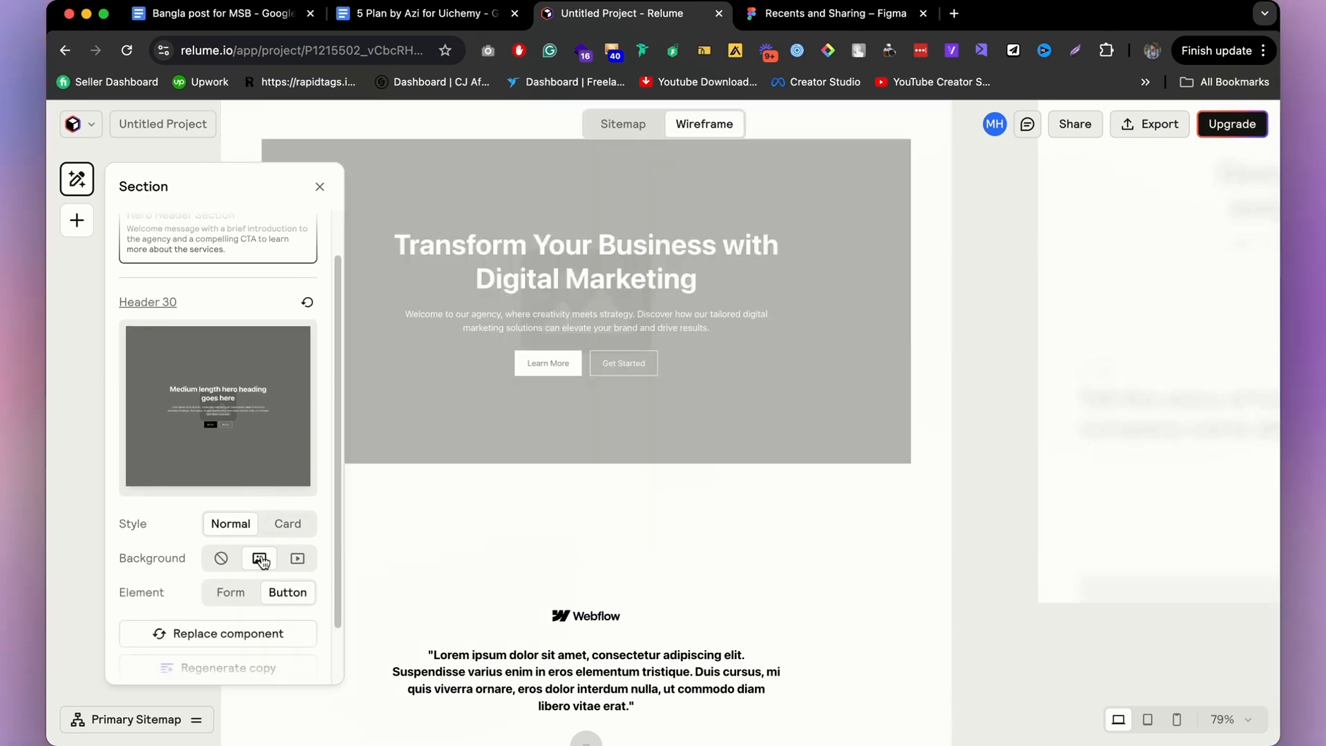
scroll(252, 573, down, 2)
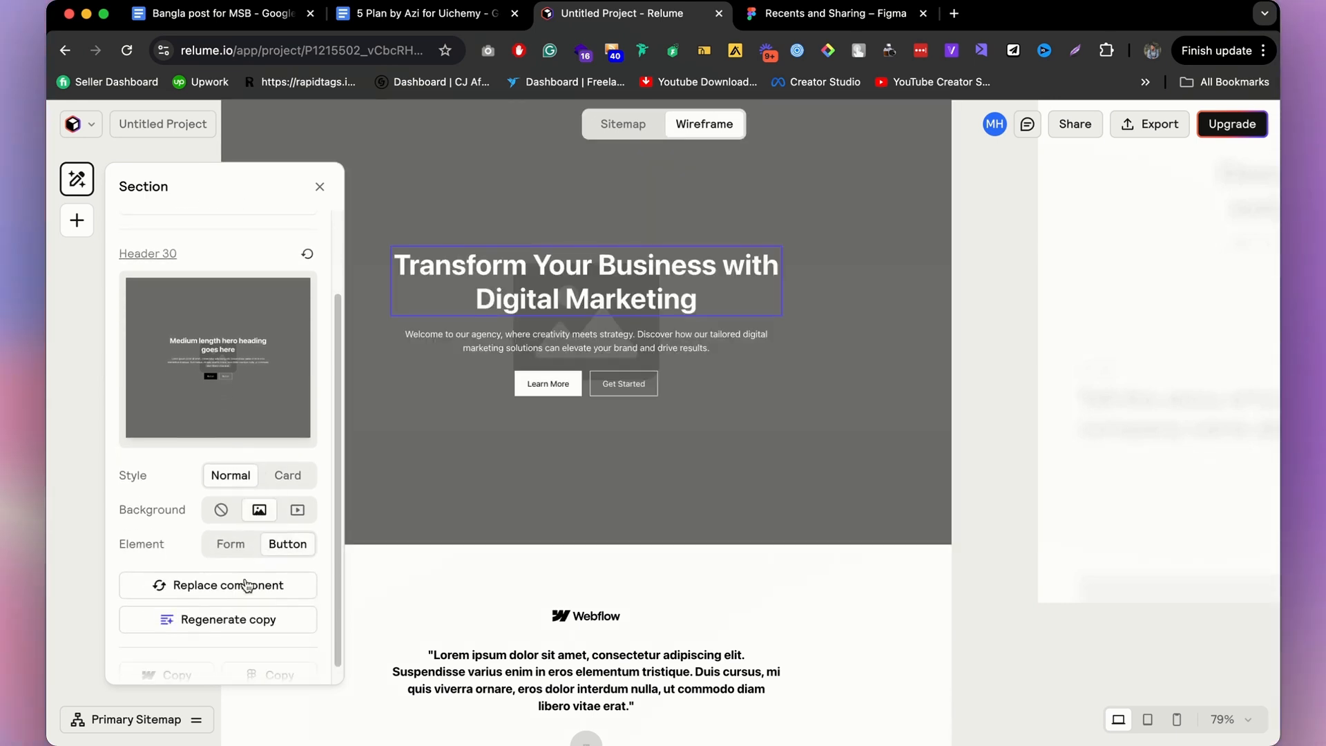
click(224, 619)
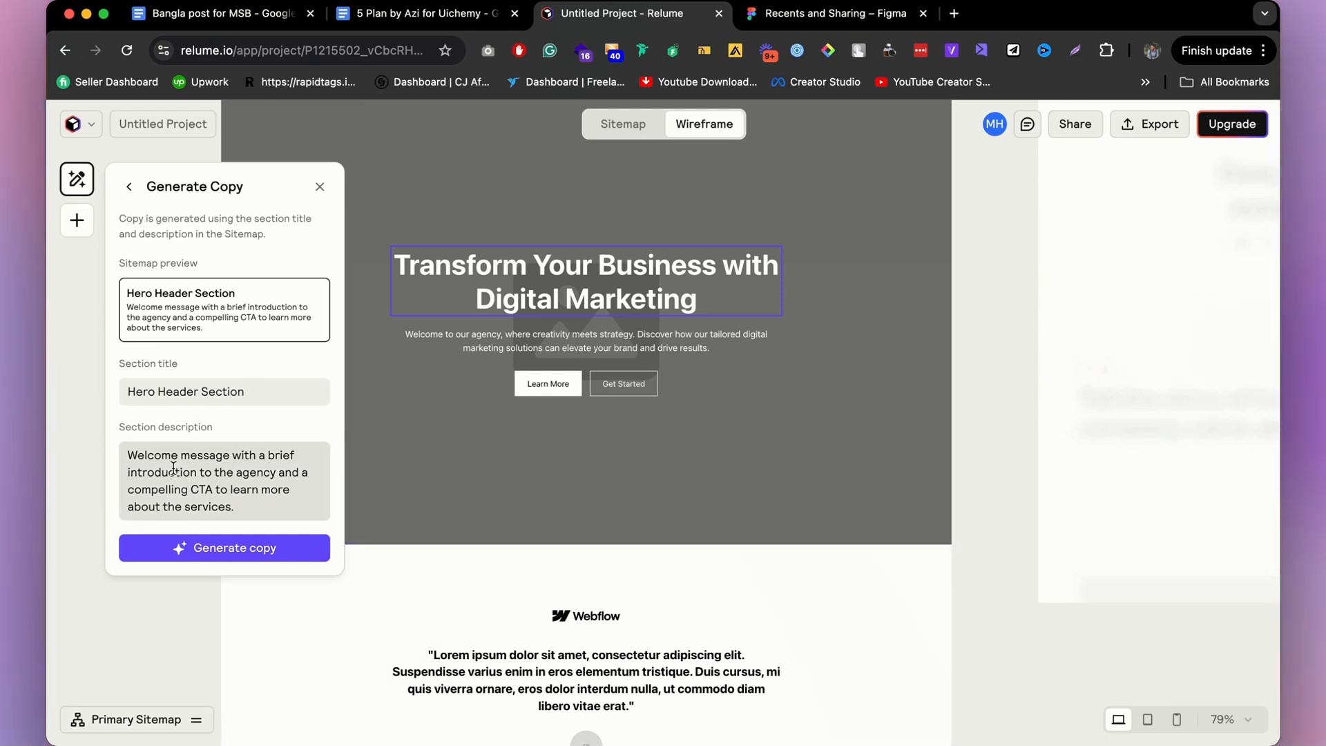
click(260, 546)
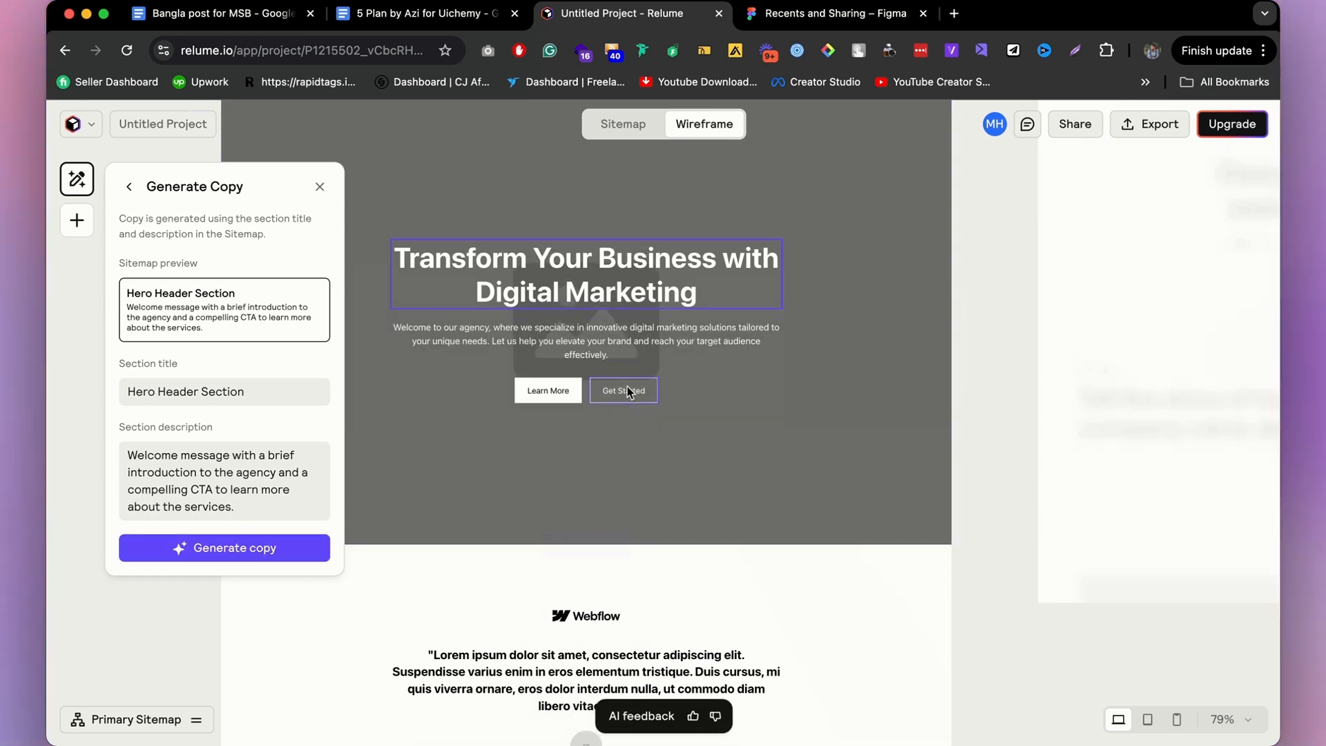
click(321, 183)
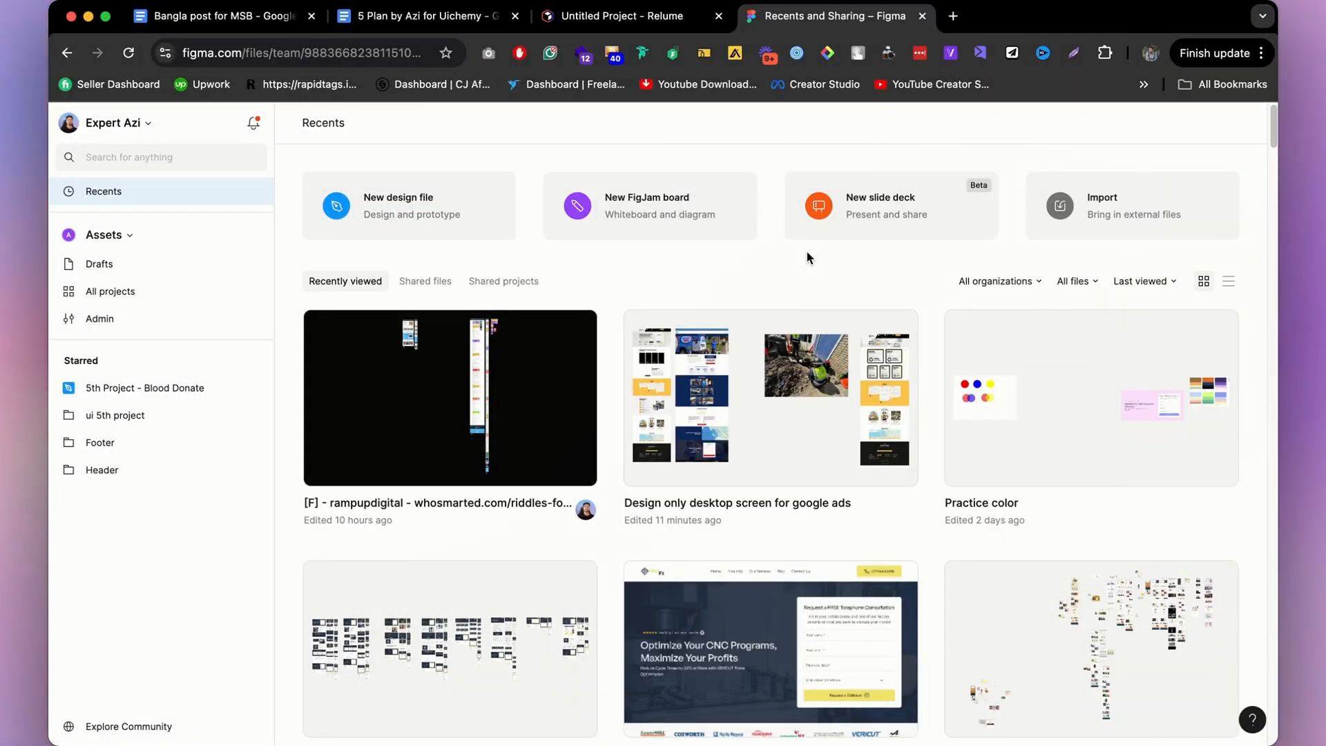
Switch to Figma and create a new design file.
click(653, 21)
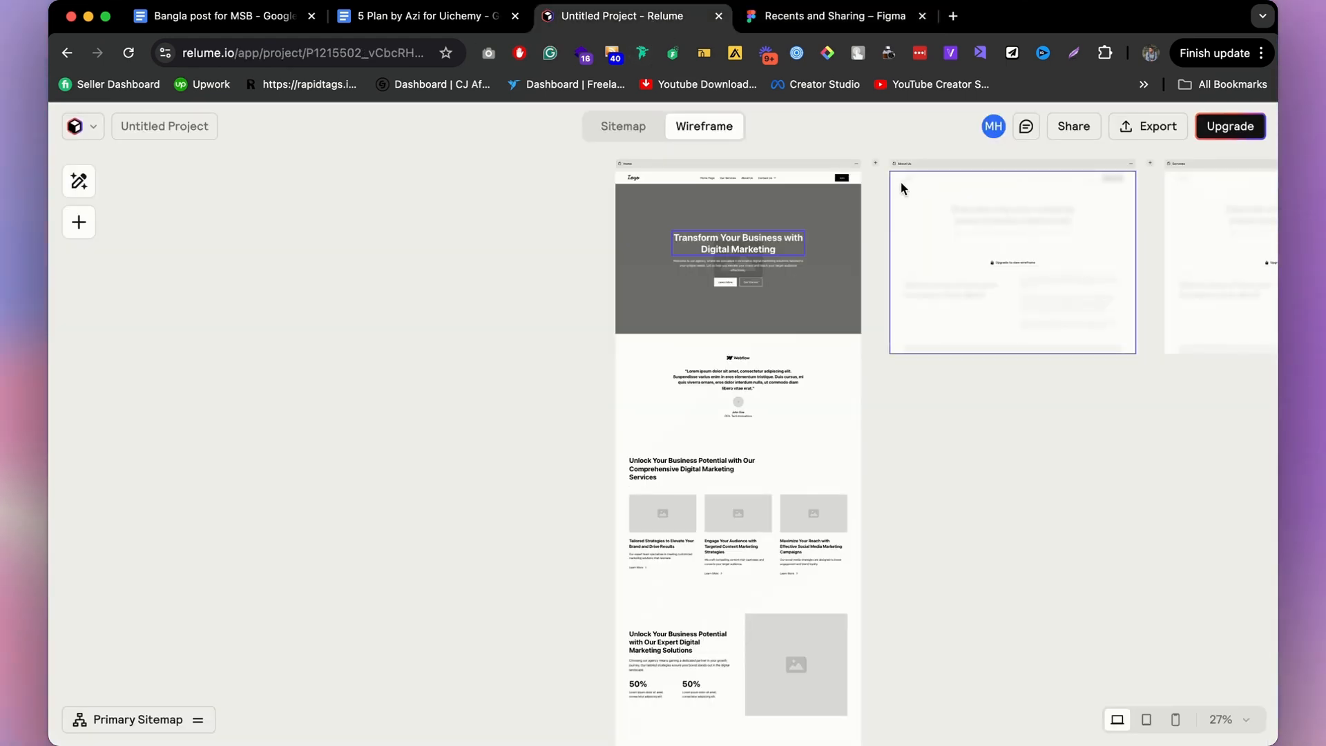
click(810, 20)
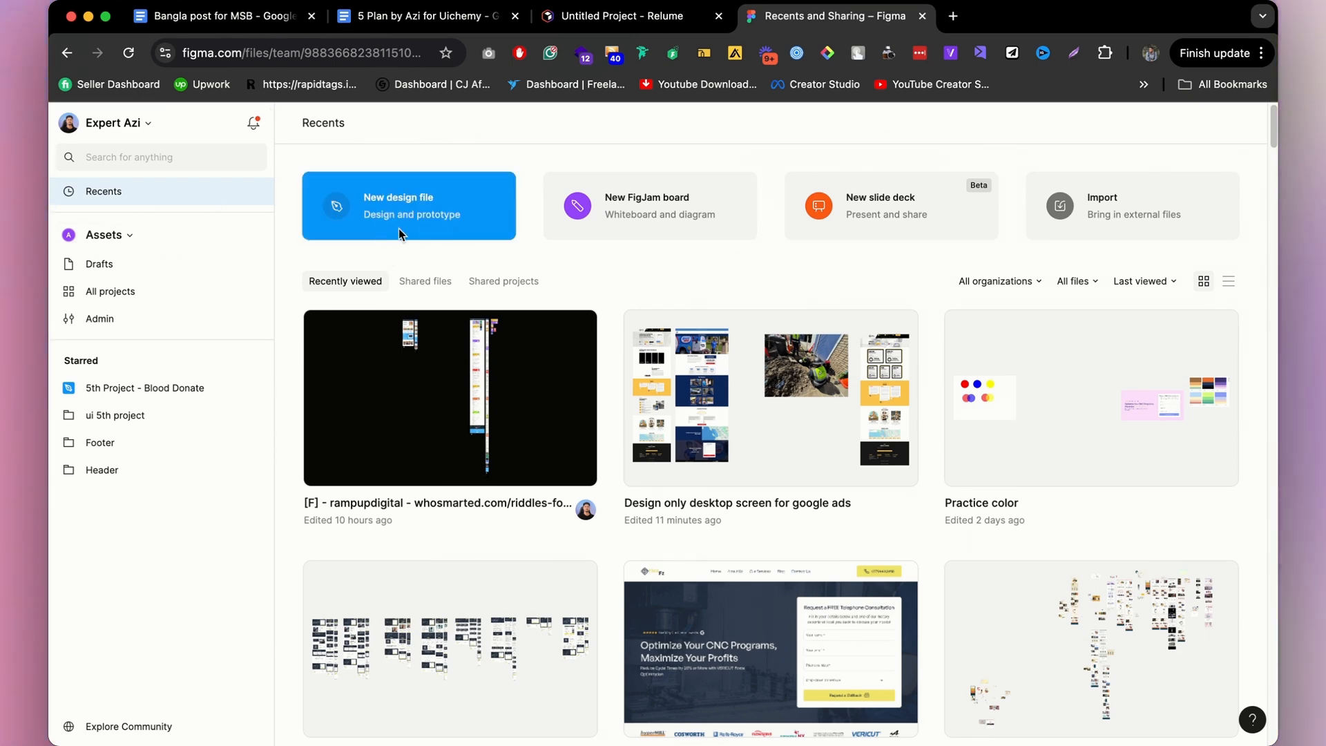
click(454, 214)
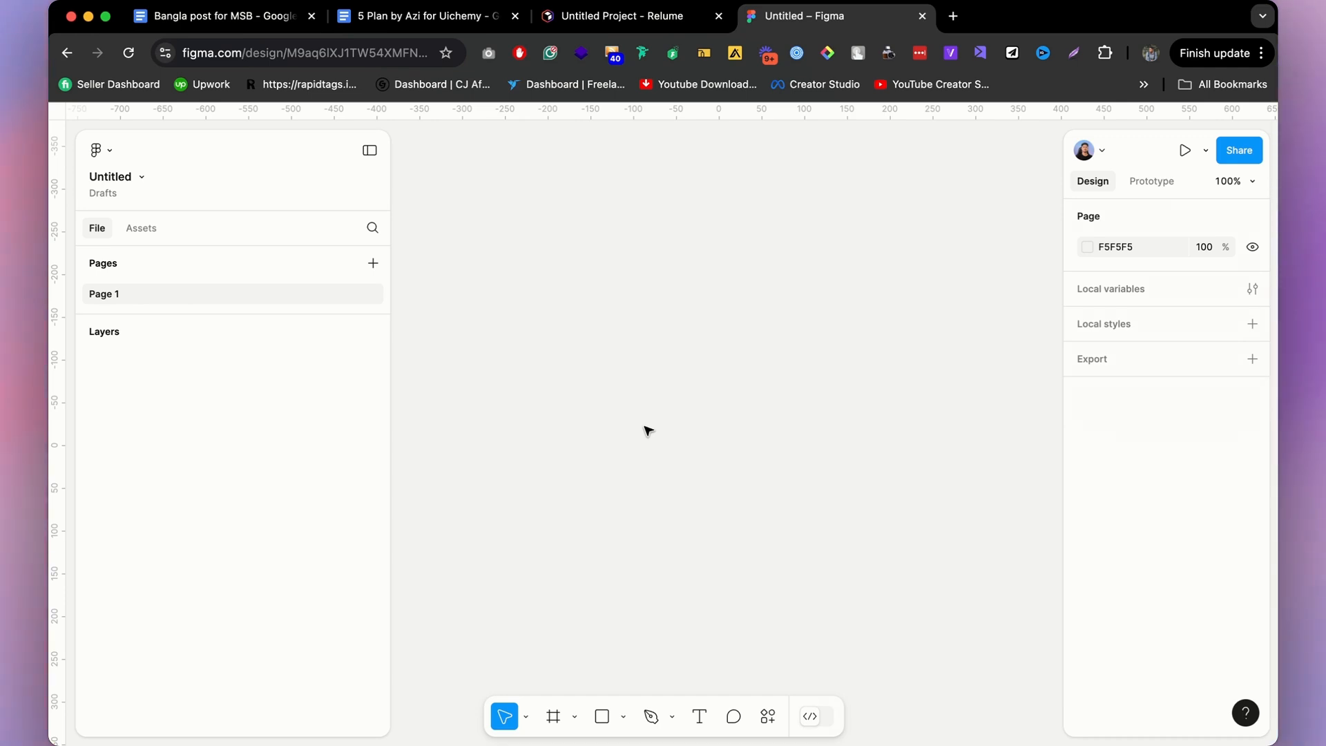
Search the plugins and widgets for "relu" and run the Relume plugin in the new file.
click(770, 719)
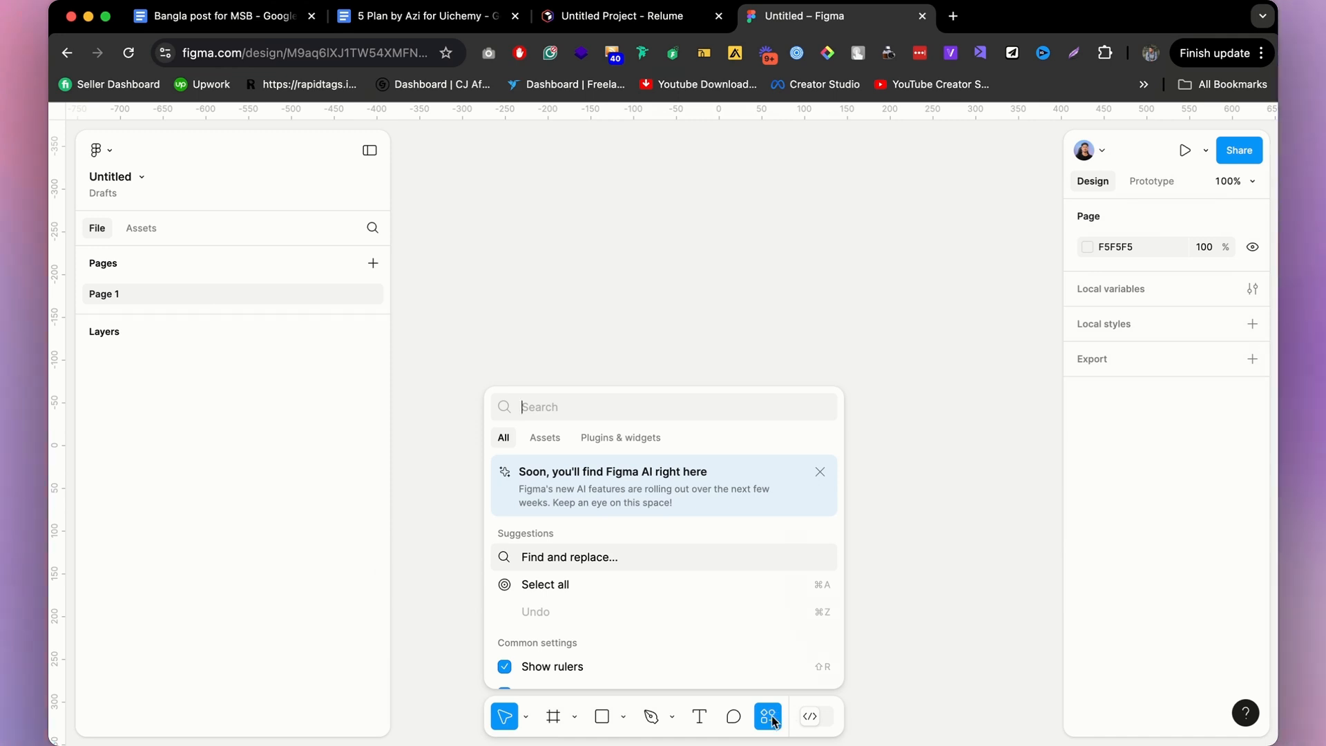
click(621, 436)
text(r)
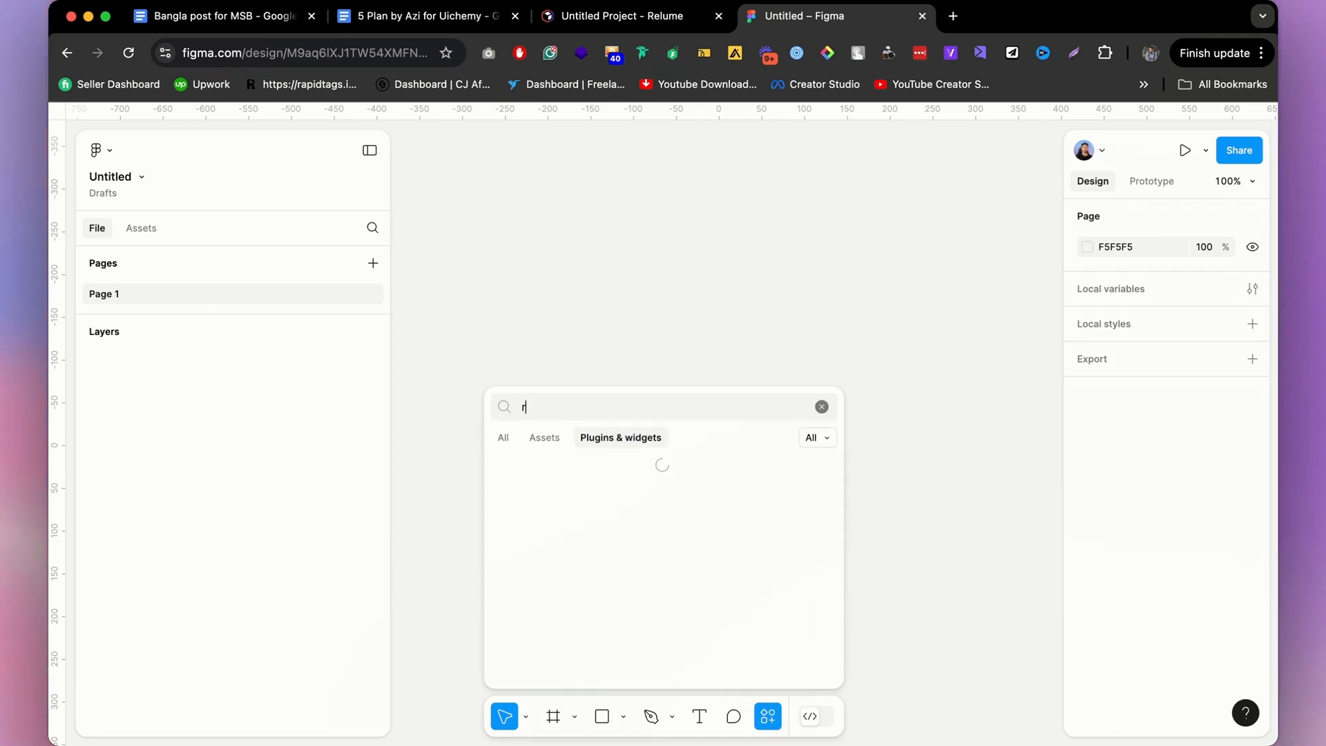
text(elu)
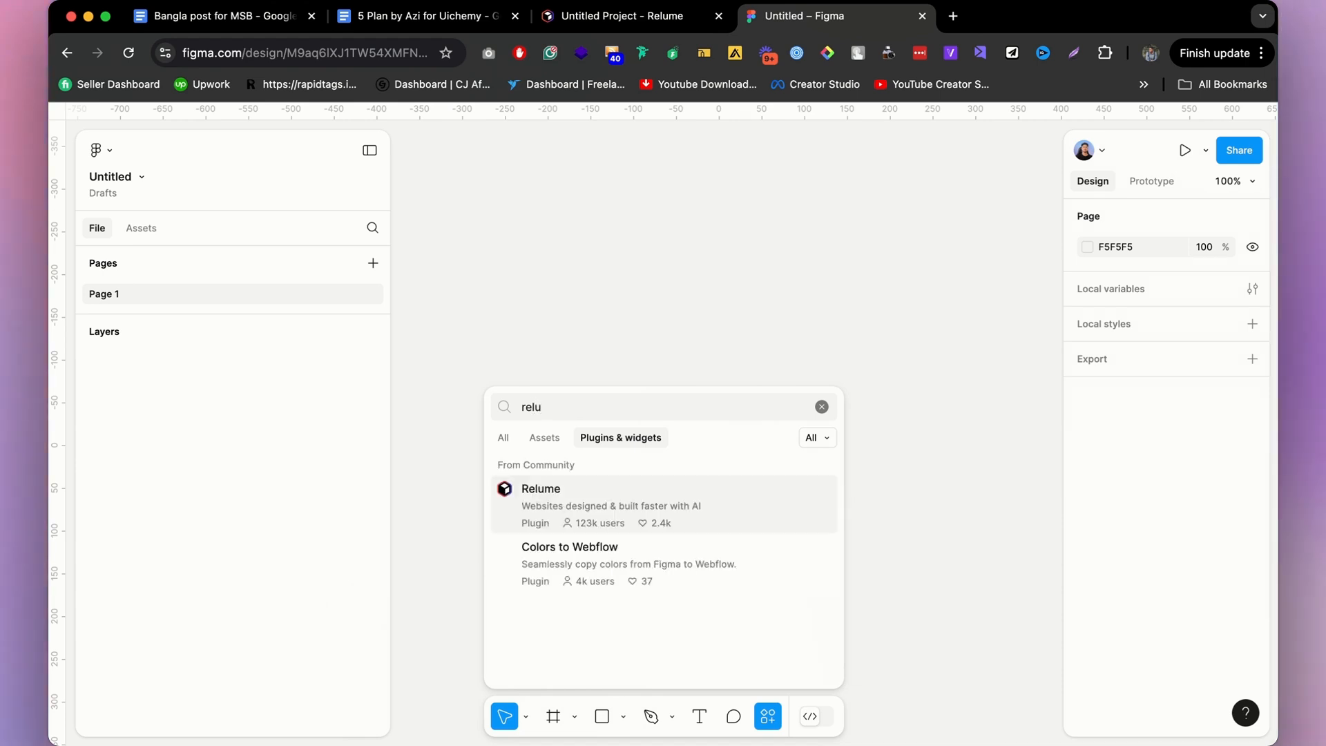
click(636, 490)
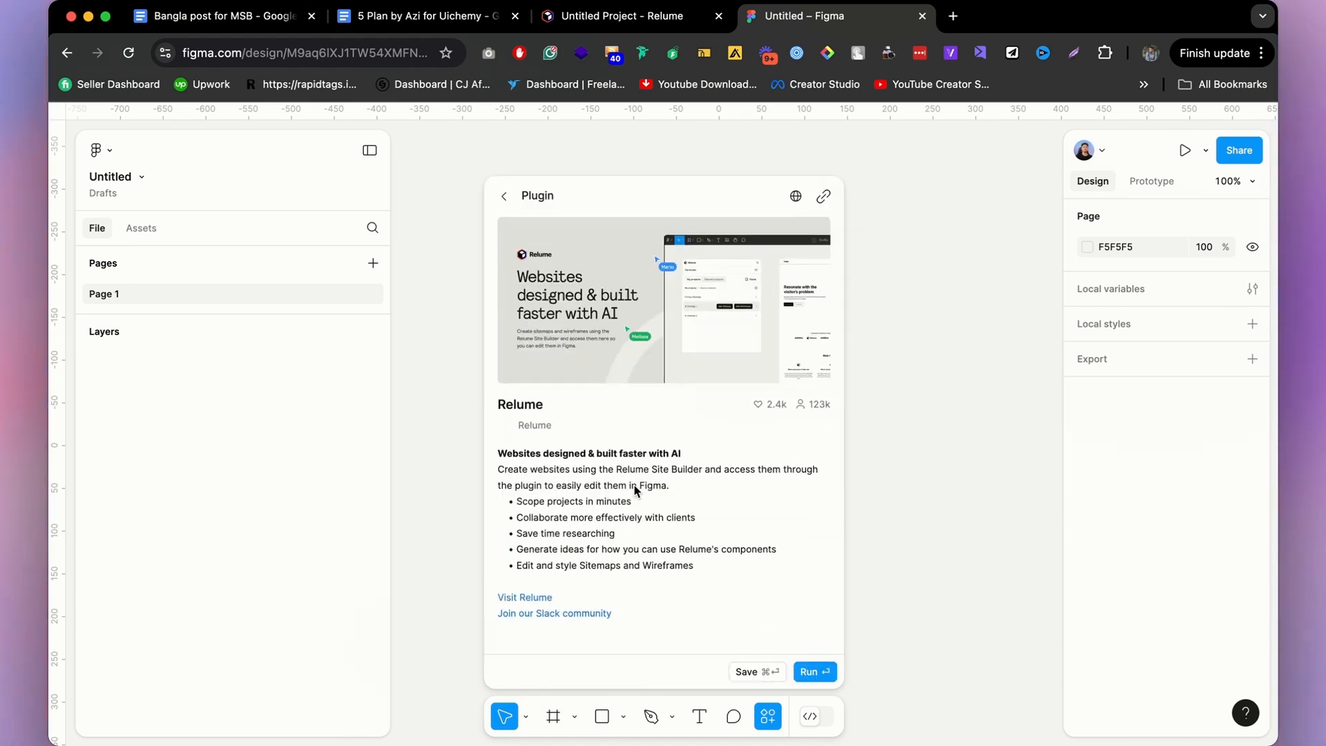
click(811, 670)
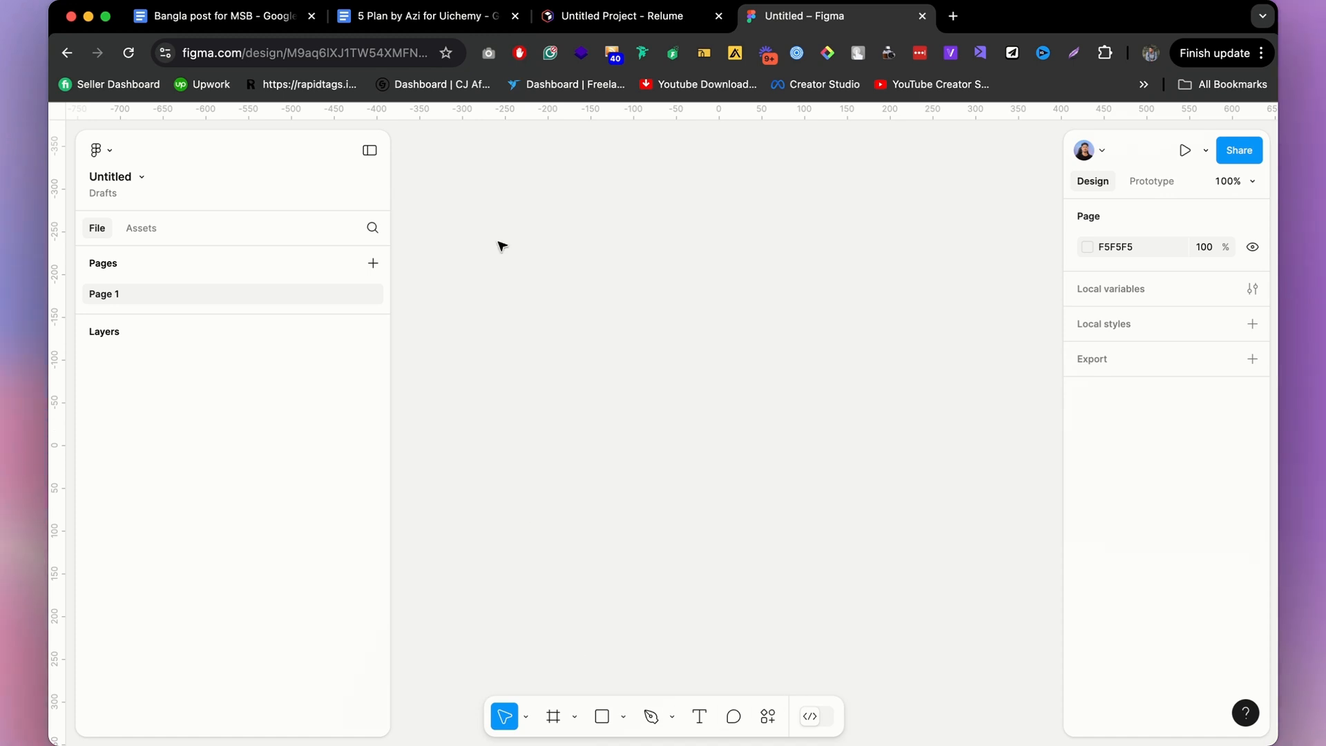
Switch to the Relume project and copy the Home page wireframe from its page actions.
click(649, 19)
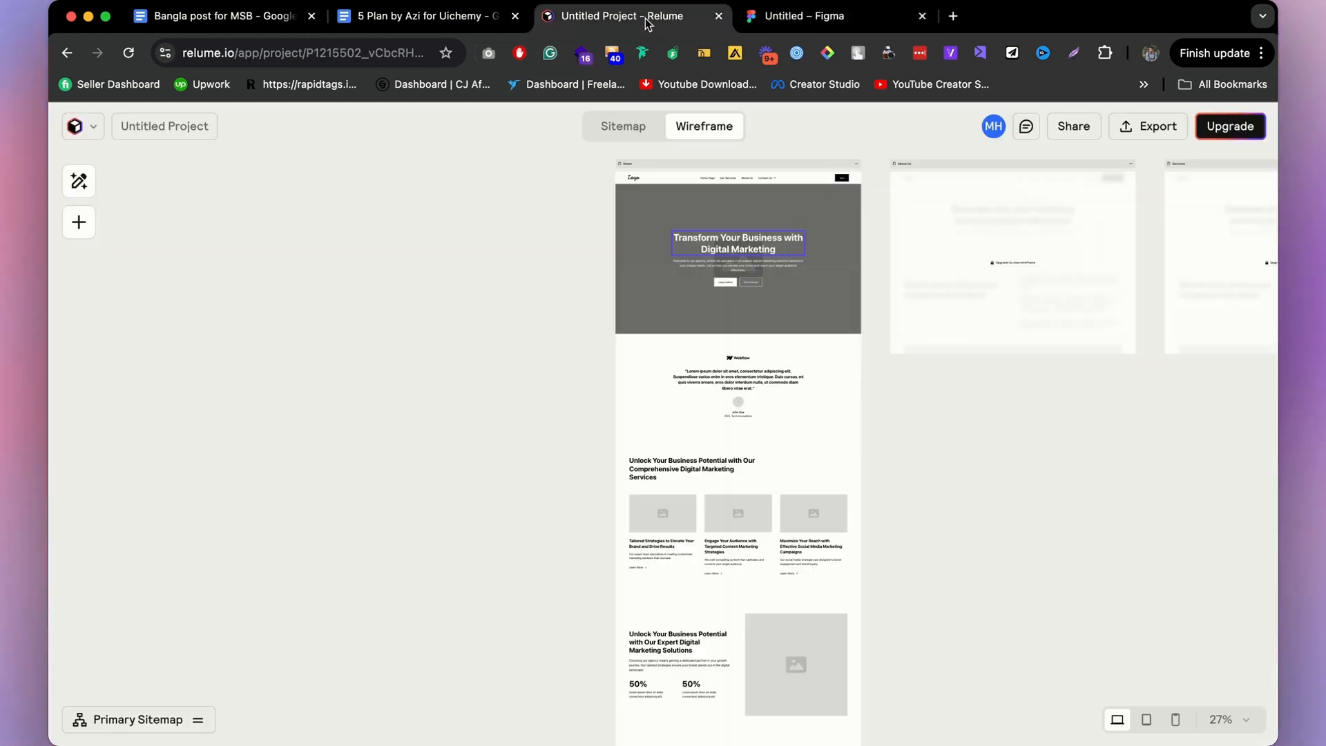
click(635, 163)
scroll(874, 158, up, 5)
click(833, 175)
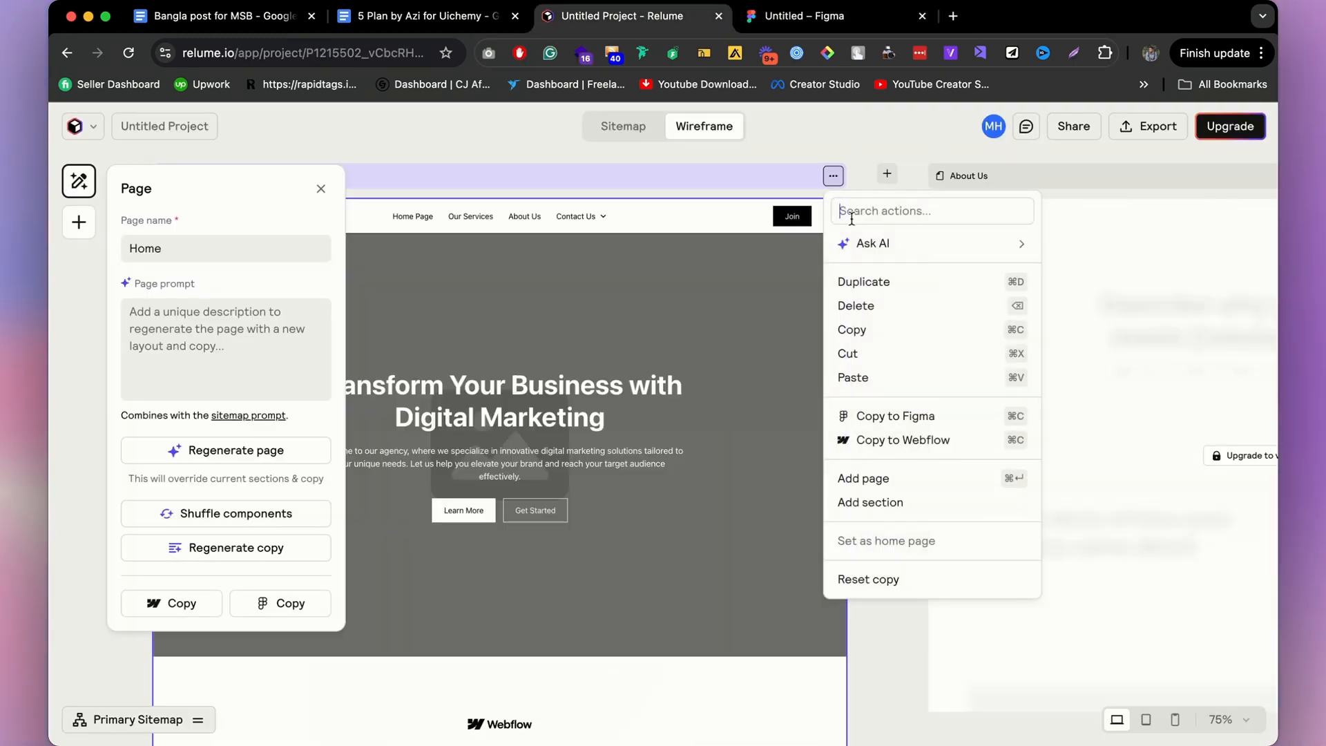
click(870, 341)
click(834, 178)
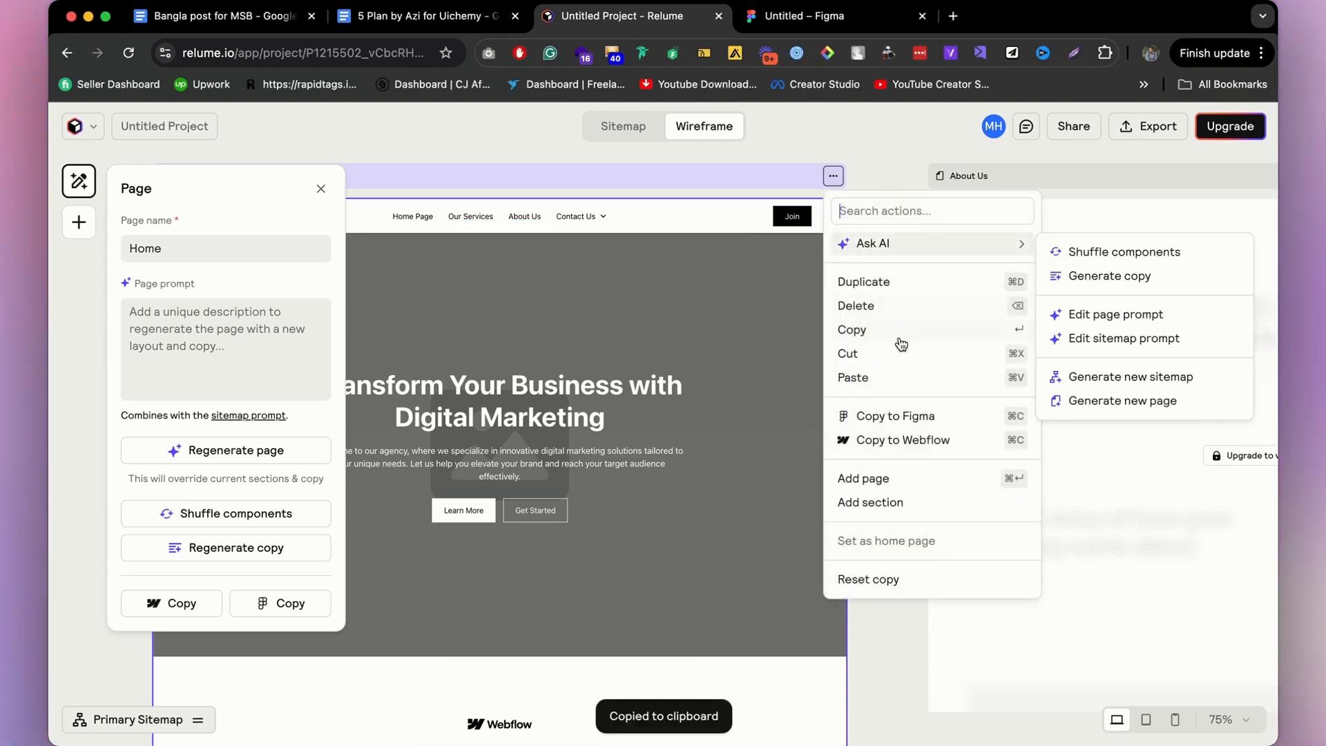
click(1055, 171)
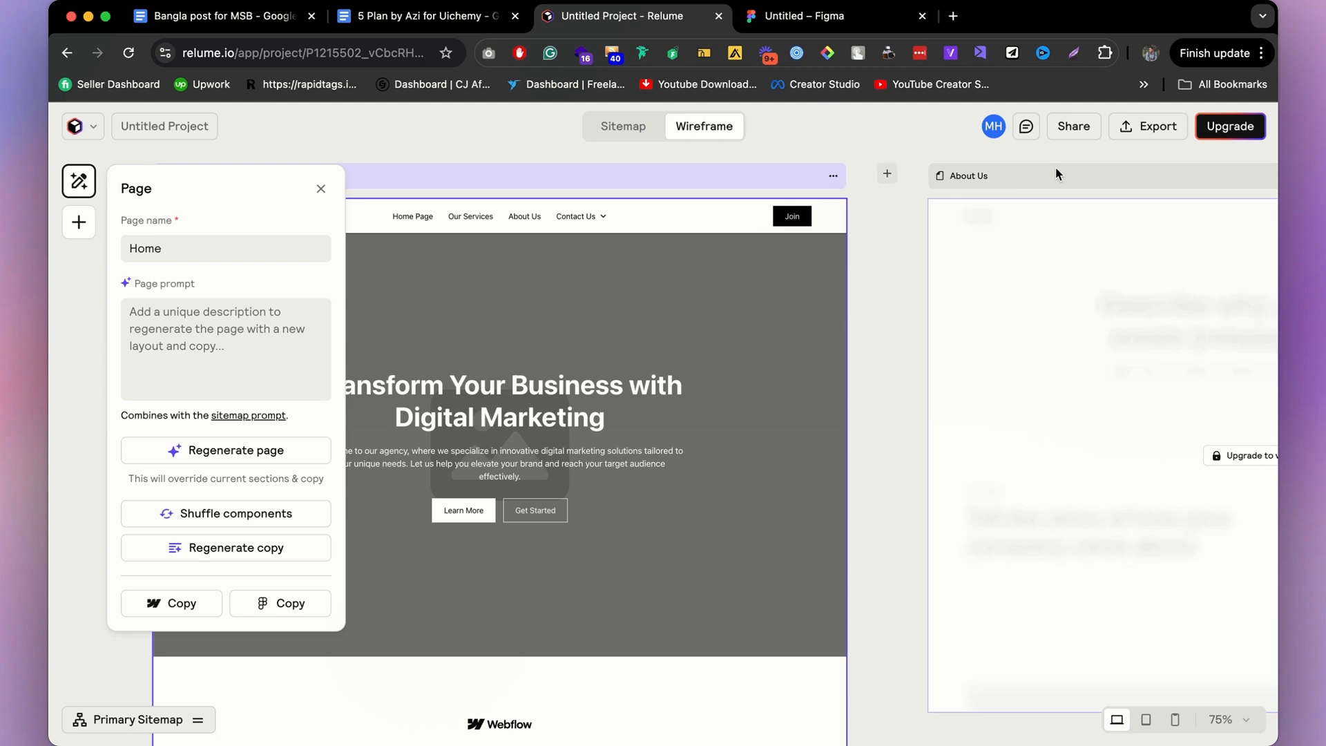
click(1156, 128)
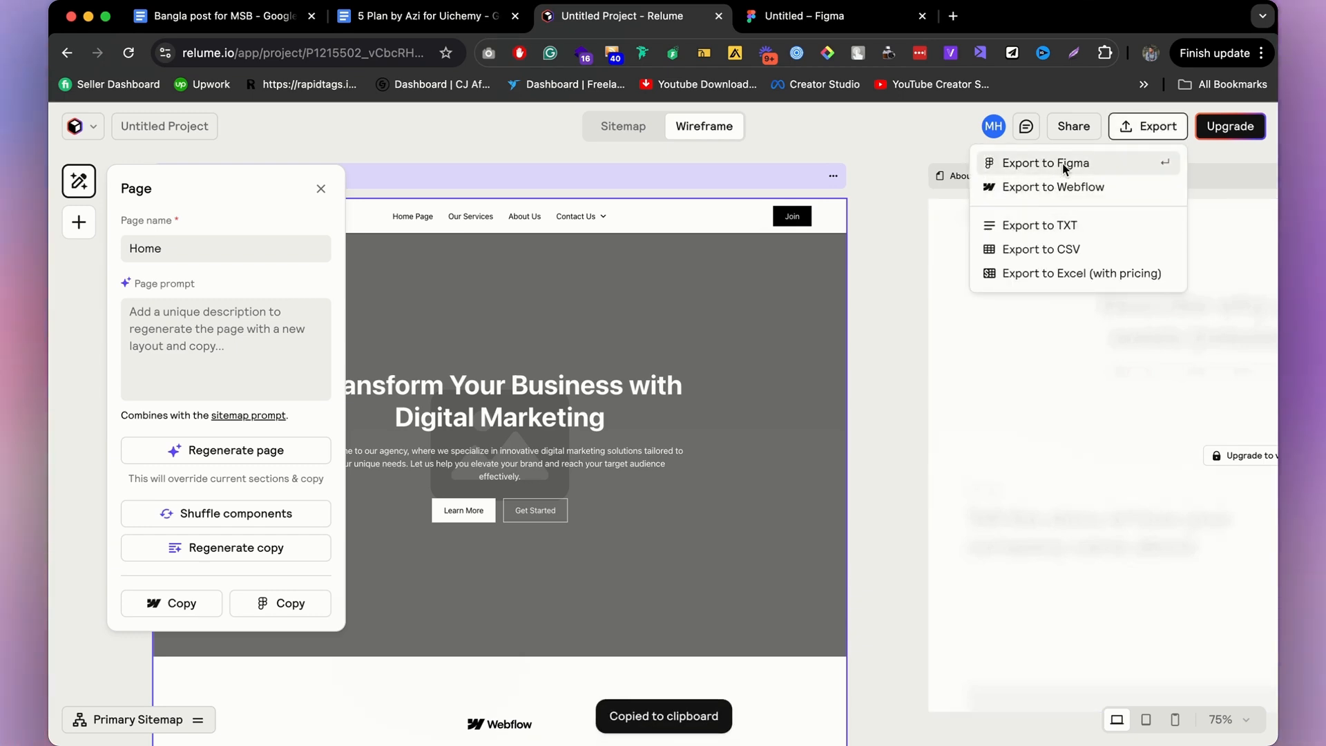
click(1066, 166)
click(837, 188)
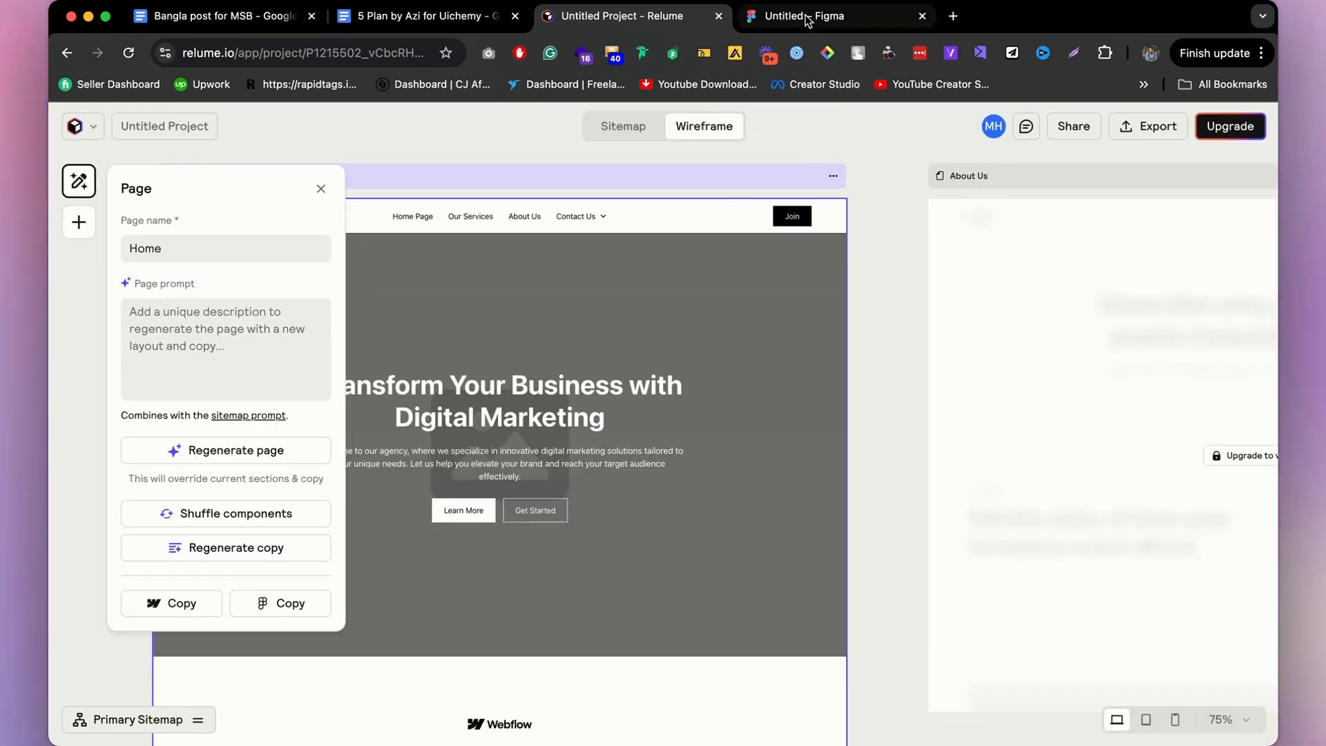
Switch to Figma, log in to the Relume plugin with the saved credentials to link the account, and close the confirmation page.
click(806, 19)
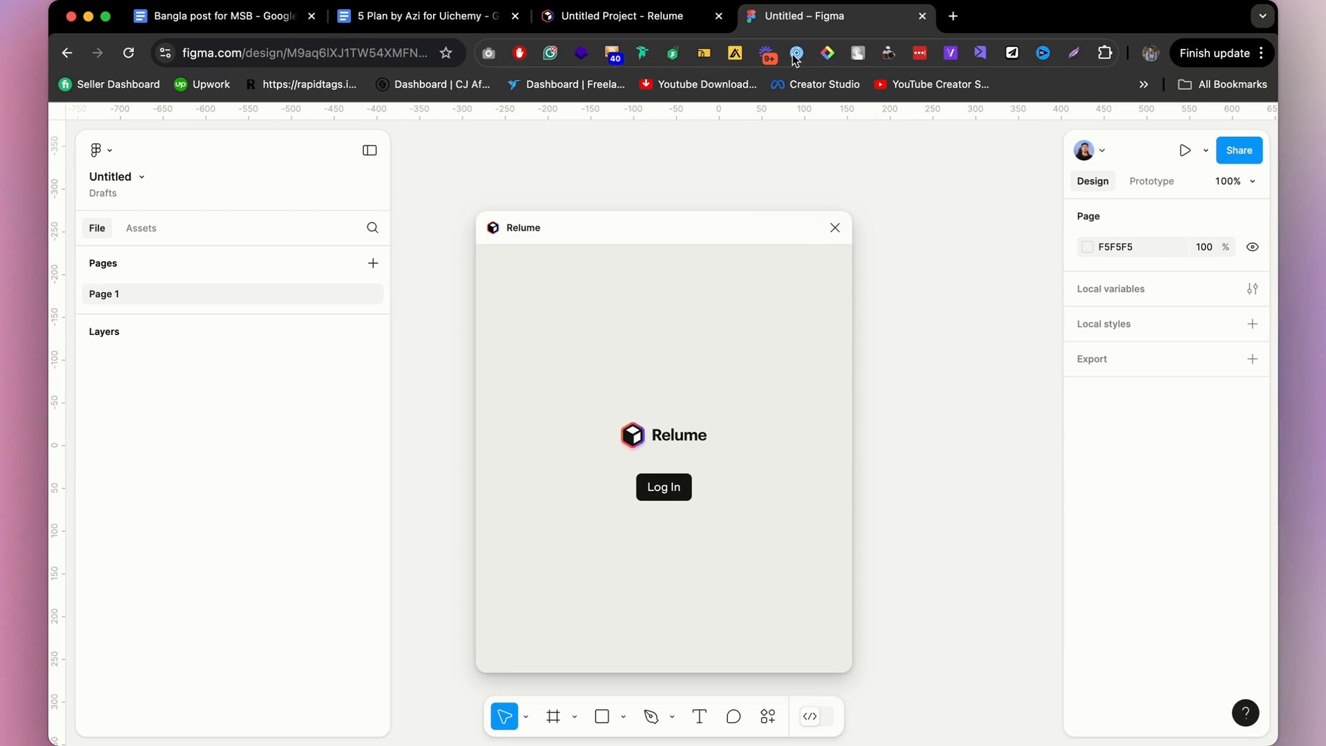
click(663, 488)
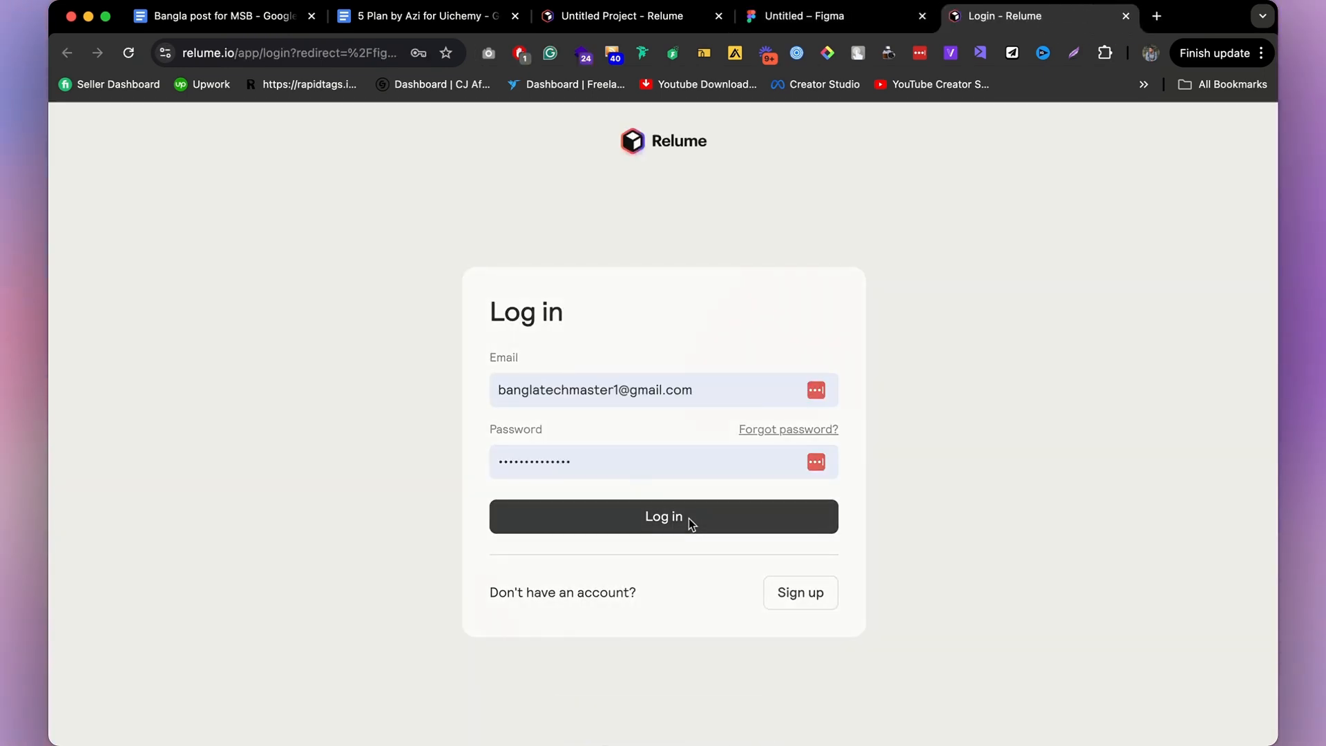
click(688, 519)
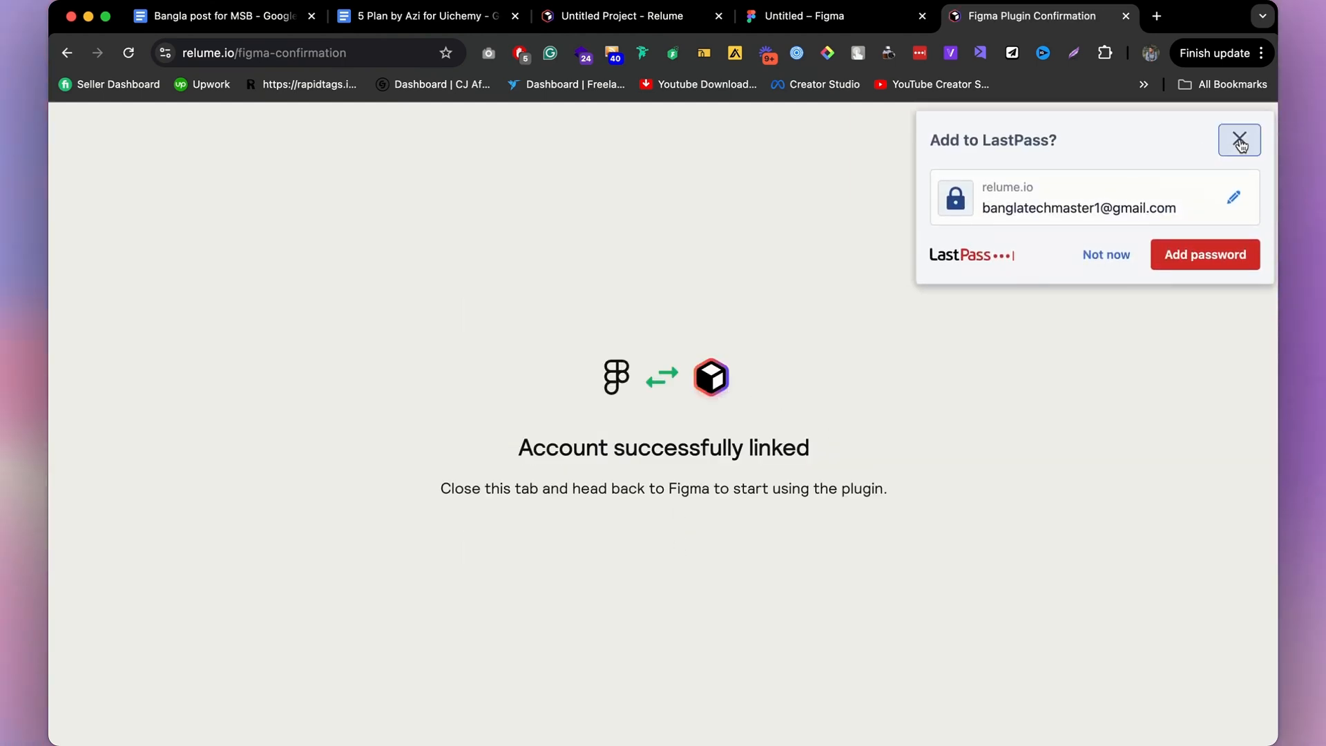
click(1239, 141)
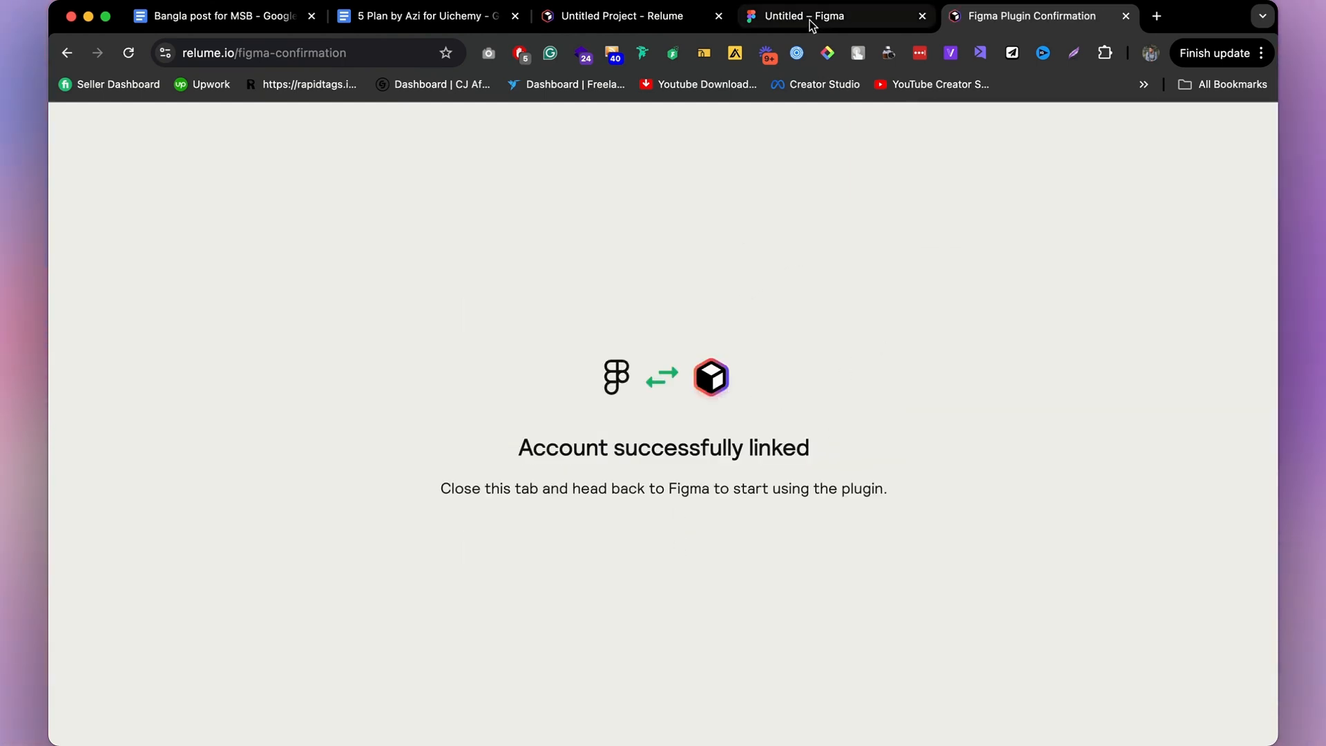
click(1126, 15)
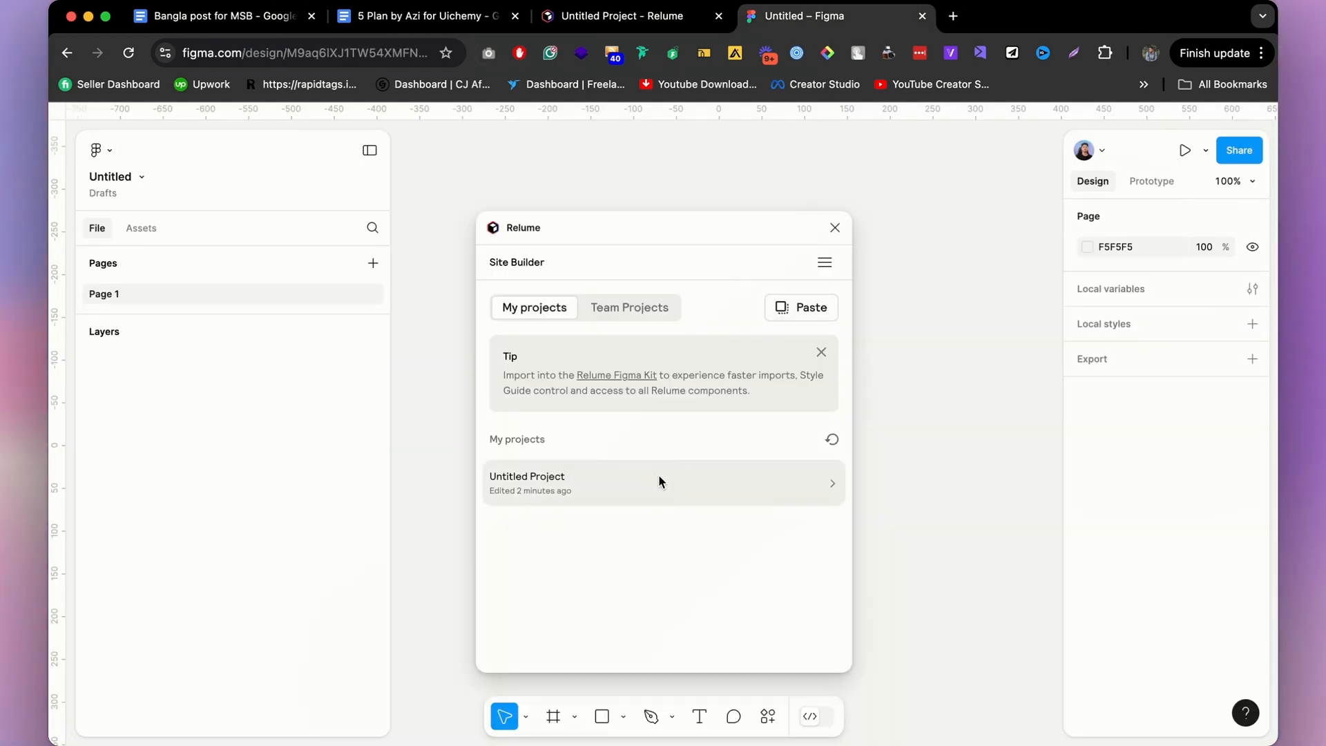
Switch to Relume and rename the project as "Relume tutorial".
click(629, 27)
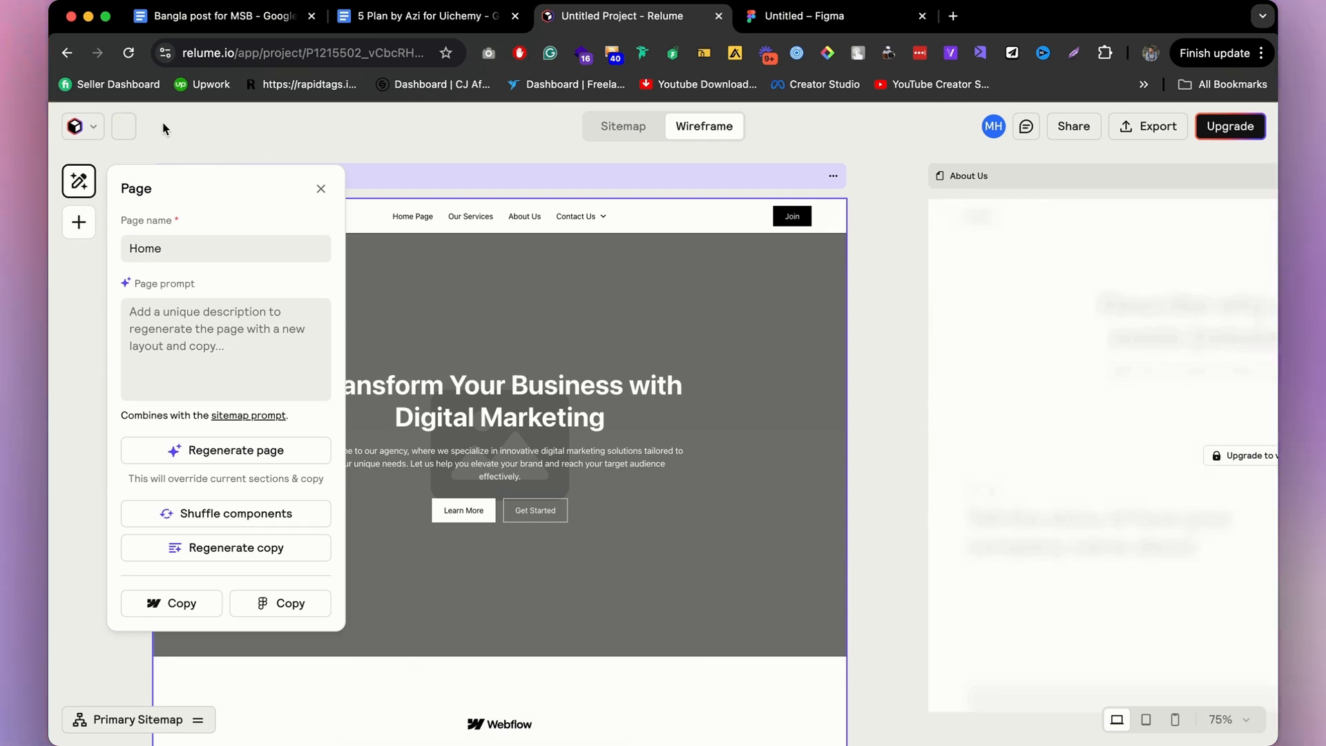
text(Relume tu)
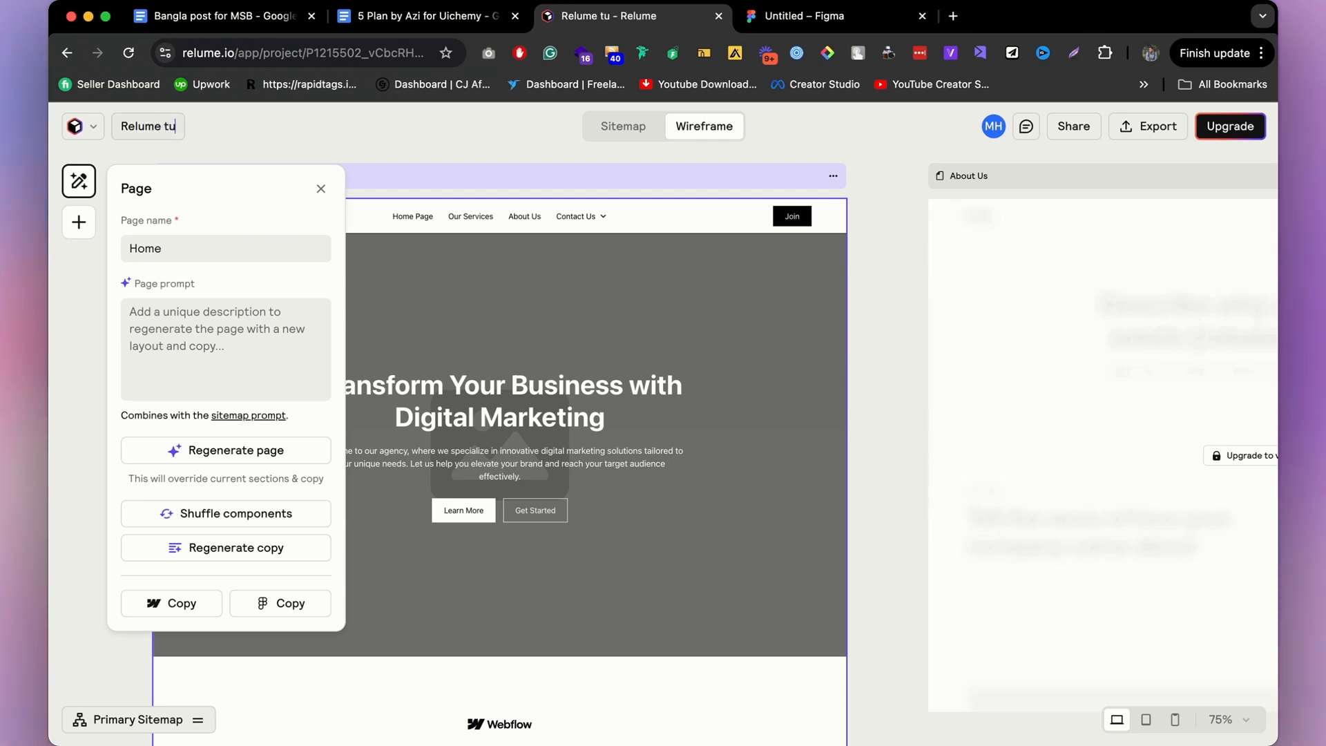
text(torials)
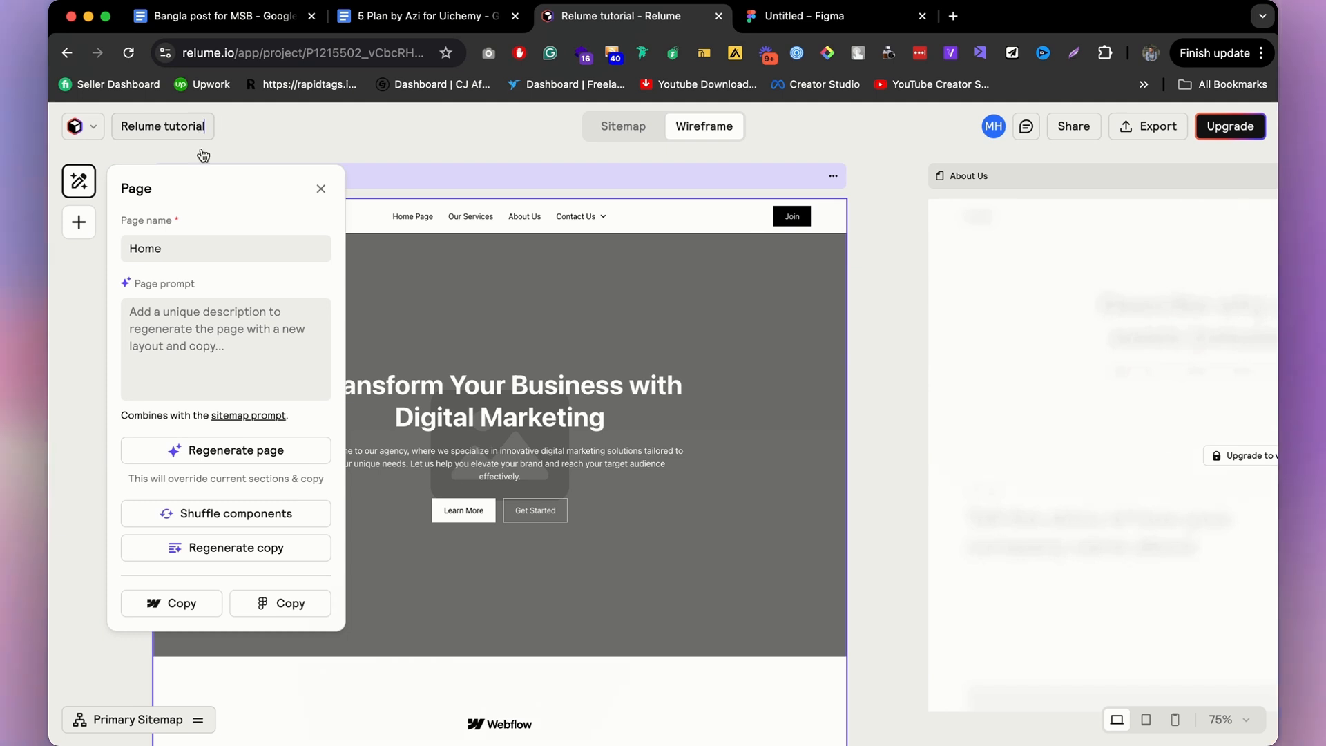
click(384, 159)
Switch to Figma, re-sync the Relume plugin's project list and open the plugin's area for pasting a copied page.
click(833, 13)
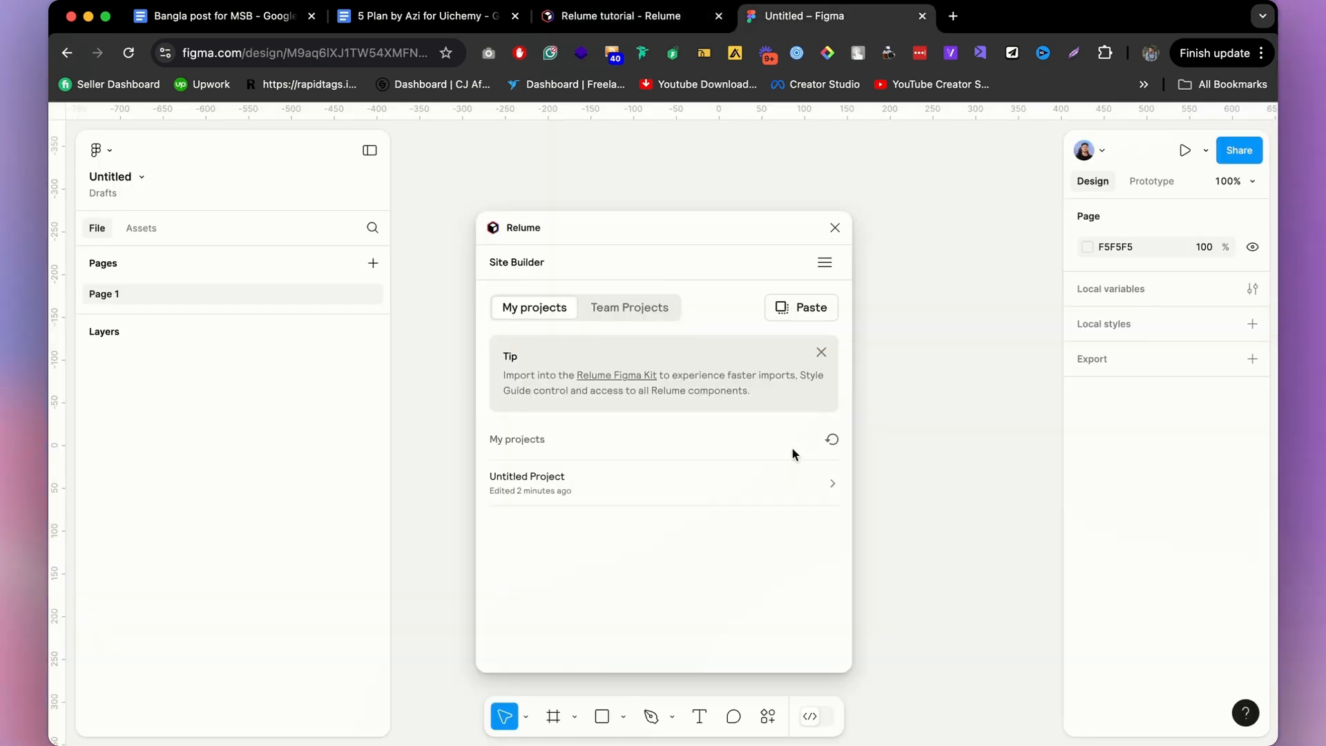
click(829, 438)
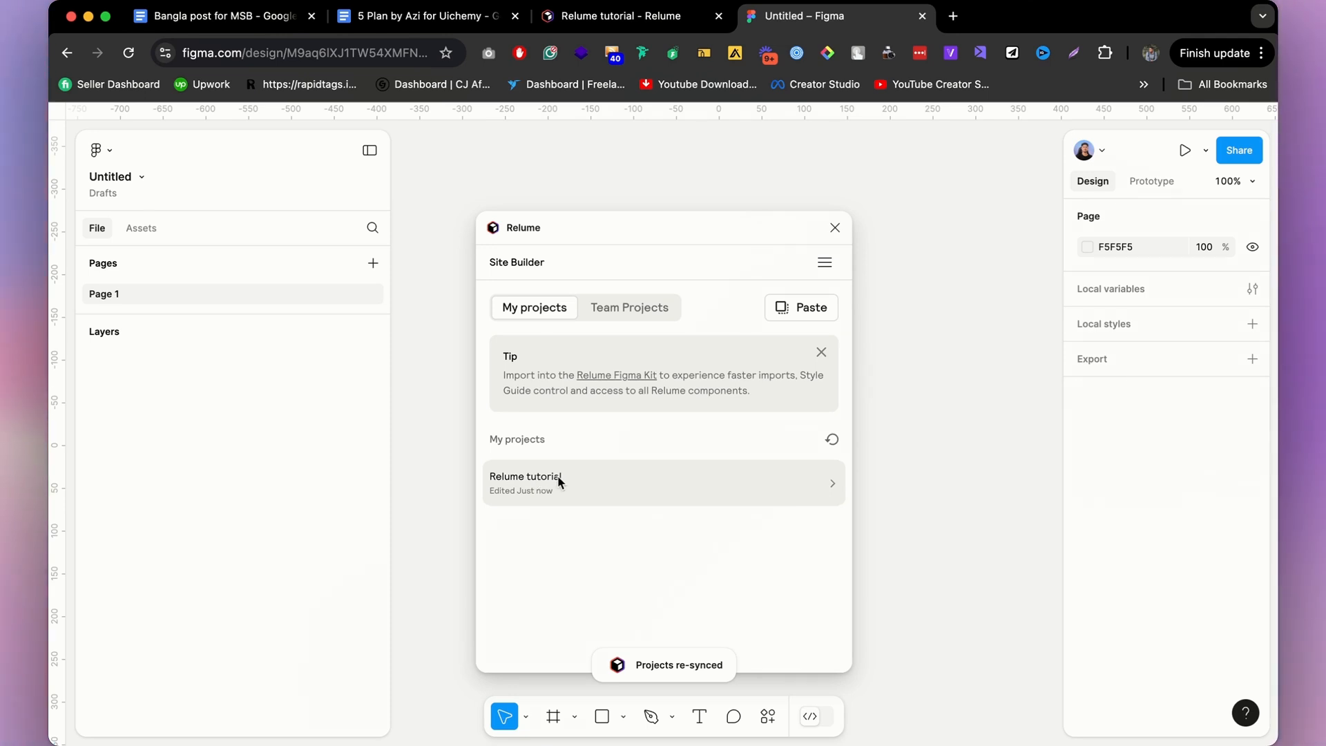
click(561, 480)
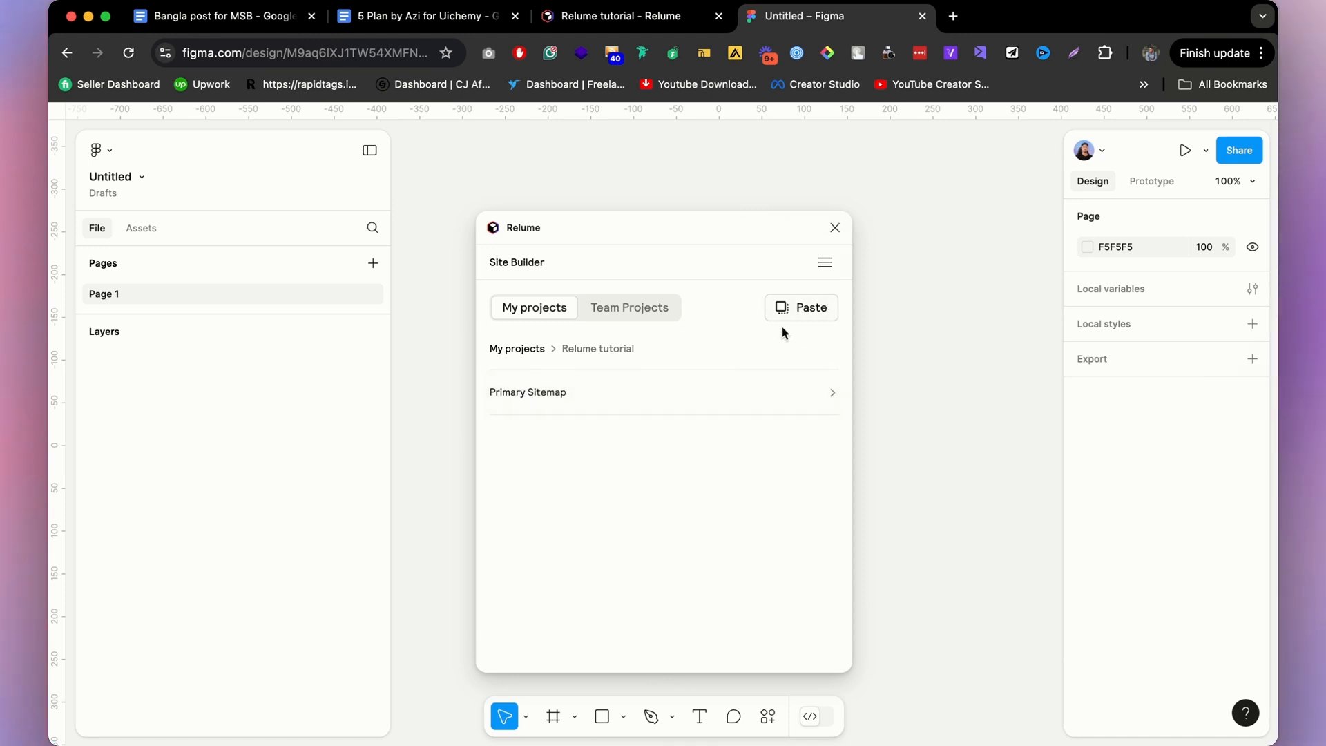
click(828, 311)
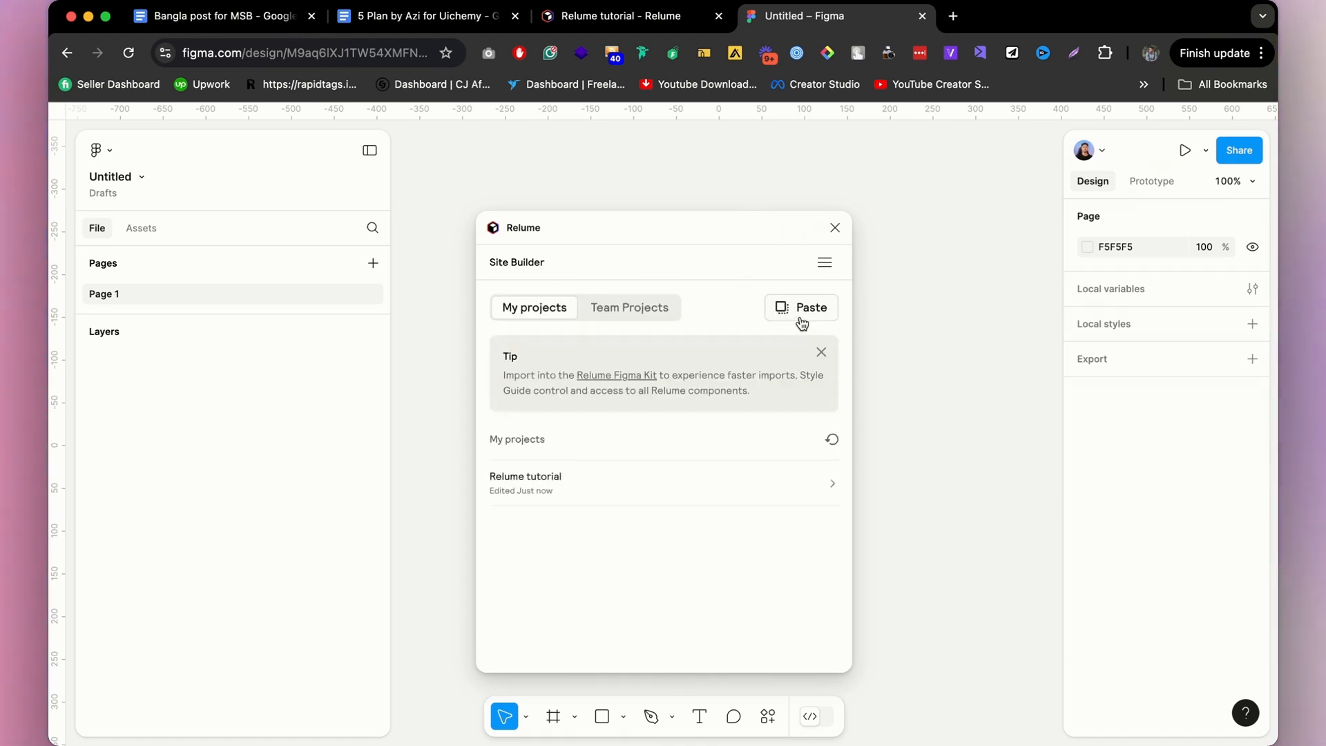
click(804, 309)
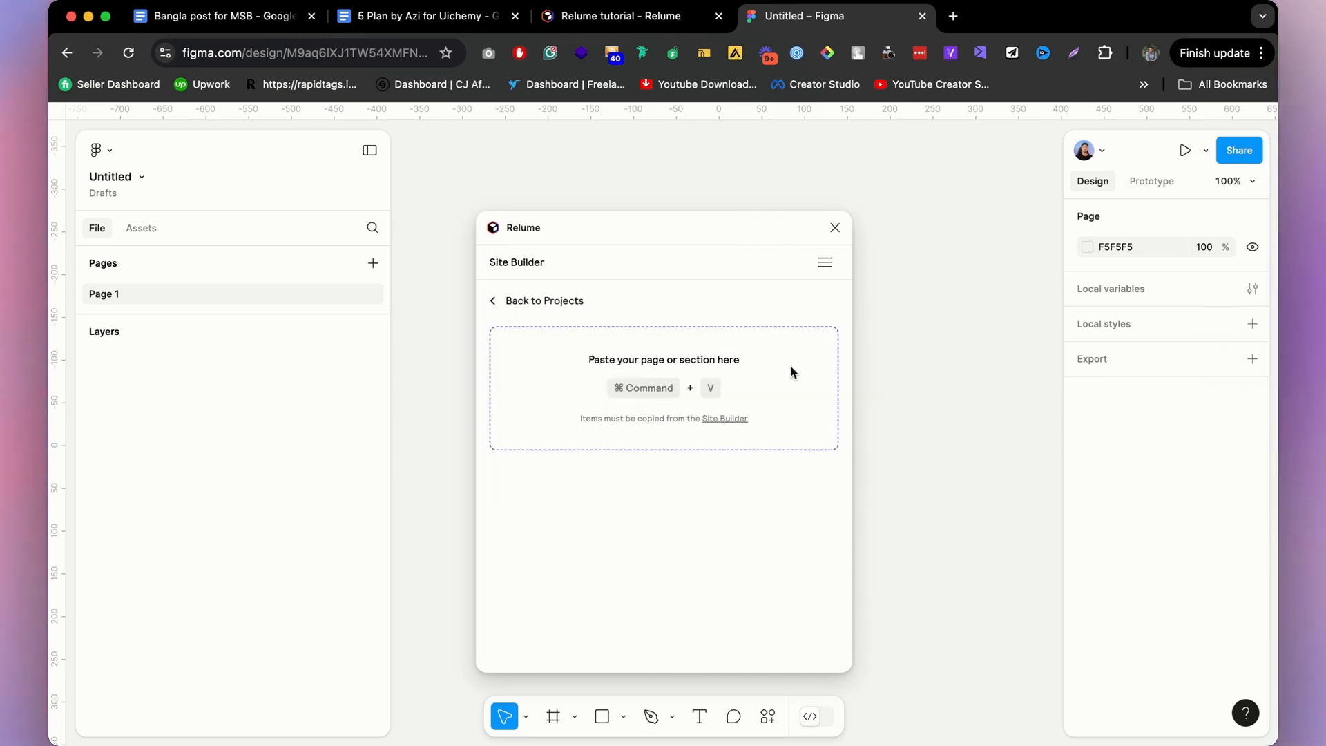
Return to the Relume wireframe and copy the entire Home page.
click(634, 17)
click(833, 176)
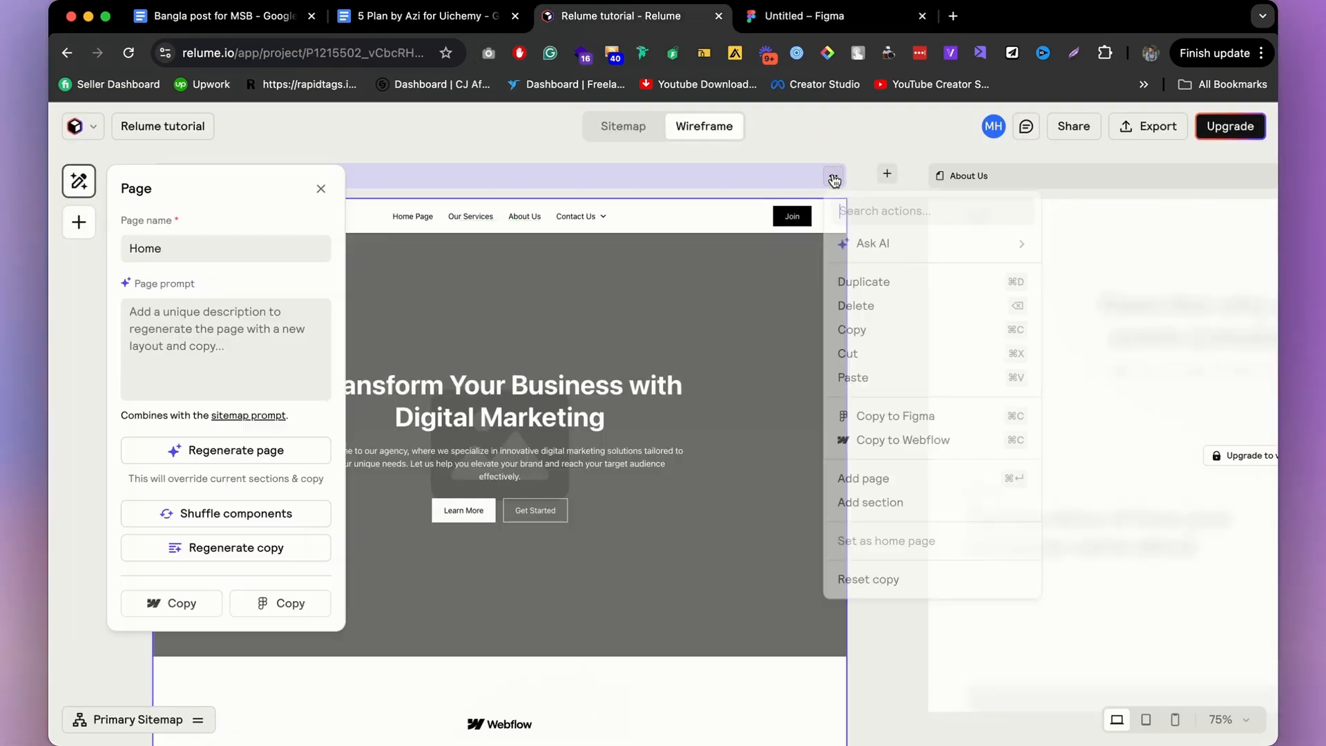
click(901, 330)
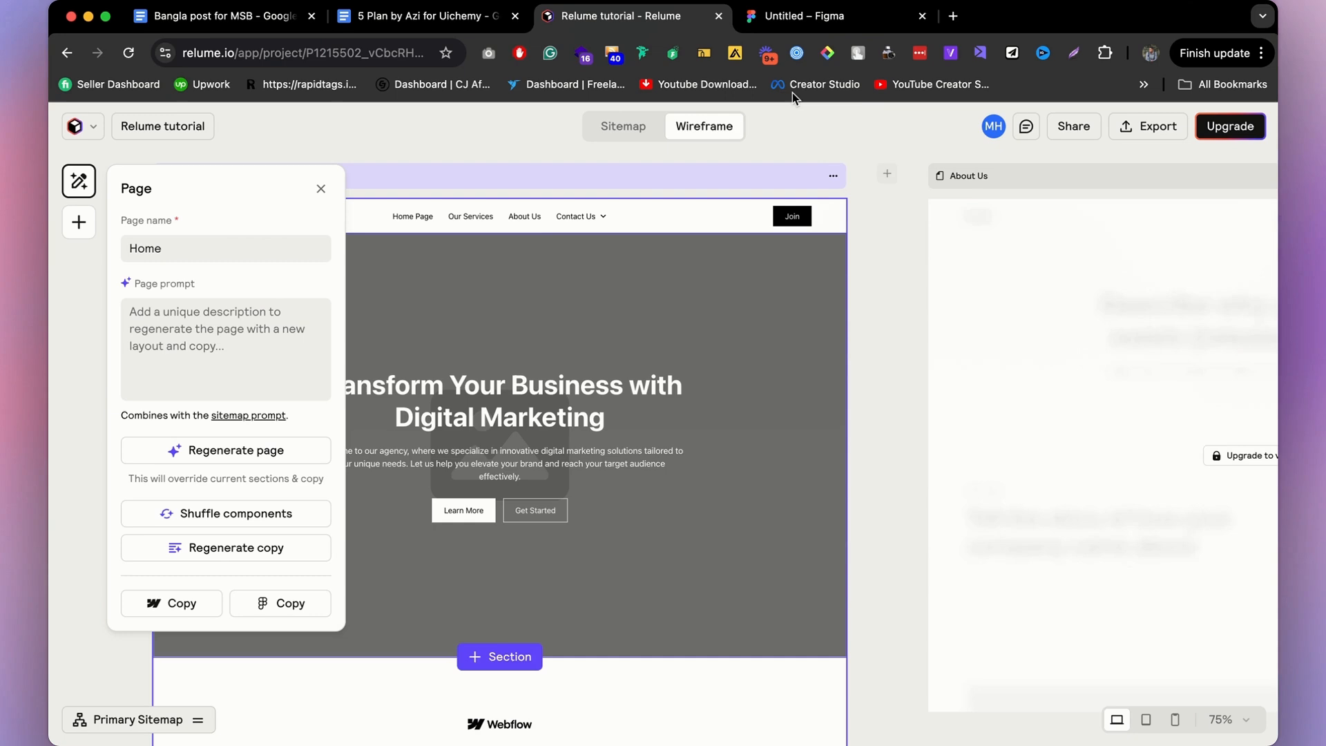
Switch to the Untitled Figma file, paste the copied Home page through the Relume plugin onto the canvas, and close the plugin.
click(805, 15)
right_click(739, 337)
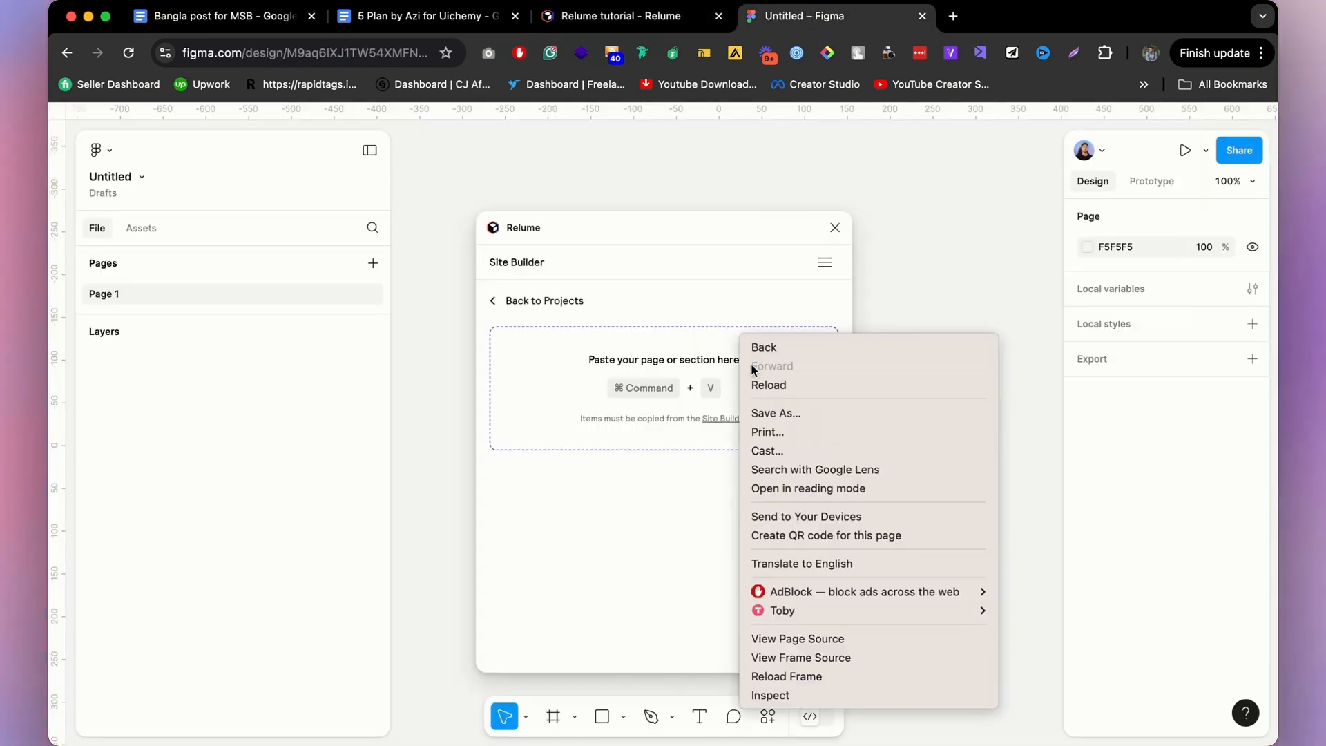
click(744, 347)
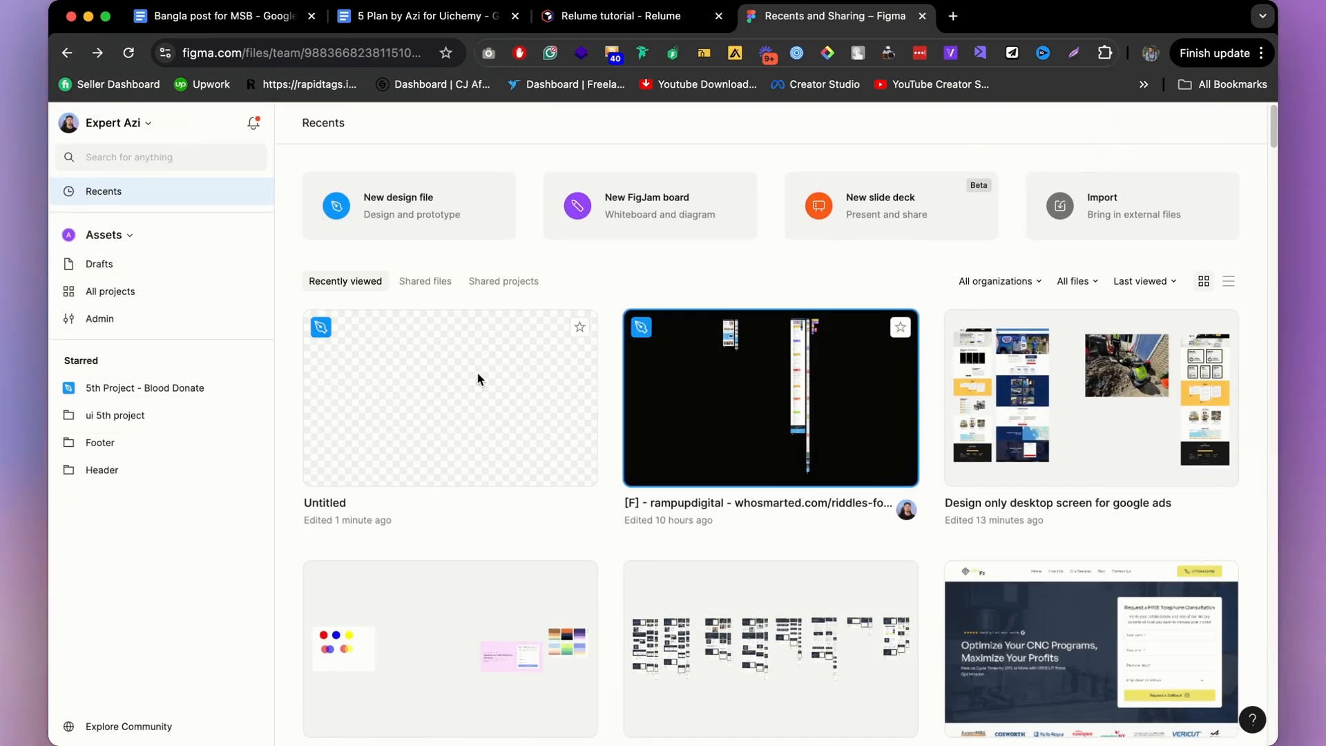
click(462, 393)
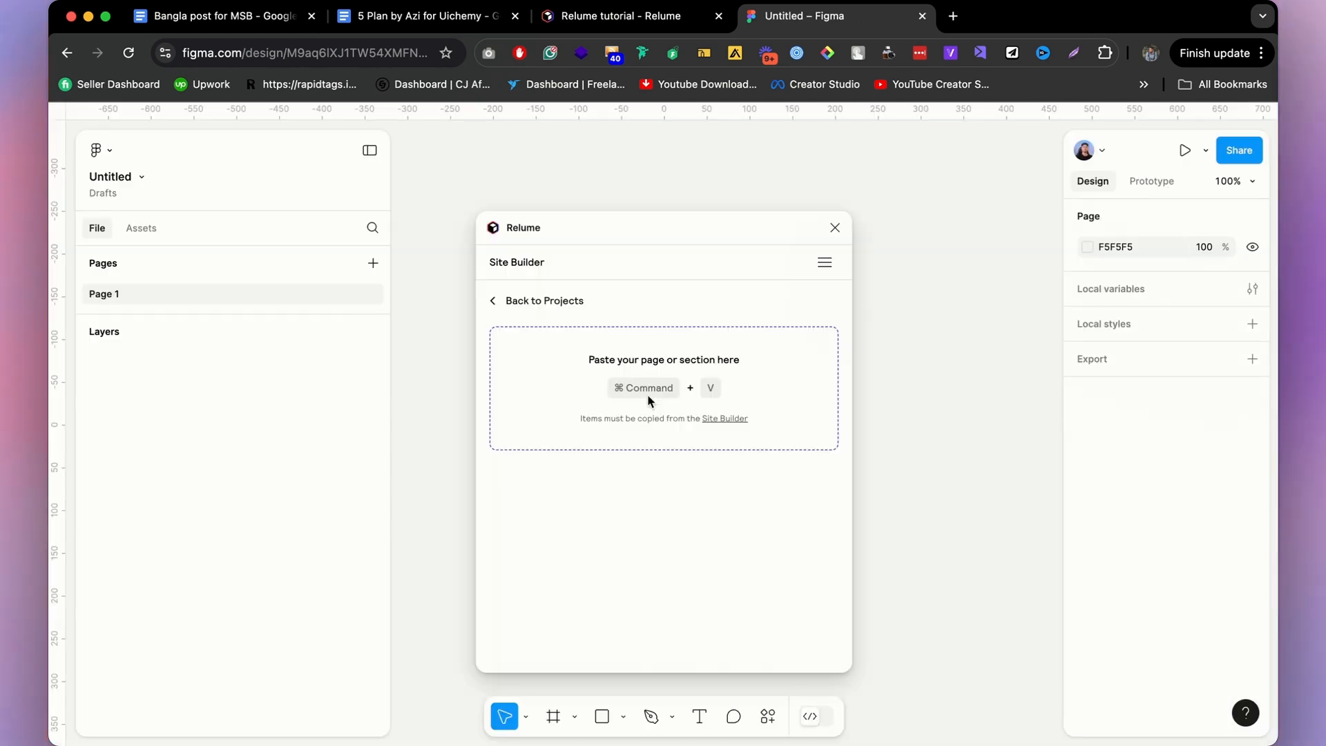
key(super+v)
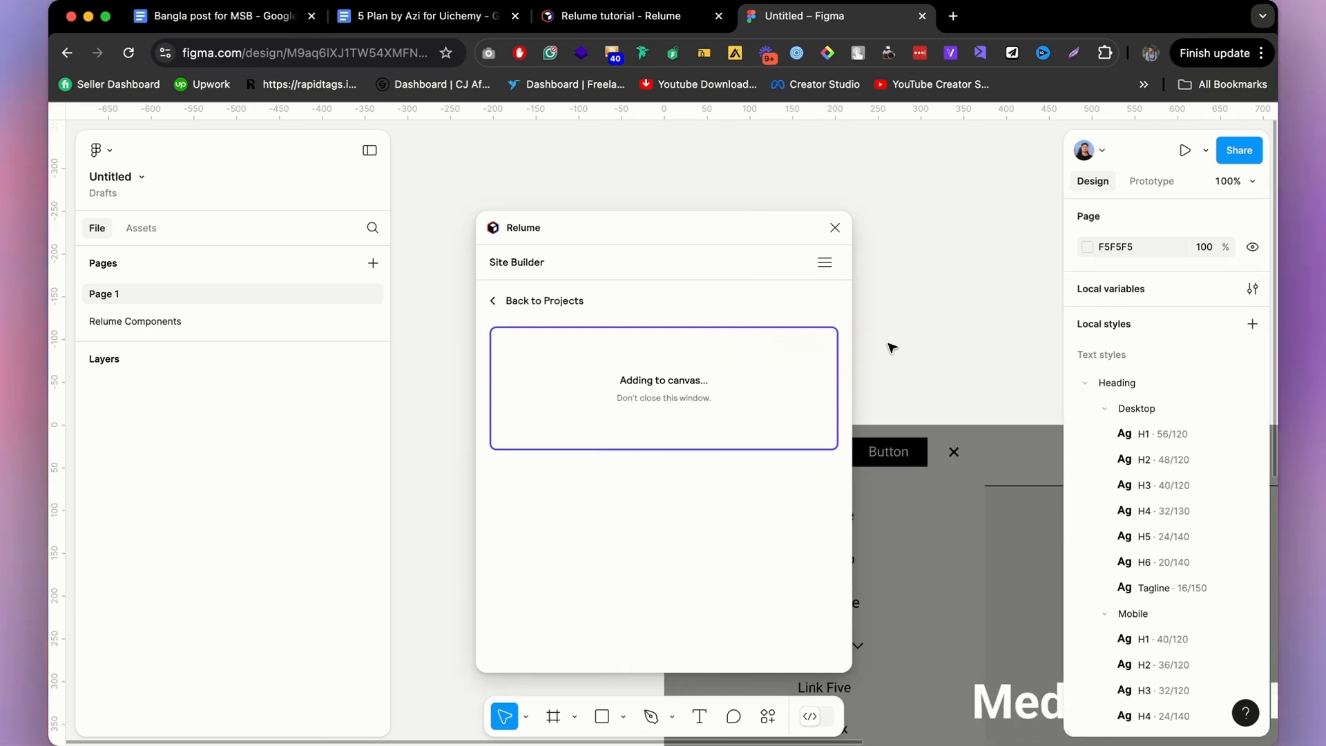
scroll(859, 320, down, 10)
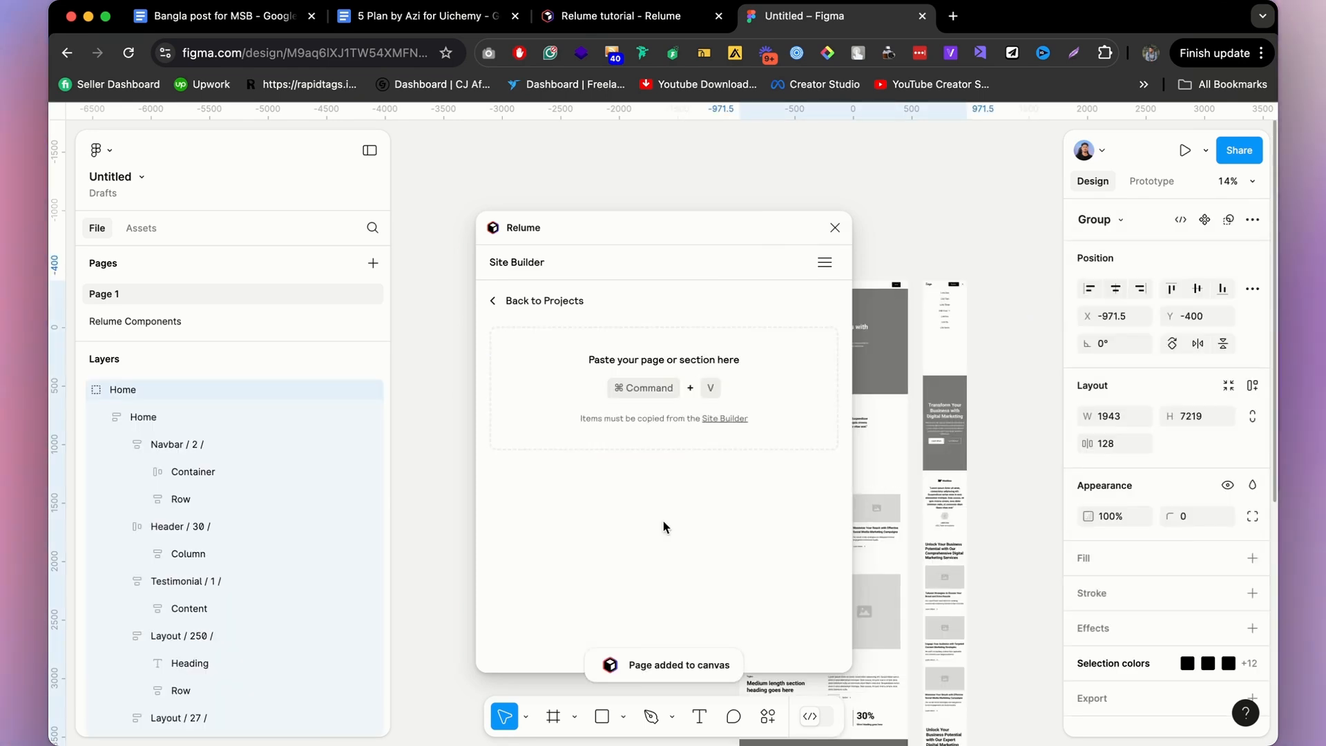
drag(677, 235, 318, 242)
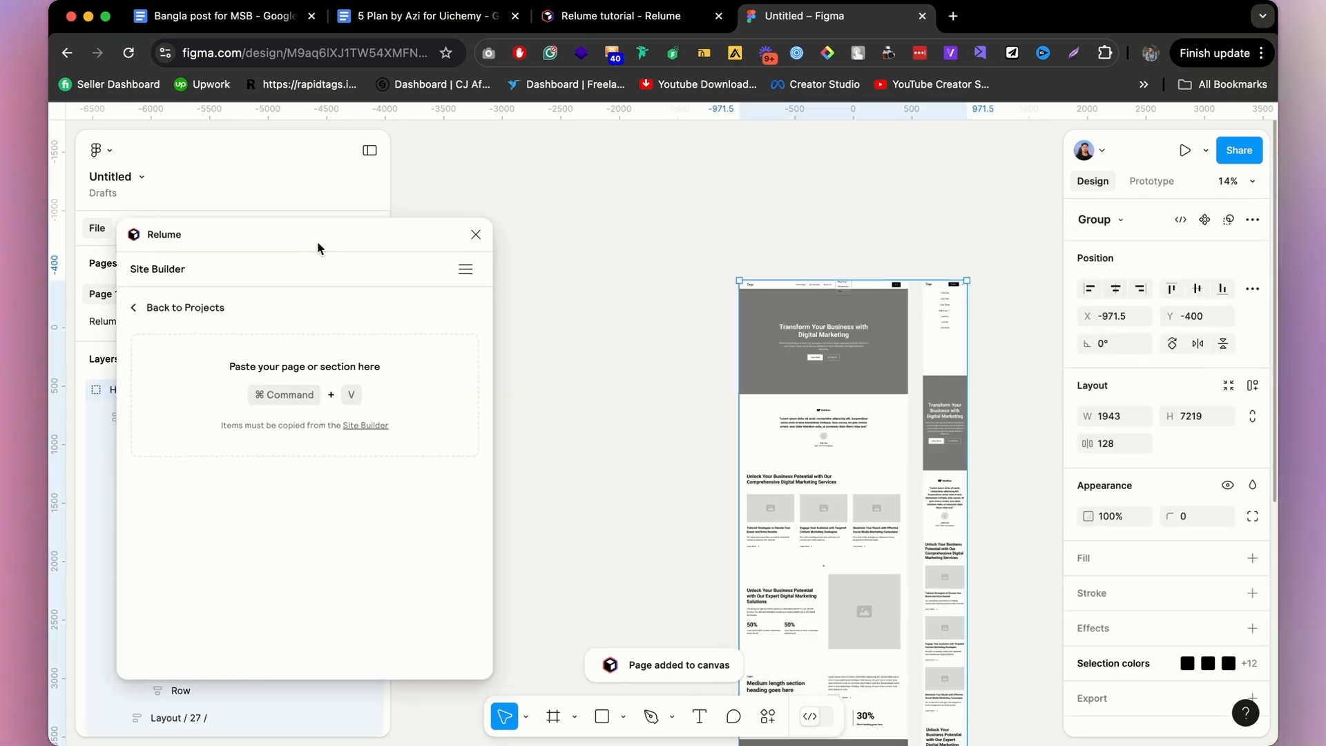
scroll(706, 238, down, 3)
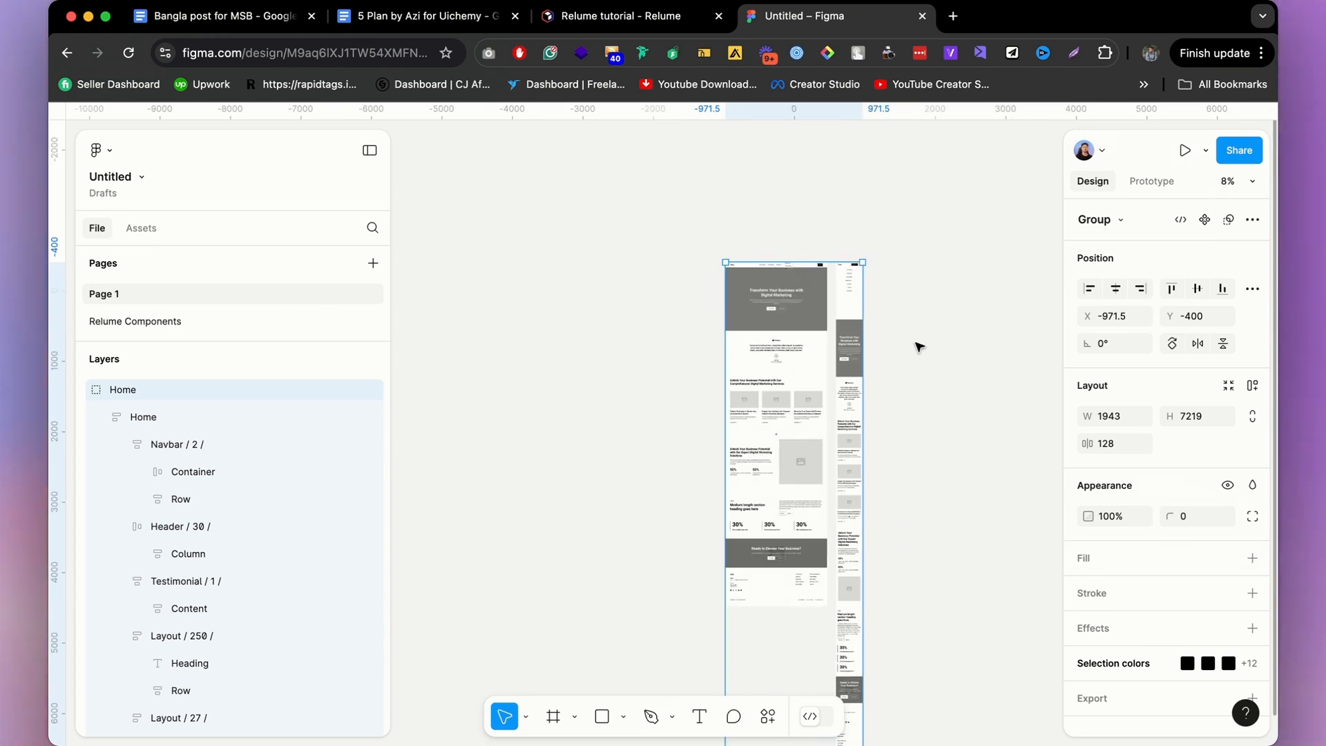
Examine the imported desktop and mobile Home page layouts on the canvas from navbar to footer.
scroll(919, 347, up, 5)
click(873, 309)
scroll(789, 269, down, 10)
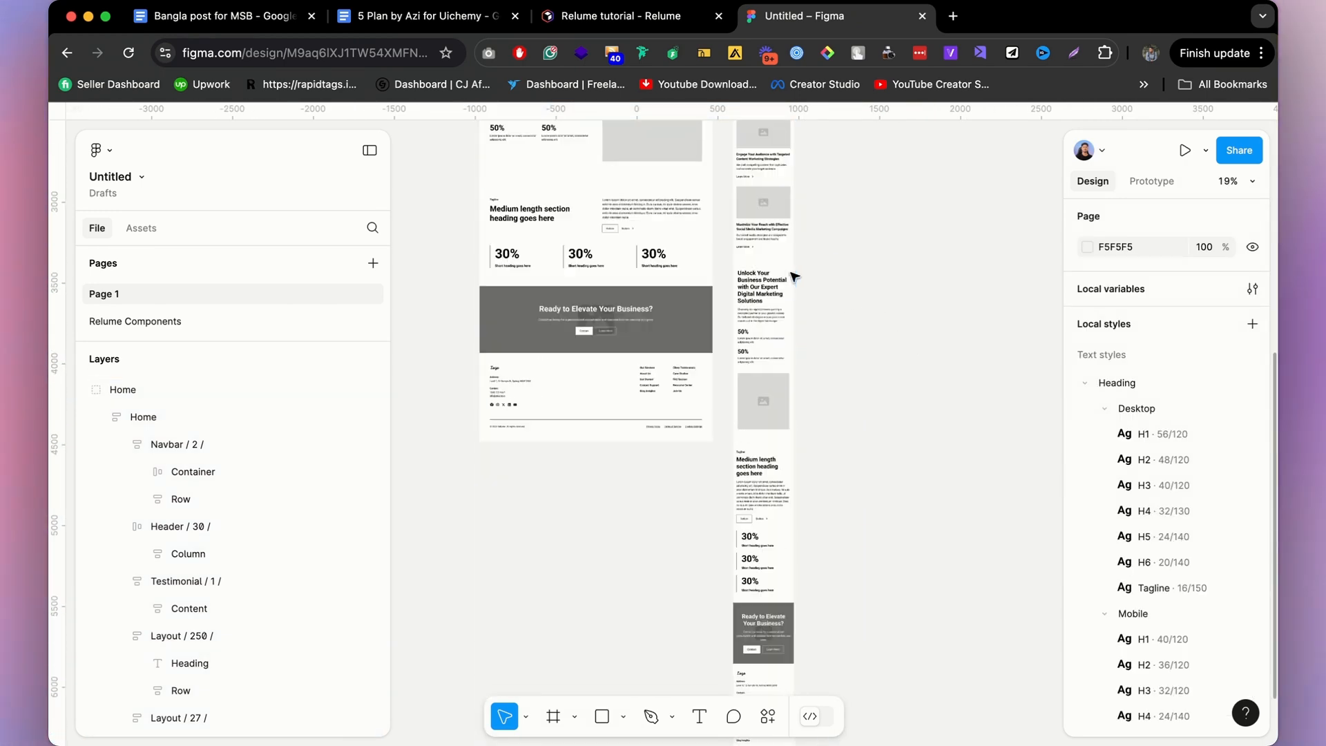
scroll(787, 281, up, 9)
scroll(709, 285, up, 3)
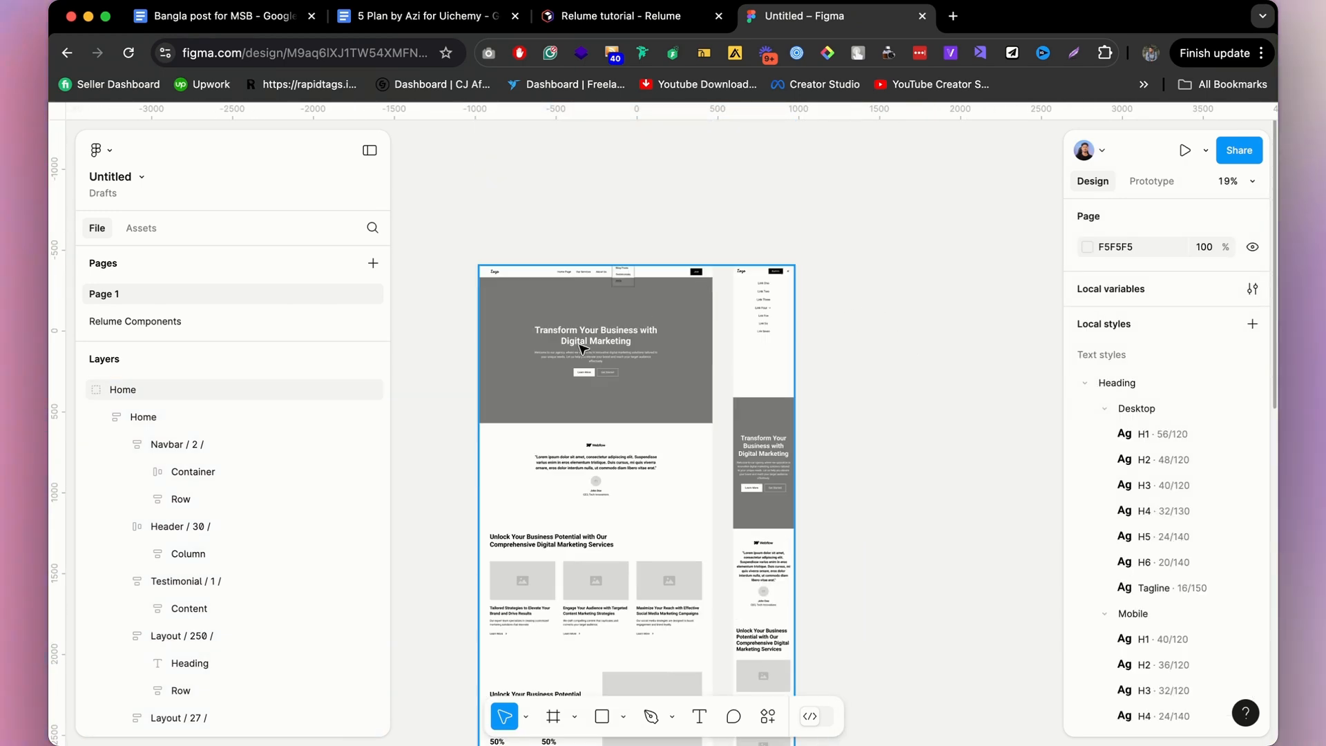
scroll(486, 301, up, 5)
scroll(509, 213, down, 5)
click(509, 213)
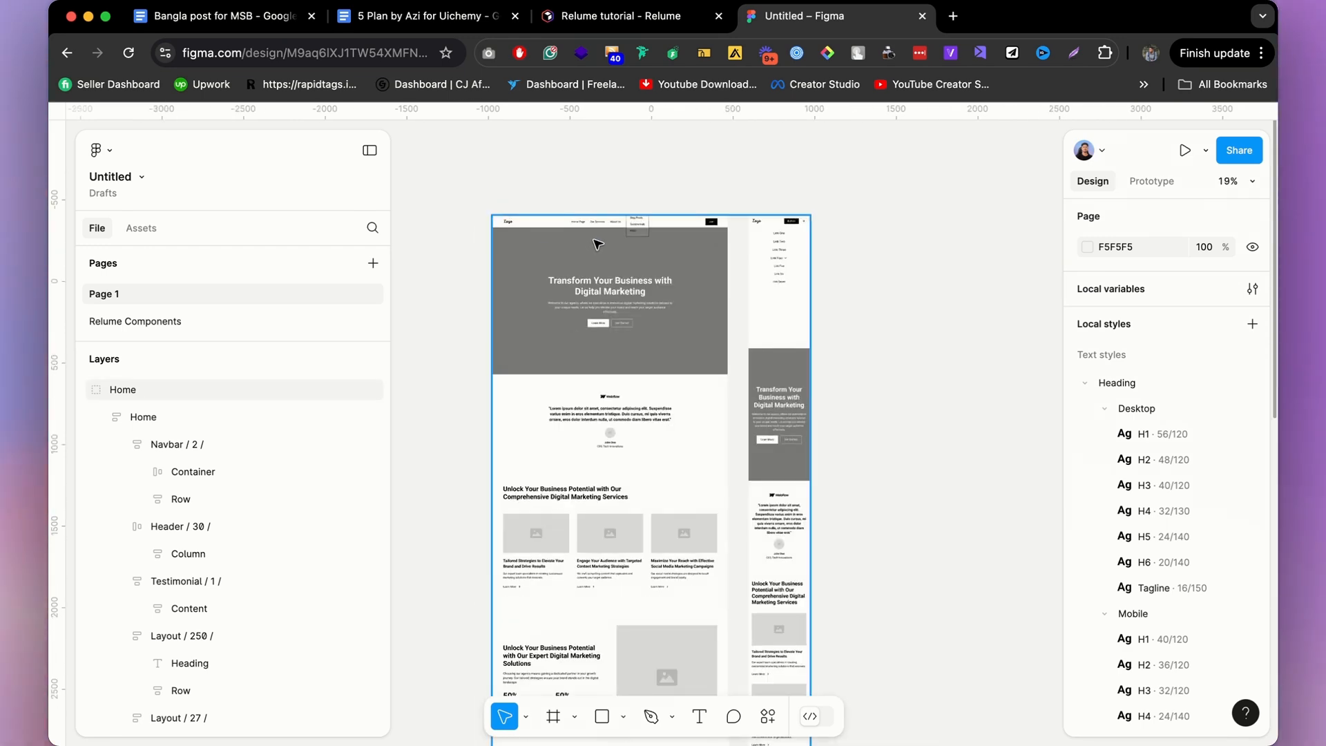
scroll(594, 235, up, 5)
scroll(727, 199, down, 4)
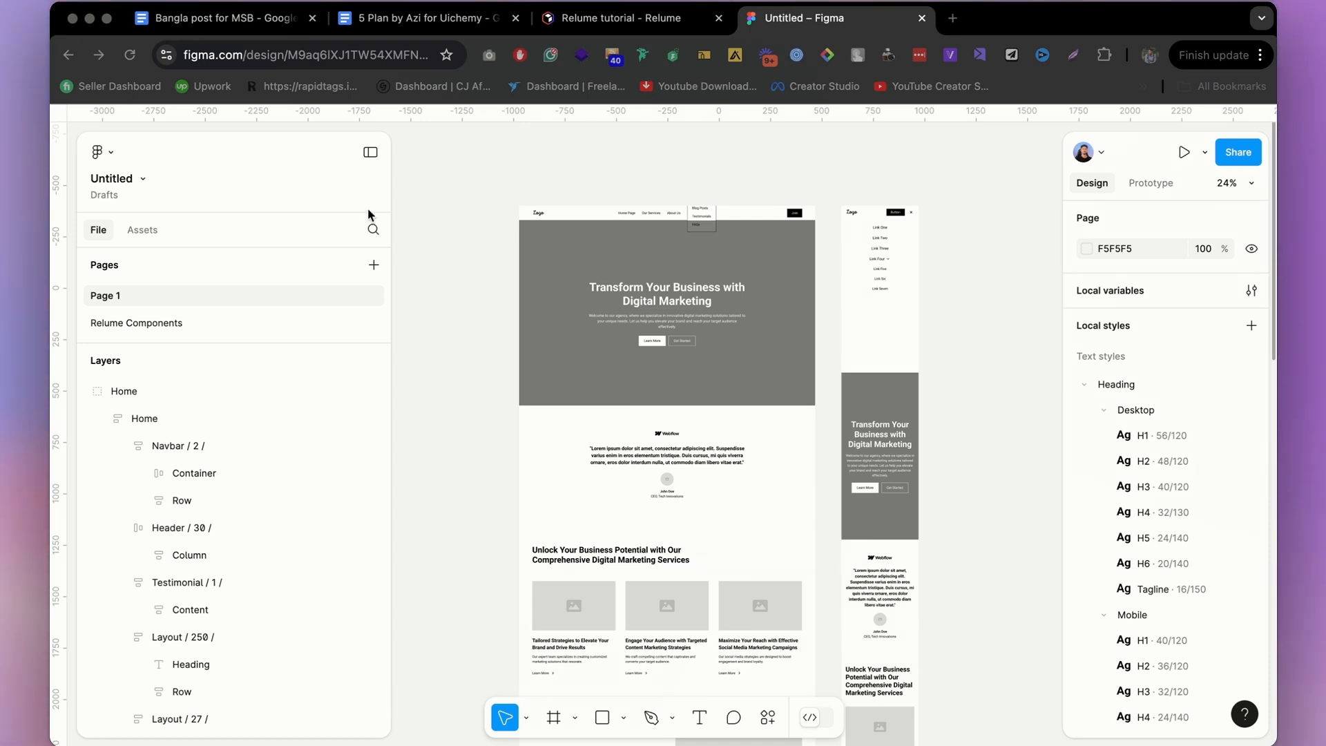
Rename the Untitled Figma file as "Relume tutorial".
double_click(112, 180)
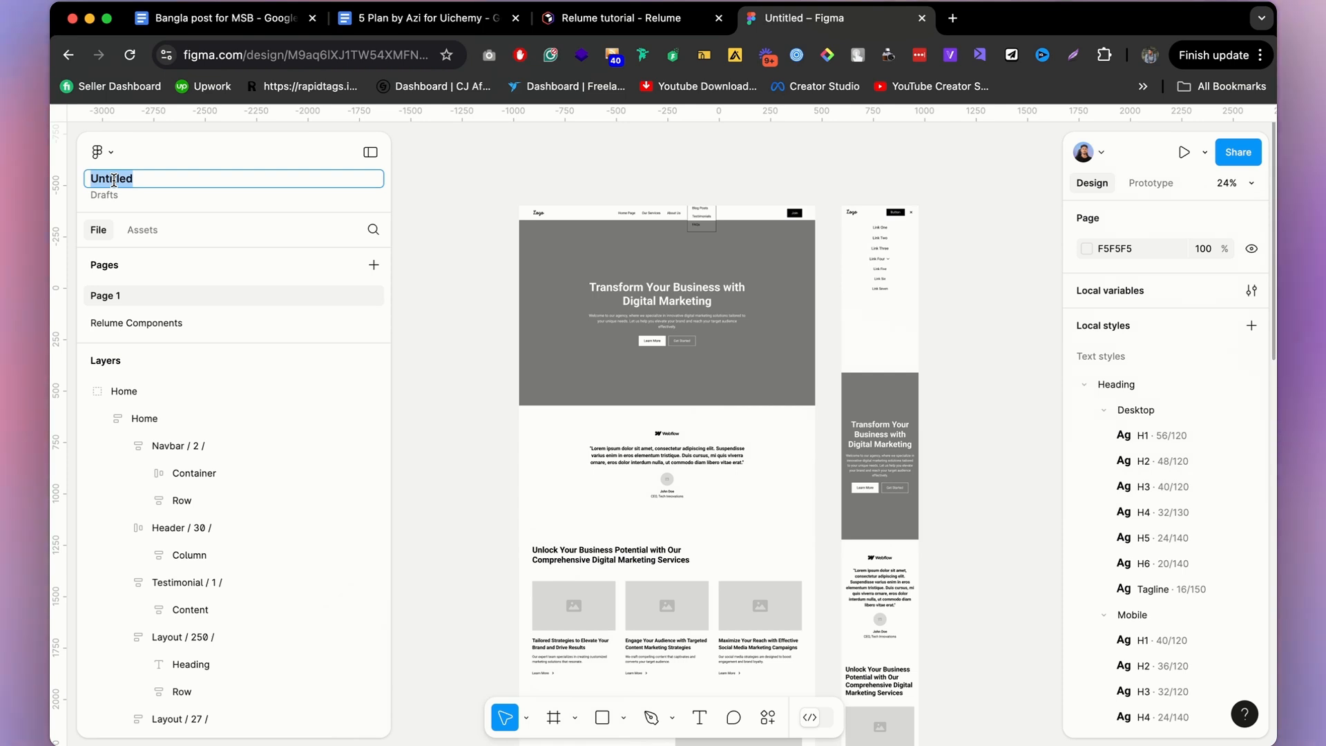
text(ADC)
key(BackSpace)
key(BackSpace)
key(BackSpace)
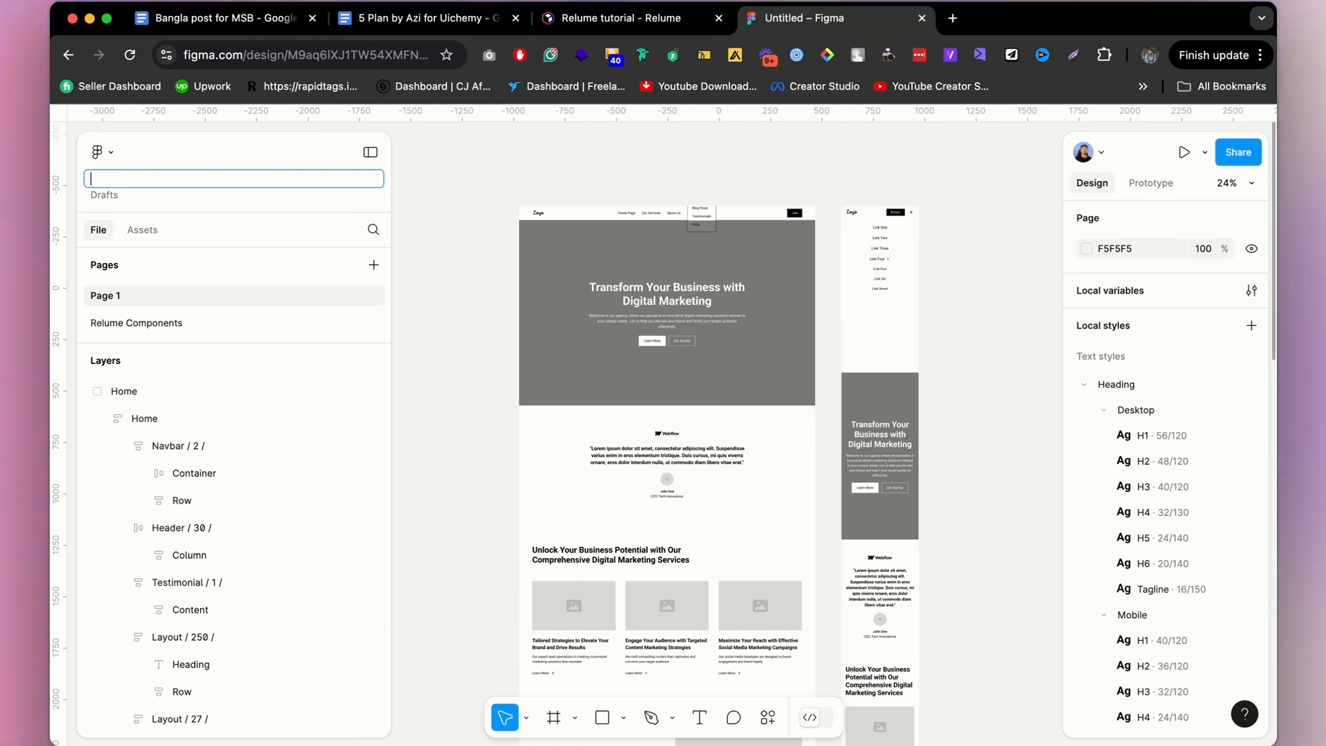
key(super+v)
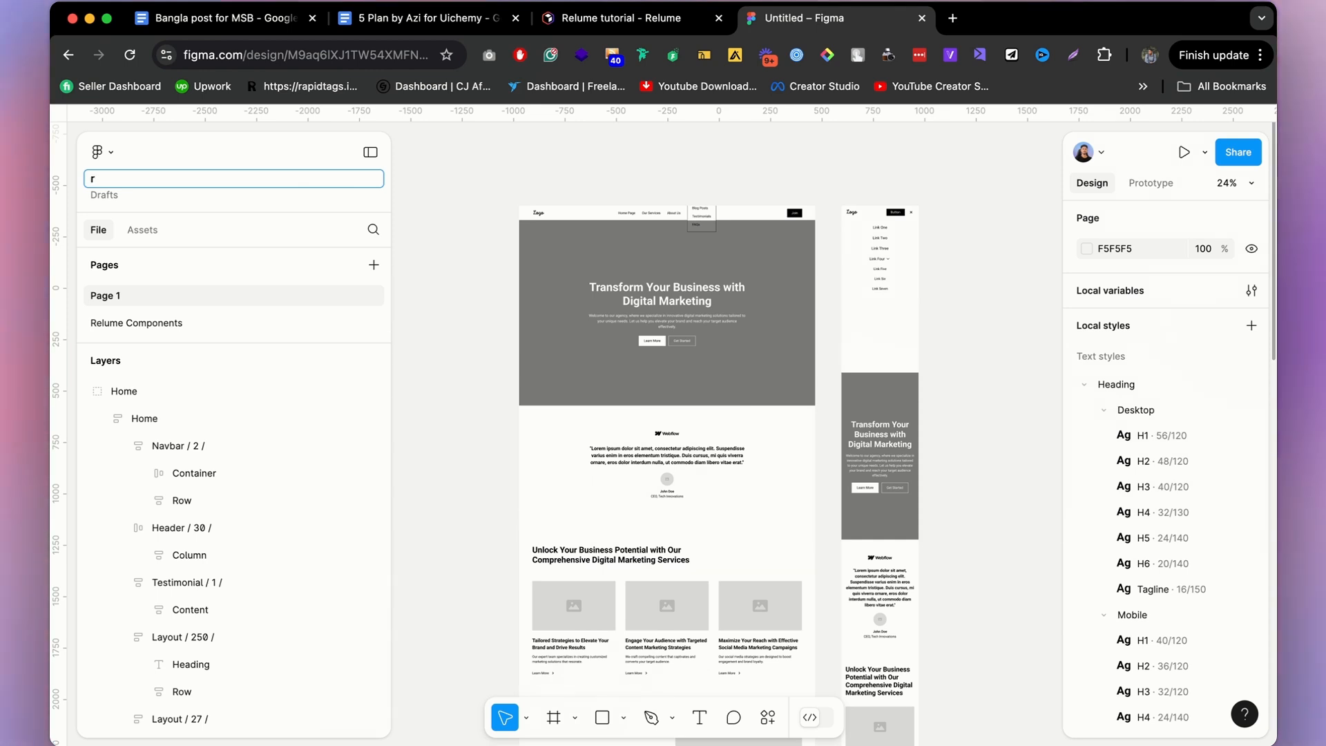
key(BackSpace)
text(Relum)
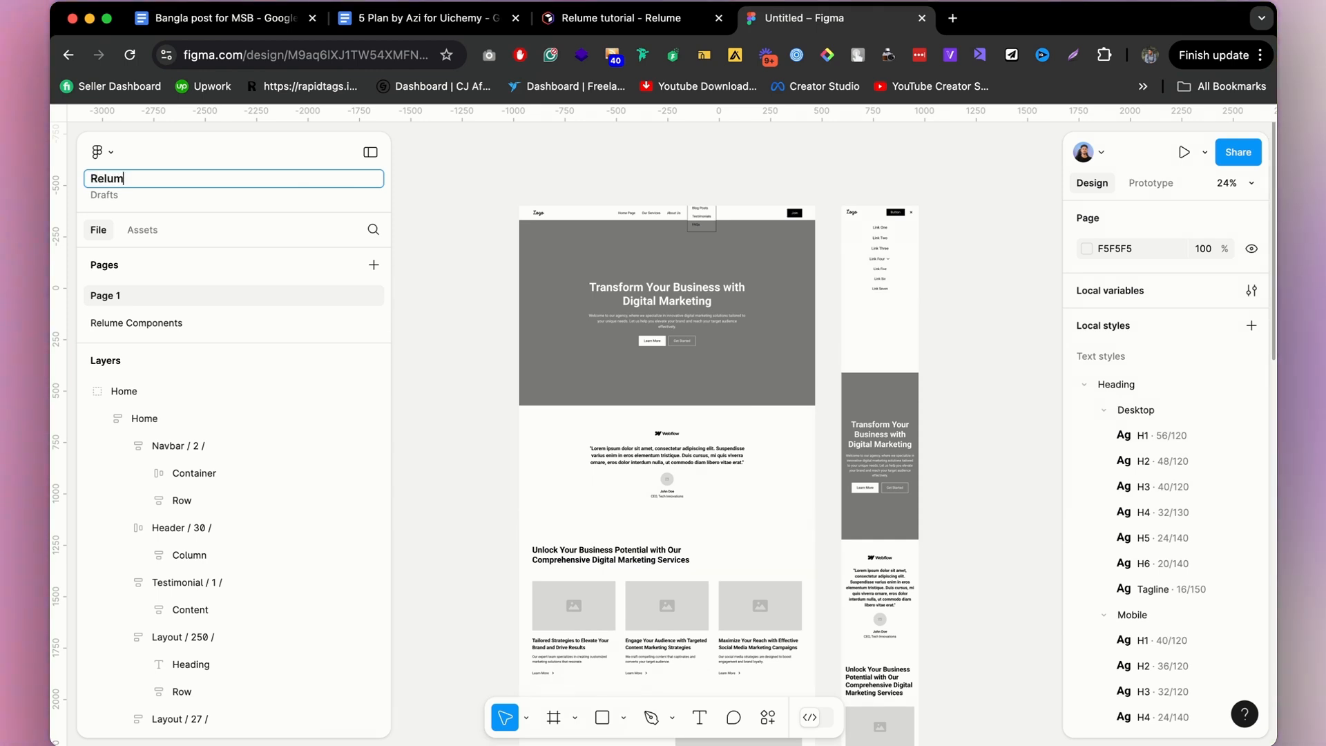
text(e )
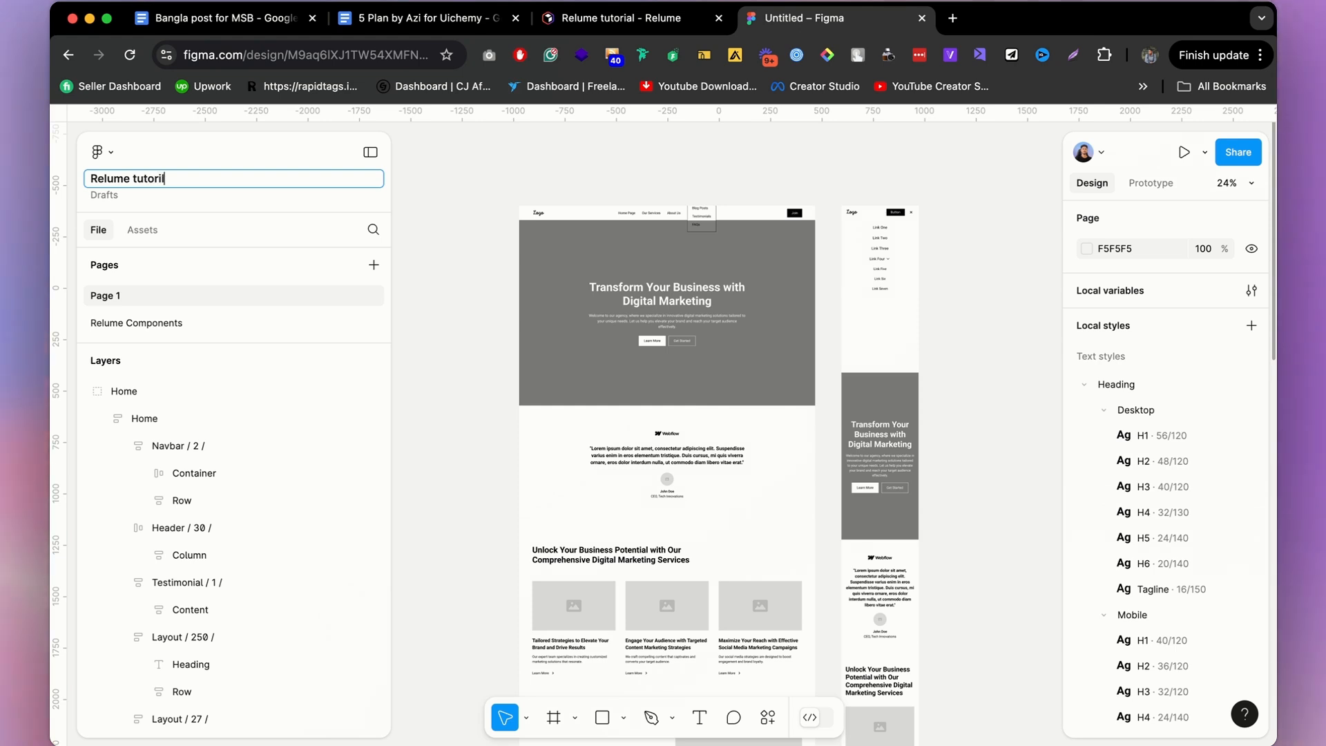
text(tuto)
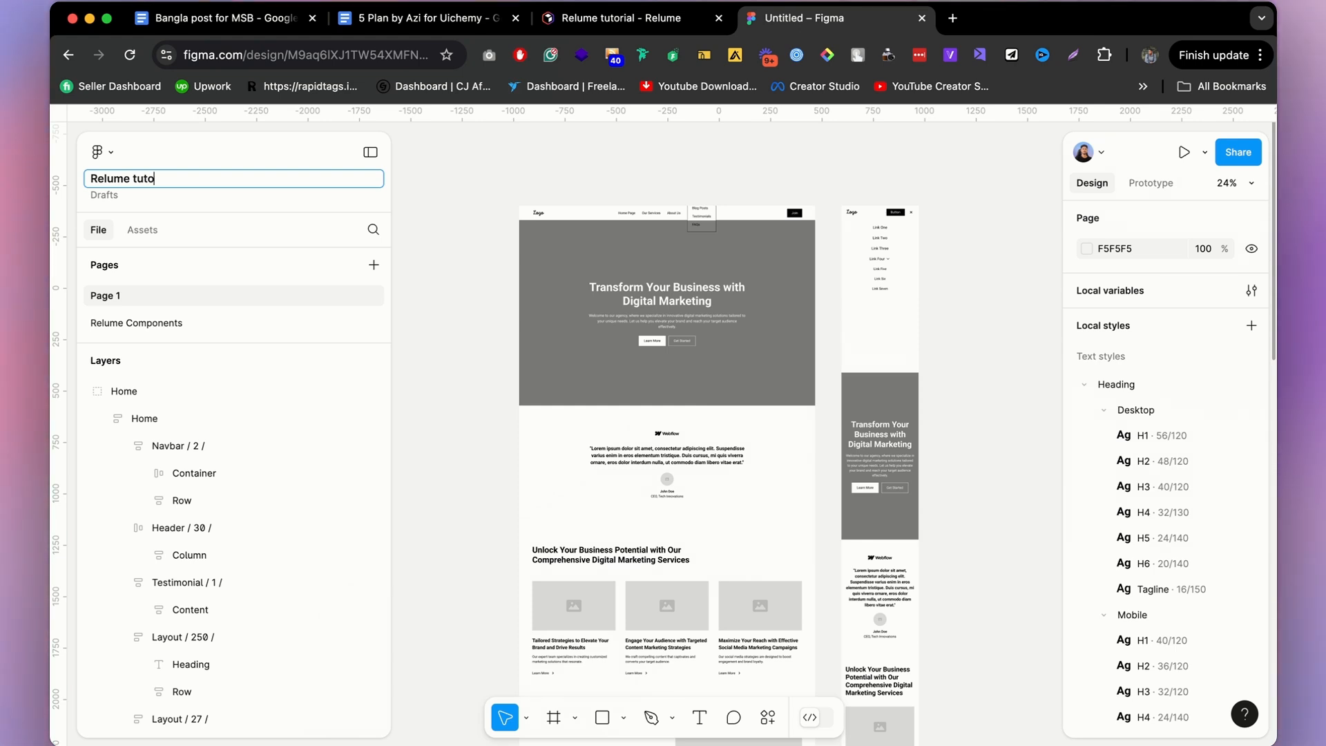
text(rial)
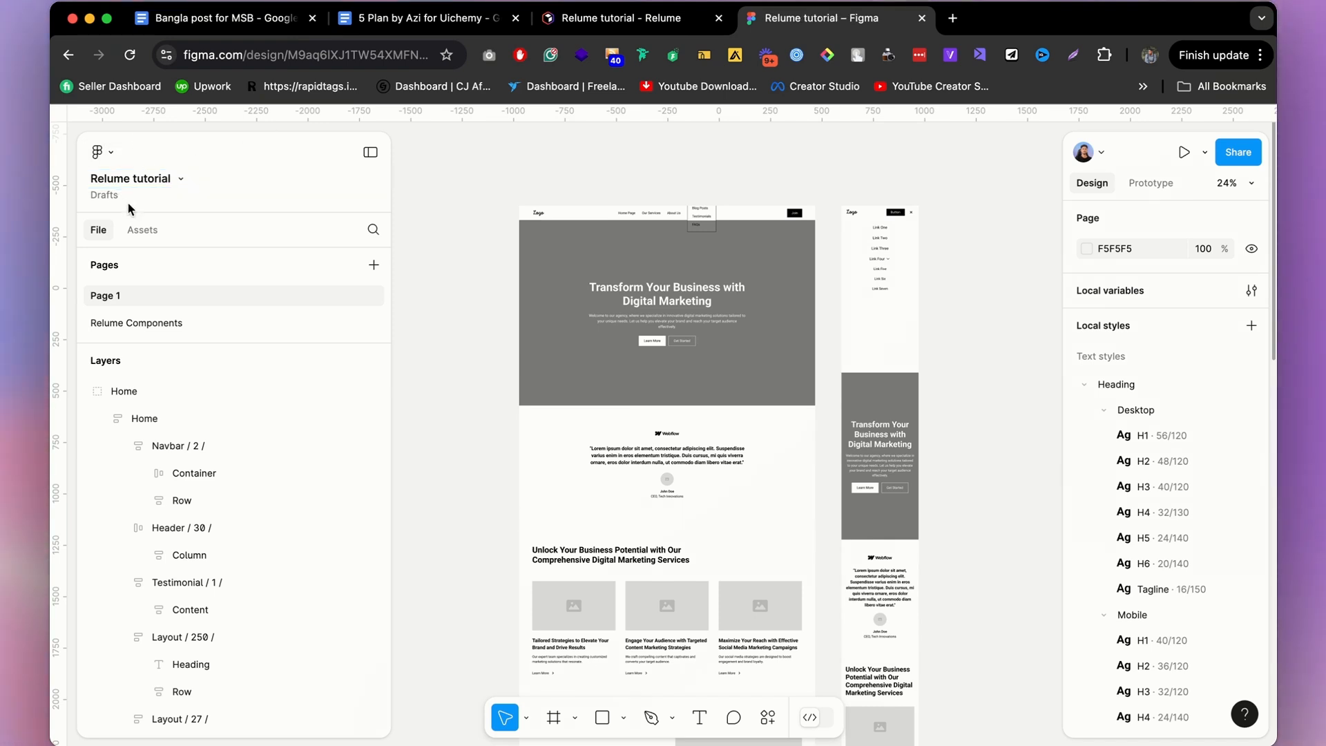
Hide and restore the interface side panels, and select the mobile Home frame to view it at full length.
click(373, 158)
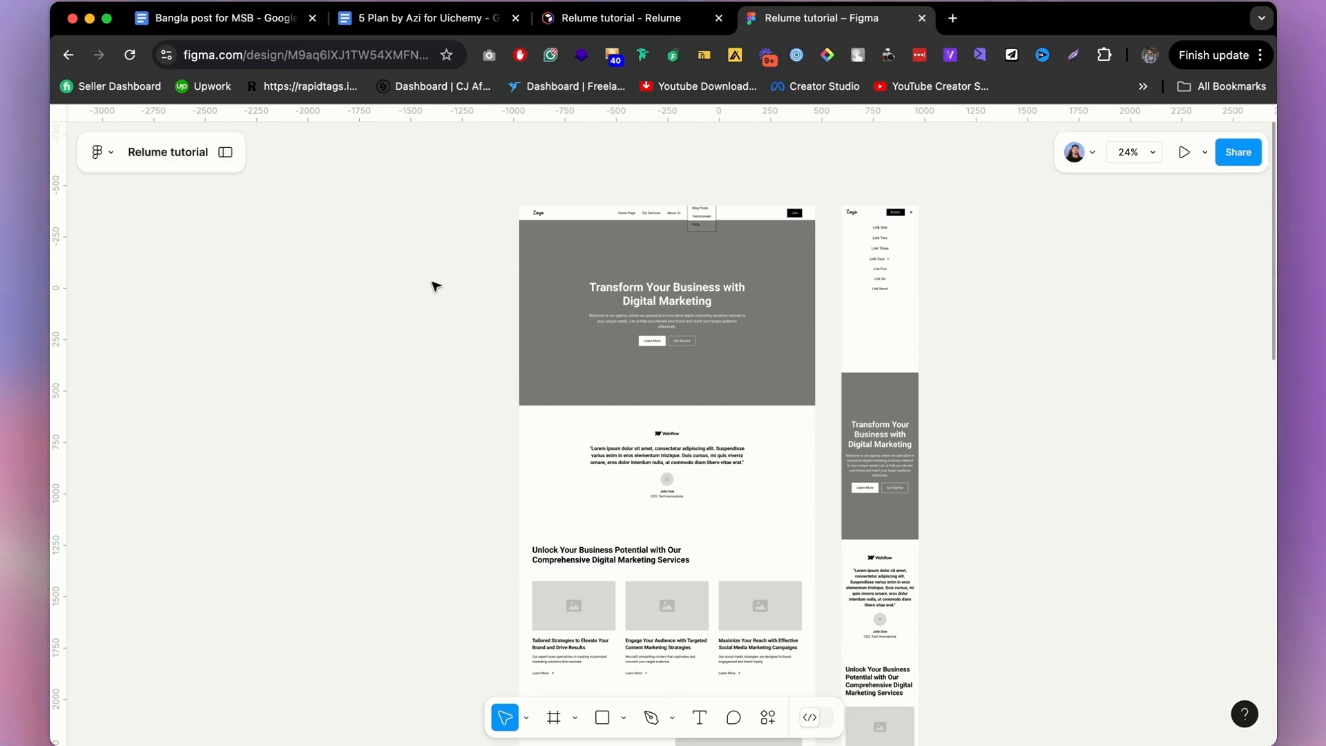
click(227, 154)
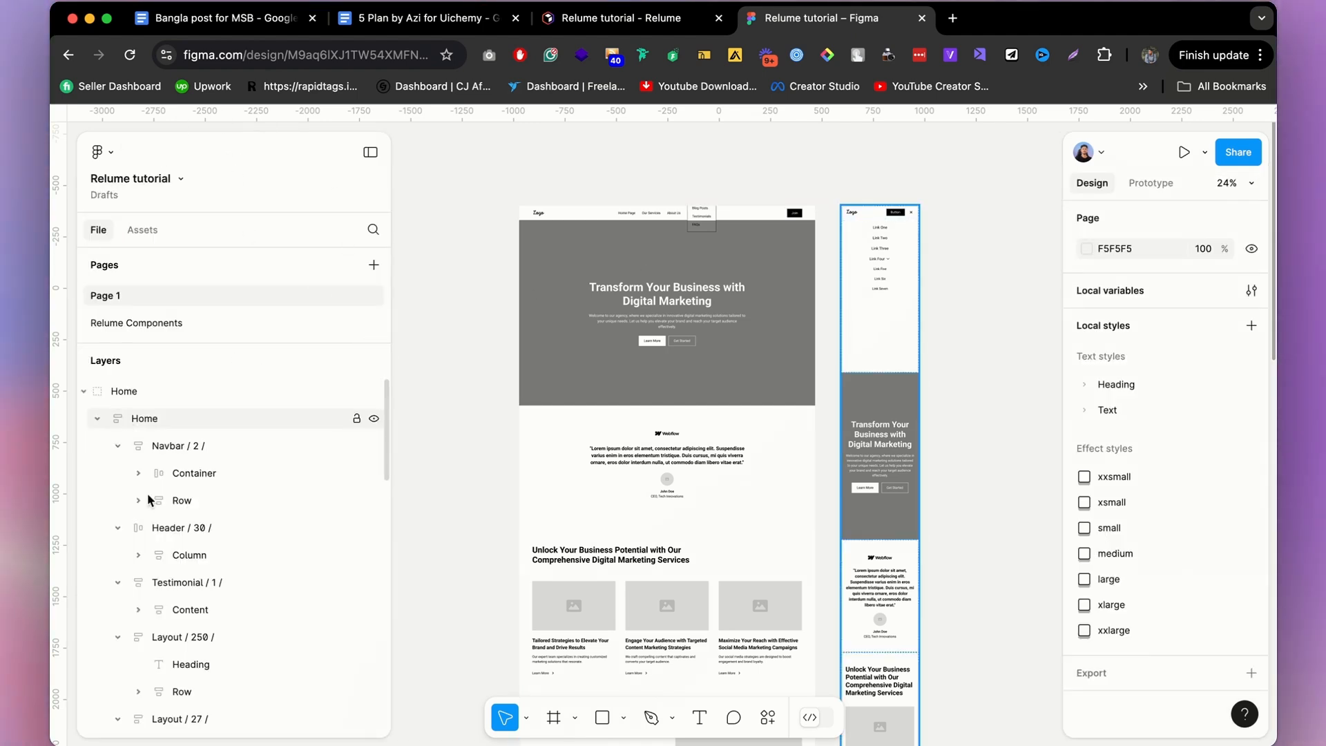
click(193, 415)
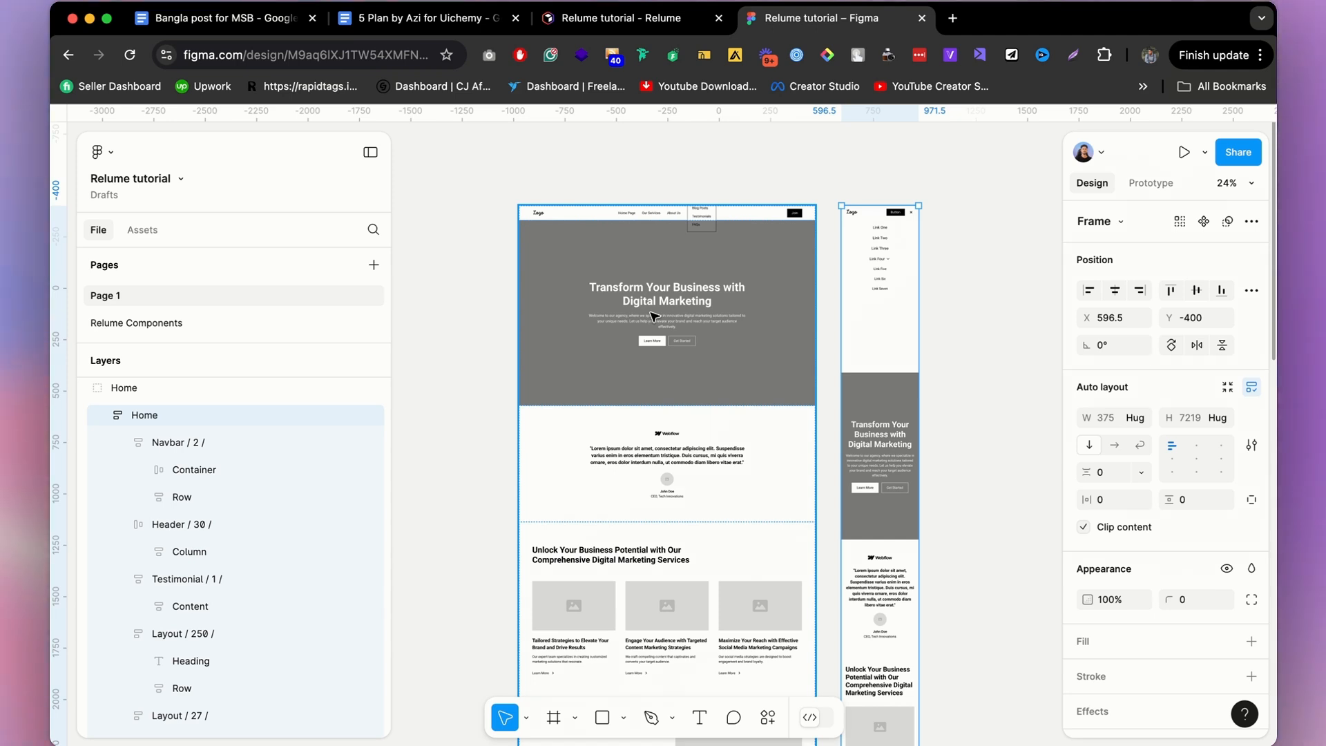
scroll(654, 347, down, 5)
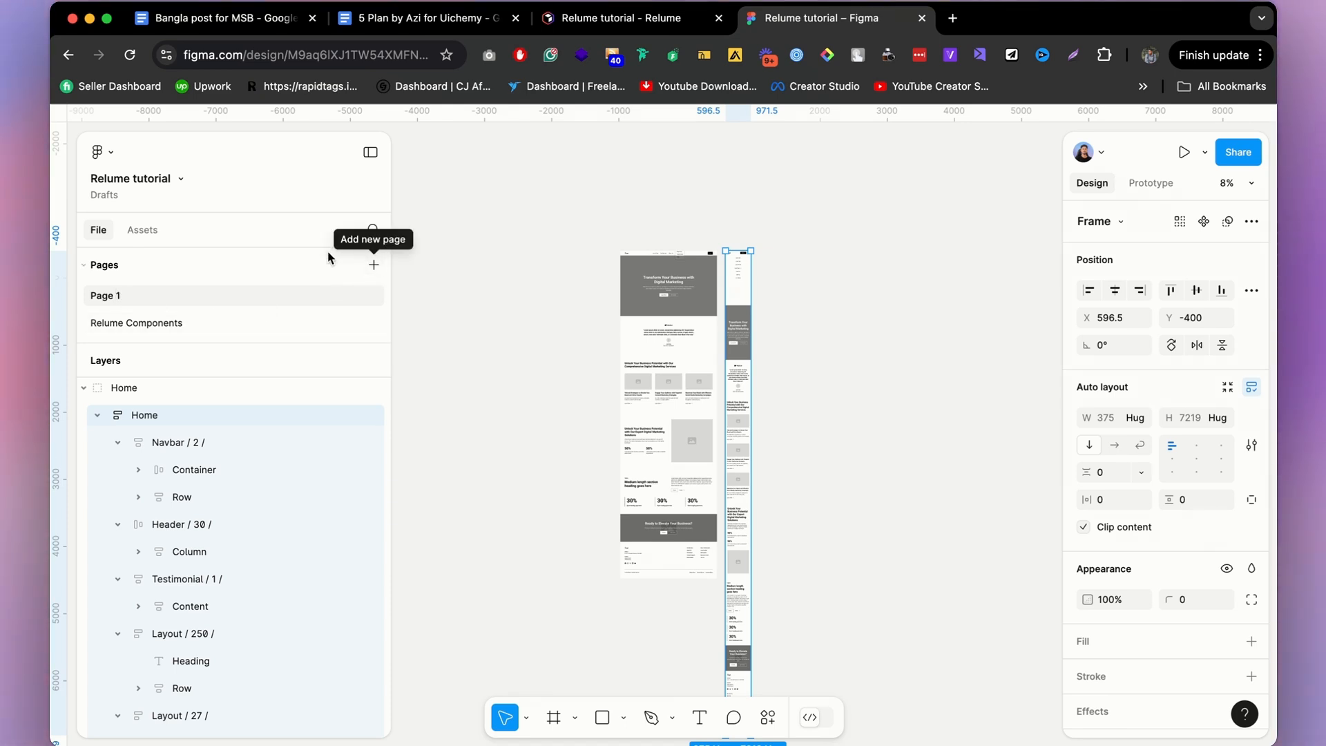
Add a blank page to the file and delete that same page.
click(374, 265)
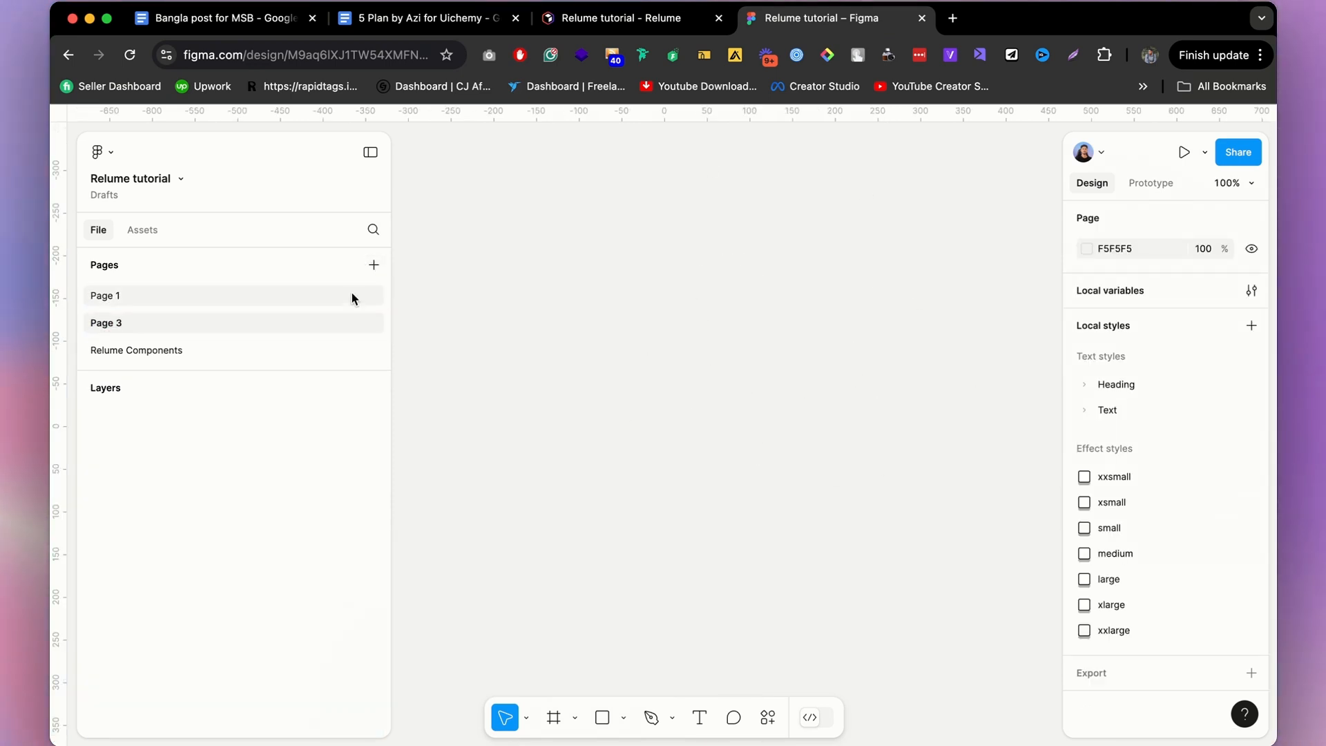
right_click(273, 312)
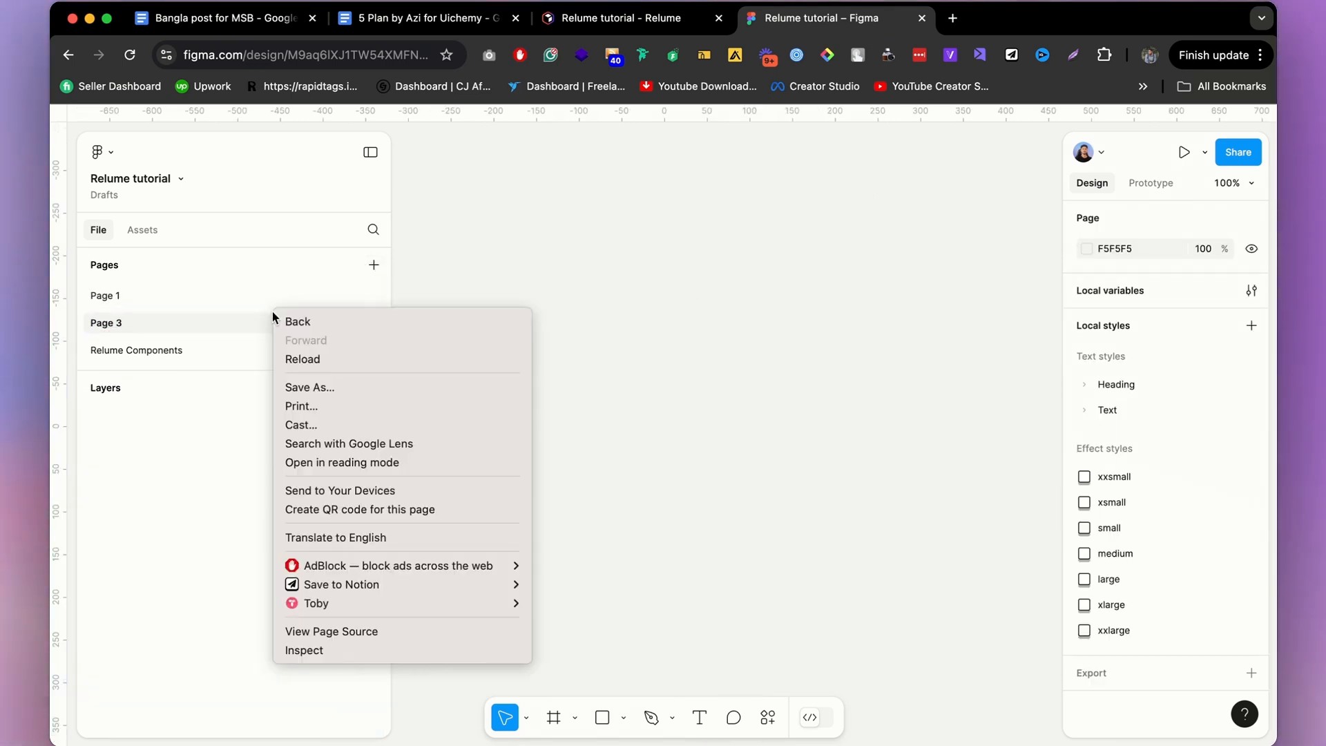
click(160, 350)
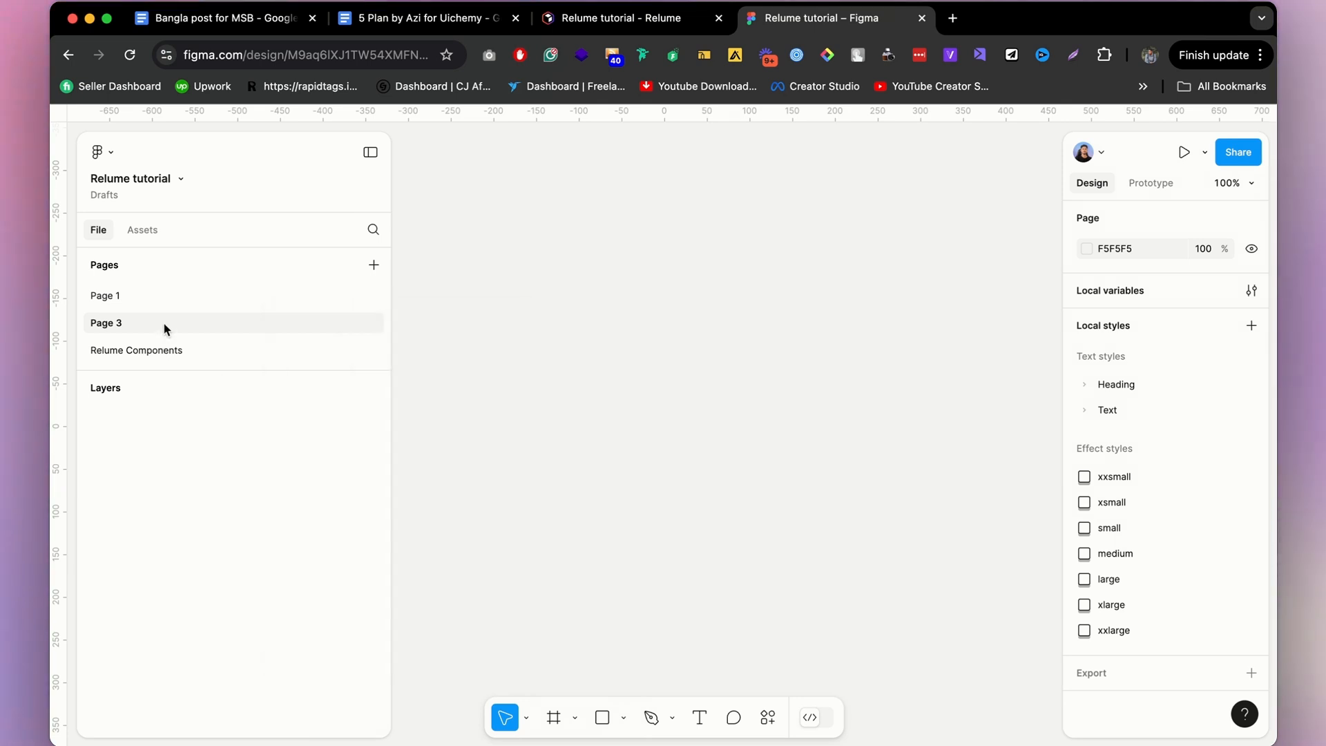
right_click(163, 322)
click(205, 422)
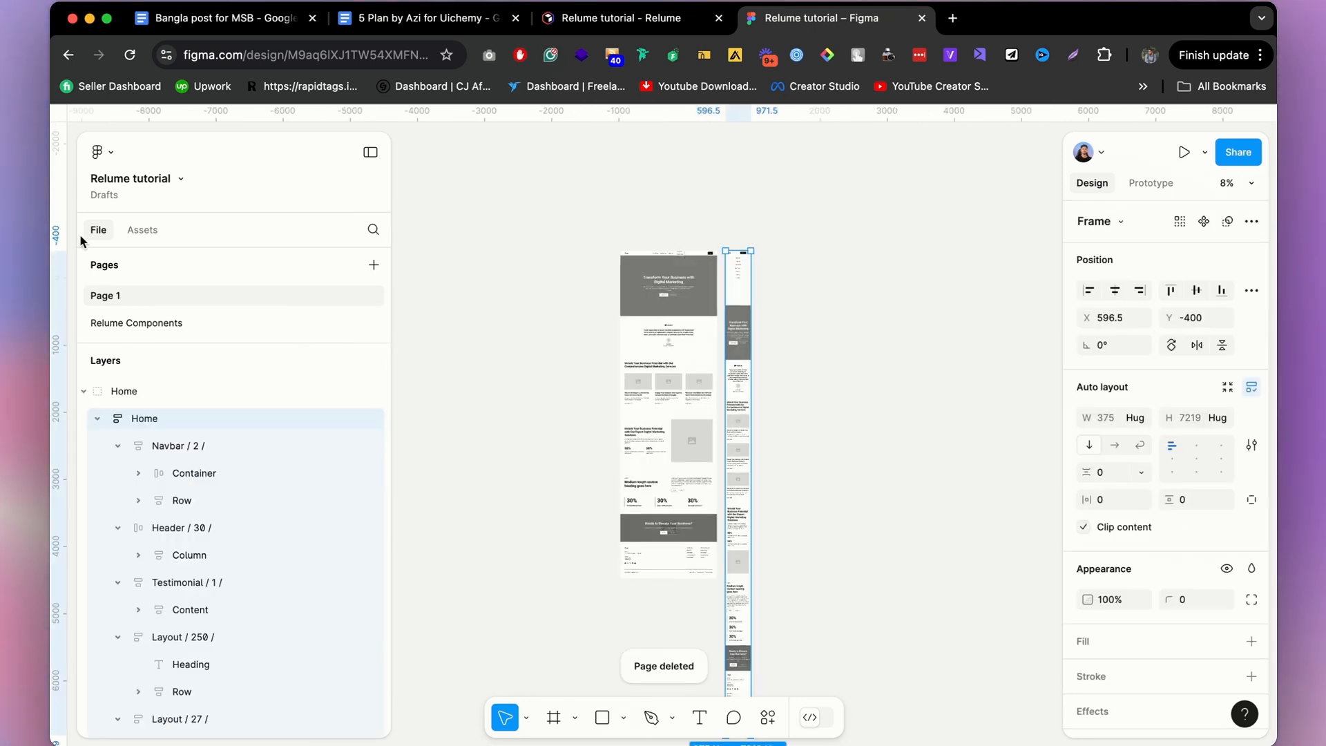
Look at the file's available asset libraries, and select the first service card in the desktop layout to inspect it.
click(156, 233)
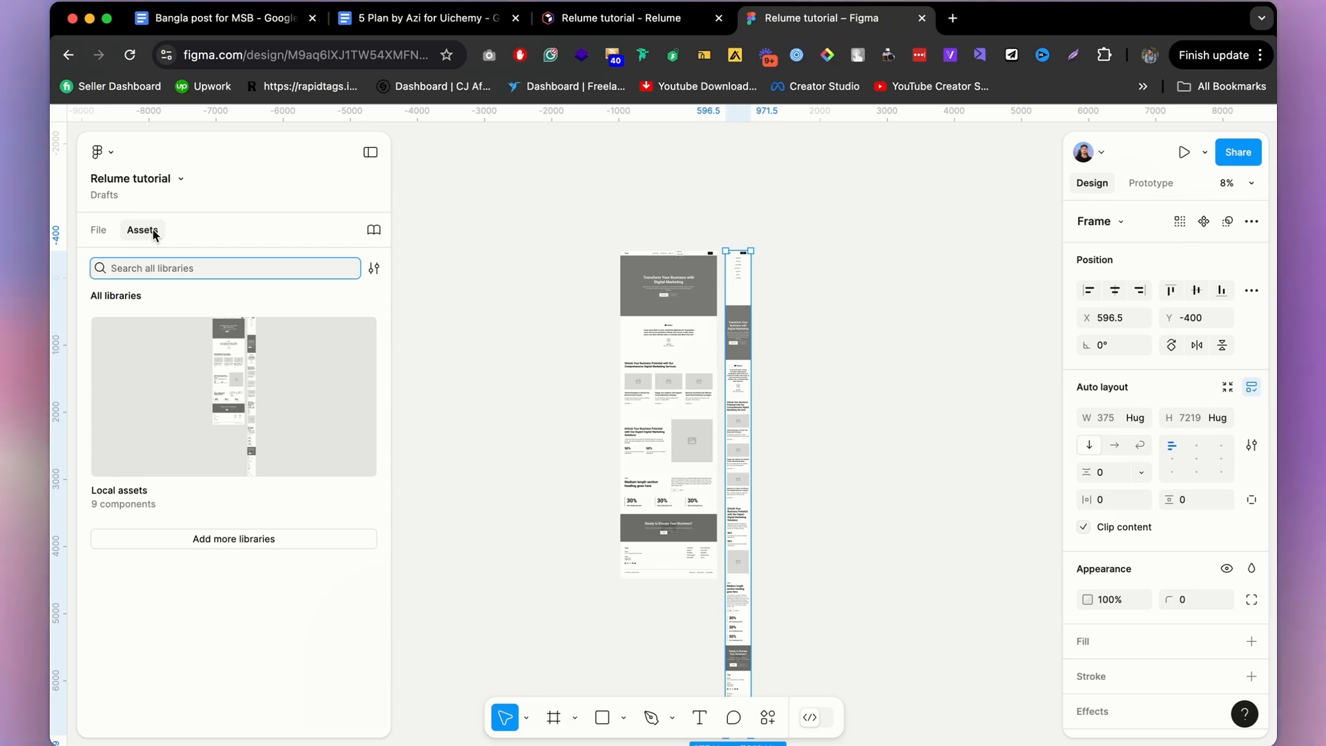
scroll(630, 376, up, 10)
click(667, 378)
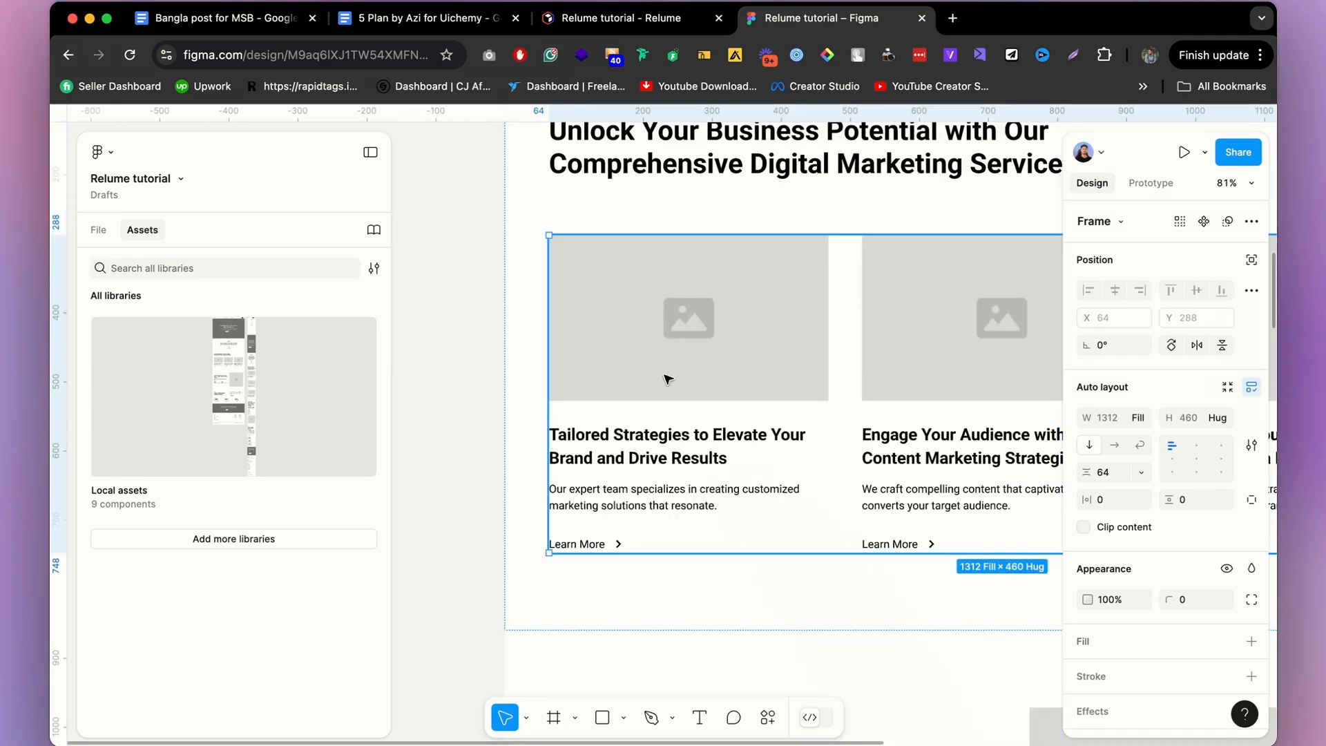
double_click(666, 378)
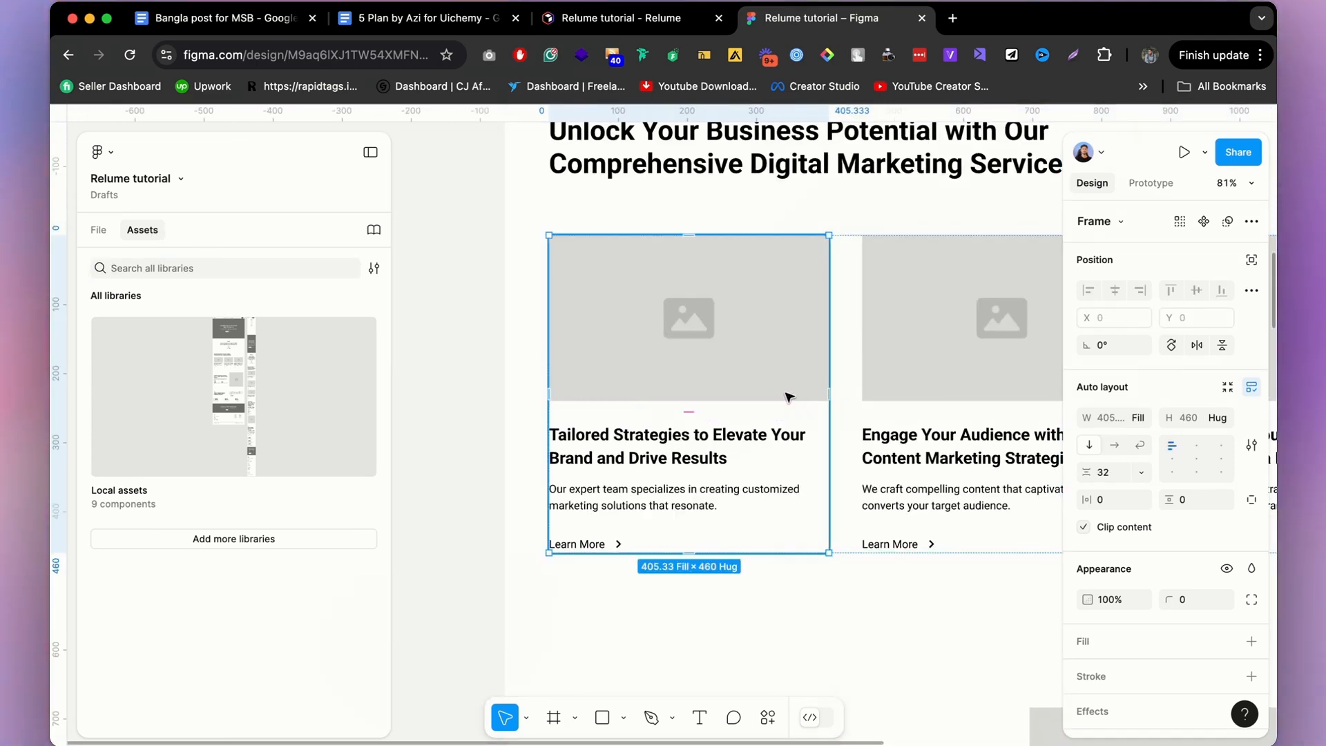
scroll(664, 362, down, 5)
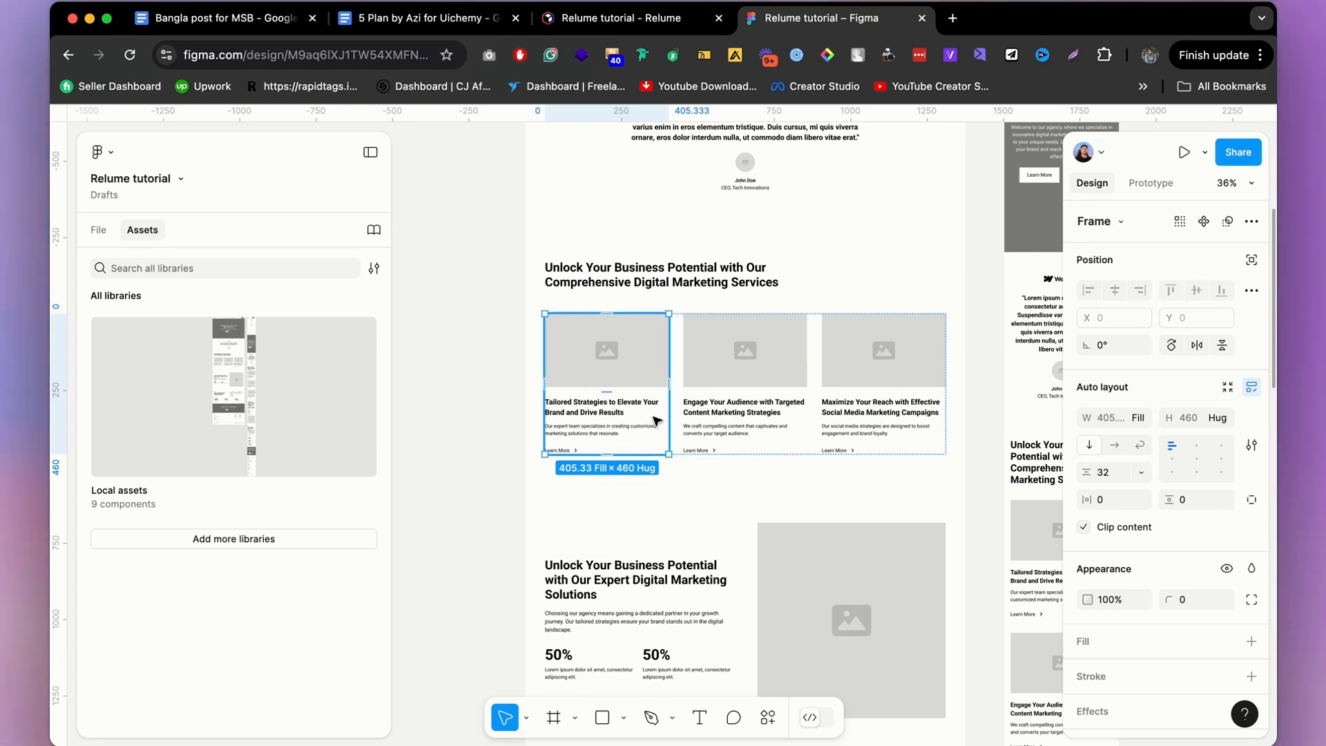
scroll(637, 396, up, 5)
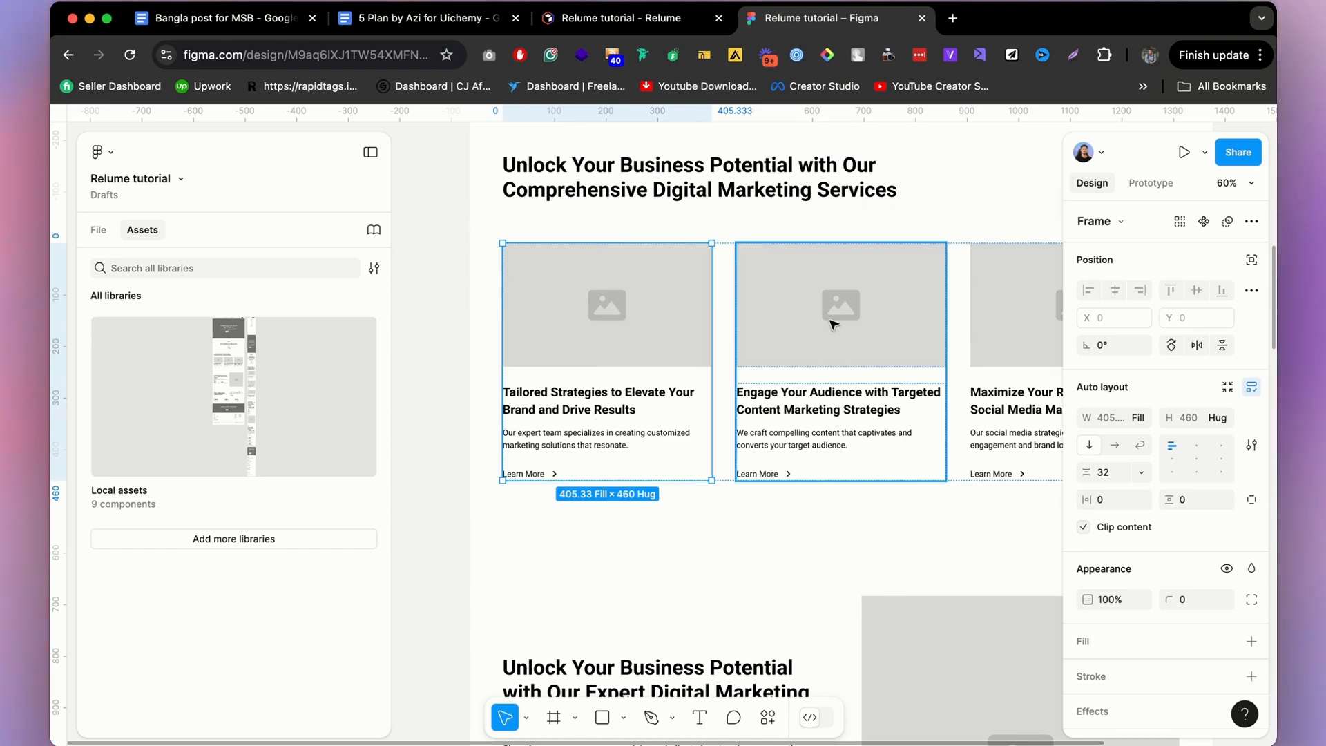
scroll(813, 361, down, 4)
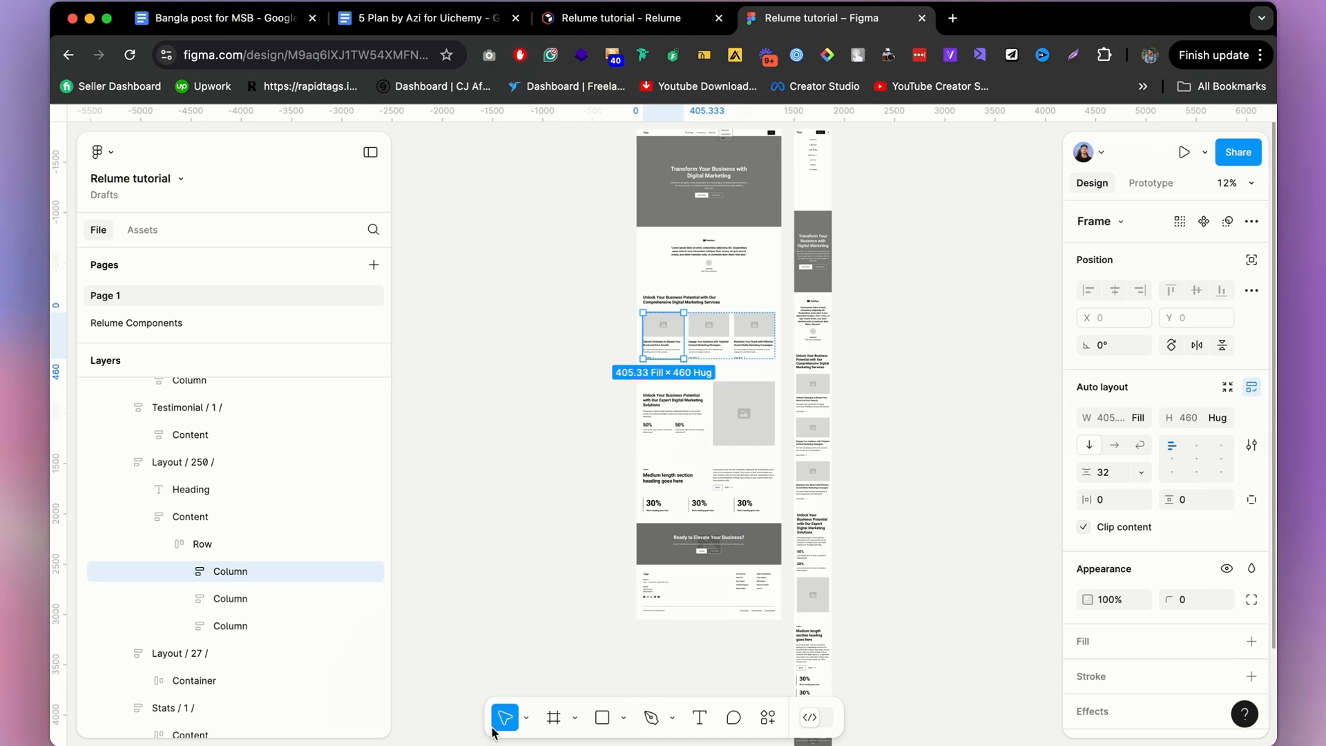
Use the Hand tool to pan the canvas around the upper part of the desktop and mobile layouts.
click(526, 718)
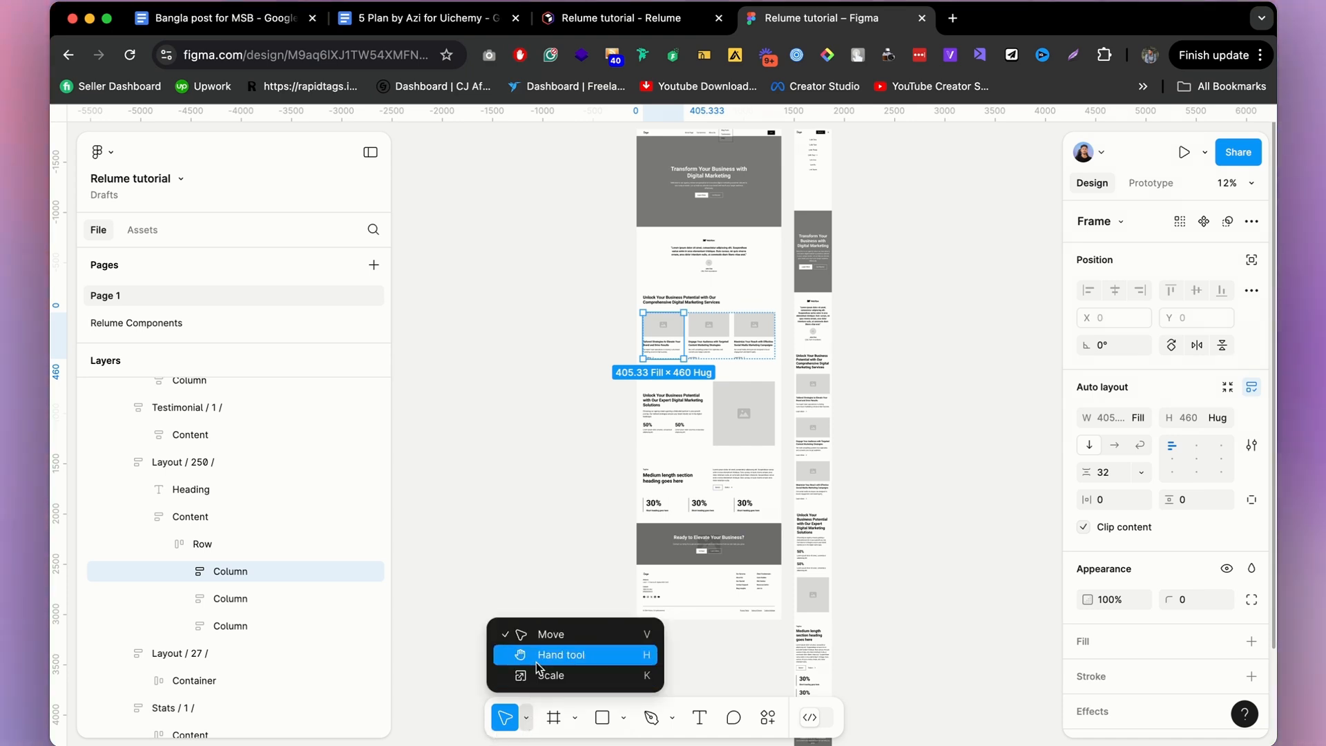
click(560, 635)
scroll(619, 607, up, 5)
scroll(698, 348, up, 3)
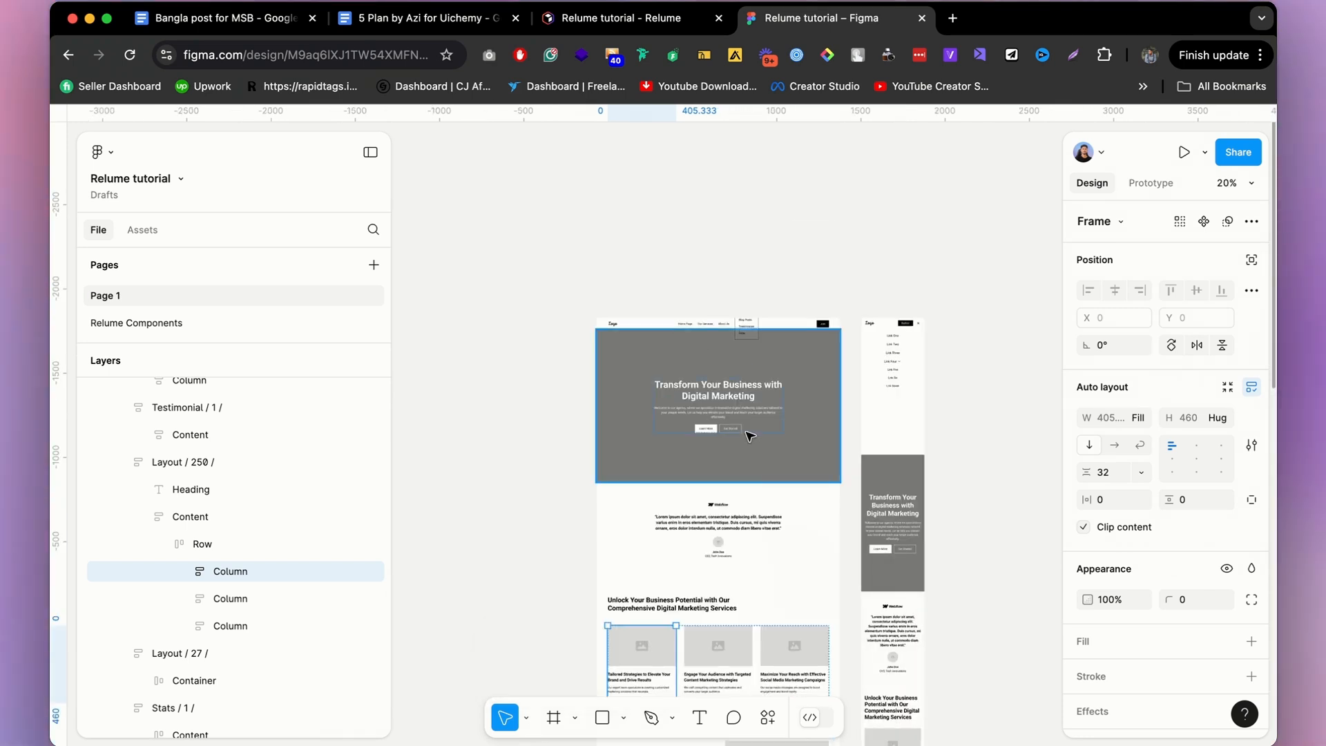
scroll(698, 347, up, 3)
click(527, 718)
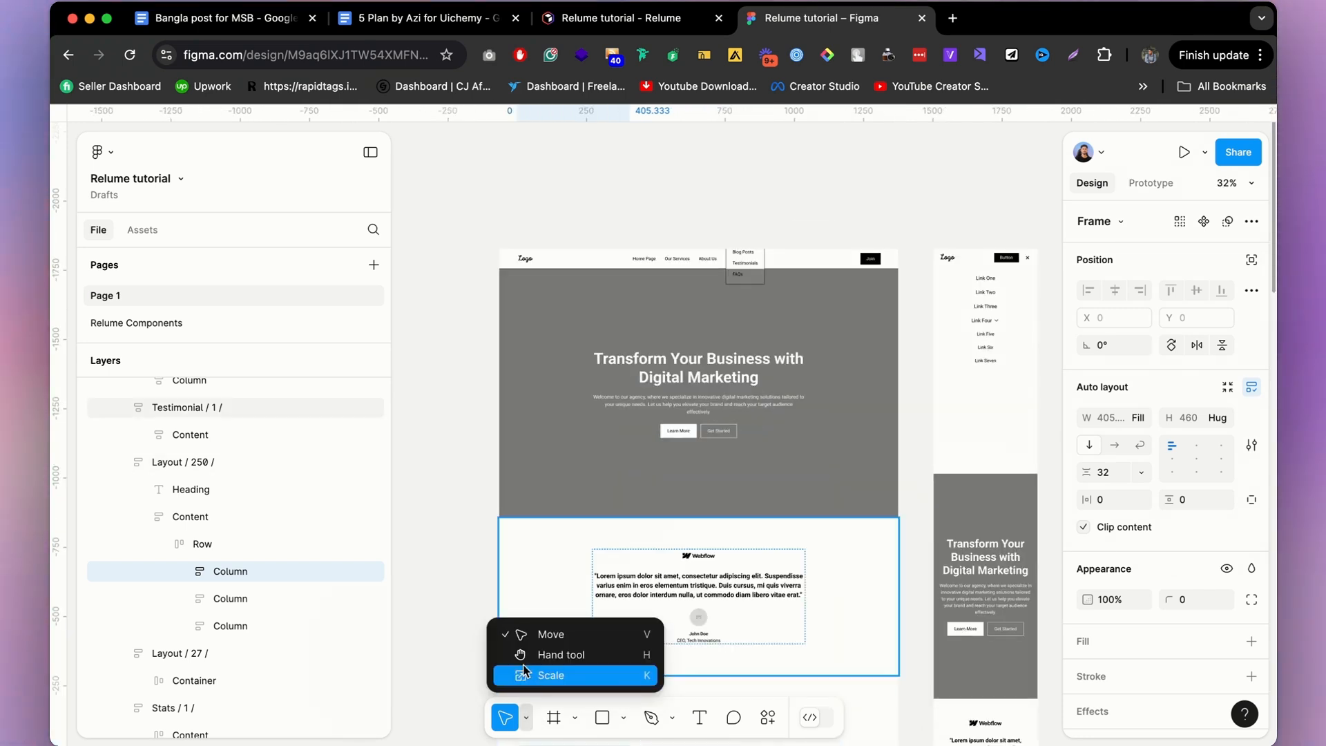
click(564, 649)
drag(941, 454, 925, 375)
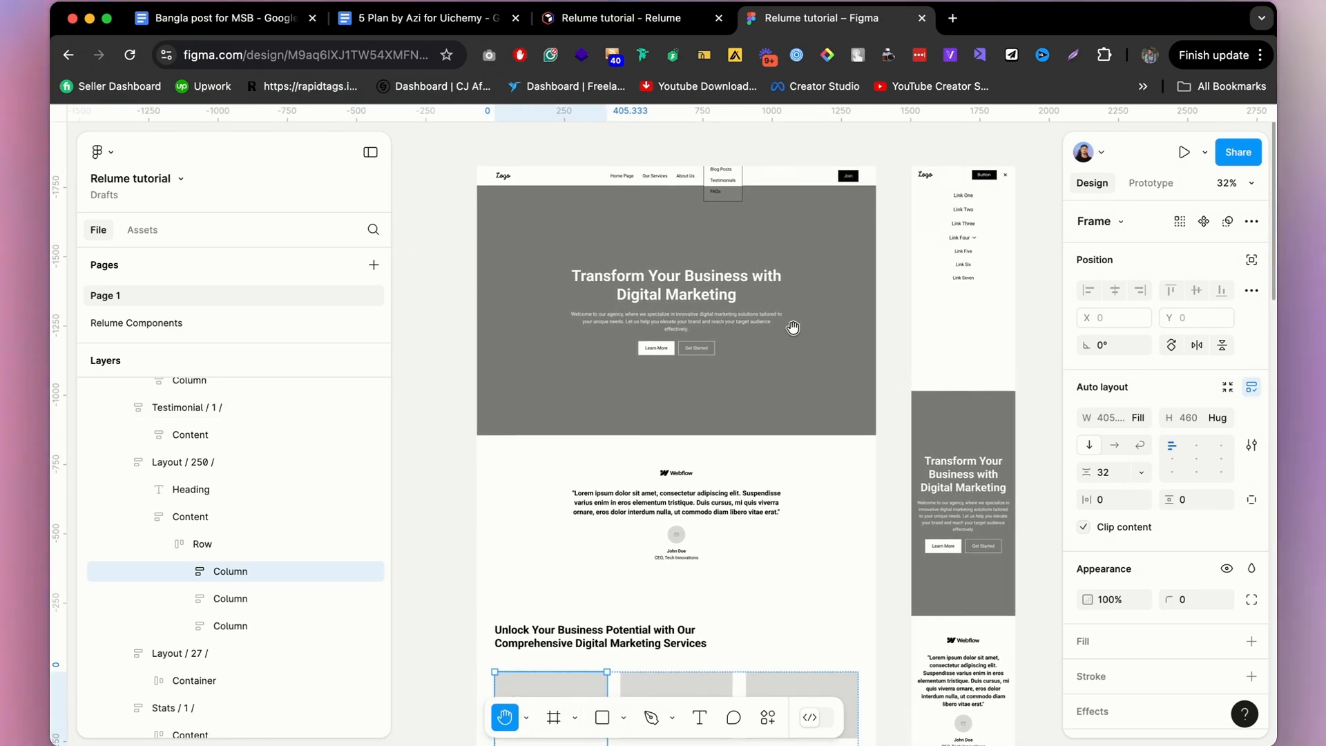
Select the desktop hero header with the Scale tool to view its scaling properties, and return to the Move tool.
click(526, 718)
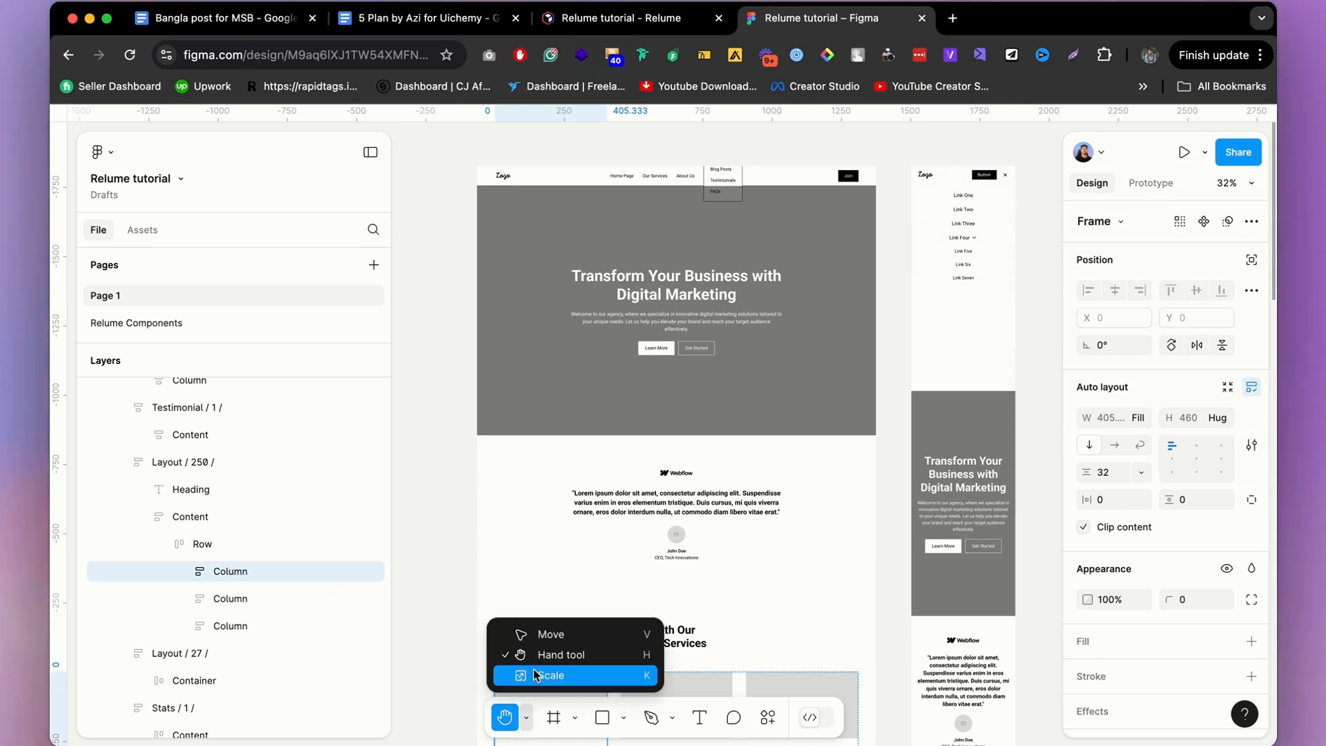
click(533, 675)
click(769, 380)
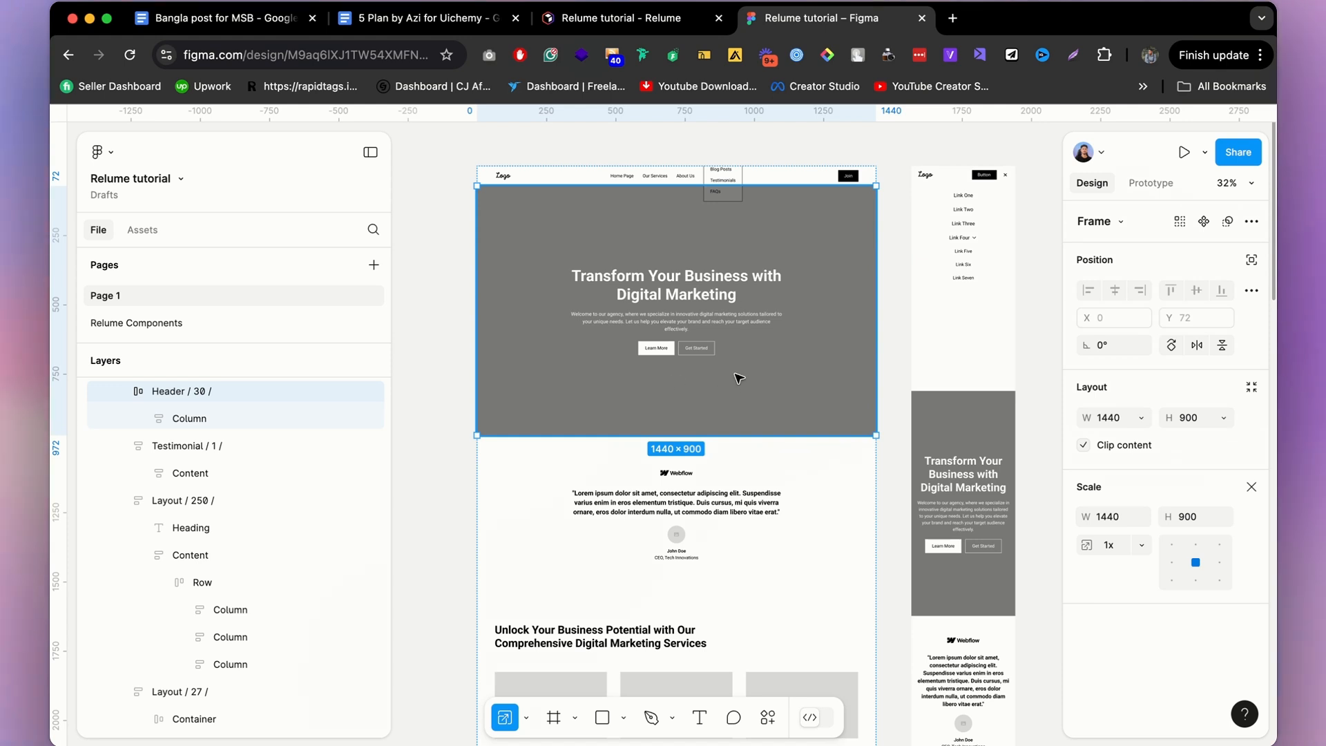
key(v)
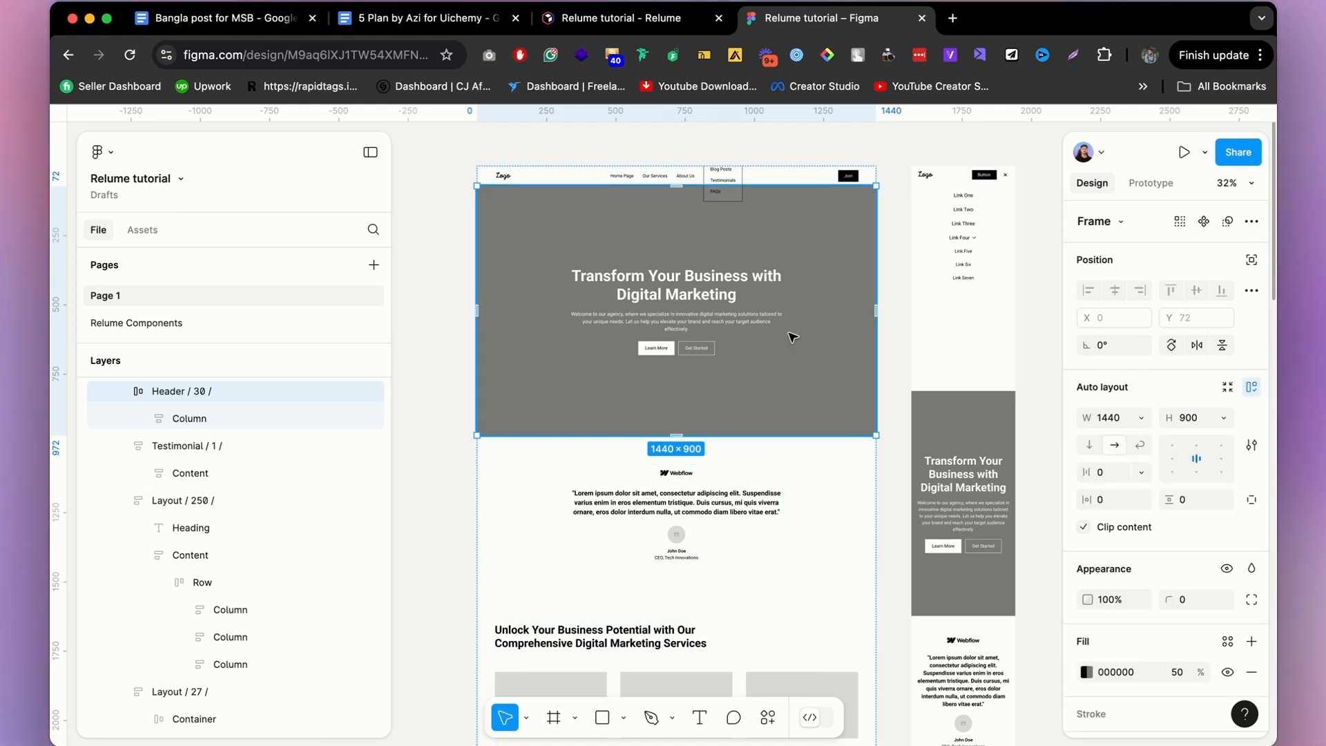
Select the desktop testimonial section and review its auto layout, appearance, fill and selection color properties.
click(804, 471)
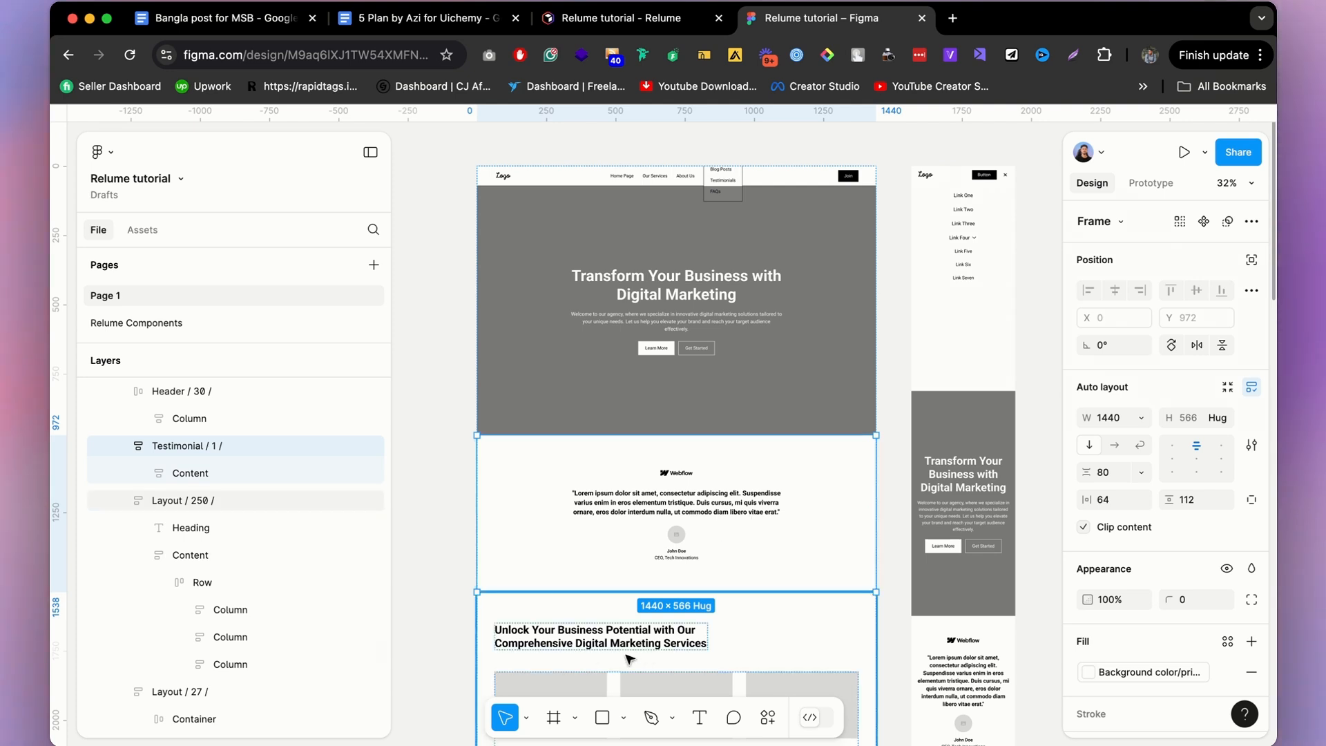
scroll(1229, 440, down, 3)
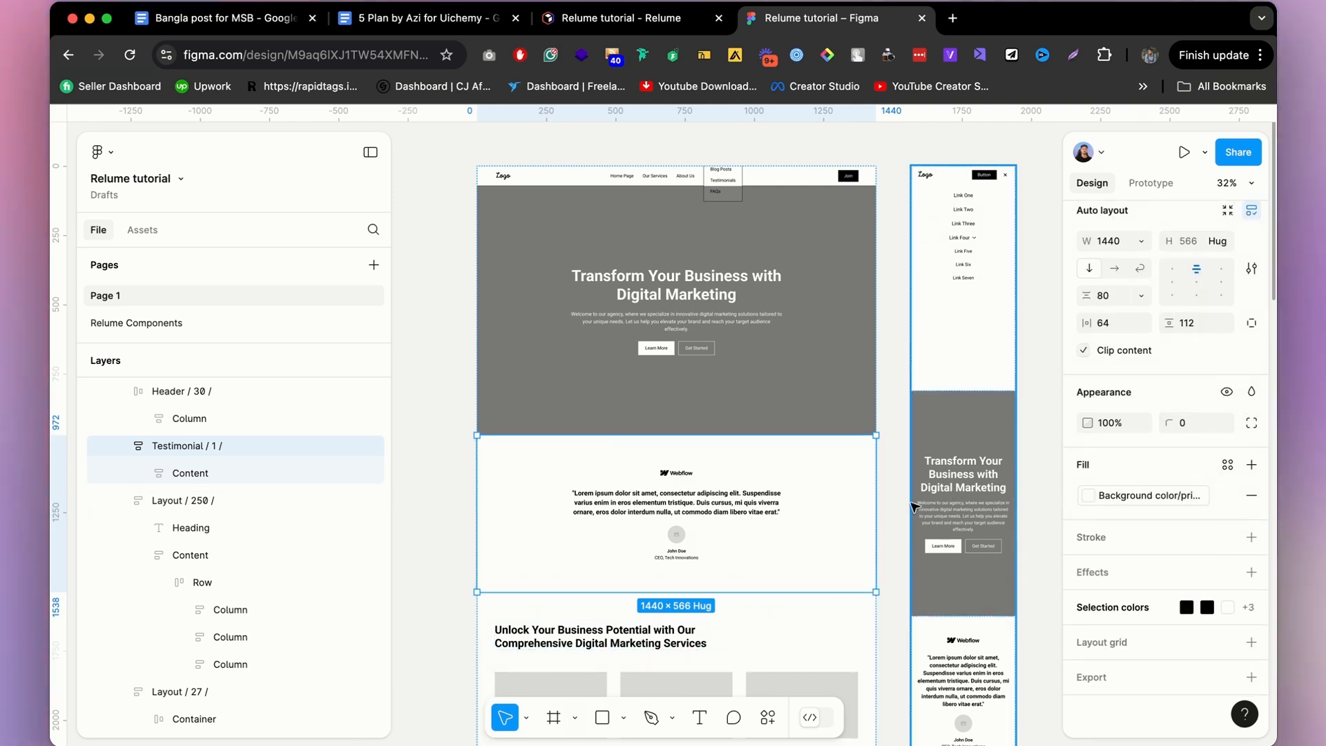
scroll(525, 706, down, 2)
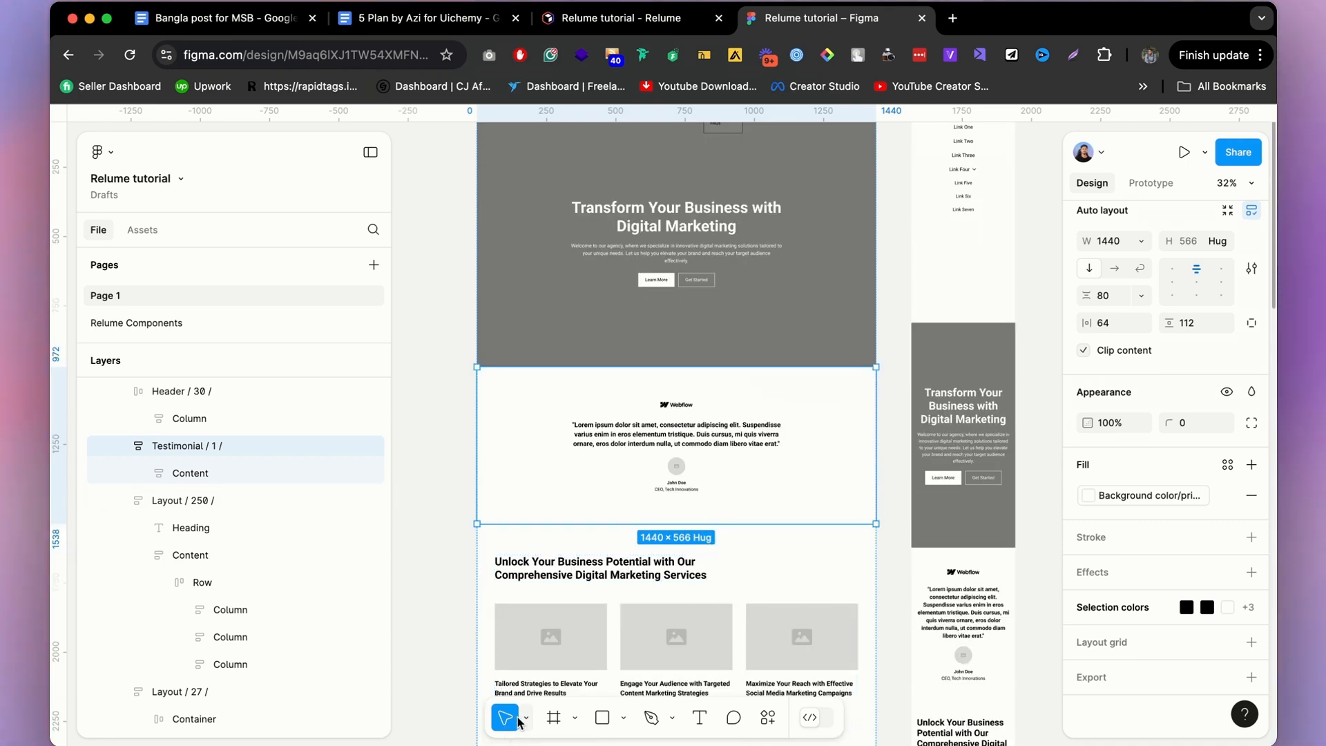
Examine the available frame, shape and pen tool variants without choosing any of them.
click(574, 719)
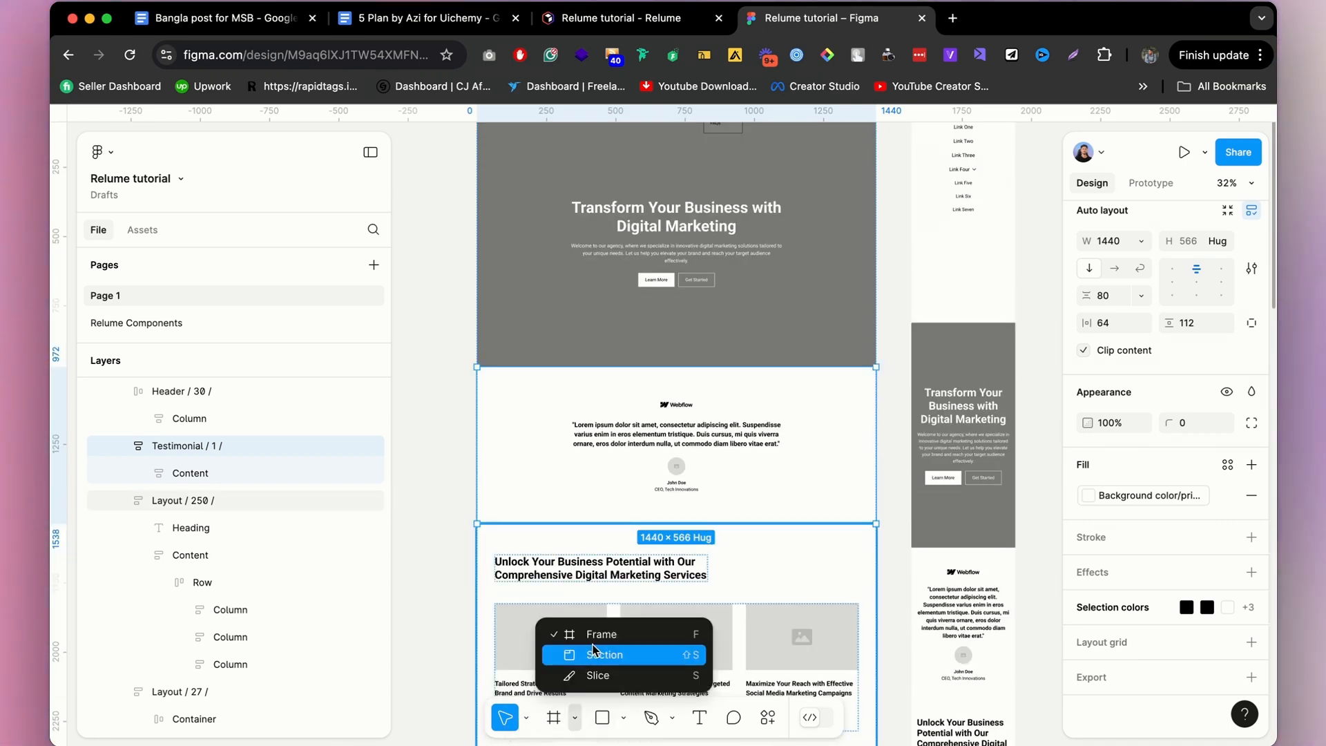
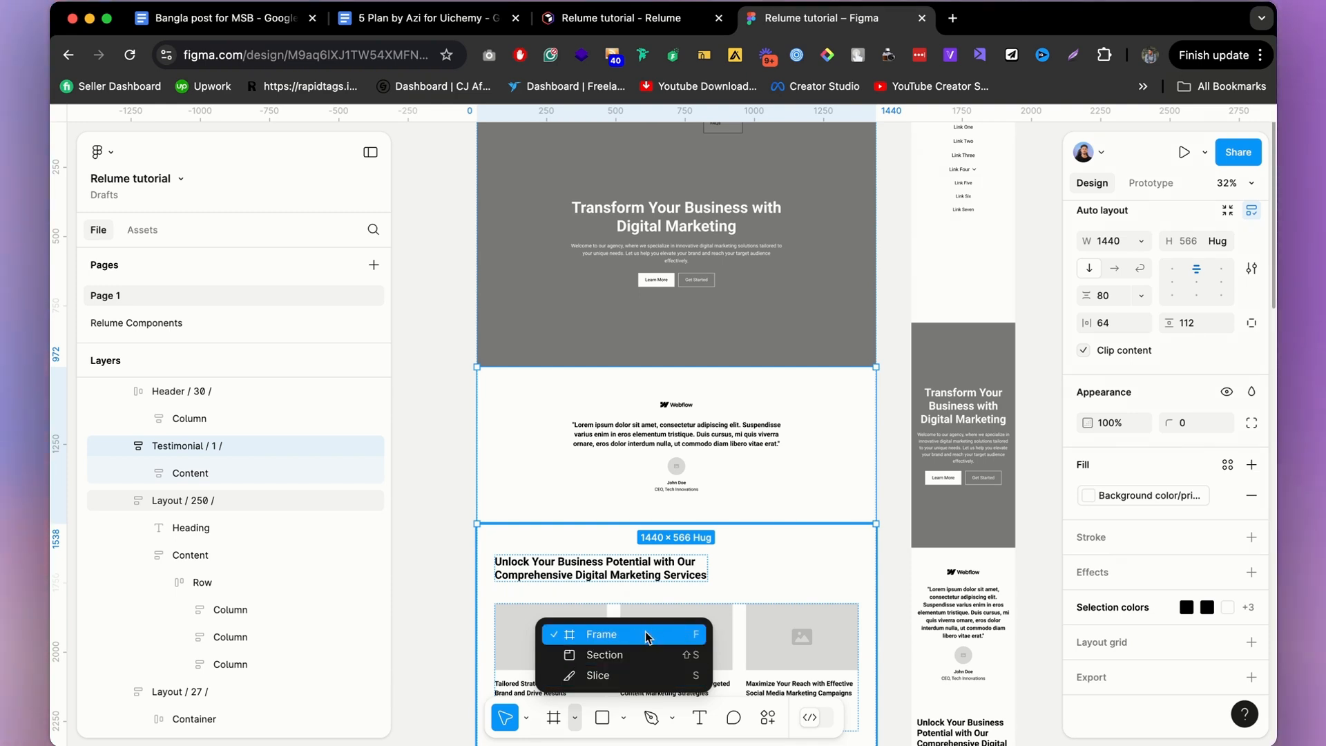
click(623, 718)
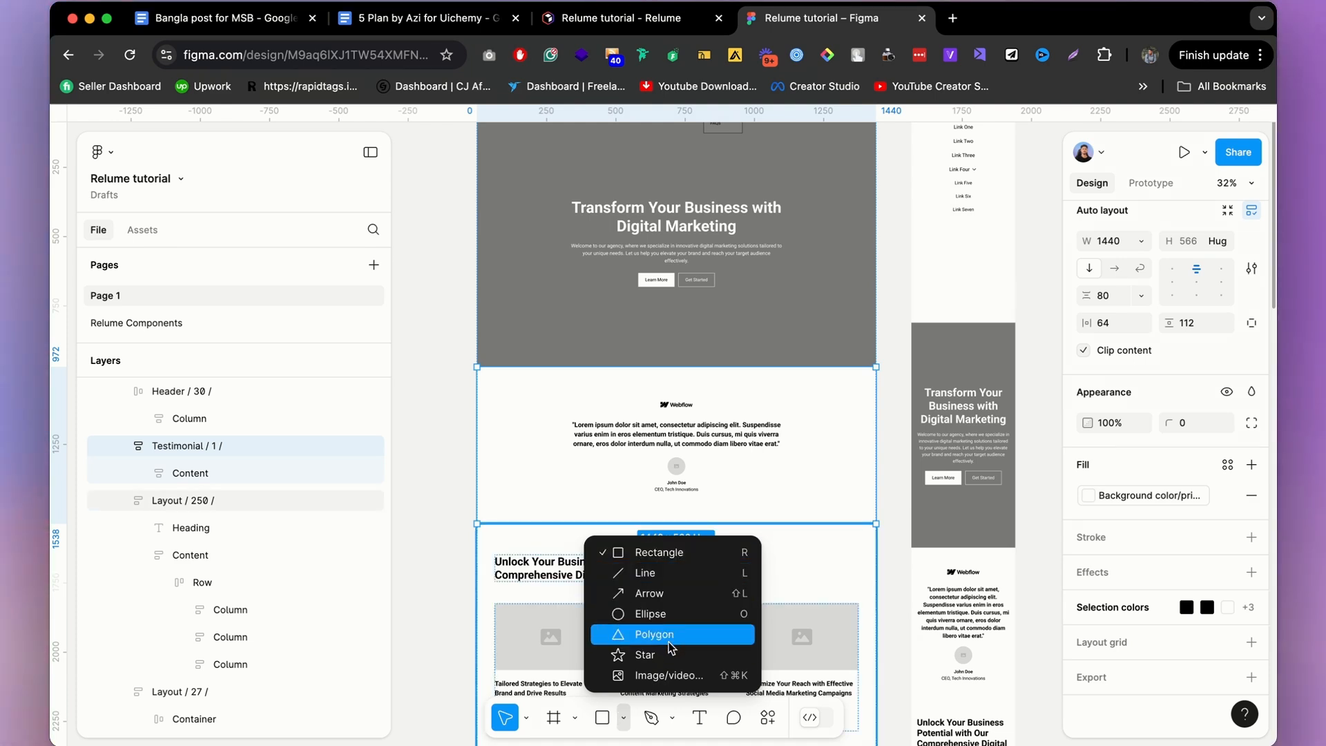
click(672, 718)
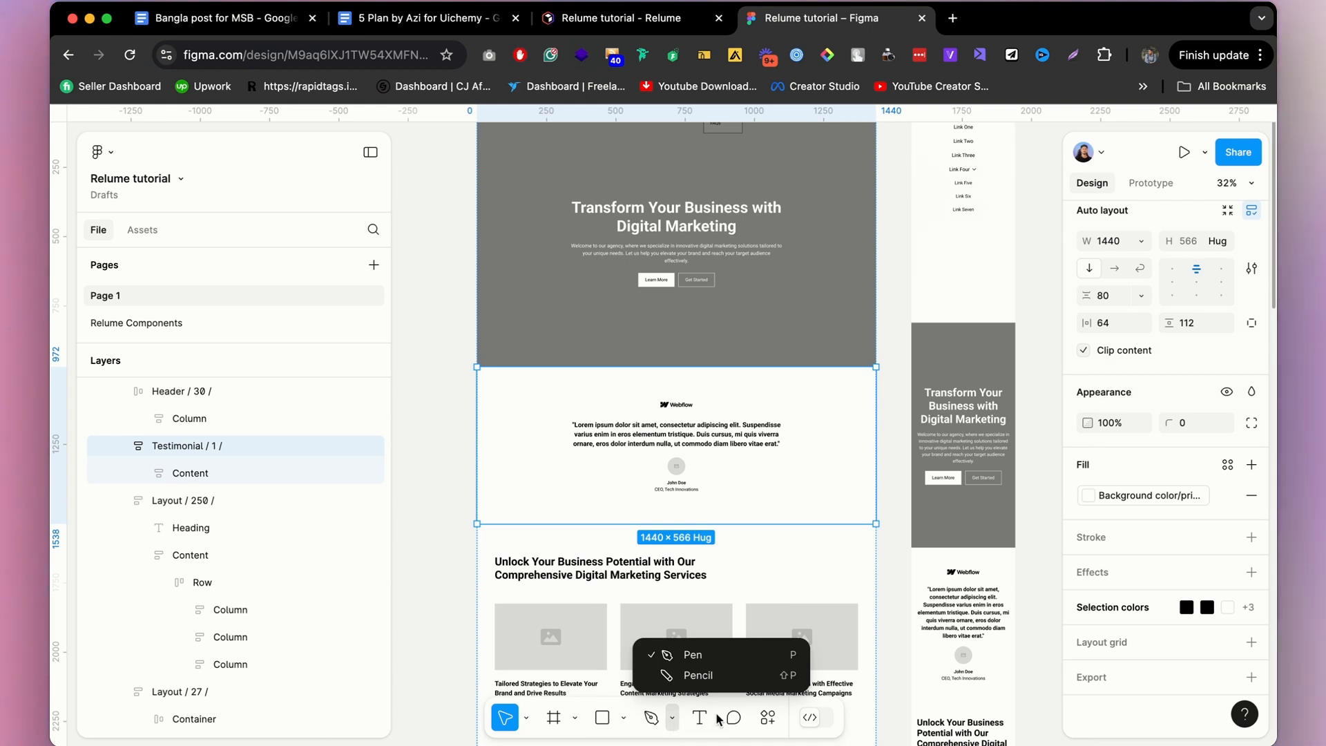
Start a comment on the desktop hero header with the Comment tool and discard it without posting.
click(706, 718)
click(734, 718)
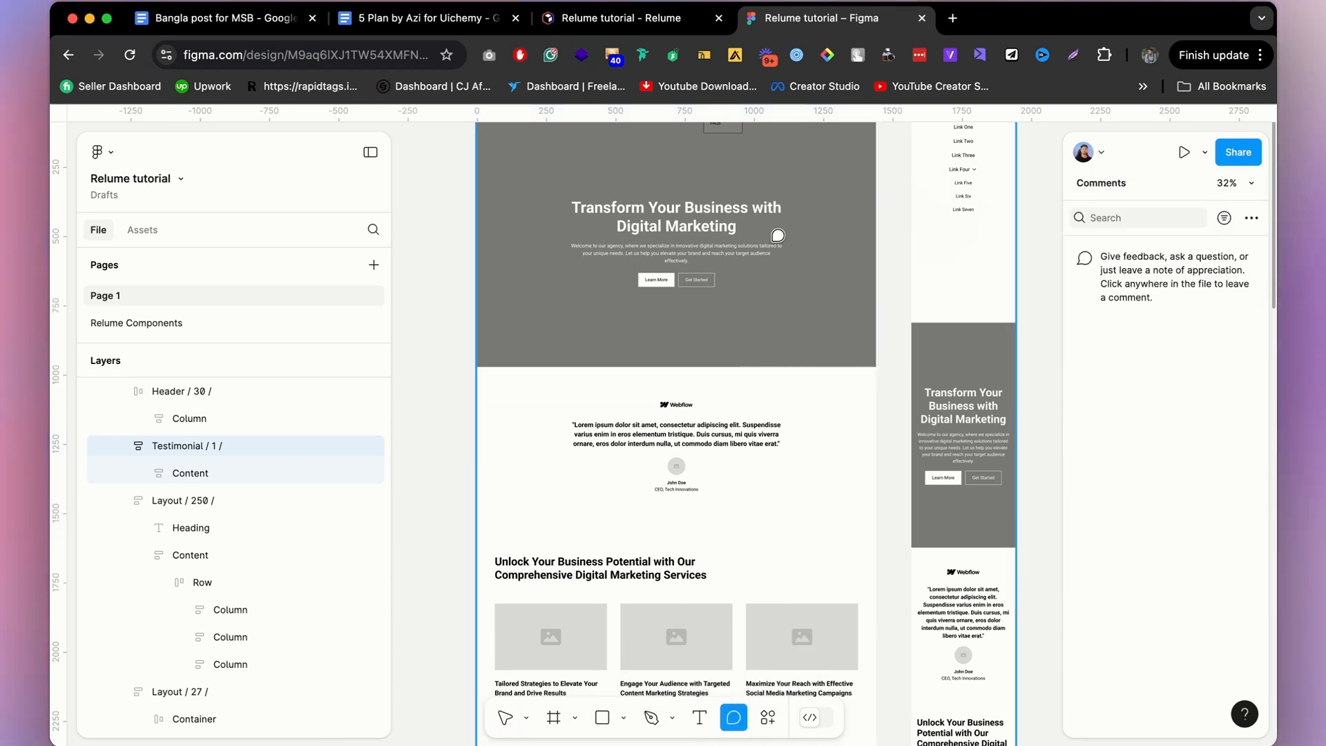
scroll(782, 354, up, 4)
click(785, 511)
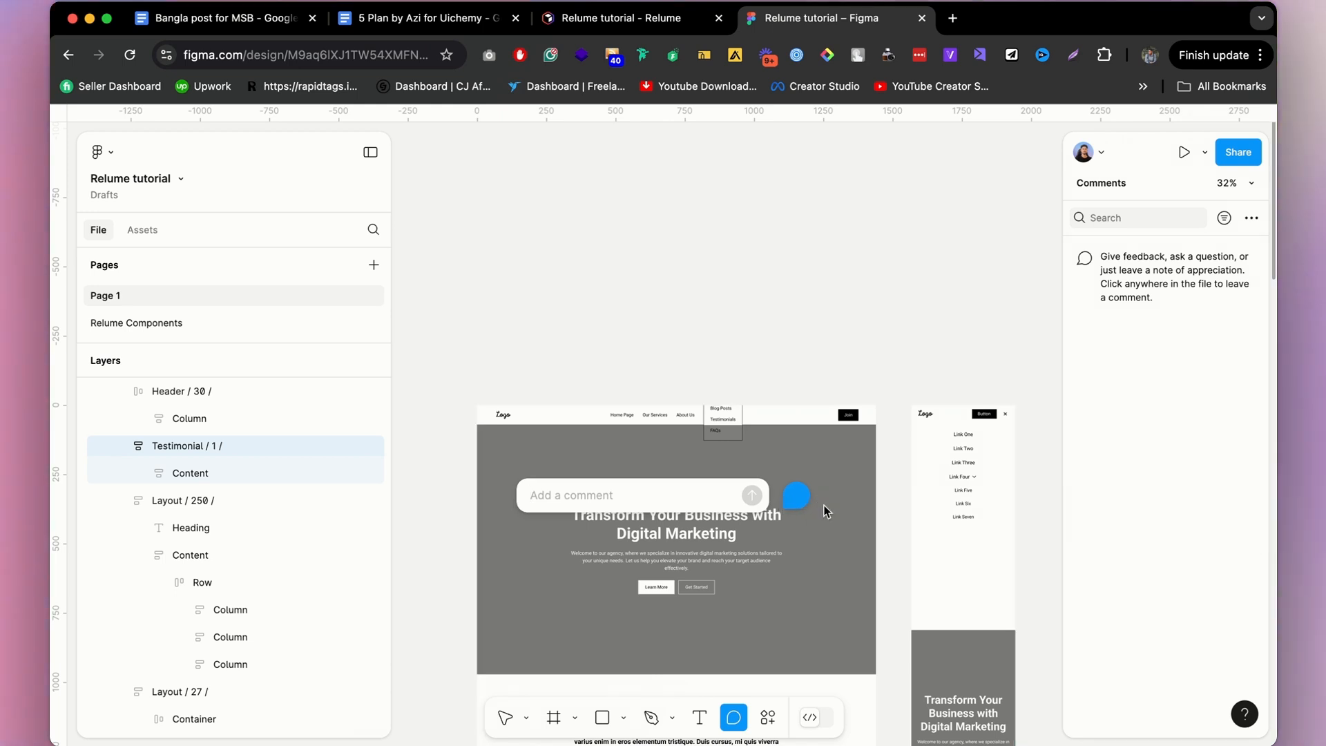
key(Escape)
Browse the available actions, including the plugins and widgets list and the suggested actions, without running any.
click(766, 719)
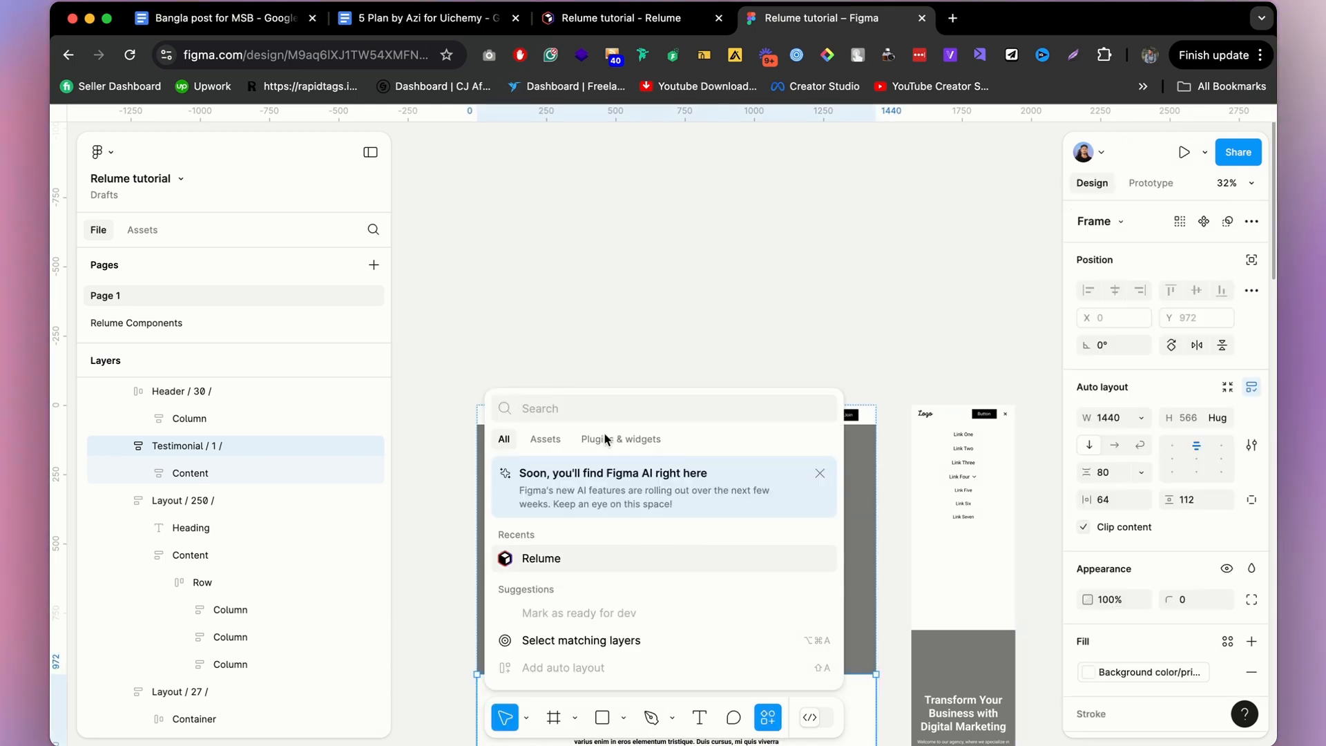
click(626, 441)
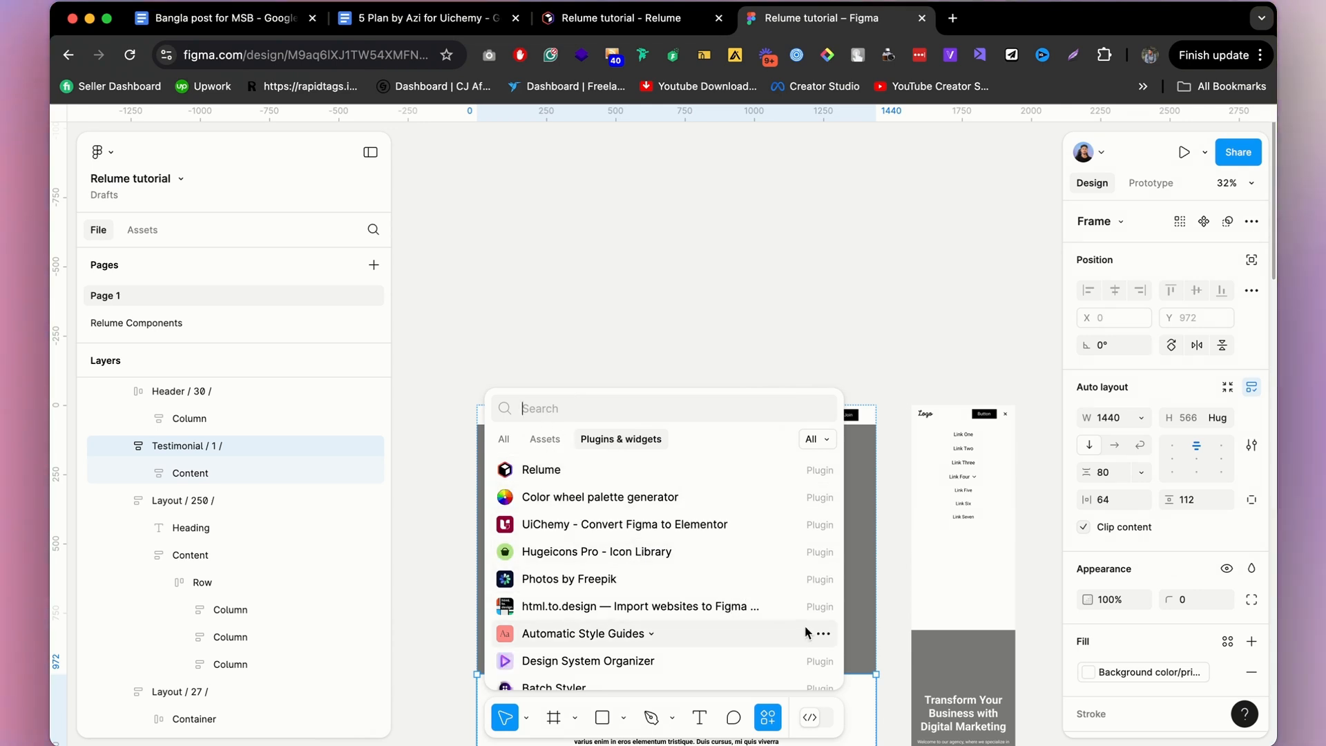
click(503, 440)
scroll(693, 569, down, 3)
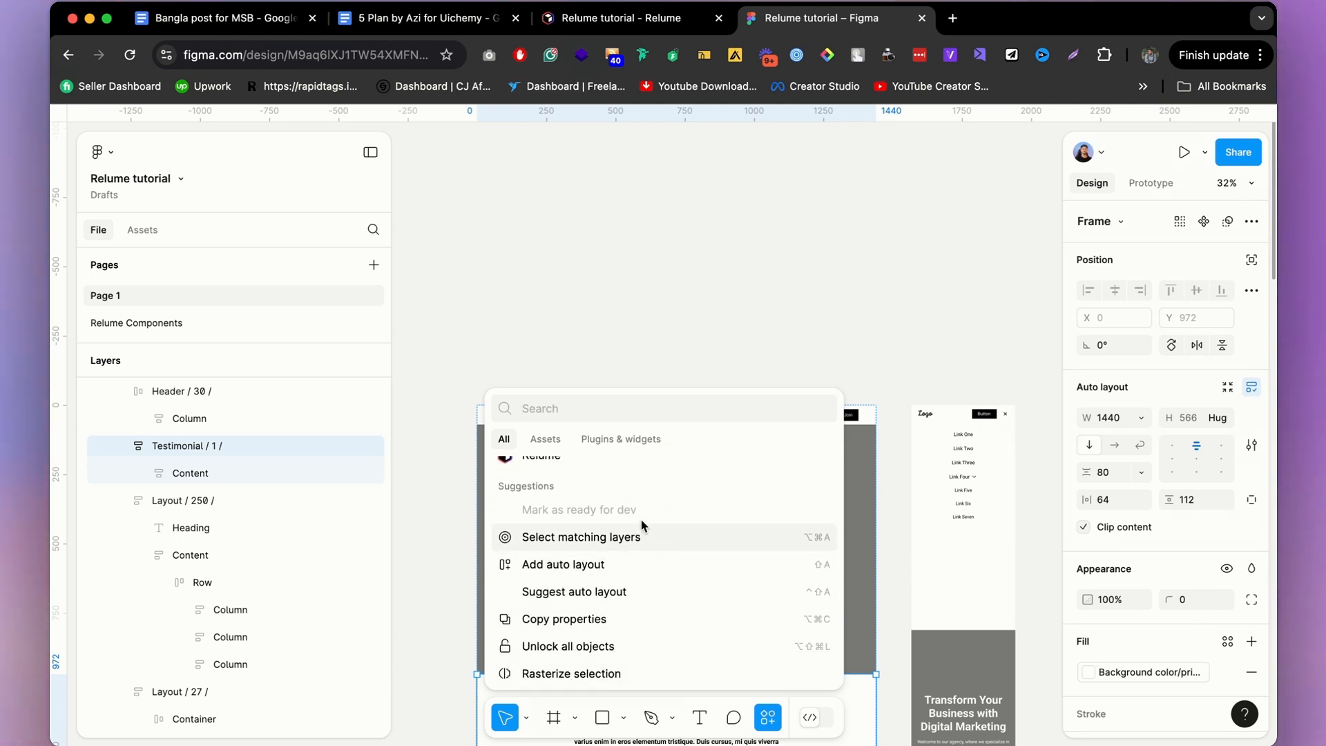
scroll(660, 539, down, 2)
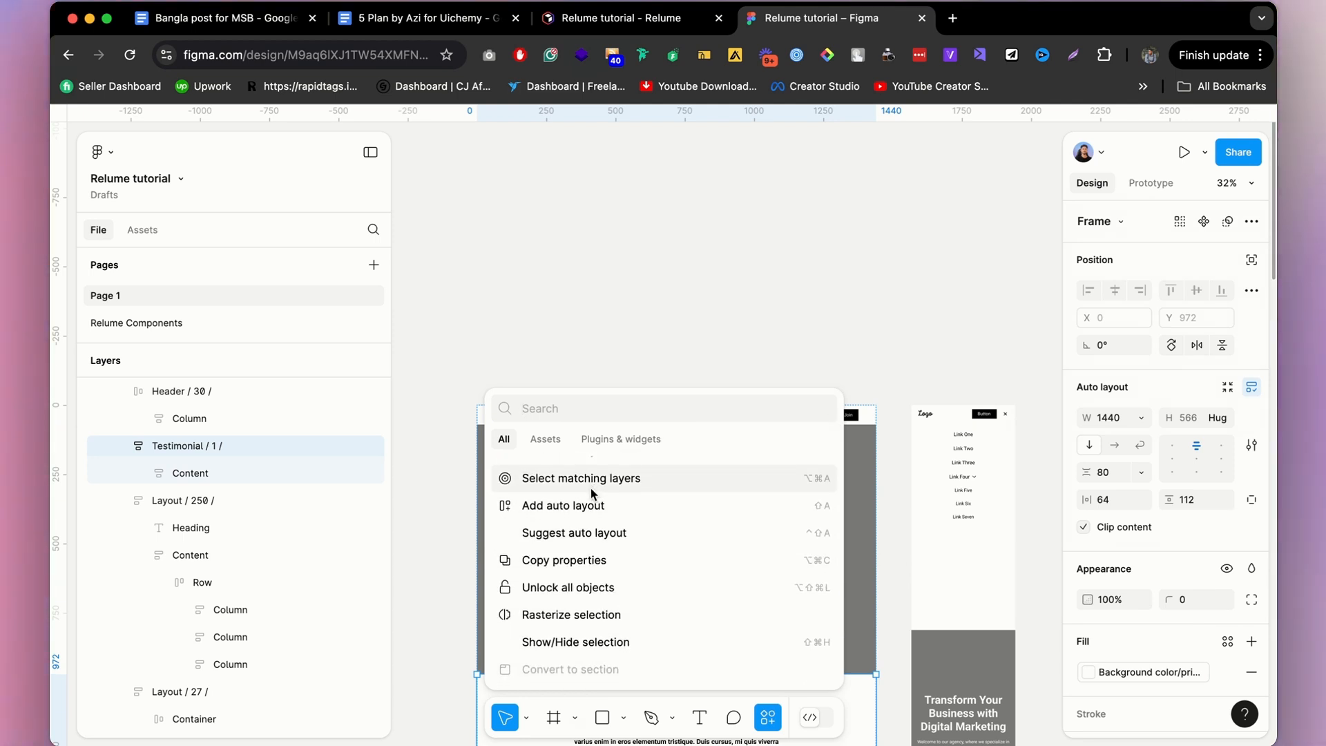
scroll(590, 495, up, 3)
scroll(608, 553, up, 2)
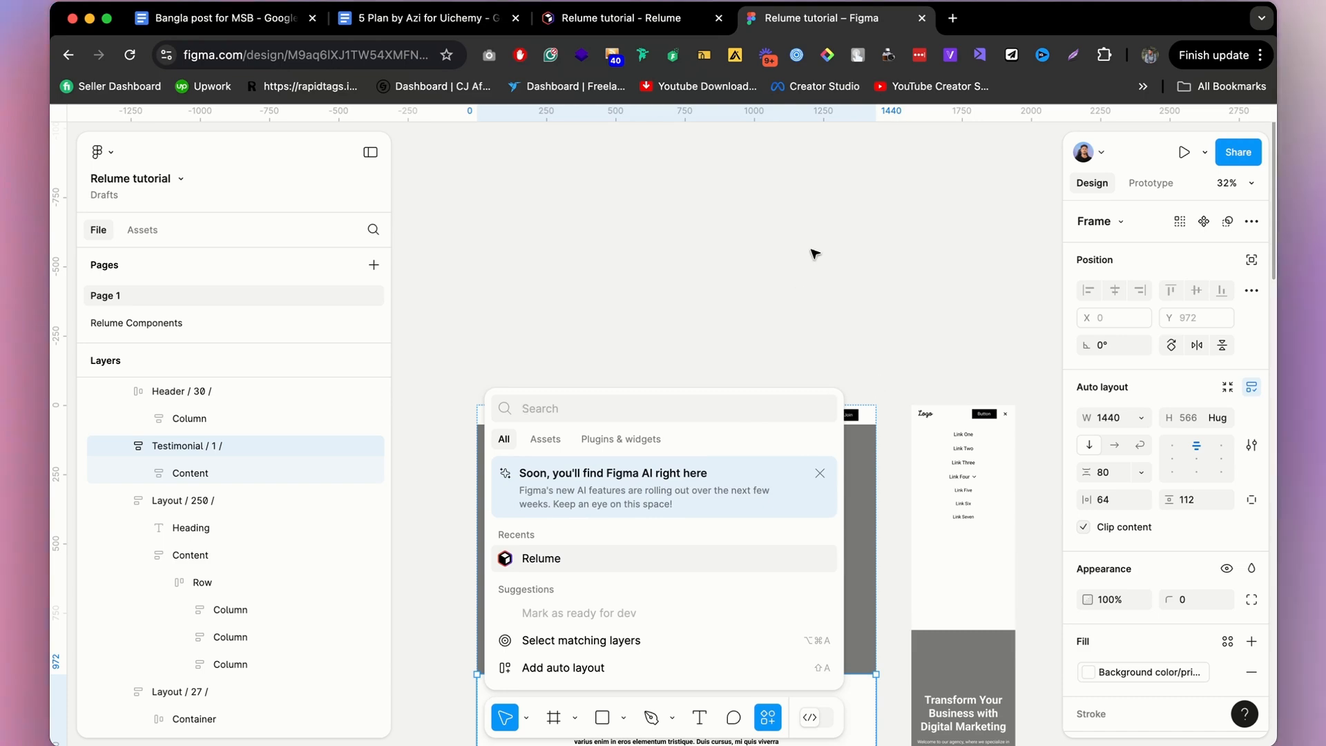
click(849, 273)
Drill into the desktop navbar and select its nested column of navigation links.
scroll(794, 311, down, 3)
scroll(735, 331, up, 3)
scroll(711, 398, up, 5)
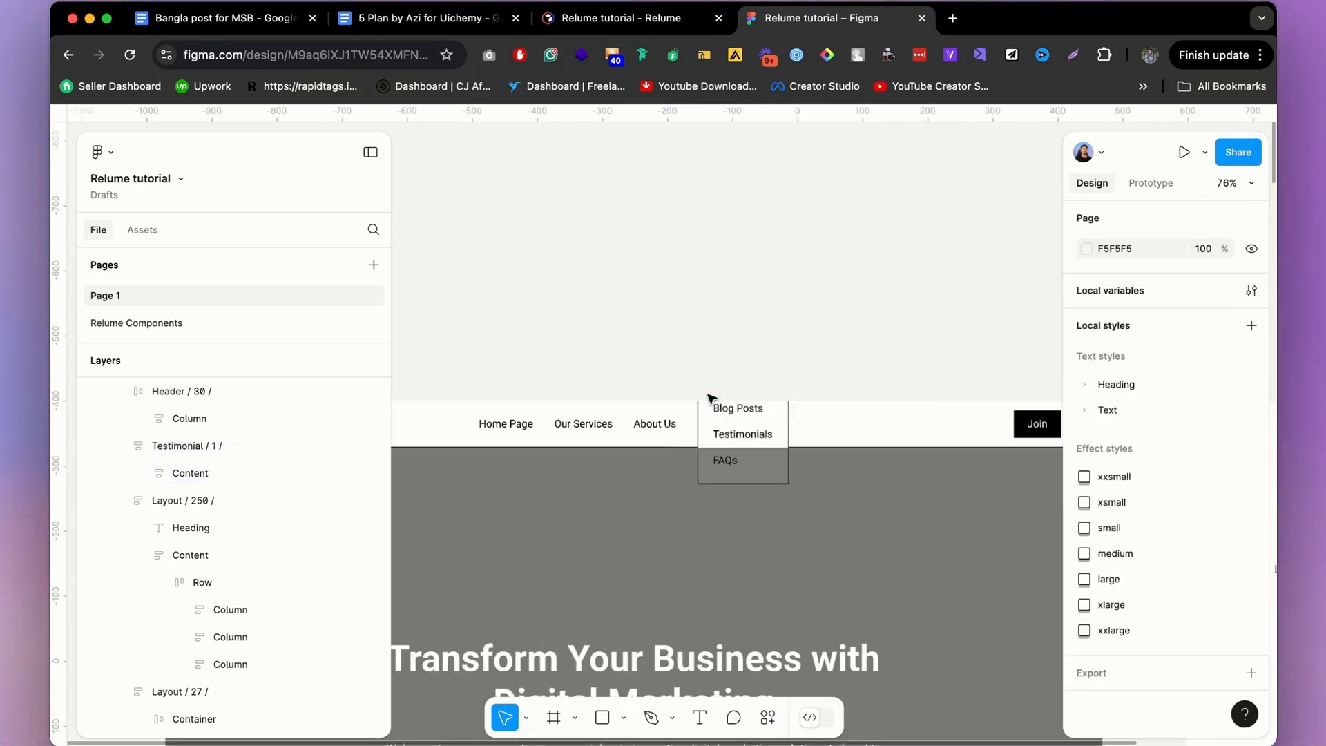
click(718, 412)
double_click(718, 415)
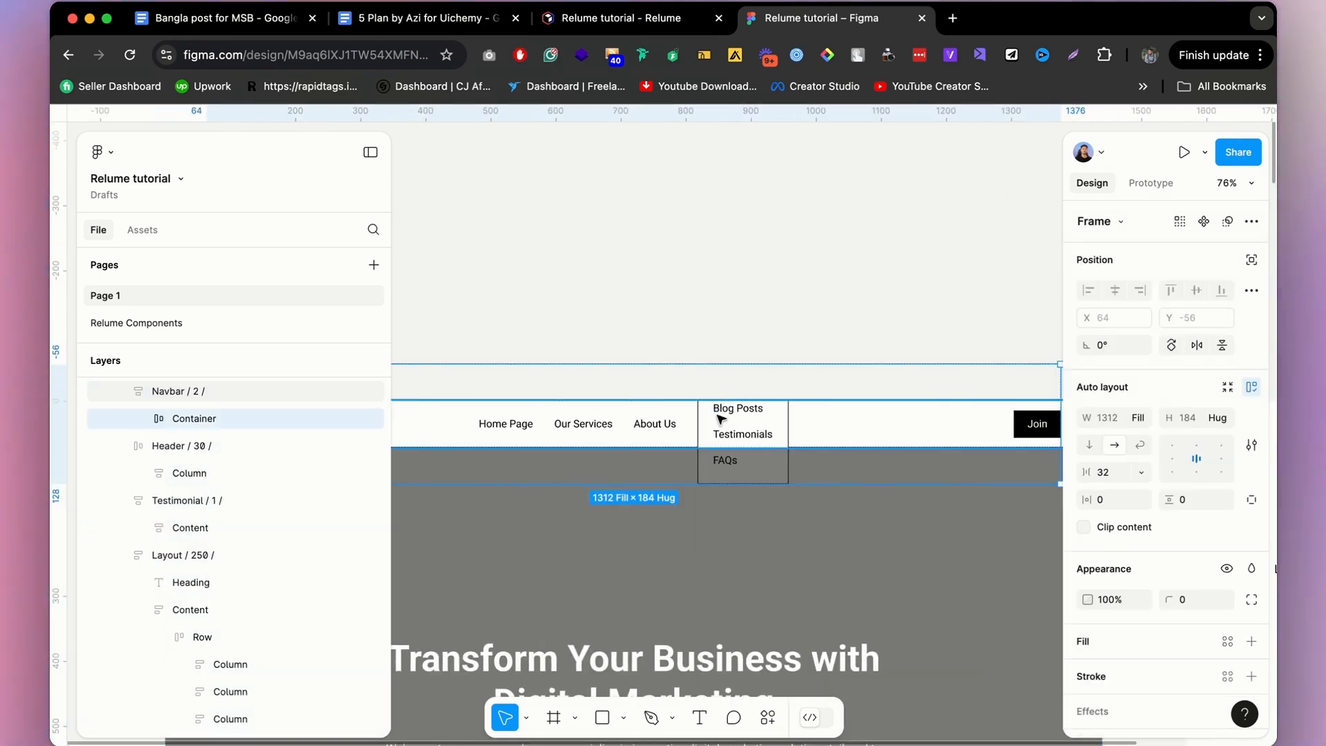
double_click(719, 416)
scroll(871, 390, down, 3)
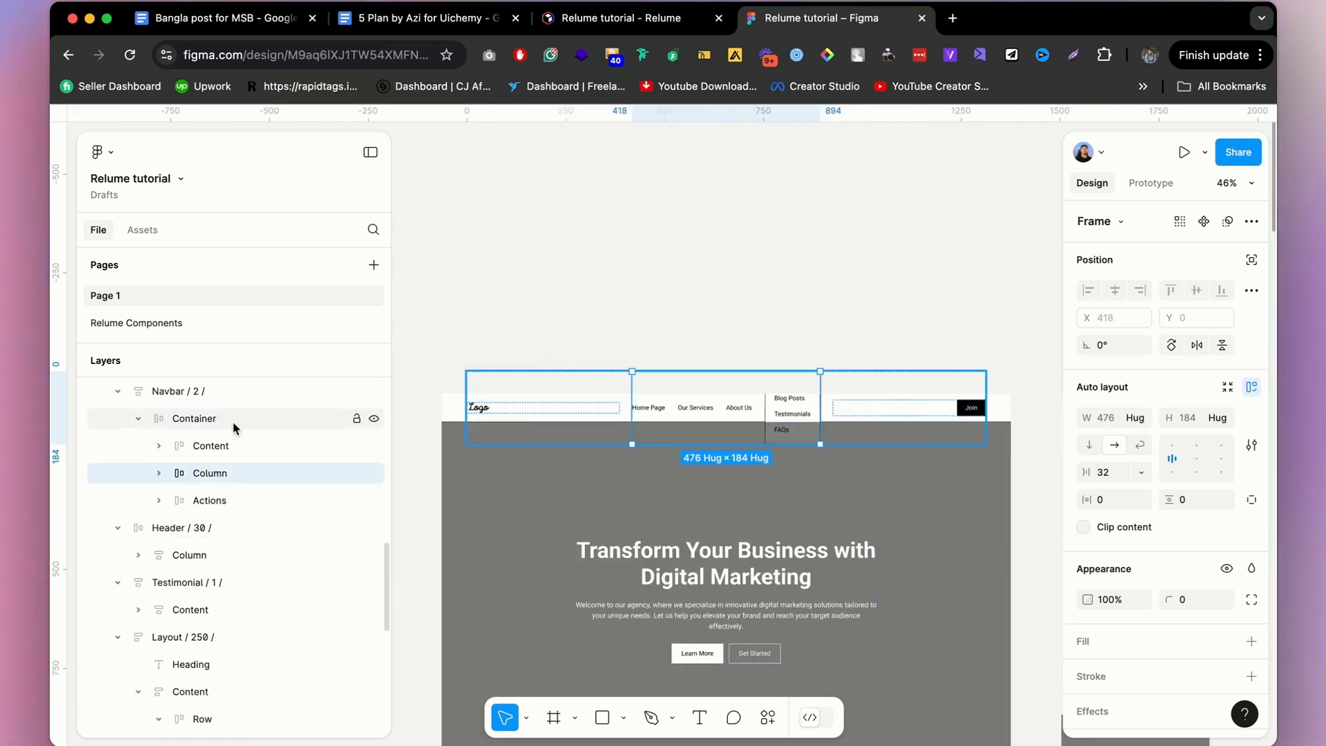
Select the top-level Home group in the layer hierarchy and review its available commands without applying any.
scroll(232, 421, up, 2)
scroll(171, 419, up, 8)
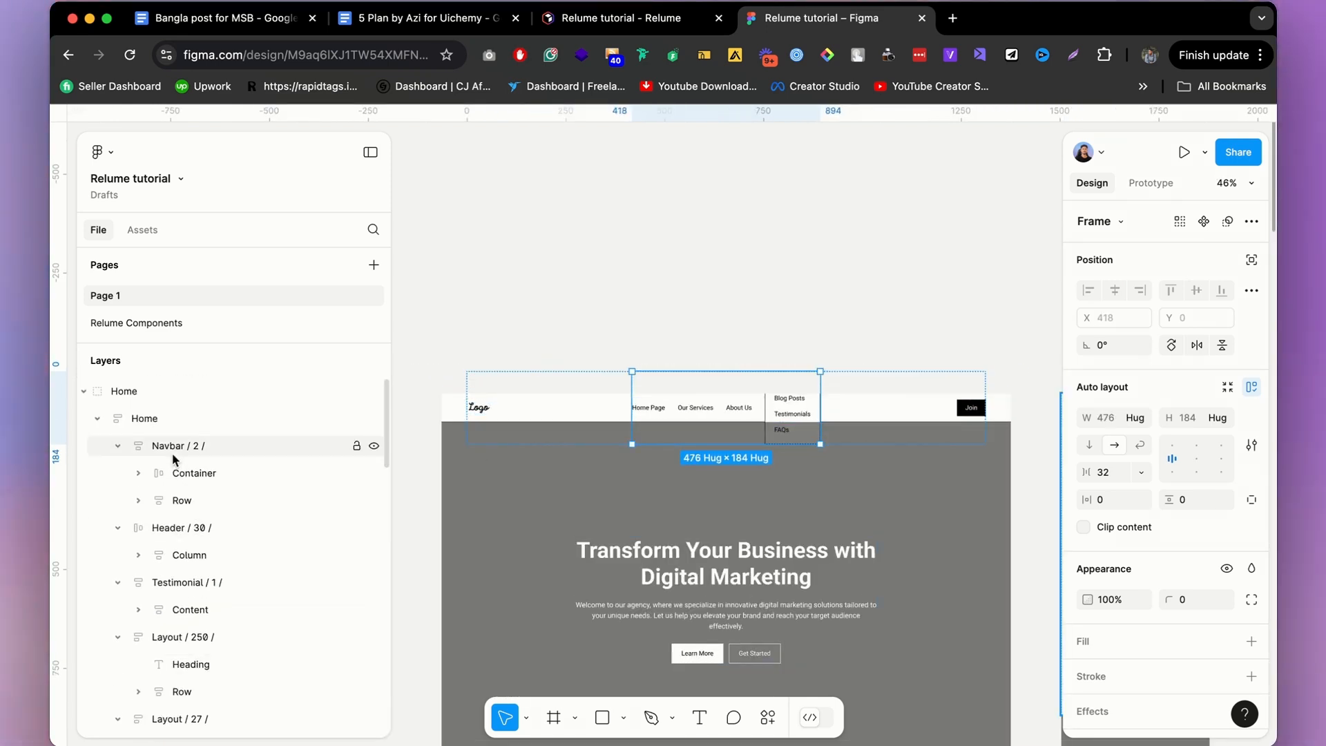
click(143, 384)
right_click(143, 383)
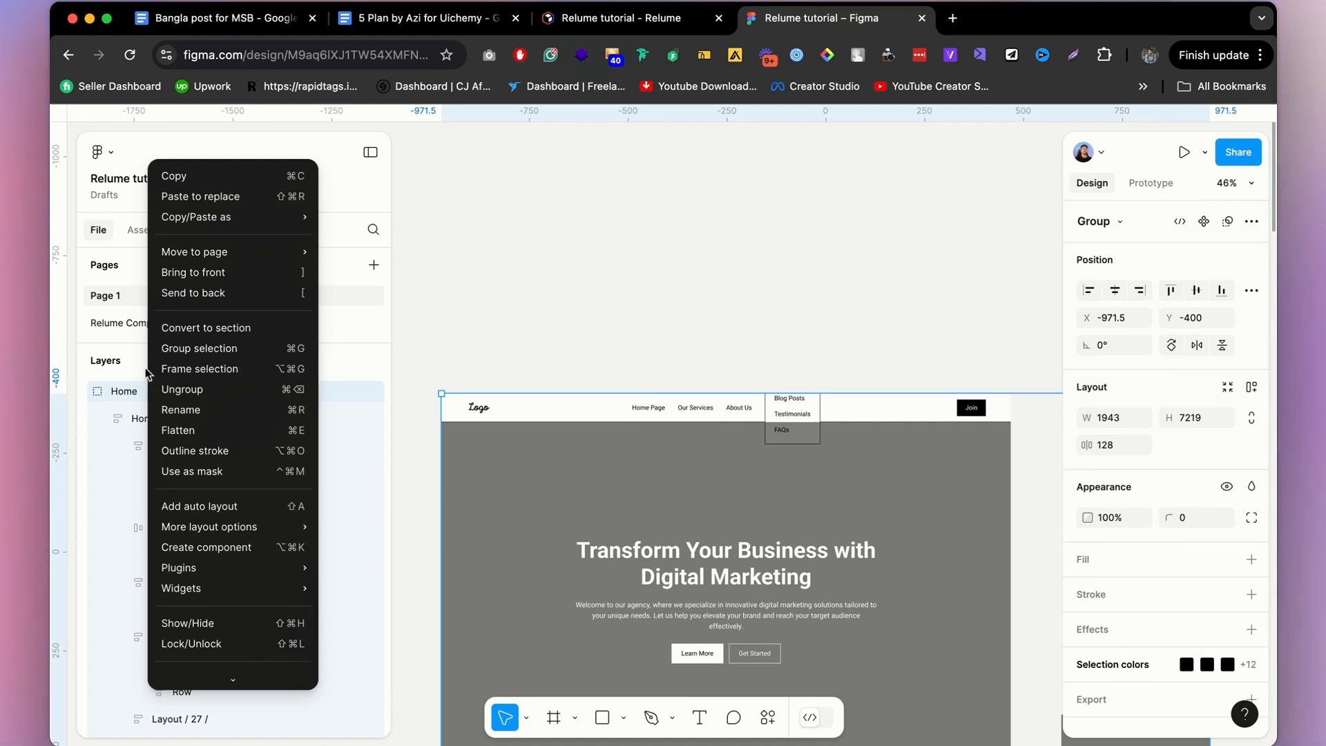
click(107, 396)
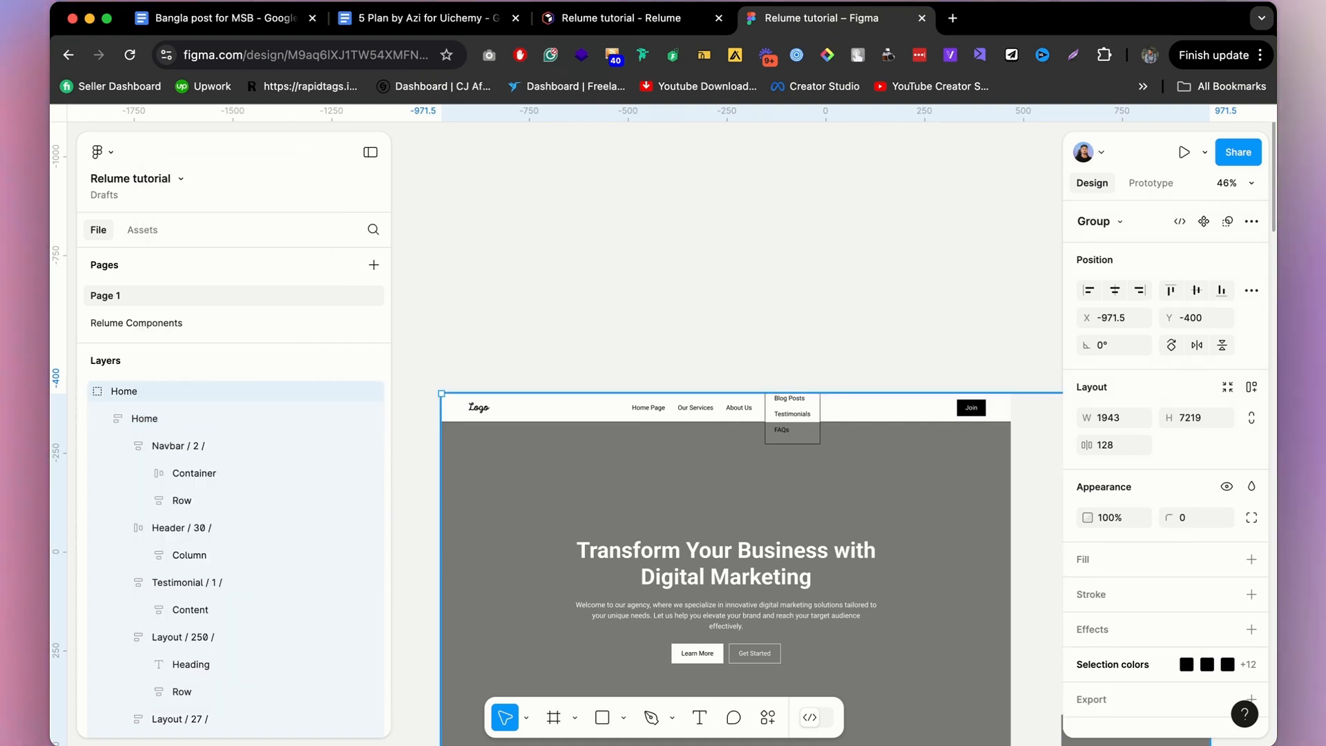
Draw a blank frame about 538 × 290 in the empty canvas area above the Home layouts.
click(568, 717)
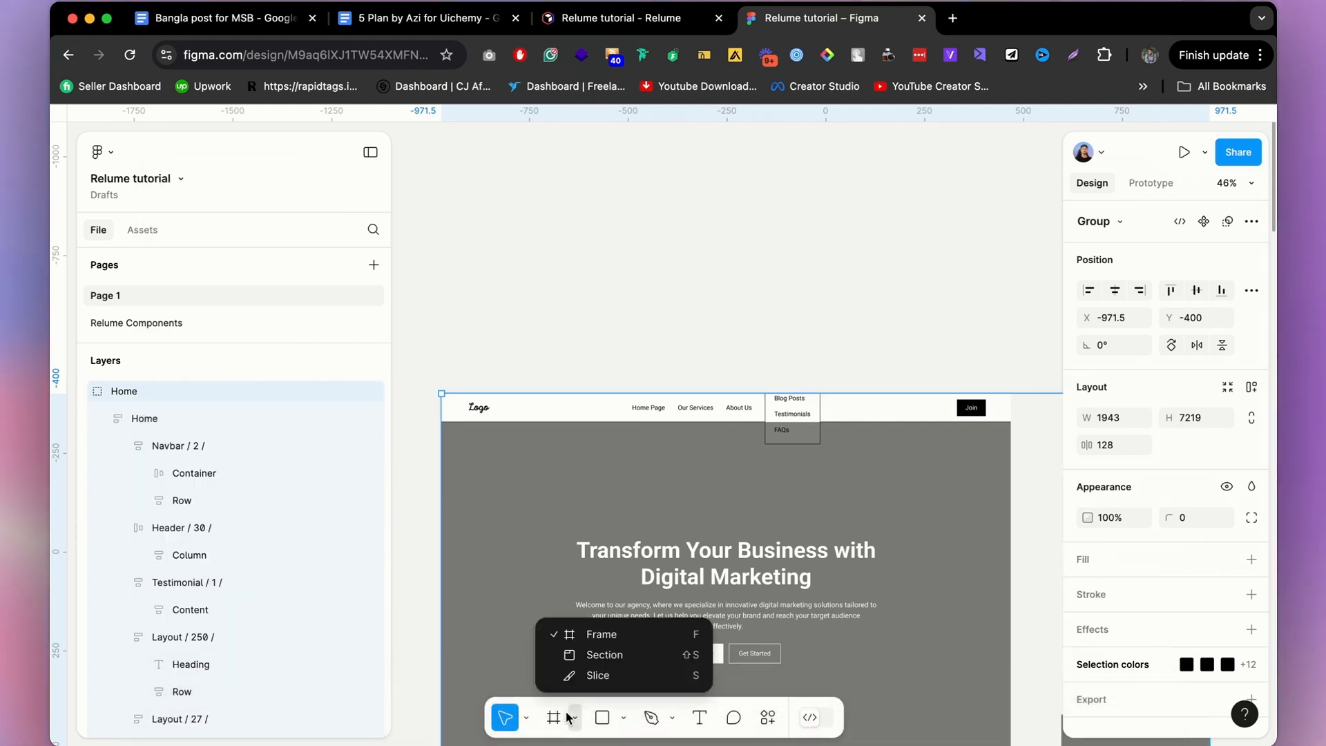
click(572, 634)
drag(822, 168, 1035, 284)
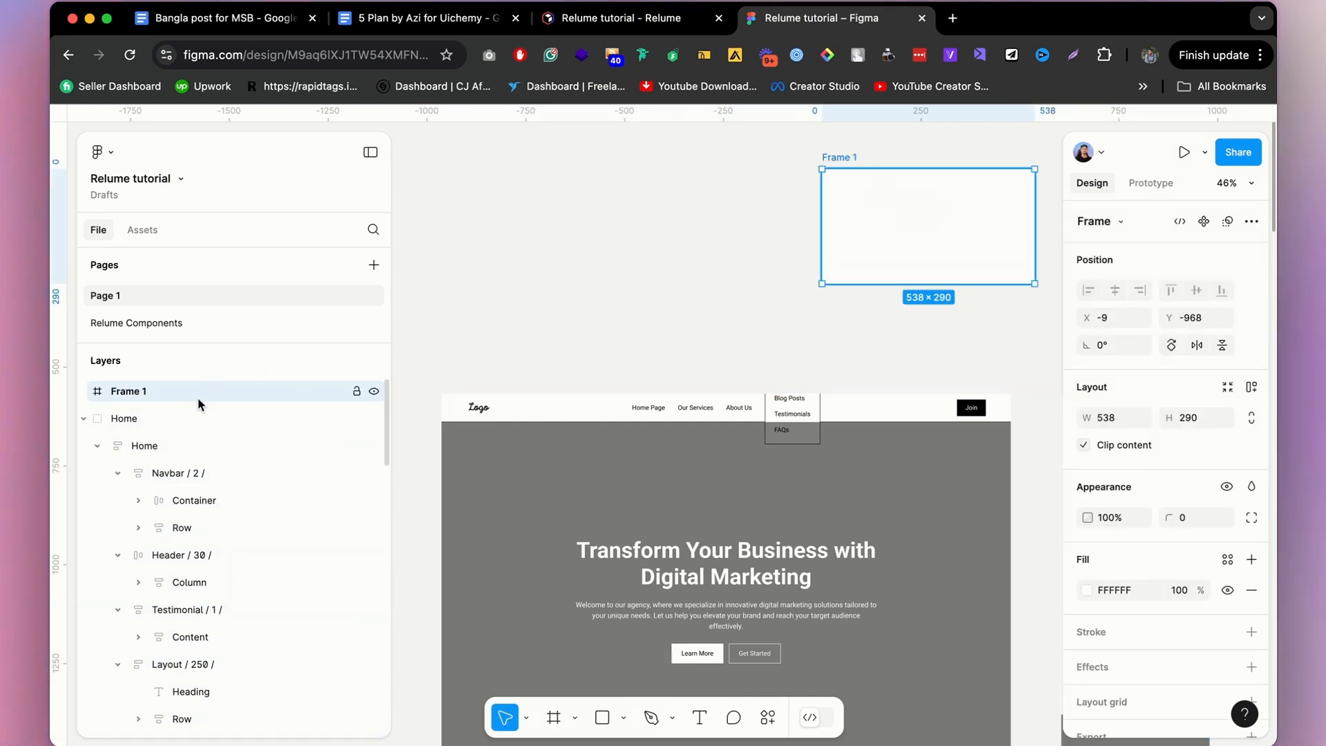
scroll(772, 259, down, 3)
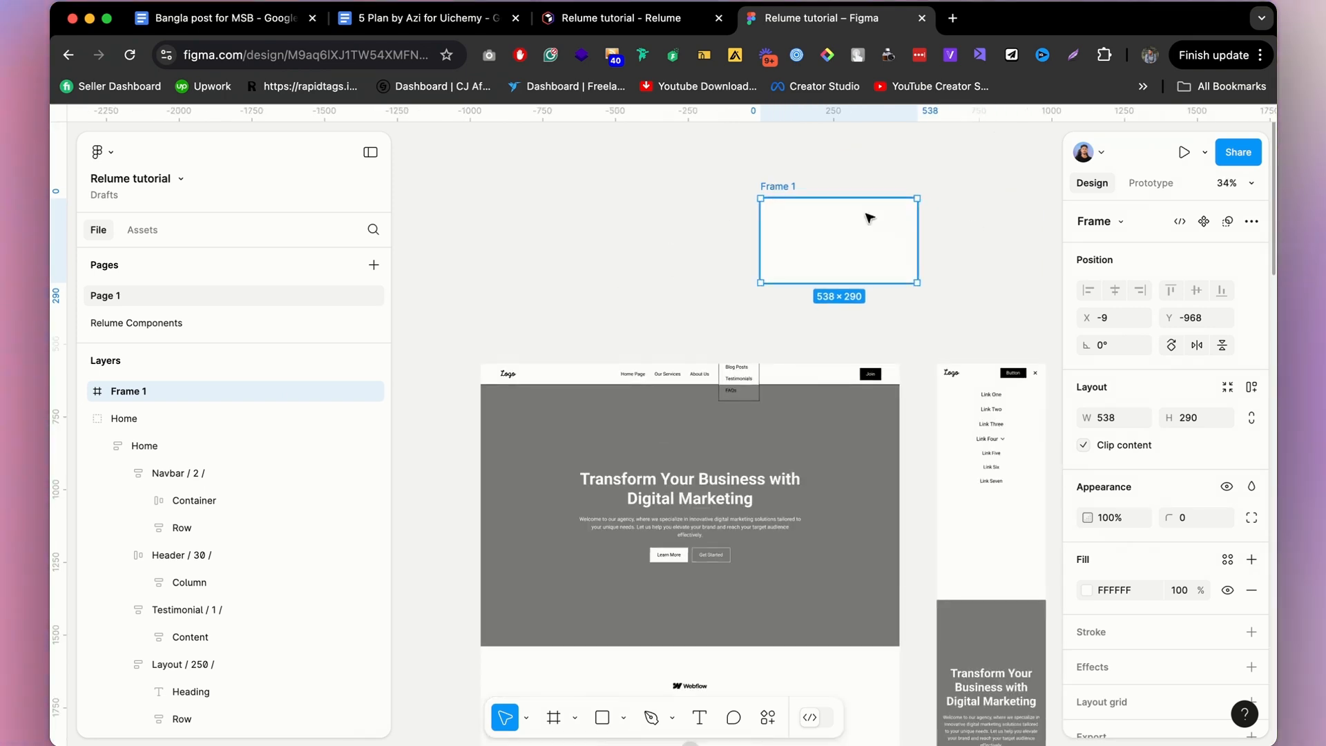
Ungroup the top-level Home group into separate desktop and mobile frames.
click(711, 465)
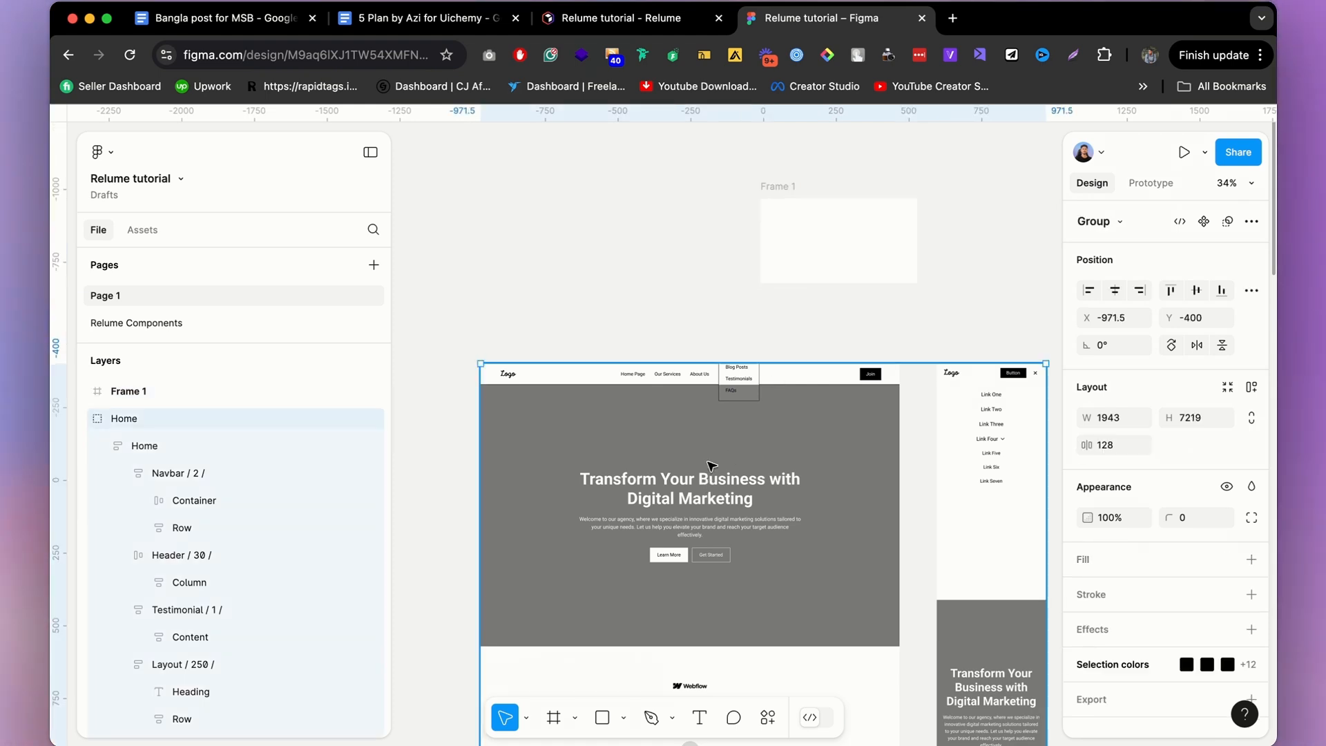
right_click(126, 420)
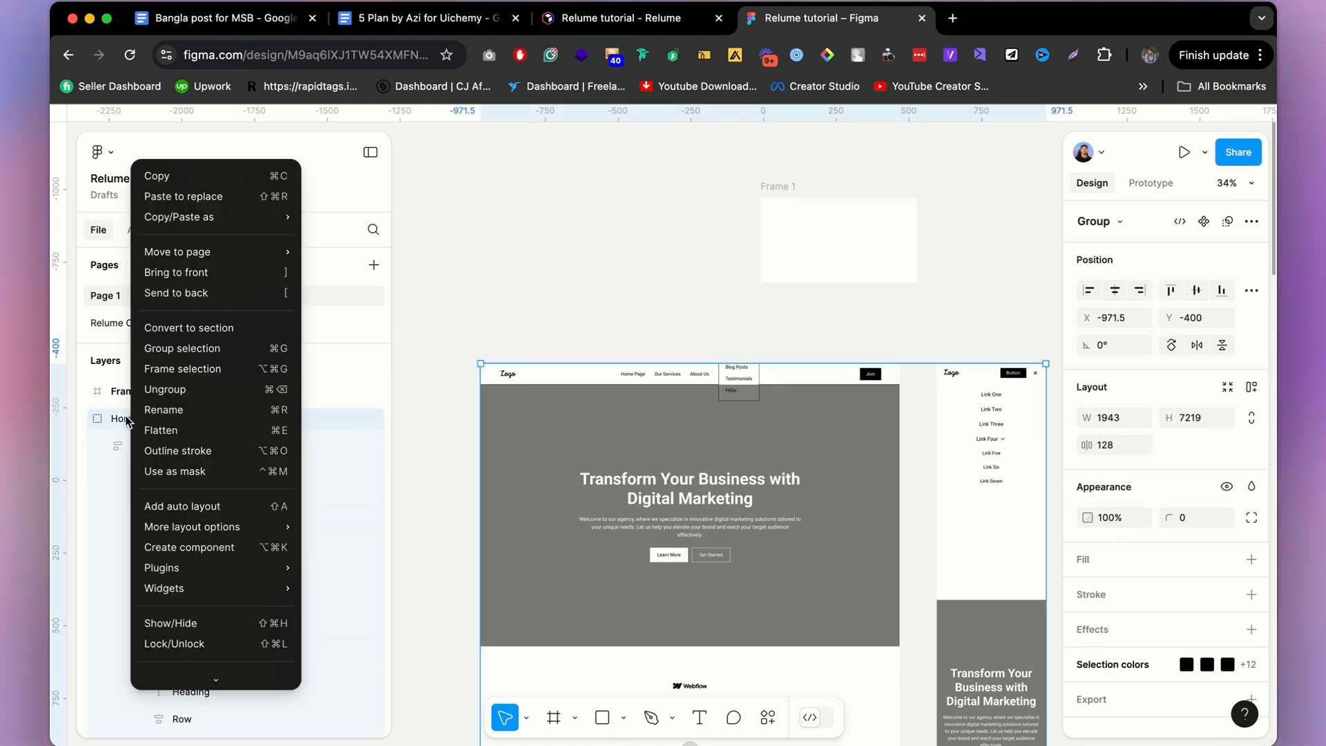
click(172, 397)
scroll(773, 349, down, 4)
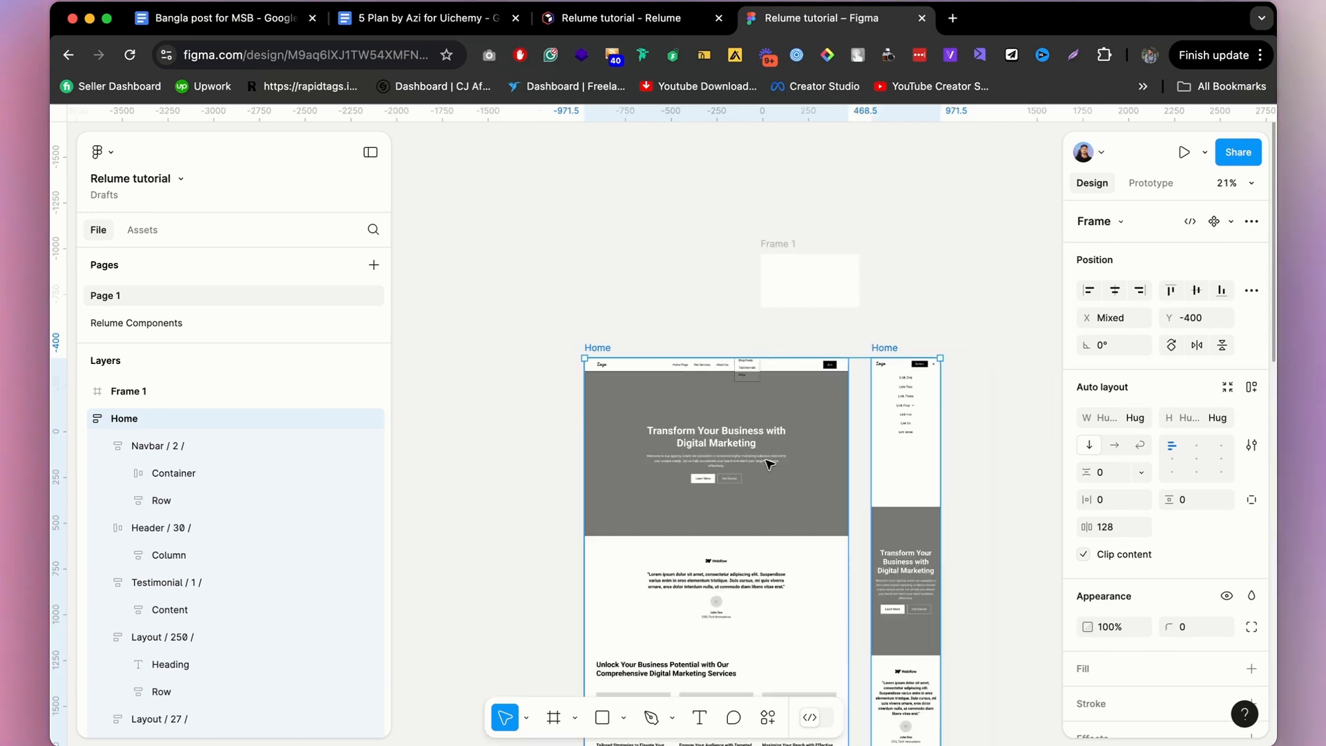
Move the desktop testimonial section down two places in the page order, then return it to directly below the hero header.
double_click(770, 461)
scroll(814, 326, down, 3)
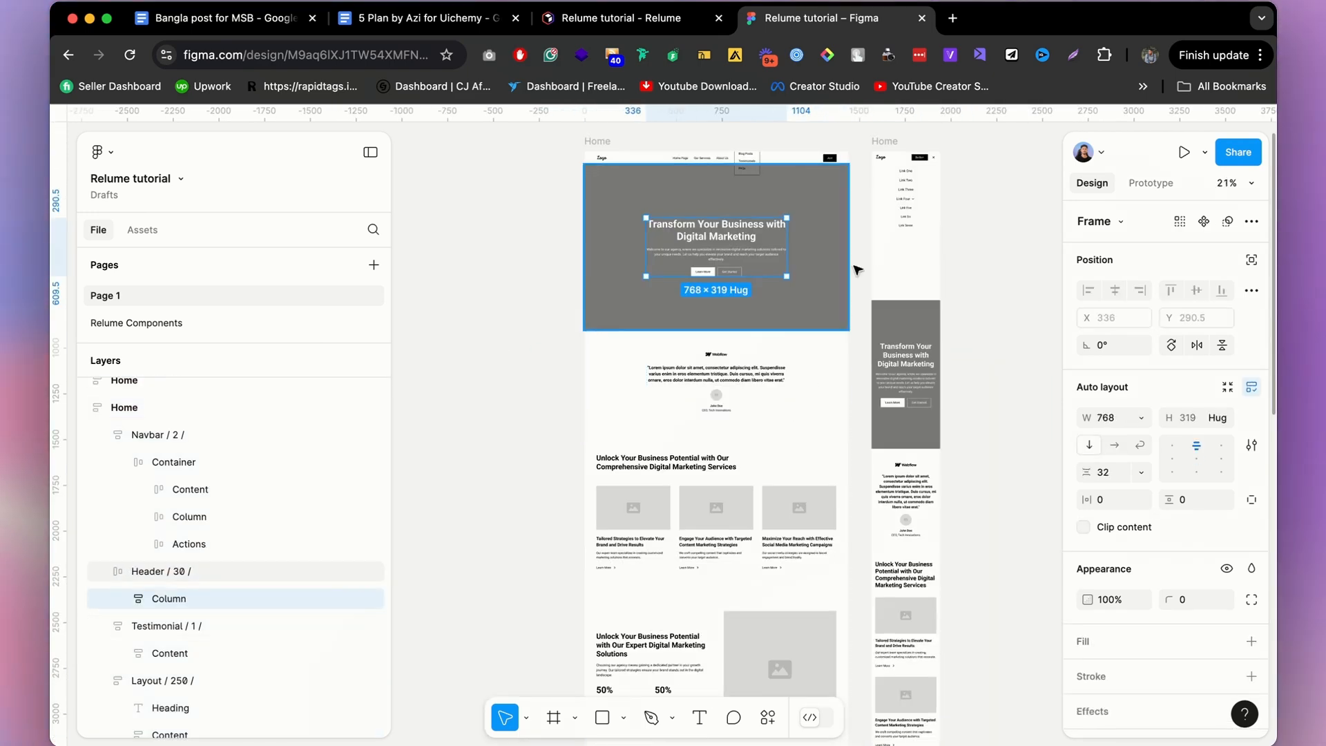
click(818, 354)
scroll(819, 354, up, 1)
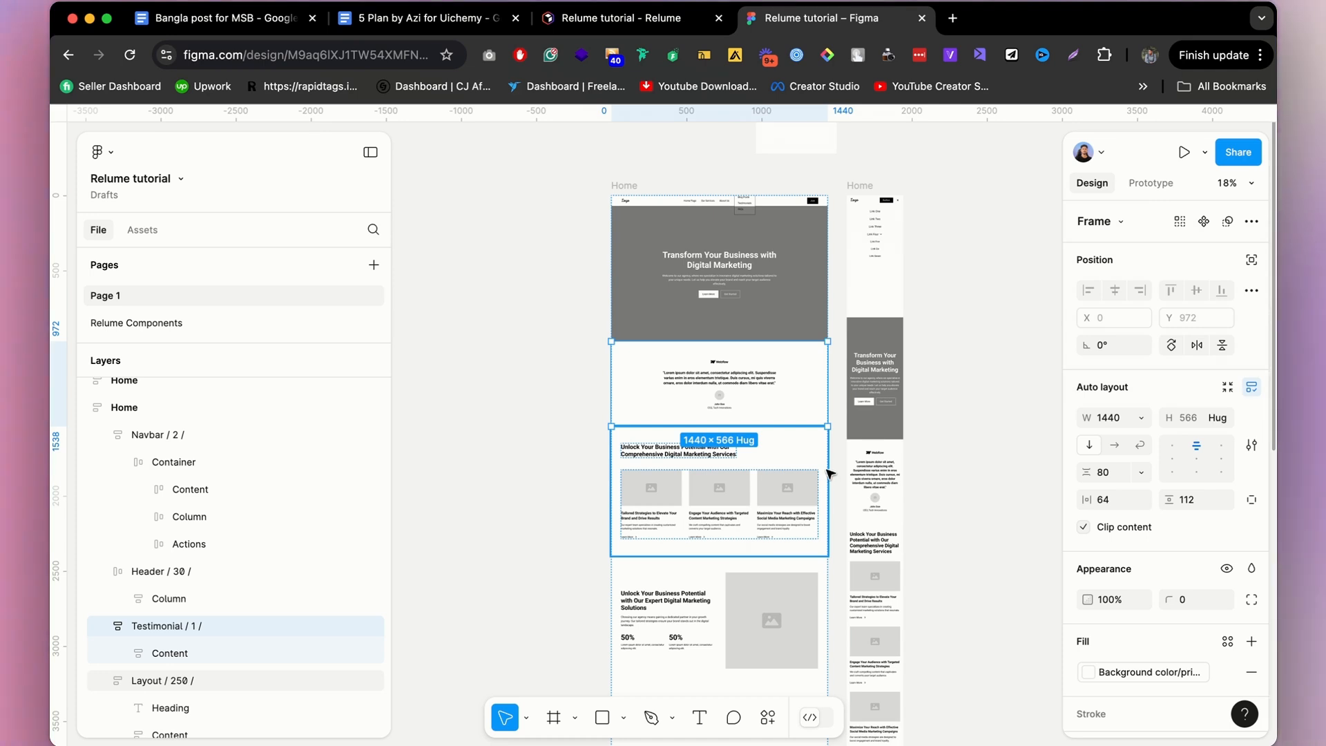
key(Down)
key(Down)
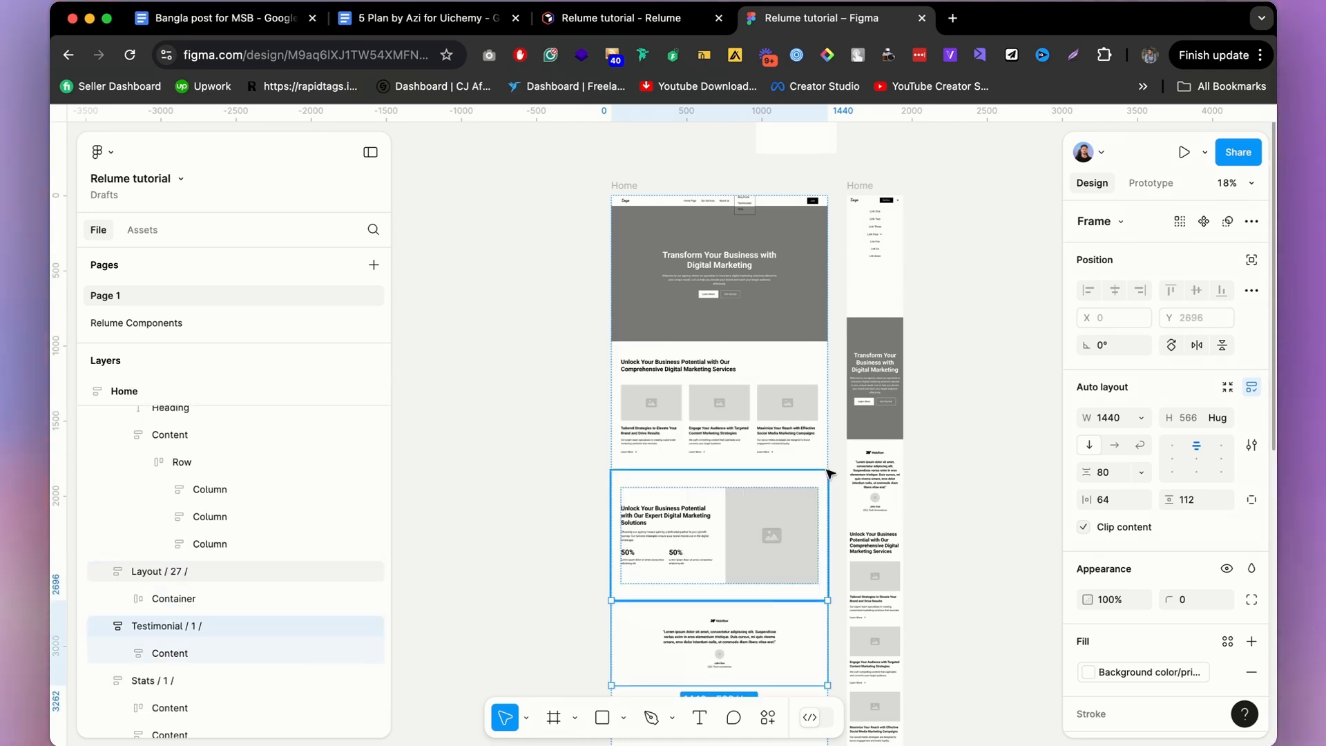
key(Up)
key(Up)
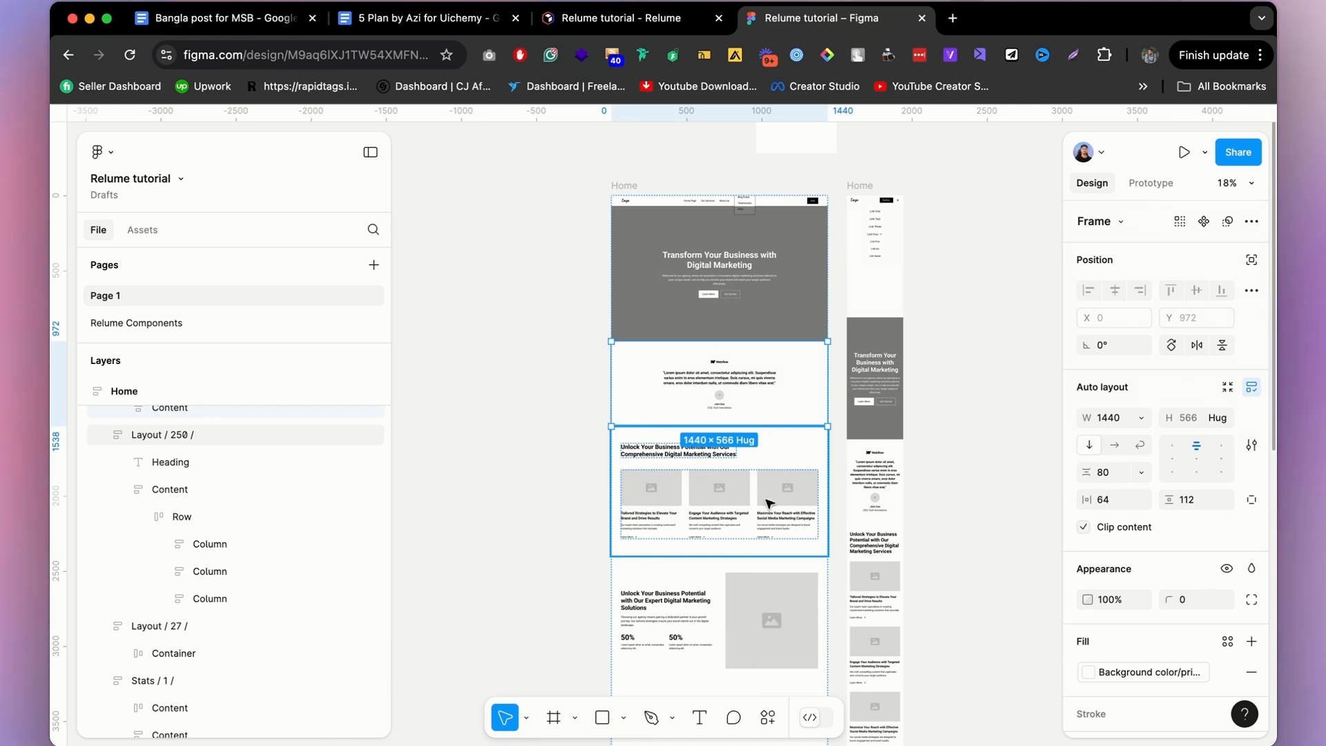
Select the blank frame above the Home layouts and review its layout properties against the desktop and mobile designs.
scroll(770, 461, down, 5)
scroll(729, 422, up, 2)
scroll(728, 435, up, 5)
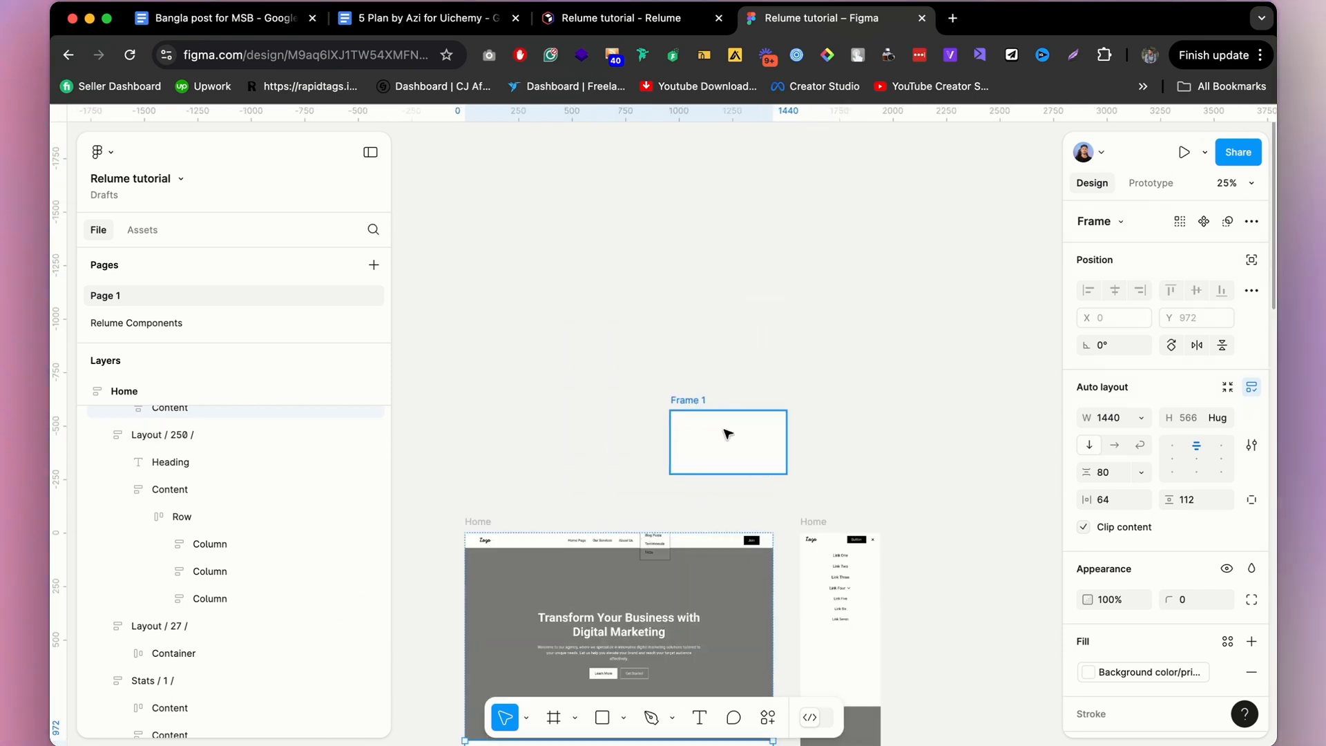
click(728, 435)
scroll(772, 339, down, 3)
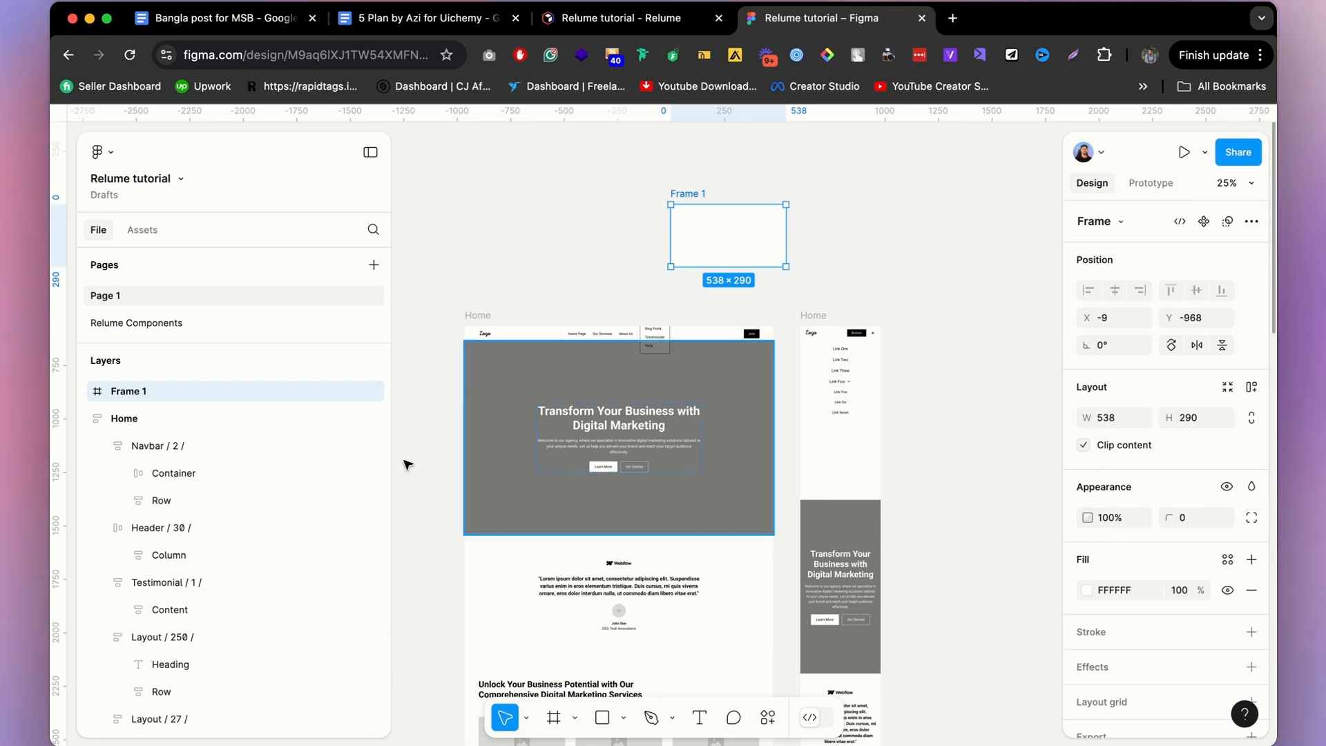
scroll(754, 290, up, 2)
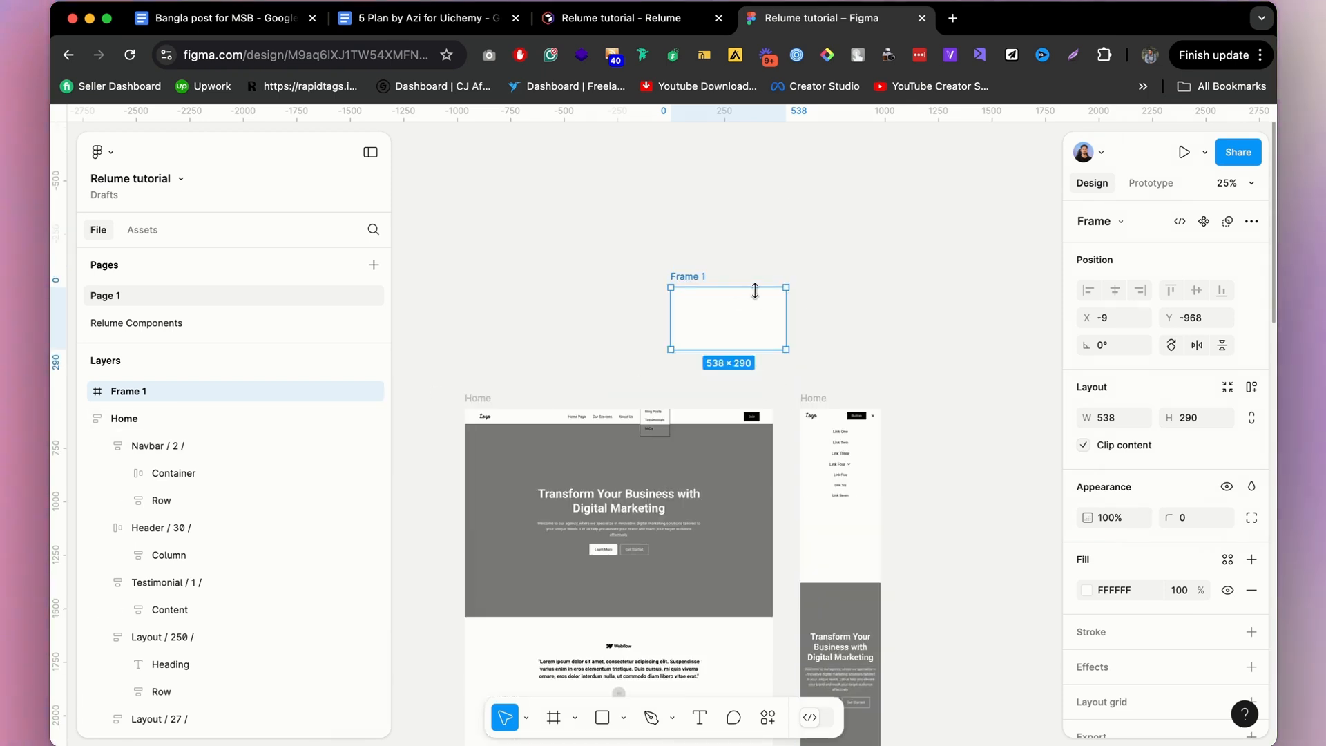
click(781, 305)
click(737, 426)
scroll(736, 426, up, 5)
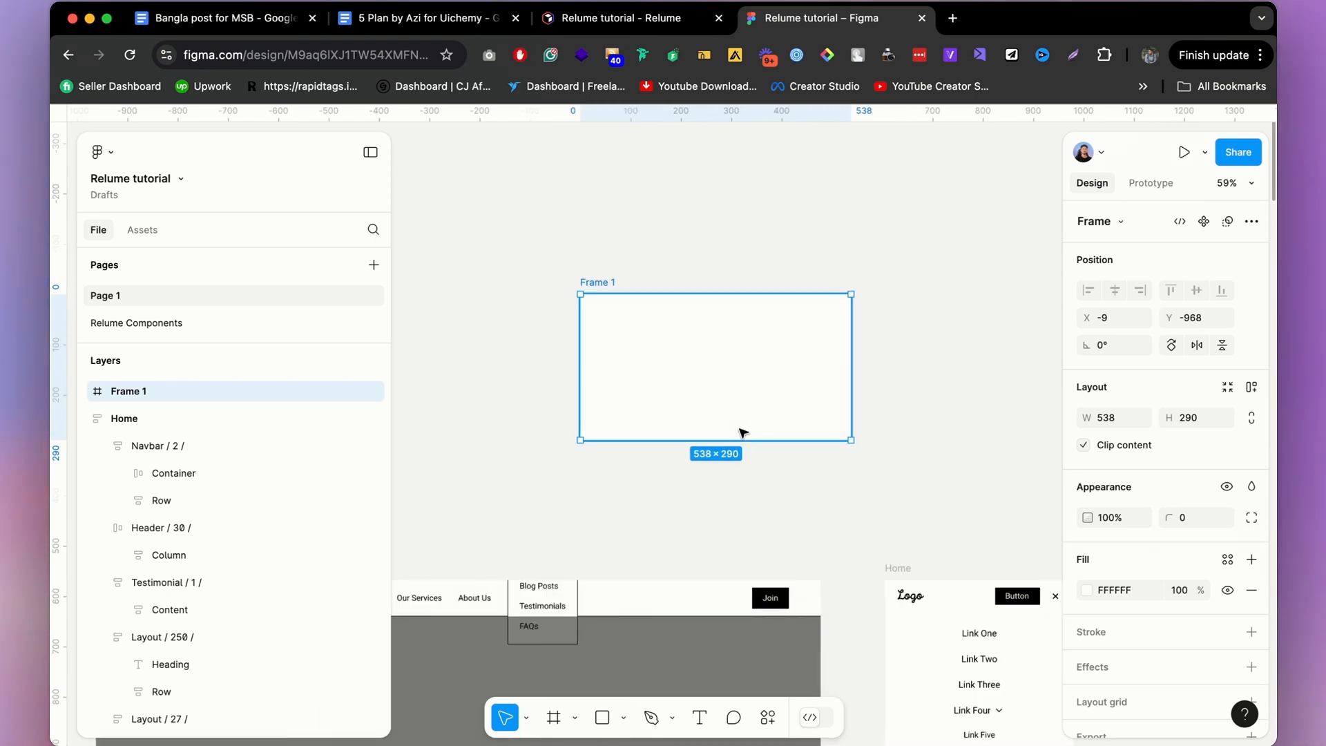
scroll(740, 432, down, 1)
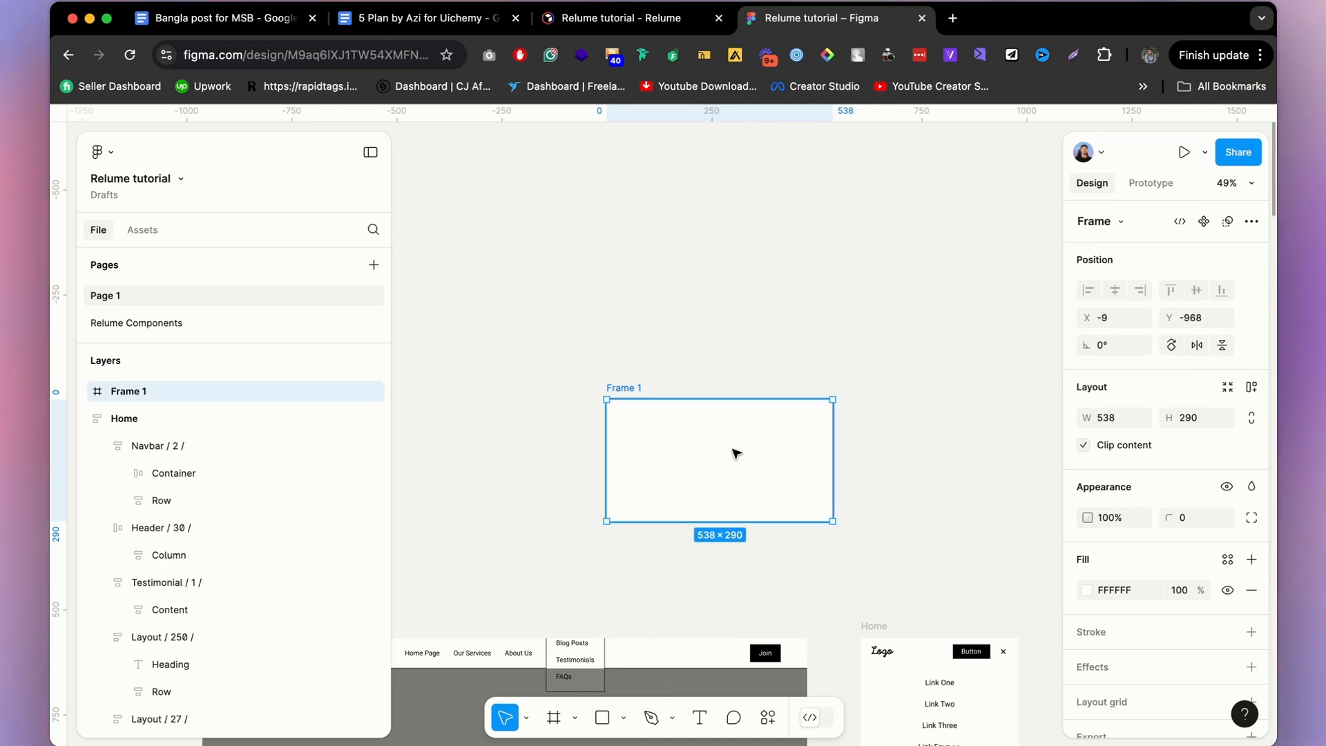
Place three overlapping circles about 246 px in diameter inside the blank frame and select the frame.
click(625, 712)
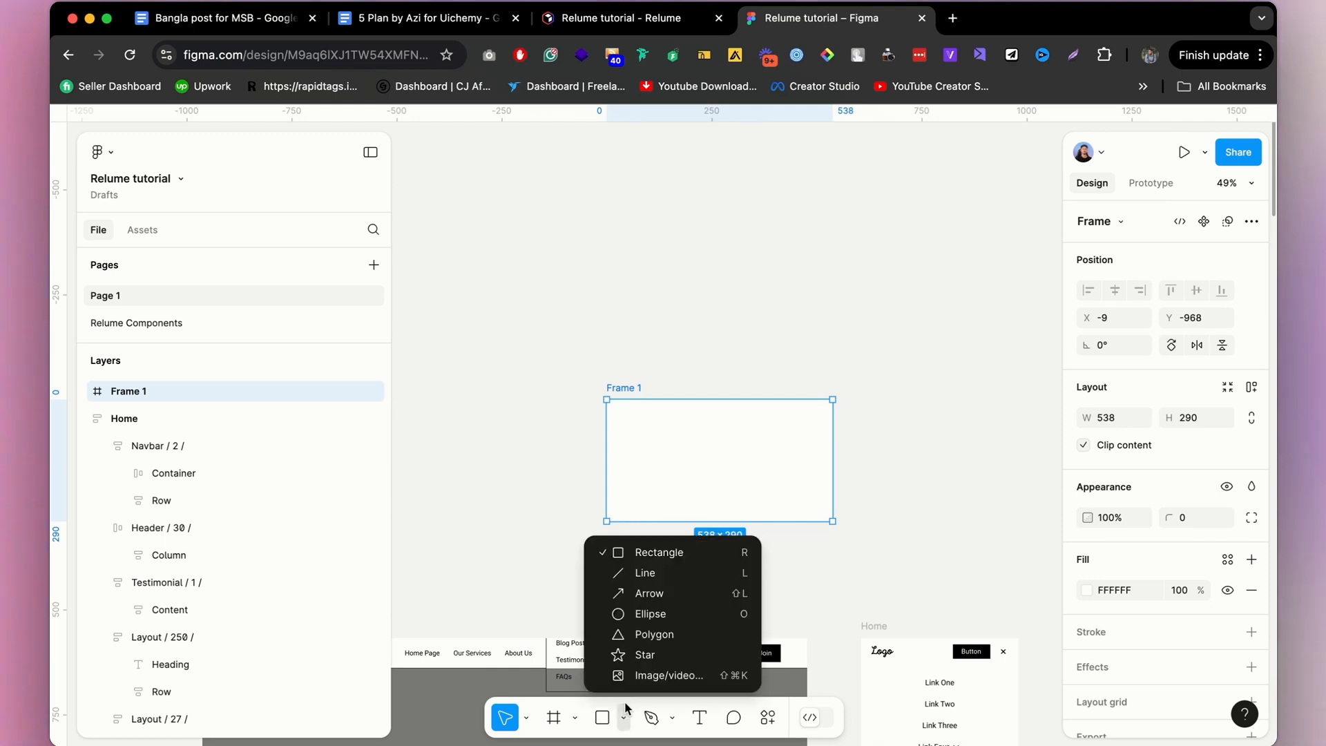
click(651, 613)
mouse_move(661, 437)
mouse_down()
mouse_move(762, 518)
mouse_move(687, 464)
mouse_move(769, 466)
mouse_move(654, 473)
mouse_move(708, 455)
mouse_up()
click(625, 391)
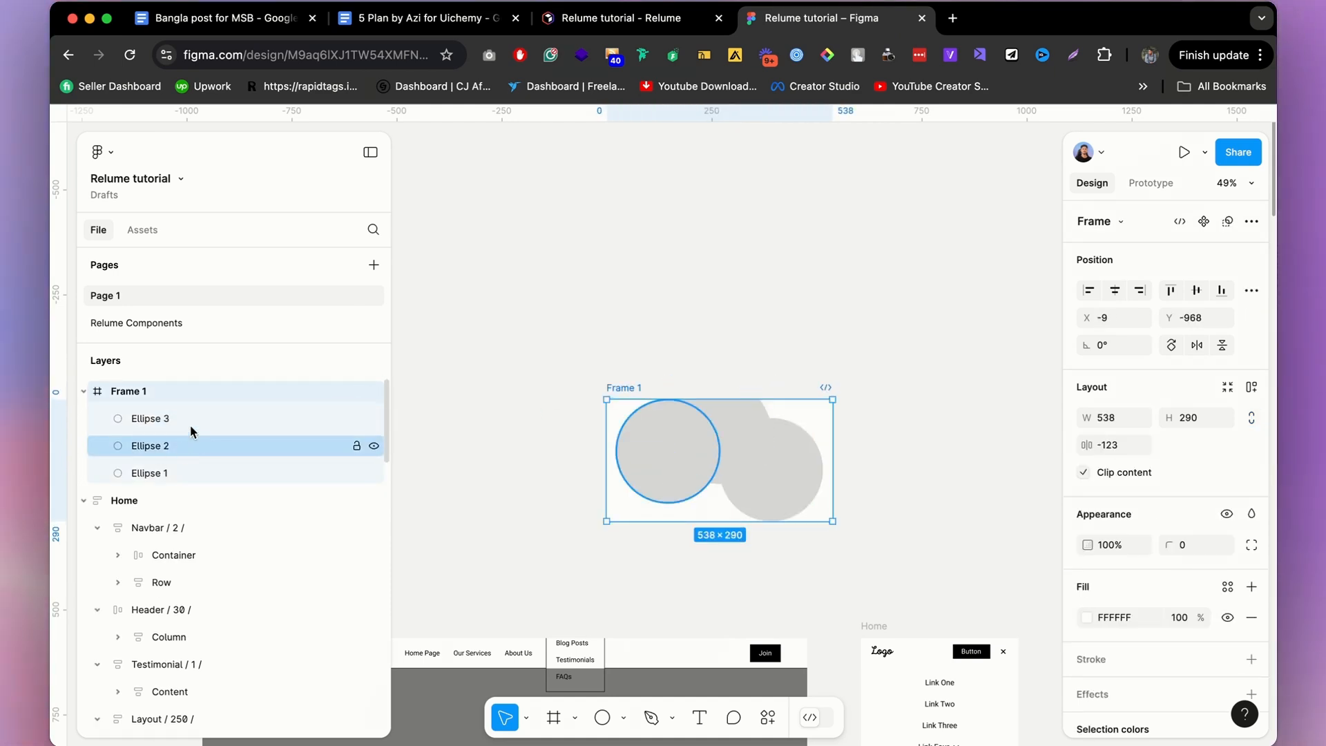
scroll(725, 345, down, 3)
scroll(755, 282, up, 3)
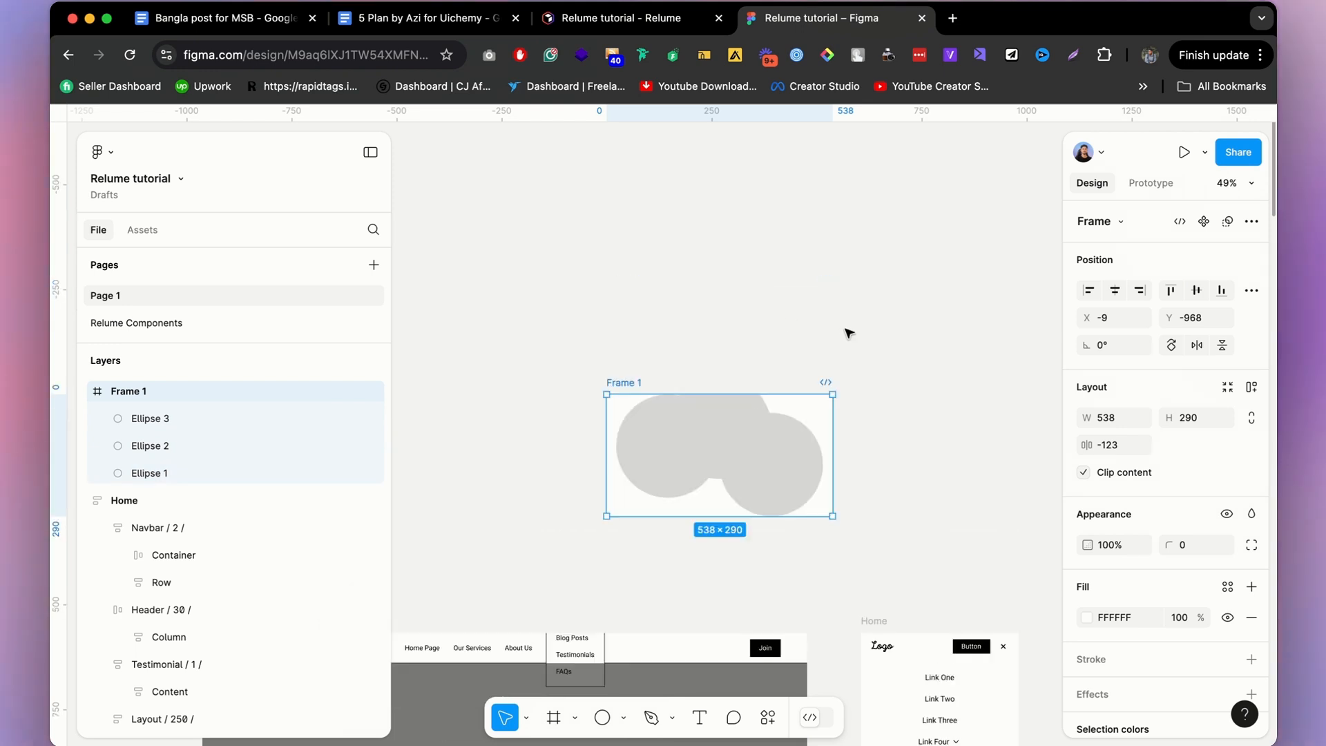
Add auto layout to the frame holding the three circles, switching its direction to vertical and back to horizontal.
scroll(794, 297, down, 3)
scroll(857, 357, down, 3)
click(870, 250)
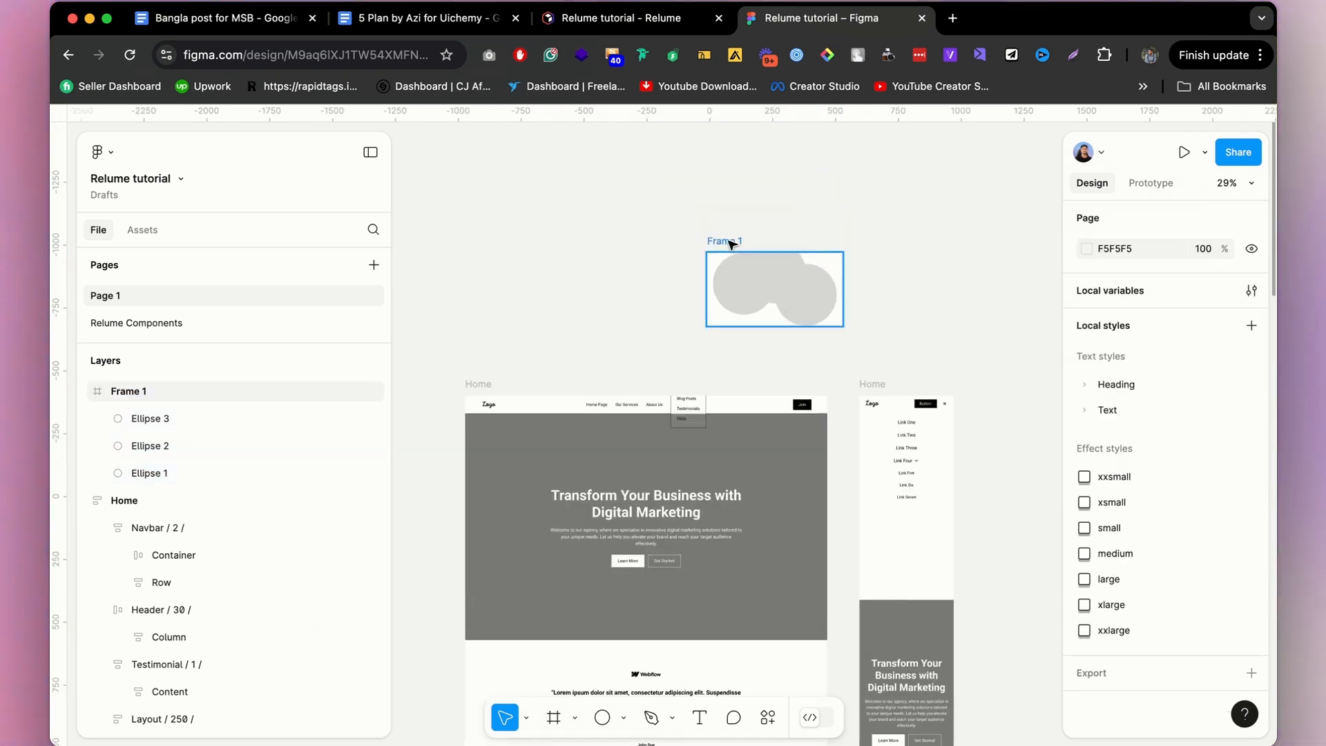
click(729, 241)
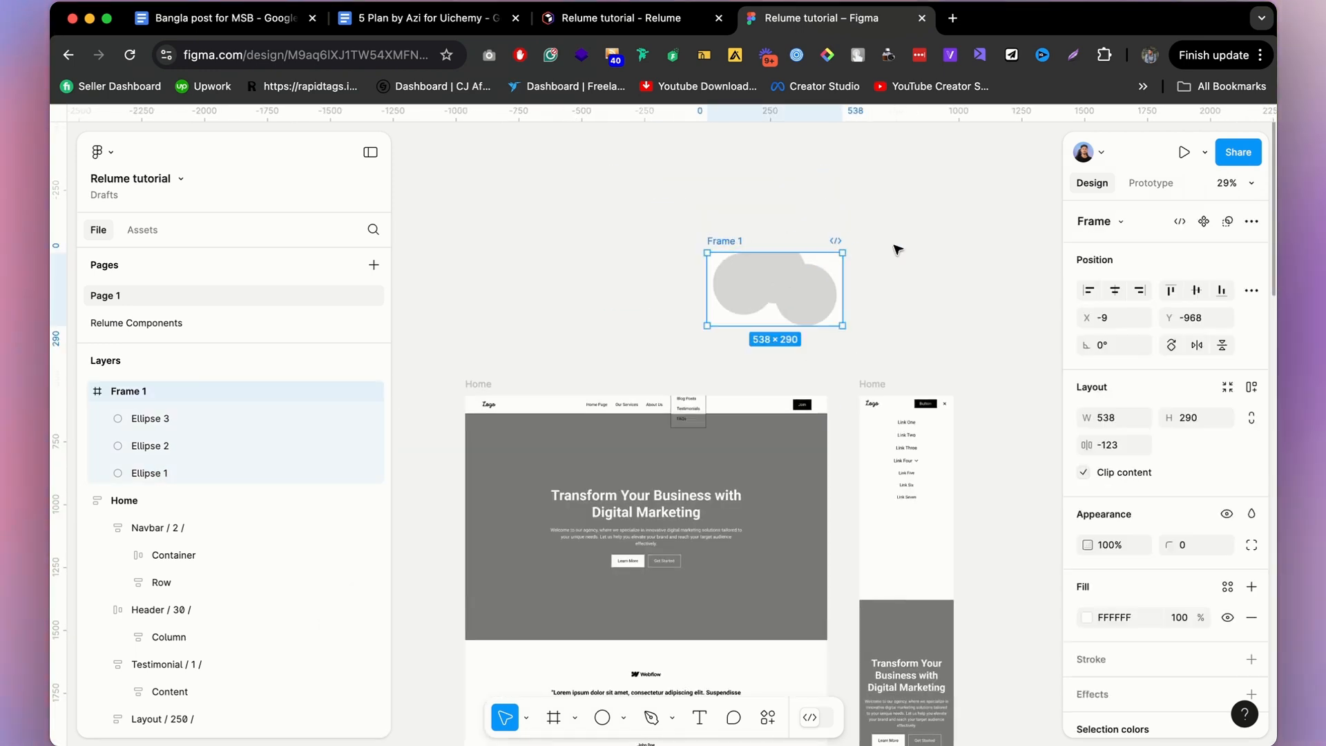
click(1252, 388)
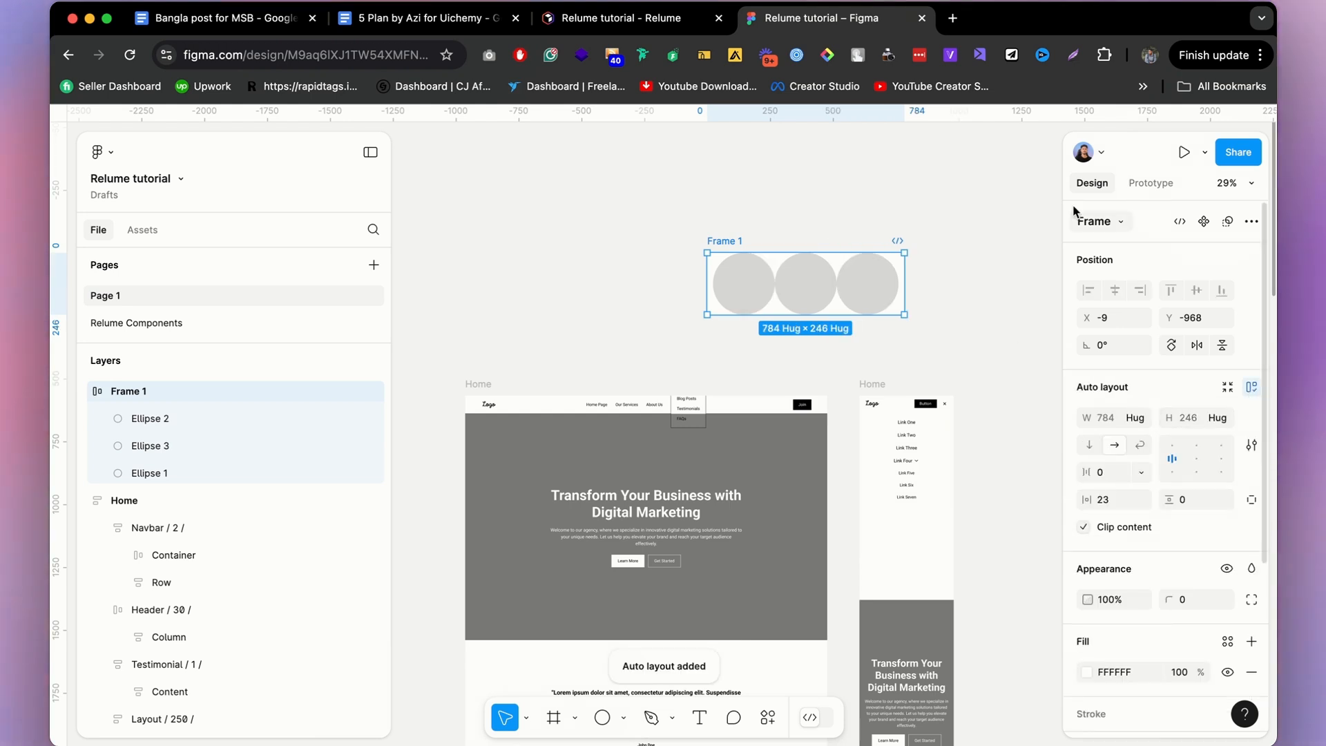
click(1087, 446)
click(1114, 446)
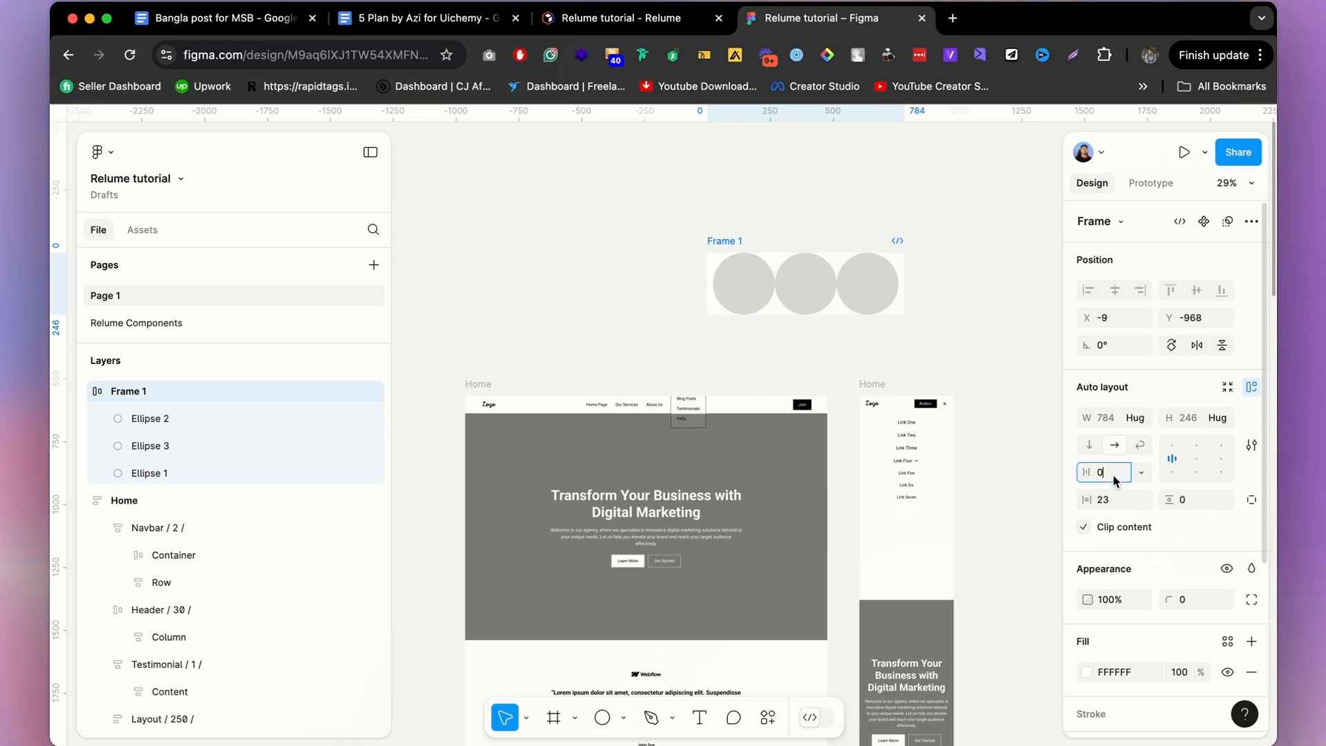
Set the item gap and the vertical padding of the frame holding the three circles to 30.
click(1226, 500)
text(30)
key(Return)
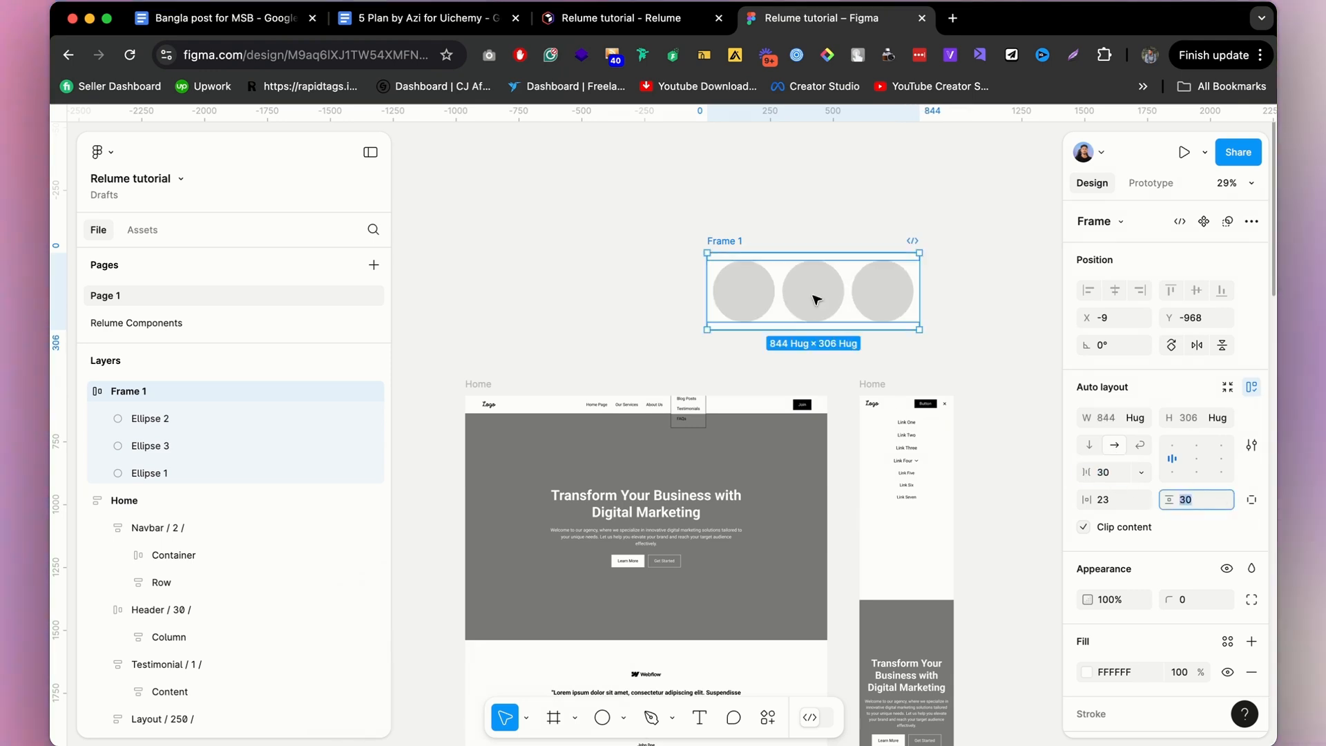
Exclude the middle circle from auto layout and move it to X 212, Y -60 so it overlaps the other two circles.
click(805, 294)
double_click(796, 296)
key(Escape)
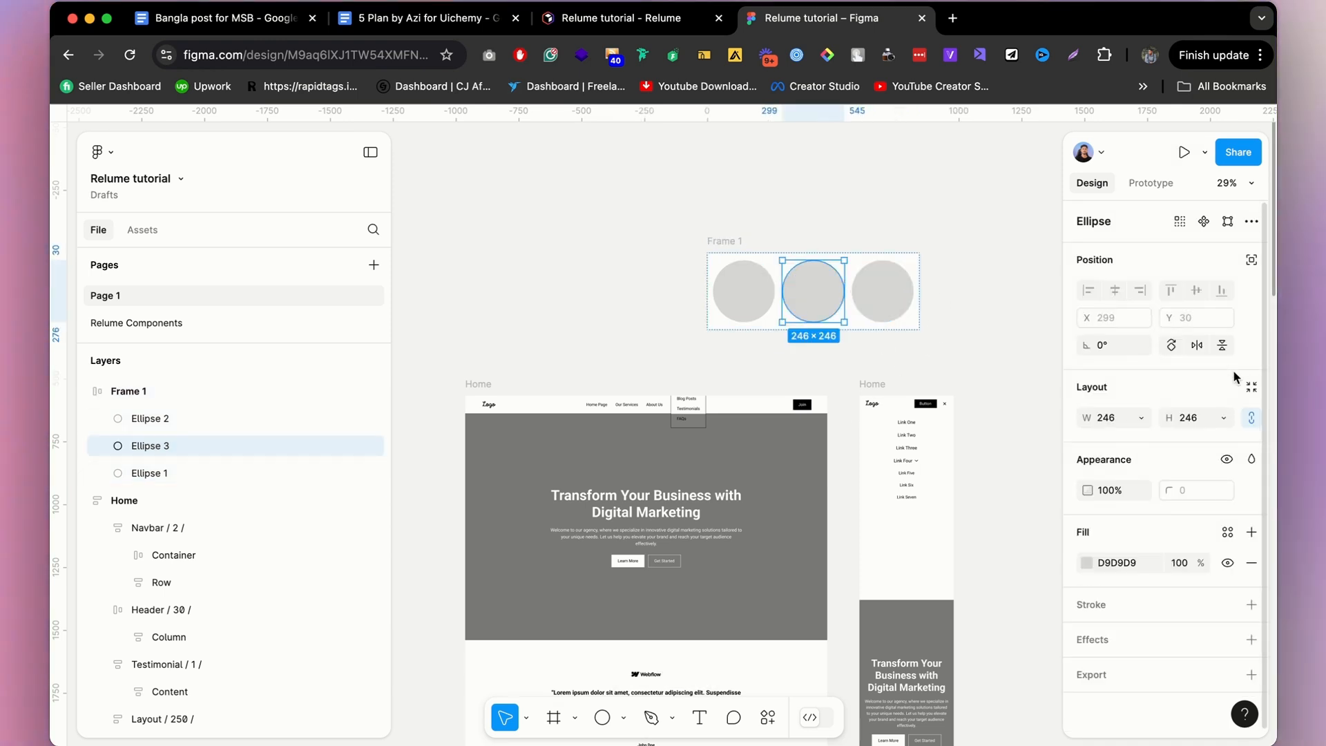
click(1252, 260)
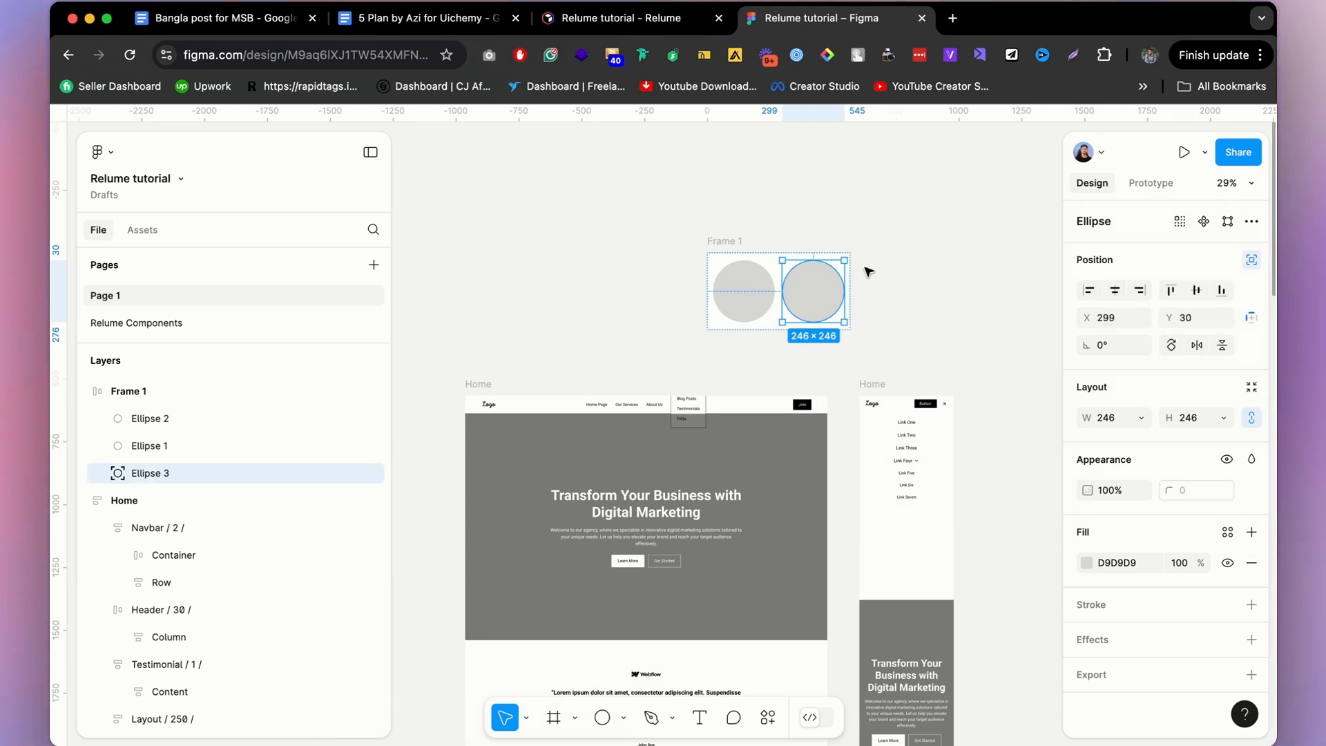
scroll(832, 283, up, 5)
mouse_move(832, 276)
mouse_down()
mouse_move(845, 259)
mouse_move(834, 278)
mouse_up()
key(shift+Left)
key(shift+Left)
key(shift+Left)
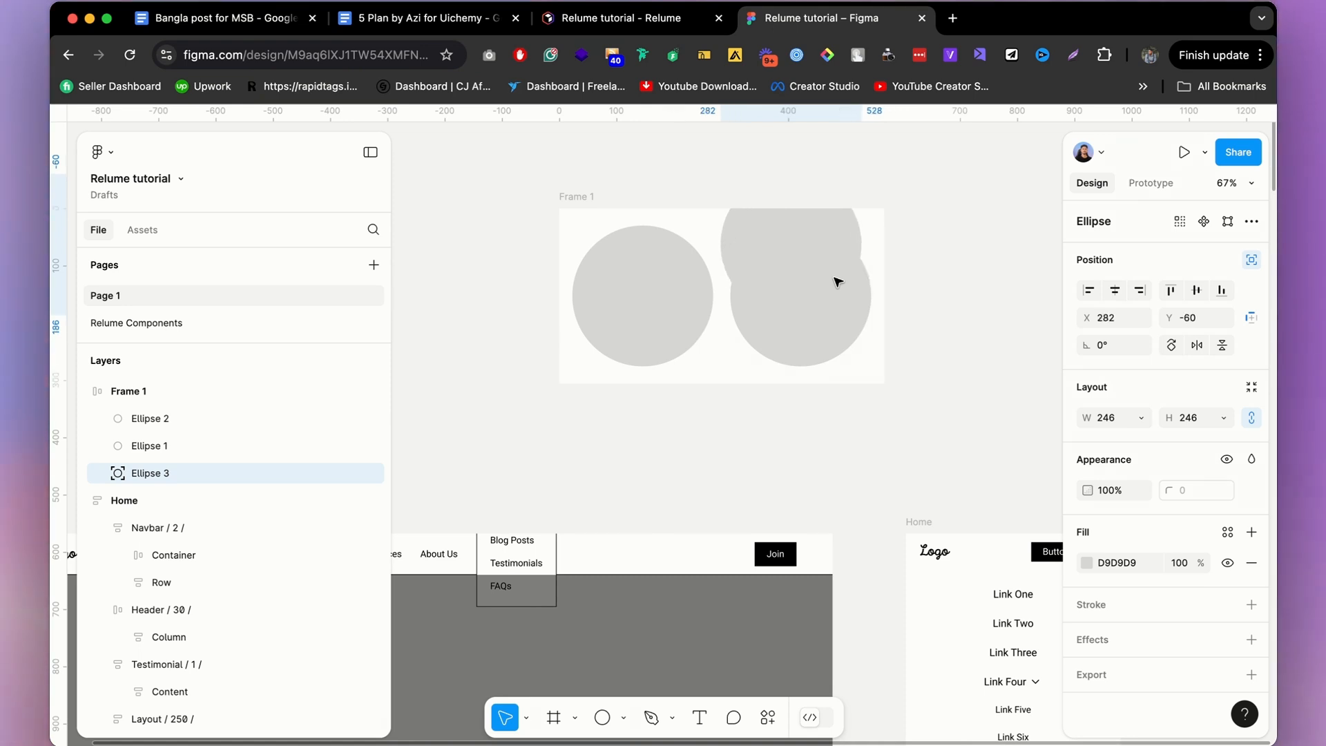
key(shift+Left)
key(shift+Left)
key(shift+Left)
key(shift+Left)
scroll(838, 282, down, 3)
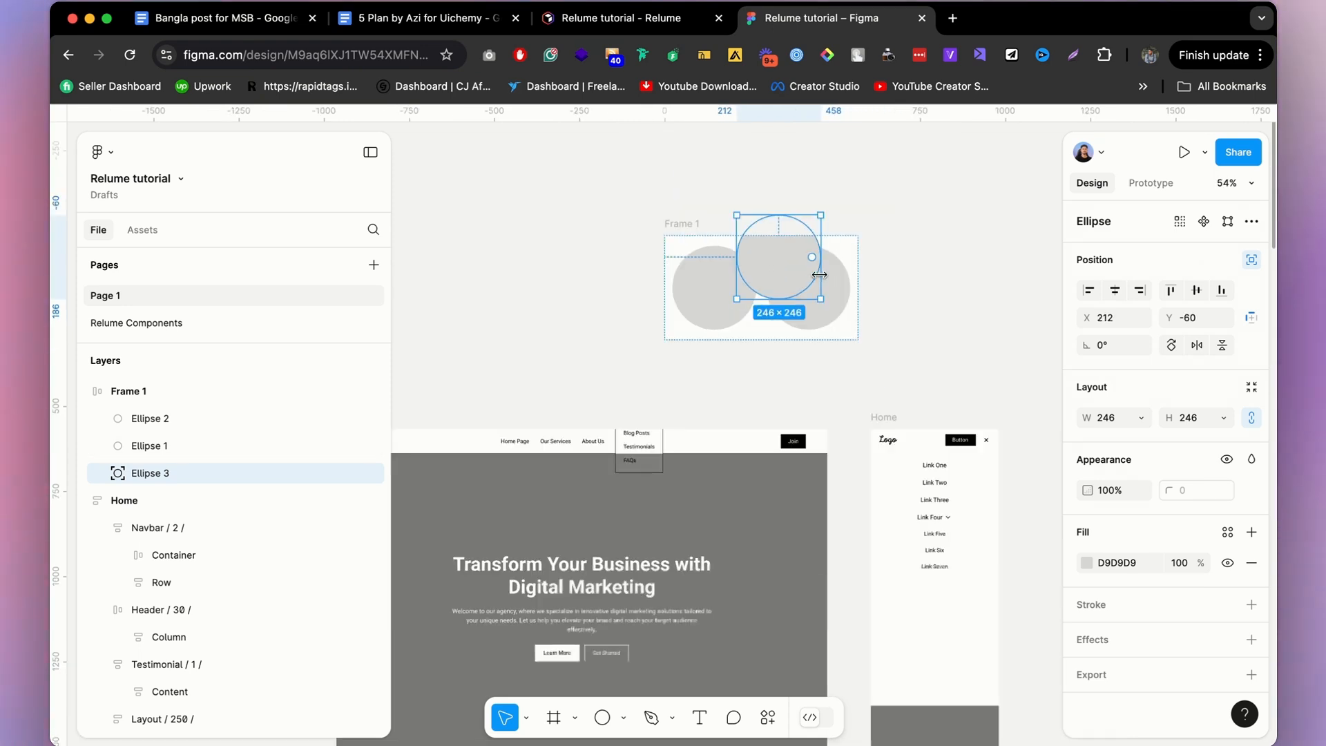
scroll(825, 267, down, 2)
scroll(801, 331, up, 5)
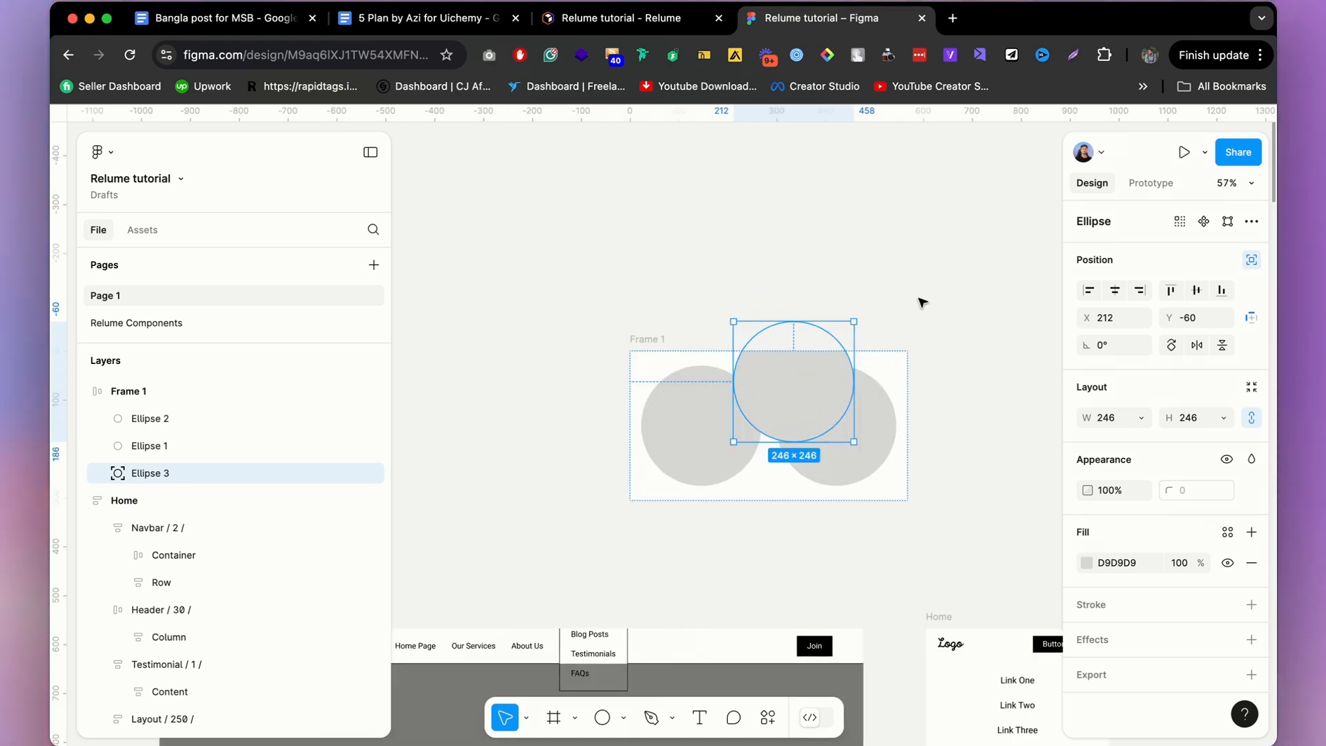
Delete the freely positioned circle and move the frame with the two remaining circles to about X 29, Y -1079.
key(Delete)
scroll(843, 281, down, 3)
click(733, 308)
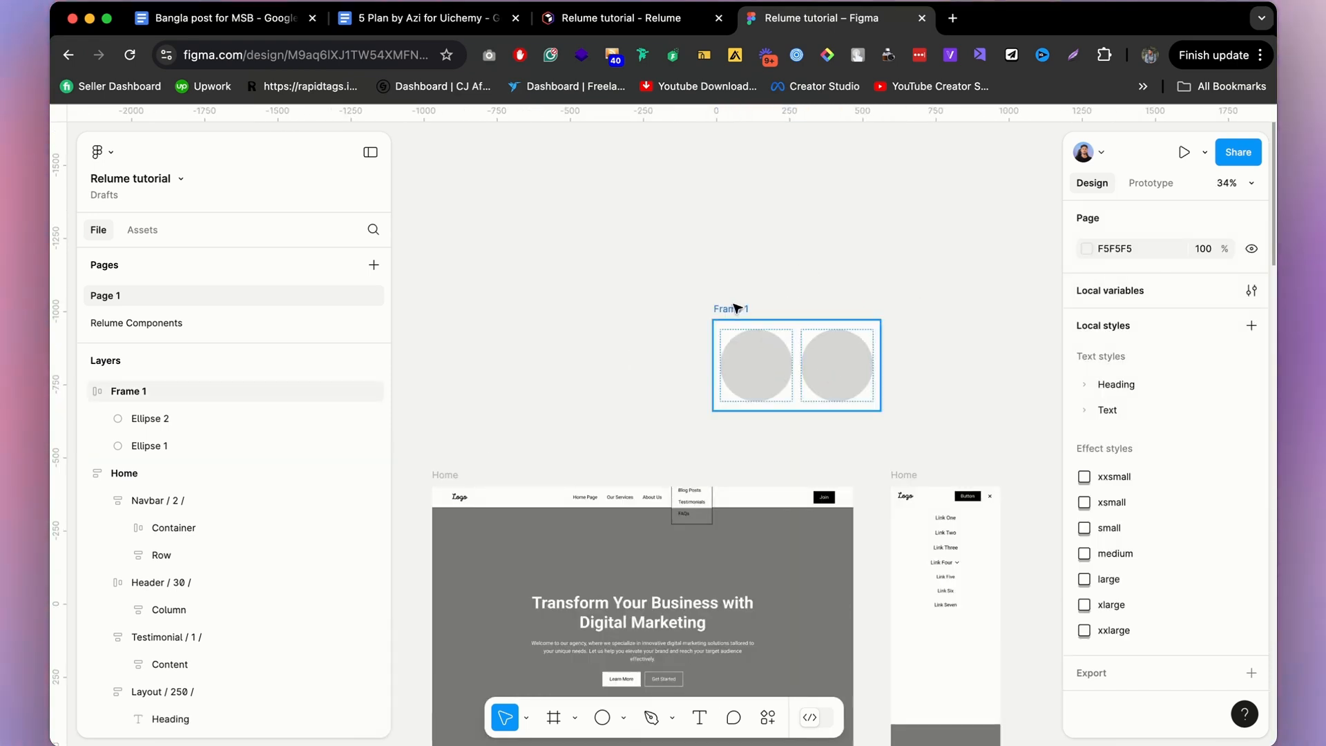
drag(733, 308, 746, 273)
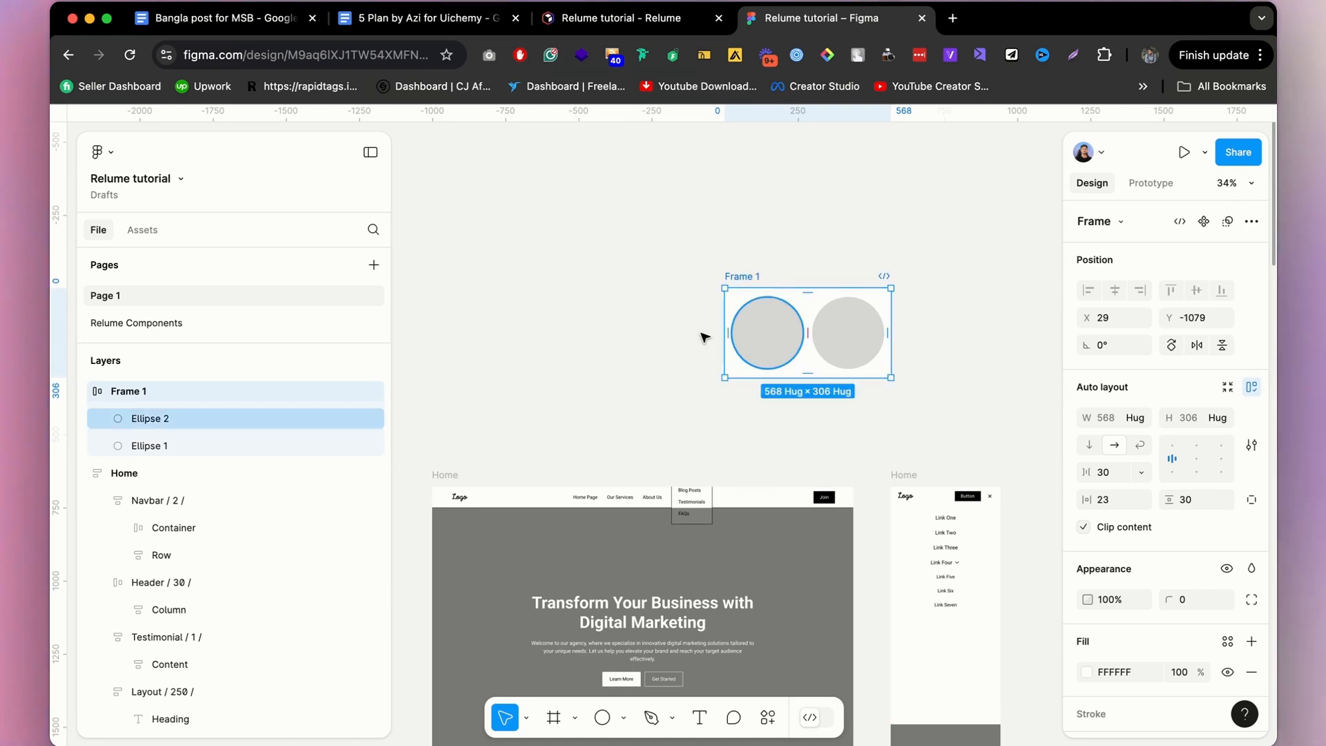
click(756, 246)
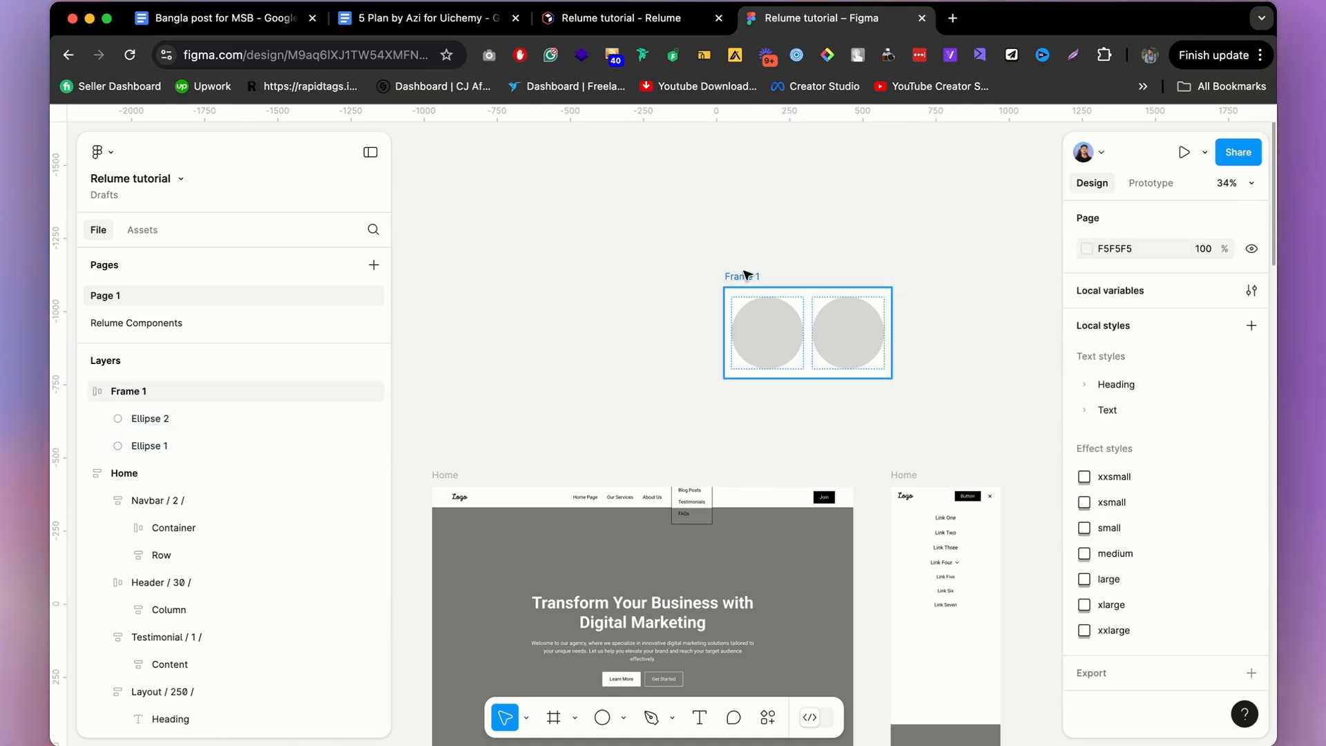
click(748, 273)
Wrap the desktop testimonial section in a new frame and remove that wrapping frame again.
scroll(785, 437, down, 10)
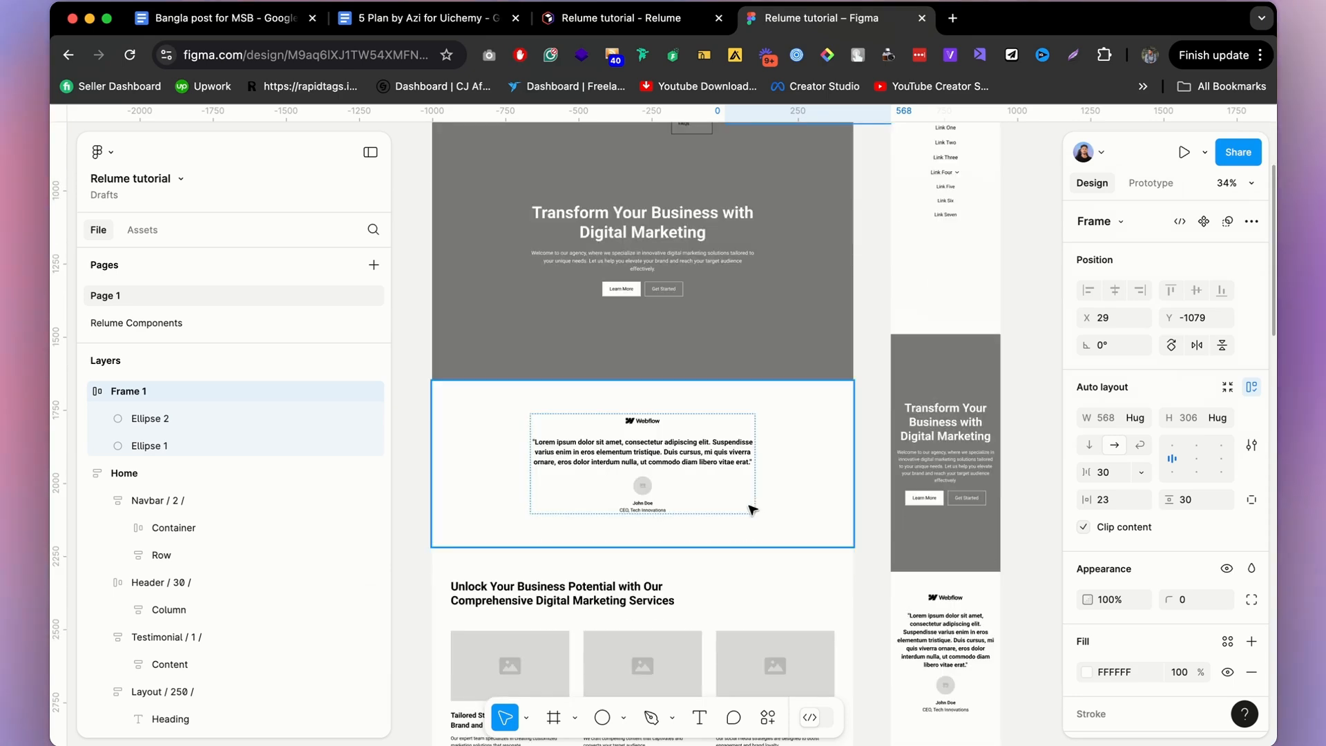
click(813, 468)
scroll(813, 467, down, 5)
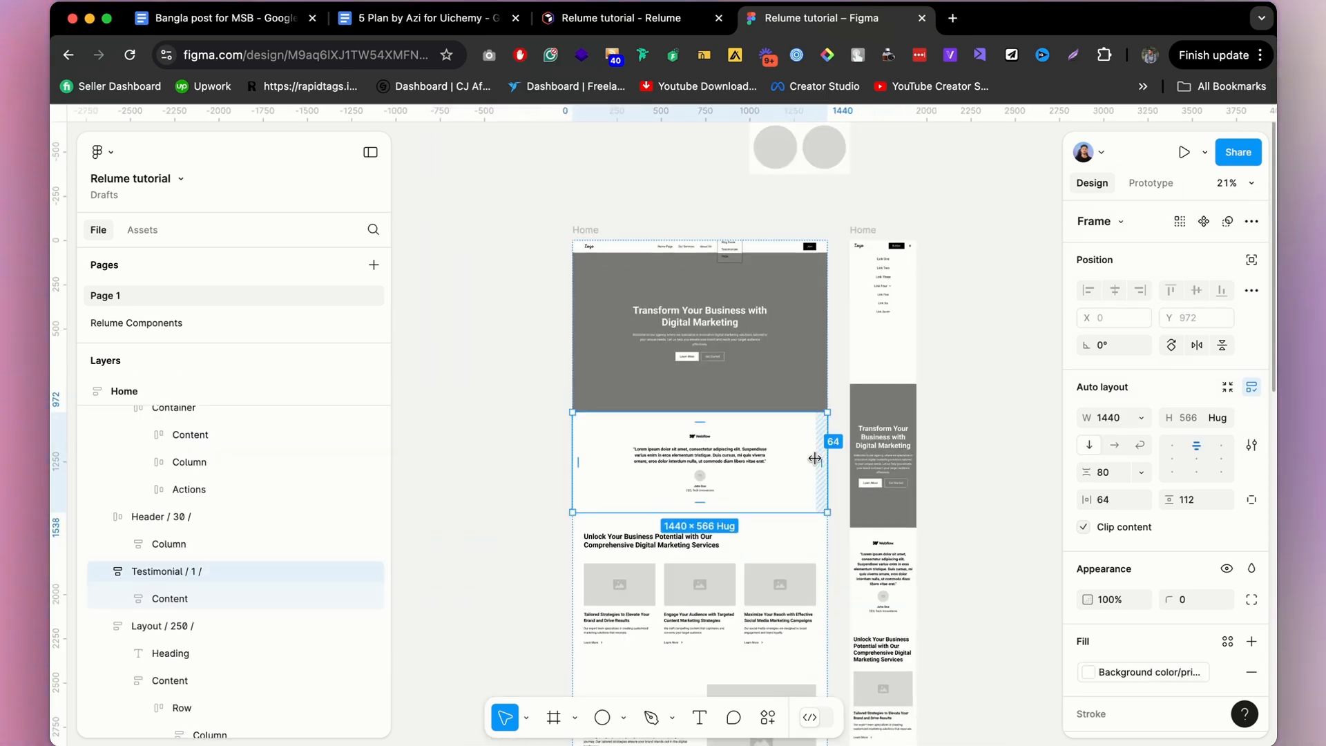
right_click(807, 454)
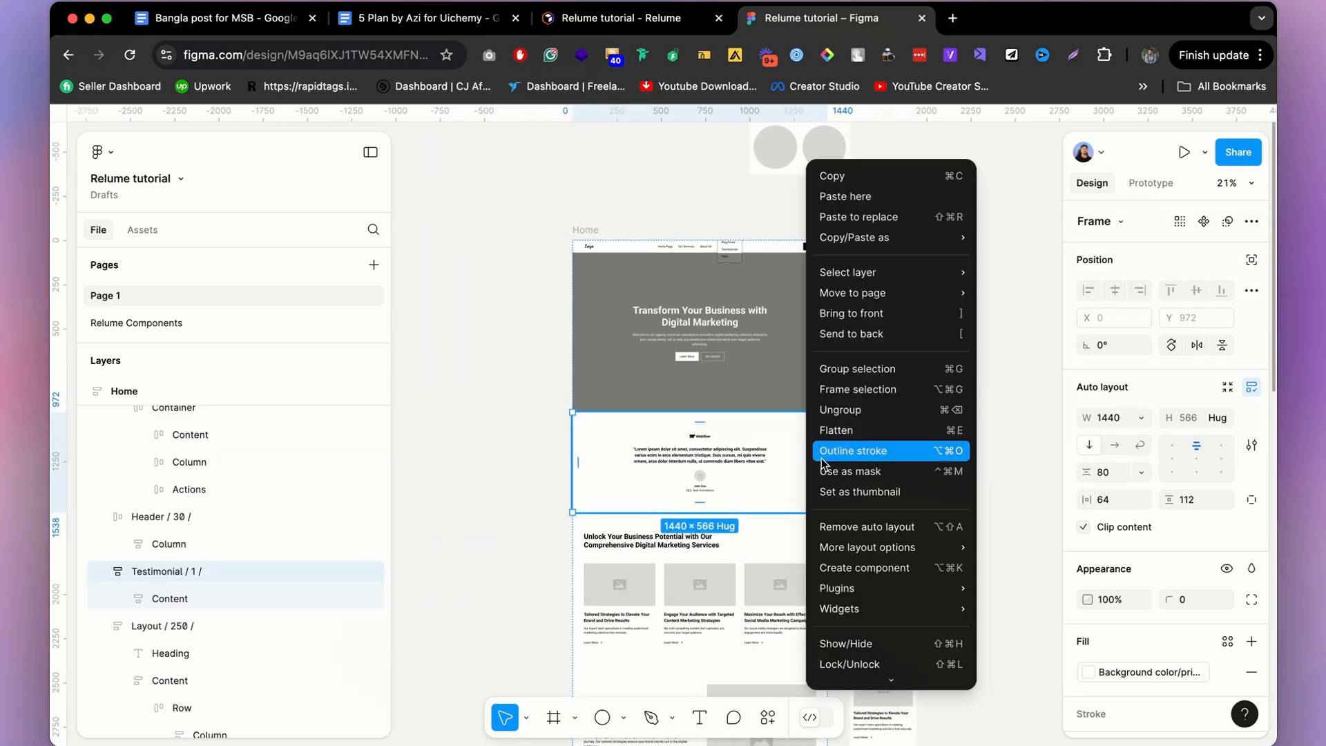
click(861, 390)
click(97, 573)
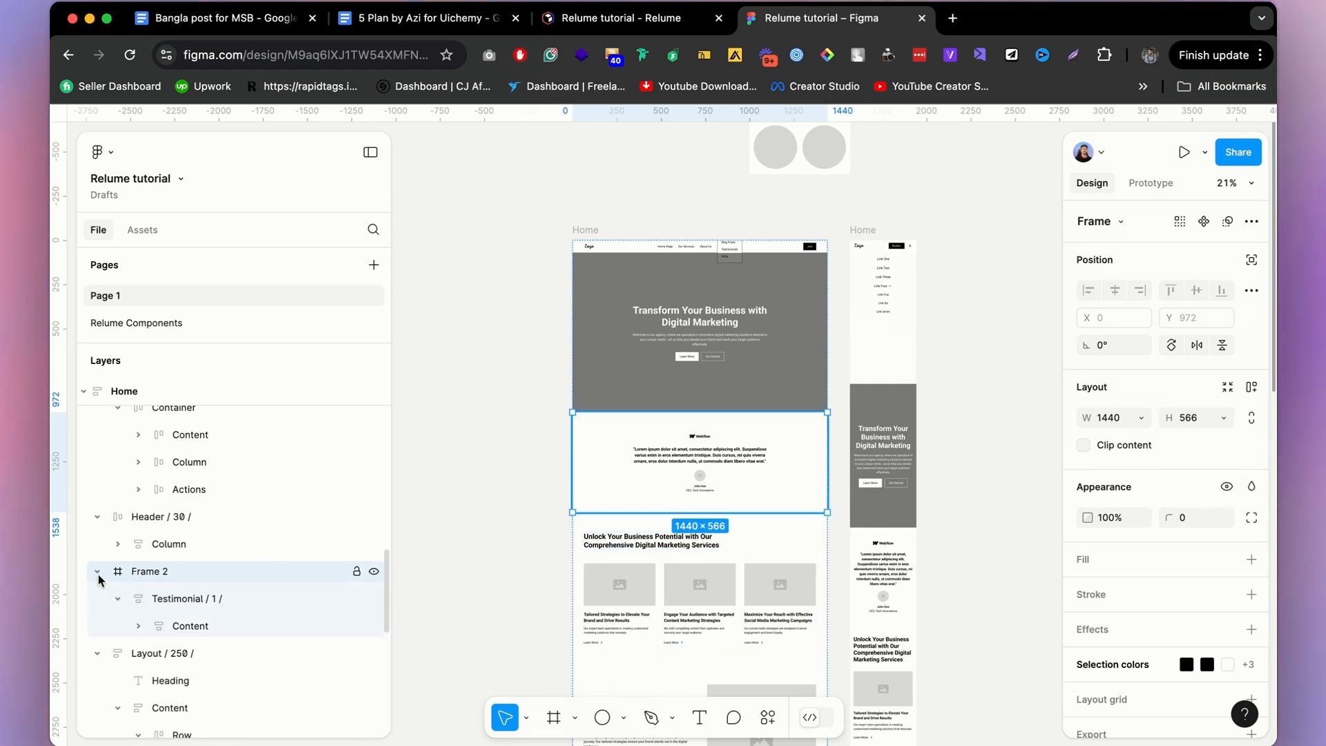
click(239, 598)
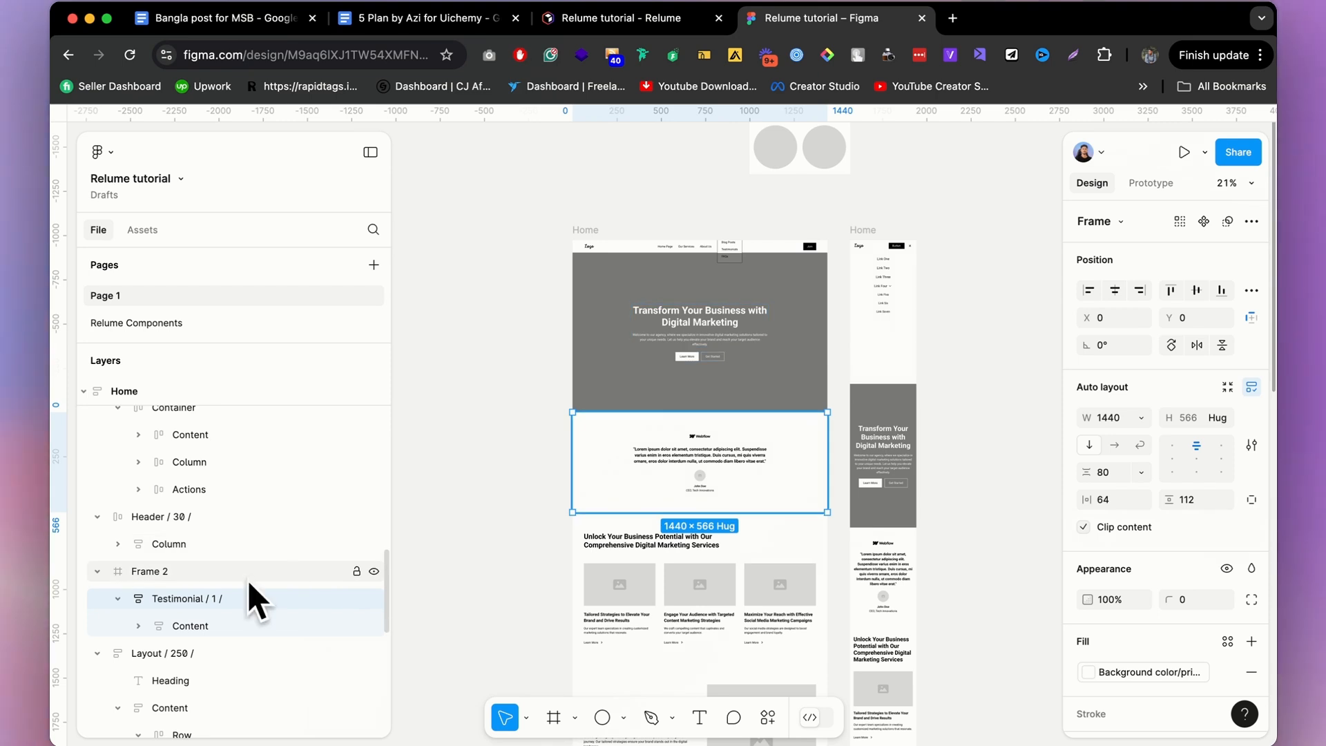
right_click(195, 598)
click(245, 384)
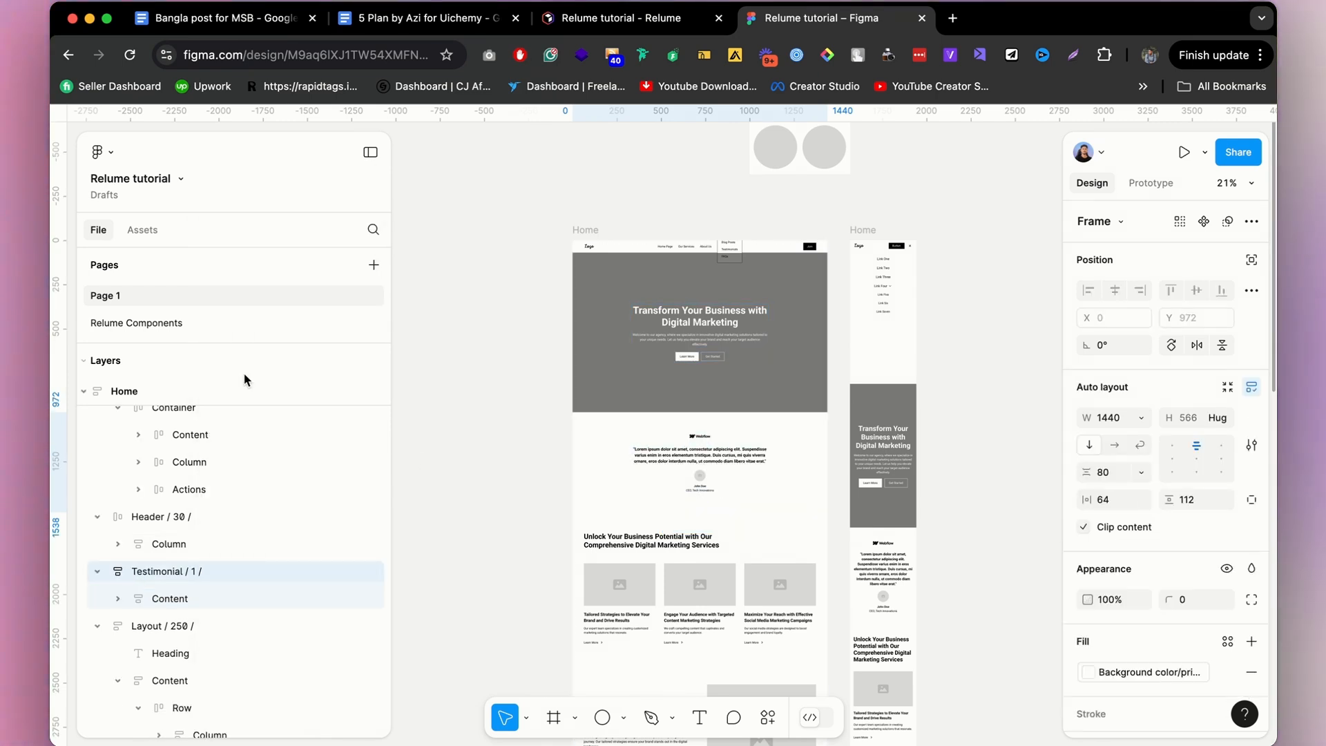
Delete the dropdown link group with Blog Posts, Testimonials and FAQs from the desktop navbar.
scroll(719, 400, down, 5)
click(850, 290)
scroll(719, 322, up, 10)
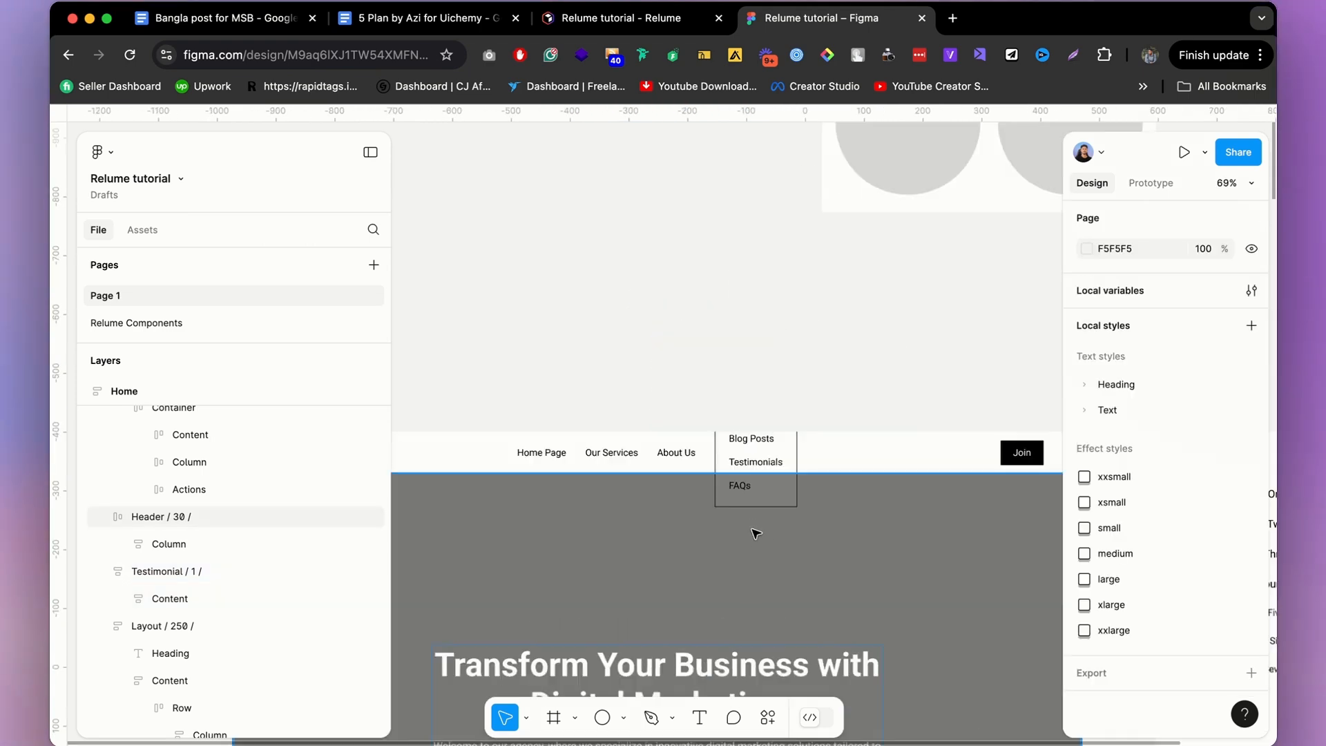
click(753, 462)
click(752, 461)
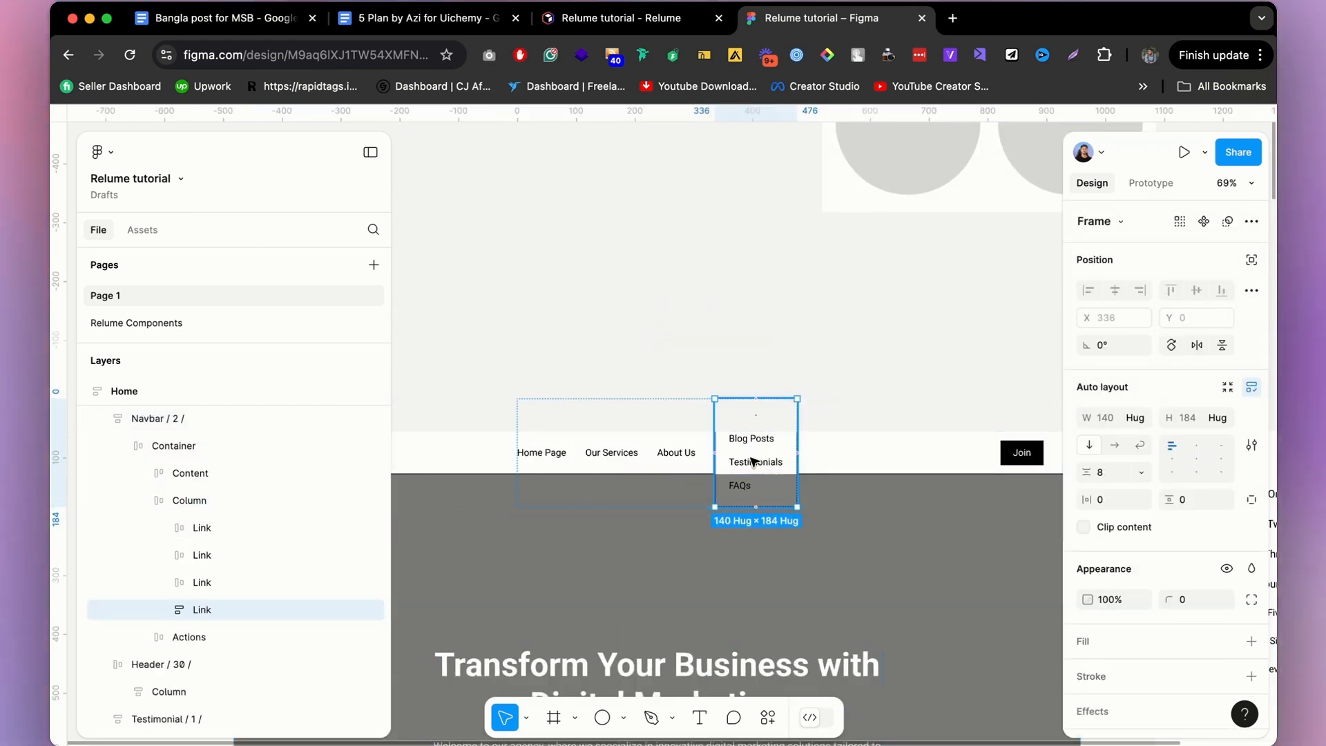
click(780, 391)
scroll(780, 391, down, 3)
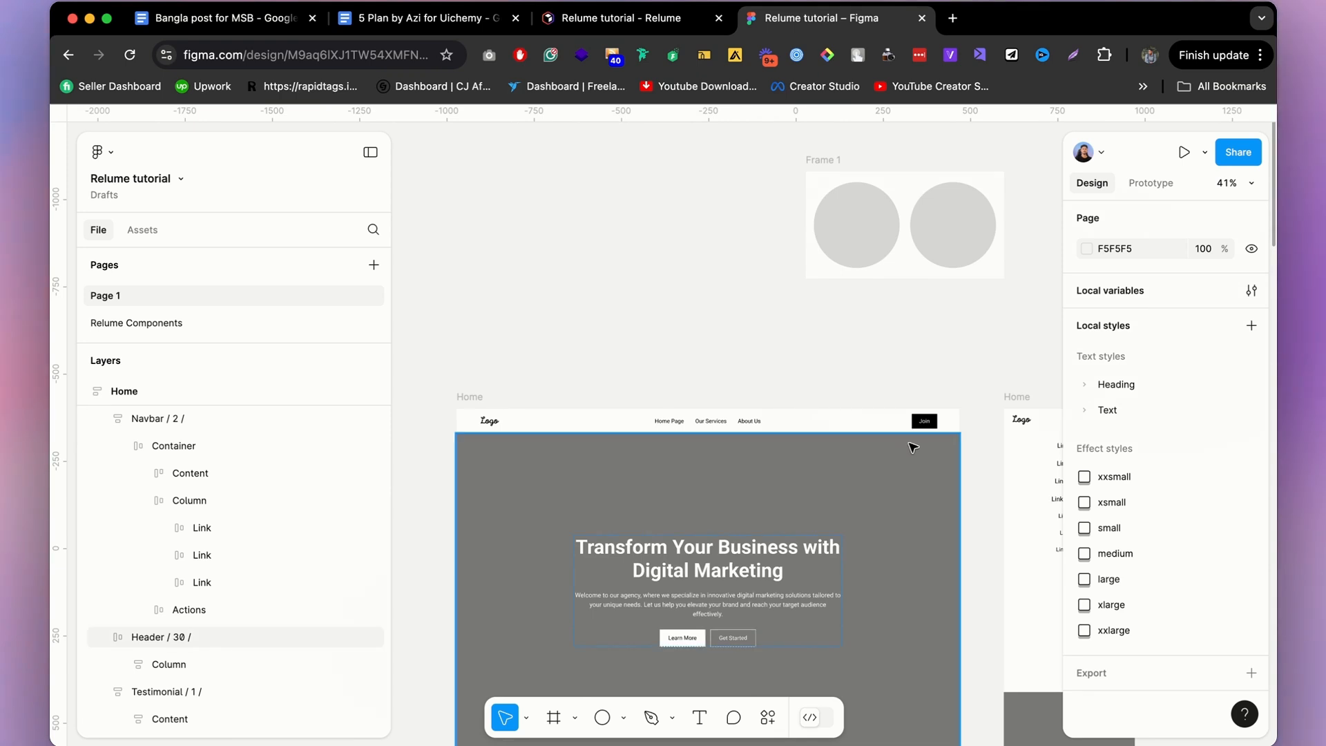
Change the desktop navbar's Join button text to "Contact us".
scroll(929, 421, up, 2)
click(934, 421)
click(934, 422)
scroll(934, 421, up, 3)
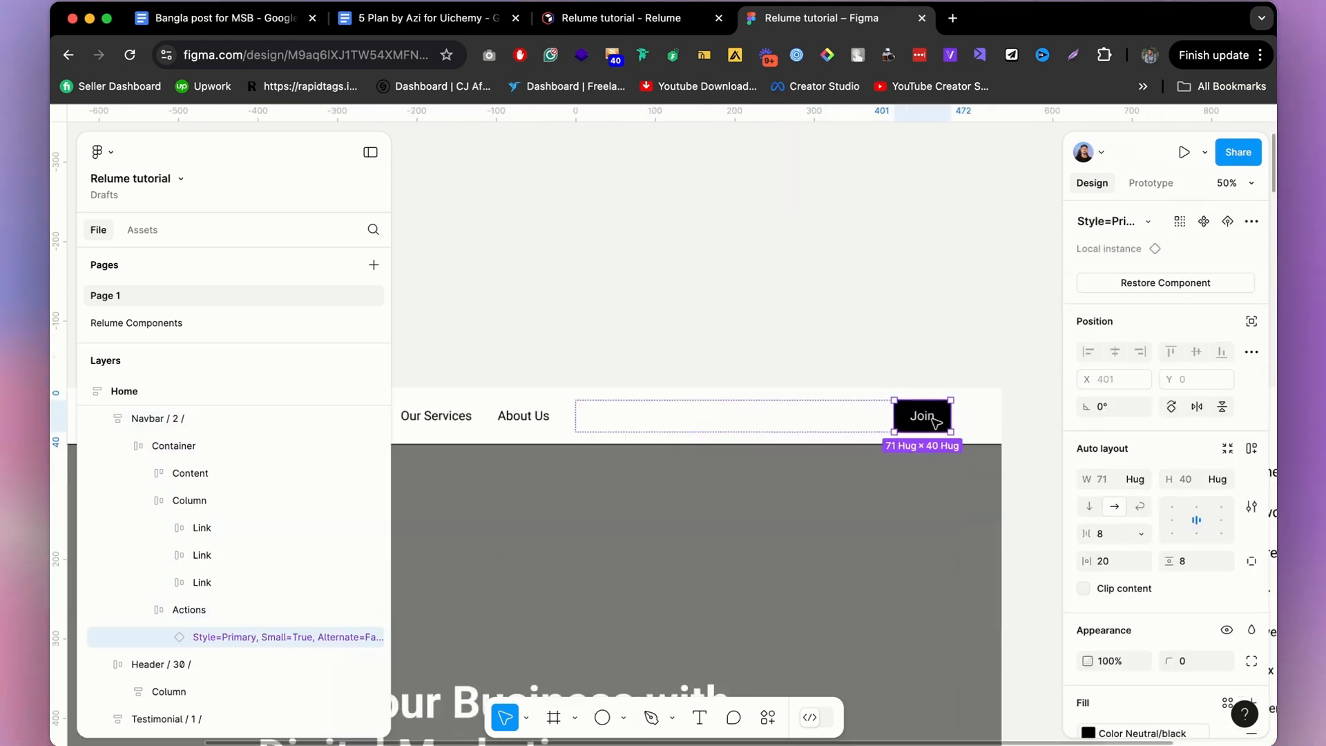
click(934, 421)
double_click(930, 419)
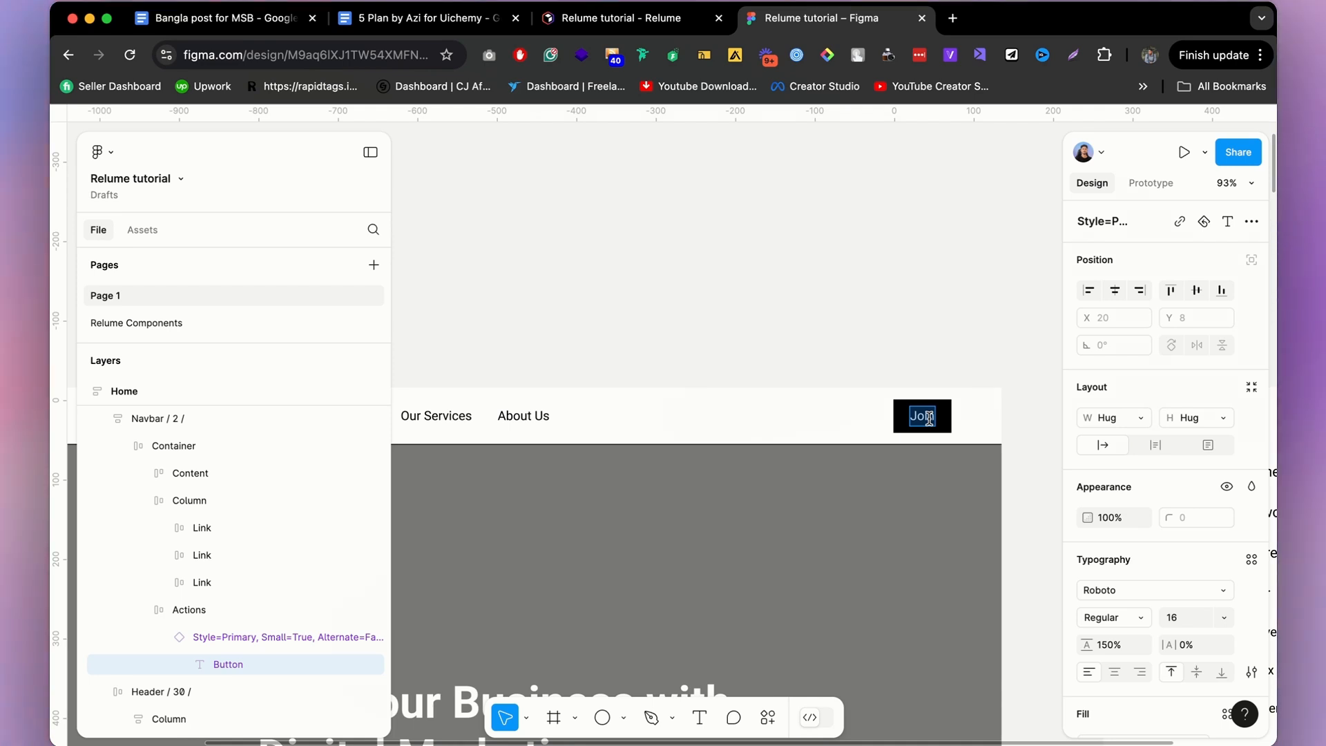
text(Contact us)
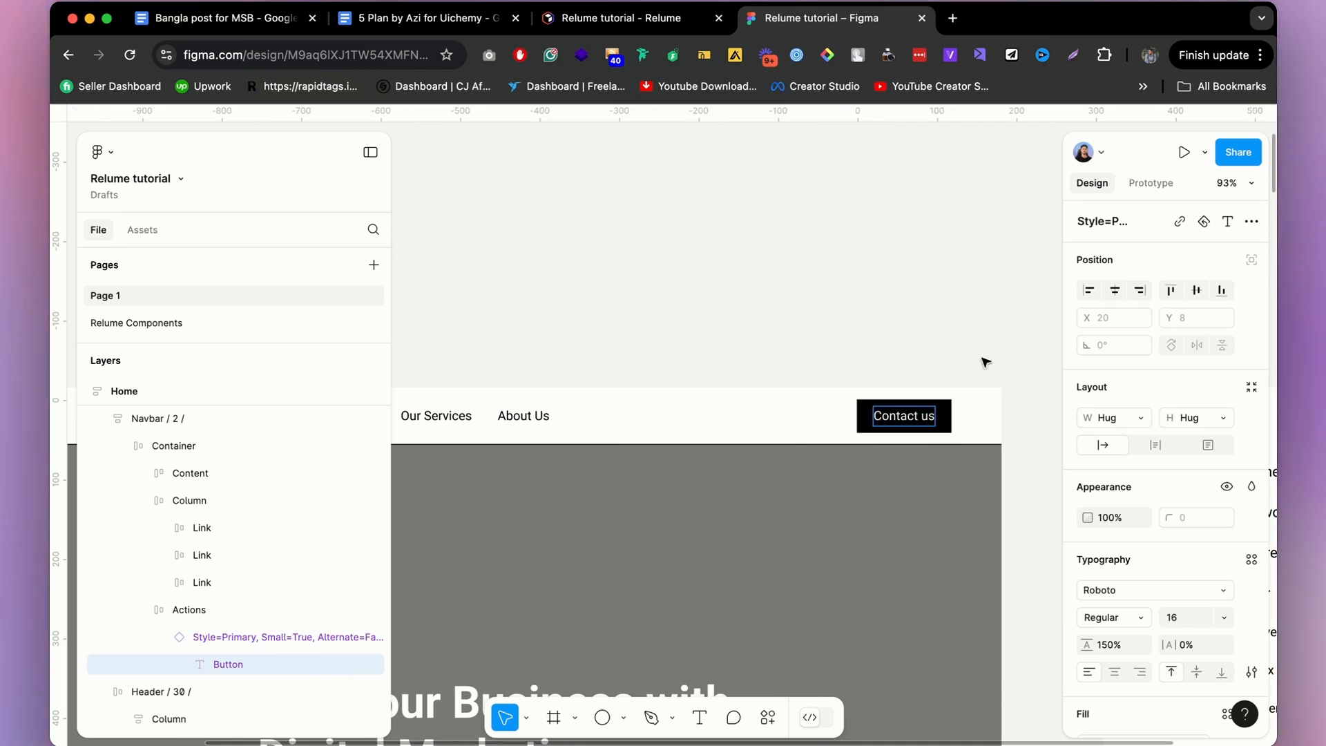
click(956, 306)
scroll(956, 306, down, 10)
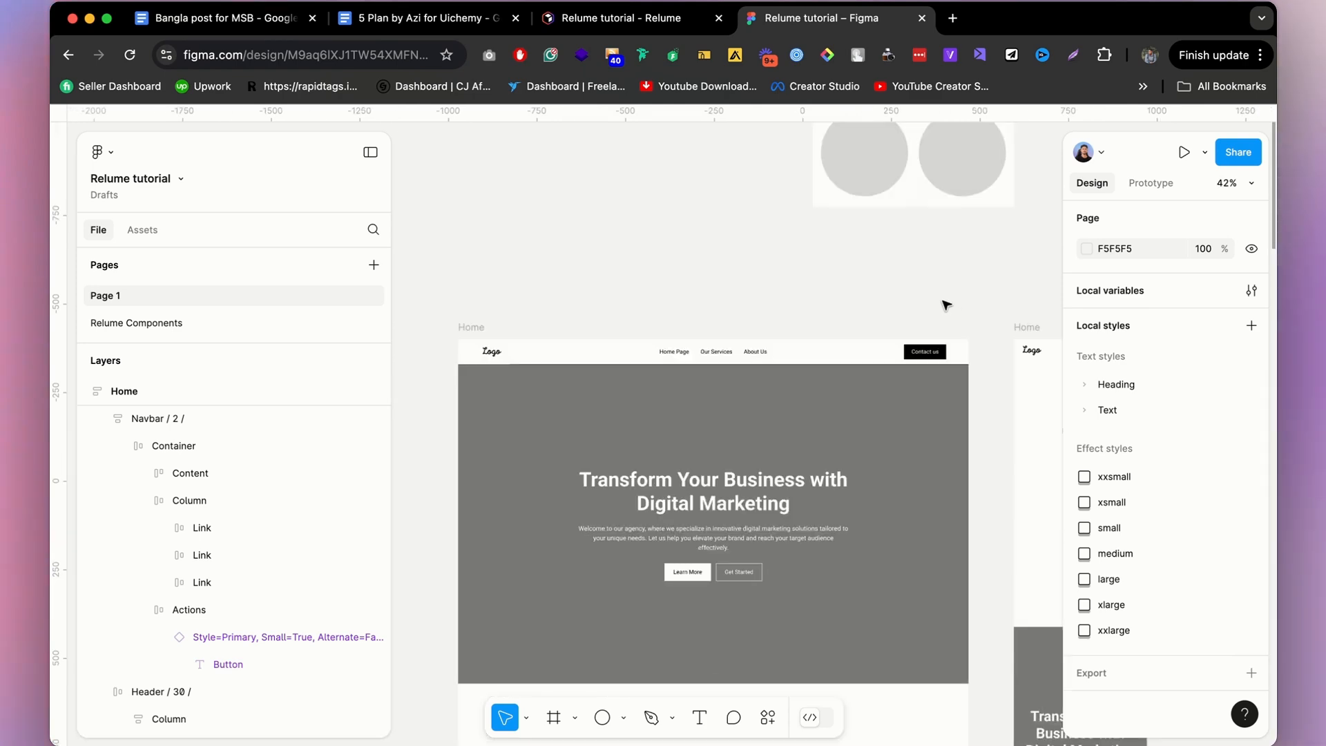
Delete the practice frame with the two circles above the Home layouts.
scroll(813, 395, down, 5)
scroll(814, 394, up, 5)
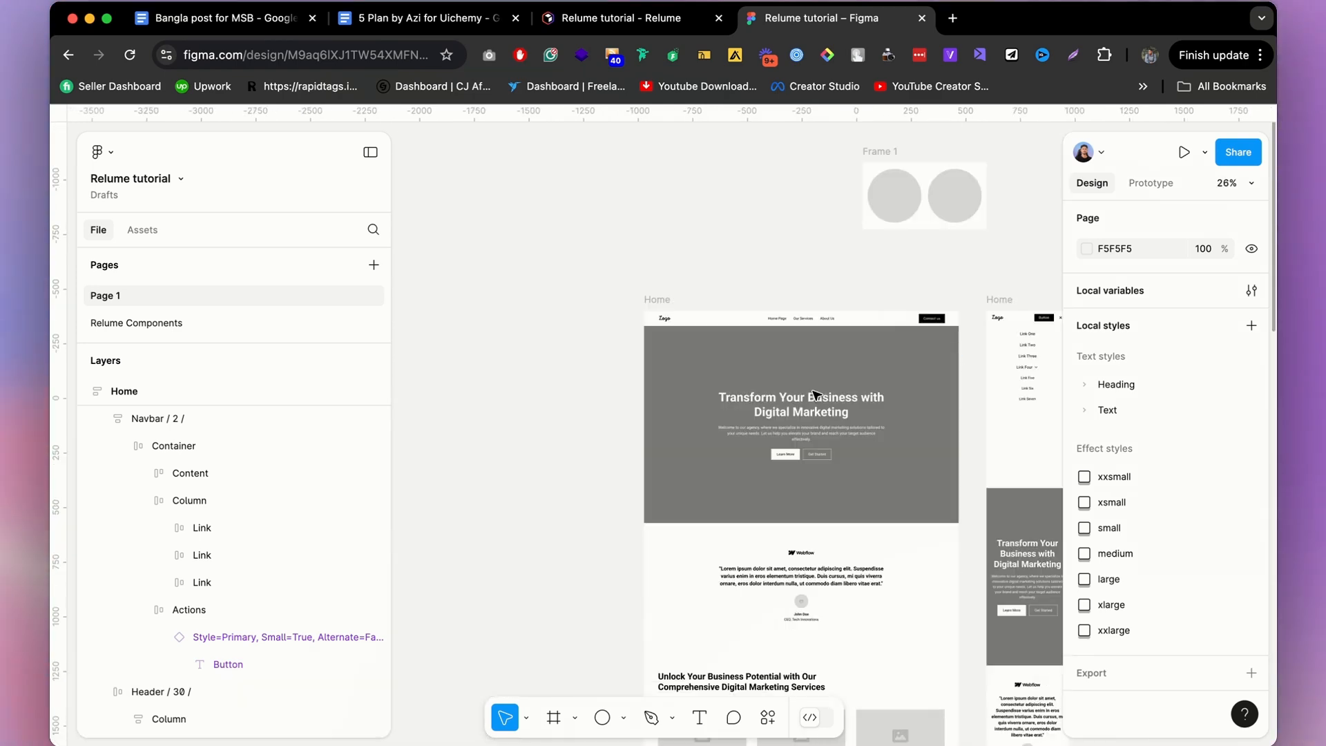
click(913, 406)
scroll(895, 346, down, 5)
scroll(879, 287, up, 3)
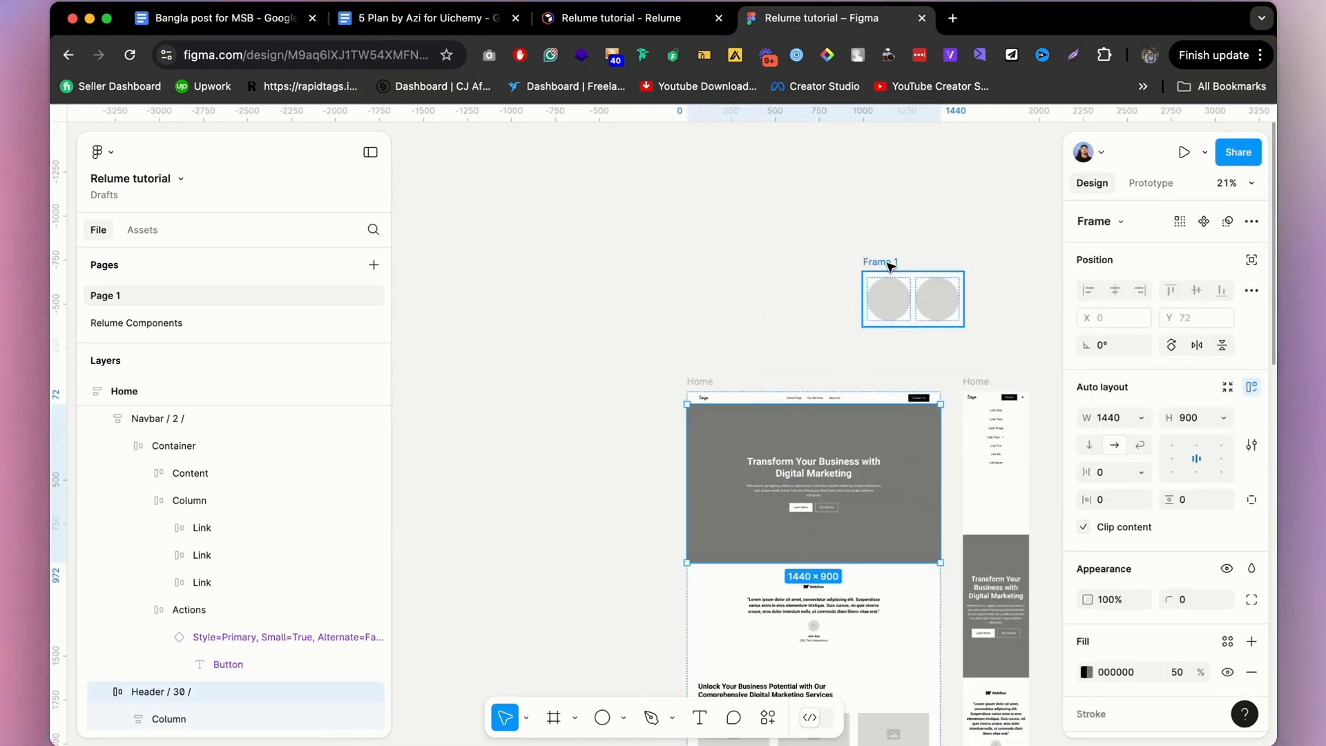
click(891, 267)
key(Delete)
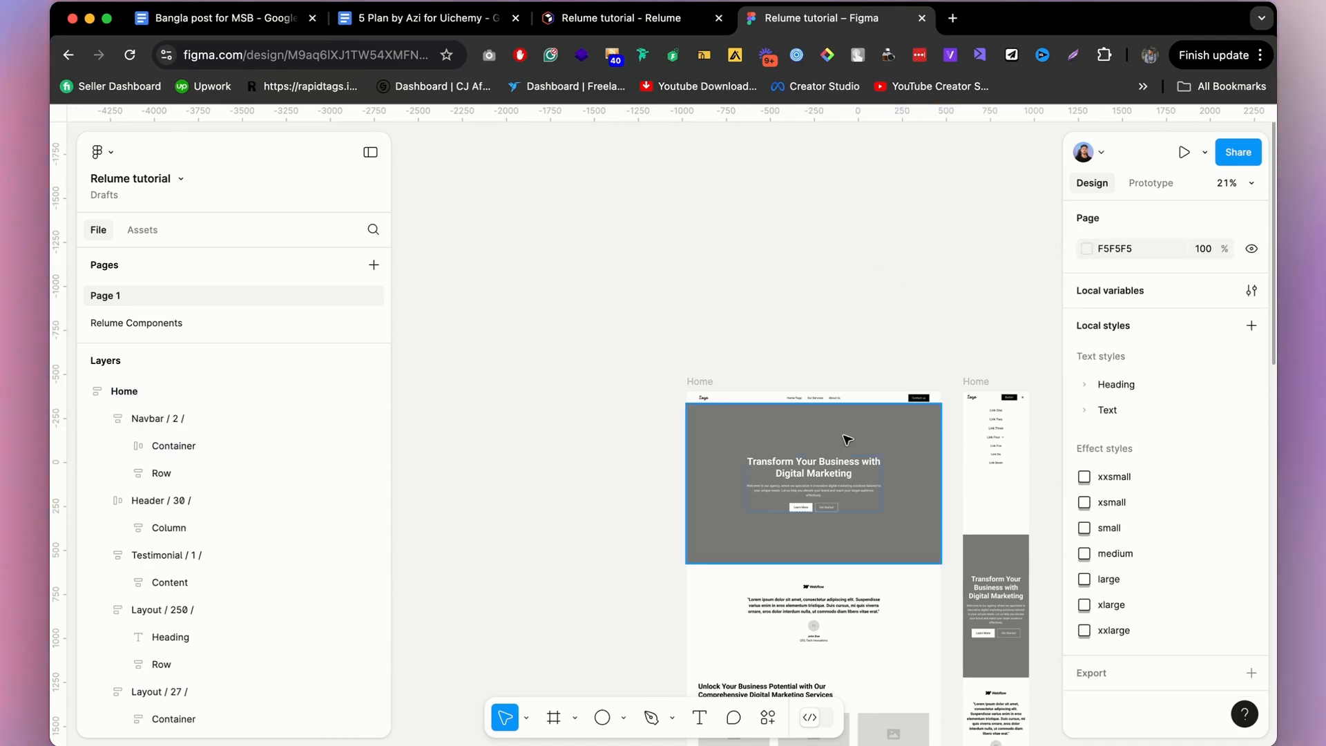
scroll(849, 421, down, 3)
scroll(882, 411, up, 2)
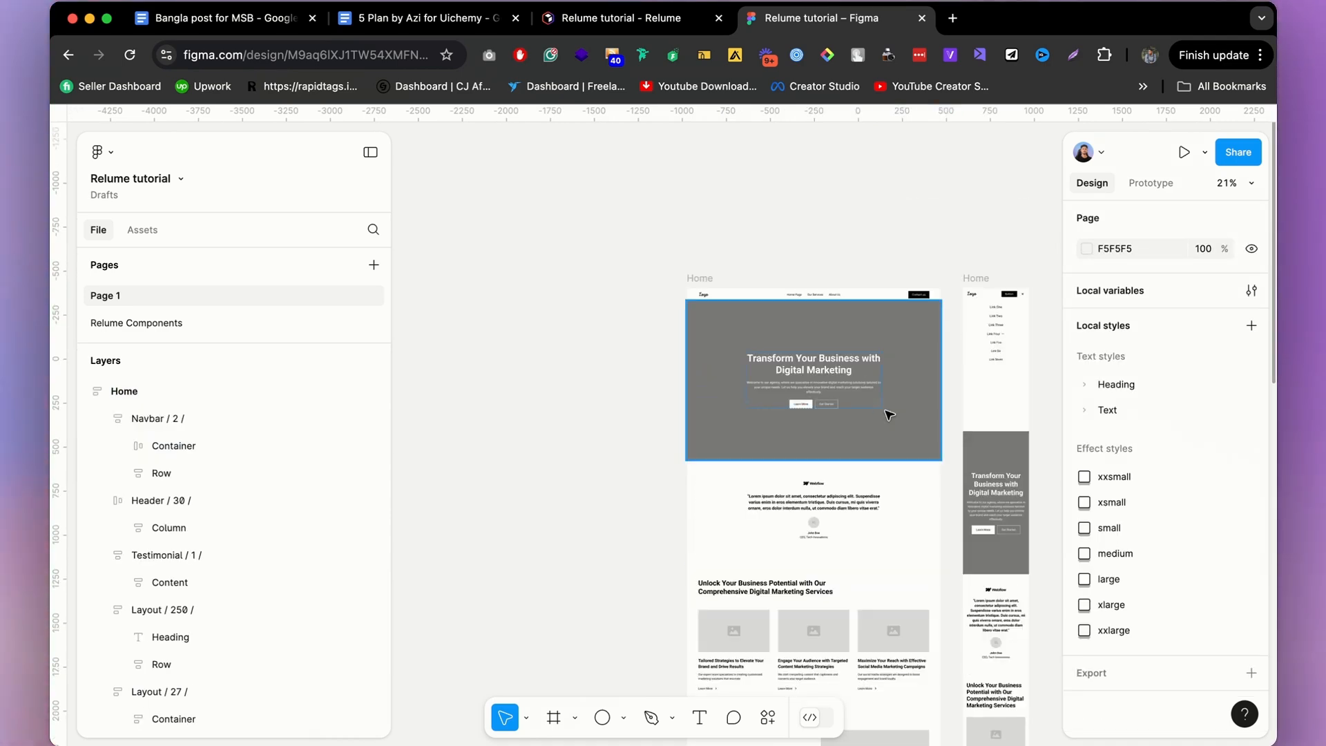
scroll(926, 334, up, 2)
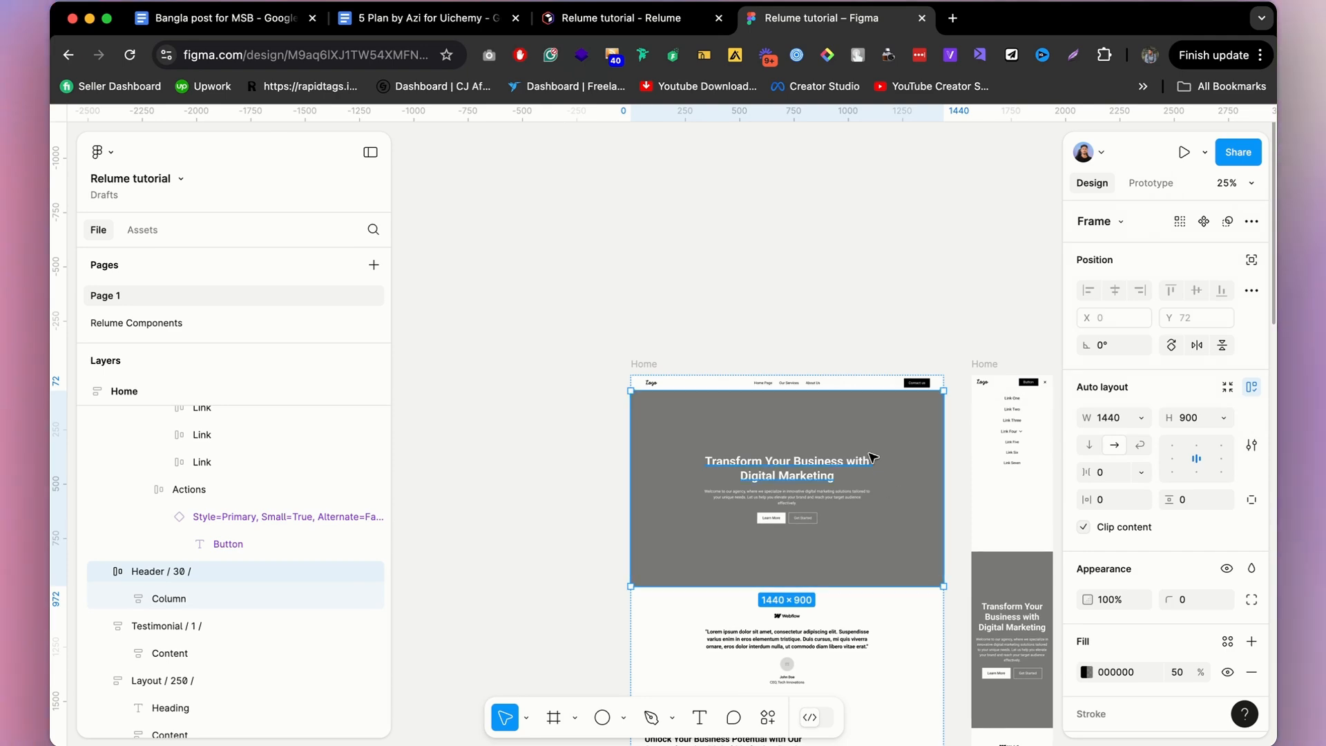
scroll(869, 445, up, 3)
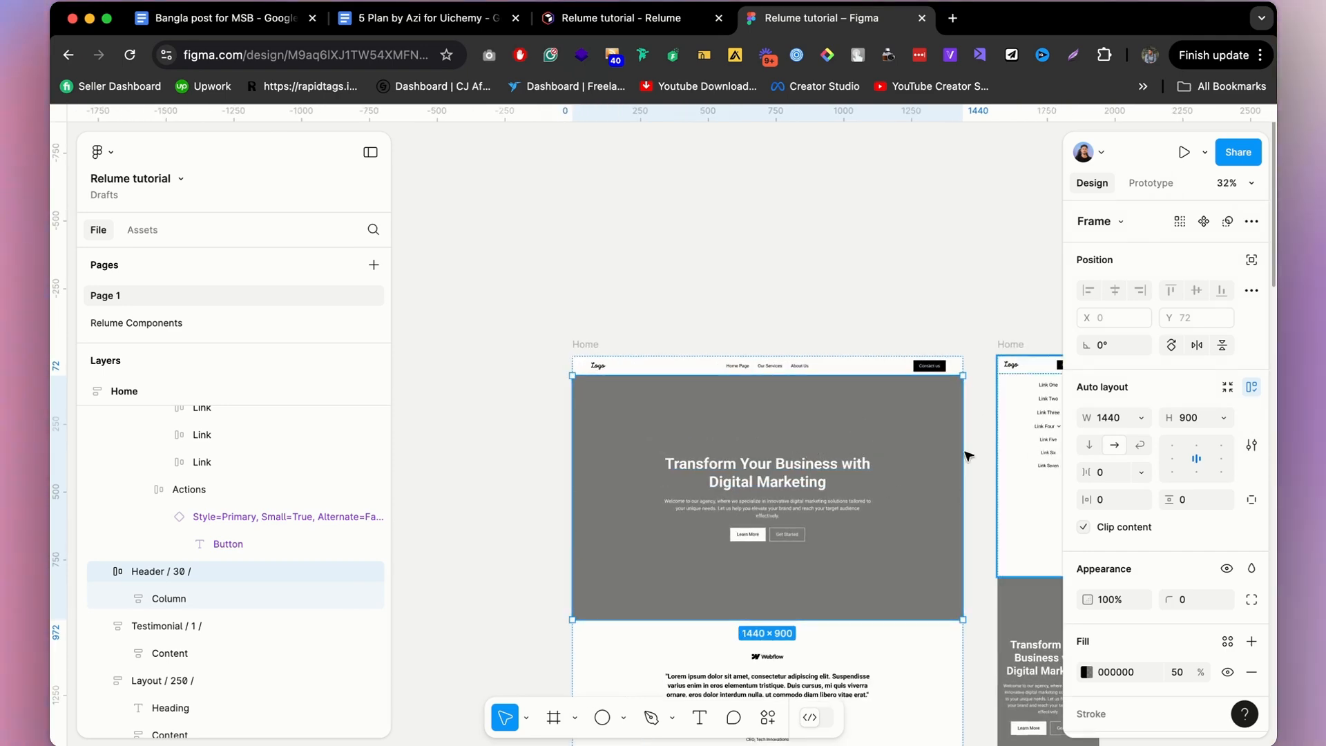
Import mypic.jpg, Which one looks good.png and project 4.png from the computer's Desktop folder onto the canvas.
mouse_move(252, 739)
click(202, 711)
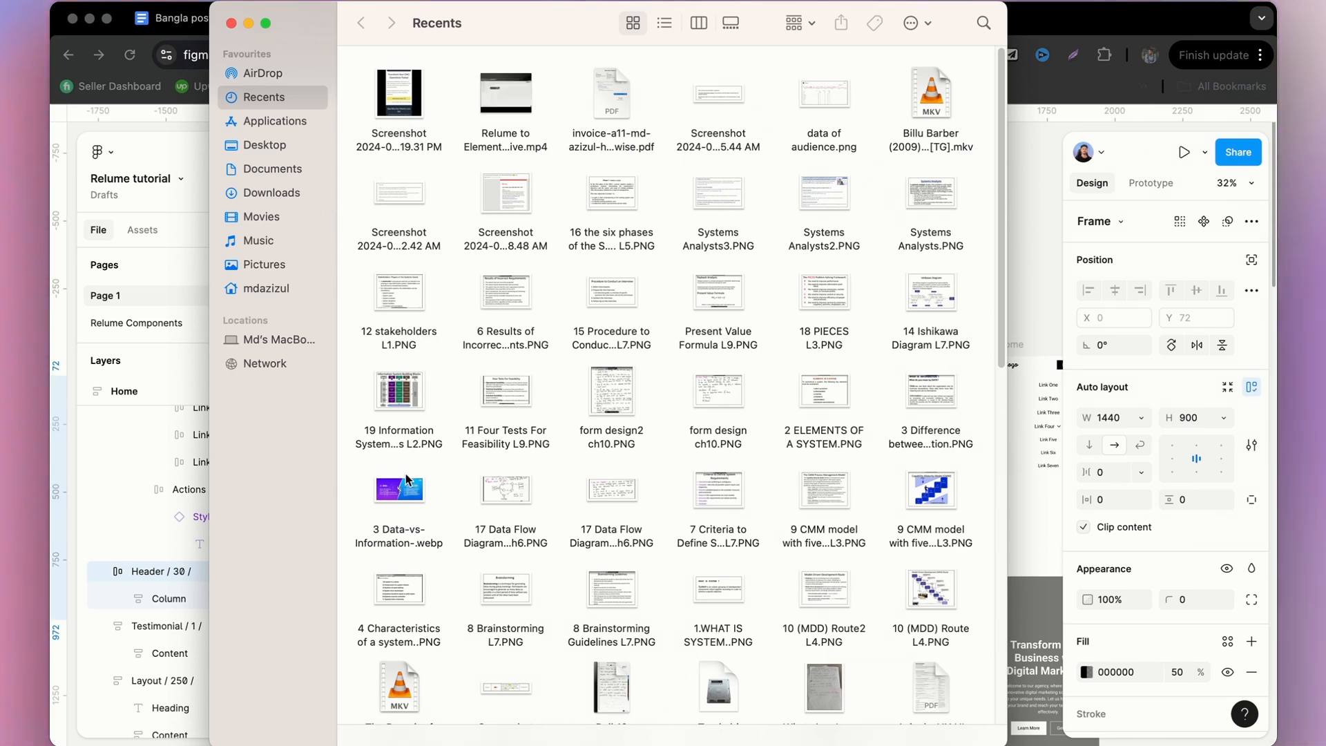
click(279, 145)
drag(526, 43, 491, 391)
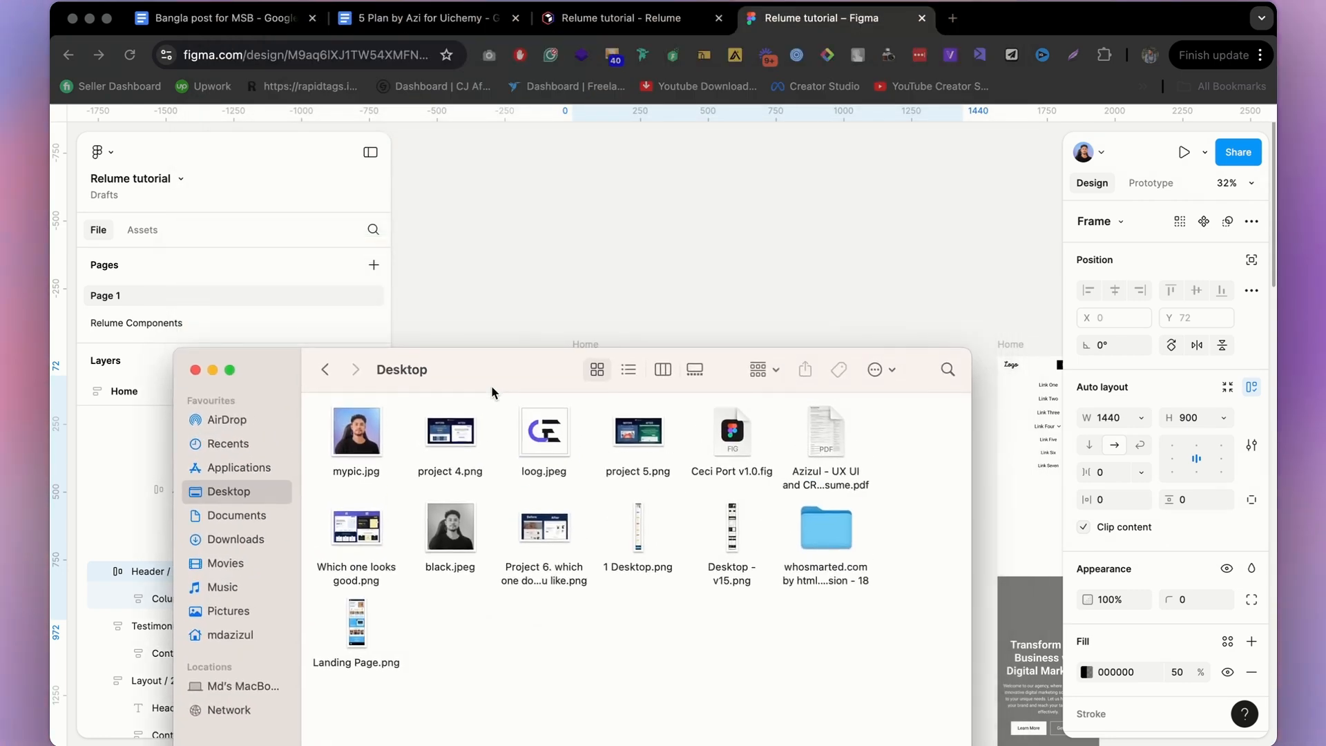
click(356, 468)
super+click(359, 536)
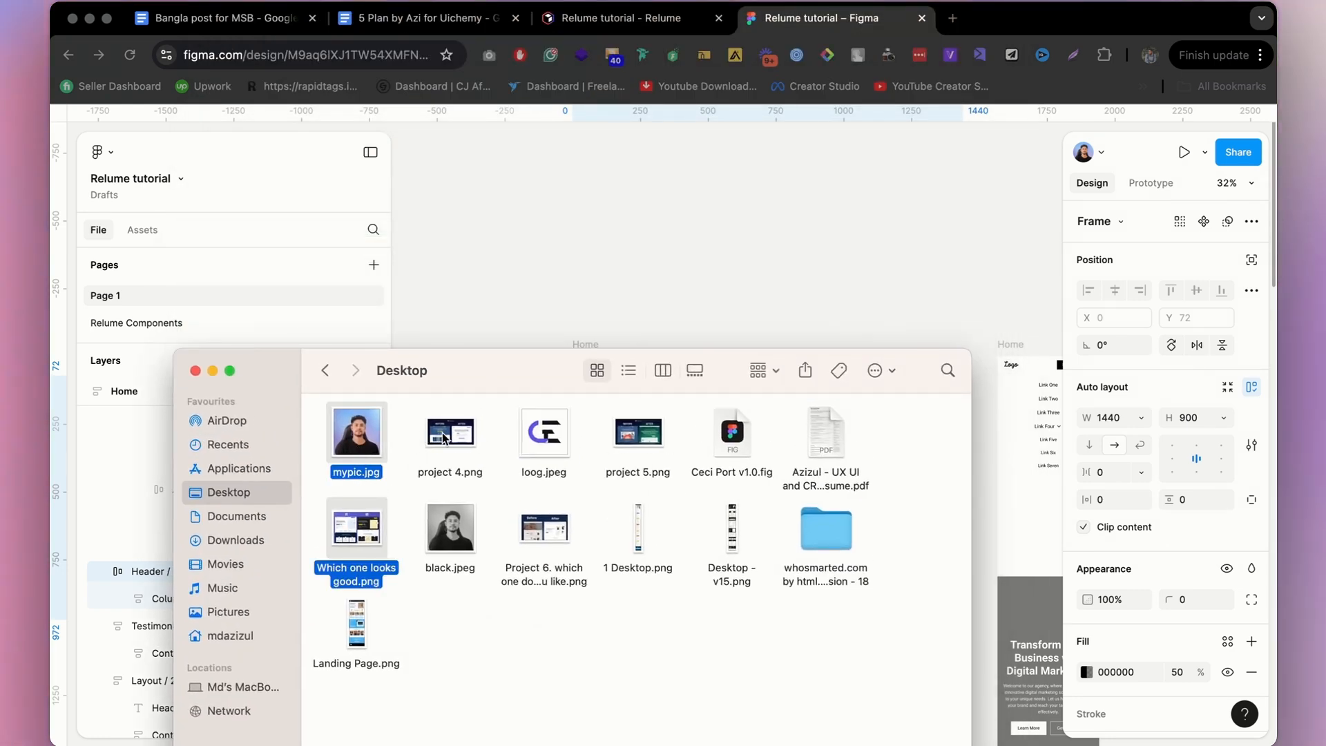
super+click(449, 444)
drag(815, 248, 849, 182)
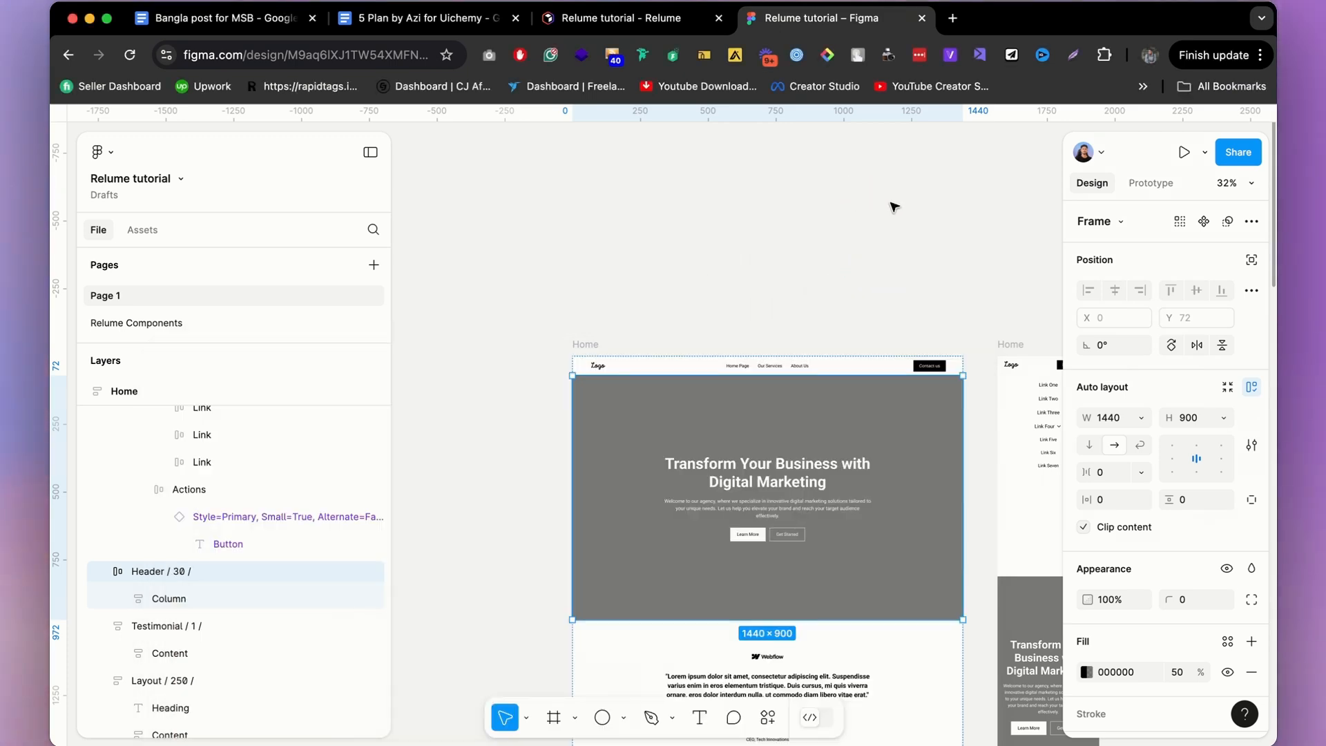
Spread the three imported images apart, placing Which one looks good at X -3459, Y 1493 and project 4 at X 167, Y -1882.
scroll(871, 216, down, 10)
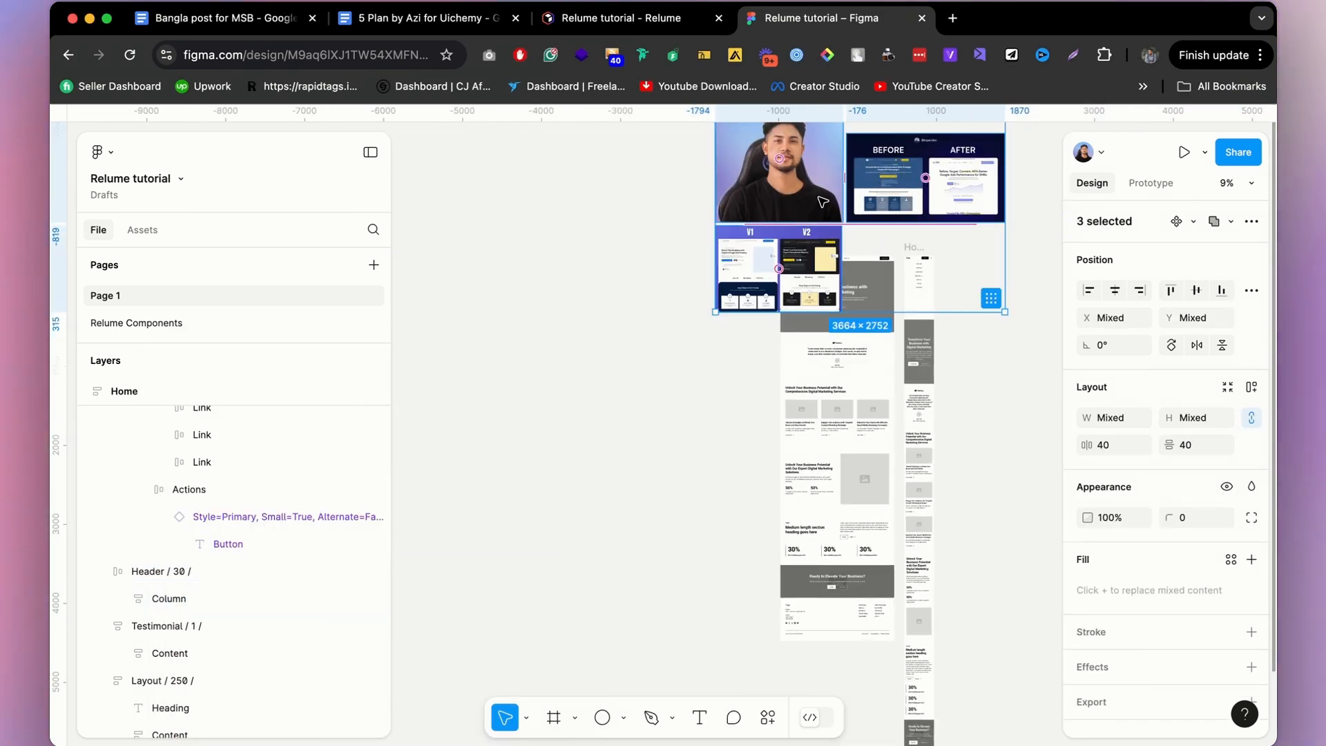
click(822, 202)
click(701, 437)
drag(758, 281, 625, 460)
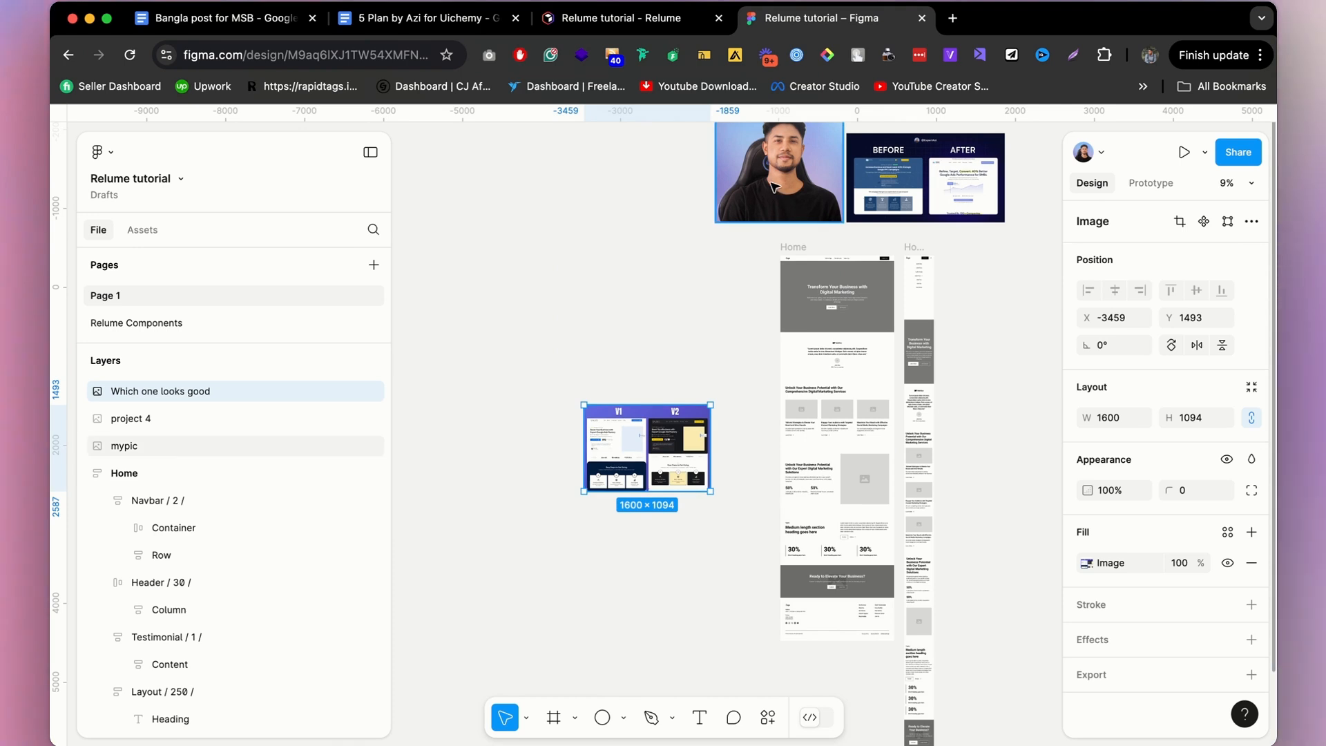
drag(774, 186, 748, 186)
drag(923, 194, 946, 199)
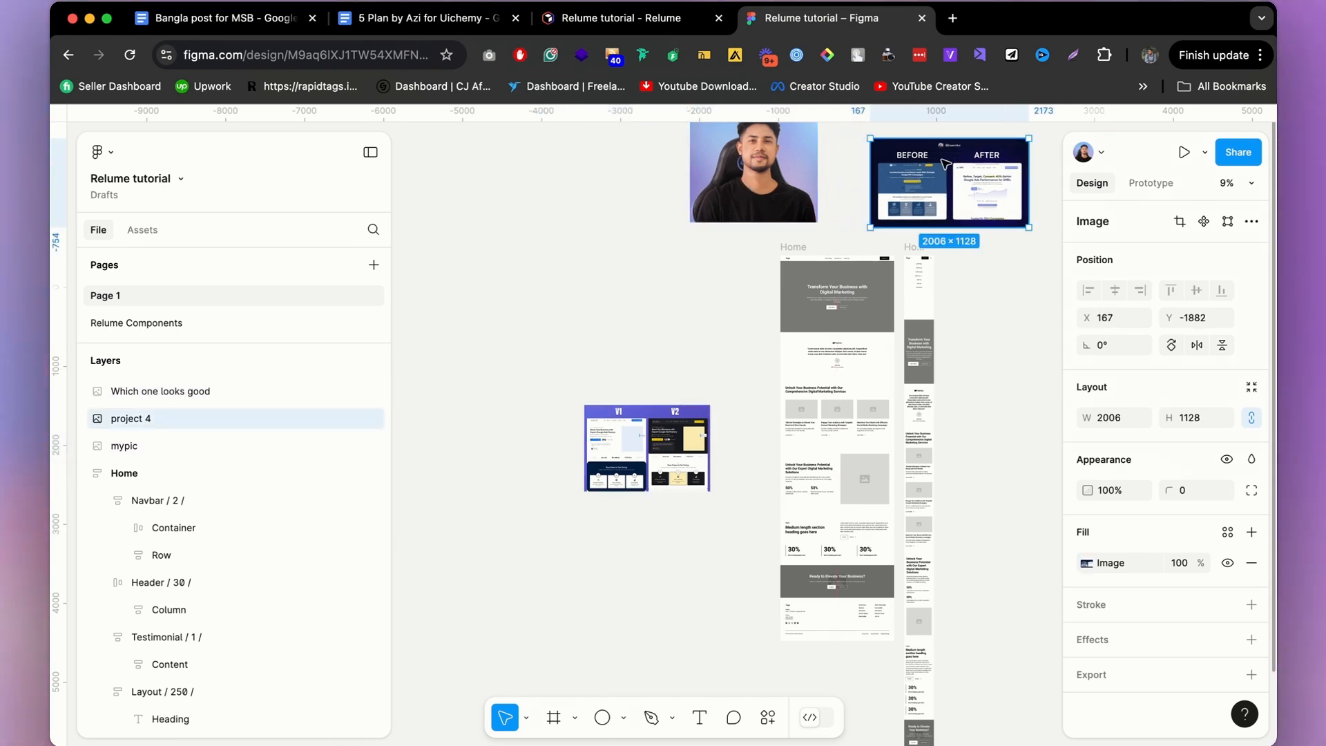
Copy the image fill of project 4 and paste it as a fill onto the desktop Home's Header / 30 section.
scroll(868, 323, up, 3)
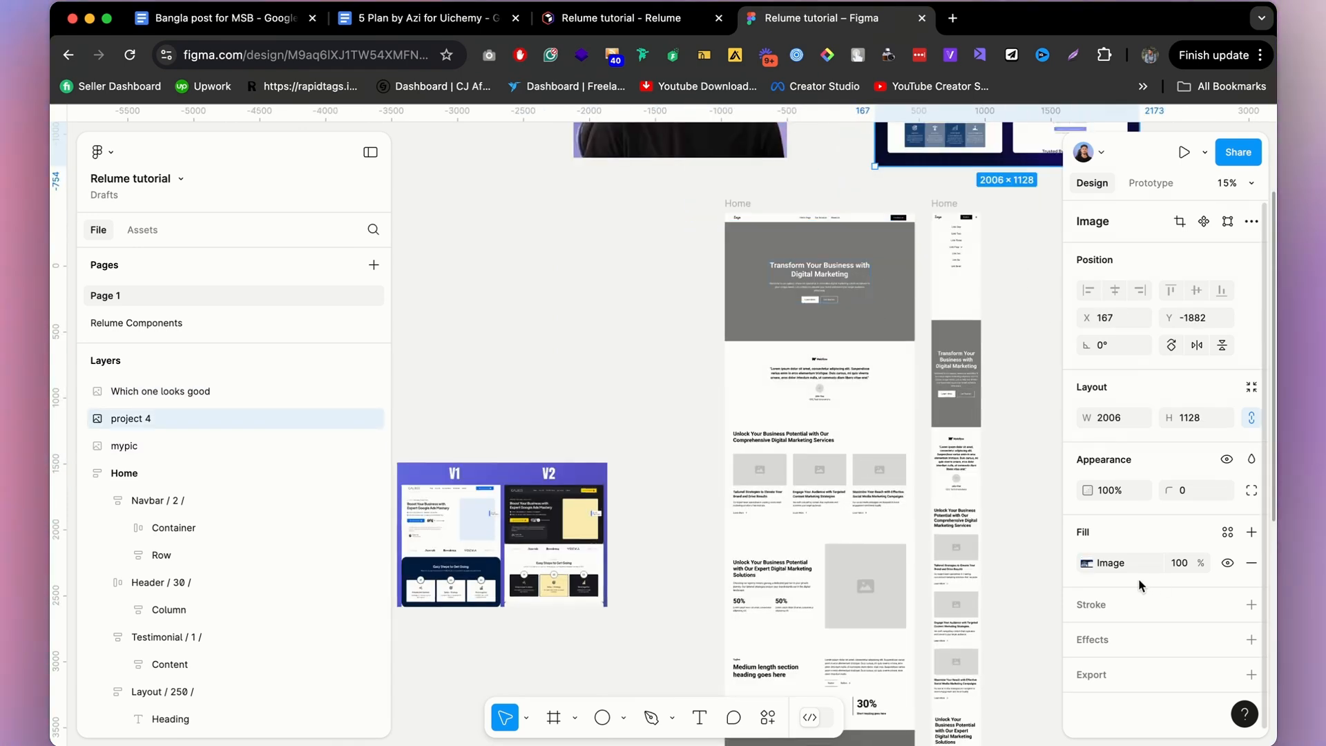
click(1072, 563)
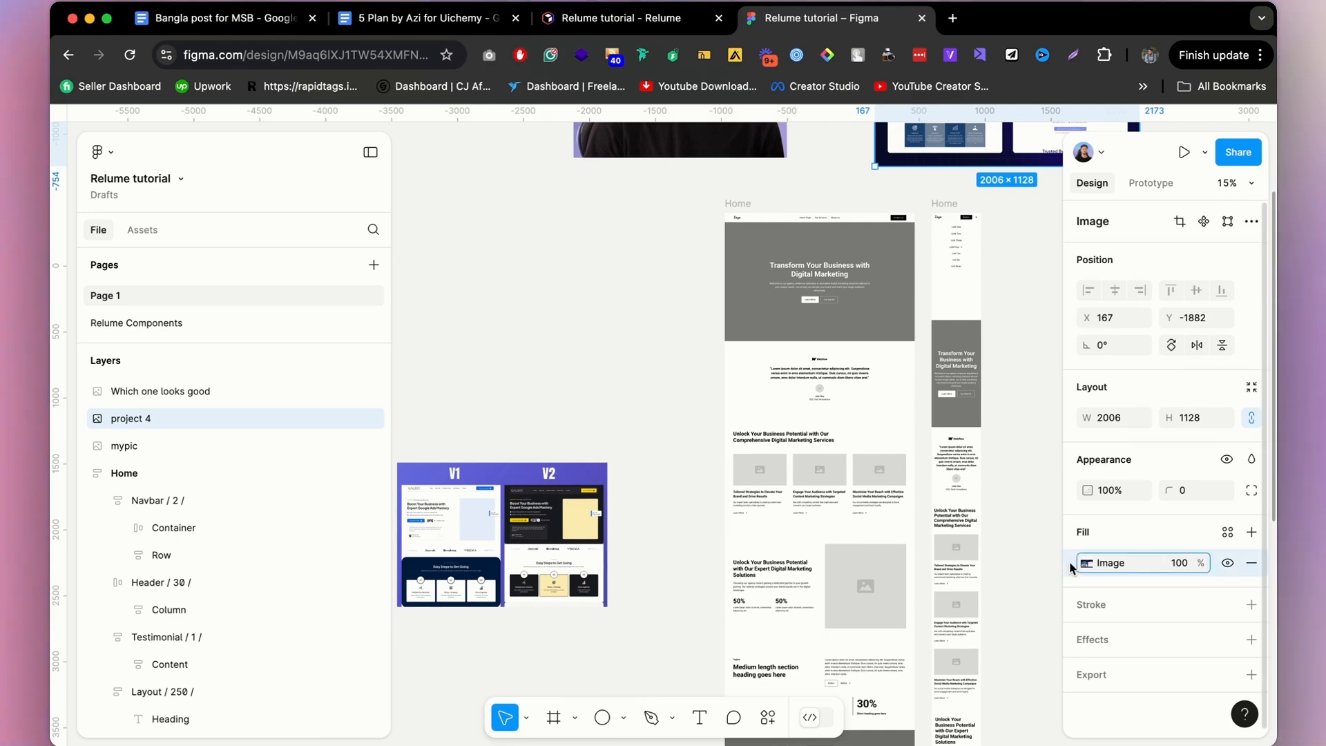
scroll(902, 284, up, 2)
click(903, 284)
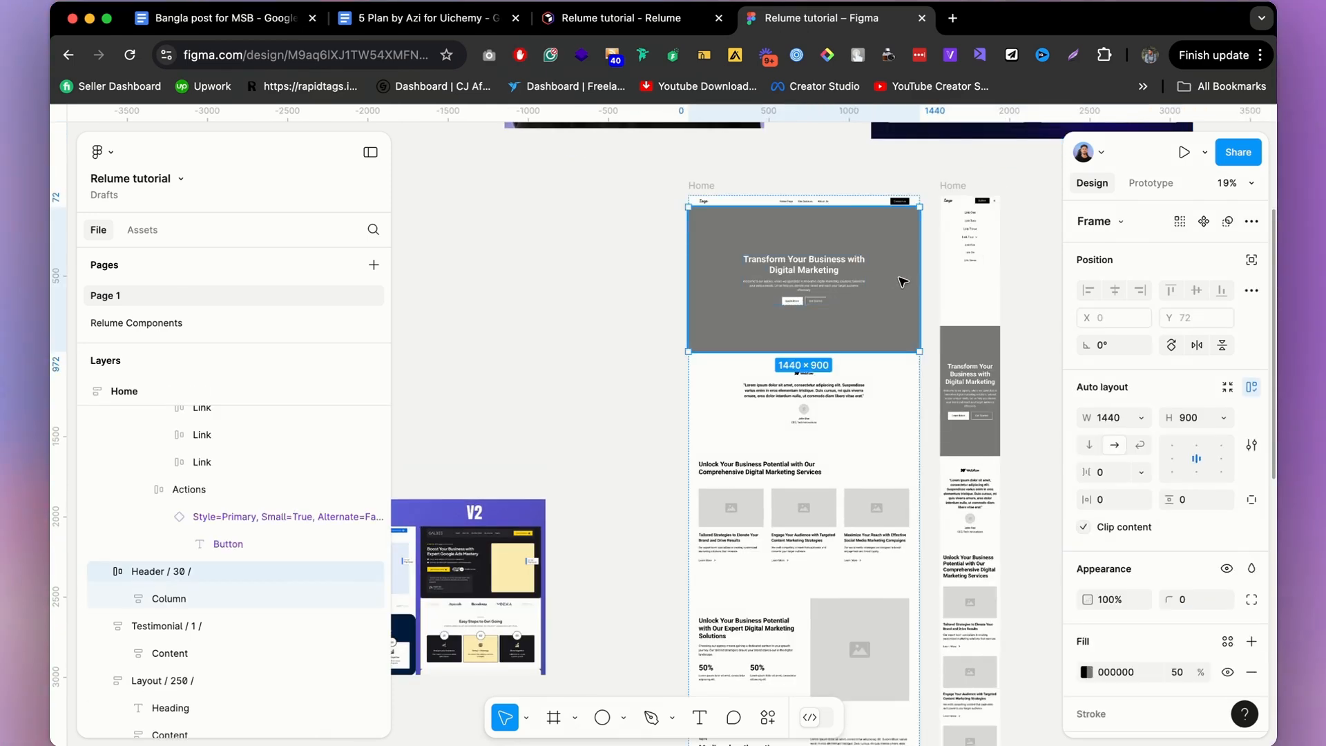
key(ctrl+v)
scroll(895, 262, up, 3)
scroll(929, 261, down, 3)
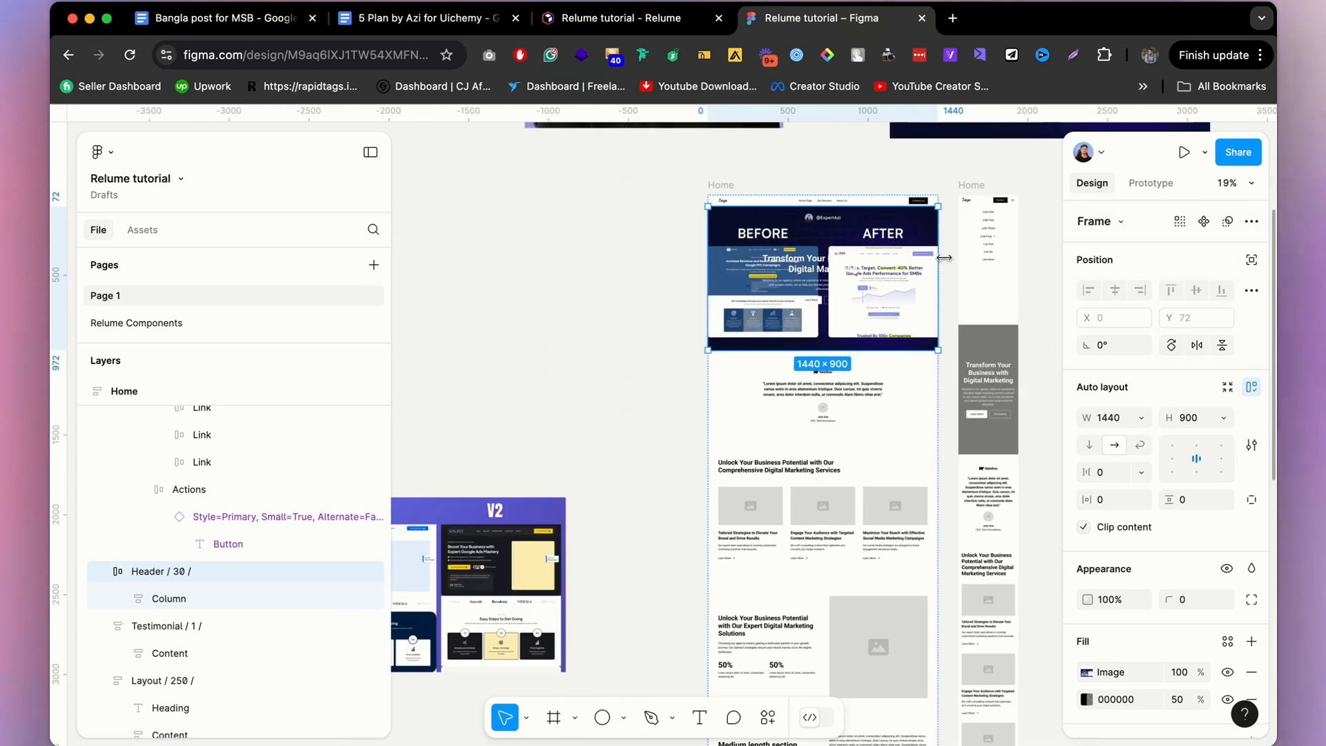
Add a black fill over the image fill of Header / 30 and set its opacity to 80%.
scroll(1218, 644, down, 1)
scroll(1218, 644, down, 2)
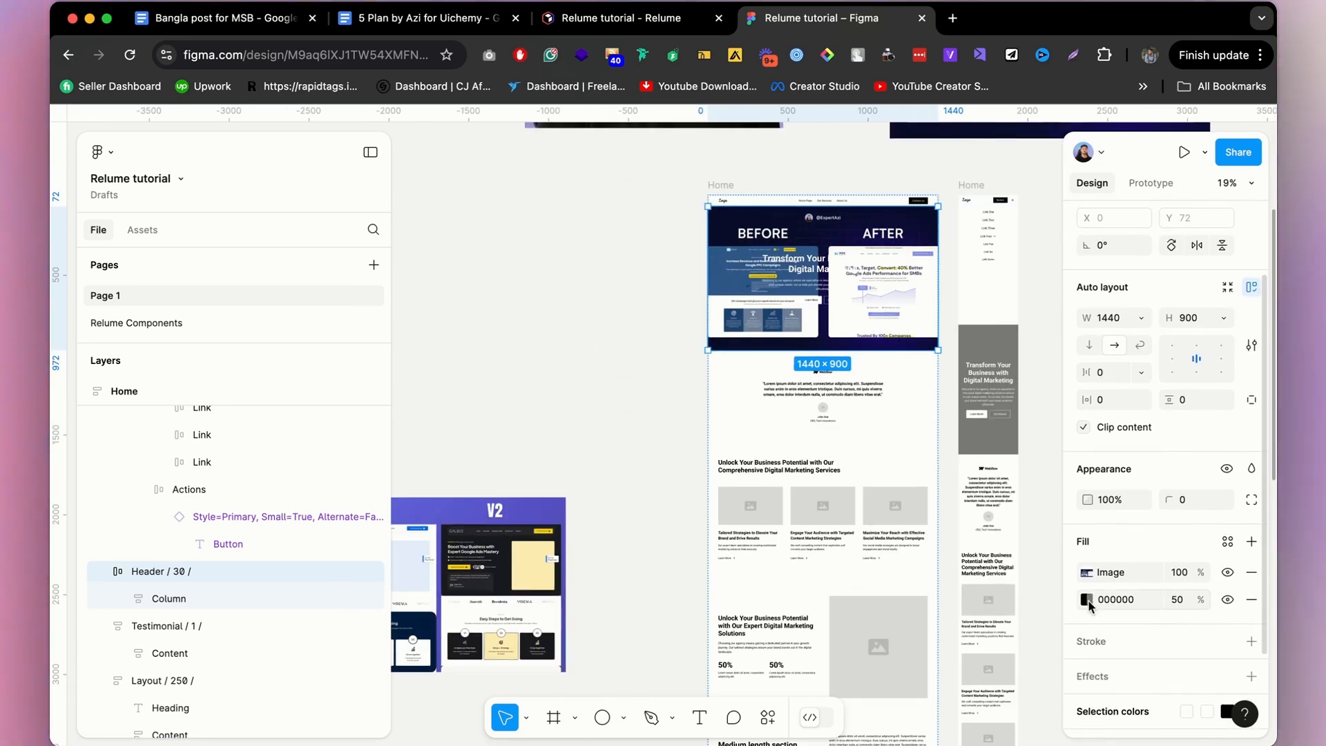
click(1252, 544)
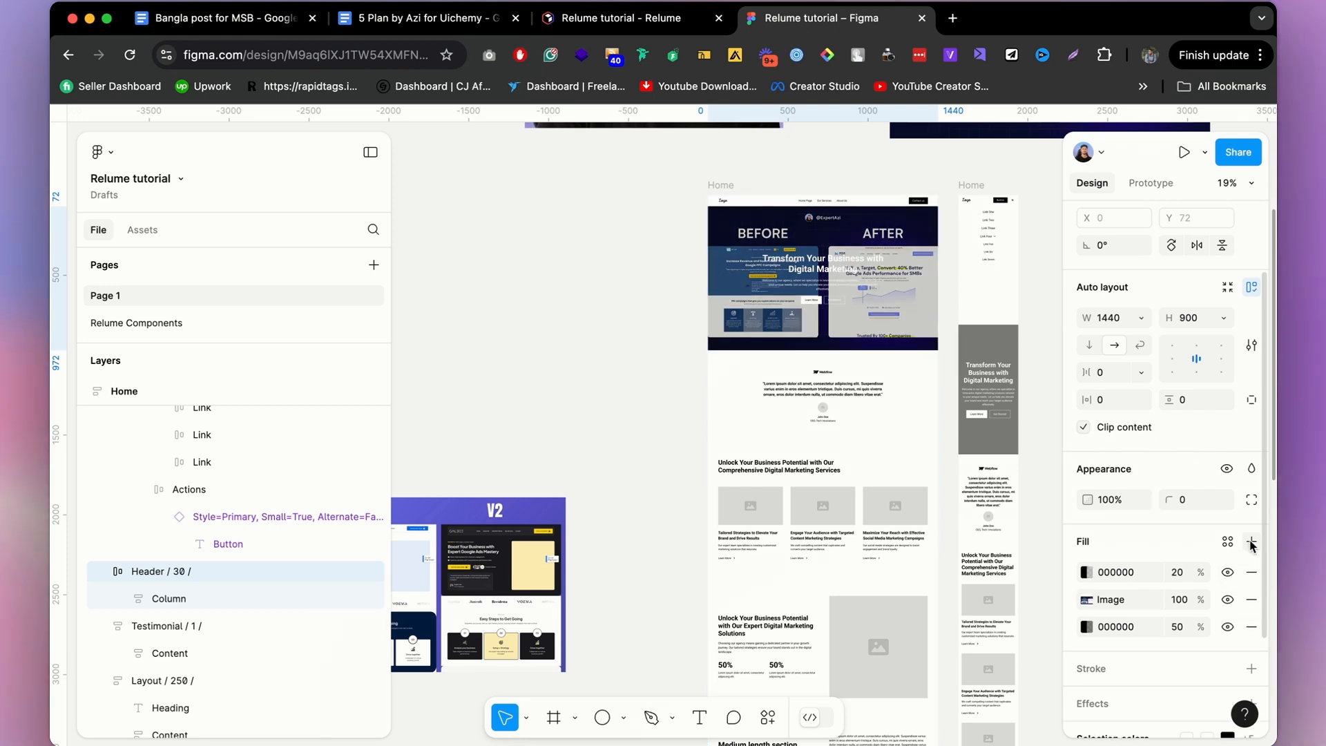
click(1177, 573)
key(shift+Up)
key(shift+Up)
key(shift+Up)
key(shift+Up)
key(shift+Up)
key(shift+Up)
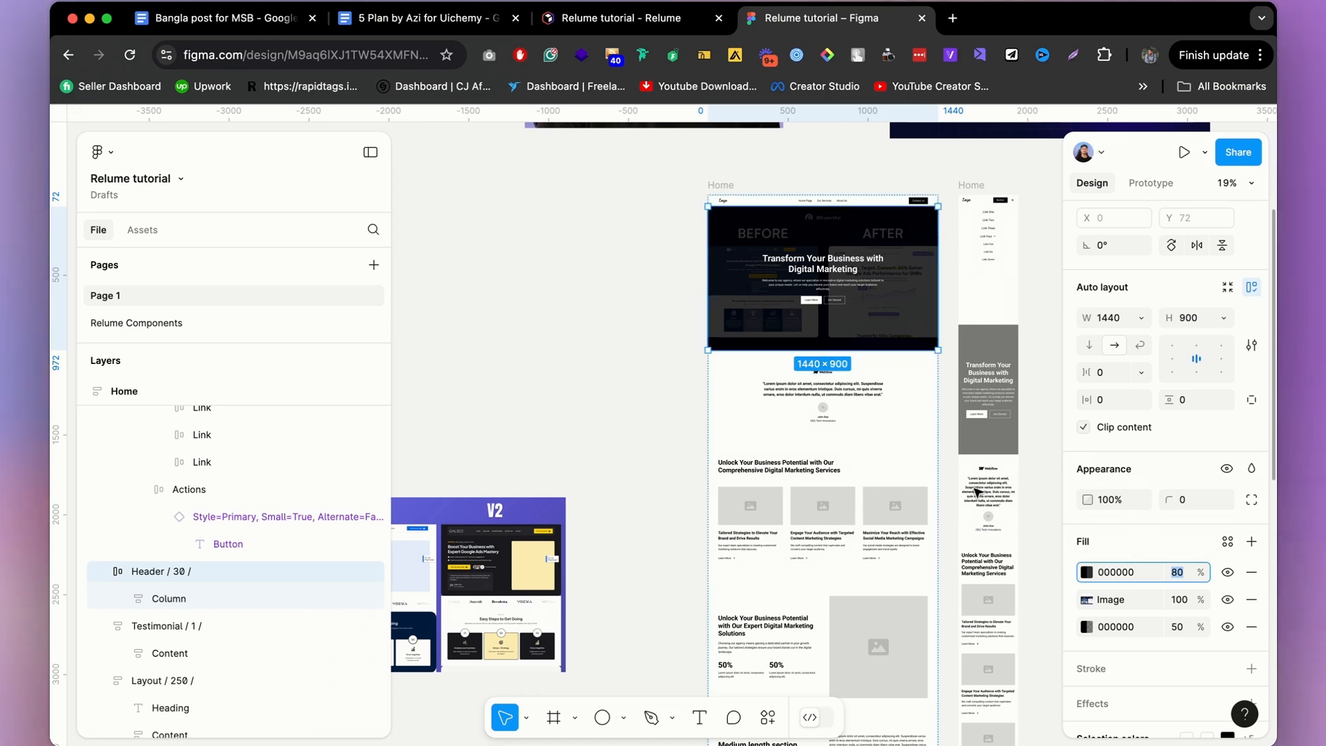
scroll(888, 184, up, 5)
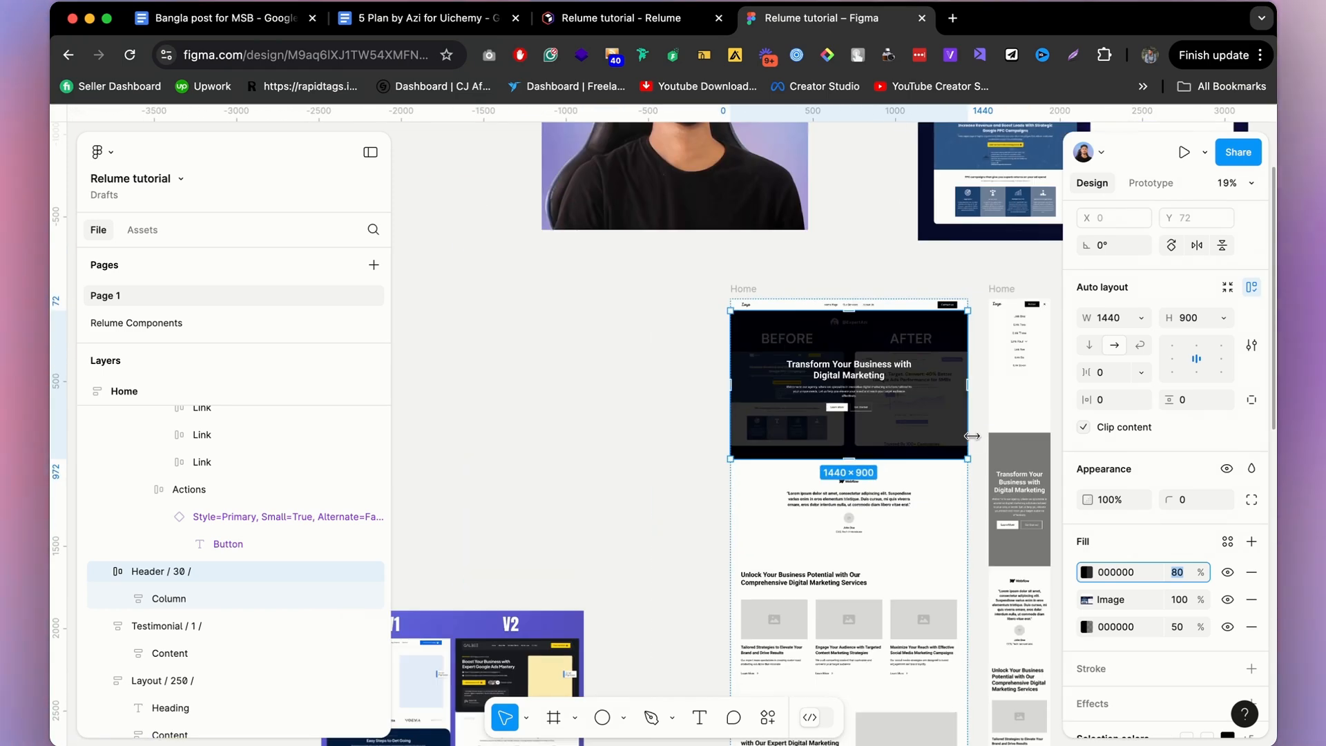
scroll(967, 408, down, 5)
click(892, 275)
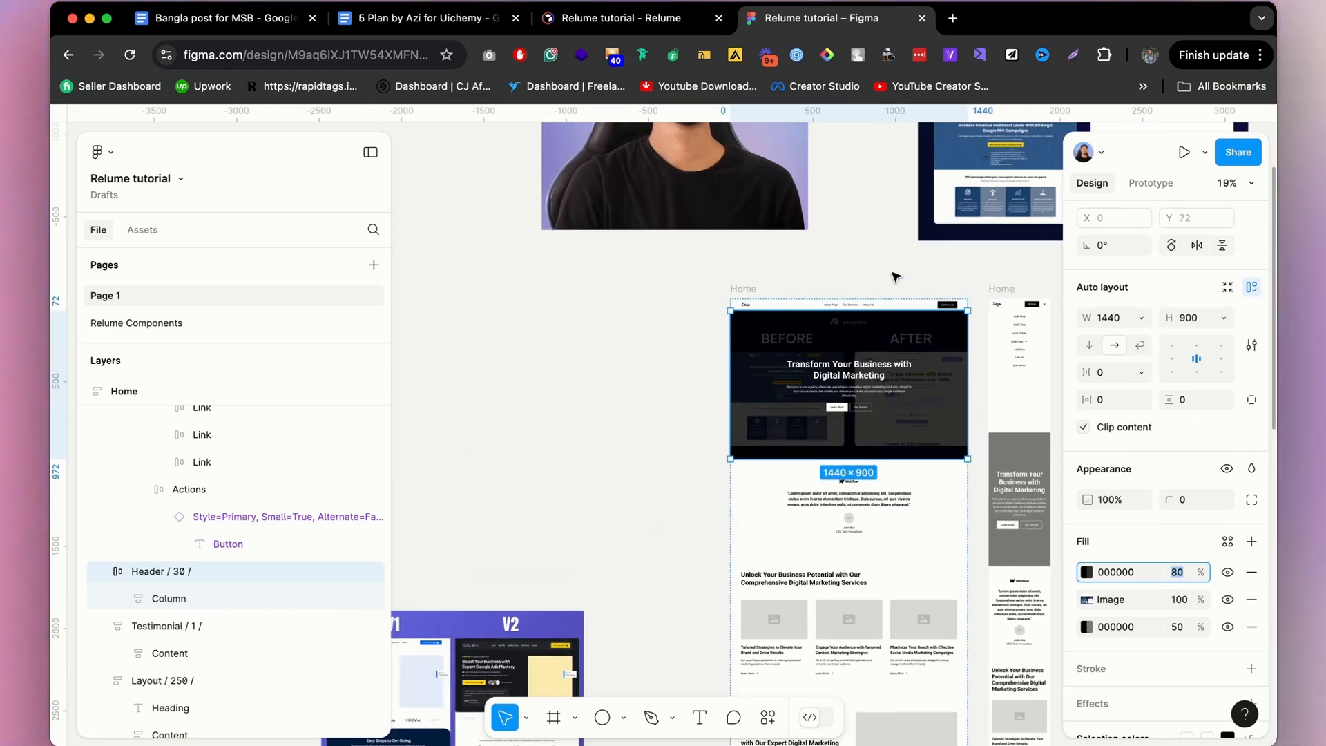
Move Which one looks good to X -3467, Y 693 and paste a copy into Header / 30 with auto layout ignored.
scroll(892, 295, down, 4)
scroll(850, 314, up, 3)
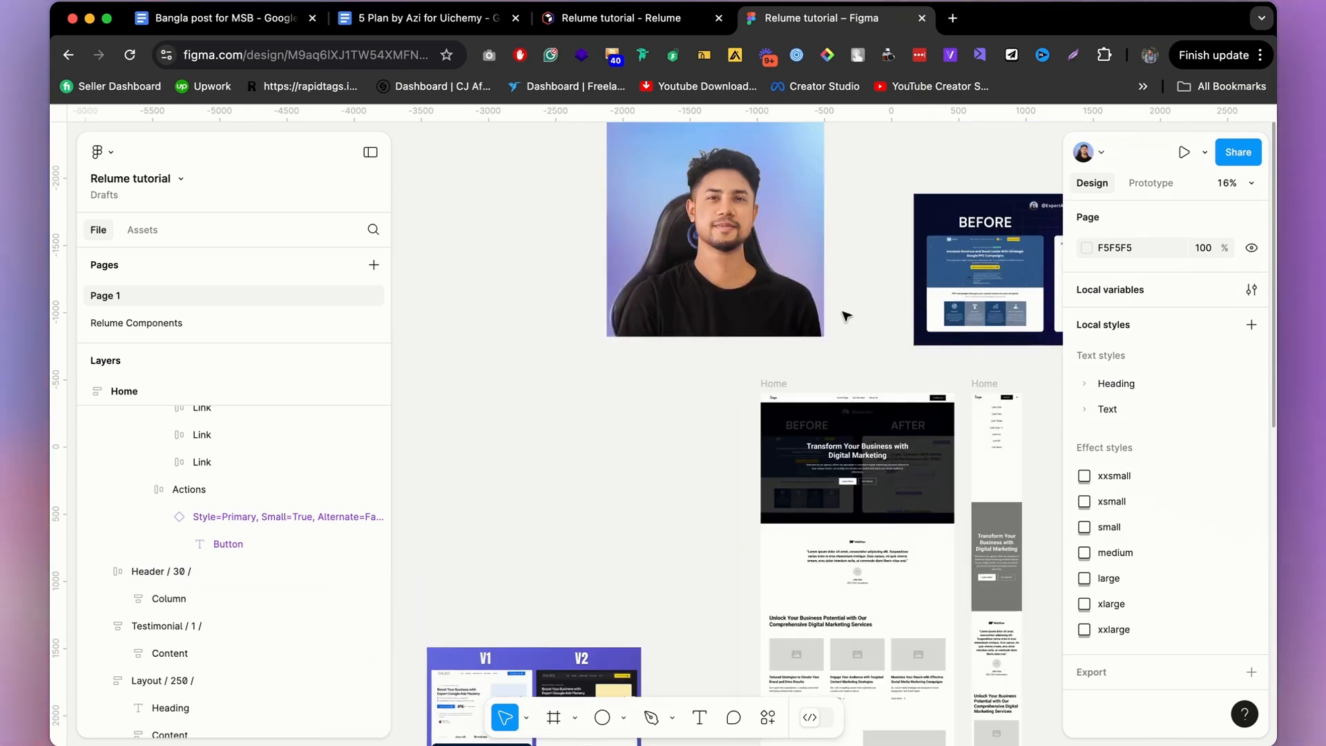
drag(584, 616, 584, 530)
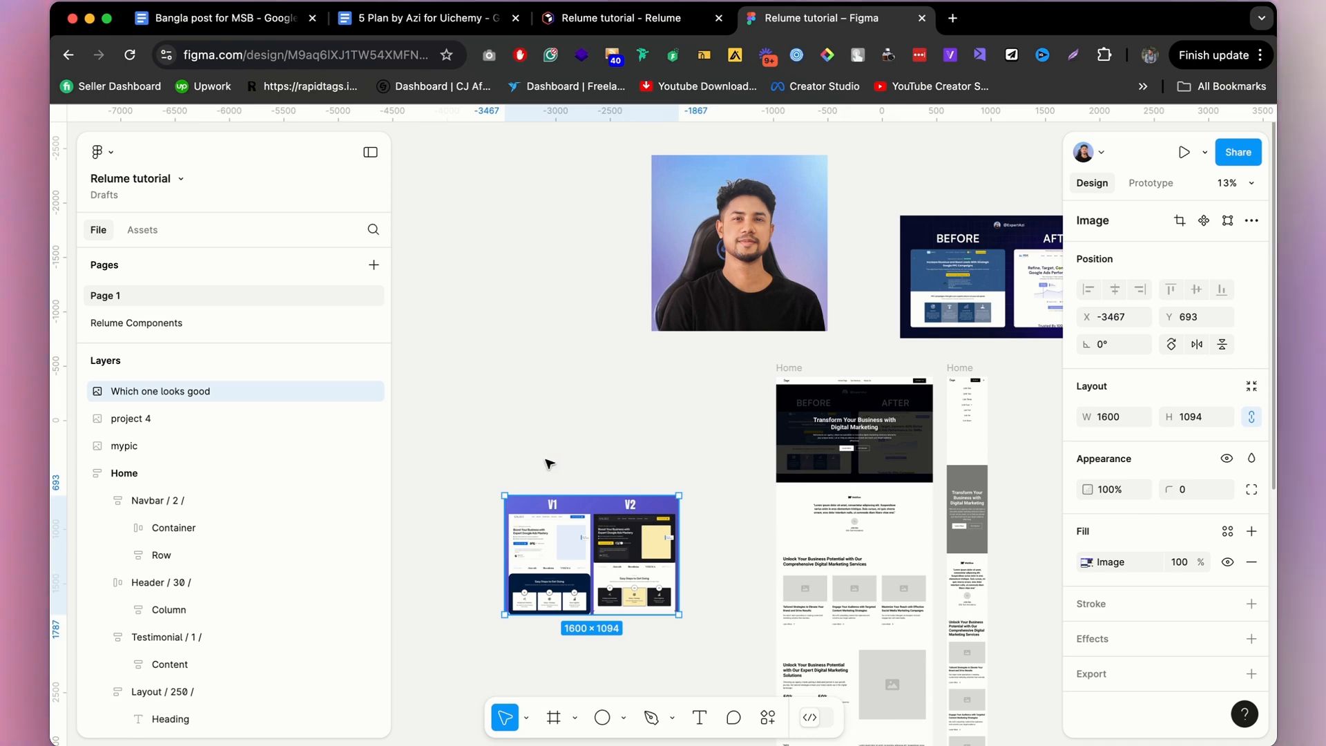
click(910, 416)
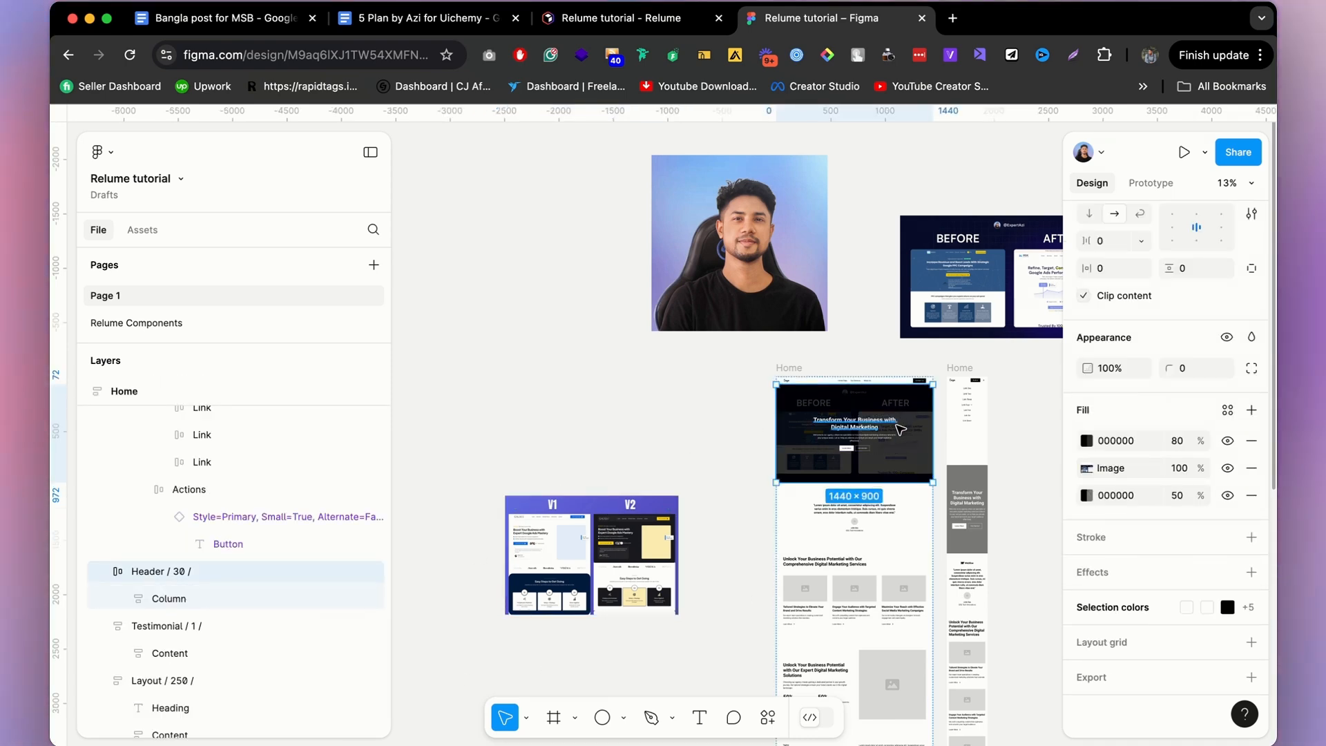
key(super+v)
scroll(950, 454, up, 3)
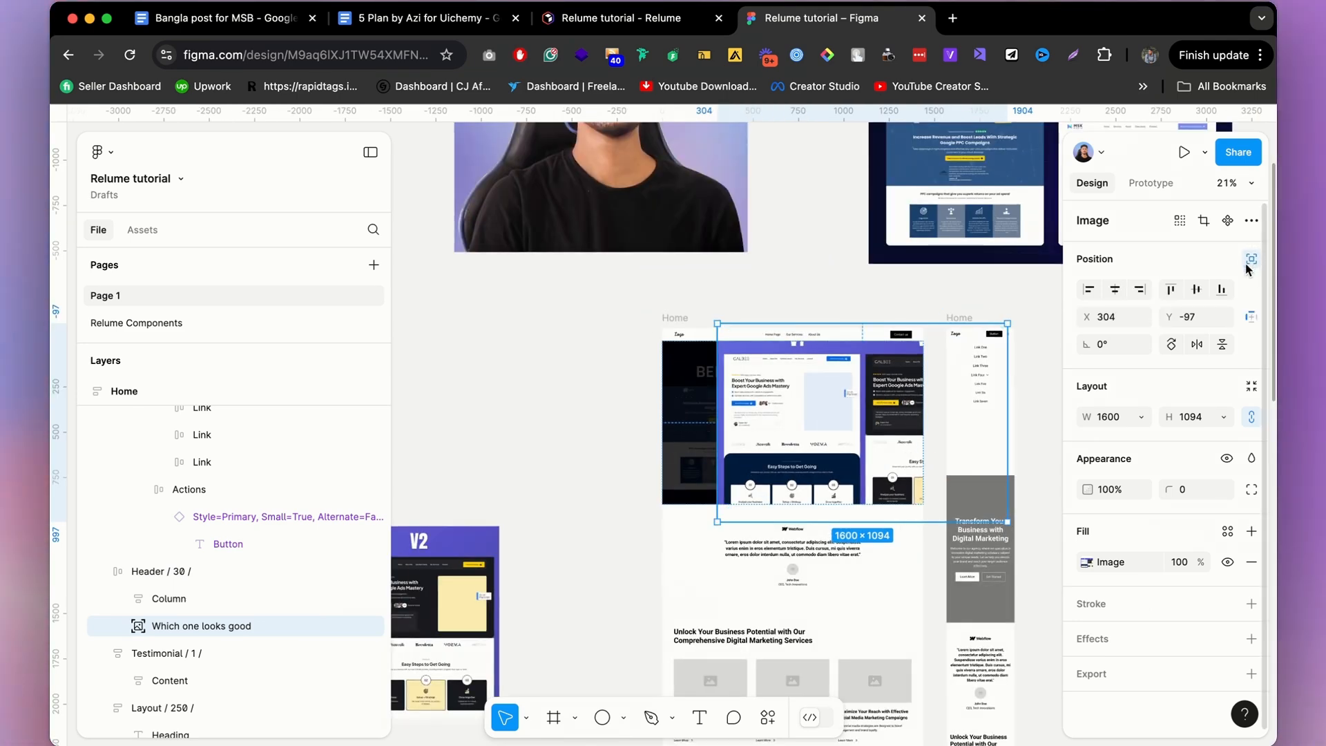
Centre the pasted image horizontally in Header / 30 and move its layer above Column.
click(1114, 288)
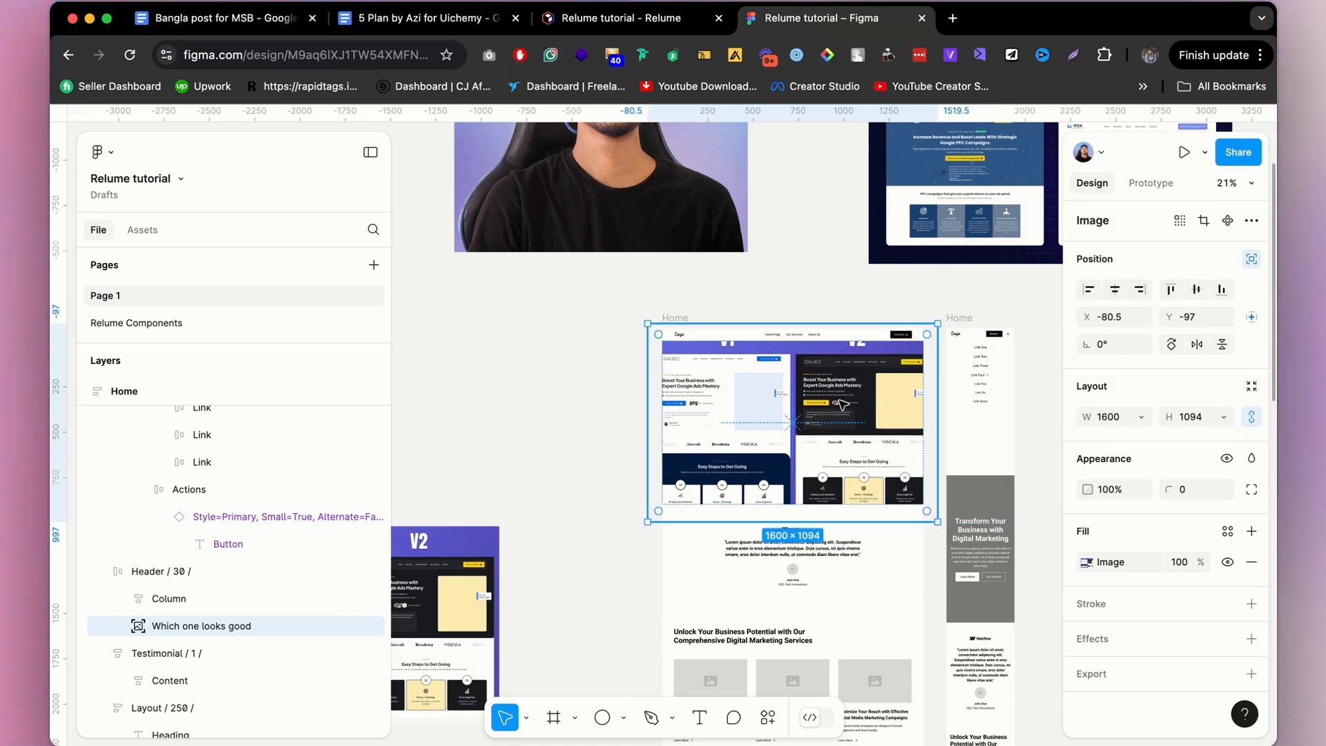
scroll(186, 629, down, 2)
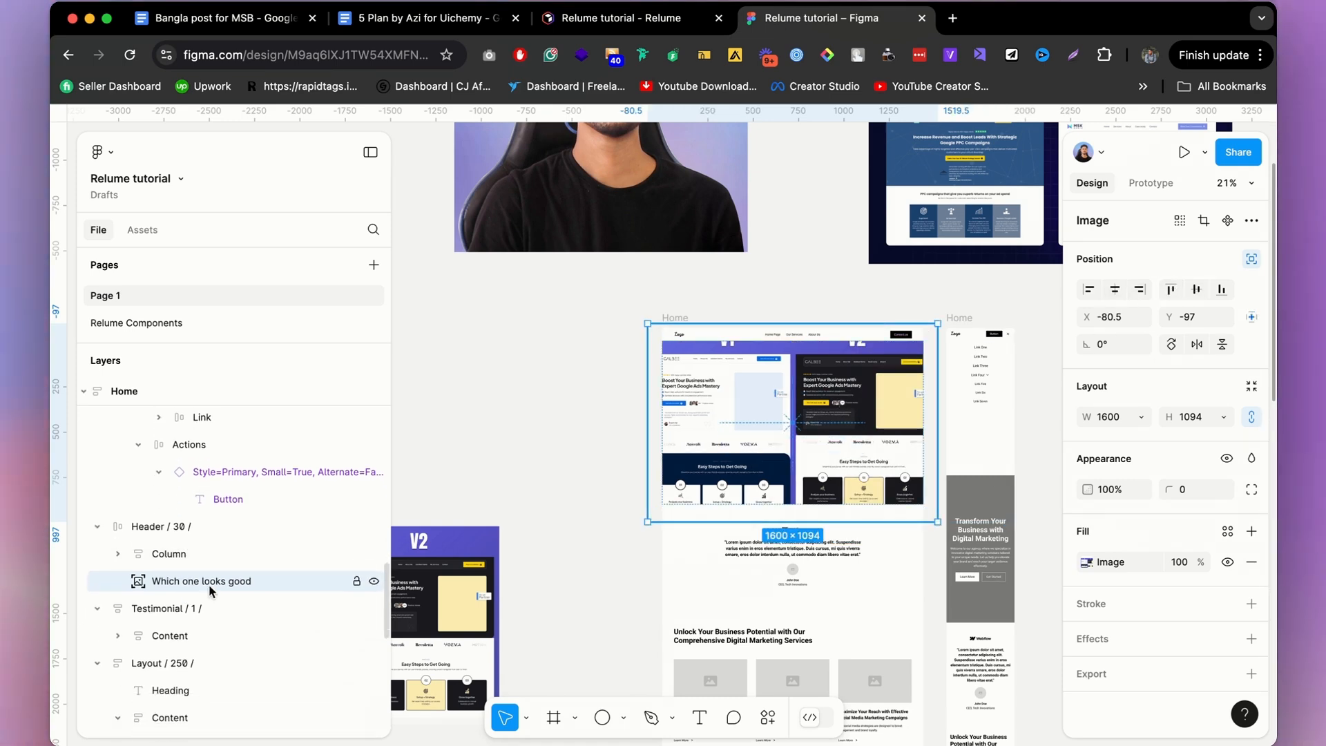
drag(206, 545, 207, 545)
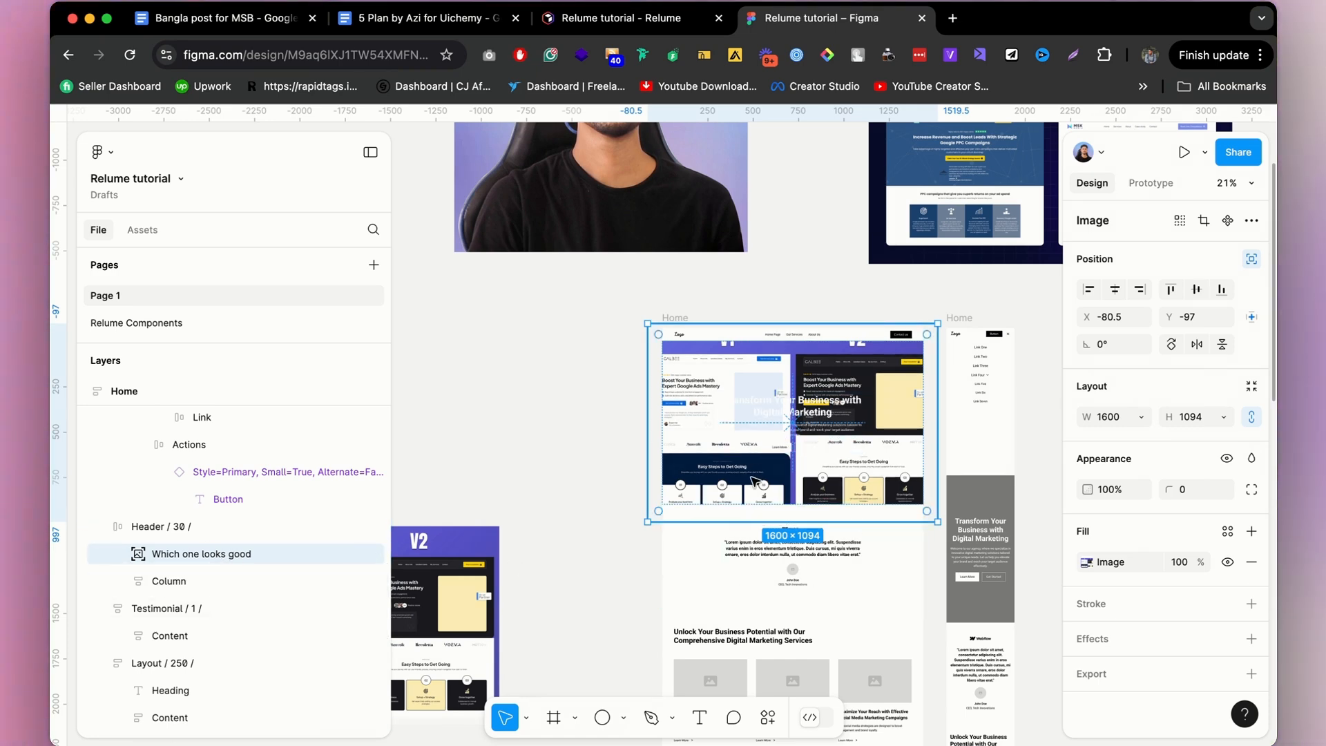
Search Google in a new browser tab for "third bracket png" and open the UXWing square brackets image.
click(953, 20)
text(thrid)
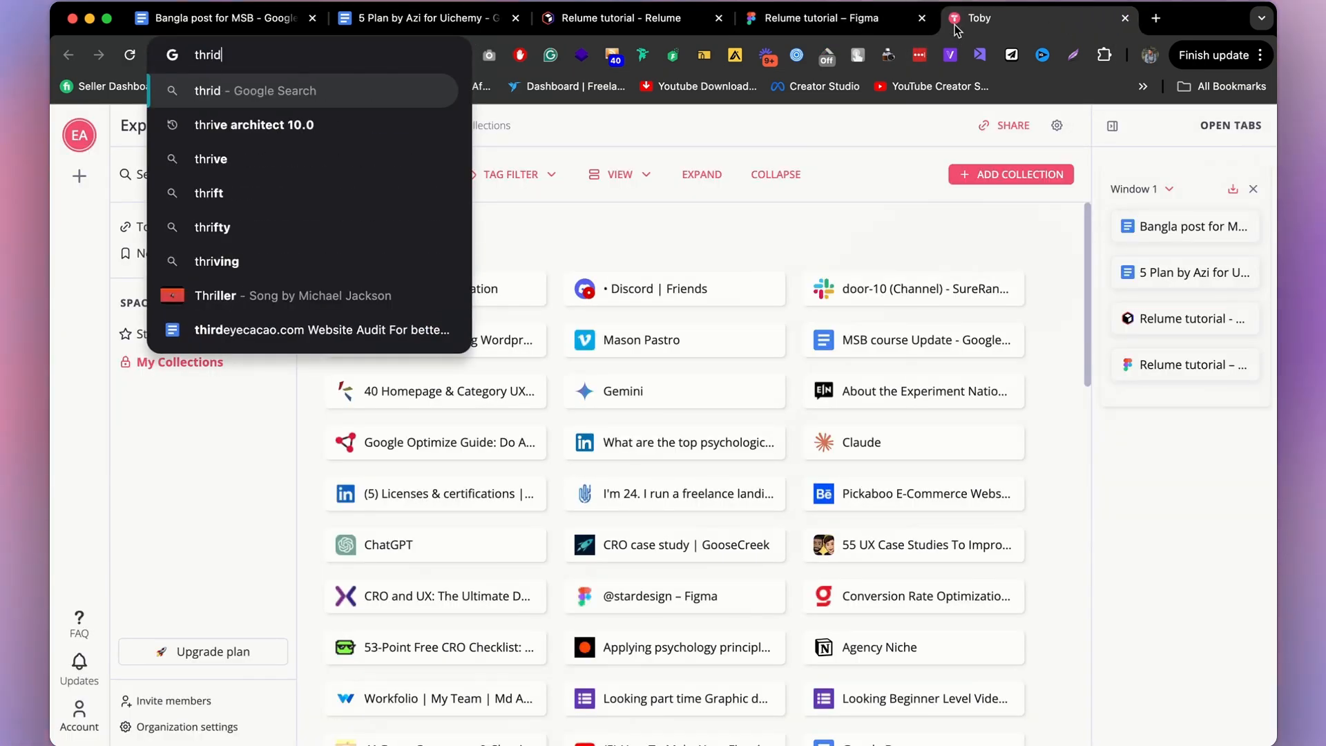
text(bracker)
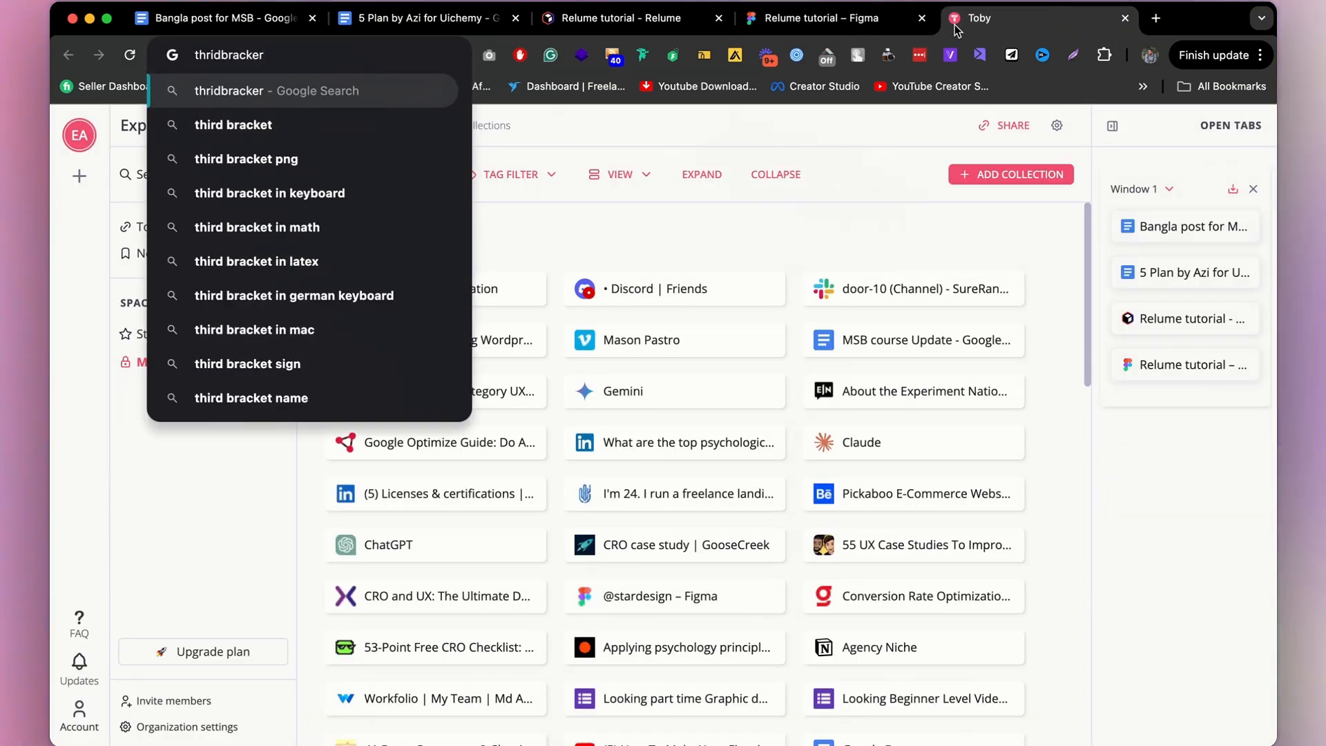
key(Down)
key(Down)
key(Return)
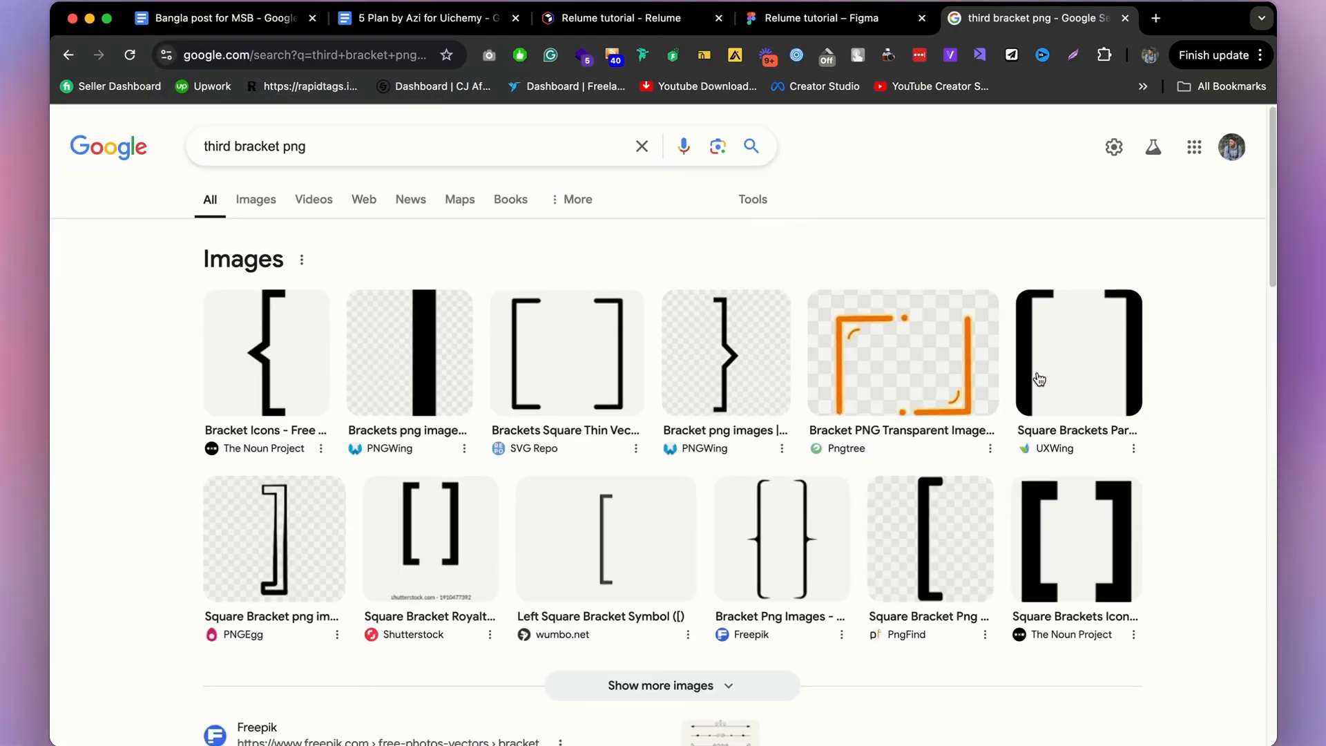
drag(1040, 377, 1043, 369)
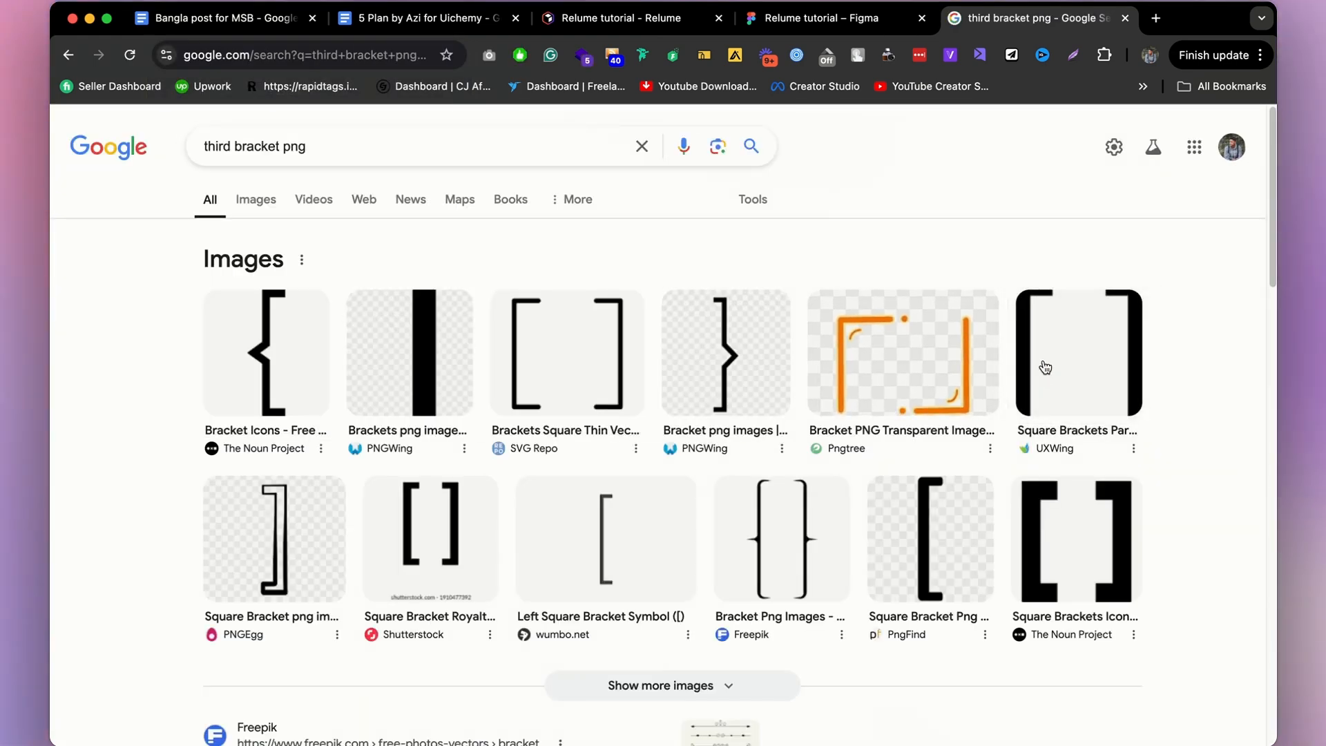
click(1088, 350)
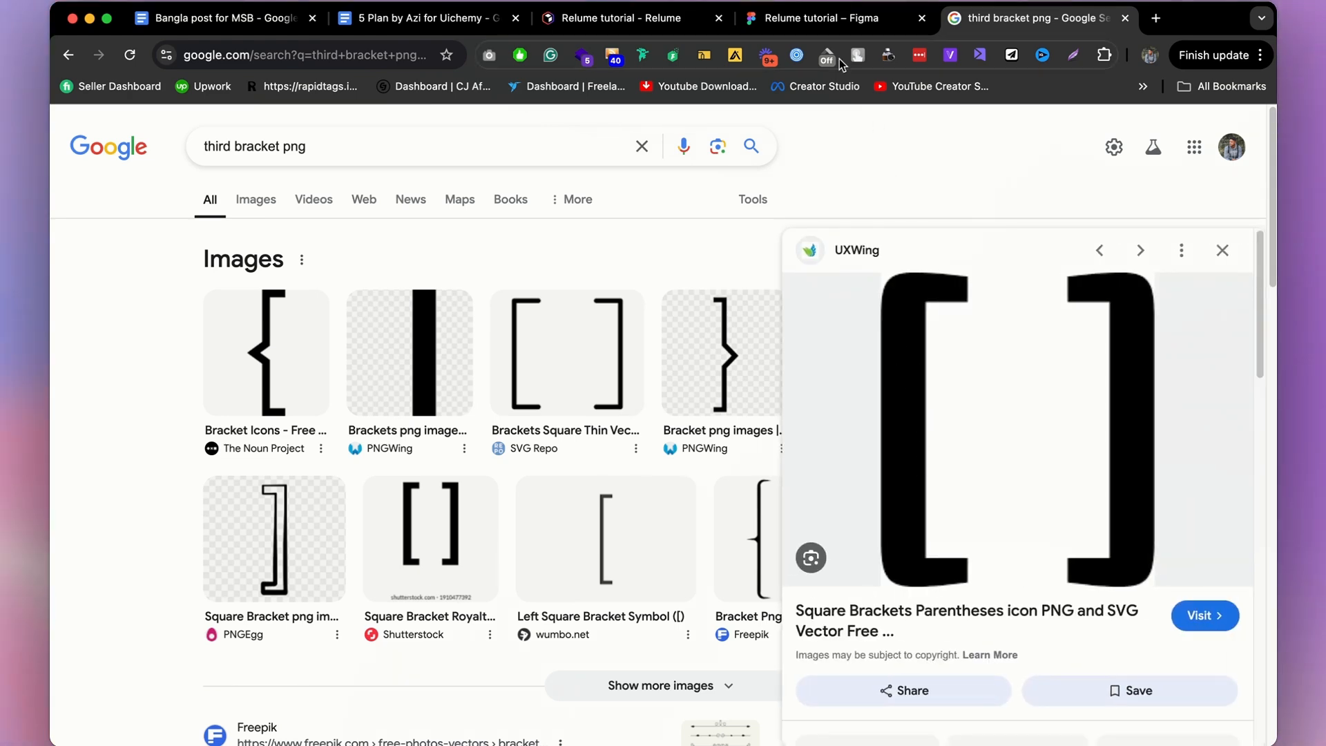
click(835, 26)
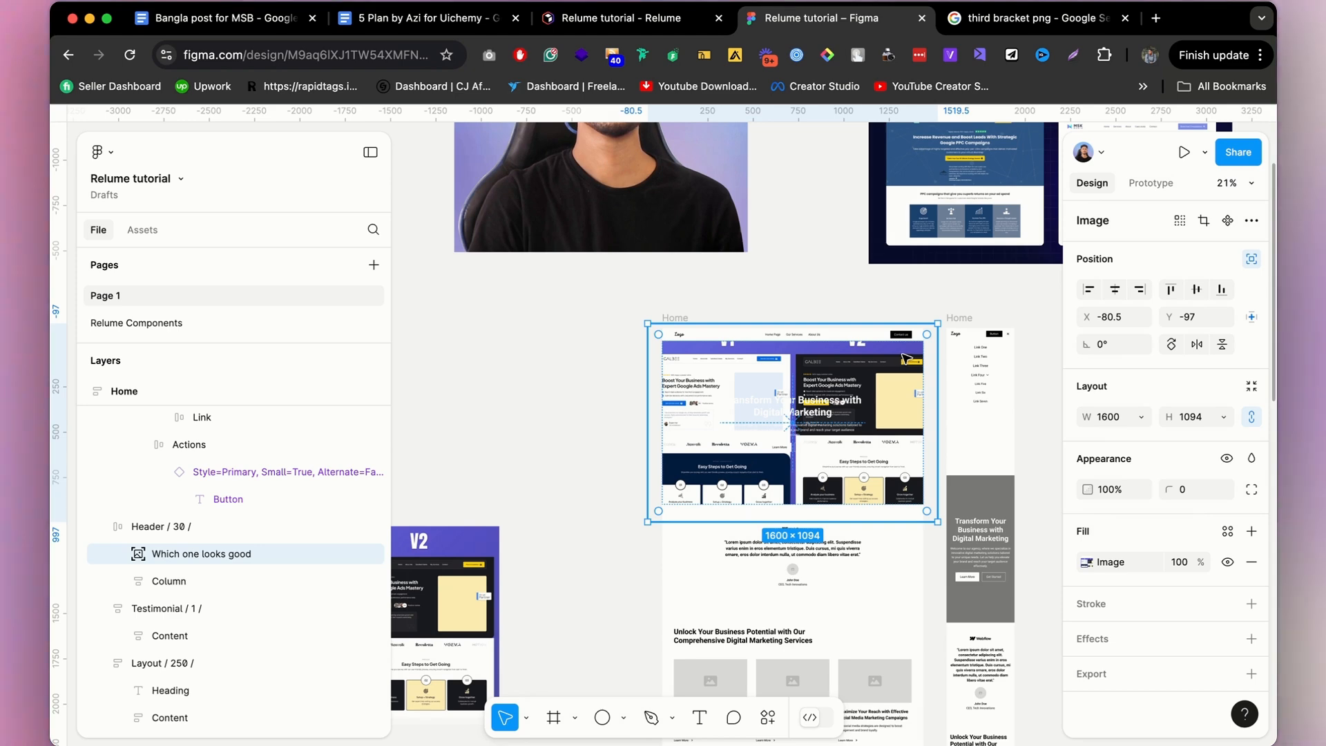
click(1026, 18)
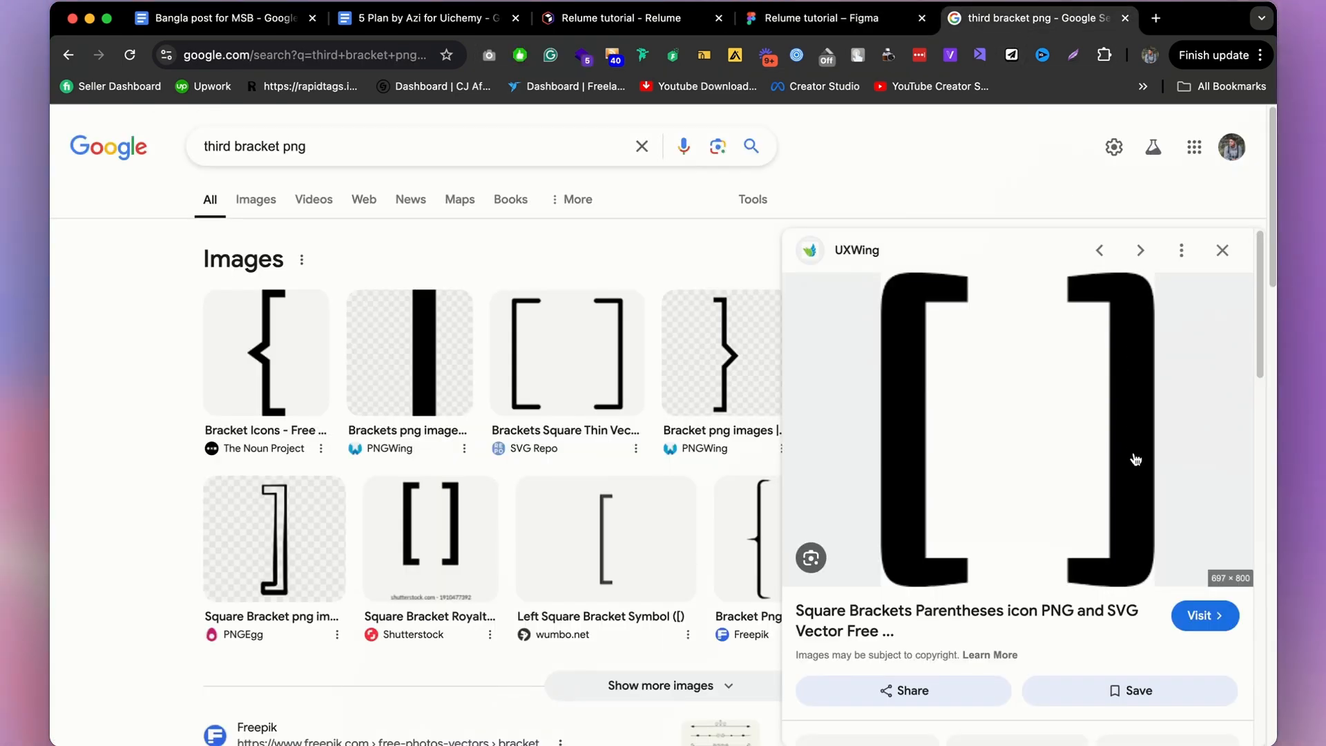
Return to Figma and set the layer opacity of the header's Which one looks good image to 30%.
click(868, 15)
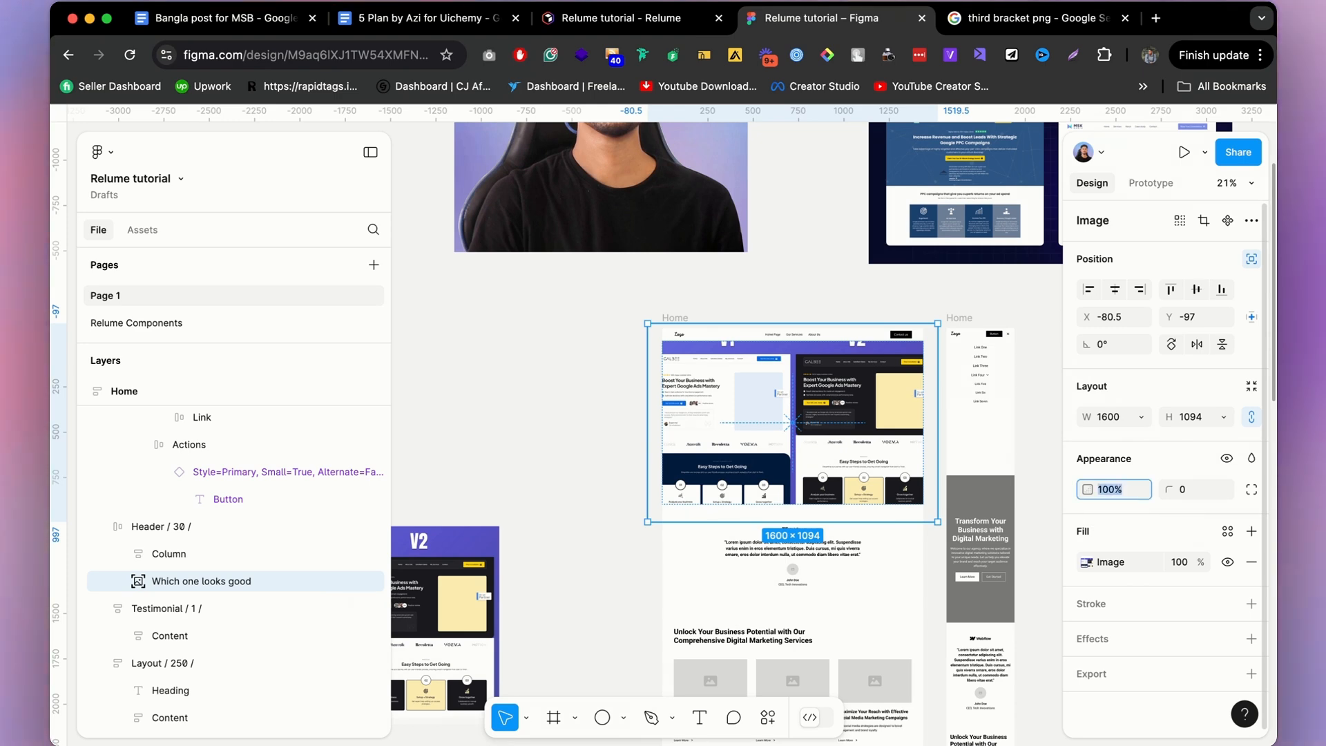
text(30)
key(Return)
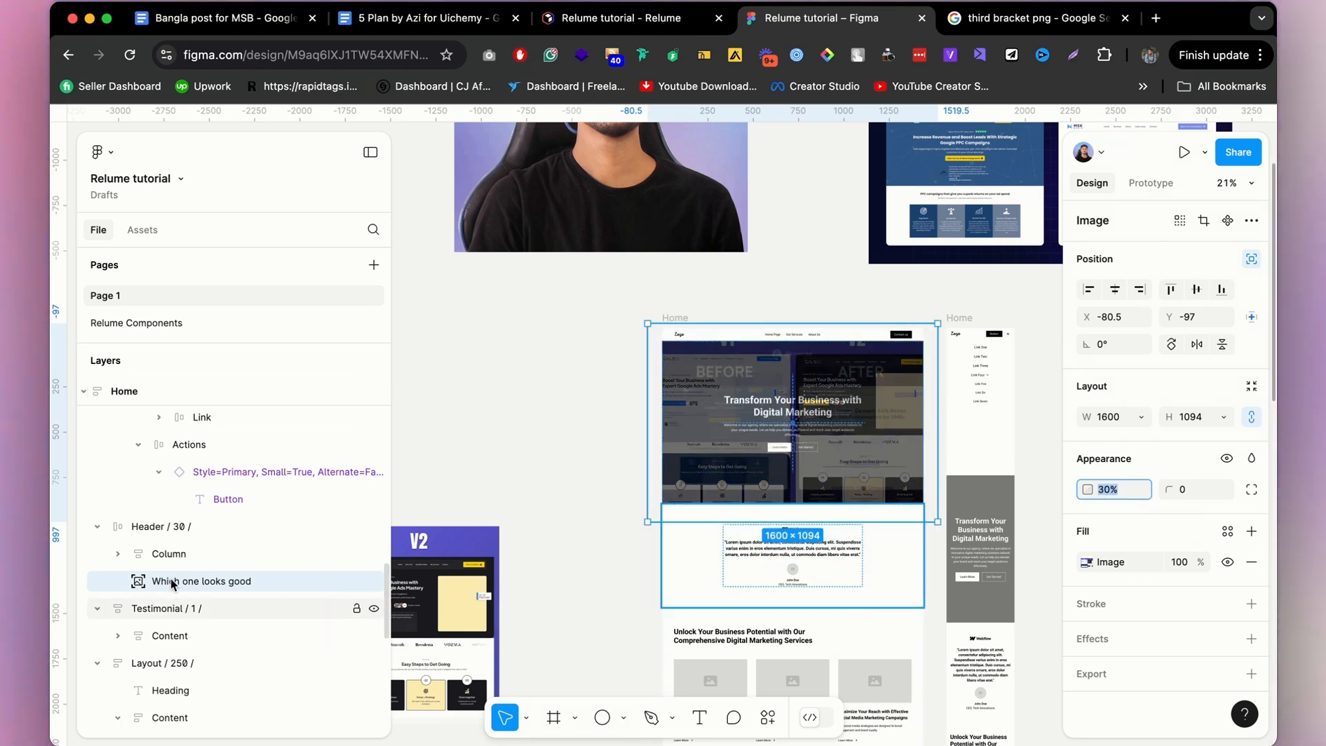
Remove the image fill and the 80% black fill from Header / 30 and set its remaining black fill to 100% opacity.
click(163, 531)
scroll(1221, 662, down, 1)
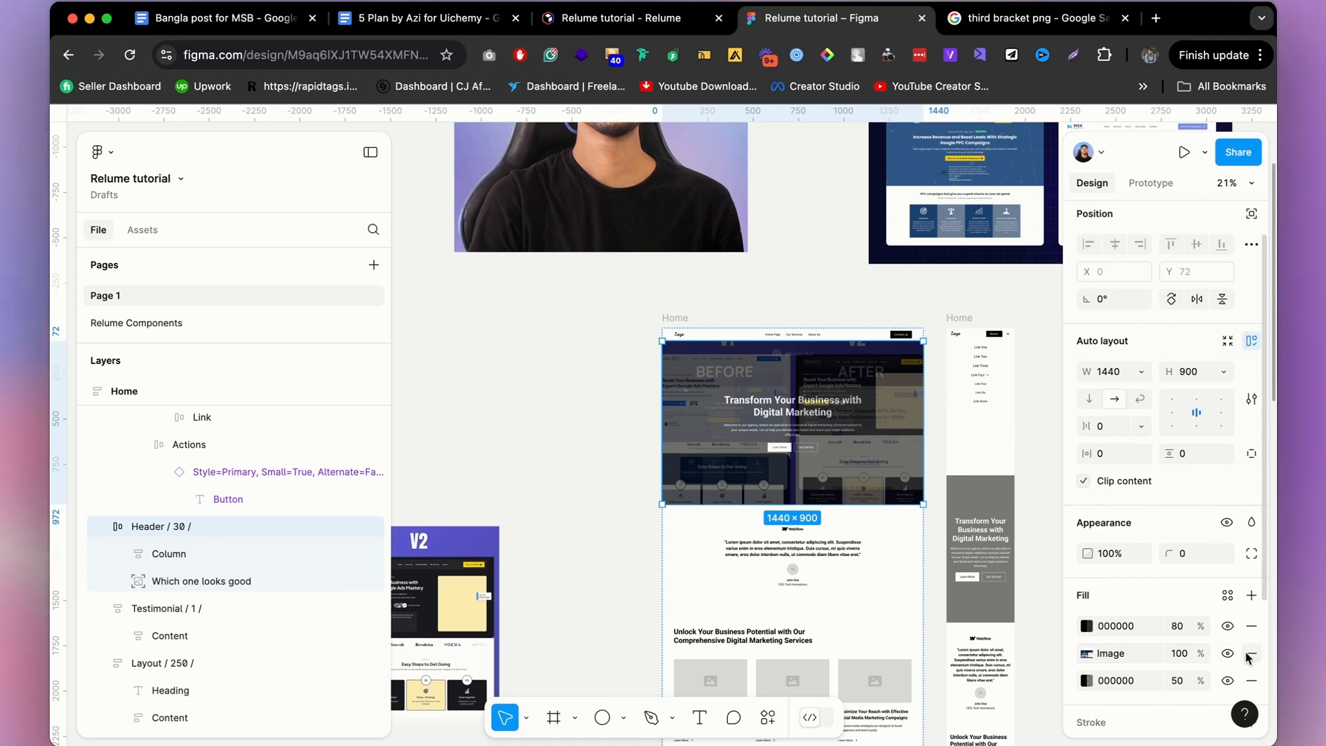
click(1251, 654)
click(1250, 625)
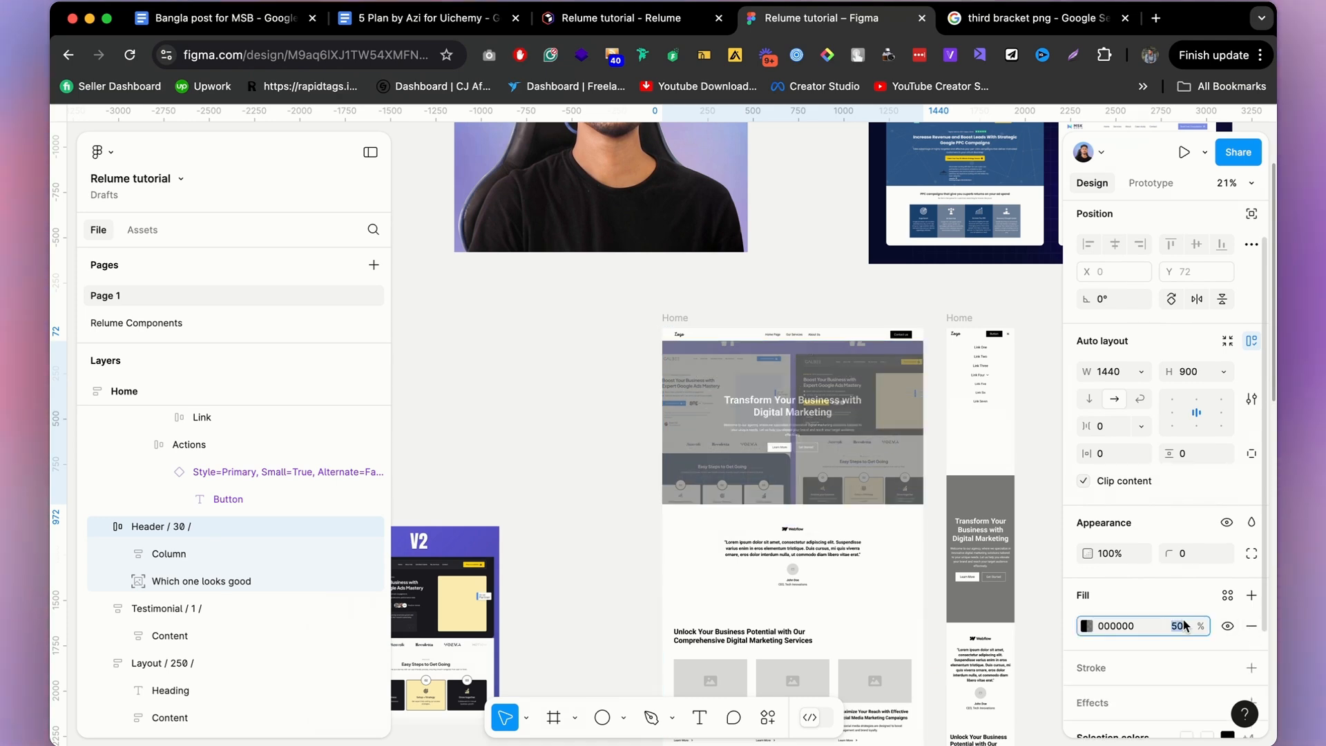
text(100)
key(Return)
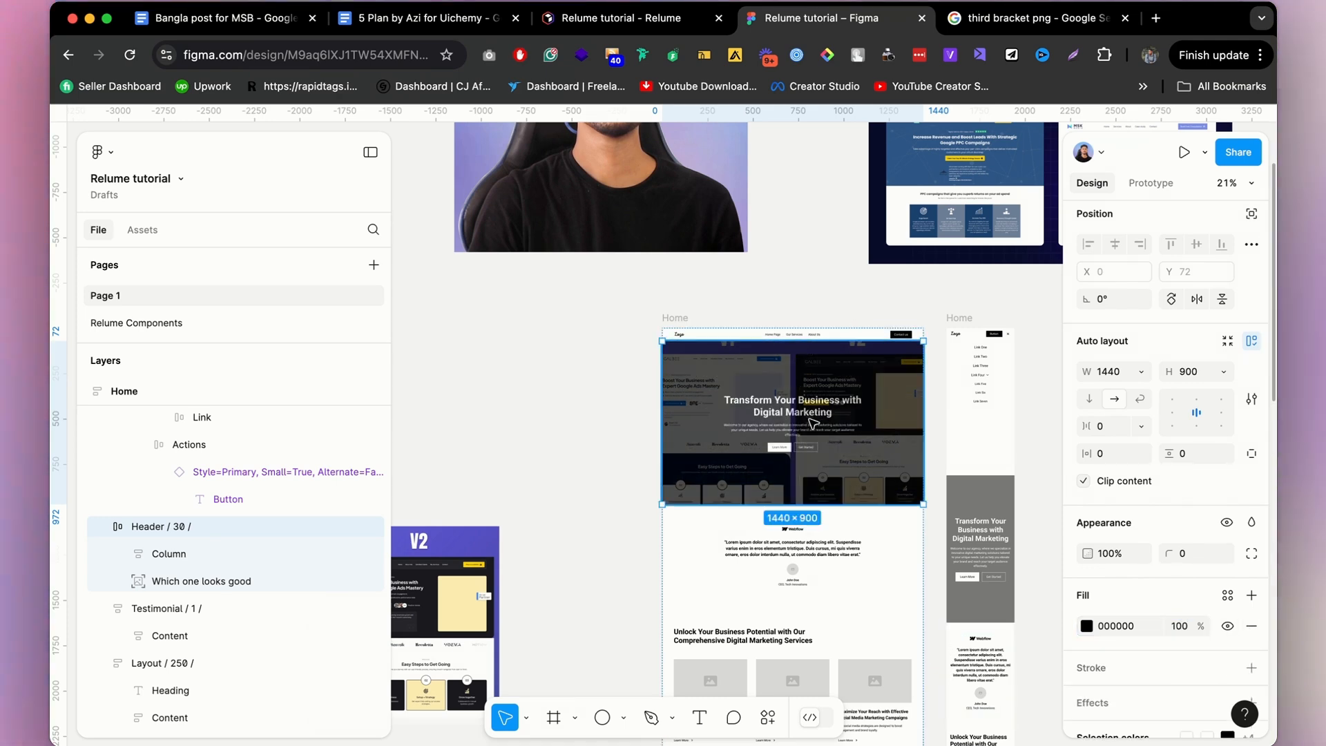
Set the header's Which one looks good image to 100% layer opacity and its image fill to 30% opacity.
click(169, 580)
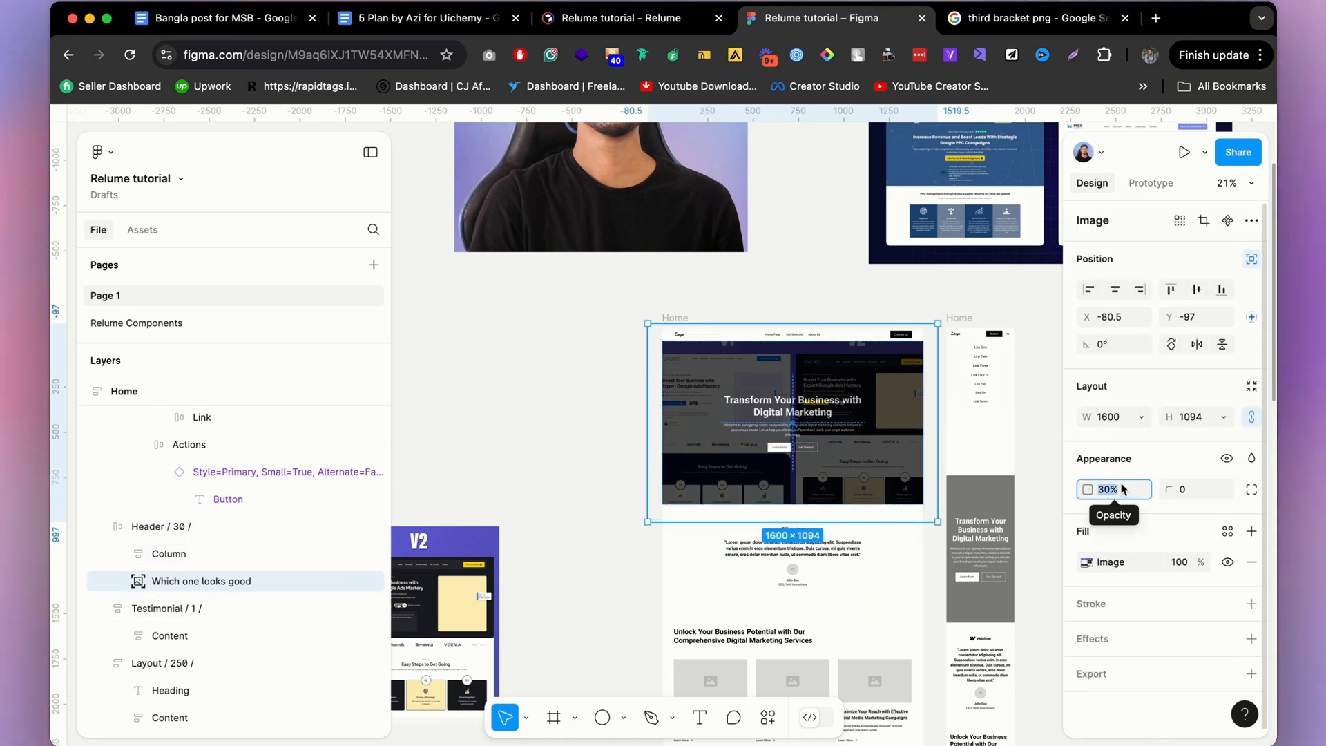
text(100)
key(Return)
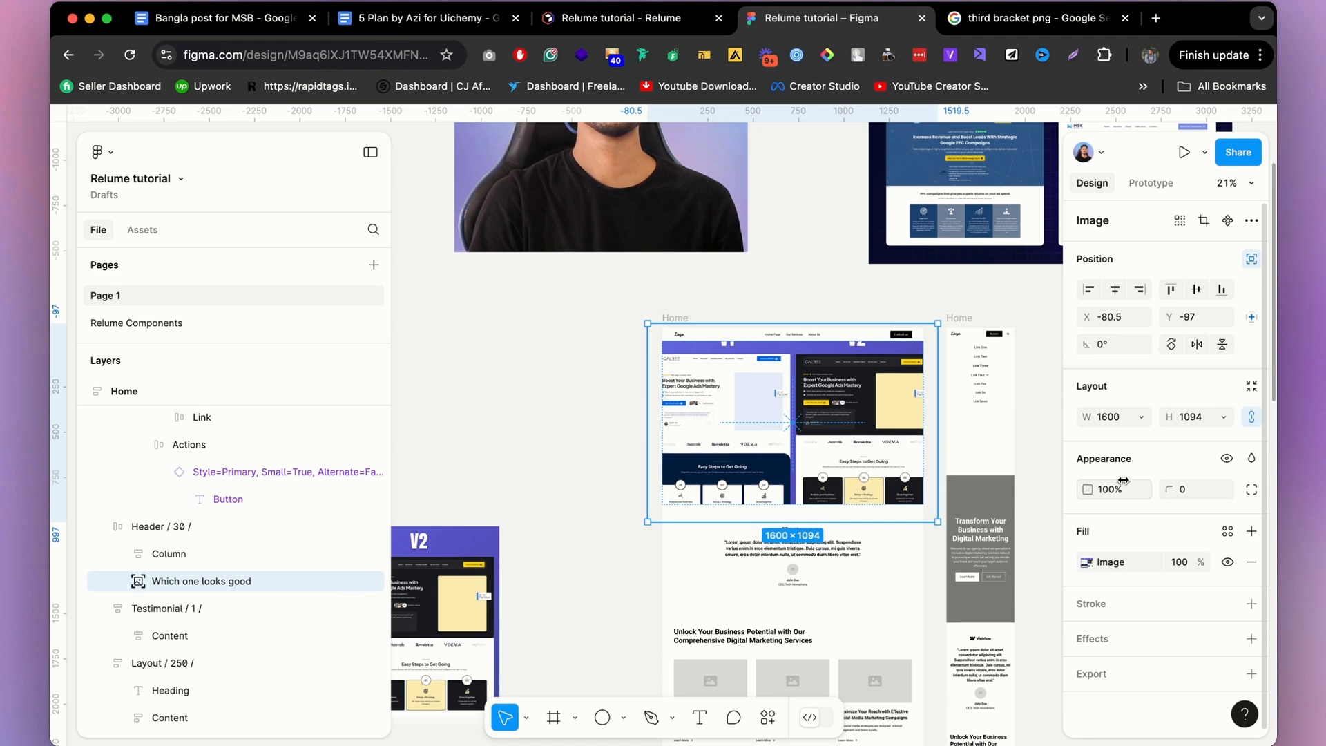
click(1191, 563)
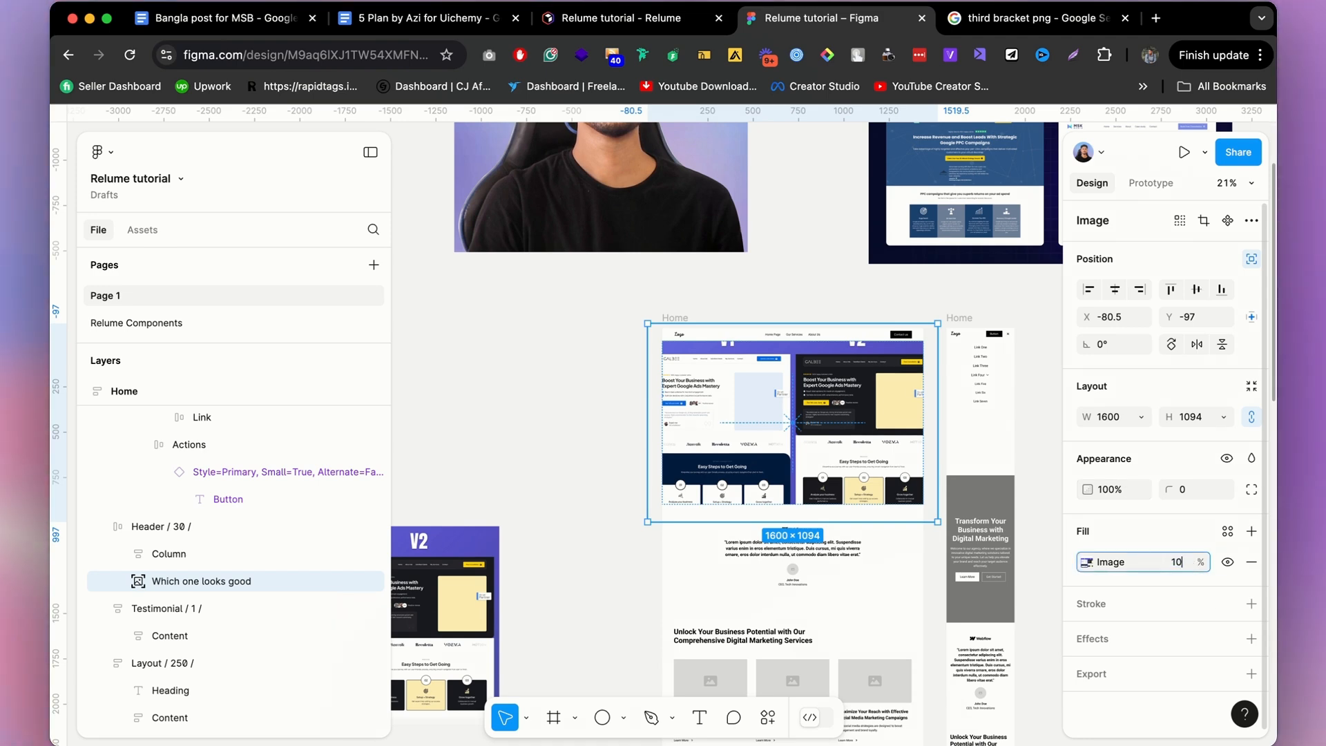
text(10)
key(Return)
text(30)
key(Return)
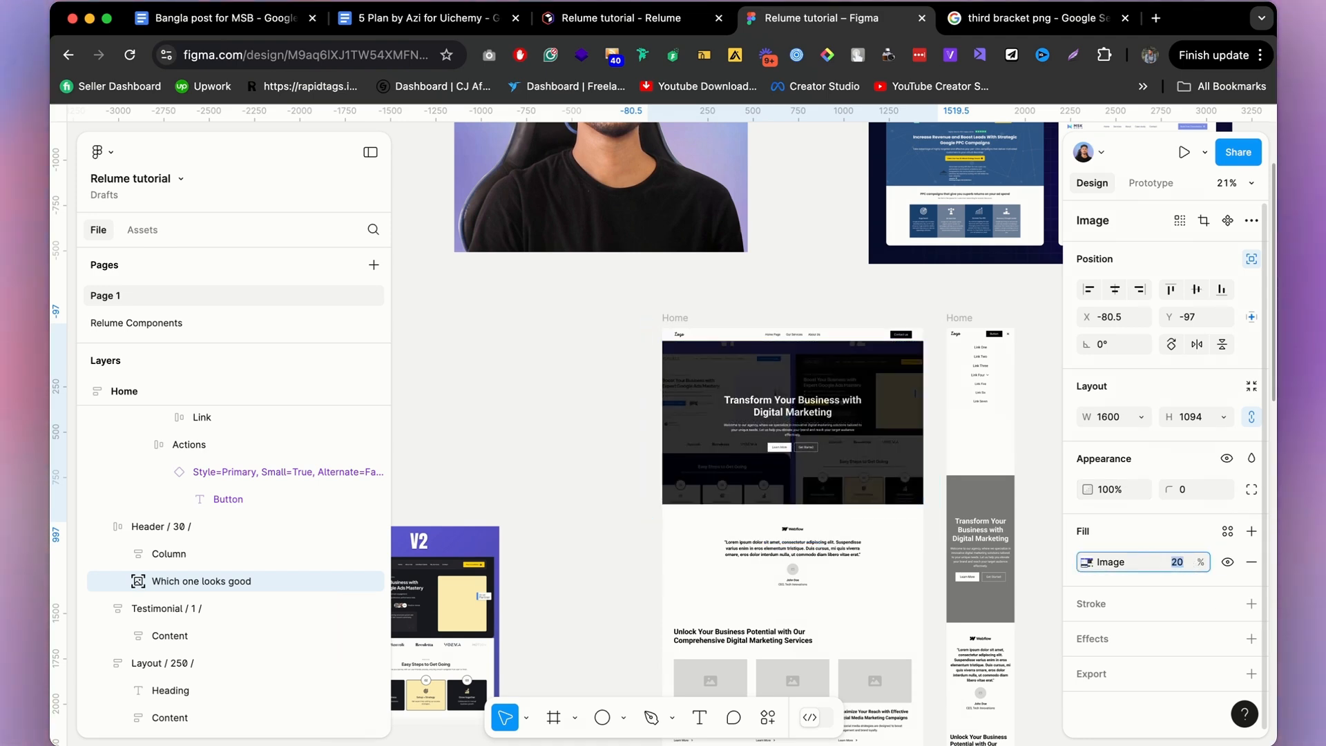
scroll(697, 379, down, 5)
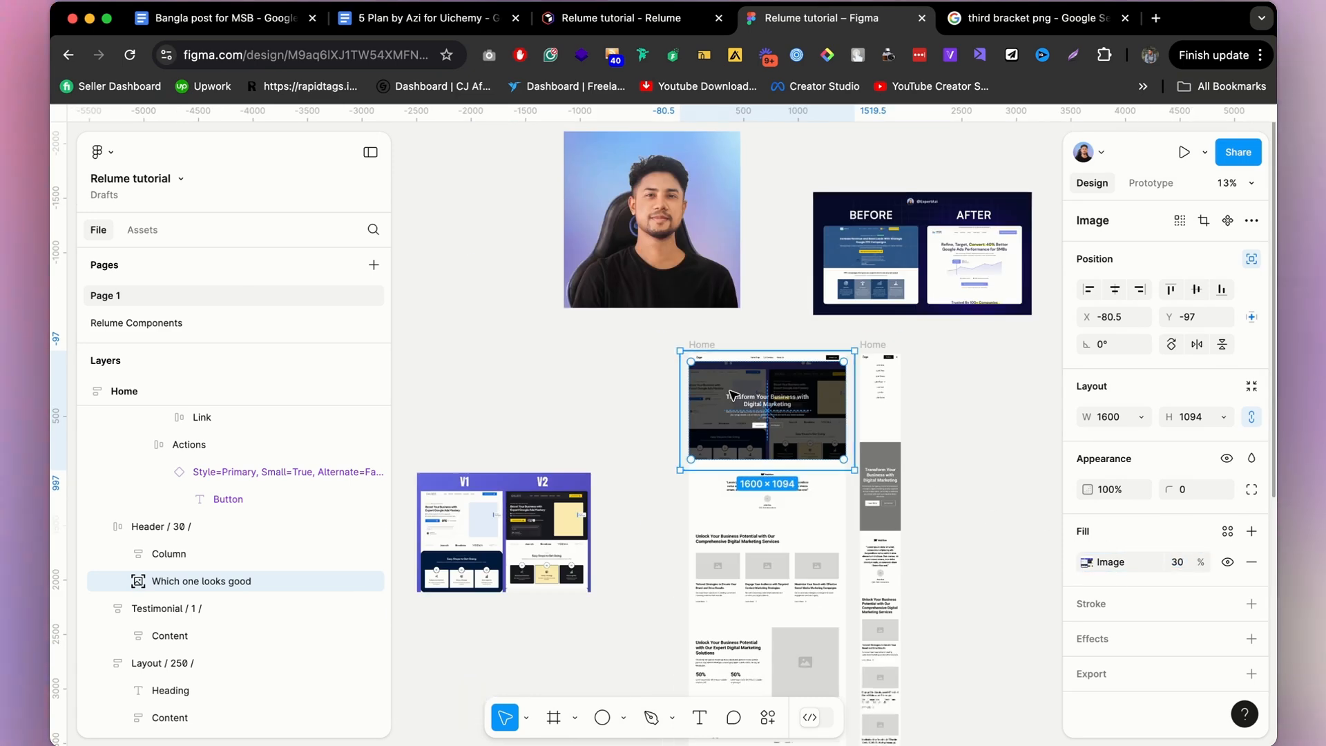
scroll(723, 445, up, 4)
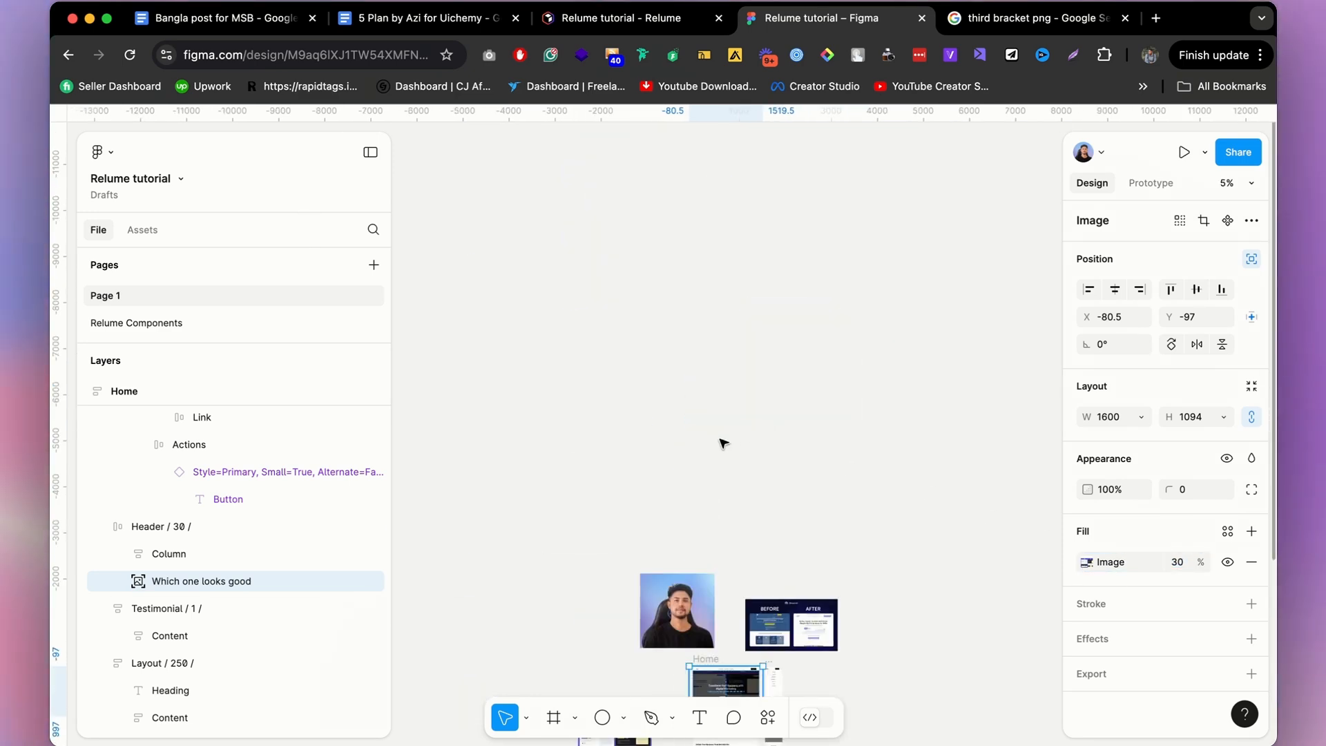
scroll(722, 444, down, 3)
scroll(706, 446, up, 3)
scroll(711, 387, down, 4)
scroll(714, 389, up, 3)
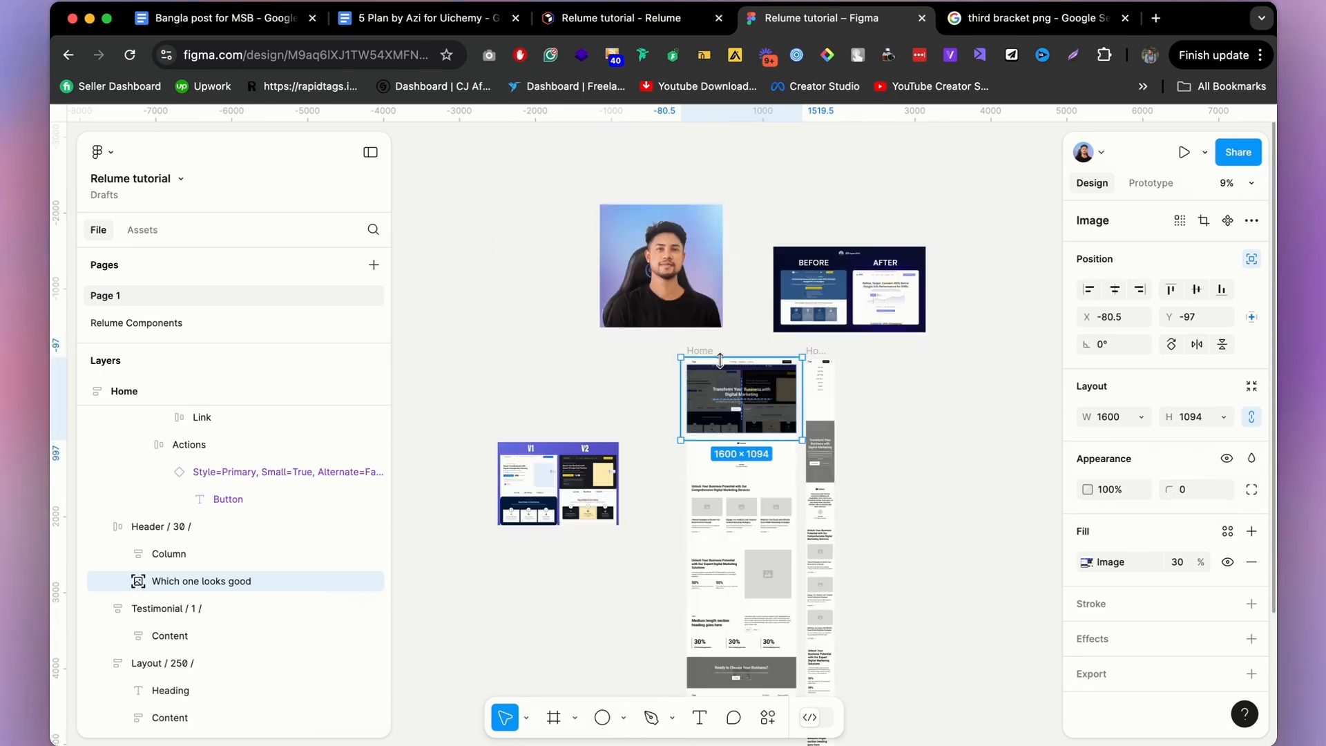
Hide the Which one looks good image layer in Header / 30 and close its image fill settings.
scroll(725, 359, up, 8)
scroll(761, 332, up, 3)
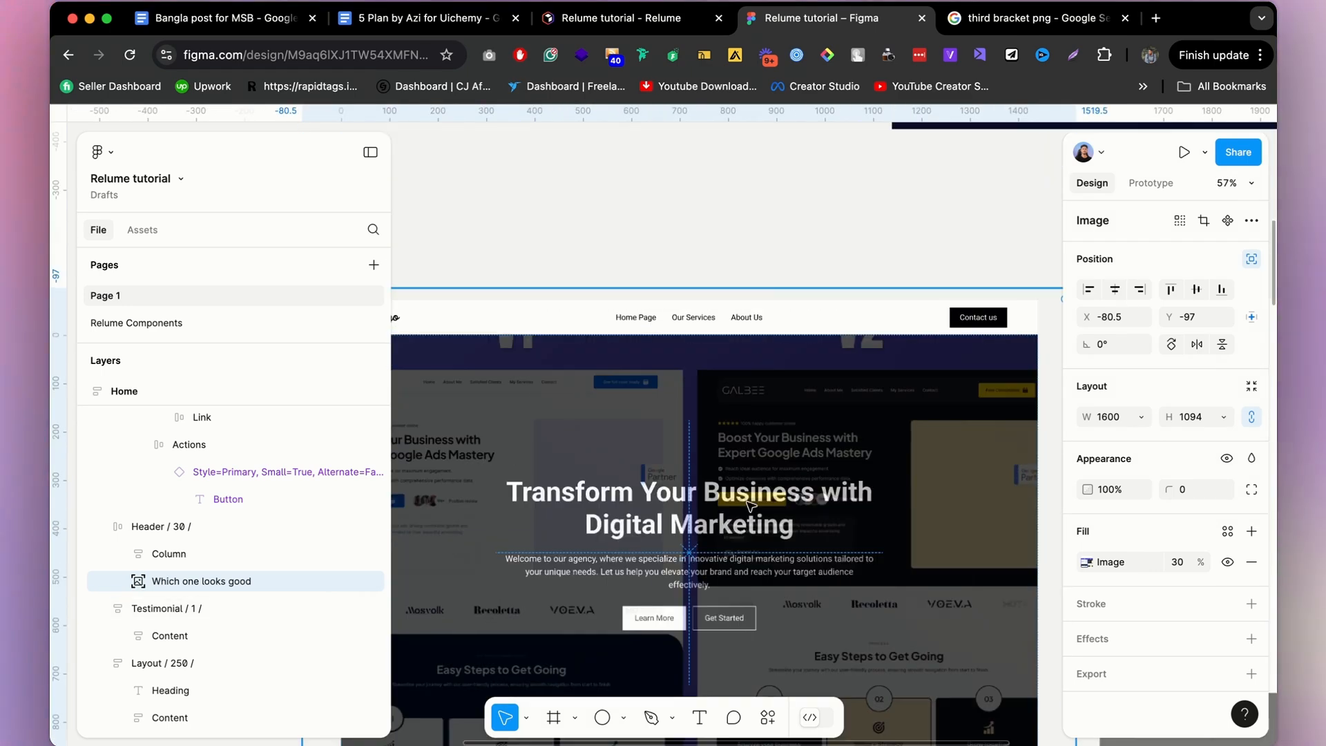
click(1086, 562)
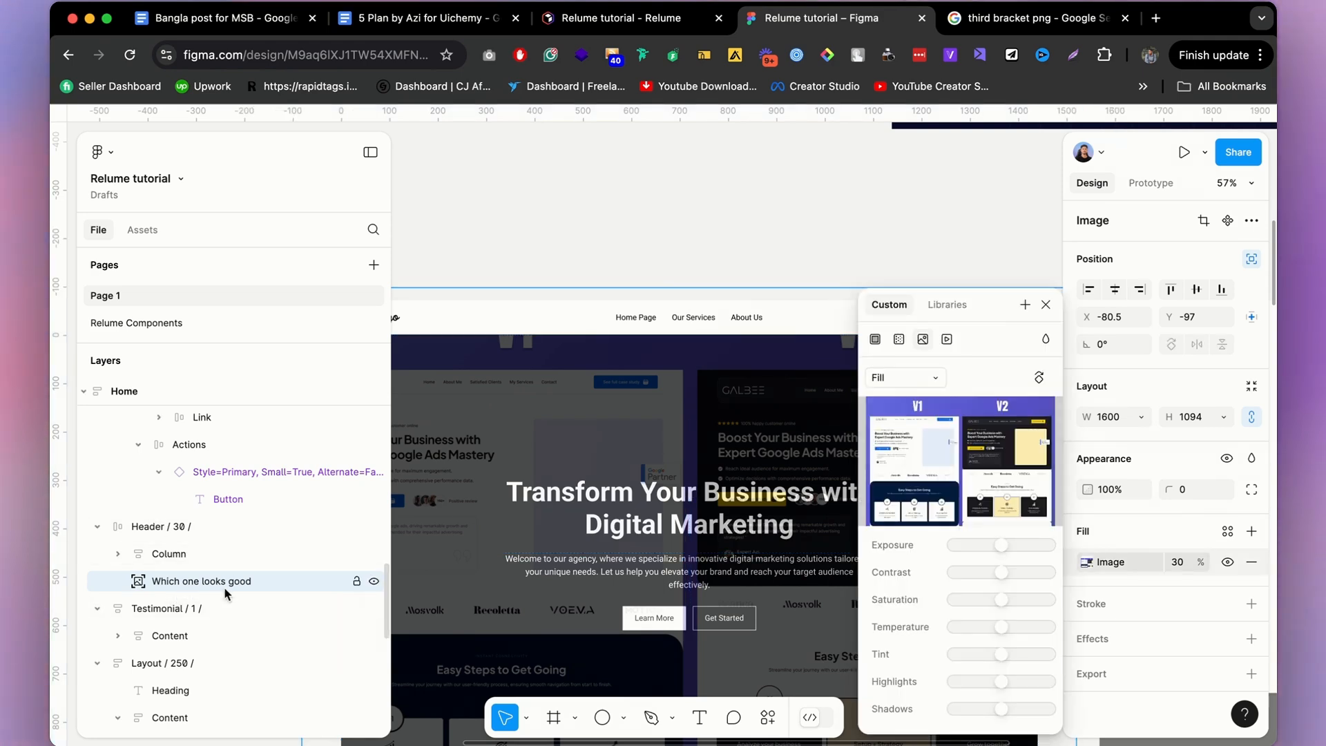
click(374, 582)
click(373, 582)
click(373, 581)
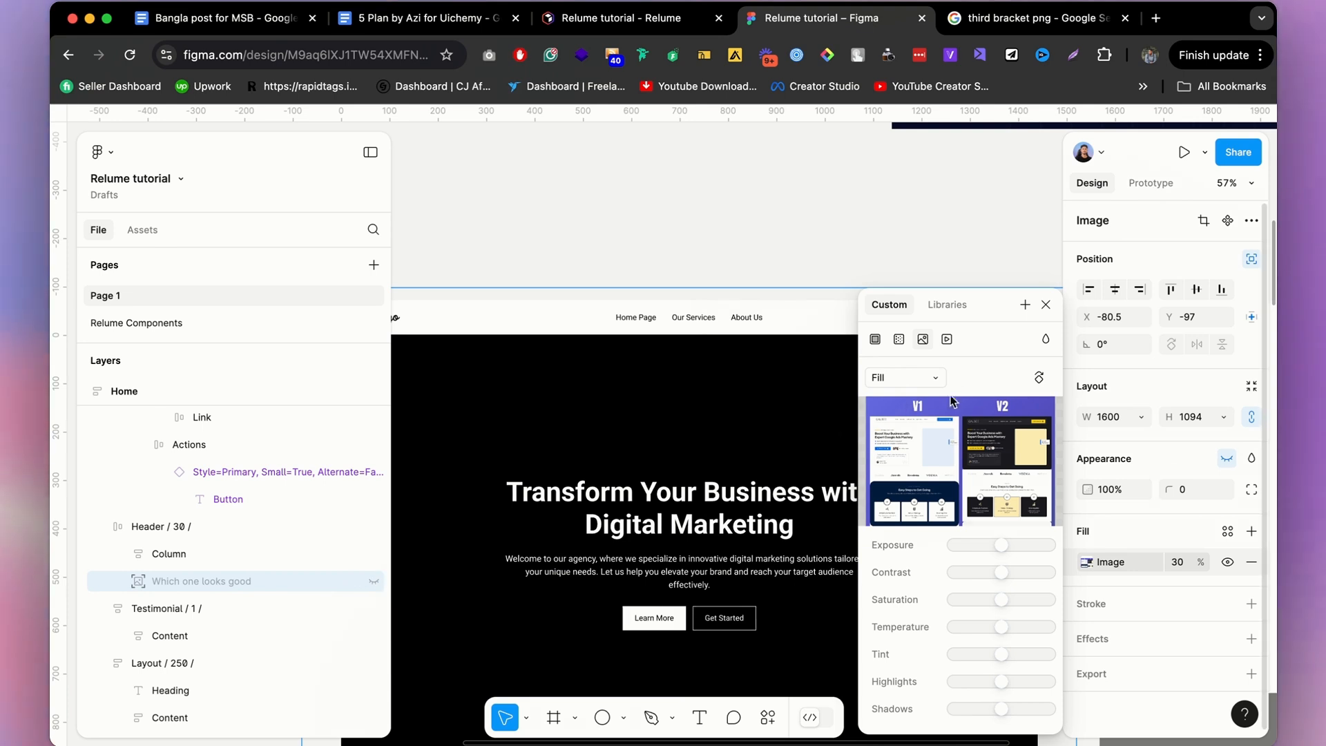
click(1045, 305)
Append the word "write" to the desktop header headline and make the Which one looks good image visible again.
double_click(751, 509)
double_click(750, 509)
double_click(750, 509)
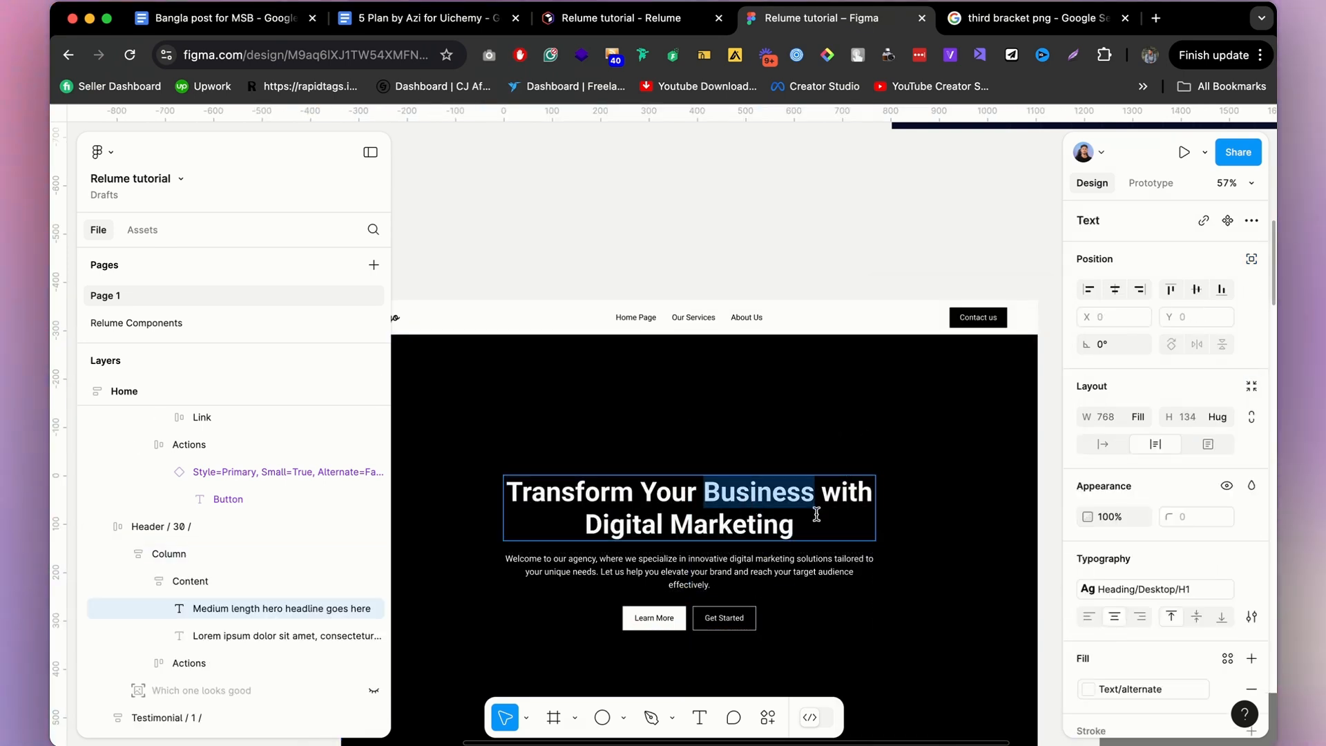
click(817, 515)
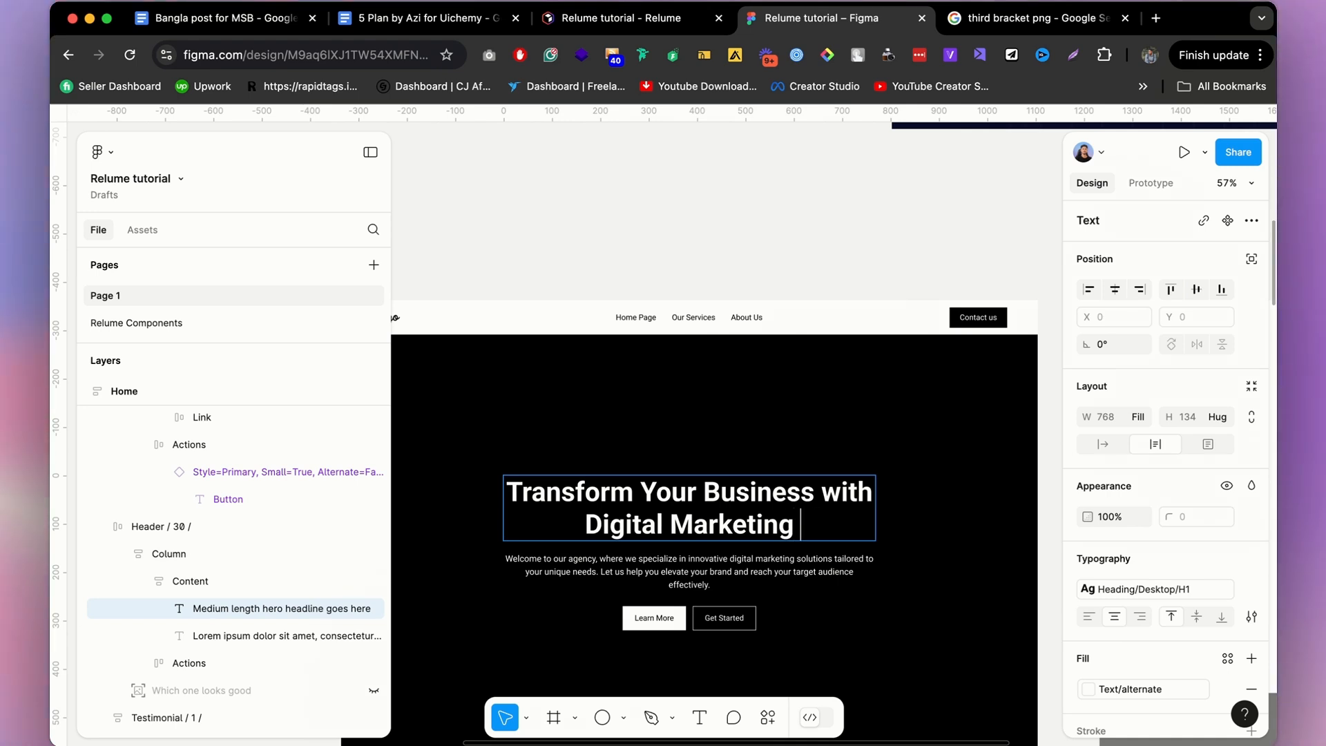
key(Escape)
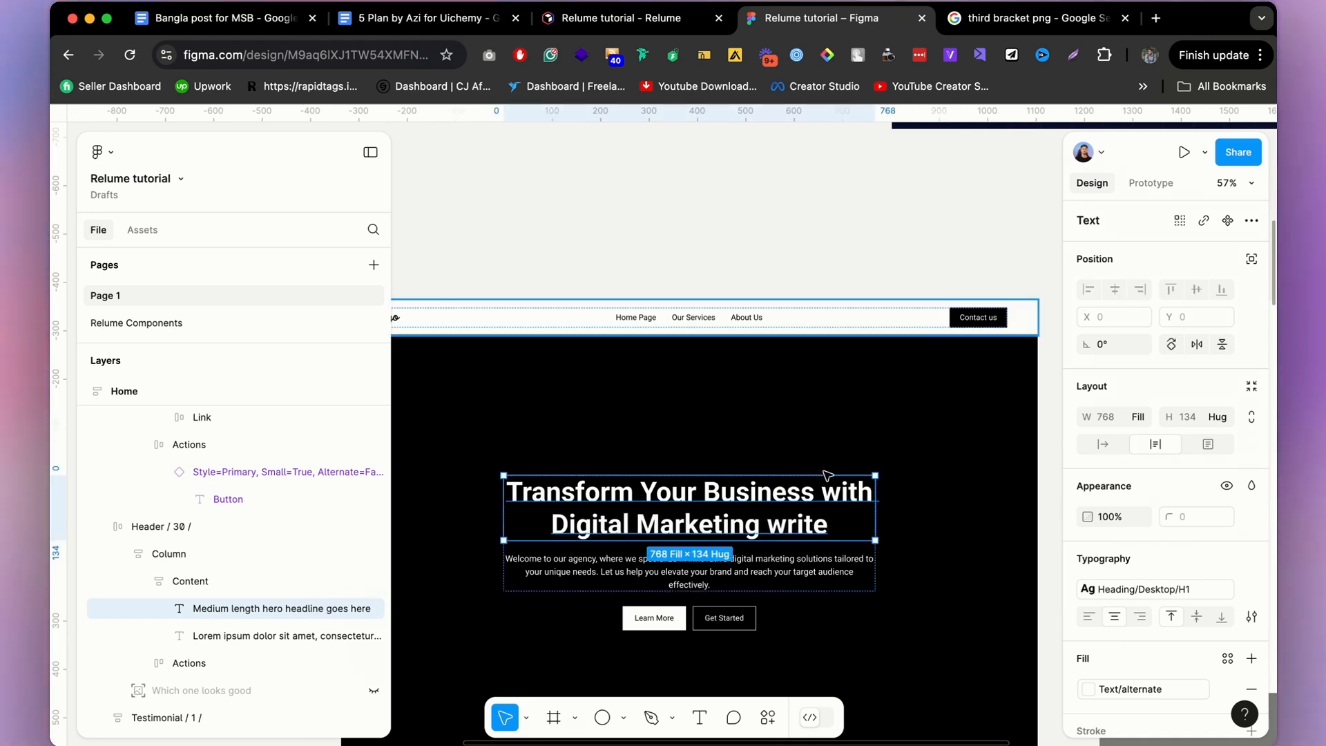
click(374, 690)
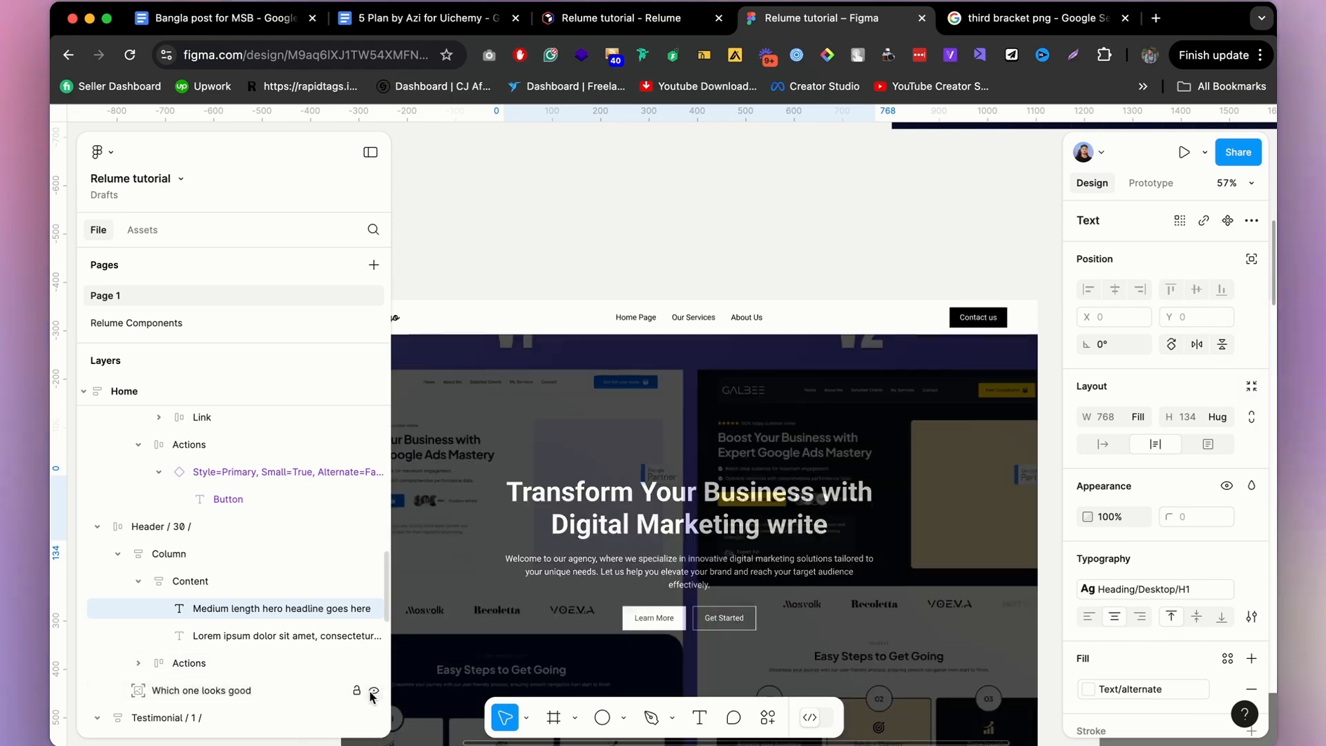
Look over the desktop Home page's sections from the header down to the footer with nothing left selected.
scroll(782, 413, down, 8)
scroll(774, 603, down, 10)
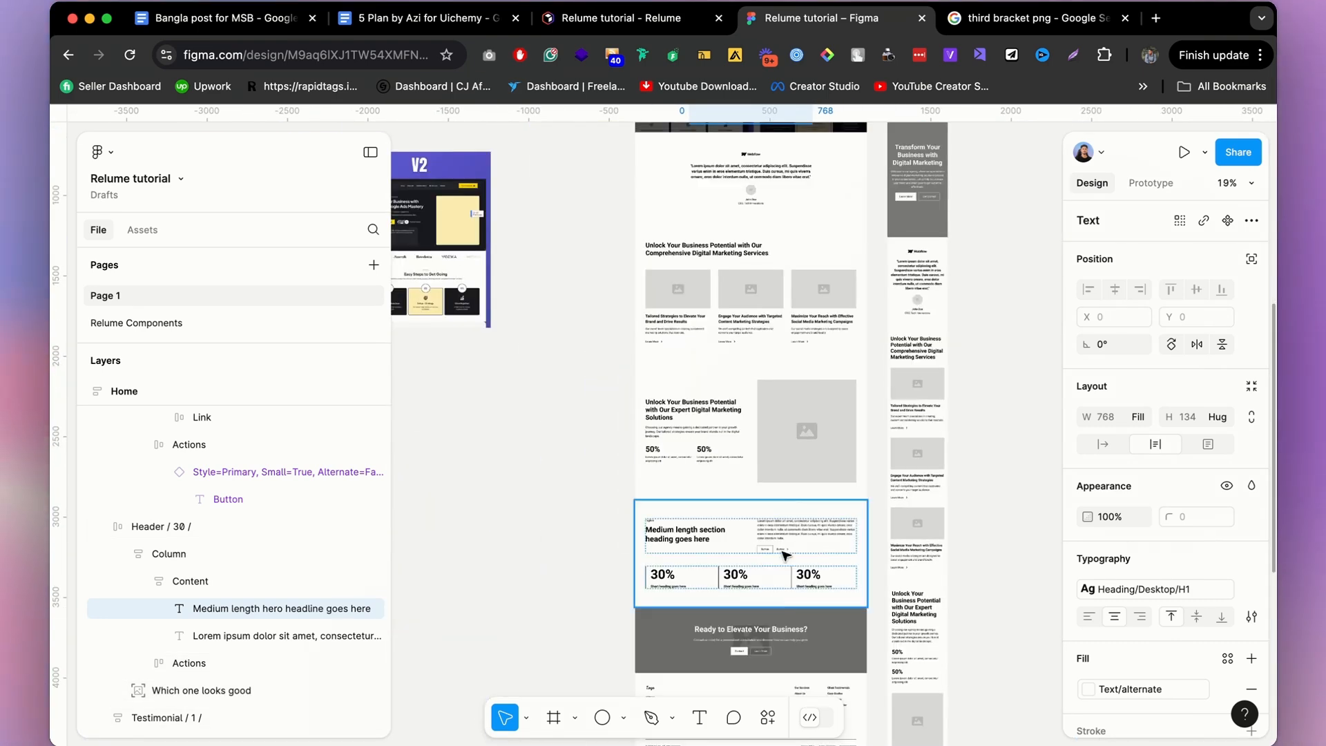
scroll(829, 346, up, 11)
scroll(815, 323, down, 10)
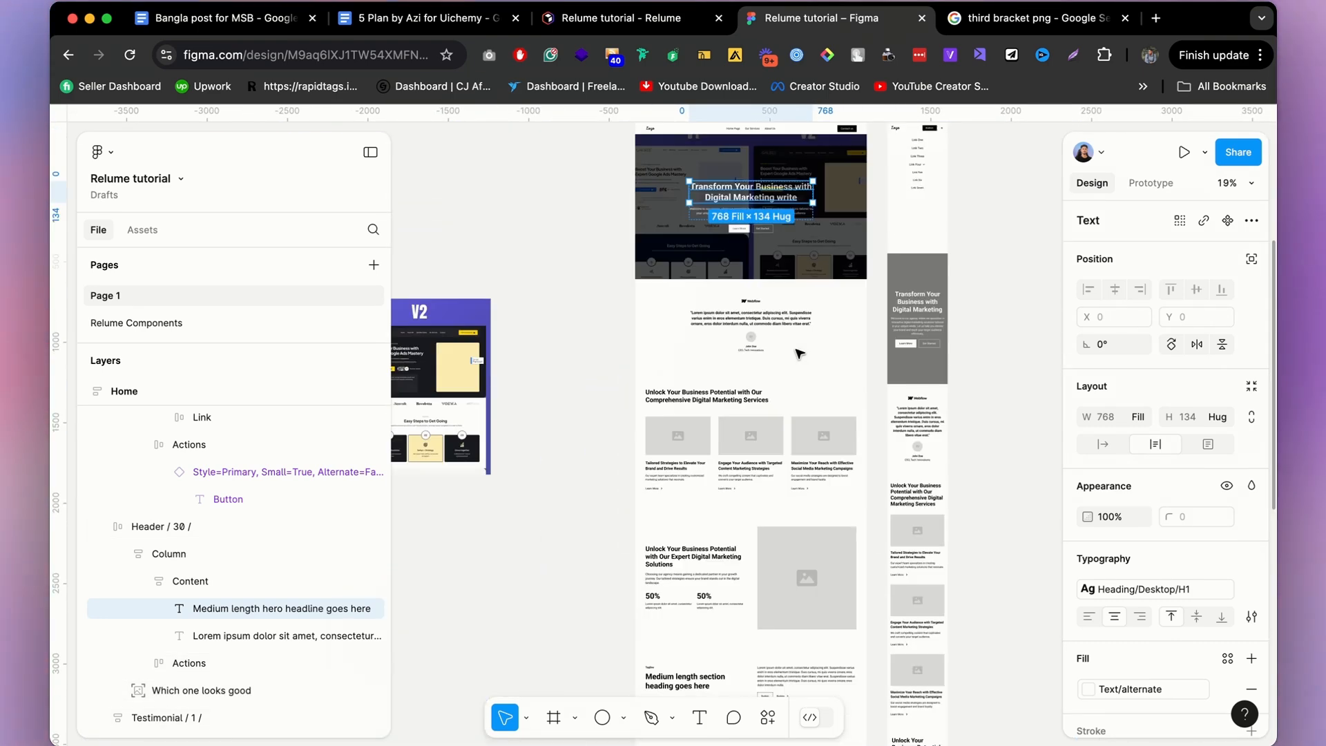
scroll(796, 364, up, 5)
scroll(795, 364, up, 5)
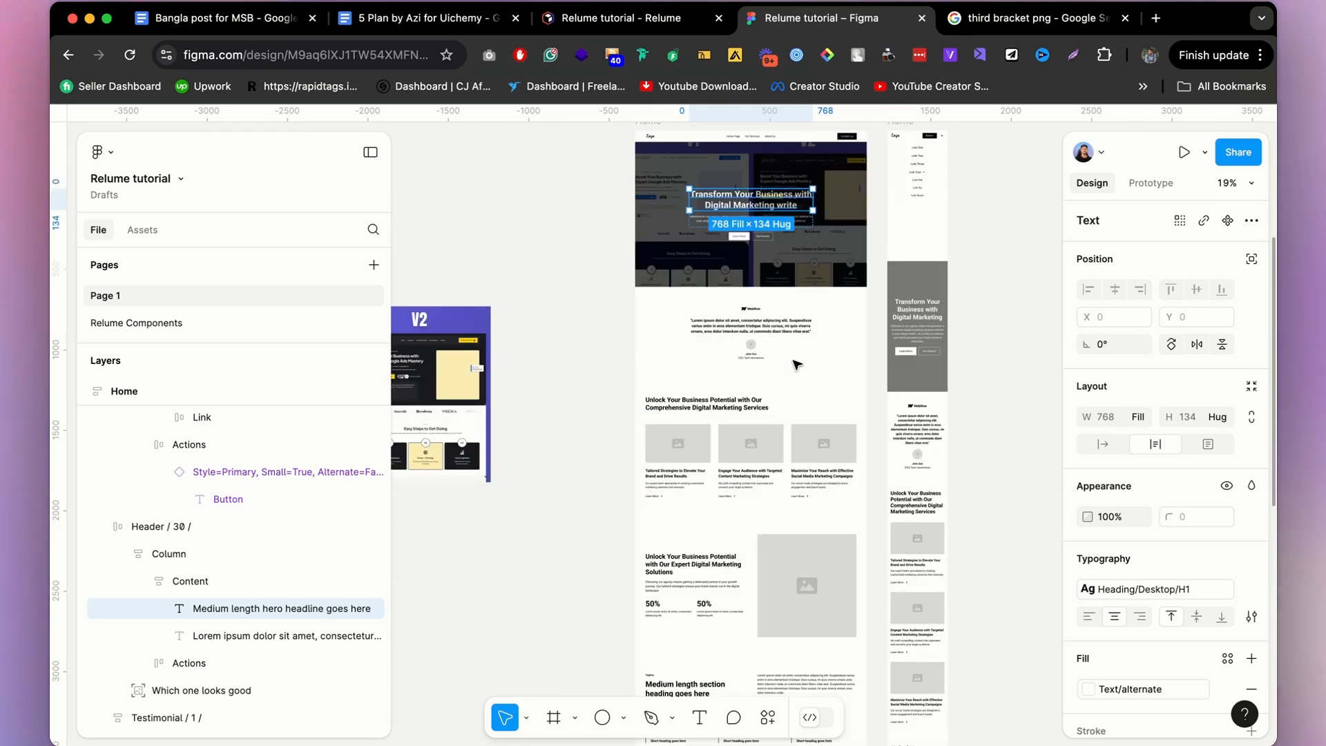
scroll(765, 327, up, 3)
click(765, 327)
scroll(762, 329, down, 4)
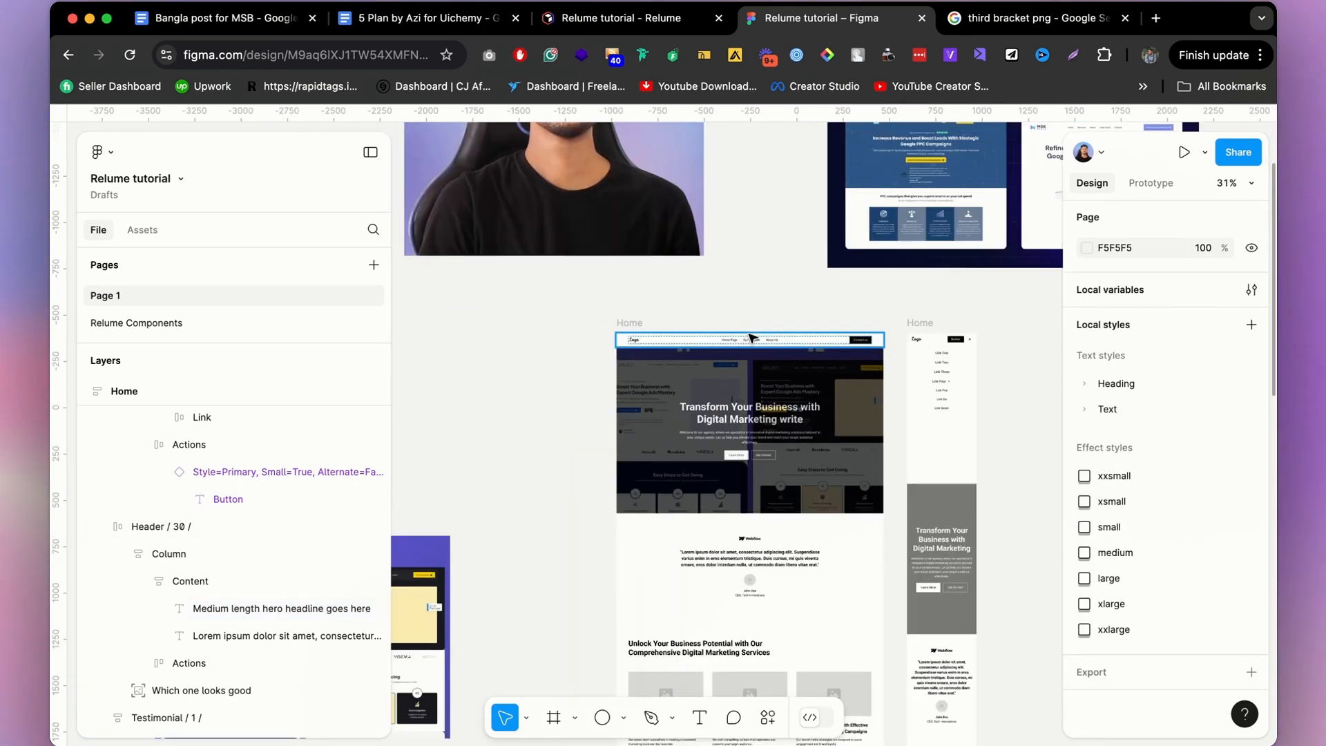
Delete the column of navigation links and its empty container from the navbar of the mobile Home frame.
scroll(965, 371, up, 4)
click(851, 339)
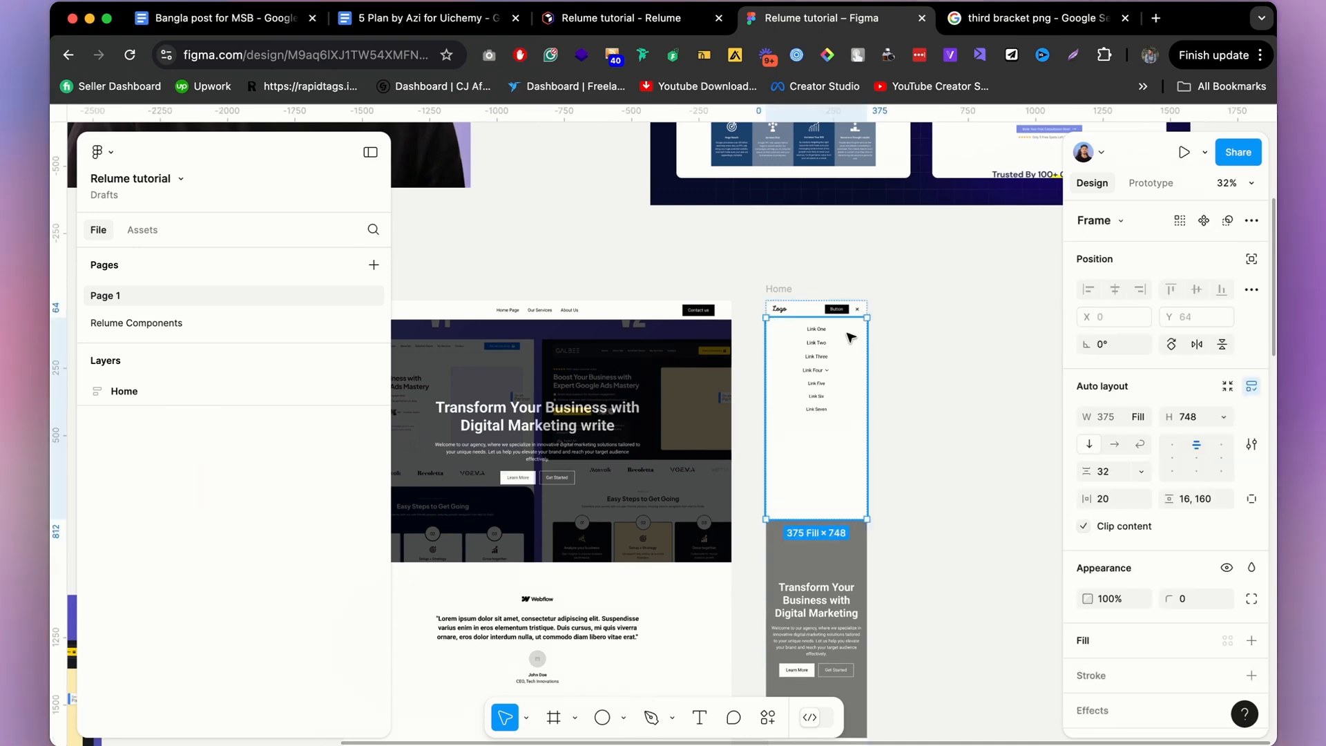
double_click(851, 339)
double_click(841, 338)
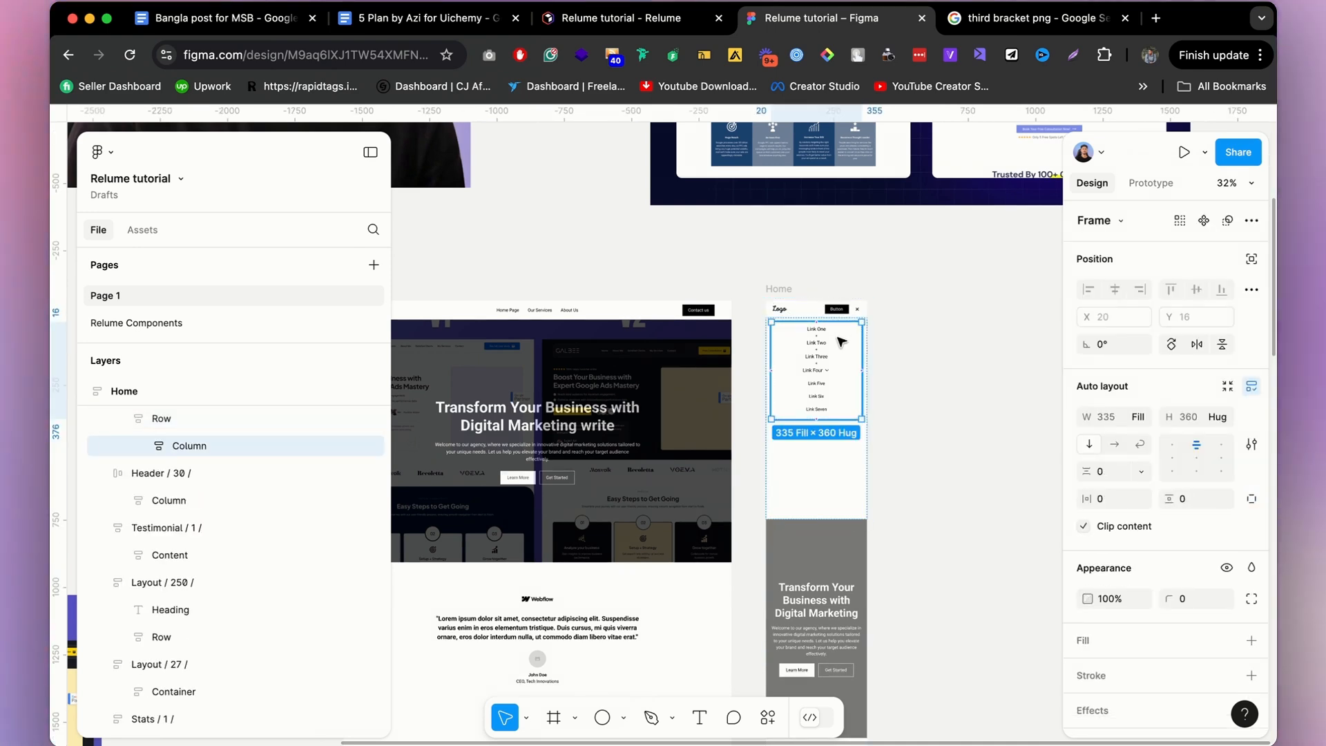
key(Delete)
click(840, 343)
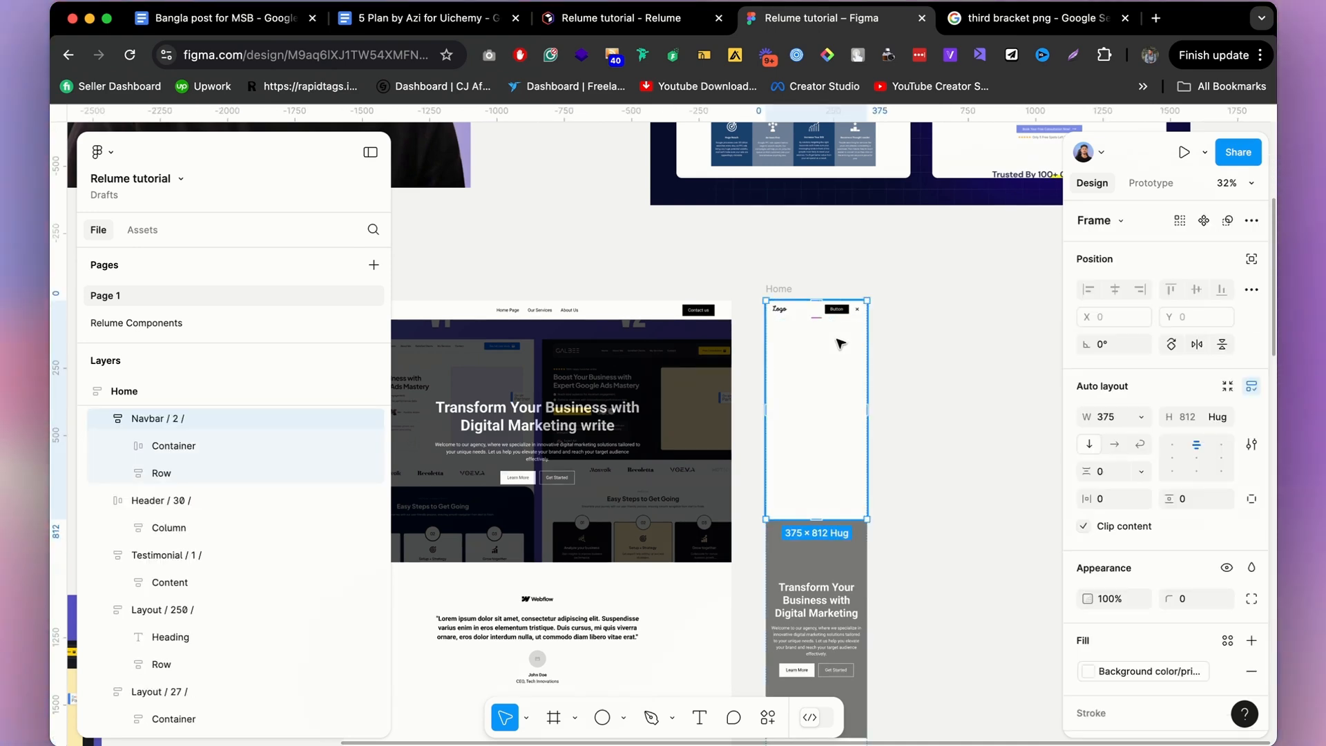
double_click(840, 343)
key(Delete)
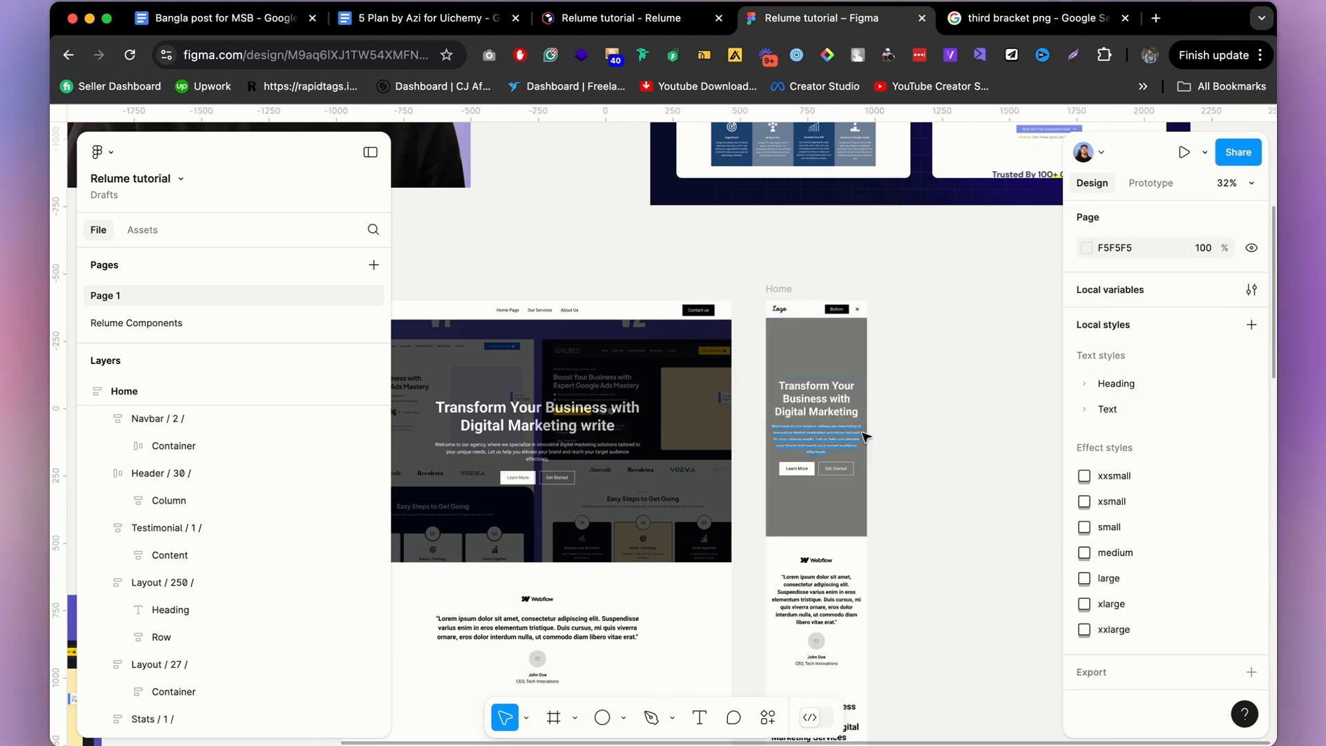
Delete the portrait photo, the BEFORE/AFTER image and the loose V1/V2 image from the canvas around the Home frames.
ctrl+scroll(865, 436, down, 3)
scroll(897, 450, down, 5)
scroll(897, 450, up, 10)
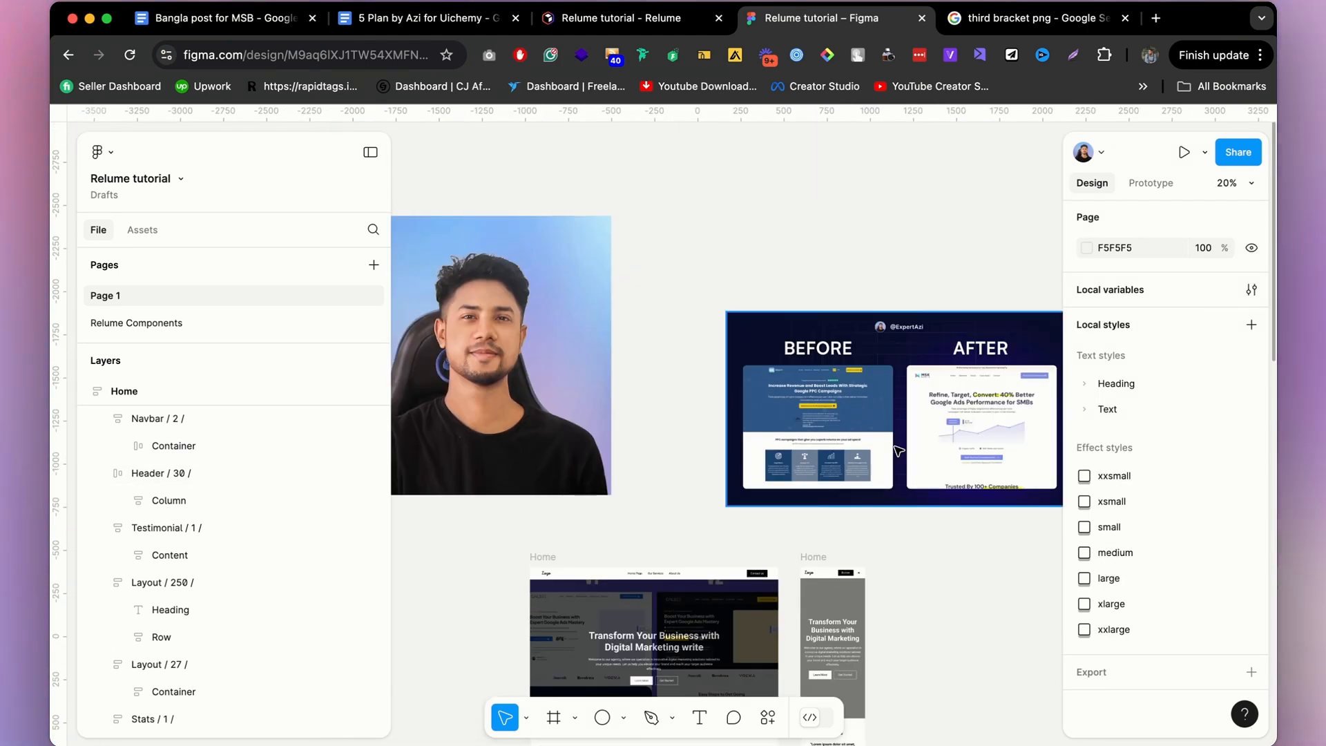
scroll(898, 450, down, 5)
scroll(852, 541, up, 7)
scroll(850, 401, down, 3)
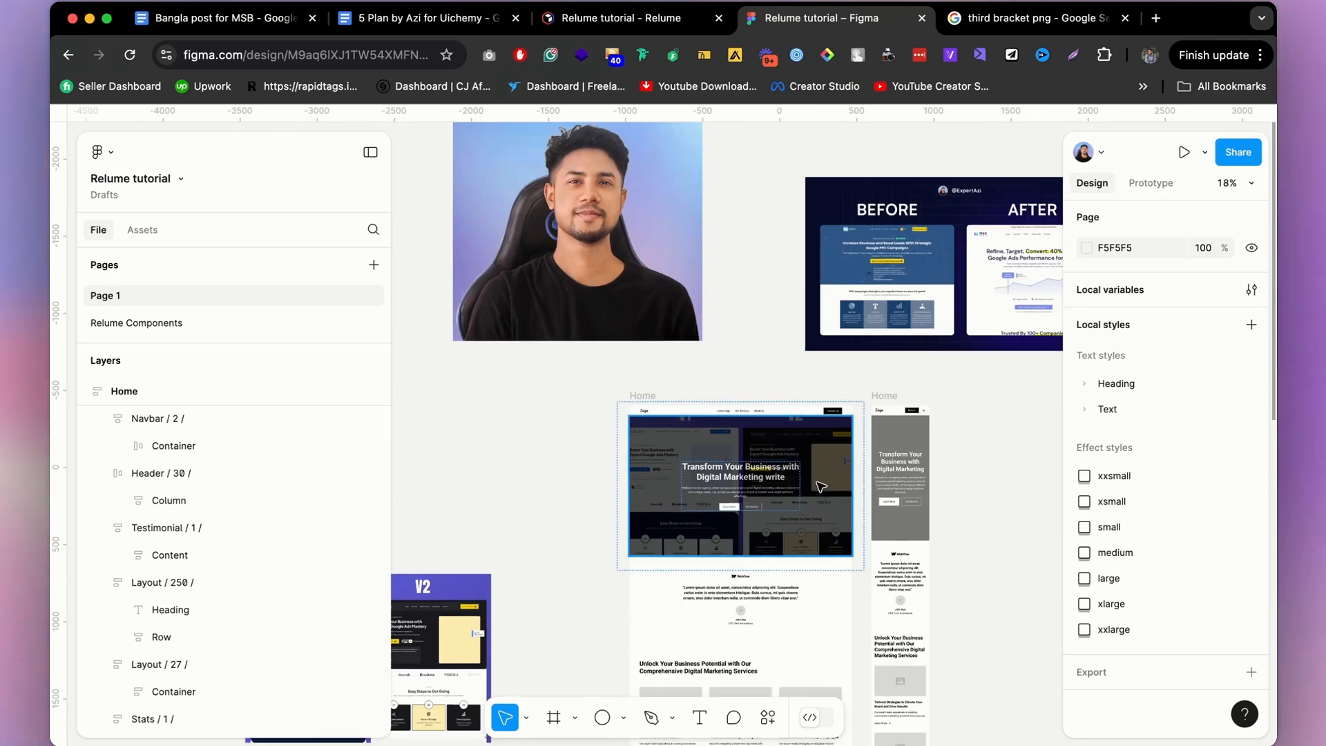
scroll(832, 484, down, 3)
ctrl+scroll(831, 413, down, 5)
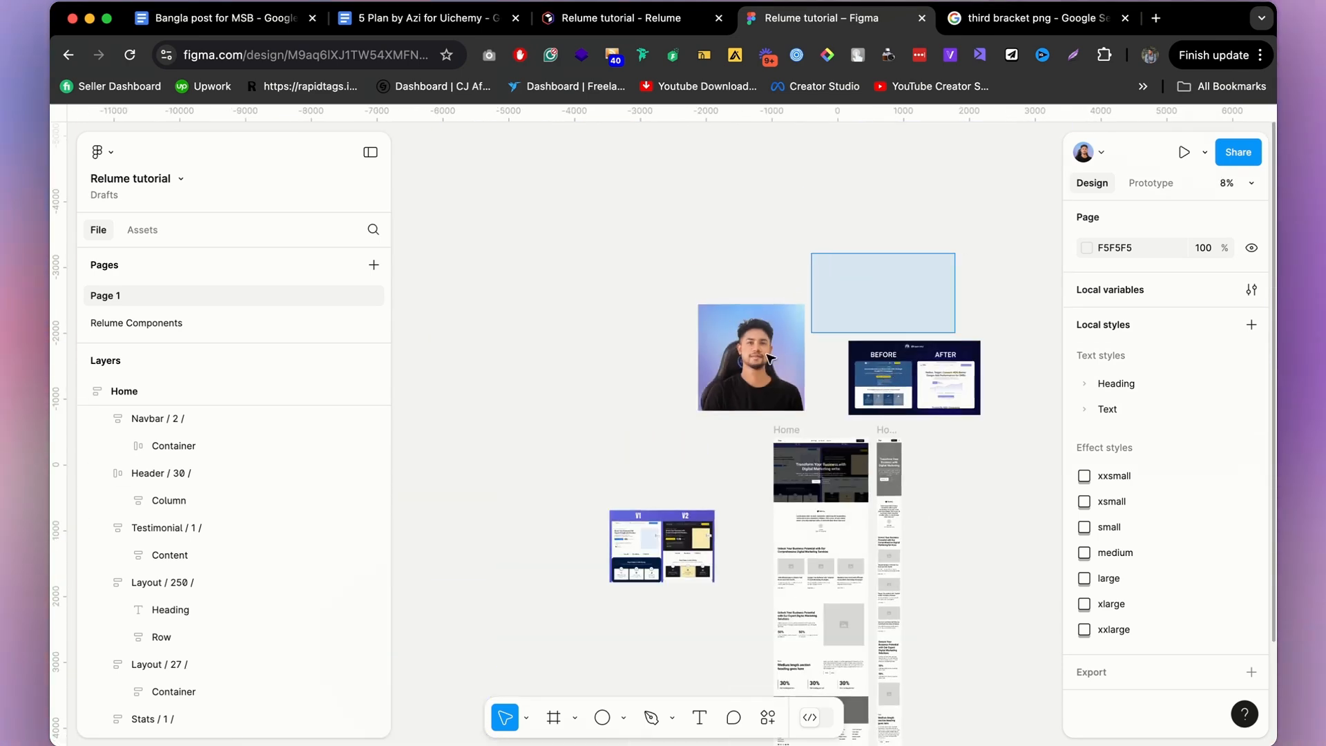
drag(769, 358, 694, 414)
key(Delete)
click(643, 538)
key(Delete)
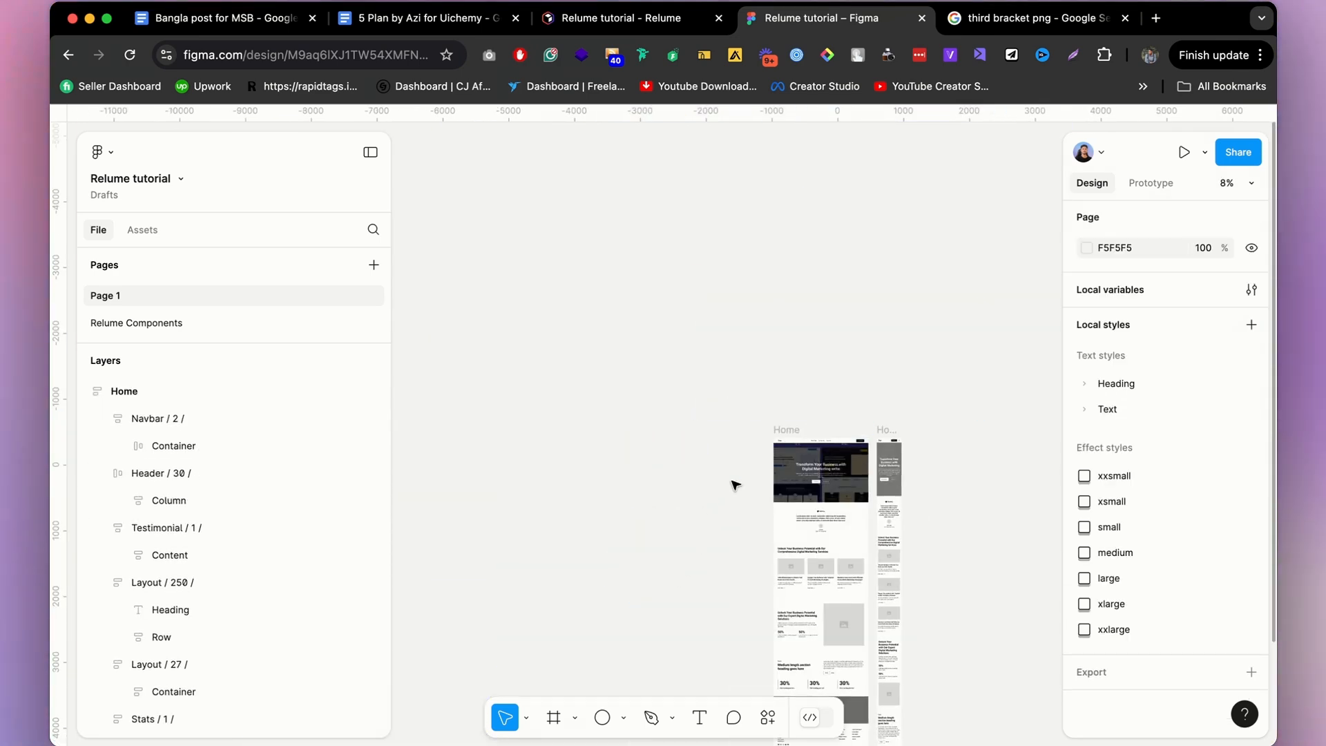
Examine the design properties of the desktop Testimonial / 1 / and Layout / 250 / sections, and close the Google search browser tab.
scroll(882, 492, down, 2)
scroll(823, 504, up, 6)
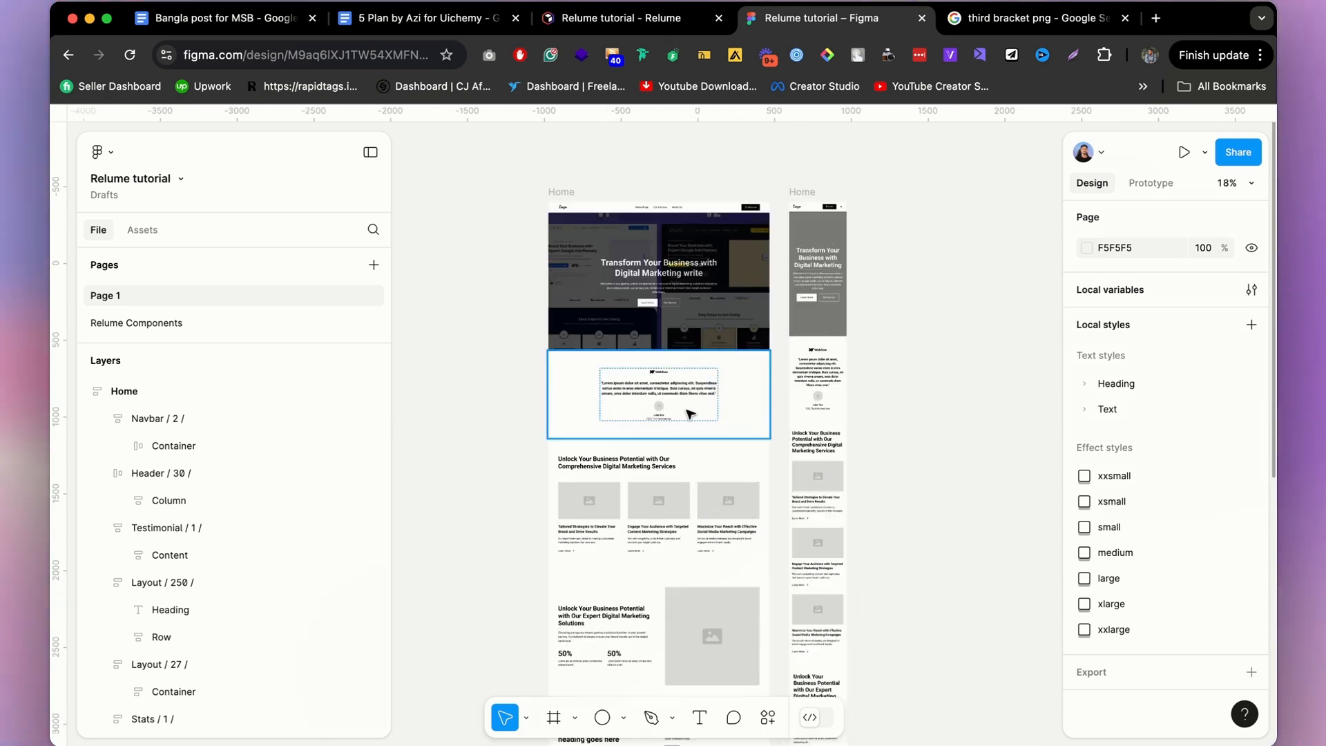
click(689, 413)
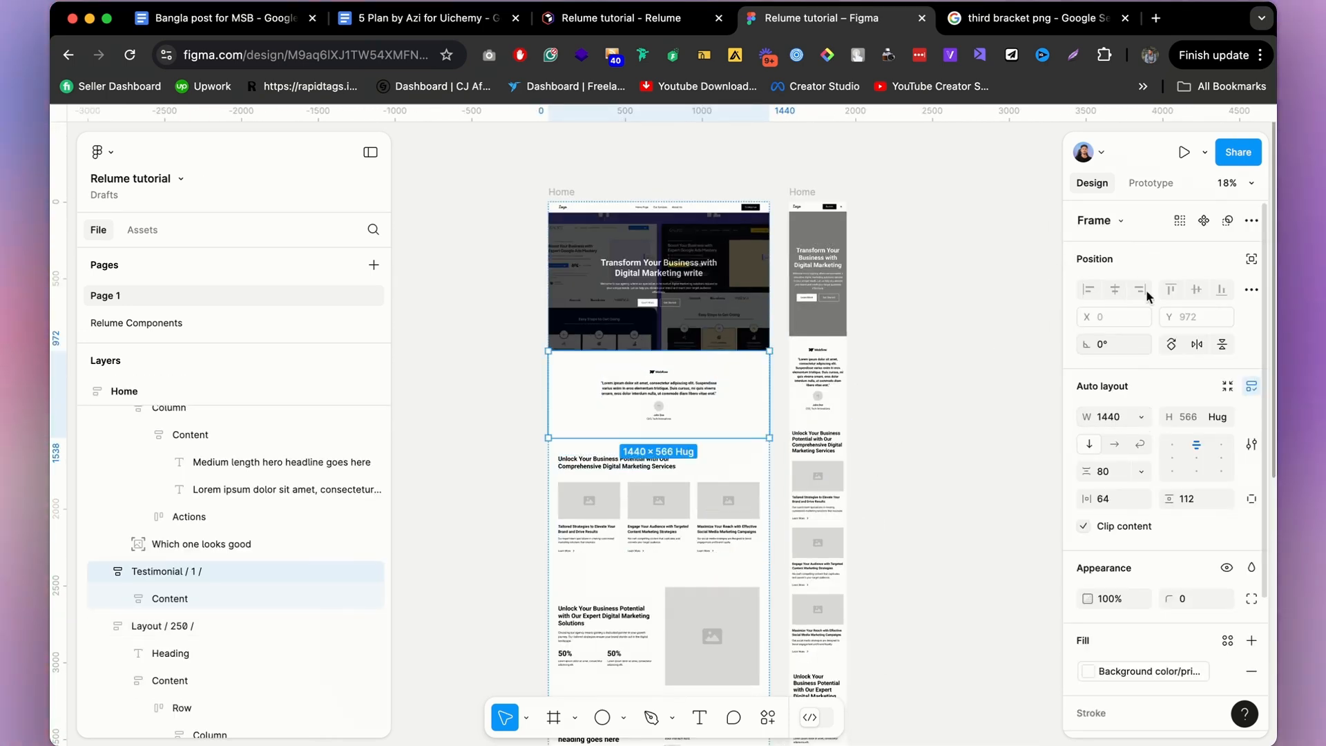
scroll(1148, 449, down, 1)
click(684, 473)
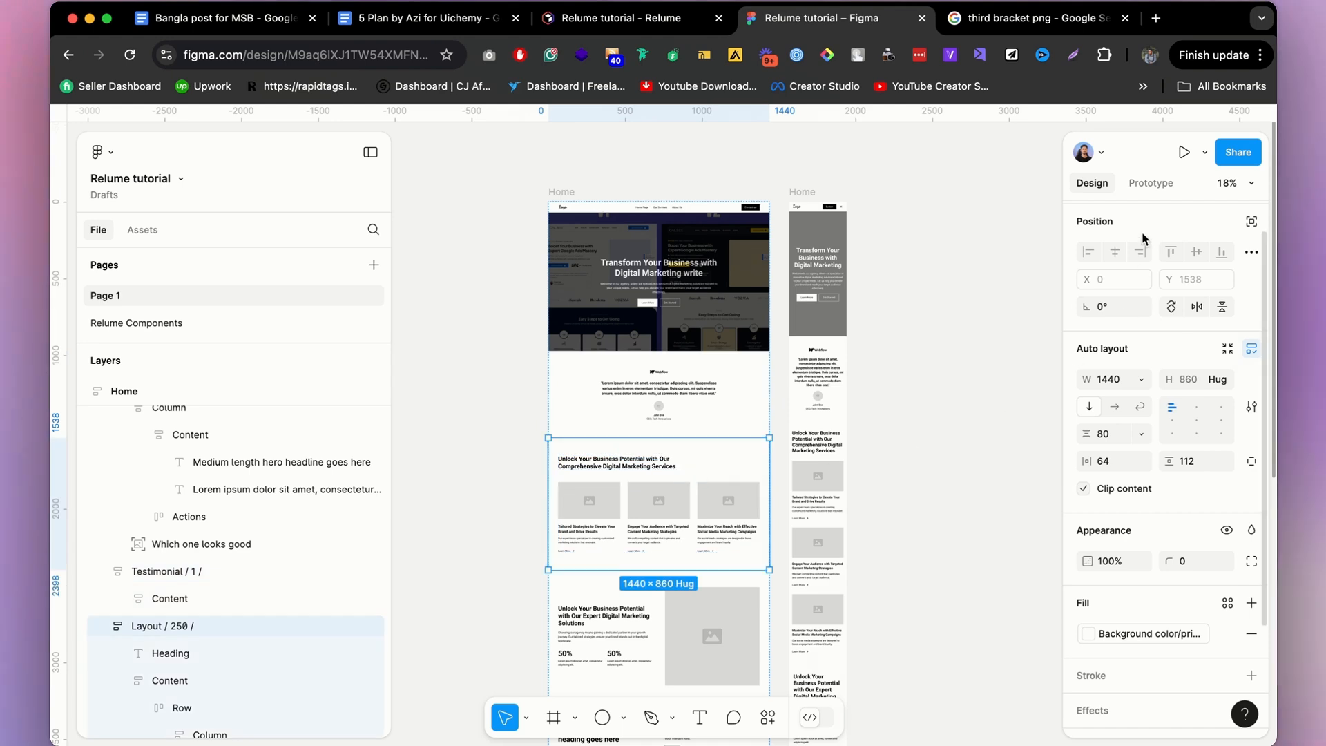
scroll(1150, 595, down, 4)
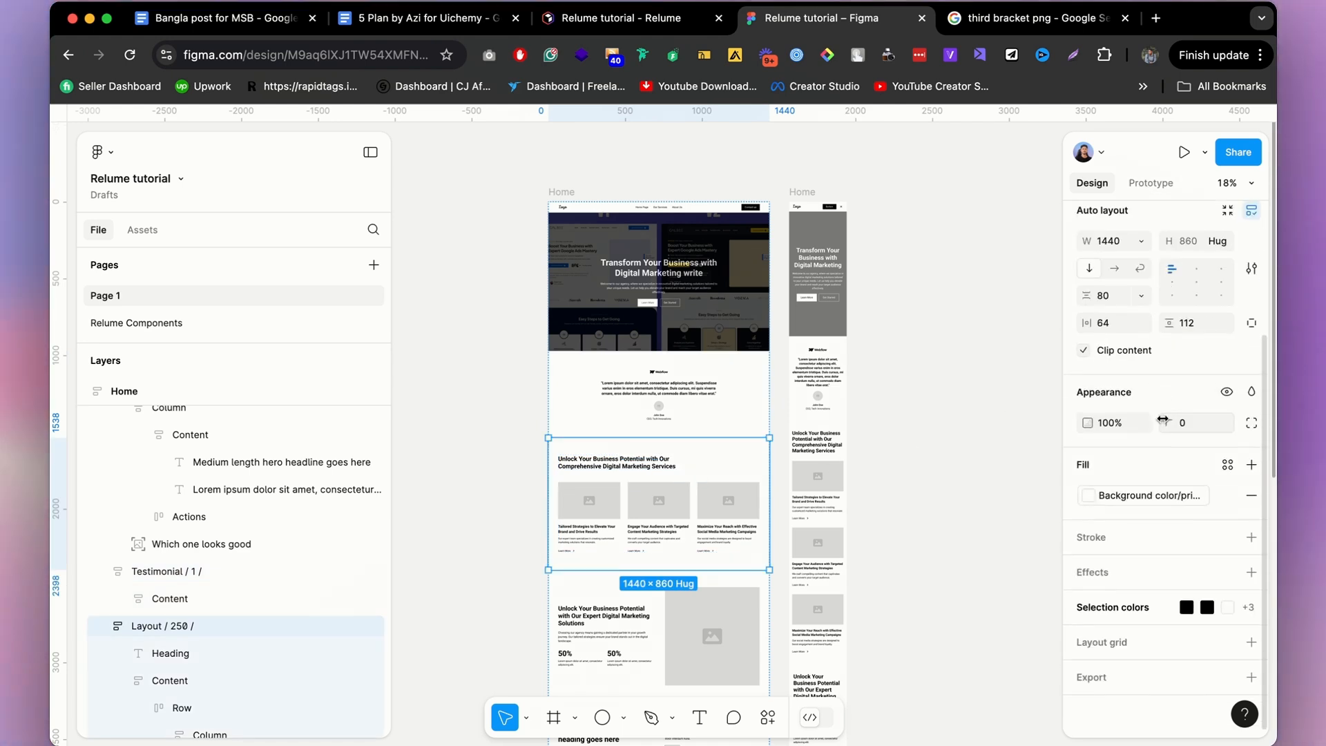
scroll(1153, 484, up, 5)
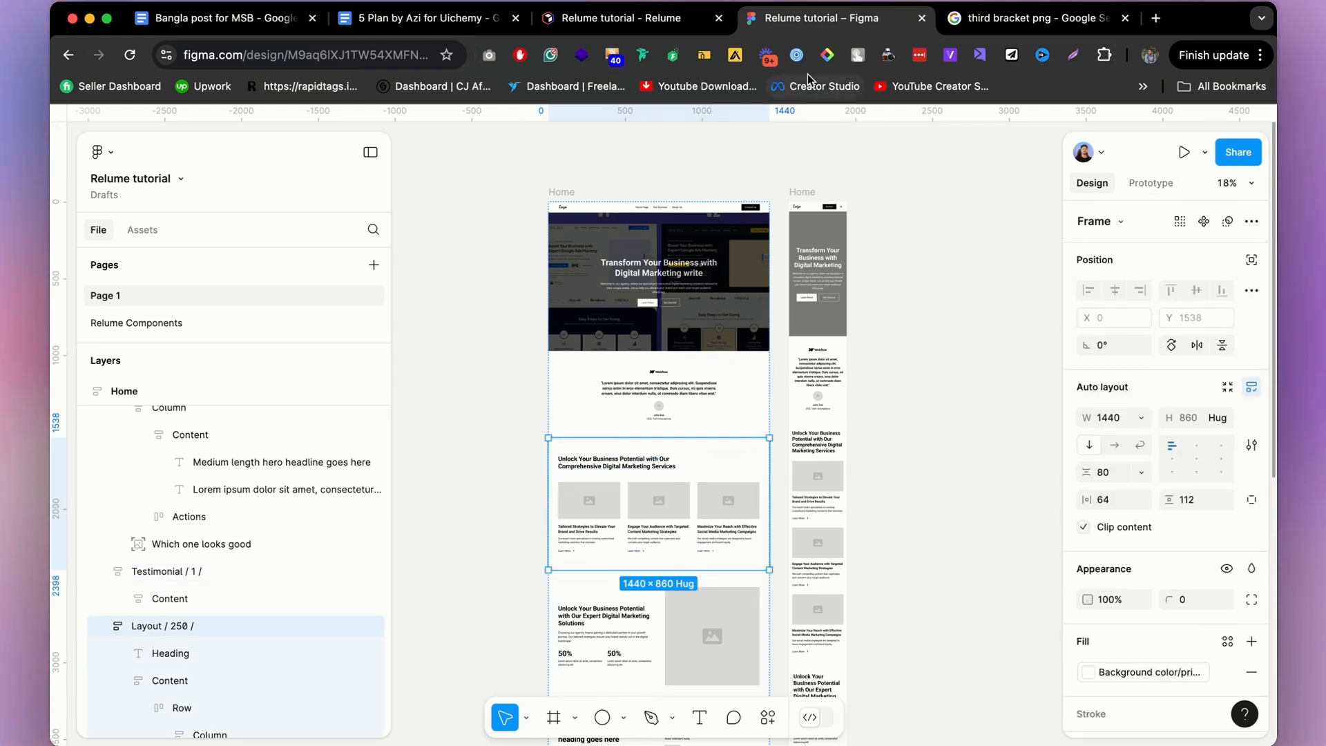
scroll(699, 413, up, 3)
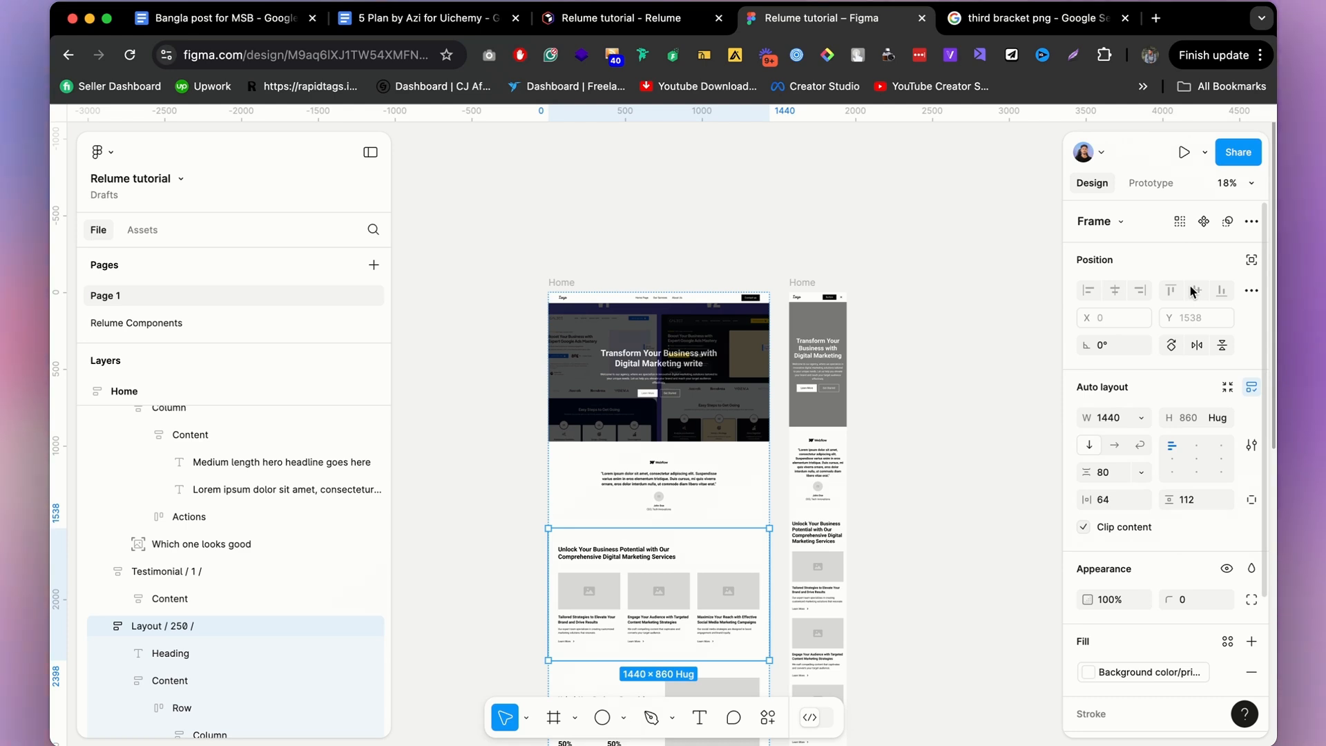
click(1125, 18)
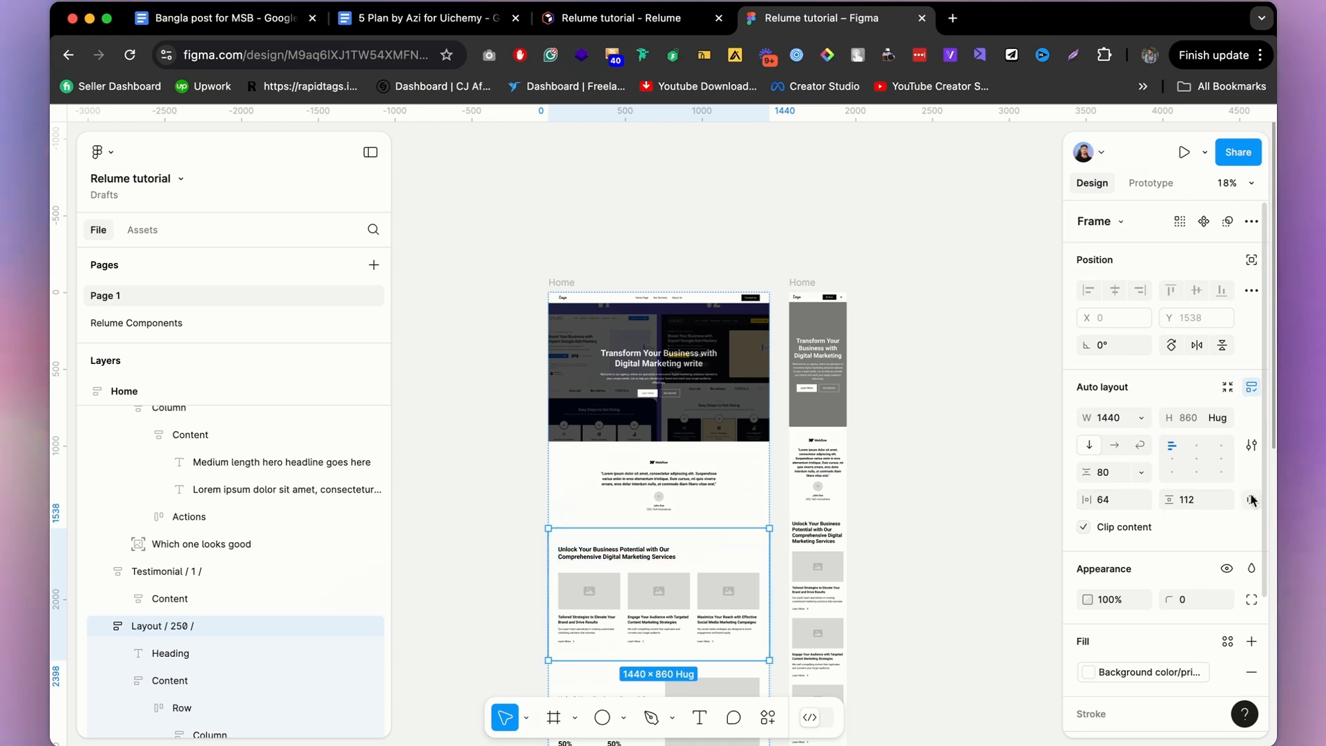
Try a drop shadow effect on the Layout / 250 / section and show the section's selection colors.
scroll(1150, 538, down, 5)
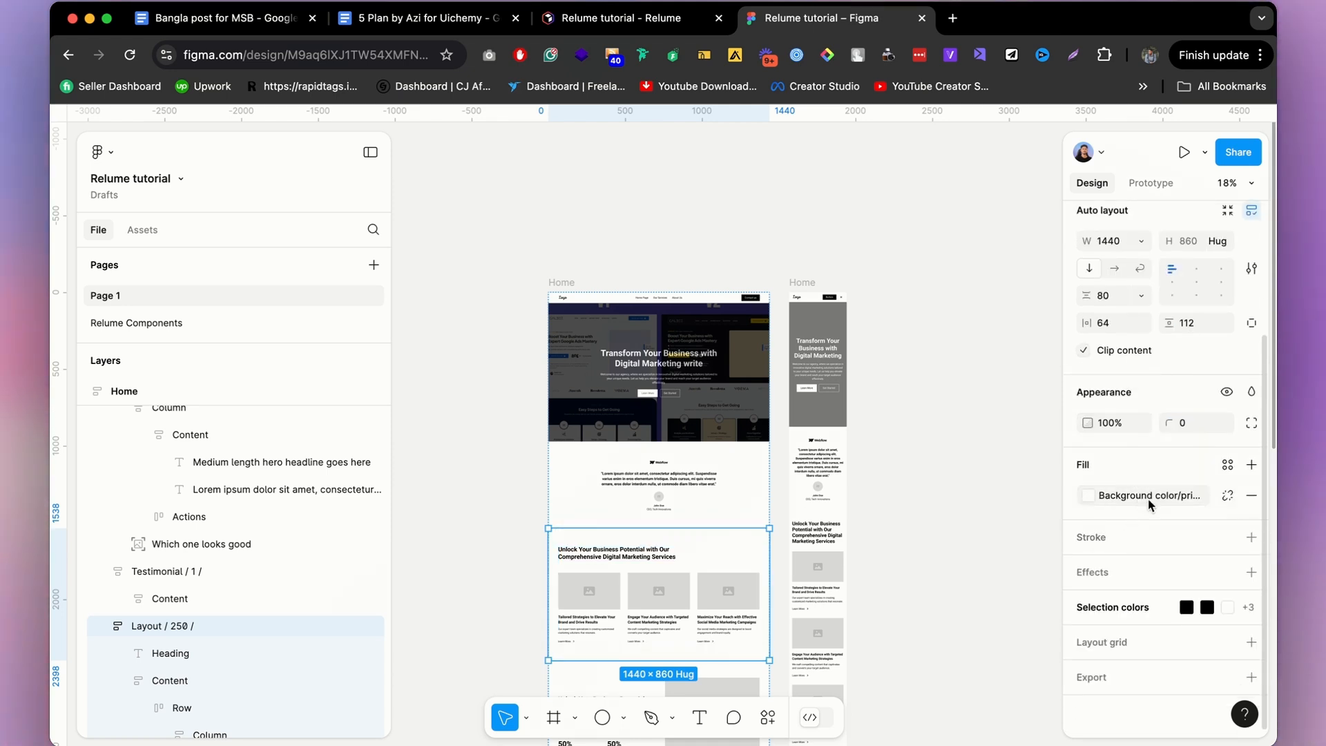
click(1252, 573)
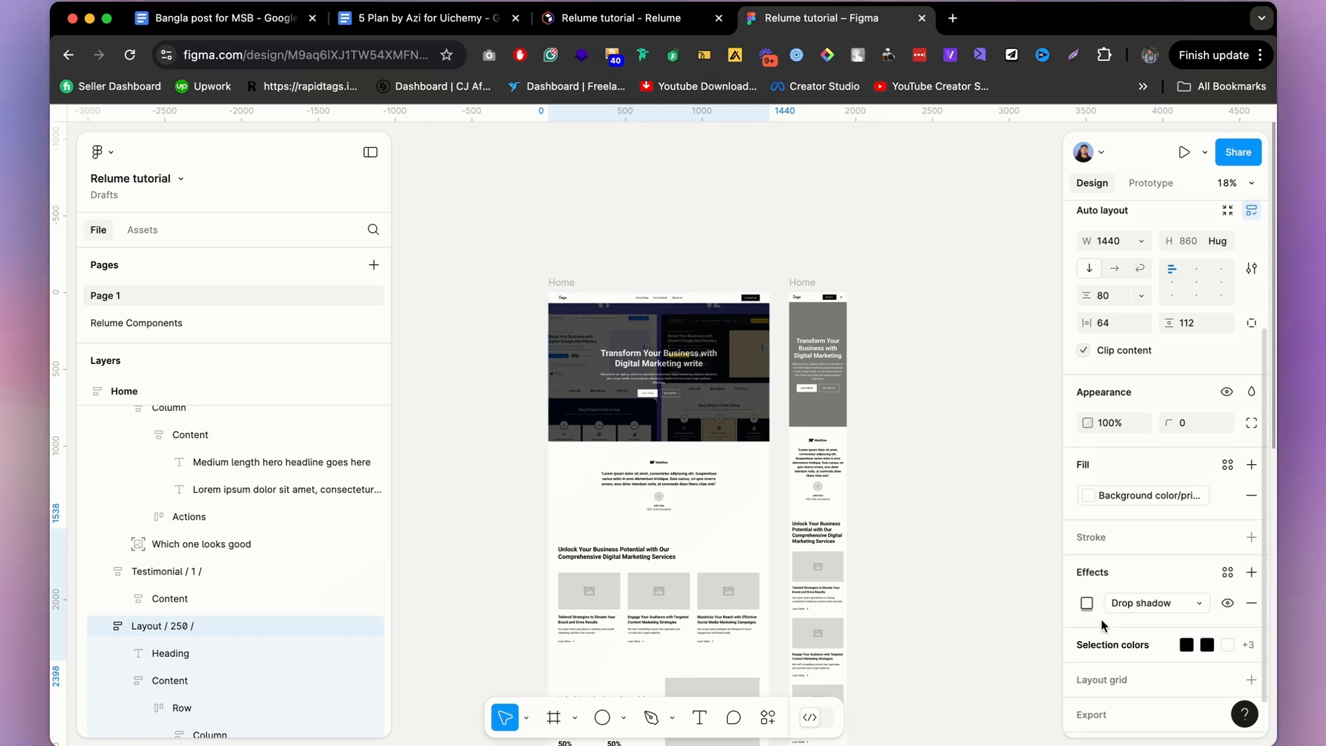
click(1251, 603)
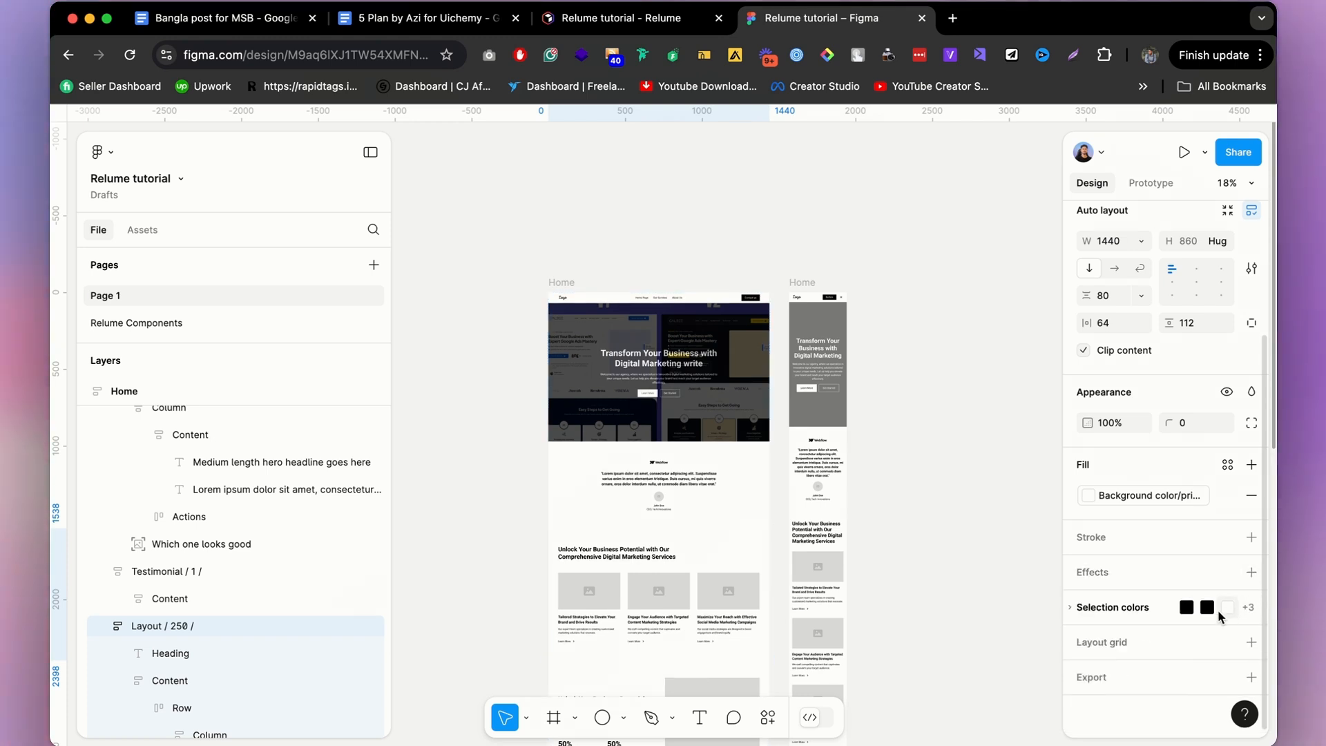
scroll(1166, 504, down, 1)
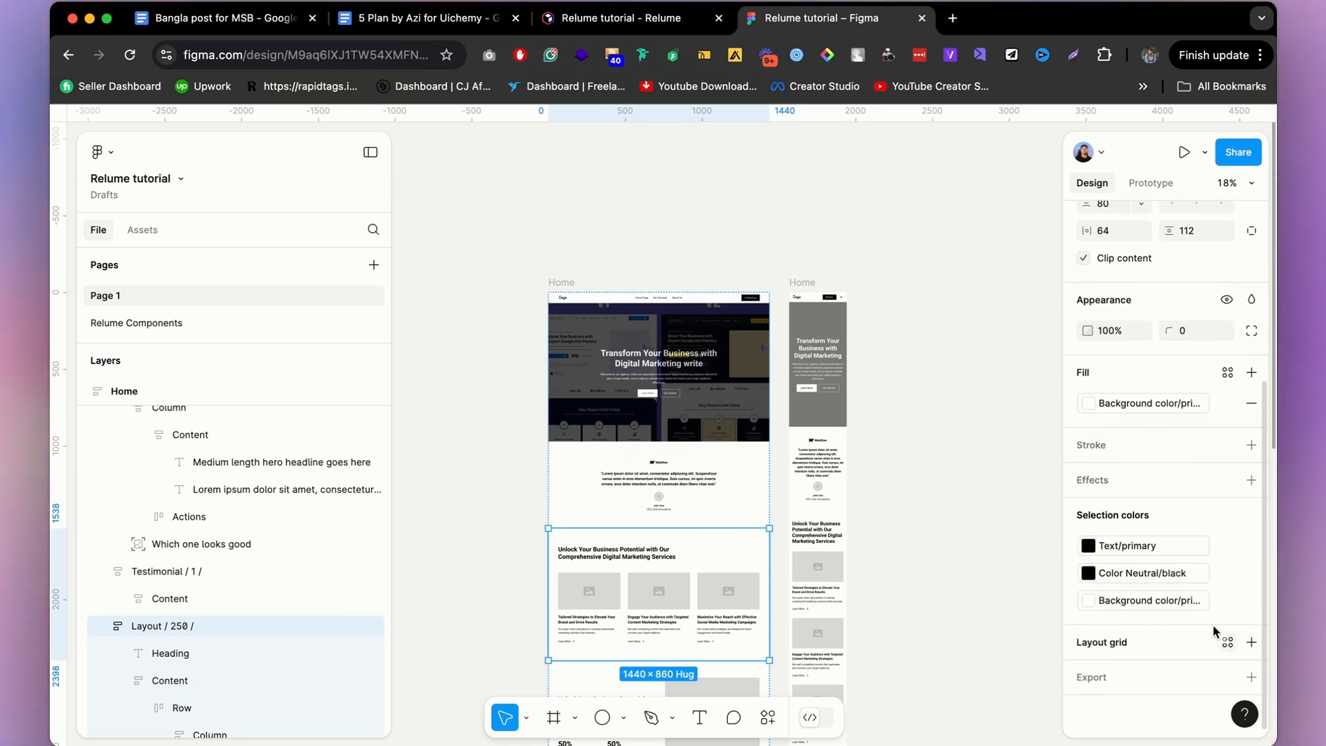
click(891, 228)
scroll(889, 228, down, 3)
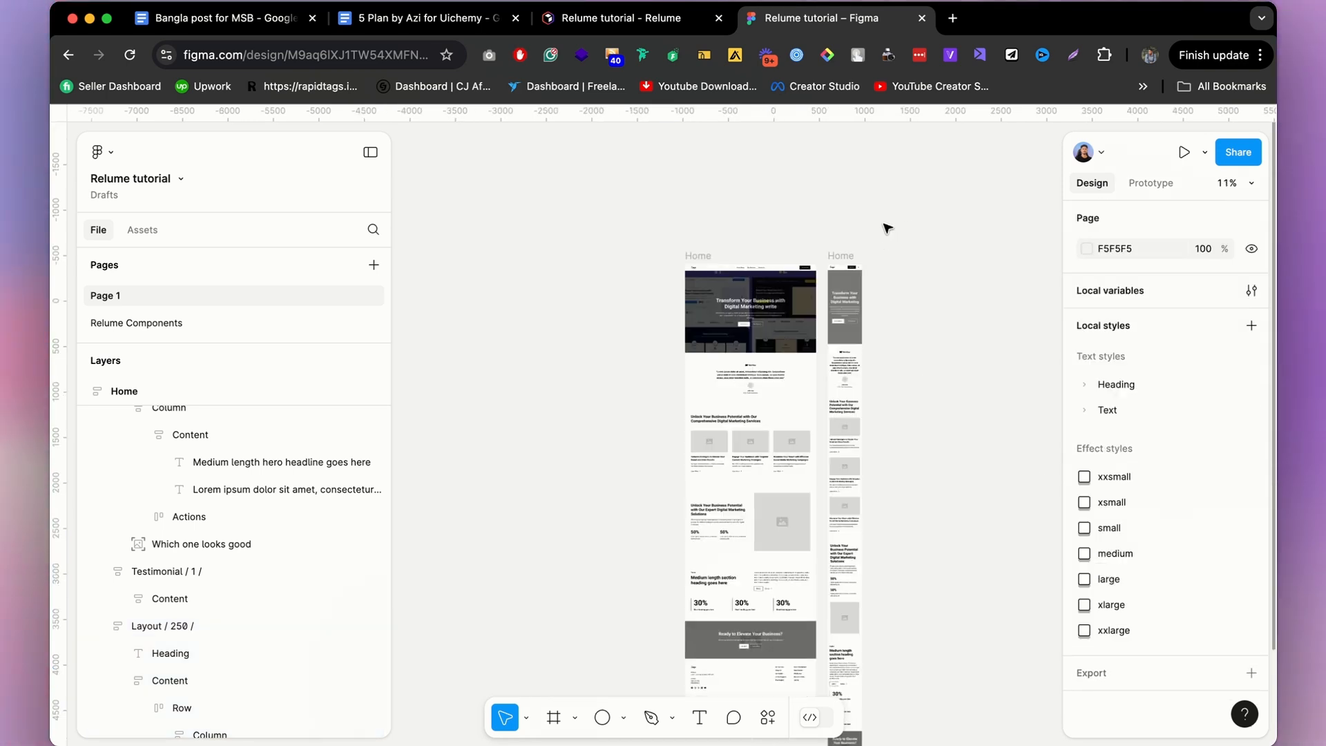
scroll(774, 287, up, 3)
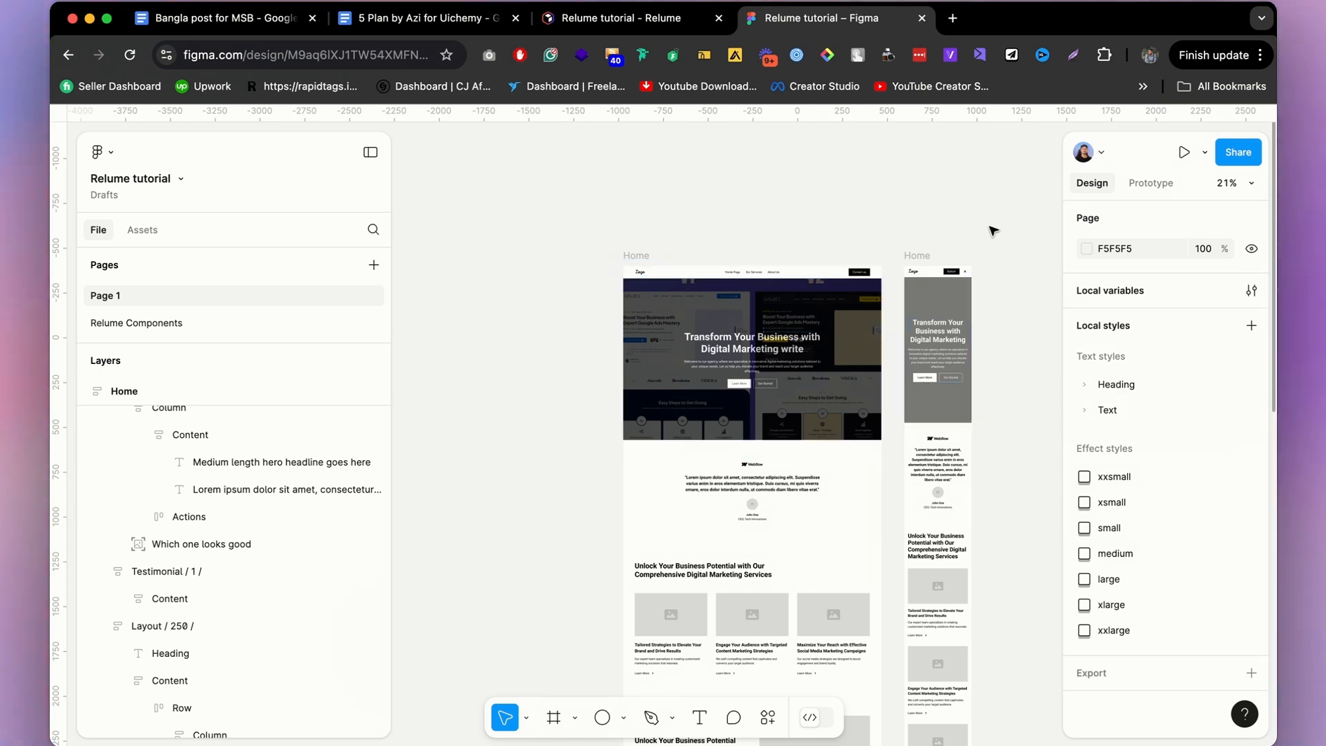
scroll(969, 226, down, 2)
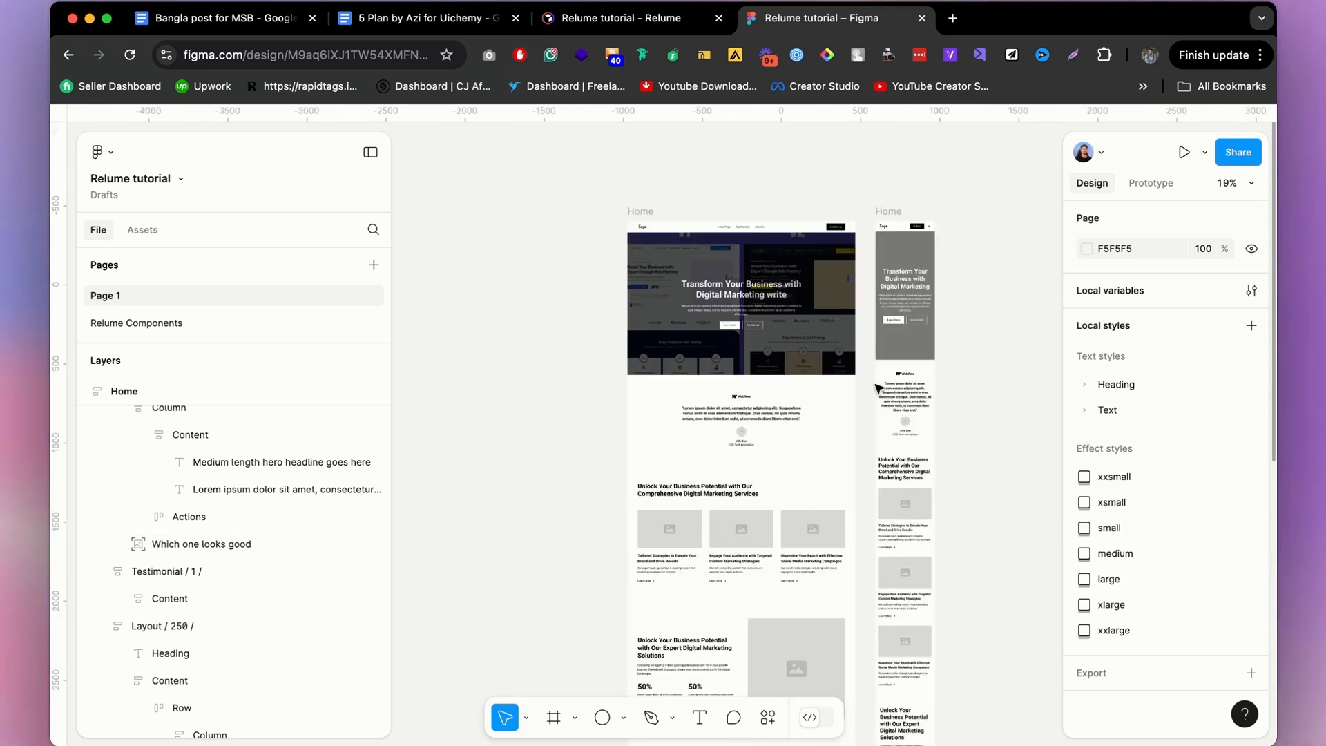
scroll(739, 269, up, 2)
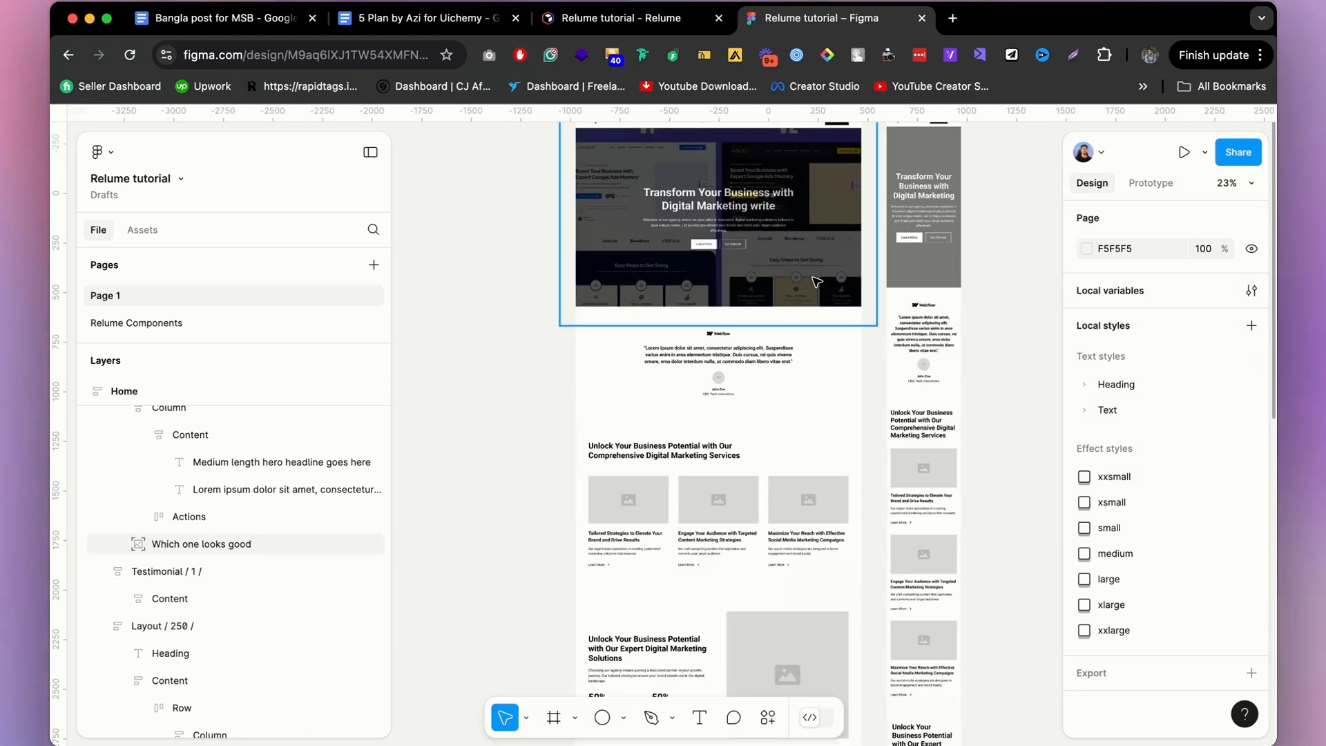
scroll(712, 328, down, 5)
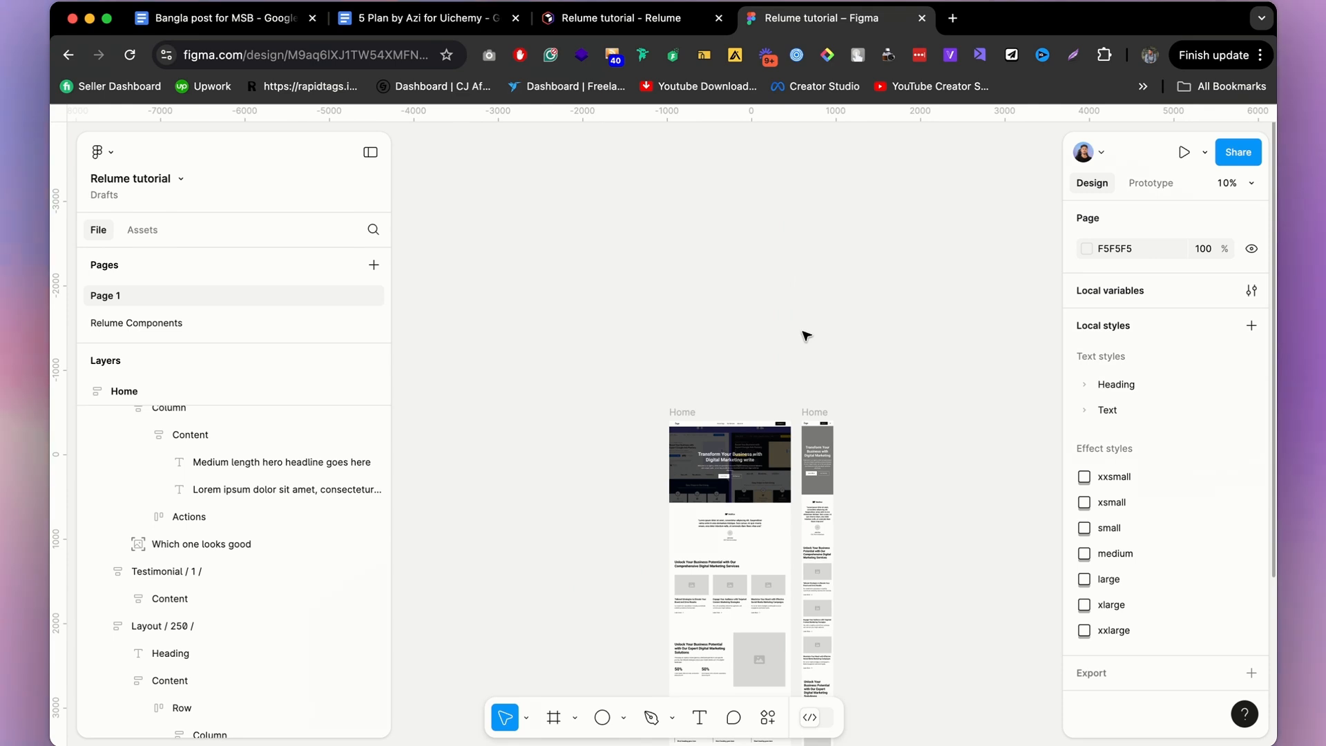
scroll(806, 336, up, 3)
scroll(793, 331, down, 3)
scroll(760, 414, up, 3)
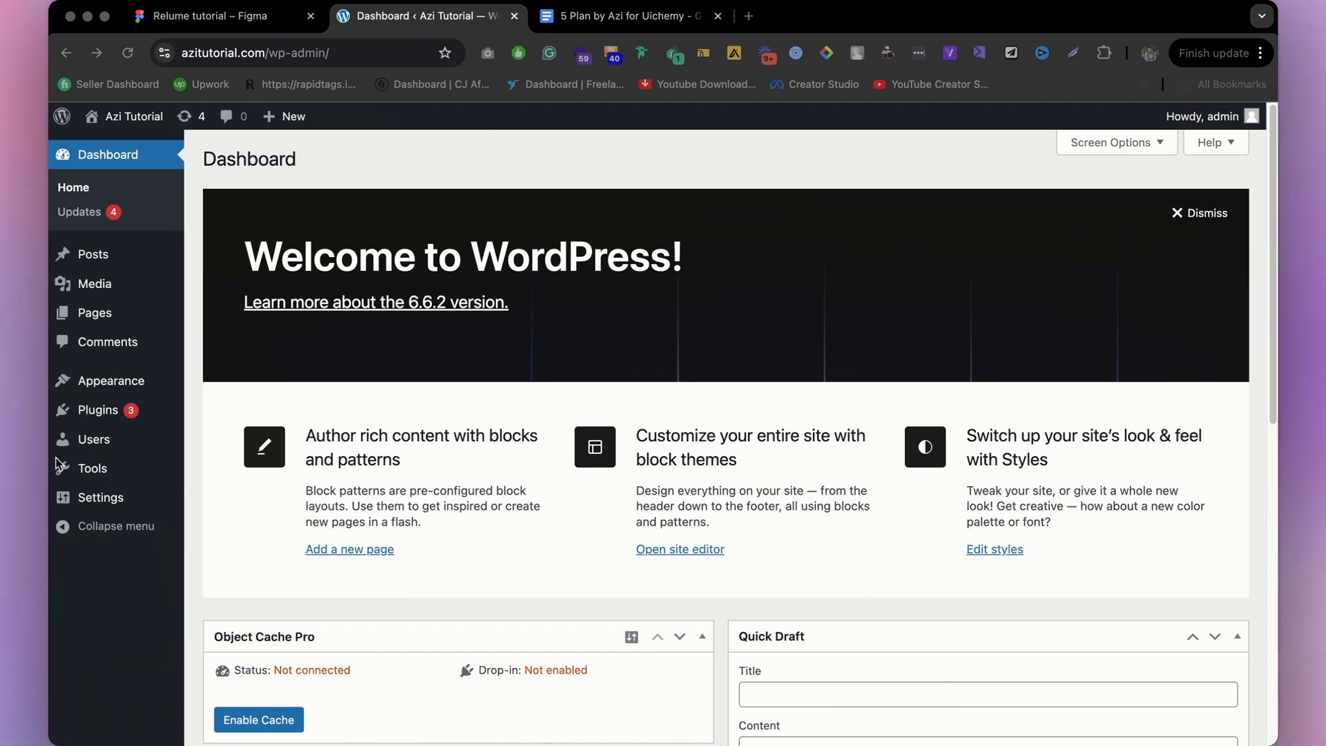
Open mdazizul.com/uichemy in a new browser tab and choose the Free plan on the UiChemy pricing page.
click(749, 16)
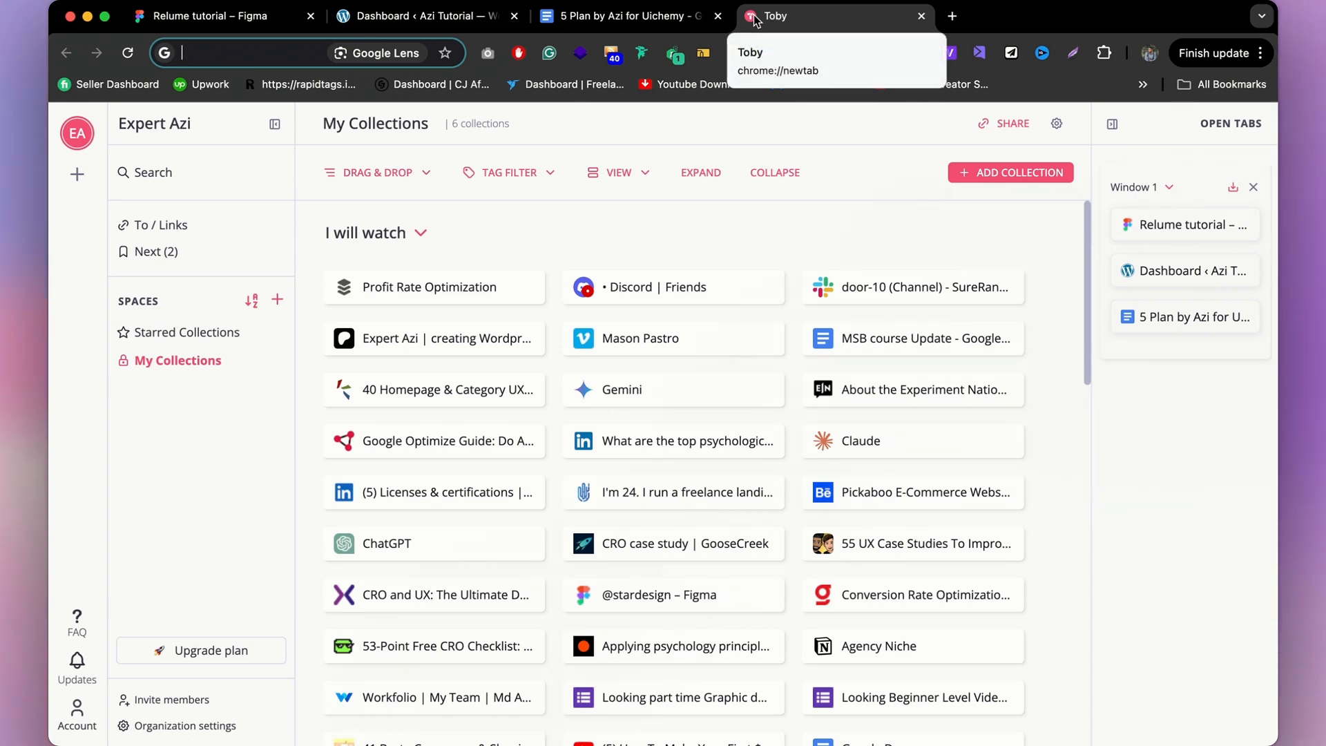
text(mdazizul.com/uichemy)
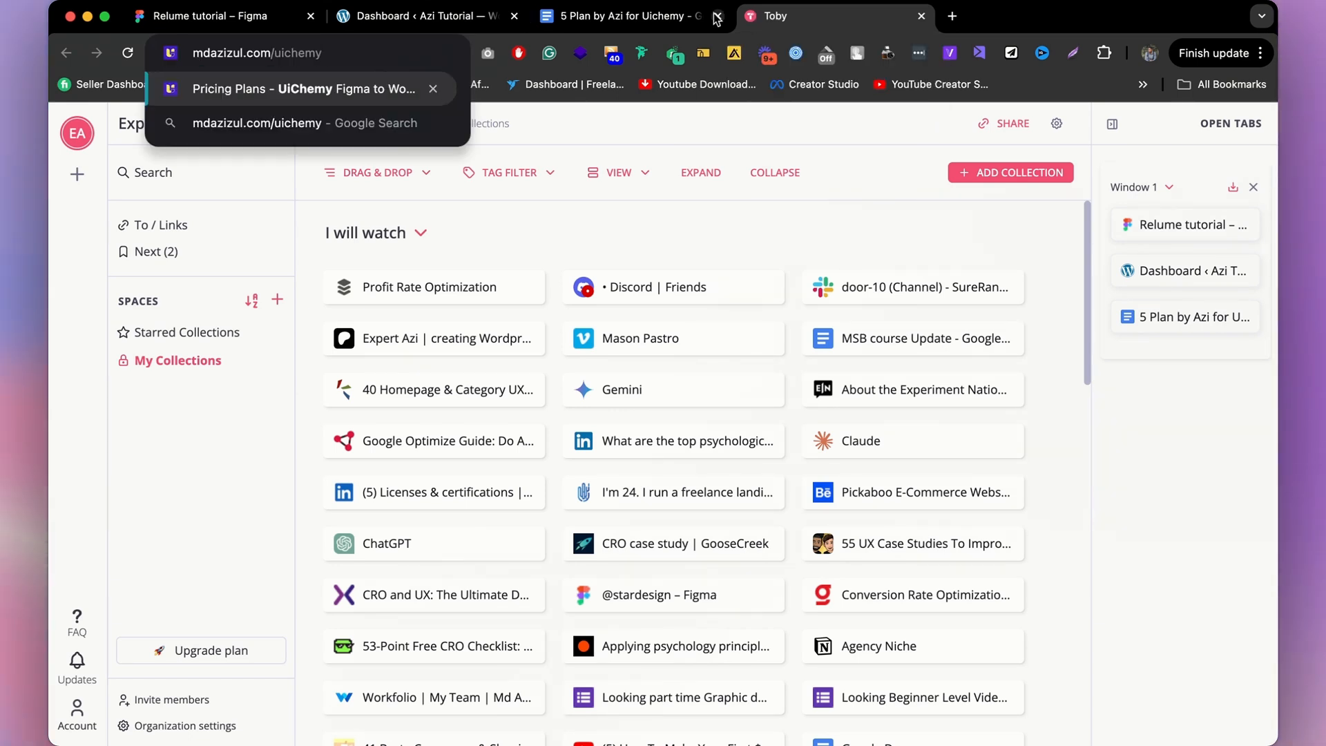
key(Return)
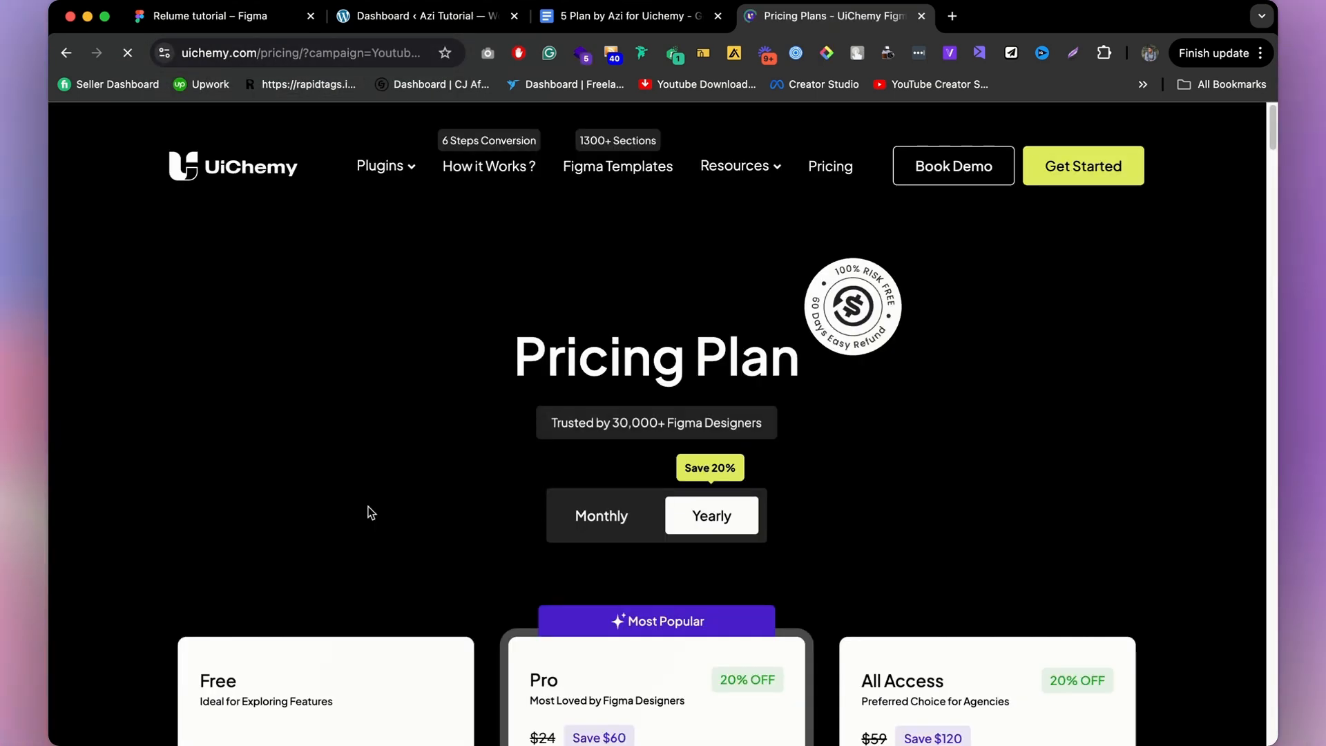
scroll(367, 505, down, 3)
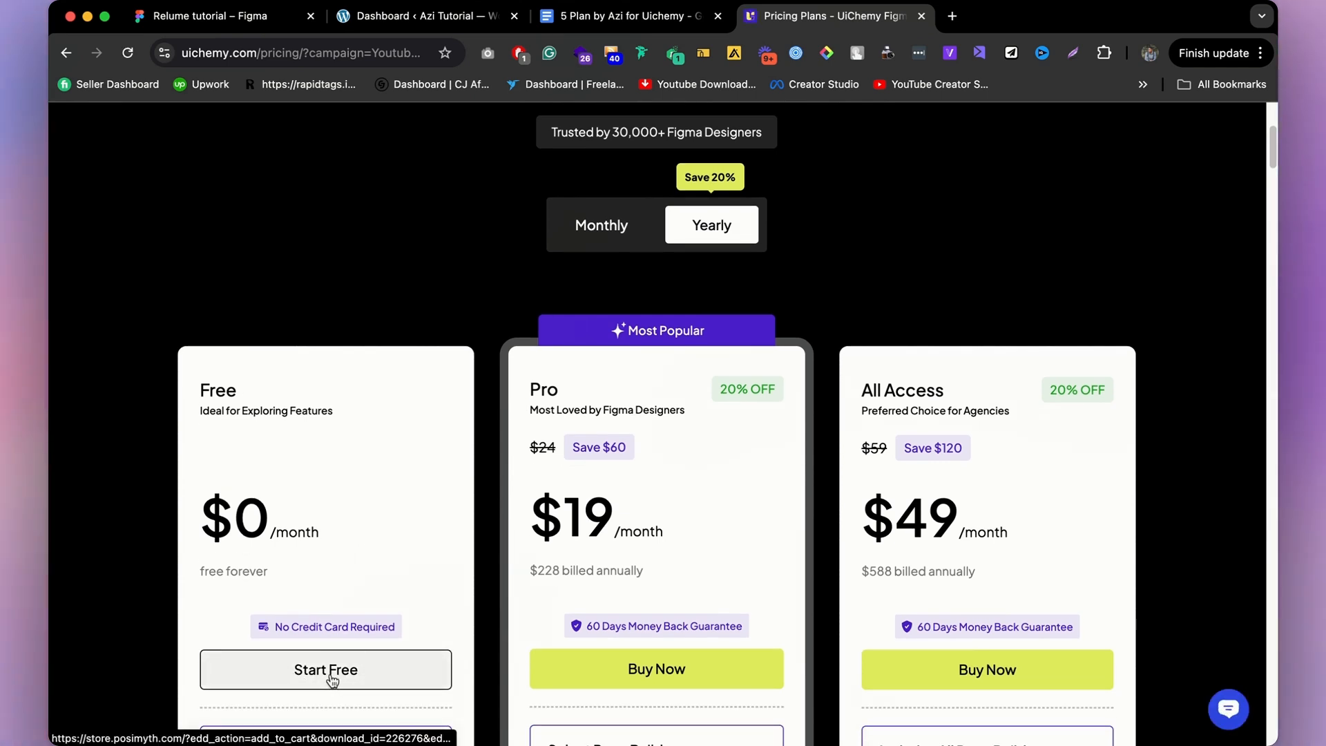
click(333, 680)
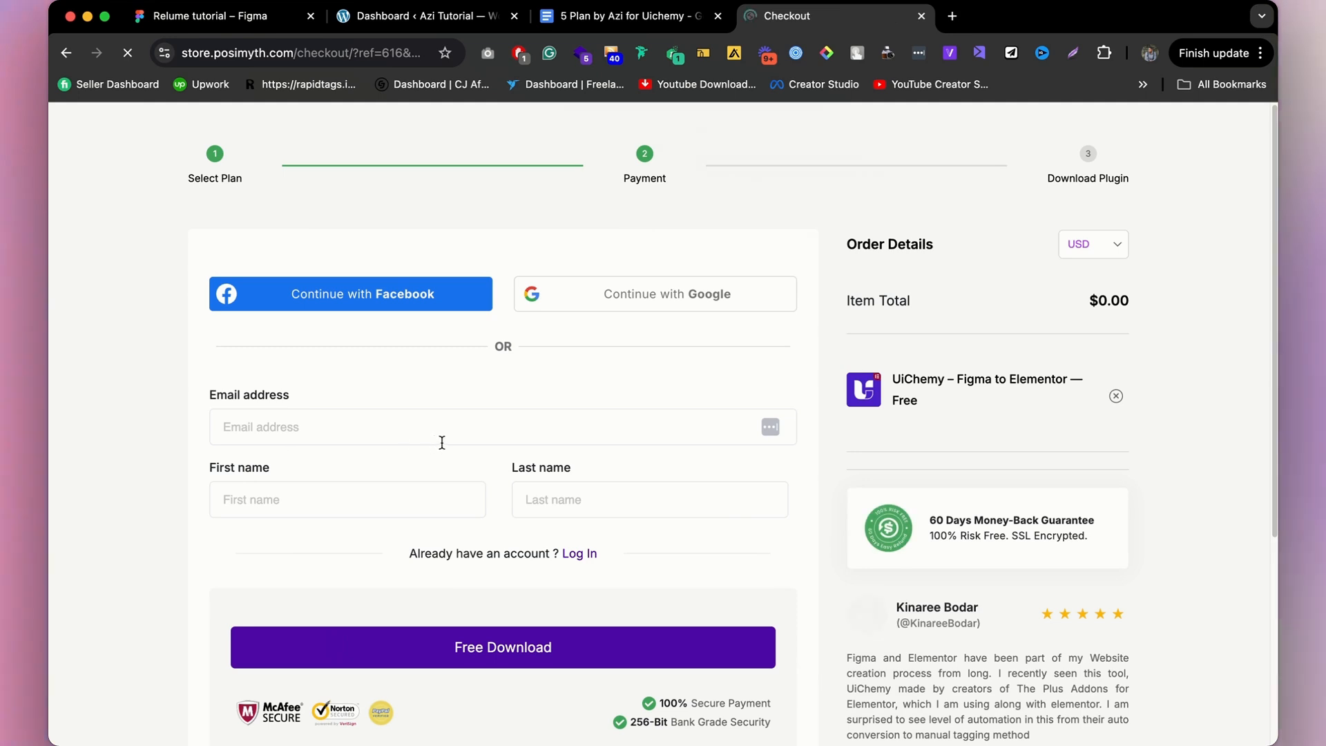
Review the checkout form for UiChemy – Figma to Elementor — Free and open the login for existing account holders.
scroll(450, 421, down, 1)
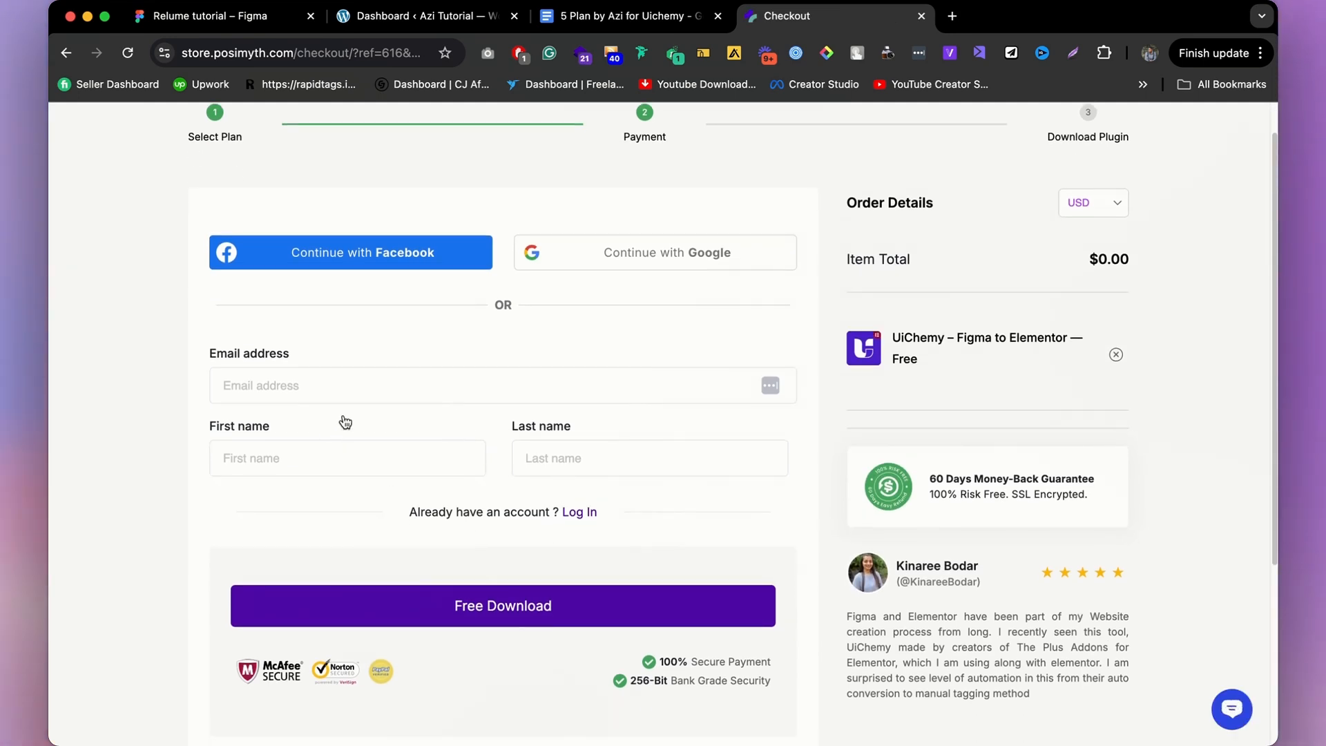
scroll(450, 418, up, 1)
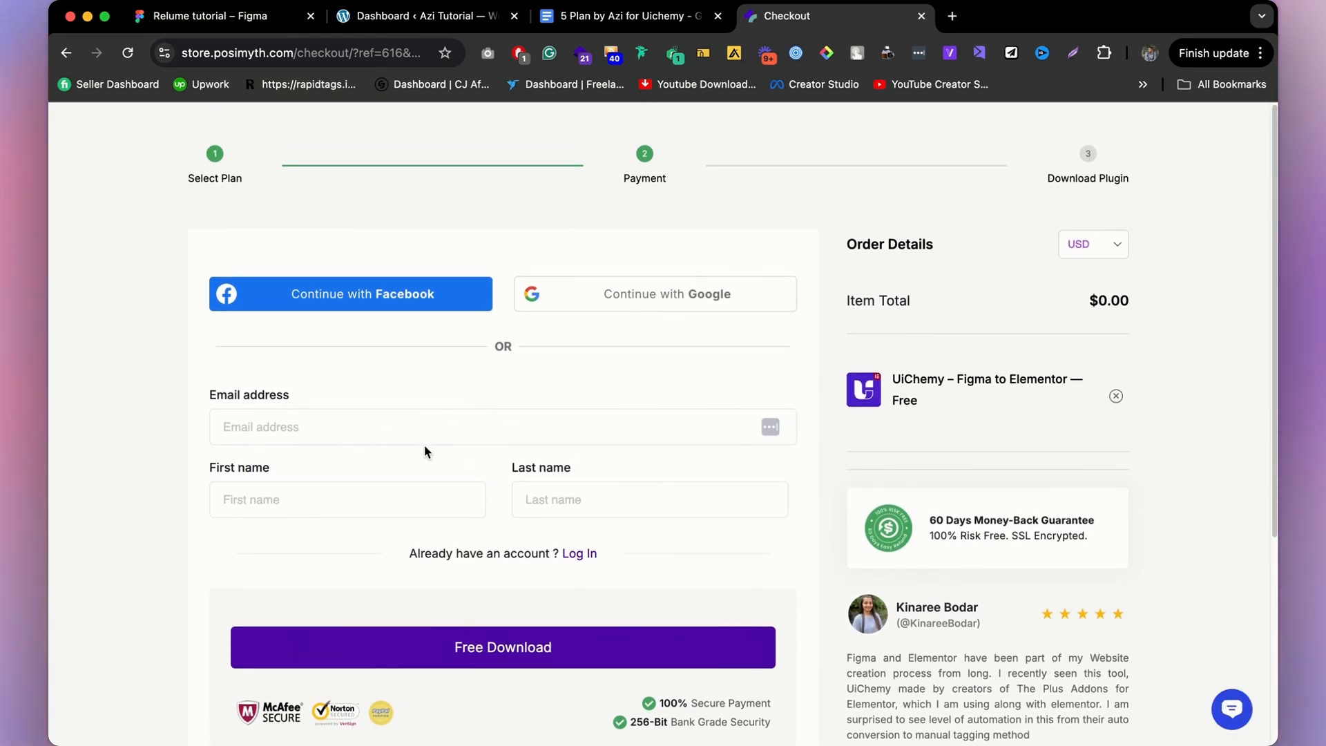
scroll(429, 450, down, 1)
scroll(732, 478, up, 1)
scroll(628, 565, down, 1)
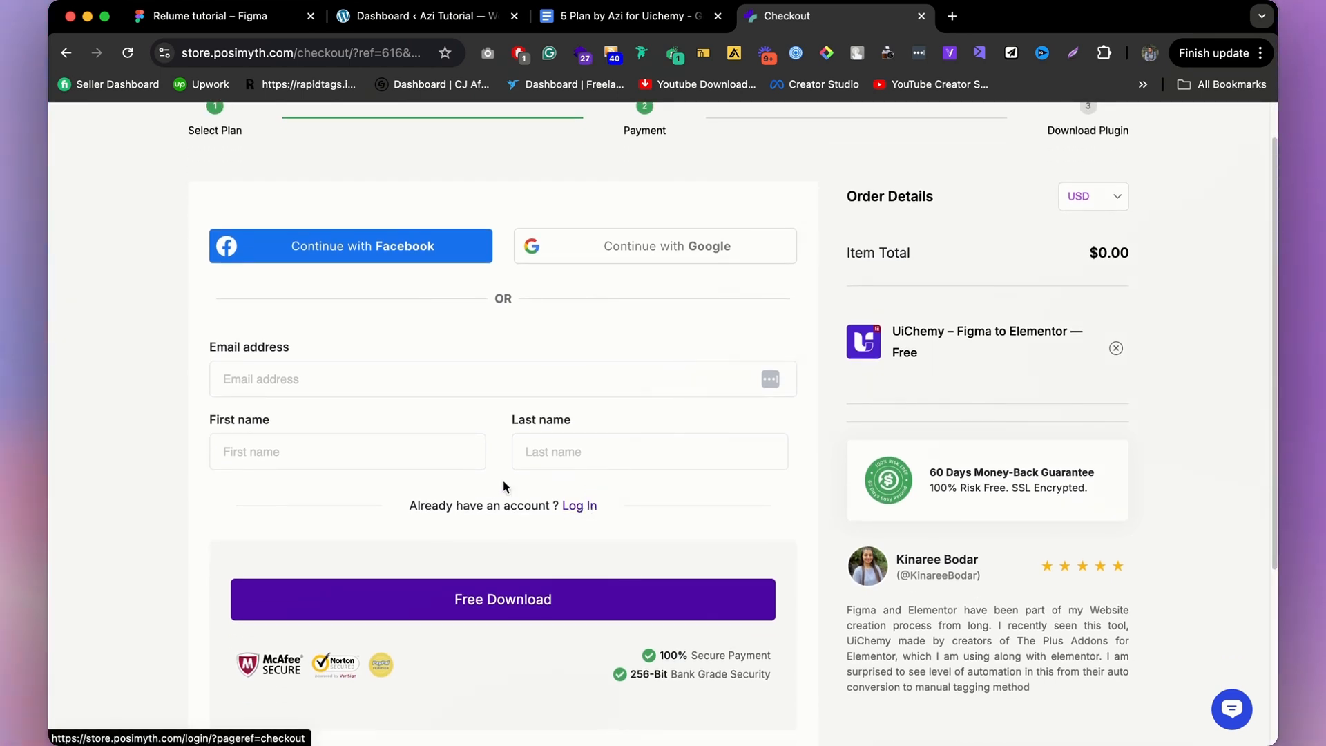
click(581, 506)
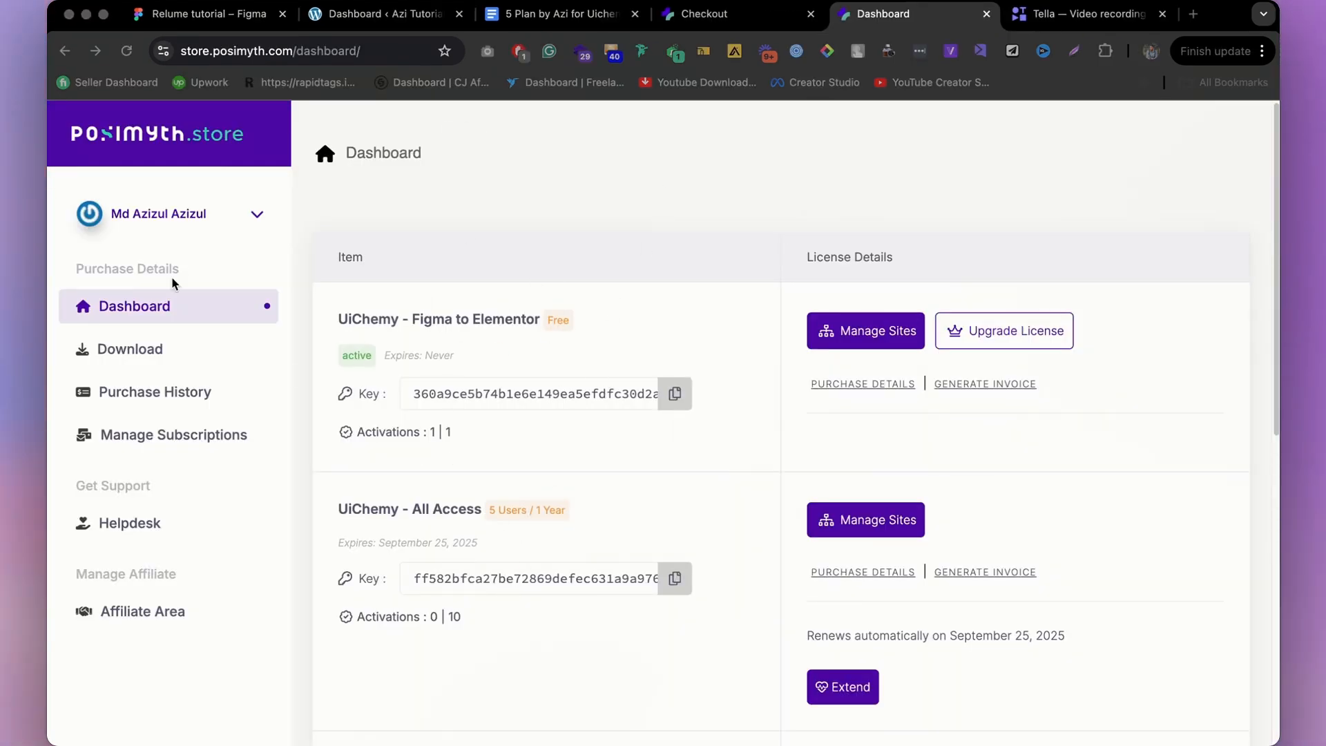
Complete the free UiChemy – Figma to Elementor checkout and copy the licence key from the purchase confirmation.
click(743, 21)
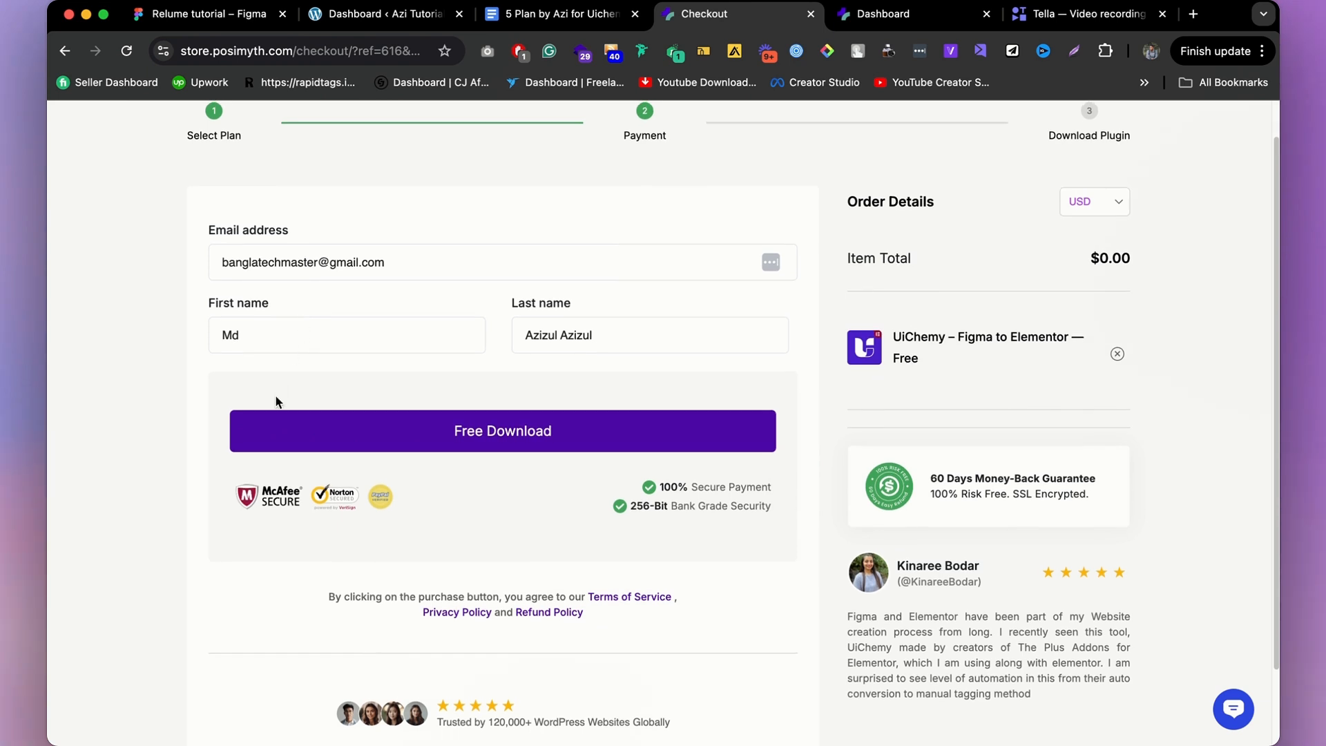
scroll(284, 249, up, 1)
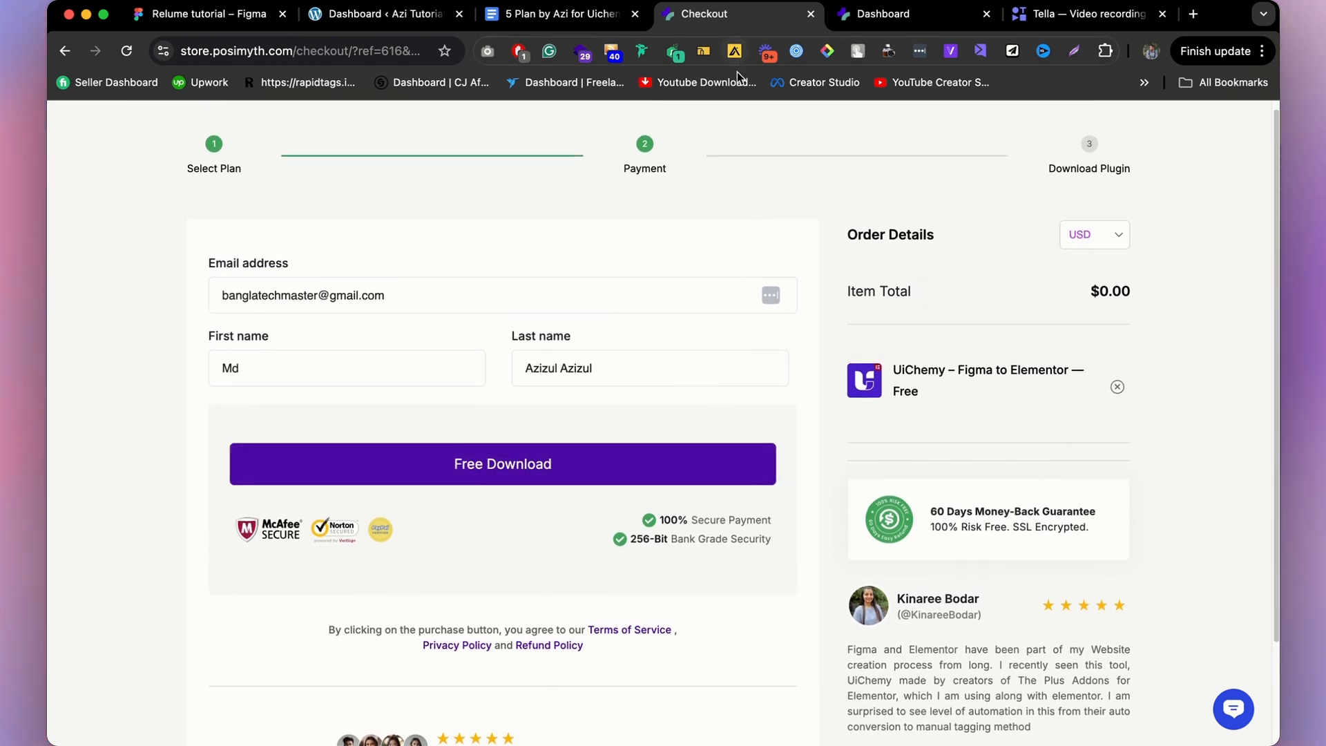
click(587, 469)
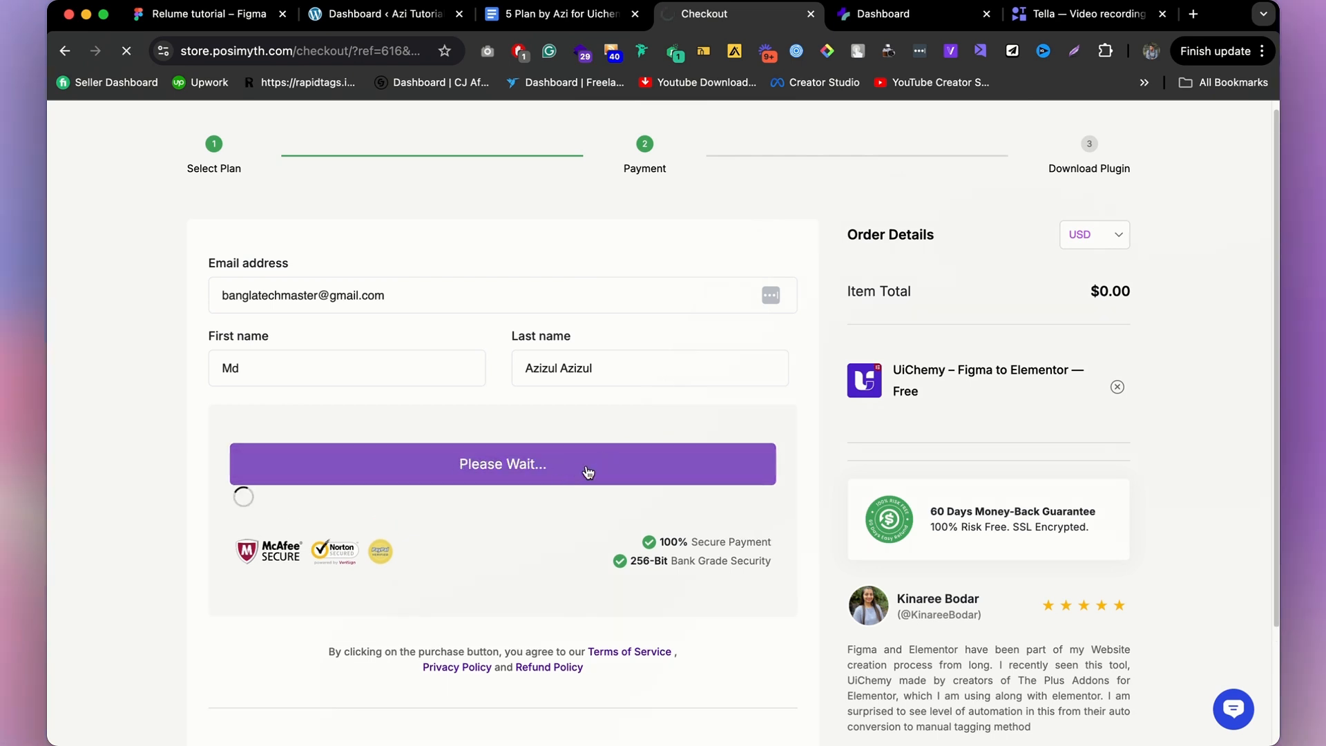
scroll(735, 425, down, 2)
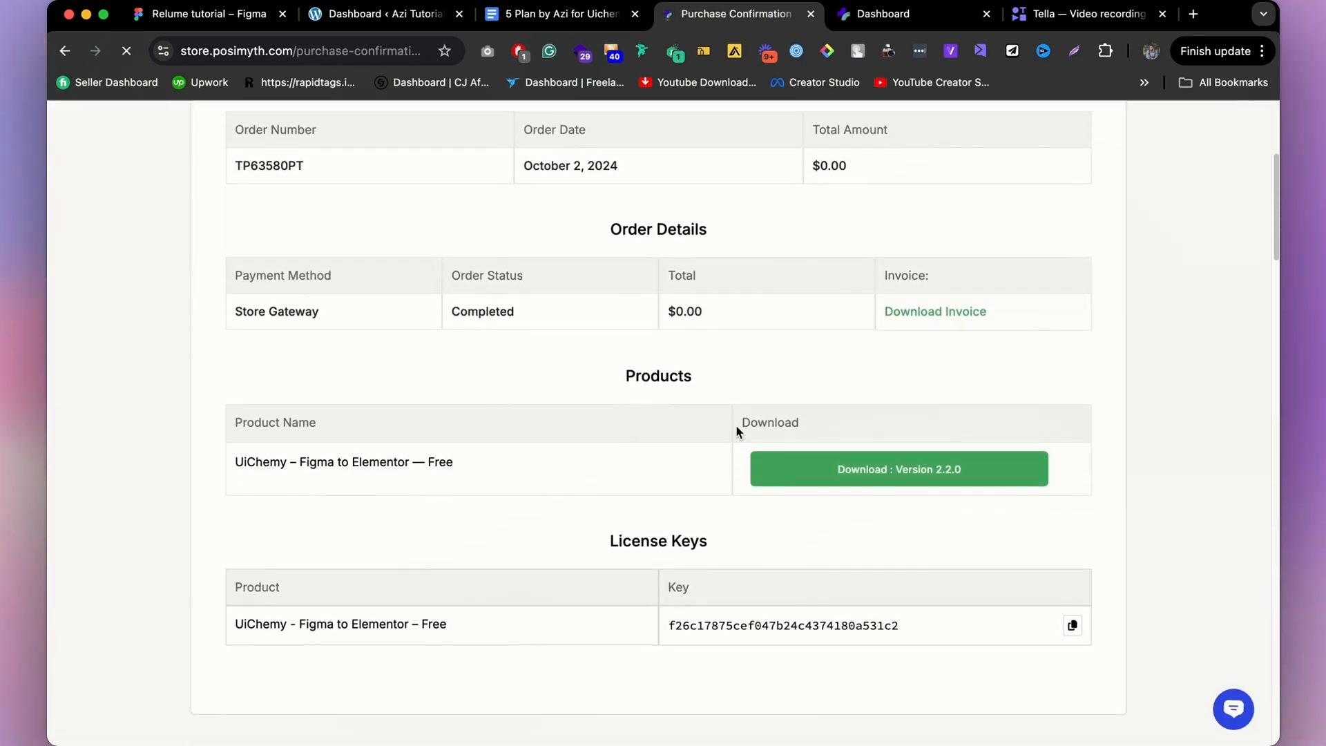
click(1071, 582)
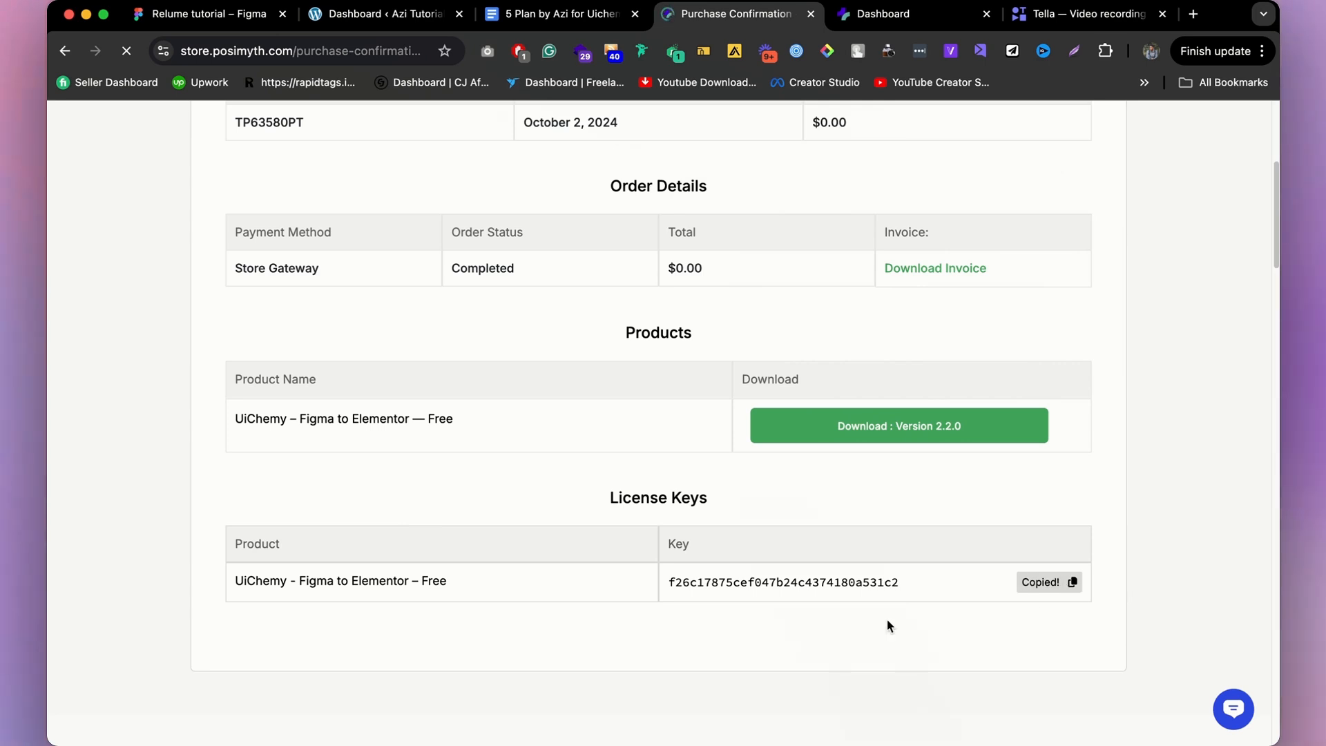
Search for "uichemy" among the new plugins on the WordPress site and activate the UiChemy – Figma to WordPress plugin.
click(383, 14)
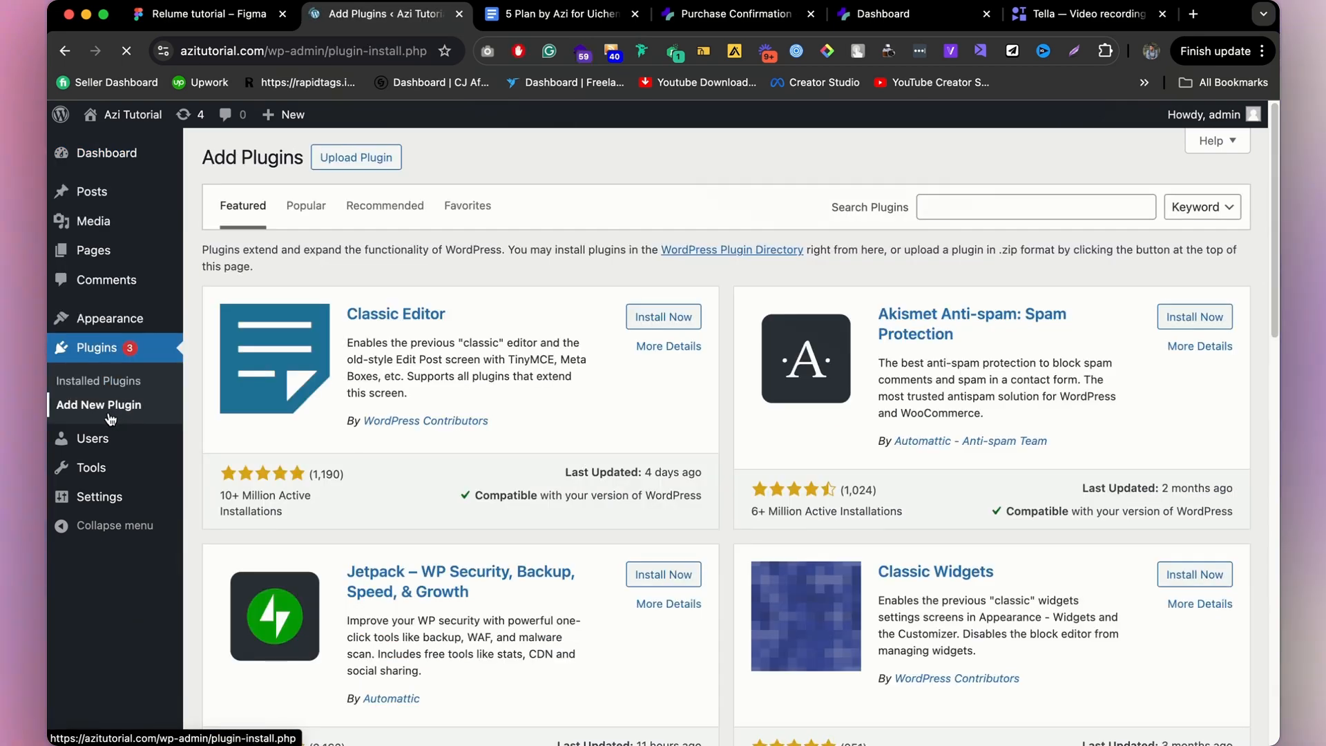
click(1023, 201)
text(ui)
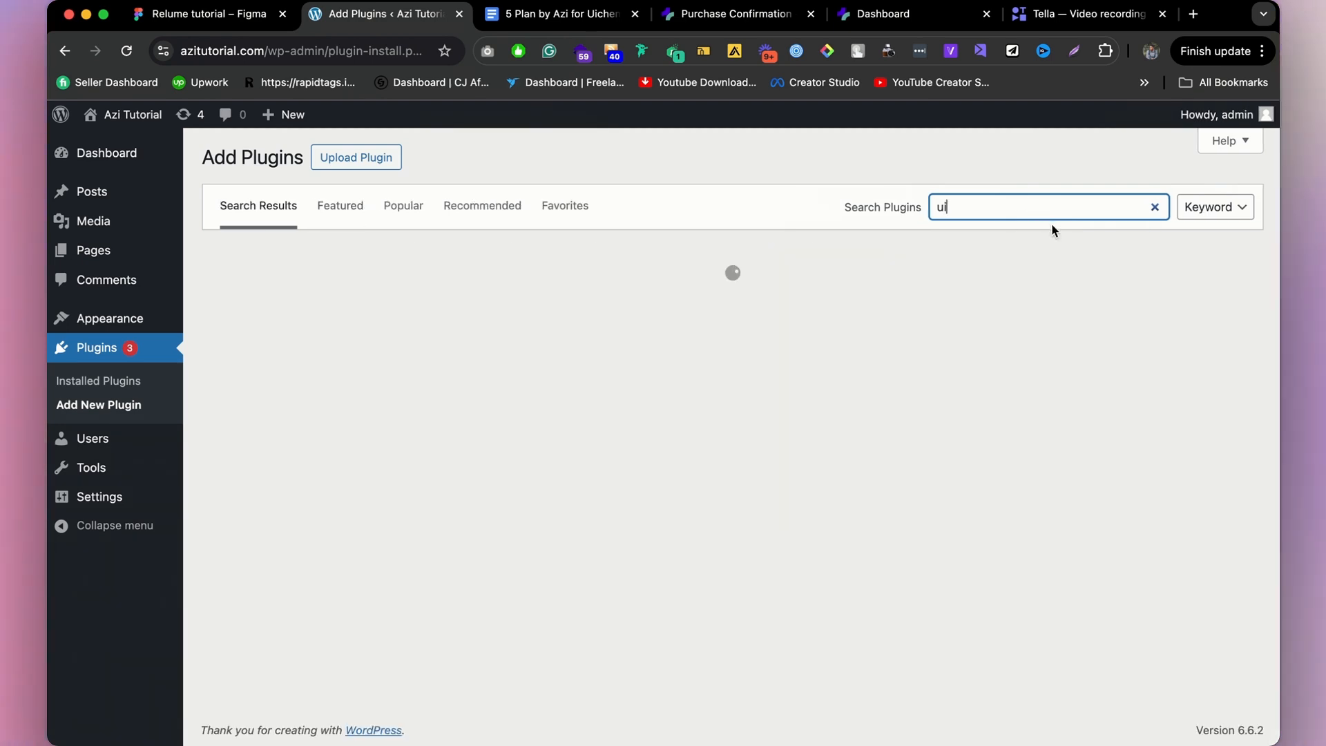
click(1048, 205)
click(1053, 279)
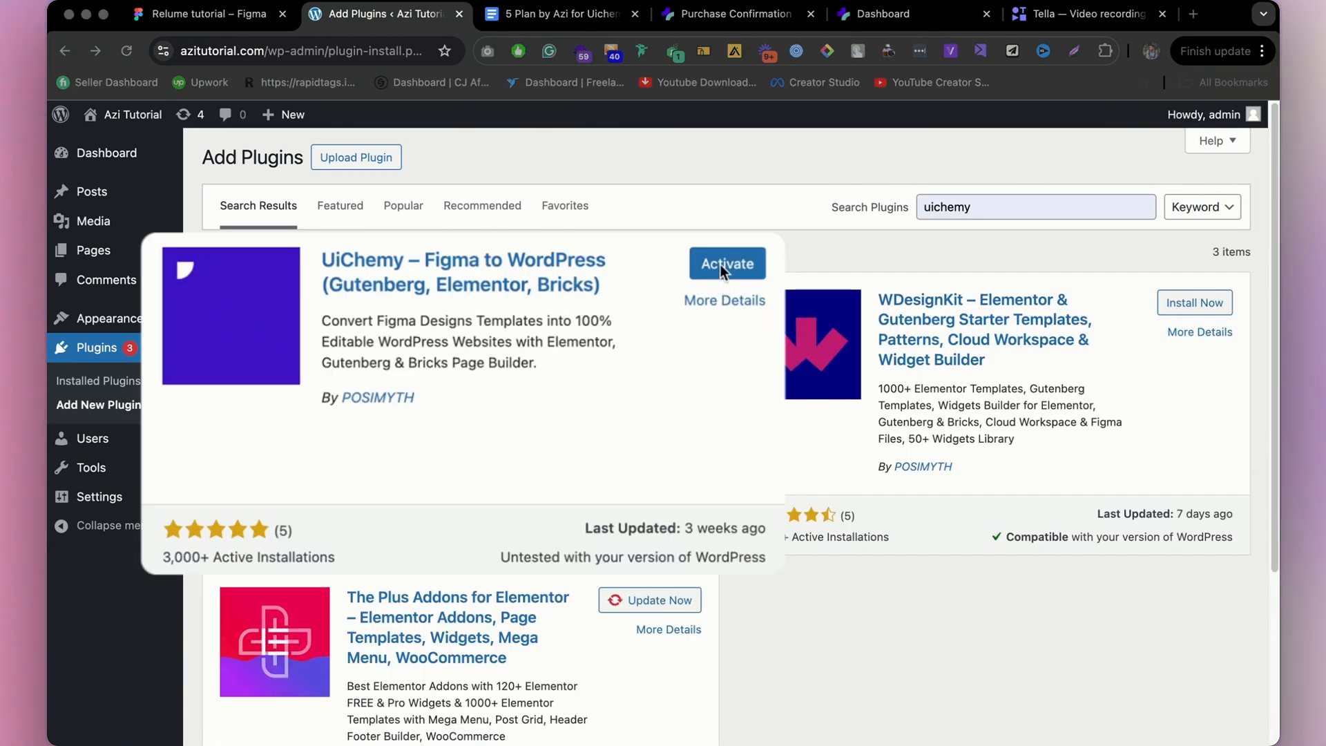
click(720, 264)
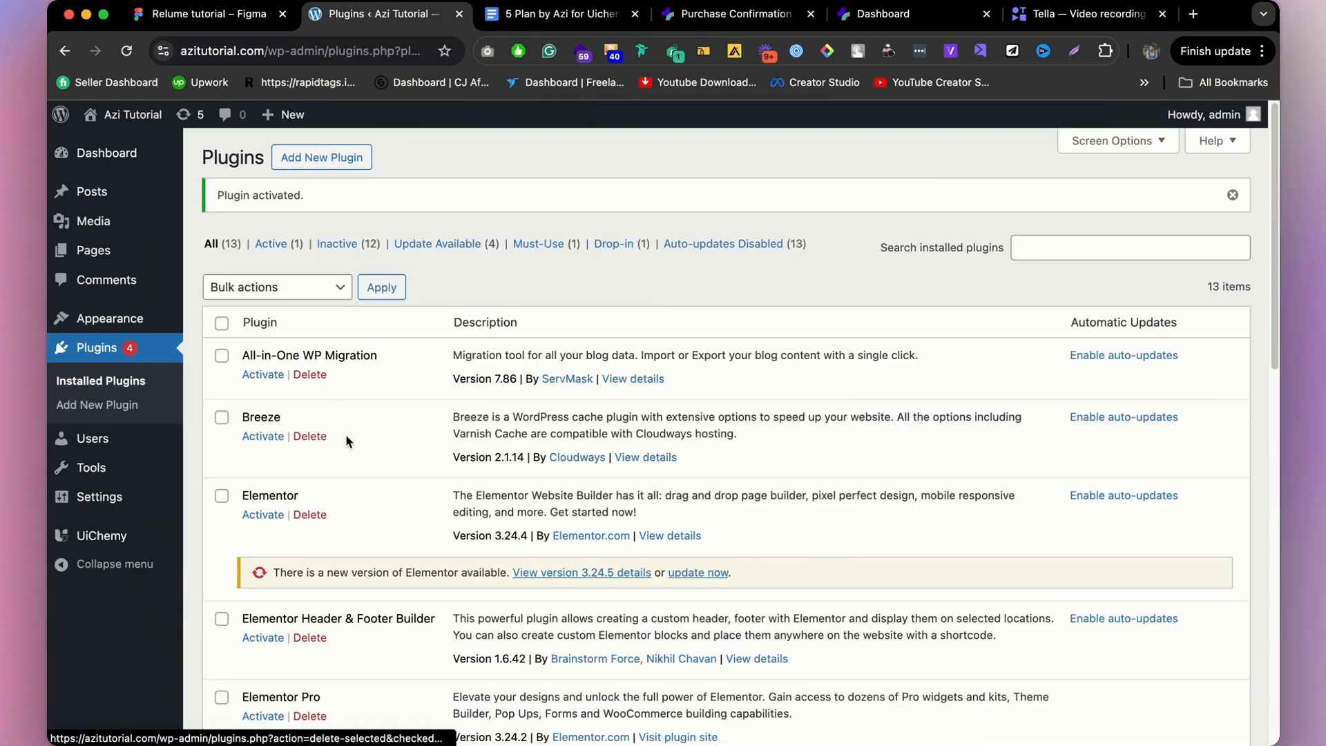
scroll(366, 474, down, 1)
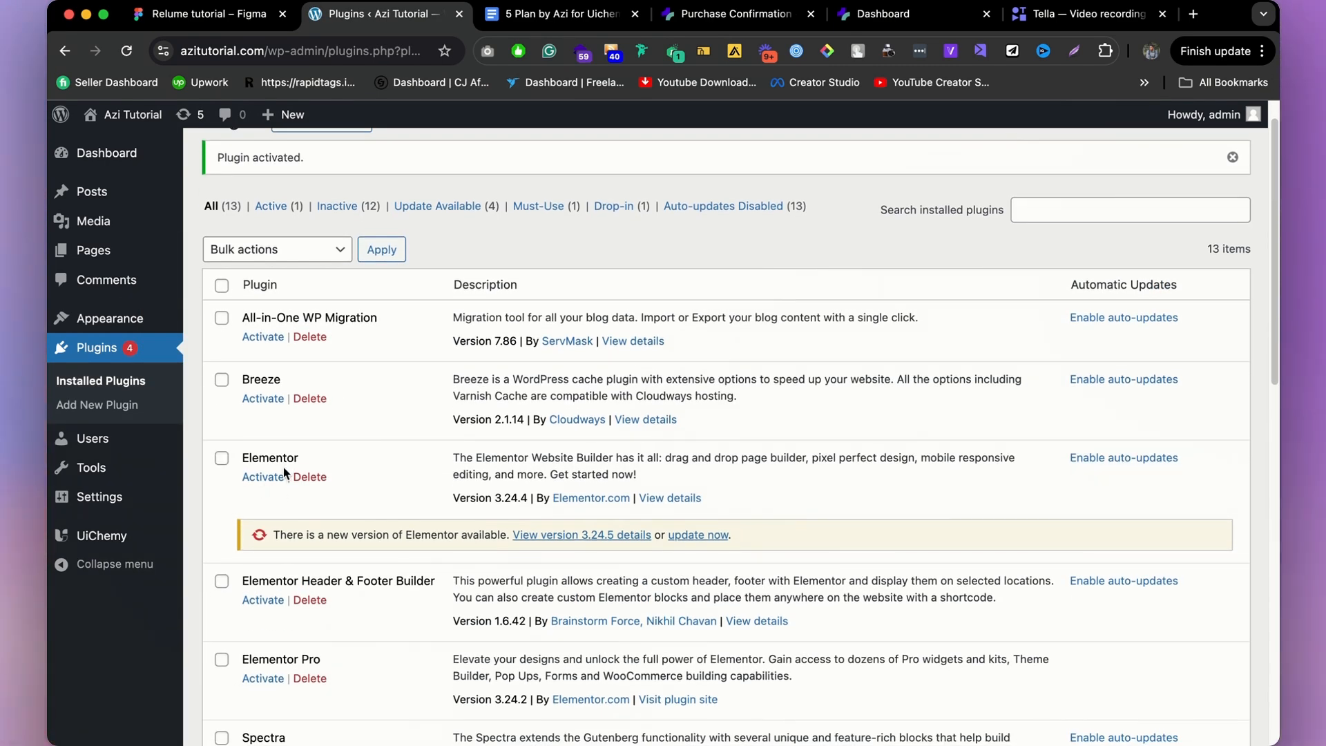
super+click(99, 406)
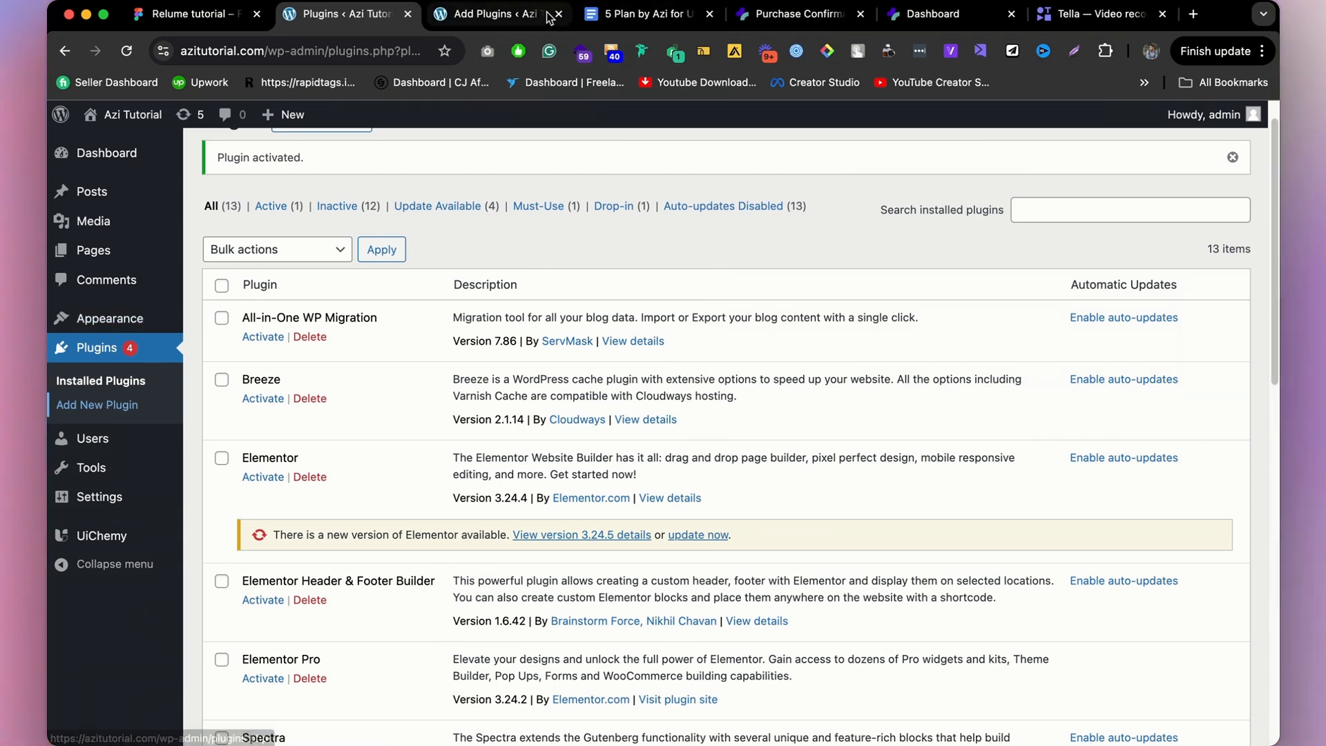
click(497, 20)
click(1113, 209)
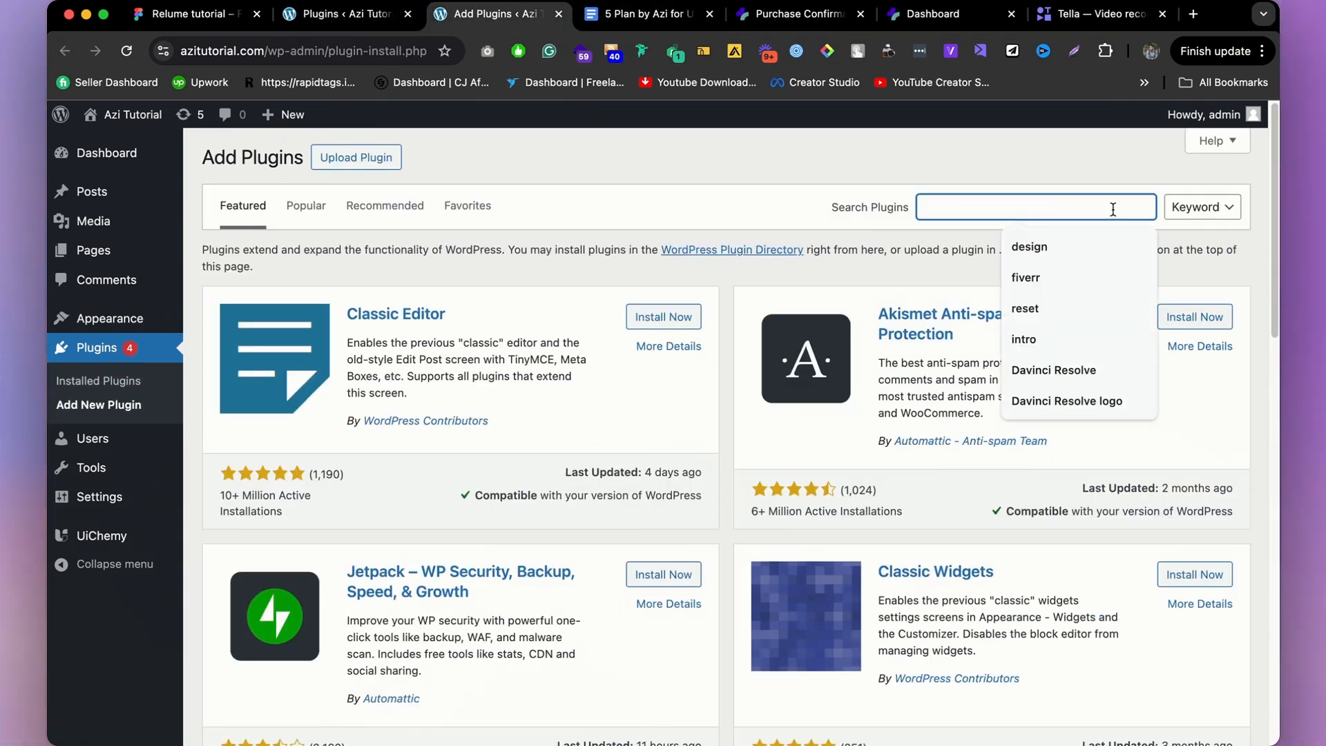
text(eke)
key(BackSpace)
key(BackSpace)
key(BackSpace)
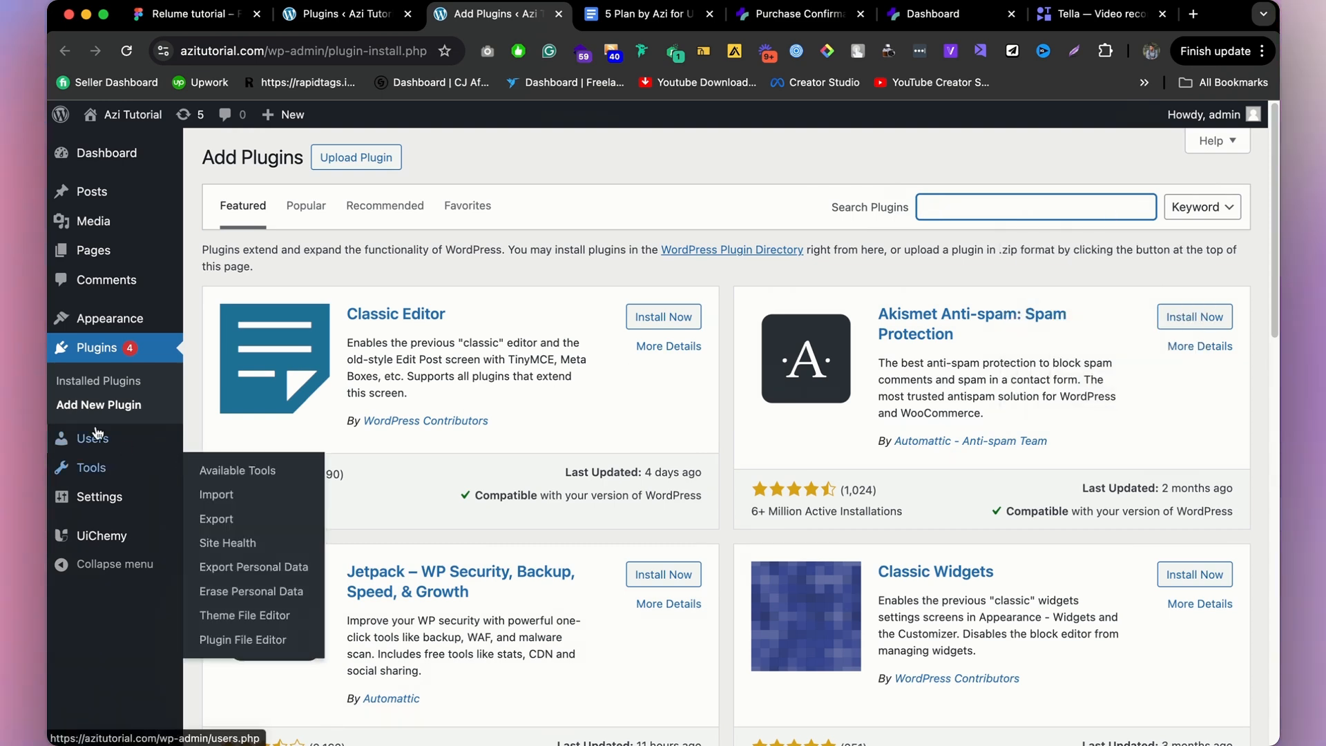
Activate the installed Elementor plugin and close its account setup wizard.
super+click(98, 381)
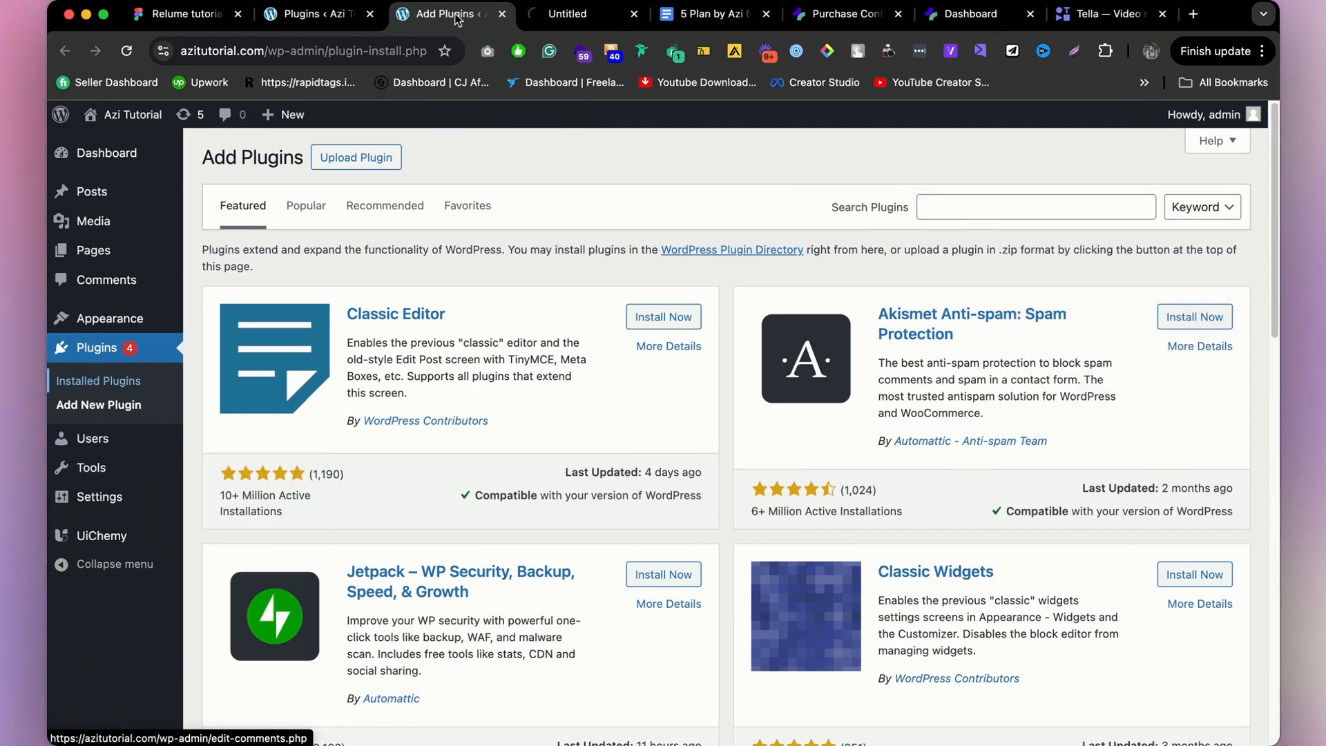
click(333, 13)
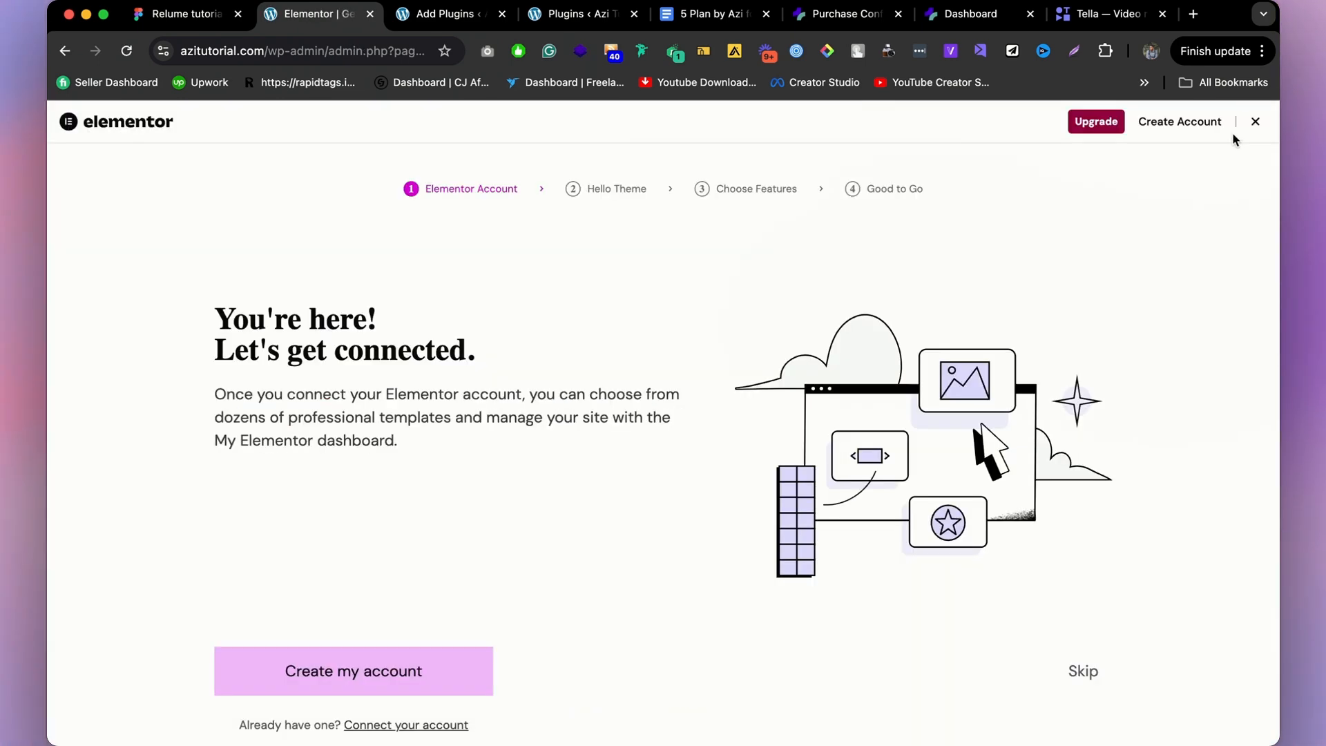
click(1250, 128)
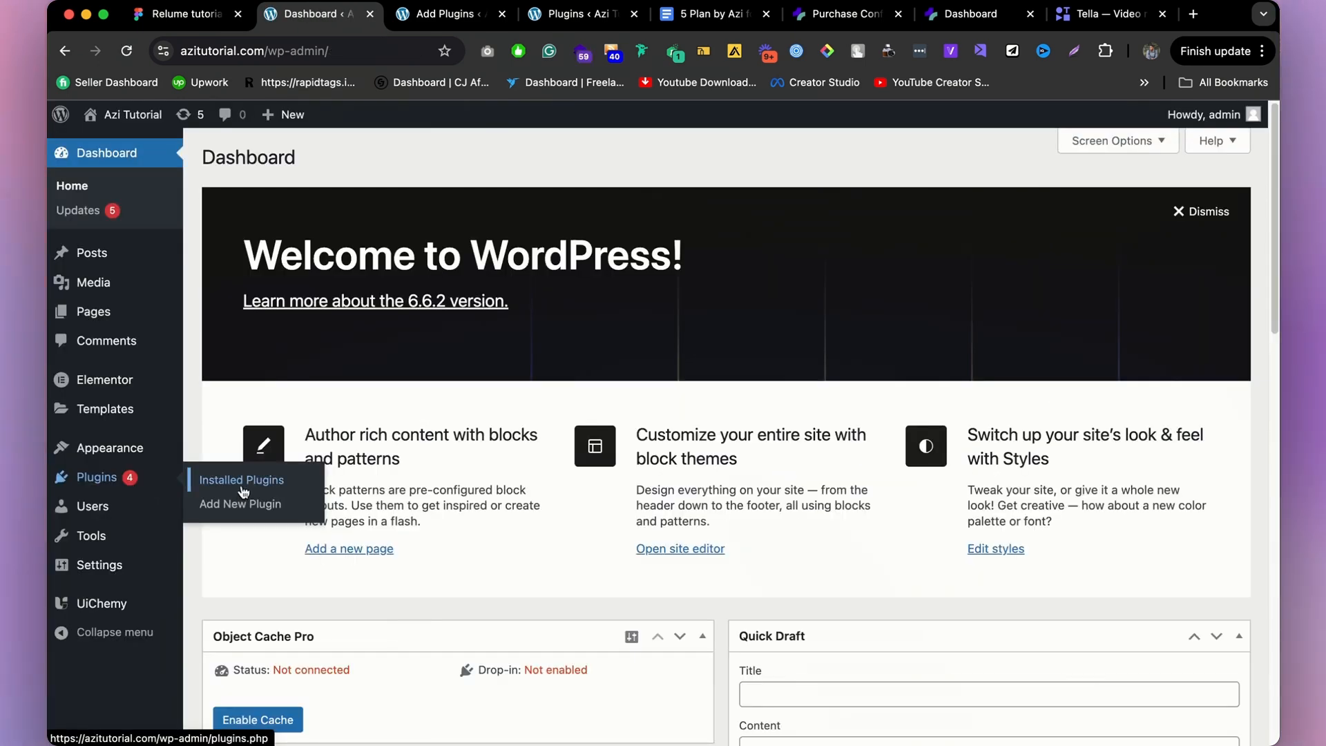
Review the installed plugins, including Elementor Header & Footer Builder, Elementor Pro, The Plus Addons for Elementor and WPForms Lite.
scroll(344, 344, down, 1)
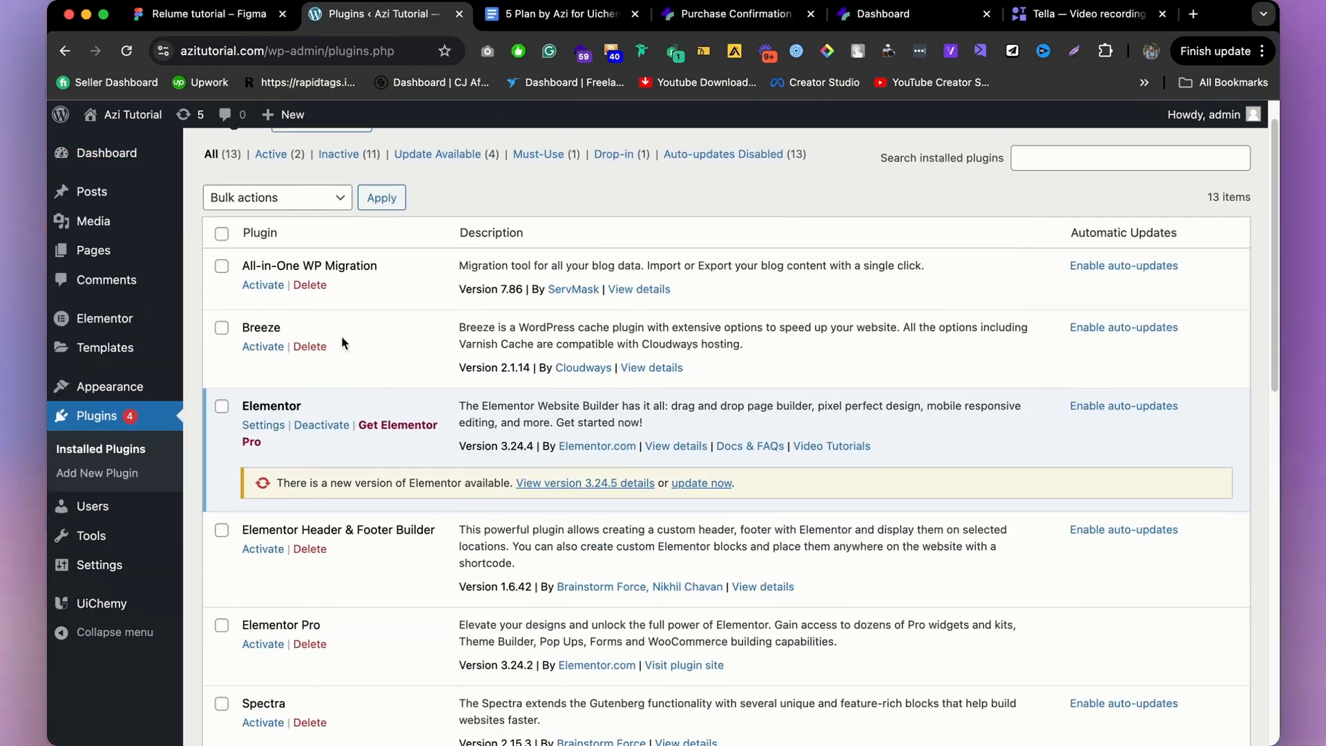
scroll(273, 288, down, 3)
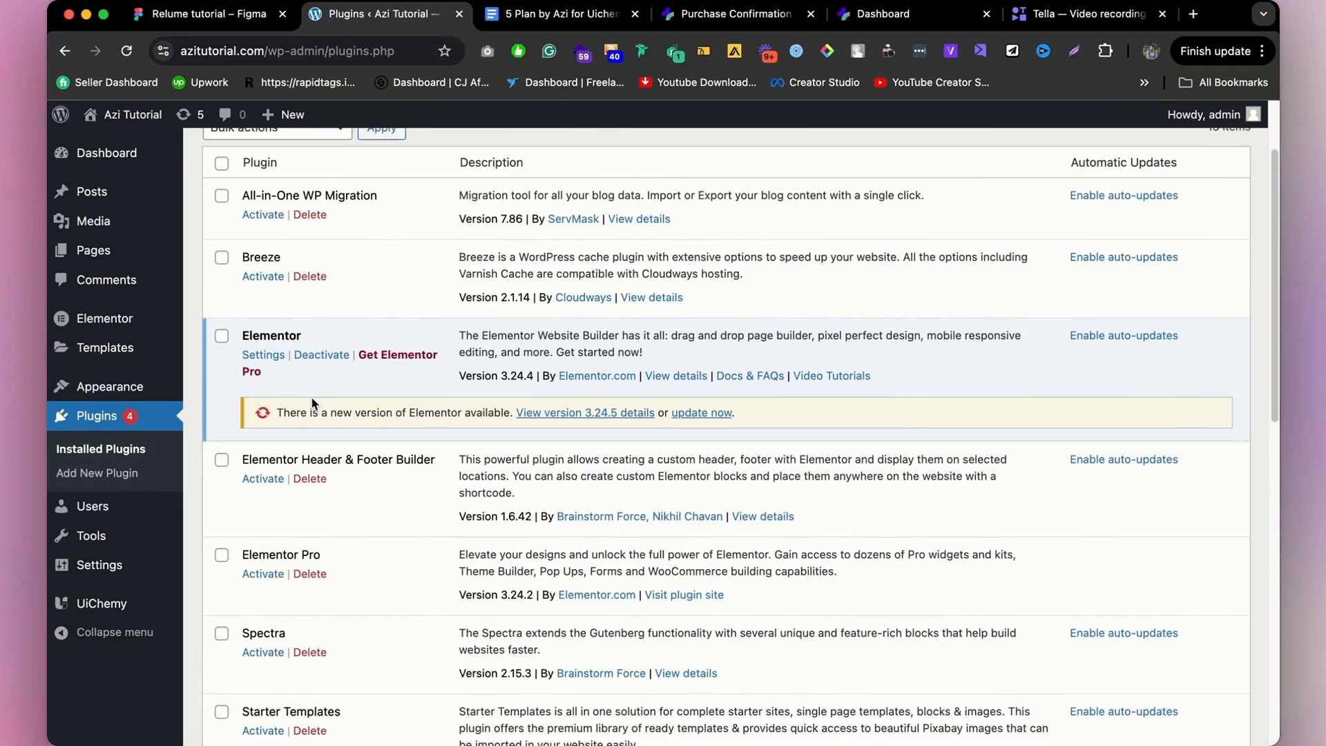
triple_click(158, 440)
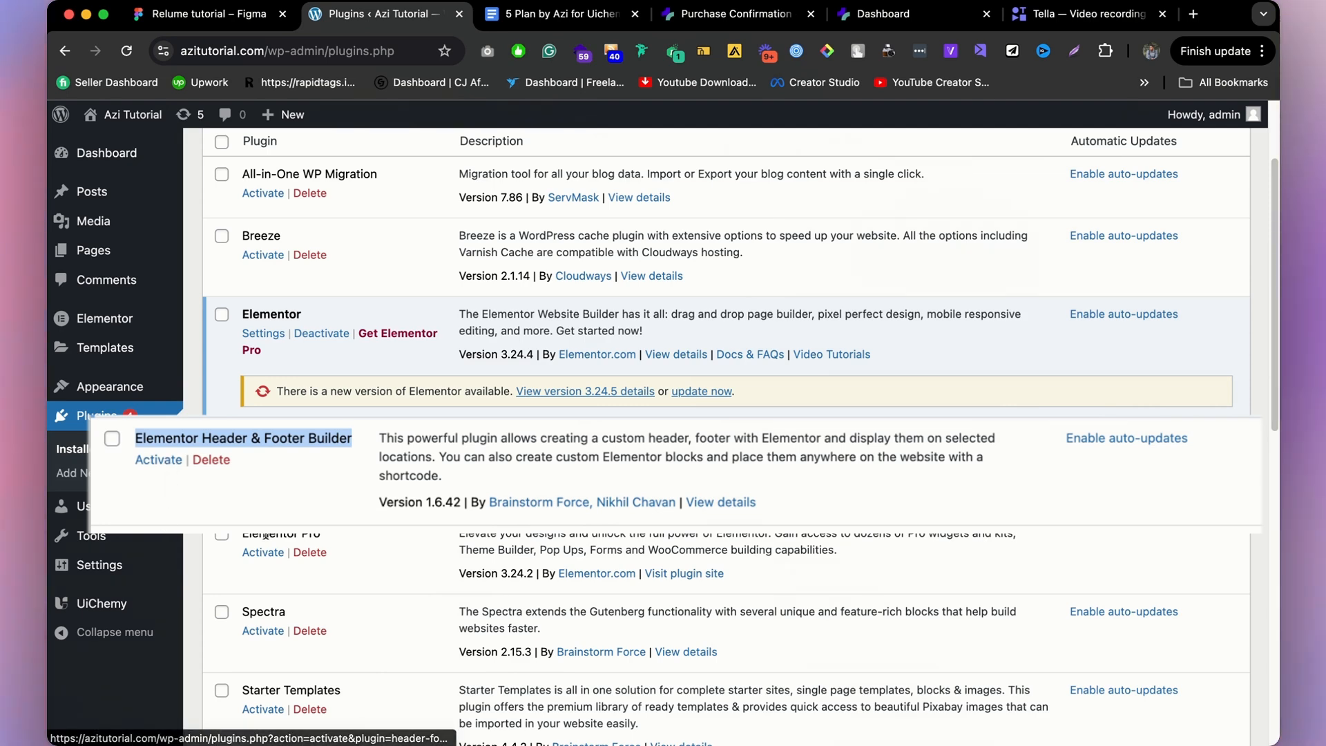
triple_click(306, 531)
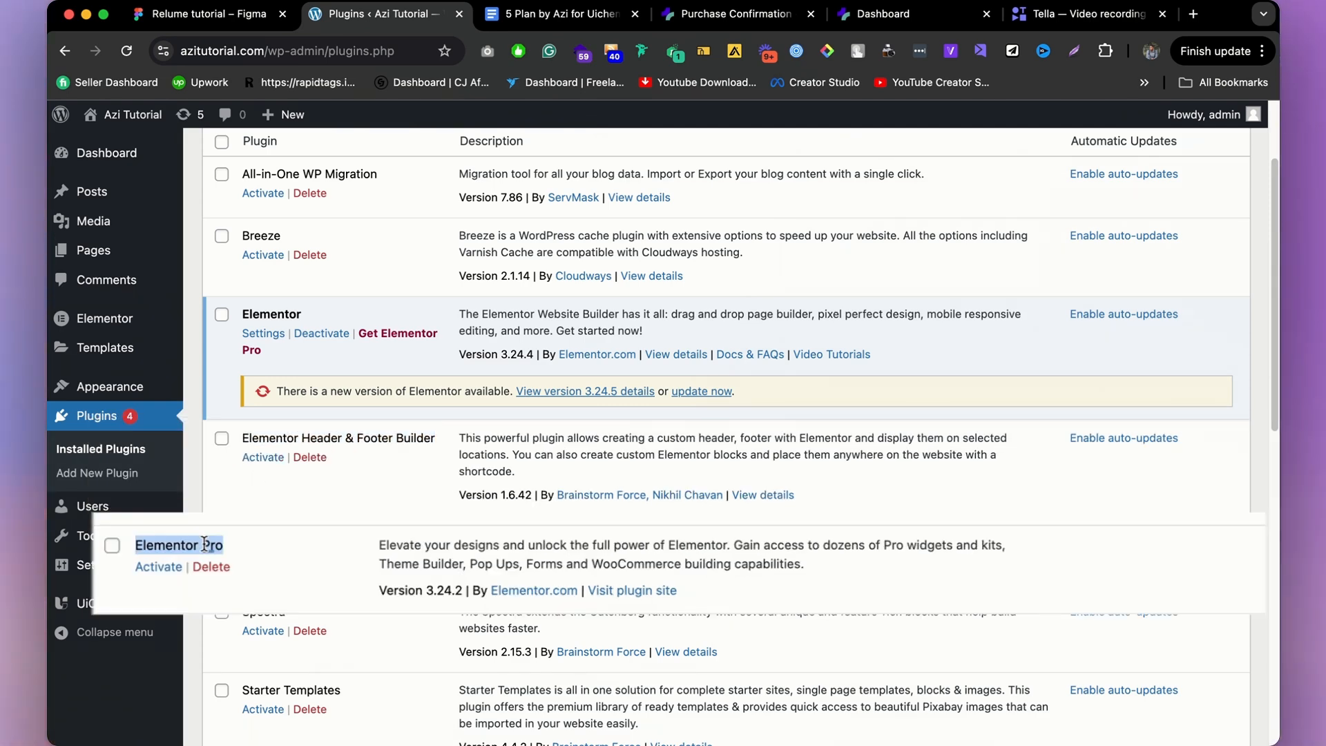
click(289, 537)
scroll(300, 531, down, 1)
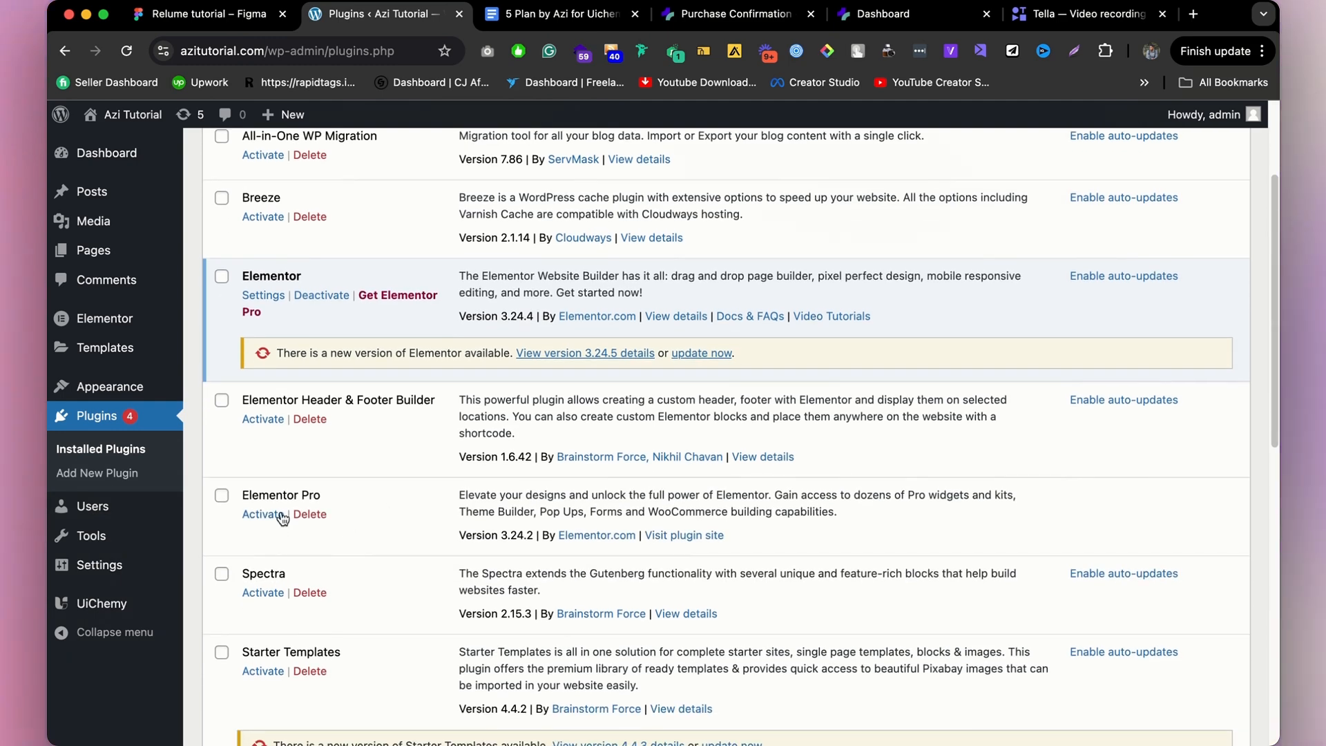
scroll(304, 554, down, 8)
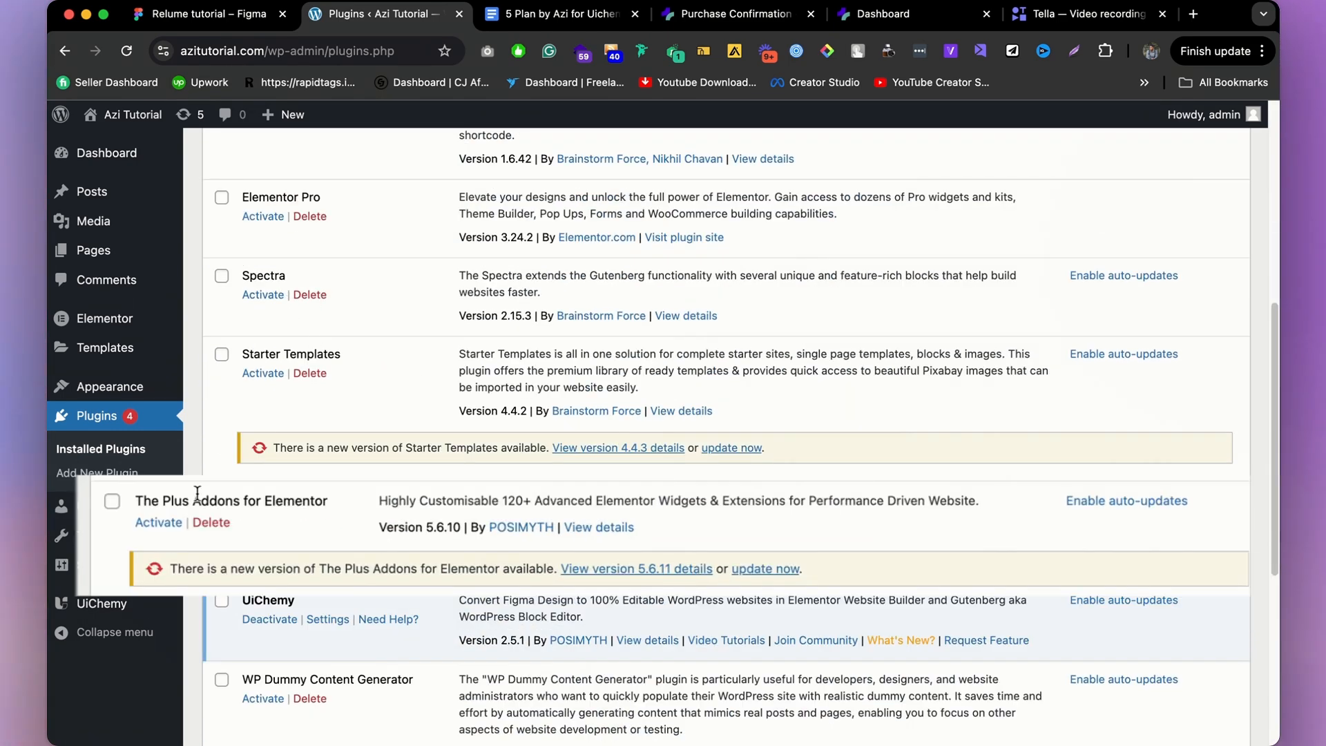
triple_click(215, 498)
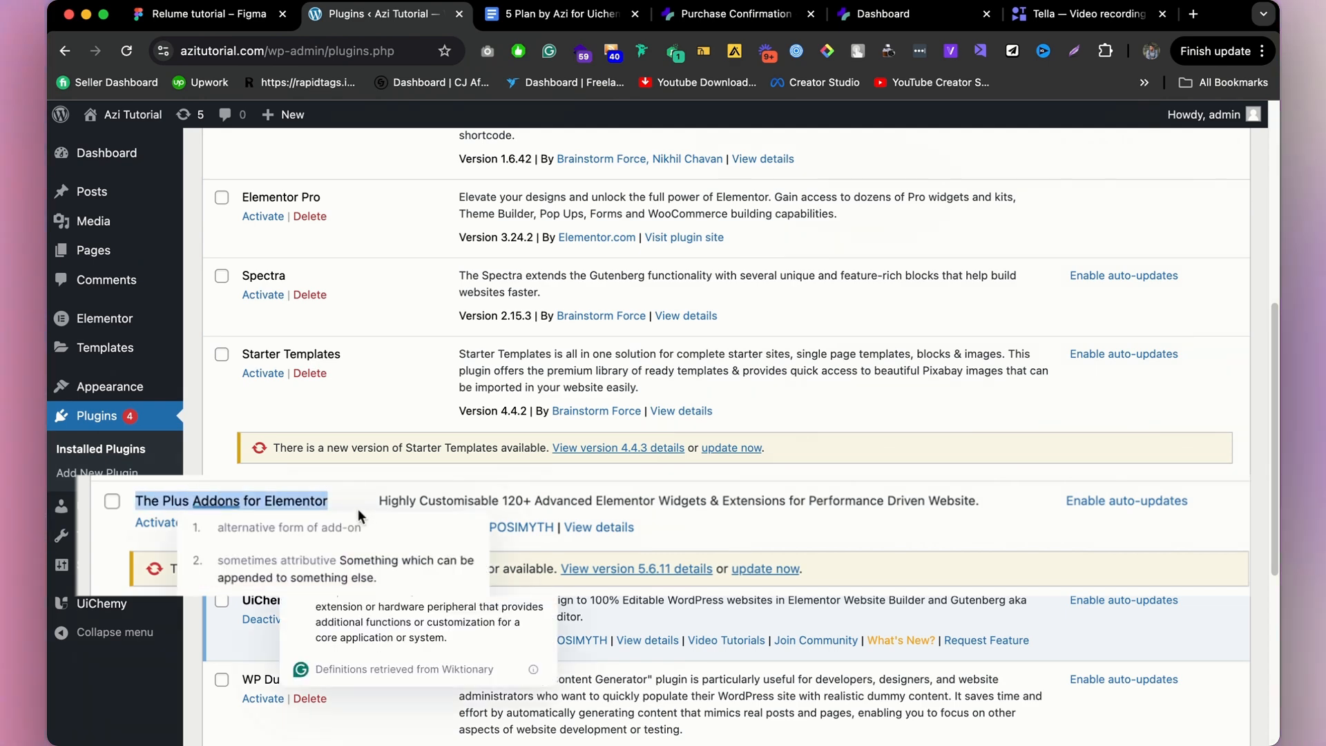
click(362, 518)
scroll(423, 506, down, 7)
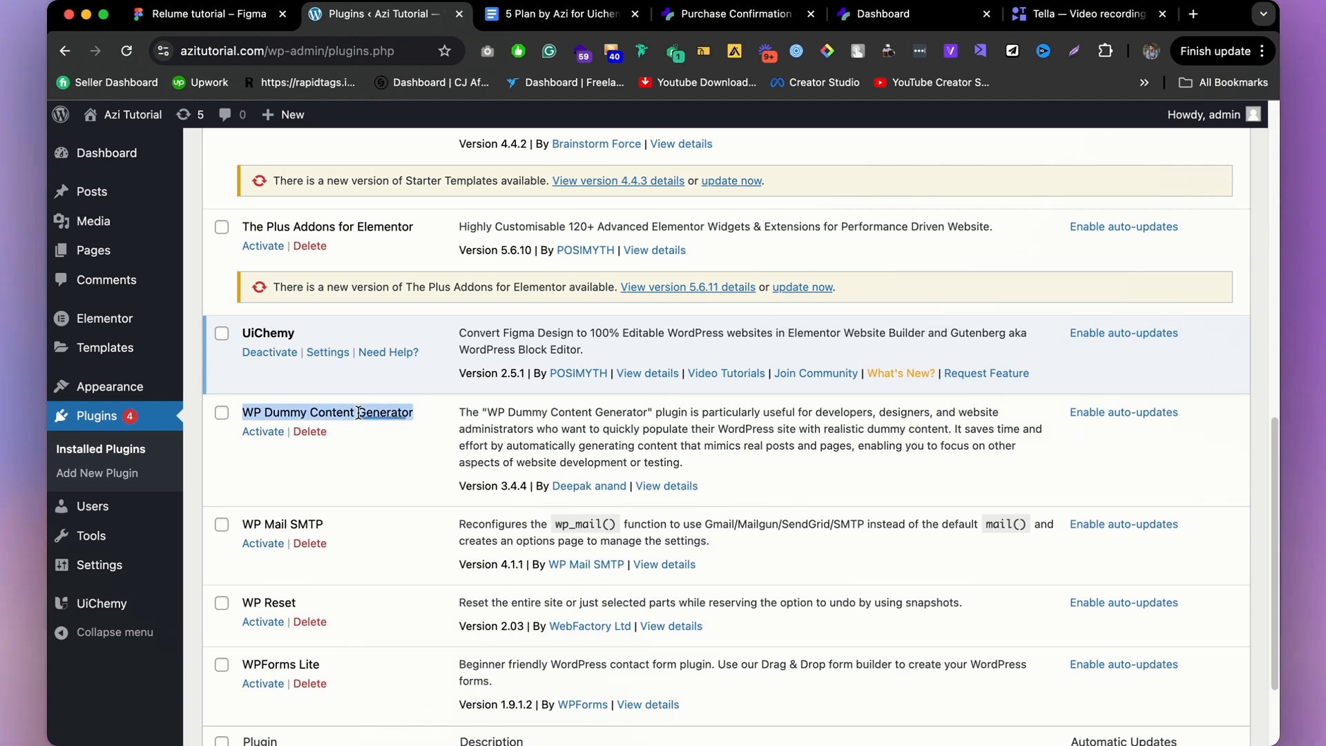
scroll(366, 528, down, 3)
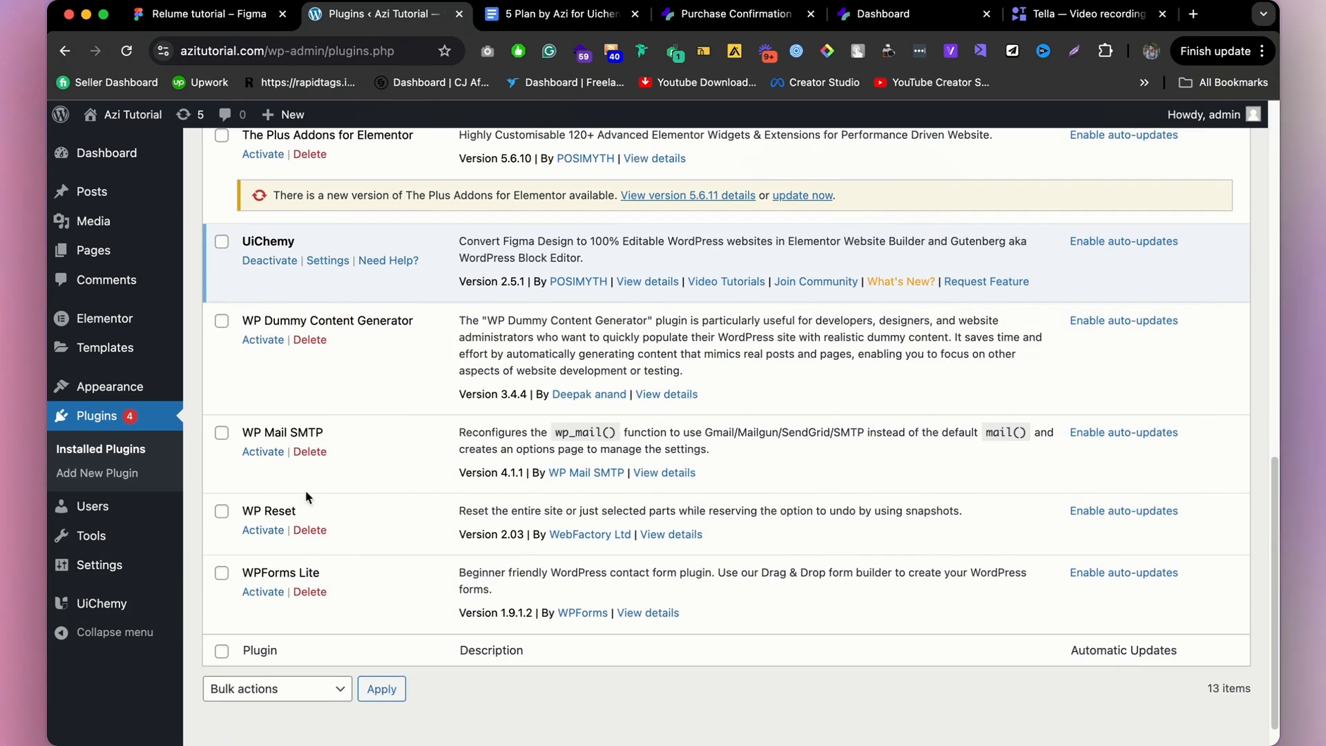
double_click(262, 573)
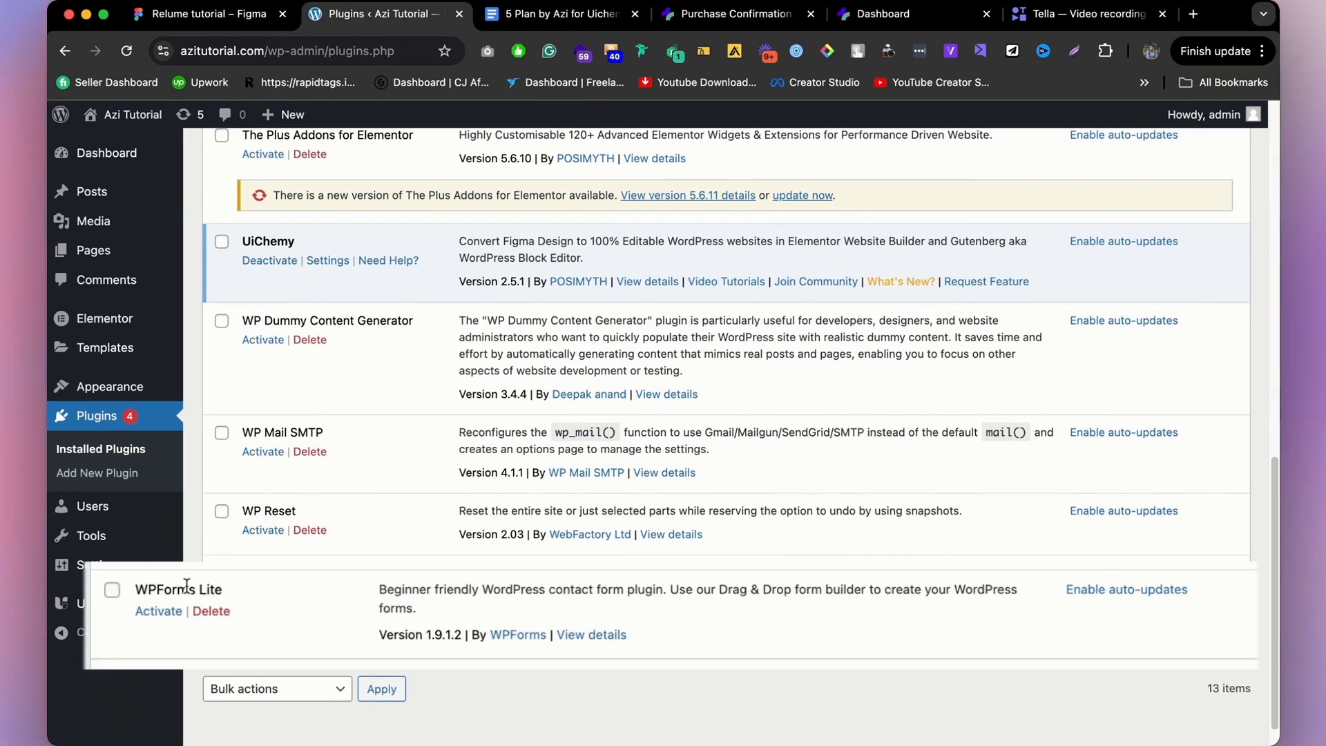
Activate the Elementor Header & Footer Builder and Breeze plugins, and start the Elementor plugin update.
scroll(379, 444, up, 18)
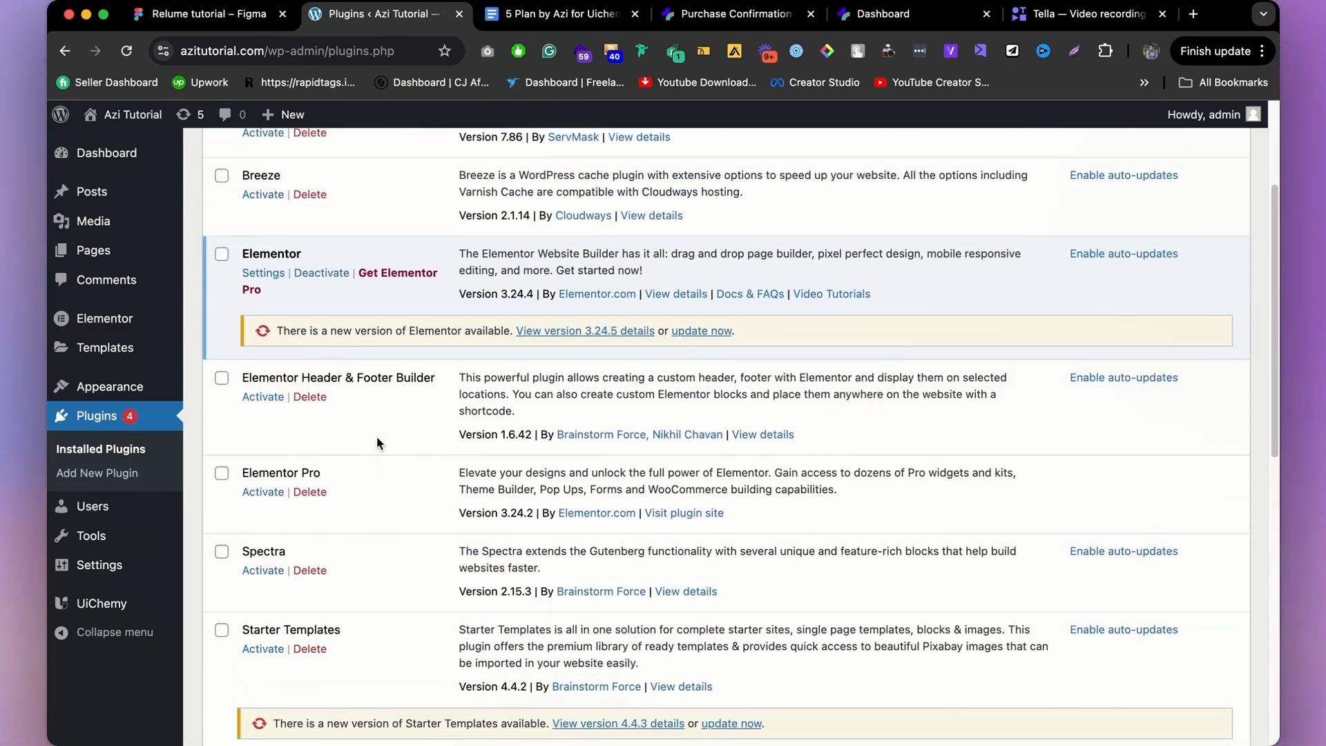
click(243, 396)
scroll(248, 422, up, 1)
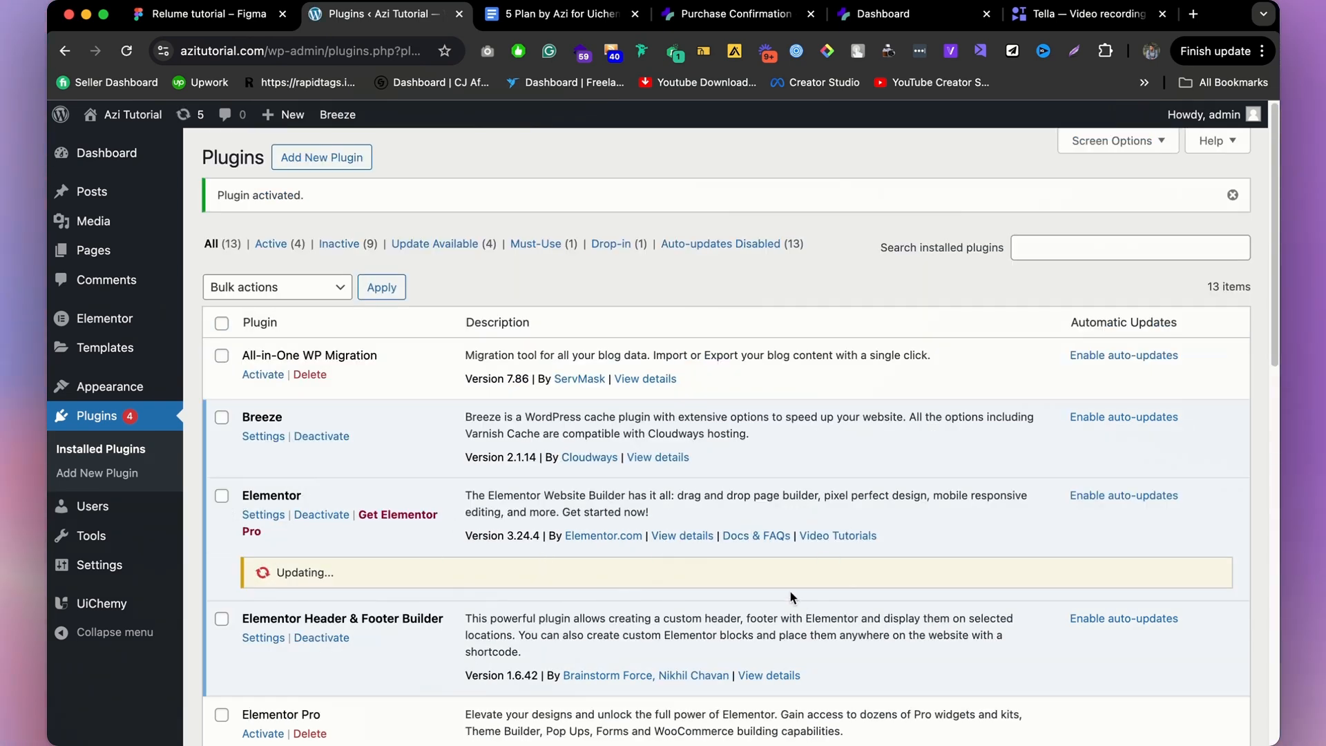
Check the activation and update status of the plugins in the installed list.
scroll(266, 549, down, 7)
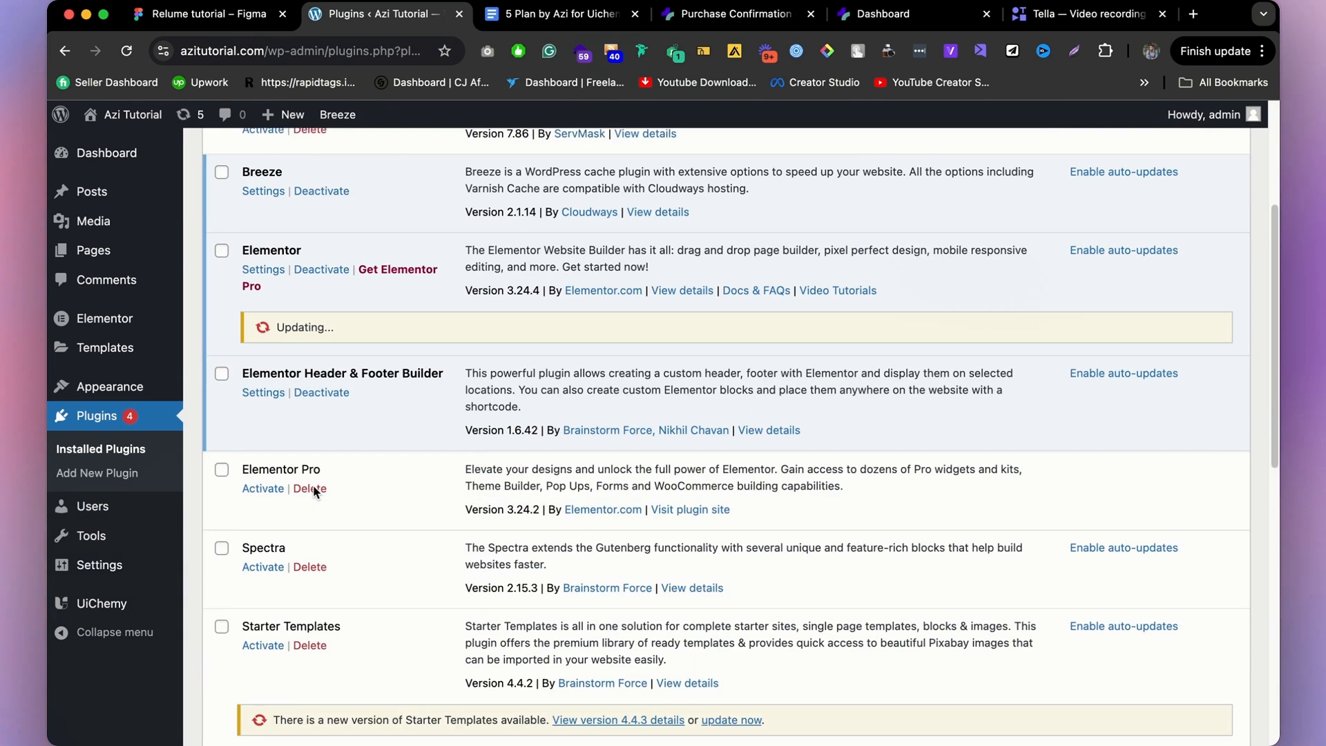
scroll(310, 498, up, 7)
scroll(510, 488, down, 4)
scroll(509, 488, down, 15)
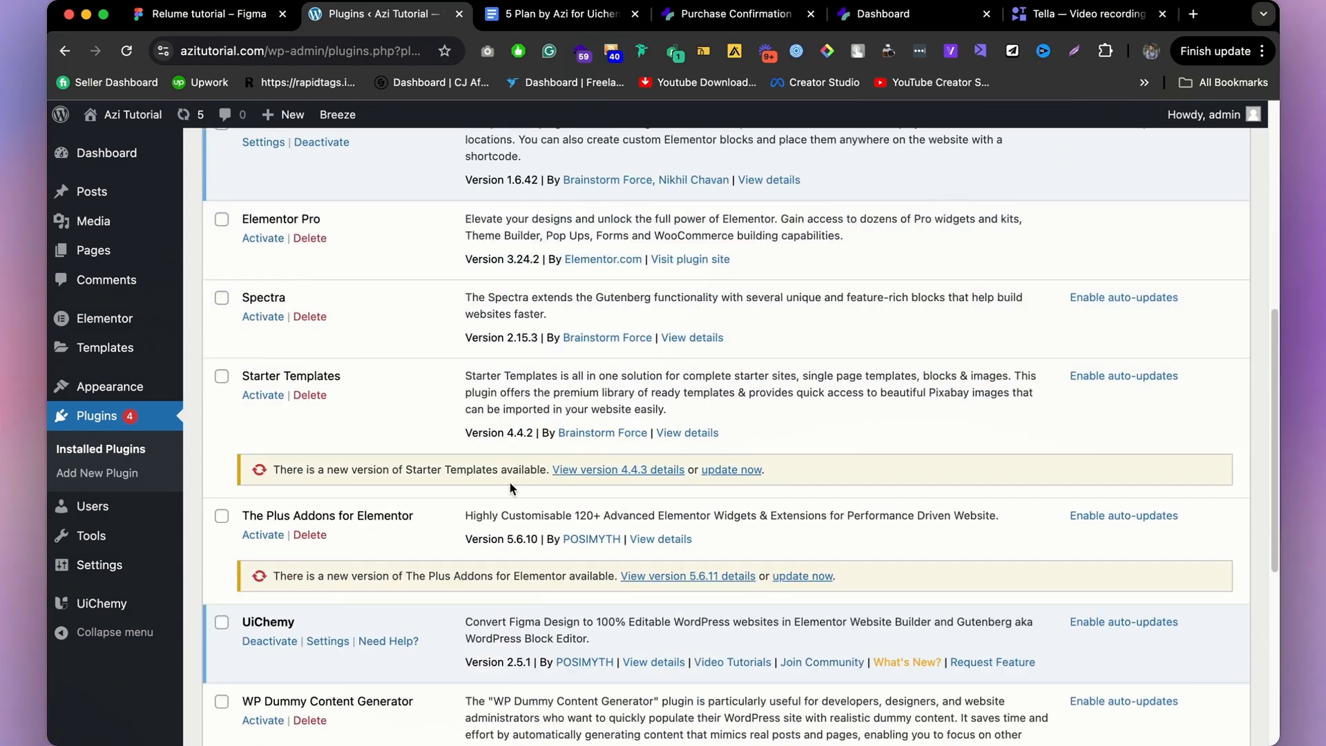
scroll(500, 431, up, 7)
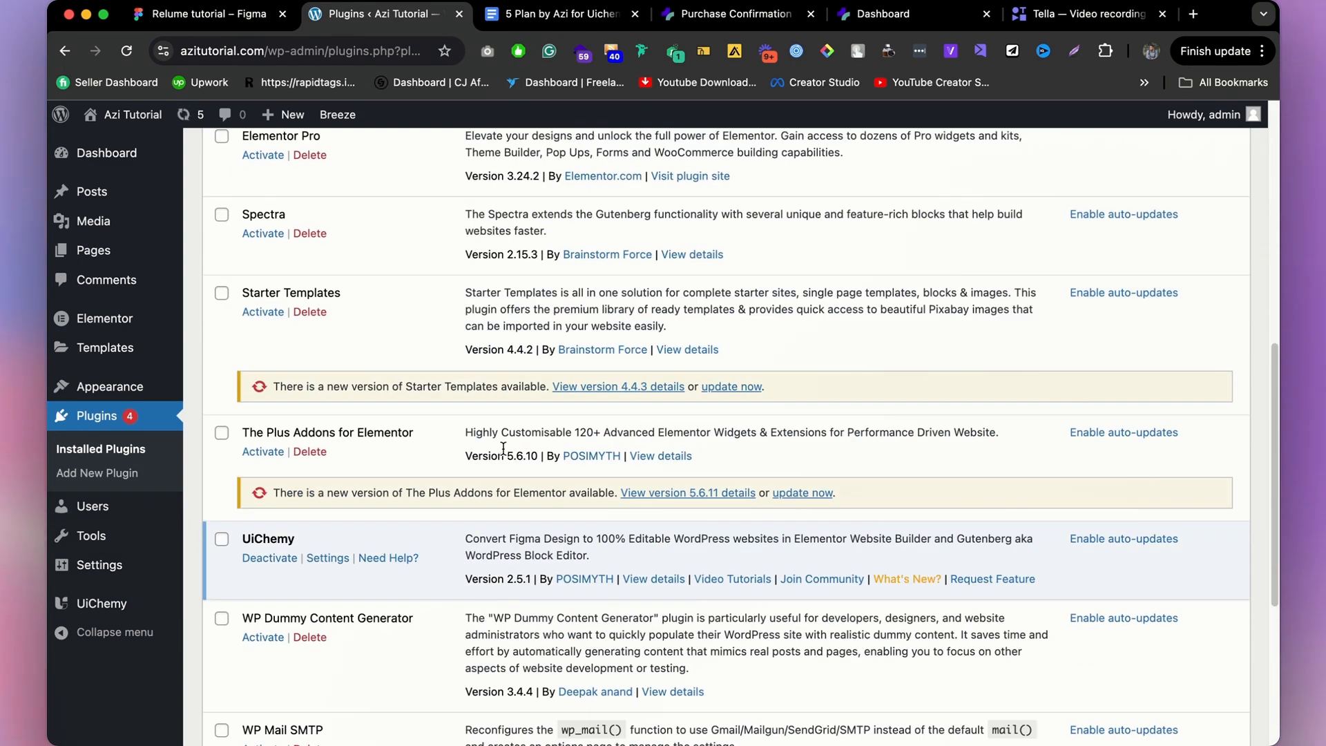
scroll(483, 345, up, 10)
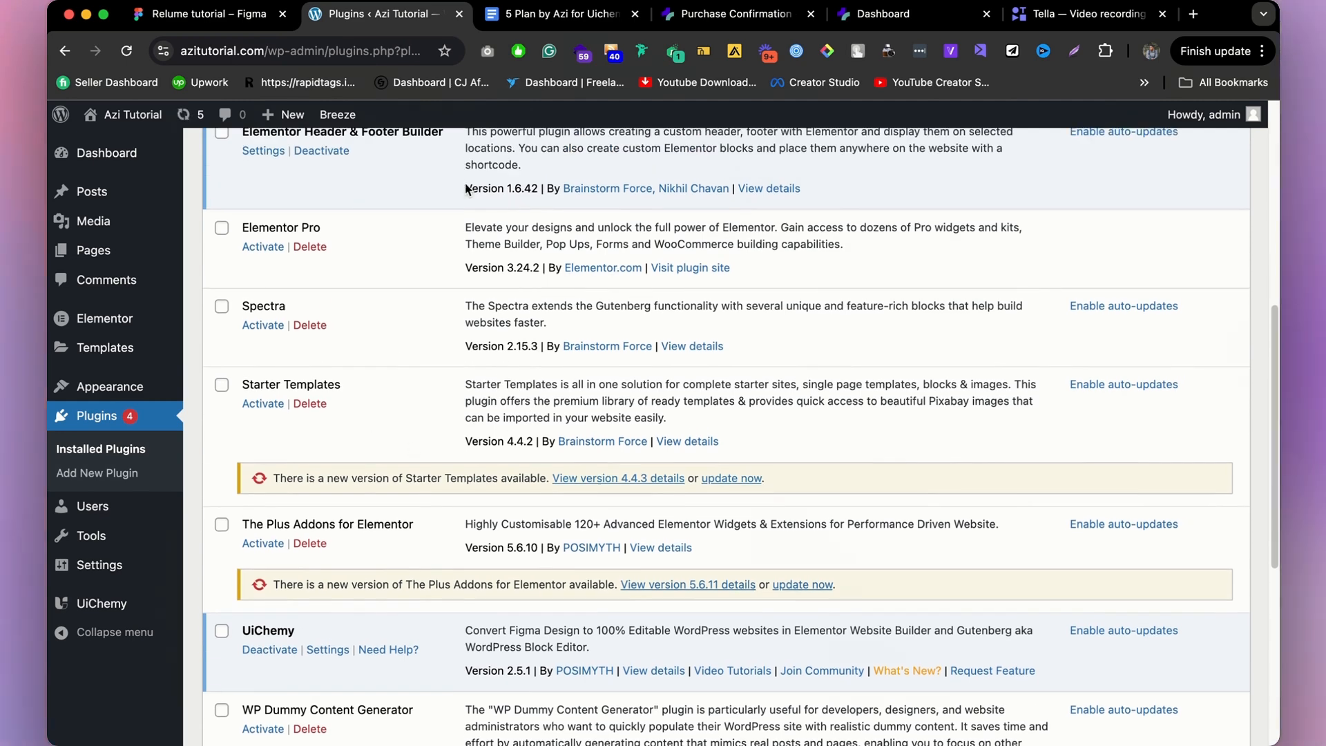
scroll(449, 332, up, 2)
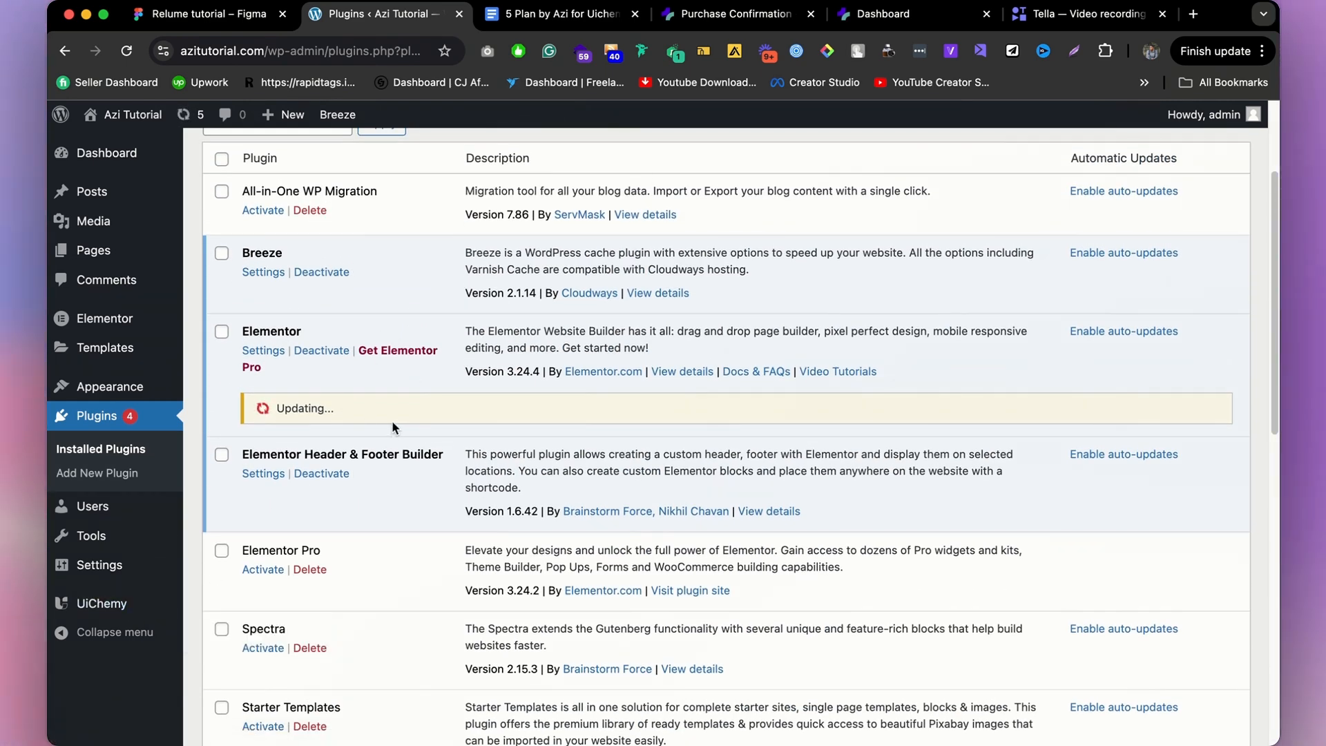
Open the UiChemy setup in a separate tab, choose Elementor as the page builder and continue to registration.
super+click(127, 608)
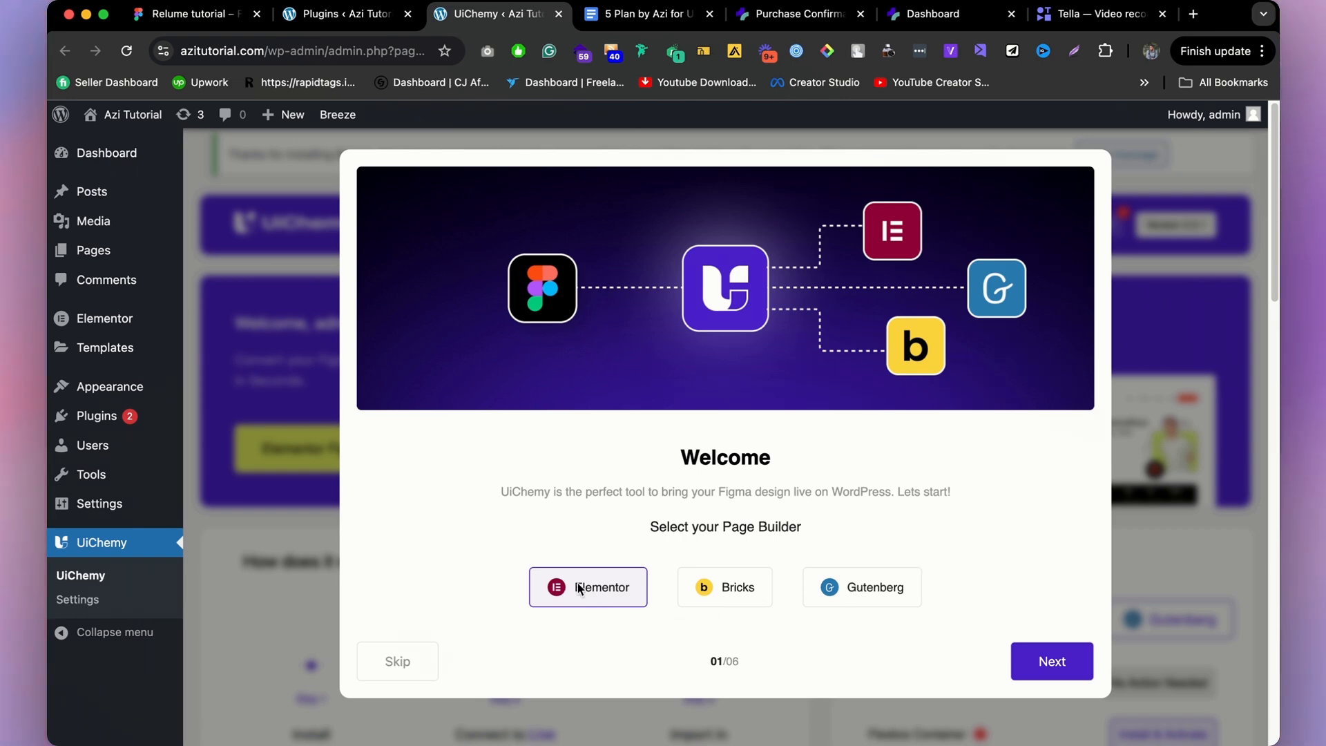
click(1072, 663)
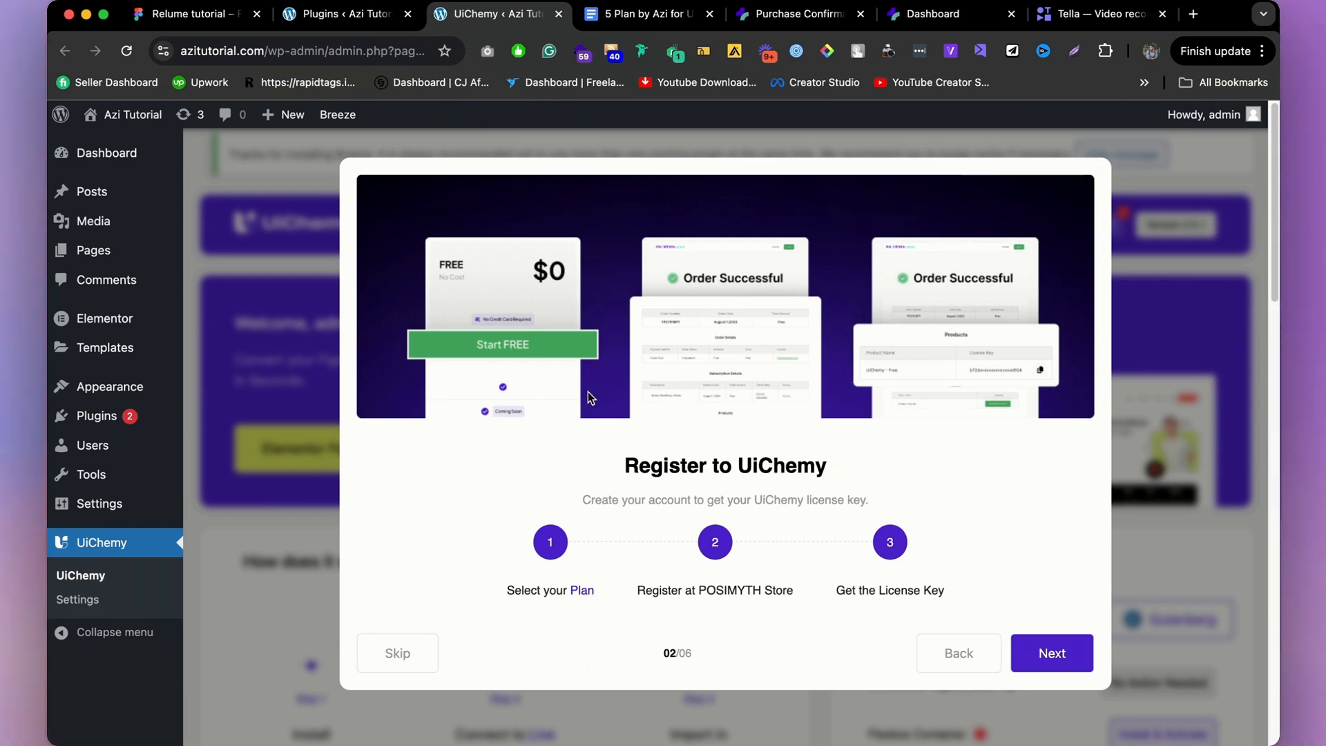
Continue the UiChemy onboarding to the Figma plugin installation stage and switch to the Relume tutorial design in Figma.
click(1053, 656)
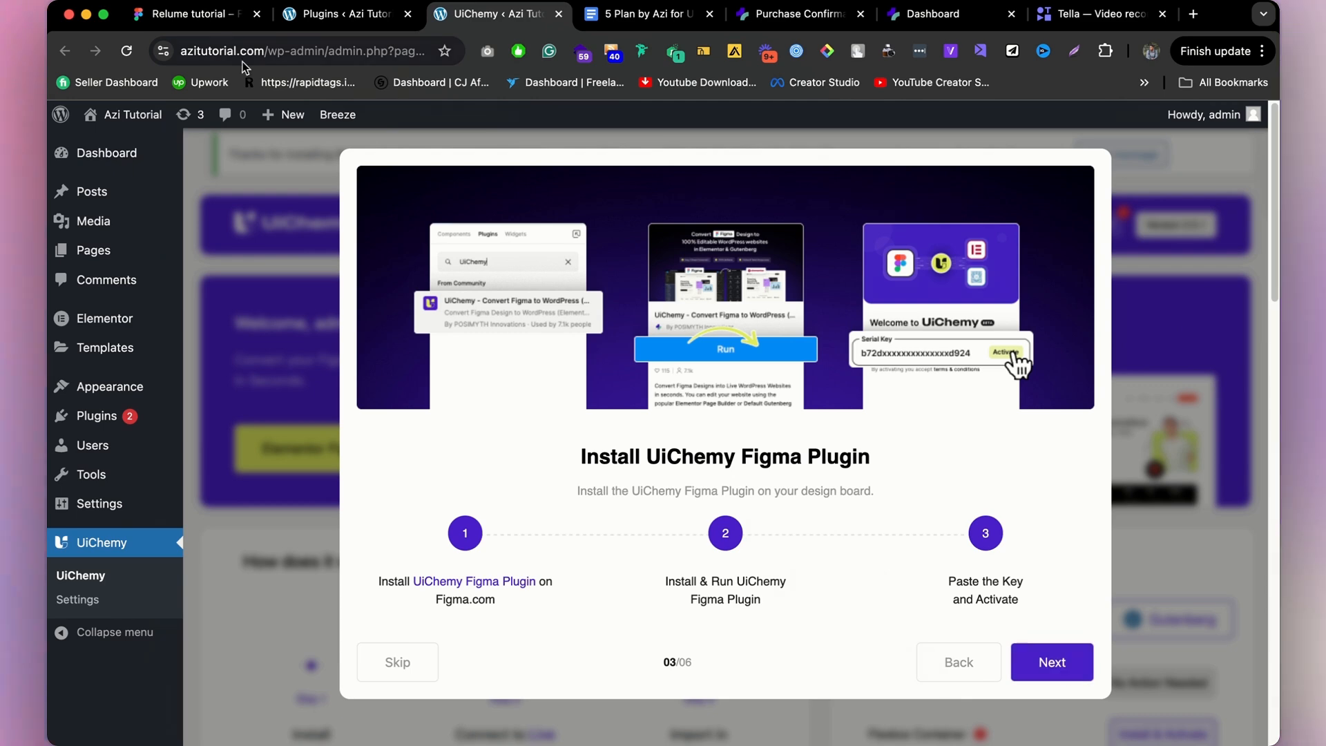
click(173, 21)
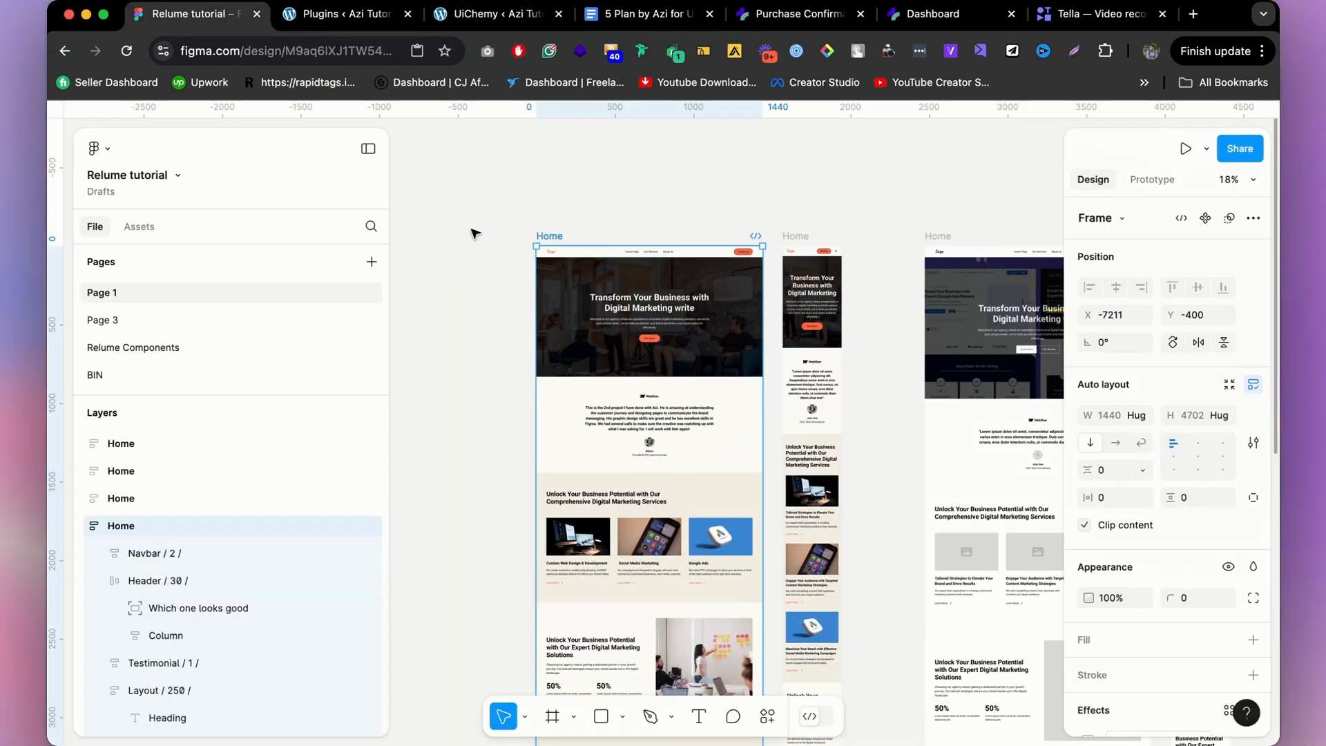
Examine the desktop and mobile Home frames, comparing the styled designs with the grey wireframe versions.
scroll(475, 234, down, 5)
click(476, 234)
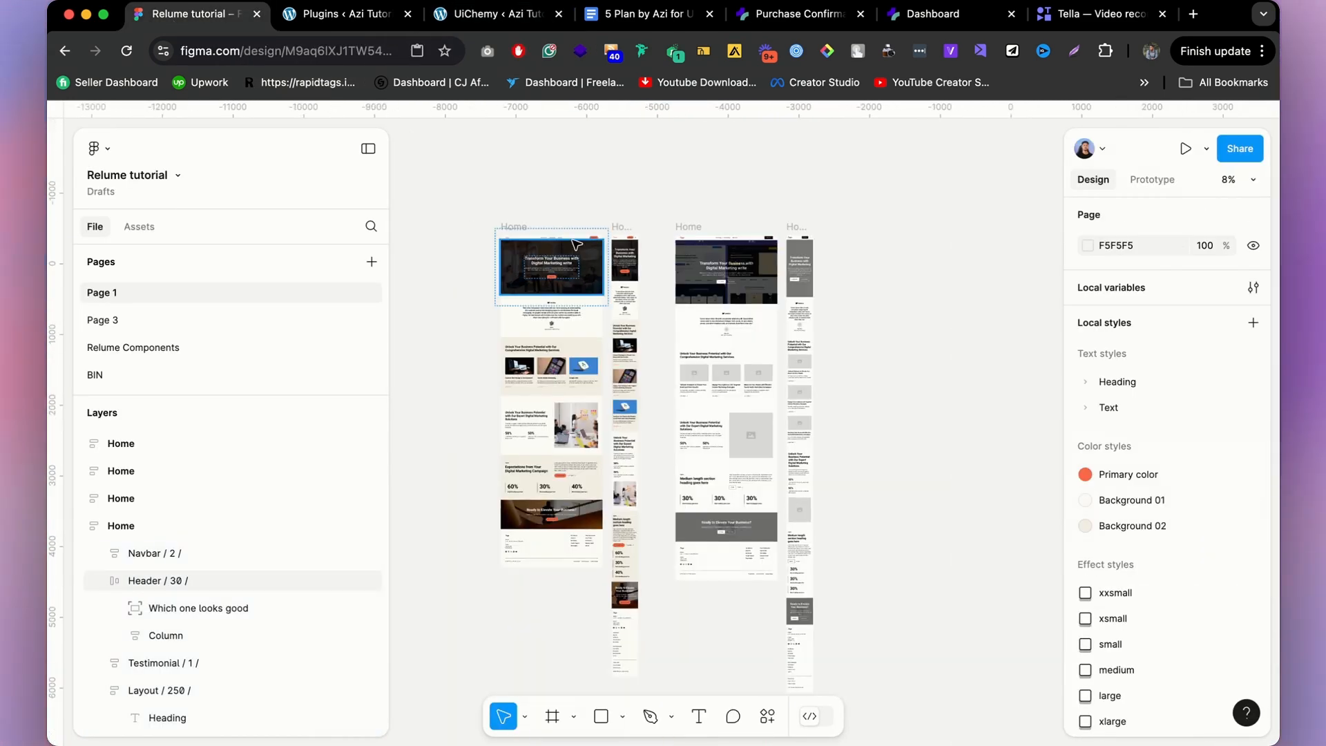
scroll(576, 245, up, 2)
scroll(665, 263, up, 5)
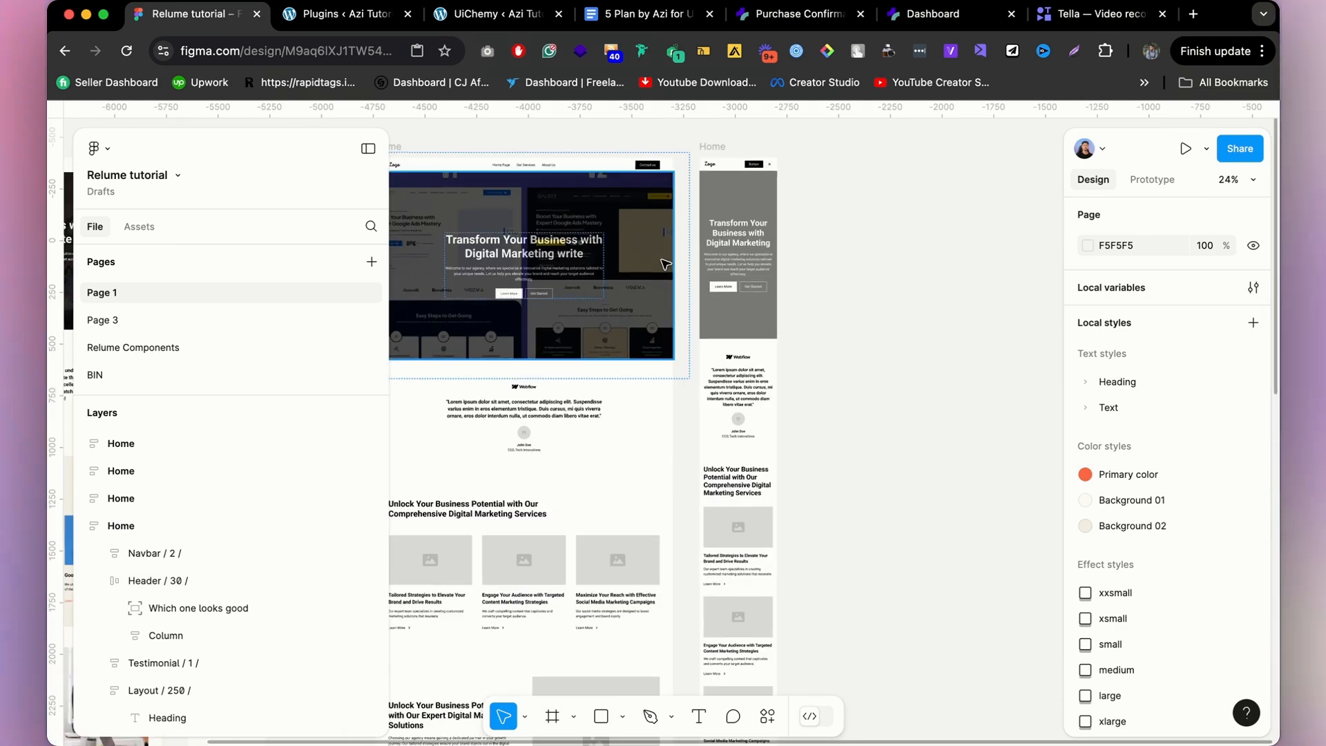
scroll(665, 264, down, 5)
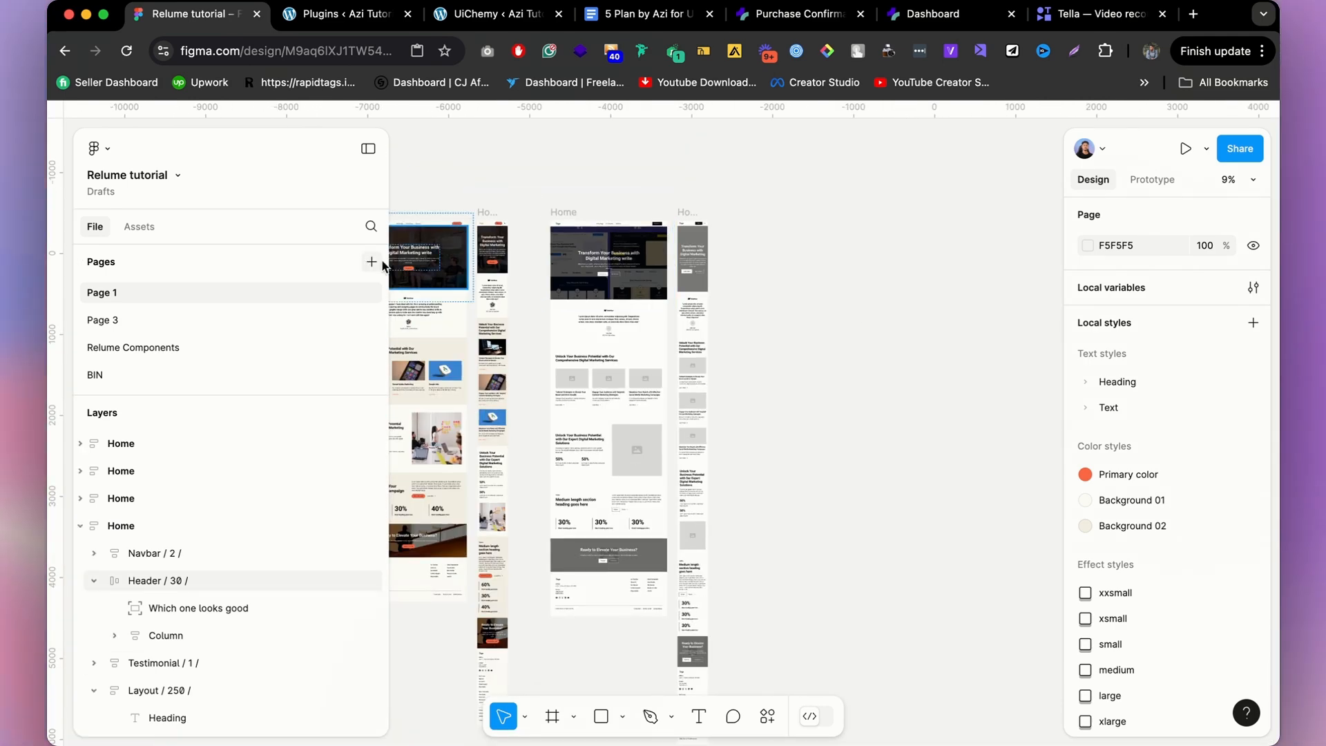
scroll(467, 271, up, 5)
scroll(607, 278, down, 5)
scroll(518, 310, up, 5)
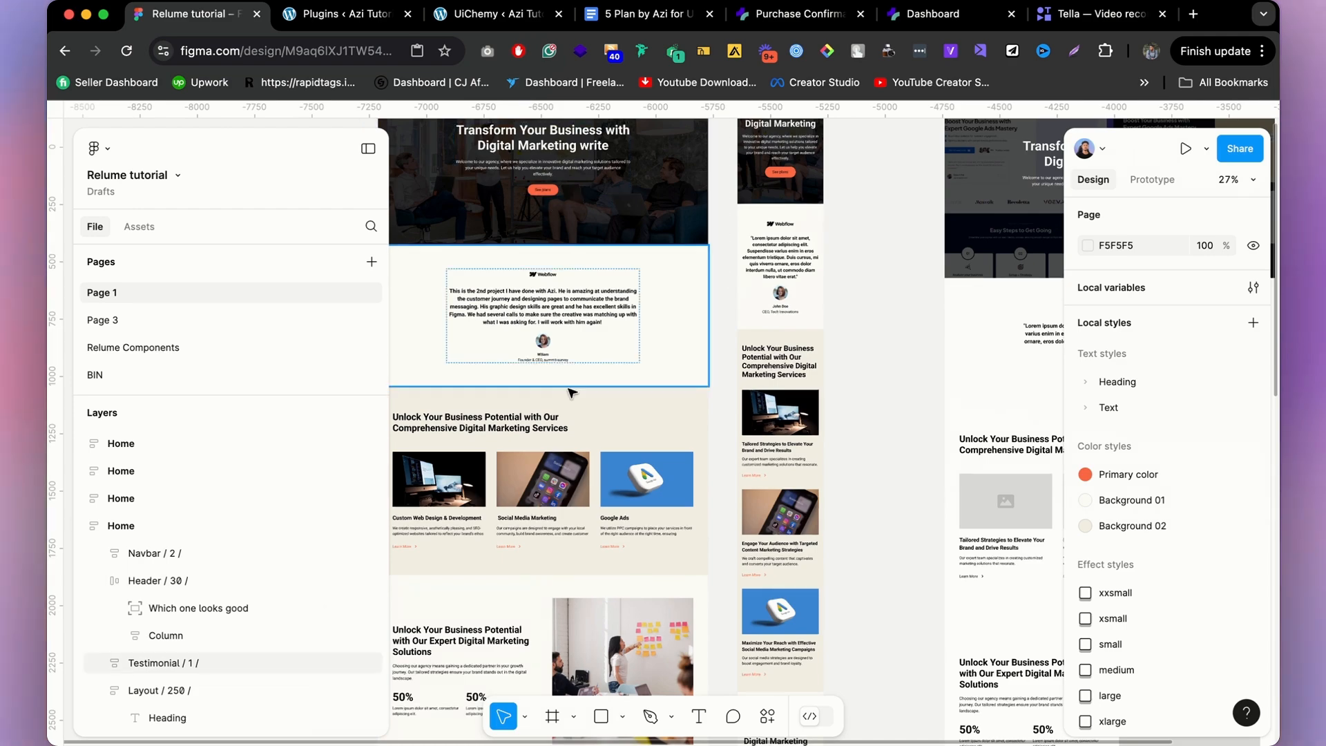
scroll(571, 393, down, 3)
scroll(525, 276, up, 2)
scroll(691, 360, down, 5)
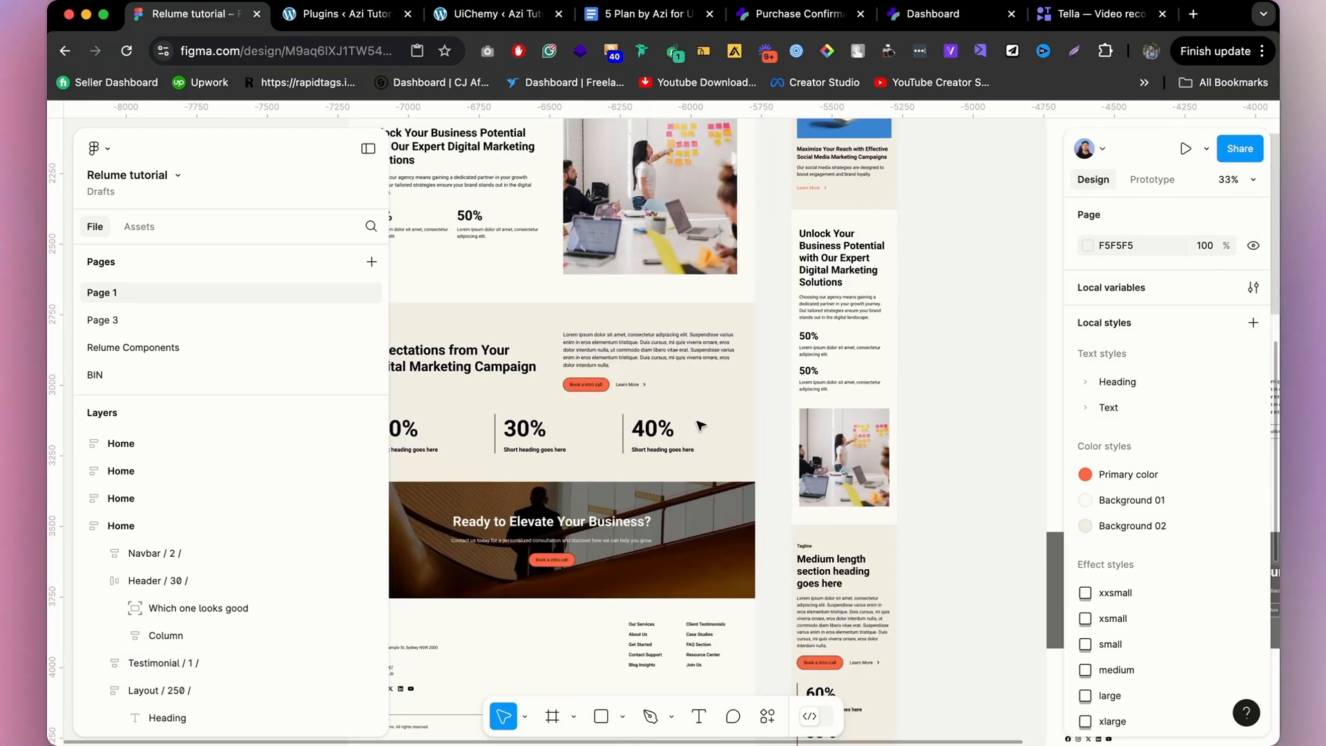
scroll(690, 415, down, 3)
scroll(607, 359, down, 5)
scroll(553, 325, up, 5)
scroll(508, 306, down, 5)
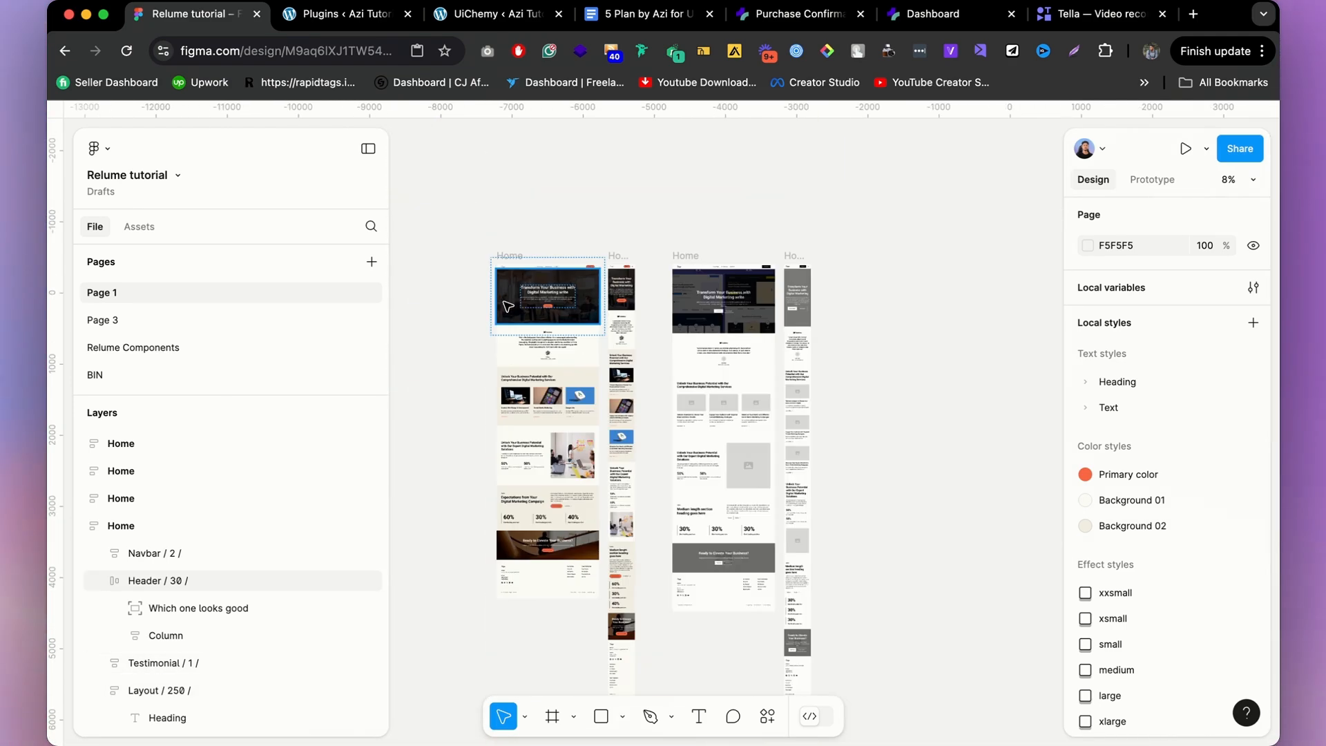
scroll(709, 364, up, 3)
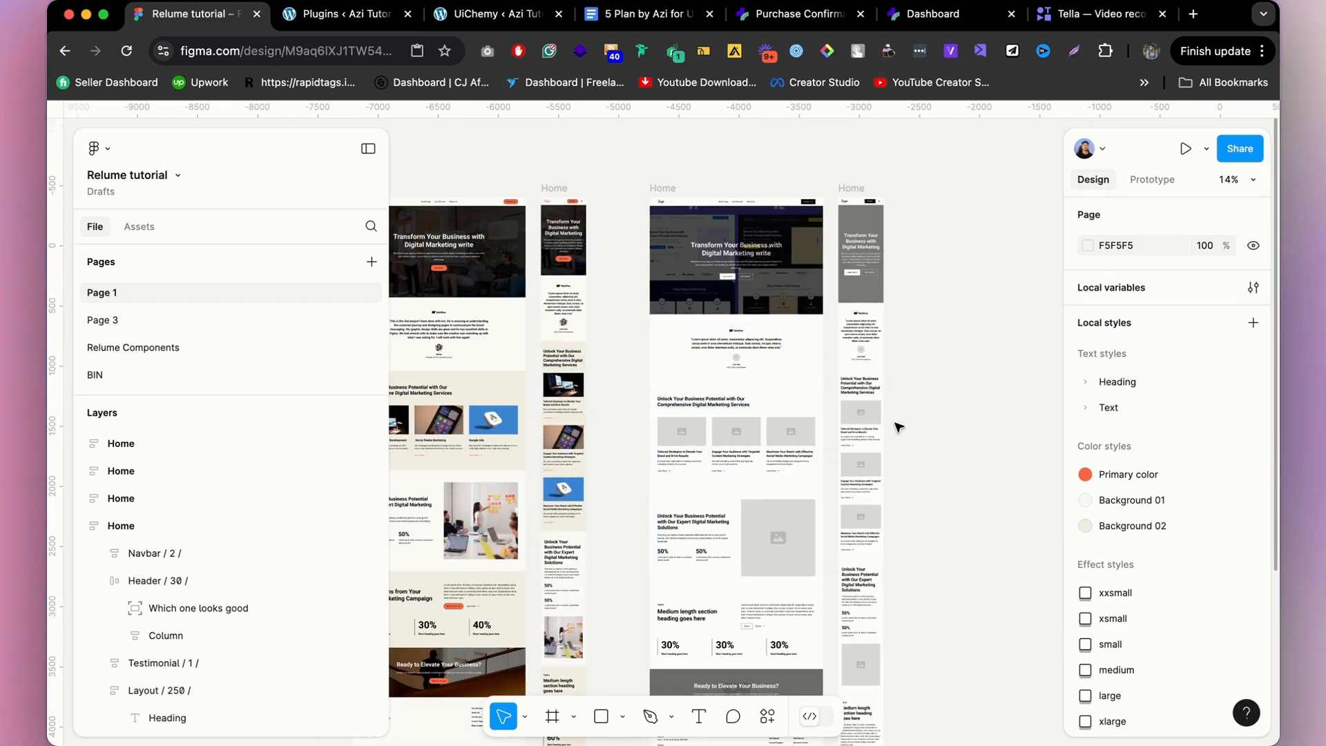
scroll(899, 427, down, 1)
scroll(535, 463, up, 3)
scroll(859, 368, down, 1)
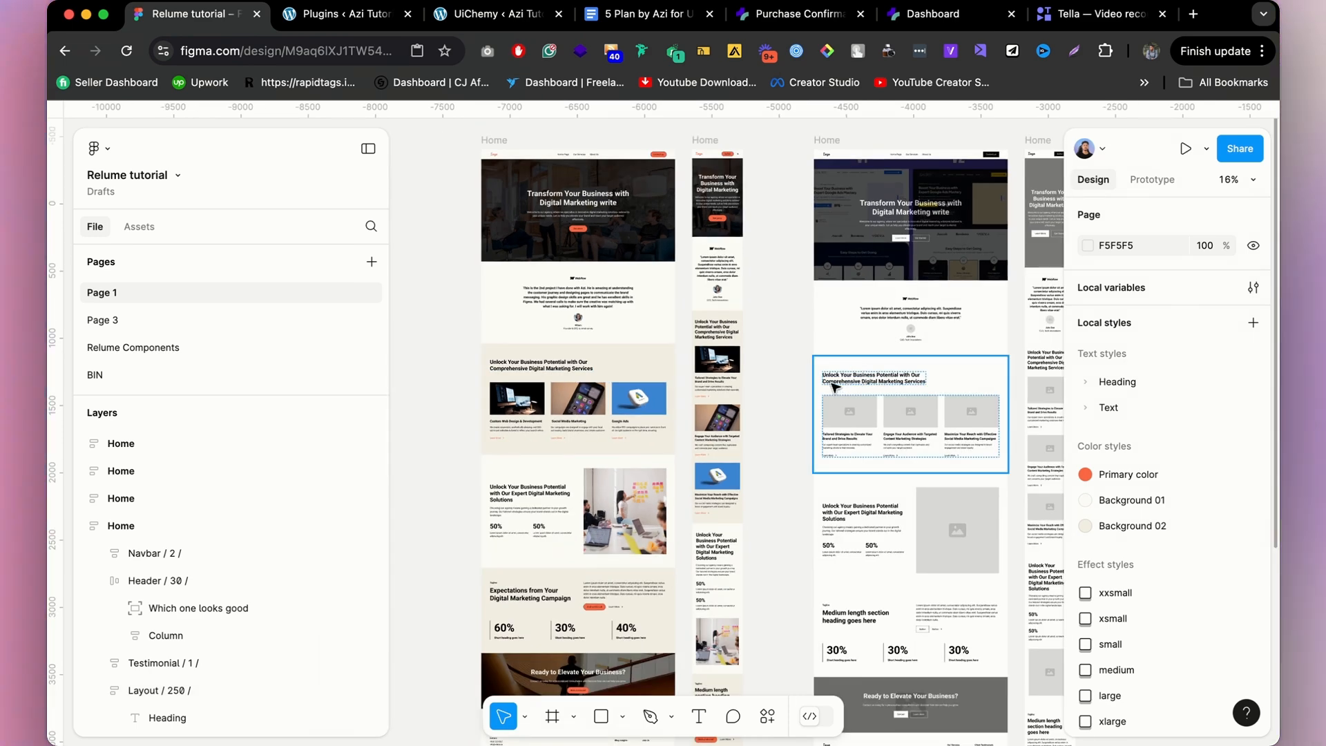
scroll(587, 387, down, 5)
scroll(579, 288, up, 3)
scroll(579, 288, up, 3)
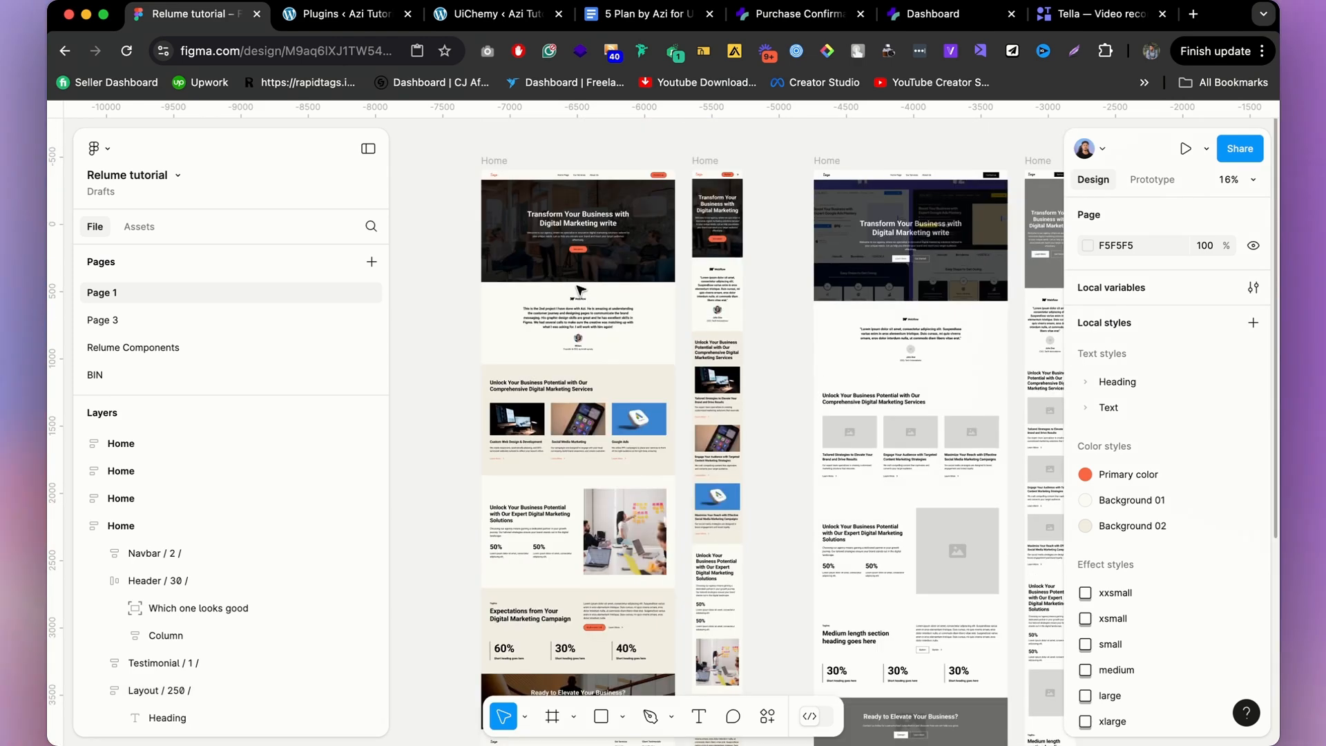
Select the Header / 30 / section of the styled desktop Home frame and run the UiChemy - Convert Figma to Elementor plugin.
click(552, 256)
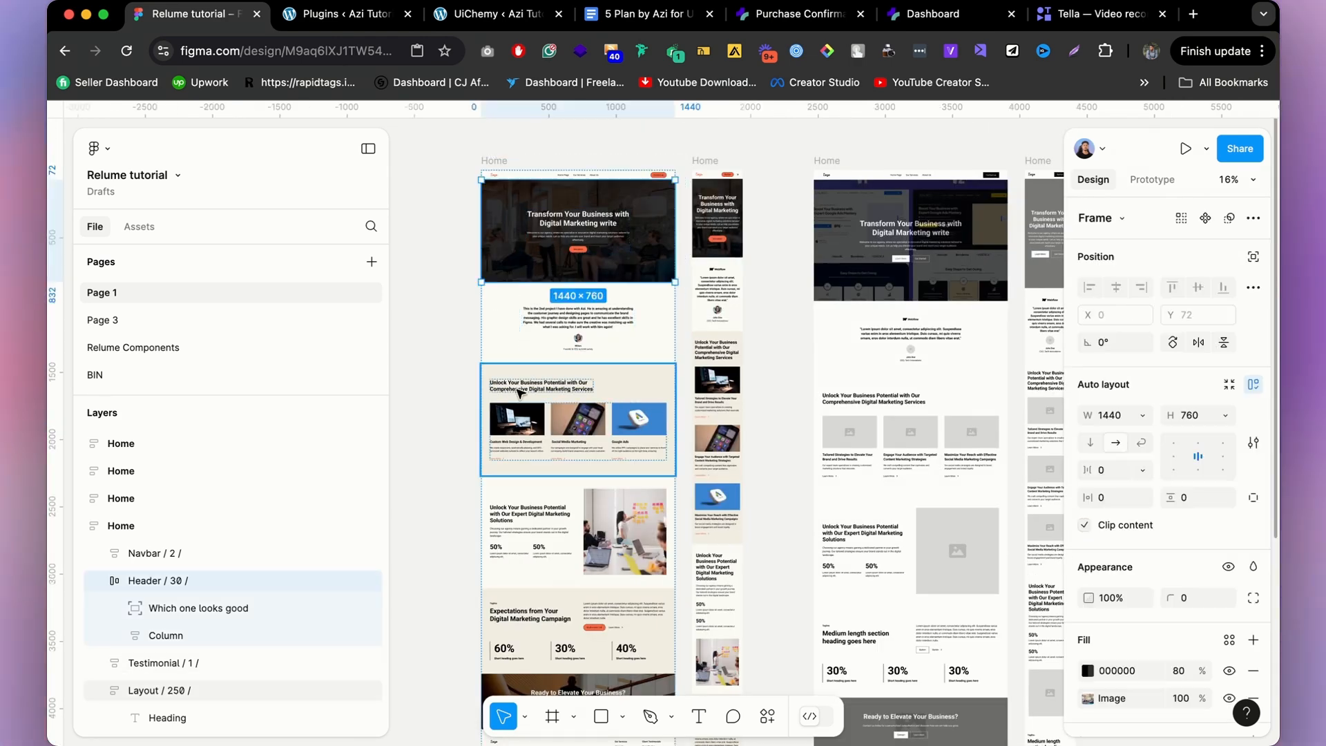
click(423, 247)
click(590, 257)
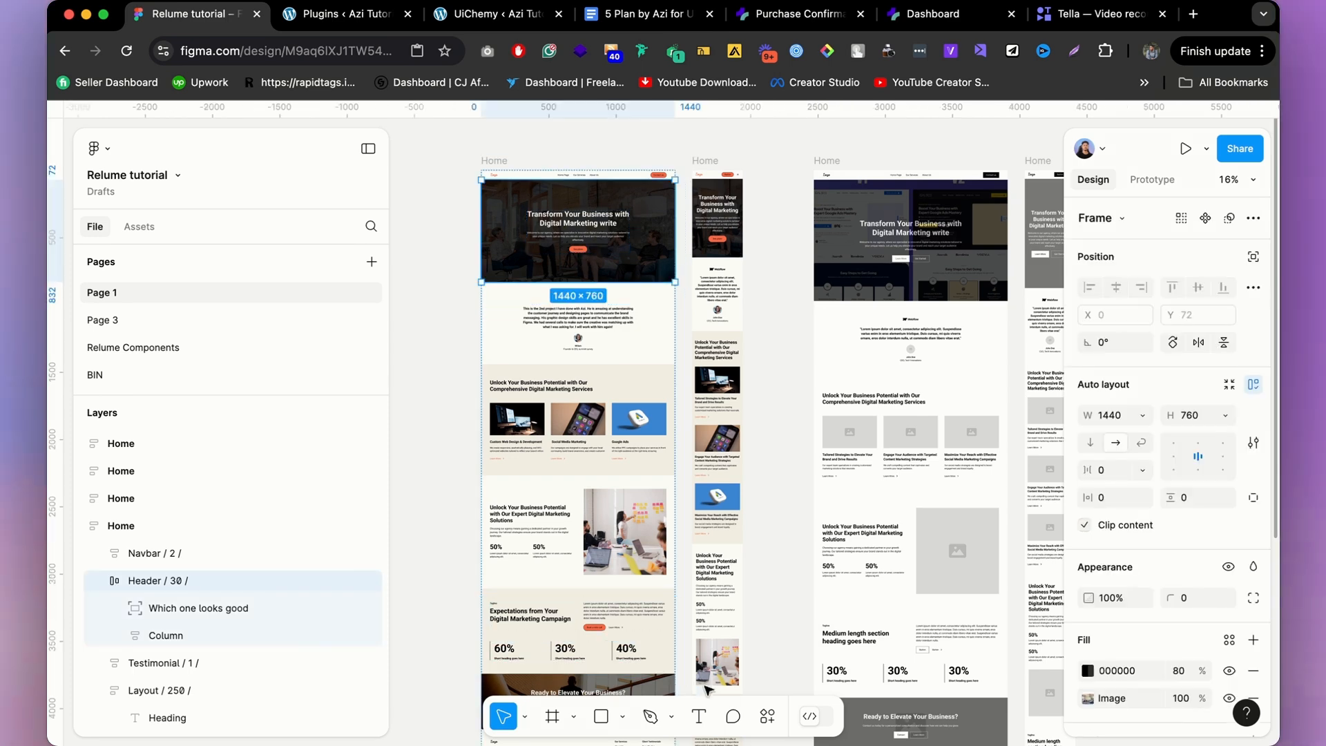
click(774, 726)
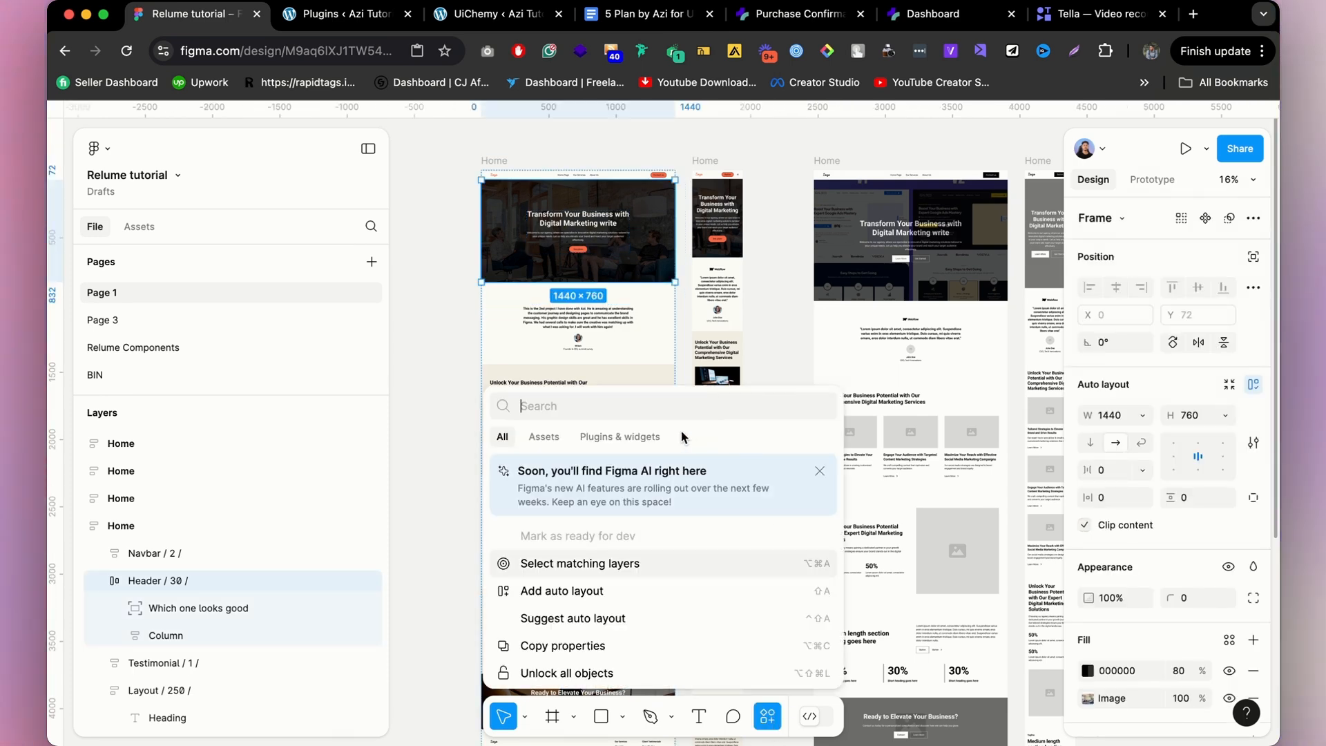
click(652, 435)
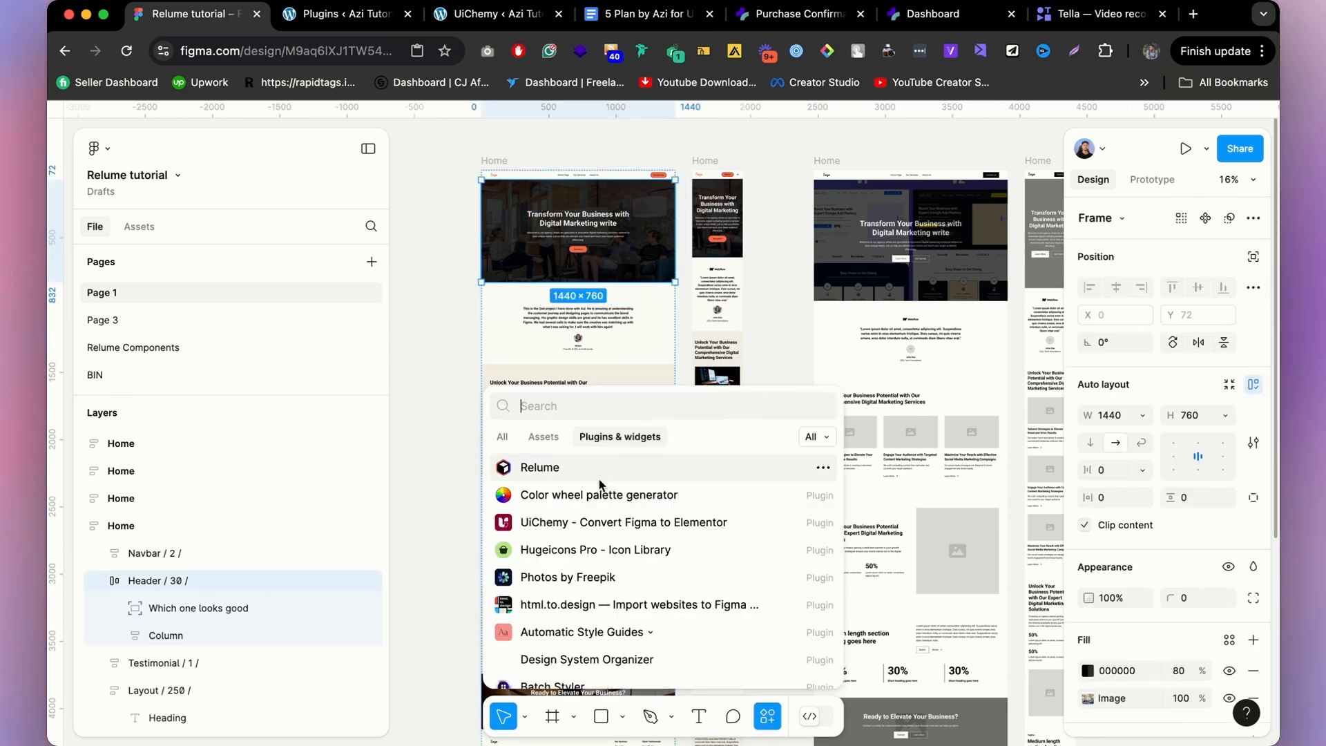
click(580, 525)
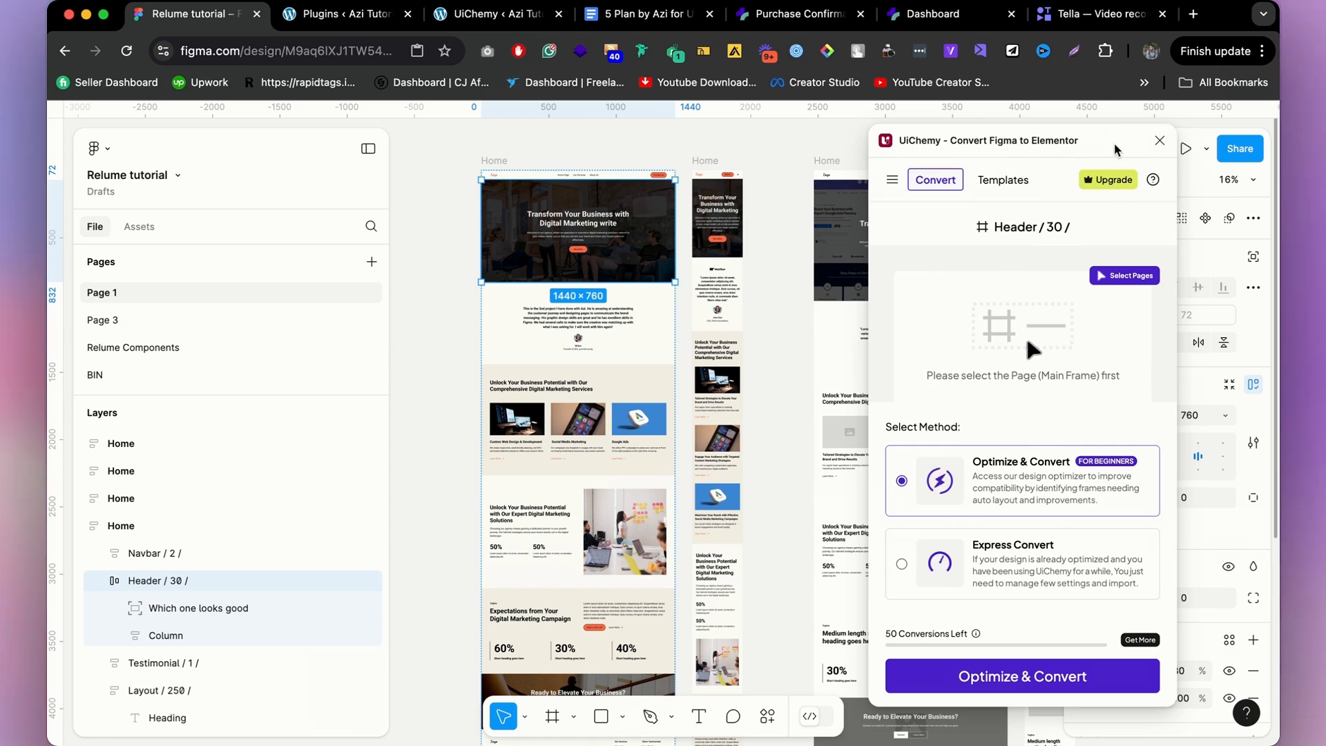
drag(1119, 145, 550, 130)
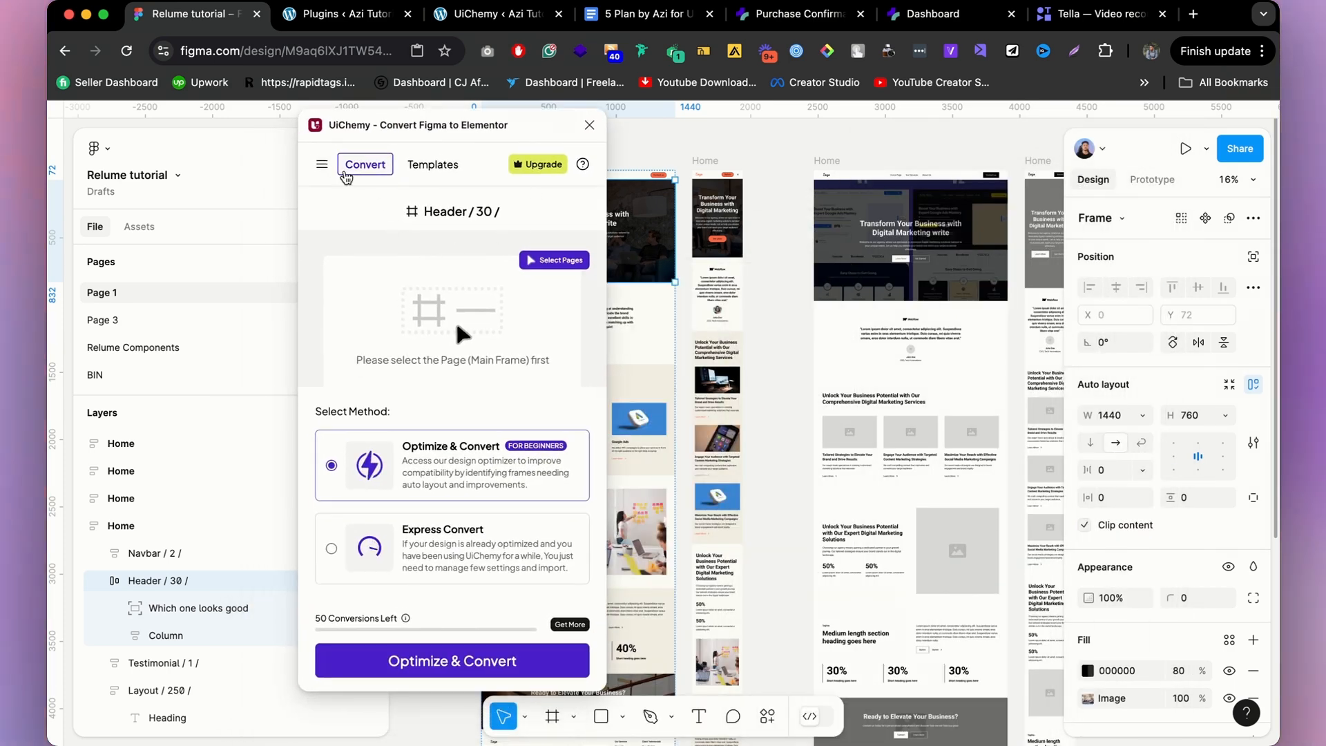
Sign out of the UiChemy plugin, reactivate it with the copied serial key and skip the guided demo.
click(323, 164)
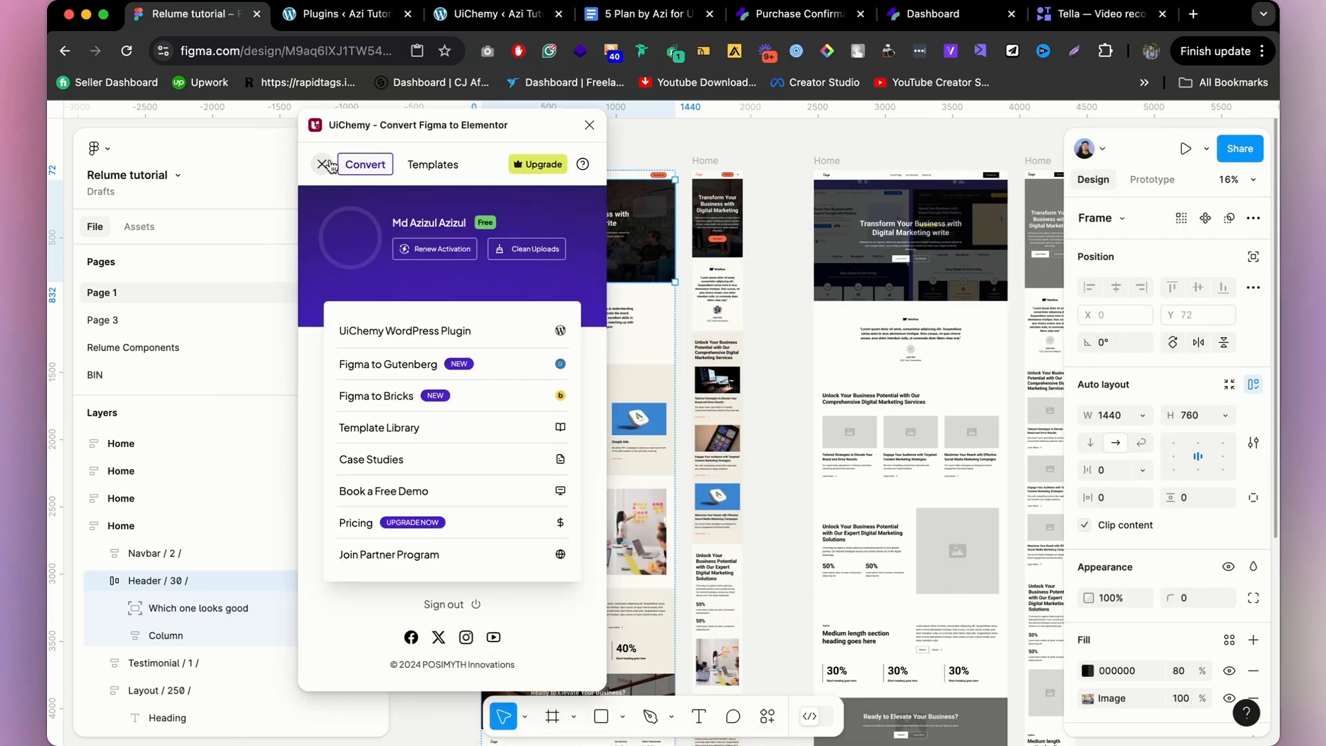
click(477, 607)
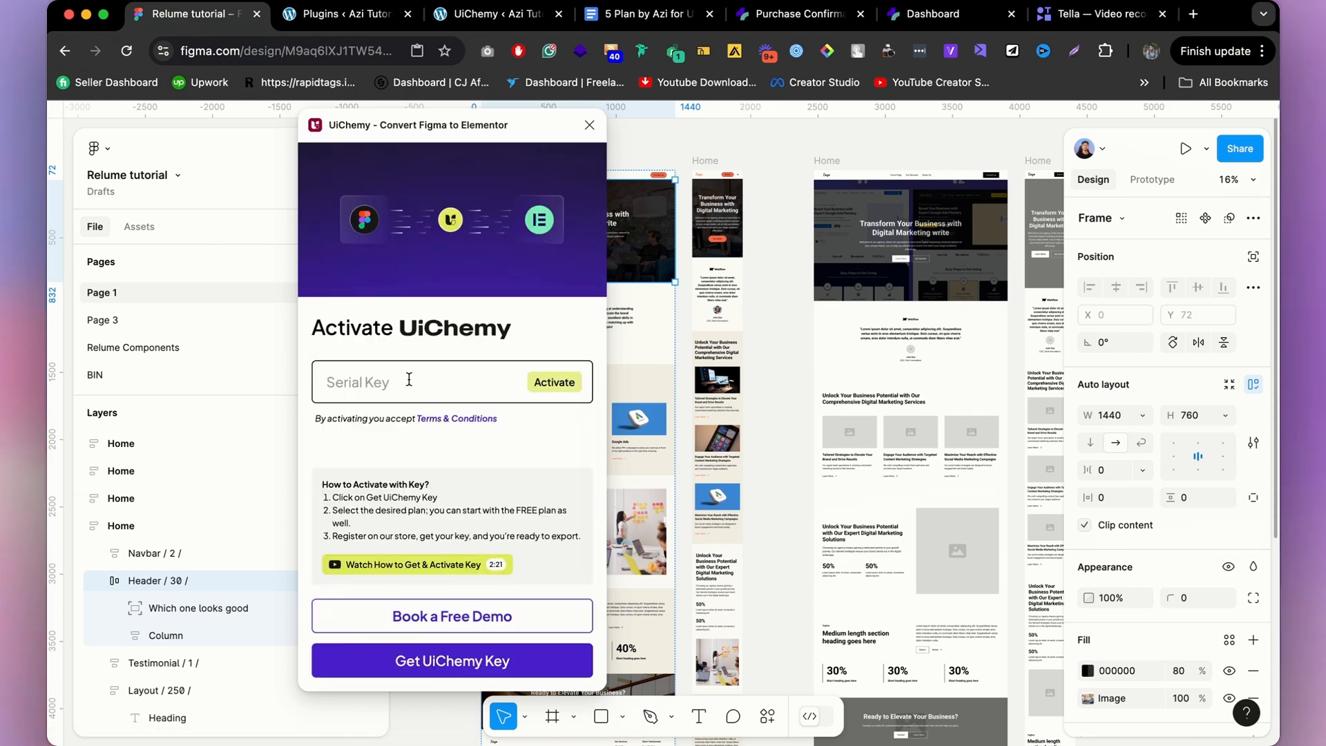
key(super+v)
click(546, 382)
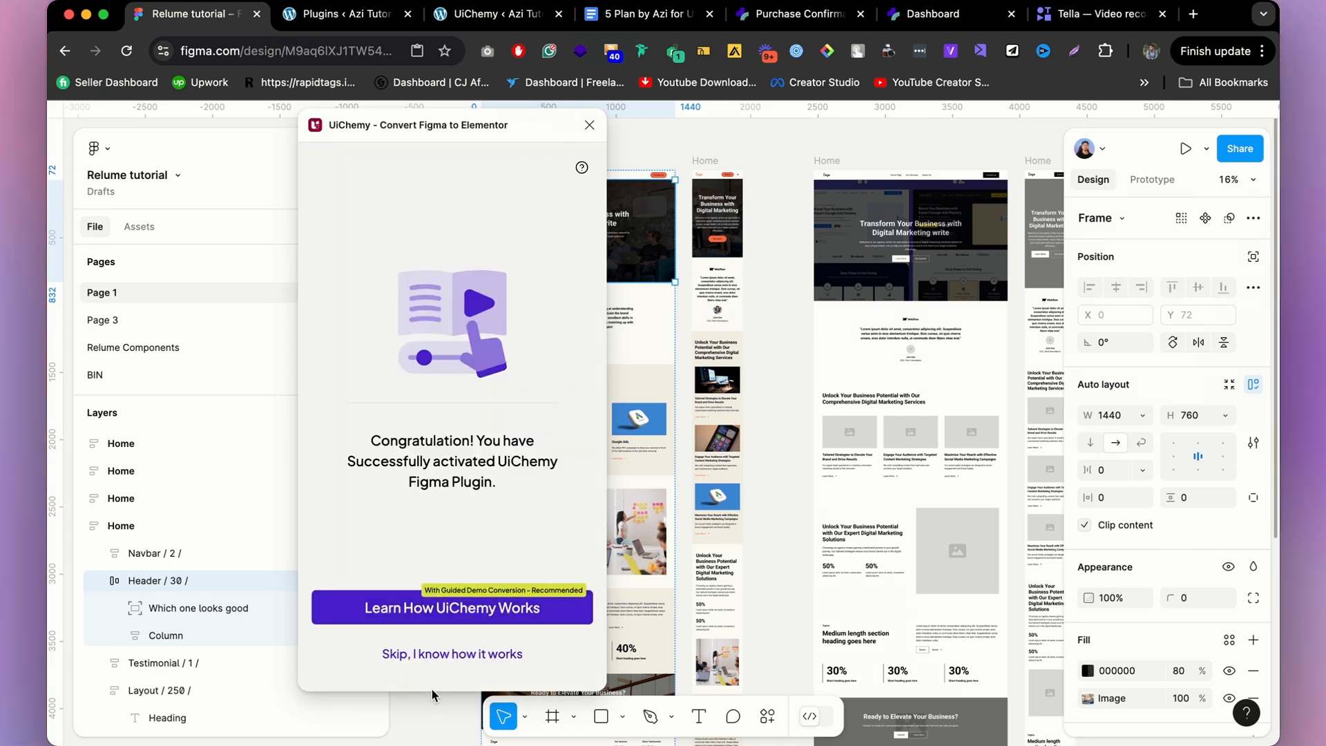
click(437, 654)
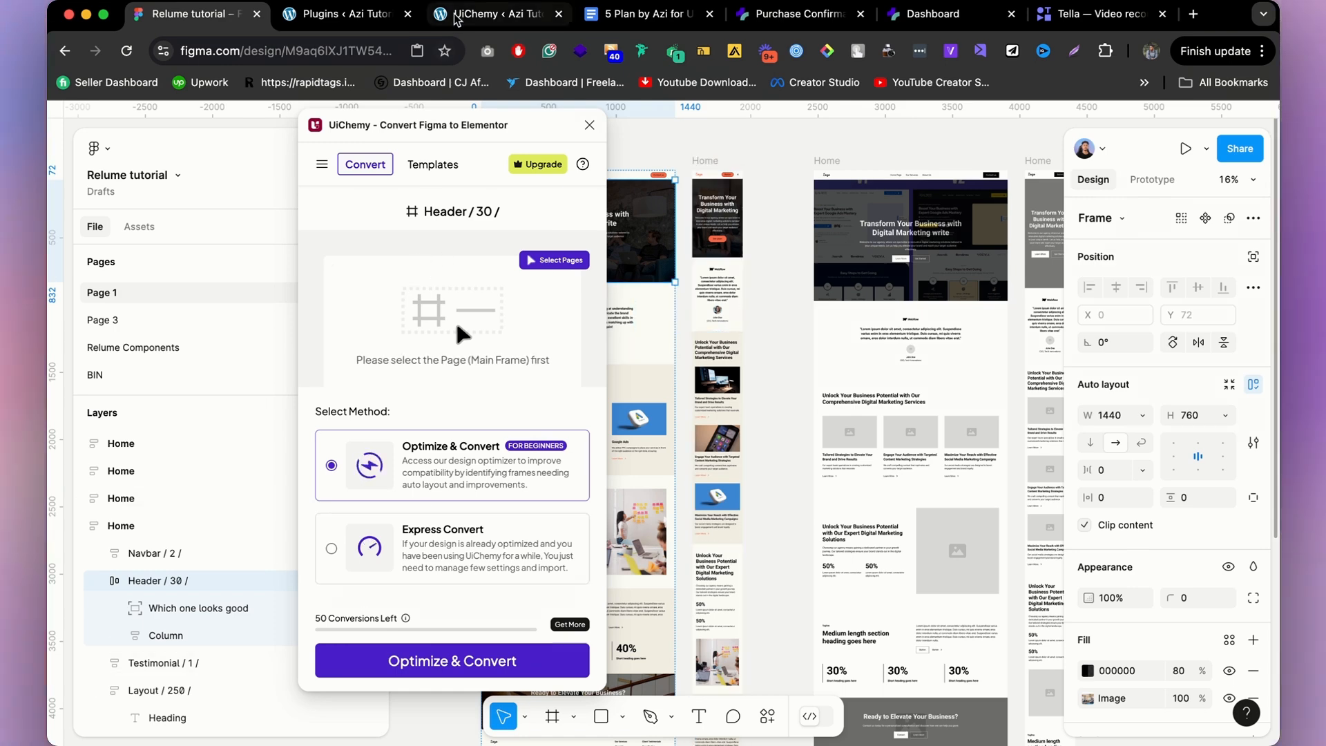
Switch back to the UiChemy page in WordPress and finish the remaining onboarding stages, including the basic requirements.
click(423, 25)
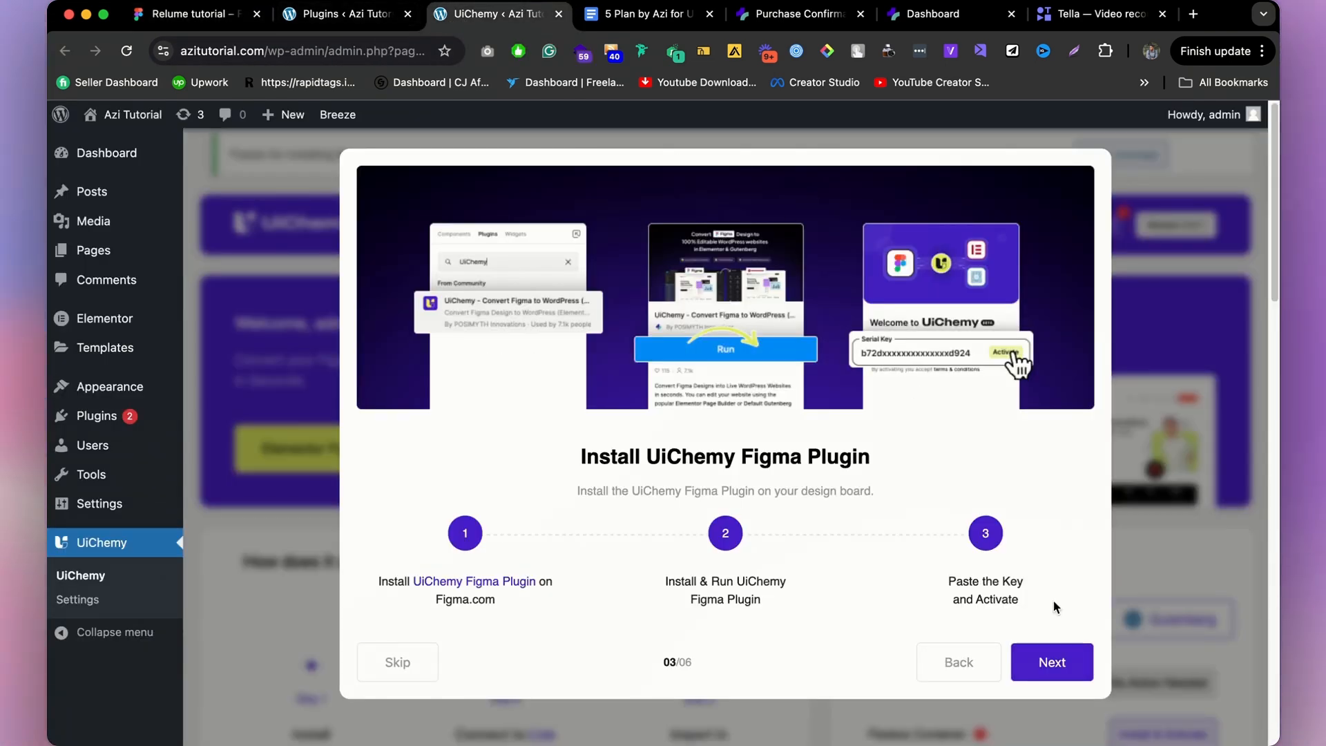
click(1064, 663)
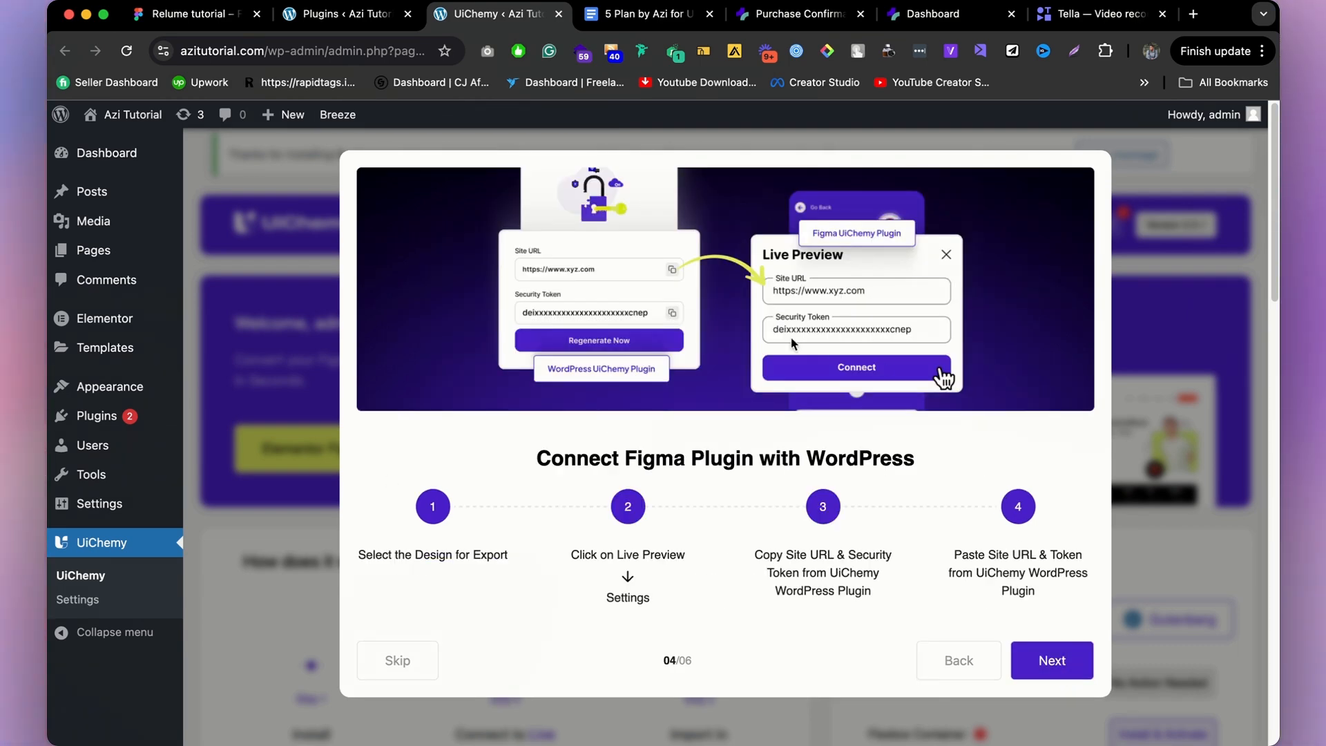
click(1045, 663)
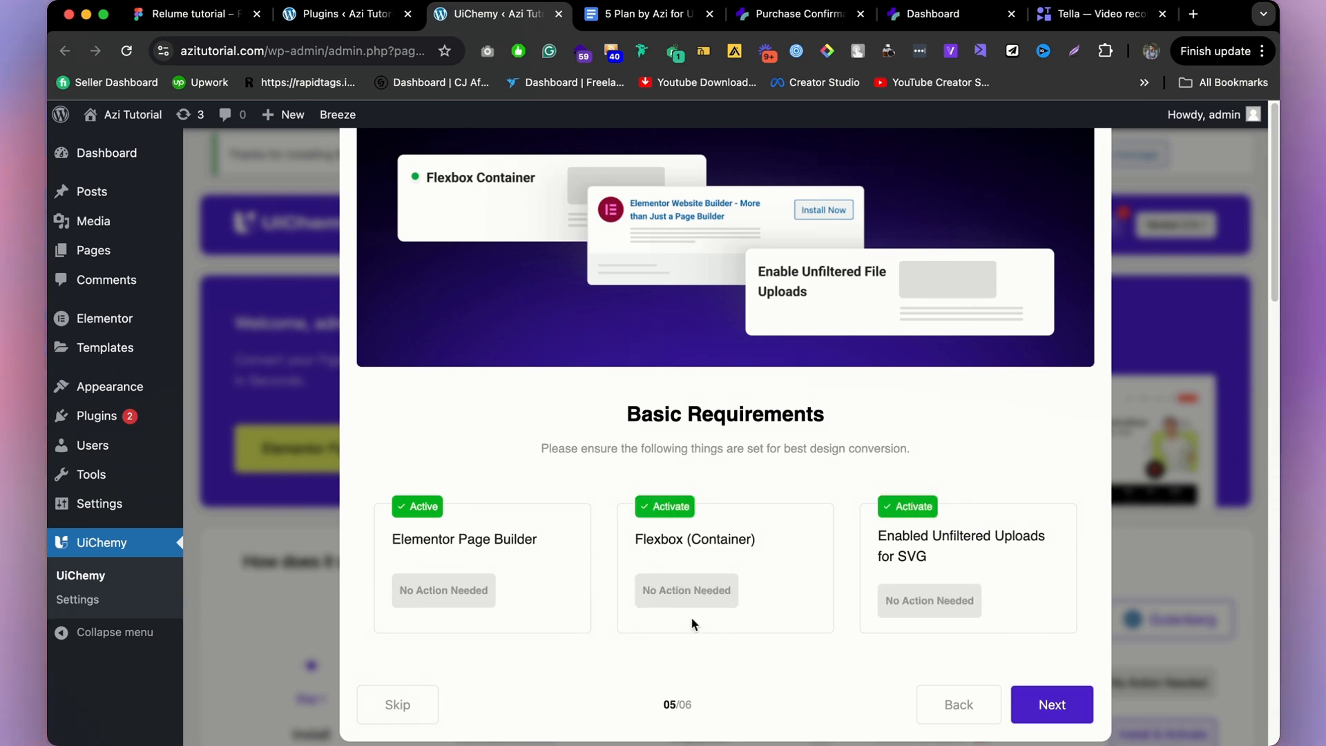
click(1058, 709)
click(1053, 646)
scroll(563, 501, down, 3)
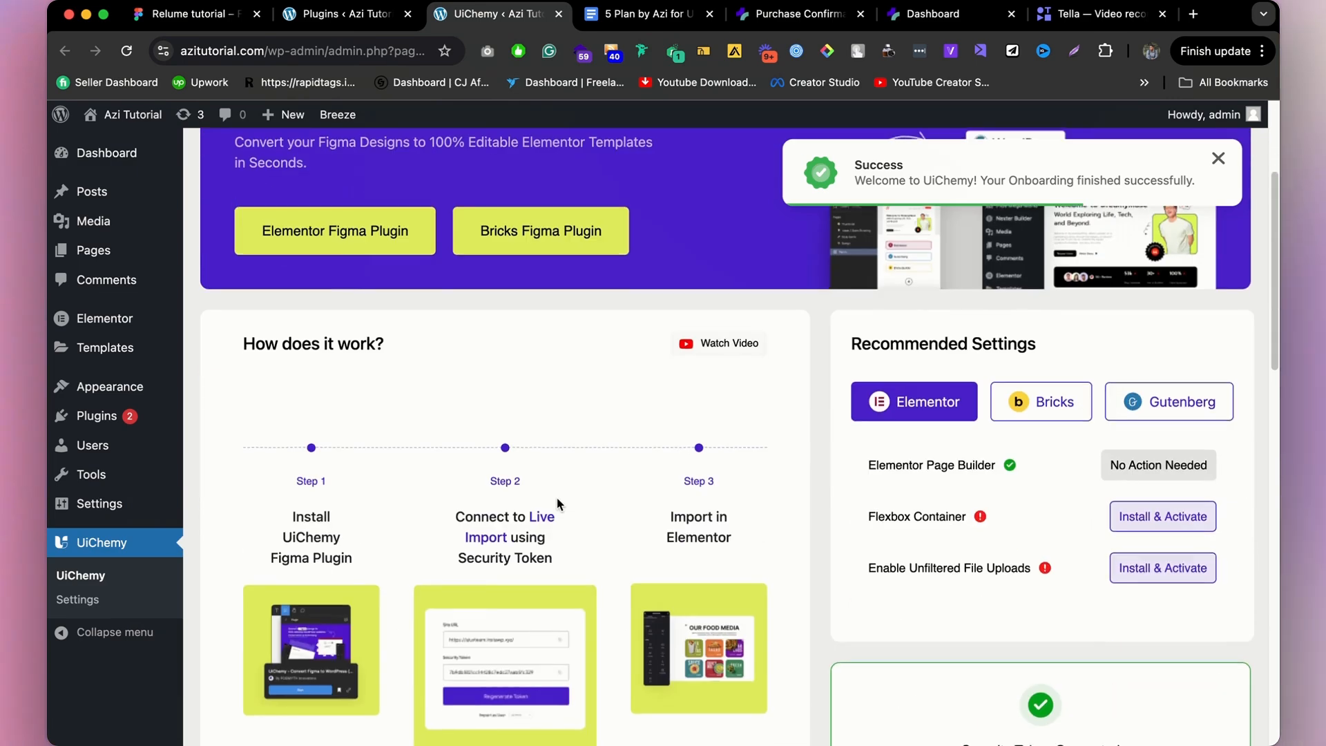
scroll(560, 501, up, 5)
Return to the Figma design and select the whole styled desktop Home frame as the page for UiChemy.
click(195, 17)
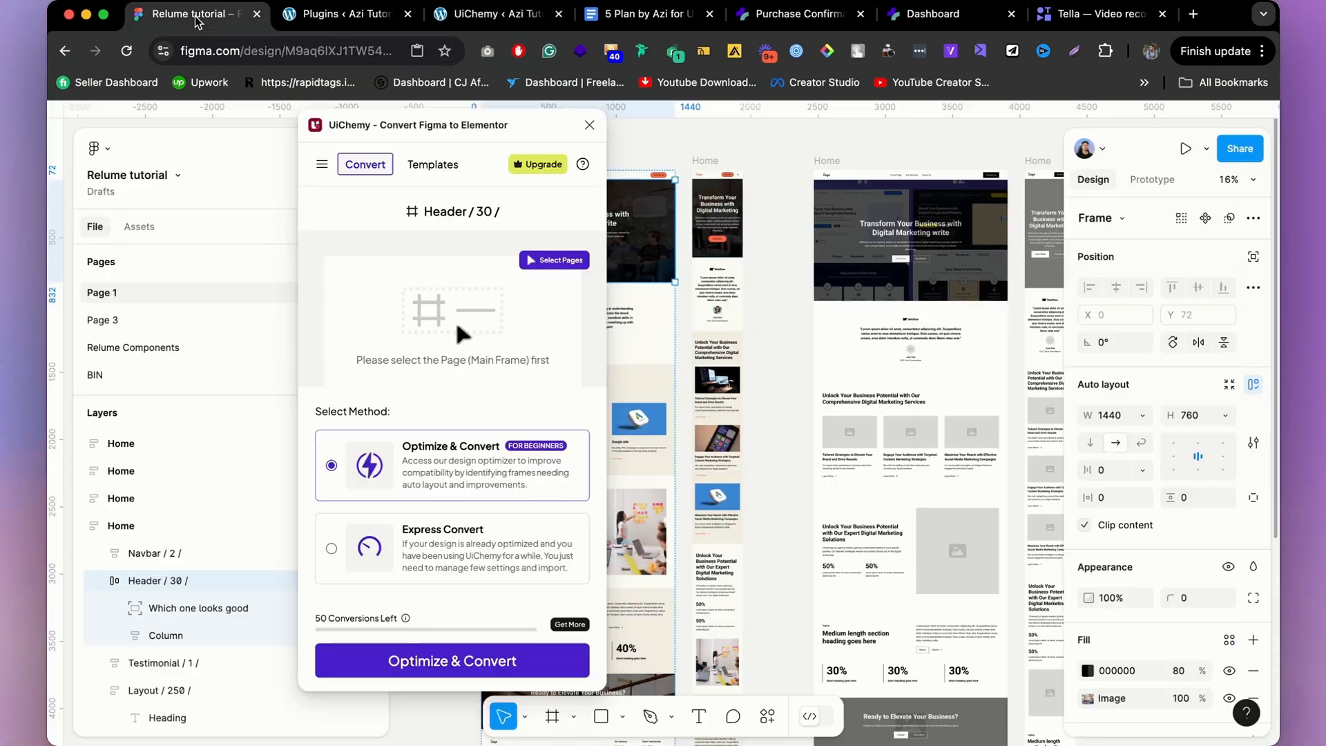
drag(386, 137, 832, 235)
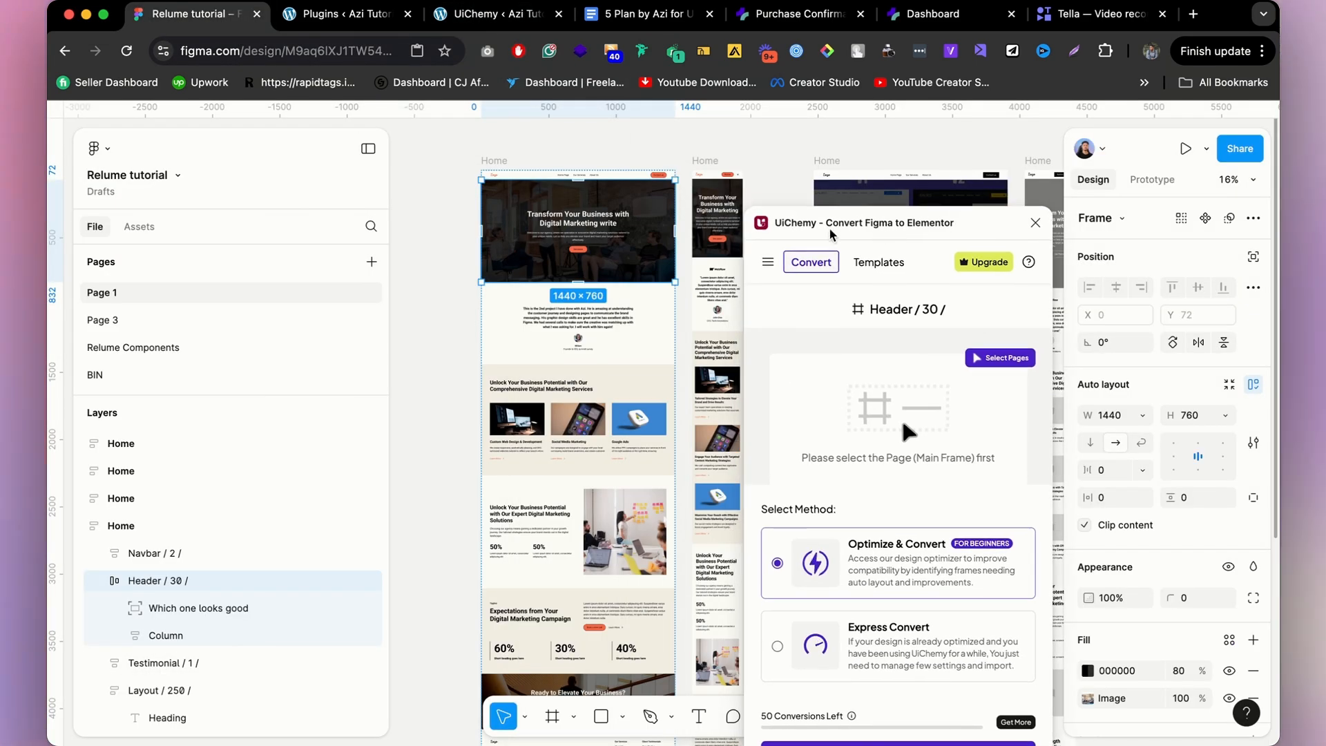
click(592, 148)
click(496, 162)
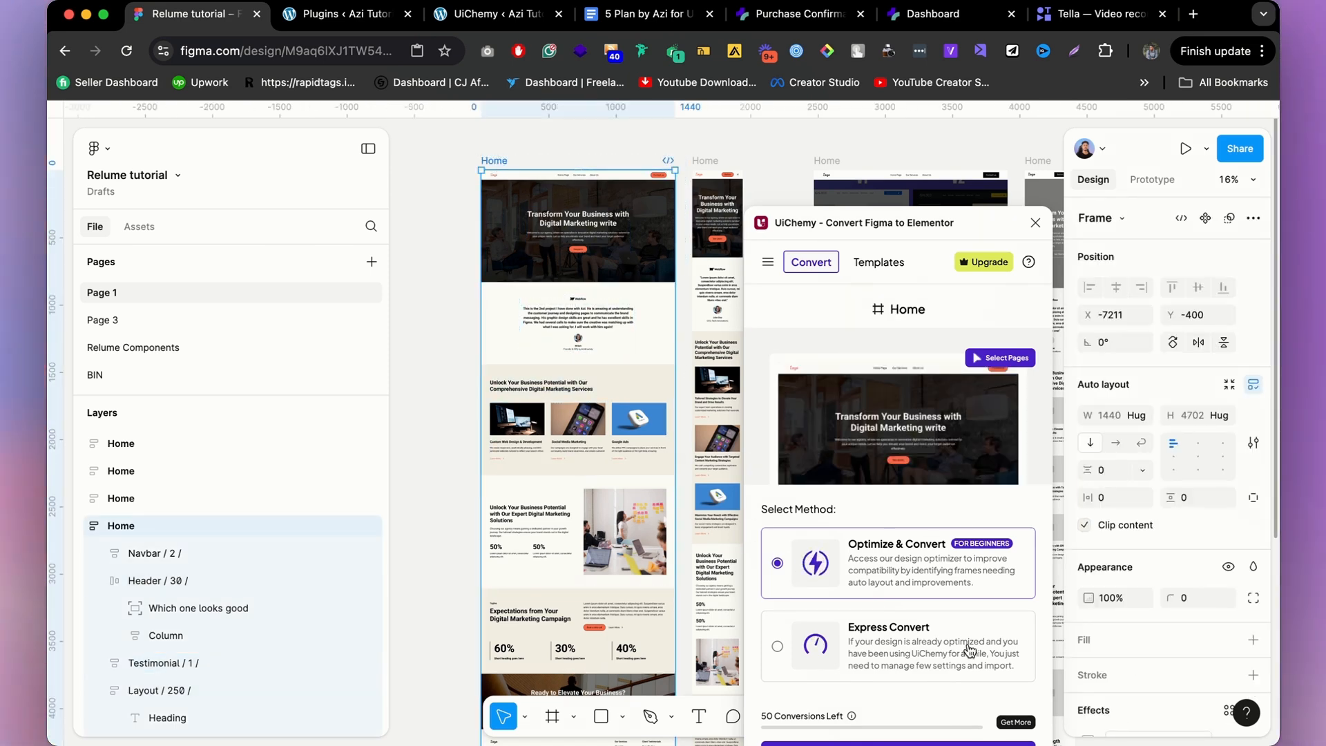
Convert the selected Home frame for Elementor with the Optimize & Convert method, keeping the offered conversion settings.
drag(755, 213, 575, 108)
click(775, 654)
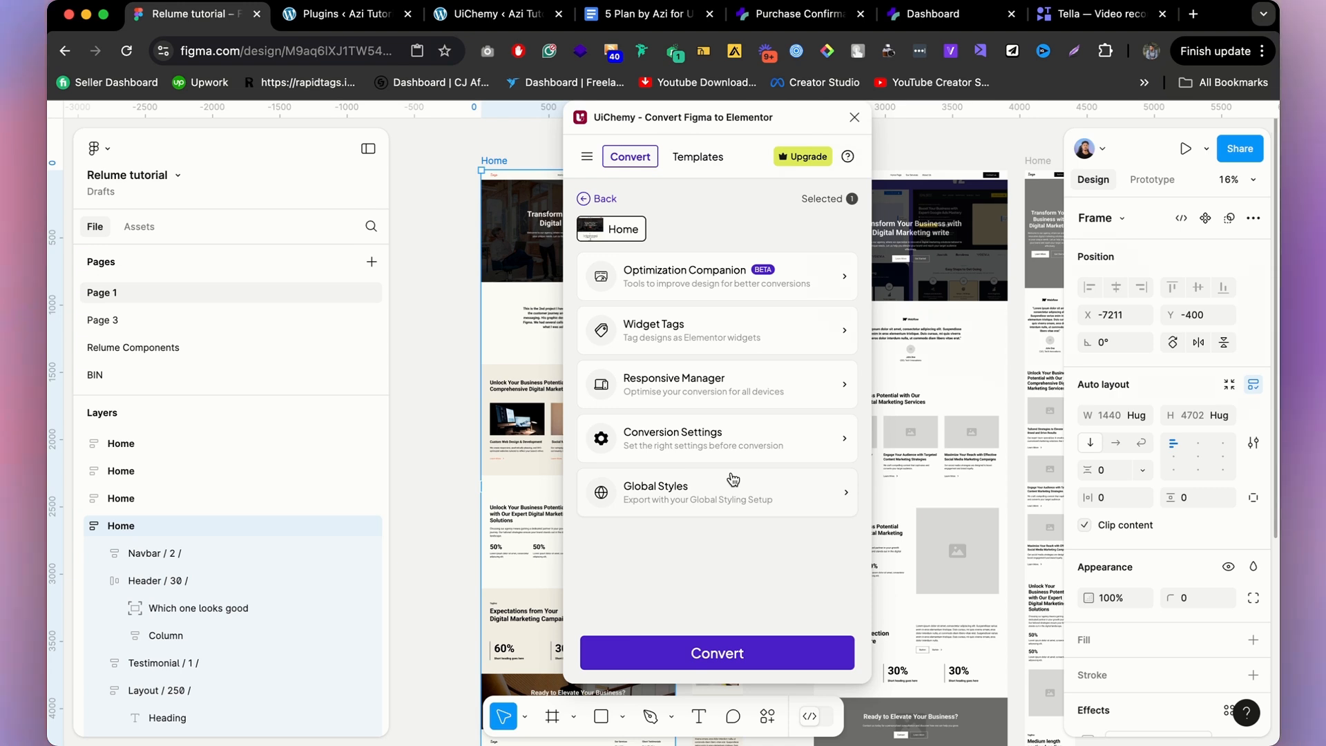
click(739, 664)
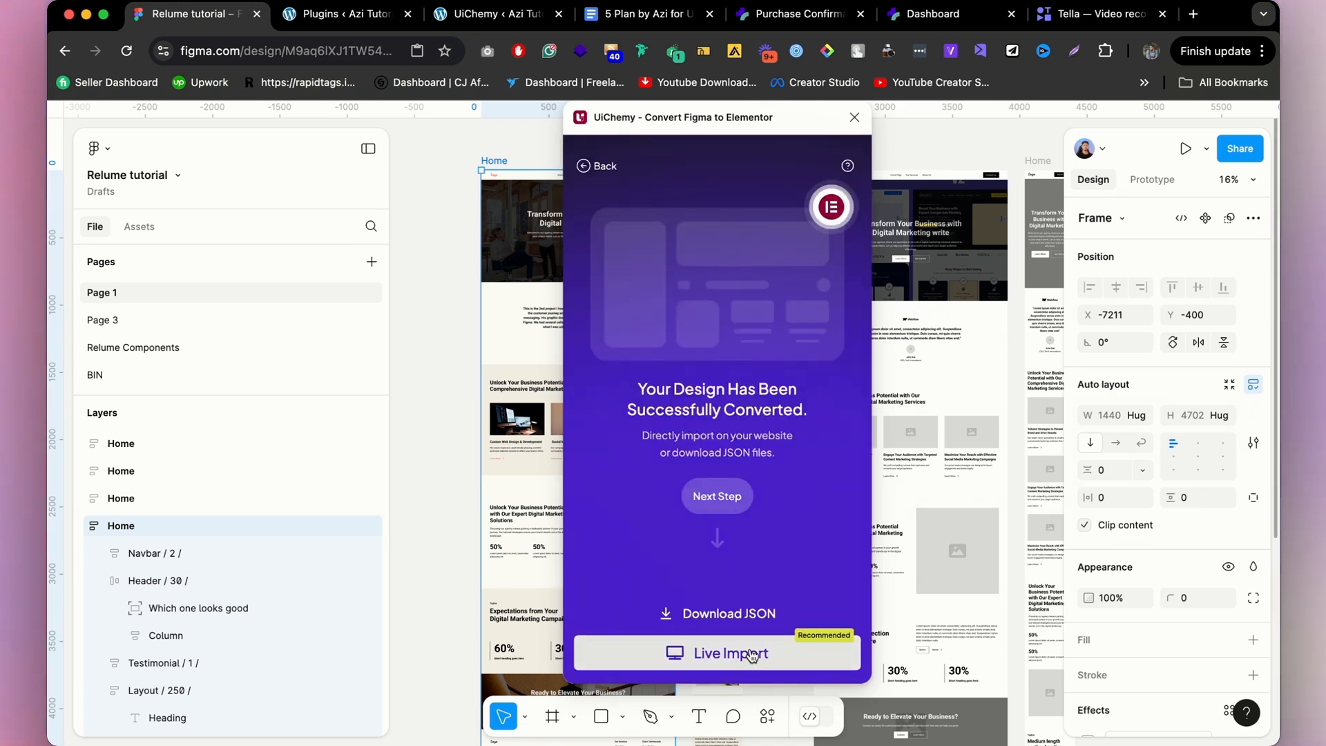
click(752, 656)
click(796, 277)
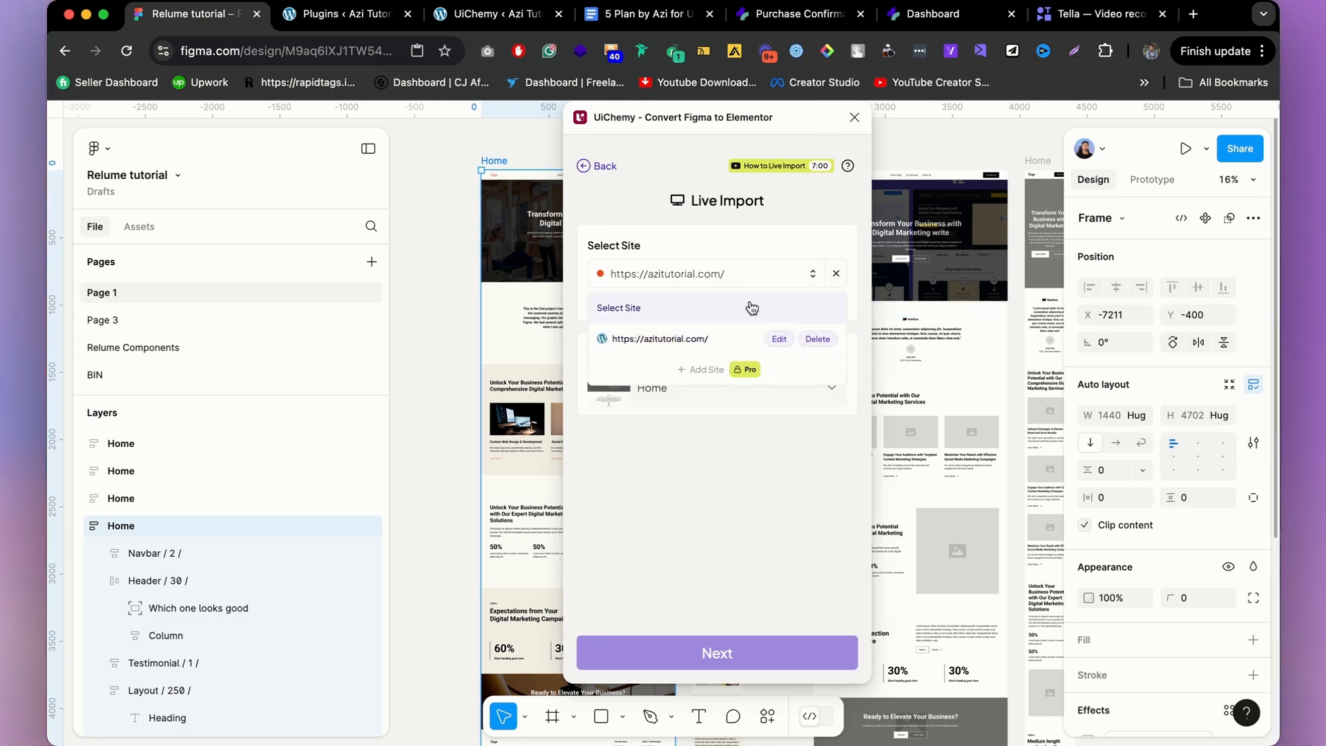
click(817, 339)
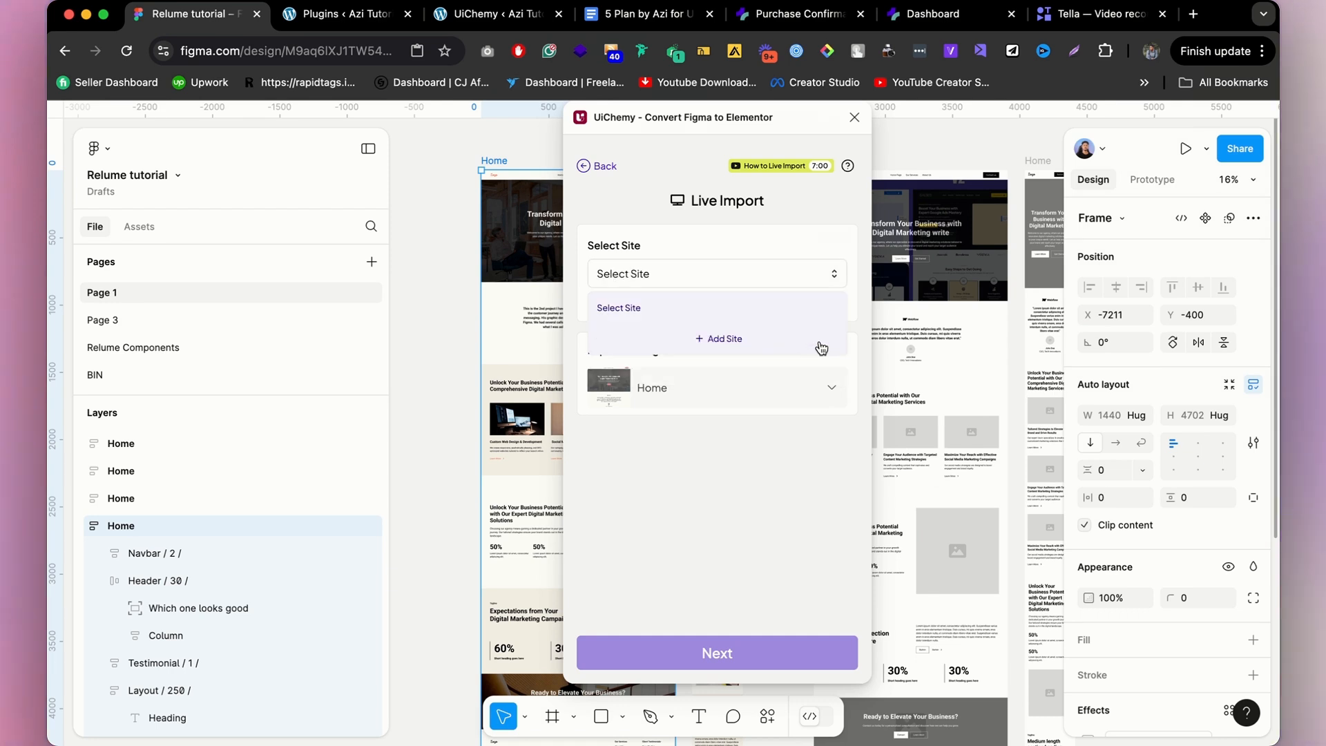
Open the Live Import connection form for adding a new site by URL and token.
click(730, 339)
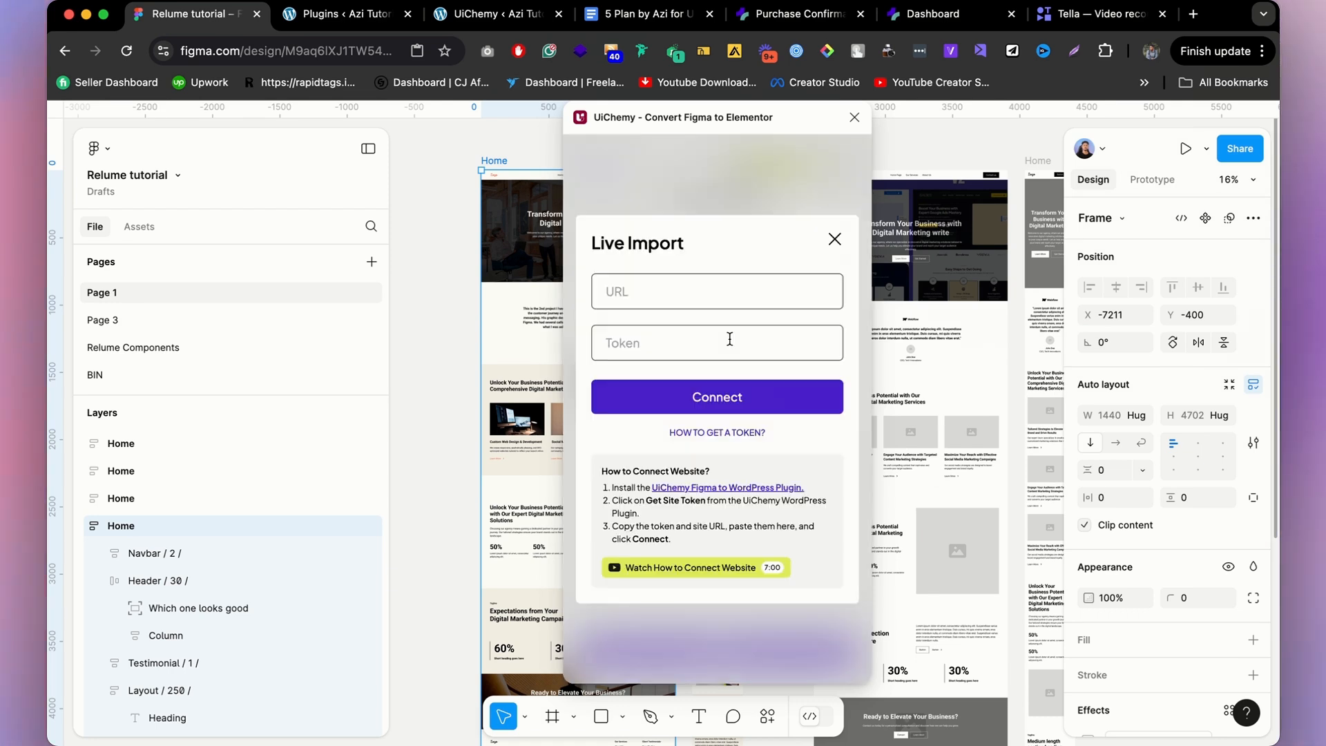
click(713, 145)
click(725, 276)
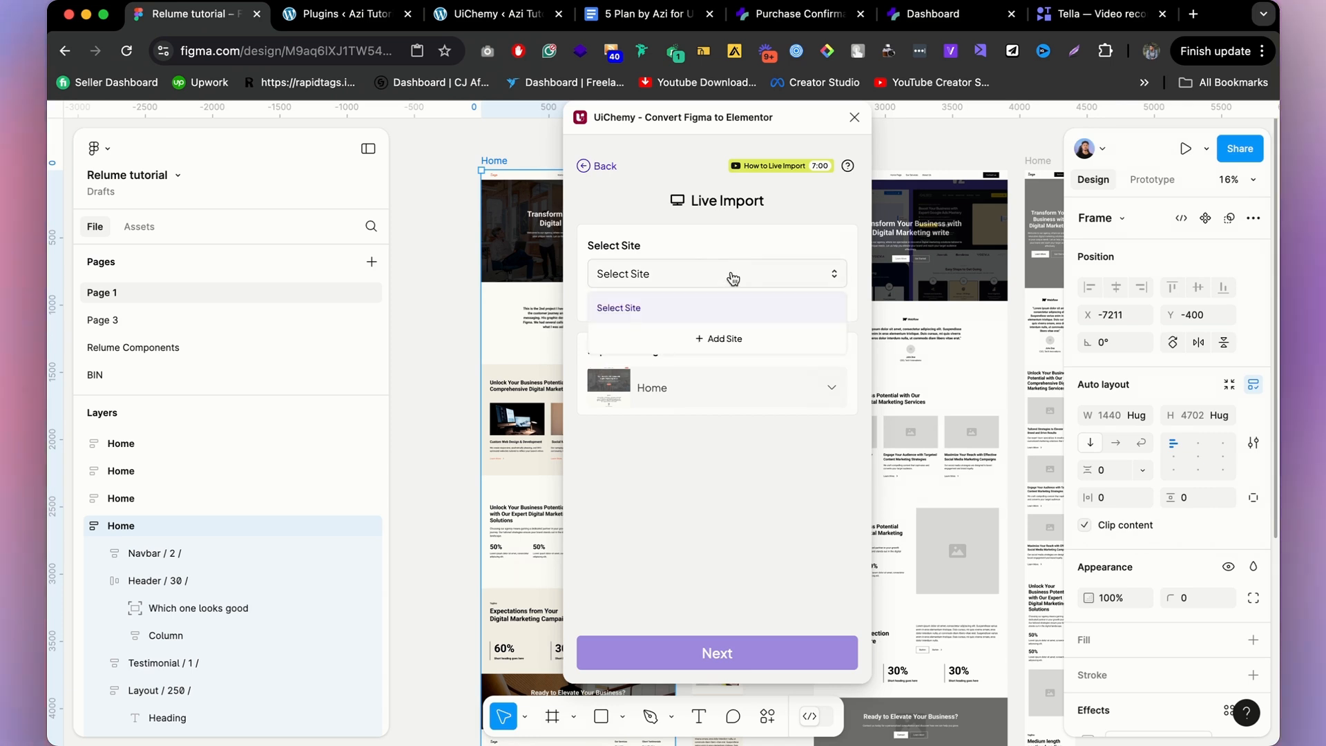
click(773, 339)
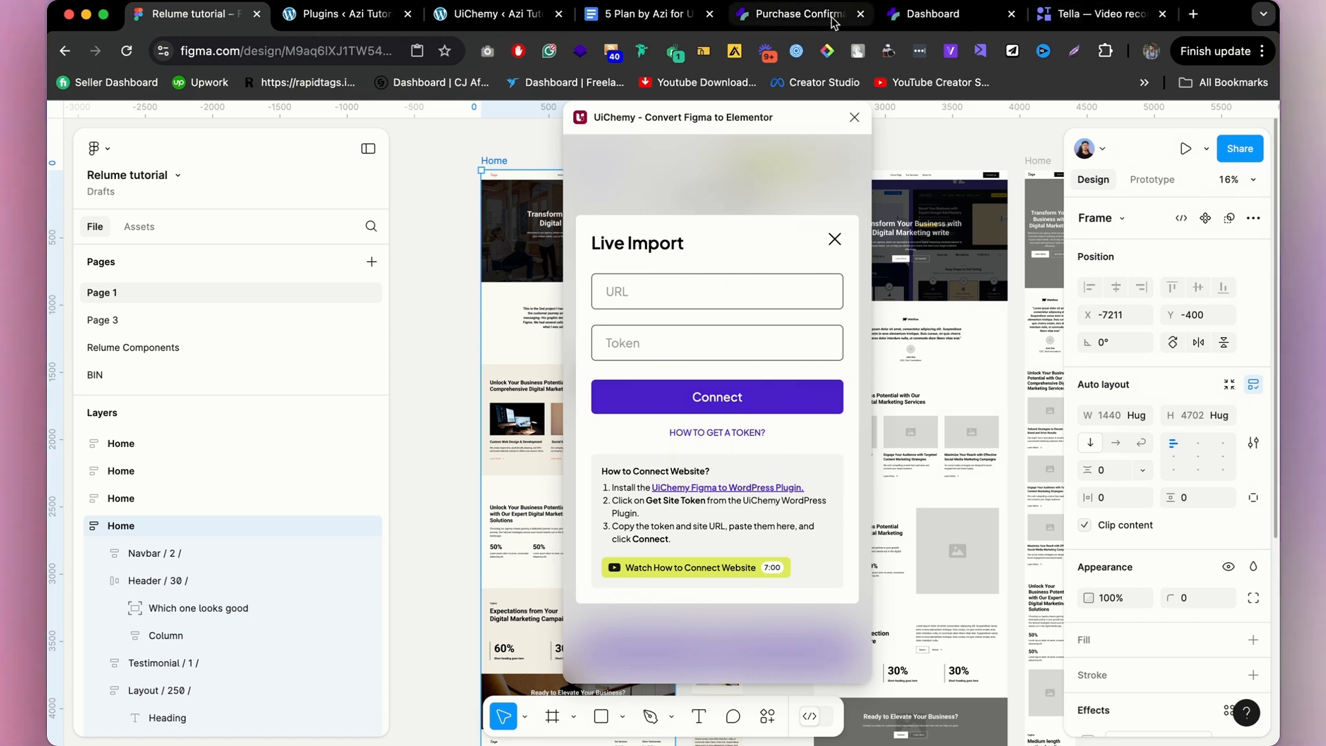
click(466, 13)
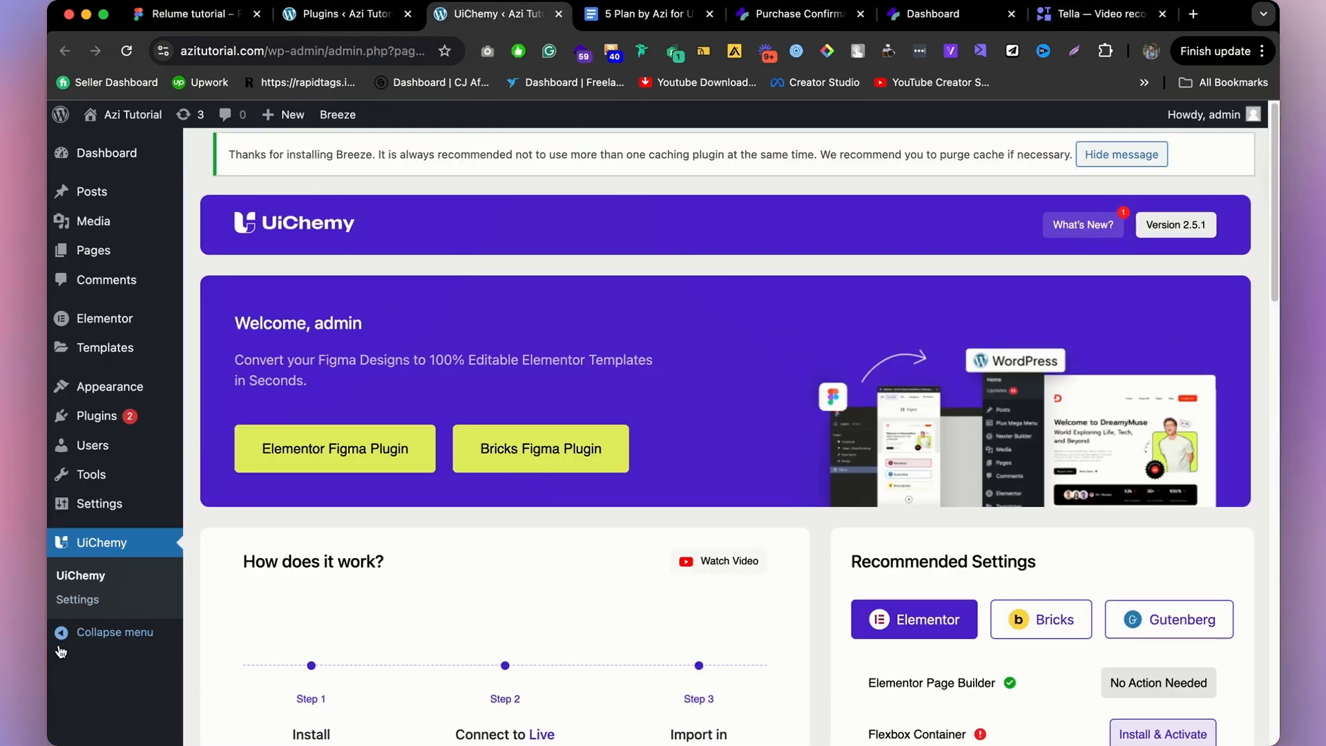
scroll(72, 603, down, 3)
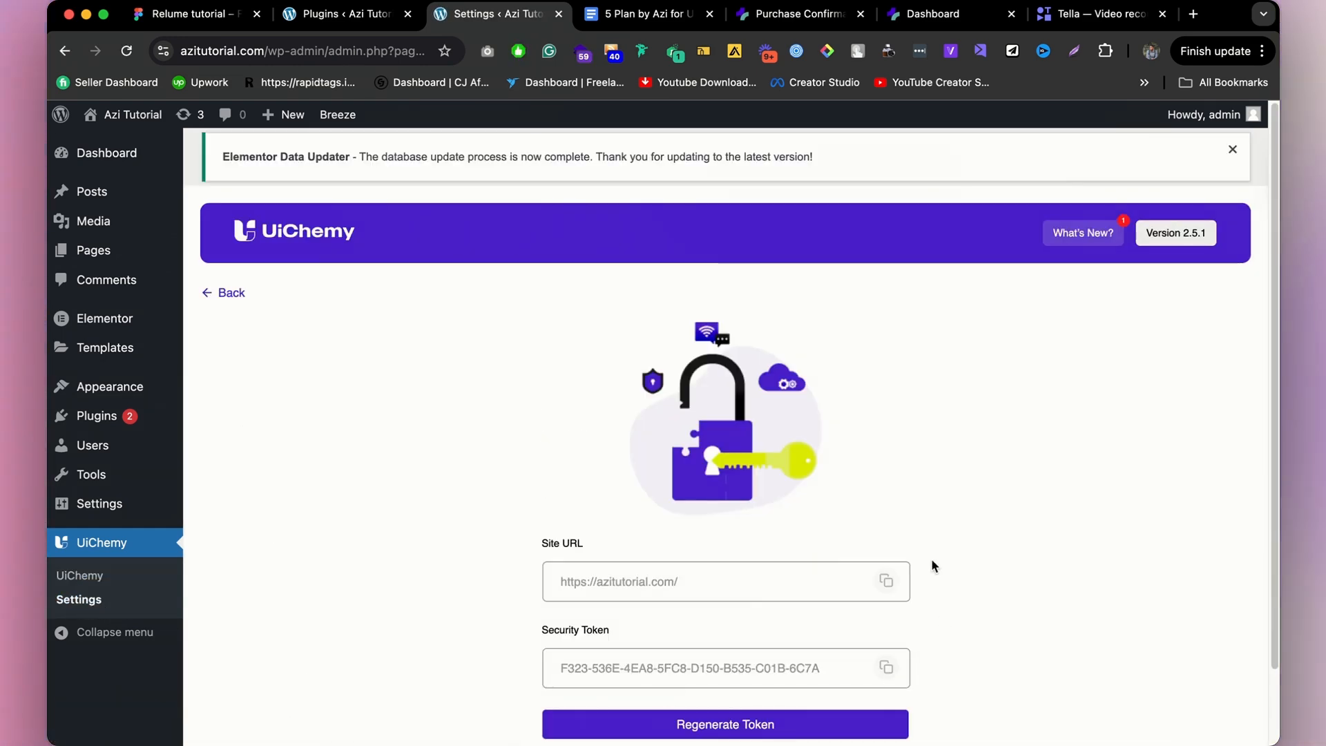
click(886, 581)
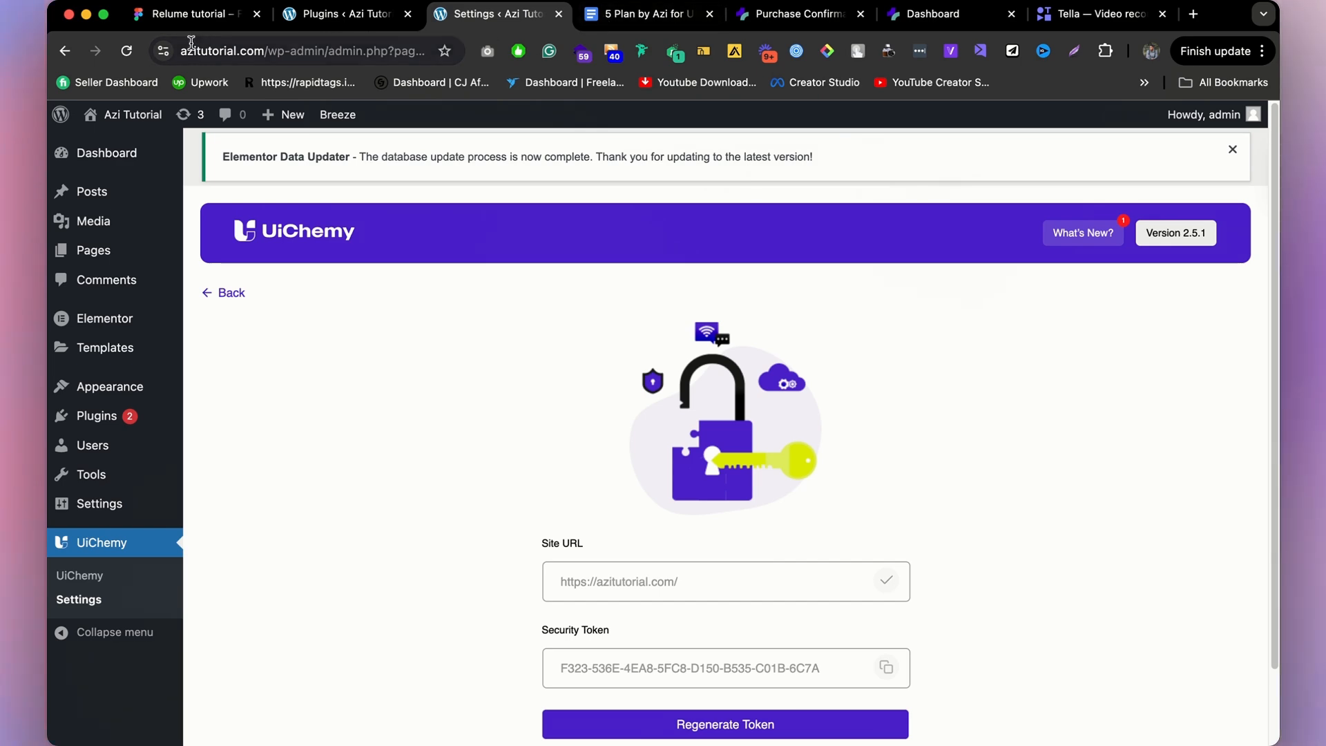
click(190, 14)
Copy the security token from the WordPress UiChemy settings, enter it in Figma's Live Import form and connect the site.
click(497, 14)
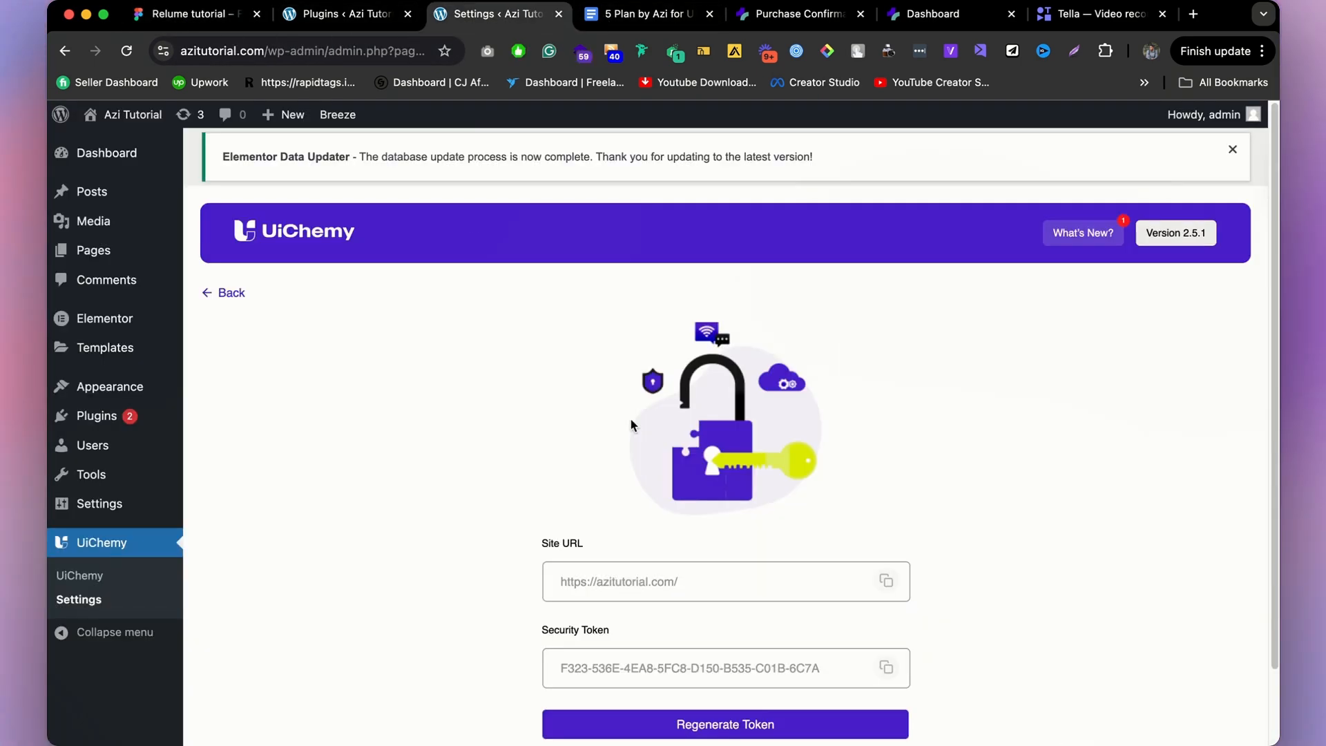
click(887, 670)
click(190, 14)
key(ctrl+v)
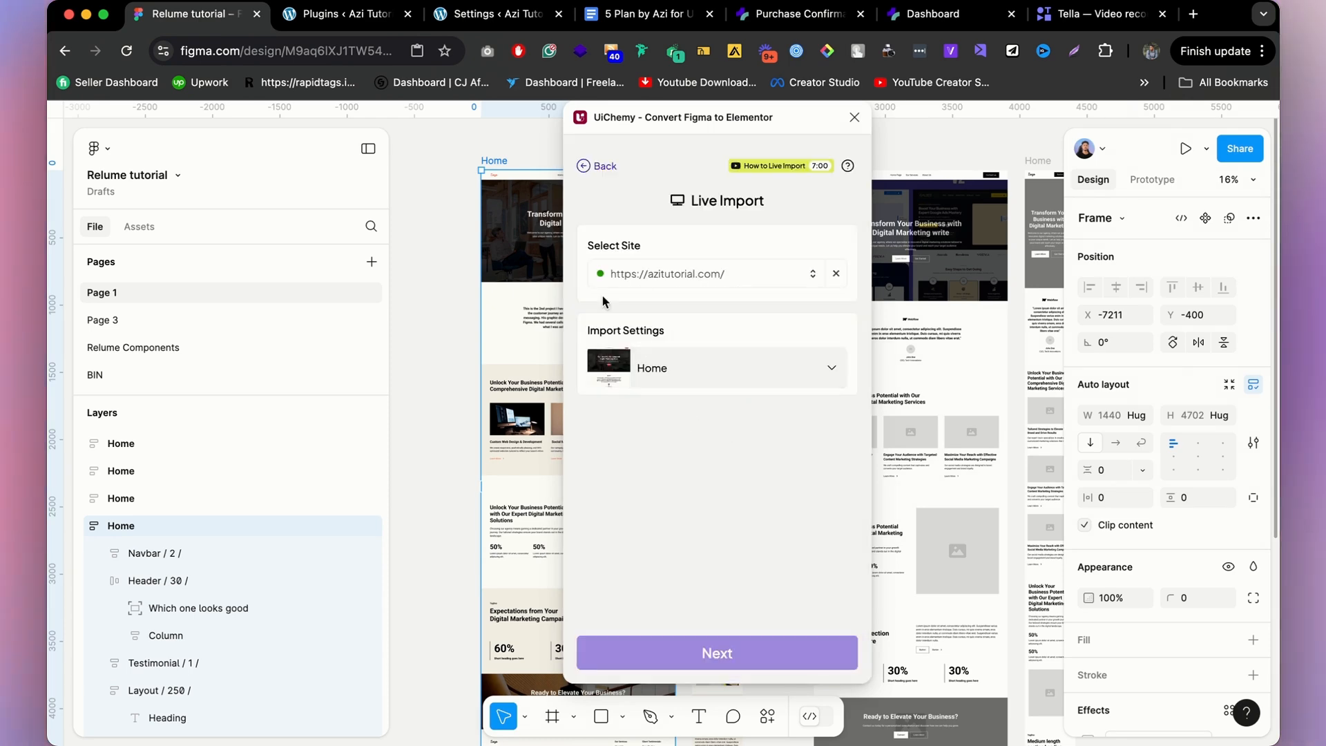
Check the recommended Elementor settings on the UiChemy welcome page in WordPress and return to the Live Import window in Figma.
click(494, 16)
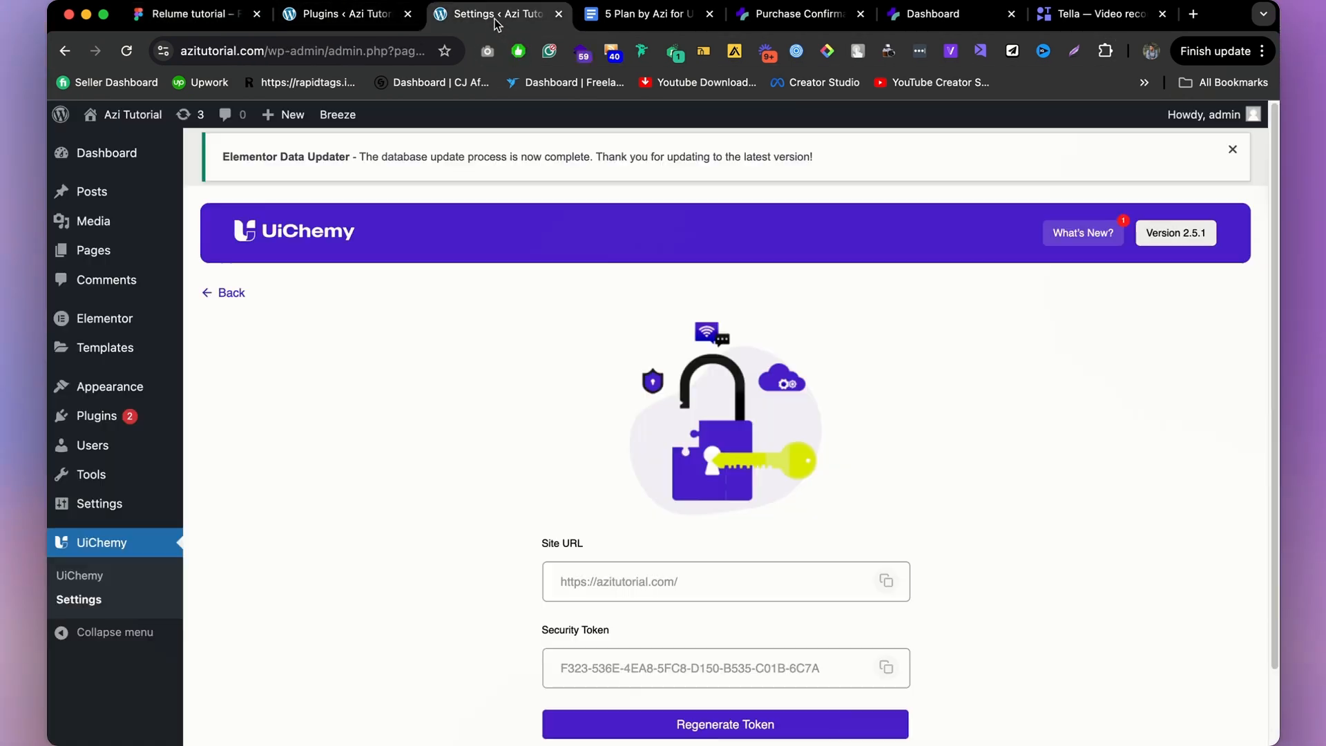
click(80, 576)
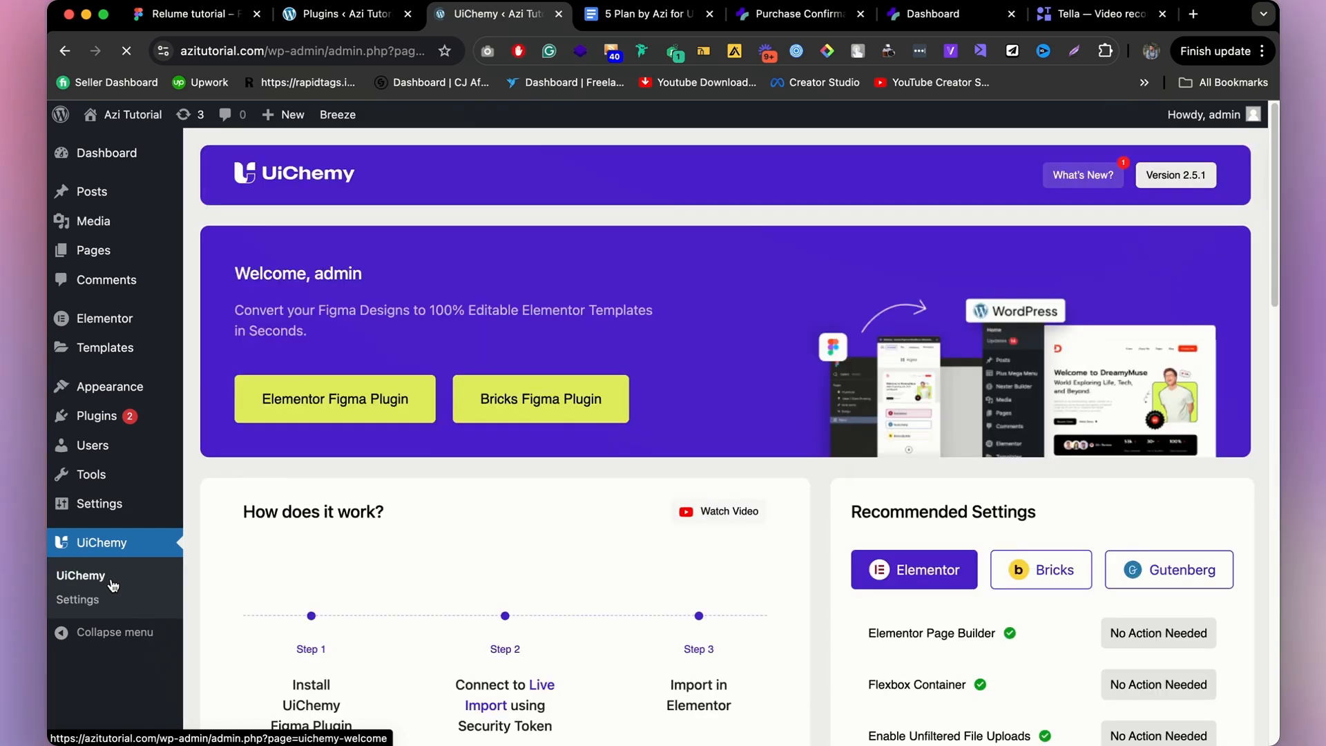
scroll(1145, 543, down, 4)
scroll(1086, 518, up, 4)
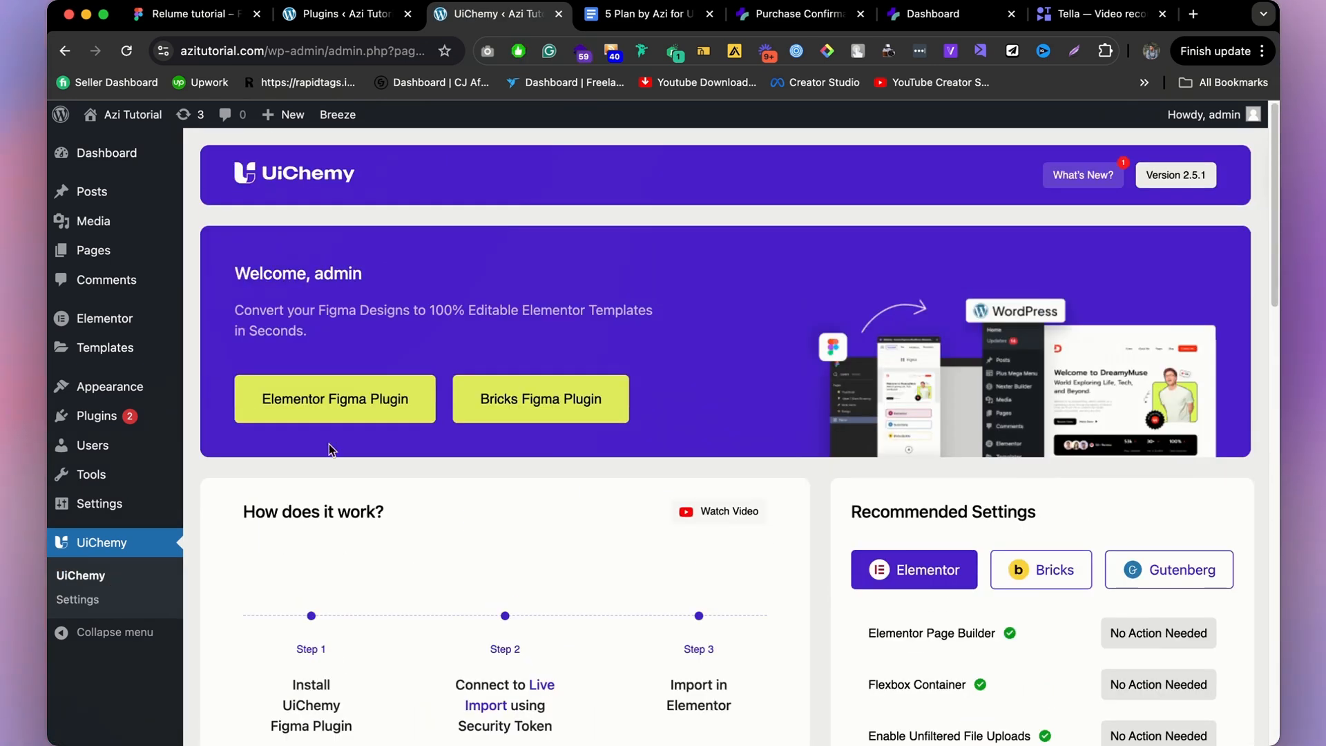
click(205, 18)
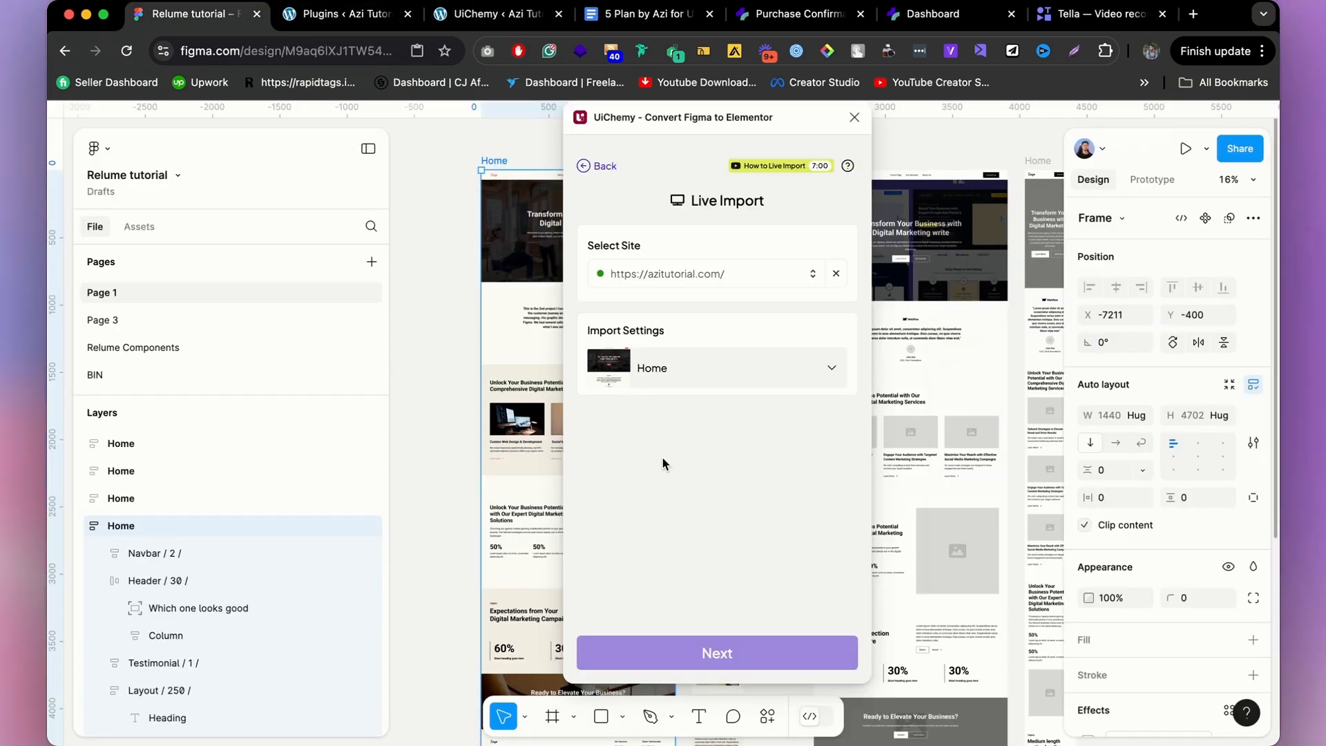
Set the Home design to export with the New method as a Page and import it into the connected site.
click(832, 366)
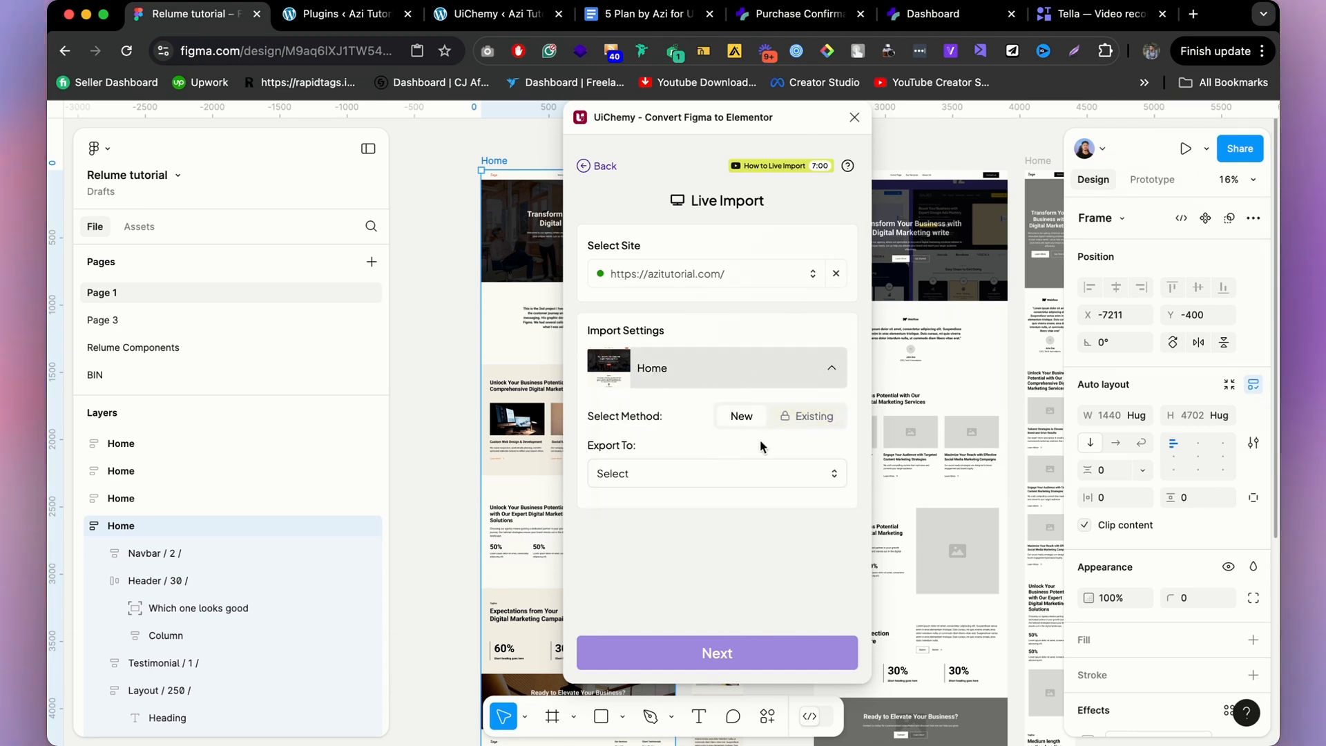
click(684, 473)
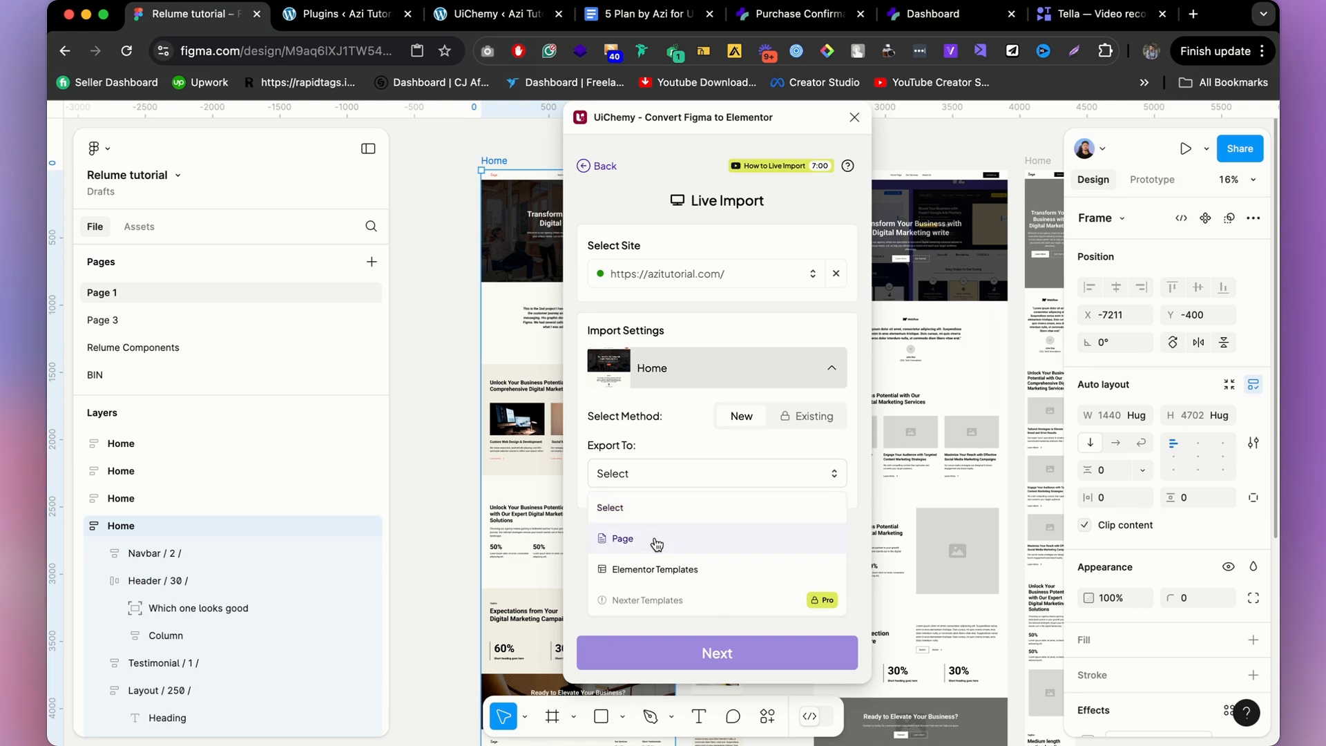
click(656, 541)
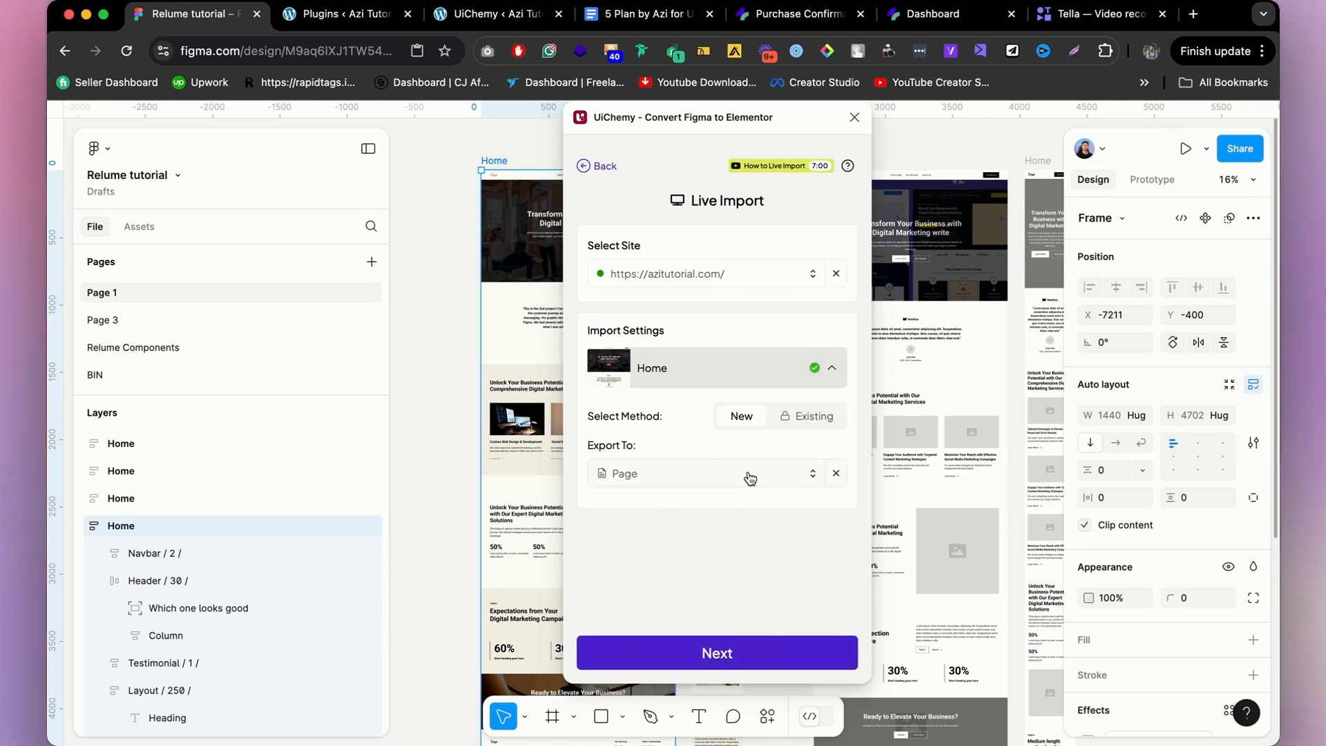
click(720, 483)
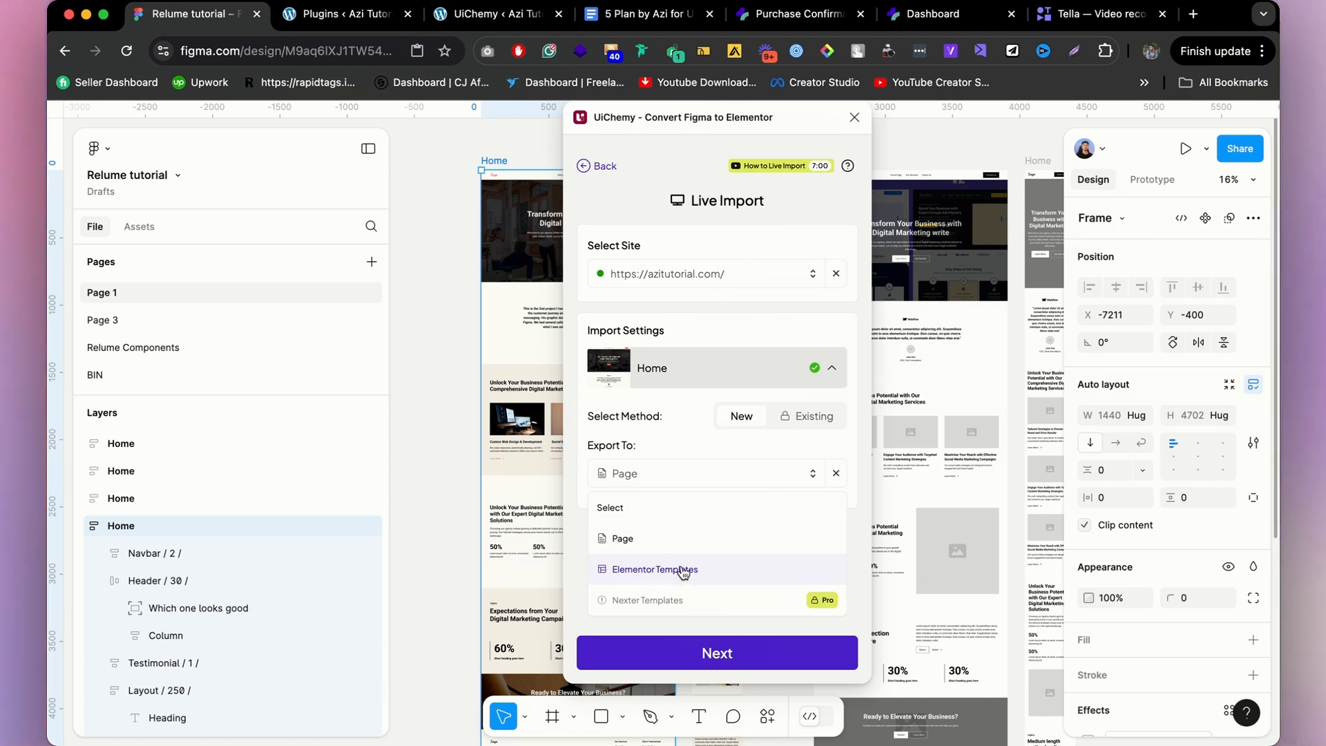
click(702, 651)
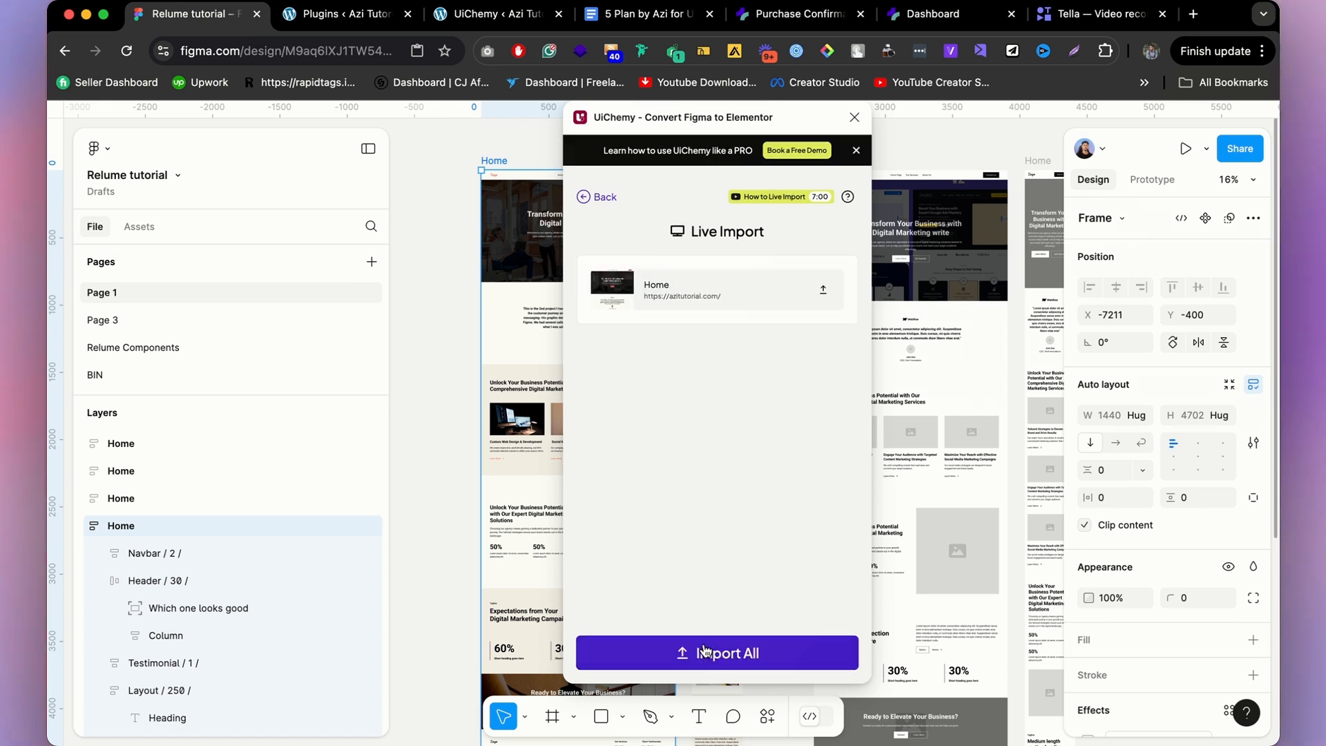
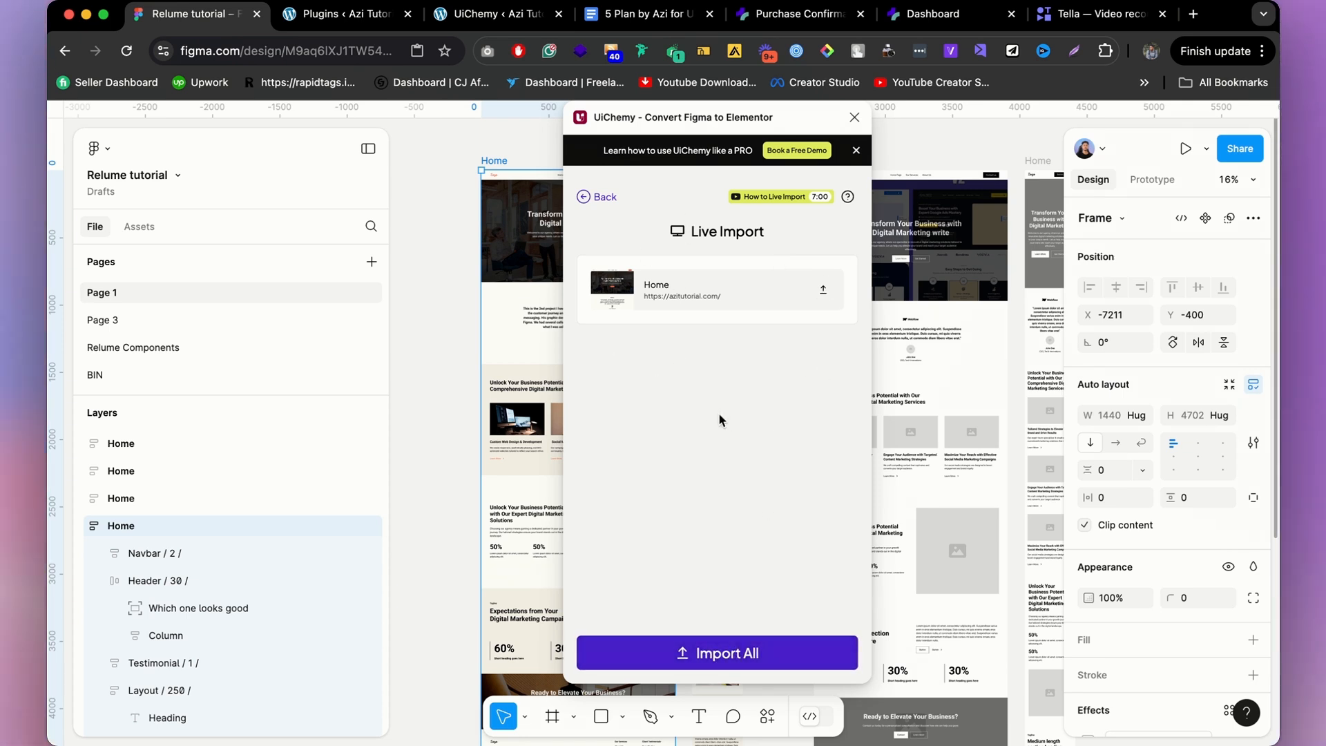
click(760, 653)
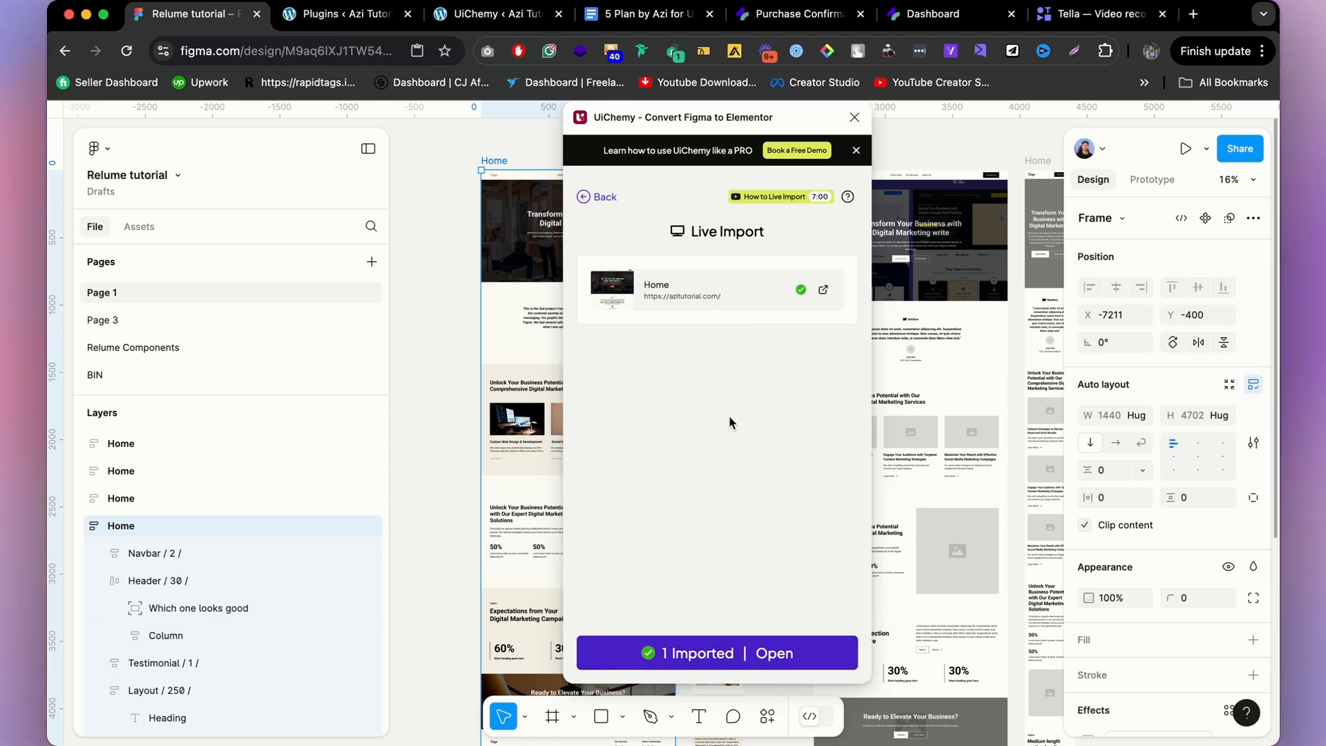
Open the imported Home page on the website and look over its sections.
click(771, 663)
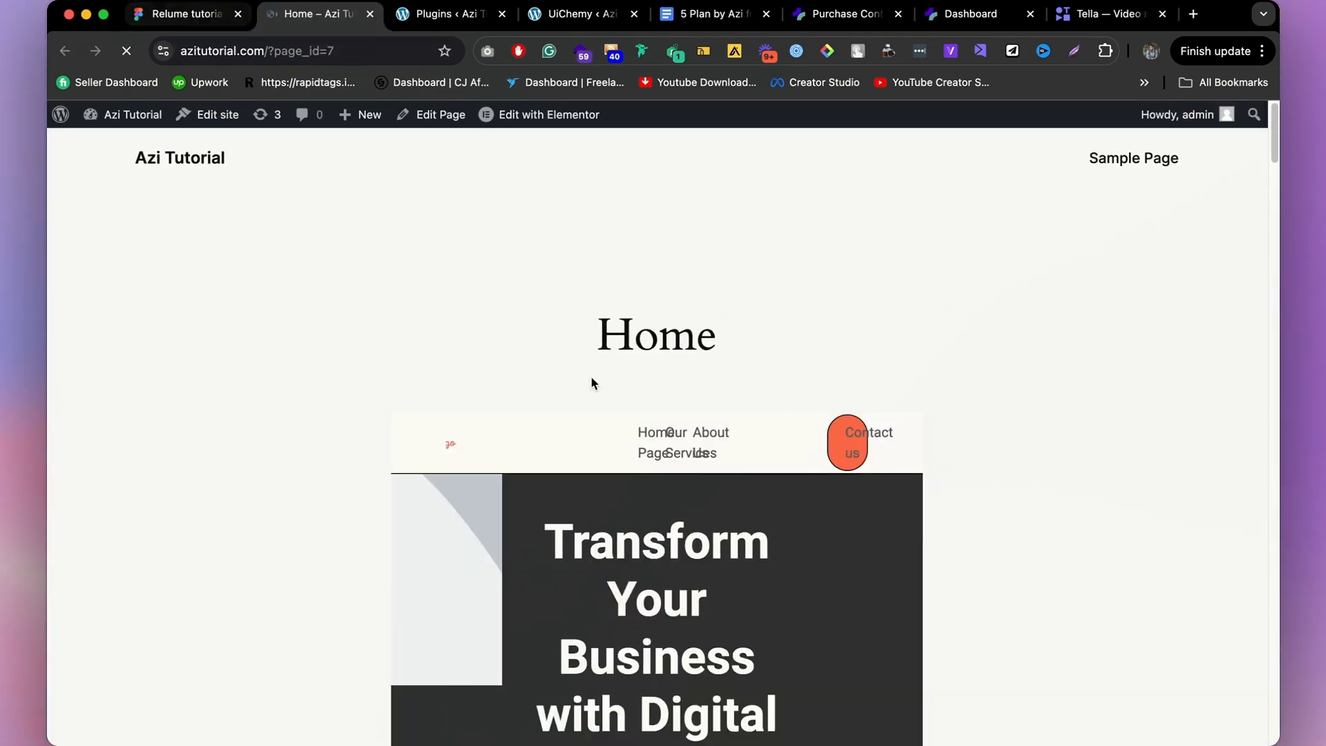
scroll(716, 467, down, 20)
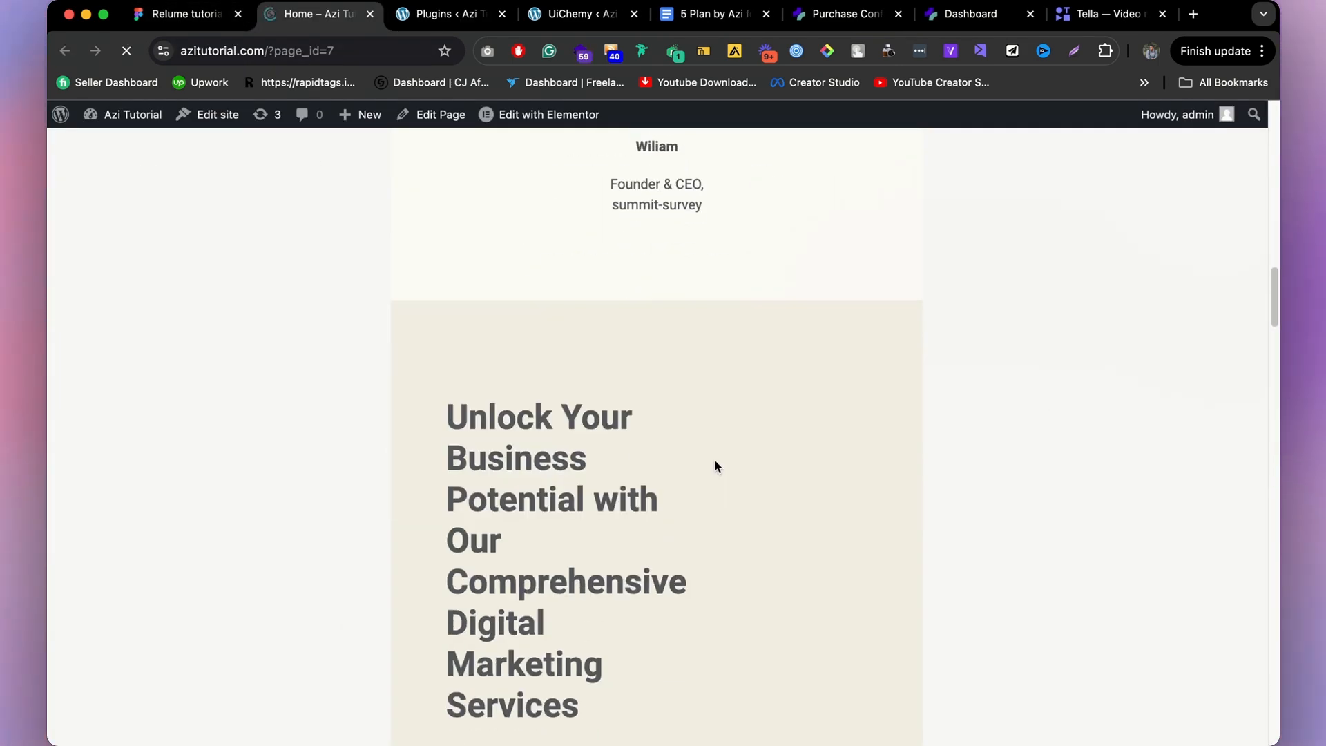
scroll(714, 457, up, 20)
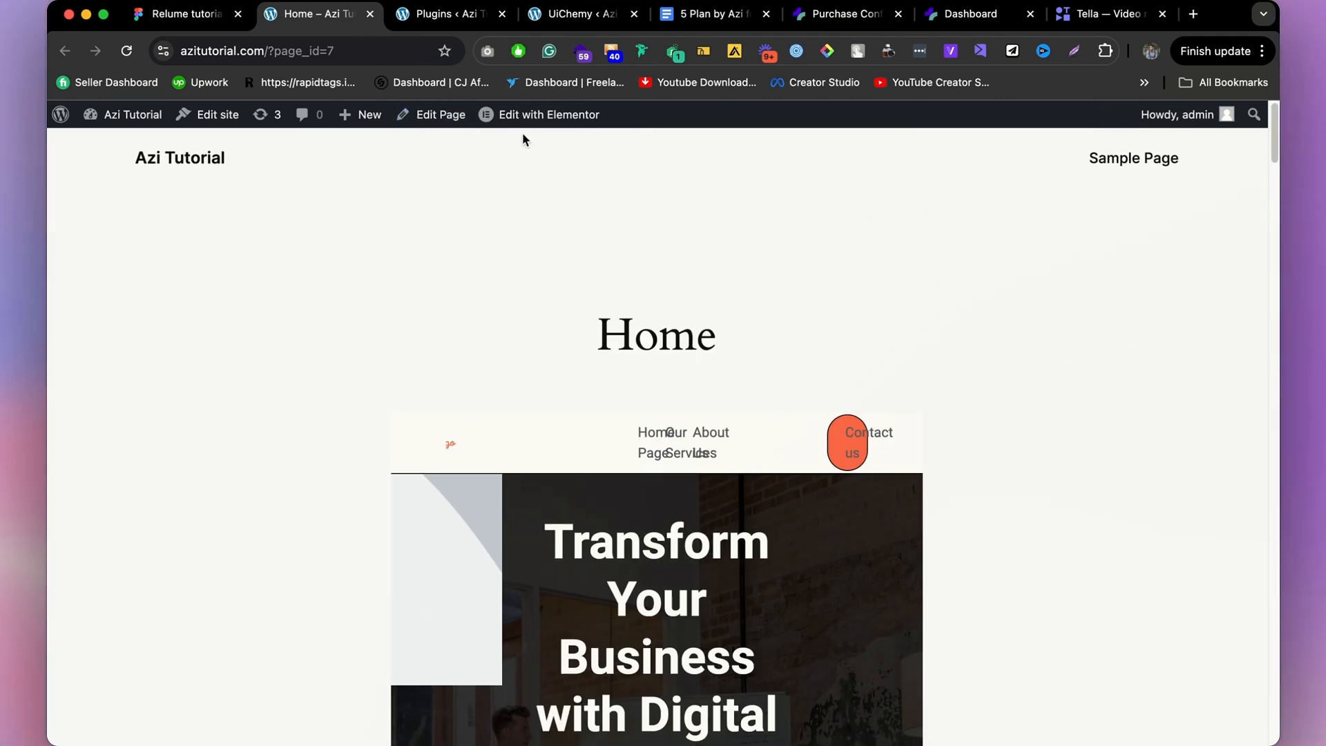
Open the imported Home page in the Elementor editor in a separate browser tab and skip the AI notification.
mouse_move(529, 116)
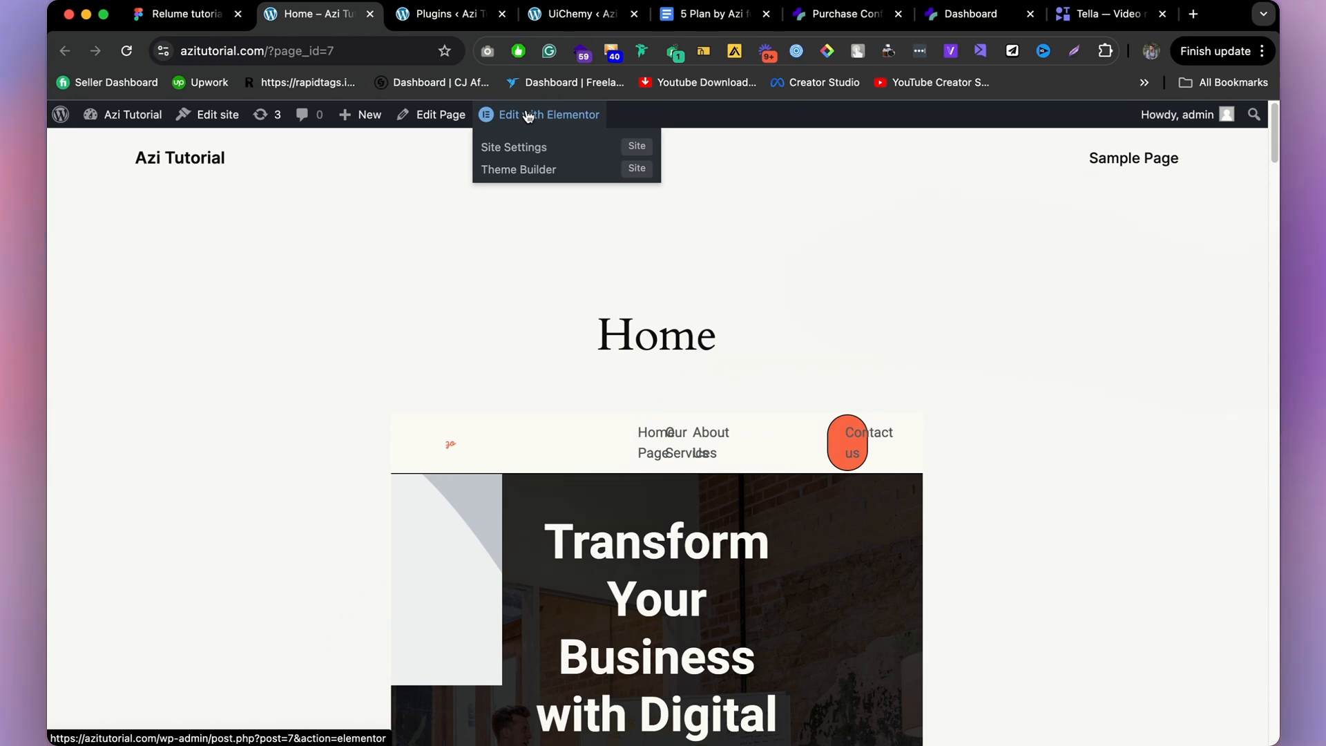
super+click(528, 116)
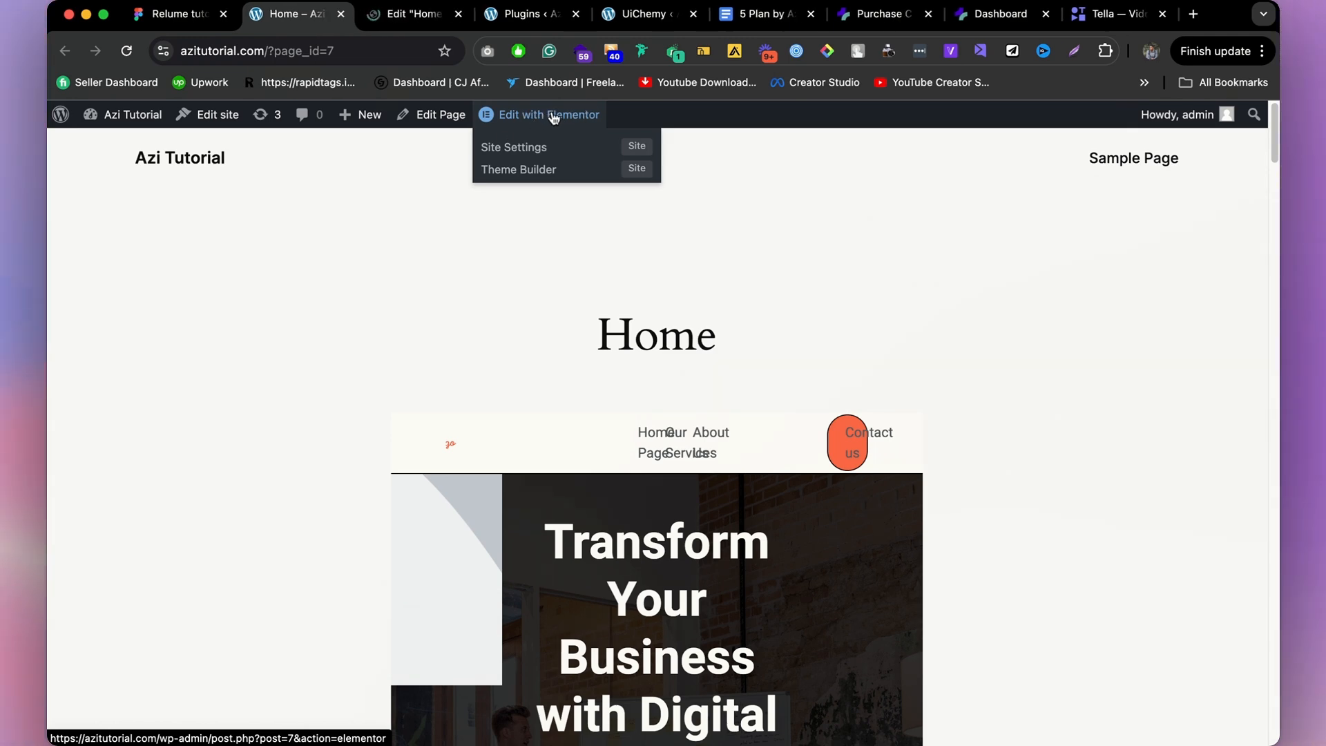
scroll(1246, 485, down, 11)
scroll(1174, 484, up, 12)
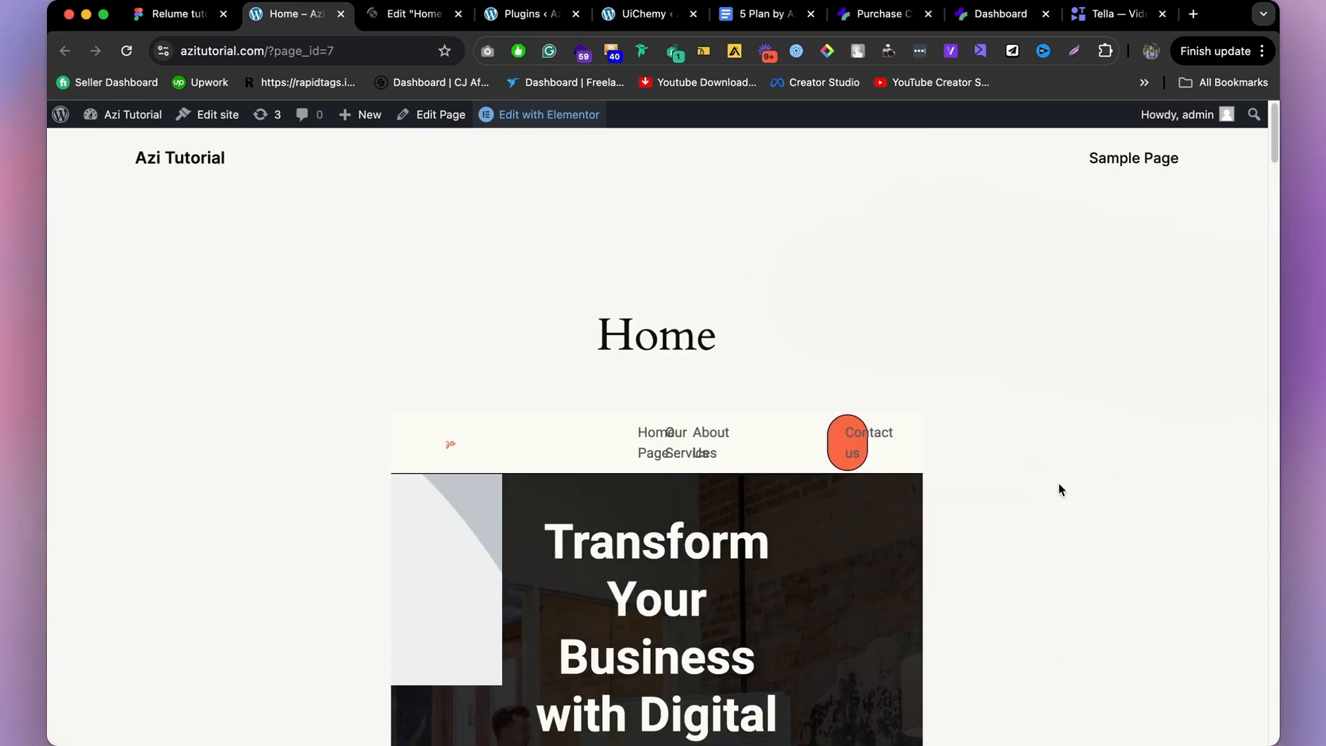
click(410, 15)
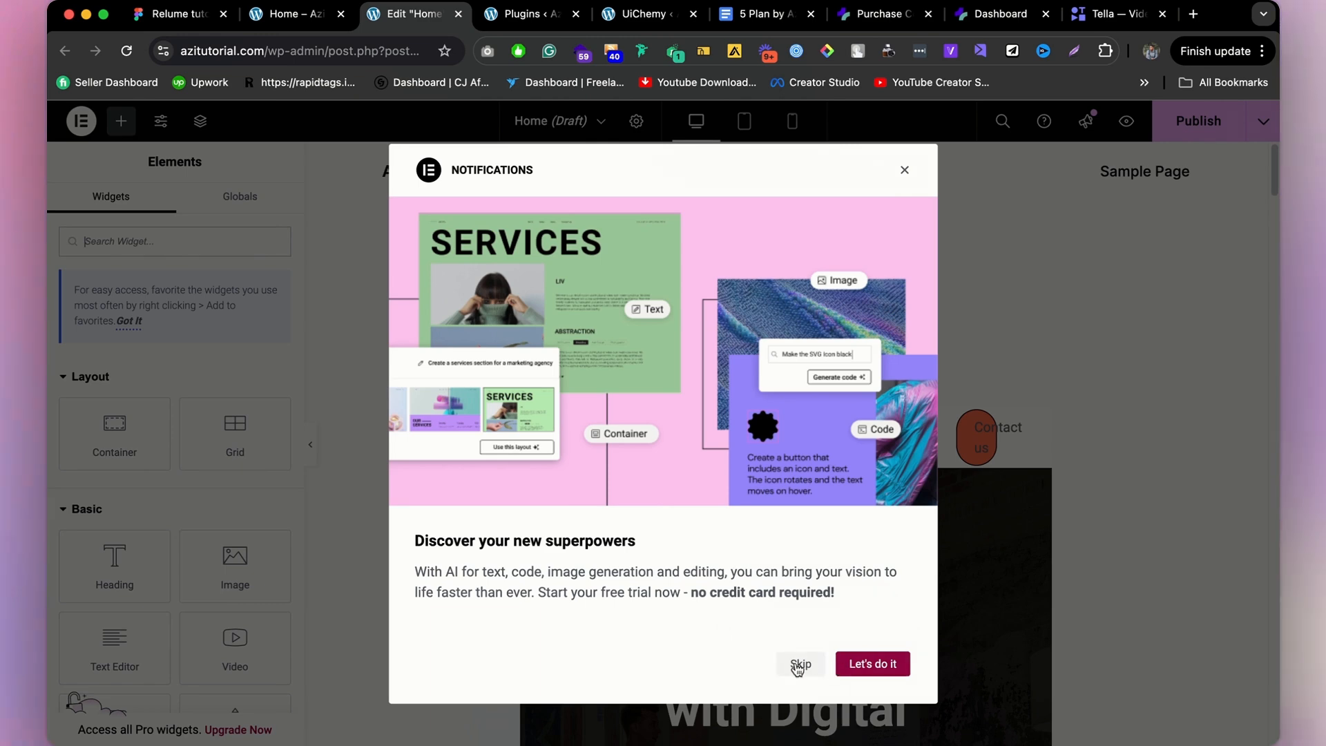
click(799, 663)
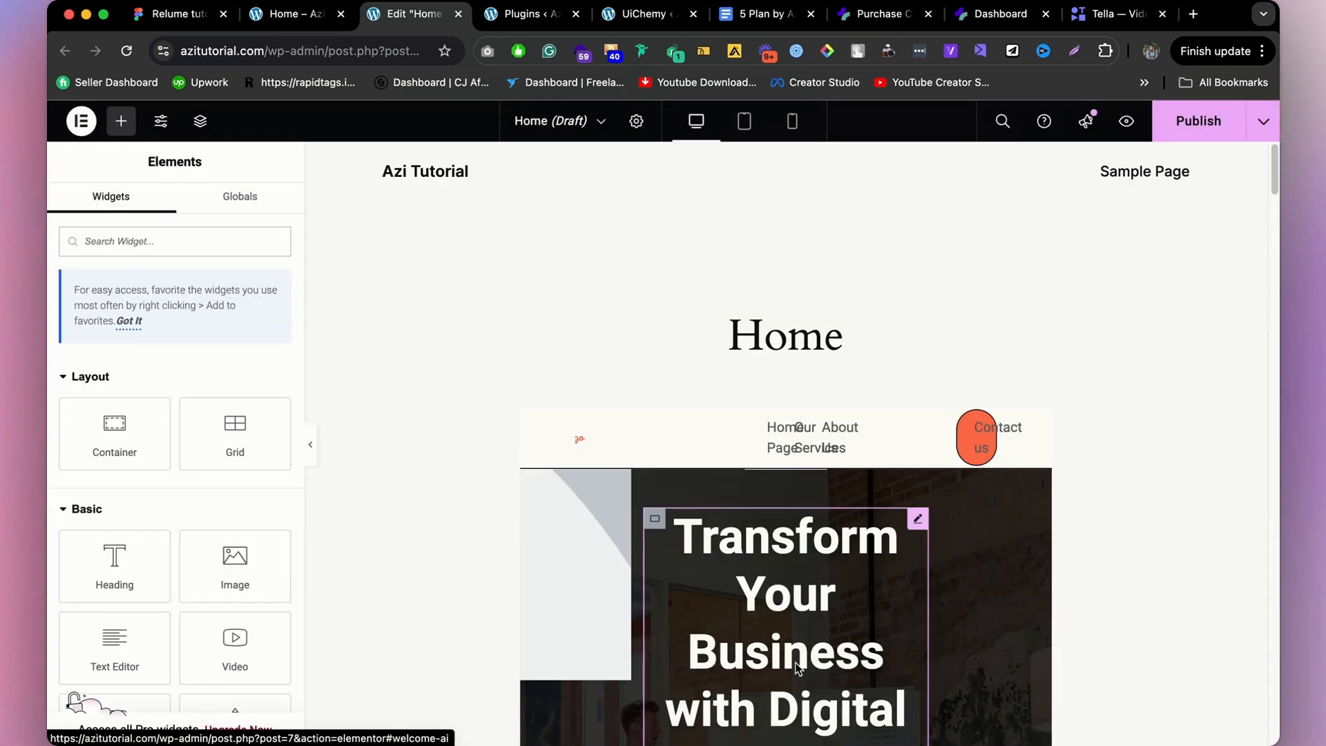
Set the Home page's layout to Elementor Full Width and publish the page.
click(636, 123)
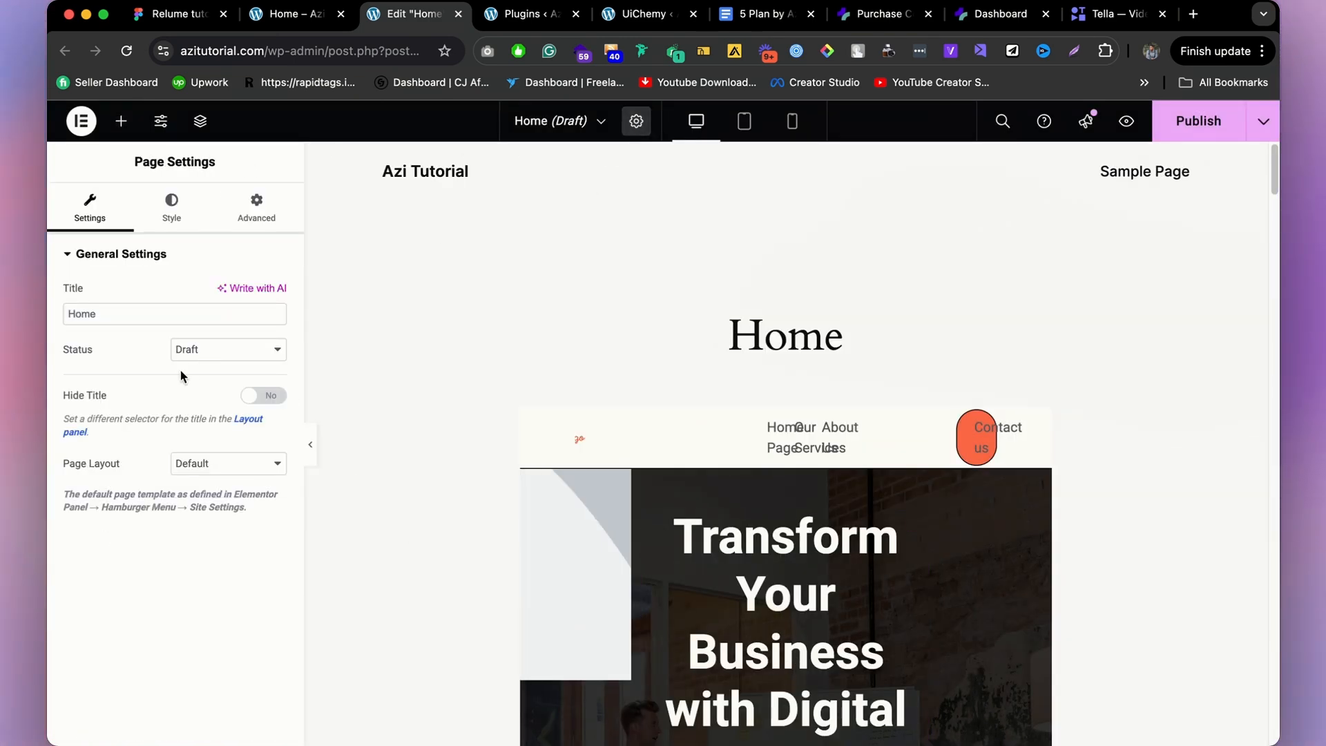
click(275, 472)
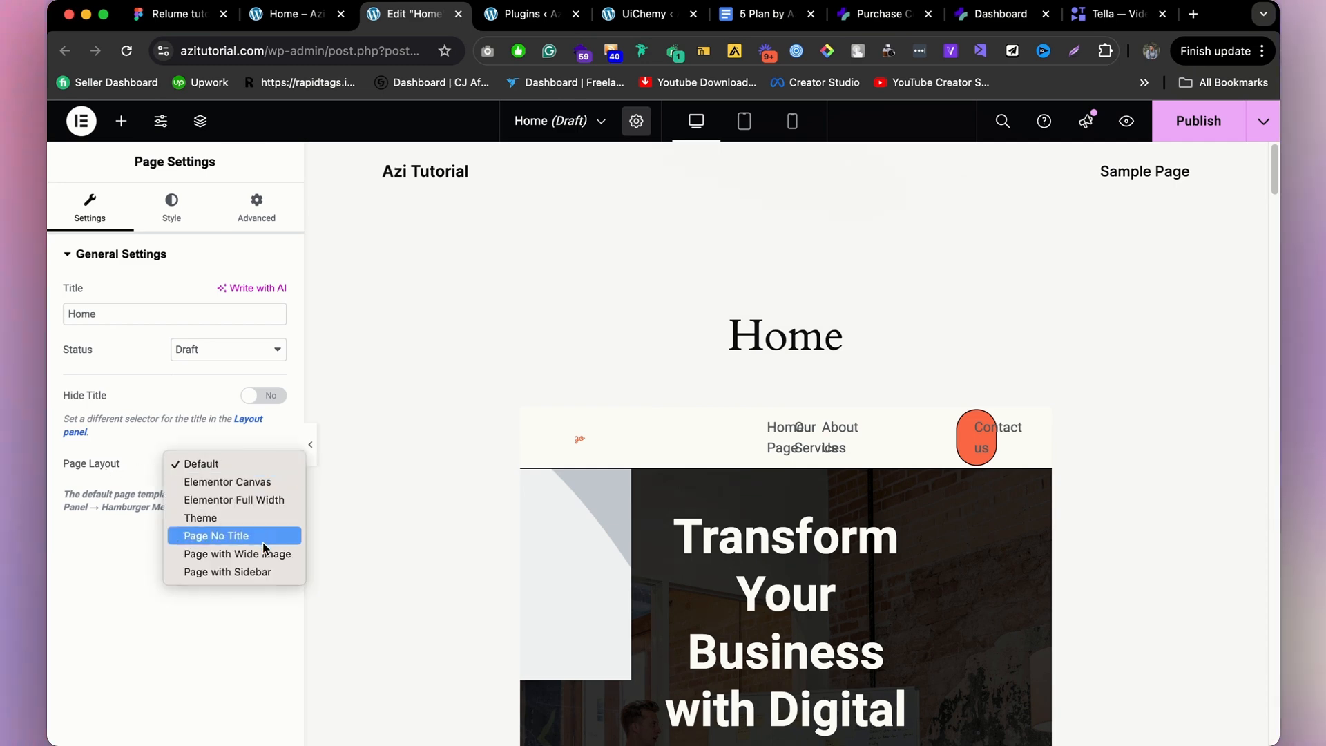
click(244, 499)
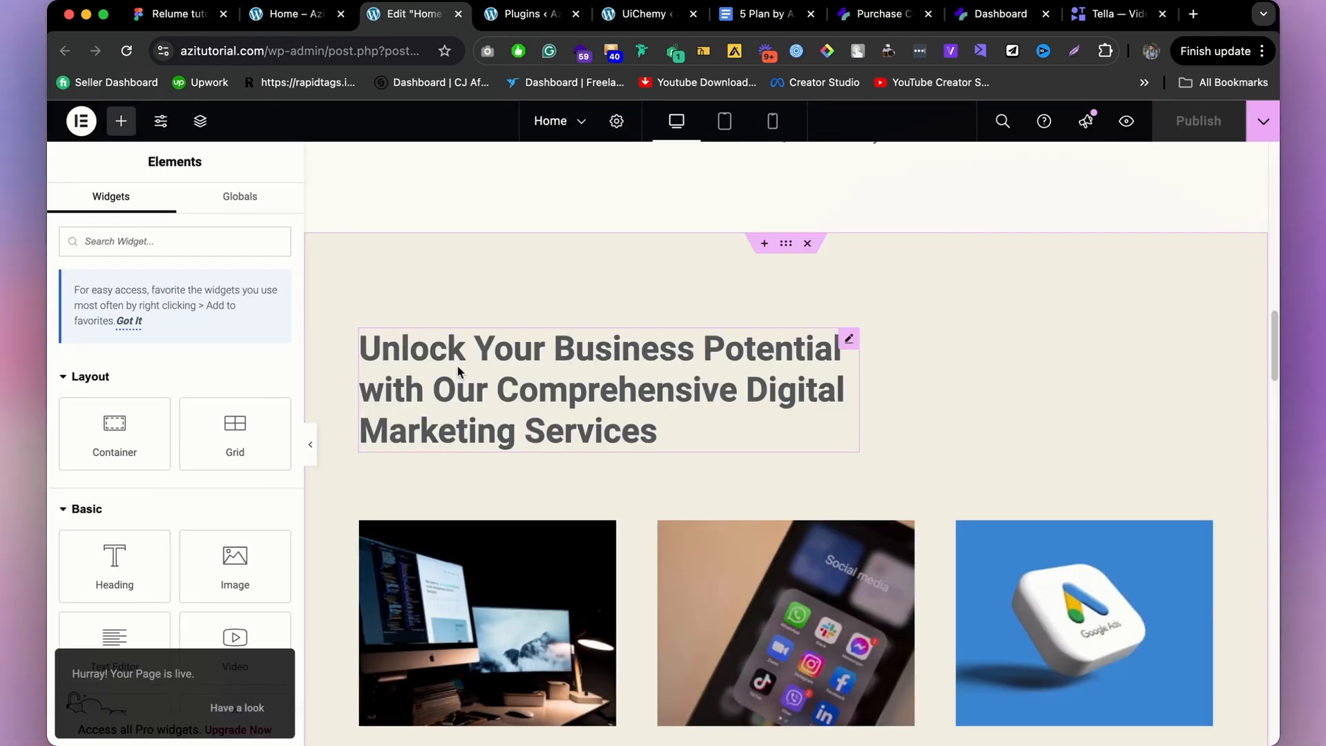
scroll(449, 372, up, 12)
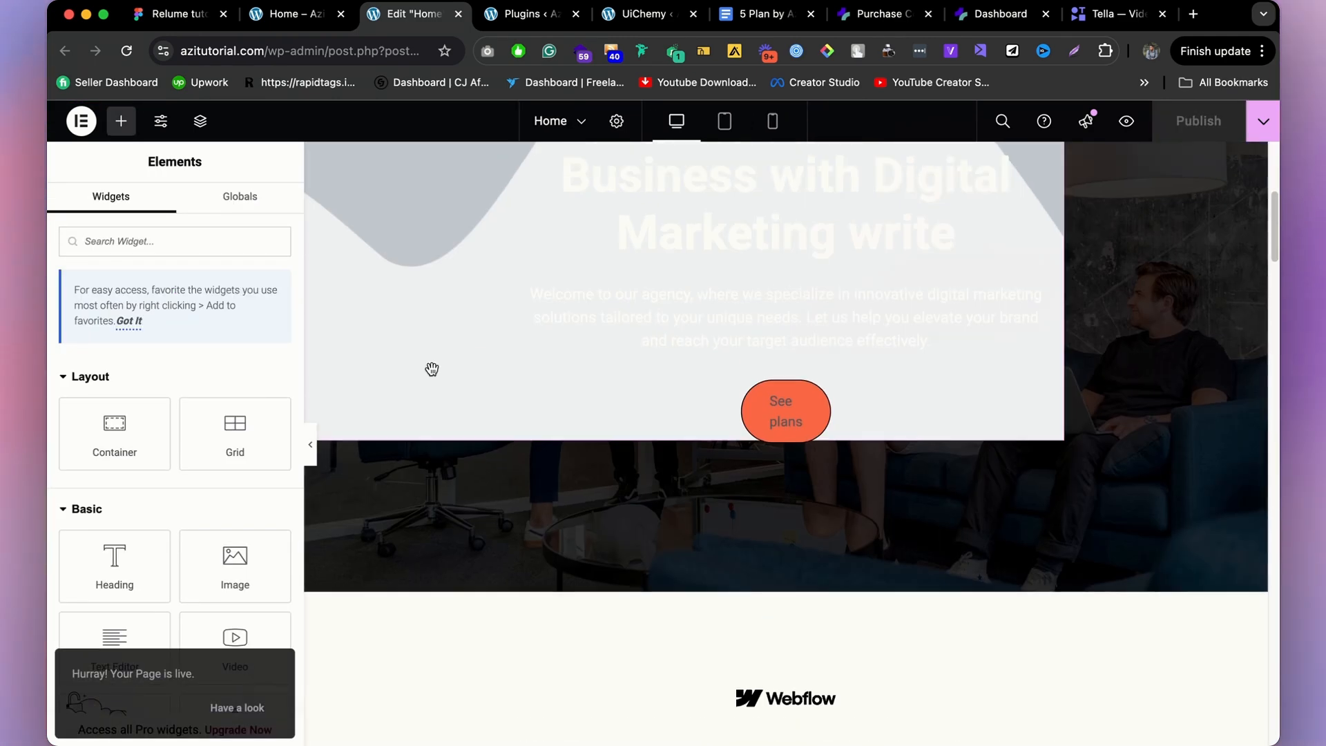
Reload the published Home page on the website and examine its header, hero, testimonial and services sections against the design.
click(289, 17)
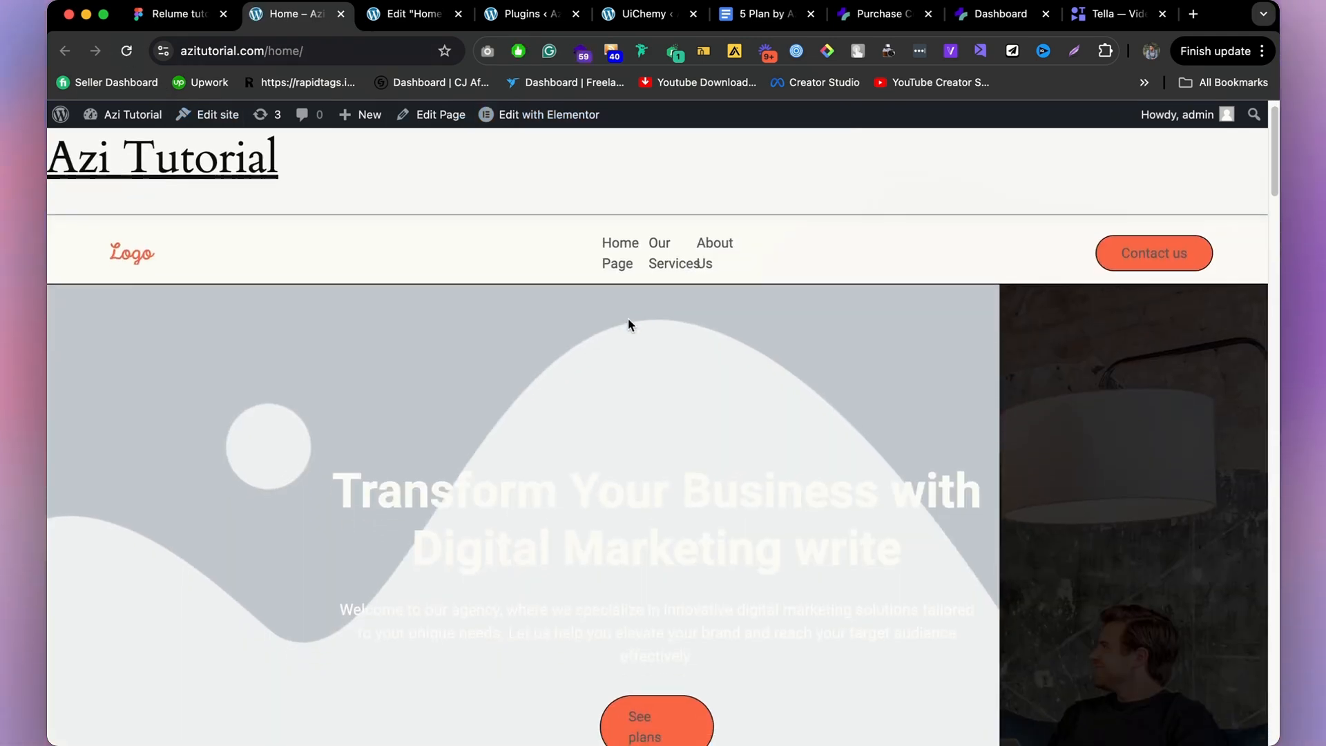
scroll(627, 320, down, 8)
scroll(627, 319, up, 6)
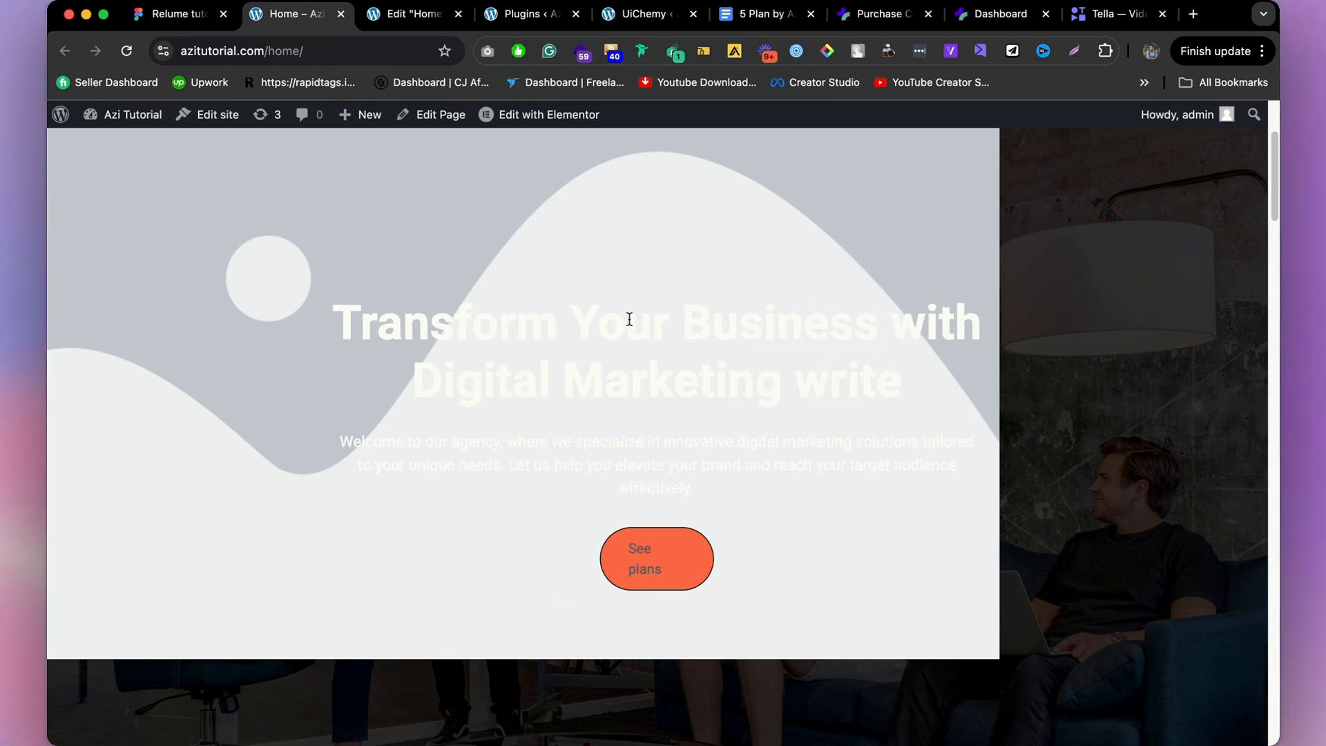
scroll(628, 321, up, 3)
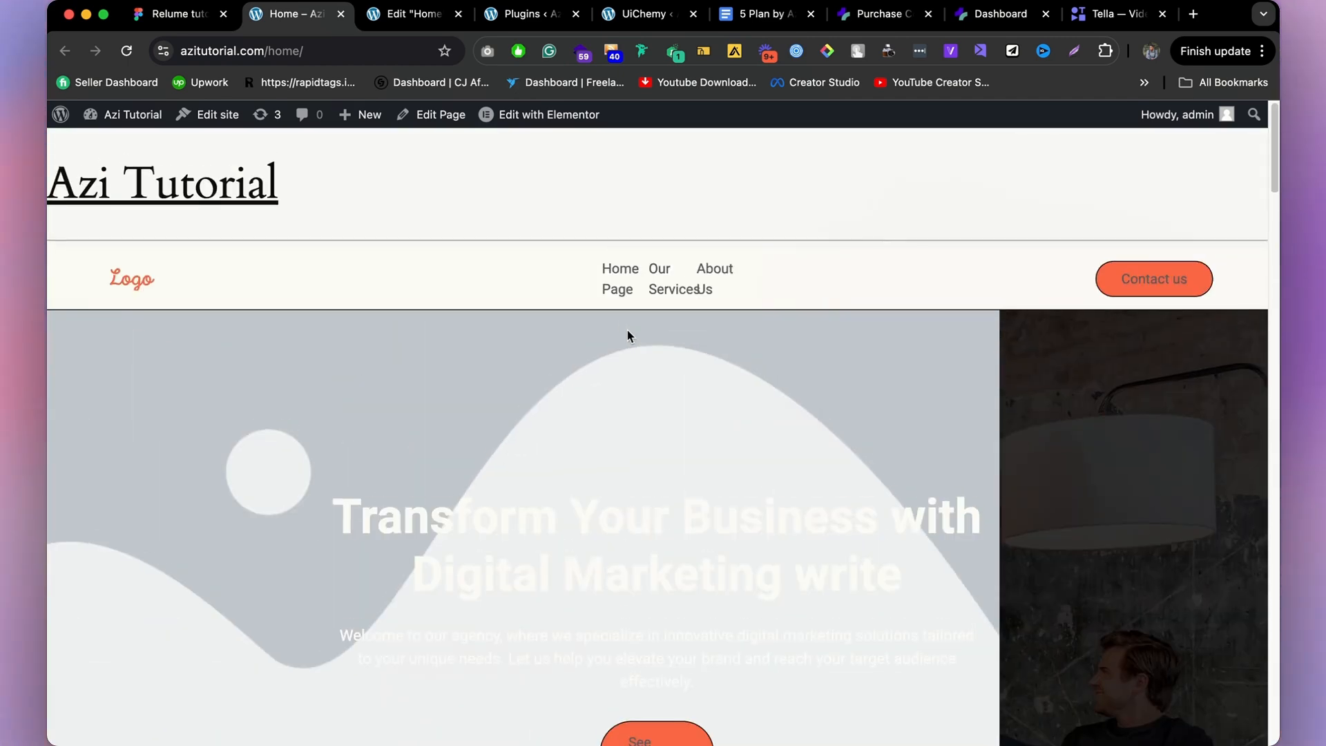
scroll(723, 357, down, 10)
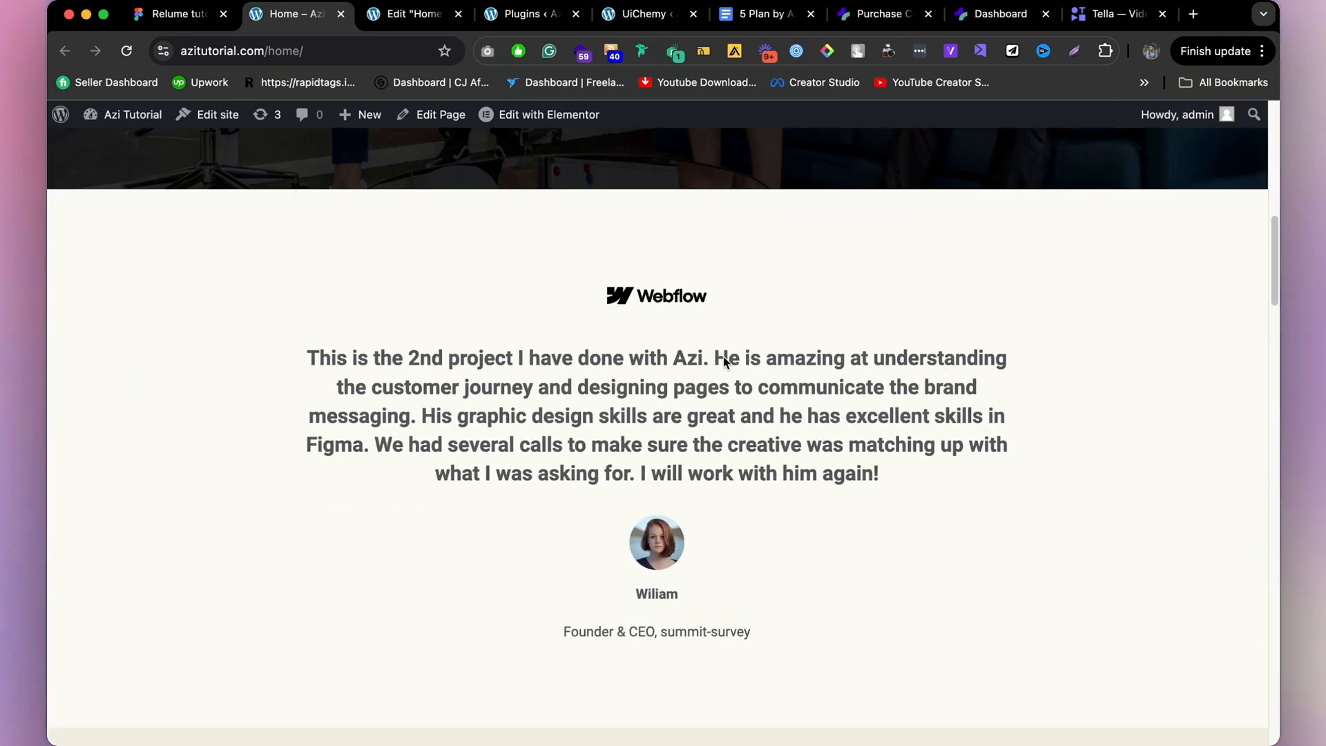
scroll(723, 357, down, 5)
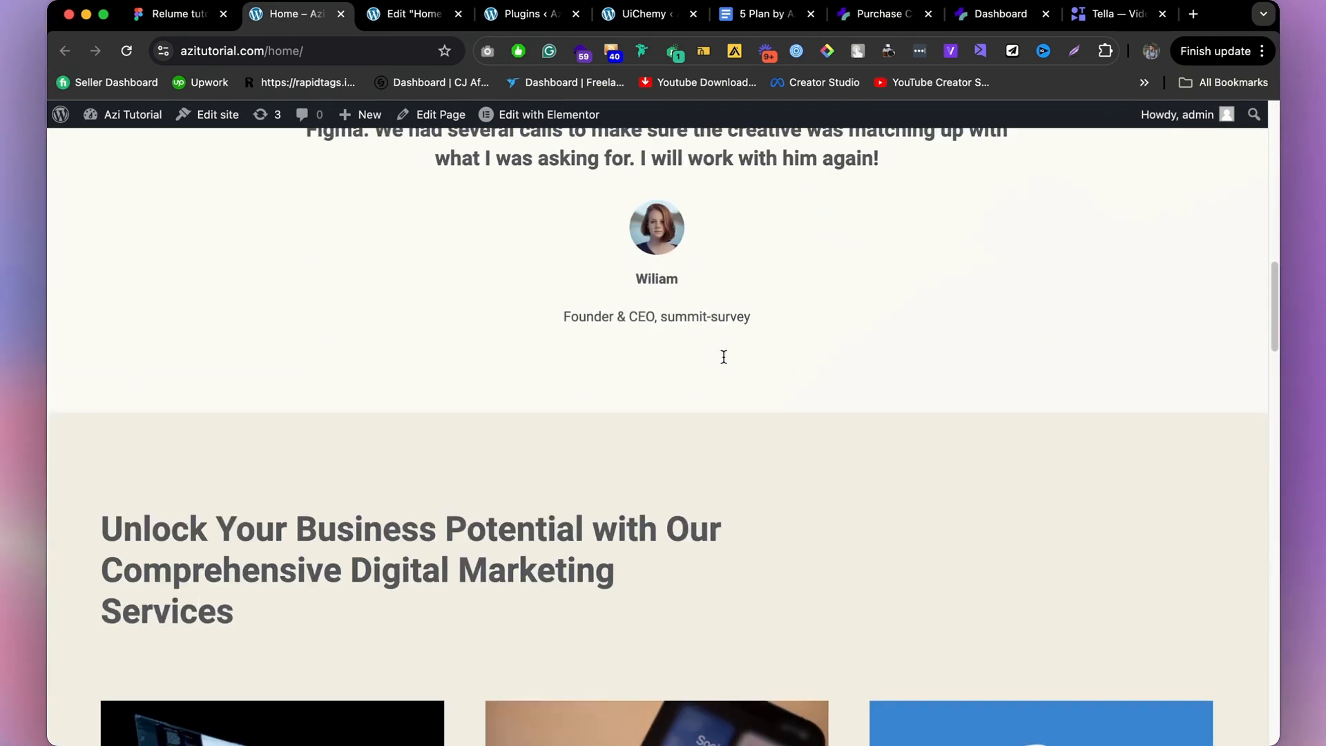
scroll(595, 361, down, 4)
scroll(595, 361, down, 3)
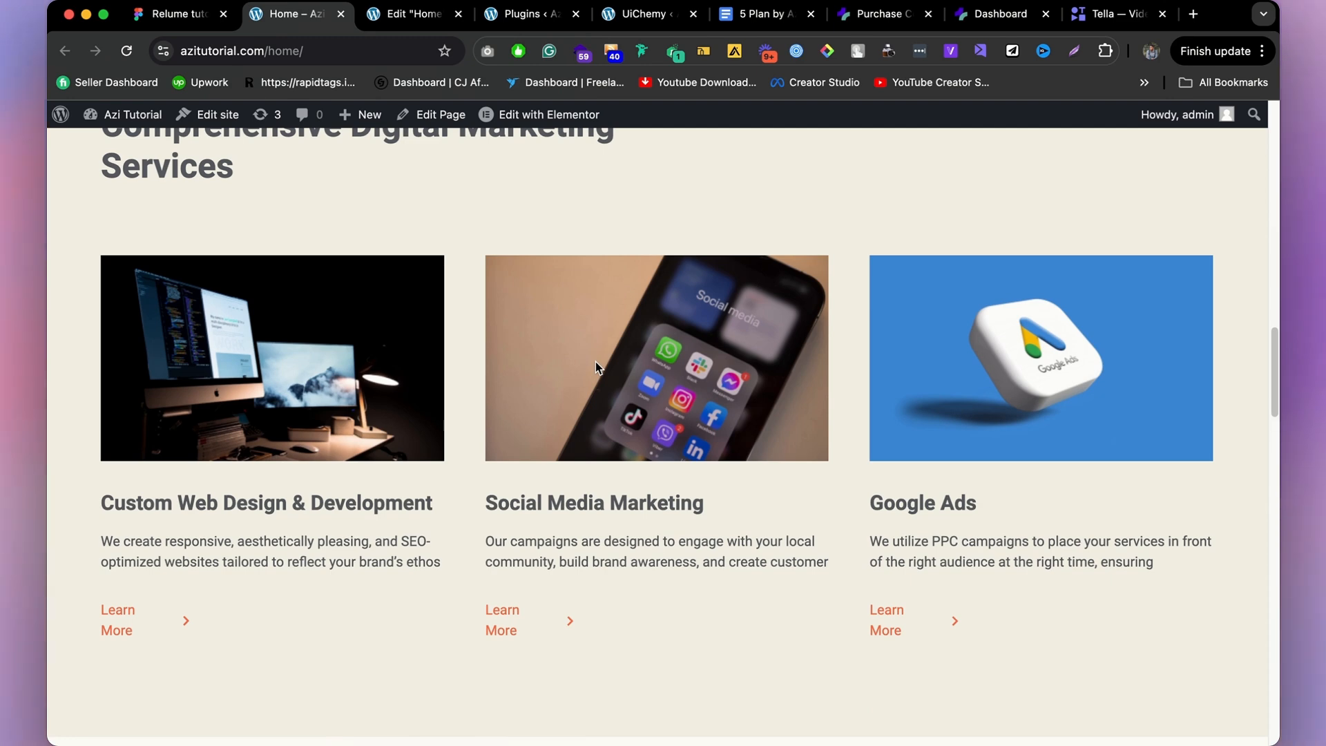
scroll(553, 470, down, 1)
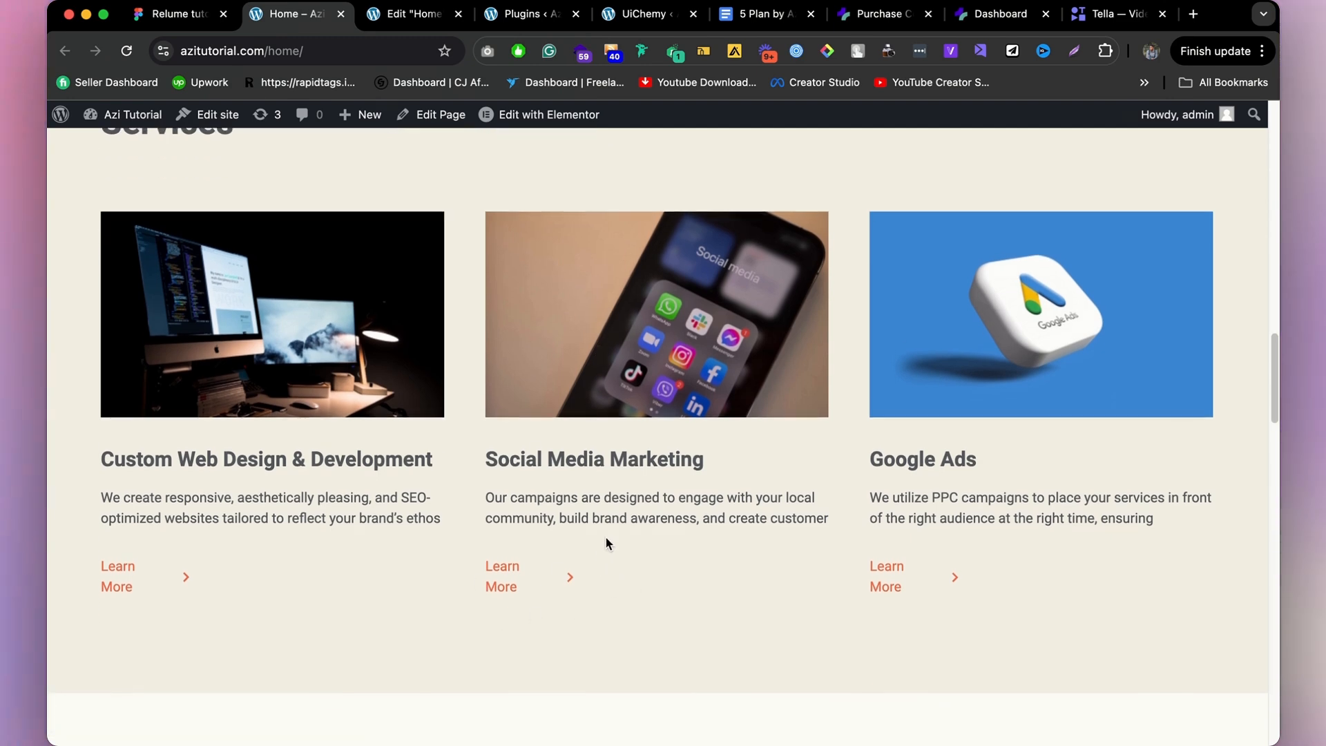
Look over the published Home page's remaining sections from services through the call-to-action to the footer, and return to the header.
scroll(641, 459, down, 7)
scroll(642, 457, down, 15)
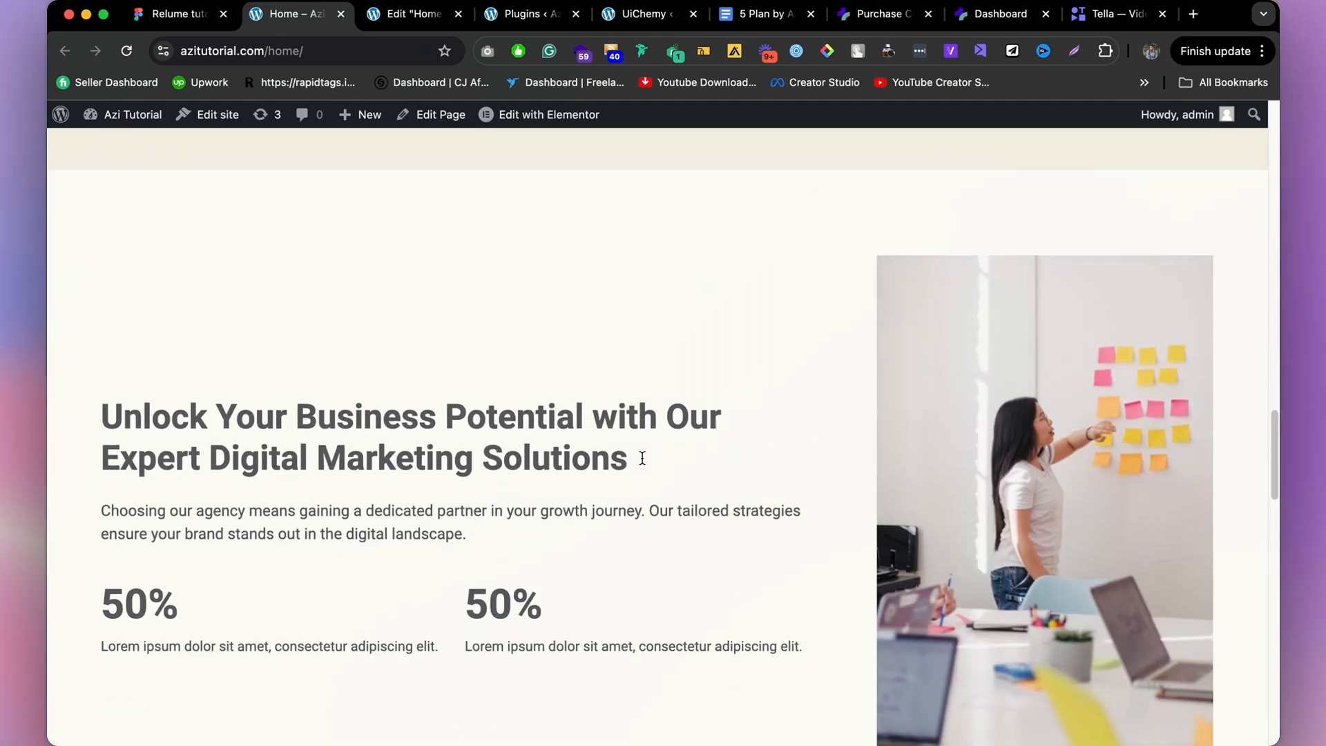
scroll(829, 525, up, 4)
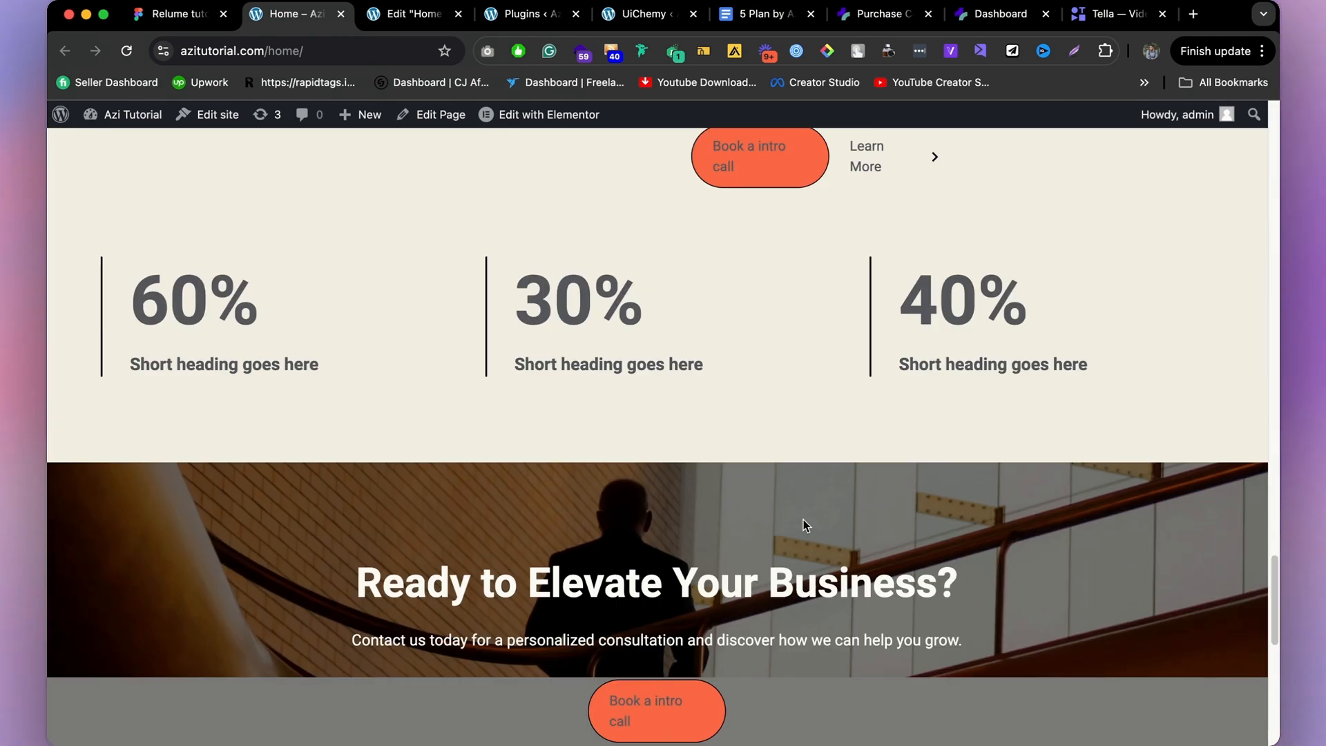
scroll(752, 467, down, 8)
scroll(732, 498, up, 8)
scroll(723, 525, down, 10)
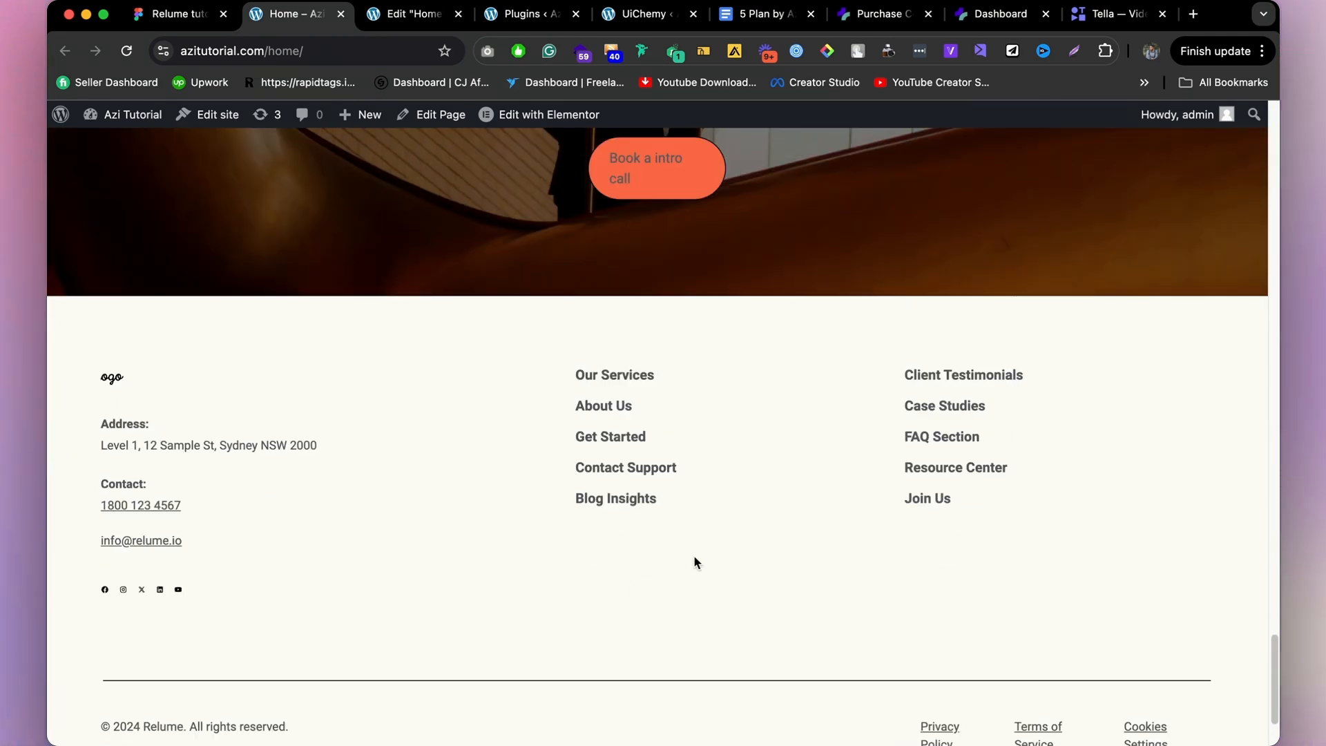
scroll(804, 414, up, 20)
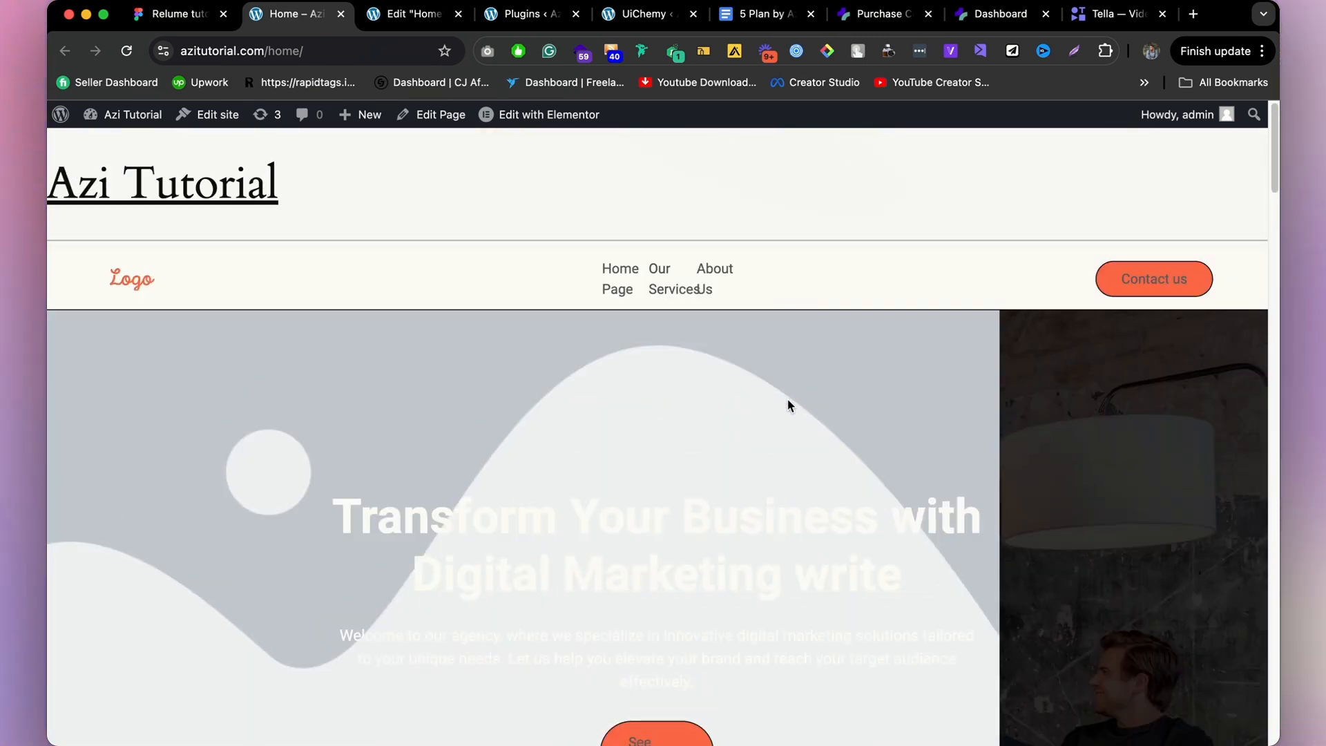
Switch to the Figma design, close the finished import, and reopen UiChemy on the desktop Home frame with its optimization options.
click(174, 15)
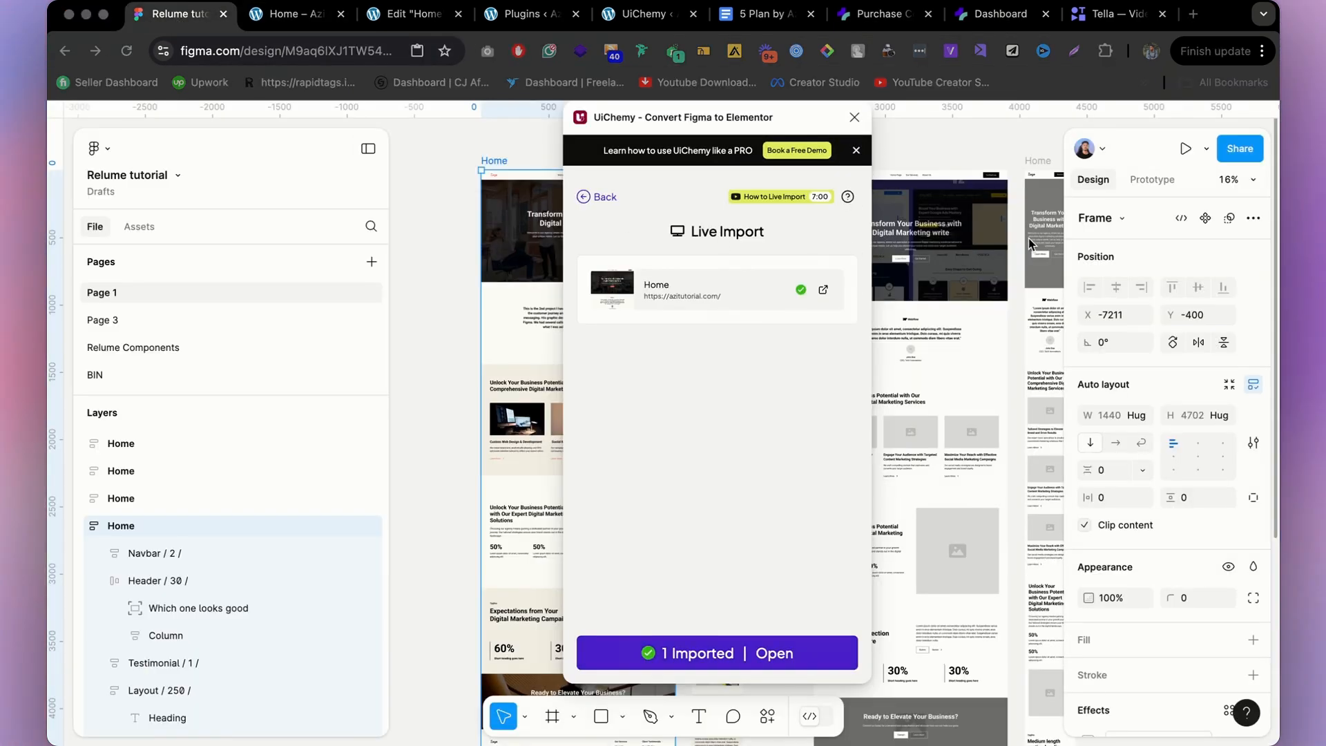
click(854, 117)
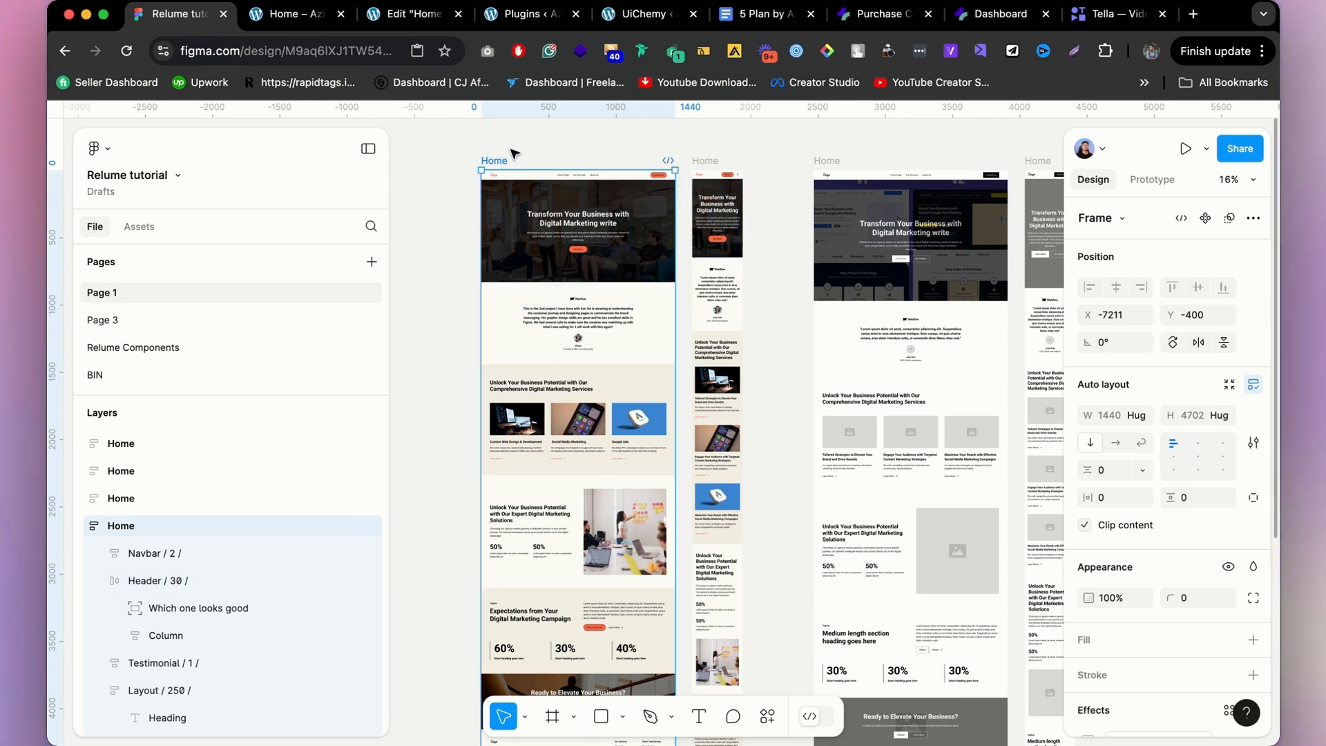
click(512, 152)
click(502, 161)
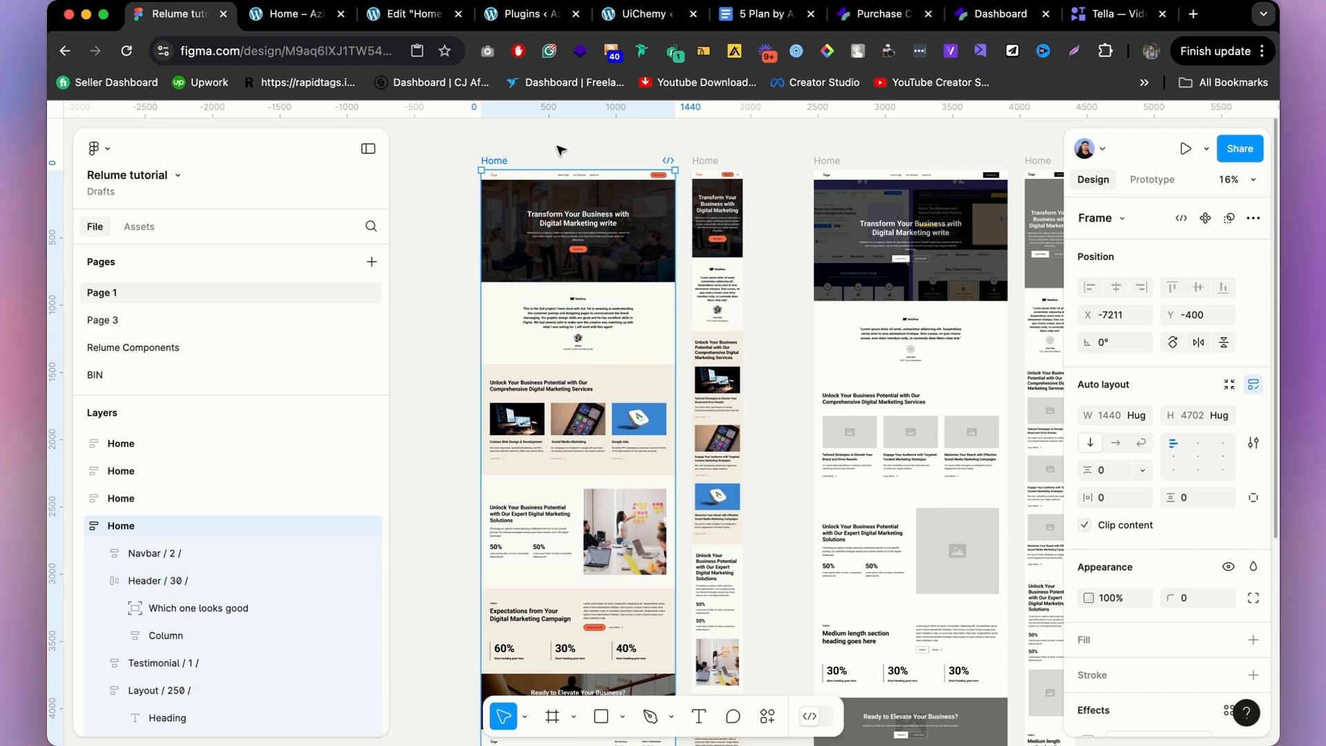
click(559, 145)
click(498, 161)
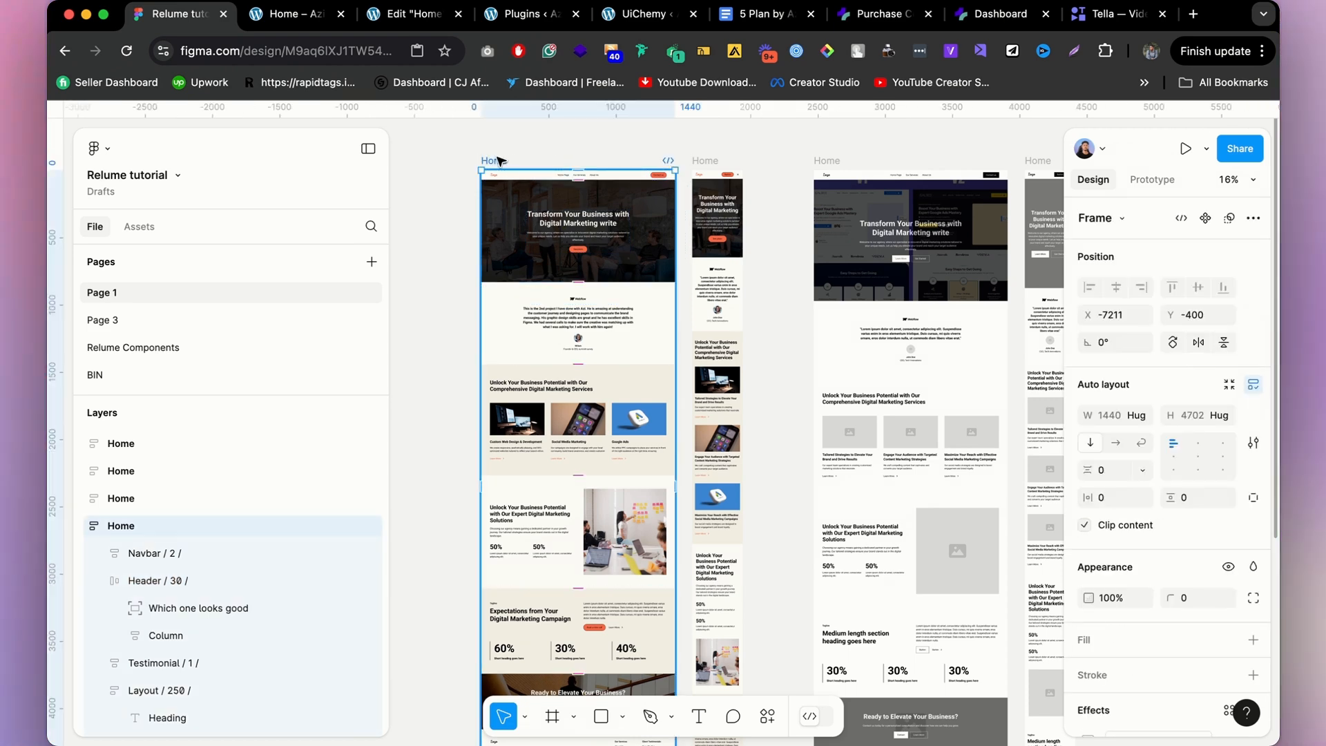
click(764, 720)
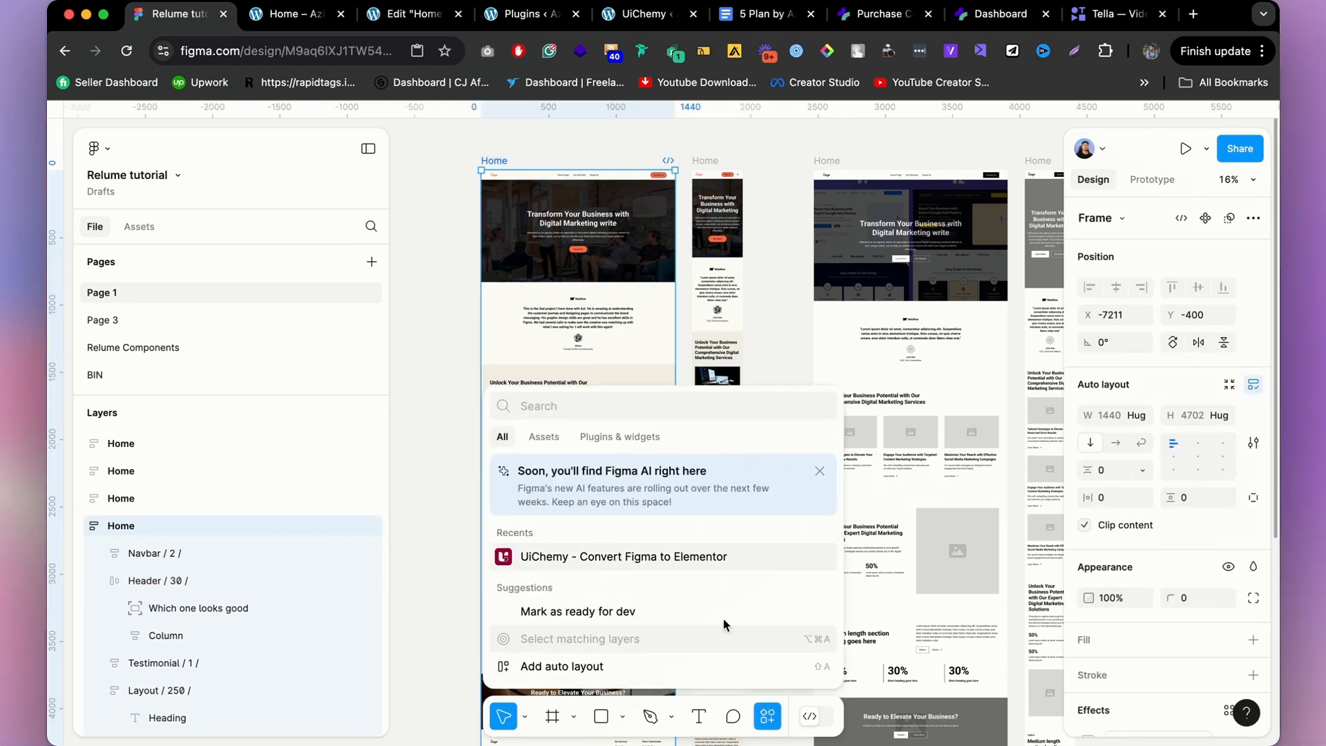
key(Escape)
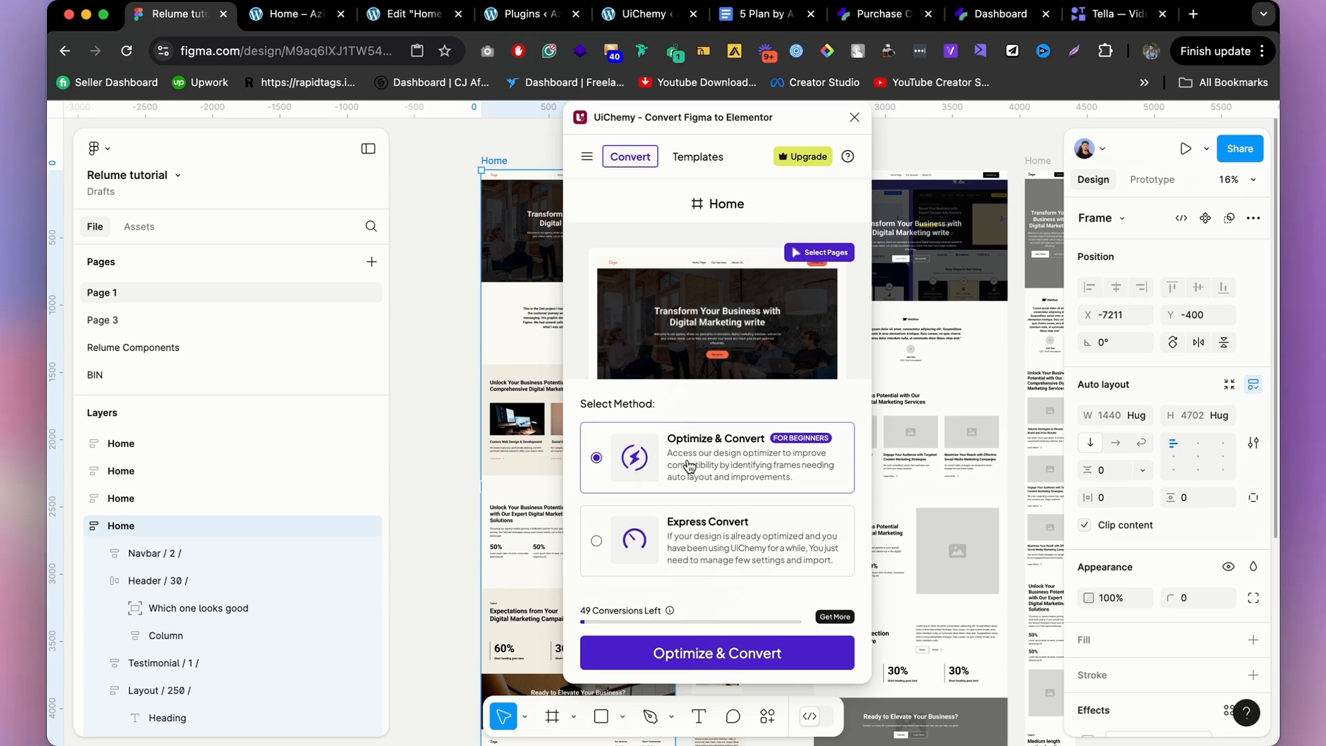
click(730, 570)
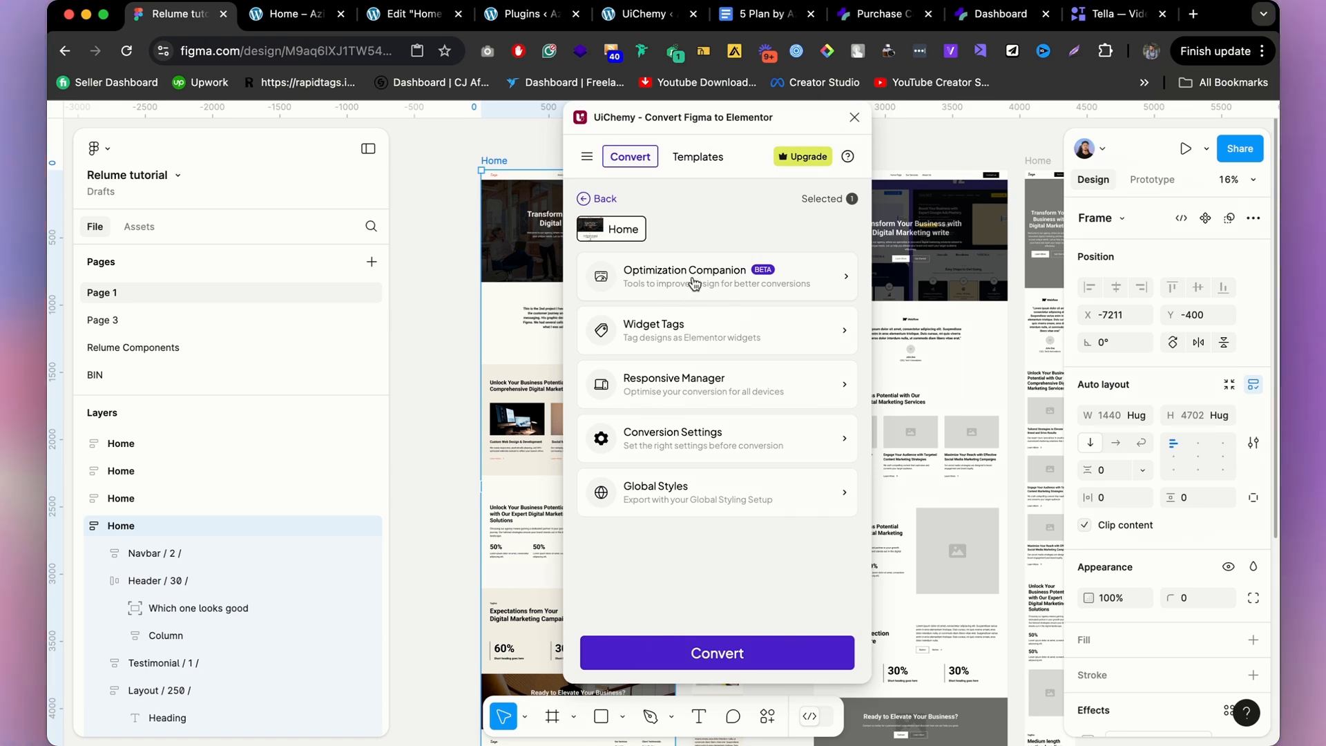
Examine the Optimization Companion's media and frame suggestions for the Home design.
click(684, 289)
scroll(696, 476, down, 3)
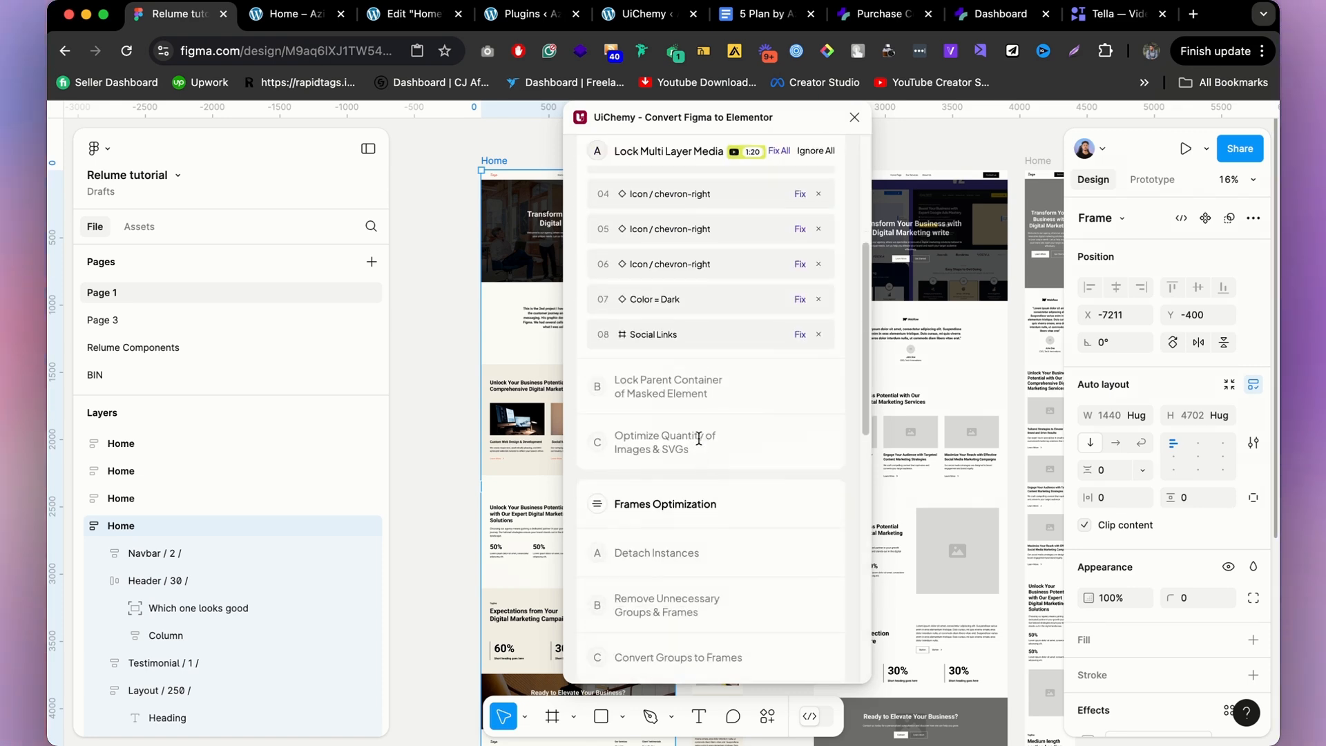
scroll(667, 436, up, 3)
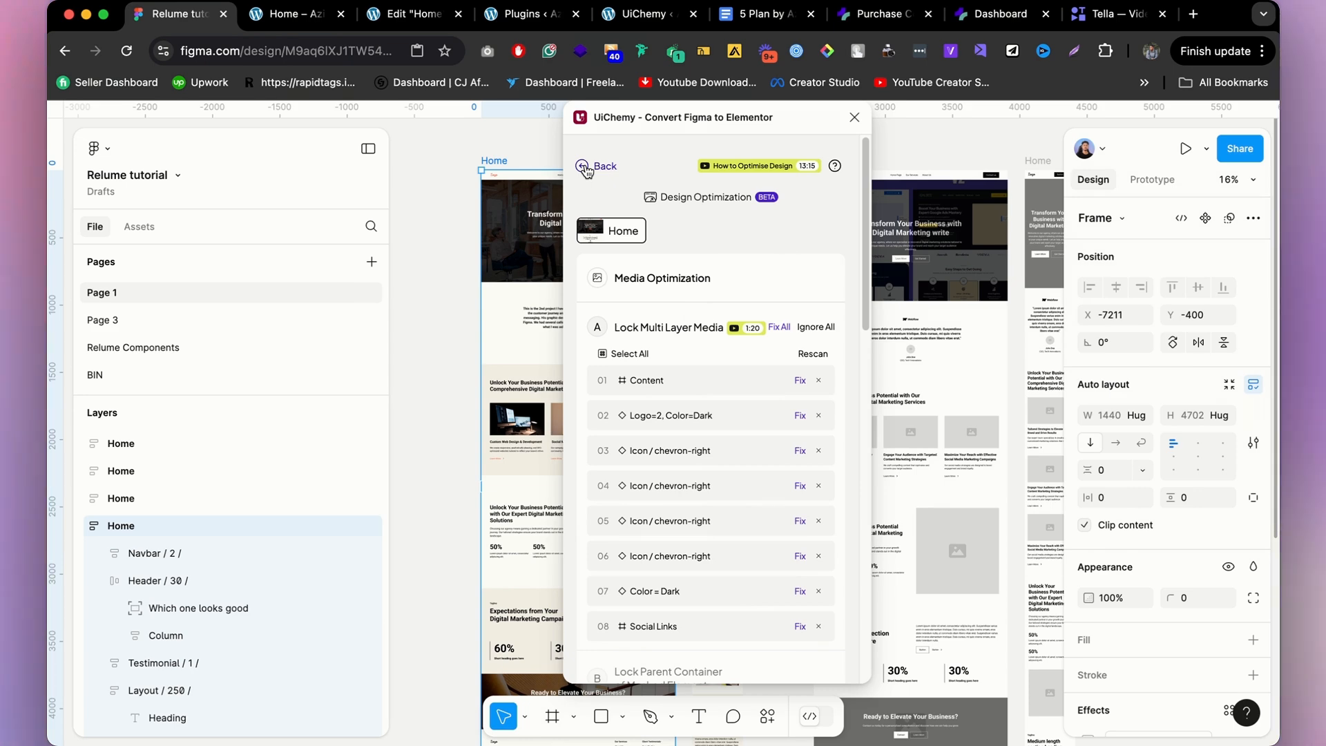
click(586, 168)
Open UiChemy's Widget Tags, select the hero's "See plans" Actions frame and rename its layer to Button.
click(654, 330)
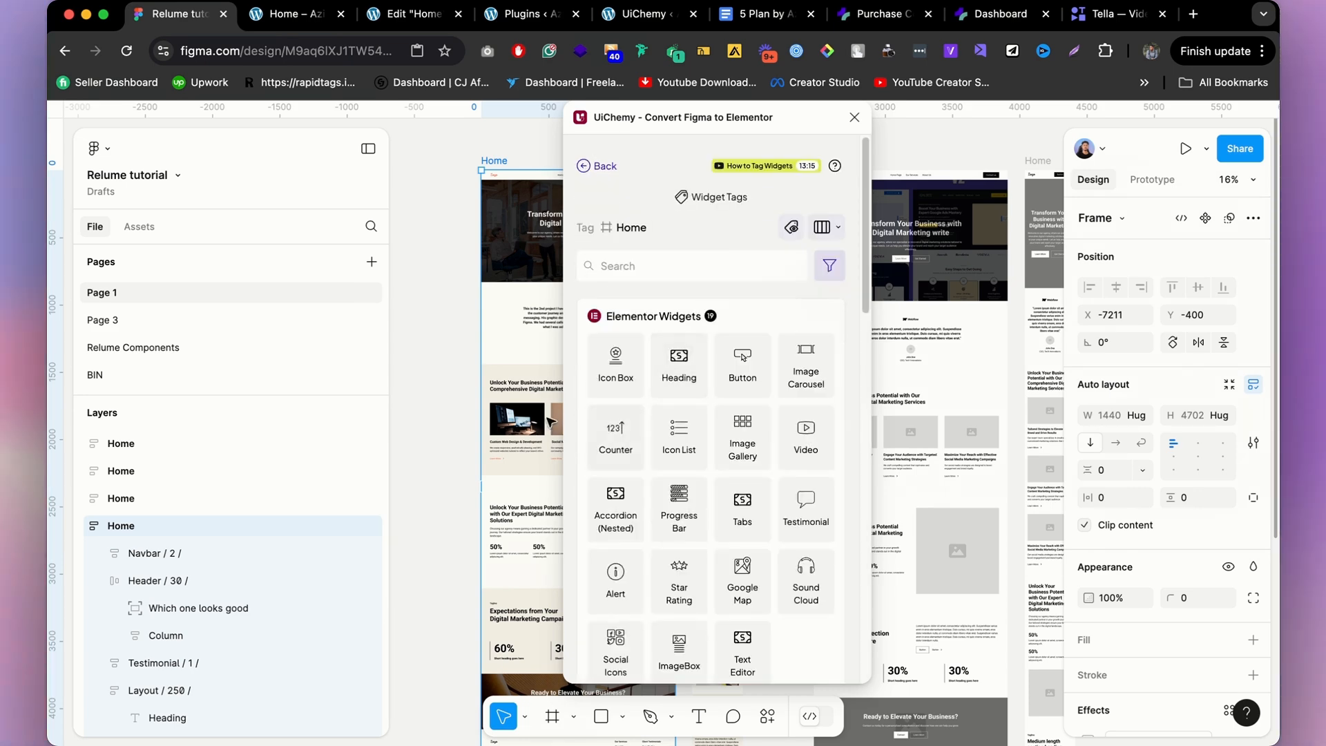
scroll(507, 267, down, 5)
scroll(542, 255, up, 8)
scroll(449, 326, down, 3)
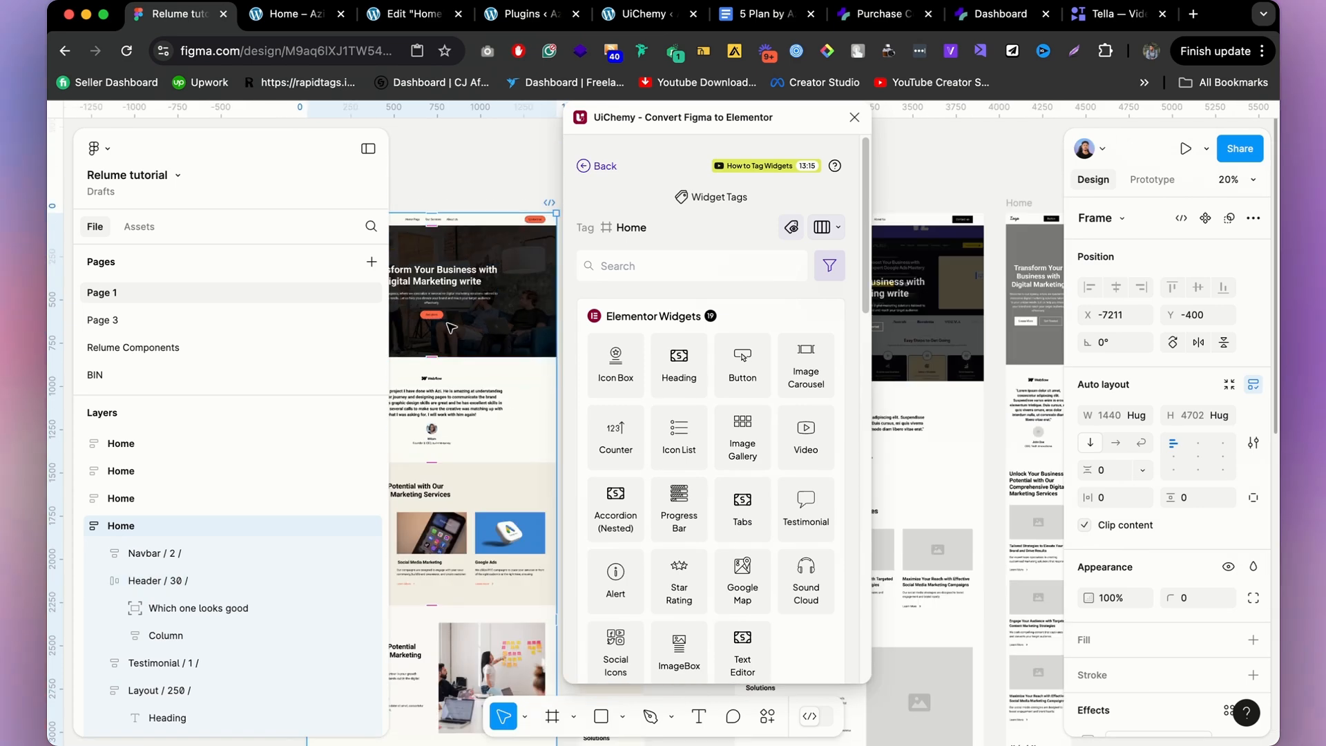
scroll(450, 327, up, 5)
super+click(459, 332)
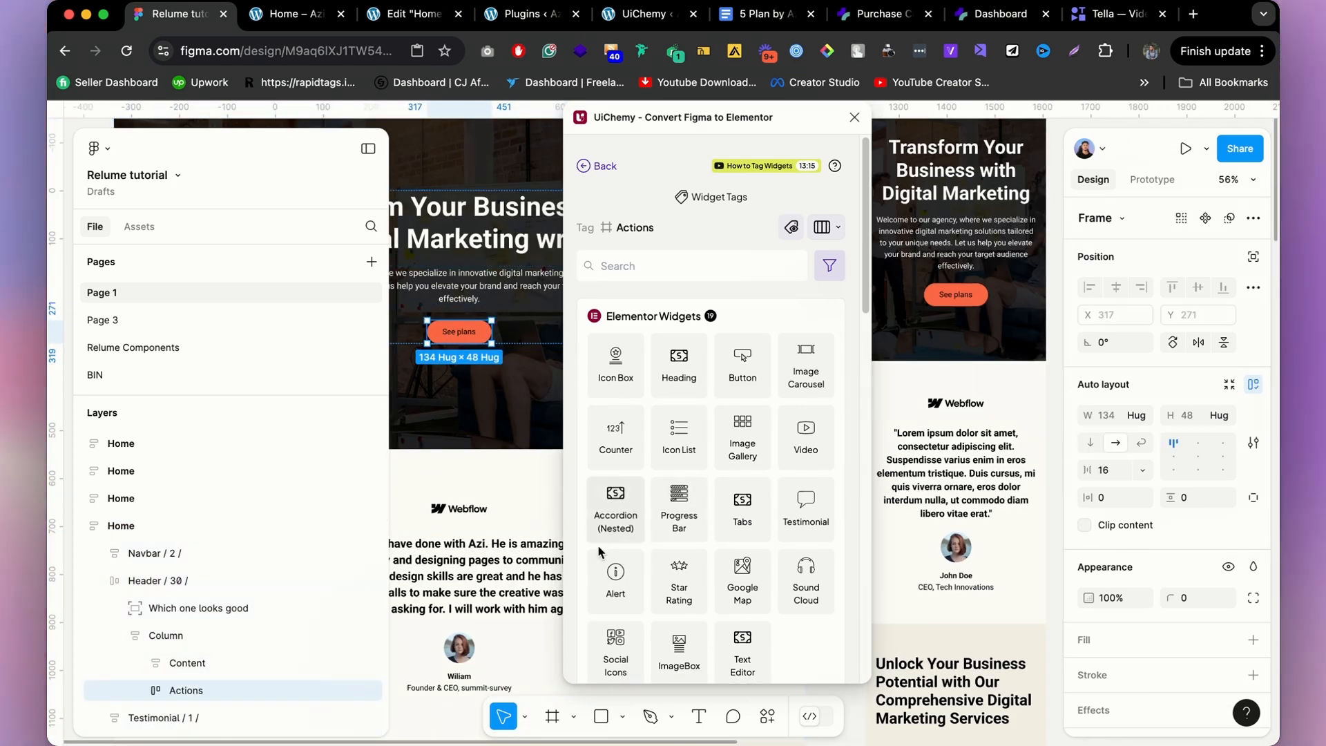
double_click(216, 693)
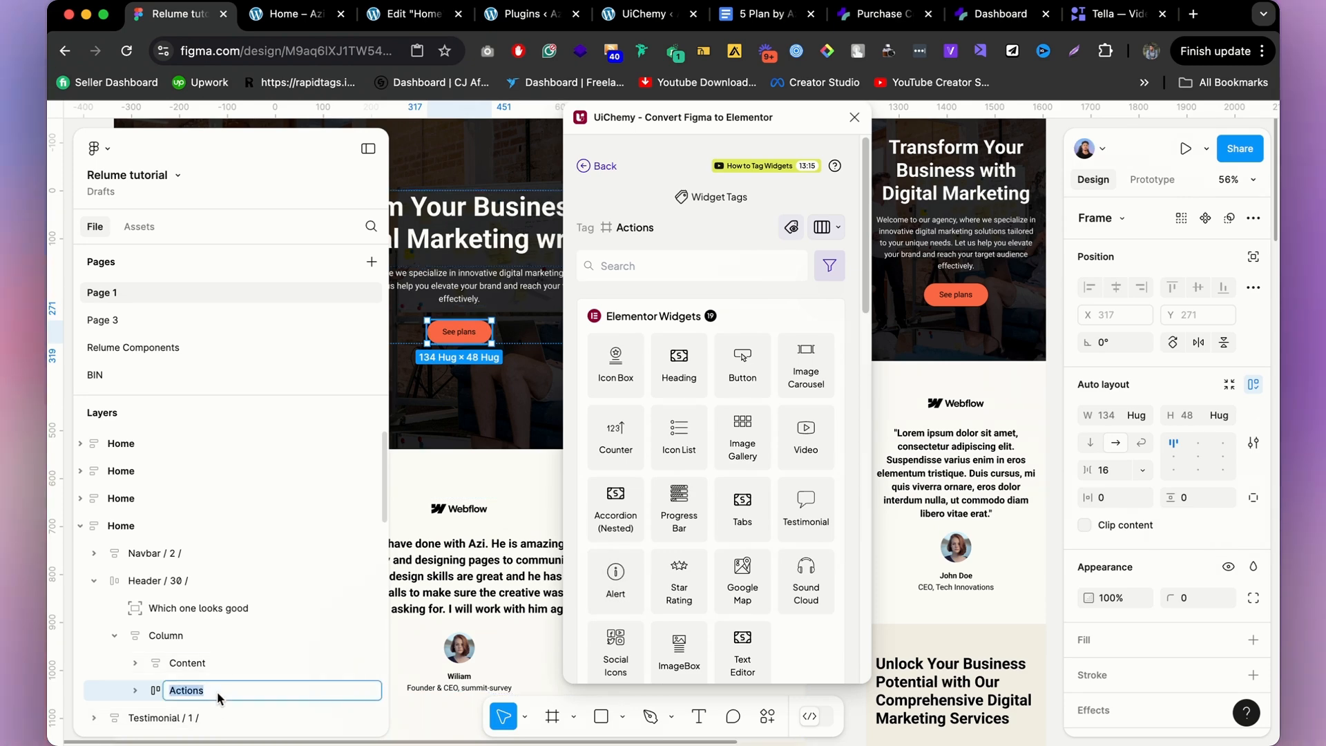
text(Button)
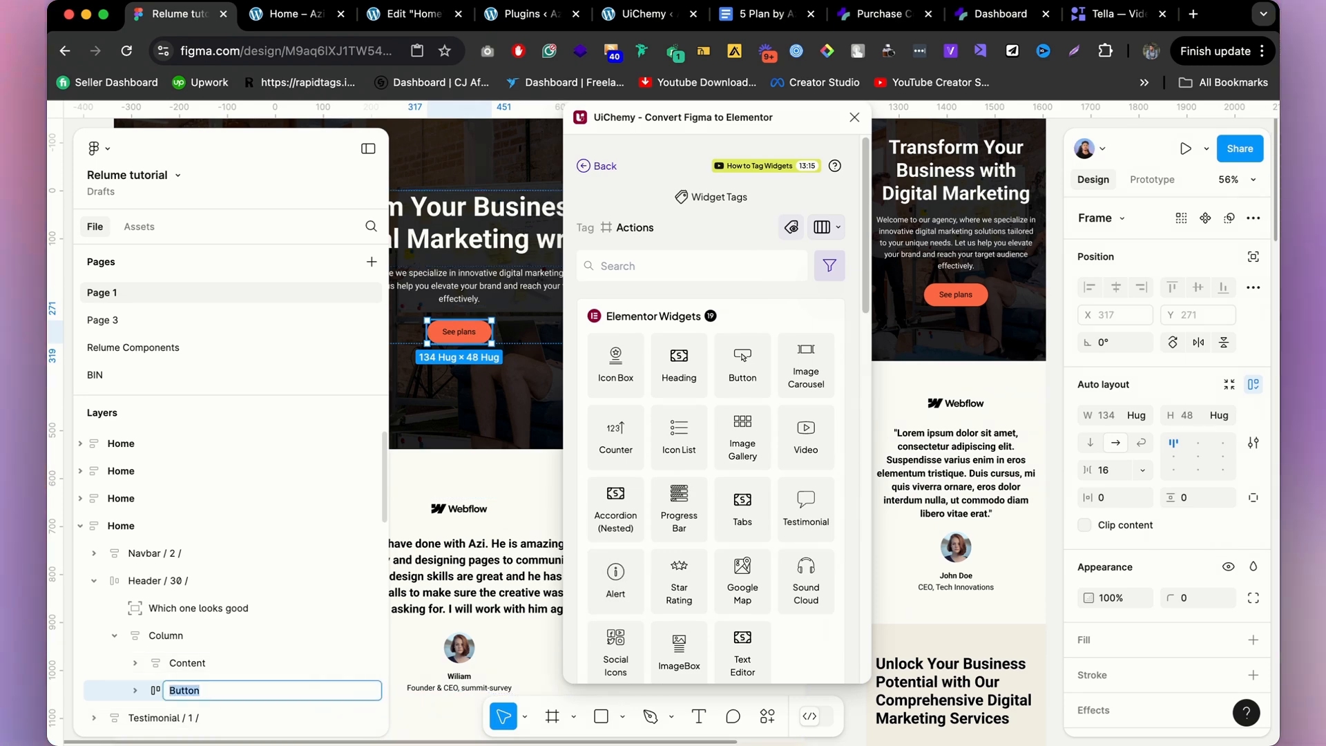
key(Return)
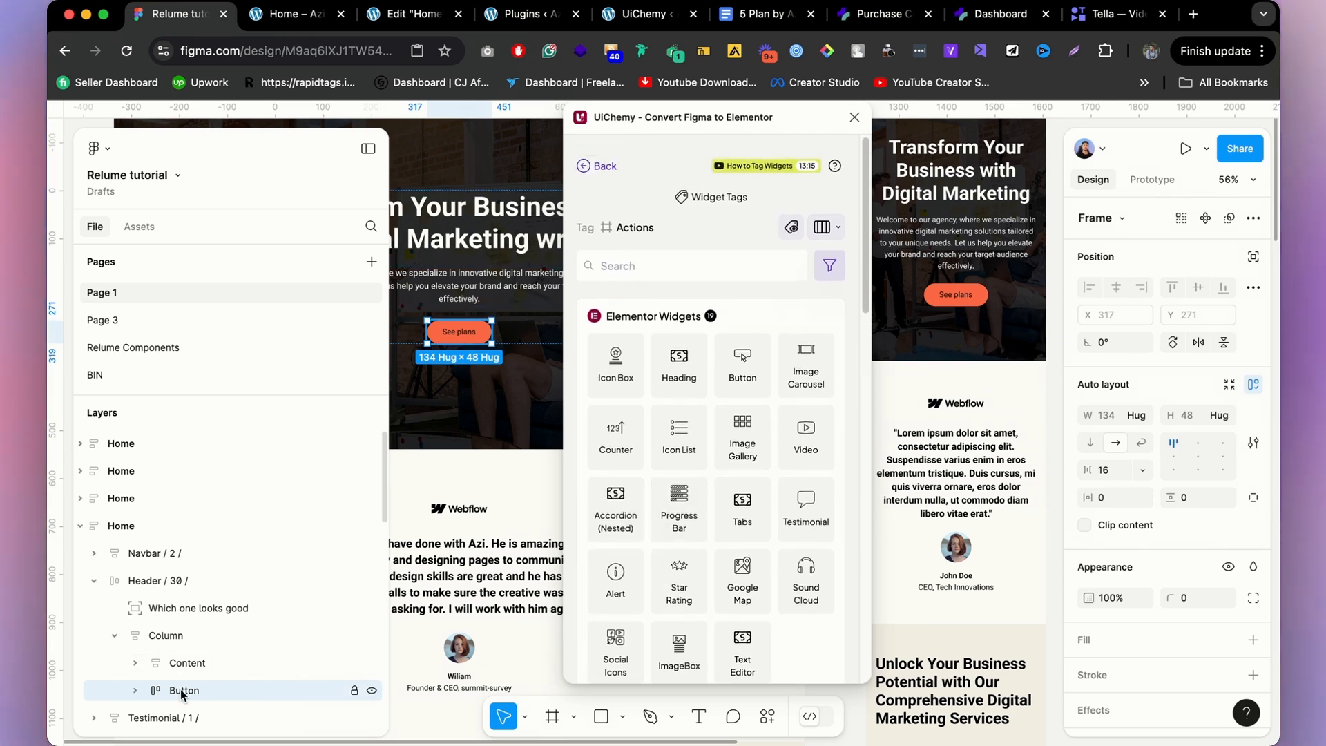
Tag the hero button layer as an Elementor Button widget with the text "See plans" and the link #, and save the tag.
click(684, 266)
text(b)
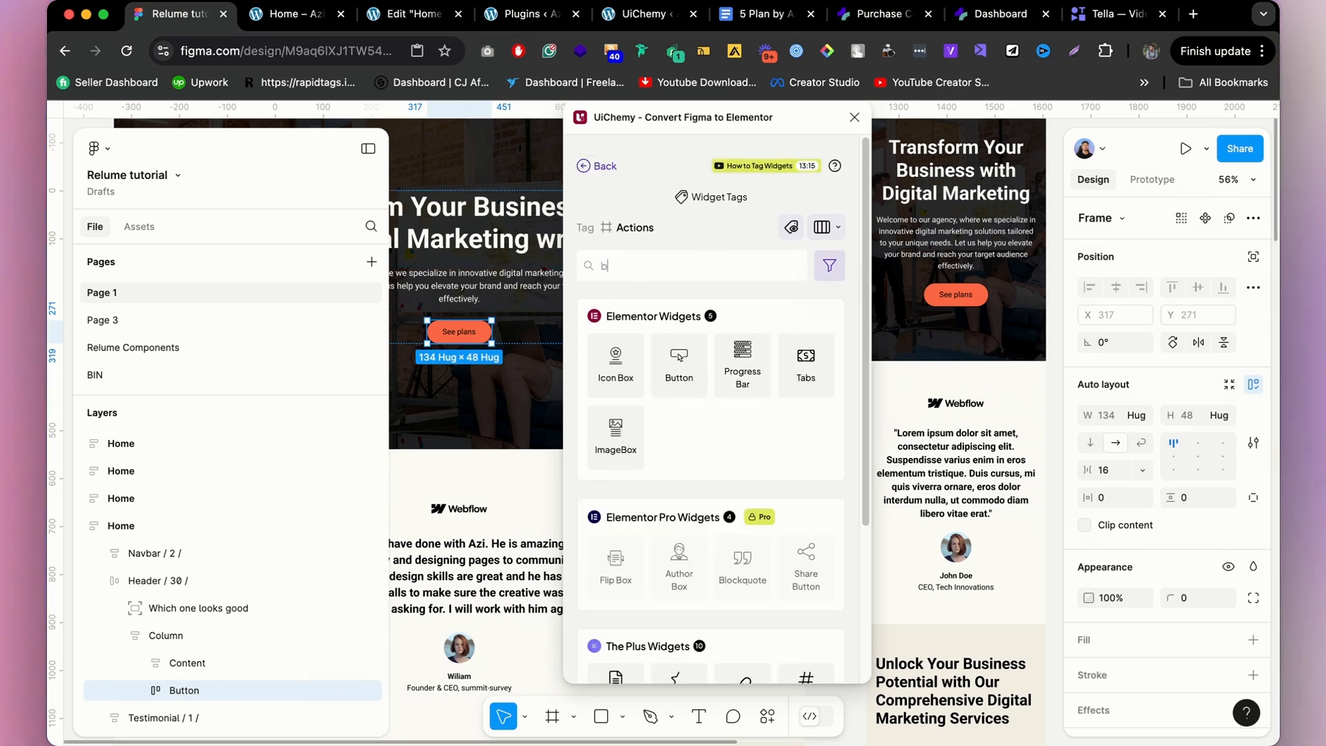
text(ut)
click(617, 365)
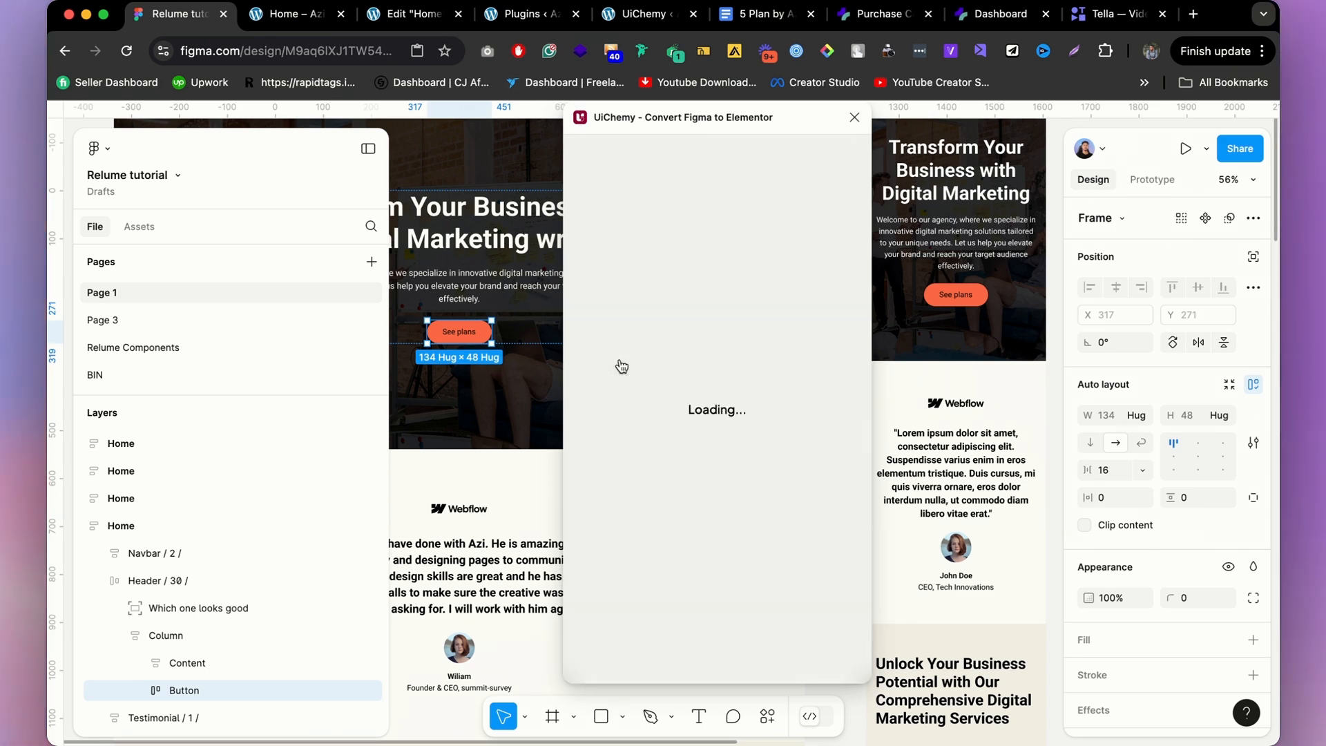
click(668, 290)
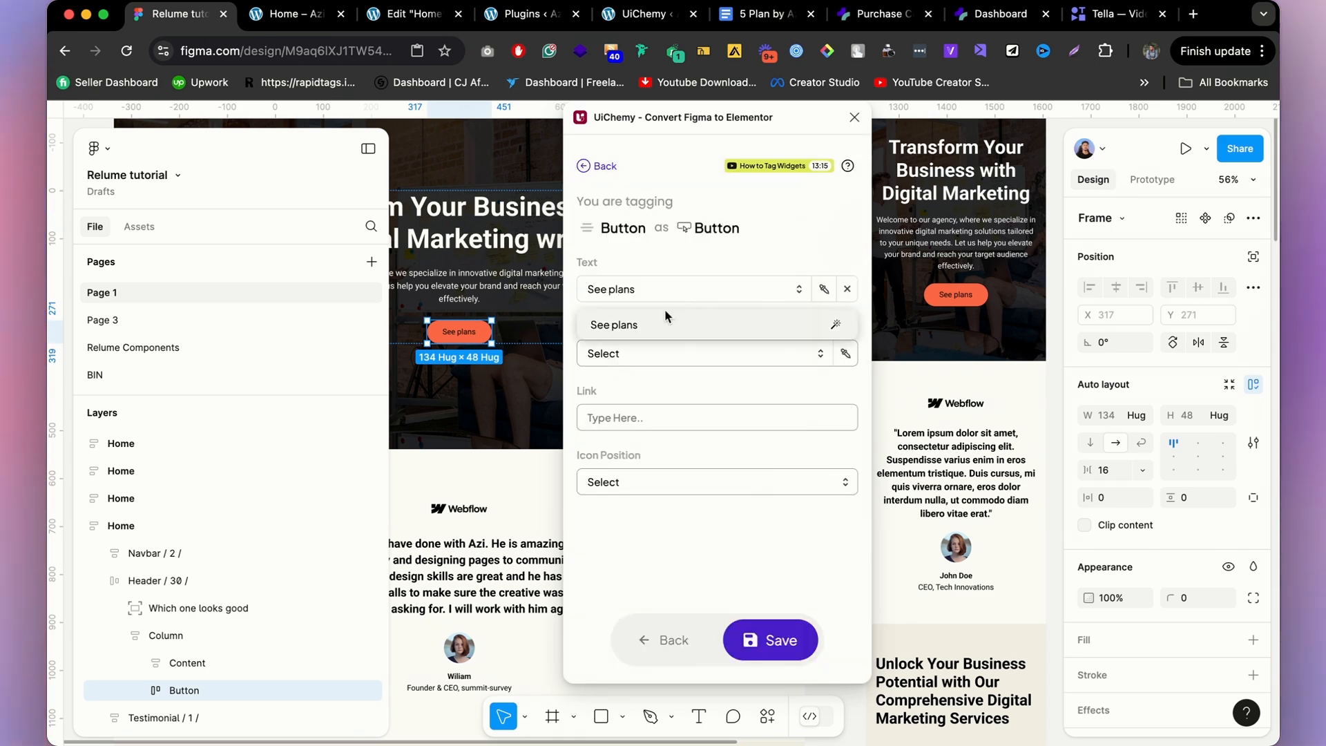
click(664, 319)
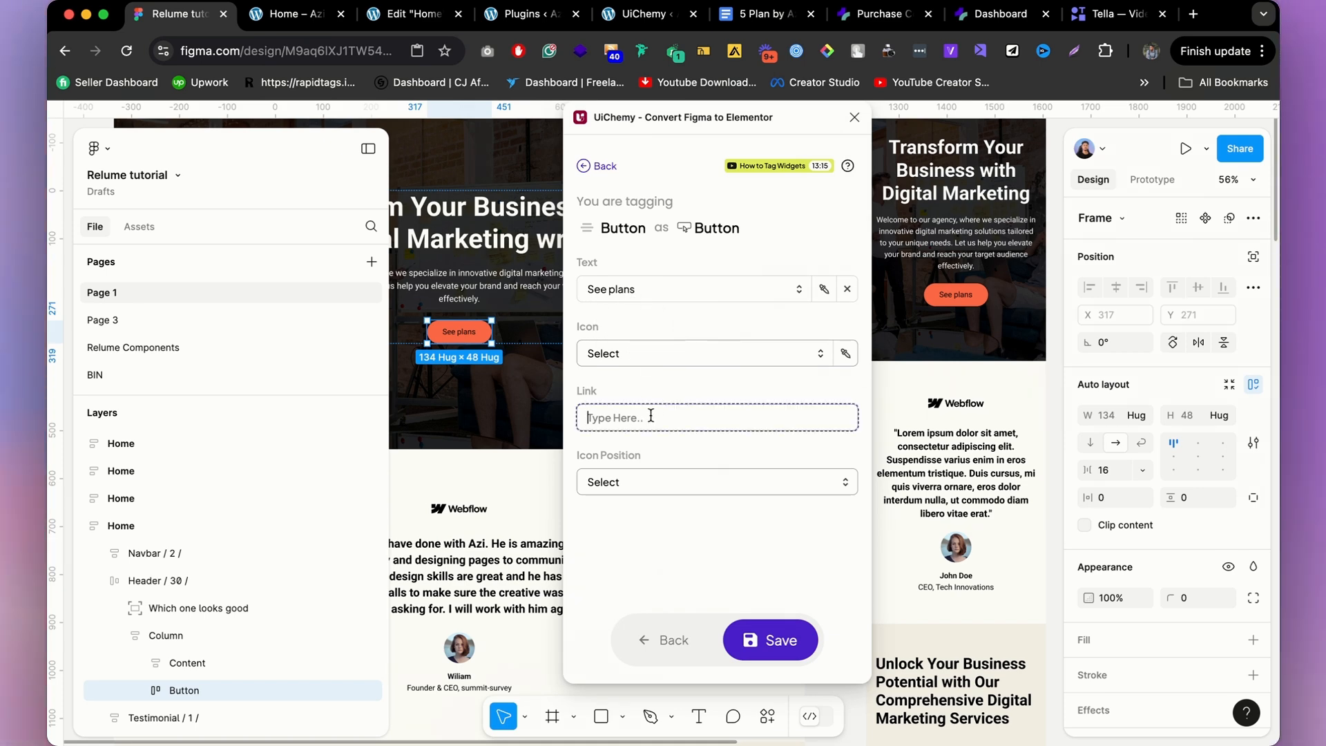
click(673, 482)
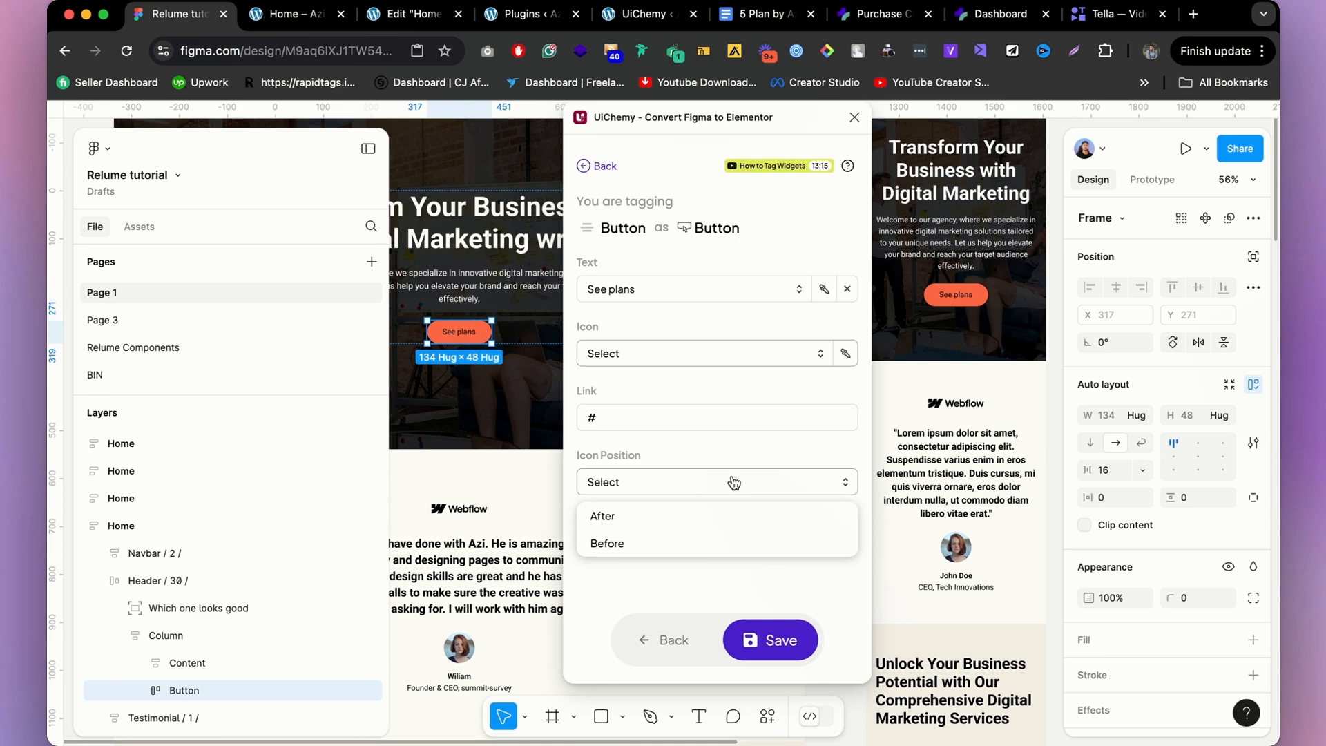
click(663, 570)
click(765, 646)
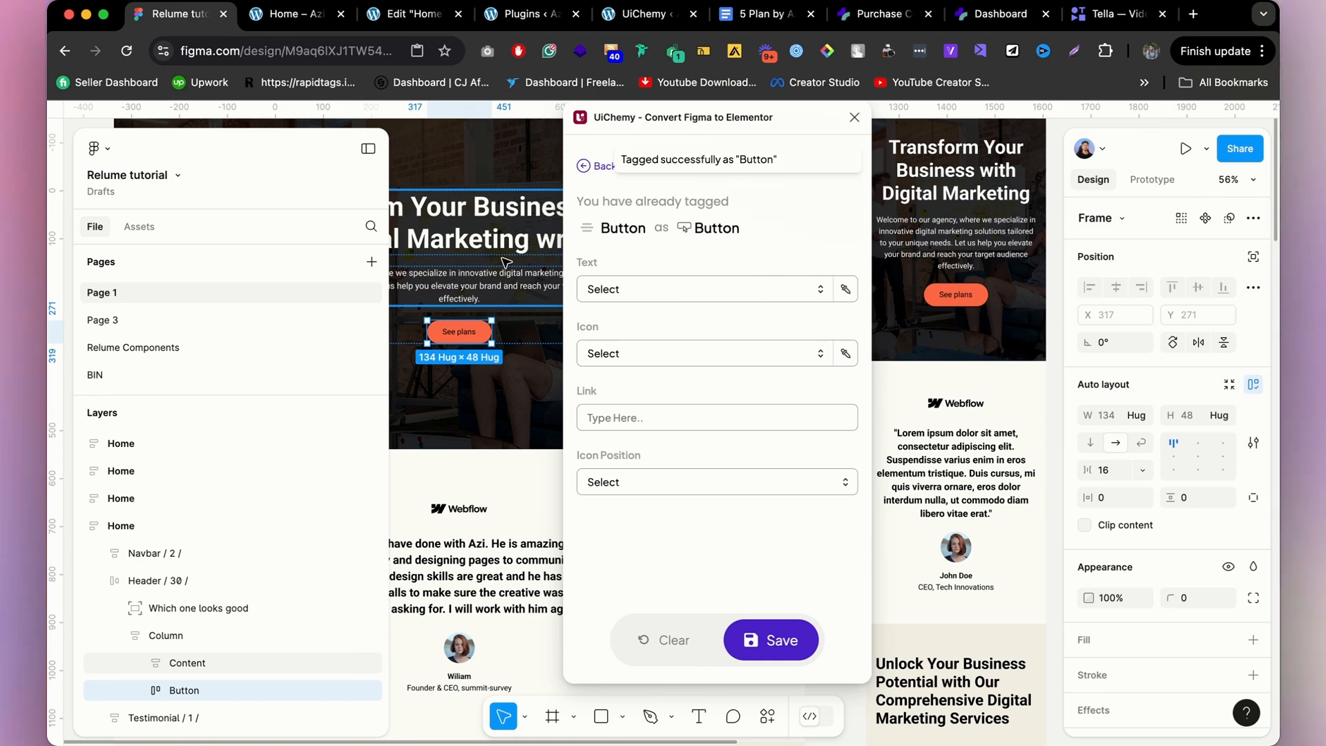
click(594, 176)
Tag the hero headline text as an Elementor Heading widget with the h1 tag.
triple_click(483, 242)
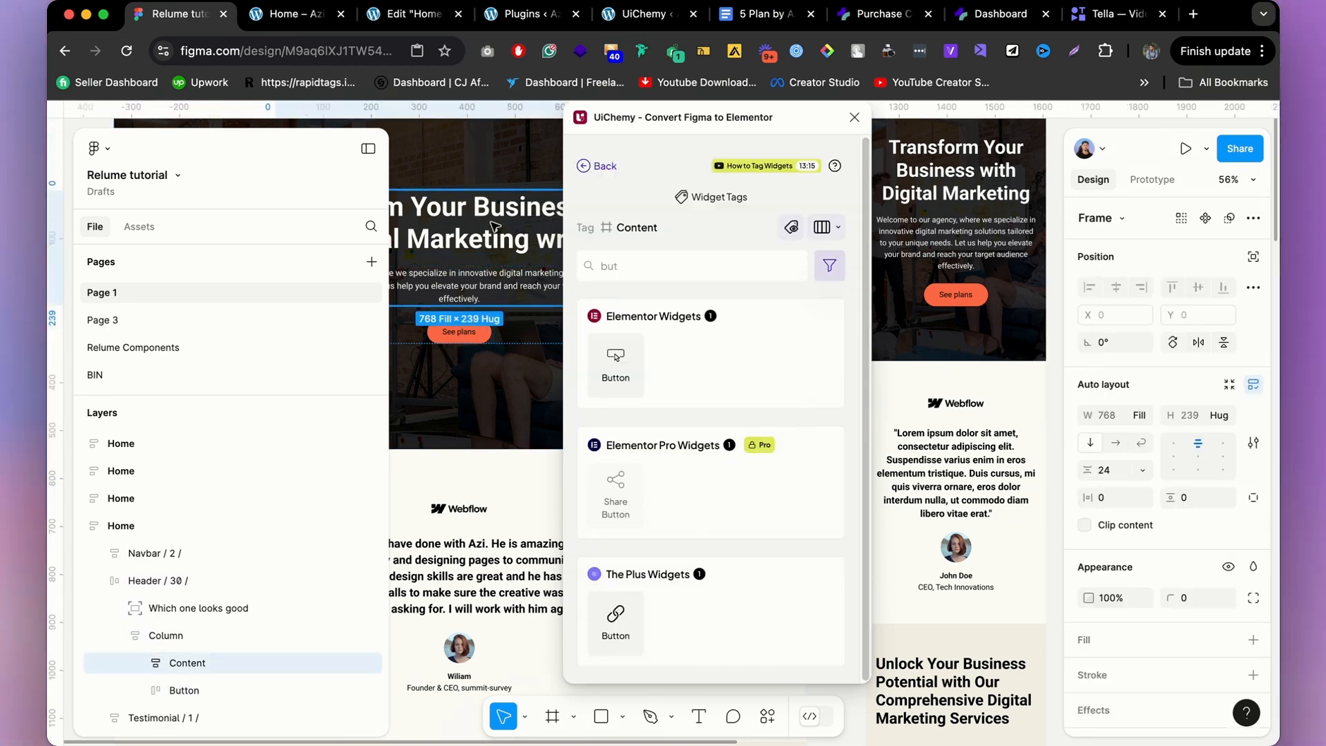
scroll(476, 241, down, 5)
scroll(473, 240, up, 2)
double_click(474, 237)
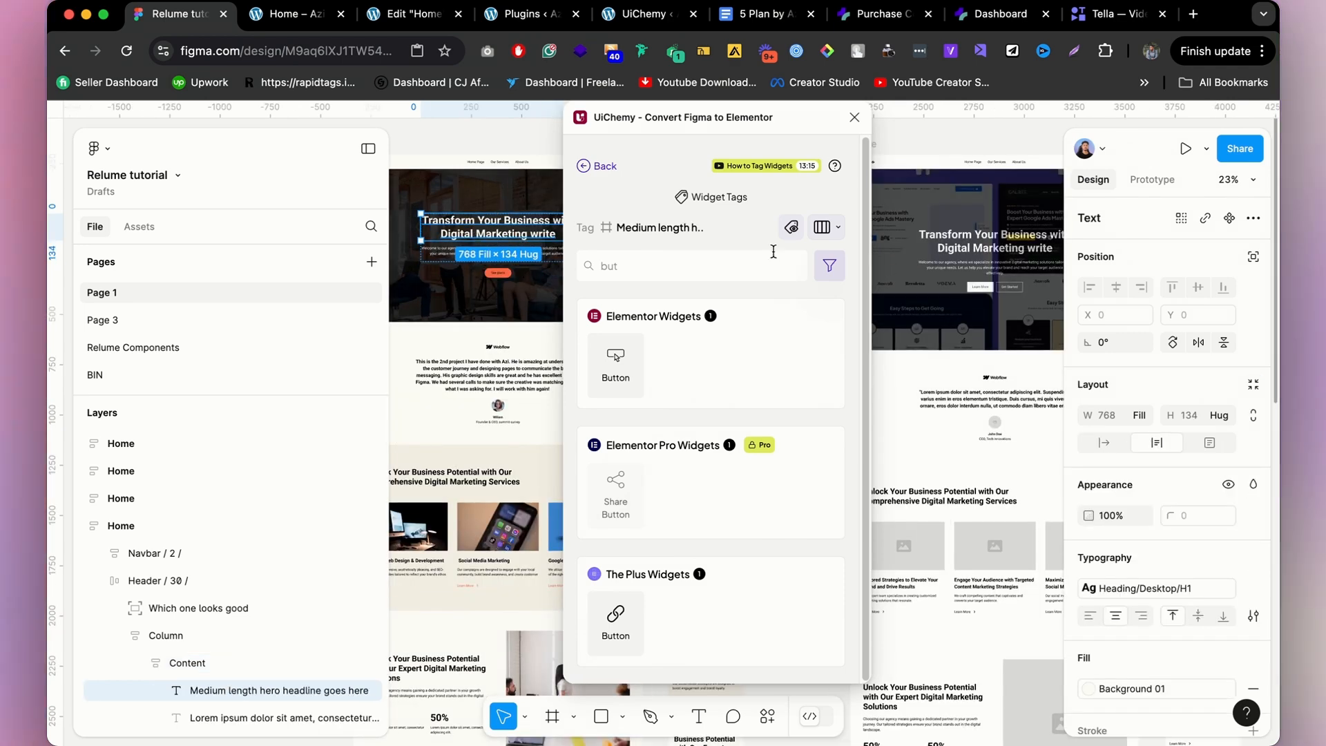
key(super+a)
key(BackSpace)
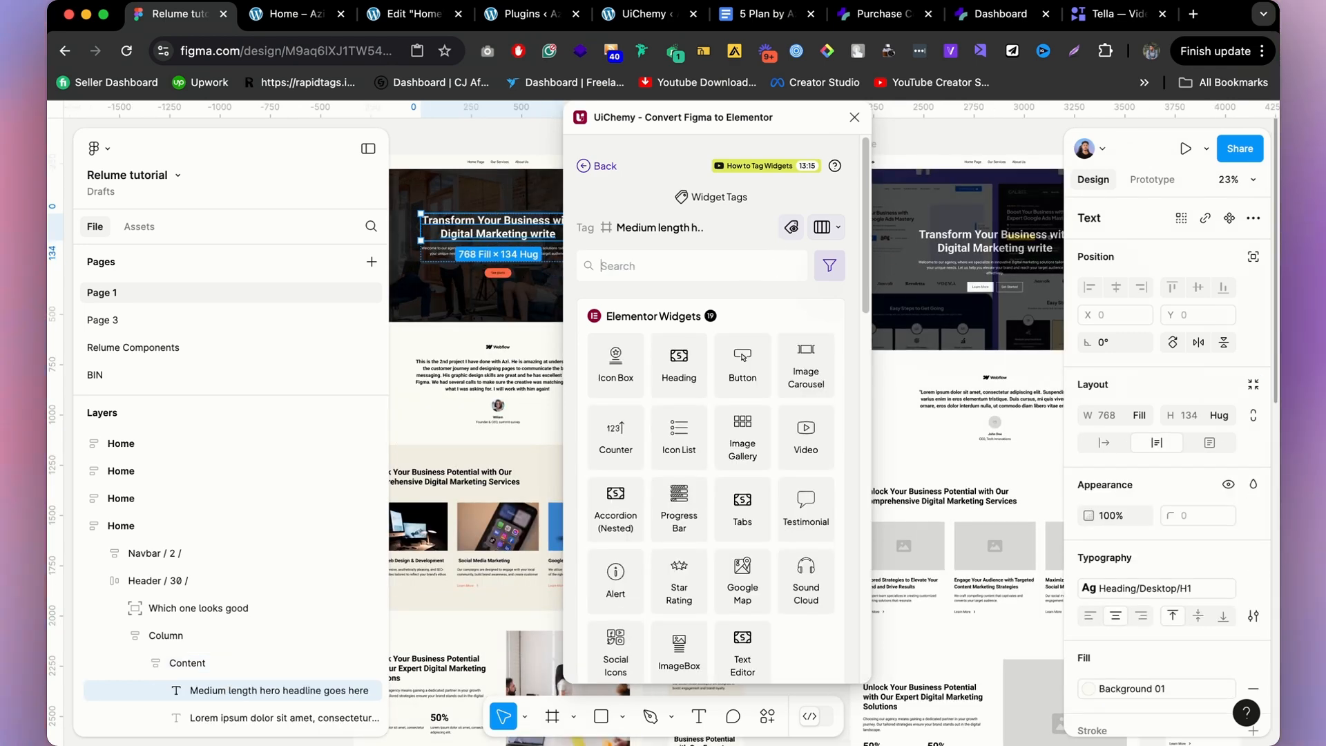
text(hea)
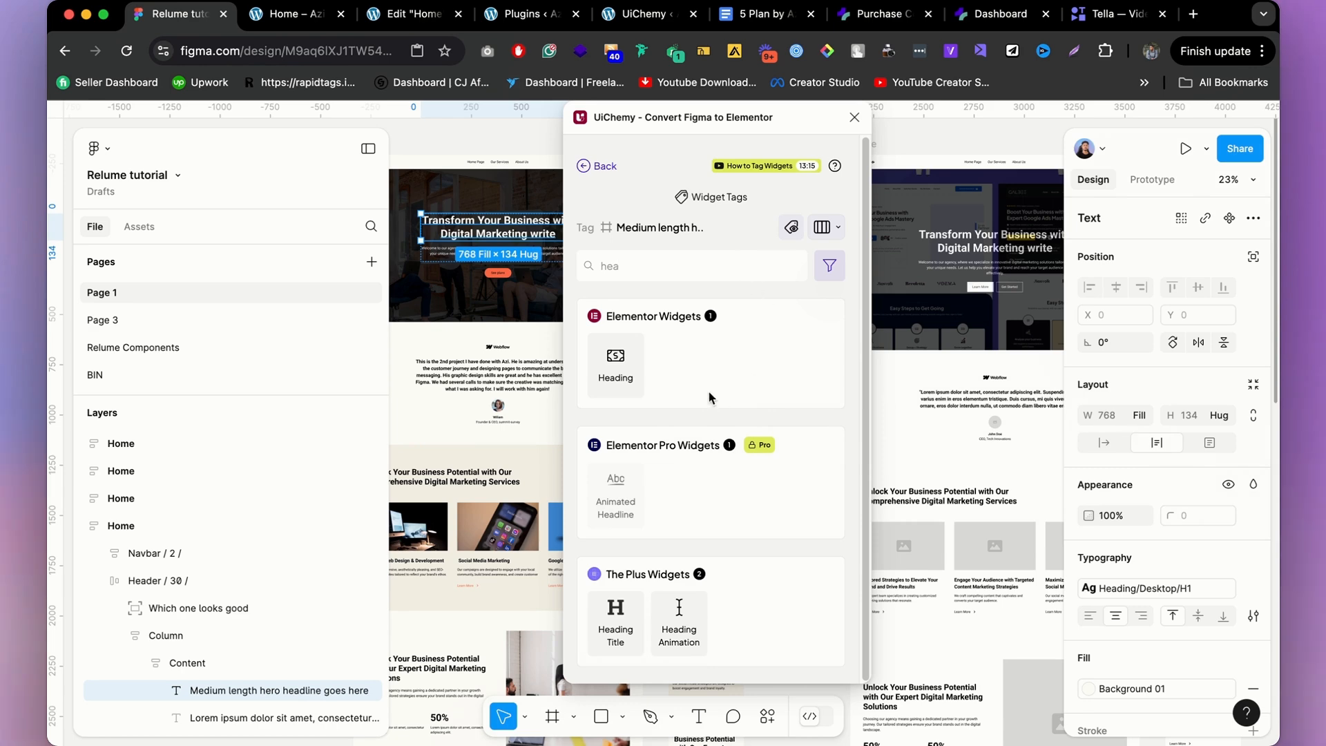
click(623, 368)
click(654, 291)
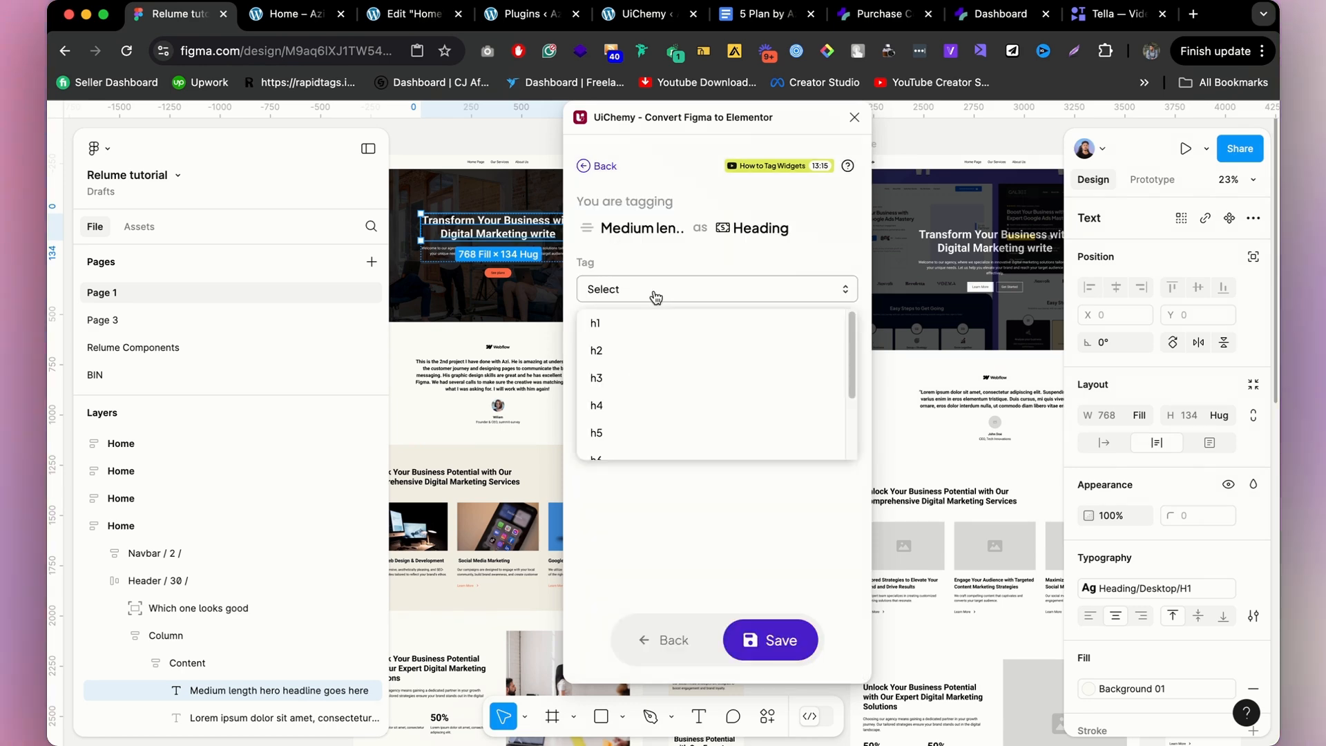
click(625, 329)
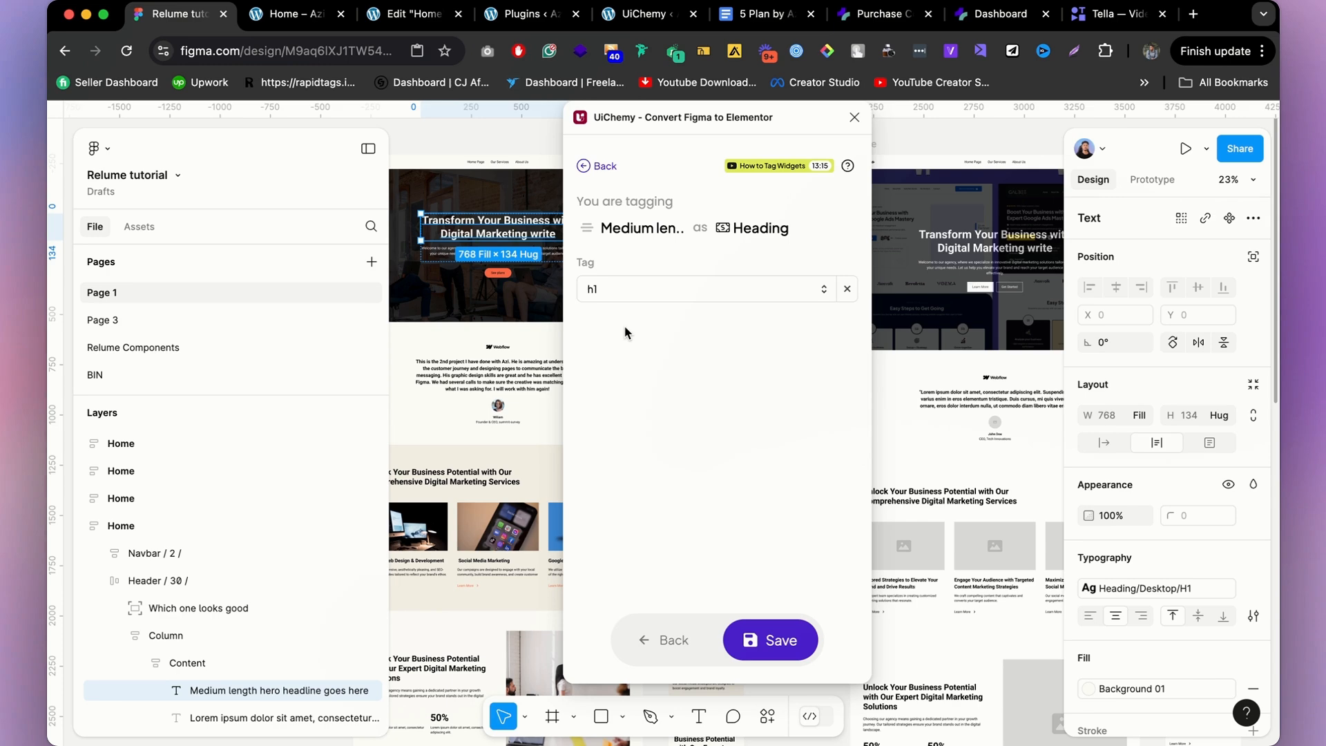
Tag the hero paragraph text as an Elementor Text Editor widget, save the tag and close UiChemy.
click(446, 244)
double_click(449, 259)
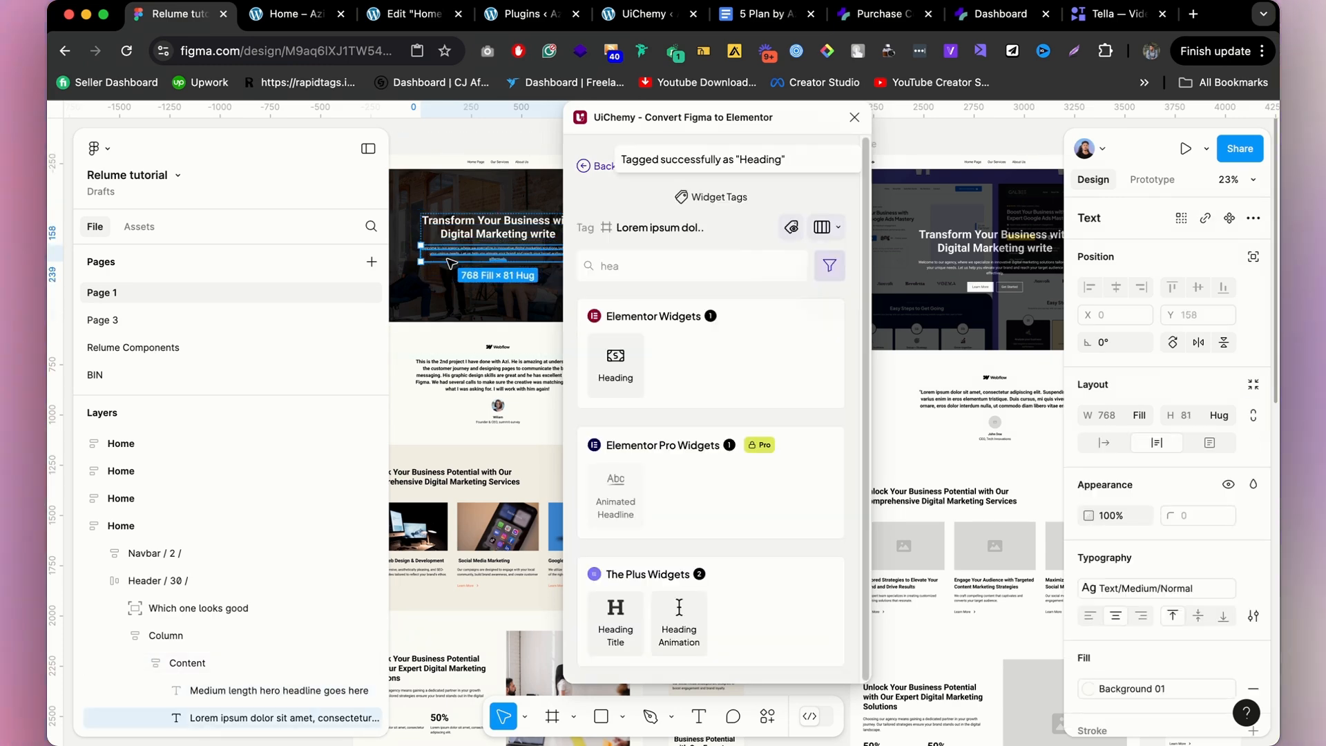
double_click(679, 271)
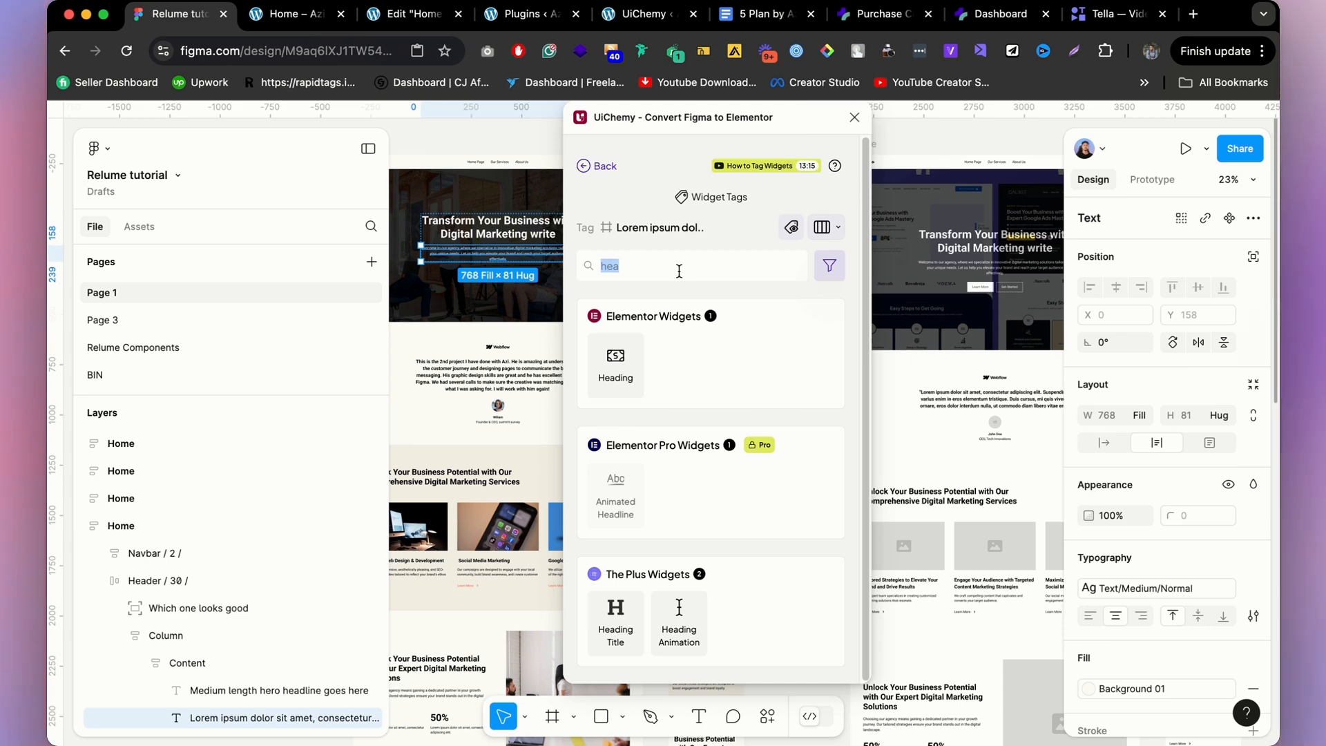
text(pa)
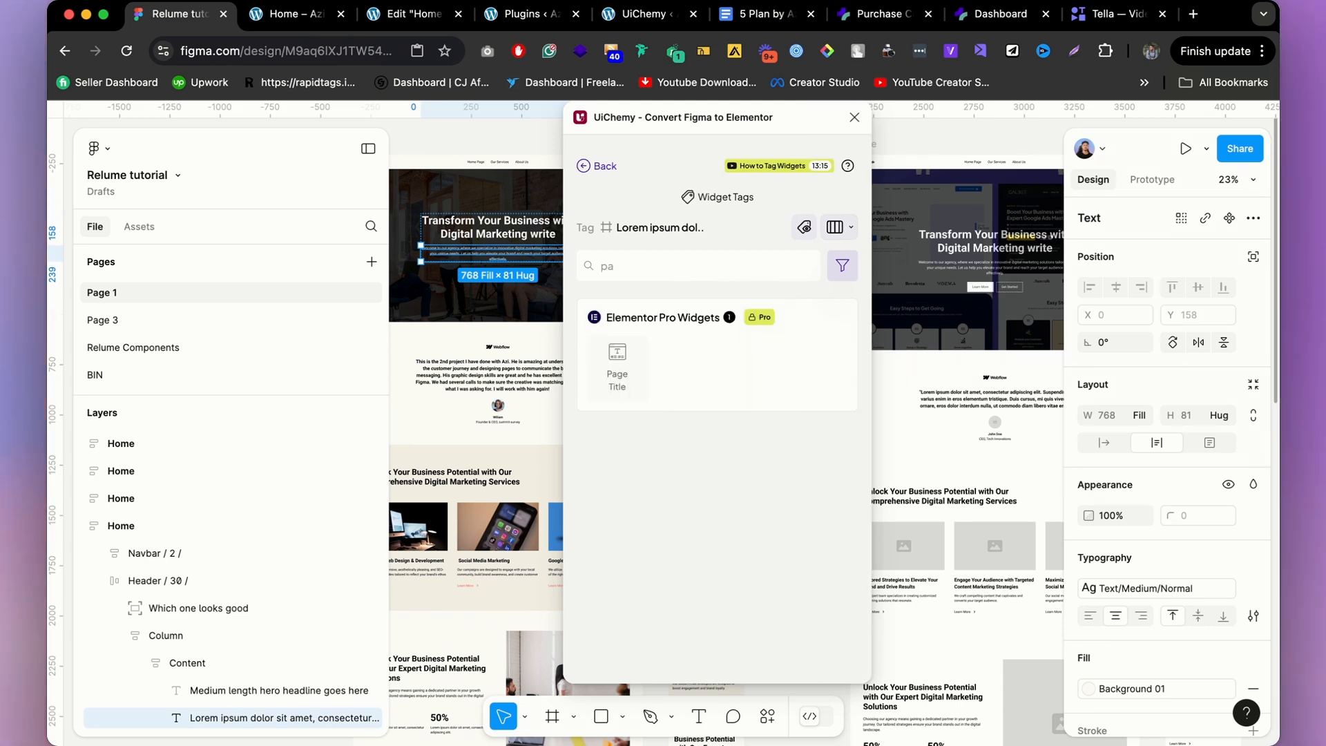
key(BackSpace)
key(BackSpace)
text(t)
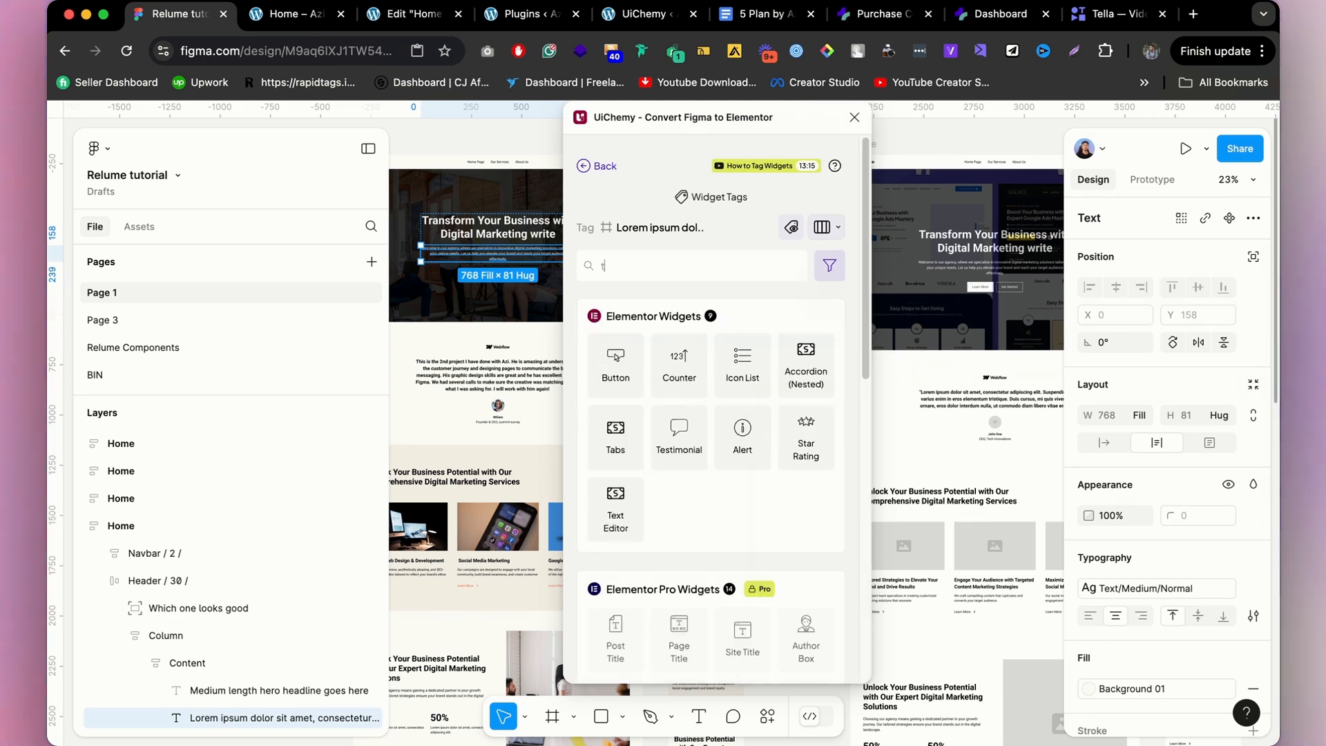
text(e)
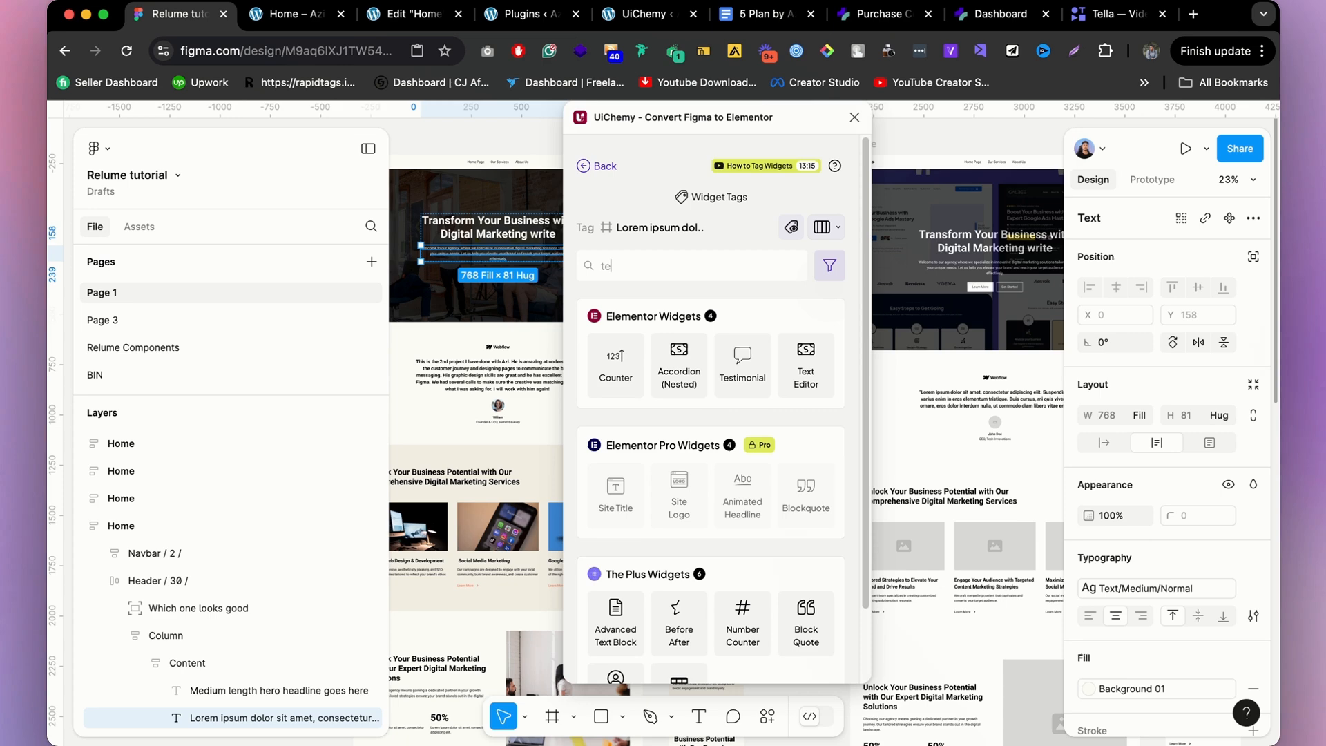
click(815, 370)
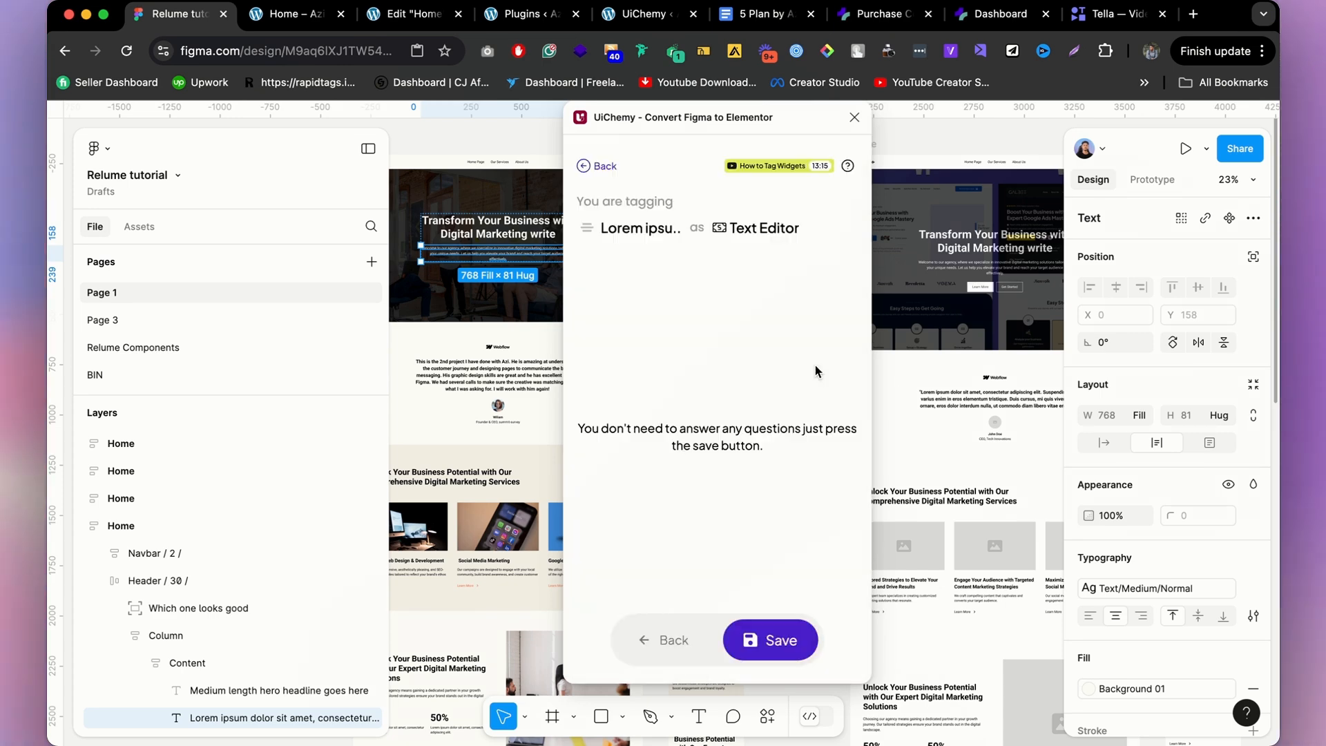
click(763, 641)
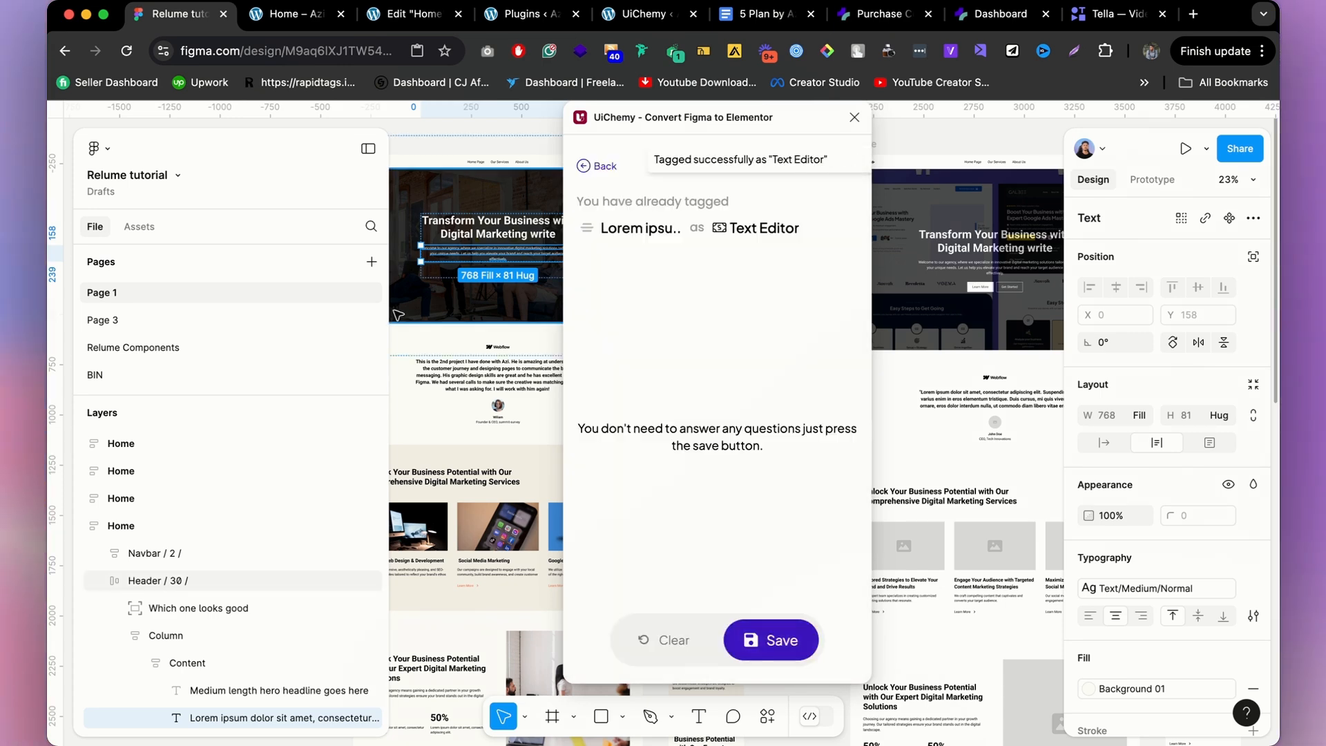
click(593, 166)
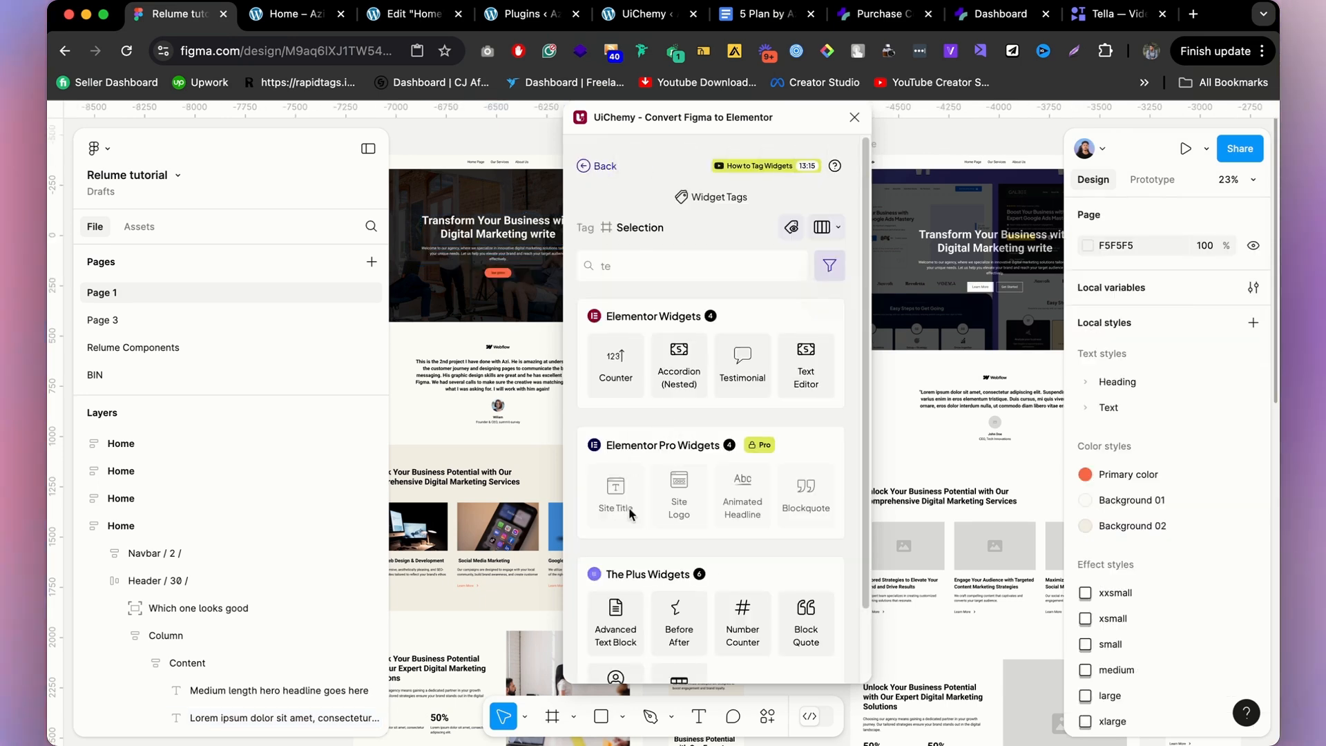
click(854, 119)
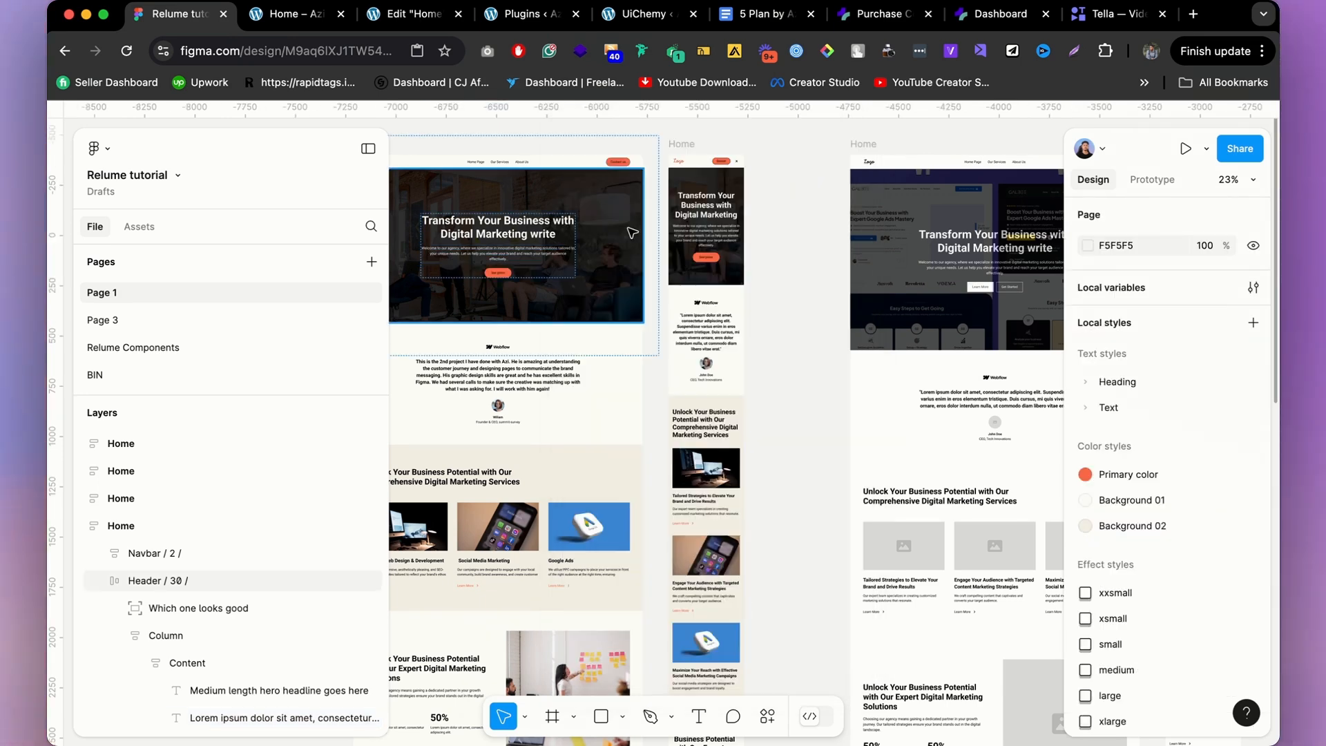
Remove the image fill from the "Which one looks good" layer in Header / 30 /, delete that layer and check the header's fills.
scroll(624, 228, up, 3)
scroll(623, 228, down, 2)
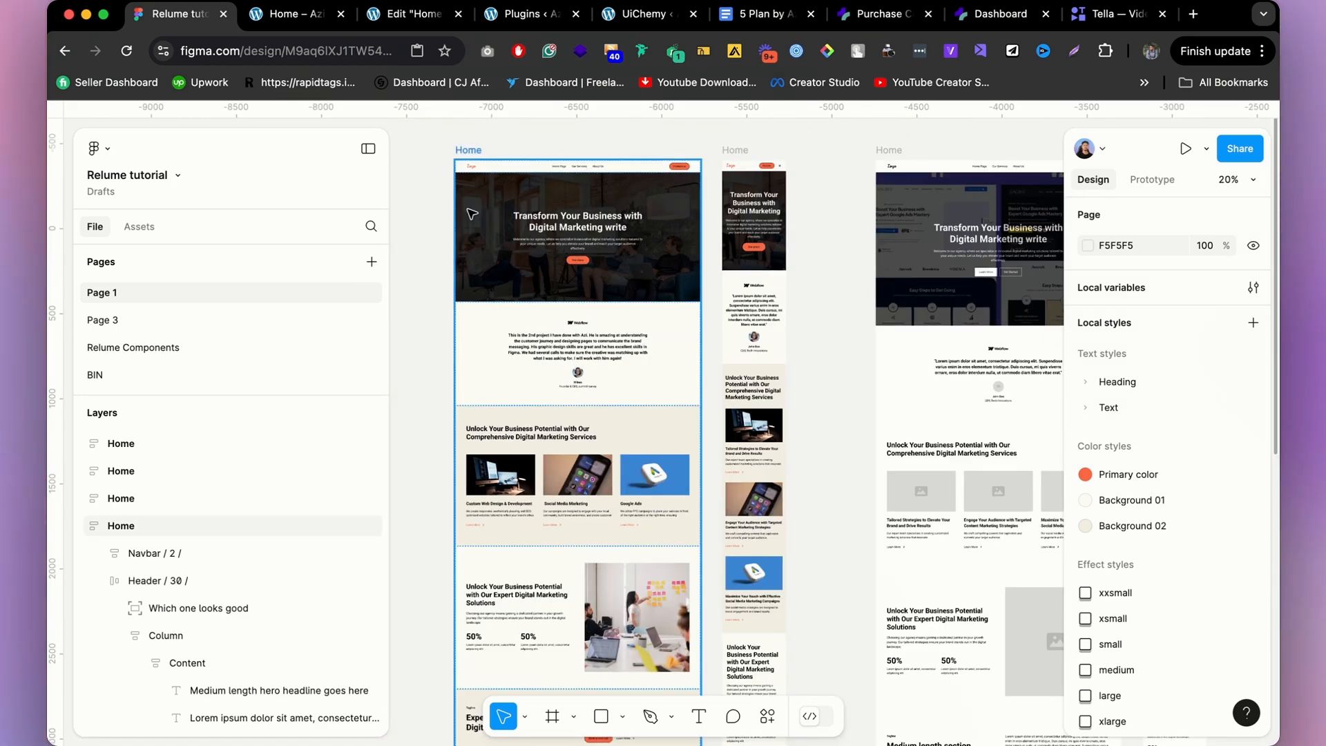
scroll(499, 201, up, 4)
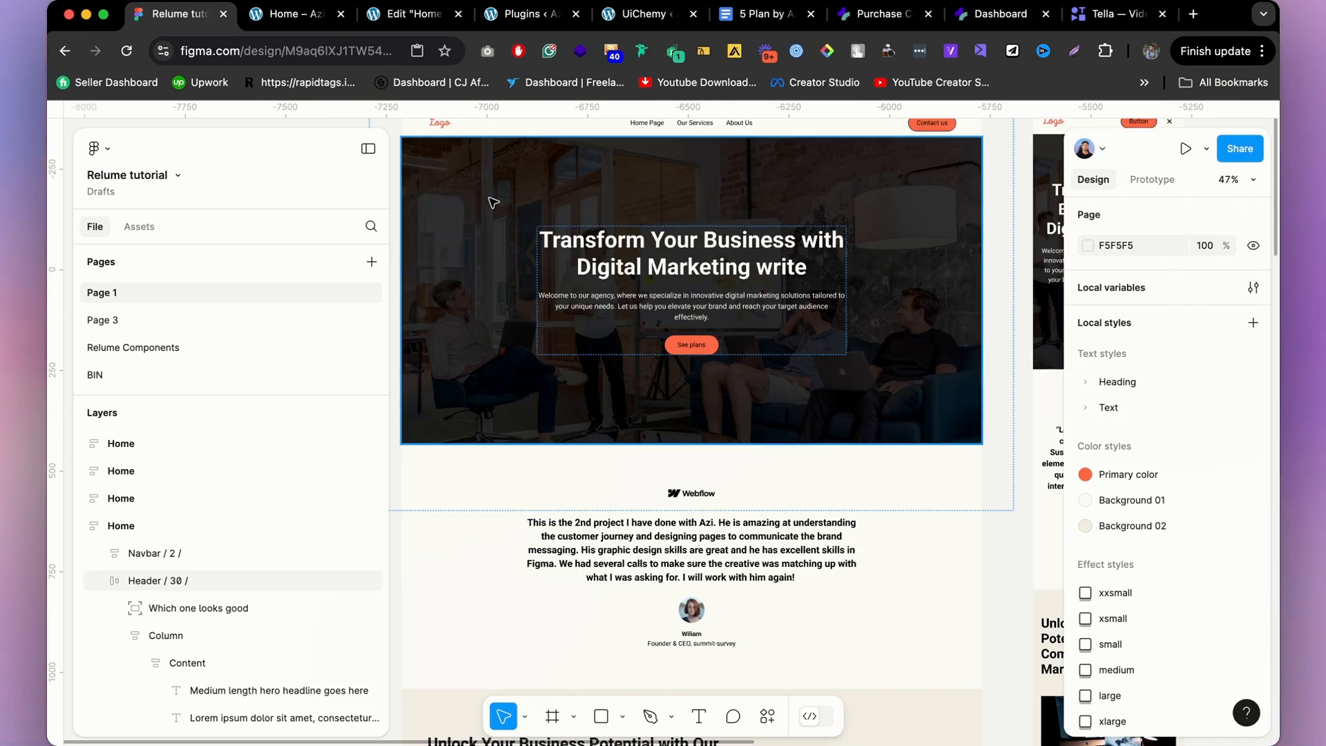
click(492, 200)
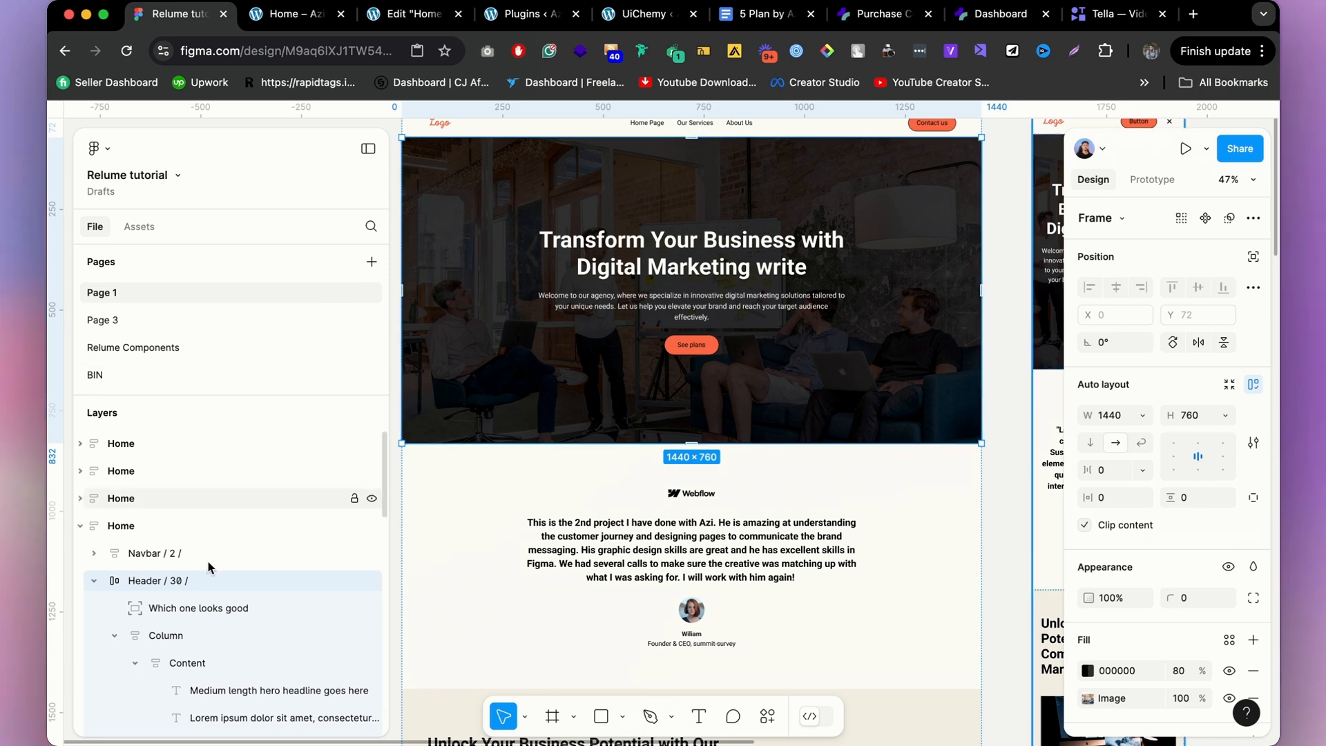
click(185, 608)
scroll(688, 355, down, 5)
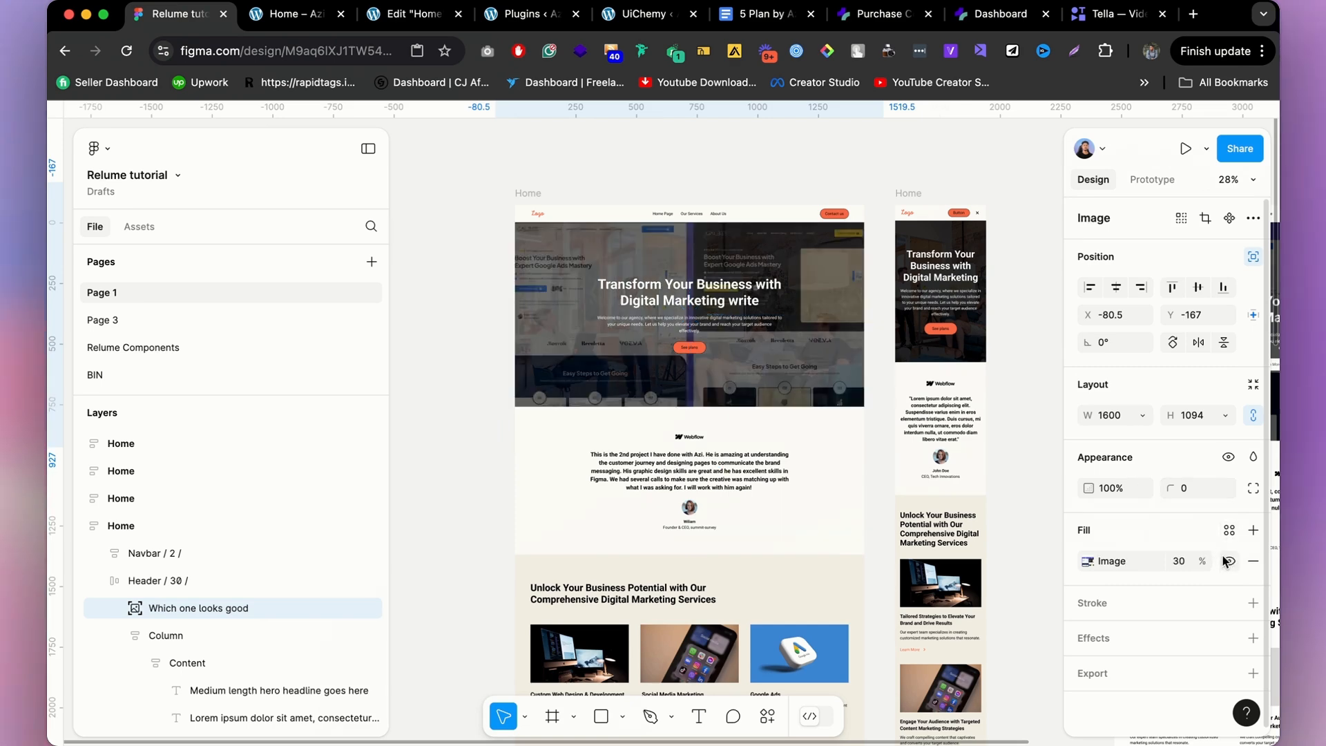
click(1253, 561)
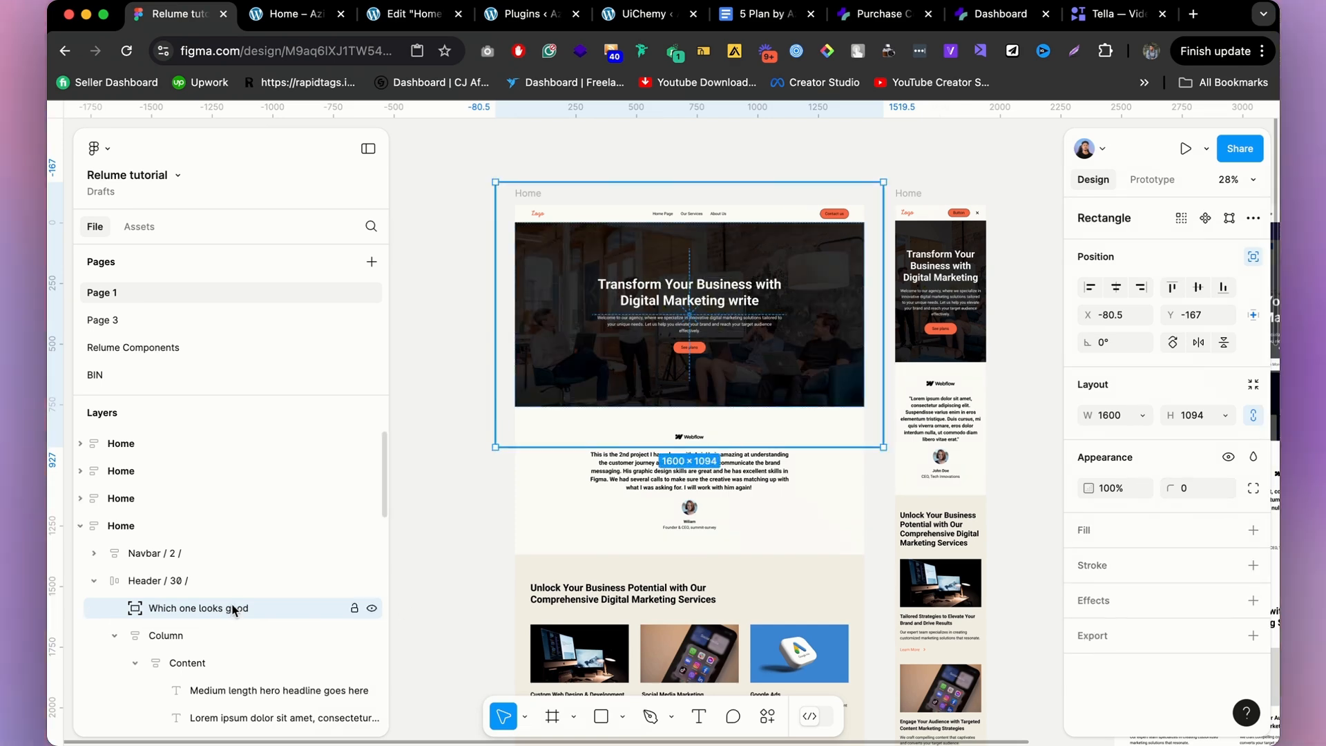
key(Delete)
click(231, 580)
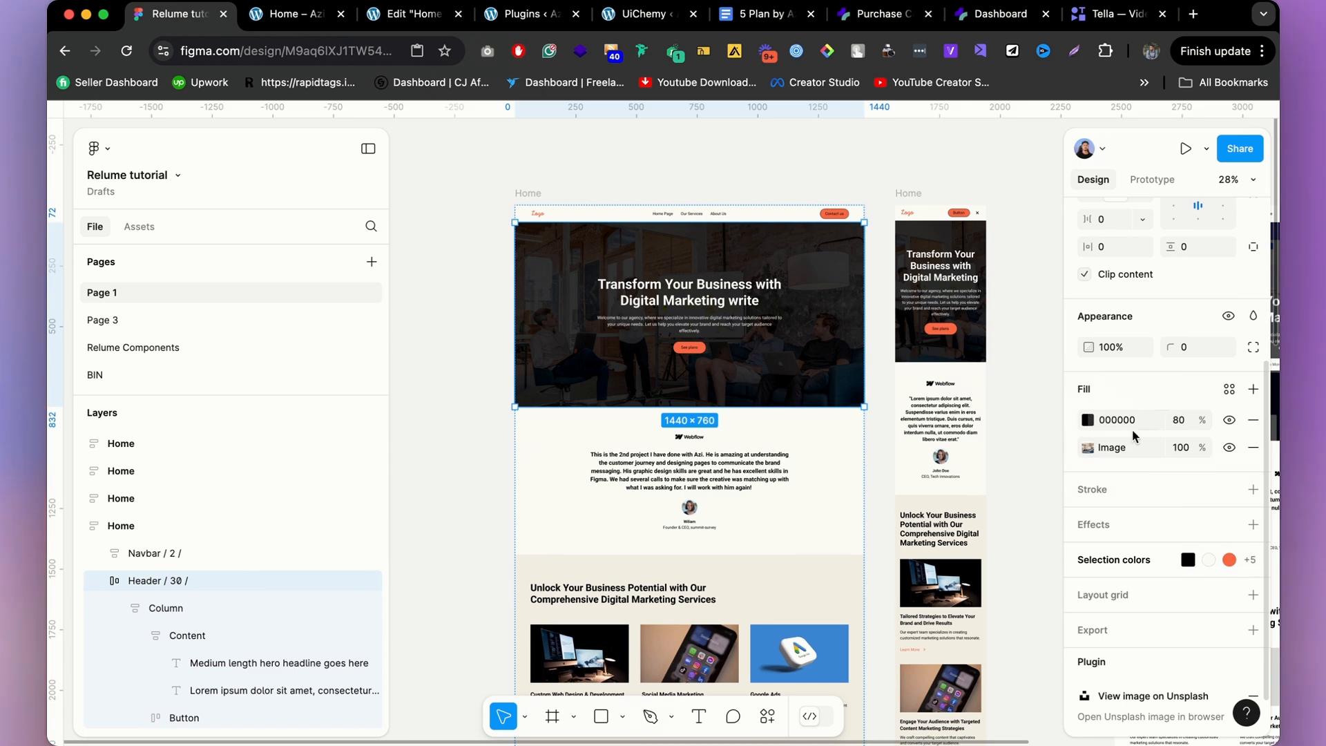
scroll(689, 156, up, 3)
click(690, 156)
click(470, 316)
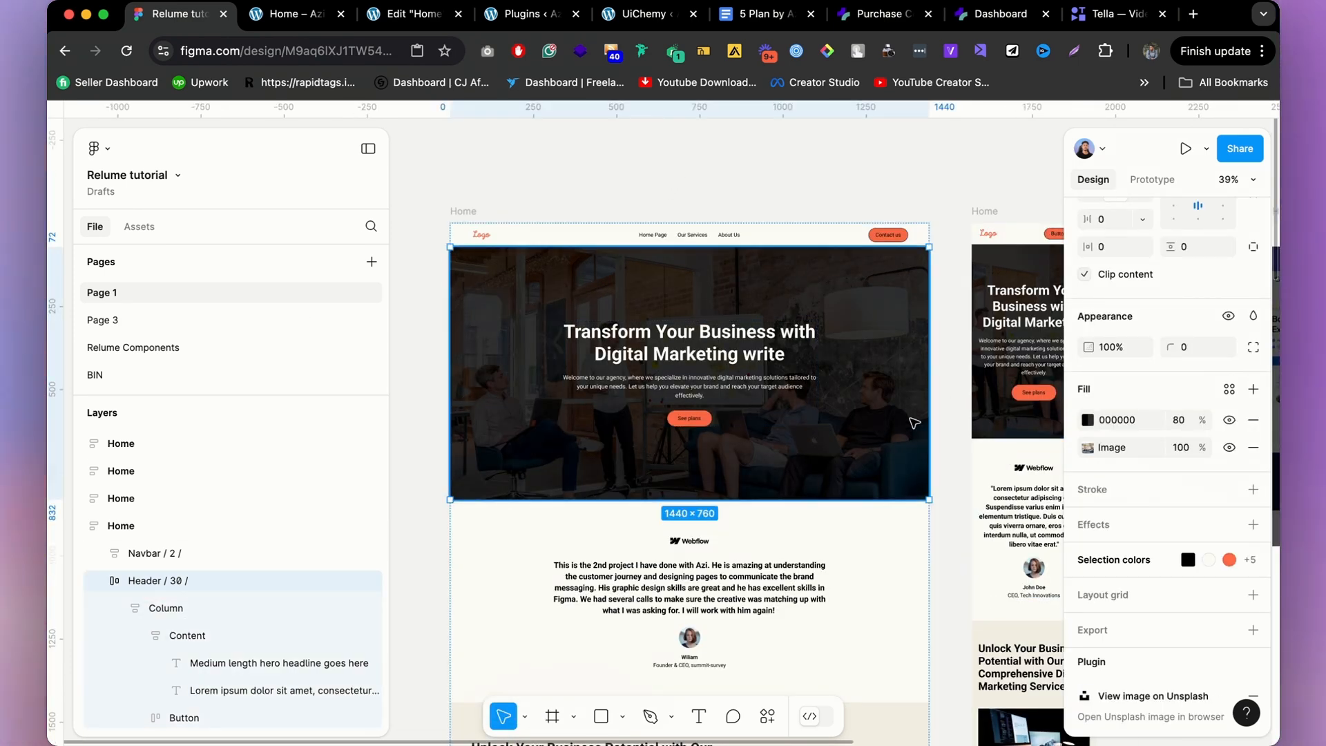
scroll(732, 494, down, 5)
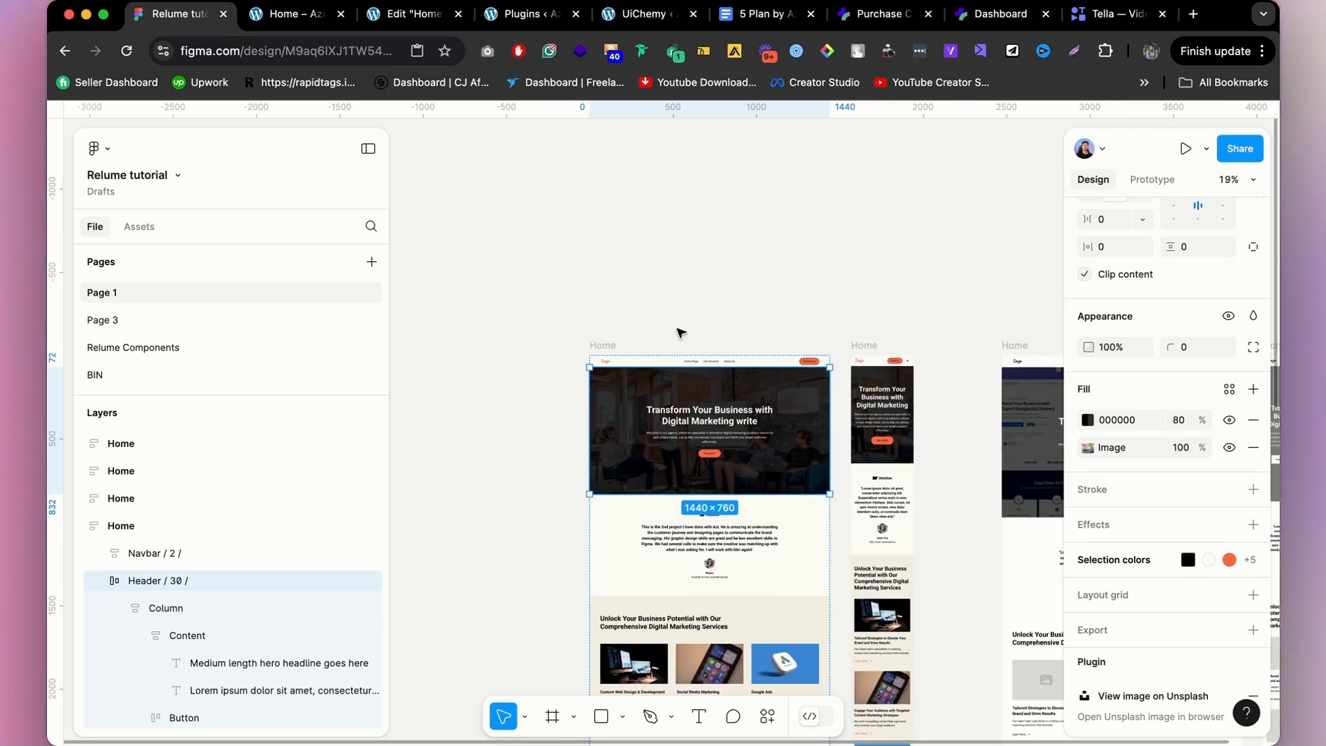
Examine the layer hierarchy of the desktop Home frame's navbar and header, from the Column and Content frames down to the texts and Button.
scroll(715, 343, down, 3)
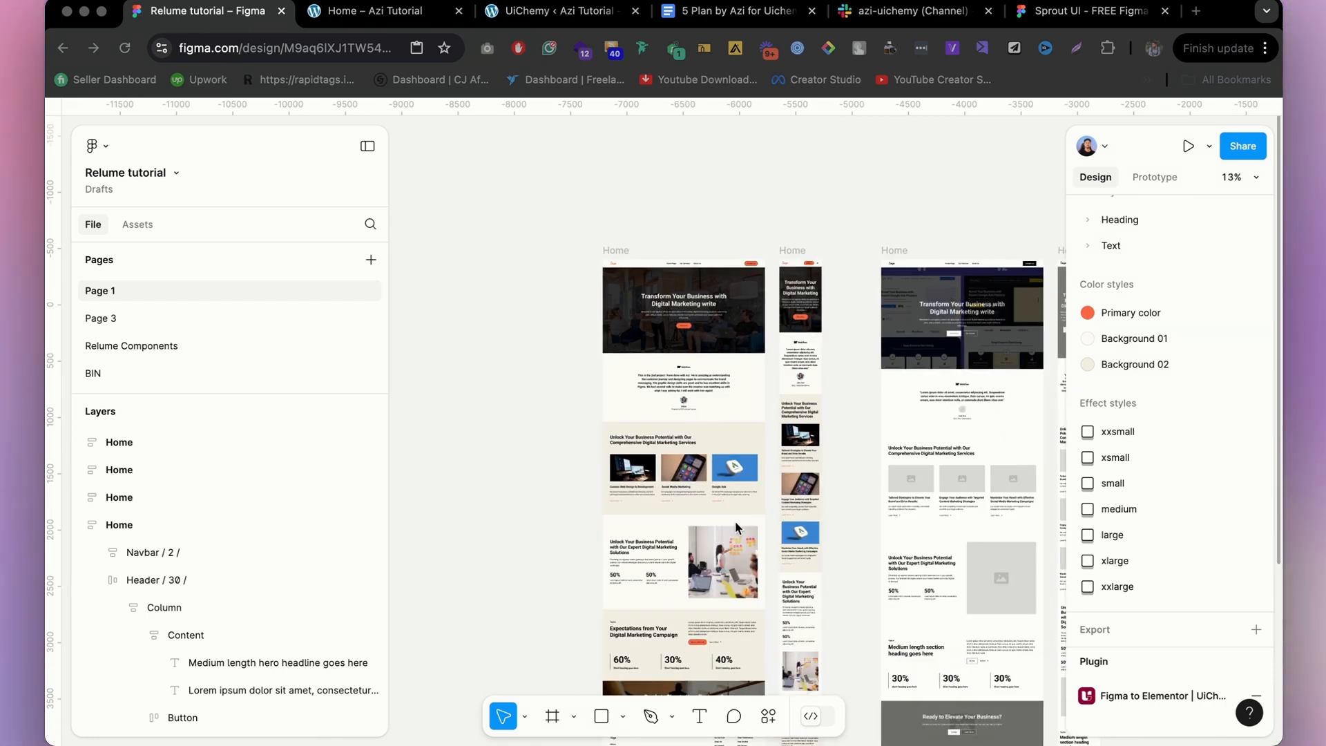
scroll(598, 272, up, 5)
click(601, 264)
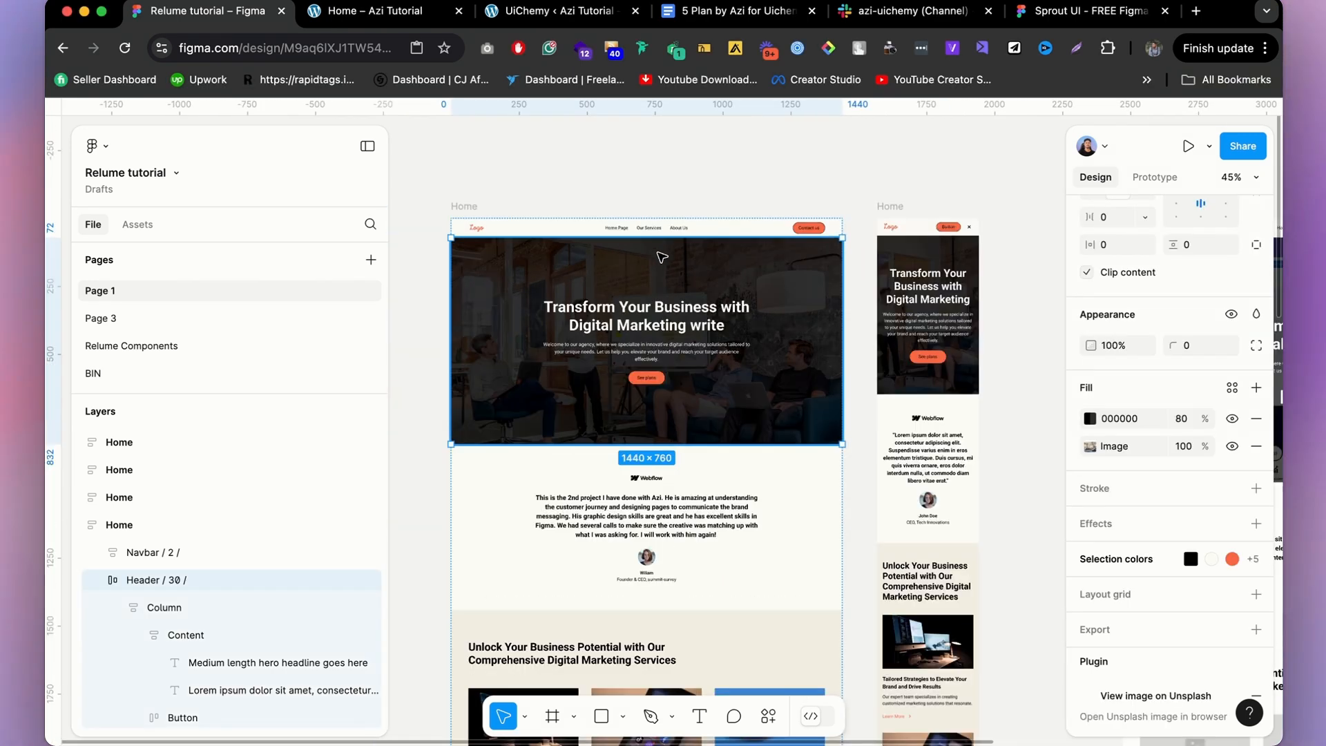
scroll(208, 456, down, 1)
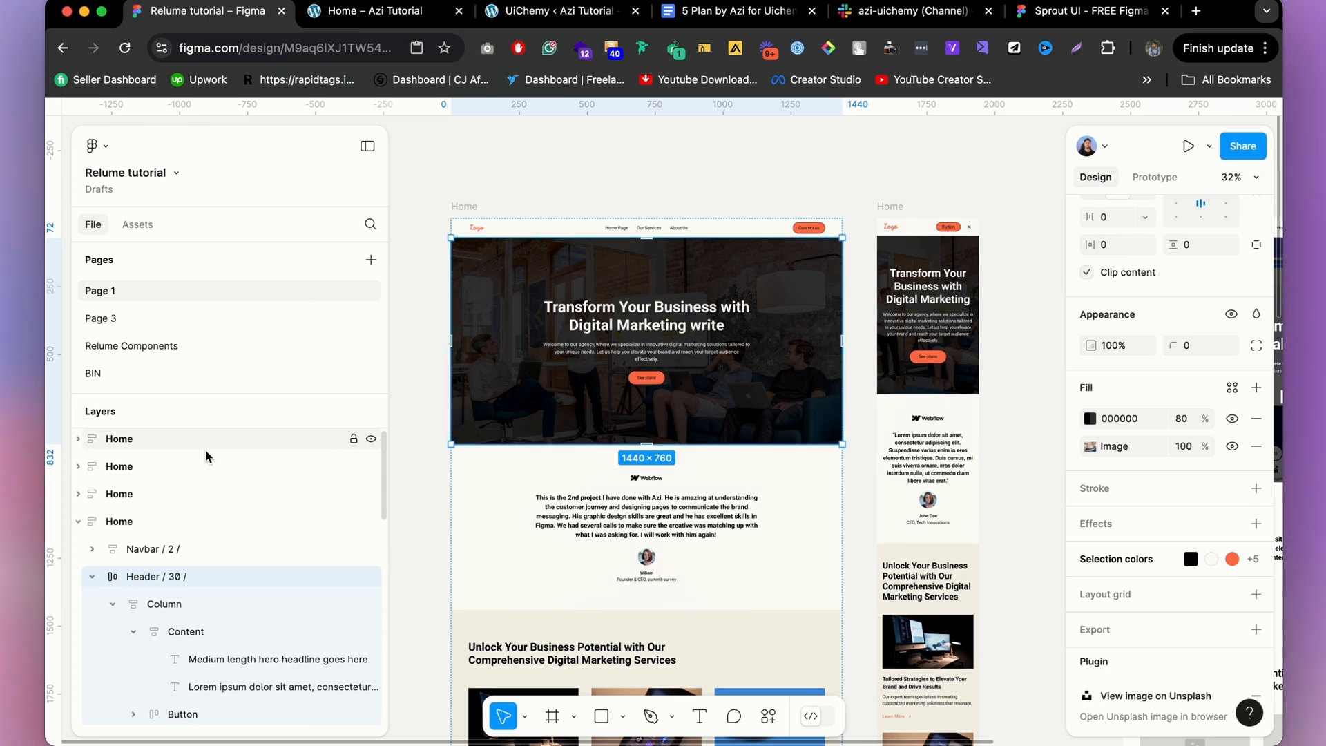
click(504, 228)
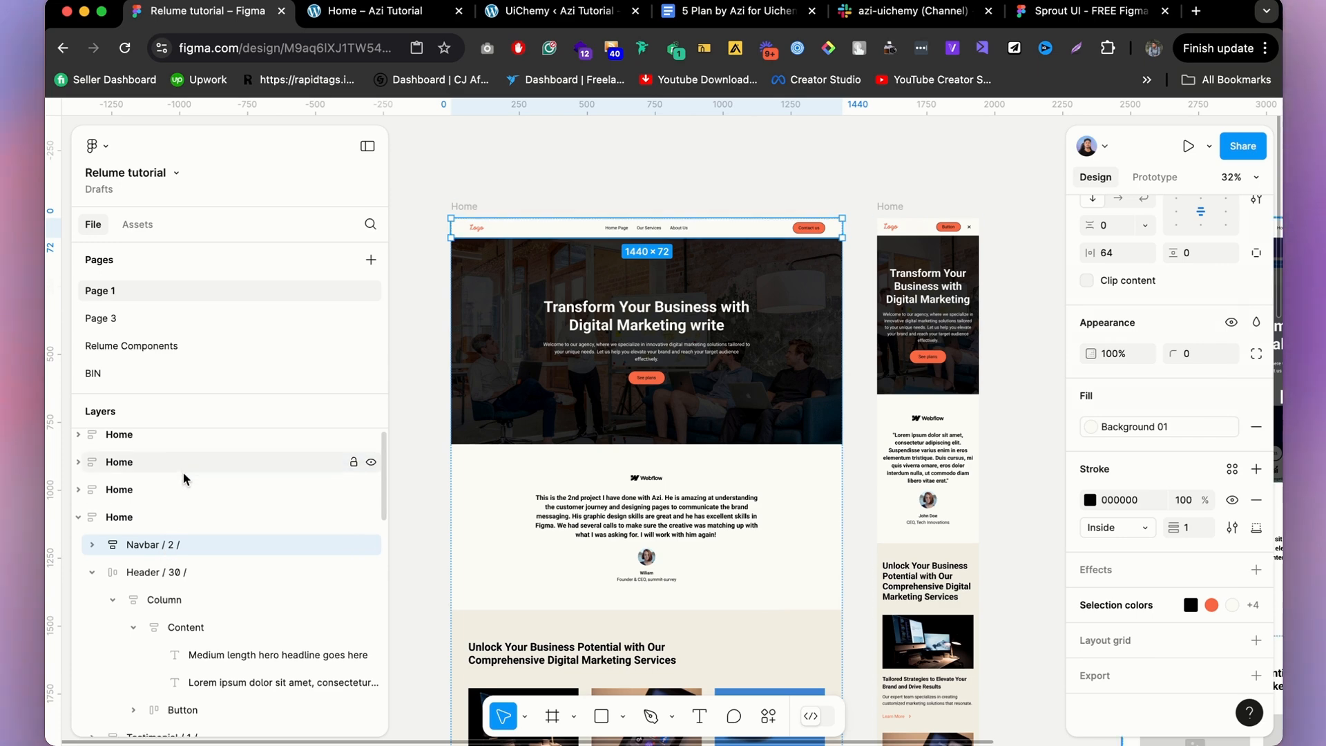
scroll(166, 511, down, 2)
click(147, 541)
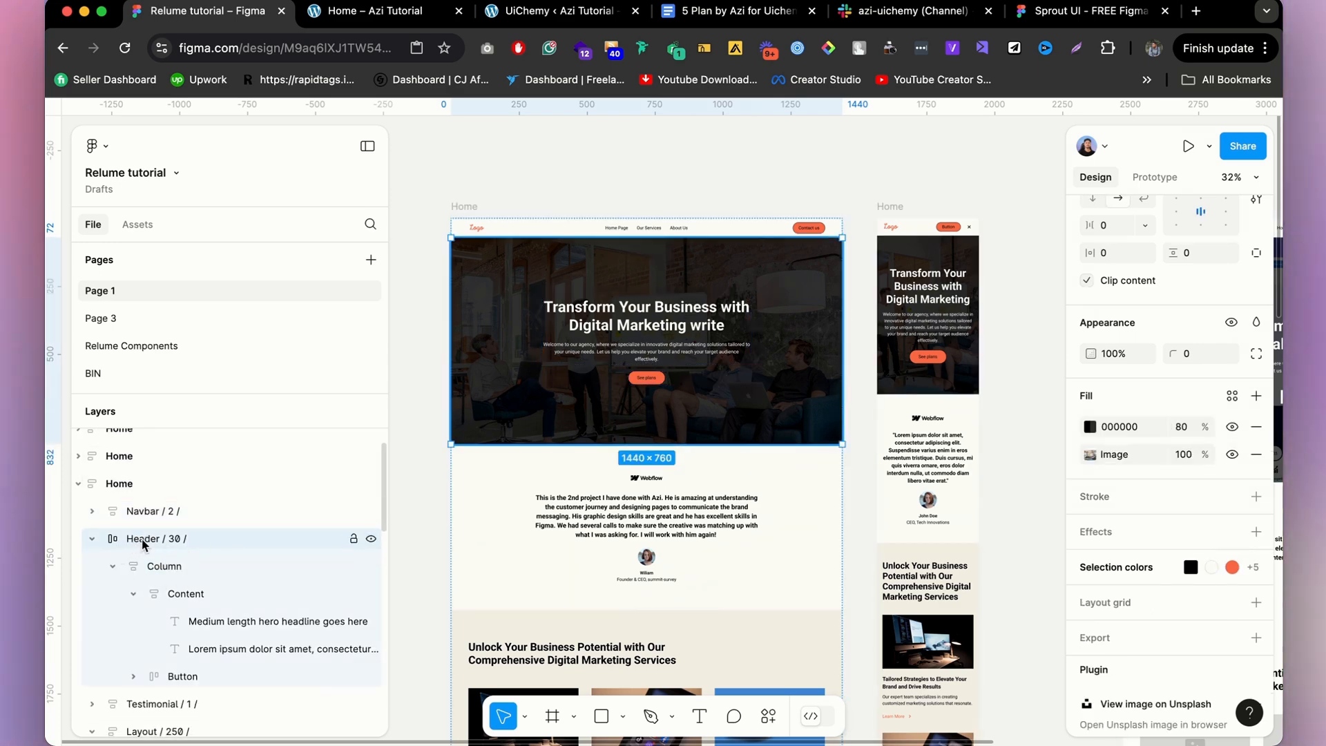
click(164, 571)
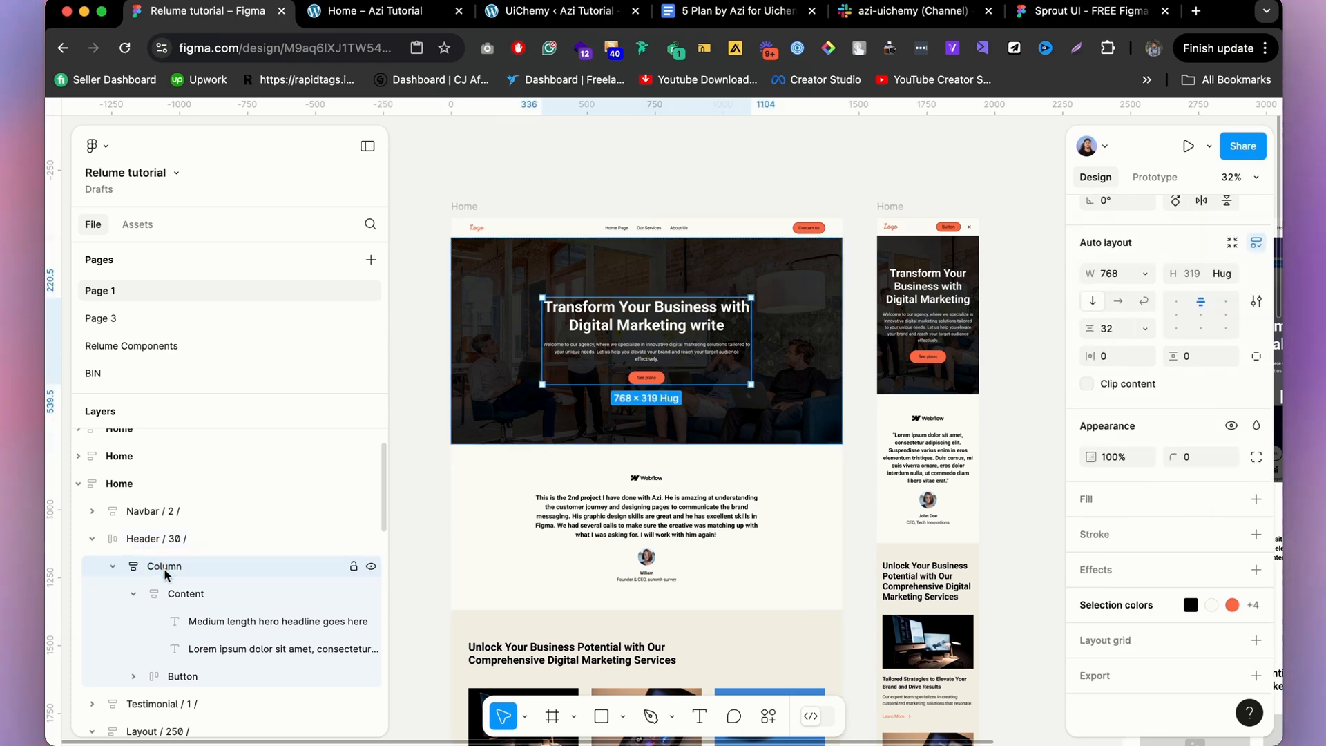
click(176, 595)
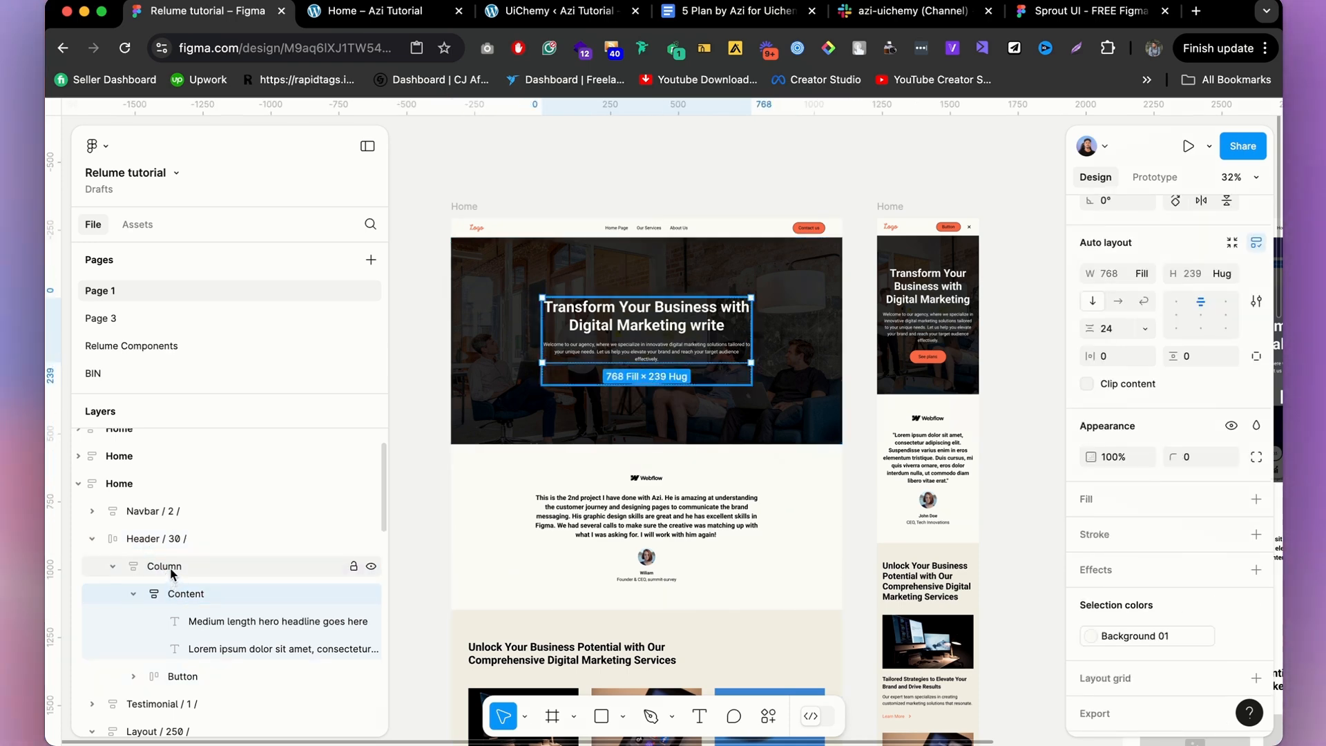
click(172, 574)
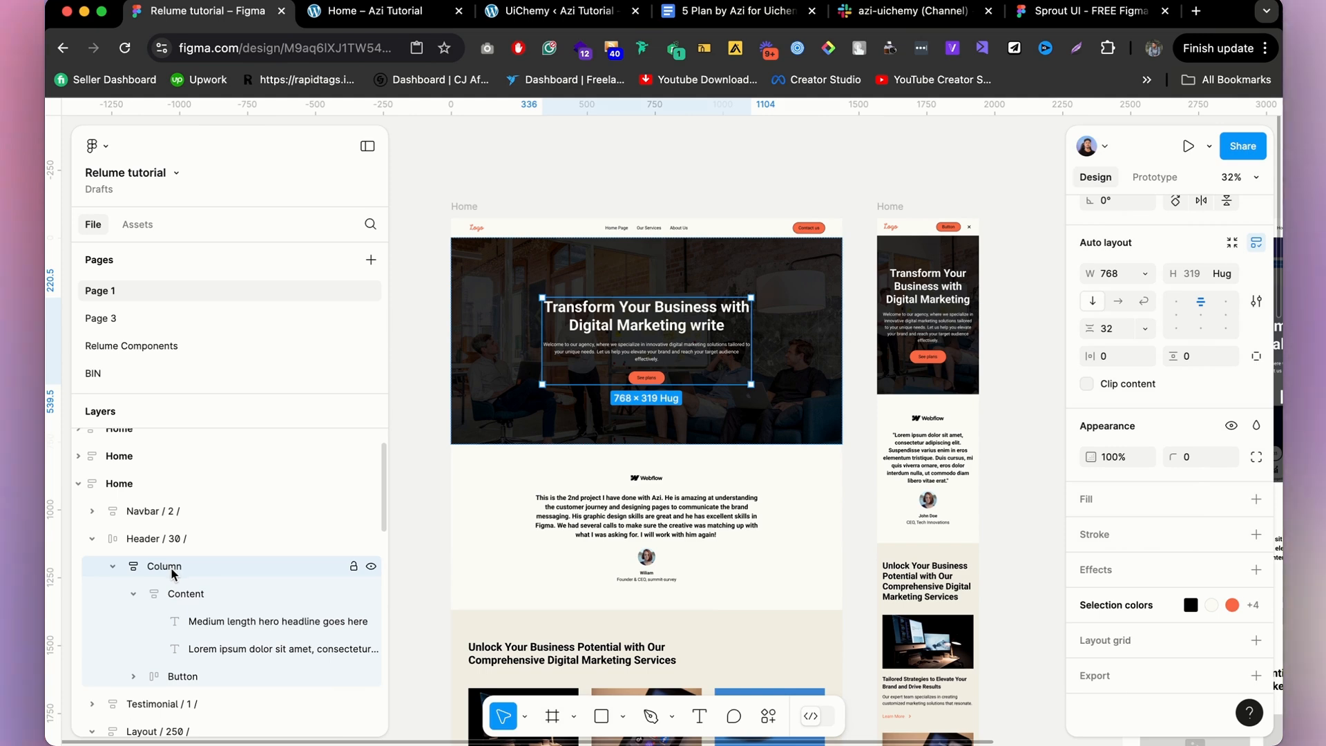
click(178, 595)
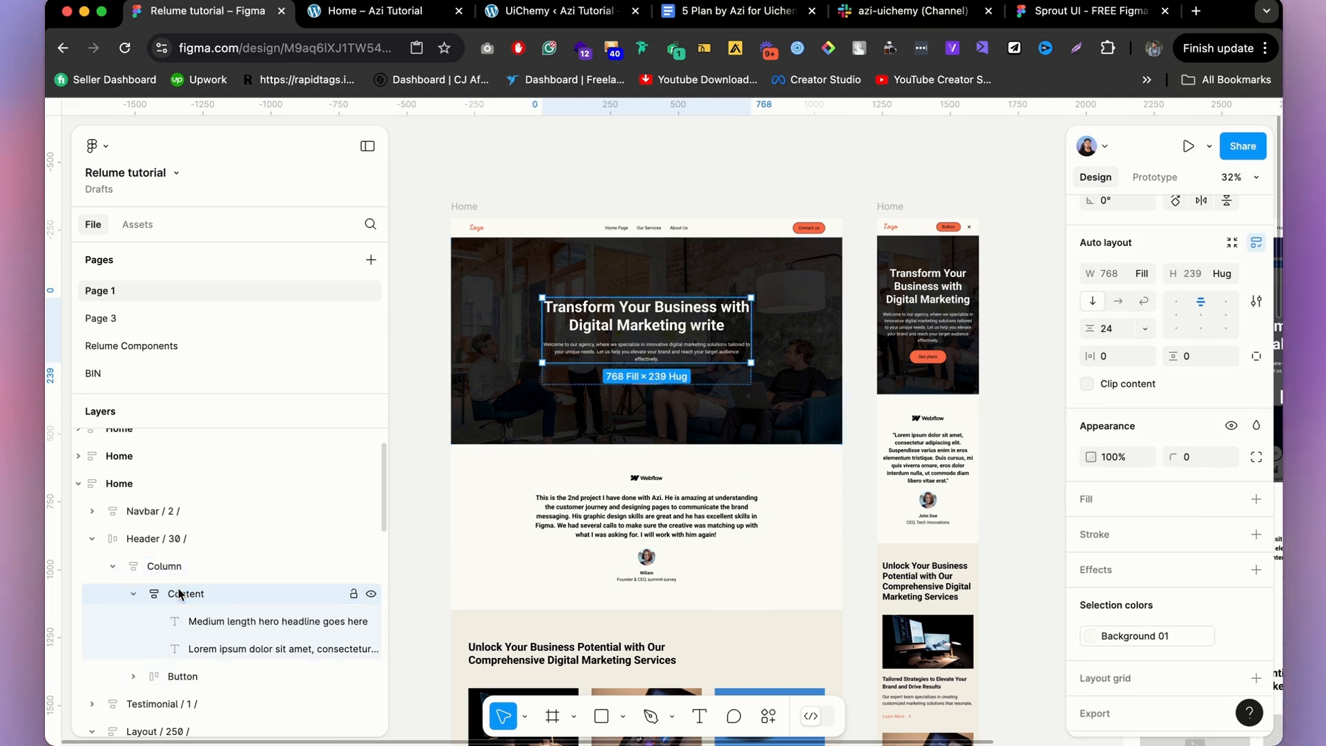
click(206, 621)
click(214, 648)
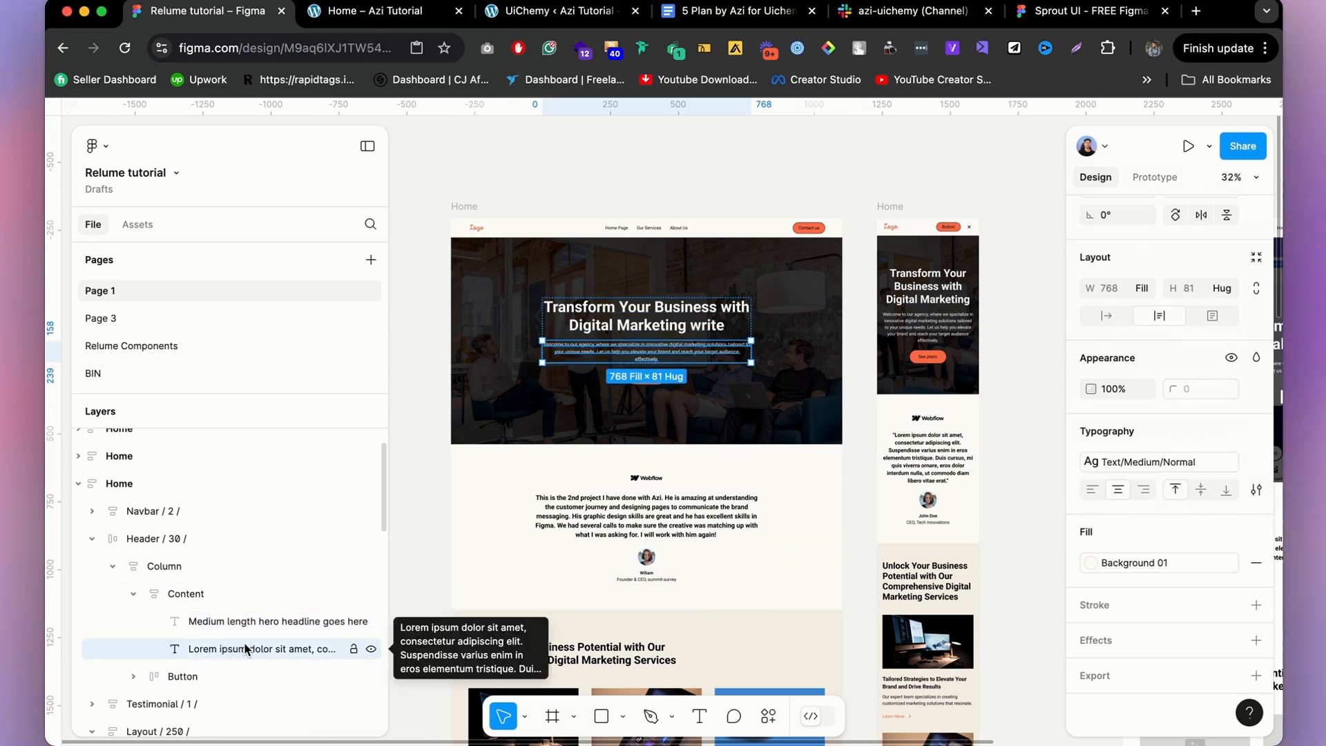
scroll(228, 636, down, 2)
click(217, 627)
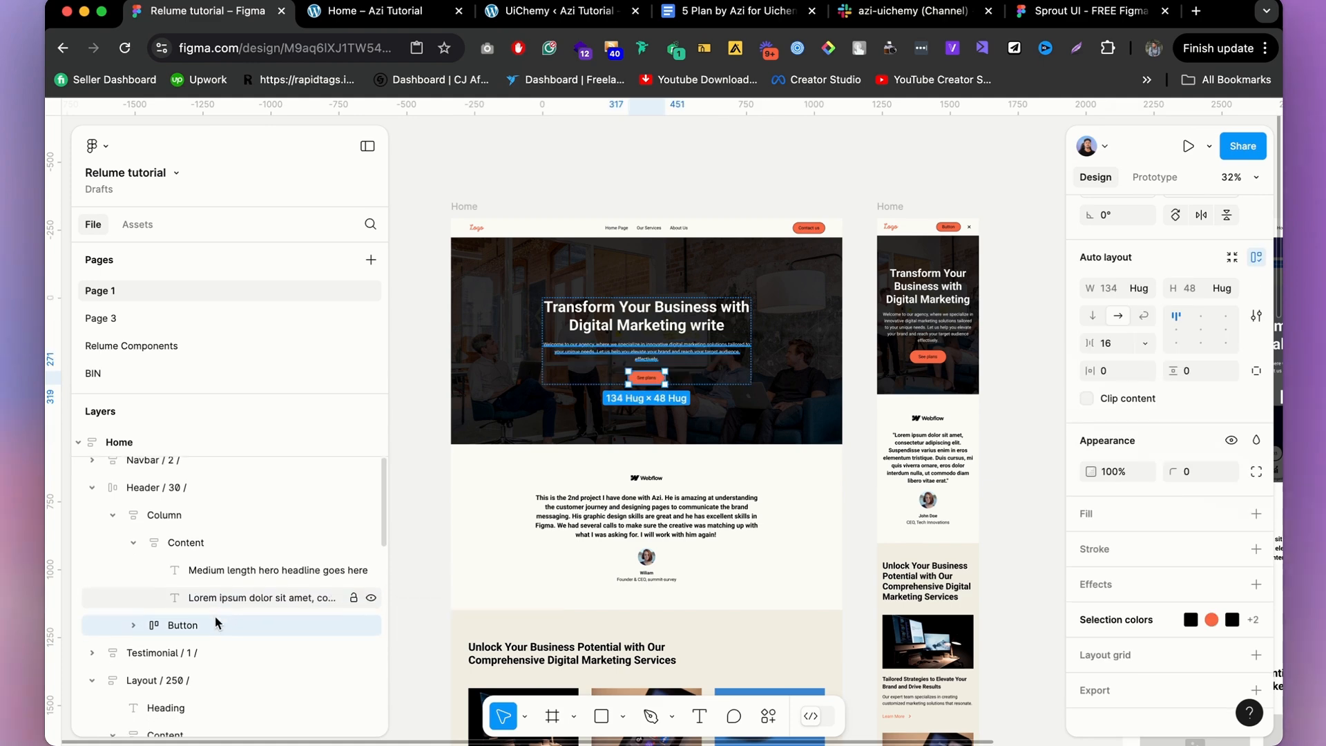
scroll(185, 632, down, 1)
Examine the nested layers of the Testimonial / 1 / and Layout / 250 / sections, and return to the navbar at the page's start.
click(184, 629)
scroll(173, 608, down, 2)
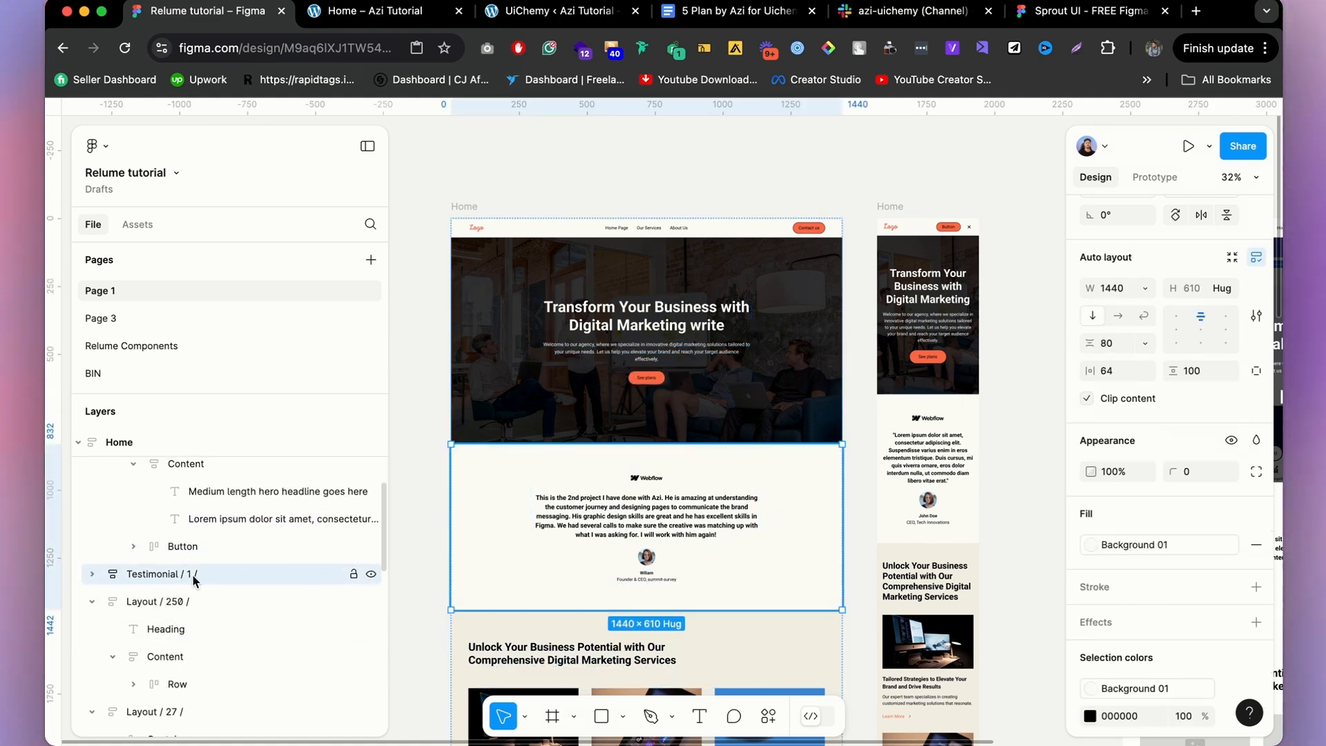
click(92, 574)
click(173, 608)
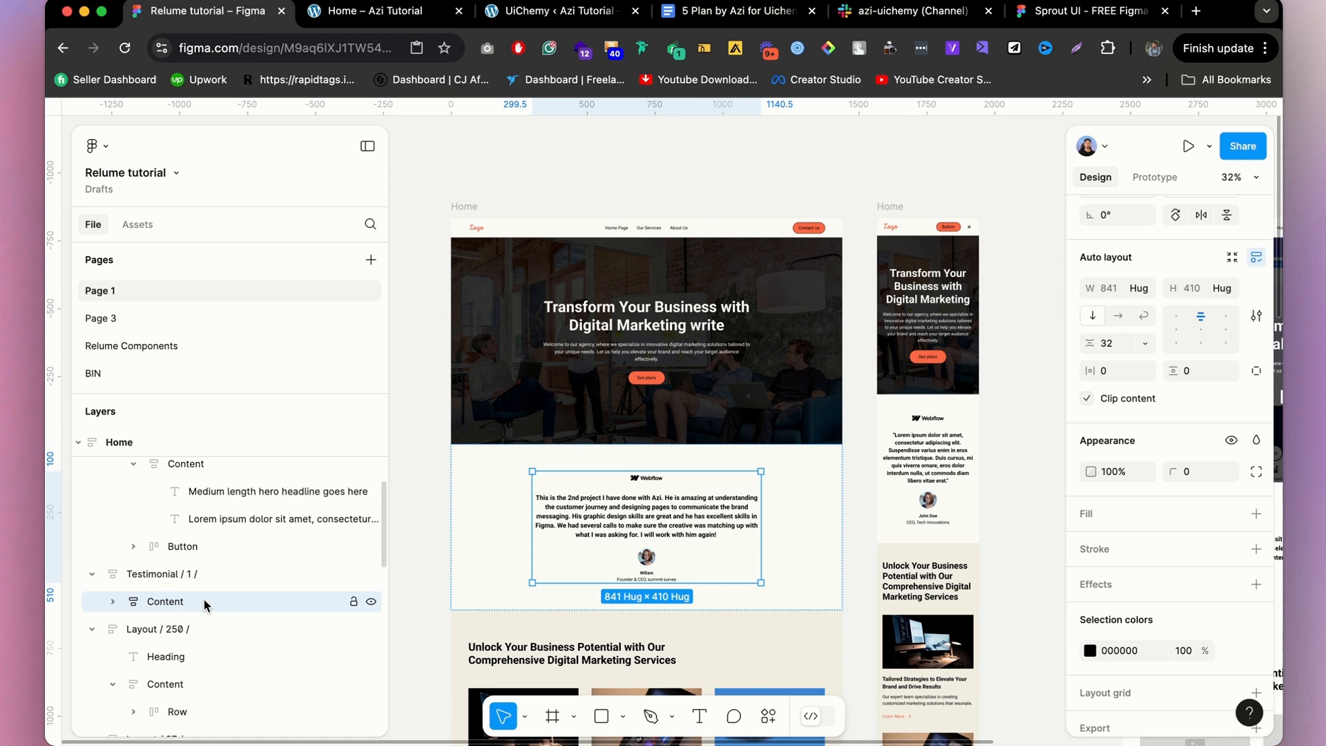
click(166, 634)
scroll(165, 621, down, 2)
scroll(636, 433, down, 3)
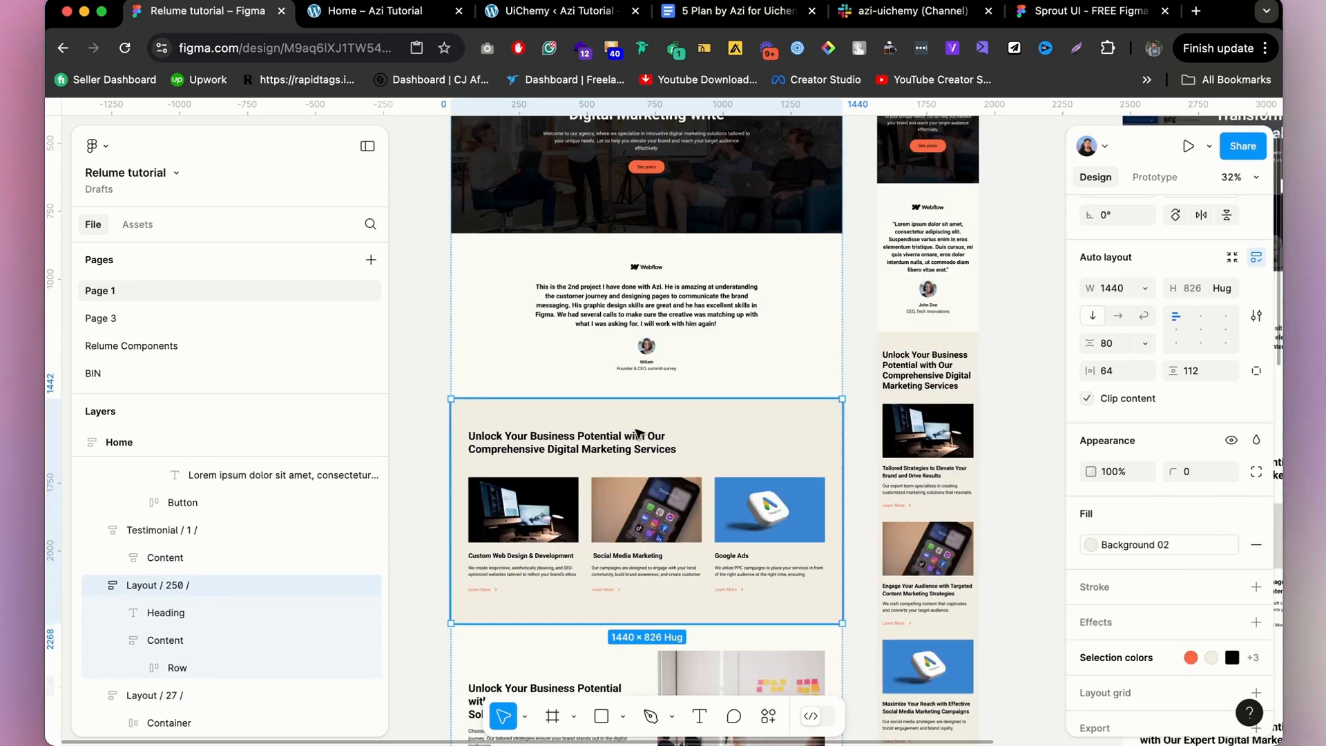
click(195, 614)
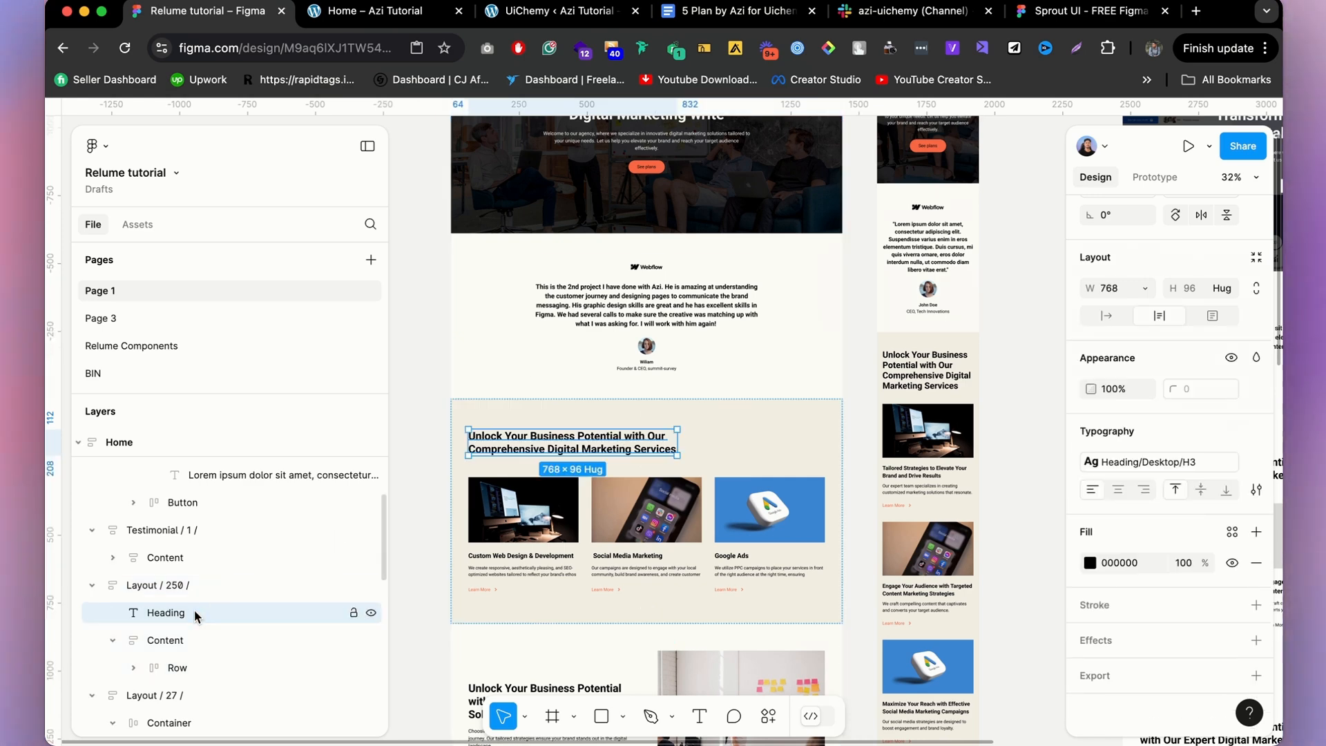
click(265, 585)
scroll(265, 584, down, 2)
scroll(608, 418, up, 5)
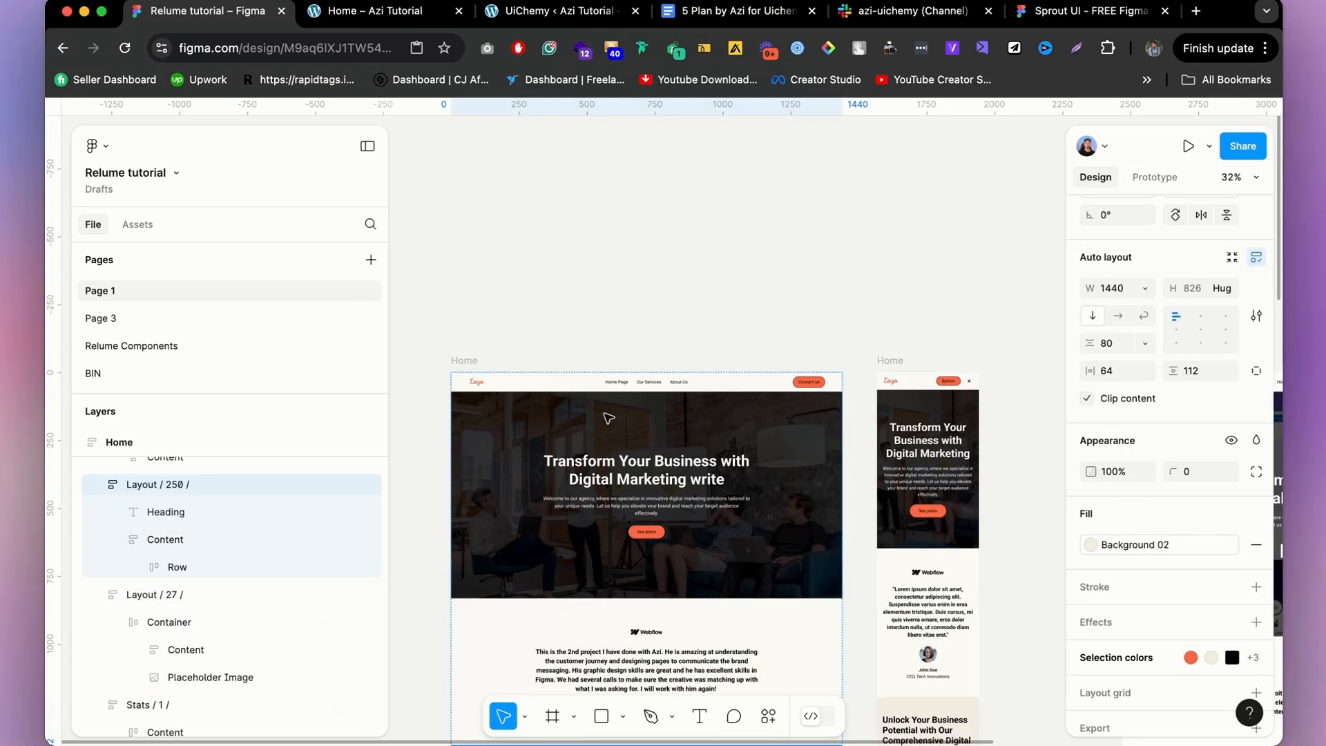
click(521, 384)
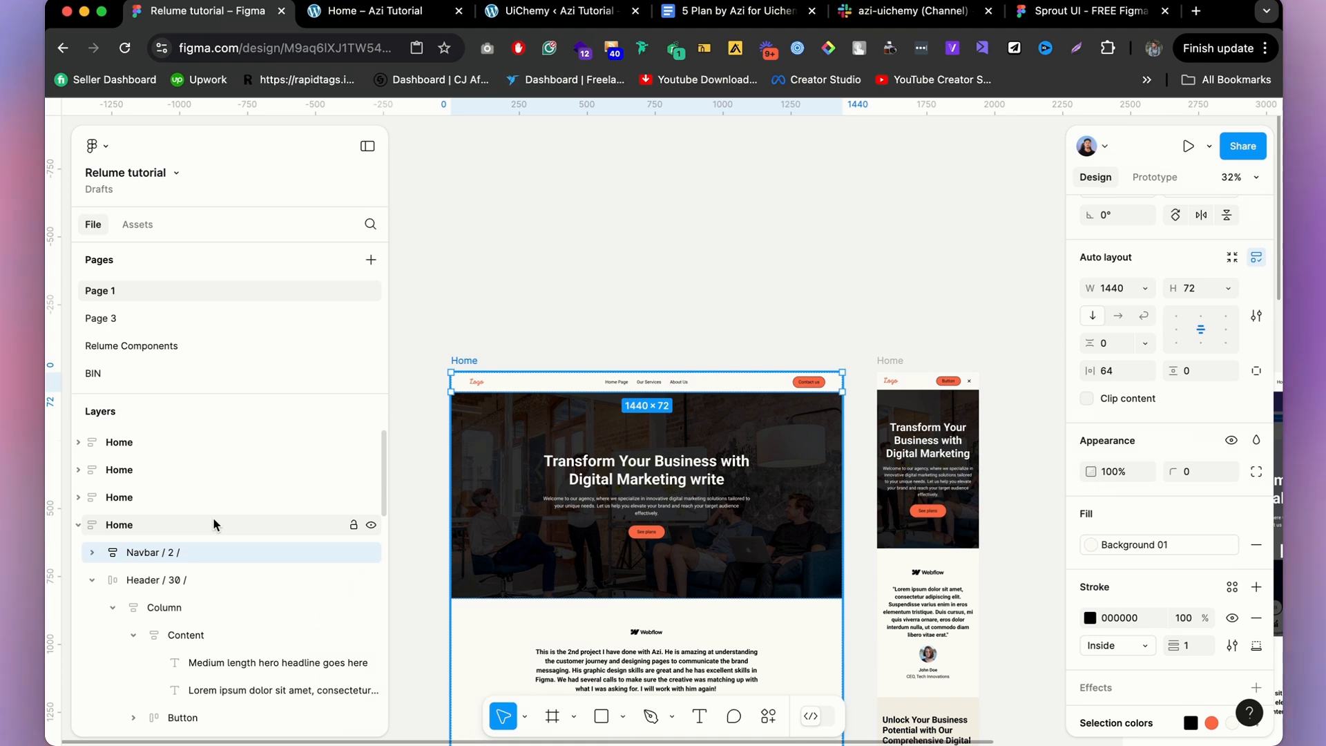
Open the published WordPress Home page in the Elementor editor in a new tab, check its section structure and return to the page.
click(373, 11)
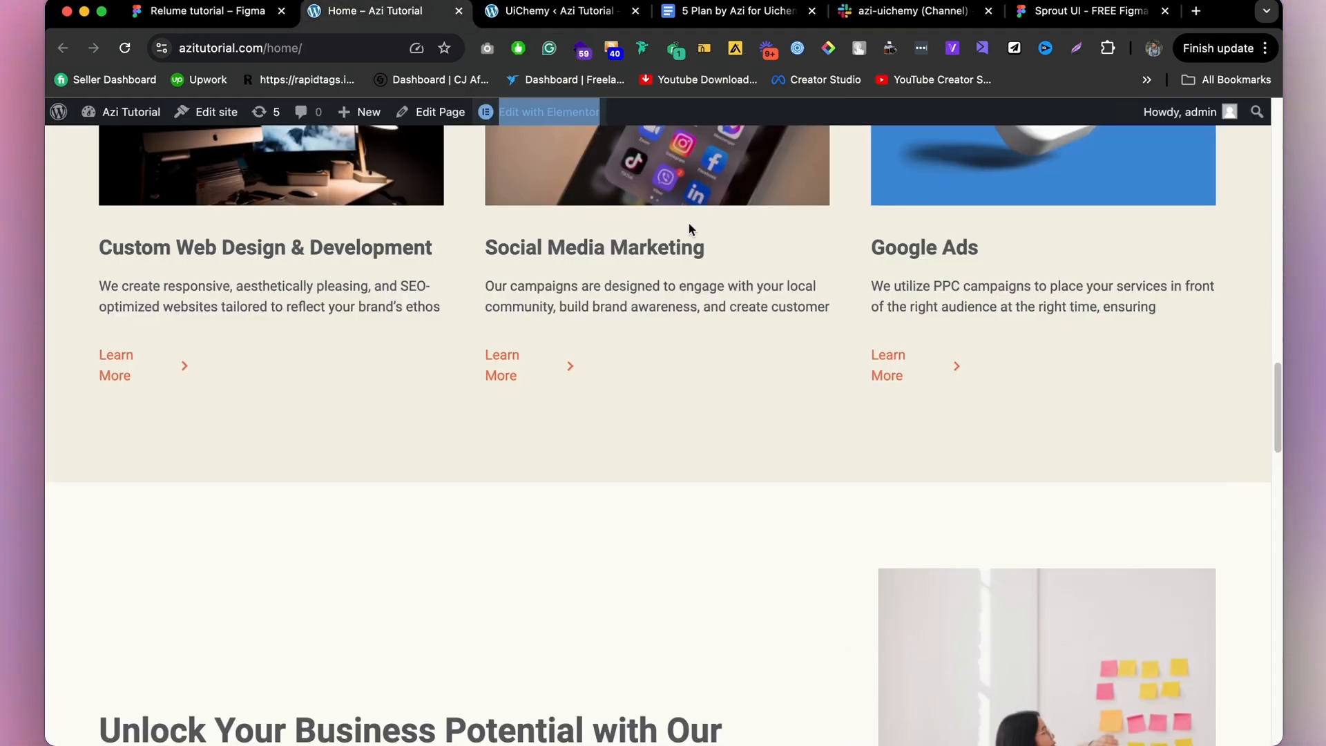
super+click(549, 112)
scroll(598, 289, up, 4)
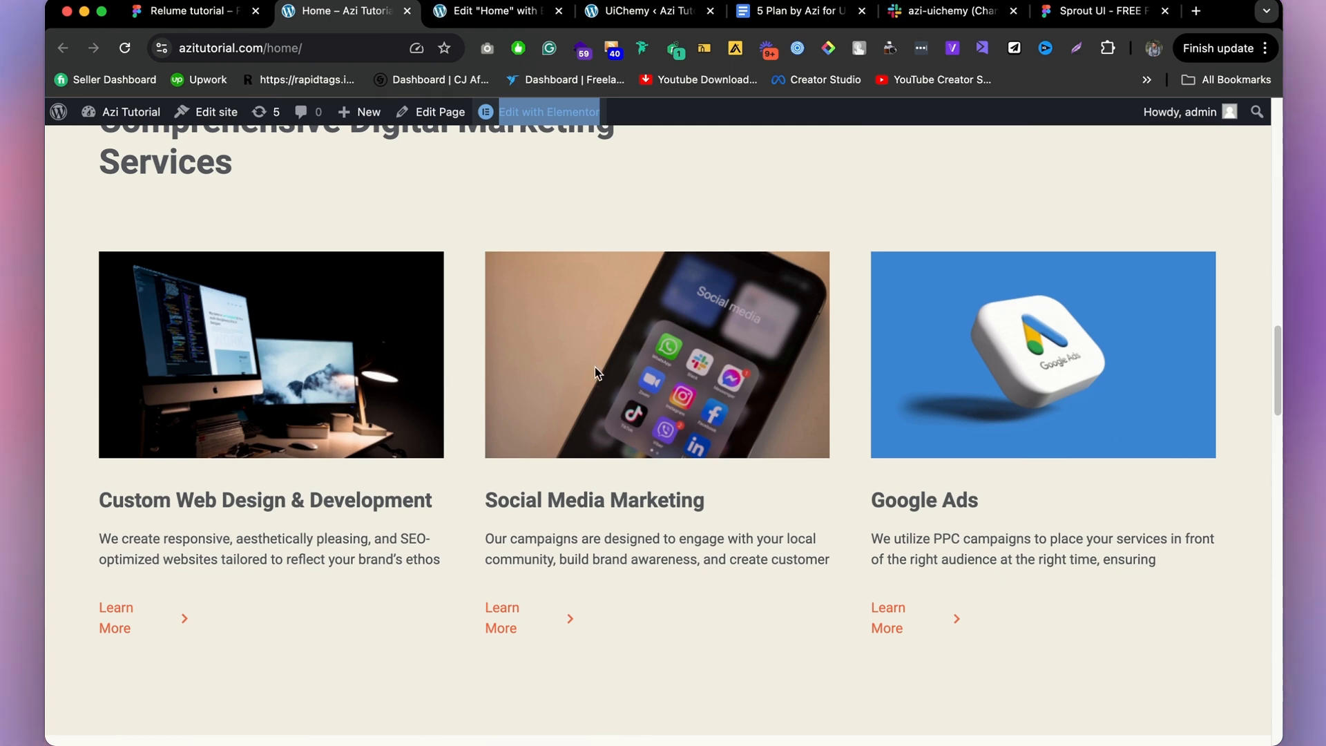
click(492, 12)
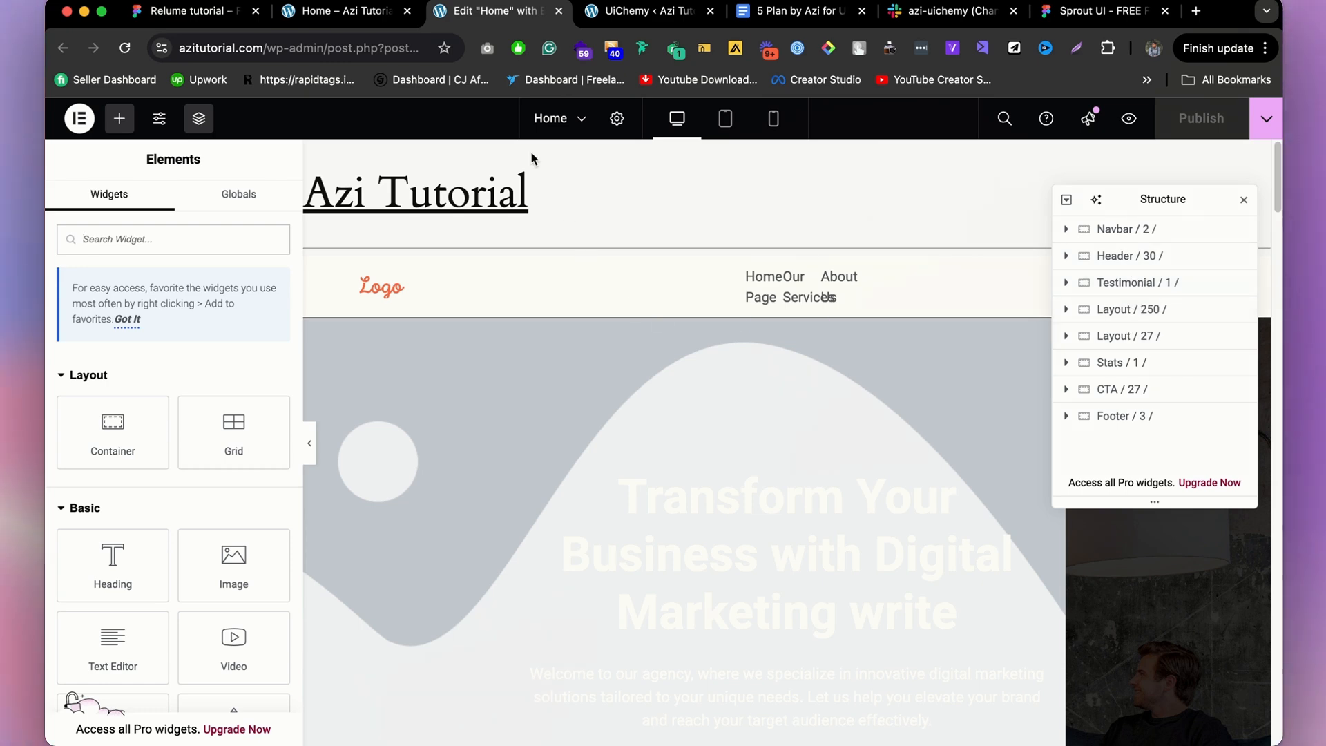
click(339, 11)
scroll(338, 553, up, 3)
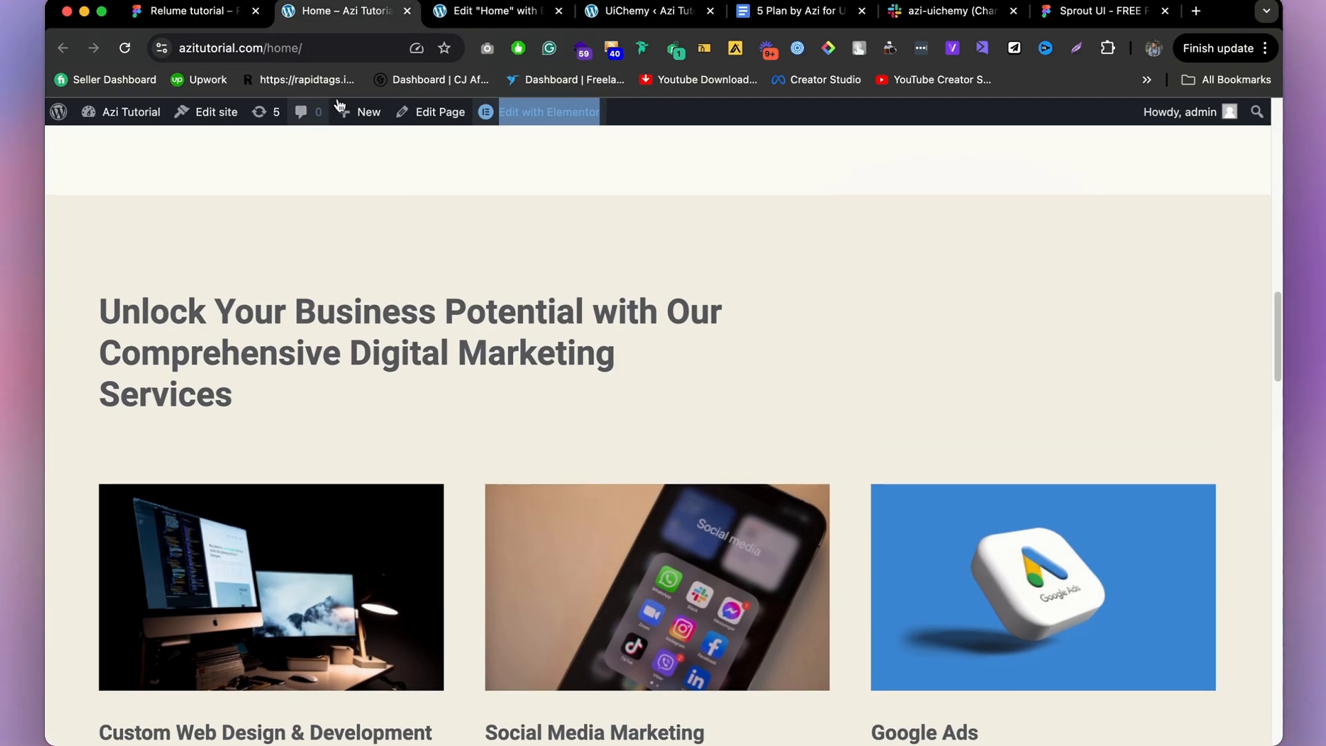
Switch back to Figma and rename the desktop Home frame's Navbar / 2 / layer "Header" and its Header / 30 / layer "Hero section".
click(222, 16)
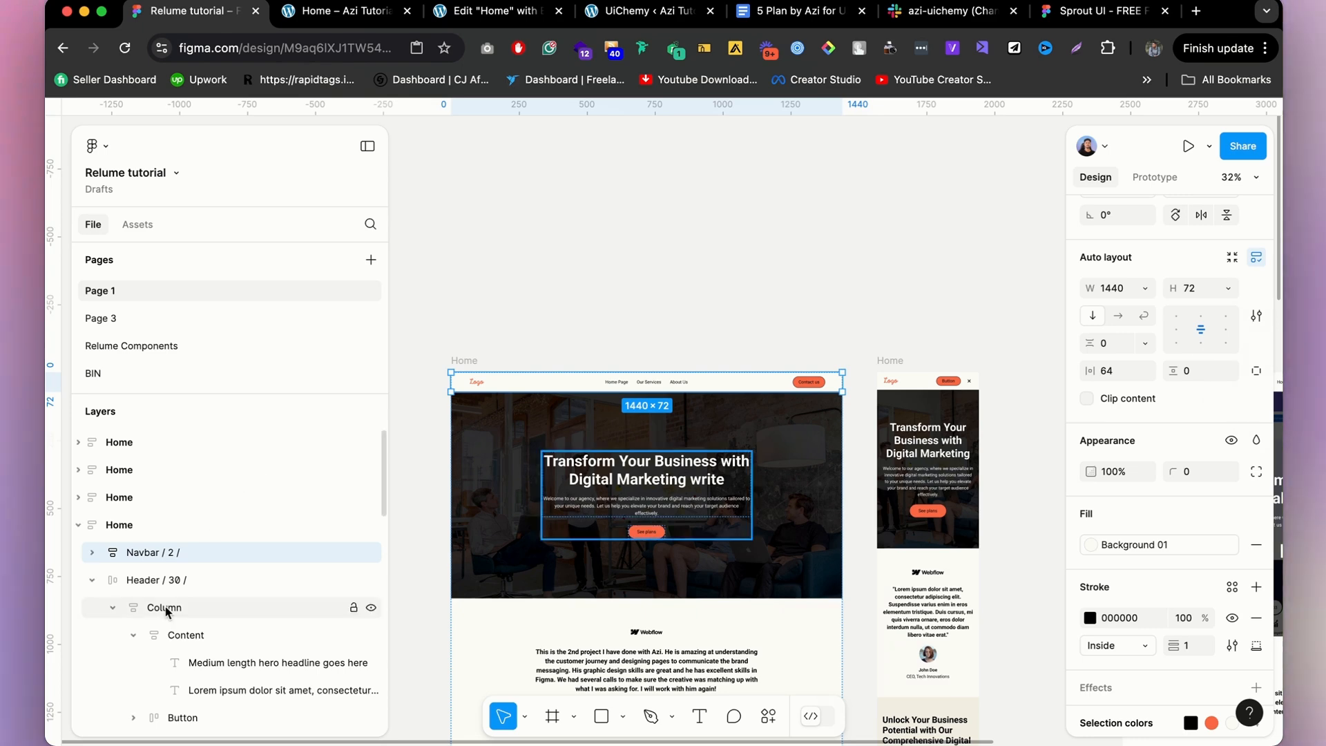
double_click(146, 554)
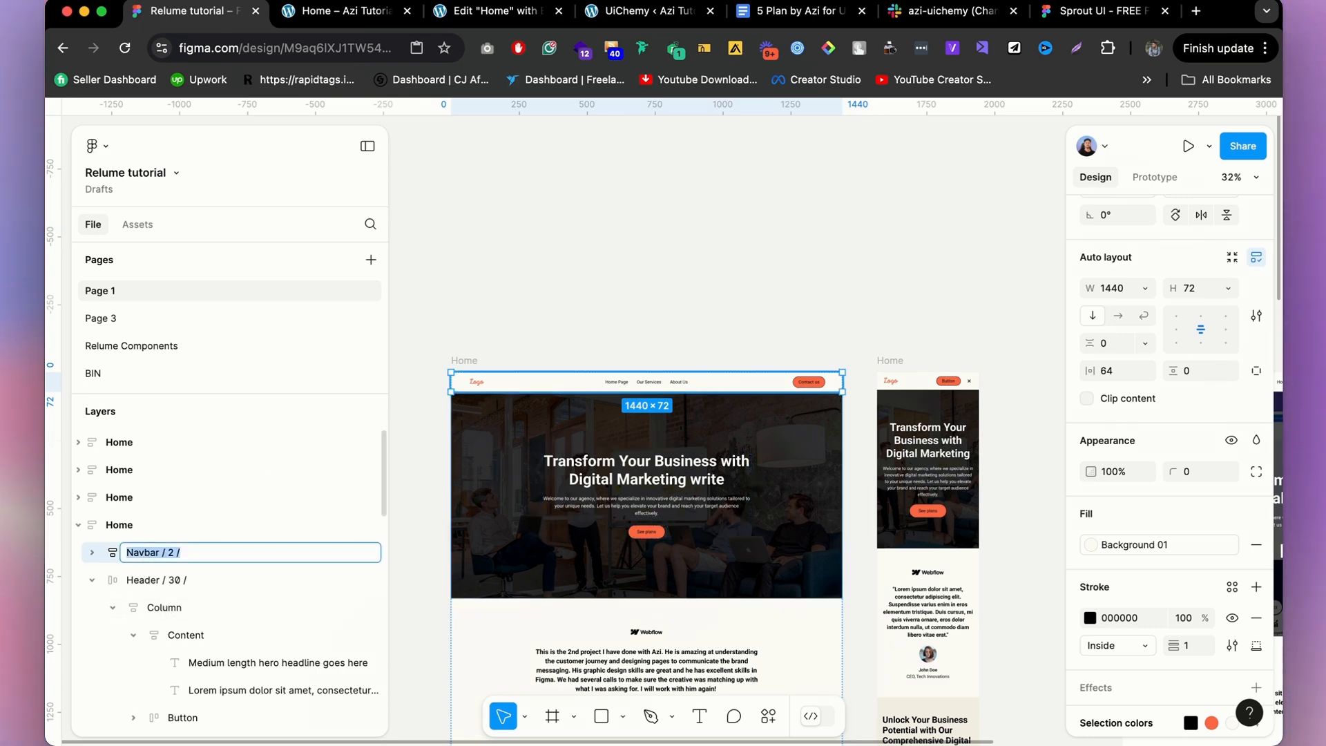
key(Return)
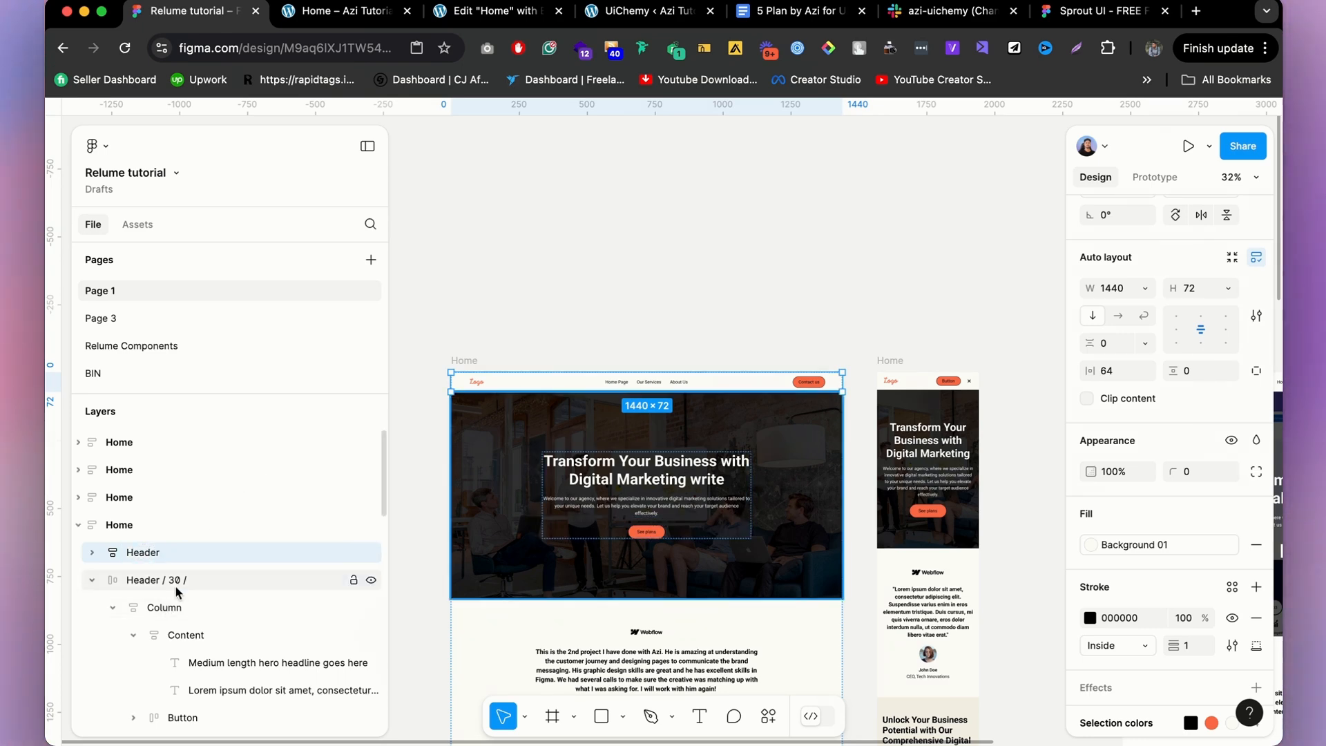
double_click(176, 584)
text(He)
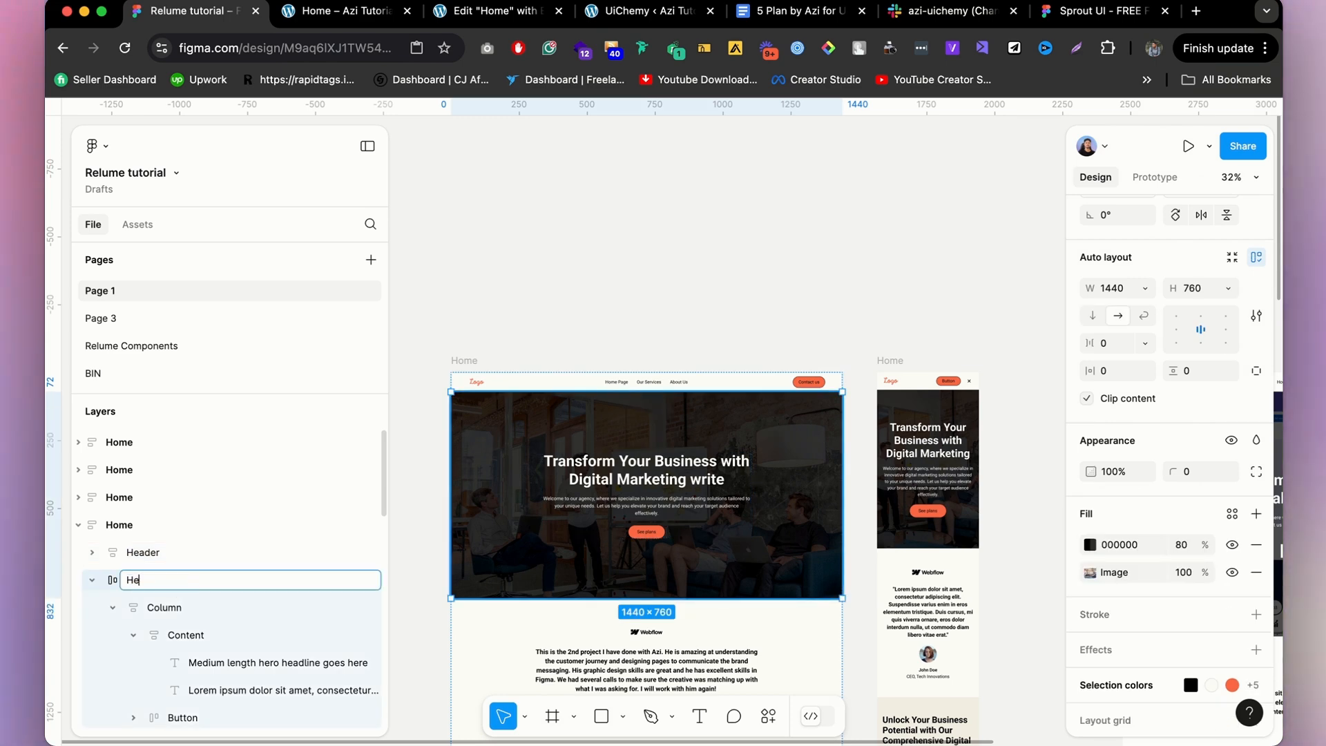
text(ro section)
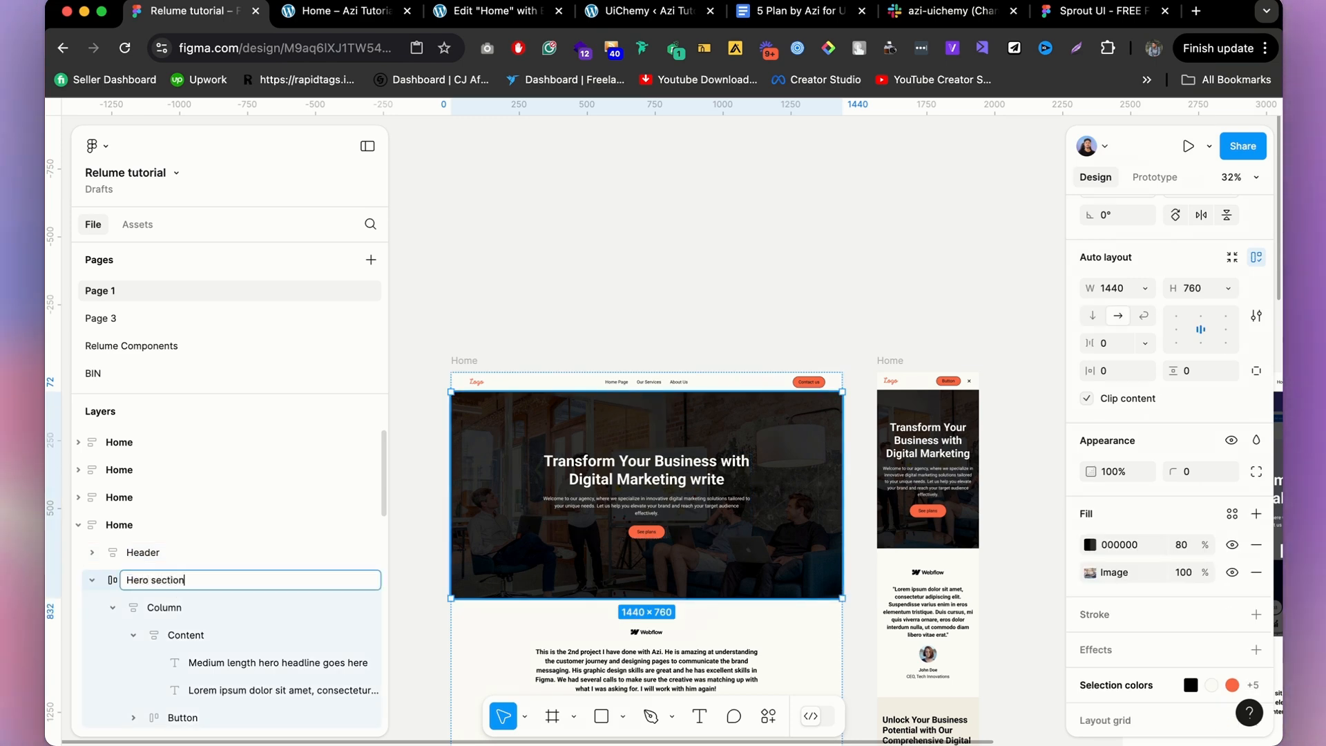
key(Return)
Rename the Testimonial / 1 / layer in the desktop Home frame as "Testimonial section".
scroll(251, 527, down, 2)
click(211, 679)
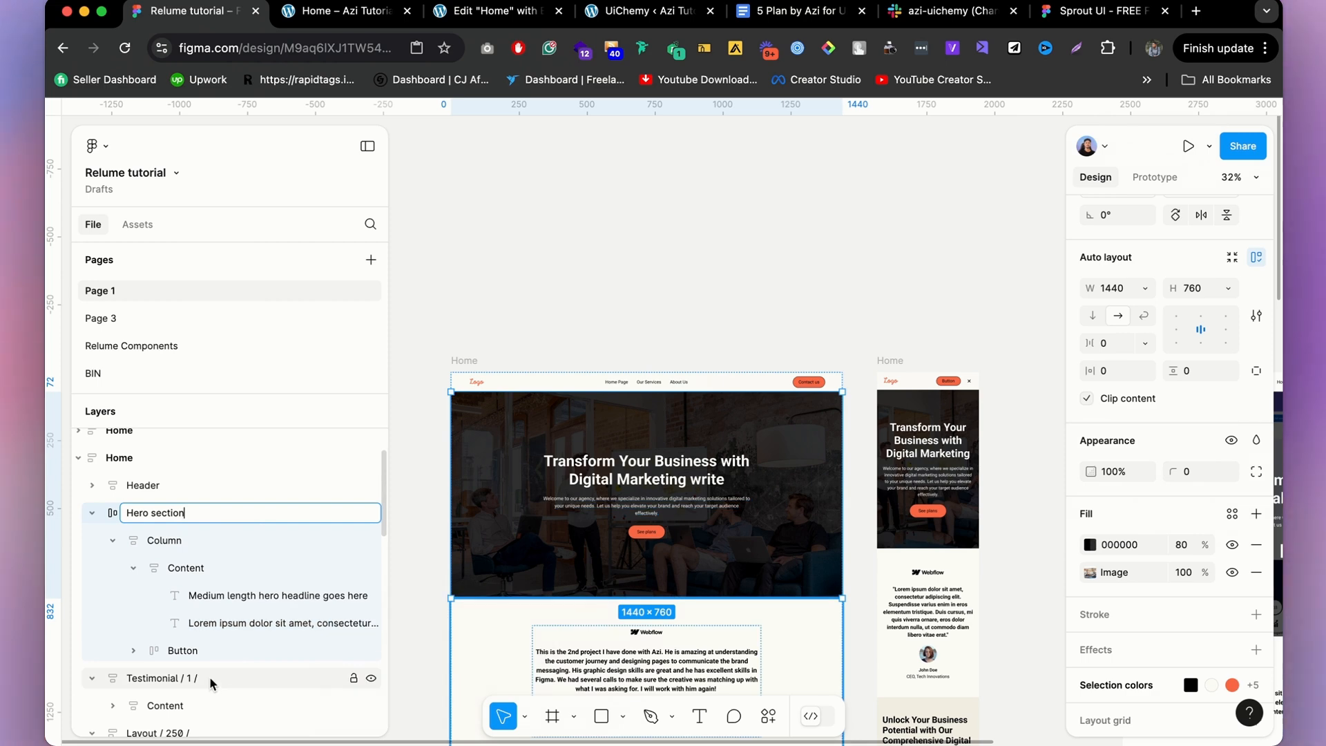
scroll(221, 539, down, 1)
double_click(216, 634)
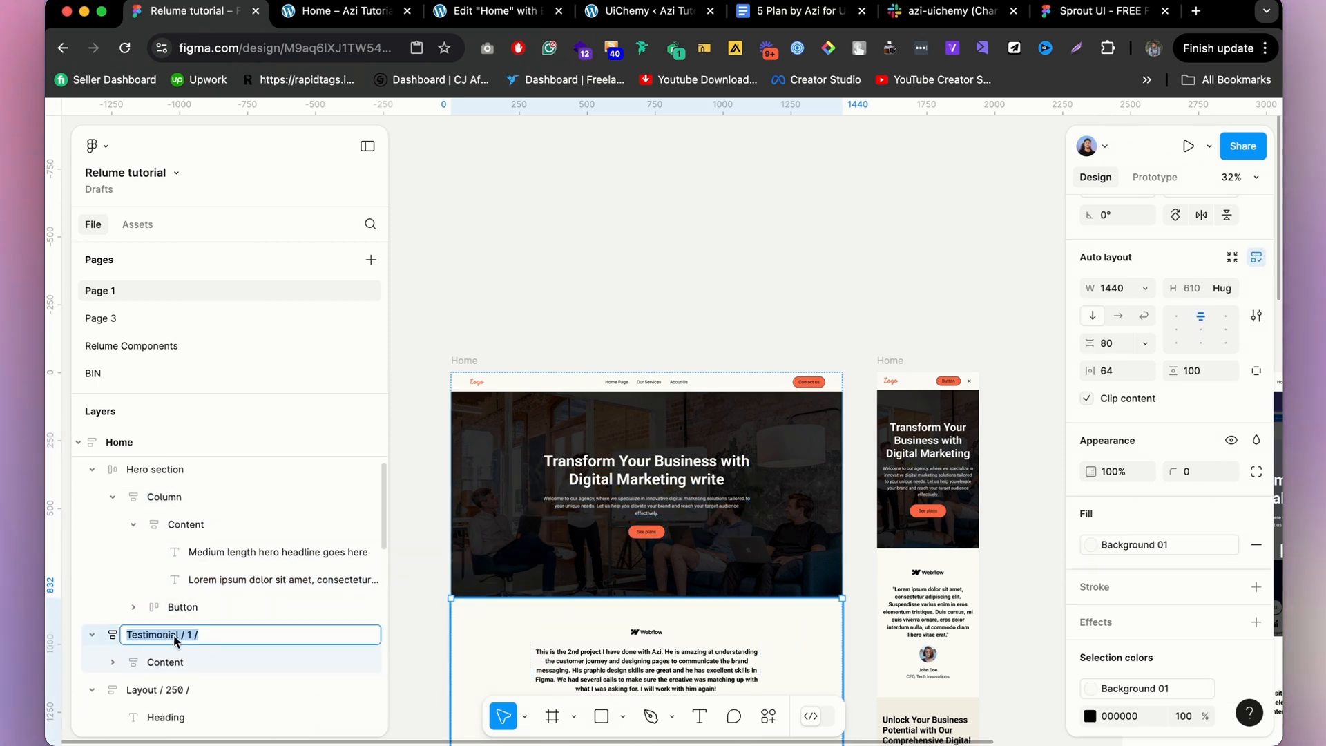
click(217, 632)
key(BackSpace)
key(BackSpace)
key(BackSpace)
key(BackSpace)
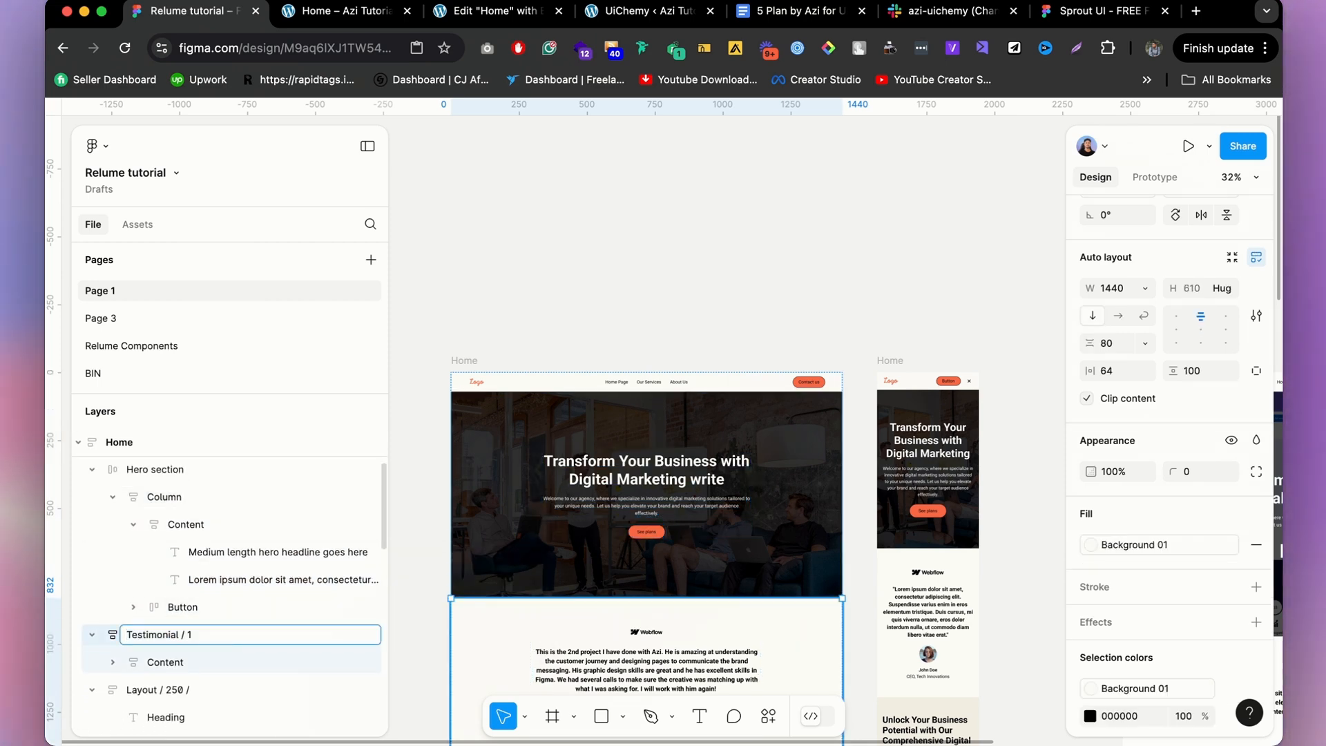
text(secti)
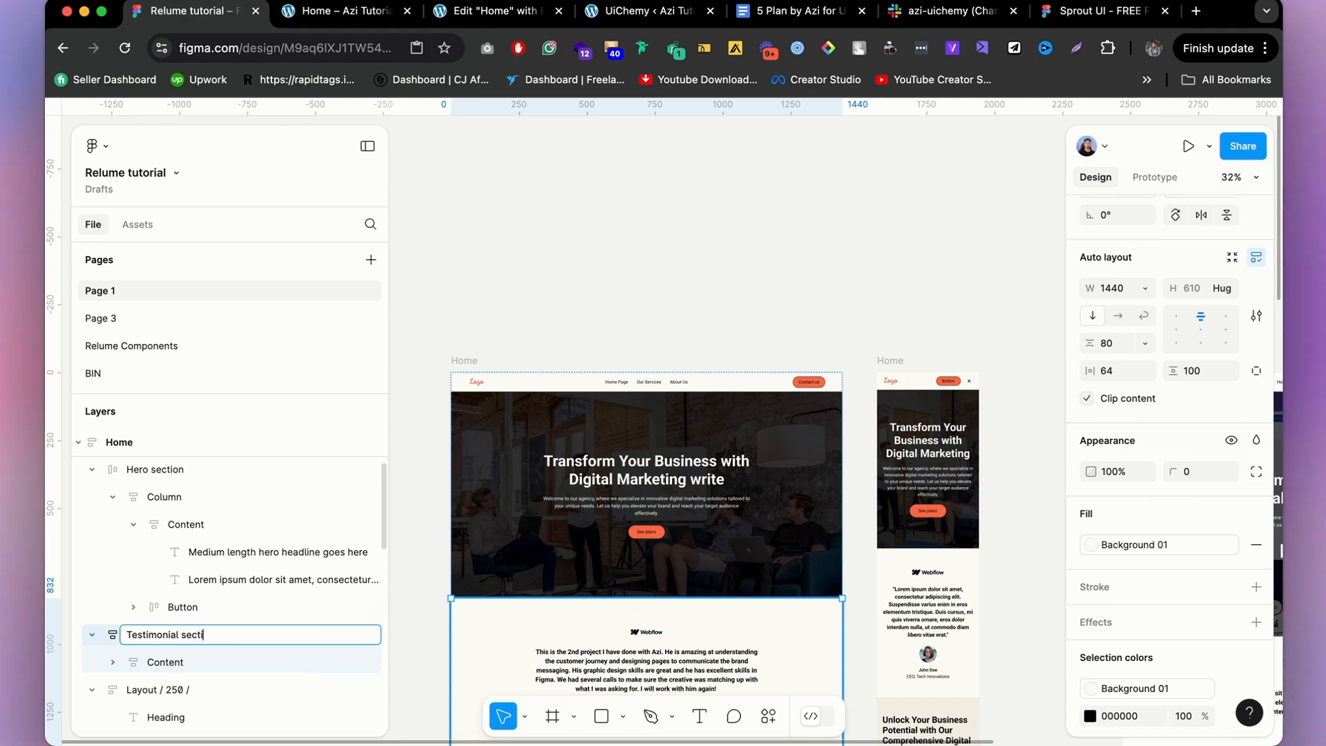
text(on)
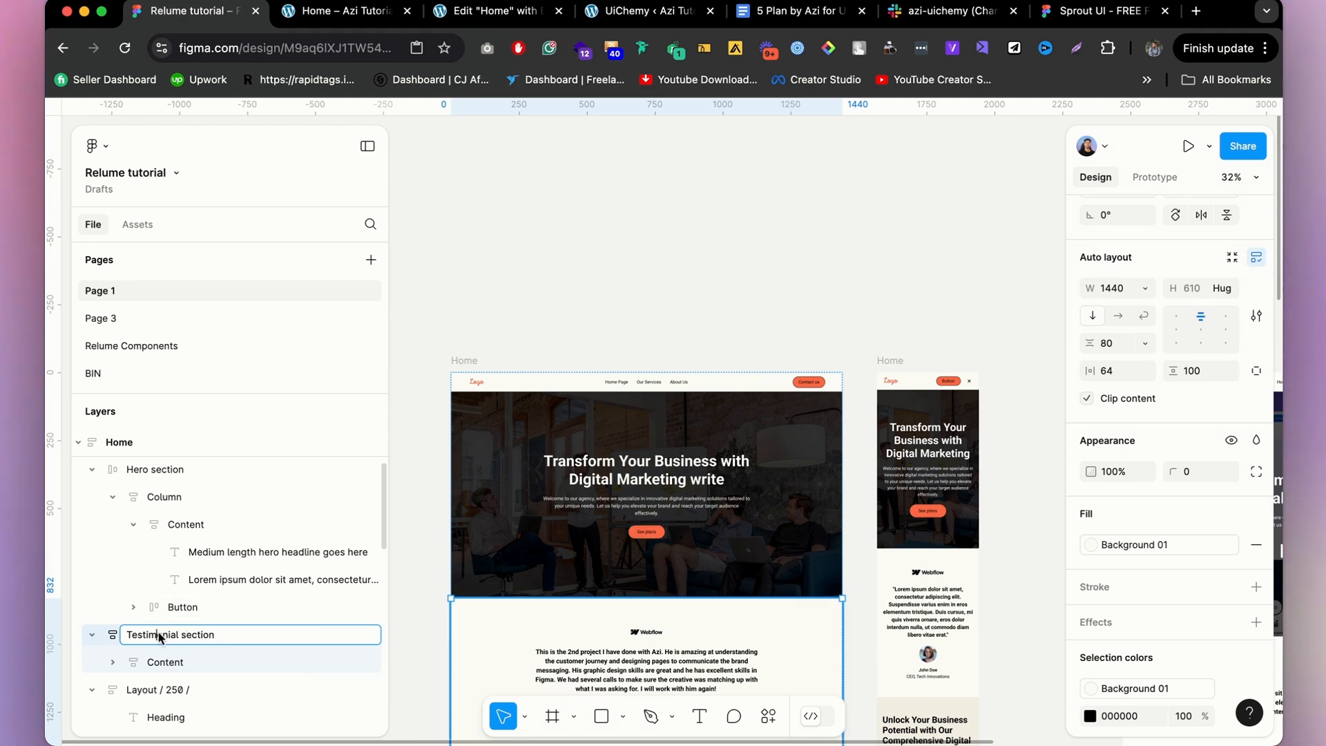
Rename the Content layer inside the Testimonial section as "Testimonial".
double_click(160, 661)
text(Testimonial)
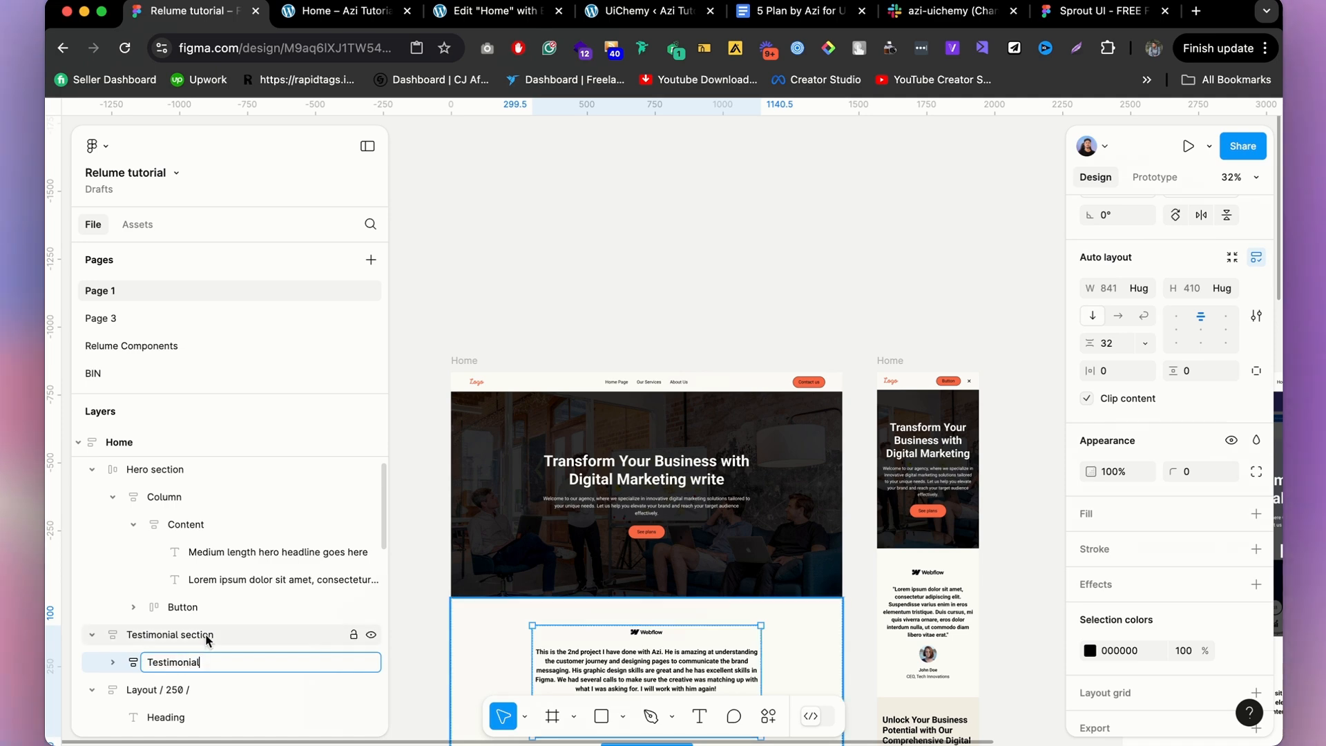
click(206, 634)
Rename the Layout / 250 / layer below the Testimonial section as "Service section".
scroll(200, 621, down, 2)
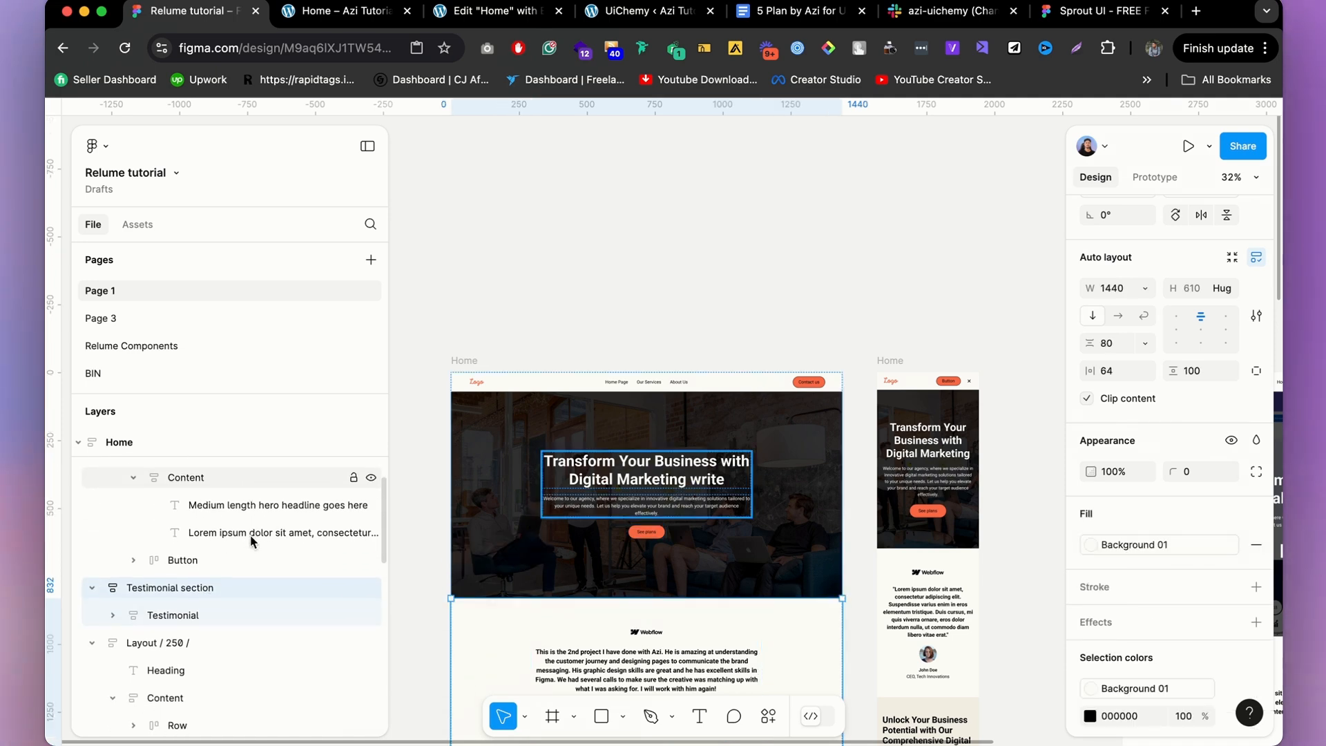
click(195, 642)
scroll(793, 536, down, 6)
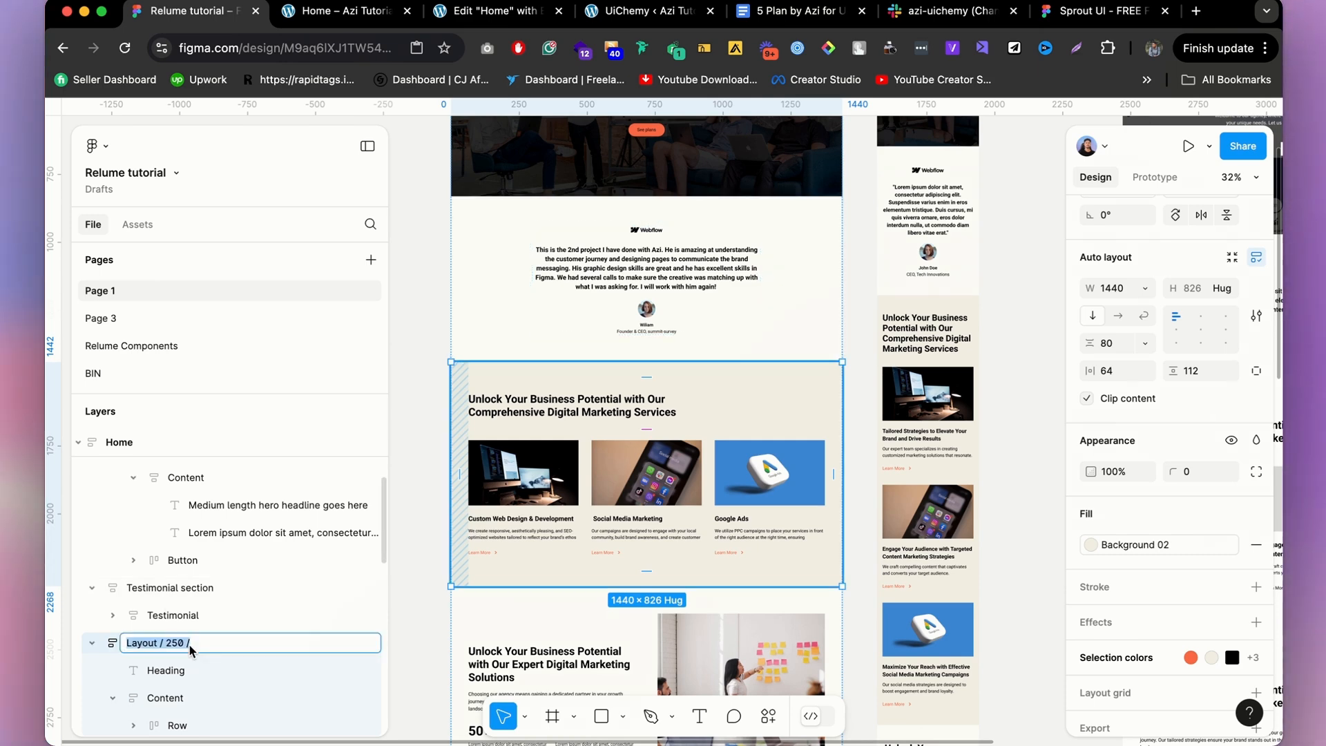
text(Service )
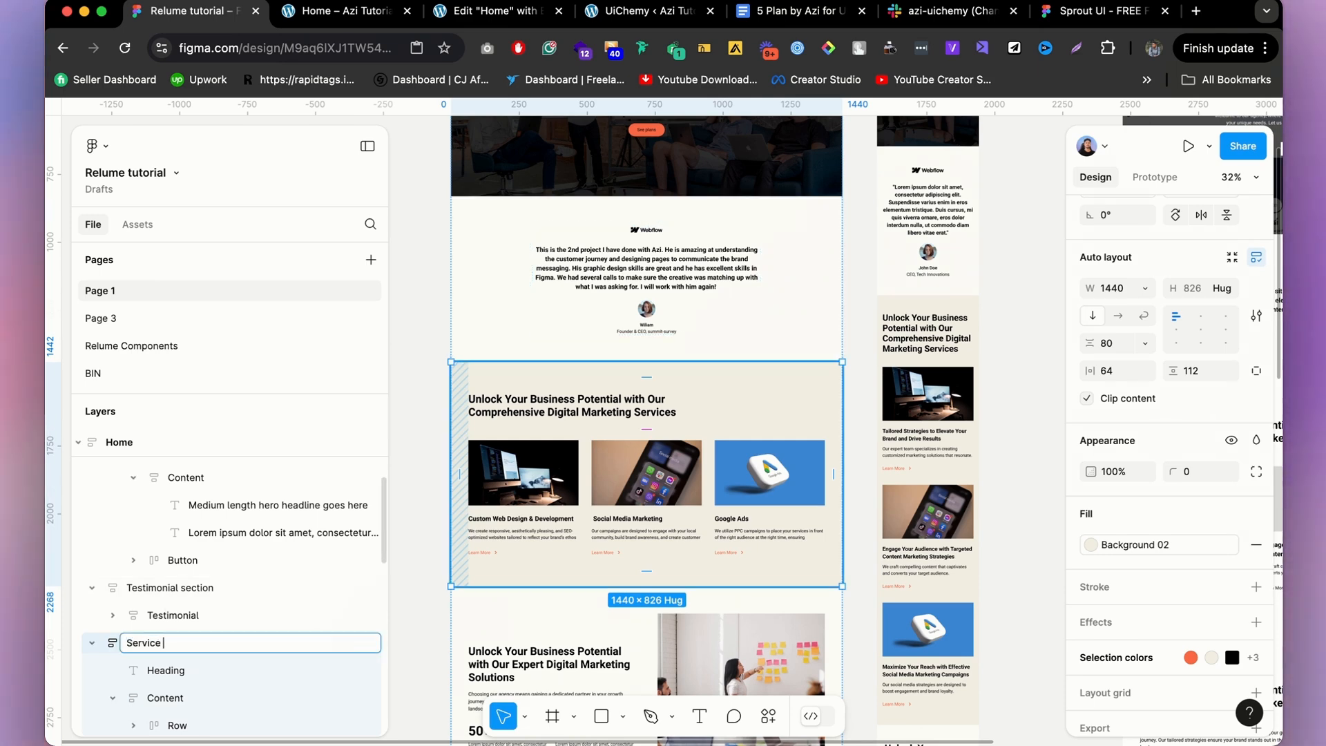
text(section)
key(Return)
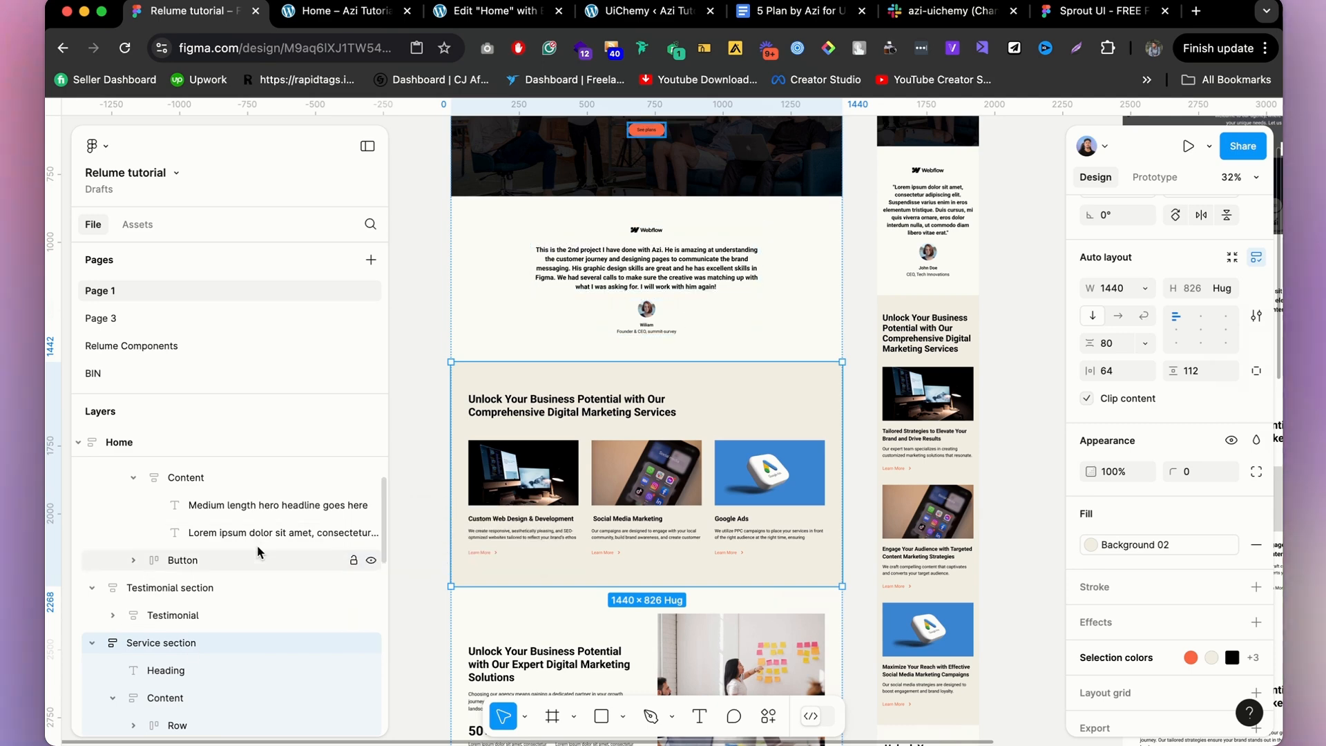
Expand the Service section's Row, its three service columns and their Content layers to expose the nested Content and Action layers.
scroll(258, 551, down, 4)
scroll(655, 577, down, 1)
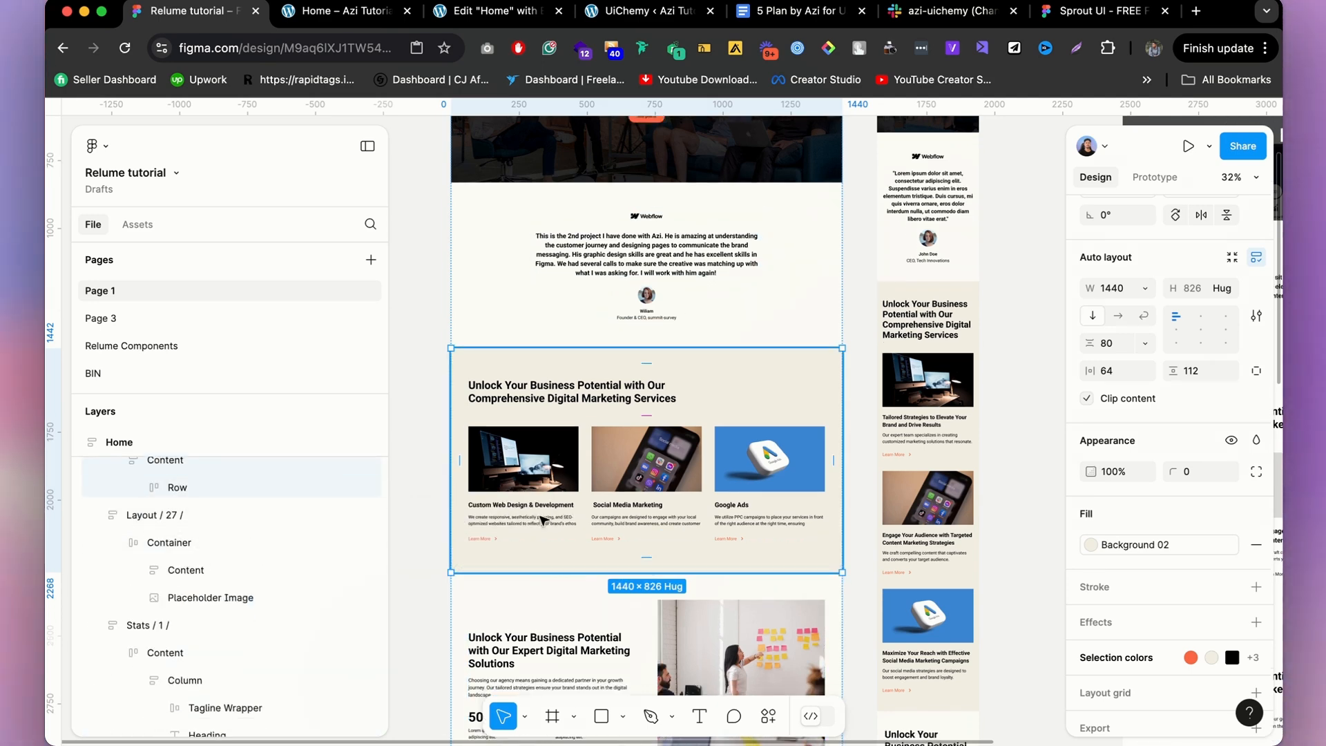
double_click(493, 532)
double_click(493, 531)
double_click(492, 532)
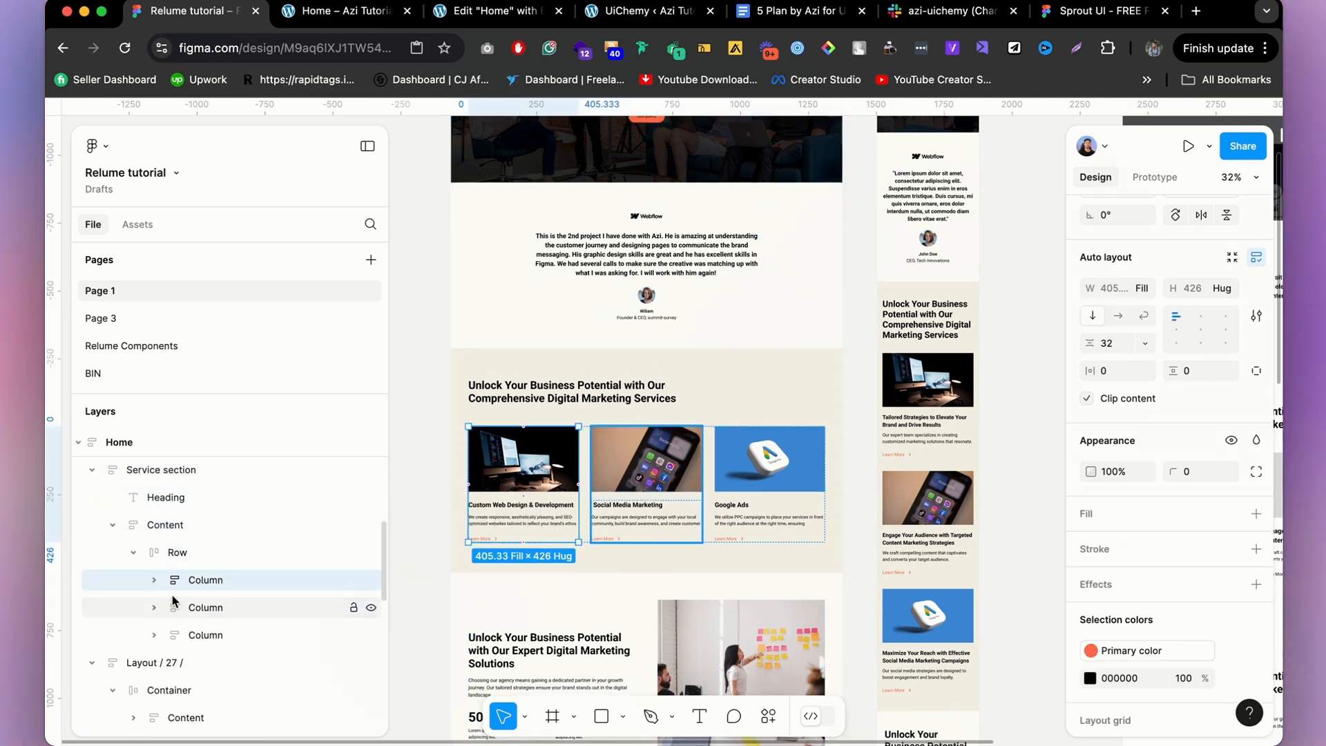
click(210, 553)
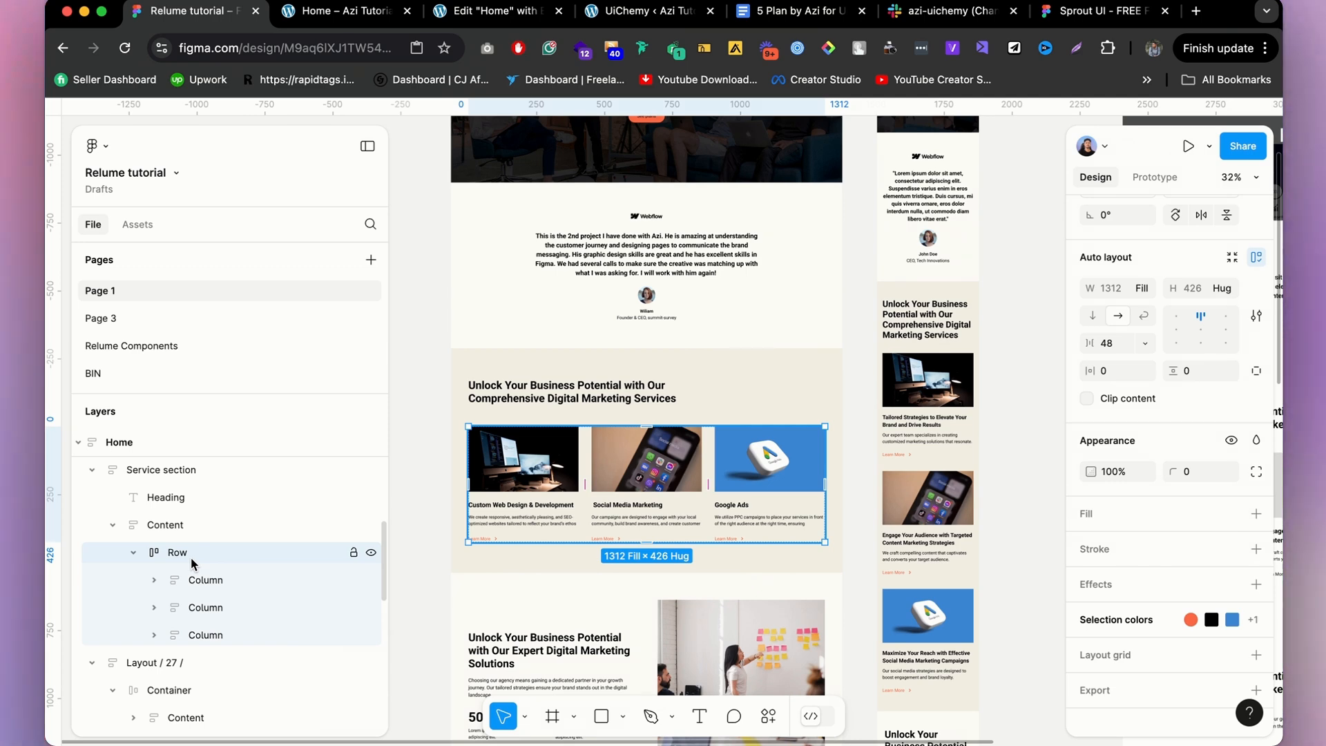
key(Return)
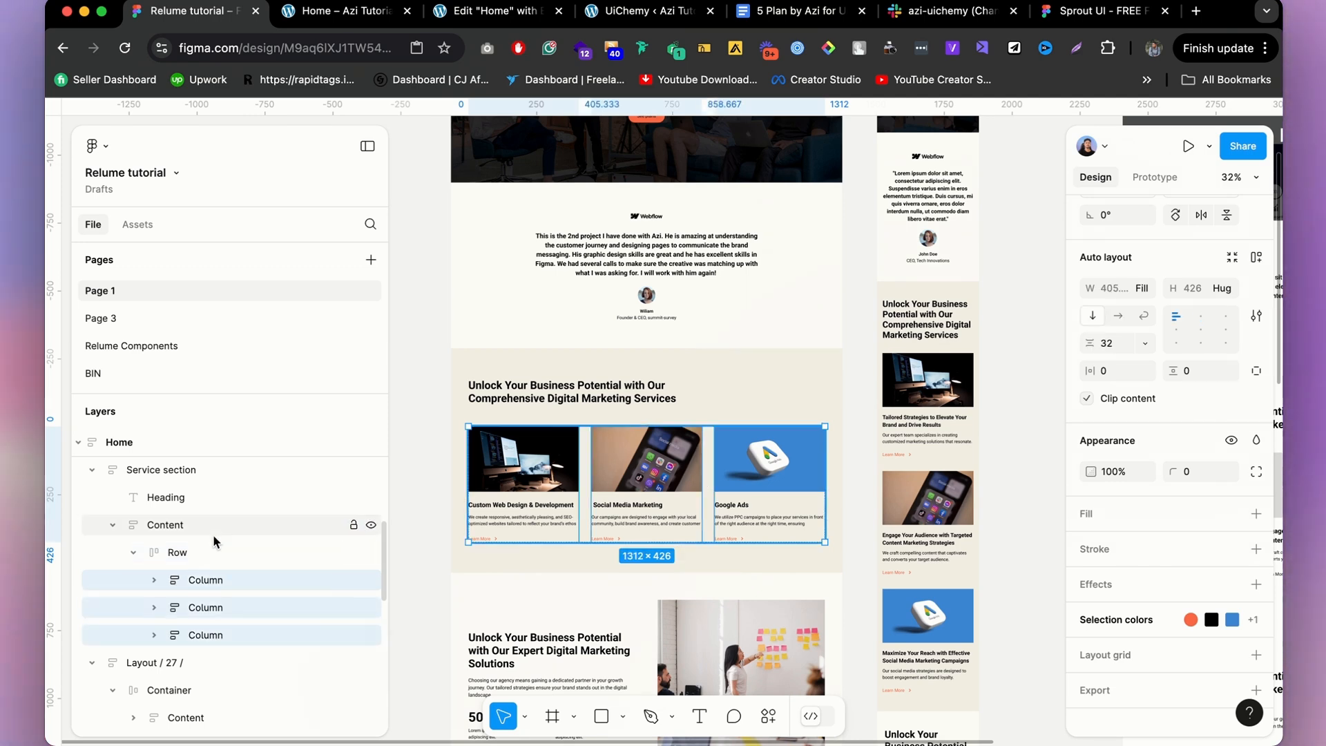
key(Return)
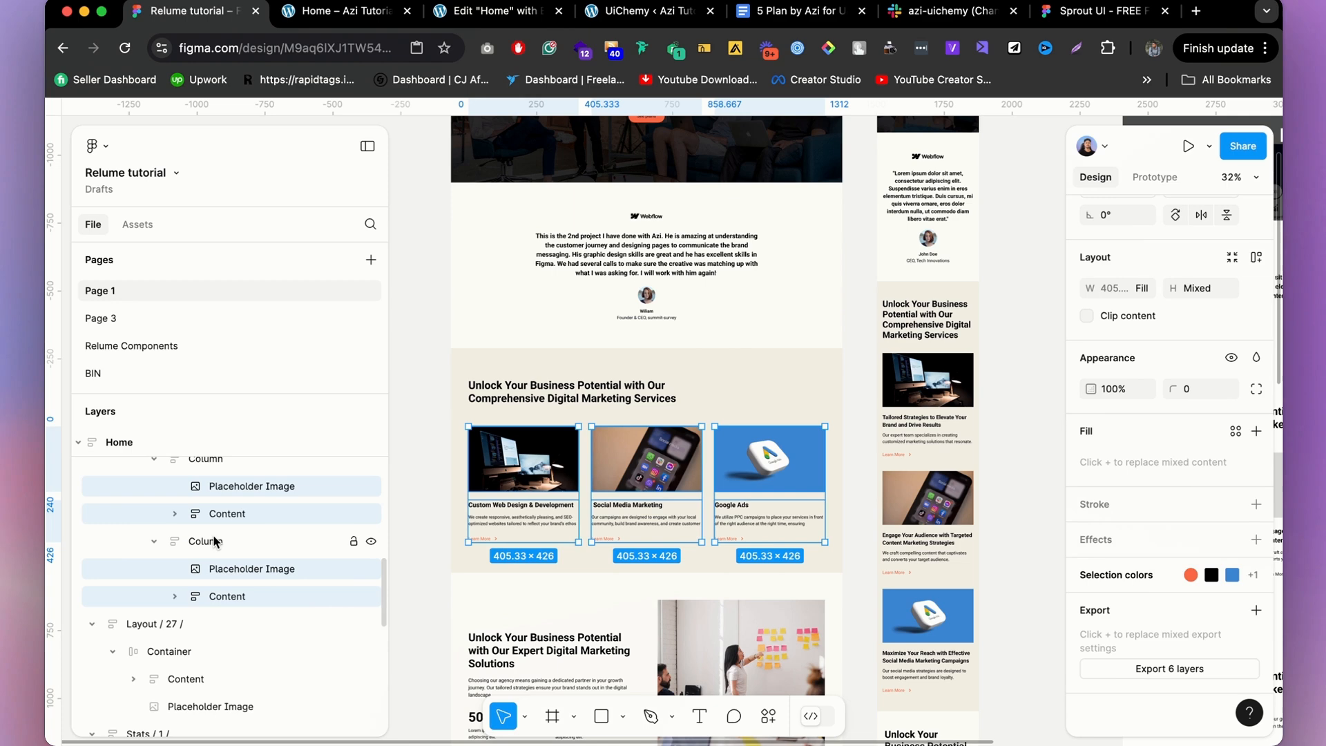
key(Return)
Select the Action layers of all three service columns and batch rename them "Button".
click(267, 596)
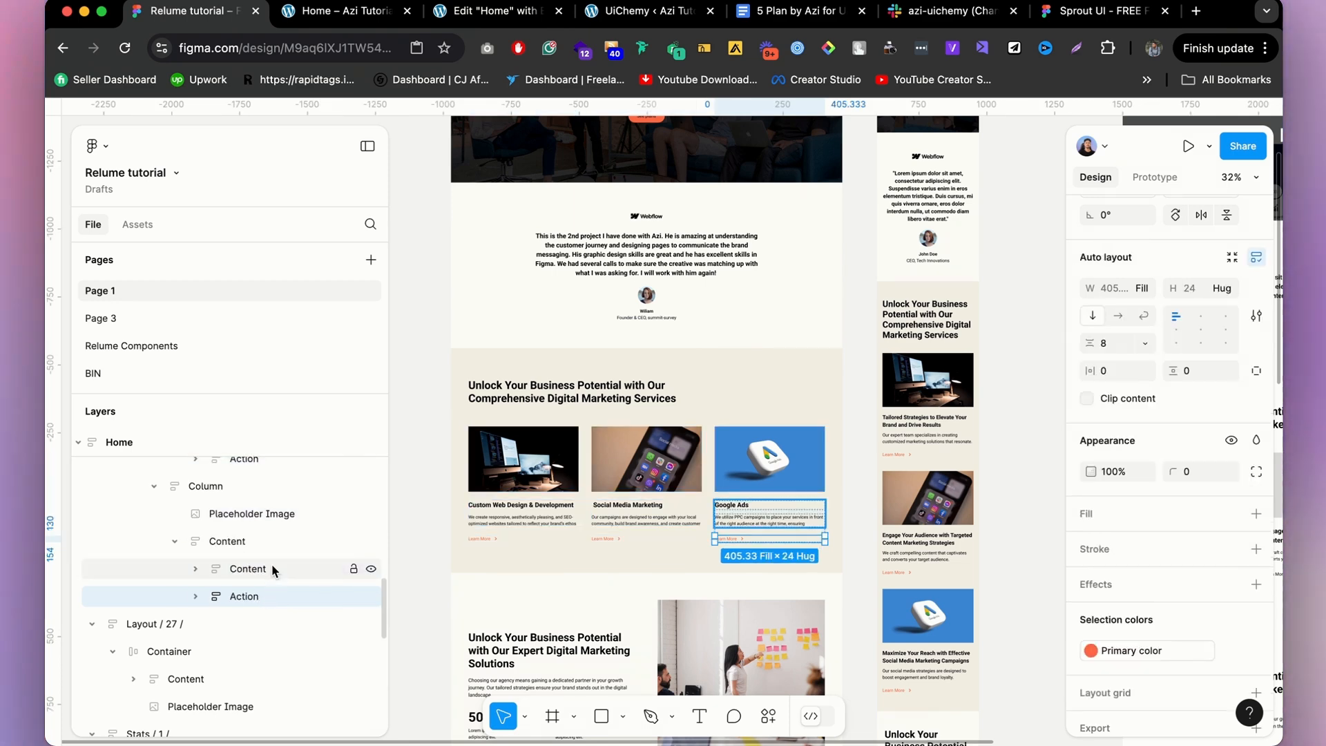
scroll(272, 569, up, 2)
shift+click(241, 505)
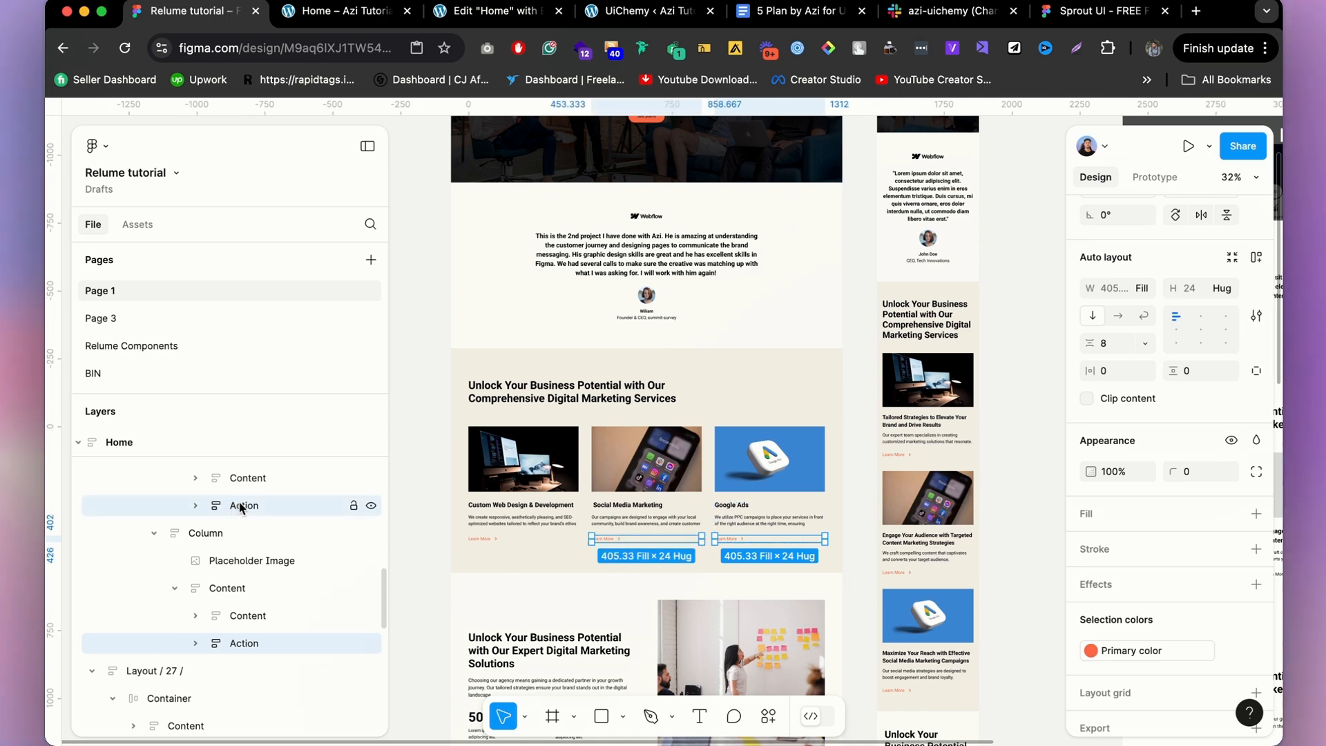
scroll(257, 489, up, 3)
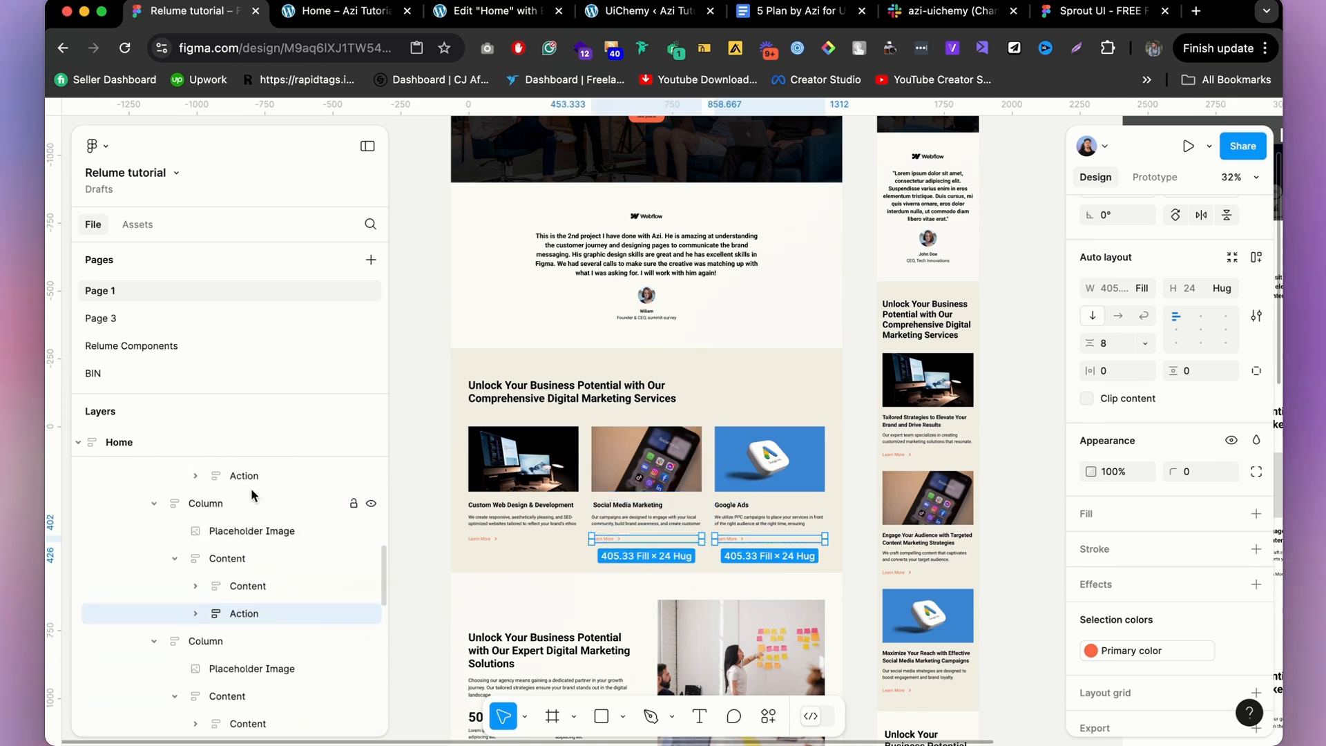
shift+click(253, 476)
right_click(254, 475)
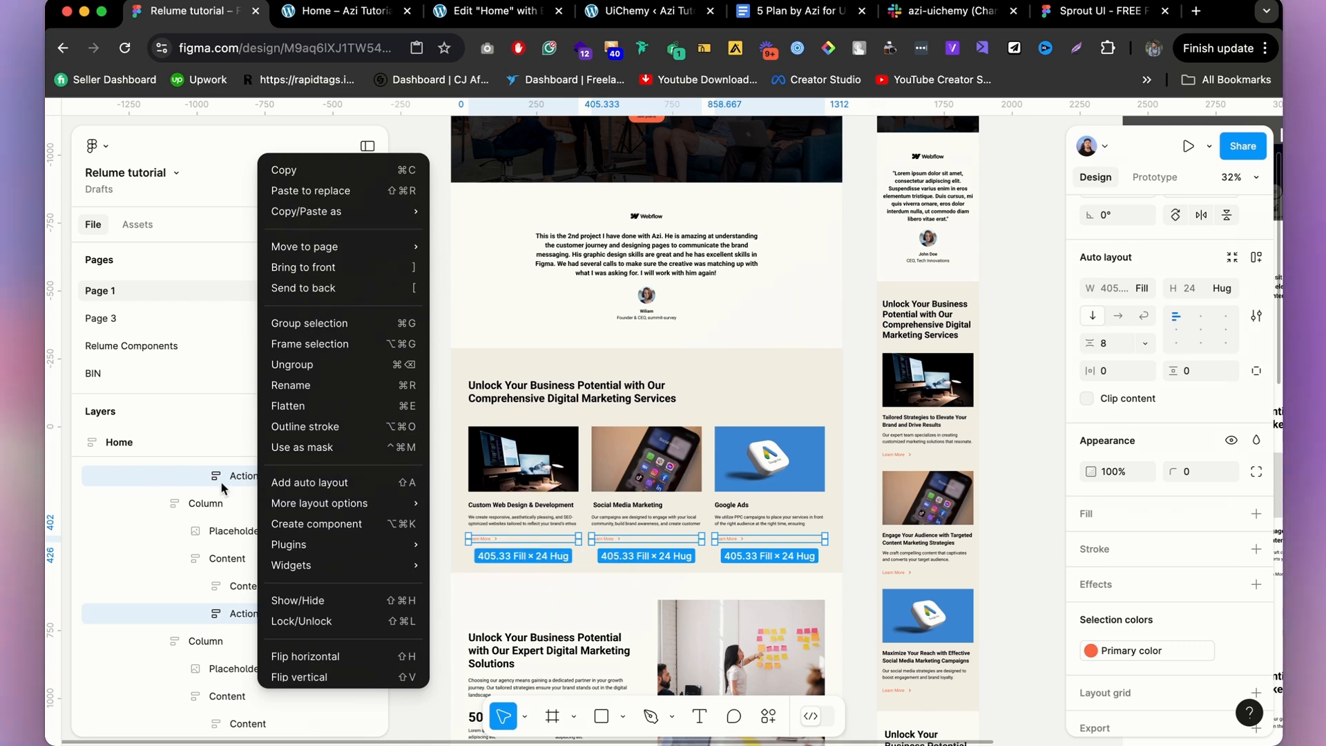
click(280, 389)
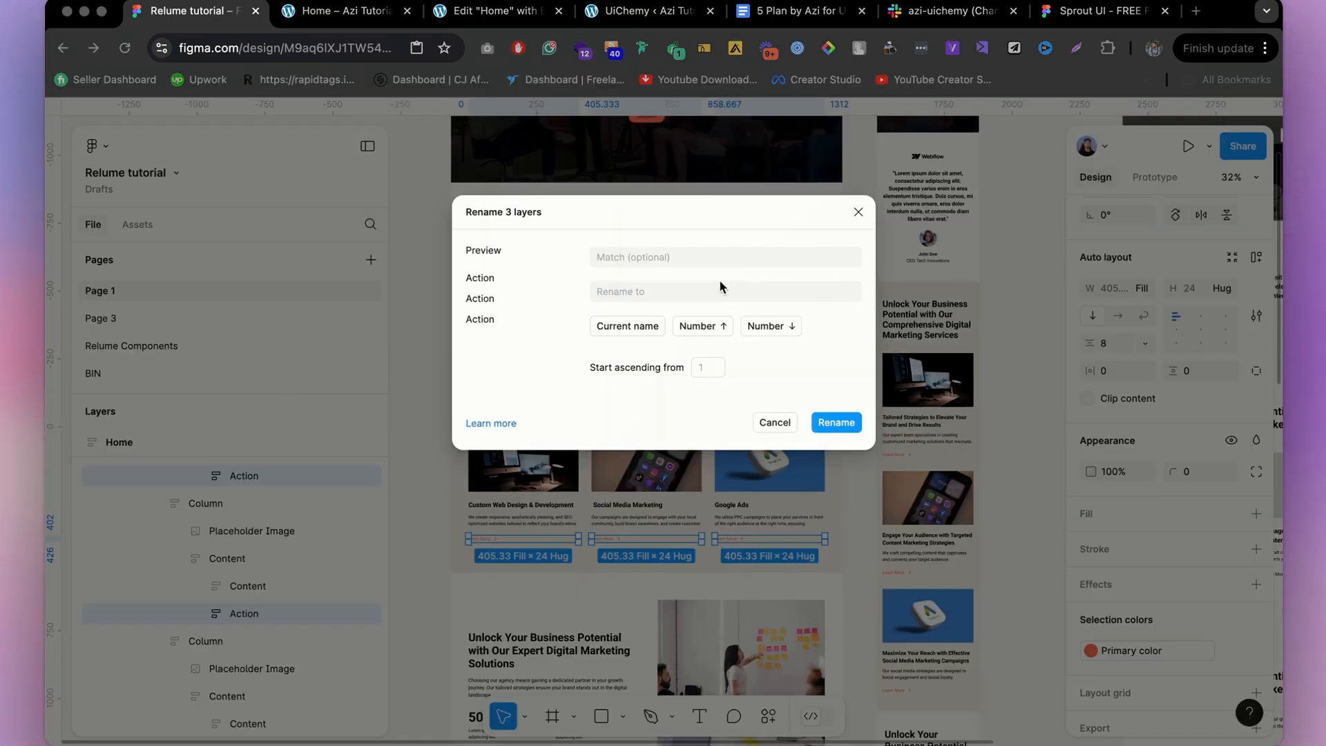
click(636, 295)
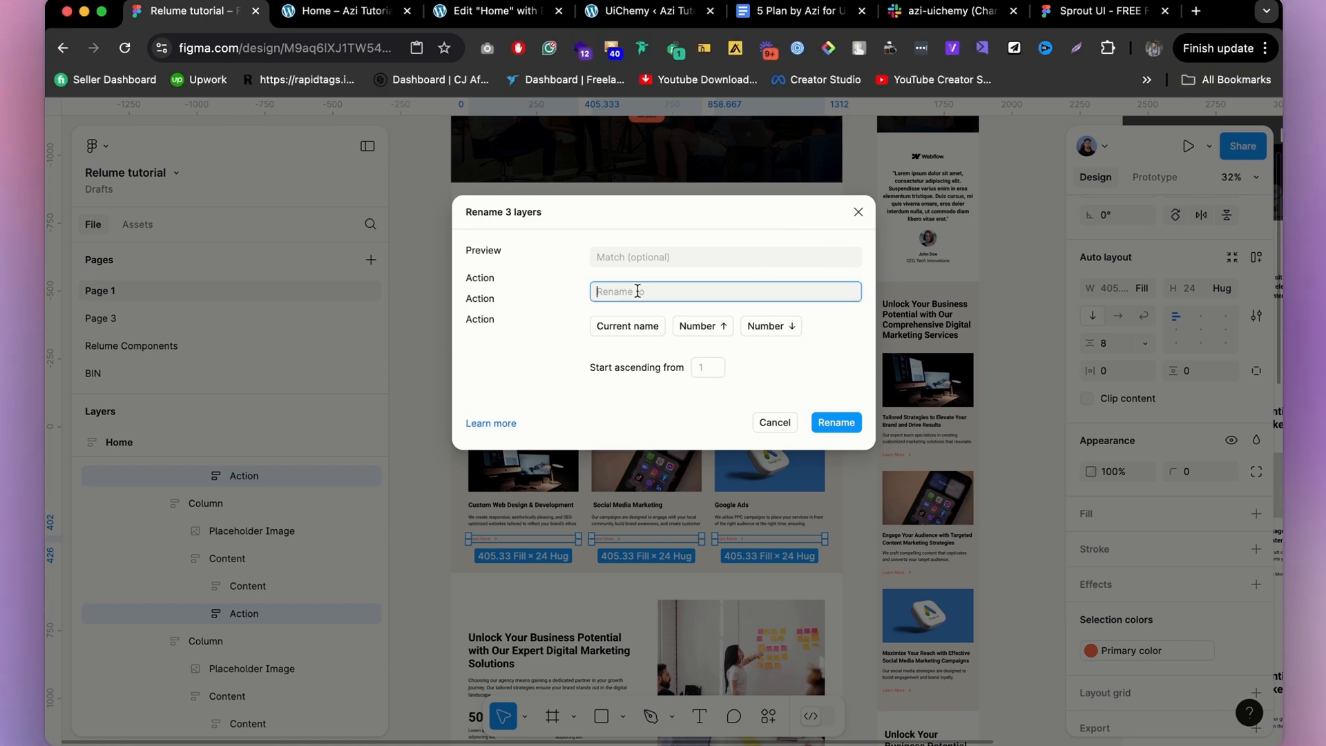
text(Button)
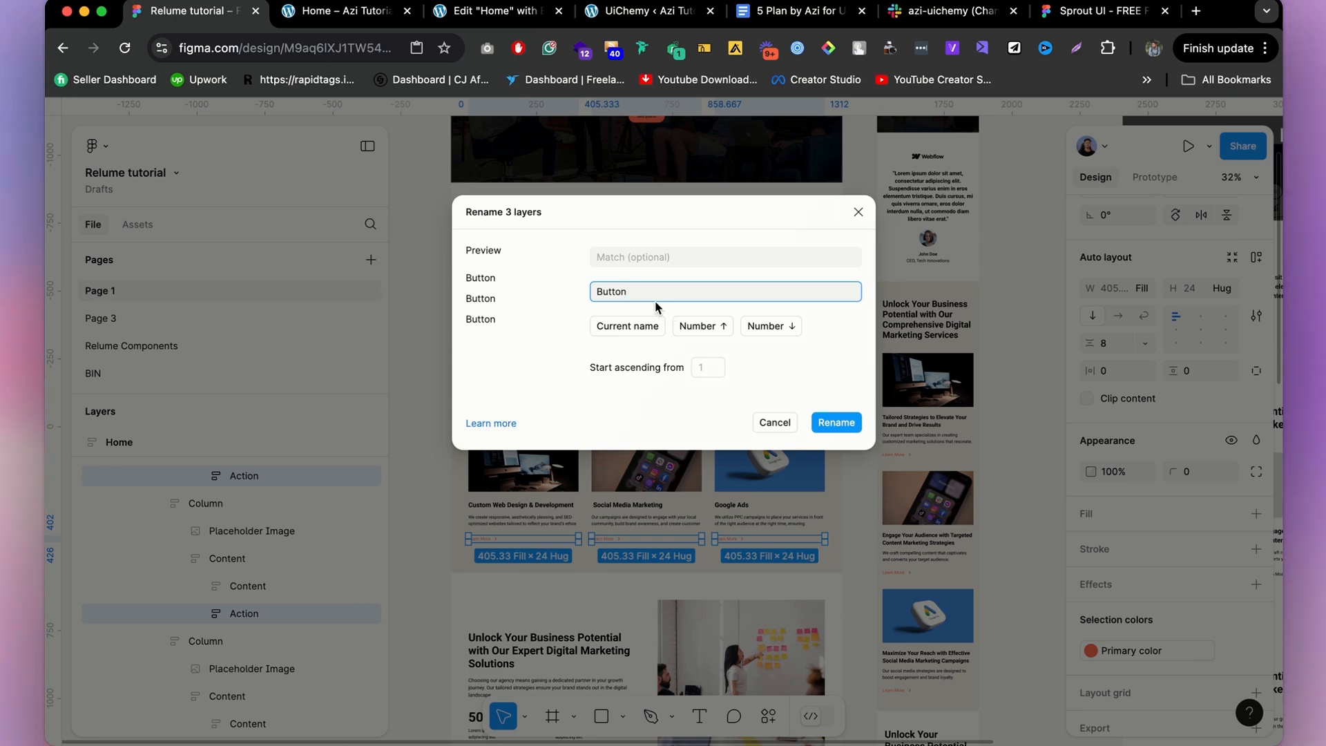
click(842, 421)
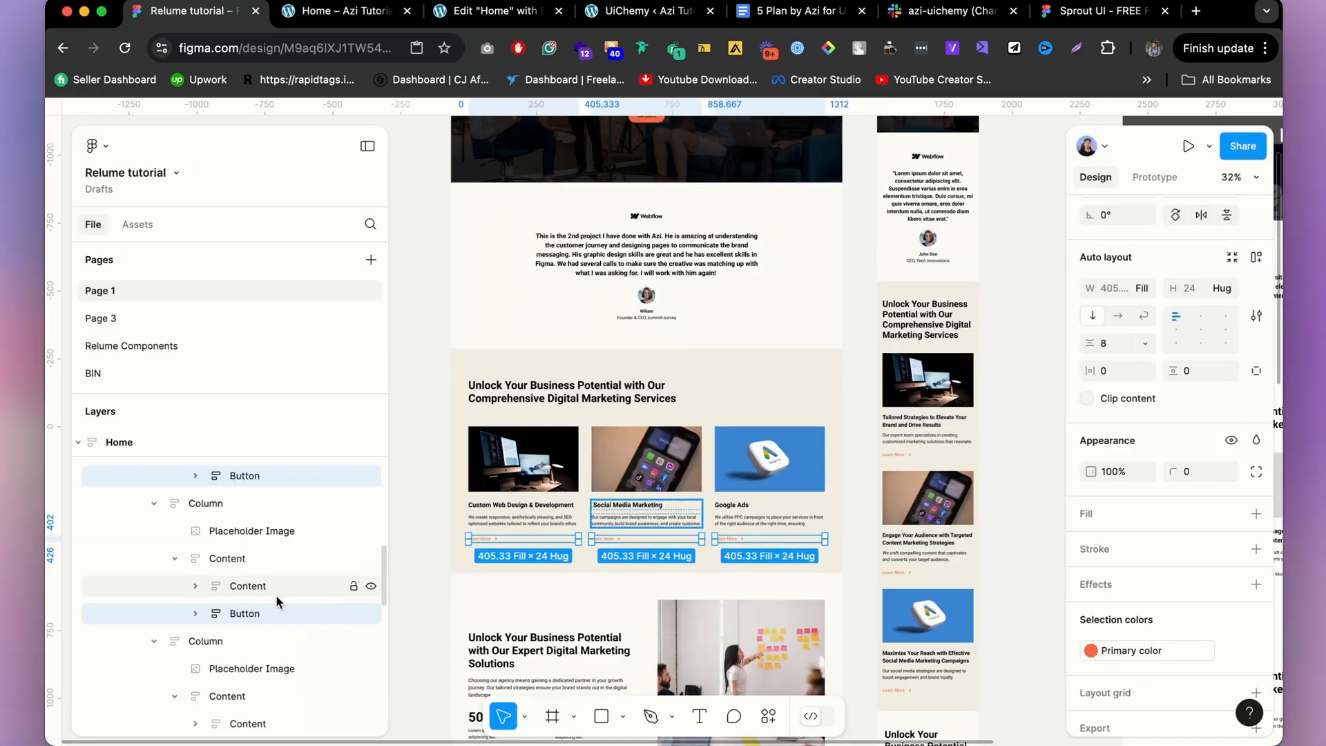
Expand the Social Media Marketing column's inner Content layer and inspect its Heading and Text layers.
click(214, 587)
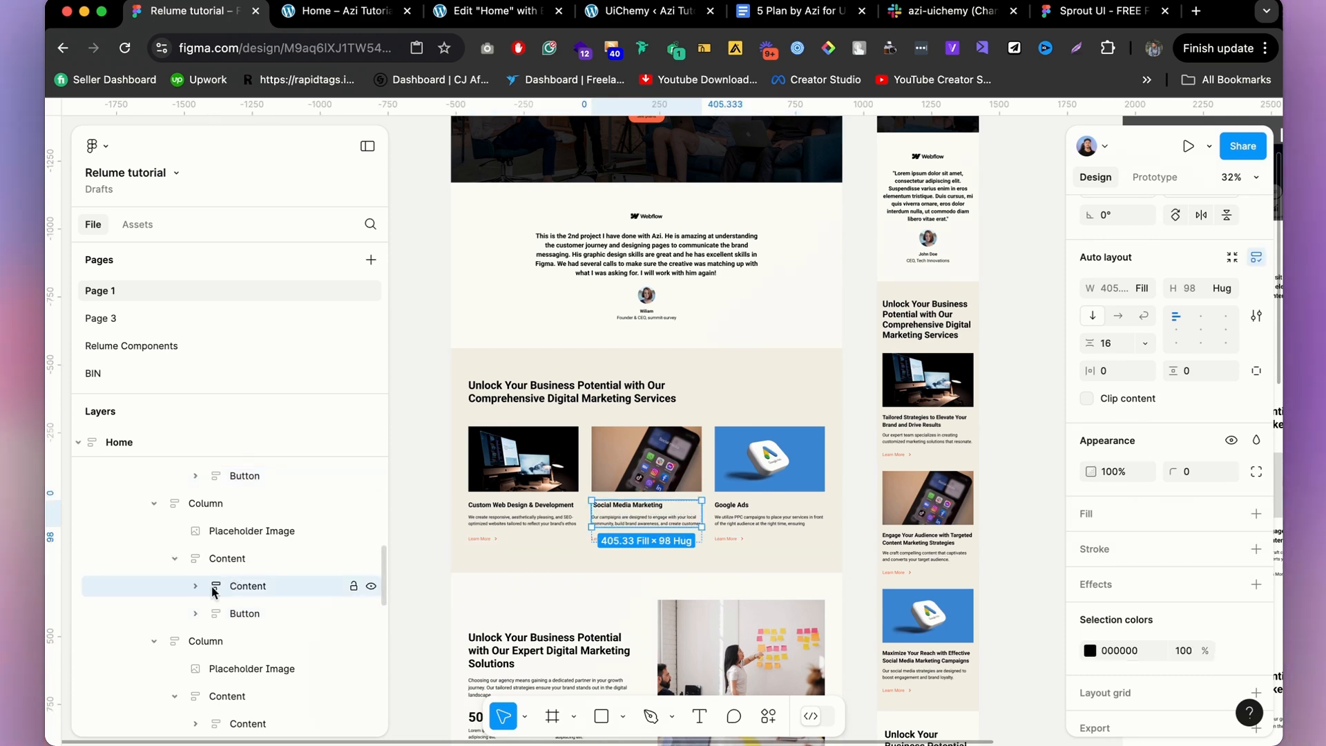
click(196, 586)
click(267, 614)
click(271, 641)
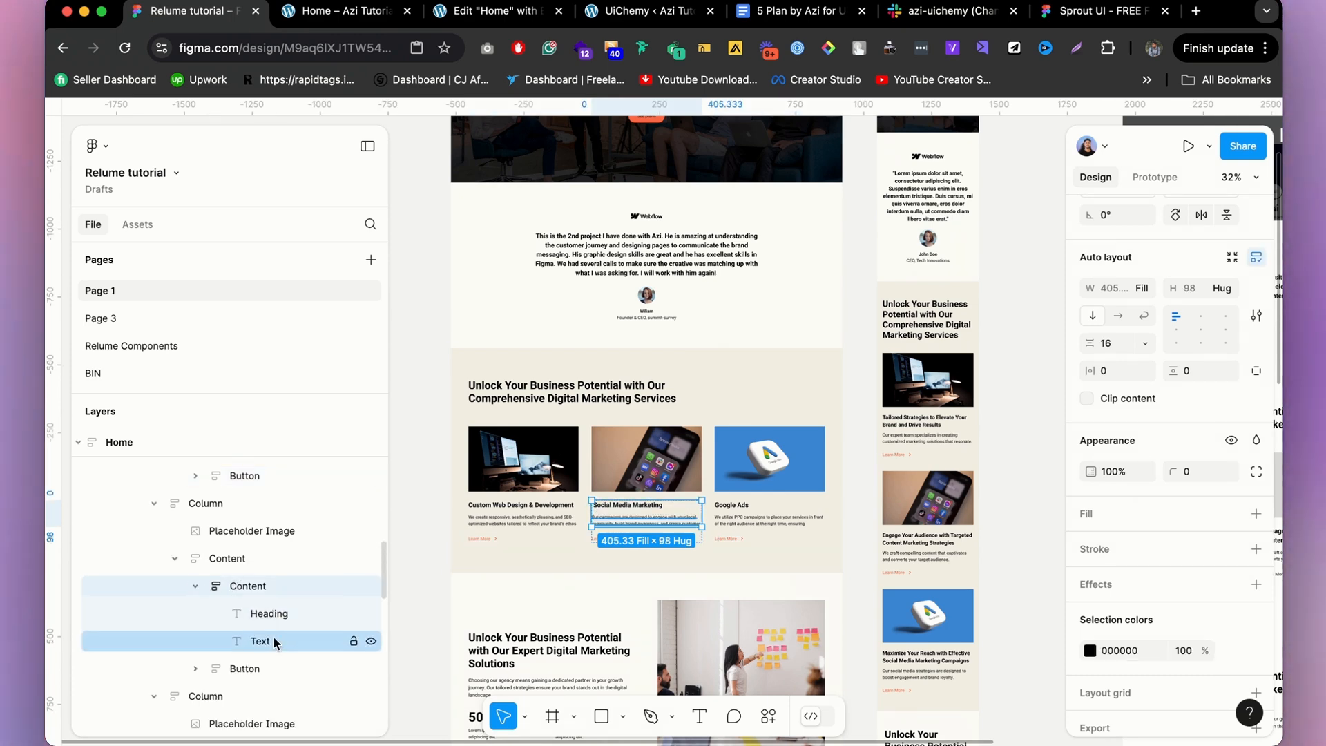
scroll(300, 561, down, 3)
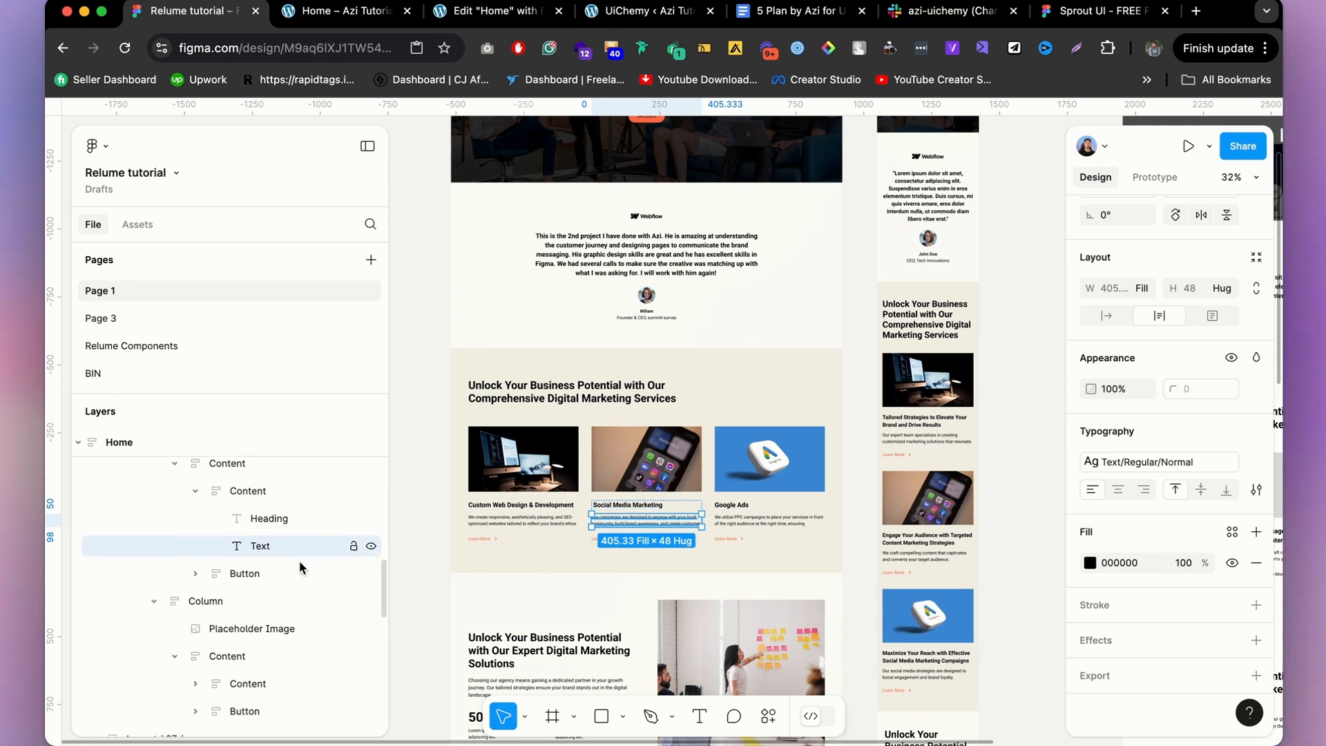
Compare the Social Media Marketing column's Heading and Text layers with the matching text widget on the Home page in the Elementor editor.
click(275, 516)
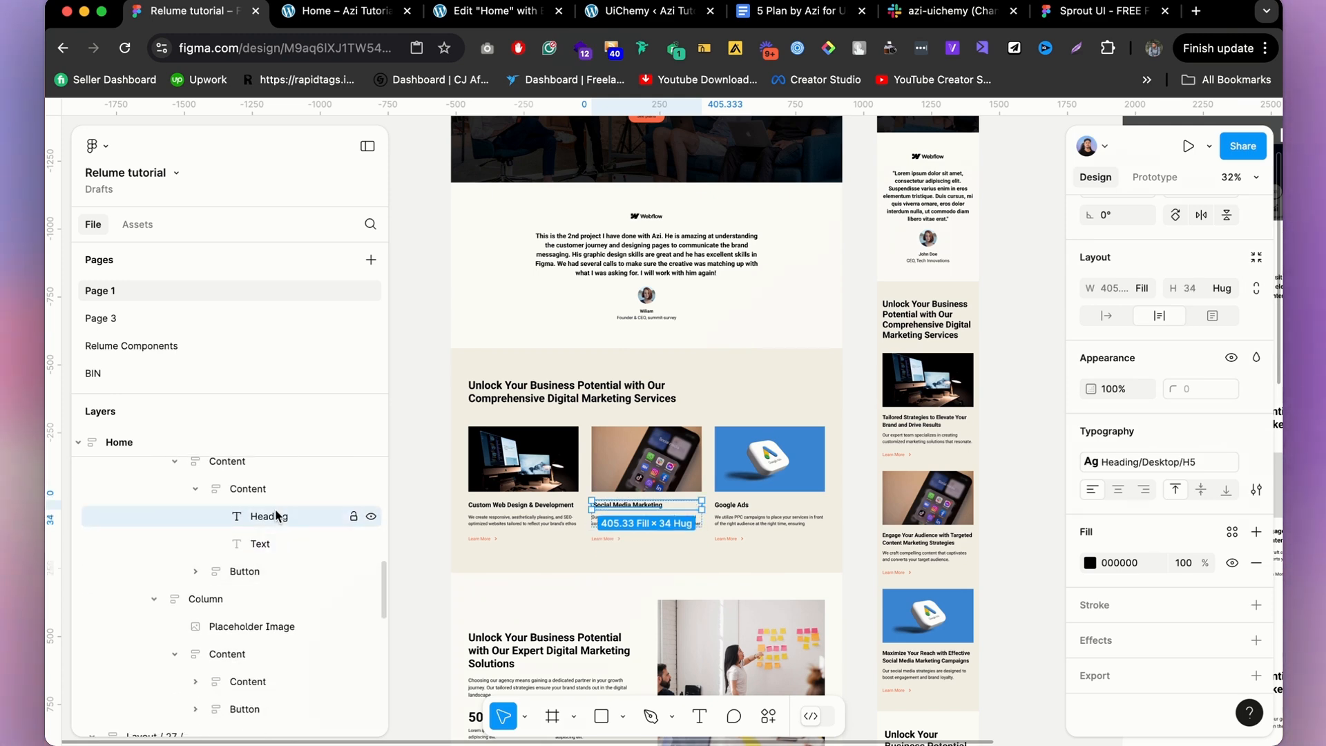
click(278, 542)
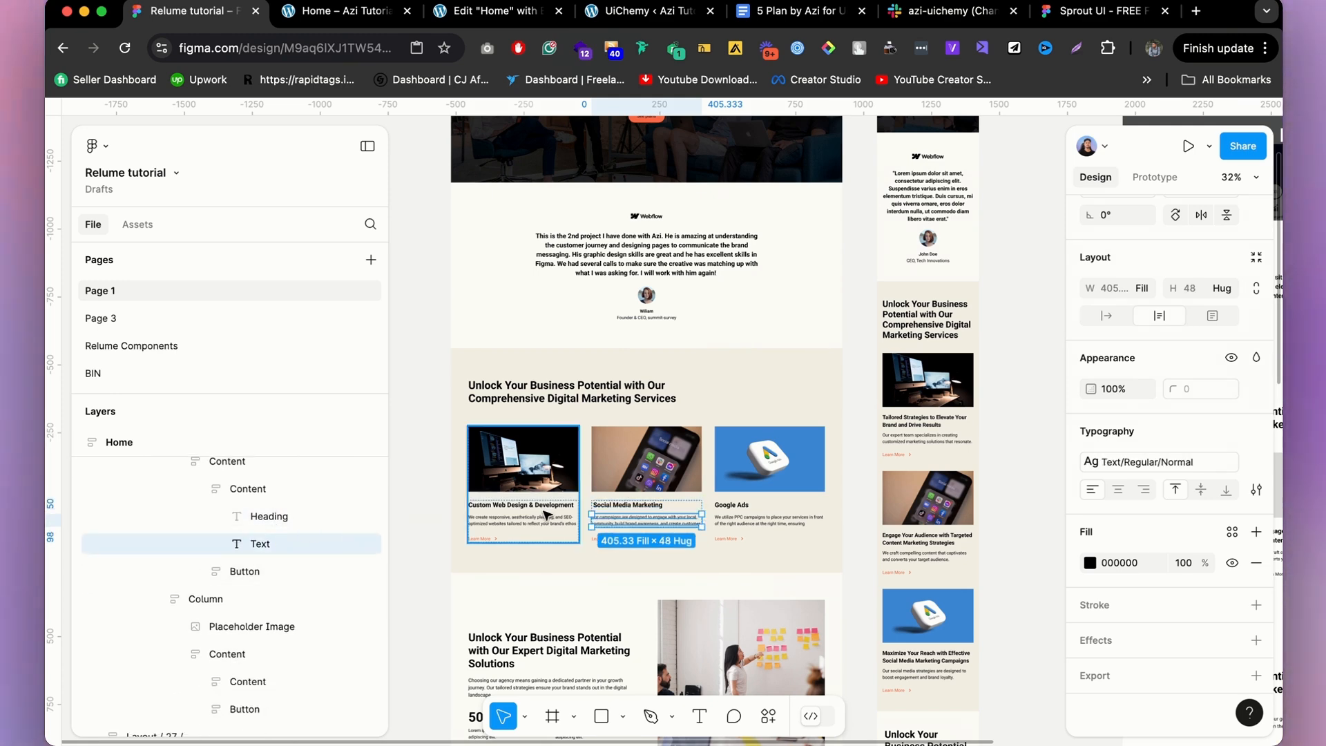
scroll(546, 514, down, 3)
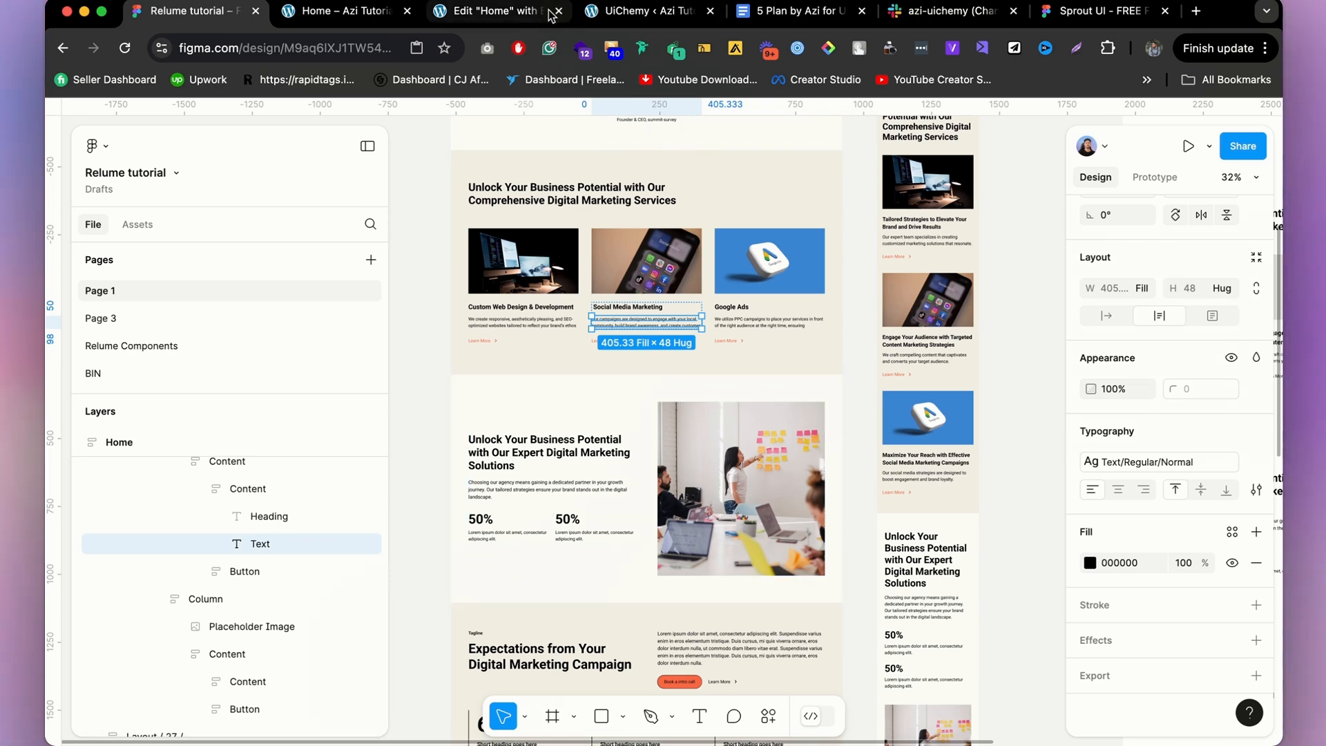
click(519, 12)
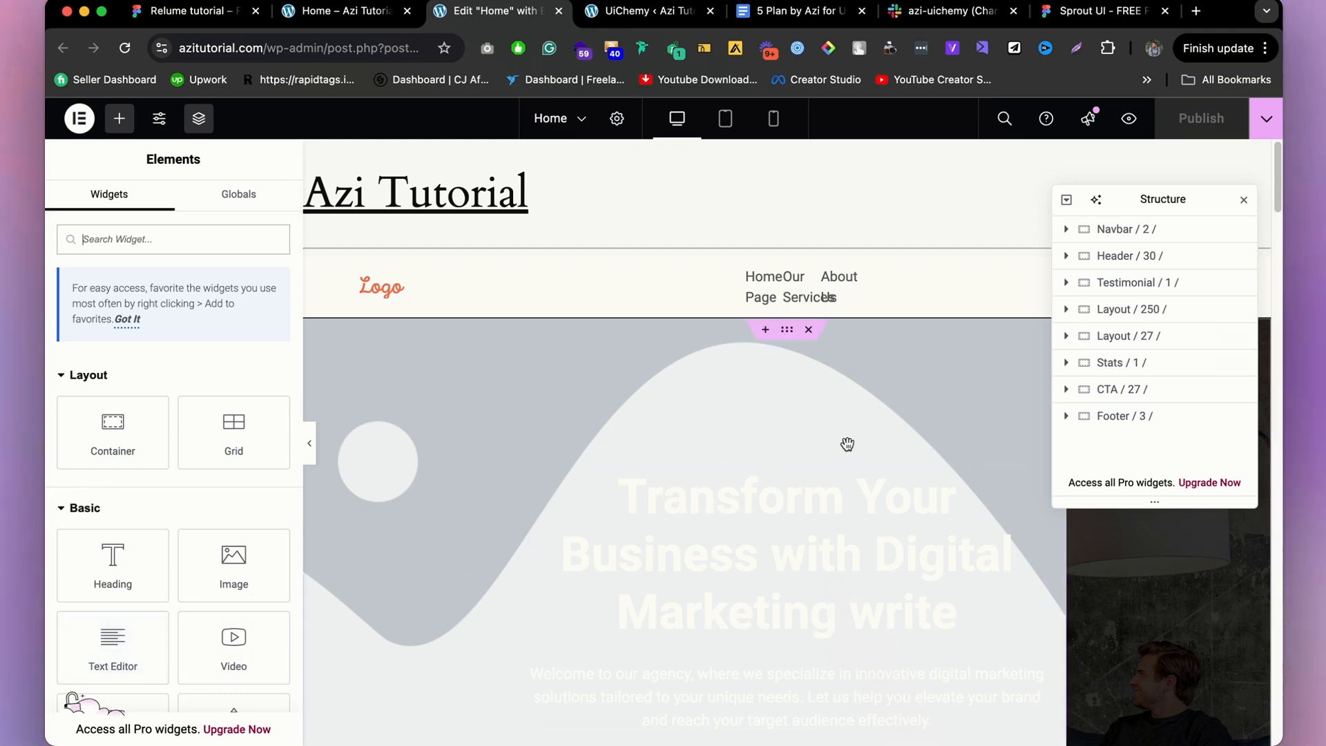
scroll(831, 503, down, 15)
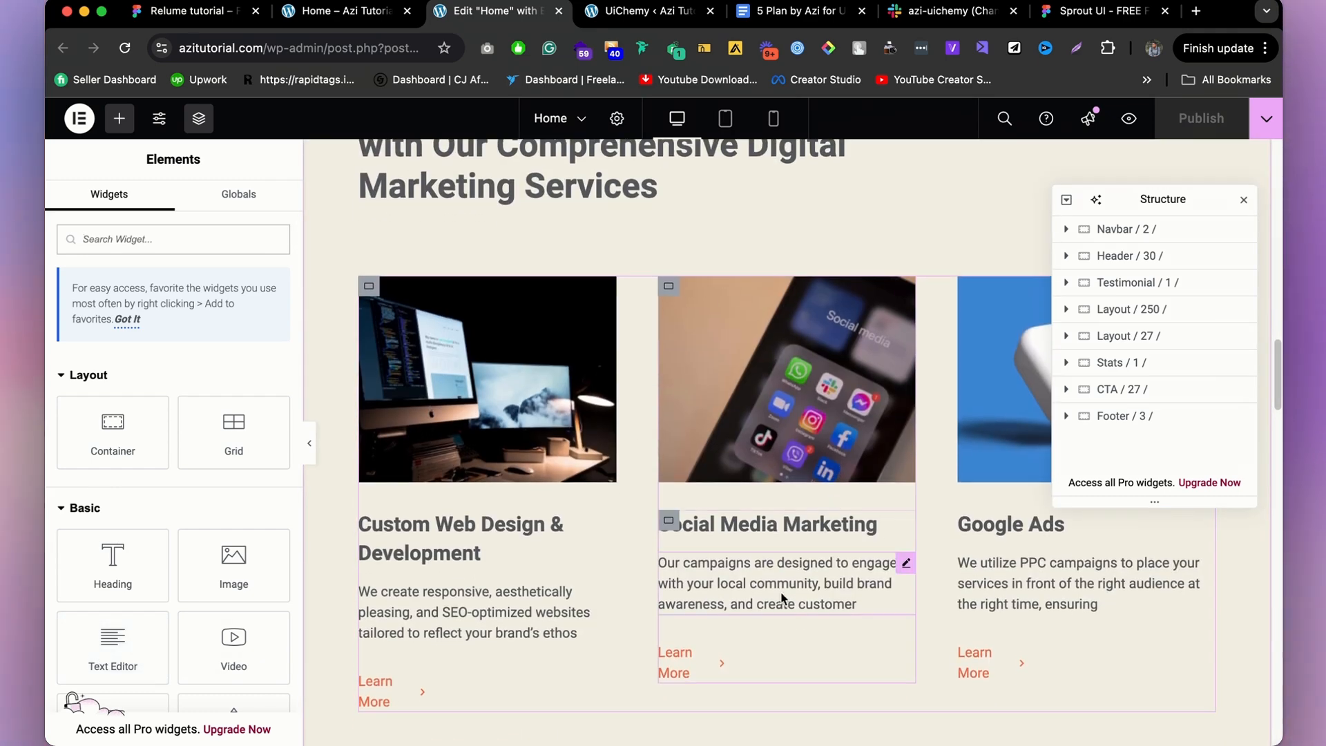
click(783, 598)
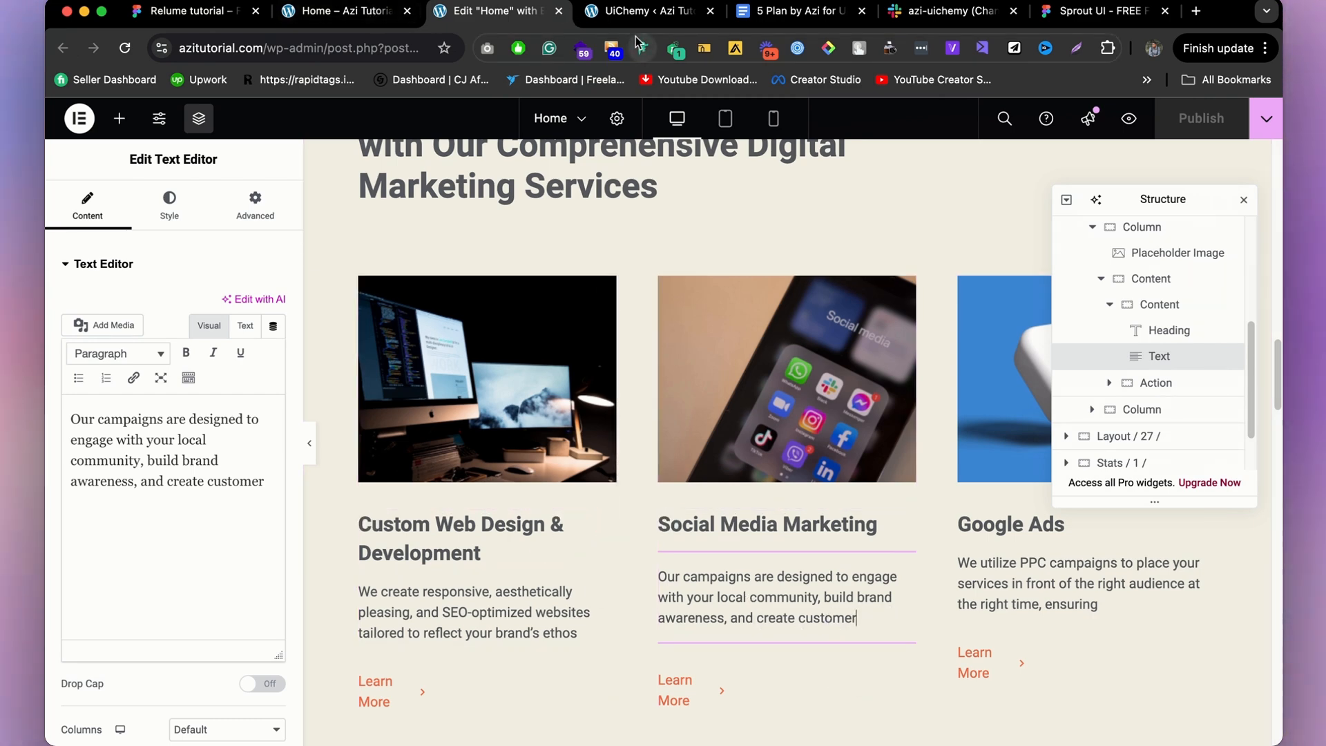
Return to the Figma design and rename the Layout / 27 / section layer below the Service section as "About us".
click(177, 13)
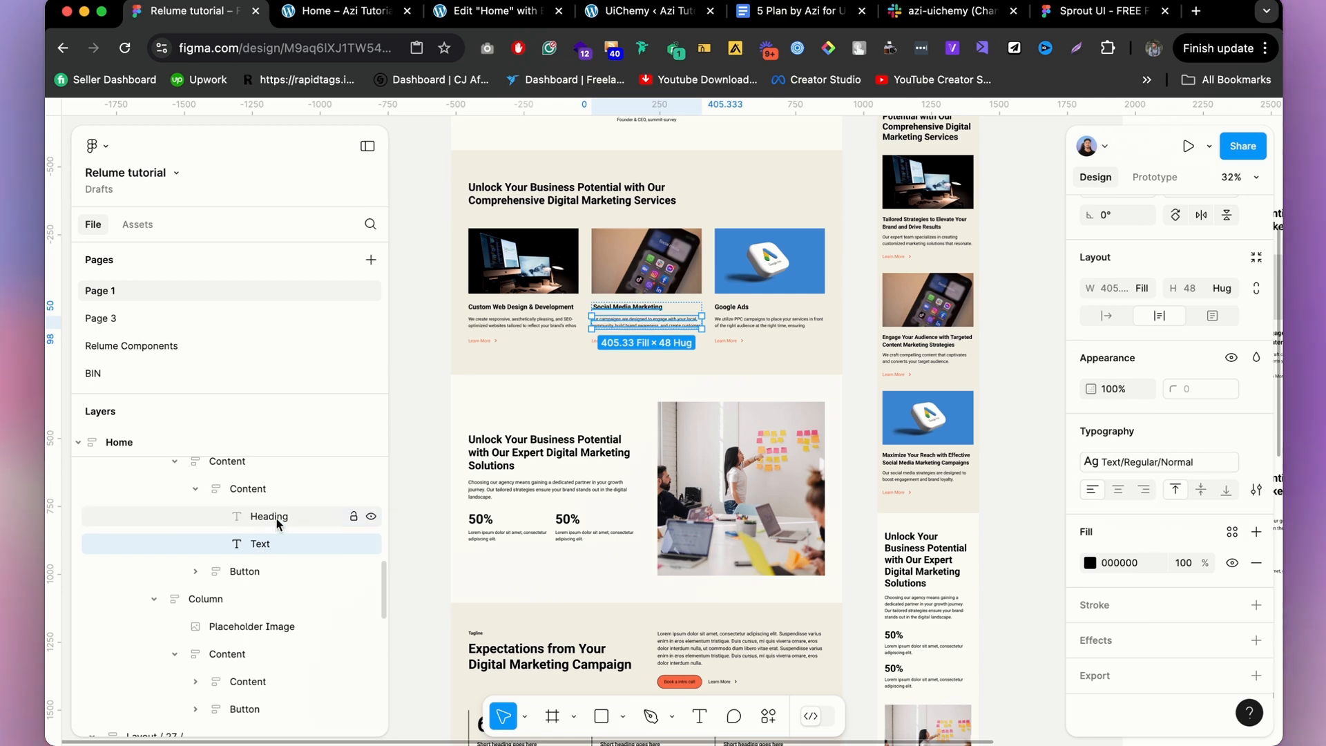
click(585, 455)
double_click(585, 455)
double_click(585, 455)
double_click(585, 455)
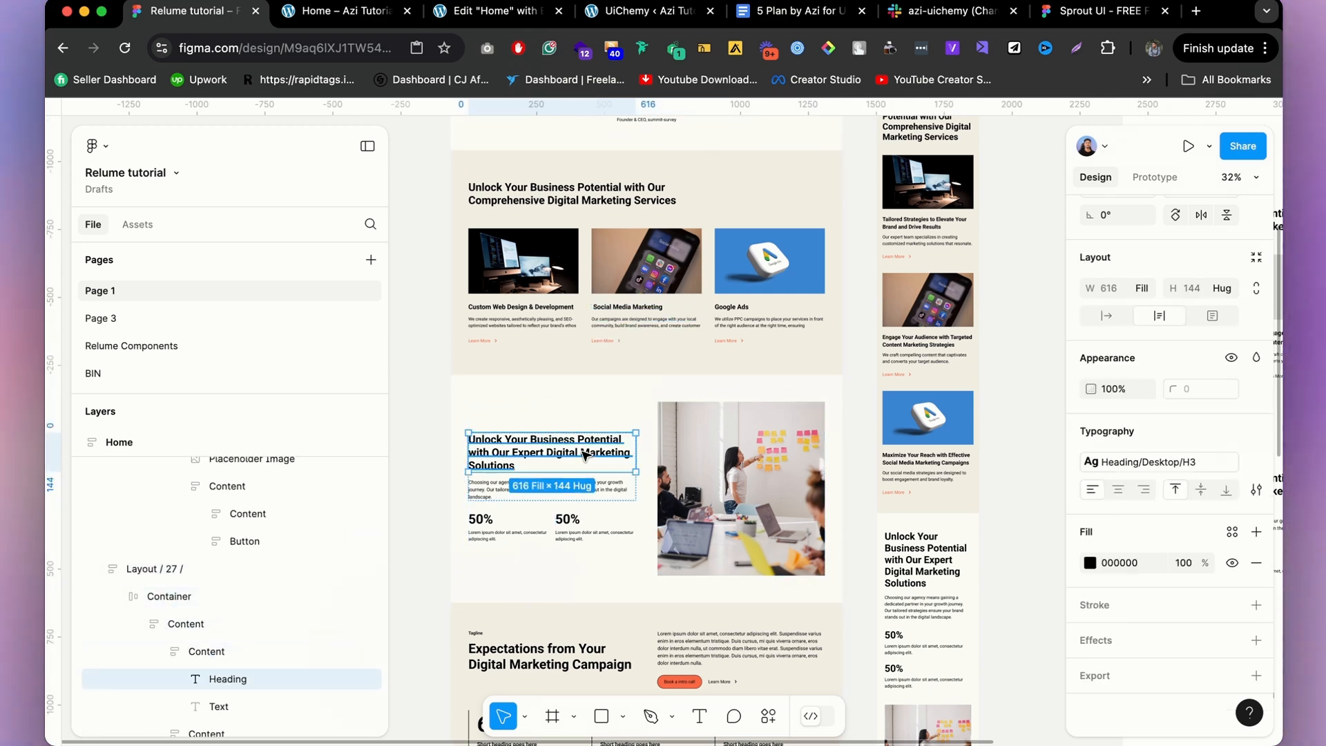
scroll(526, 502, down, 3)
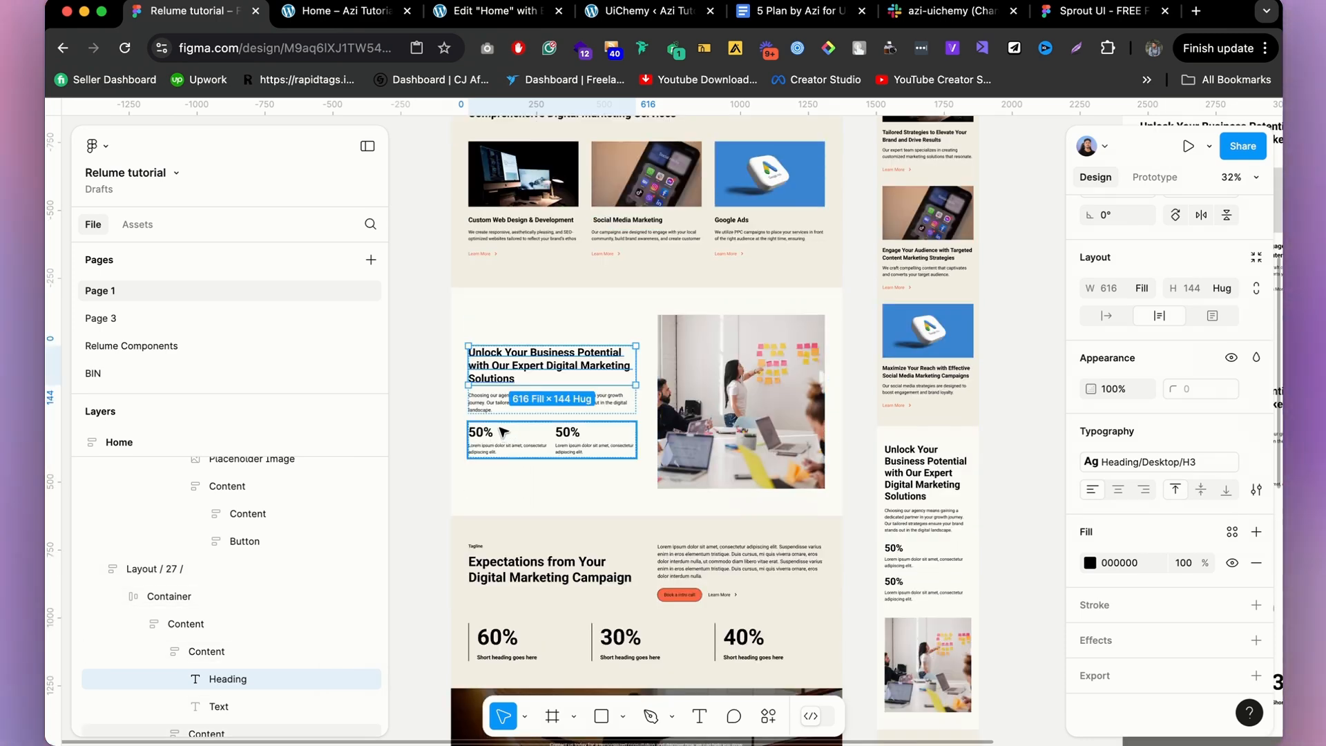
click(569, 304)
click(152, 598)
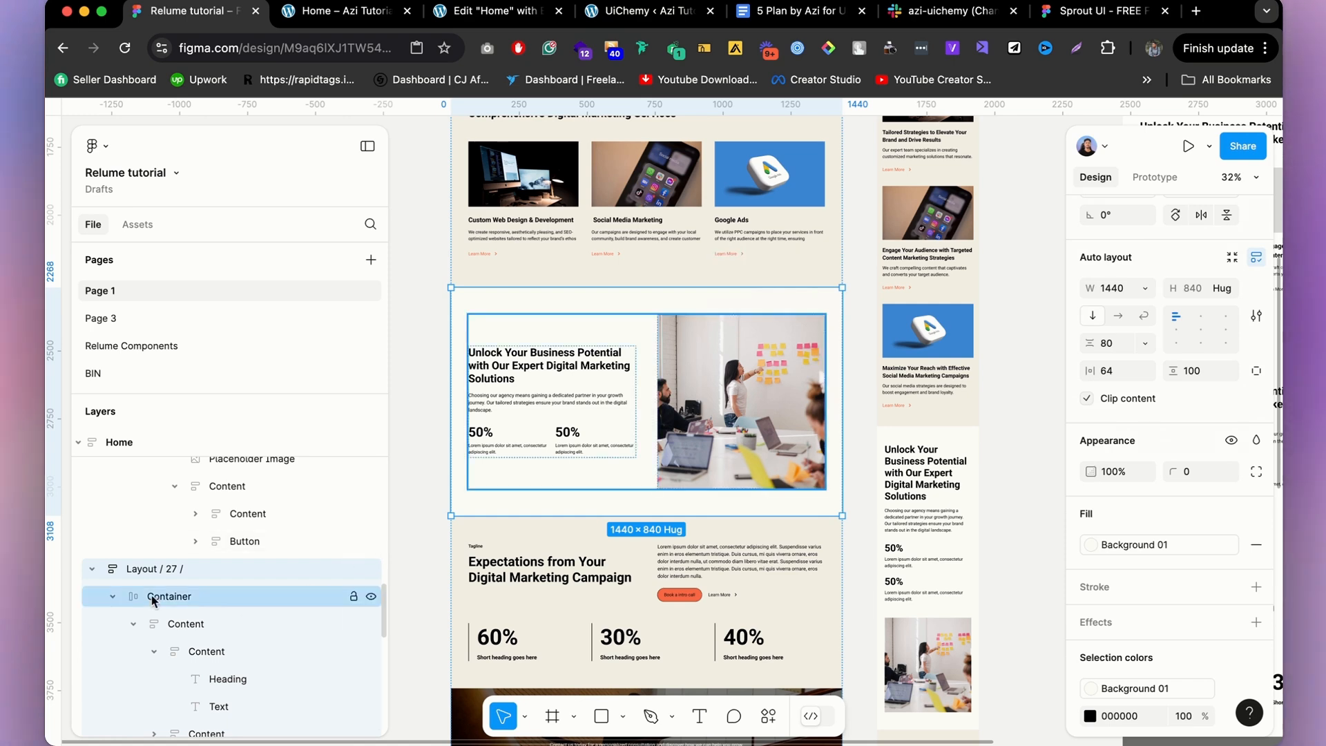
scroll(670, 392, up, 3)
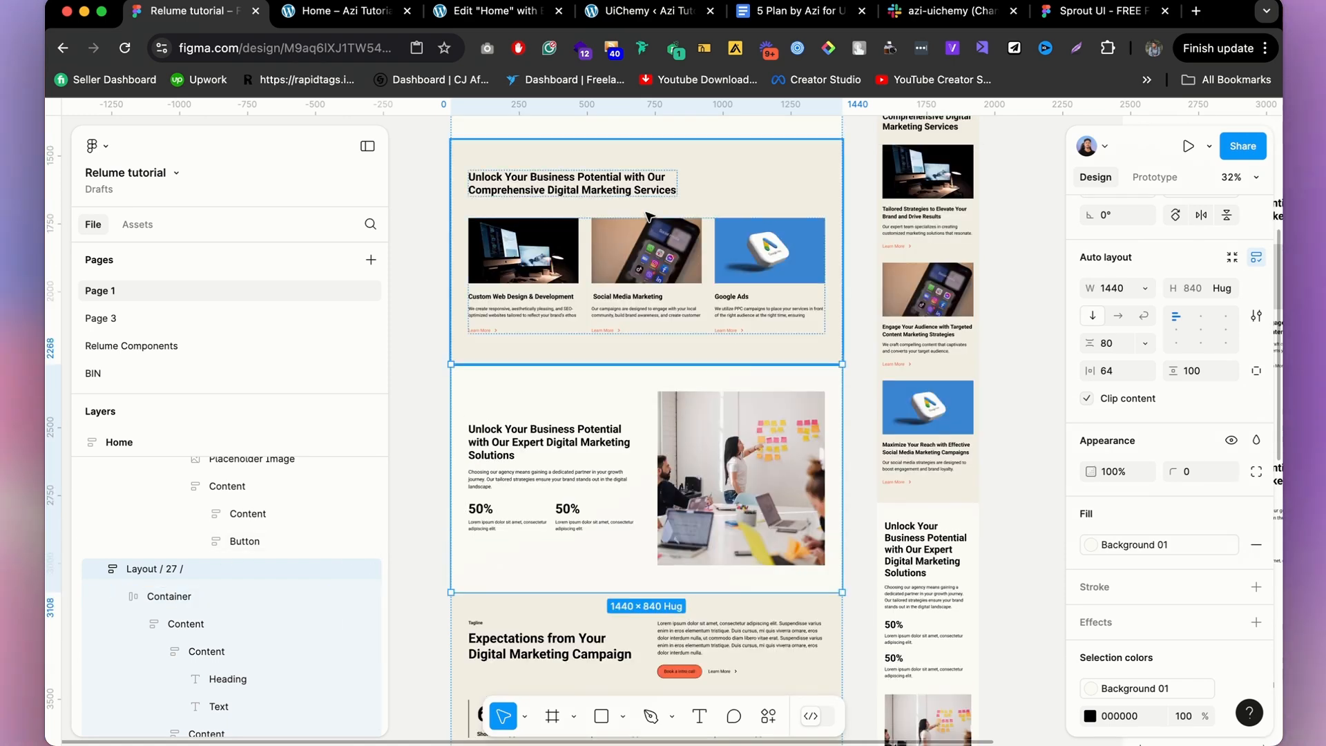
key(shift+Tab)
click(572, 442)
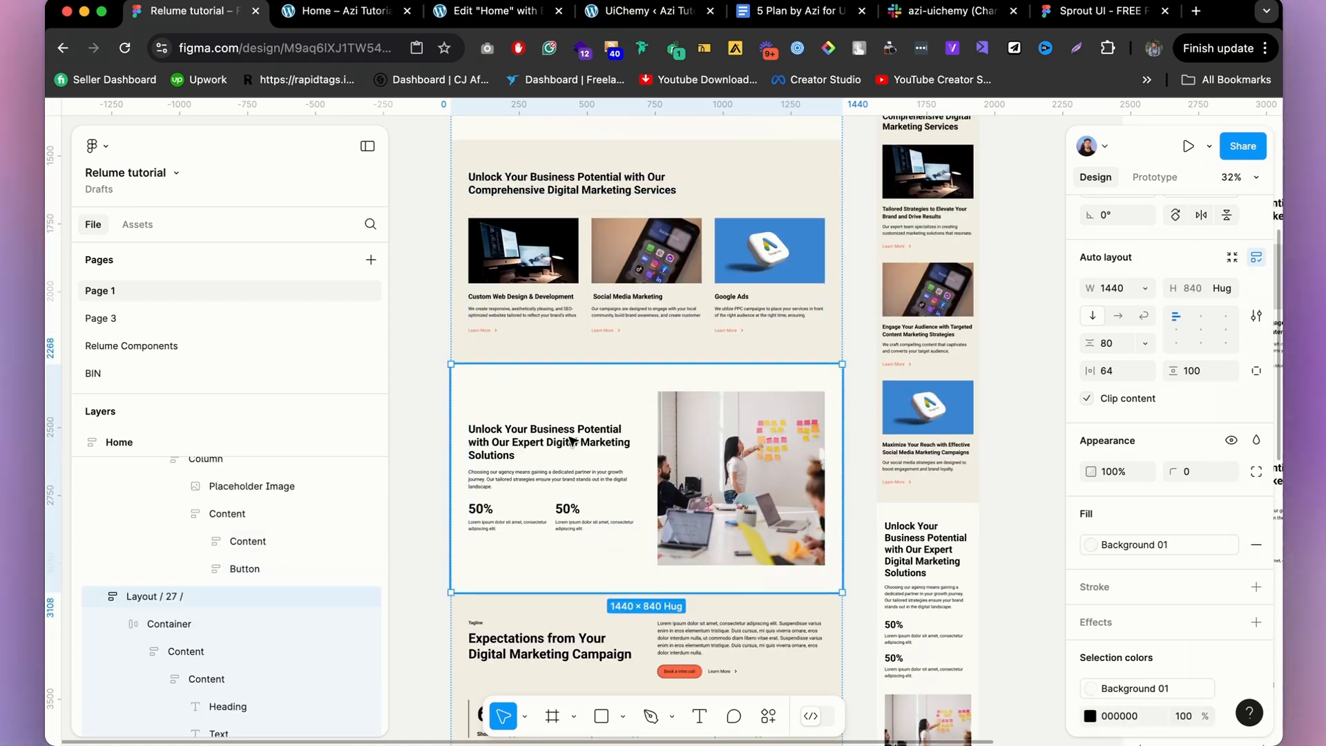
scroll(578, 436, down, 3)
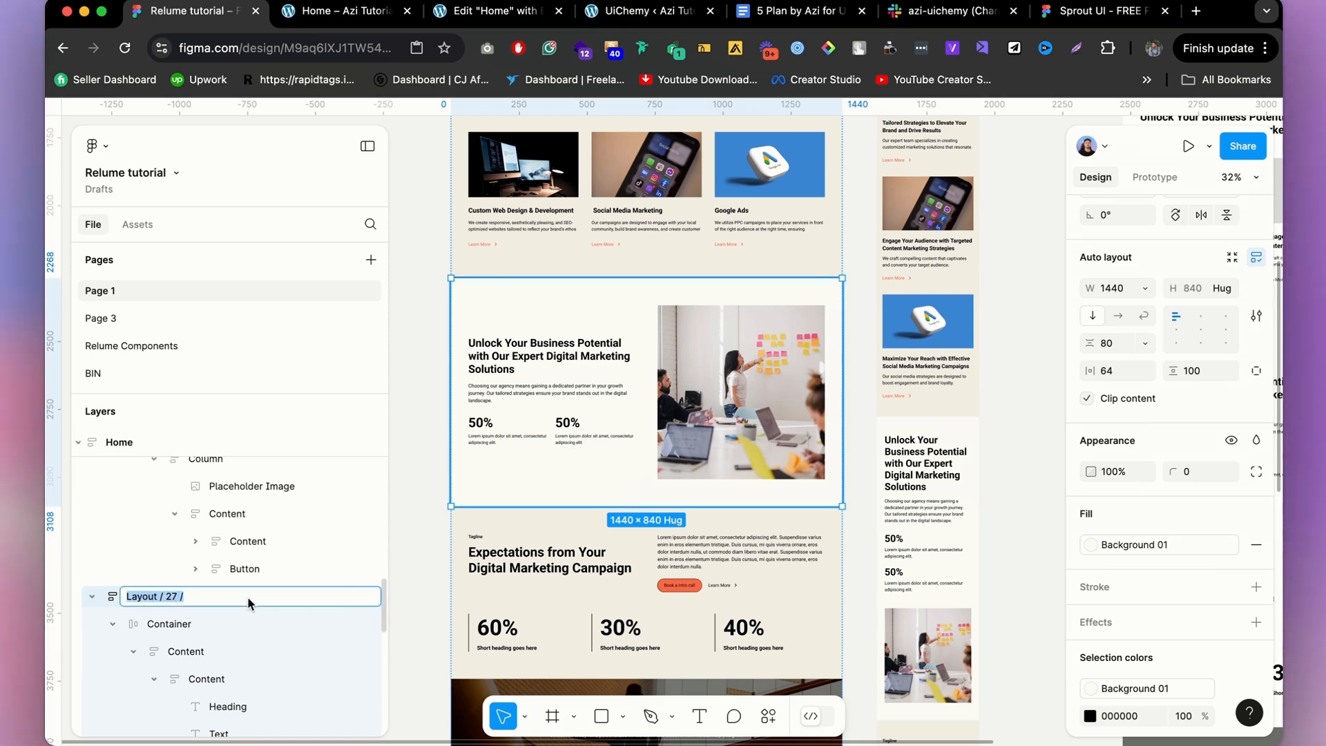
text(About)
text(us)
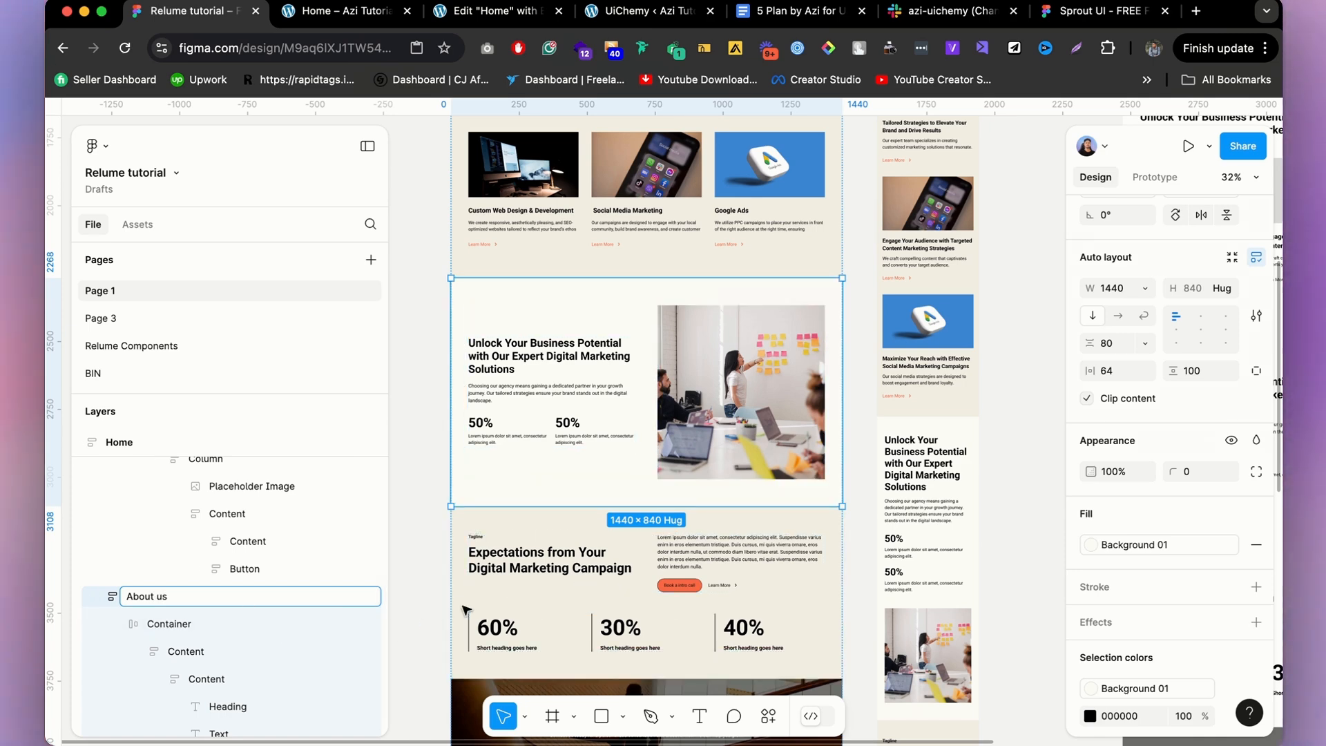
Rename the Stats / 1 / section layer as "Stats section".
click(508, 582)
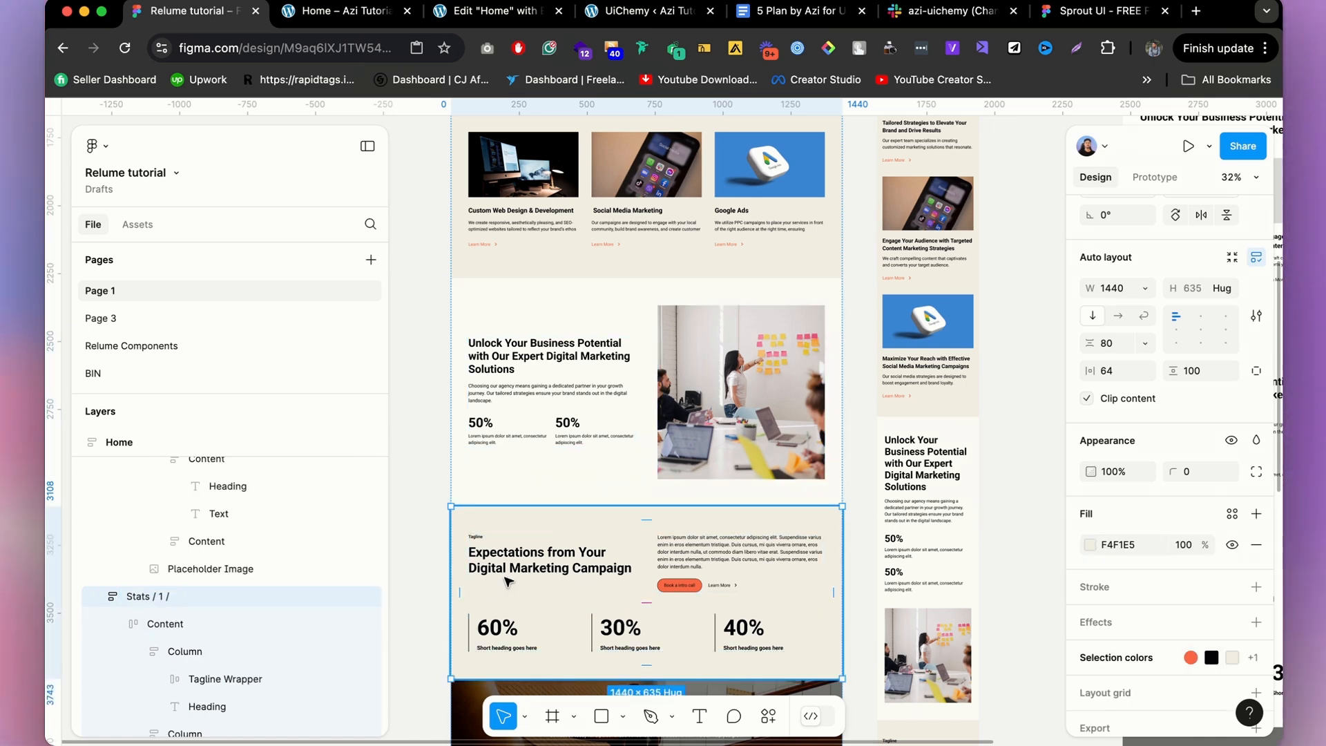
double_click(209, 598)
key(Right)
key(BackSpace)
key(BackSpace)
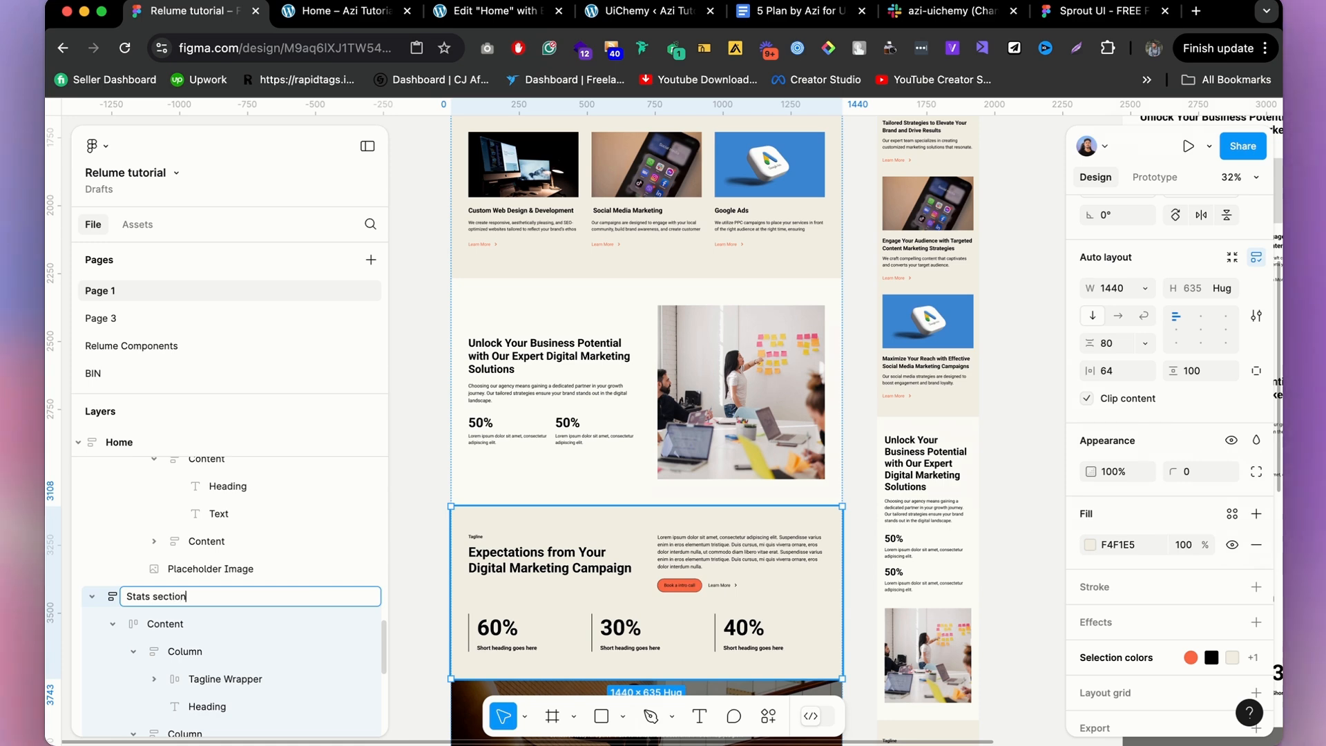
text(section)
key(Return)
Rename the CTA / 27 / layer of the "Ready to Elevate Your Business?" banner as "CTA Section".
scroll(566, 437, down, 5)
click(567, 438)
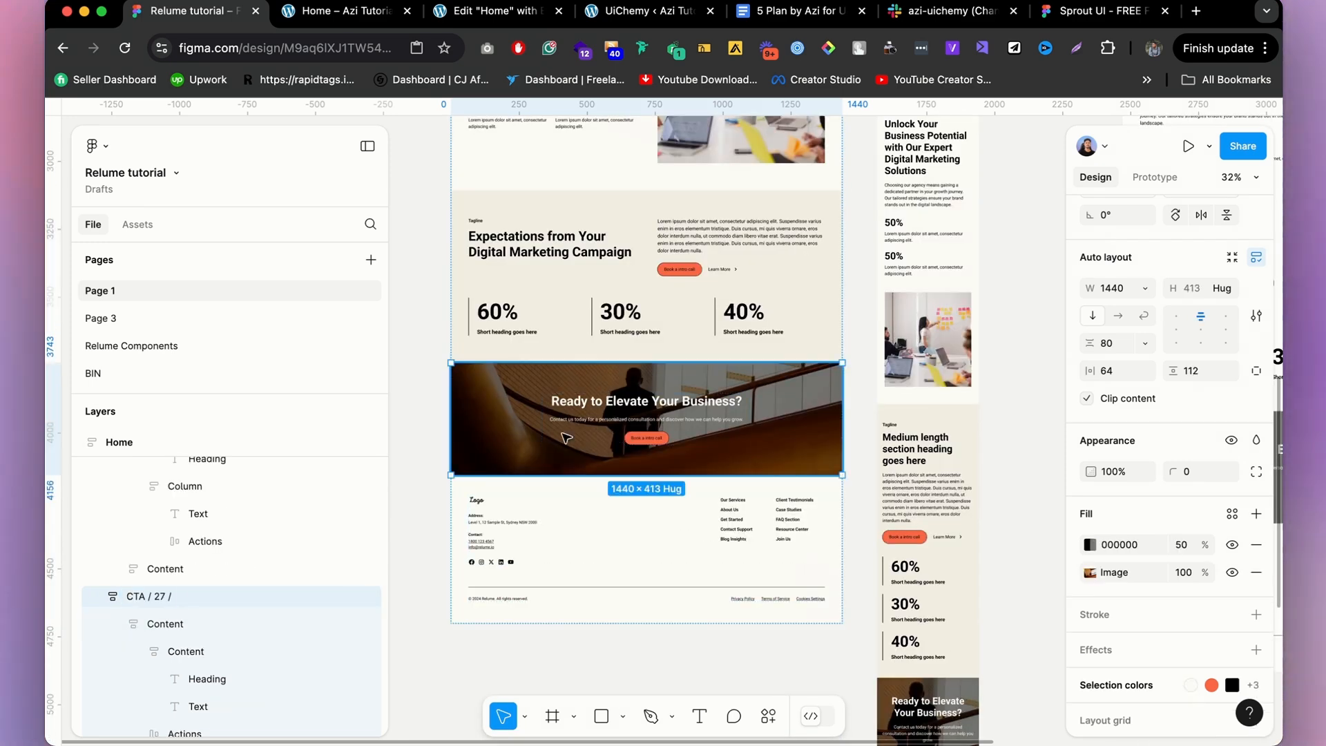
double_click(152, 598)
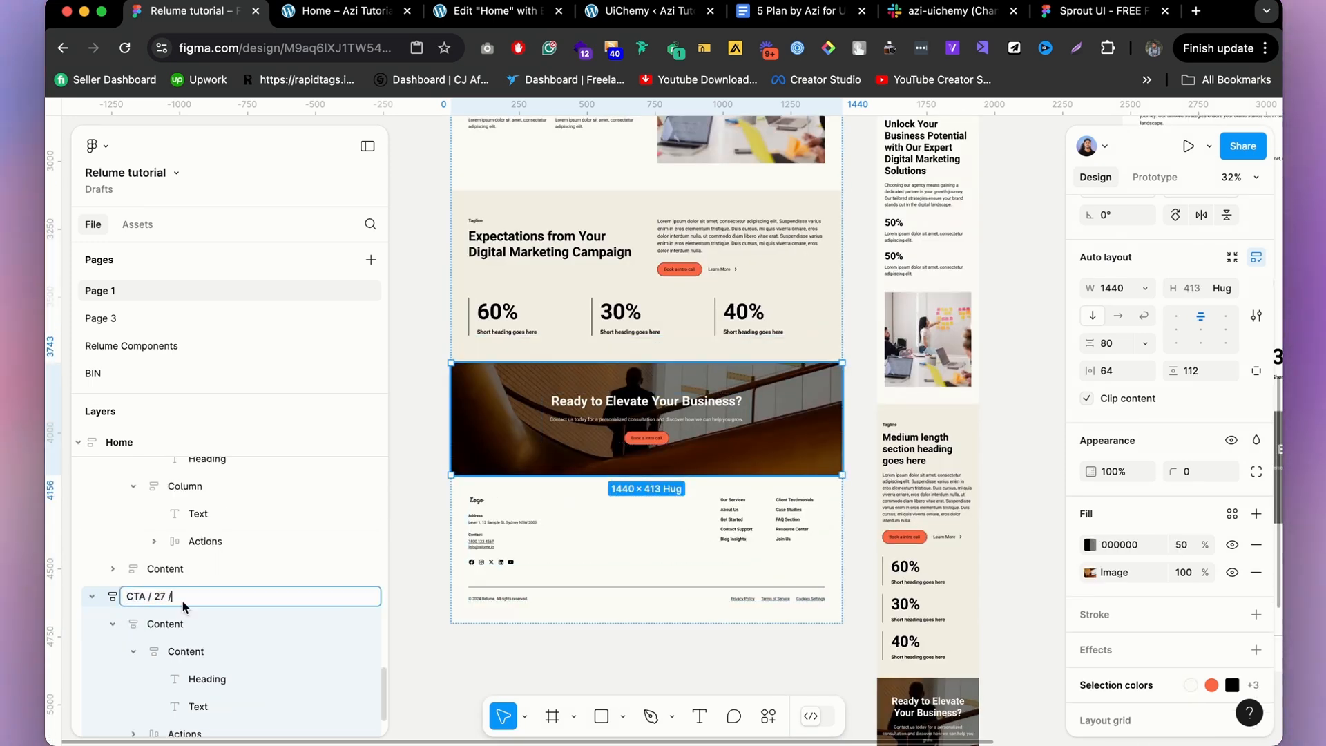
drag(183, 605, 136, 603)
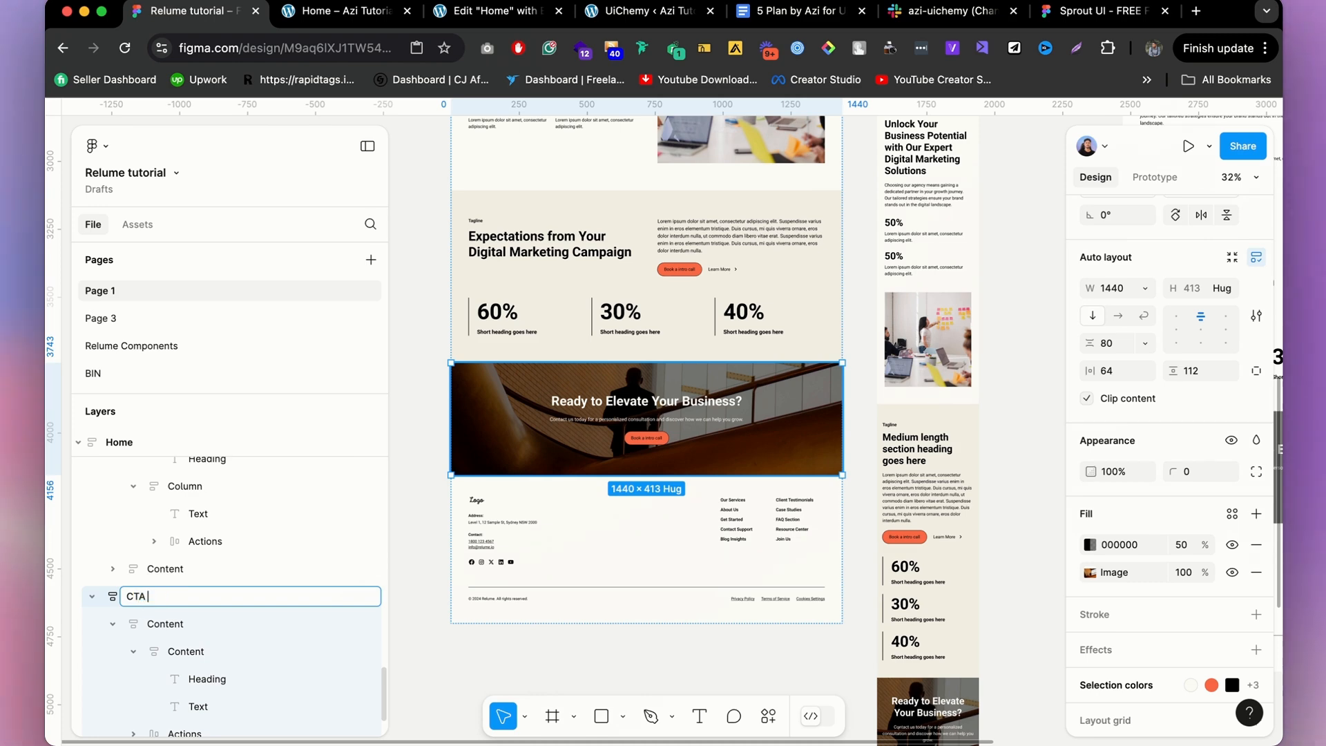
text(TA s)
key(BackSpace)
text(Sec)
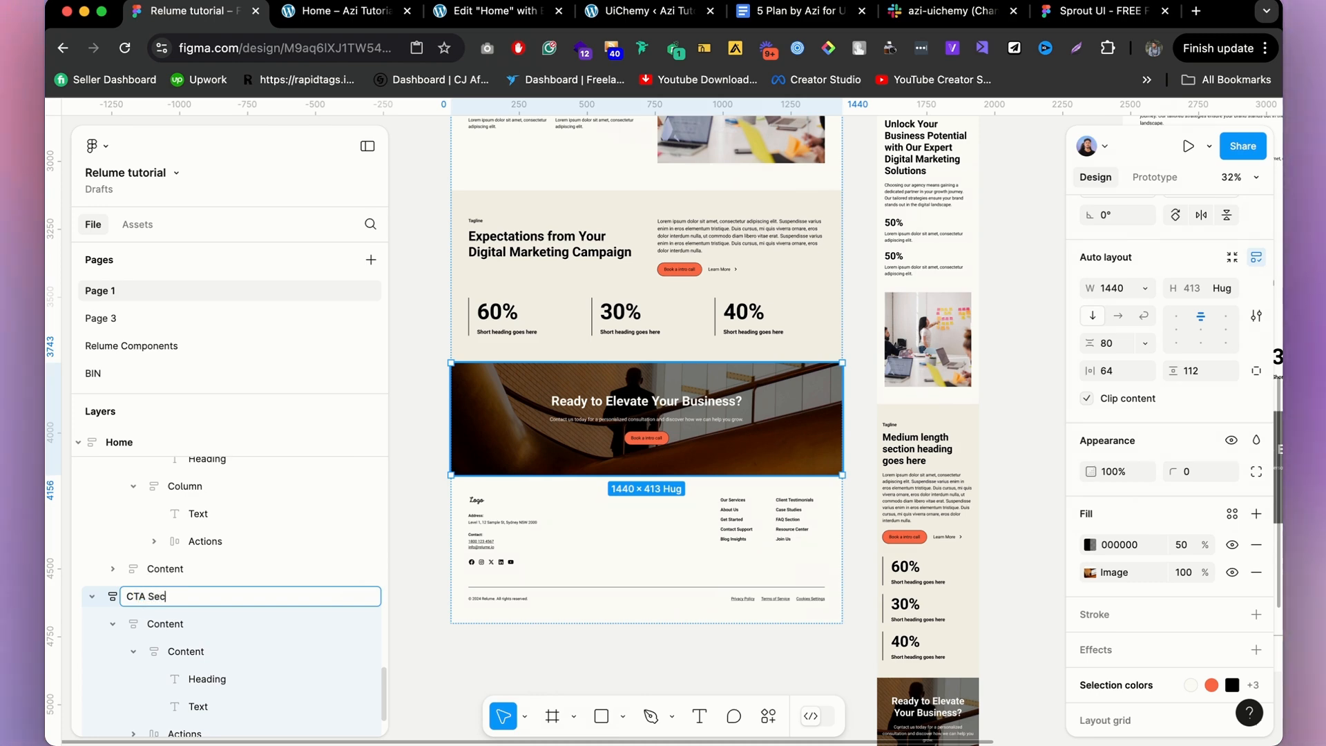
text(tion)
key(Return)
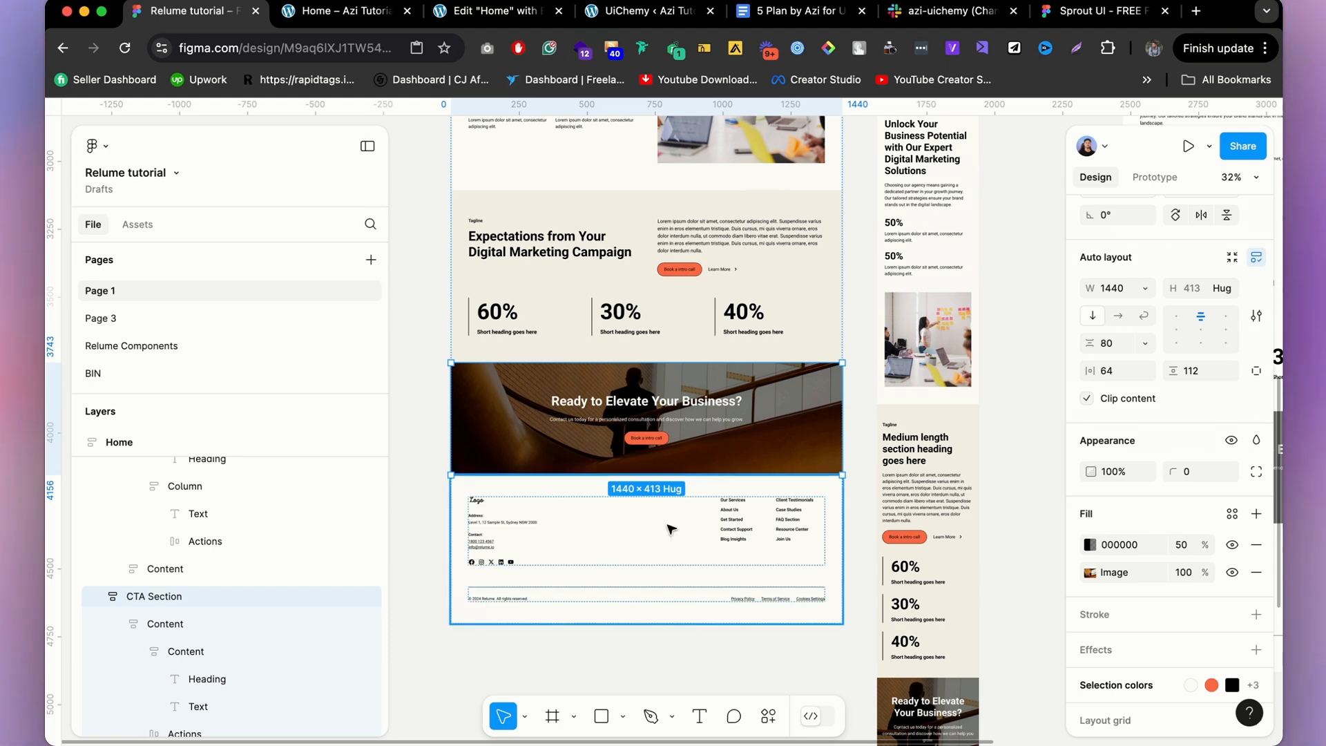
Rename the Footer / 3 / layer at the end of the Home frame as "Footer".
click(667, 529)
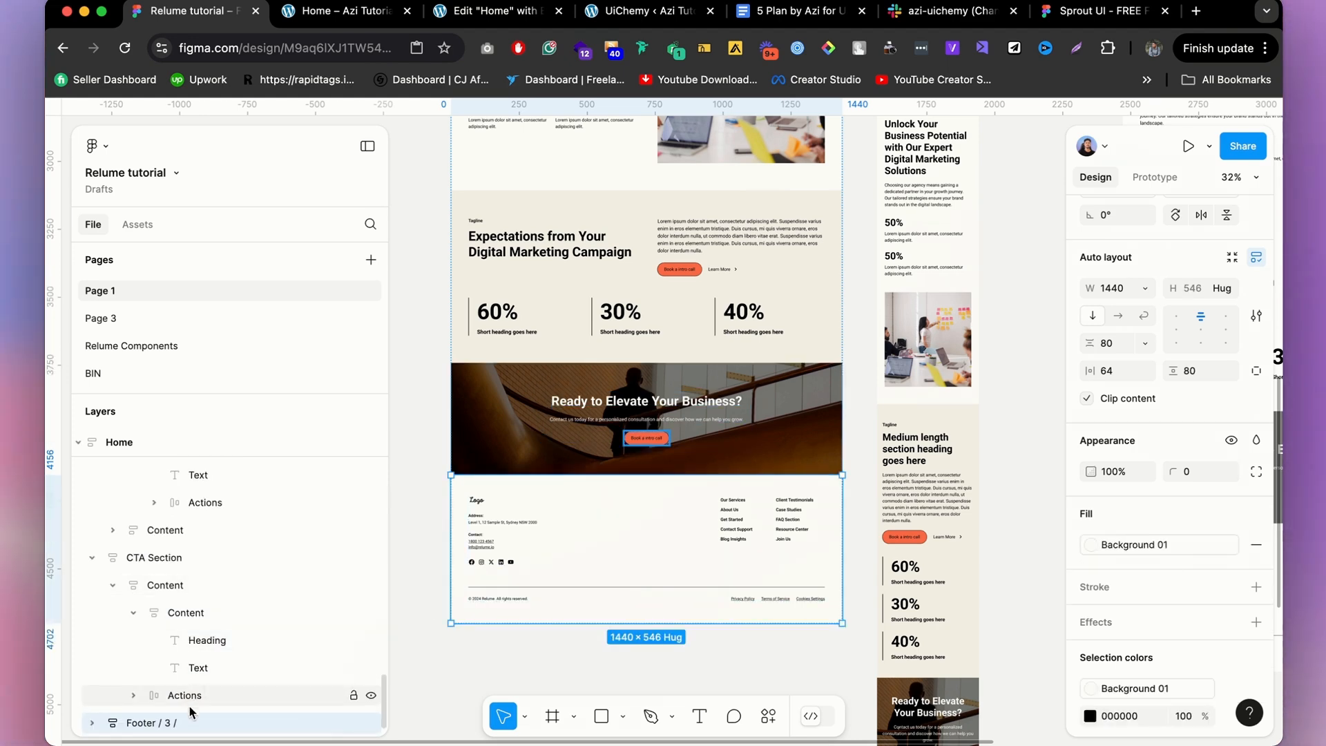
text(Footer)
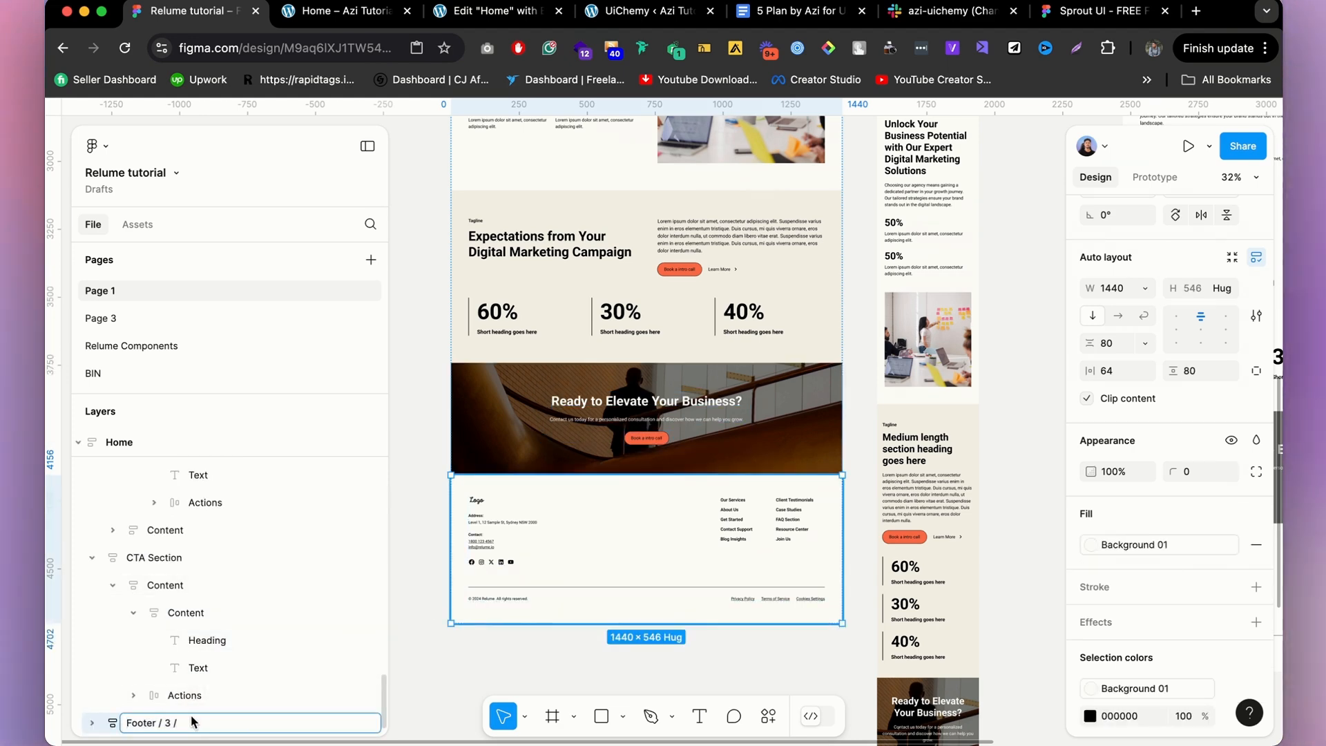
key(Return)
Expand the footer's second Column and rename both of its nested Link List layers as "Column".
double_click(675, 533)
double_click(677, 533)
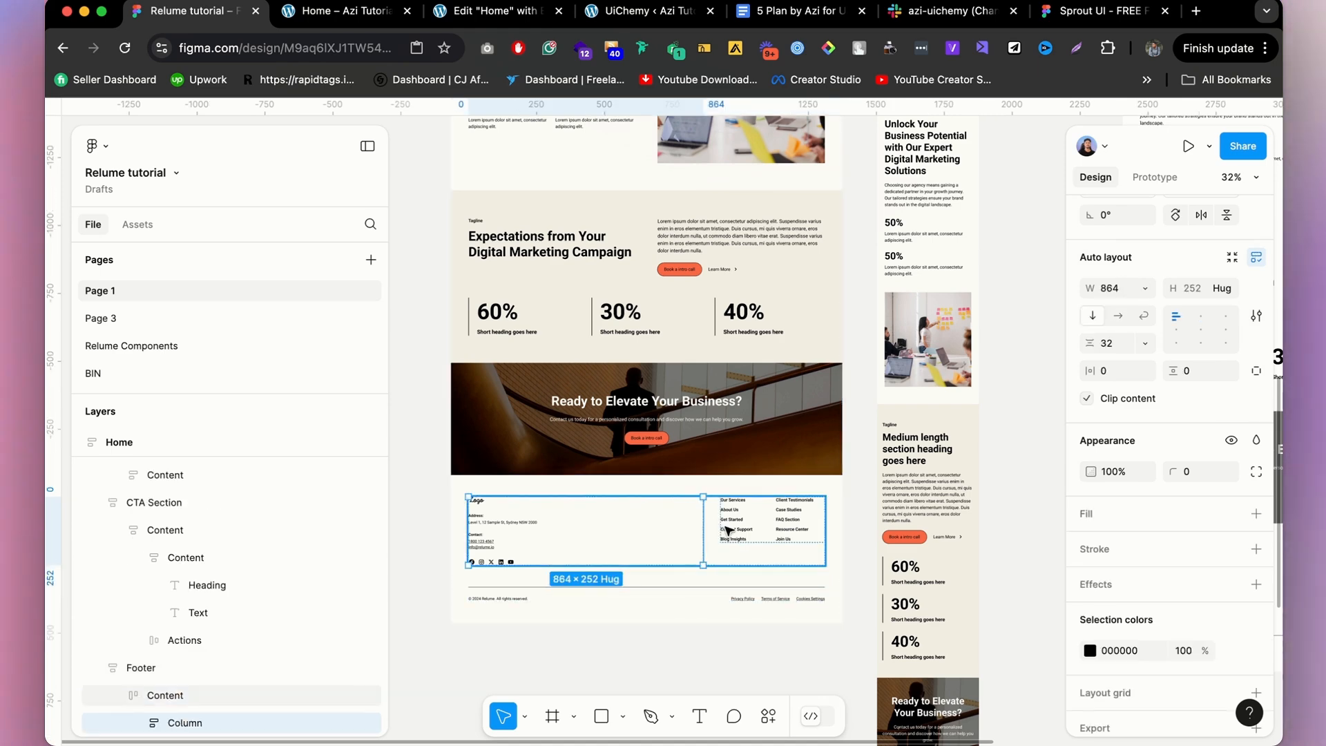
click(726, 532)
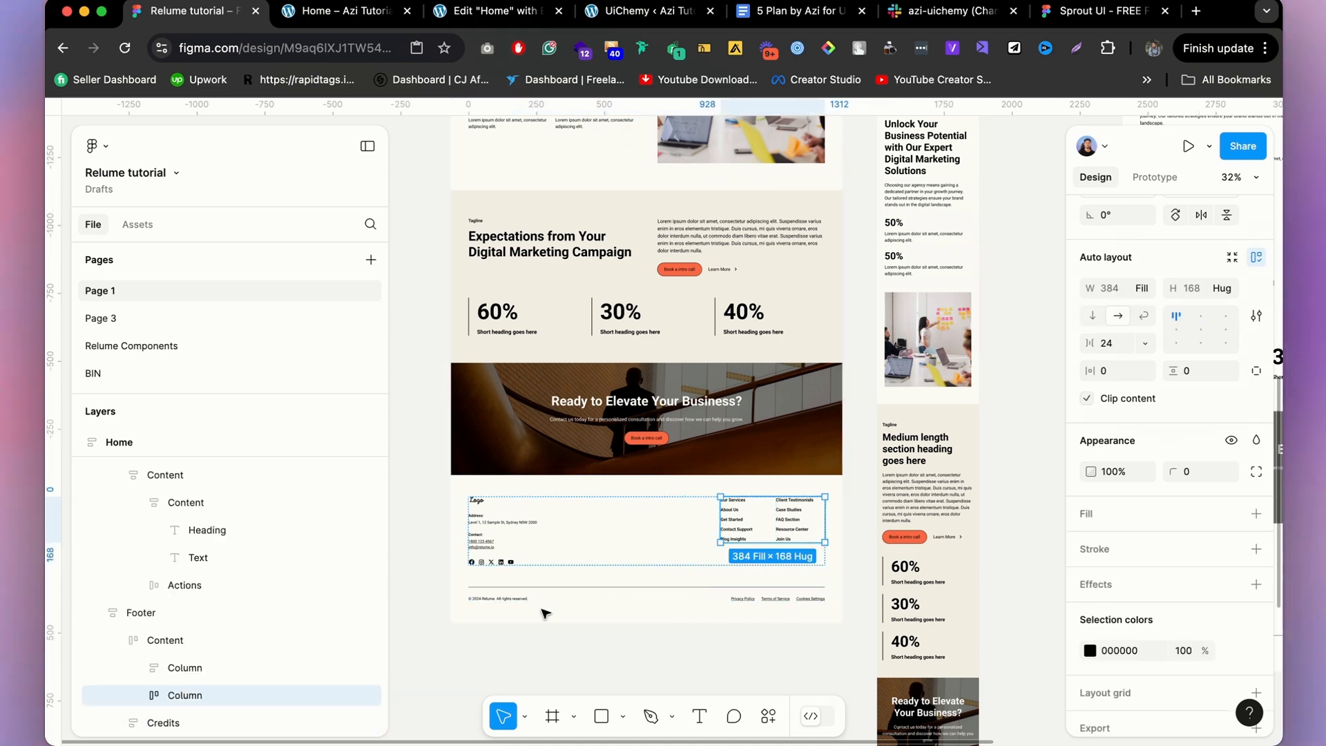
double_click(740, 514)
scroll(206, 594, down, 2)
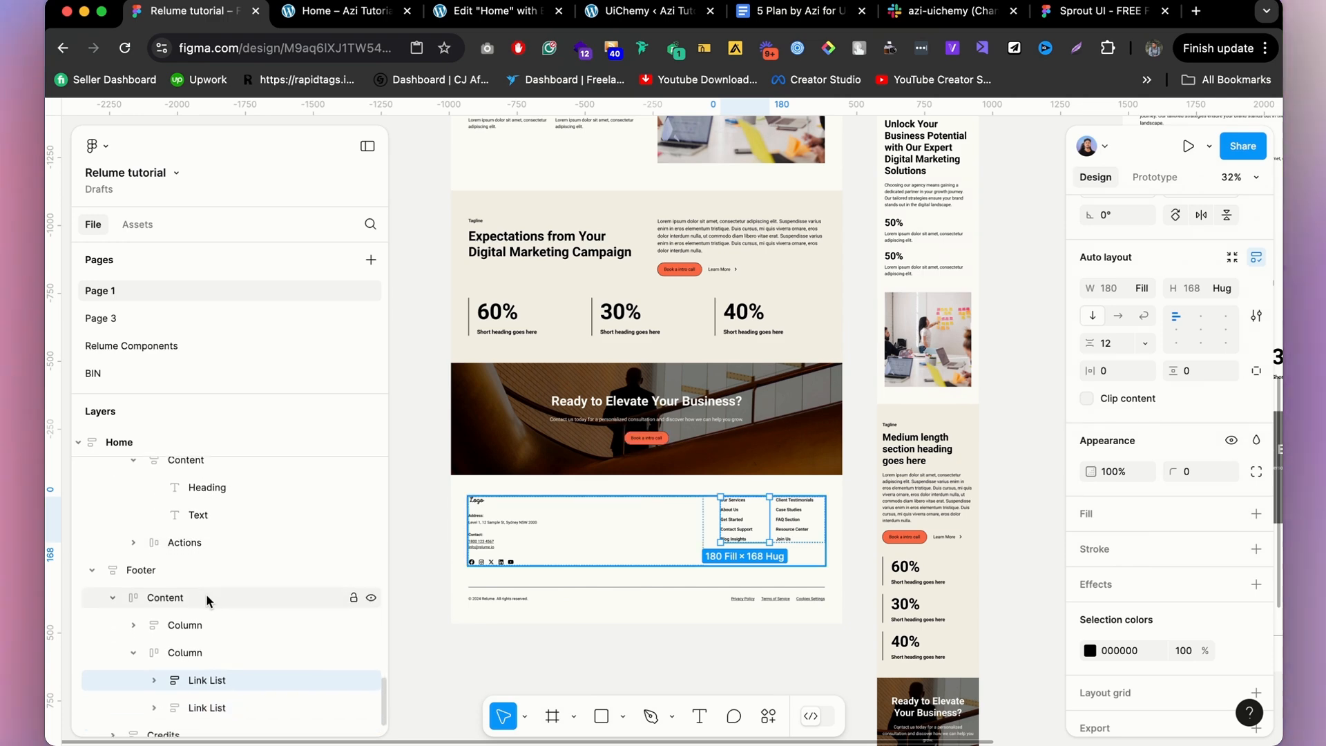
click(225, 694)
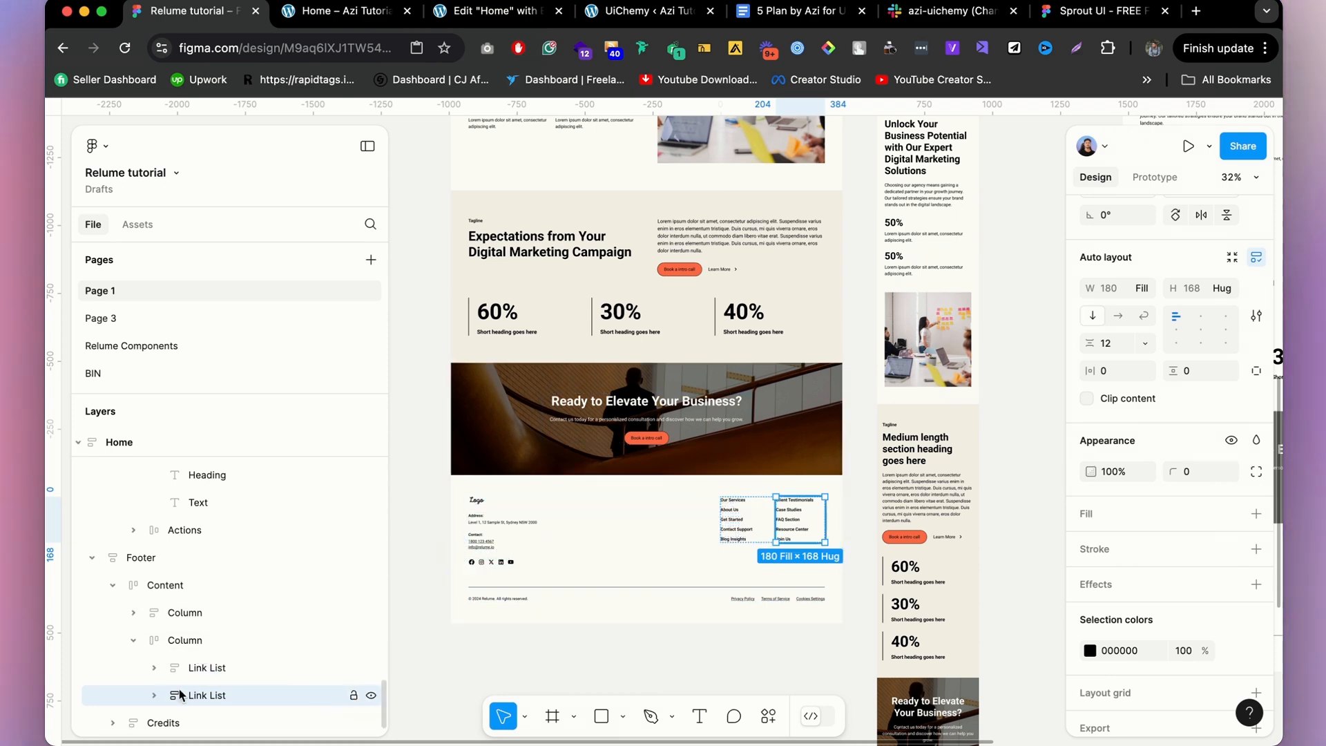
double_click(205, 630)
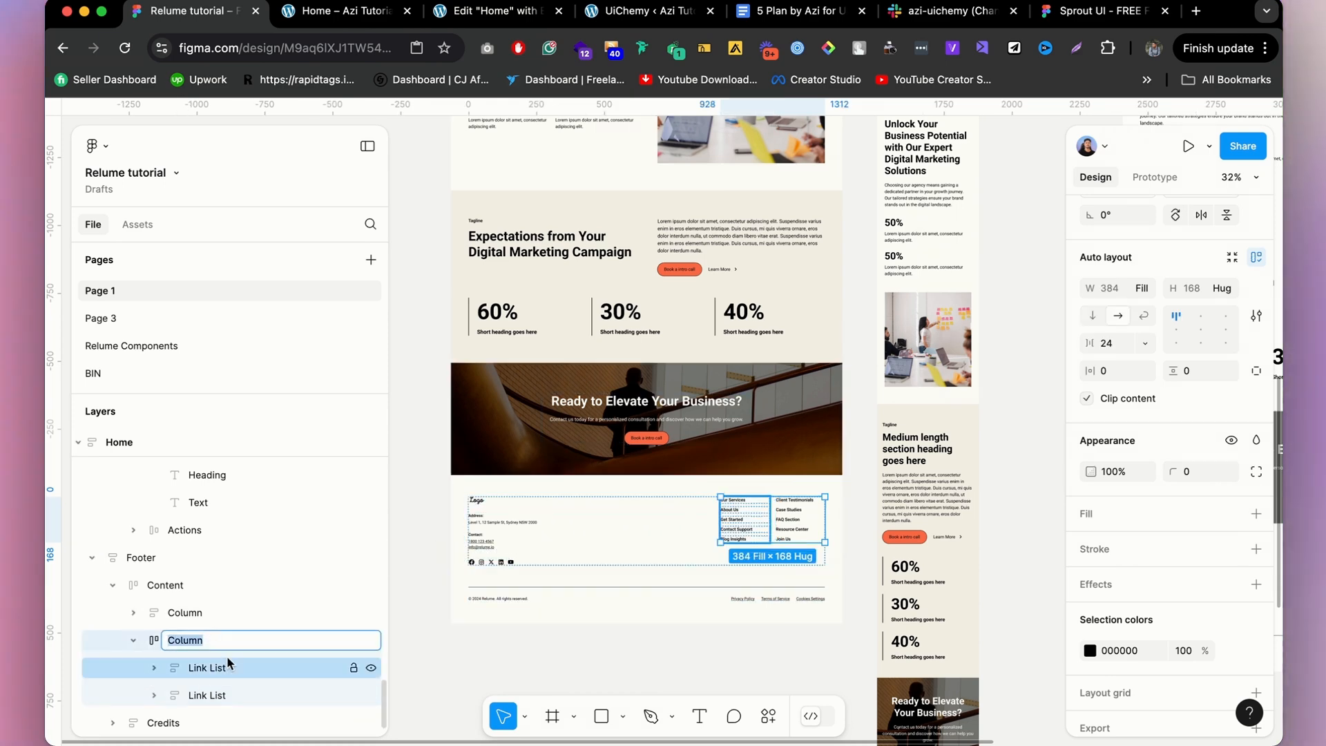
double_click(226, 658)
text(Column)
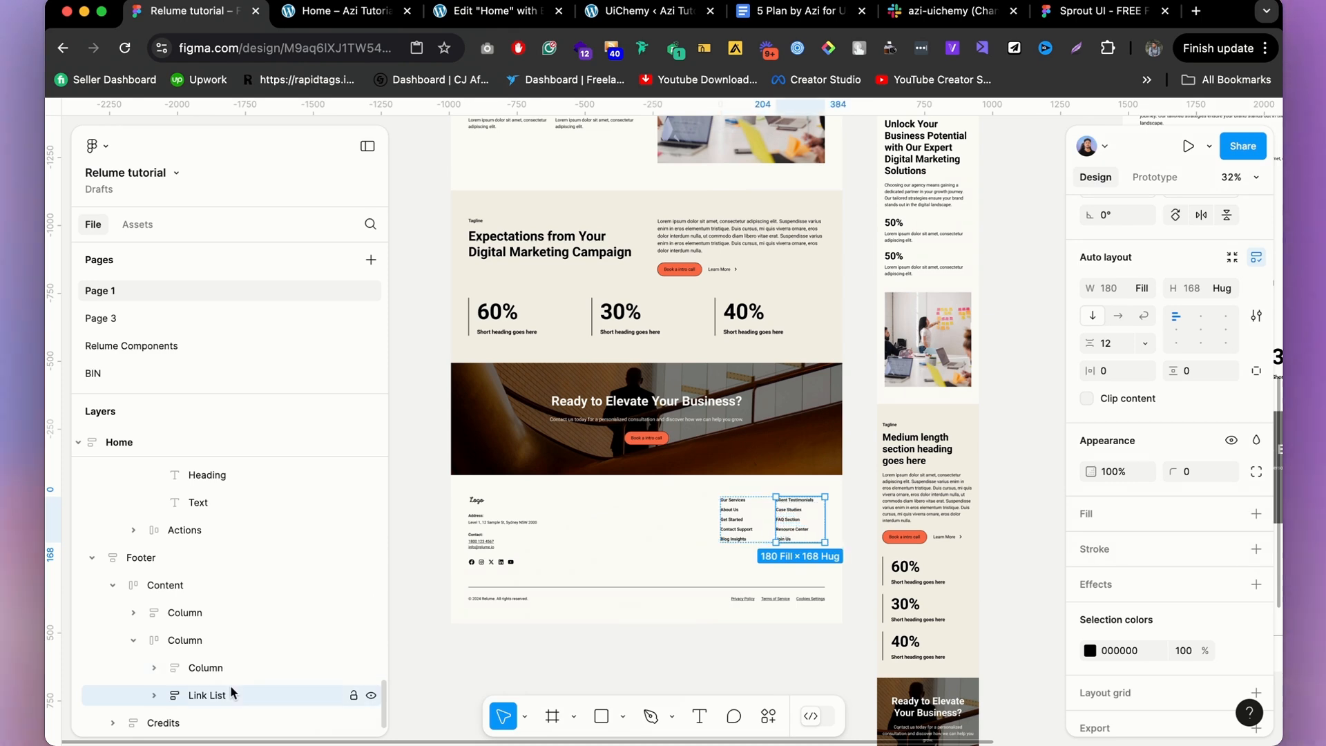
double_click(230, 693)
text(Column)
click(238, 641)
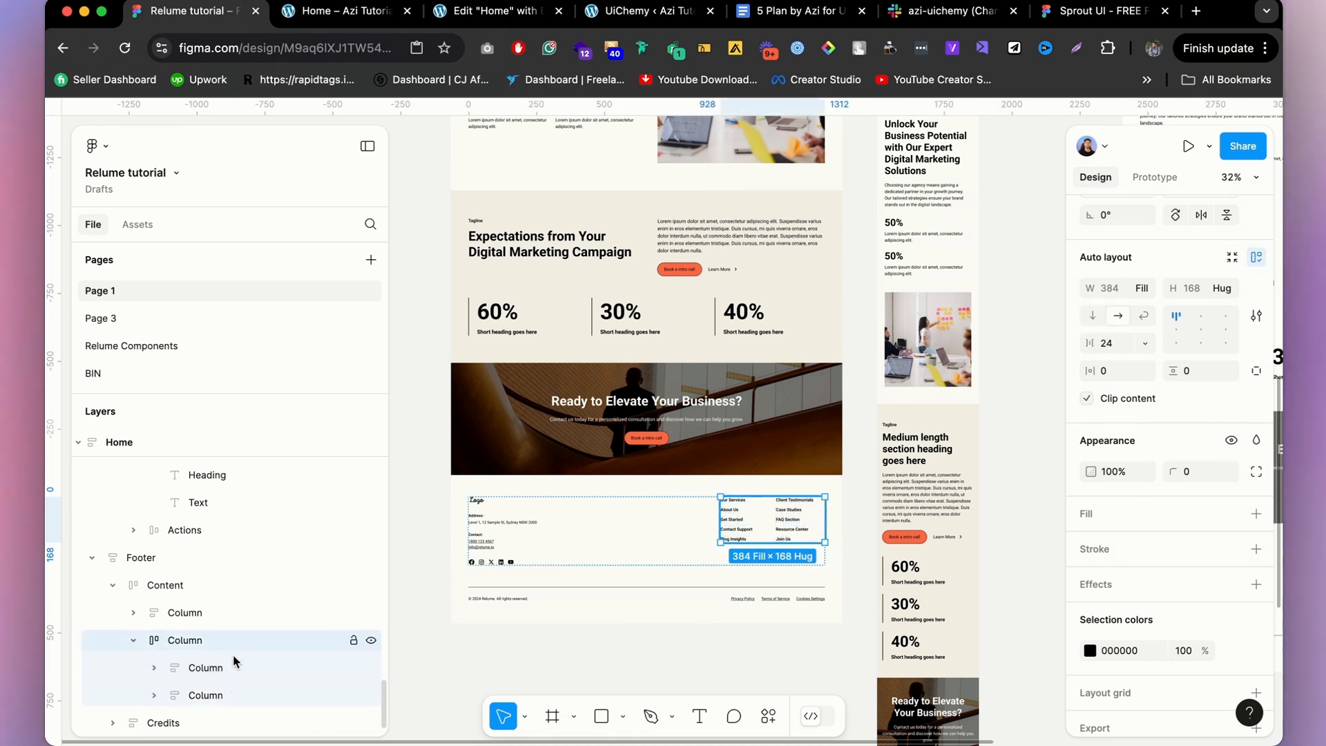
Set the Footer section's bottom padding separately to 40.
click(660, 620)
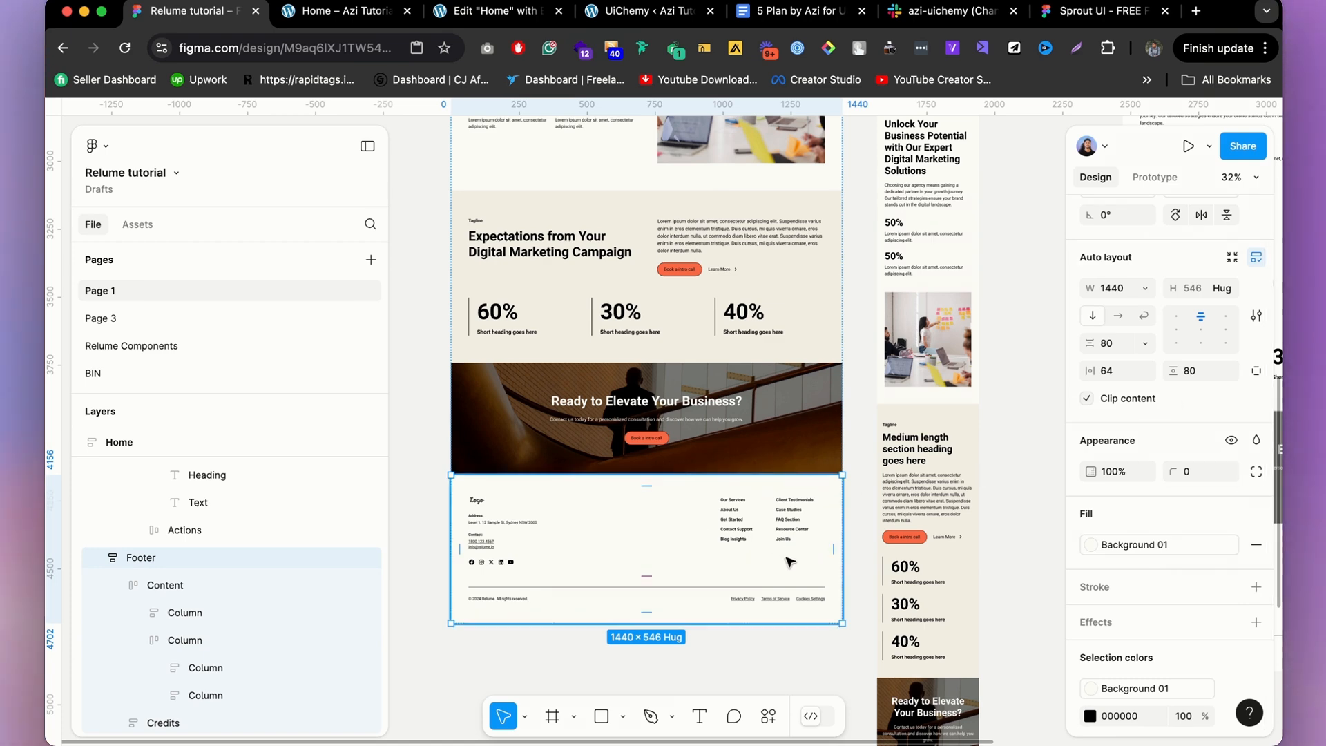
click(1255, 371)
click(1203, 396)
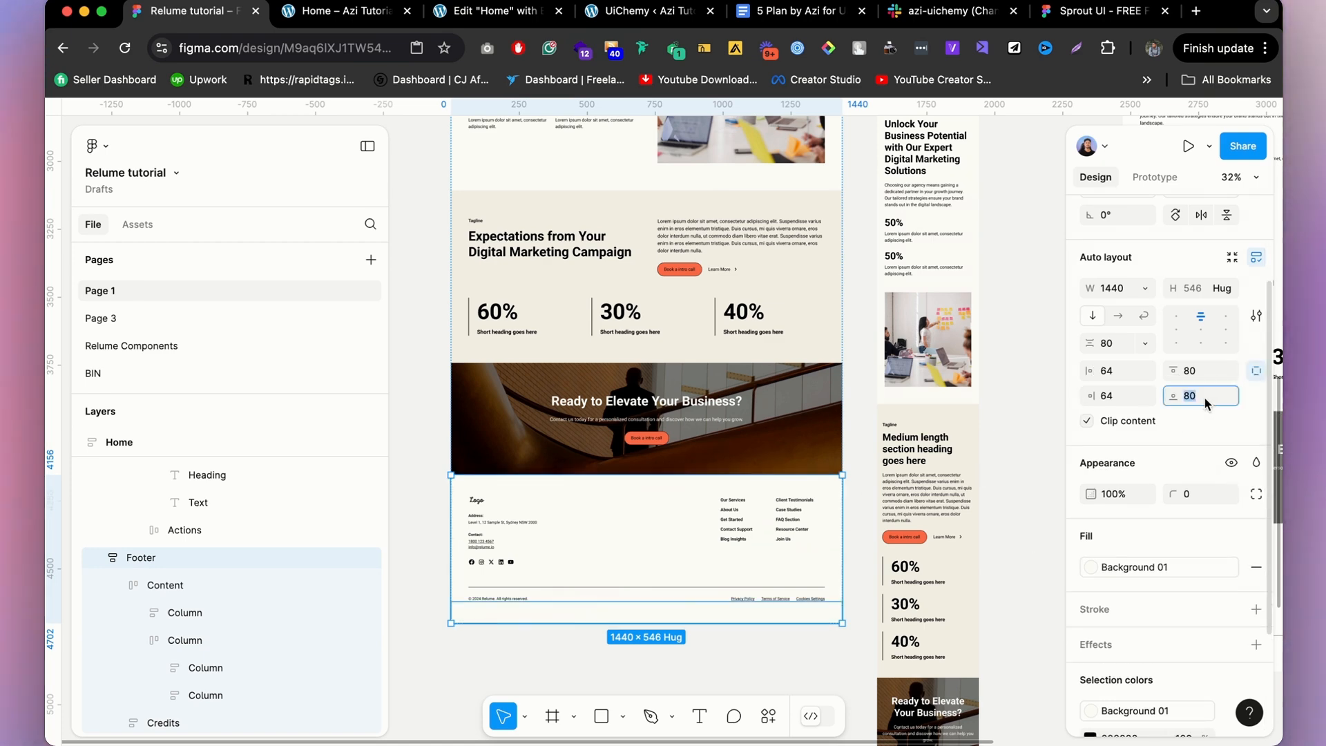
text(40)
key(Return)
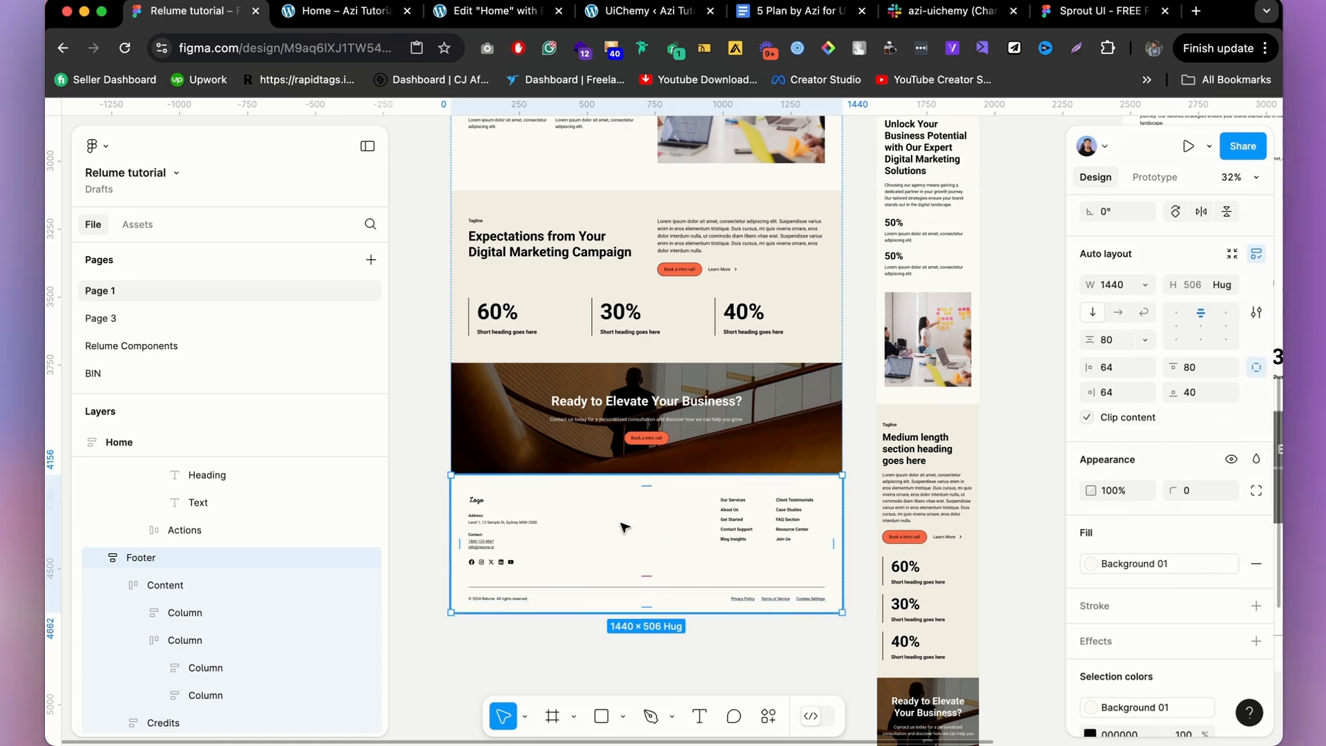
scroll(772, 376, up, 7)
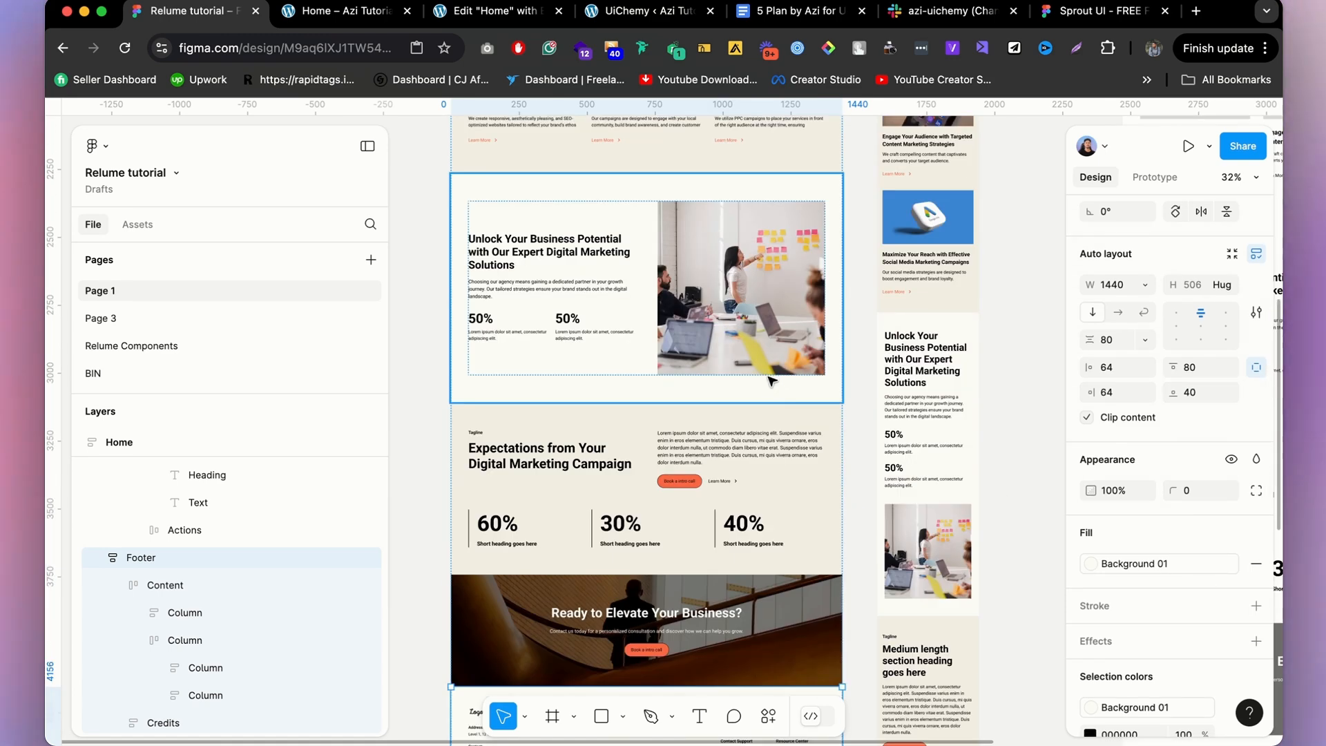
scroll(700, 373, down, 5)
scroll(701, 373, up, 5)
scroll(707, 379, down, 5)
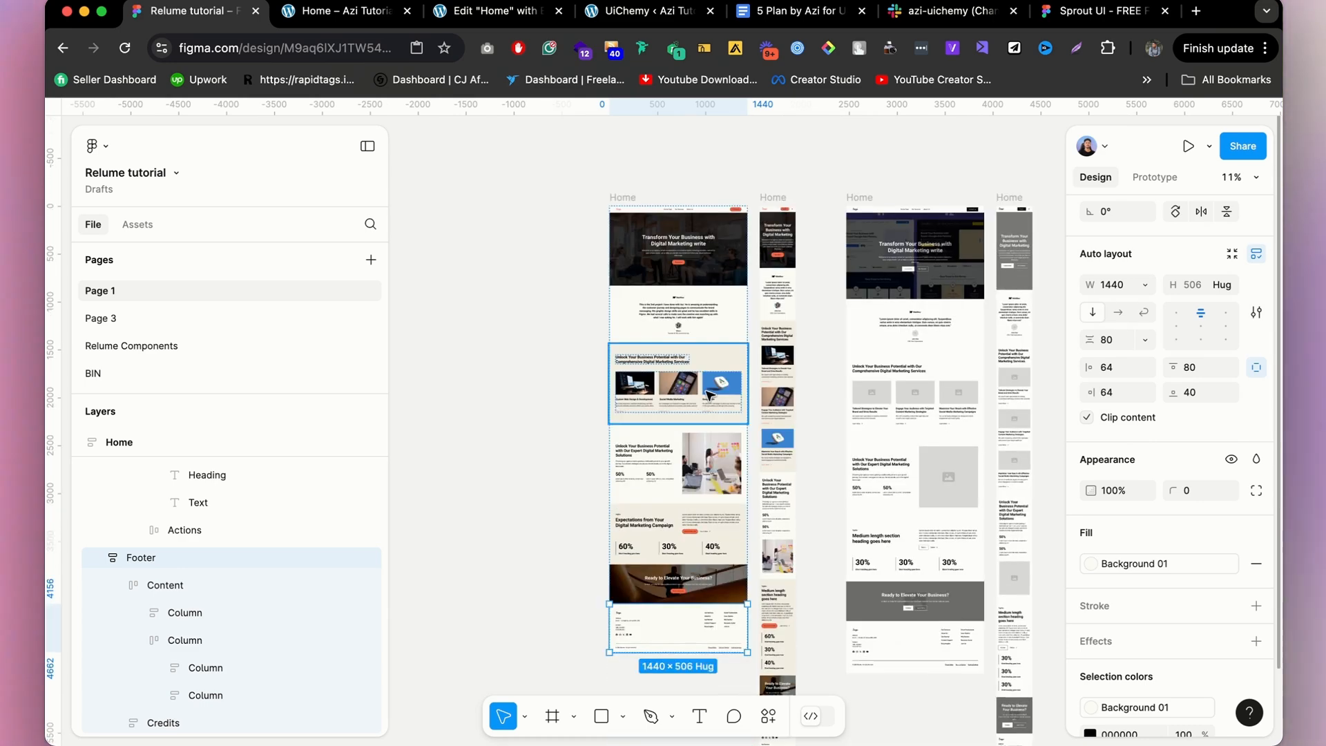
Launch the UiChemy - Convert Figma to Elementor plugin and select the desktop Home frame as the page to convert.
scroll(704, 265, up, 2)
click(773, 717)
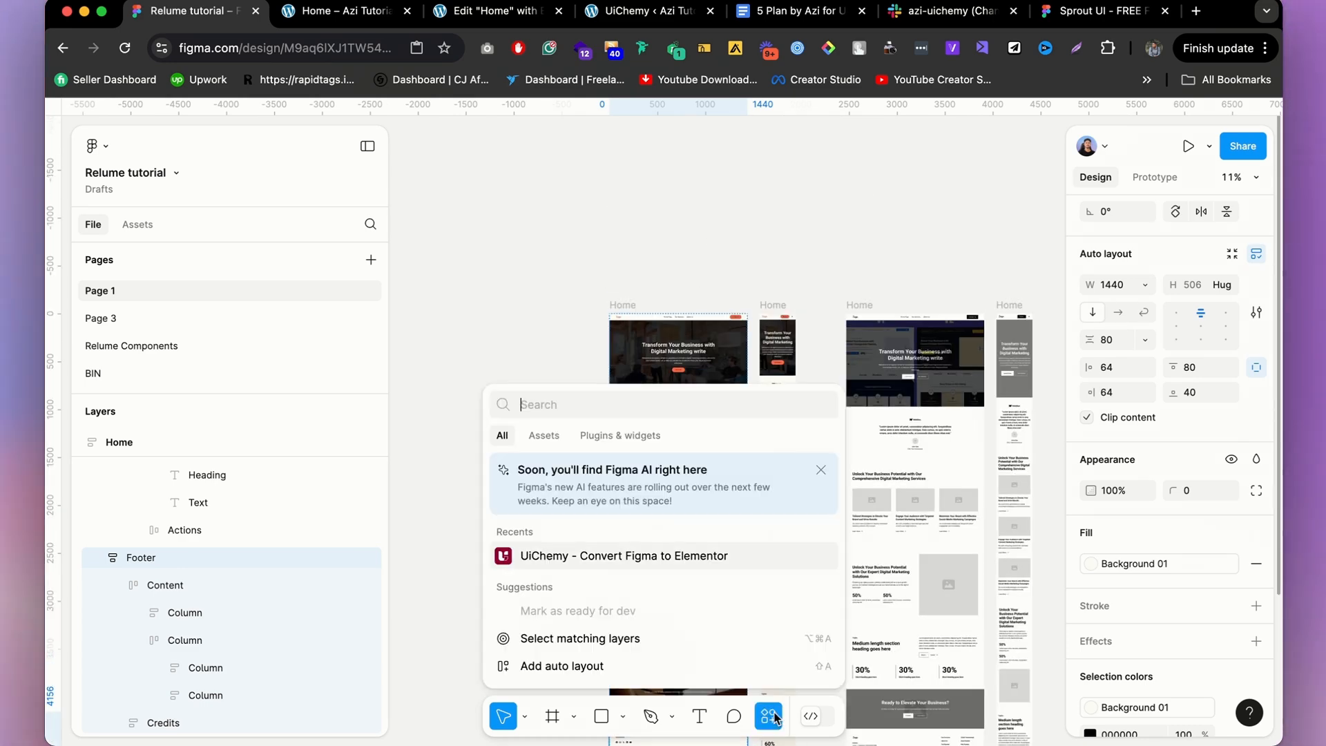
click(667, 561)
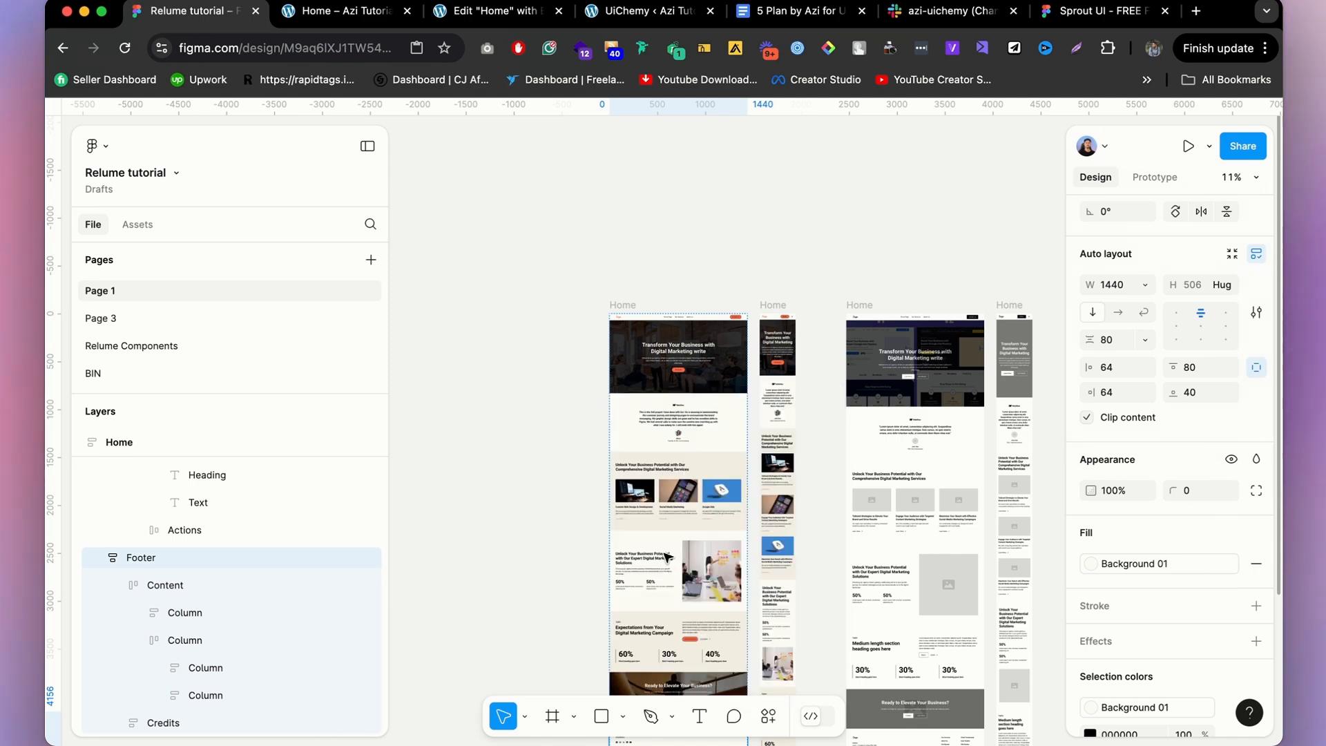
scroll(649, 407, up, 3)
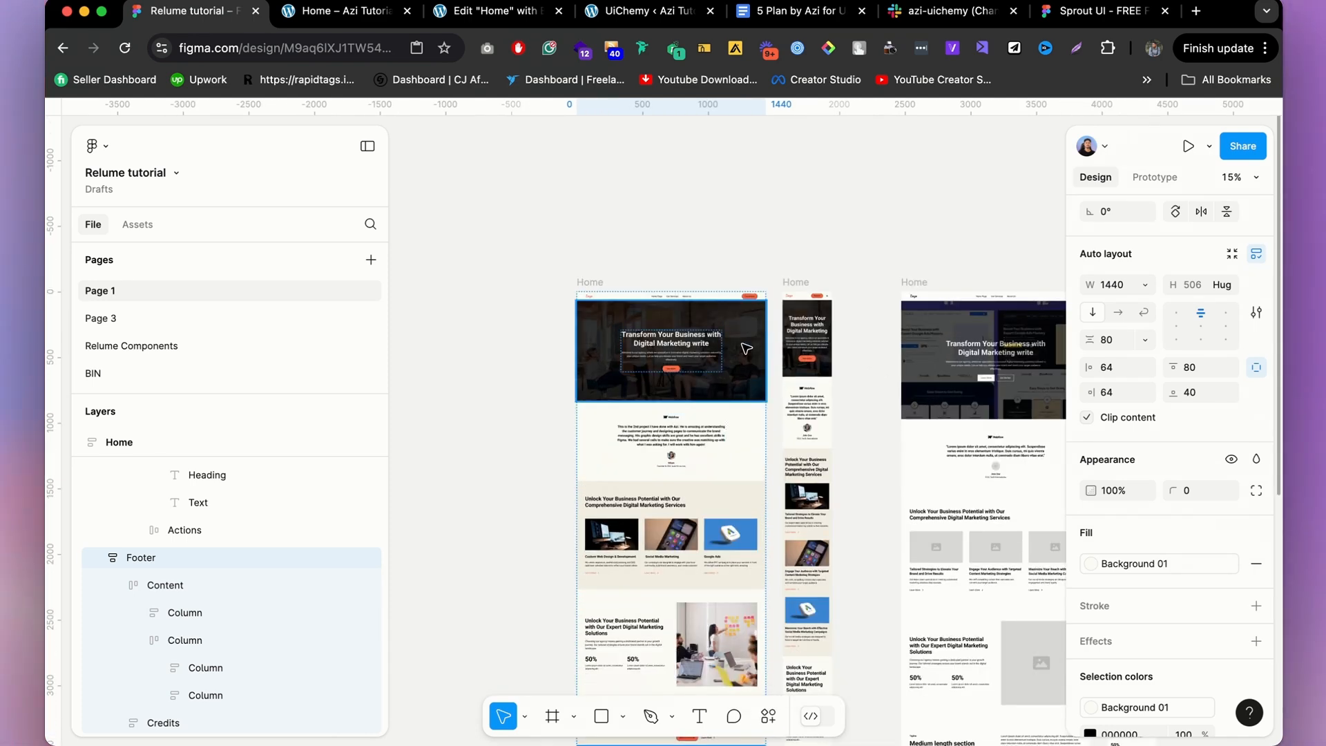
scroll(752, 345, up, 3)
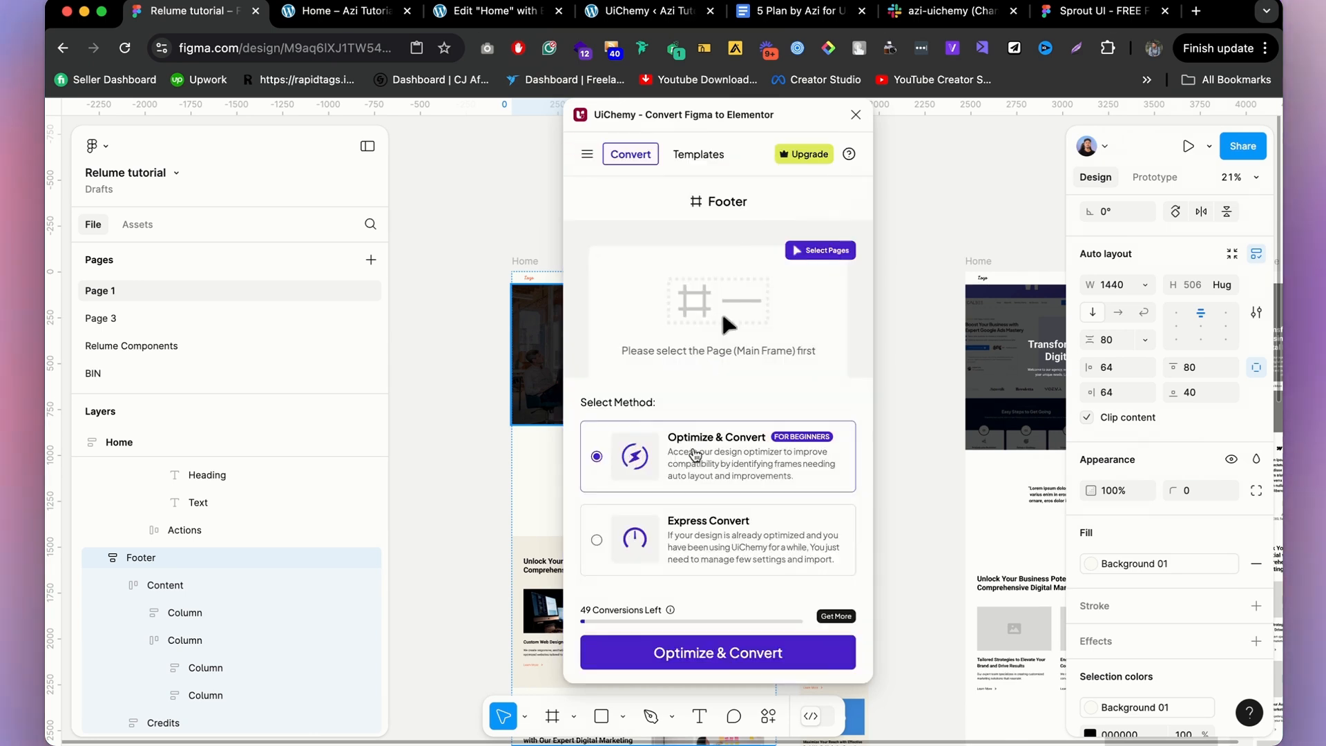
drag(663, 114, 786, 159)
click(533, 261)
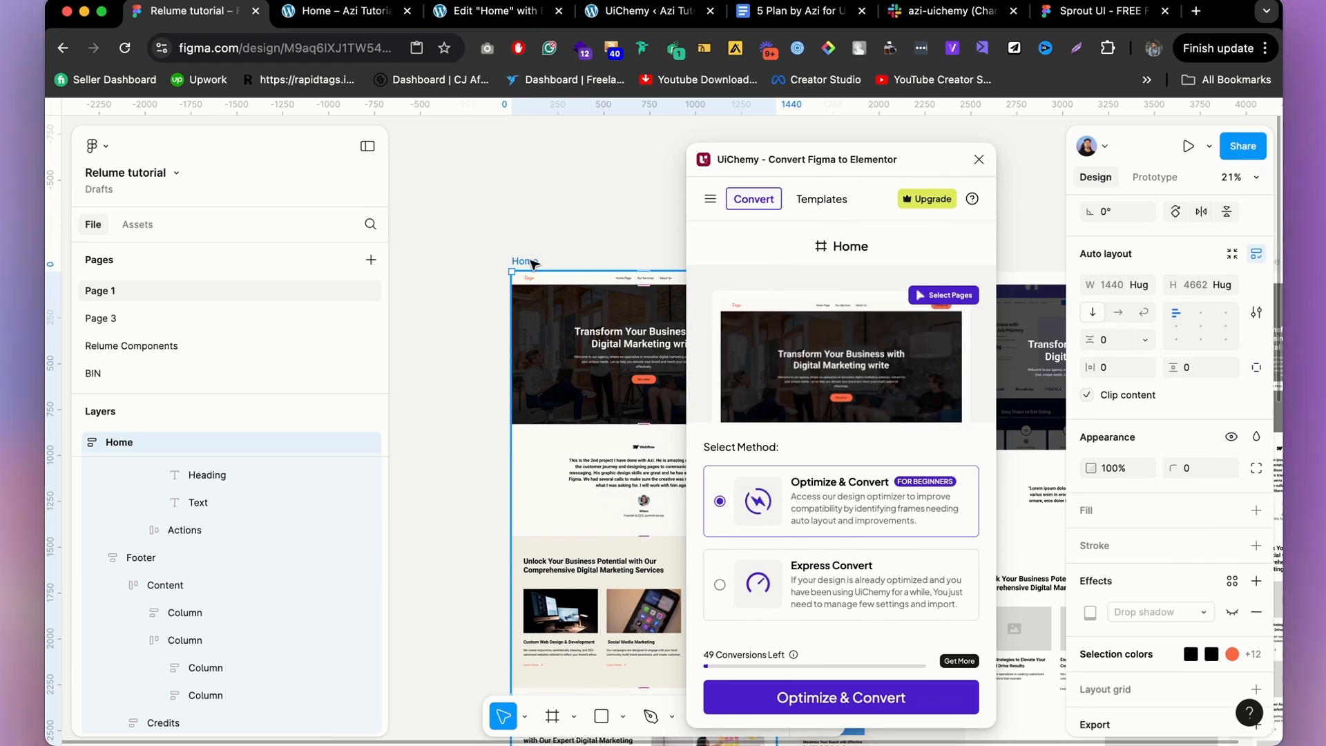
drag(841, 151, 519, 139)
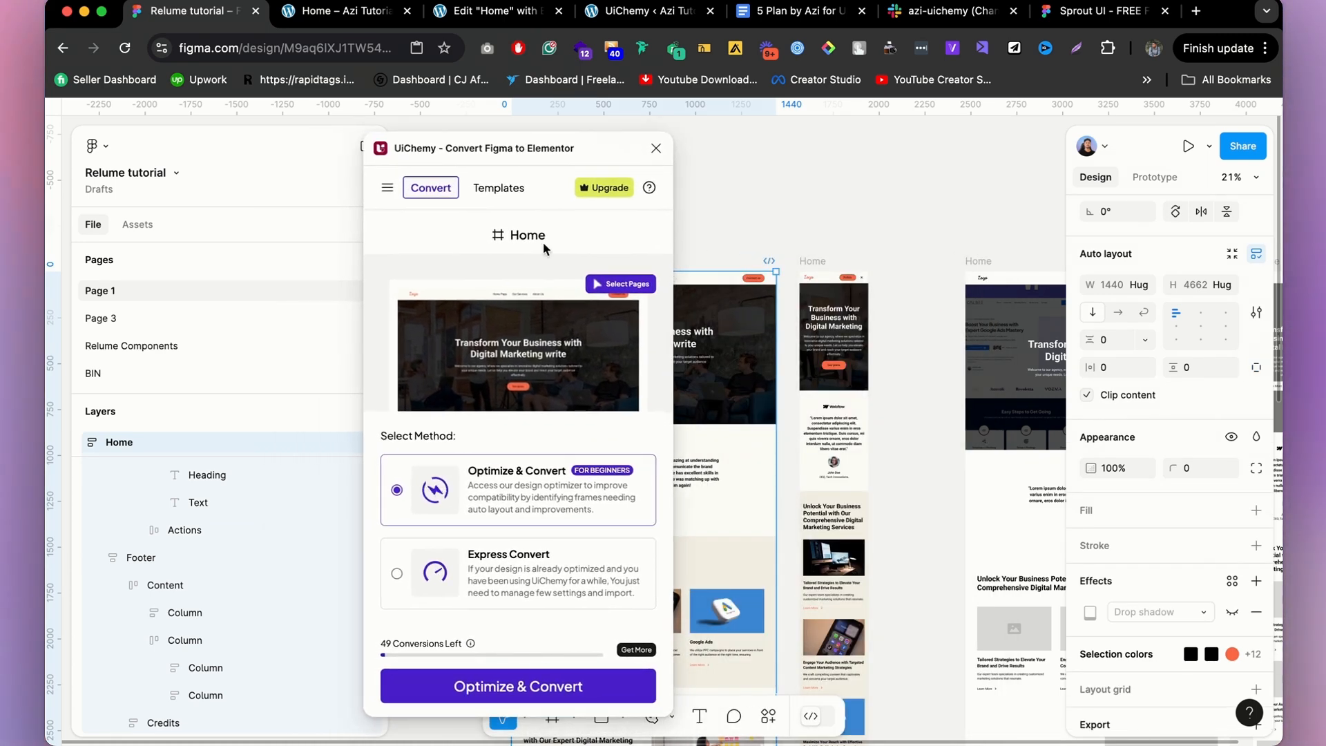
Start Optimize & Convert, open the Optimization Companion, and fix the header's Content layer under Lock Multi Layer Media.
click(511, 691)
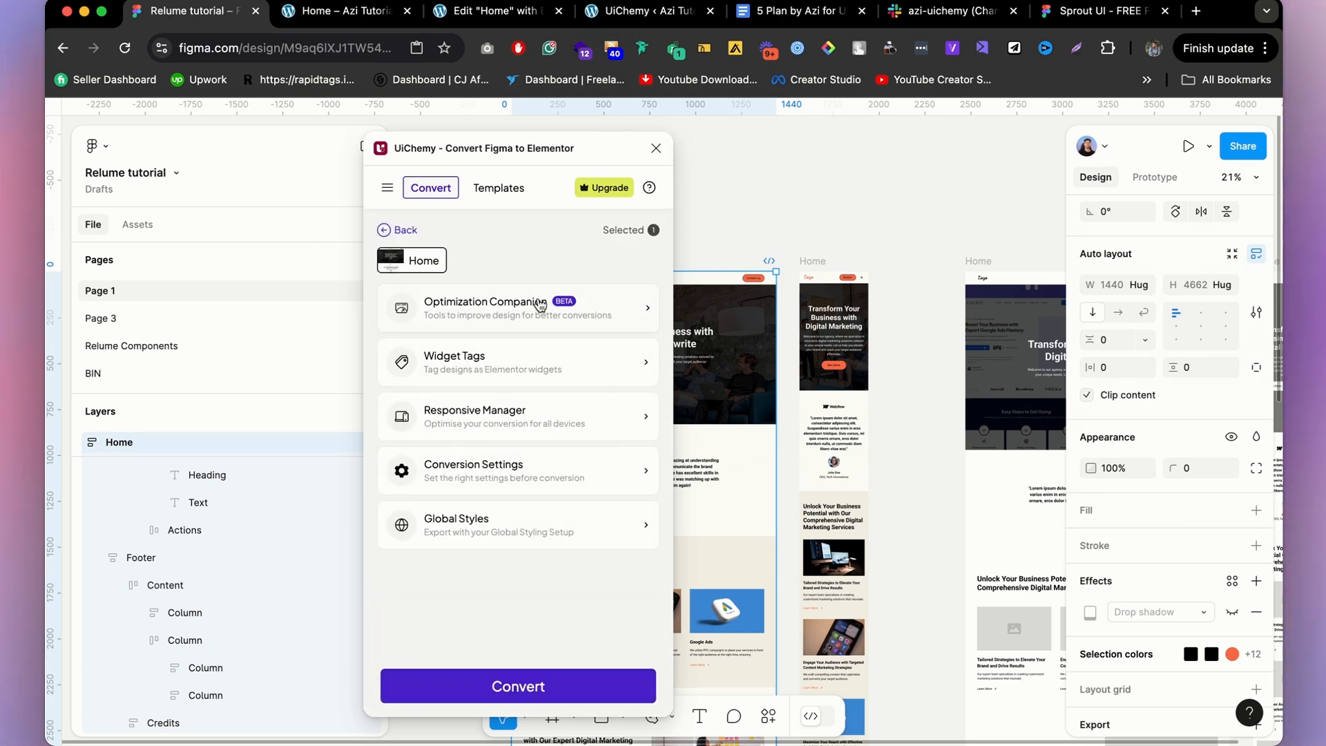
click(595, 302)
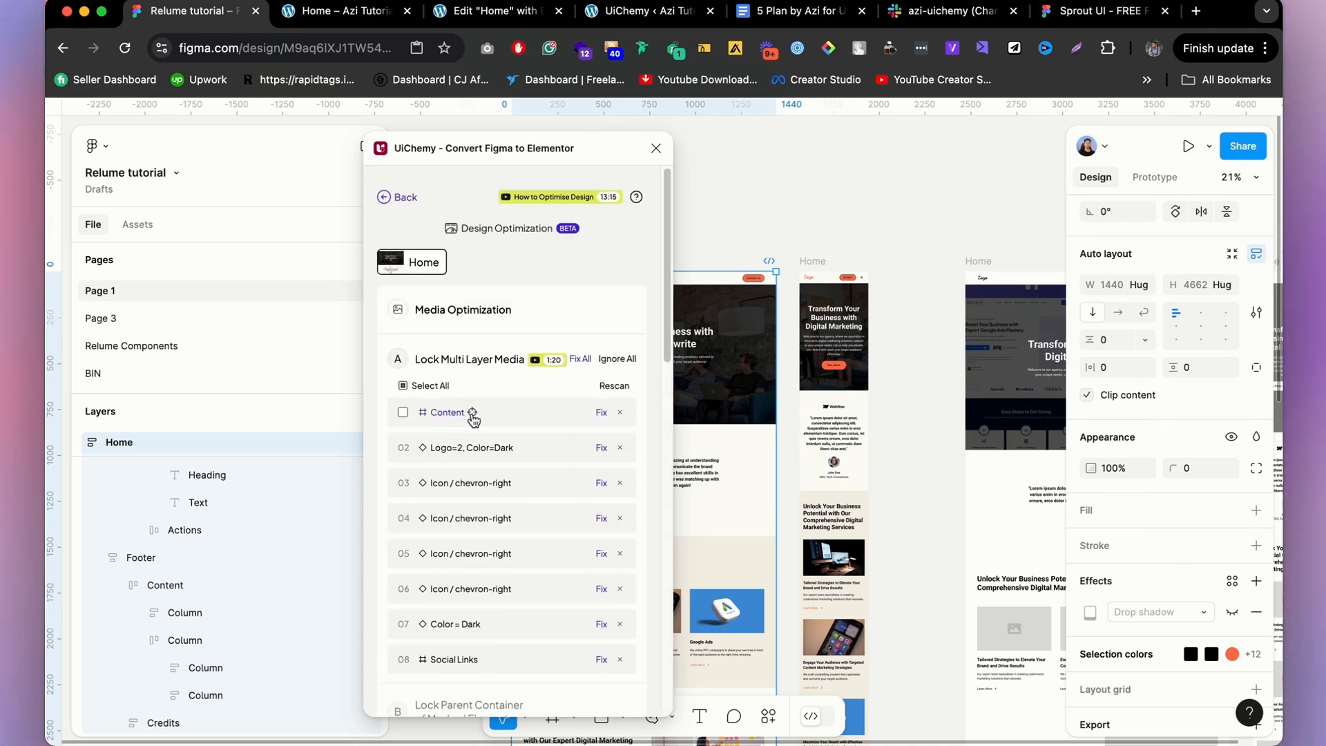
click(473, 414)
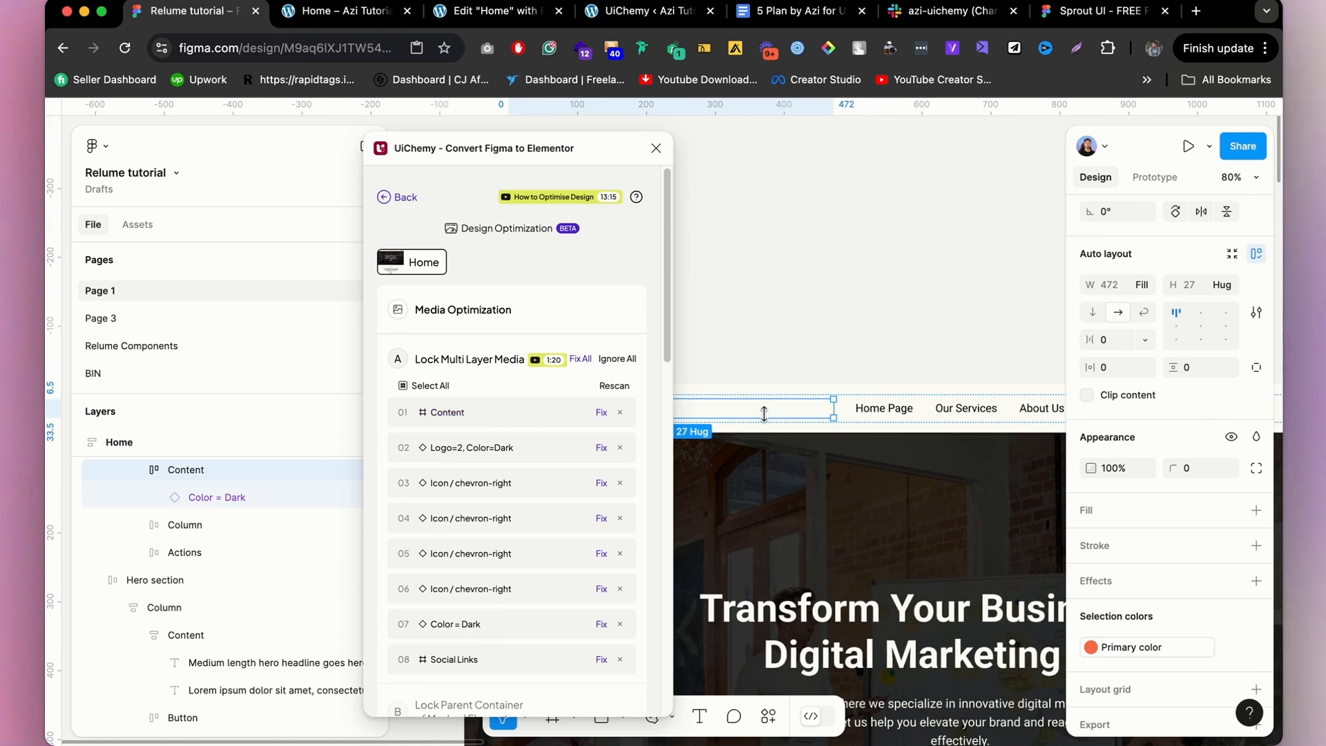
scroll(794, 406, down, 5)
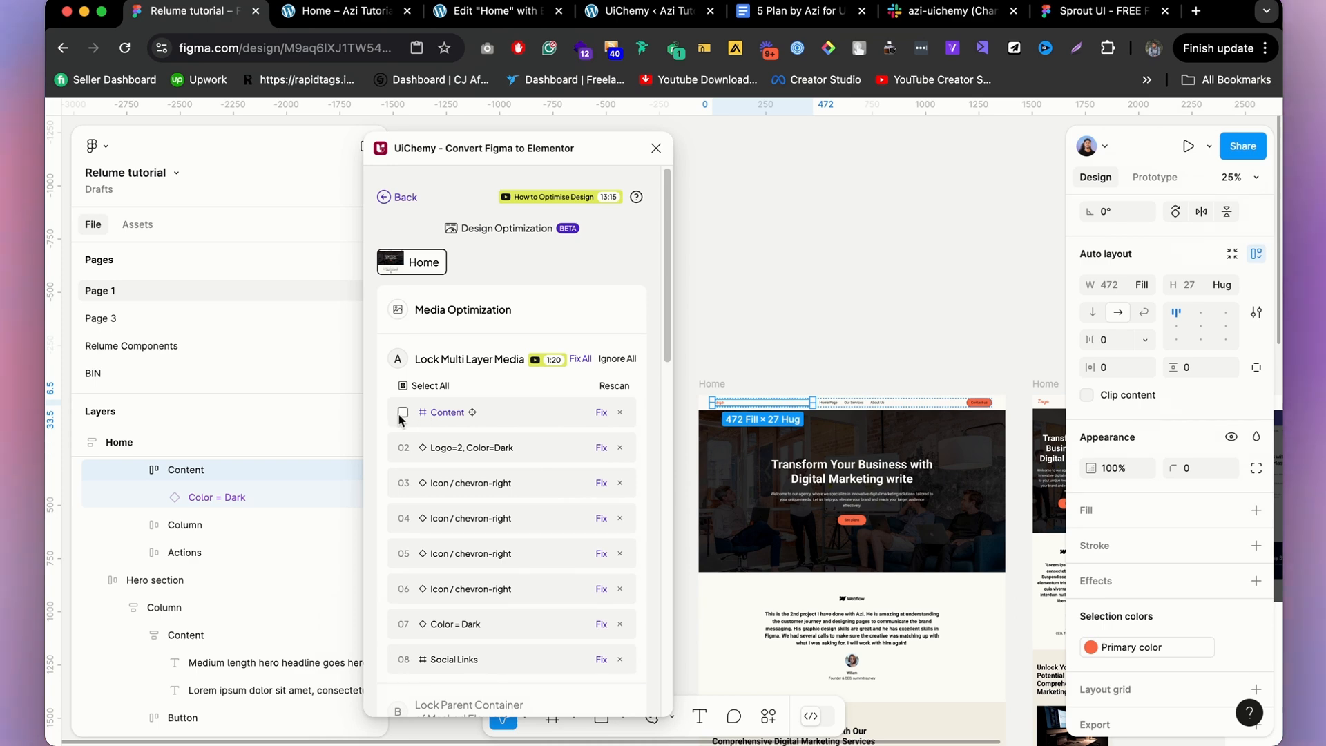
click(602, 413)
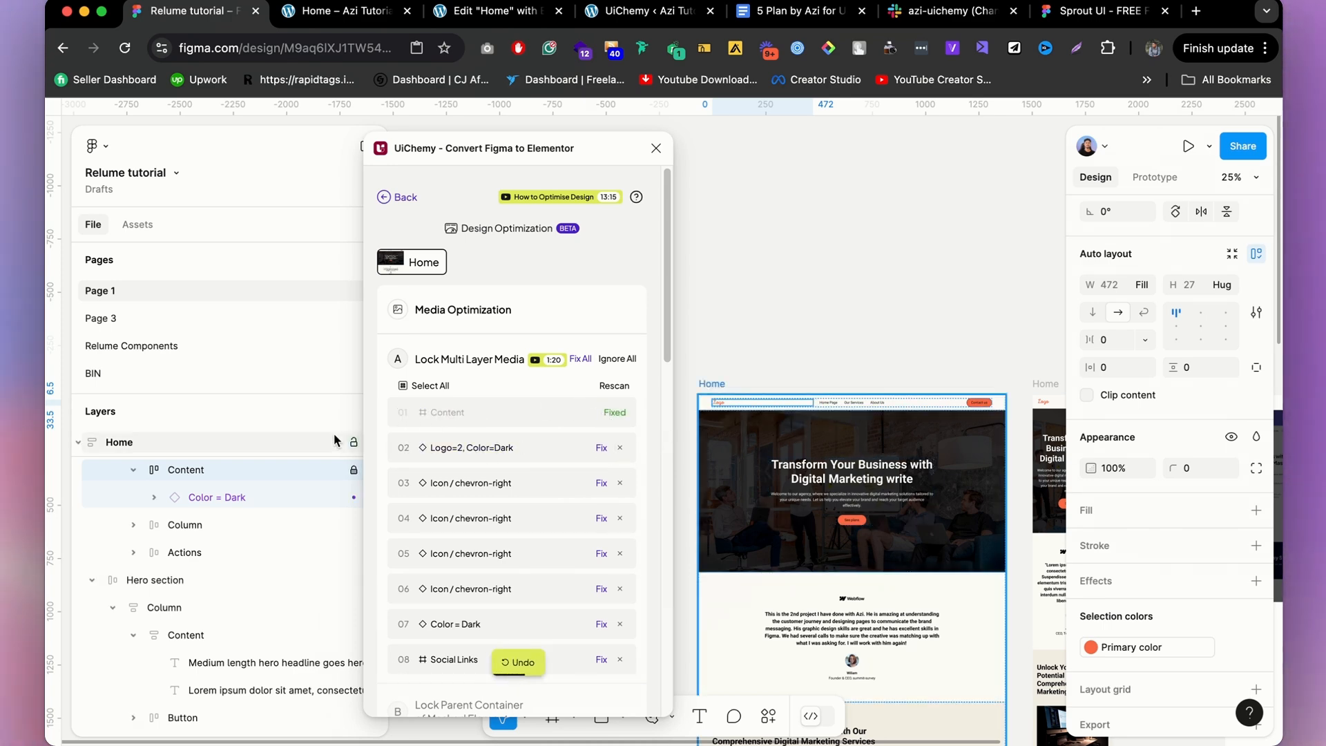
Fix the testimonial's Logo=2, Color=Dark layer under Lock Multi Layer Media and undo the fix on the first Icon / chevron-right.
click(520, 448)
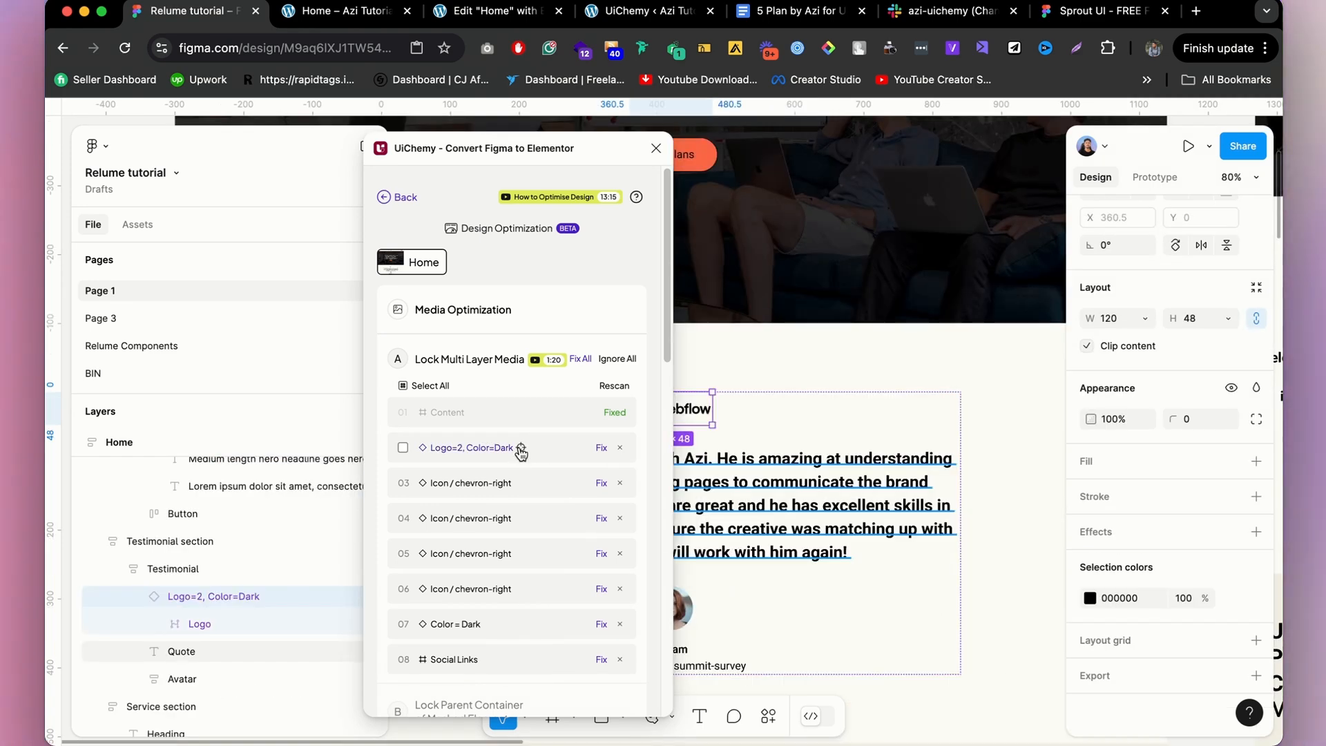
click(602, 449)
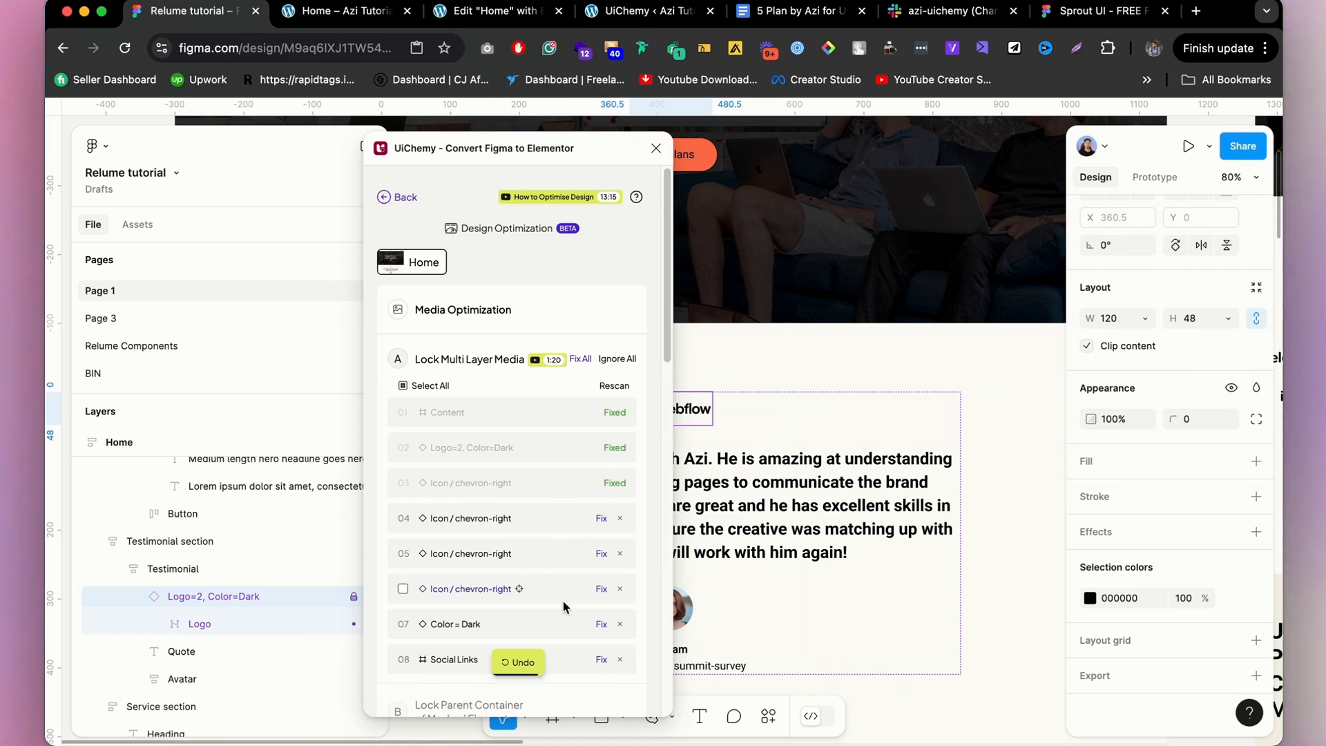
click(526, 661)
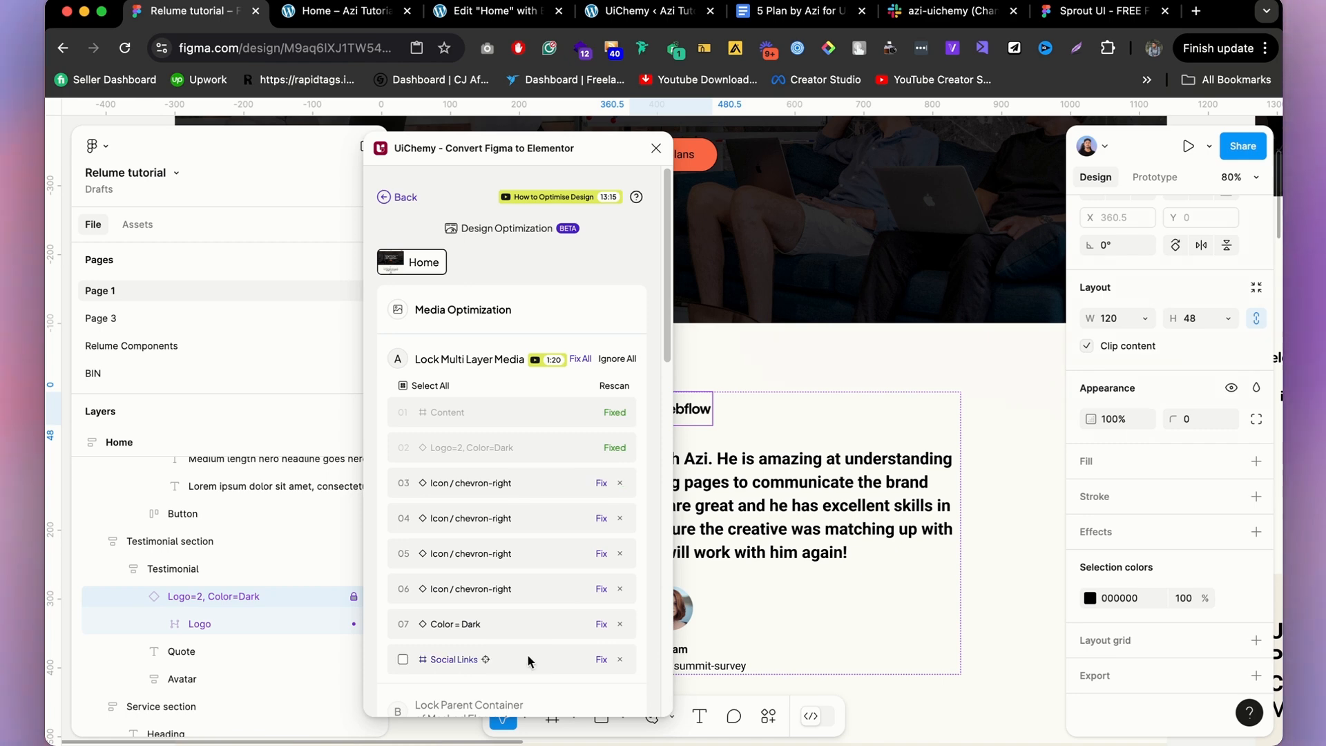
Locate the first Icon / chevron-right from the lock list on the canvas and undo the fix on Social Links.
click(520, 485)
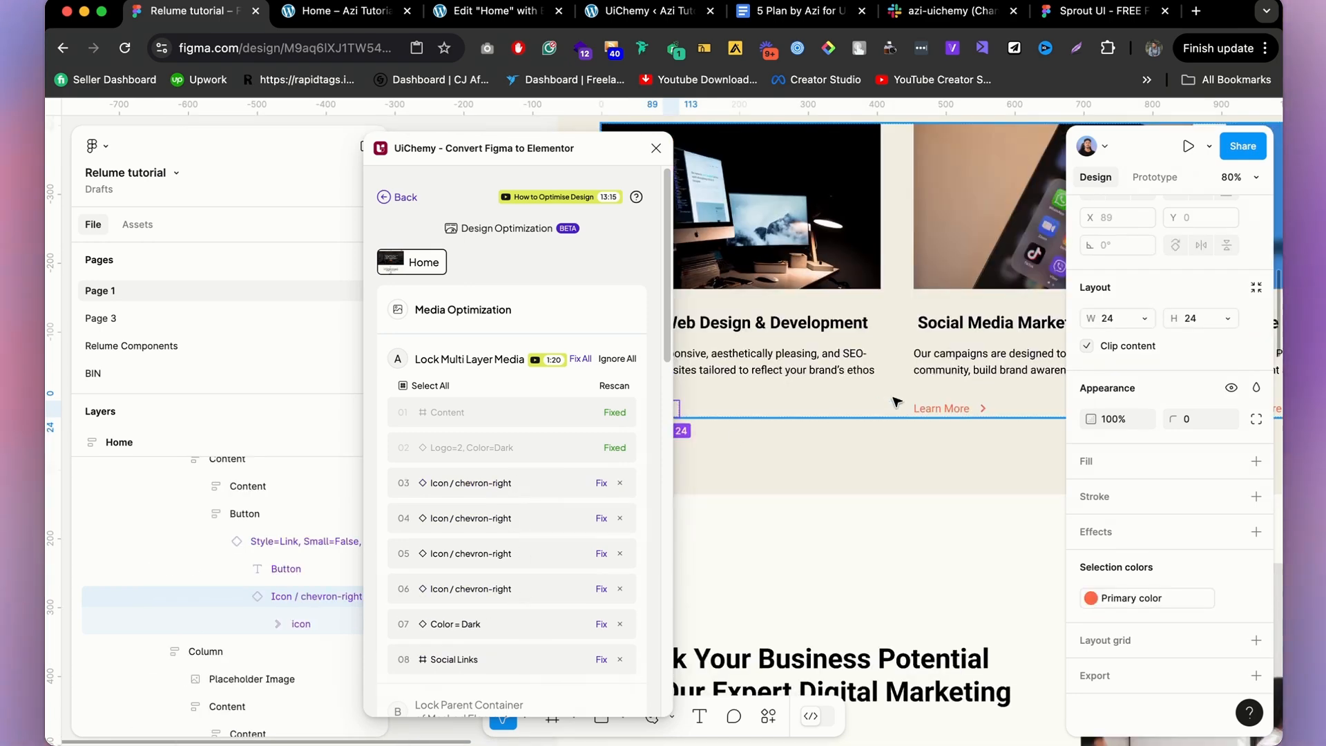
scroll(819, 392, up, 5)
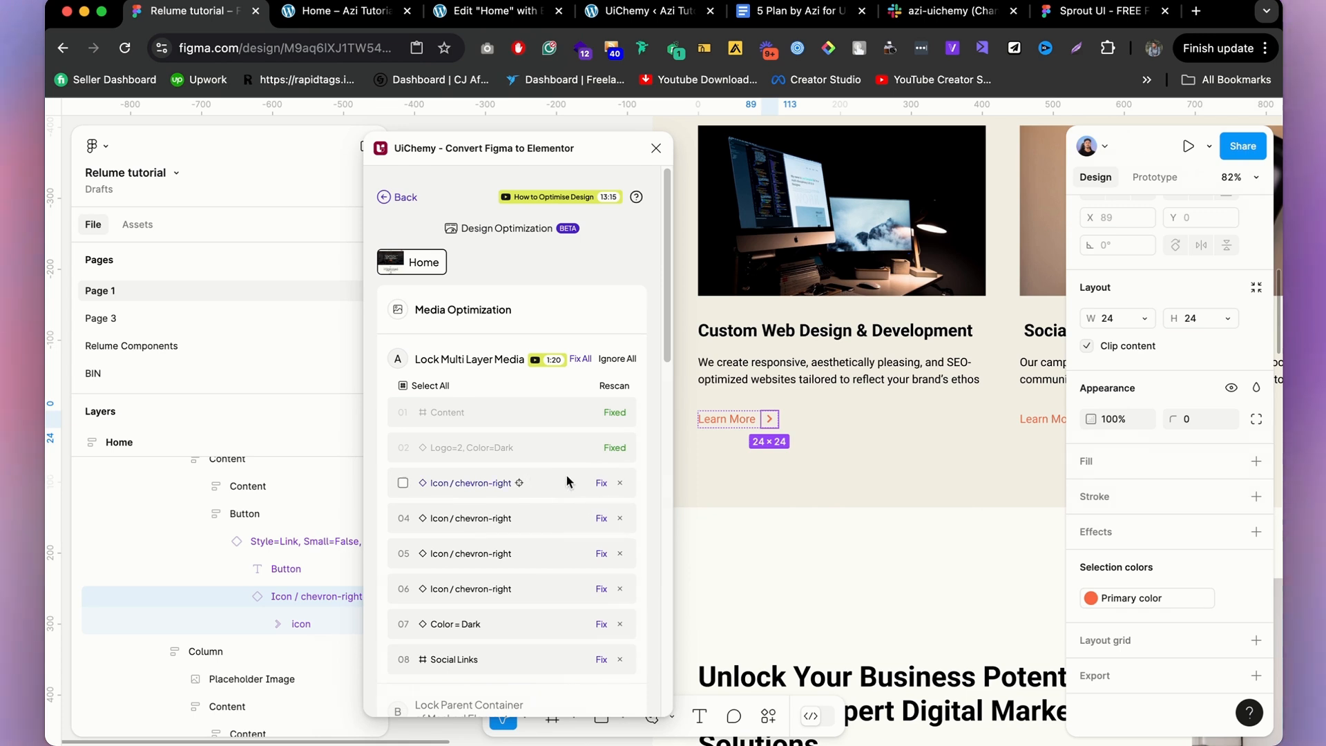
scroll(474, 605, down, 2)
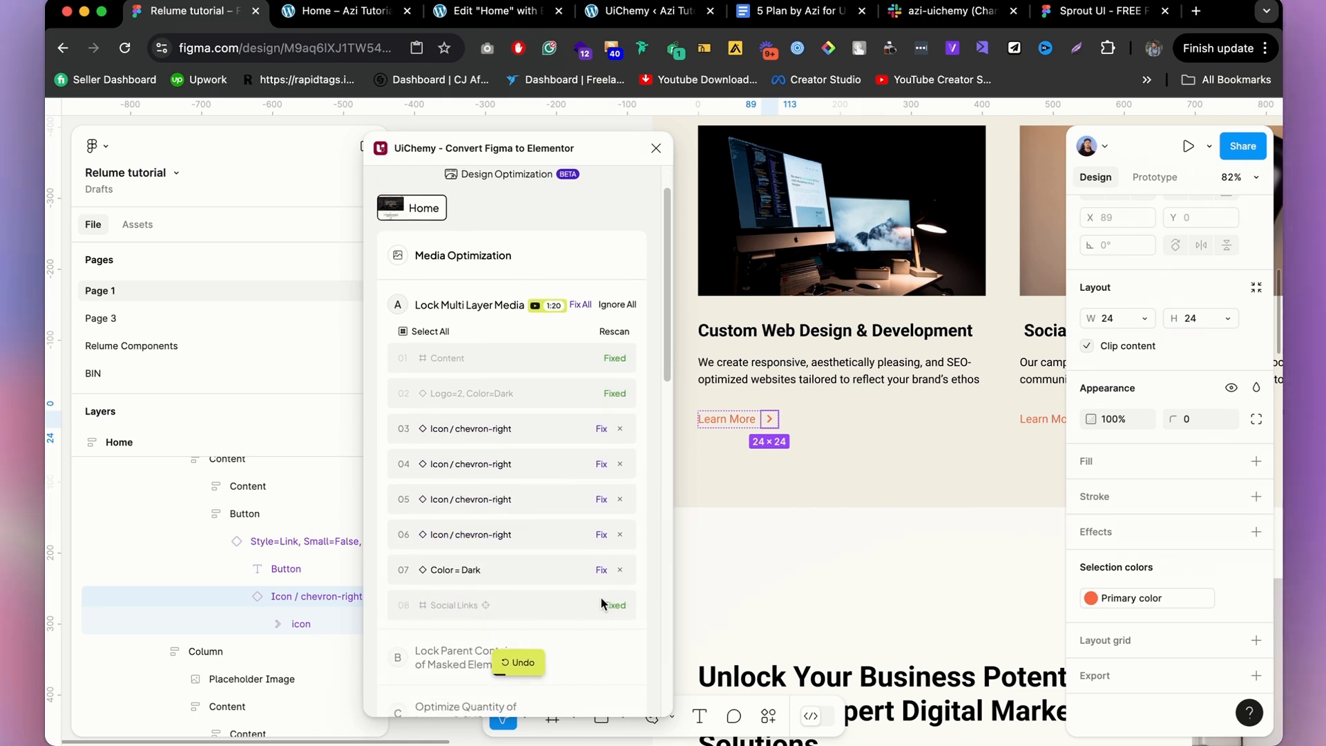
click(526, 663)
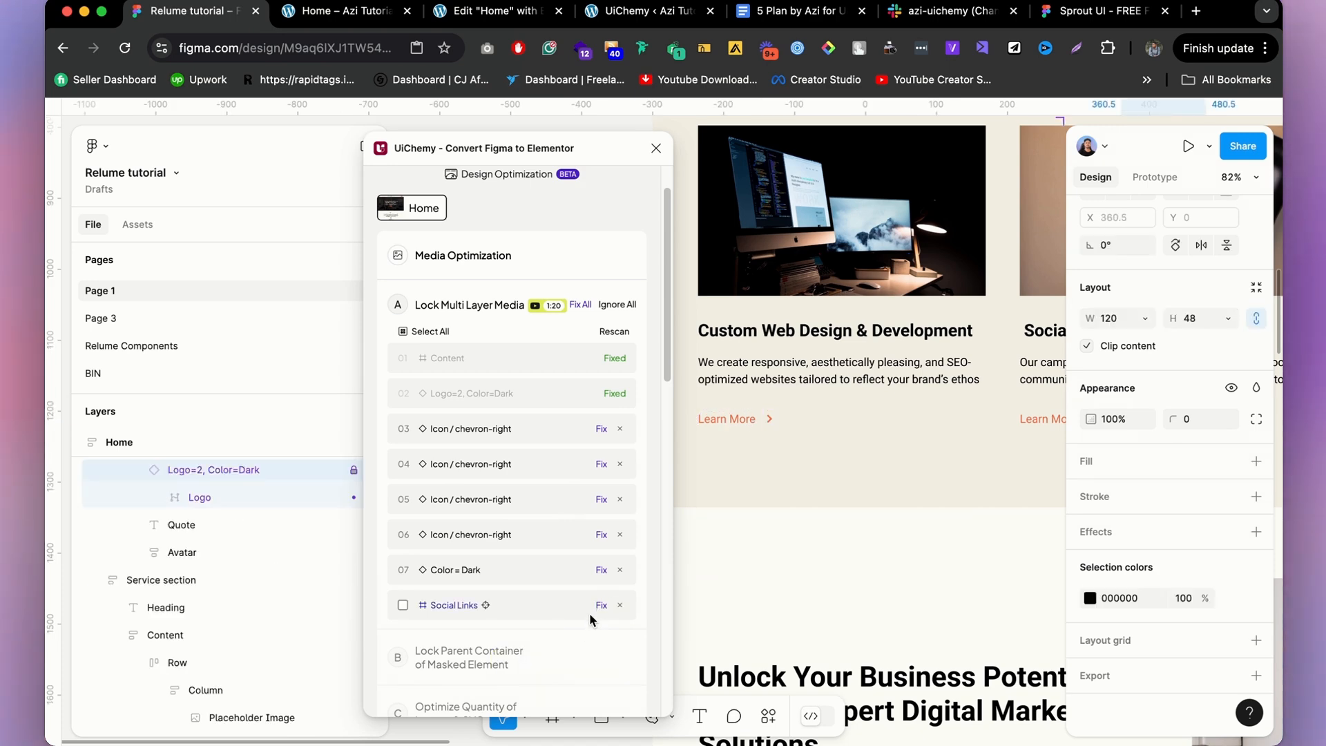
Locate the footer's Social Links, select all remaining Lock Multi Layer Media items and fix them together.
click(487, 606)
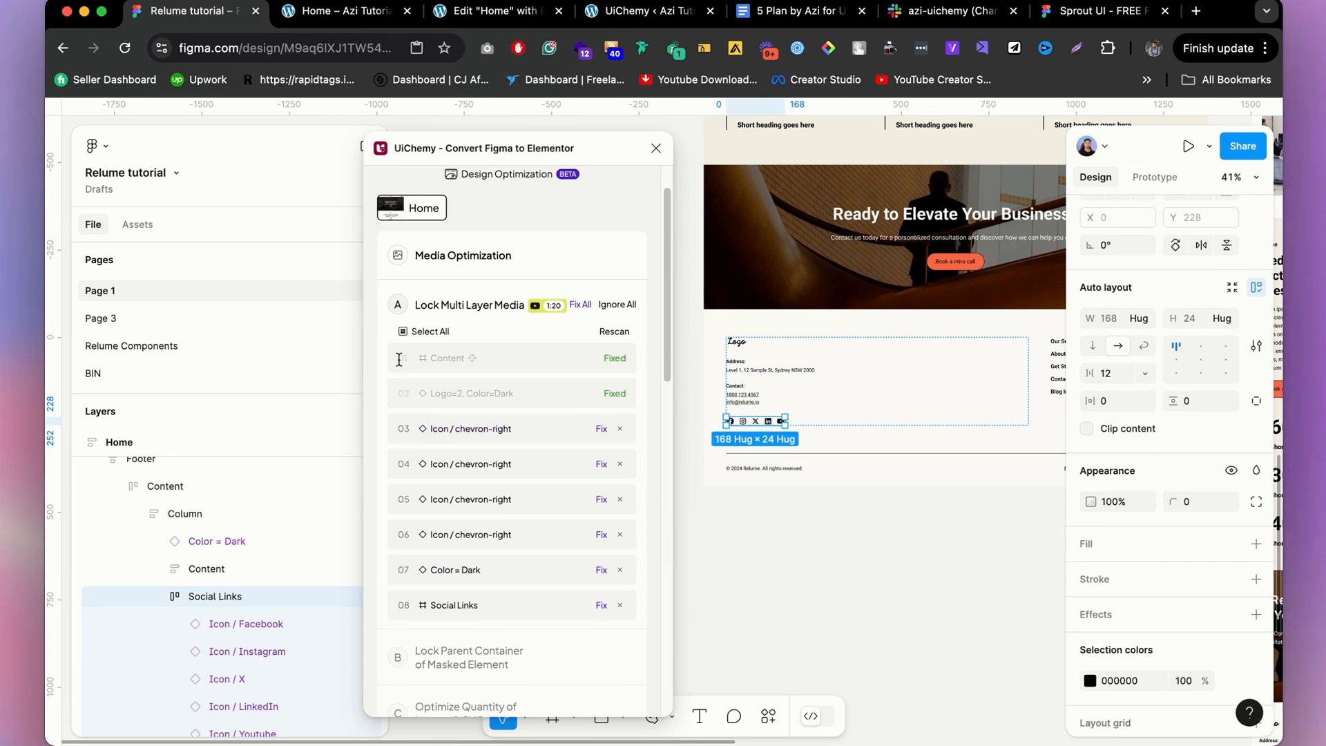
click(406, 333)
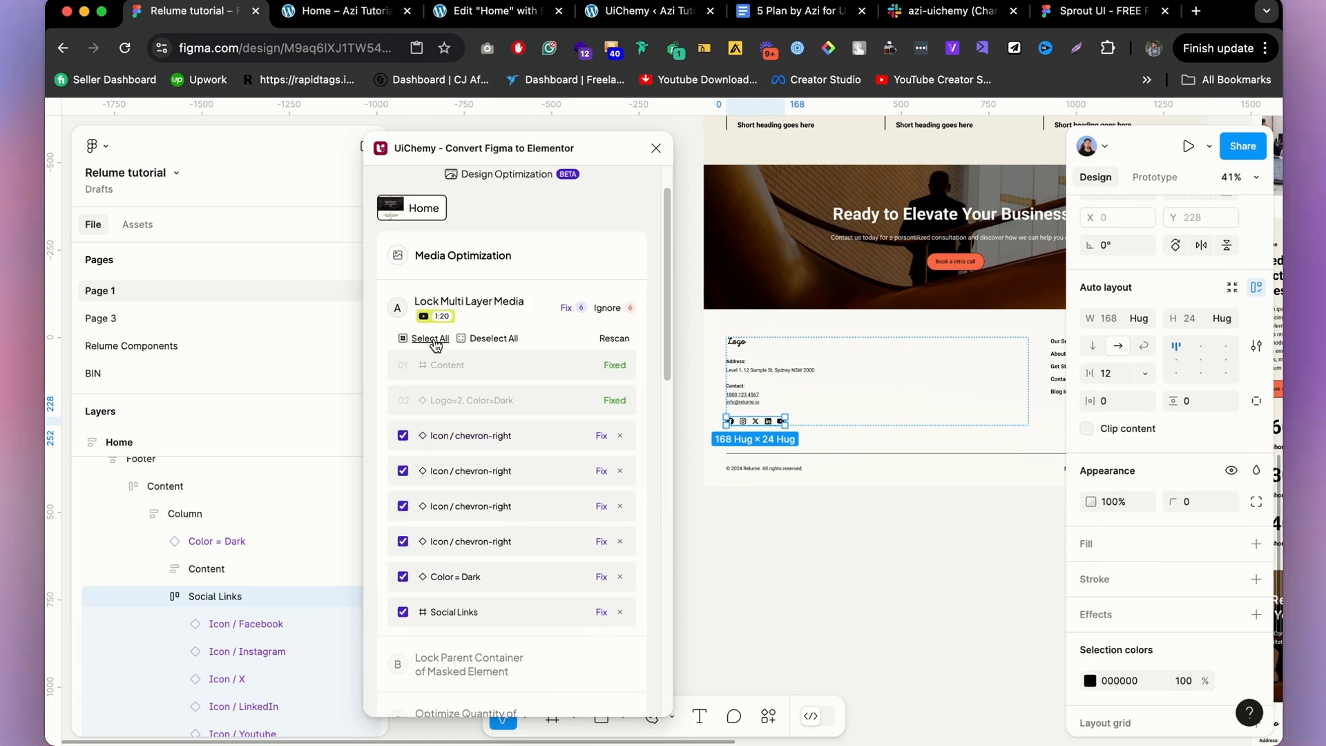
click(565, 307)
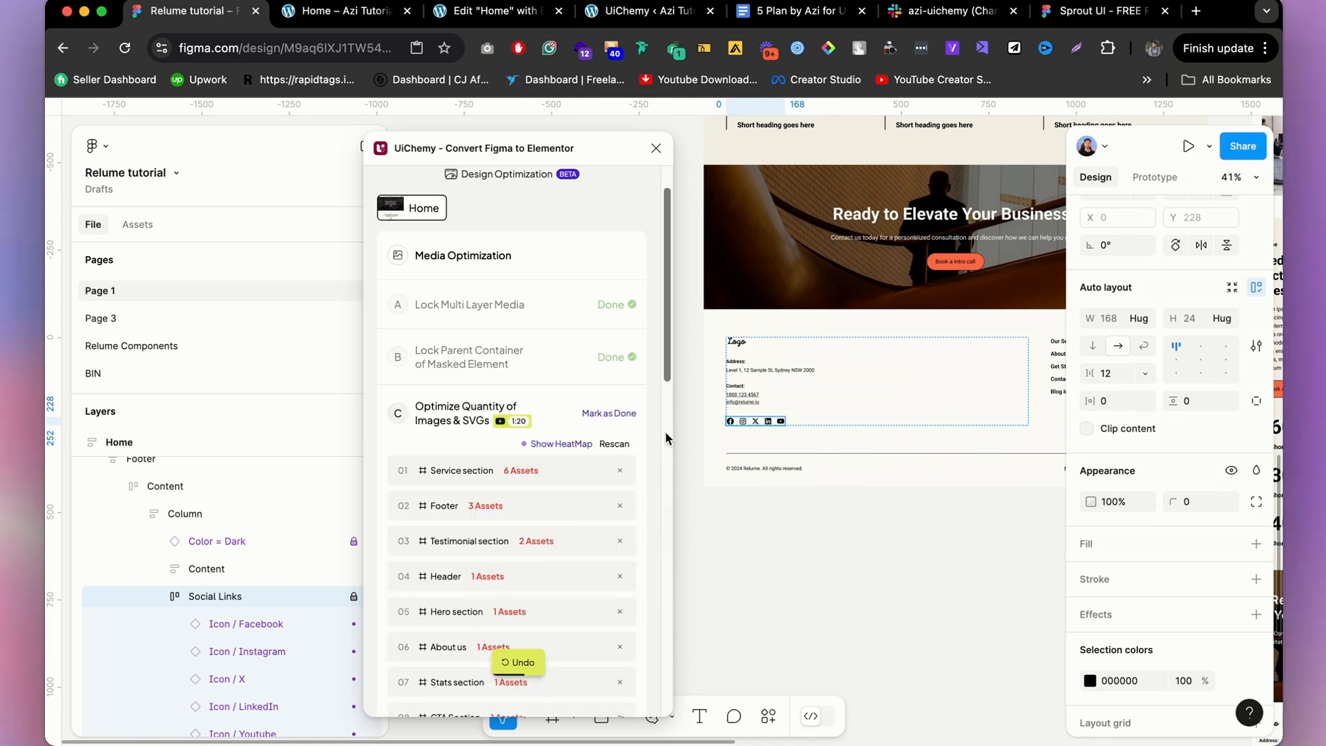
Locate the Service section and show the image and SVG heatmap to examine which assets are marked across the Home frame.
click(518, 467)
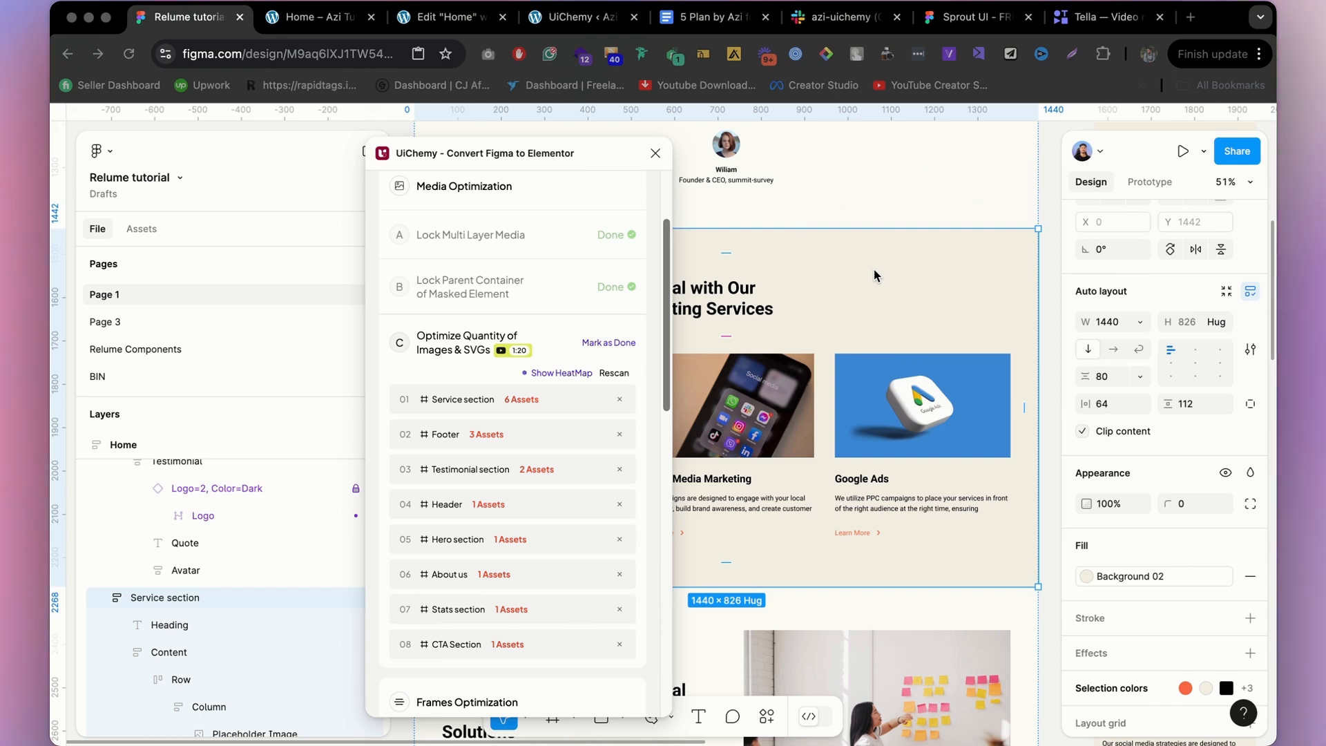
click(567, 377)
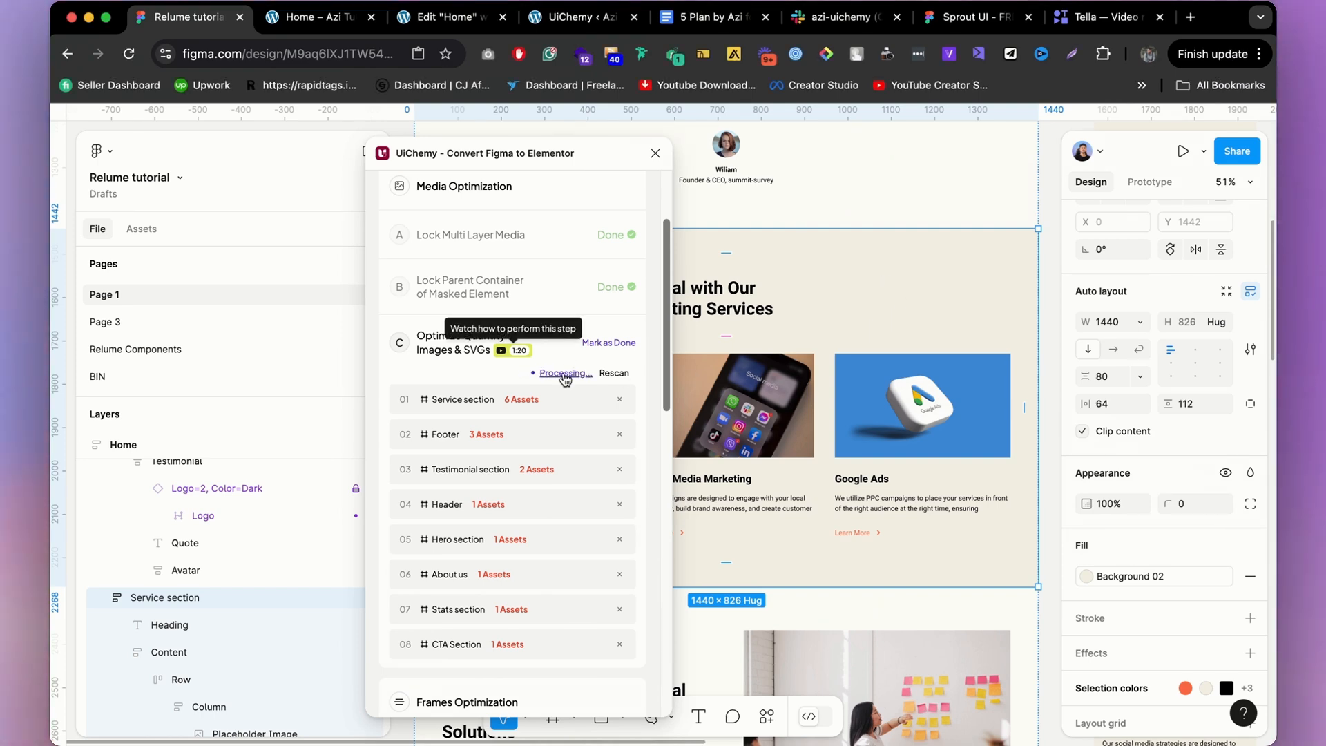
scroll(751, 400, down, 5)
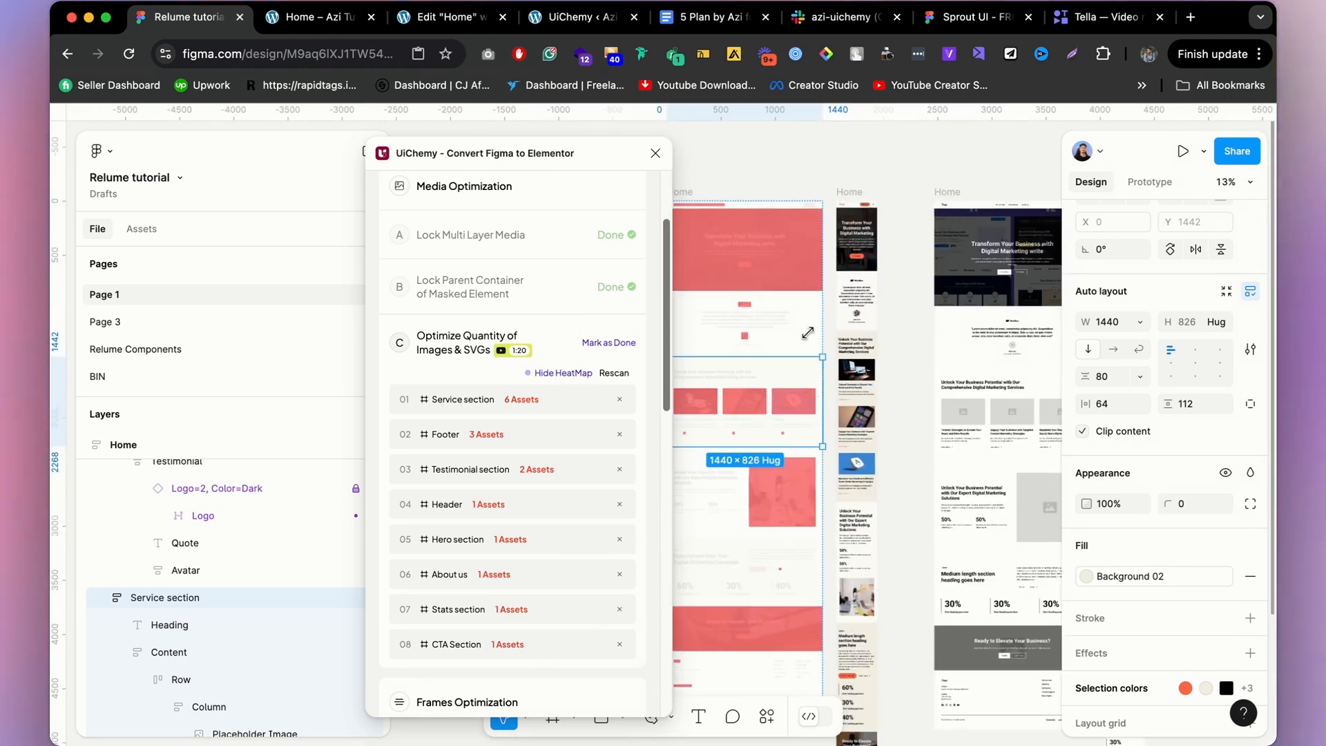
scroll(808, 345, up, 4)
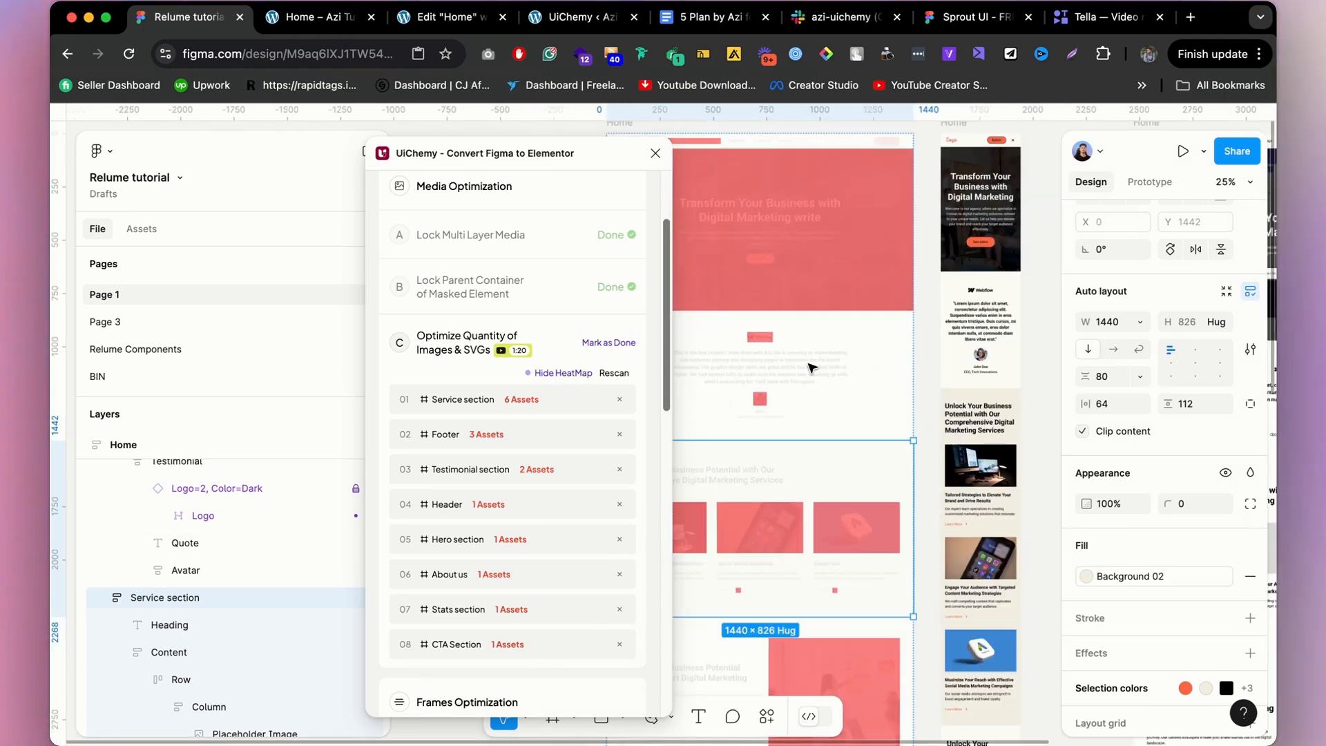
scroll(909, 290, down, 3)
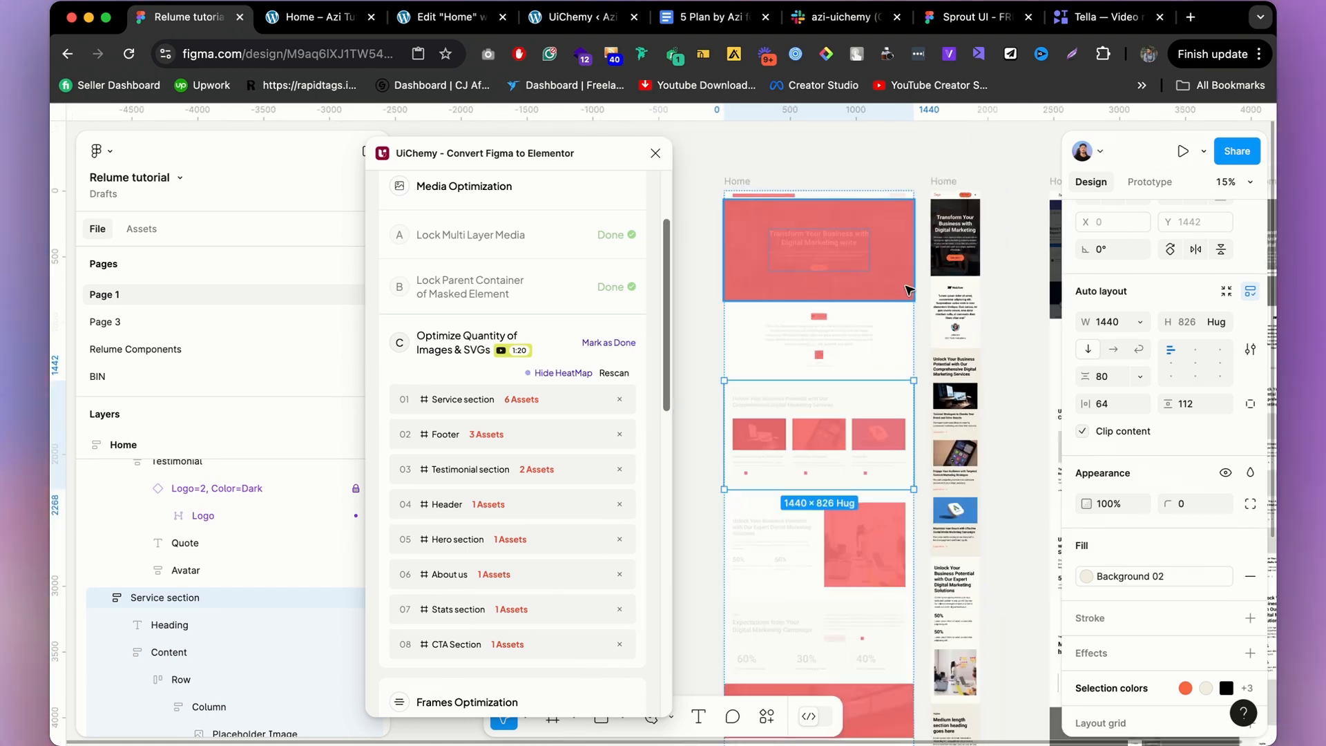
scroll(808, 193, up, 4)
scroll(808, 196, down, 2)
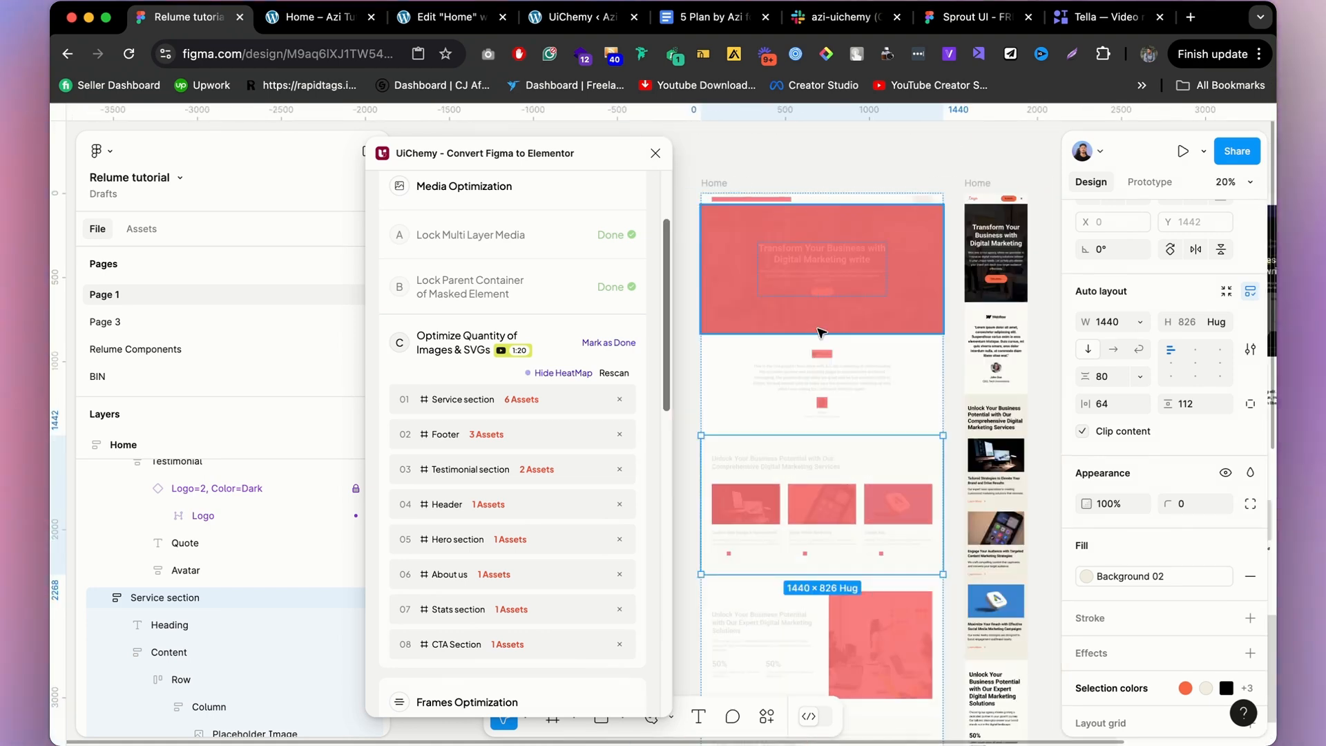
scroll(821, 333, down, 4)
scroll(867, 478, down, 2)
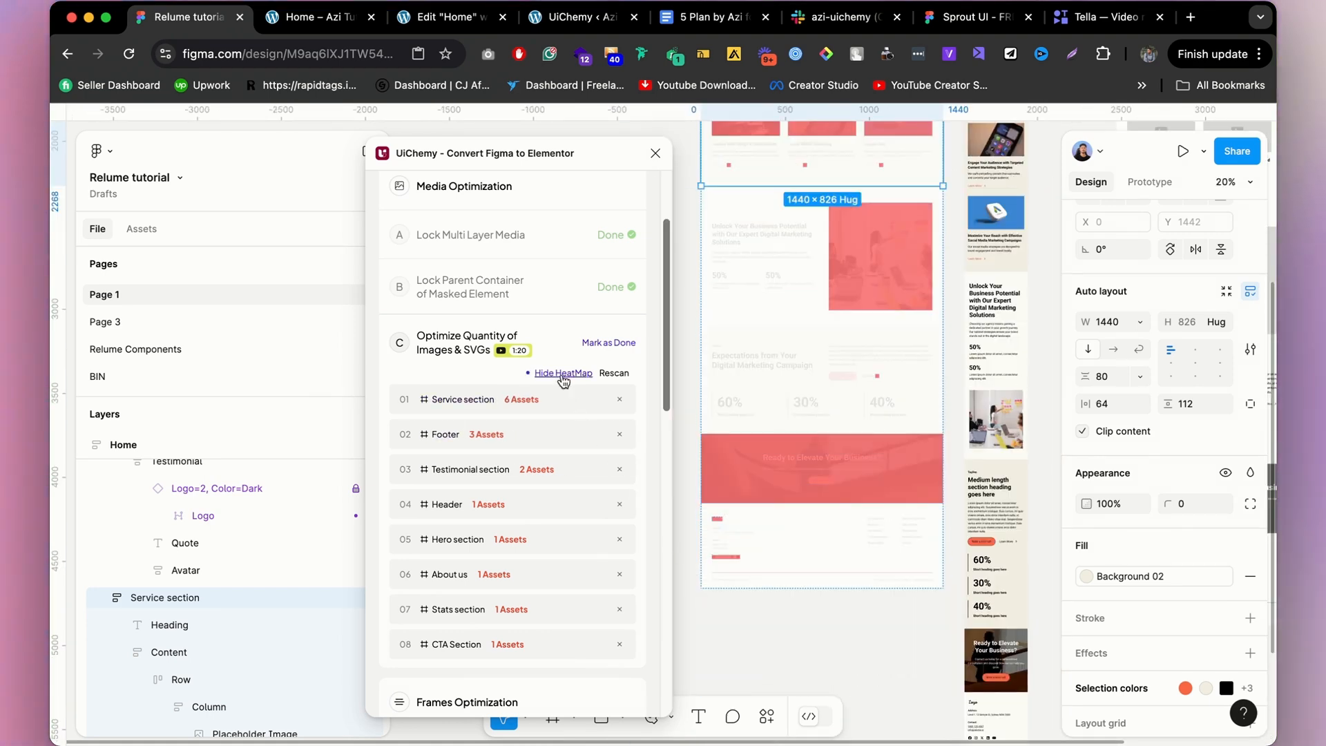
scroll(571, 440, down, 2)
scroll(527, 408, up, 3)
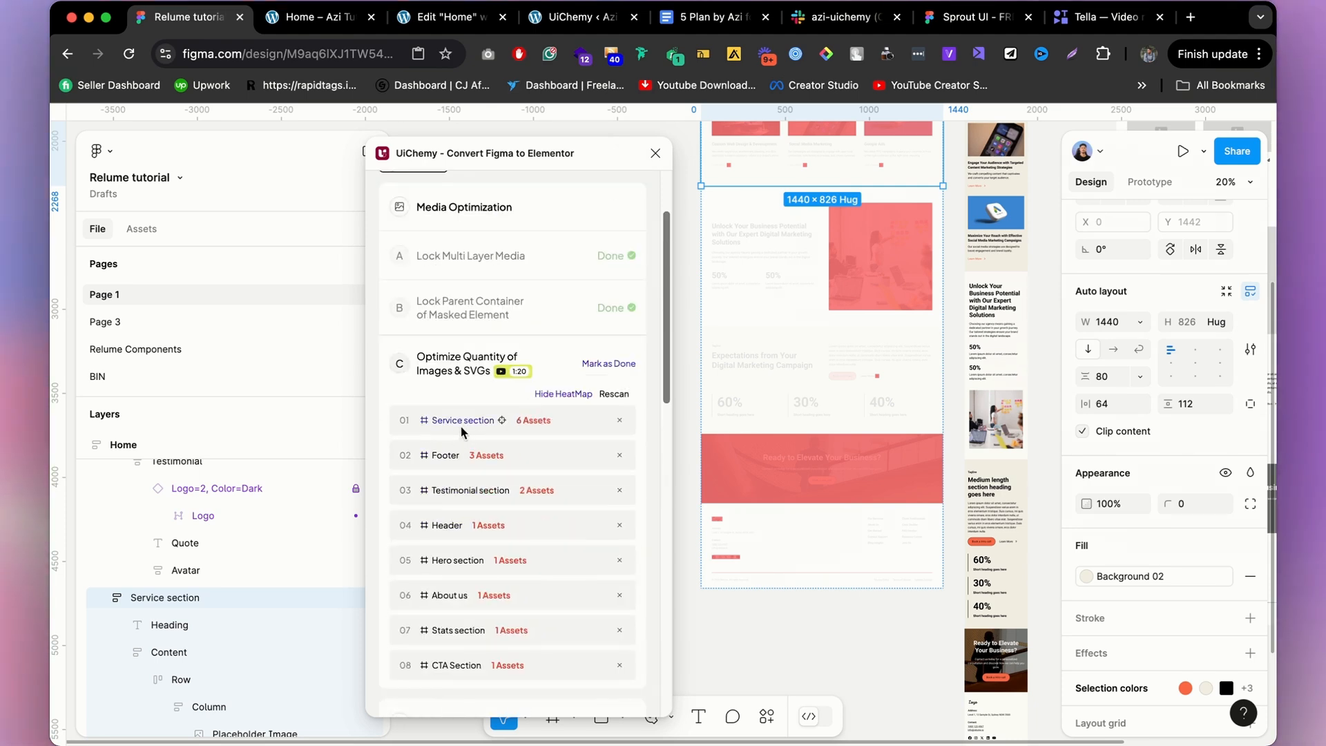
Inspect the Service section's first Placeholder Image layer and mark the Optimize Quantity of Images & SVGs check as done.
click(502, 420)
scroll(295, 530, down, 5)
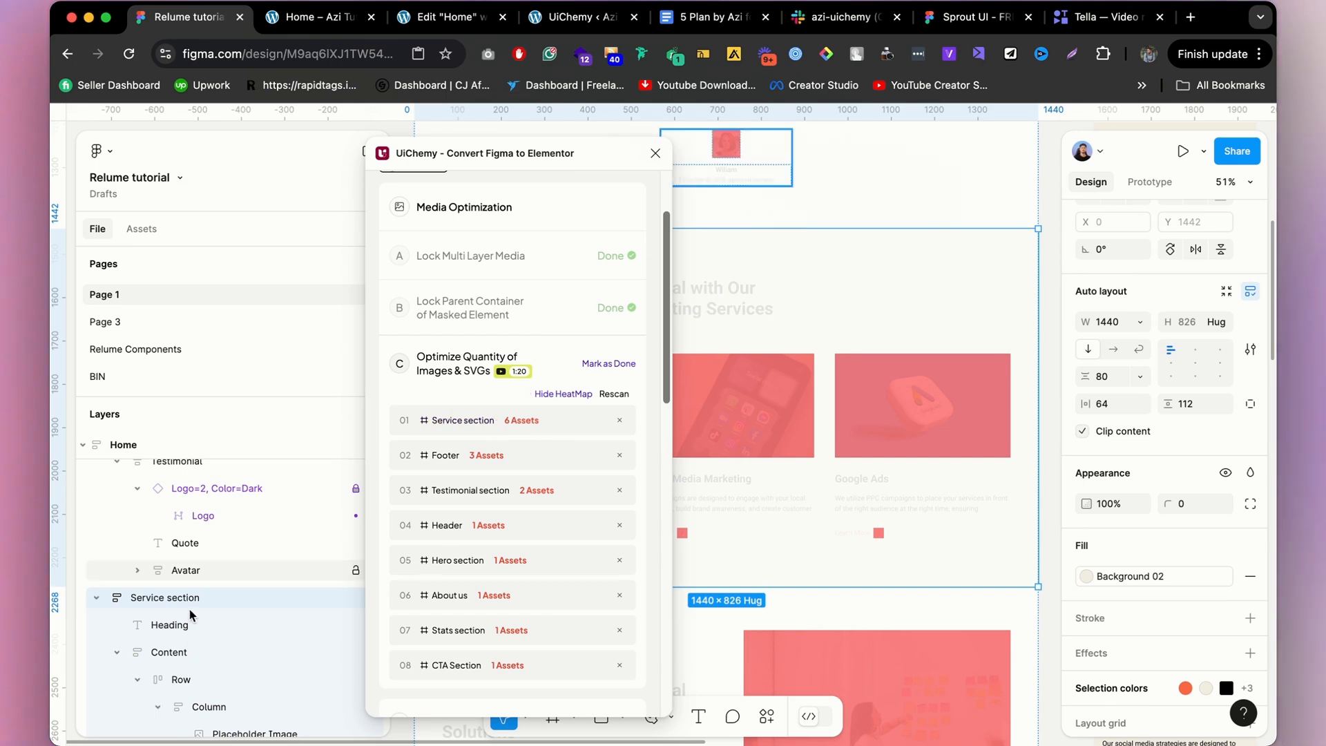
click(293, 529)
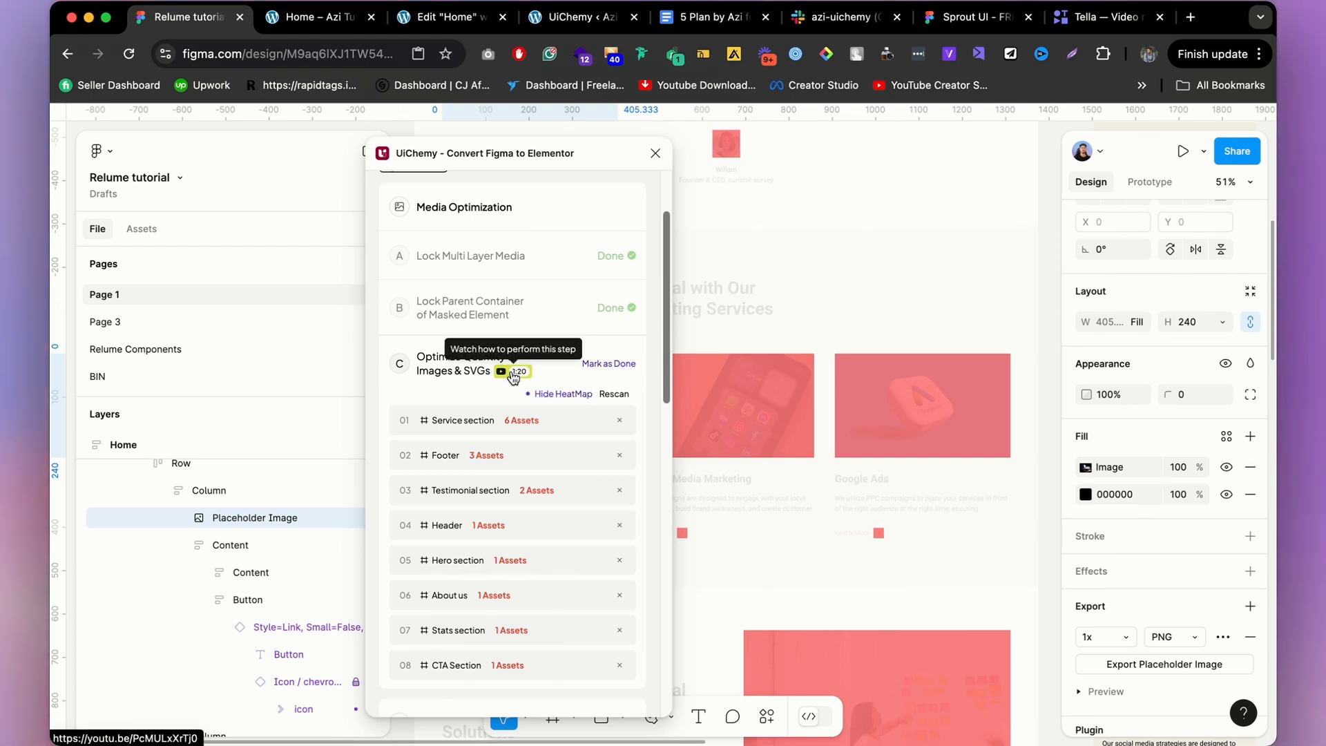
click(605, 365)
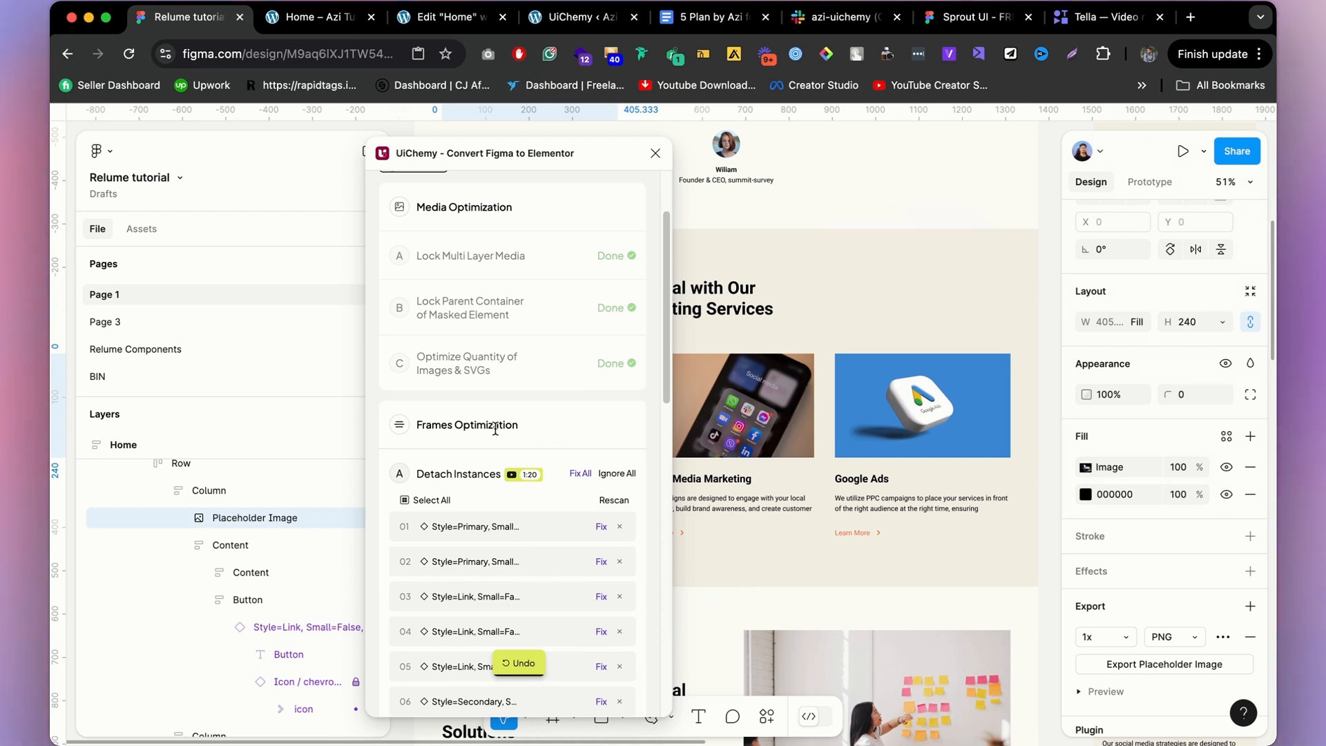
Locate the first Style=Primary button instance from the Detach Instances list under Frames Optimization on the canvas.
scroll(492, 477, down, 2)
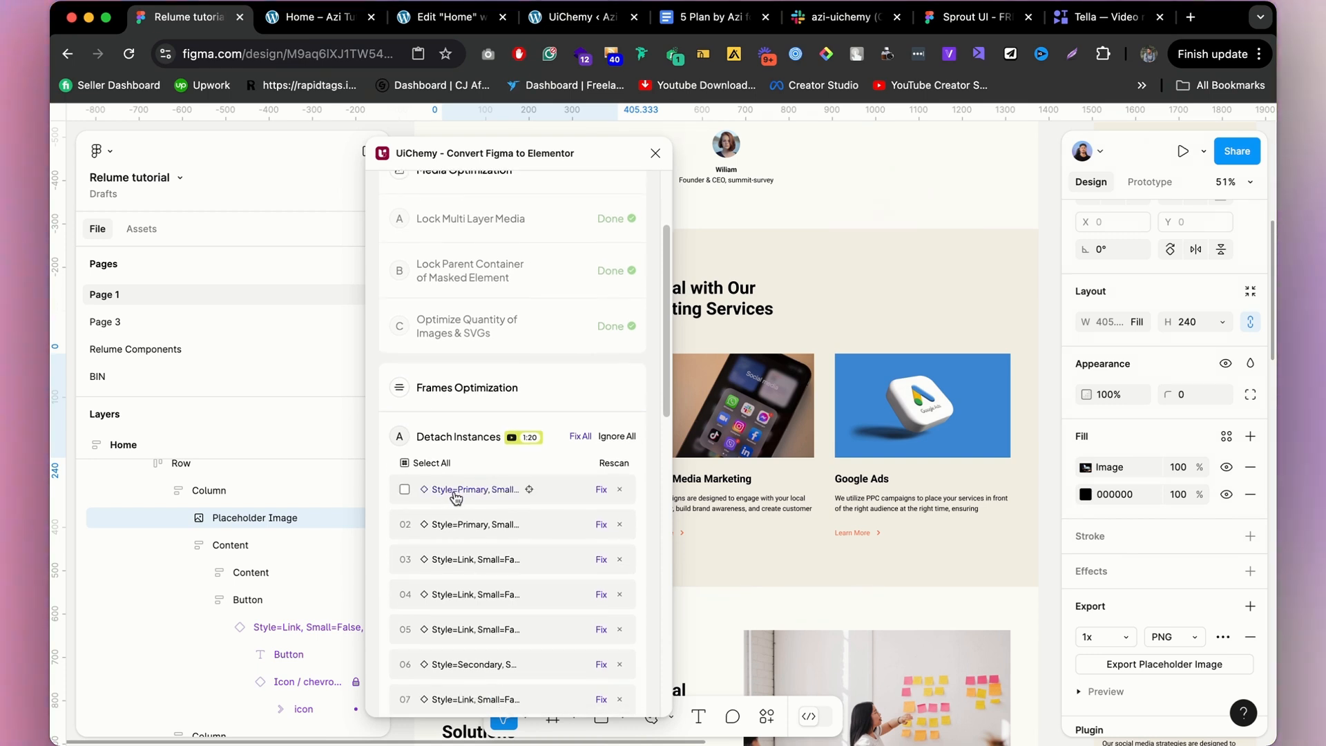
click(529, 493)
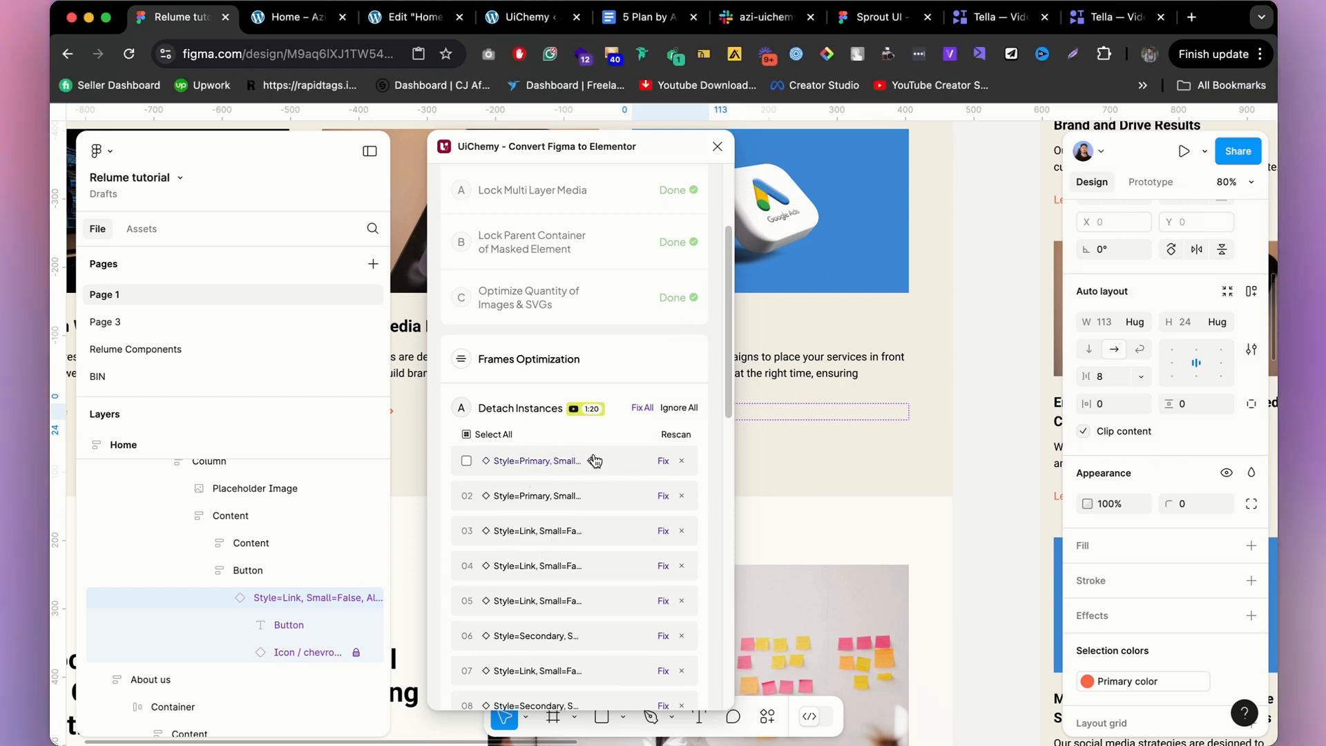
click(591, 462)
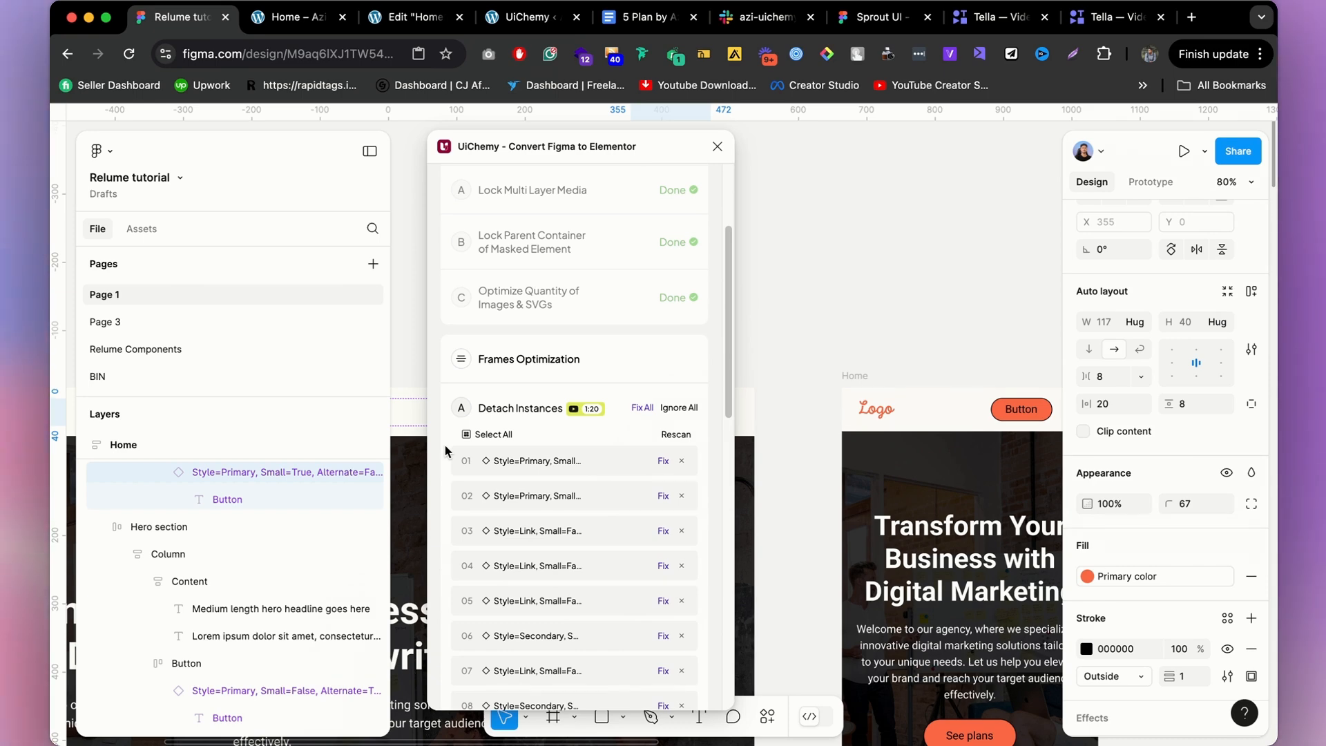
Ignore all Detach Instances items and locate the first Link frame from the Remove Unnecessary Groups & Frames list.
click(695, 409)
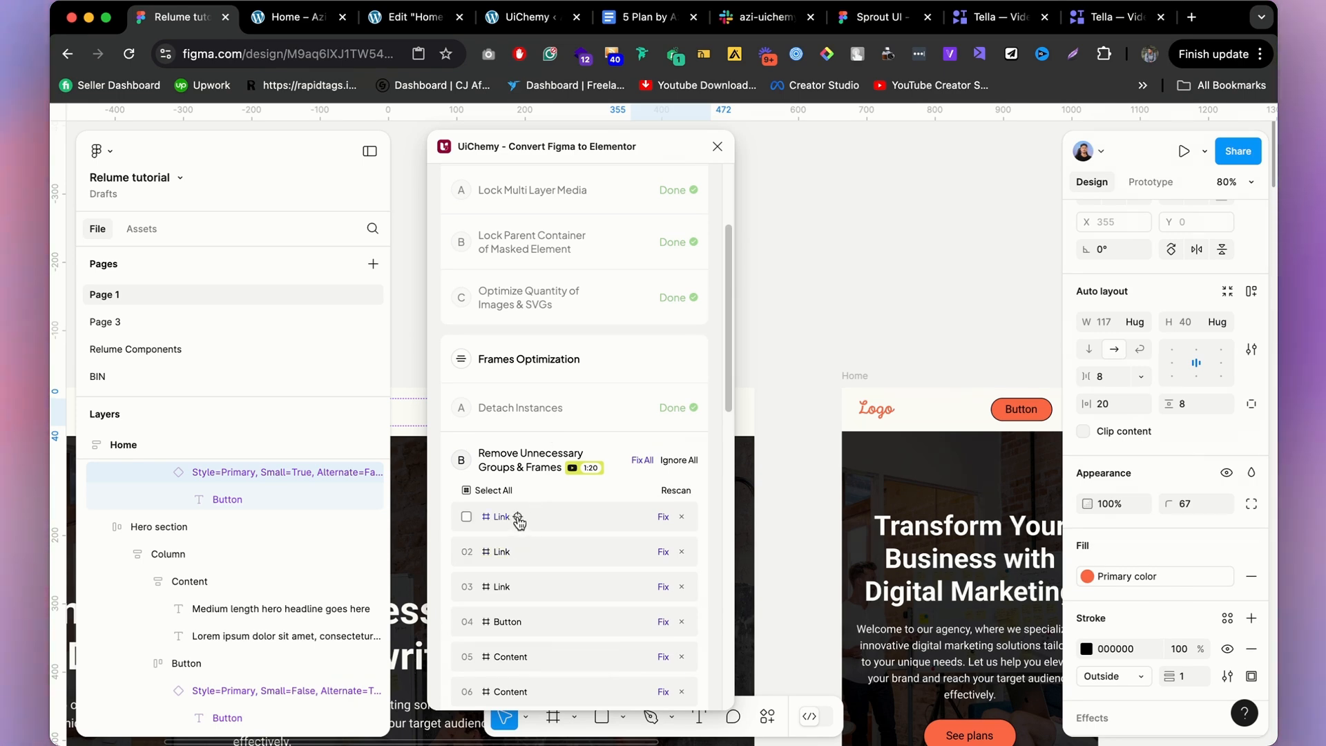
click(518, 517)
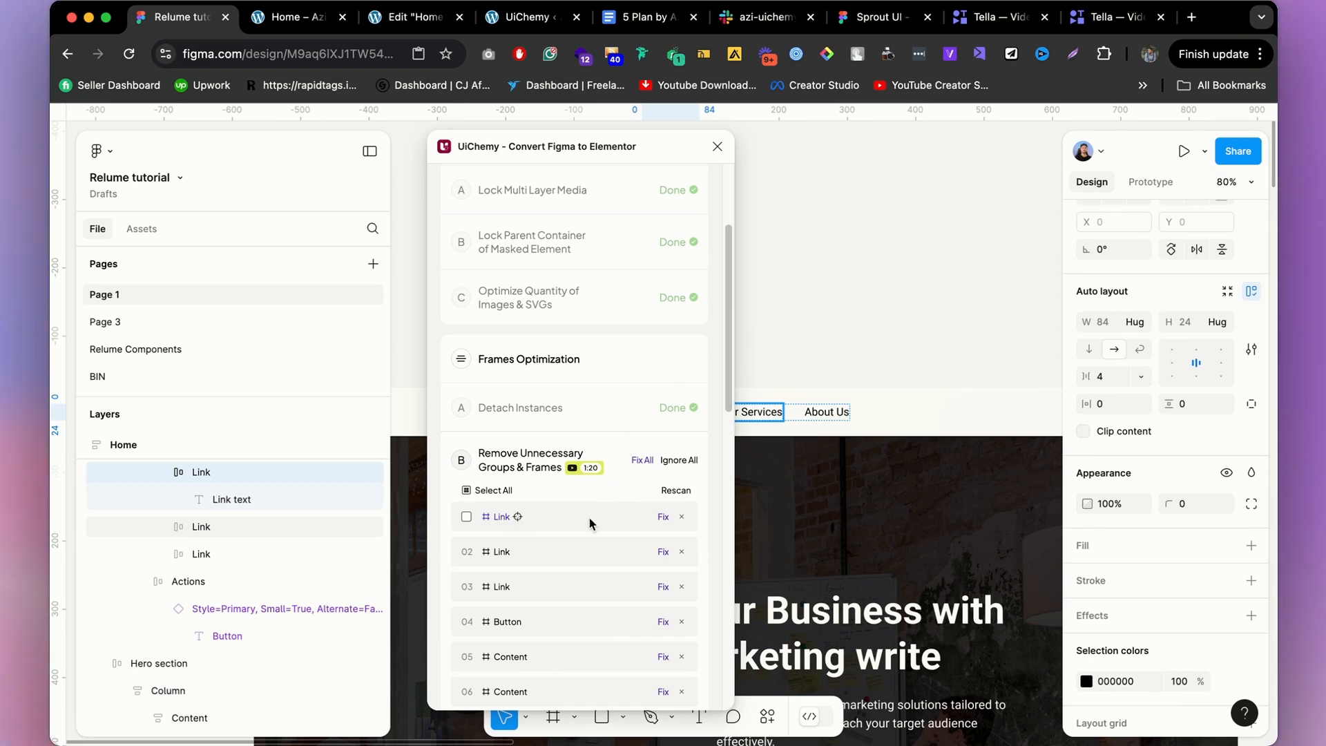
scroll(968, 423, down, 5)
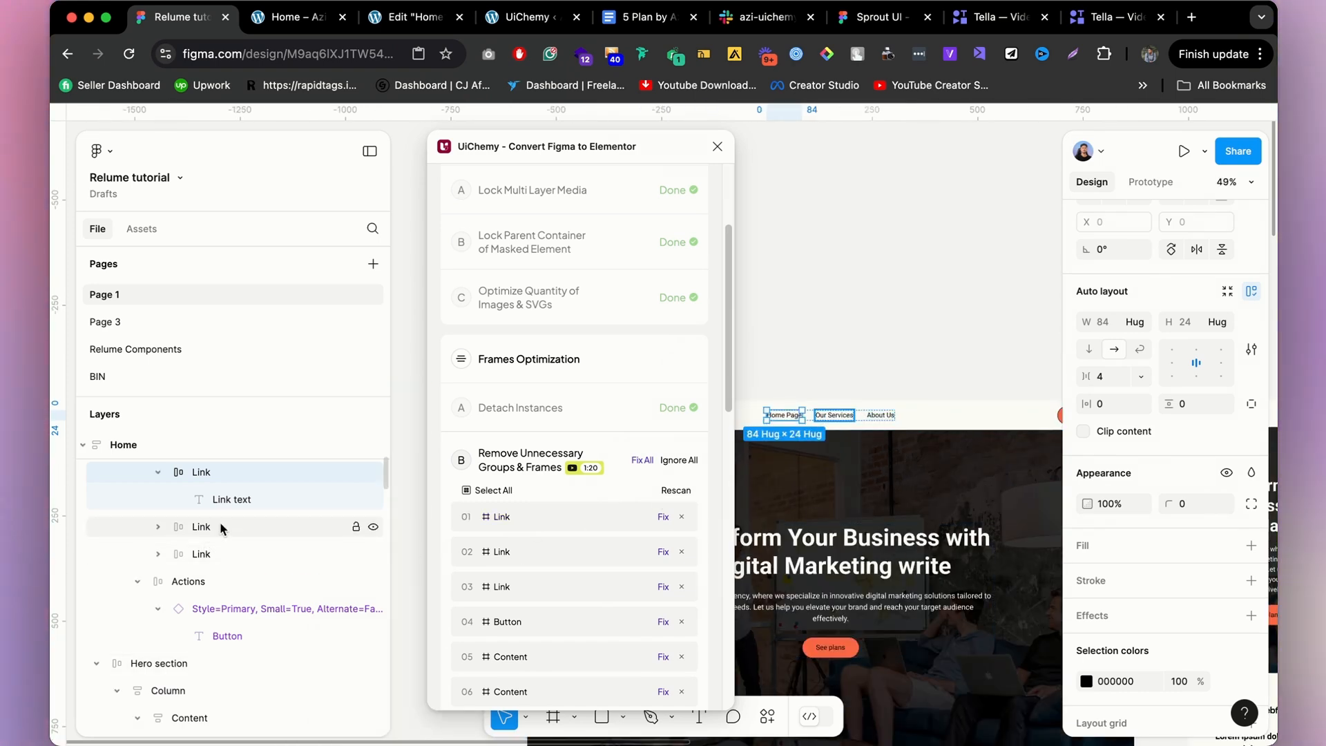
scroll(925, 464, down, 4)
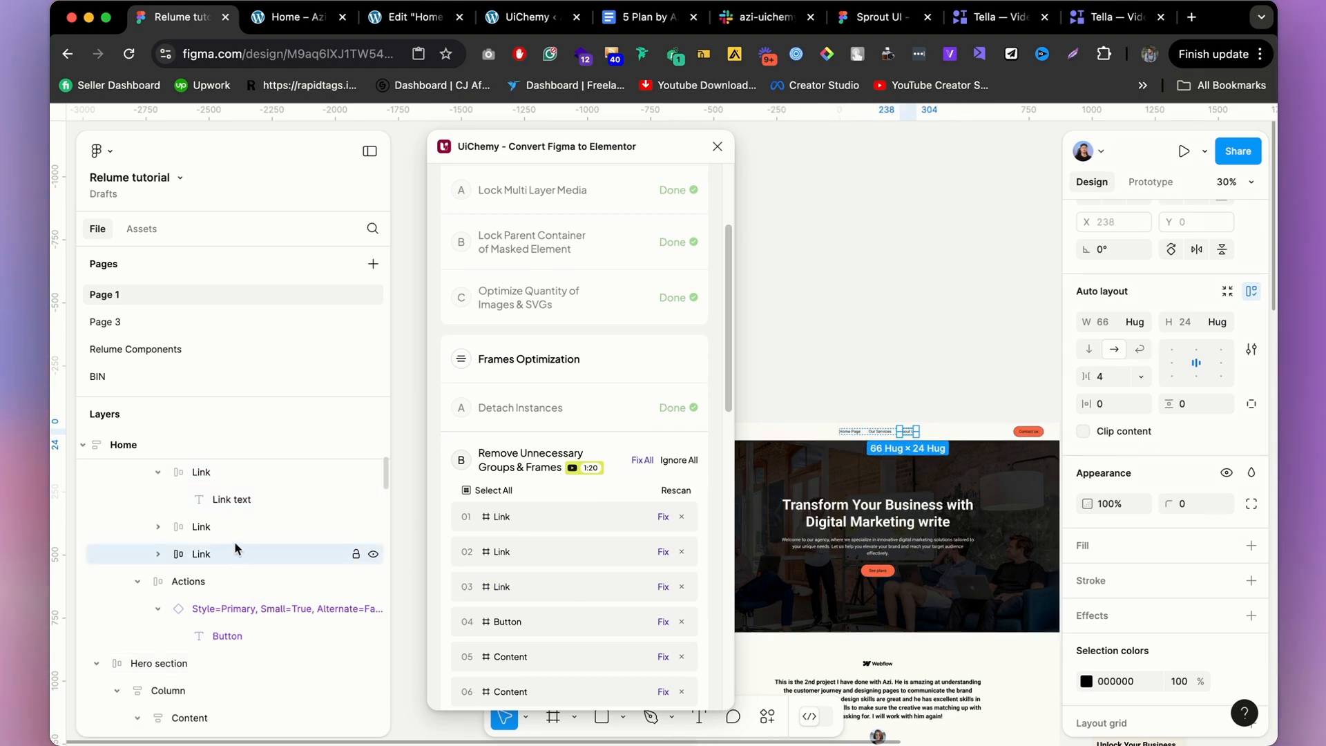
scroll(228, 535, up, 3)
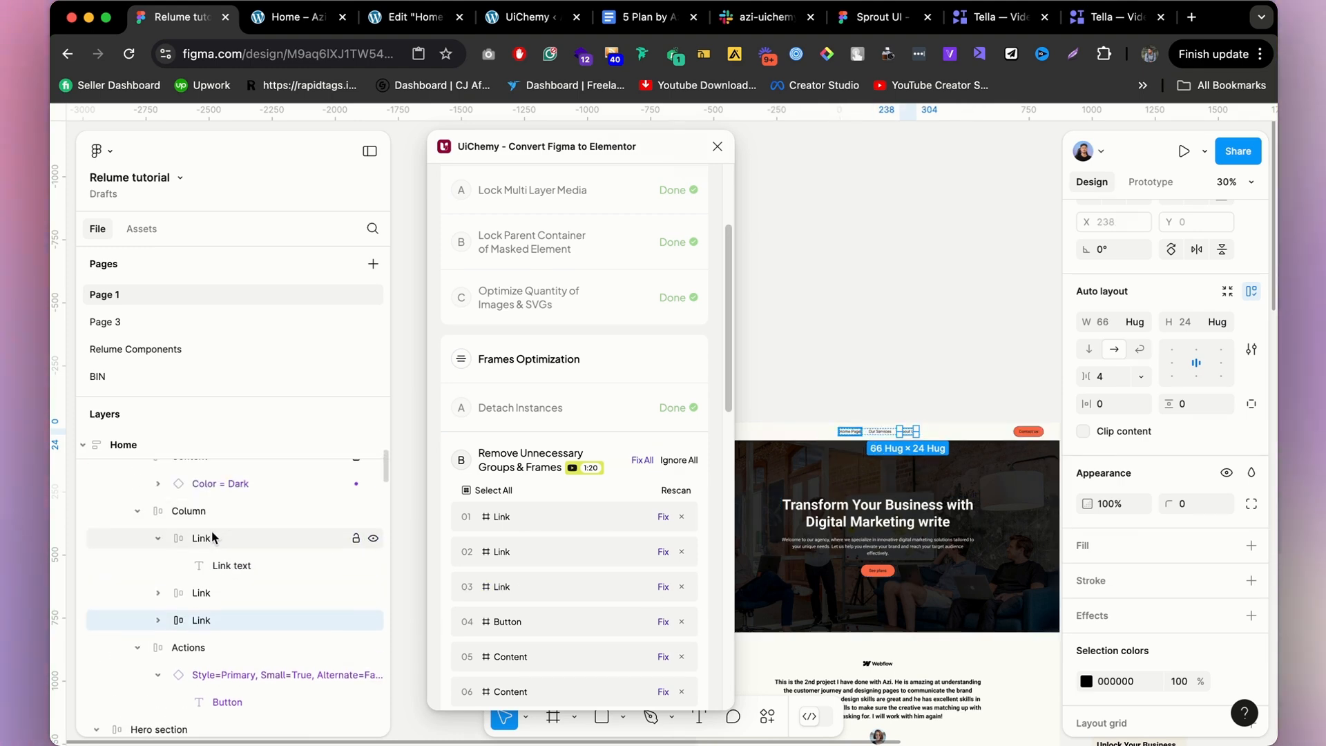
Ungroup the three Link frames in the navbar's Column so that only their Link text layers remain.
click(203, 538)
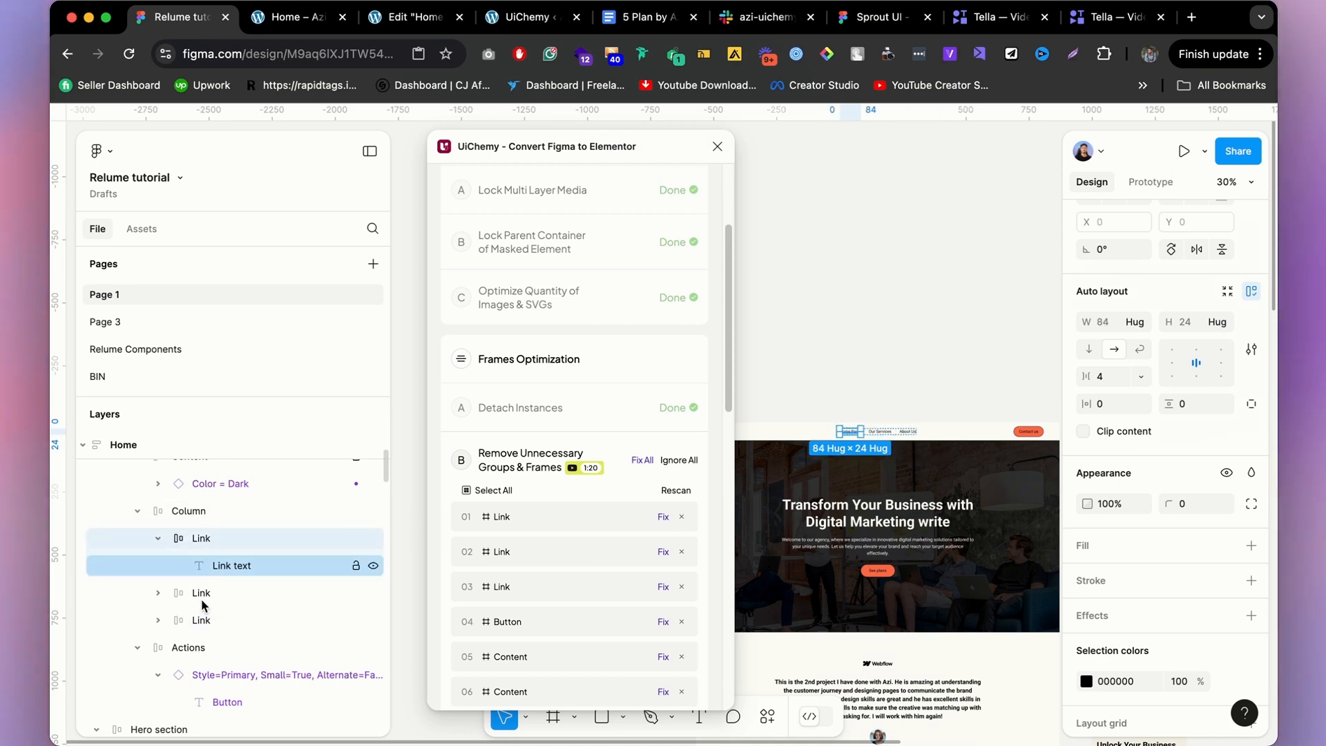
shift+click(204, 620)
right_click(208, 617)
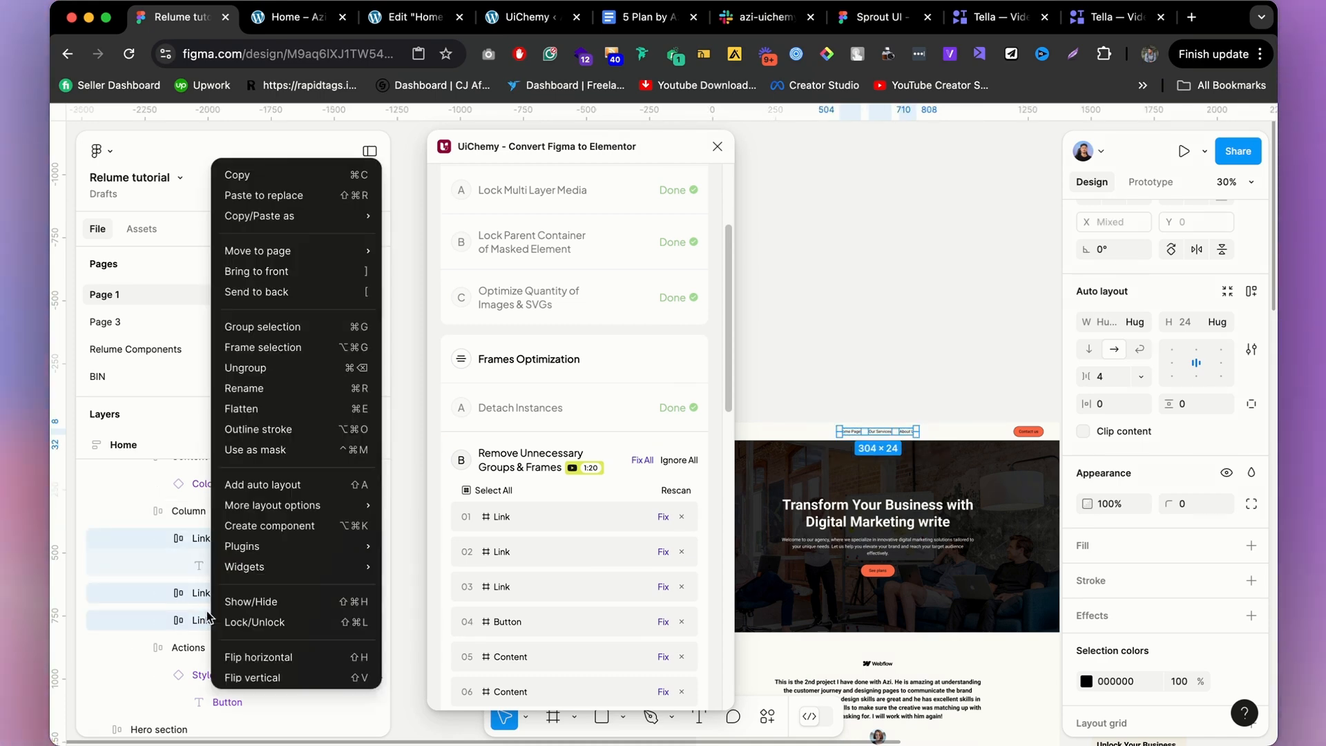
key(Escape)
right_click(289, 620)
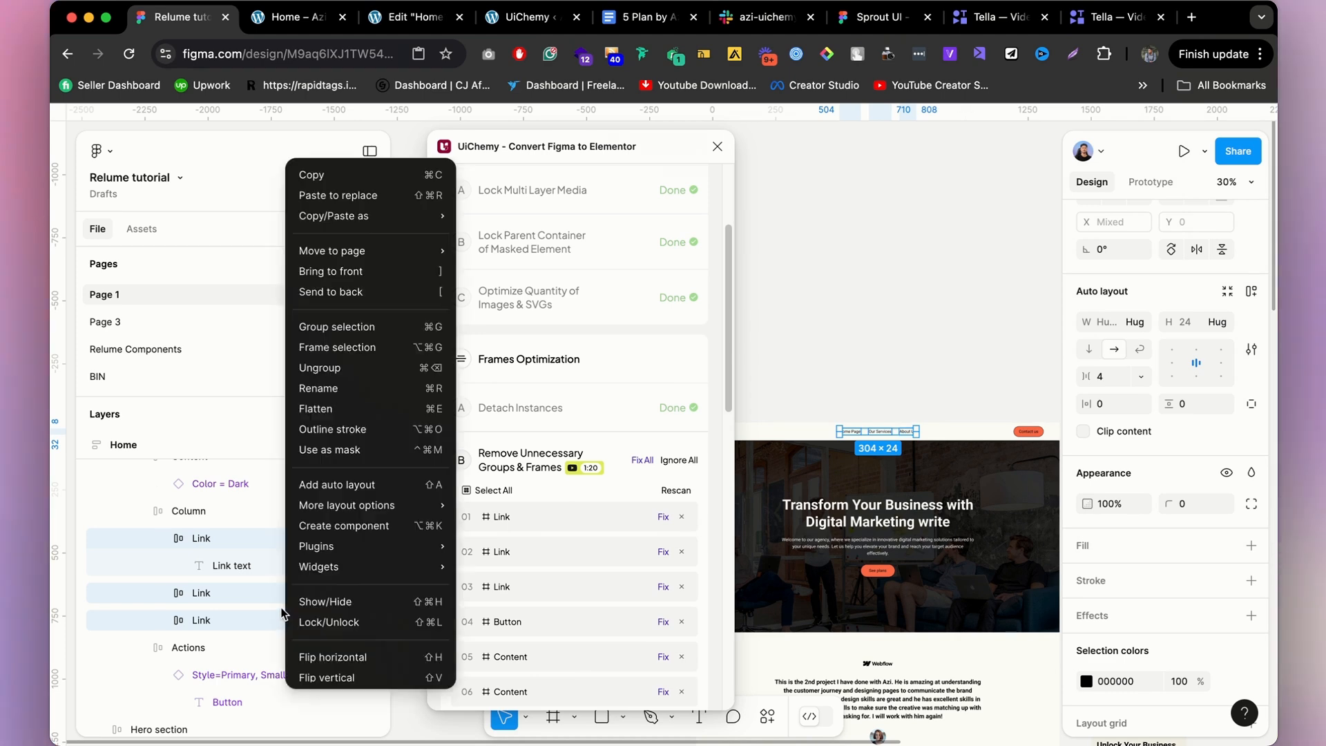
click(317, 368)
Rename the navbar's Column frame holding the three Link text layers as Nav.
click(209, 511)
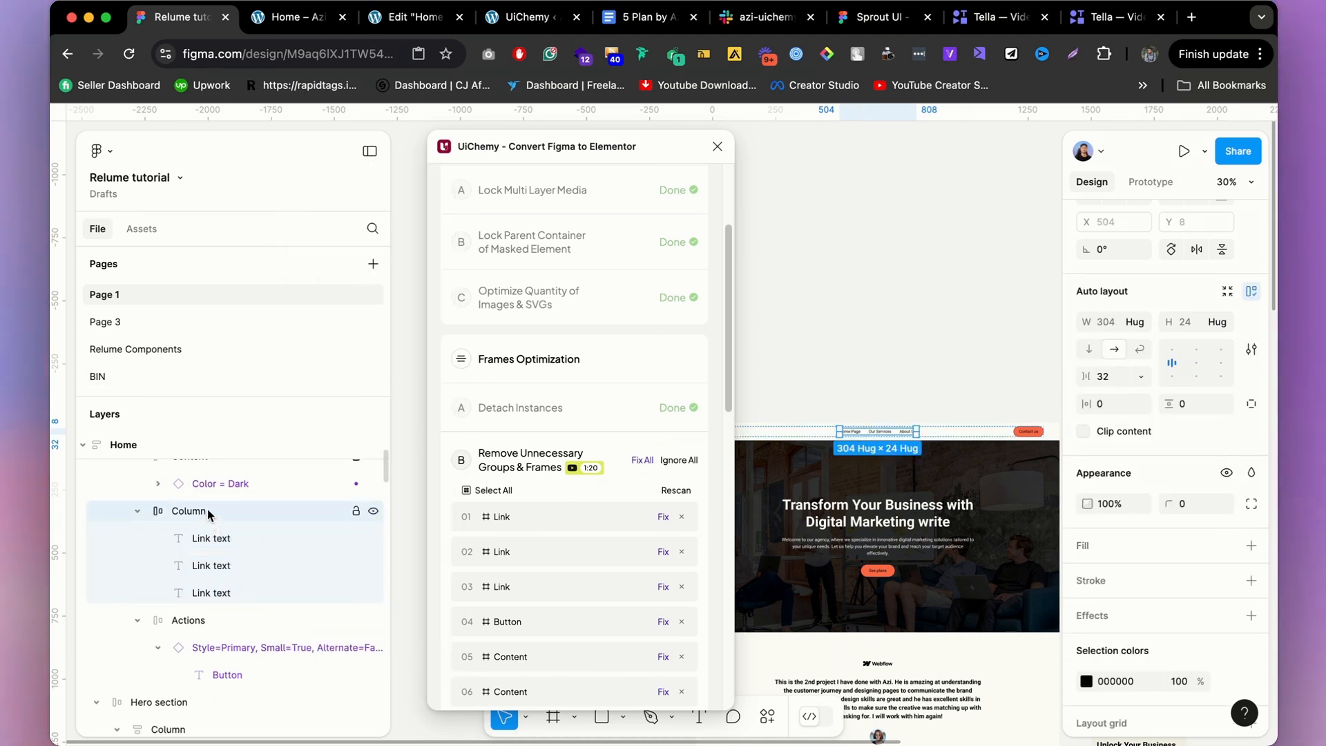
text(Nav)
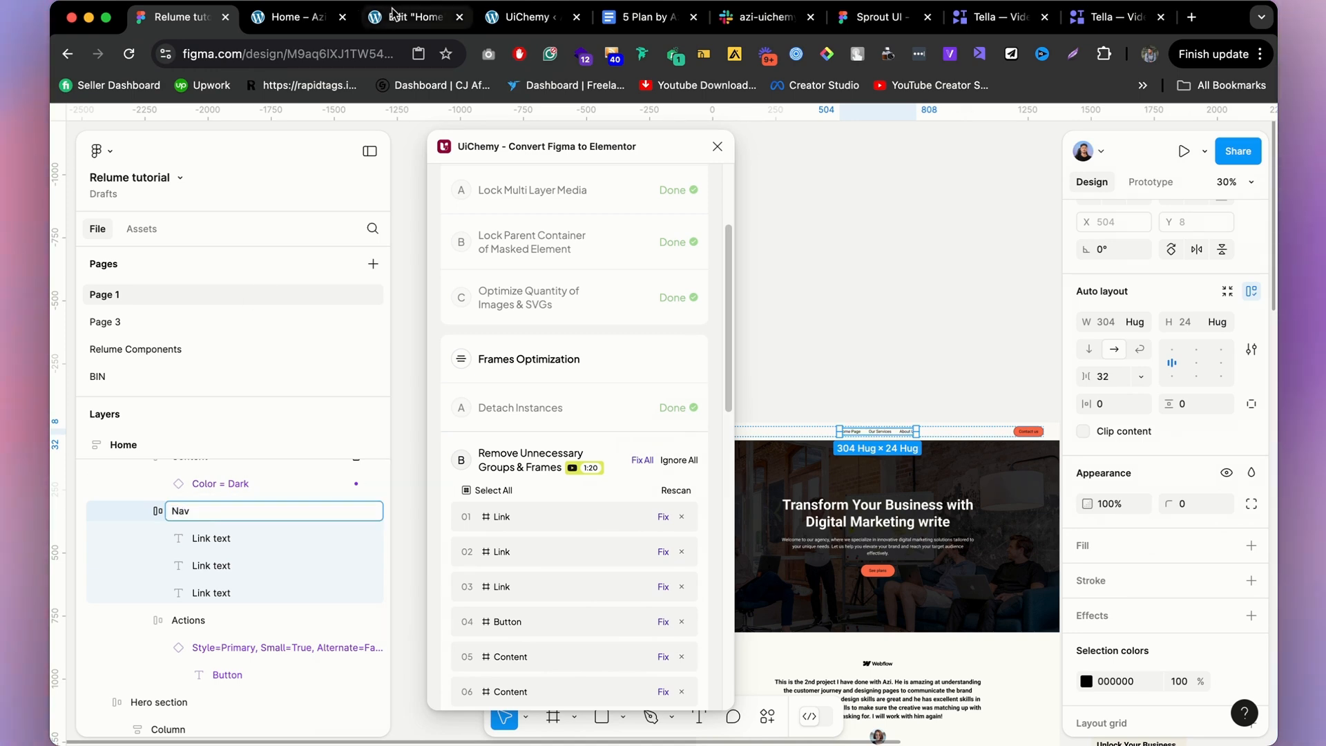
Switch to the Elementor editor, search its widgets for "nav", and return to the Figma file.
click(401, 16)
click(125, 129)
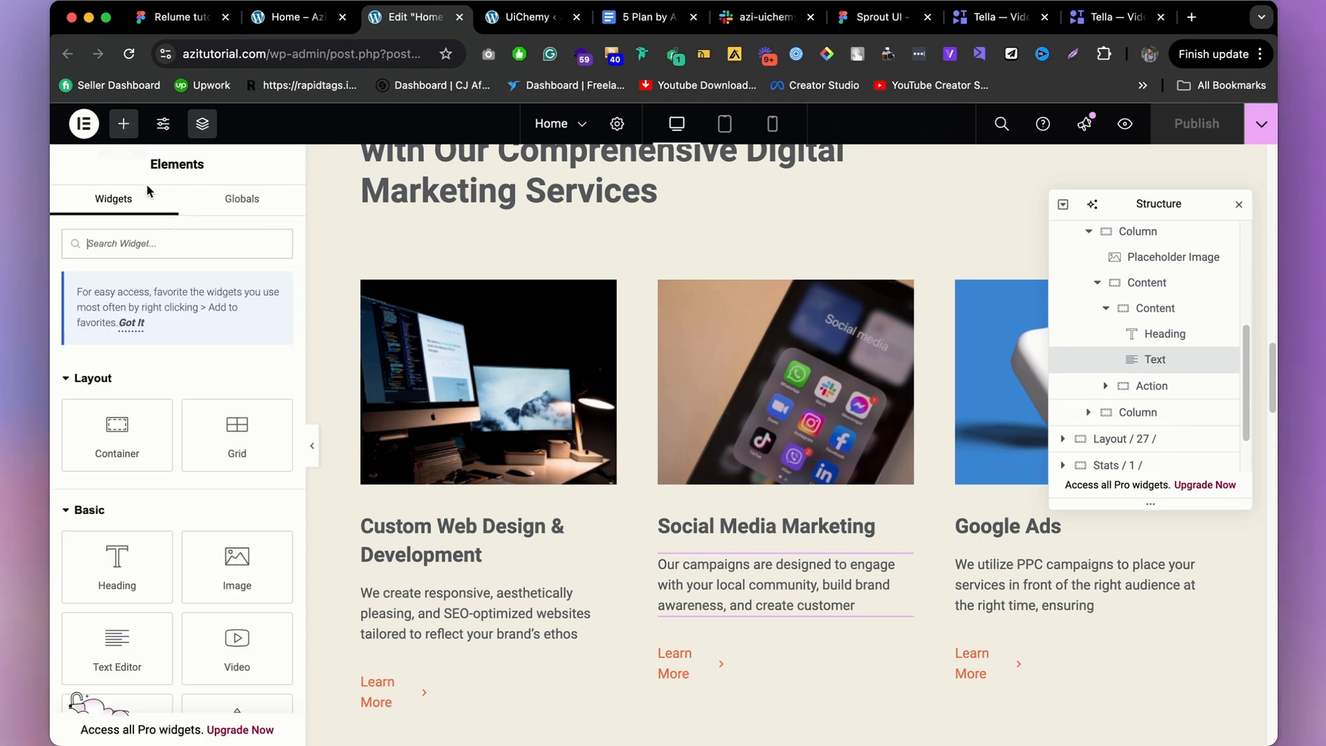
text(nav)
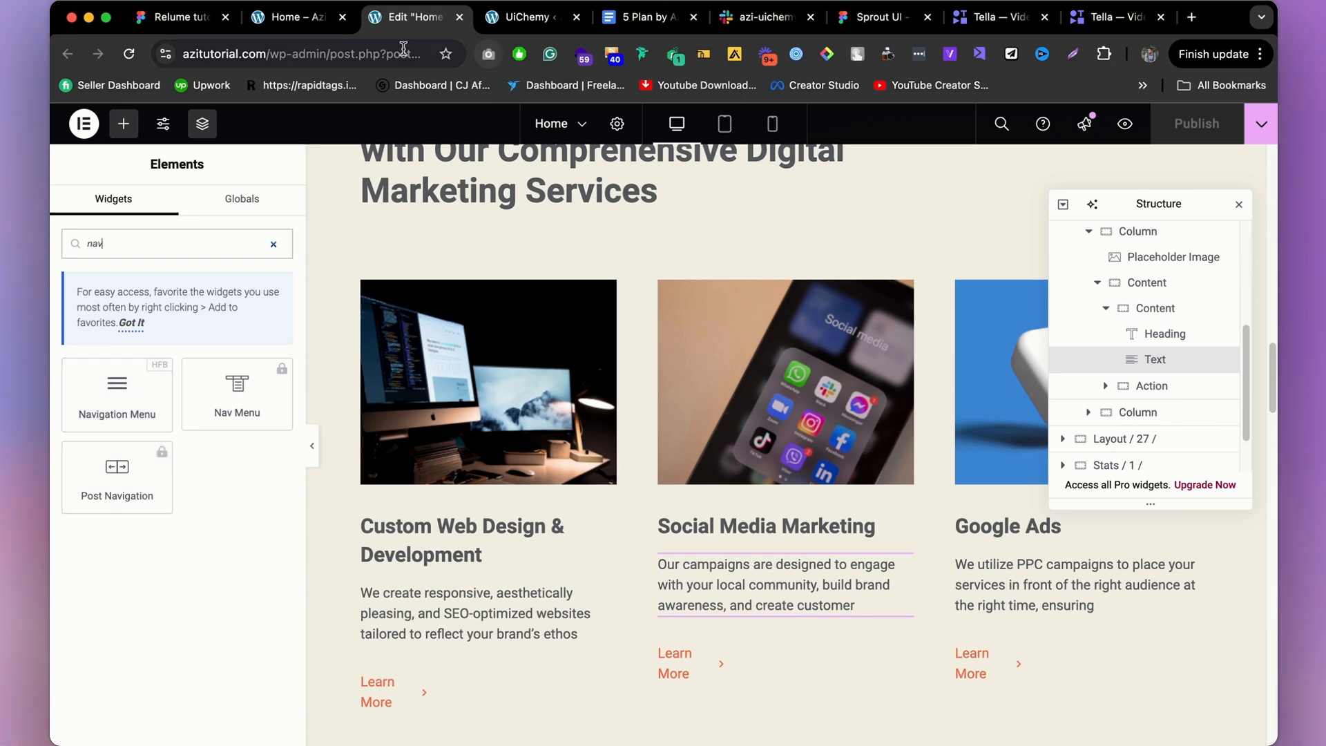
click(183, 17)
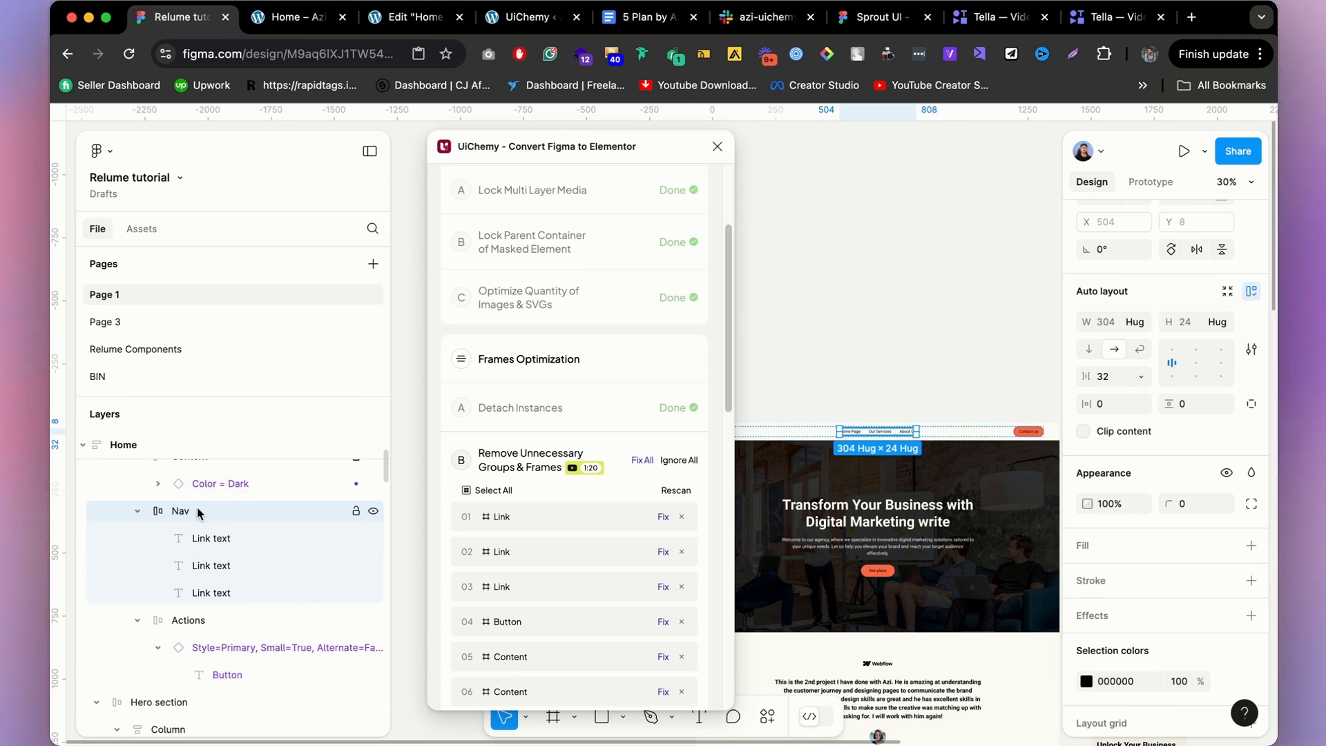
Confirm the navbar frame's name as Nav and fix the first Link item in the Remove Unnecessary Groups & Frames list.
click(217, 515)
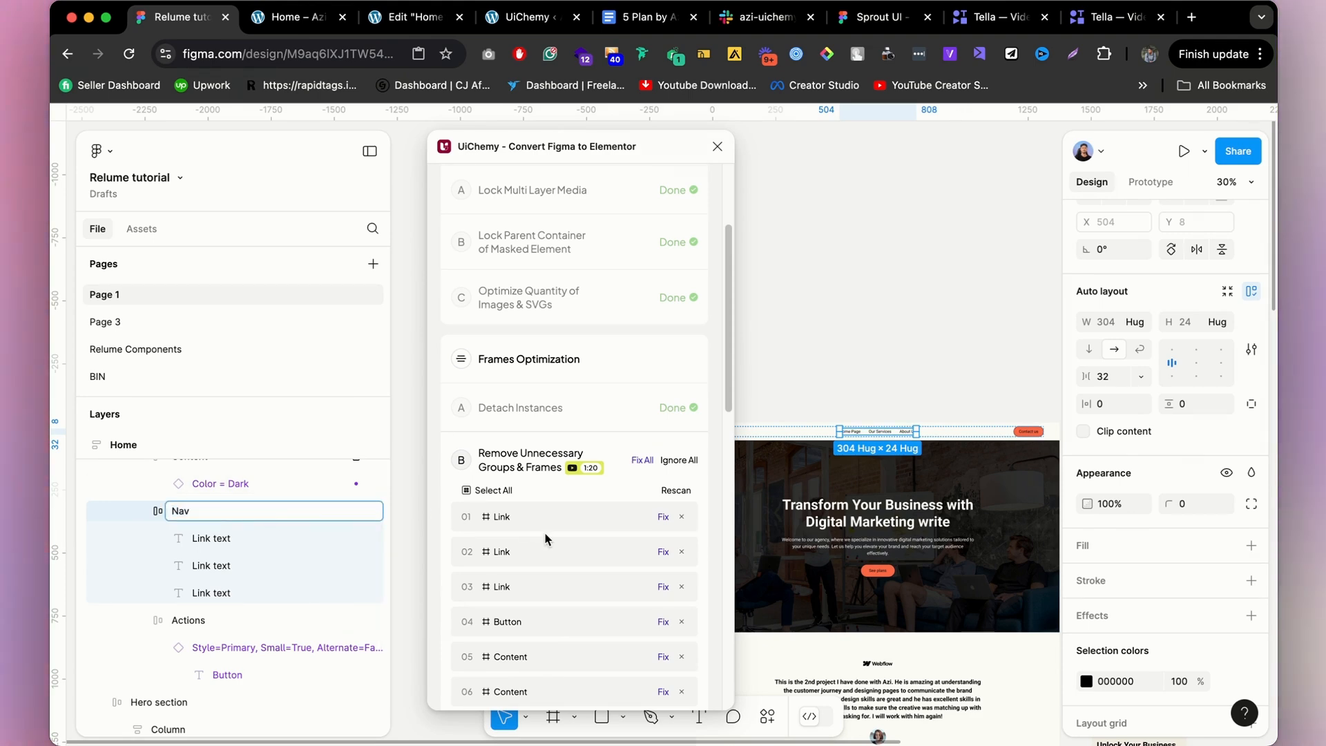
key(Return)
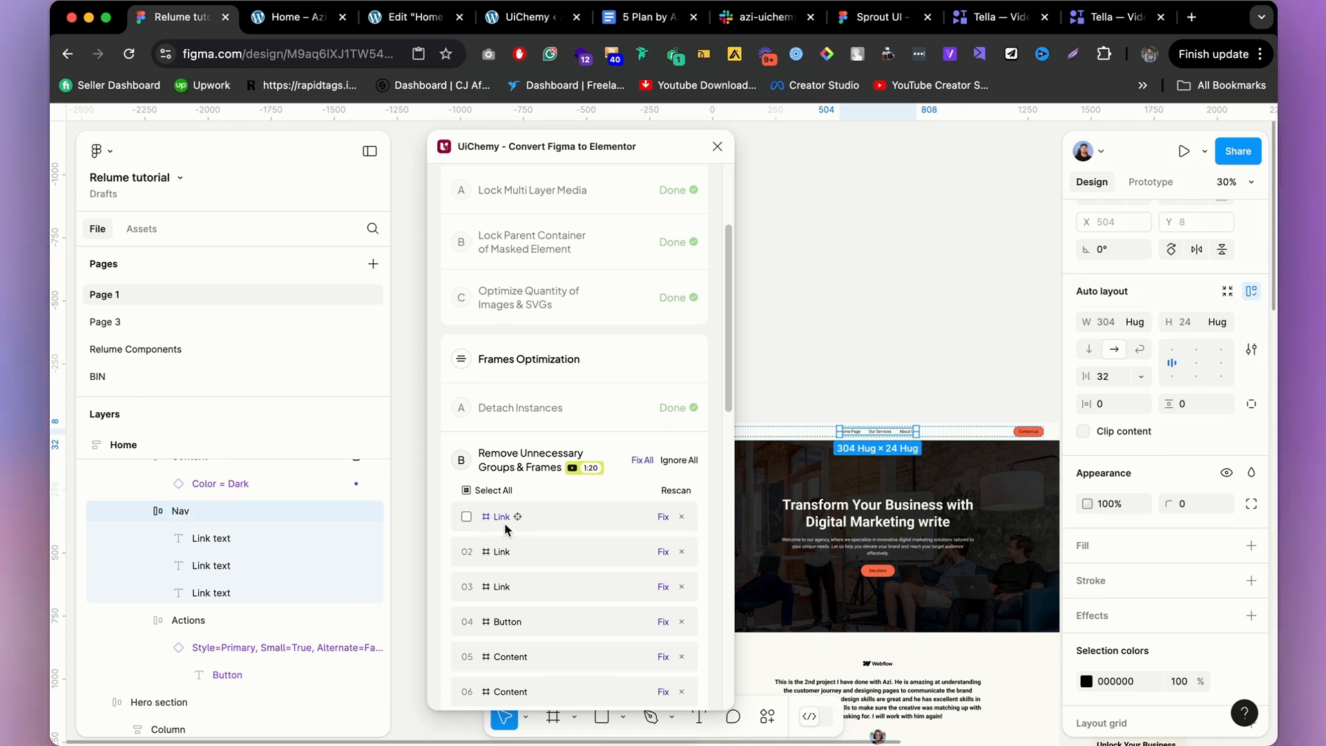
click(661, 518)
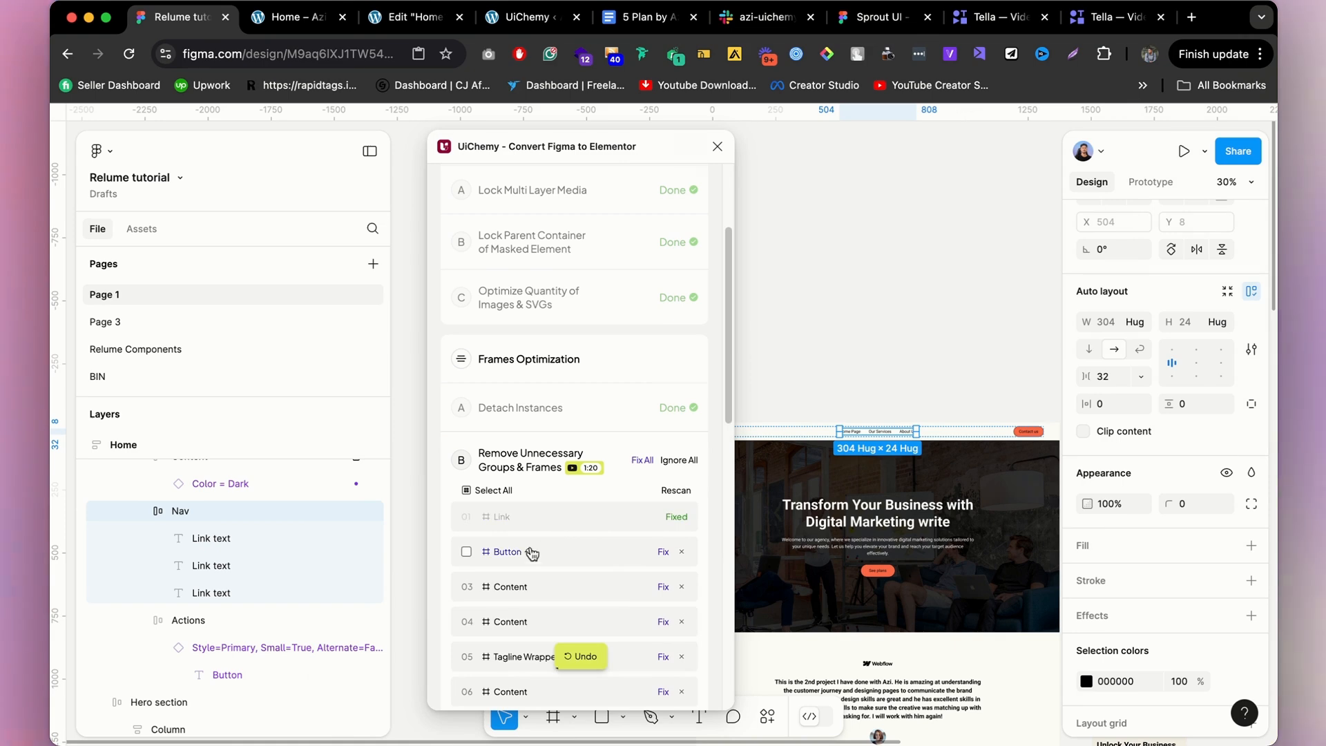
Ungroup the Hero section's Button frame wrapping the Style=Primary instance and mark its Button list item as fixed.
click(526, 552)
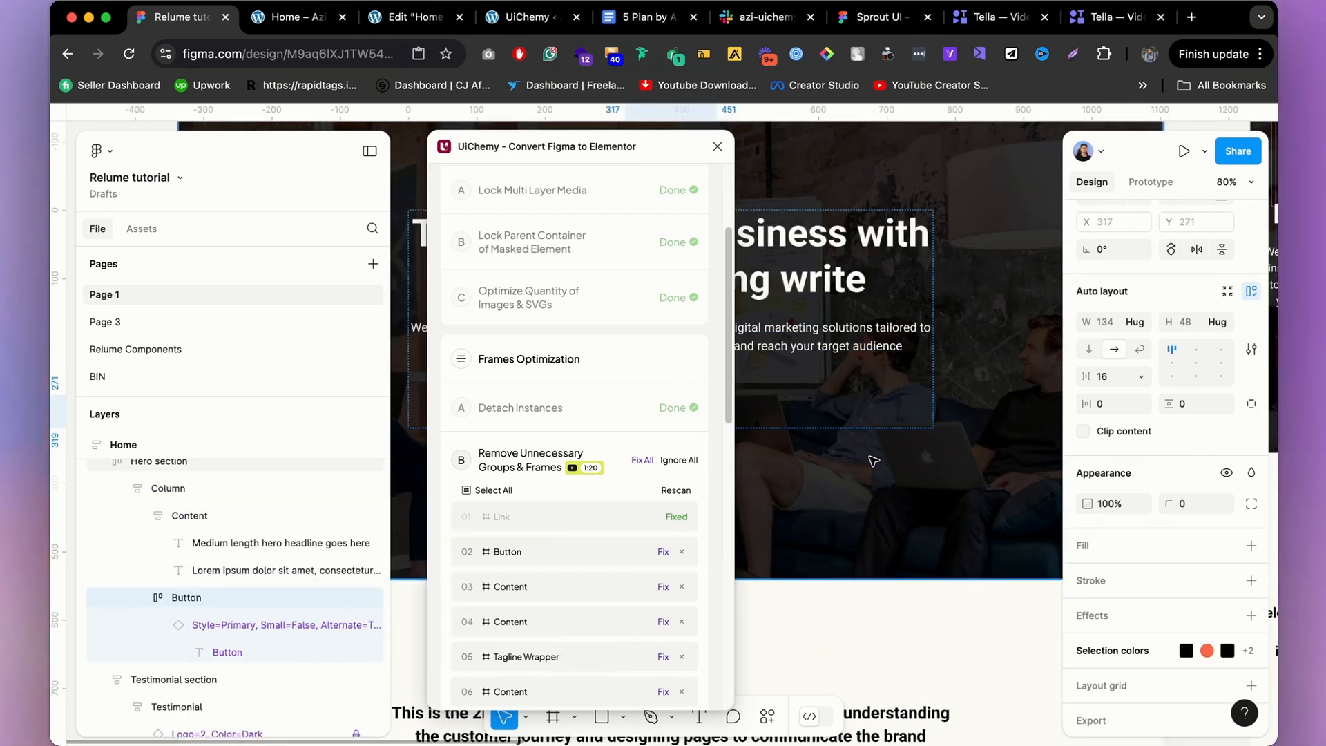
scroll(877, 387, down, 6)
scroll(849, 404, up, 4)
scroll(848, 405, down, 2)
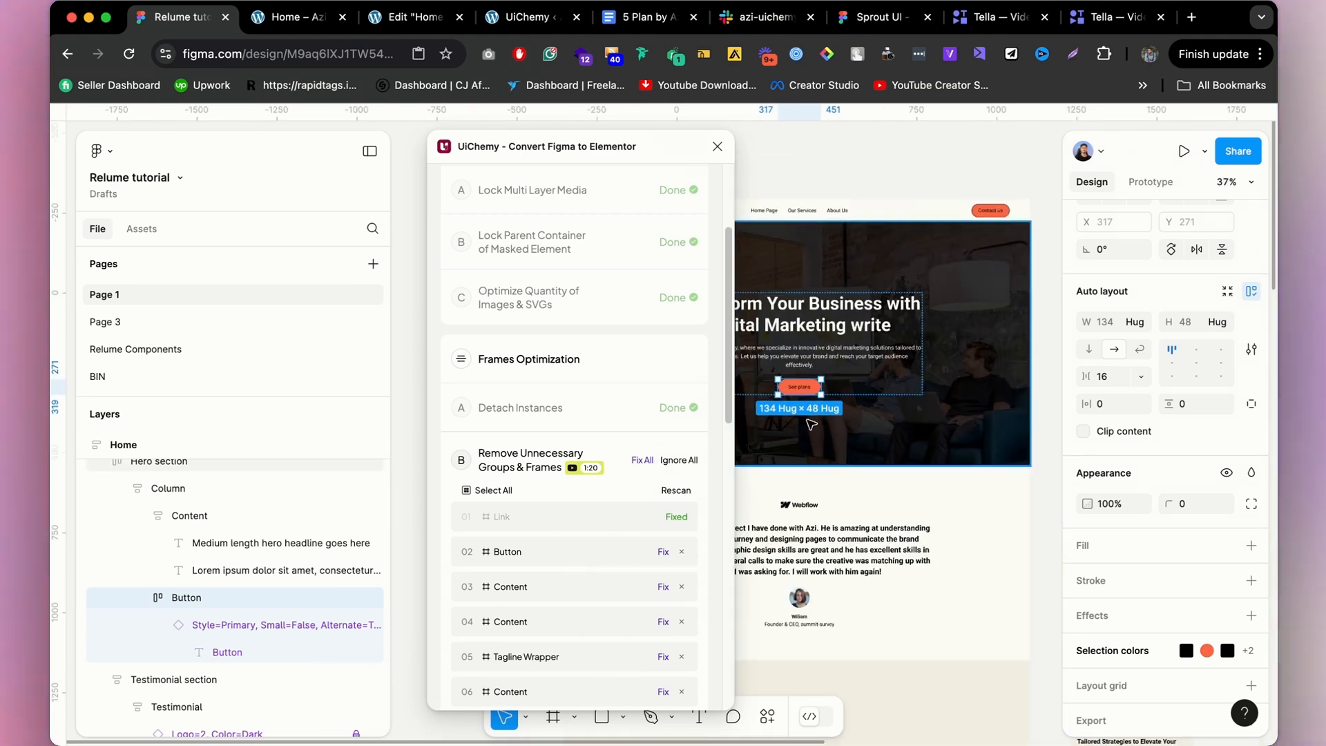
click(241, 625)
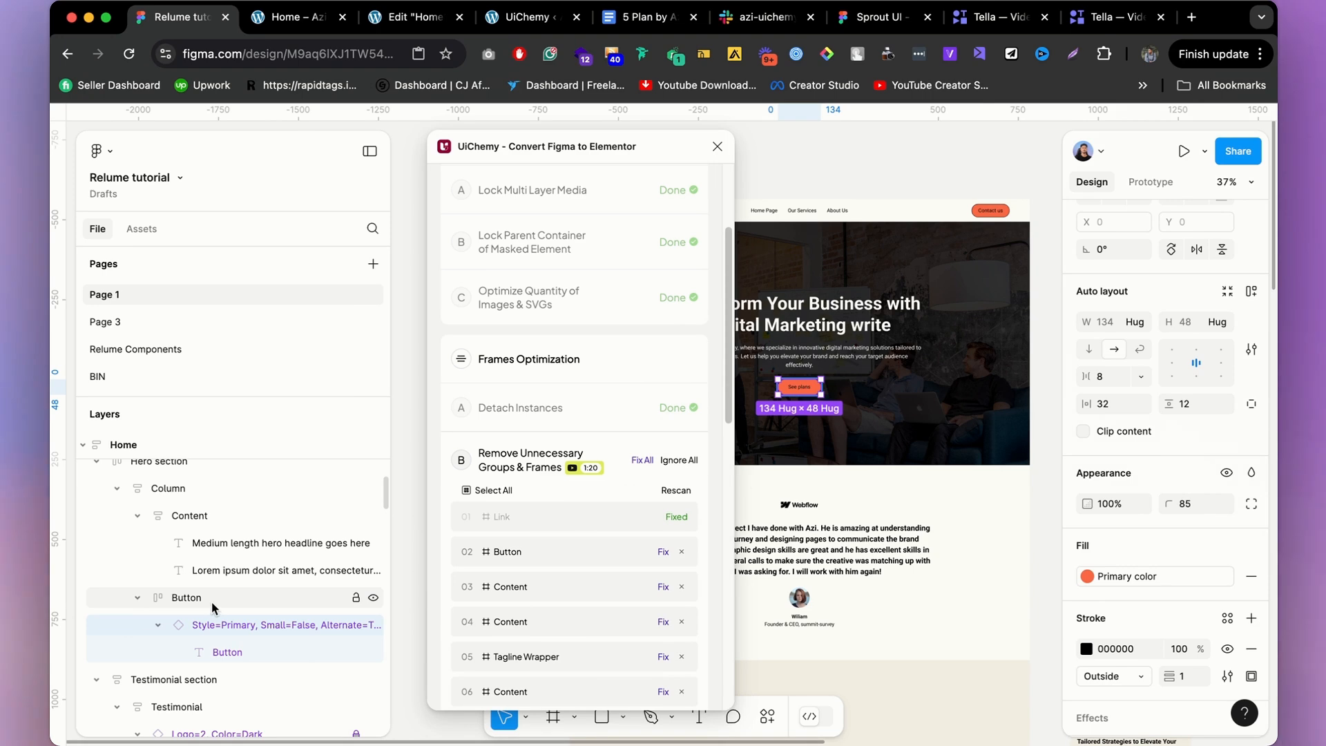
click(211, 602)
right_click(211, 600)
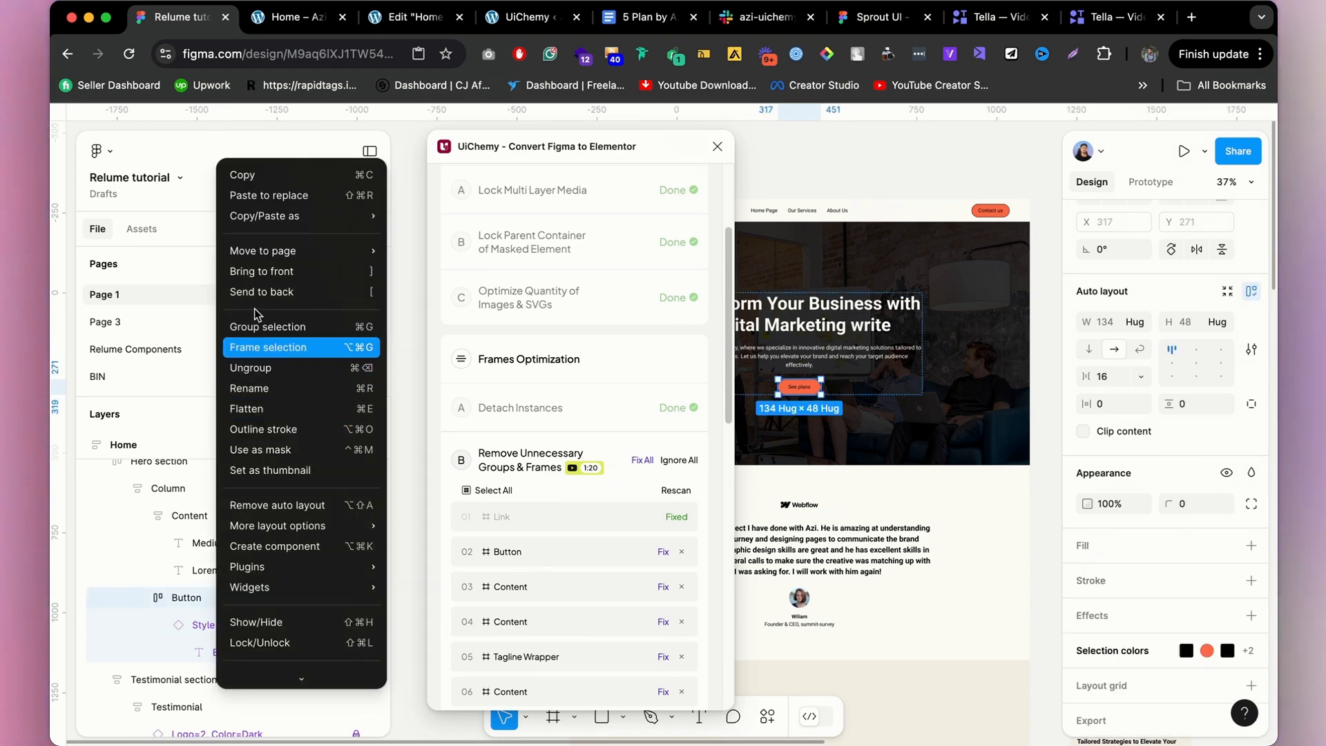
click(263, 370)
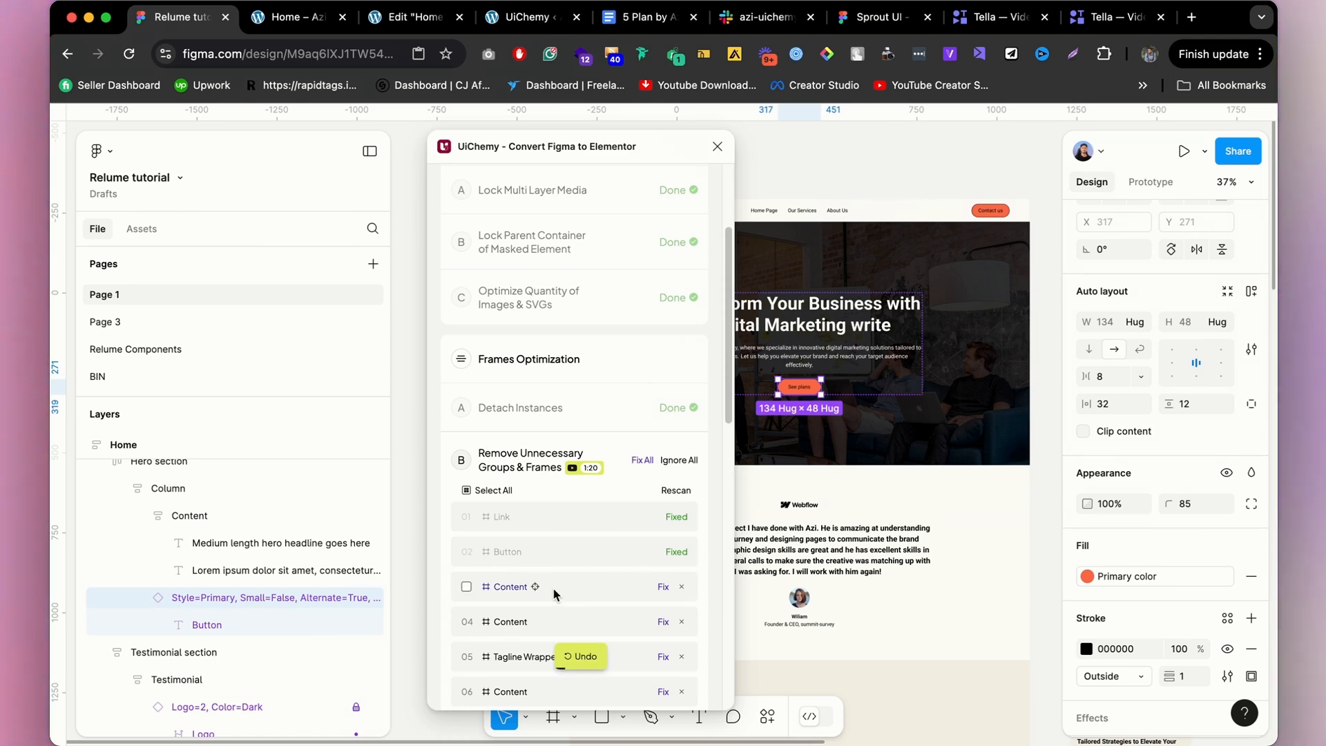
Ungroup the Service section's Content frame wrapping the Row of three service cards and fix its Content list item.
click(535, 586)
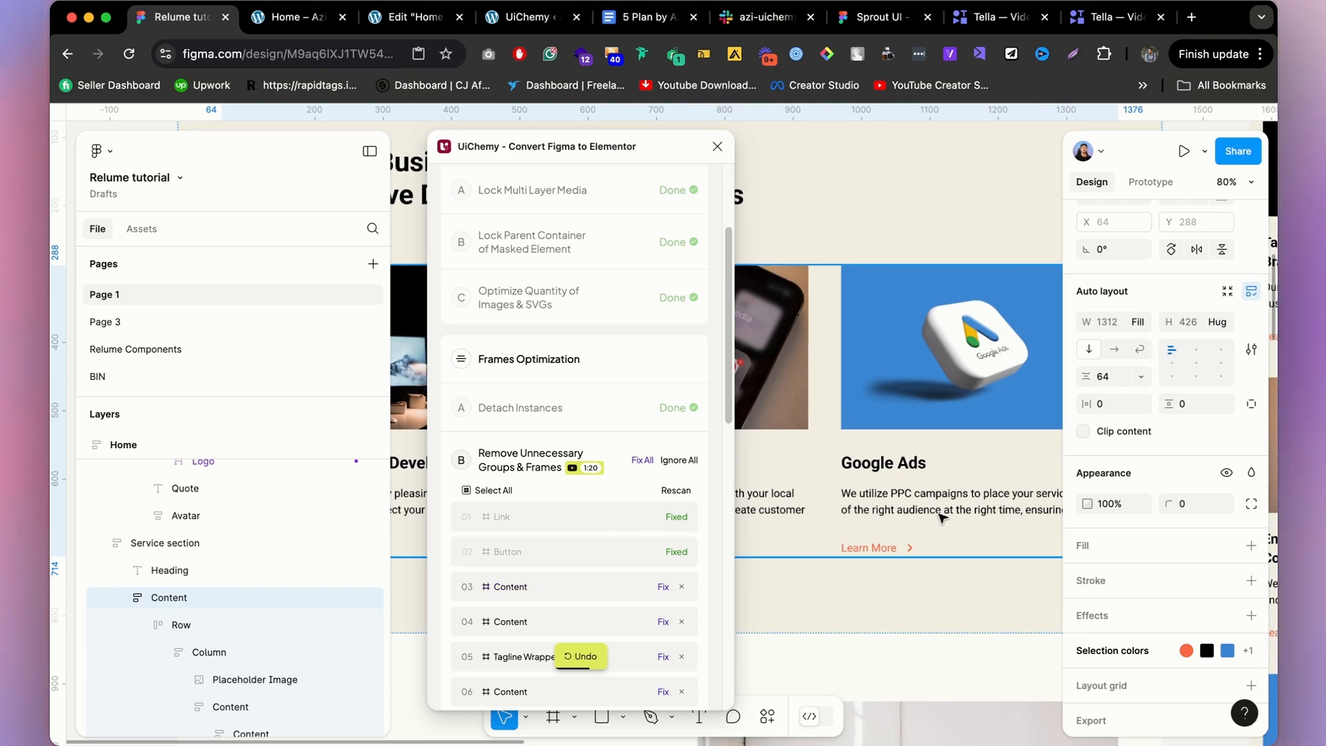
scroll(995, 359, down, 5)
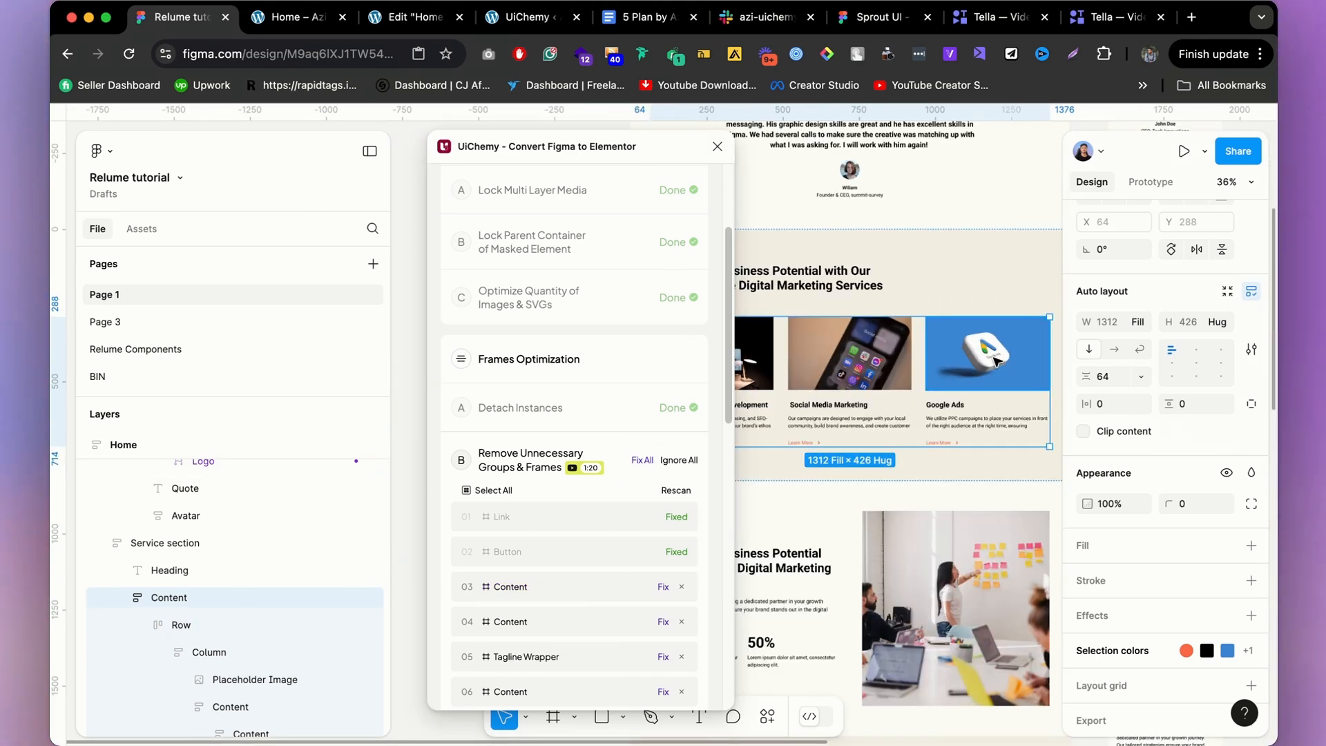
click(216, 621)
click(201, 603)
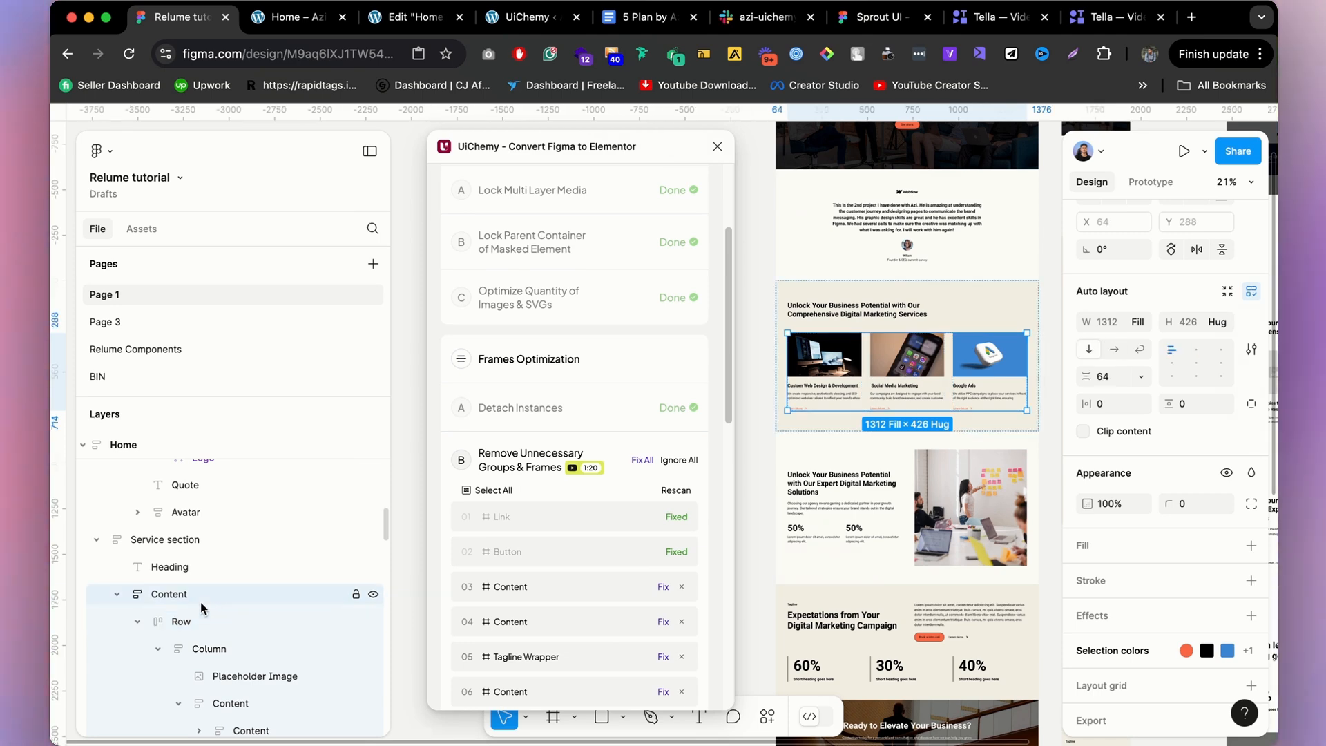
click(203, 620)
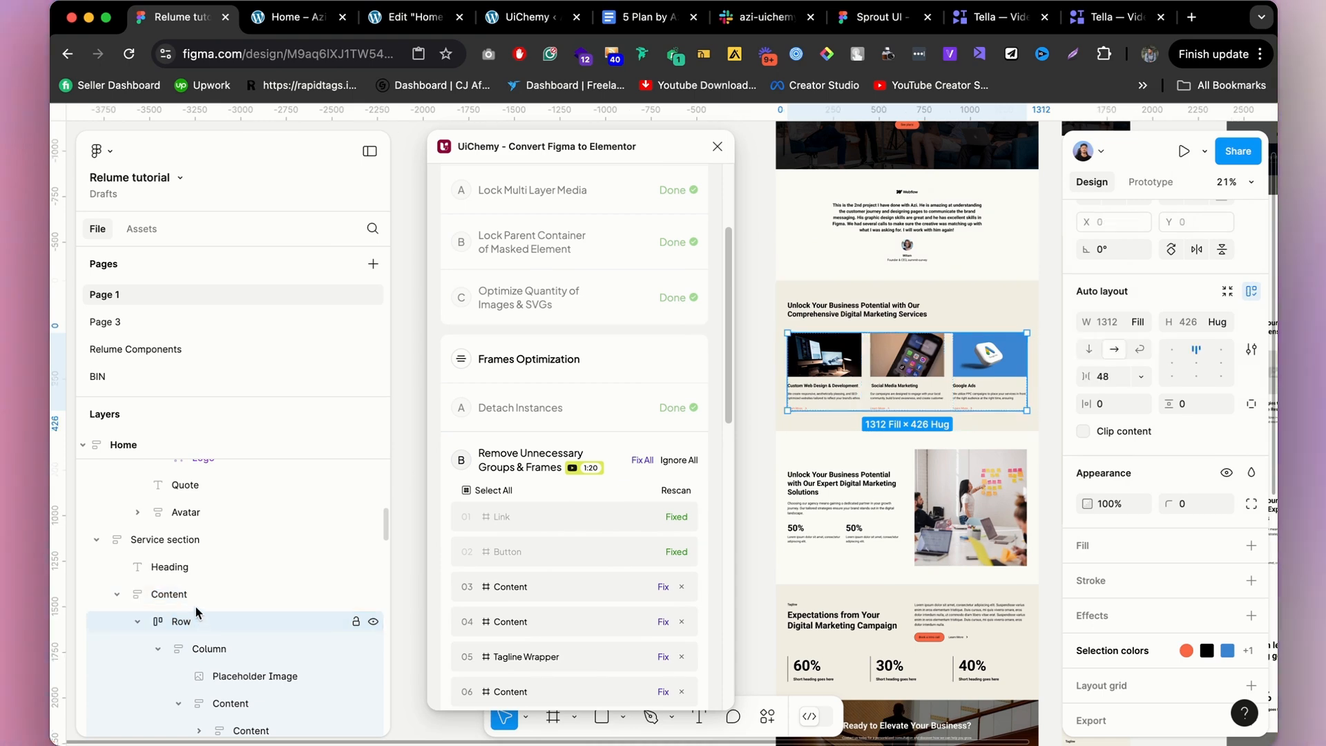
click(199, 595)
right_click(201, 596)
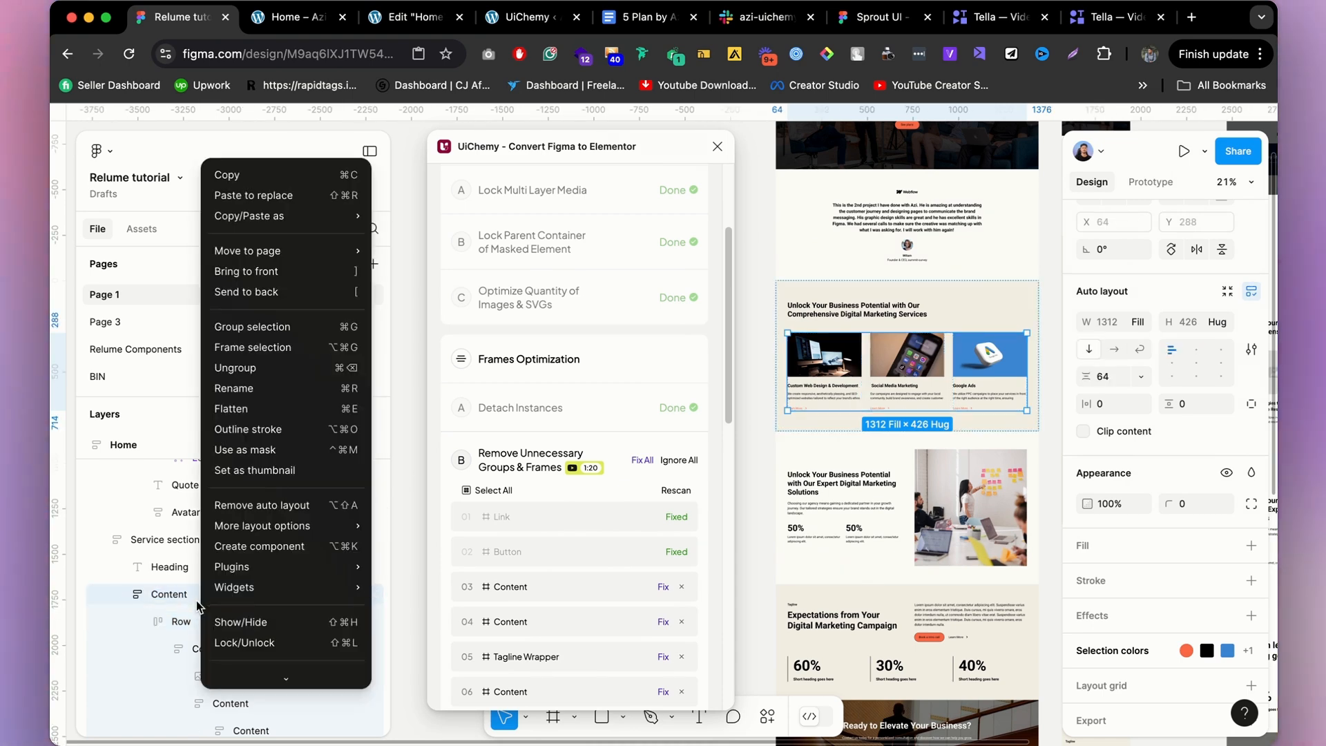
click(235, 377)
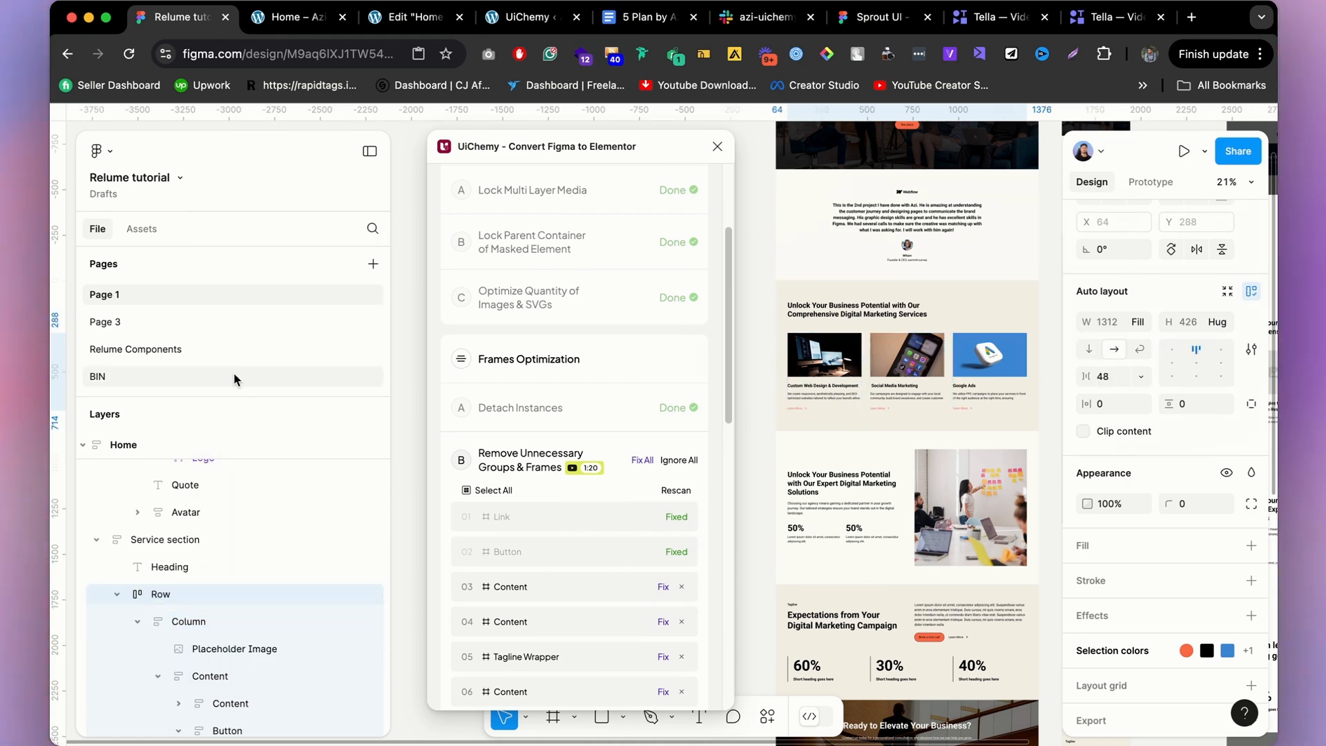
click(265, 621)
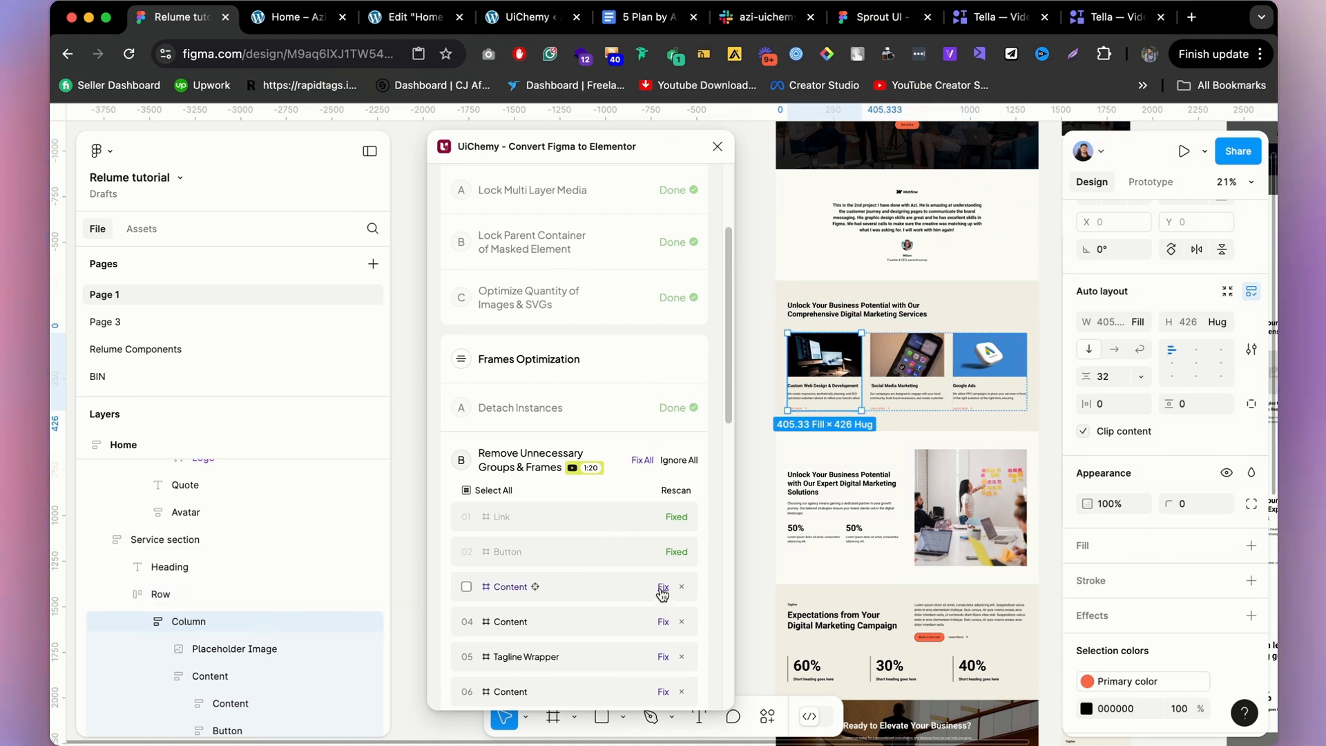
Ungroup the Content frame wrapping the Row of 50% stats beside the Placeholder Image and fix its list item.
click(534, 622)
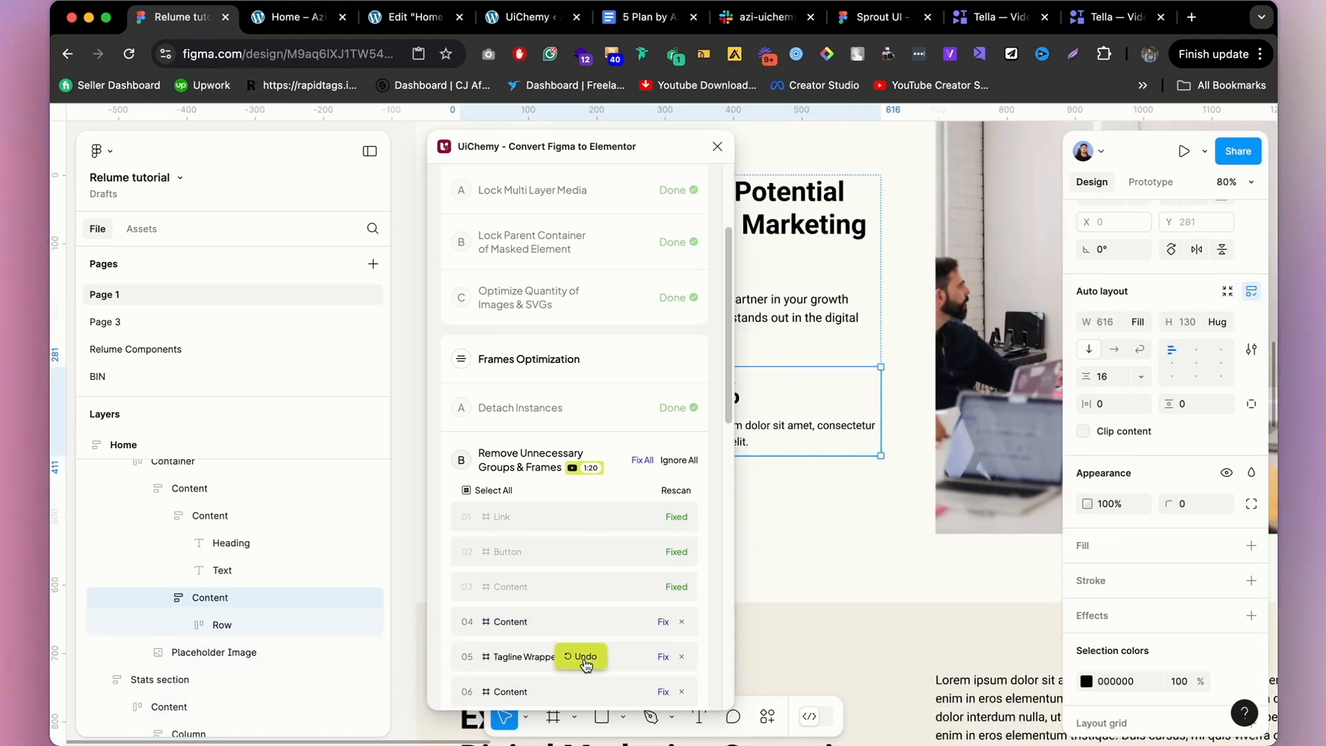
scroll(822, 473, down, 6)
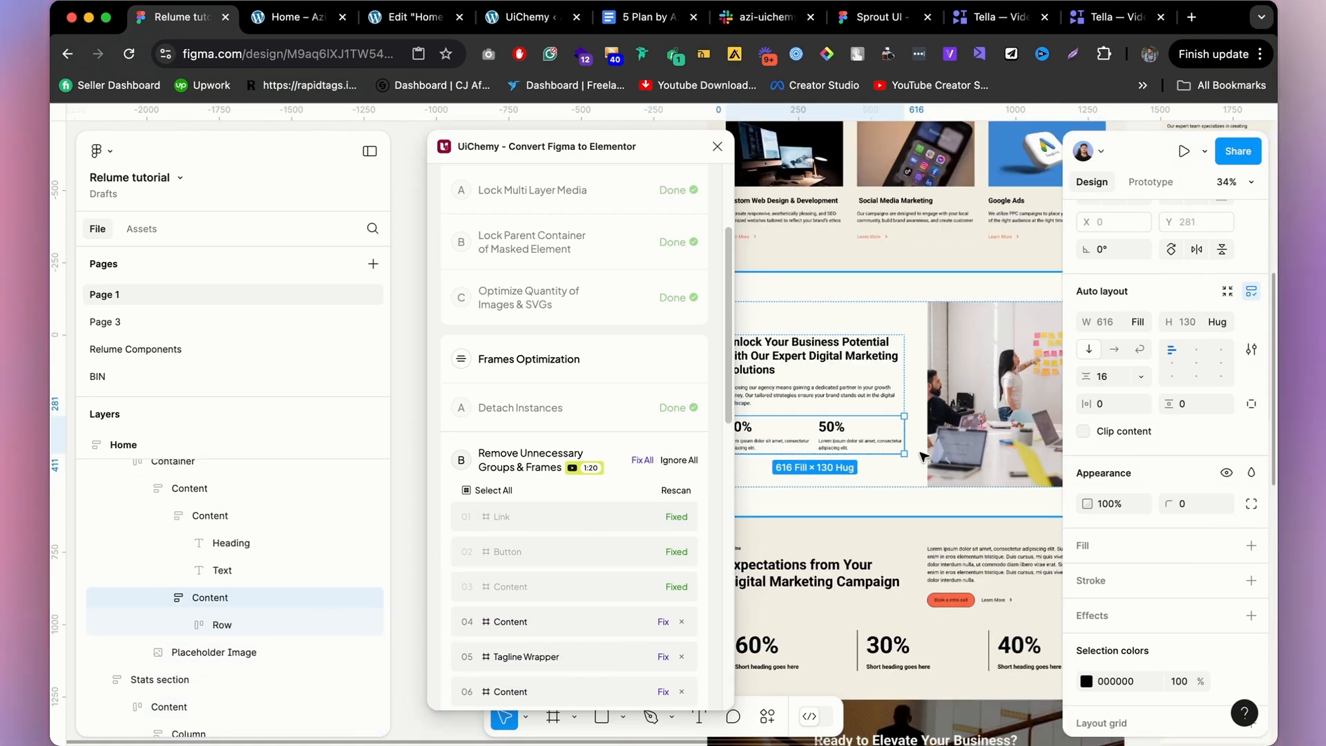
right_click(218, 608)
click(290, 444)
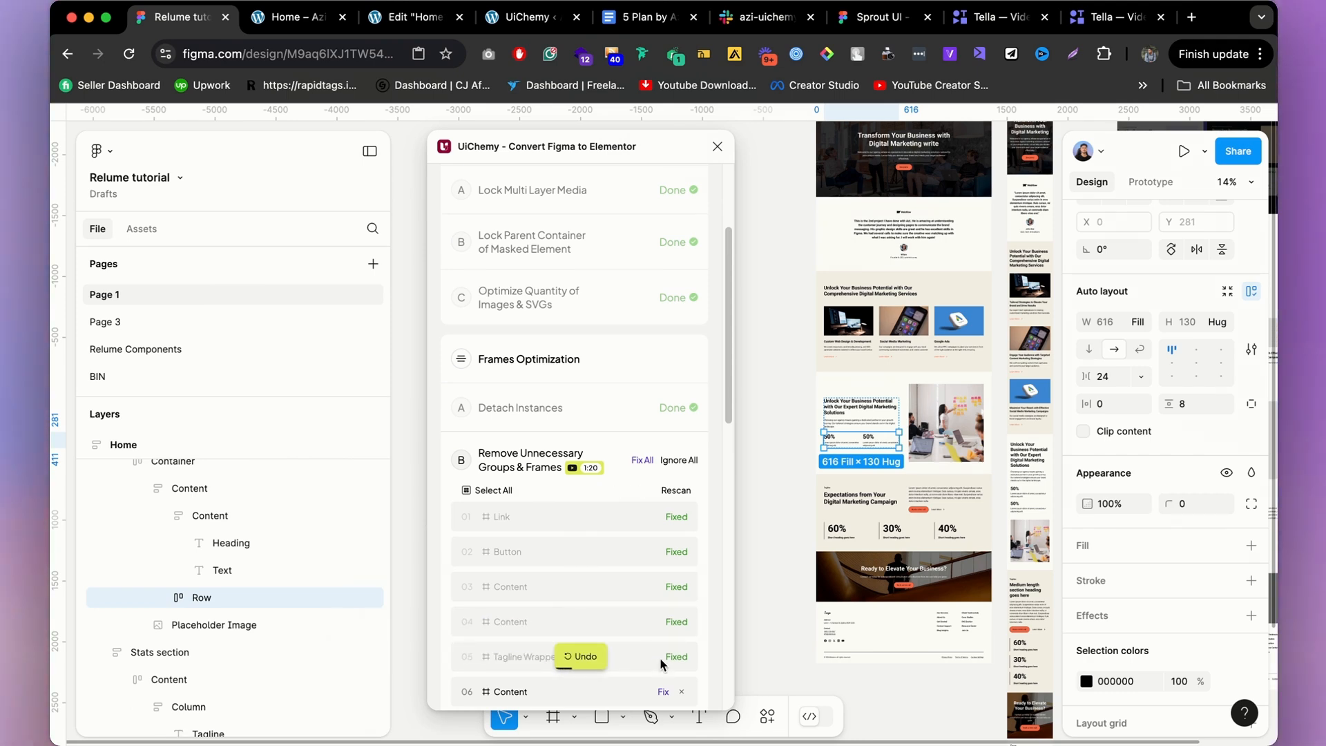
Undo the Tagline Wrapper fix and locate that frame in the Stats section on the canvas.
click(583, 656)
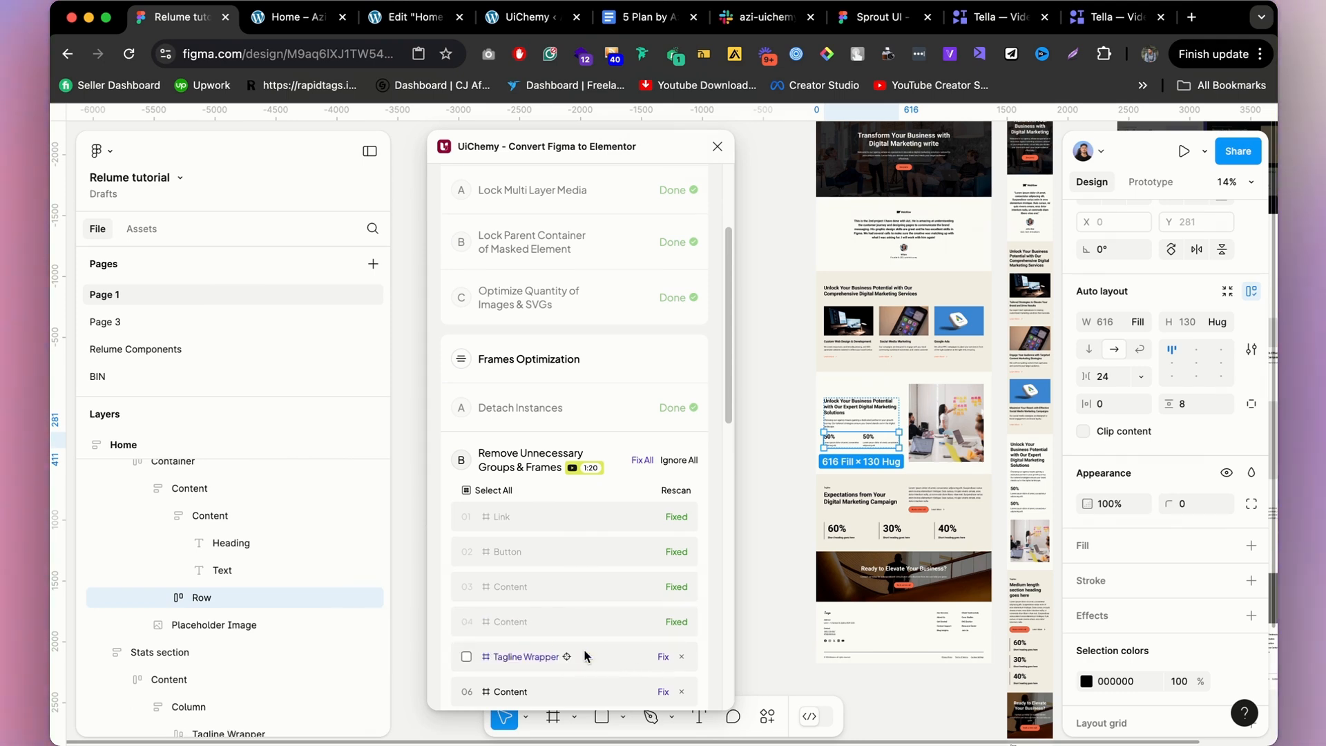
click(567, 660)
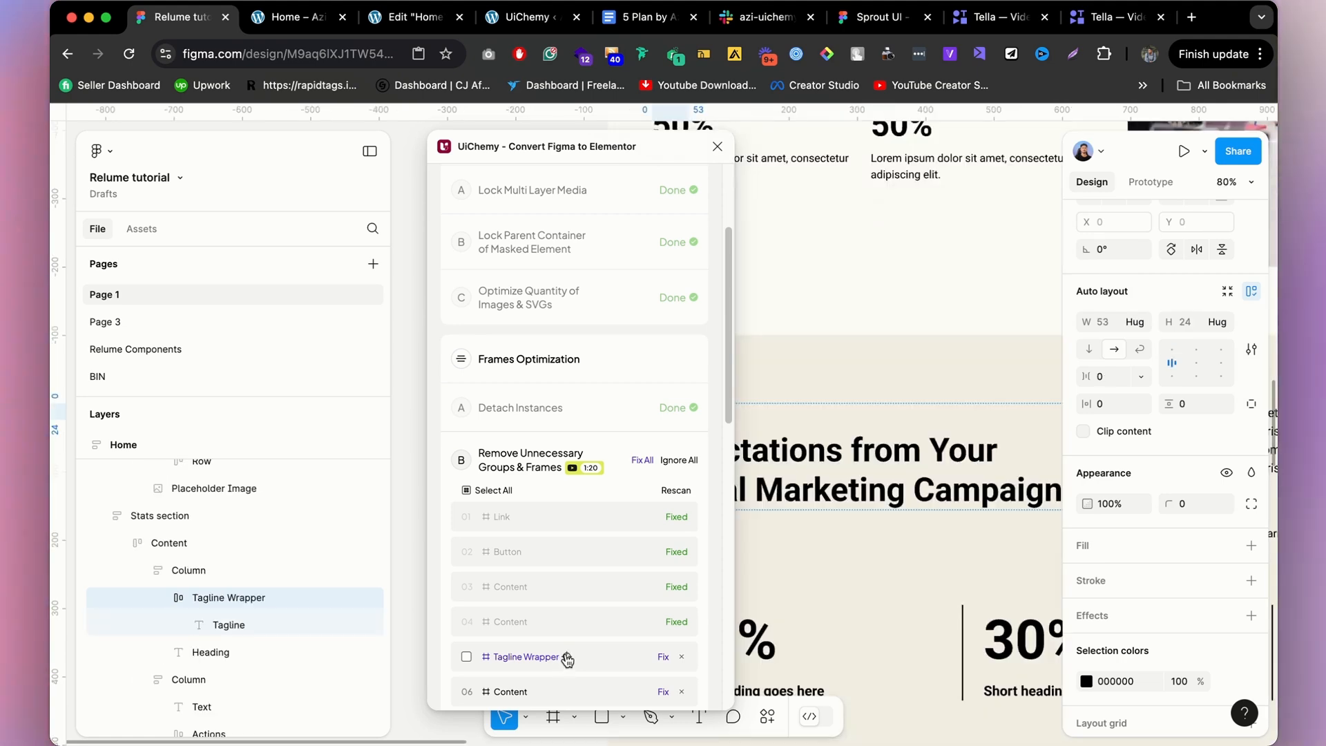
scroll(857, 454, down, 10)
scroll(857, 453, up, 3)
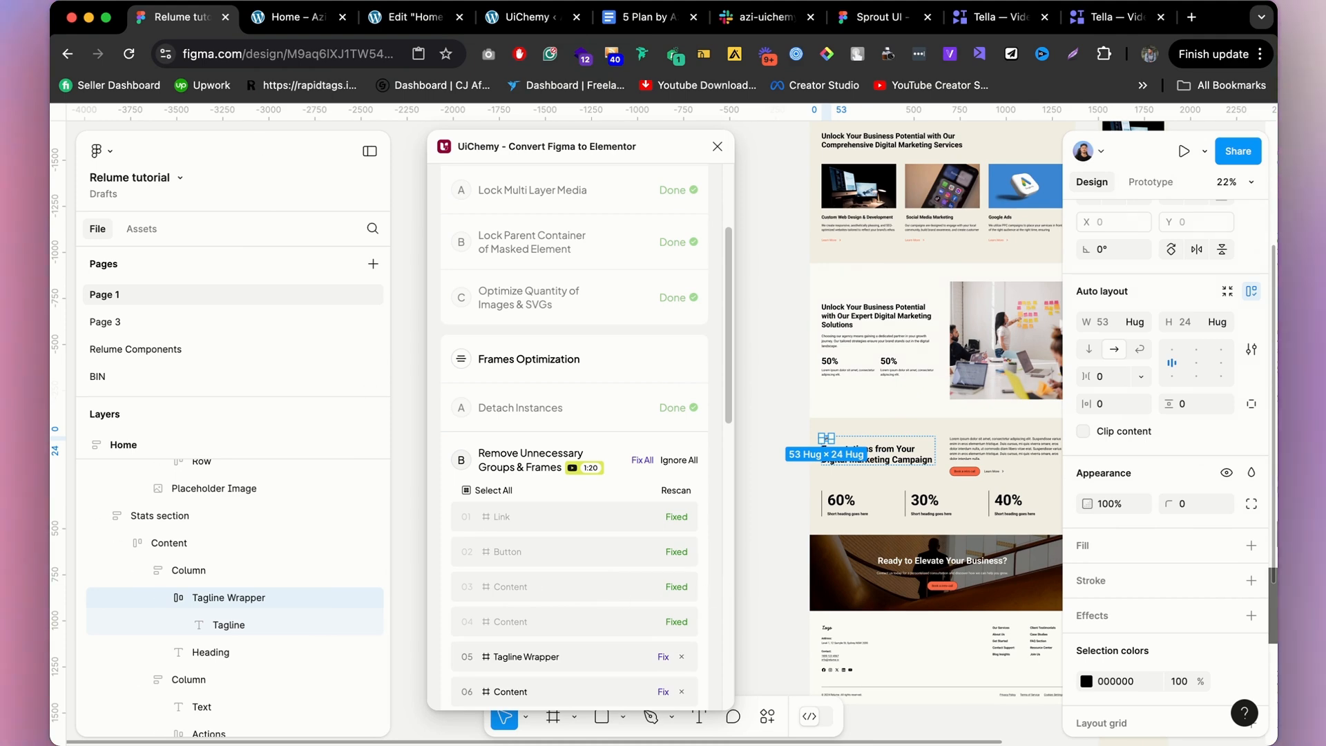
Switch to the Elementor editor and inspect the nested Content and Row containers around the three service cards.
click(409, 21)
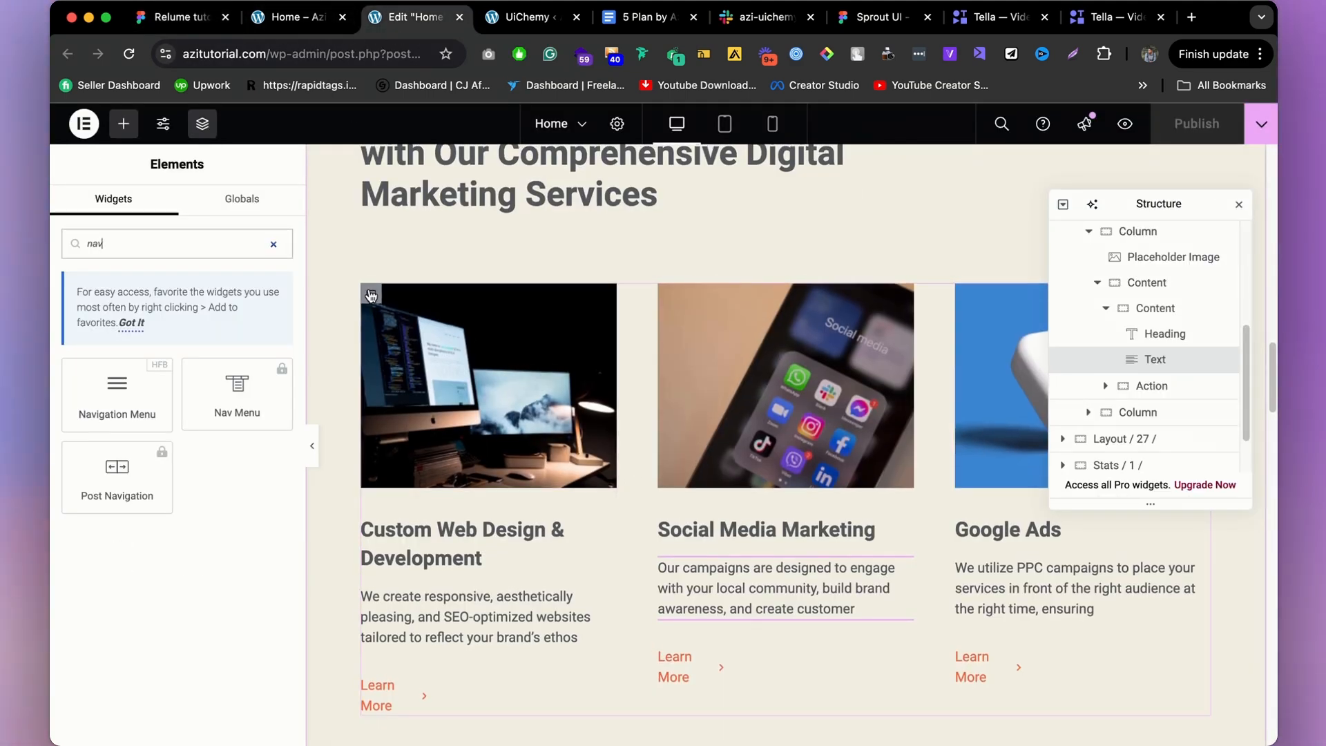
click(371, 296)
scroll(1133, 418, up, 5)
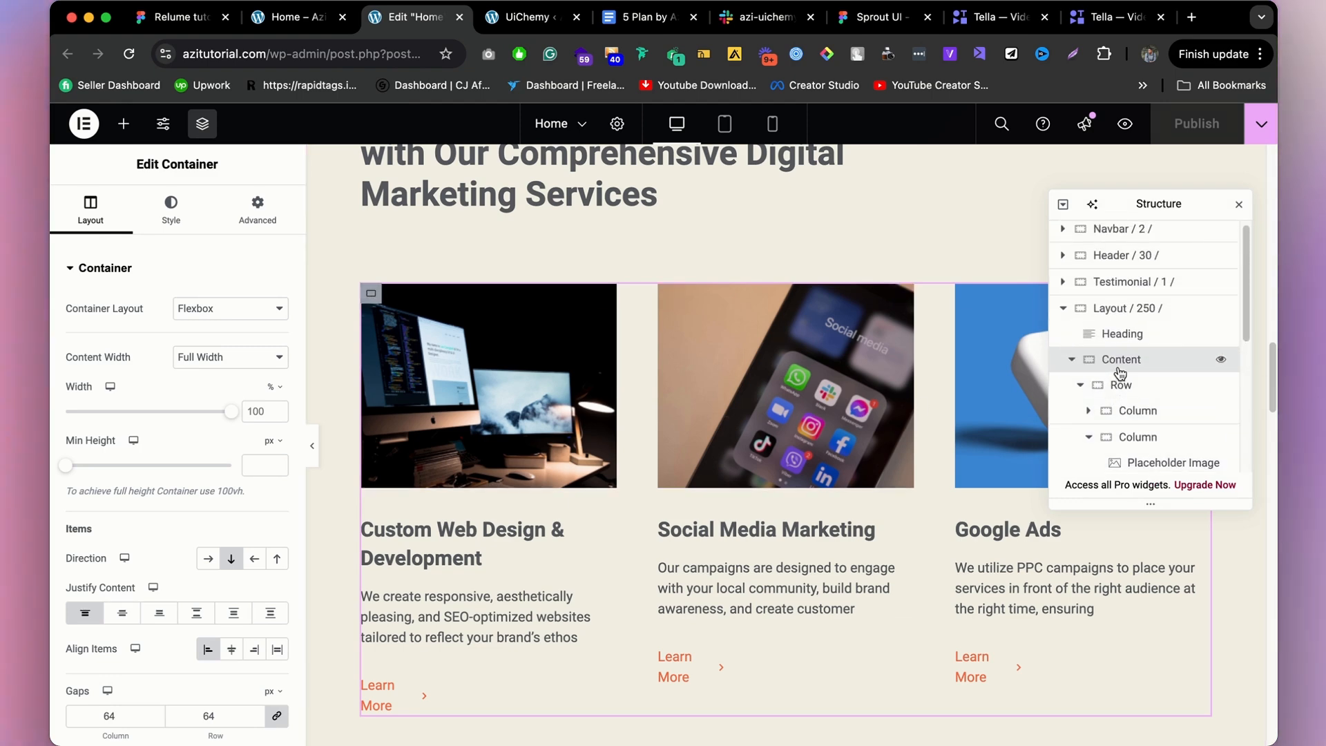
click(1128, 392)
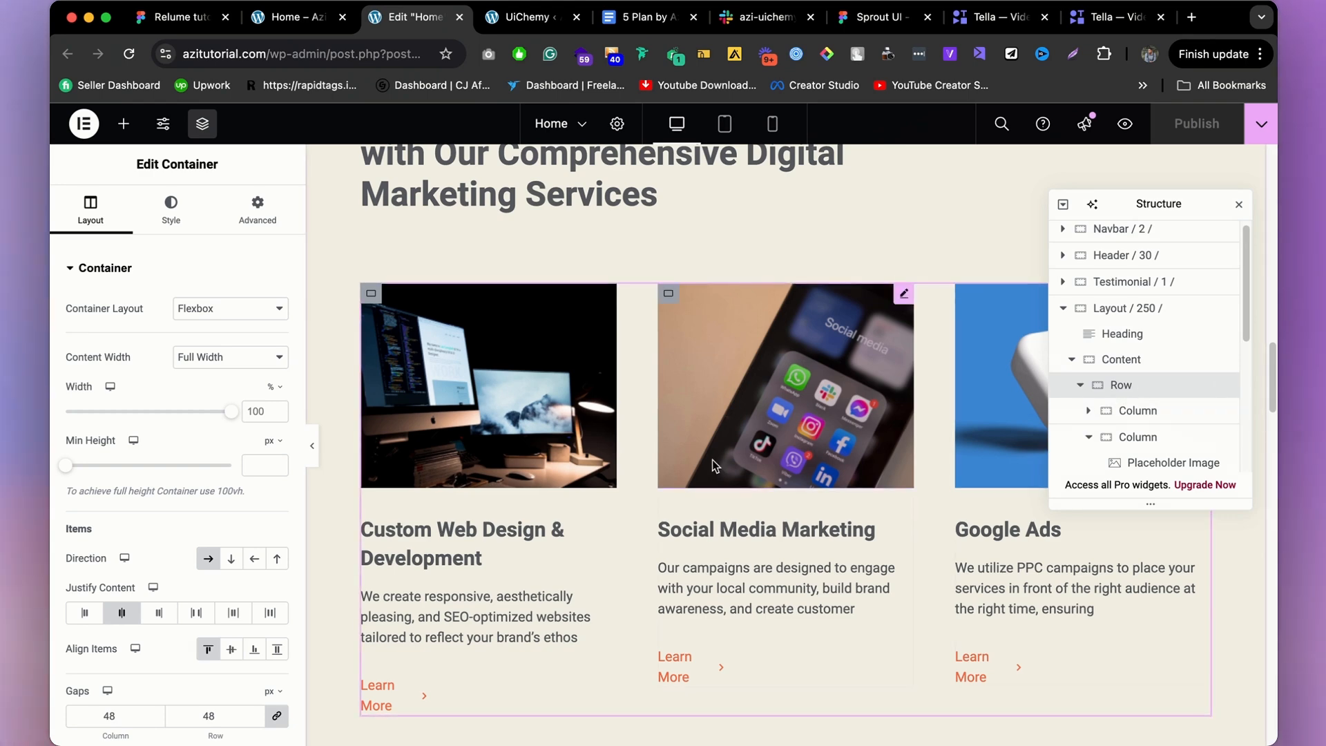
scroll(739, 450, up, 1)
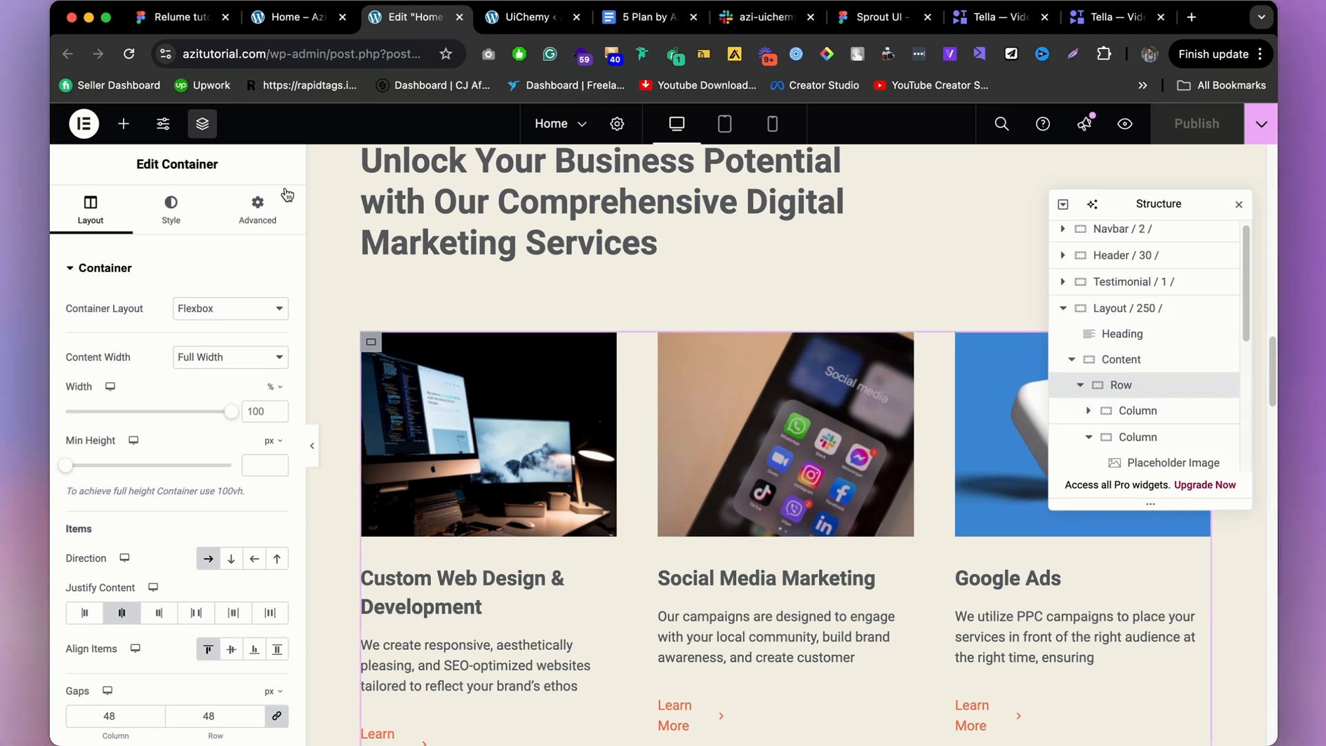
Return to Figma, ungroup the Stats section's Tagline Wrapper around the Tagline text, and fix its list item.
click(181, 18)
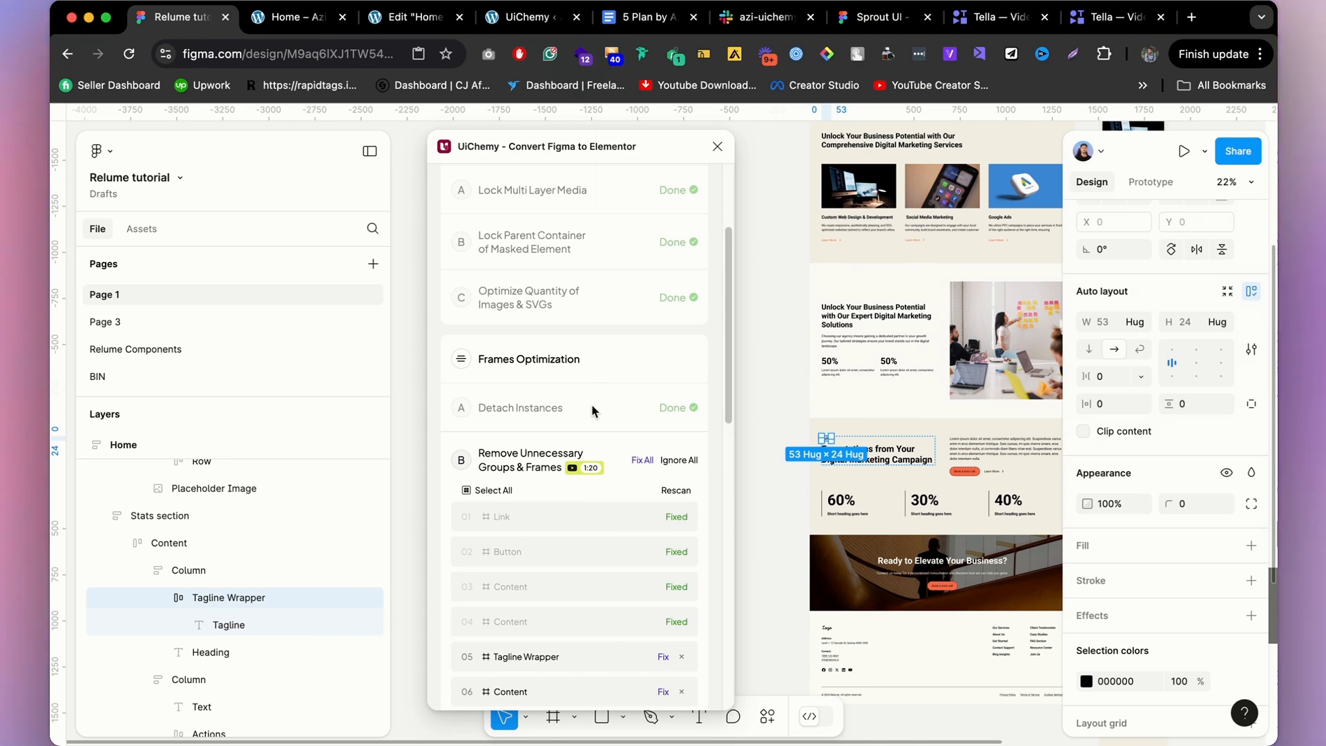
scroll(587, 566, down, 2)
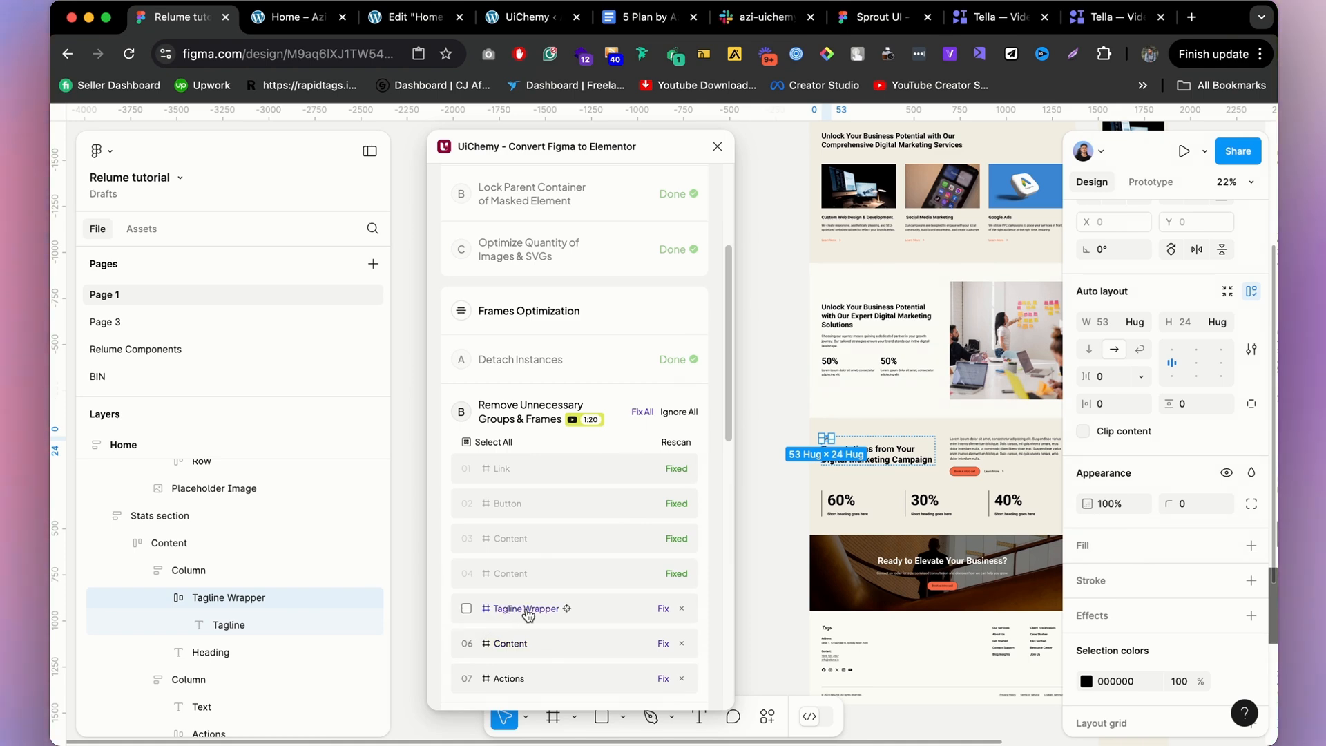
click(568, 610)
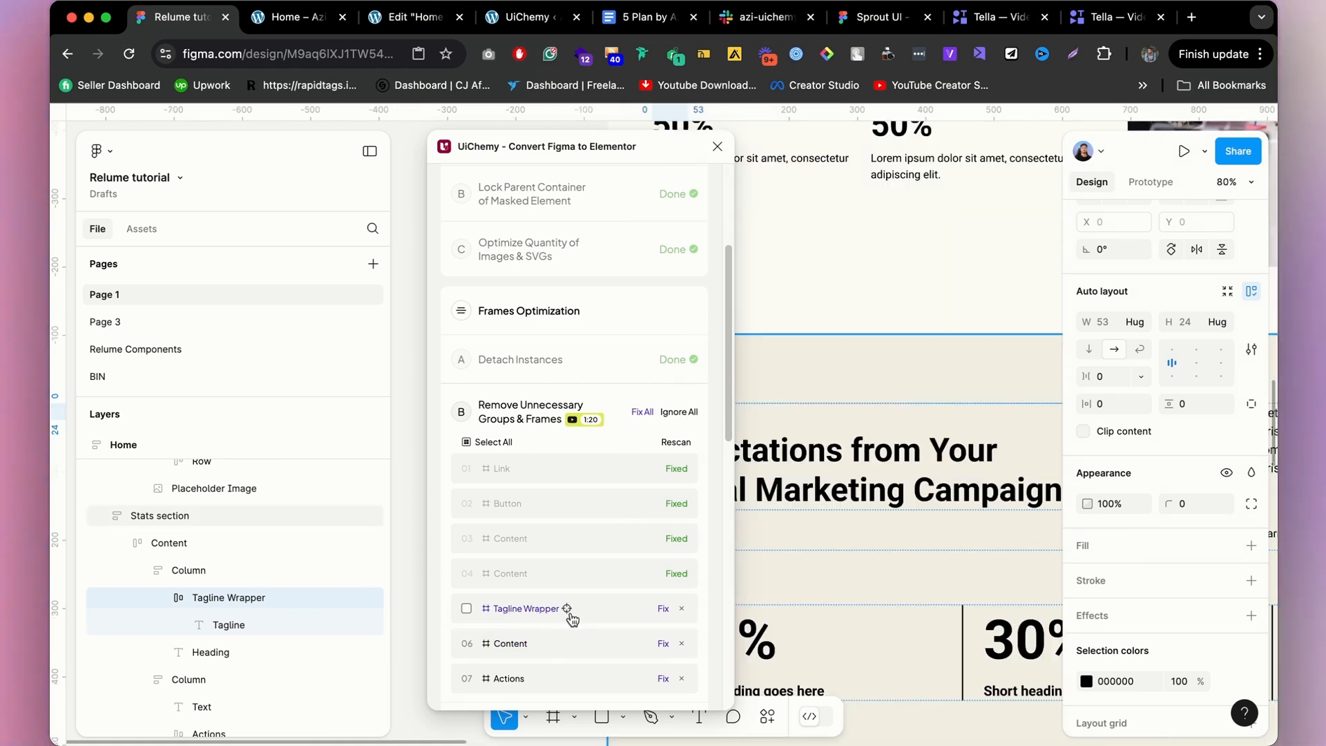
scroll(915, 541, down, 5)
scroll(915, 541, up, 5)
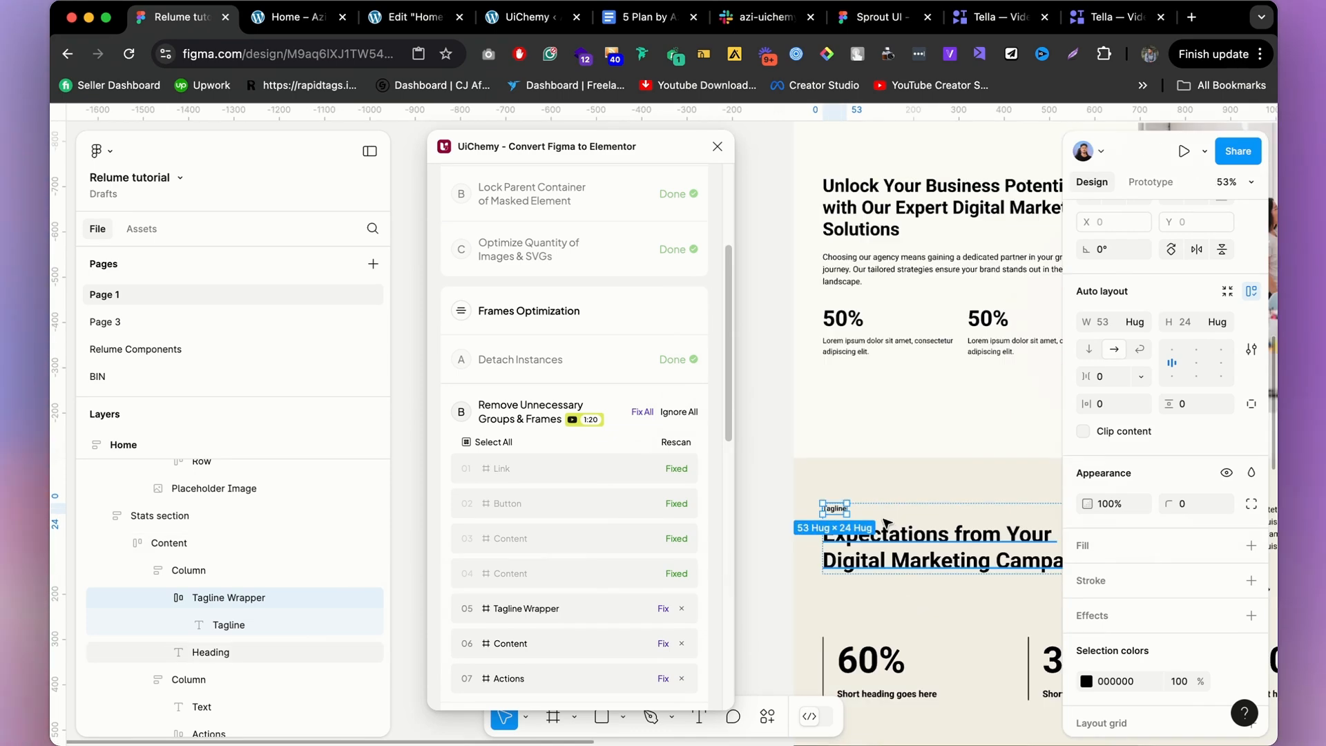
scroll(848, 515, up, 6)
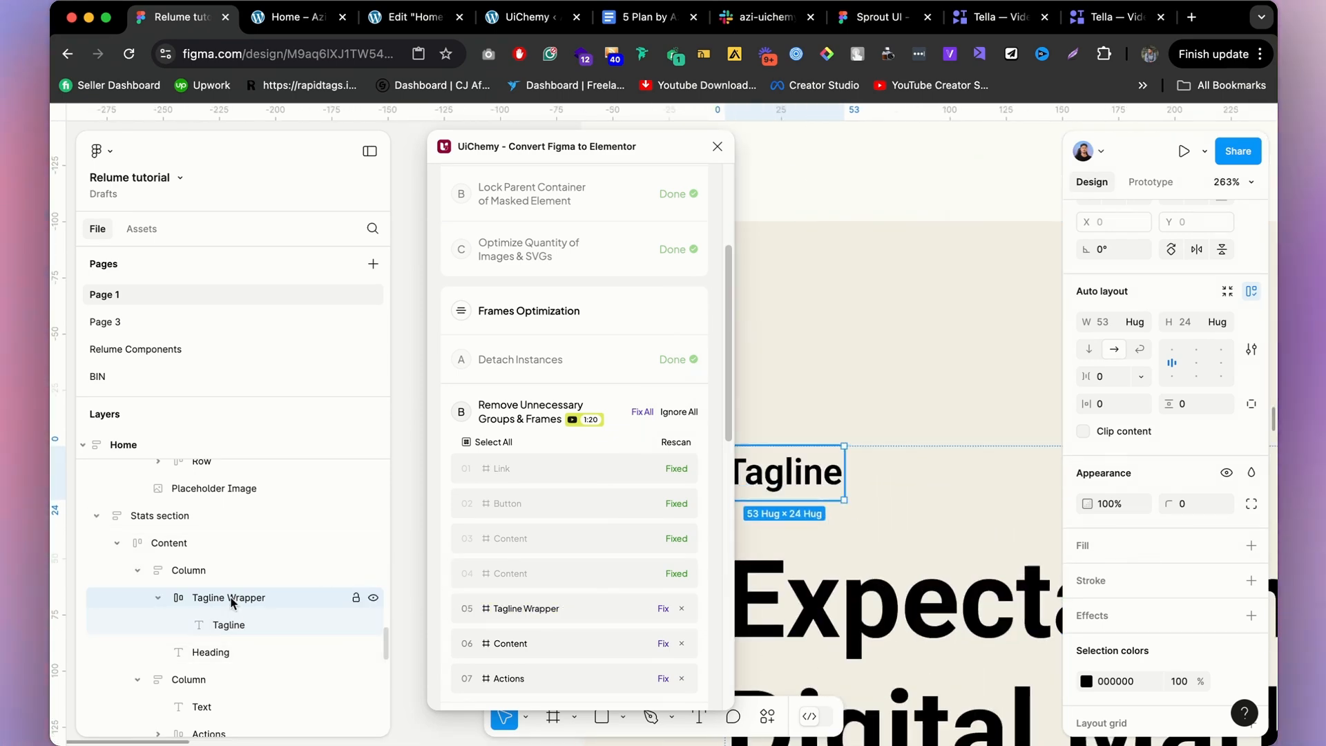
right_click(231, 603)
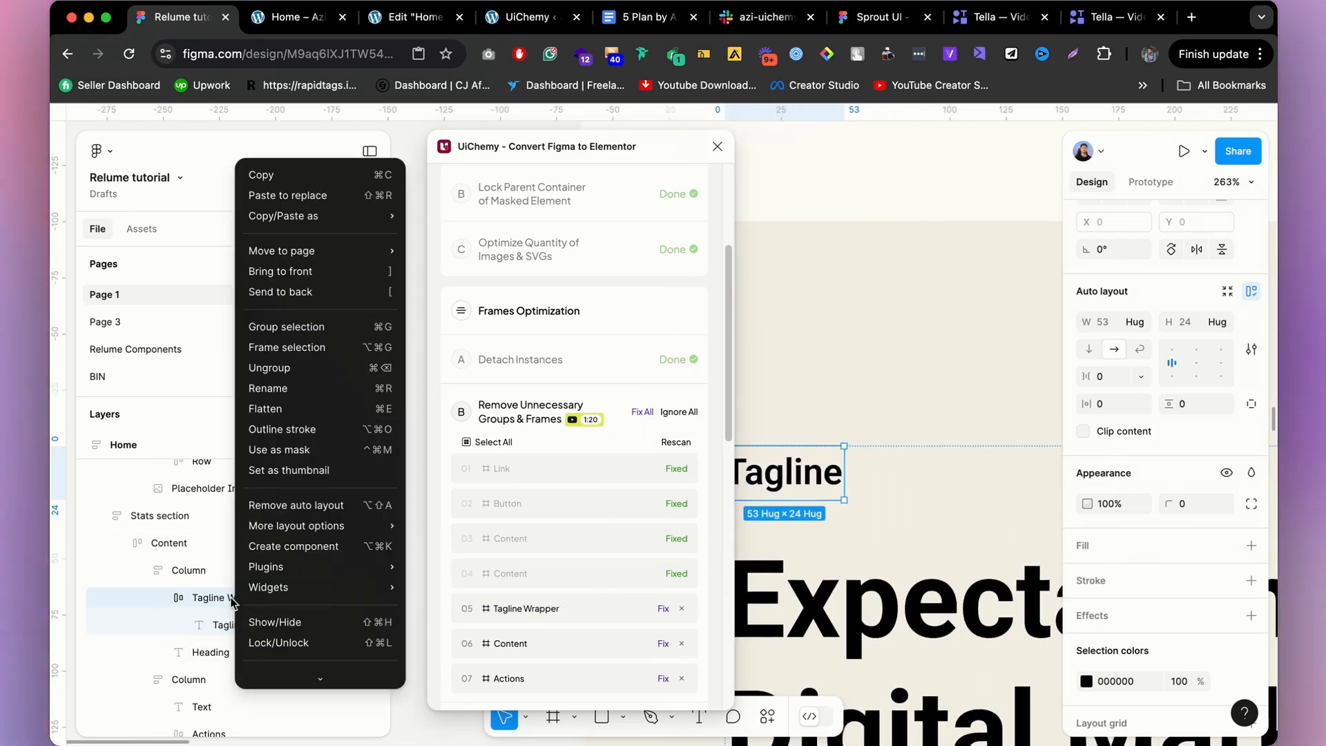
click(279, 367)
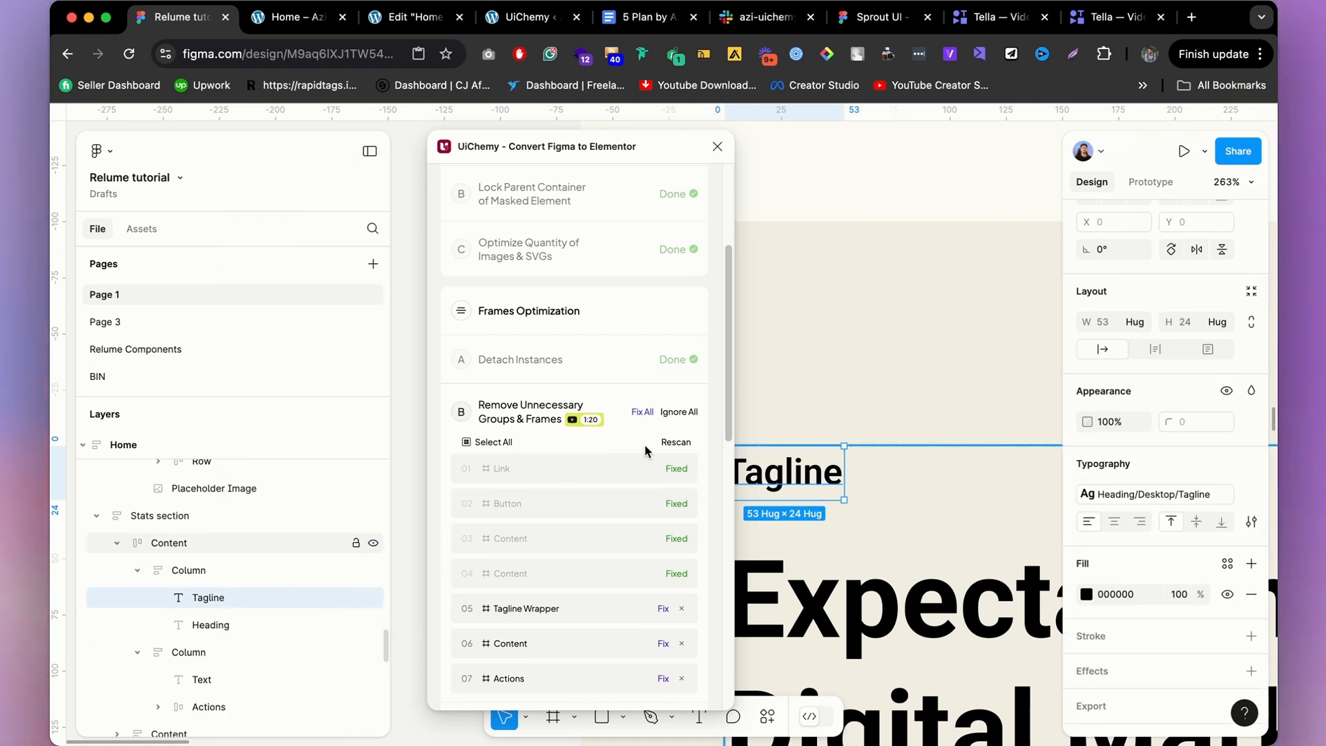
click(663, 611)
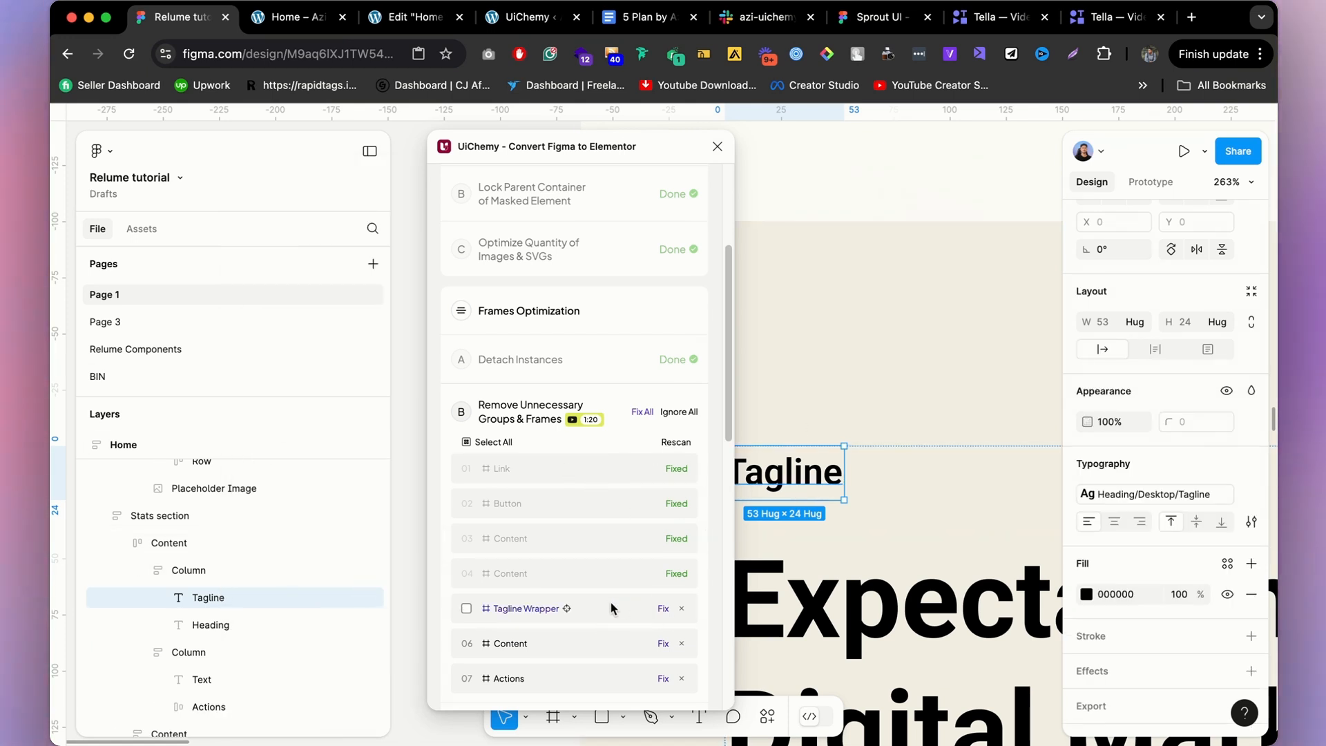
Ungroup the Stats section's Content frame wrapping the Row of three Stat frames and fix its Content list item.
click(536, 612)
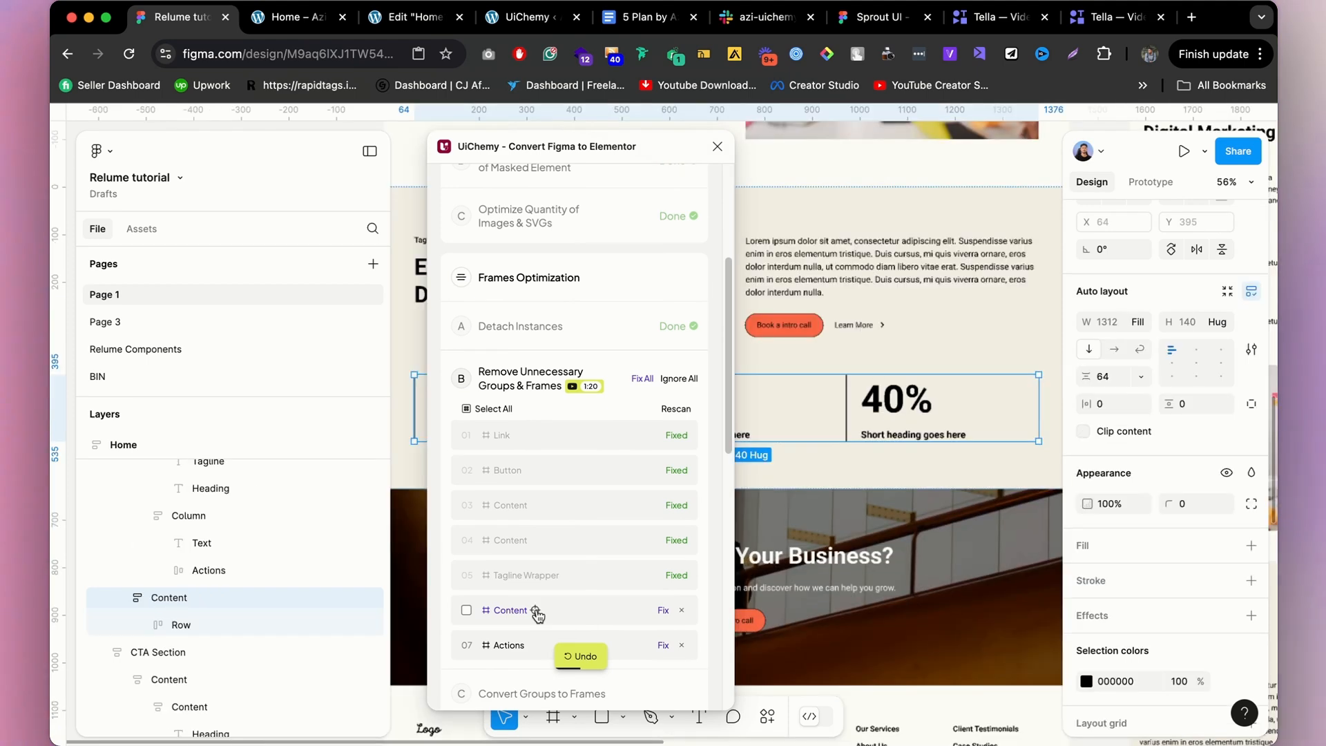
right_click(178, 604)
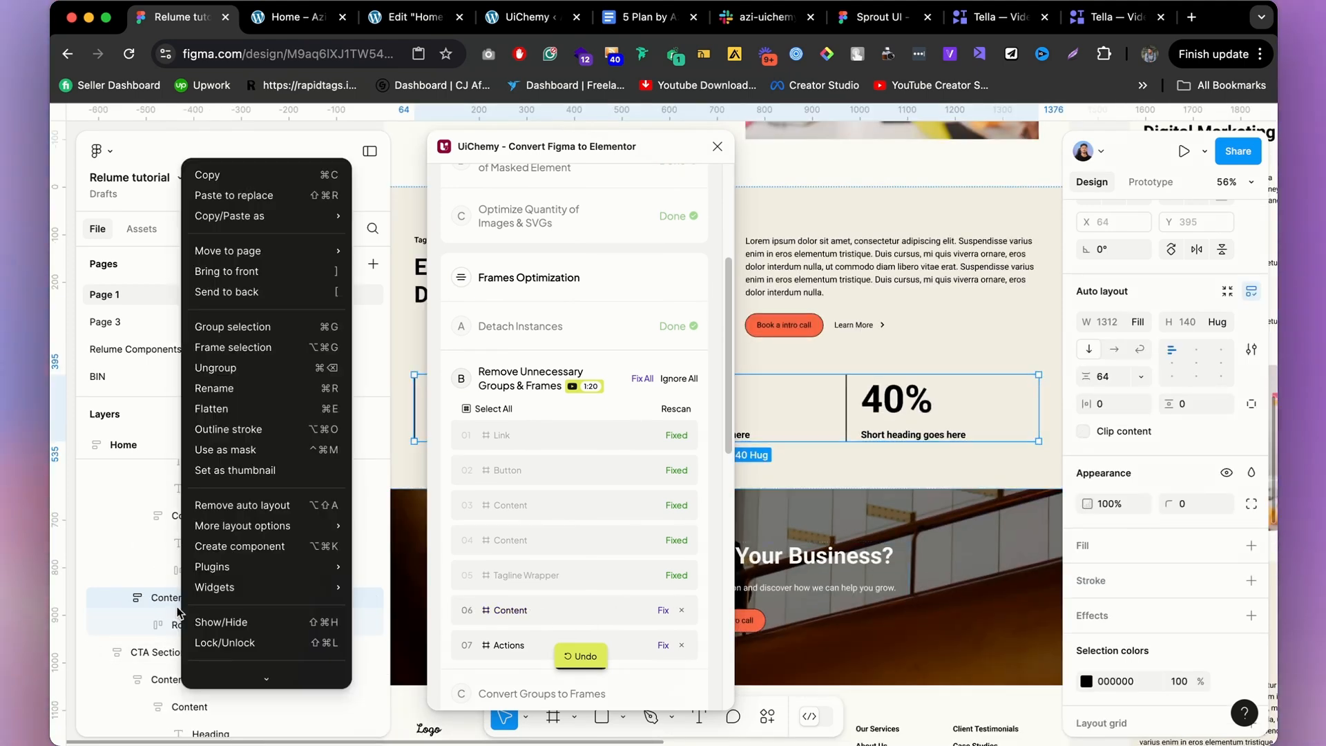
click(233, 364)
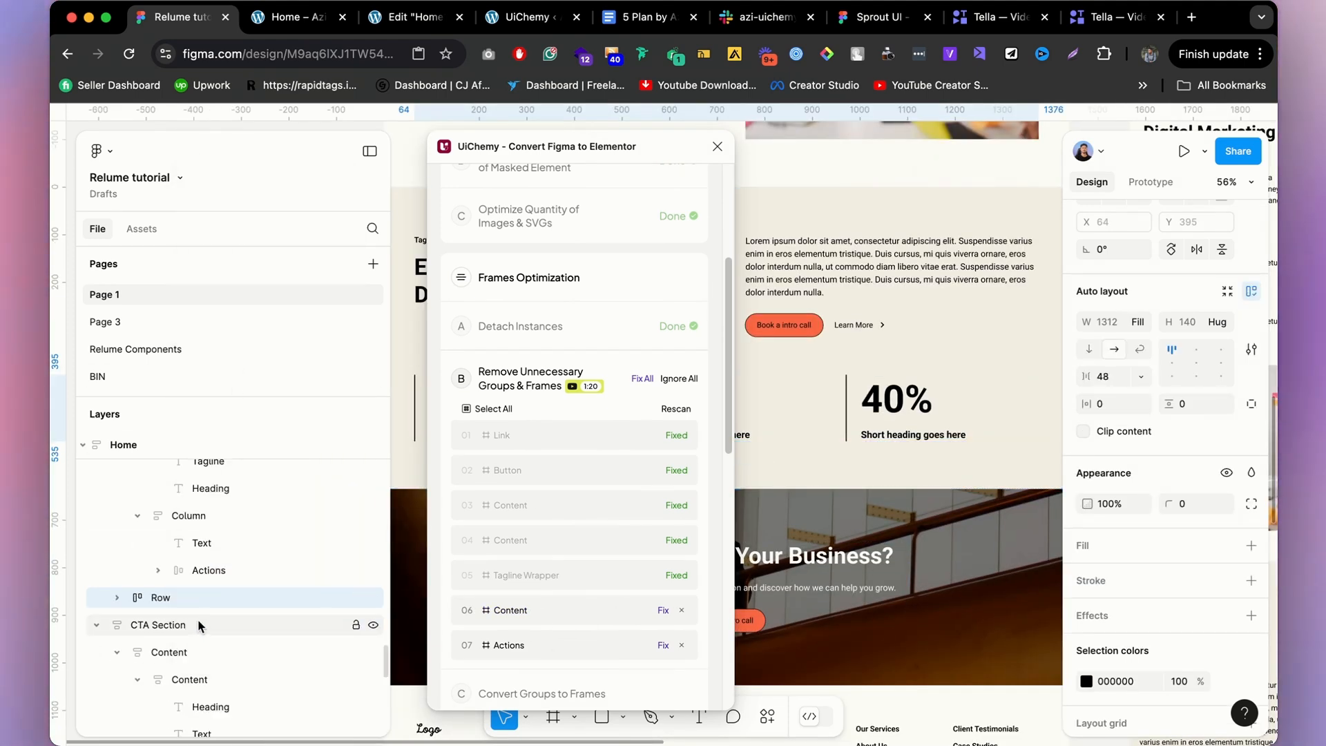
click(118, 598)
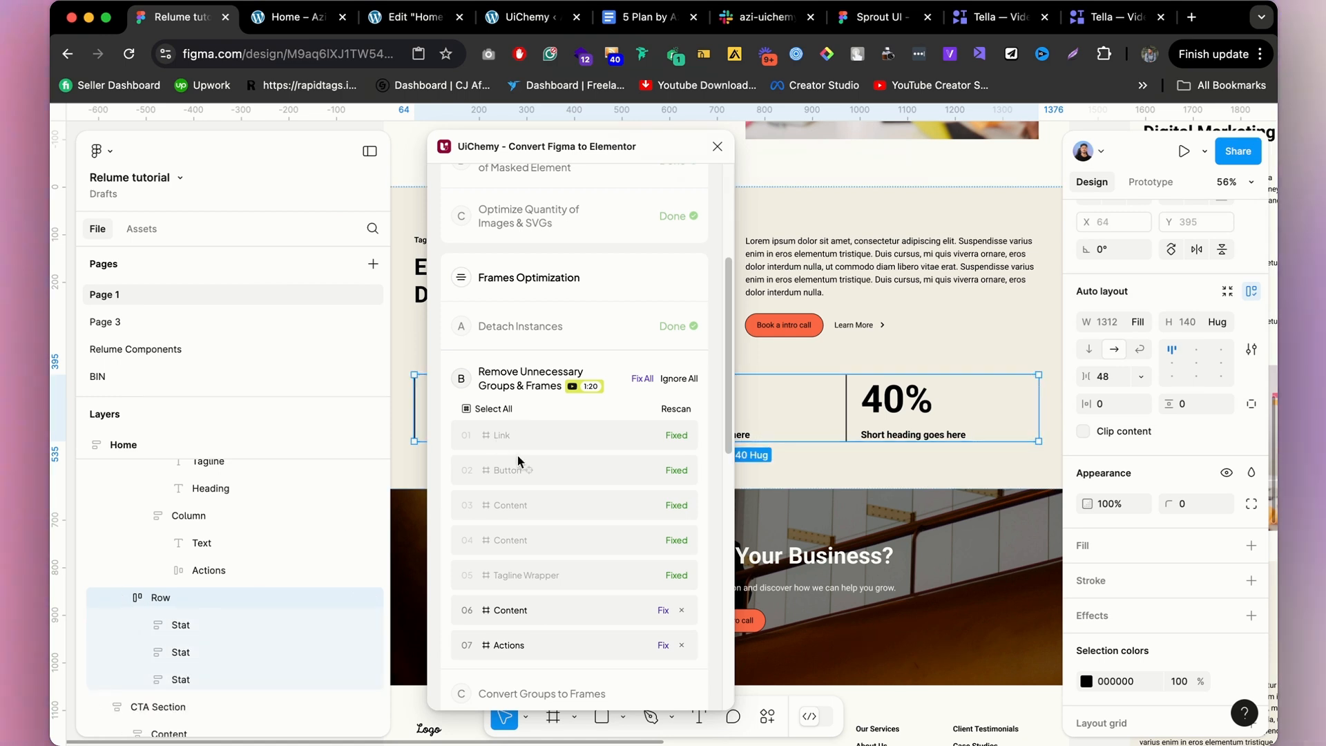
click(663, 611)
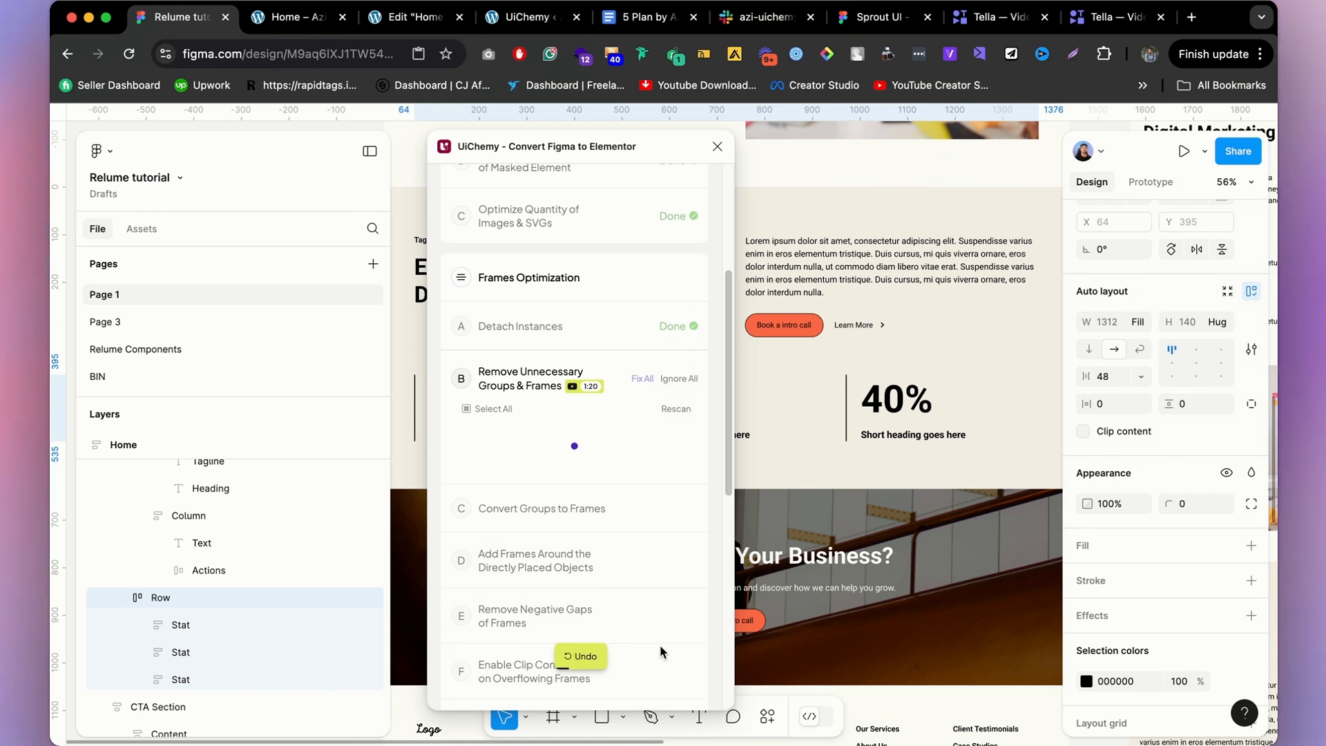
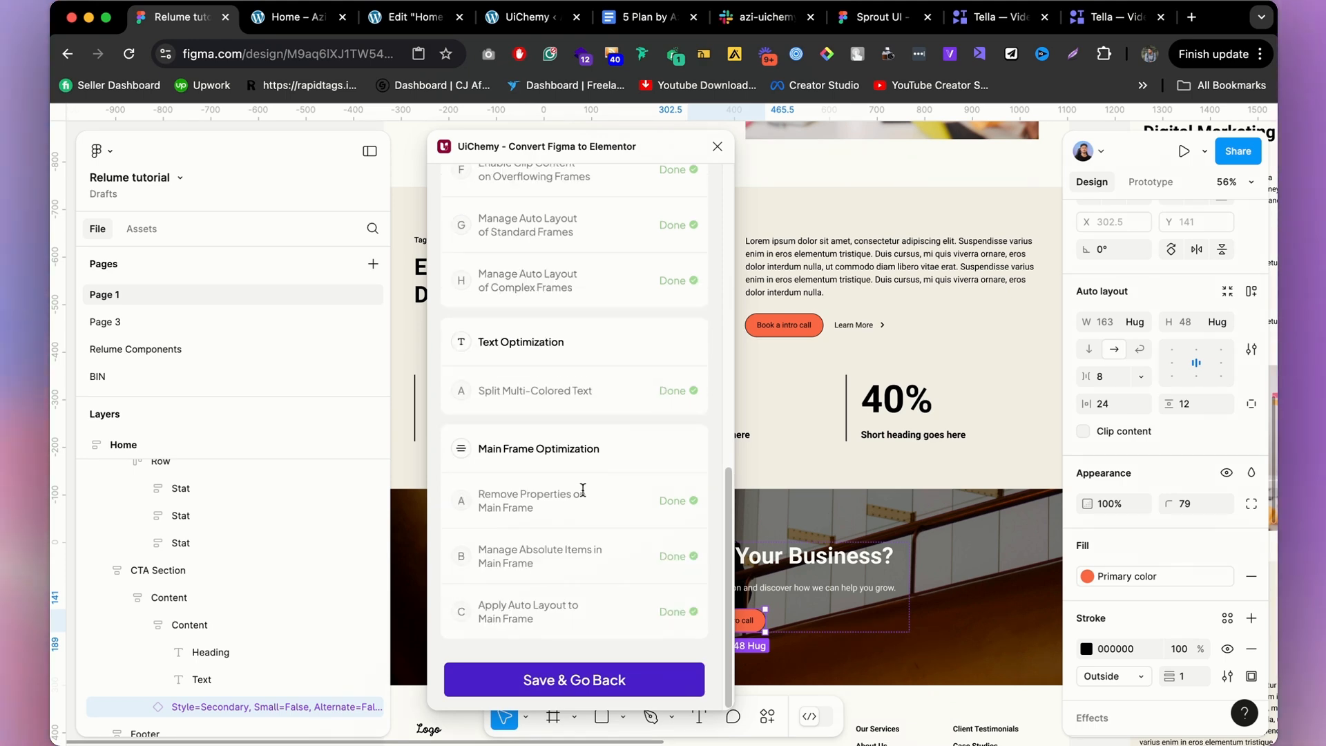
Save the completed optimization checks for the Home design and open its Widget Tags settings.
scroll(643, 304, up, 10)
scroll(642, 304, down, 10)
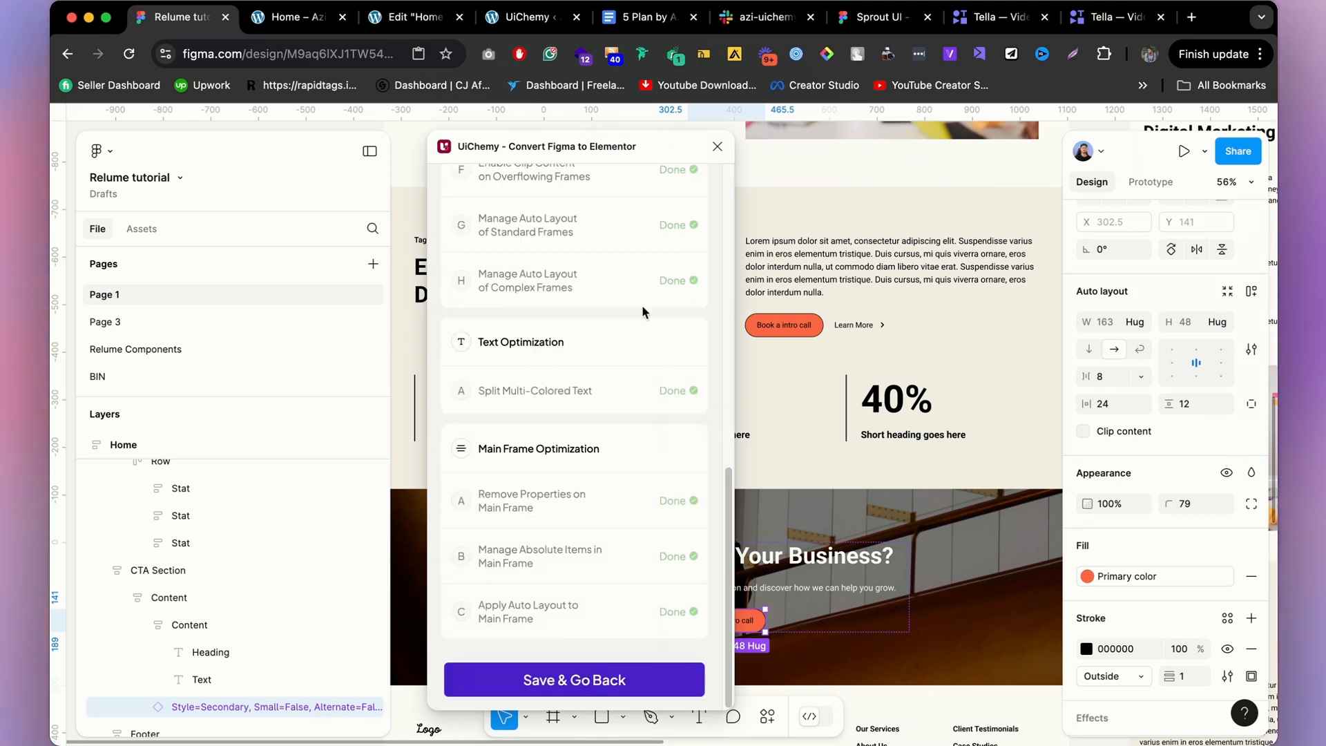
click(612, 688)
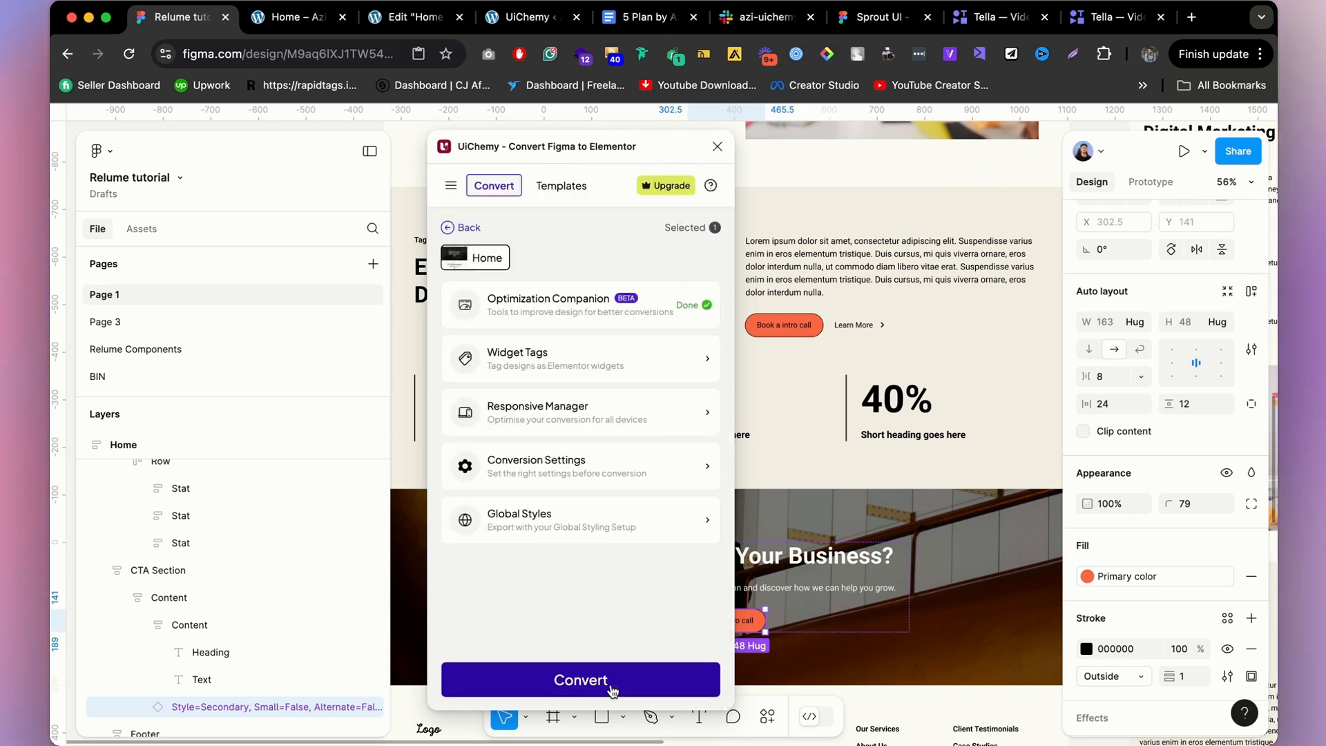
click(592, 357)
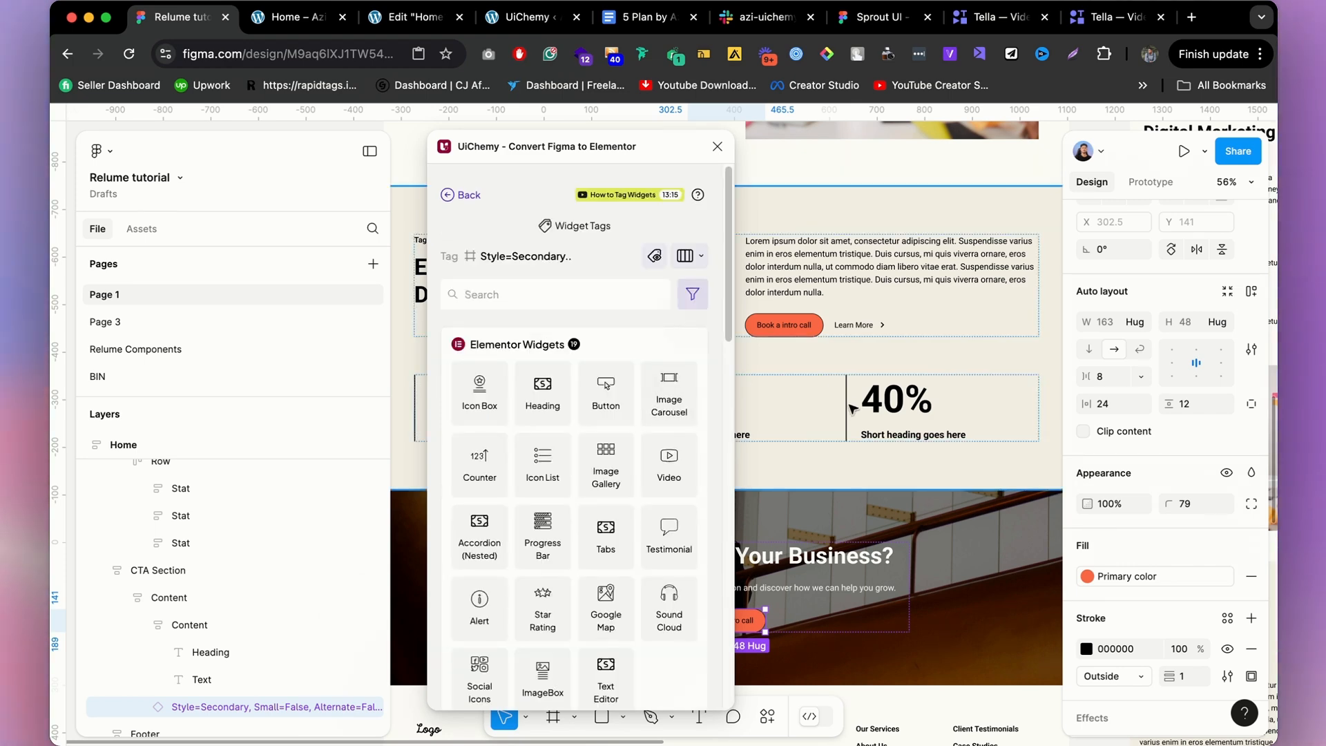
Select the Hero section, search the widget tags for "con", and clear the search.
scroll(745, 385, down, 10)
scroll(853, 379, up, 5)
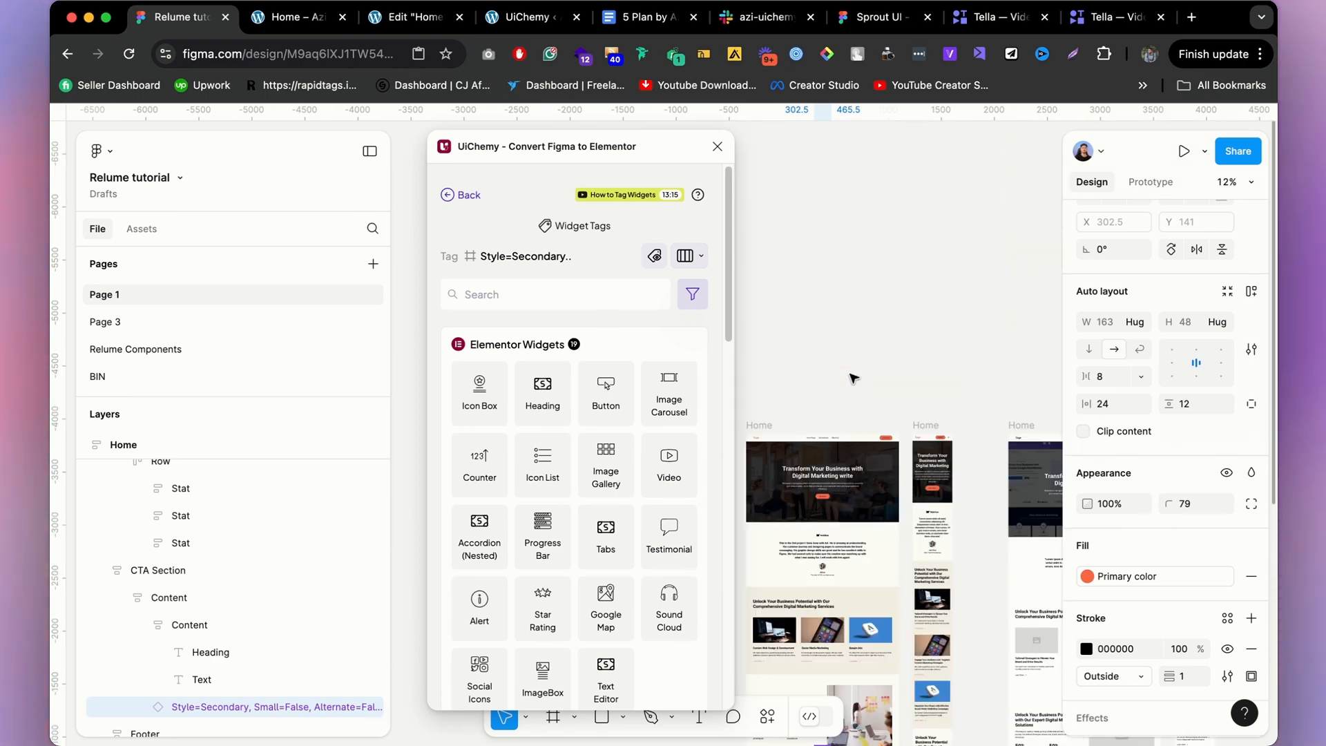
click(889, 475)
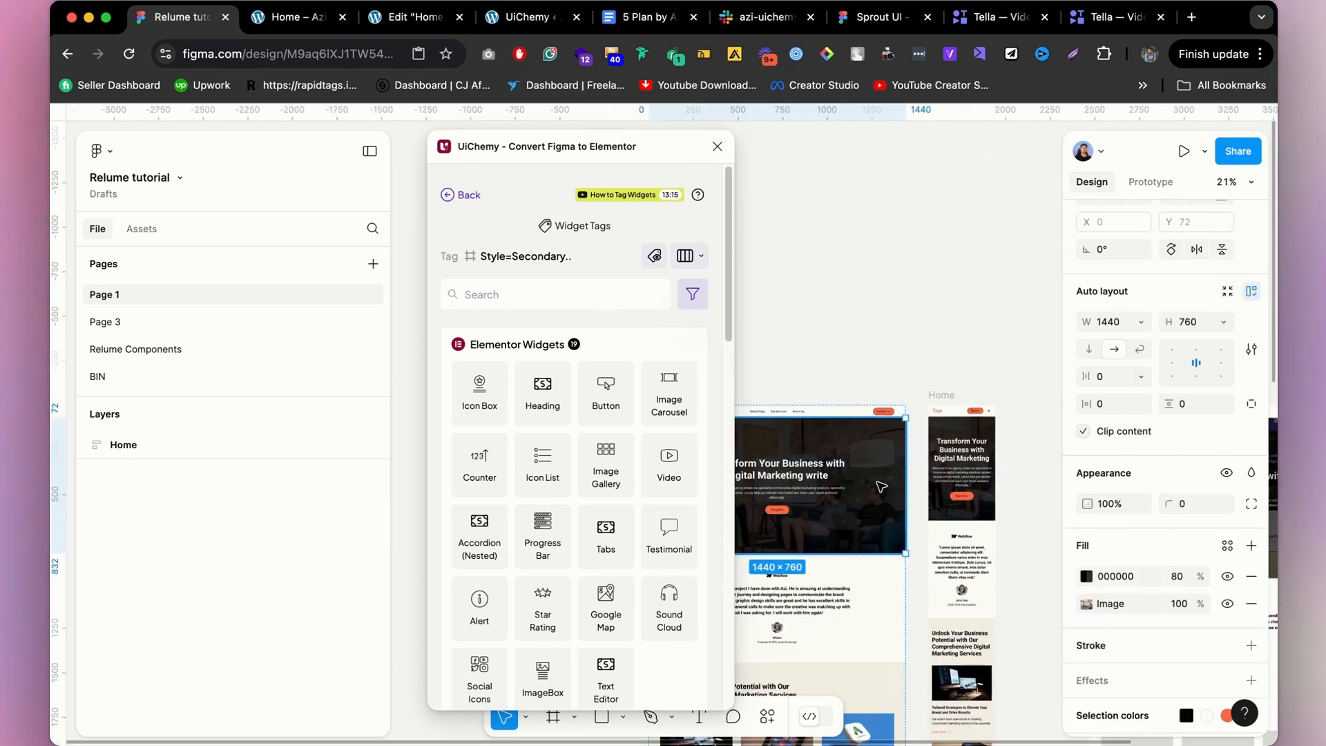
click(515, 298)
text(con)
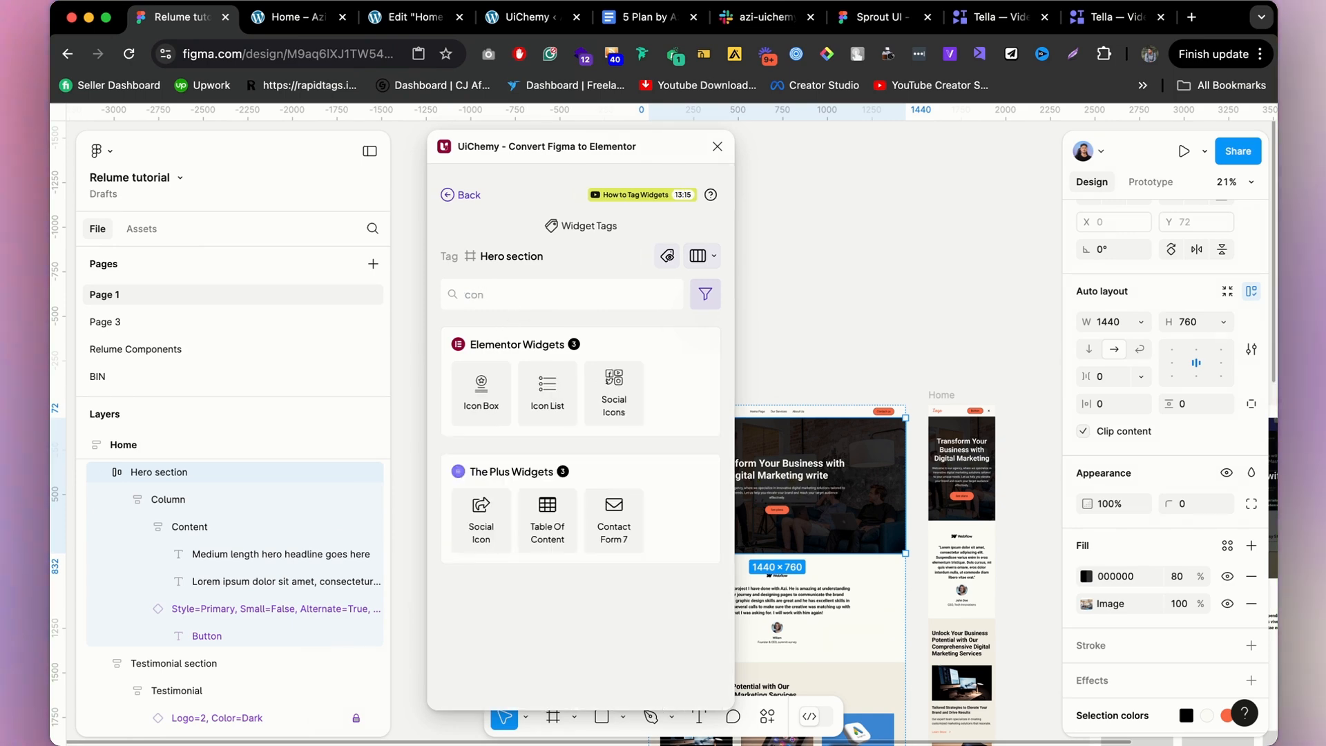
key(BackSpace)
key(BackSpace)
key(BackSpace)
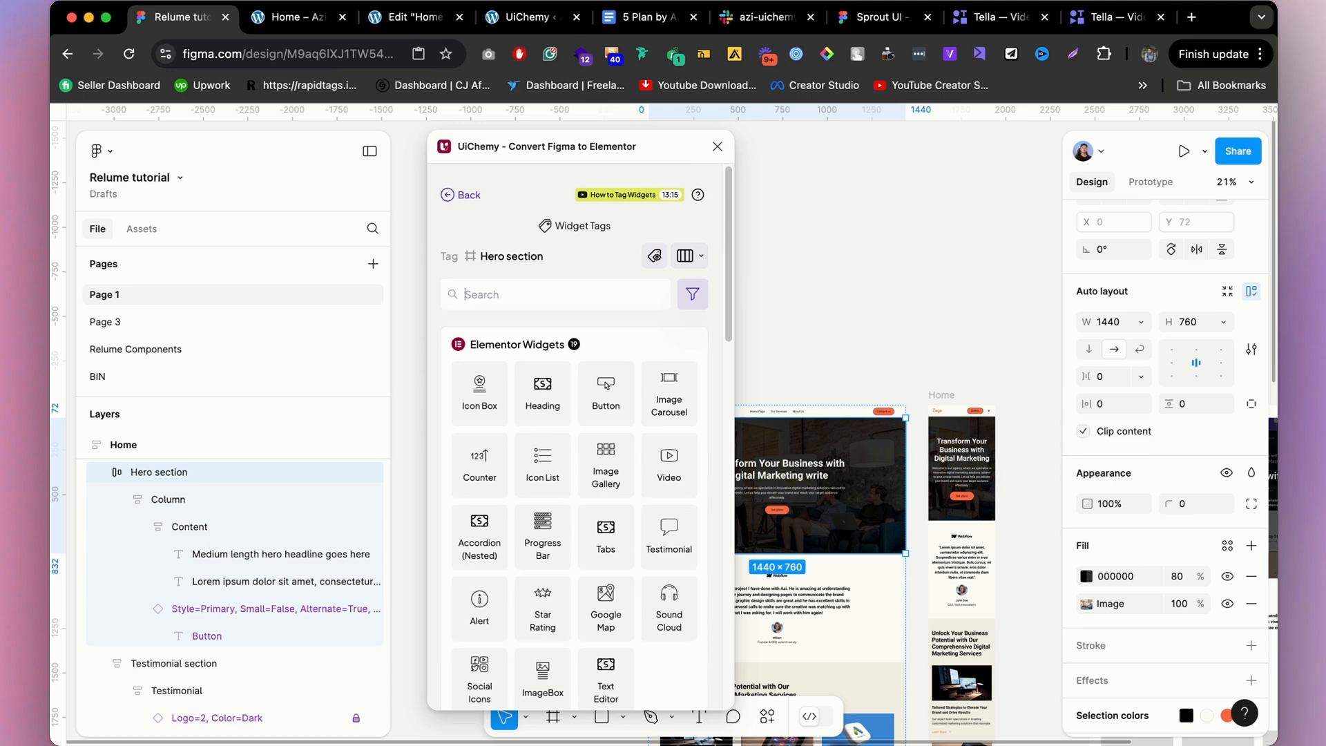
Check the existing widget tags on the Hero section's headline and the paragraph below it.
click(823, 481)
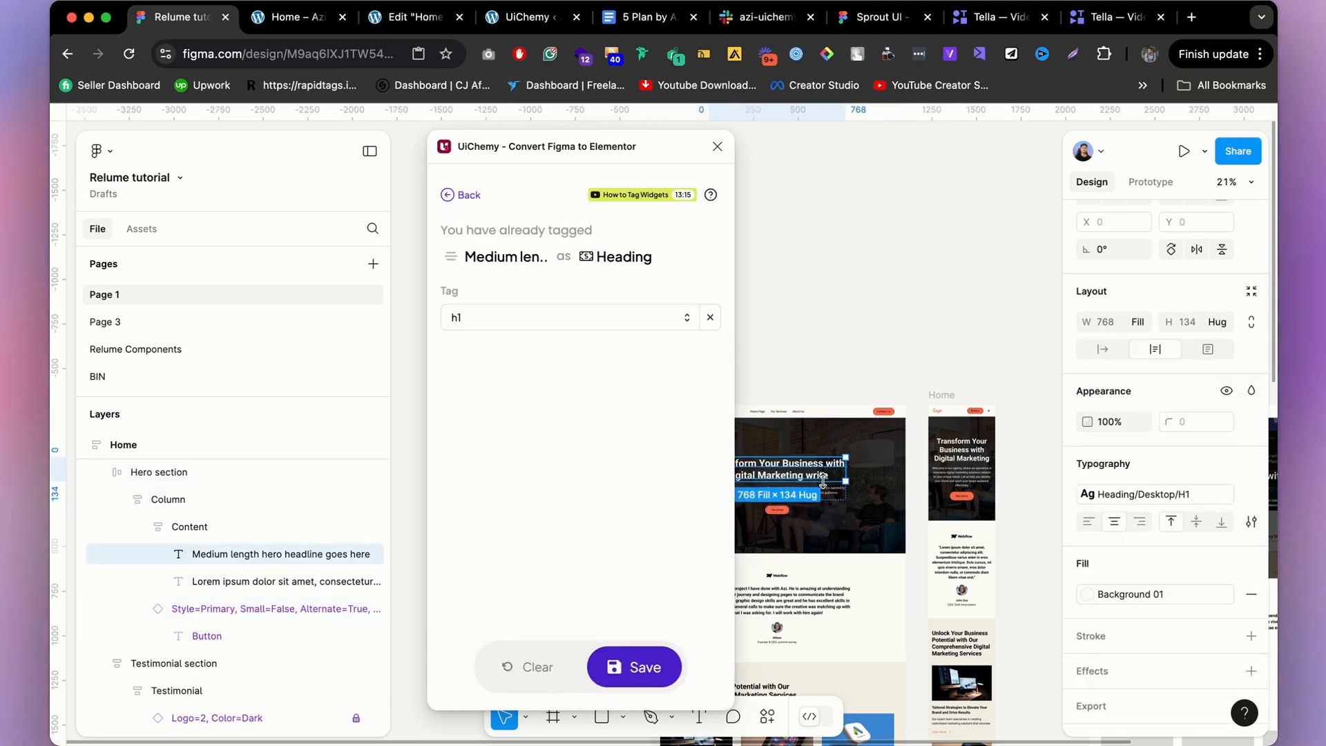
scroll(824, 482, up, 5)
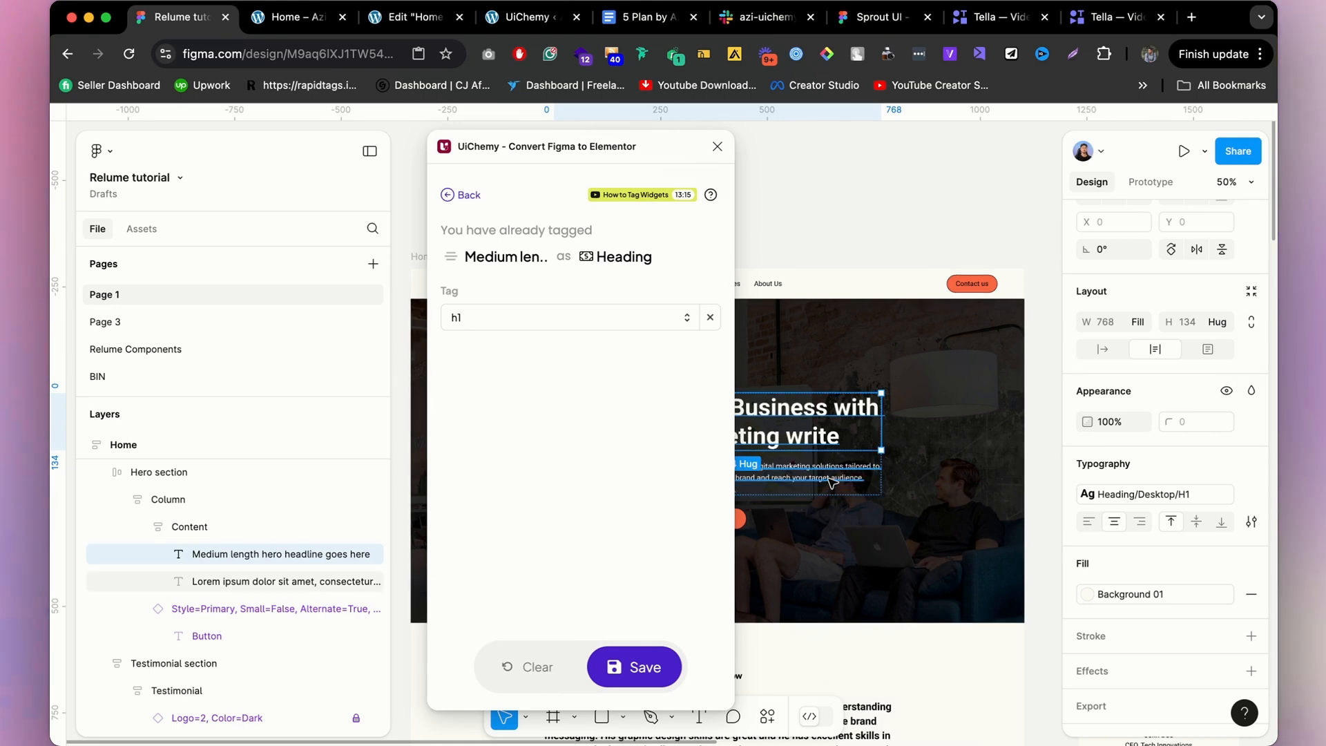
click(831, 482)
scroll(801, 521, down, 3)
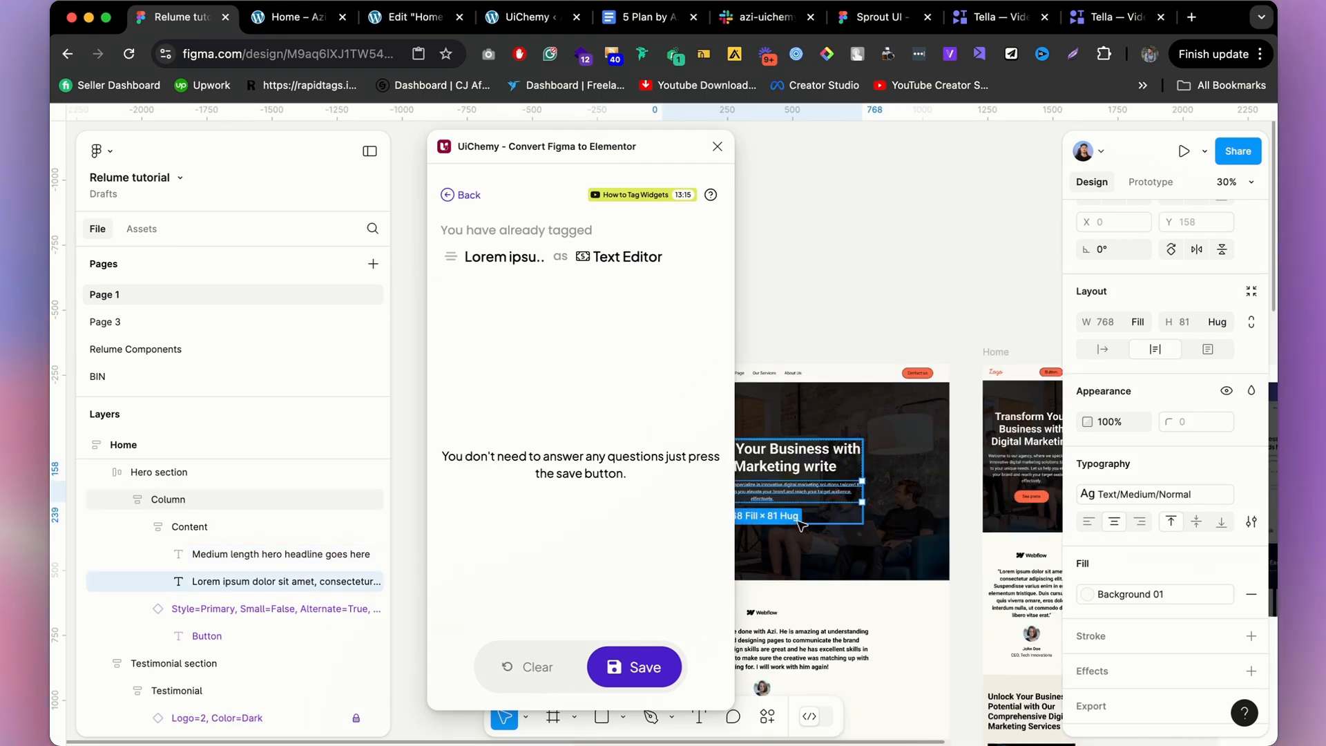
Select the hero's See plans button and search "butt" to try tagging it as a Button widget.
scroll(801, 525, up, 3)
click(765, 527)
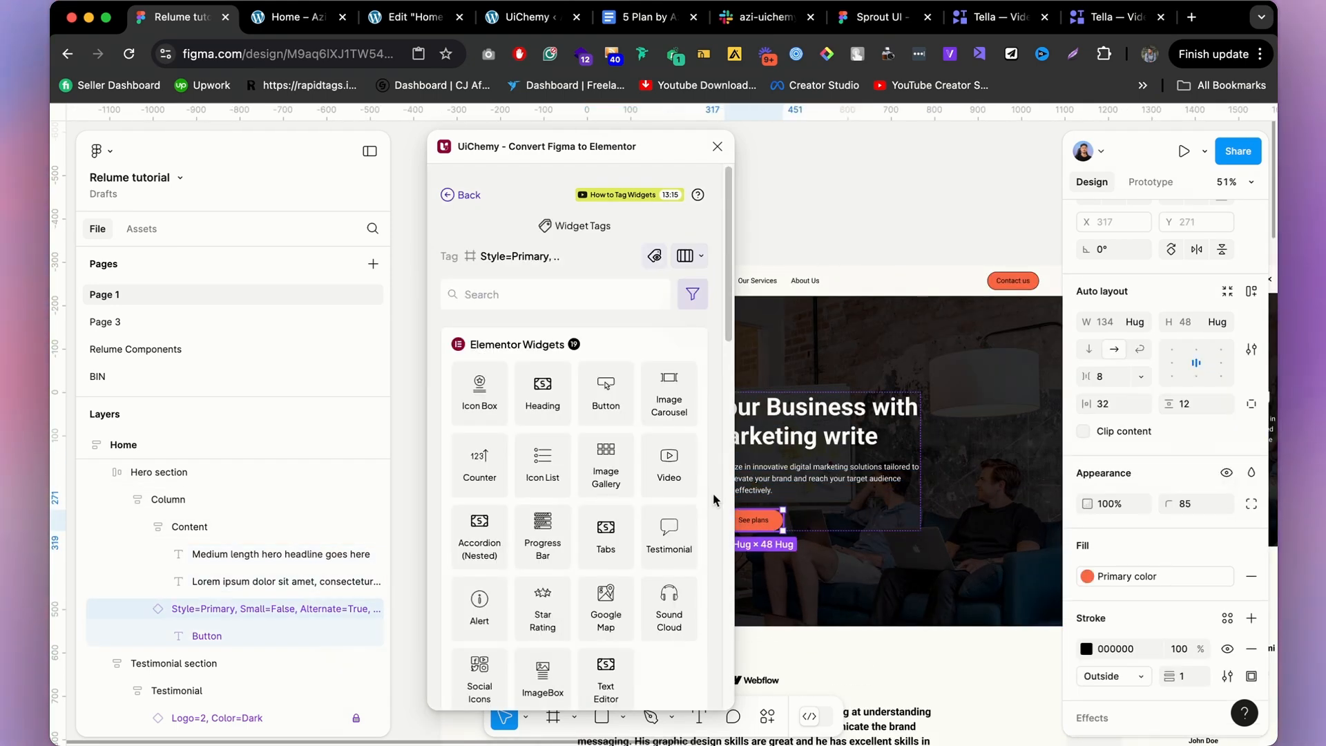
click(510, 283)
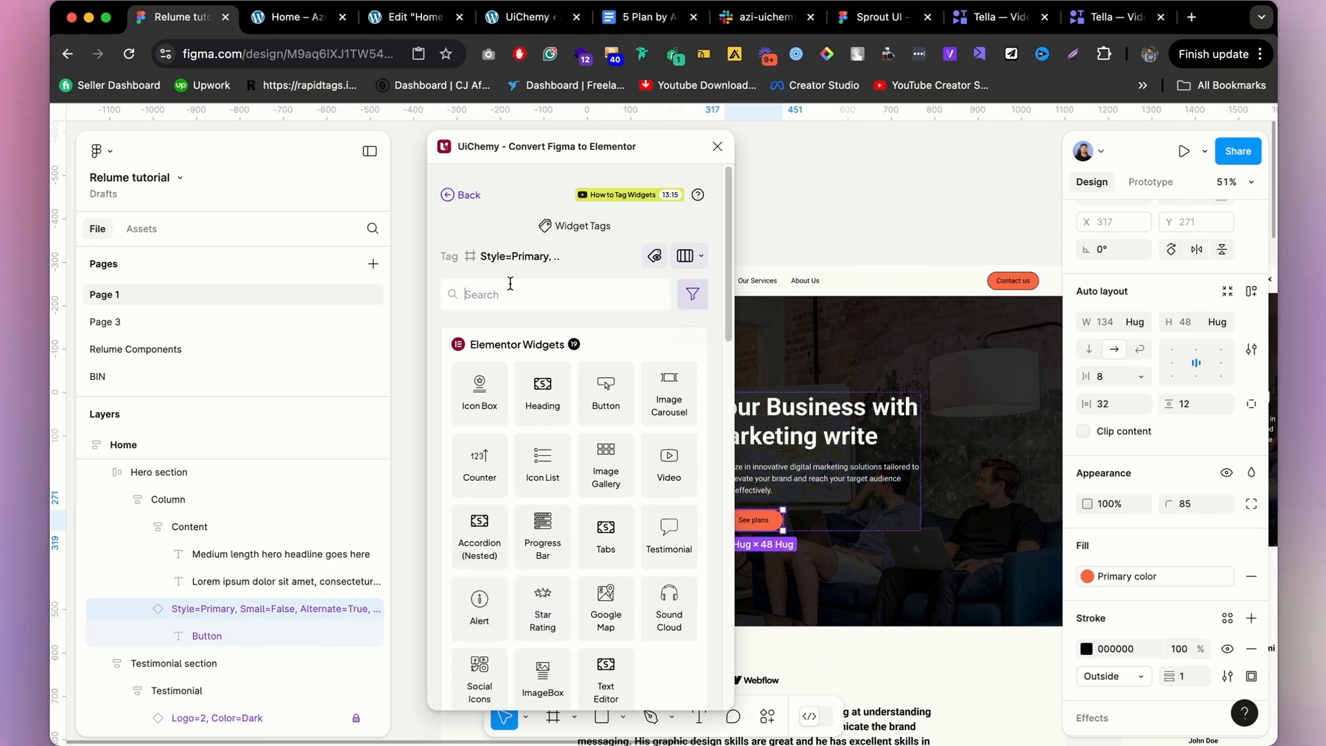
text(butt)
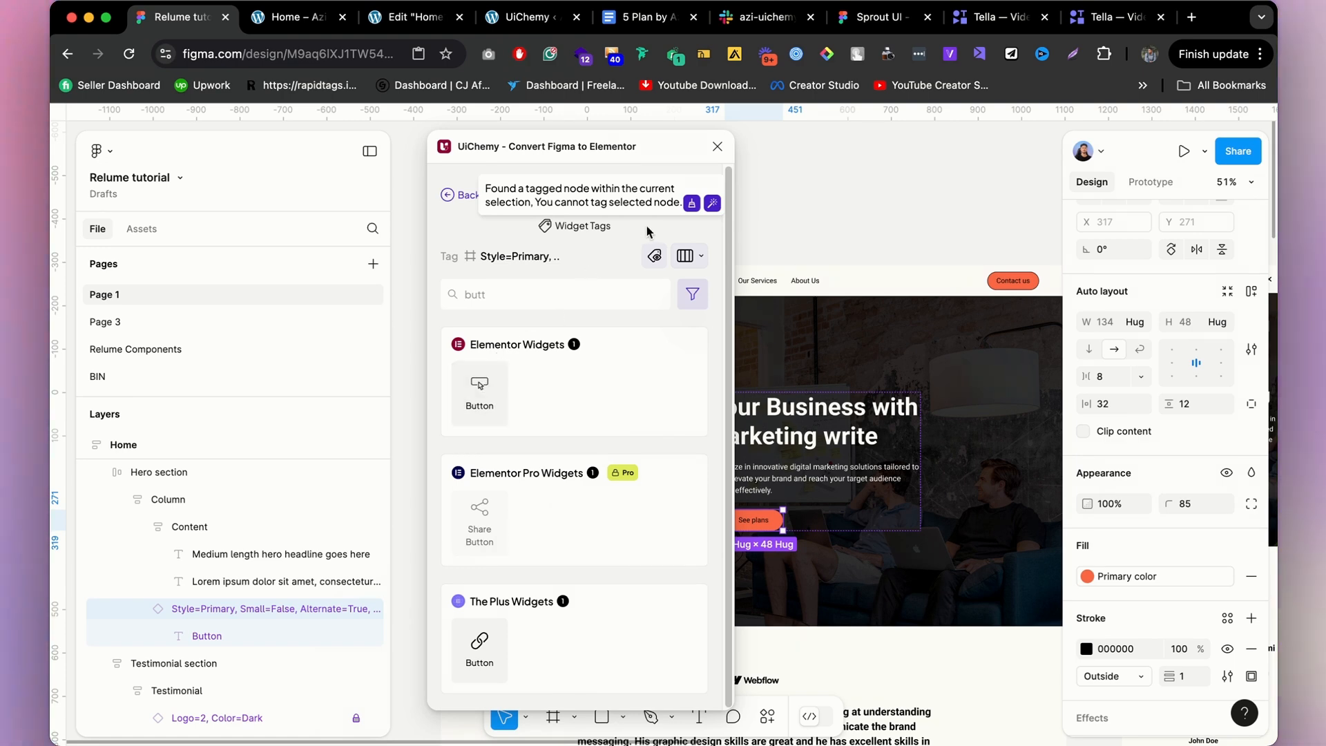
Rename the hero's Style=Primary button instance layer to "Button".
scroll(948, 450, down, 3)
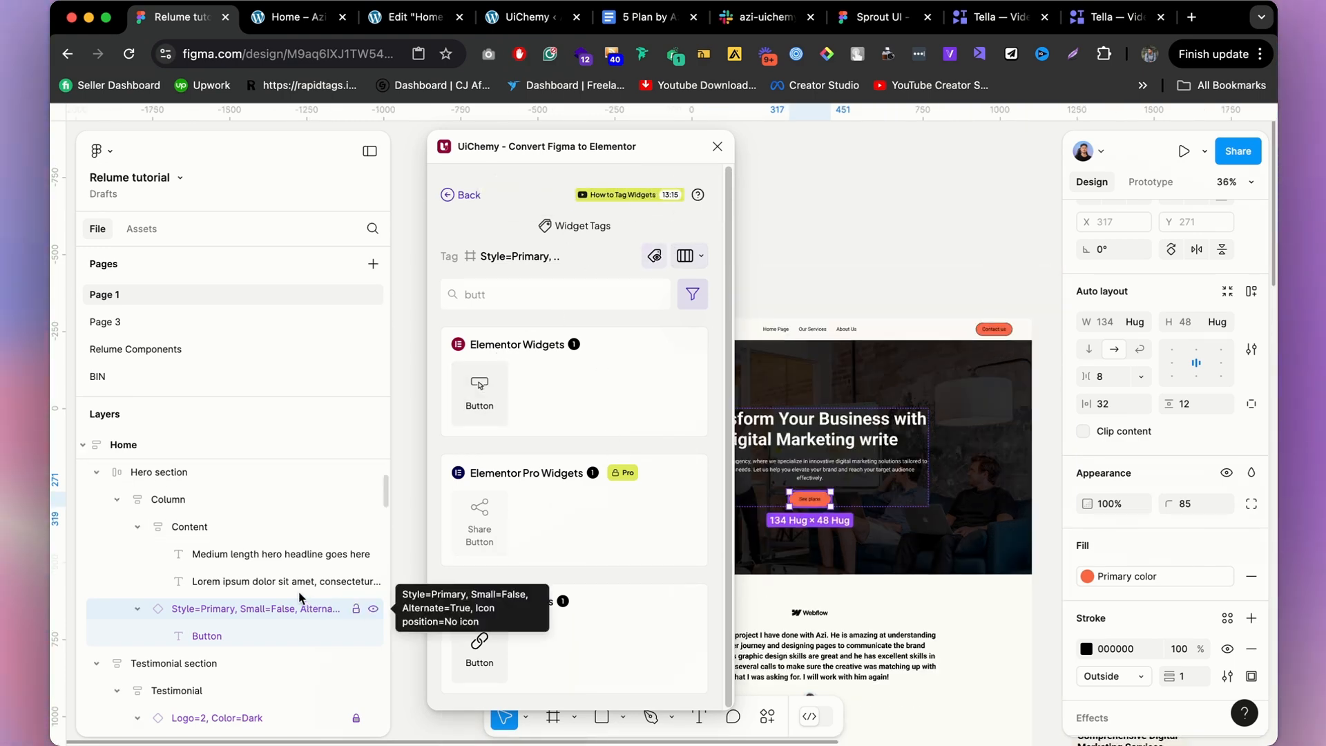
double_click(261, 608)
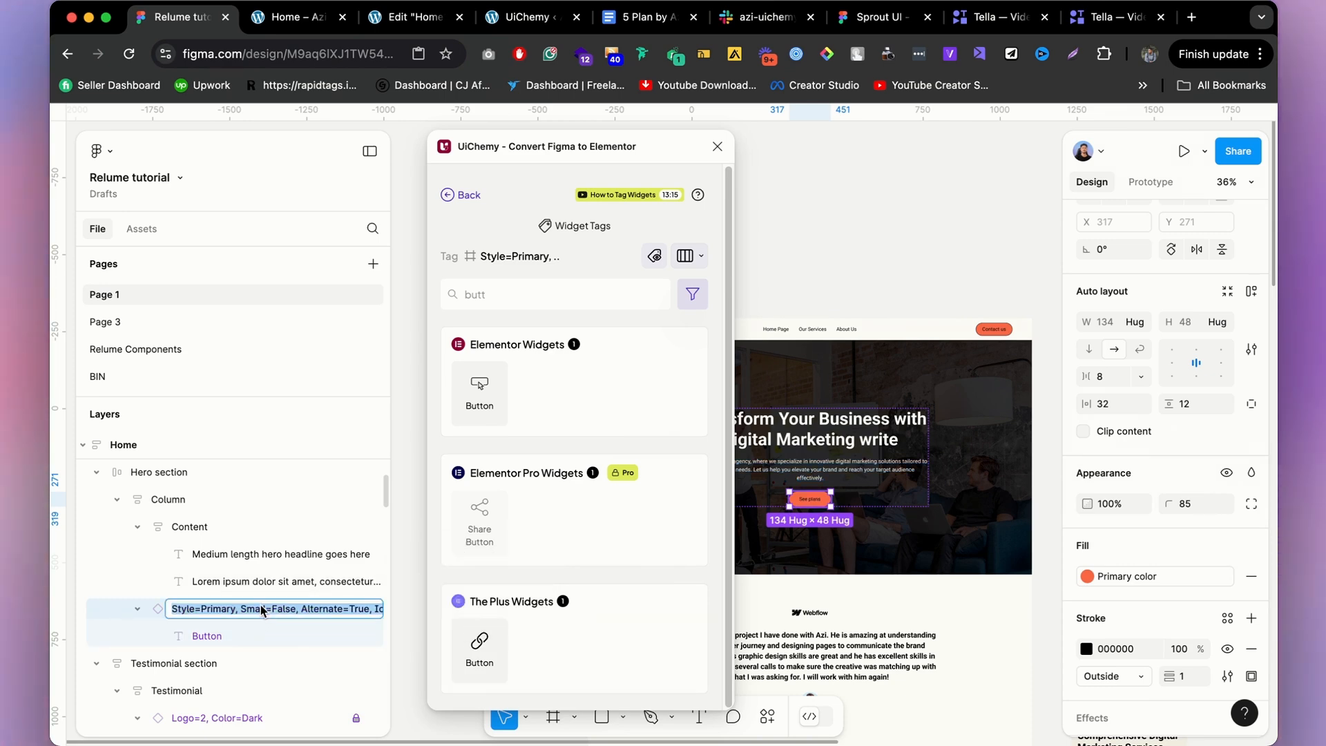
text(Button)
key(Return)
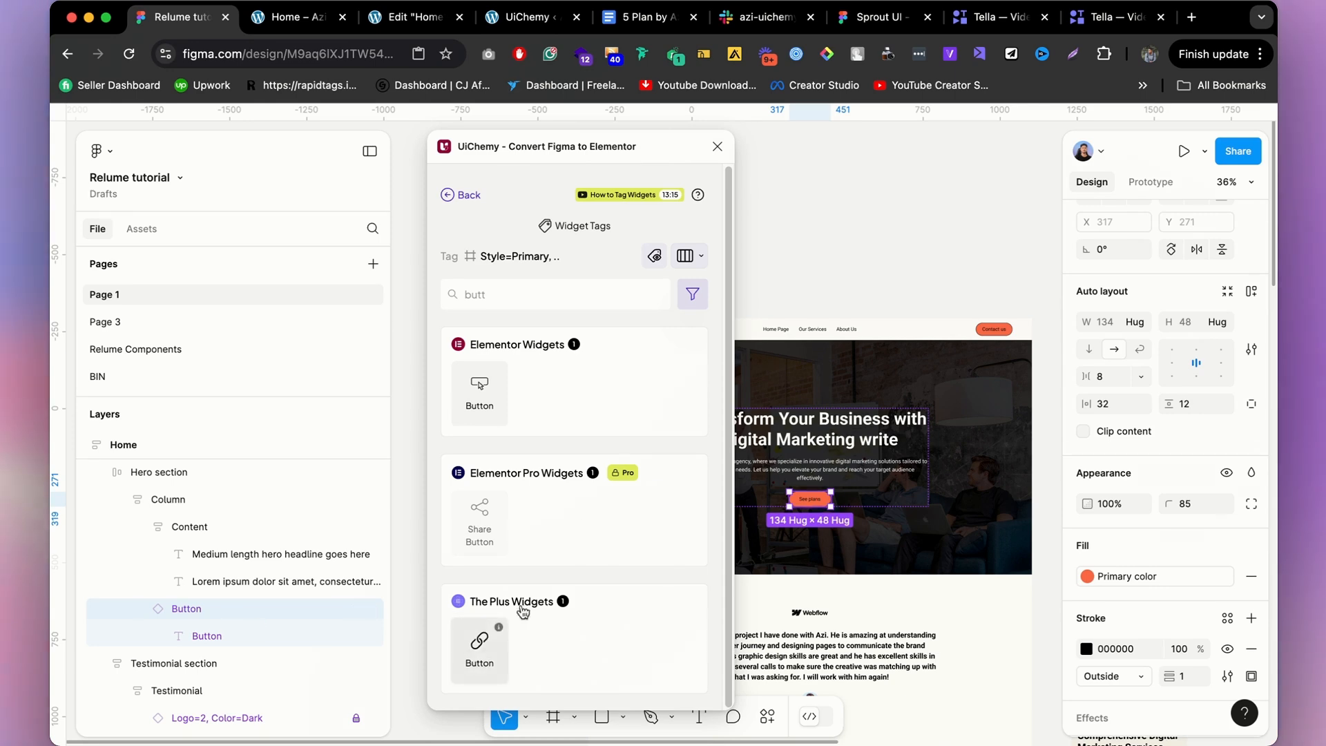
Detach the hero's Button instance from its component and reselect the resulting Button frame.
right_click(241, 615)
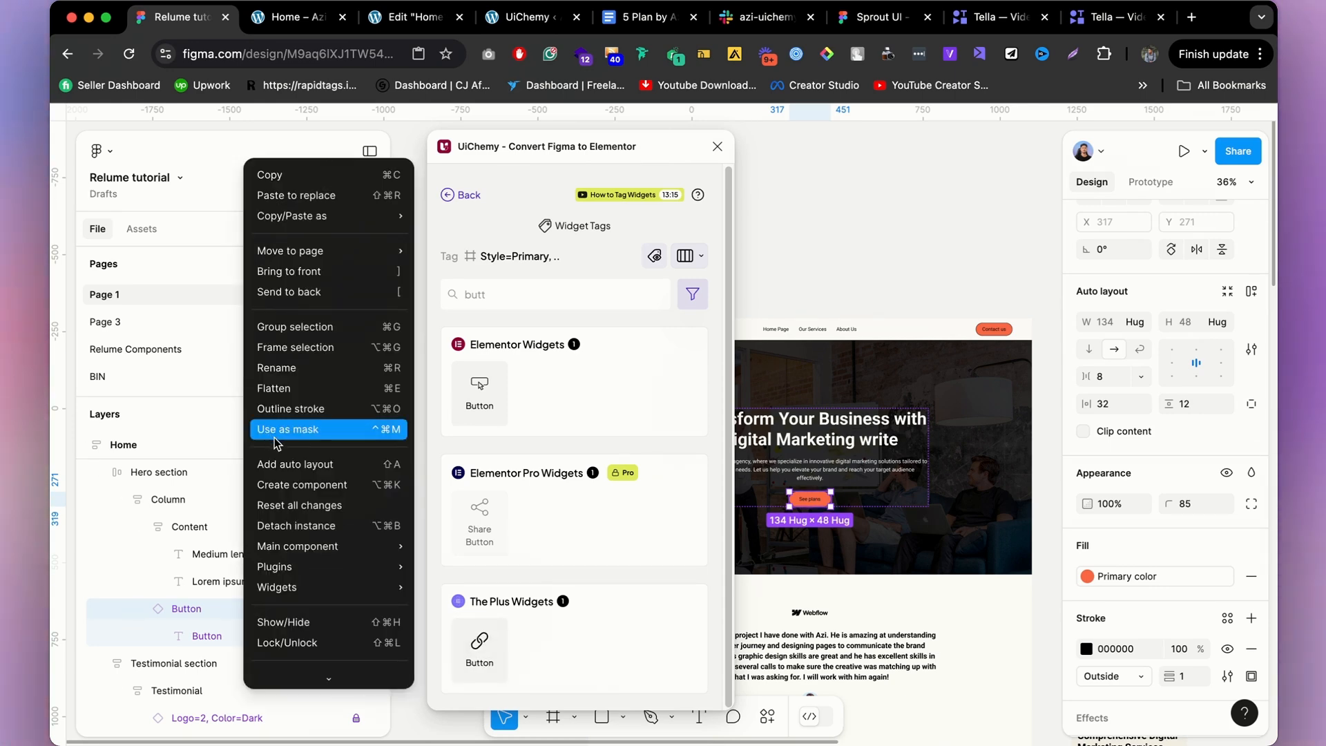
click(299, 525)
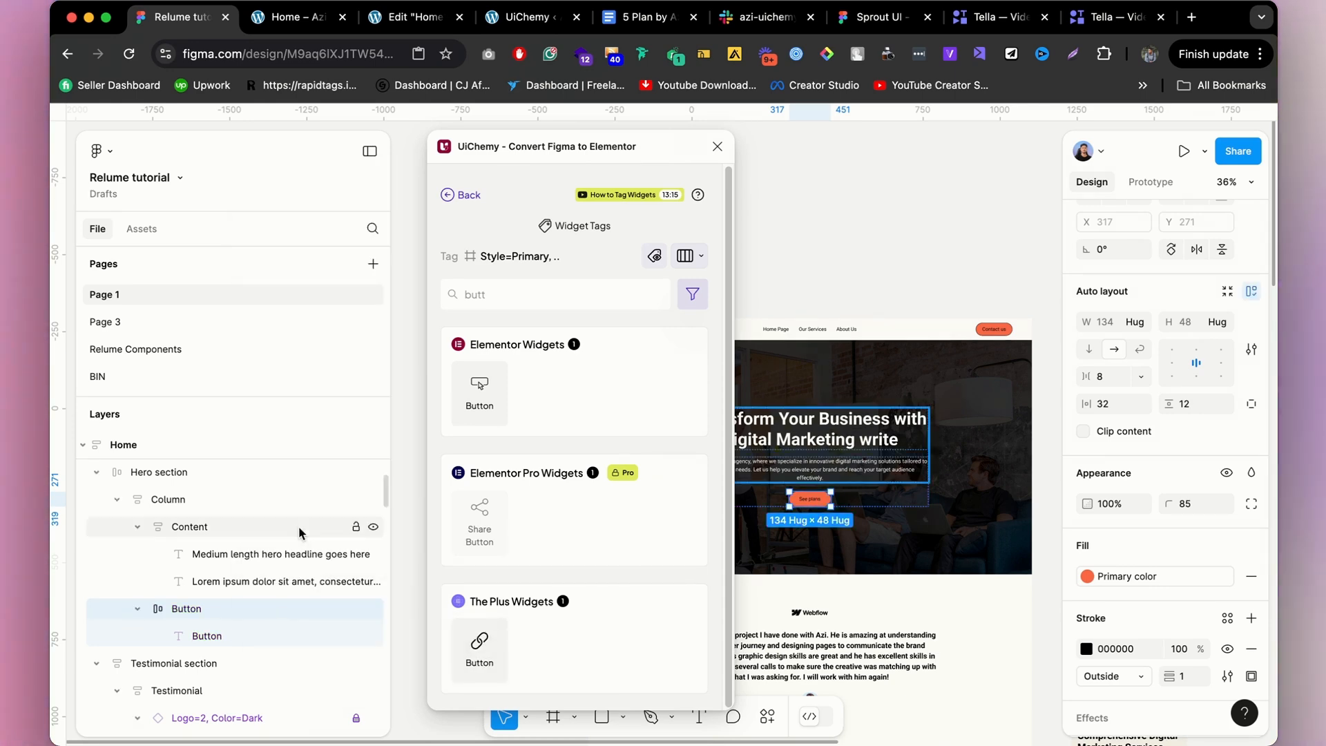
click(236, 556)
click(202, 608)
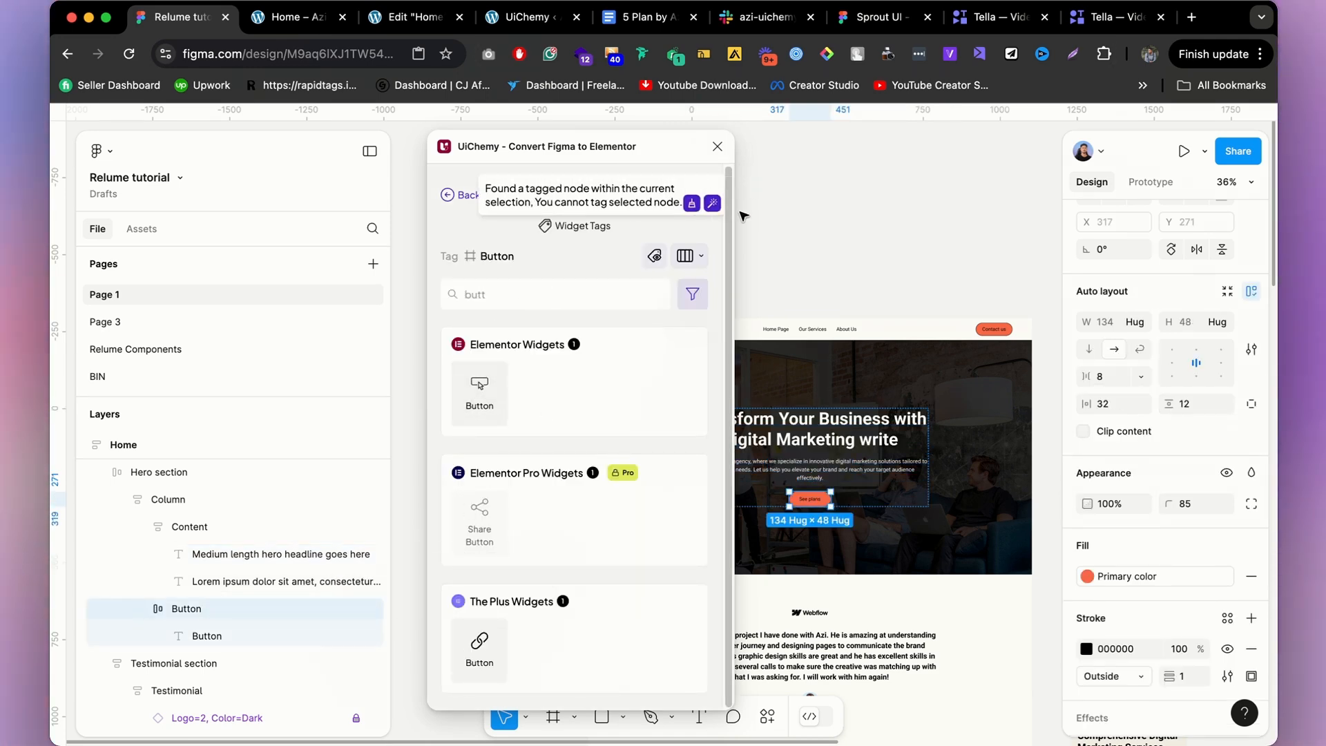
Locate the already tagged layer nested inside the hero's Button frame, then return to the frame and deselect it.
click(710, 207)
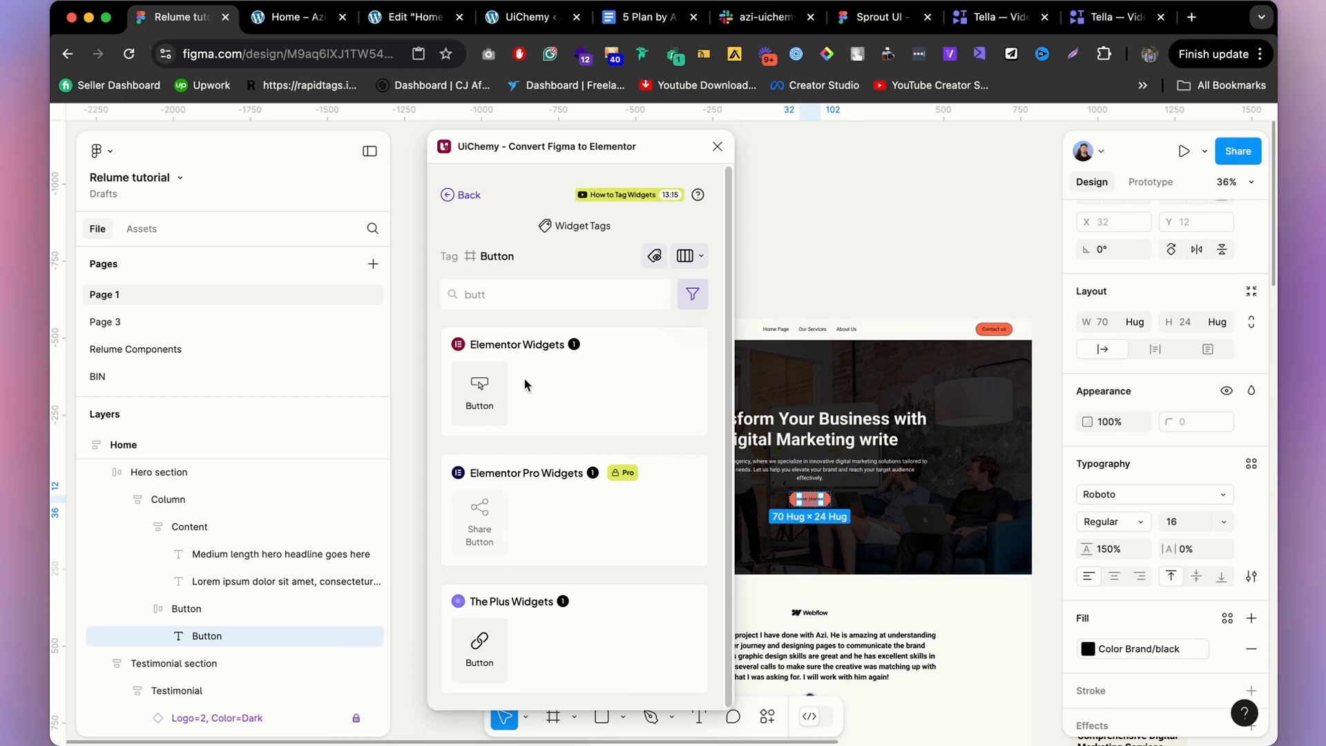
click(199, 610)
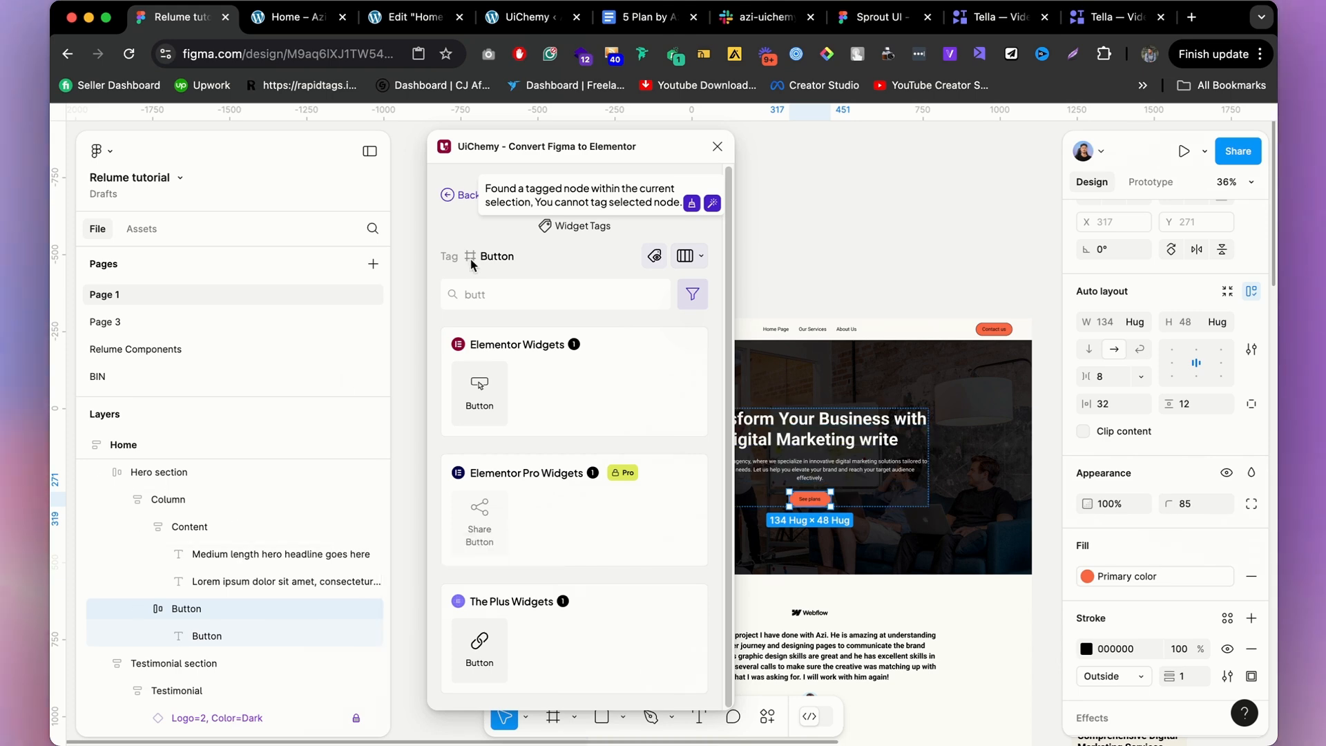
click(846, 268)
Select the Testimonial frame in the Testimonial section and search the widget tags for "tes".
scroll(846, 267, down, 3)
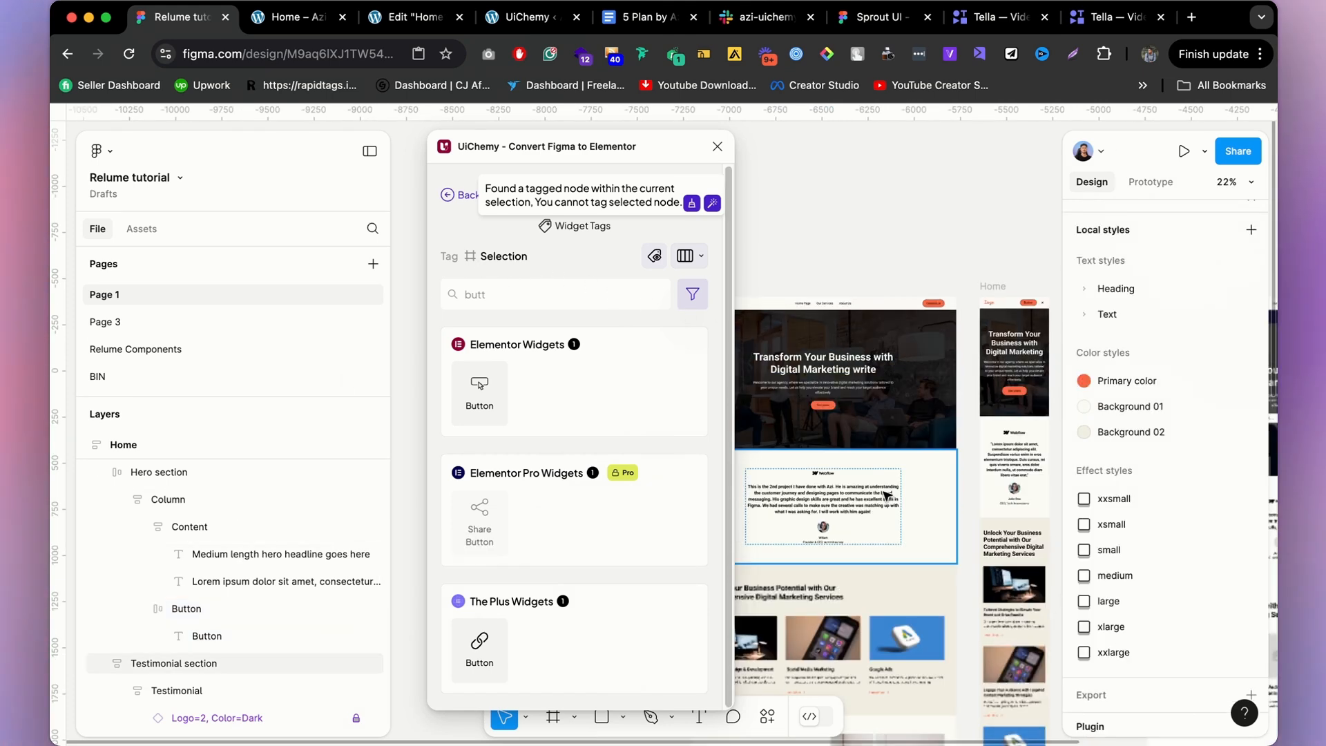
scroll(851, 521, up, 2)
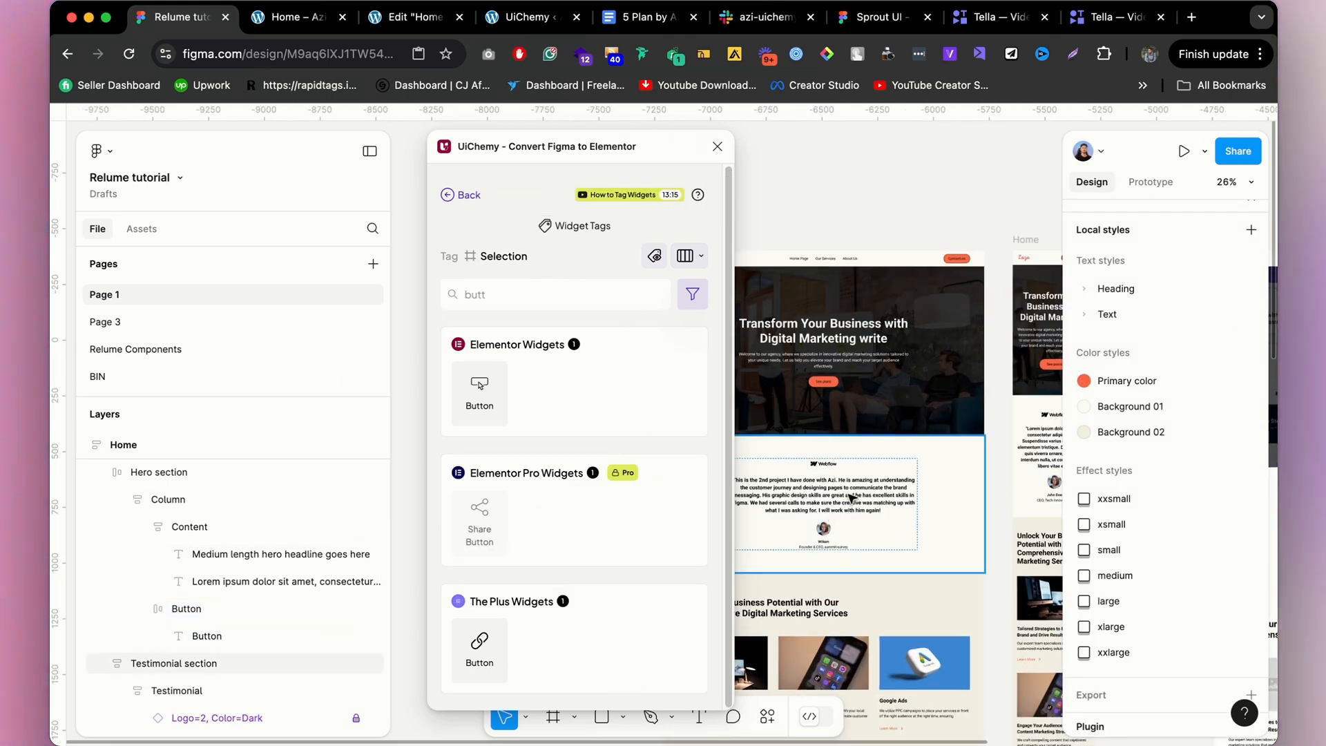
click(876, 495)
click(901, 536)
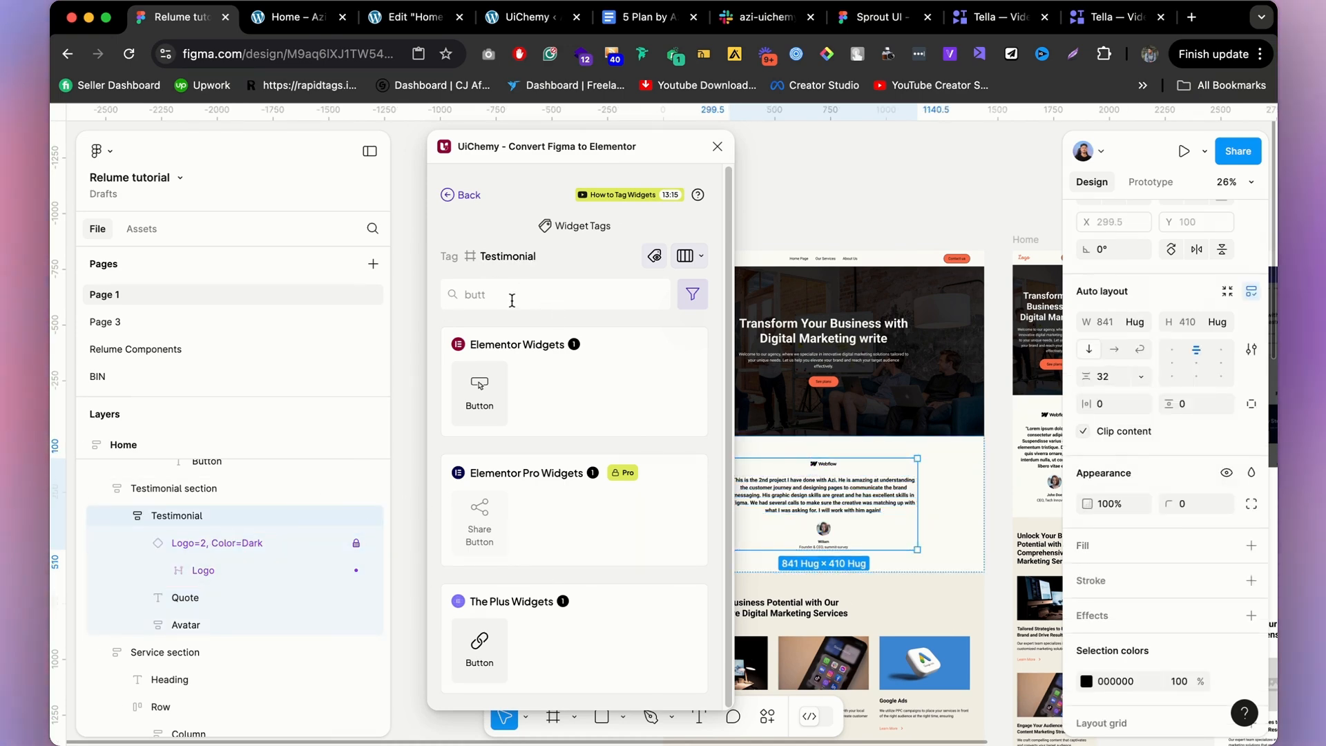
key(BackSpace)
key(BackSpace)
key(BackSpace)
key(BackSpace)
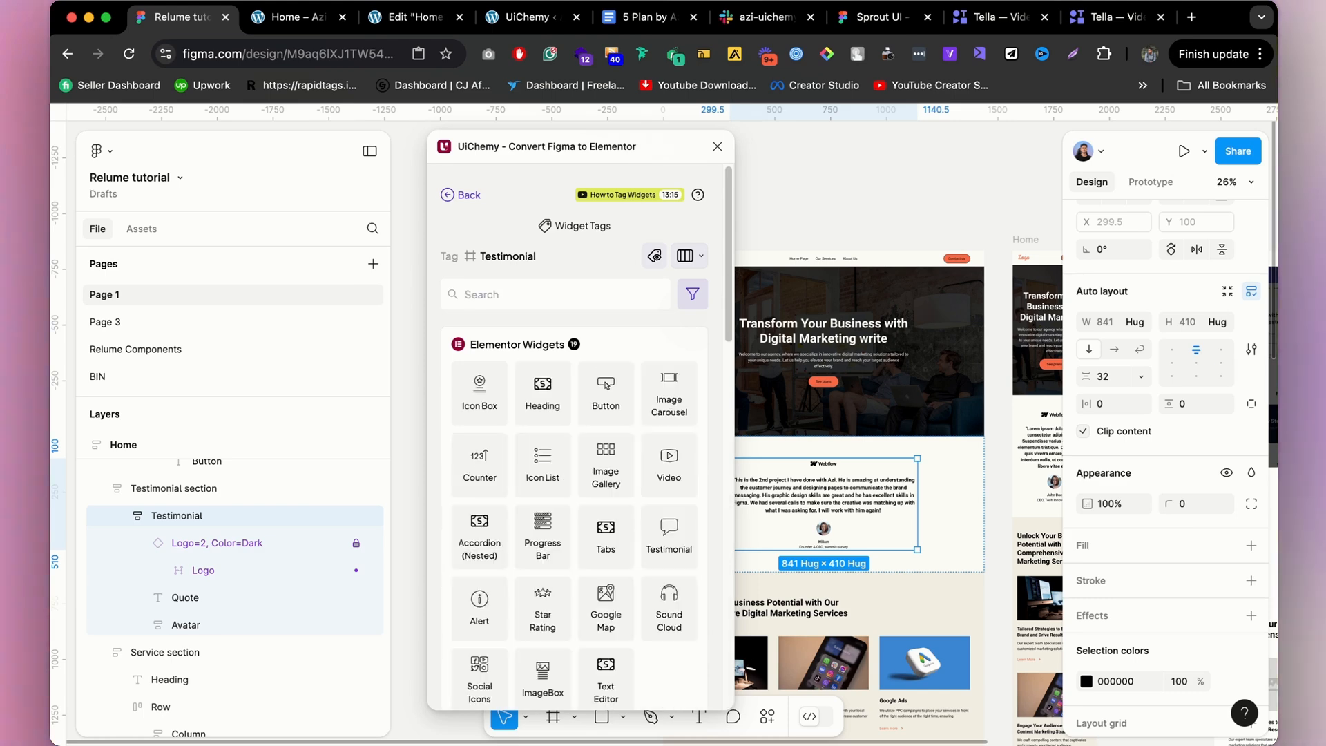
text(tes)
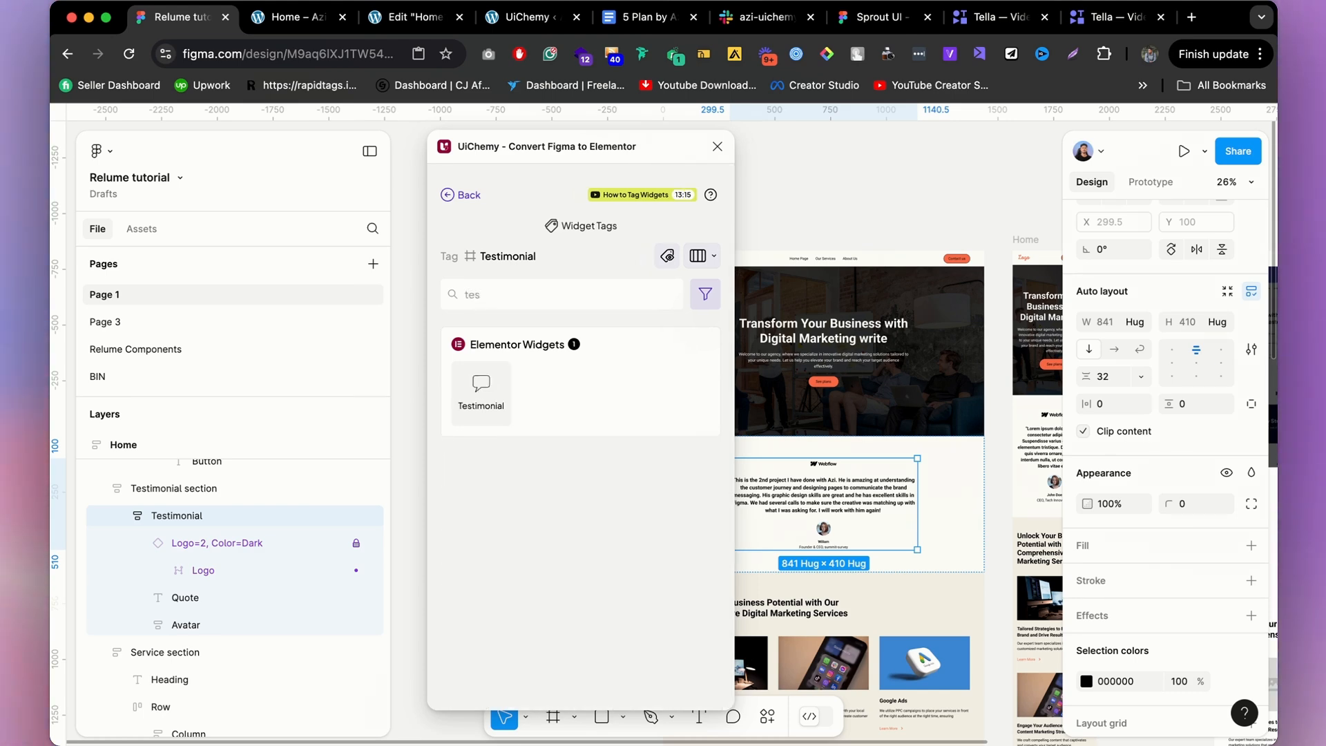
Tag the Testimonial frame as the Elementor Testimonial widget, keeping the detected content, name and title, and save it.
click(477, 396)
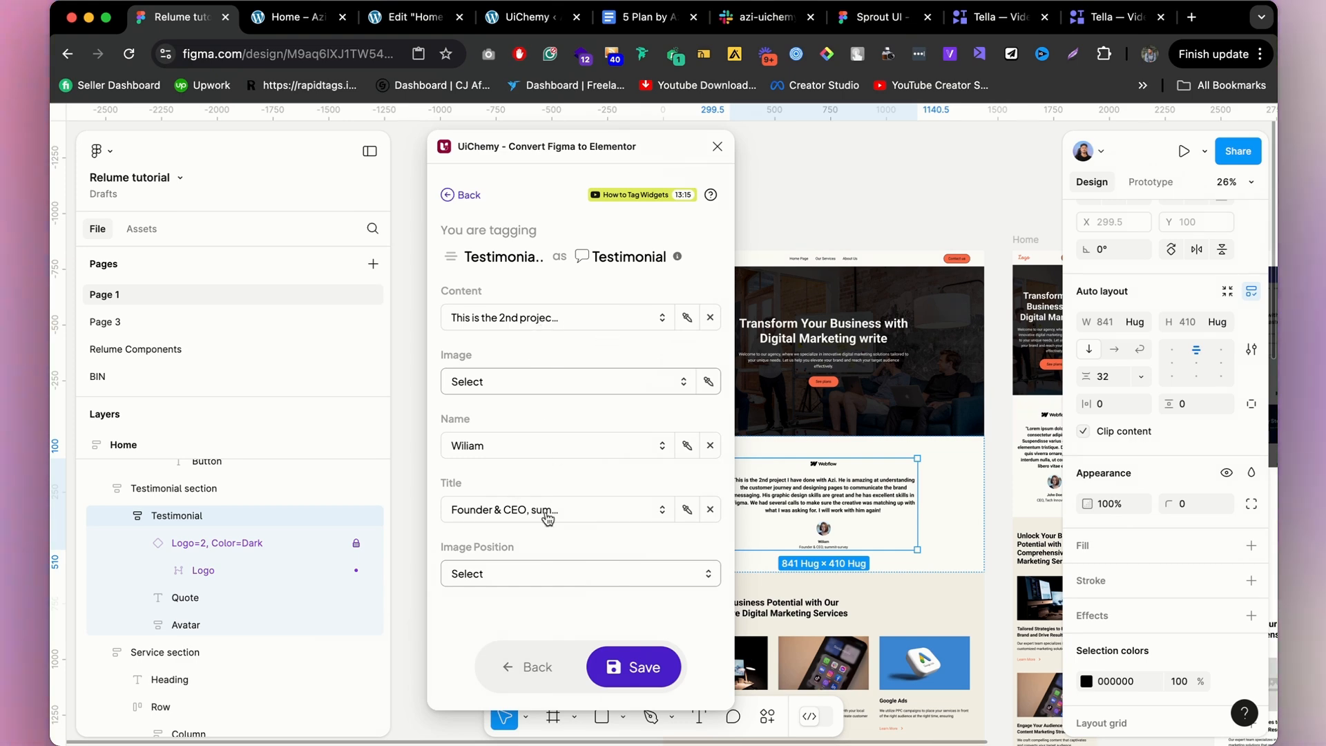
click(543, 574)
click(567, 543)
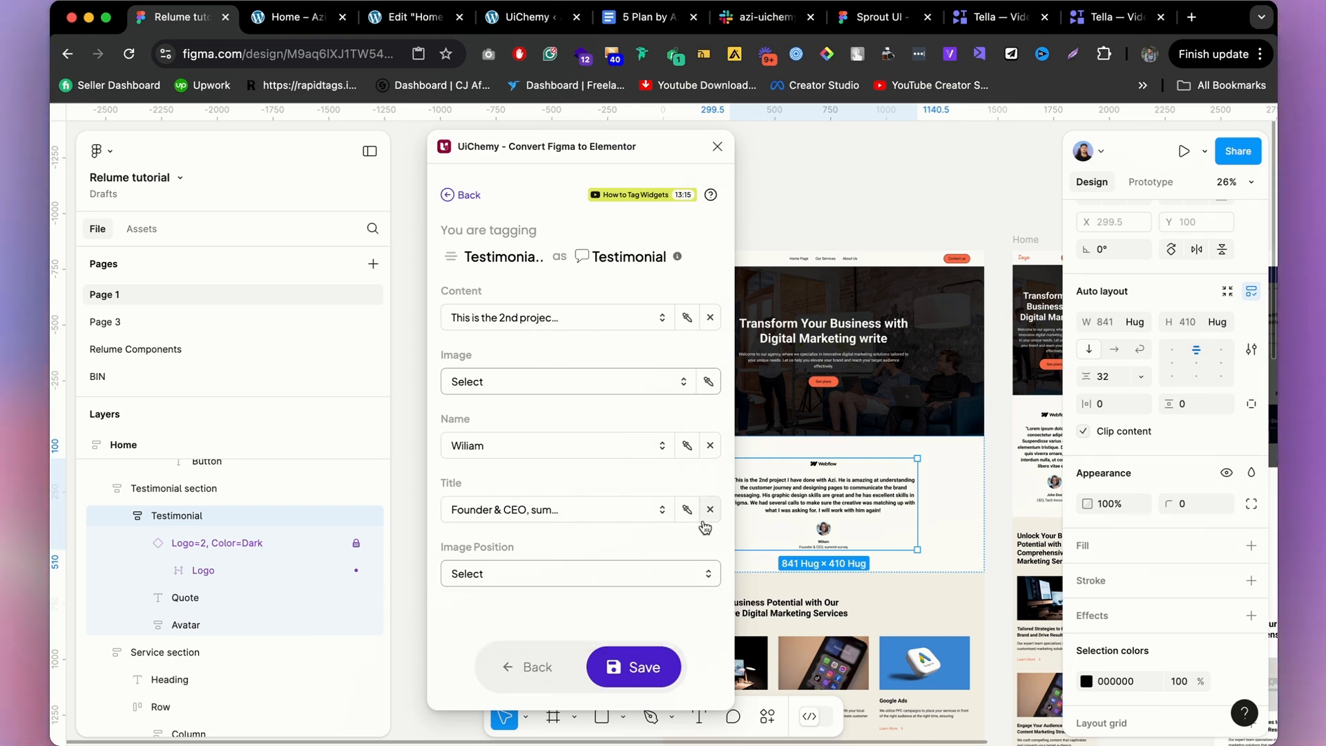
click(643, 664)
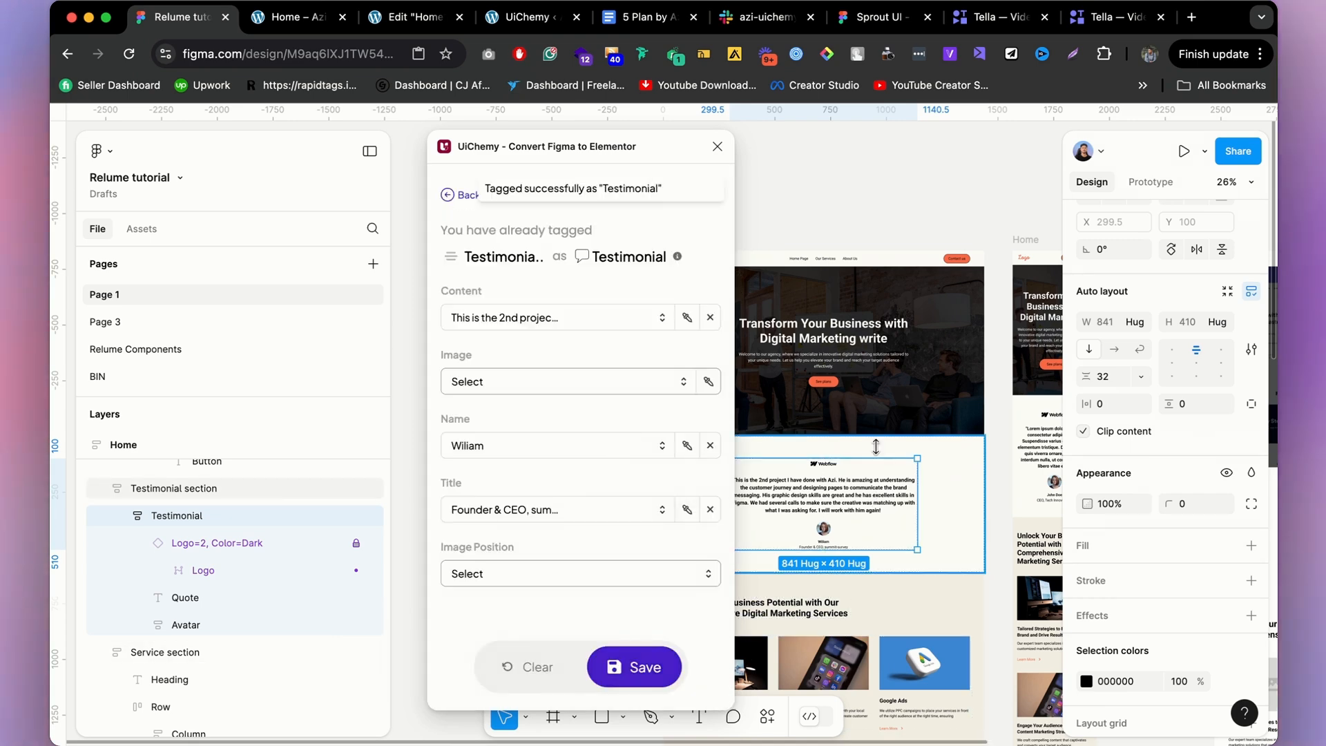
Select the Service section and clear the widget tag search.
scroll(913, 459, down, 5)
scroll(811, 429, up, 2)
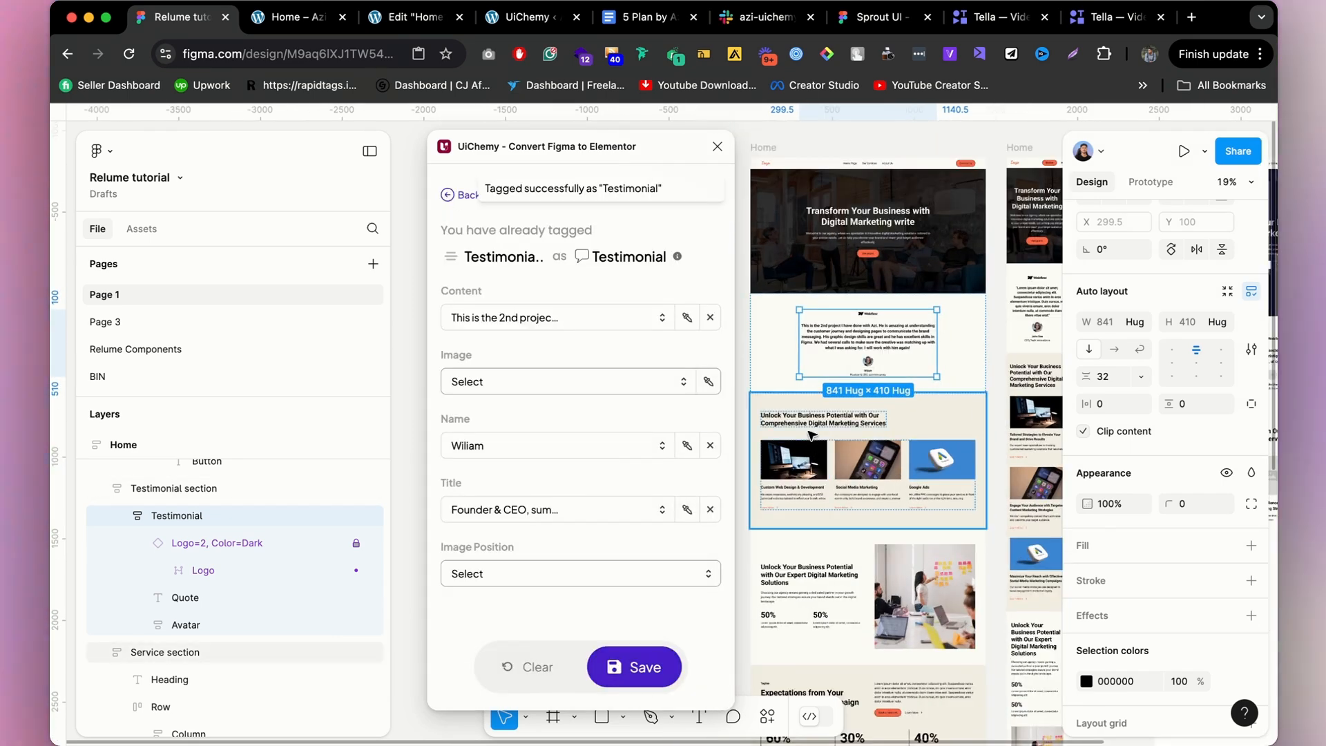
click(811, 428)
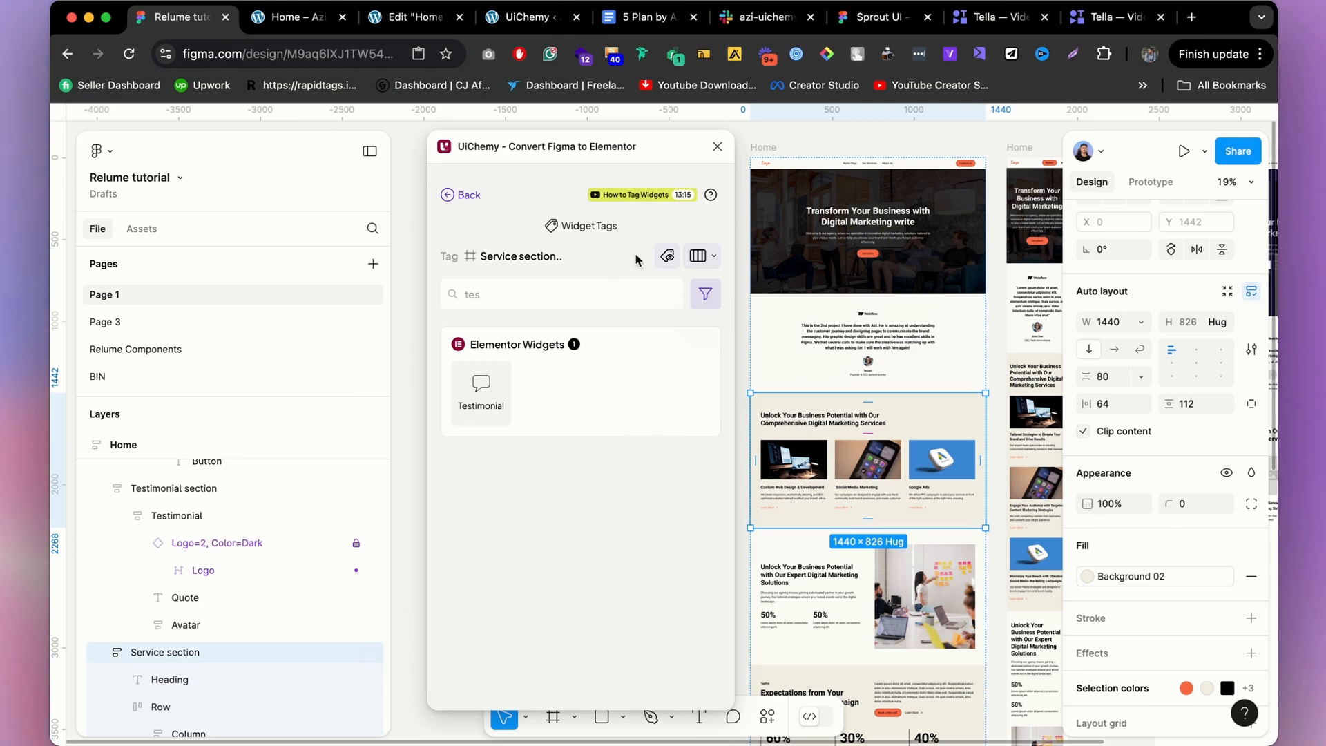
text(te)
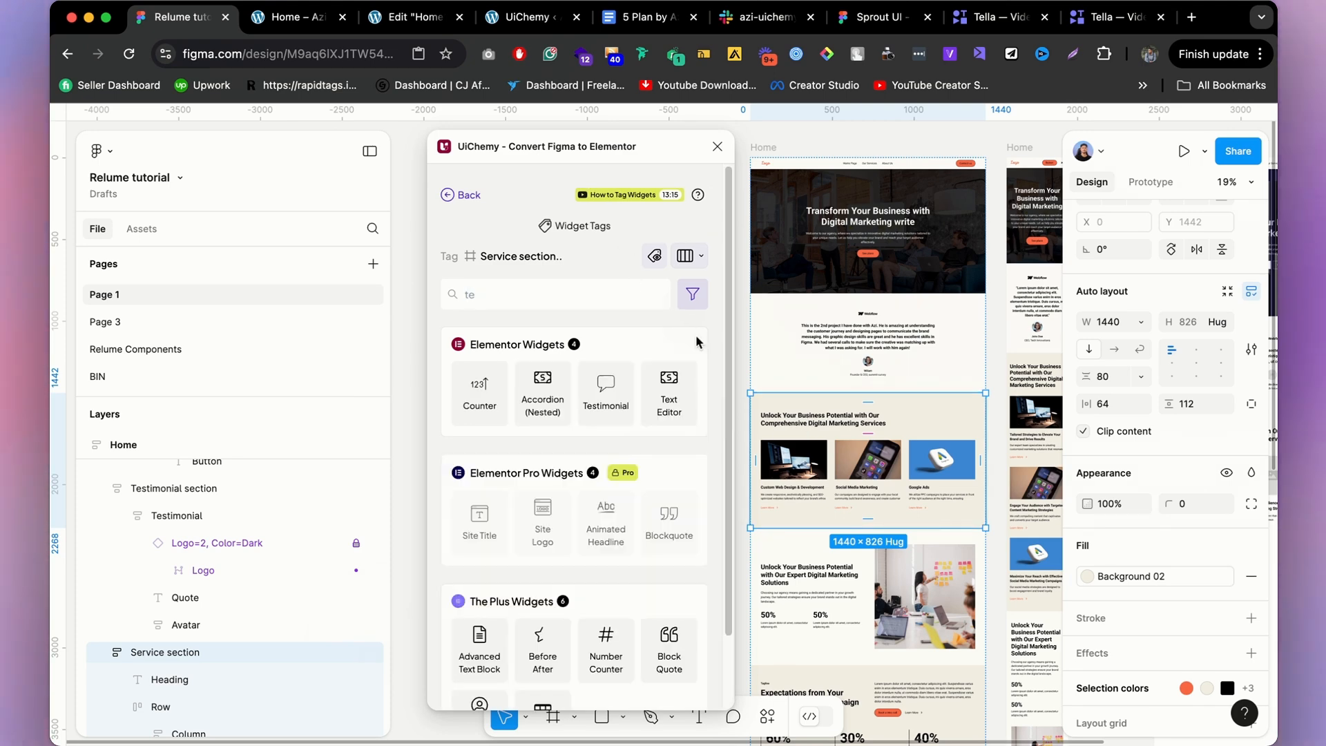
key(BackSpace)
key(BackSpace)
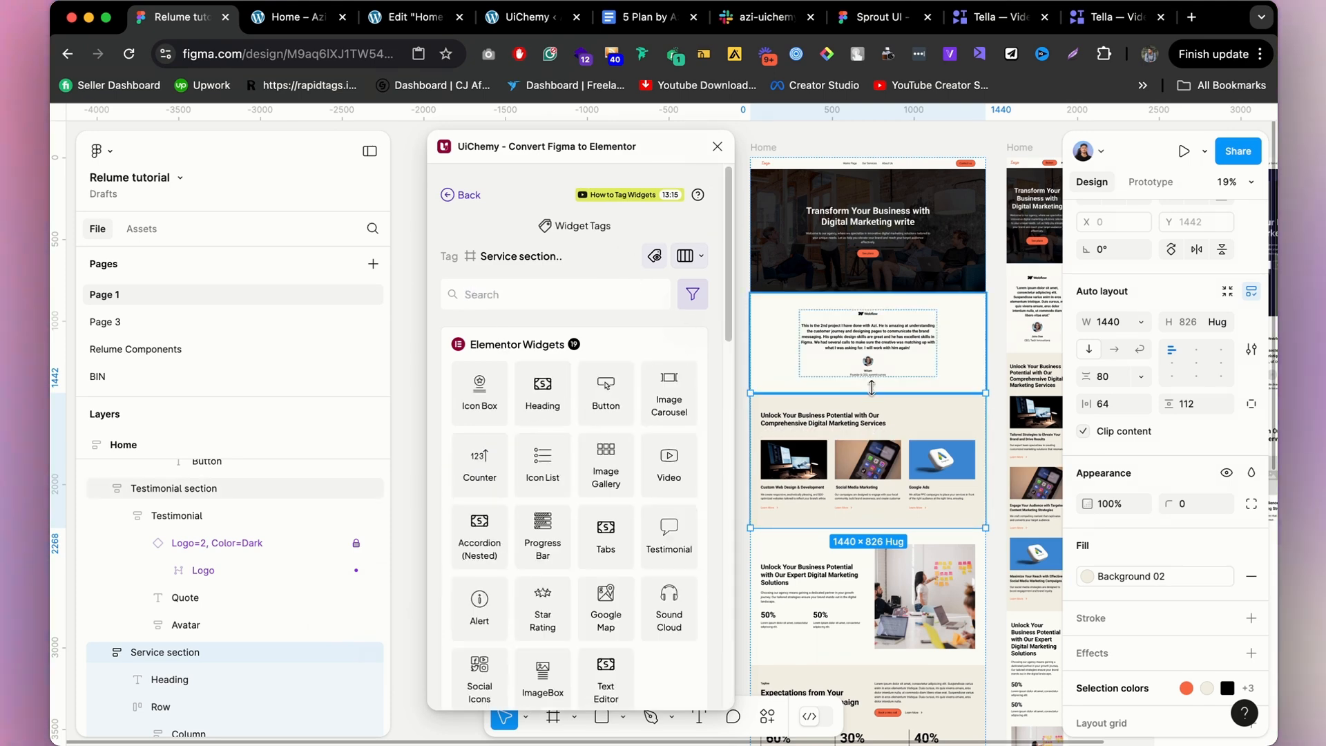
Tag the Service section's heading as an Elementor Heading widget with the h2 tag and save it.
click(848, 418)
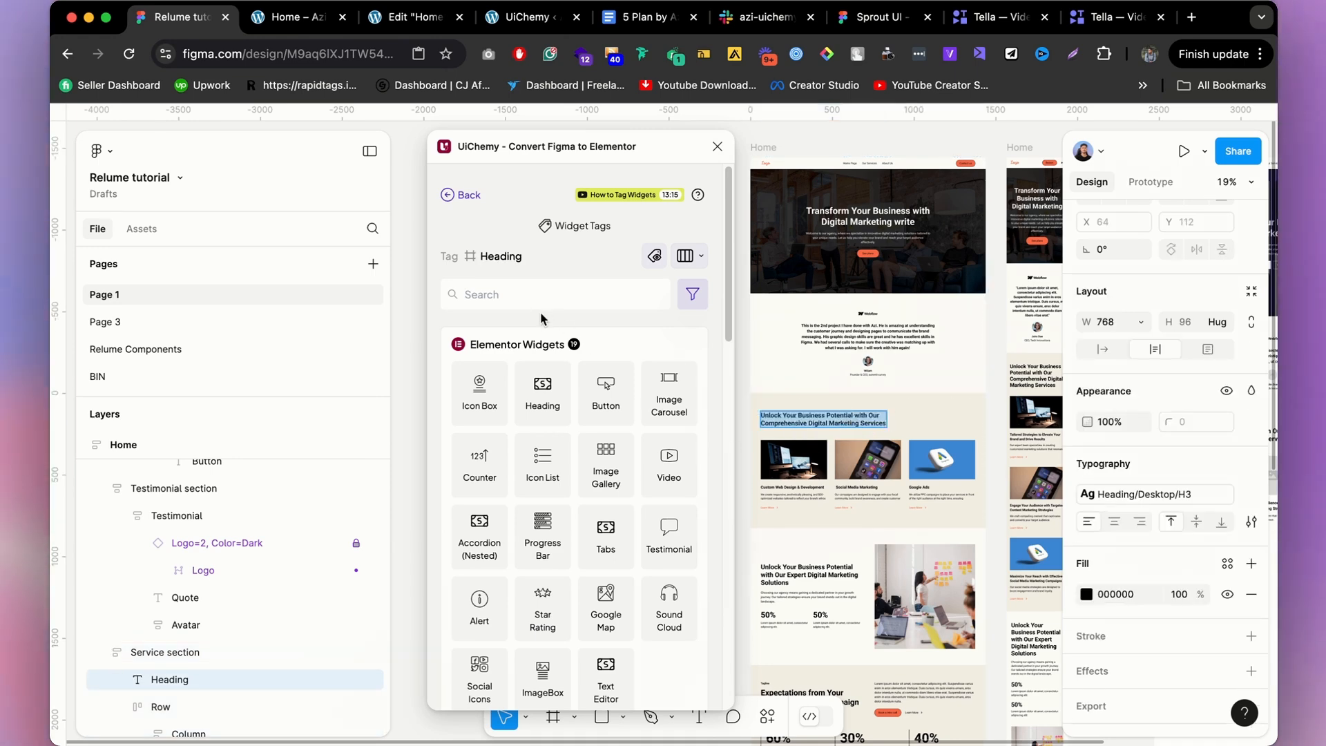
click(508, 288)
text(he)
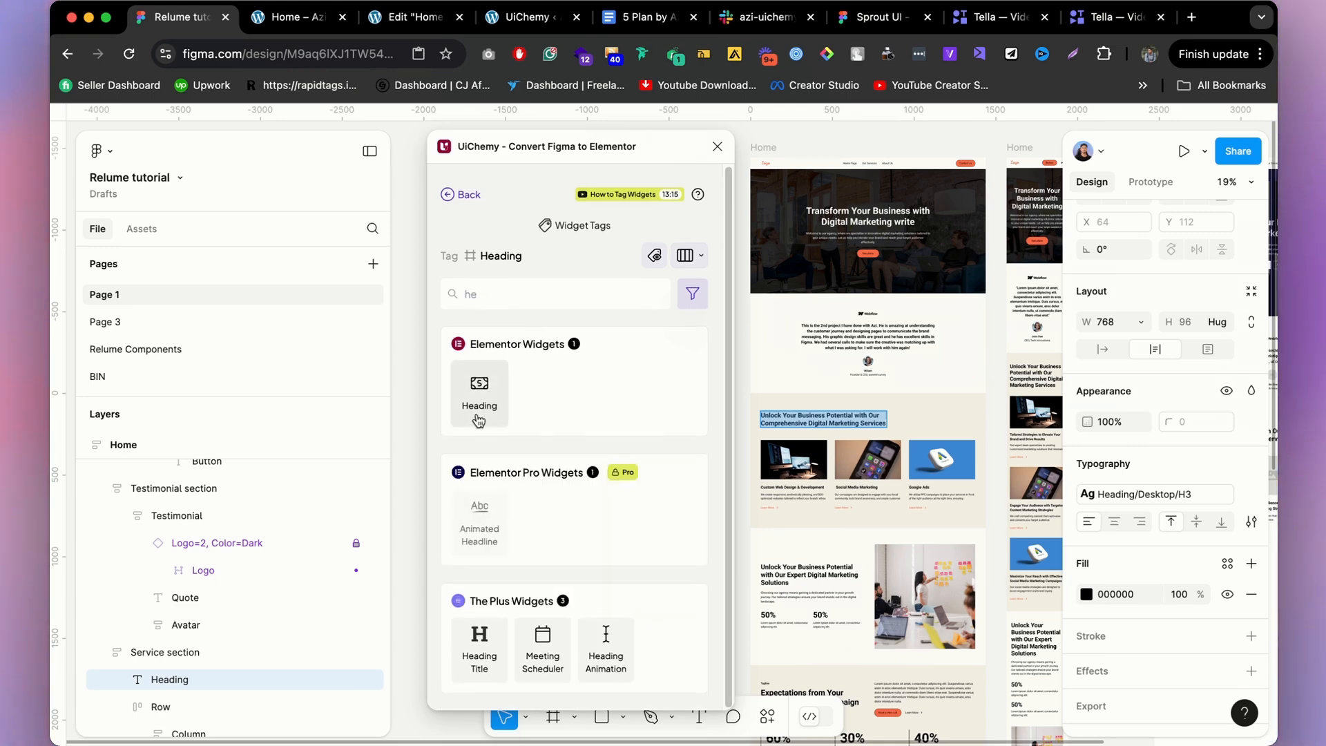
click(476, 413)
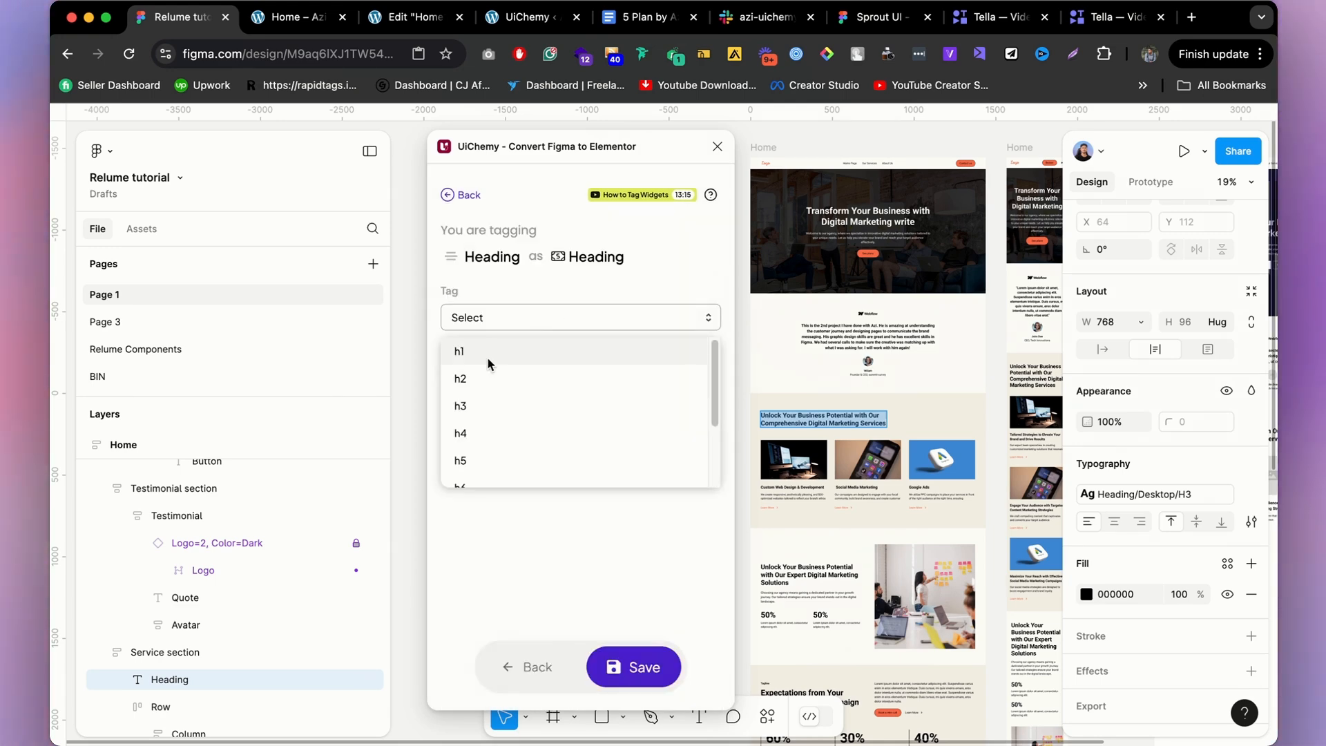
click(480, 379)
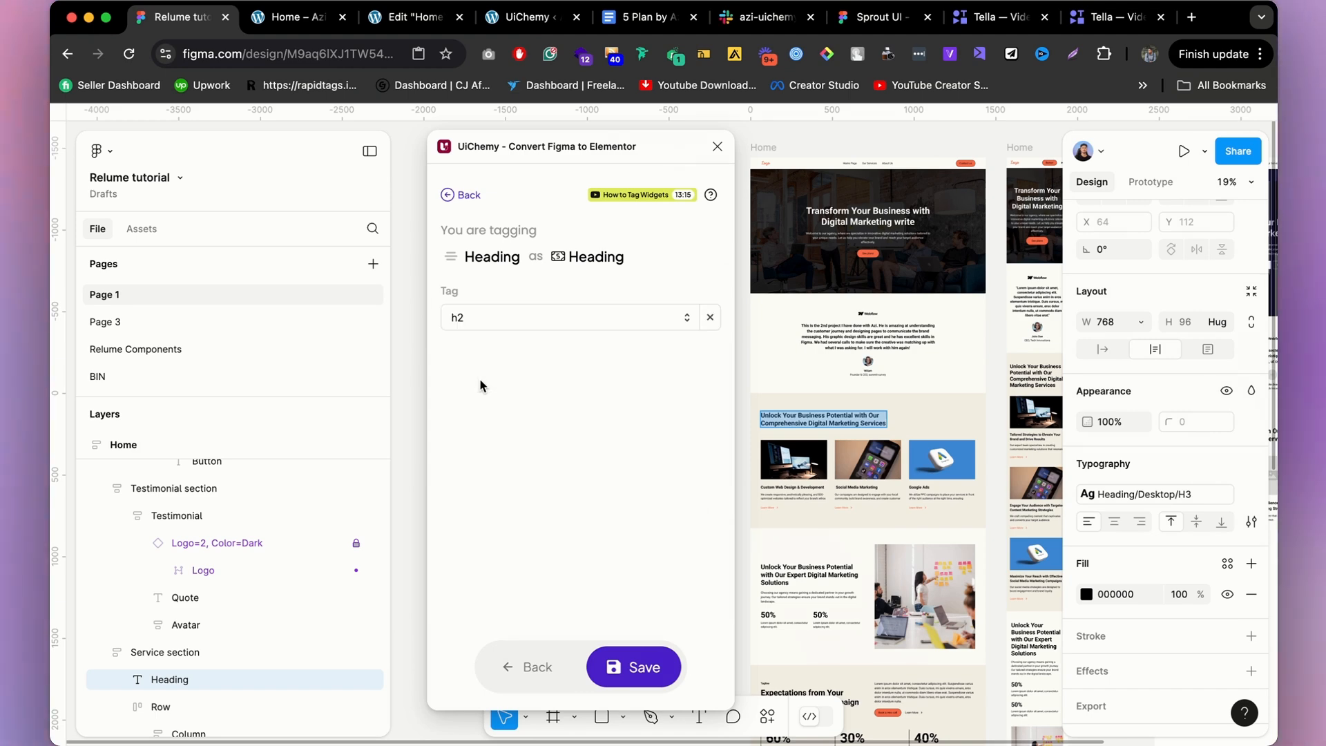
click(648, 653)
Tag the About us section's heading as an Elementor Heading widget with the h2 tag and save it.
scroll(852, 579, down, 3)
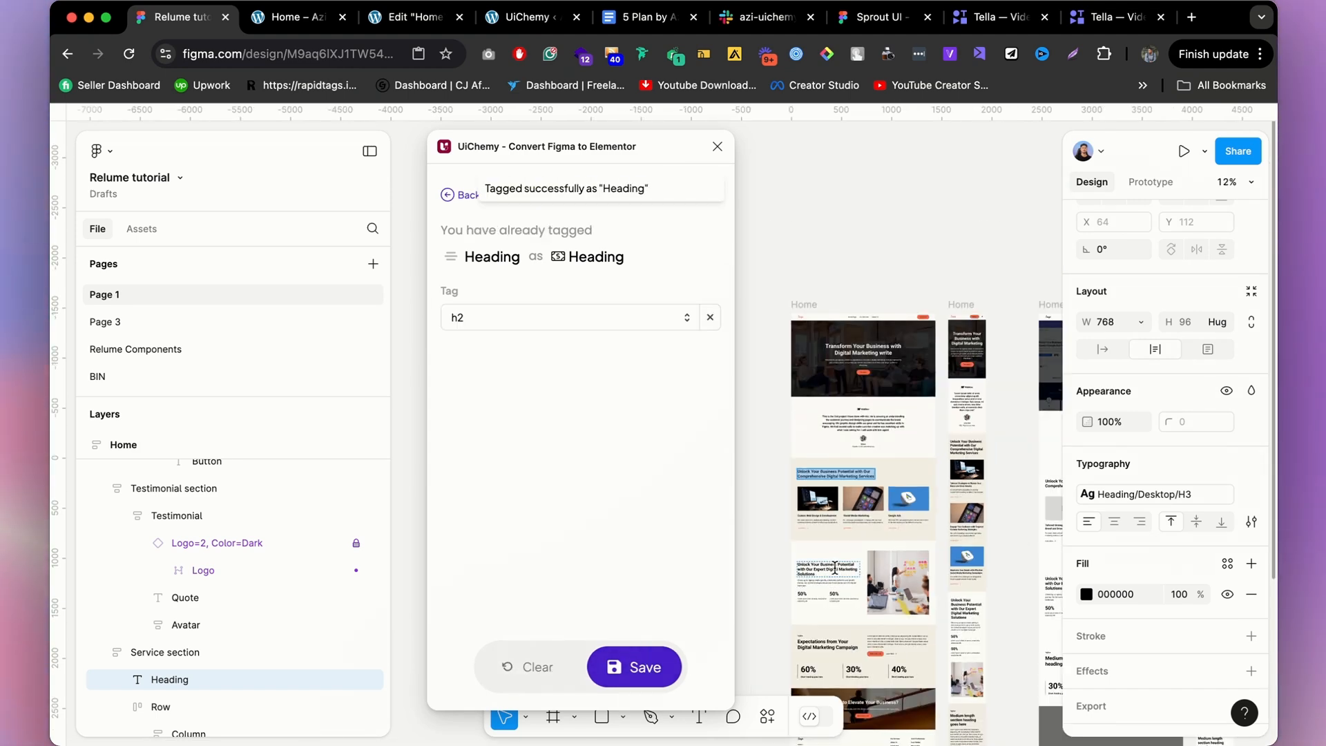
click(835, 568)
click(489, 395)
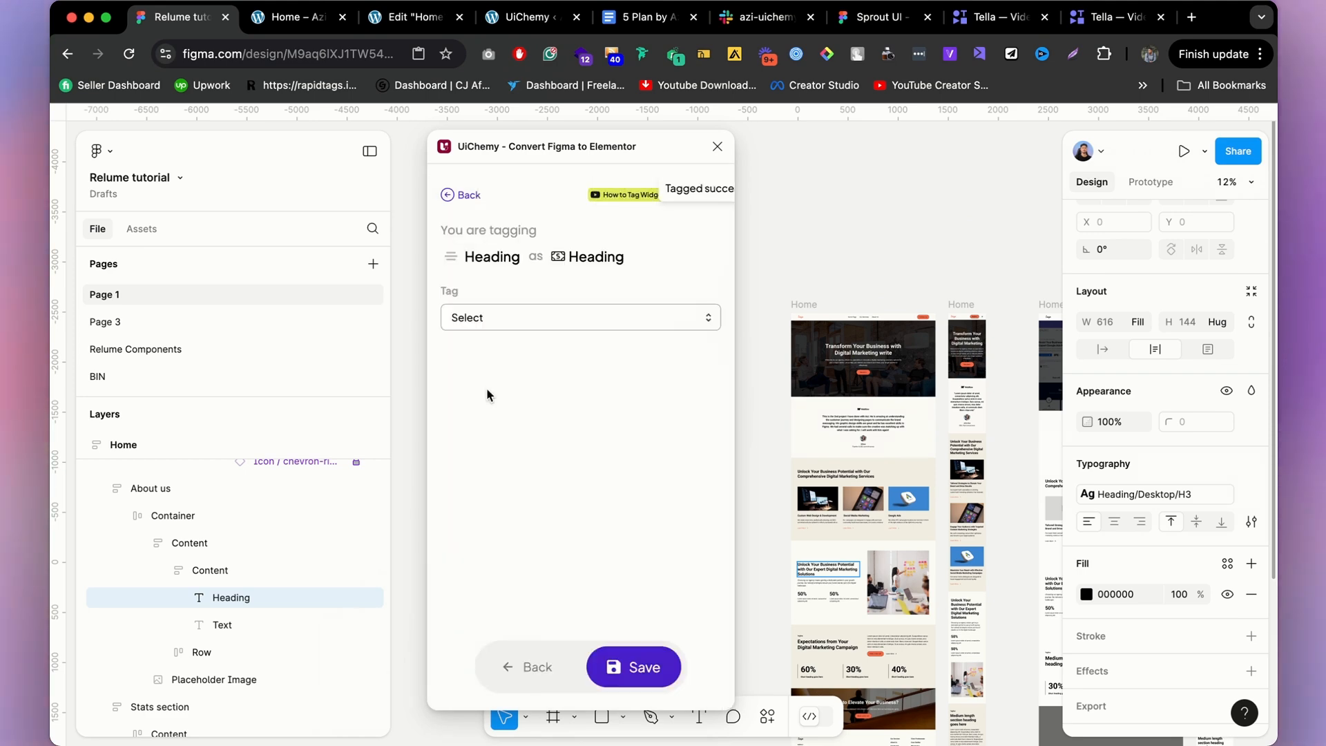
click(489, 325)
click(493, 376)
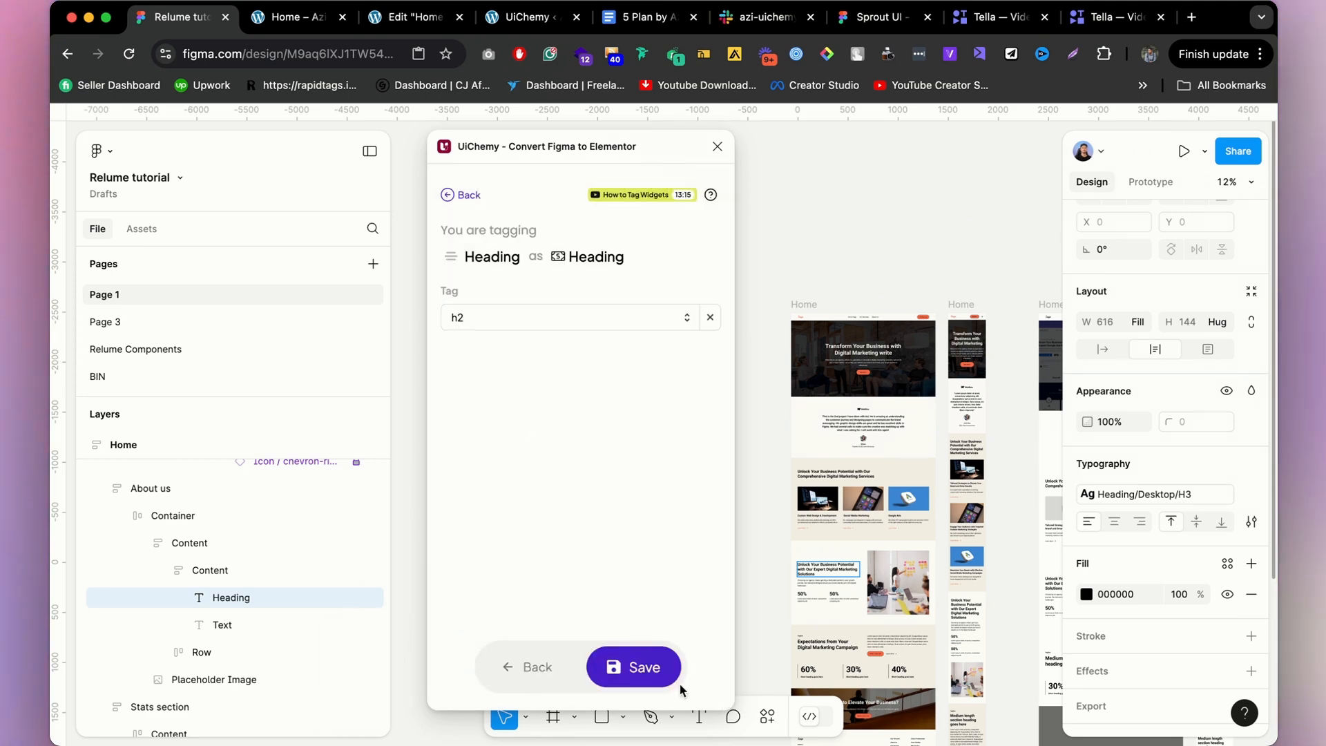
click(625, 667)
Tag the Stats section's "Expectations from Your Digital Marketing Campaign" heading as a Heading widget with the h2 tag and save it.
scroll(884, 560, down, 5)
scroll(851, 445, up, 2)
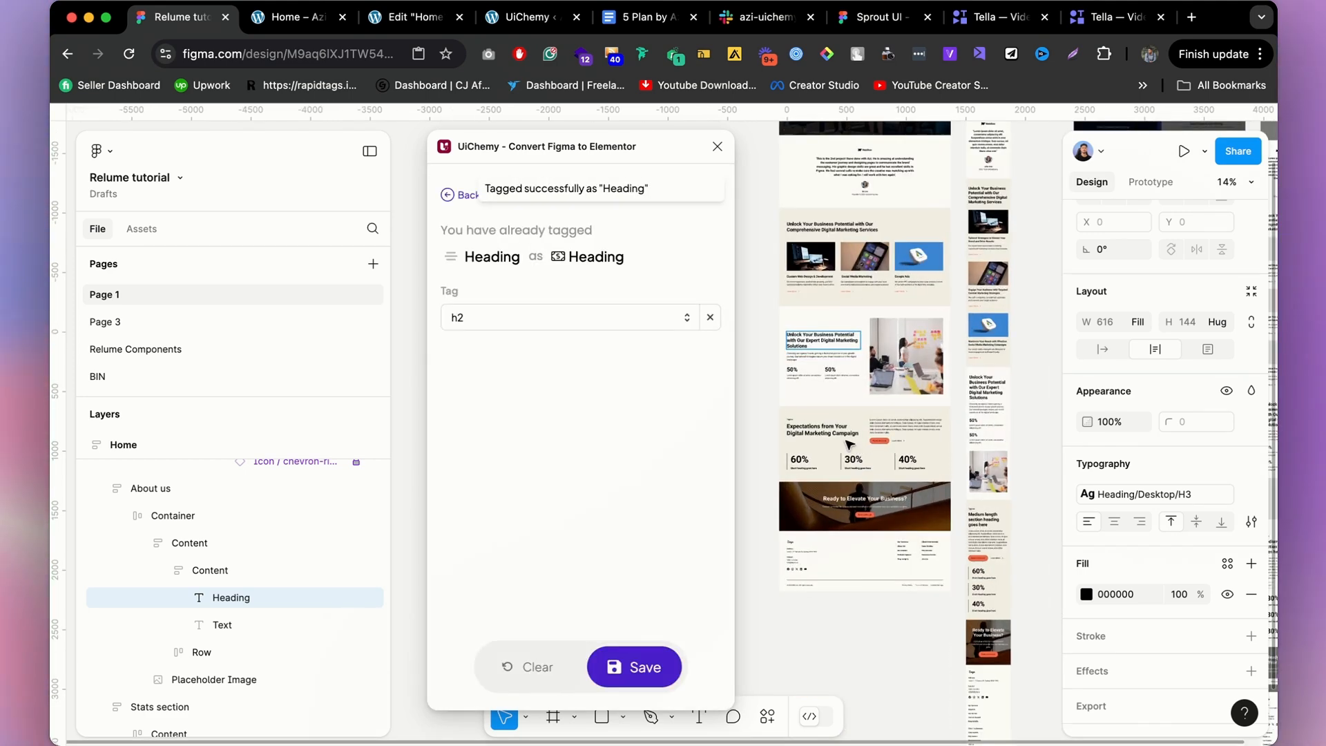
click(831, 429)
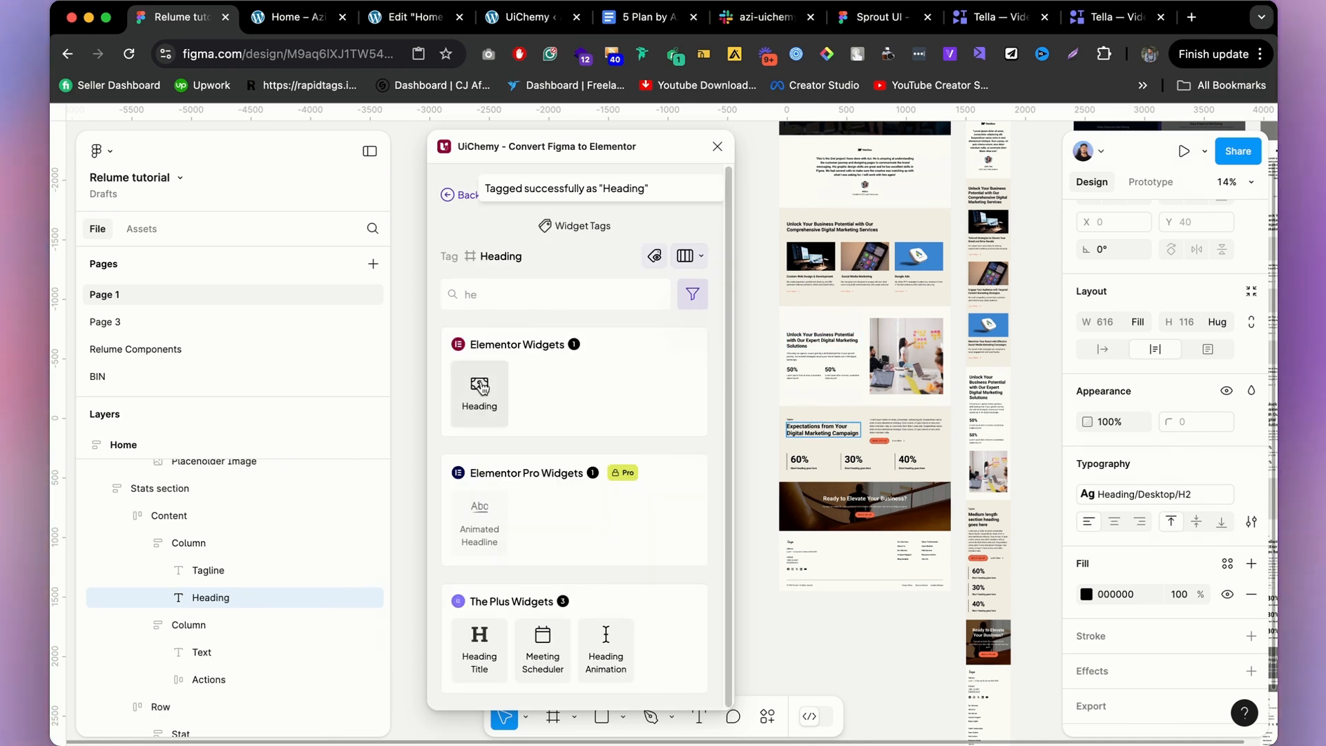
click(482, 388)
click(542, 319)
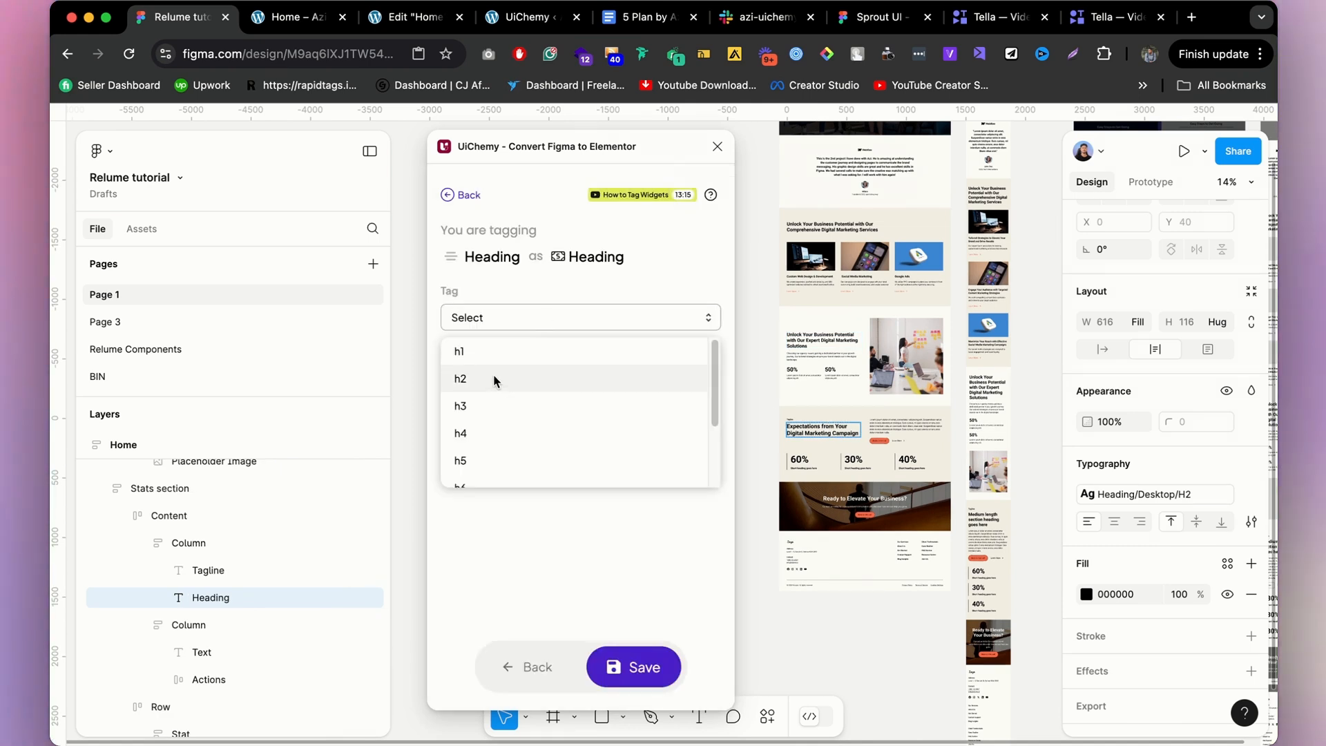
click(495, 381)
scroll(971, 429, up, 2)
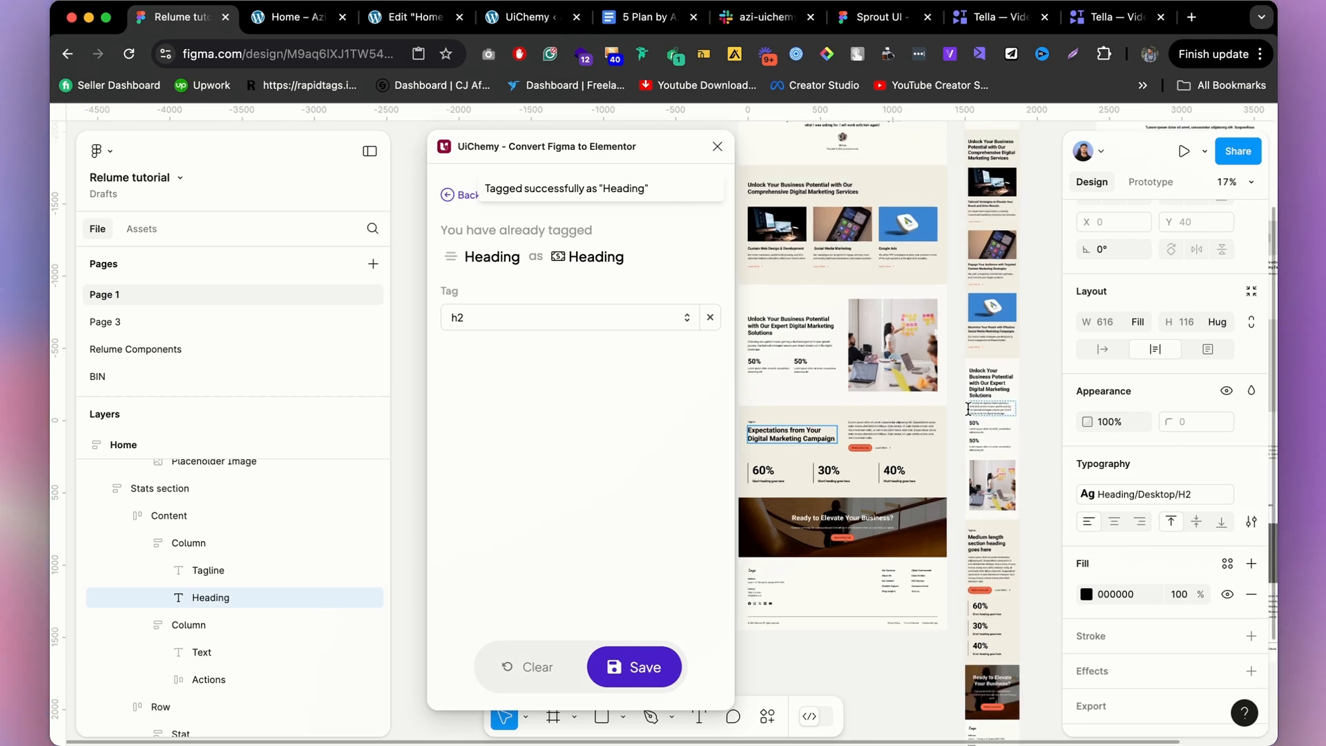
Tag the Stats section's paragraph as an Elementor Text Editor widget, searching the widget tags for "te", and save it.
click(858, 434)
click(518, 301)
text(he)
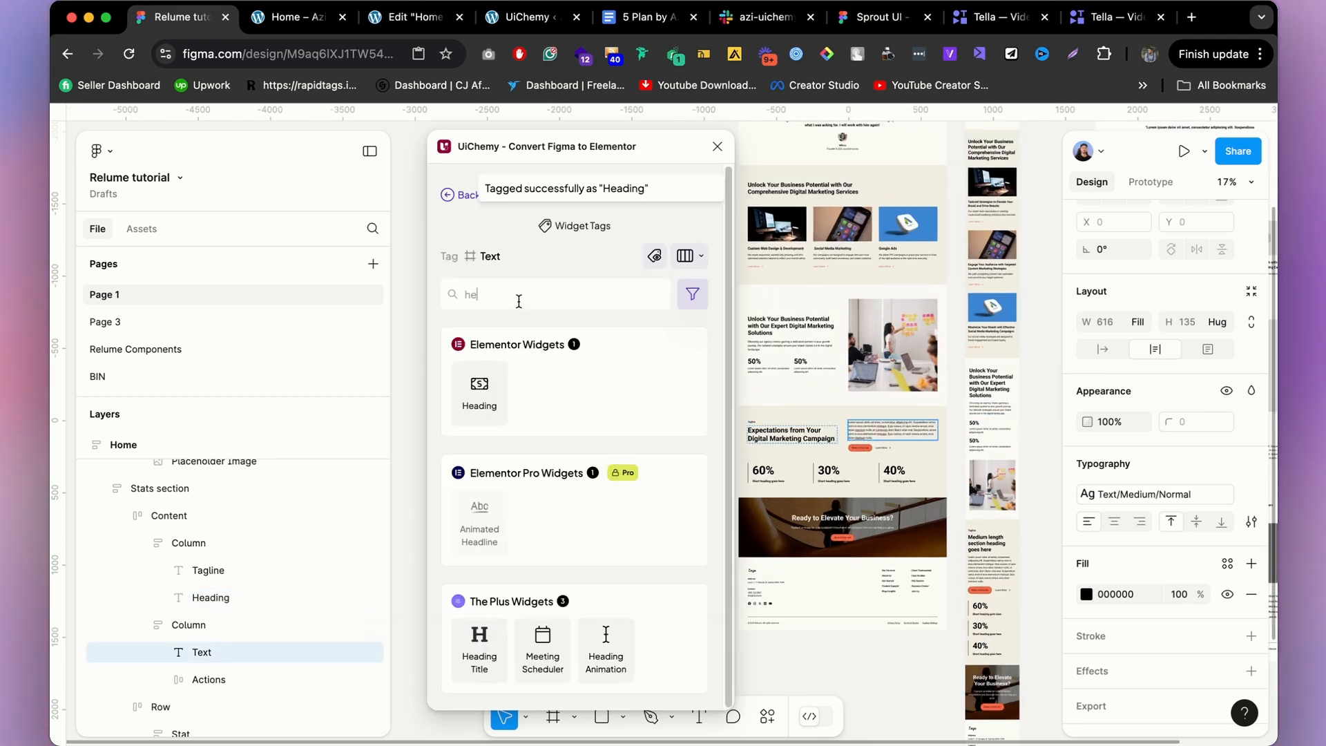
text(p)
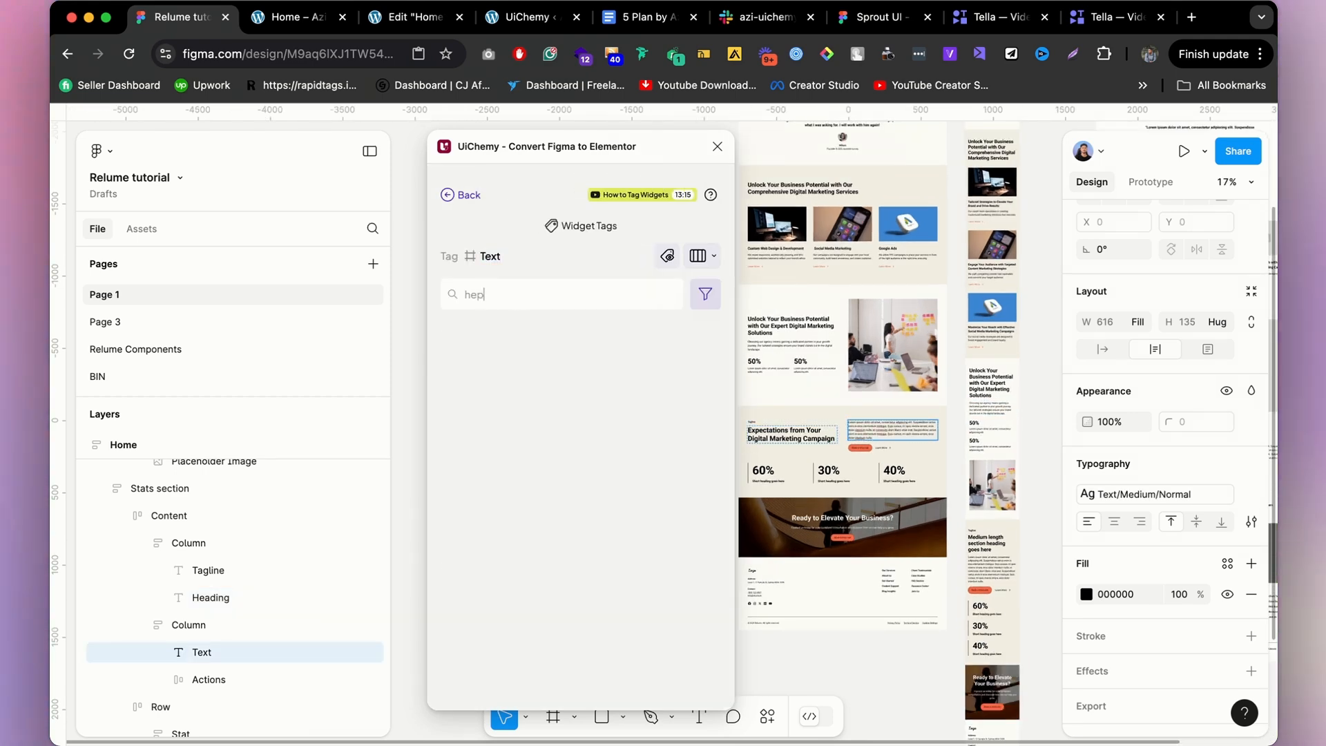
key(BackSpace)
key(BackSpace)
key(BackSpace)
text(te)
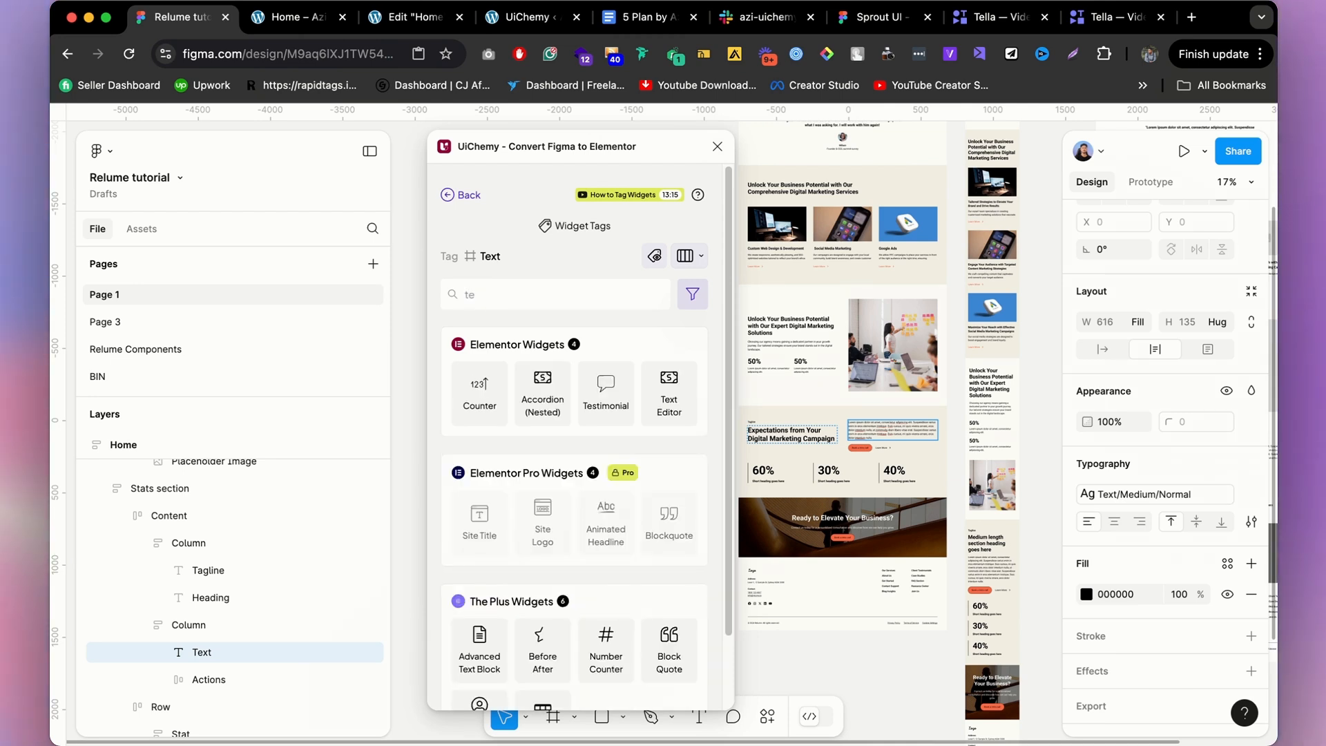
click(662, 407)
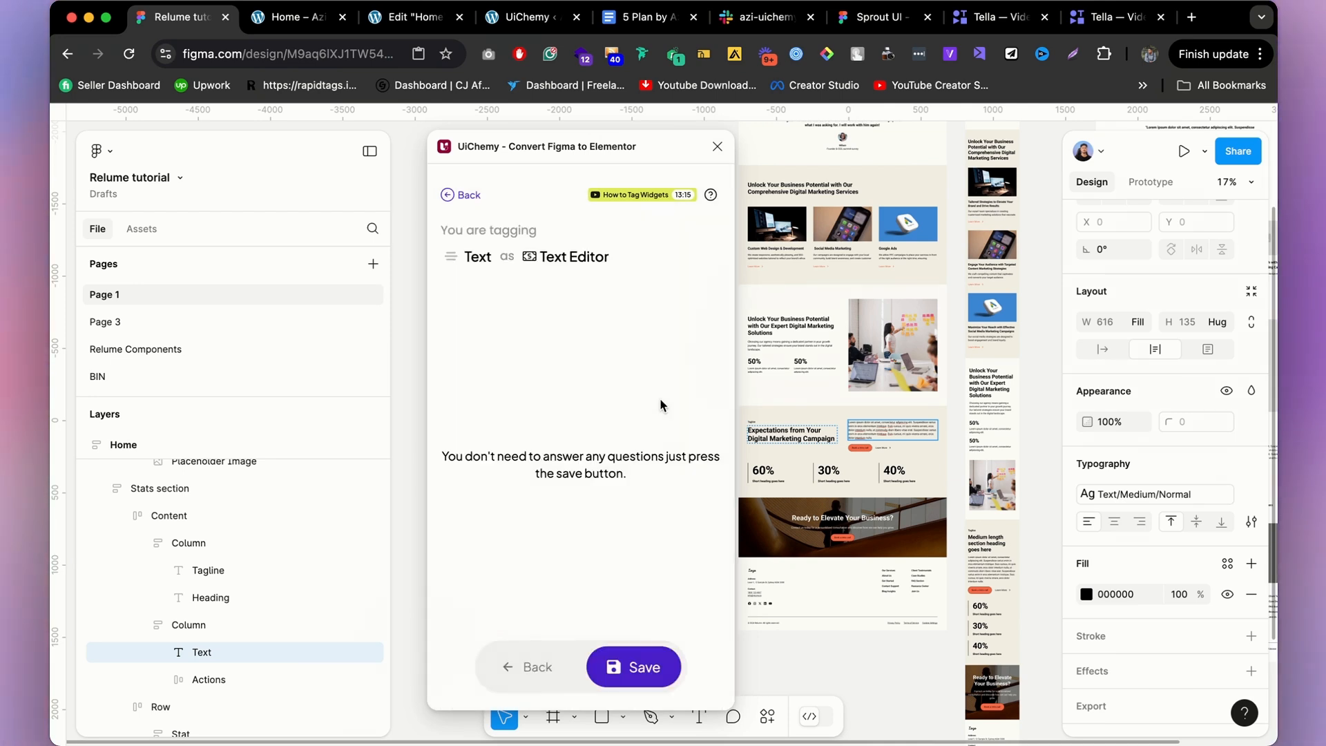
click(625, 674)
Tag the description under the Custom Web Design & Development service card as a Text Editor widget and save it.
scroll(877, 319, up, 3)
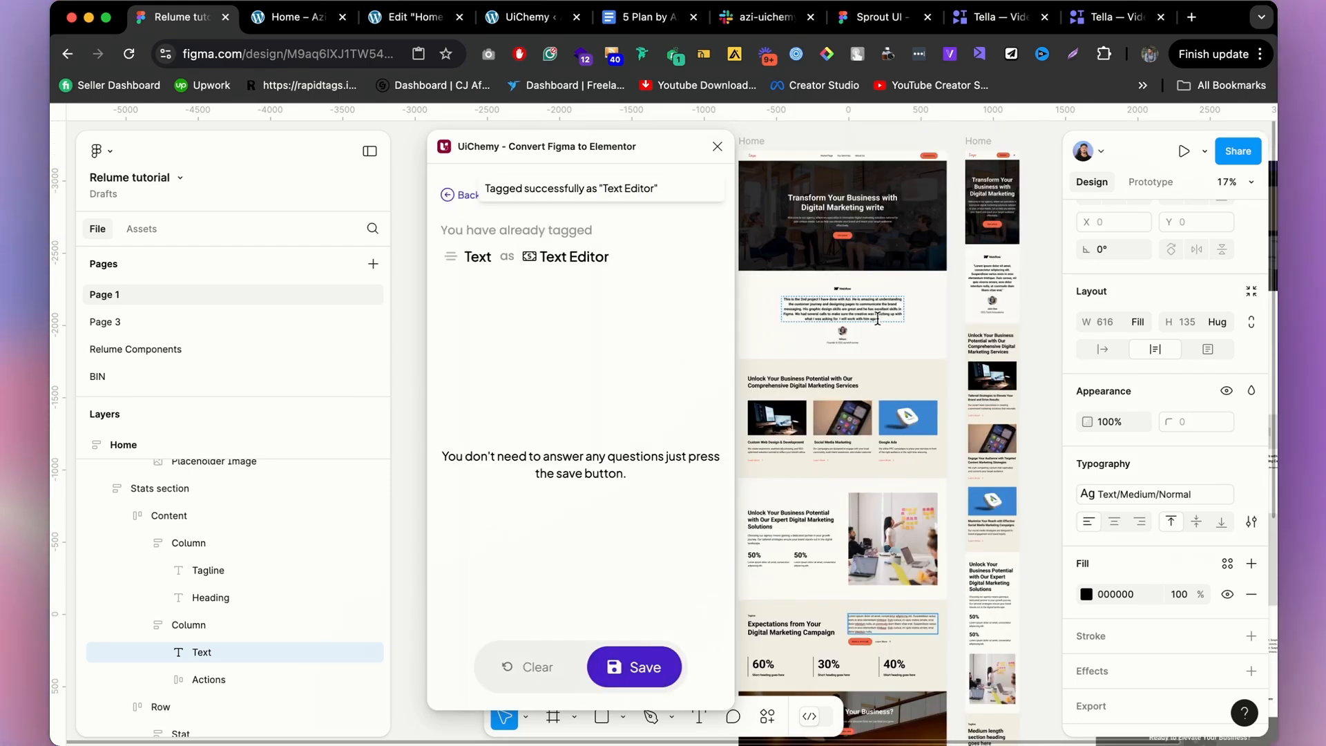
scroll(840, 453, up, 3)
click(767, 457)
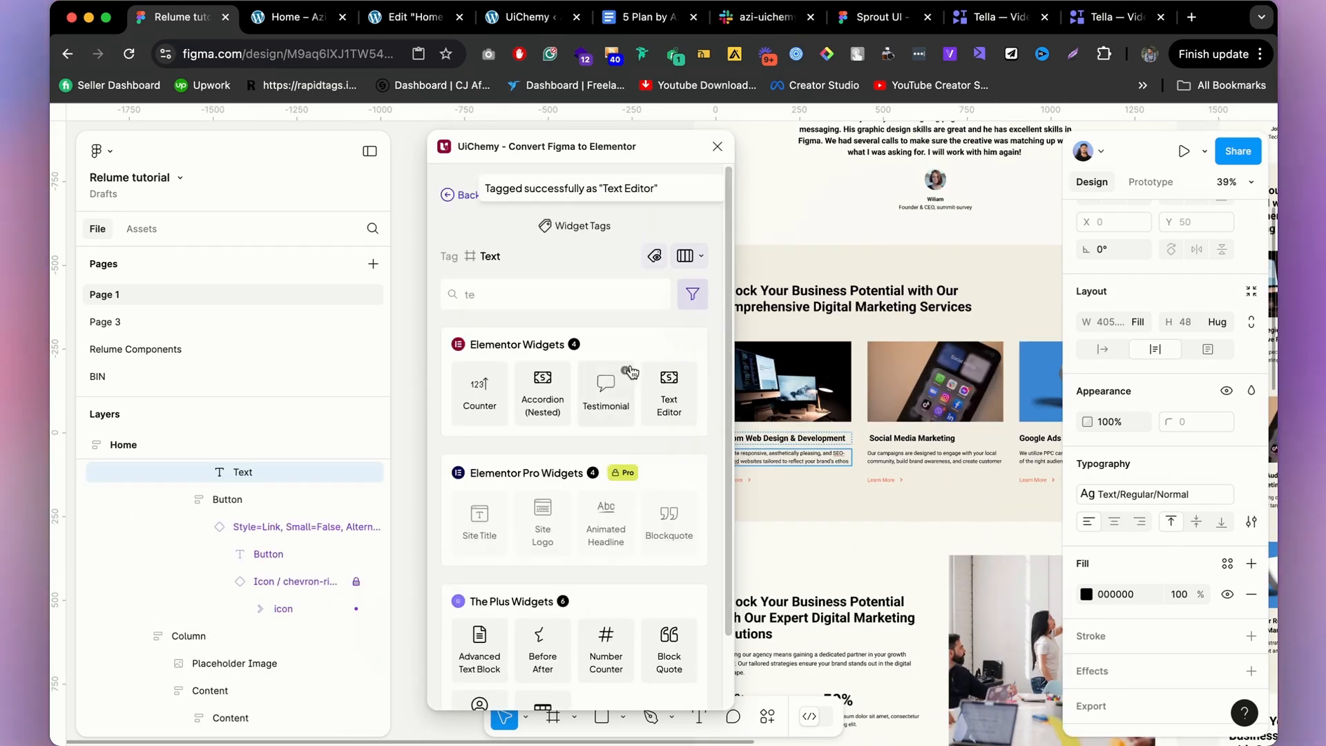
click(670, 390)
click(631, 667)
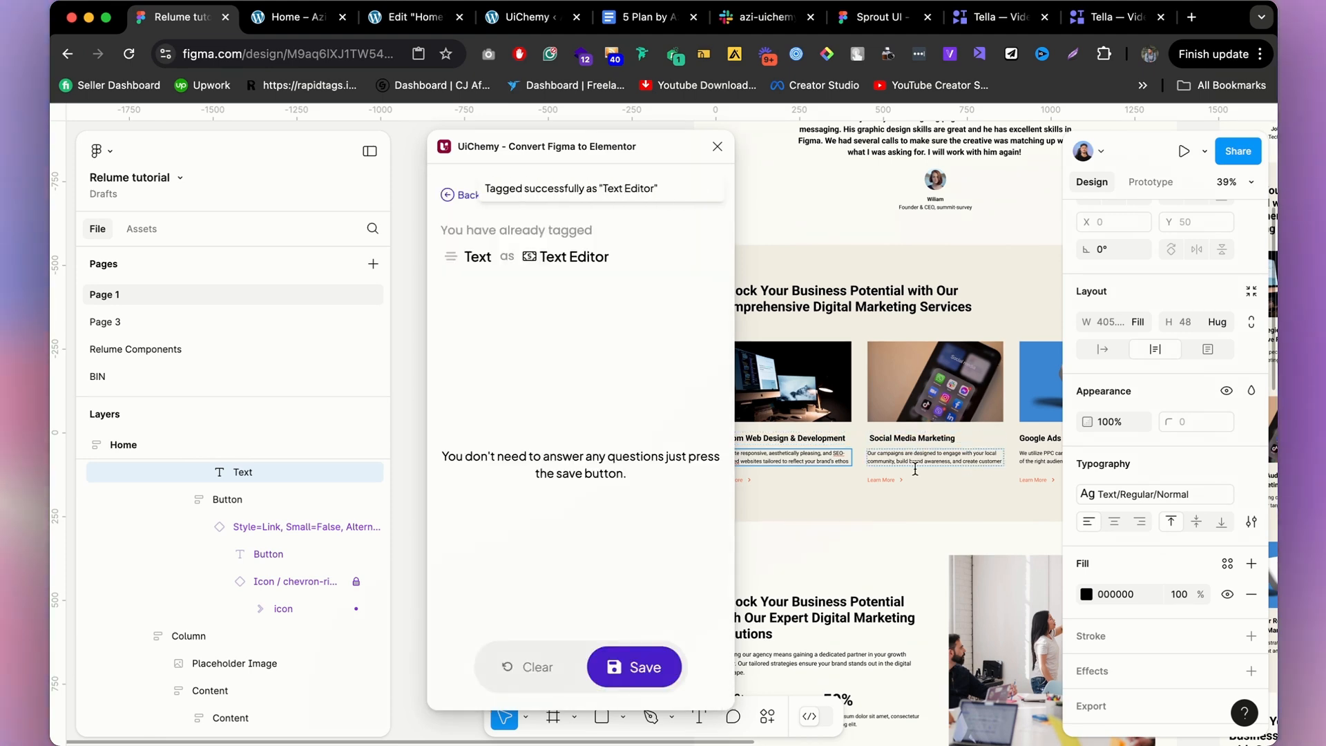
Tag the description under the Social Media Marketing service card as a Text Editor widget and save it.
click(915, 464)
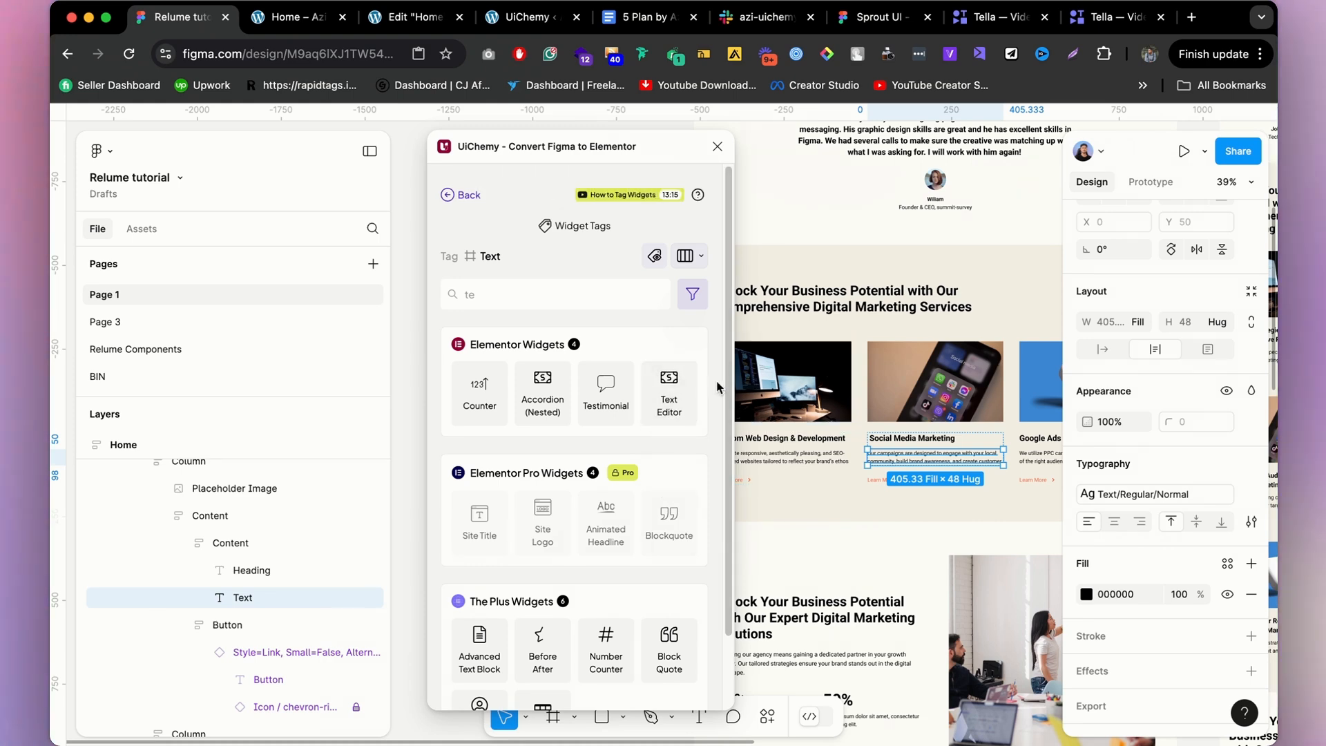
click(669, 387)
click(650, 660)
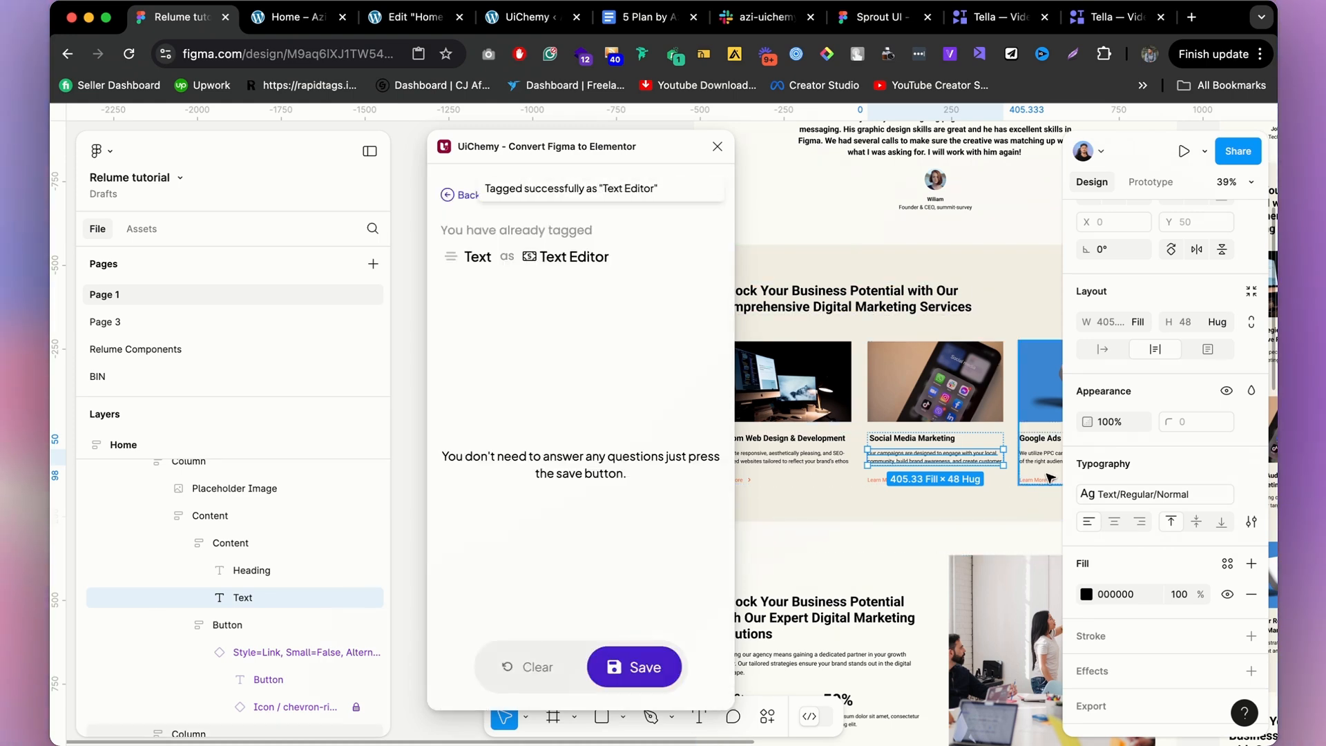
Tag the description text under the Google Ads service card as a Text Editor widget and save it.
click(1049, 461)
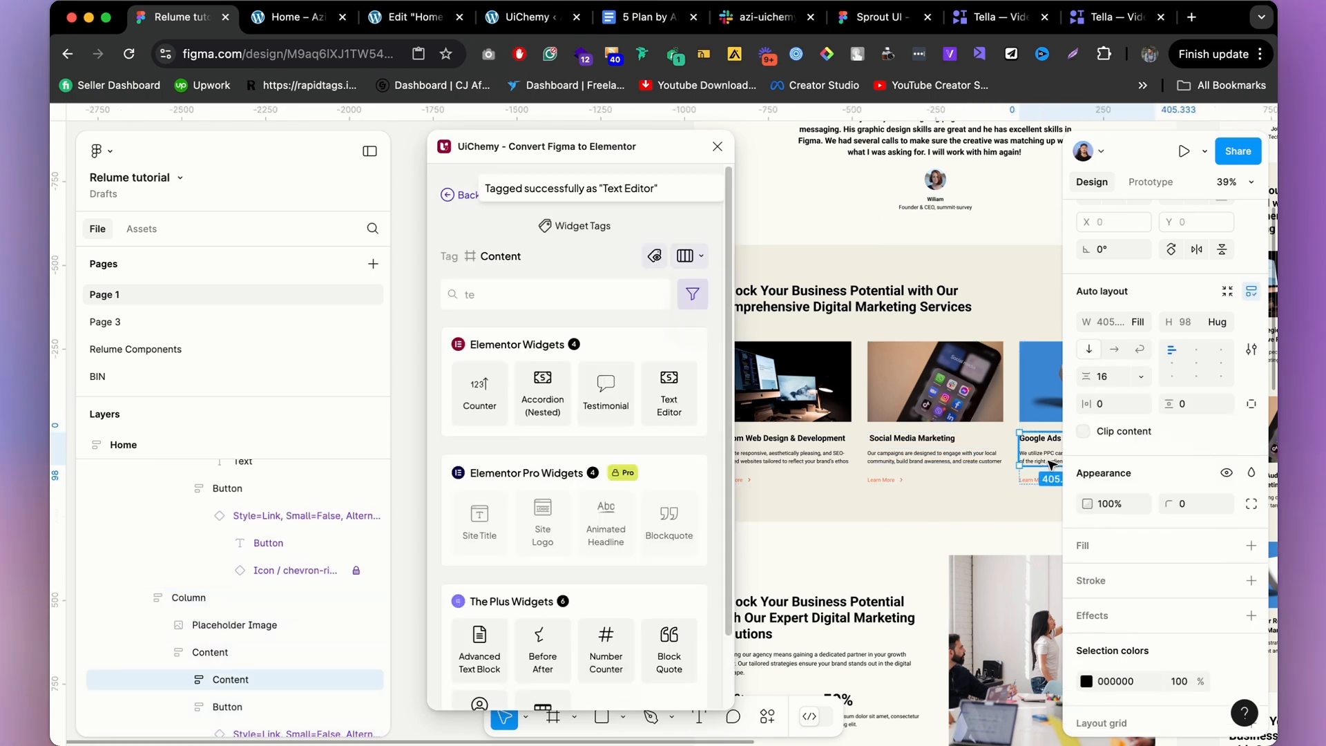
click(677, 391)
click(633, 666)
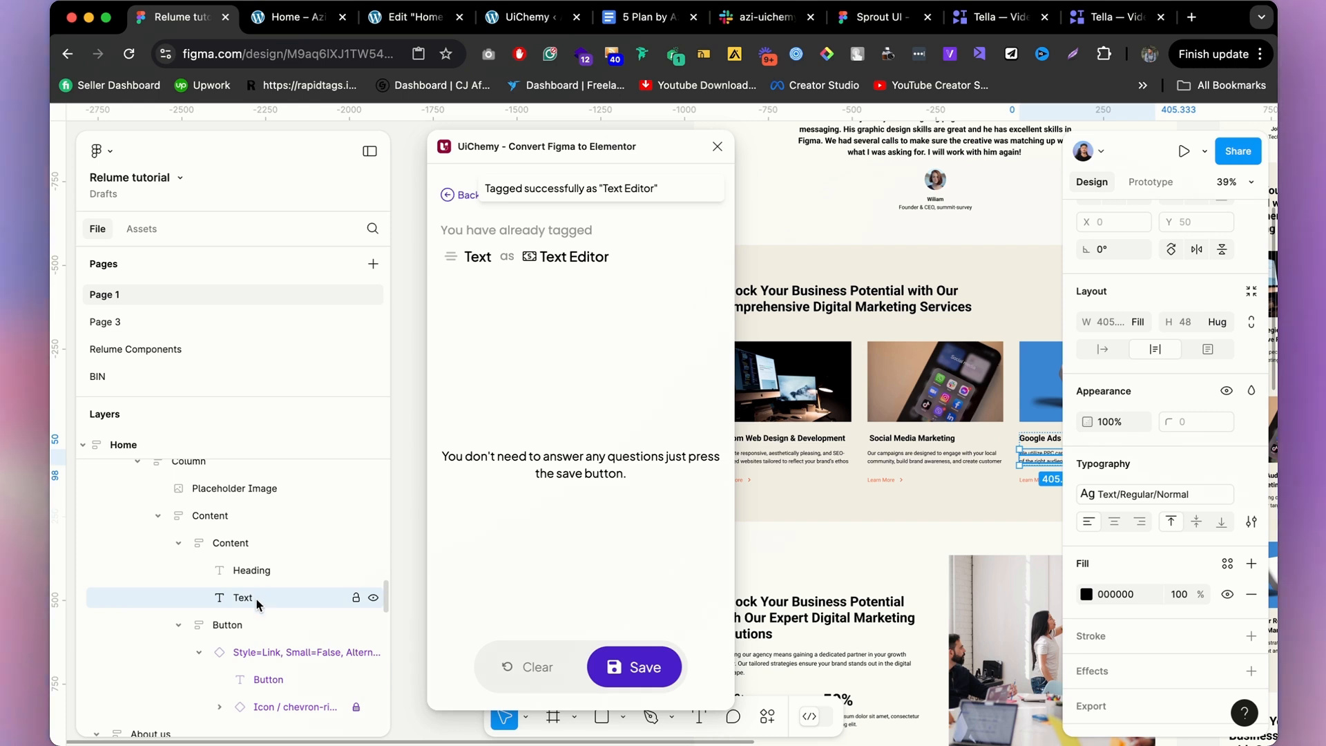
click(605, 677)
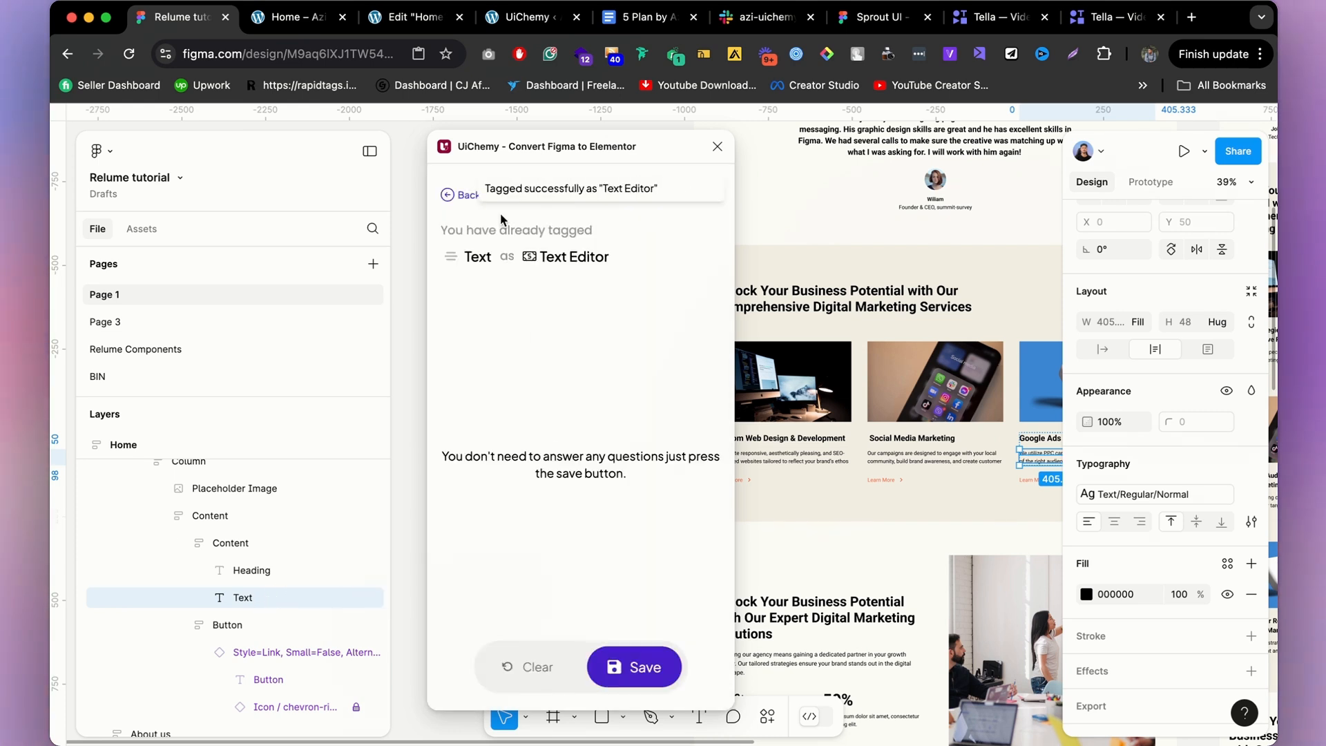
Return to the widget tag list and clear its search filter.
click(464, 197)
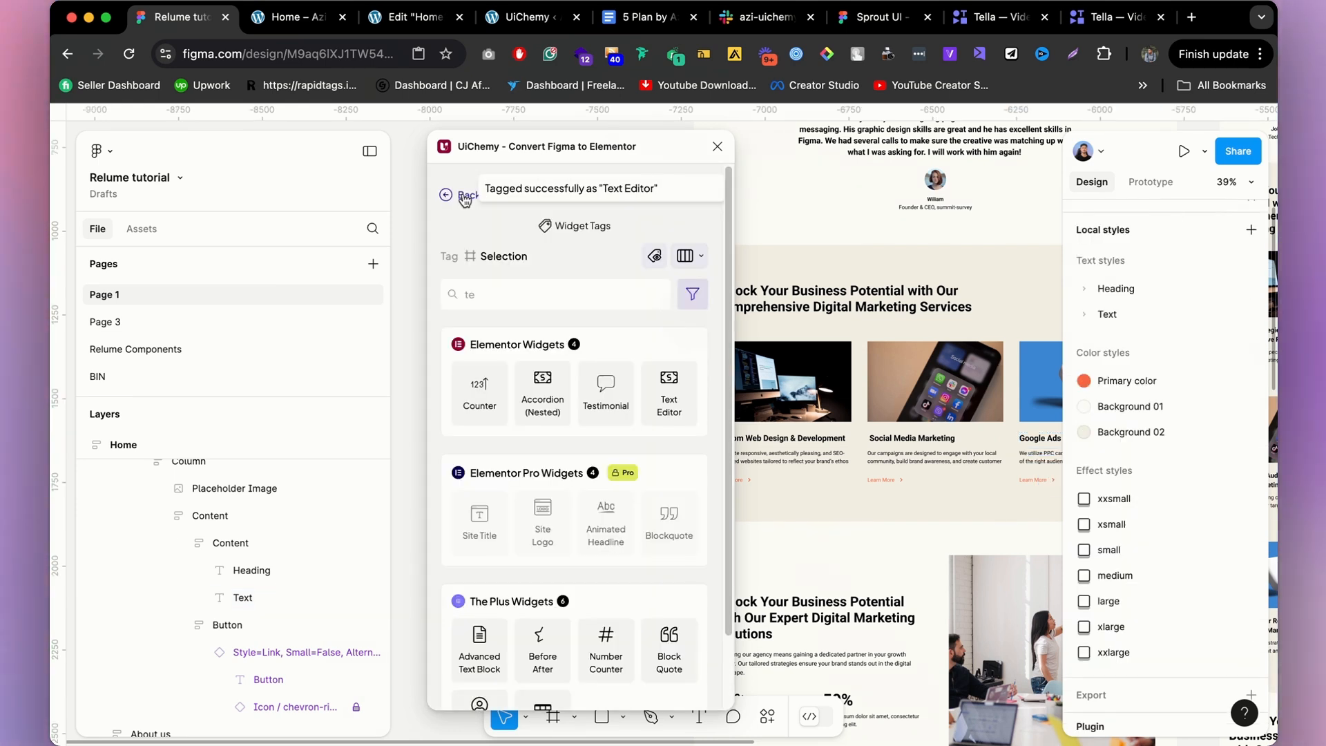
double_click(515, 292)
key(BackSpace)
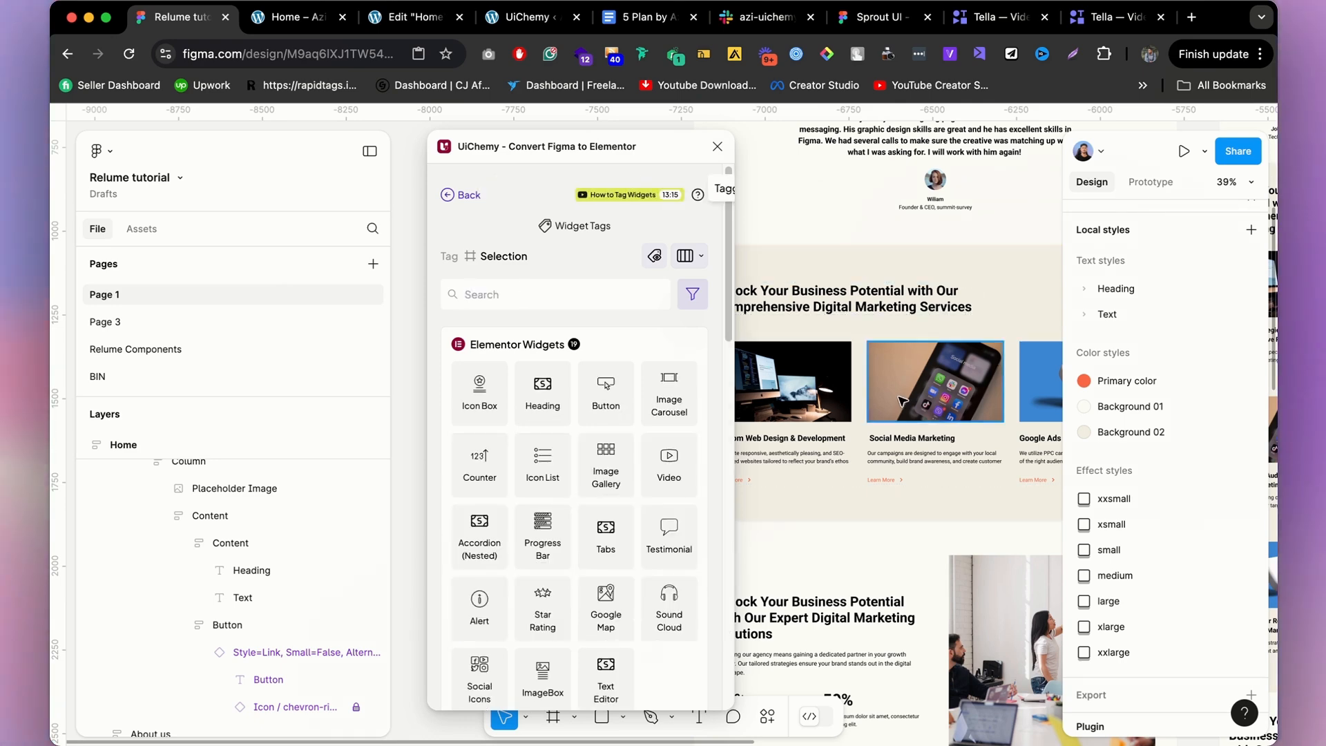
Select the About us section's placeholder image for widget tagging, with its image fill settings closed.
scroll(963, 510, down, 3)
click(972, 539)
double_click(973, 539)
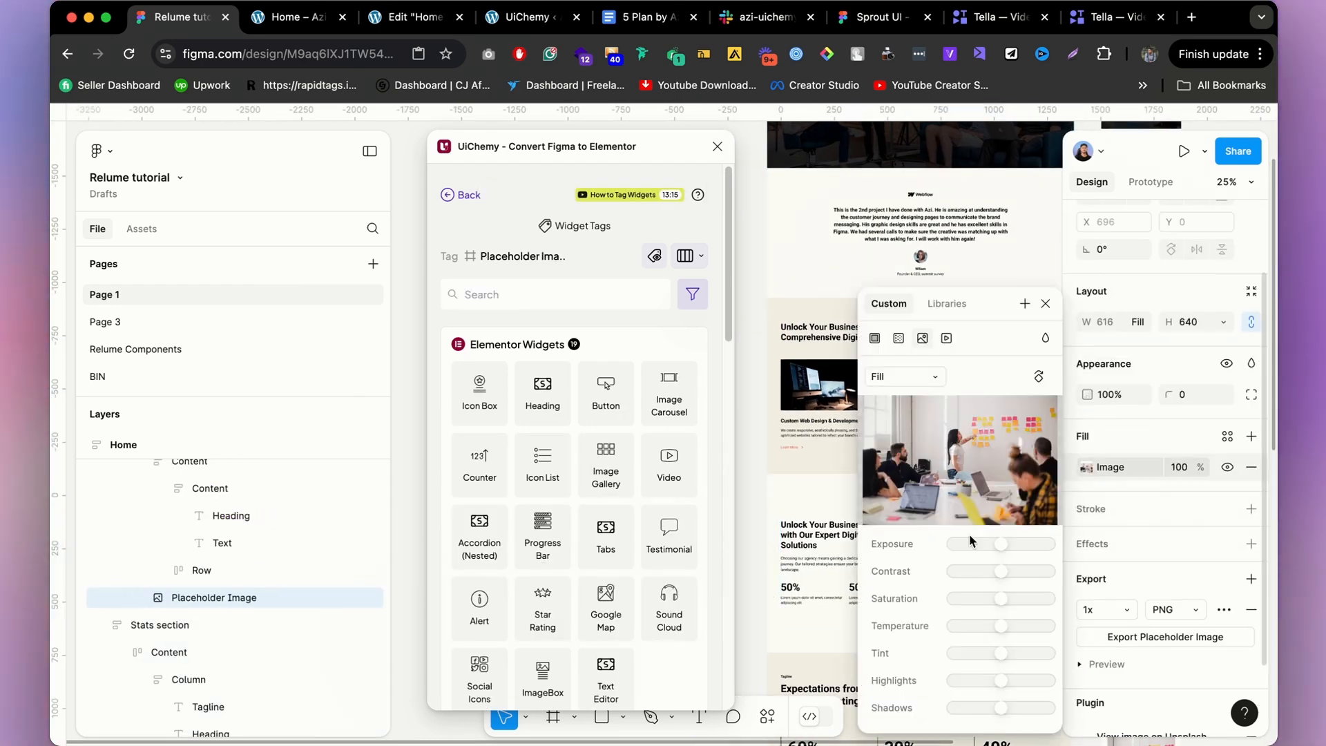
click(1046, 304)
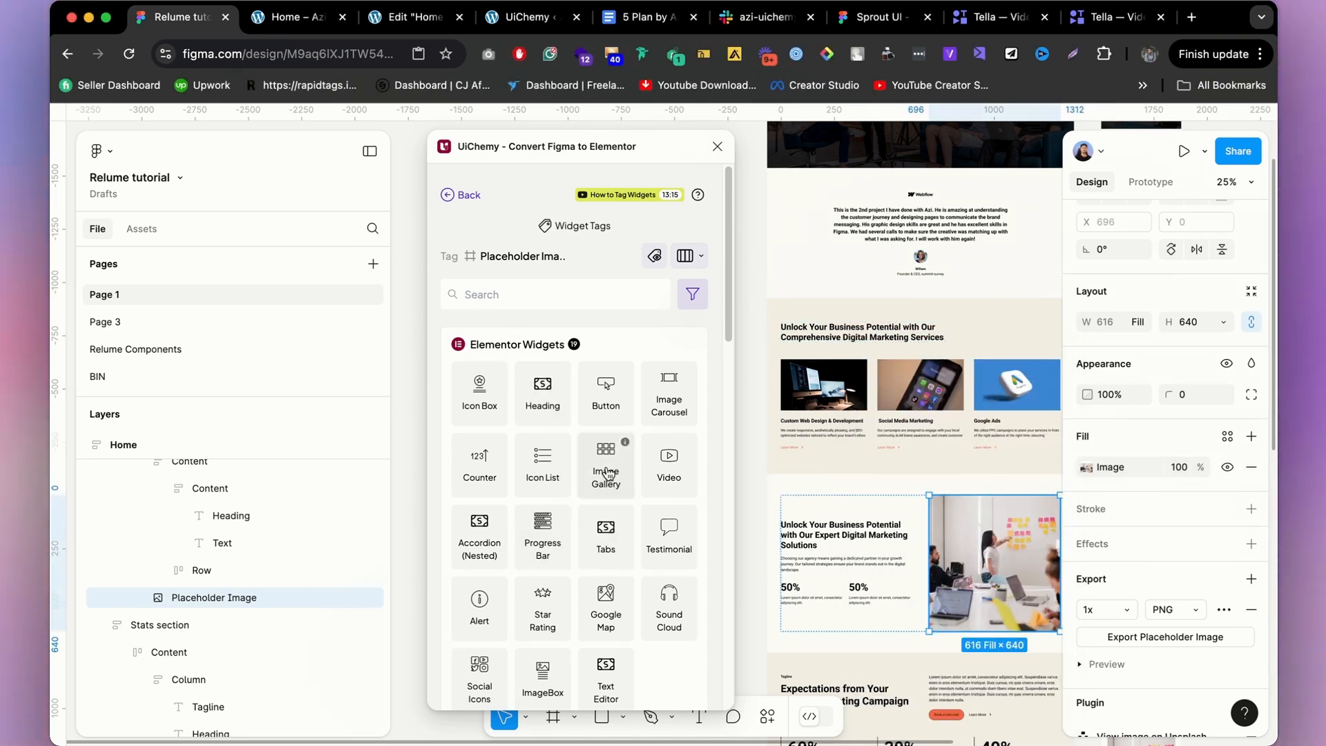
Search the widget tags for "ima" and try to tag the About us section's Placeholder Image as an ImageBox.
click(525, 295)
text(ima)
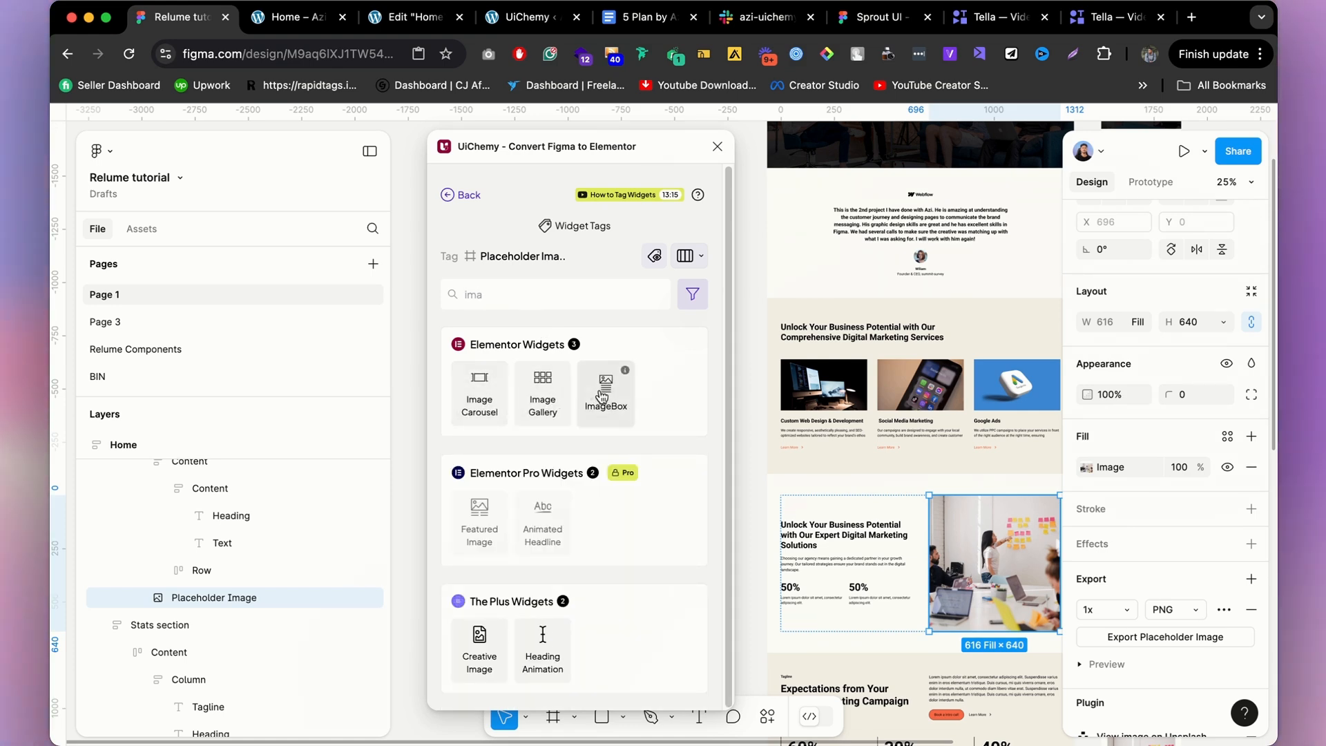
click(603, 395)
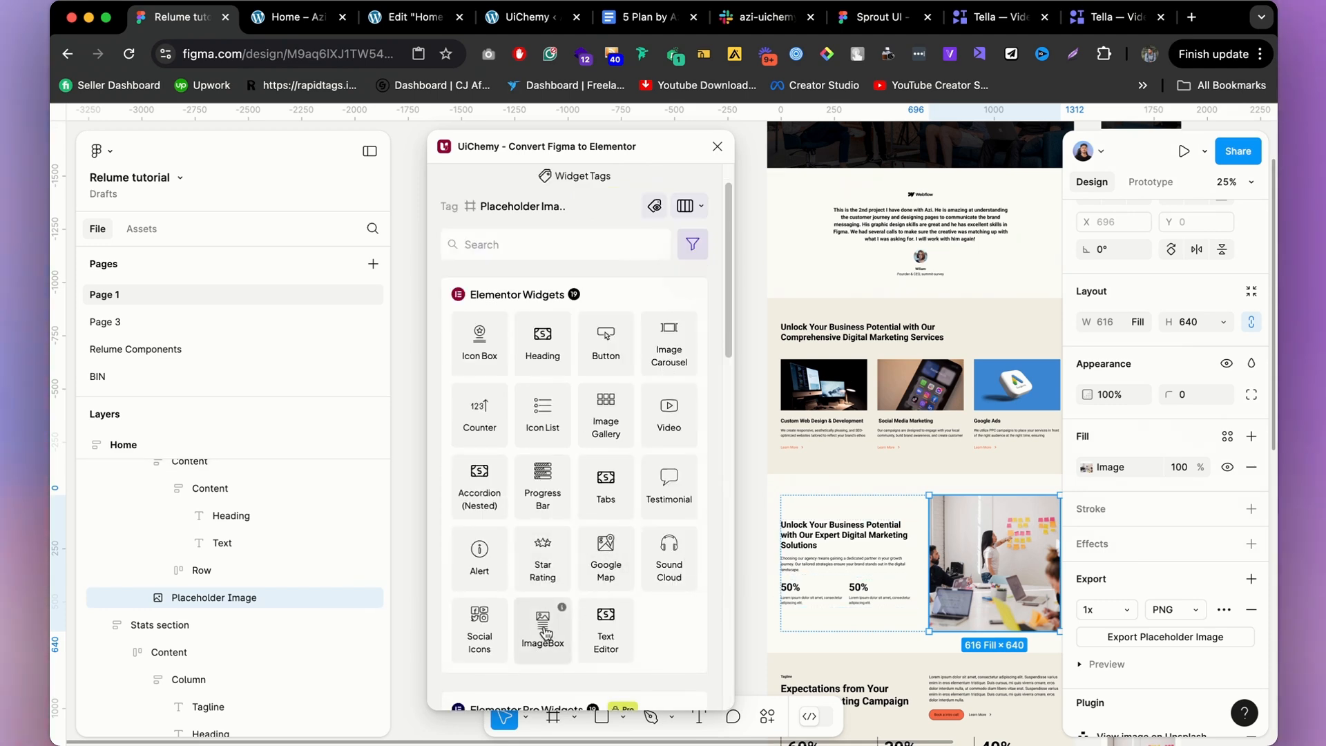
Rename the About us section's Placeholder Image layer to Image.
double_click(236, 606)
text(Image)
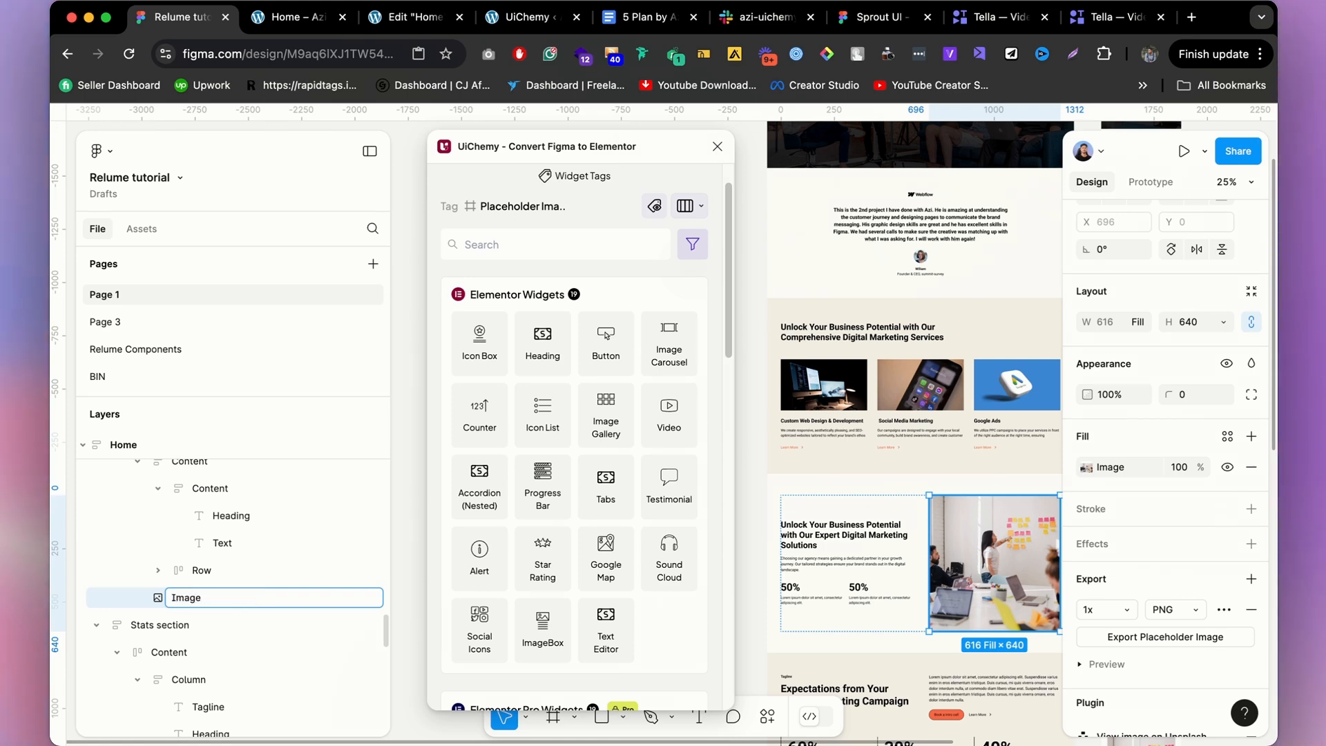
key(Return)
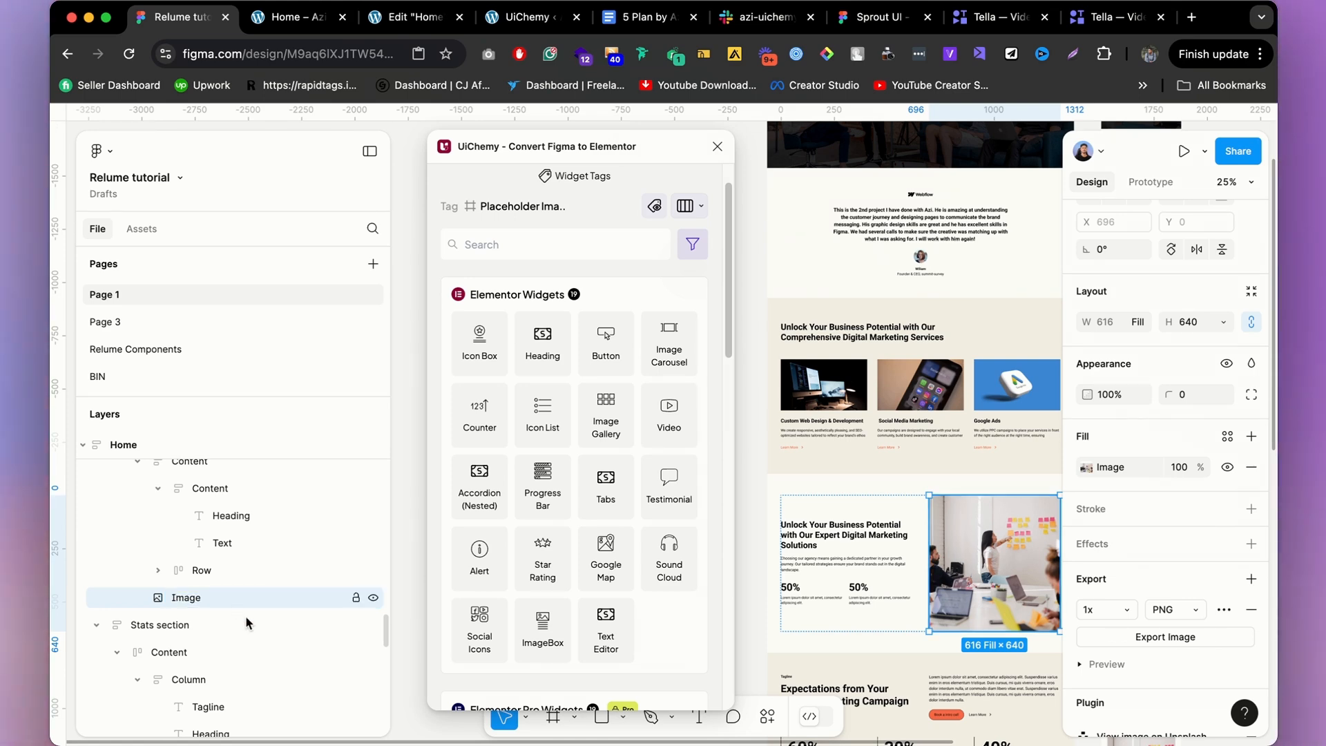
Try to tag the Custom Web Design & Development card's Column in the service section as an ImageBox widget.
double_click(848, 399)
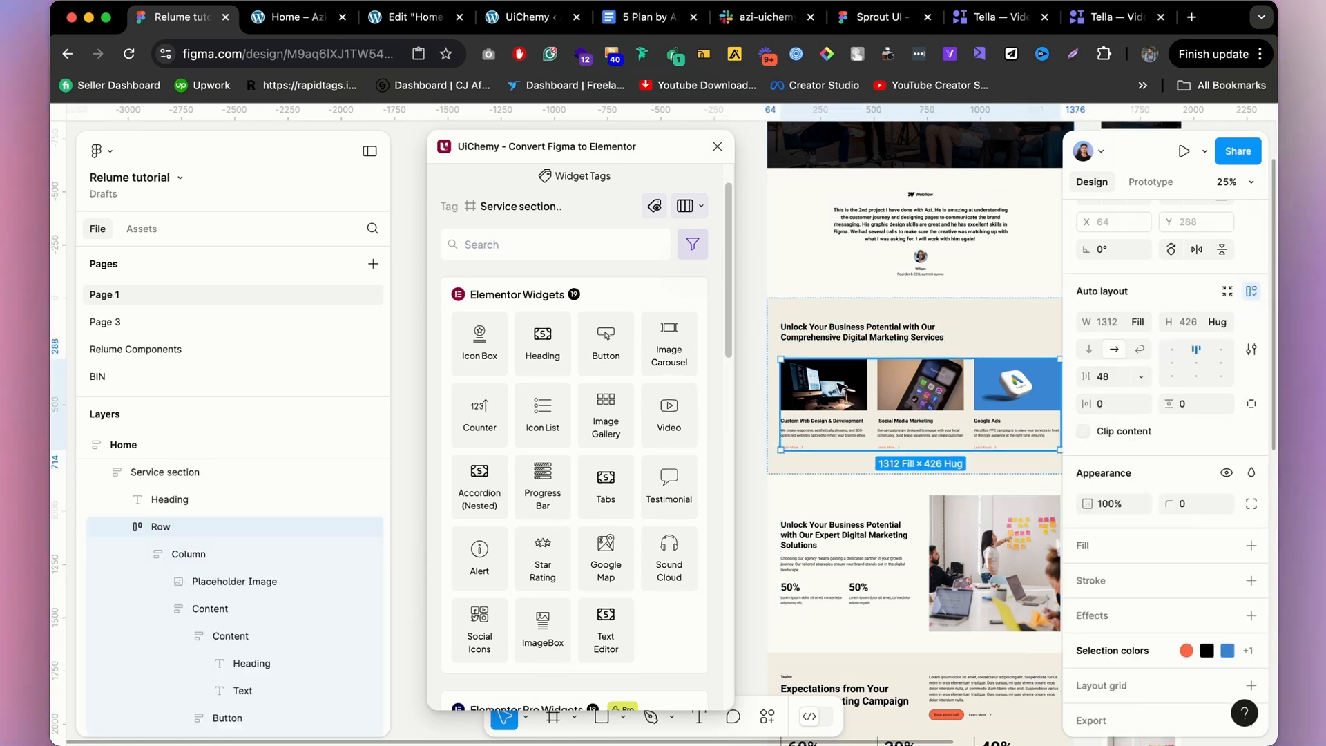
double_click(848, 400)
scroll(859, 415, up, 5)
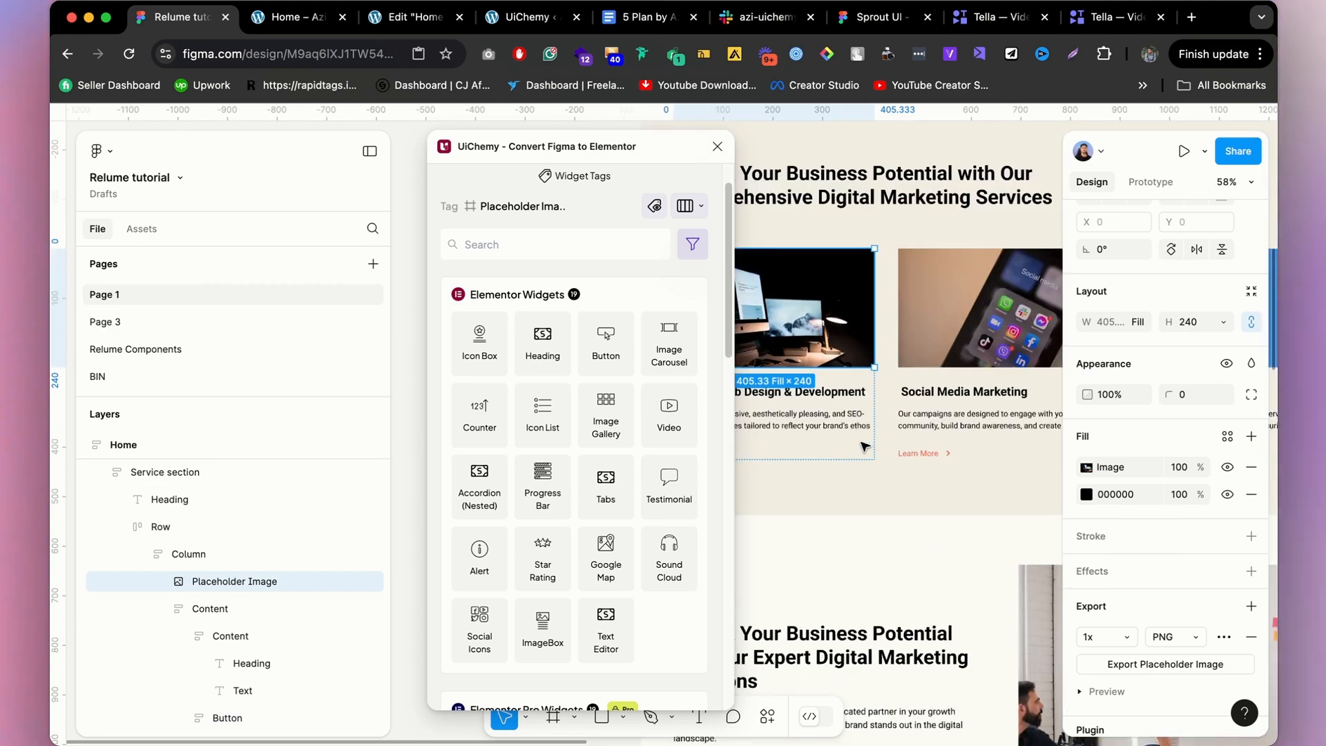
click(858, 446)
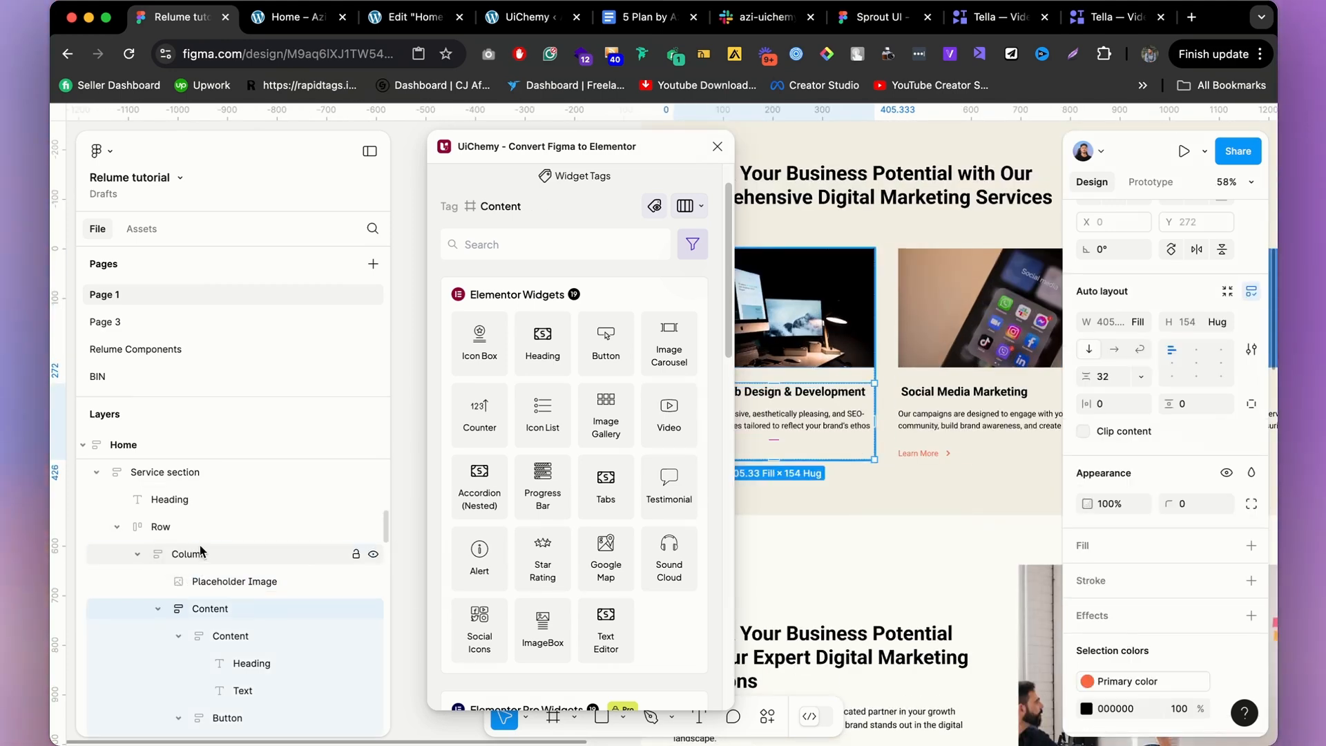
scroll(913, 421, down, 3)
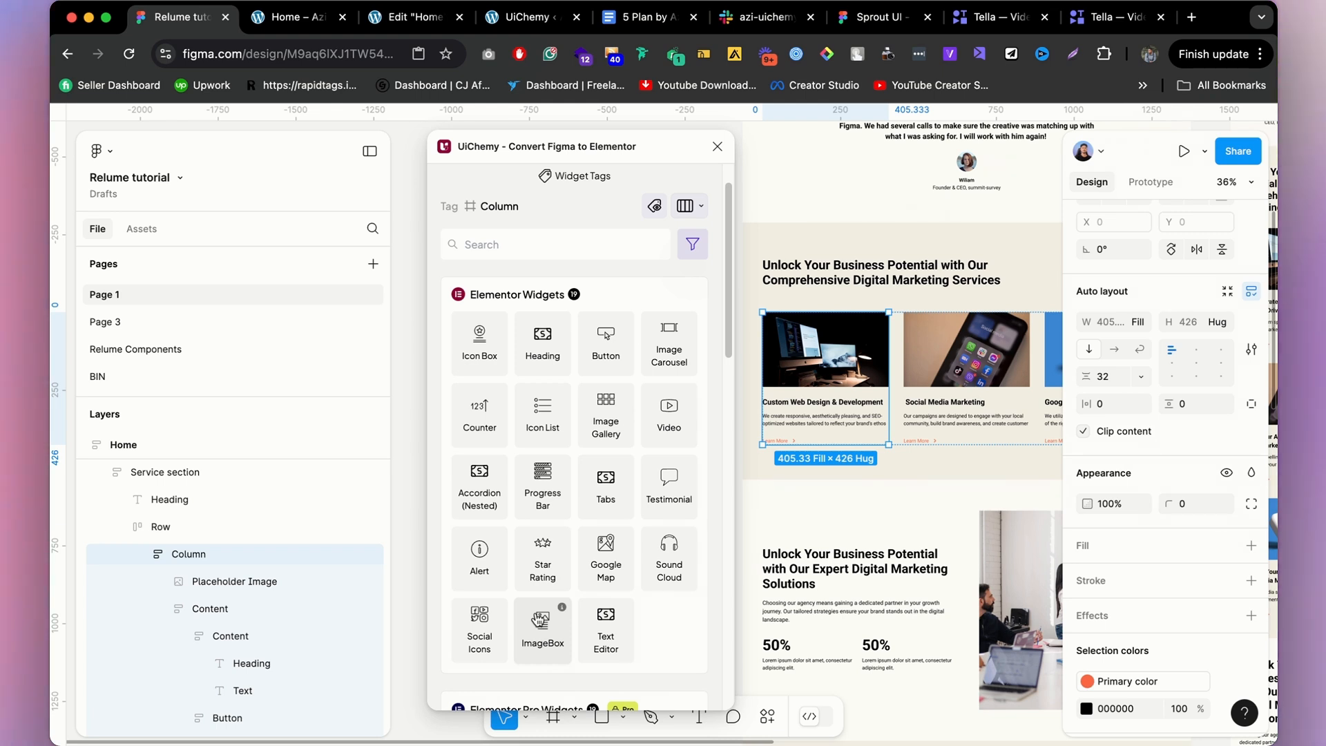
click(541, 619)
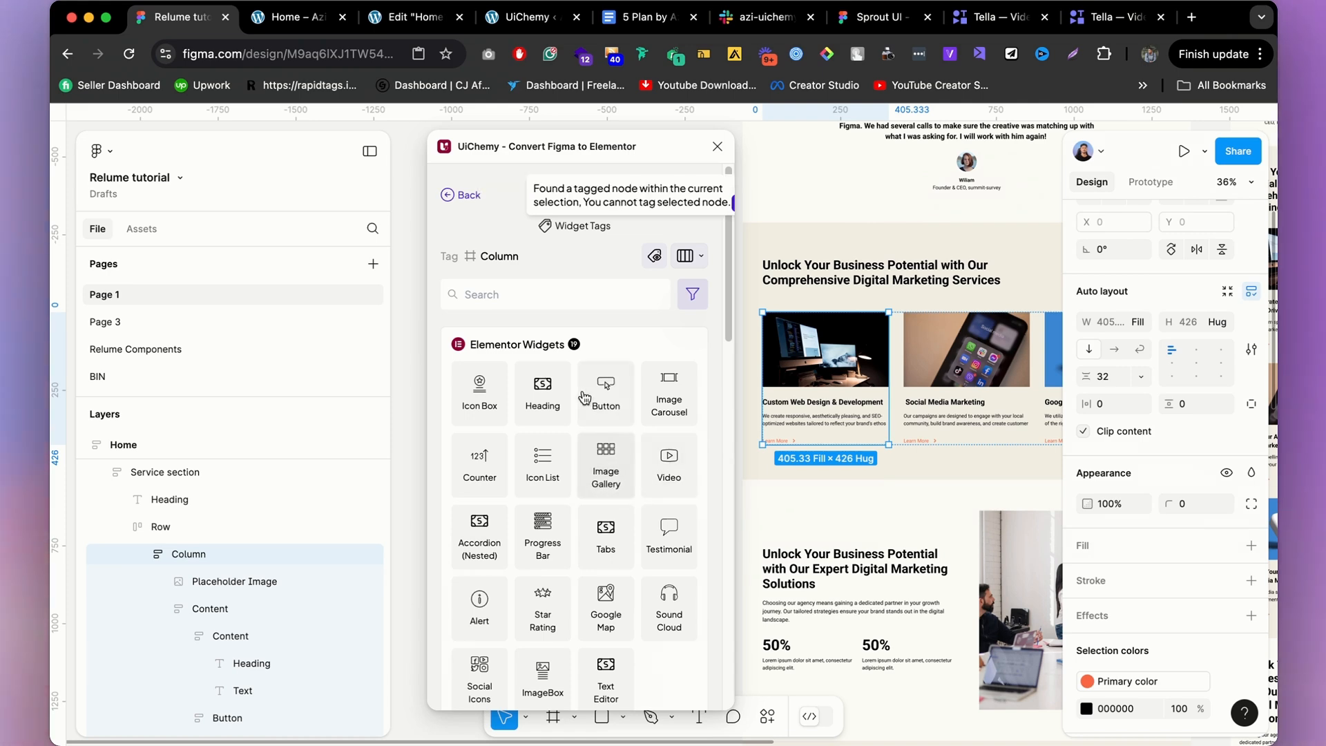
scroll(568, 527, down, 1)
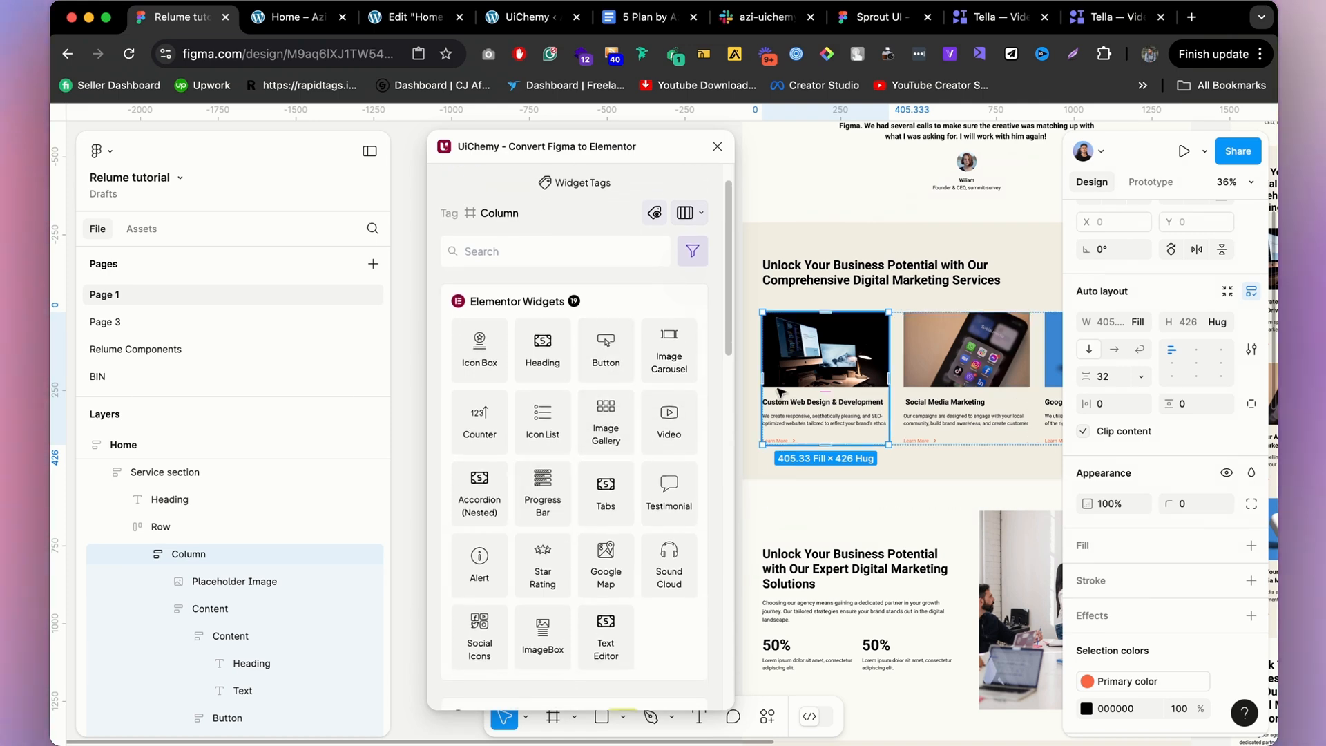
scroll(781, 391, down, 5)
click(897, 542)
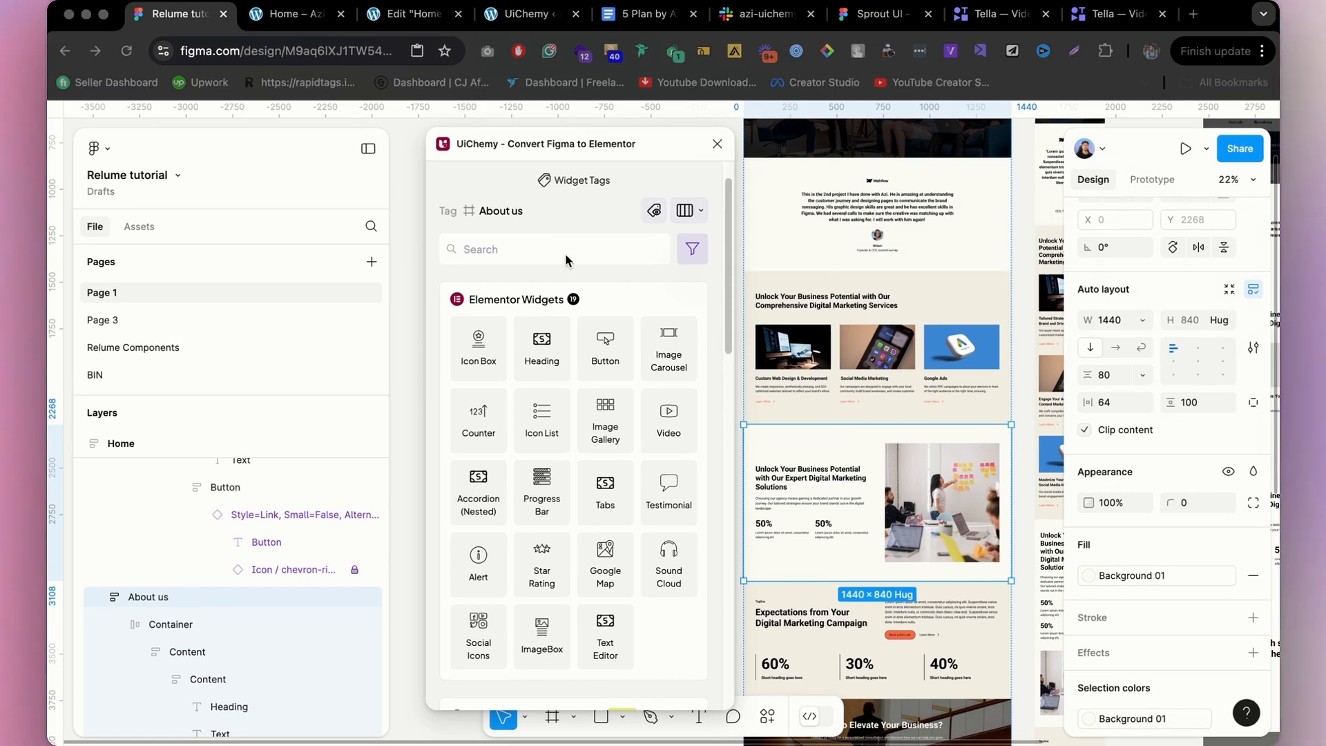
double_click(846, 375)
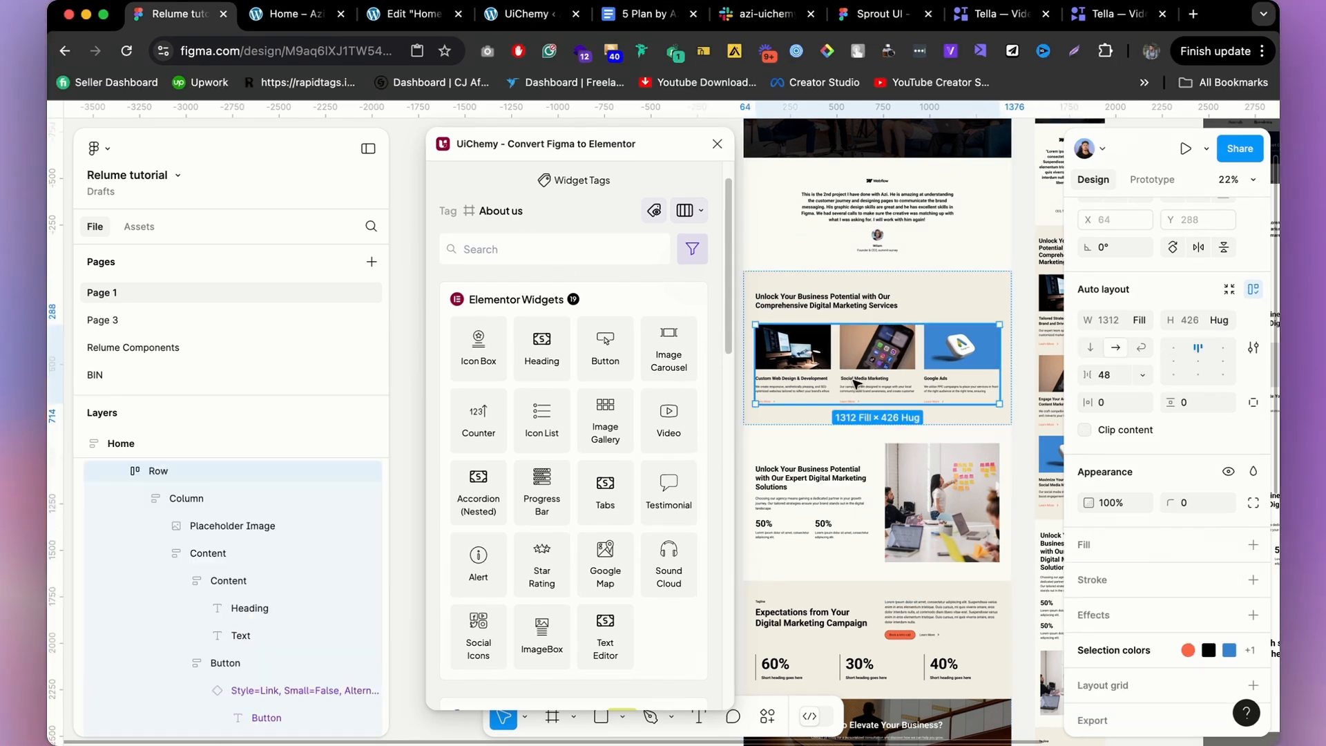
scroll(856, 385, down, 4)
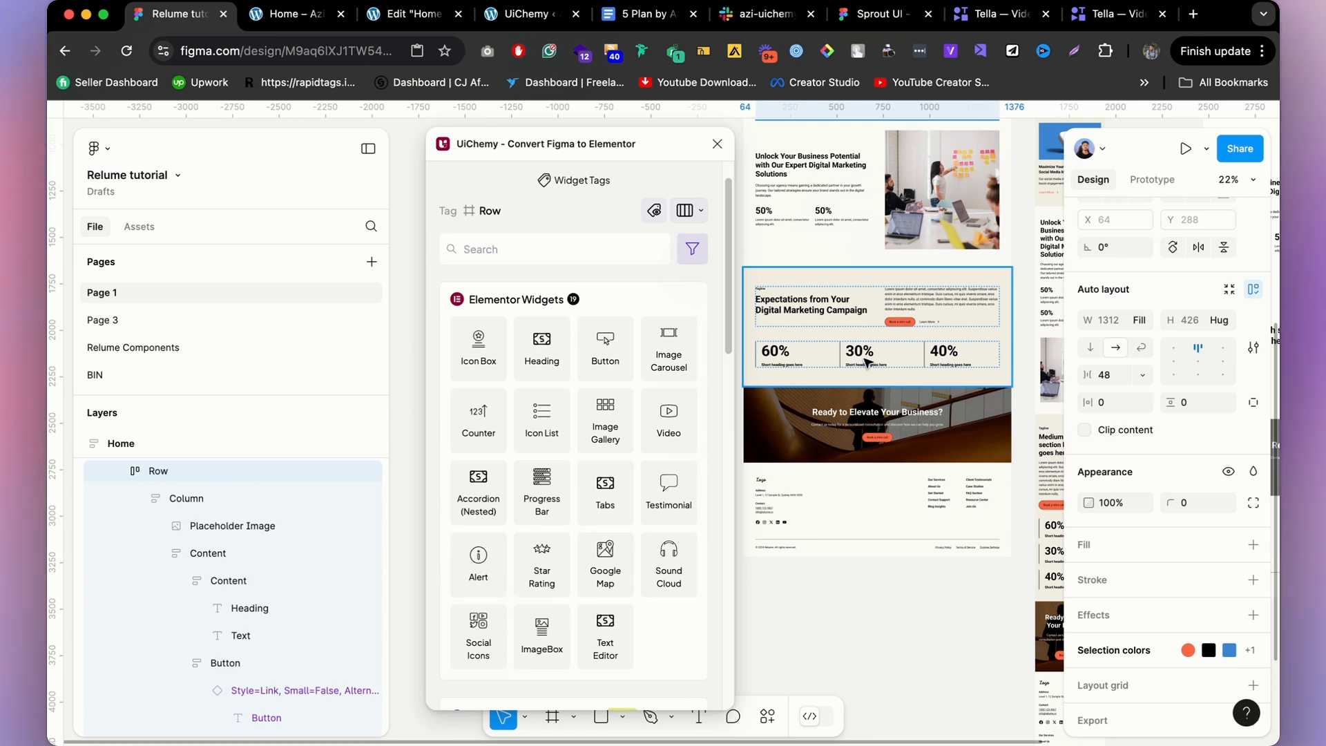
Find the Counter widget with "cou" and tag the 30% Stat frame in the stats section as a Counter, saving the tag.
double_click(868, 363)
double_click(866, 359)
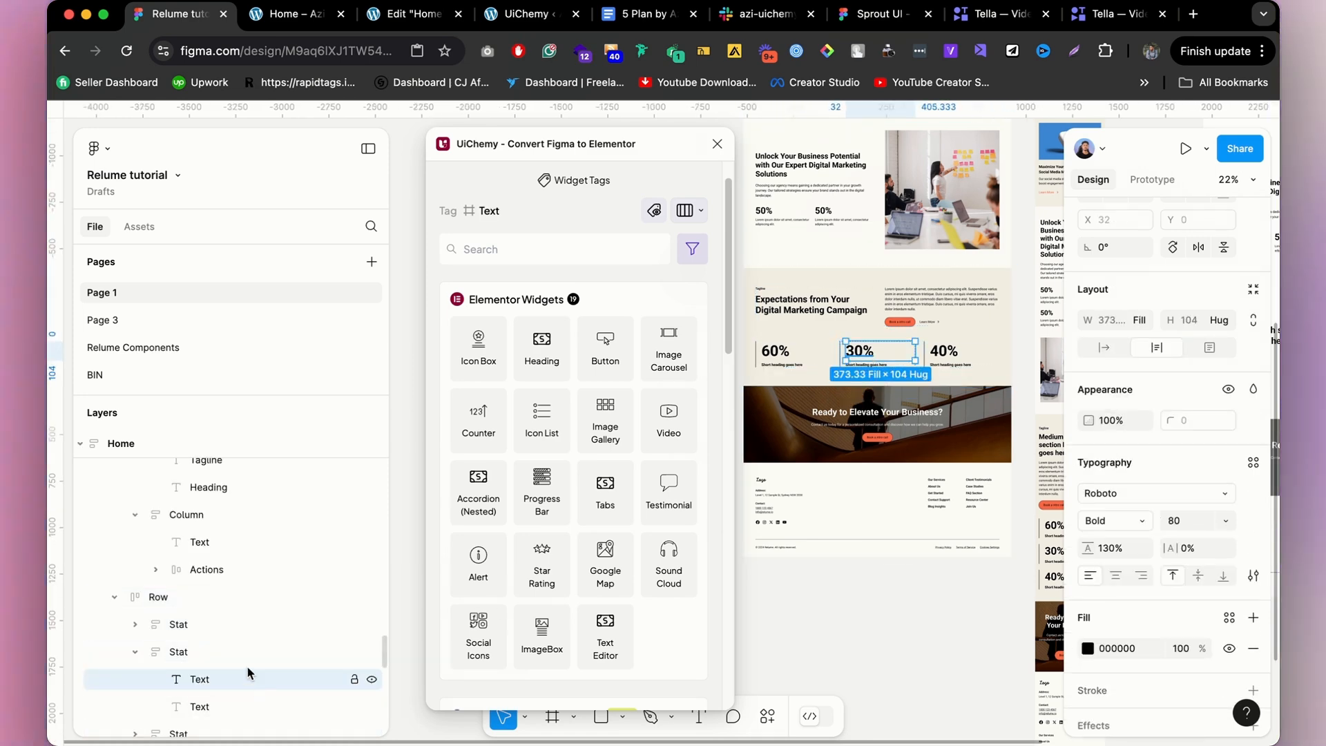
click(231, 654)
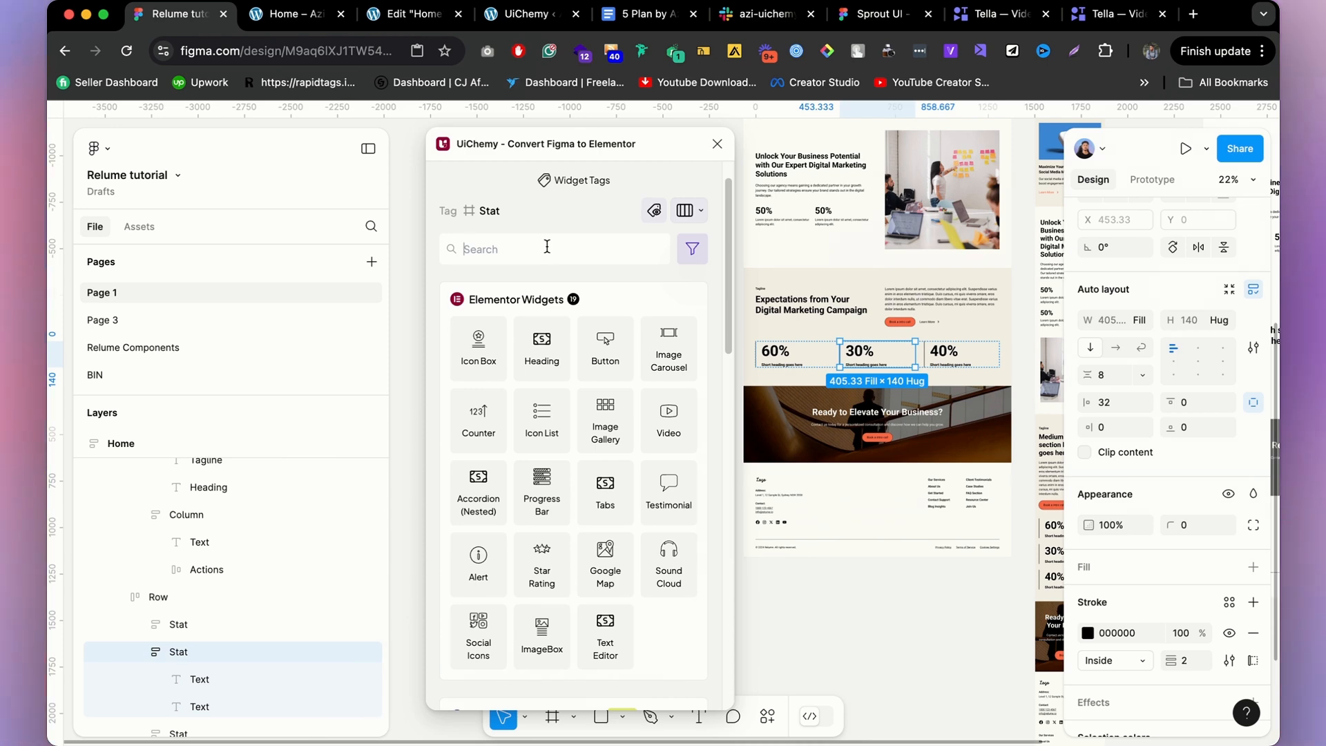
text(co)
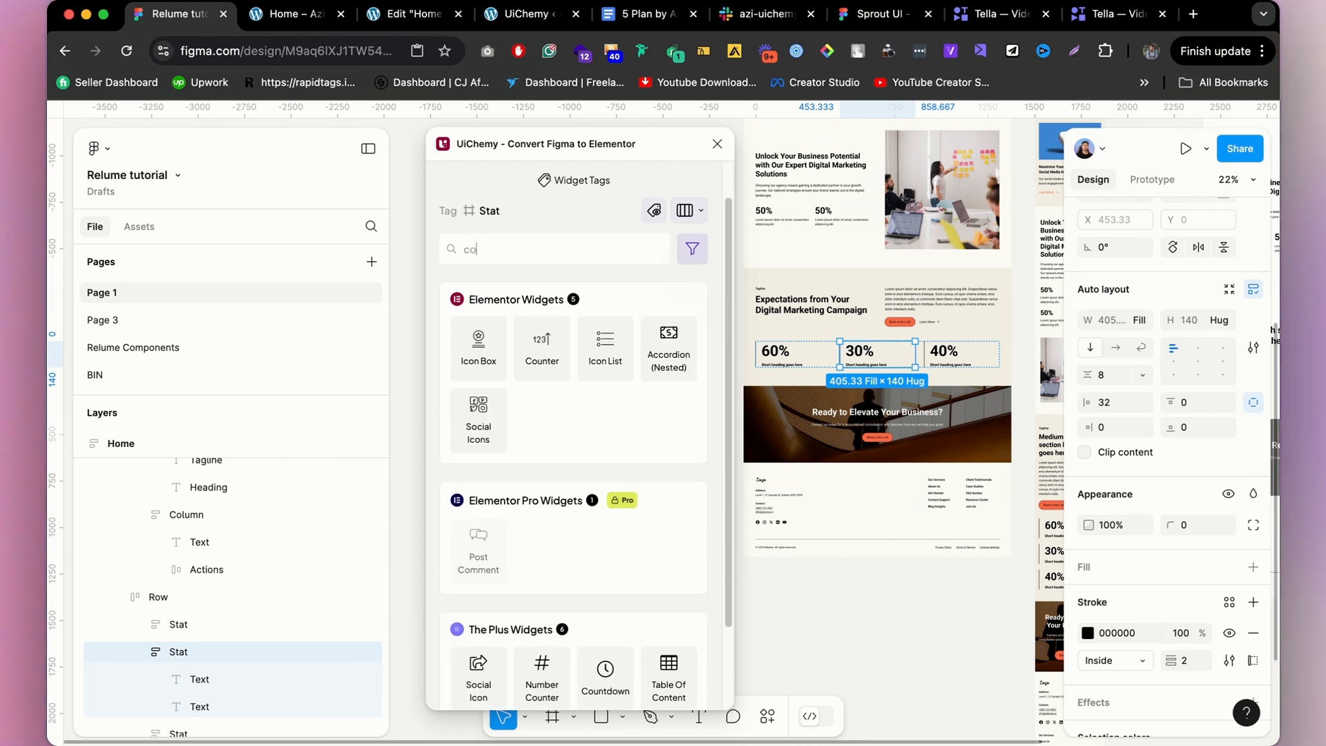
text(u)
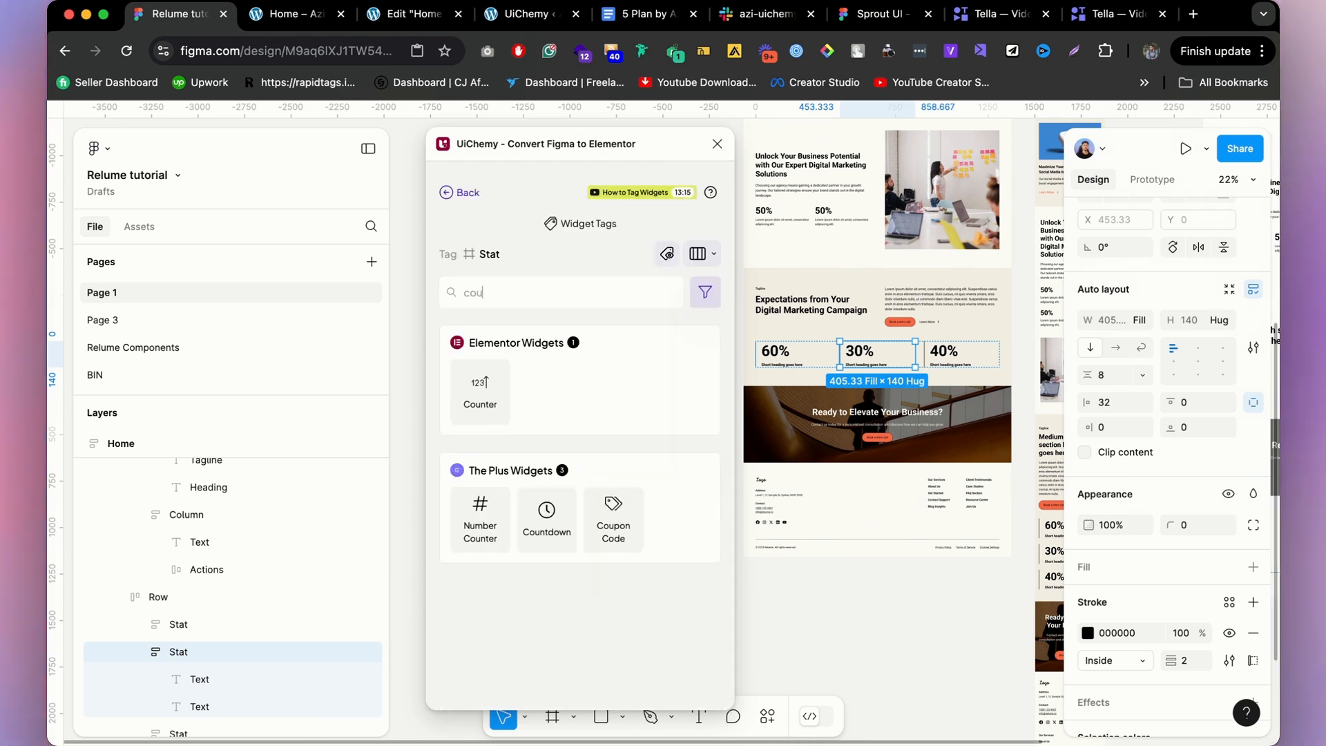
click(464, 399)
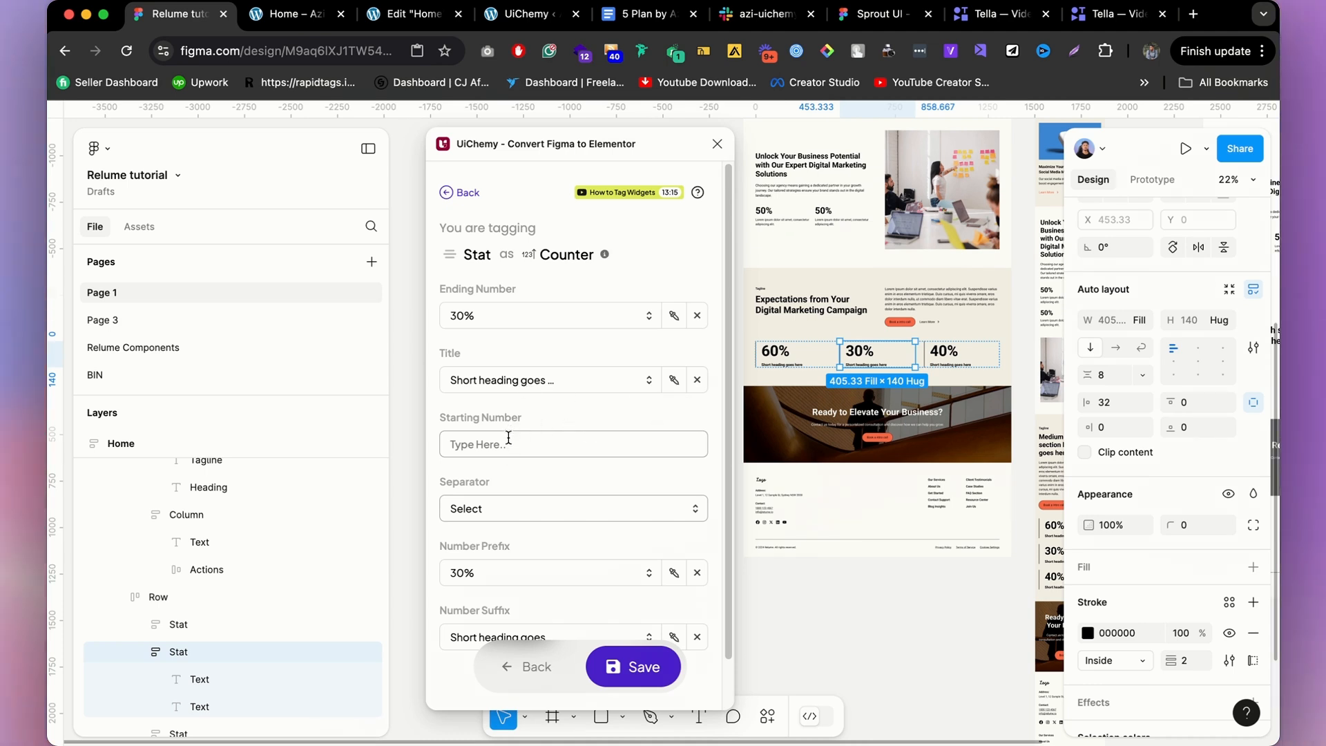
click(520, 503)
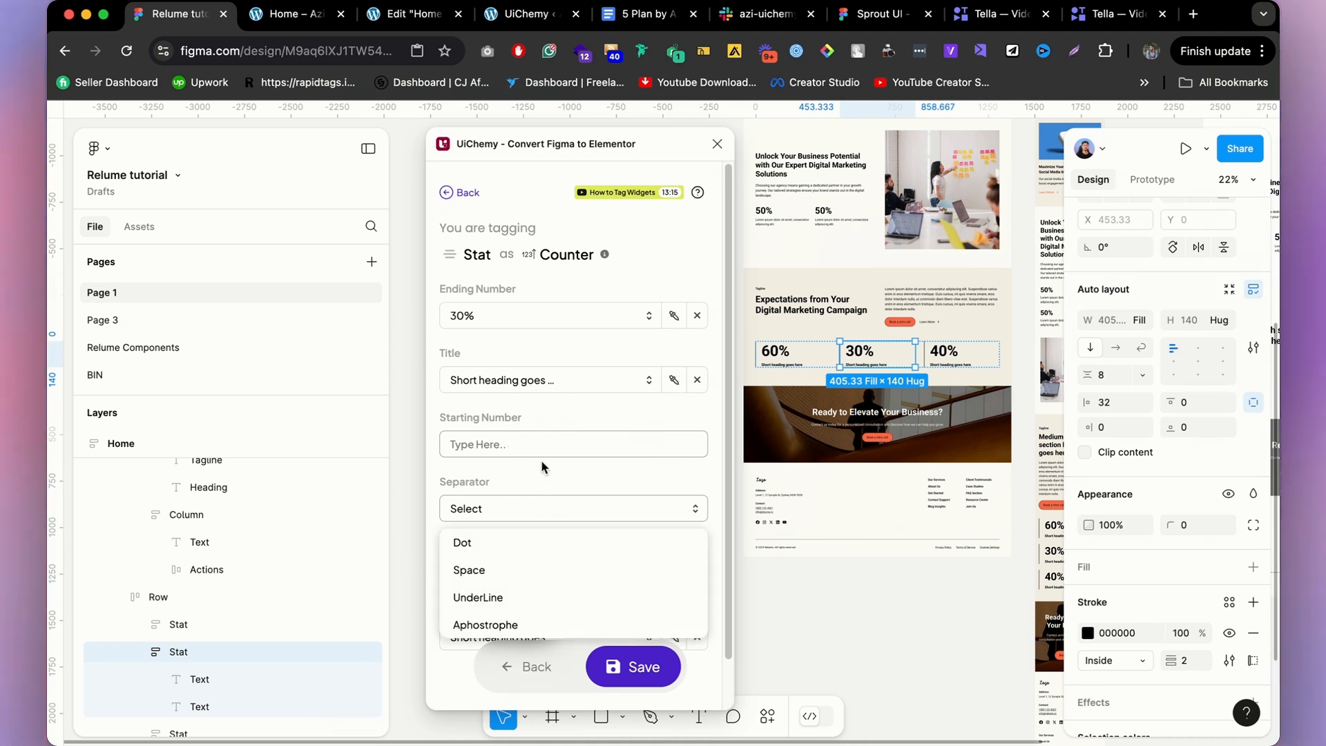
click(546, 476)
scroll(556, 566, down, 2)
click(614, 669)
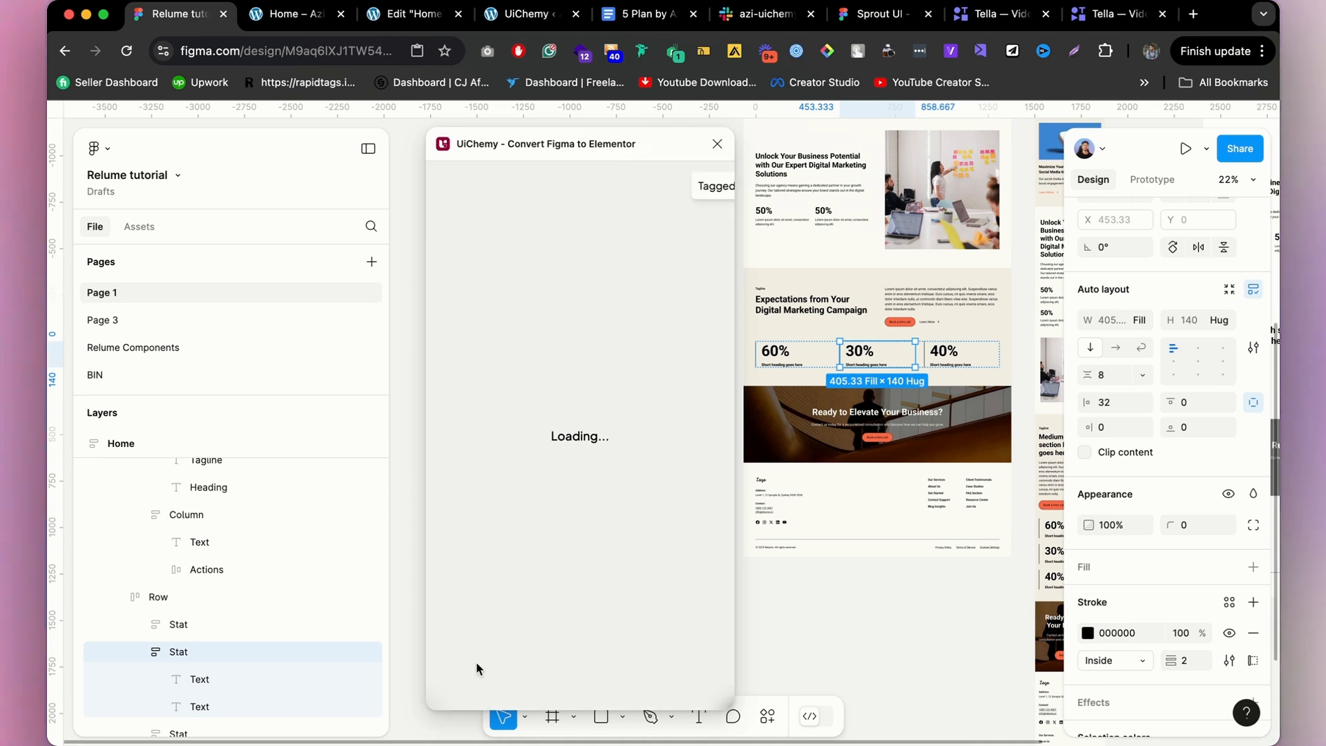
Tag the 60% Stat frame as a Counter widget and save the tag.
click(215, 626)
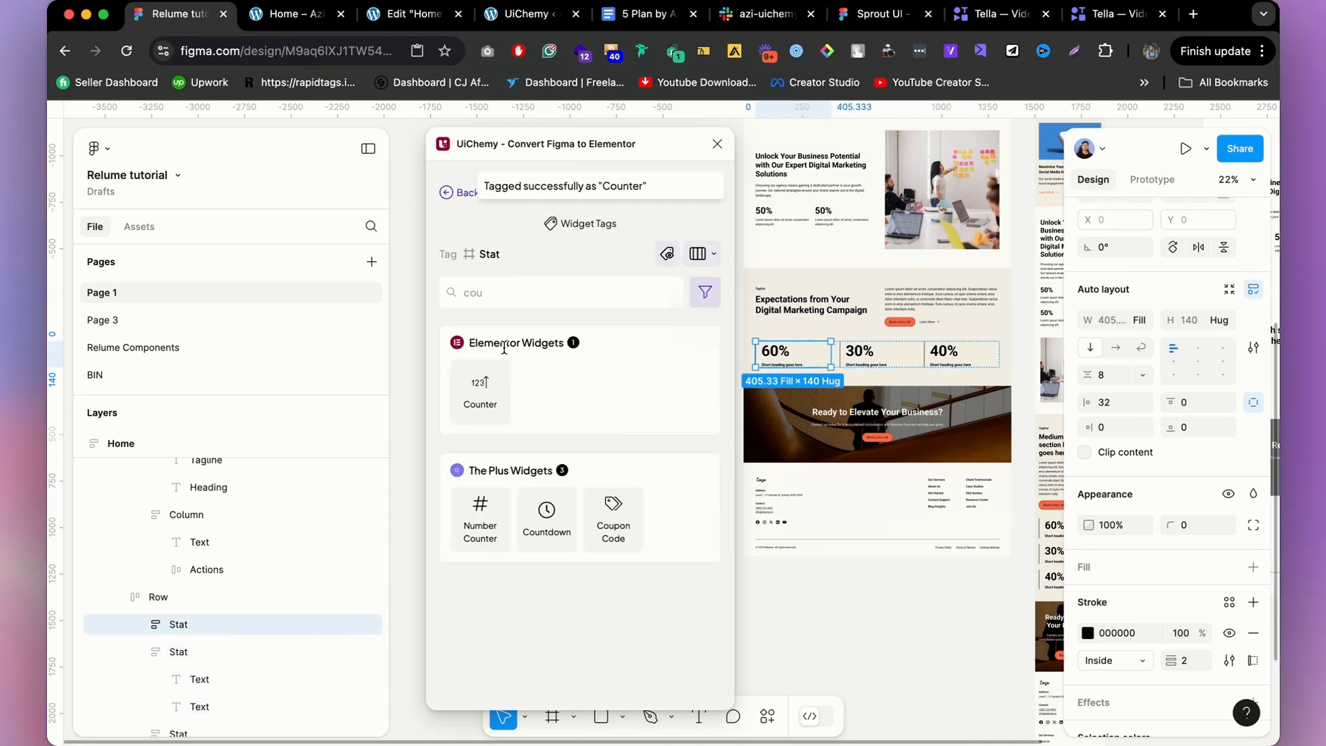
click(480, 390)
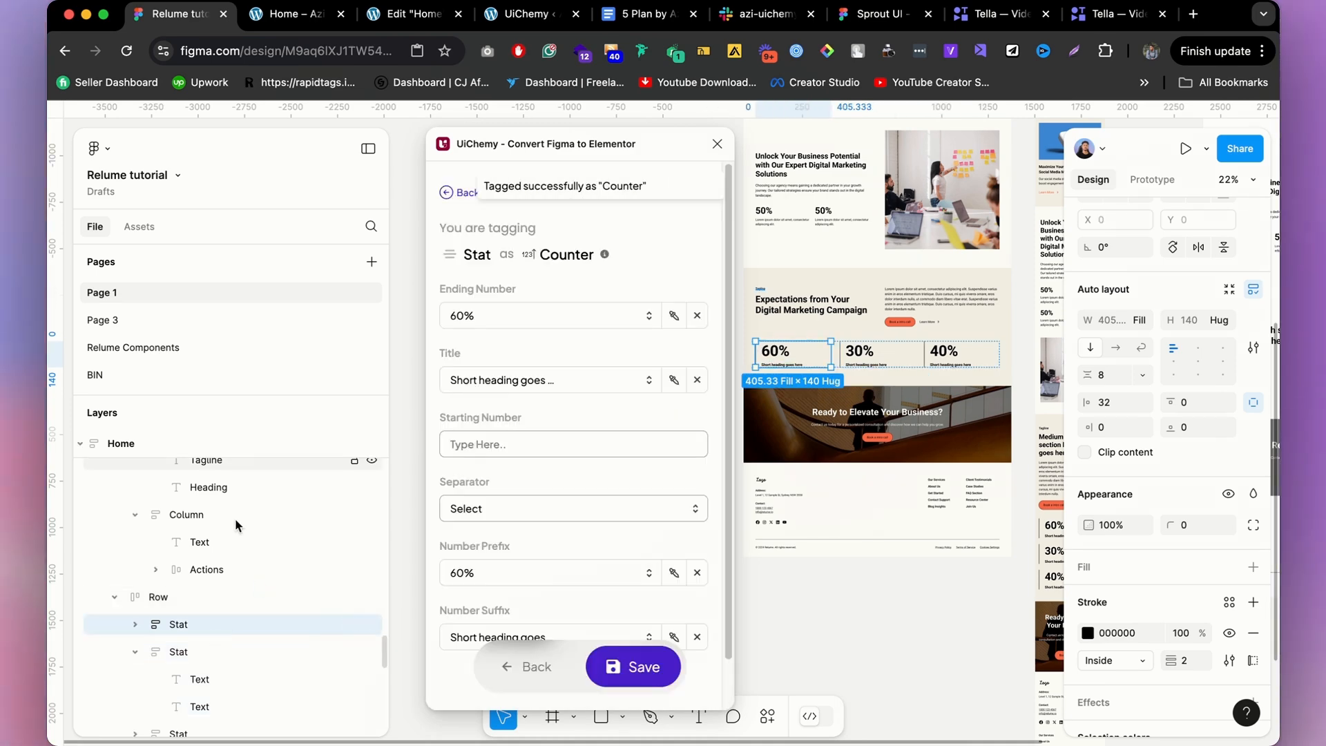
click(646, 670)
Tag the 40% Stat frame as a Counter widget and check the choices for its Title and Ending Number.
scroll(147, 642, down, 2)
click(188, 681)
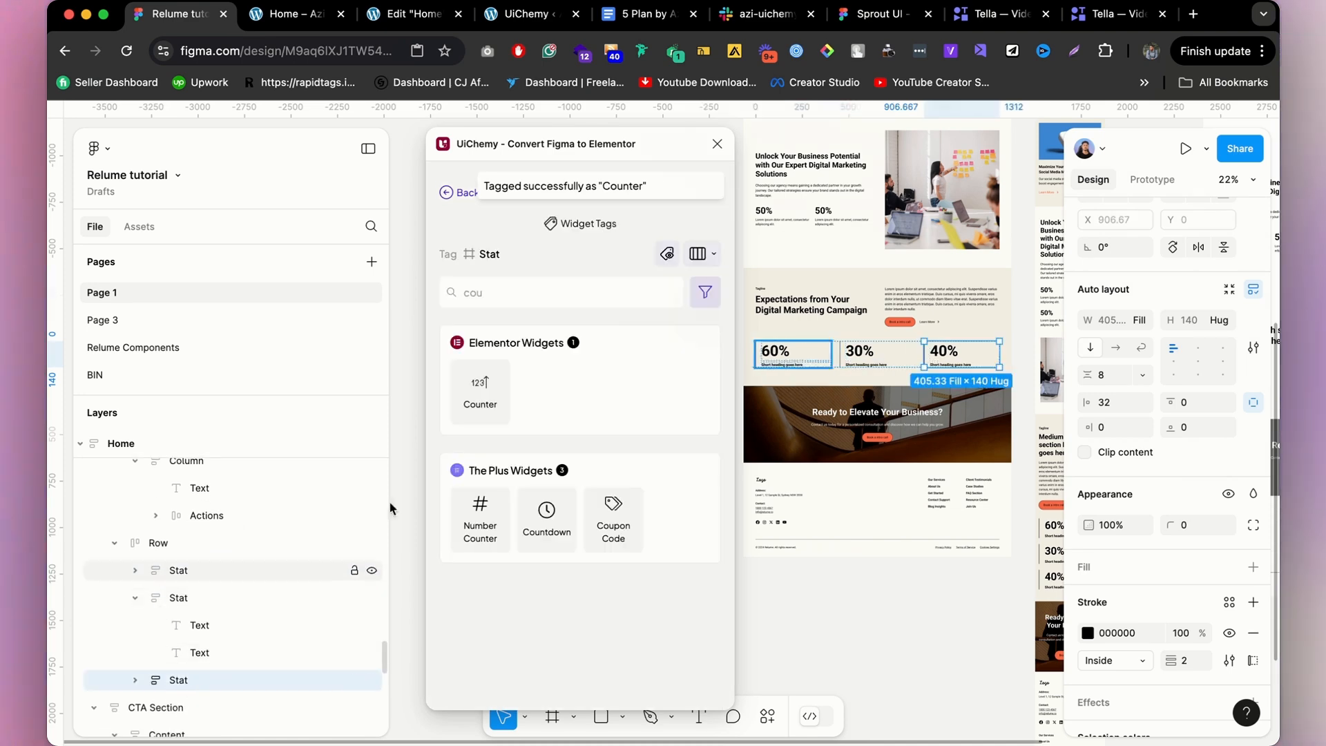
click(497, 387)
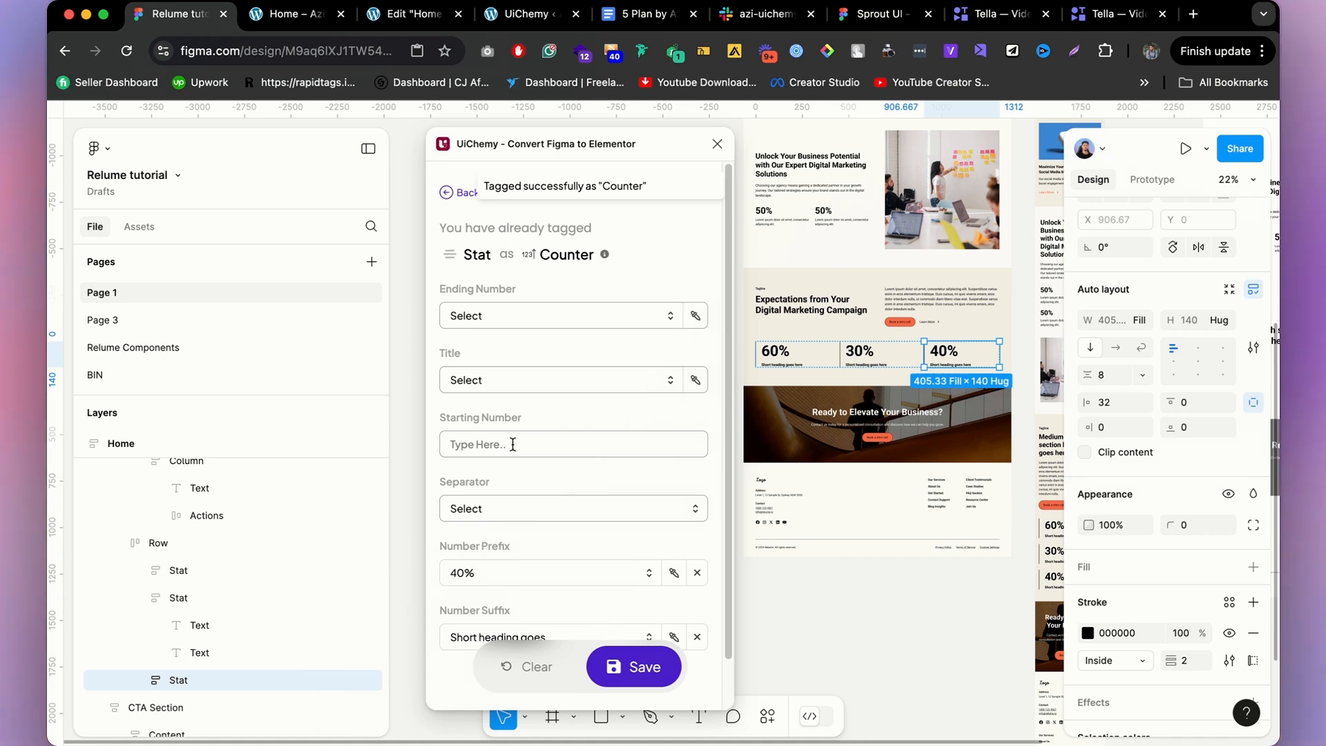
click(568, 381)
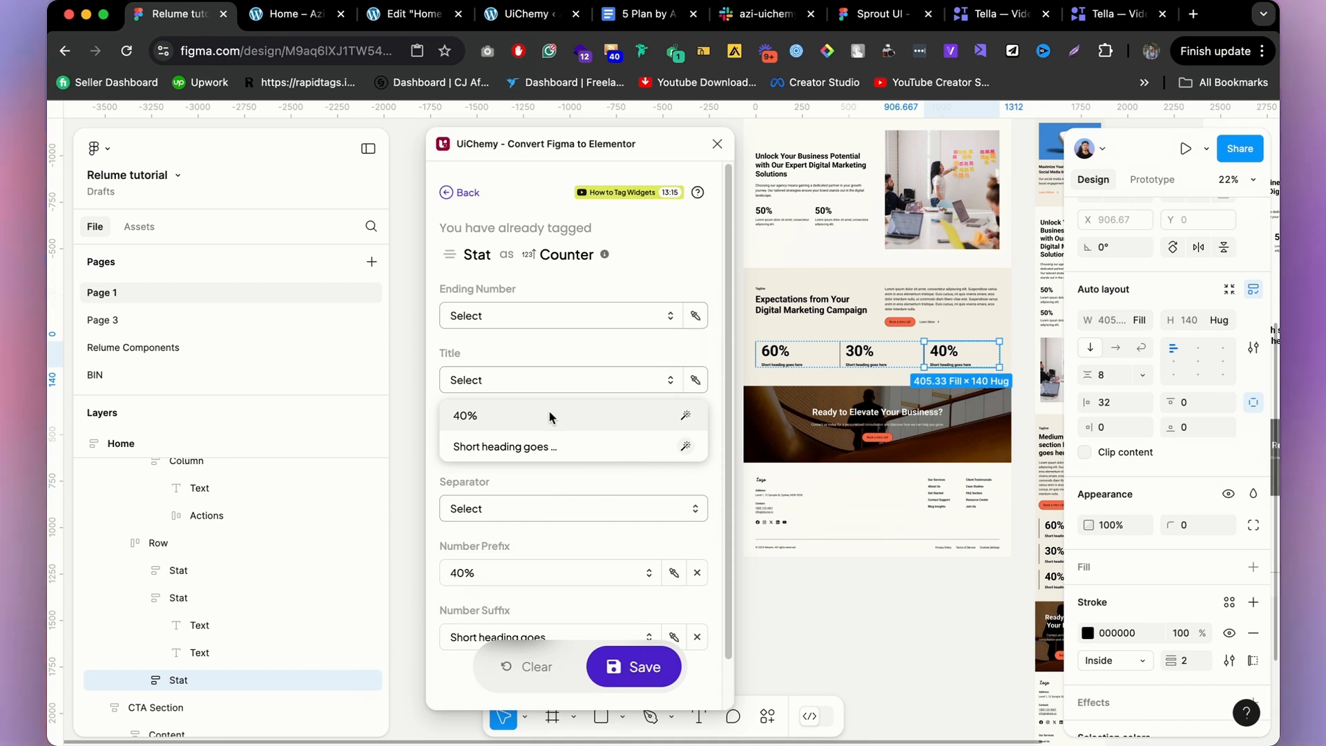
click(541, 315)
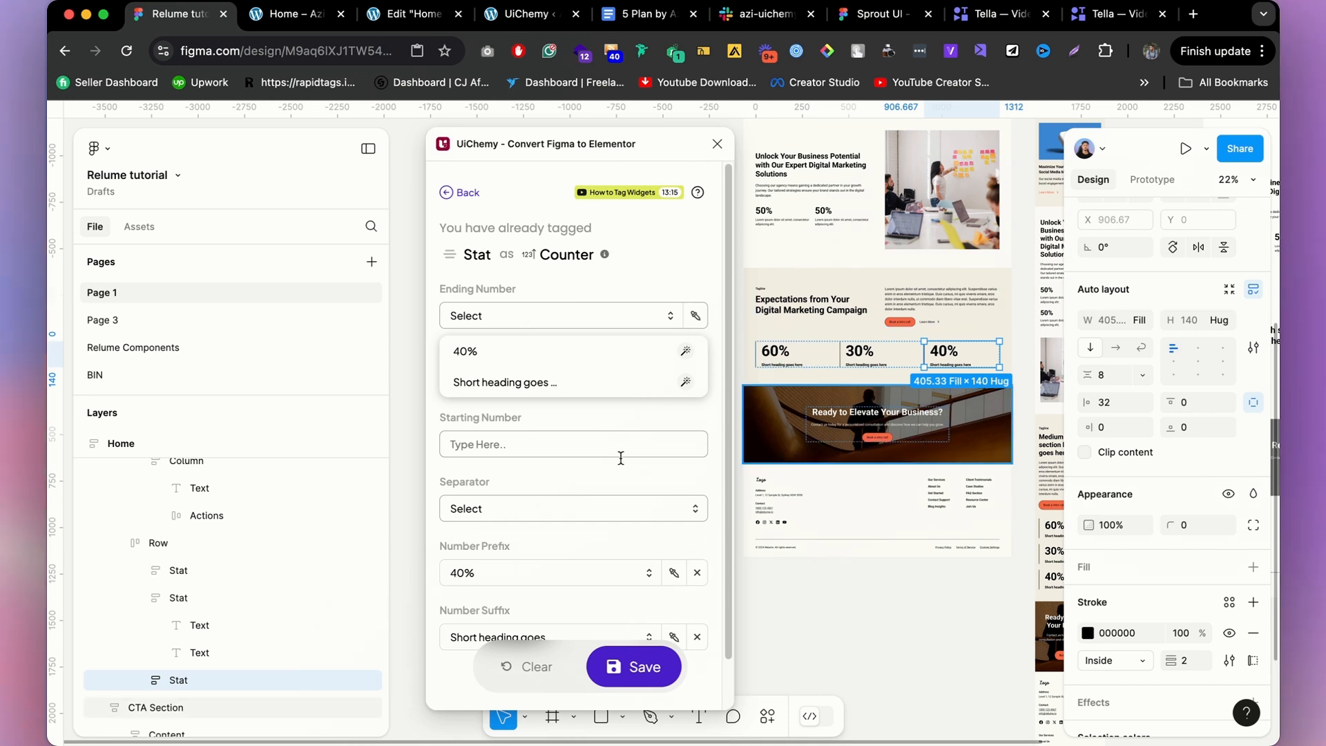
Set the 60% stat's counter to ending number 60%, the "Short heading goes" text as title and starting number 50%, then save.
click(199, 570)
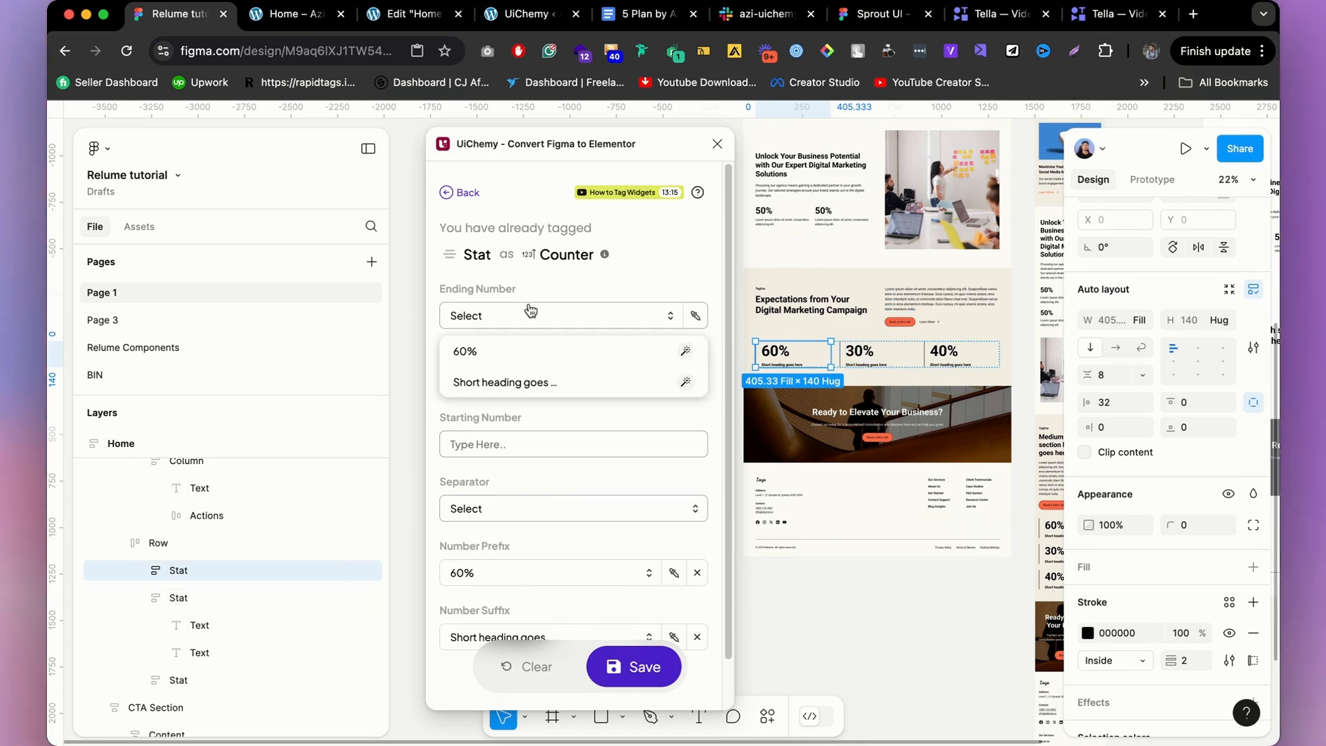
click(532, 351)
click(512, 382)
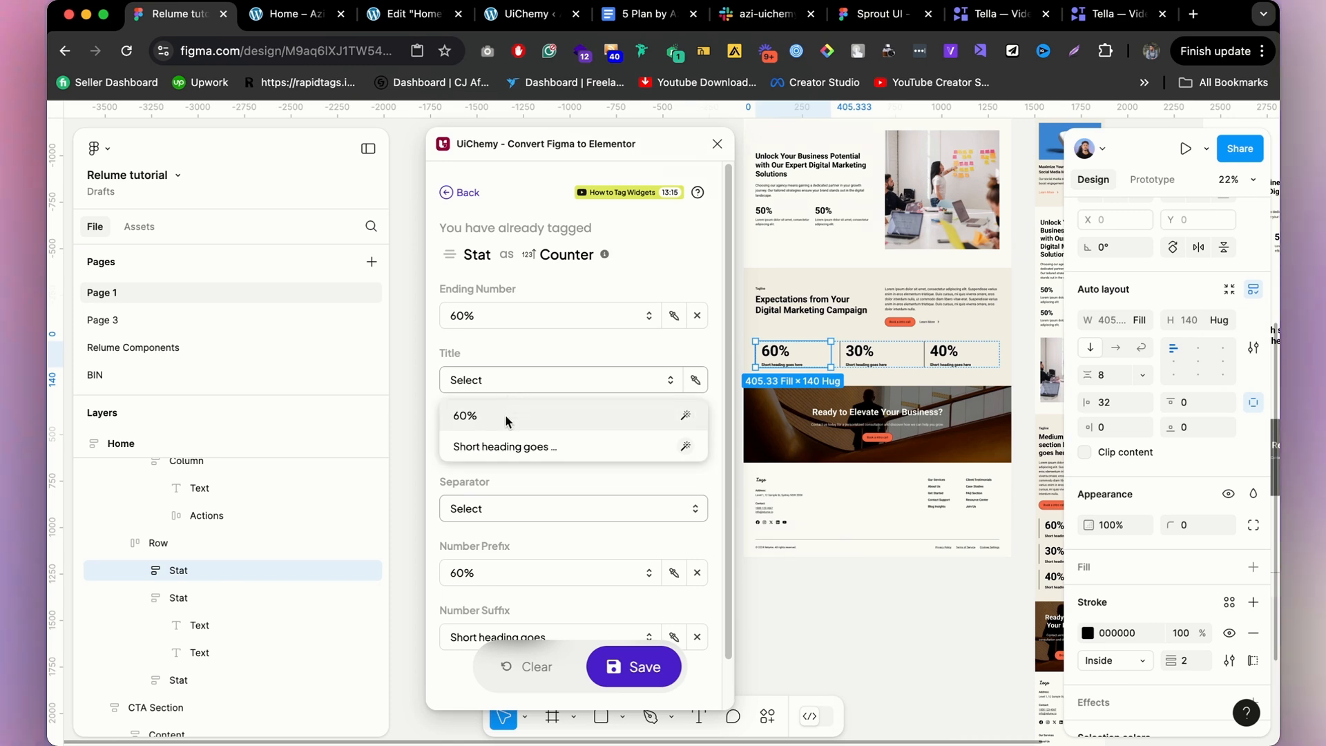
click(509, 445)
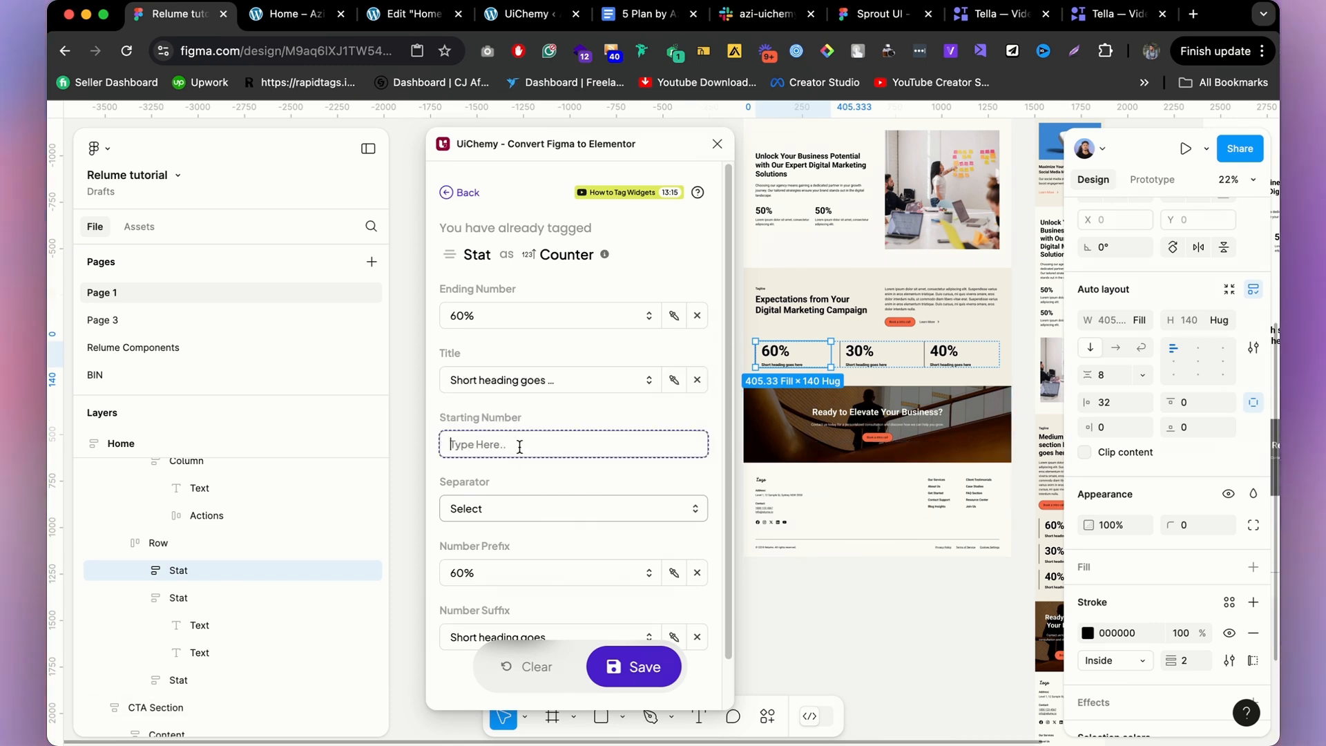
text(5)
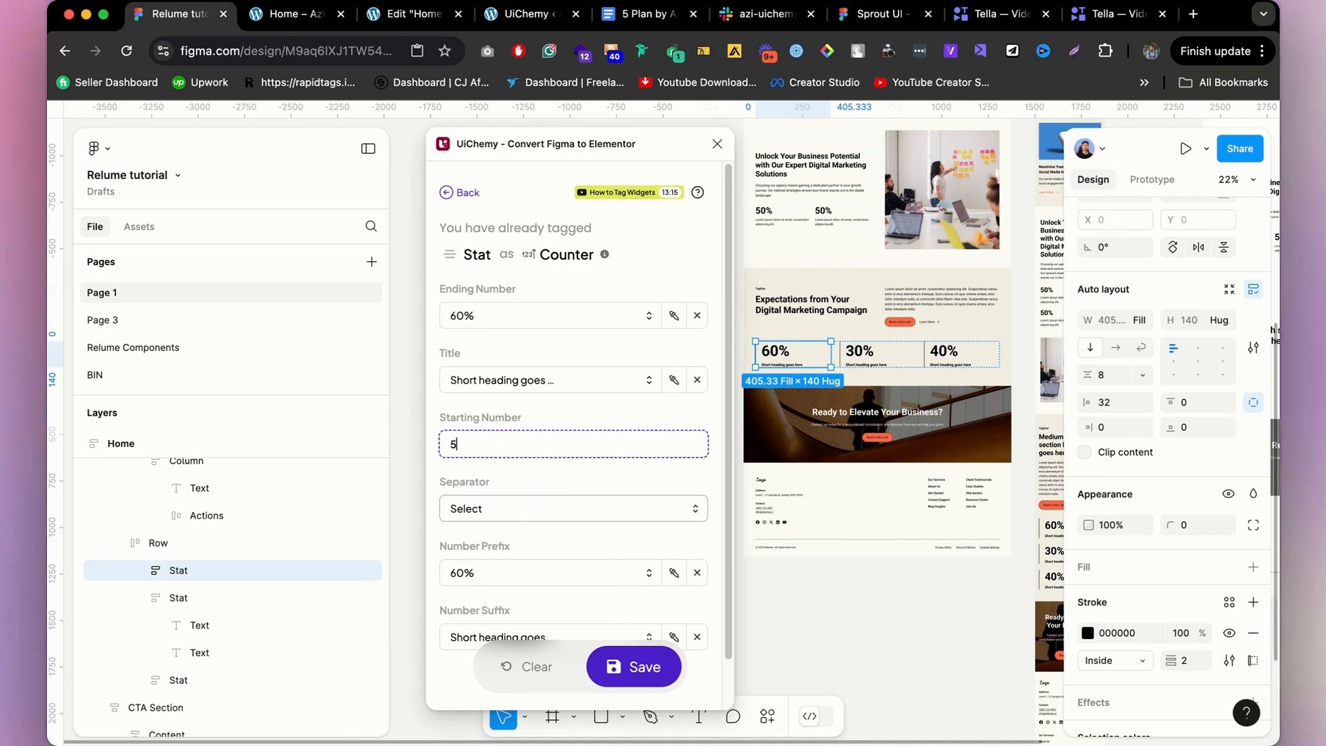
text(0)
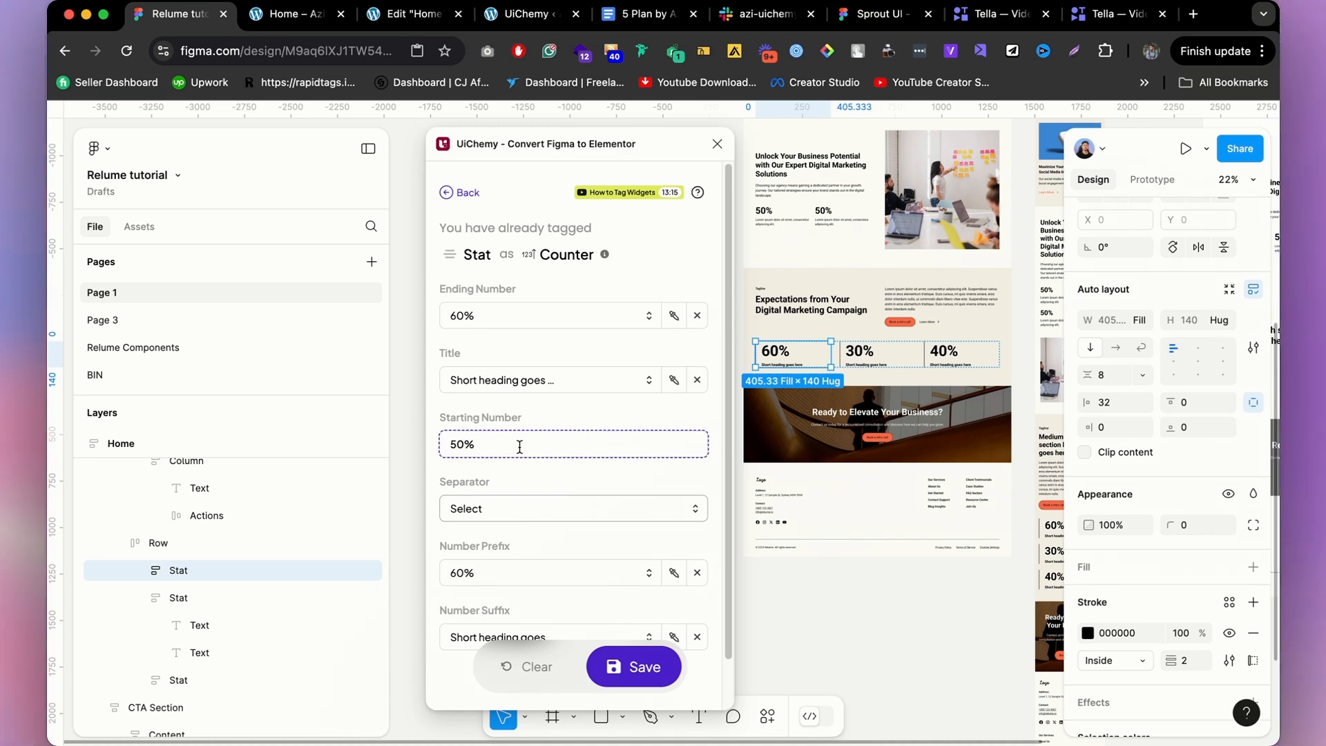
scroll(525, 517, down, 2)
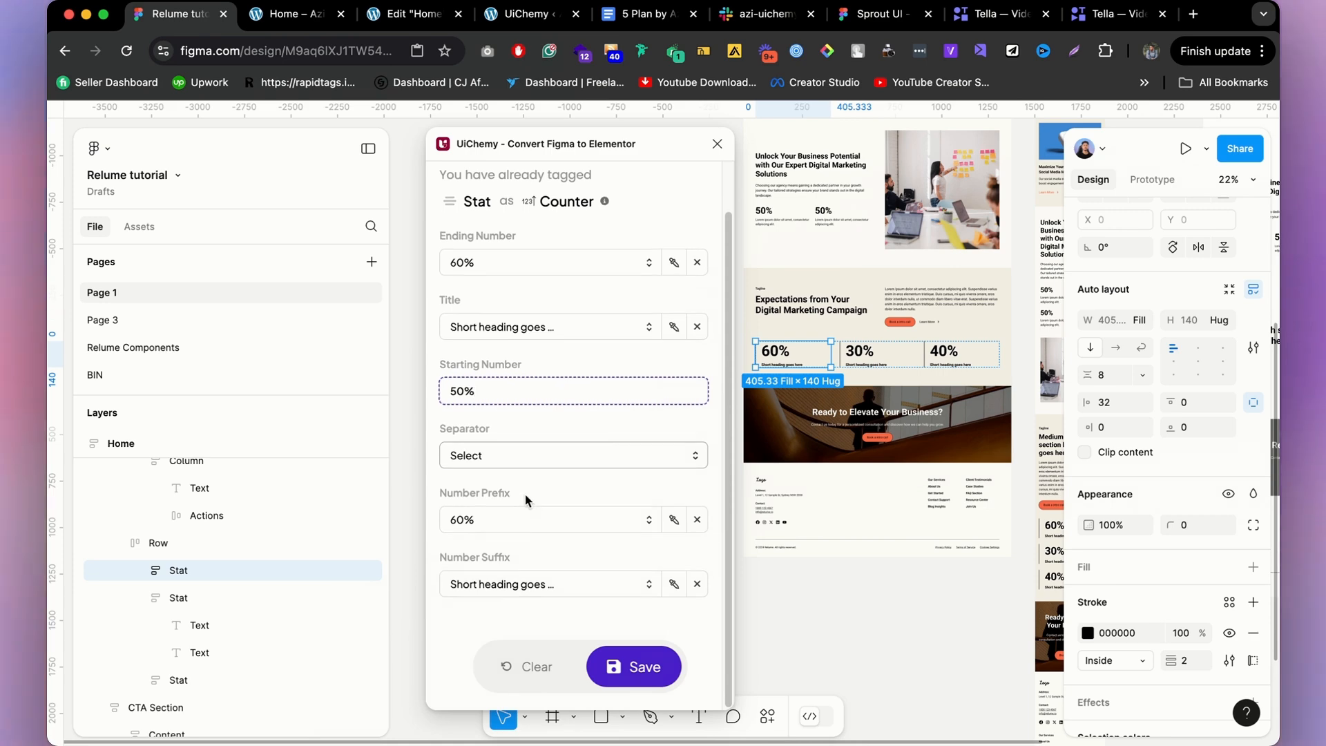
click(623, 667)
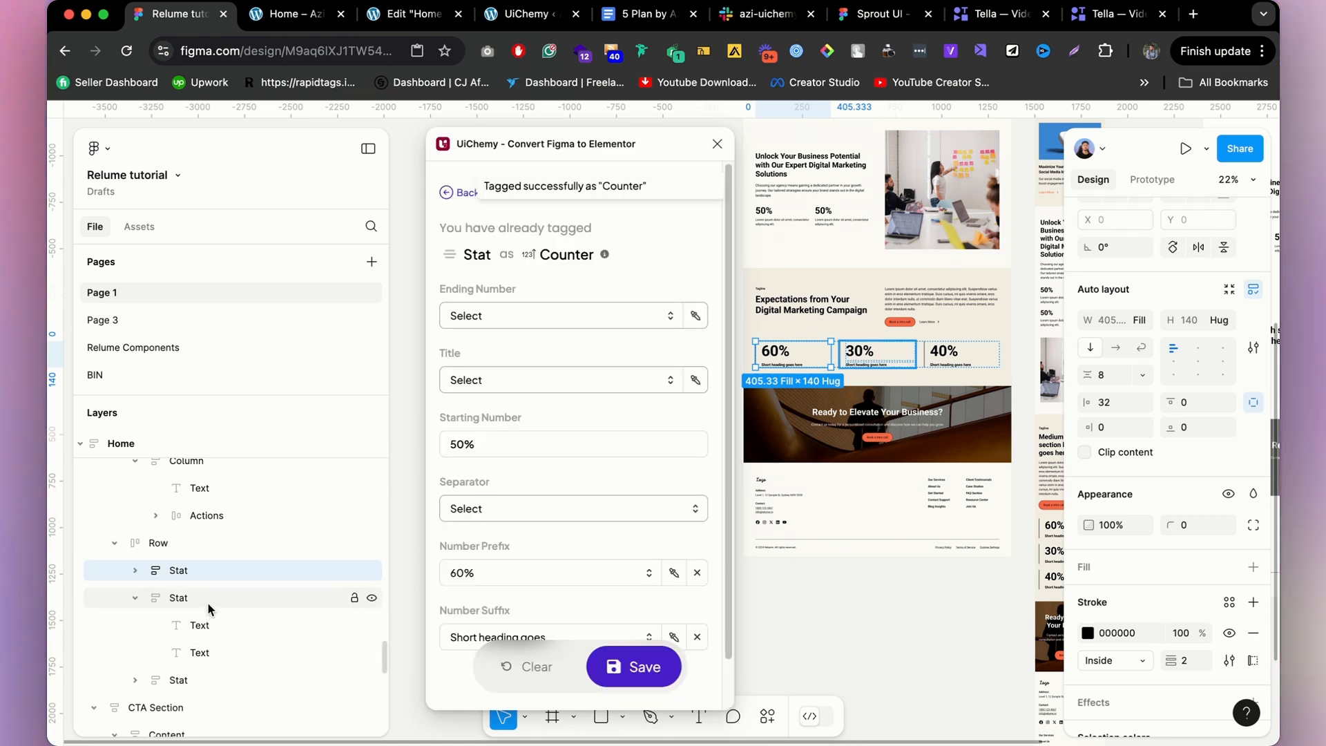
Set the 30% stat's counter to ending number 30%, the "Short heading goes" text as title and starting number 25%, and save it.
click(204, 598)
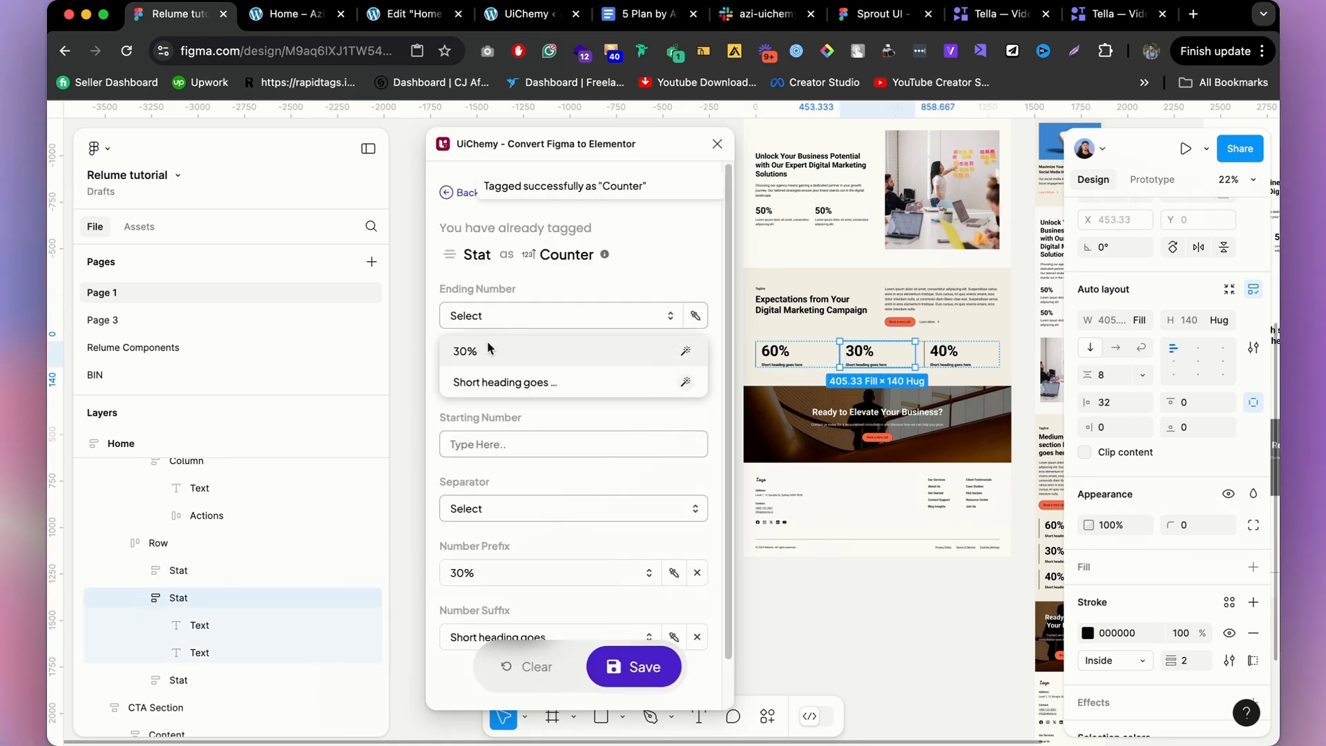
click(486, 341)
click(491, 380)
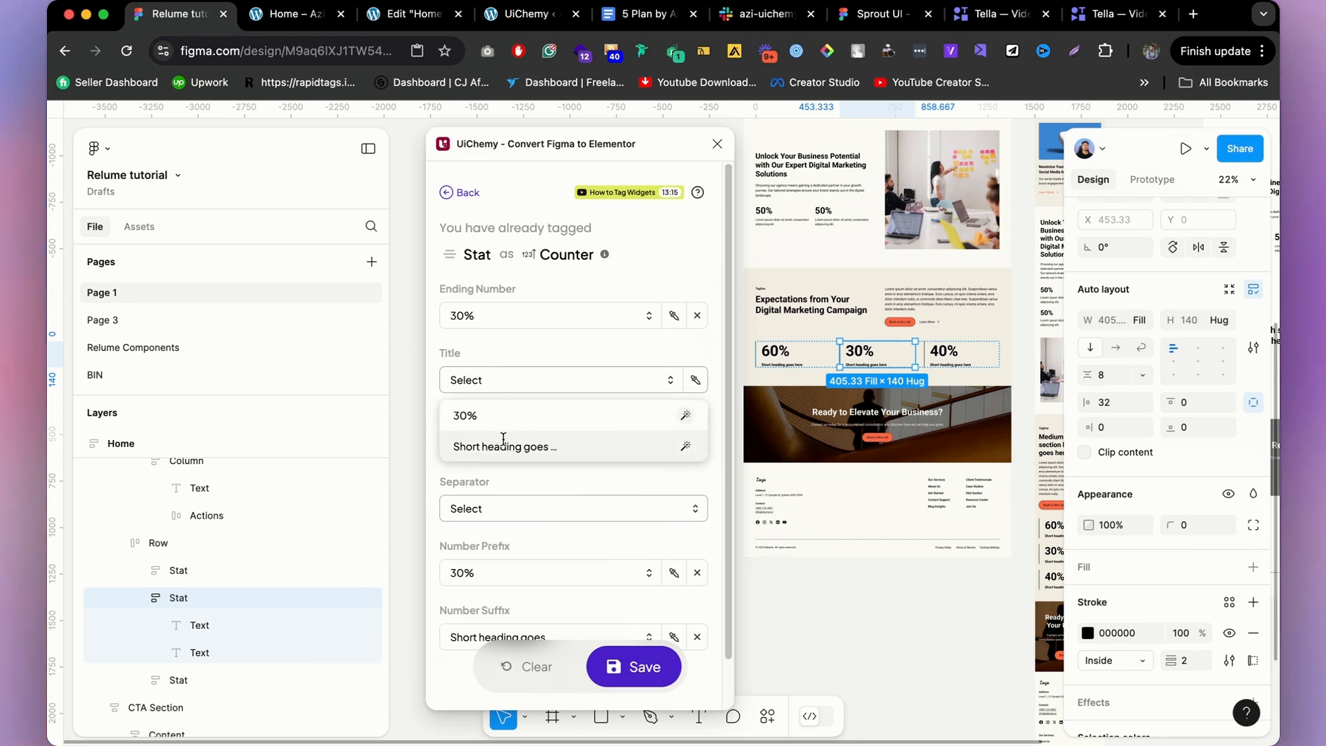
click(503, 446)
click(497, 444)
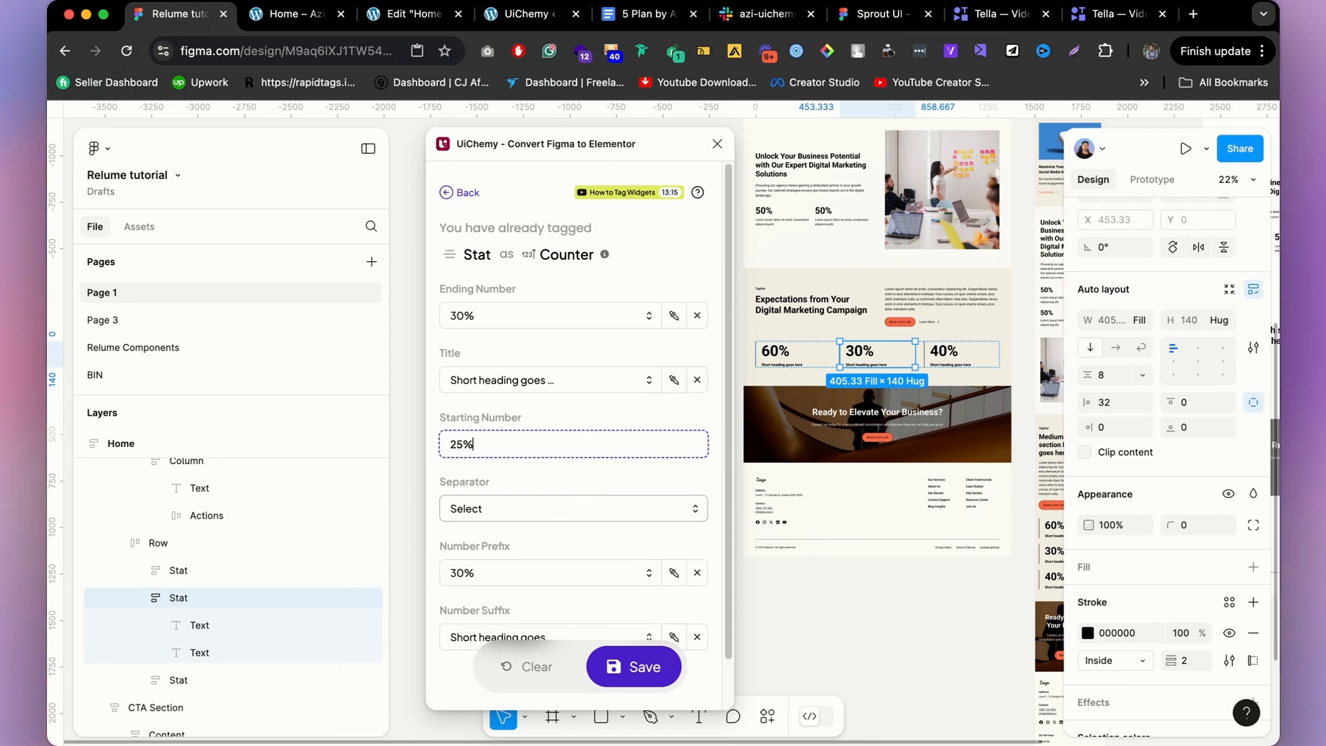
text(25%)
click(611, 667)
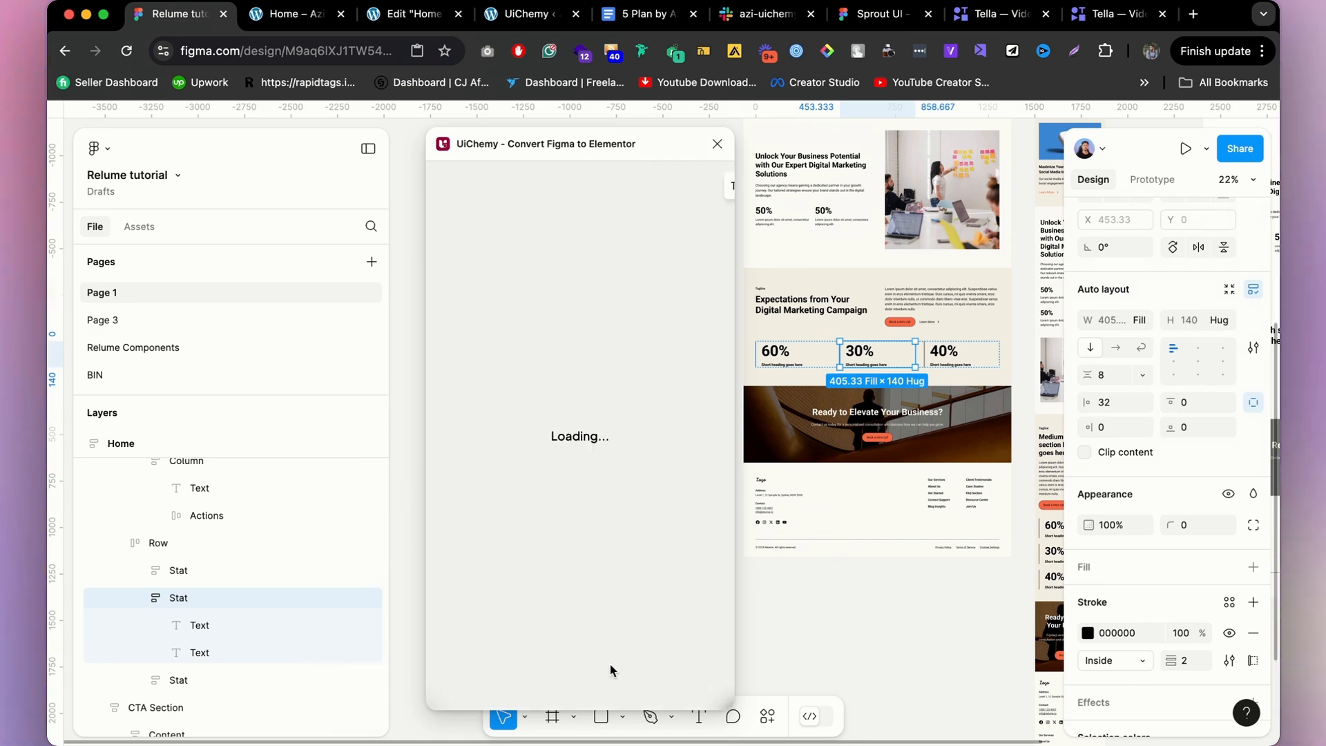
Set the 40% stat's counter to ending number 40%, the "Short heading goes" text as title and starting number 35%, and save it.
click(207, 680)
click(544, 317)
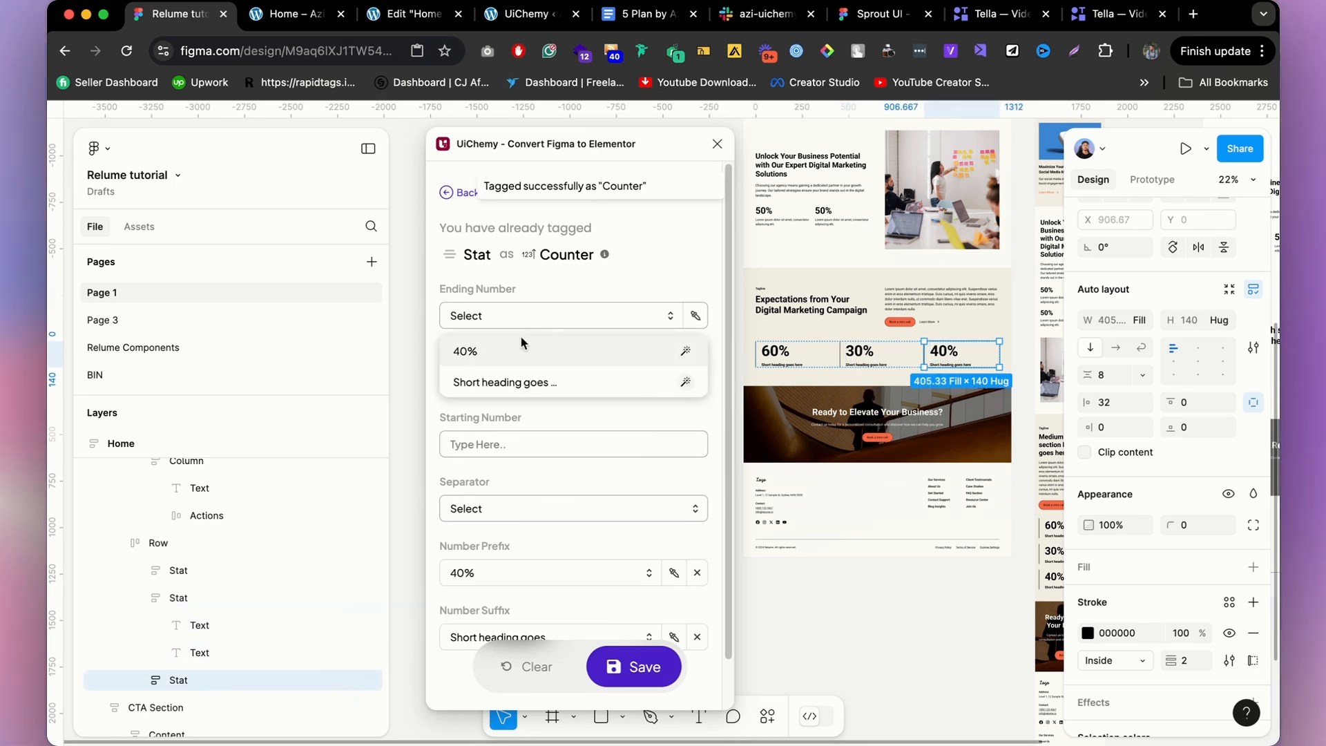
click(519, 349)
click(500, 382)
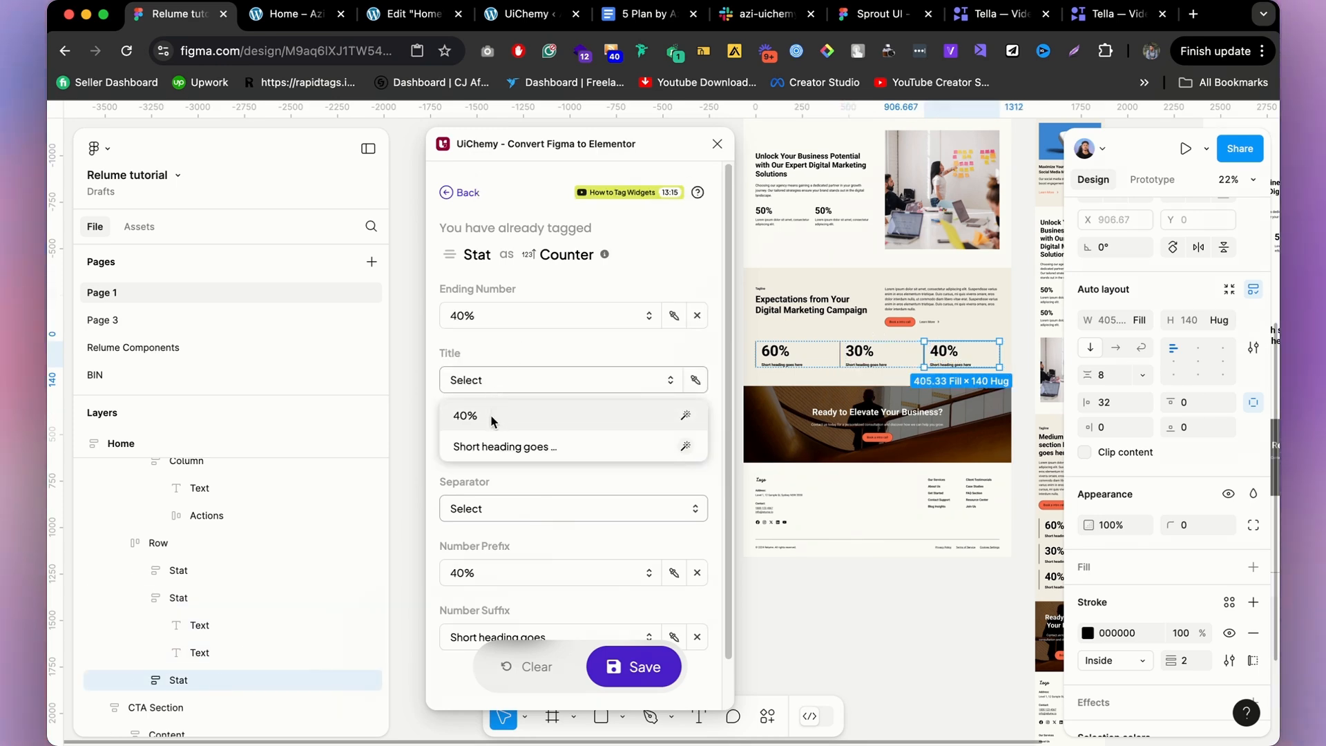
click(494, 445)
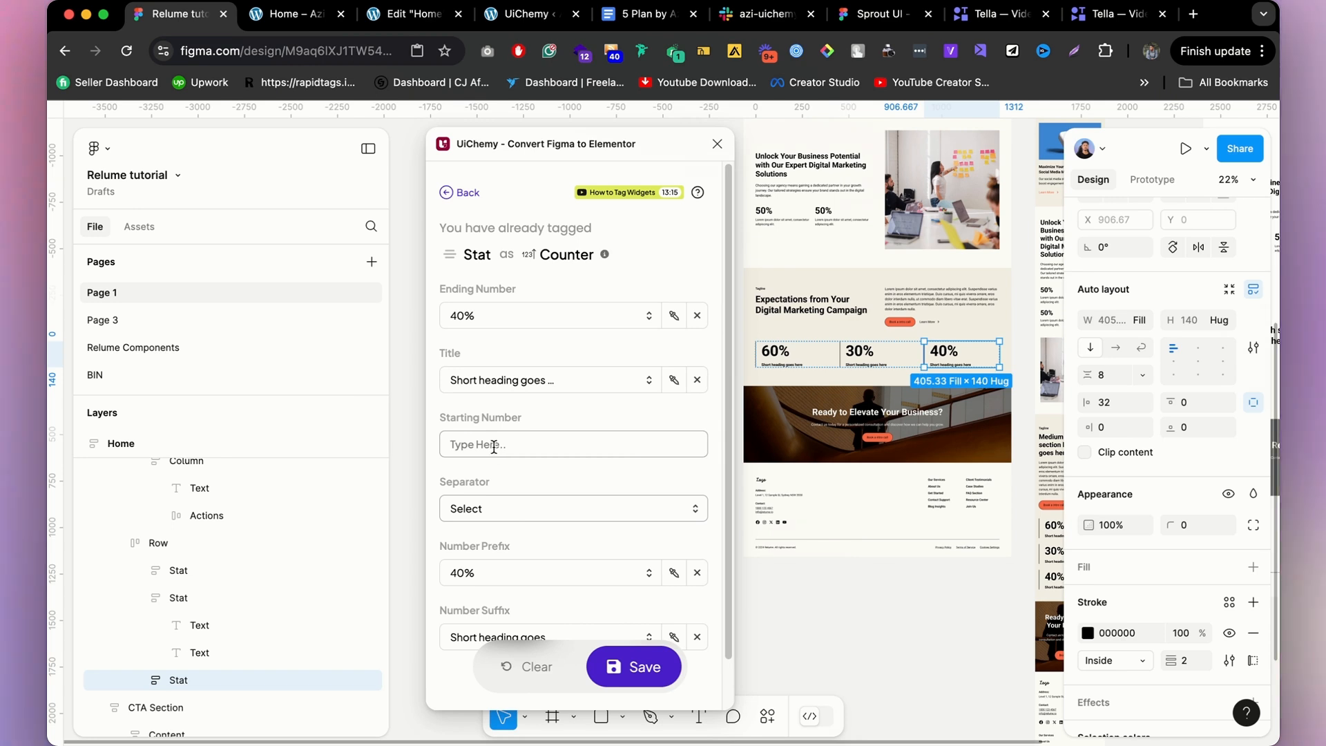
click(494, 444)
text(35%)
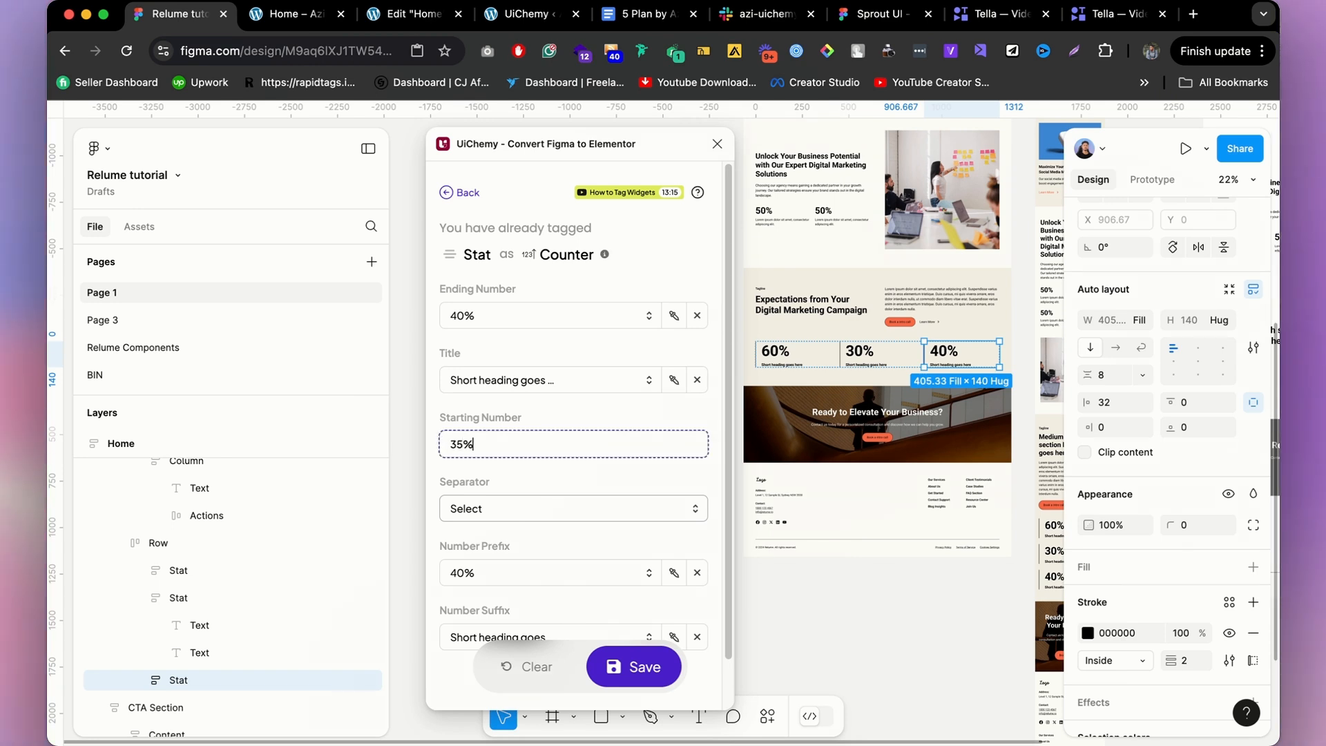
click(632, 667)
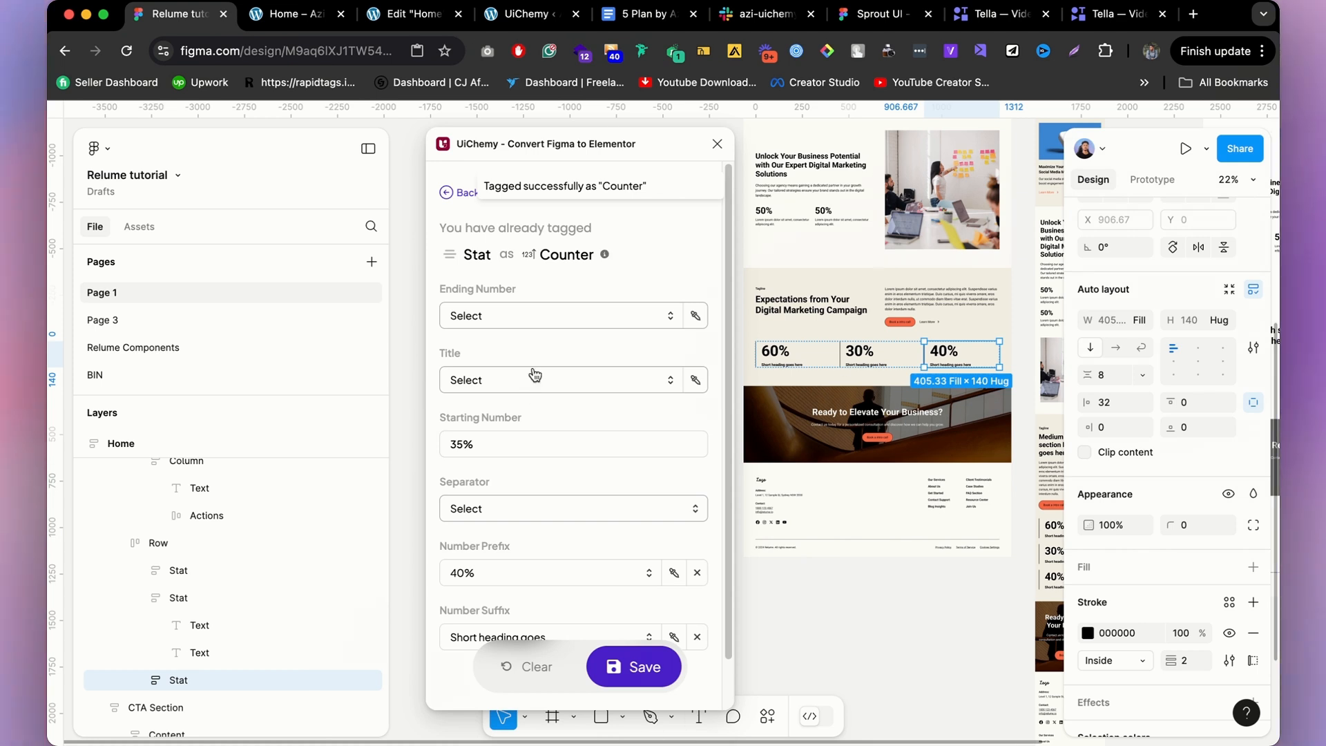
Clear the widget search, select the CTA Section, look through the available widget tags and return to the conversion overview.
click(464, 194)
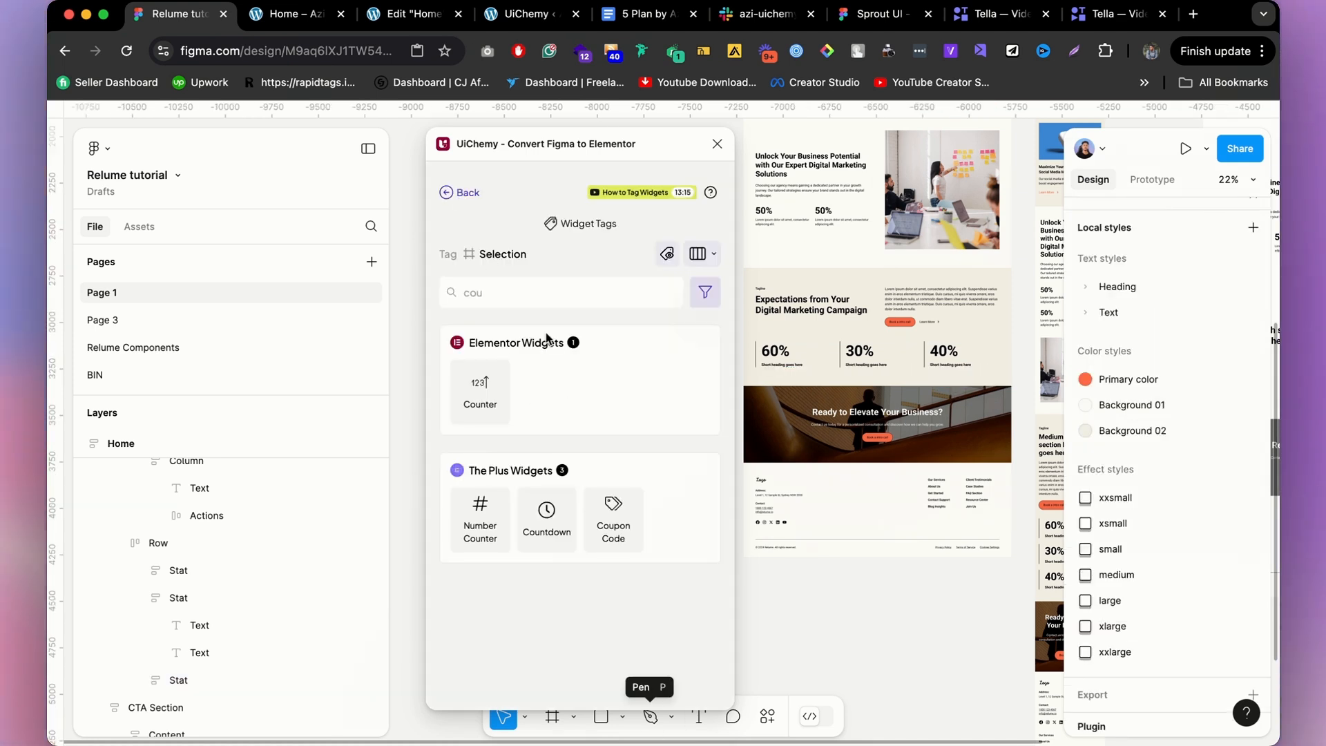
key(BackSpace)
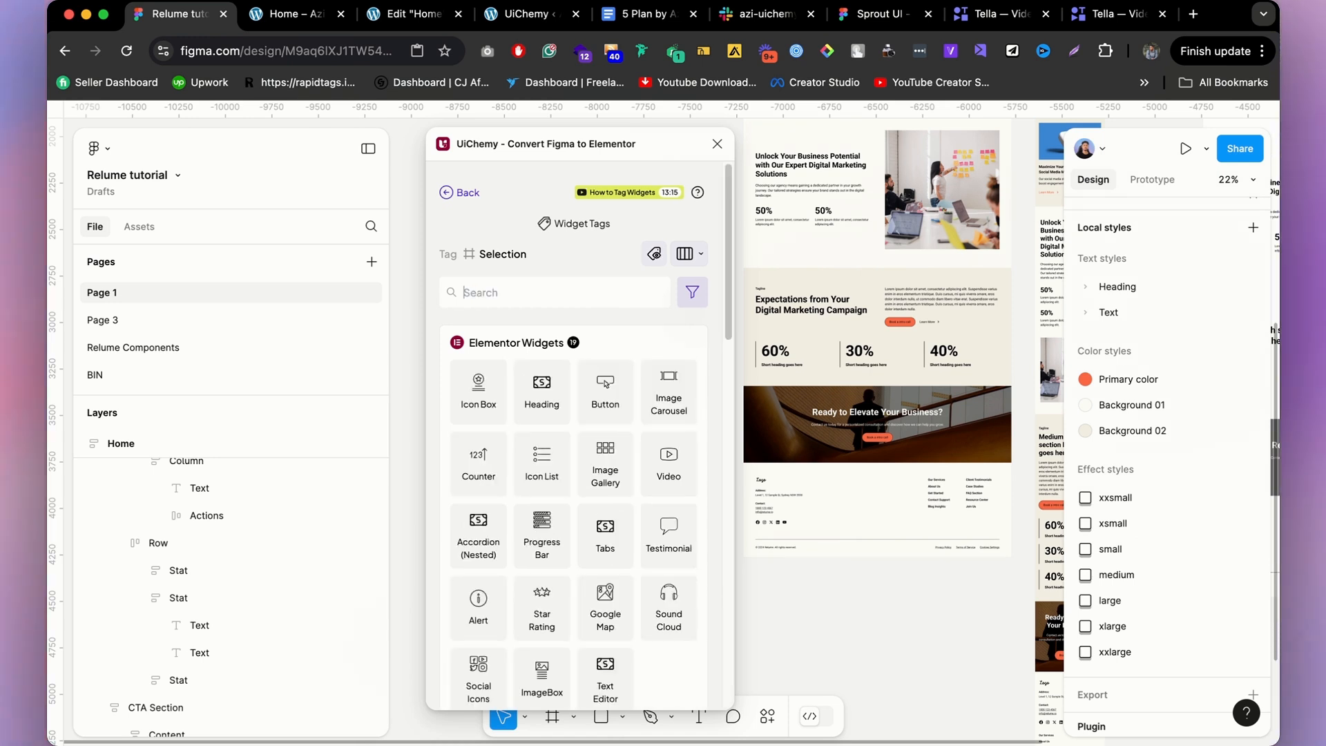
click(917, 428)
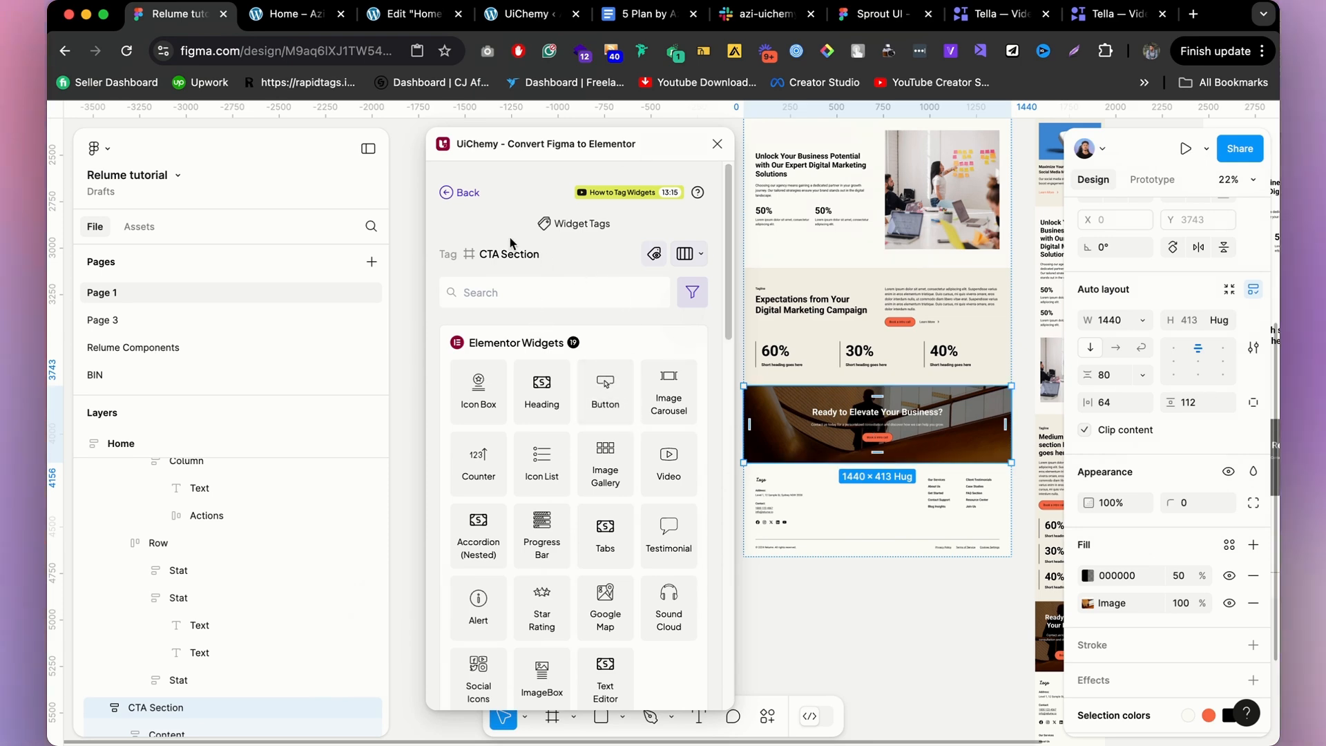
scroll(602, 435, down, 10)
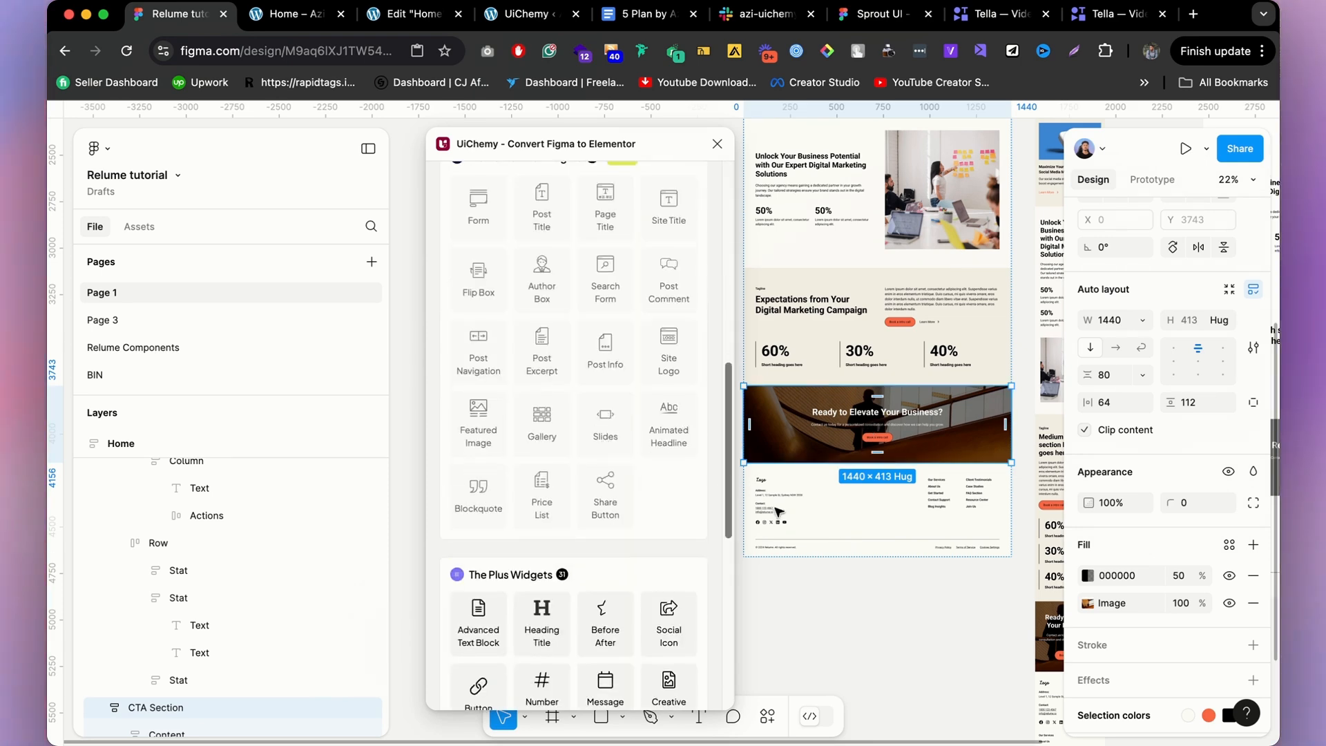
scroll(861, 510, down, 3)
scroll(861, 483, up, 8)
scroll(861, 477, down, 5)
scroll(861, 478, down, 3)
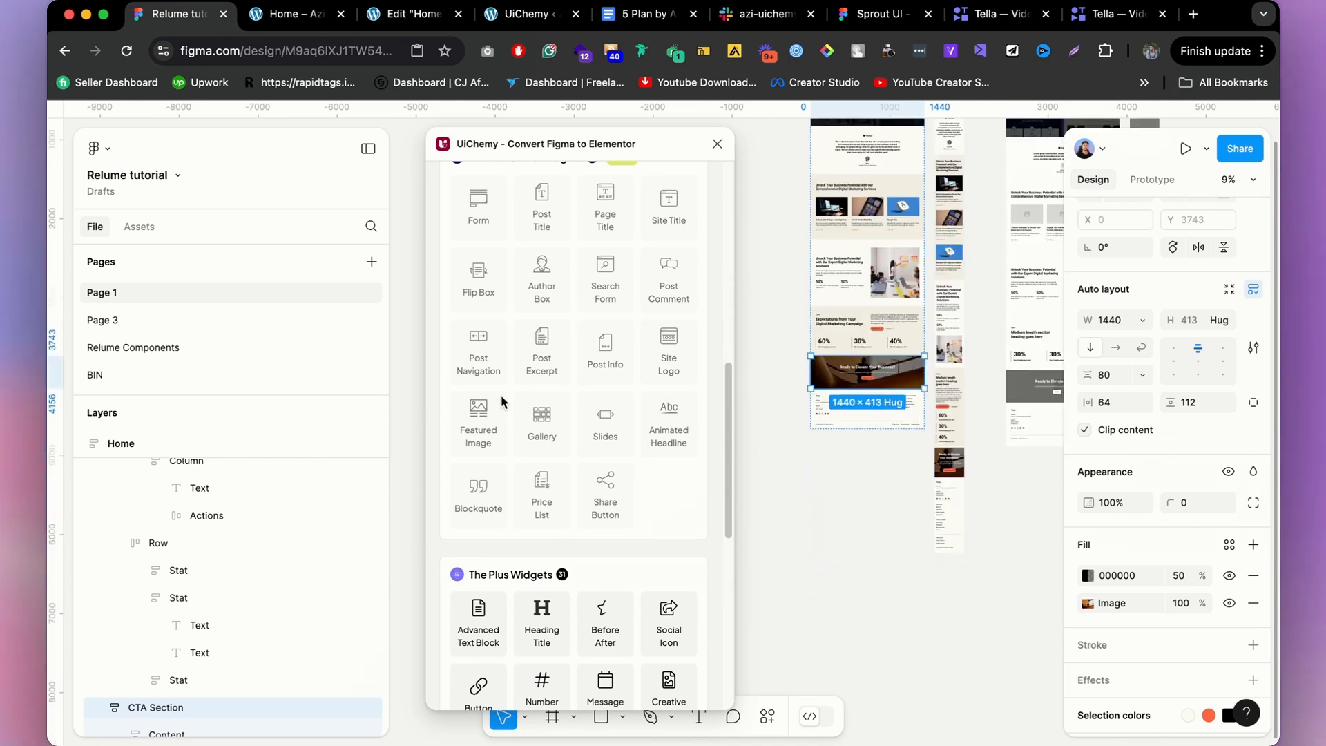
scroll(502, 402, up, 10)
click(456, 196)
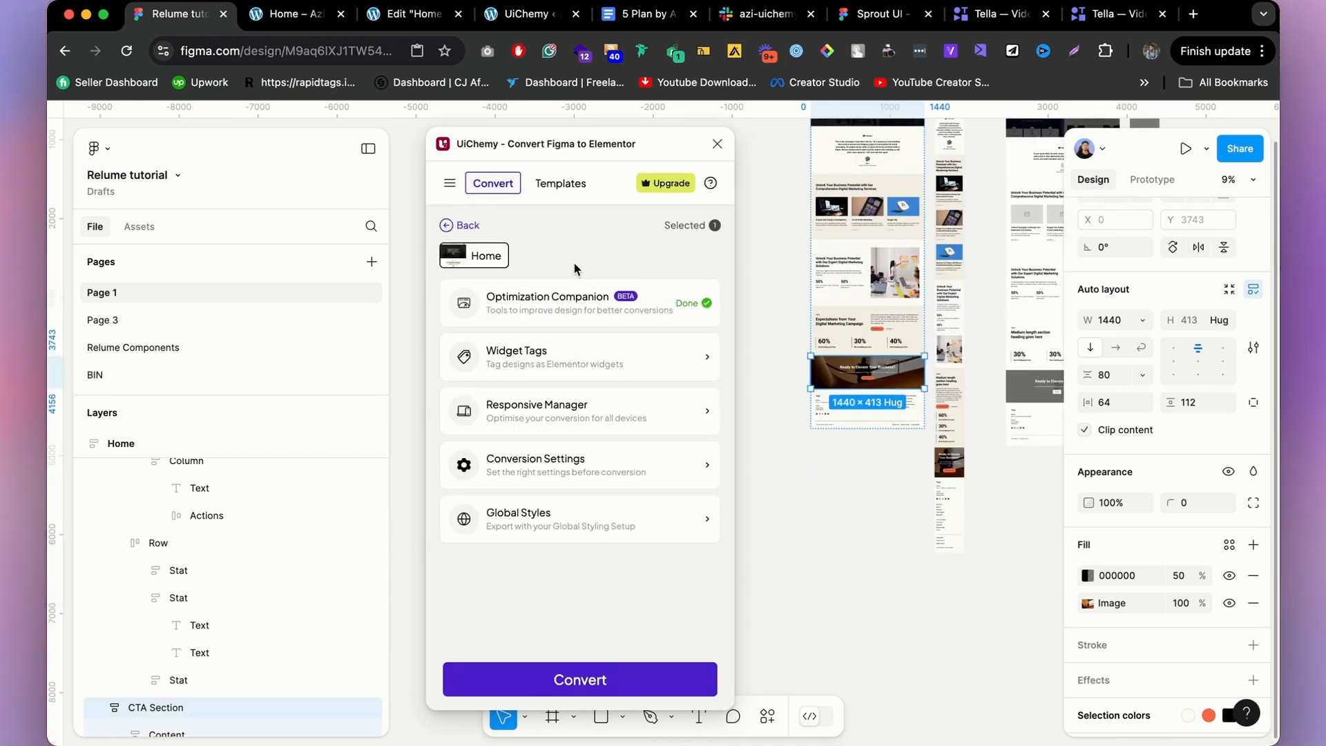
Show the Custom option in the Responsive Manager and examine its Font Size ranges for tablet and mobile.
click(600, 420)
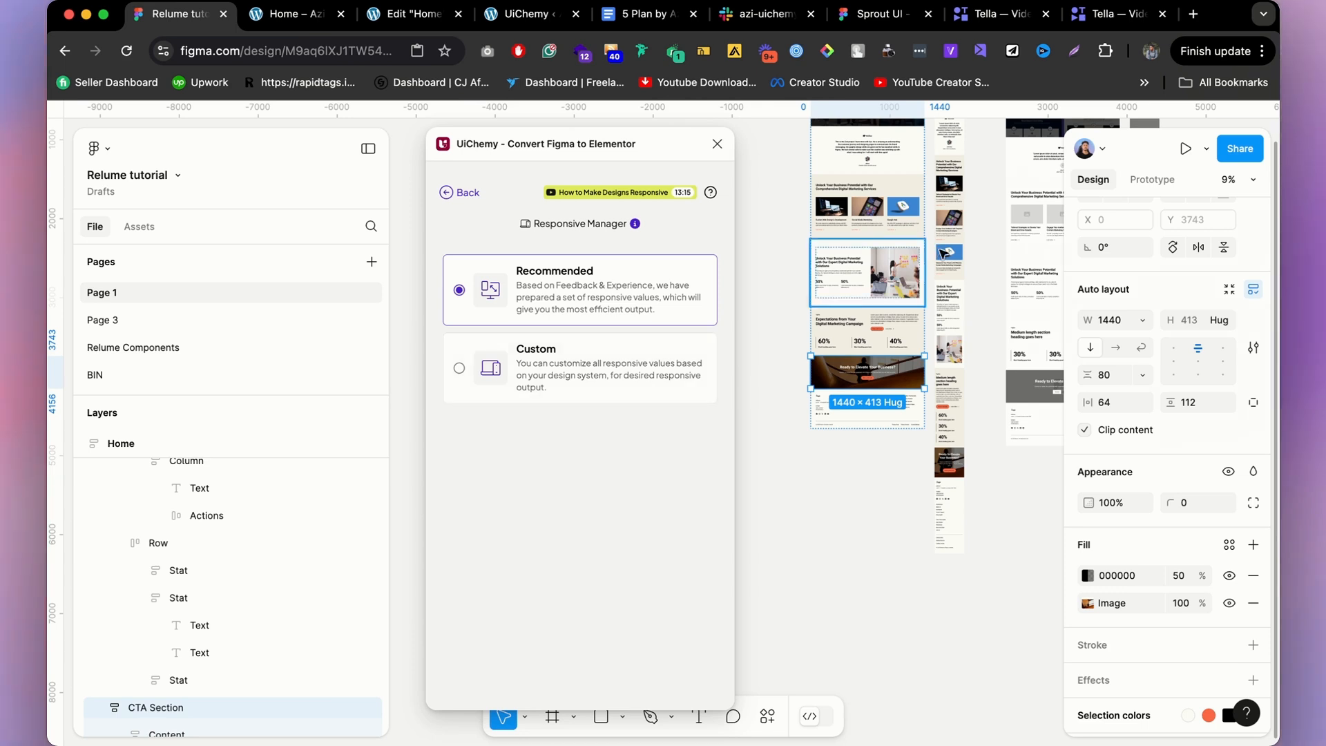
scroll(887, 280, up, 2)
click(514, 380)
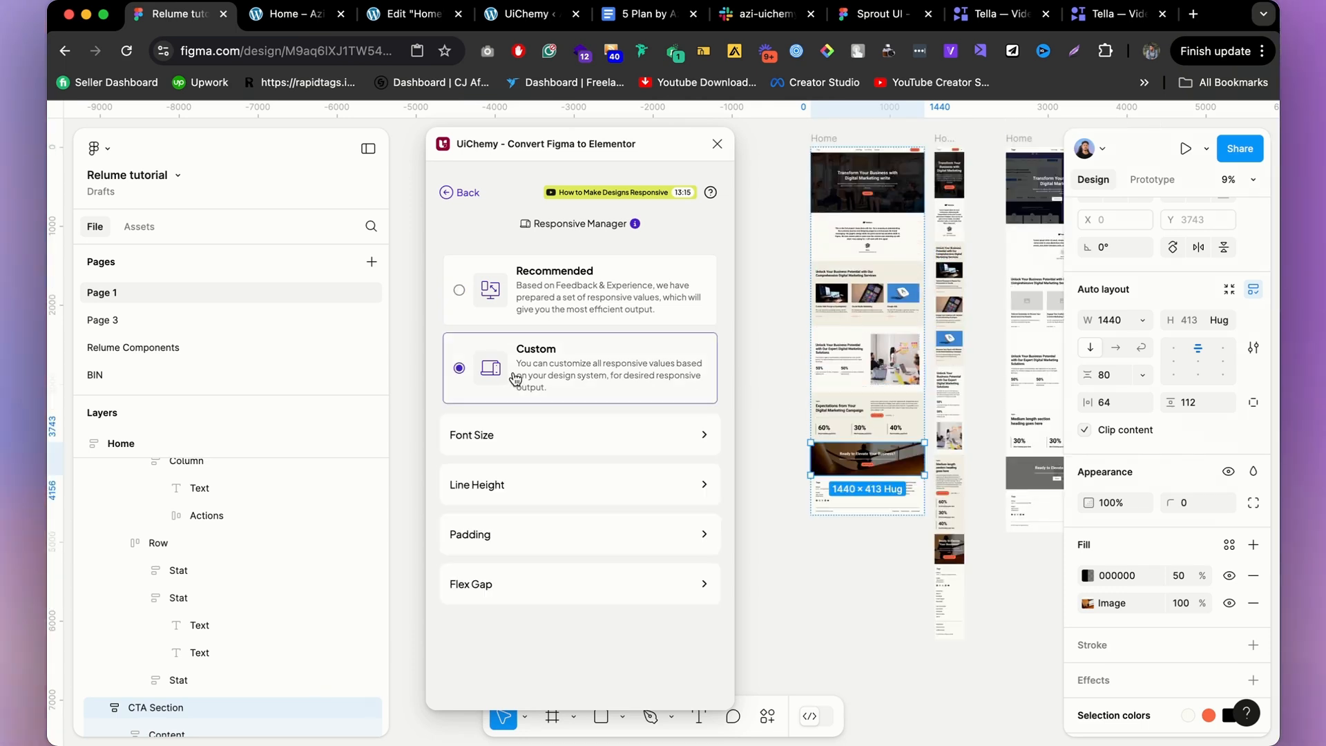
click(541, 446)
scroll(541, 444, down, 3)
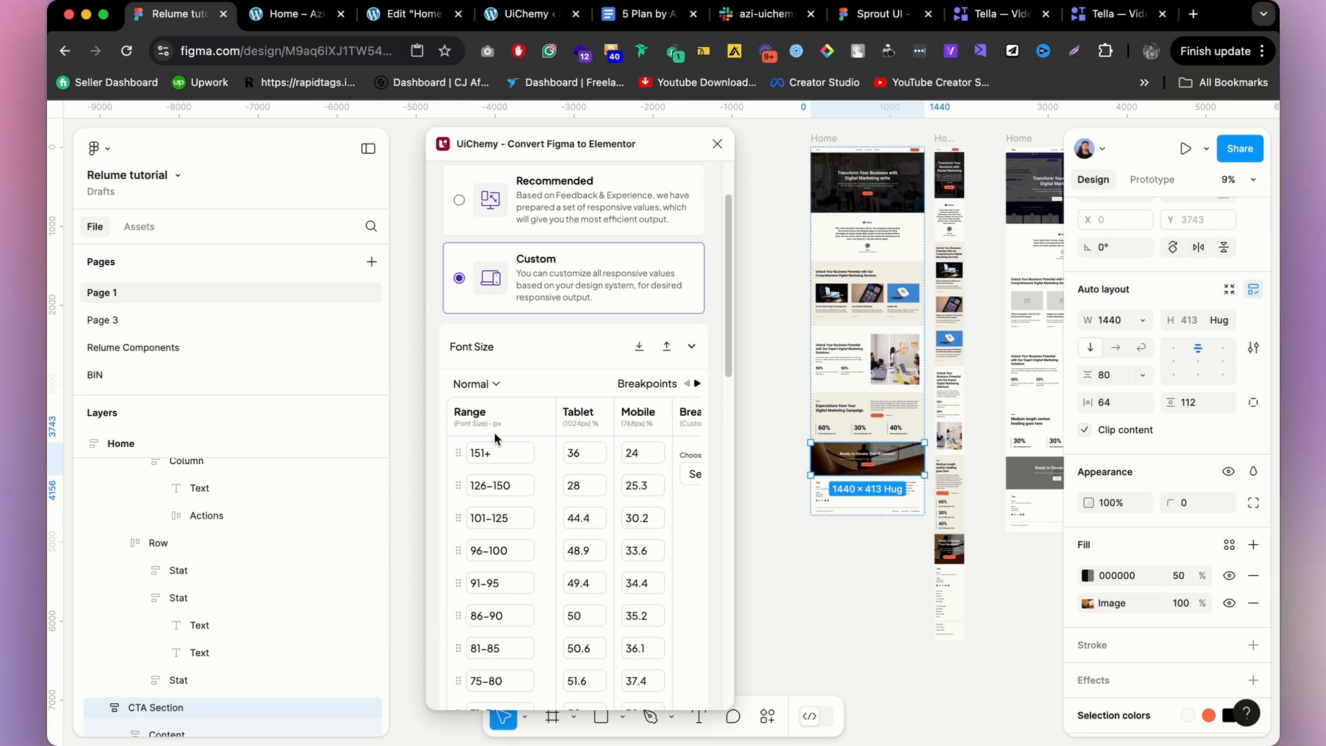
scroll(514, 511, down, 1)
scroll(514, 506, down, 1)
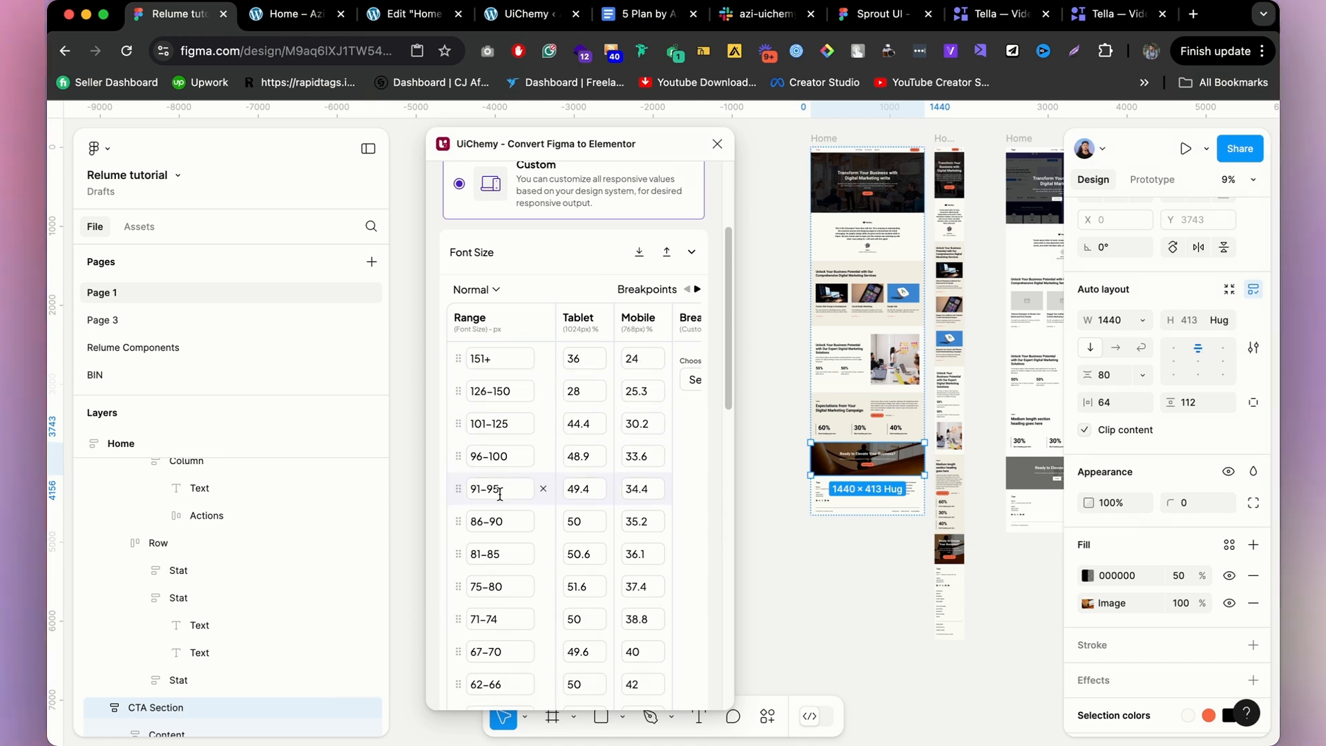
drag(515, 520, 454, 516)
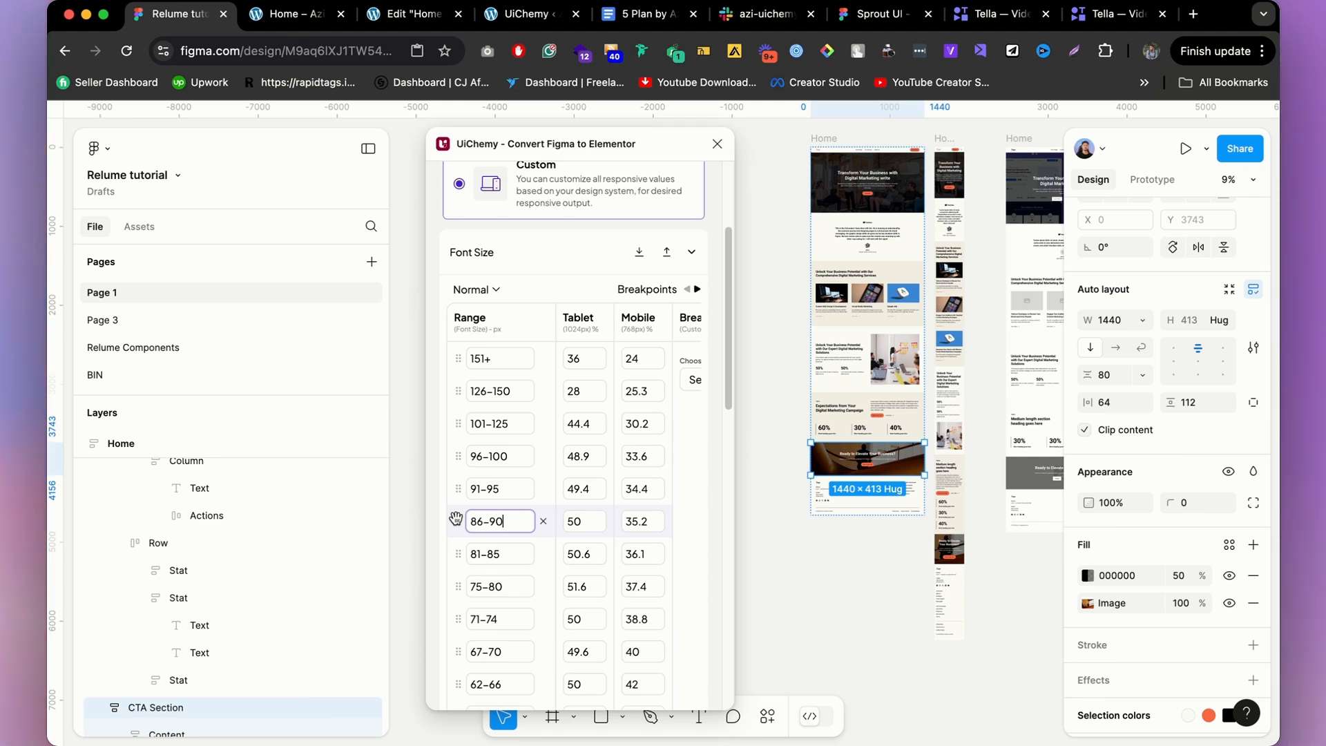
click(697, 290)
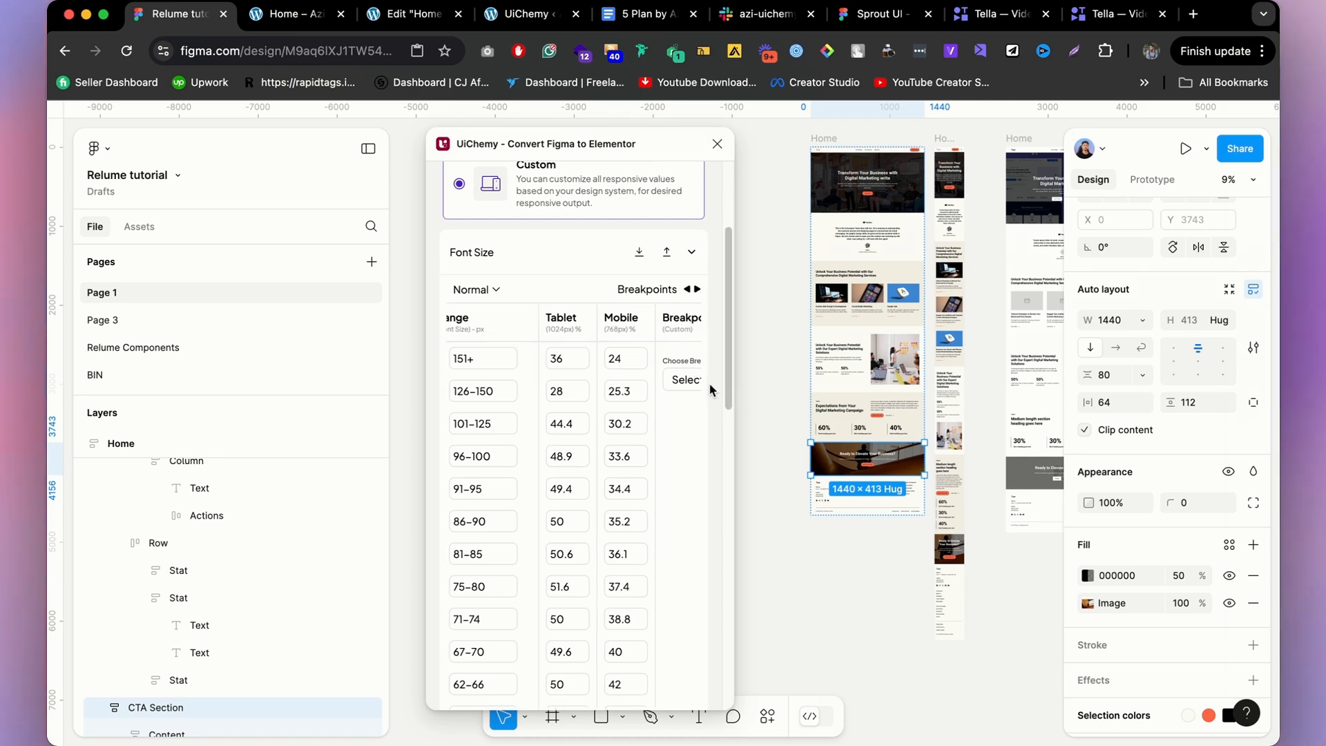
scroll(610, 277, up, 3)
scroll(608, 345, down, 12)
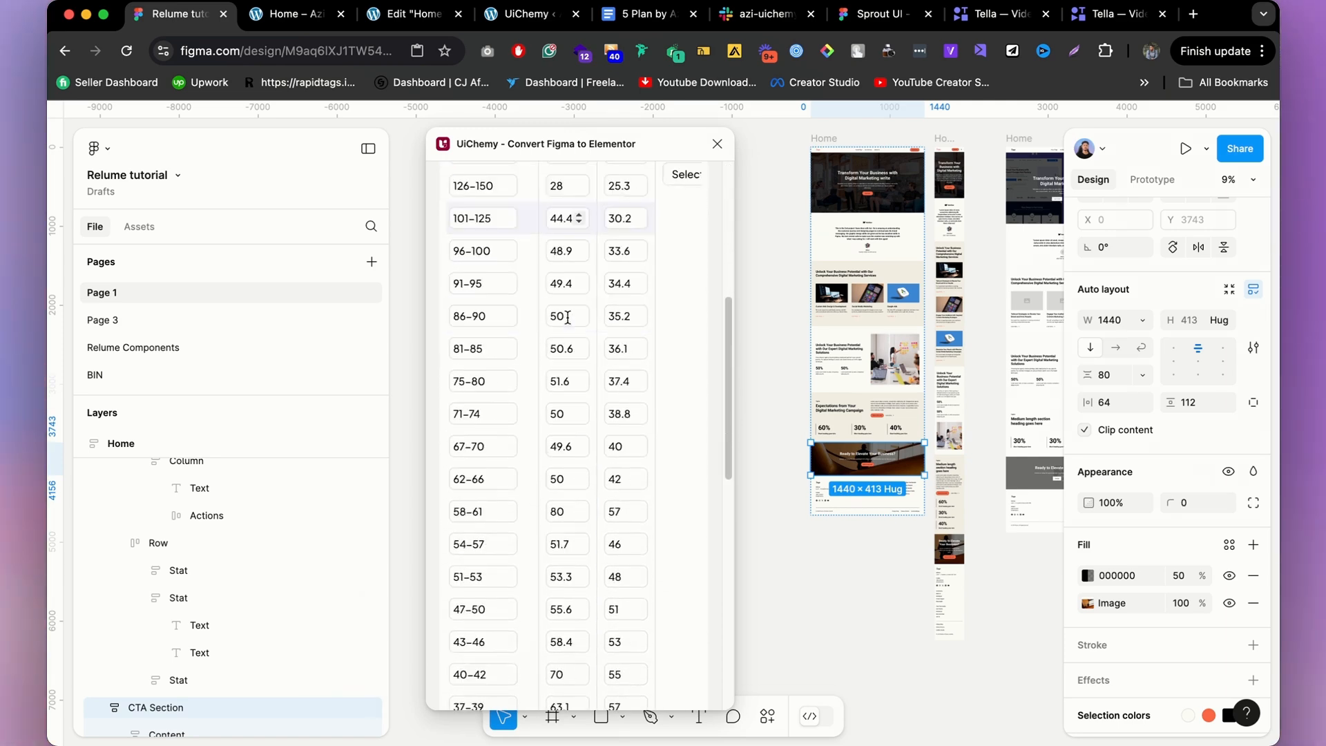
scroll(604, 442, down, 4)
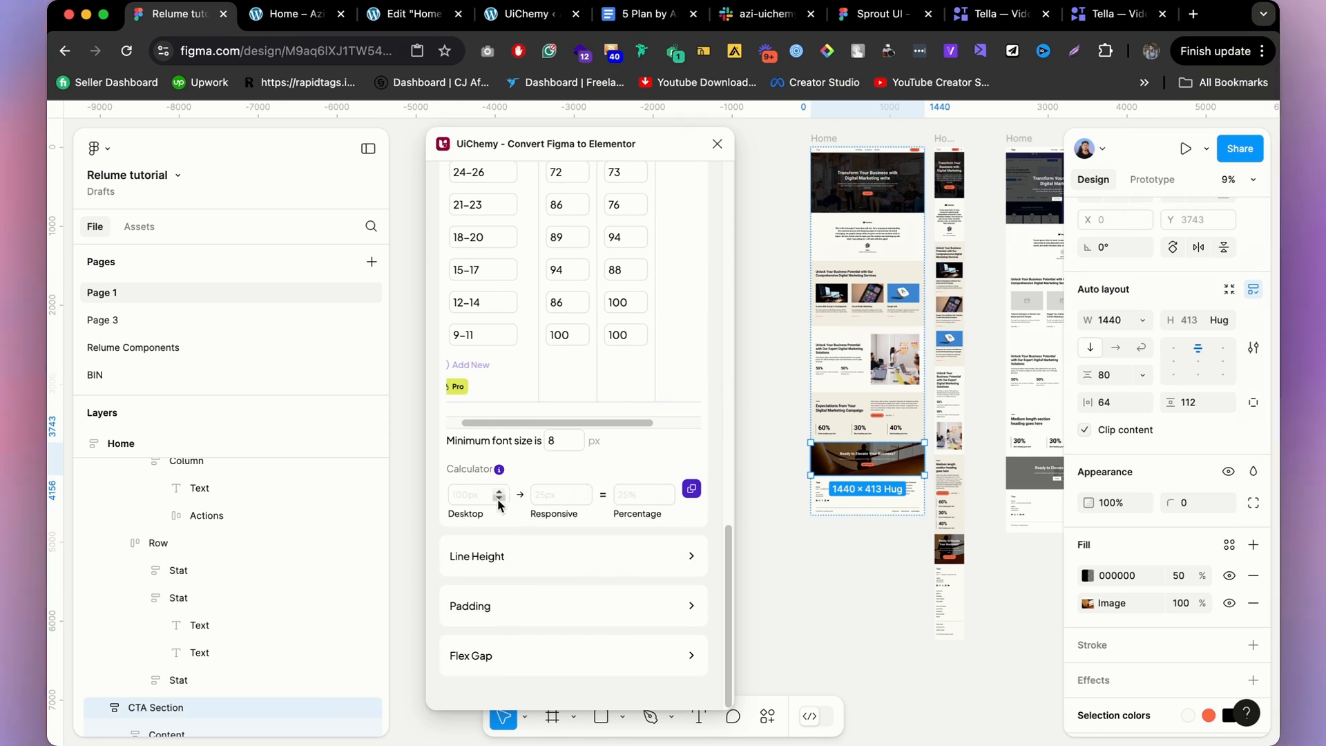
Examine the custom Line Height and Flex Gap ranges, set the Responsive Manager back to Recommended and return to the conversion overview.
click(631, 557)
scroll(552, 618, down, 10)
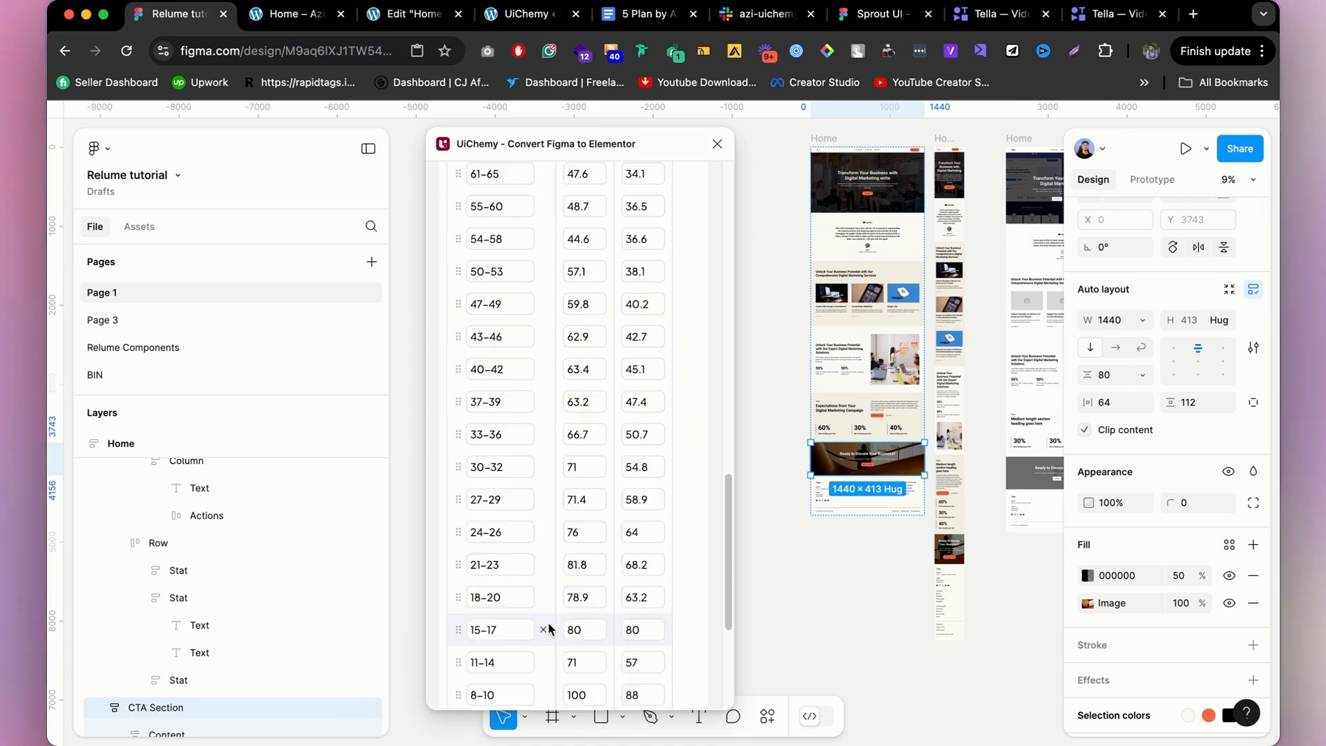
scroll(546, 628, down, 4)
click(509, 656)
scroll(560, 518, down, 5)
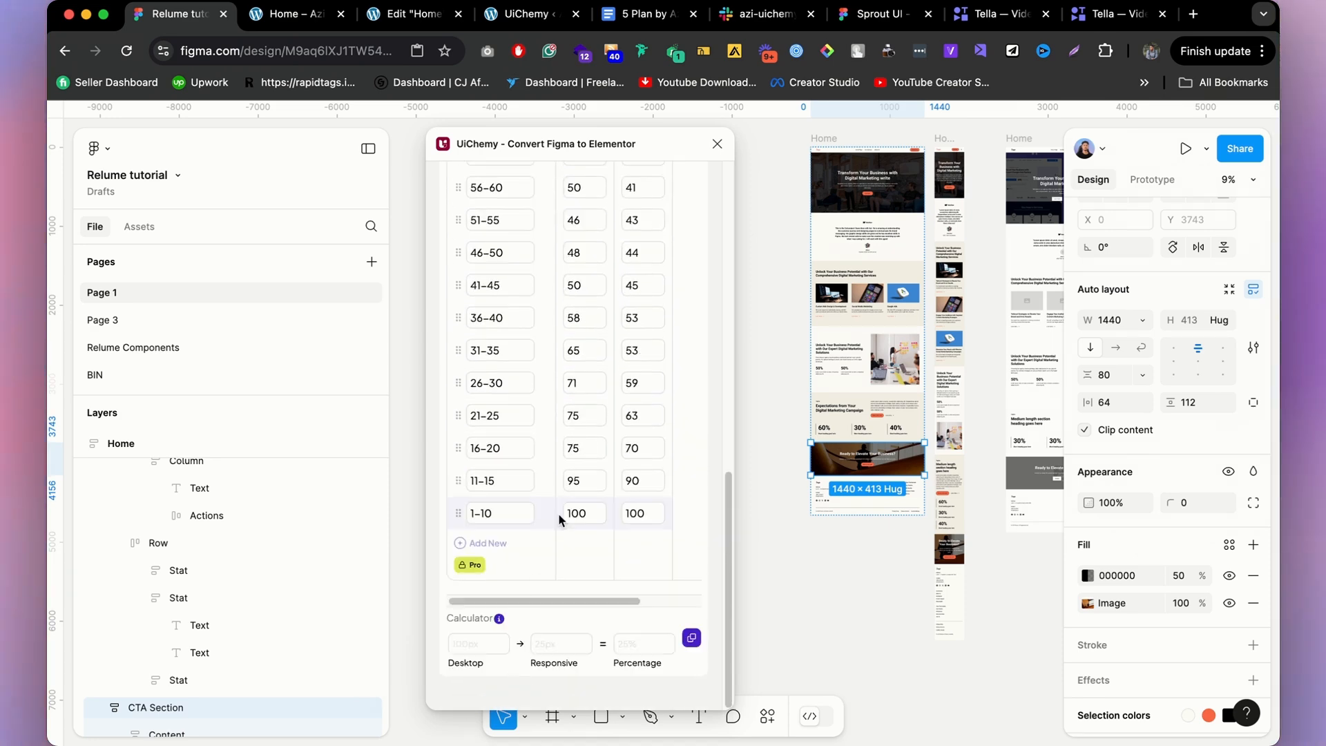
scroll(559, 519, up, 12)
click(566, 305)
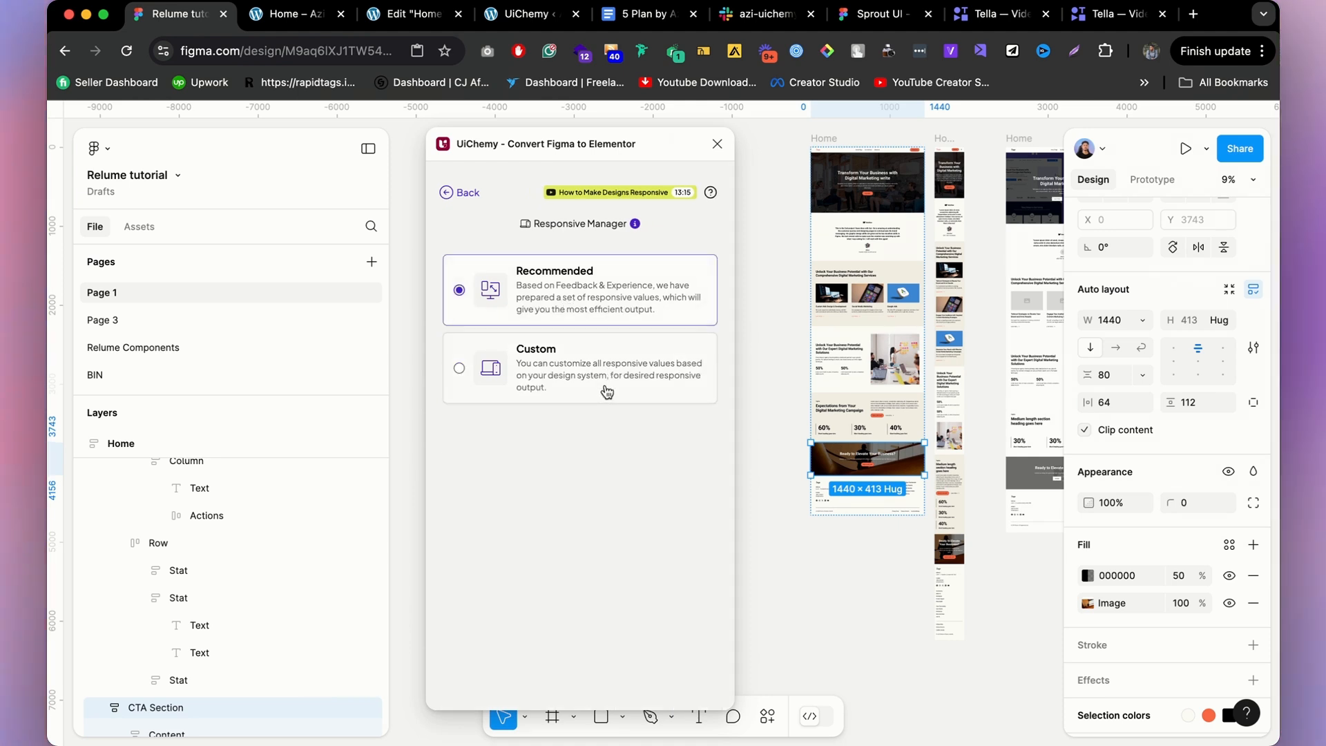
click(461, 195)
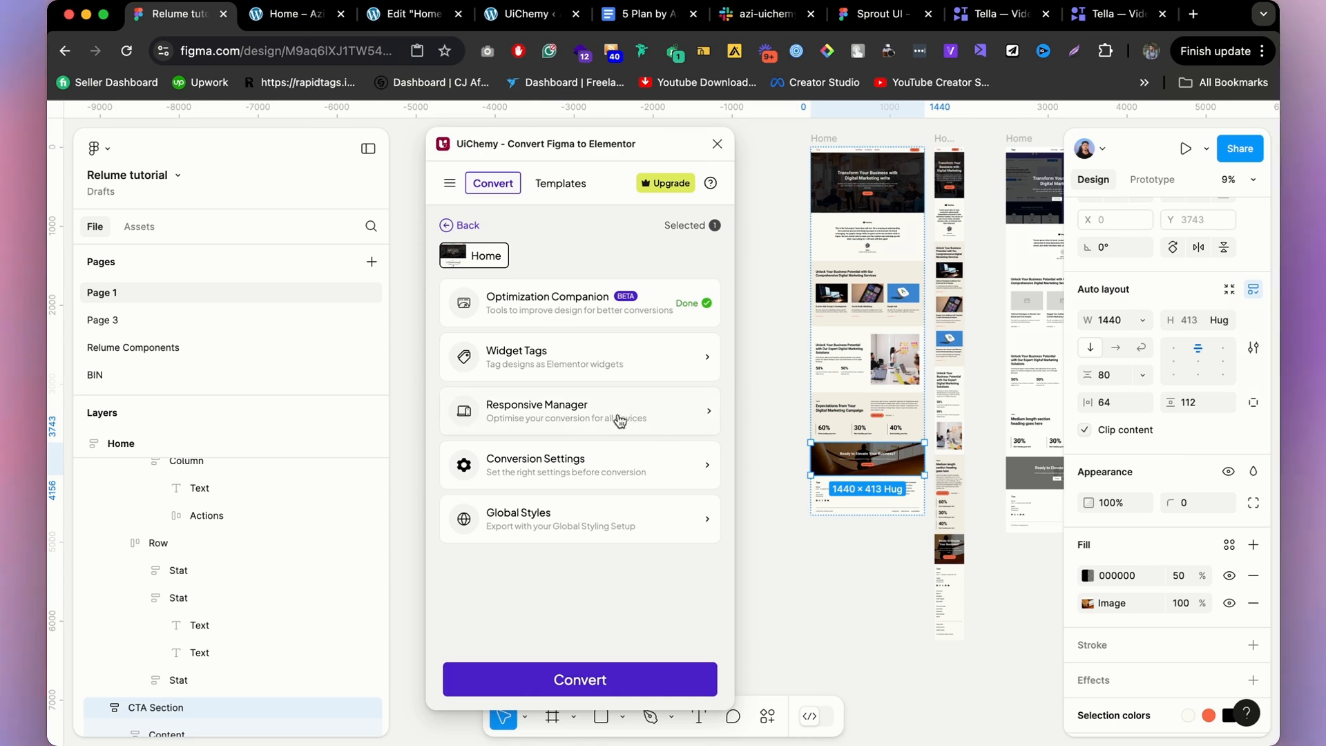
Review the Conversion Settings for the Home page and open the Global Styles.
click(578, 462)
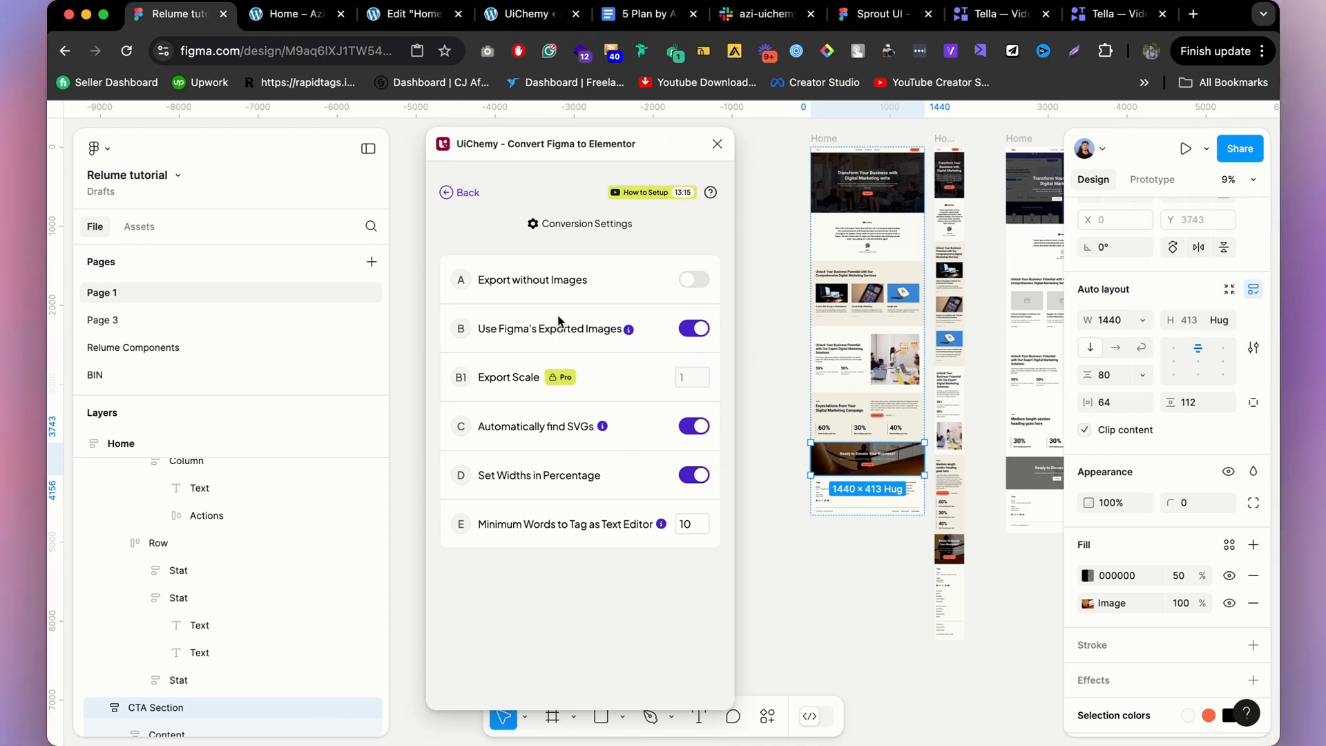
click(445, 196)
click(577, 512)
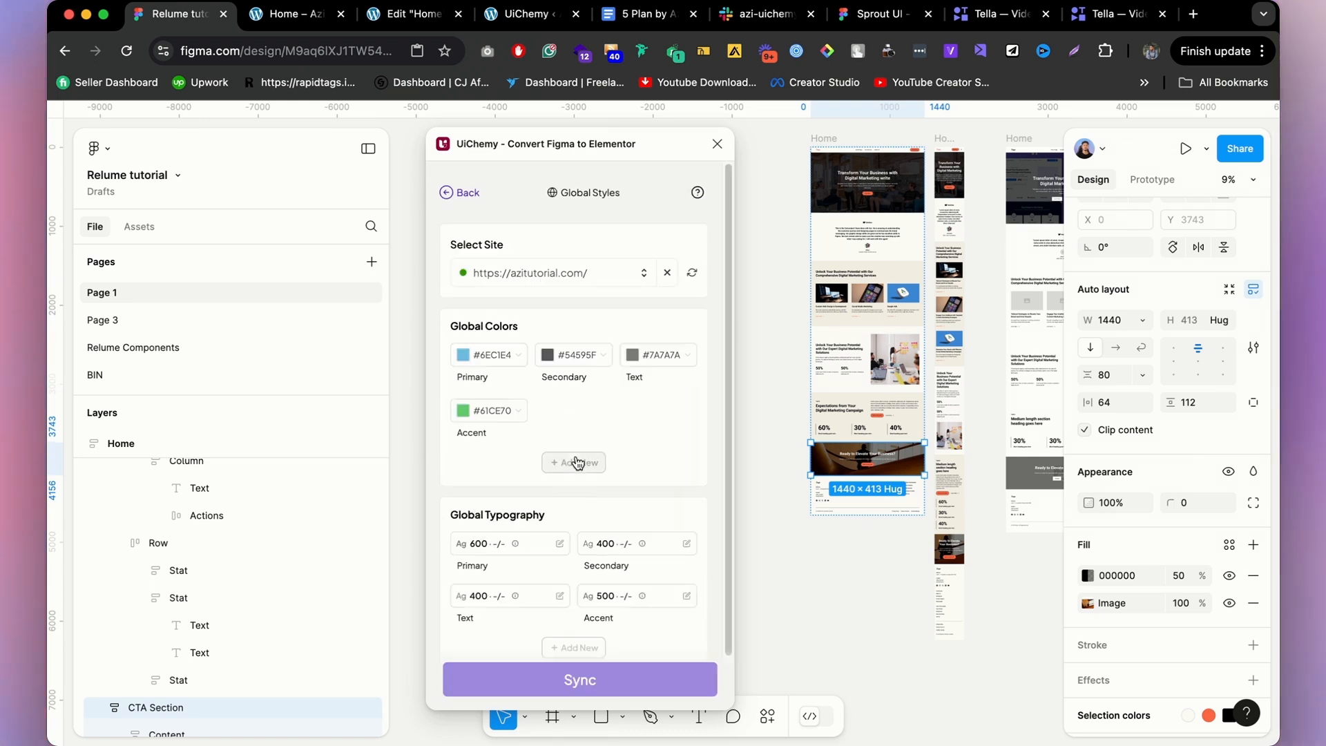
Move the plugin window aside and examine the hero section and the file's local color styles alongside the Global Styles.
drag(651, 138, 685, 129)
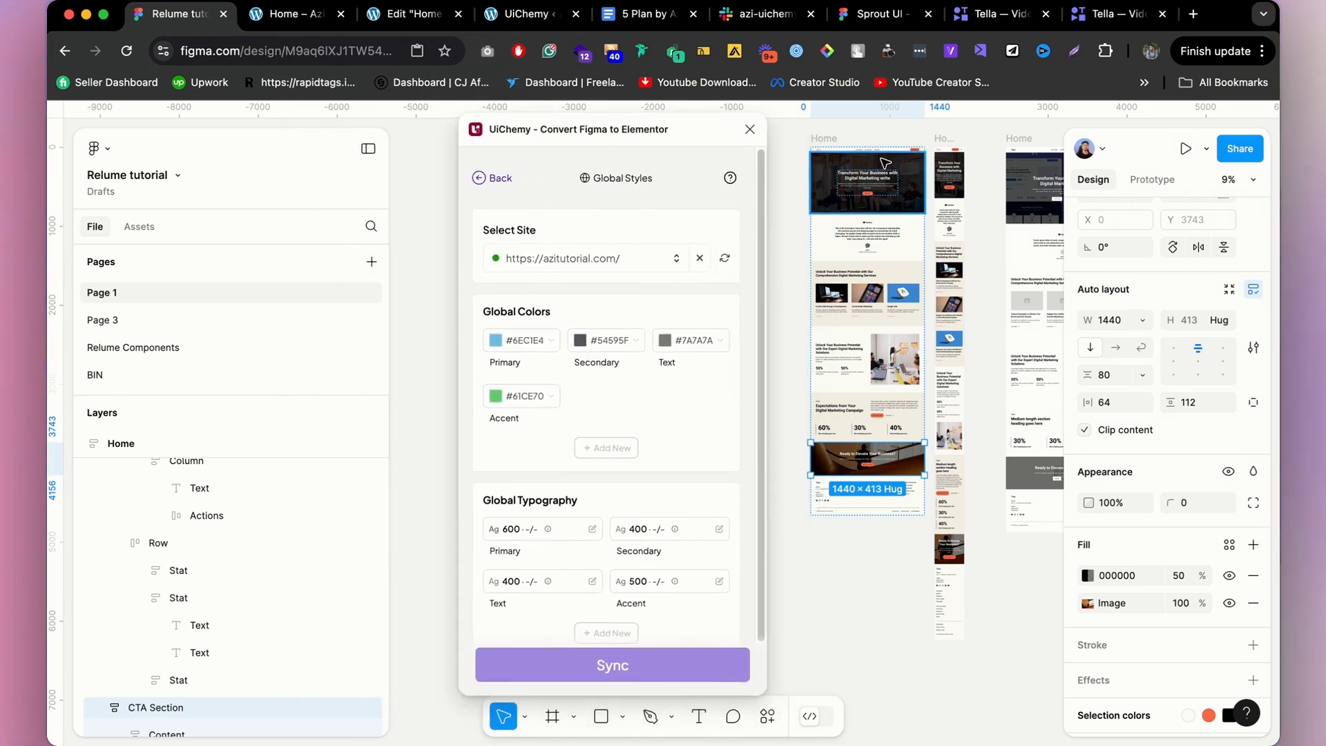
scroll(879, 188, up, 5)
scroll(878, 187, up, 2)
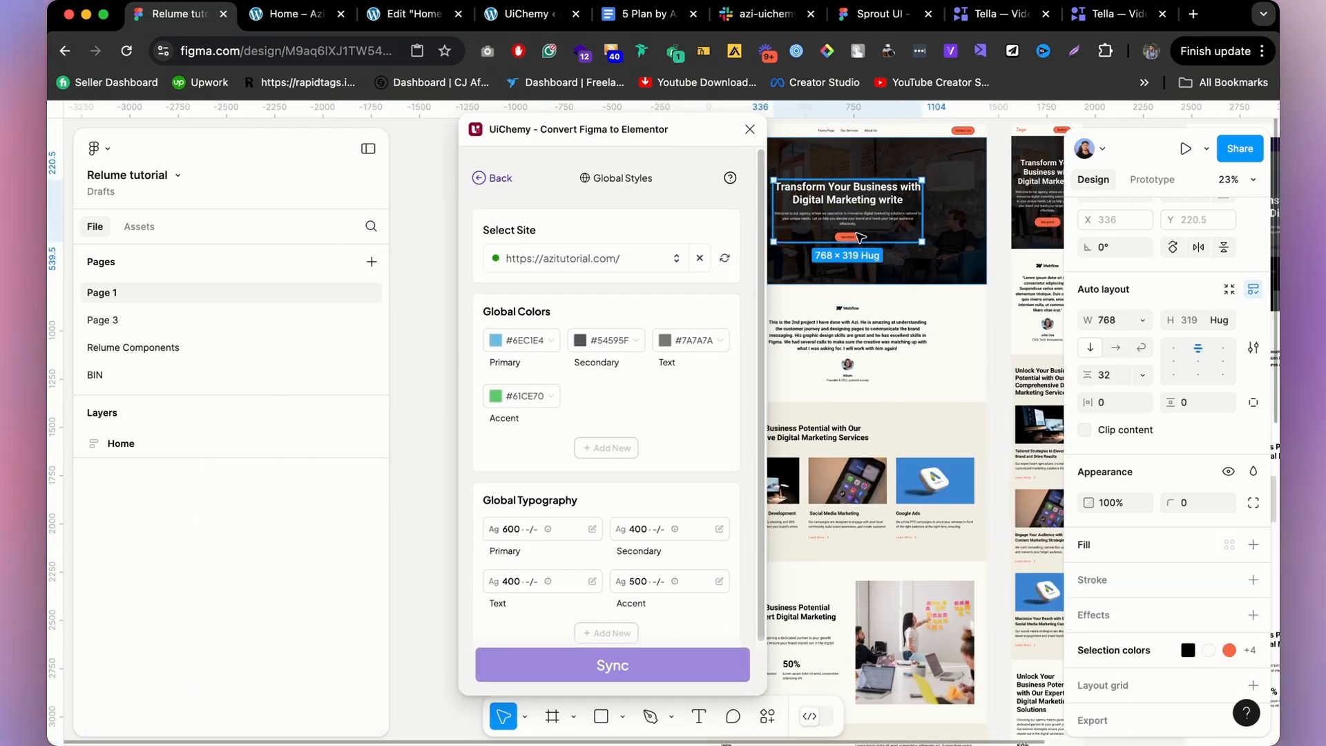
double_click(856, 234)
scroll(891, 257, up, 4)
click(808, 214)
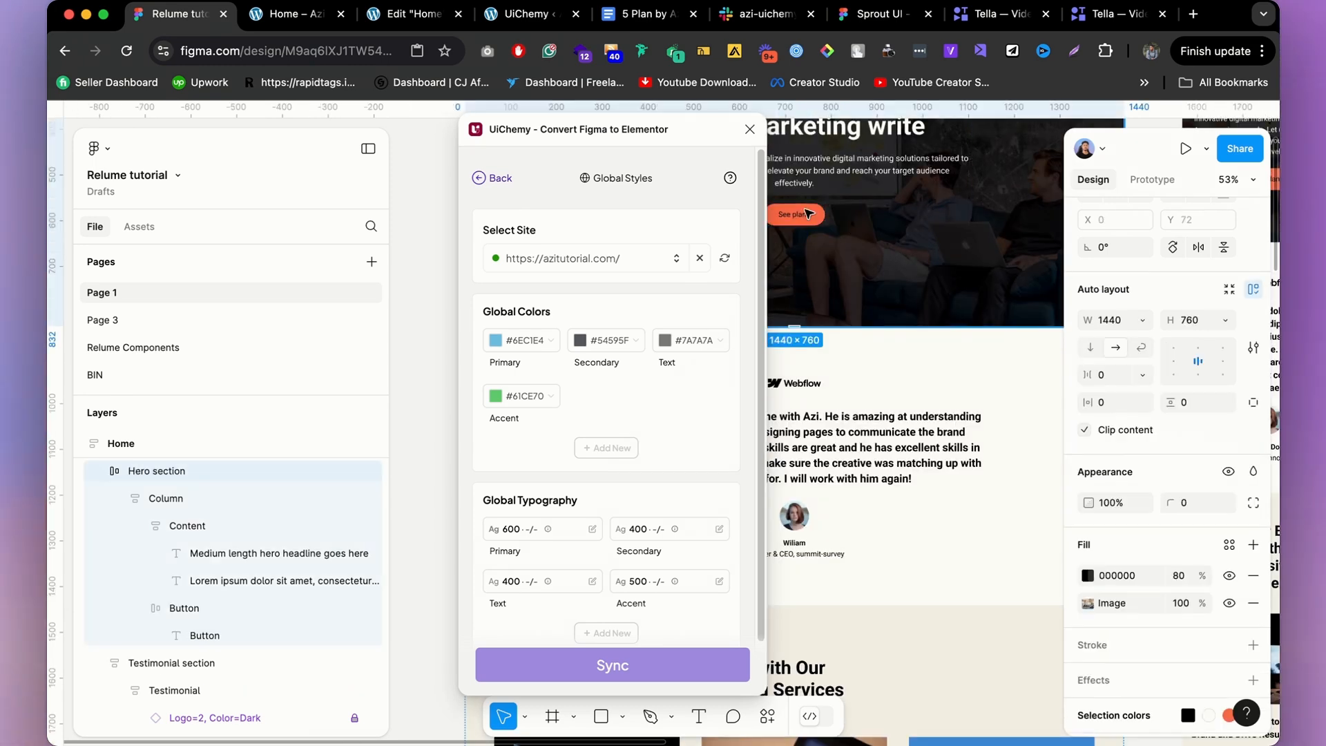
scroll(817, 216, down, 4)
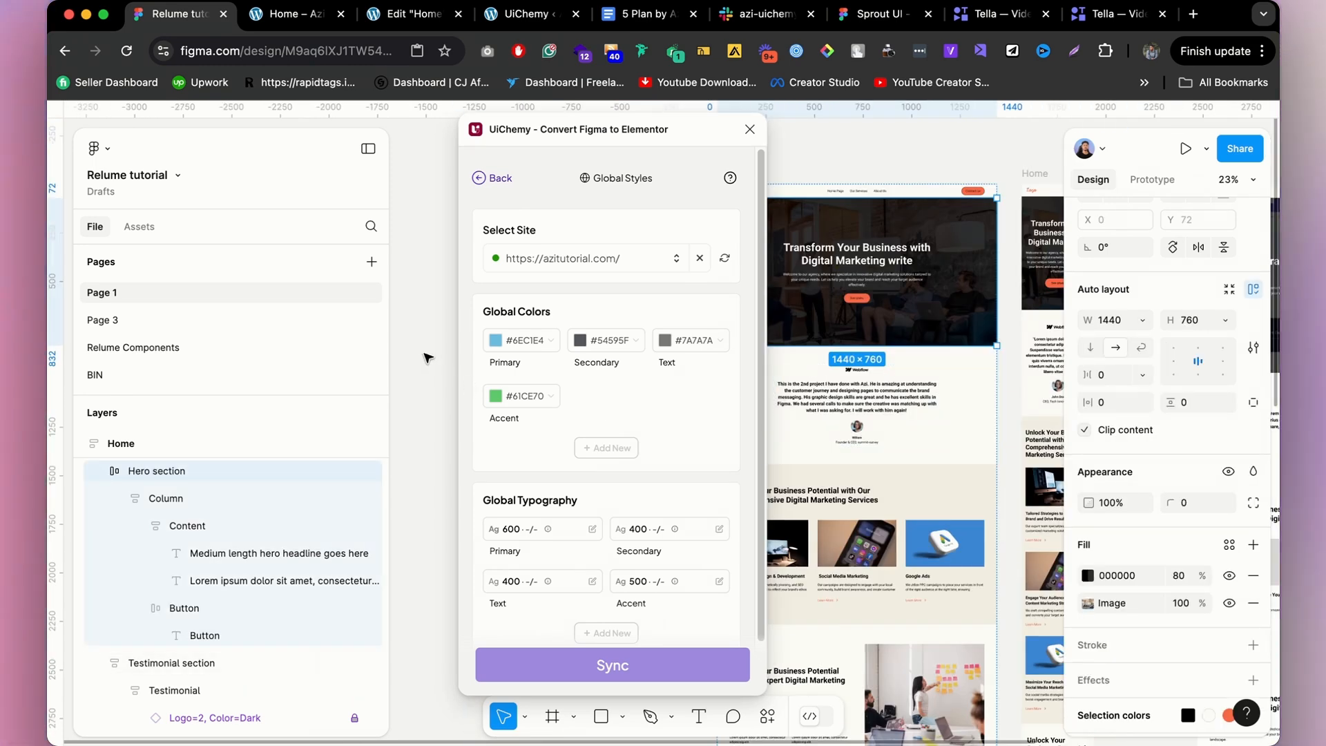
click(423, 361)
scroll(1154, 571, down, 3)
scroll(1119, 453, up, 3)
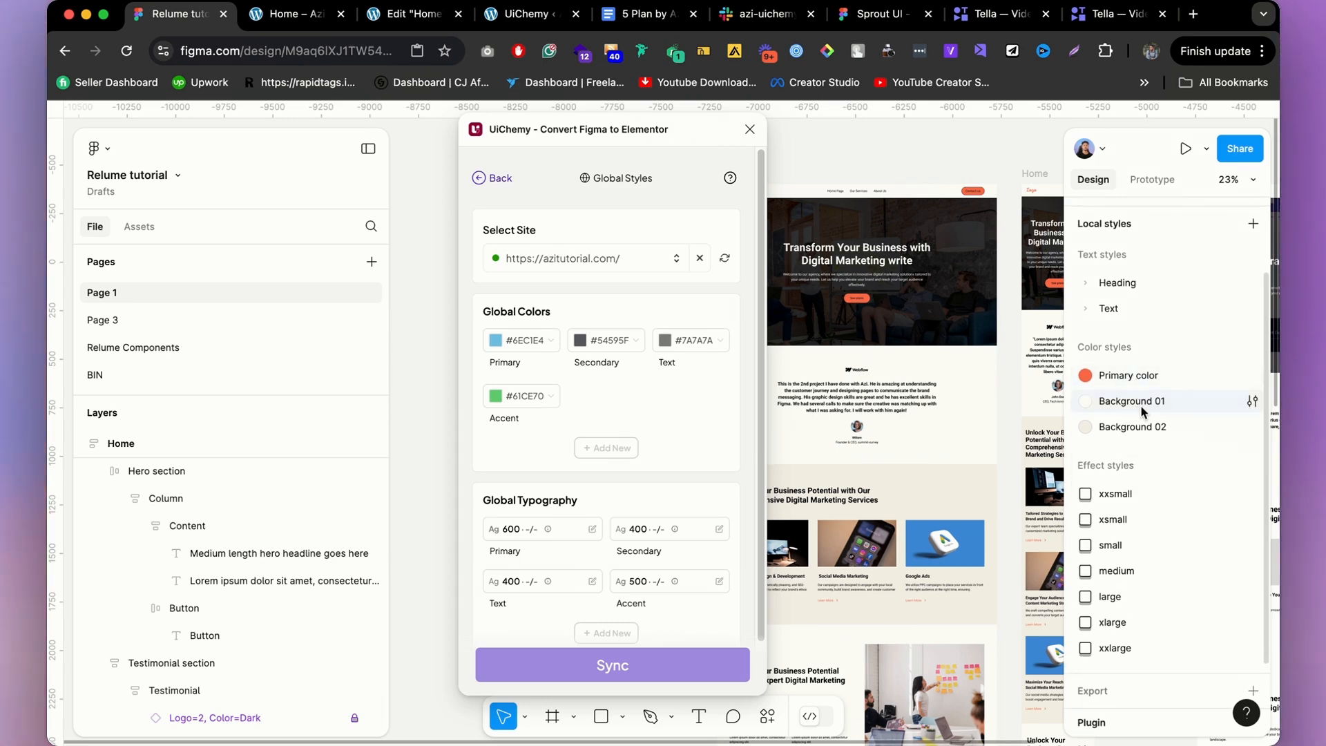
click(1139, 428)
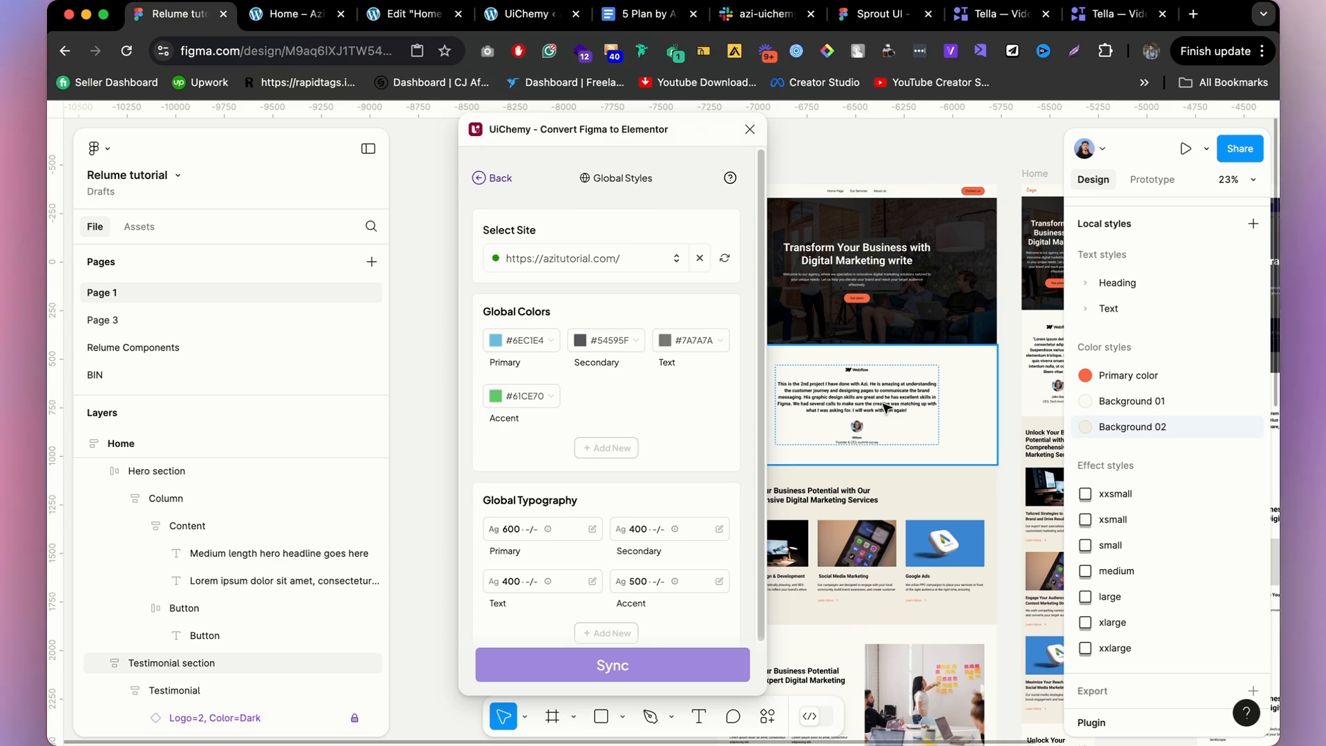
Select the testimonial quote text and examine the library colors available for its fill.
double_click(889, 399)
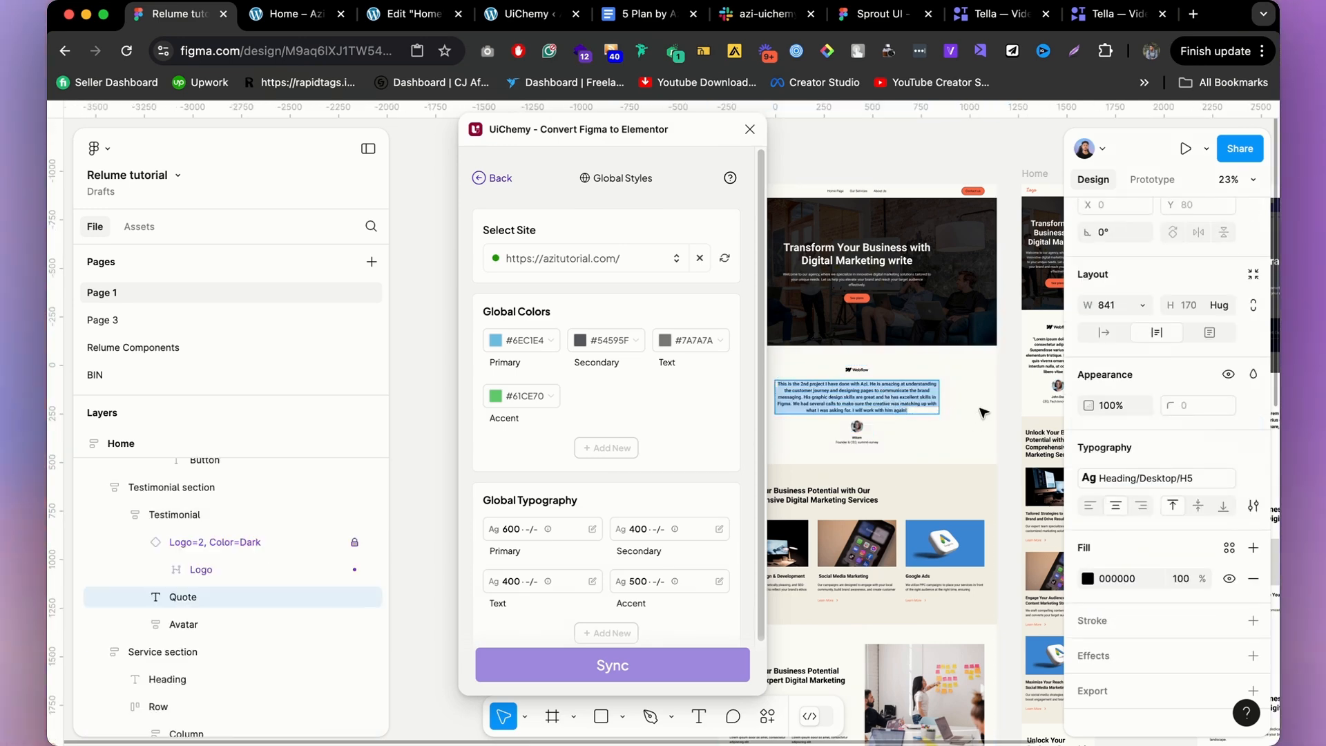
key(Escape)
click(1227, 548)
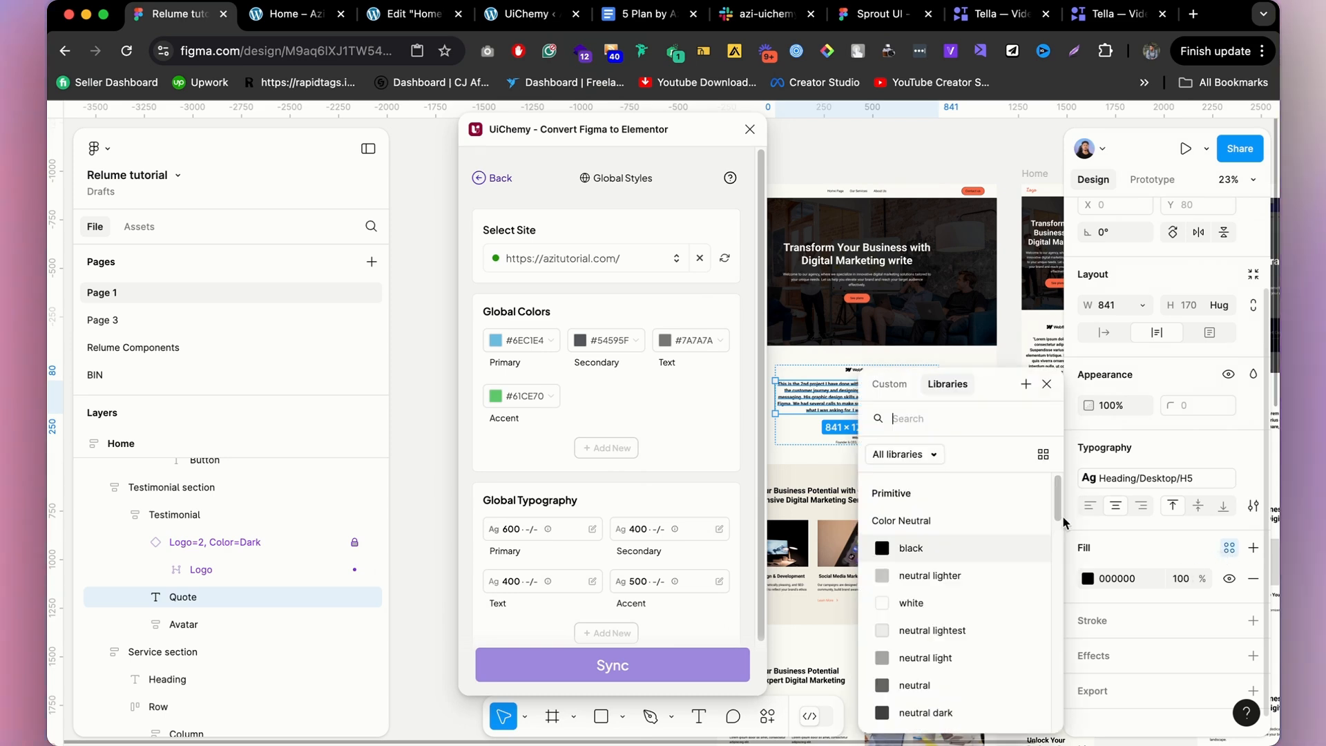
scroll(956, 540, up, 3)
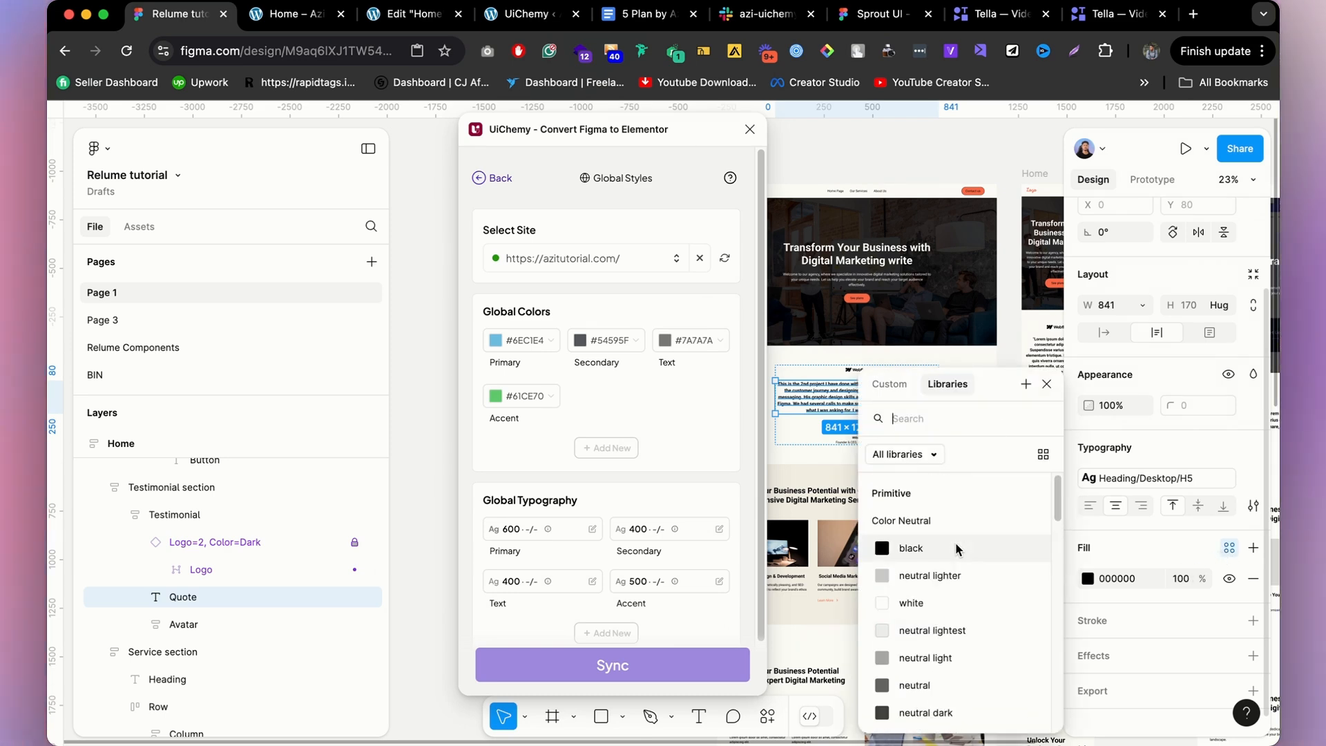
scroll(904, 527, down, 10)
scroll(899, 527, up, 10)
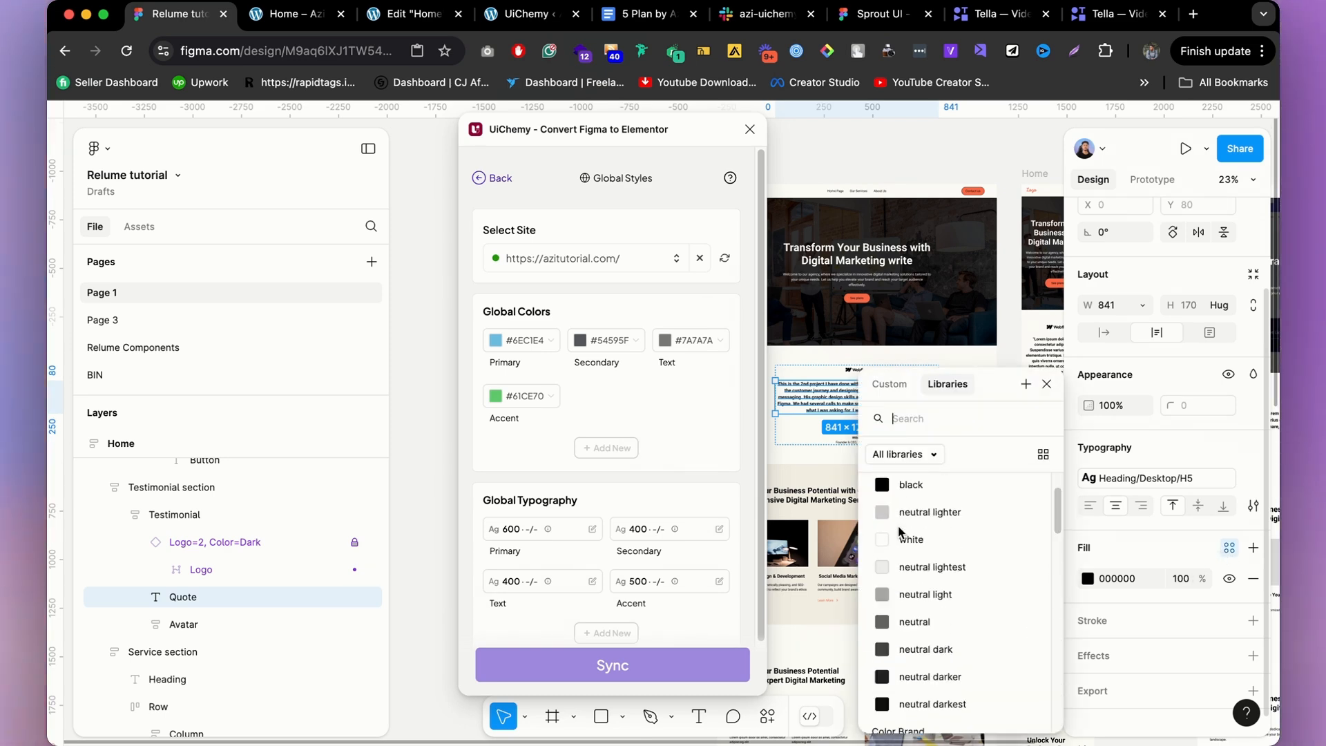
click(1047, 383)
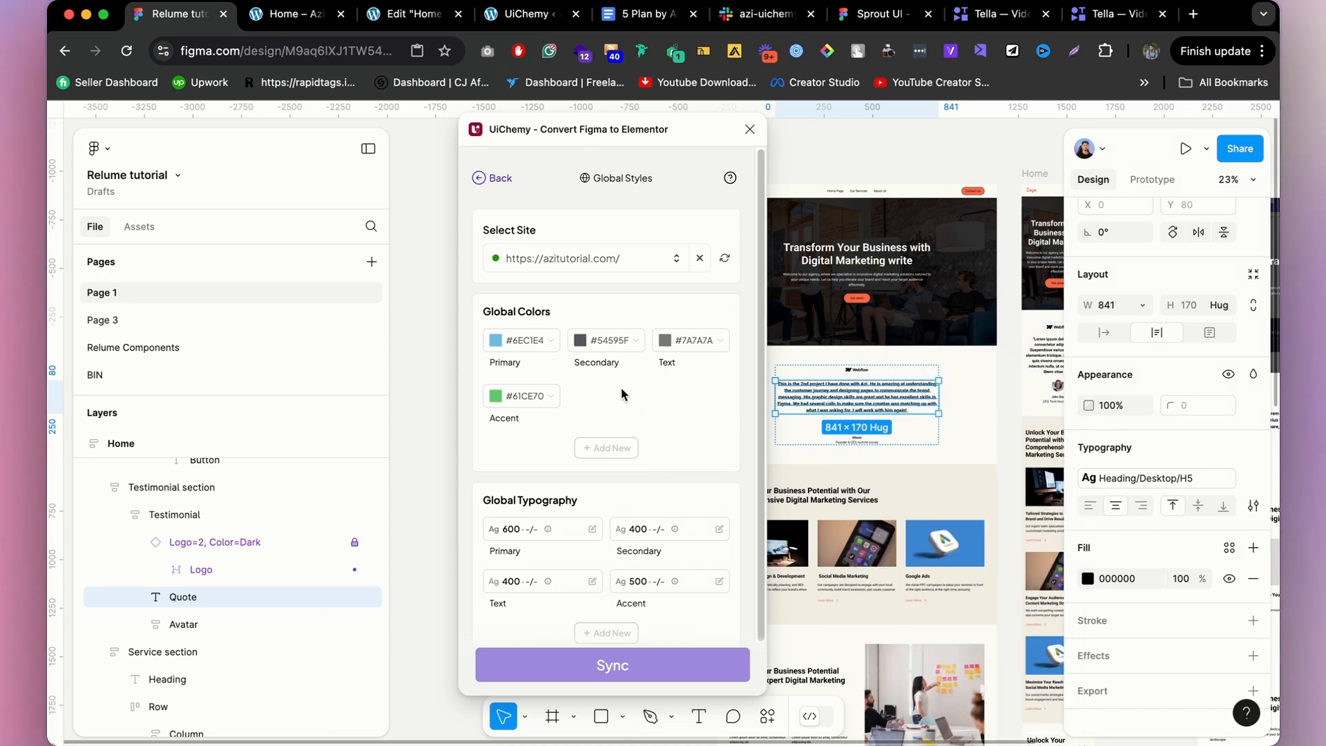
Map the Primary global color to the Primary color style and the Text global color to the Color Neutral/black variable.
click(511, 352)
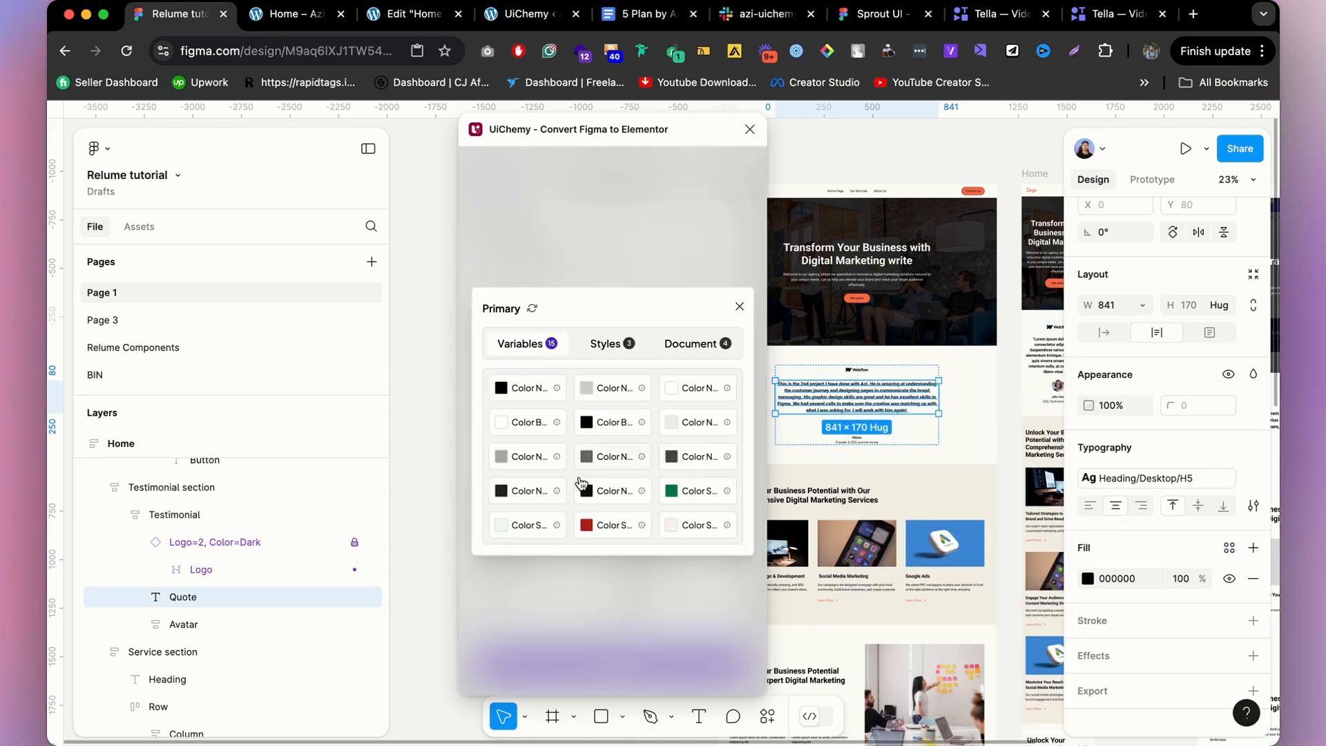
click(696, 345)
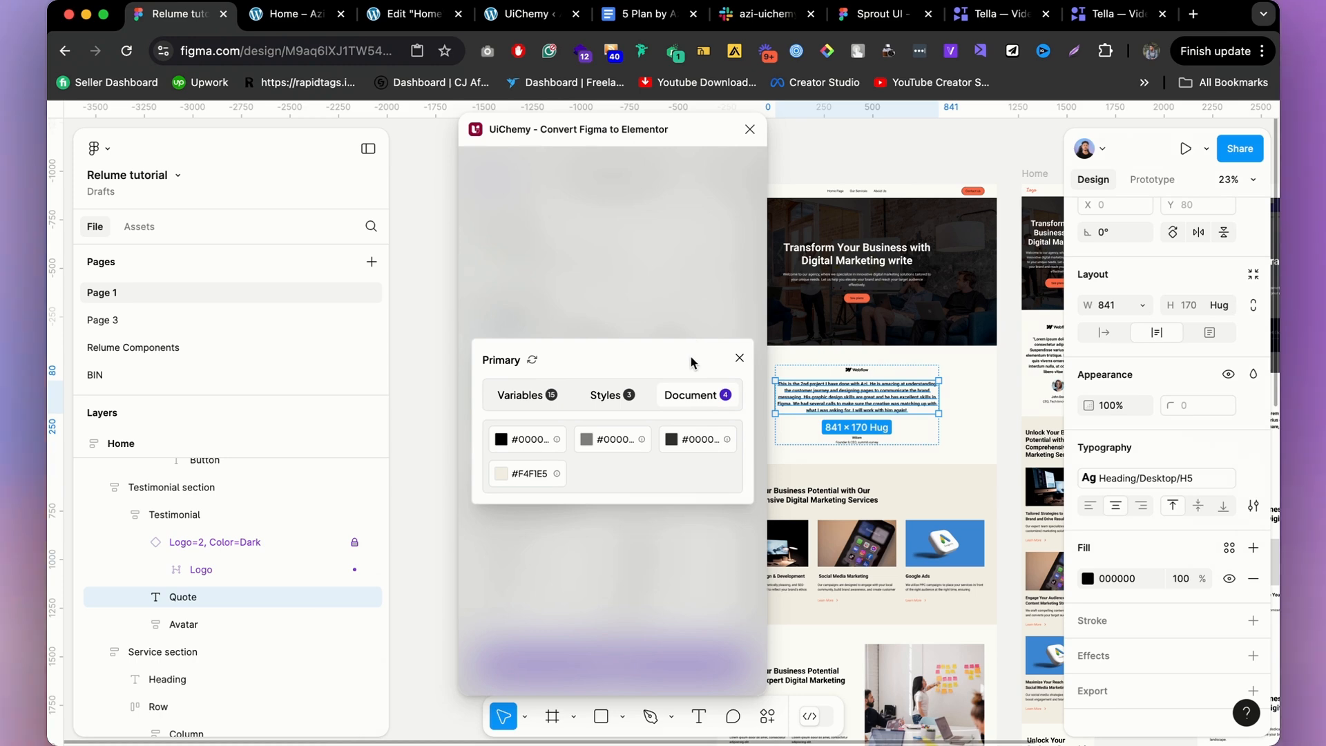
click(635, 398)
click(520, 458)
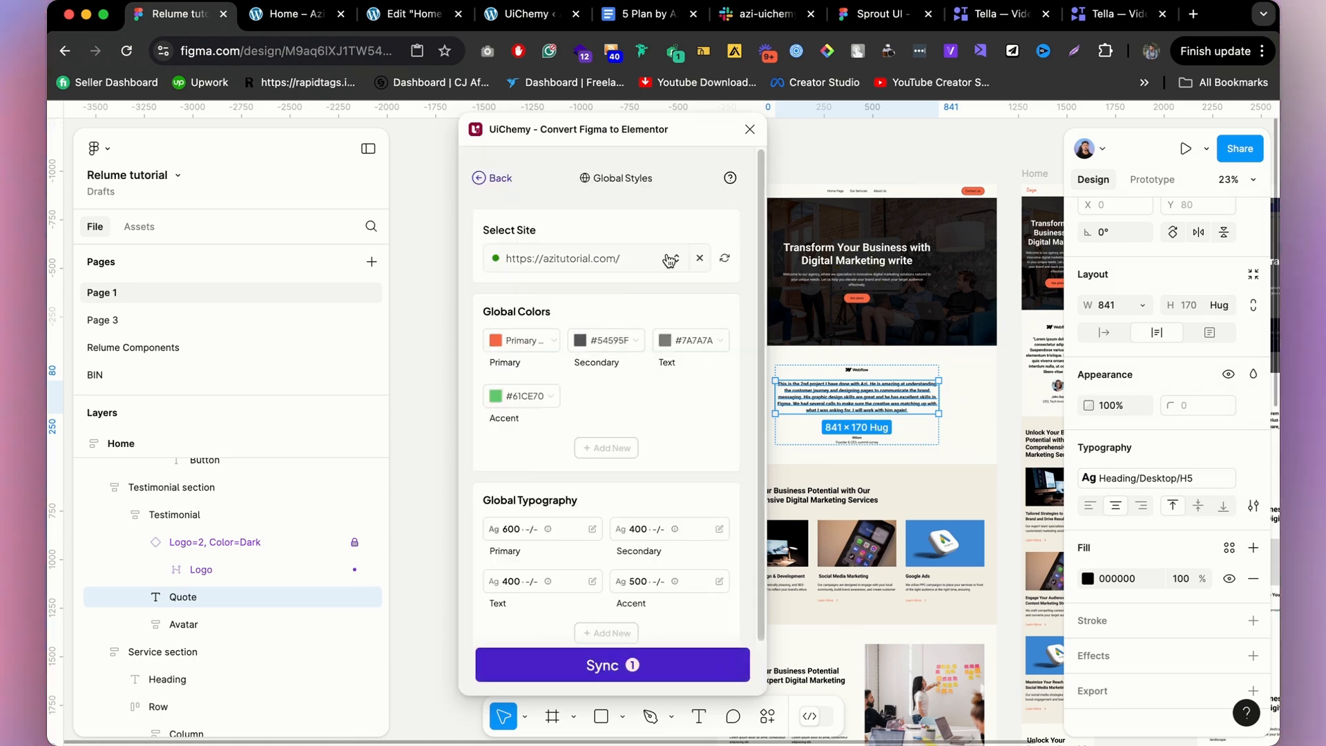
click(667, 348)
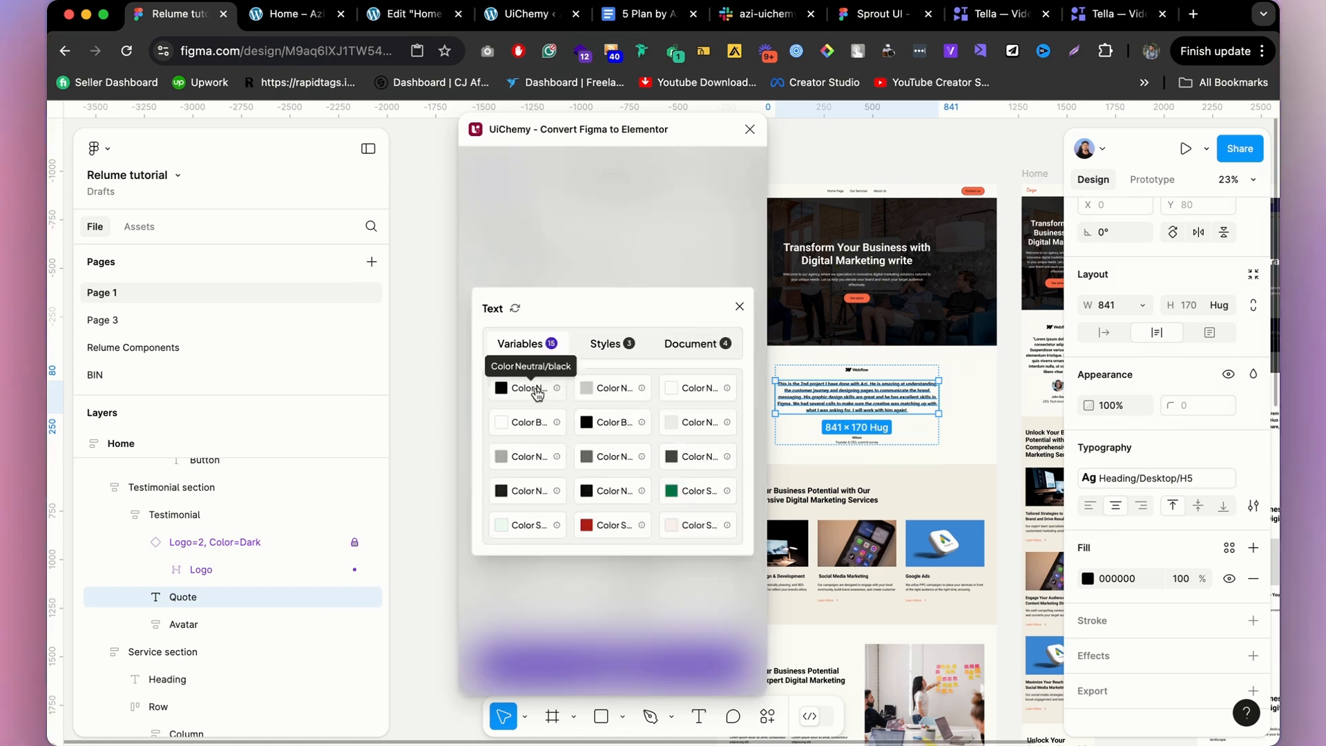
click(525, 388)
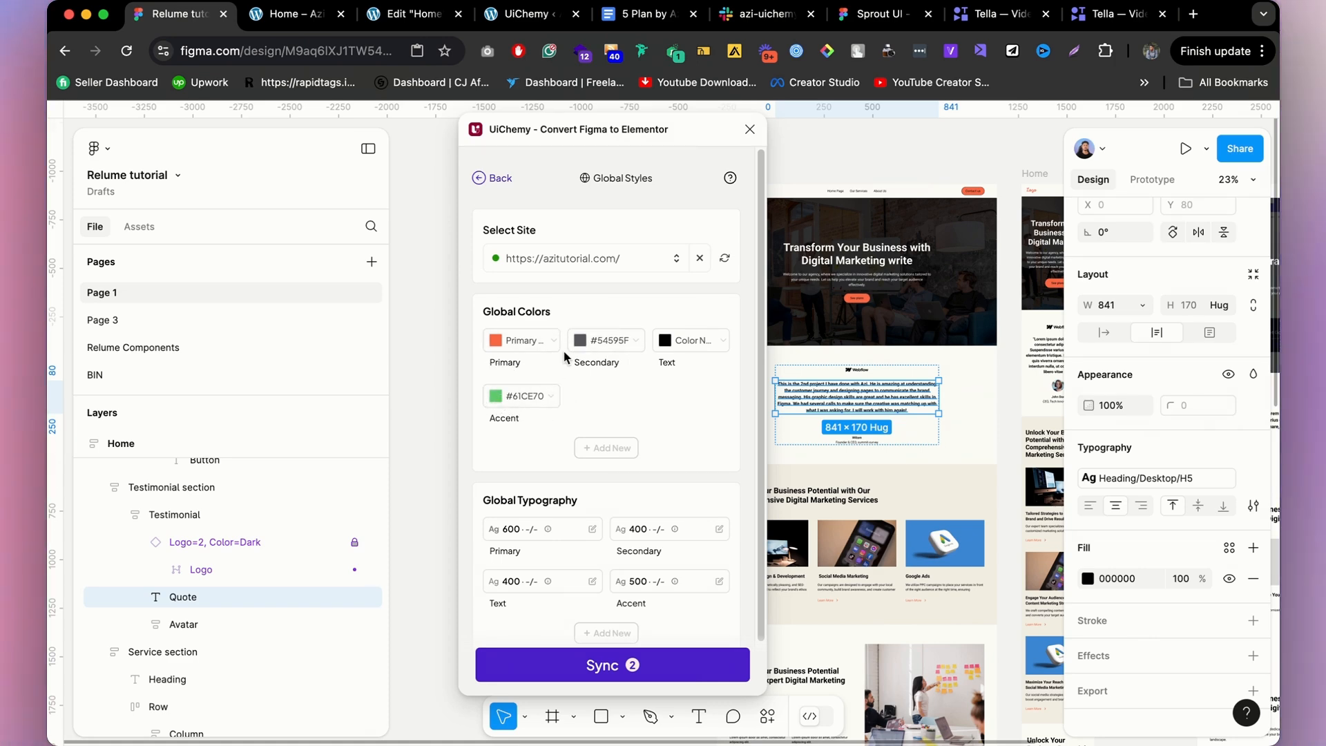
Add a global color named BG1 and assign it the Background 01 style.
click(601, 447)
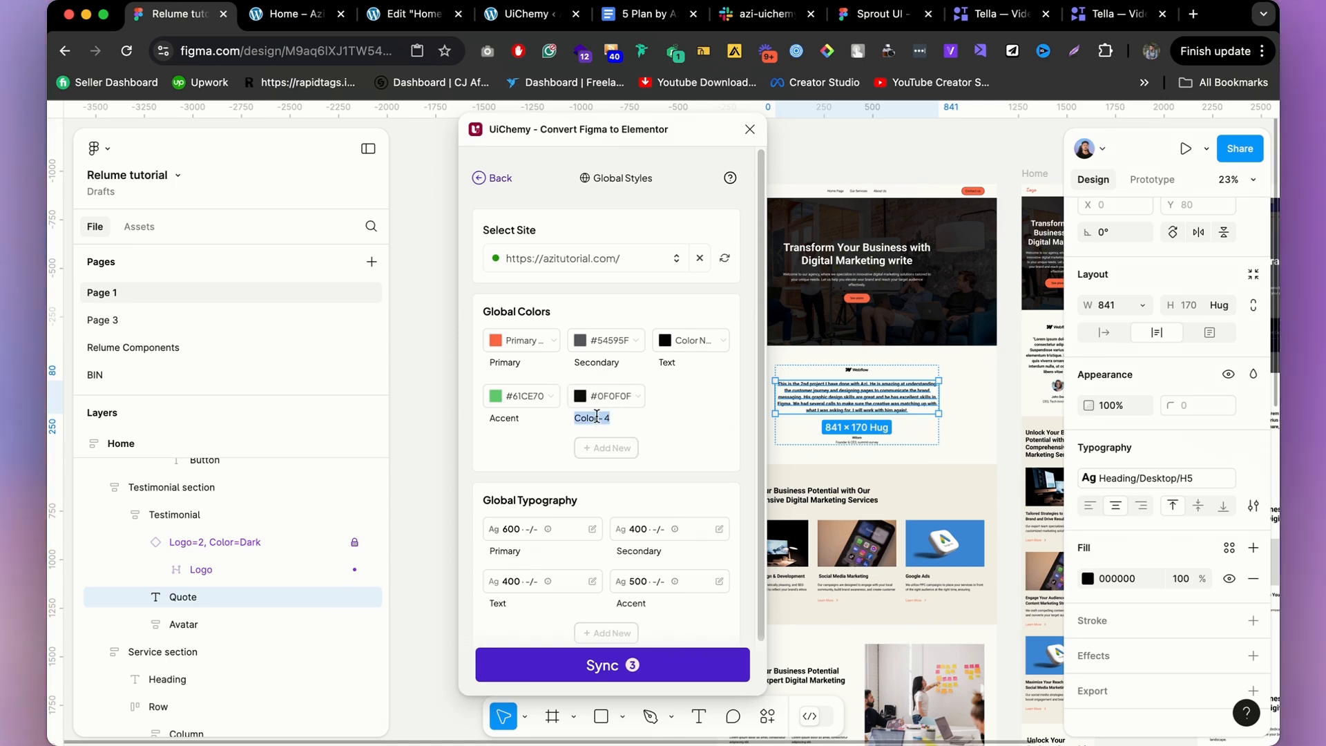
text(B)
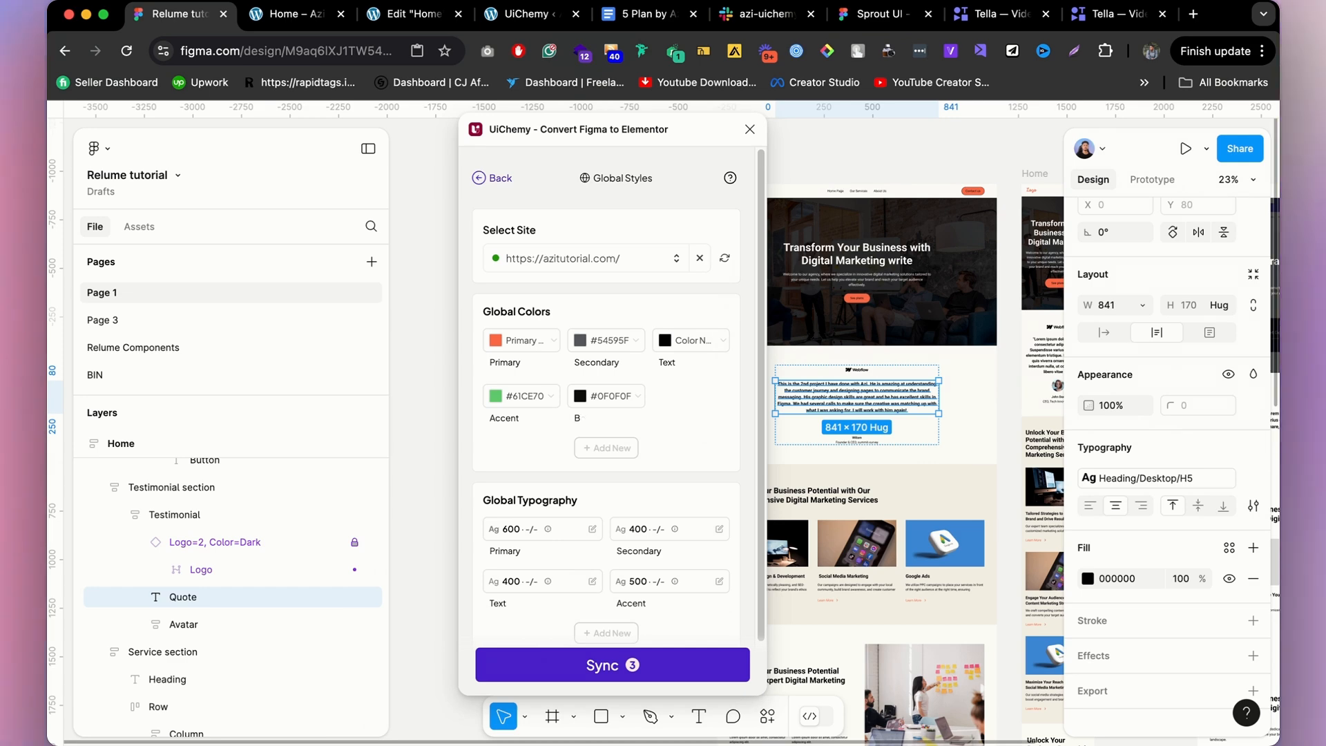
text(G1)
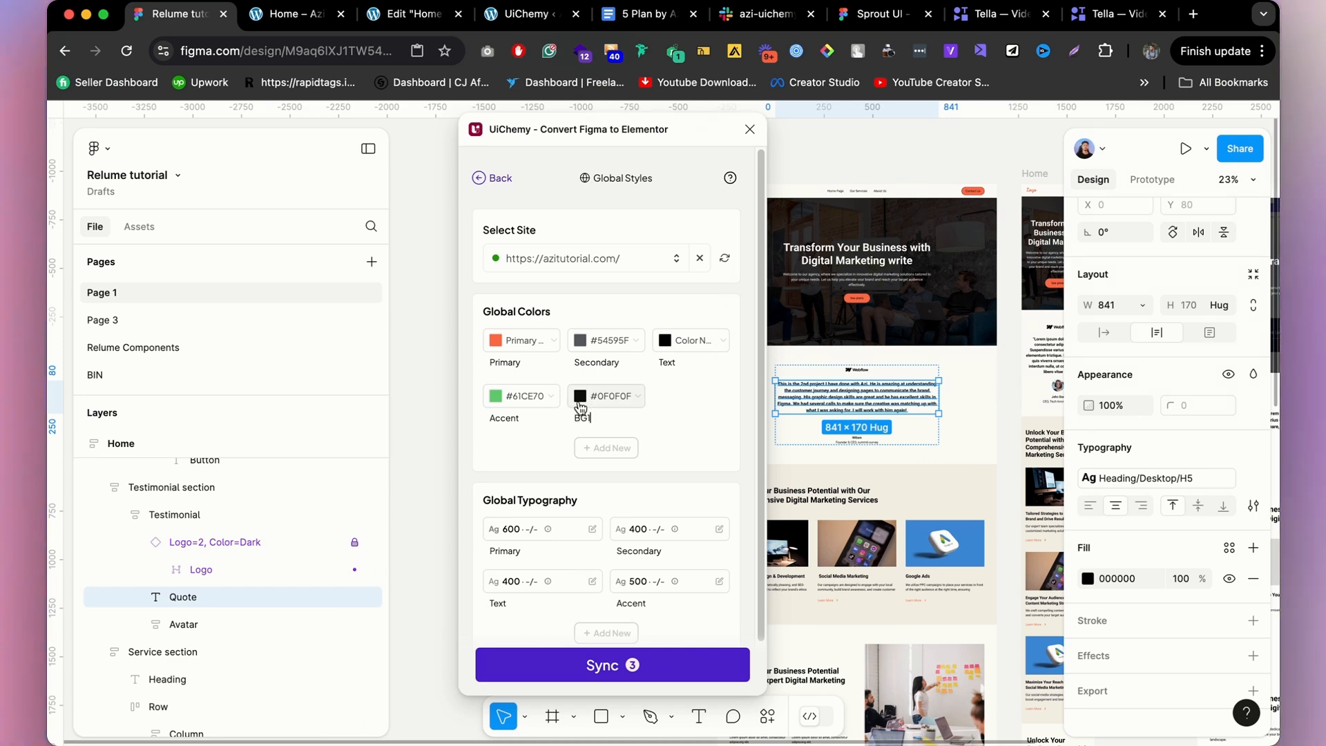
click(579, 403)
click(620, 345)
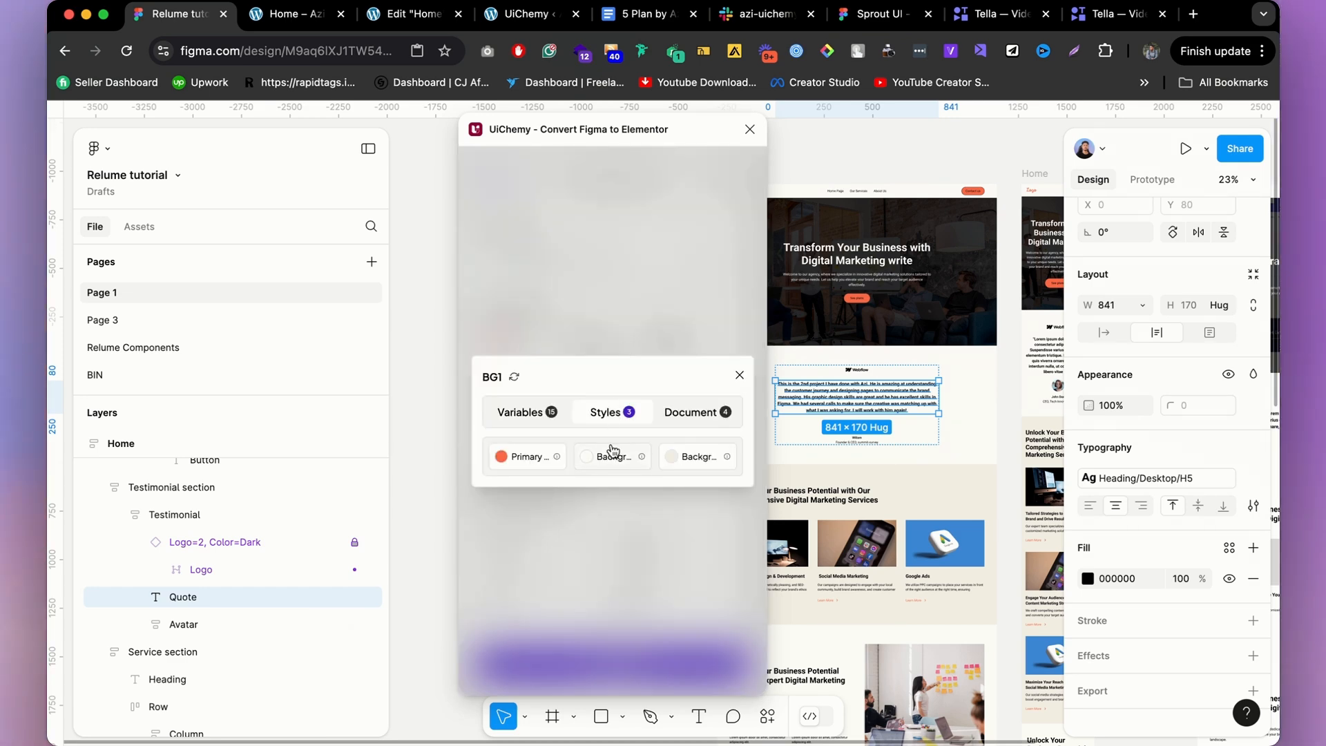
click(615, 457)
Add another global color named bg2 and assign it the Background 02 style.
click(625, 458)
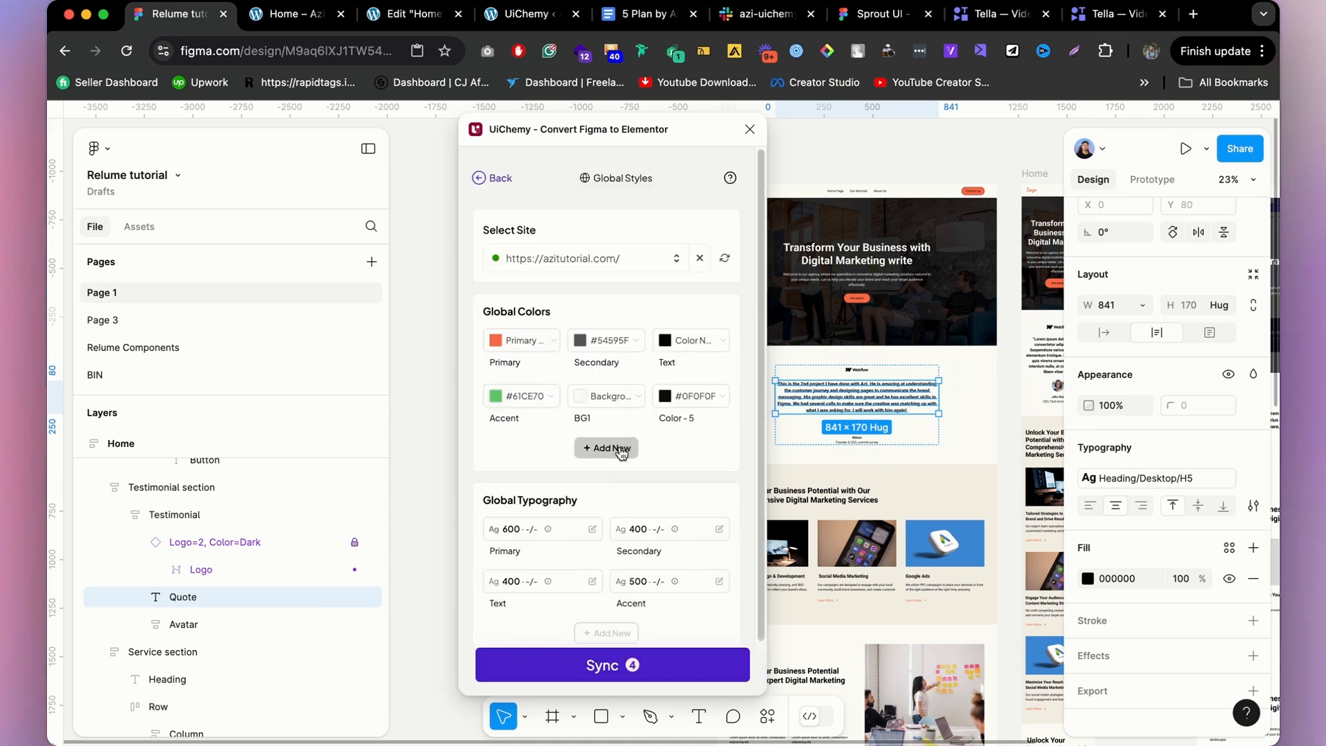
double_click(680, 417)
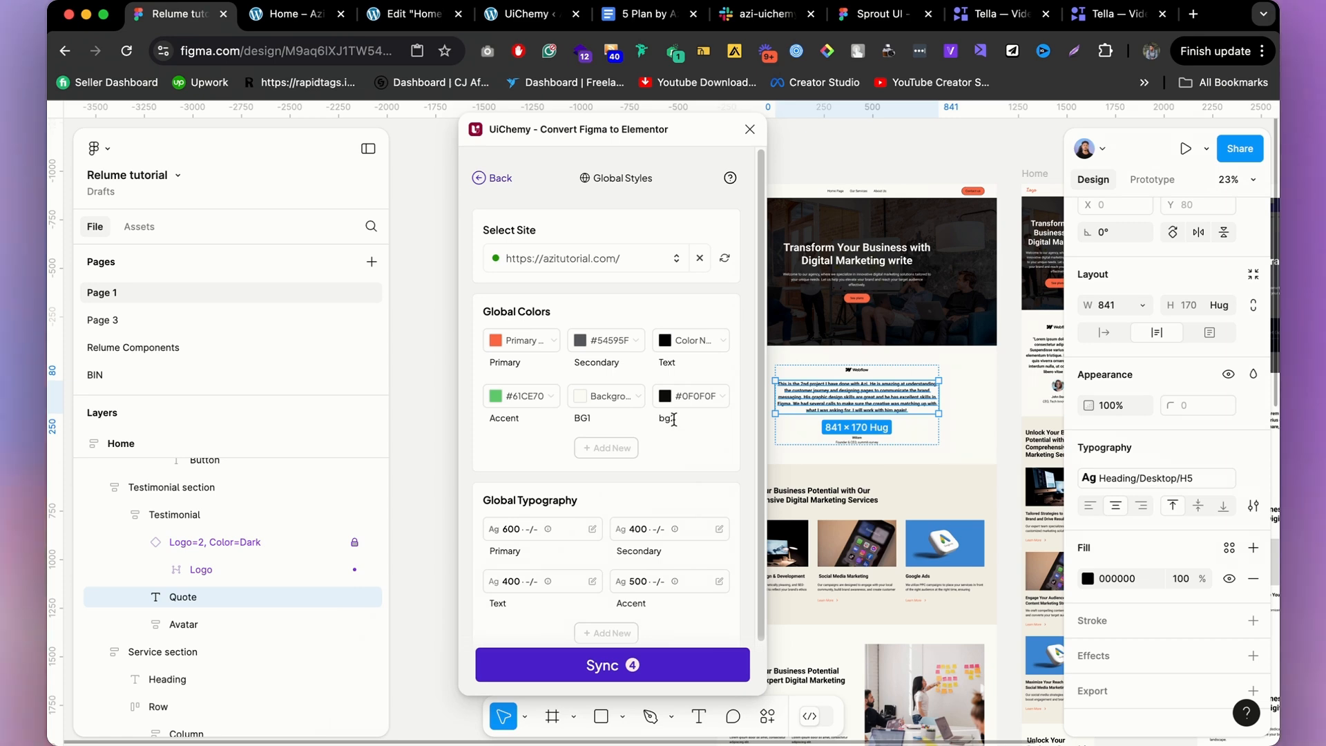
text(bg2)
click(665, 399)
click(612, 343)
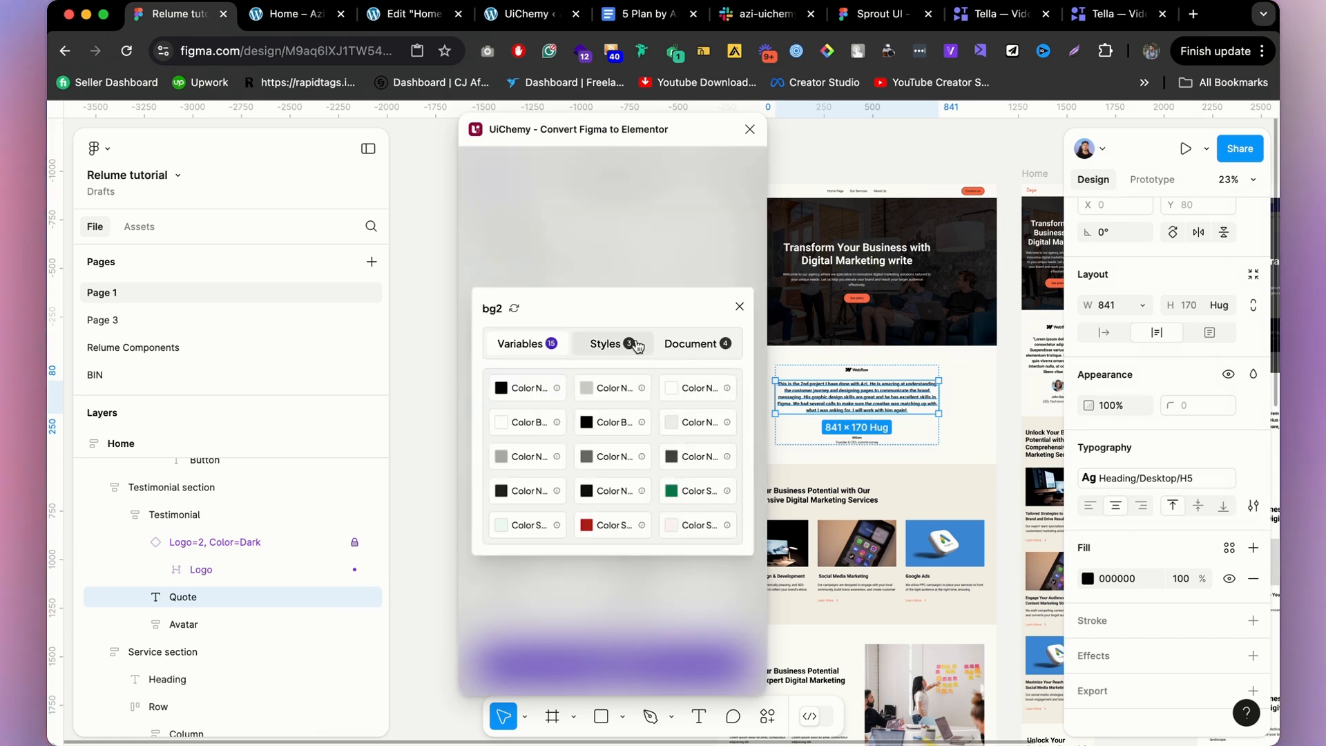
click(685, 457)
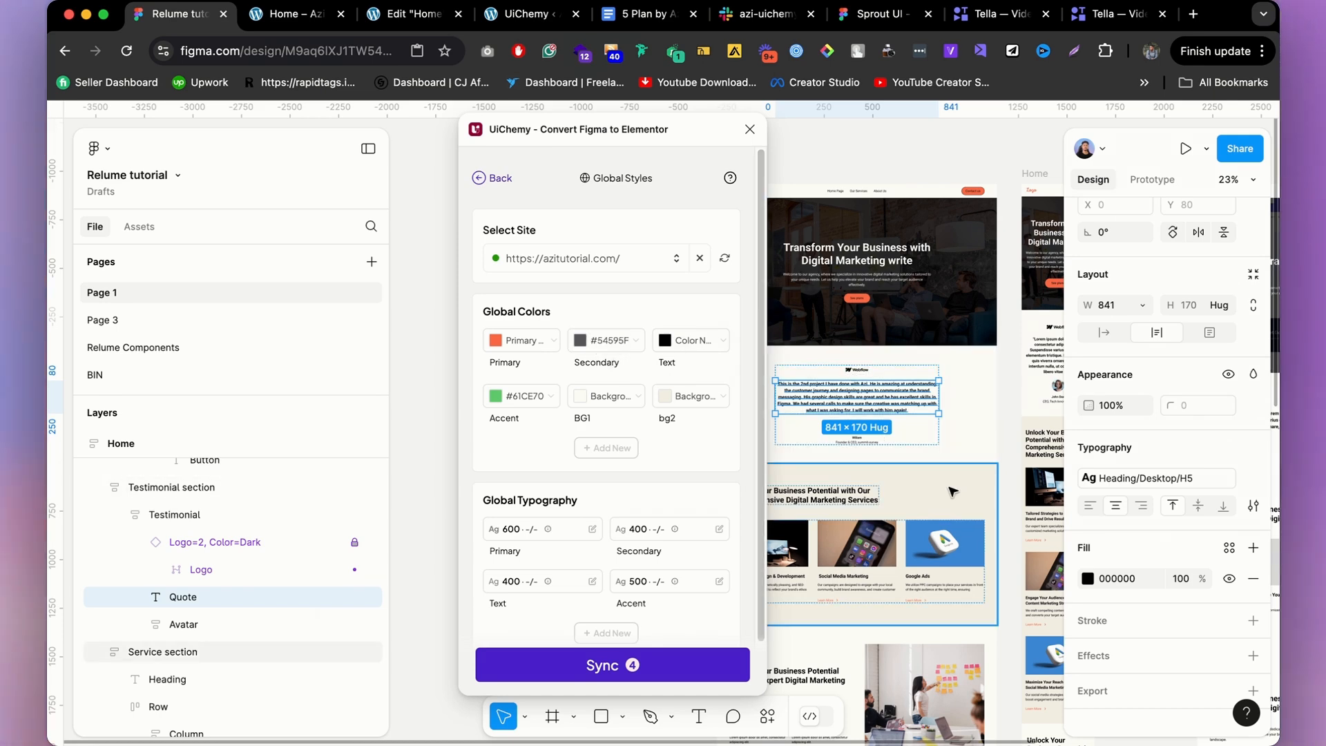
Review the colors used across the Home page design and look at the color choices for the Accent global color.
scroll(969, 397, down, 3)
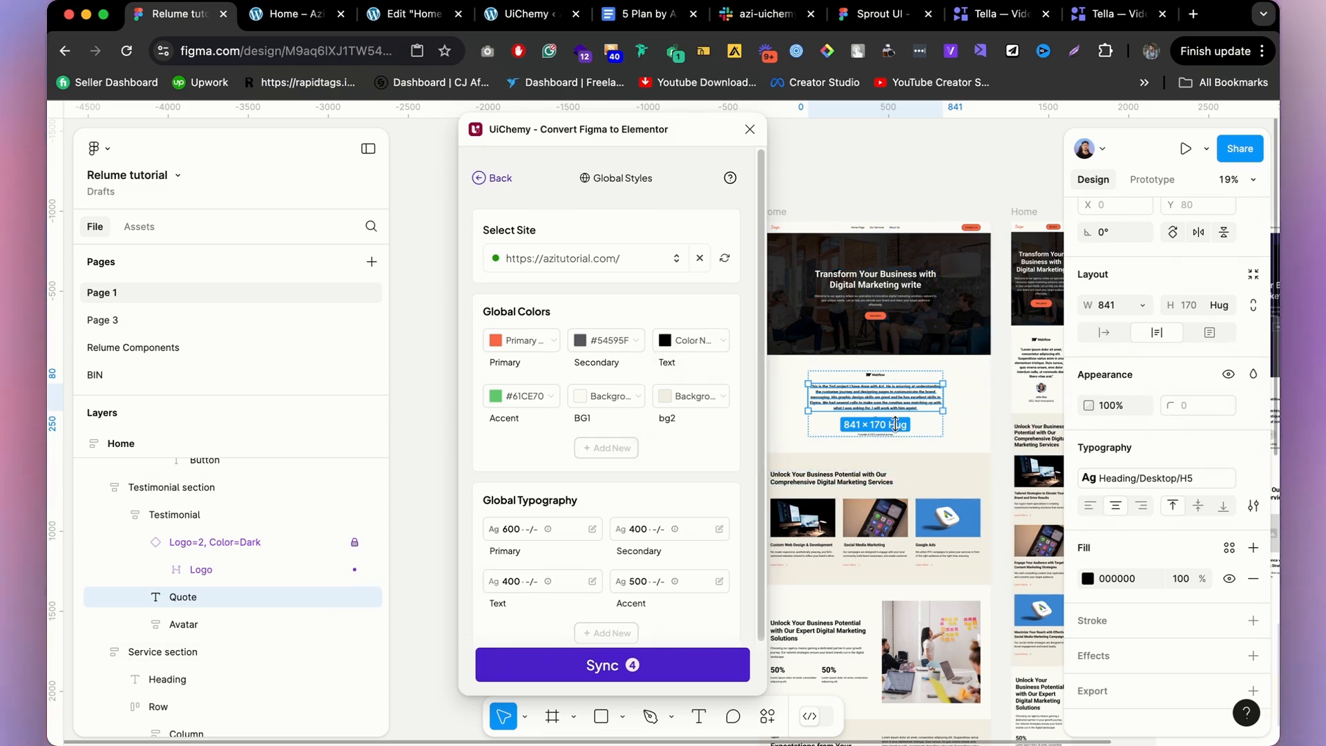
scroll(954, 509, down, 5)
scroll(953, 509, down, 4)
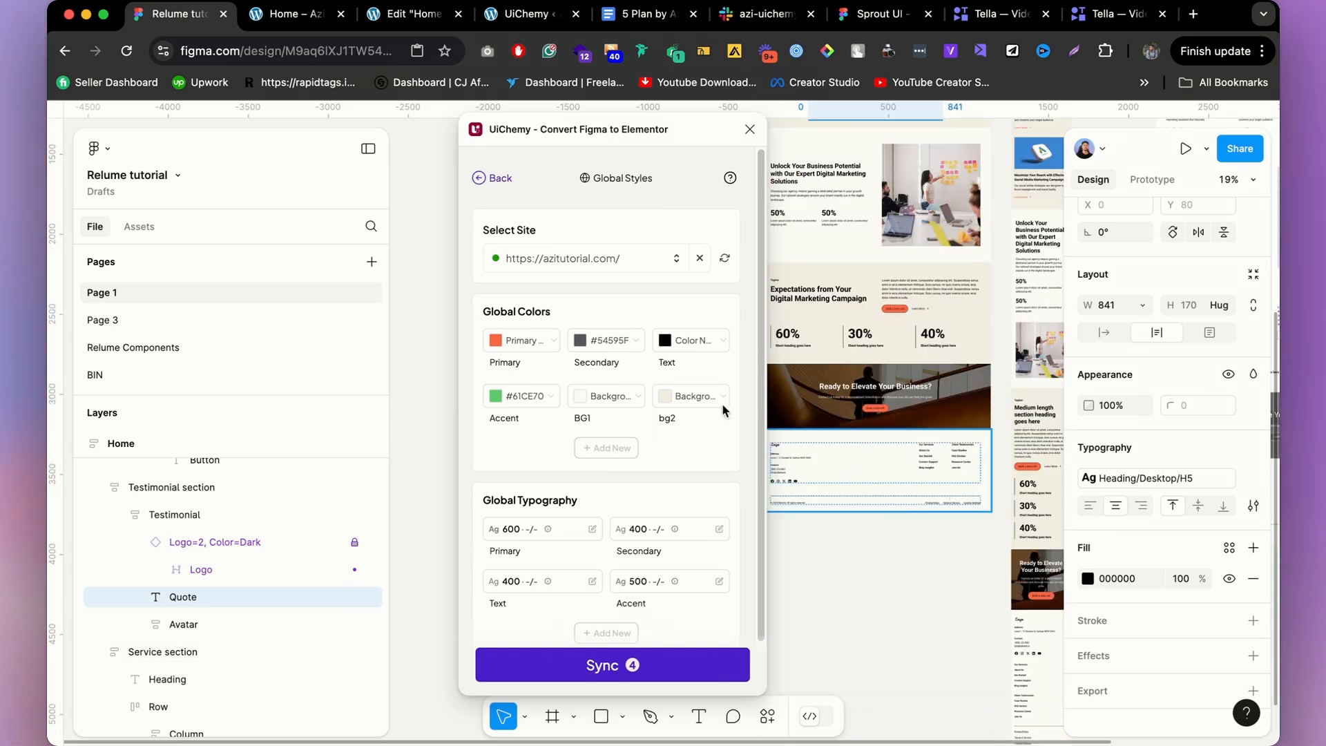
scroll(856, 264, up, 8)
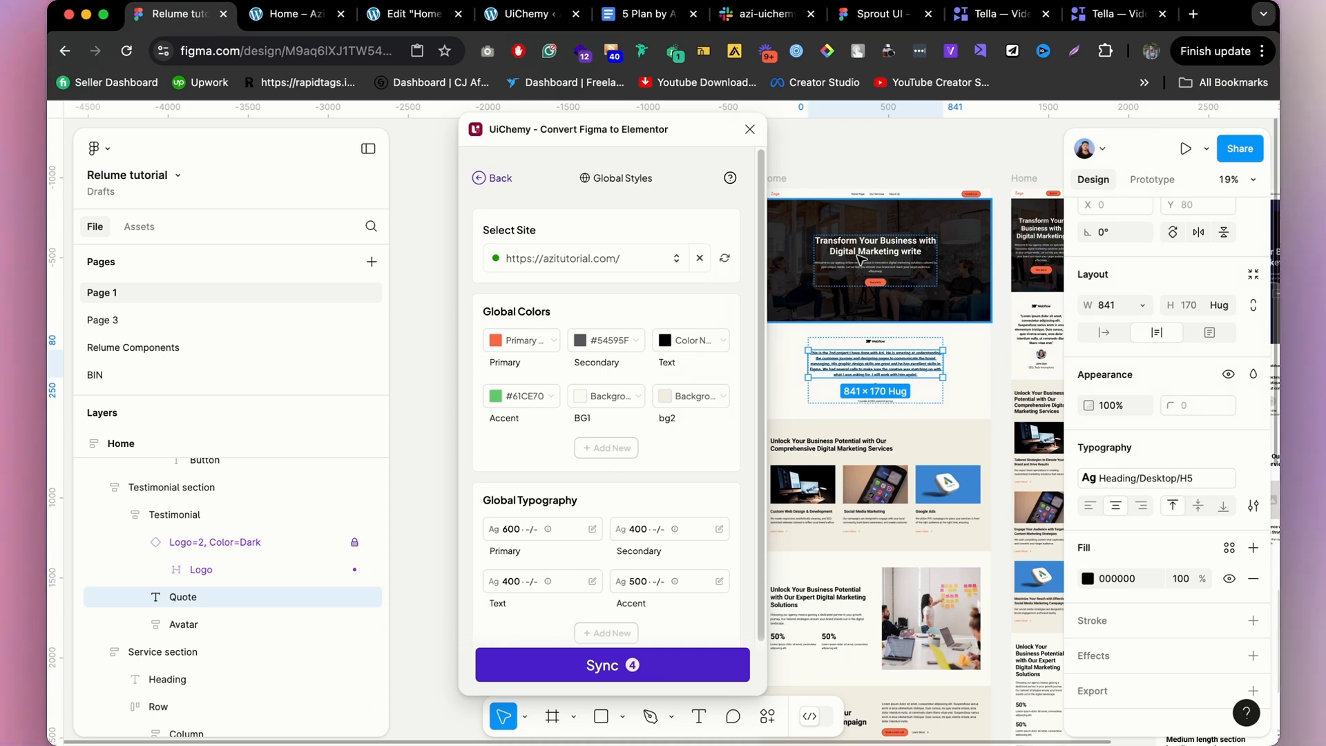
click(547, 402)
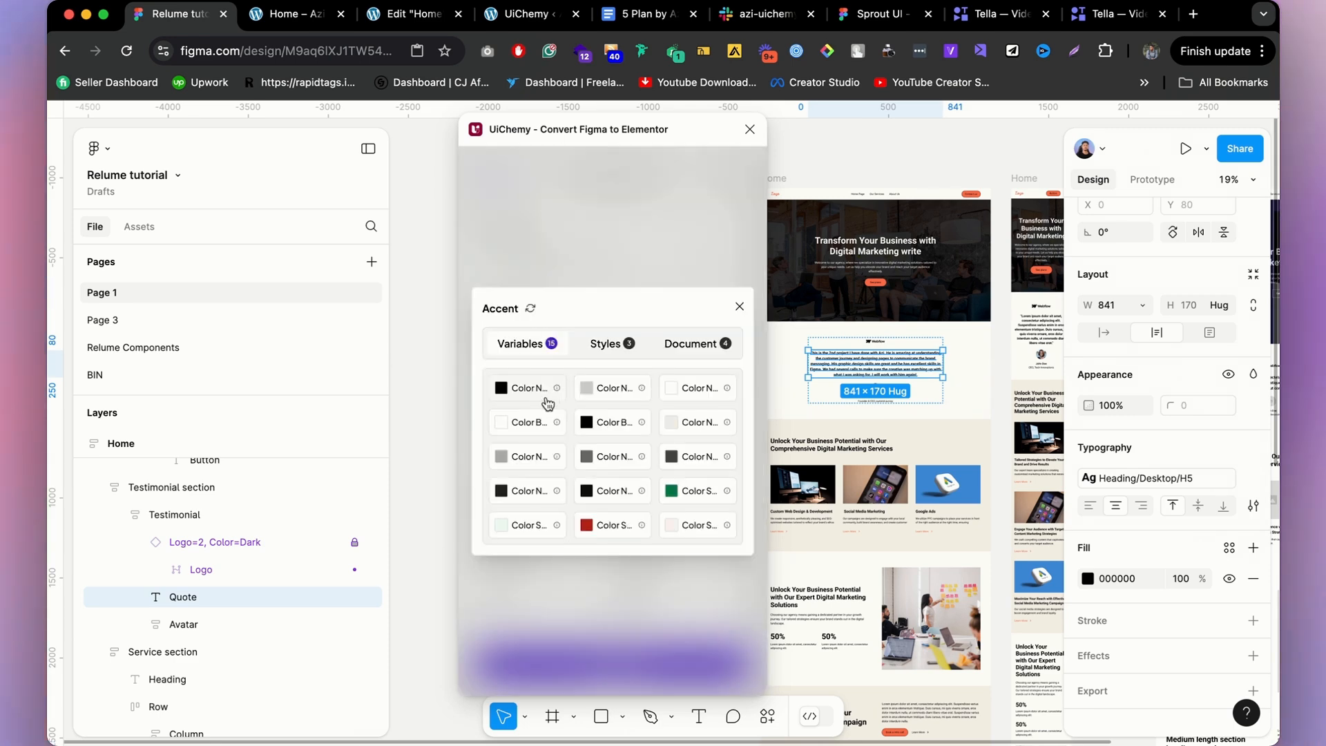
click(700, 239)
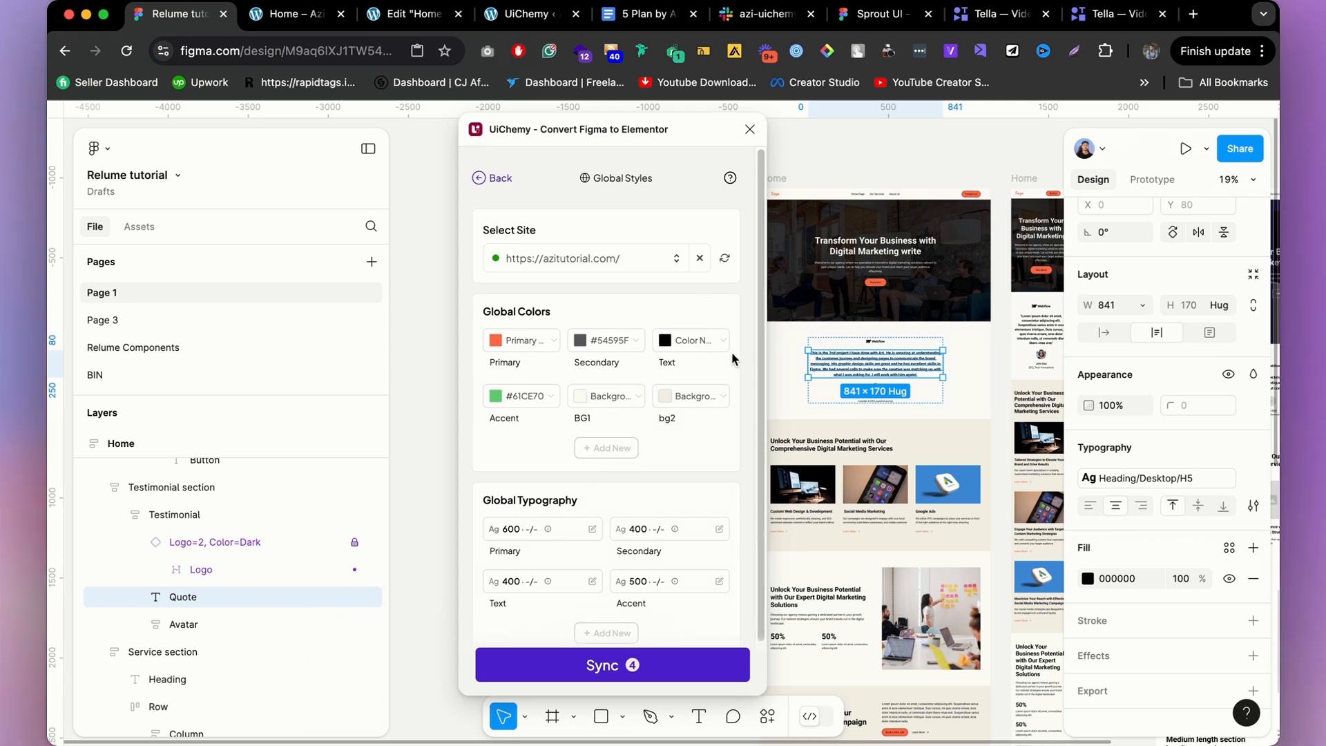
Browse the text styles offered for the Primary global typography and close the list without choosing one.
scroll(668, 474, down, 2)
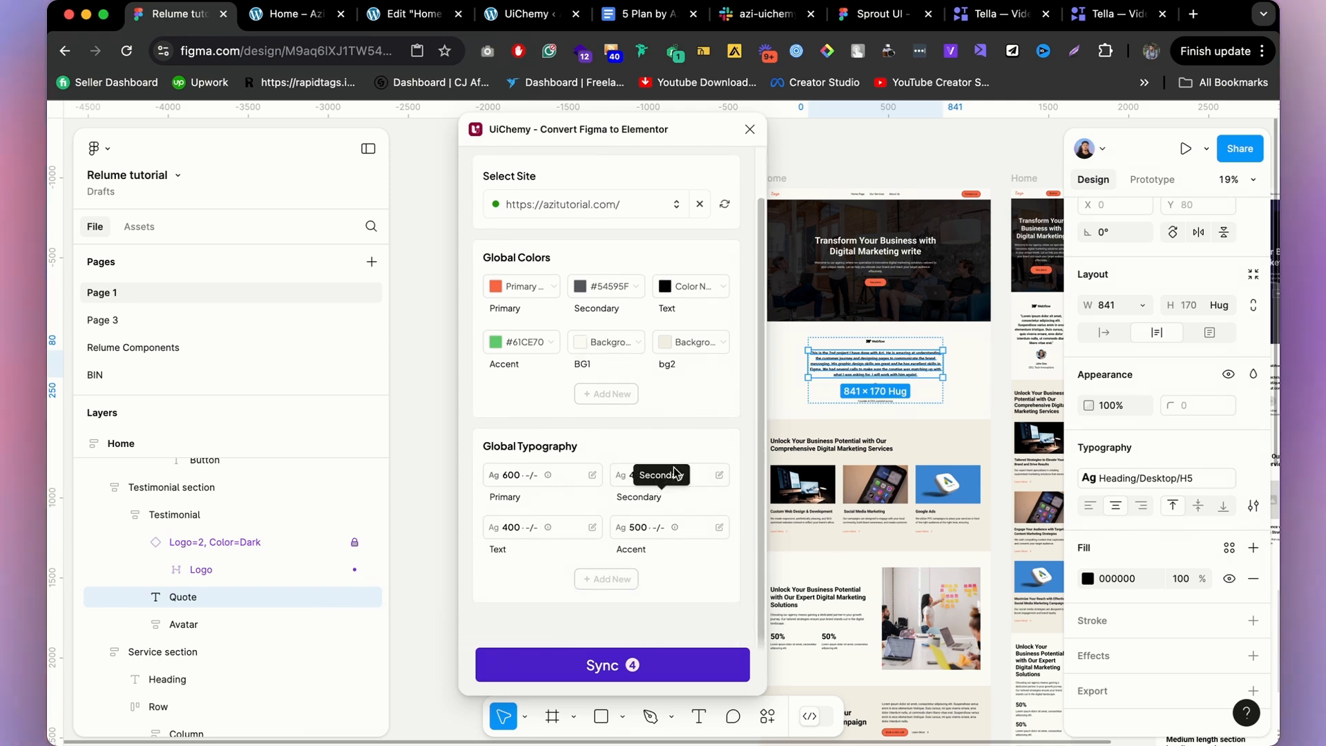
mouse_move(674, 473)
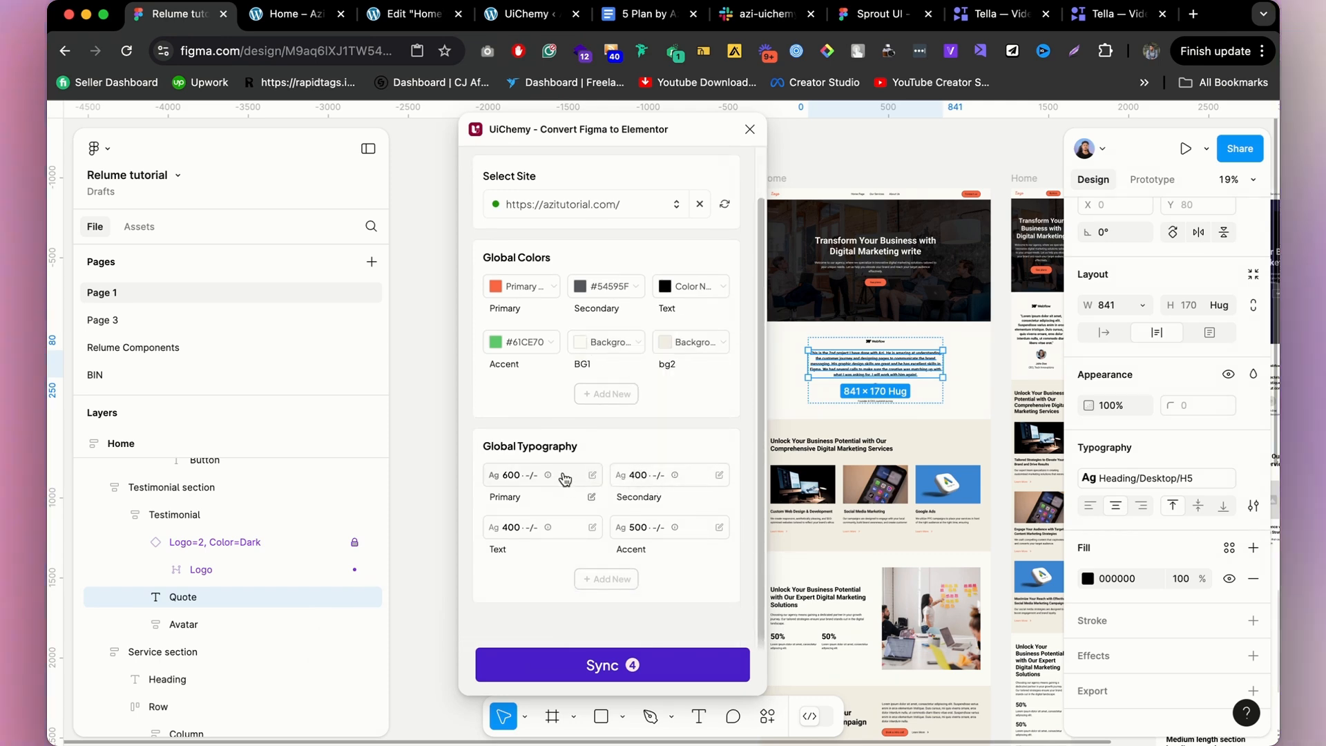
scroll(606, 403, down, 1)
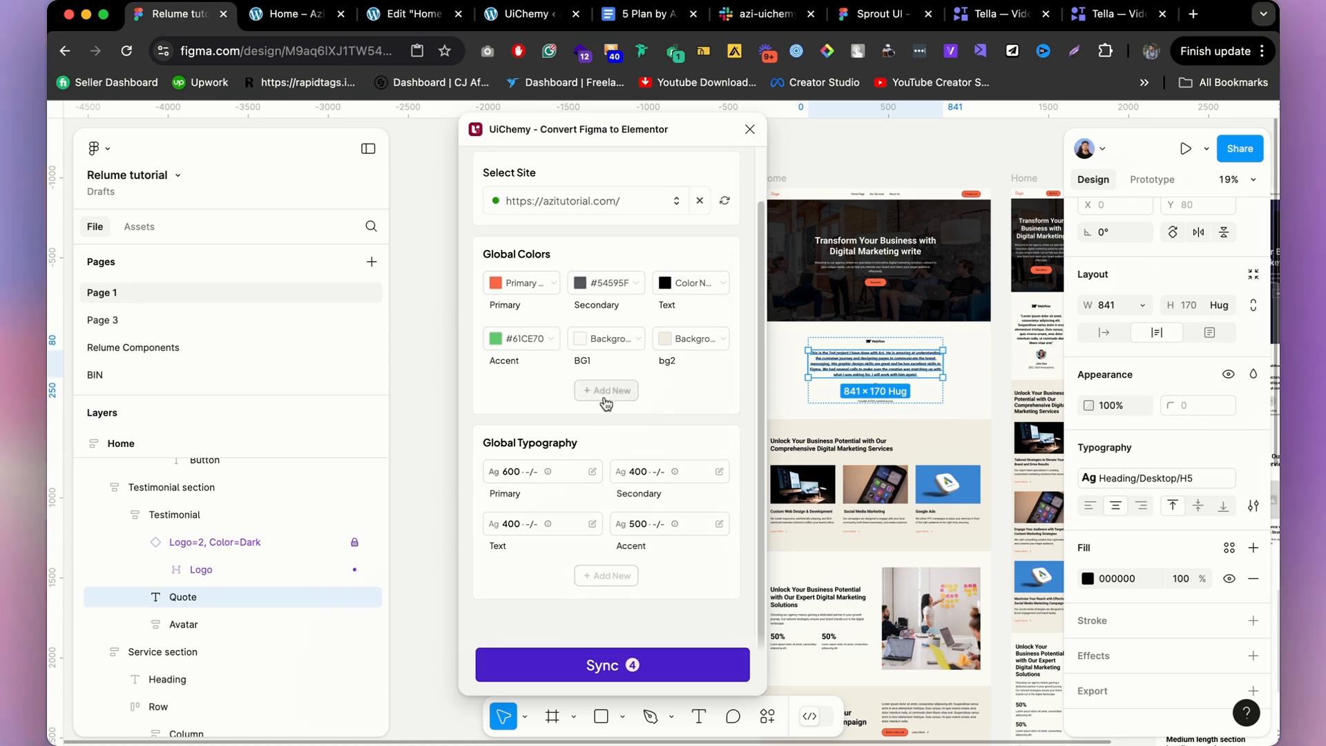
click(578, 472)
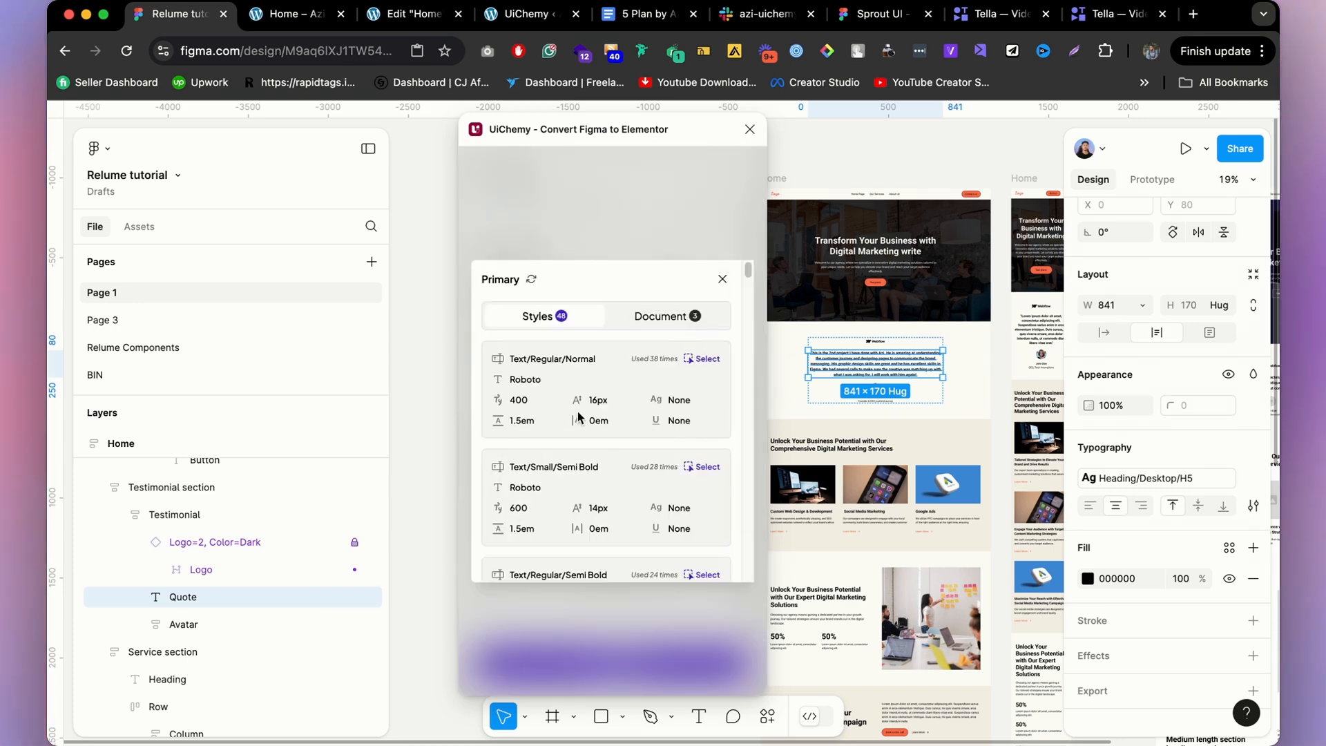
scroll(579, 416, down, 10)
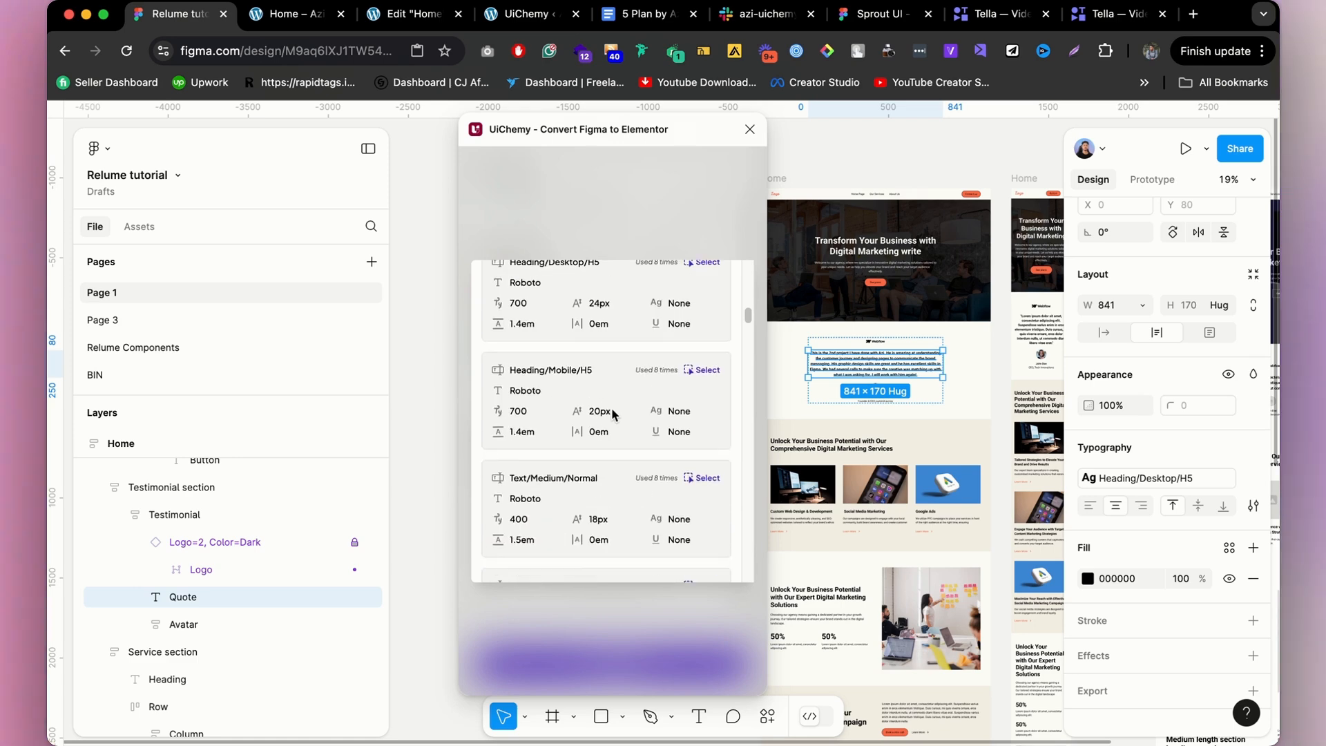
click(669, 213)
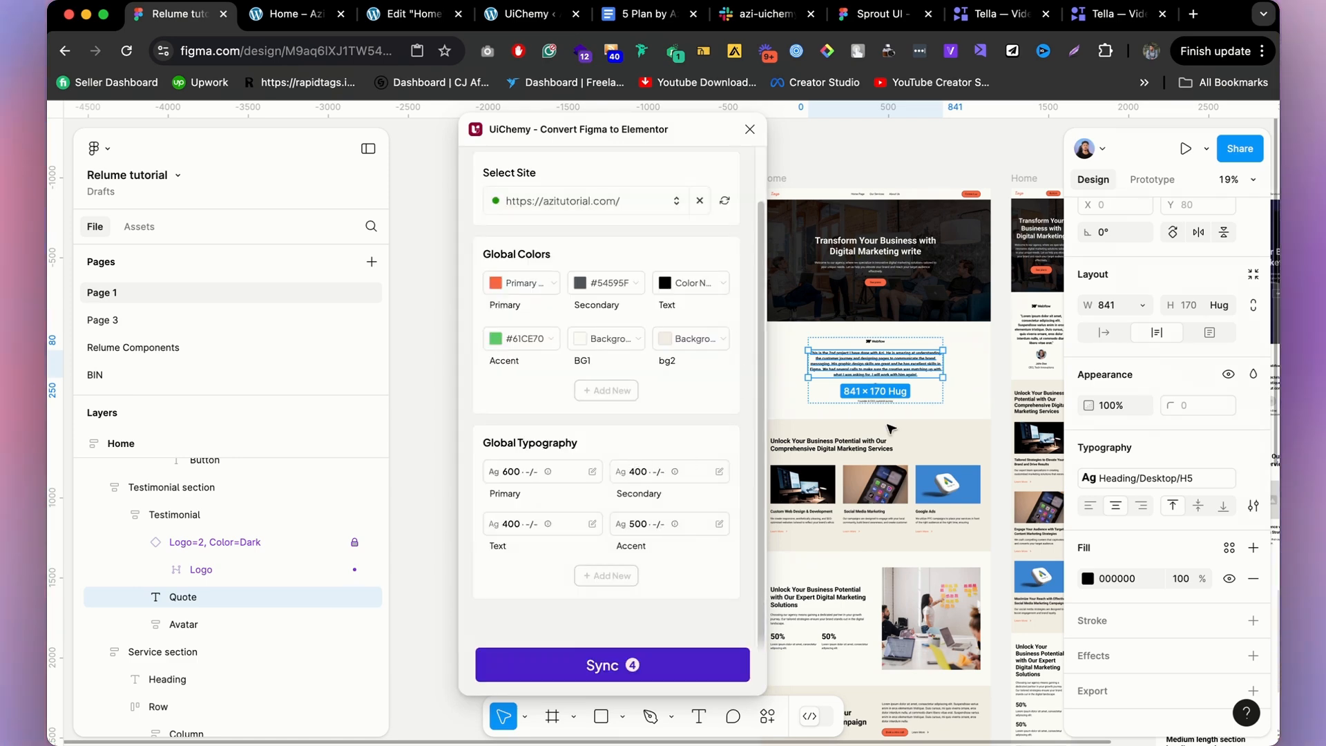
Check the text style of the Stats section's paragraph and assign Text/Regular/Normal to the Text global typography.
click(872, 461)
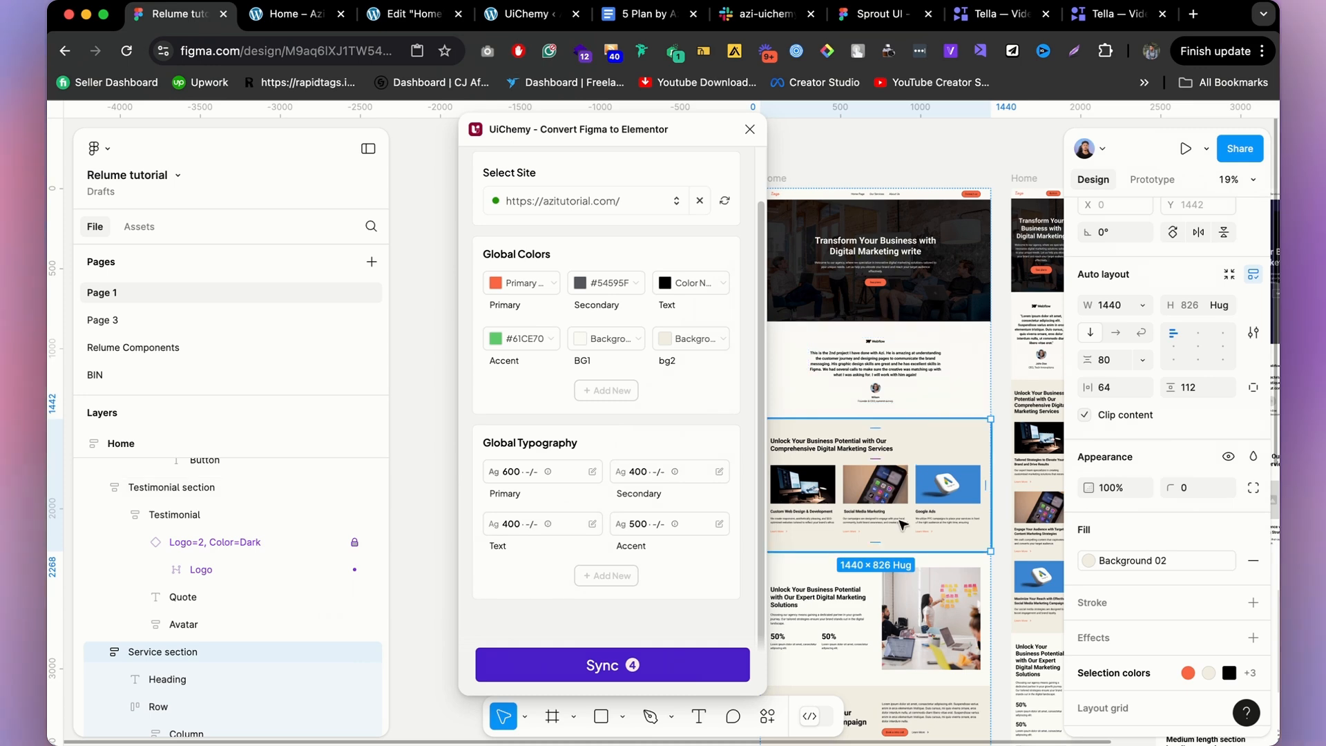
scroll(883, 552, down, 3)
double_click(924, 529)
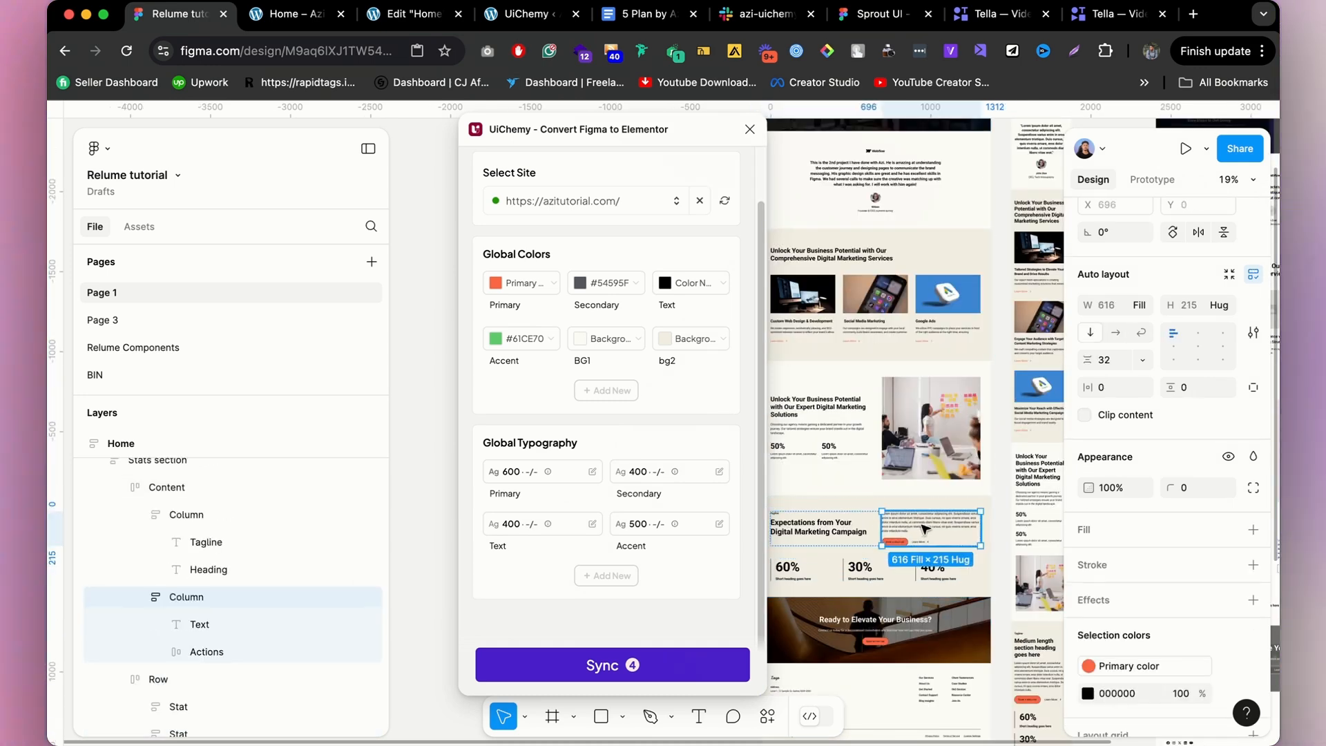
double_click(924, 530)
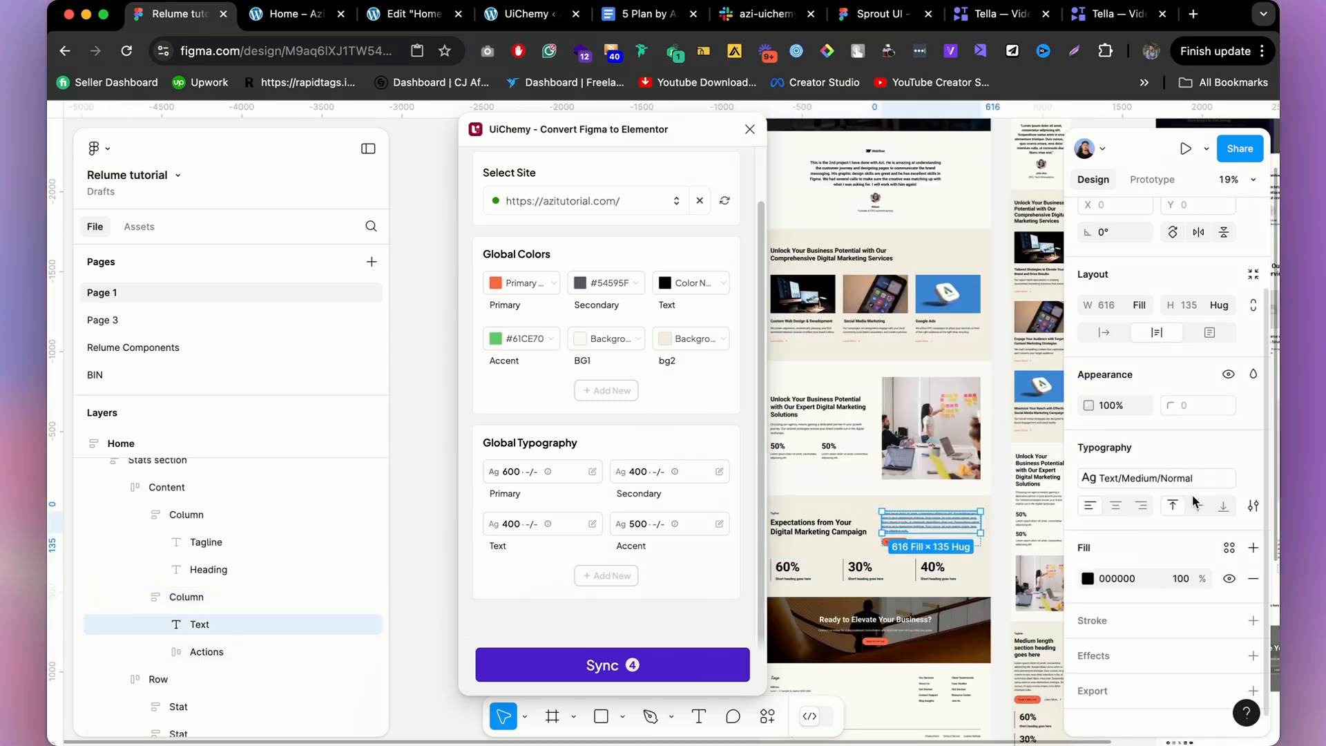
click(1160, 478)
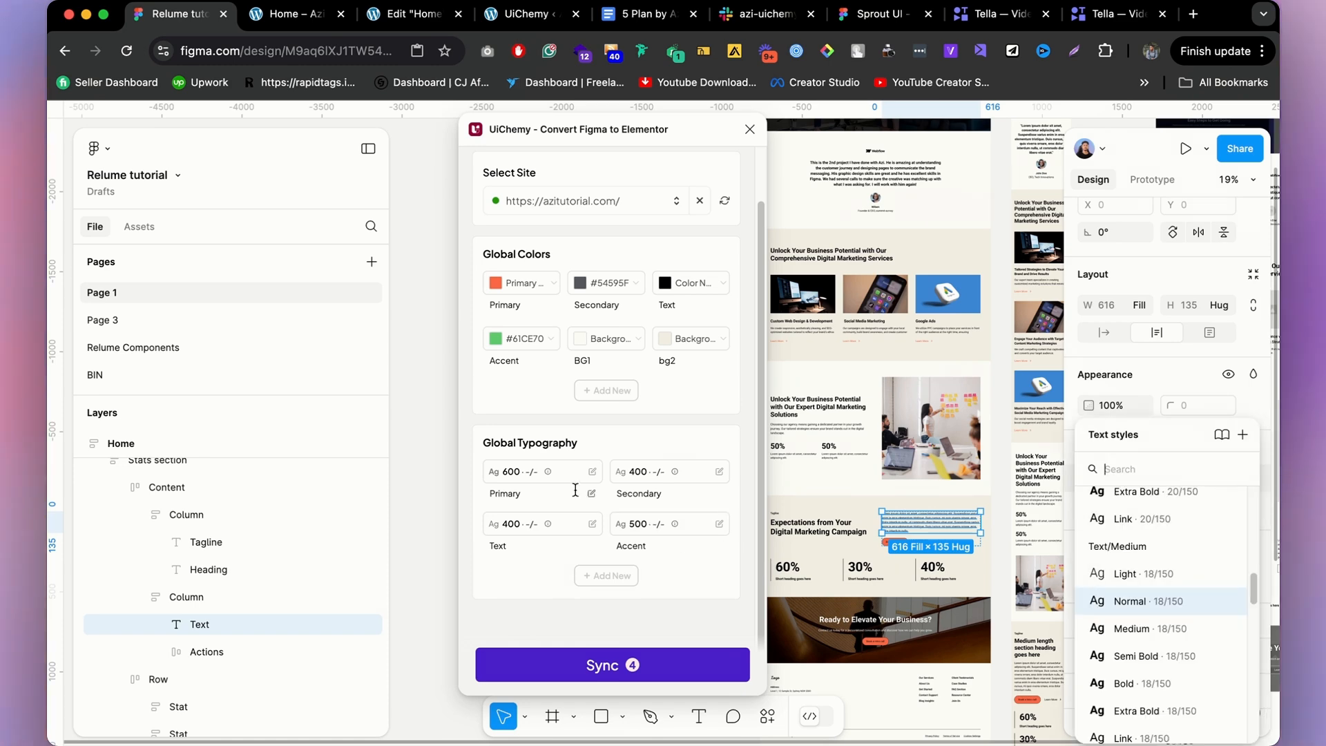
click(572, 525)
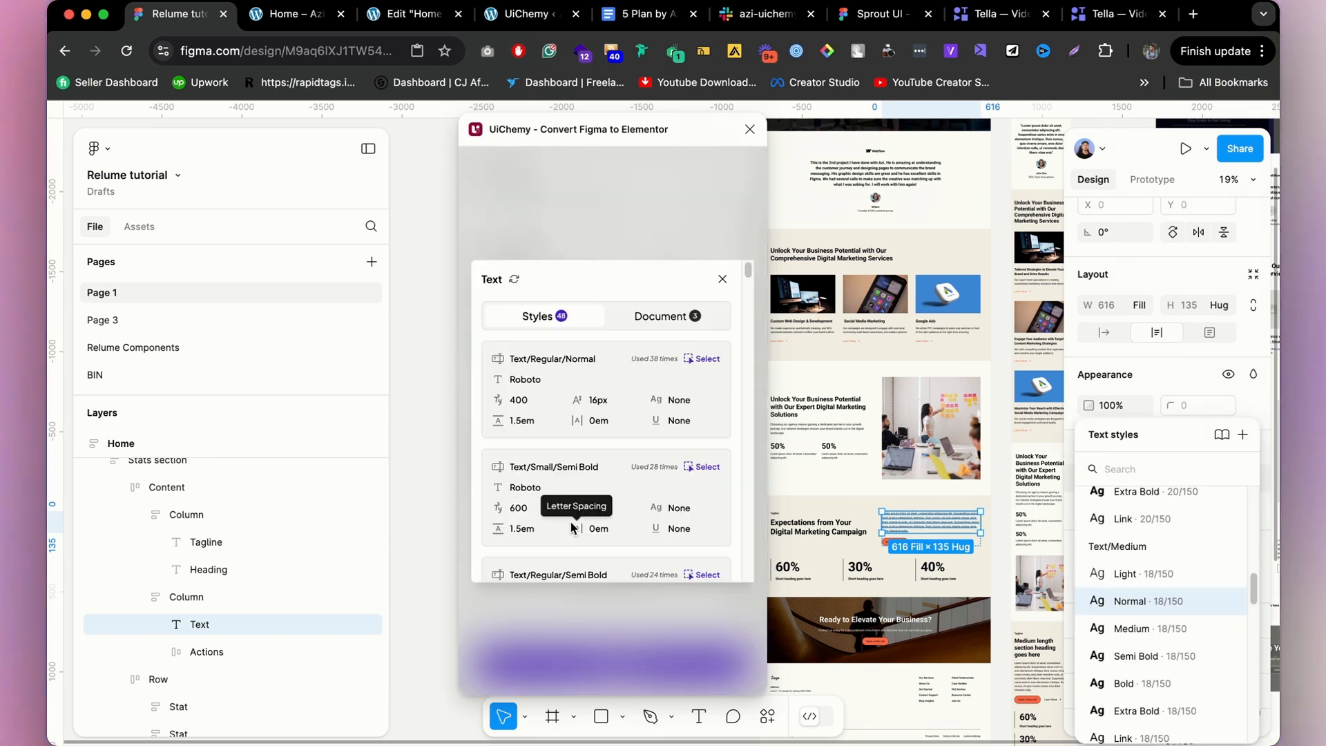
click(686, 322)
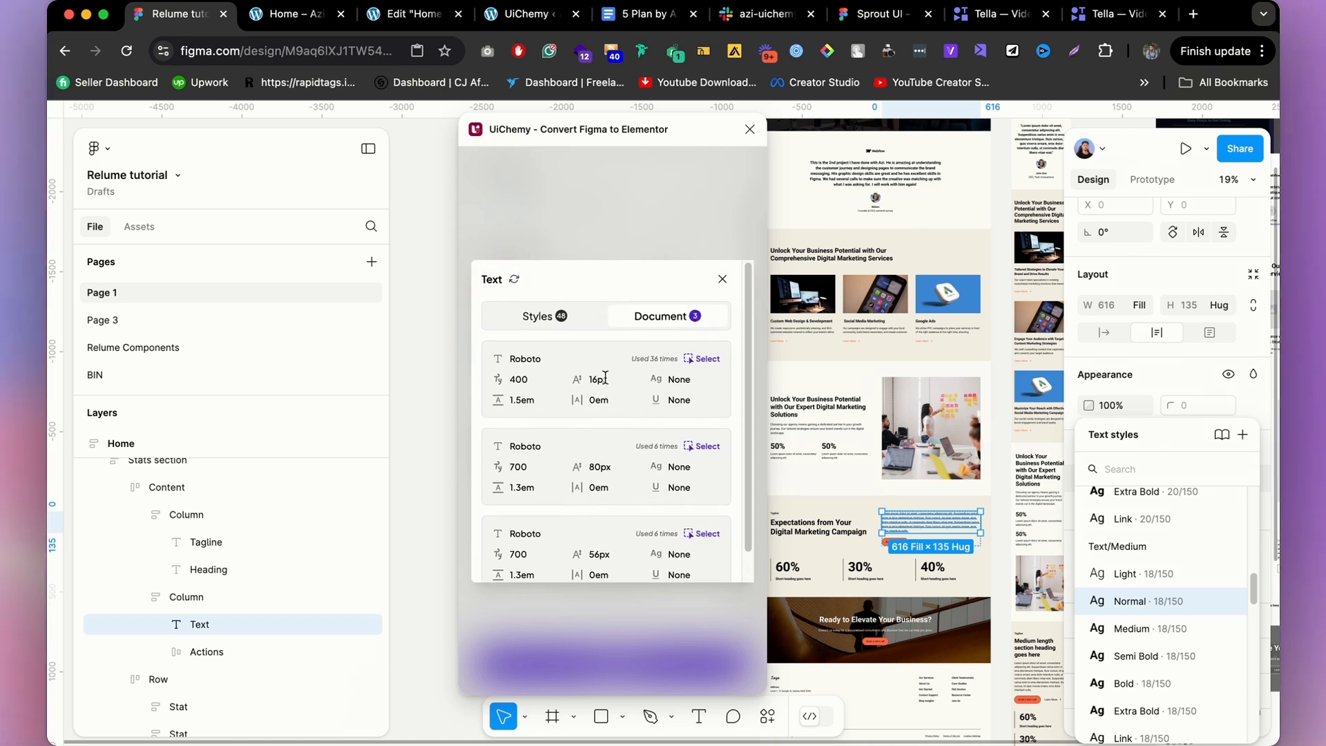
click(707, 368)
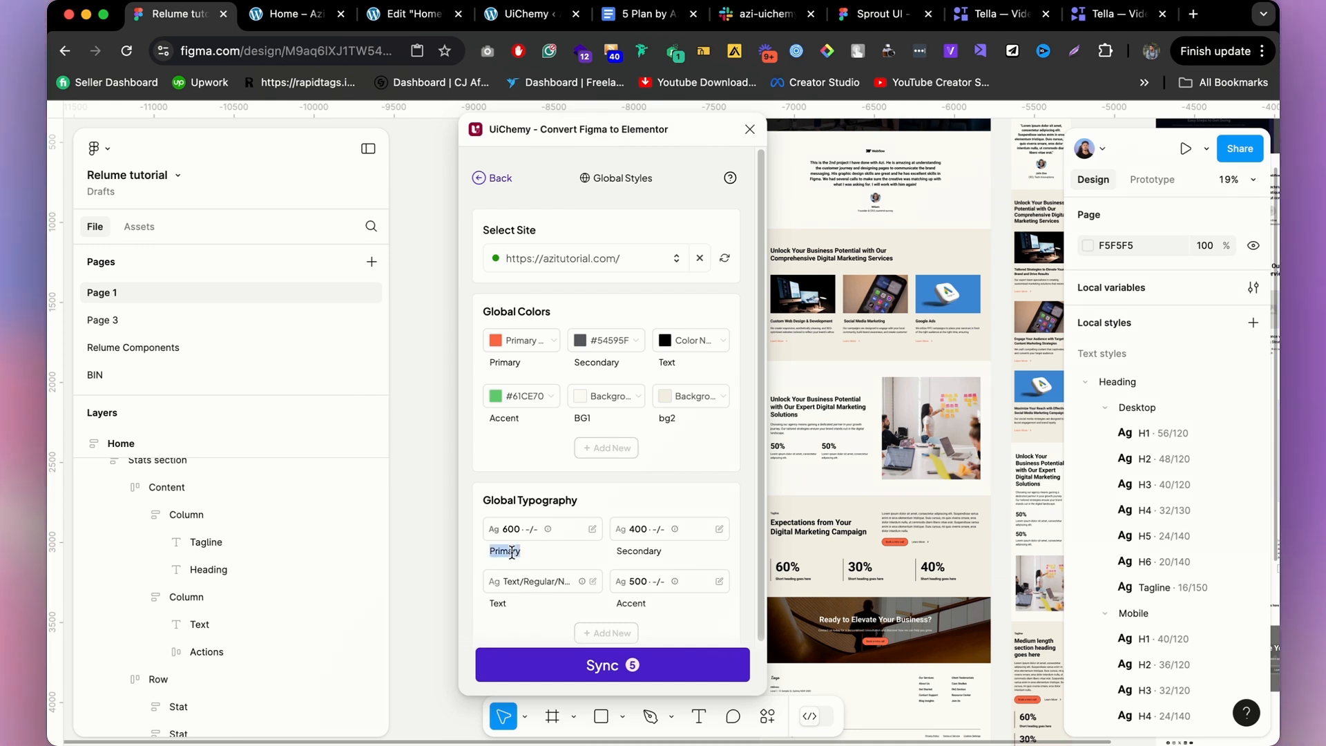
Rename the Primary, Secondary and Accent global typography entries to H1, H2 and Tag.
click(637, 550)
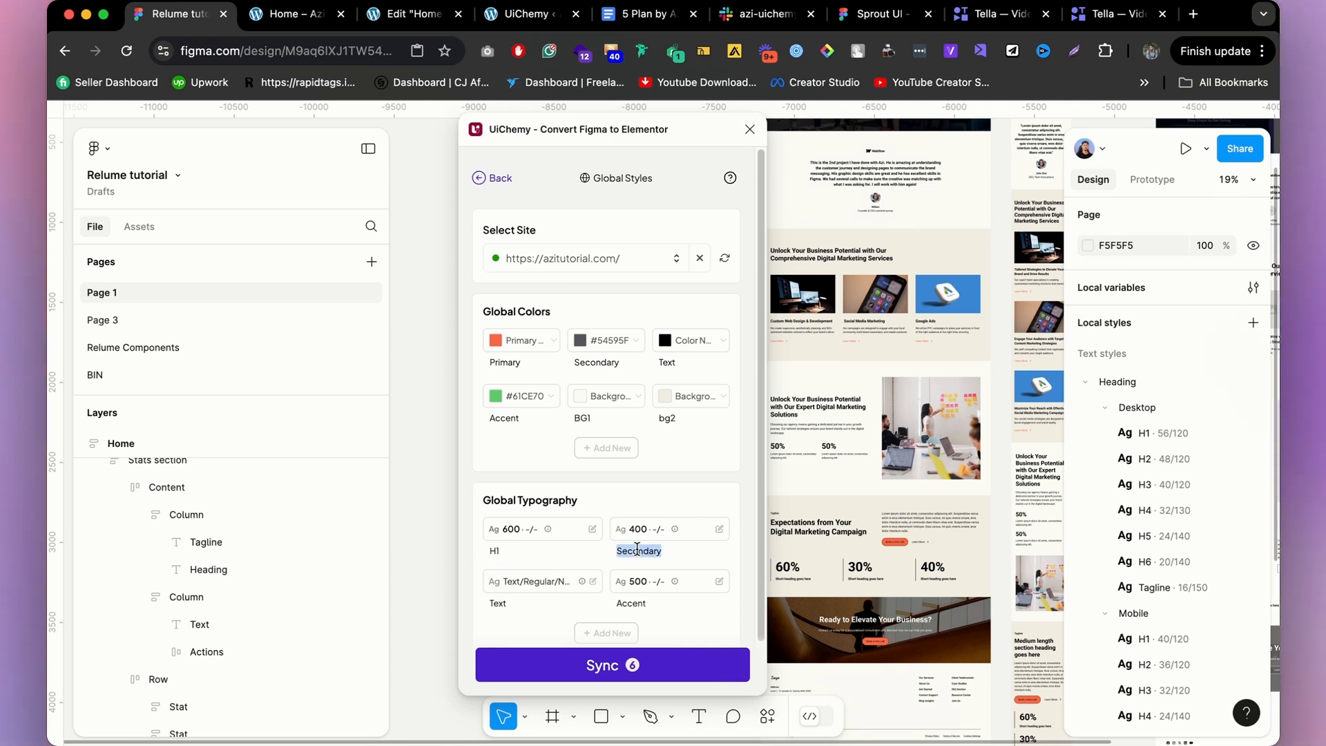
text(H2)
key(BackSpace)
text(Tag)
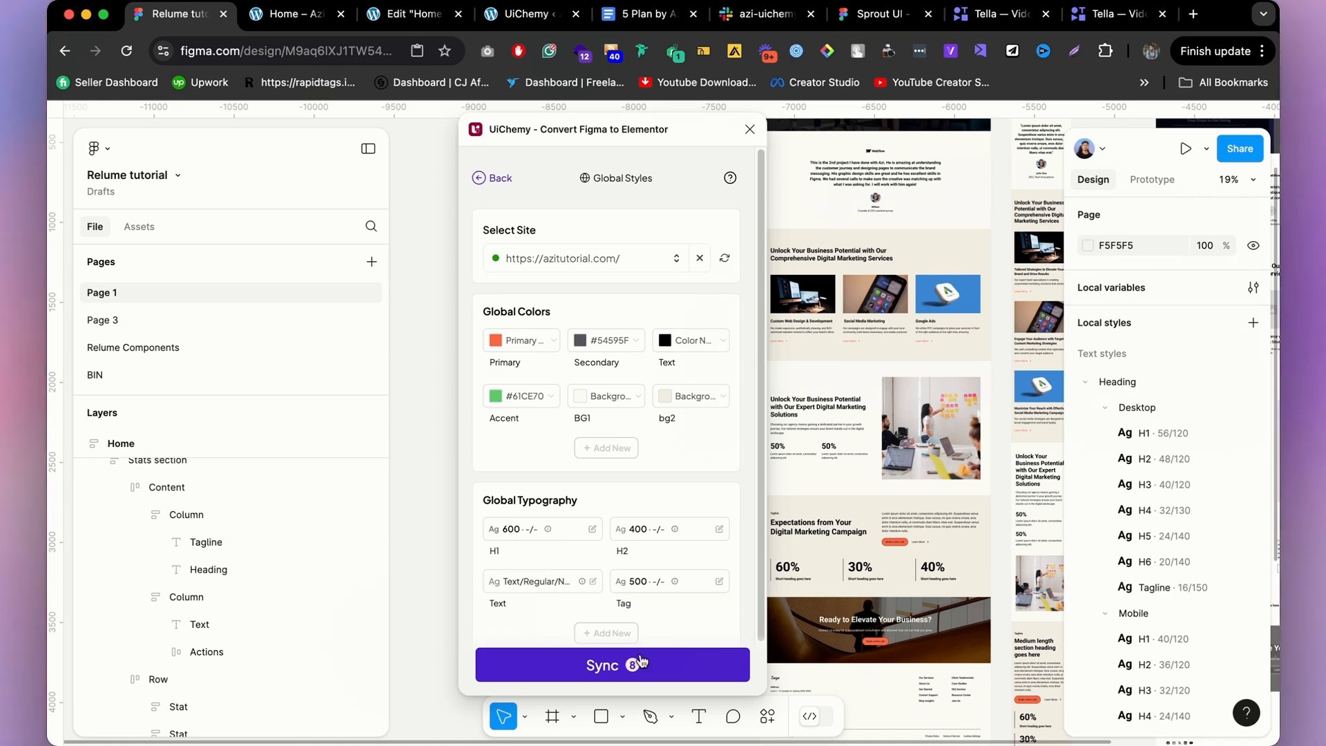
Browse the style and document text options for the H1 global typography without choosing one.
click(578, 531)
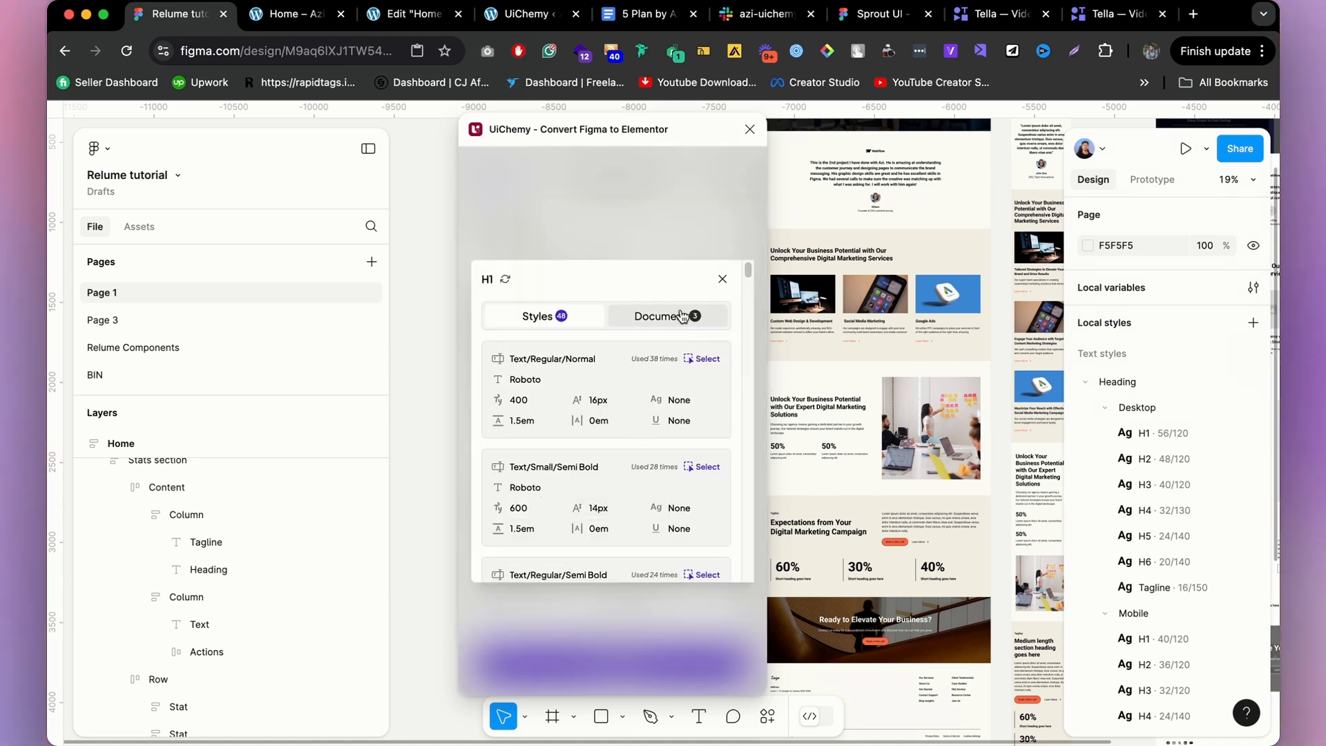
click(680, 316)
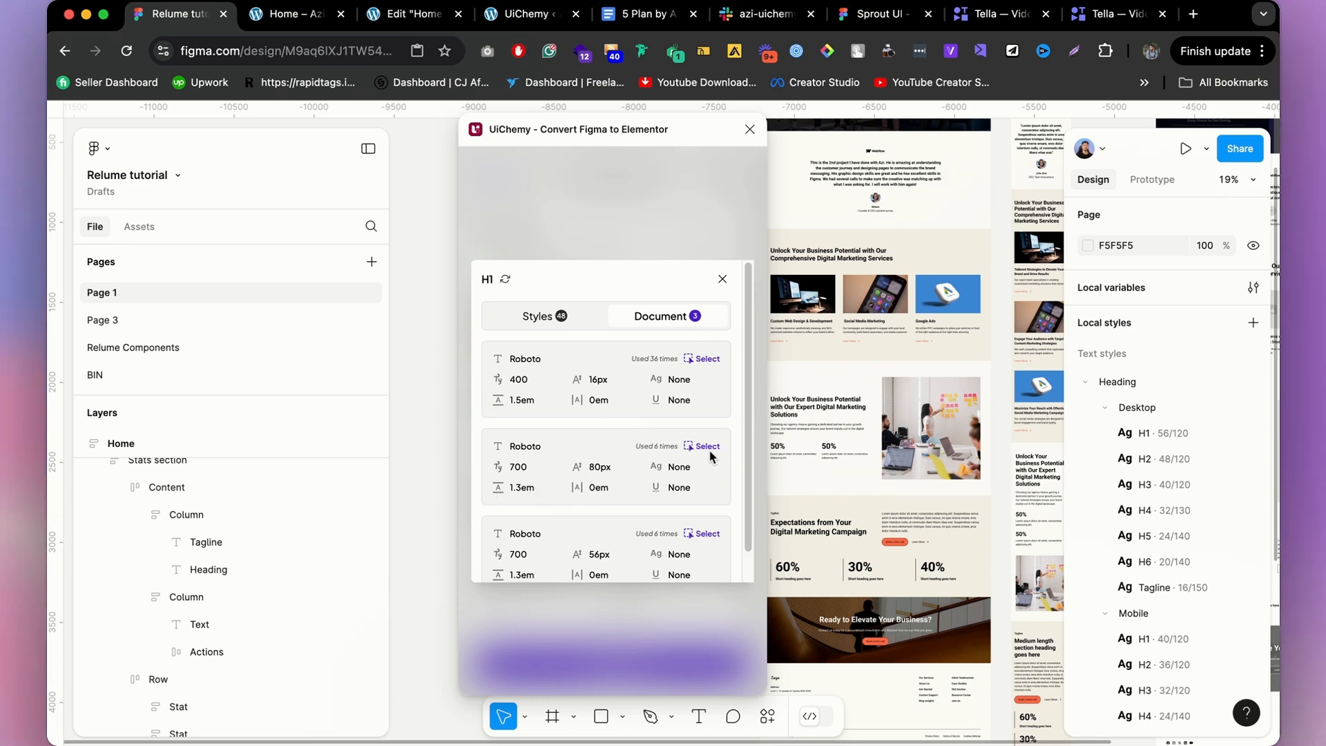
click(723, 279)
Check the Service section heading's text style and browse the styles offered for the H2 global typography without choosing one.
click(876, 261)
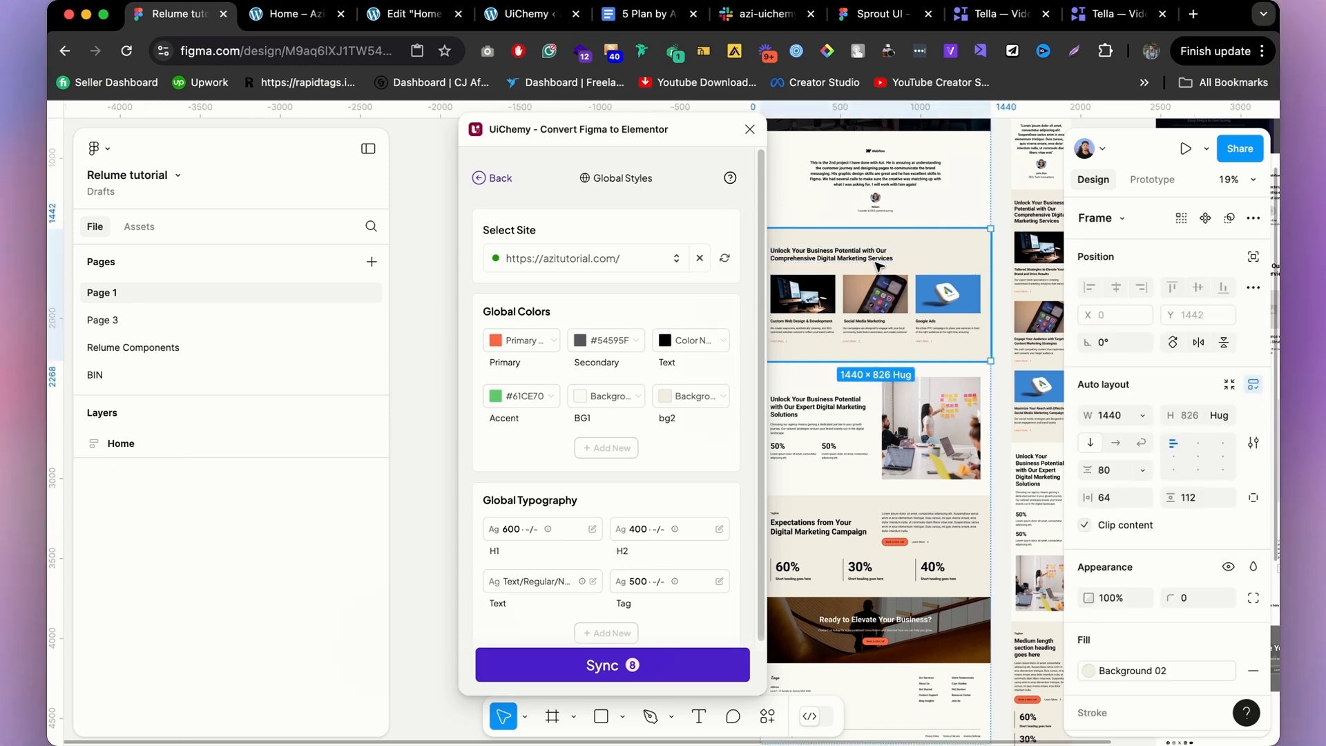
click(875, 261)
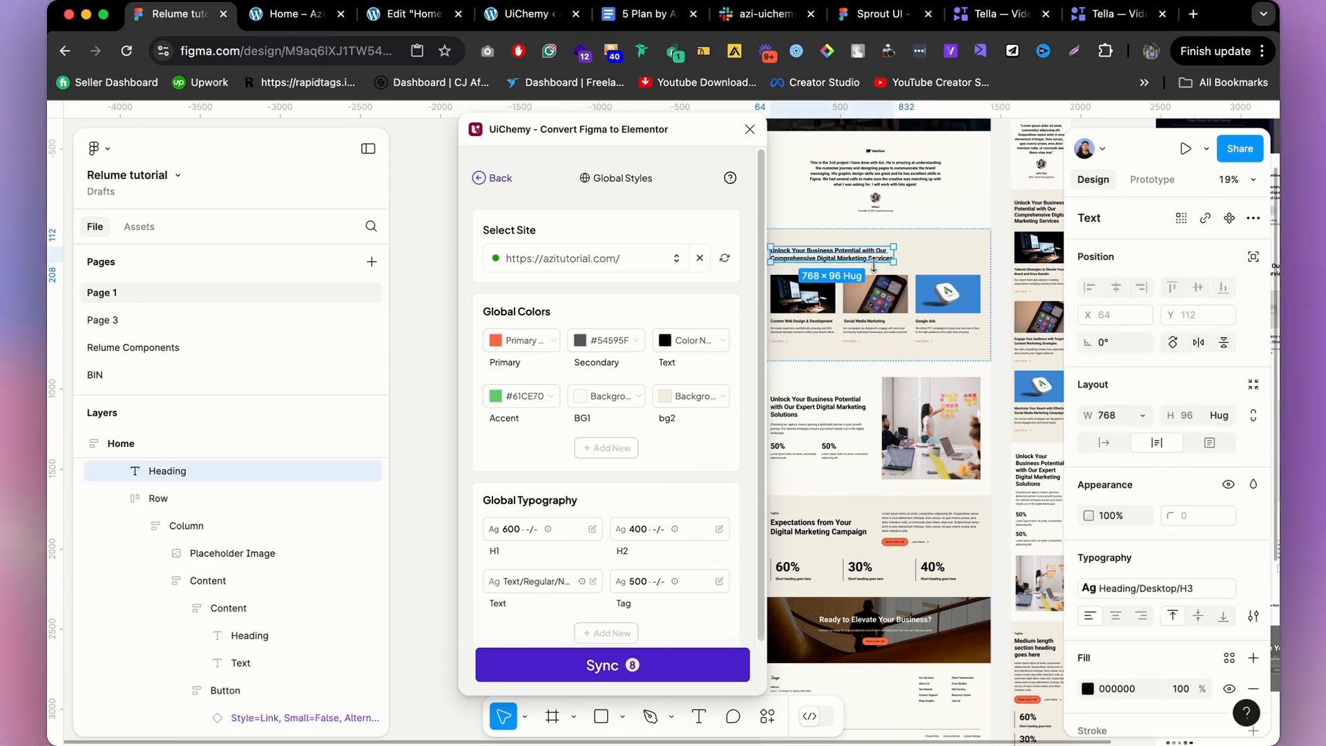
click(641, 536)
scroll(594, 354, down, 10)
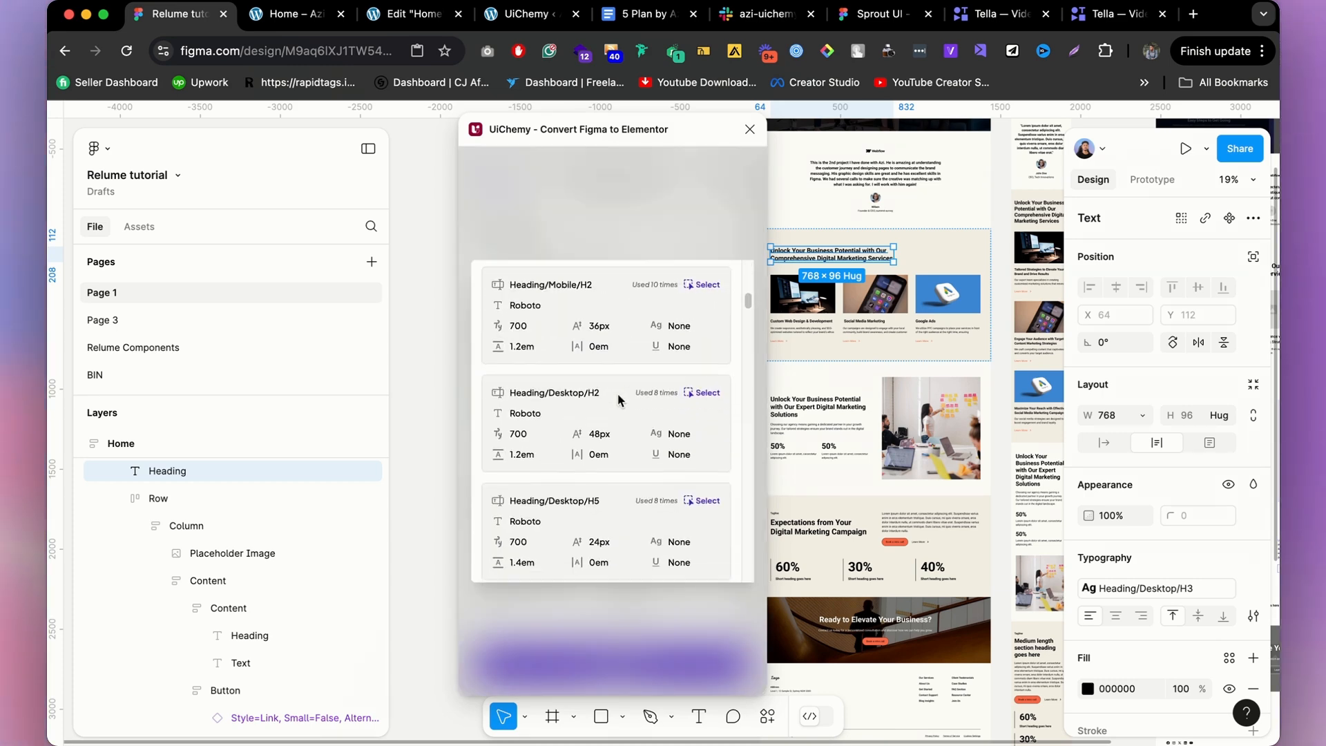
scroll(636, 405, up, 5)
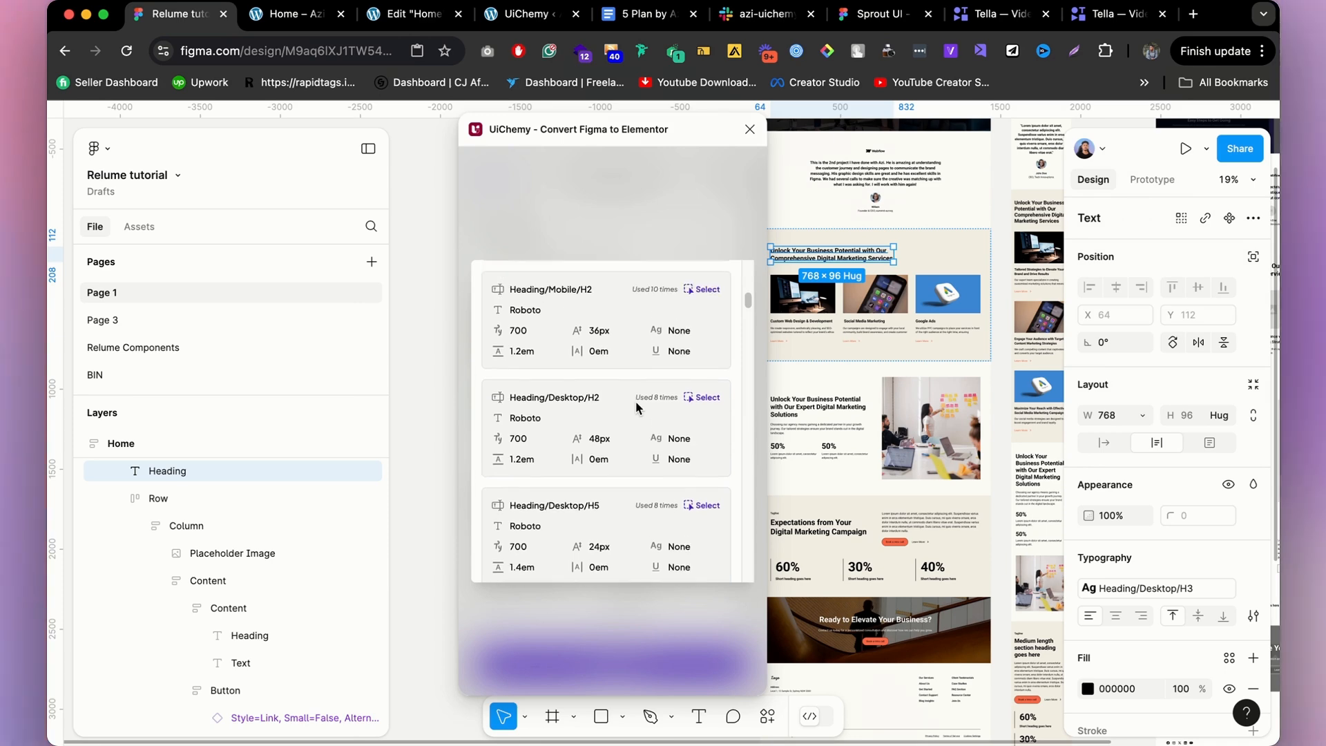
scroll(636, 407, up, 10)
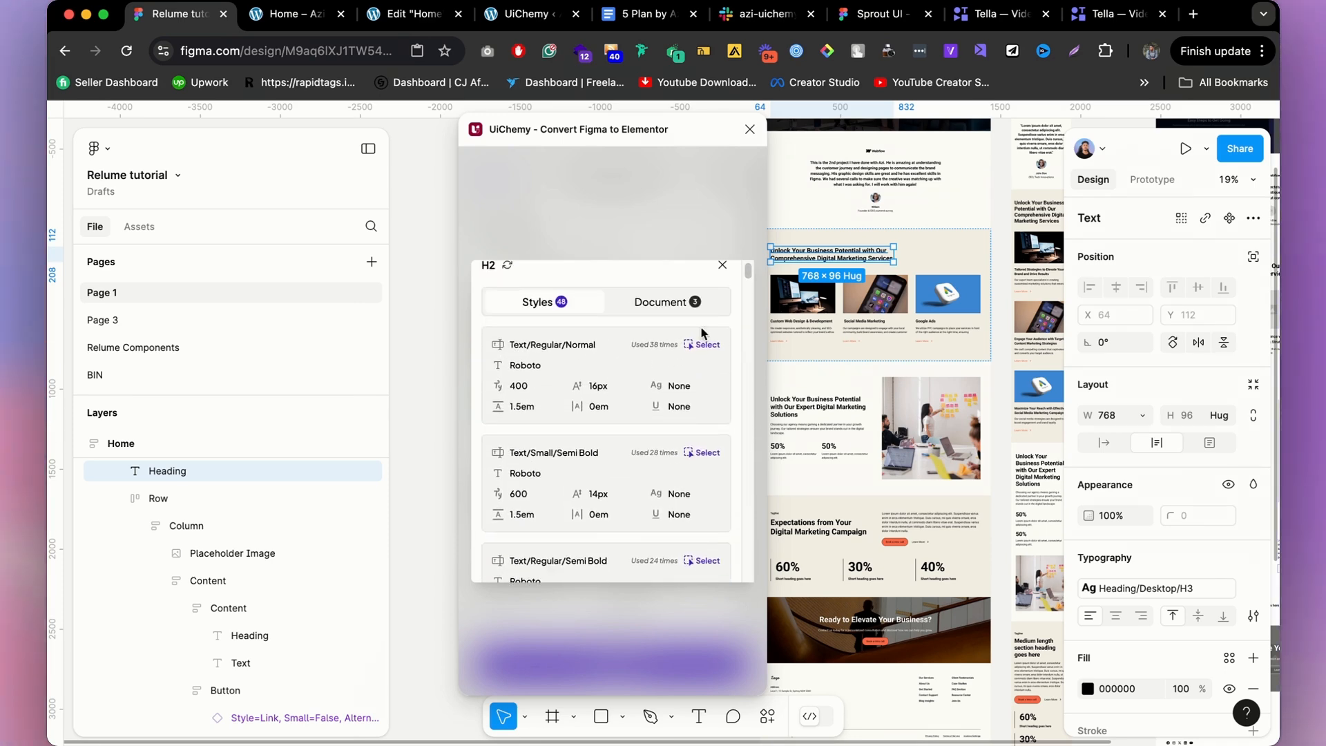
click(722, 268)
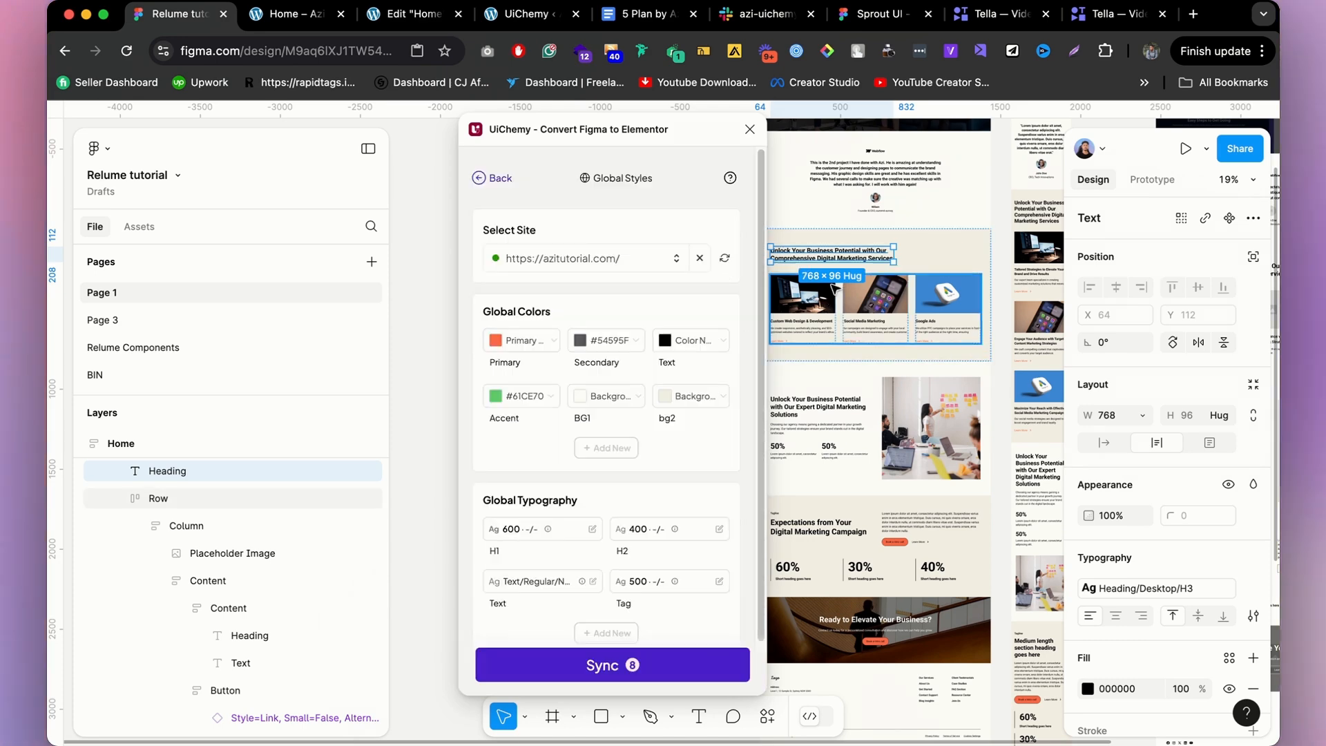
Delete the Heading and Text groups of local text styles from the file.
scroll(865, 259, up, 3)
scroll(865, 258, down, 4)
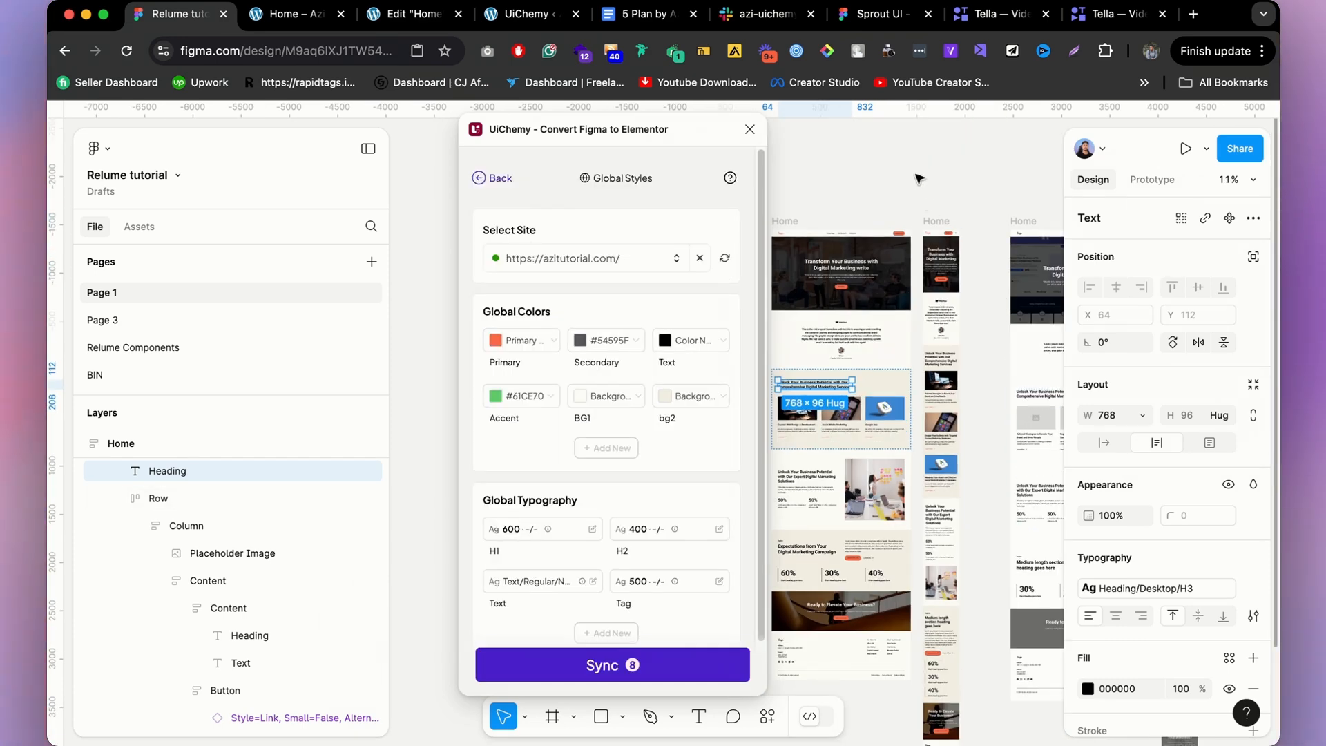
key(Escape)
scroll(1174, 428, down, 8)
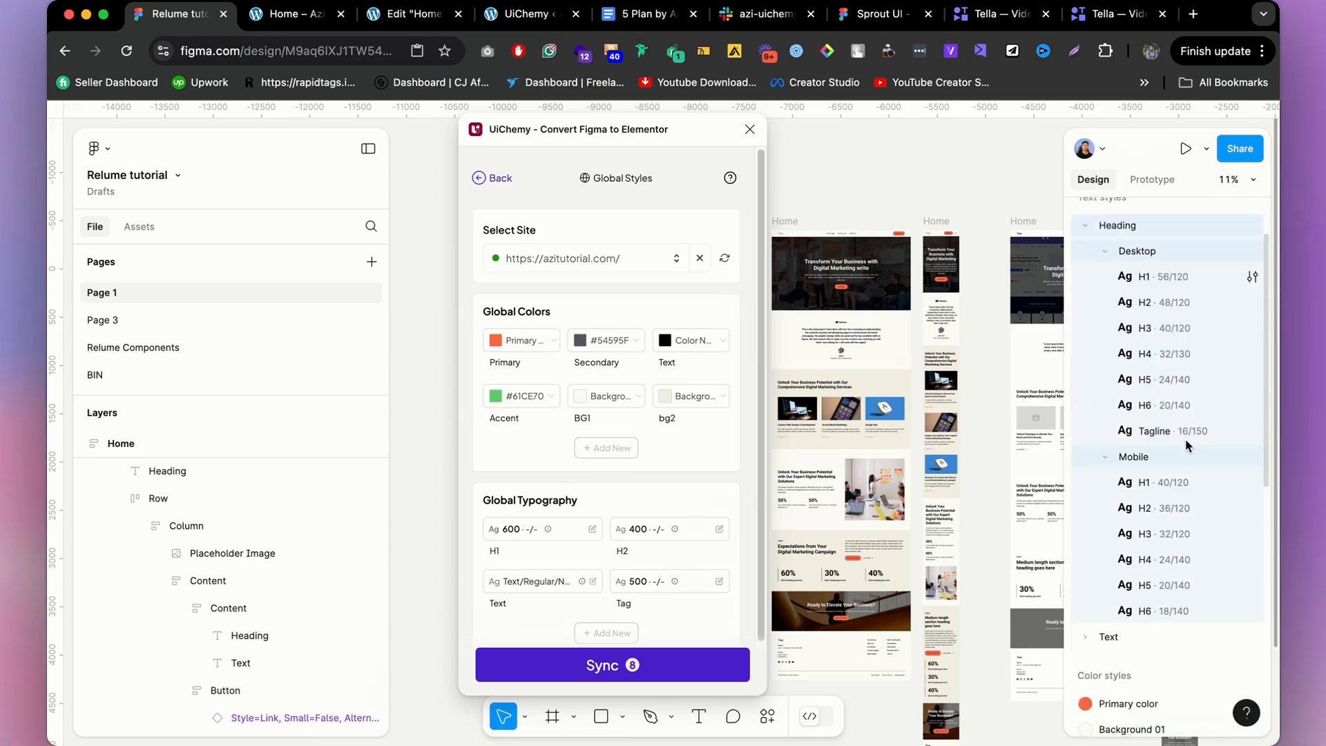
scroll(1188, 457, up, 8)
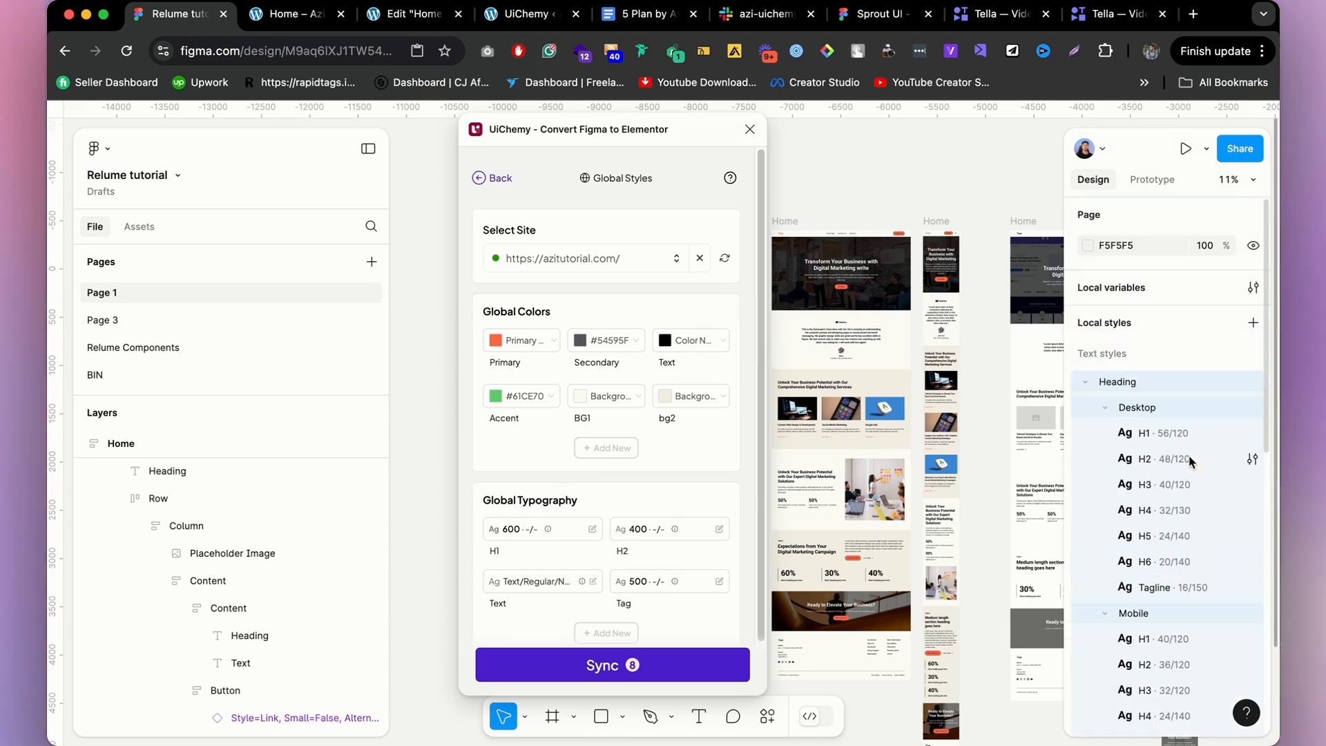
key(Delete)
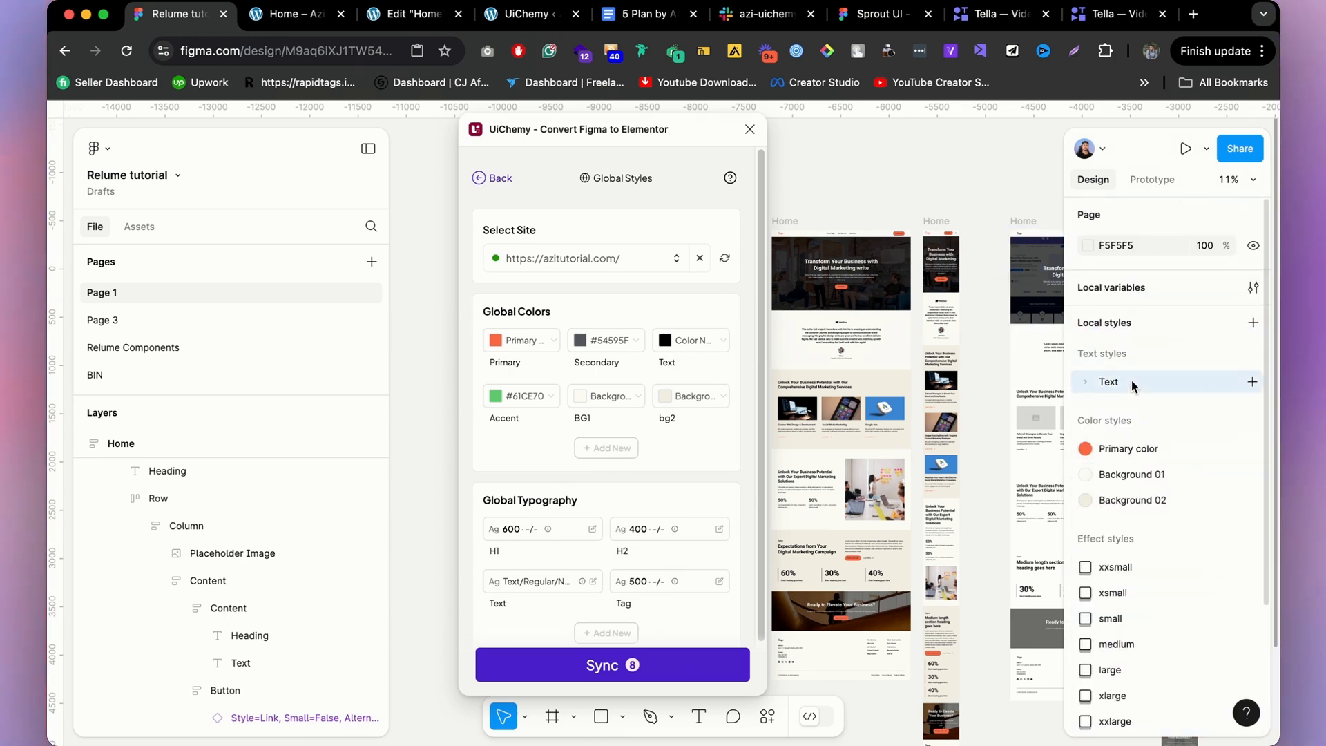
key(Delete)
Create a new text style named H1 from the hero section's headline.
scroll(996, 290, up, 3)
scroll(898, 297, up, 3)
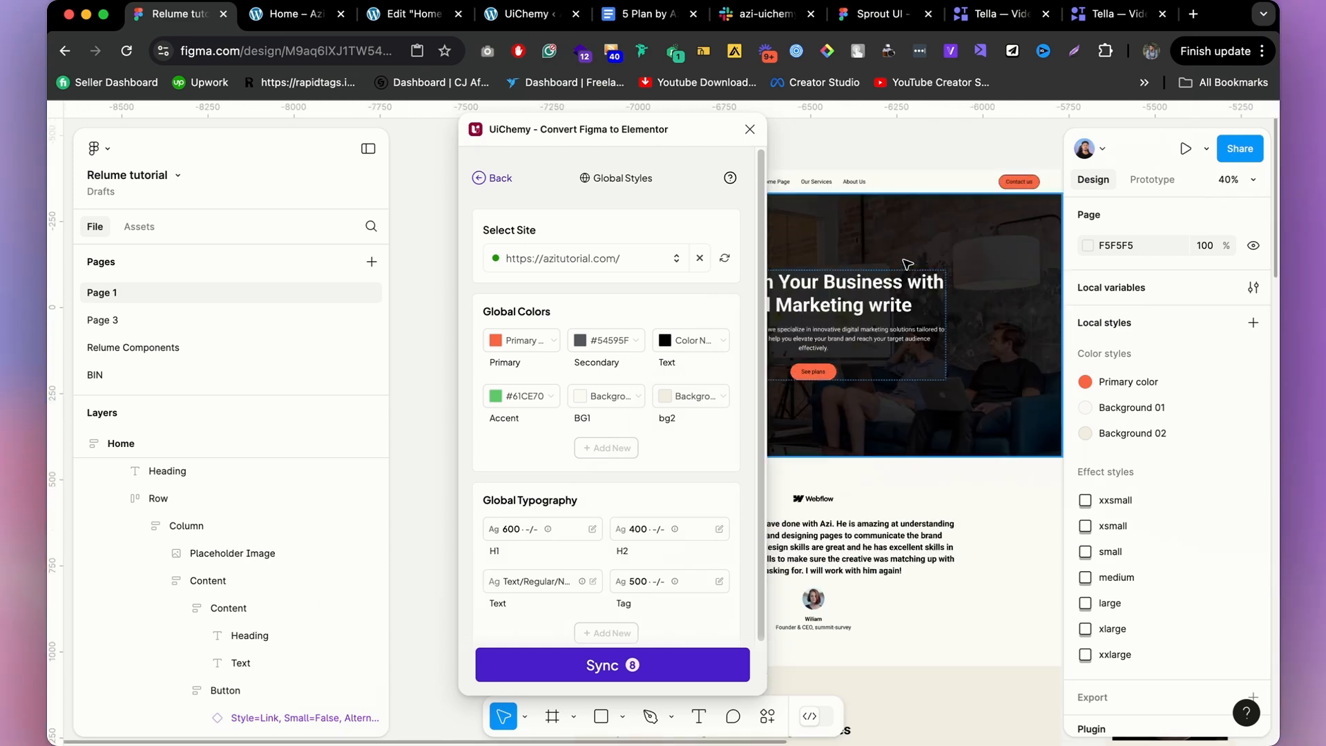
click(899, 300)
click(900, 300)
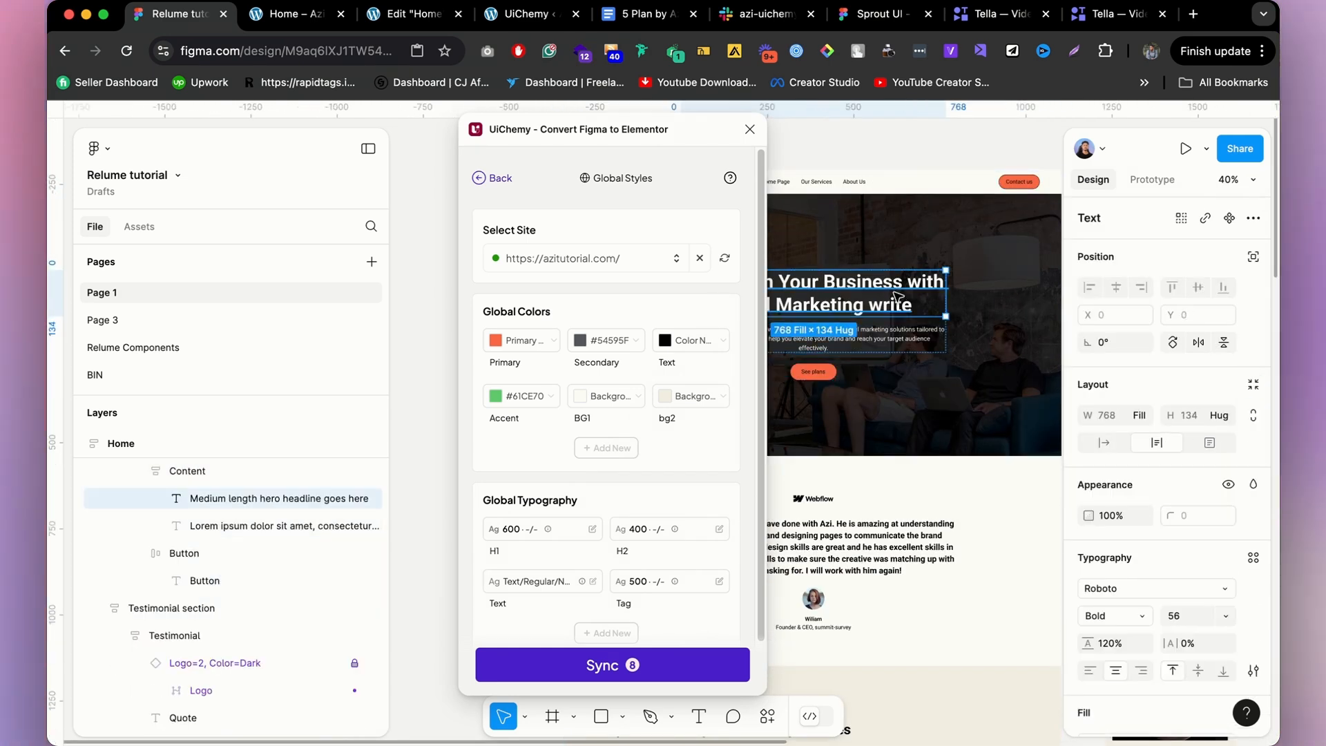
click(1247, 561)
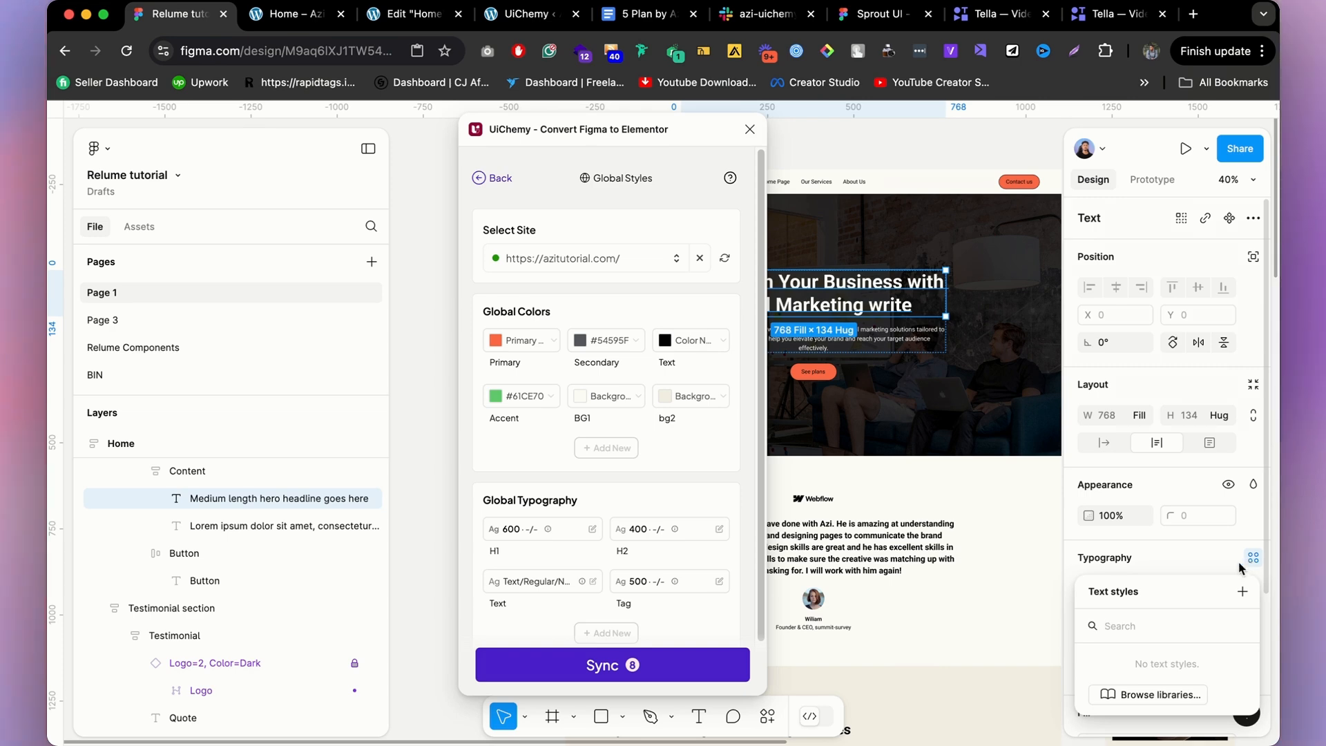
click(1242, 593)
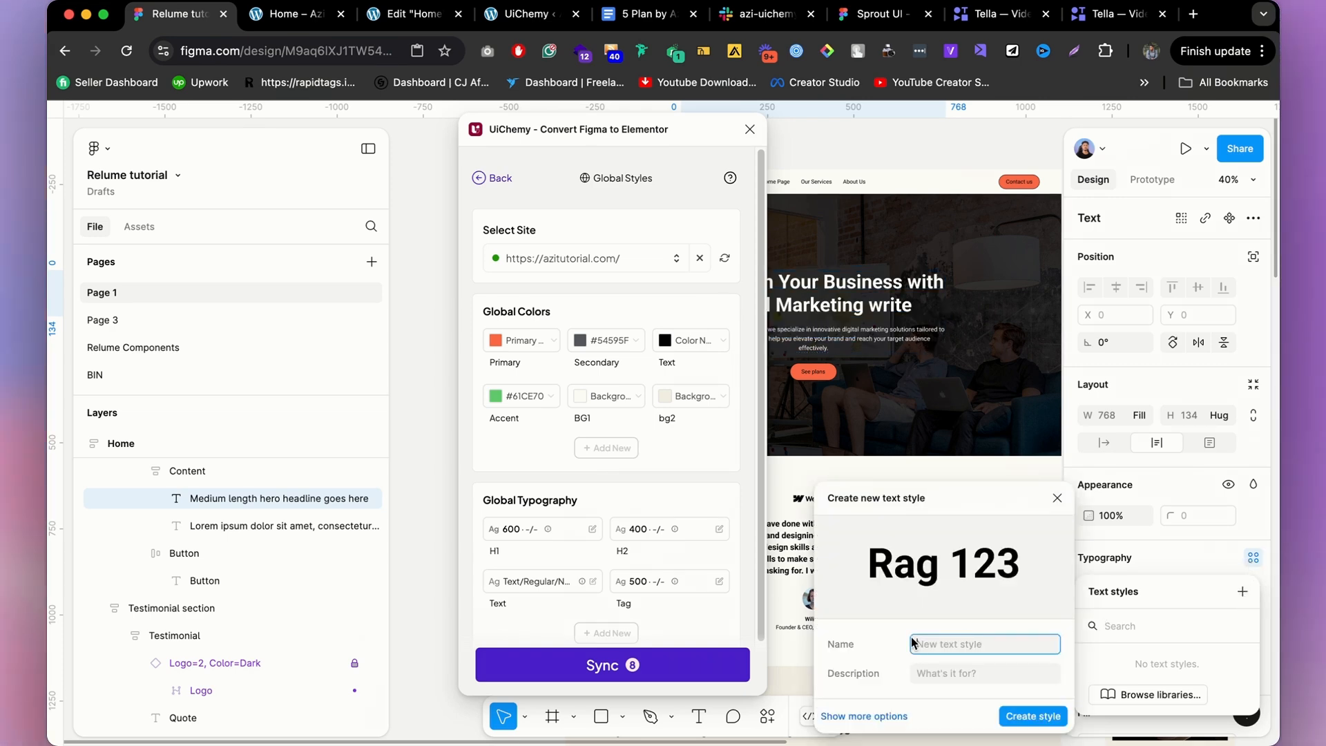
text(H1)
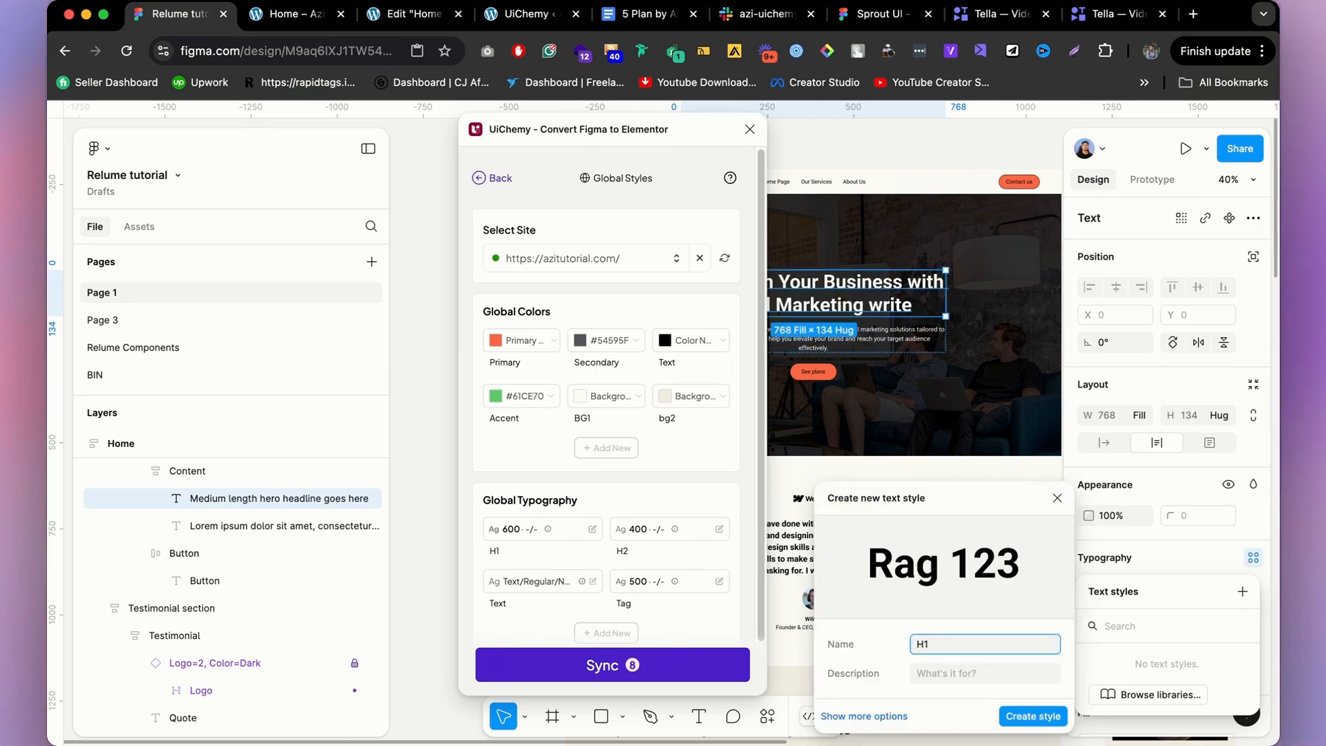
click(1033, 716)
Create a new text style named H2 from the Service section's main heading.
scroll(1003, 414, down, 5)
click(849, 574)
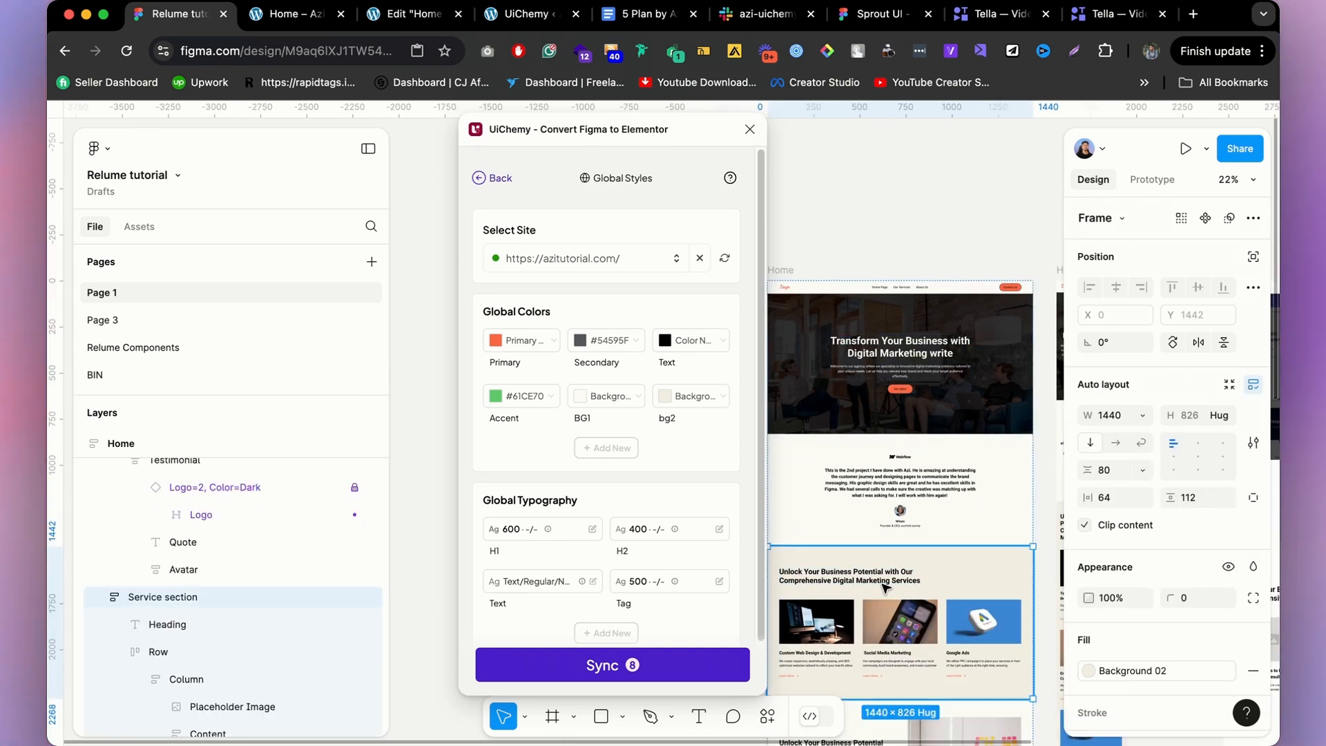
click(849, 575)
click(1252, 559)
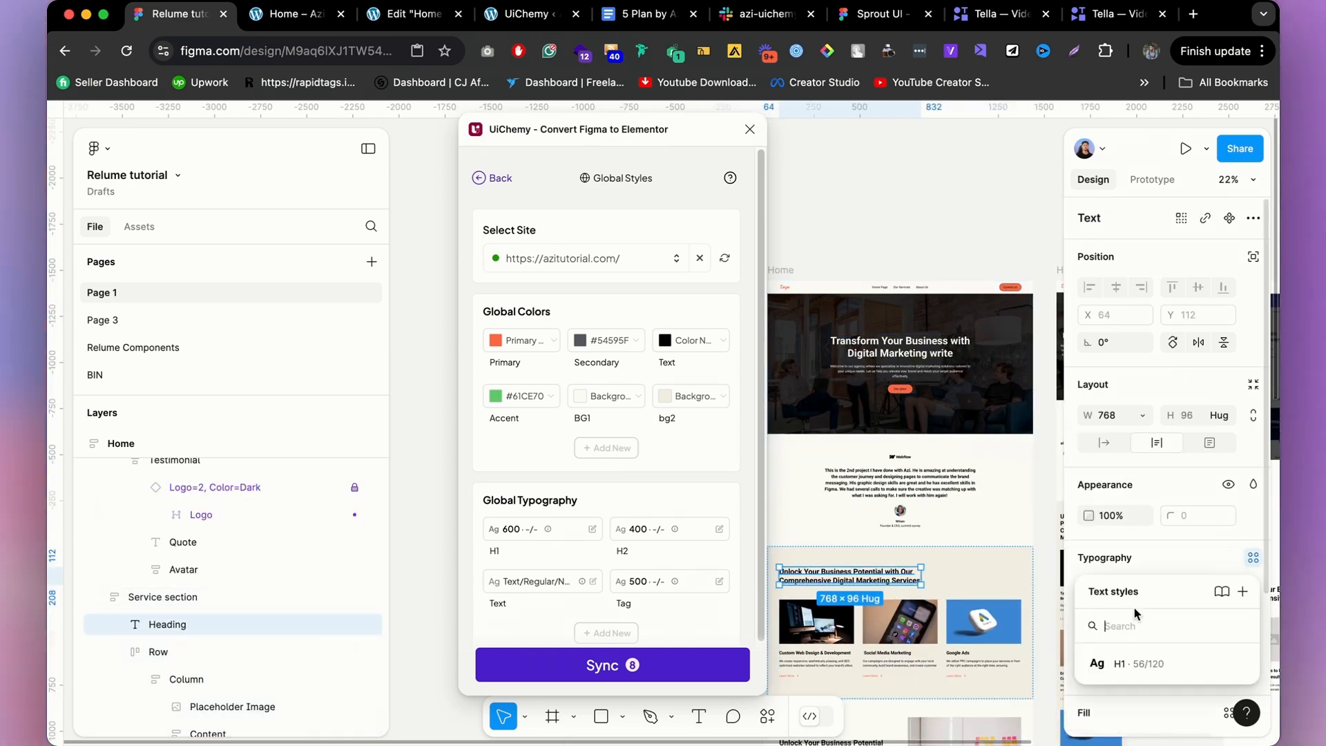
click(1240, 593)
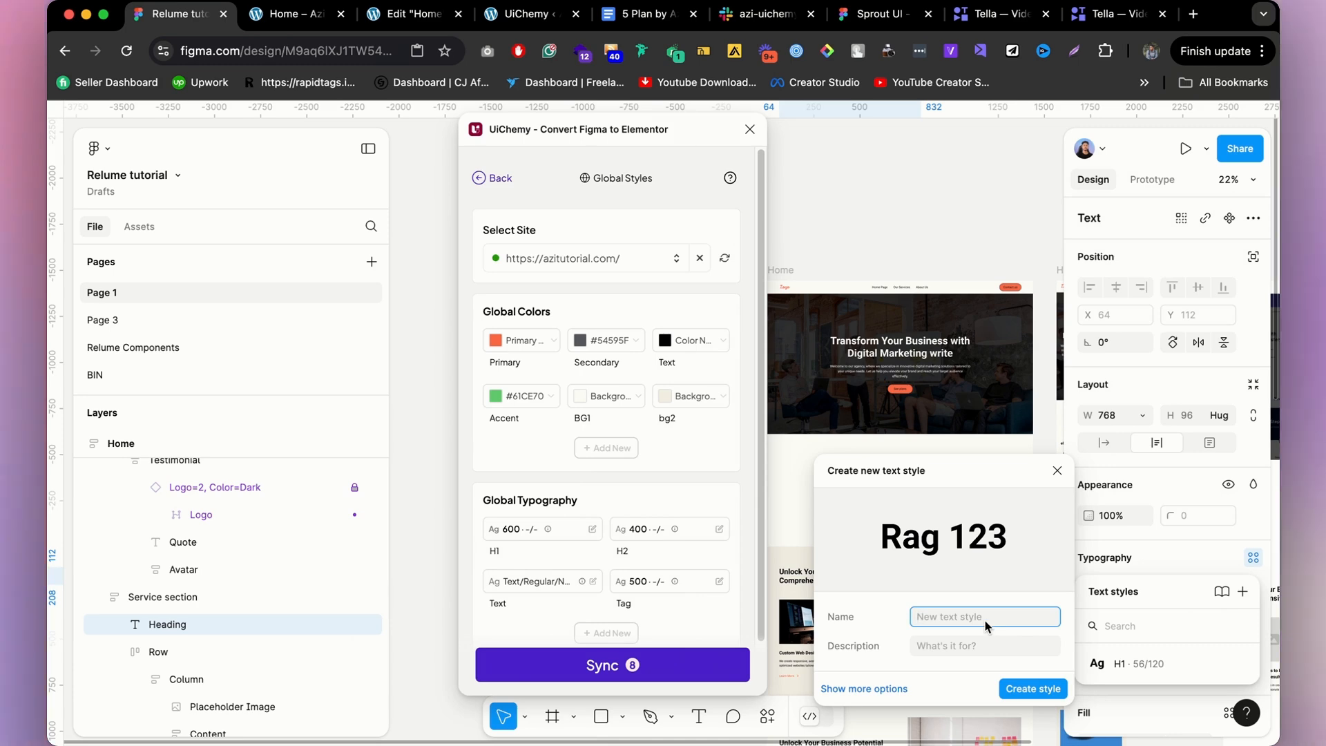
text(H2)
click(1043, 689)
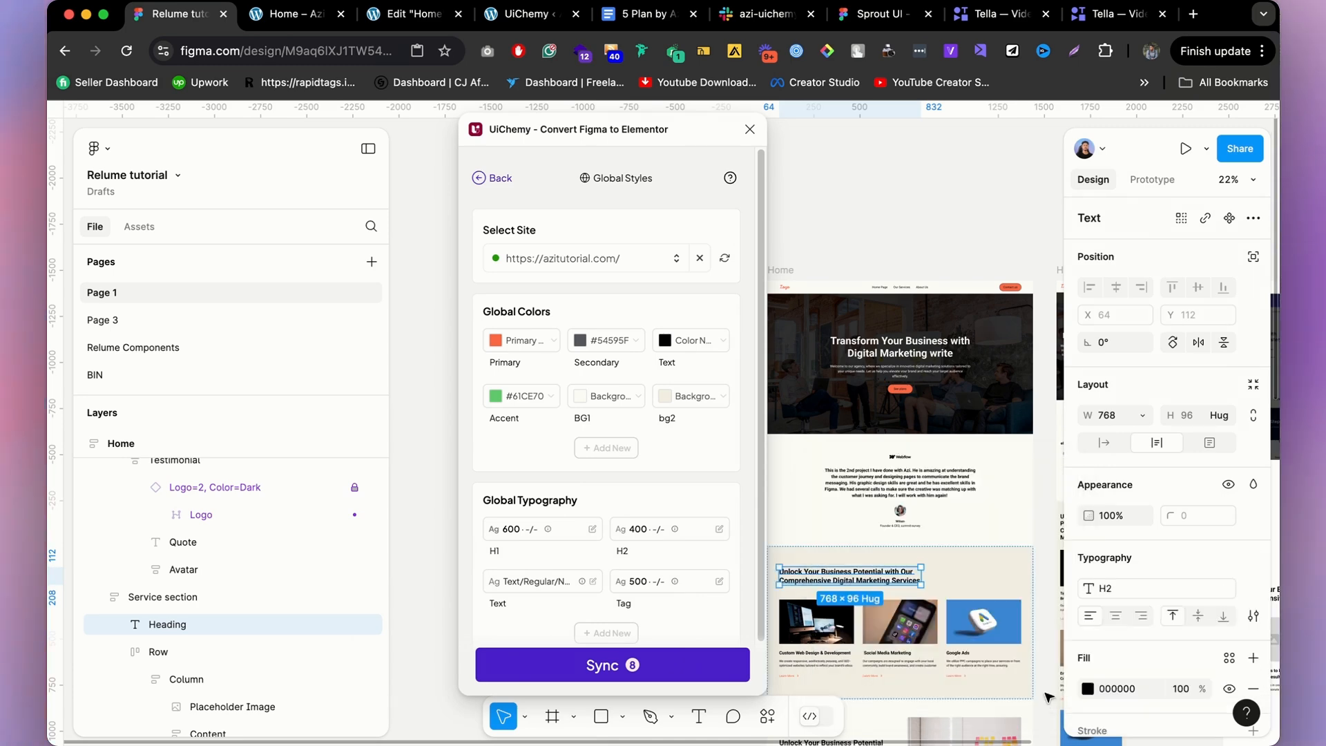
Sync the mapped global colors and typography to the selected site.
click(594, 667)
scroll(645, 574, down, 1)
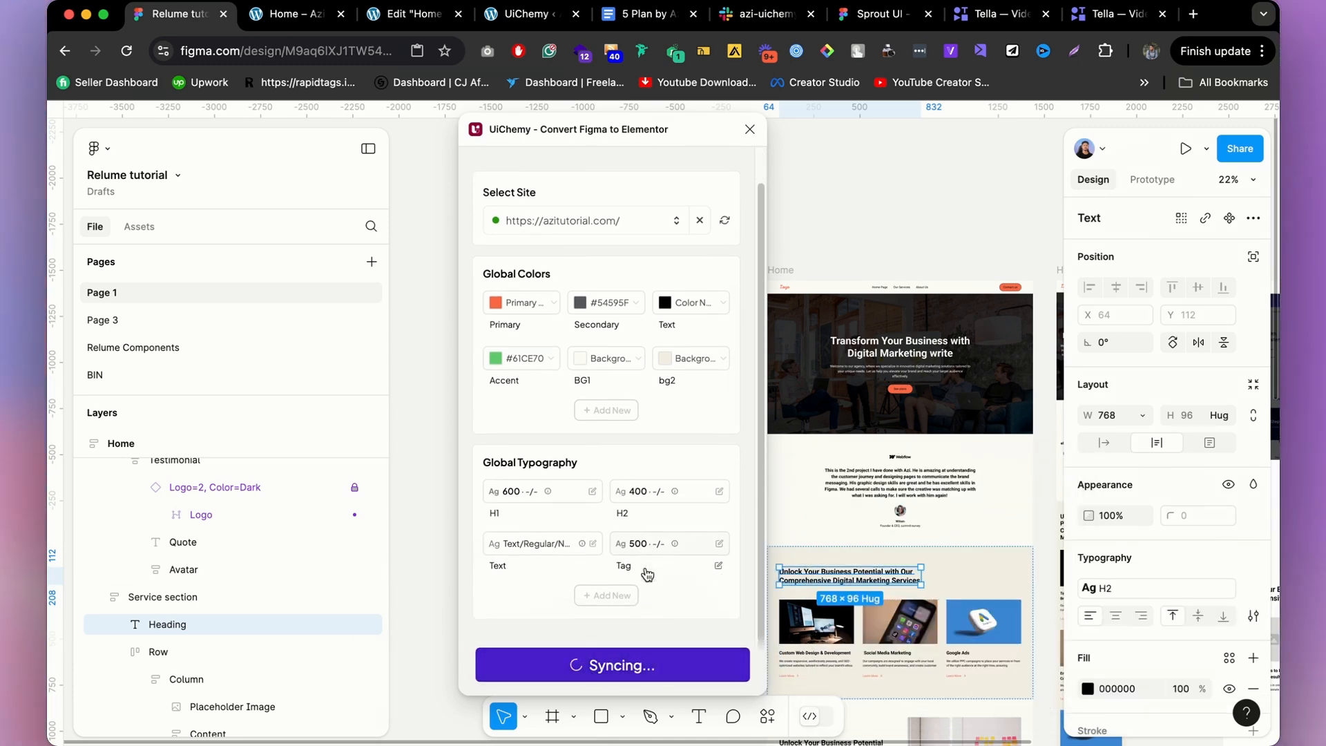
scroll(943, 504, down, 2)
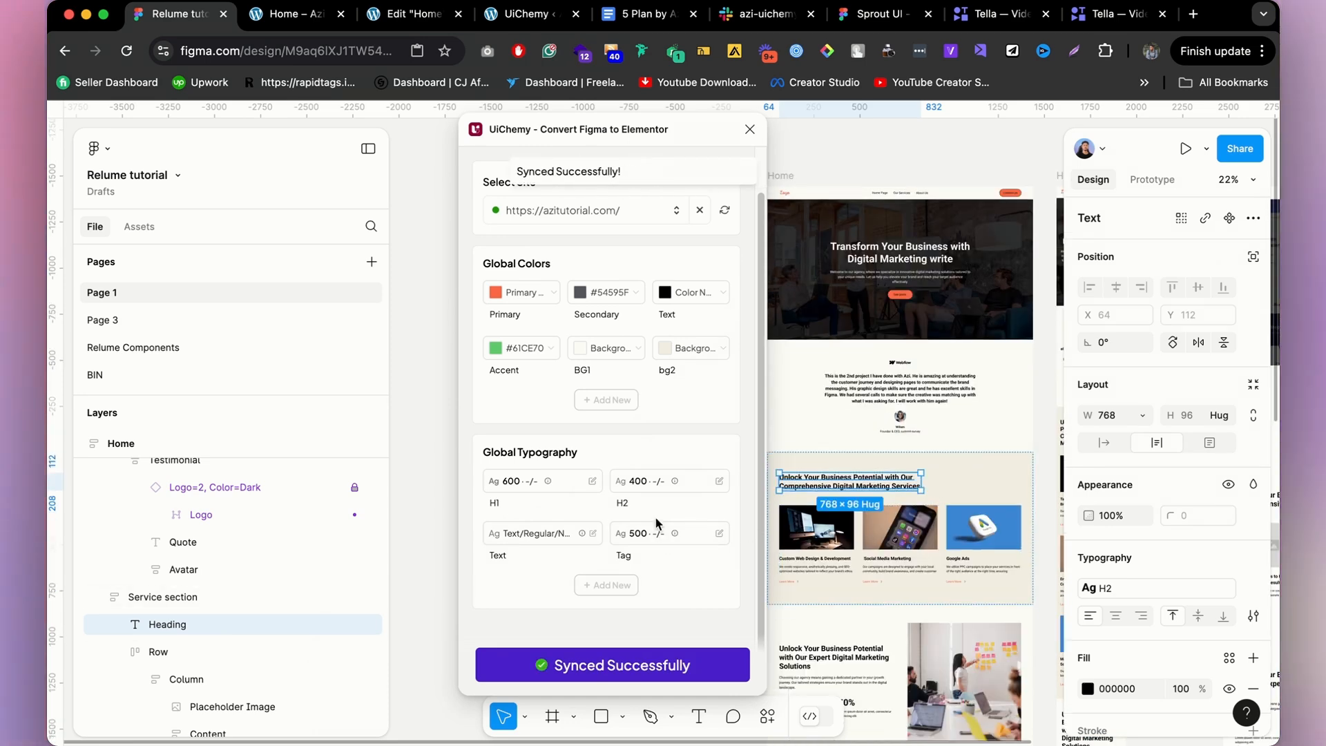
Review the typography options from the saved styles and the document offered for the global H1 style.
click(539, 486)
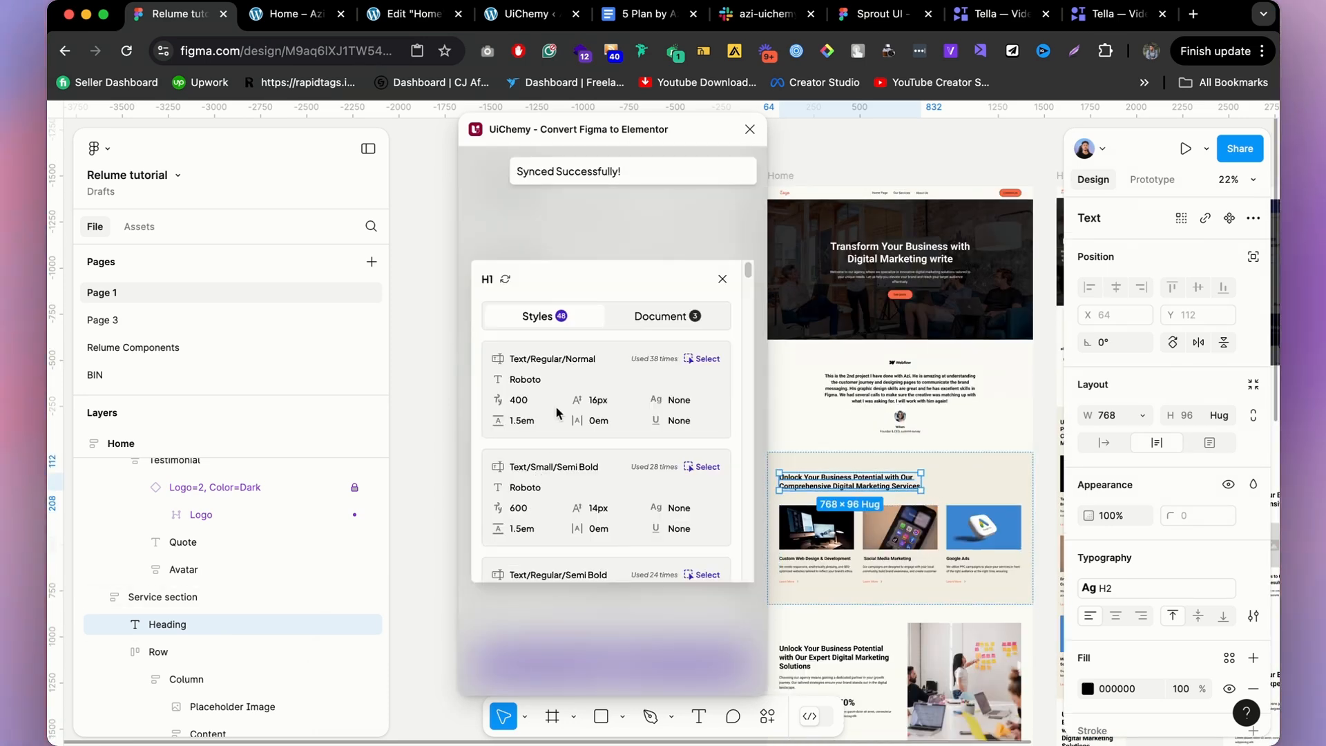
click(682, 315)
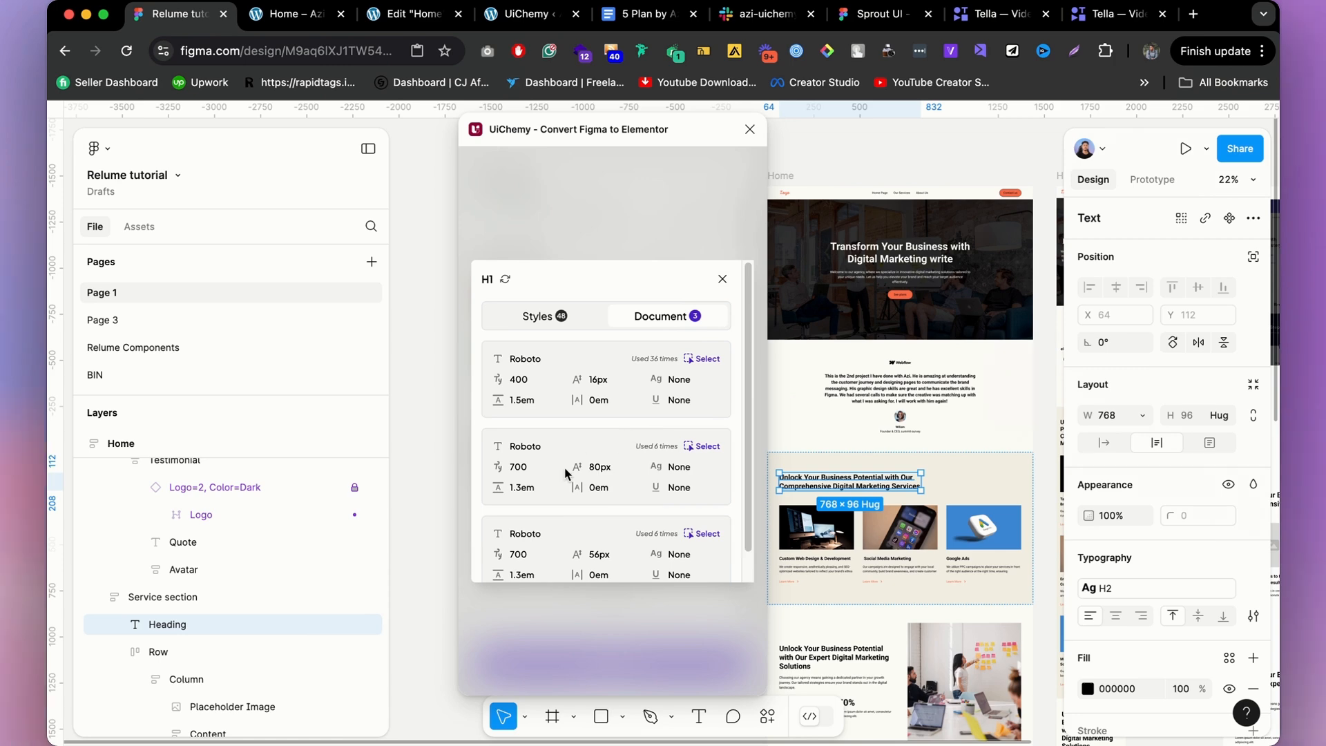
scroll(565, 473, down, 1)
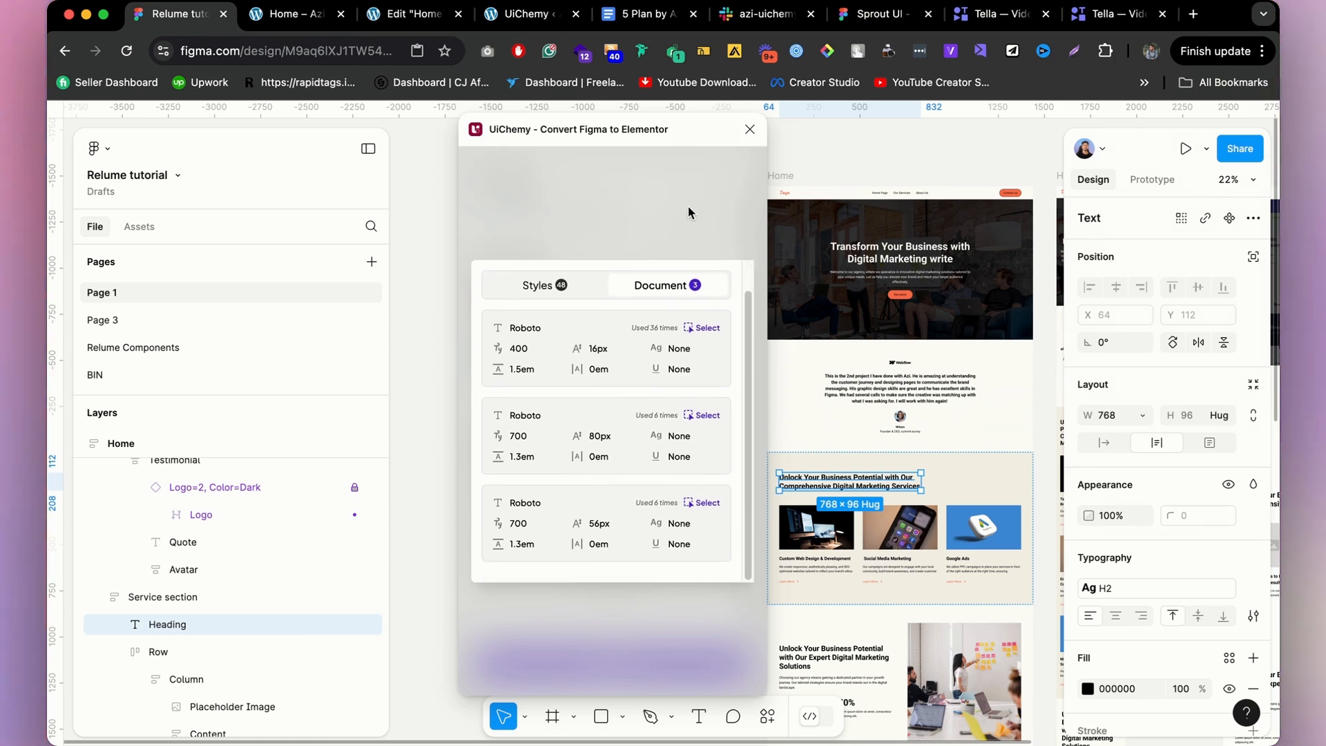
click(560, 287)
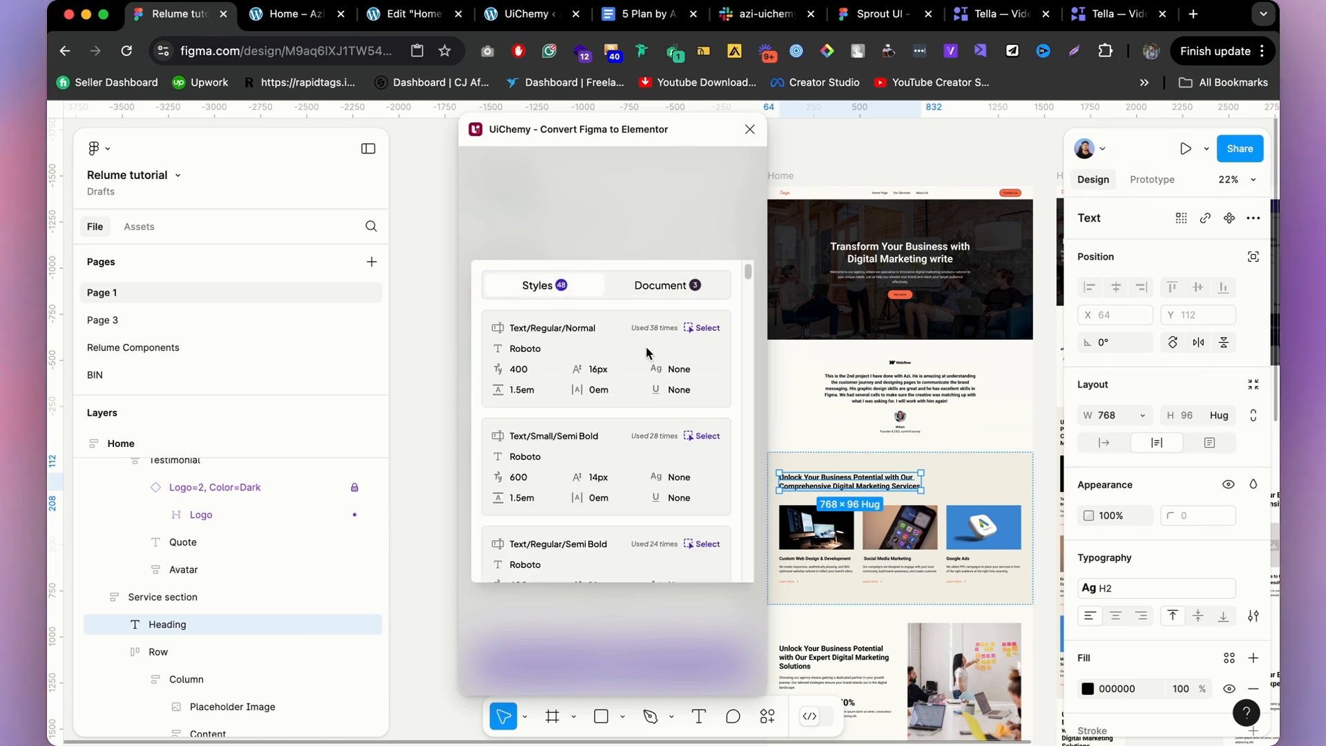
click(663, 201)
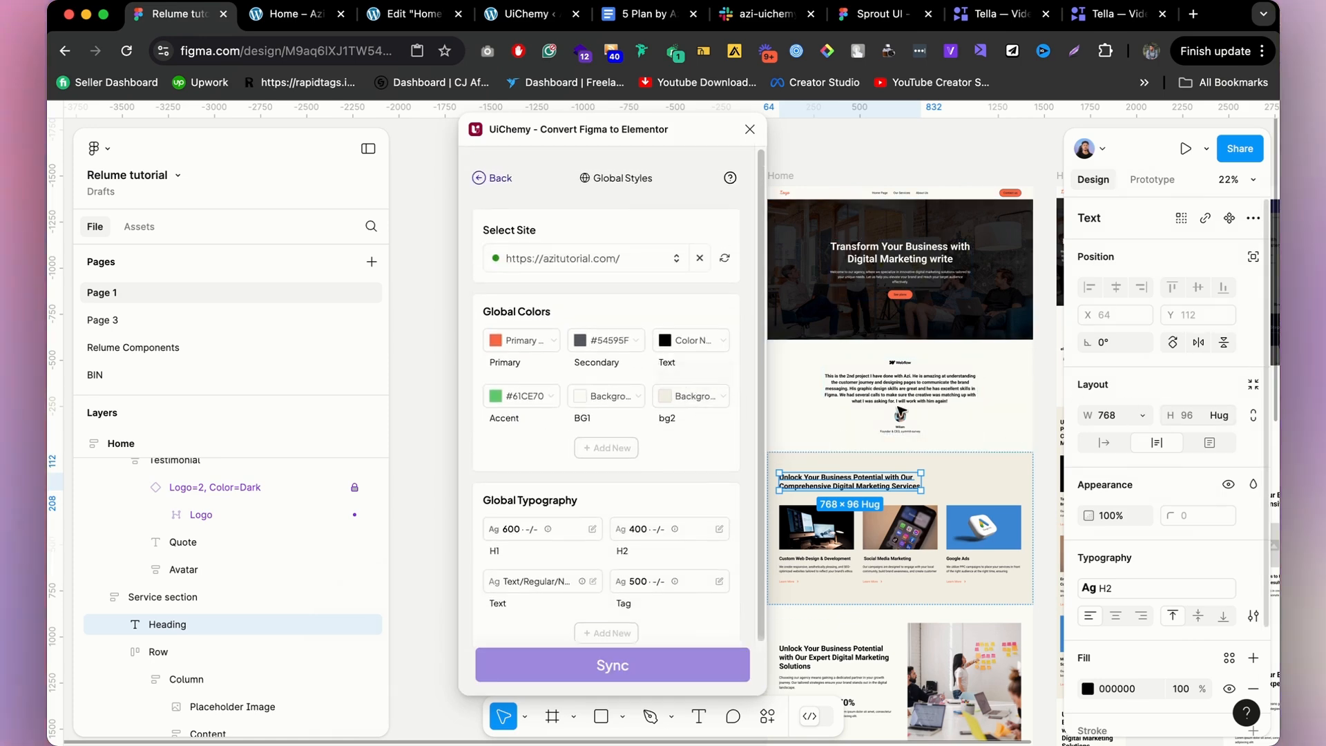
Refresh the selected site's global styles and recheck the saved text styles offered for global H1.
click(723, 259)
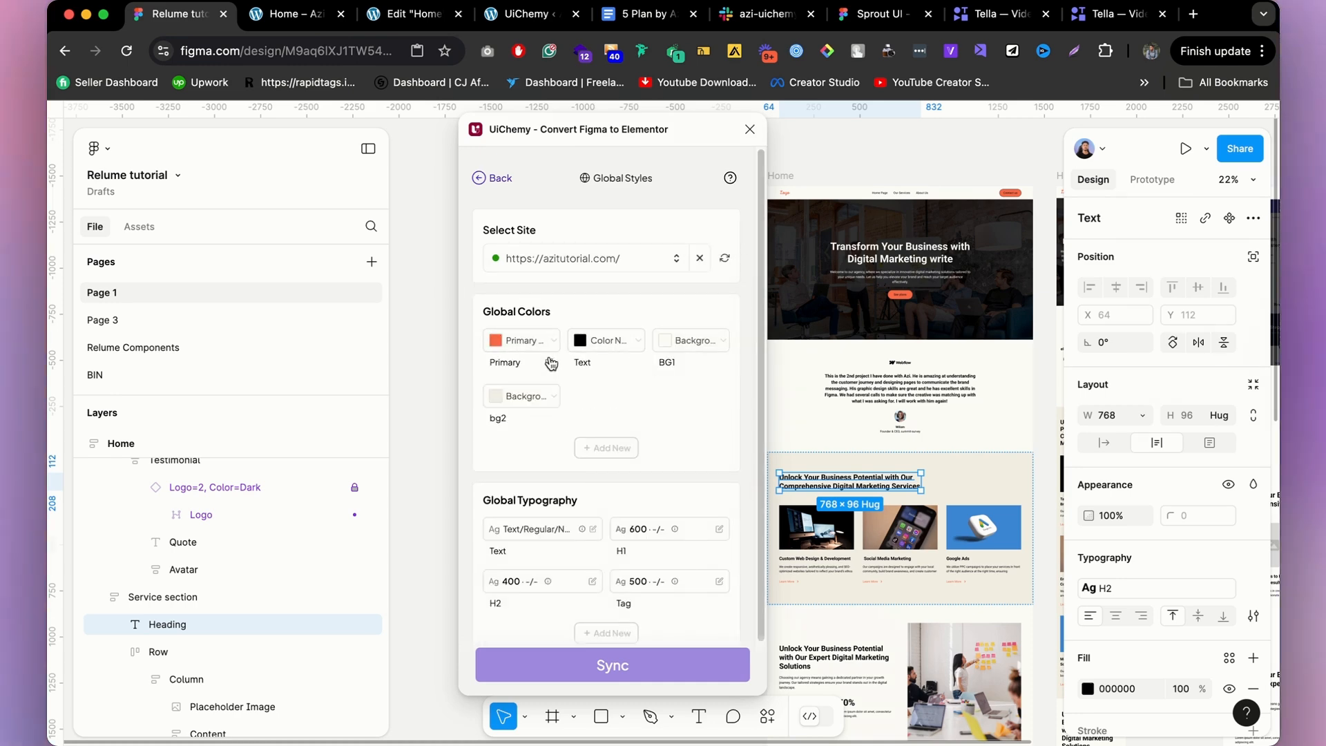
mouse_move(688, 348)
scroll(639, 508, down, 2)
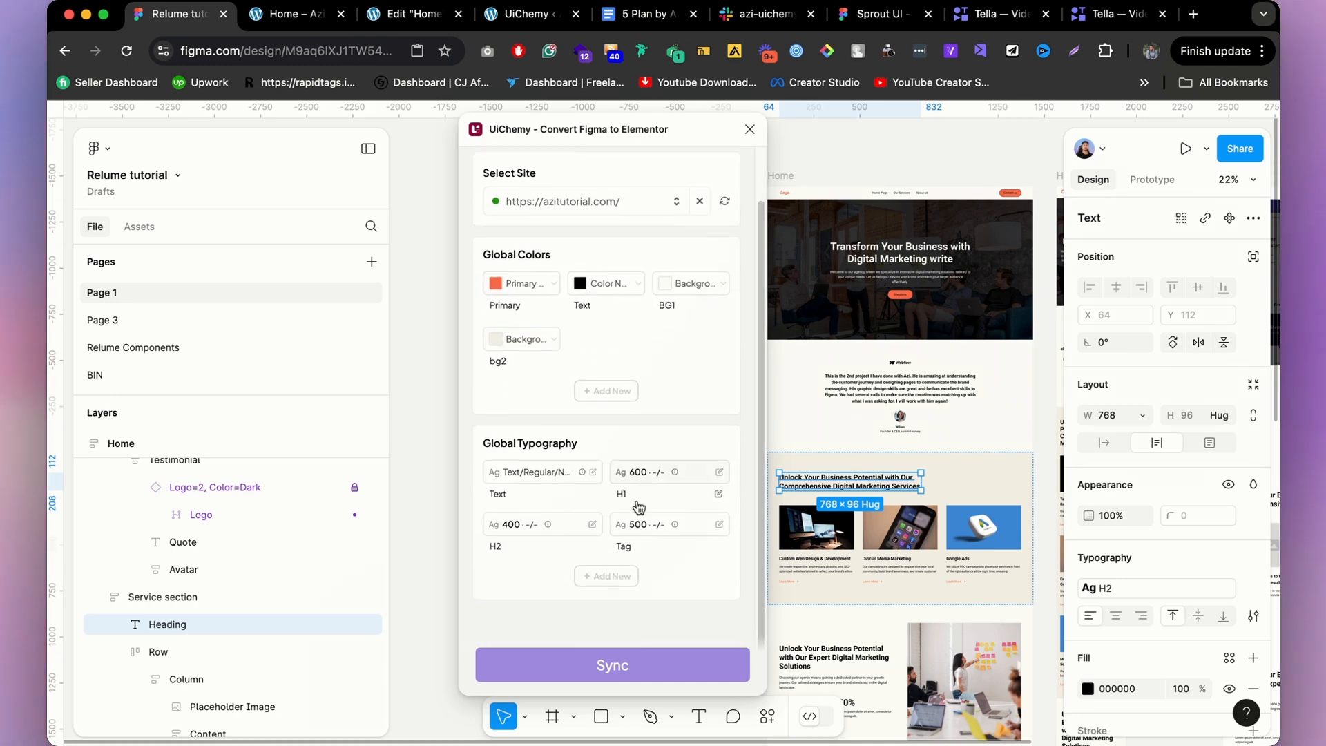
click(673, 473)
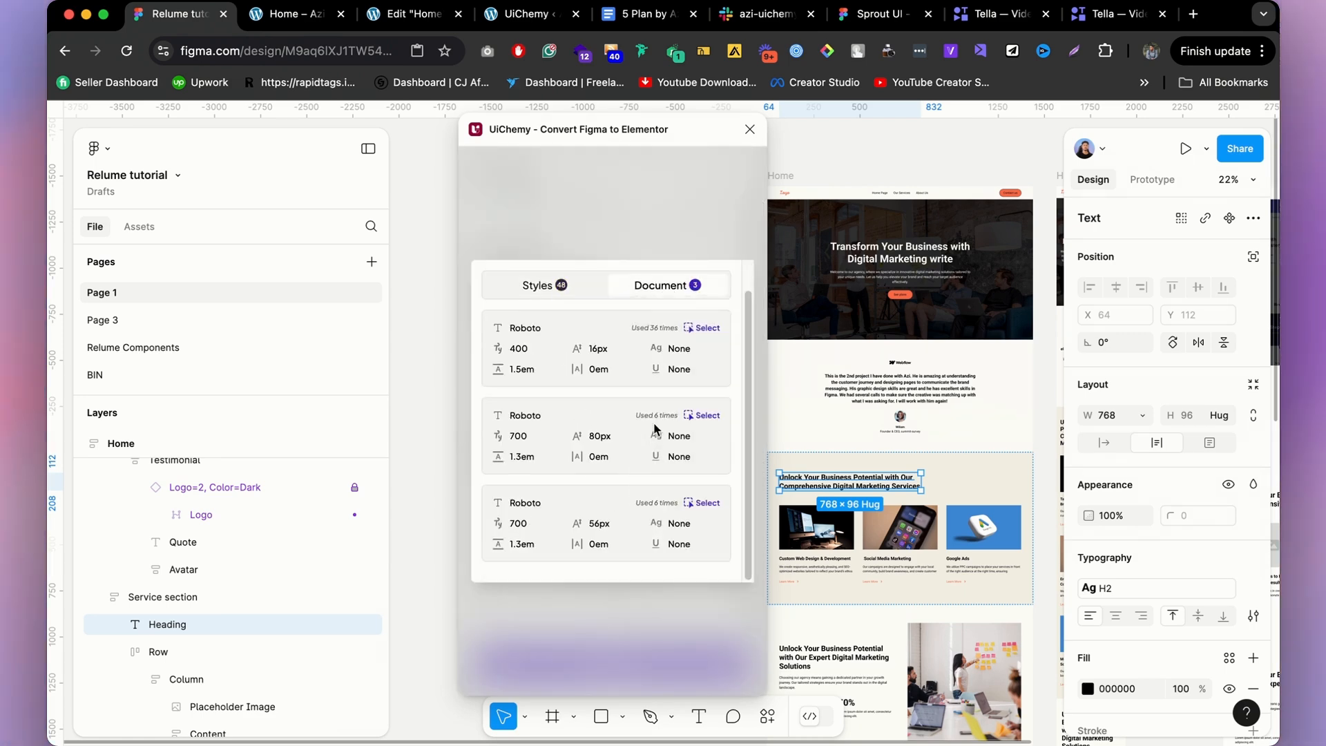
click(539, 287)
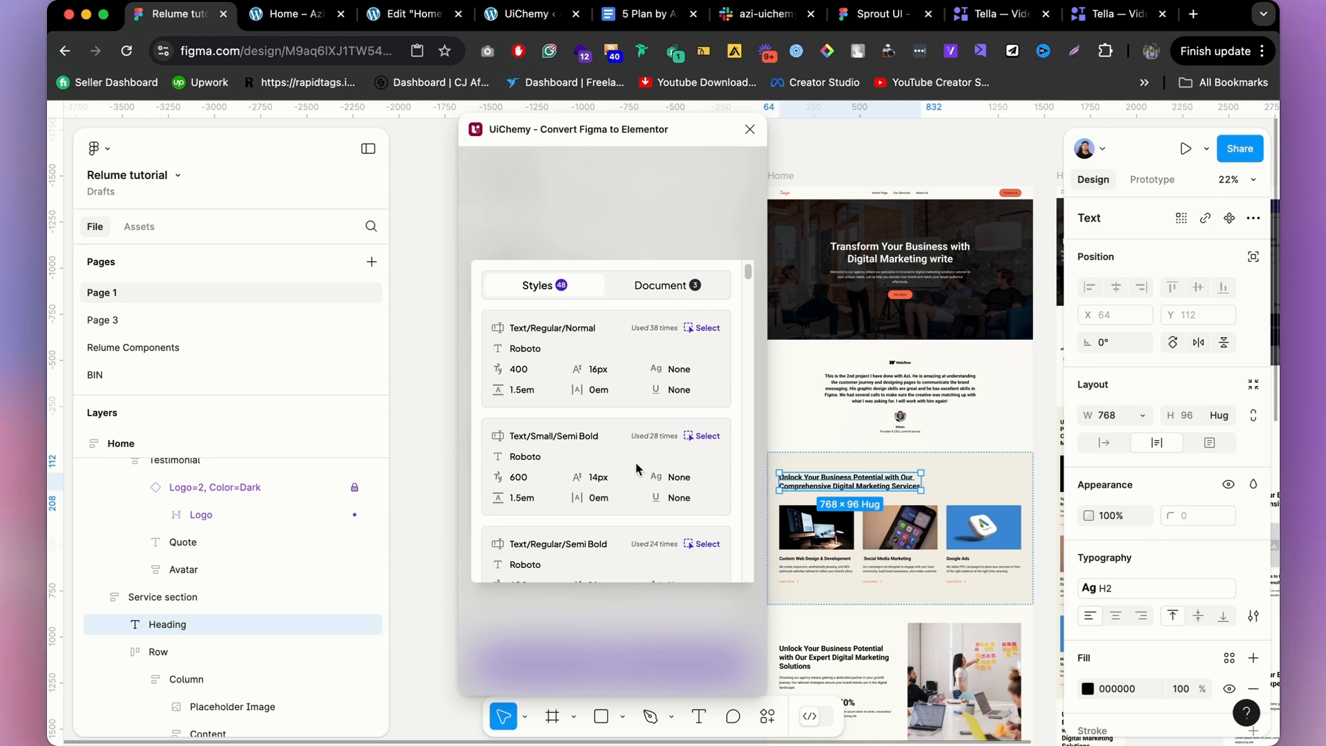
scroll(636, 468, down, 10)
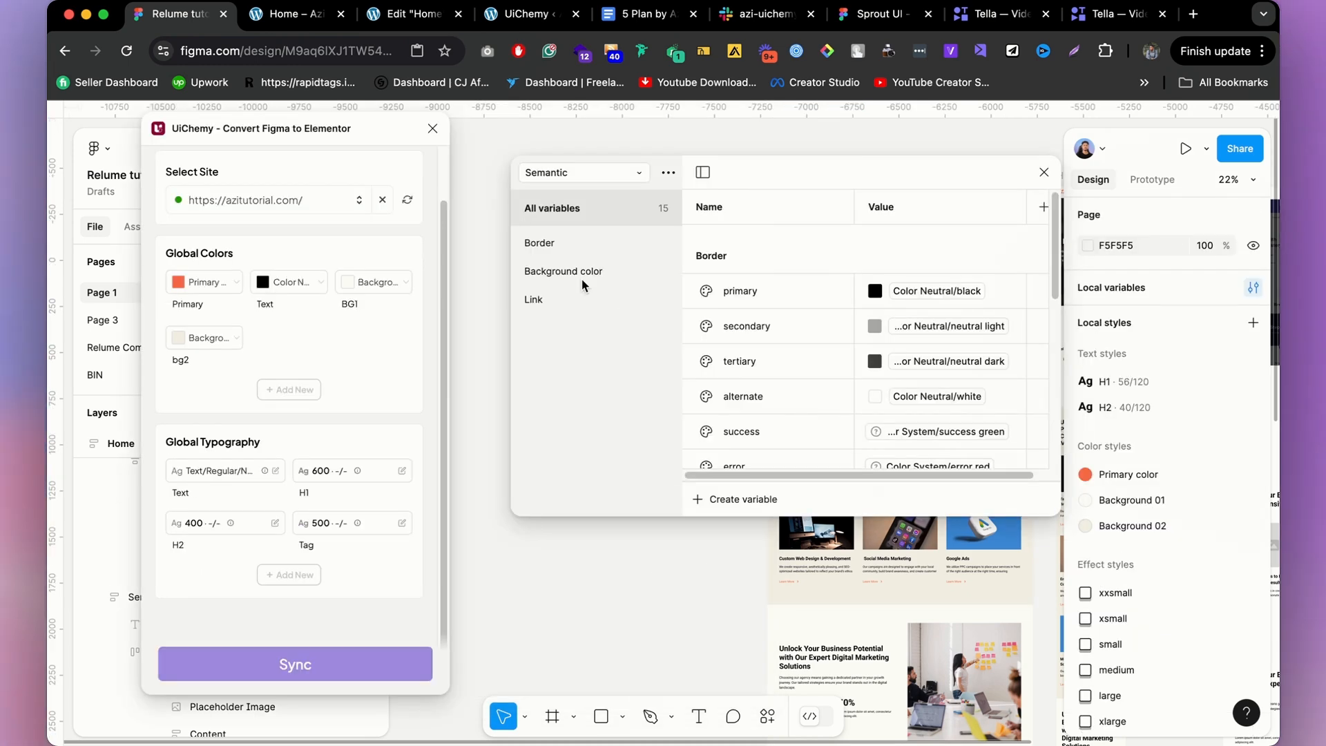
Examine the file's local variables in the Semantic and Primitive collections.
drag(833, 184, 505, 279)
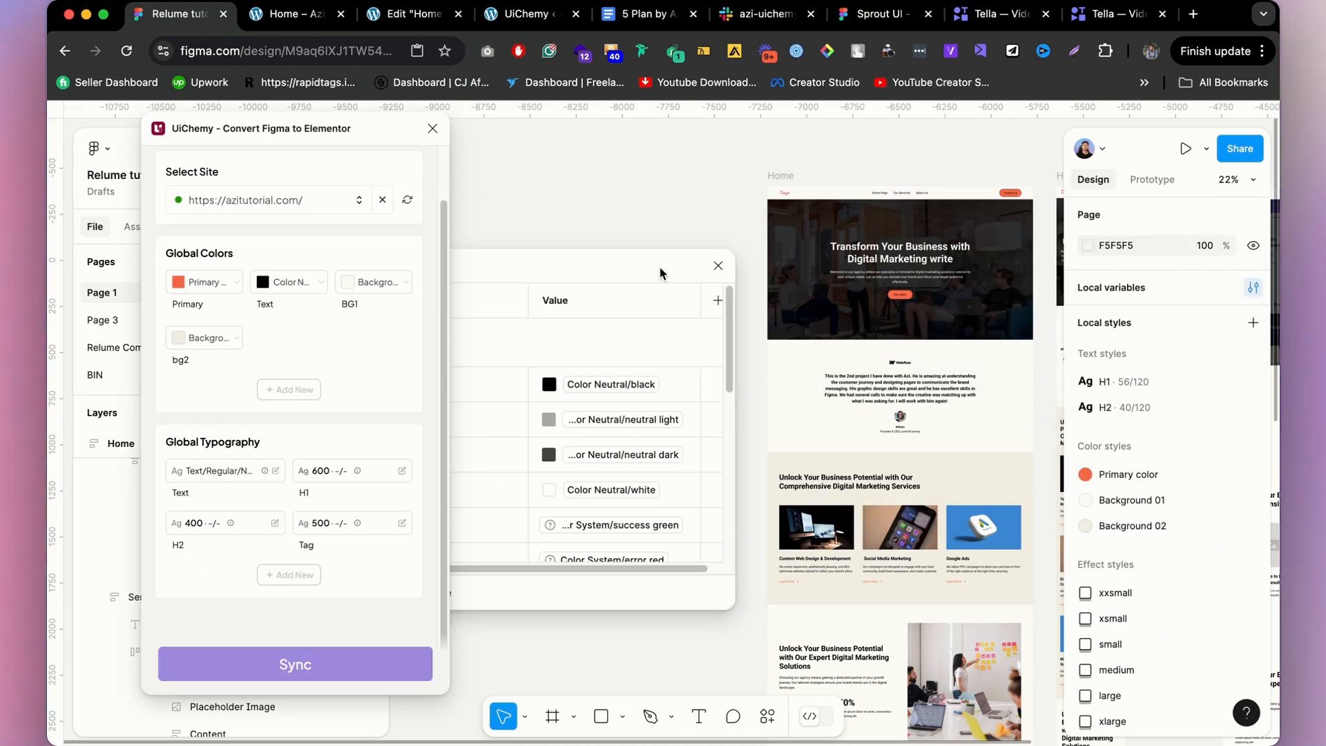
click(718, 266)
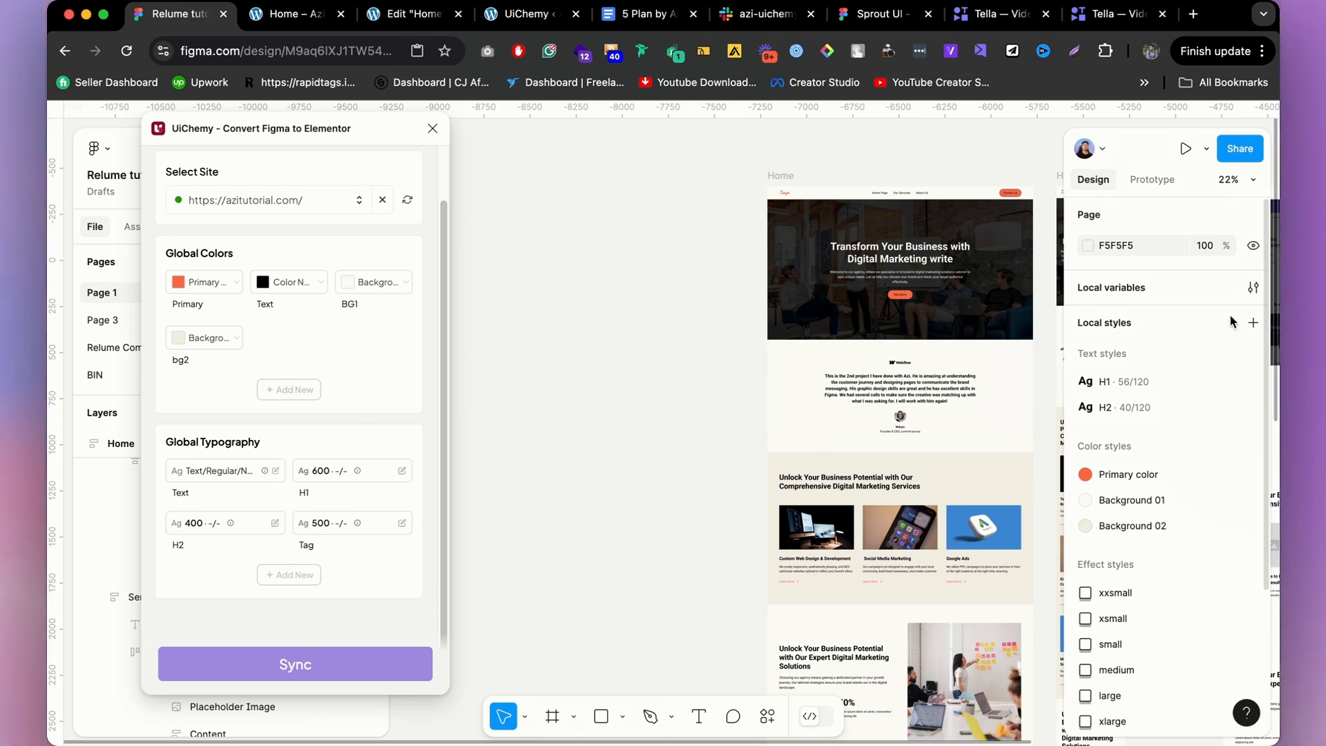
click(1252, 288)
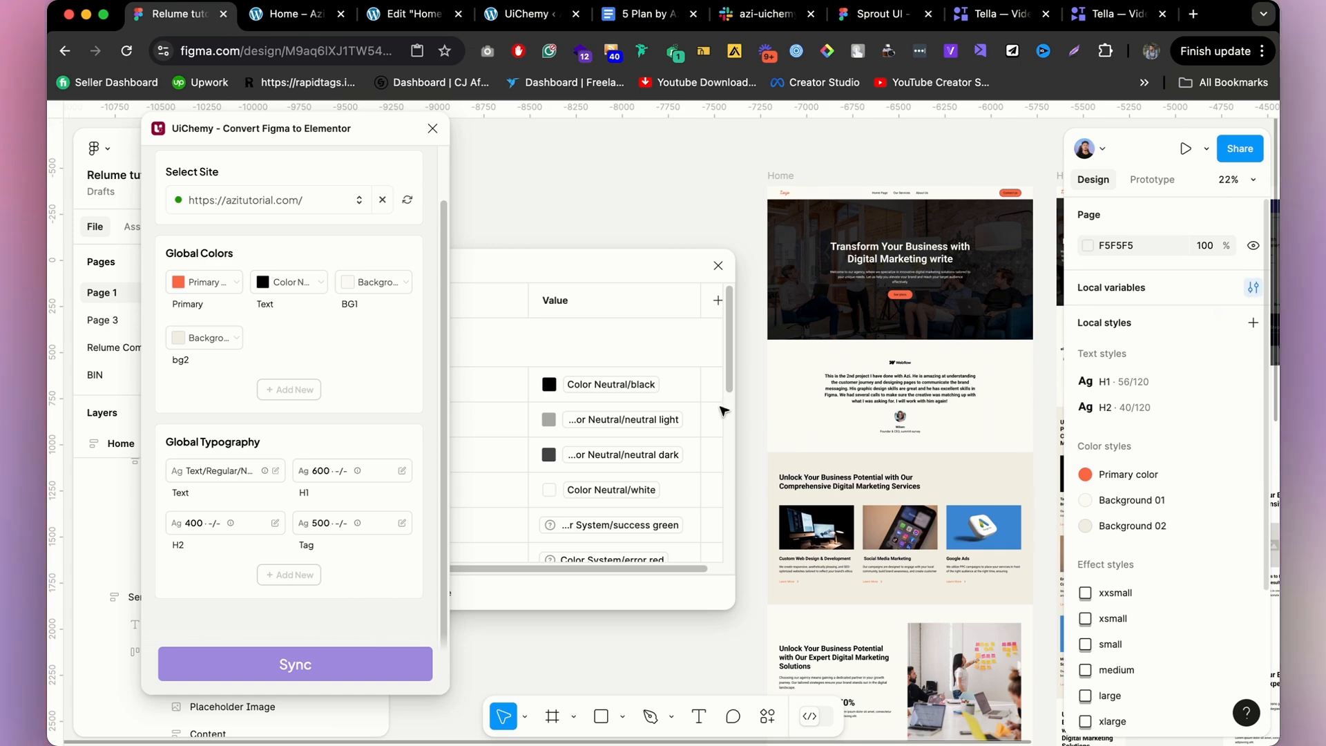
drag(853, 248, 886, 190)
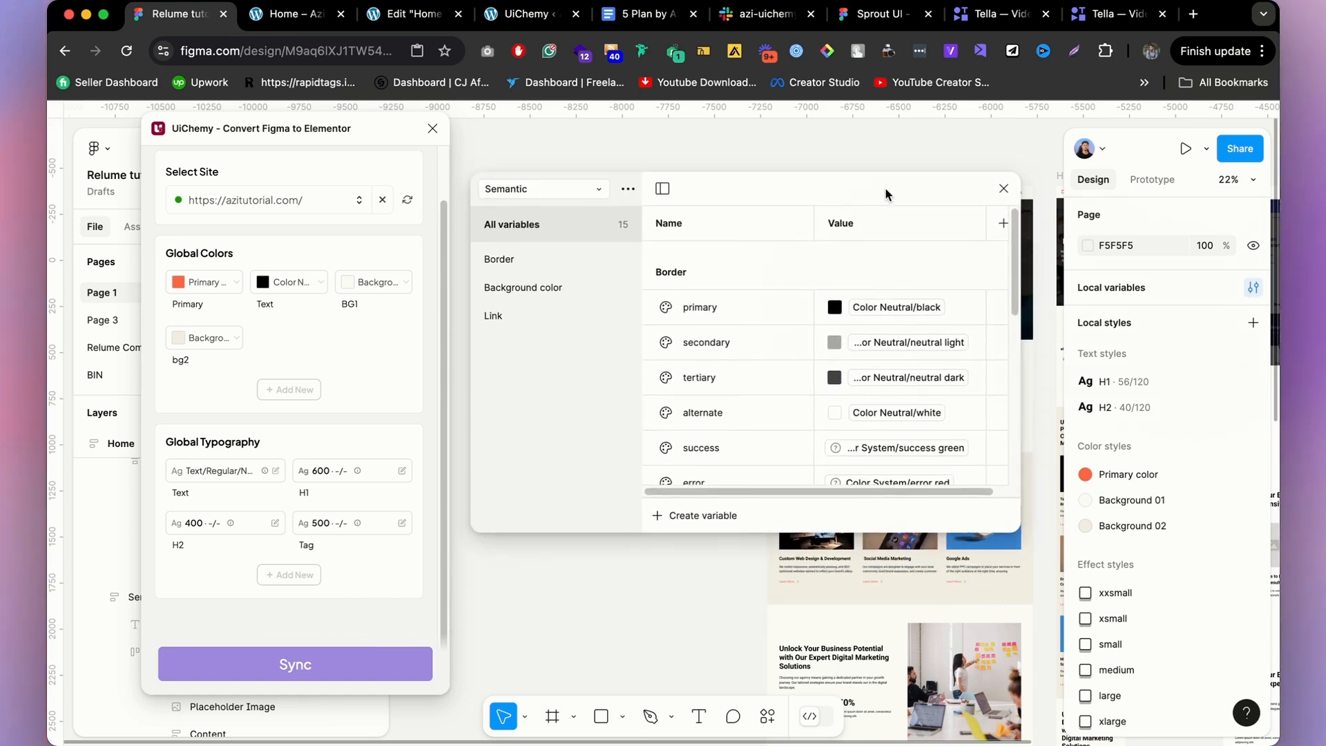
click(527, 259)
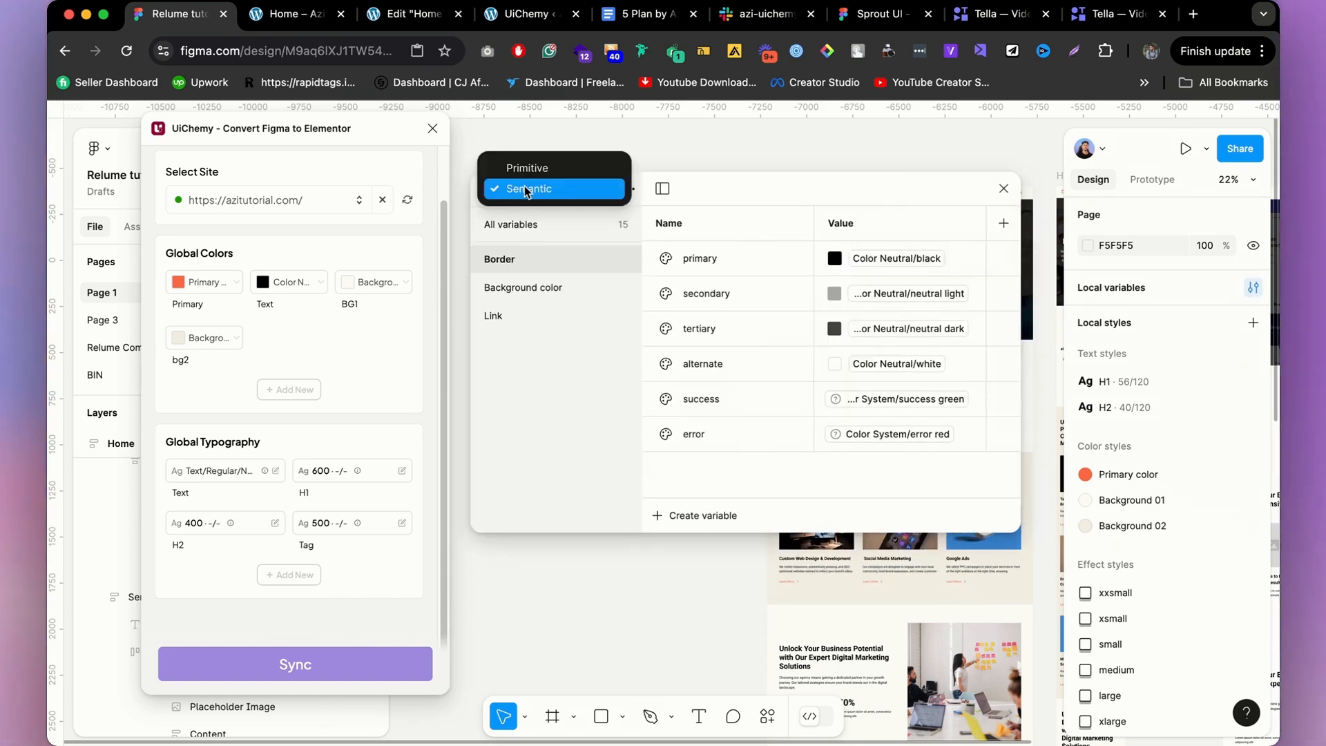
click(532, 167)
click(532, 188)
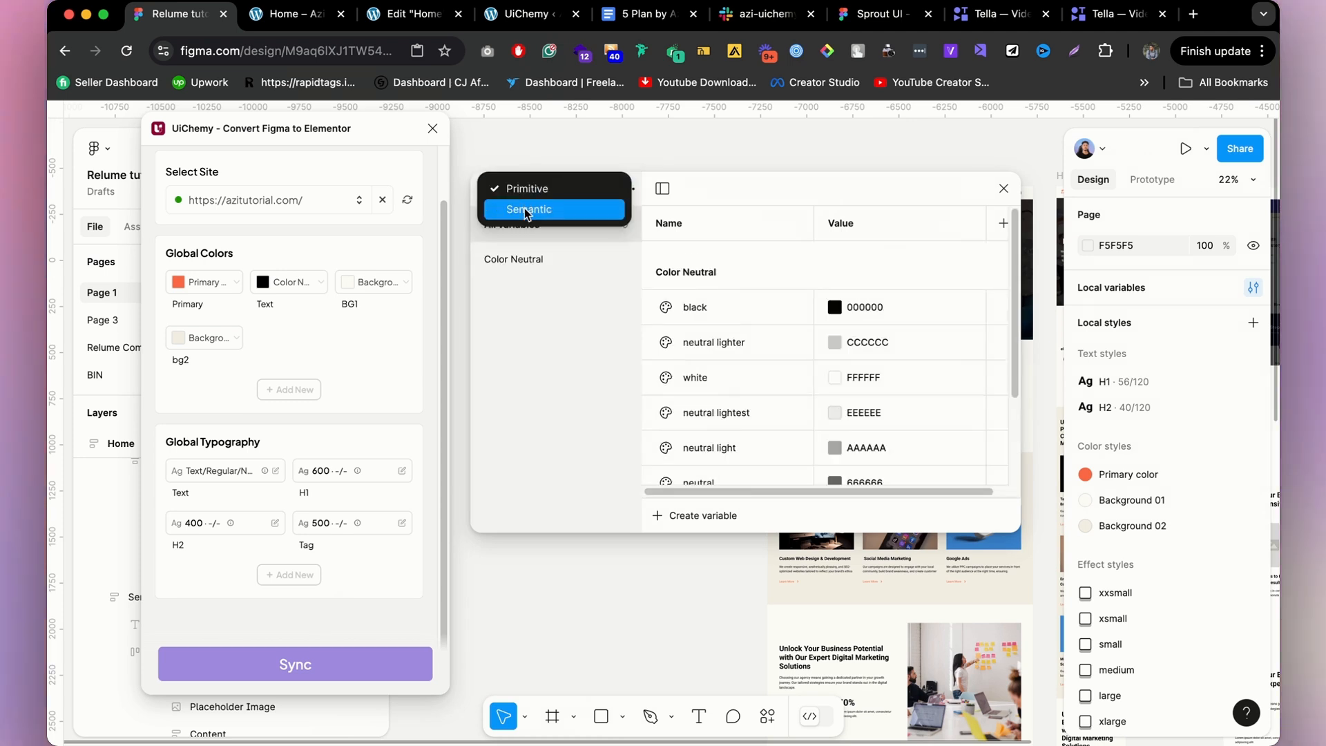
click(528, 209)
Delete the Background color, Link and Border groups from the Semantic variable collection.
click(517, 295)
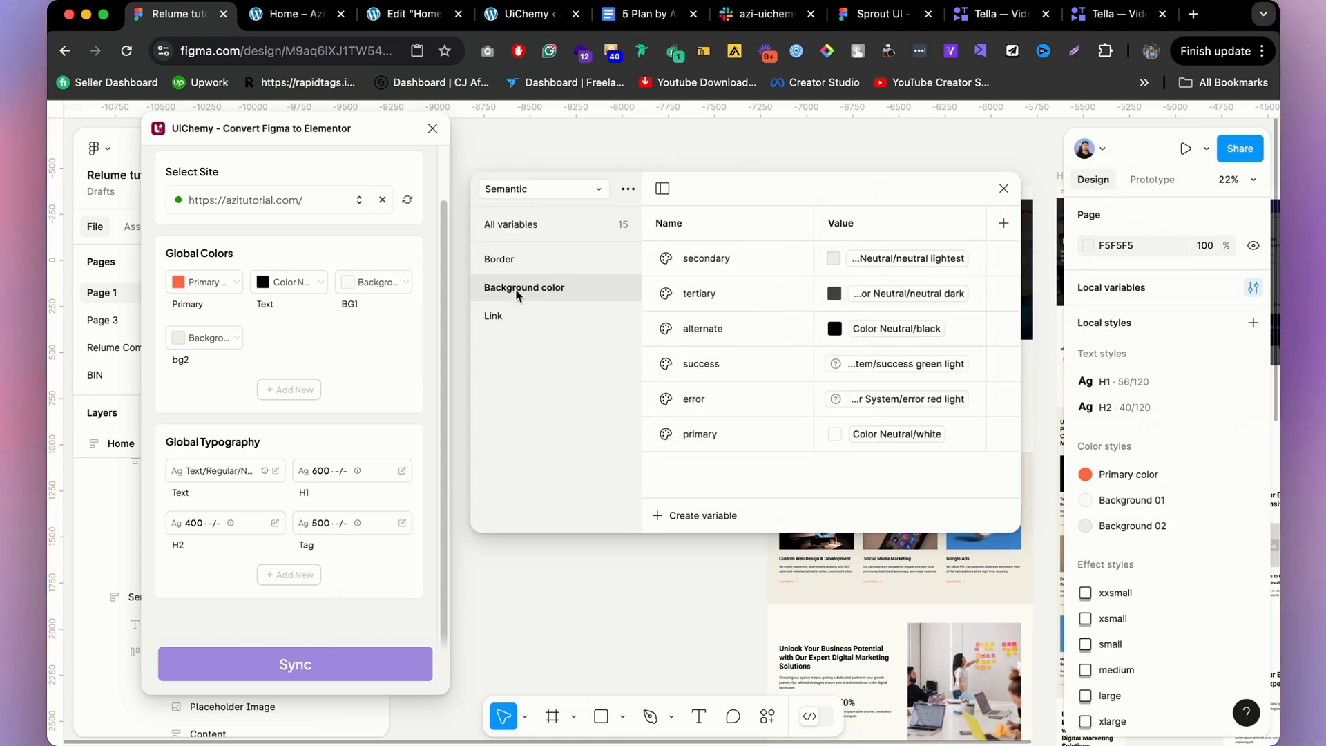
click(549, 351)
click(522, 296)
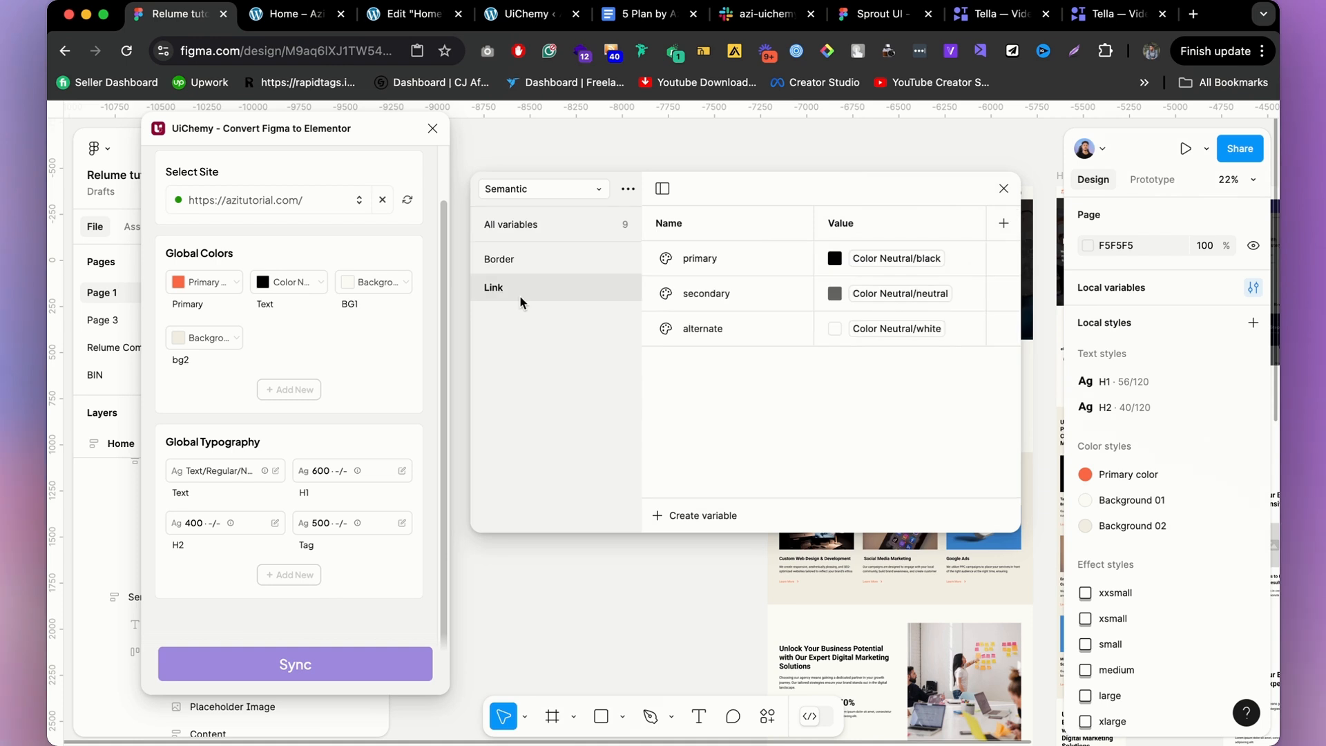
right_click(522, 294)
click(558, 351)
click(541, 261)
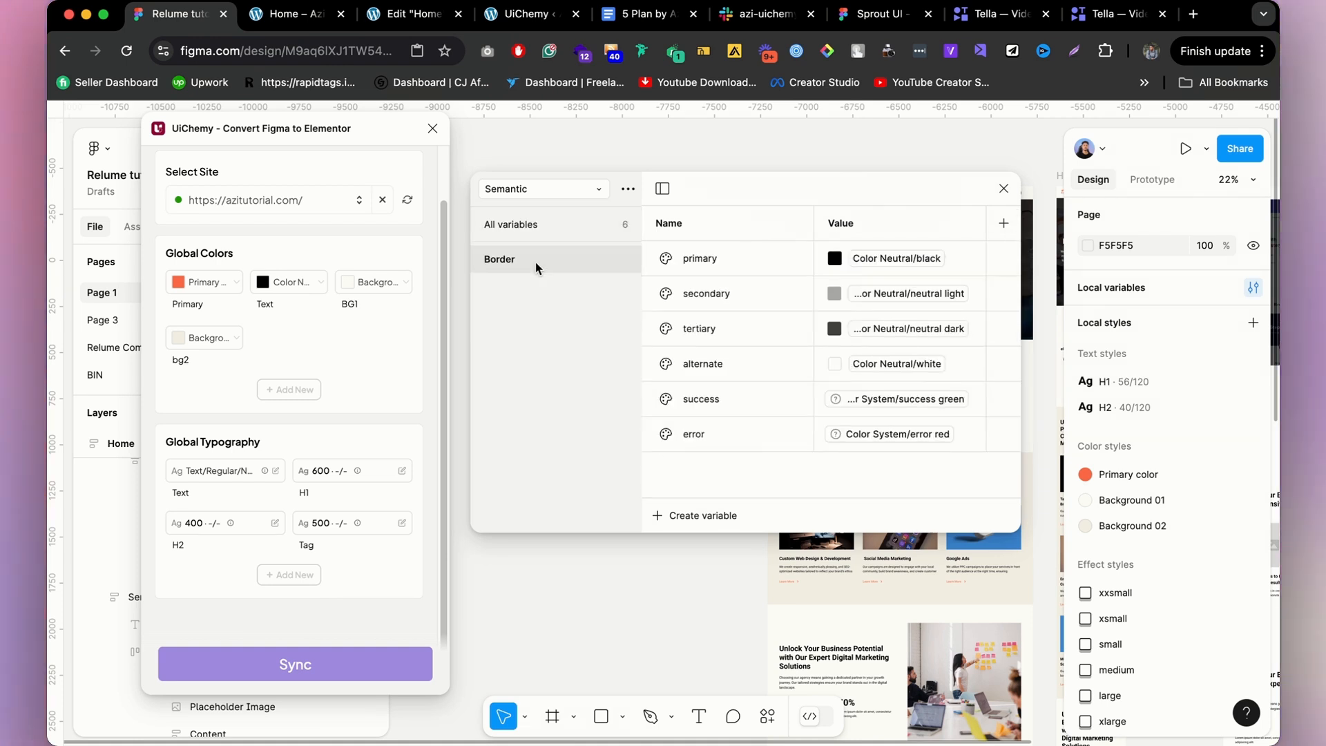
right_click(541, 261)
click(570, 319)
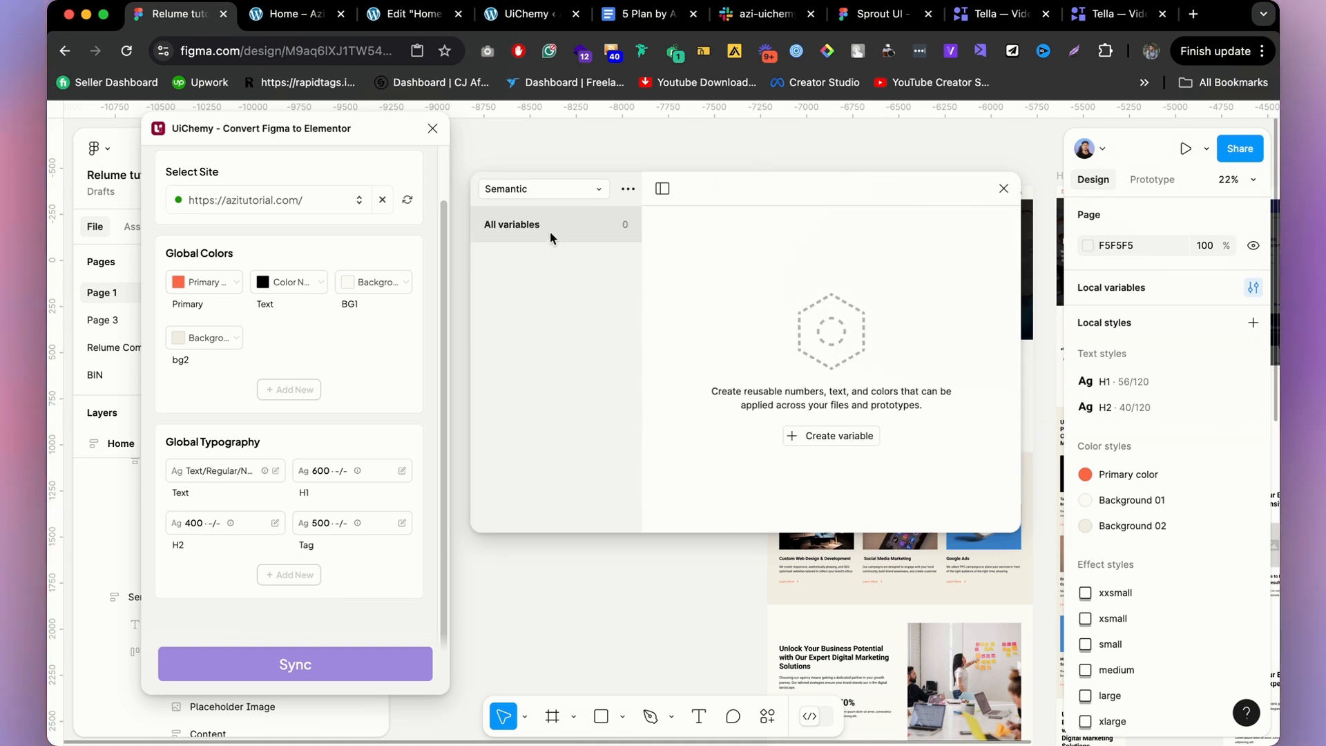
Delete the Color Neutral group from the Primitive variable collection and close the local variables.
click(538, 183)
click(544, 168)
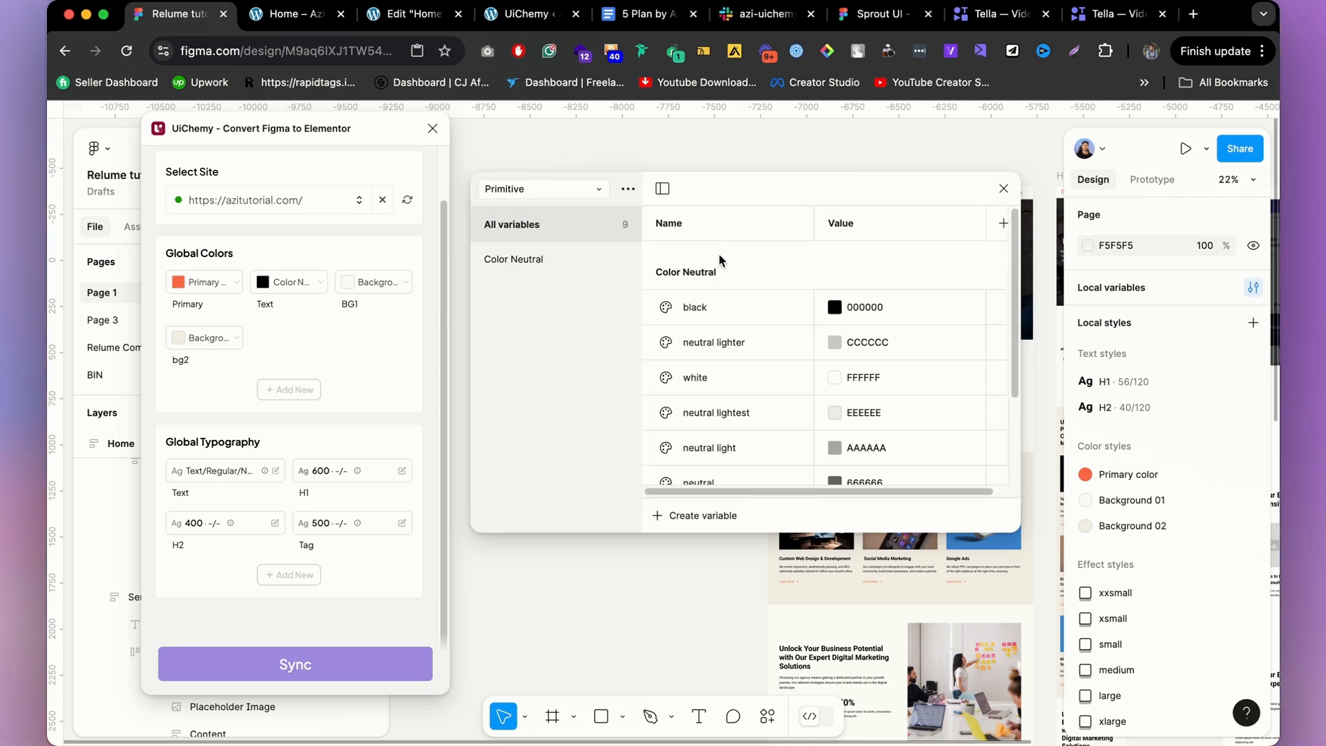
scroll(872, 454, down, 3)
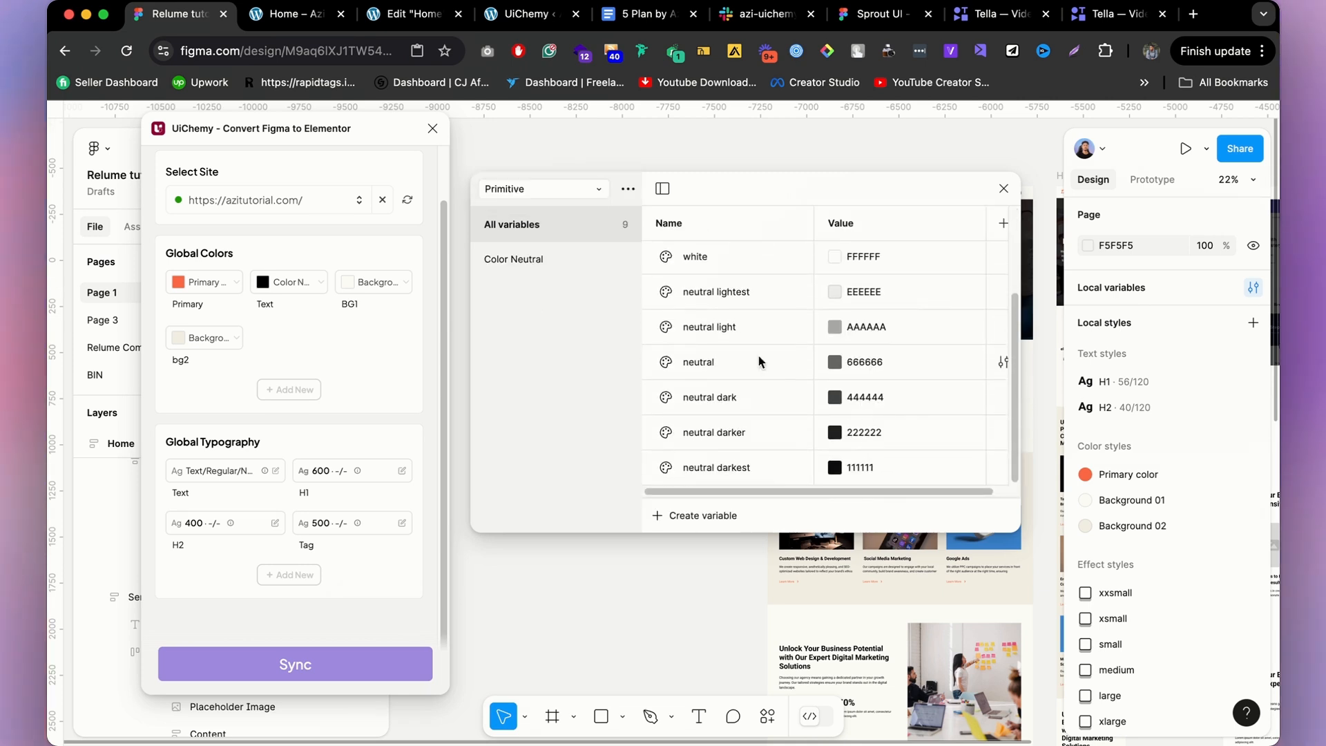
right_click(540, 226)
click(535, 253)
click(533, 254)
right_click(534, 253)
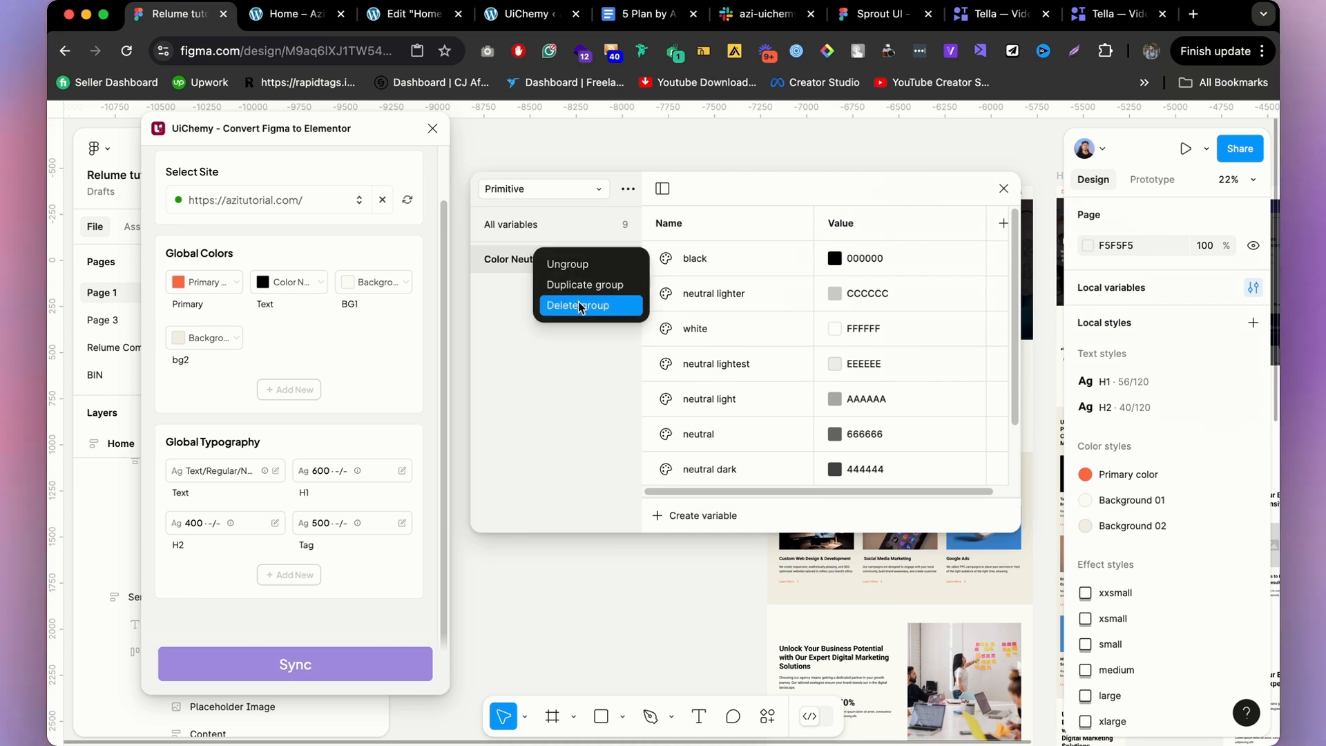
click(579, 305)
drag(818, 198, 698, 271)
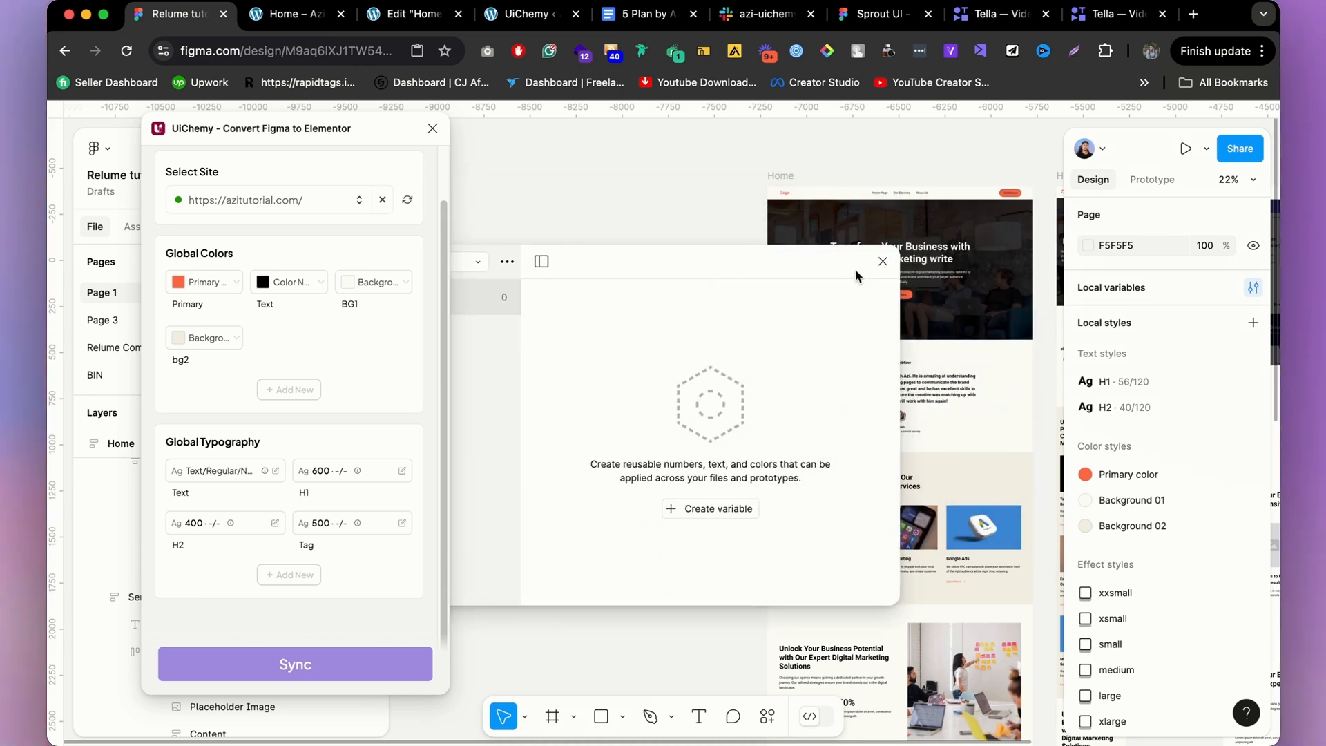
click(882, 261)
Reload UiChemy's Global Styles and refresh the Elementor globals of the selected site.
drag(275, 135, 530, 143)
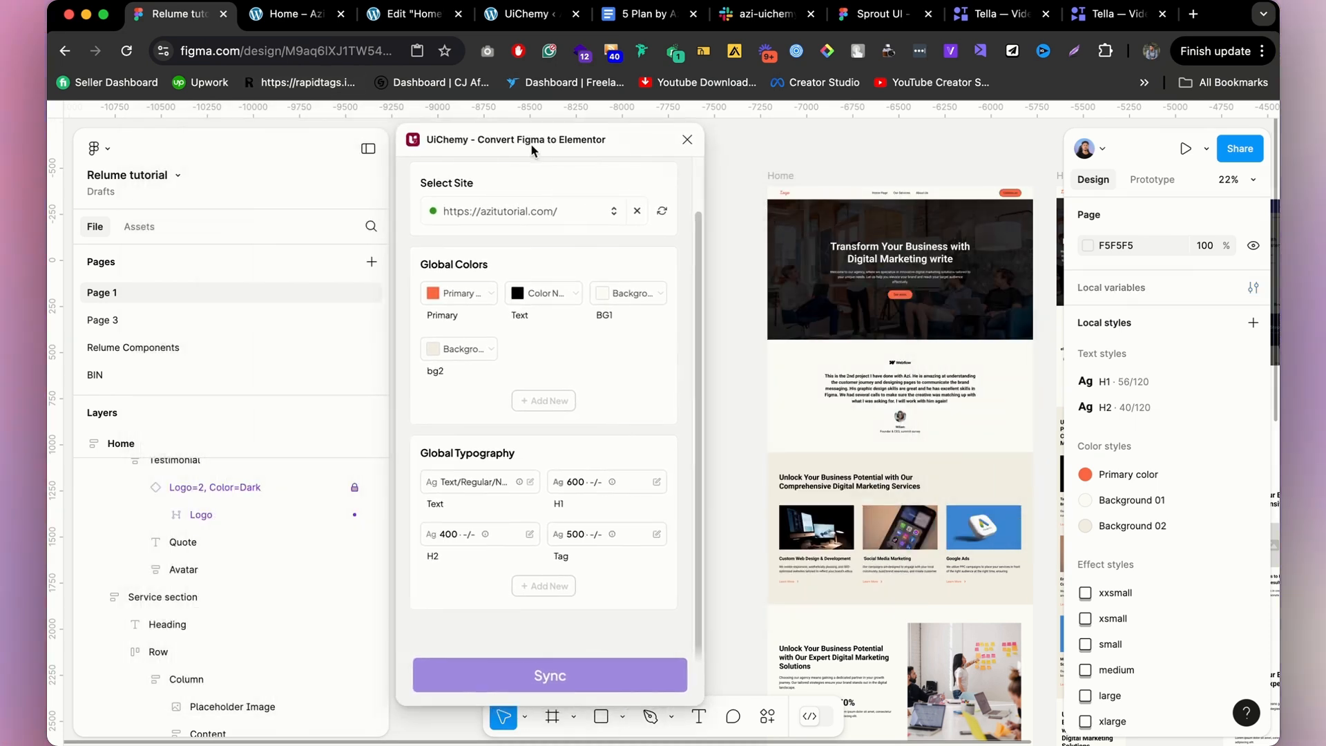
click(434, 188)
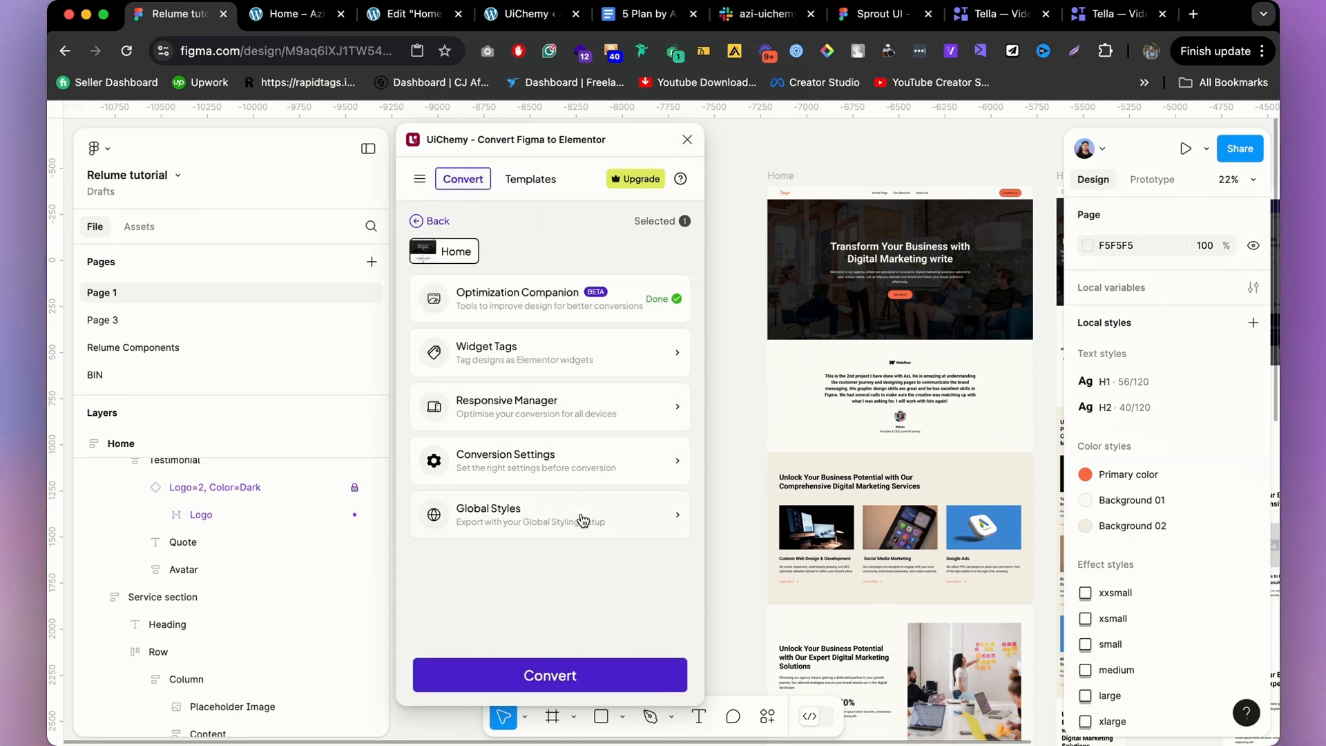
click(550, 518)
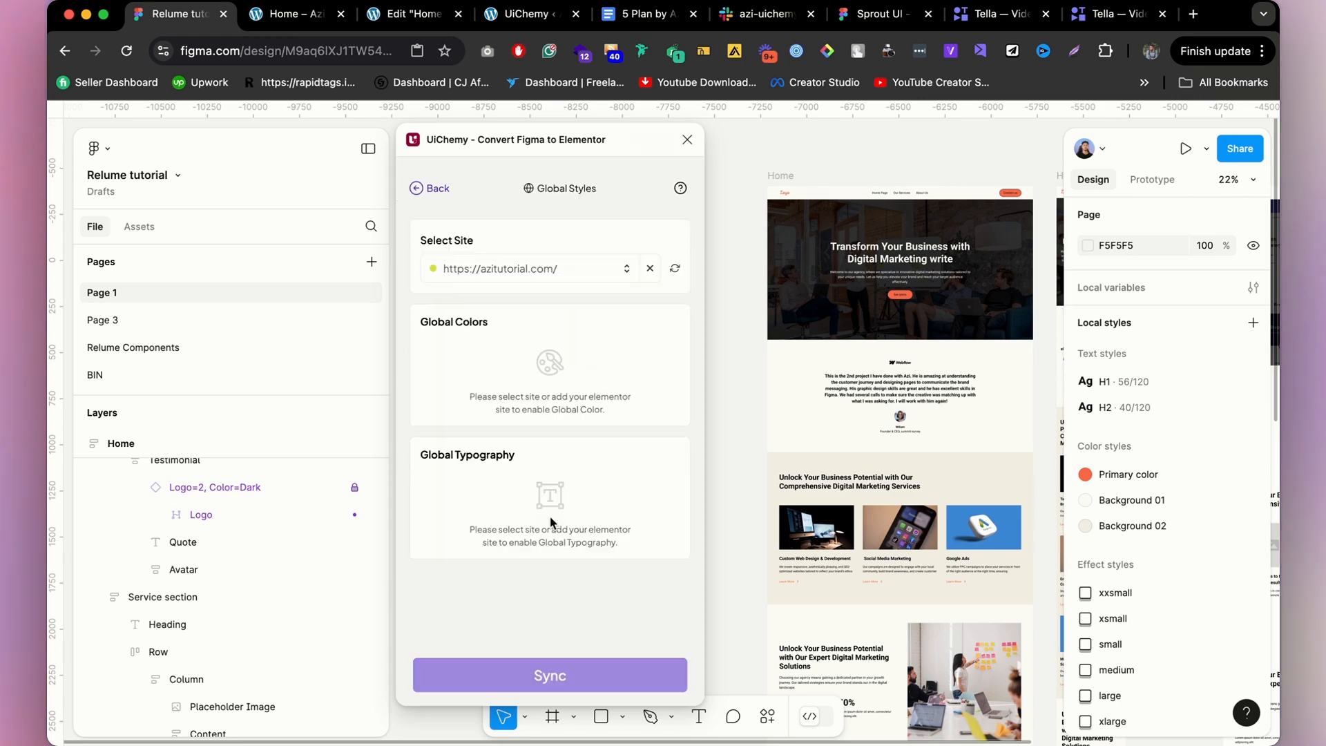
click(675, 268)
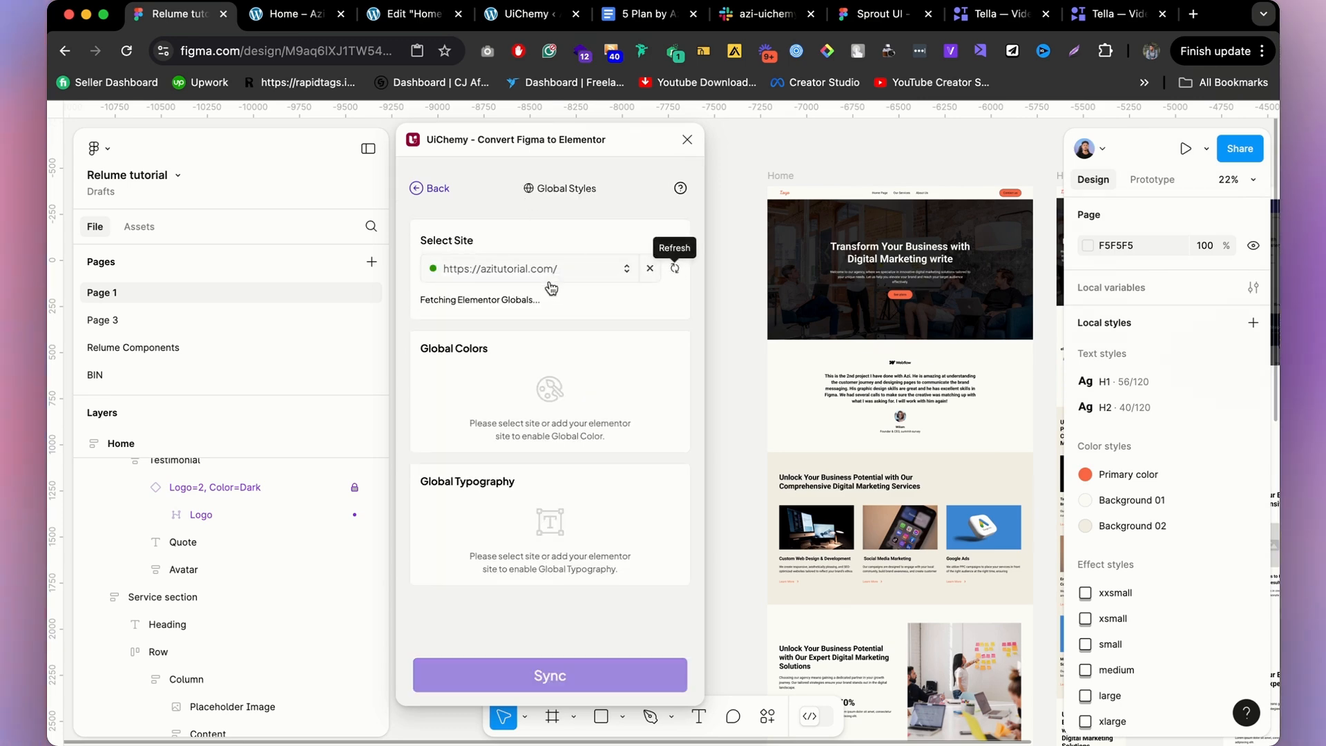
scroll(626, 390, down, 2)
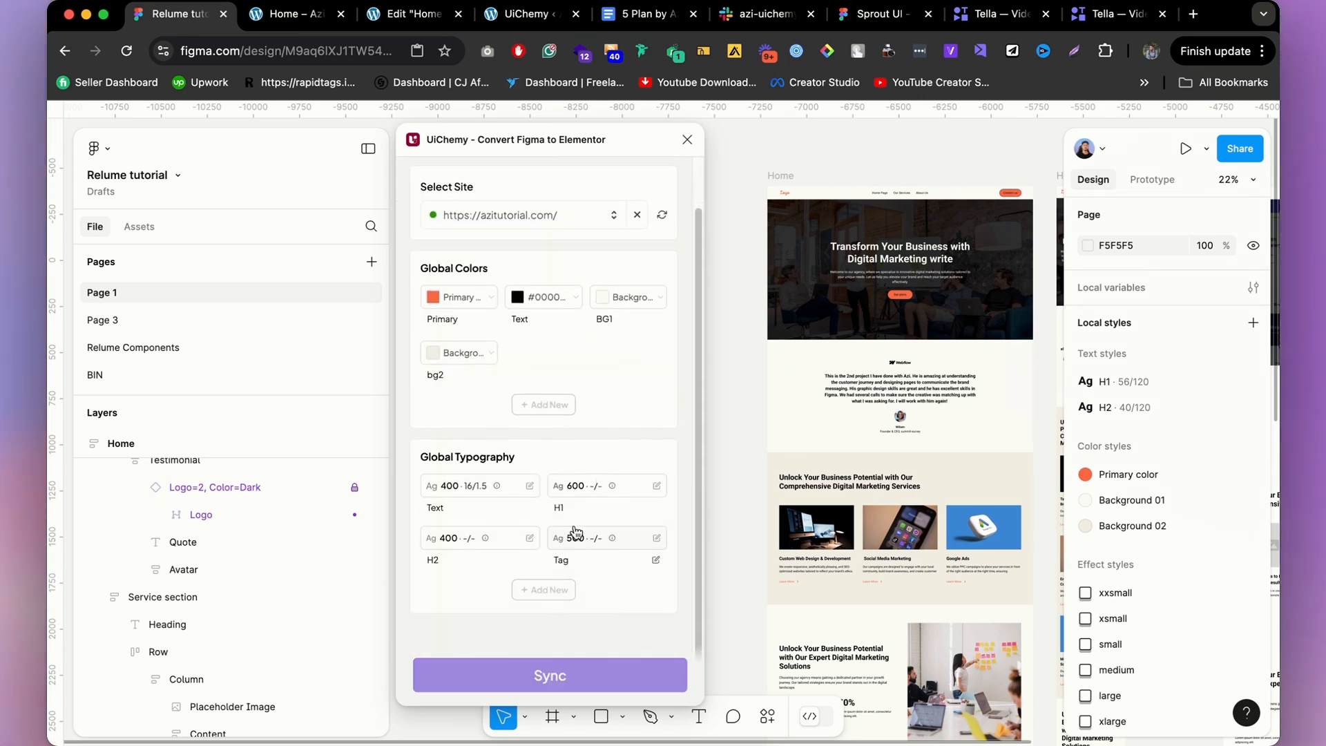
Map the file's H1 and H2 text styles to the site's global H1 and H2 typography.
click(601, 491)
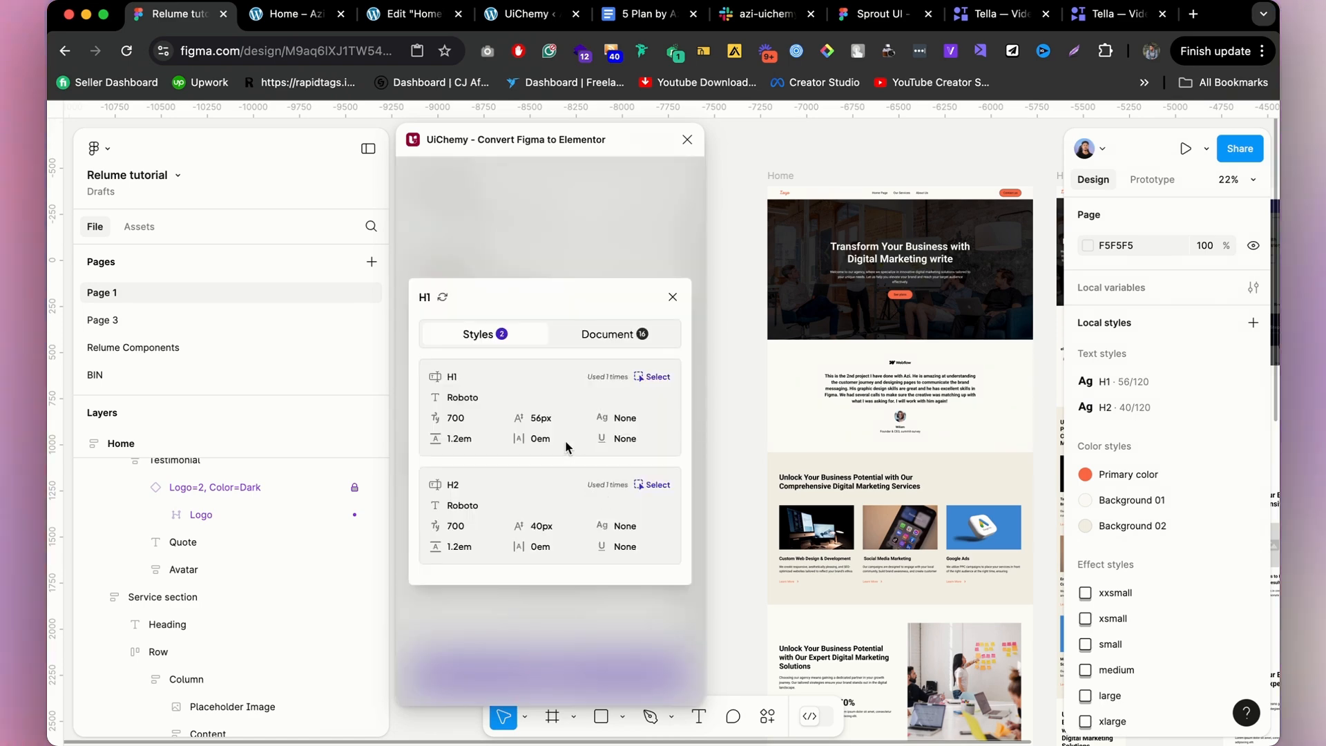
click(672, 297)
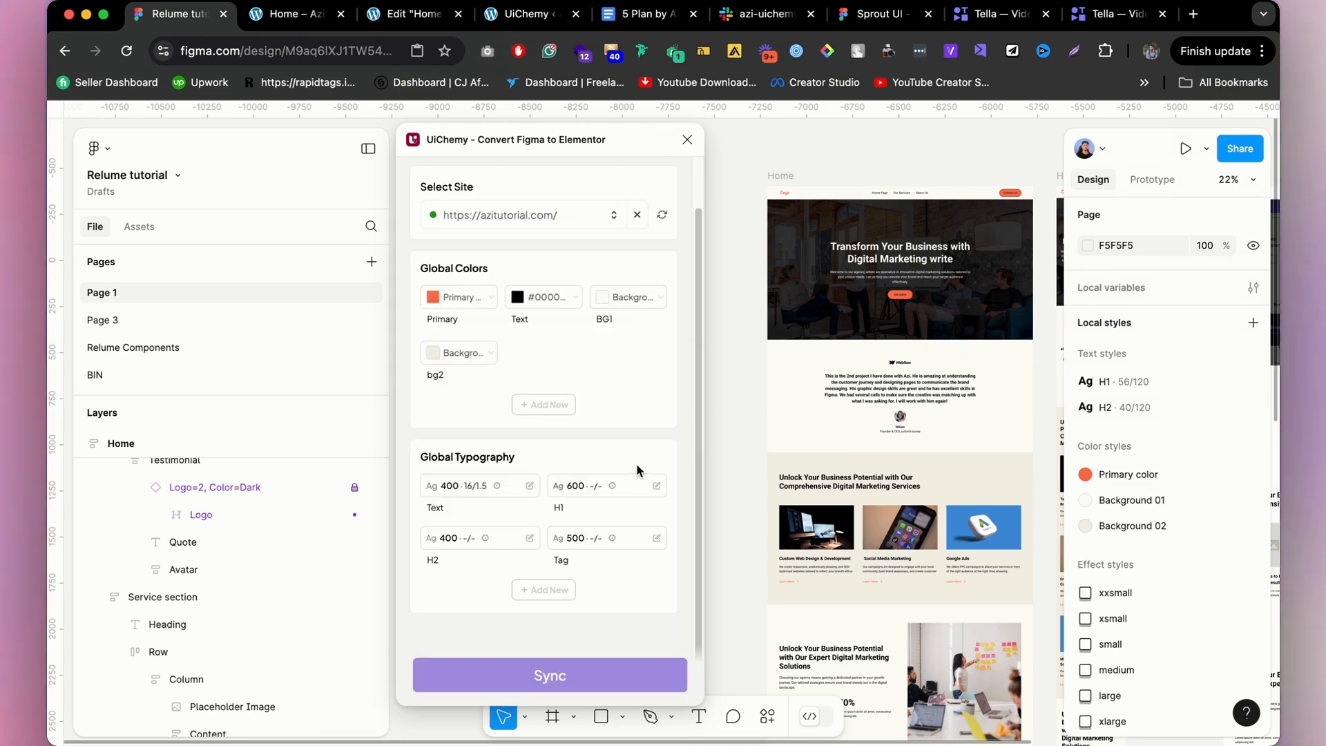
click(648, 487)
click(654, 380)
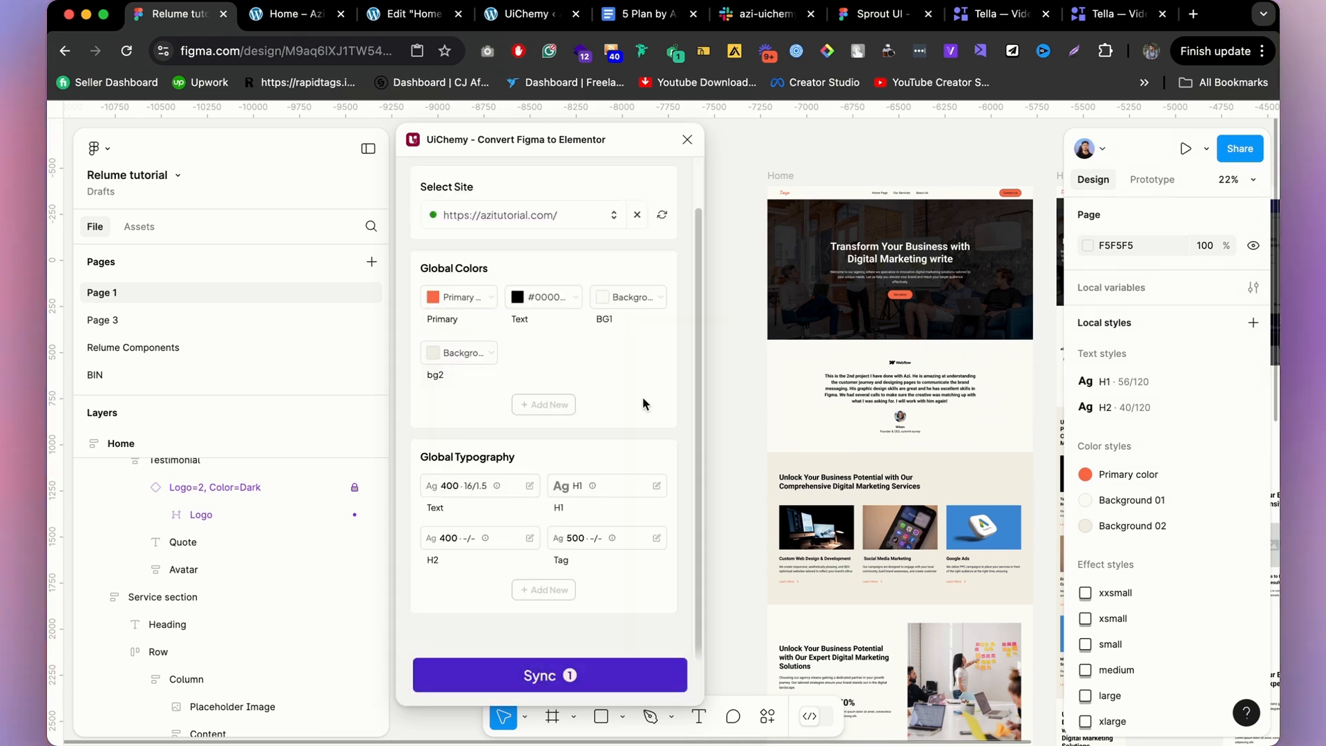
click(516, 533)
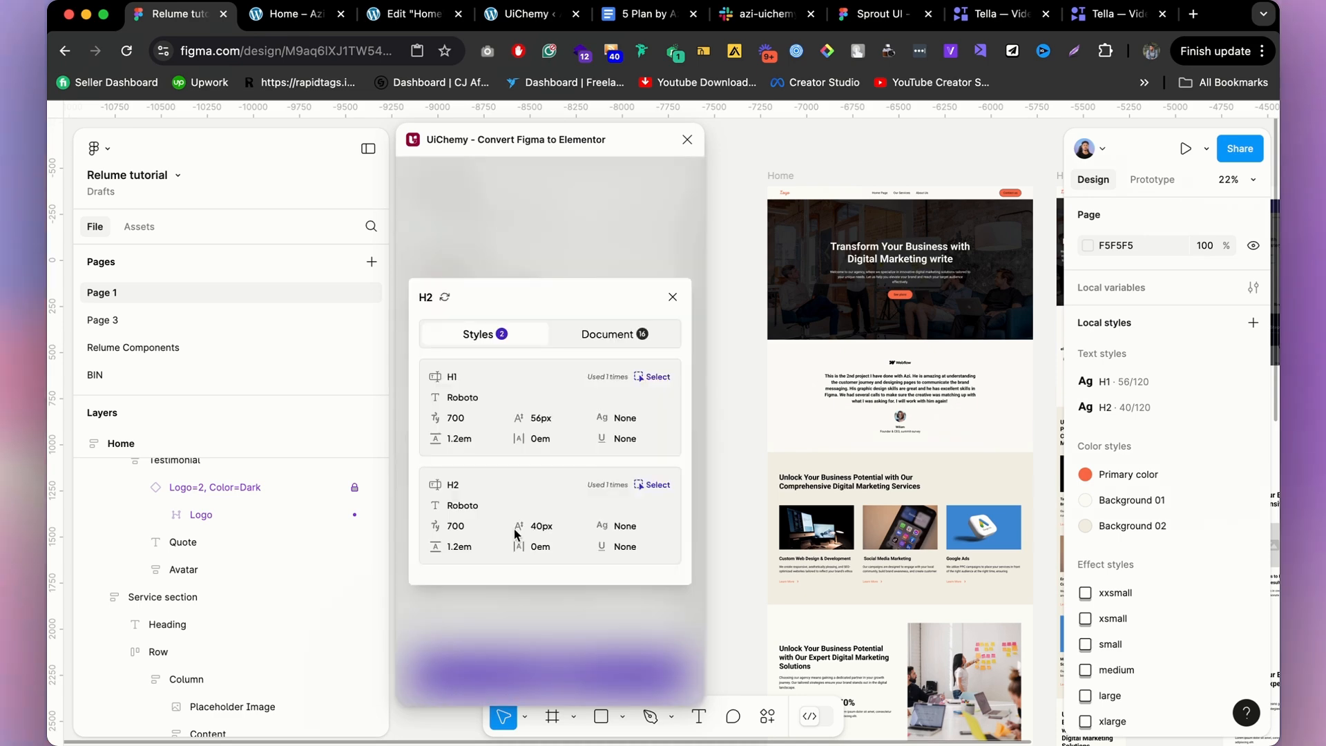
click(657, 483)
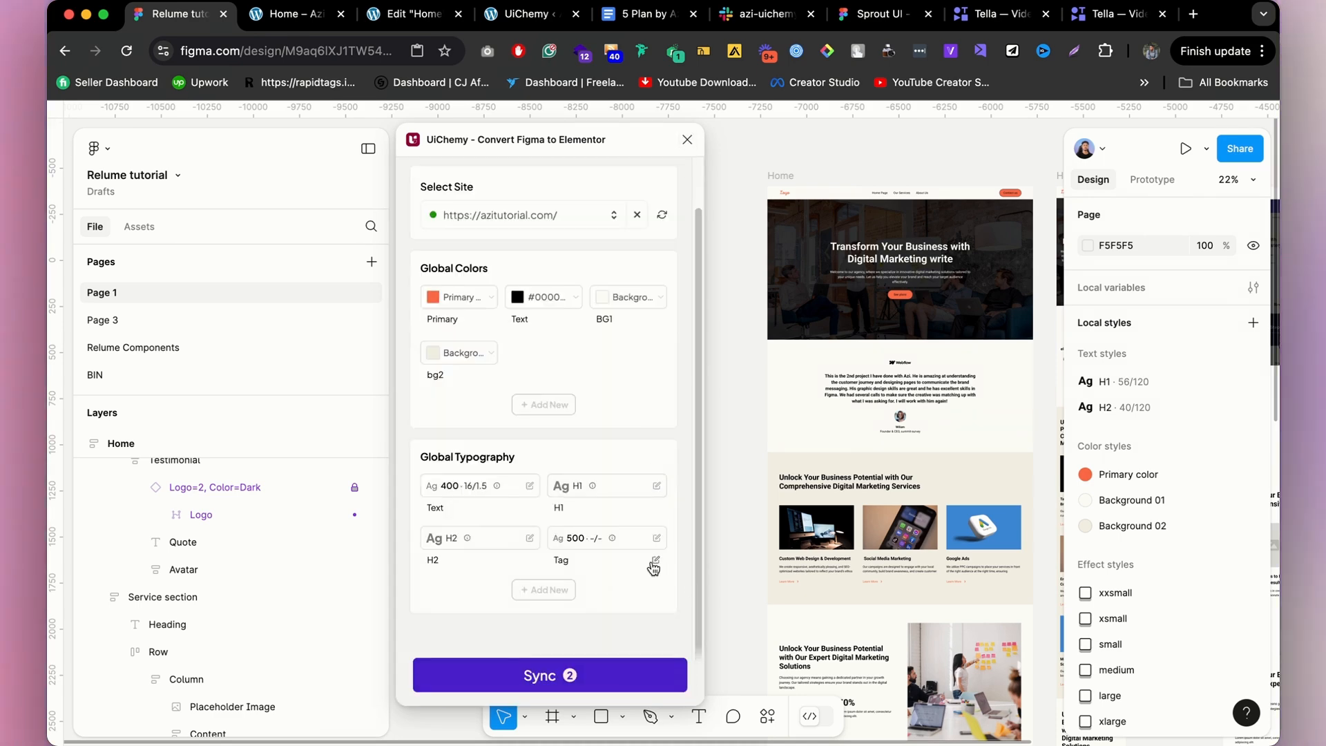
scroll(937, 477, down, 2)
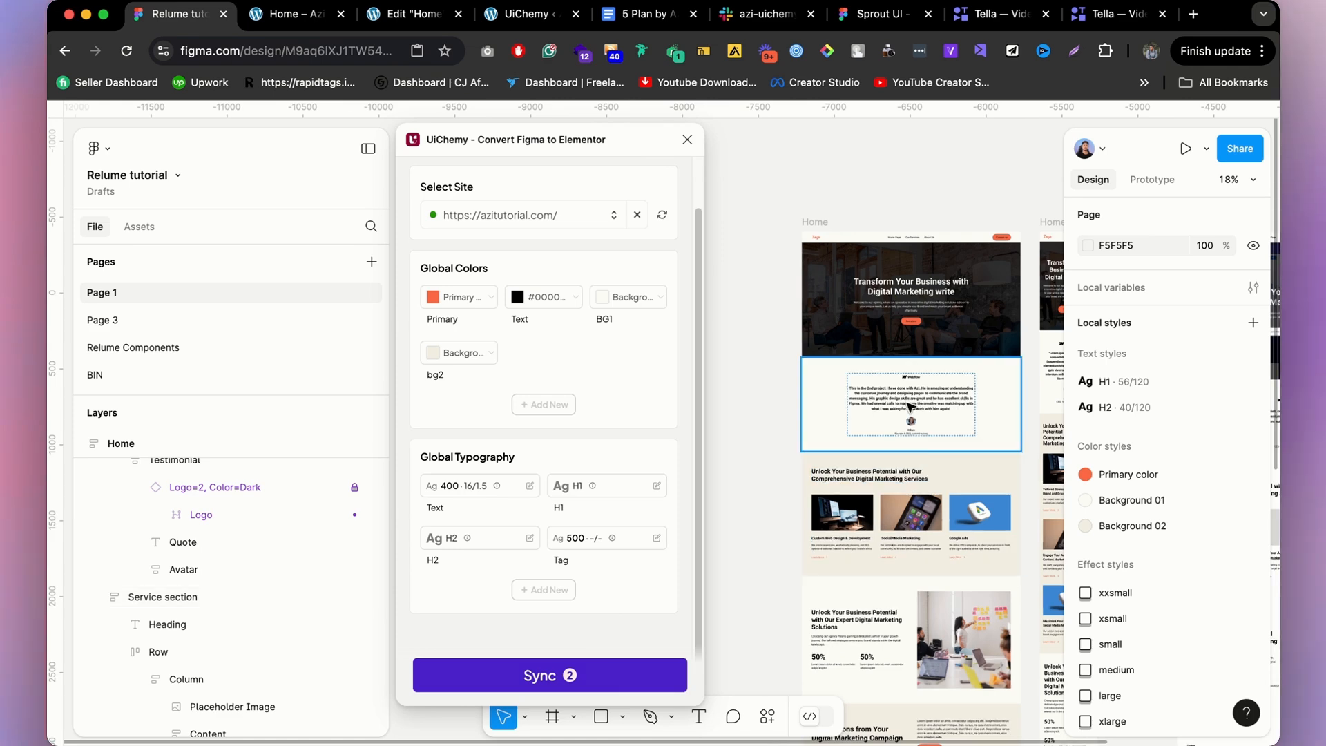
Create a text style named Tag from the Tagline text in the desktop stats section.
scroll(937, 476, down, 3)
scroll(736, 541, up, 8)
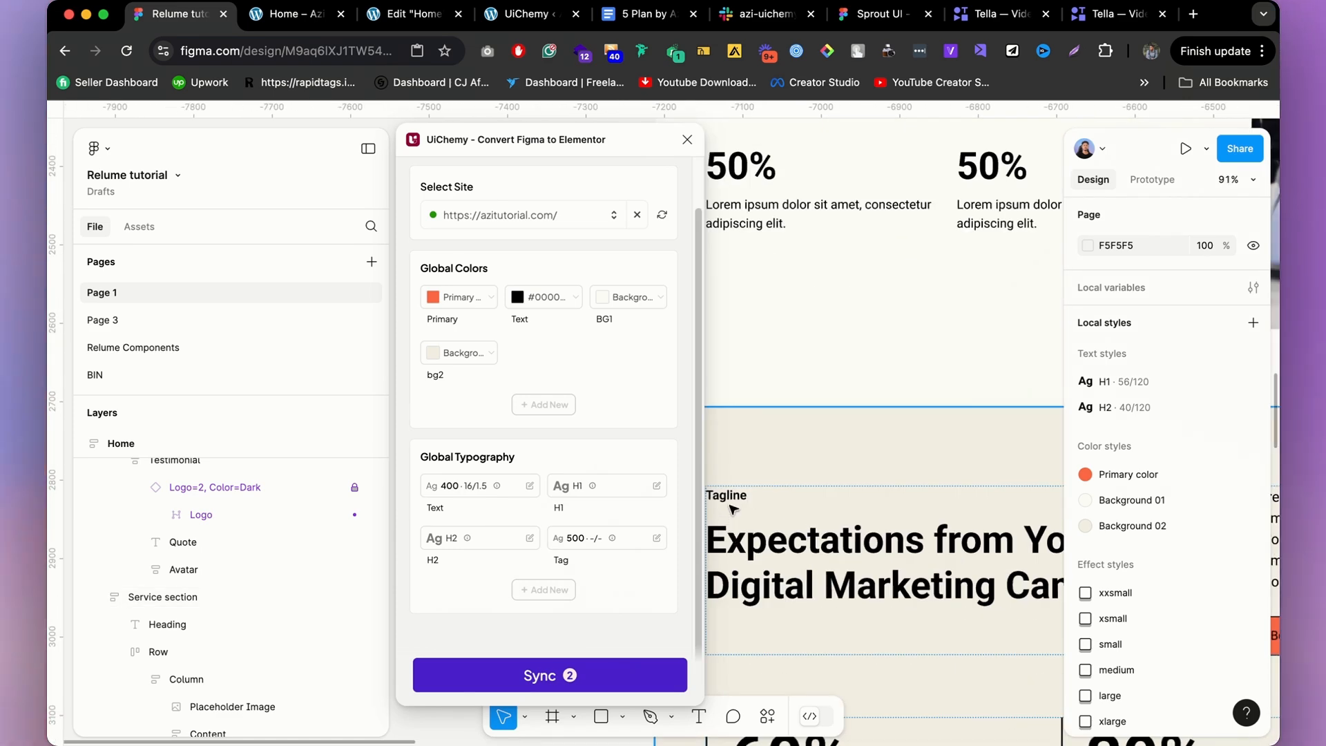
click(734, 502)
click(734, 503)
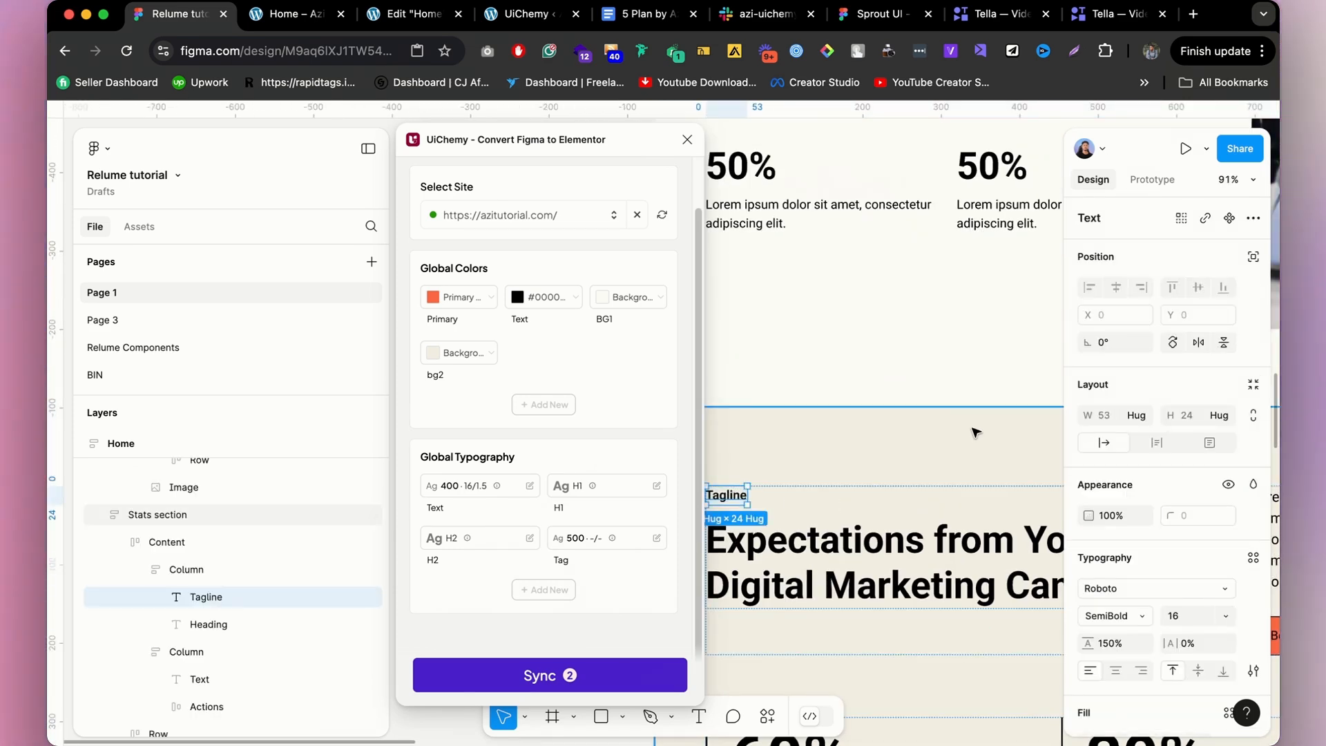
click(1253, 558)
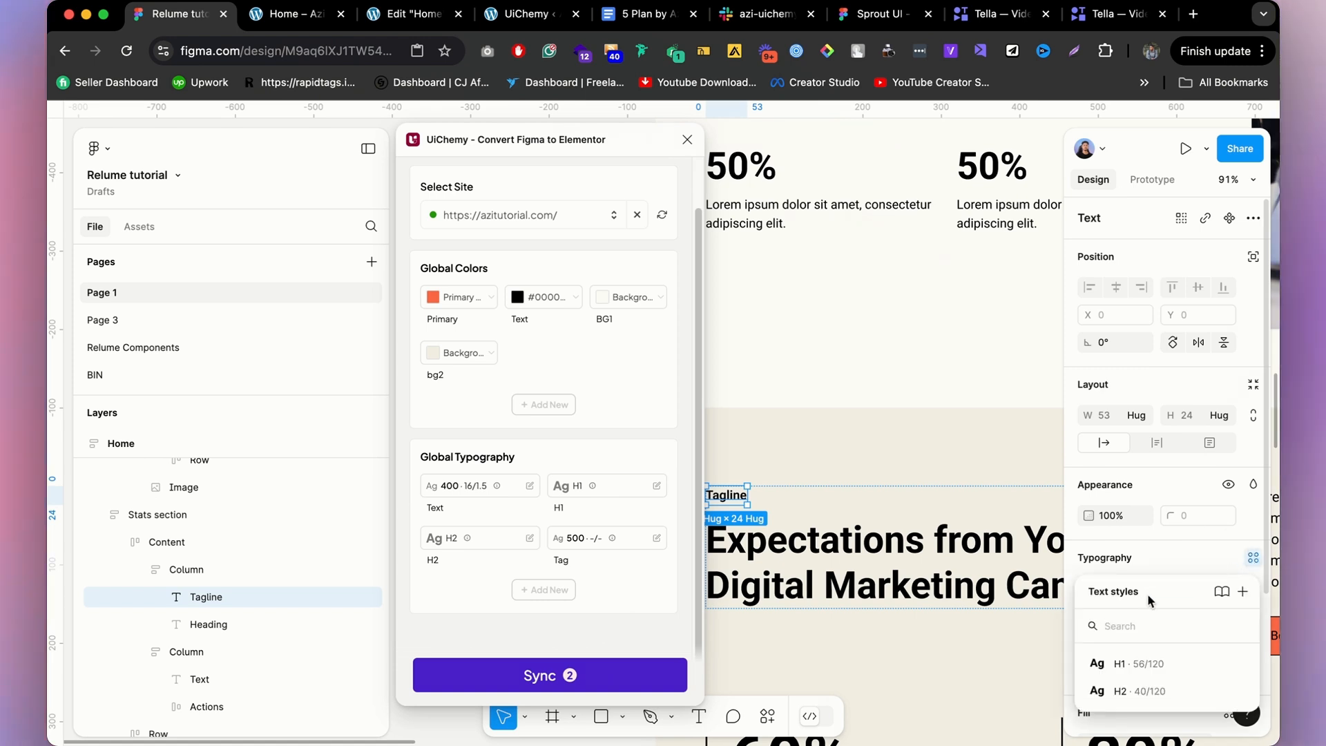
click(1244, 590)
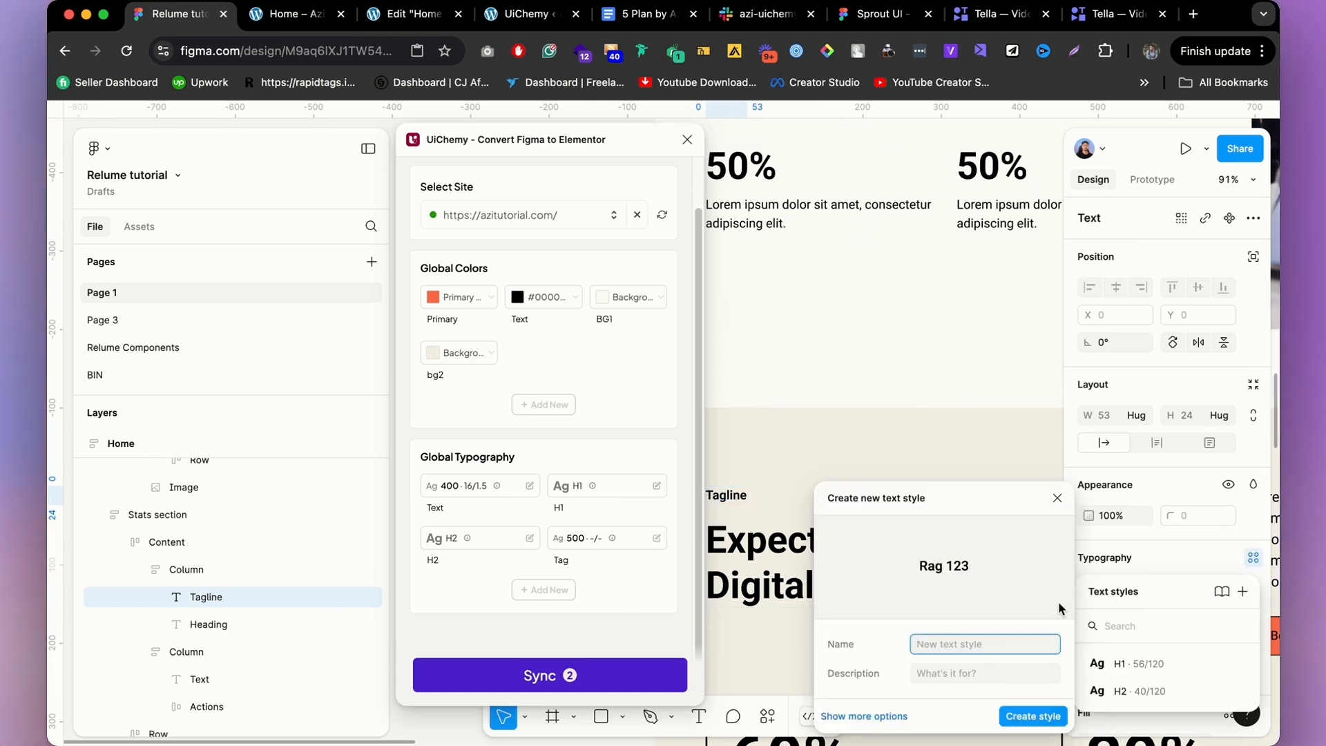
text(tAG)
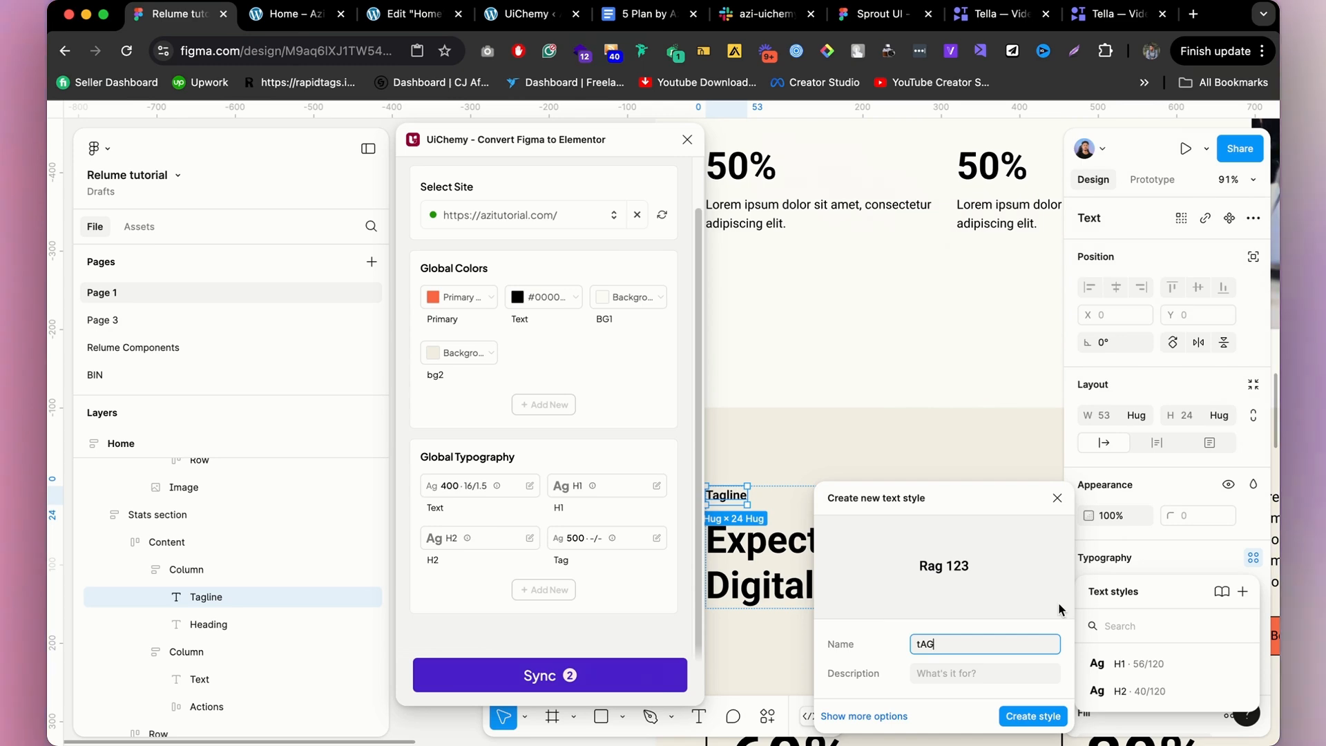
key(super+a)
text(Tag)
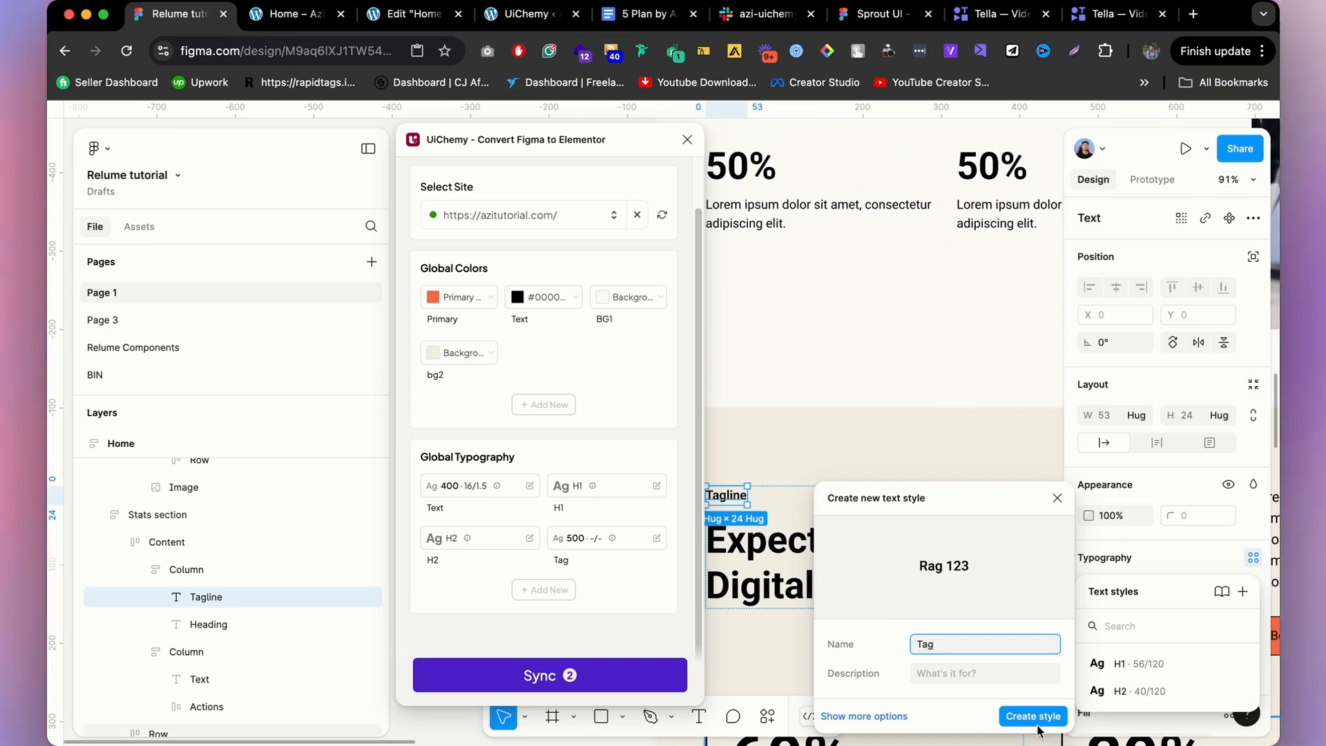
key(Return)
Create a text style named Text from the paragraph below the About us section's heading.
scroll(872, 452, down, 5)
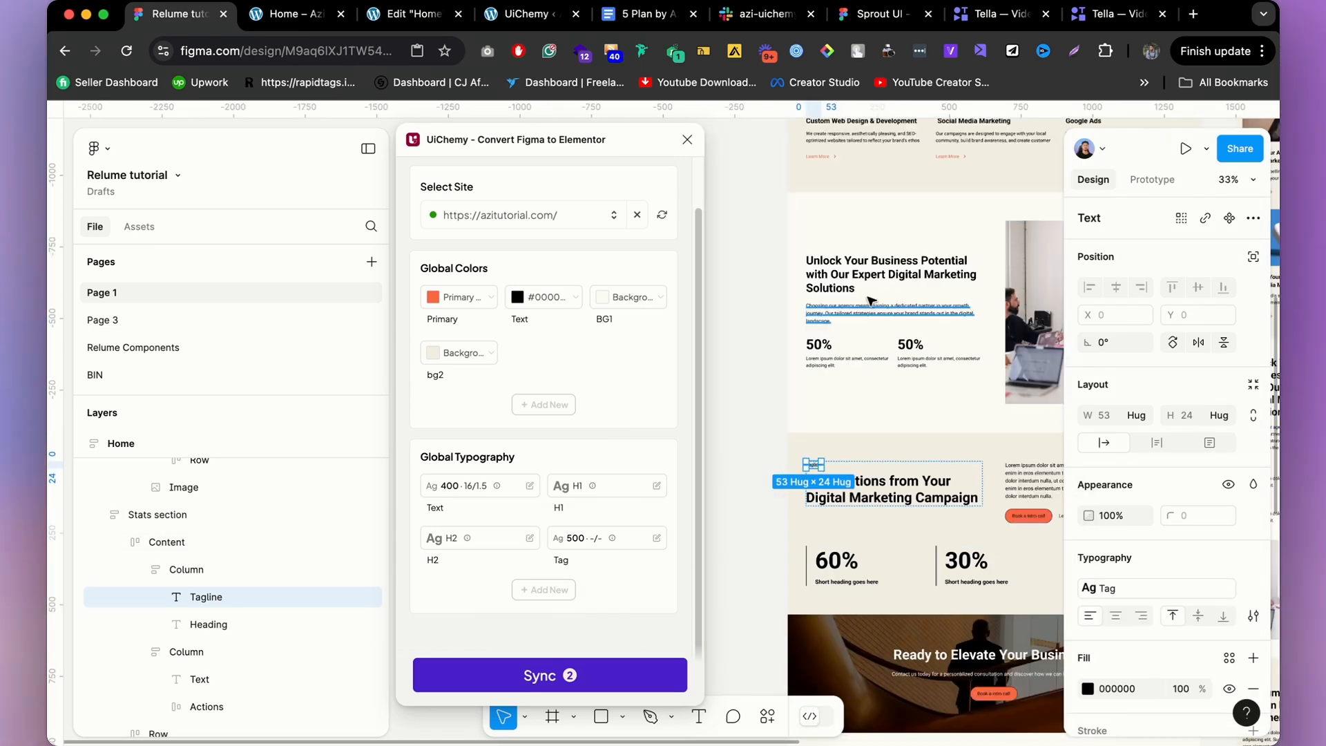
scroll(864, 318, up, 1)
click(862, 316)
click(862, 315)
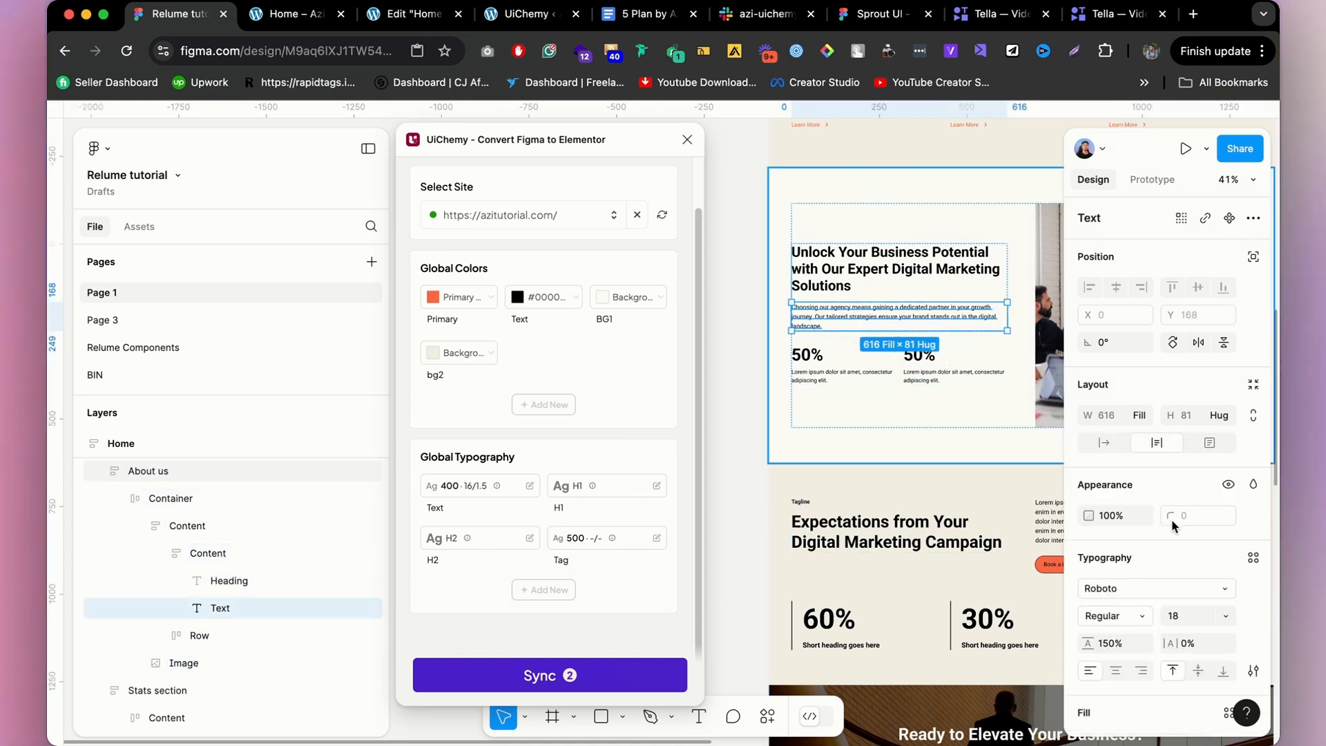
click(1253, 557)
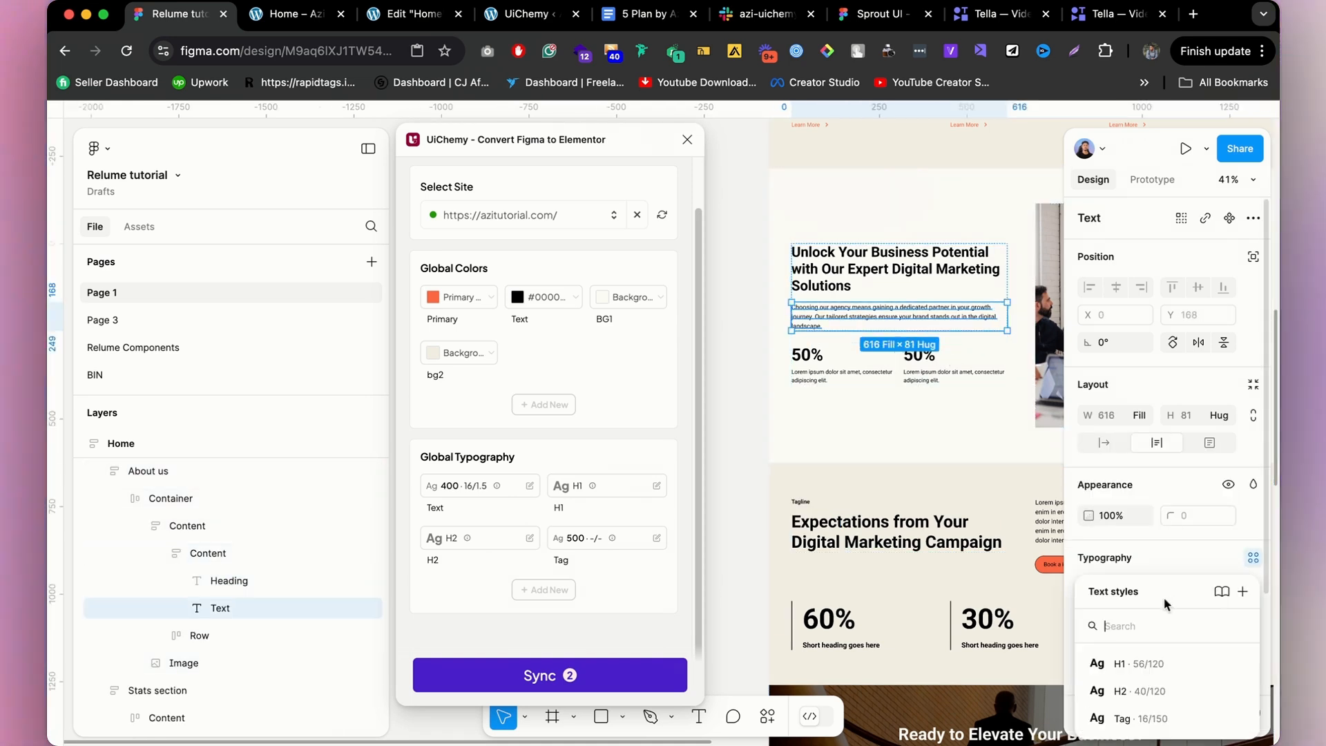
click(1242, 592)
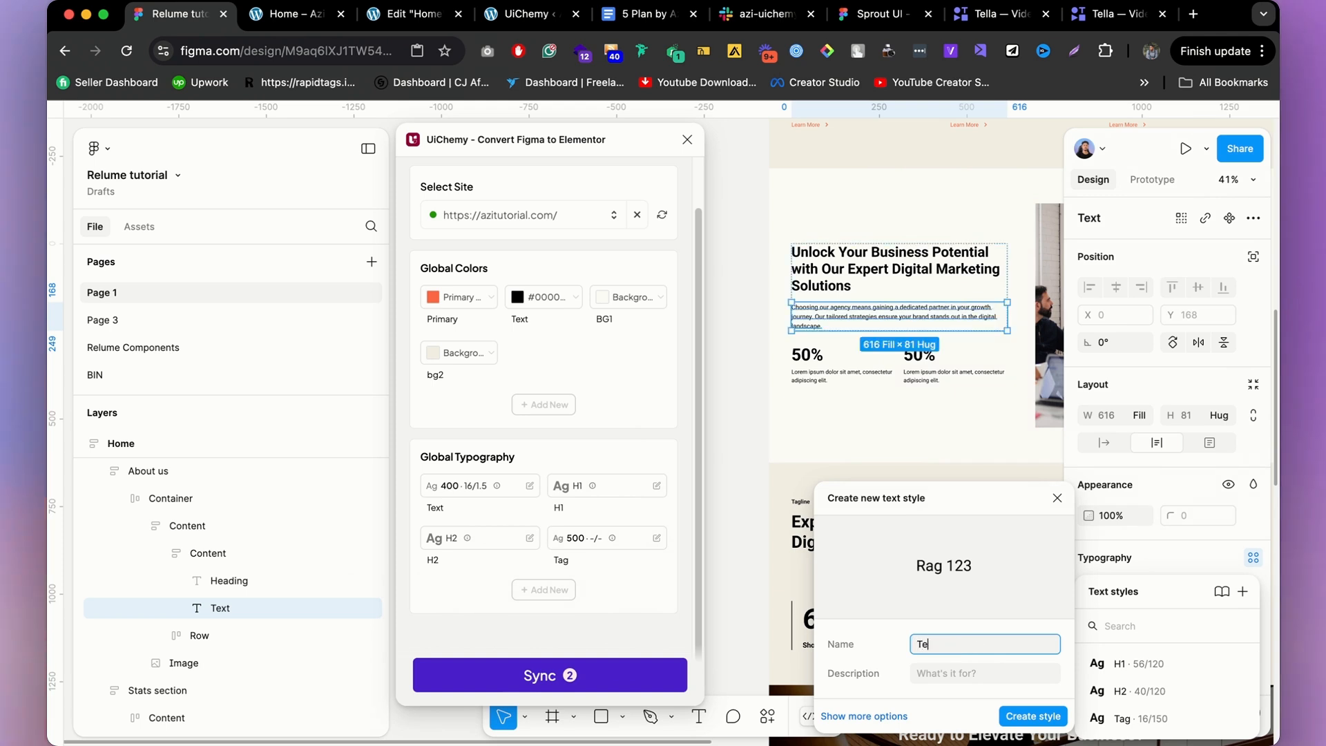
key(Return)
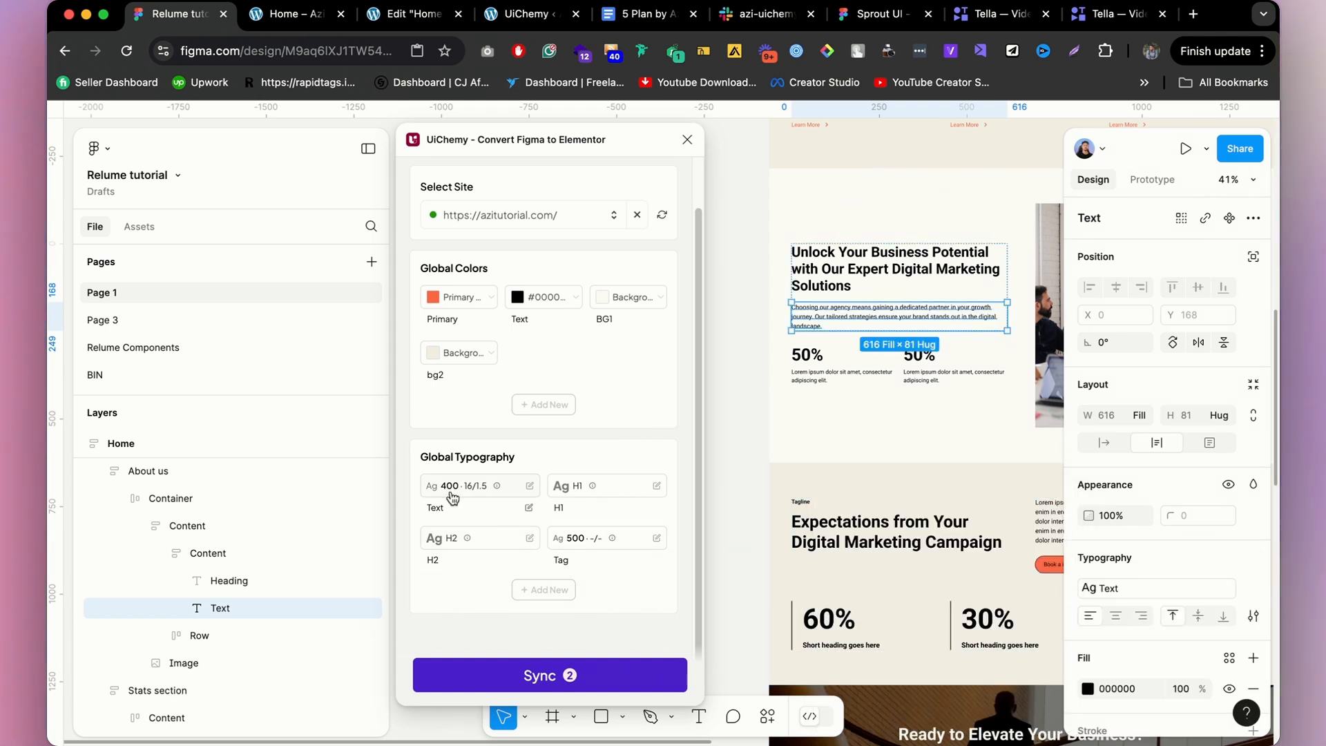
click(455, 486)
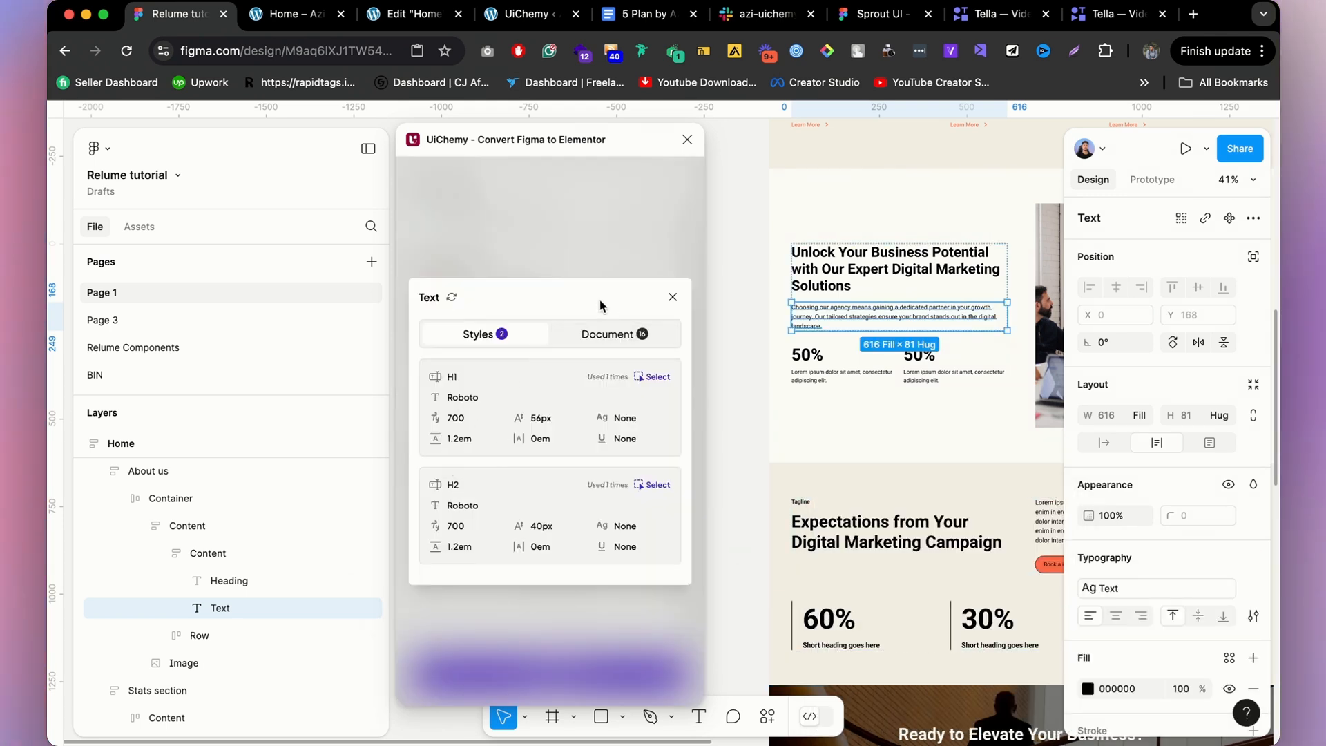
click(670, 299)
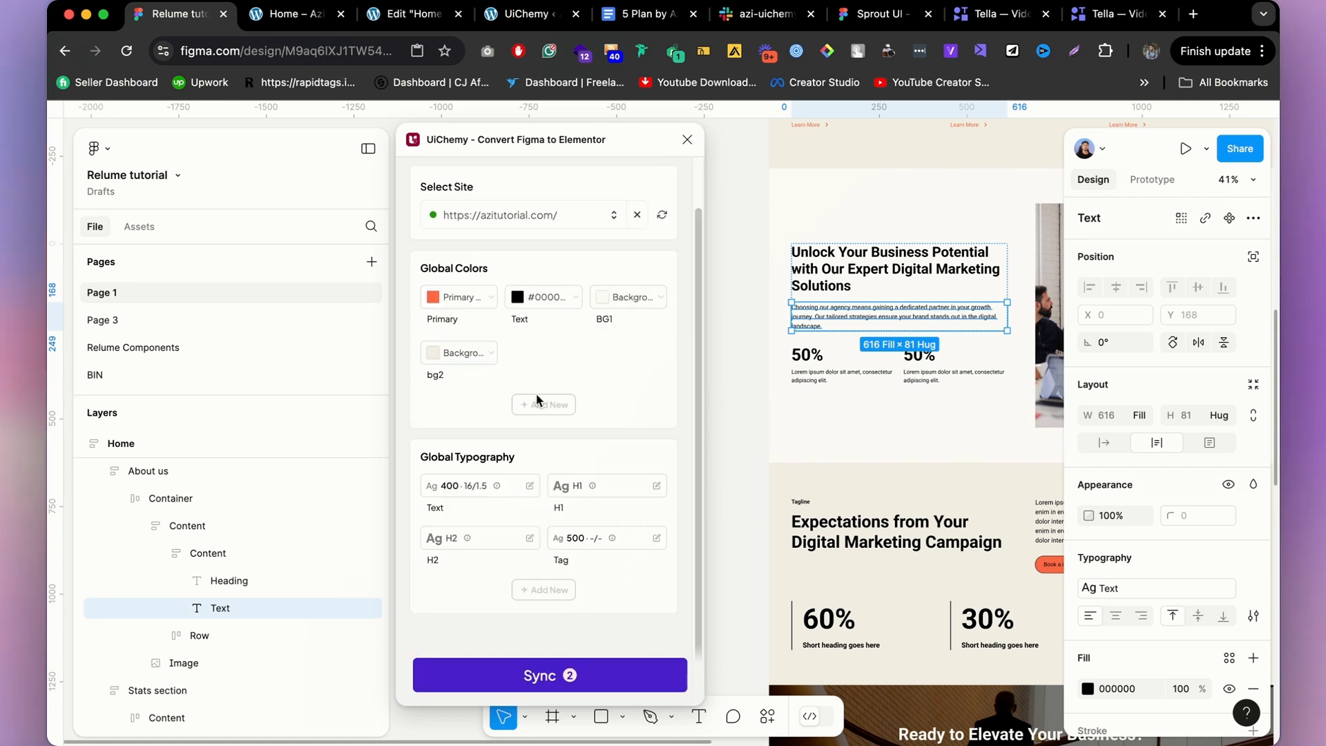
click(487, 483)
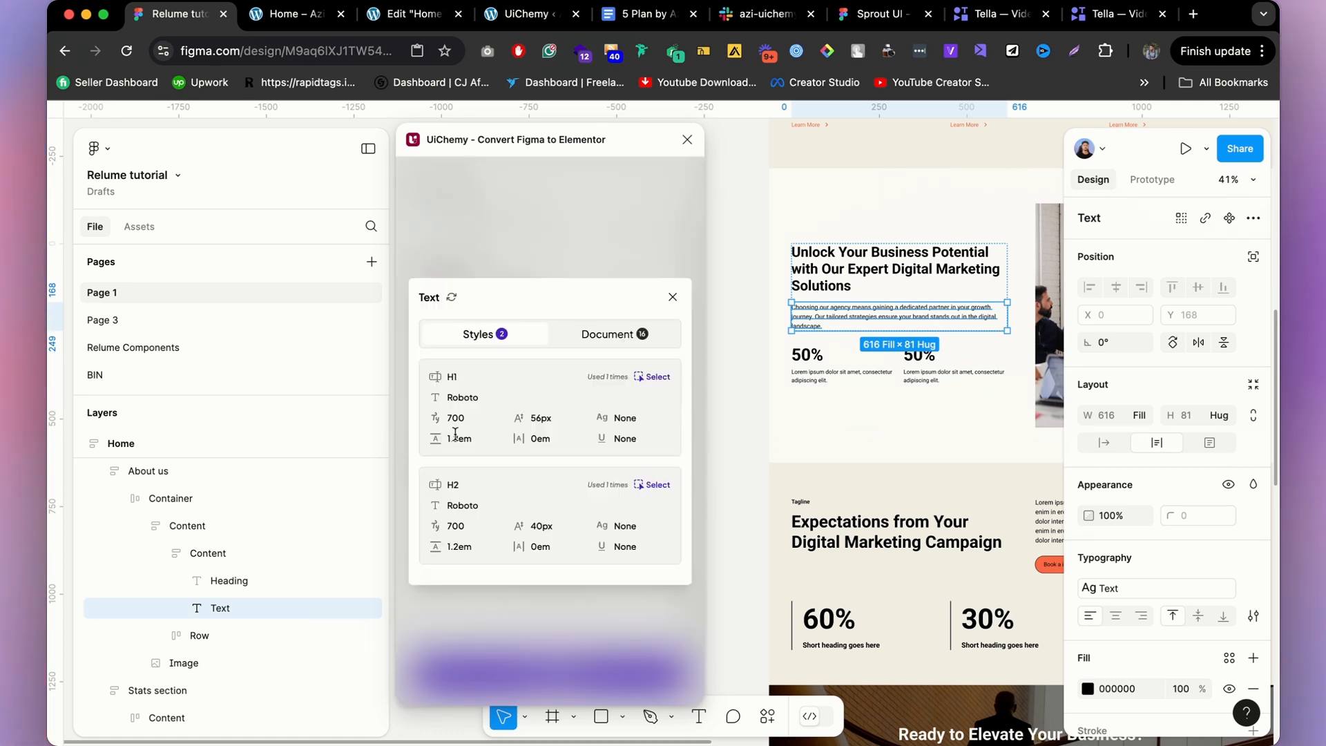
click(450, 300)
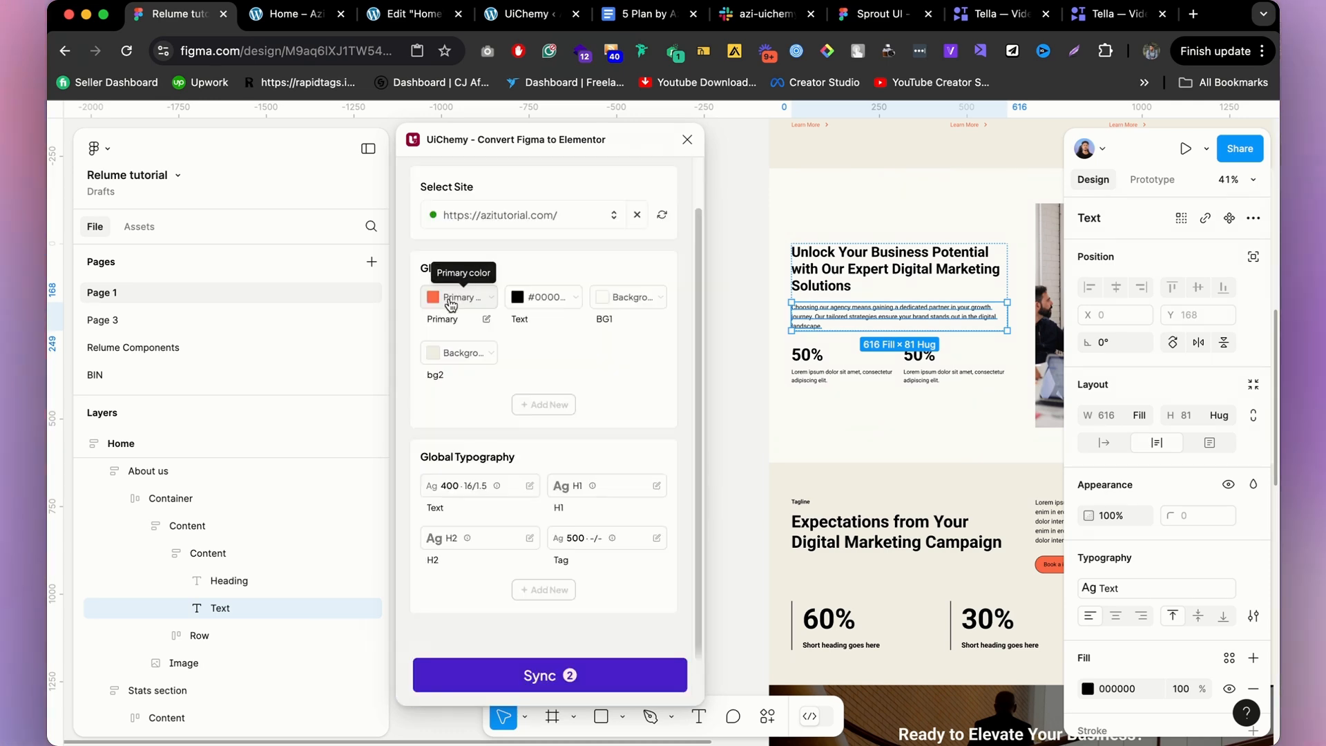
Sync the mapped H1 and H2 typography to the site and reload UiChemy's Global Styles.
click(537, 675)
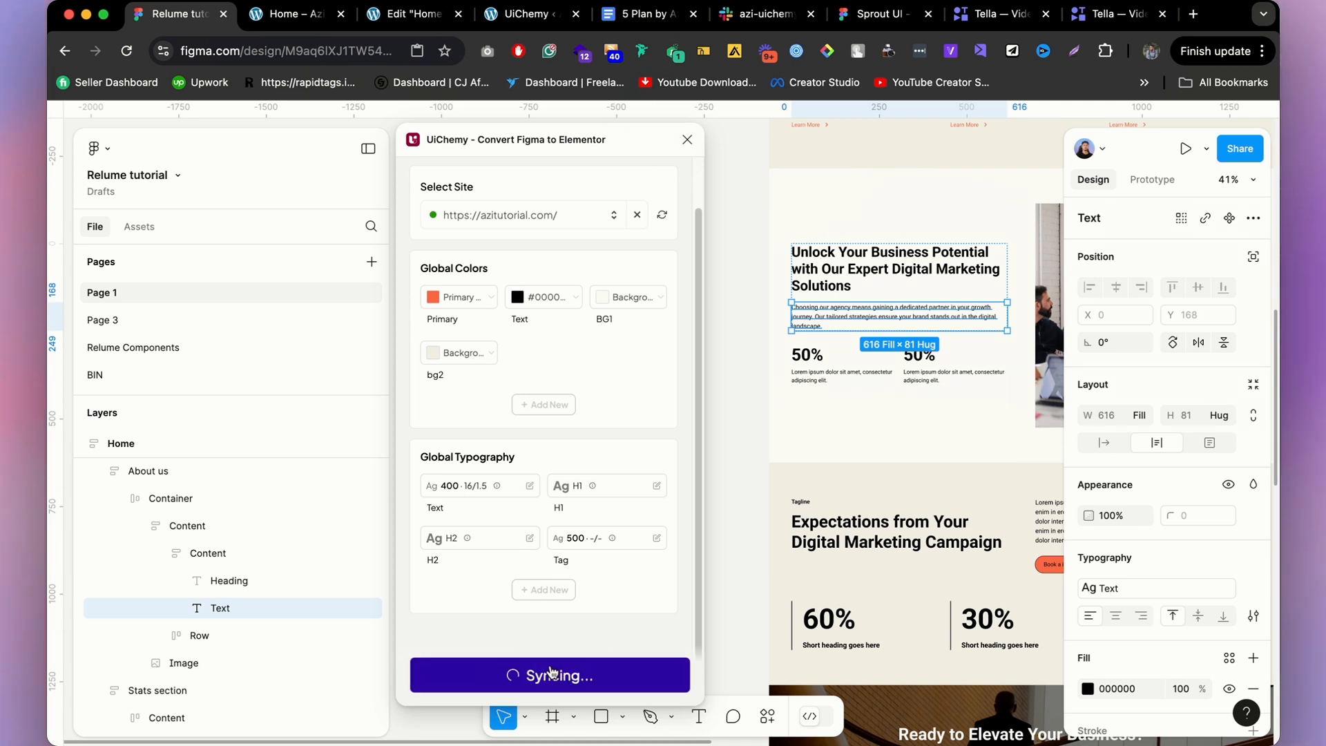
click(491, 485)
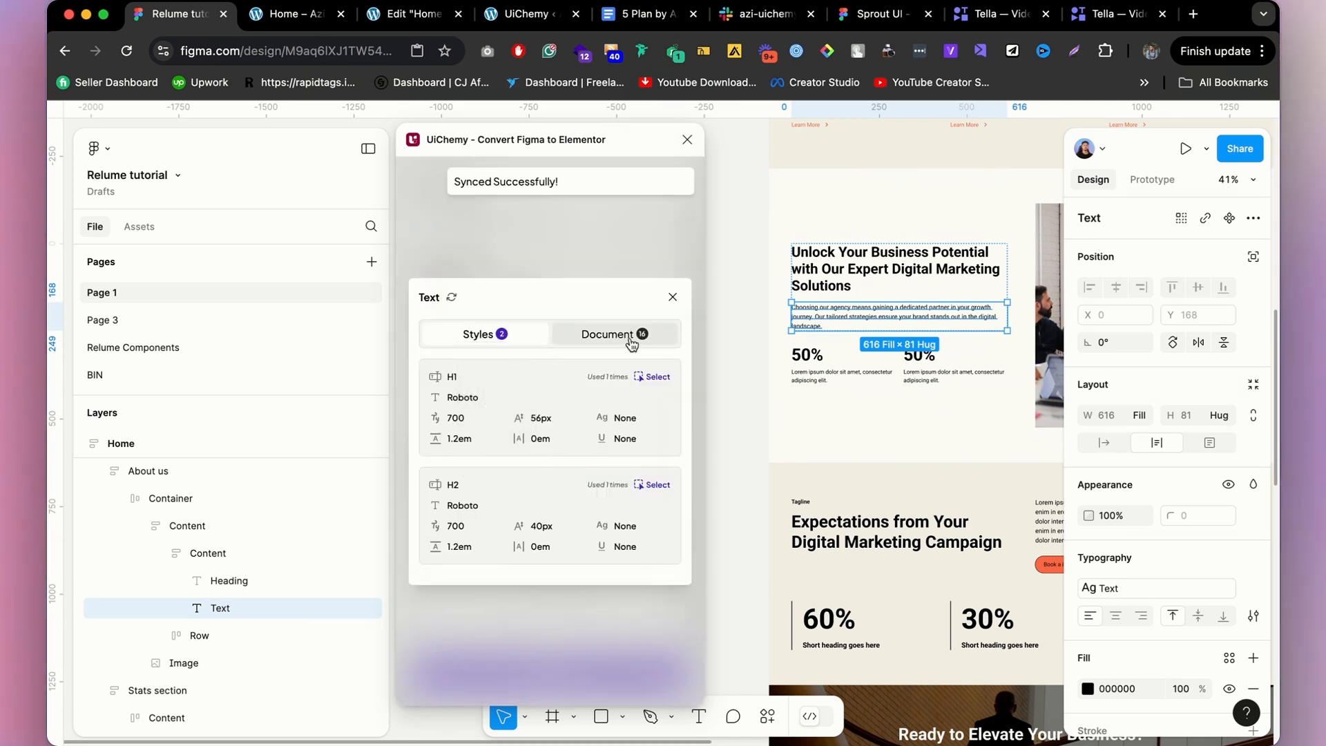
click(673, 297)
click(414, 190)
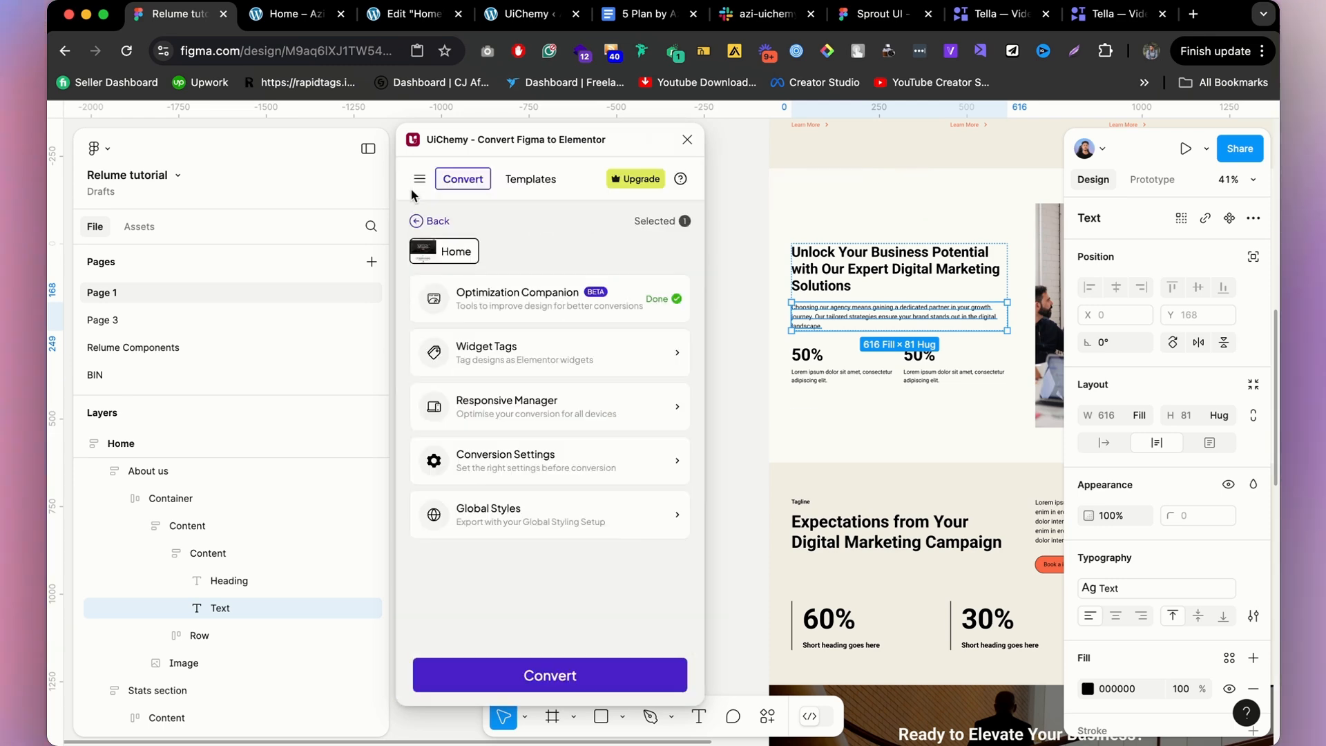
click(560, 529)
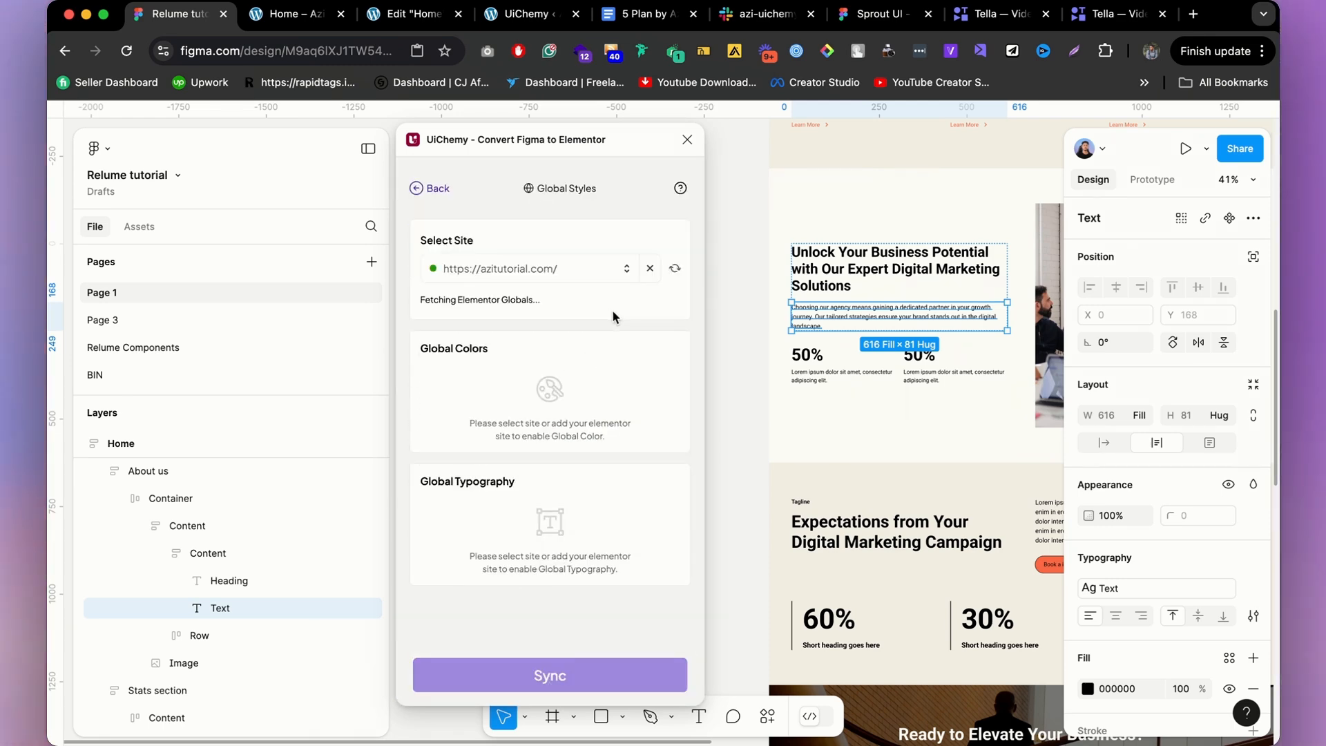
Map the file's Text style to both the Text and Tag entries of the site's global typography.
scroll(615, 501, down, 2)
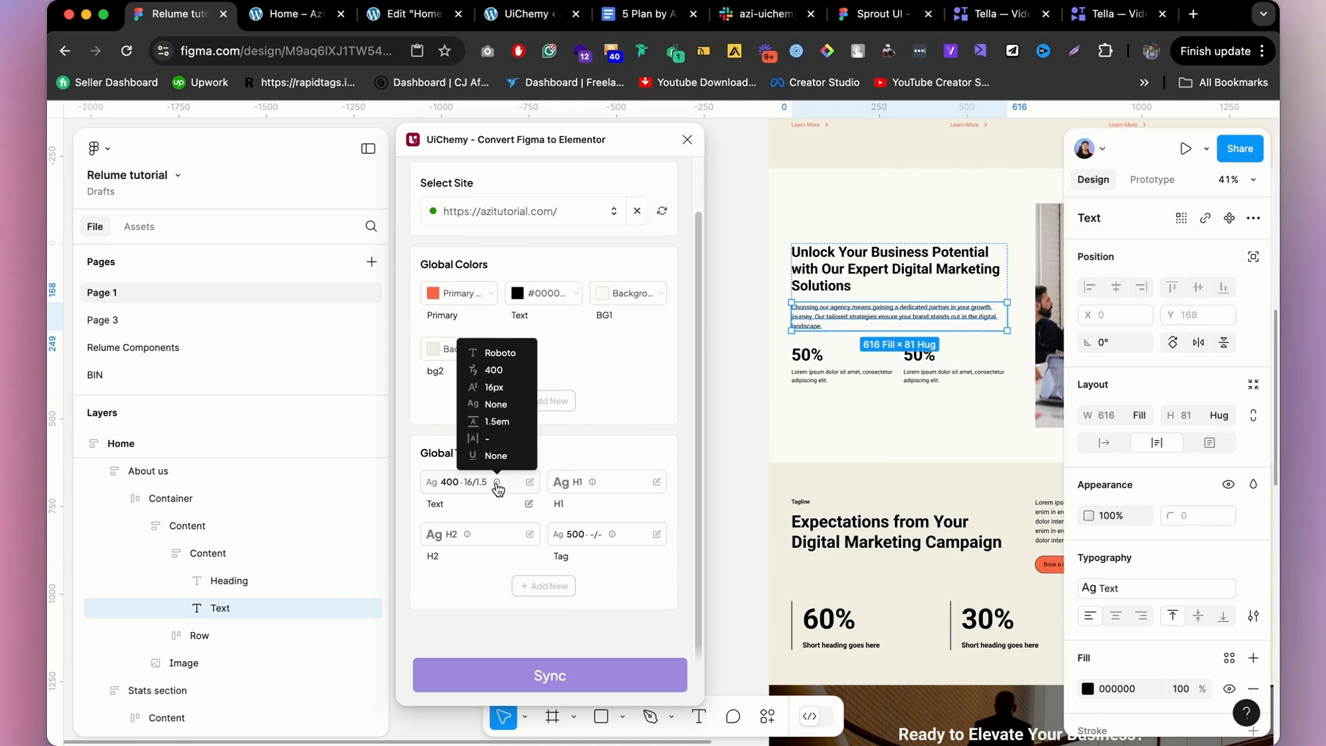
click(494, 479)
scroll(554, 454, down, 3)
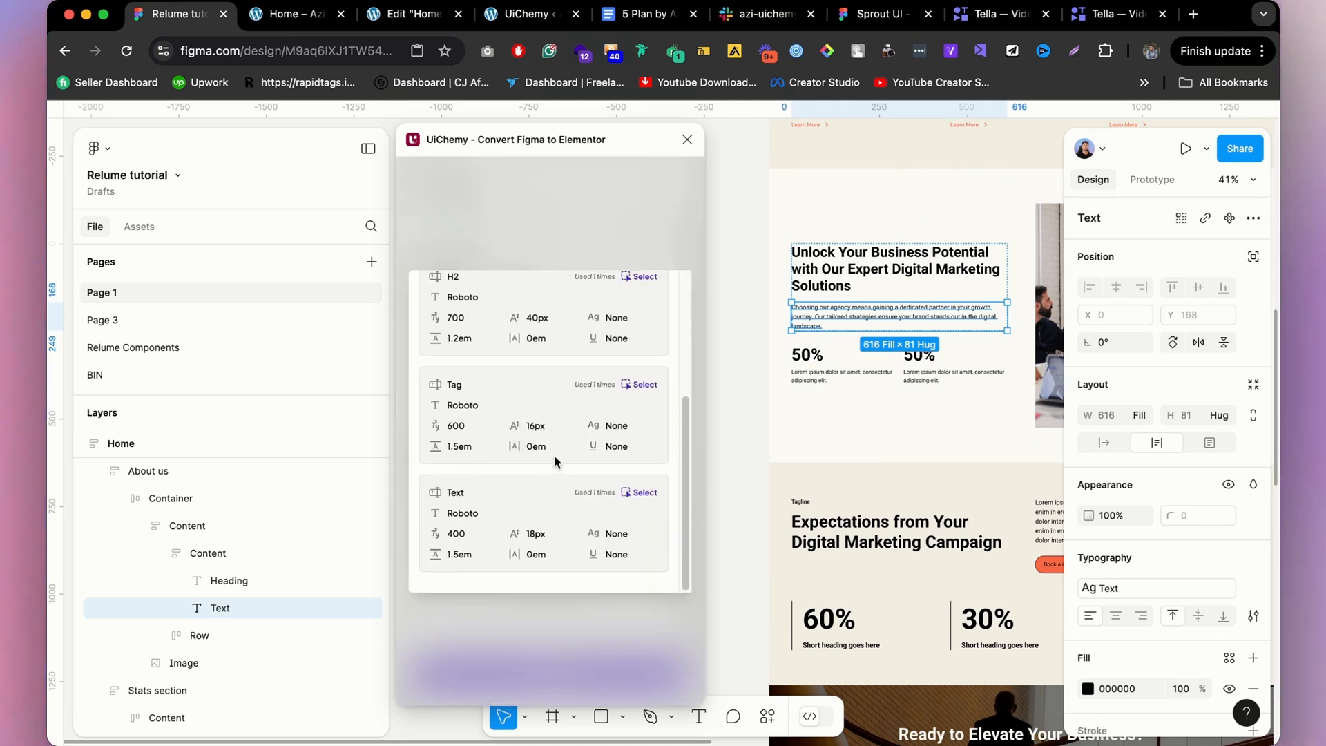
click(654, 493)
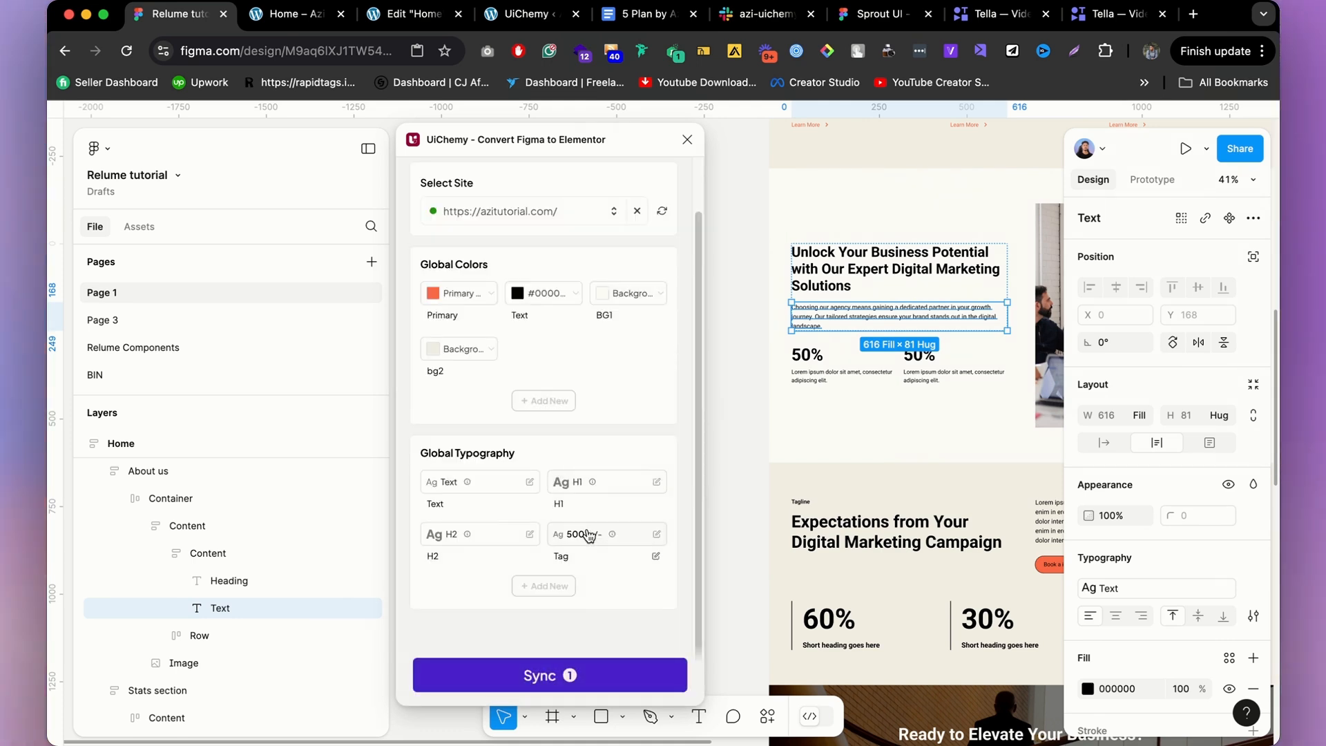
click(587, 534)
scroll(603, 461, down, 3)
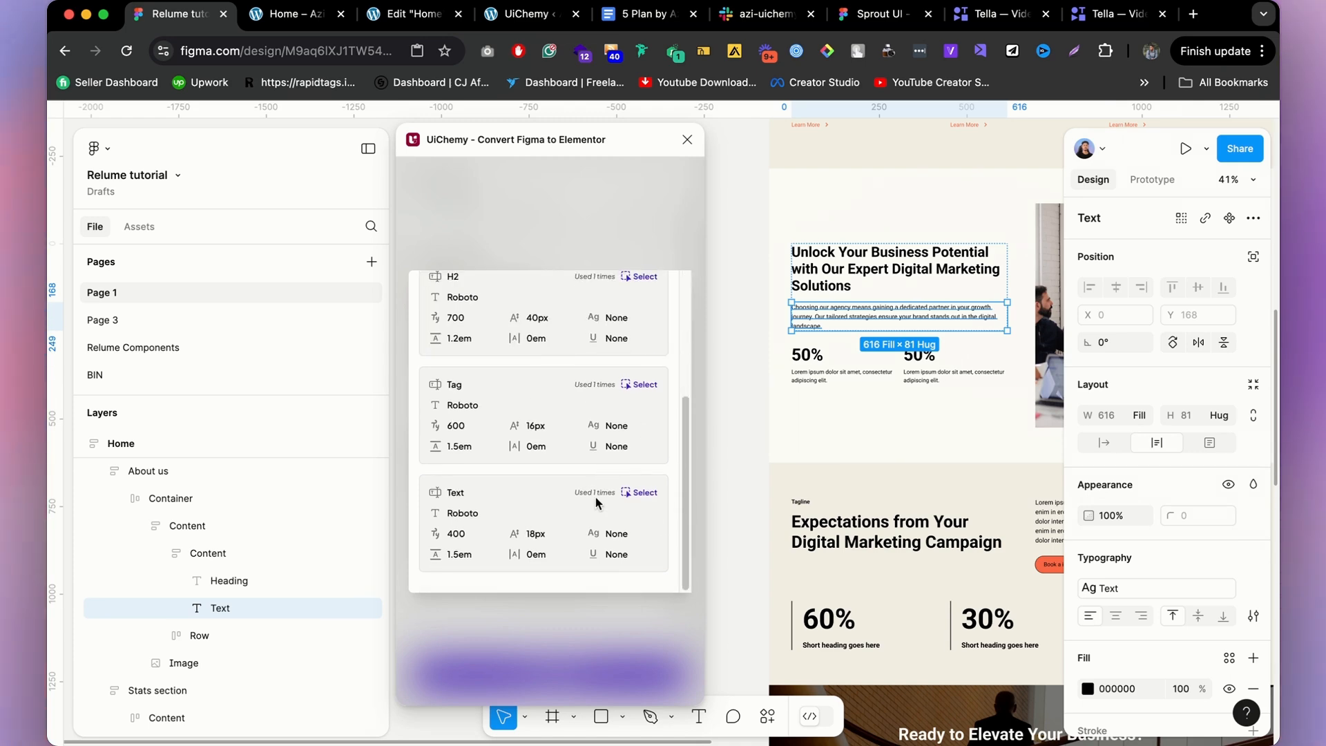
click(653, 495)
Check which text styles the hero, service, About us and stats section headings use on the desktop Home frame.
scroll(951, 431, down, 5)
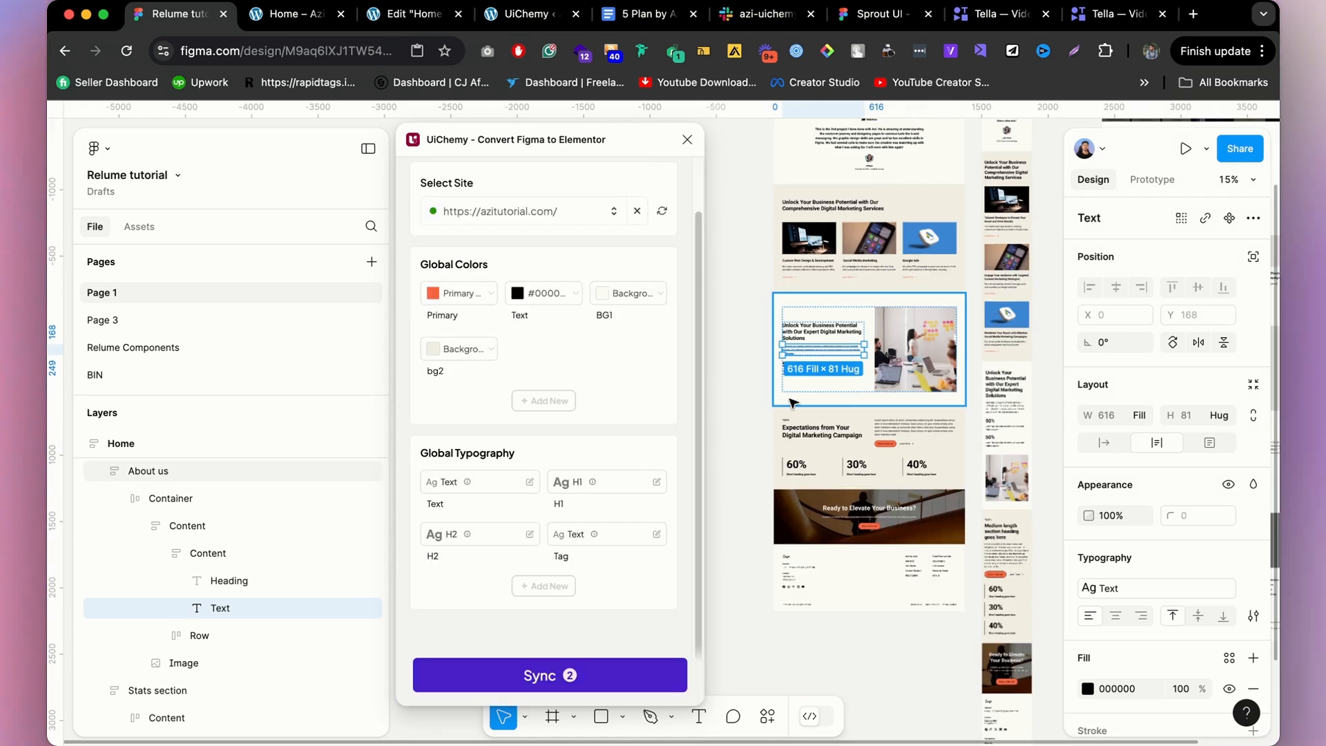
click(796, 433)
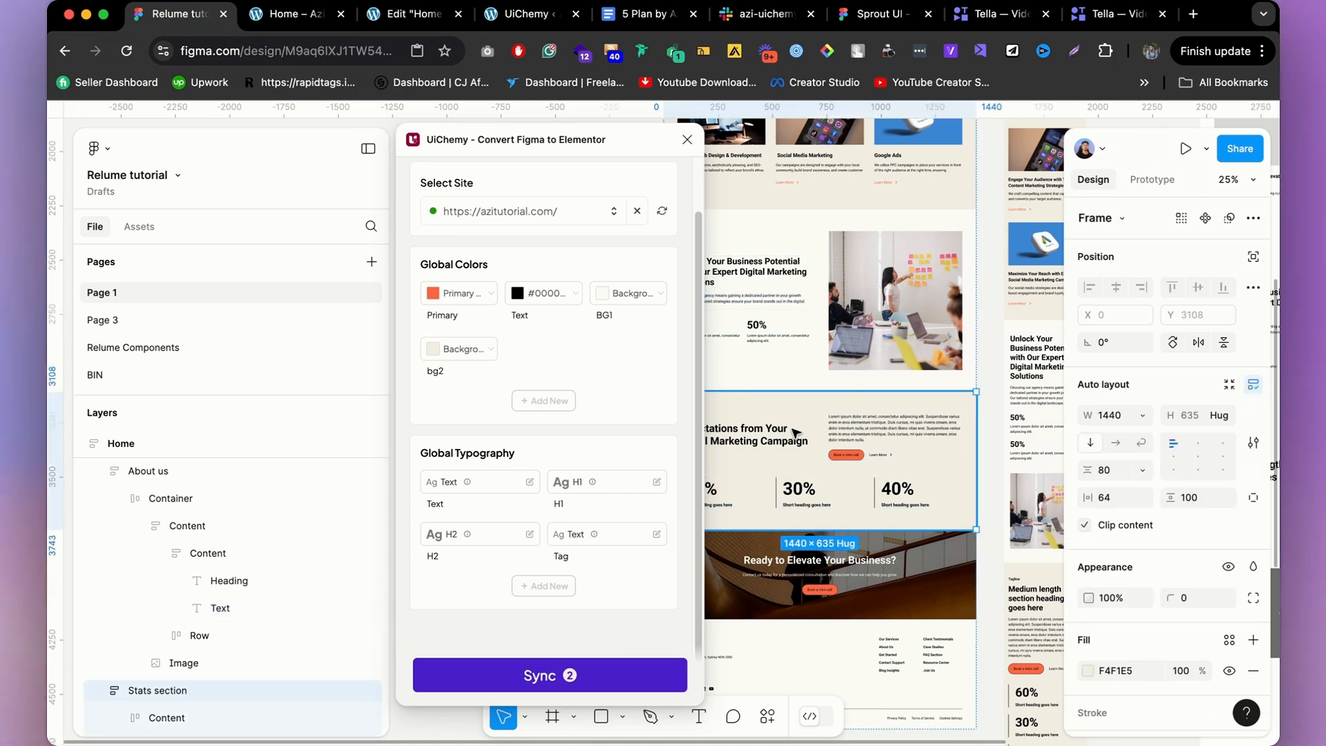
double_click(795, 432)
scroll(914, 429, down, 3)
scroll(856, 428, up, 4)
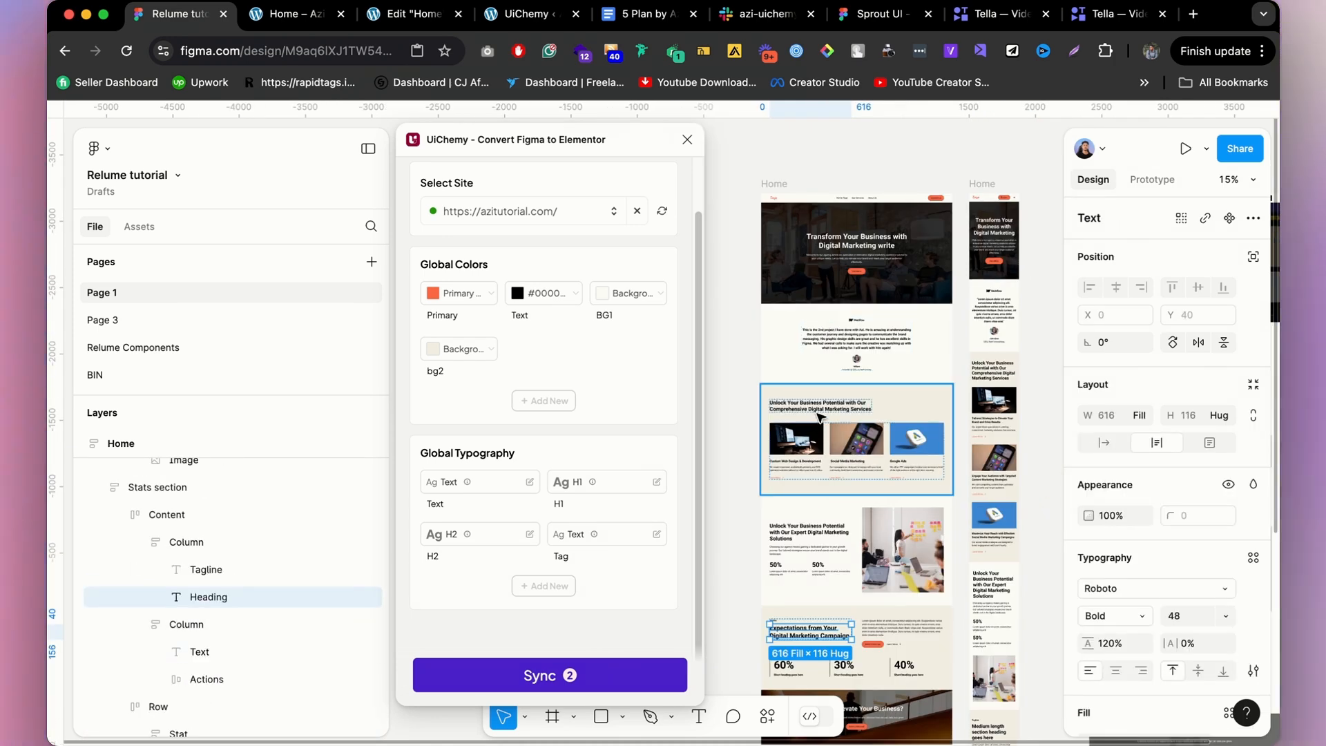
double_click(866, 239)
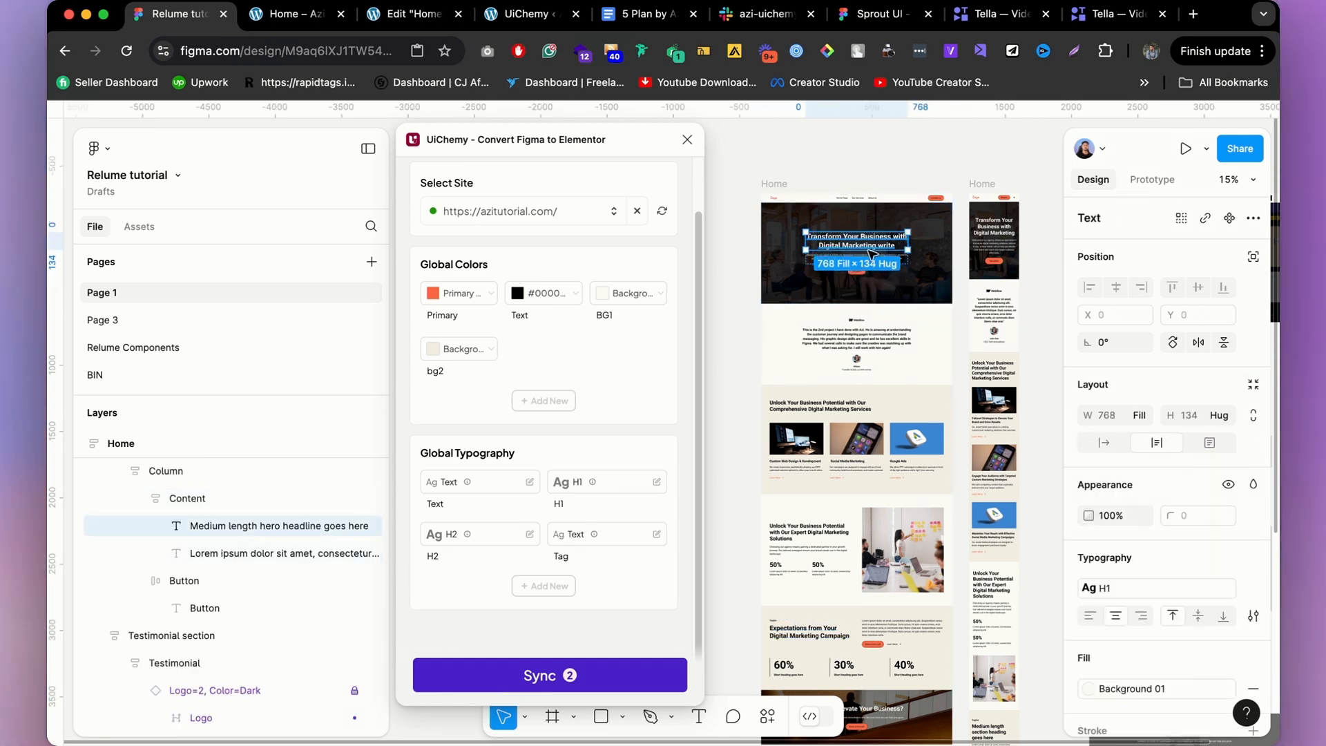
double_click(819, 406)
double_click(820, 528)
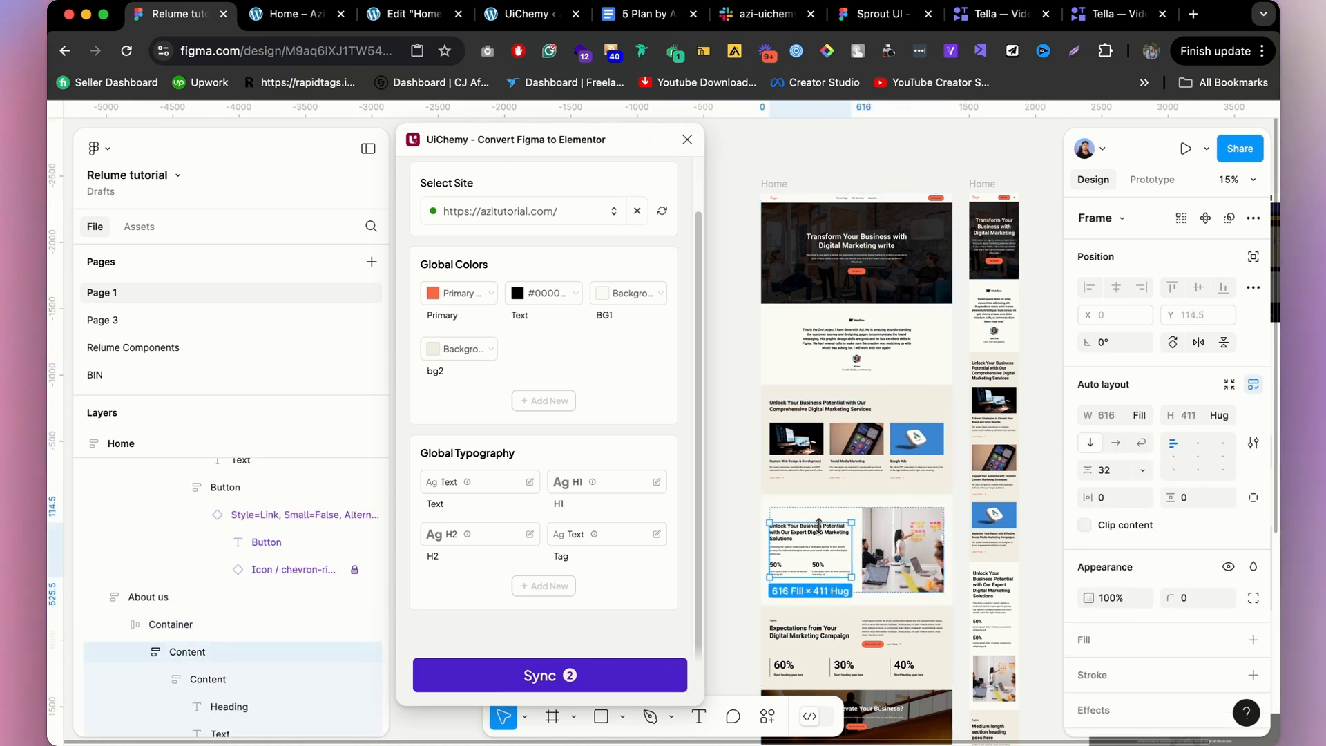
double_click(820, 528)
Apply the H2 text style to the stats section heading "Expectations from Your Digital Marketing Campaign".
scroll(827, 635, up, 5)
click(826, 637)
double_click(823, 636)
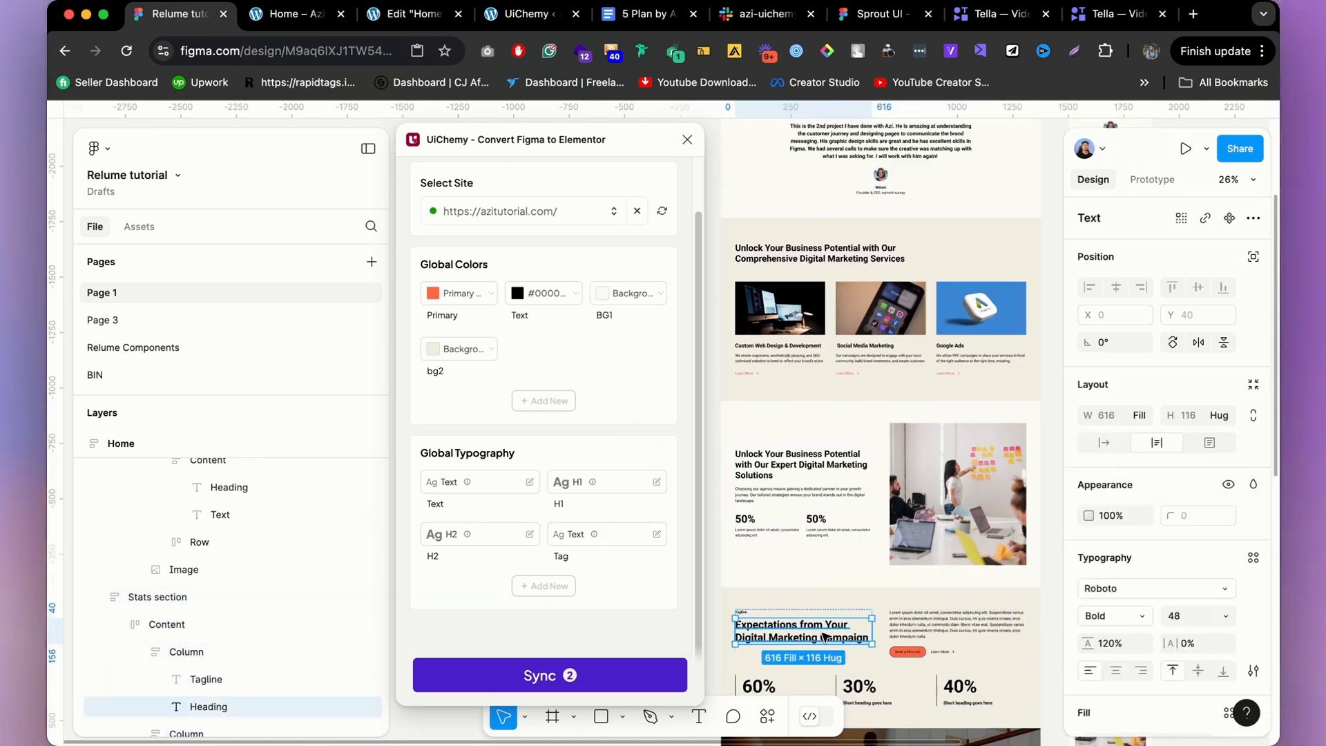
click(1254, 558)
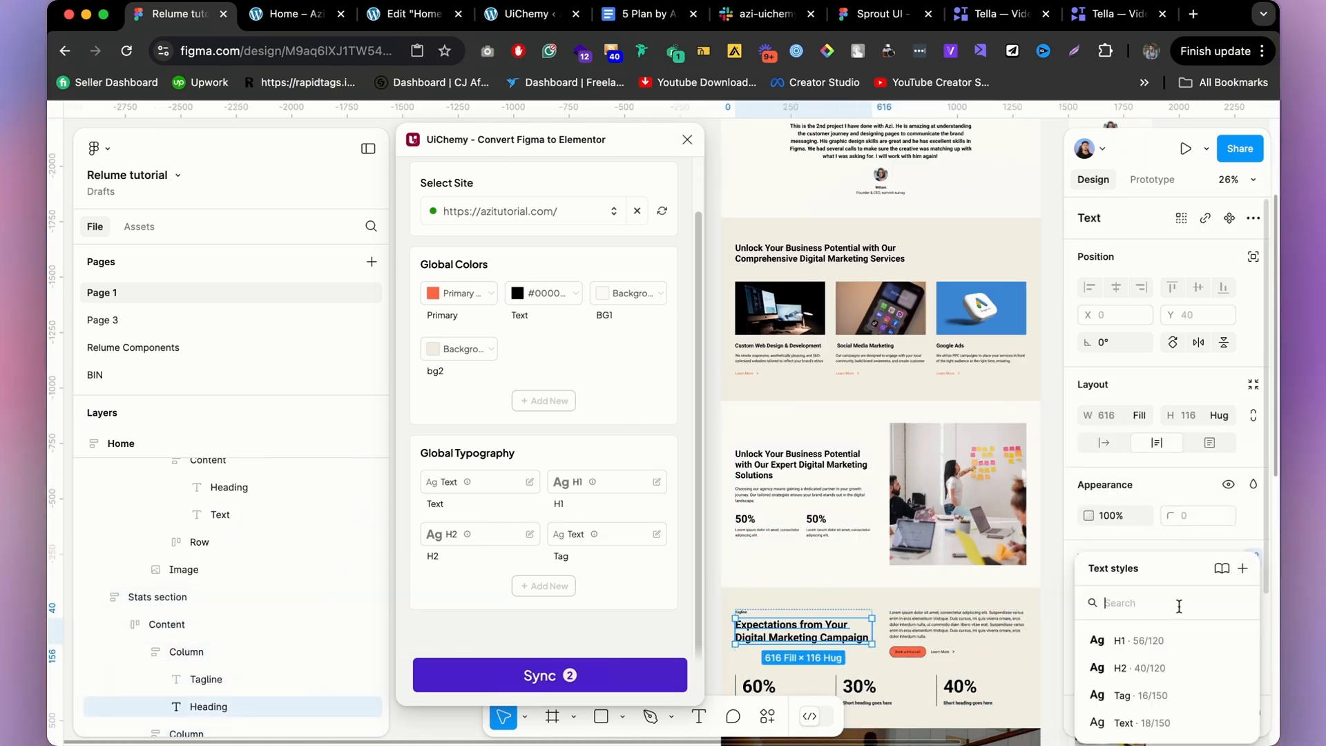
click(1174, 661)
Inspect the typography of the 60% figure in the stats section.
scroll(776, 508, down, 3)
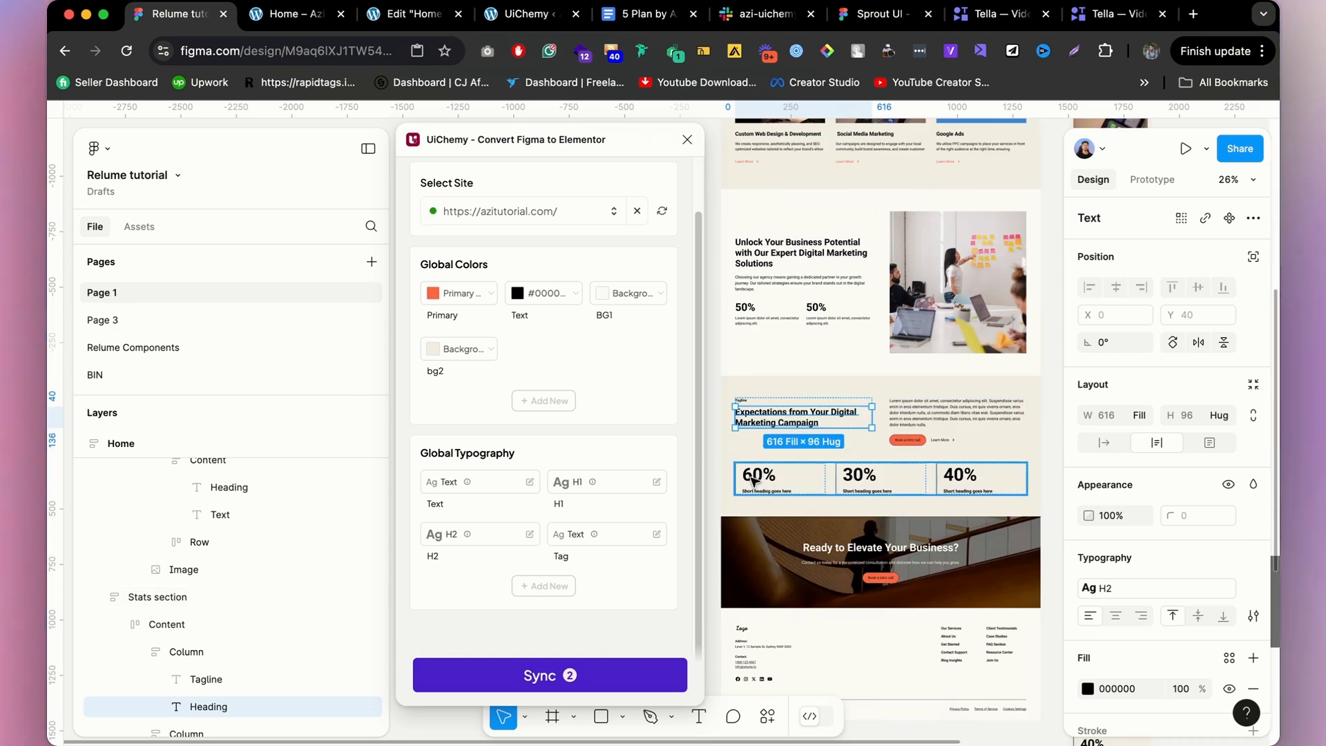
click(752, 476)
double_click(752, 476)
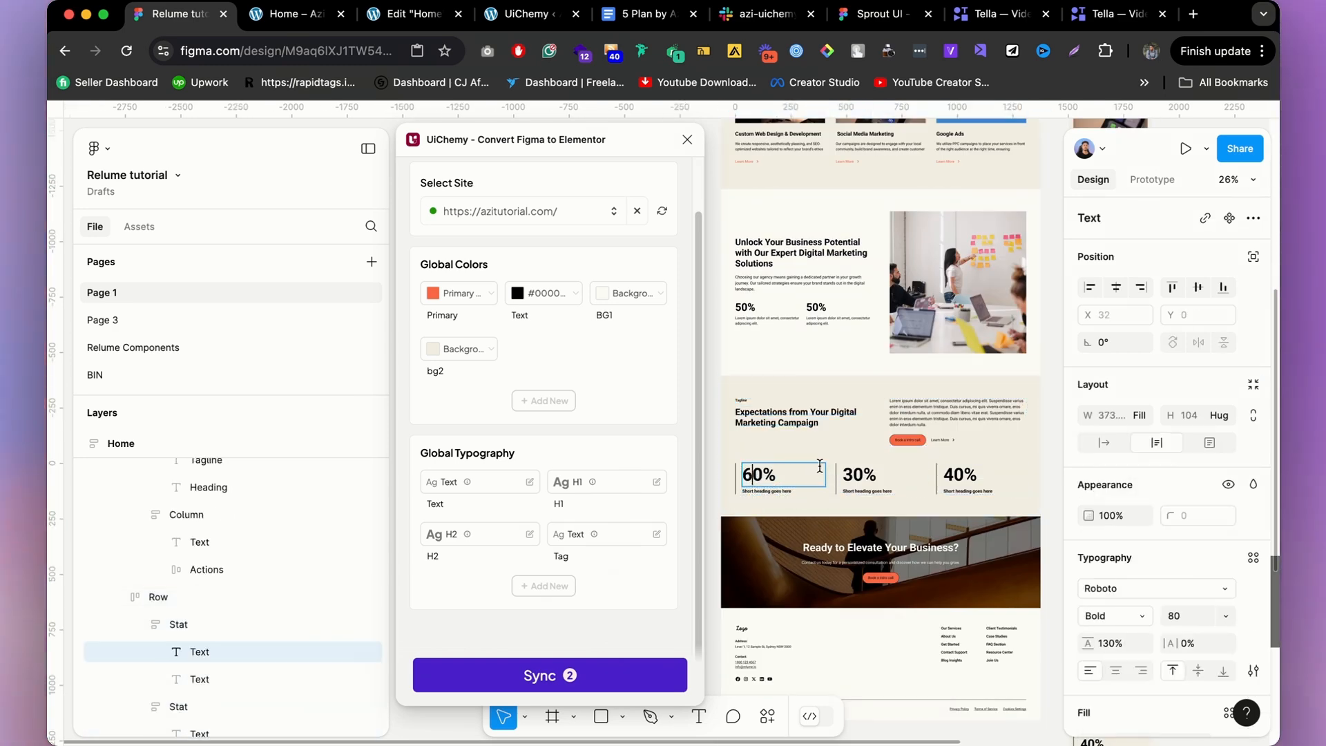
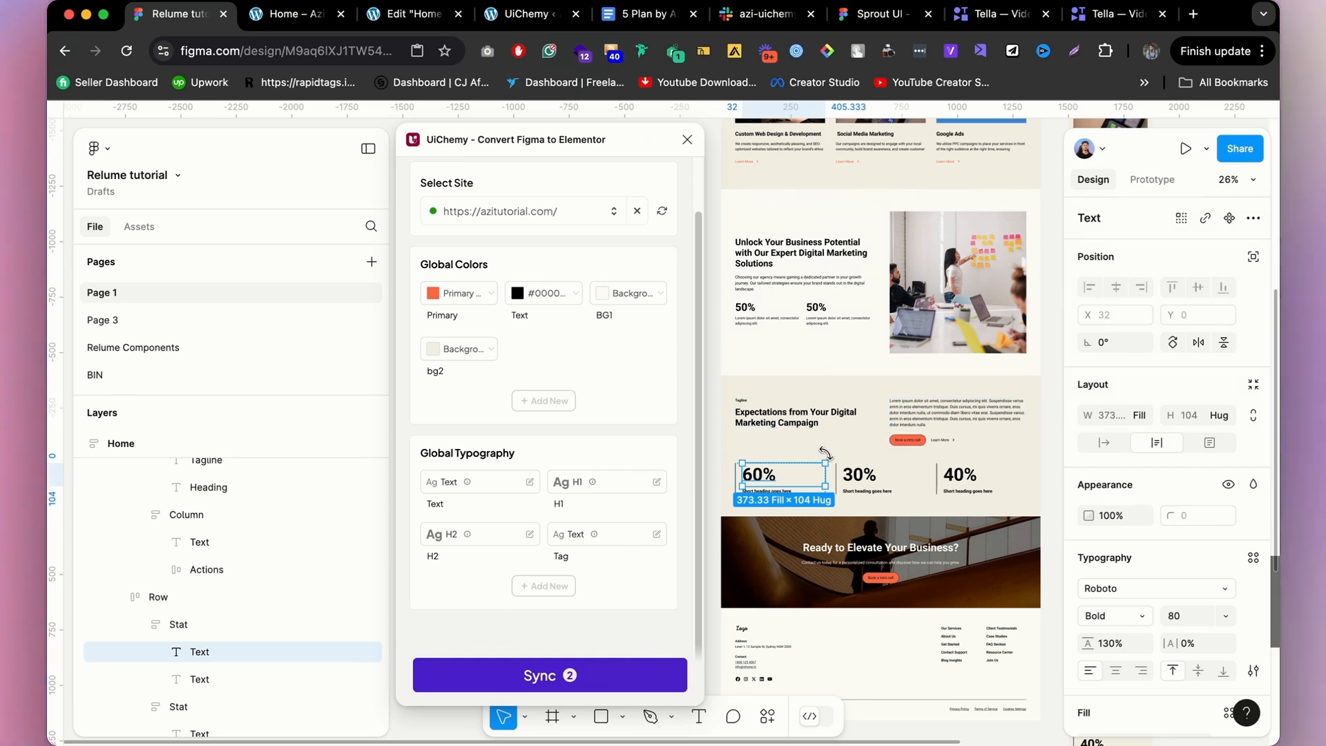
Apply the H2 text style to the CTA section heading "Ready to Elevate Your Business?".
click(935, 554)
click(936, 553)
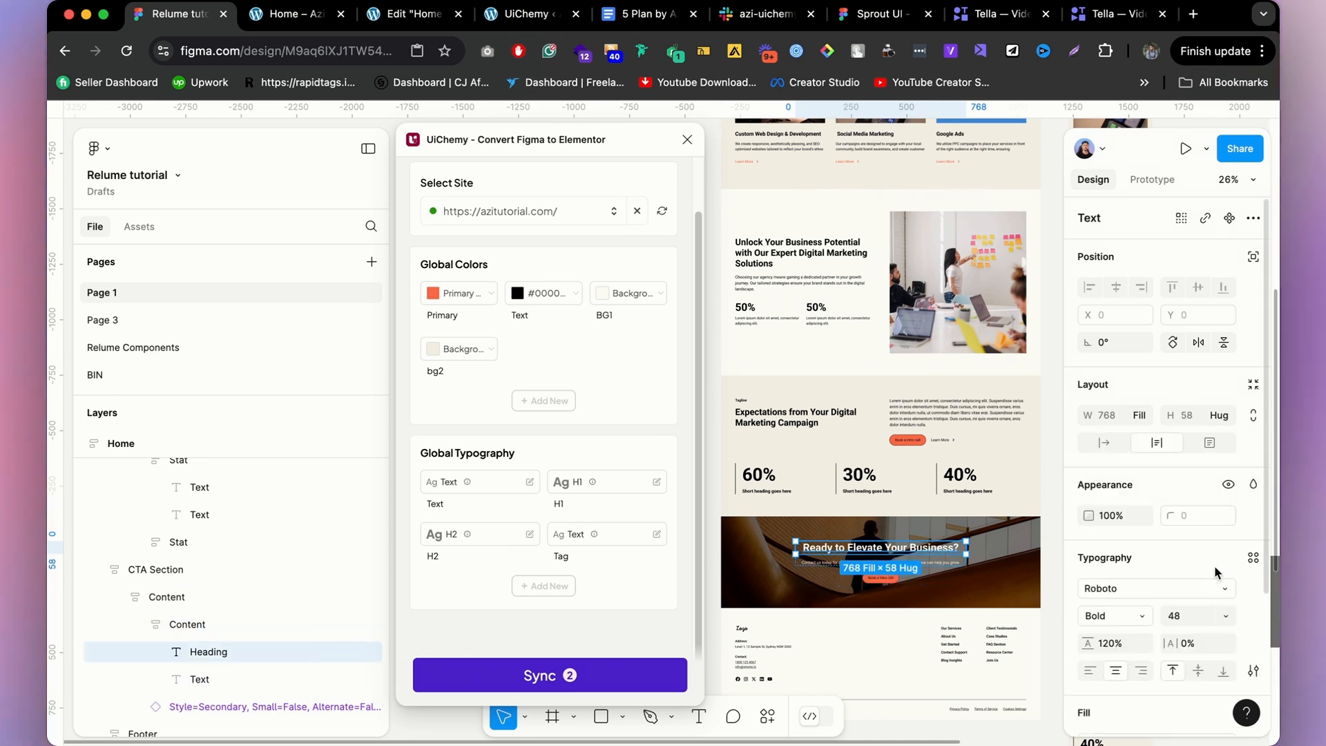
click(1253, 557)
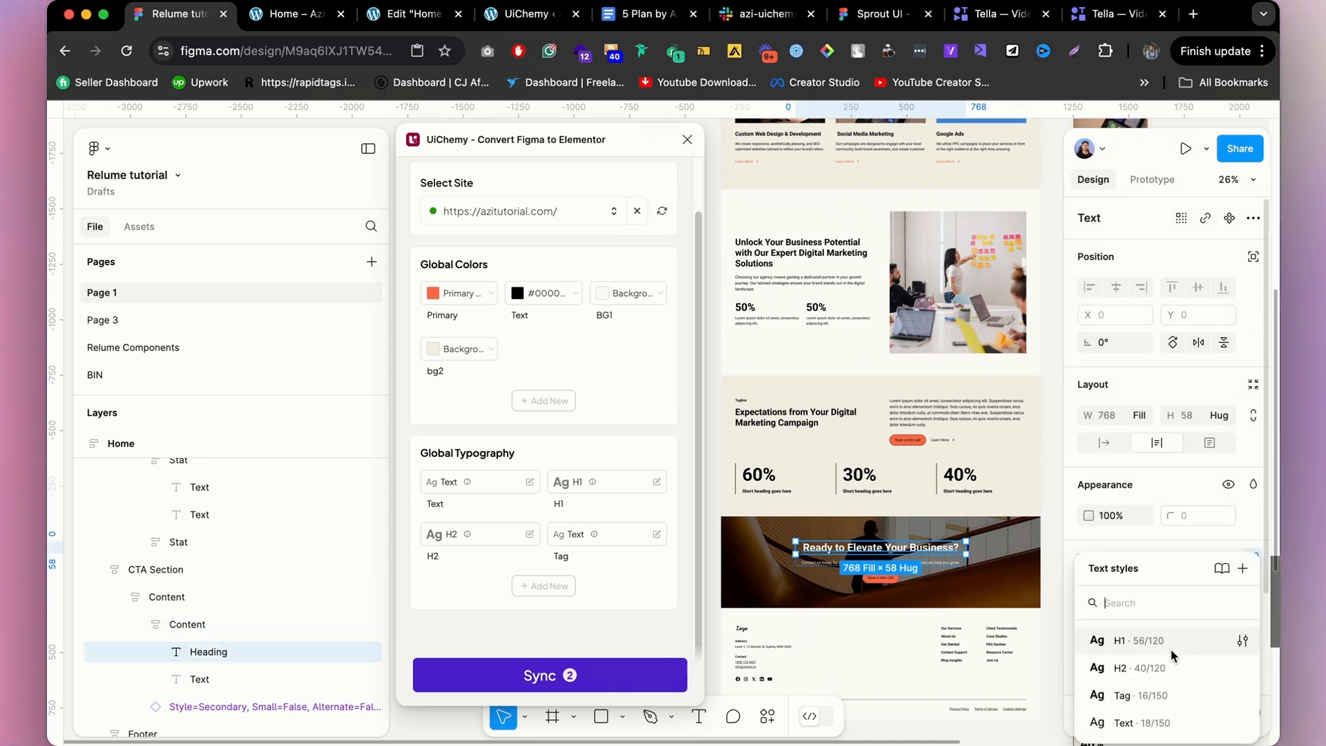
click(1171, 667)
scroll(961, 556, up, 2)
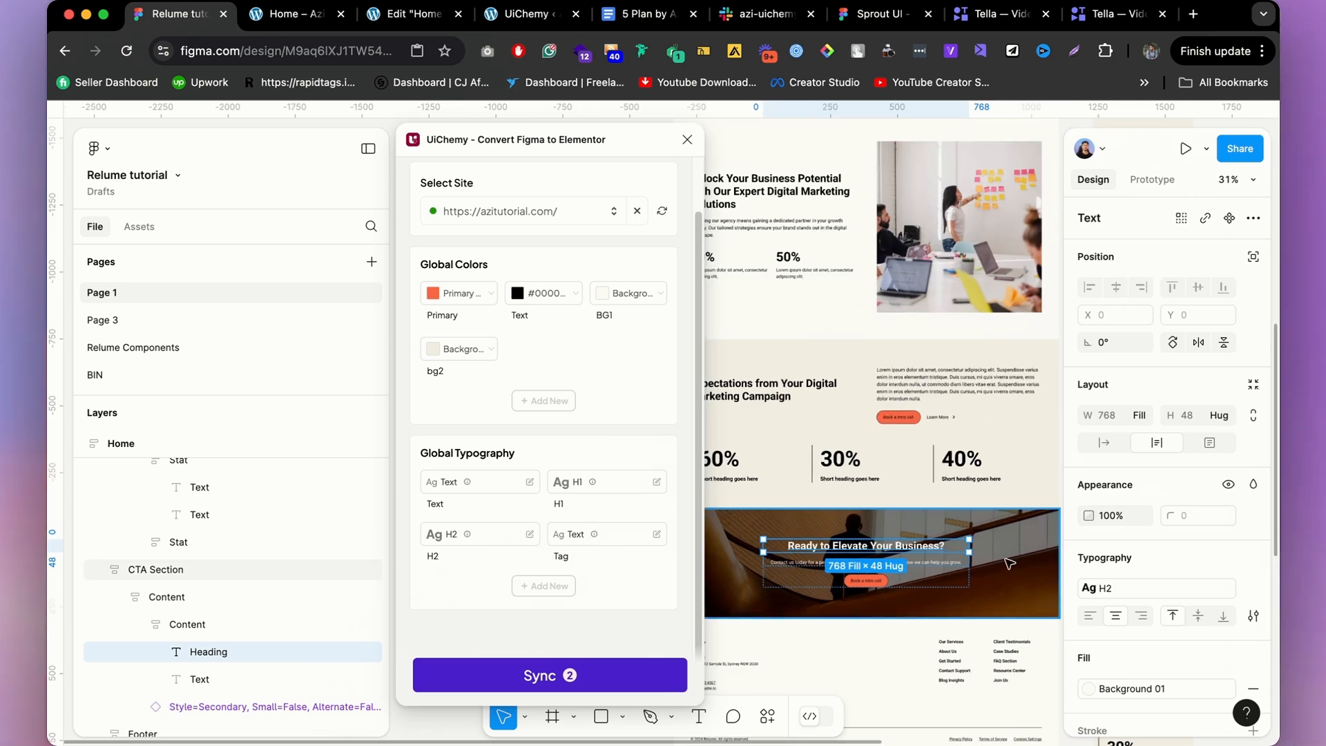
click(1007, 563)
scroll(945, 558, down, 2)
scroll(945, 558, down, 3)
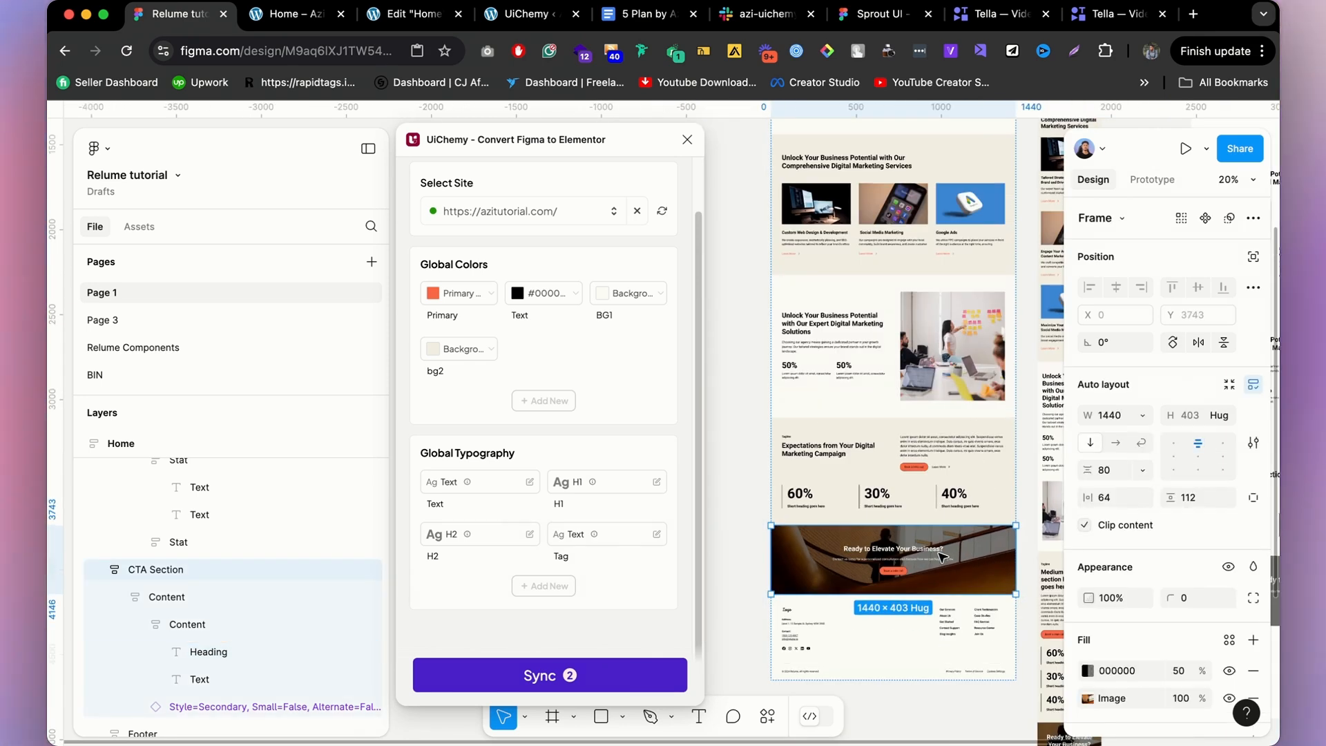
scroll(956, 476, up, 5)
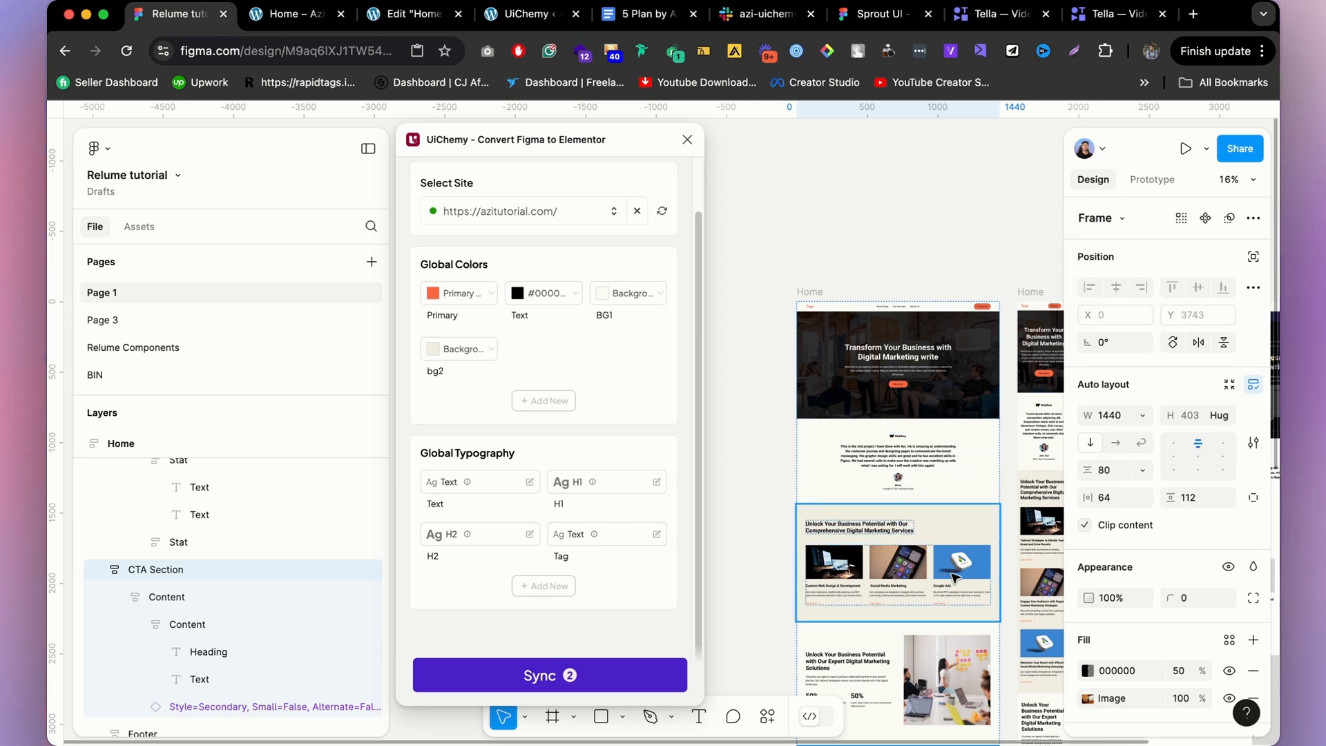
Sync the mapped global colors and typography to the azitutorial.com site.
scroll(546, 364, up, 1)
scroll(545, 364, up, 3)
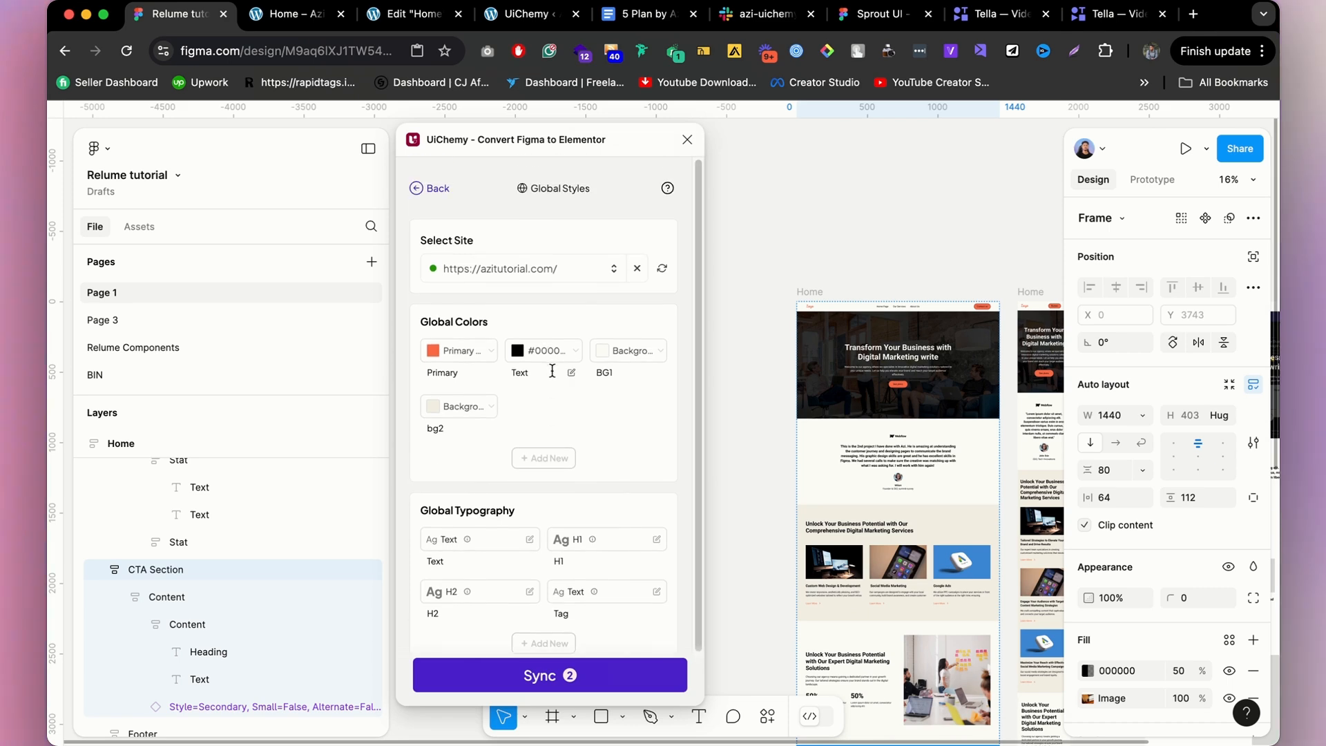
click(427, 193)
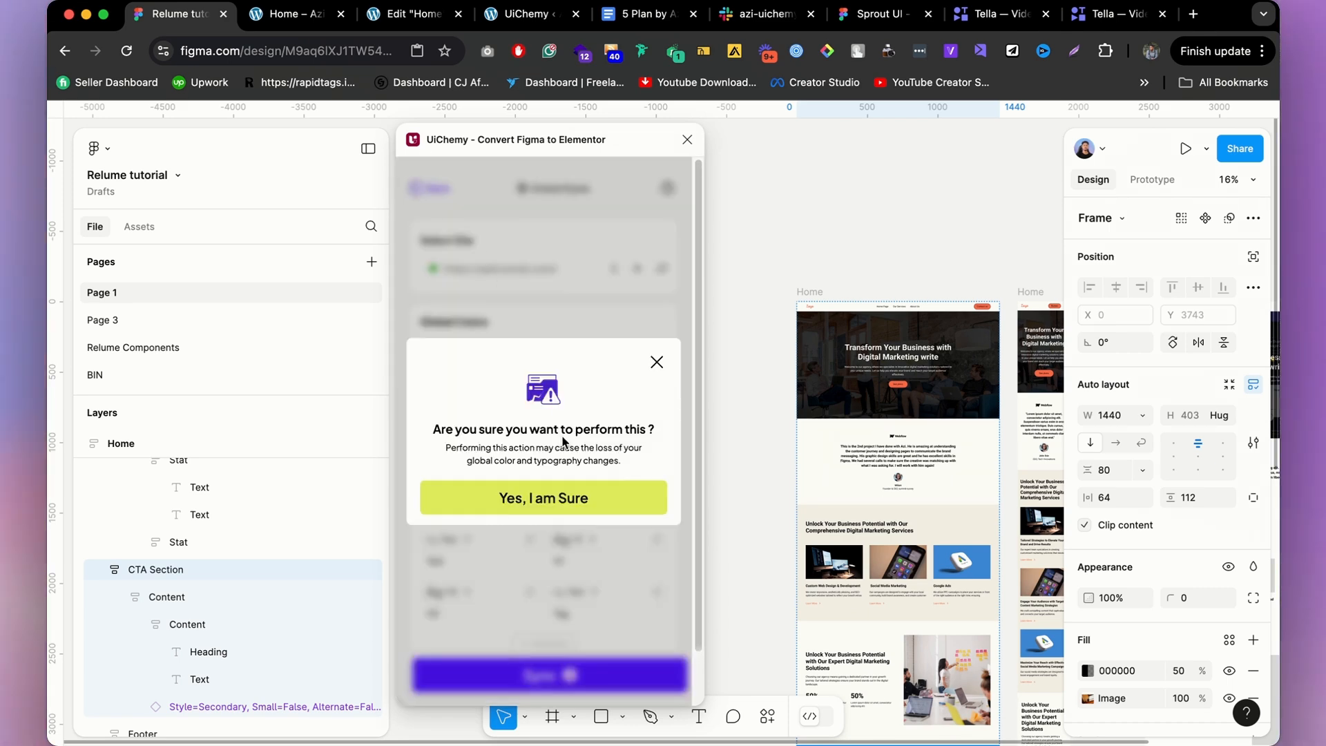
click(656, 363)
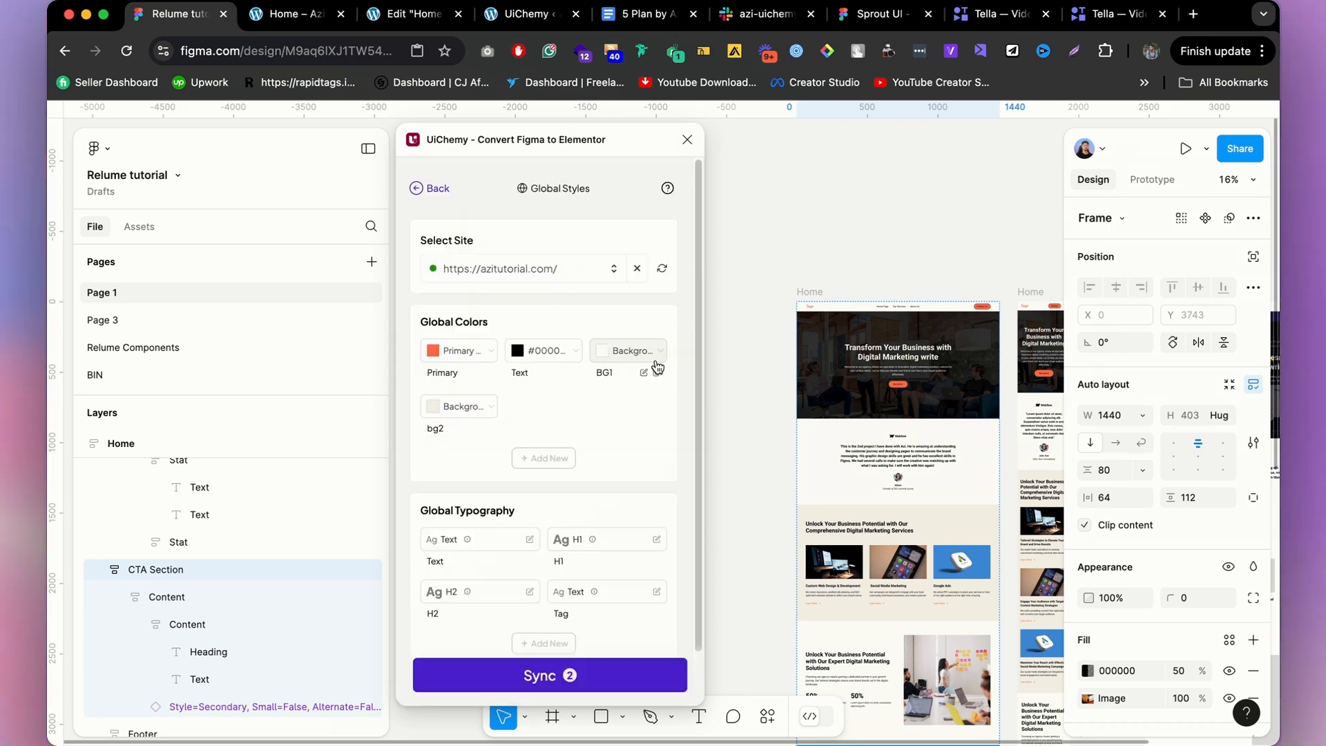
click(607, 672)
scroll(594, 588, down, 3)
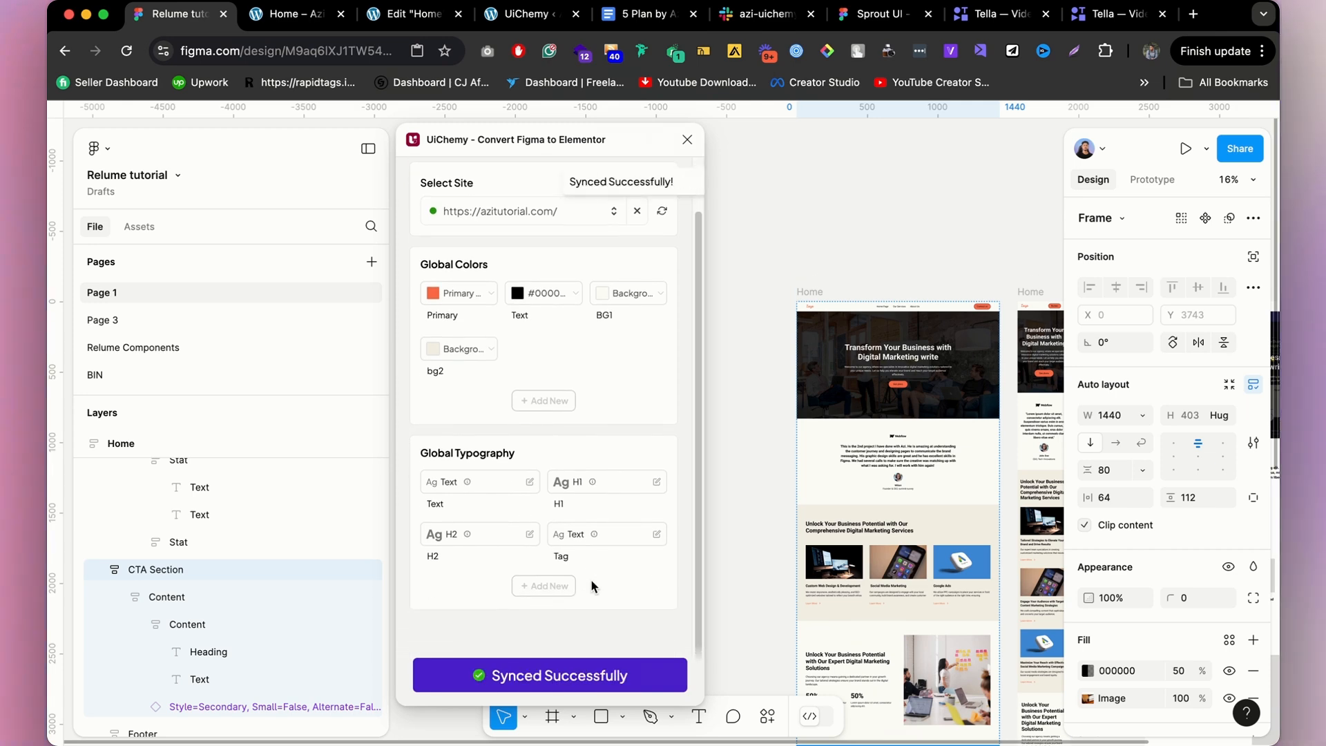
scroll(570, 440, up, 3)
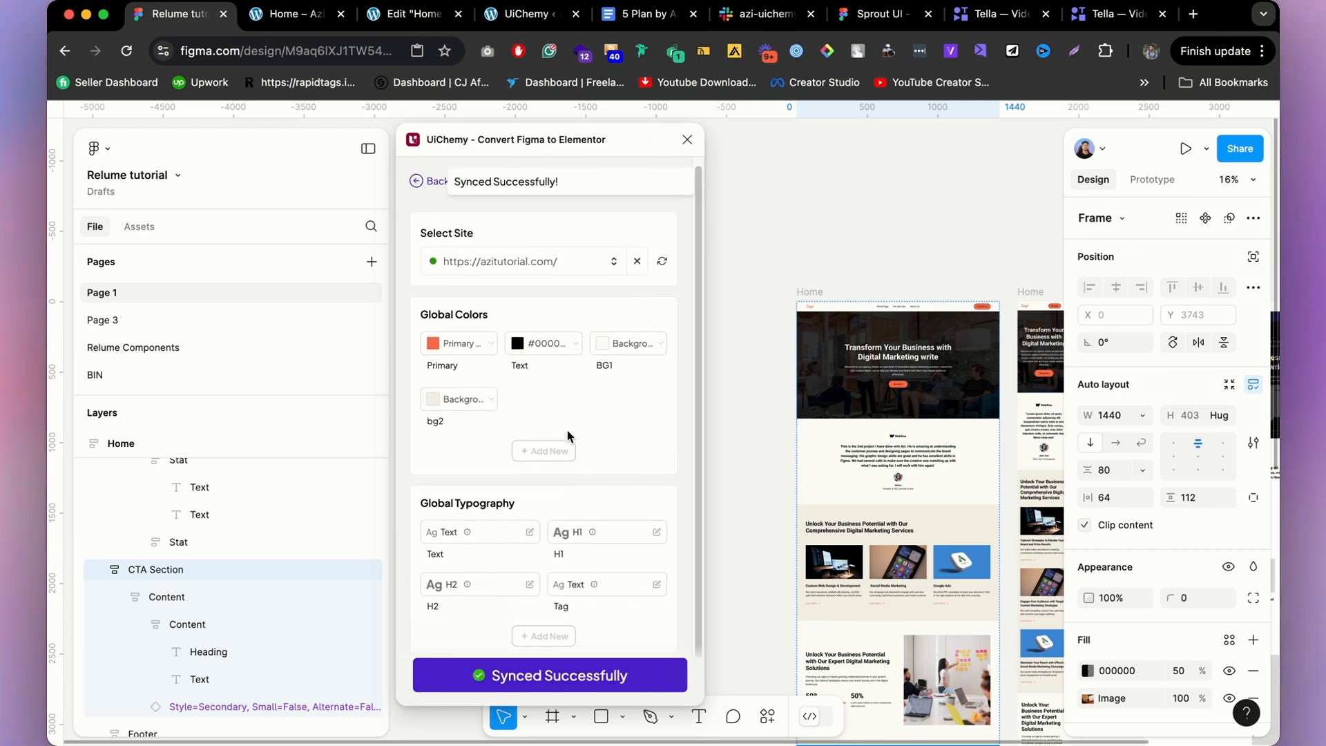
Leave Global Styles and restart the Home page conversion with the Optimize & Convert method.
click(429, 188)
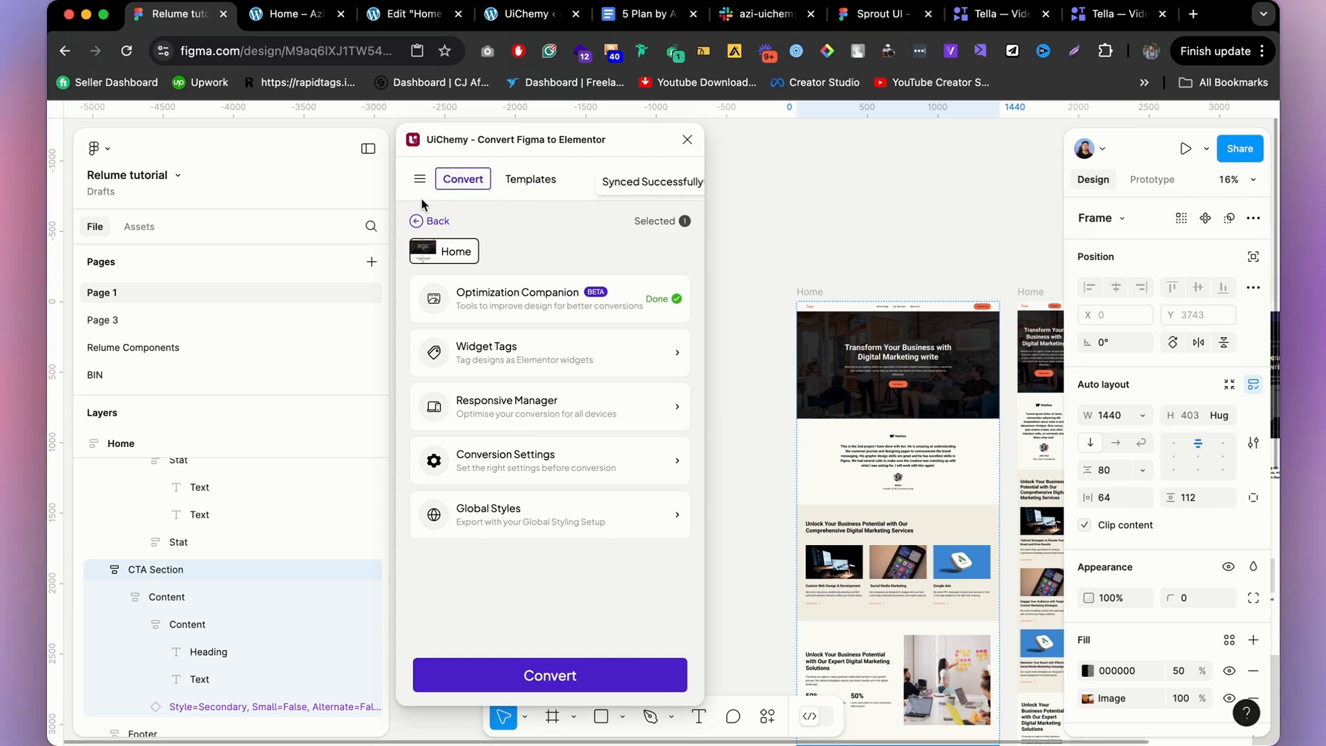
click(428, 221)
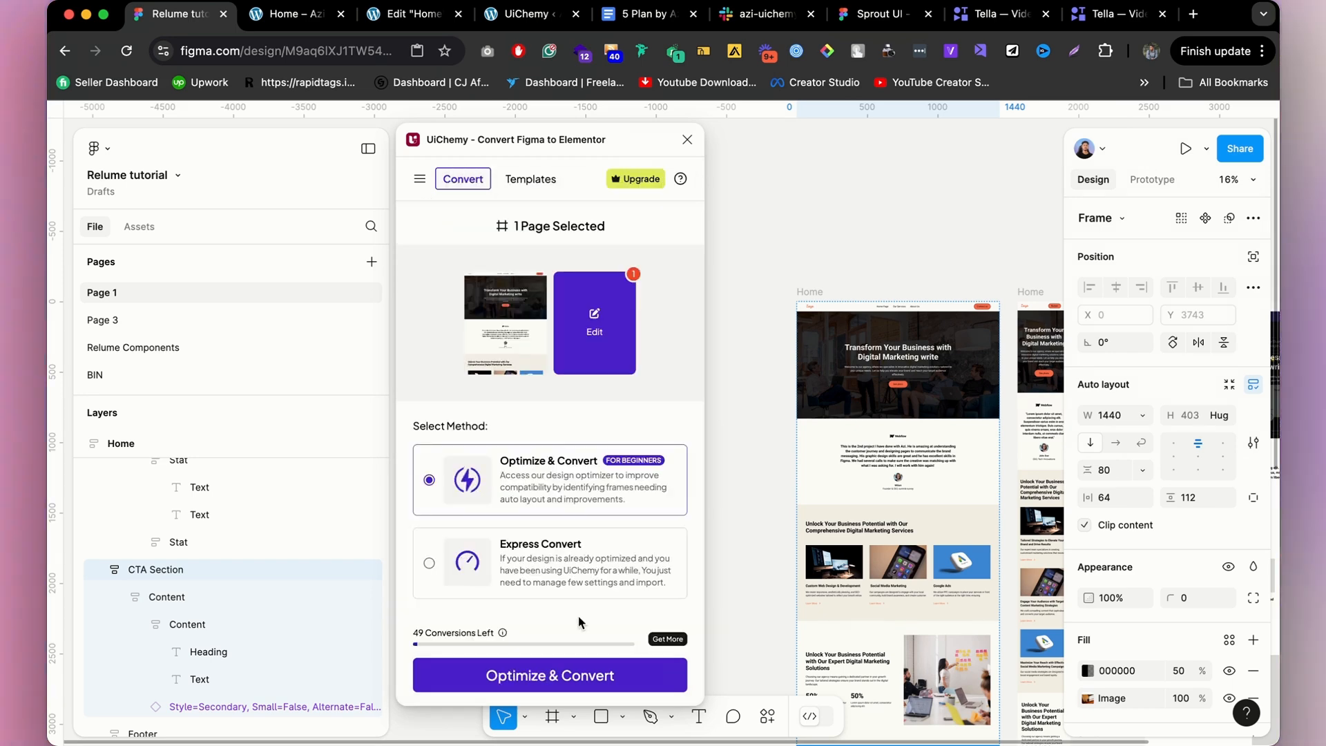
click(584, 675)
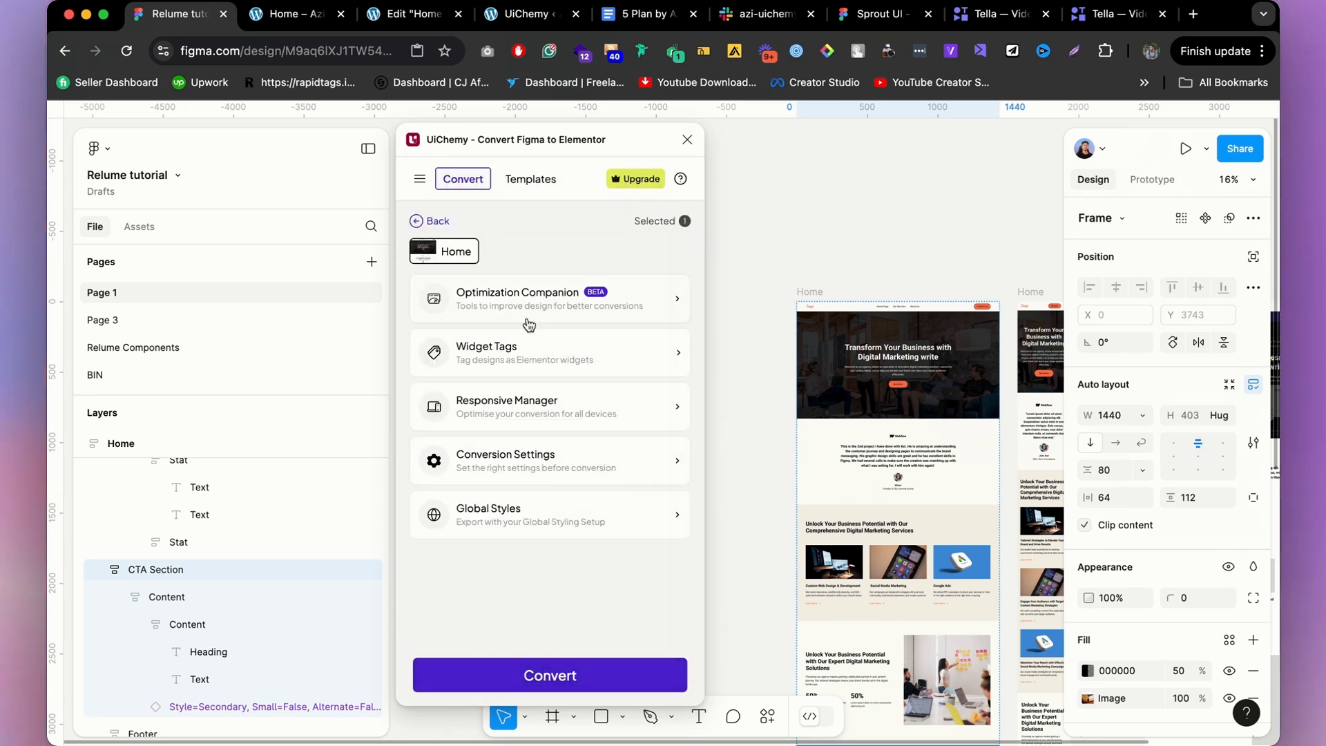
Check the Optimization Companion, Conversion Settings and Global Styles options for the Home page conversion.
click(544, 298)
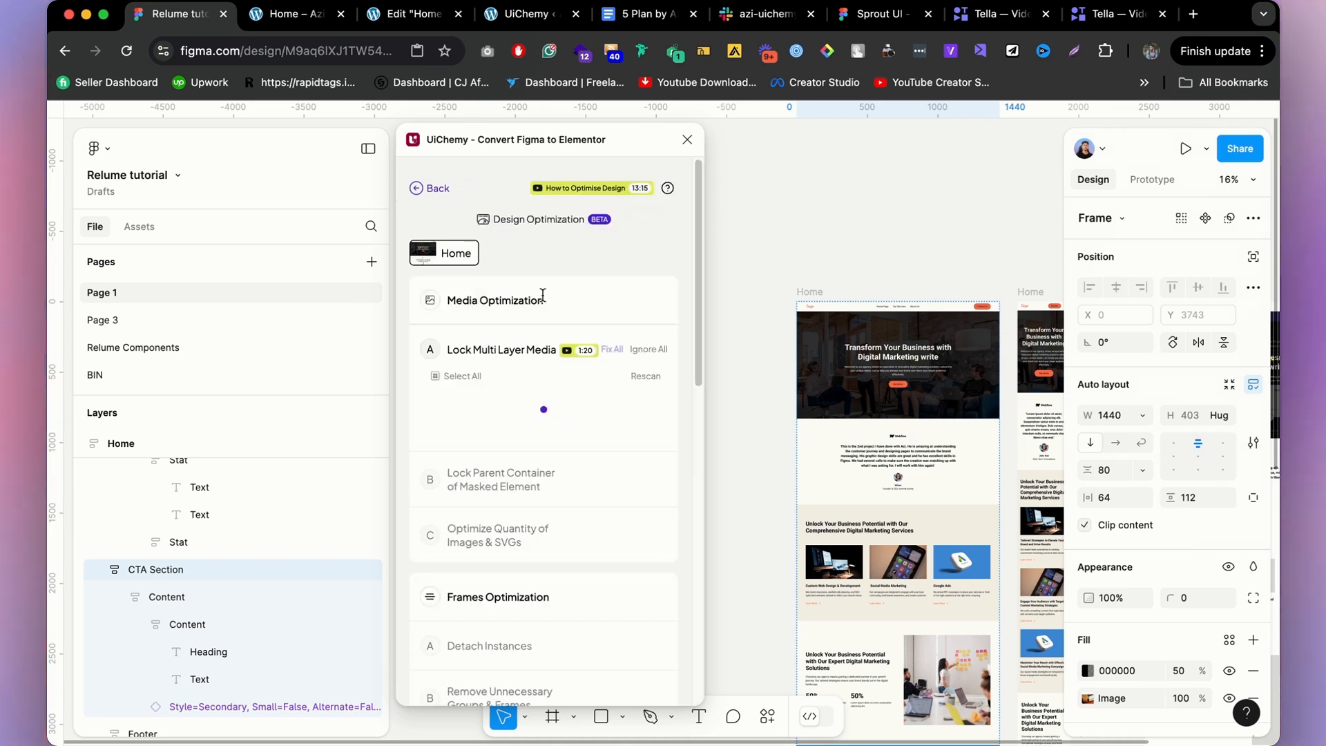
click(426, 189)
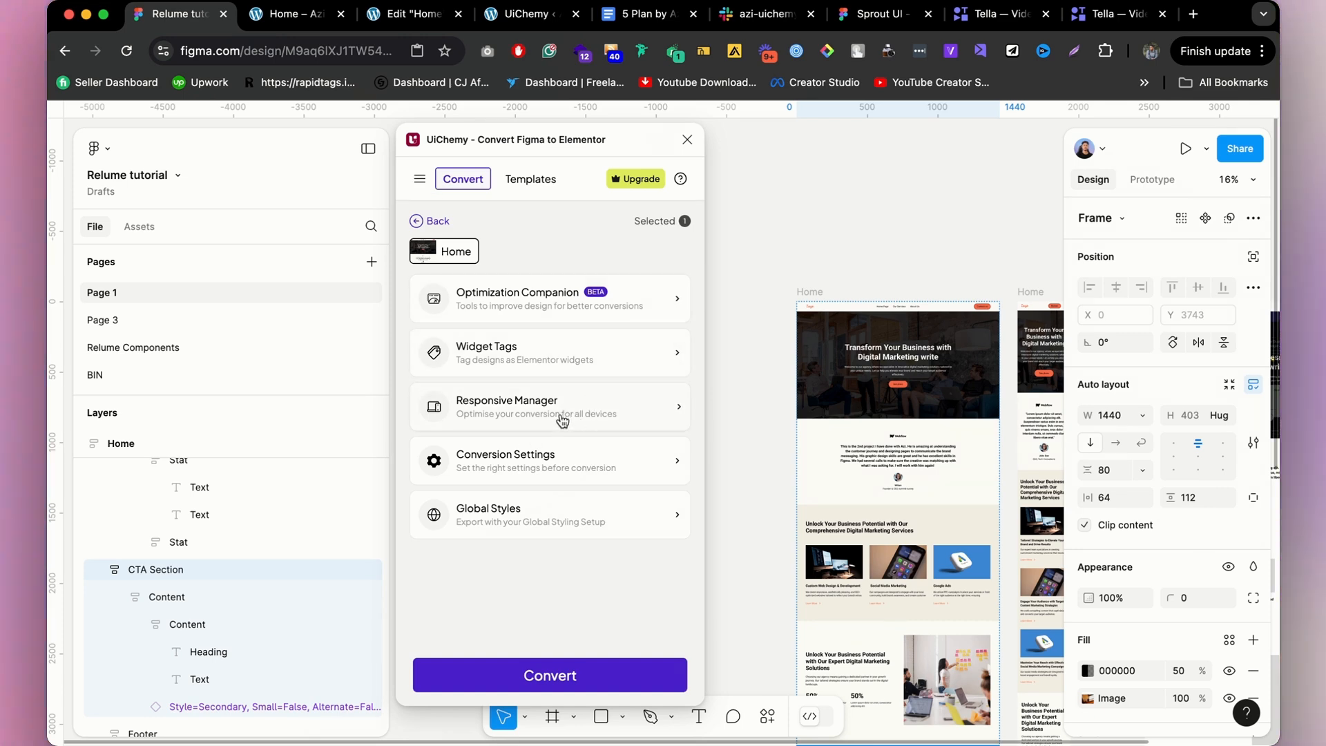
click(538, 471)
click(442, 191)
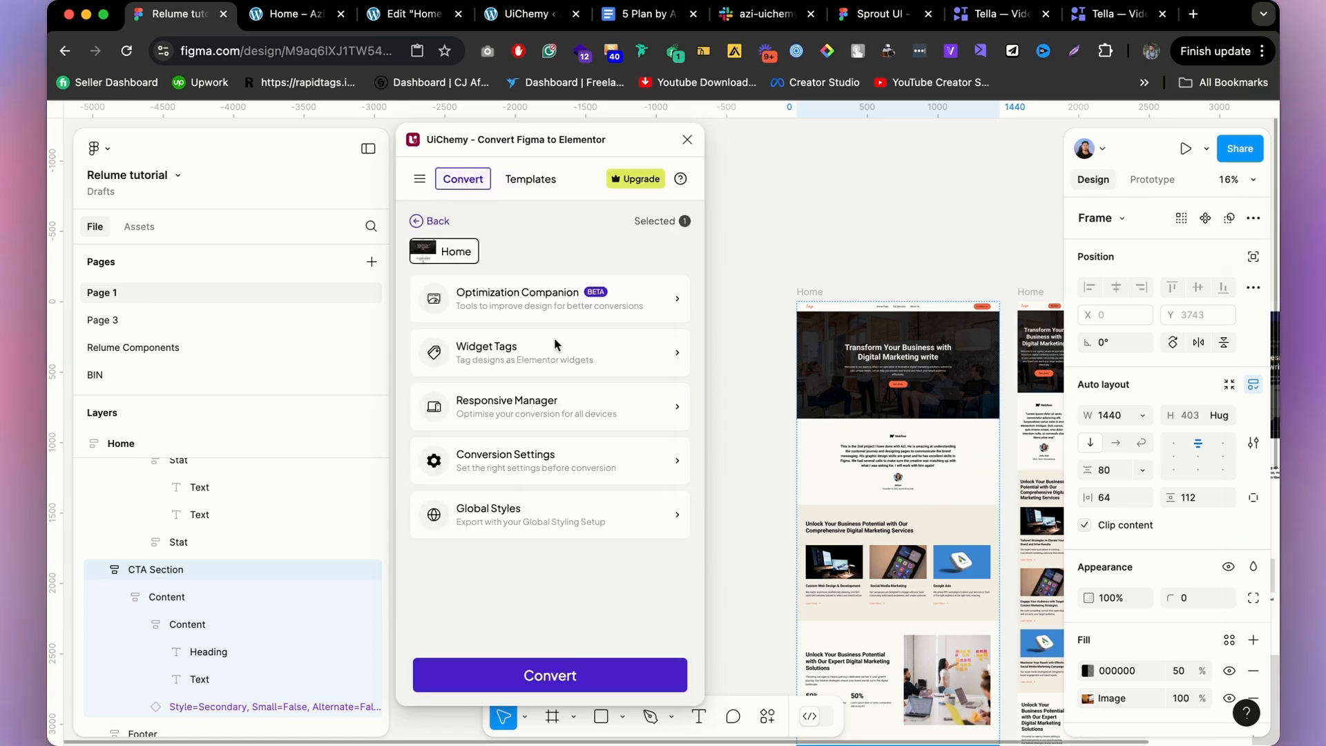
click(595, 510)
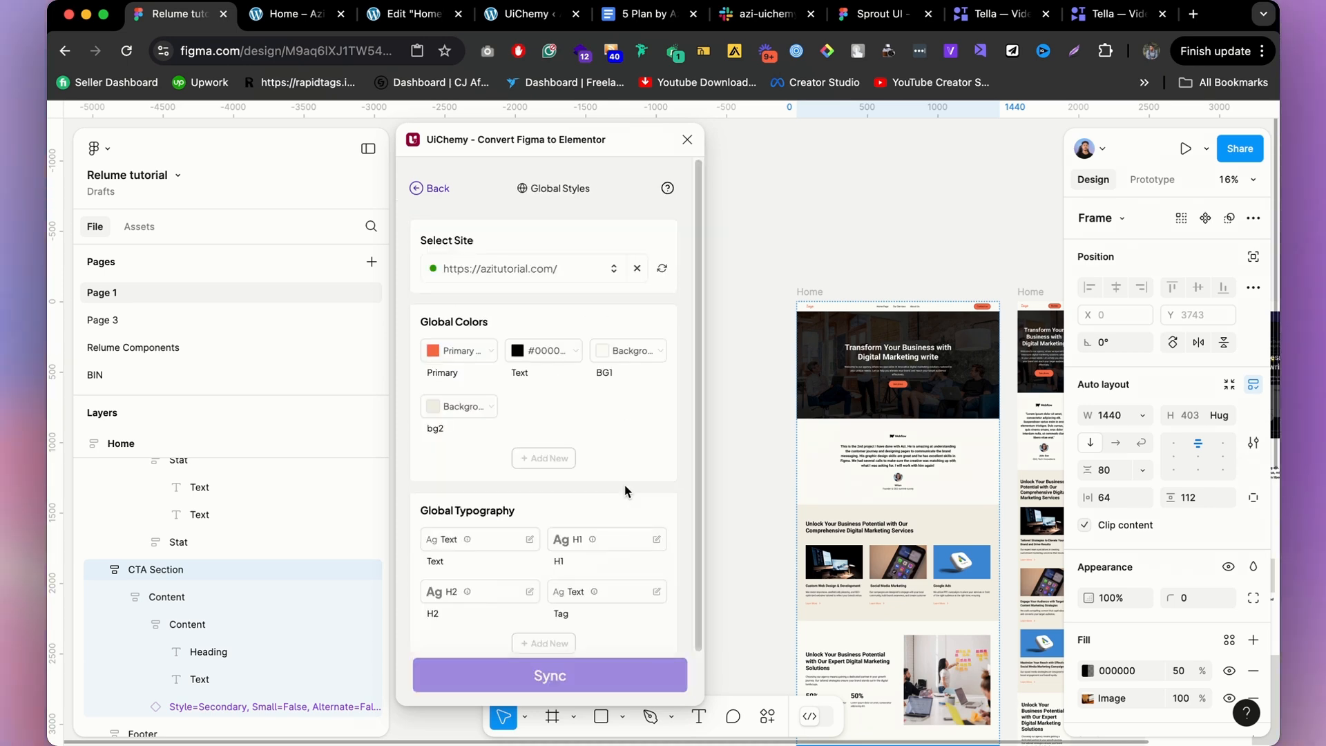
scroll(624, 485, down, 2)
scroll(623, 483, up, 2)
click(436, 189)
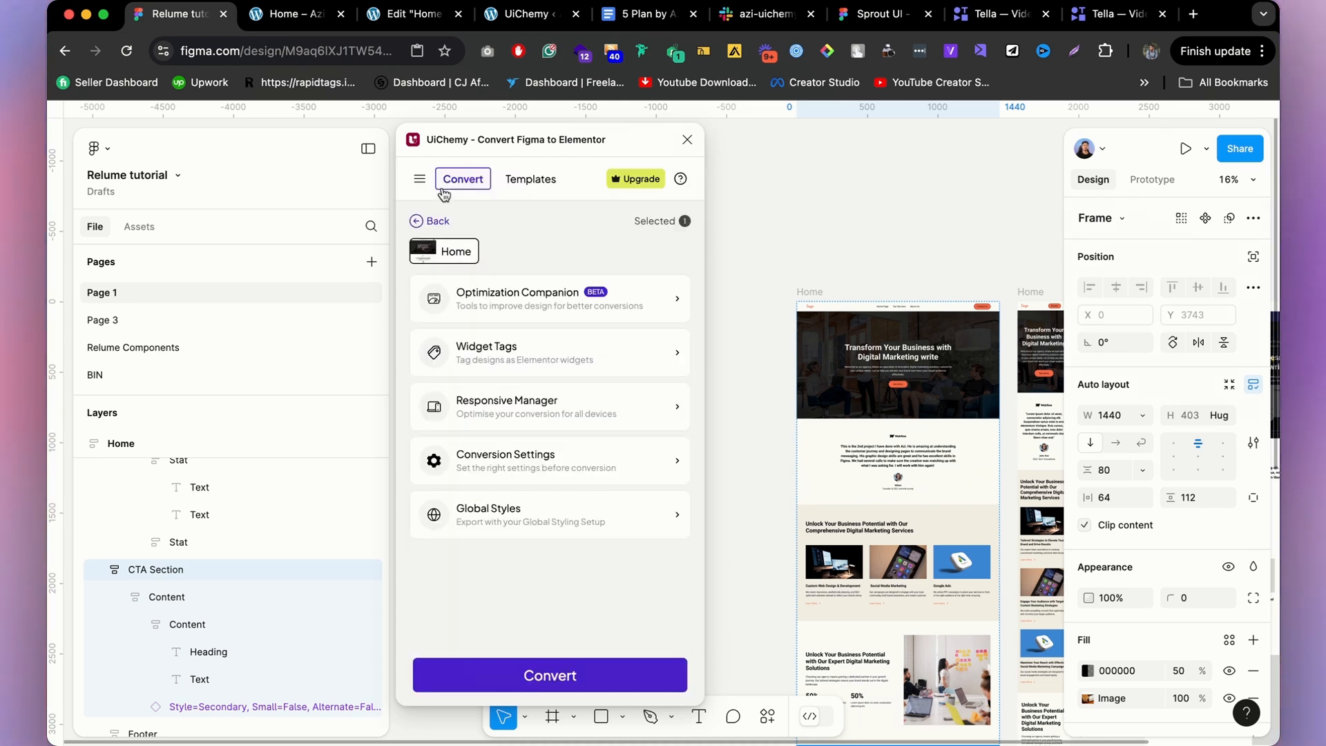
Convert the Home design and live-import it to azitutorial.com as a new Page.
click(578, 681)
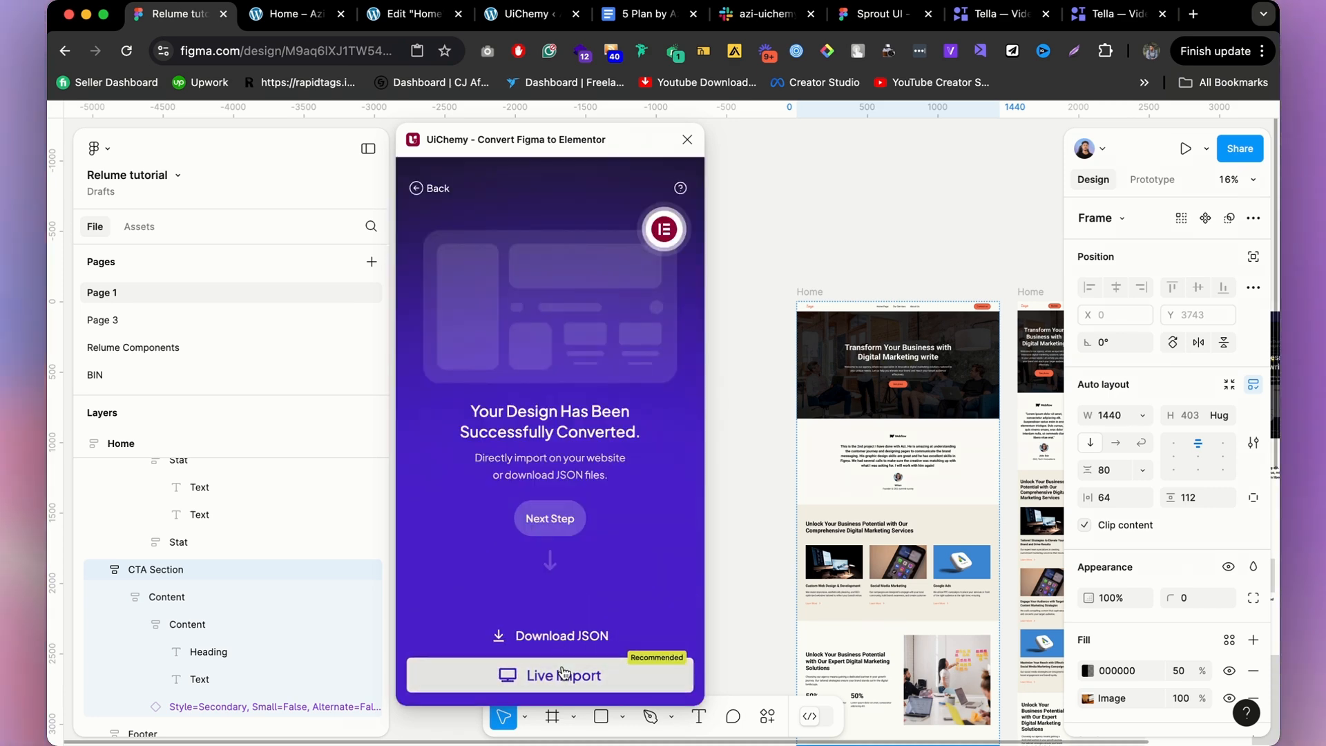
scroll(725, 509, down, 5)
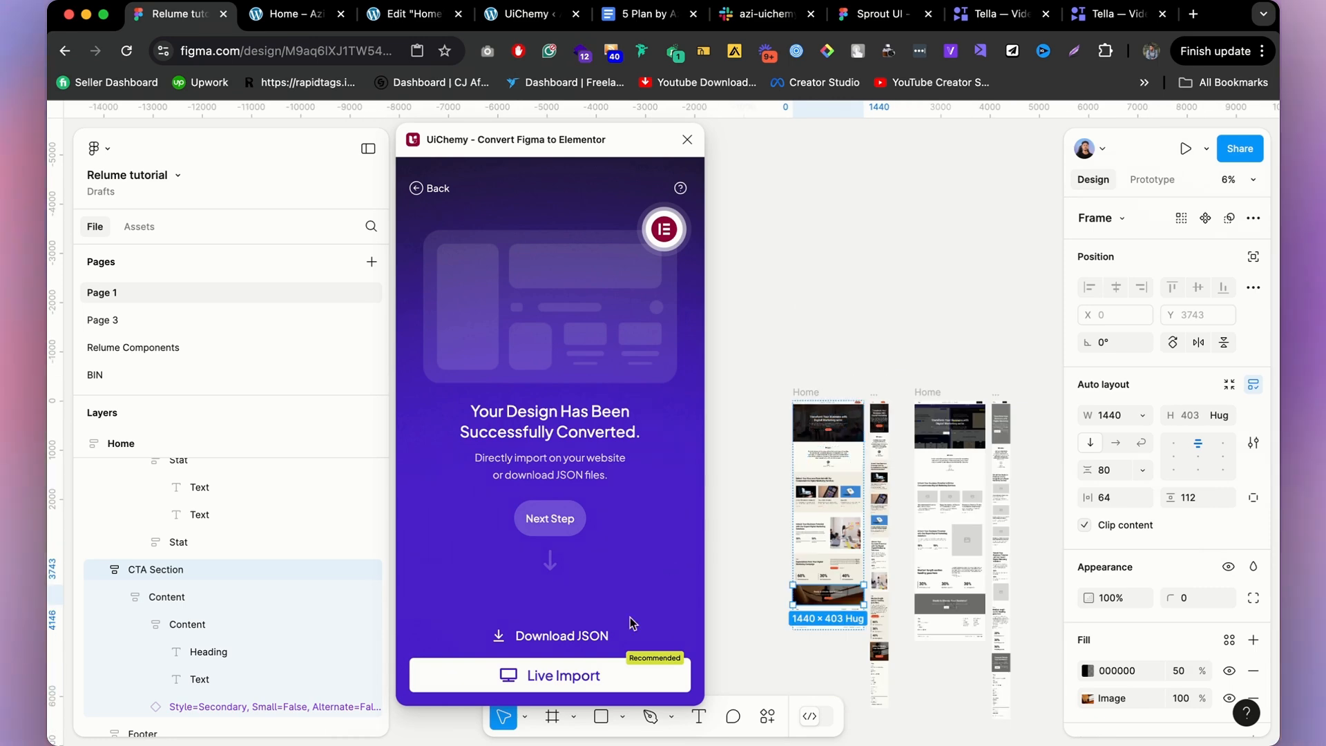
click(601, 680)
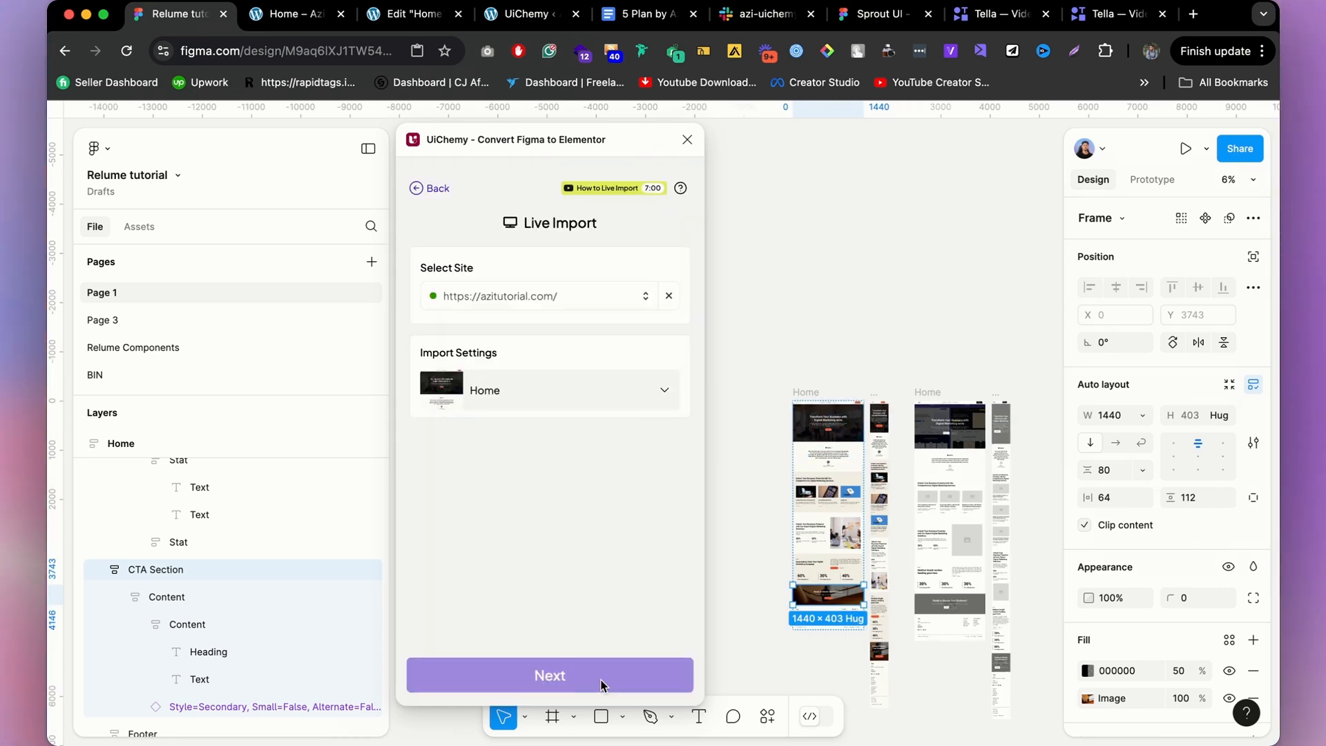
click(651, 403)
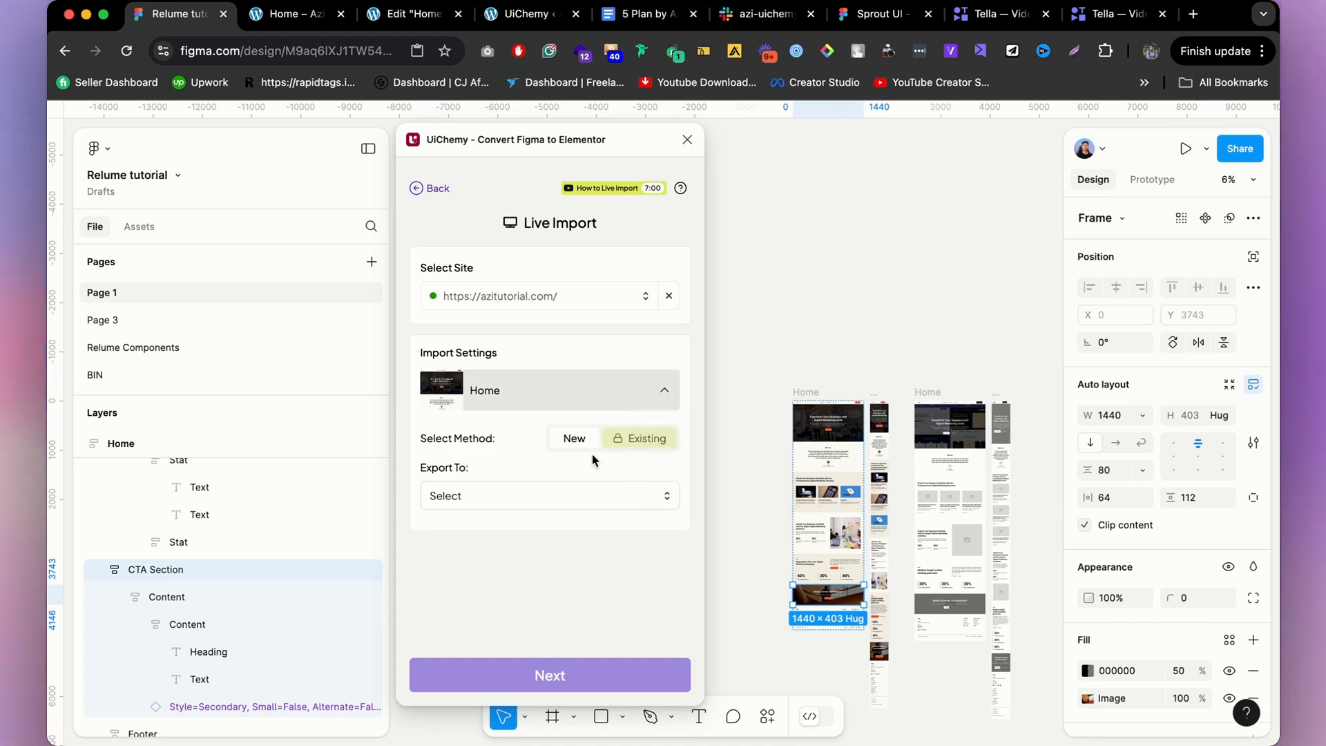
click(537, 491)
click(476, 560)
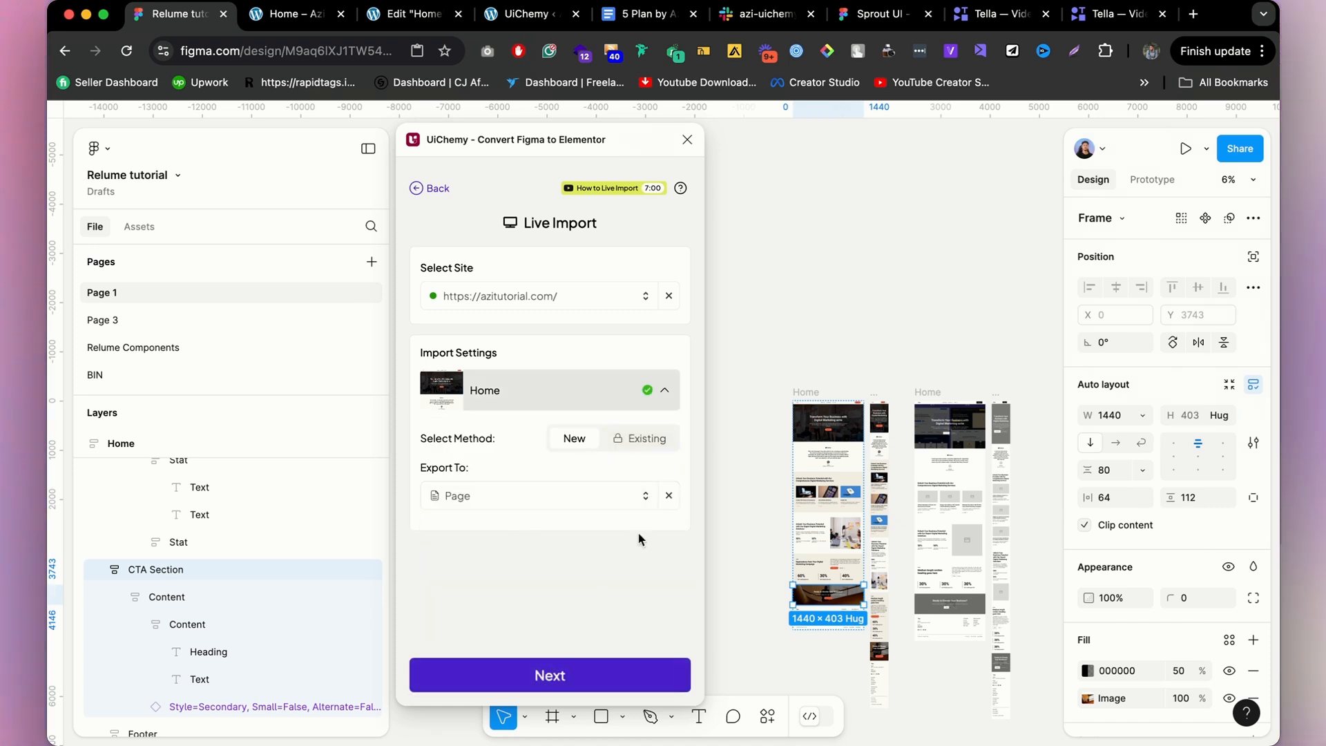
click(579, 669)
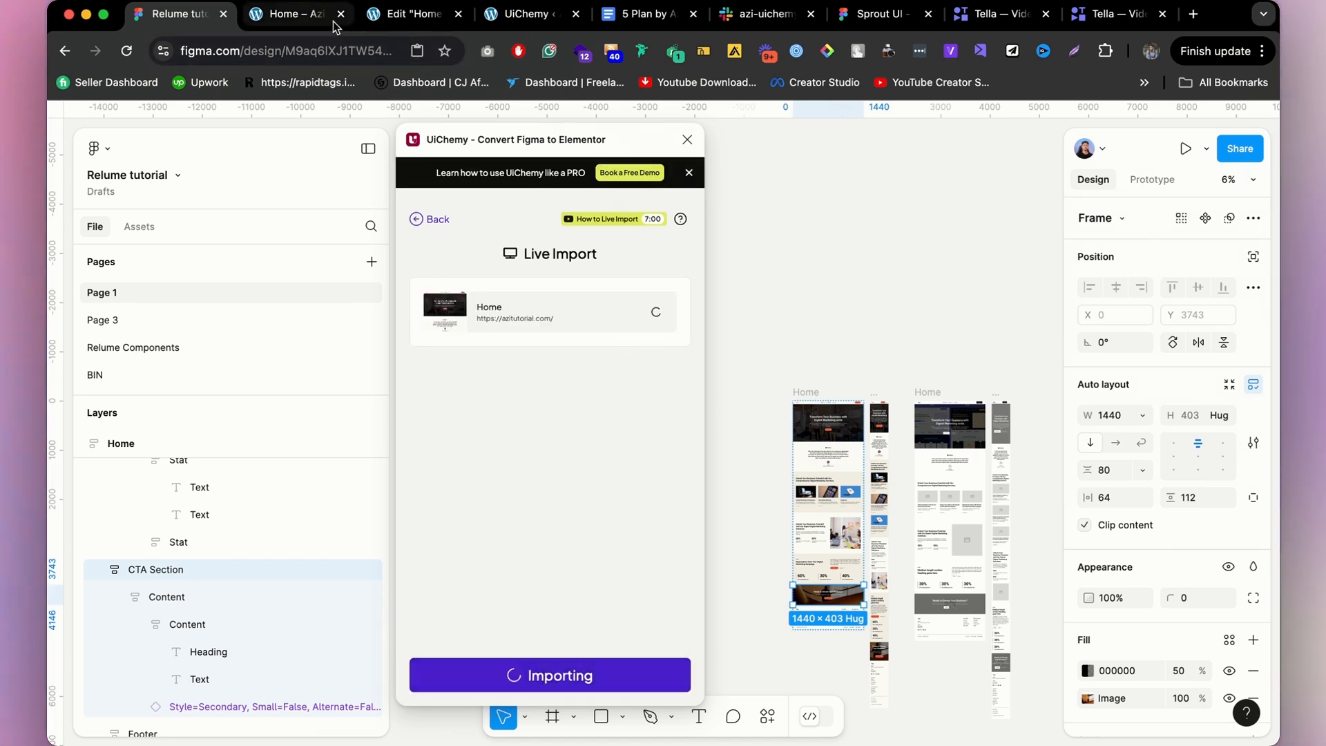
Switch to the Elementor editor of the old Home page, retitle it "Broken Home" and publish the change.
click(392, 18)
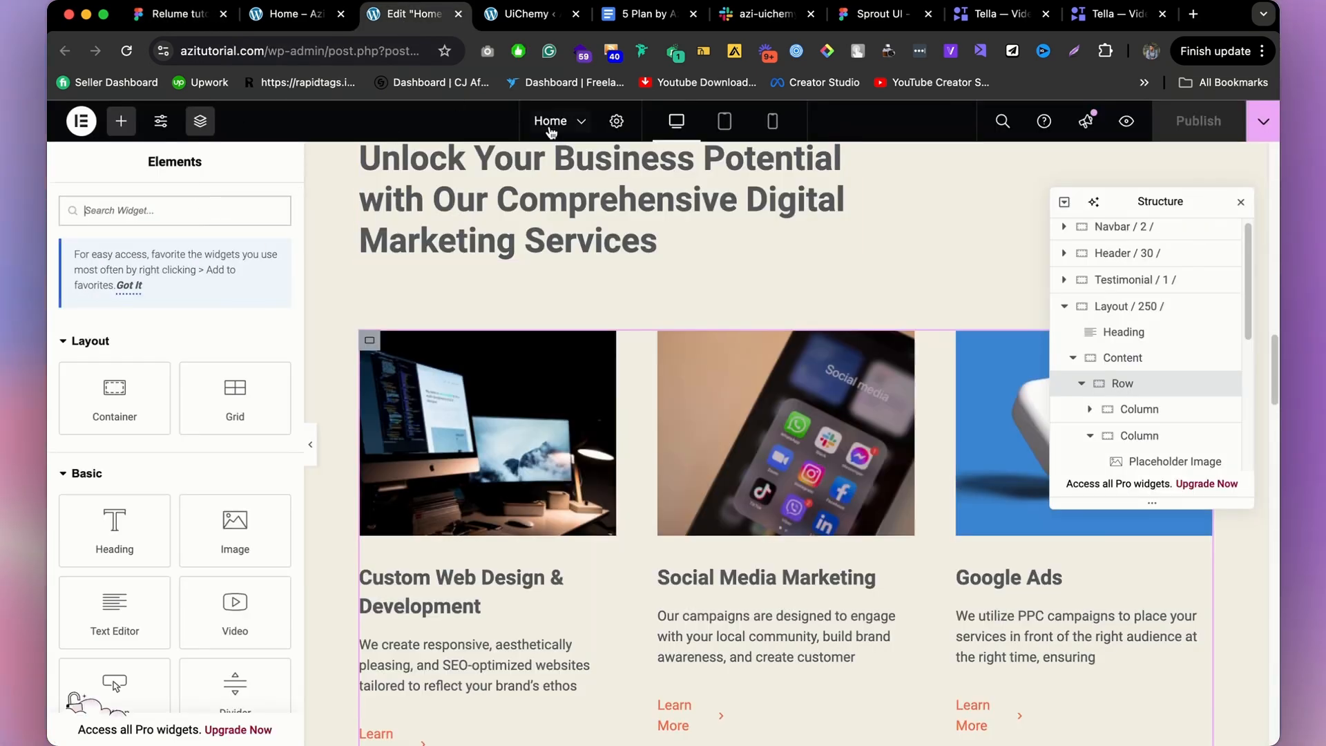
click(617, 130)
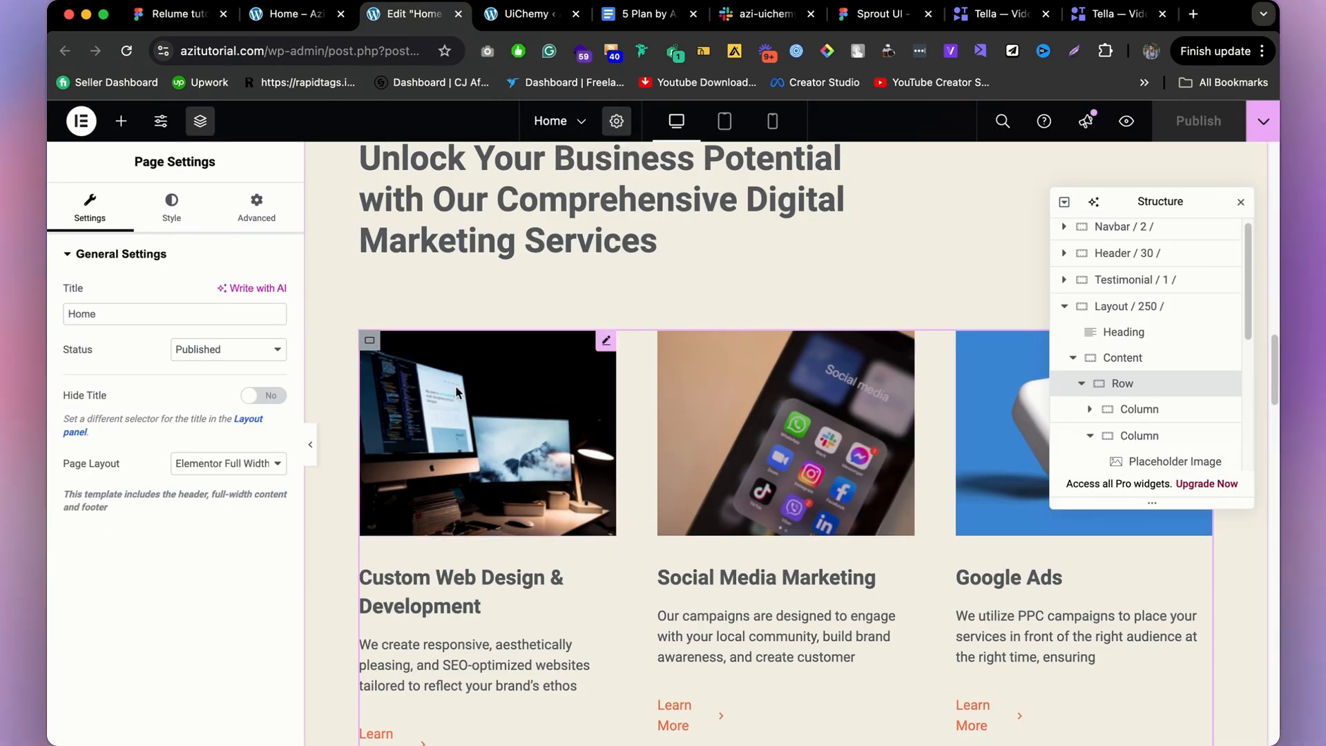
double_click(121, 317)
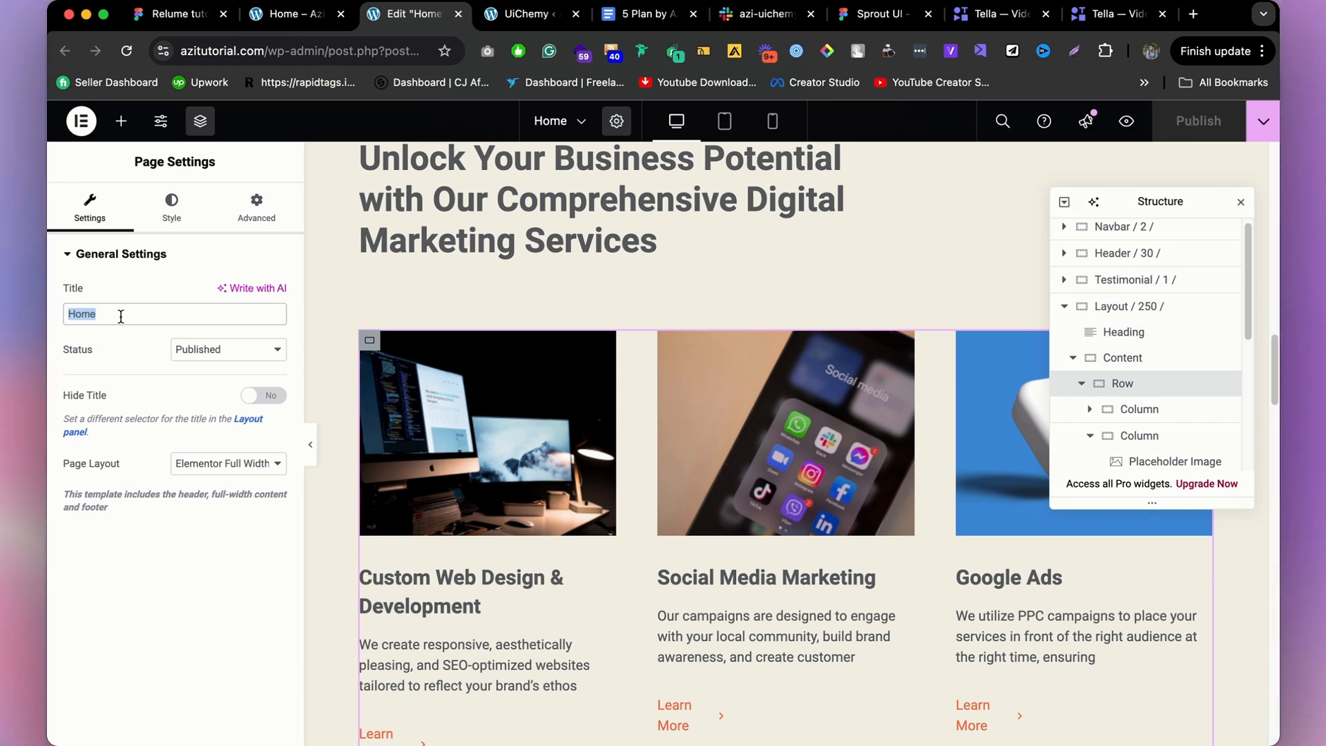
text(Broken)
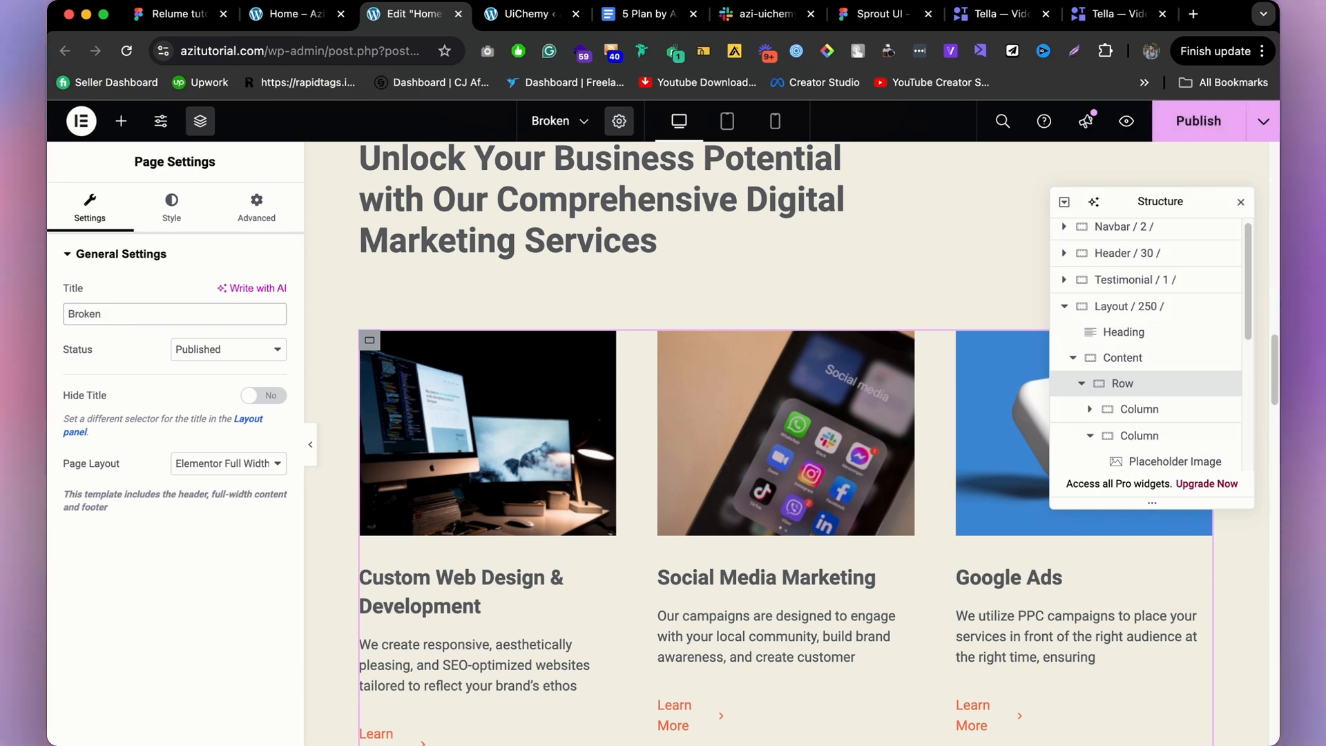
text( Home)
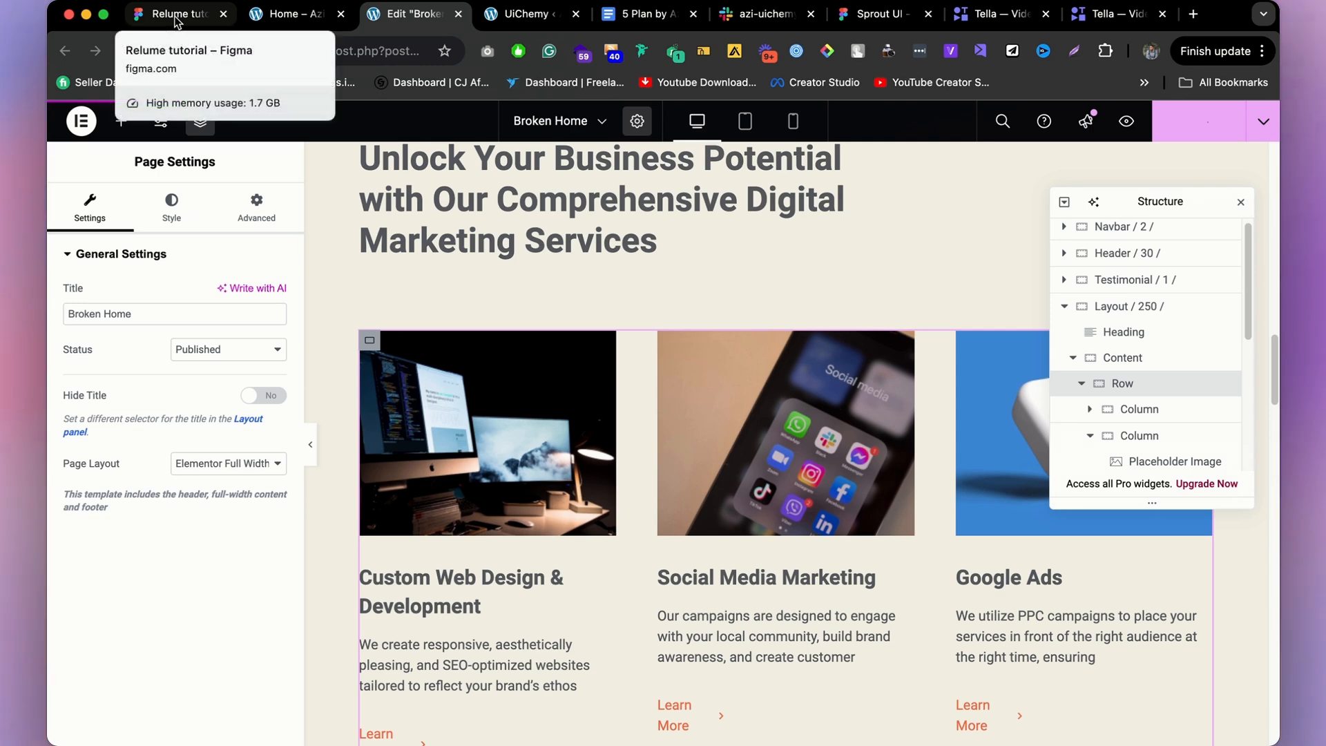
click(269, 20)
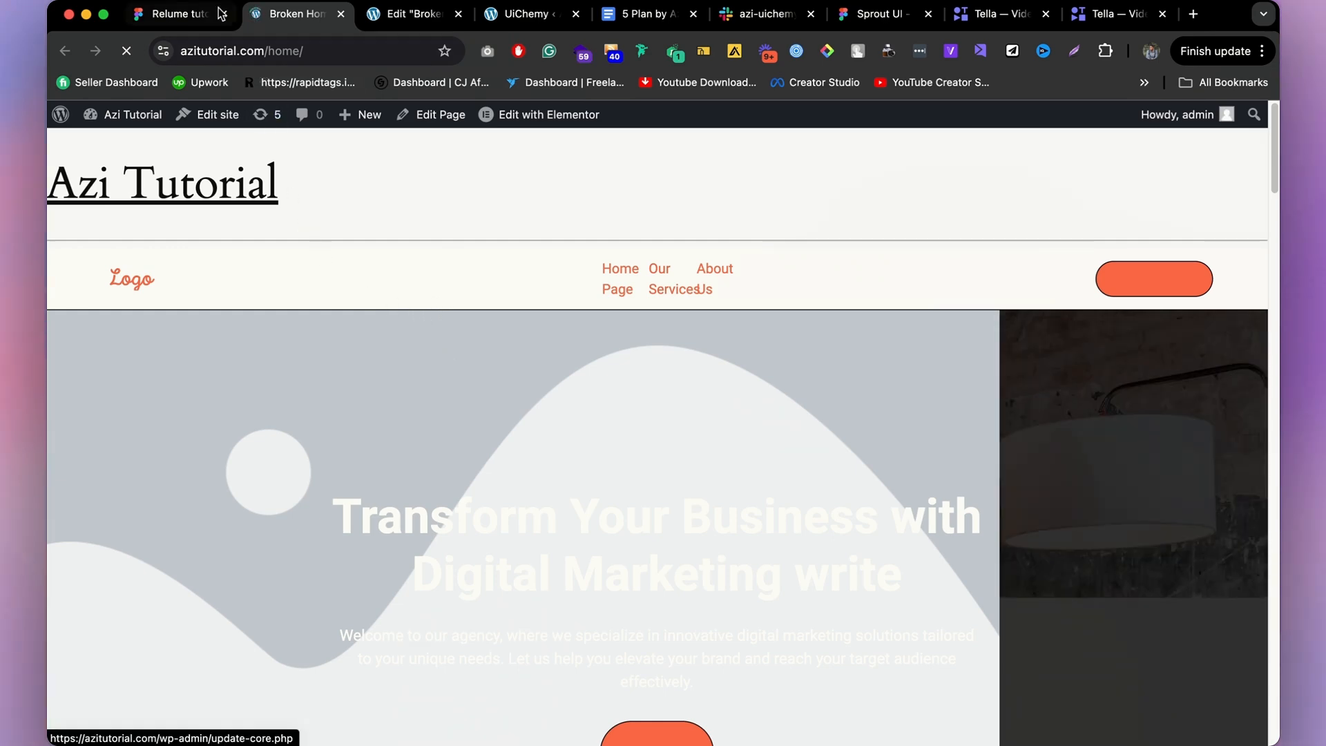
Open the imported Home page from UiChemy in Figma, close the "Broken Home" editor and look through the new page.
click(178, 17)
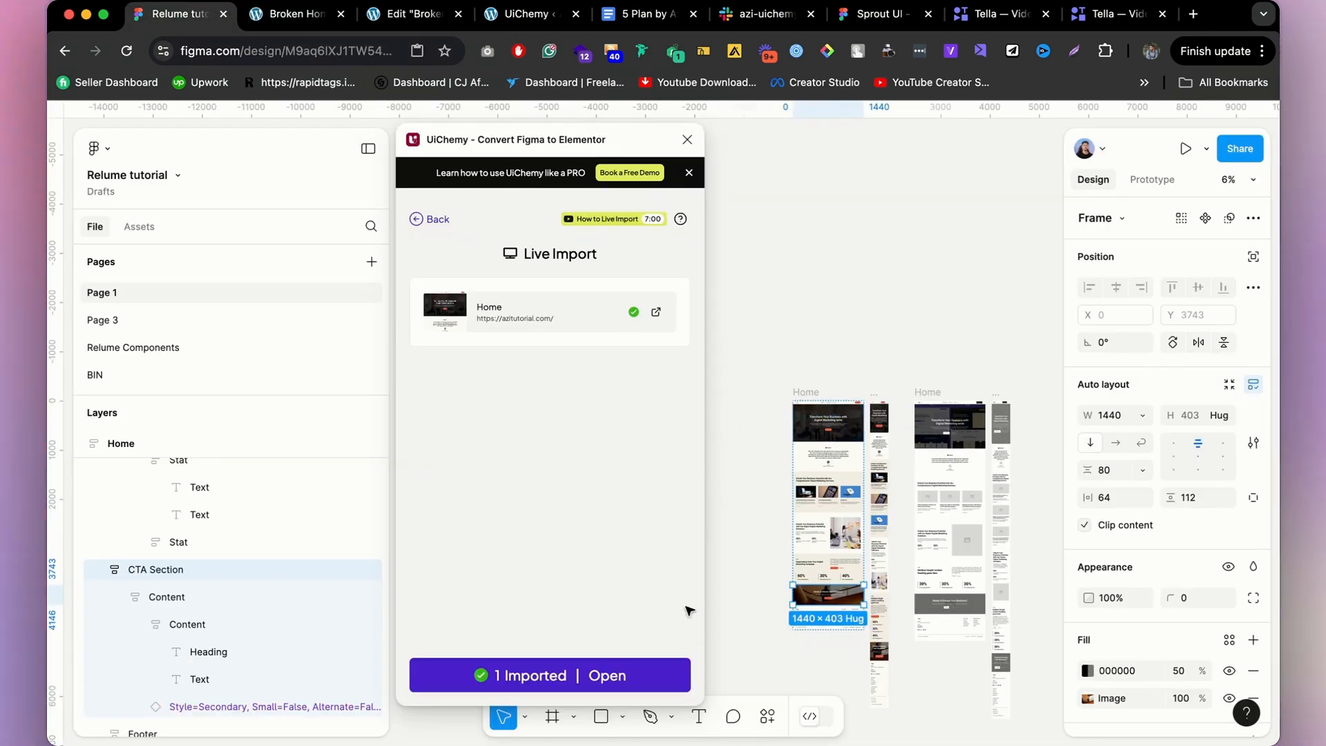
click(624, 673)
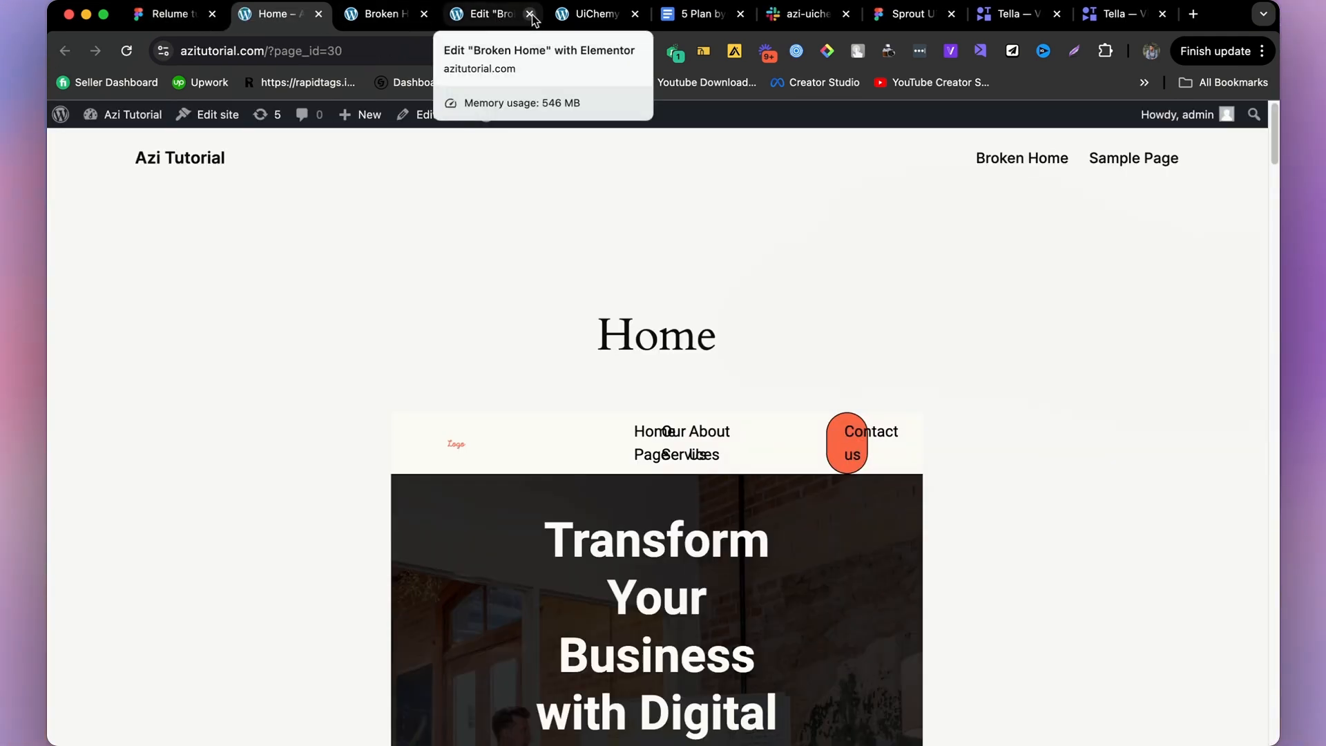
click(529, 13)
scroll(706, 440, down, 8)
scroll(704, 438, down, 10)
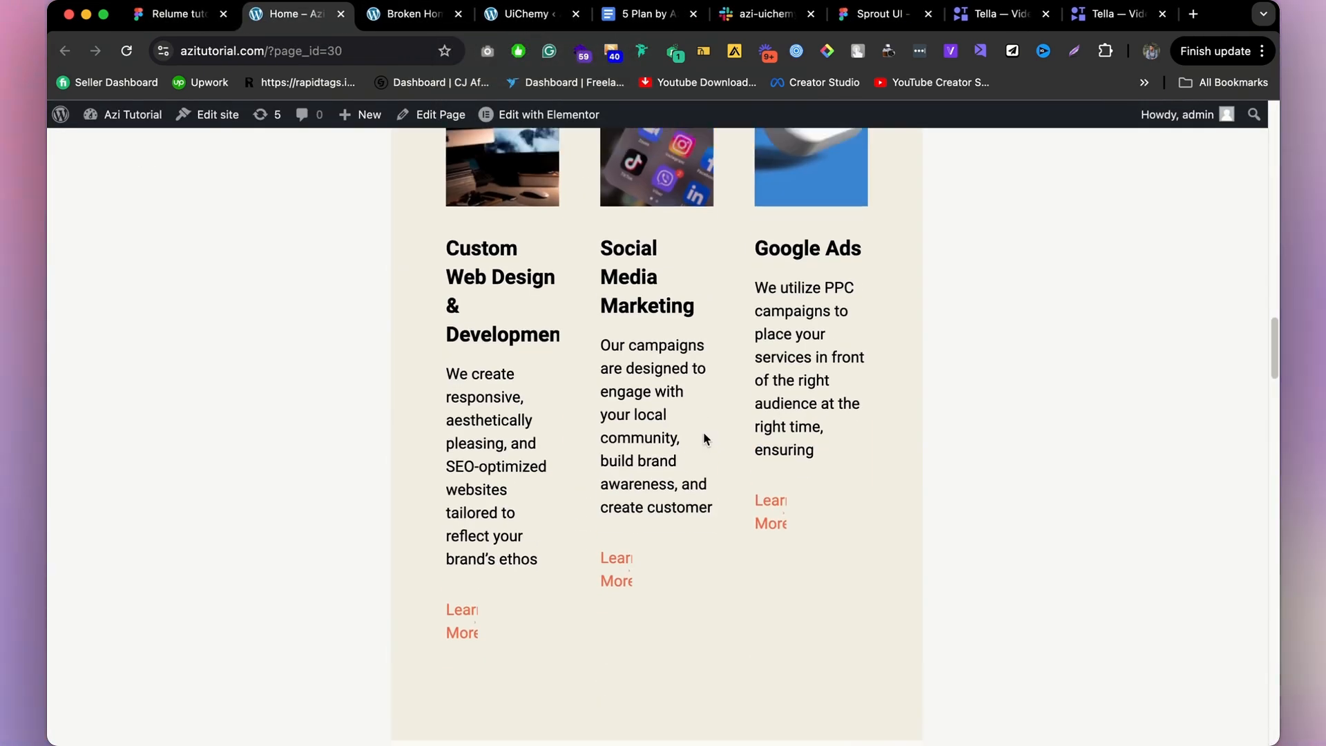
Open the imported Home page for editing in Elementor.
scroll(669, 435, up, 20)
mouse_move(545, 117)
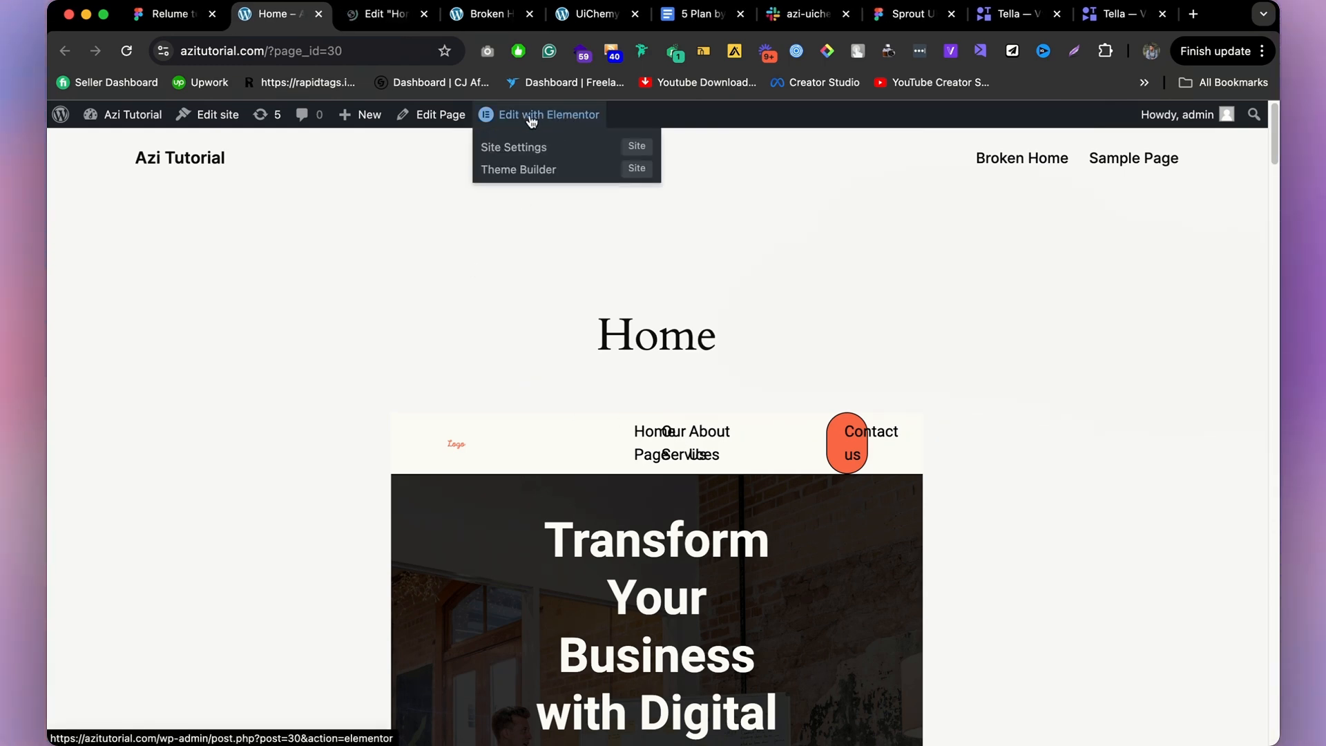
click(377, 15)
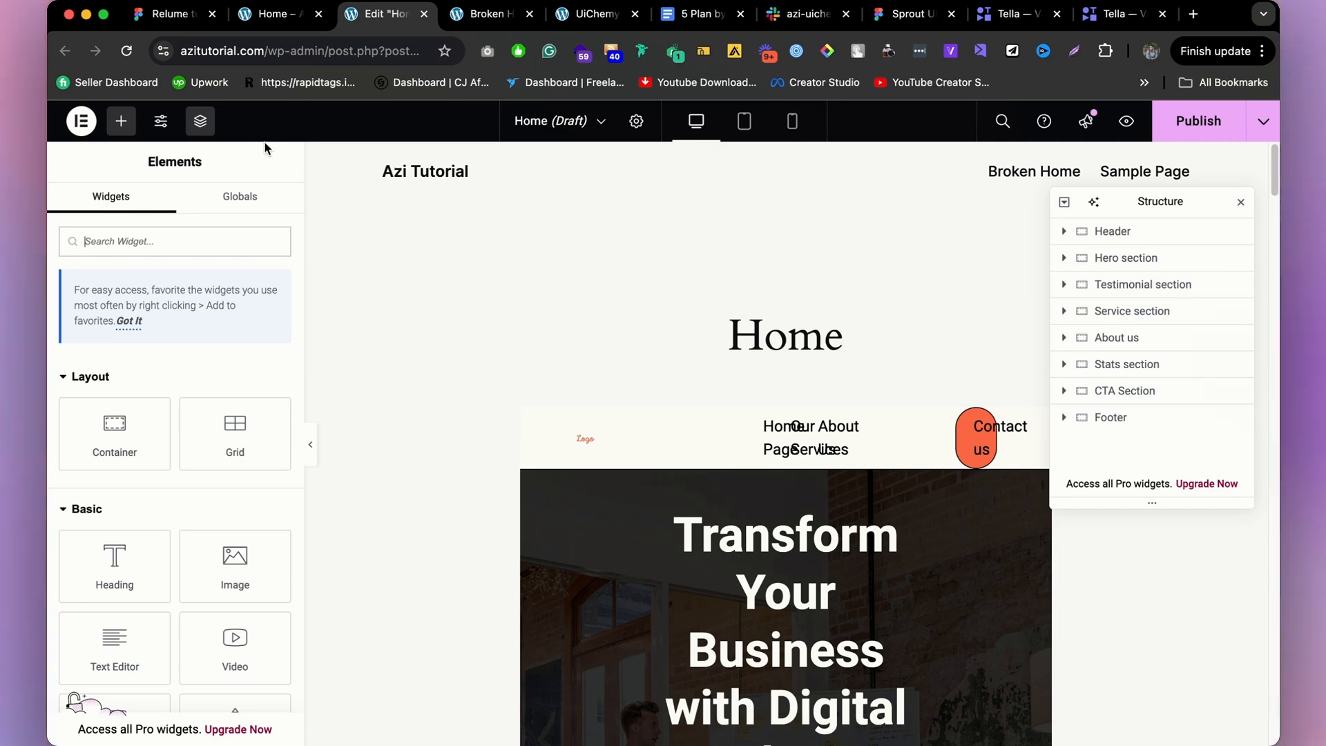
Set the Home page's layout to Elementor Full Width in its page settings.
click(636, 121)
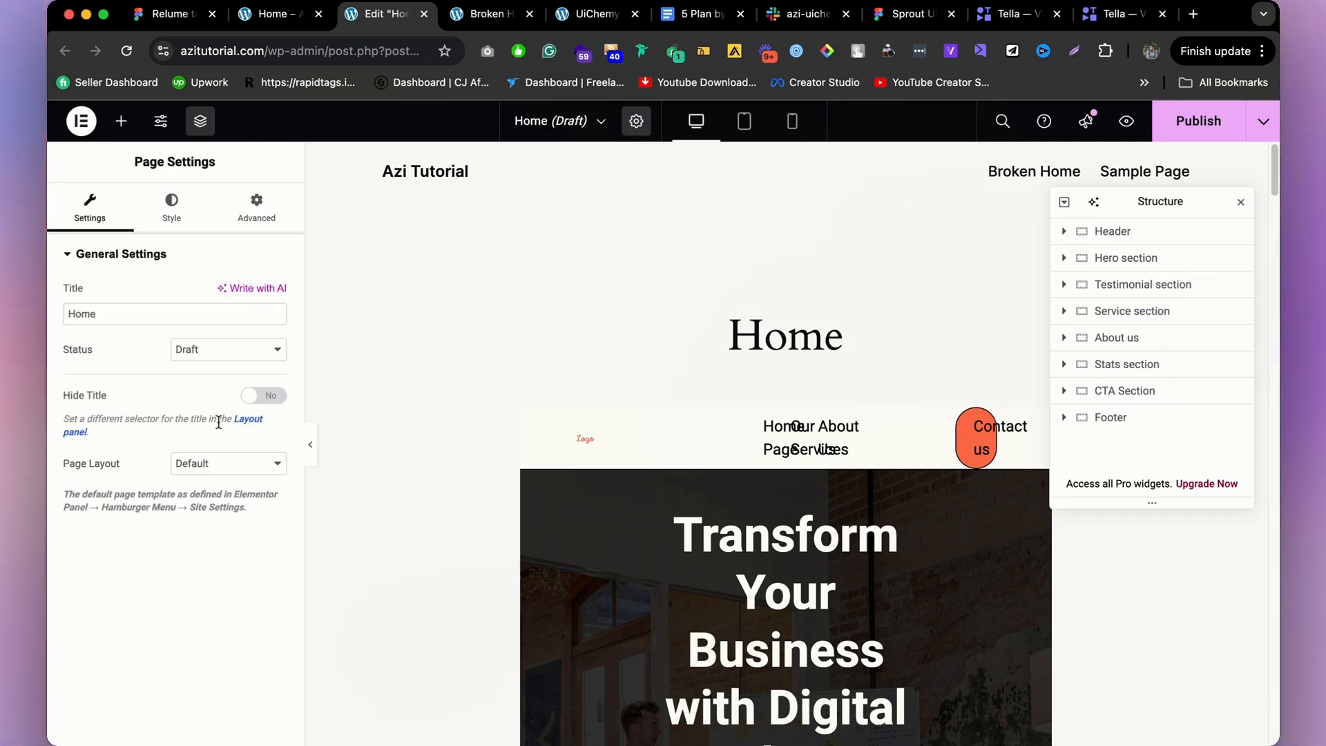
click(186, 470)
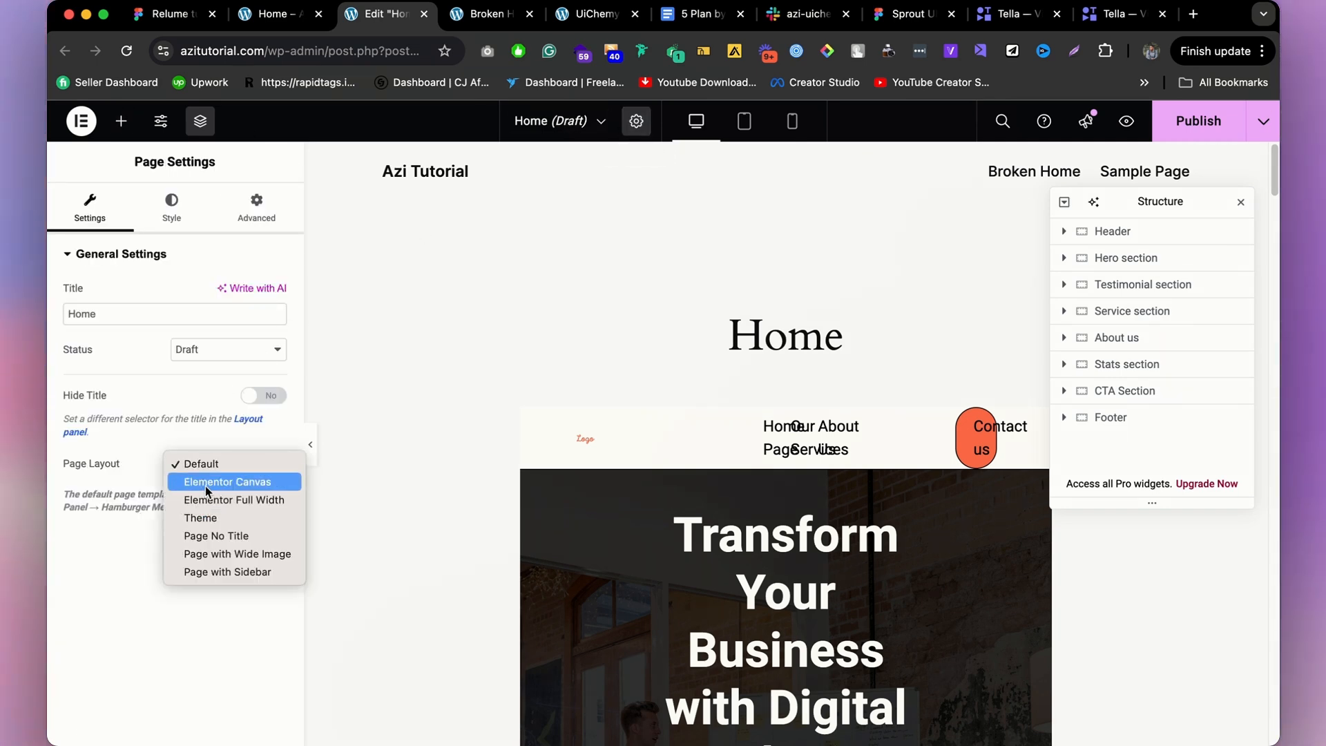
click(206, 483)
click(211, 472)
click(219, 488)
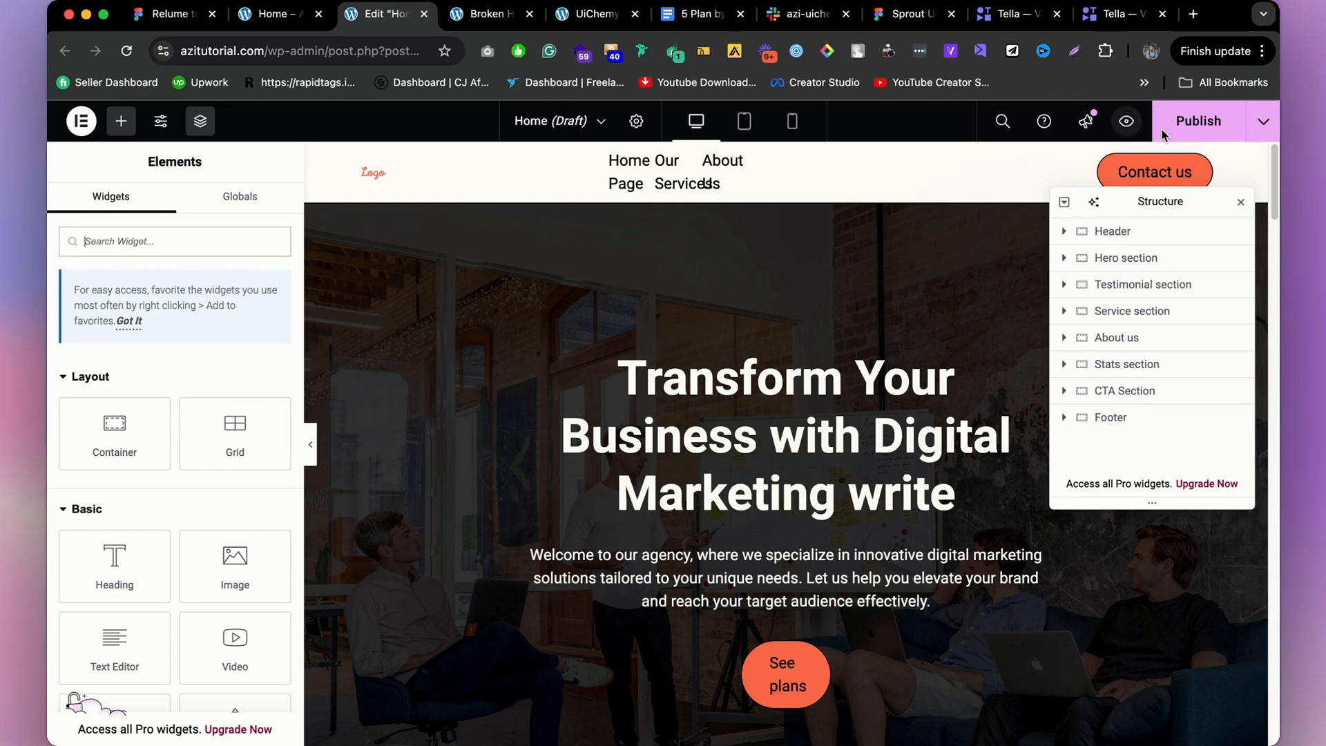
Compare the testimonial section of the new Home page with the one on the published Broken Home page.
scroll(822, 392, down, 6)
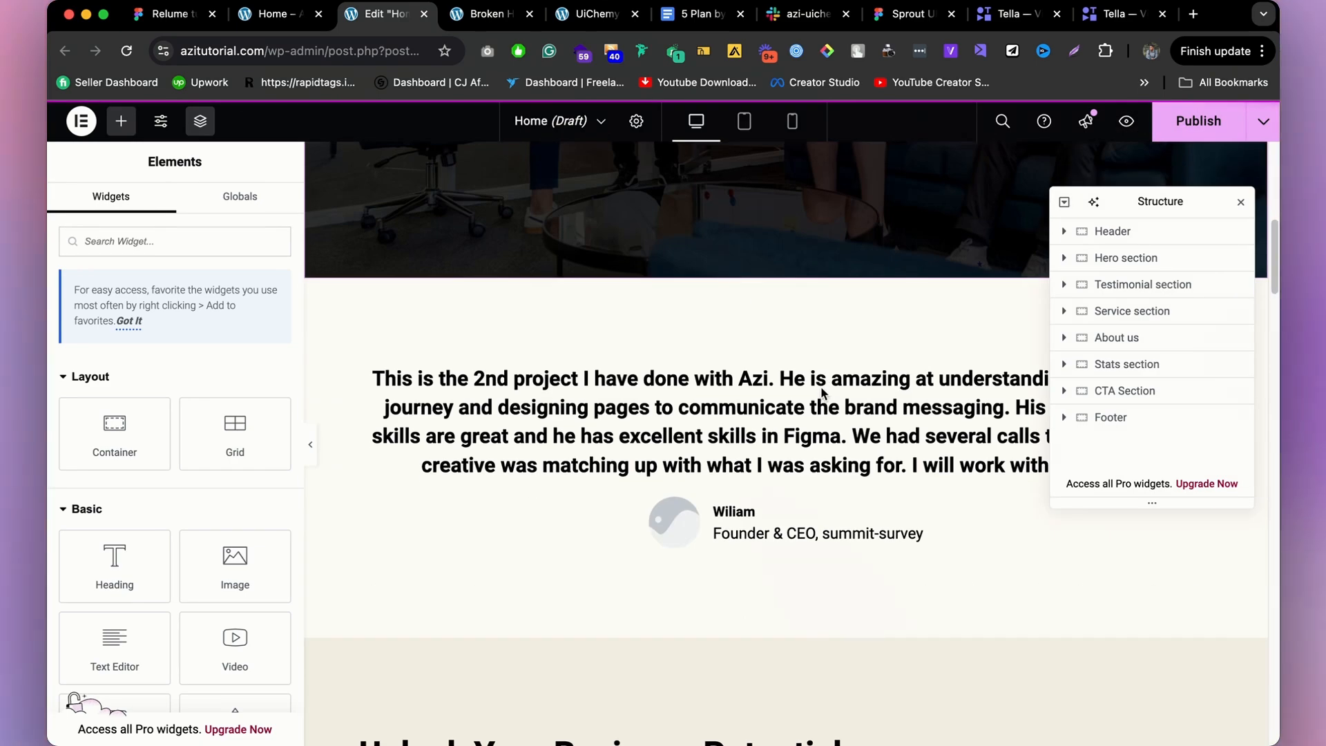
scroll(821, 392, down, 10)
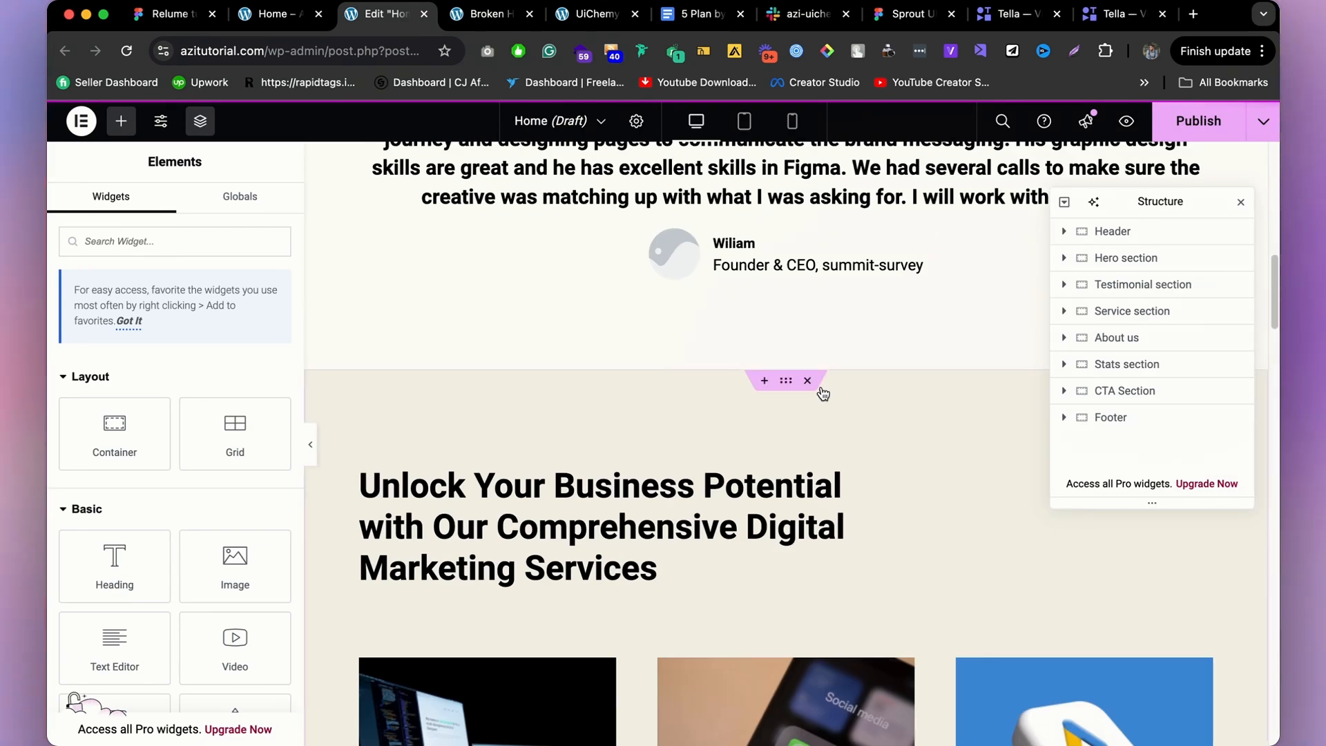
scroll(822, 393, up, 4)
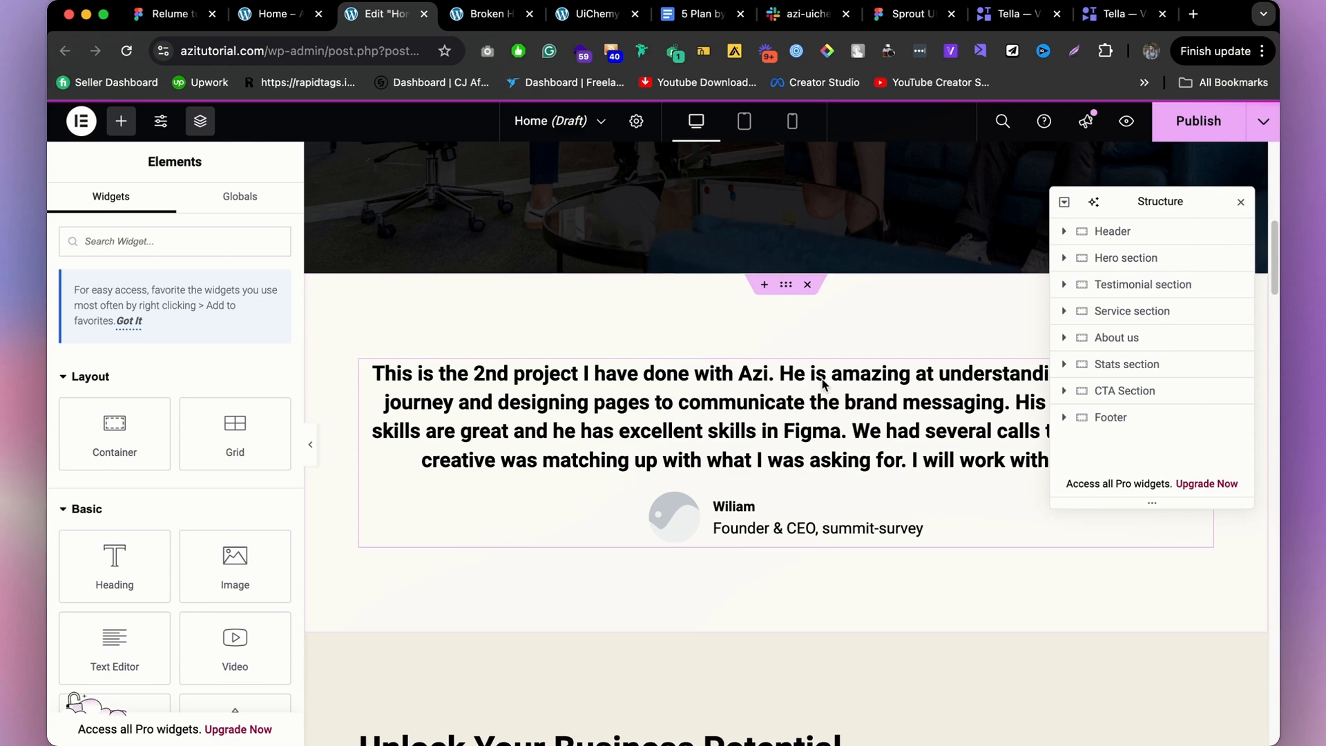
click(517, 19)
scroll(681, 370, down, 10)
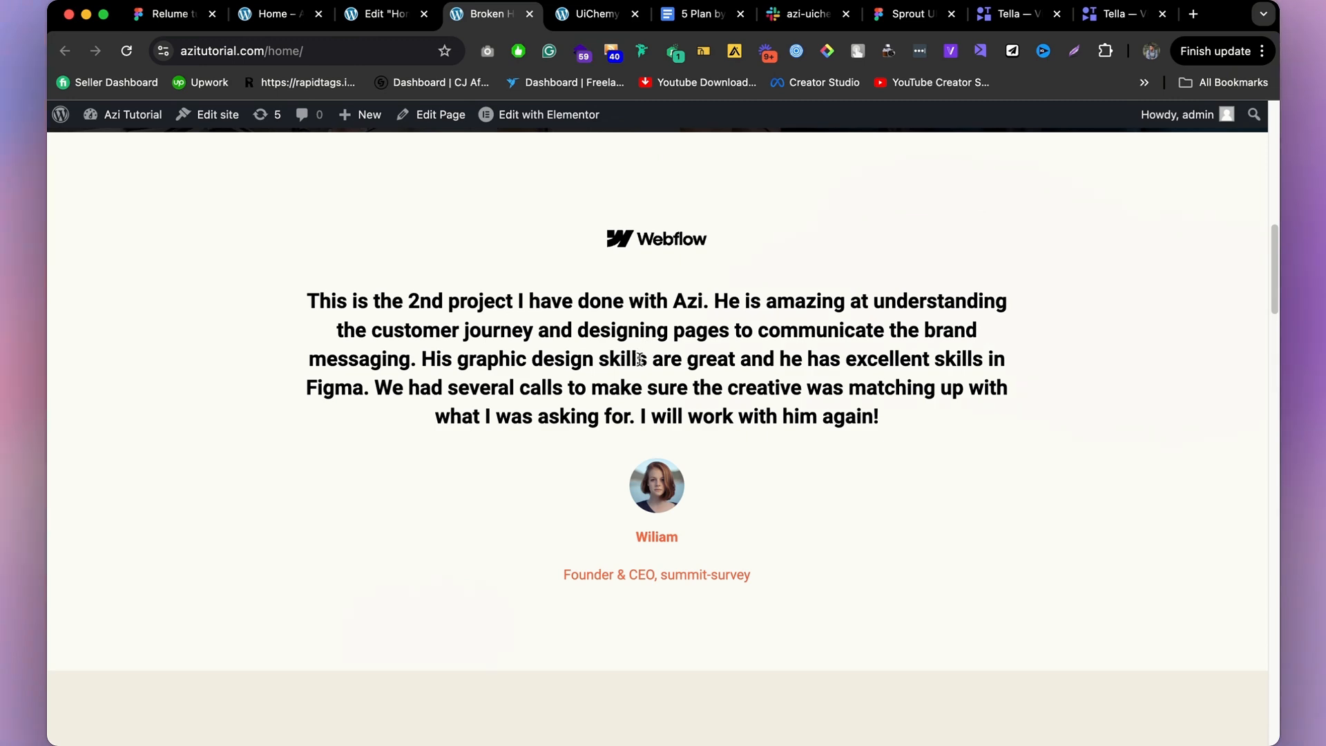
click(412, 16)
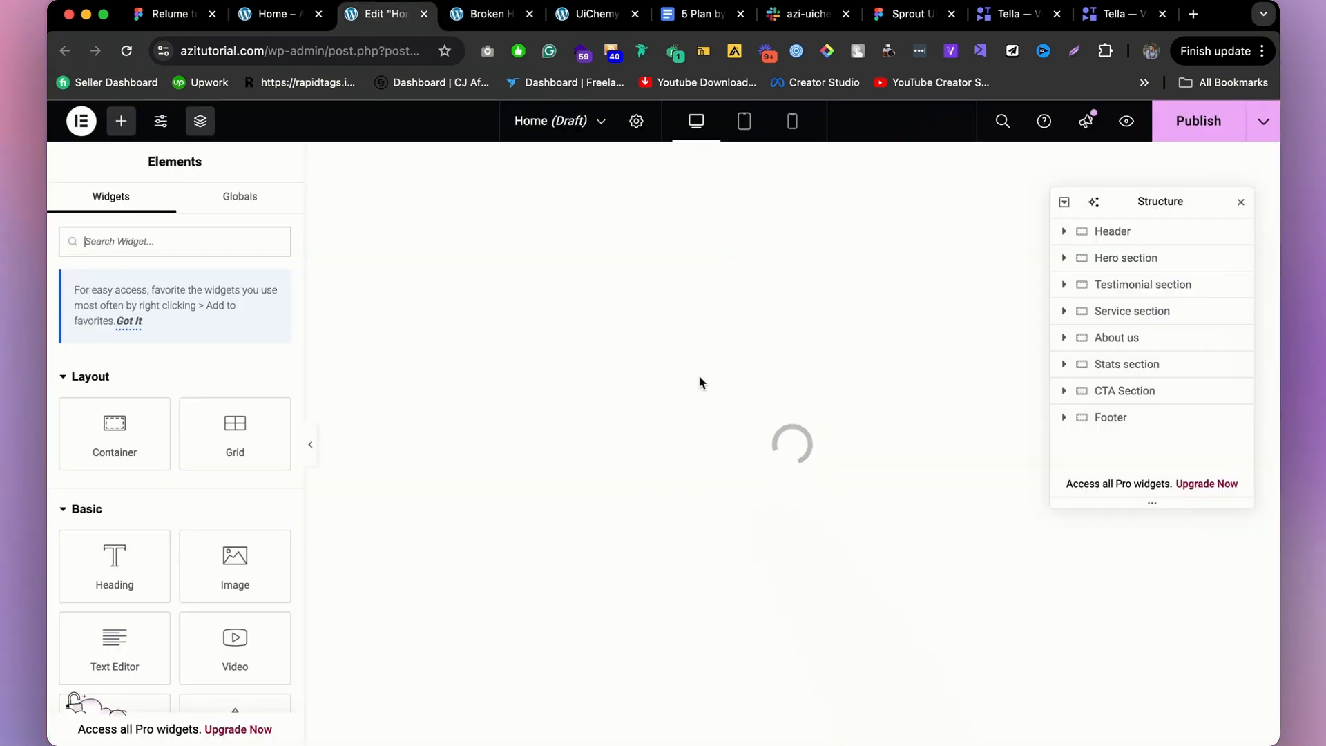
scroll(700, 377, down, 10)
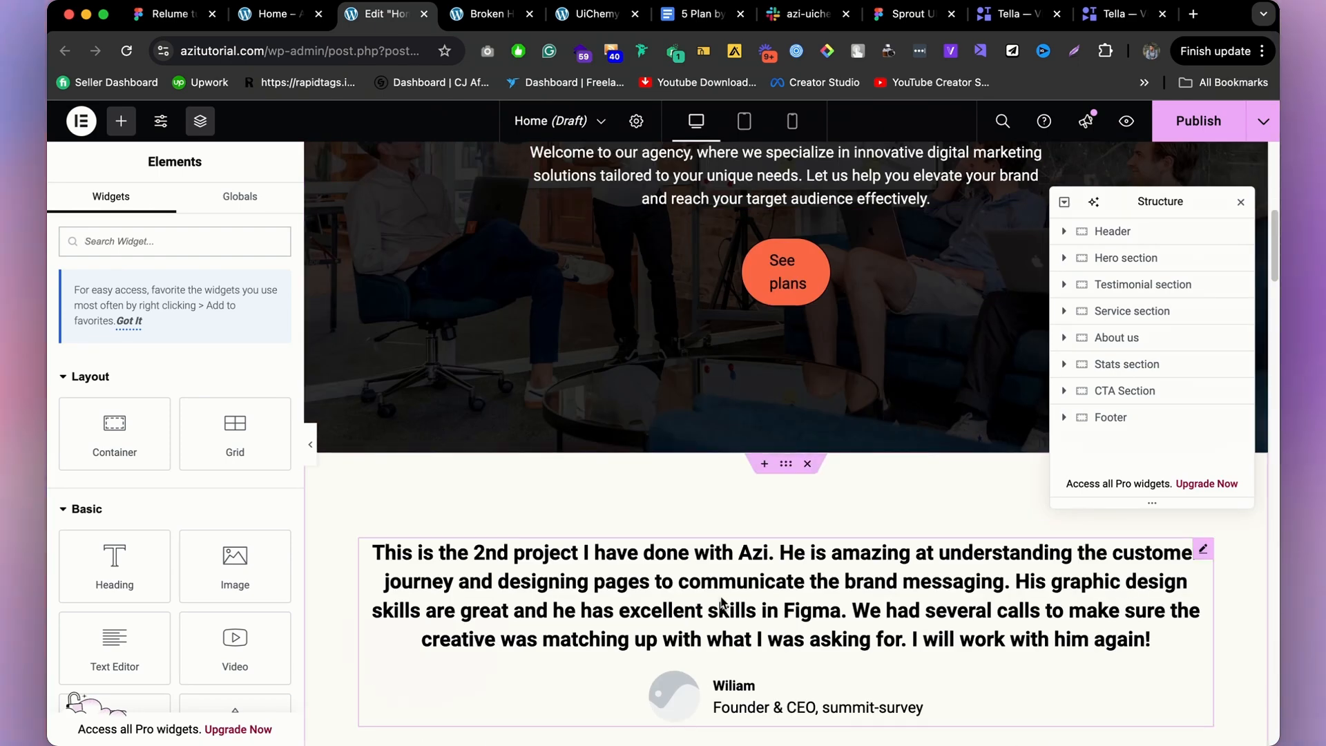
Select the Testimonial widget on the new Home page and check its content and layout against the Broken Home version.
click(1119, 553)
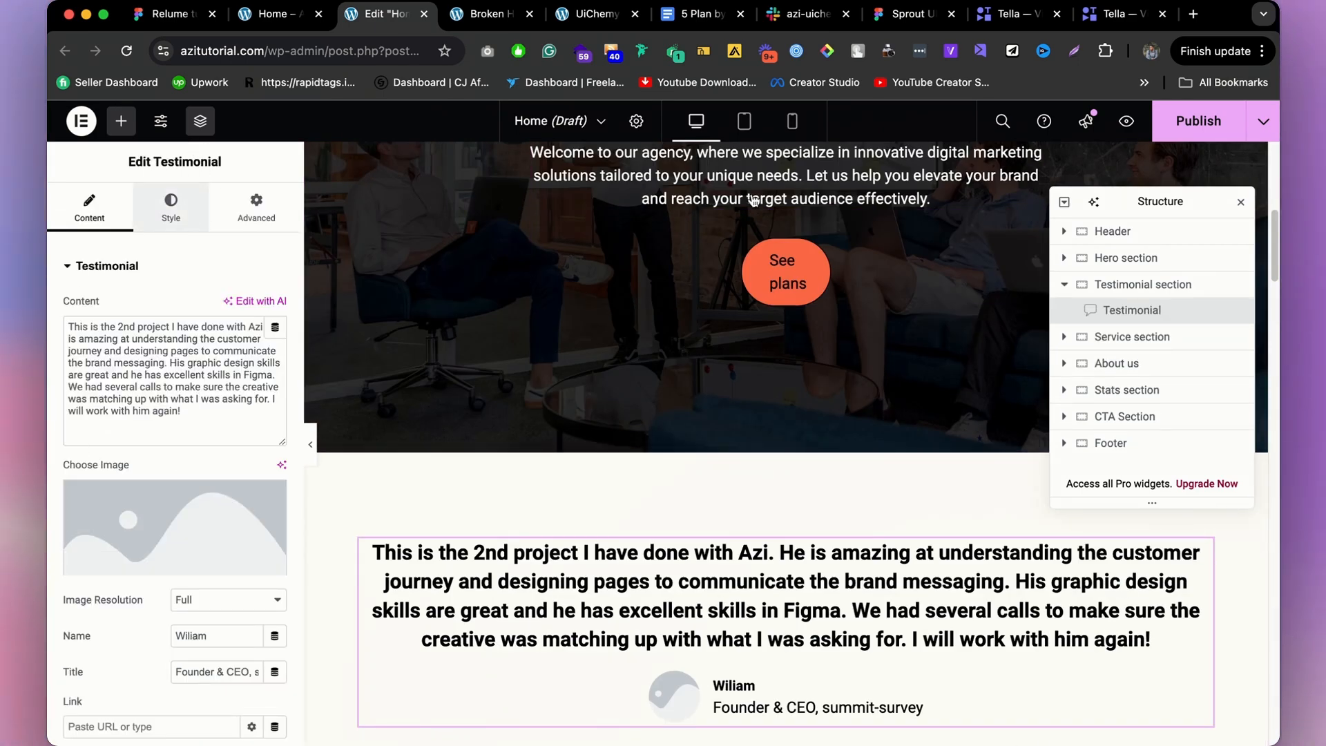
scroll(749, 207, down, 3)
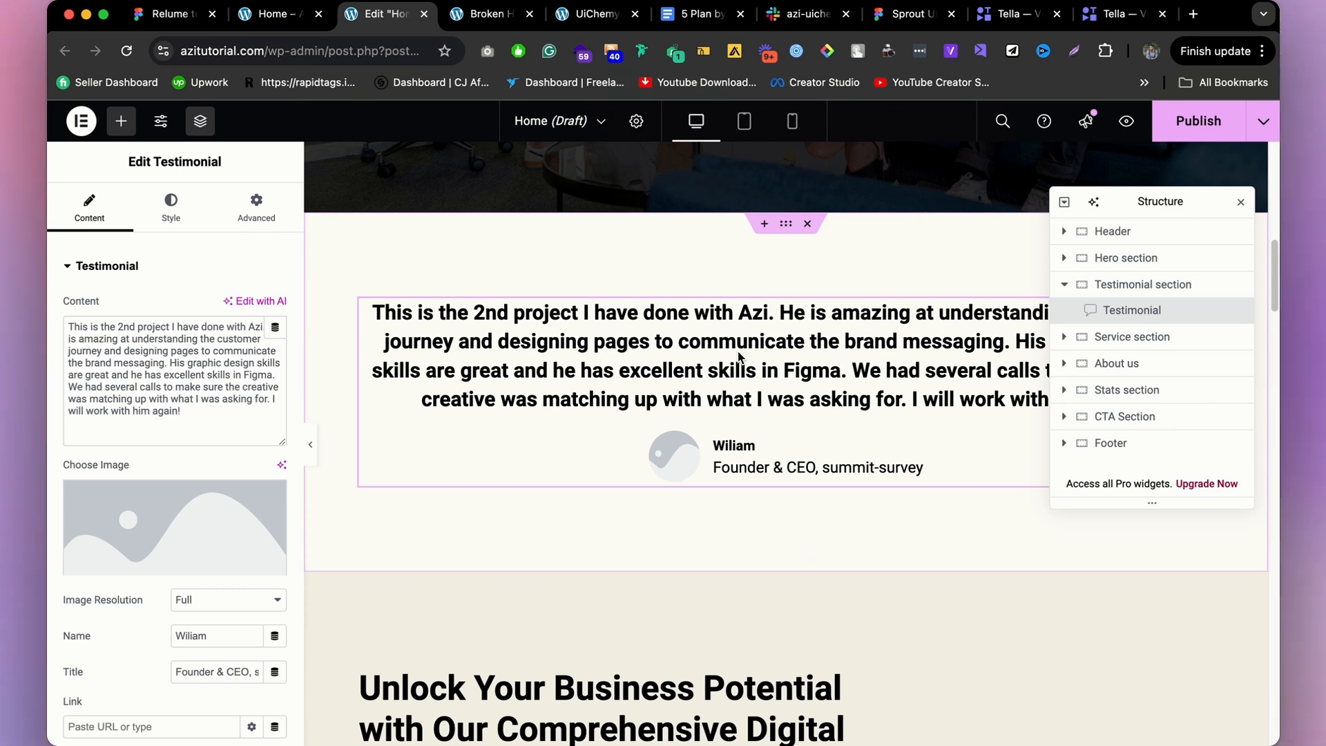
click(483, 16)
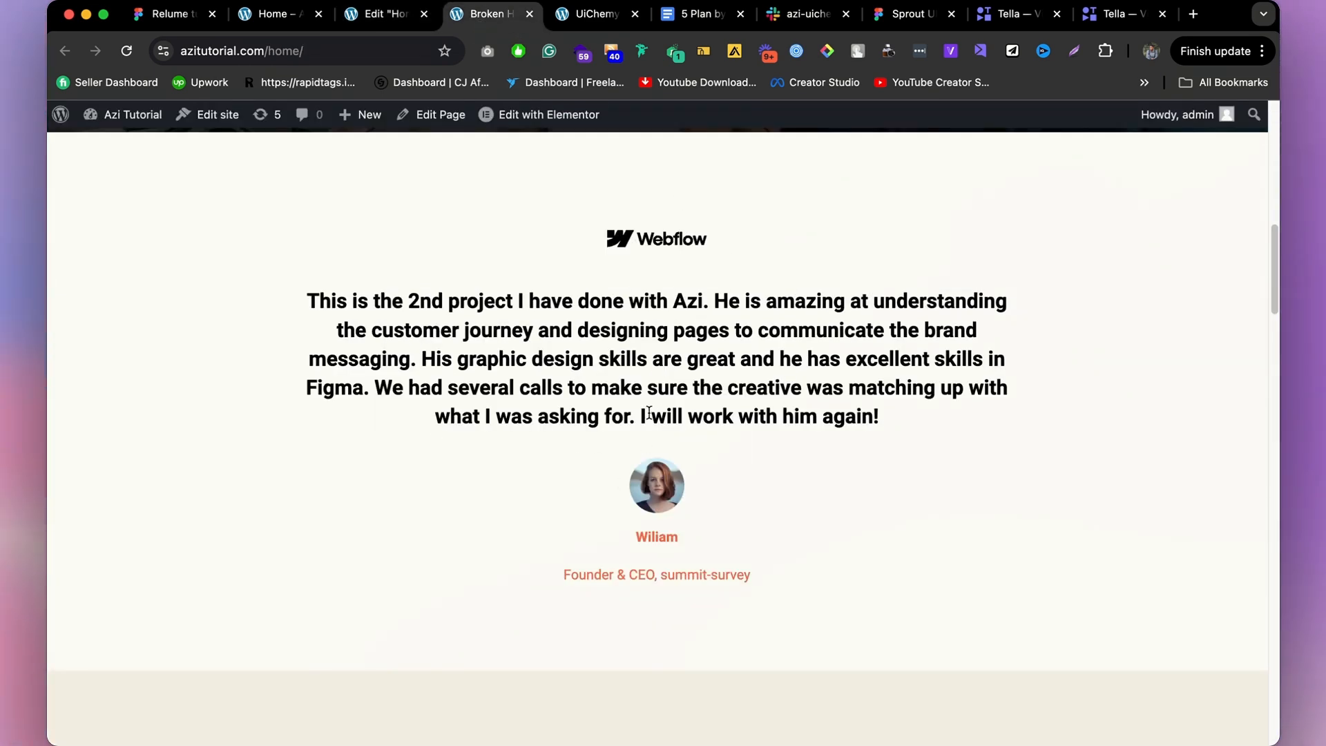
click(389, 23)
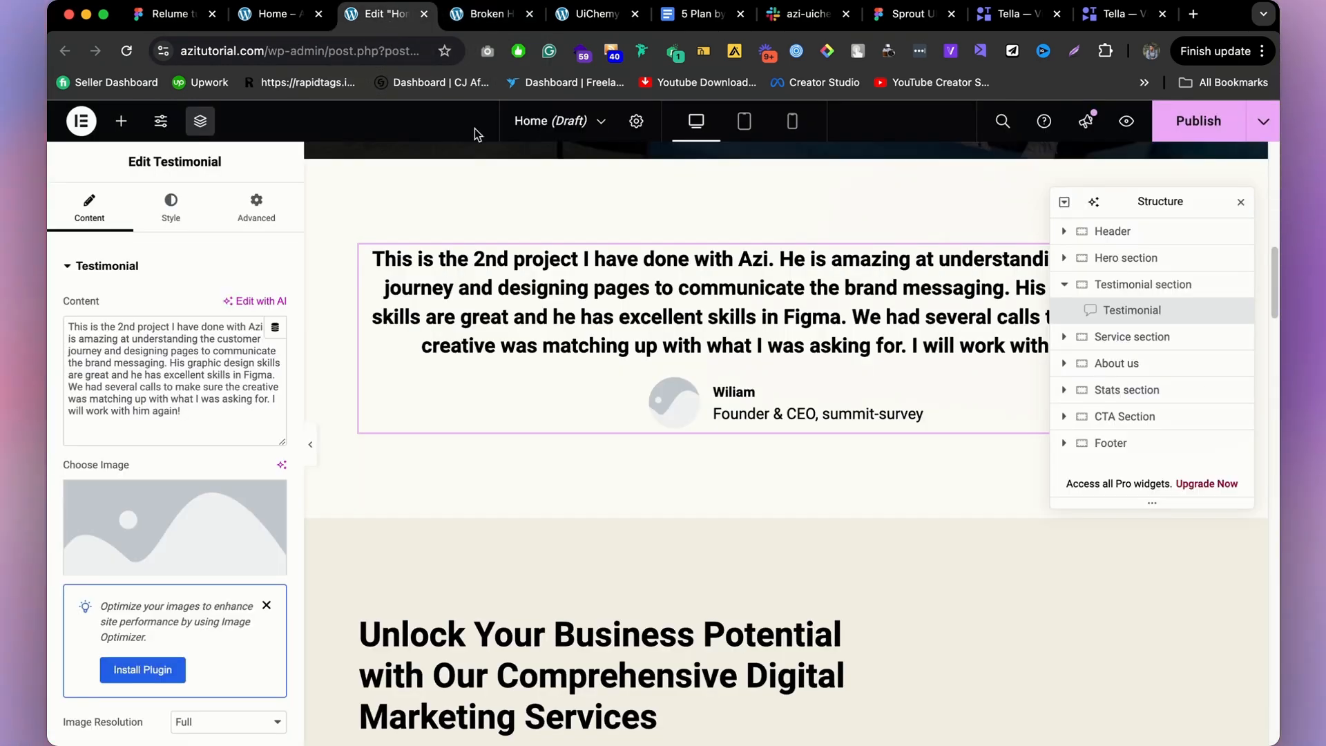
scroll(765, 362, down, 1)
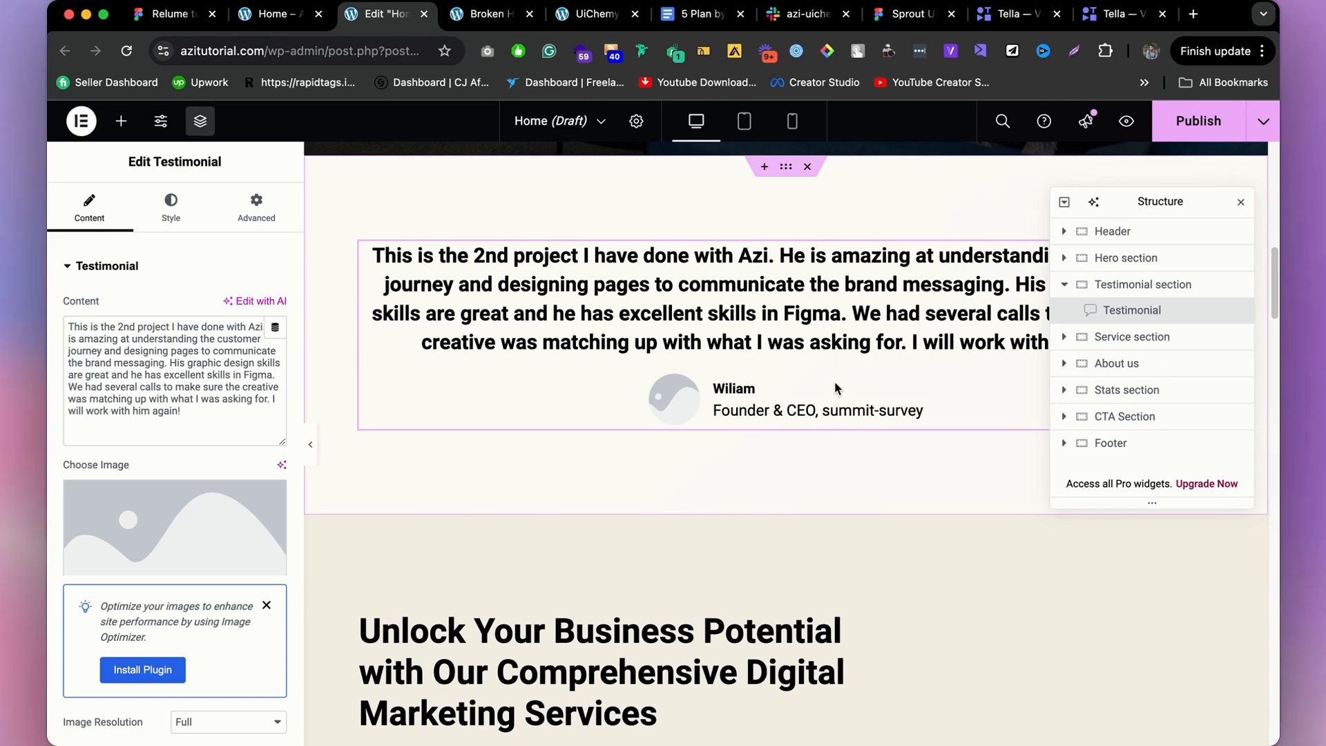
scroll(835, 381, down, 5)
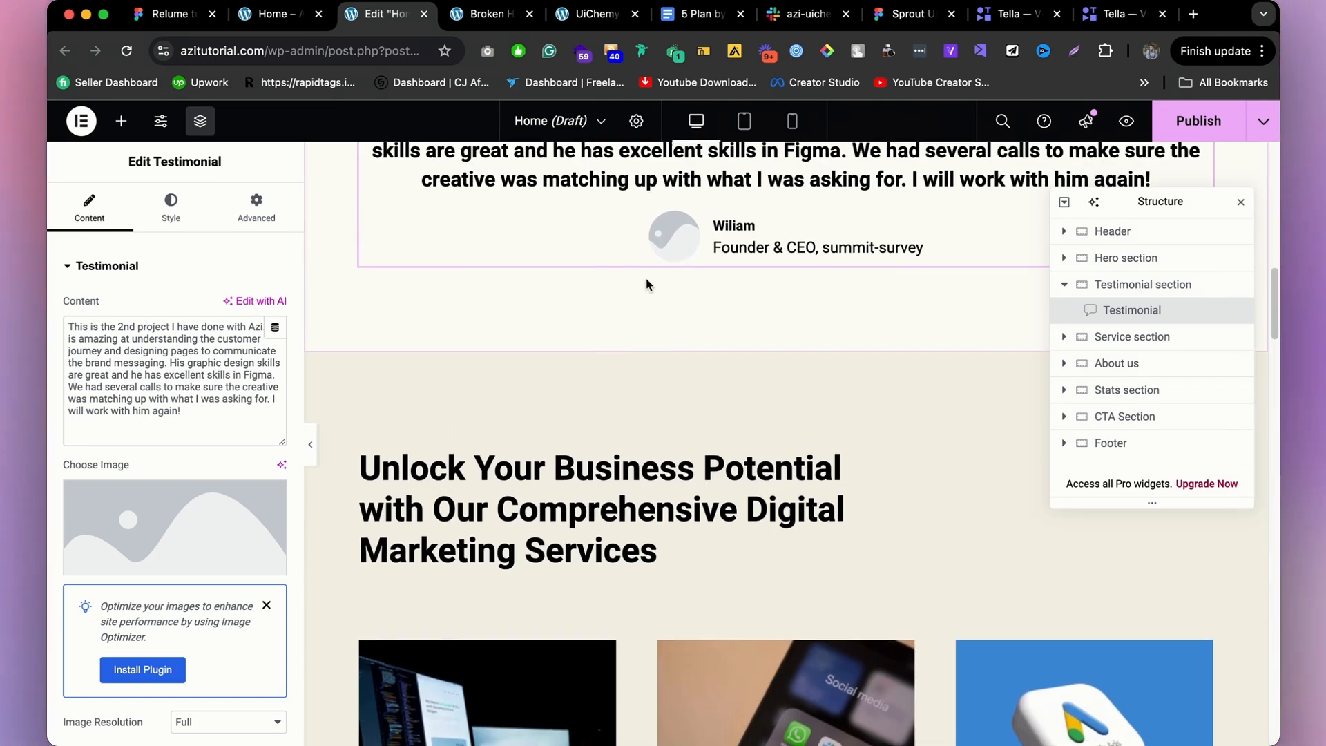
scroll(646, 279, up, 5)
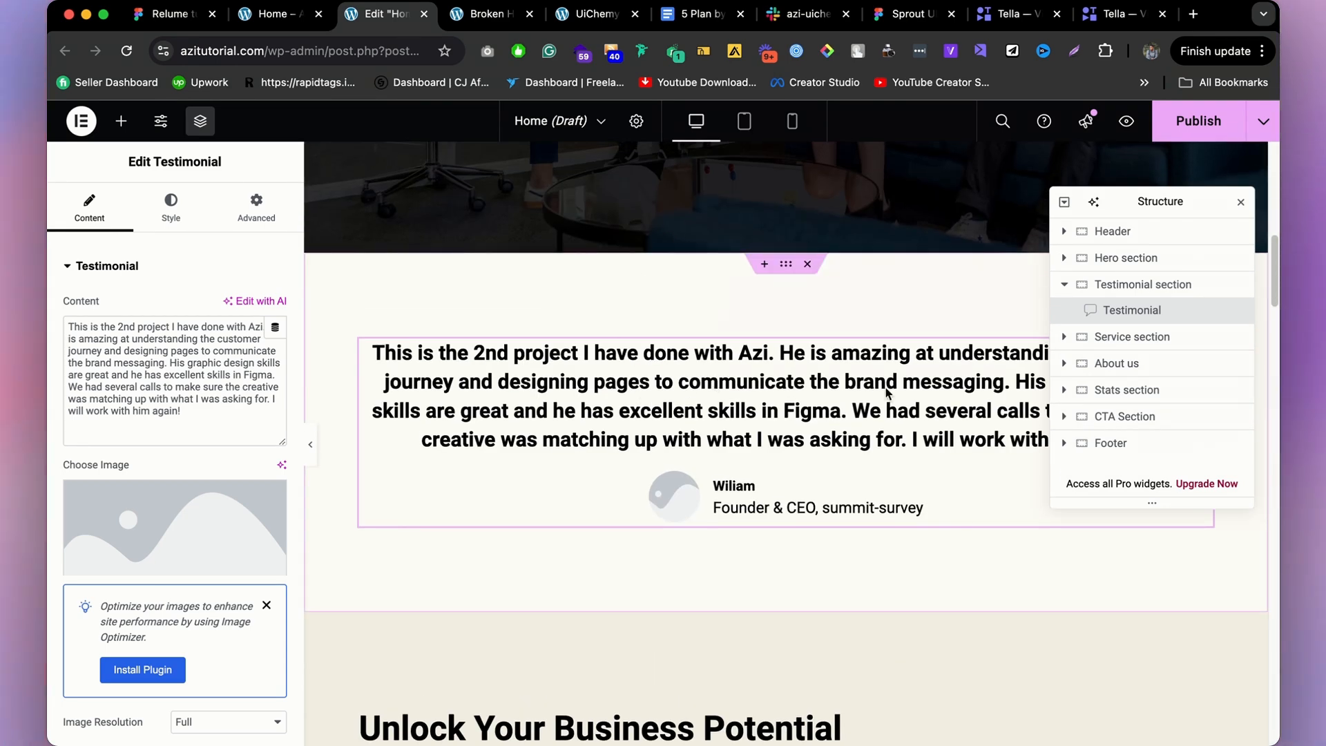
scroll(791, 381, down, 4)
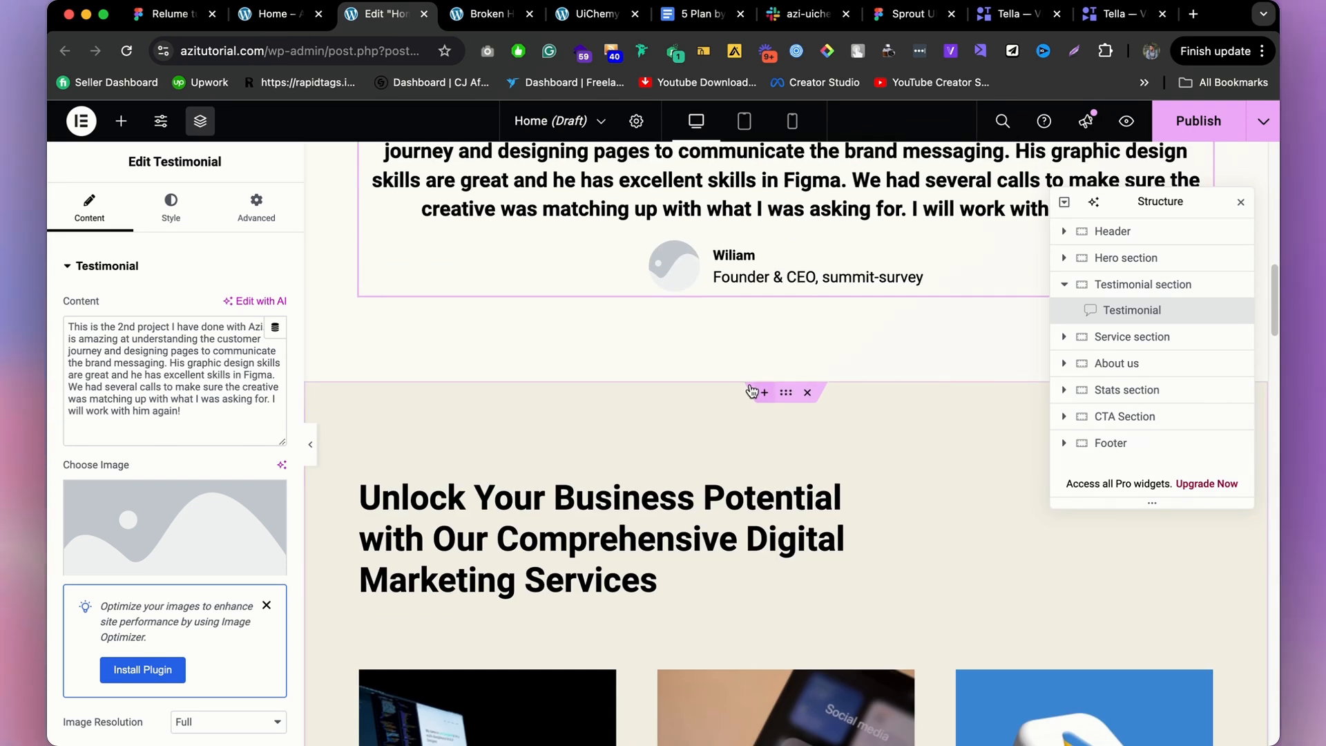
Look through the new Home page from the services section down to the footer, including the stats and call-to-action sections.
scroll(756, 391, down, 7)
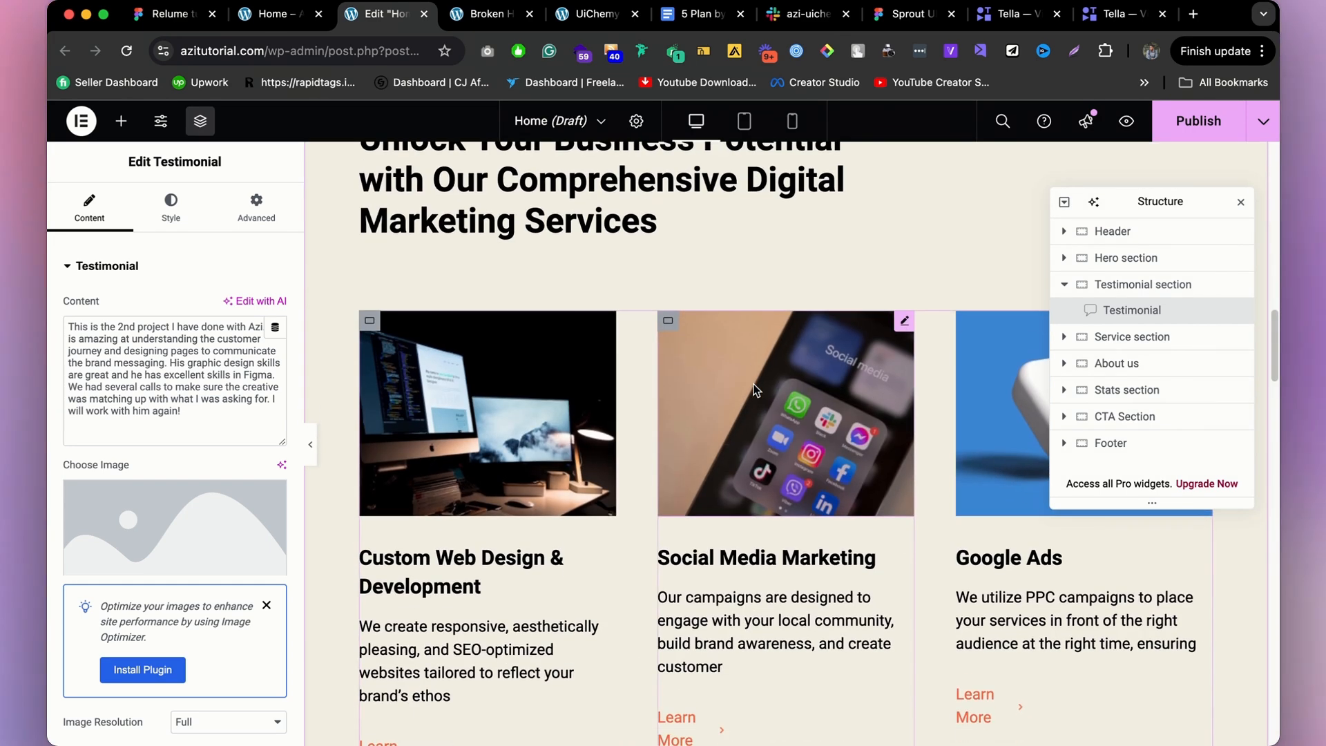
scroll(753, 384, down, 10)
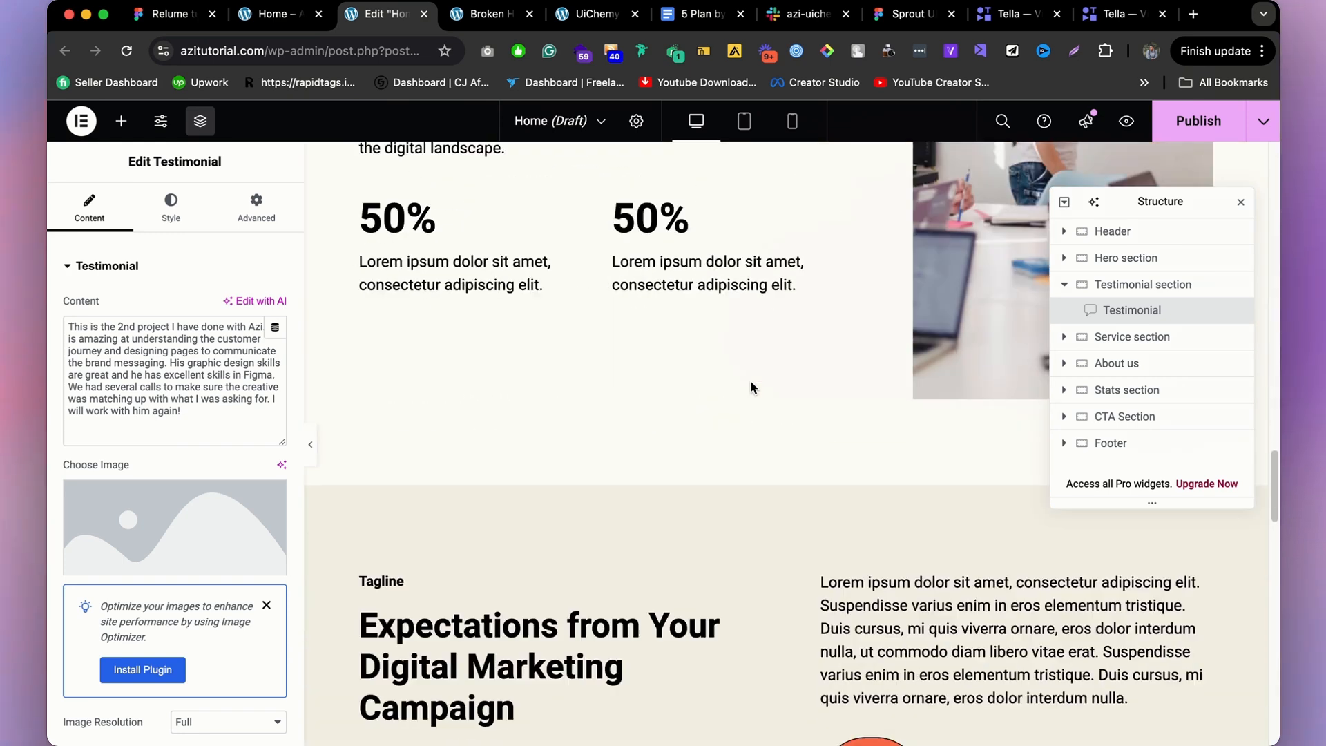
scroll(751, 383, down, 5)
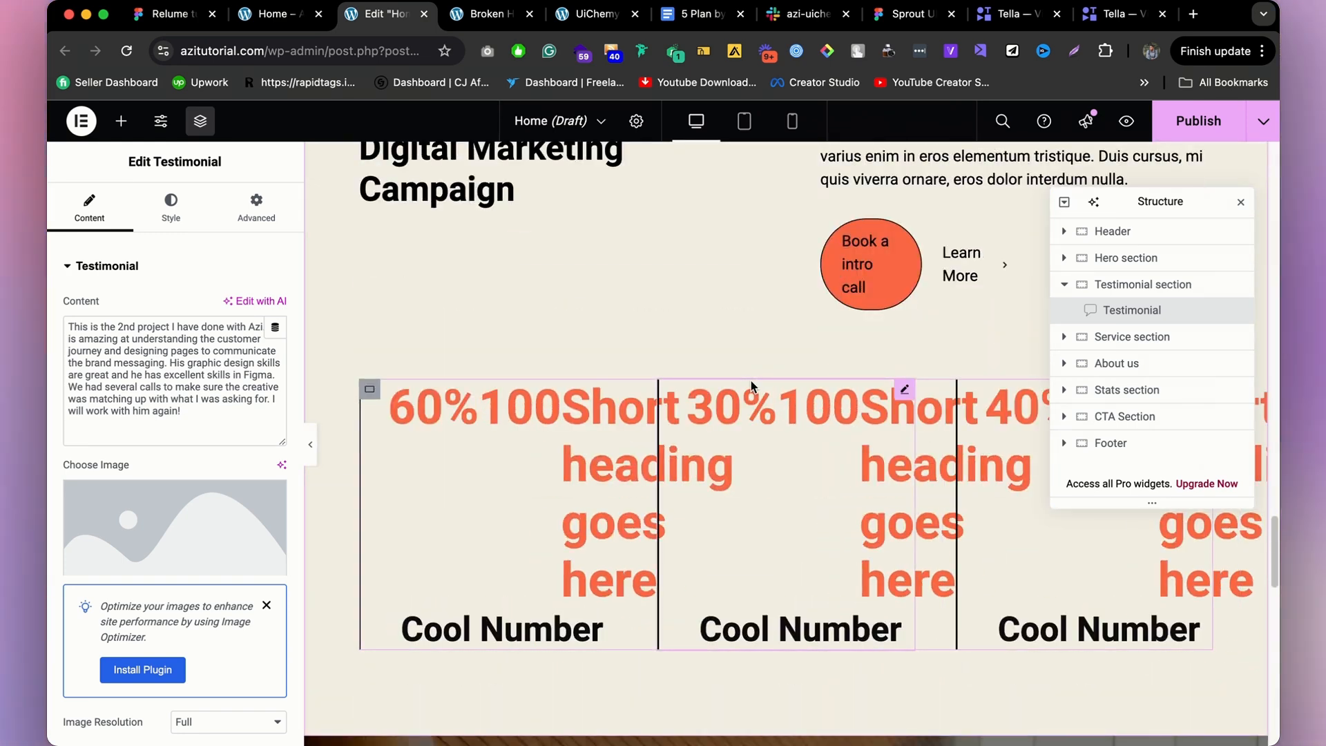
scroll(768, 417, down, 3)
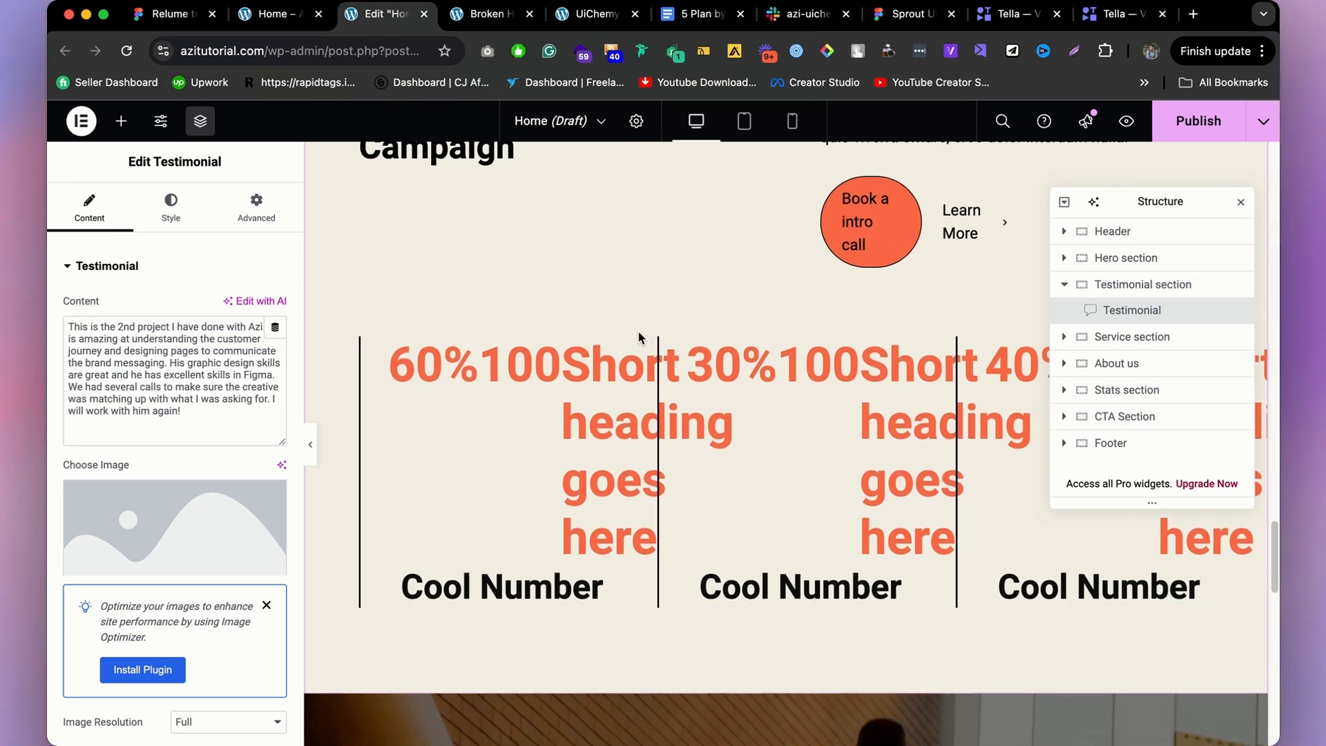
scroll(636, 339, down, 13)
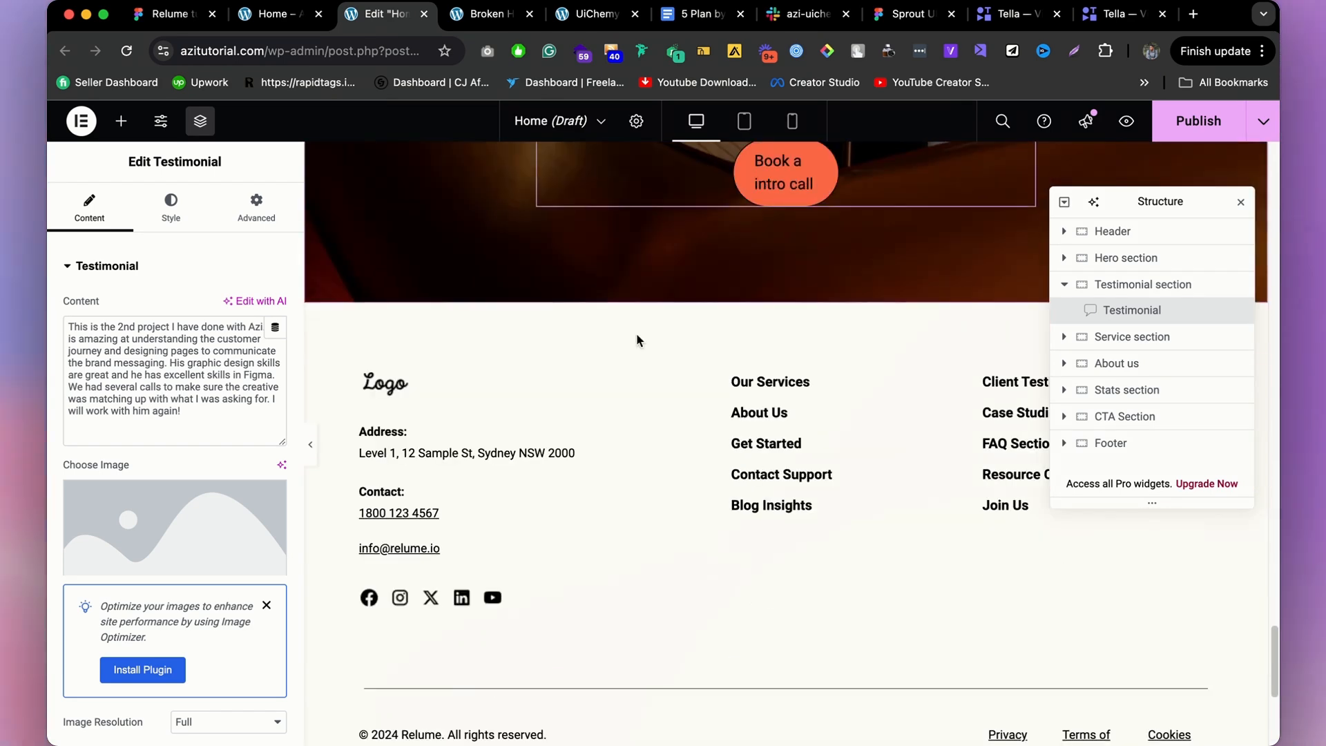
scroll(817, 369, up, 5)
scroll(723, 362, up, 20)
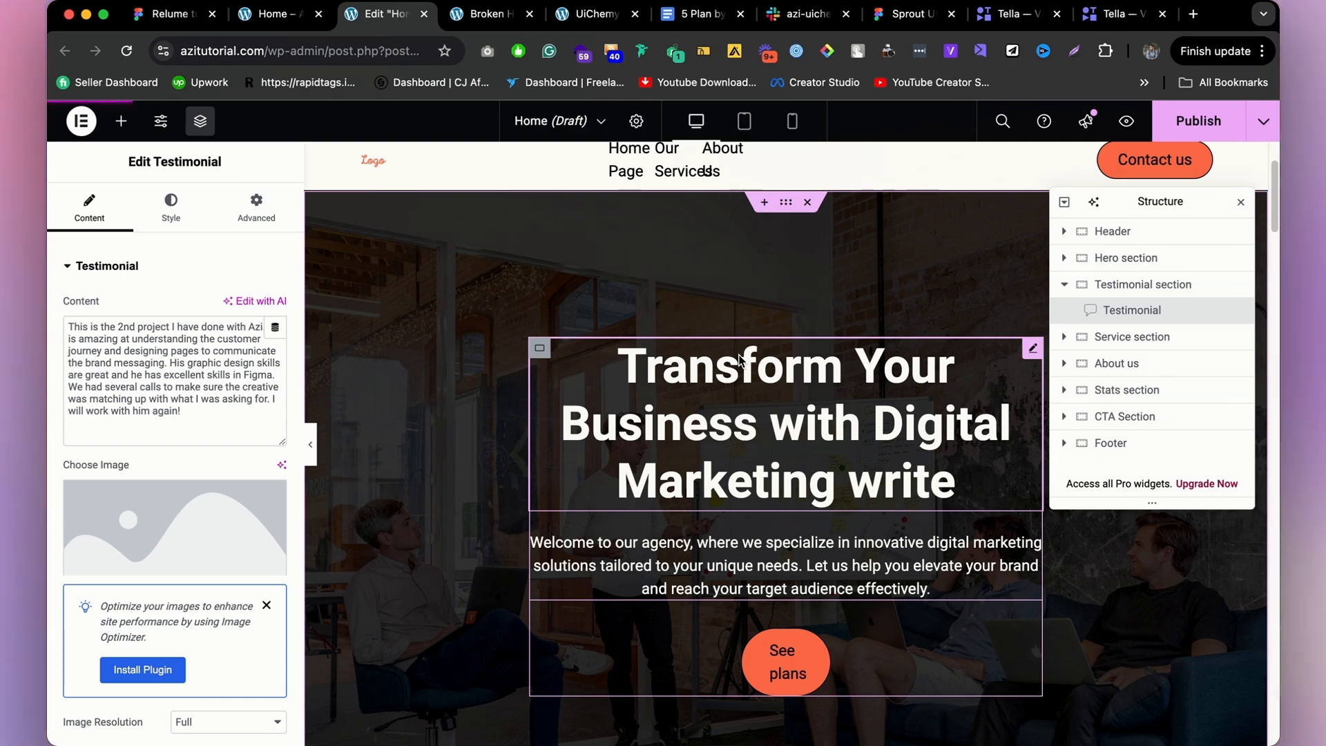
Review the header and hero section of the published Broken Home page and open that page in the Elementor editor.
click(476, 21)
scroll(699, 355, up, 4)
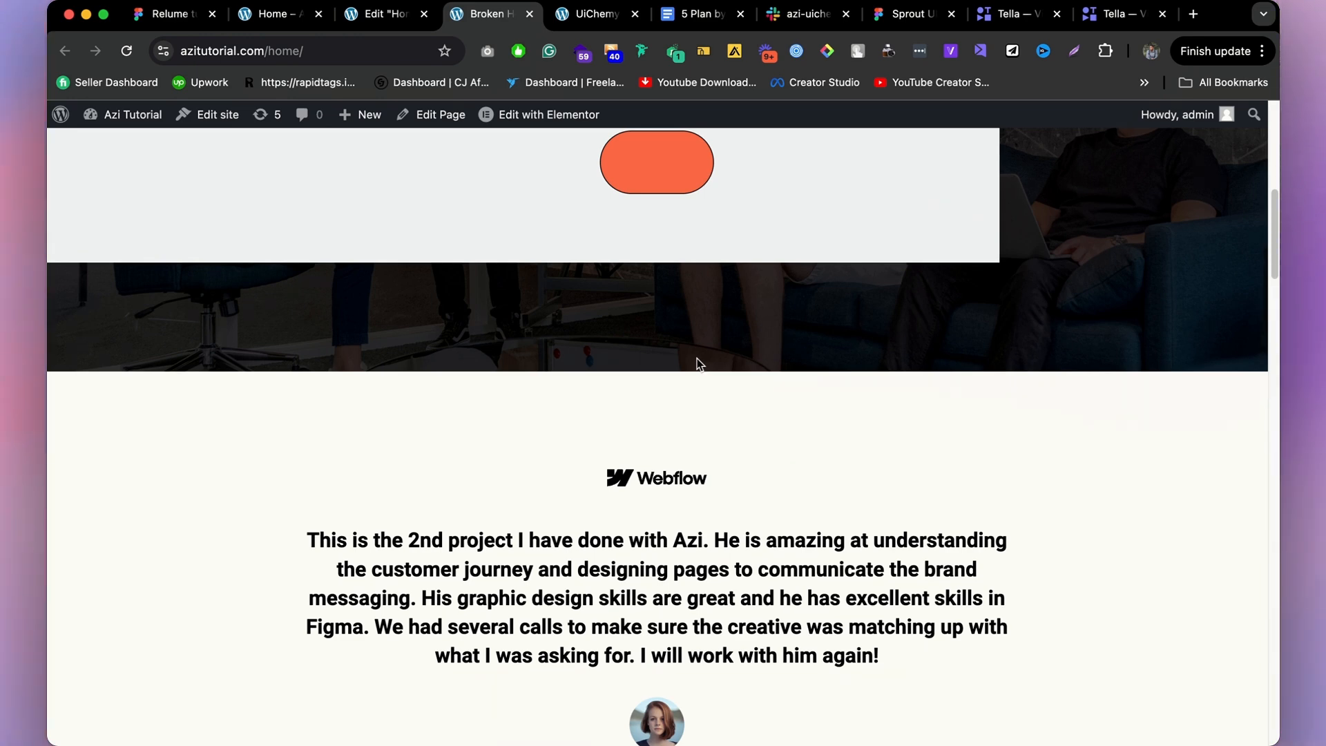
scroll(704, 366, up, 8)
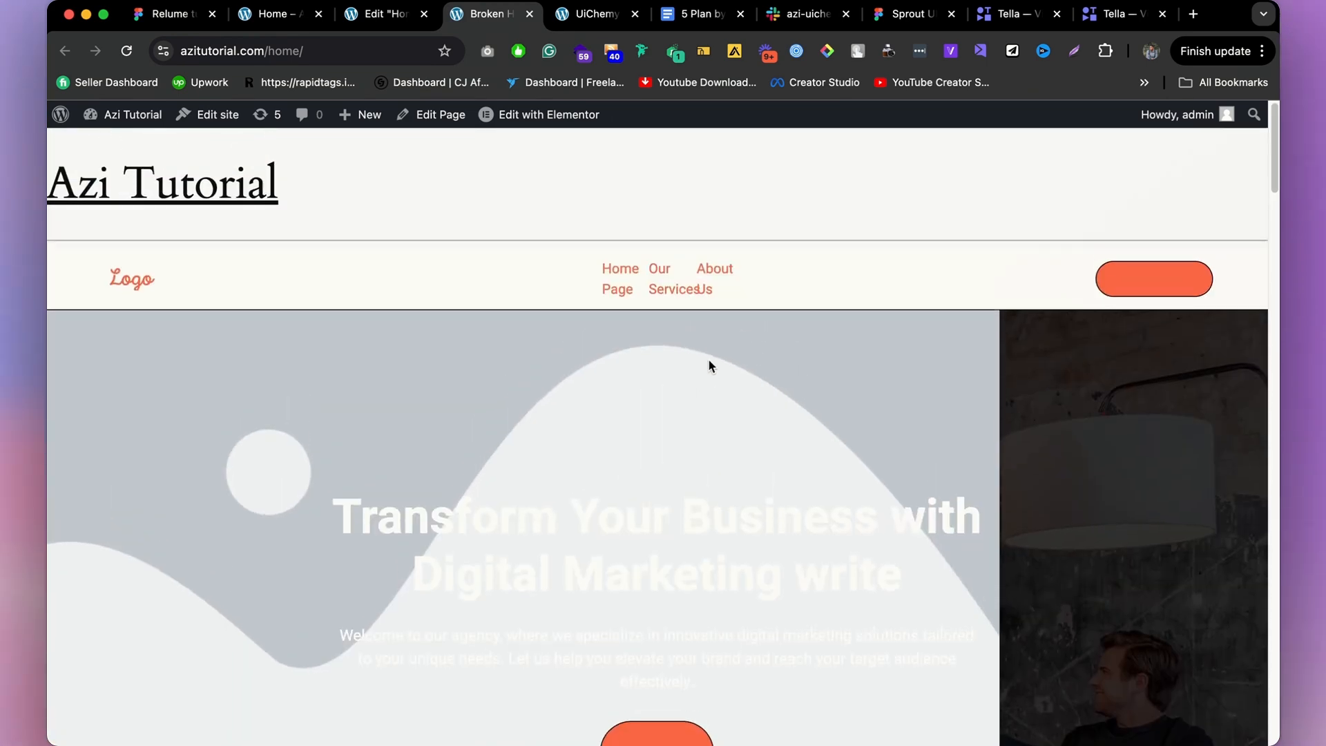
scroll(711, 366, down, 5)
scroll(709, 359, up, 5)
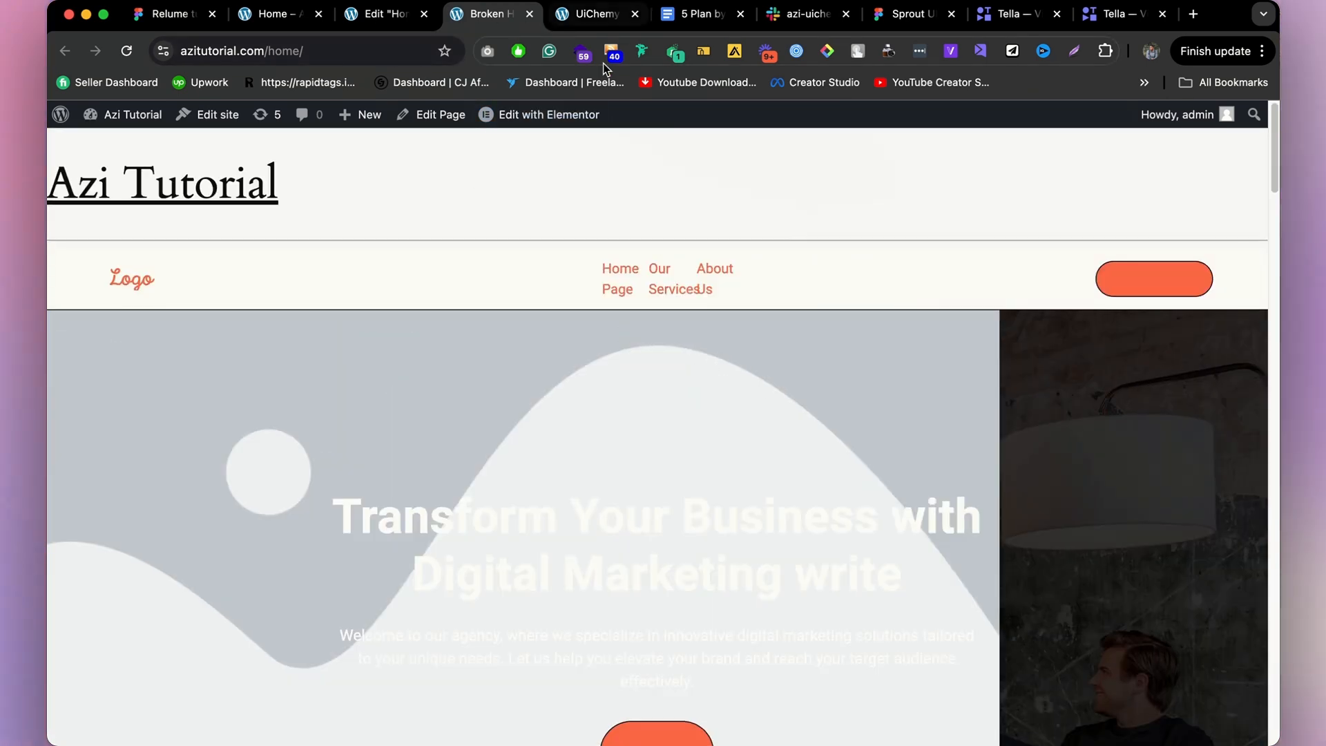
click(598, 143)
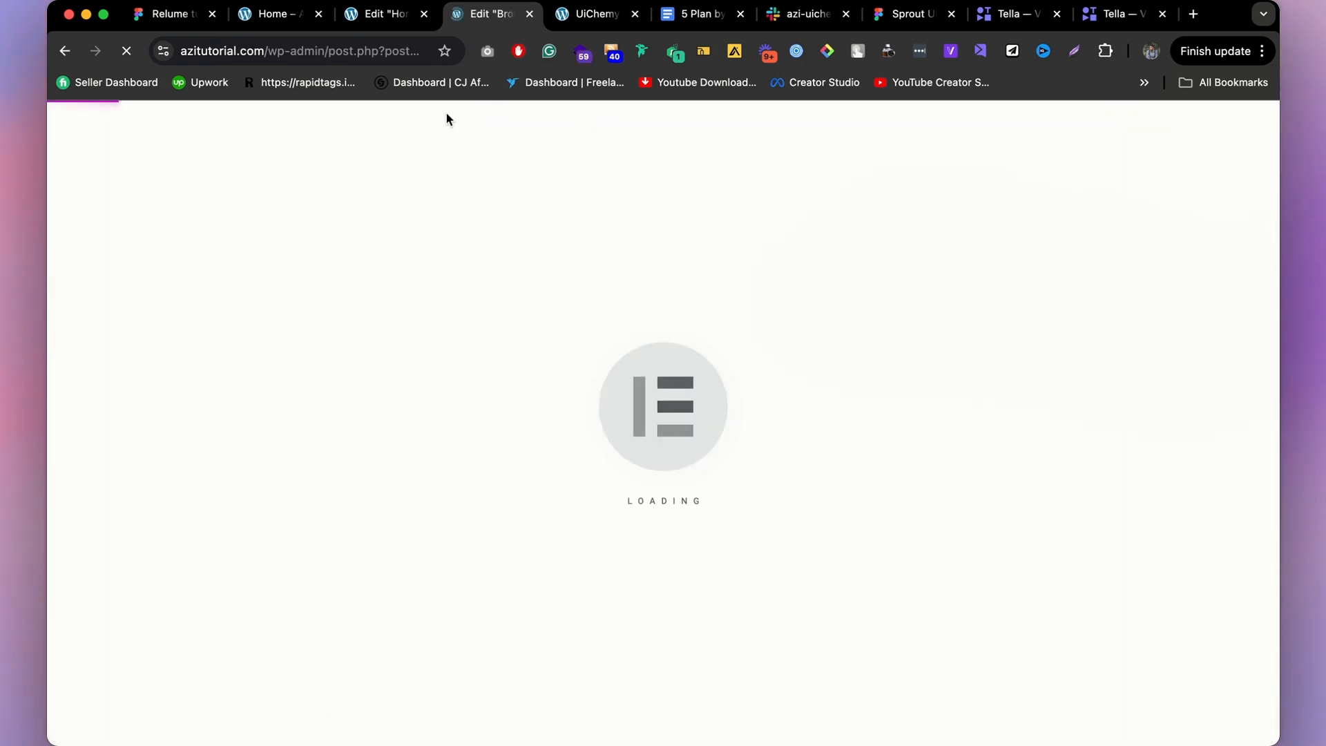
Return to the new Home page's editor and inspect the style settings of the hero paragraph, including its global typography.
click(372, 16)
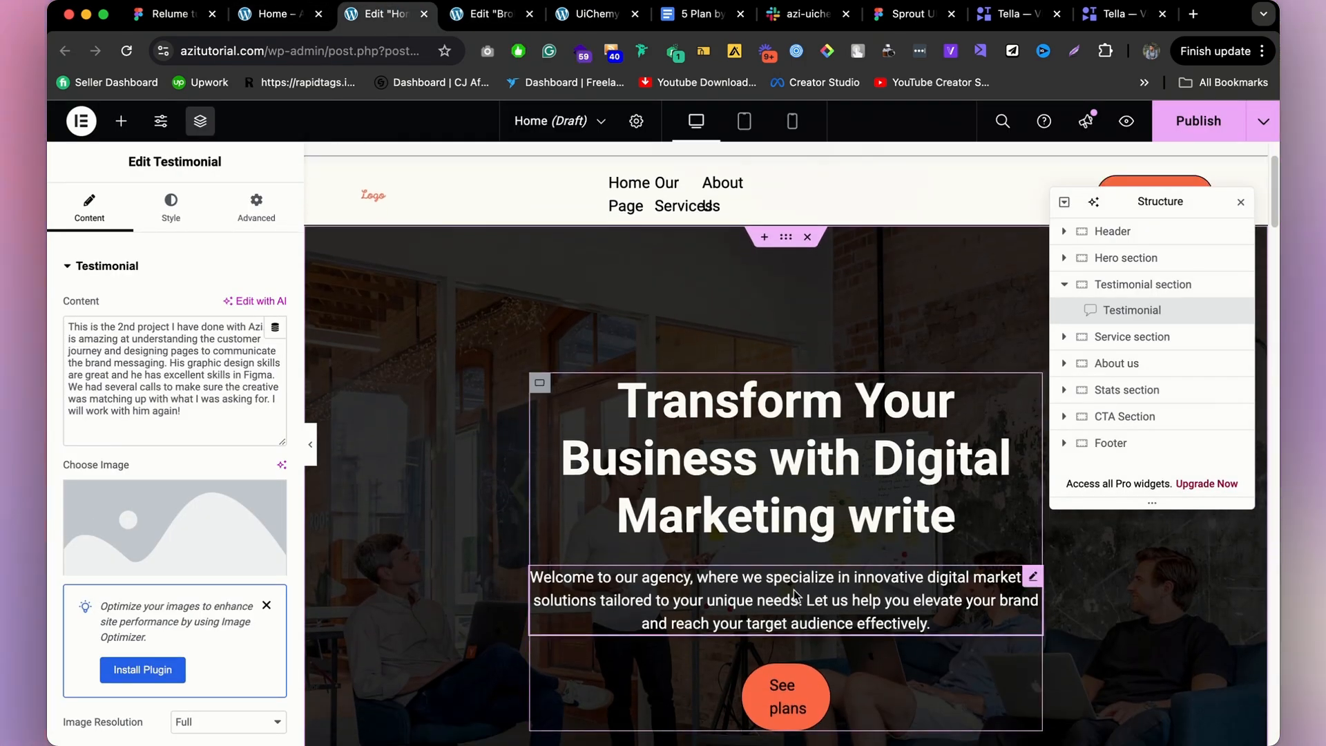
click(799, 584)
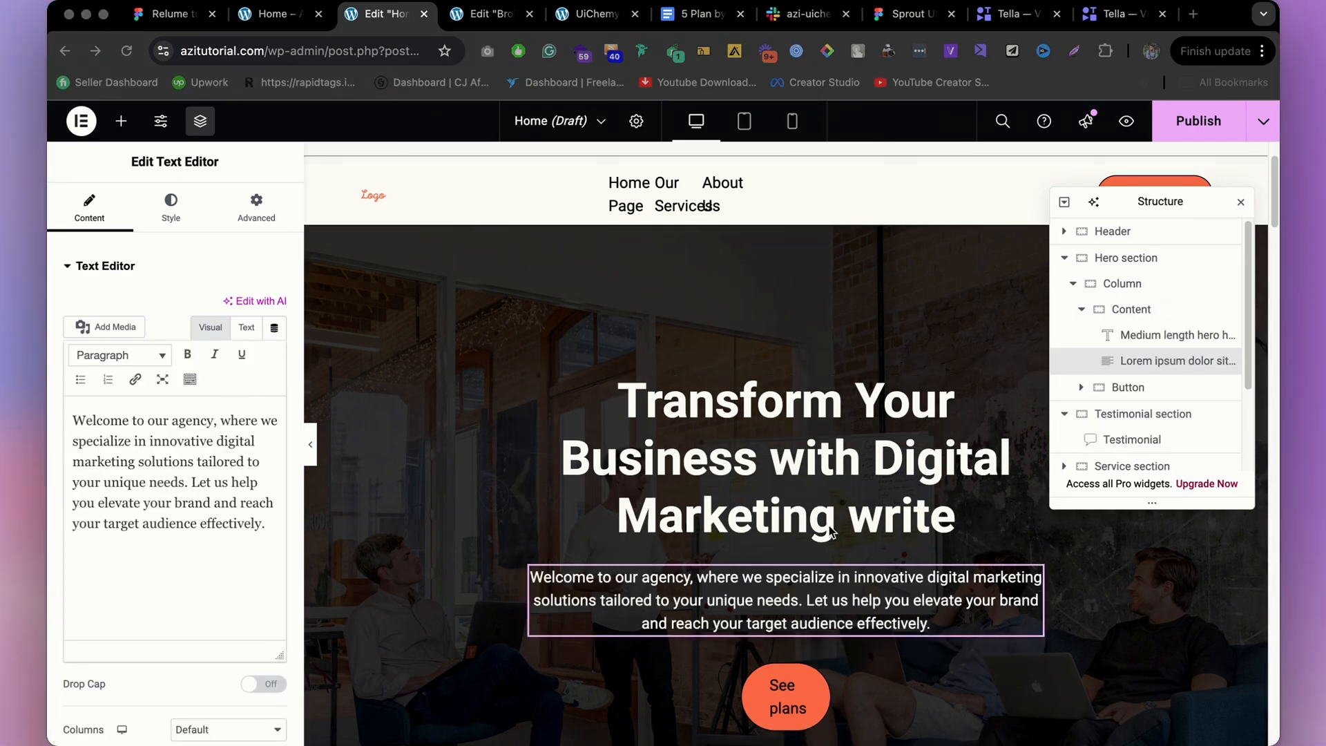
click(173, 221)
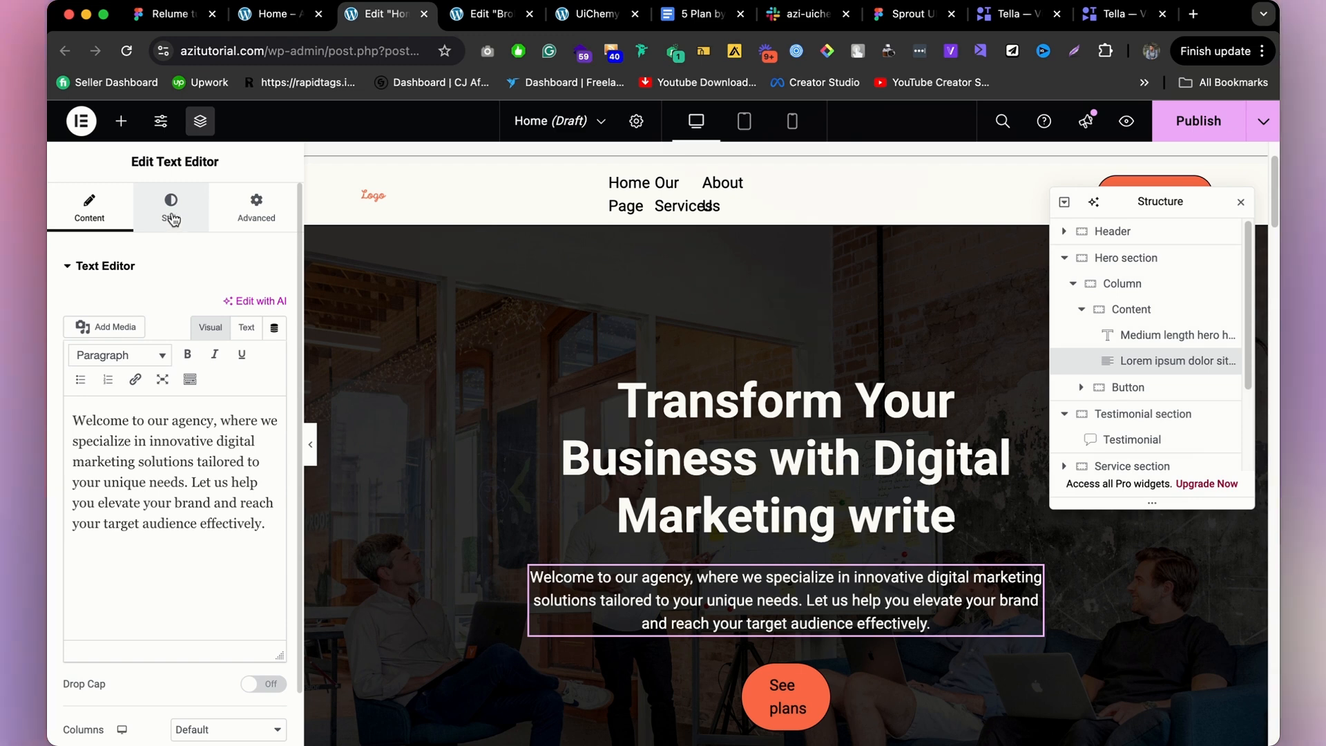
click(172, 220)
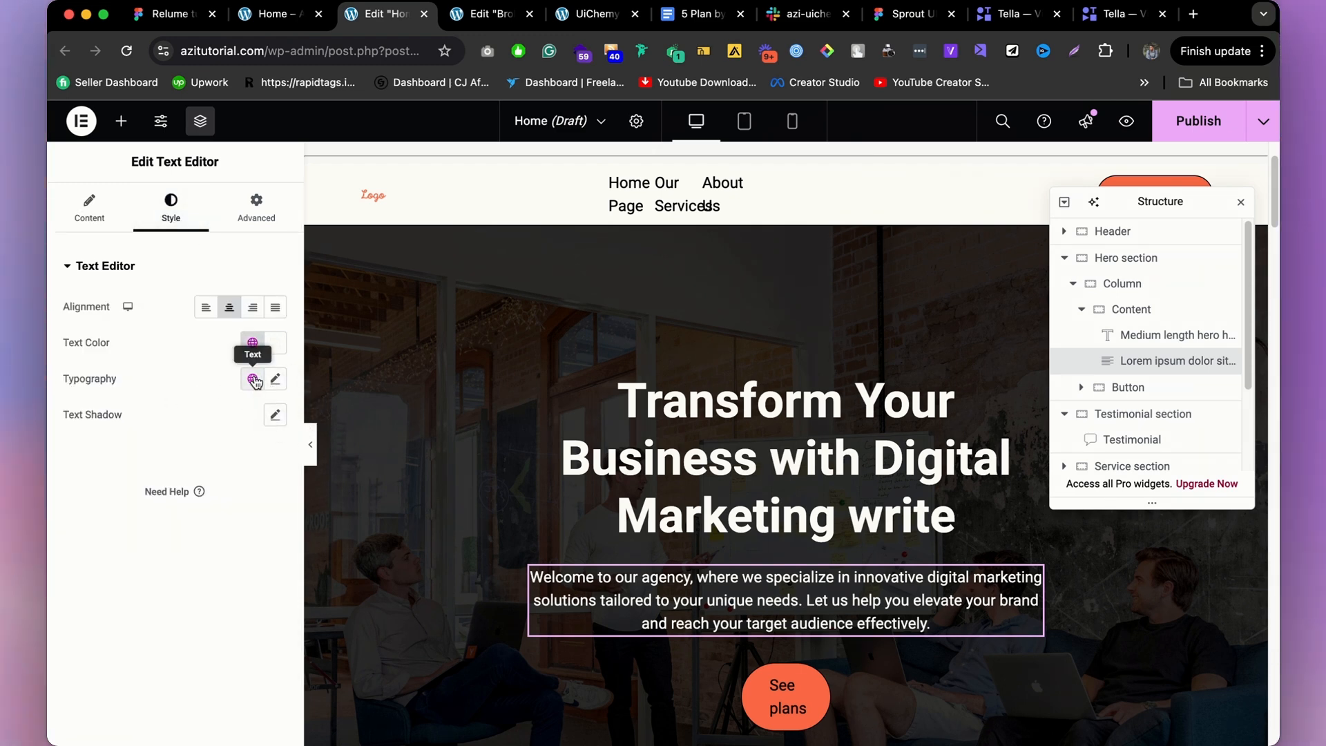
Open the custom Text style under Global Fonts in Site Settings and examine its typography values.
click(155, 128)
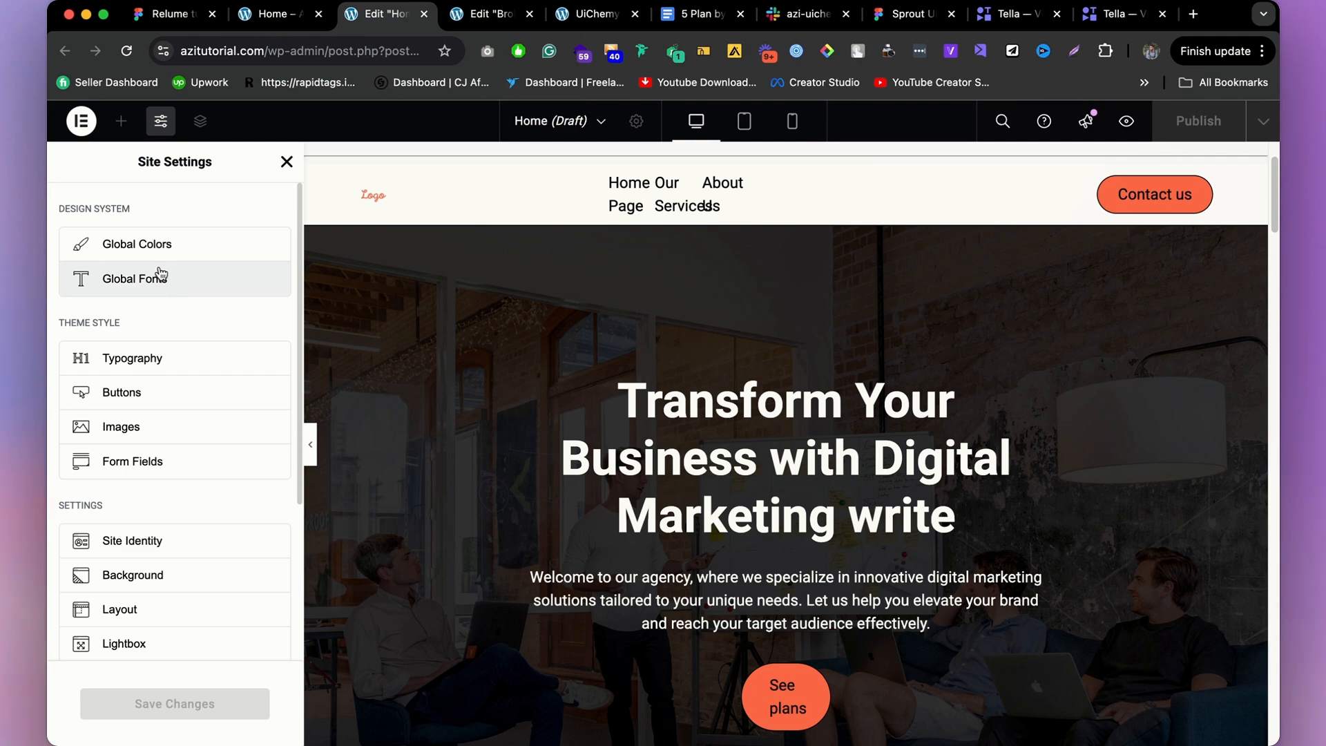
click(161, 277)
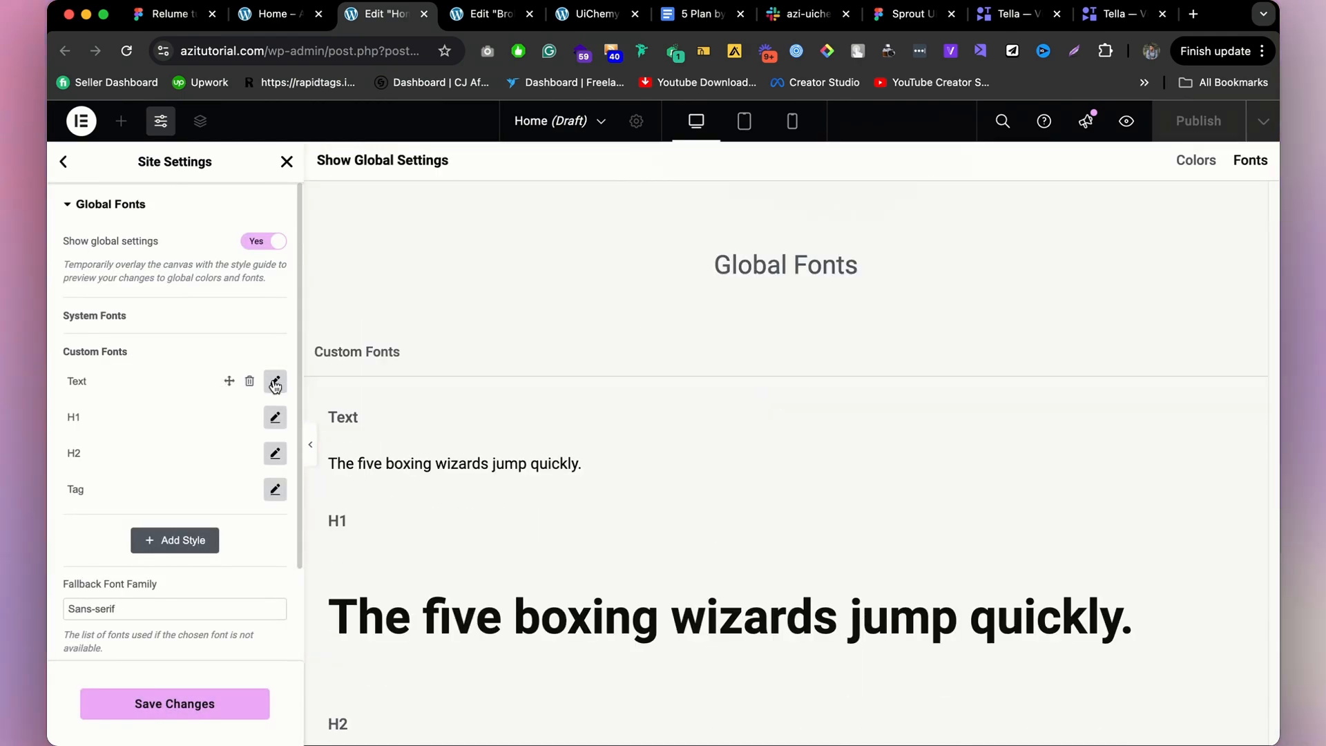
click(275, 382)
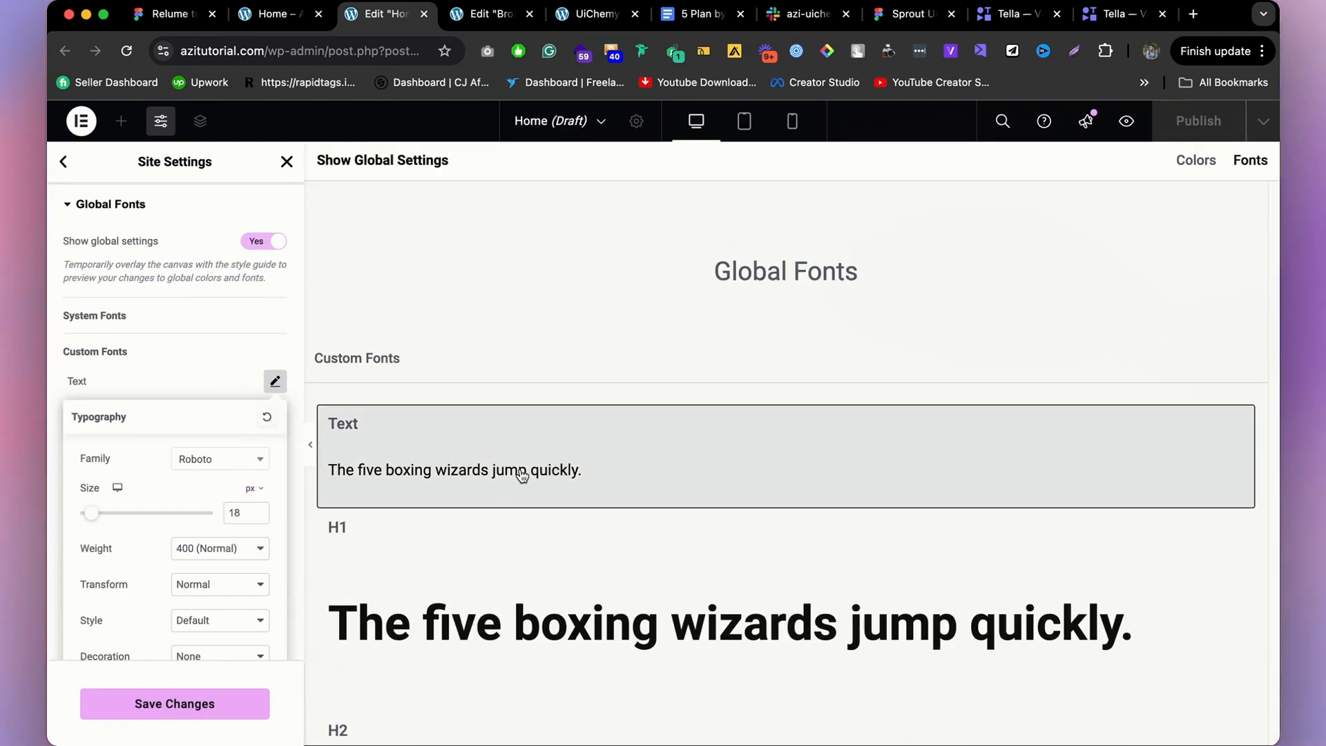
scroll(230, 570, down, 3)
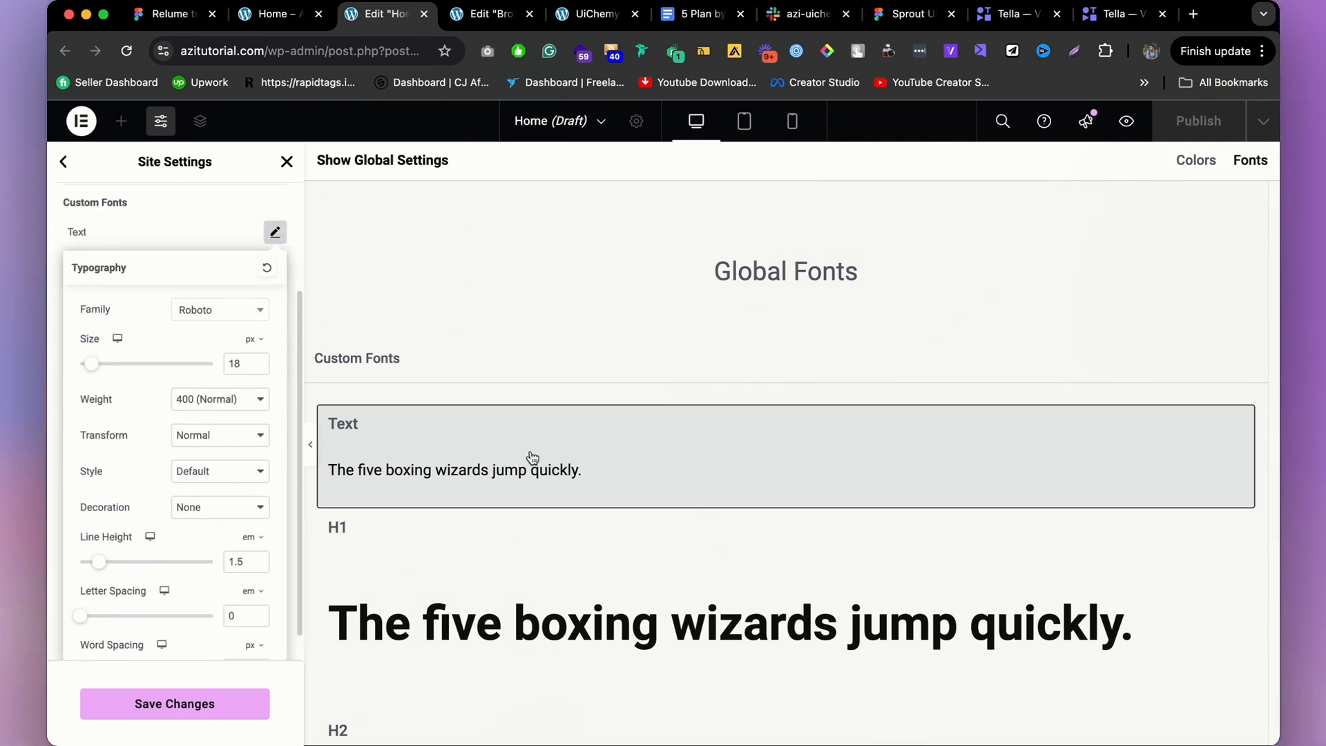
Try the 300 (Light) weight on the custom Text style and set it back to 400 (Normal).
click(268, 401)
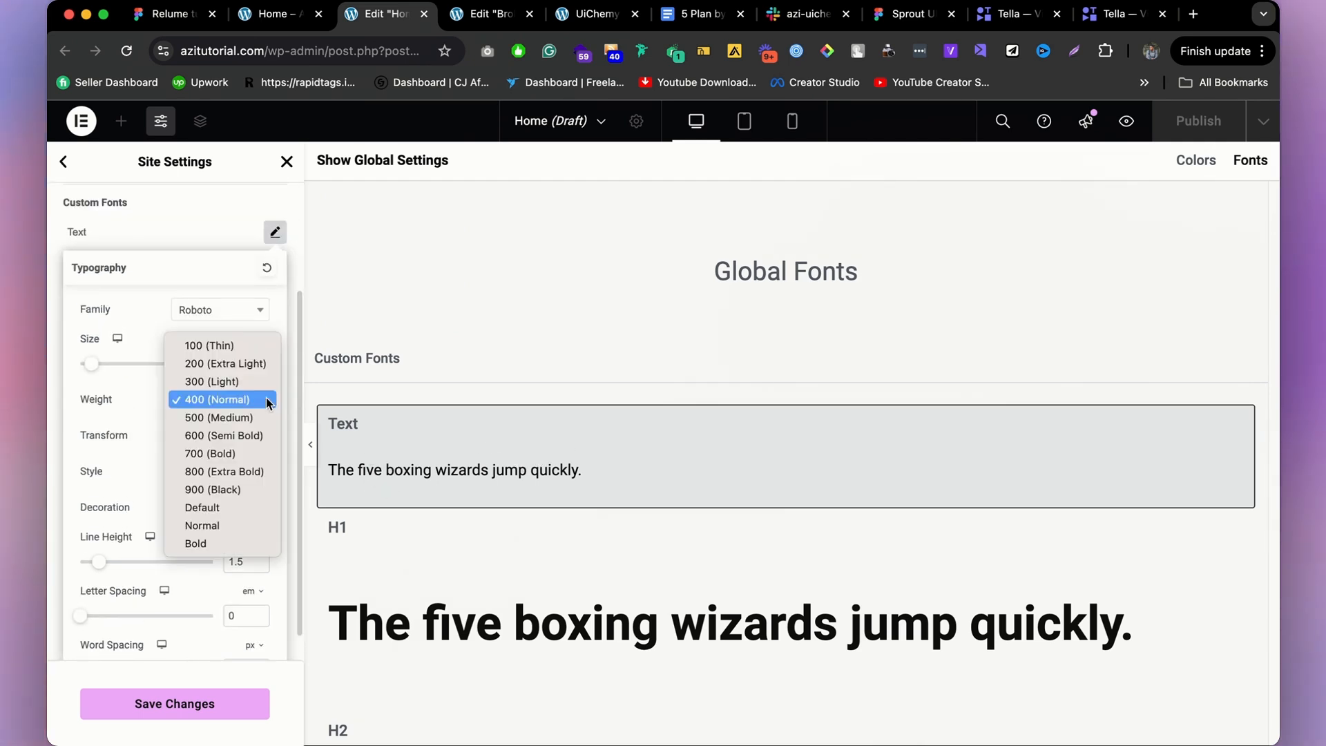
click(220, 381)
click(222, 398)
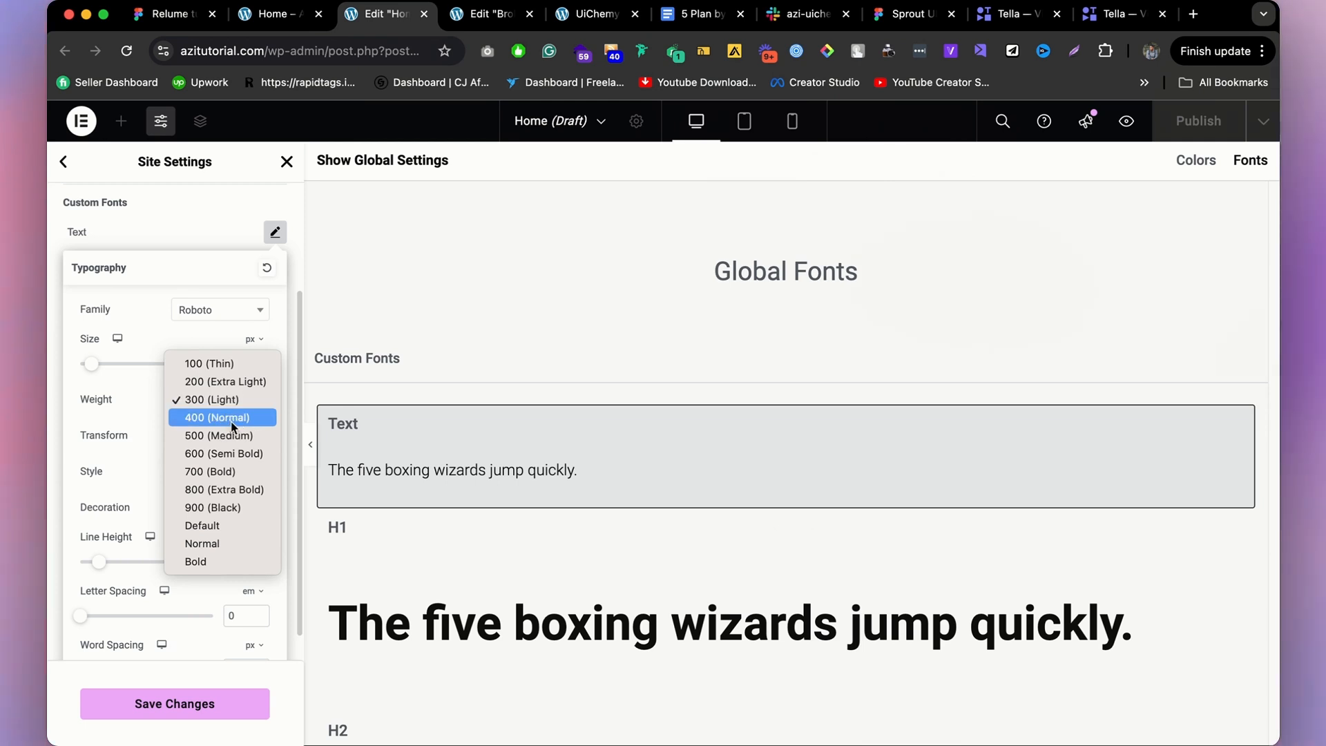
click(230, 421)
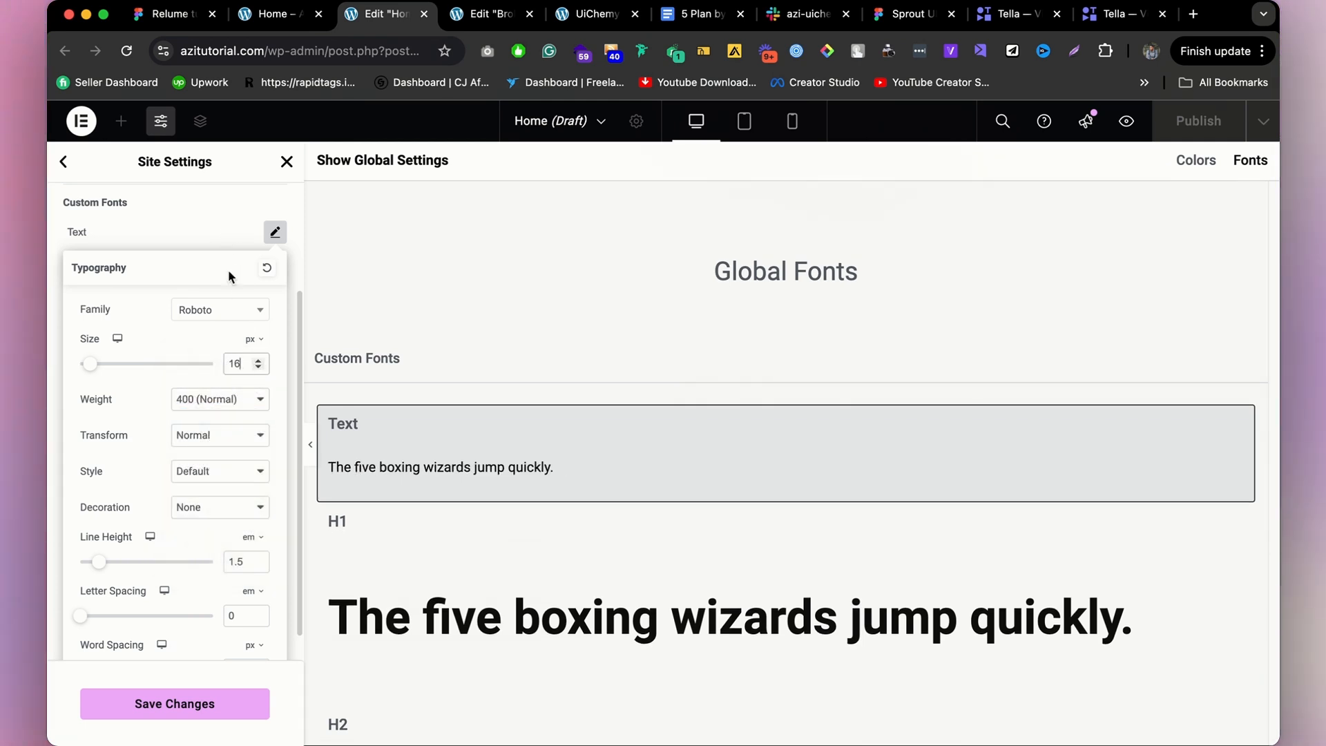
Set the custom Text style's font size to 16 px and save the site settings.
click(207, 223)
scroll(207, 228, up, 3)
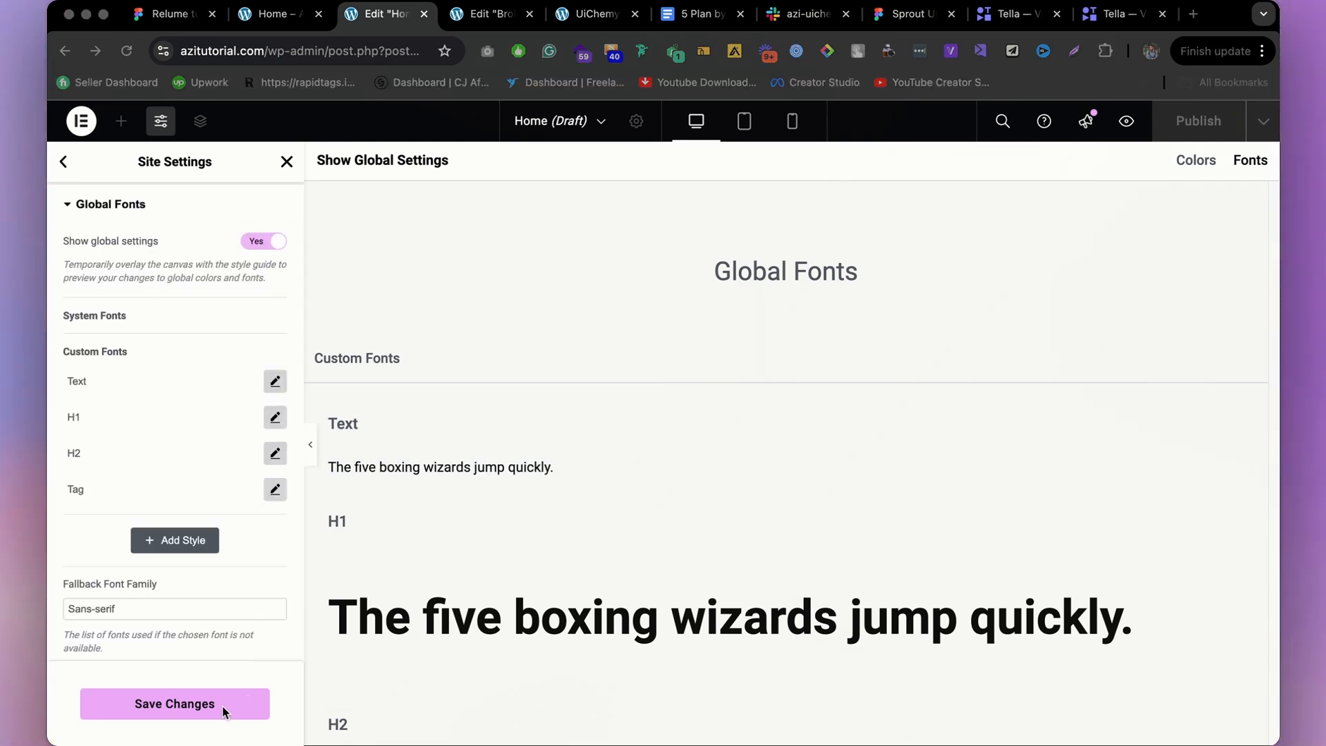
click(223, 707)
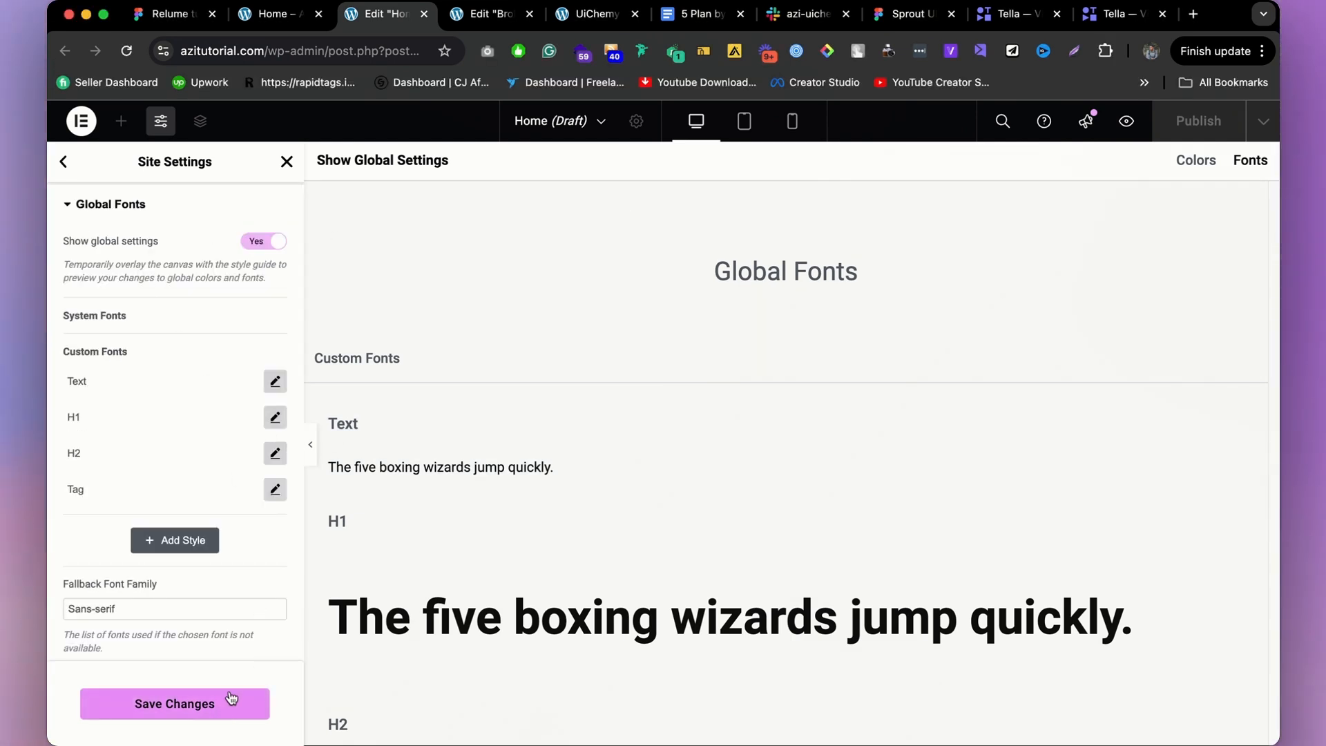
click(223, 707)
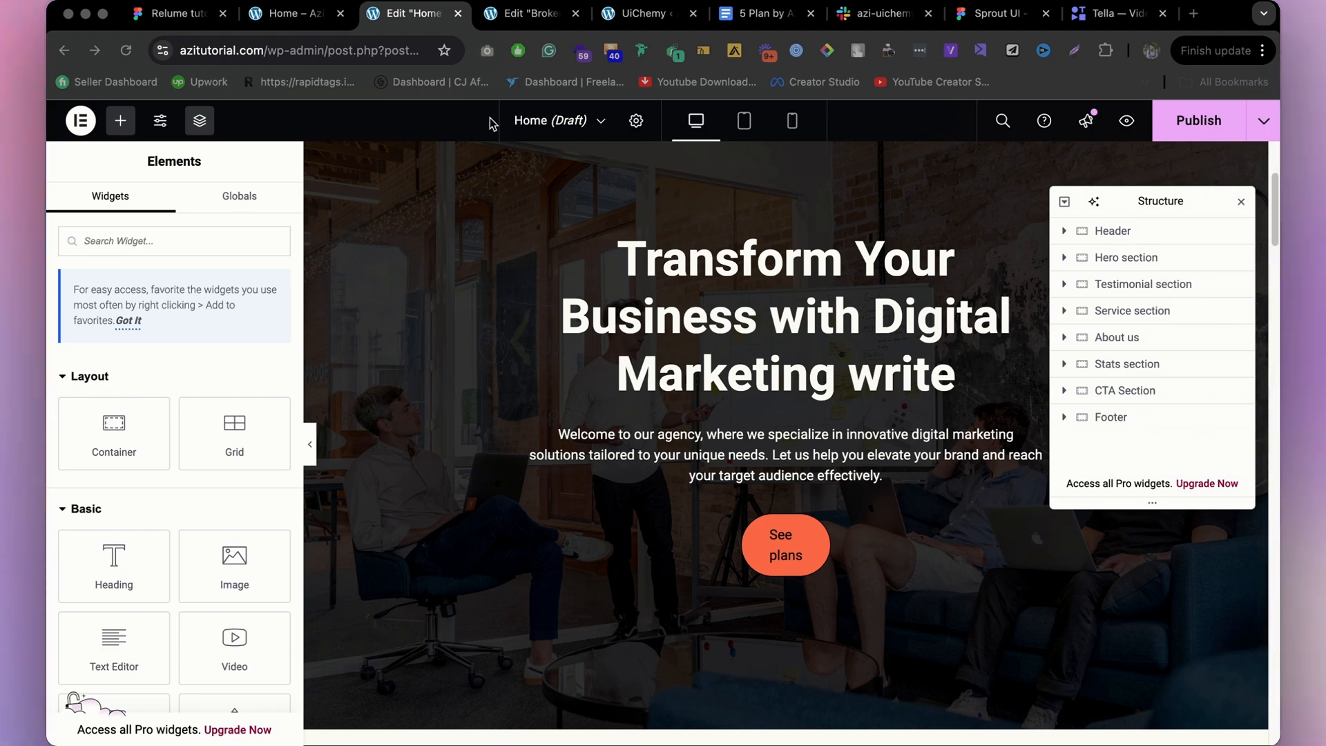
Compare the testimonial section of the Broken Home page with the one in the new Home page's editor.
click(515, 16)
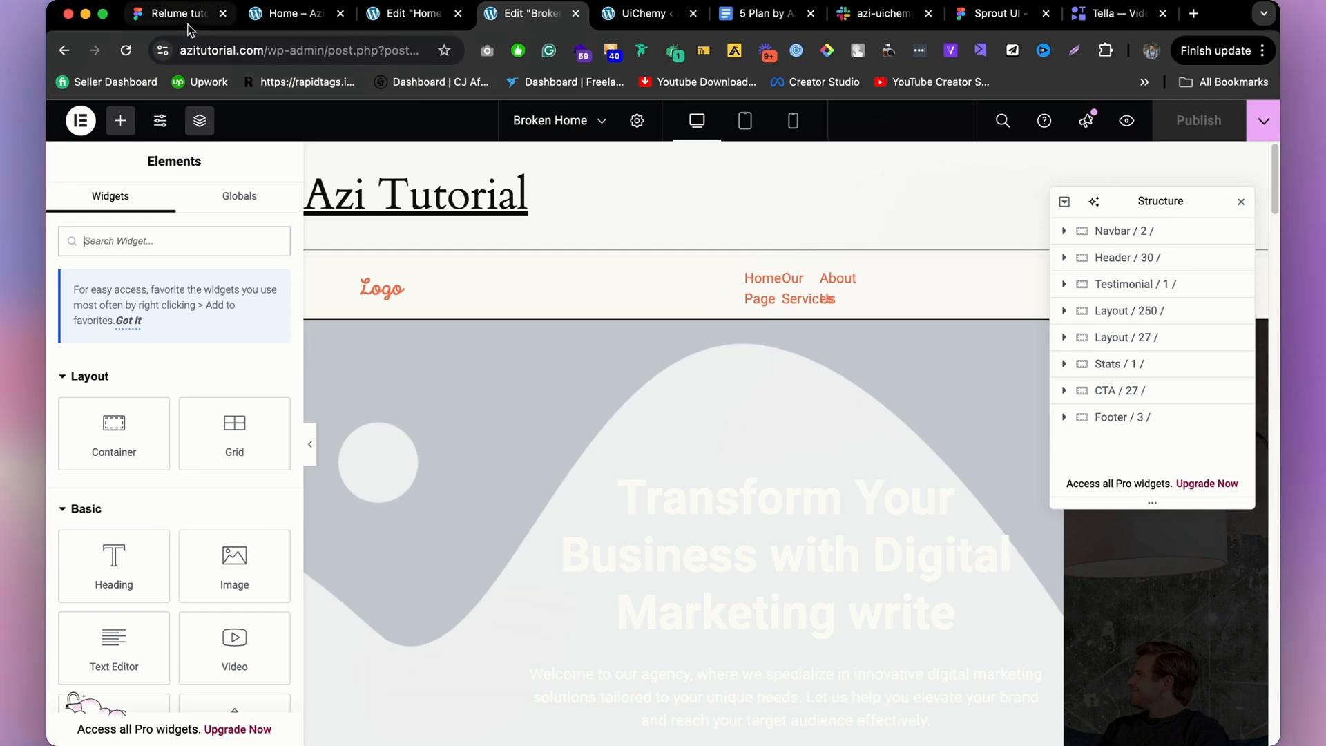
click(176, 14)
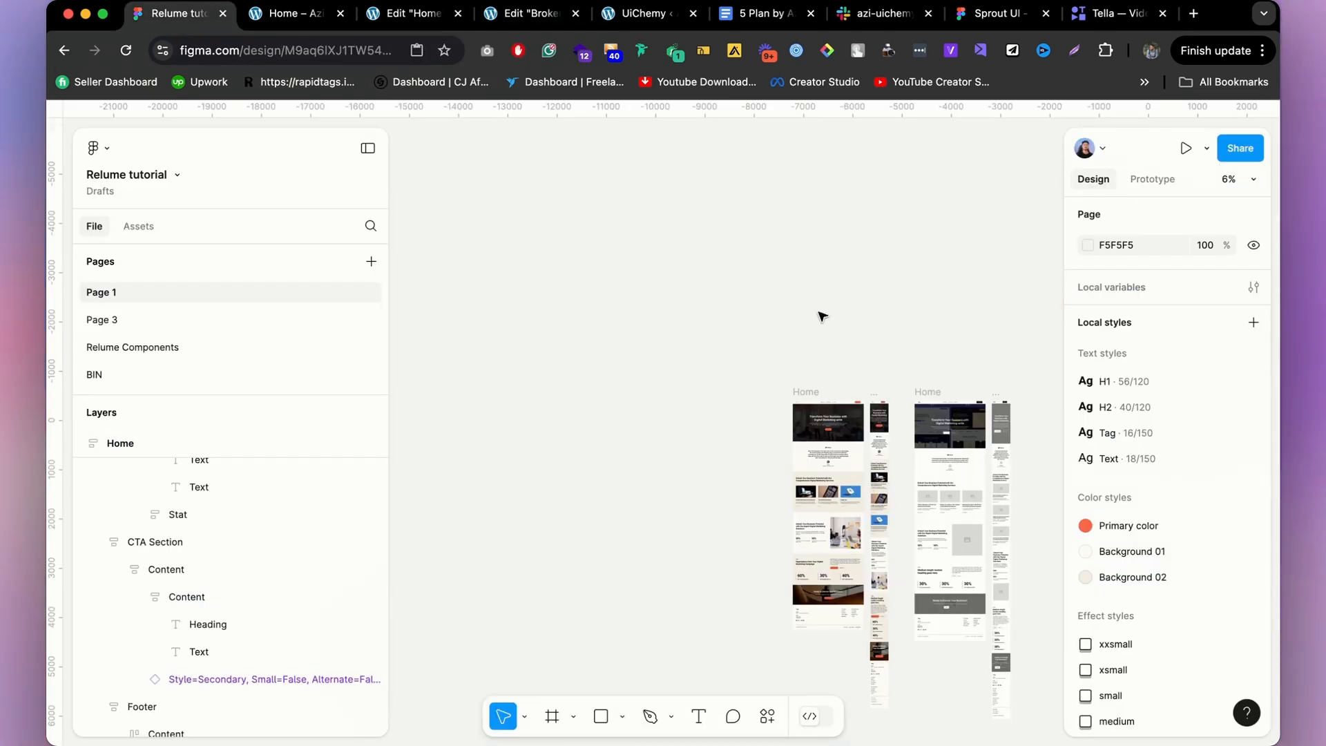
click(632, 17)
click(496, 24)
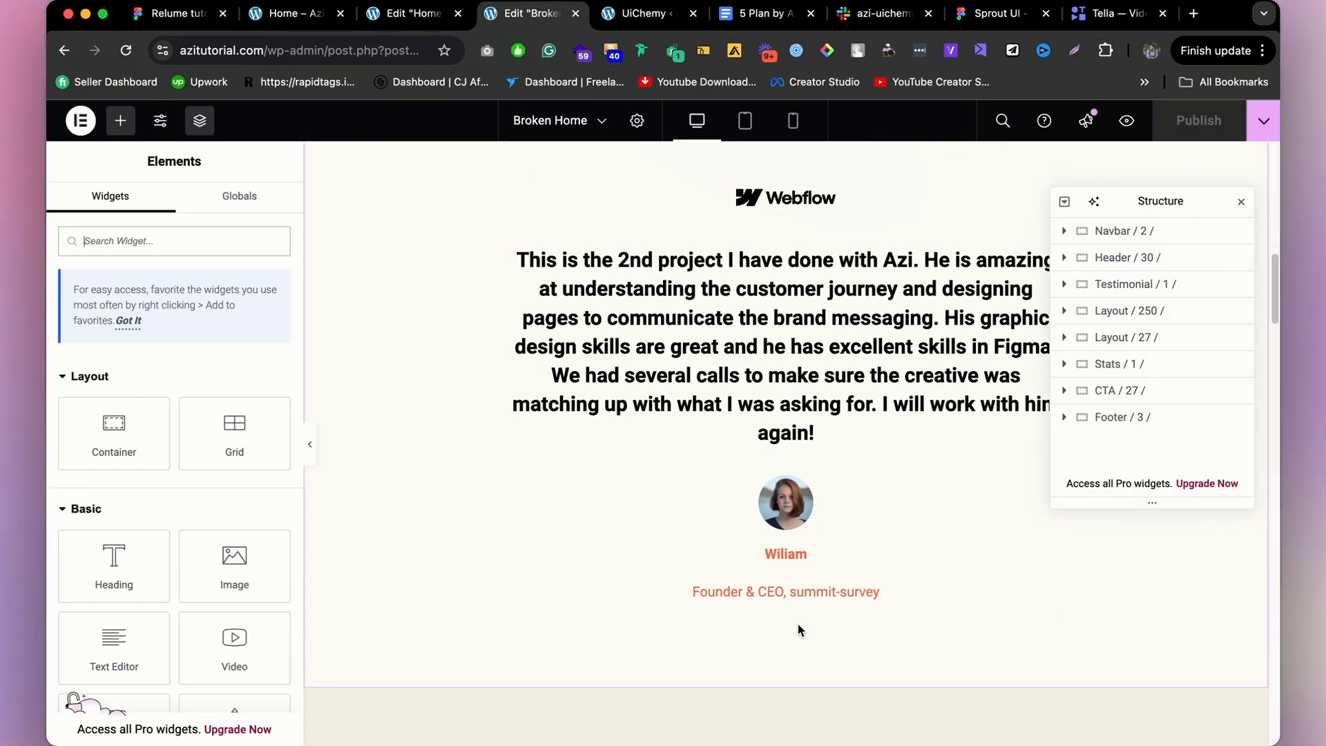
click(405, 21)
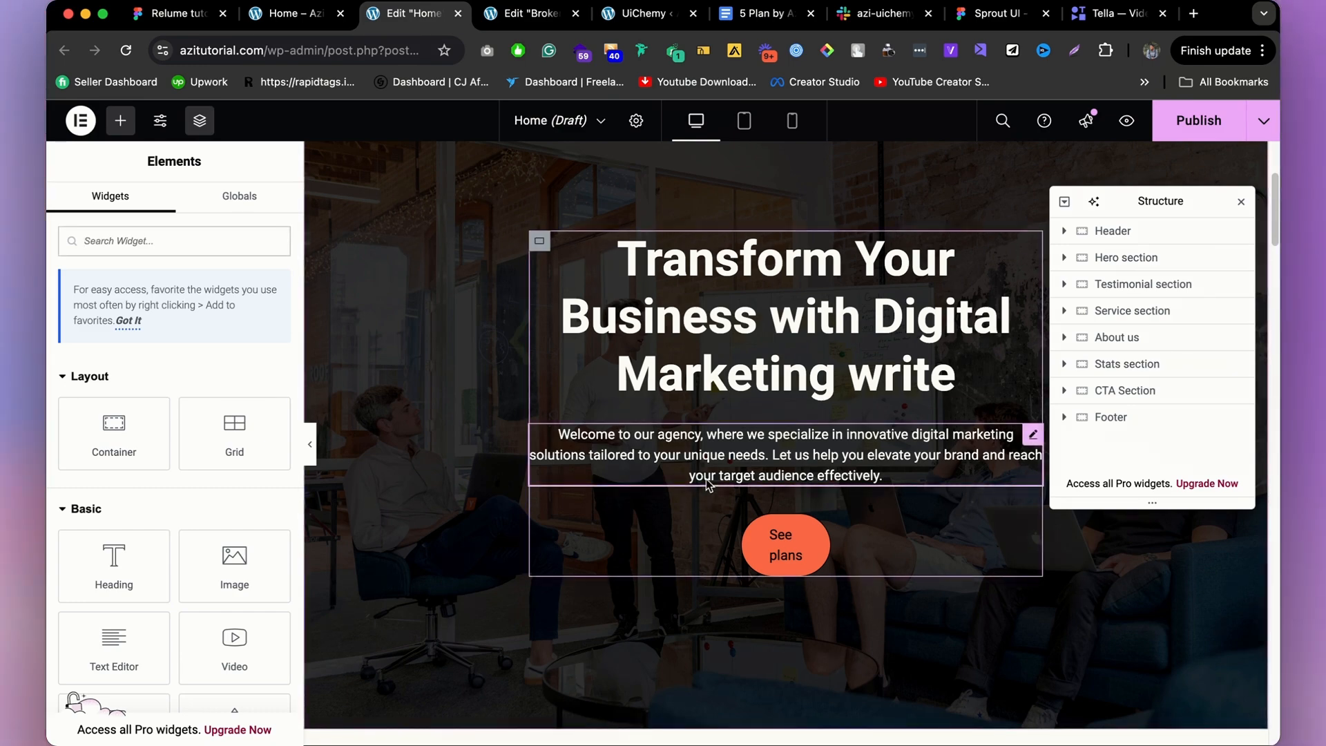
scroll(706, 478, down, 10)
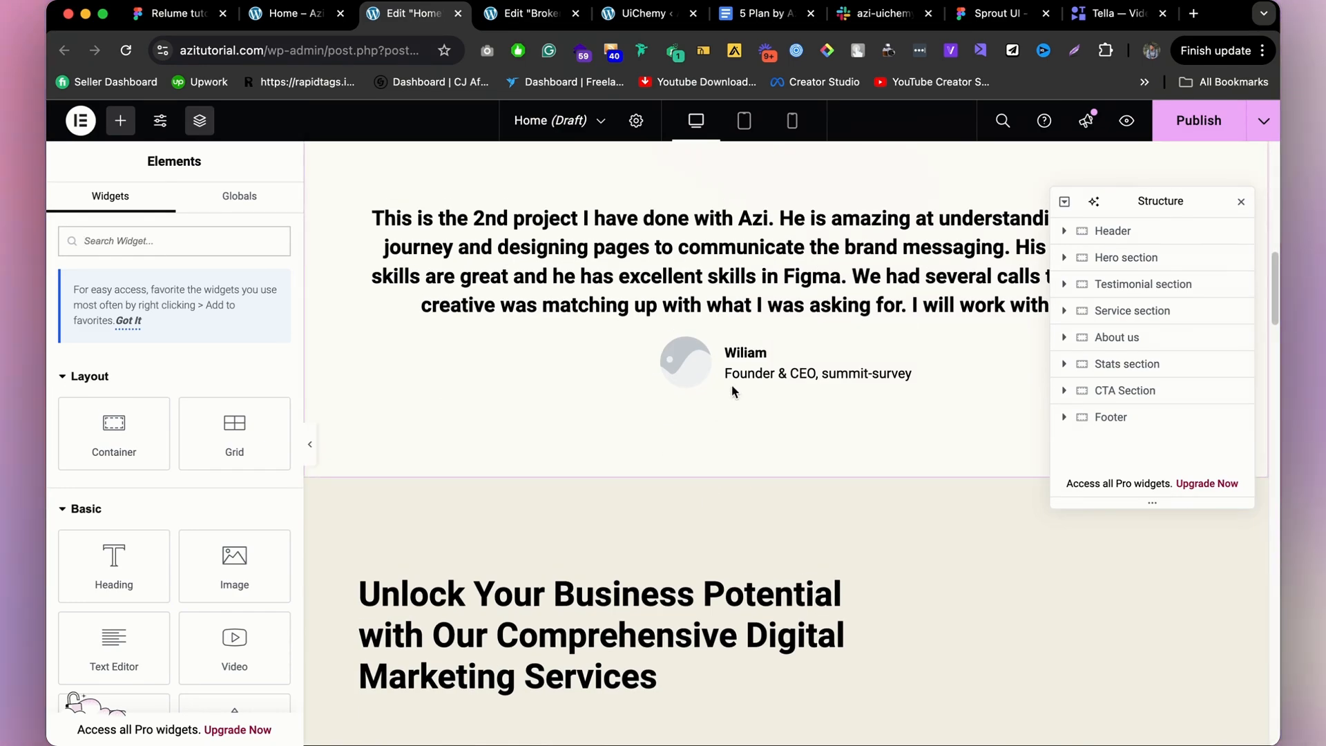
scroll(733, 392, up, 3)
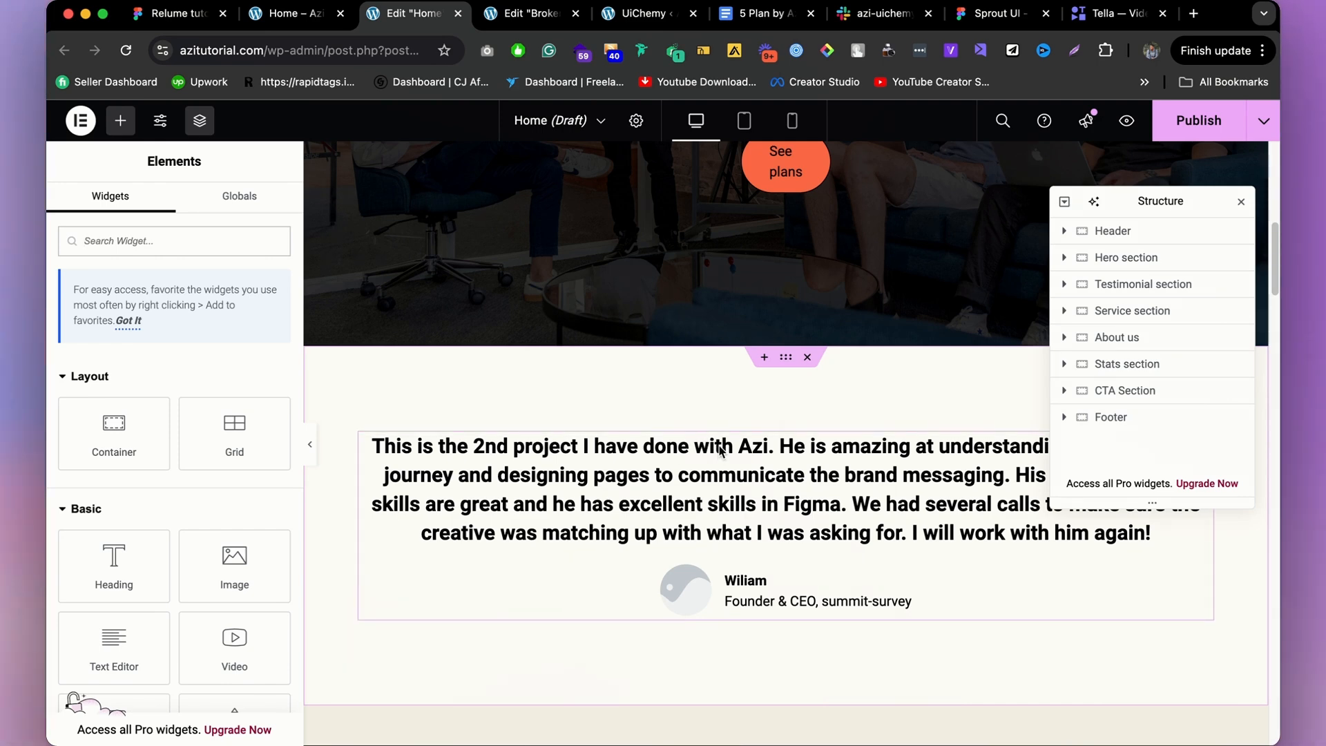
scroll(719, 450, down, 10)
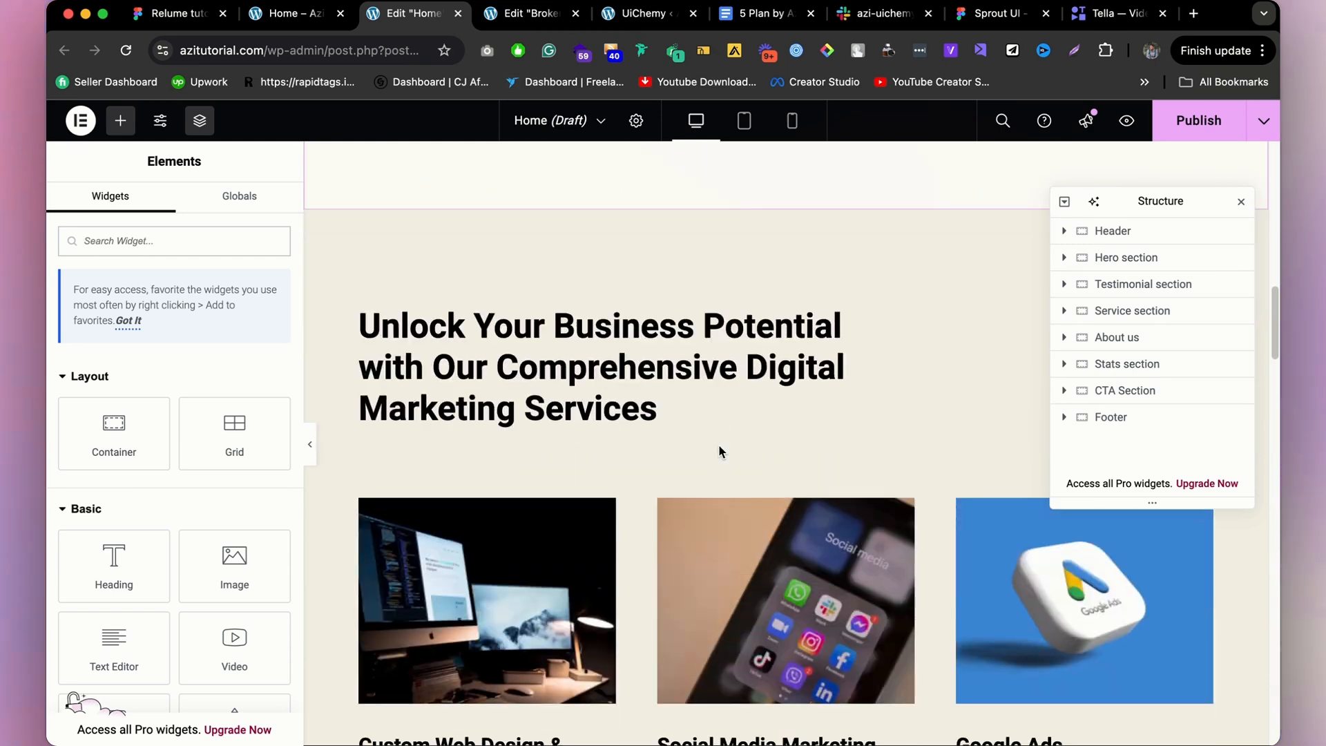
scroll(719, 450, up, 10)
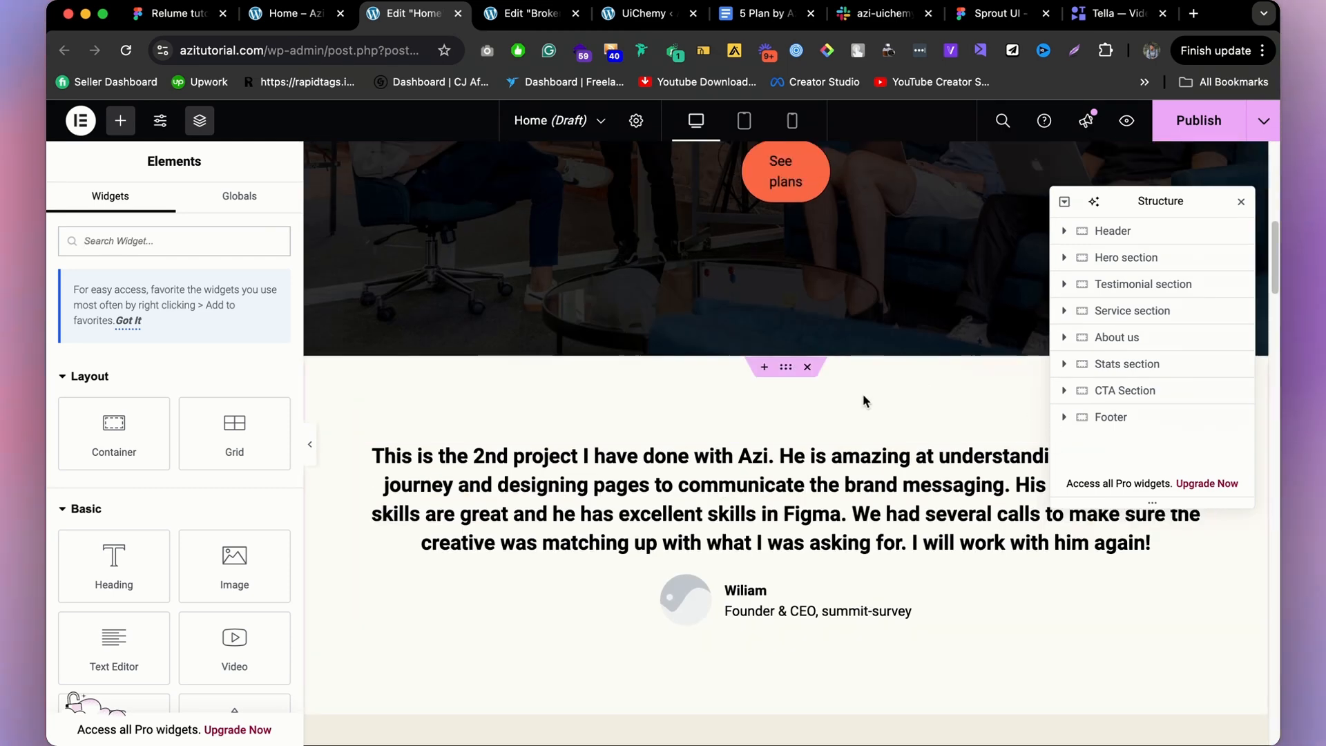
Copy the Content container inside the Testimonial section of the Broken Home page.
click(528, 13)
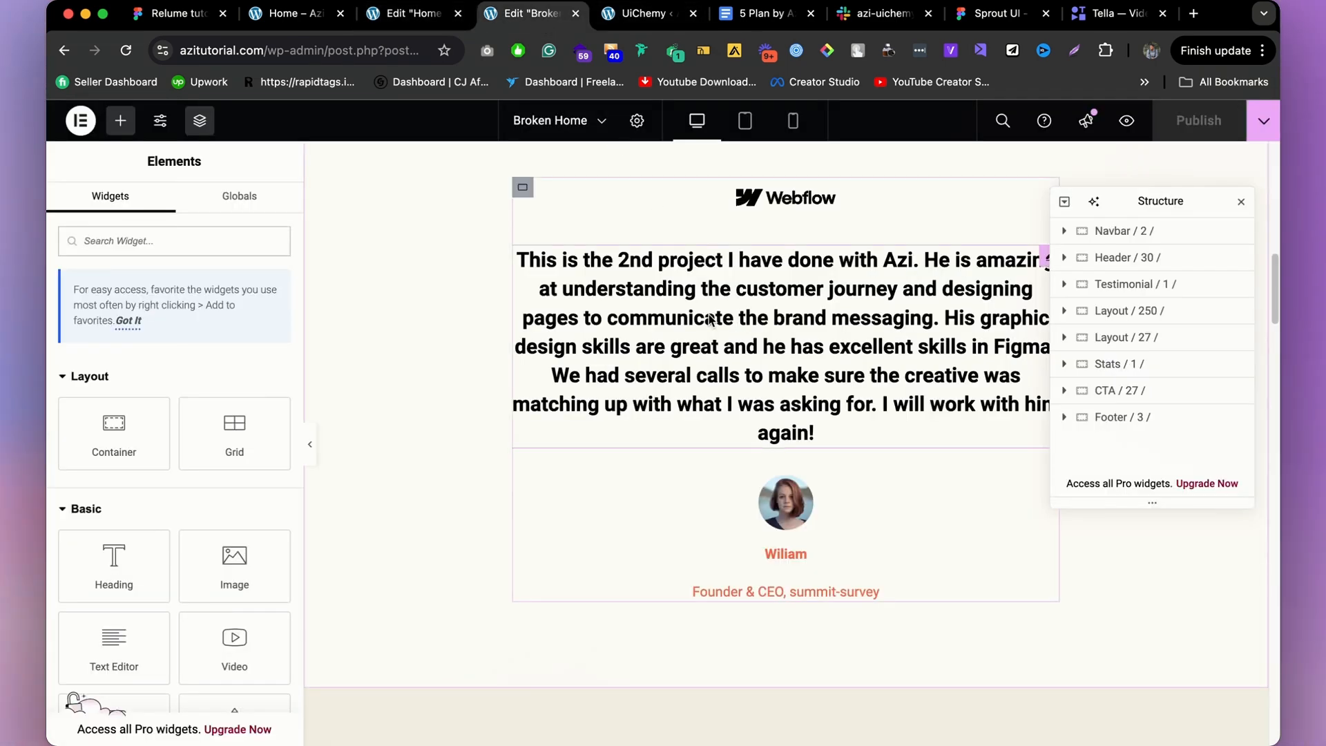
scroll(746, 231, up, 3)
click(786, 312)
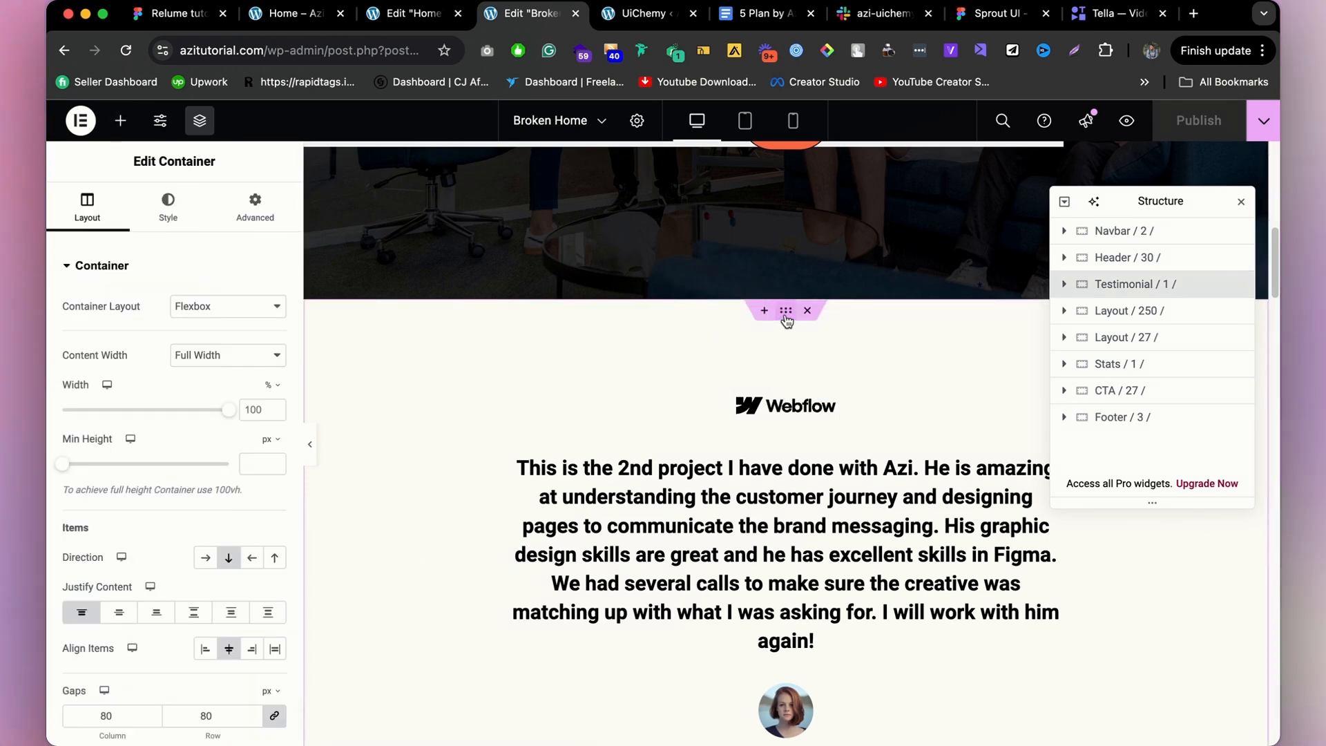
click(1064, 285)
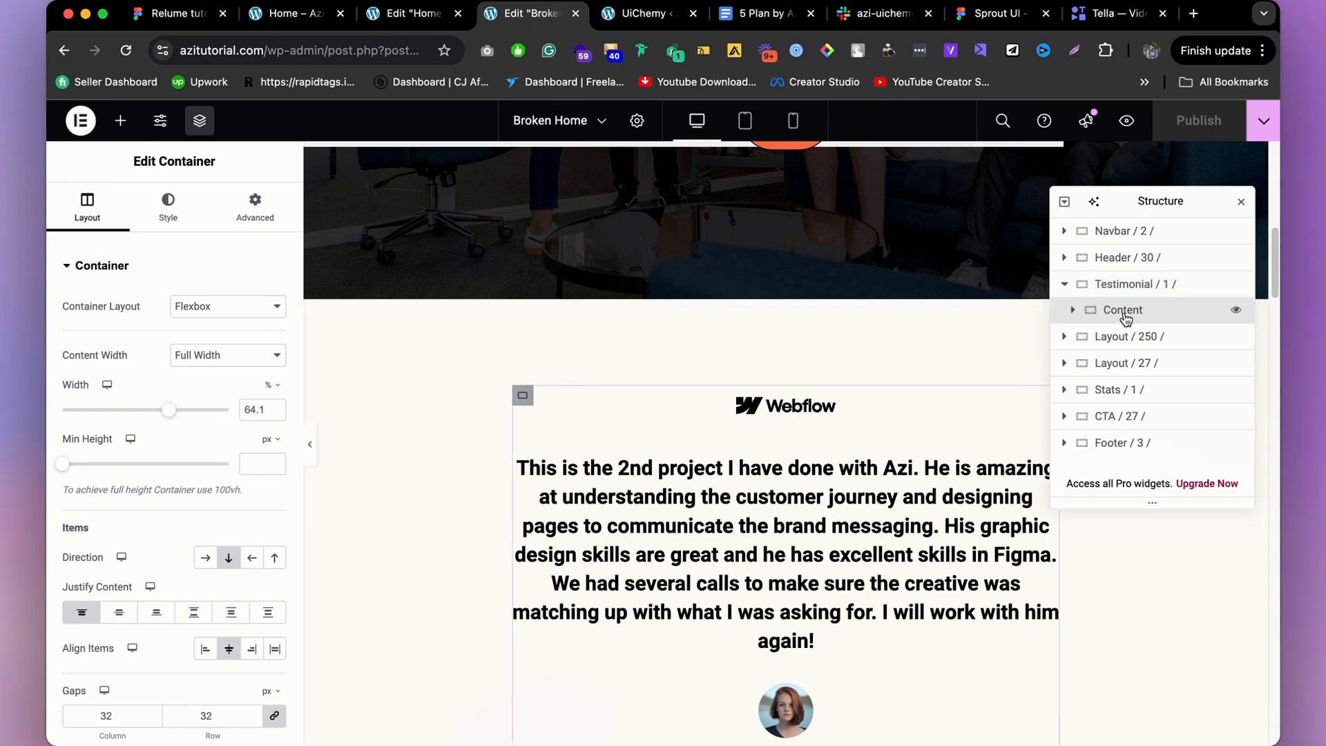
right_click(1127, 318)
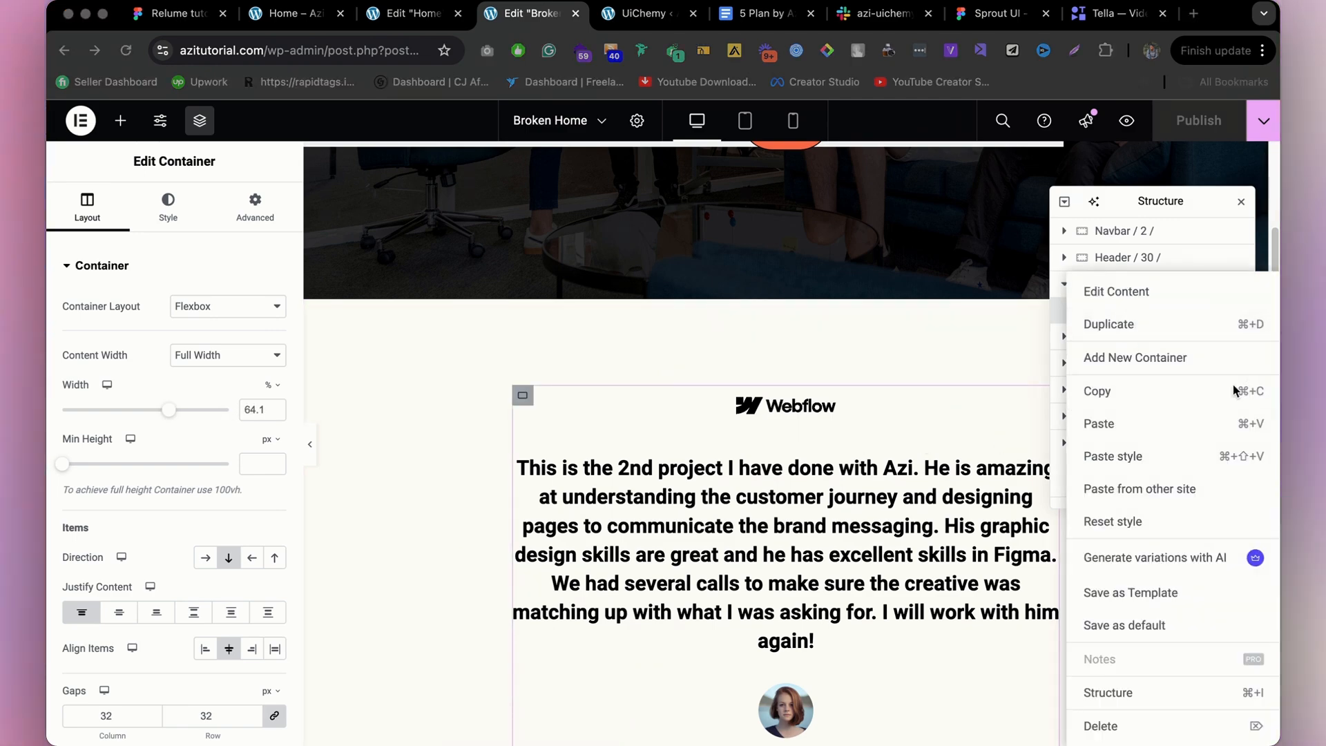
click(1140, 399)
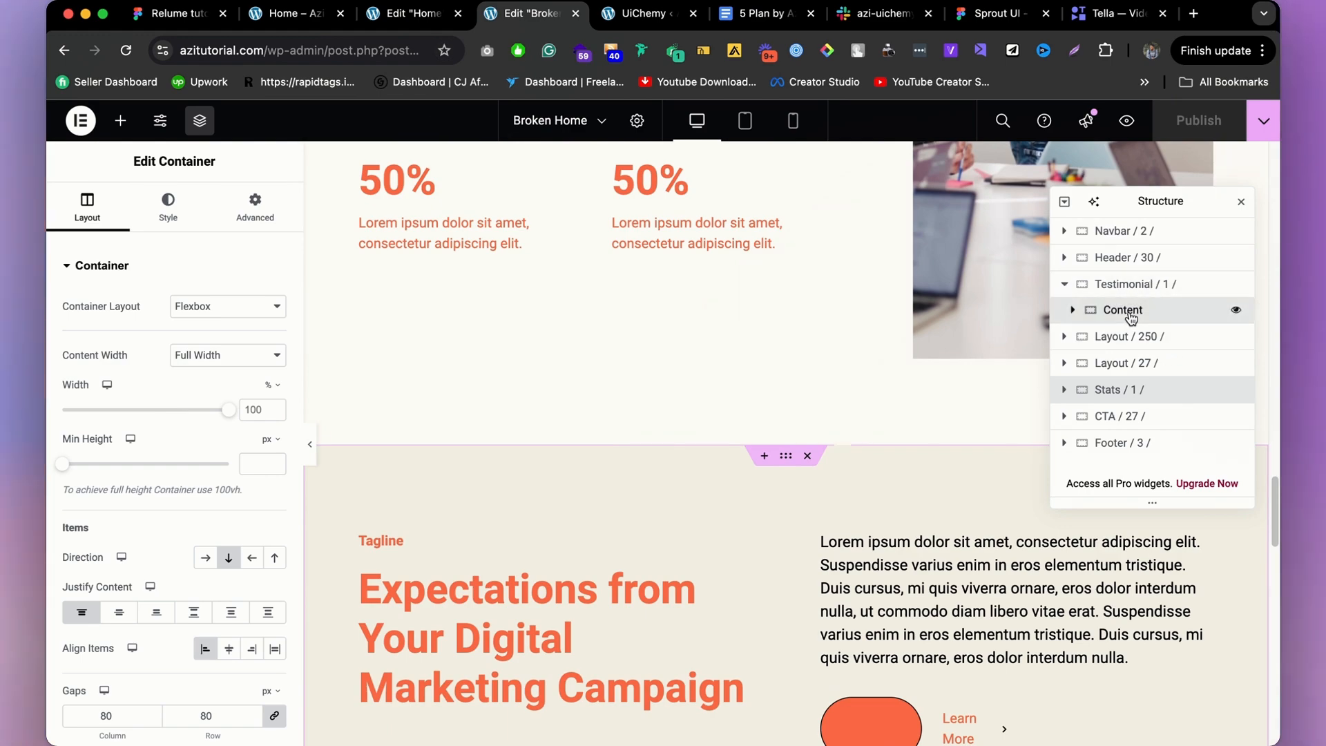
click(1131, 318)
right_click(1130, 317)
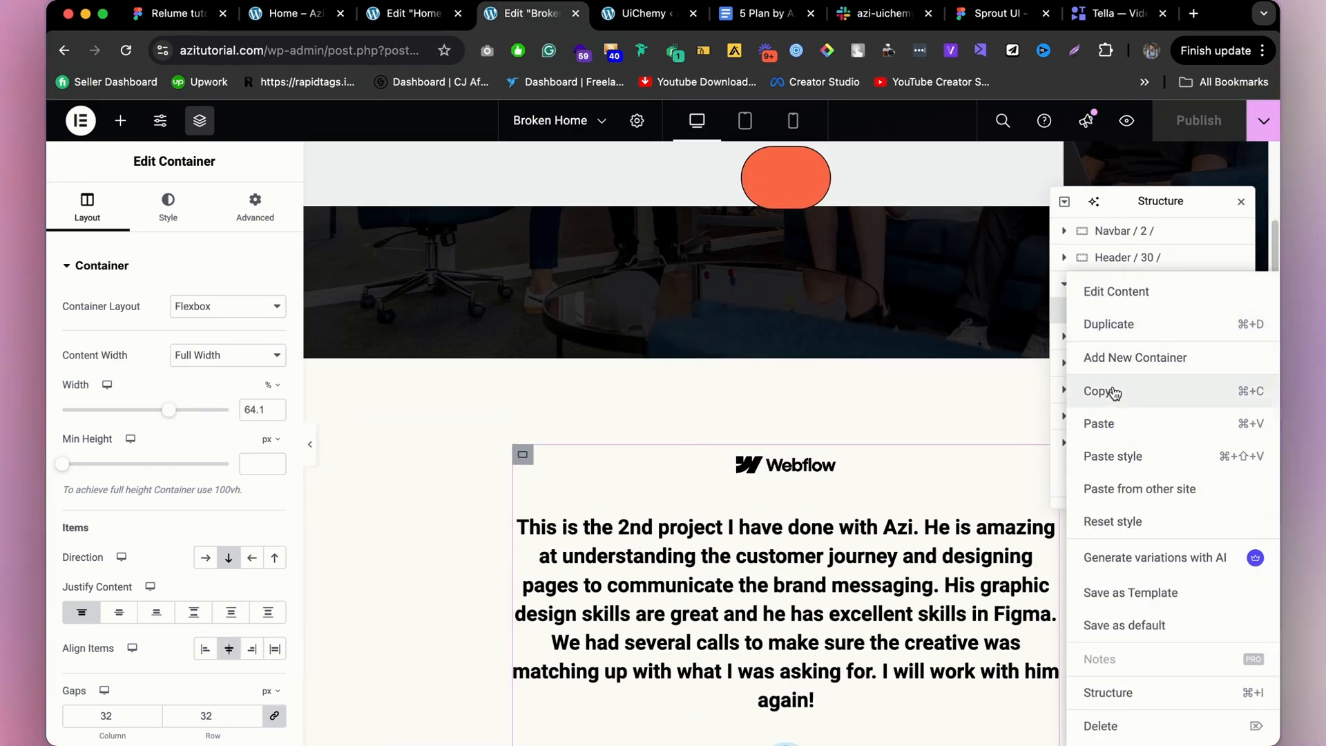
click(1113, 392)
Paste the copied container above the testimonial section of the new Home page and delete the pasted container.
click(417, 16)
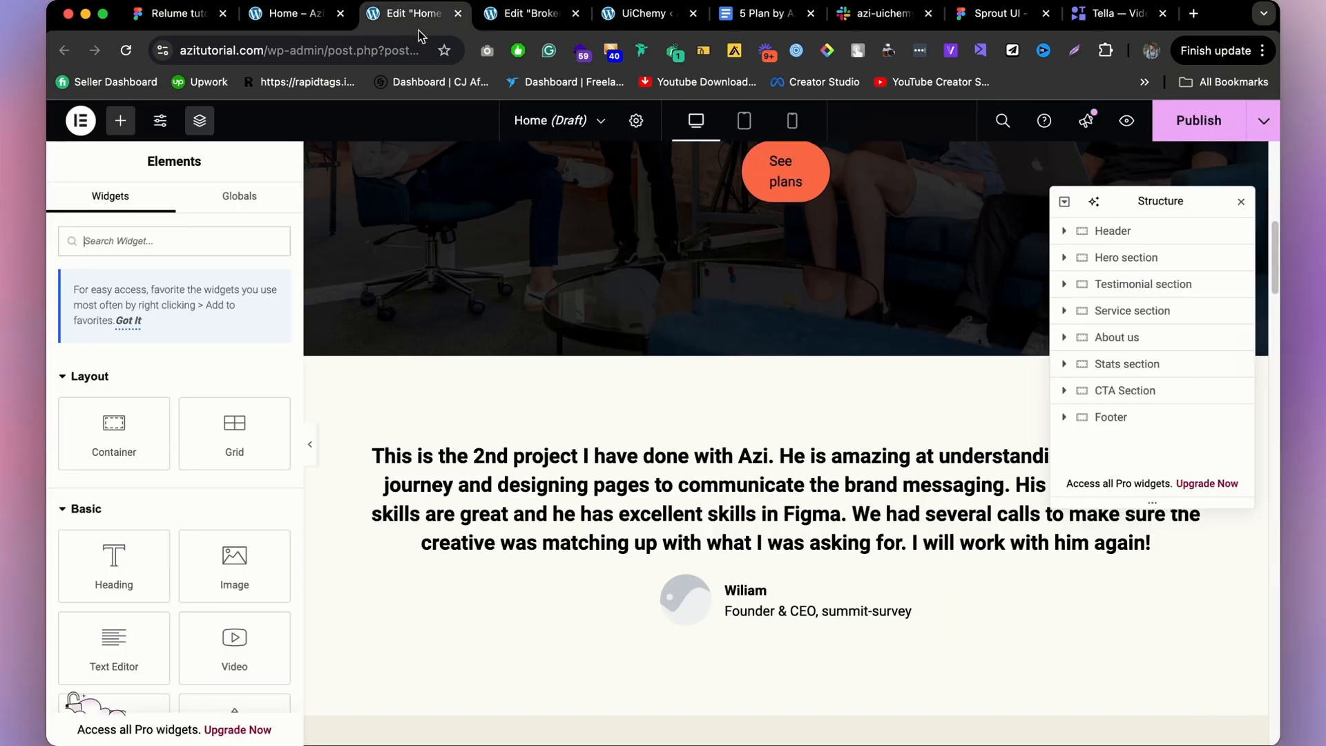
click(765, 370)
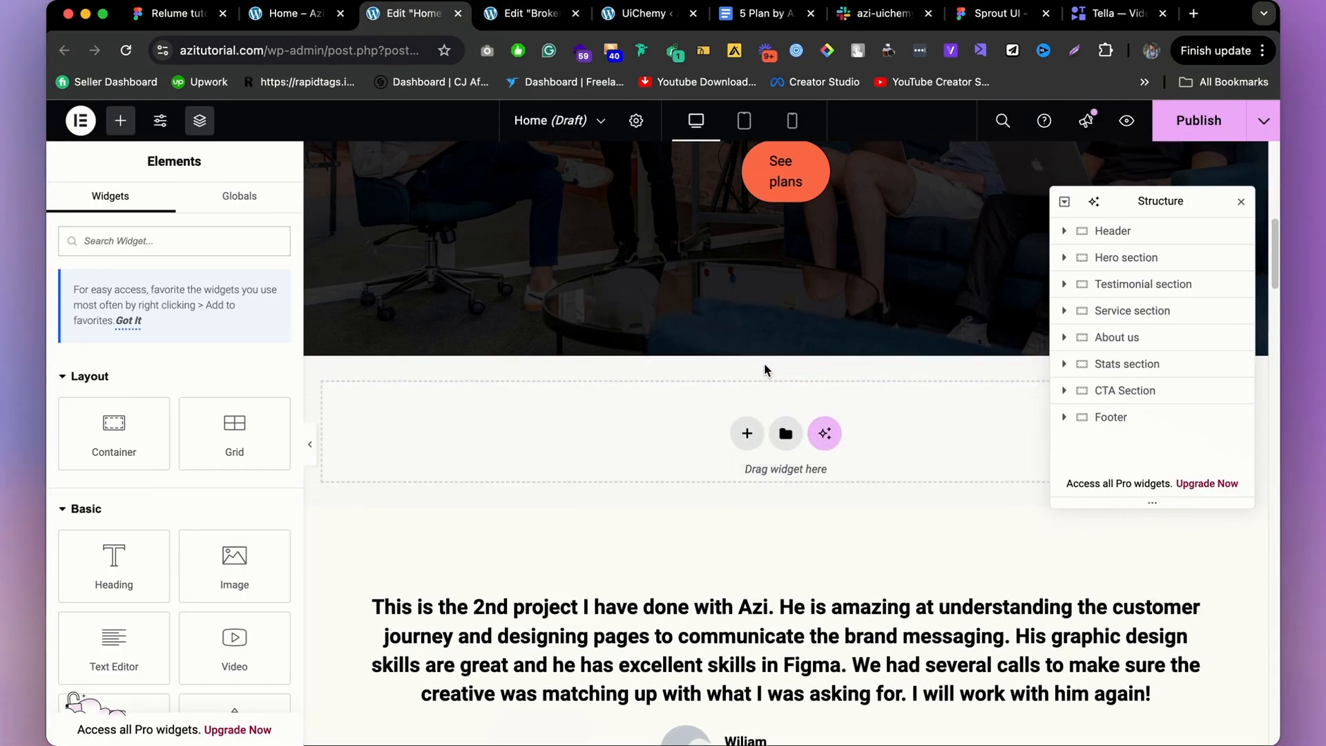
right_click(567, 439)
click(598, 461)
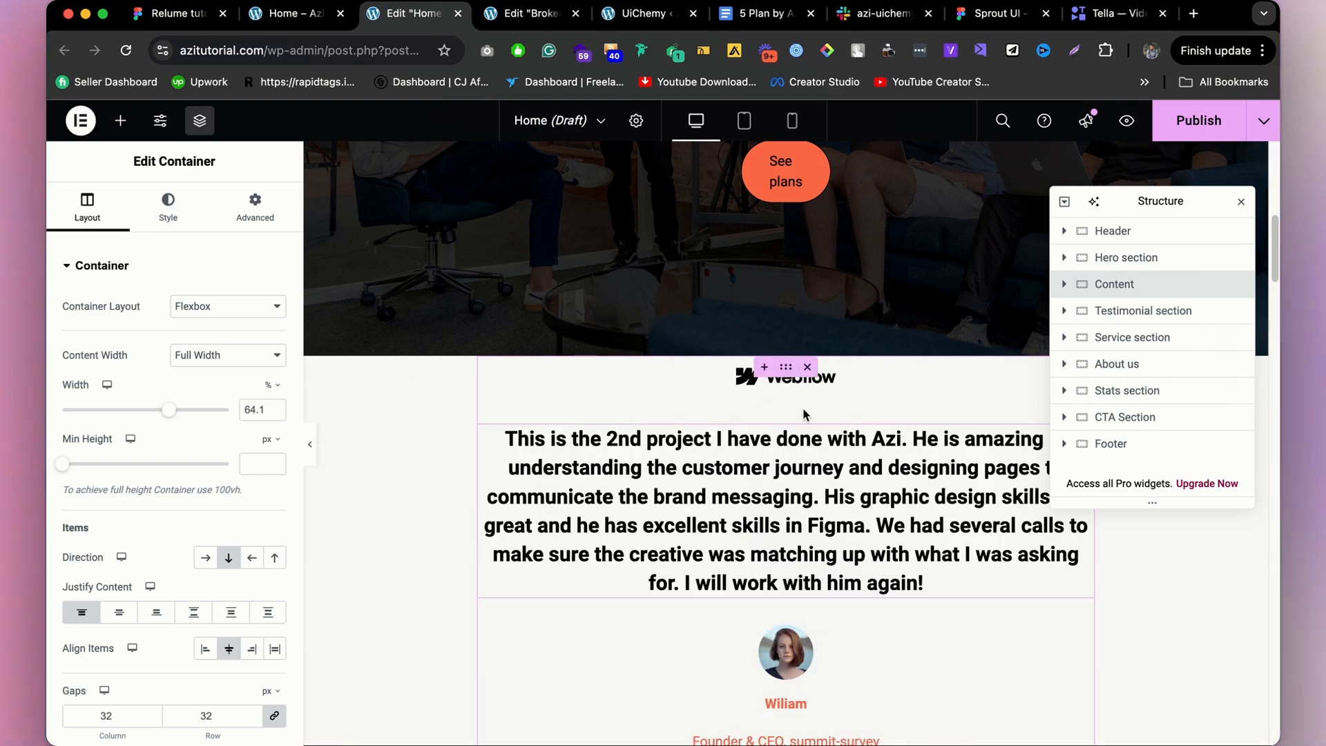
click(809, 368)
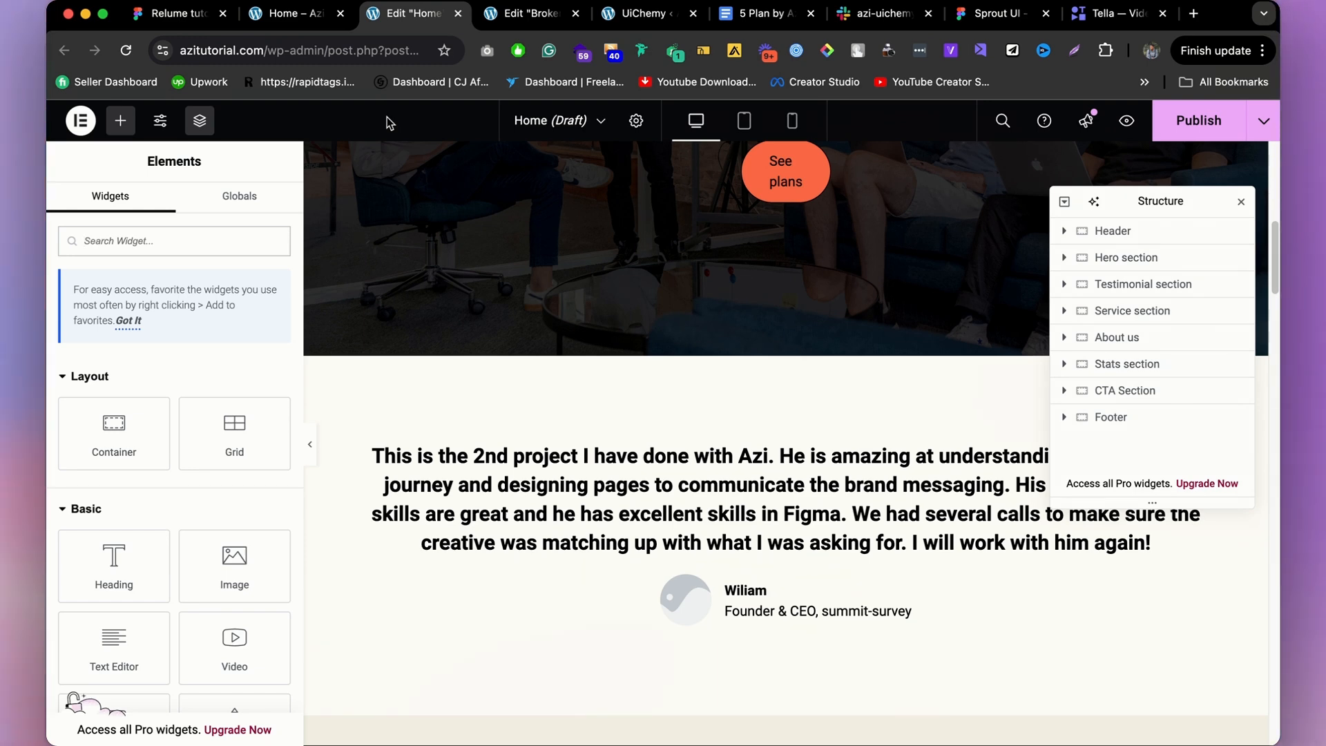
Clear the placeholder image covering the Broken Home page's hero section and delete its image element.
click(544, 17)
scroll(635, 347, up, 5)
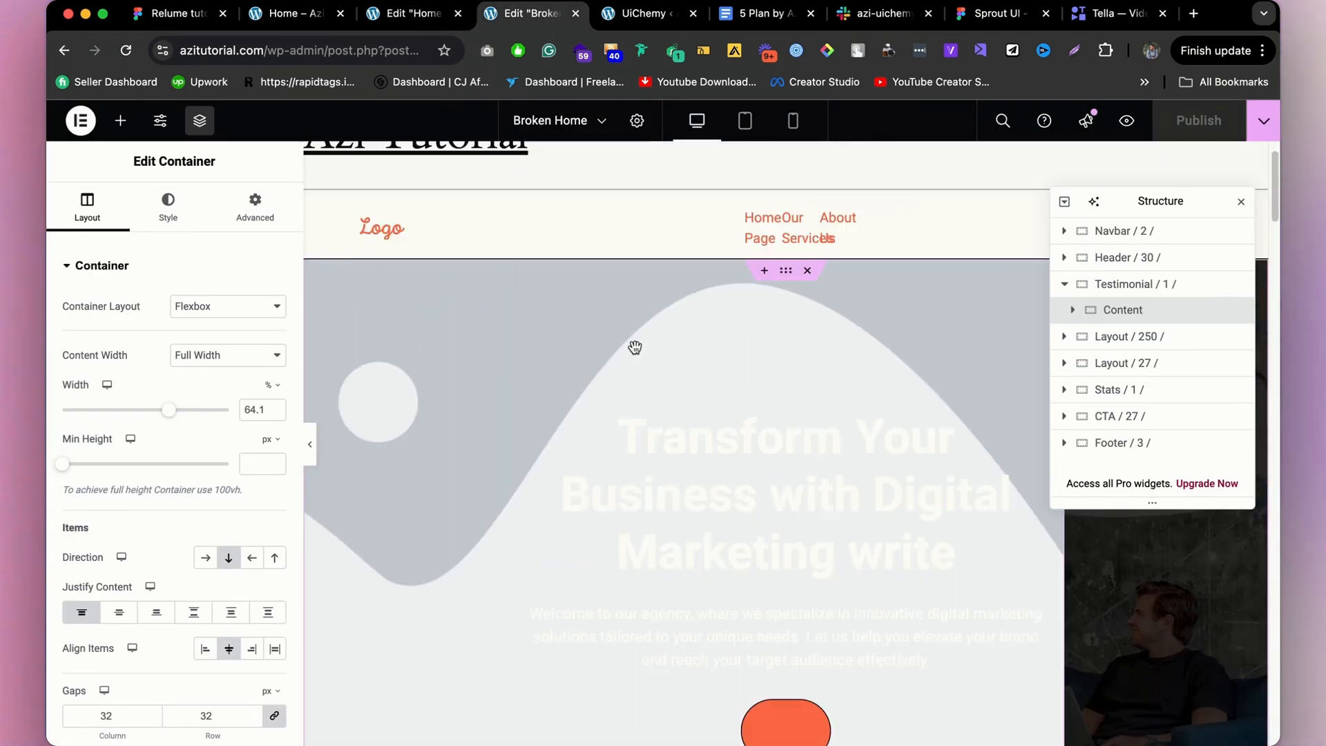
scroll(635, 347, up, 1)
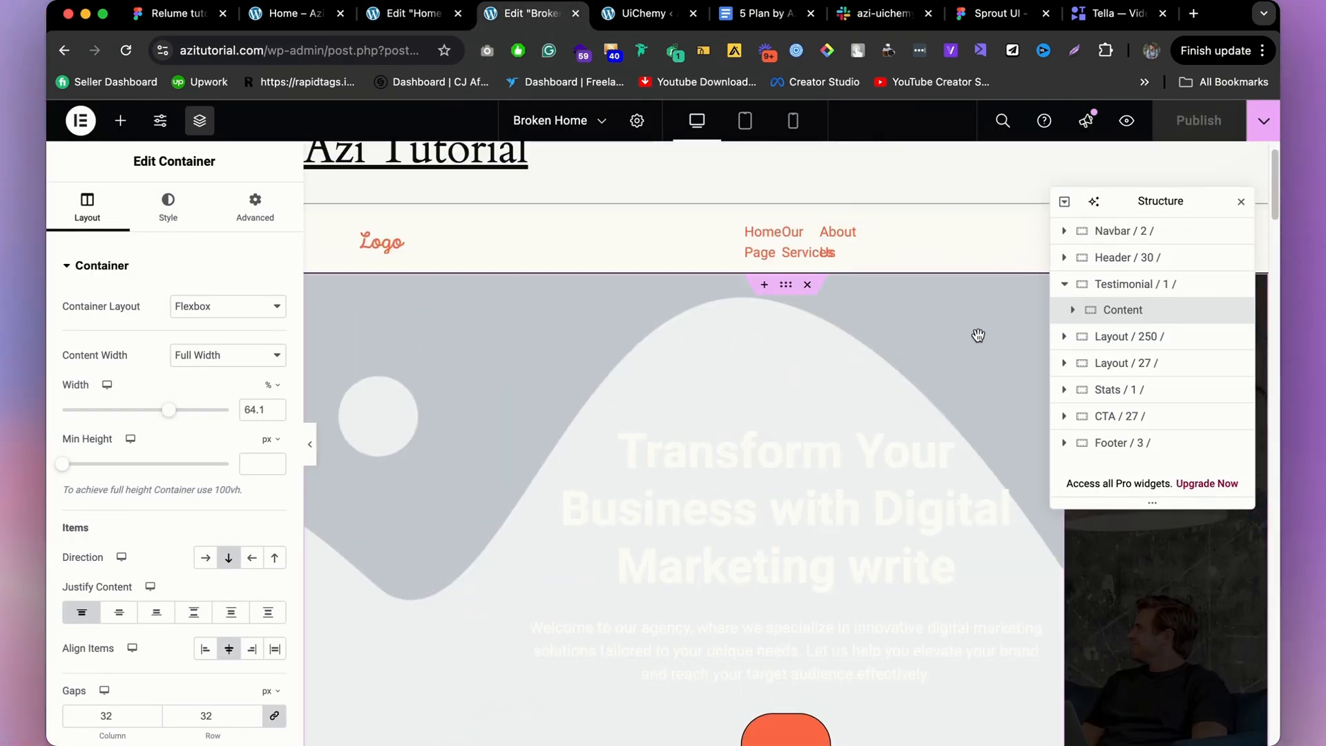
click(913, 336)
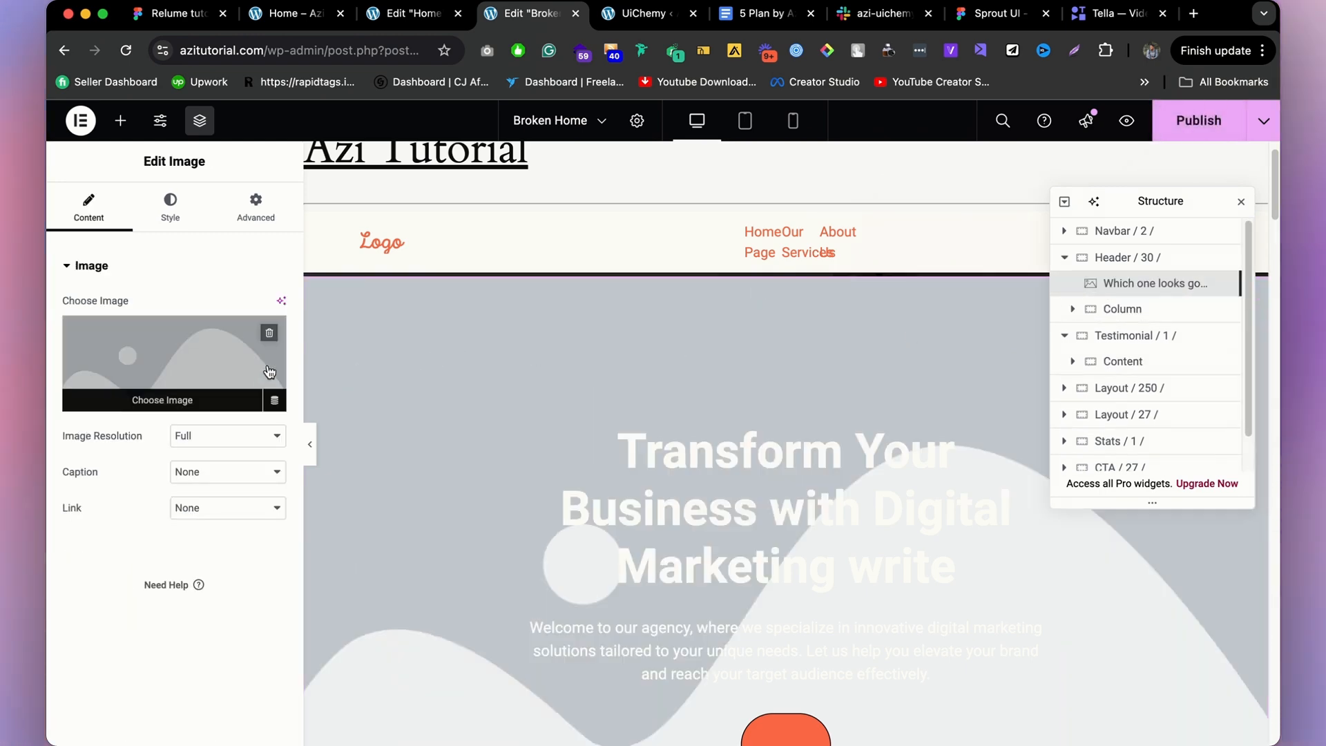
click(269, 335)
scroll(759, 364, down, 1)
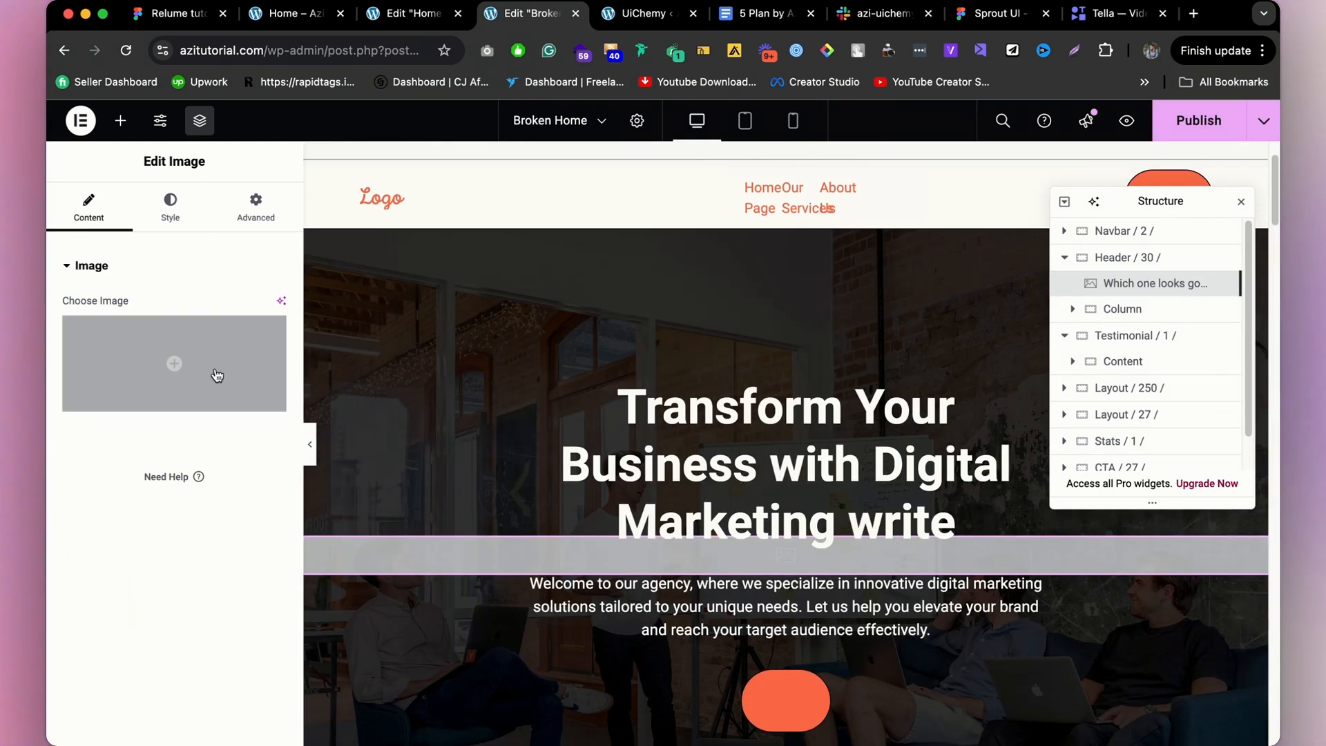
click(1170, 315)
click(1105, 282)
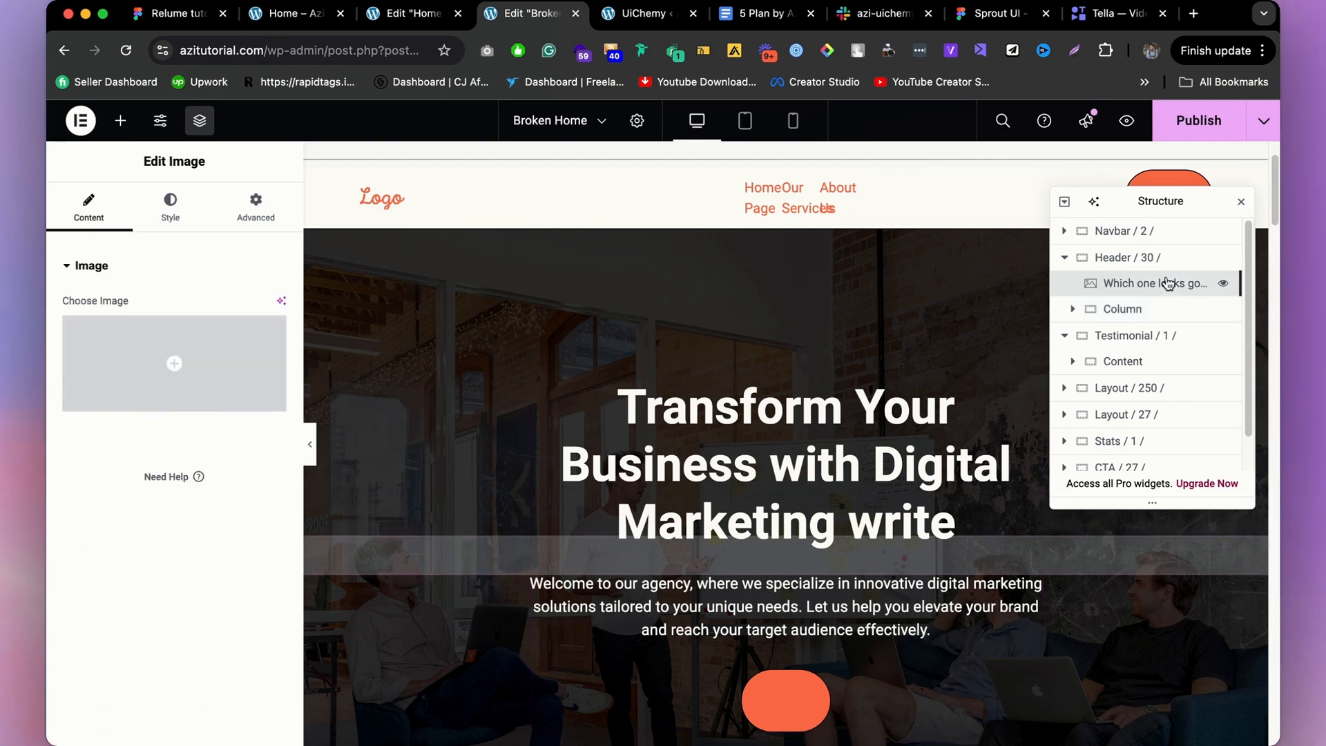
key(Delete)
Look through the Broken Home page from the hero down to the stats section, and return to the new Home page's editor.
scroll(674, 386, down, 15)
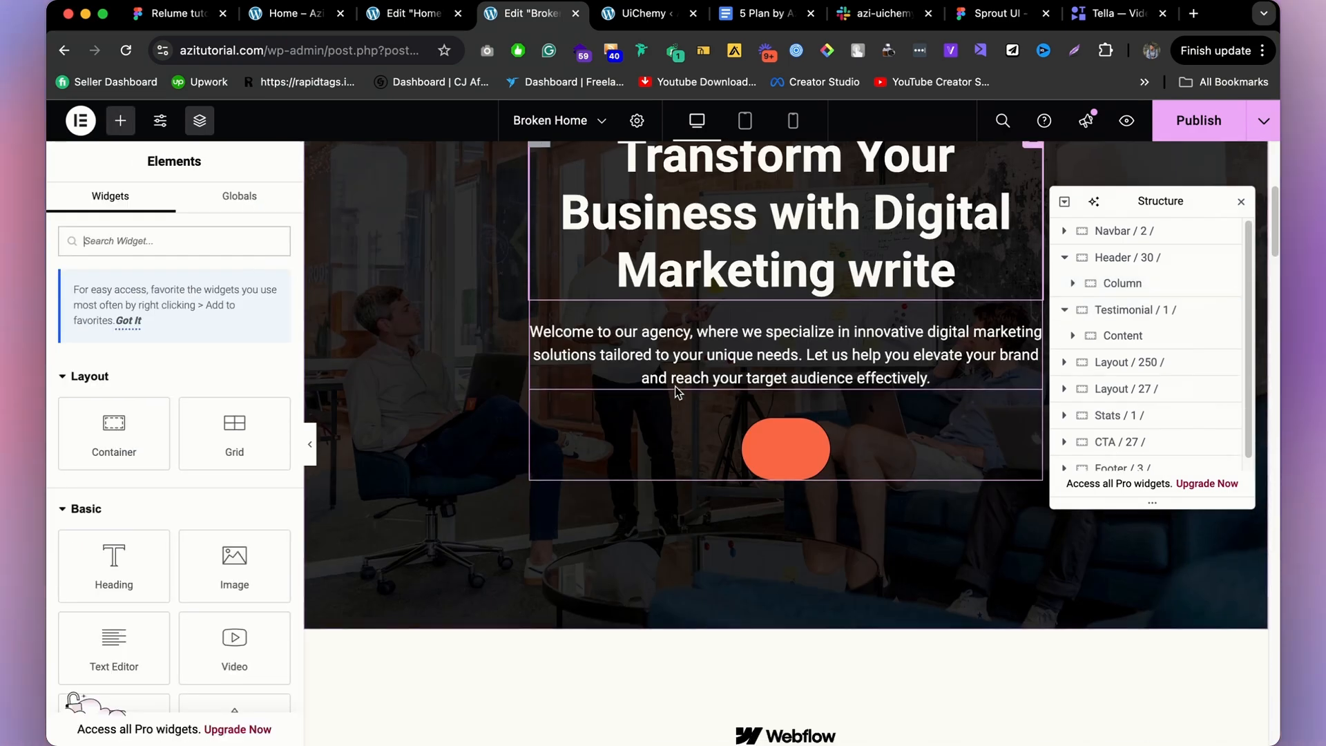
scroll(686, 400, down, 10)
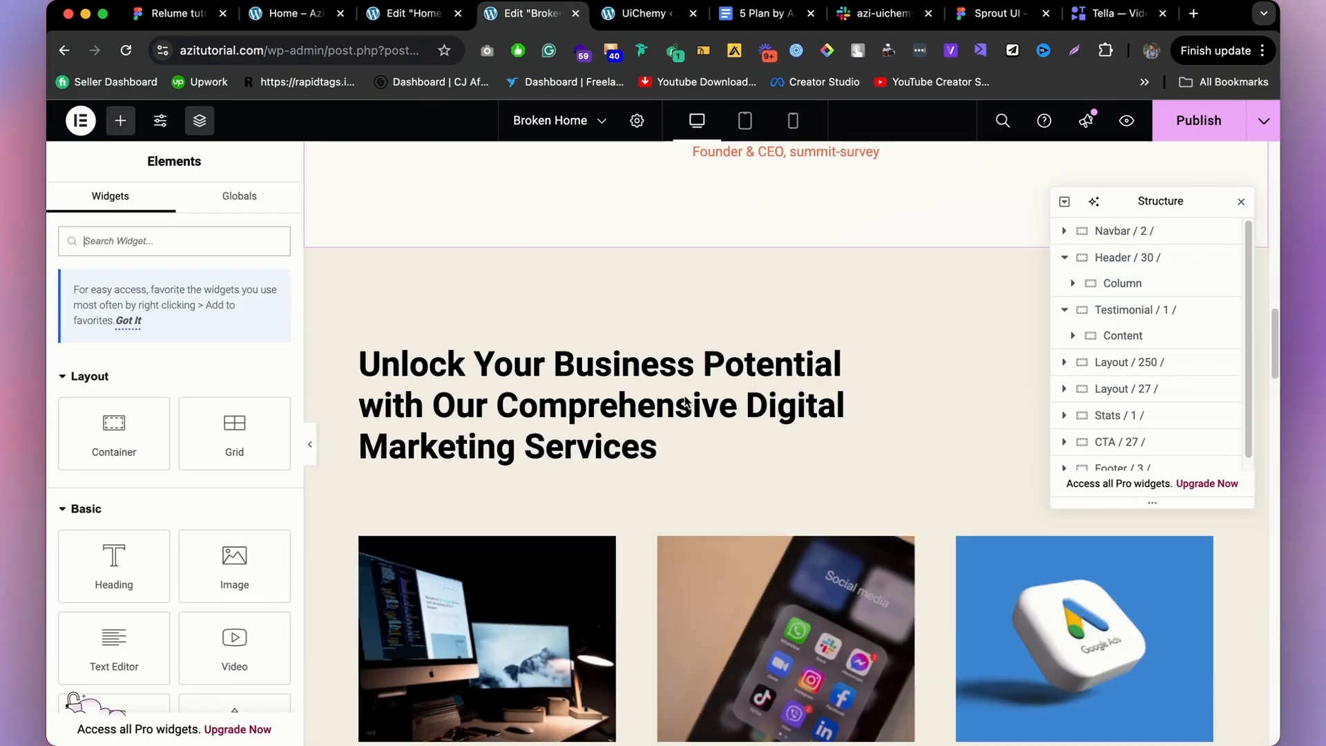
scroll(690, 404, down, 4)
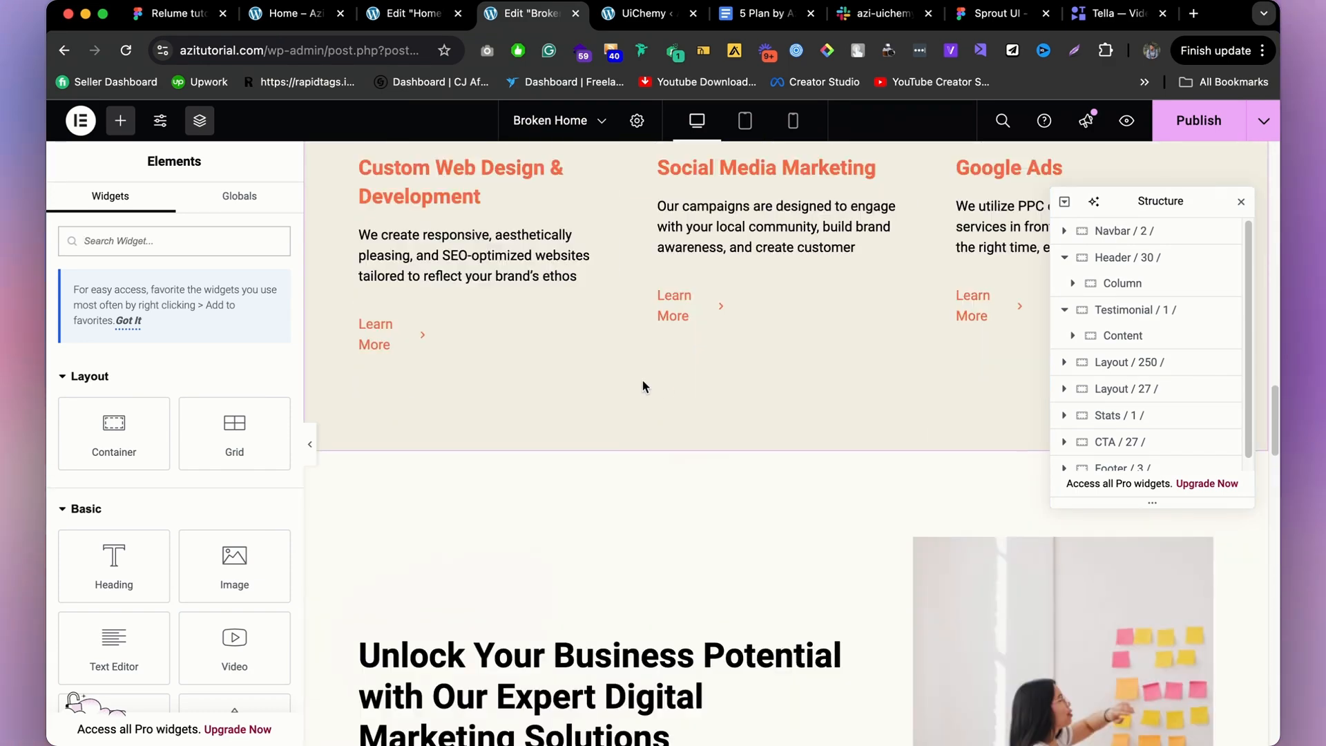
scroll(642, 383, down, 7)
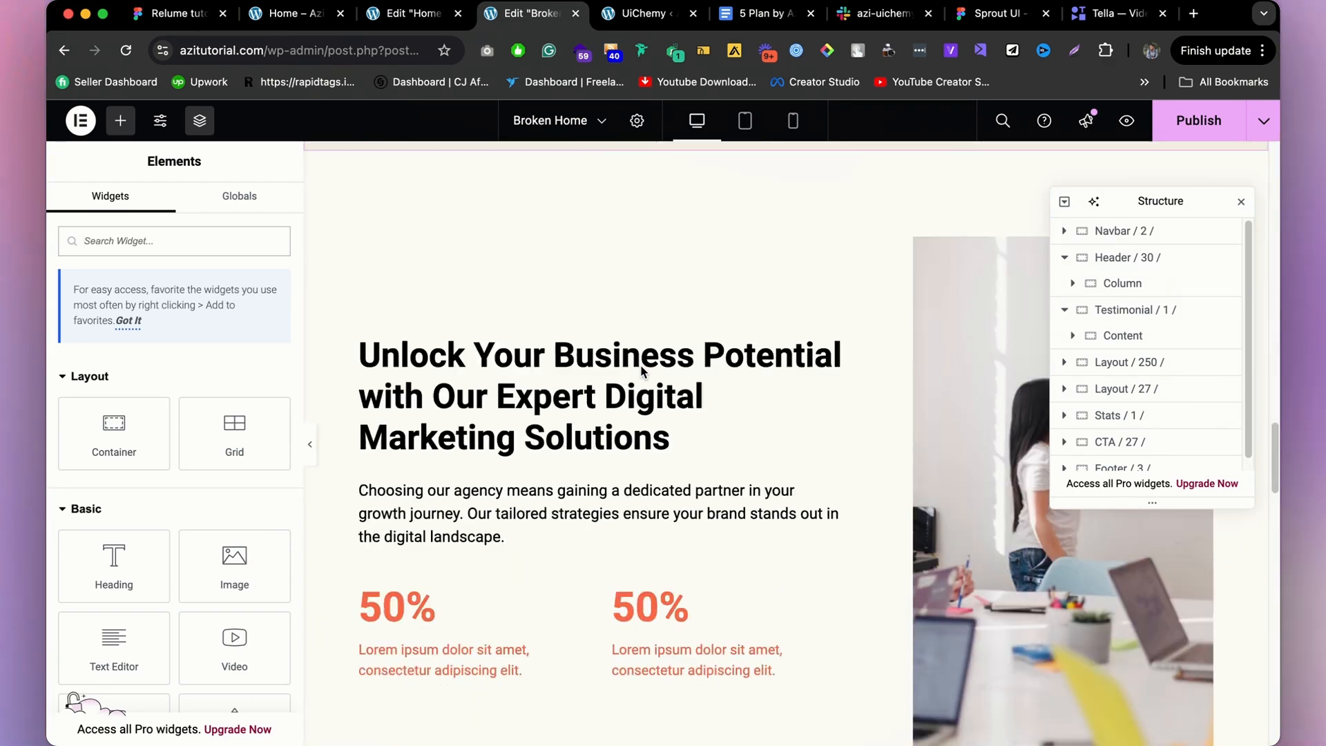
scroll(640, 373, down, 4)
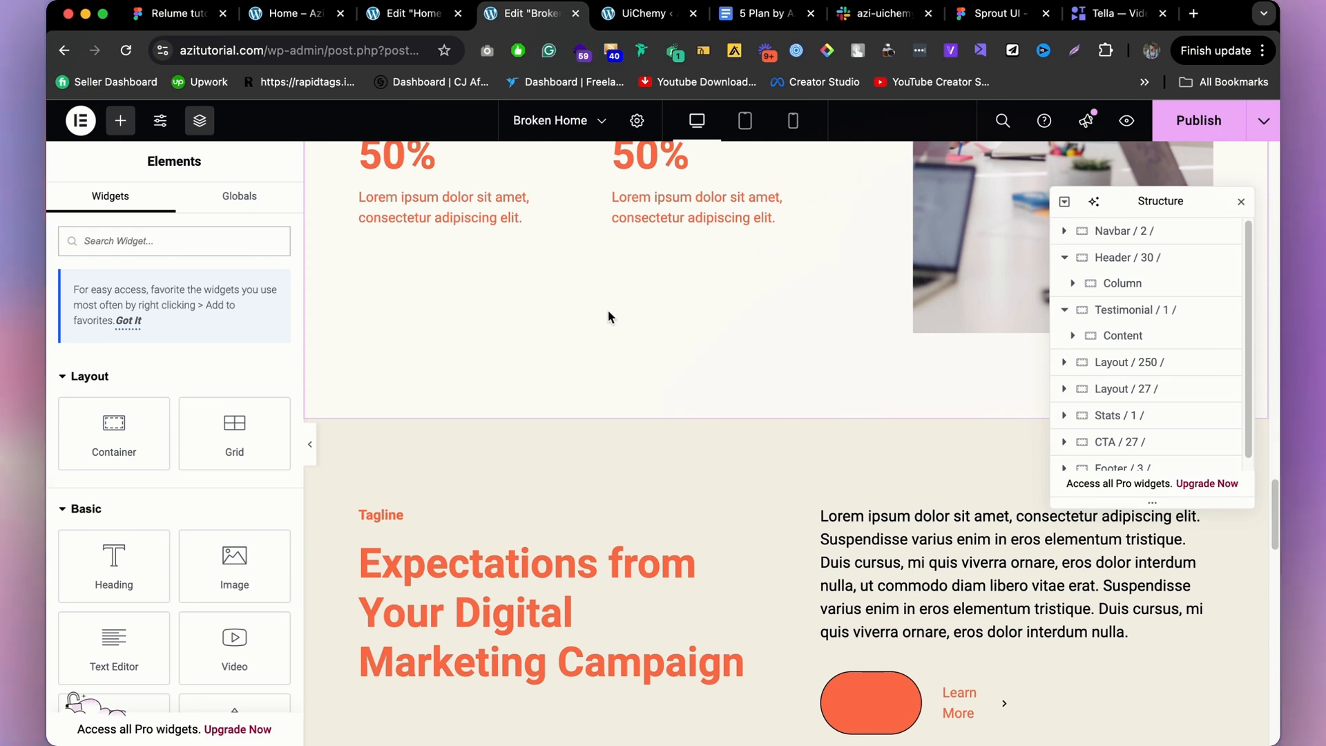
scroll(609, 325, up, 3)
click(415, 14)
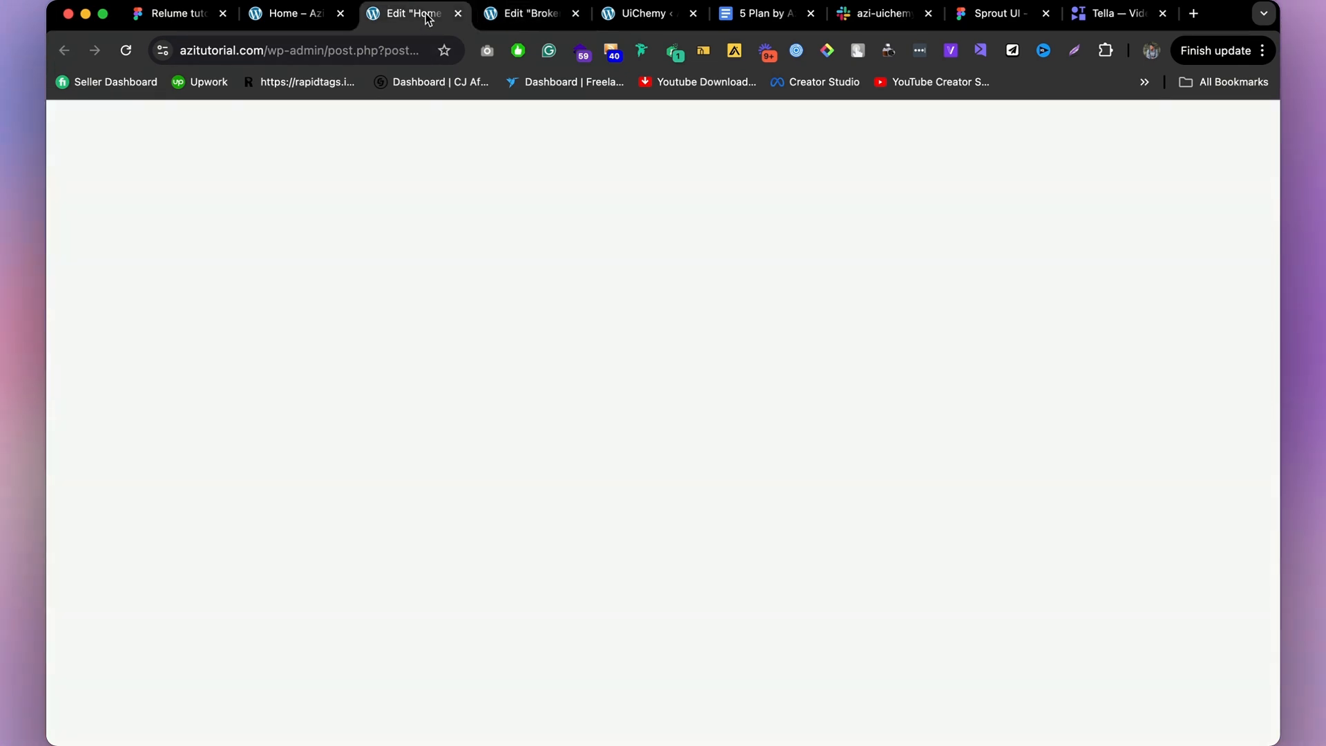
Examine the new Home page from the testimonial down to the stats section and compare its stats figures with the Broken Home page.
scroll(718, 408, down, 4)
scroll(714, 384, up, 1)
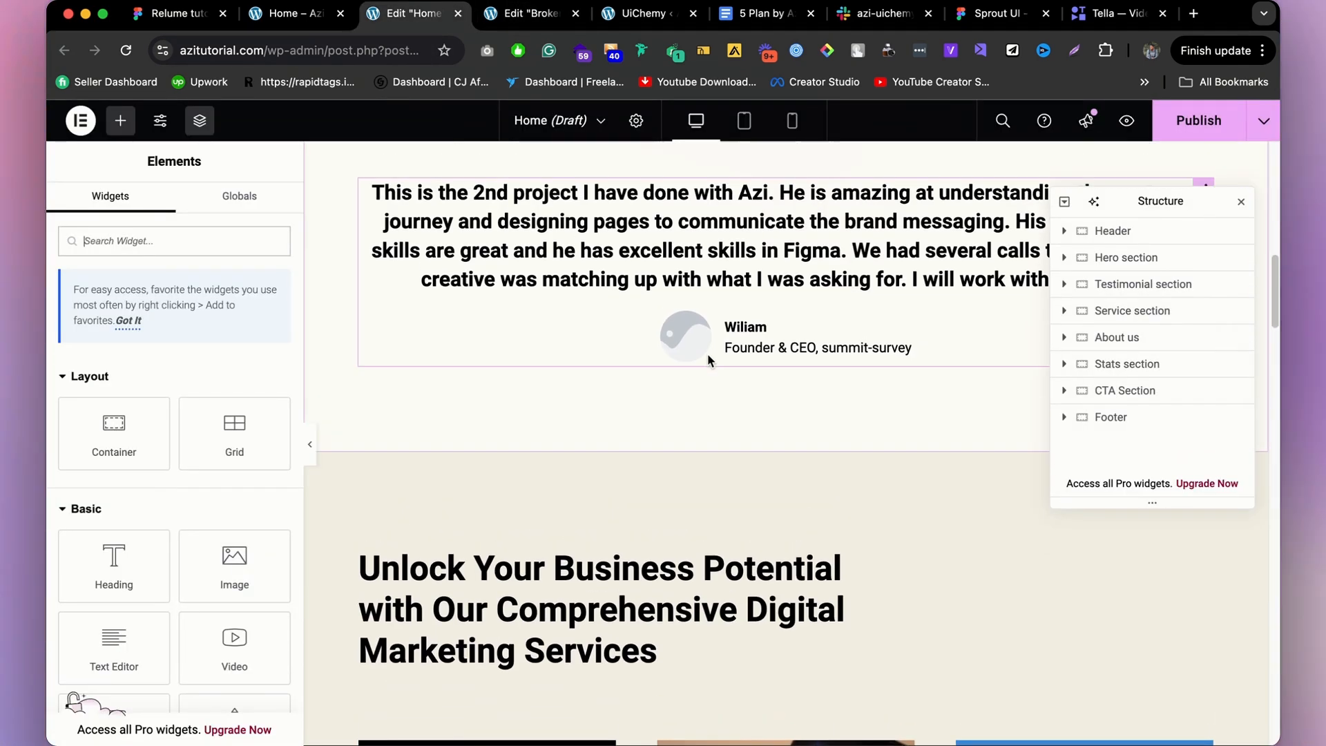
scroll(690, 325, up, 6)
scroll(700, 342, down, 18)
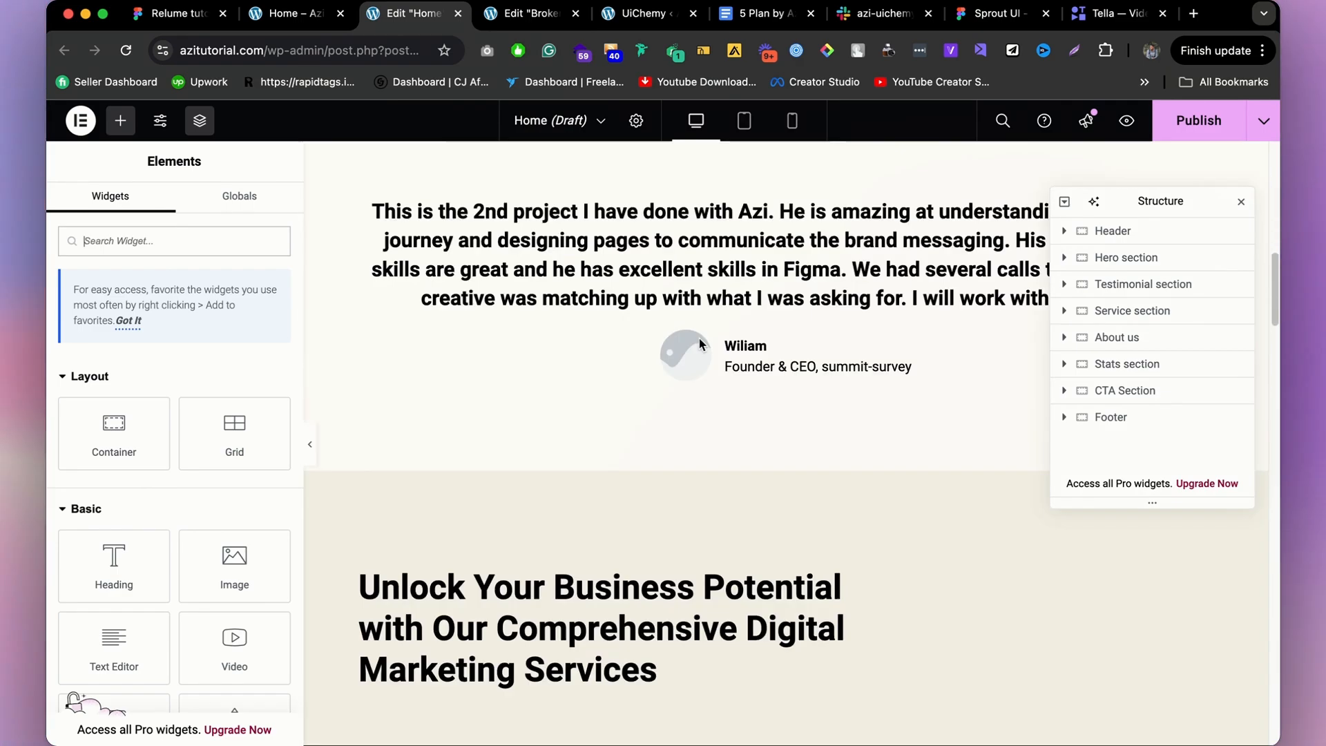
scroll(769, 269, down, 18)
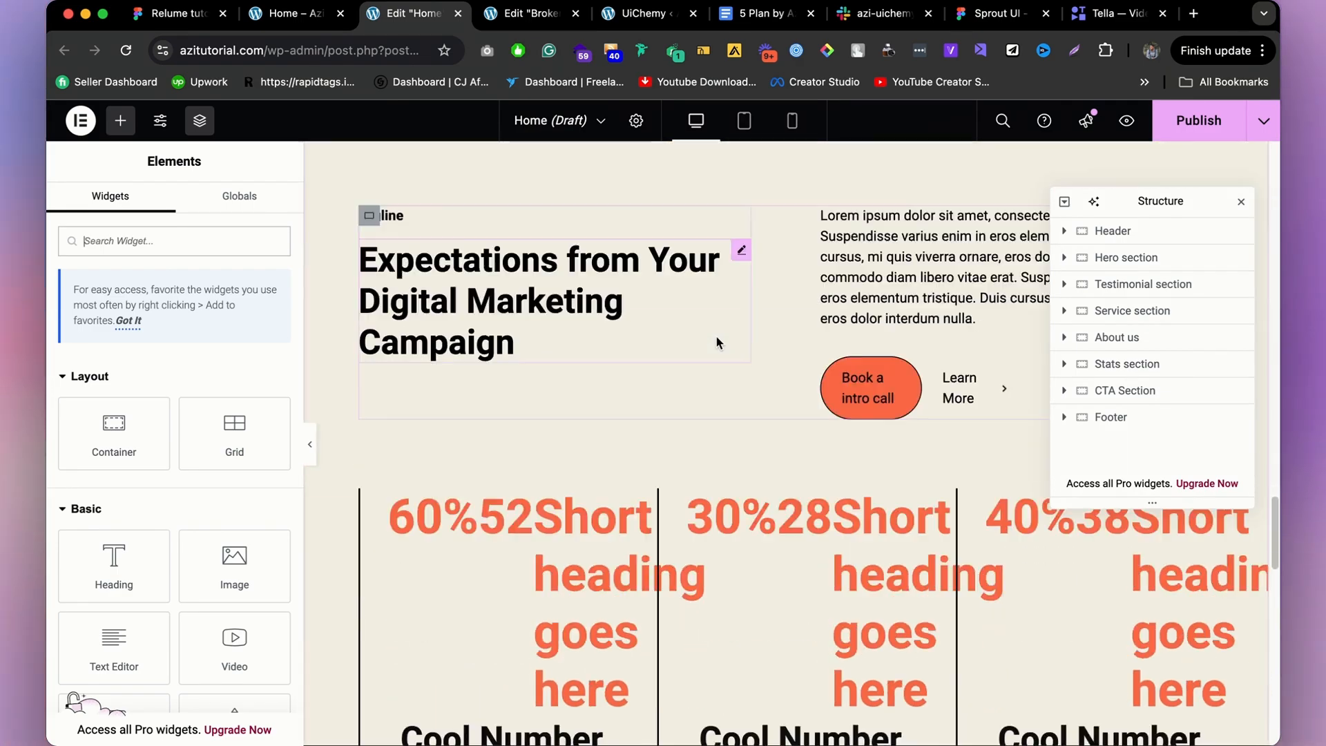
scroll(715, 336, up, 11)
scroll(715, 336, down, 10)
scroll(528, 271, up, 3)
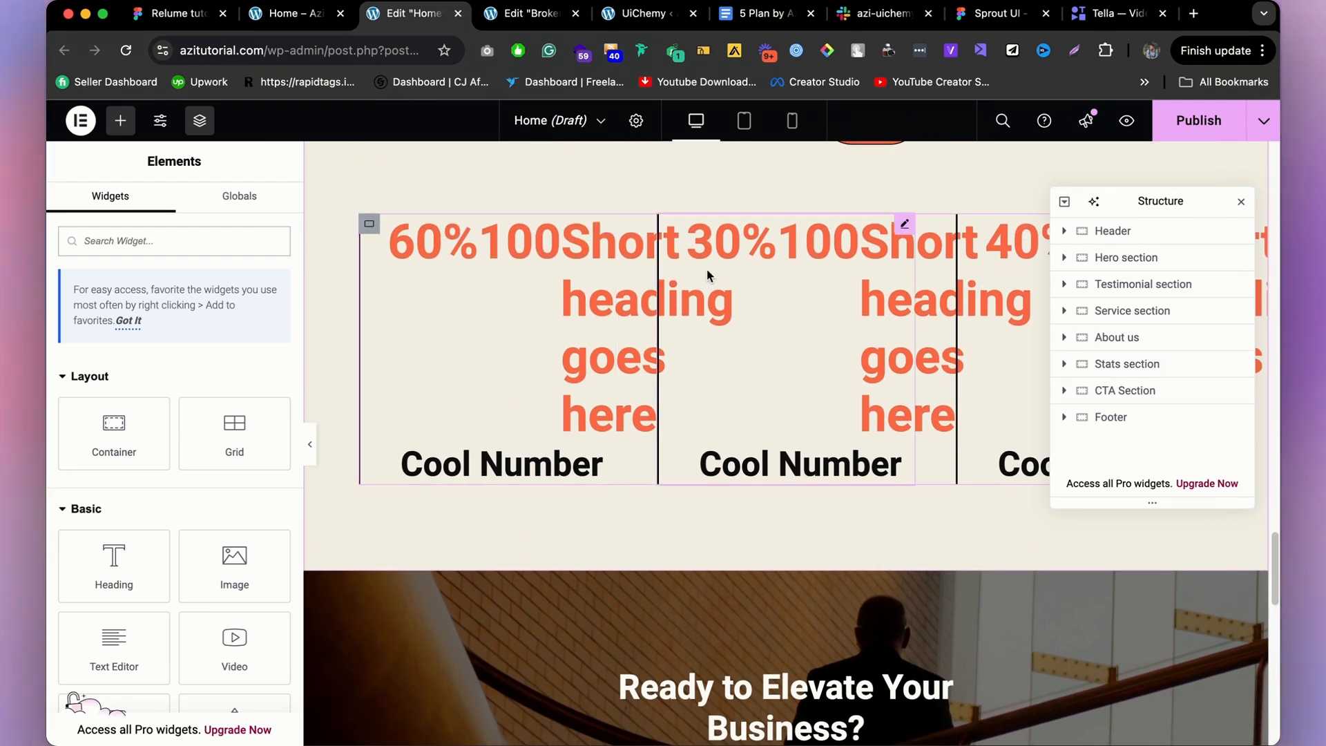
click(536, 19)
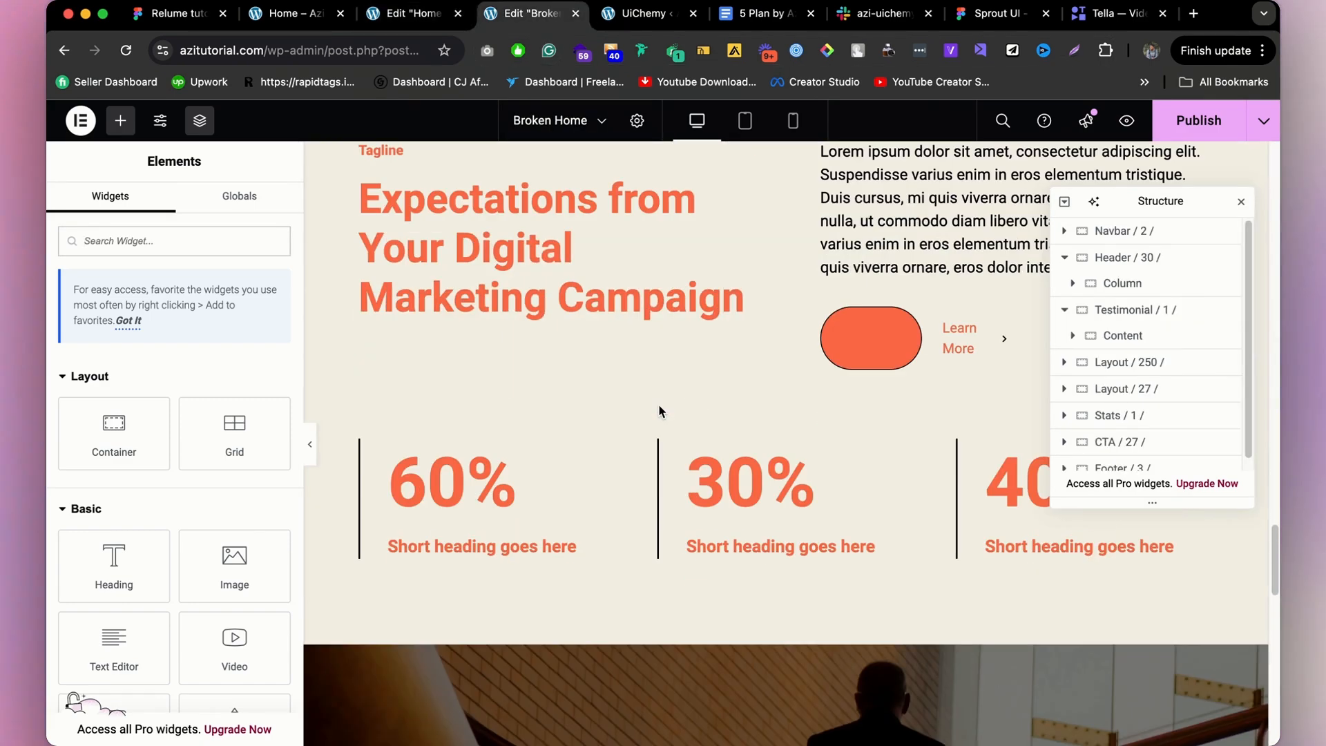
scroll(657, 405, up, 4)
scroll(654, 394, down, 4)
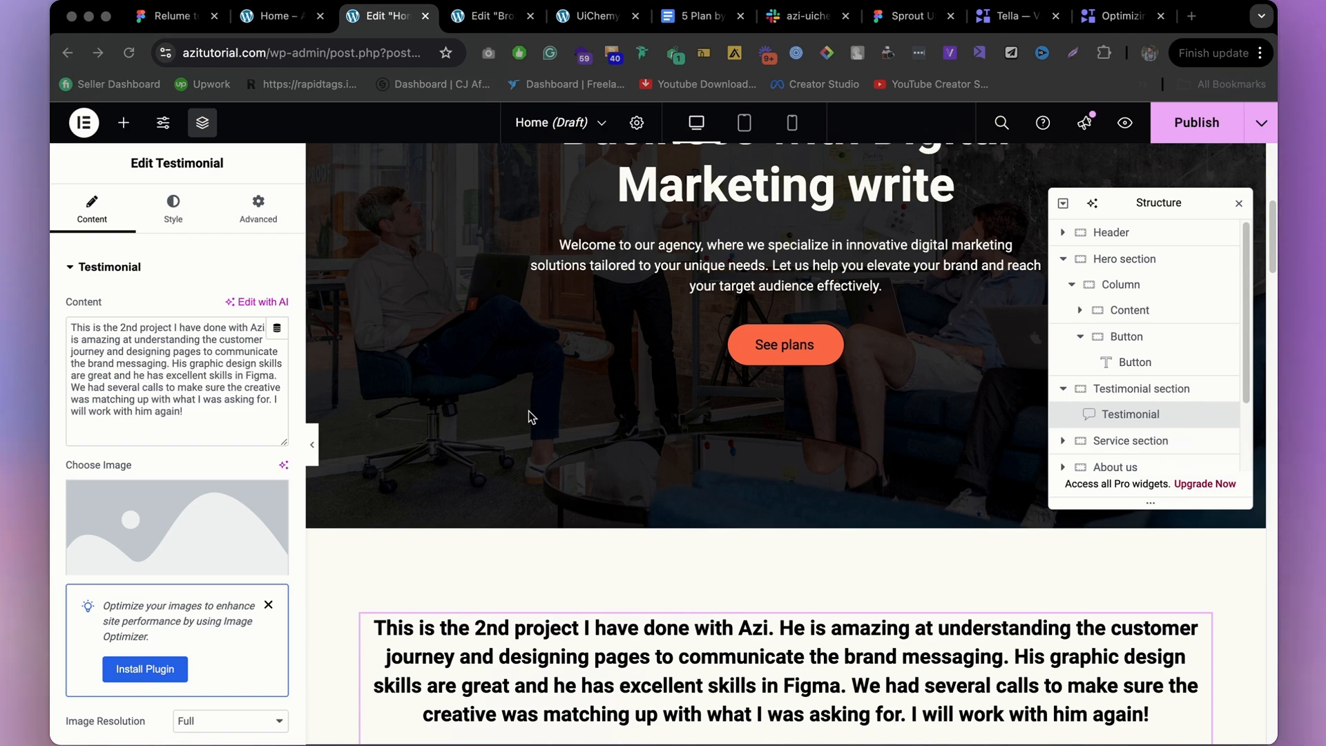
Dock the floating Structure panel beside the canvas of the new Home page.
scroll(568, 375, up, 6)
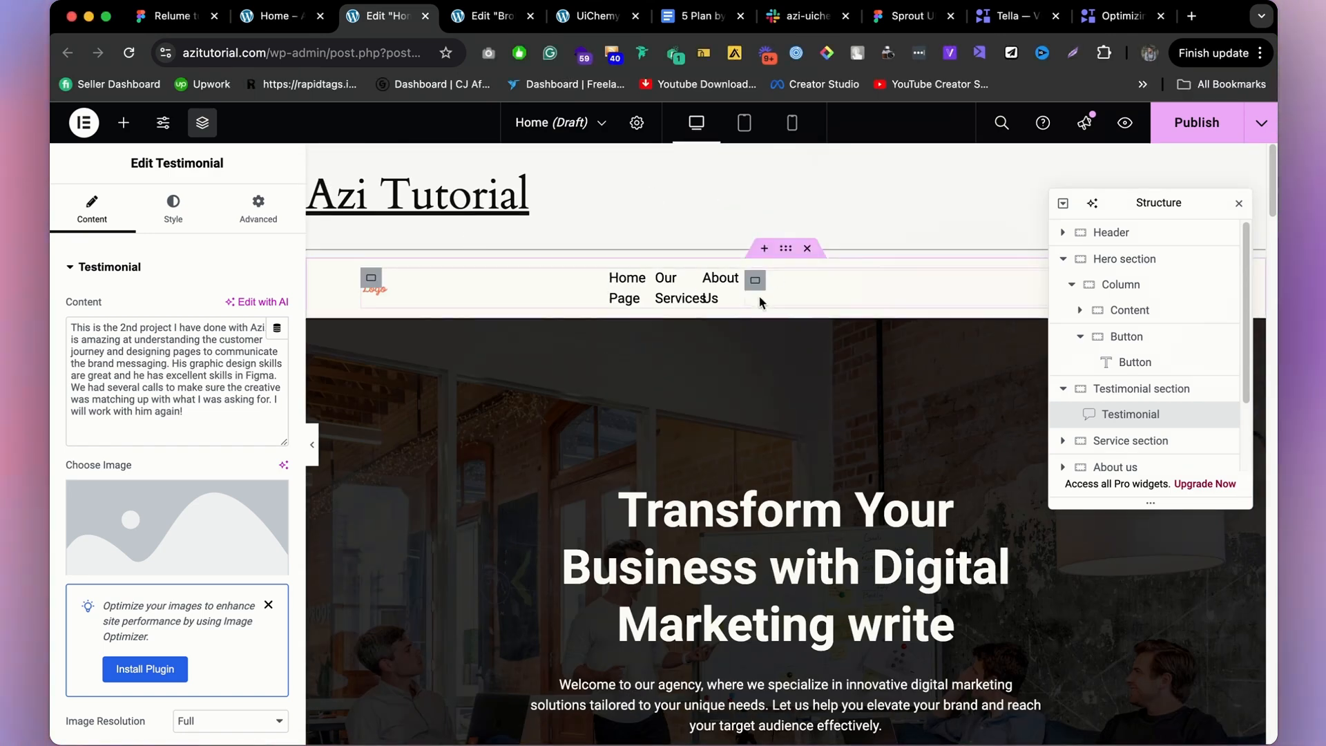
scroll(760, 302, down, 2)
scroll(760, 302, up, 2)
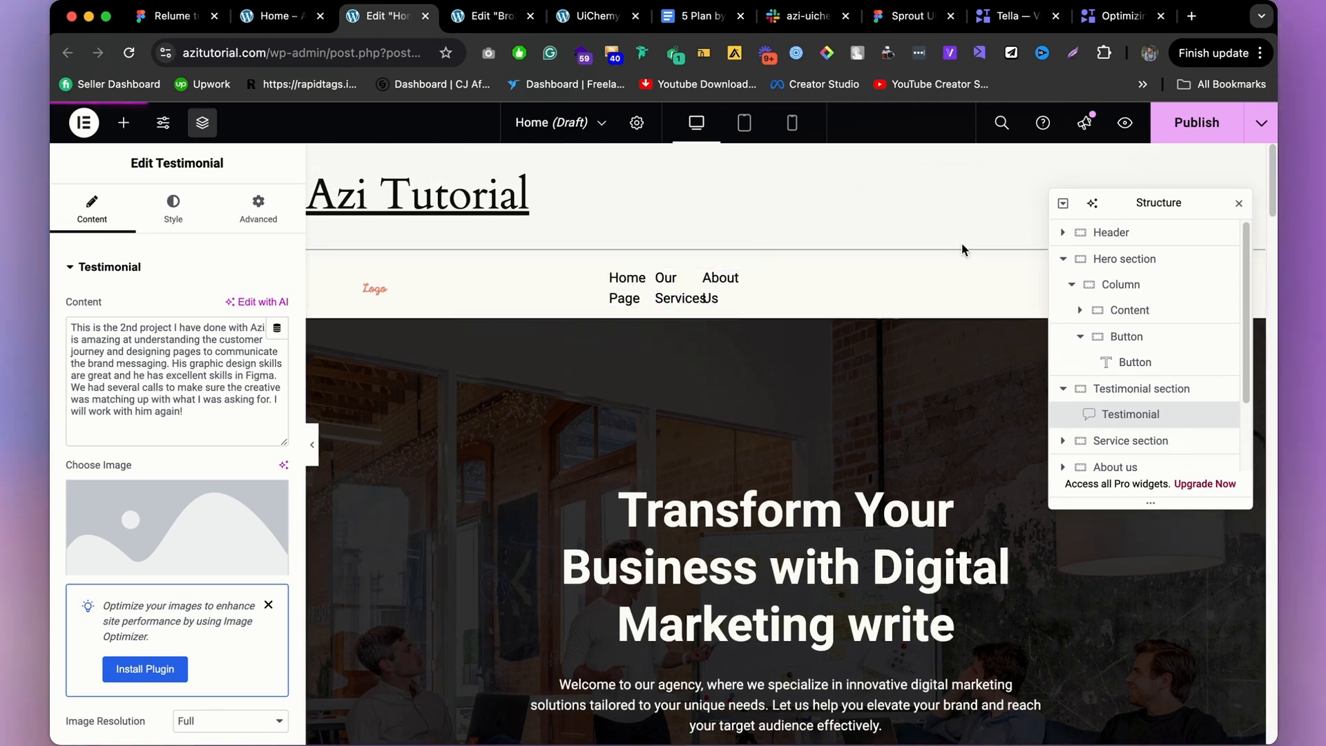
drag(1127, 205, 1183, 257)
Set the width of the hero section's "See plans" button container to 26%.
click(718, 491)
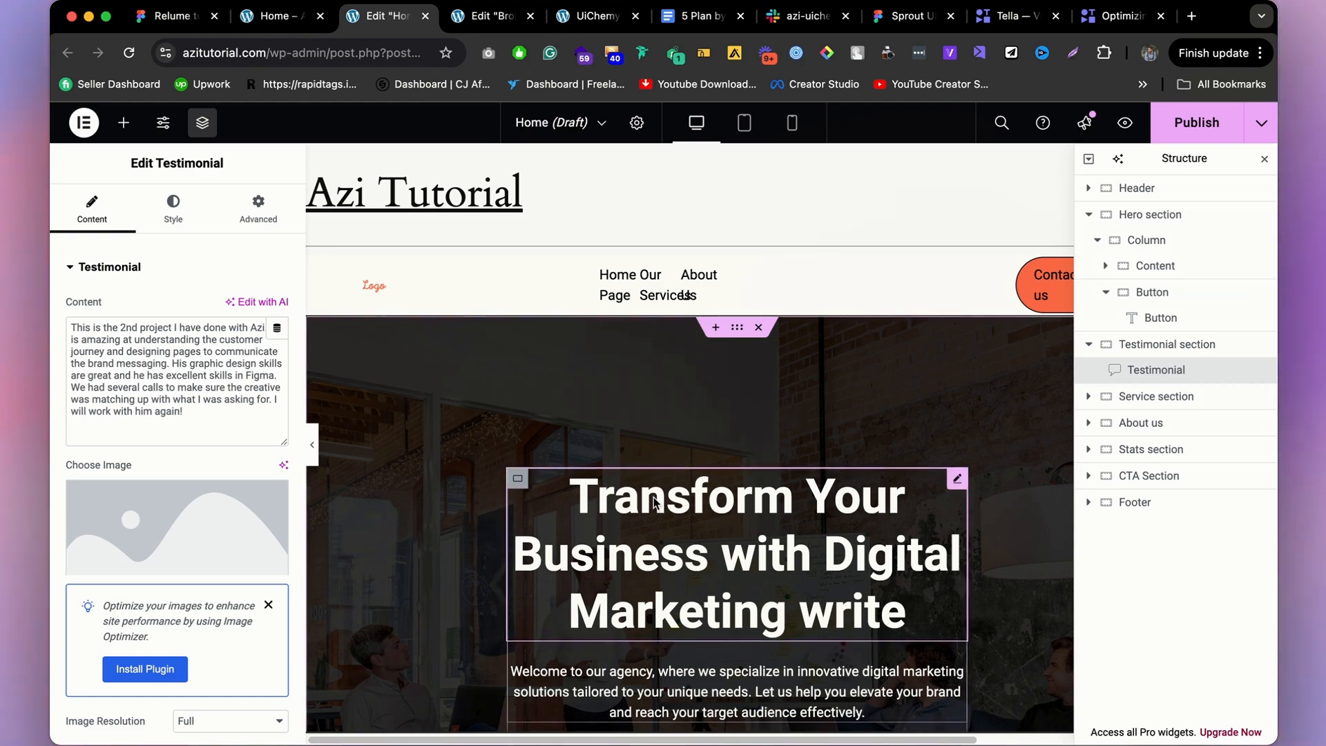
scroll(642, 457, down, 7)
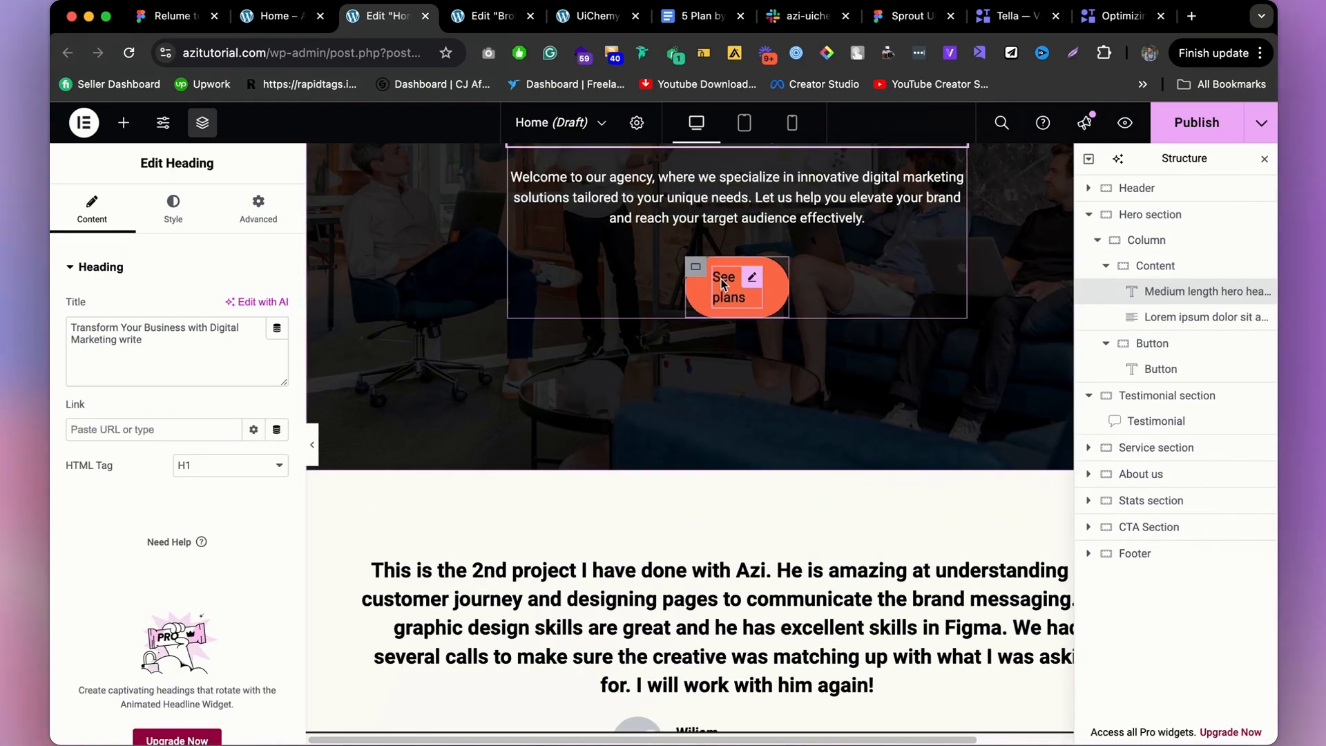
click(695, 270)
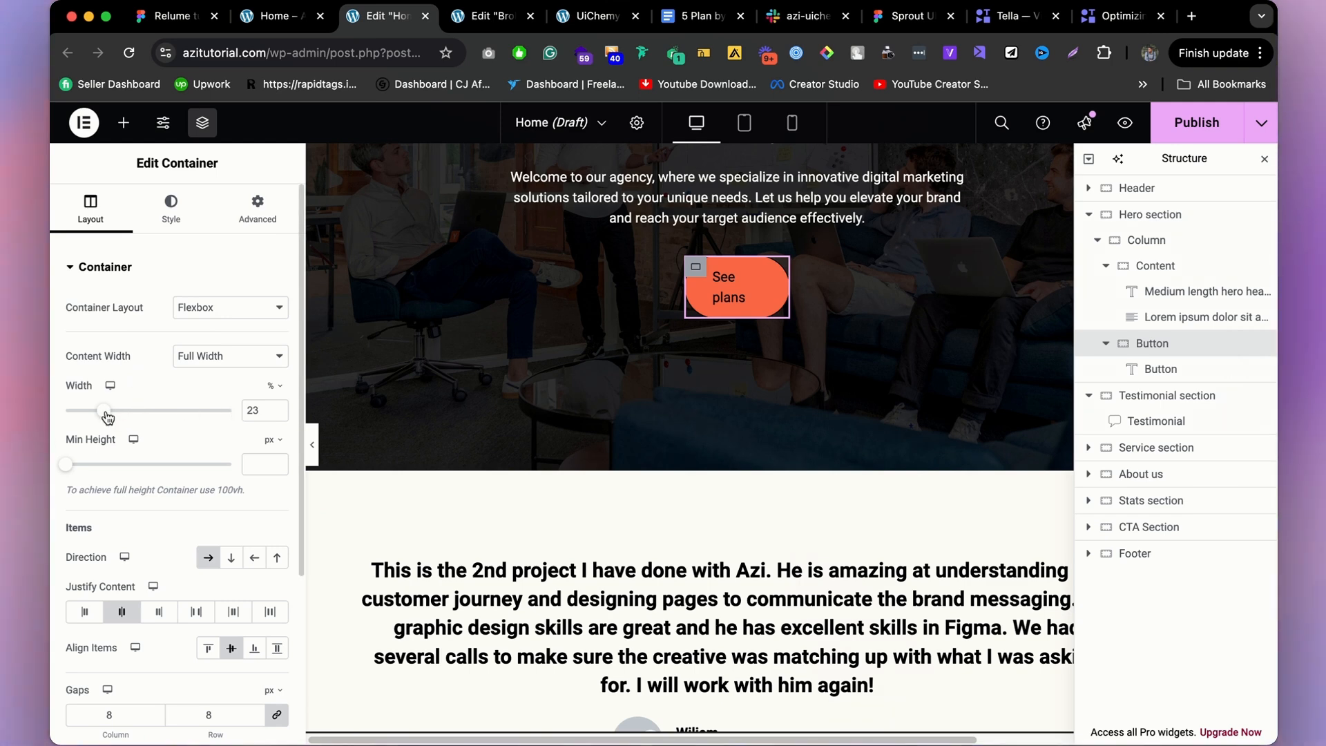
drag(109, 416, 112, 417)
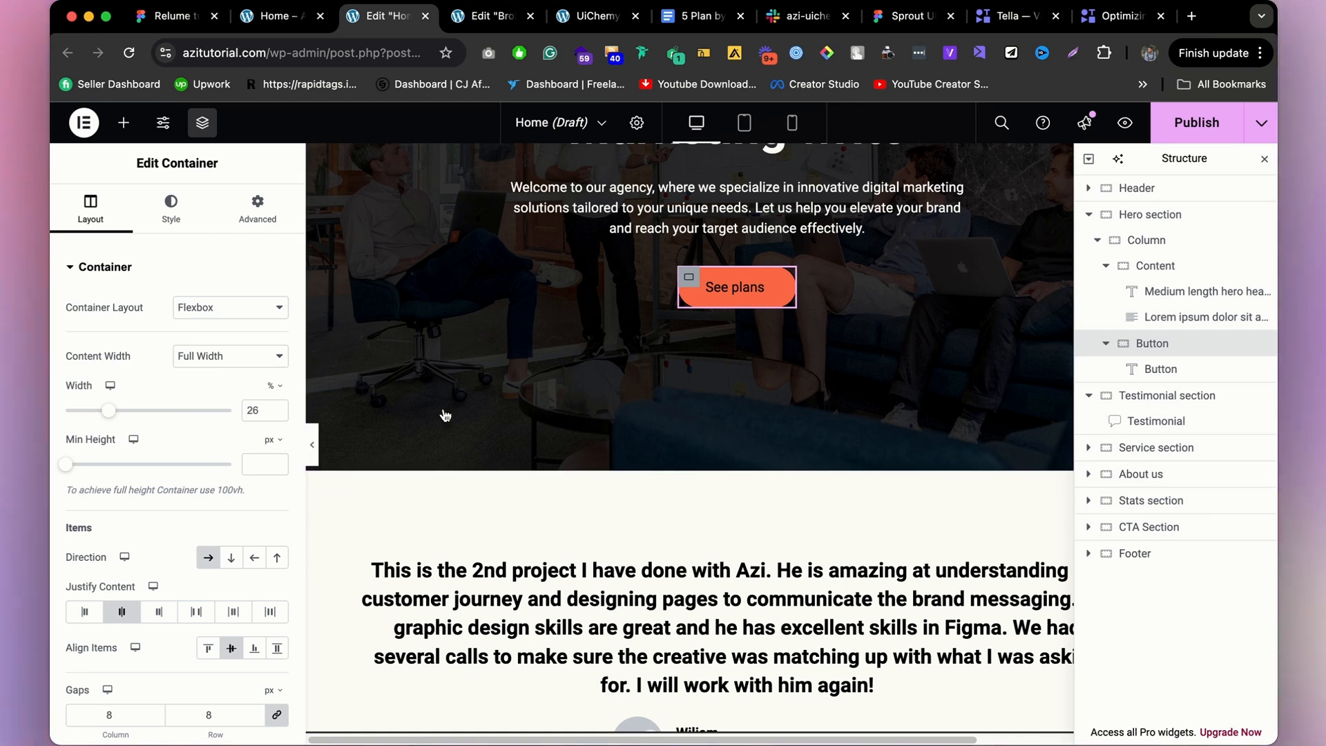
Examine the title and HTML tag settings of the "See plans" button text.
click(1139, 369)
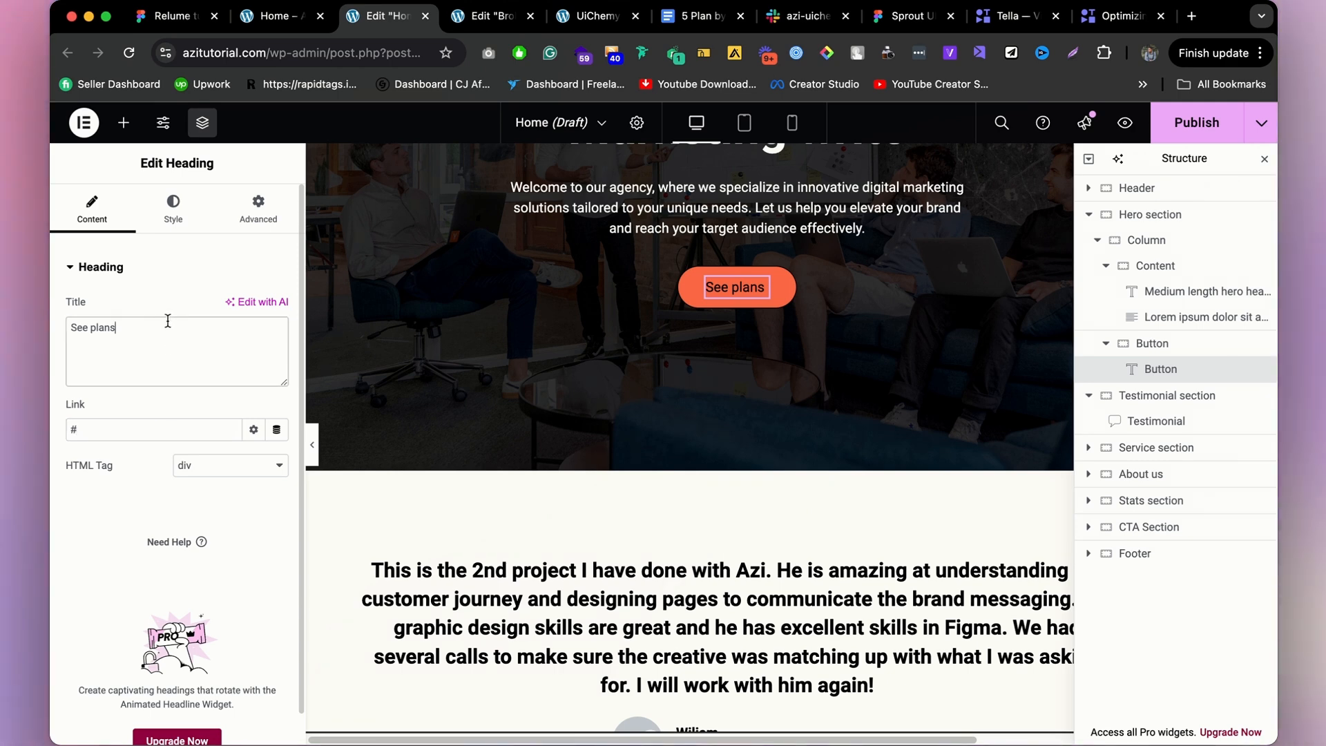
click(126, 338)
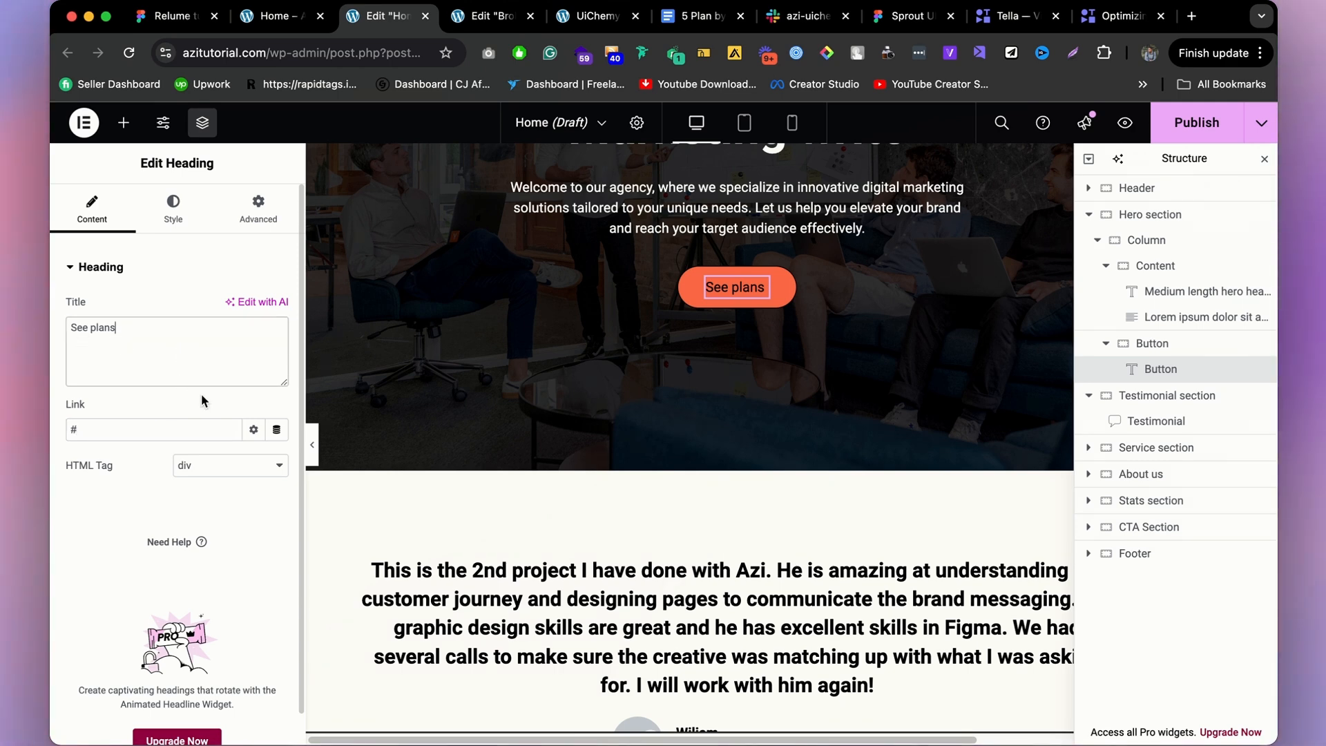
click(234, 473)
click(240, 530)
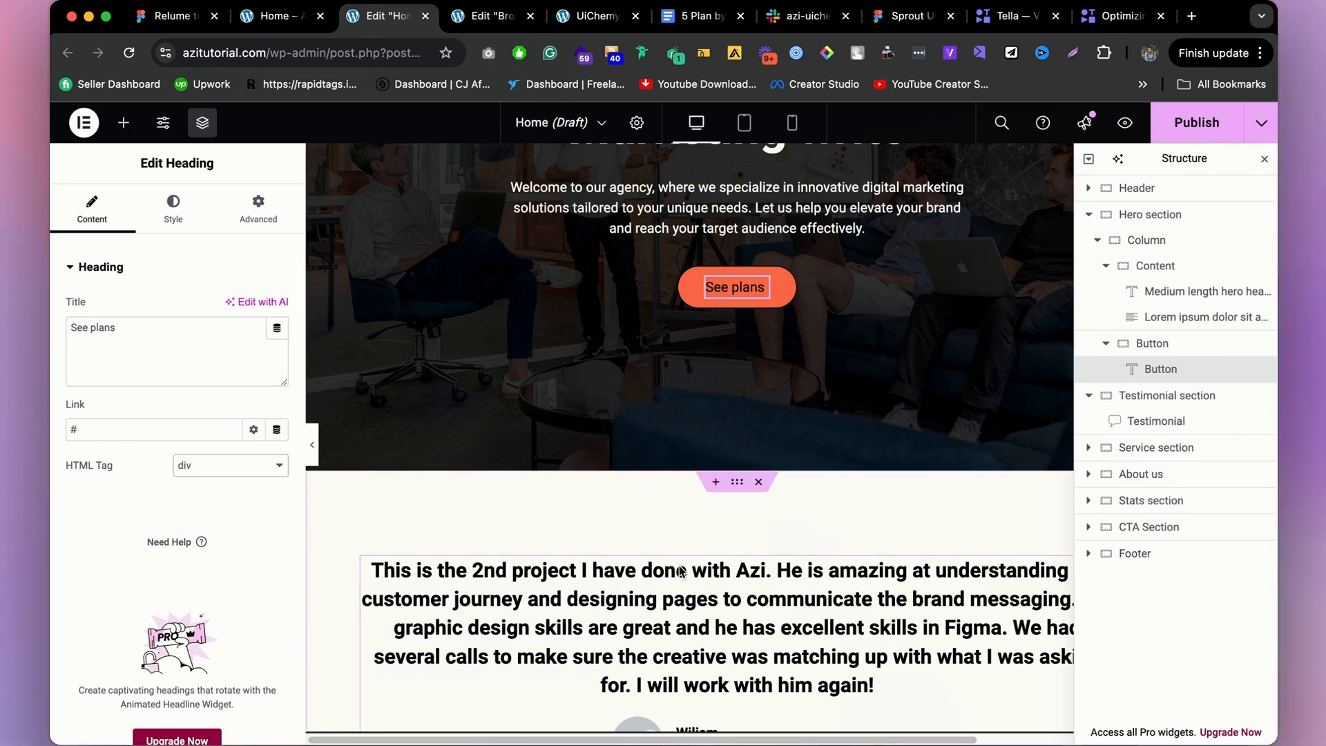
Add an empty section placeholder between the hero section and the testimonial section.
scroll(668, 494, down, 1)
click(716, 433)
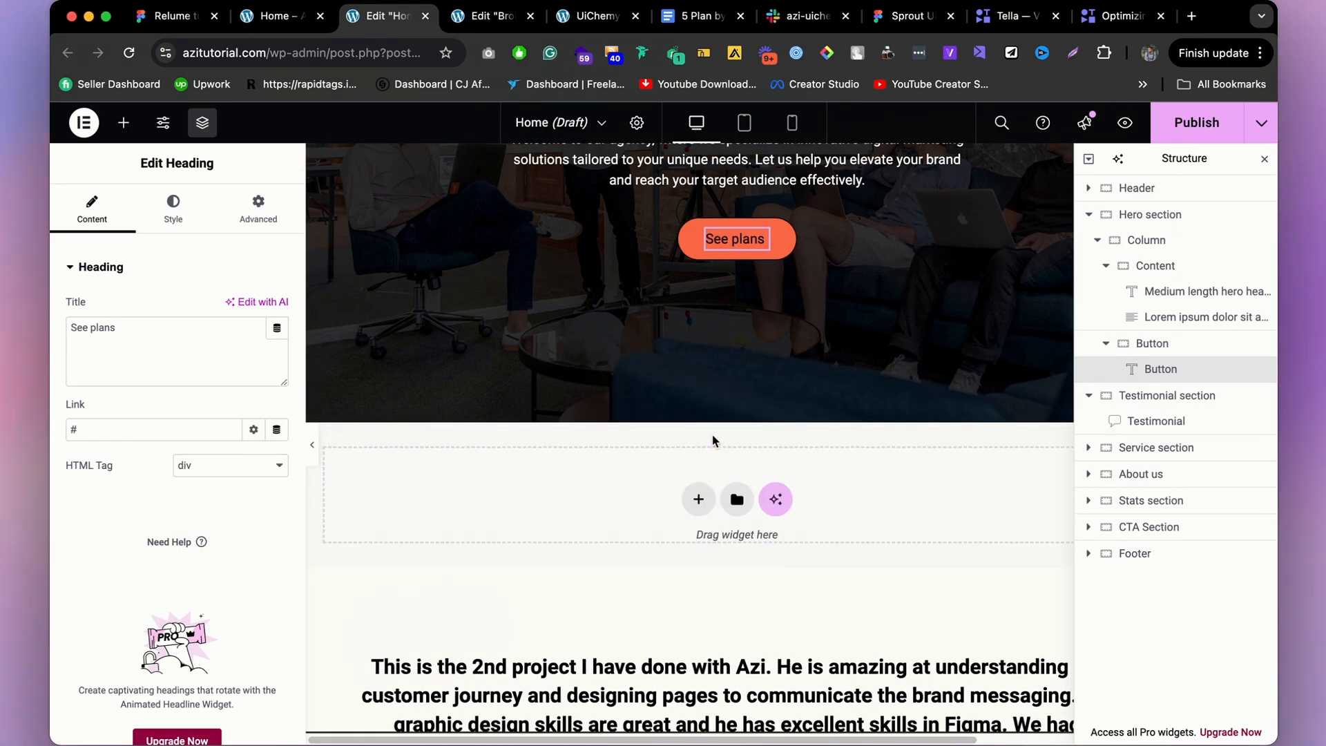
scroll(587, 649, down, 4)
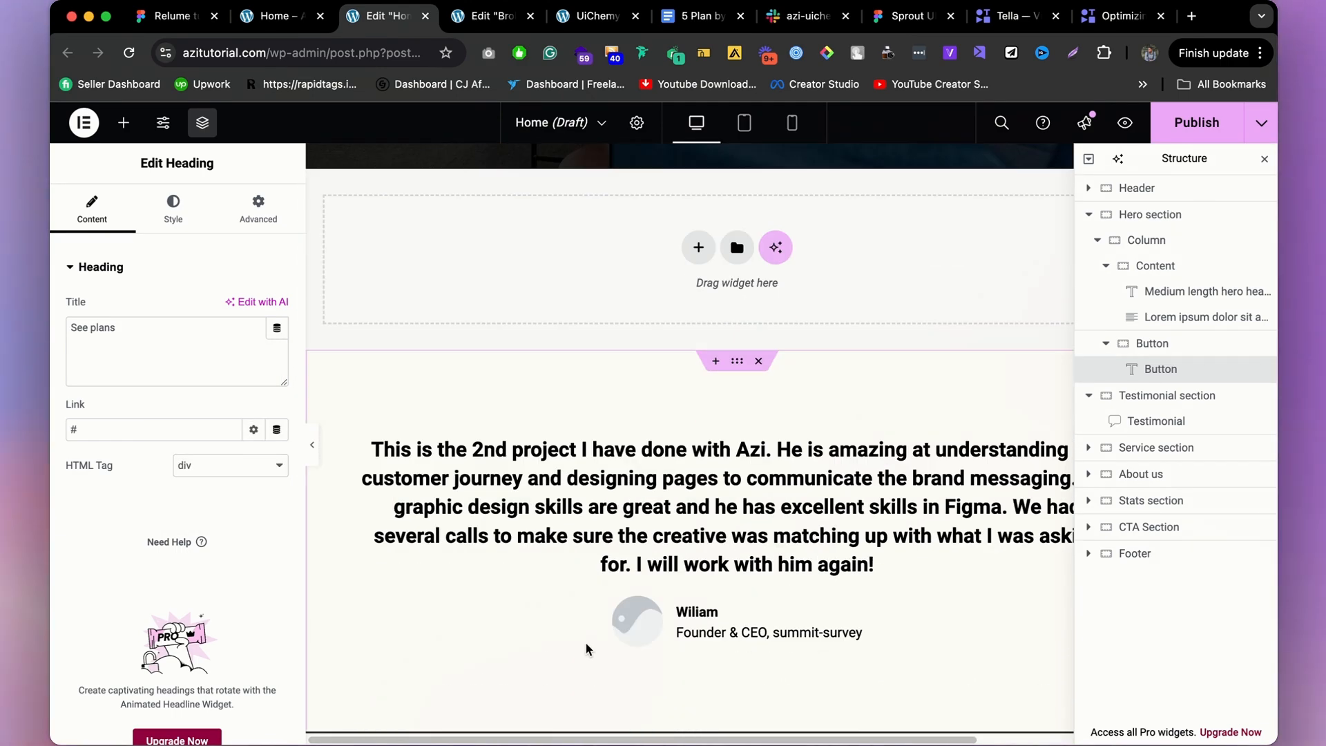
Copy the whole Testimonial section of the Broken Home page and return to the new Home page's editor.
click(487, 18)
scroll(641, 357, down, 5)
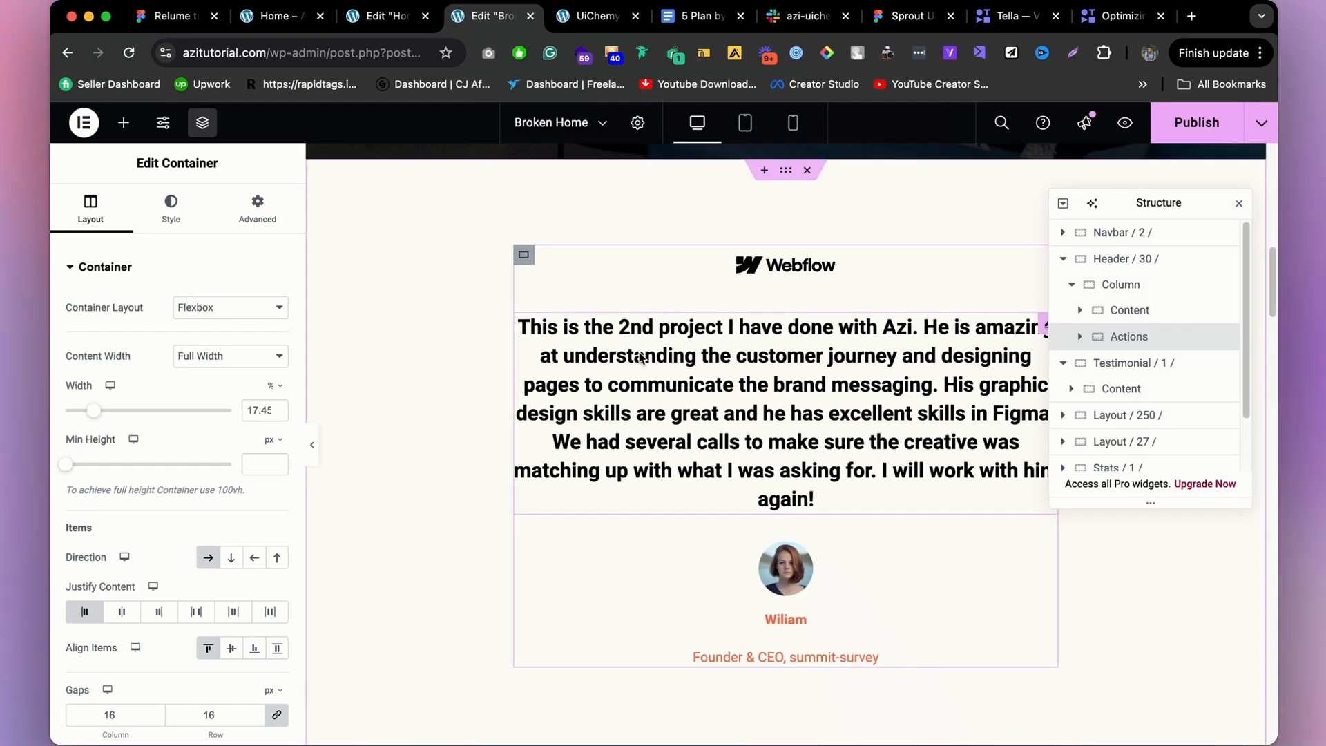
click(786, 176)
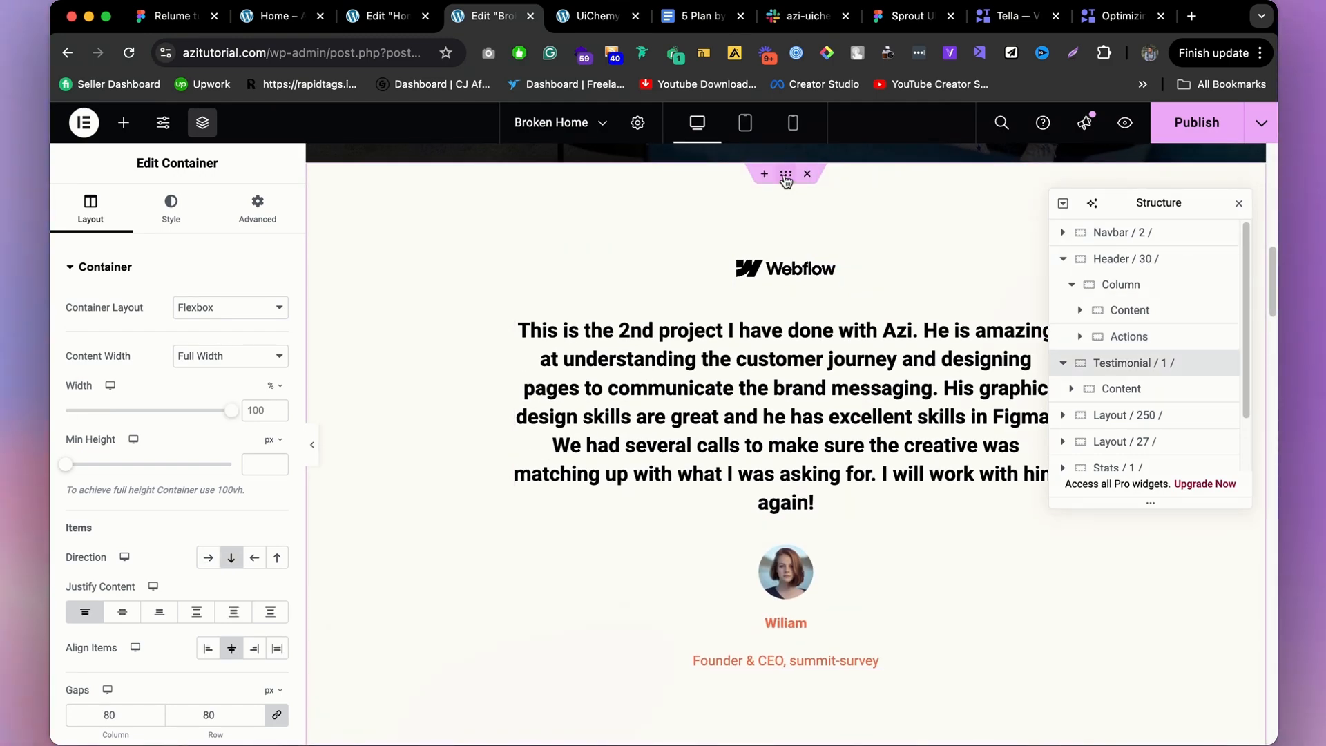
right_click(1133, 372)
click(1105, 388)
key(ctrl+shift+Tab)
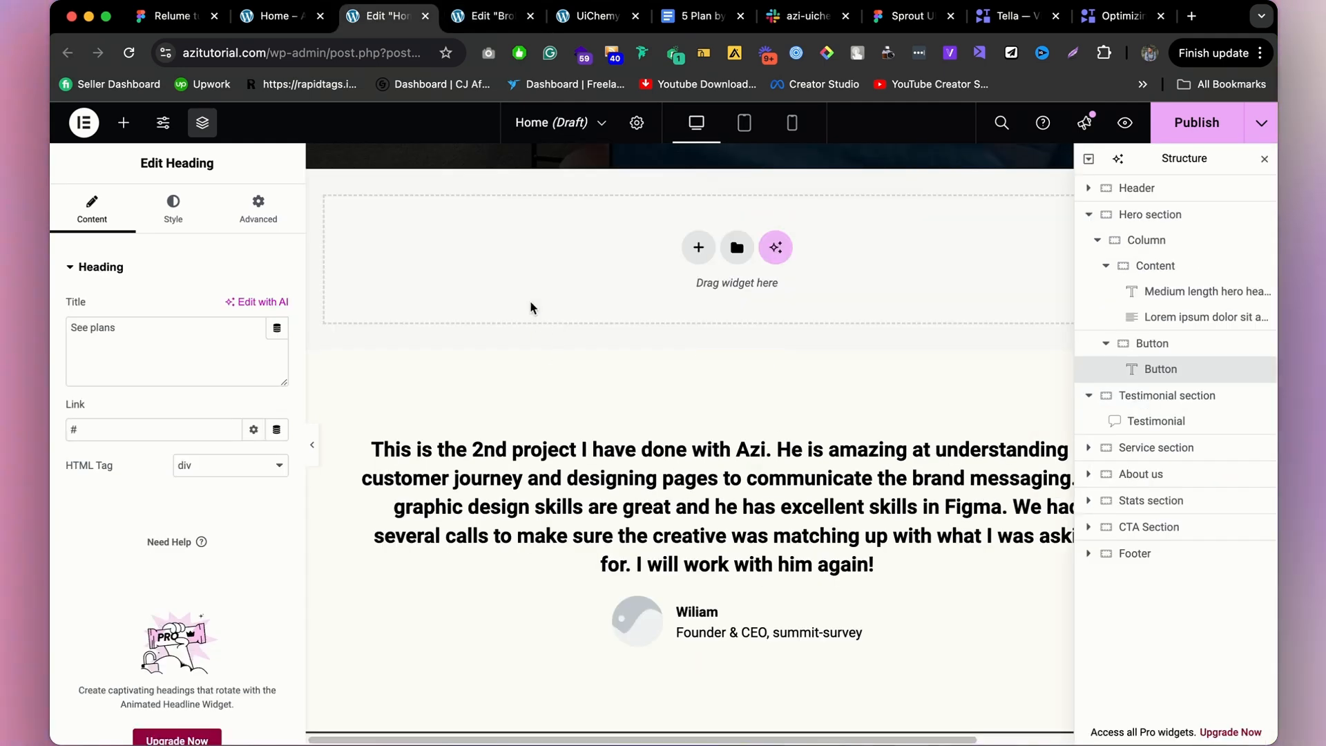
Paste the copied testimonial section into the empty placeholder and delete the old Testimonial section beneath it.
right_click(529, 258)
click(551, 275)
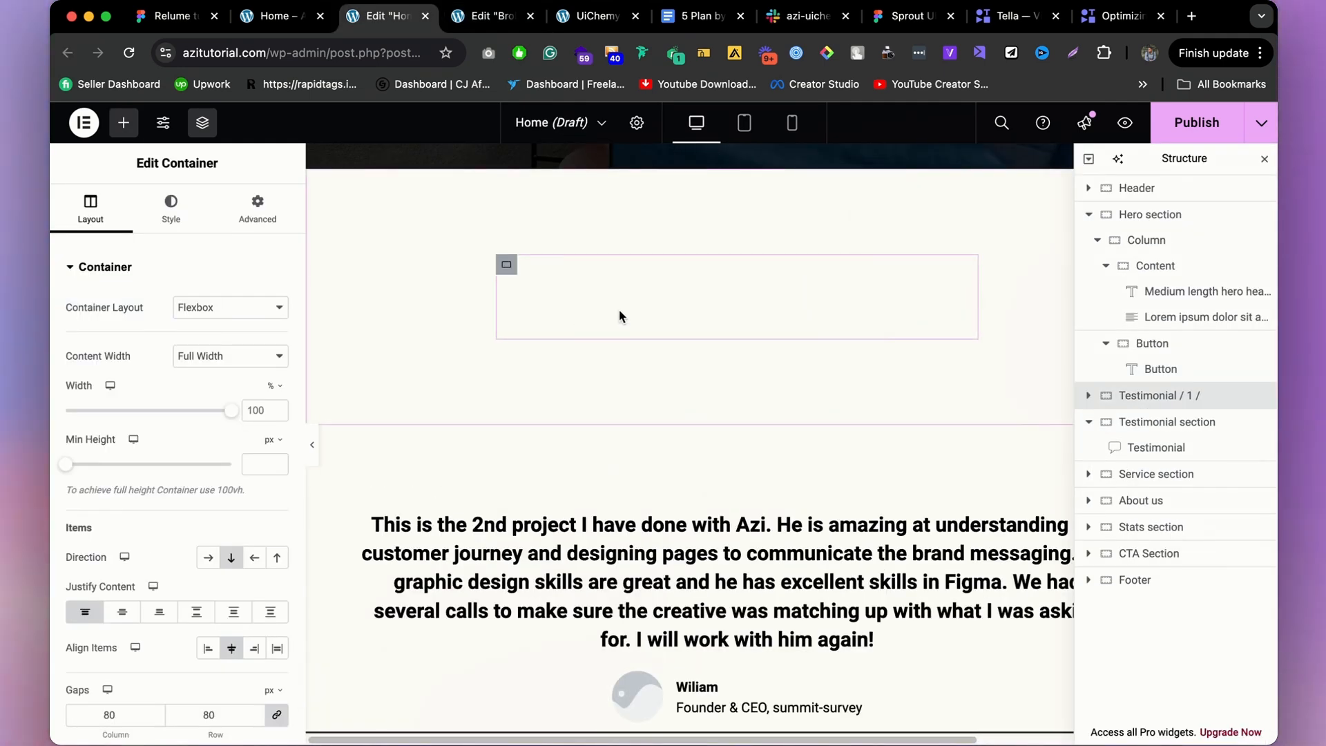
scroll(720, 534, down, 6)
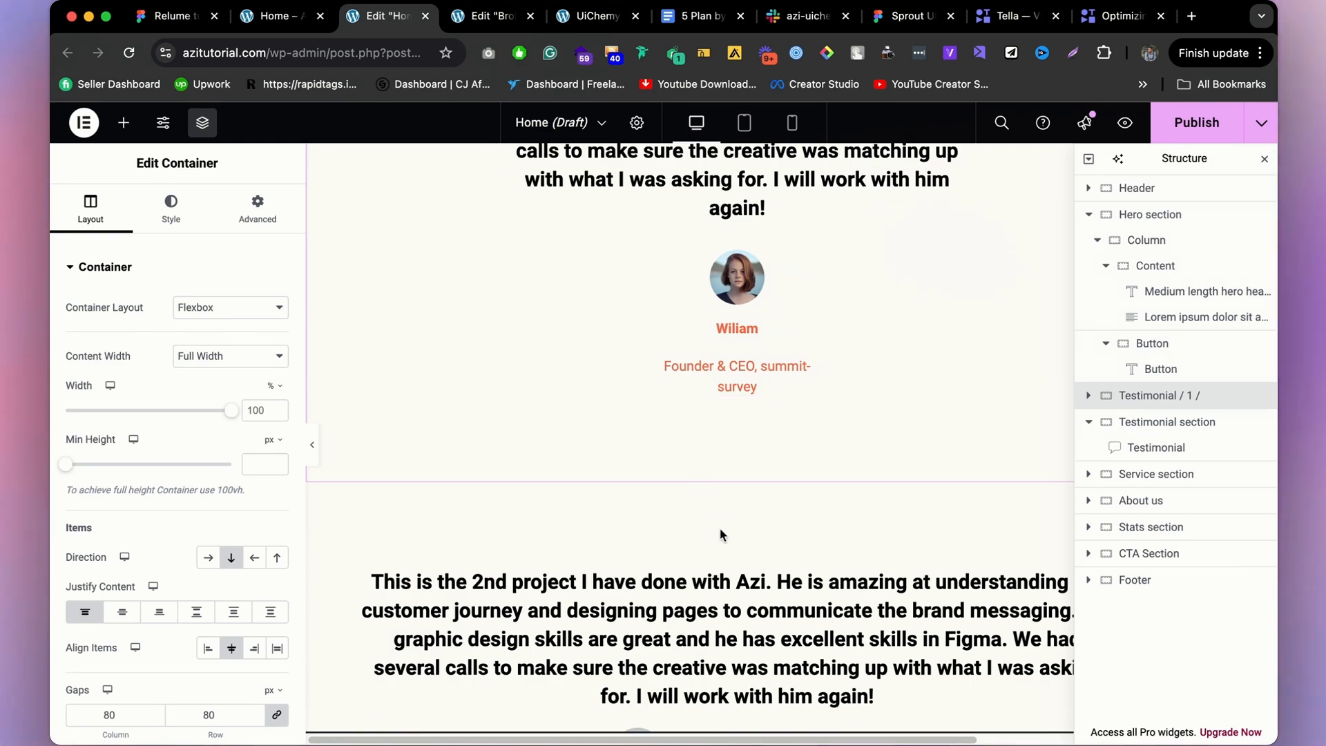
scroll(753, 504, down, 3)
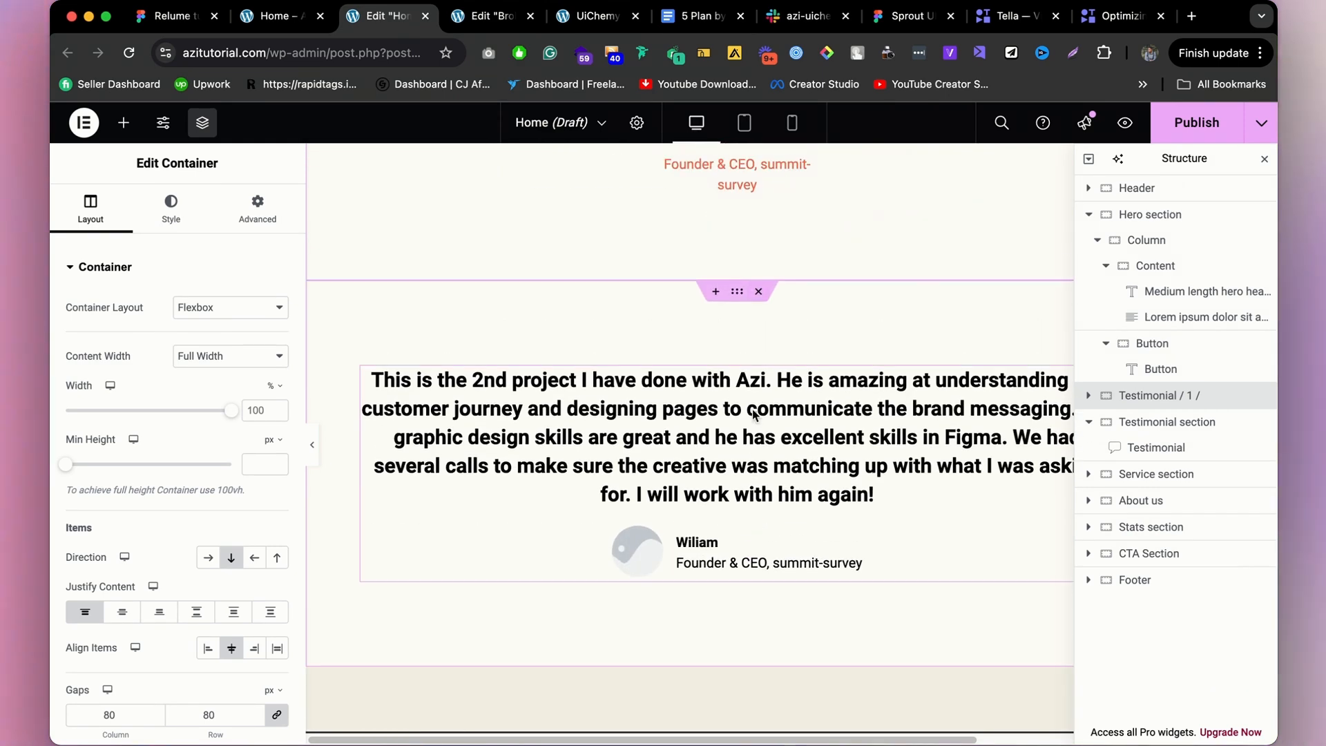
click(759, 291)
scroll(751, 268, up, 1)
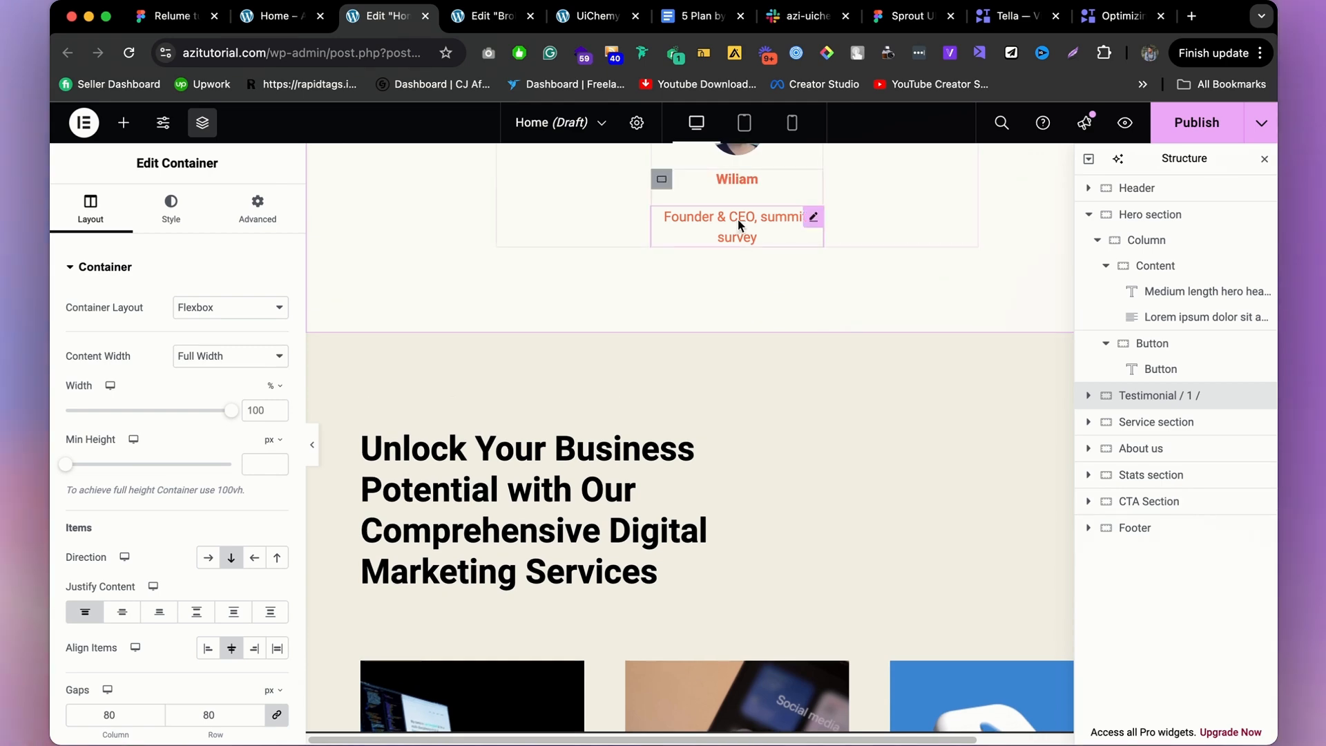
Set the "Founder & CEO, summit-survey" line in the pasted testimonial to the global Text color.
click(738, 219)
scroll(724, 293, up, 4)
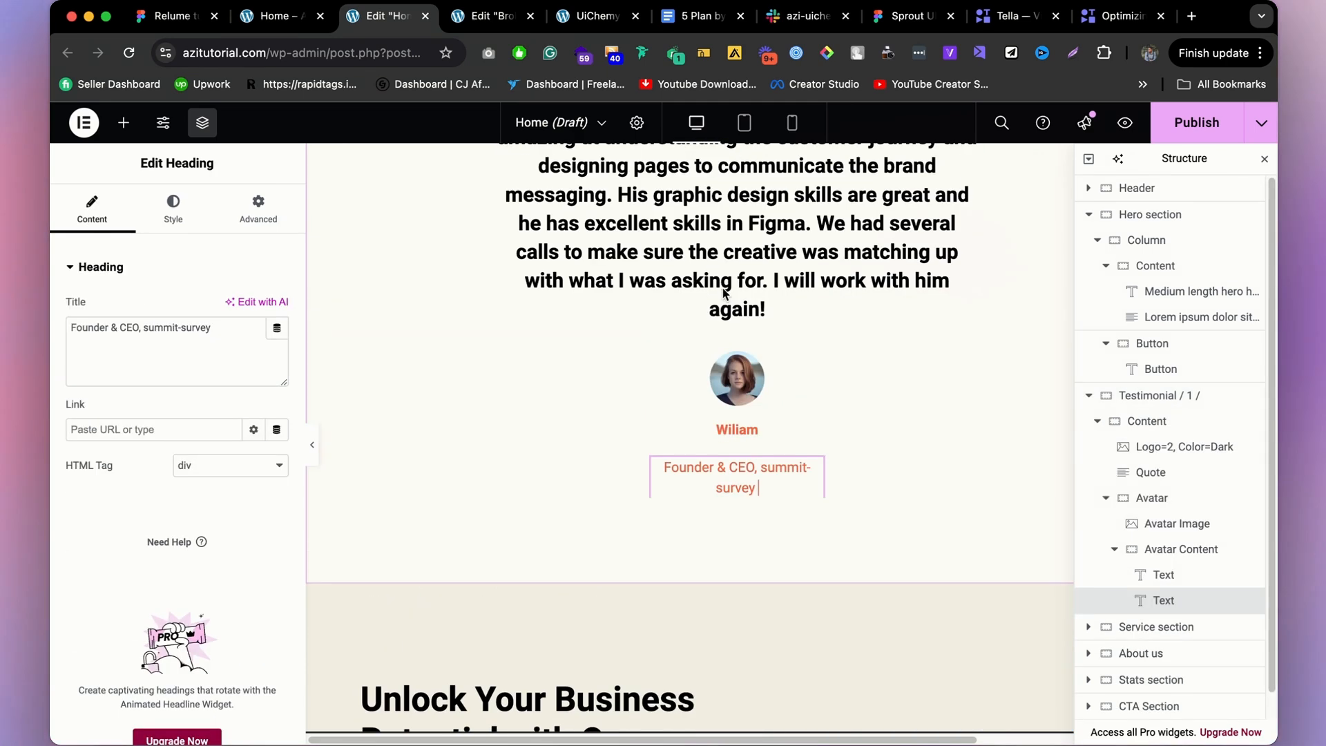
click(179, 207)
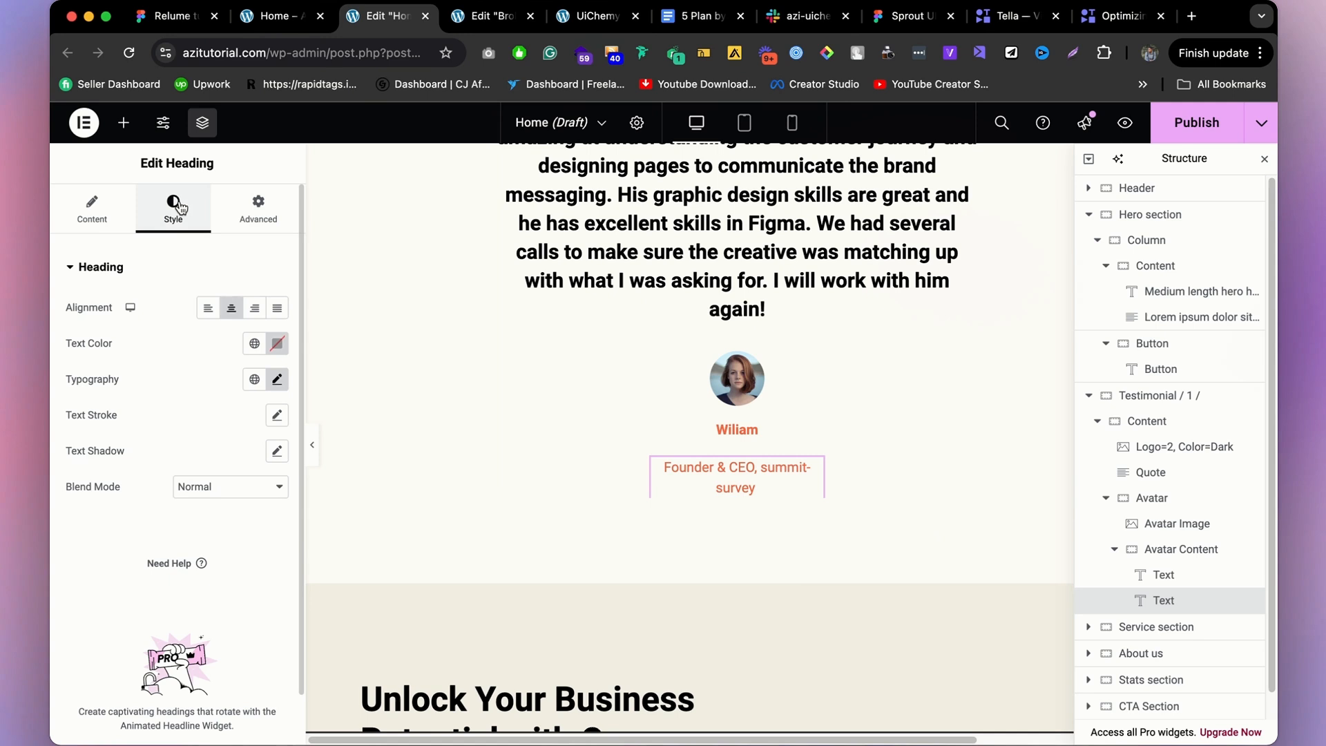
click(253, 345)
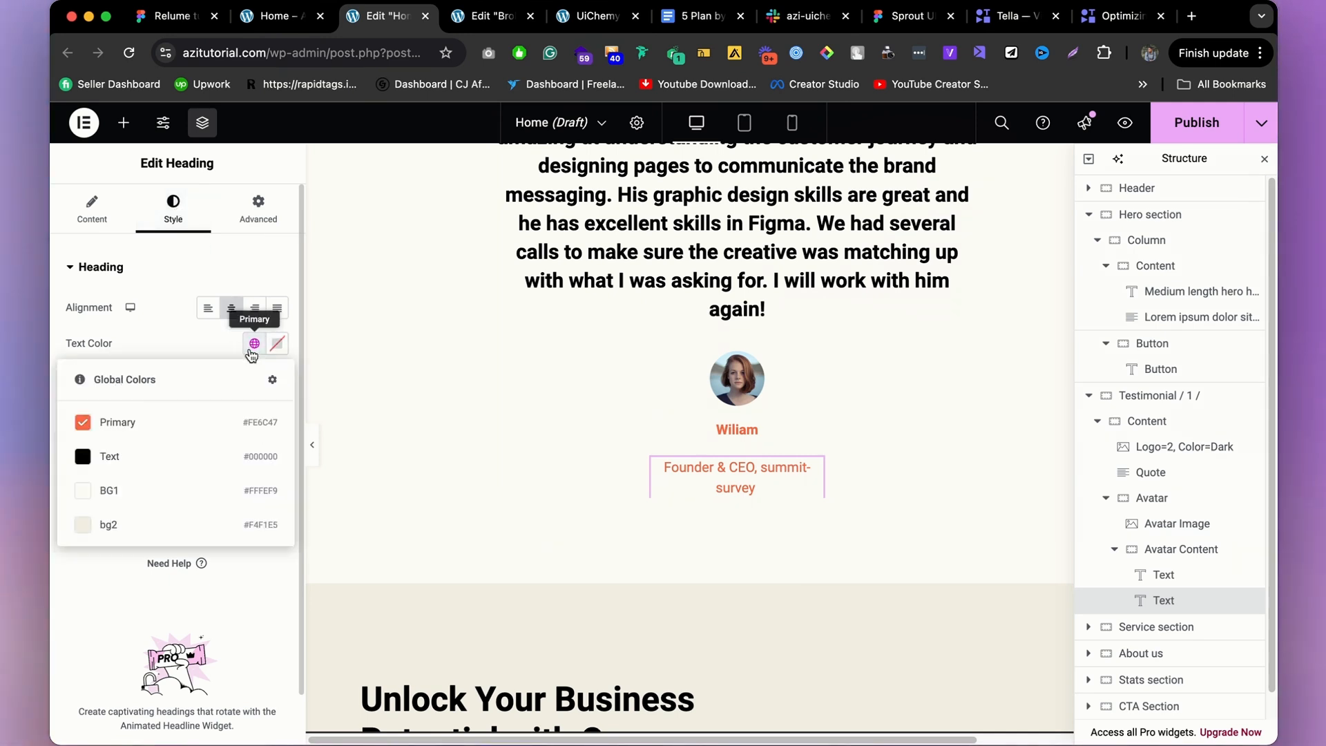
click(132, 468)
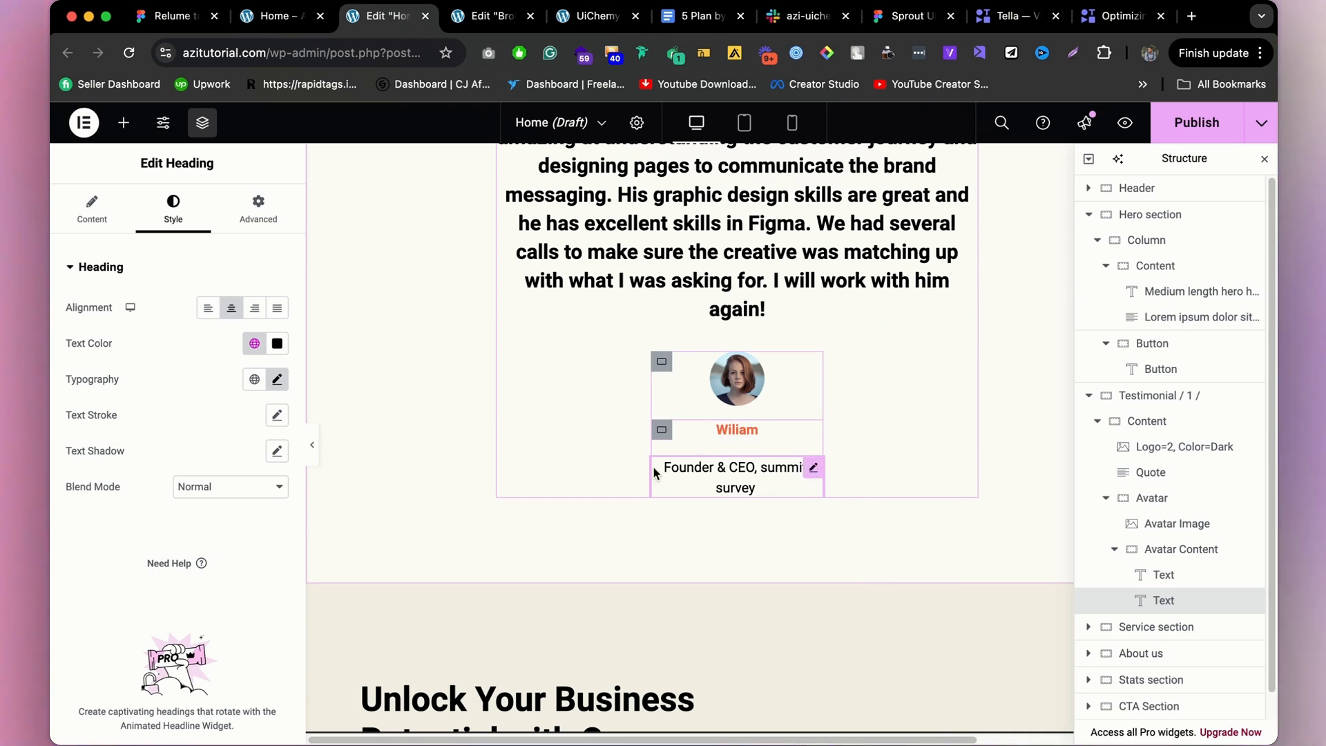
Try the global Text color on the testimonial author's name, and set it to the global Primary color instead.
click(663, 432)
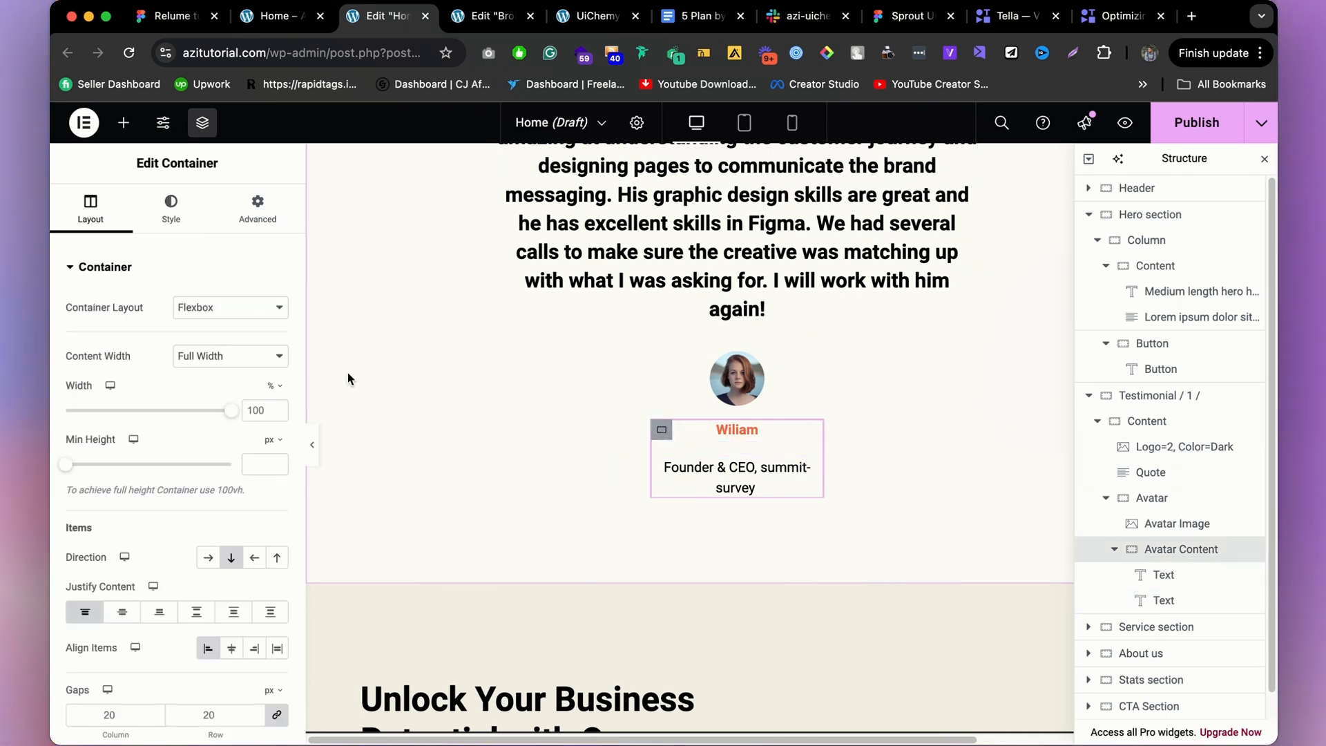
click(151, 214)
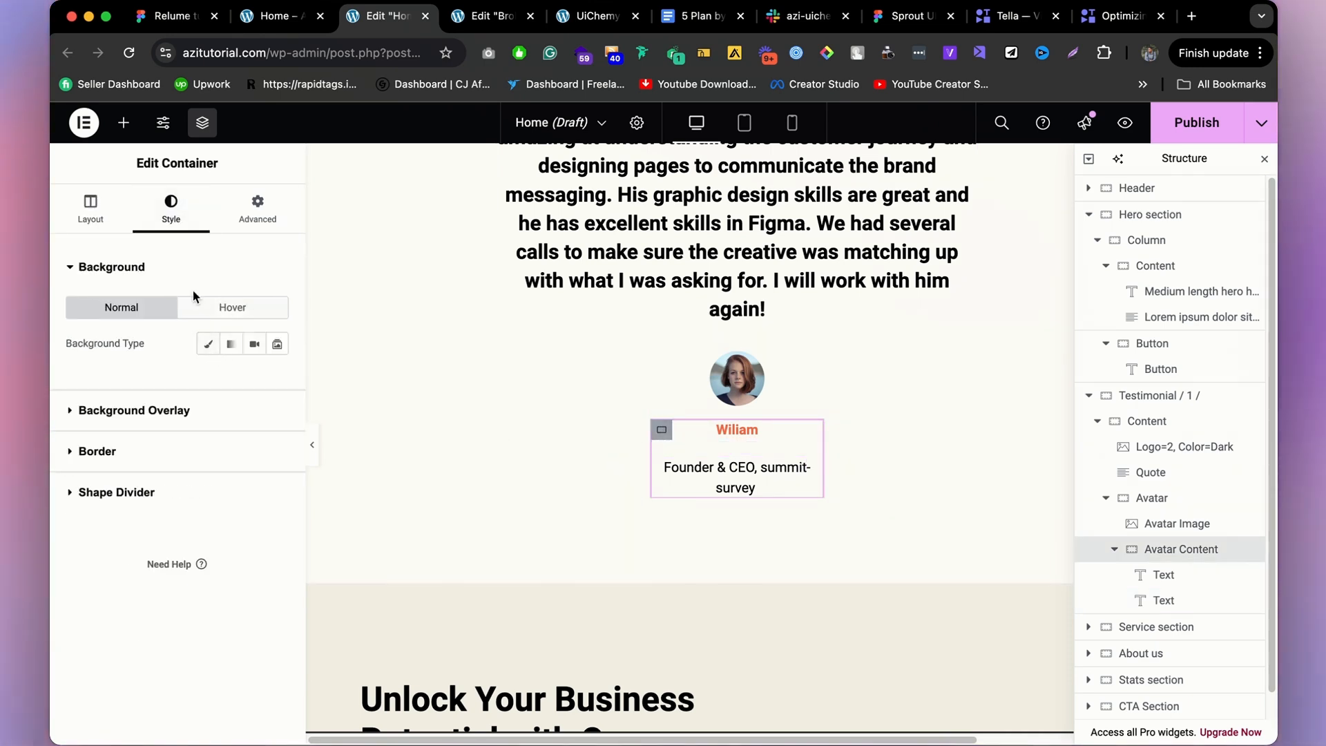
click(746, 429)
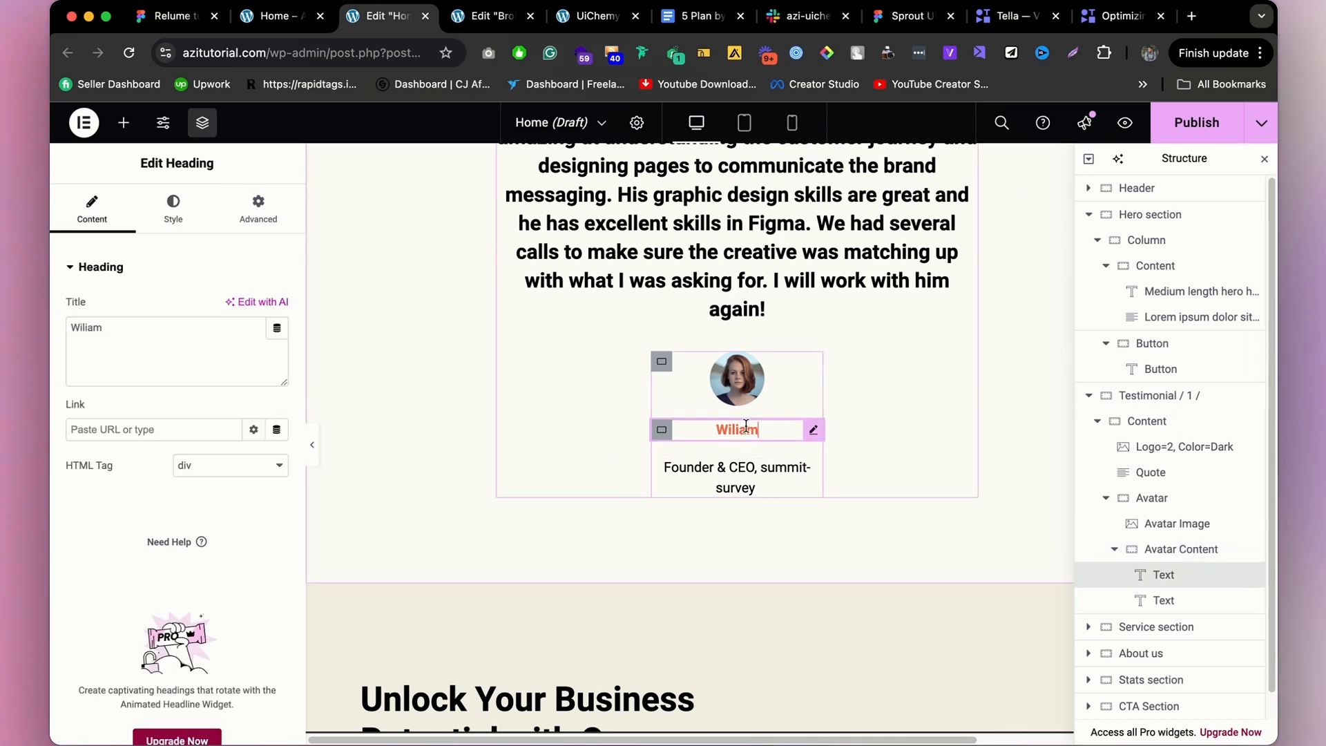
click(164, 210)
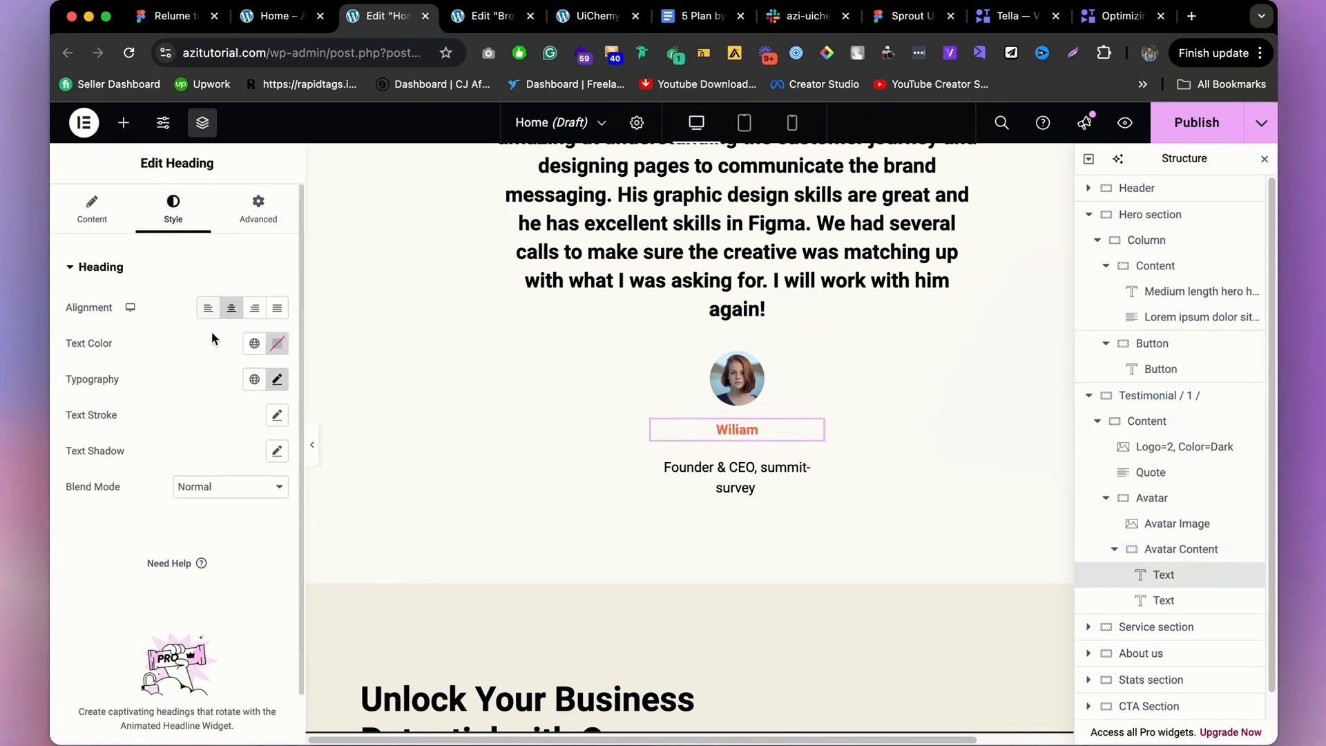
click(253, 343)
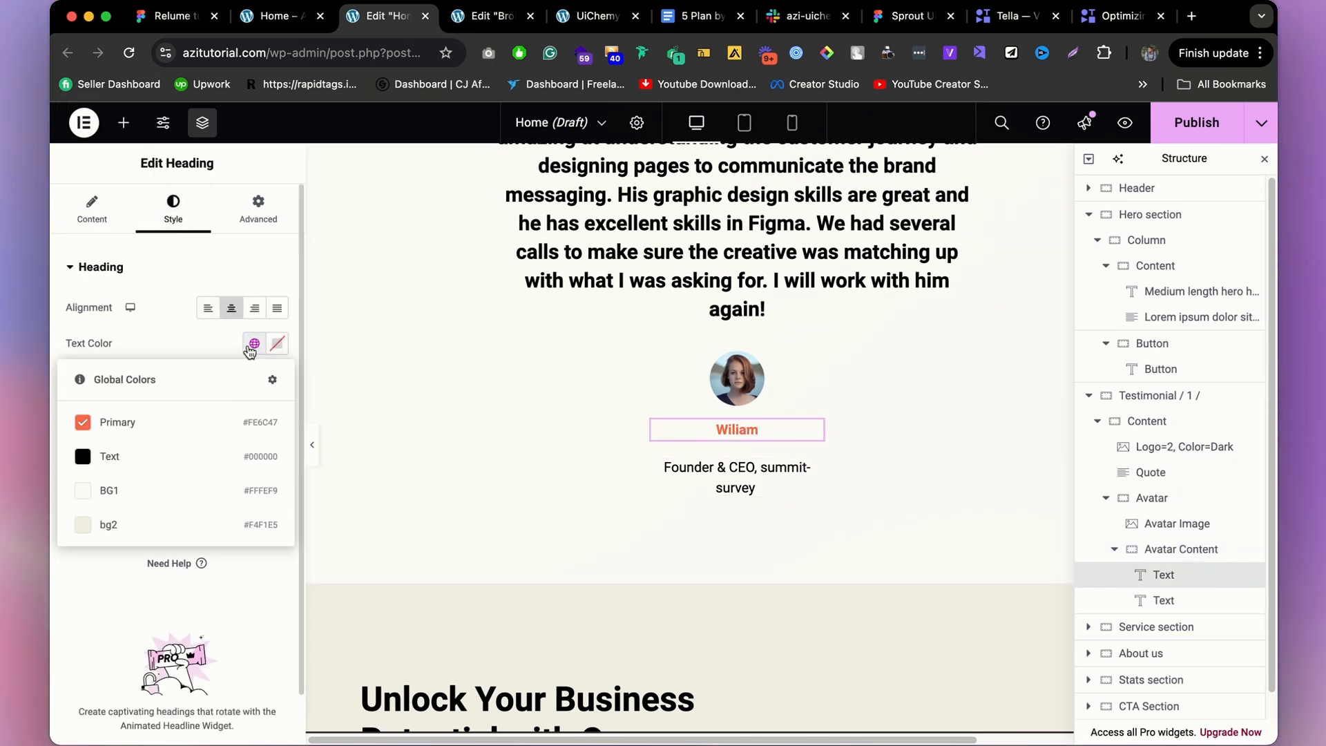
click(122, 458)
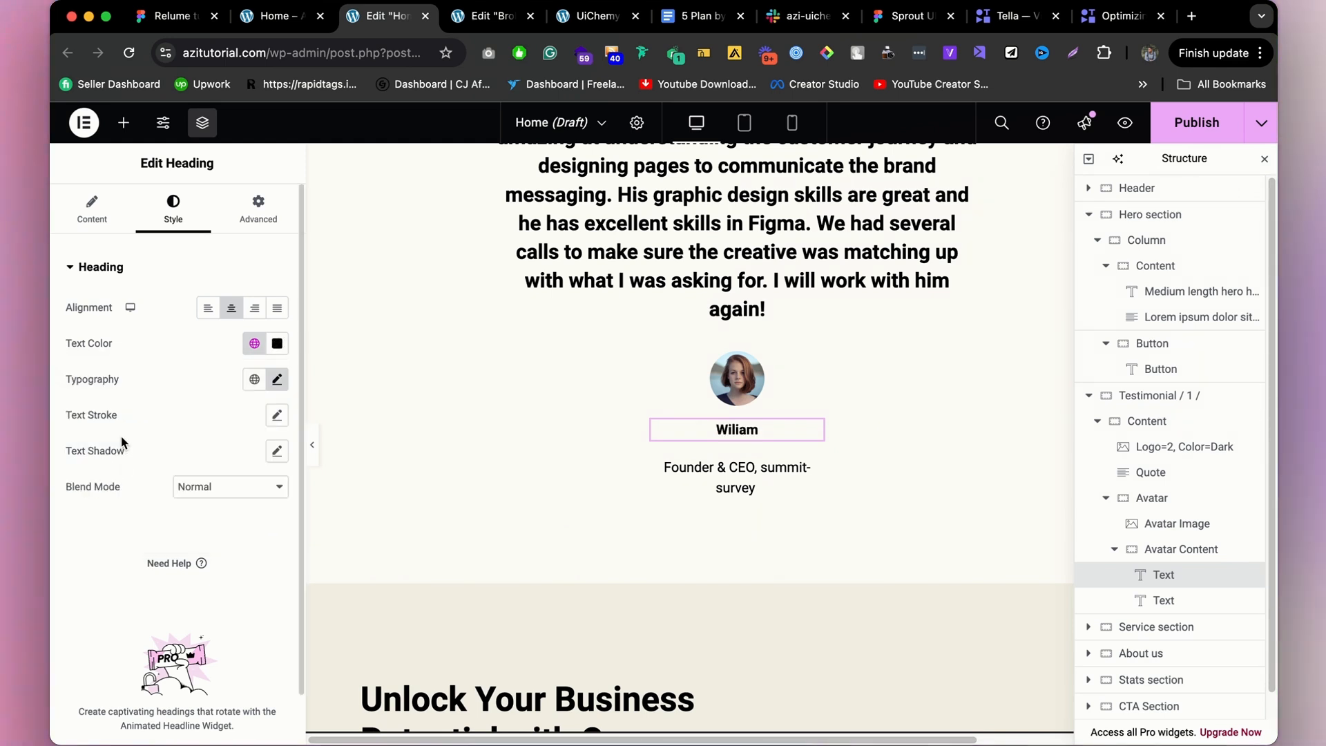
click(253, 344)
click(186, 425)
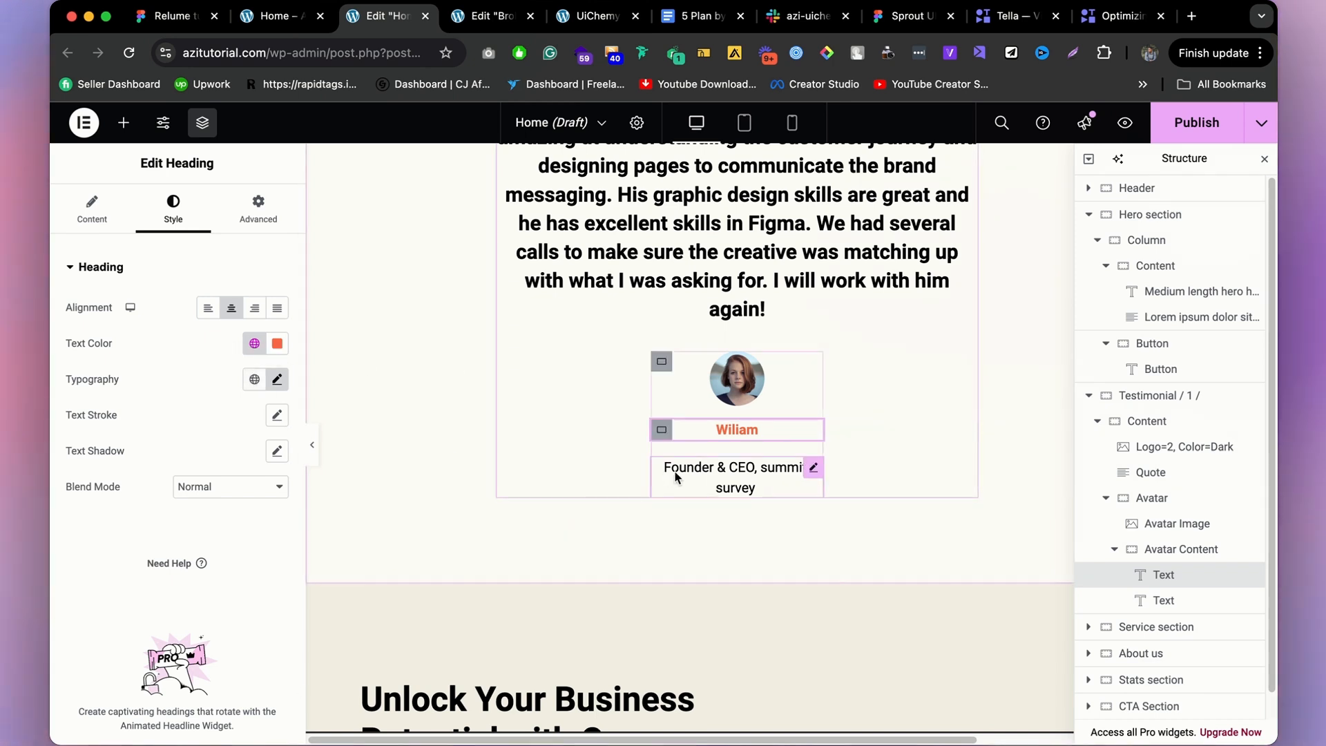
Set the column and row gaps of the testimonial's Avatar Content container to 8 px and preview the section at full width.
click(1165, 549)
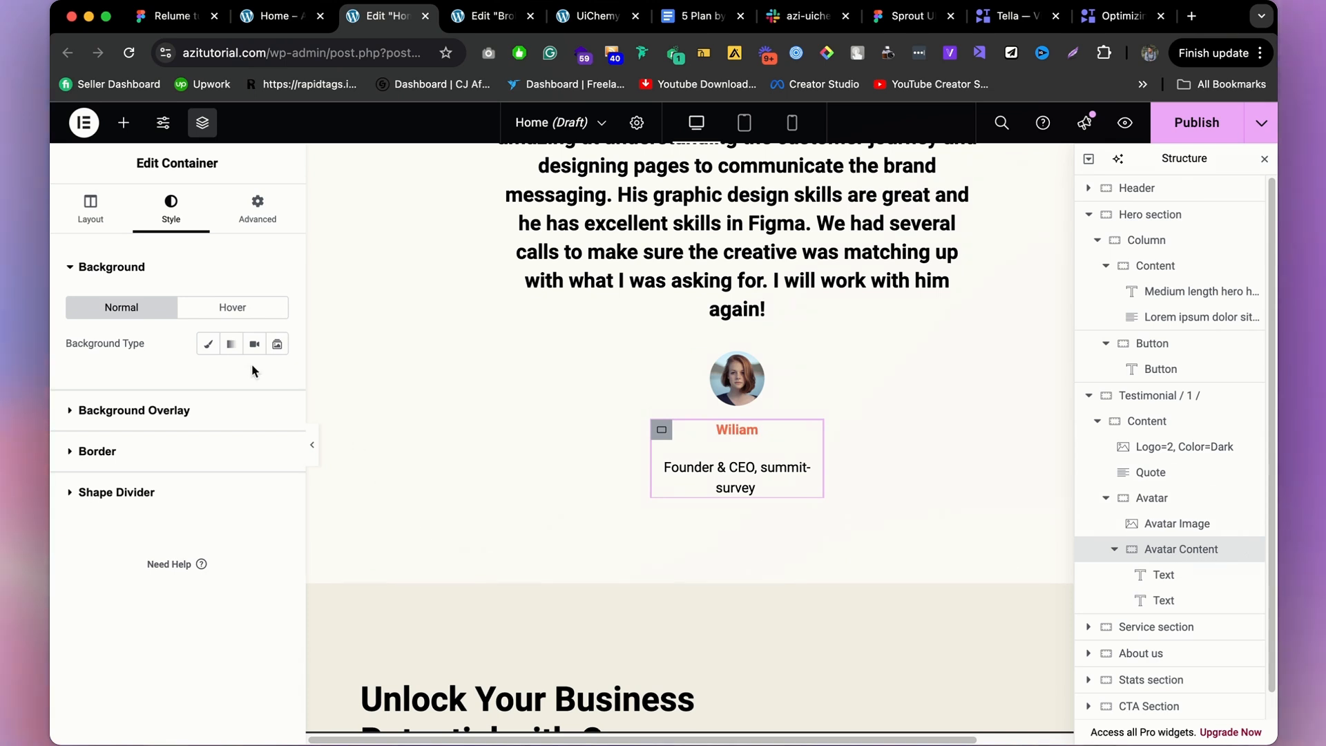
click(88, 221)
scroll(211, 483, down, 5)
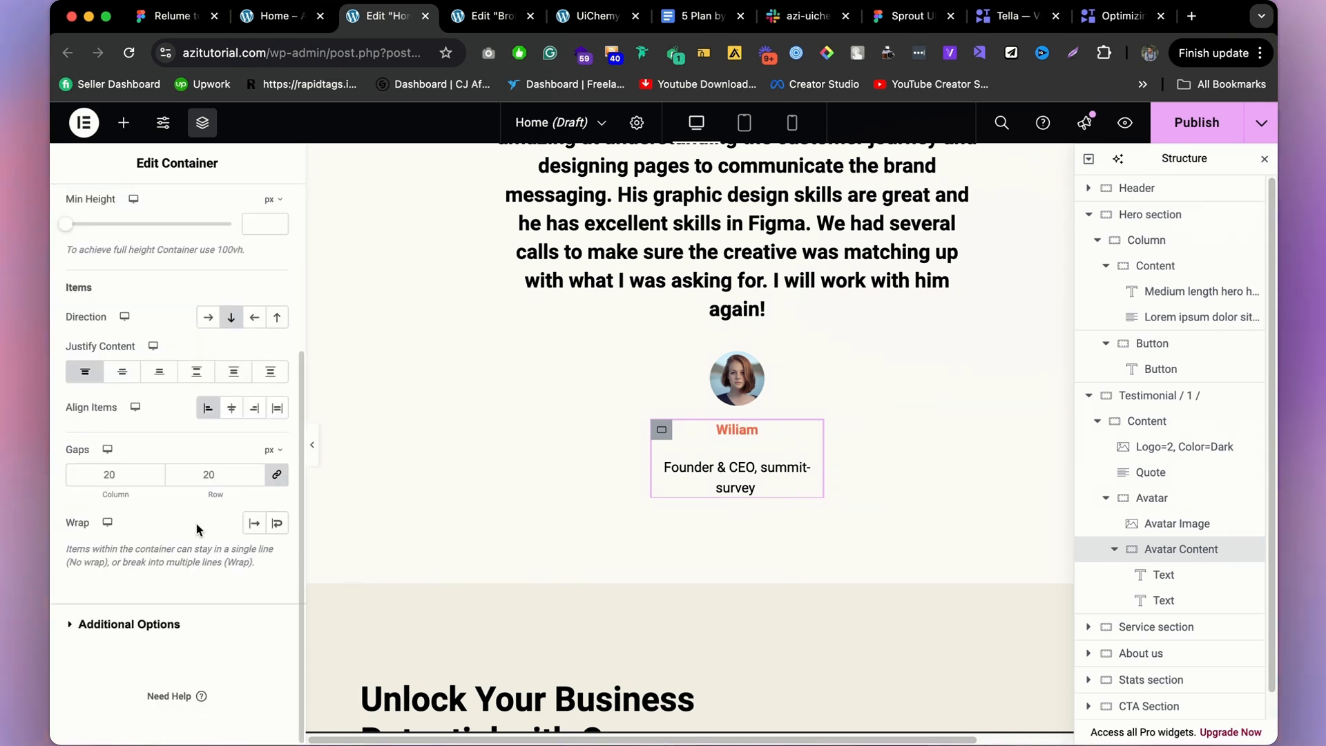
double_click(210, 477)
text(8)
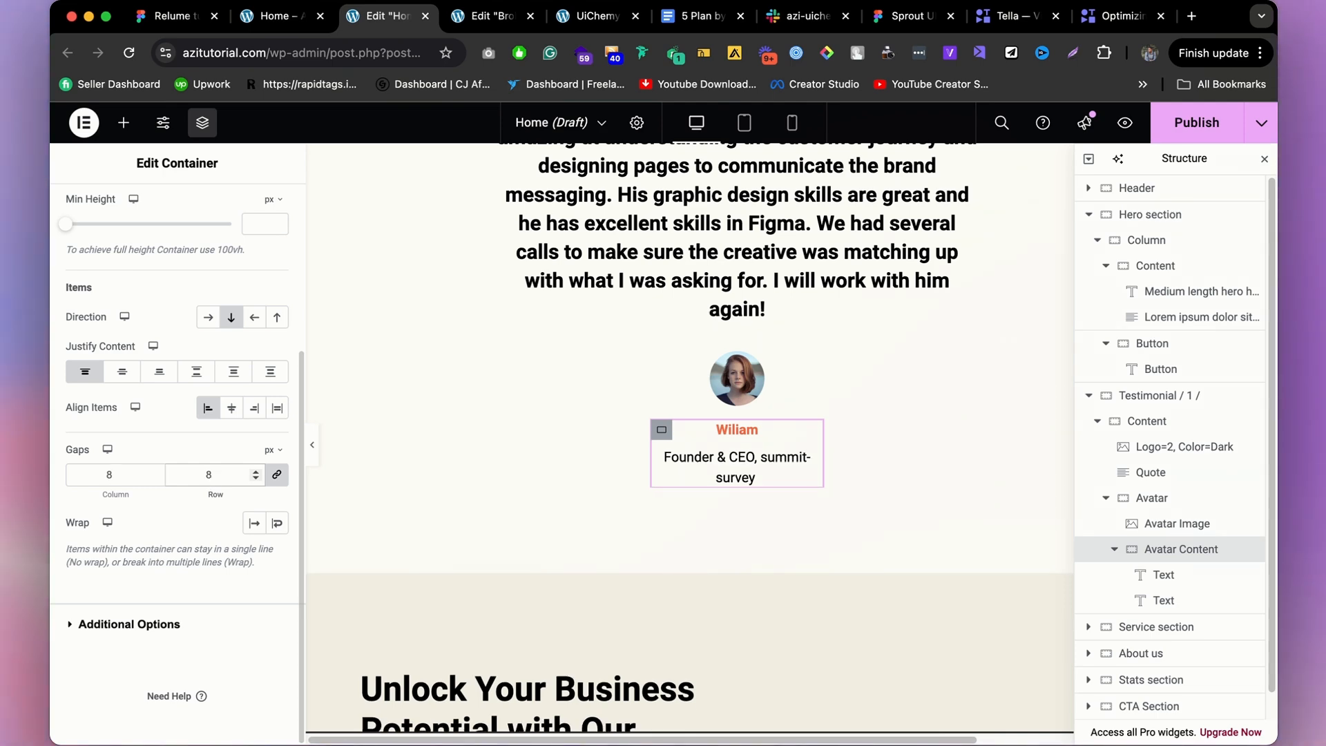
click(306, 443)
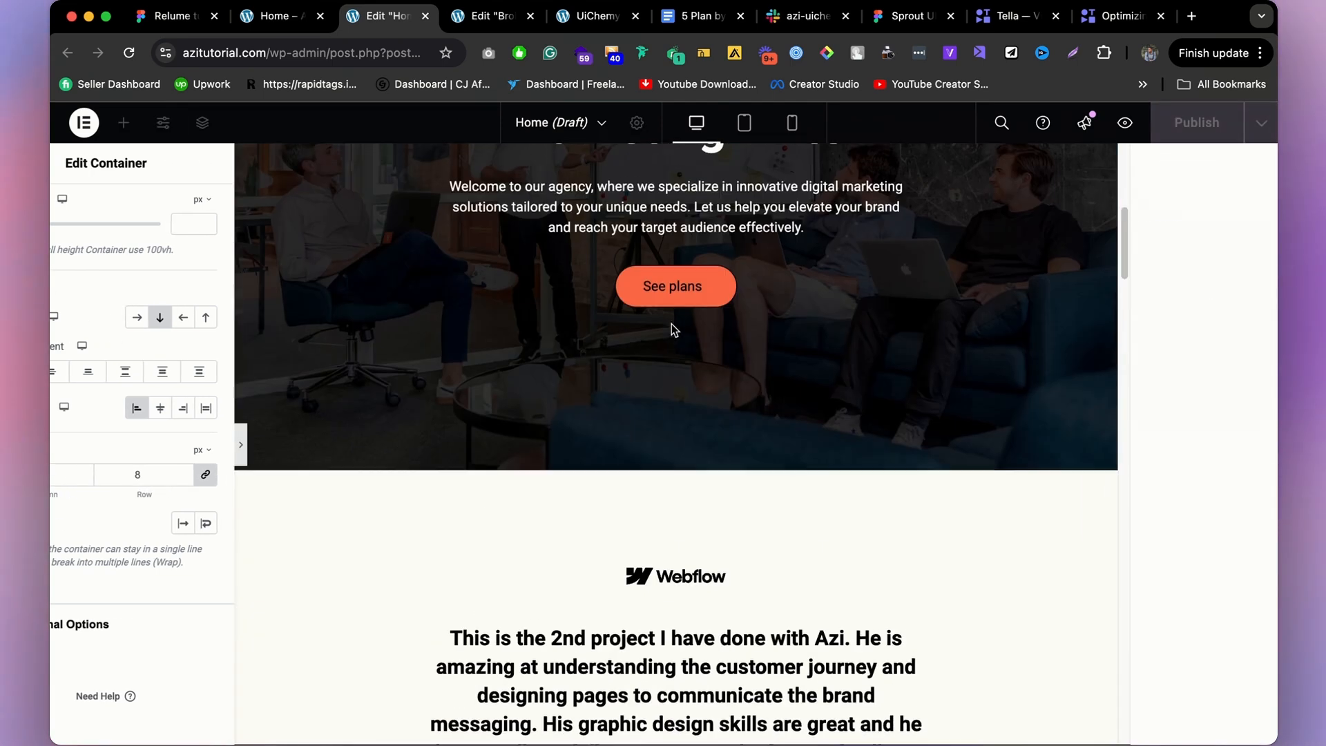
scroll(670, 387, up, 5)
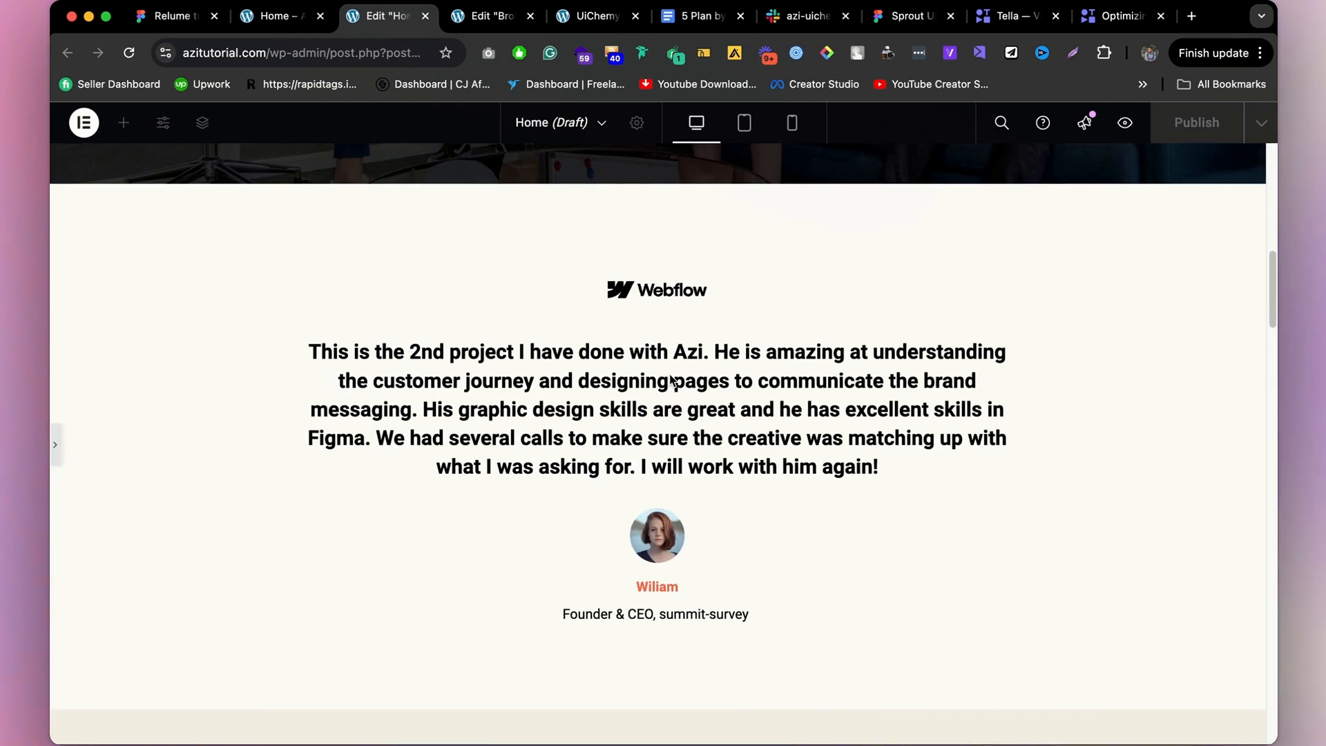
click(58, 446)
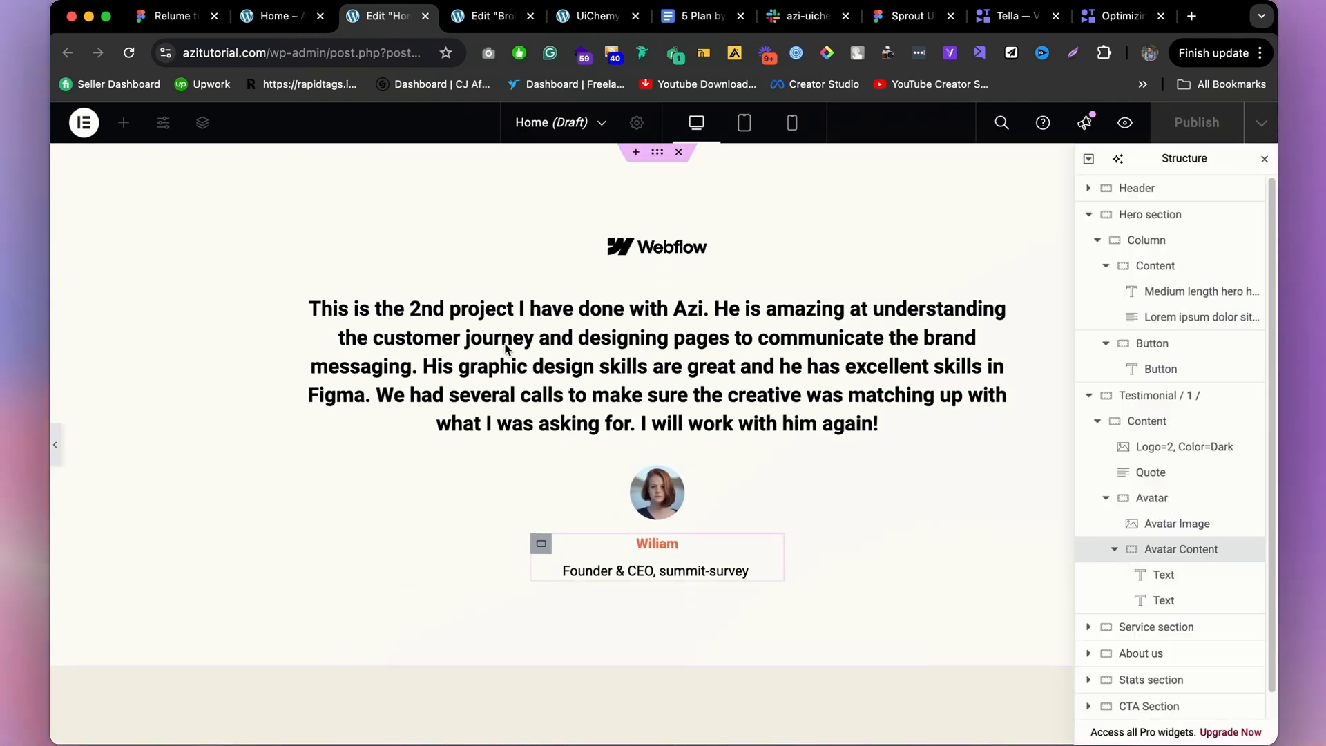
Examine the Service section's heading and cards in both the narrowed canvas and the full-width preview.
scroll(545, 358, down, 8)
scroll(545, 358, down, 6)
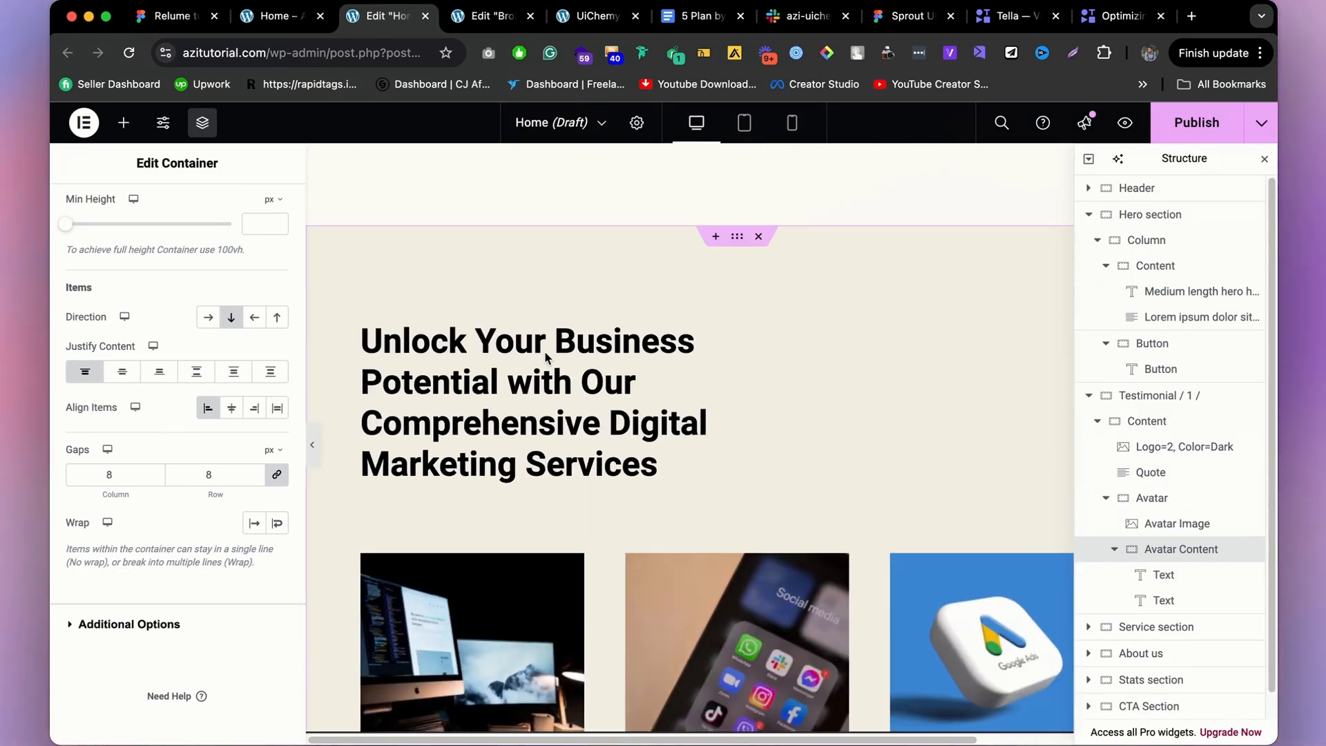
scroll(543, 349, up, 3)
scroll(541, 220, up, 1)
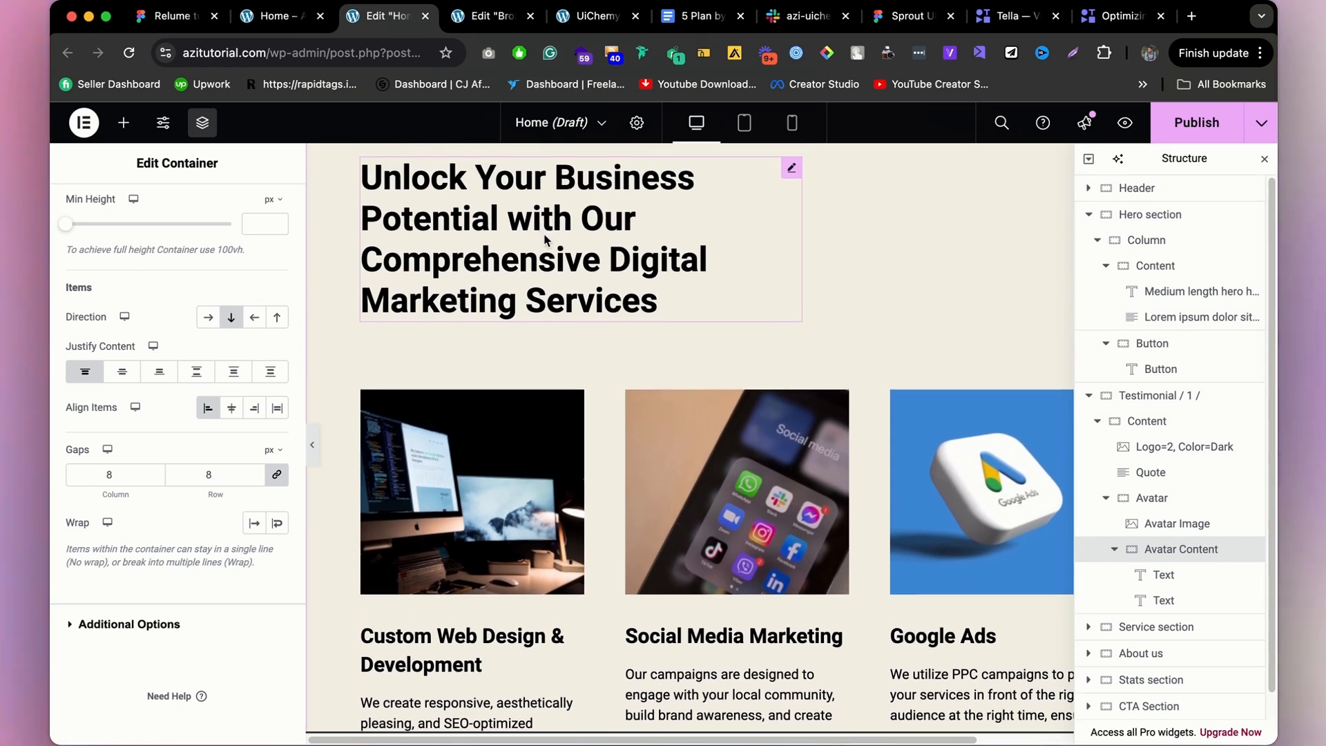
click(680, 308)
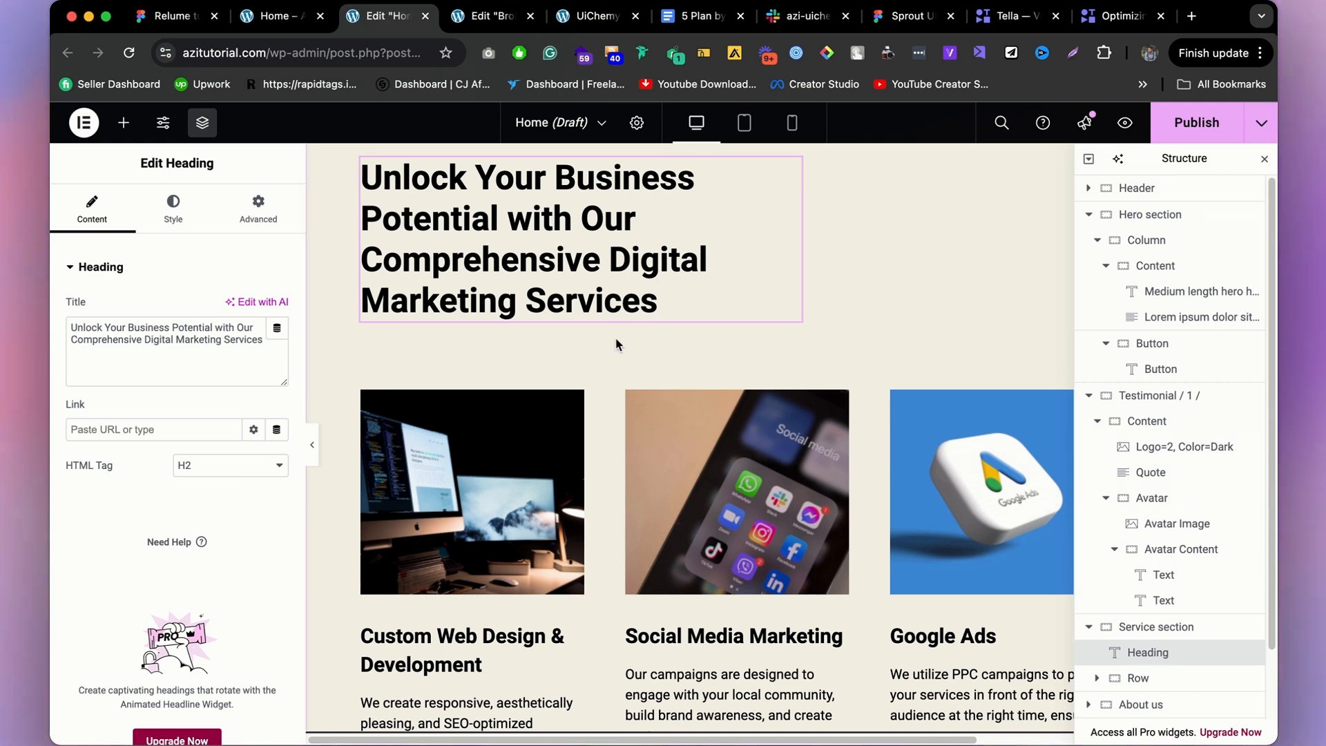
scroll(617, 343, up, 1)
scroll(656, 338, down, 6)
scroll(725, 325, up, 6)
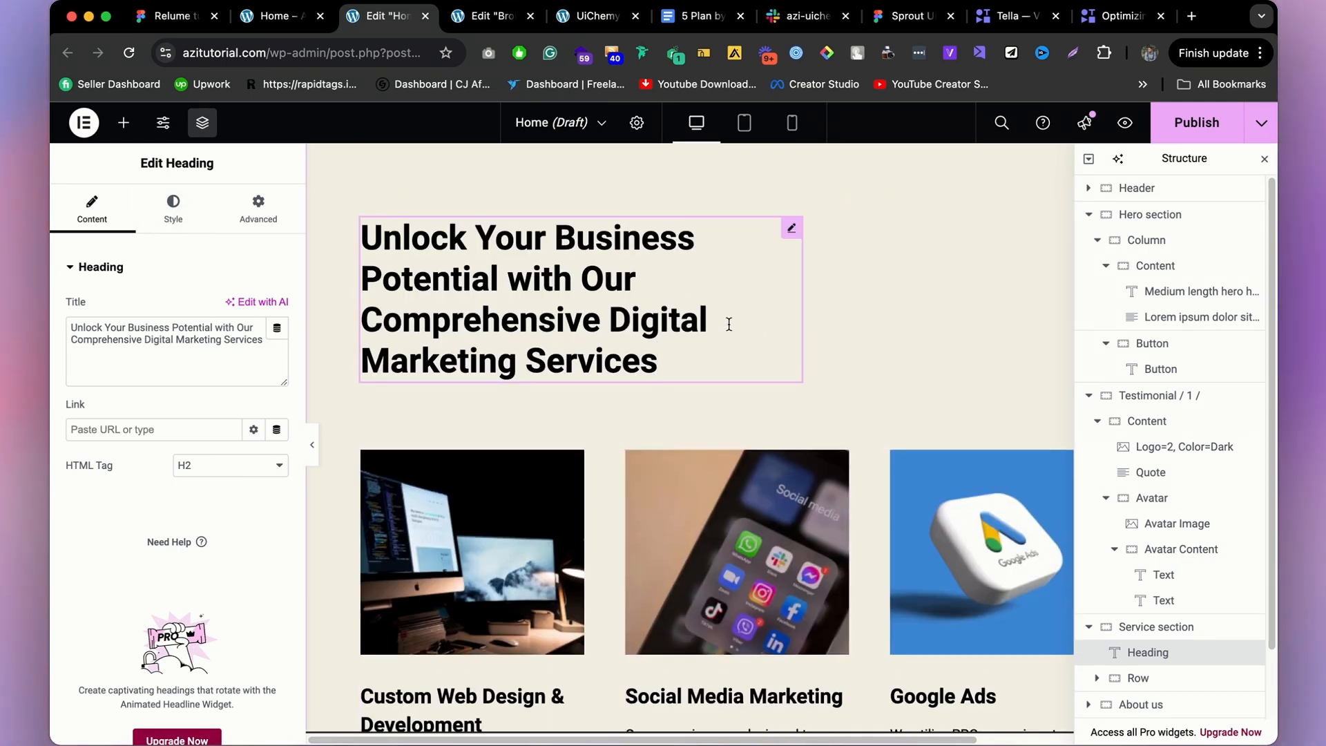
click(316, 462)
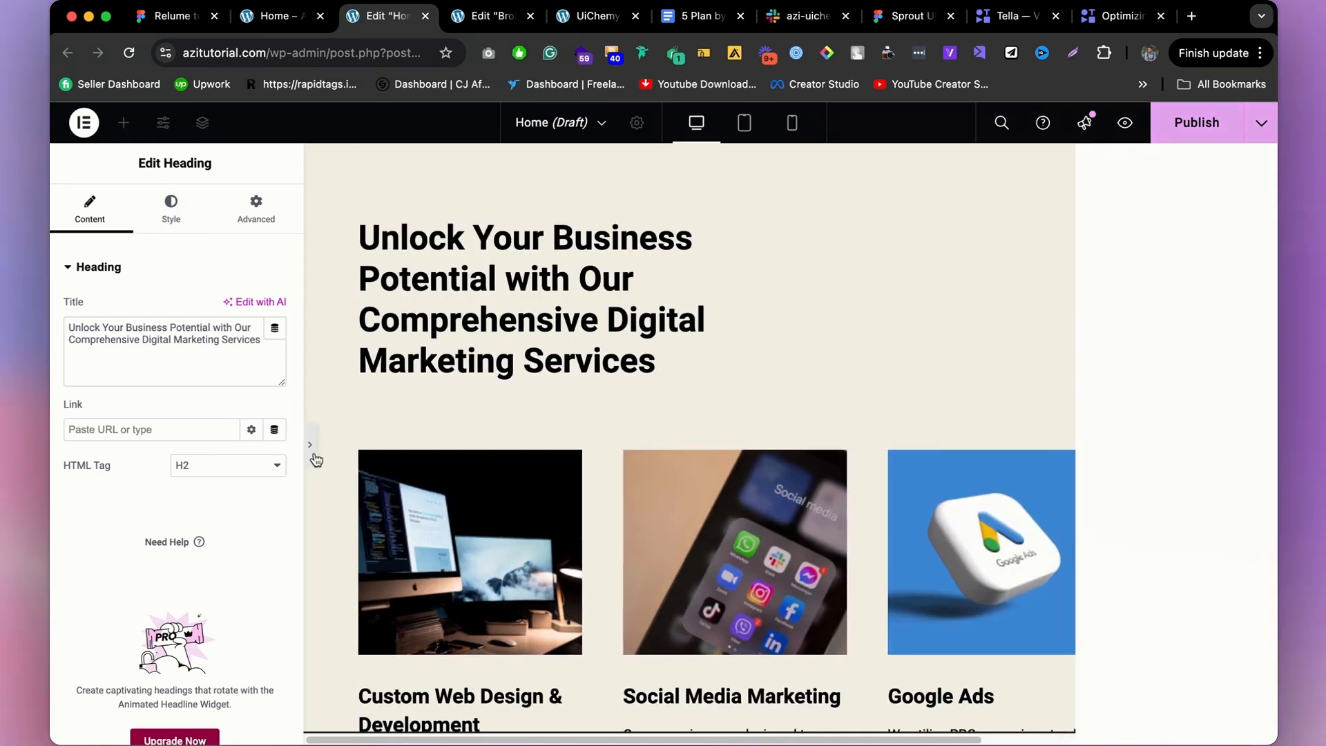
scroll(354, 442, up, 3)
scroll(357, 450, down, 3)
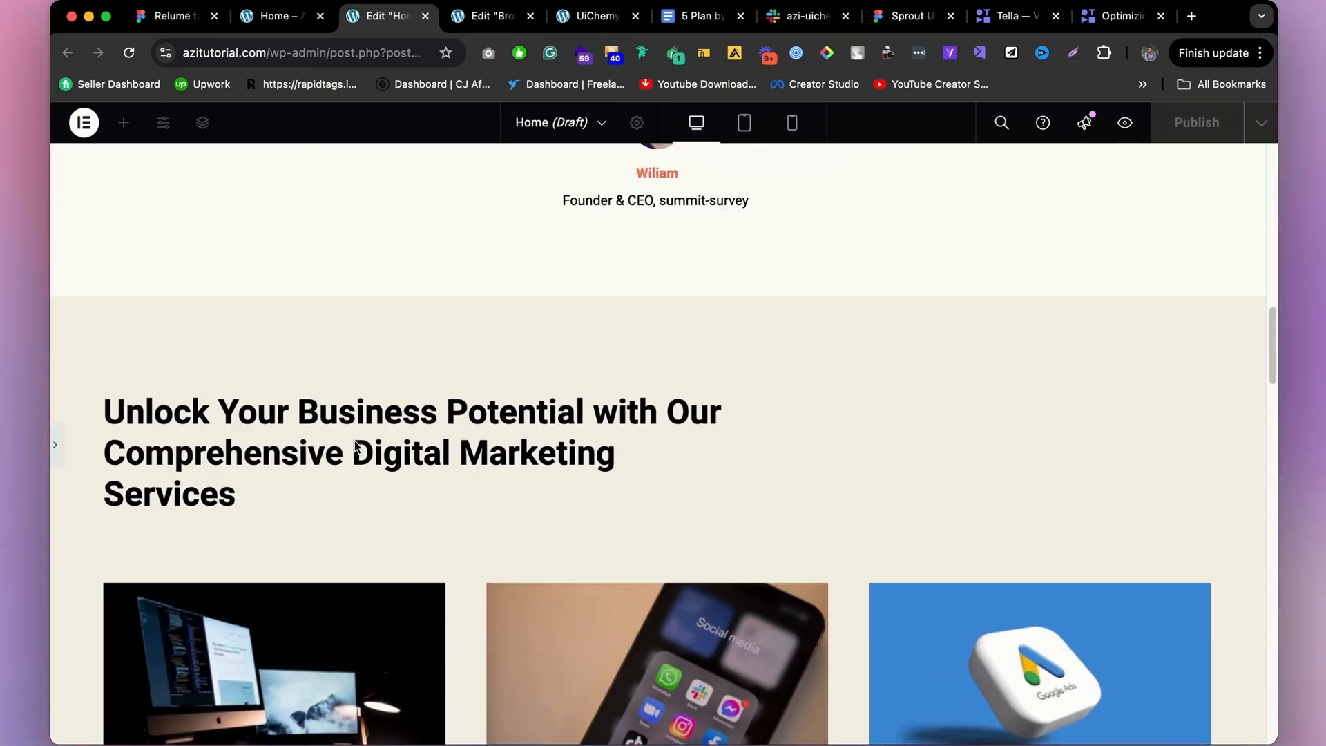
click(54, 442)
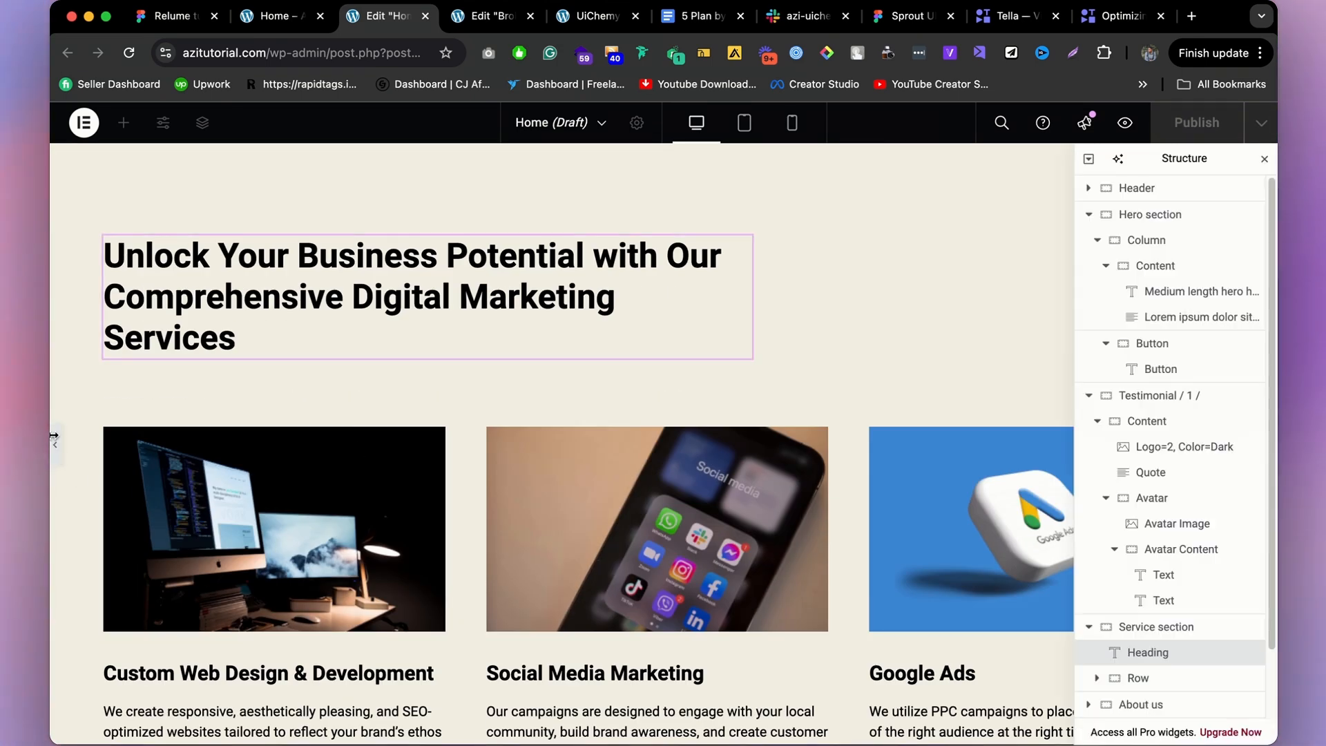
scroll(702, 395, down, 3)
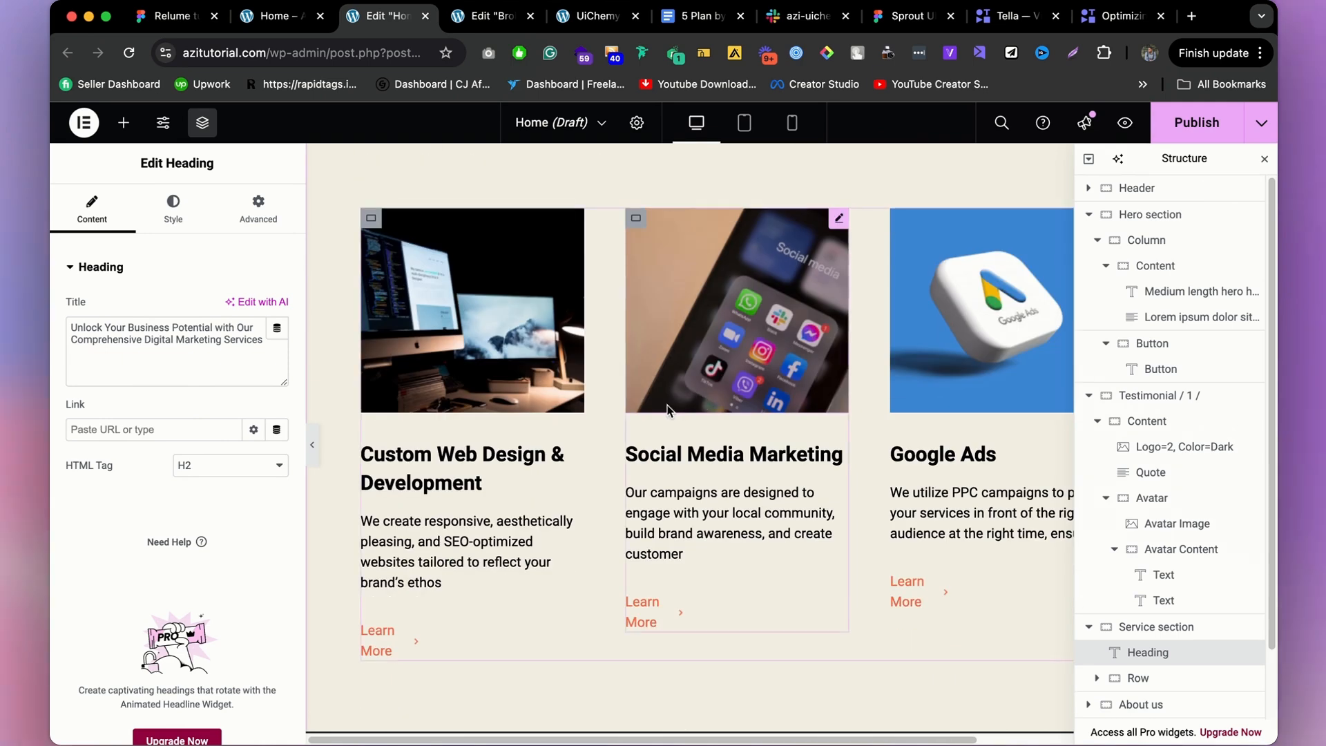
Widen the link container around Learn More in the Custom Web Design & Development card to about 46%.
click(371, 630)
scroll(111, 387, down, 1)
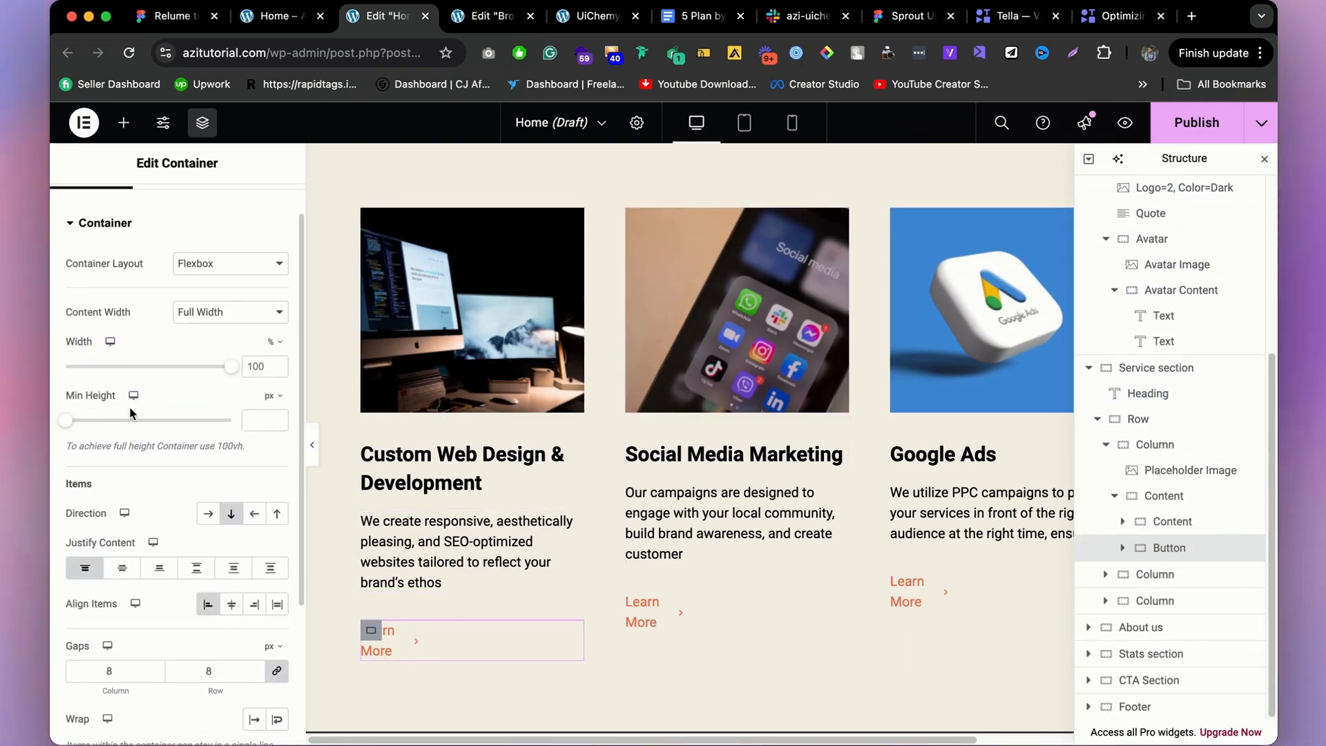
scroll(207, 448, down, 1)
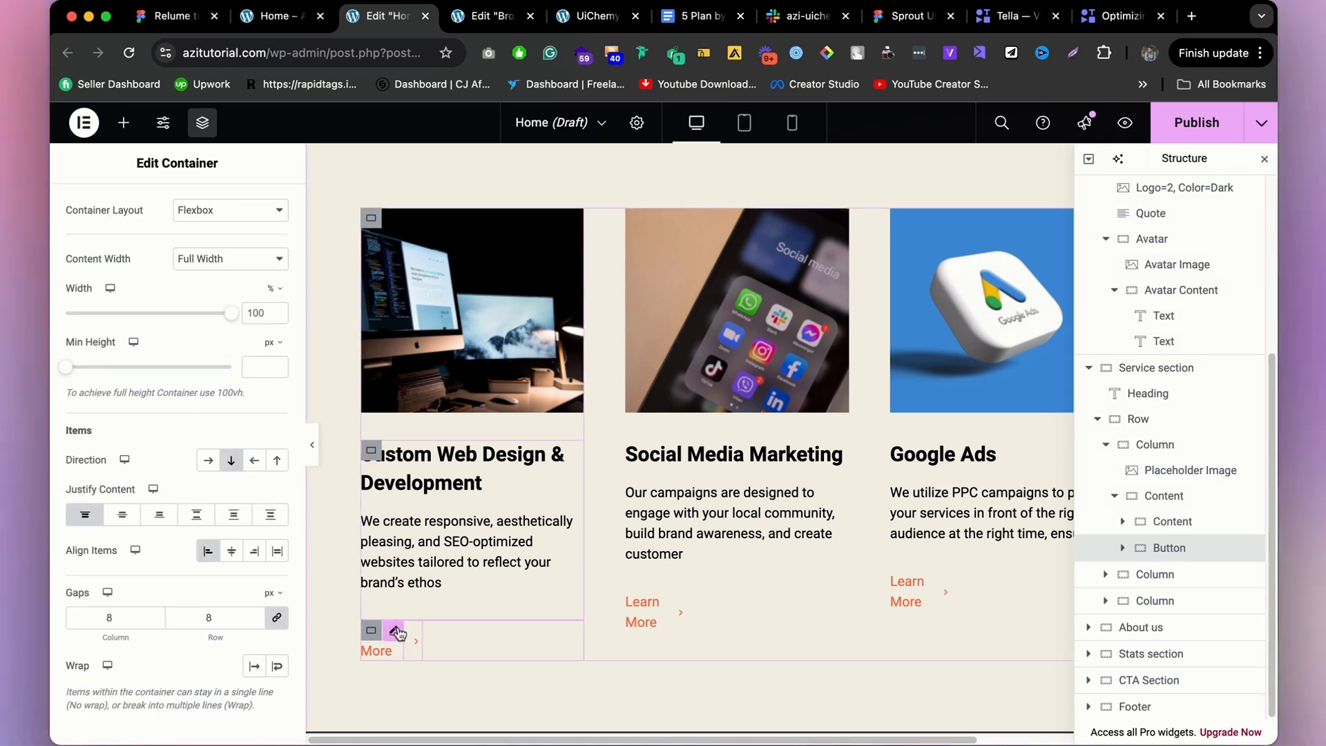
click(395, 631)
click(174, 207)
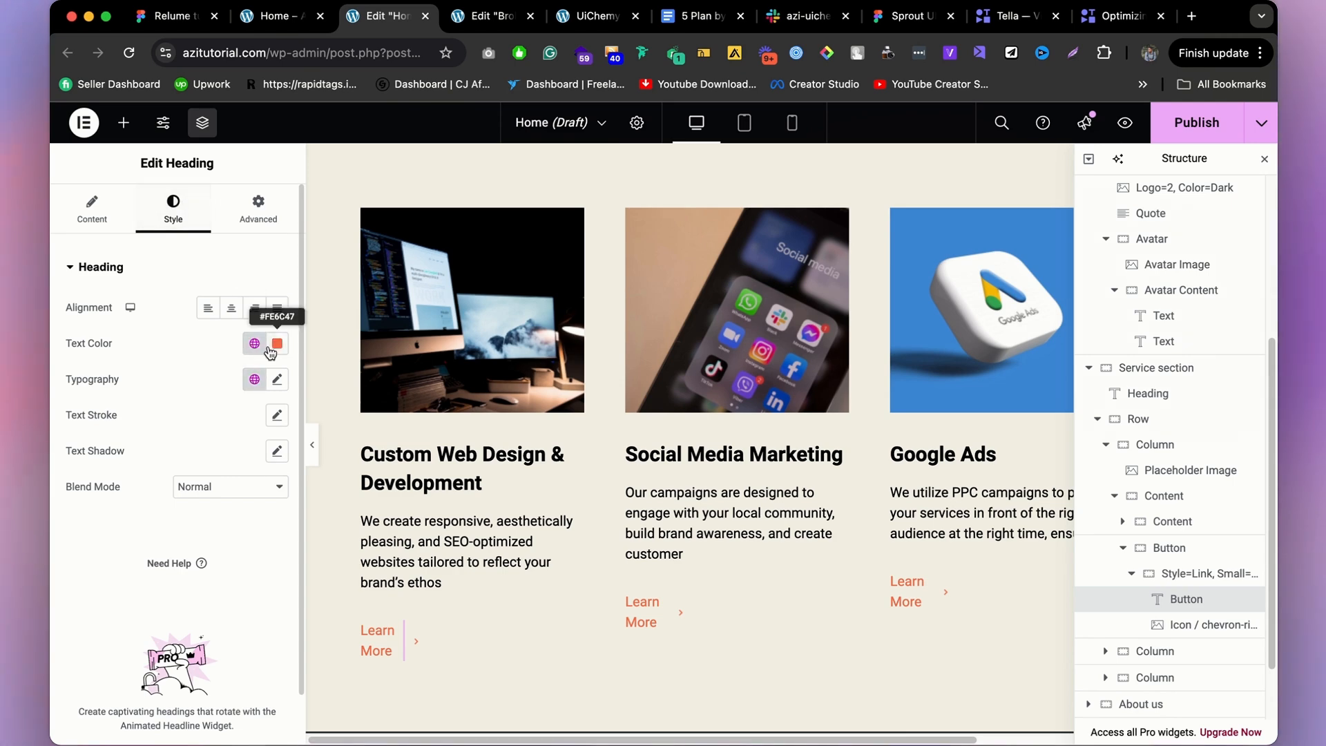
click(266, 221)
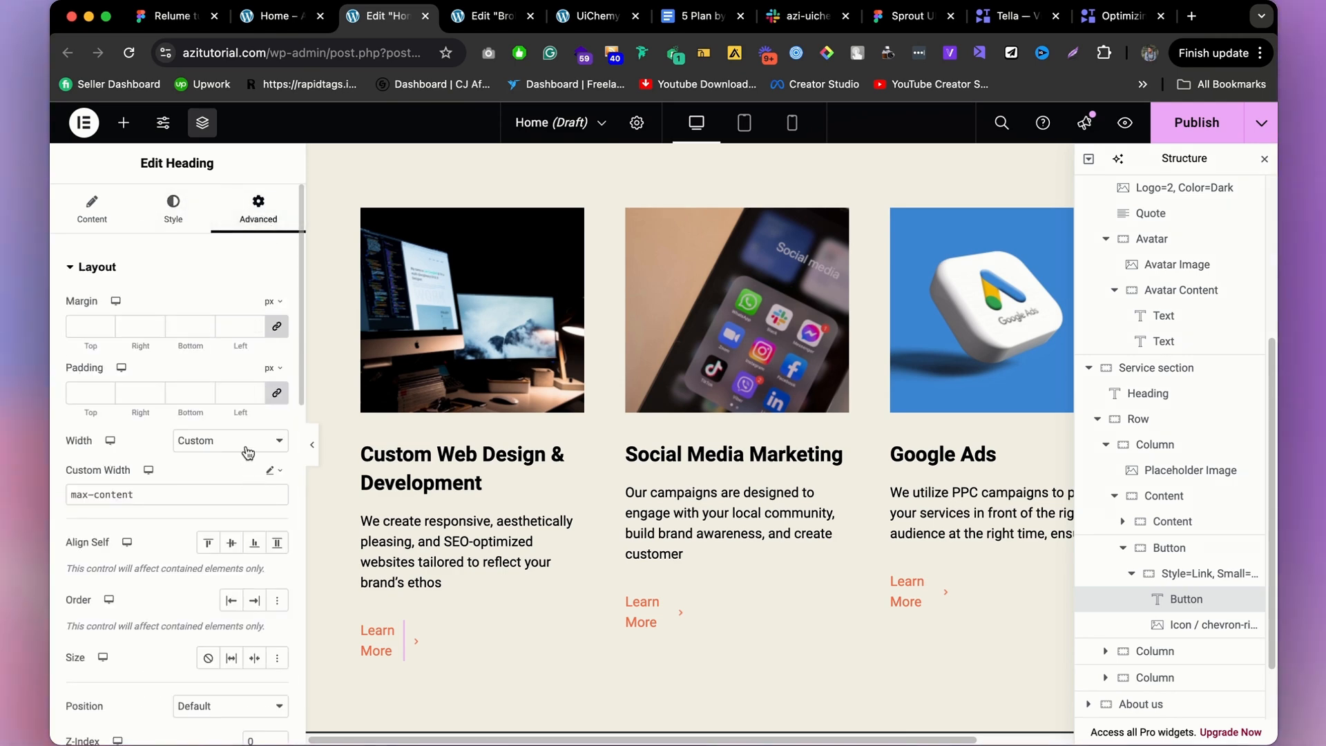
click(1202, 573)
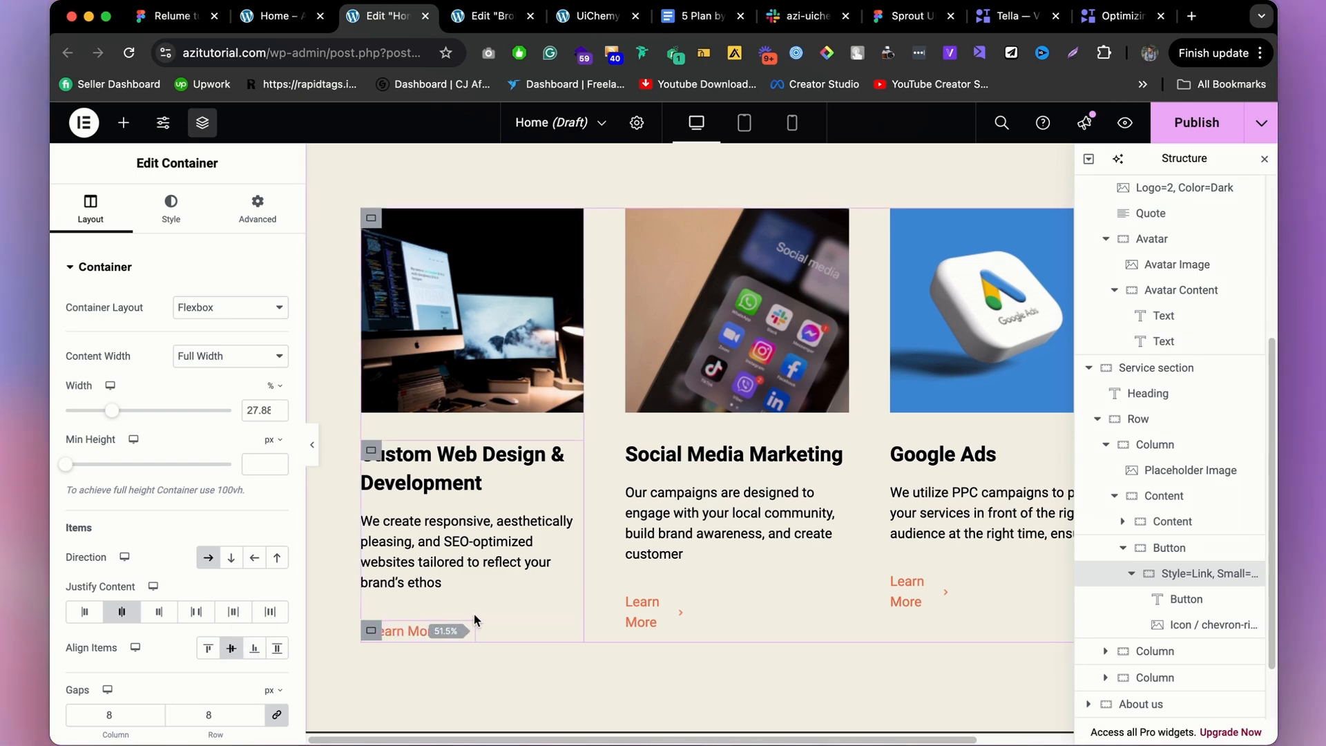
drag(464, 620, 461, 619)
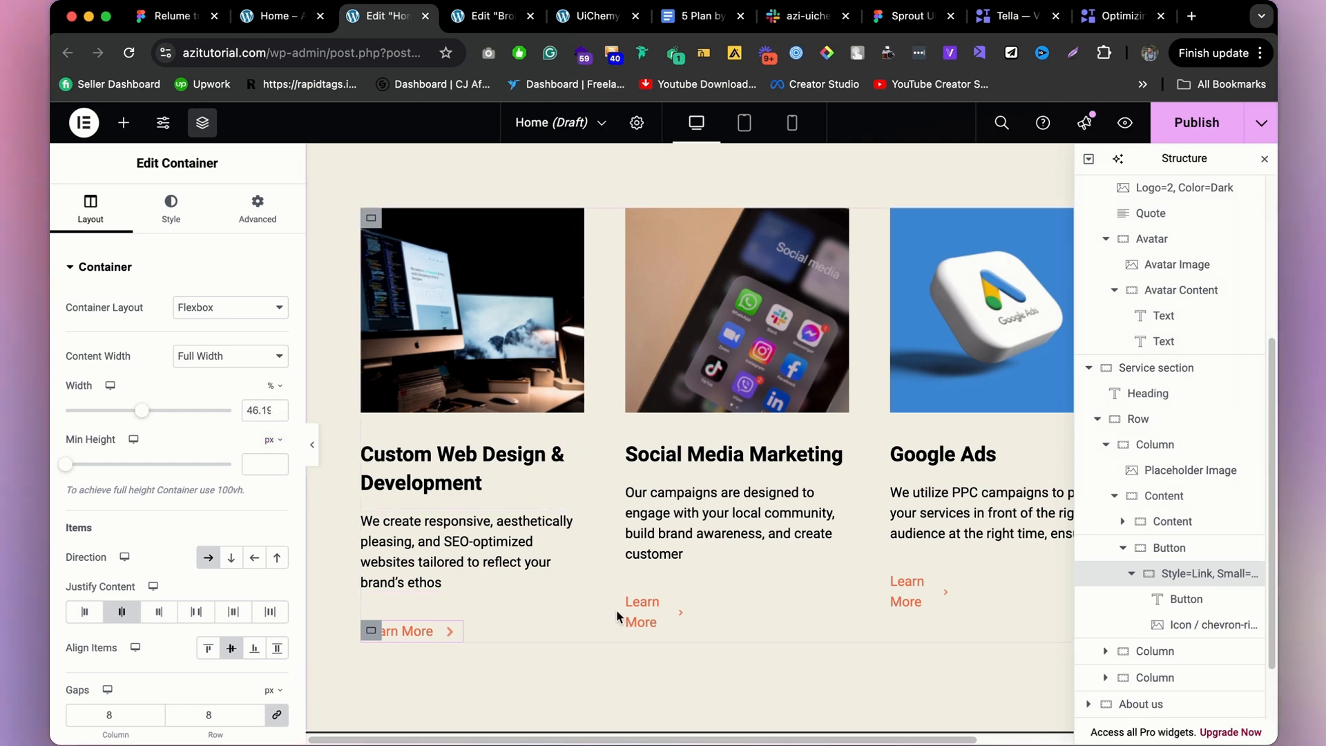
Set the Learn More link container in the Social Media Marketing card to 46% width and preview the cards.
click(639, 609)
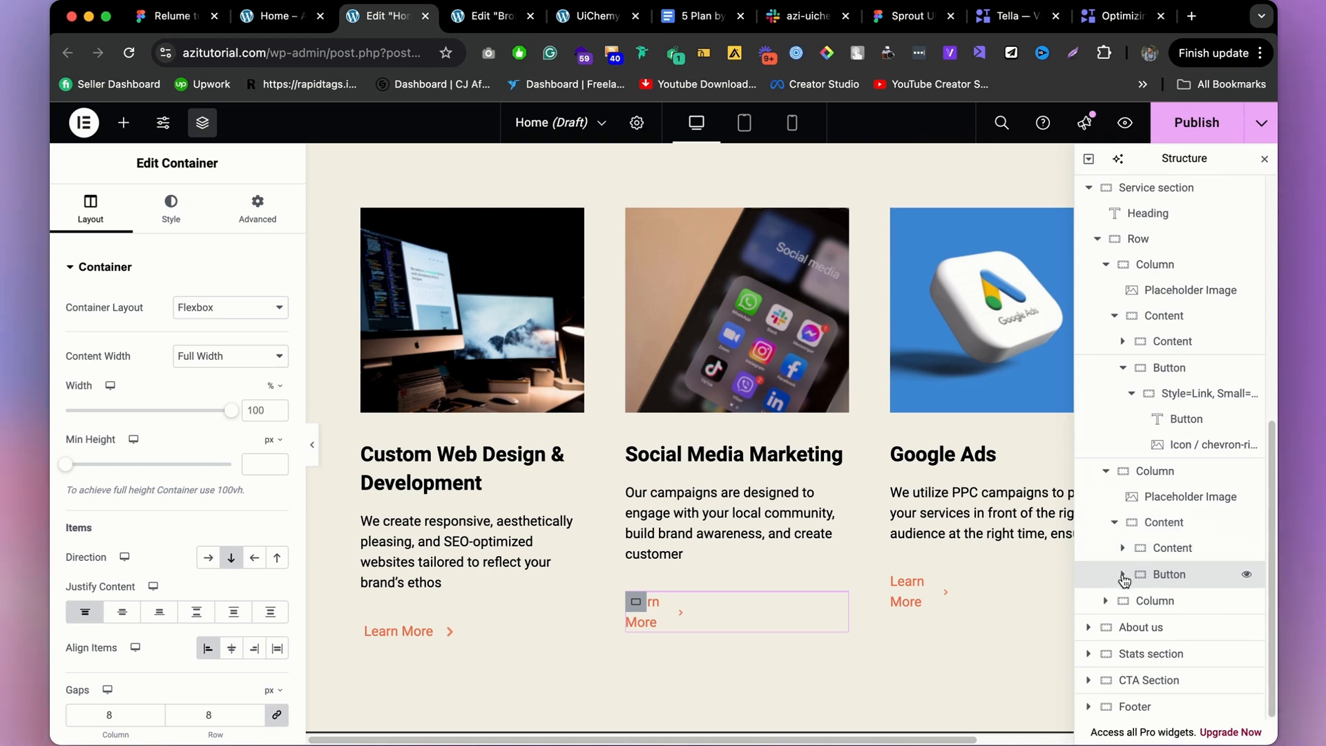
click(1122, 575)
click(1181, 600)
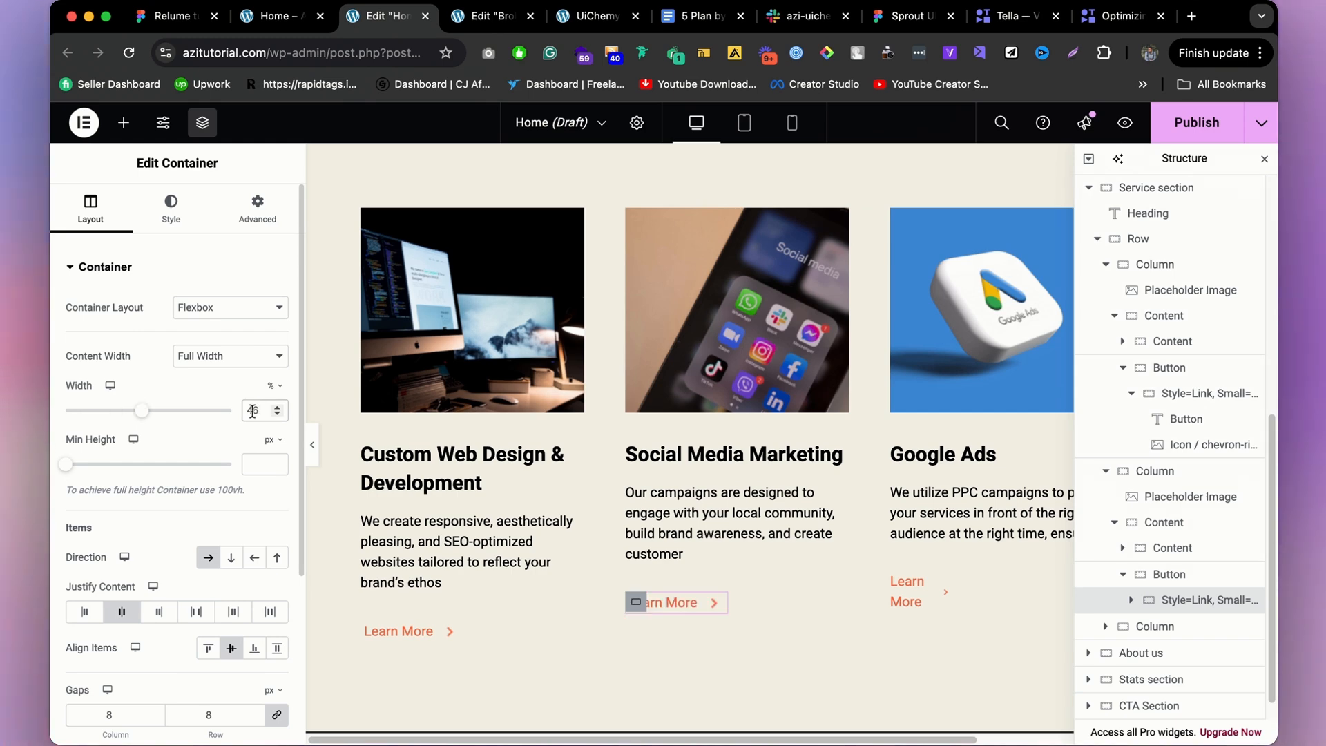
click(309, 442)
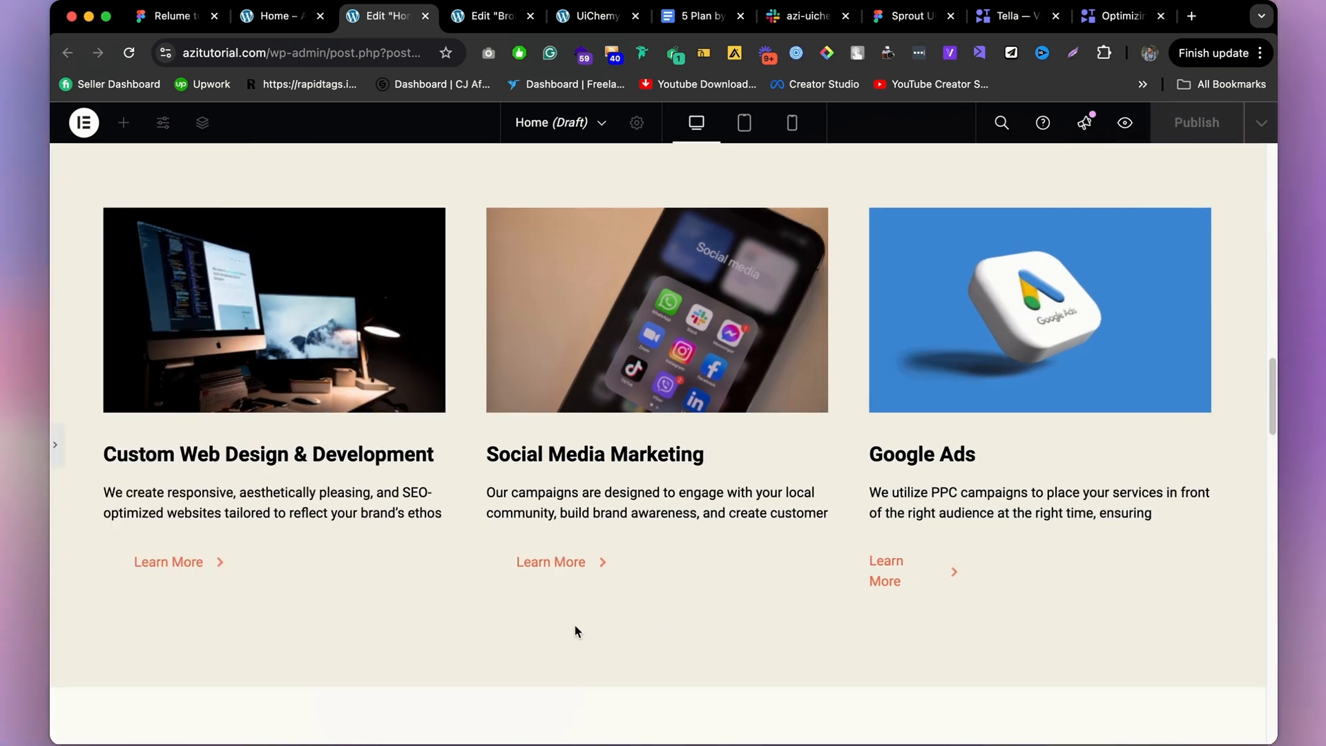
click(58, 456)
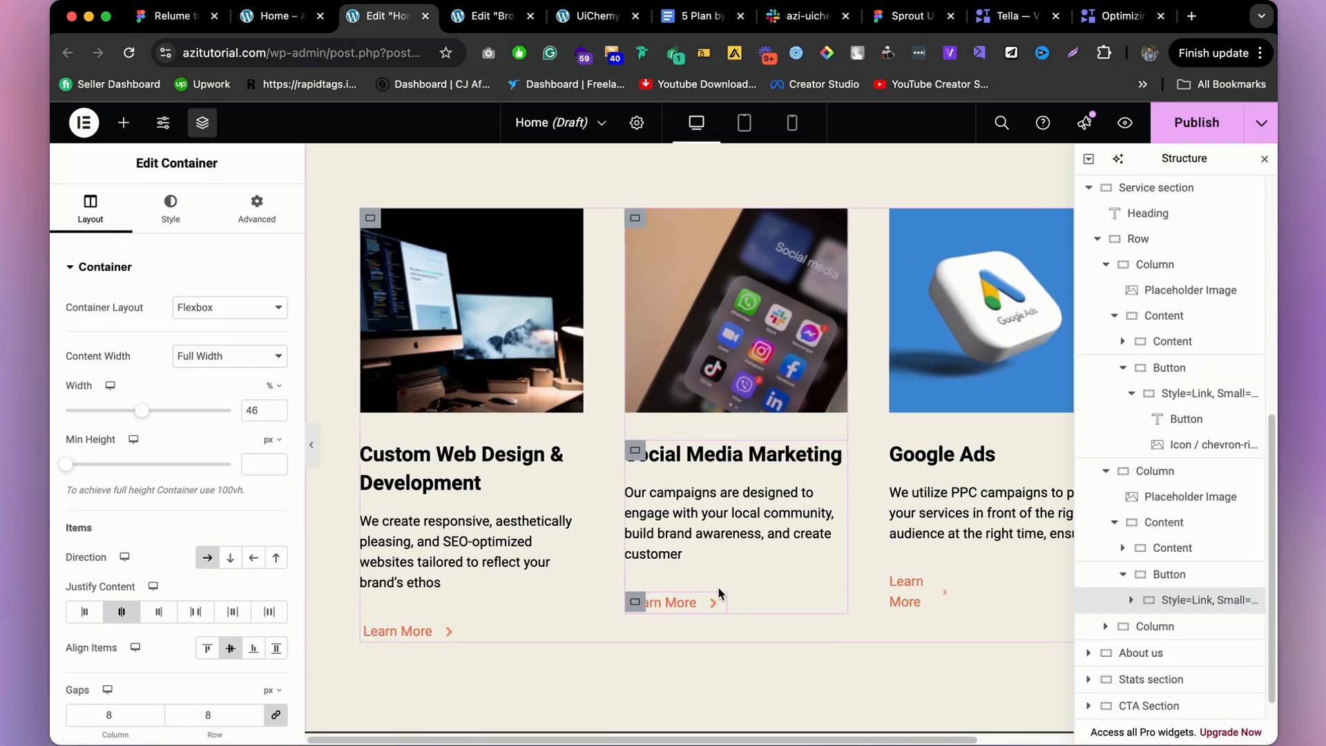
Reduce the Social Media Marketing link container to 40% width and justify the content of the first two cards' link containers to the start.
click(276, 415)
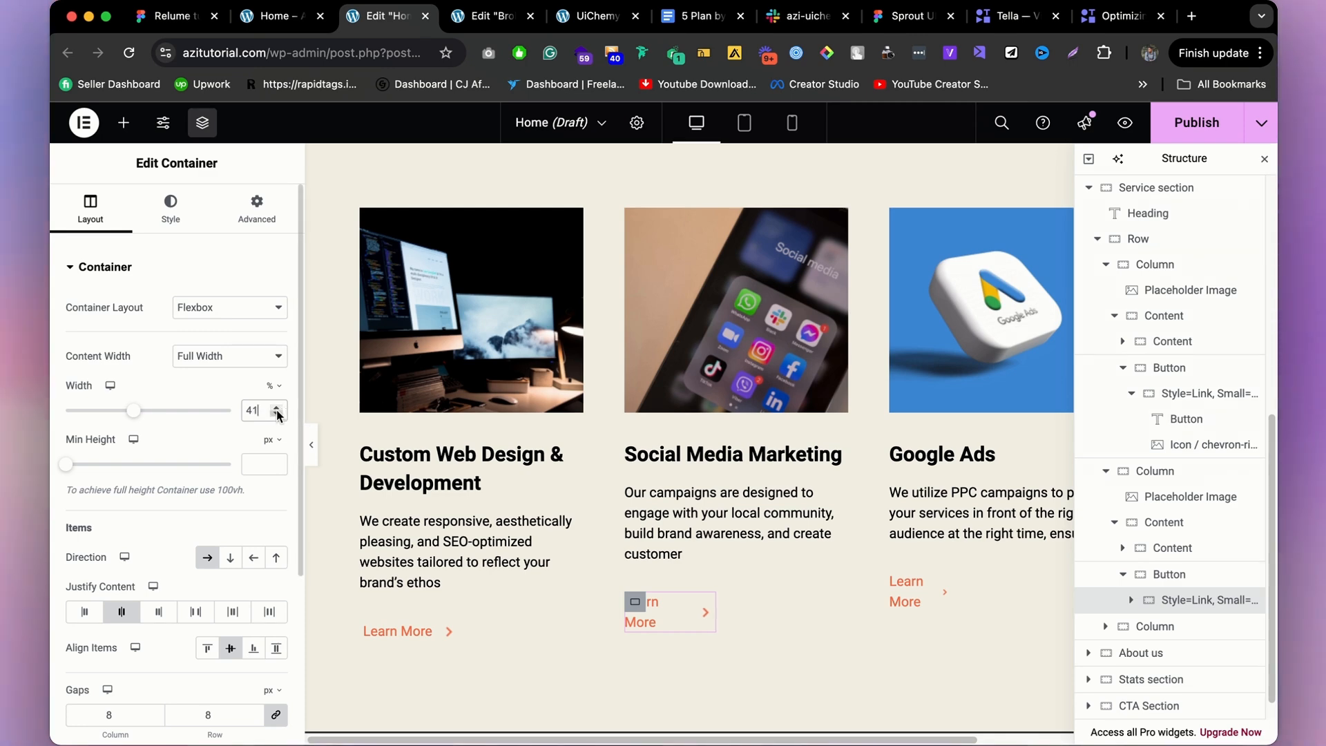
click(314, 444)
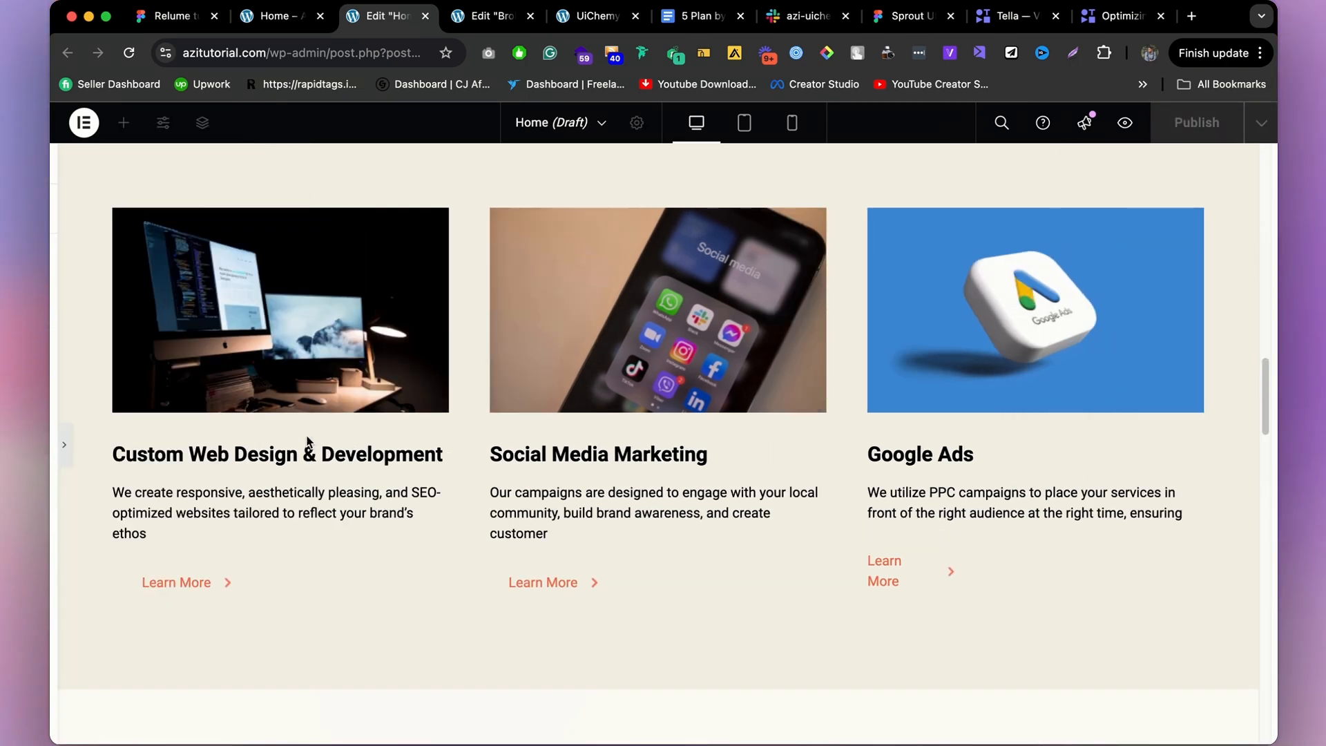
click(54, 444)
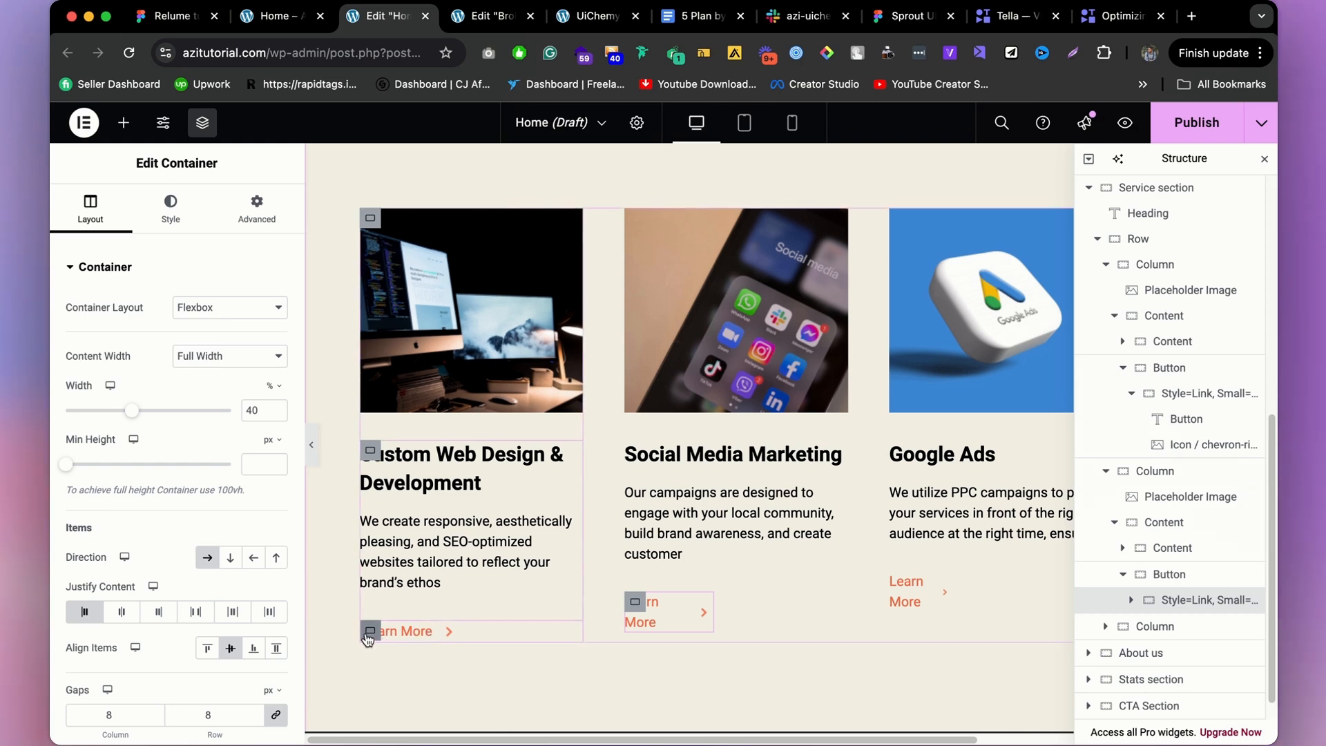
click(369, 632)
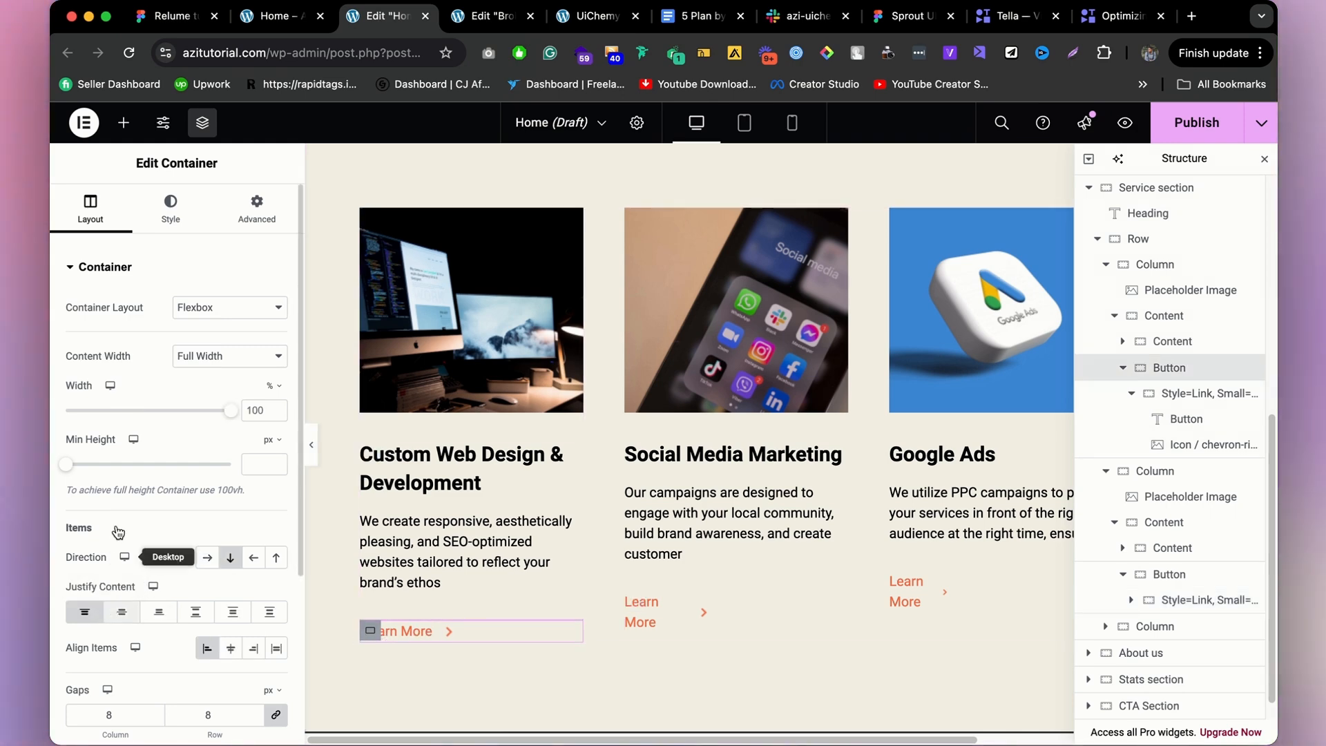
click(1197, 402)
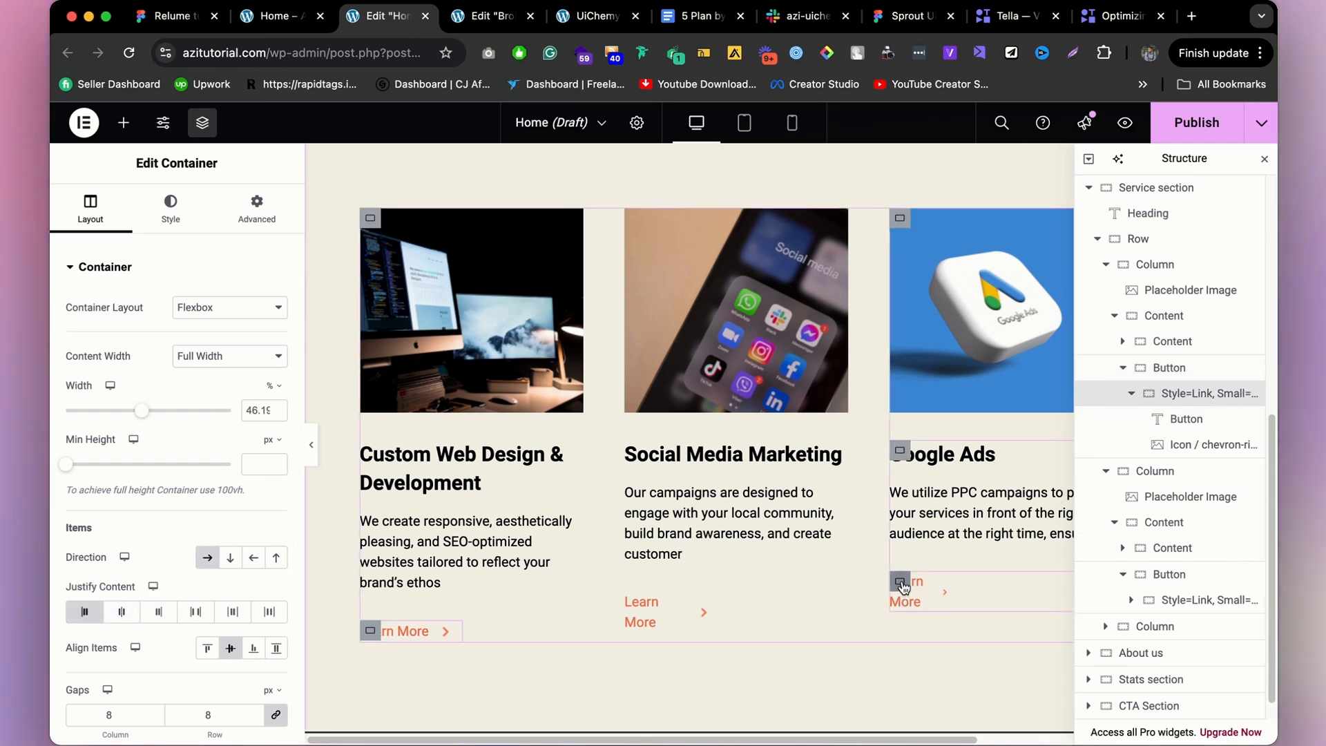
Justify the Google Ads card's Learn More link container content to the start and set its width to 40%.
click(1186, 601)
scroll(1188, 607, down, 4)
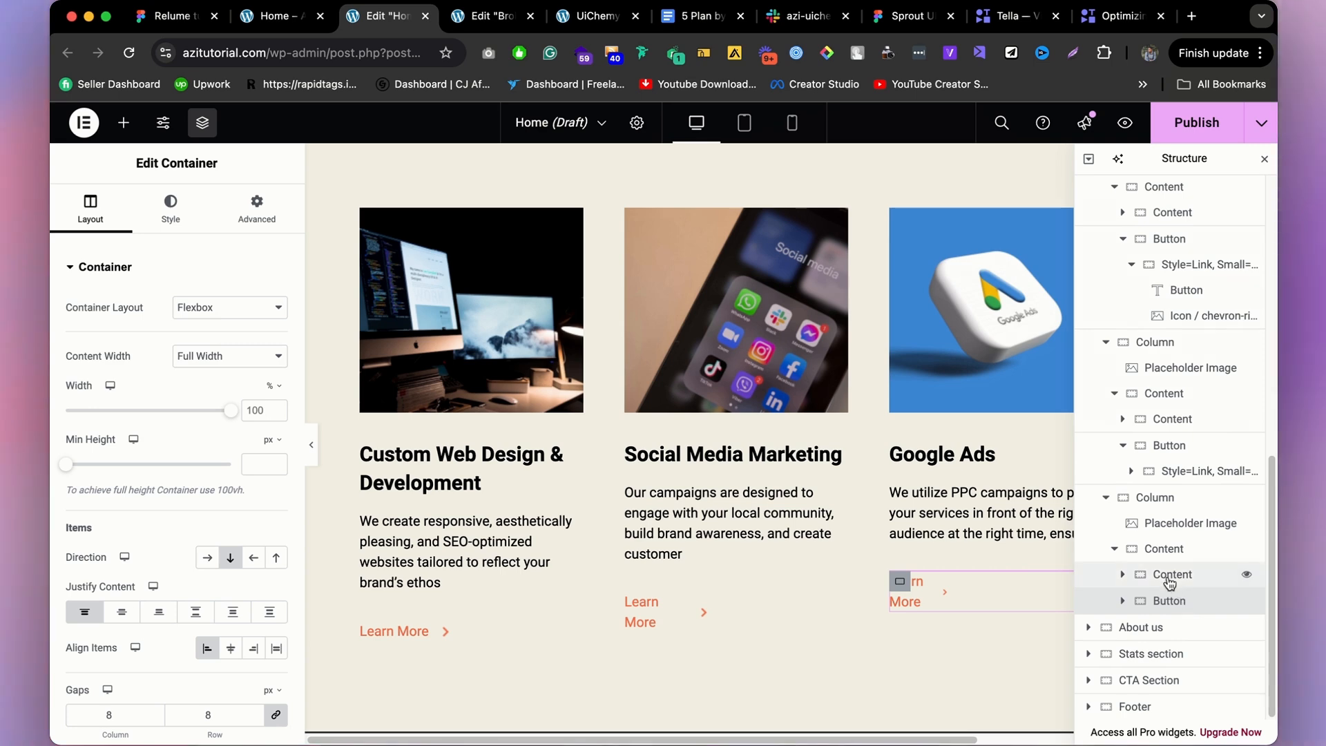
drag(1127, 607, 1135, 642)
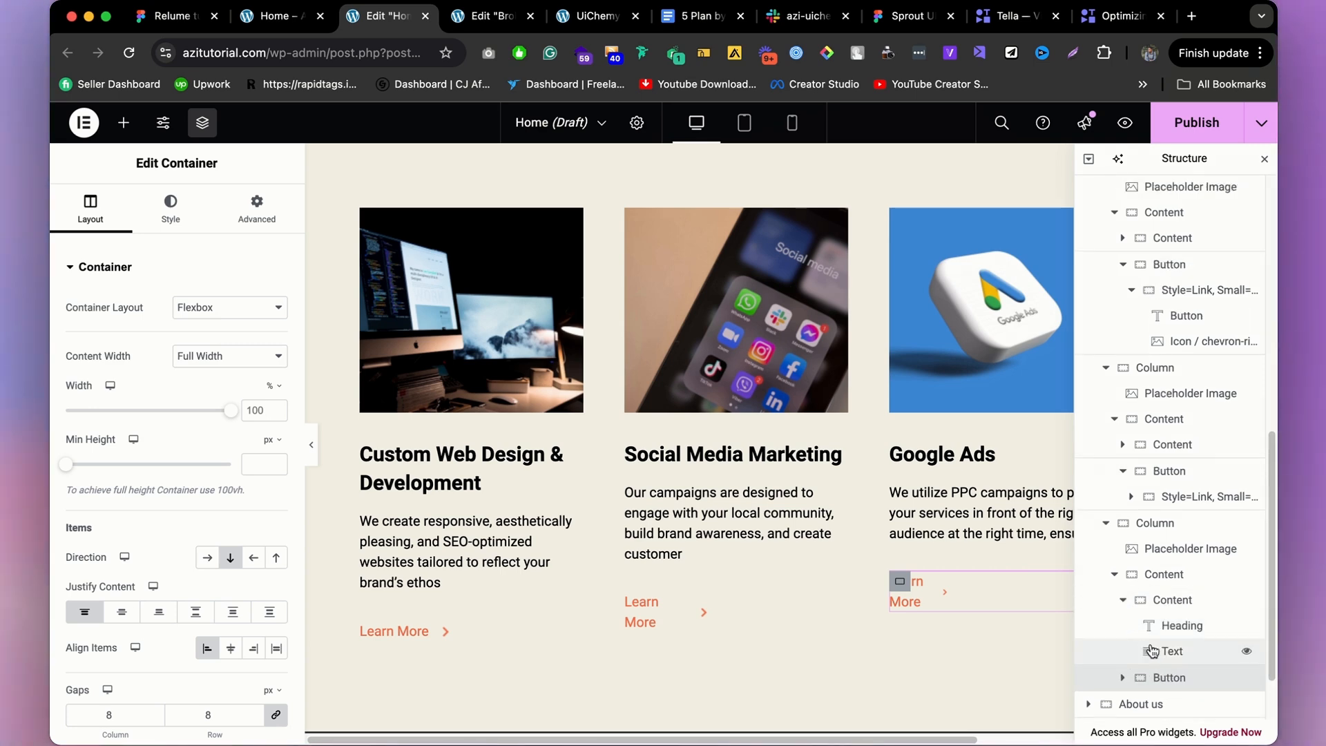
click(1124, 679)
scroll(1164, 663, down, 1)
click(1166, 662)
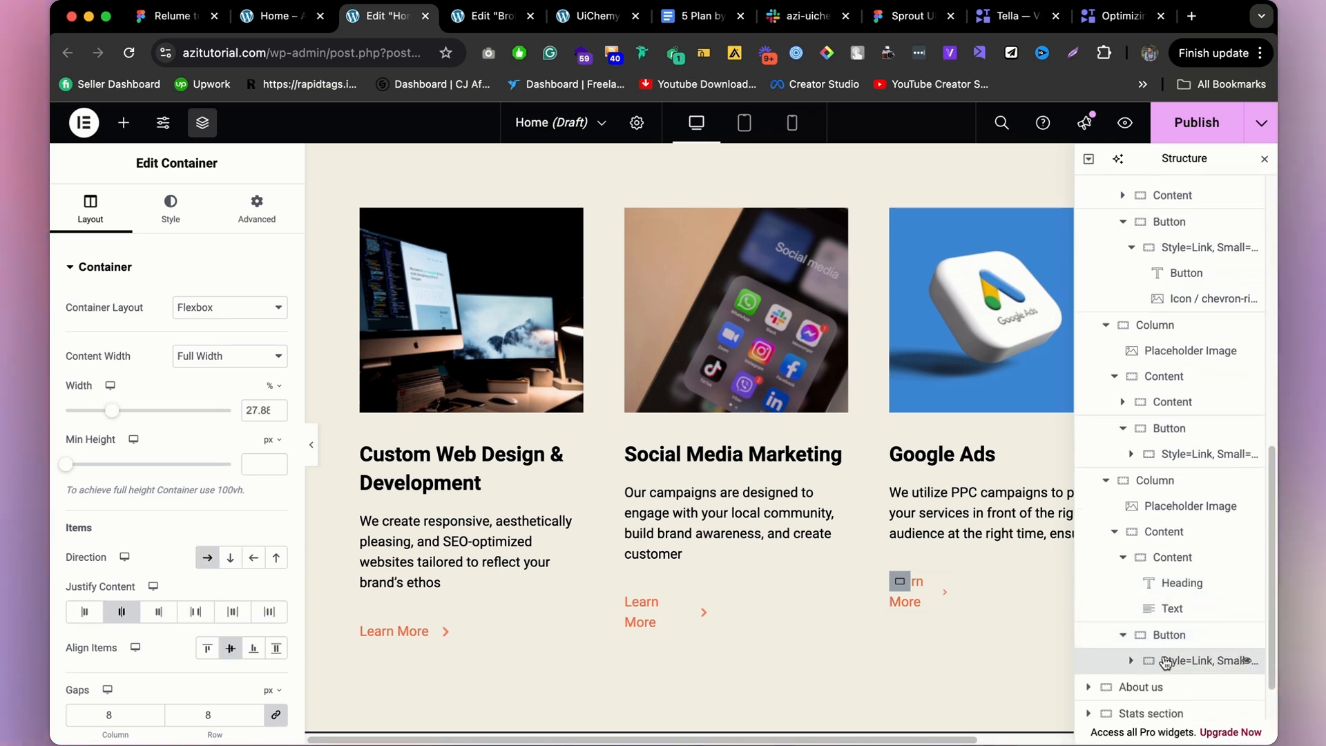
click(81, 612)
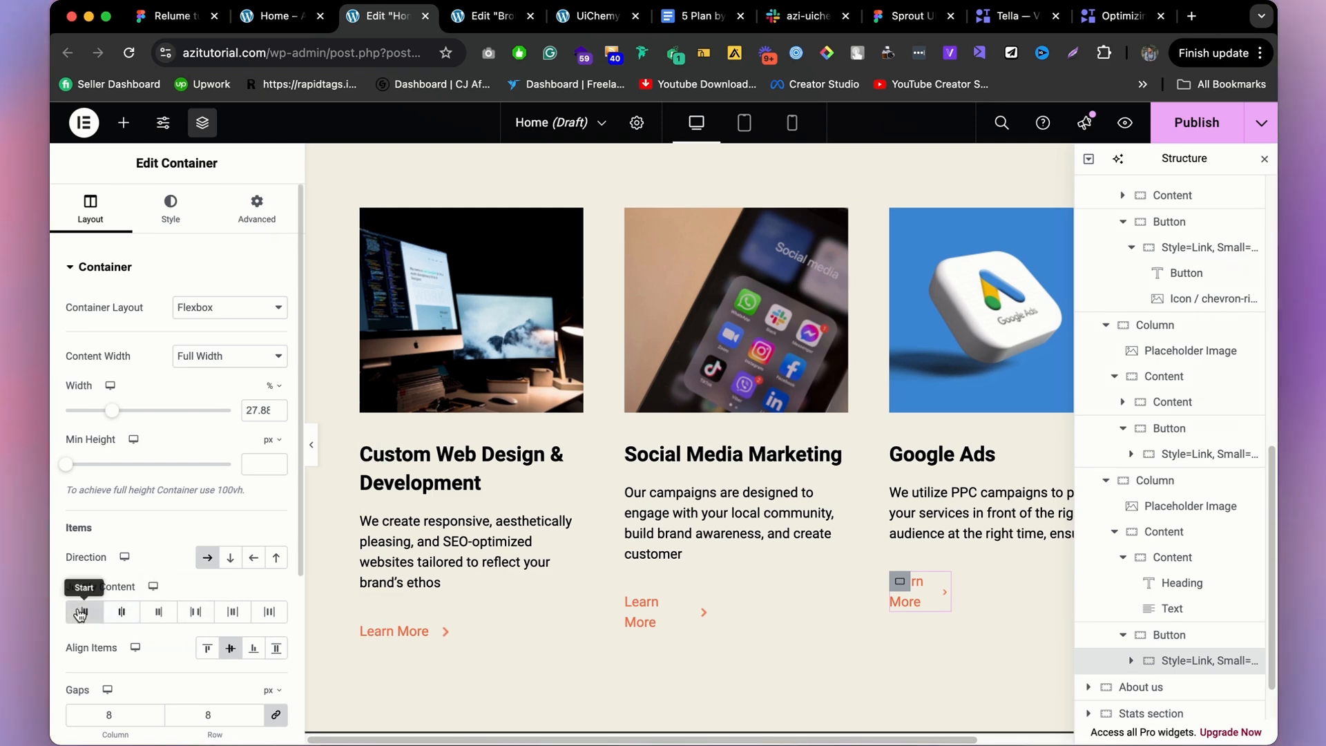
click(313, 456)
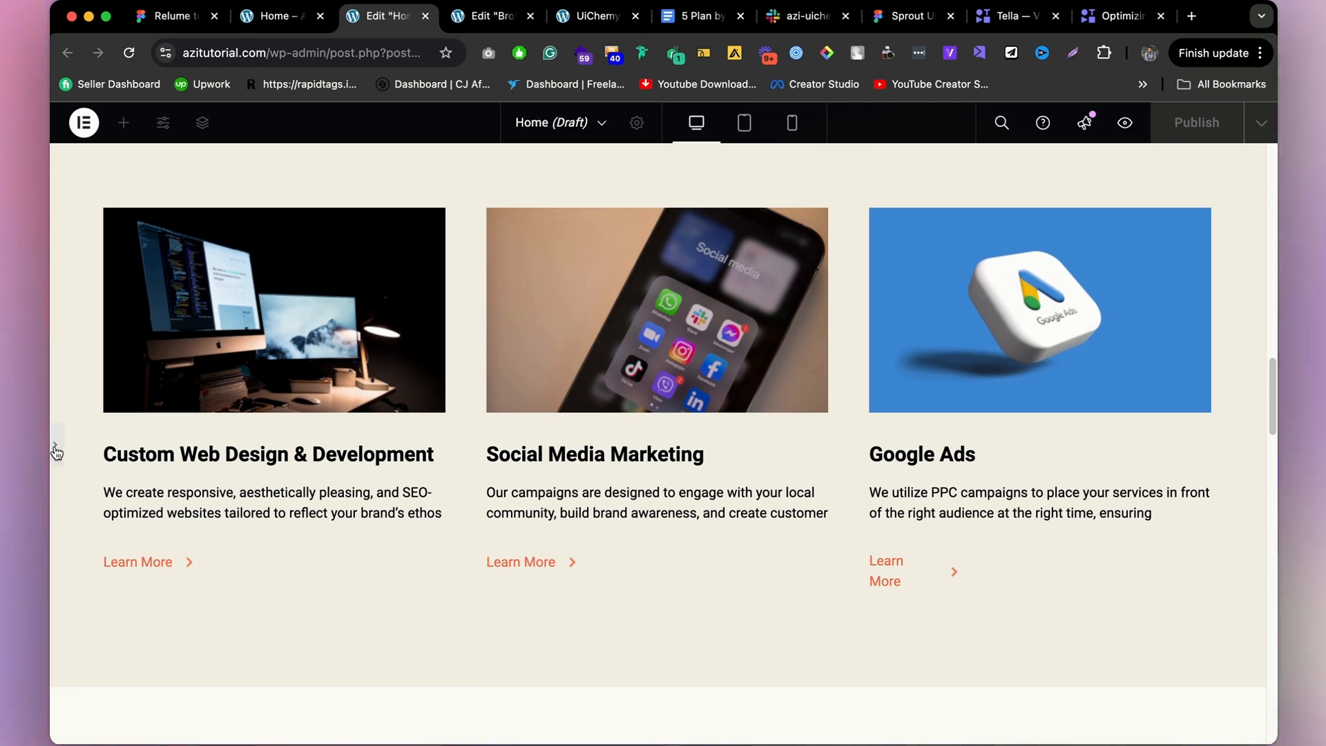
click(54, 444)
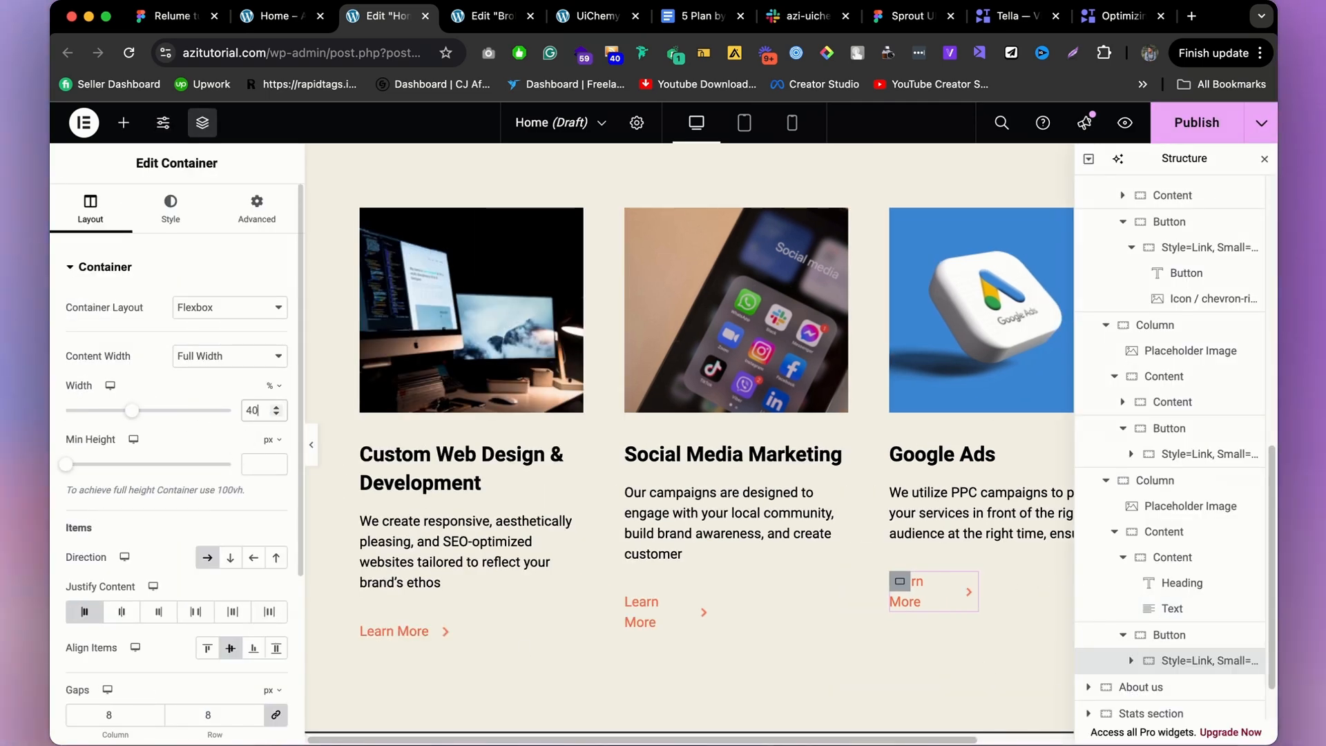
Preview the three service cards and the Unlock Your Business Potential section of the Home draft at full width.
click(312, 443)
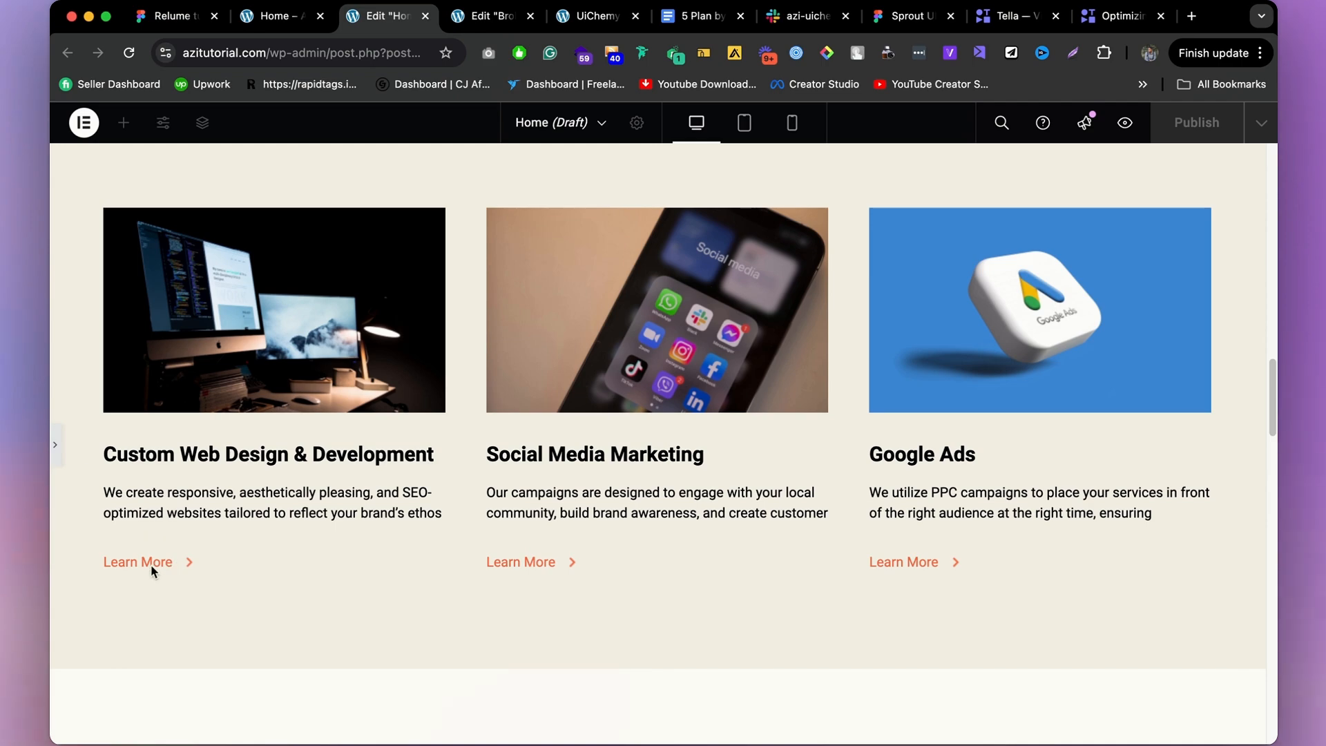
click(61, 450)
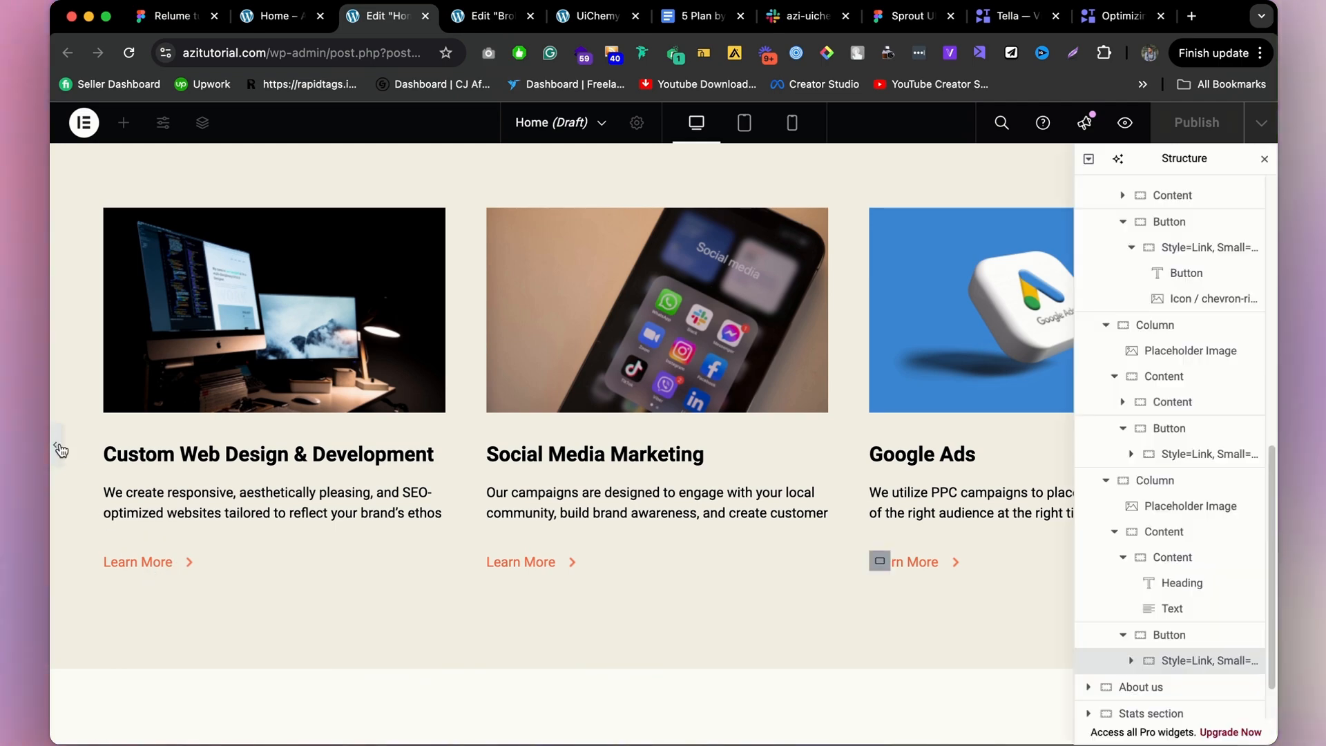
scroll(553, 442, down, 10)
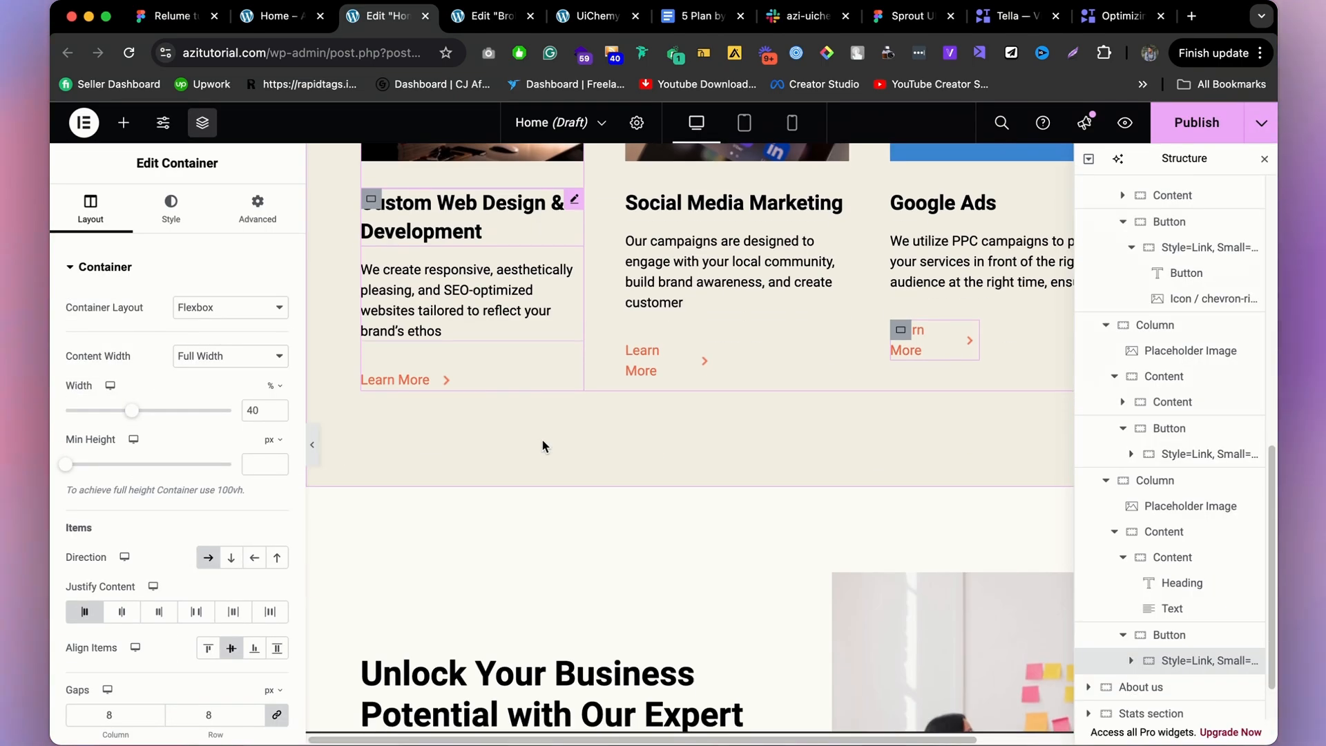
scroll(567, 438, down, 6)
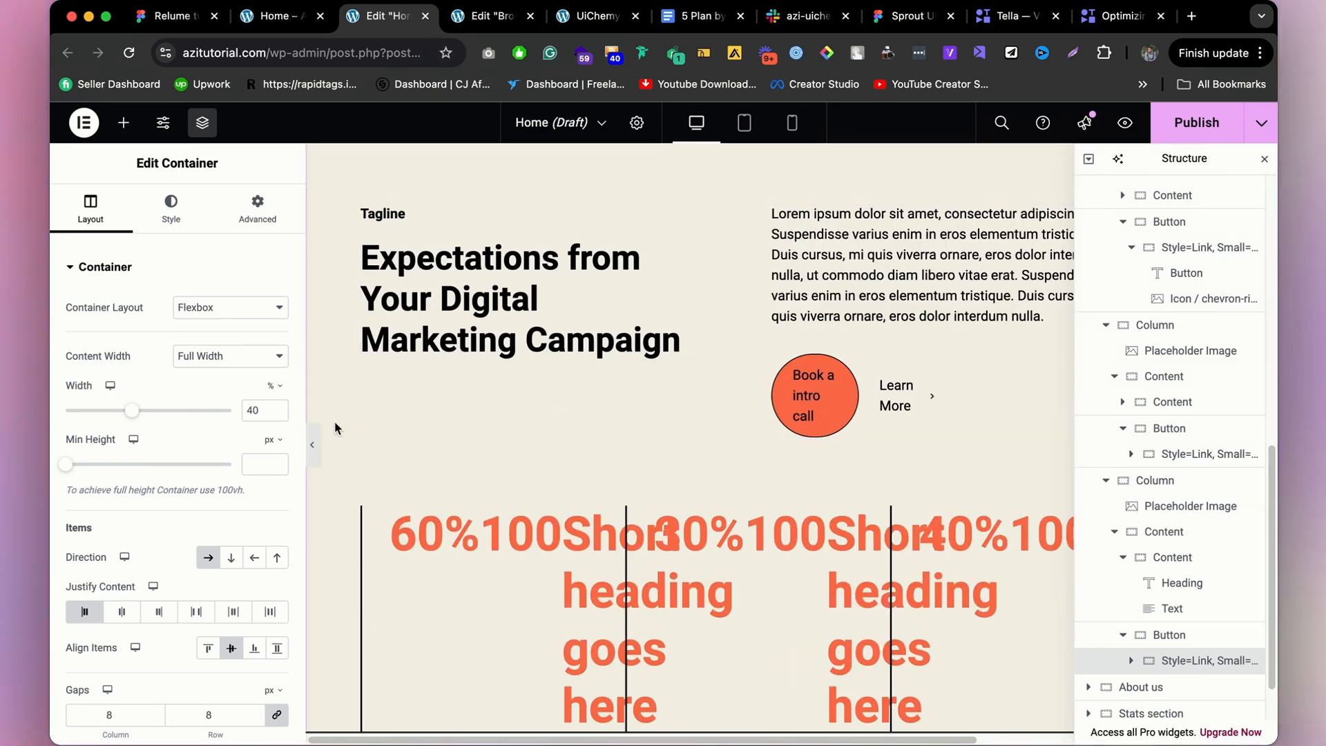
click(315, 444)
scroll(552, 408, up, 6)
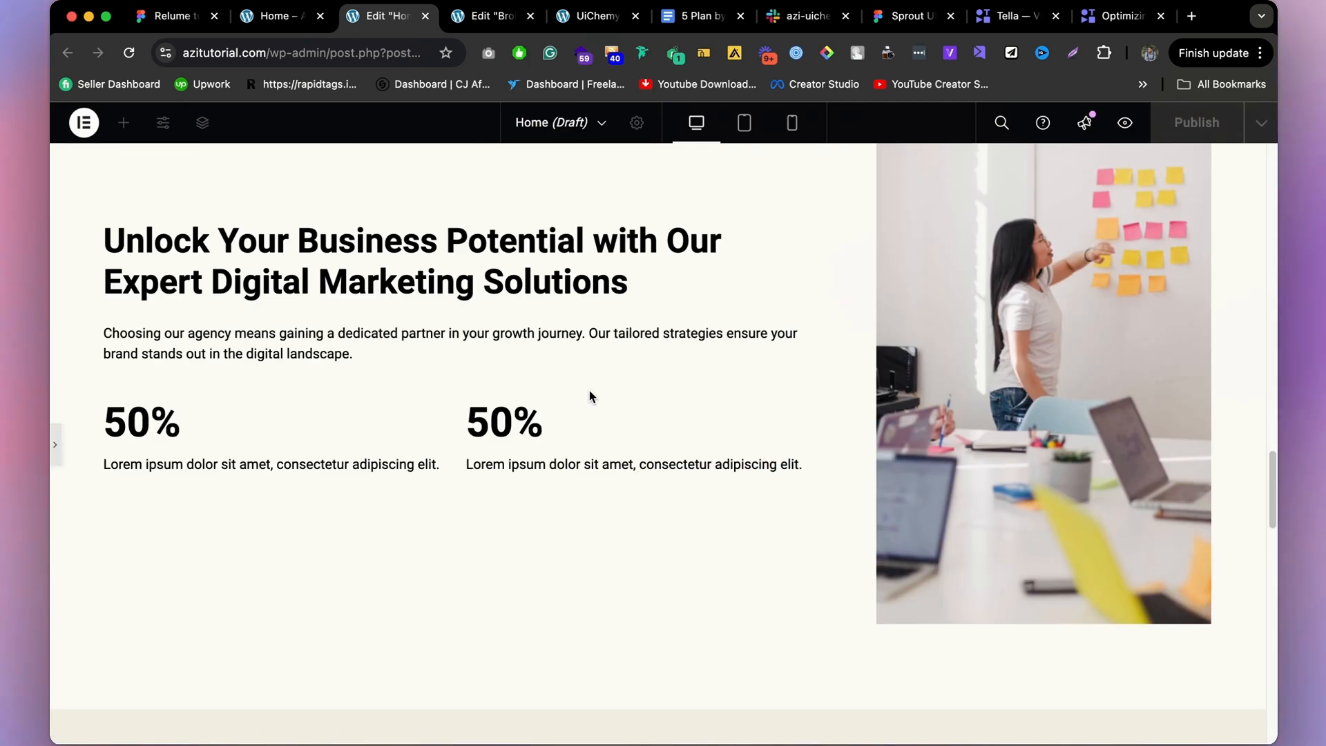
scroll(590, 390, up, 3)
scroll(589, 391, down, 4)
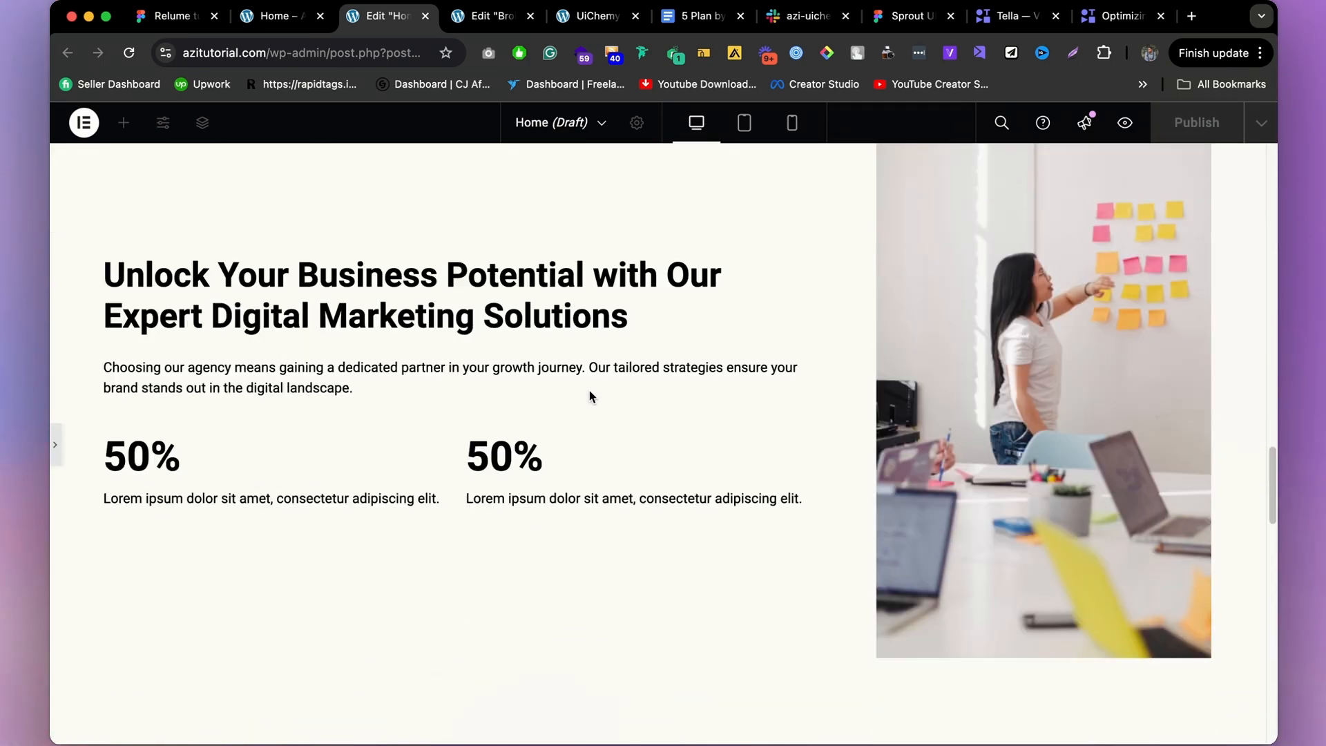
Switch to the Broken Home page and preview its Unlock Your Business Potential section at full width for comparison.
click(478, 17)
scroll(515, 289, down, 15)
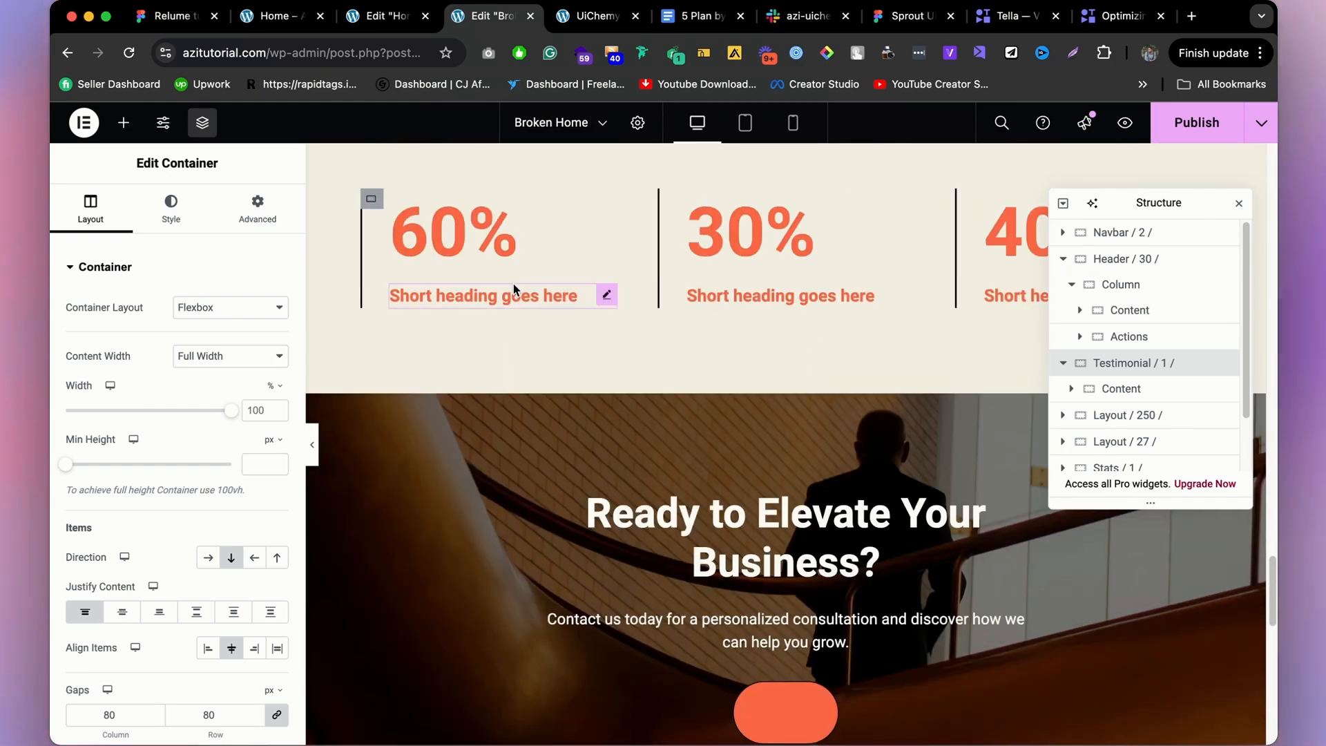
scroll(514, 288, up, 8)
scroll(381, 331, up, 1)
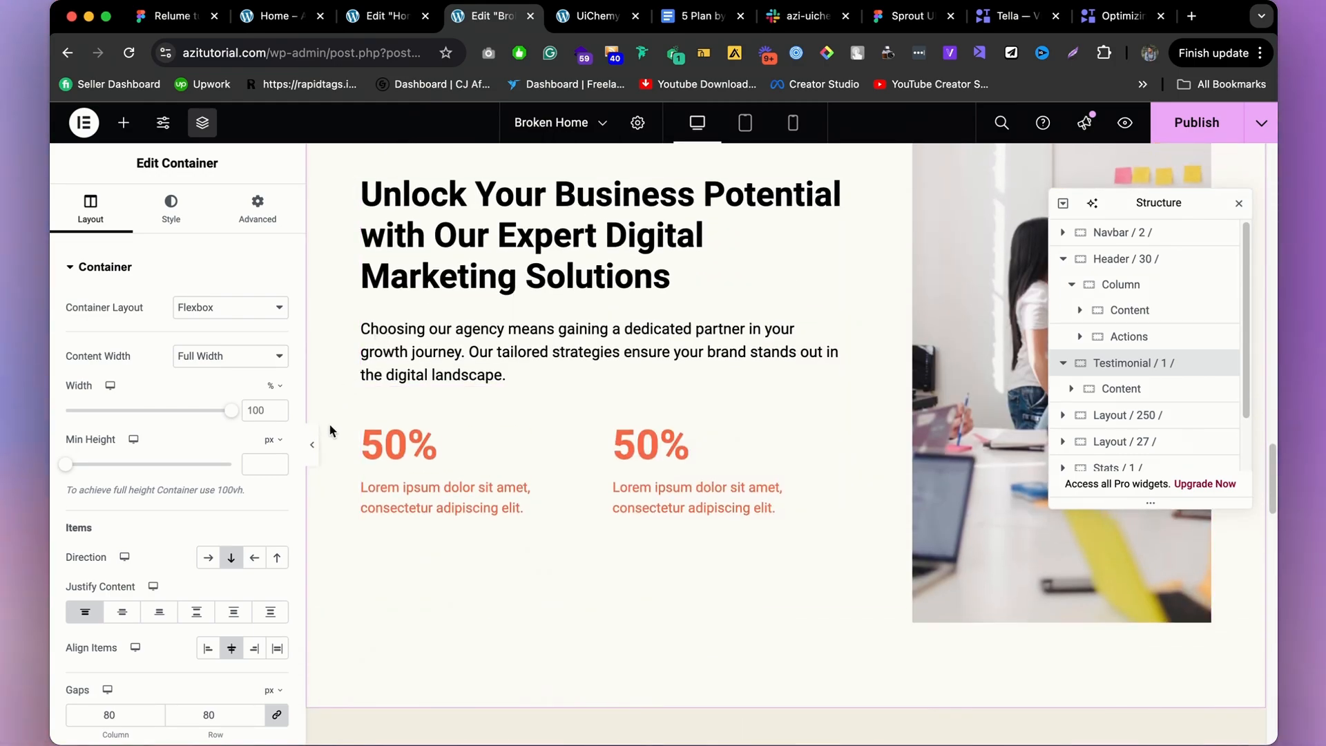
click(314, 449)
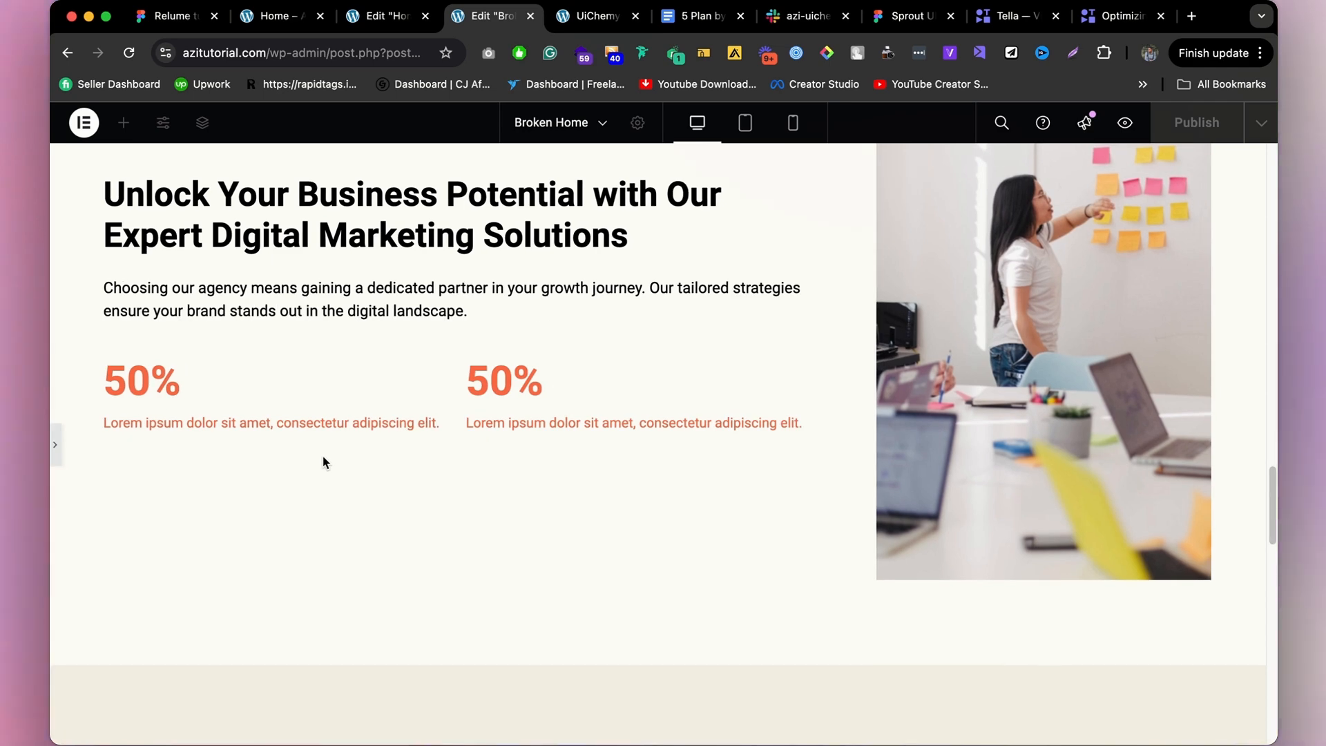
click(56, 442)
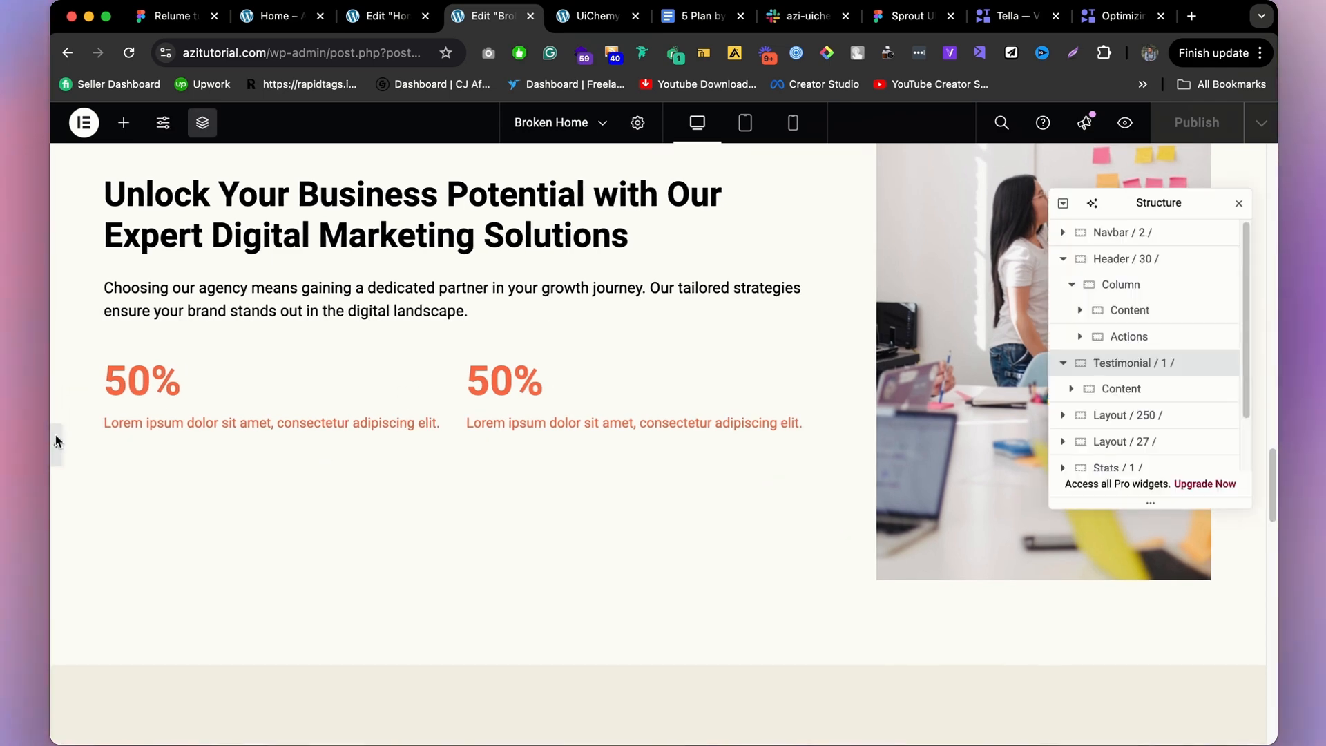
Inspect the About us section's inner container and outer frame in the Figma design and return to the Home draft in Elementor.
click(178, 21)
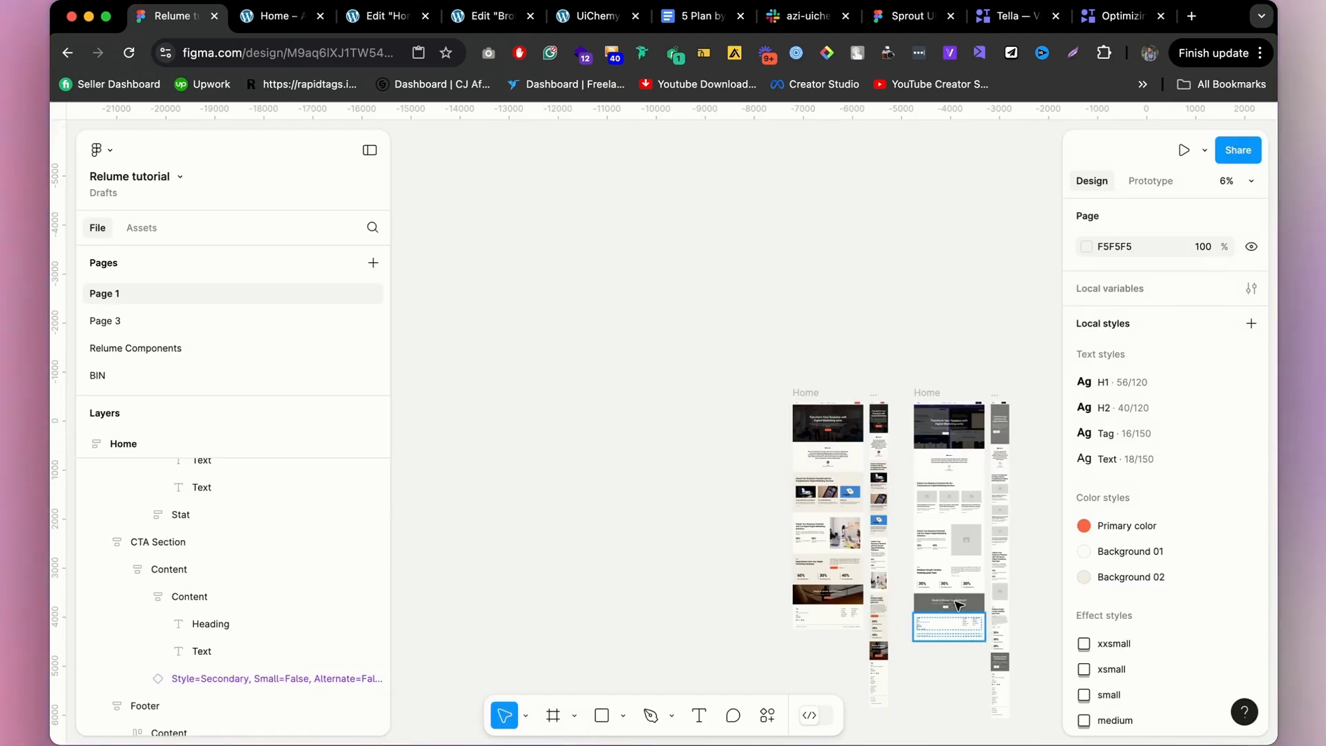
scroll(750, 551, up, 10)
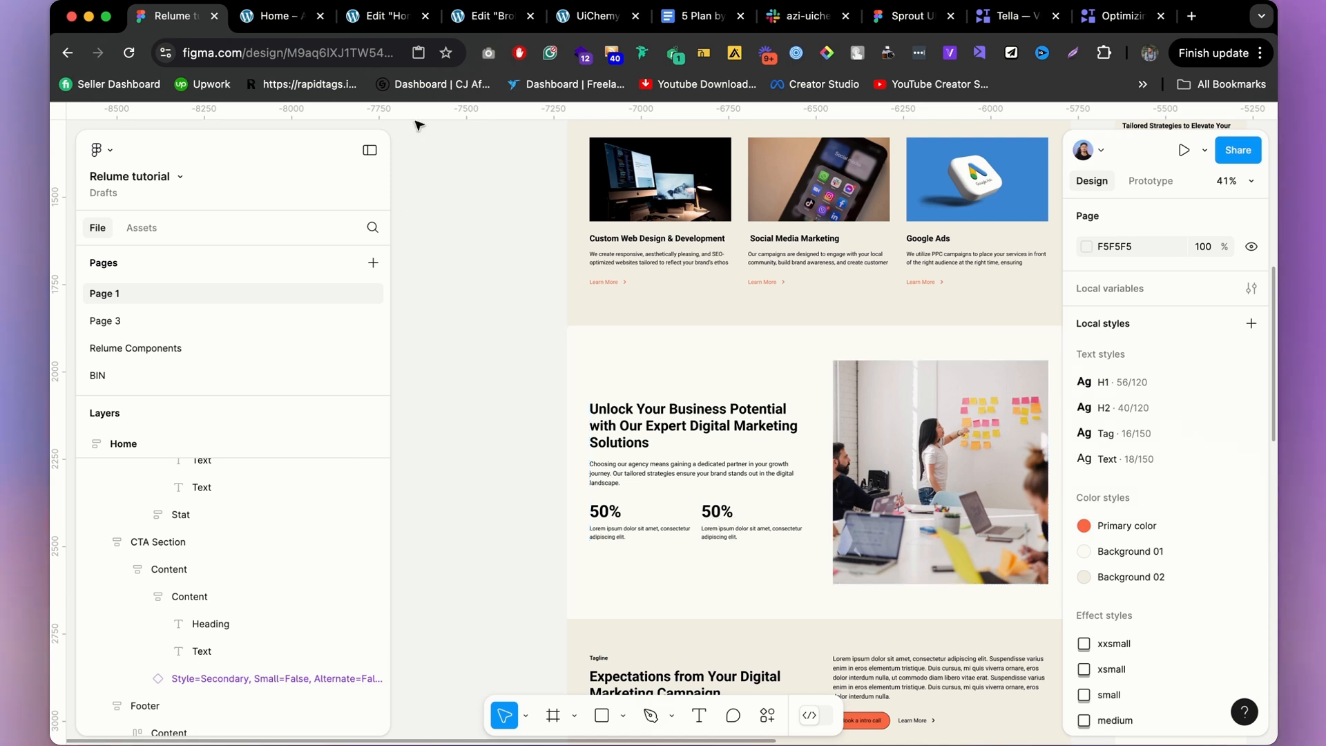
double_click(653, 417)
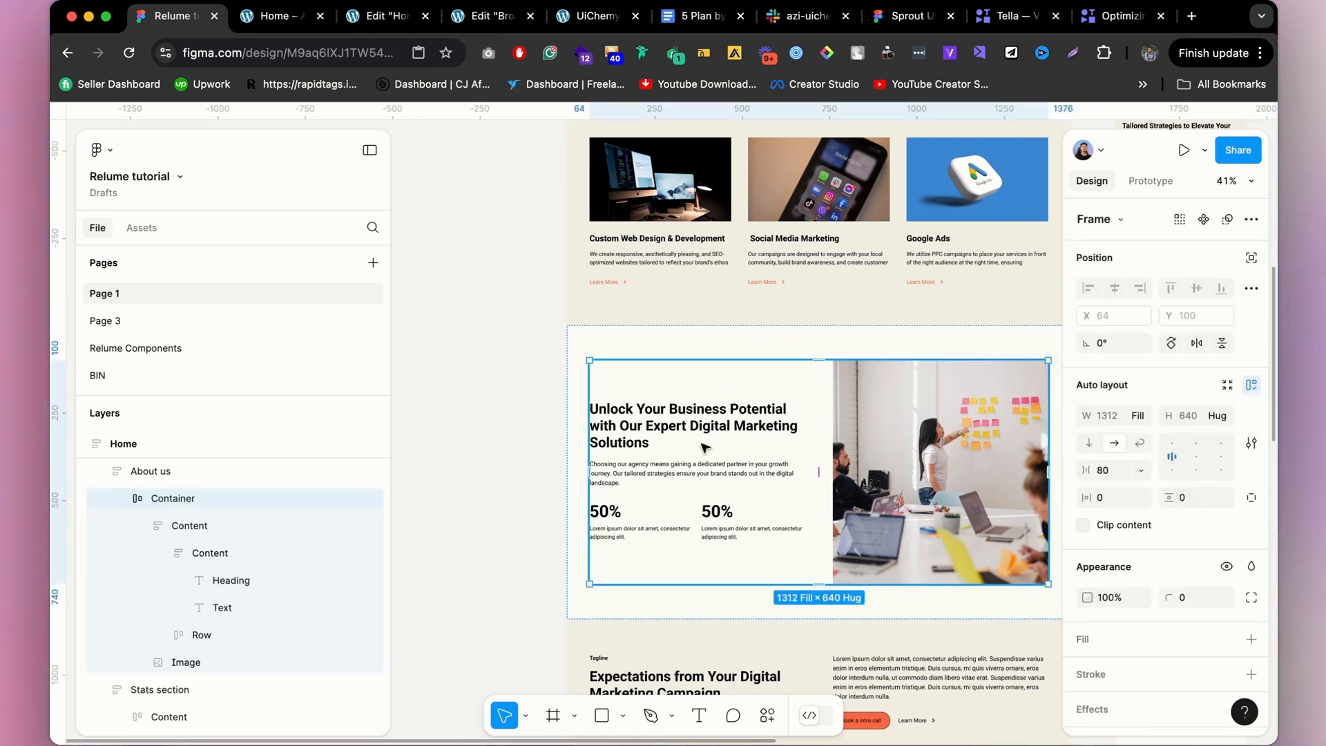
click(653, 352)
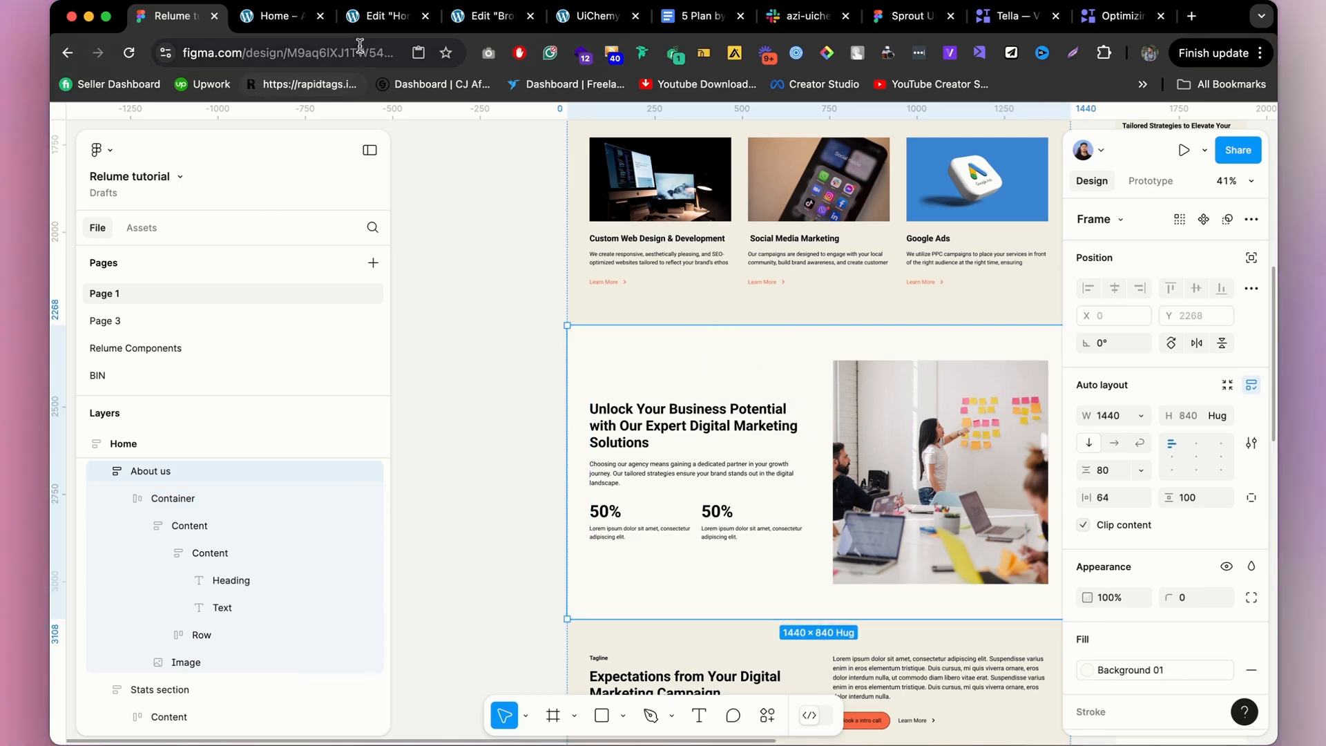
click(367, 19)
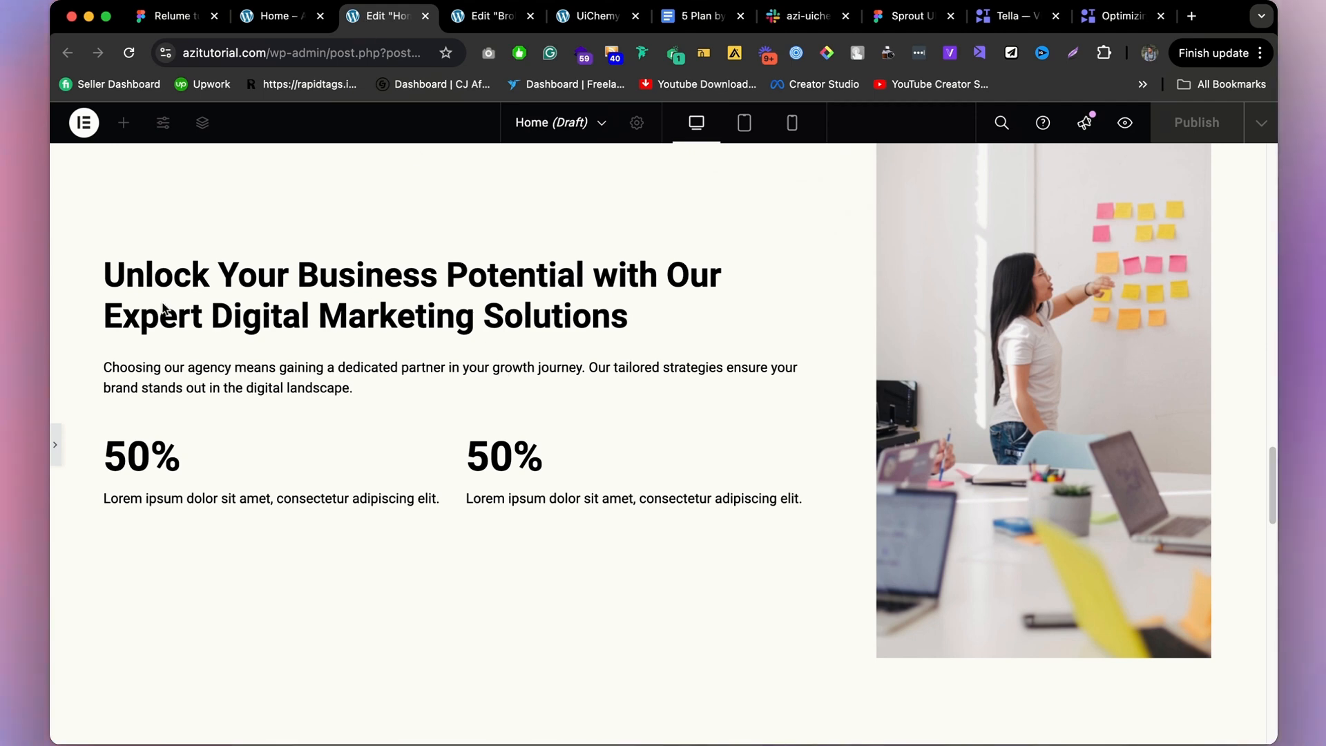
Check the padding of the About us section's container and preview the section at full width.
click(56, 439)
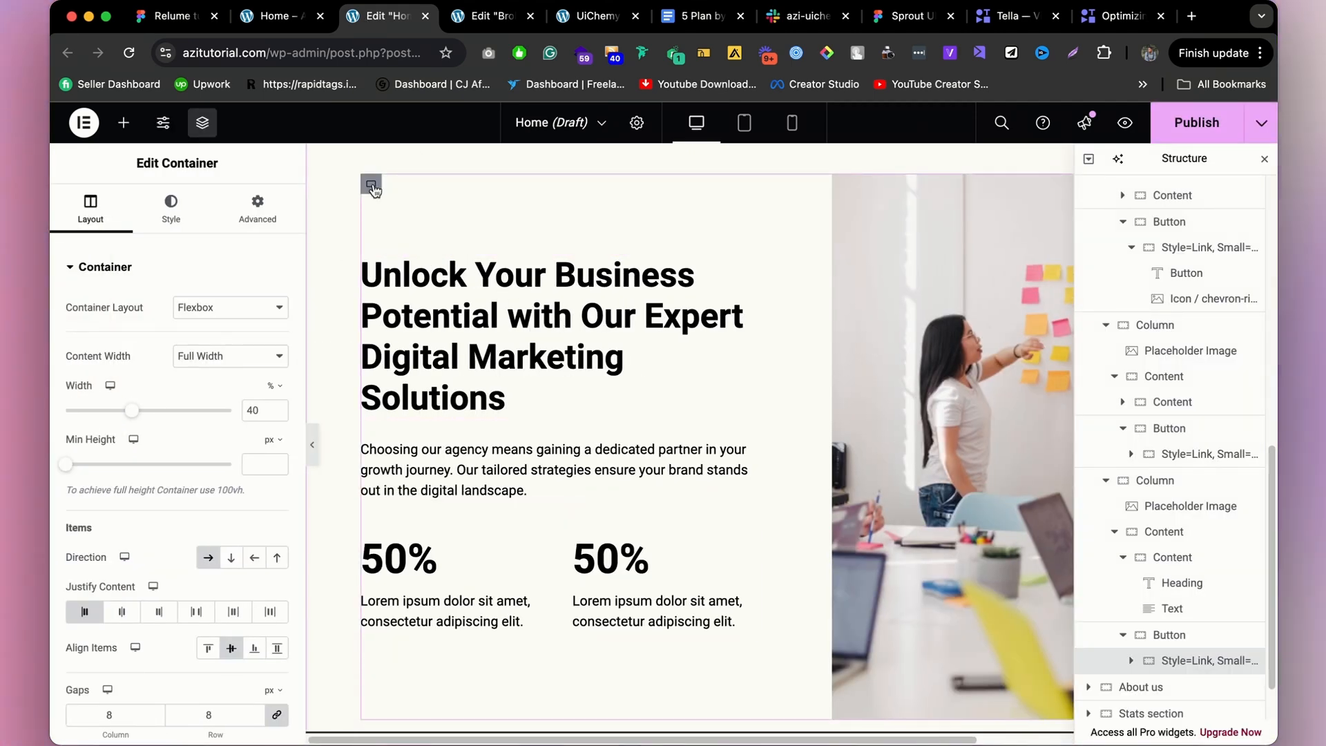
scroll(395, 209, up, 2)
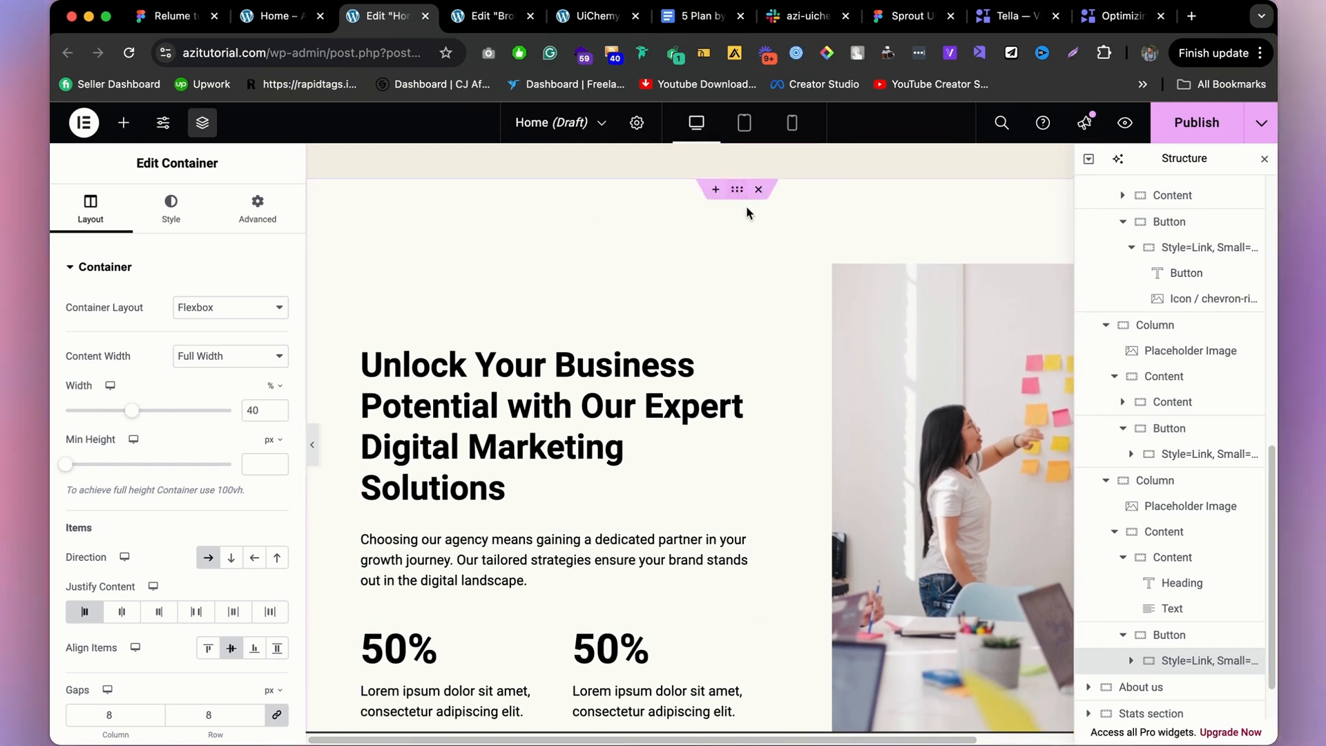
click(736, 191)
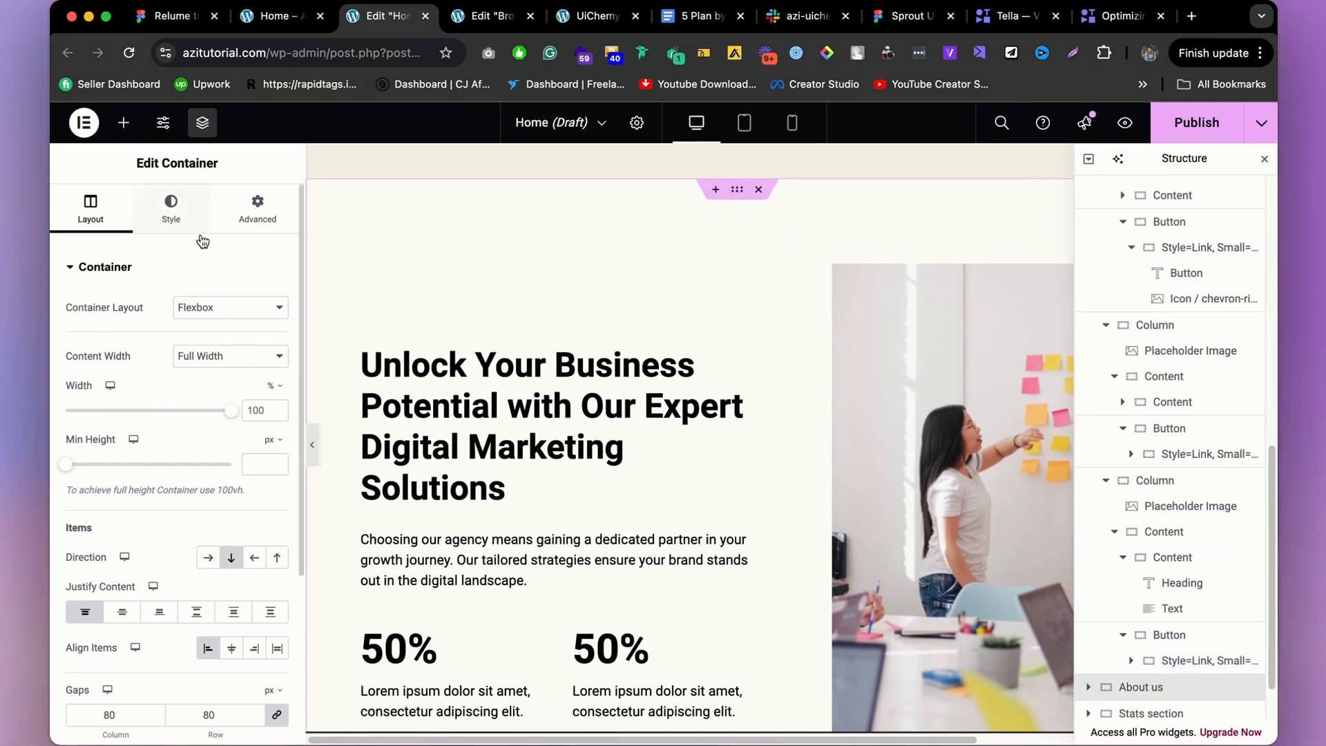
click(241, 228)
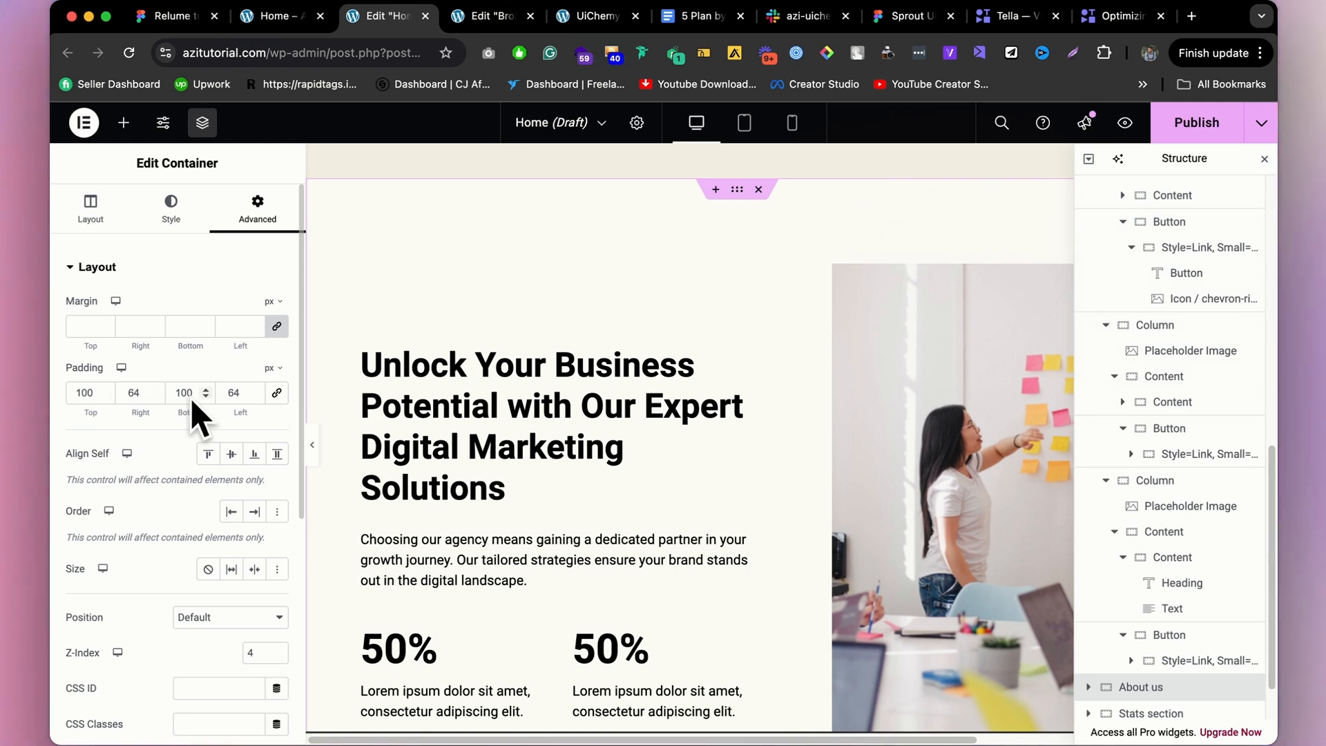
scroll(366, 404, down, 1)
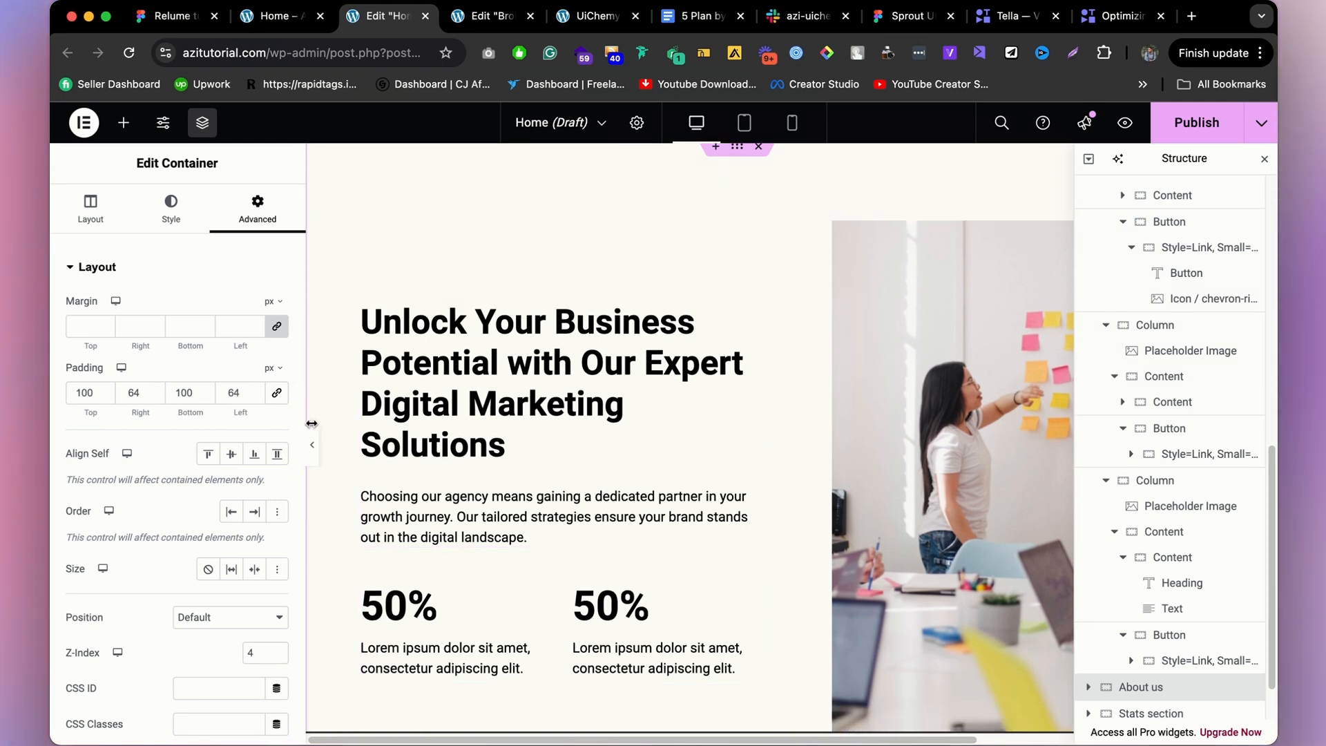
click(312, 445)
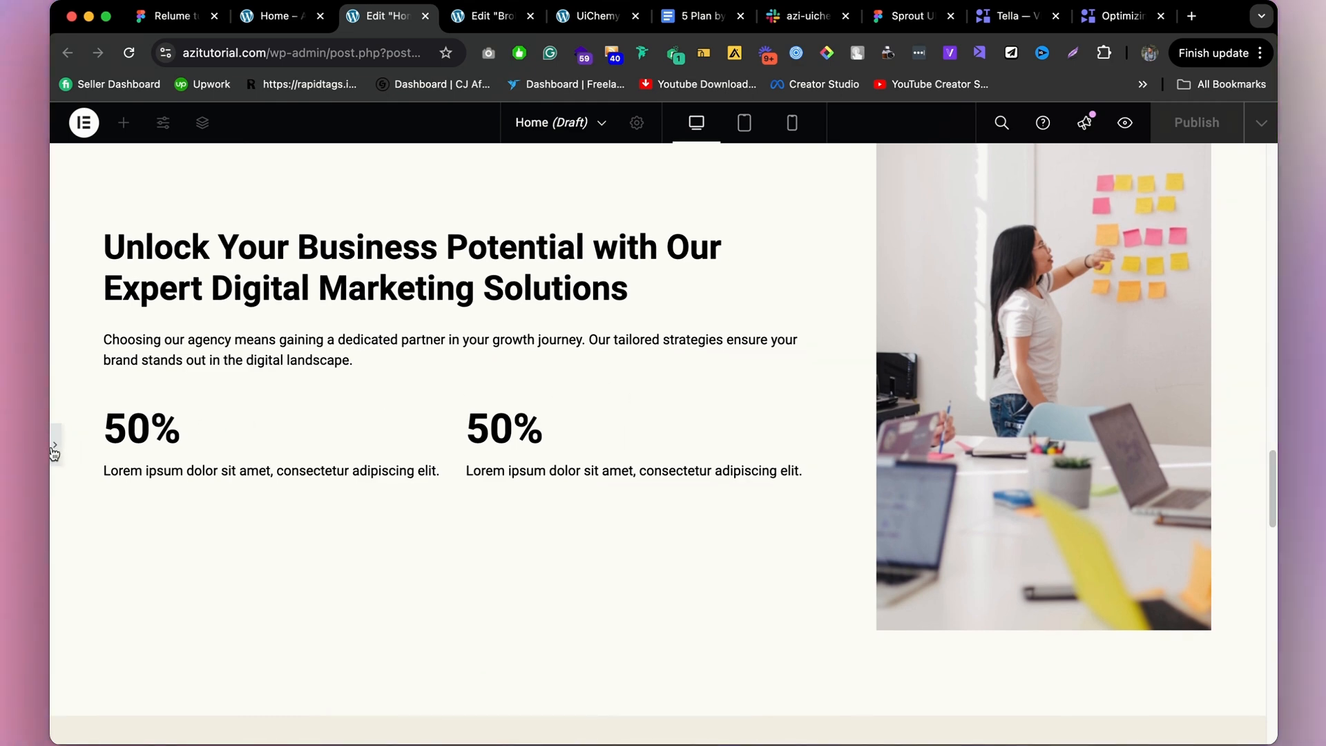
Widen the About us image beside its text column and preview the section at full width.
click(56, 444)
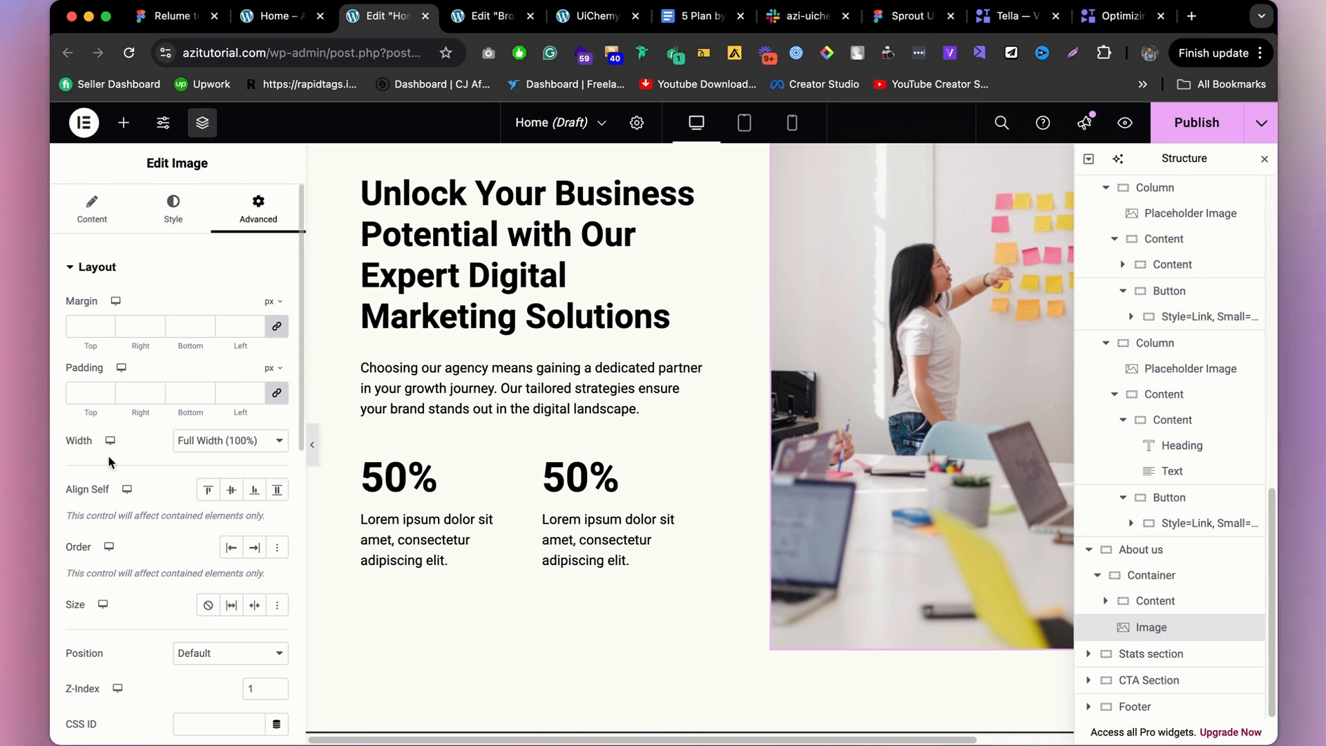
click(314, 444)
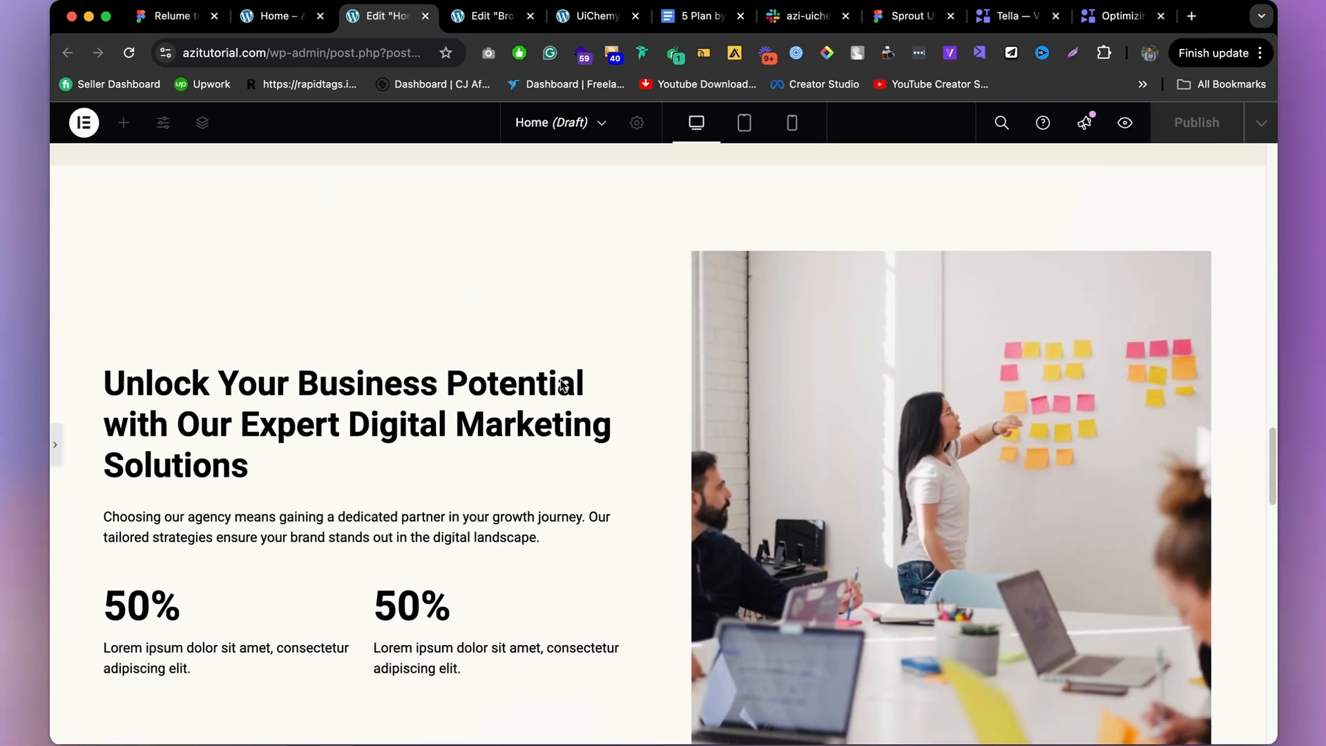
scroll(560, 385, down, 4)
scroll(561, 376, up, 4)
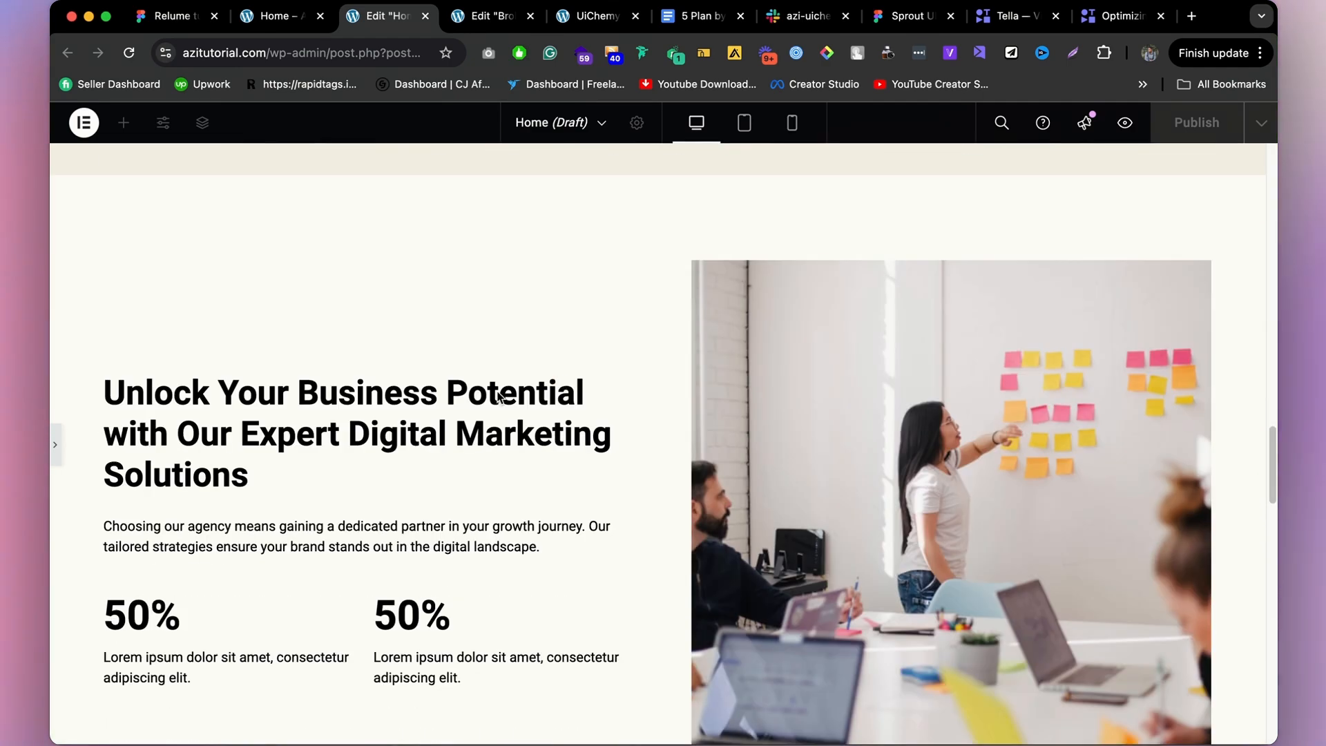
Delete the row container holding the 60%, 30% and 40% figures from the Stats section.
click(55, 448)
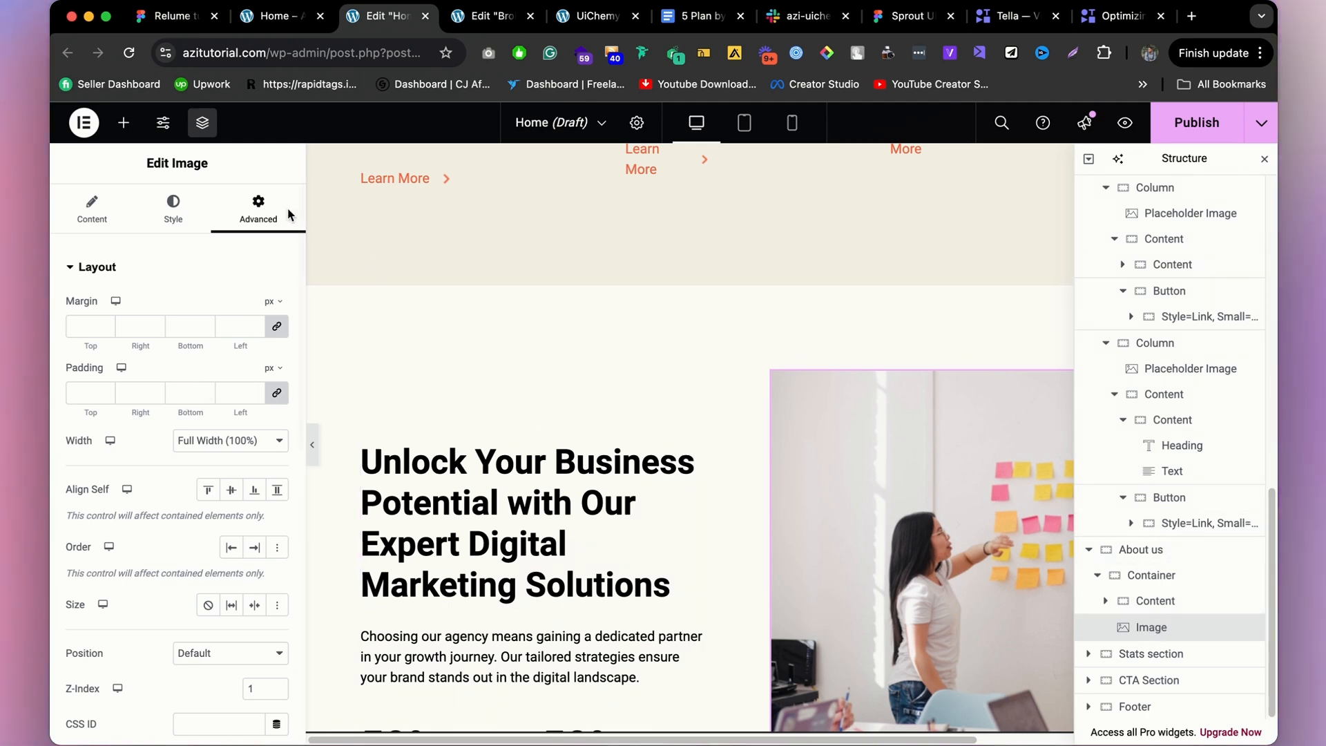
scroll(695, 412, down, 1)
scroll(694, 411, down, 10)
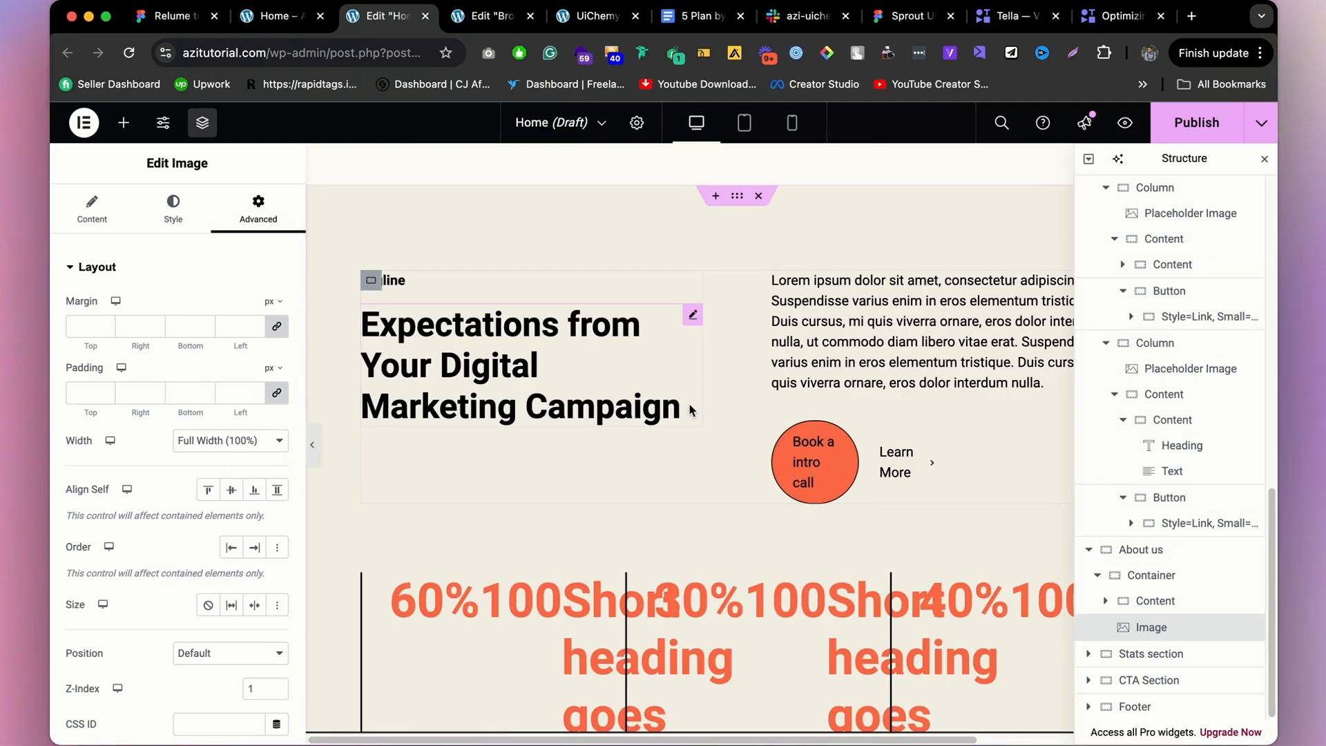
scroll(690, 387, up, 3)
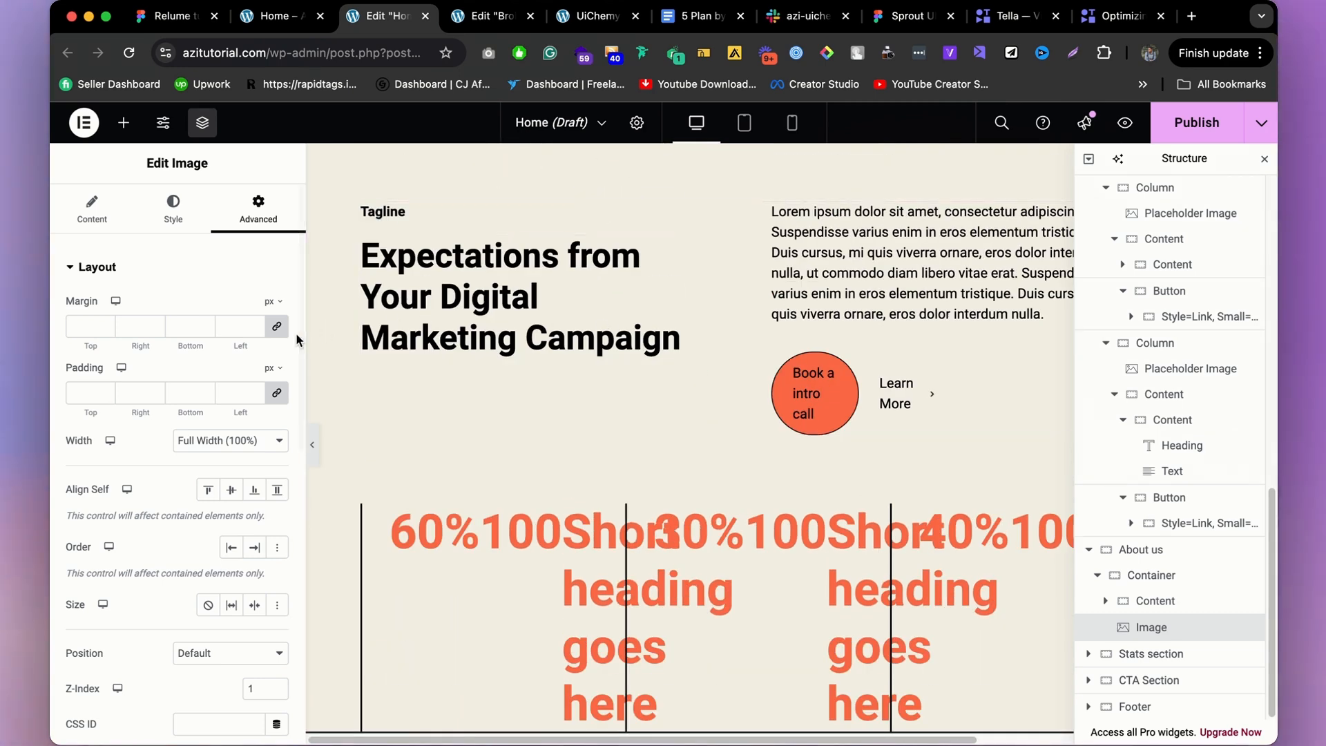
scroll(636, 309, down, 2)
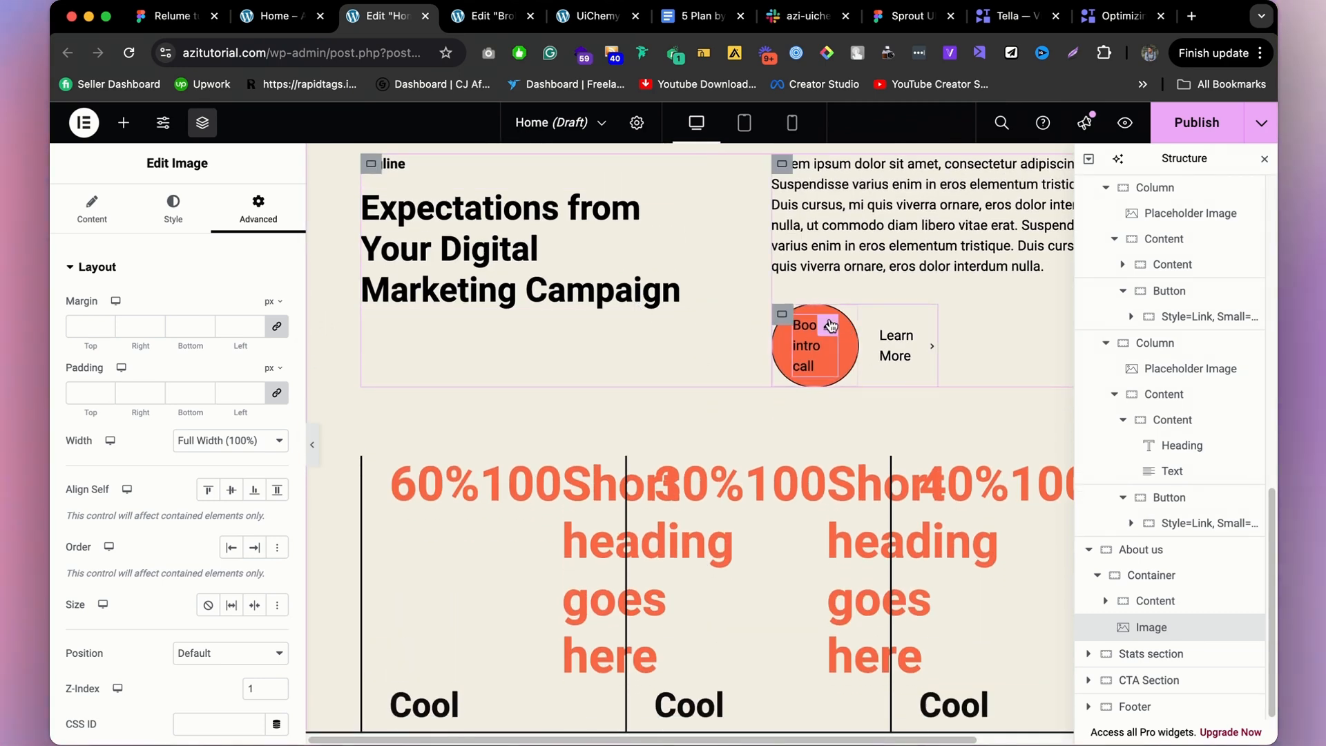
scroll(582, 298, down, 2)
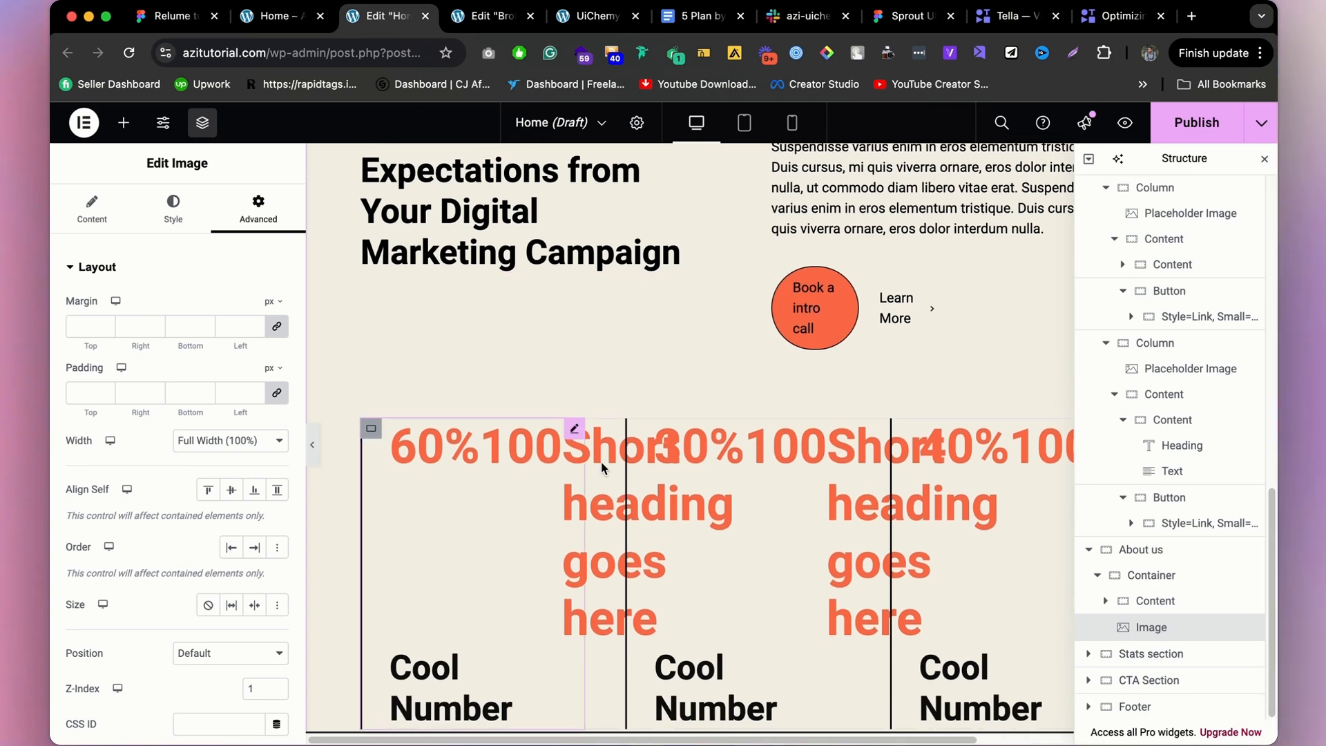
click(373, 430)
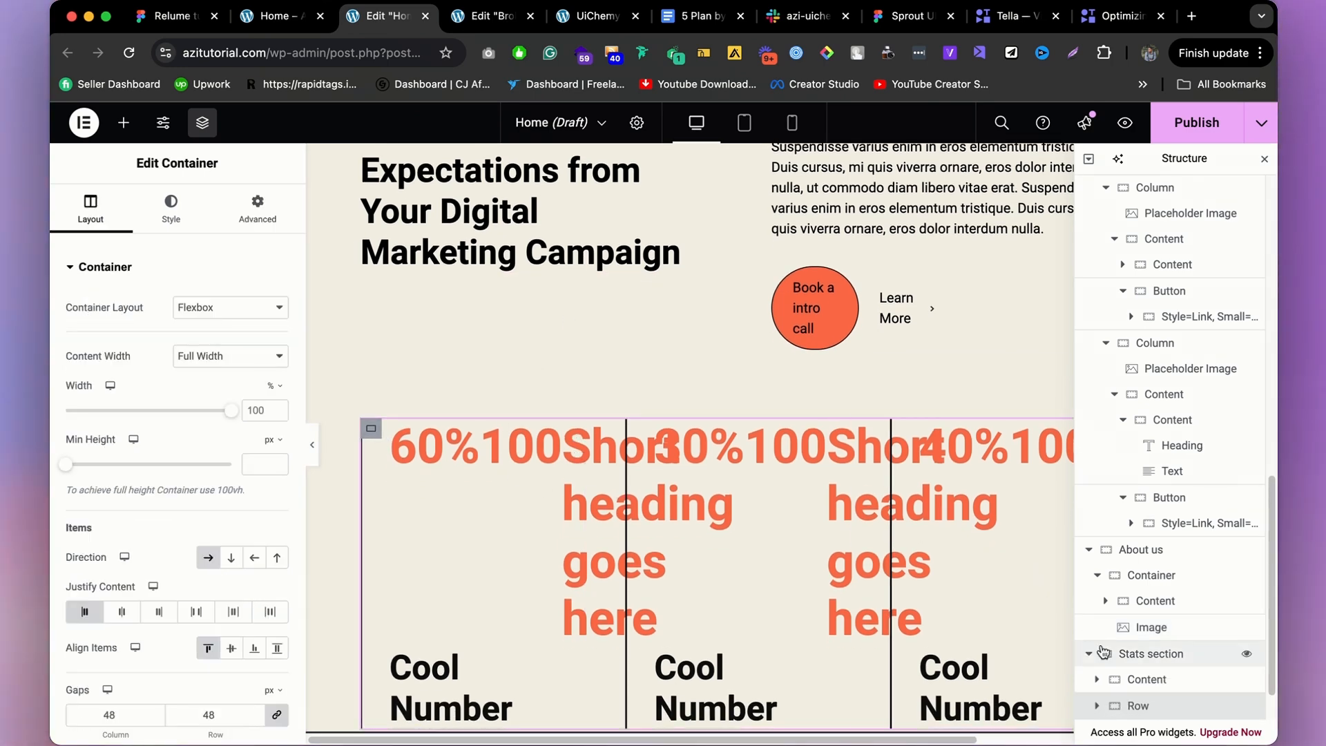
scroll(1132, 656, down, 2)
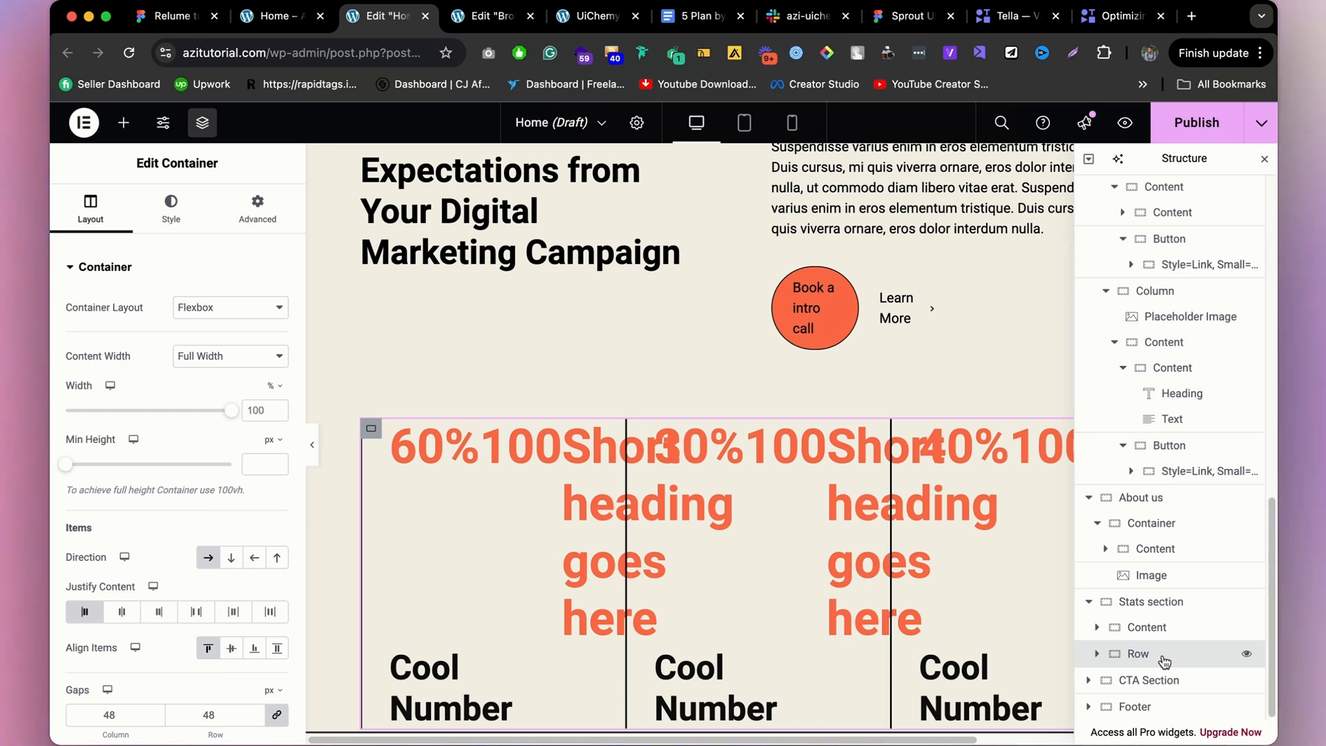
key(Delete)
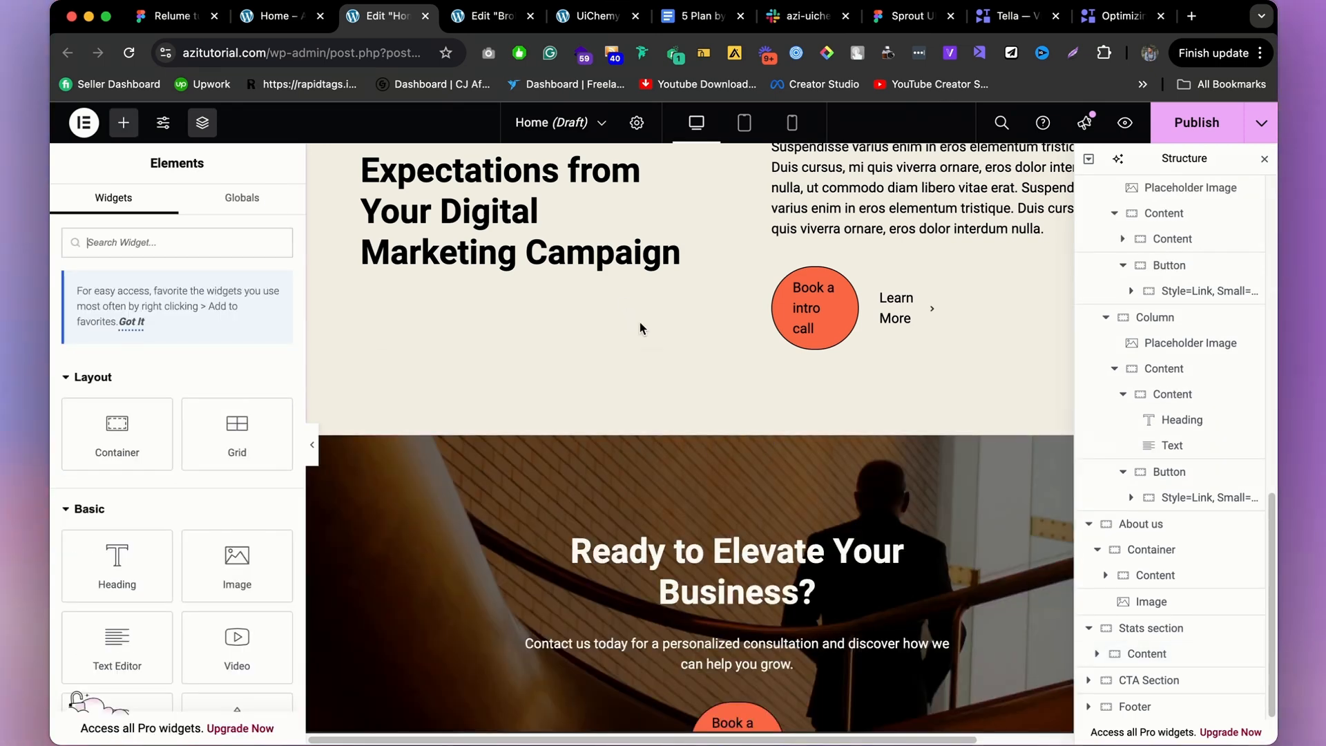
Set the width of the container holding the Book a intro call and Learn More buttons to 78% and preview it.
scroll(639, 322, up, 1)
click(781, 320)
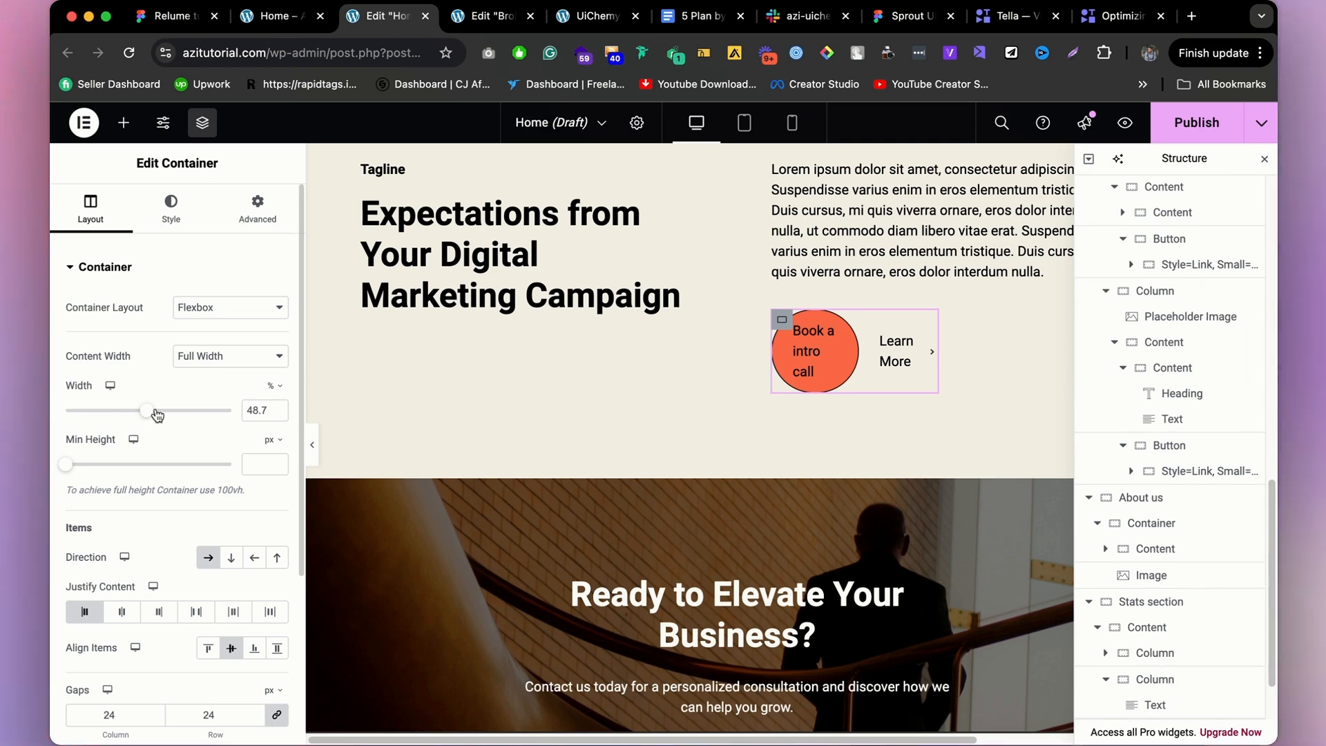
drag(157, 413, 201, 414)
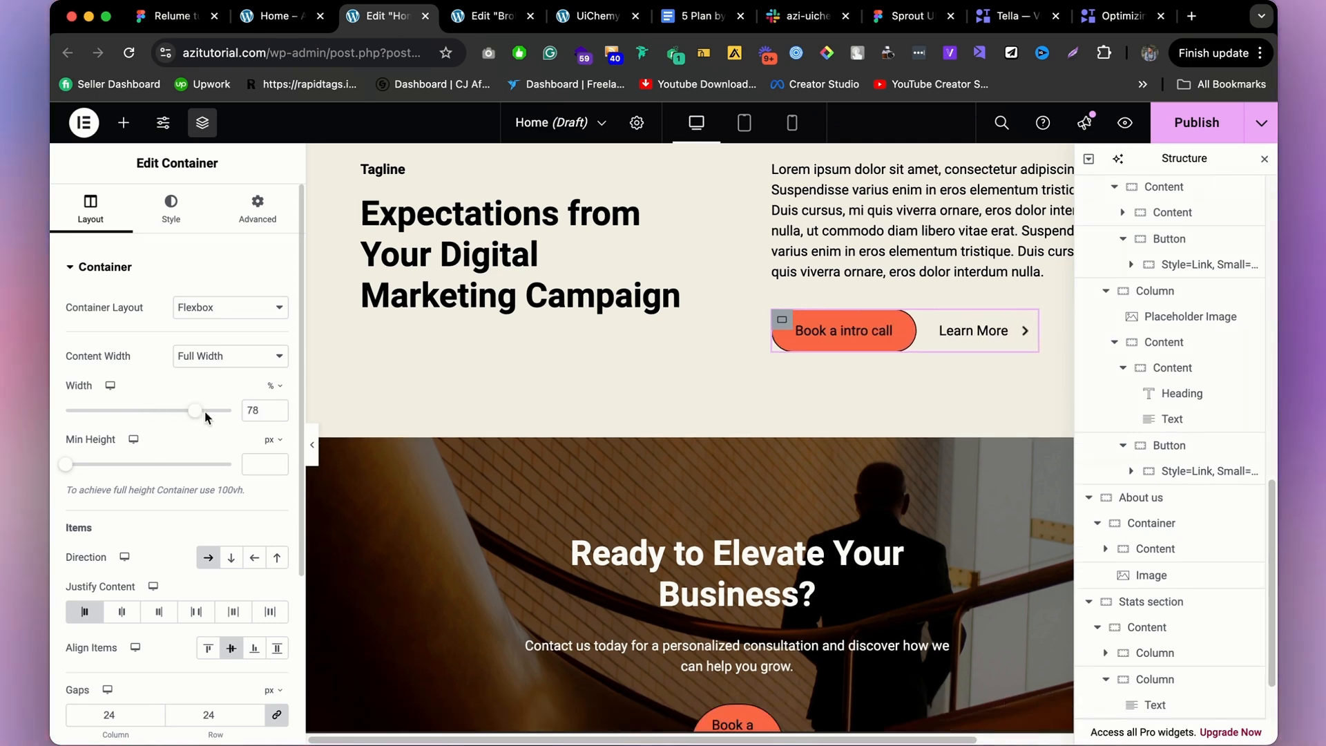
click(315, 451)
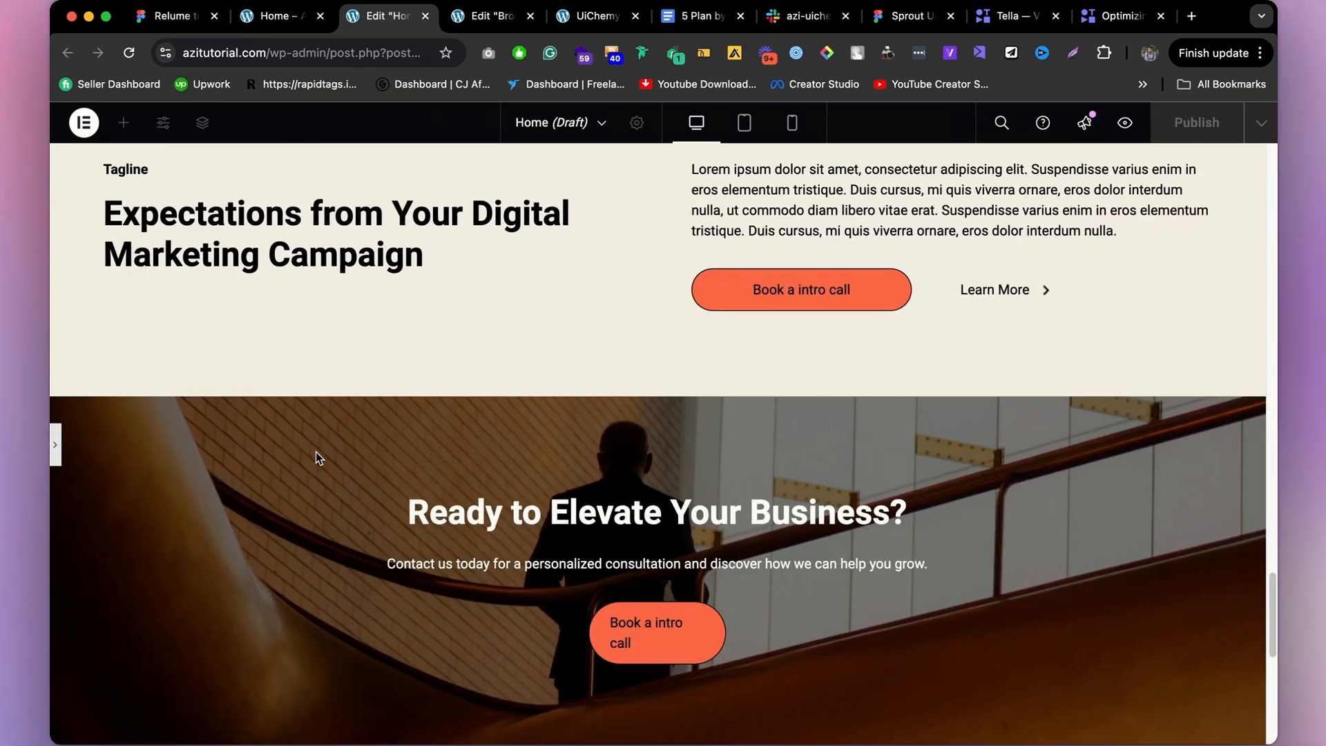
Reduce the Stats section's button container width to 70% and preview the buttons at full width.
click(57, 447)
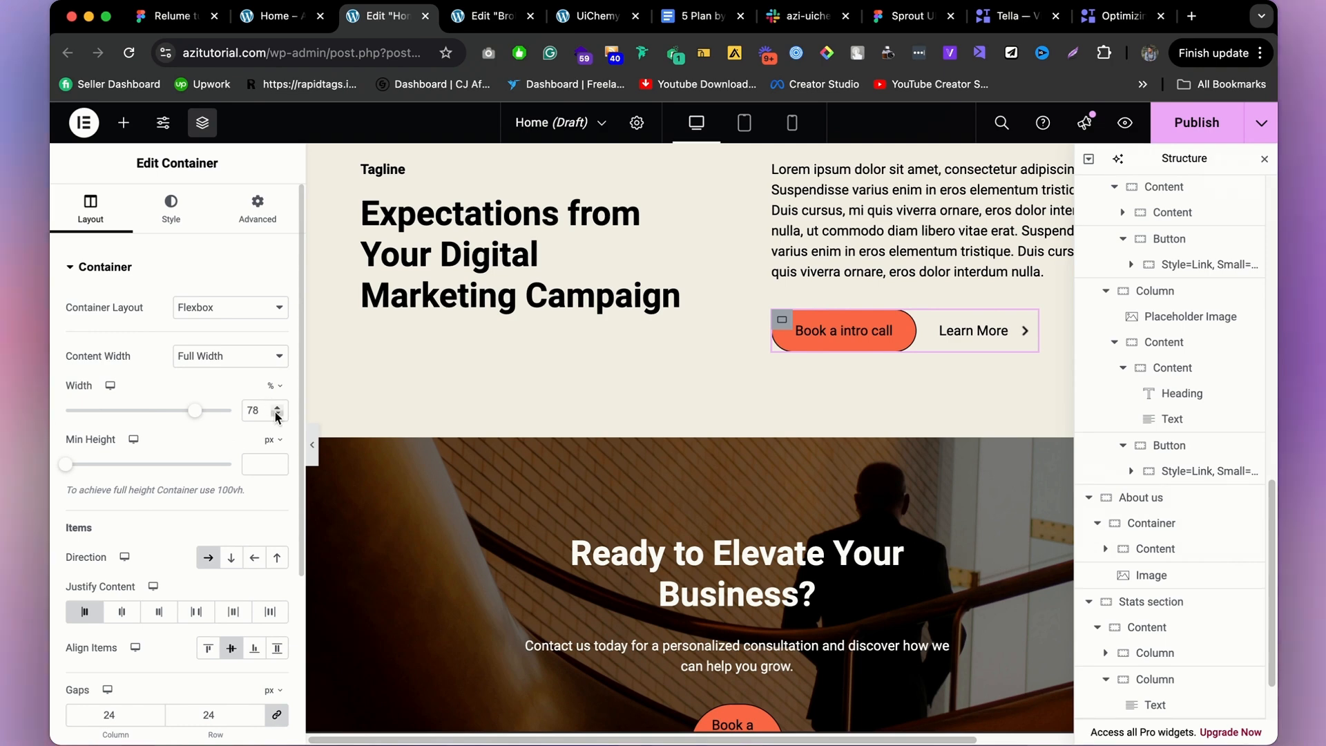
click(277, 415)
click(277, 414)
click(277, 415)
click(276, 415)
click(277, 415)
click(277, 414)
click(277, 415)
click(276, 414)
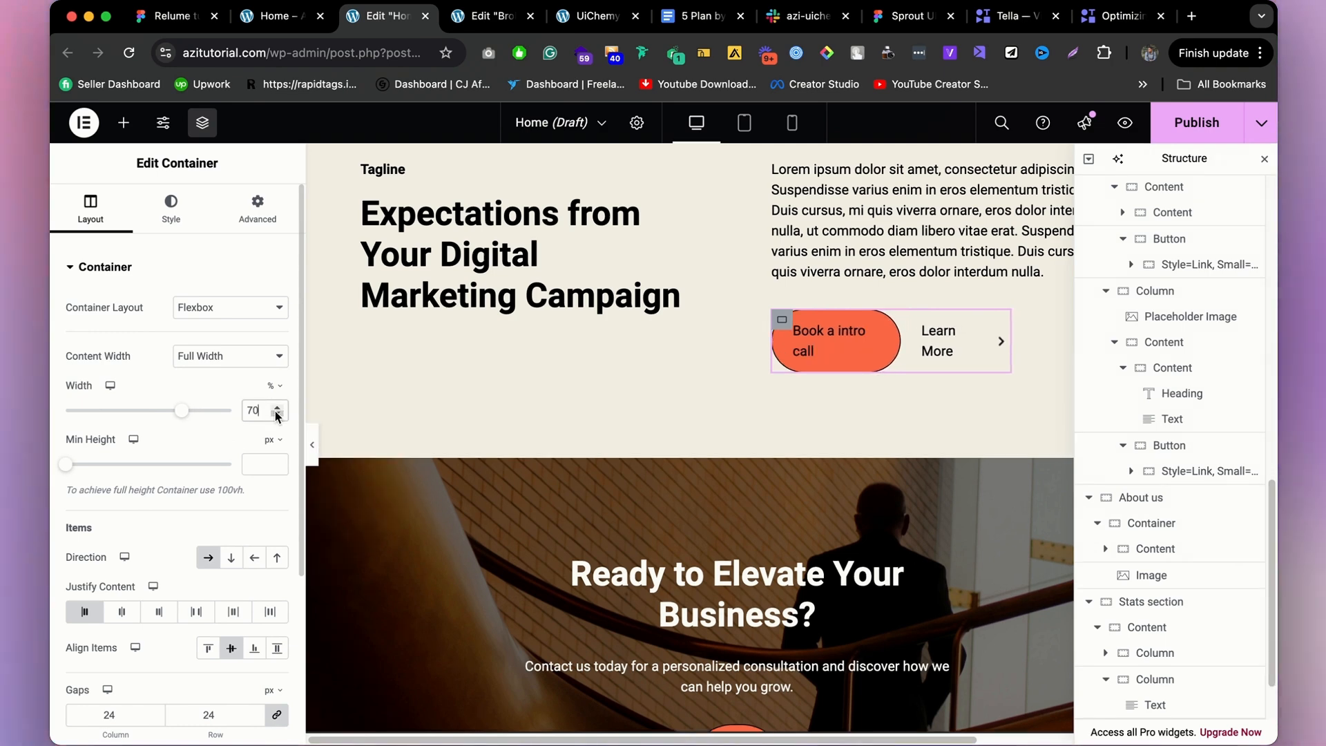
click(312, 444)
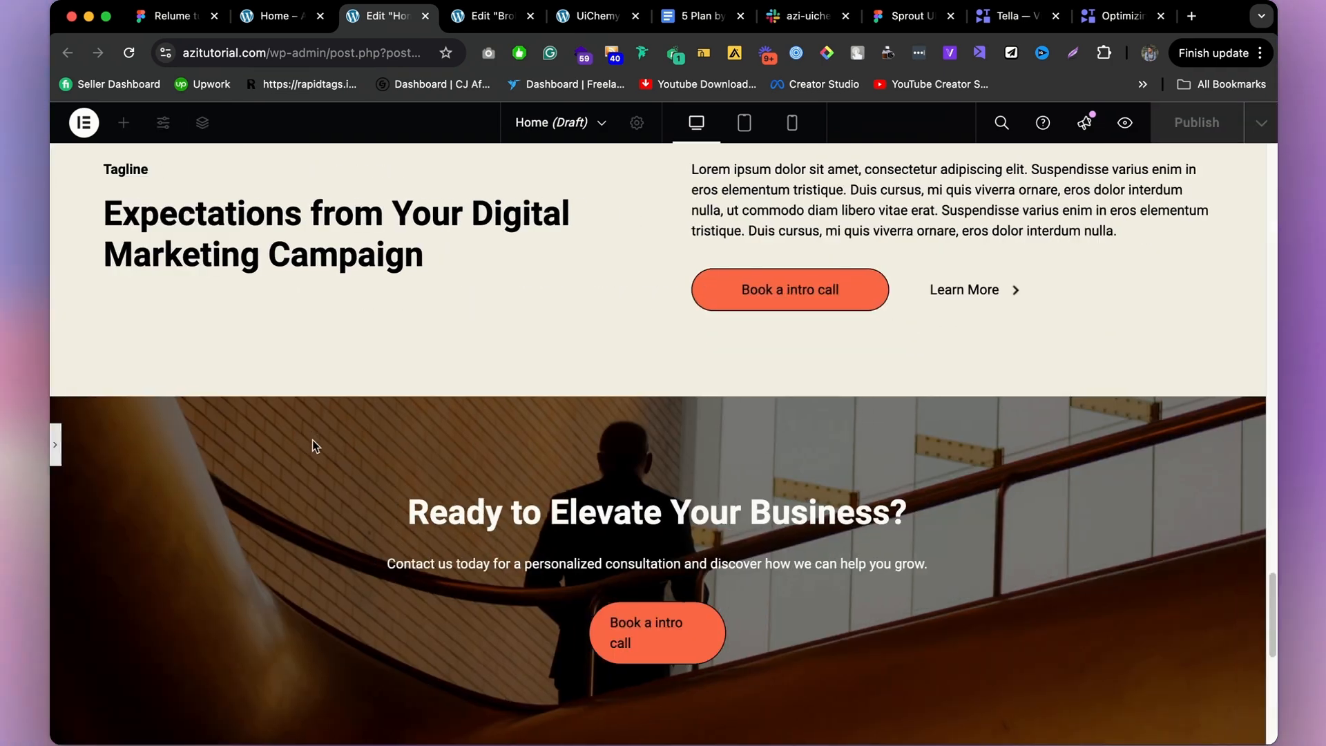
Narrow the Stats section's button container to 64% width and preview the button spacing.
click(55, 442)
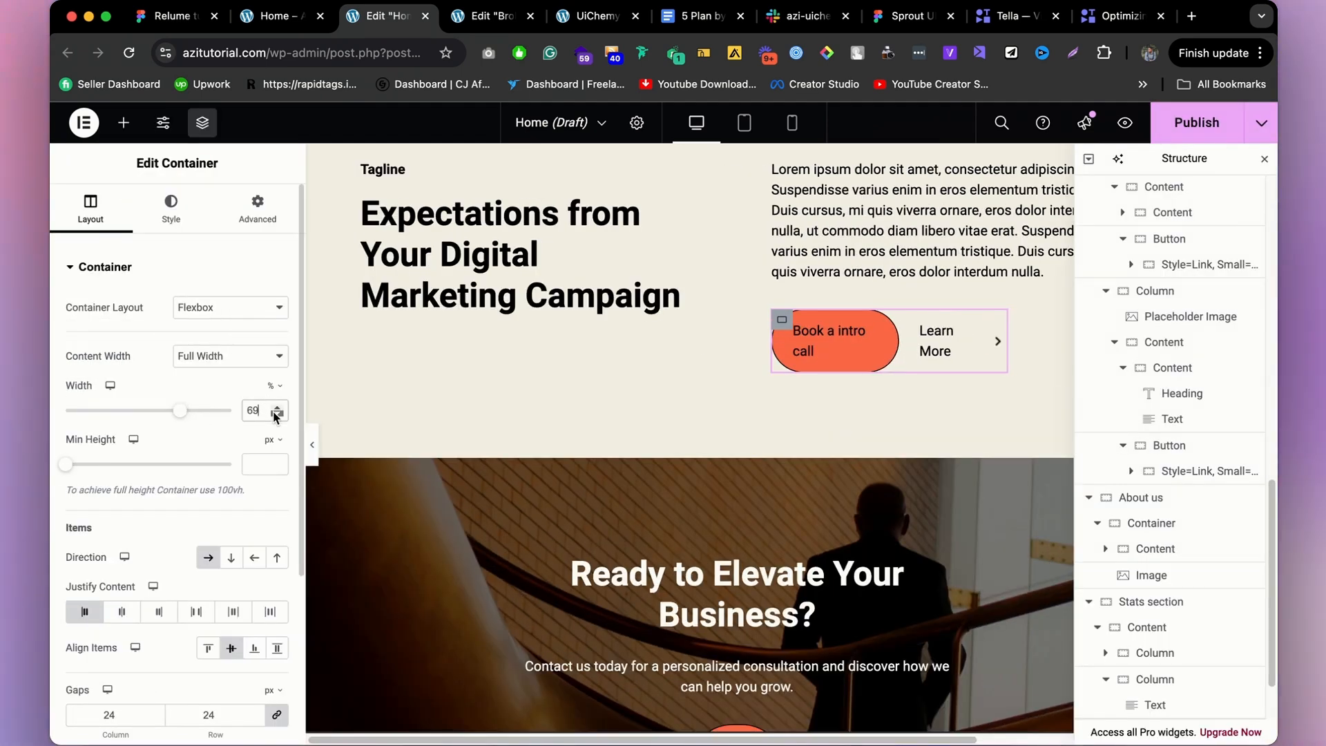
click(277, 415)
click(277, 415)
click(277, 414)
click(277, 414)
click(277, 414)
click(277, 414)
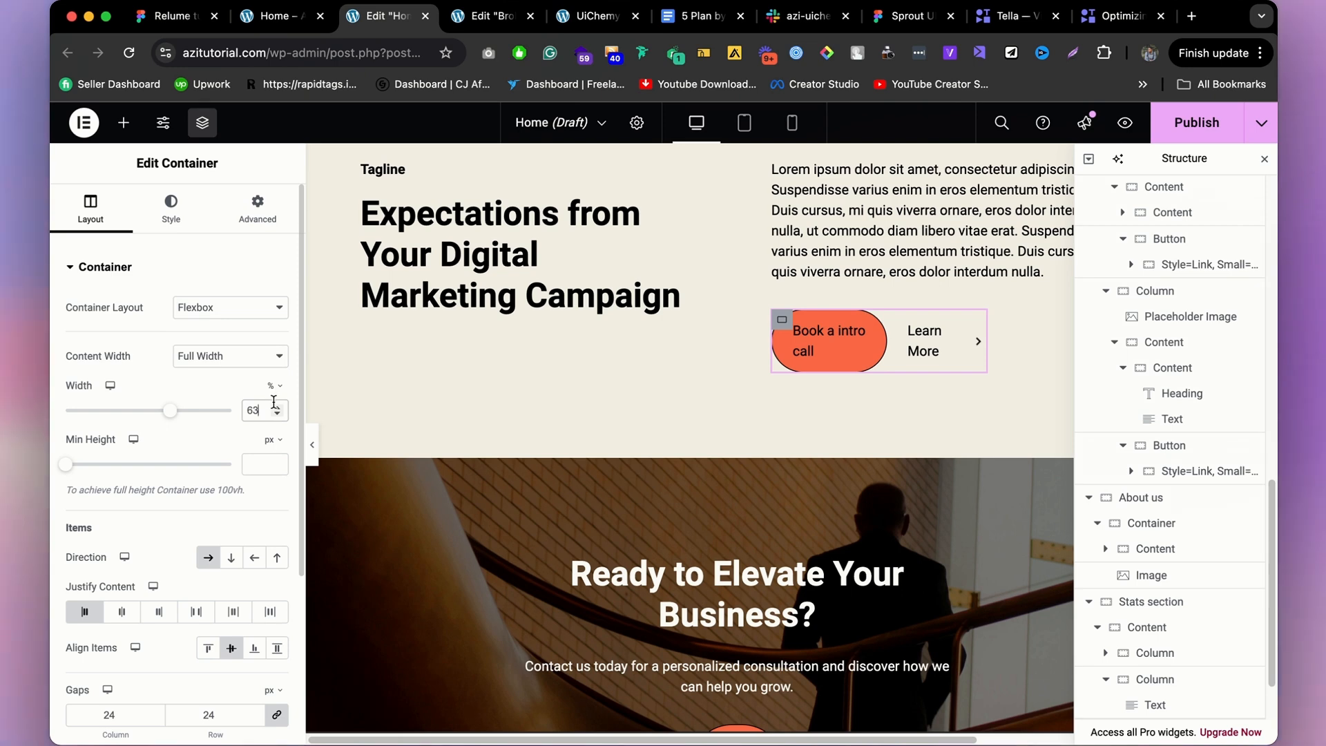
click(312, 444)
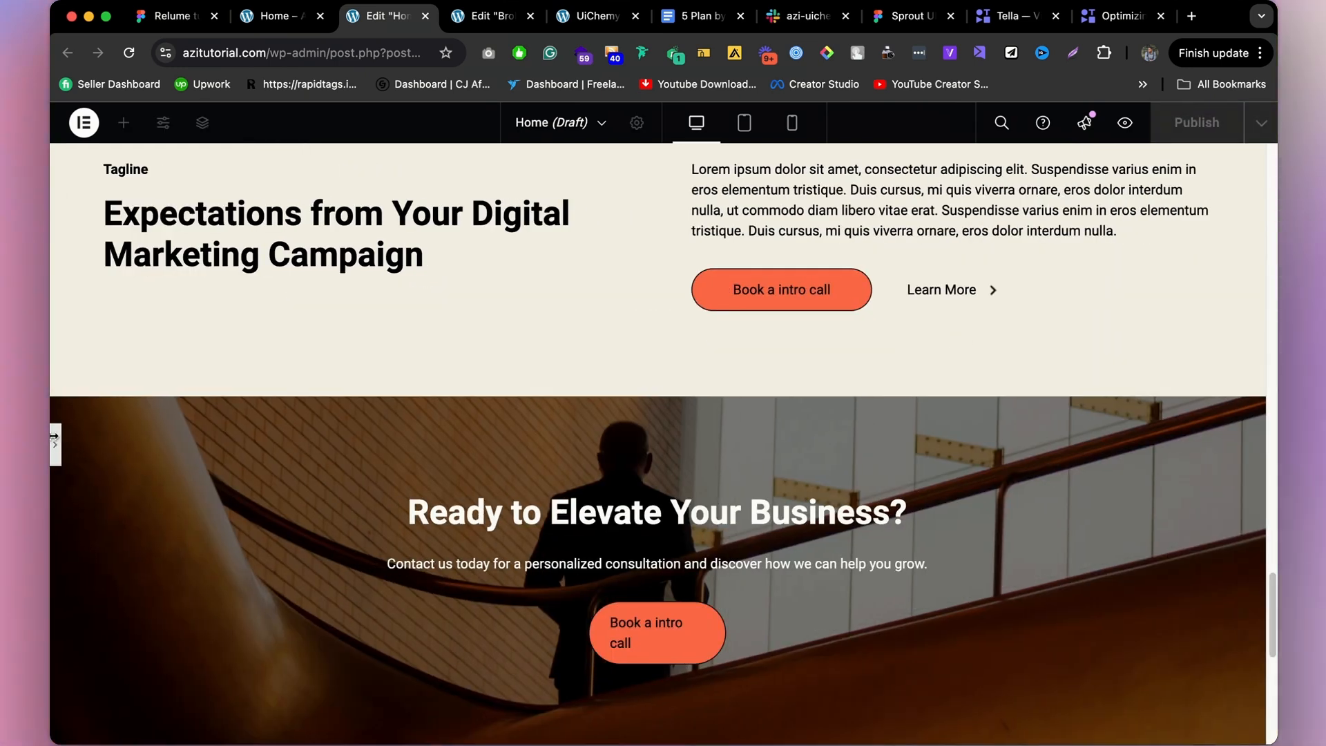
click(55, 442)
On the Broken Home page, select the Row with the 60%, 30% and 40% figures inside the Stats section's second Content container.
click(484, 21)
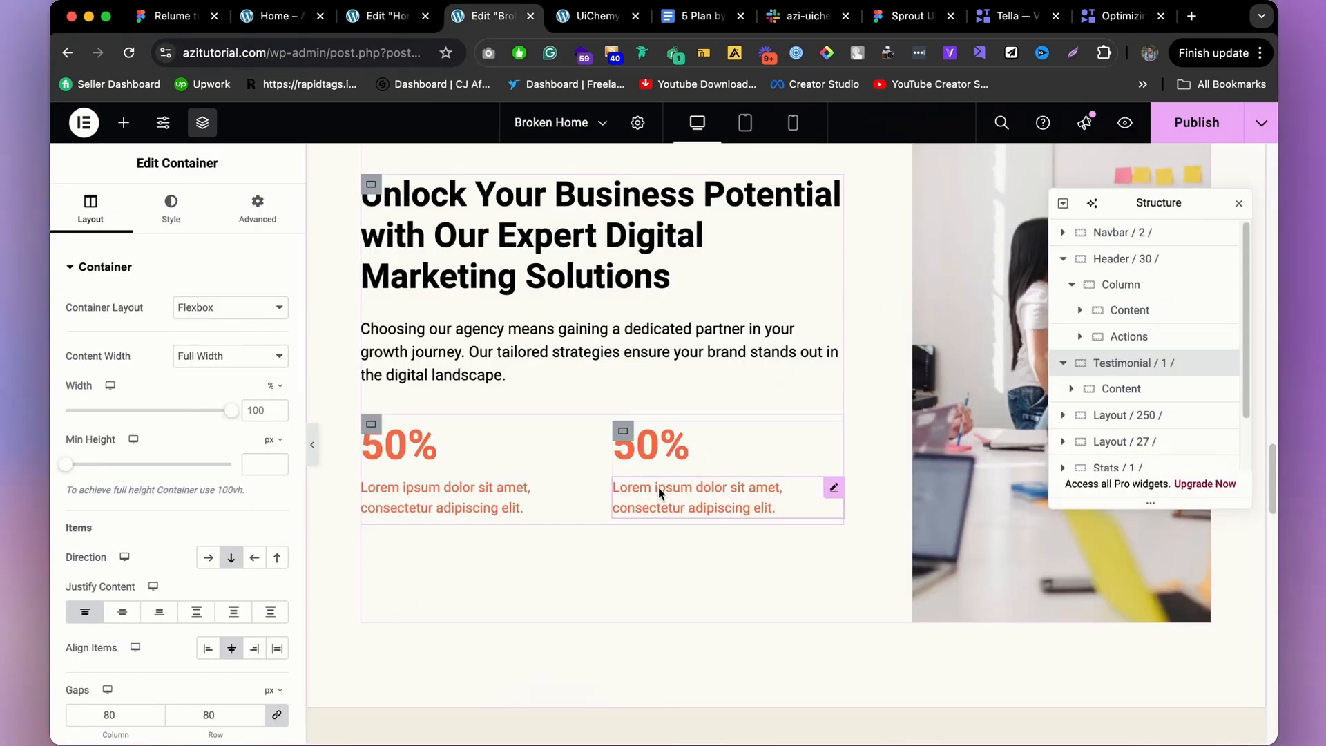
scroll(658, 487, down, 10)
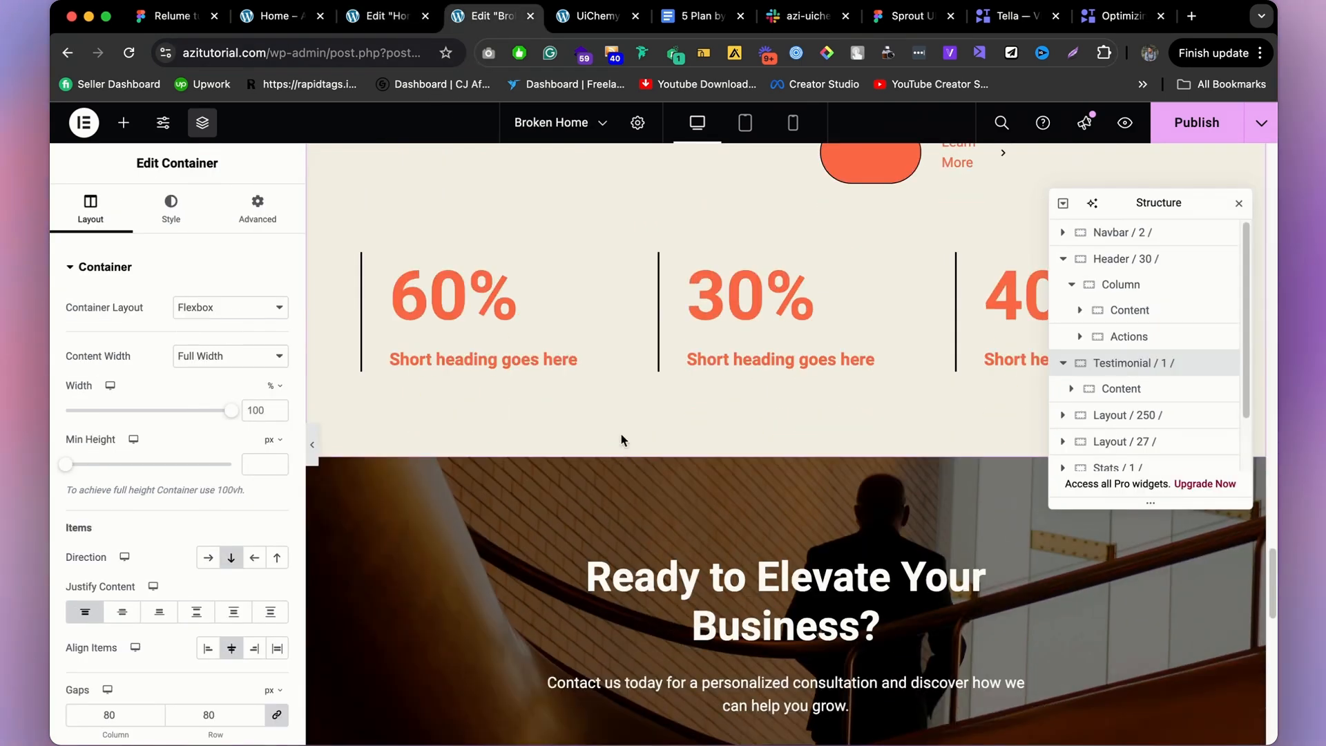
click(371, 264)
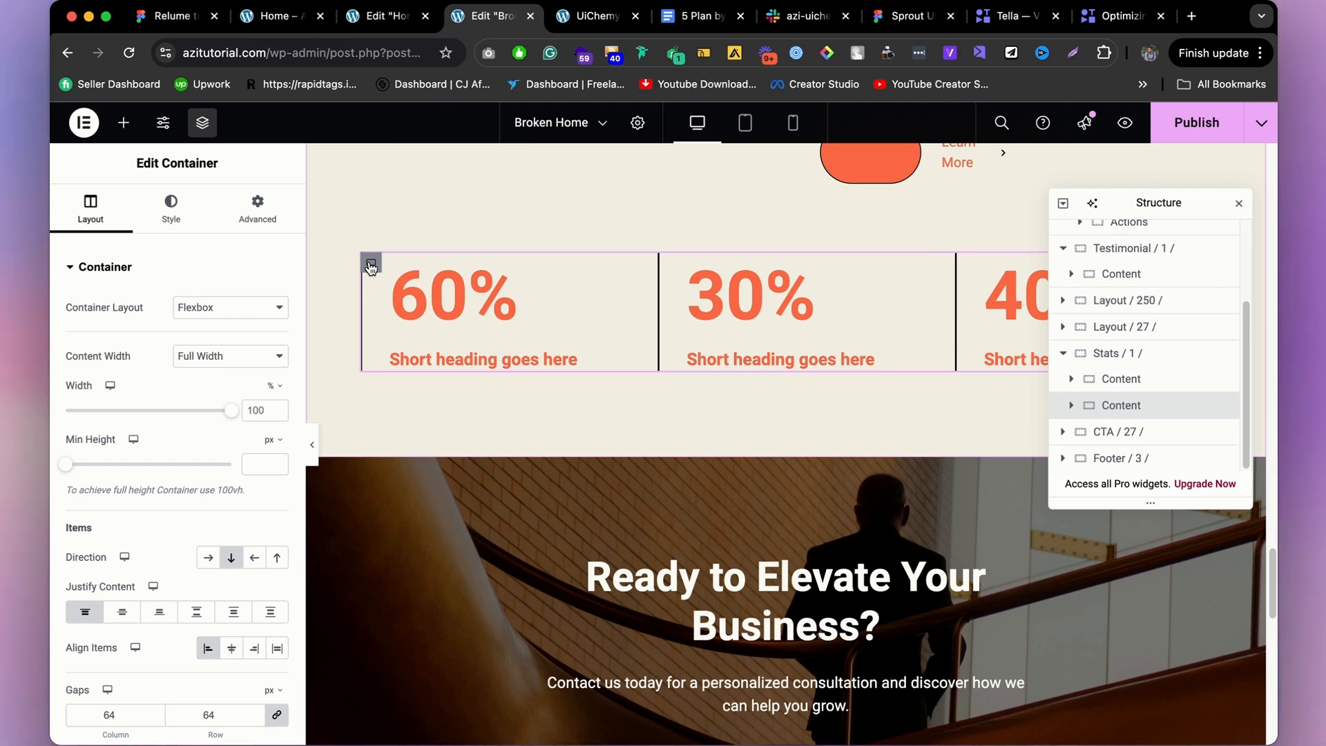
click(1119, 384)
click(1127, 405)
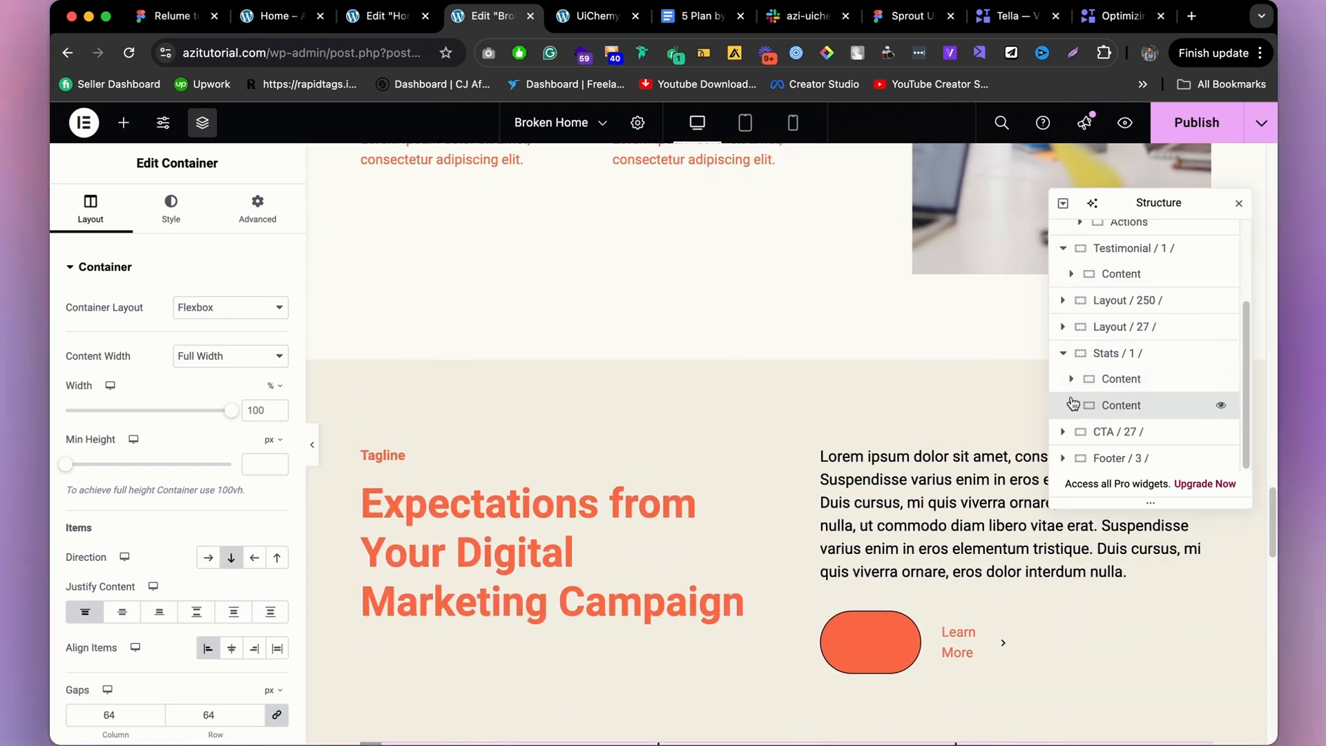
click(1071, 405)
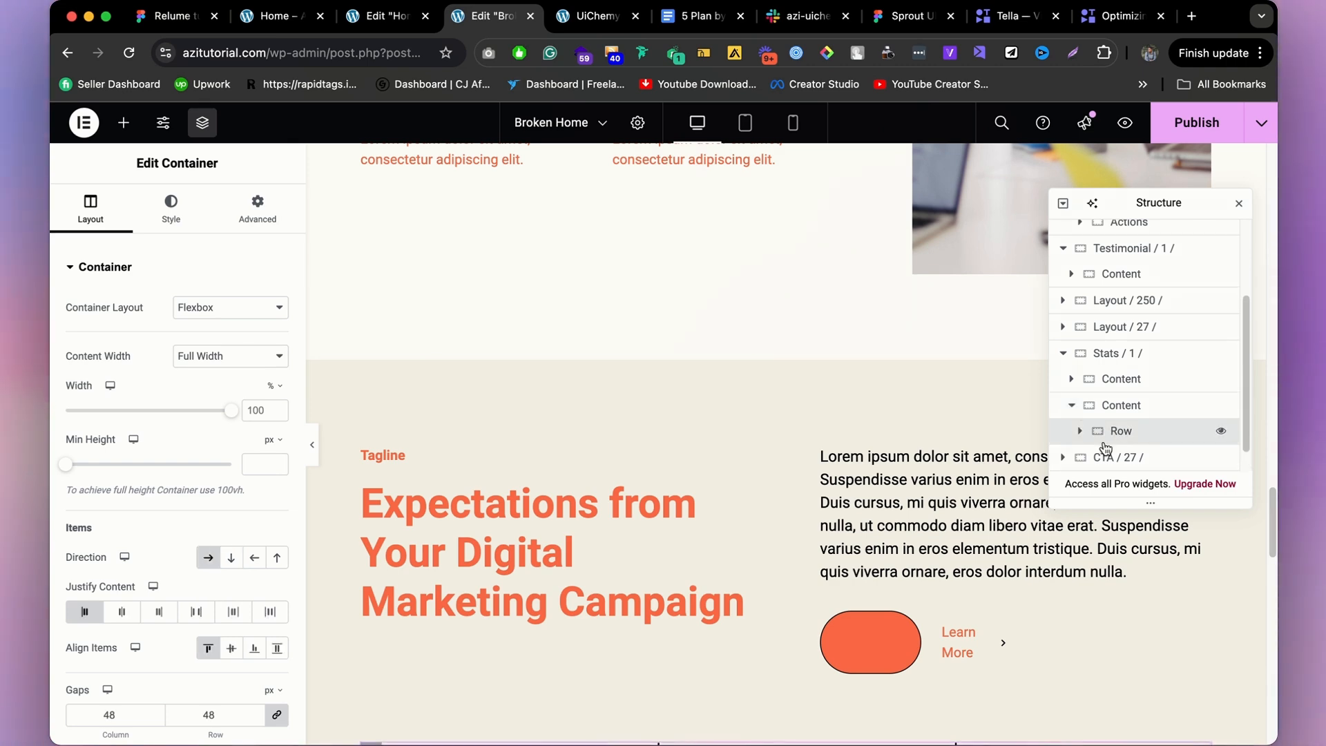
click(1104, 442)
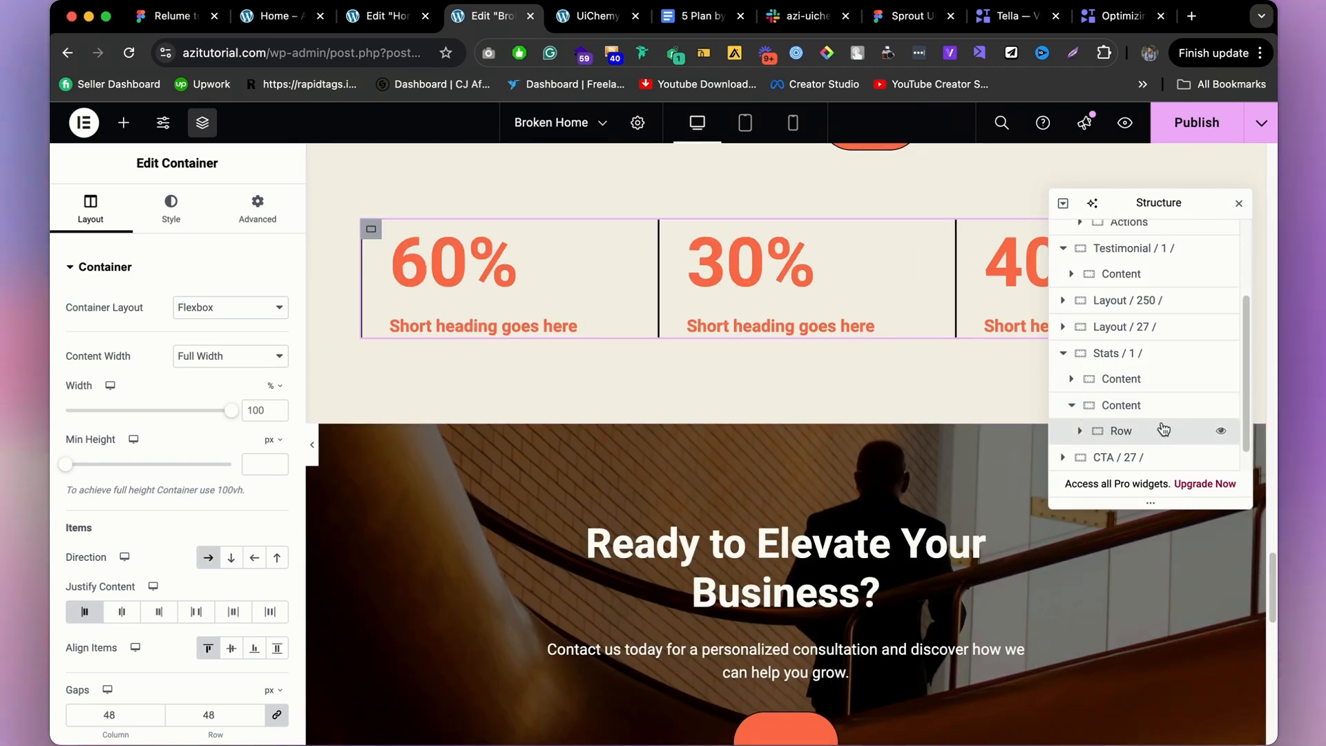
Copy the selected stats Row from Broken Home and return to the Home draft page.
right_click(1162, 430)
click(1134, 395)
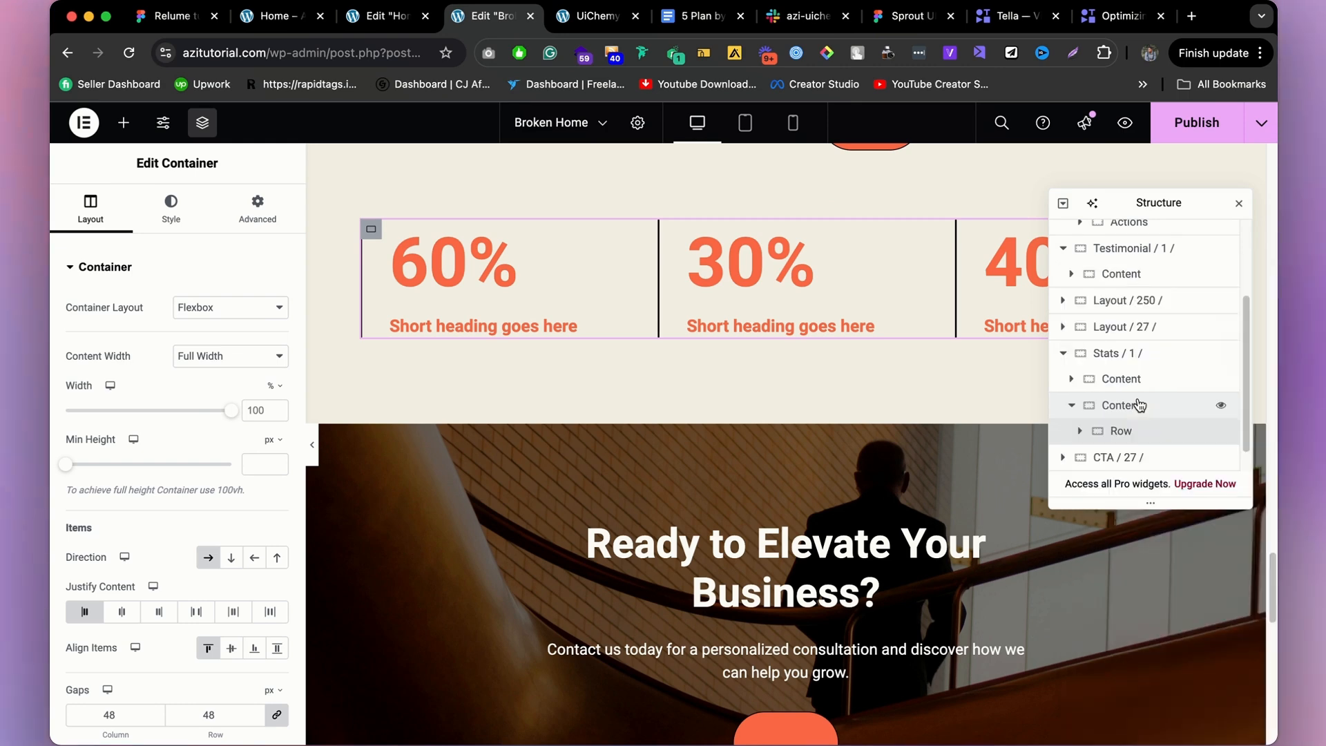
right_click(1133, 430)
click(1096, 387)
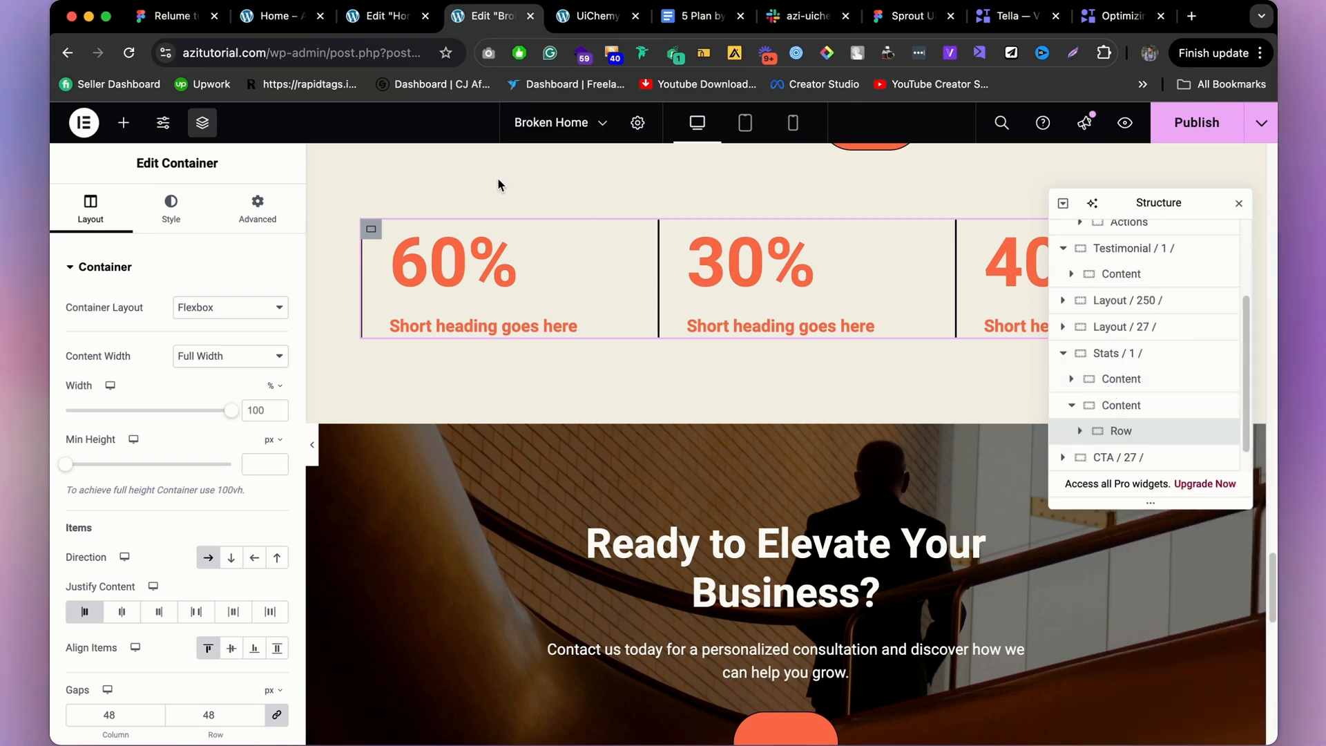
click(396, 18)
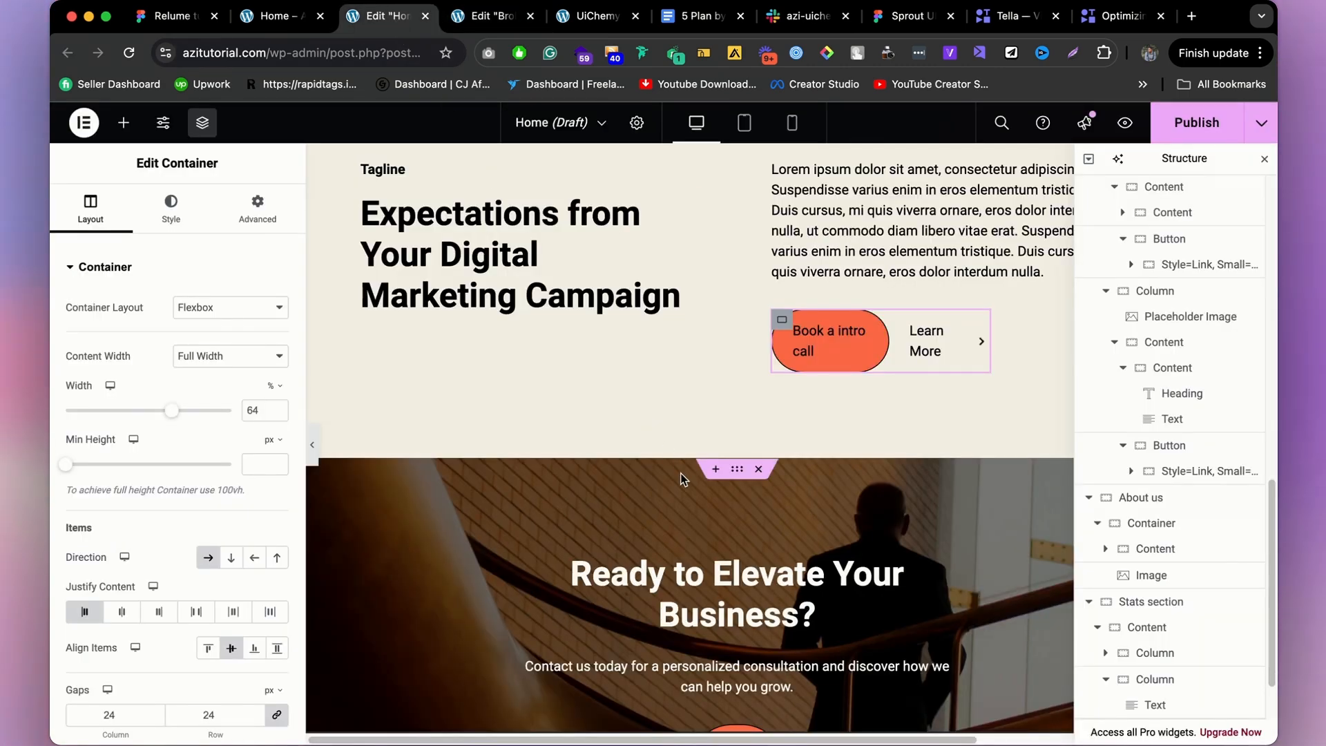
Paste the copied stats Row with the 60%, 30% and 40% figures into the Home page's Stats section.
scroll(680, 475, down, 4)
scroll(674, 453, up, 4)
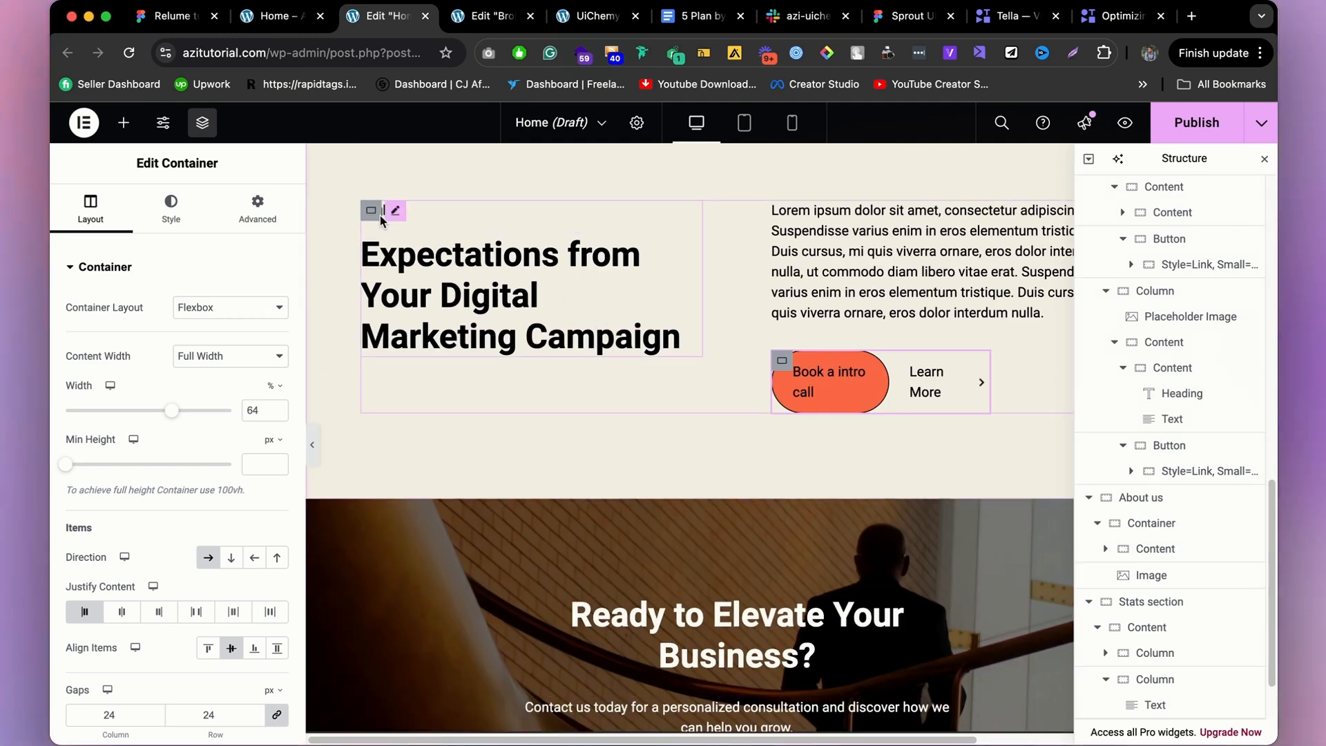
click(374, 212)
scroll(1199, 622, down, 1)
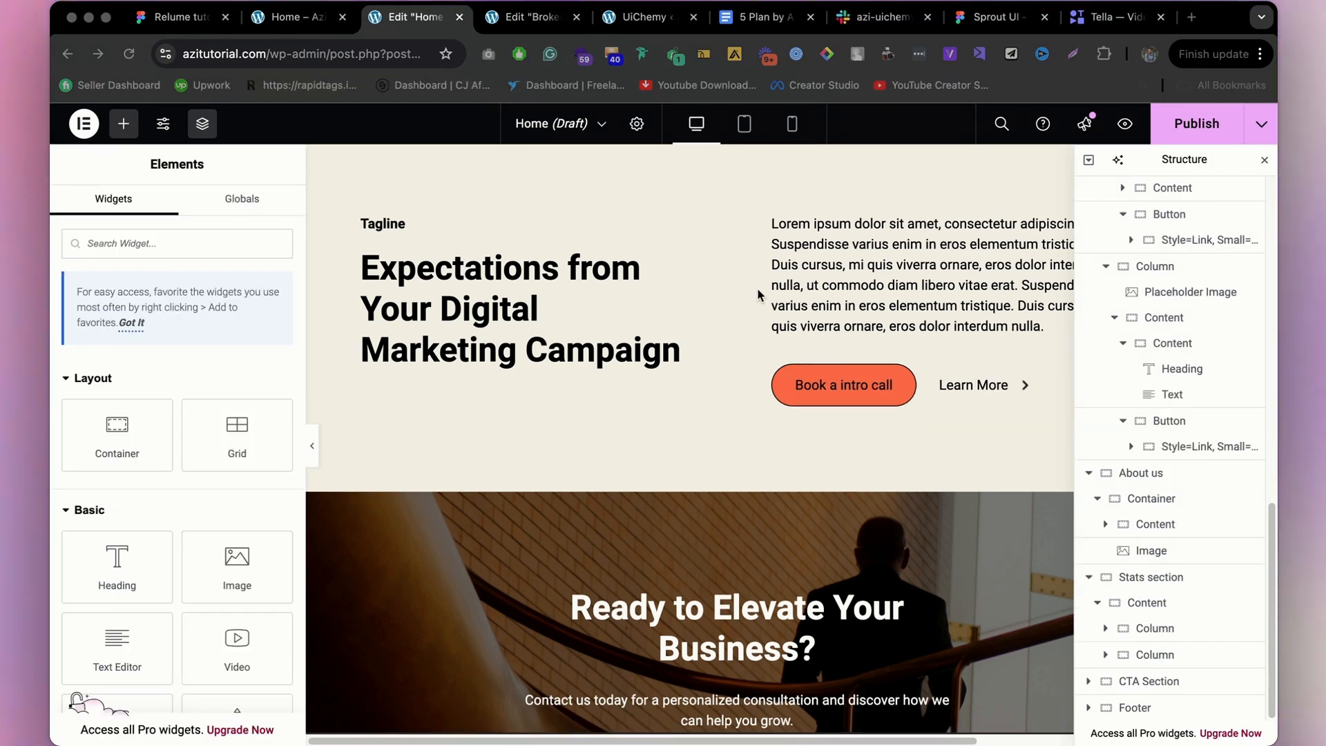
scroll(757, 287, down, 2)
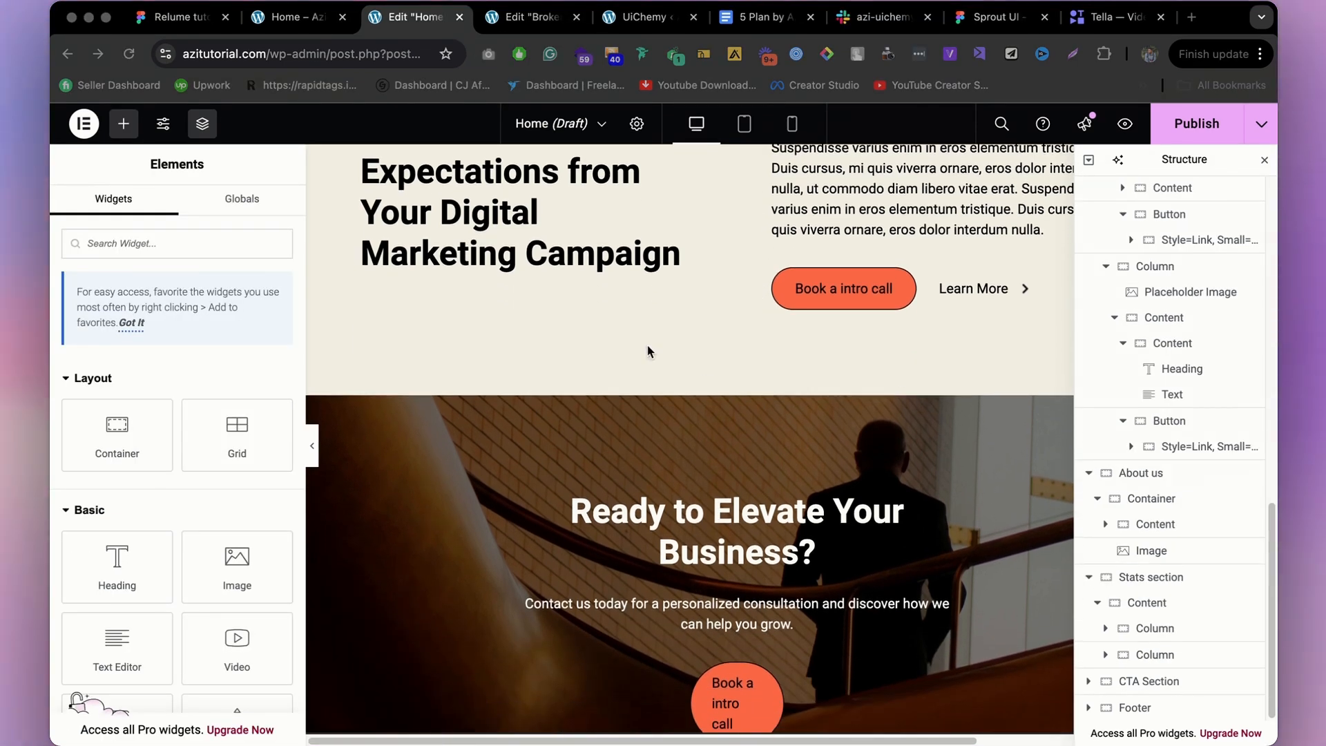
scroll(631, 278, up, 1)
click(1183, 581)
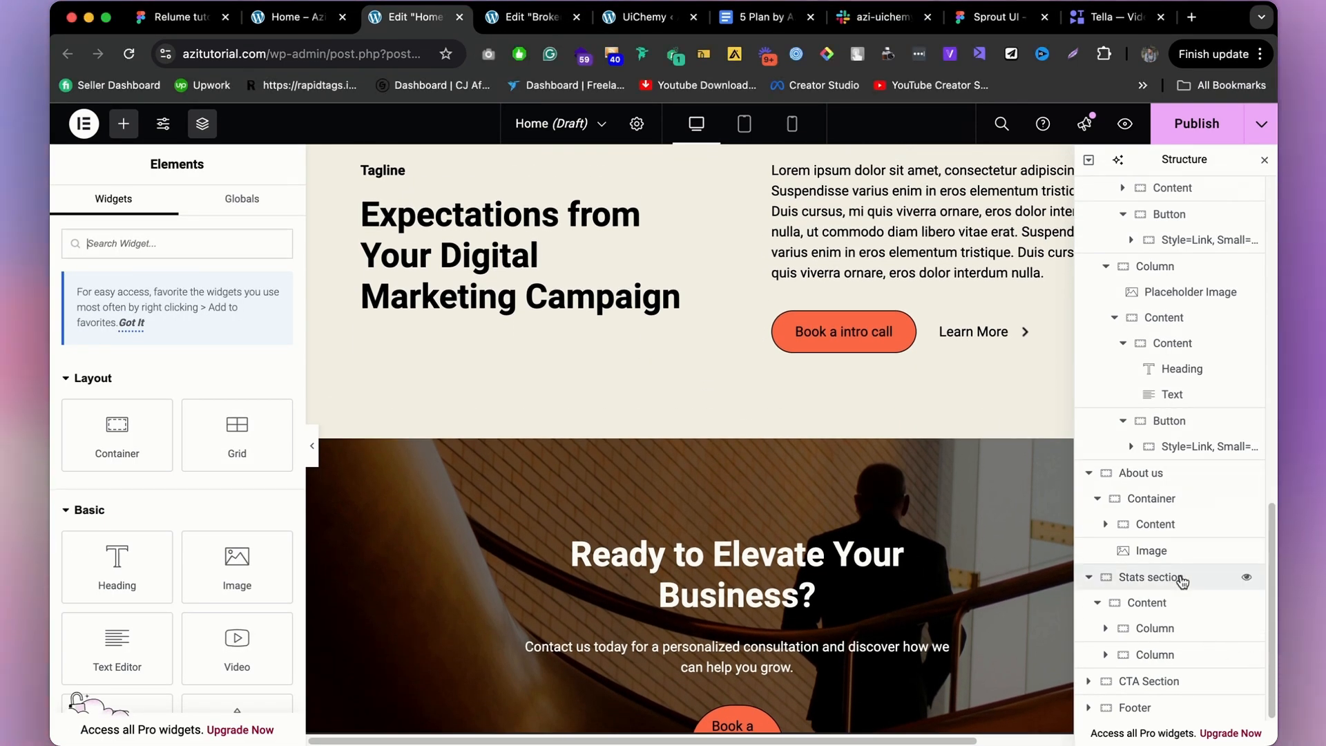
click(1180, 582)
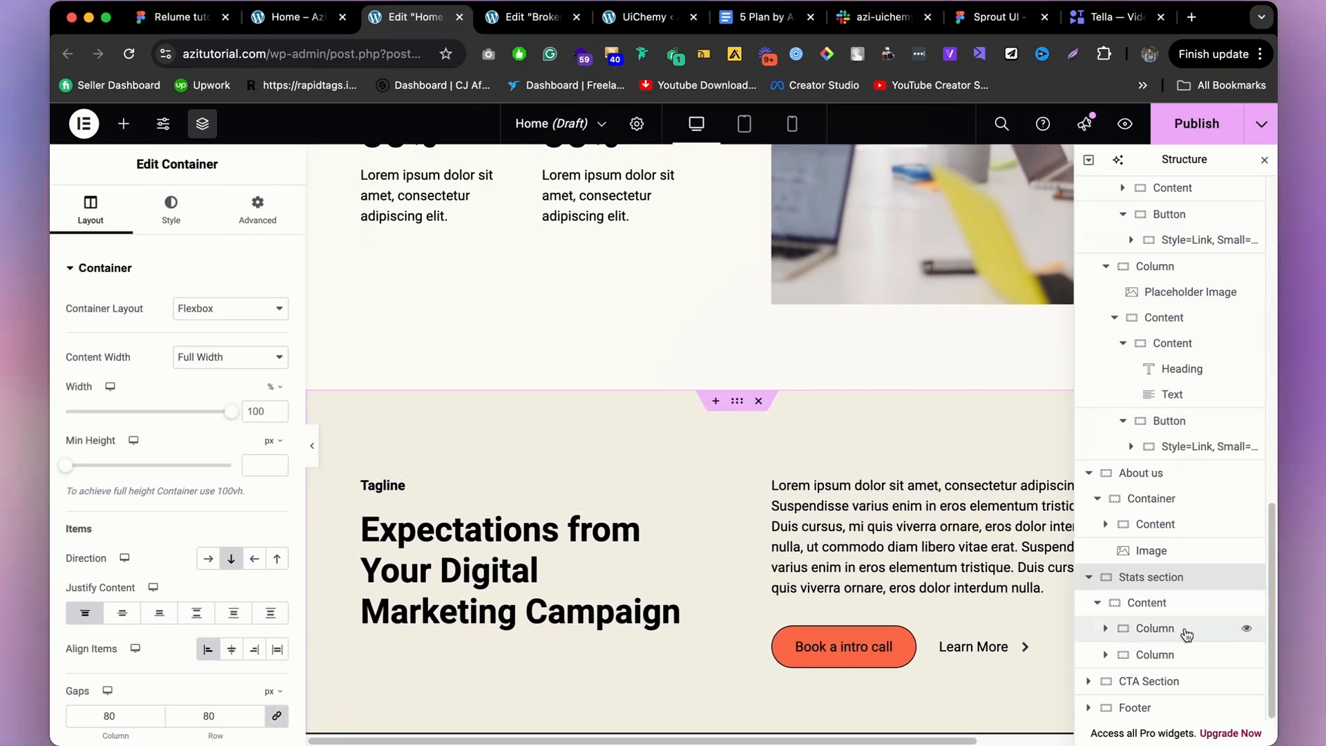
key(super+v)
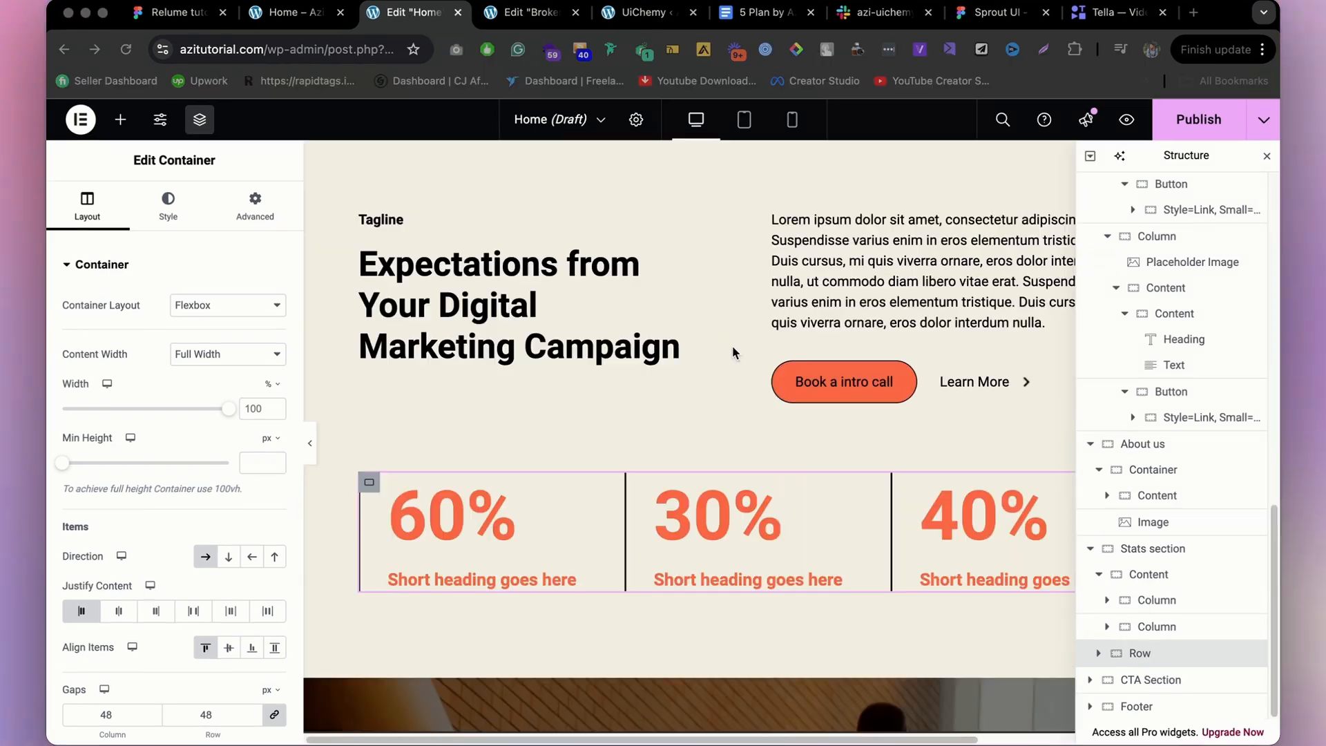
Set the width of the CTA Section's "Book a intro call" button container to 30% and preview it at full width.
scroll(714, 317, up, 3)
scroll(714, 317, down, 4)
scroll(714, 317, down, 8)
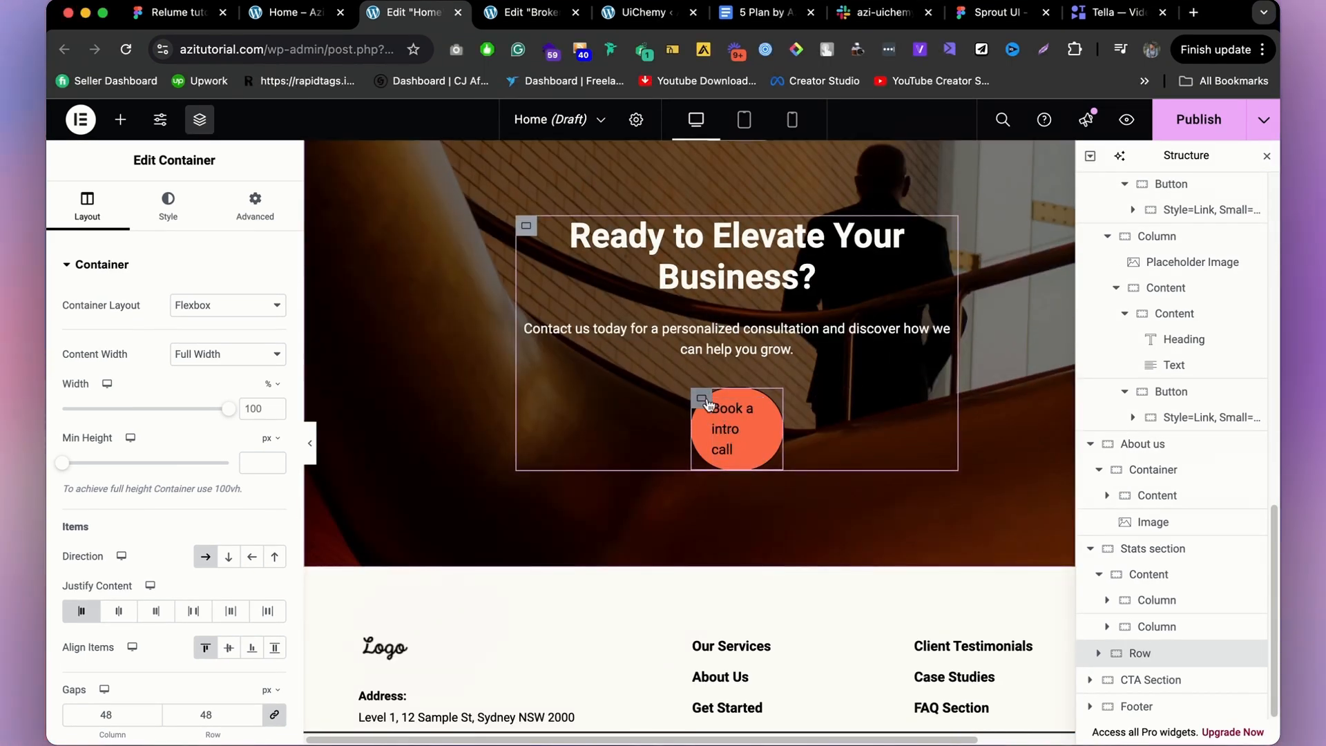
click(706, 404)
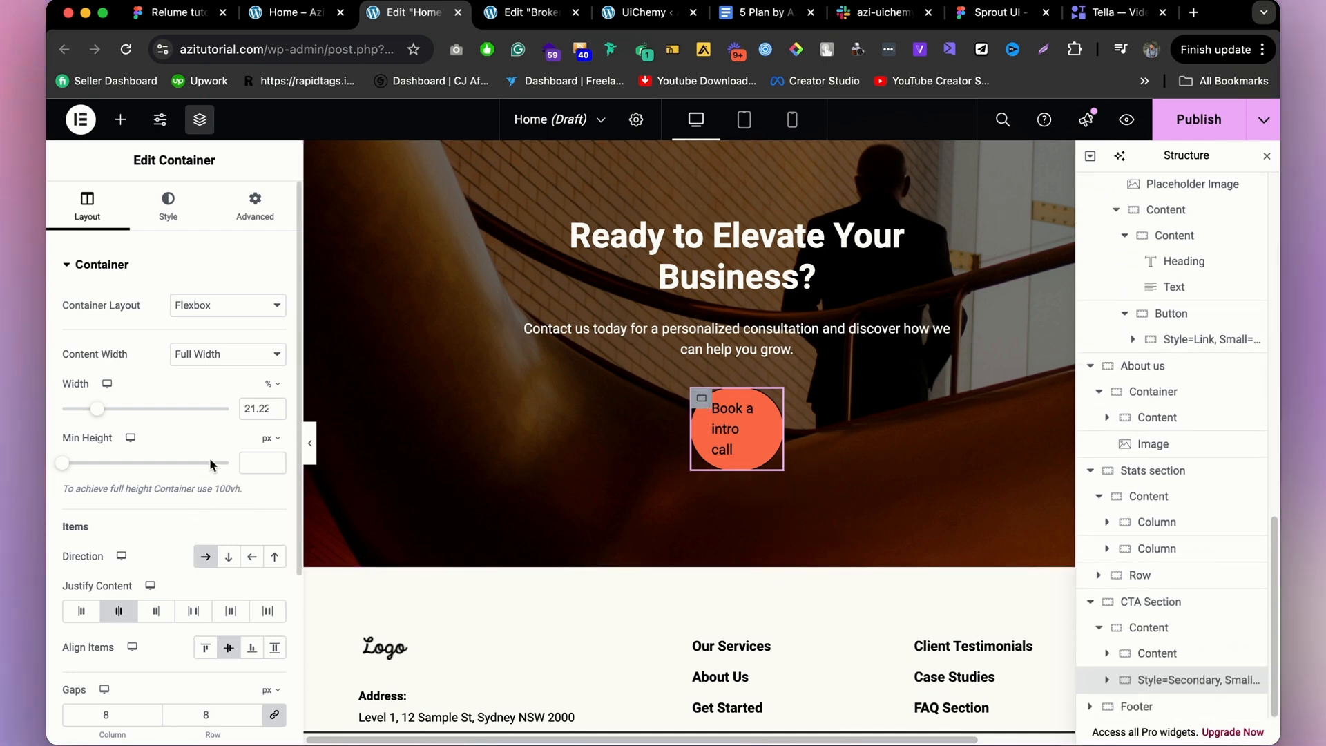
drag(98, 409, 100, 411)
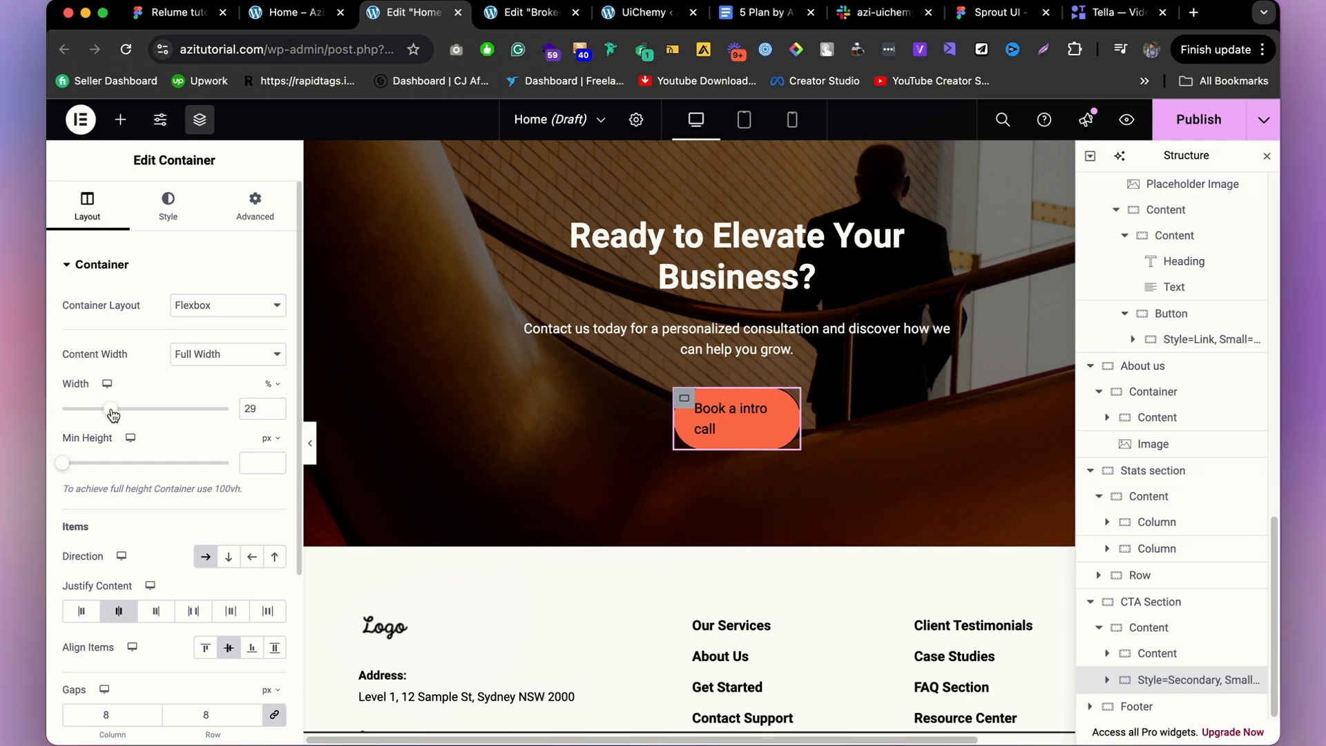
drag(112, 410, 113, 410)
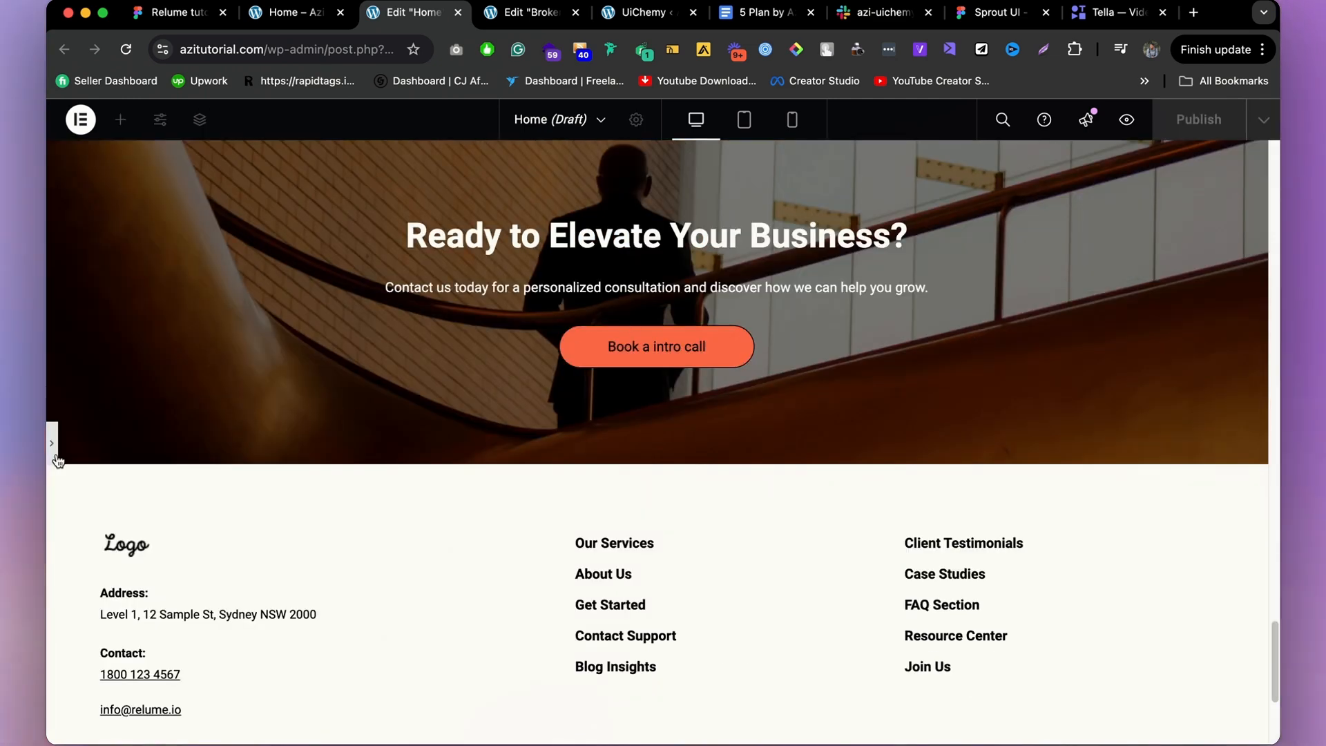
click(53, 450)
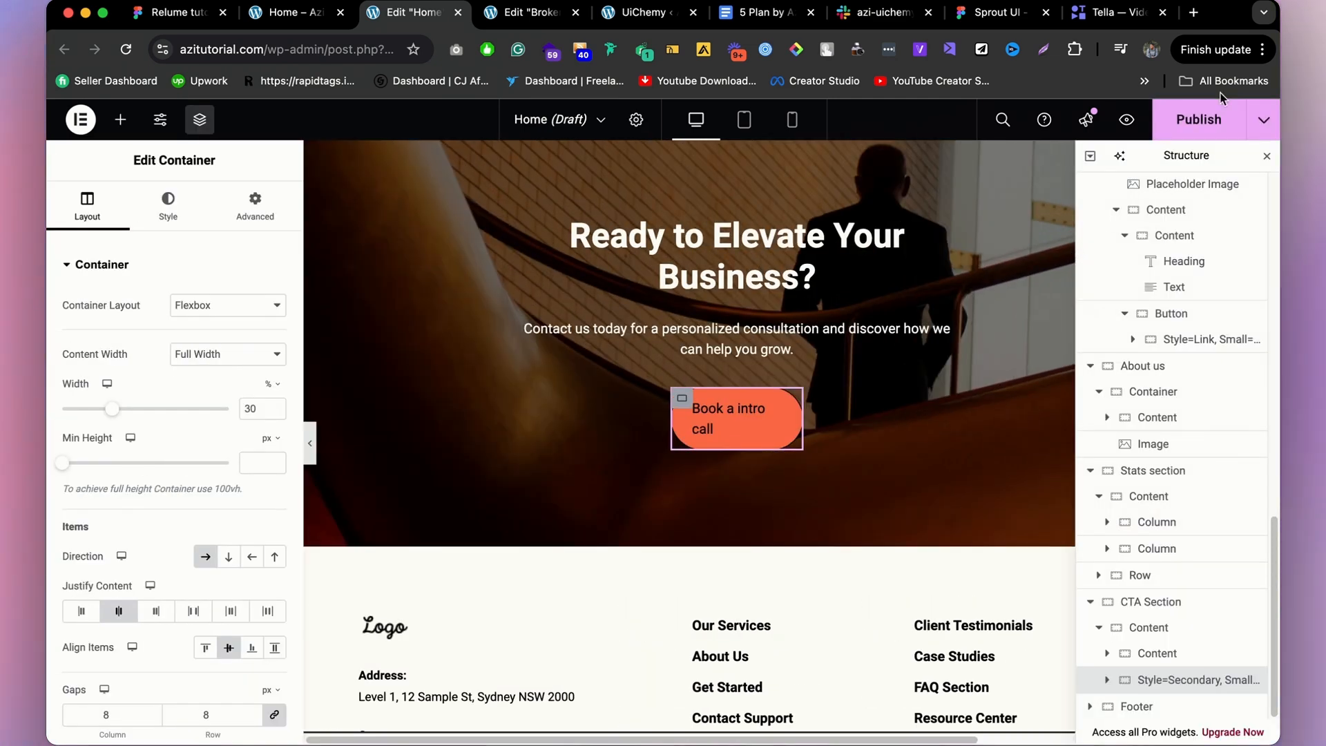
Publish the Home page and preview its header and hero section at full width.
click(1206, 131)
scroll(587, 372, down, 3)
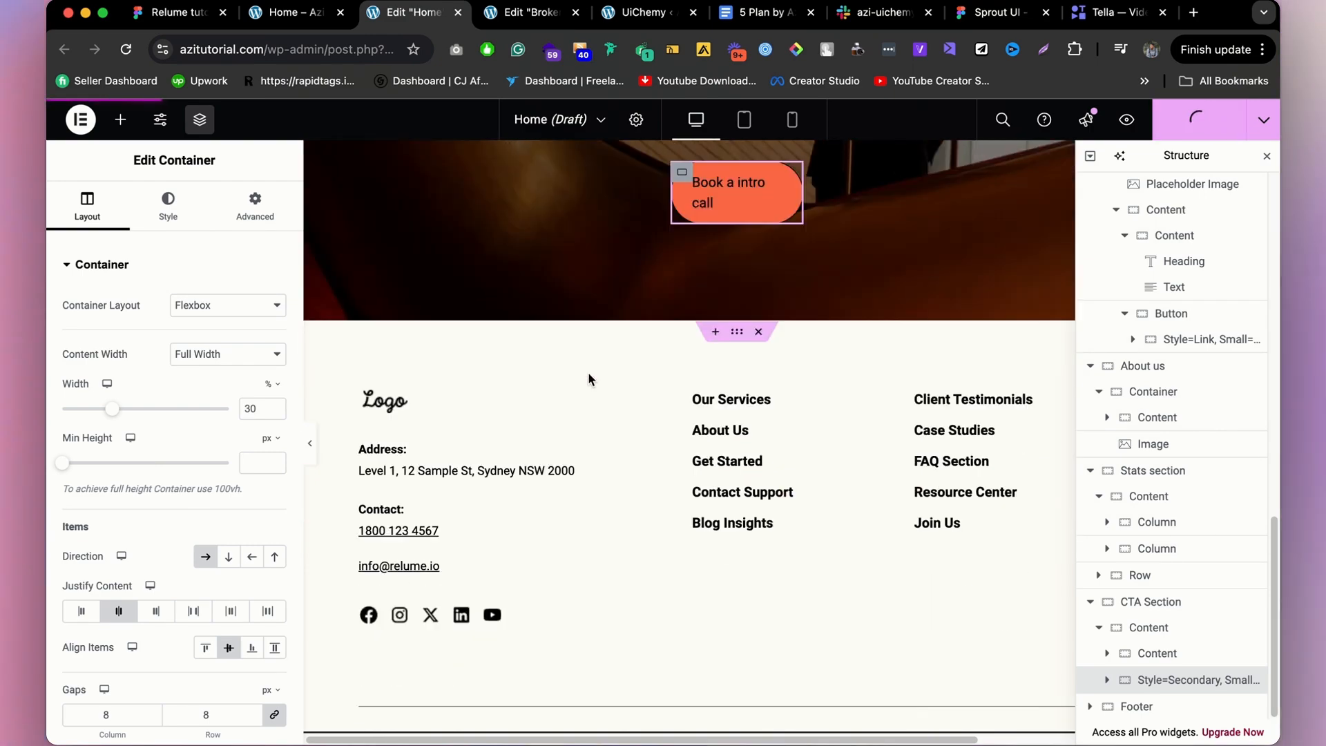
scroll(587, 371, up, 8)
scroll(590, 352, up, 20)
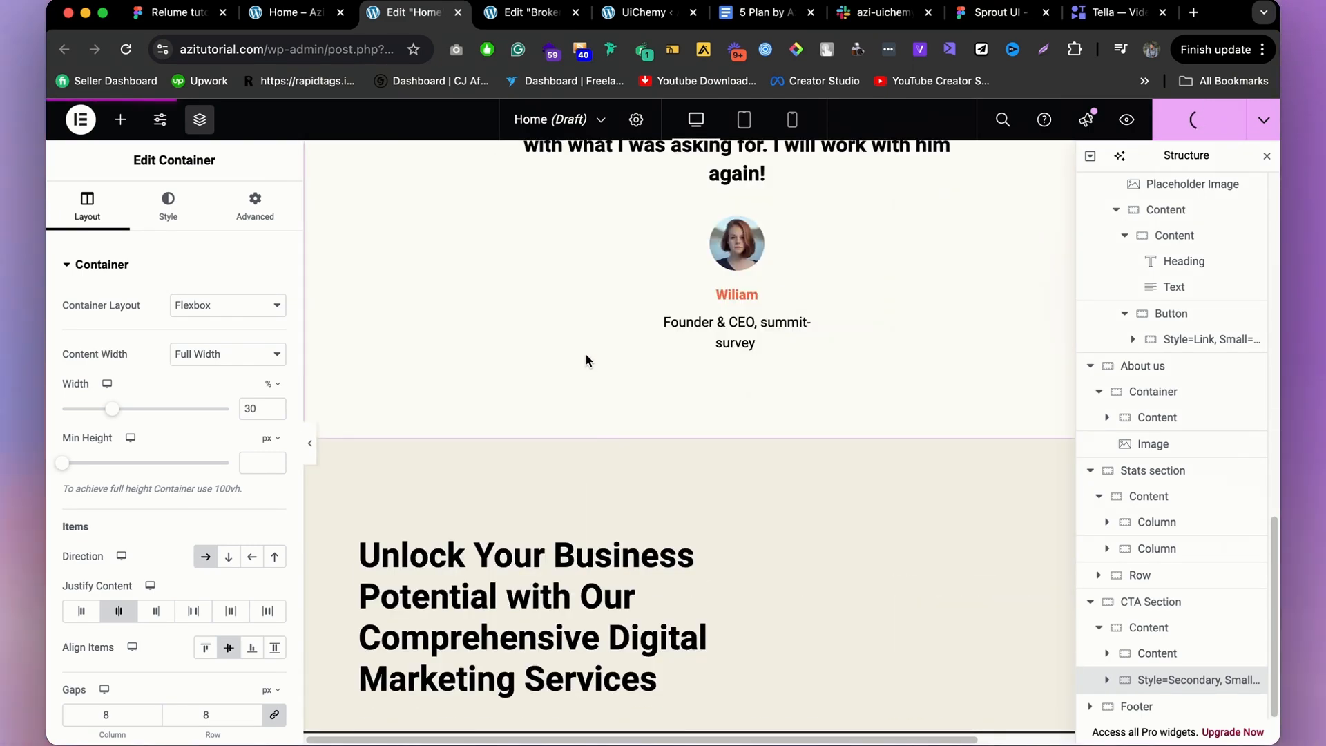
scroll(586, 359, down, 15)
scroll(586, 359, up, 12)
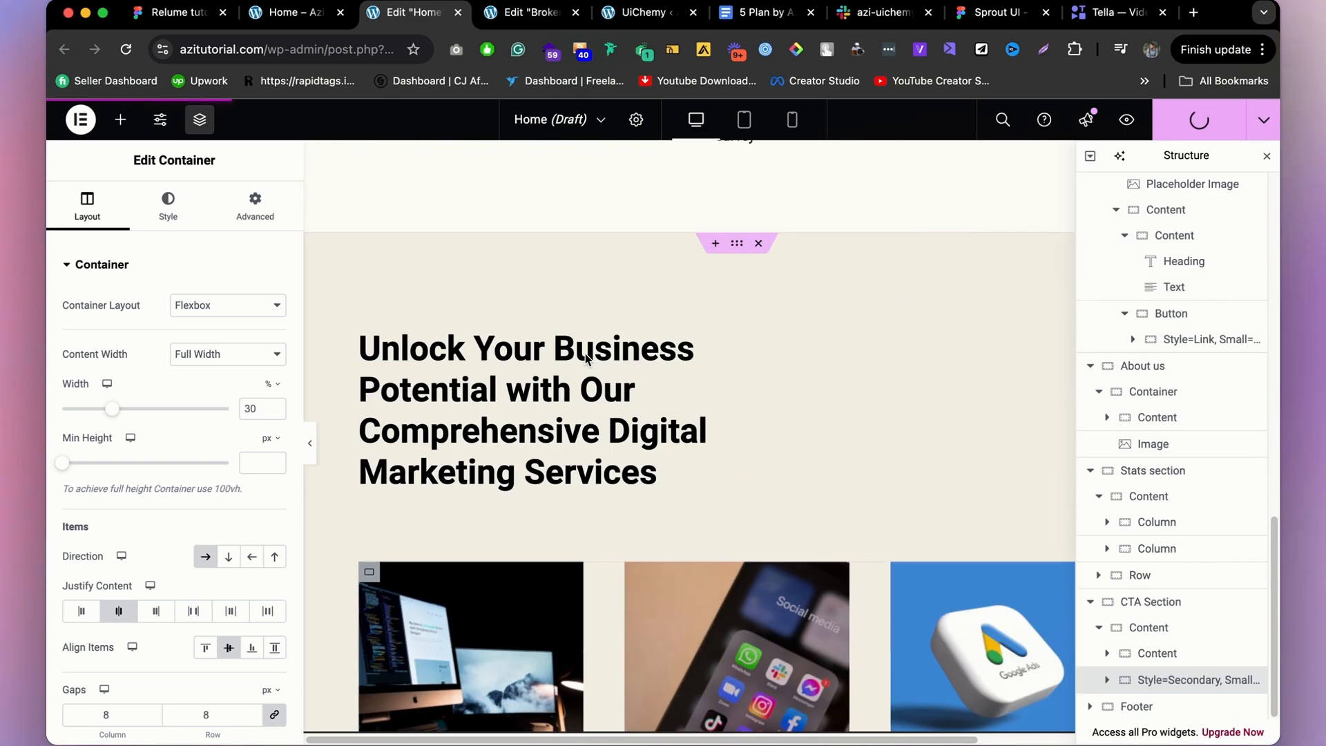
scroll(585, 357, up, 10)
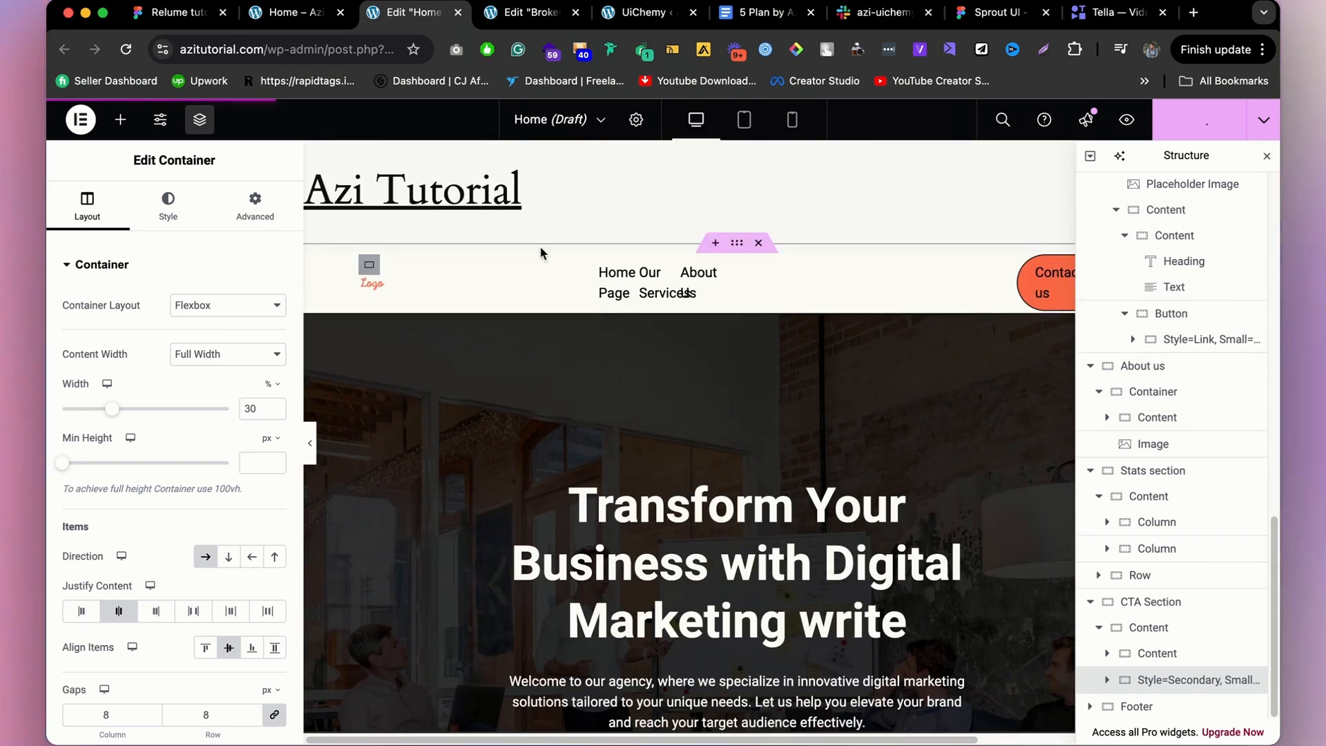
click(314, 444)
scroll(547, 400, down, 10)
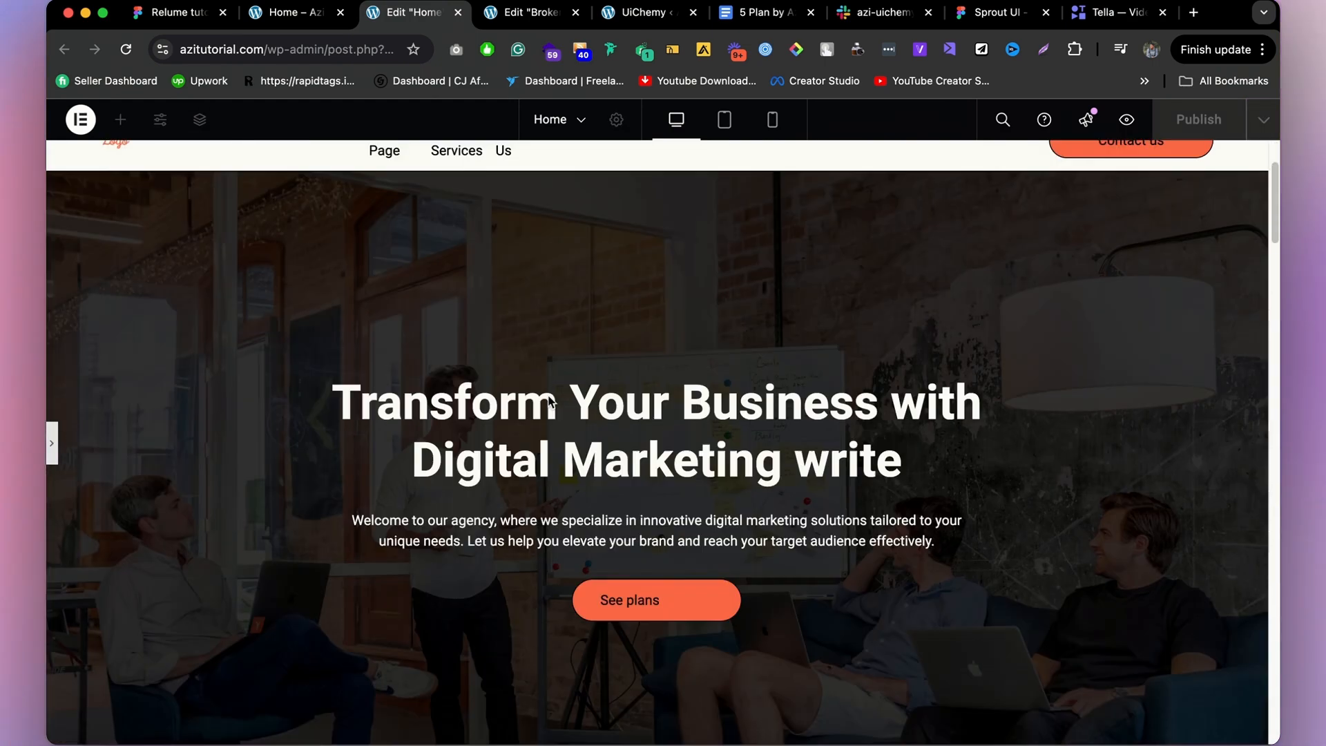
scroll(551, 400, up, 10)
scroll(551, 399, down, 5)
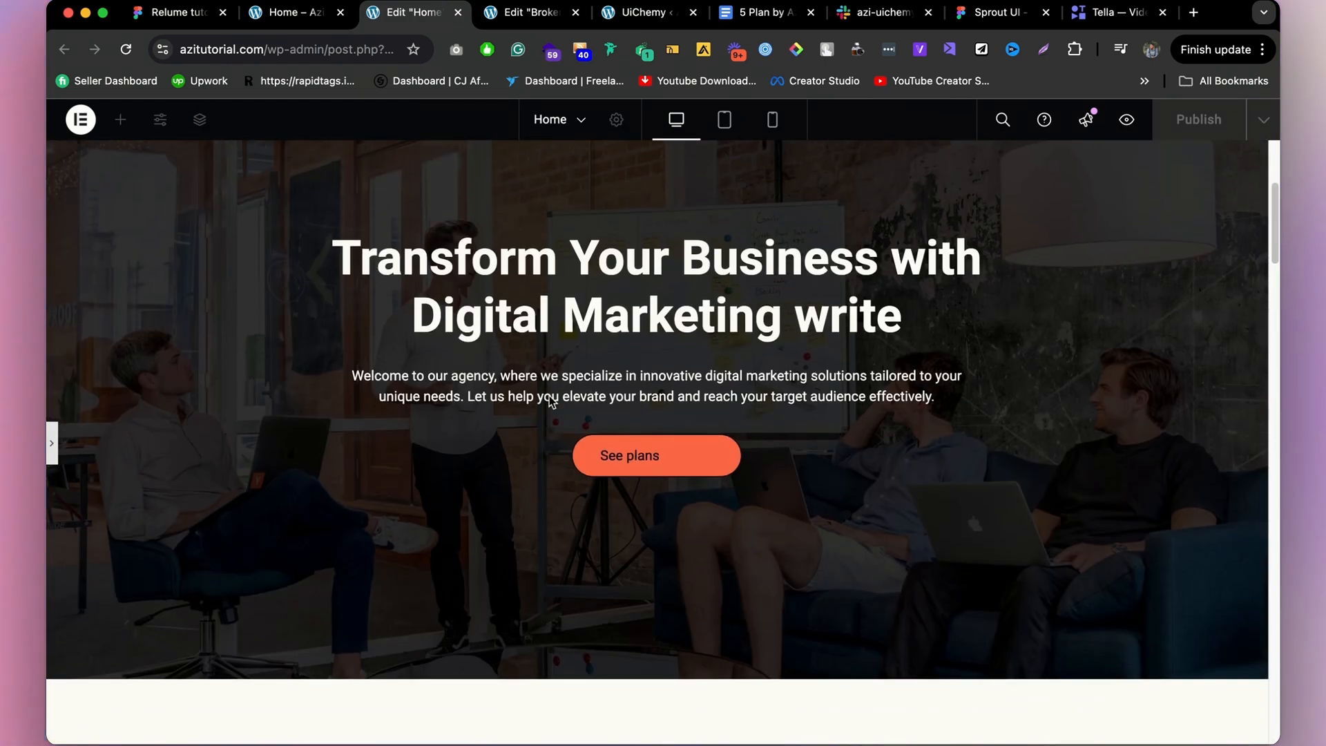
scroll(549, 400, up, 3)
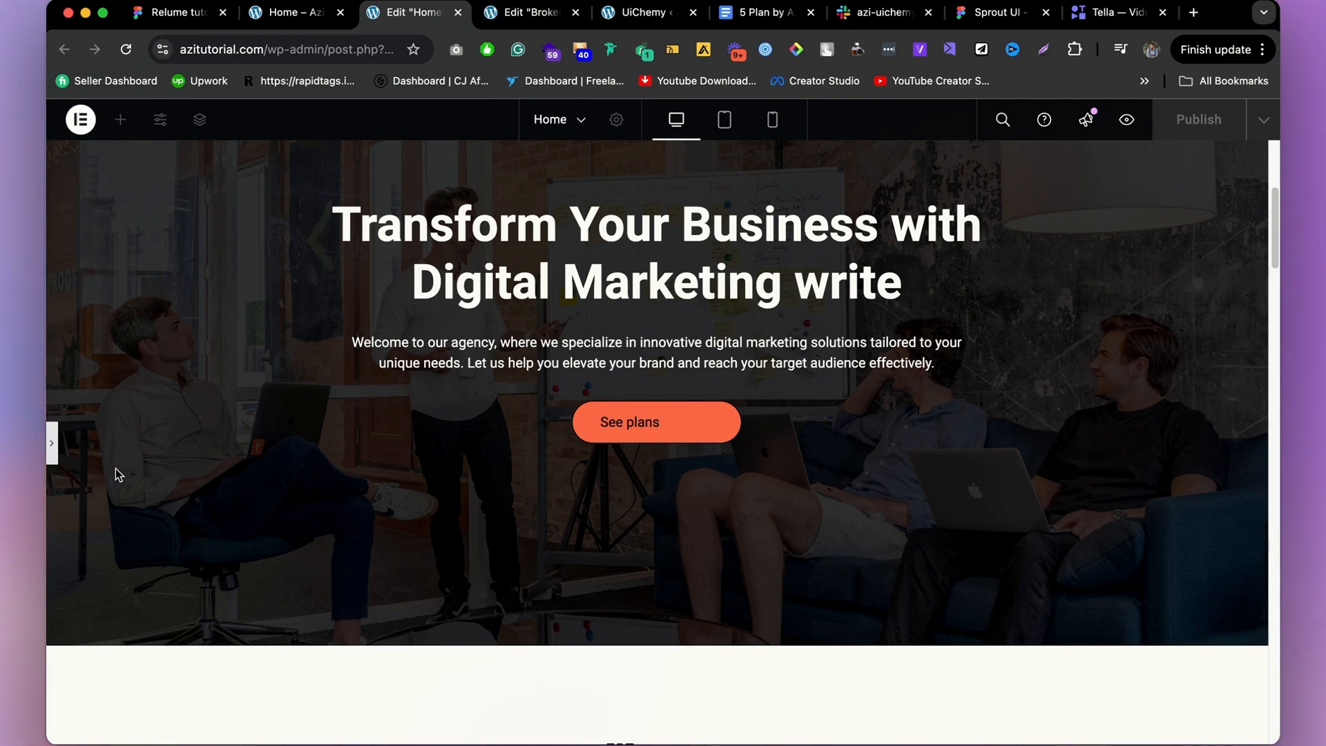
Reduce the hero section's "See plans" button container width to 20% and preview it at full width.
click(52, 452)
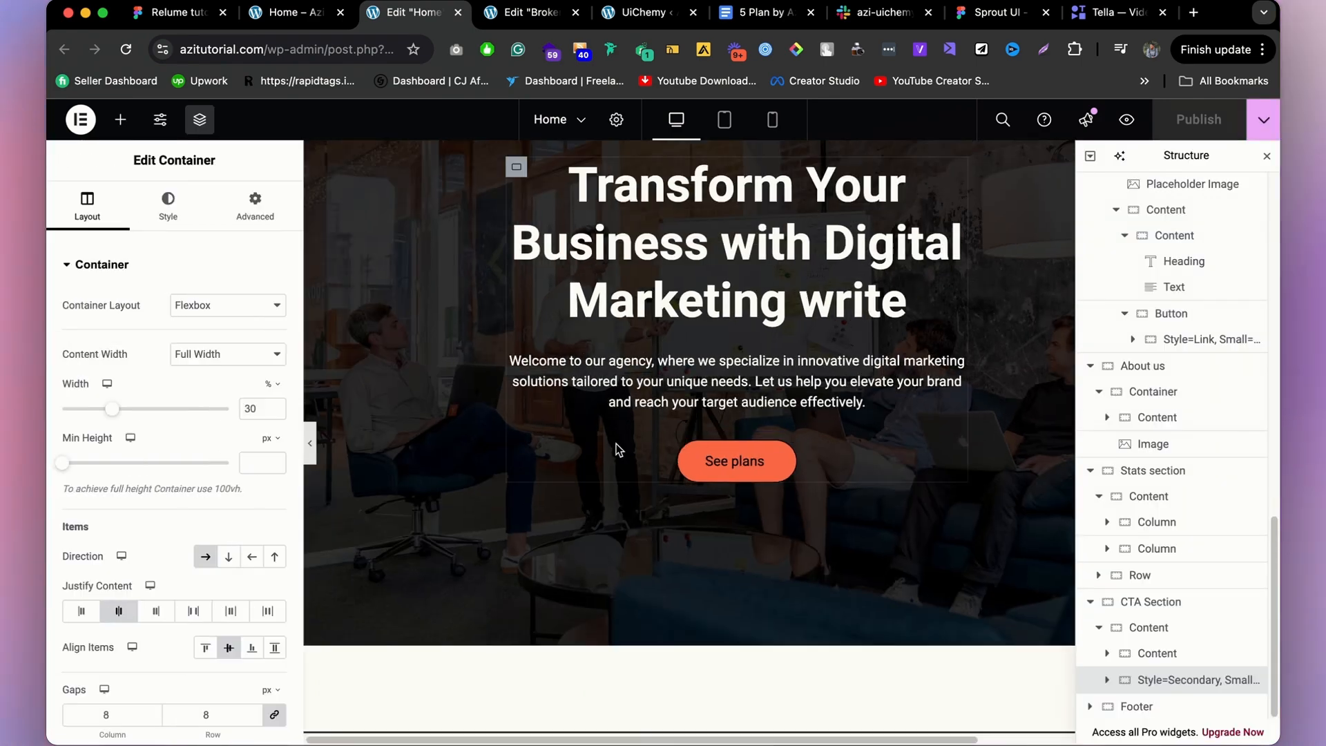
click(760, 461)
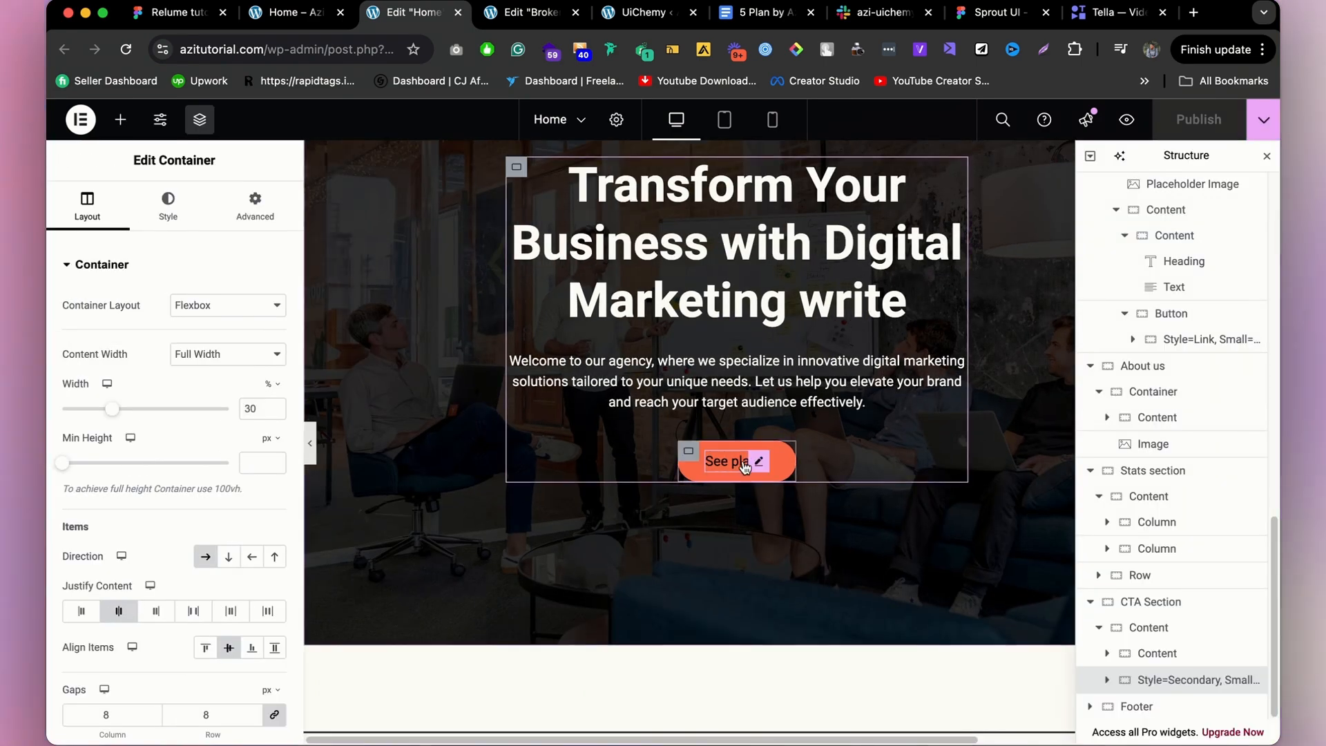
click(688, 451)
click(190, 360)
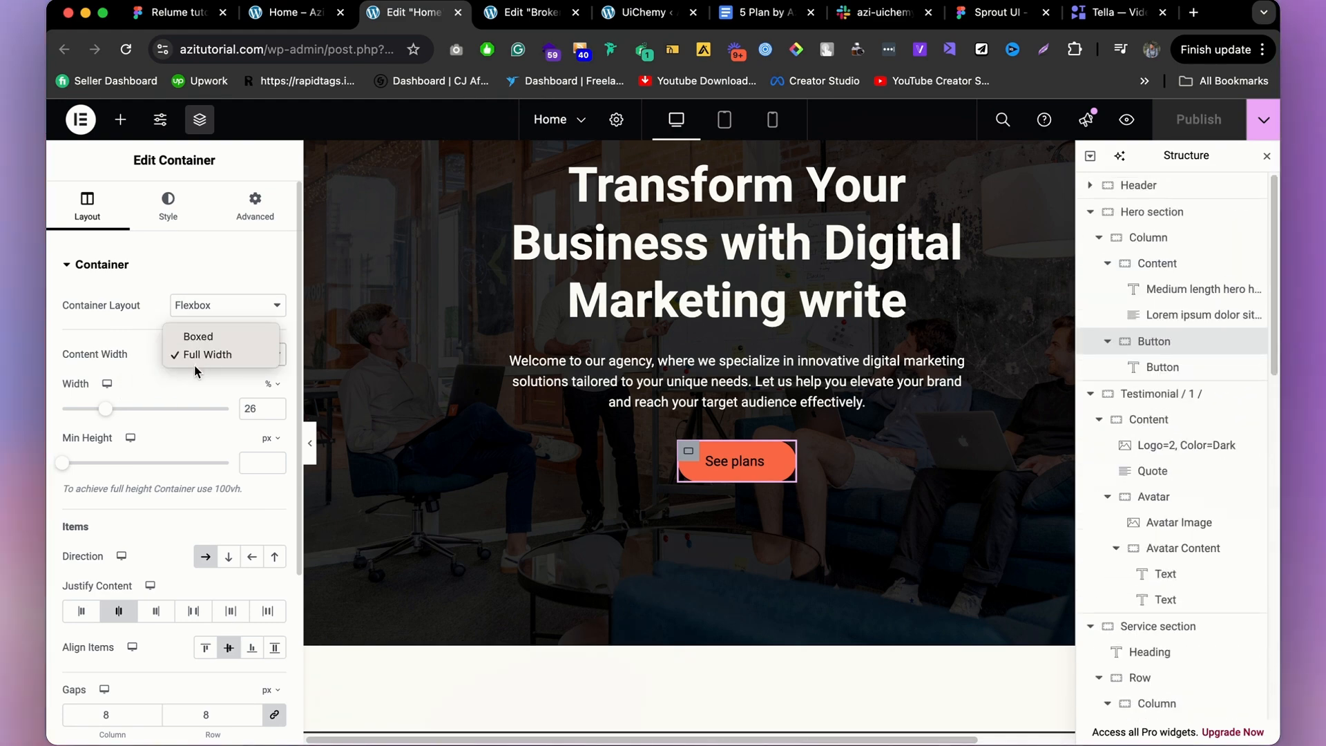
click(274, 415)
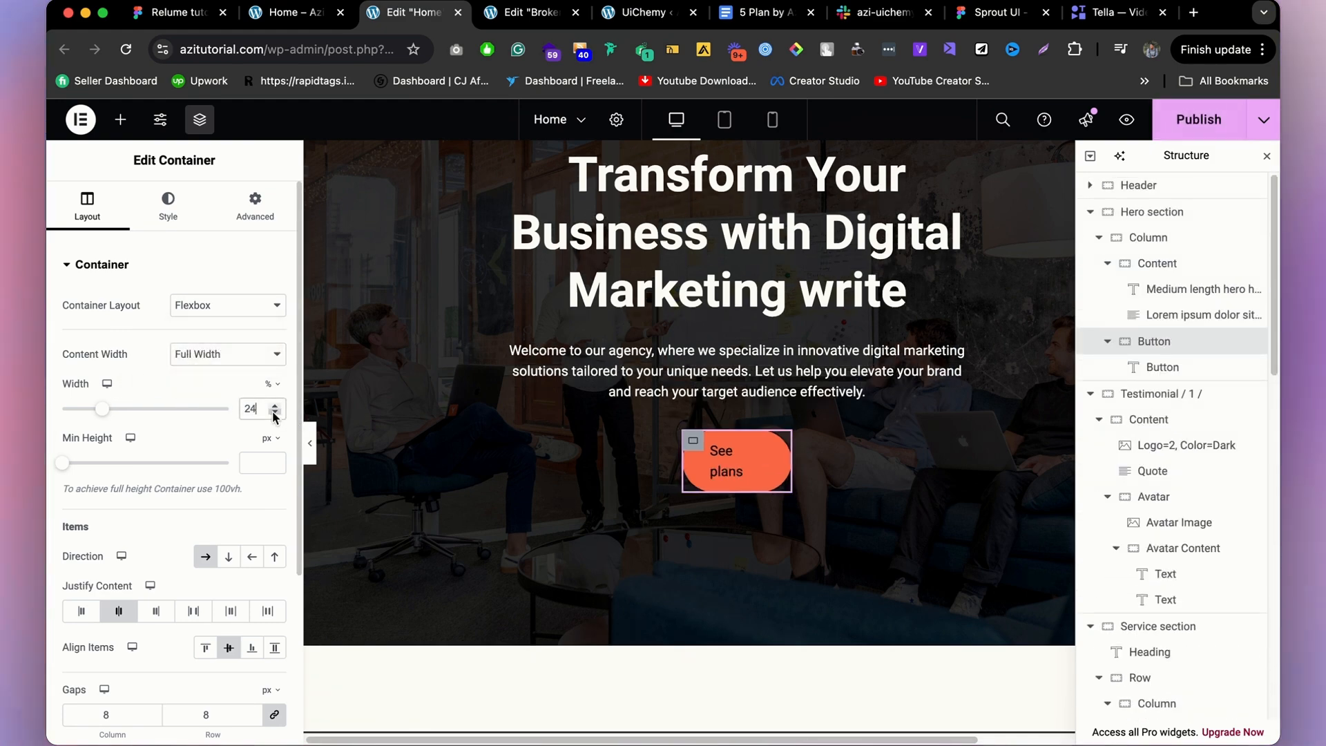
click(274, 415)
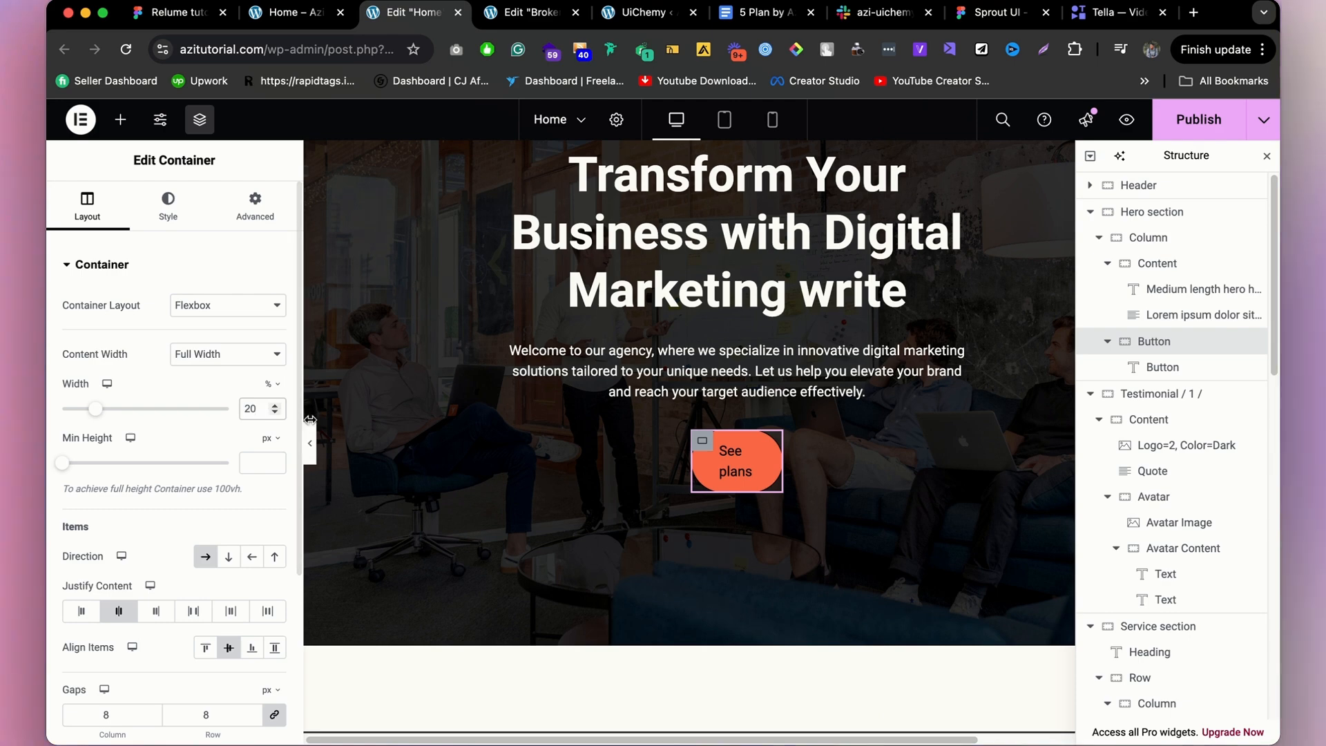
click(310, 443)
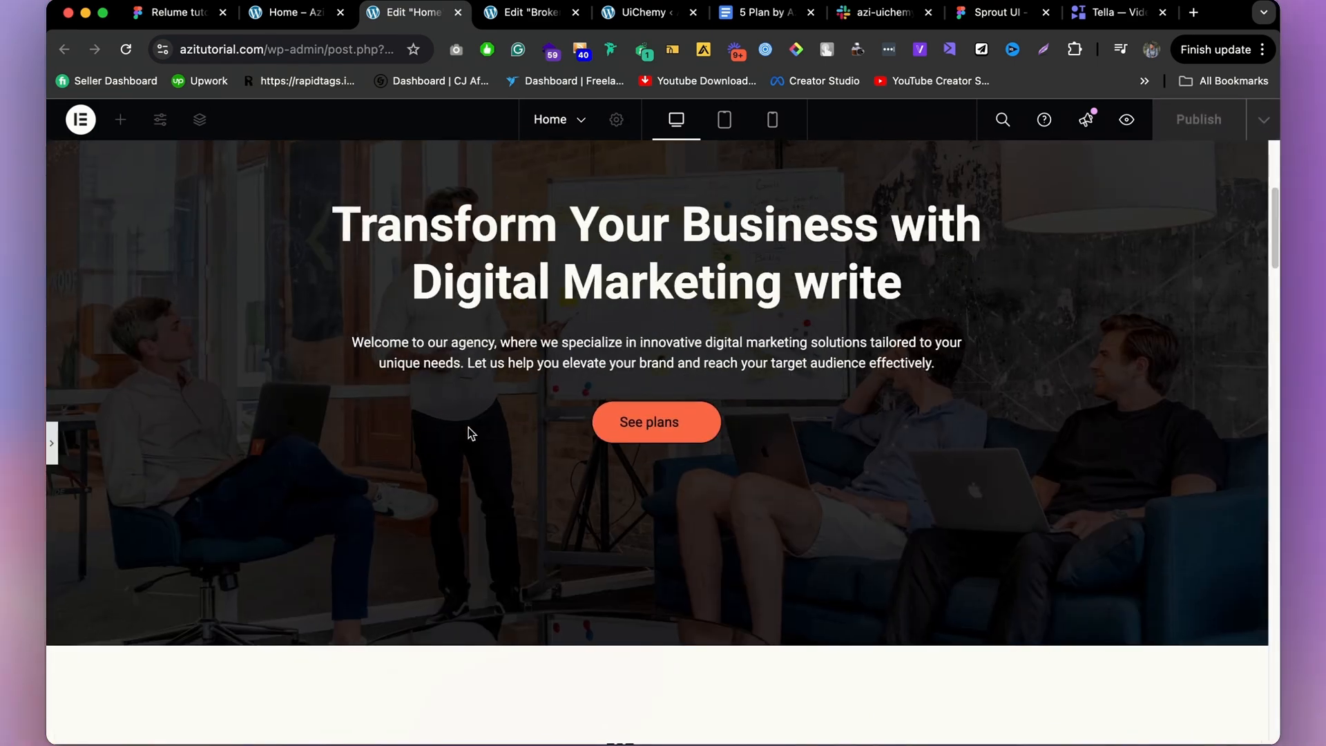
Try a 16% width for the hero section's "See plans" button container and preview it at full width.
click(54, 443)
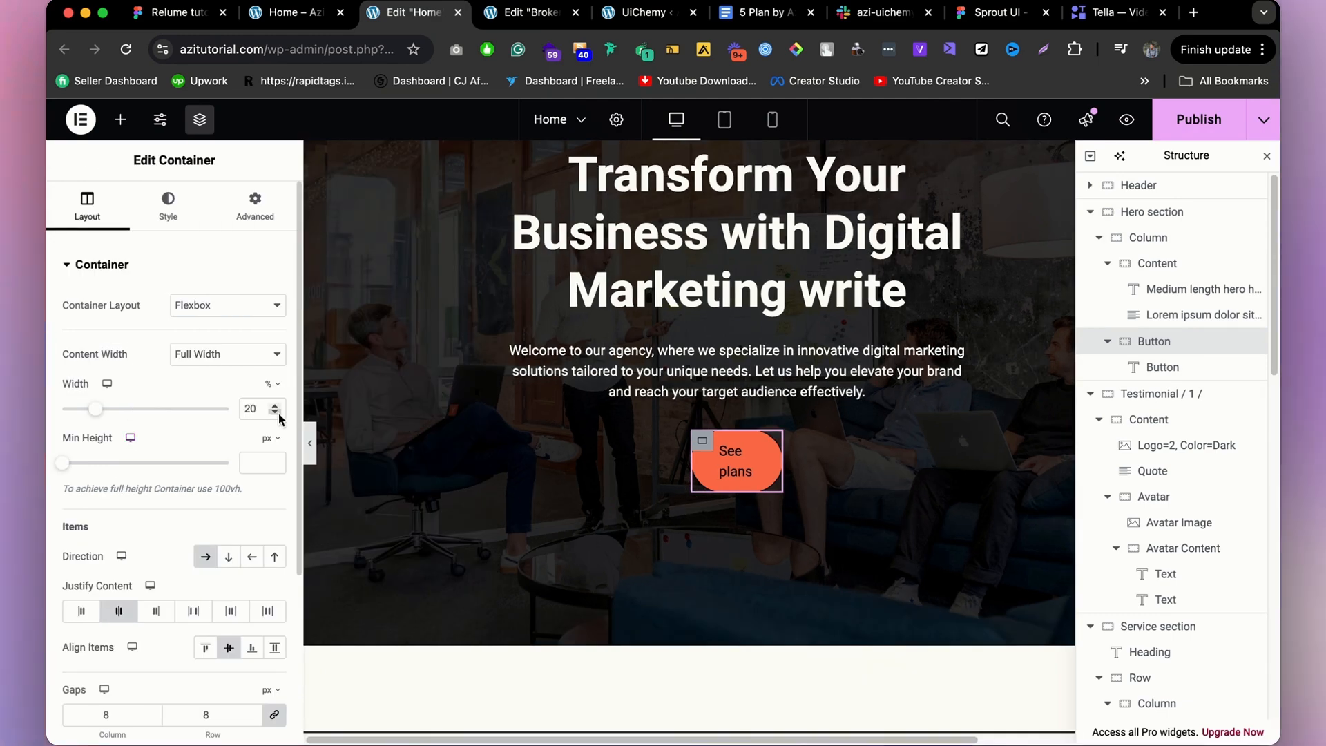
click(276, 413)
click(276, 413)
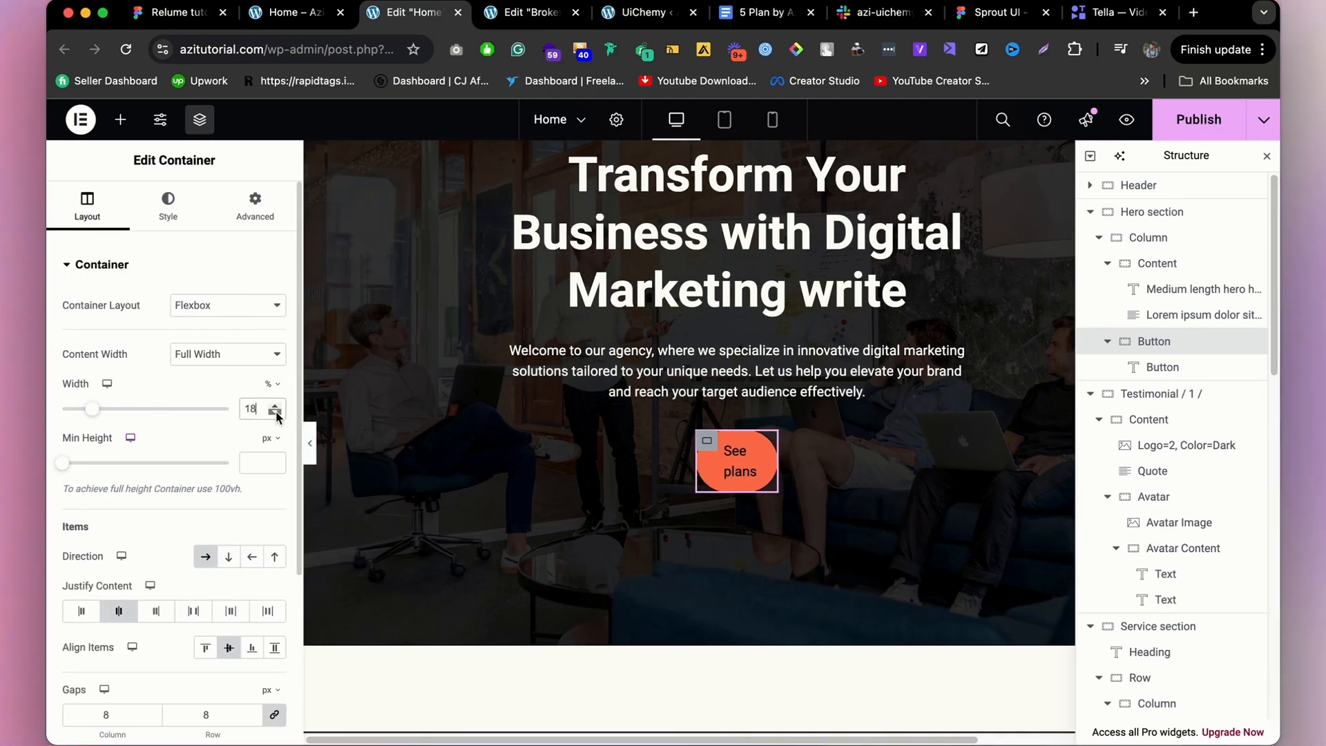
click(276, 413)
click(275, 413)
click(310, 444)
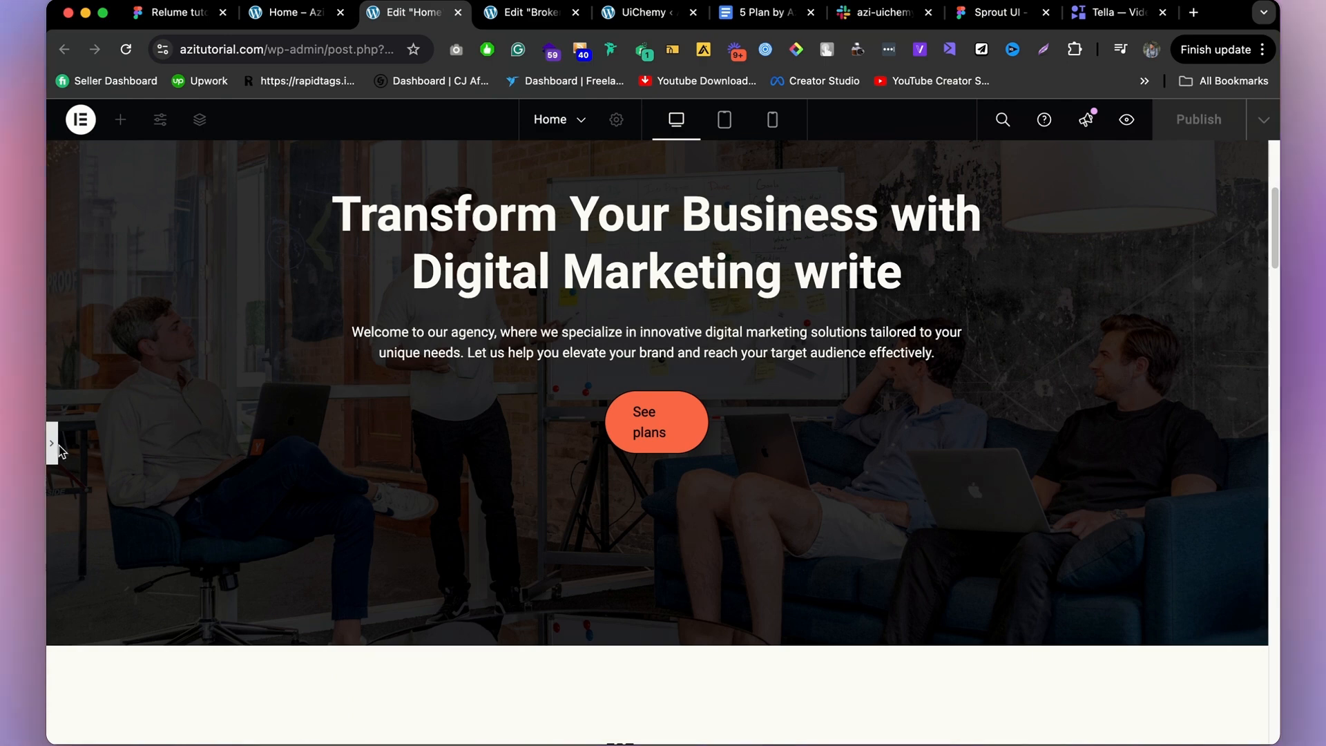
Set the hero section's "See plans" button container width to 18% and publish the updated Home page.
click(52, 443)
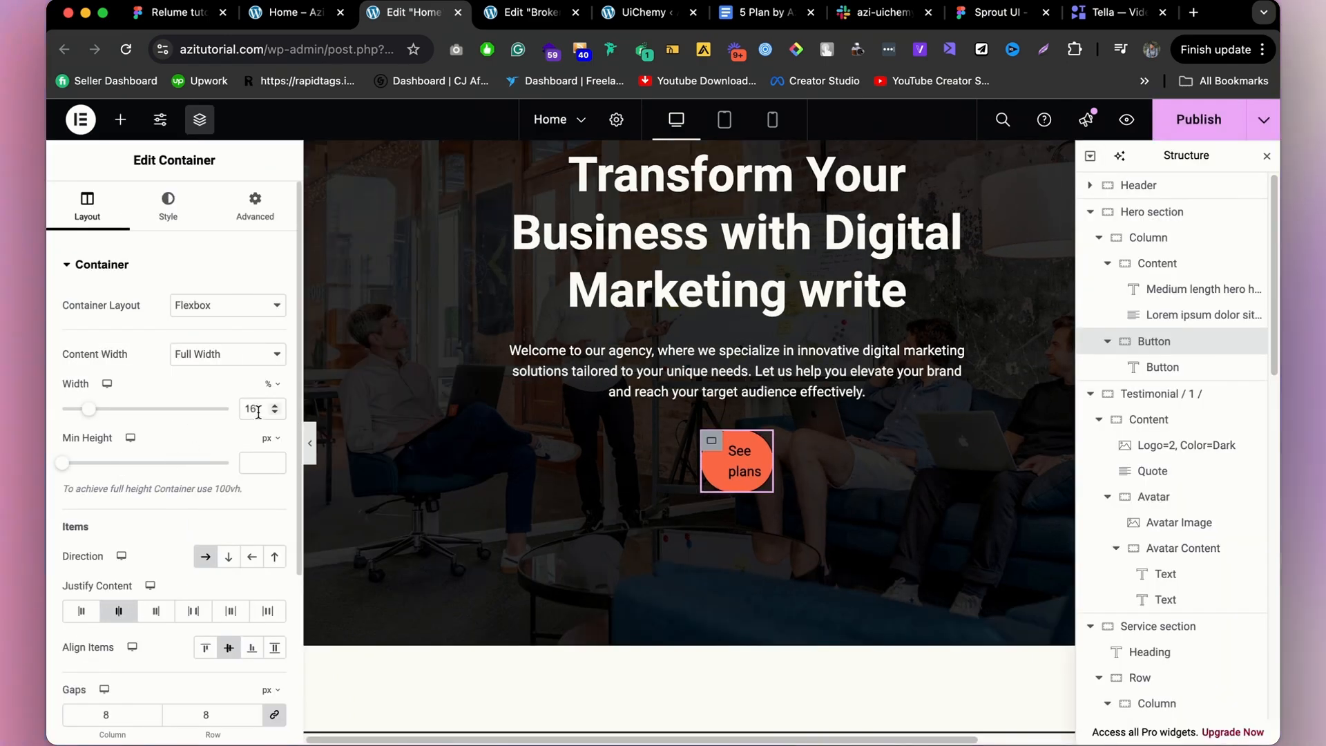
click(311, 436)
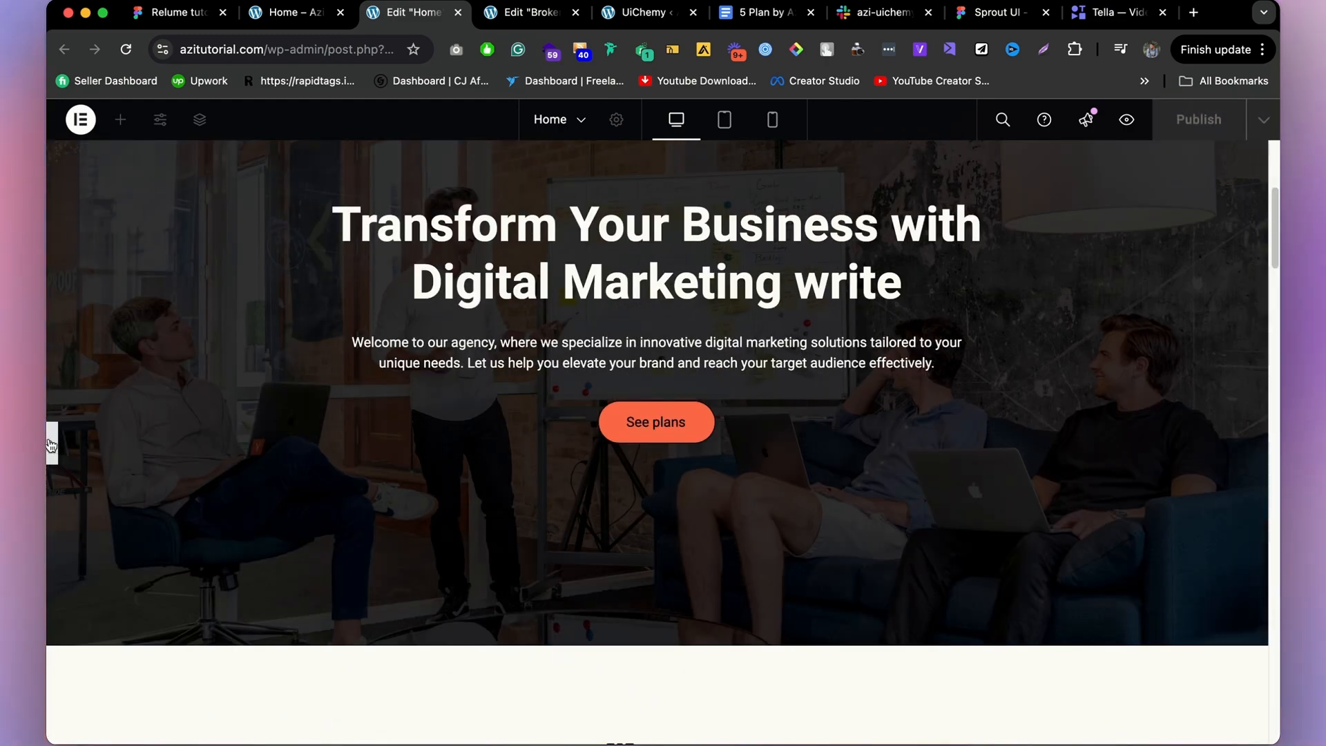
click(52, 443)
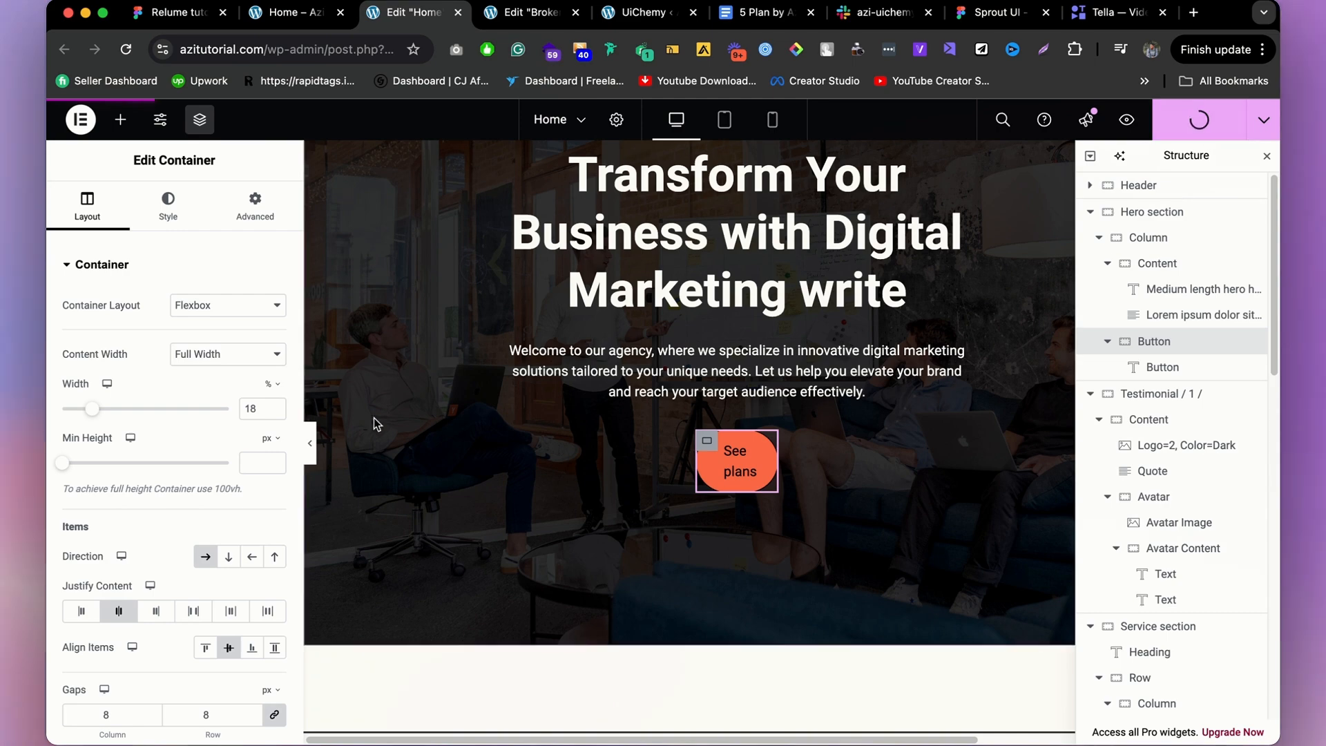
Review the whole Home page at full width, from the service section to the footer and back to the header.
click(313, 445)
scroll(474, 379, down, 15)
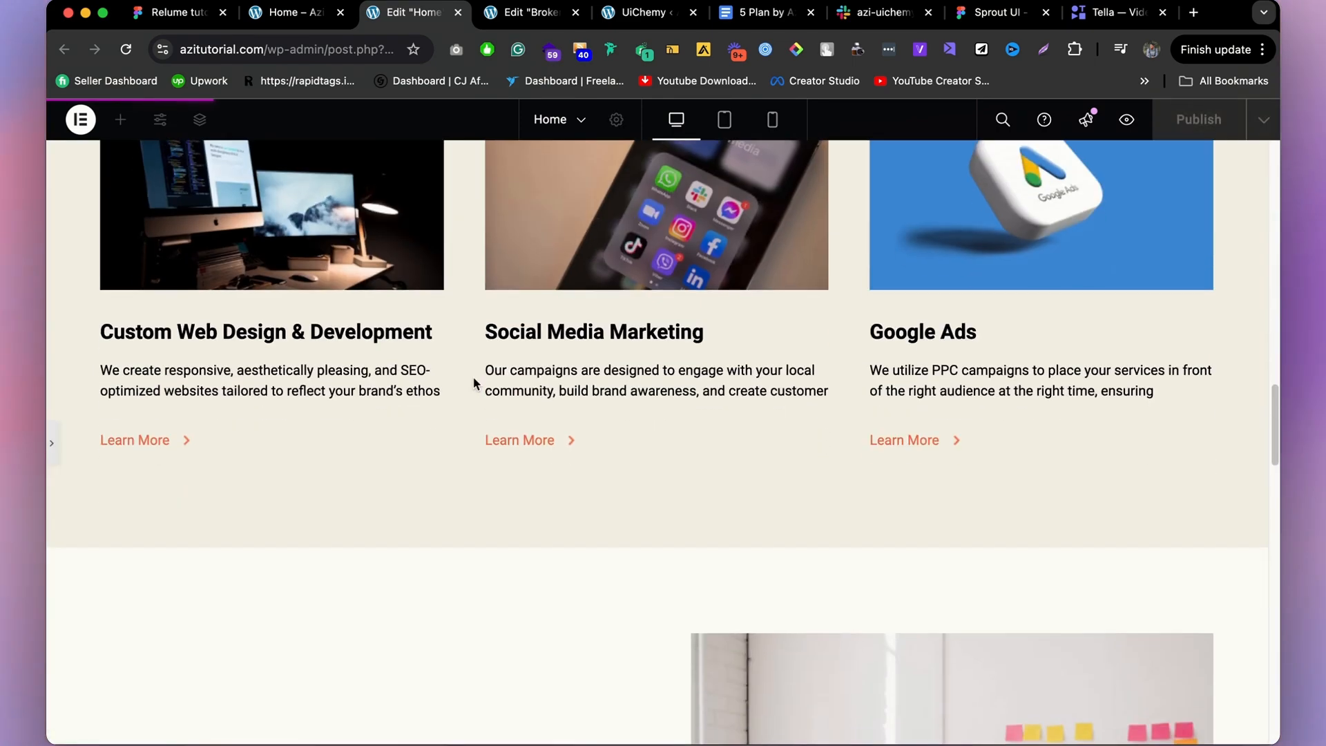
scroll(474, 383, down, 15)
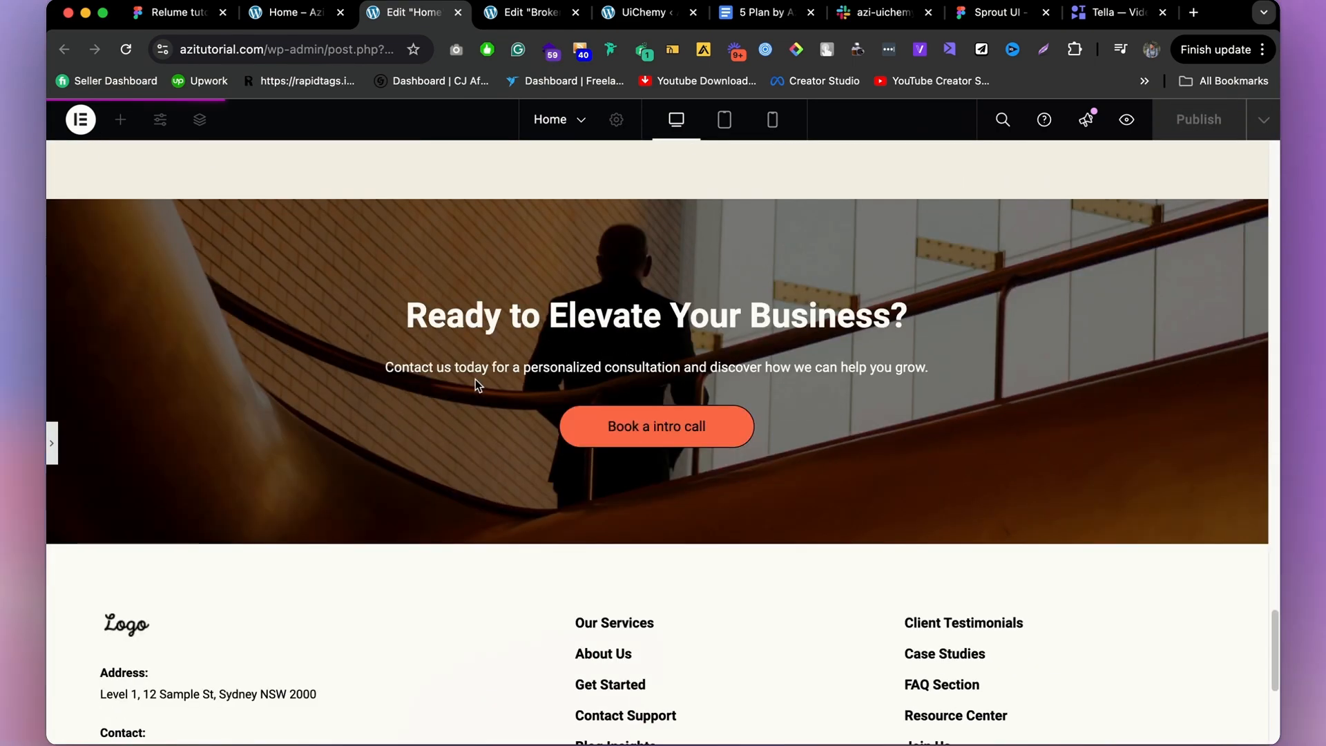
scroll(475, 380, up, 10)
scroll(476, 387, down, 12)
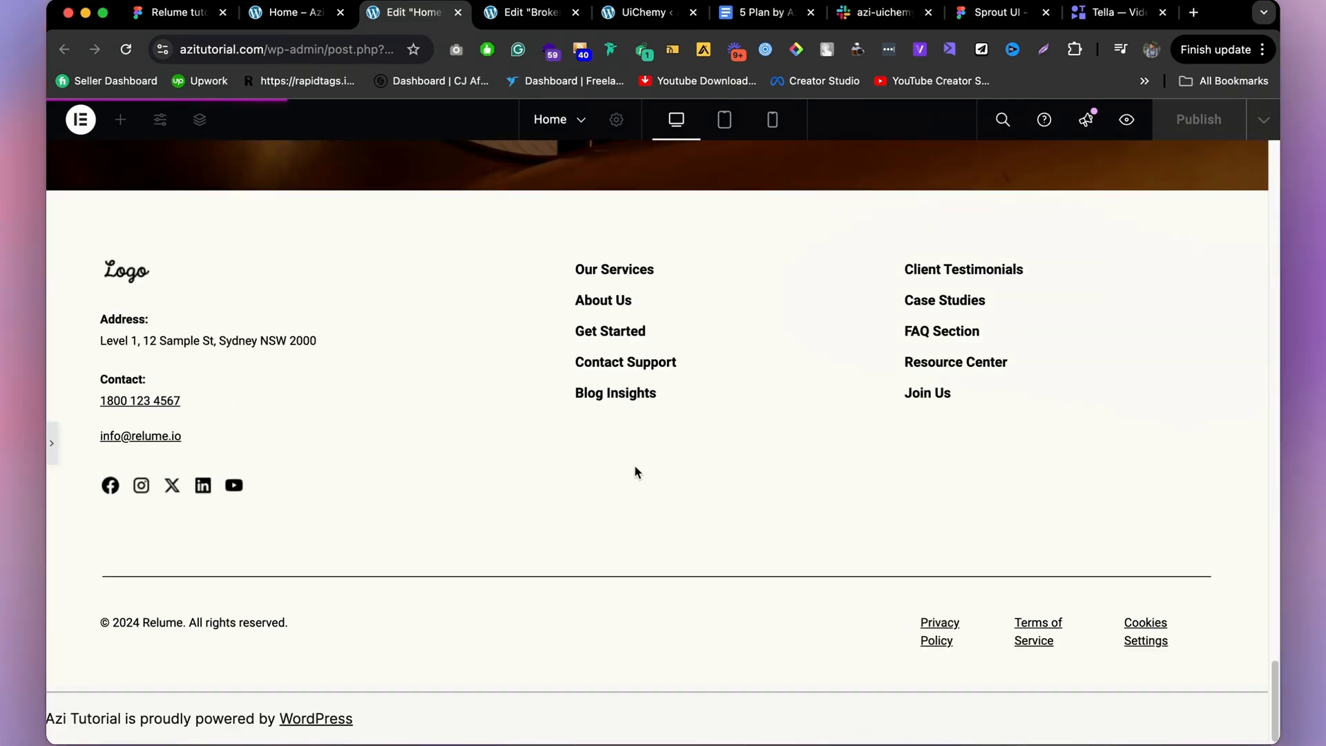
scroll(492, 413, up, 20)
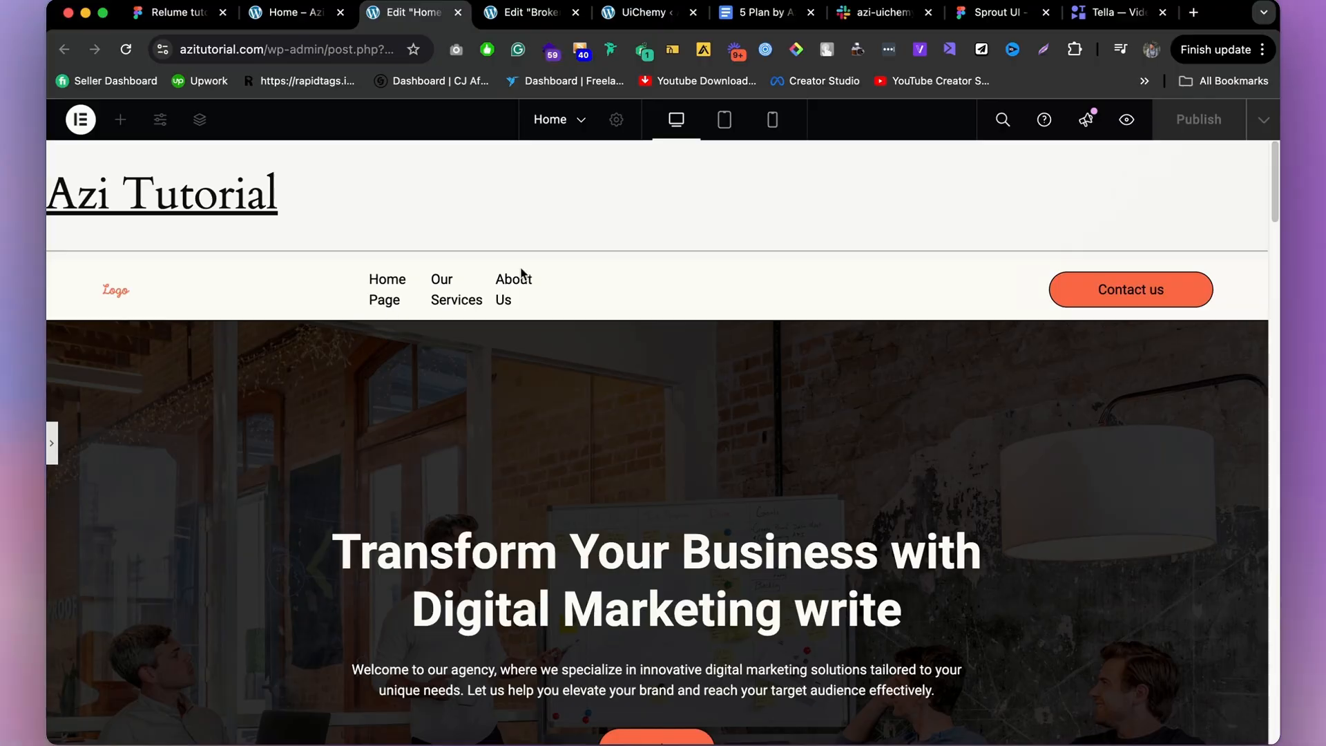
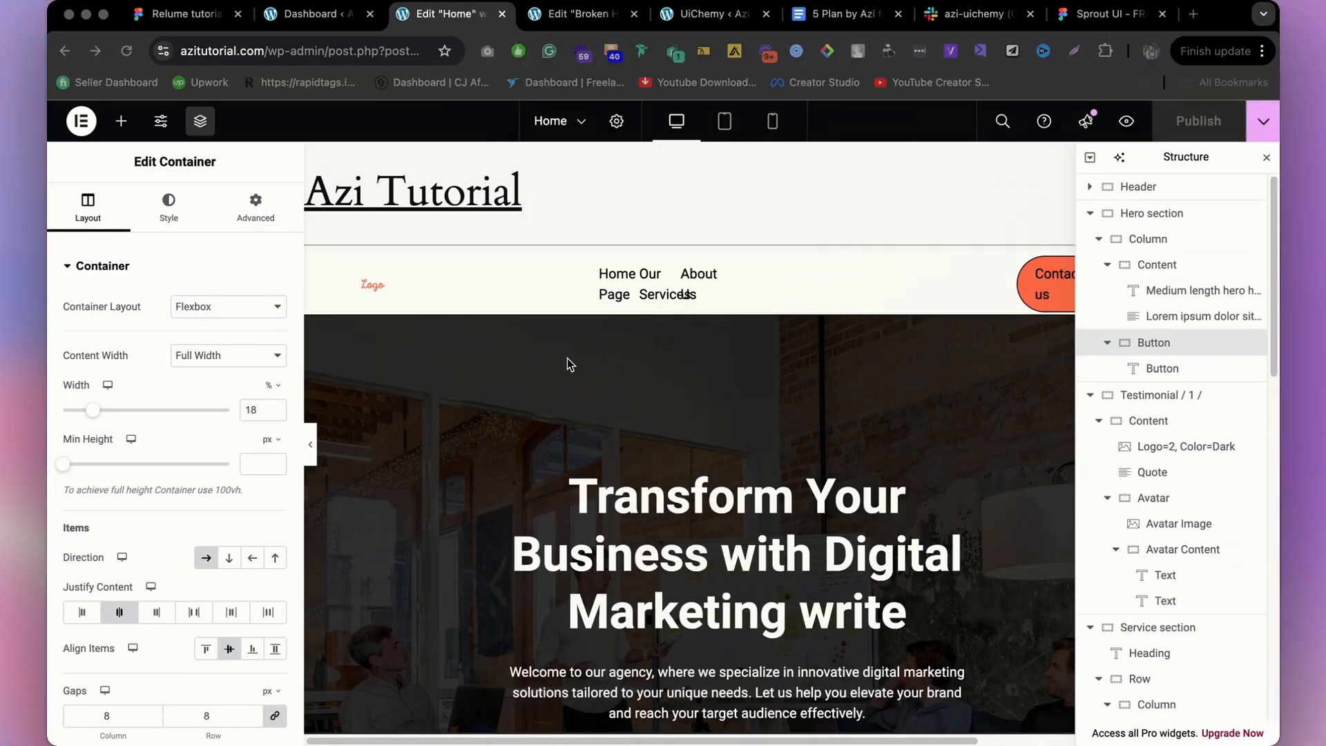
Switch to the WordPress dashboard and create a new Elementor Header & Footer Builder template titled "Header", skipping the onboarding questions.
click(309, 16)
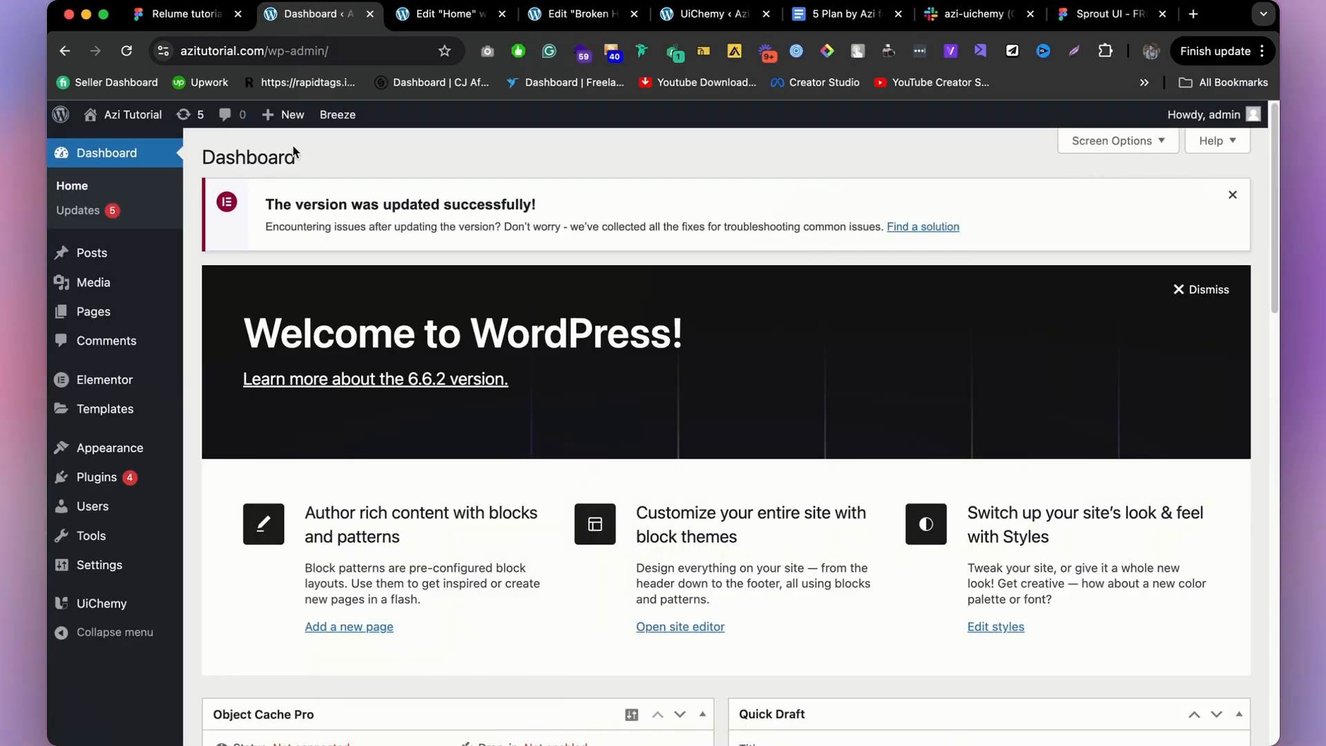
mouse_move(120, 459)
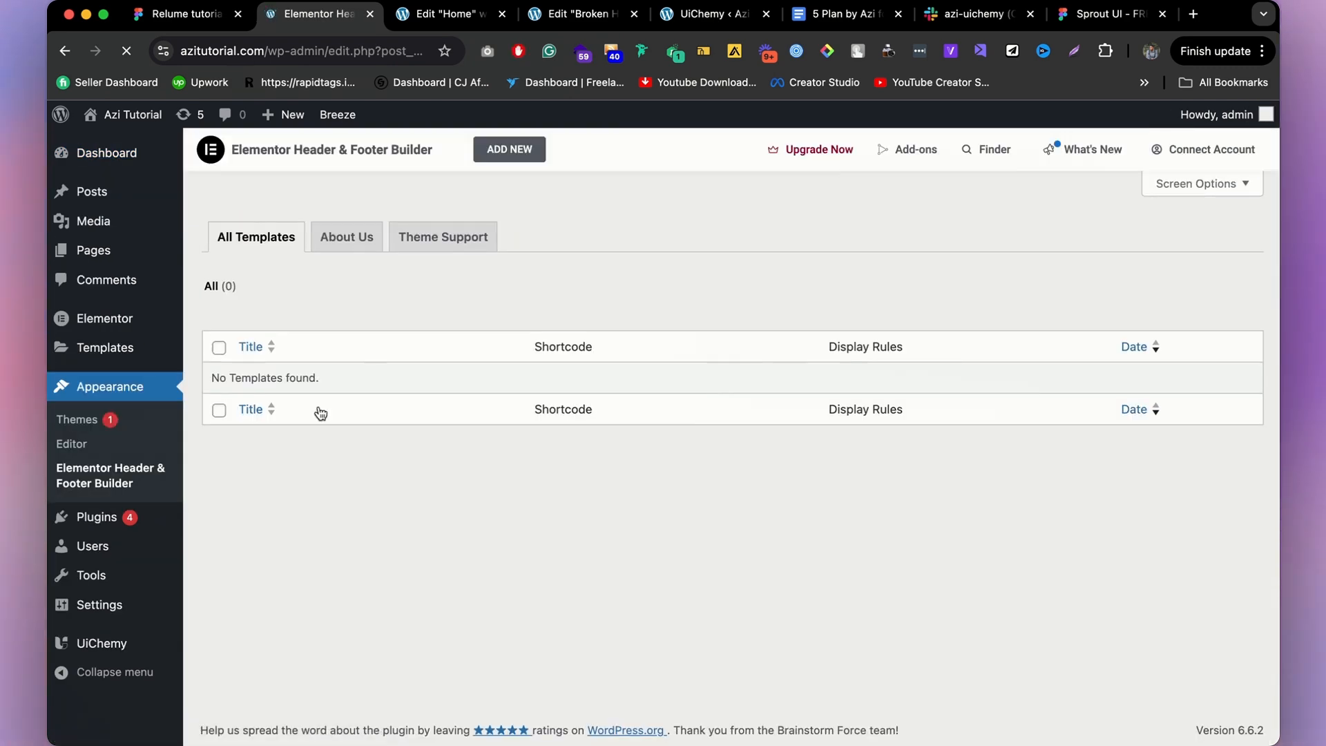
click(513, 149)
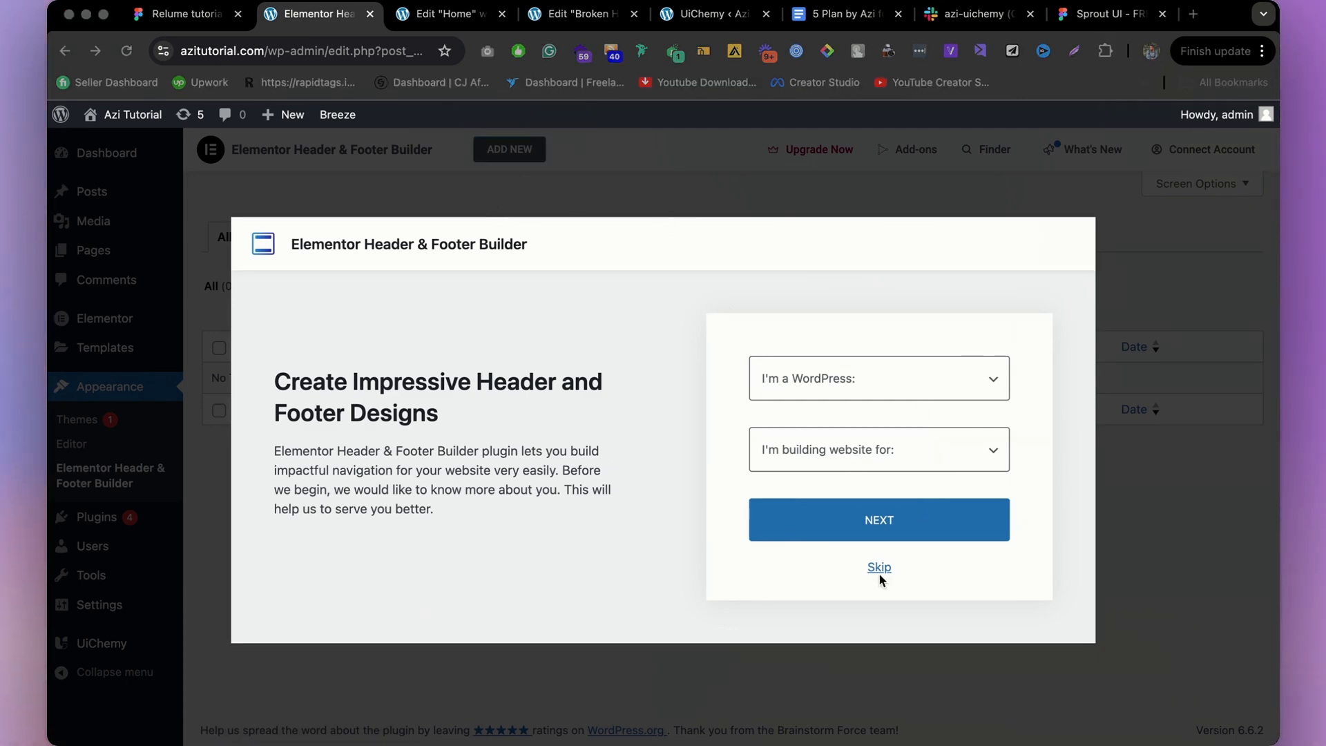
click(881, 567)
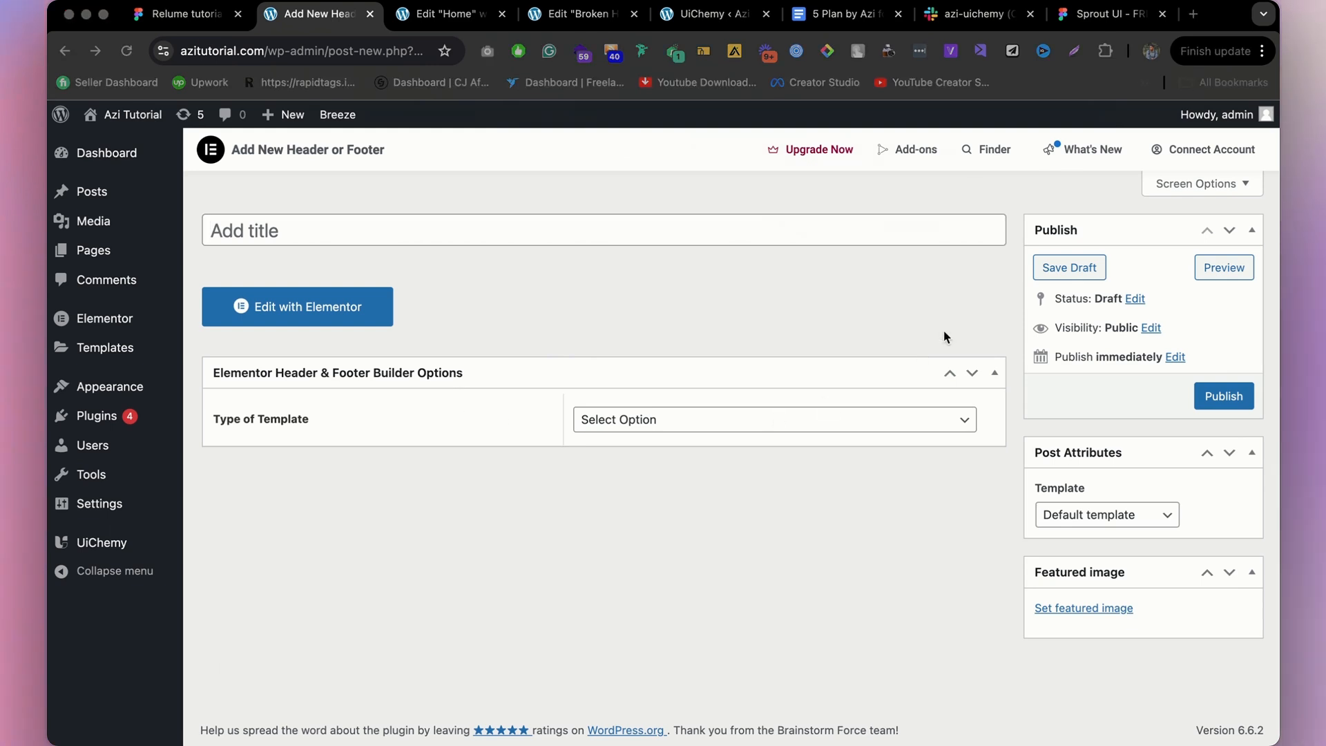
click(406, 228)
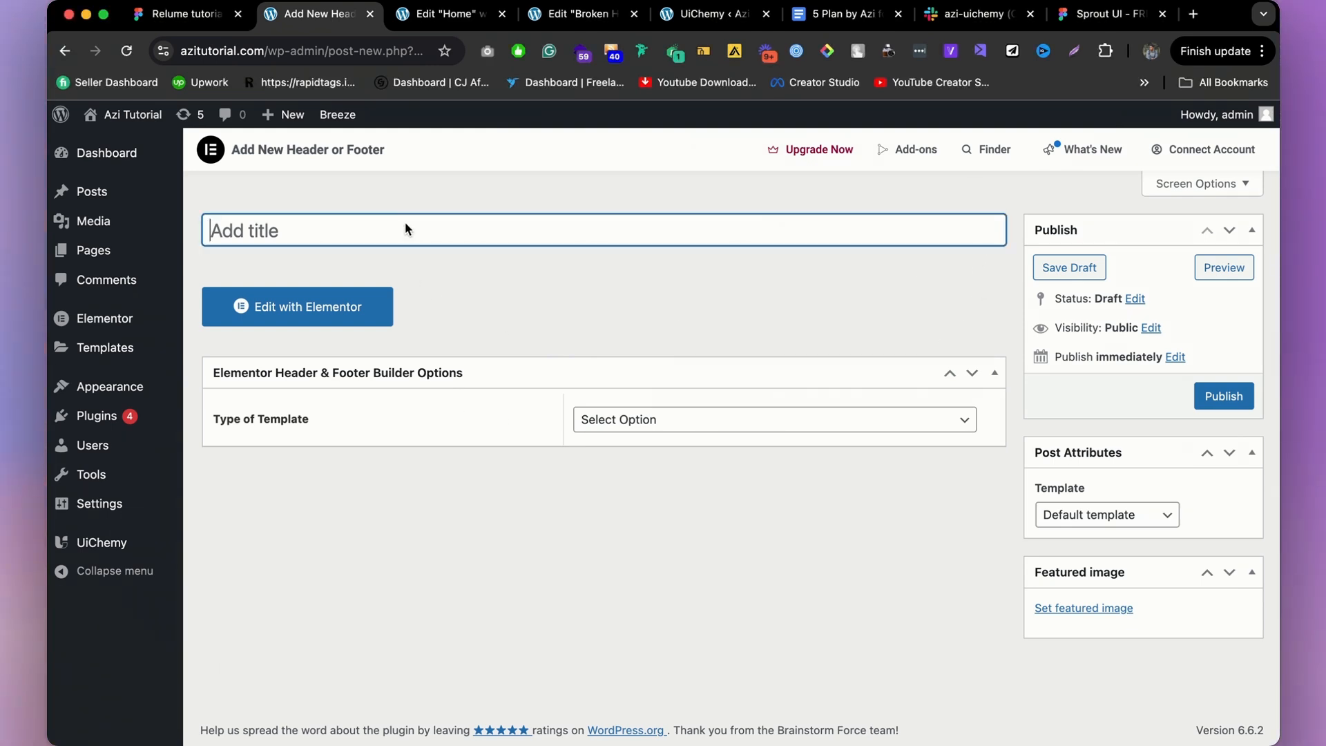
text(Header)
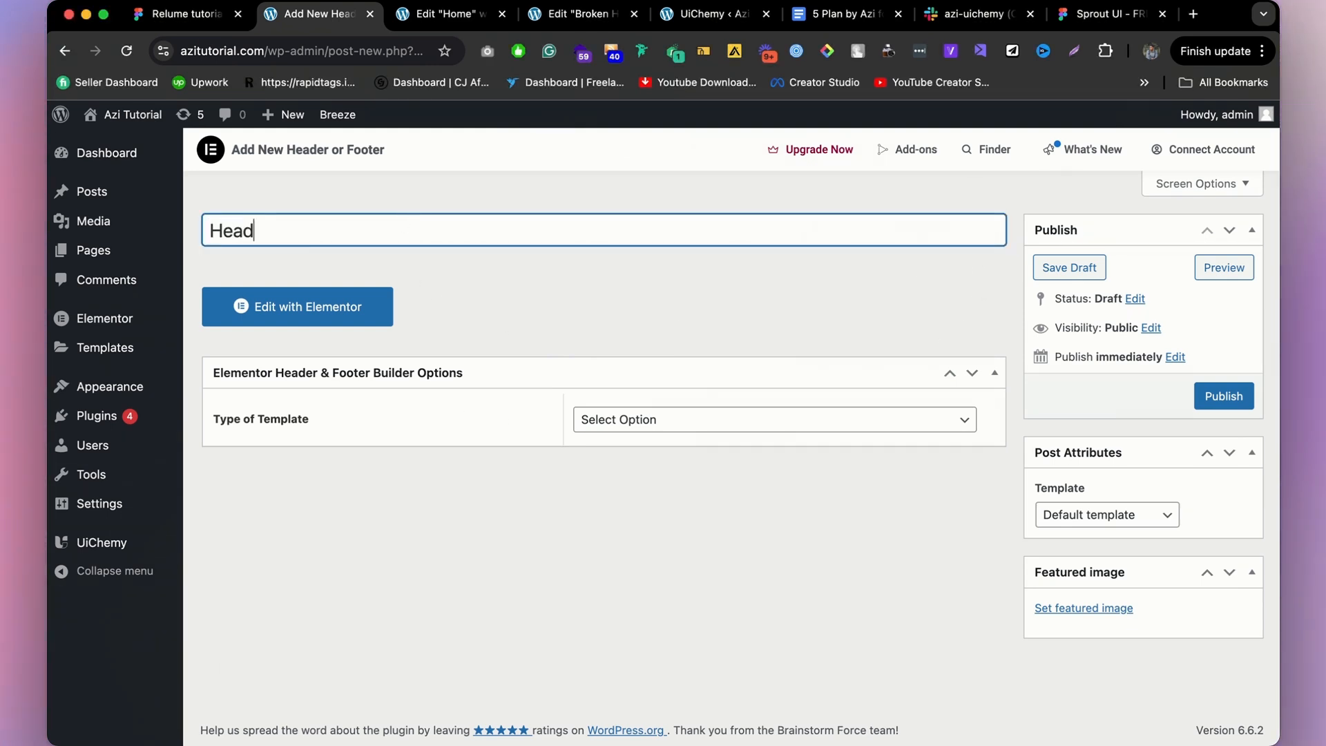
Set the template type to Header, display it on the Entire Website for All user roles, and publish it.
click(746, 430)
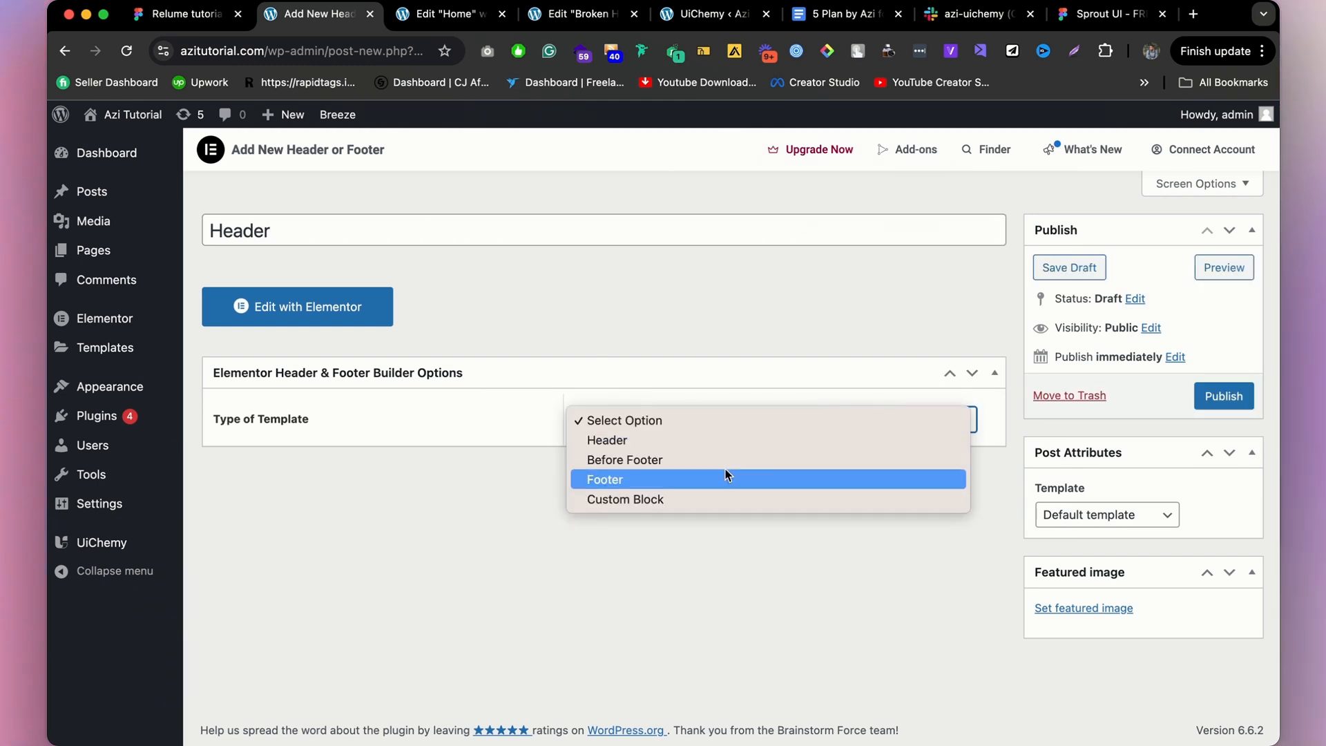
click(687, 443)
click(652, 482)
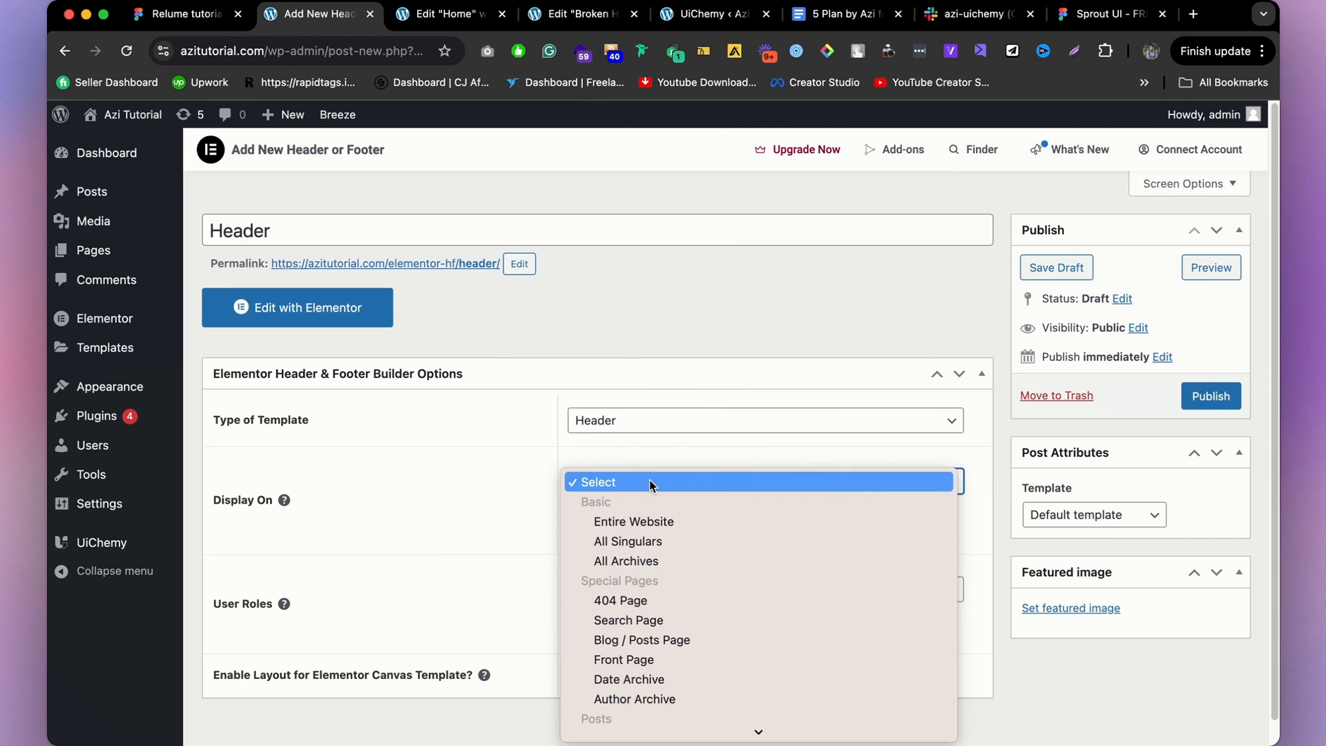
click(645, 521)
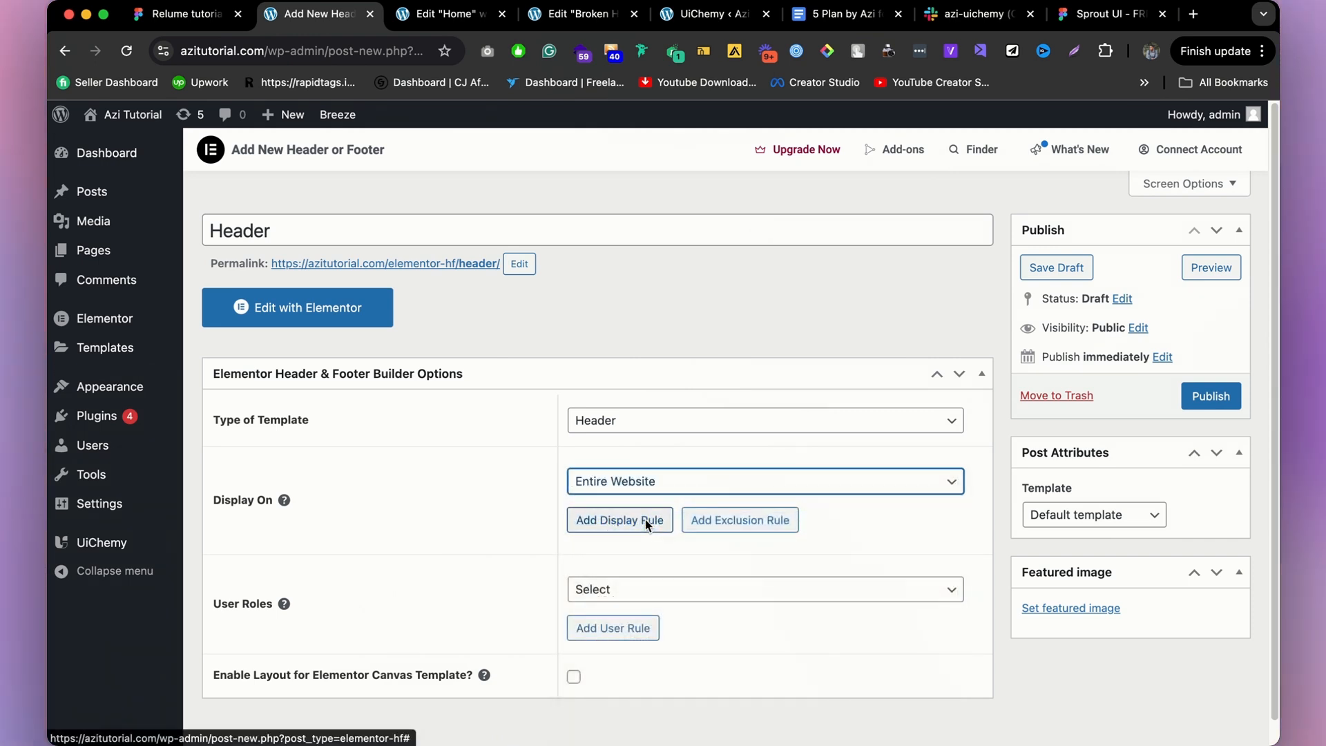
click(626, 598)
click(632, 630)
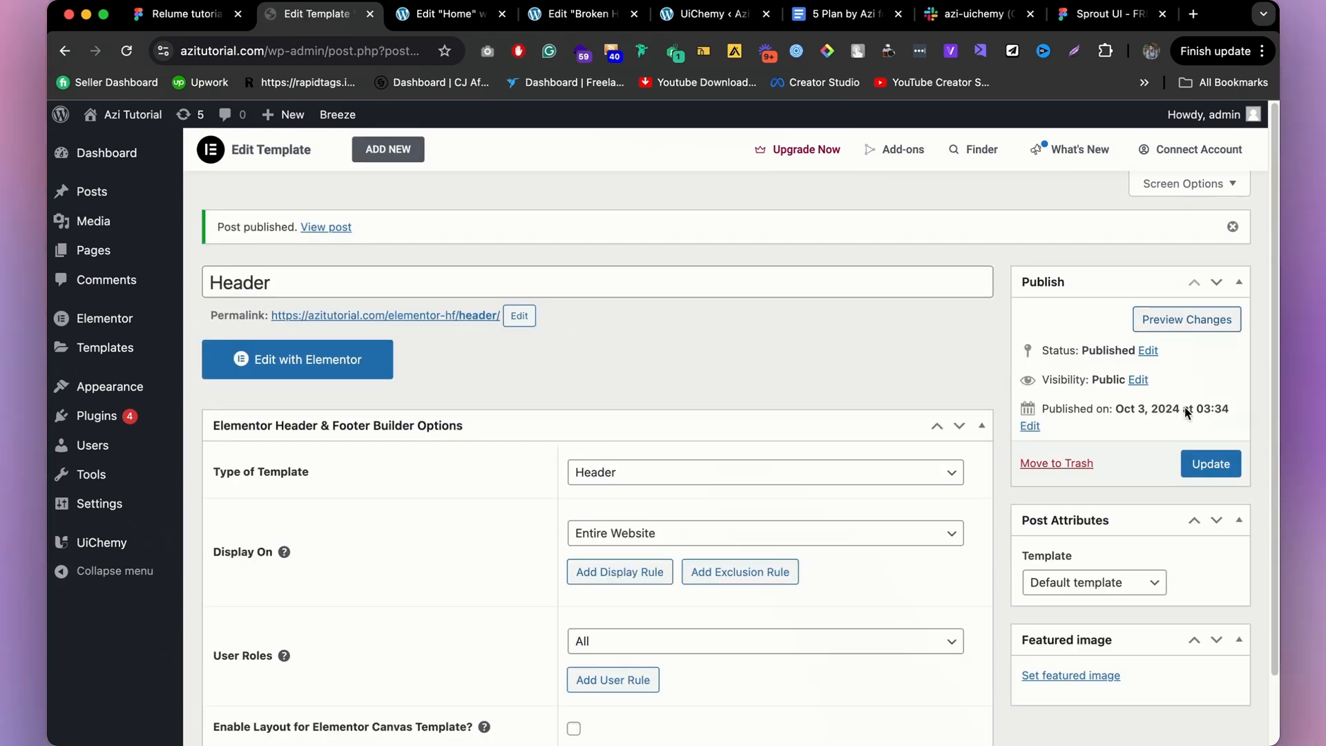
Open the Header template in Elementor and paste in the Header container copied from the Home page.
click(356, 365)
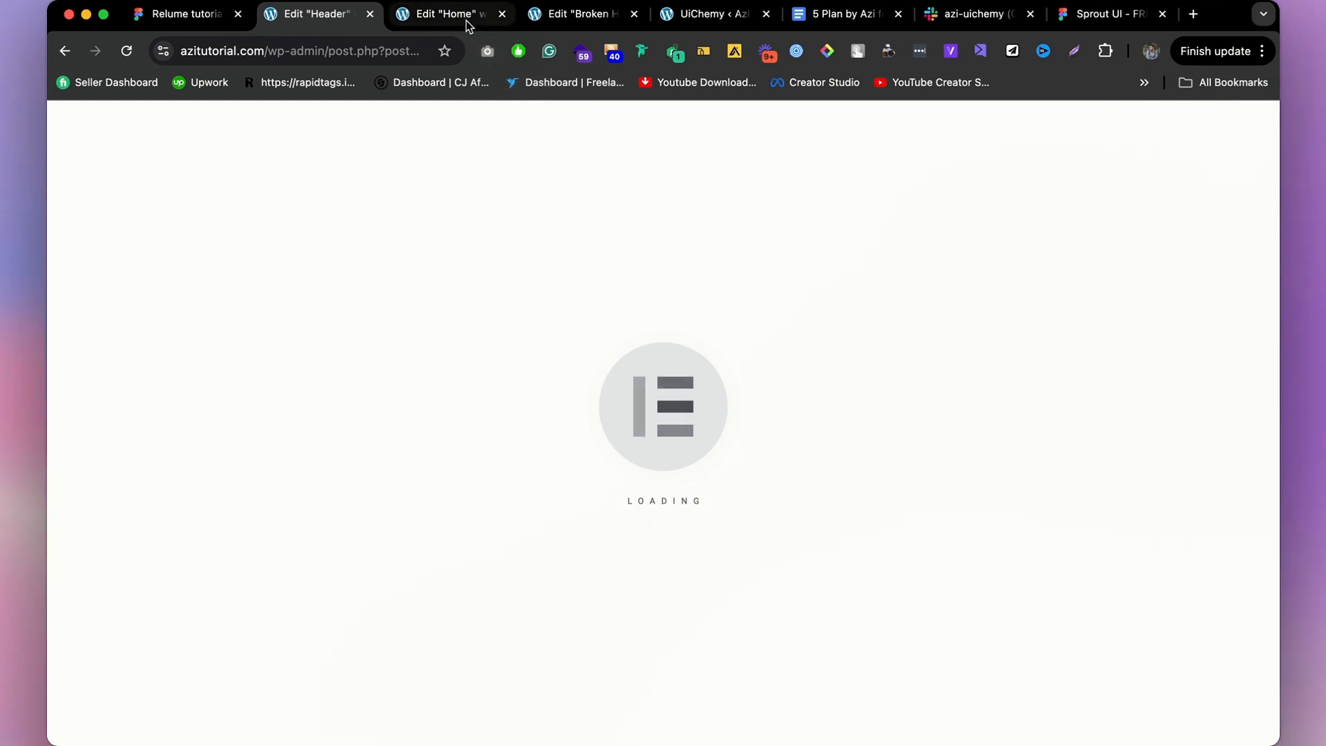
click(467, 22)
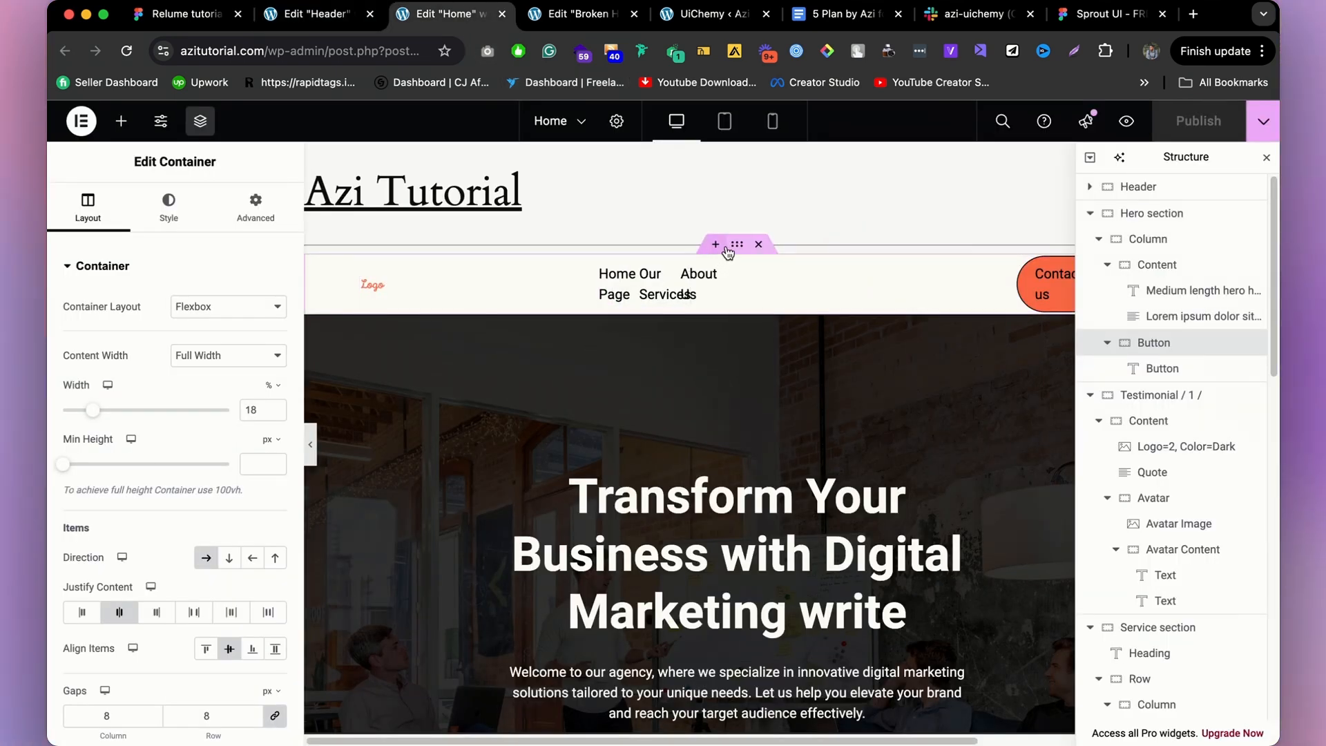
click(736, 246)
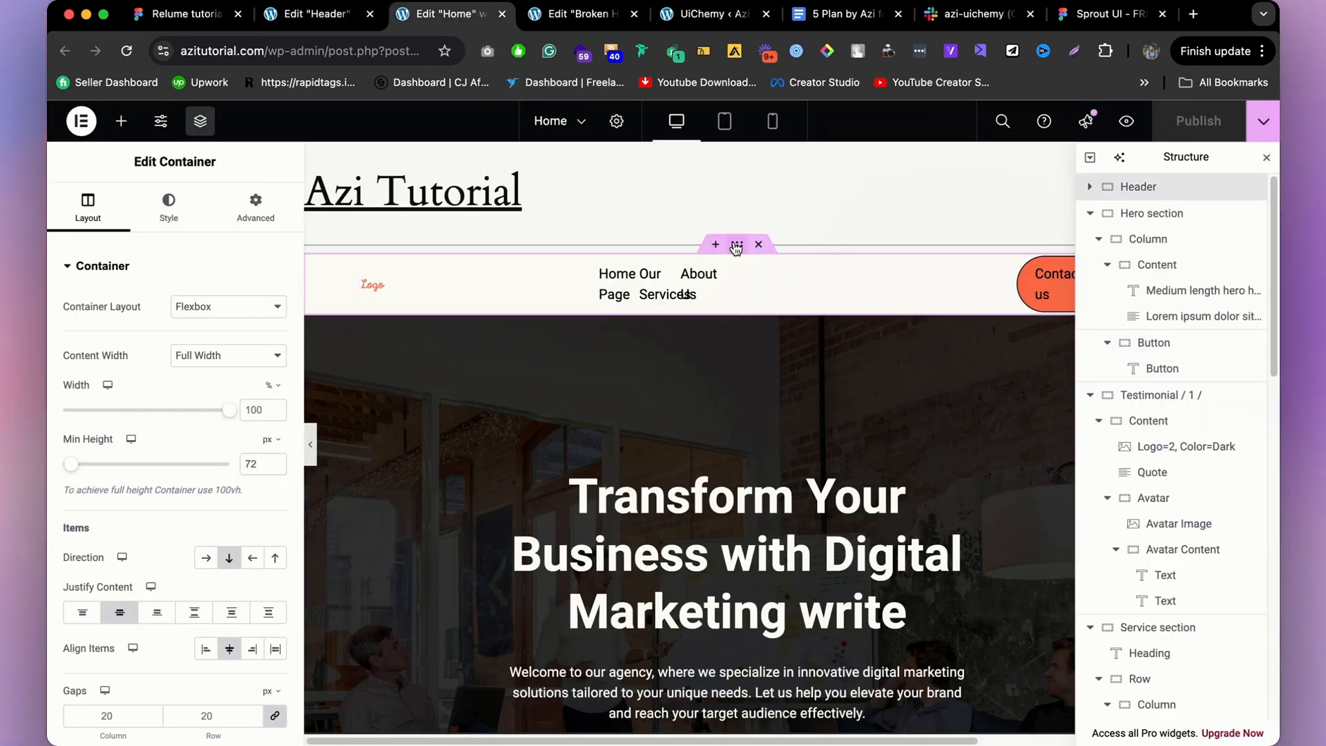
right_click(736, 247)
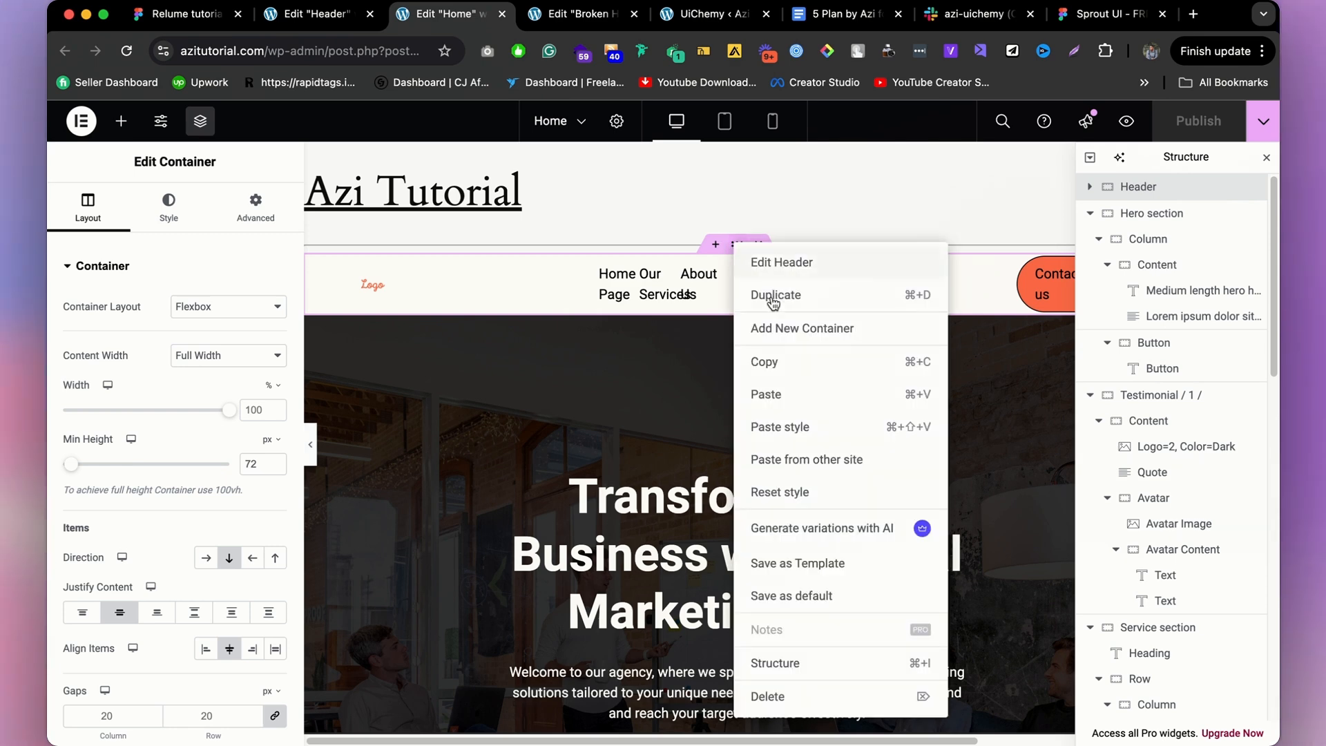
click(766, 362)
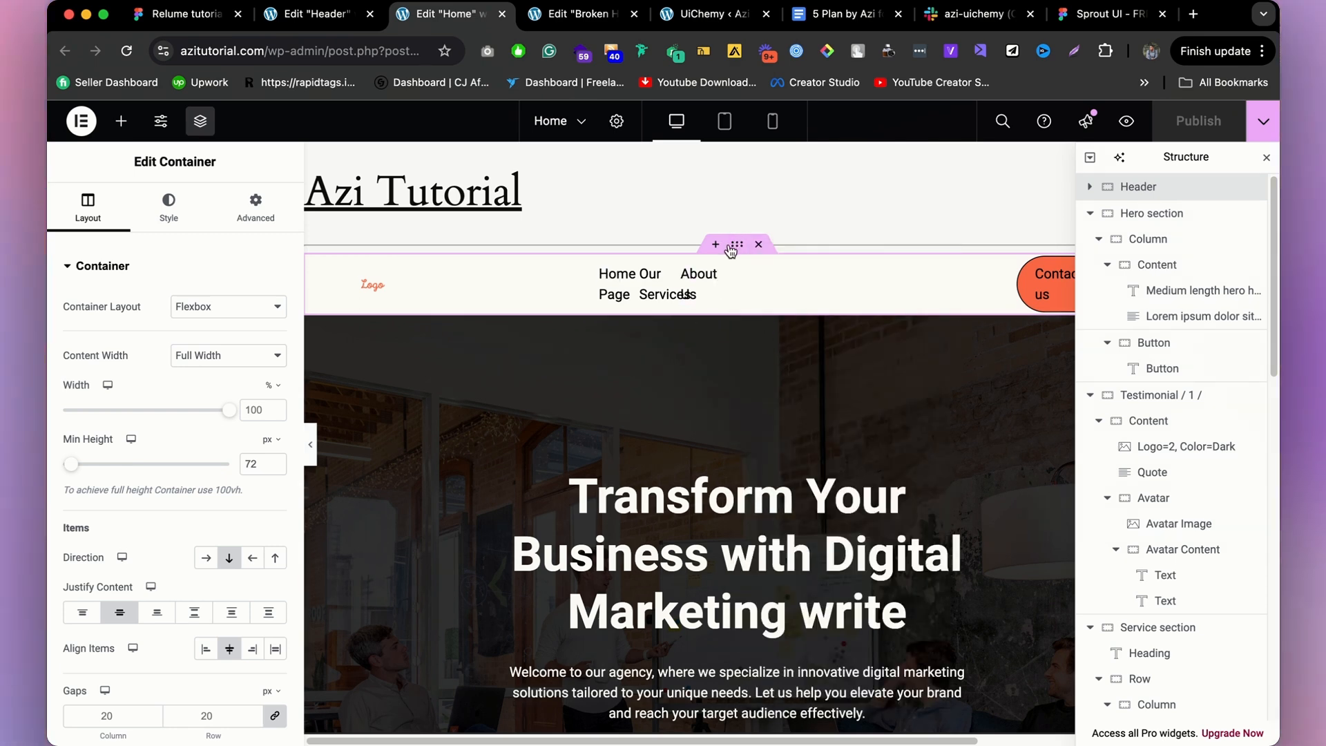
right_click(733, 247)
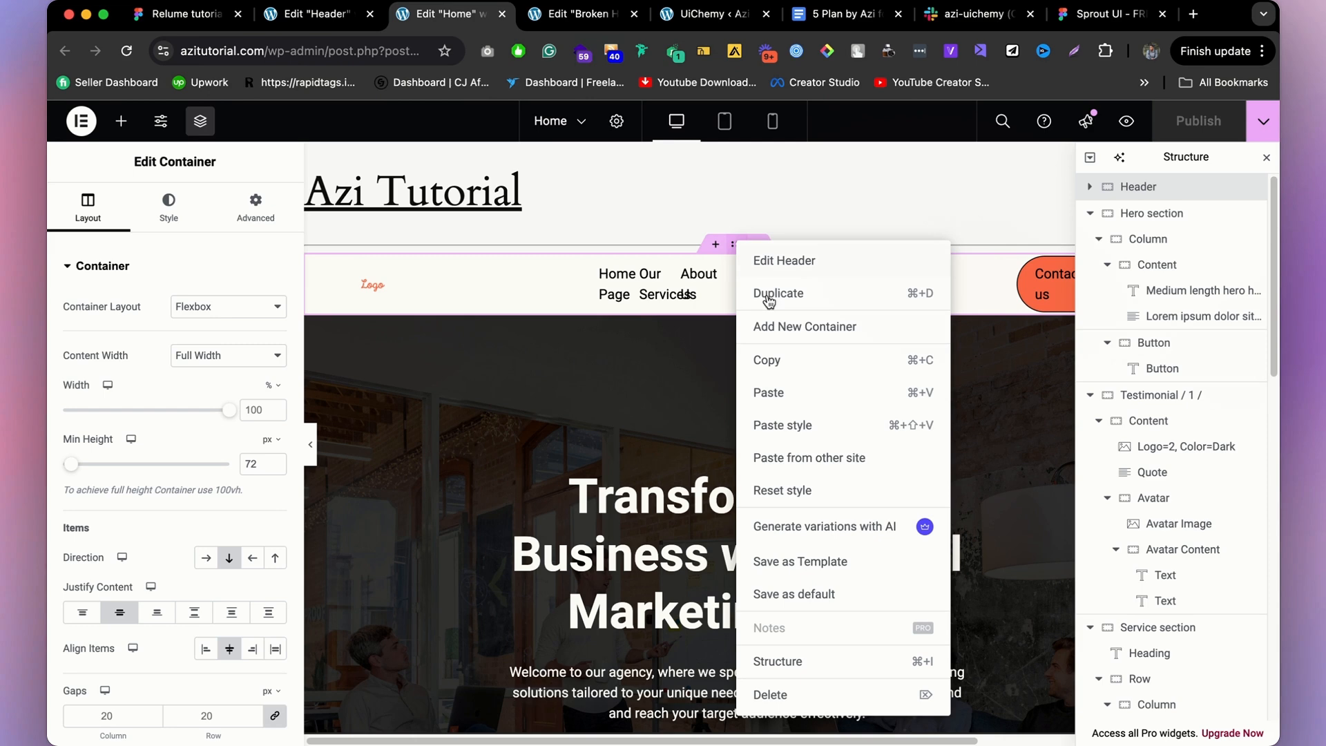
click(788, 362)
click(321, 20)
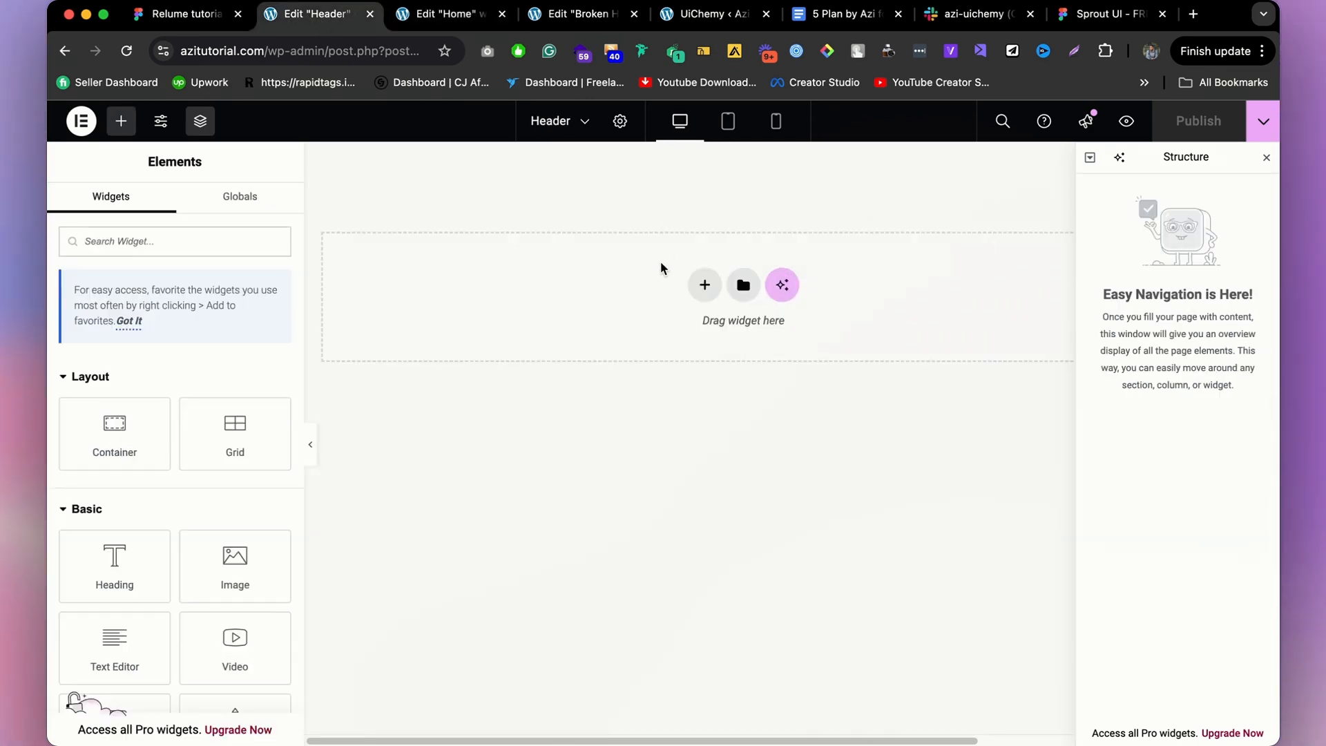
right_click(549, 284)
click(587, 301)
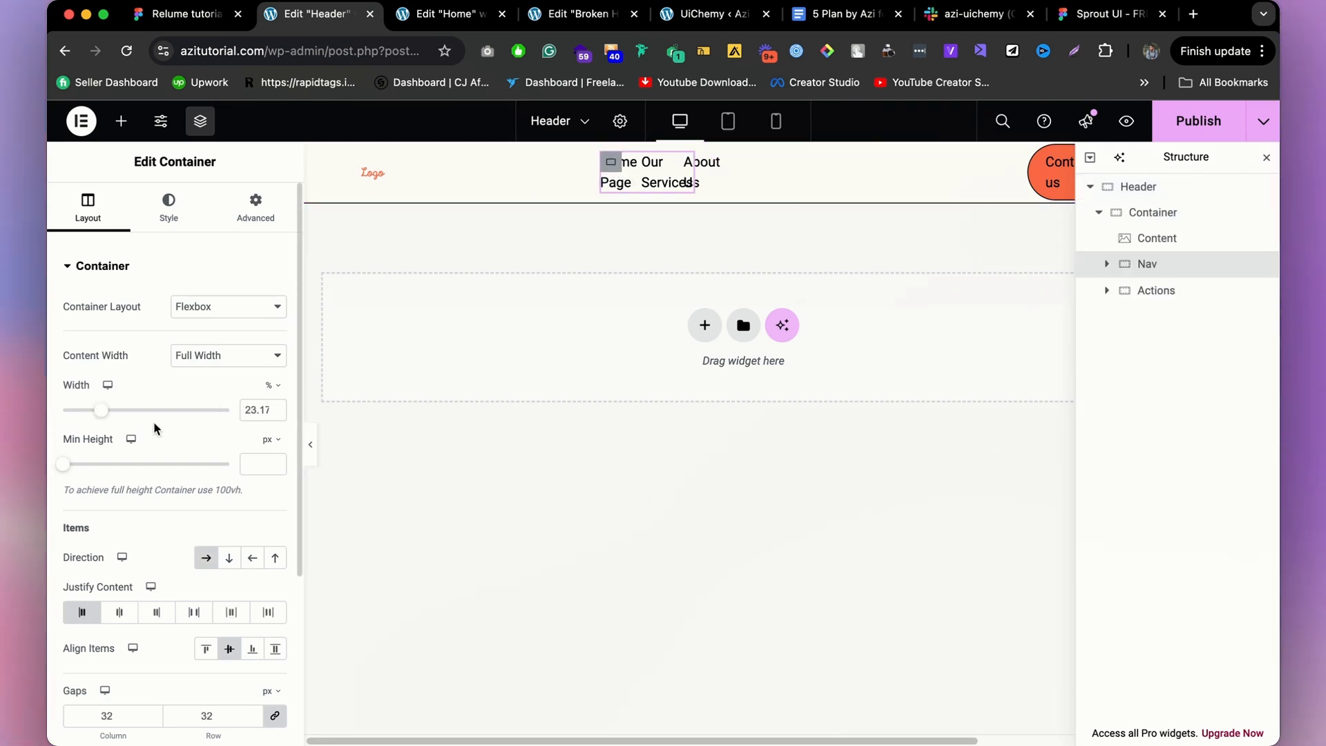
Set the Nav container's width to 100% and preview the header at full width.
drag(102, 412, 240, 404)
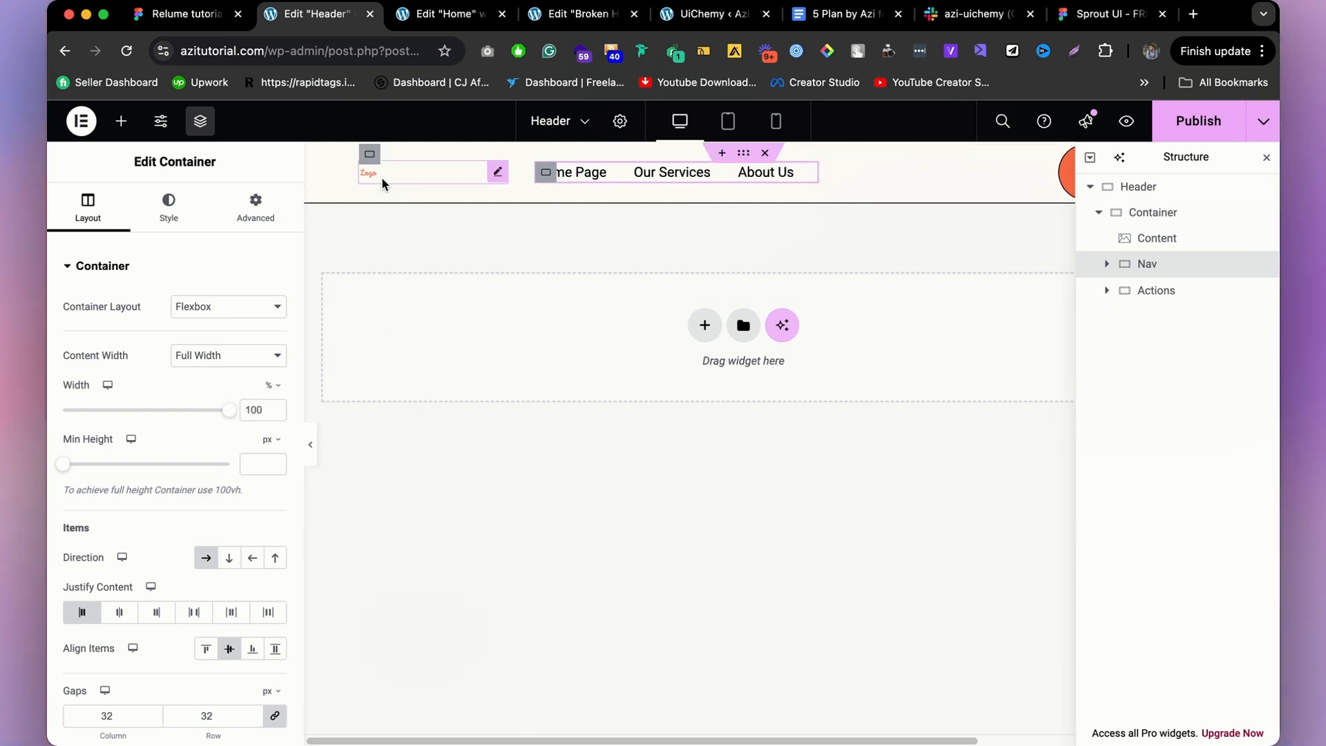
click(312, 456)
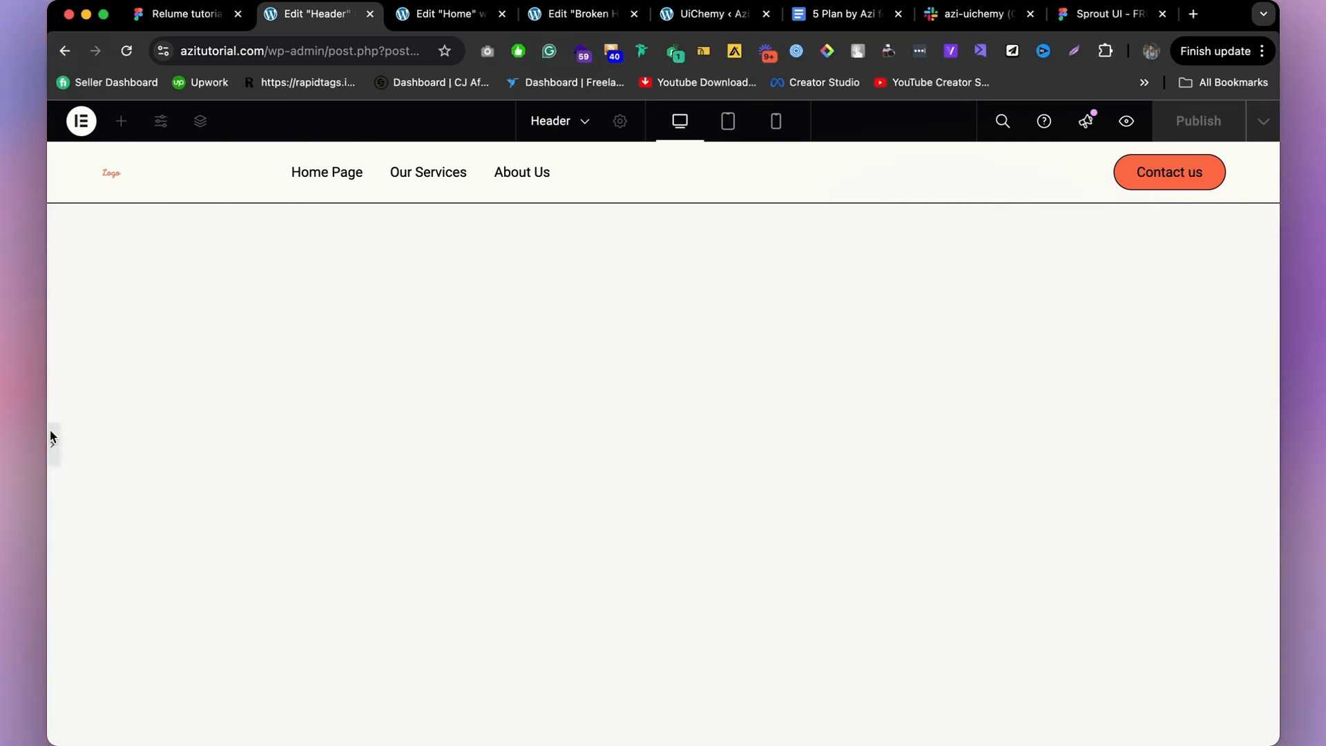
click(52, 444)
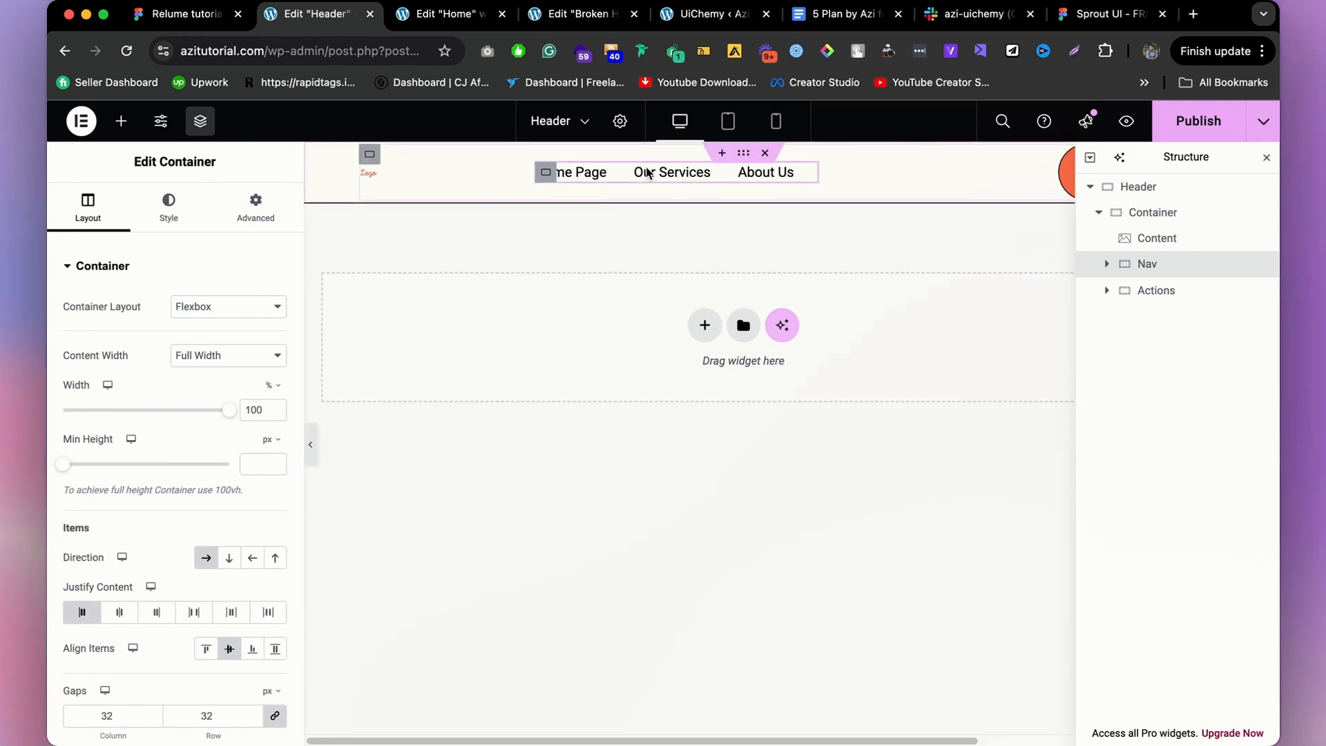
Search the widgets for "nav" and add a Navigation Menu widget to the header.
click(120, 121)
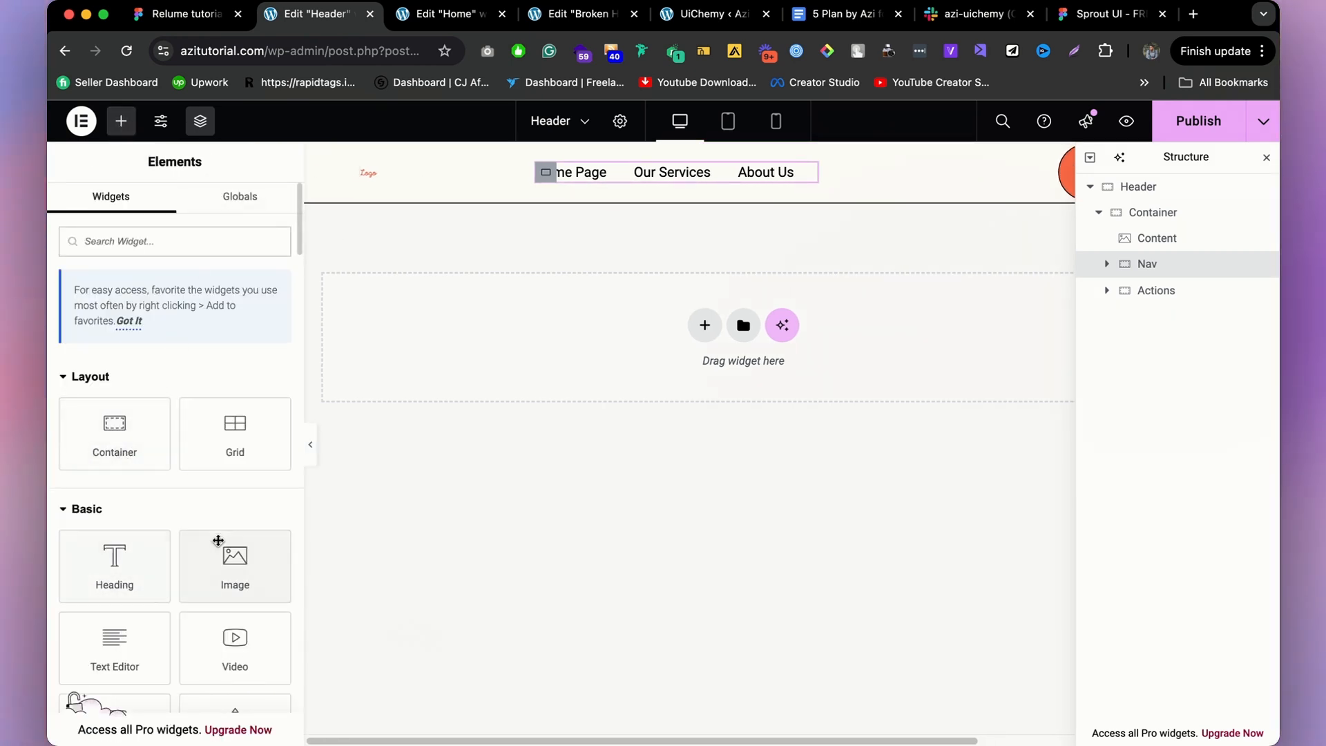
scroll(215, 543, down, 4)
scroll(216, 542, up, 4)
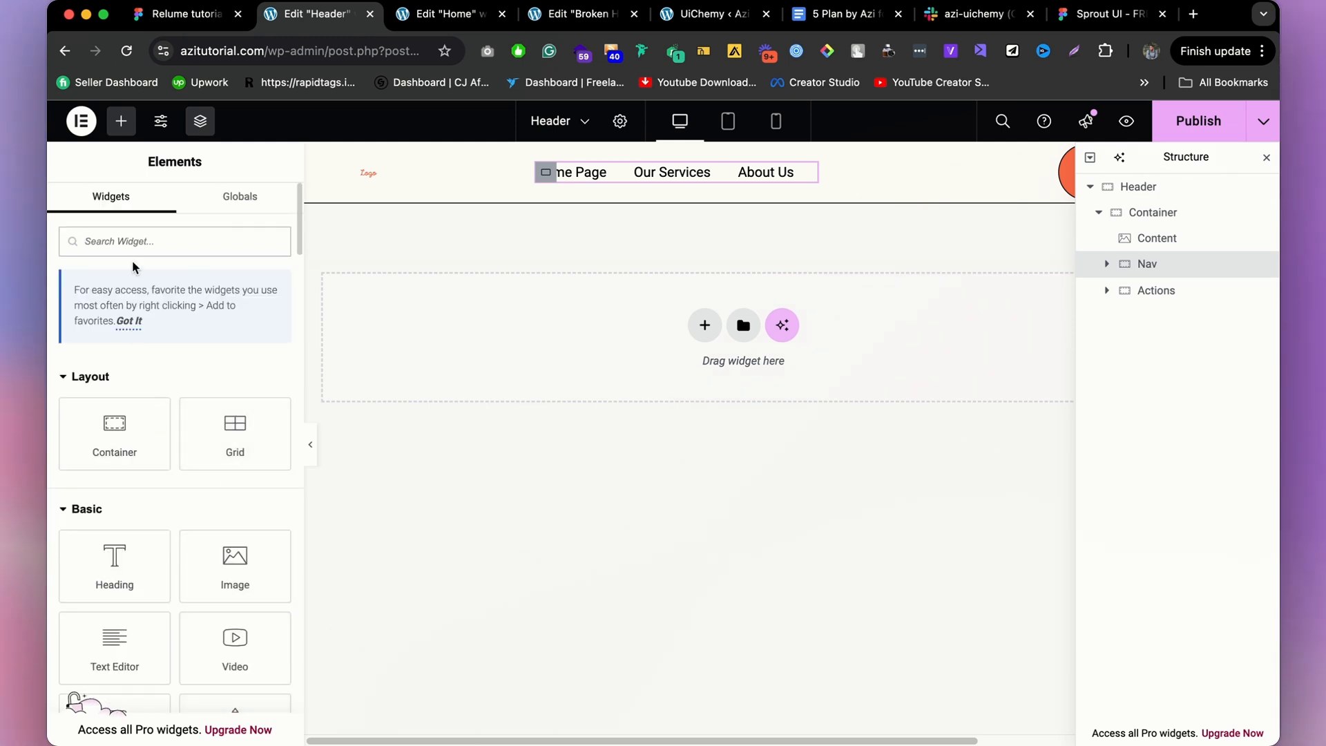
text(nav)
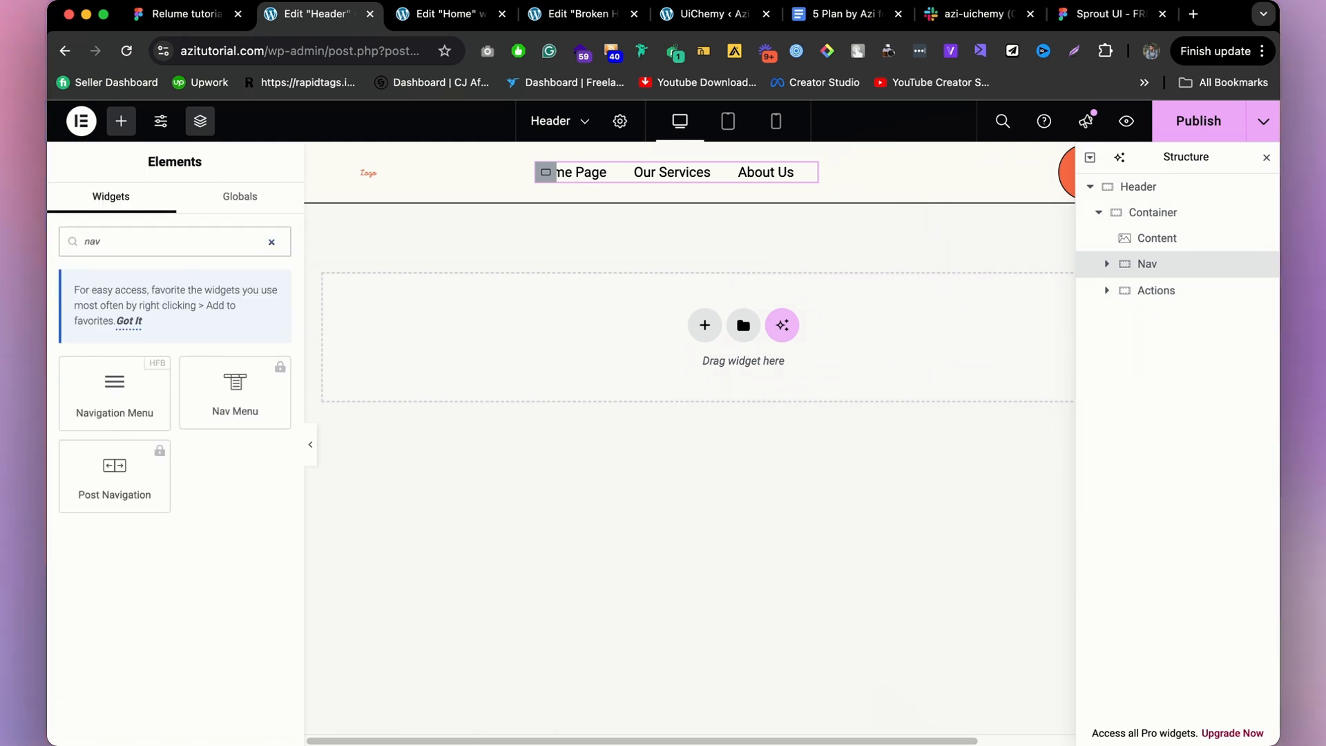
drag(132, 385, 824, 181)
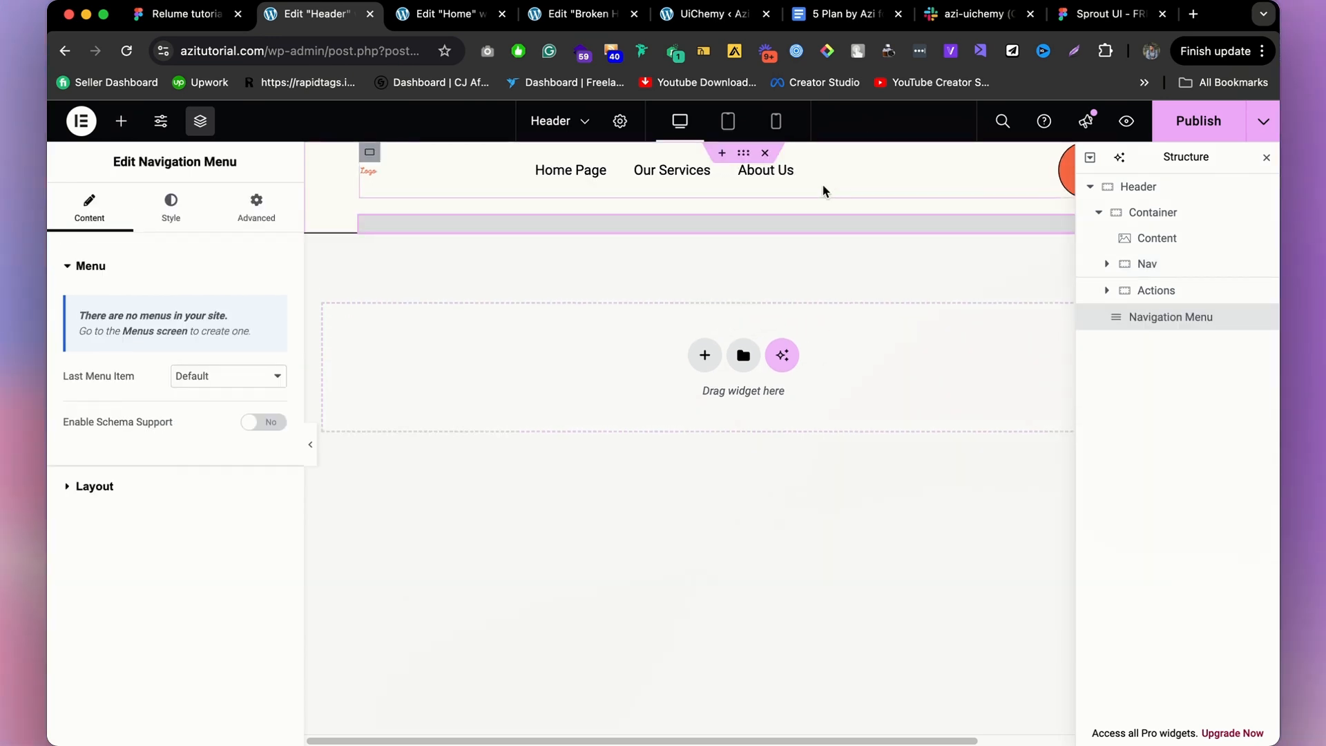
Delete the Nav container holding the Home Page, Our Services and About Us links.
click(546, 170)
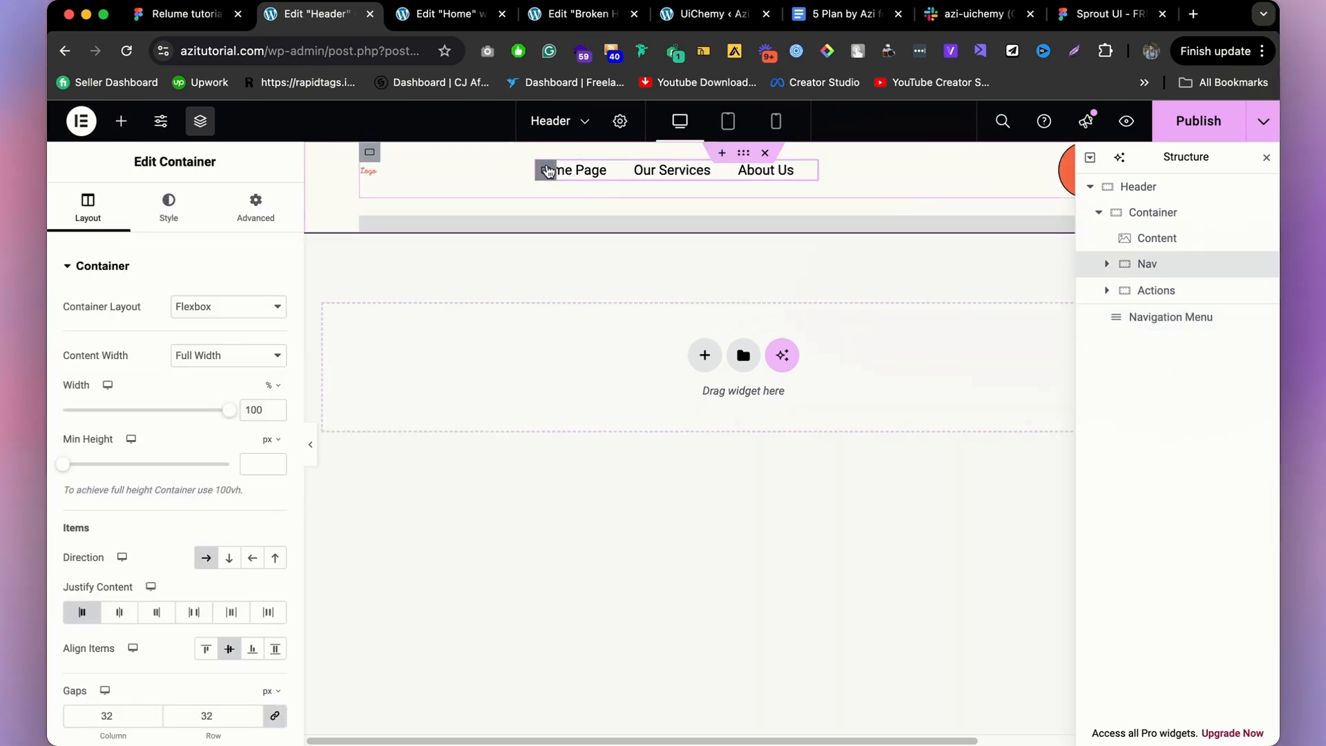
right_click(547, 170)
click(605, 617)
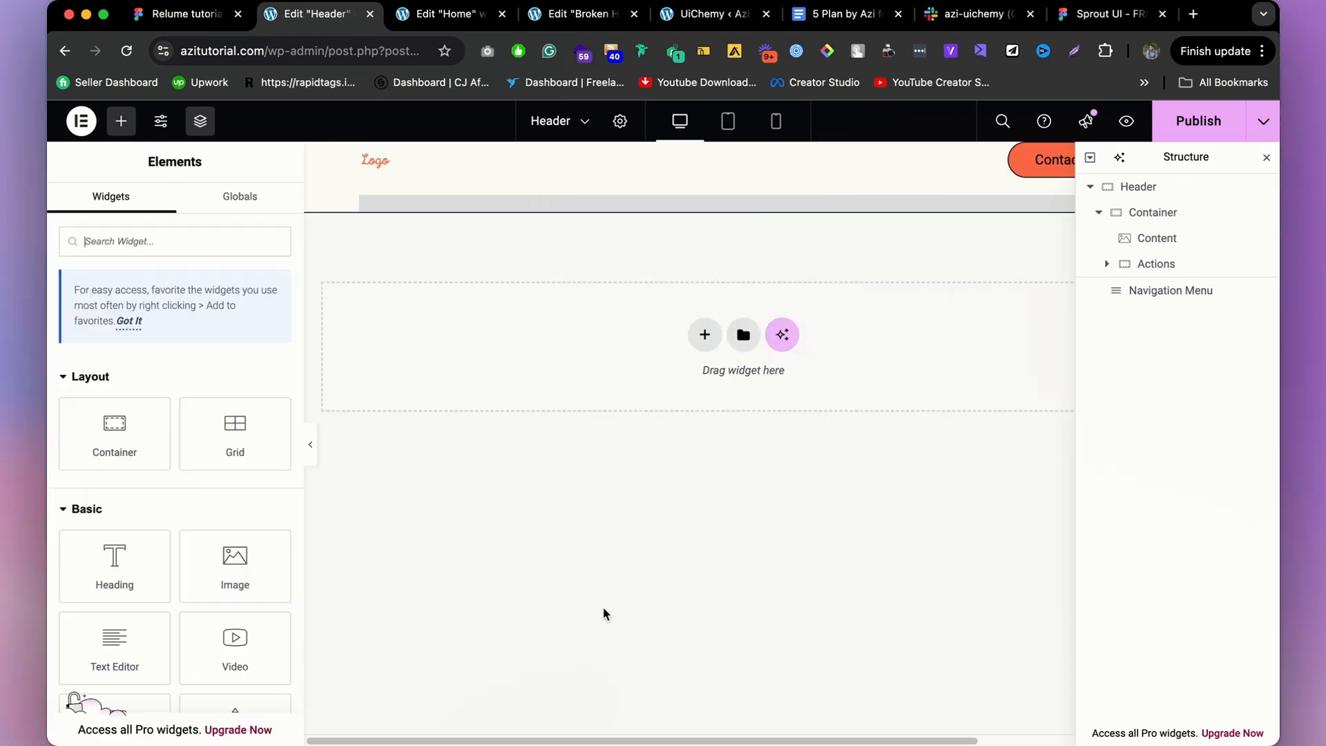
Move the Navigation Menu into the inner container, between the logo image and the Actions container.
click(1157, 240)
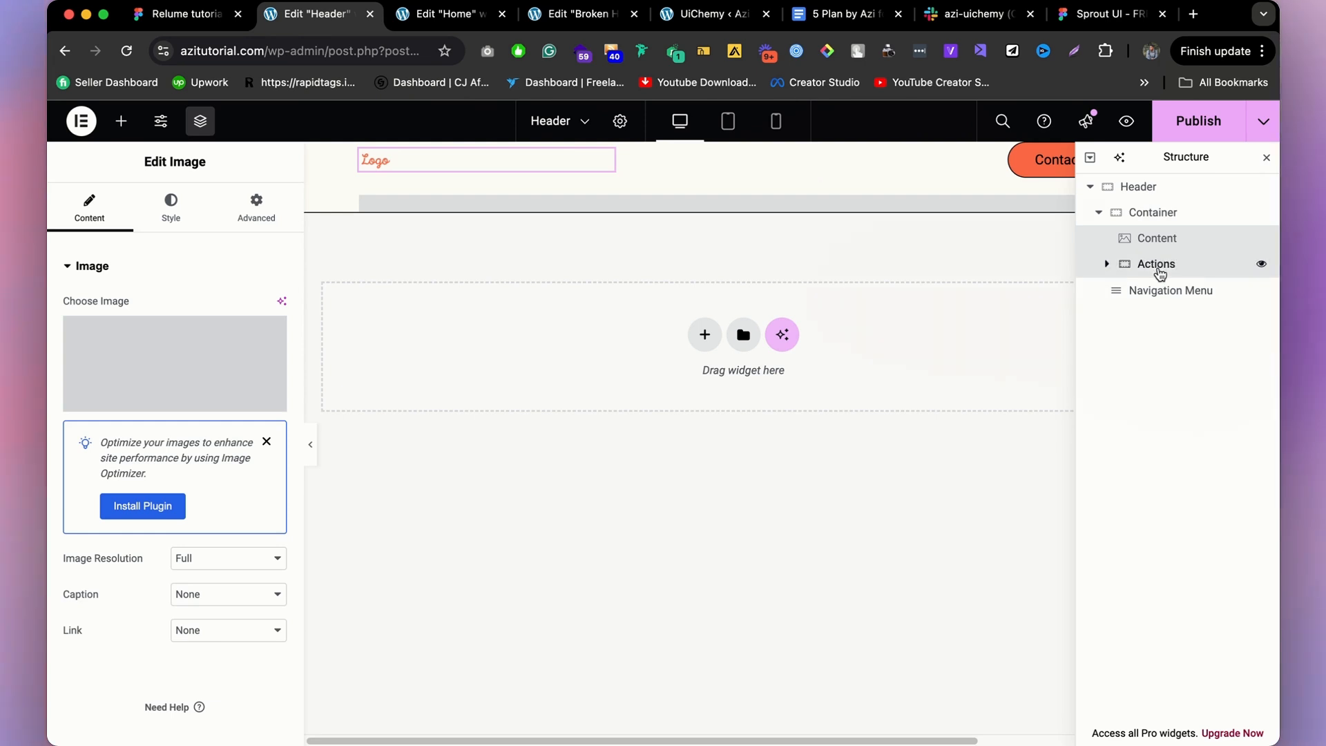
click(1159, 270)
click(1172, 290)
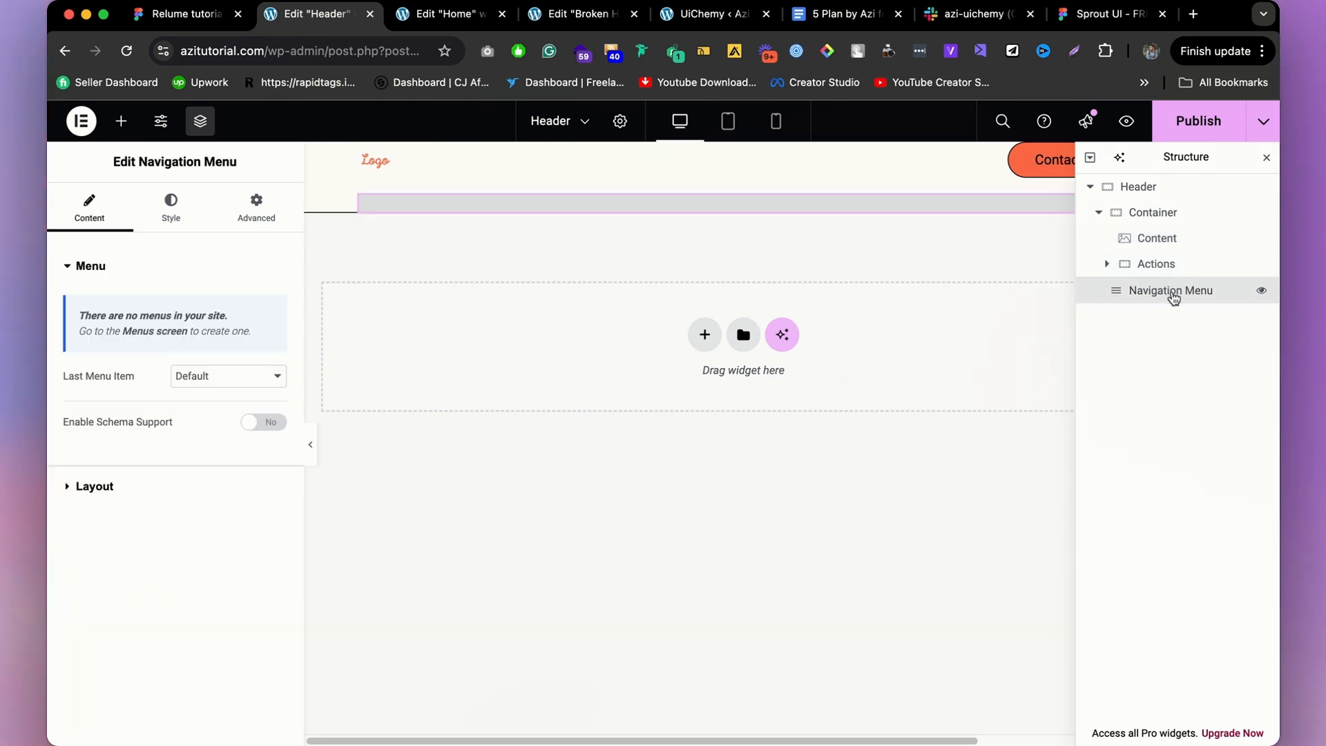
drag(1172, 290, 1170, 261)
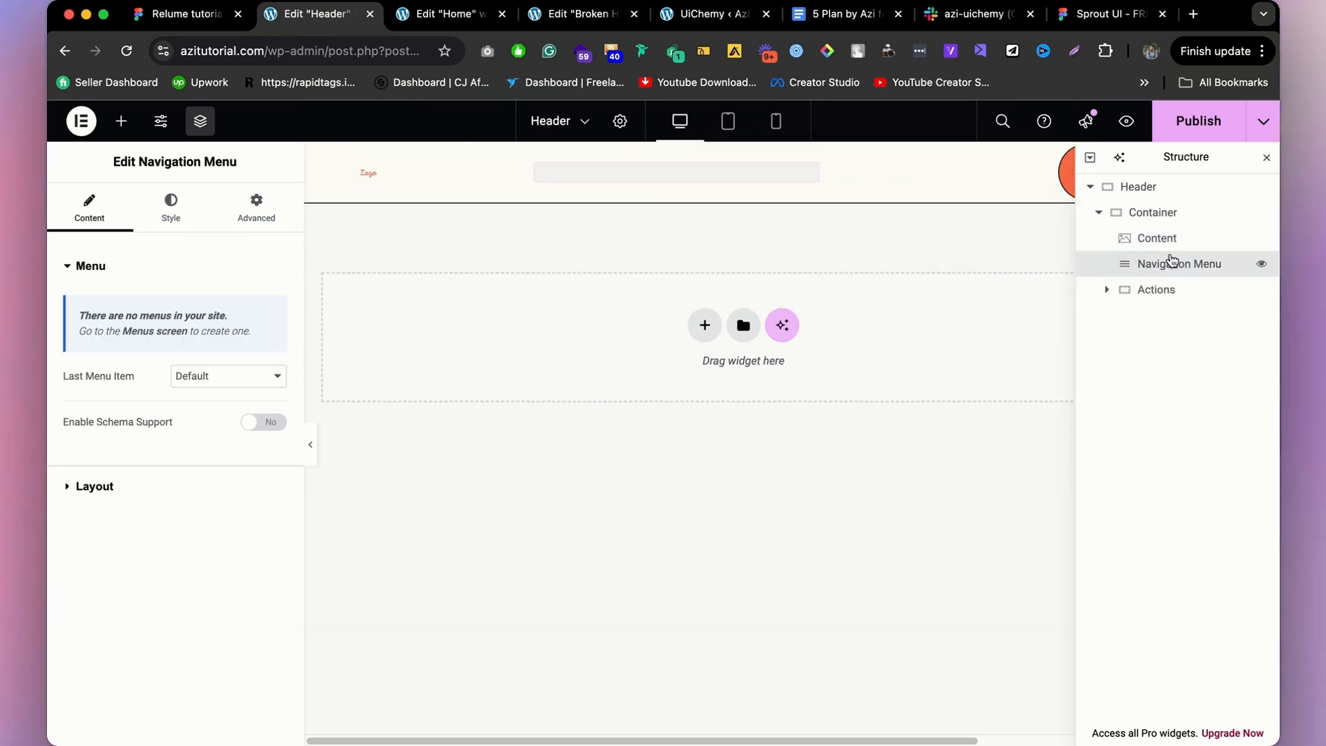
Check the Navigation Menu's Last Menu Item options, keep Default, and publish the Header template.
click(1155, 216)
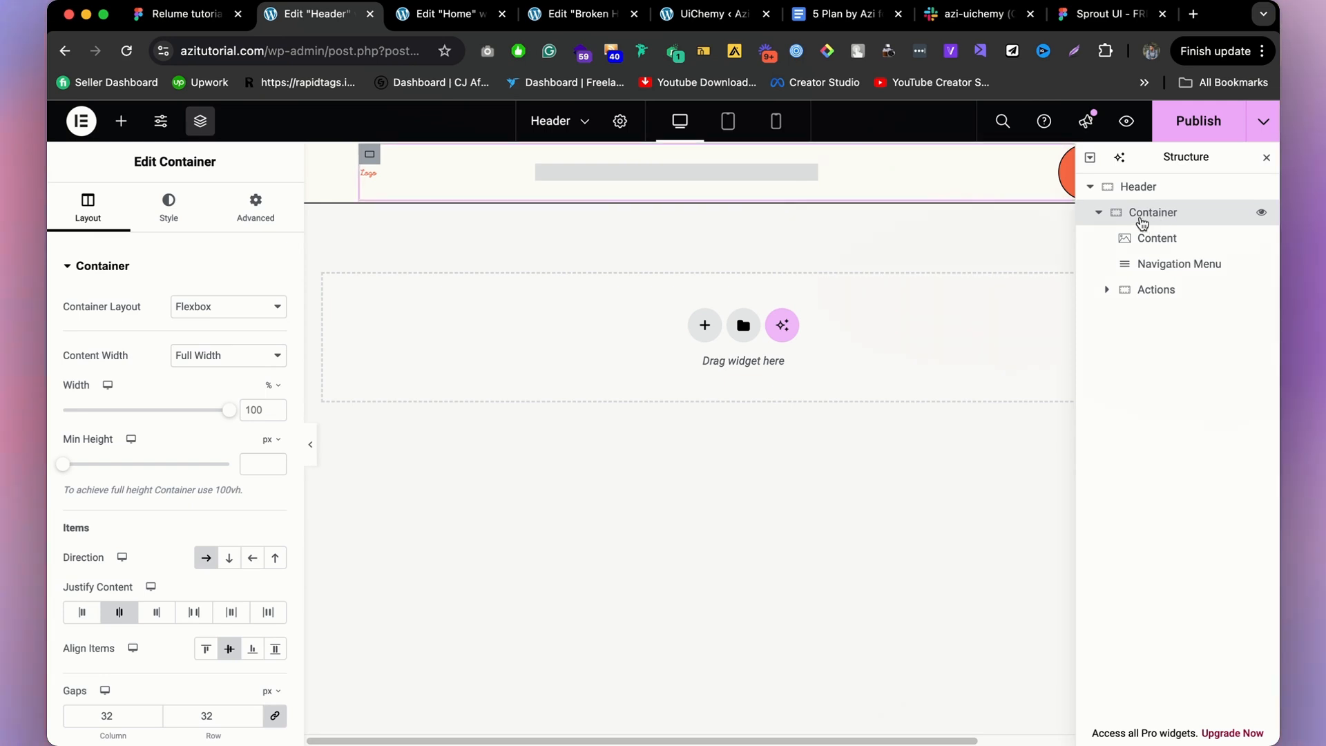
click(637, 172)
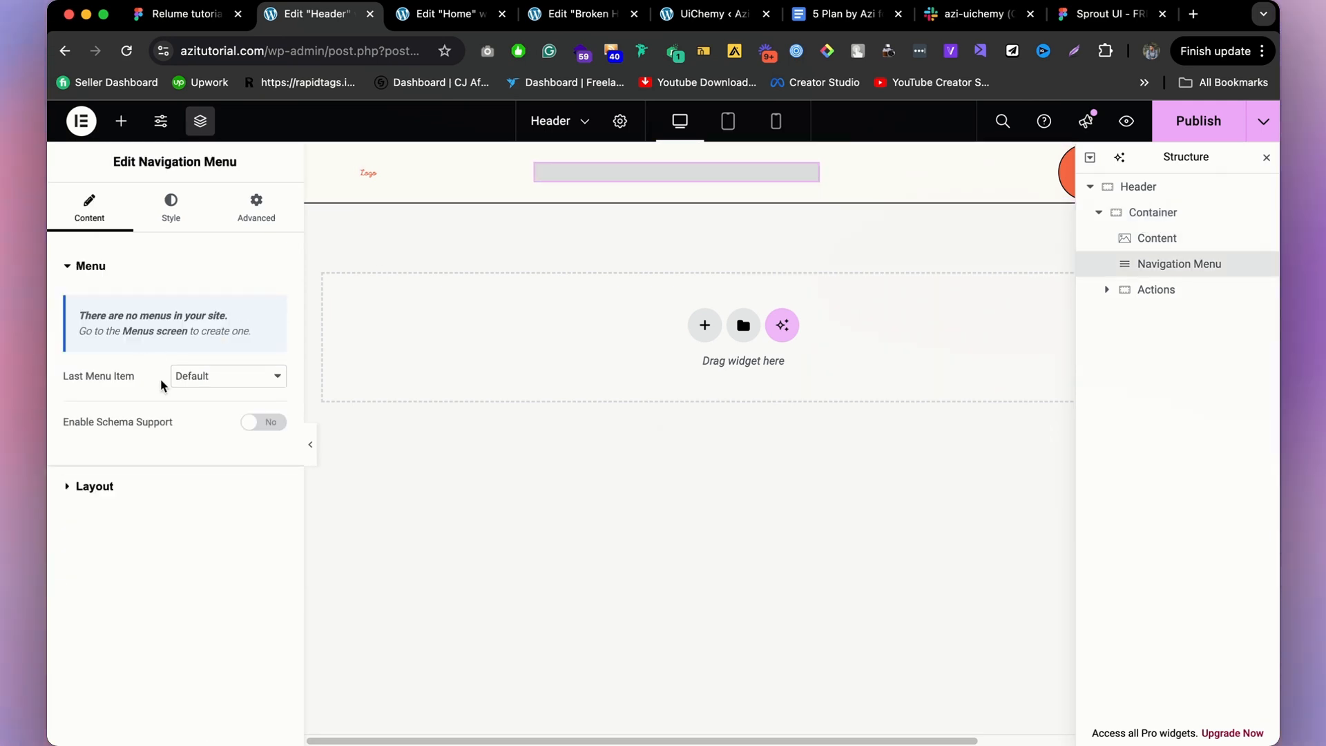
click(189, 377)
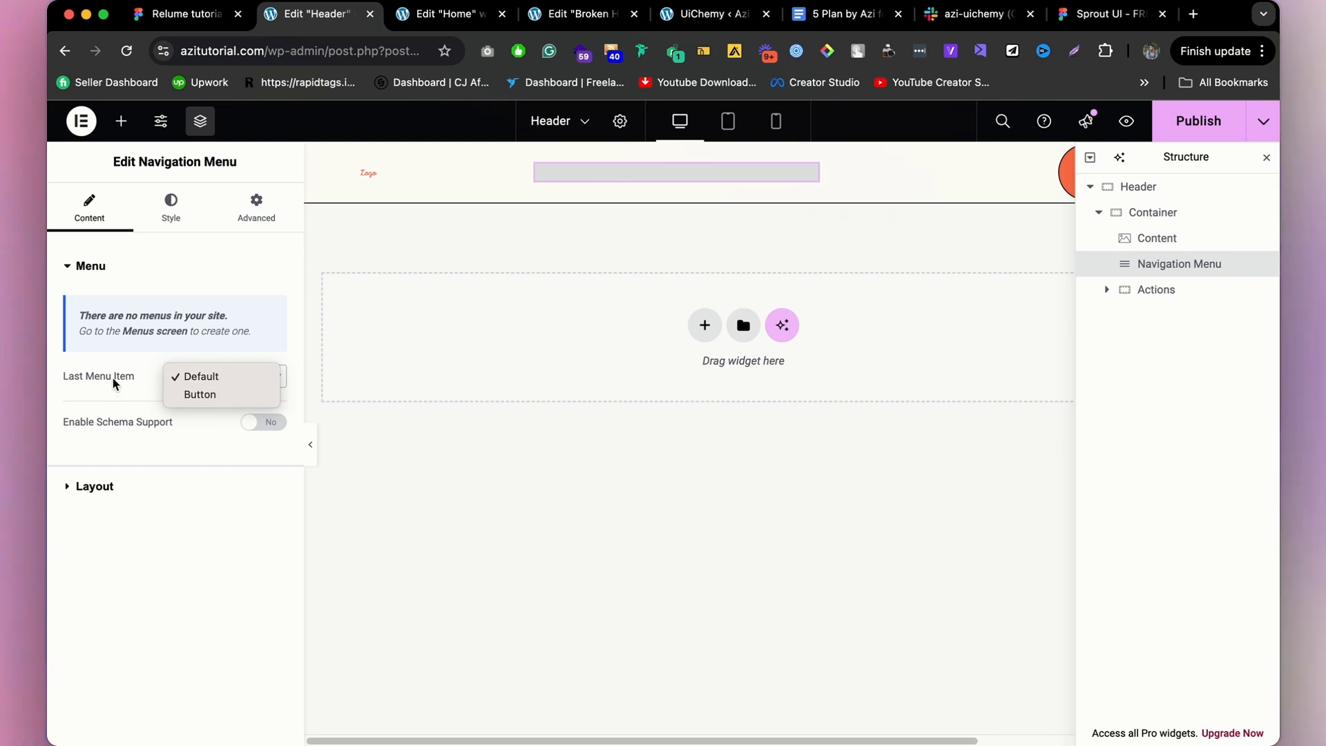
click(112, 375)
click(226, 375)
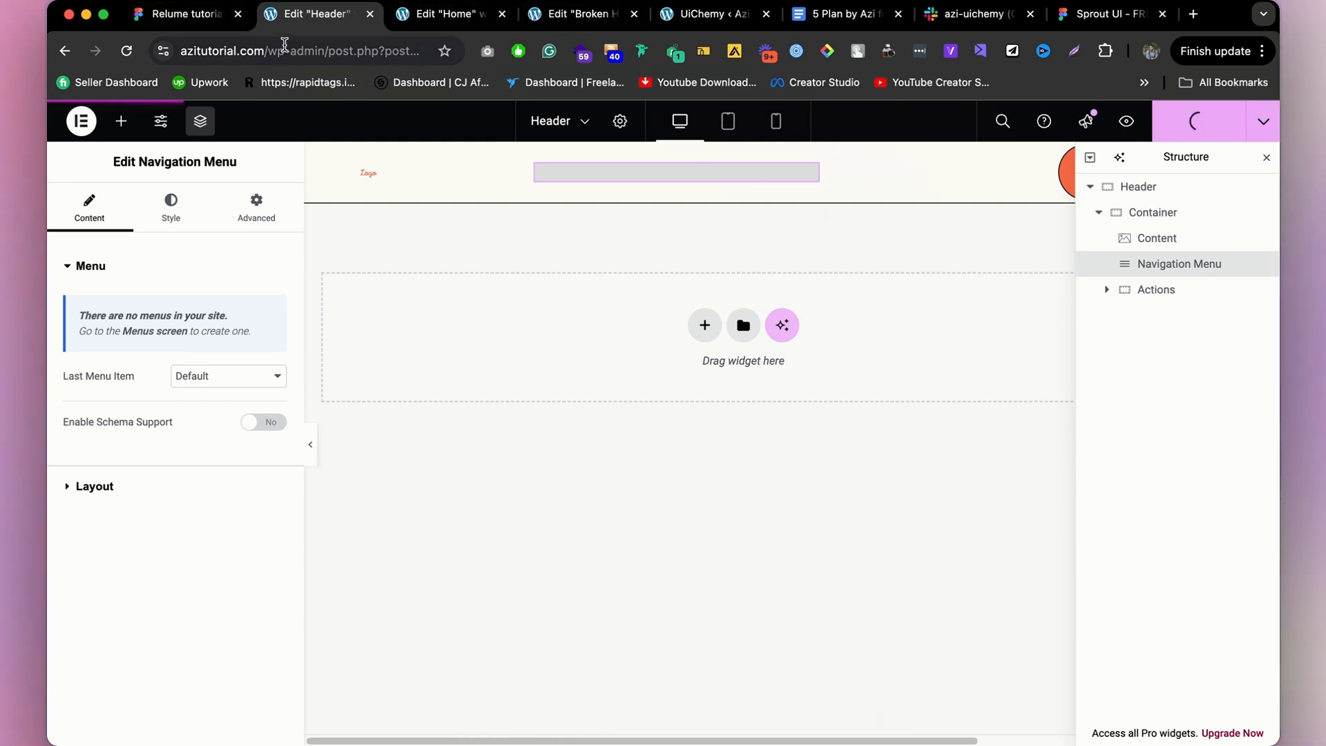
Open the site's WordPress admin dashboard in a new browser tab using the wp-admin address.
drag(325, 49, 154, 44)
key(super+c)
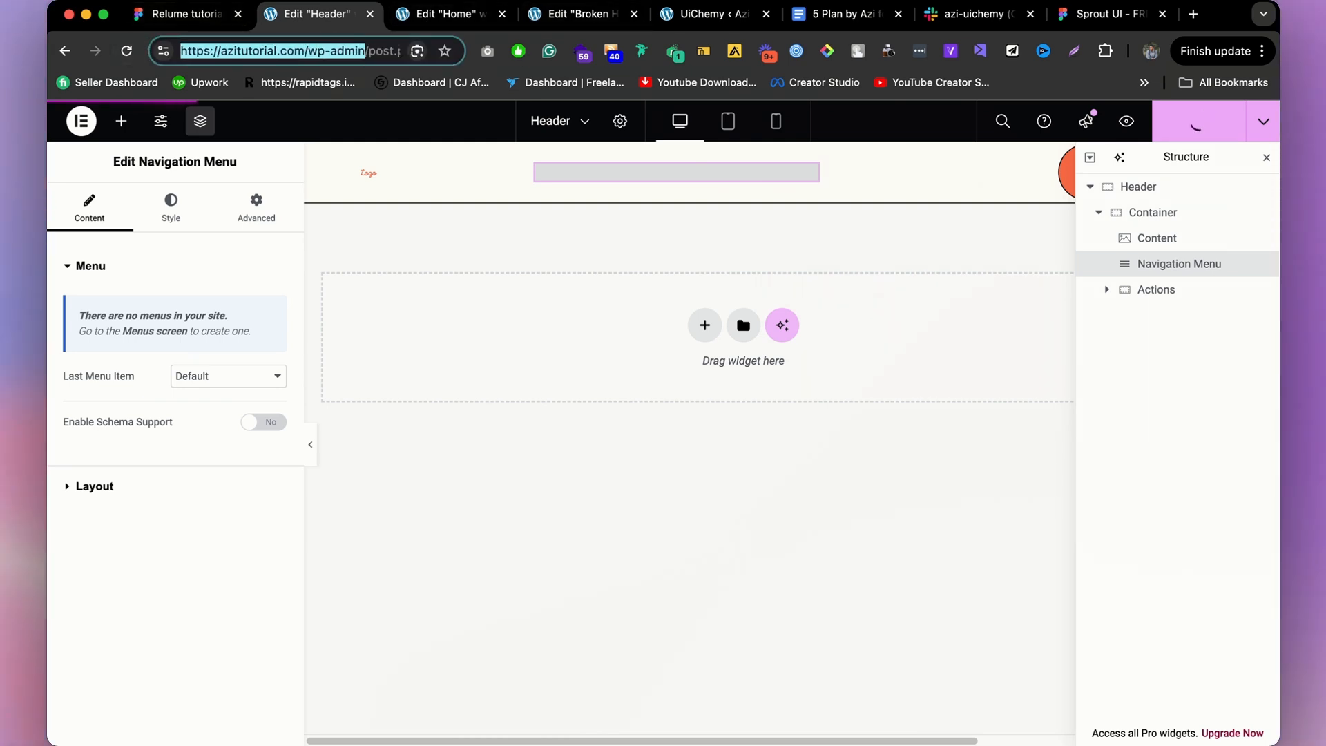
click(1194, 14)
key(super+v)
key(Return)
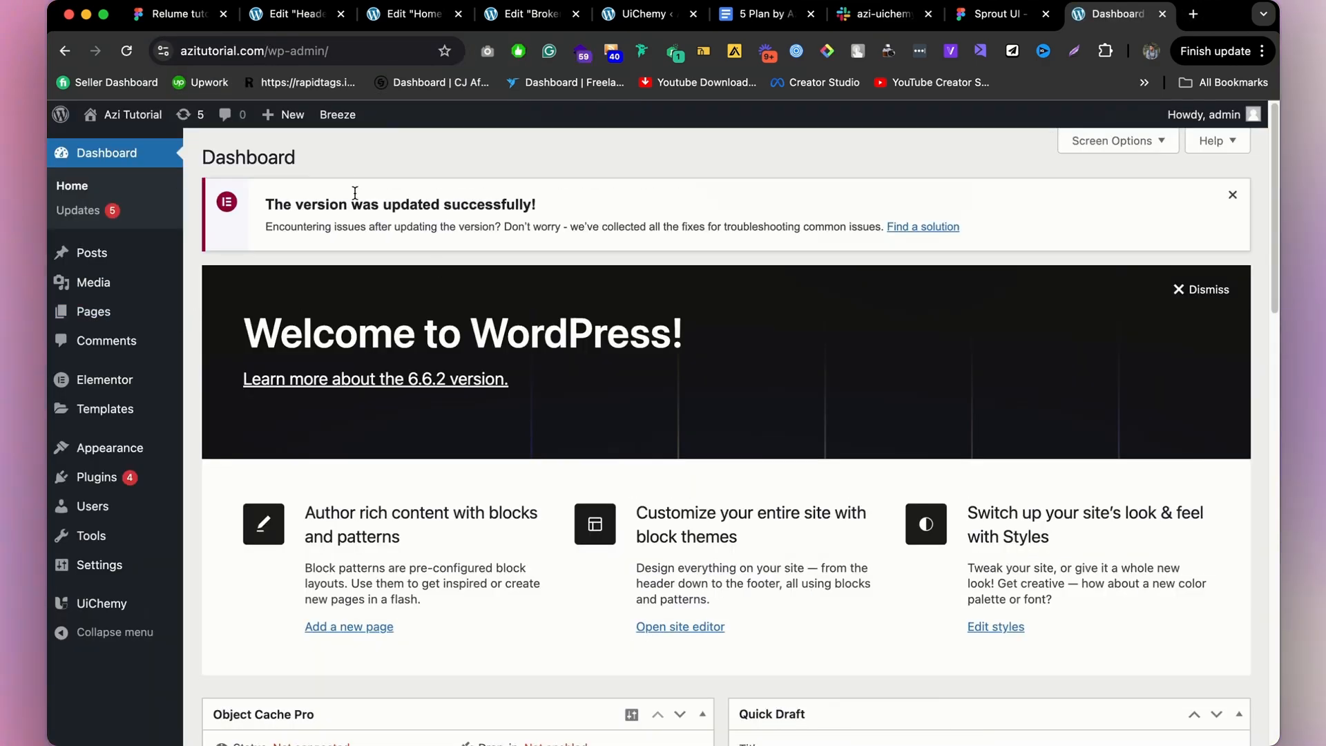
Open the installed themes from the WordPress dashboard and activate the Nexter theme.
scroll(297, 276, down, 5)
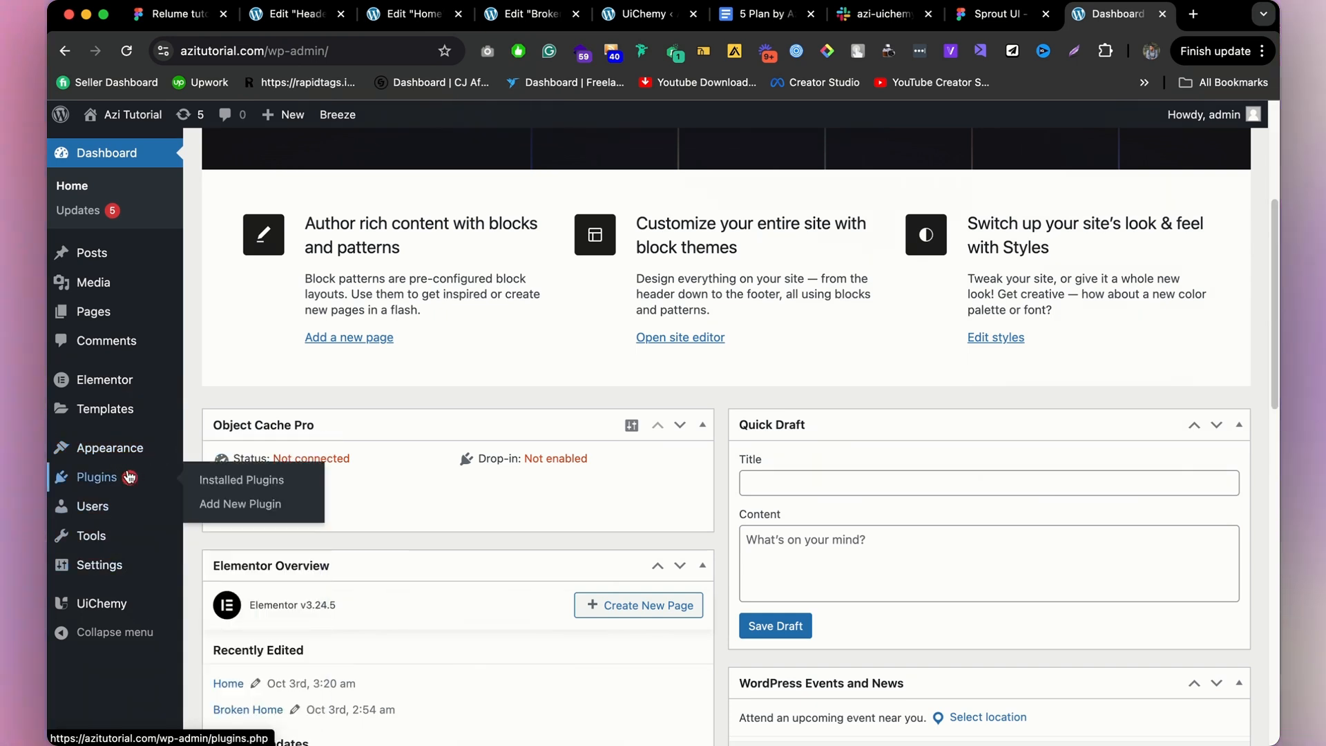
mouse_move(110, 492)
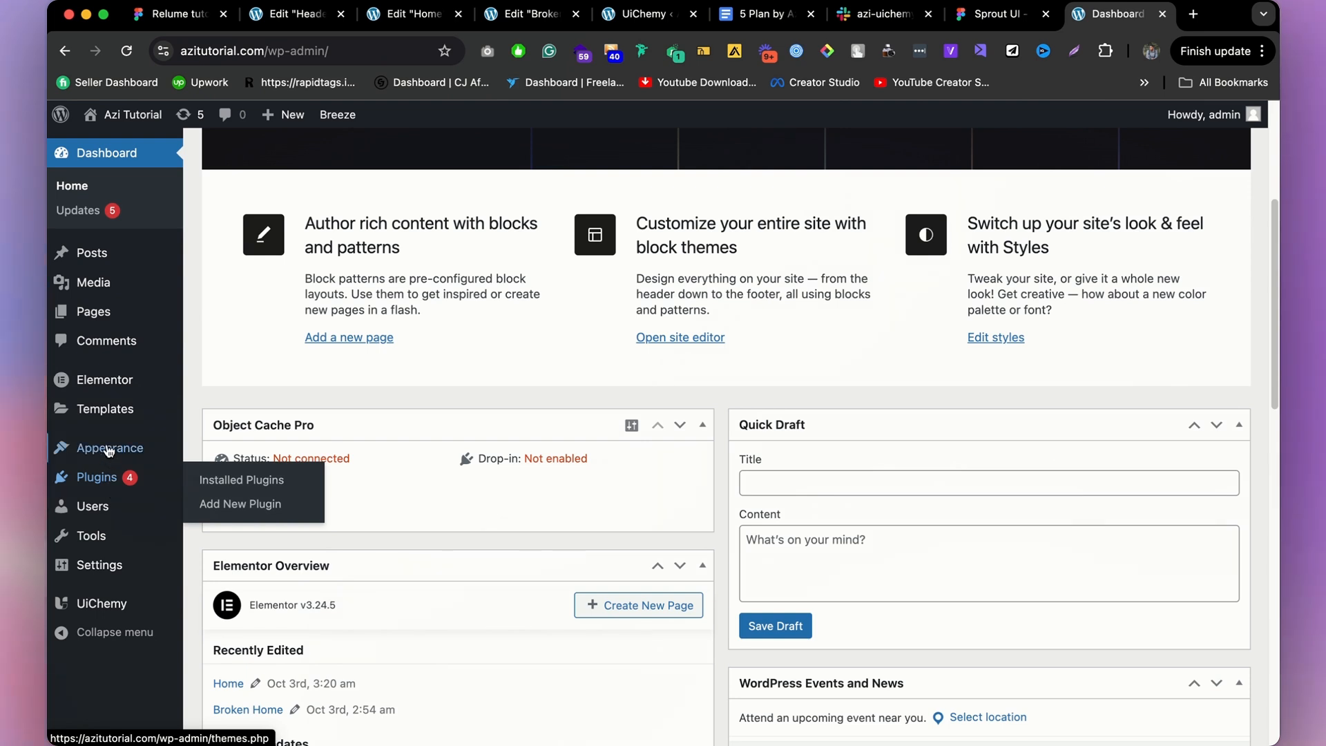
mouse_move(109, 450)
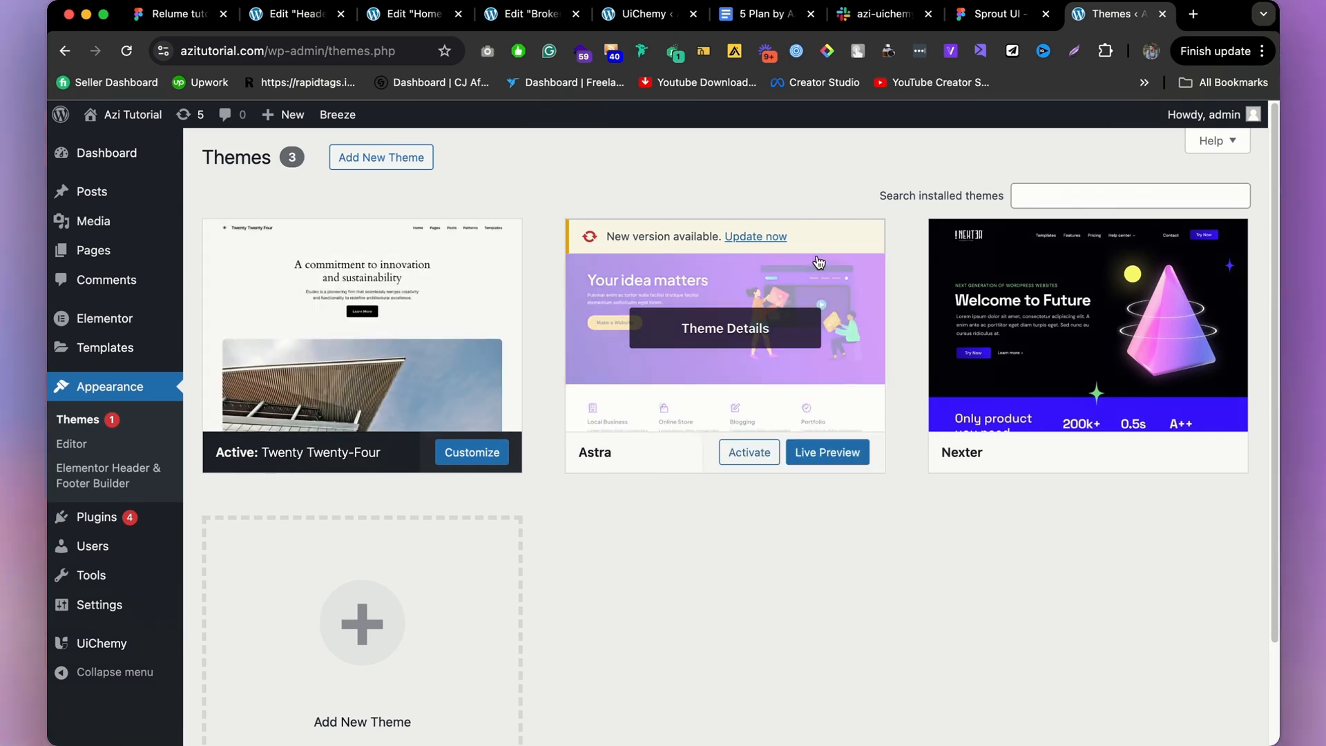
scroll(1070, 385, down, 2)
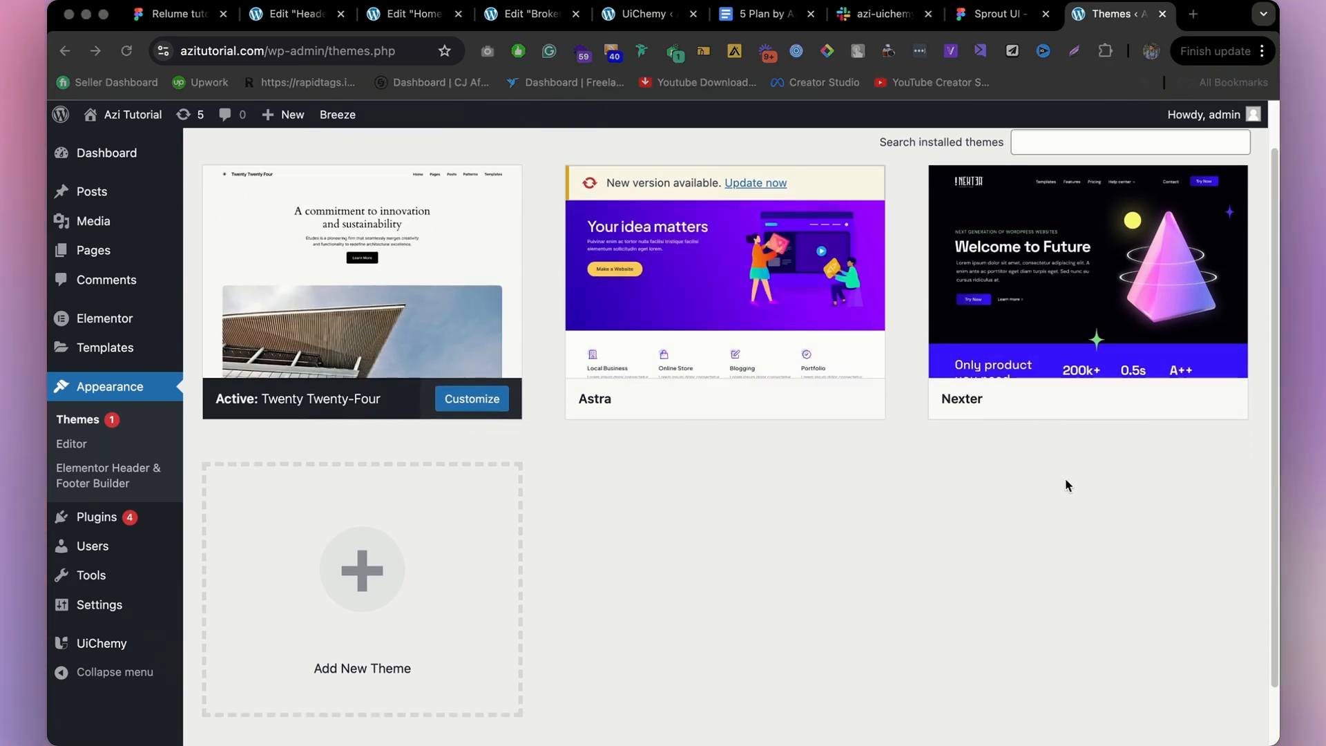
click(1104, 273)
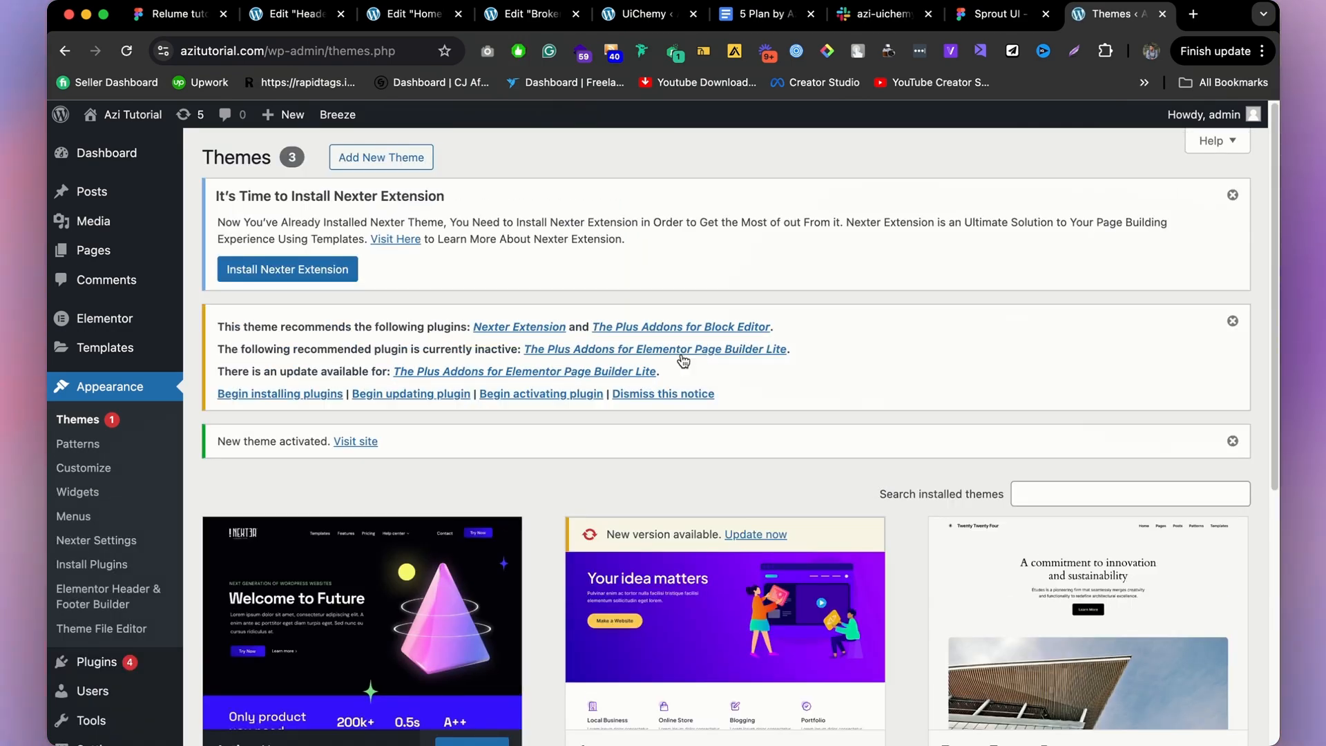
scroll(675, 359, down, 4)
scroll(562, 334, up, 4)
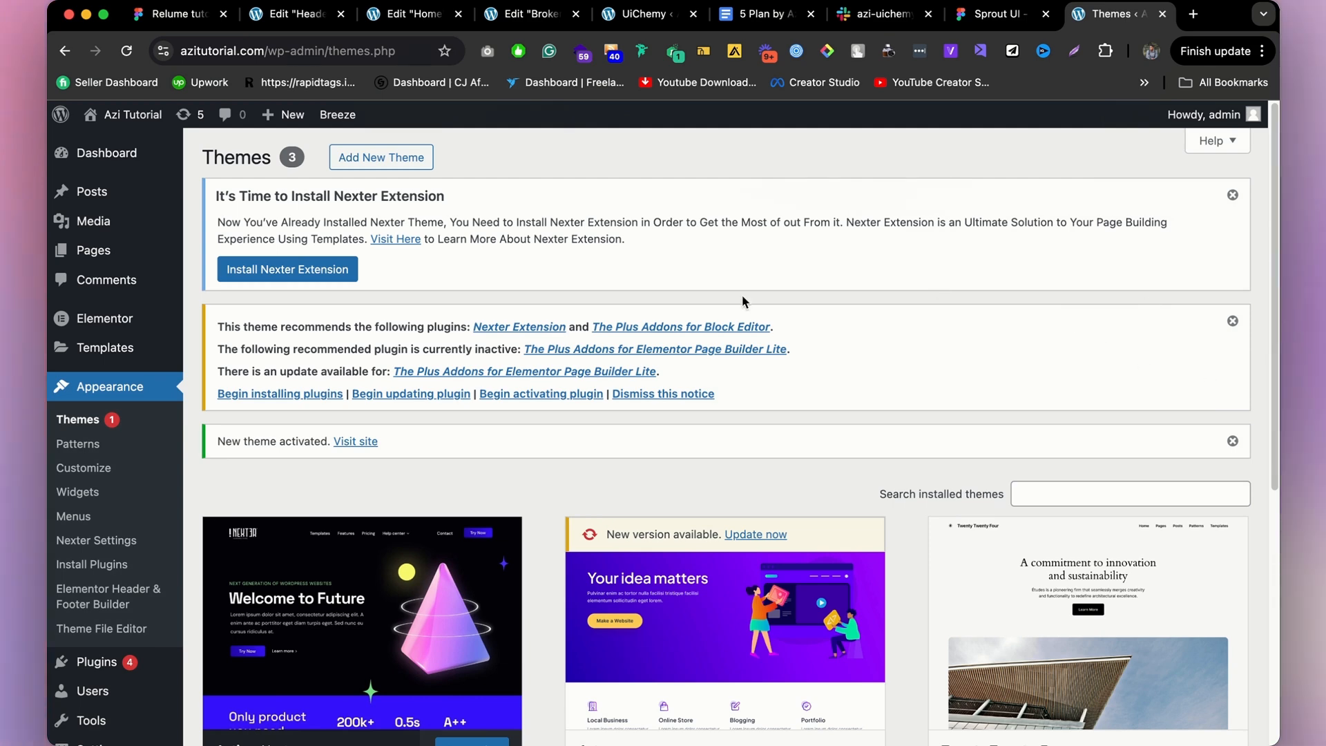
Open the Nexter theme's Menus page in a new tab and go to the menu structure section.
scroll(607, 321, down, 3)
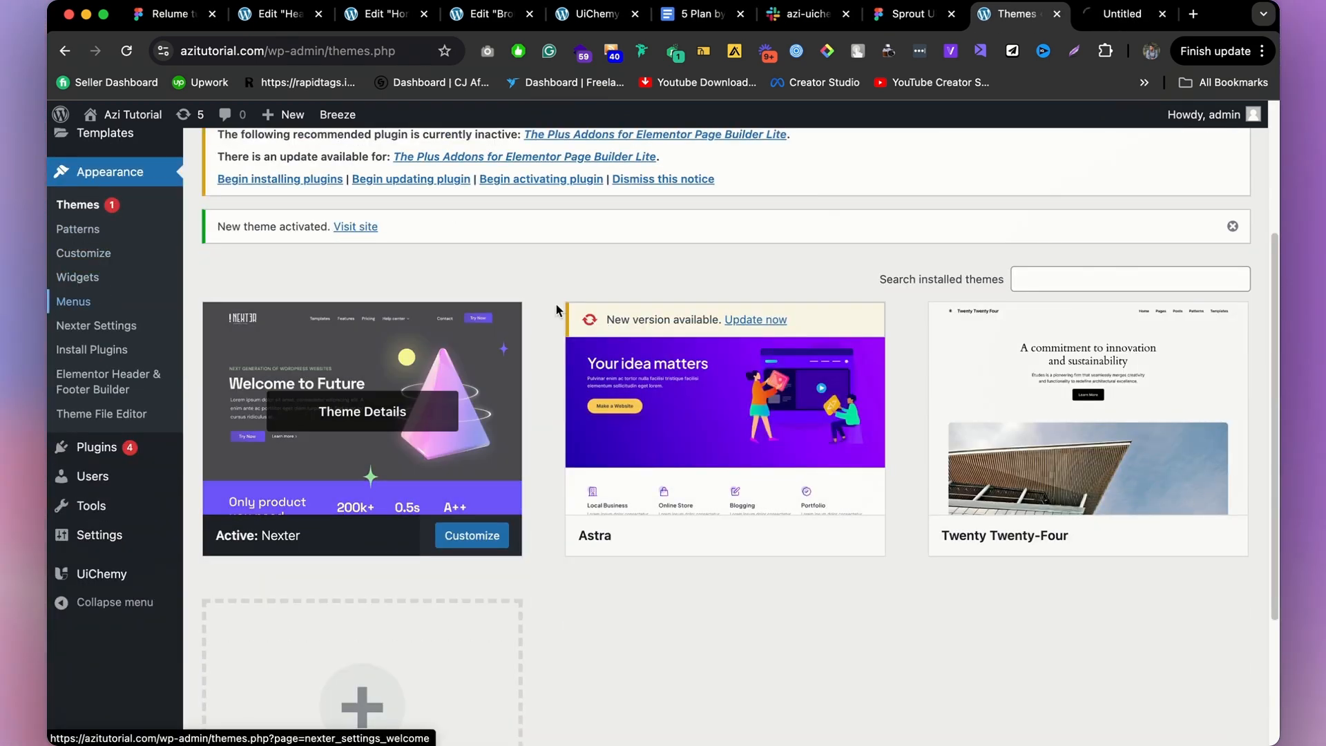
scroll(523, 244, up, 1)
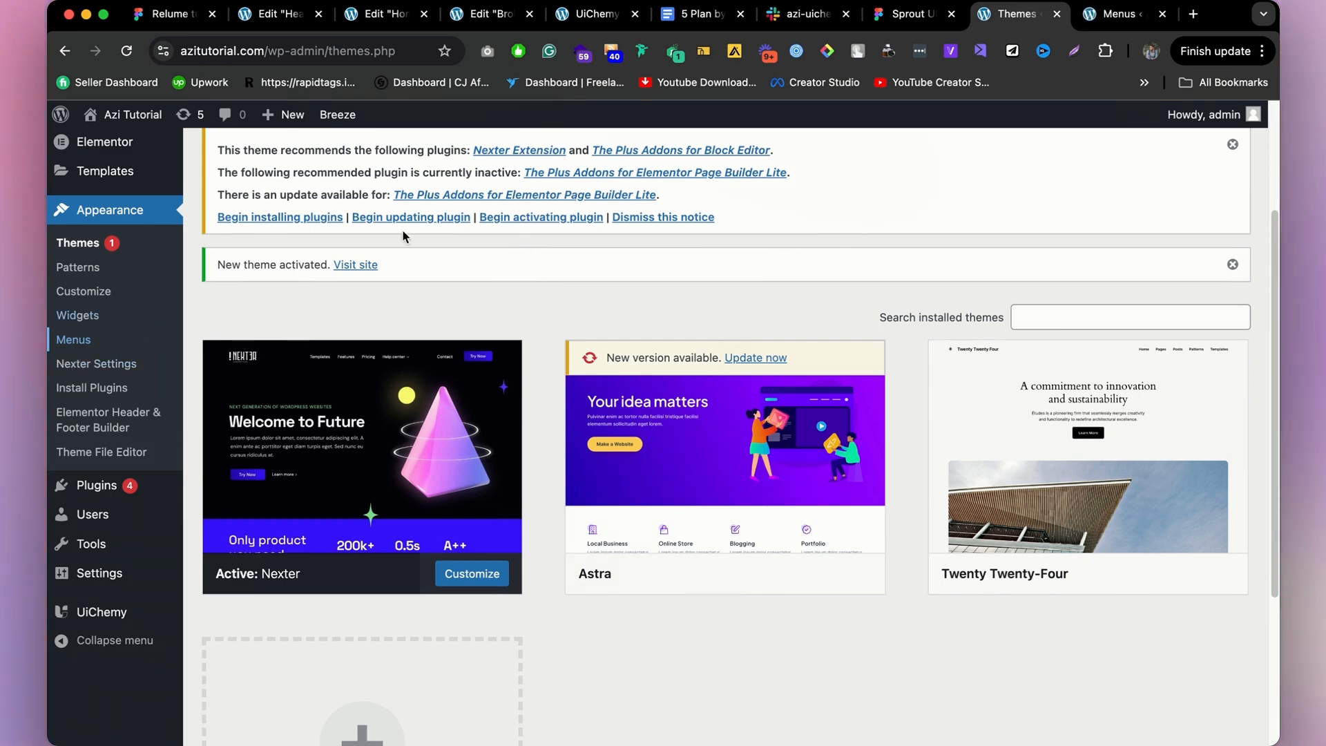
click(1109, 17)
scroll(701, 235, down, 4)
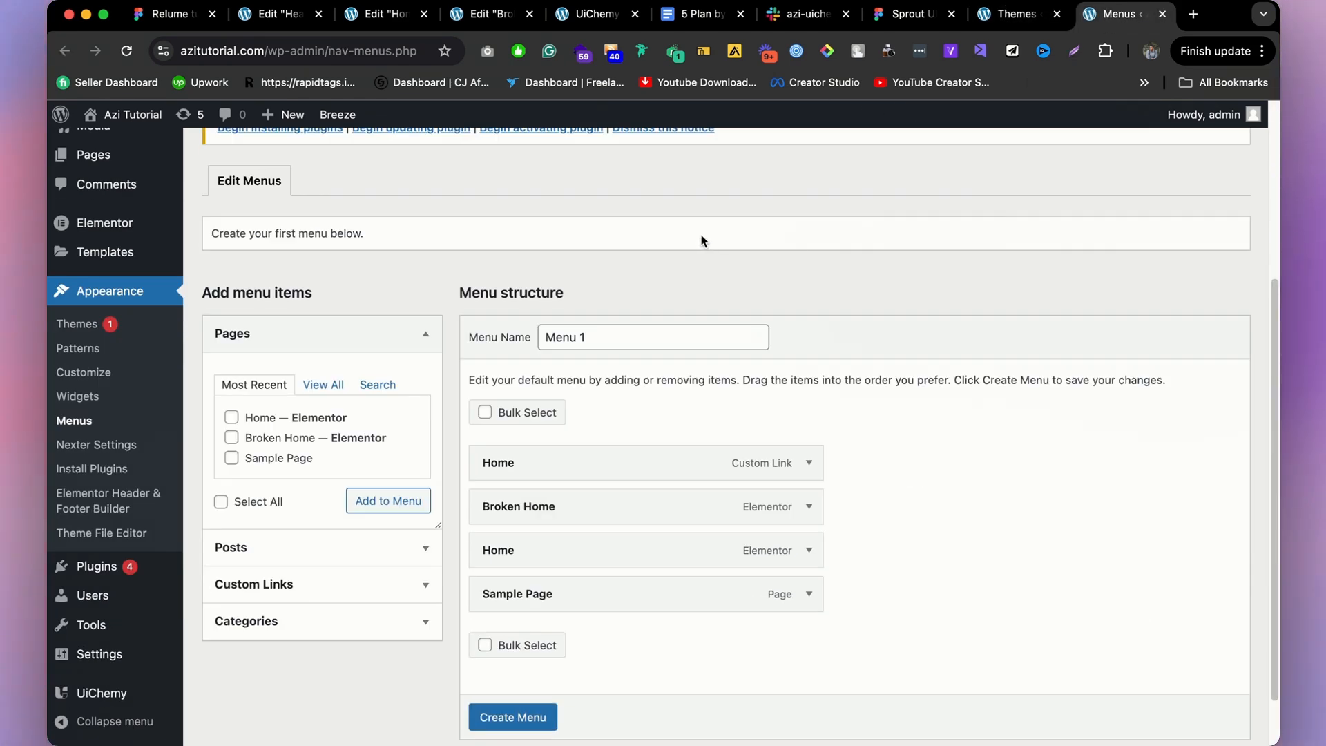
scroll(633, 364, down, 1)
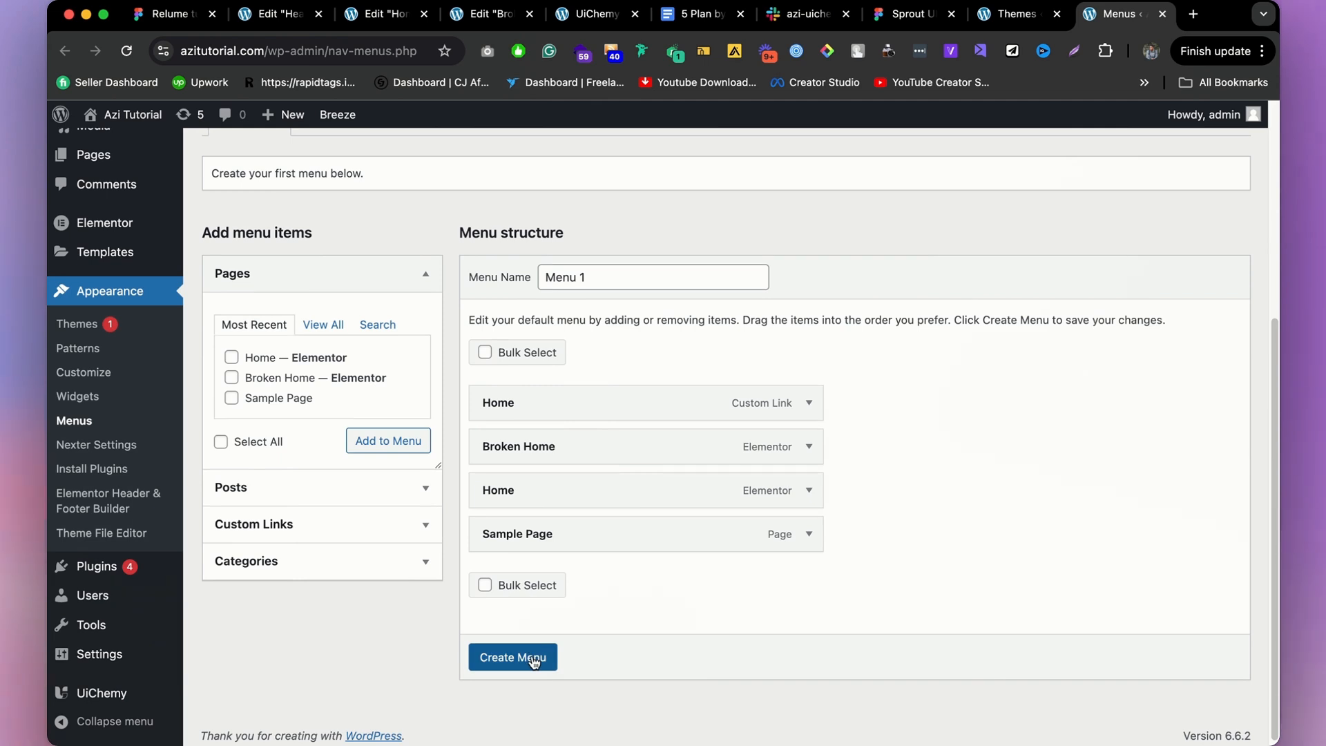
Name the menu "Main Menu" and create it with the default page items.
scroll(534, 538, up, 1)
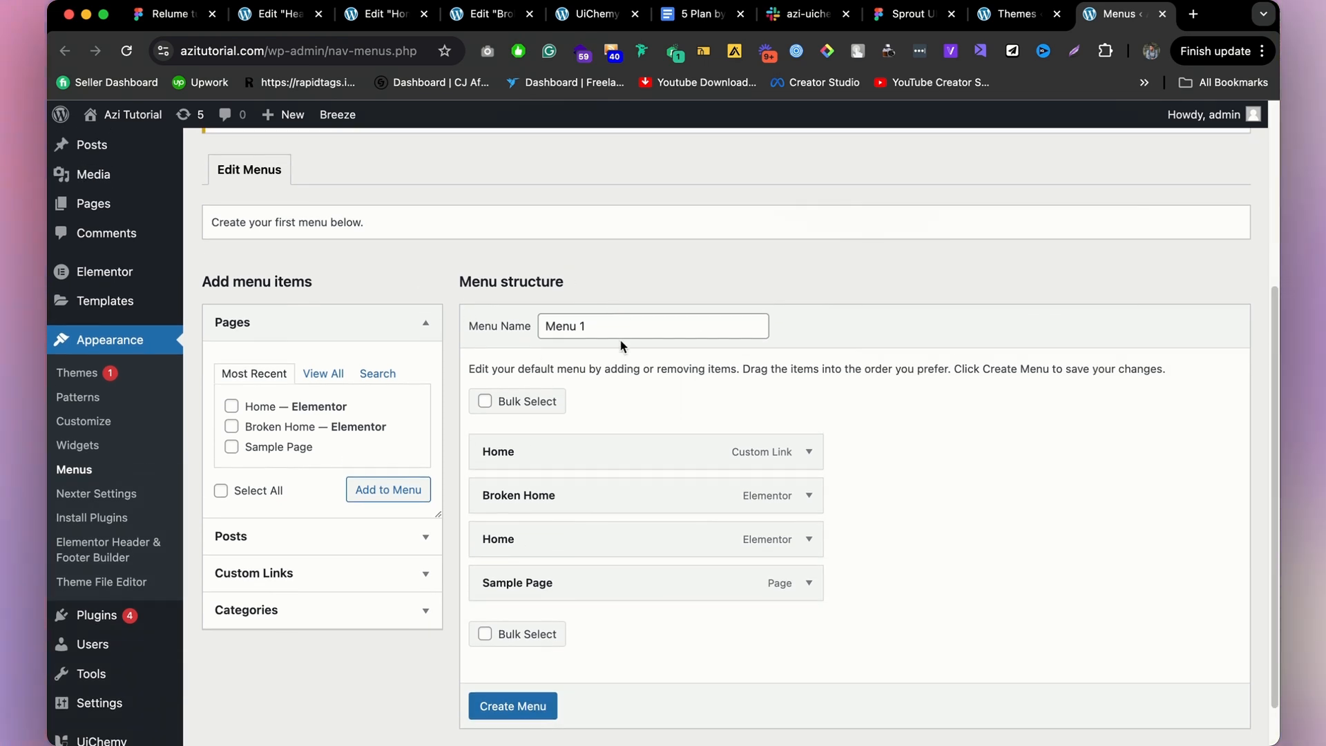
click(615, 327)
key(super+a)
text(Main Menu)
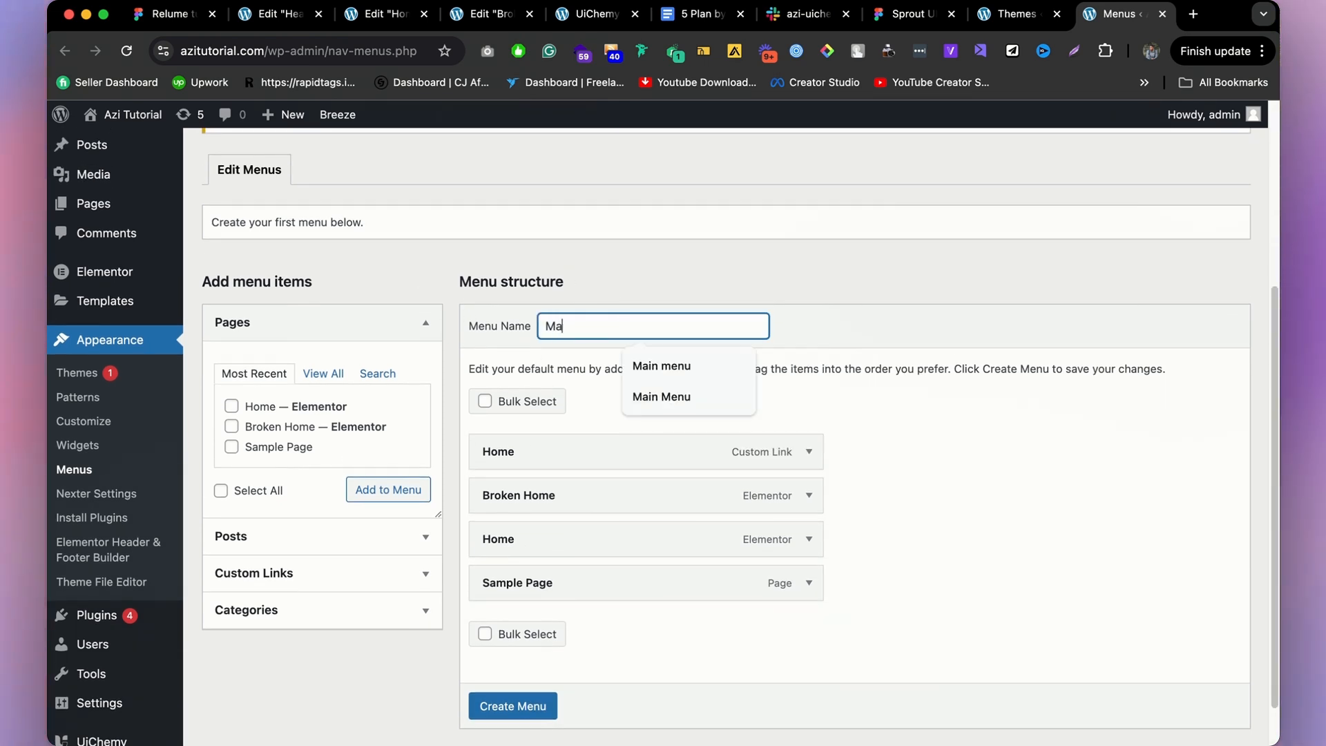
click(529, 712)
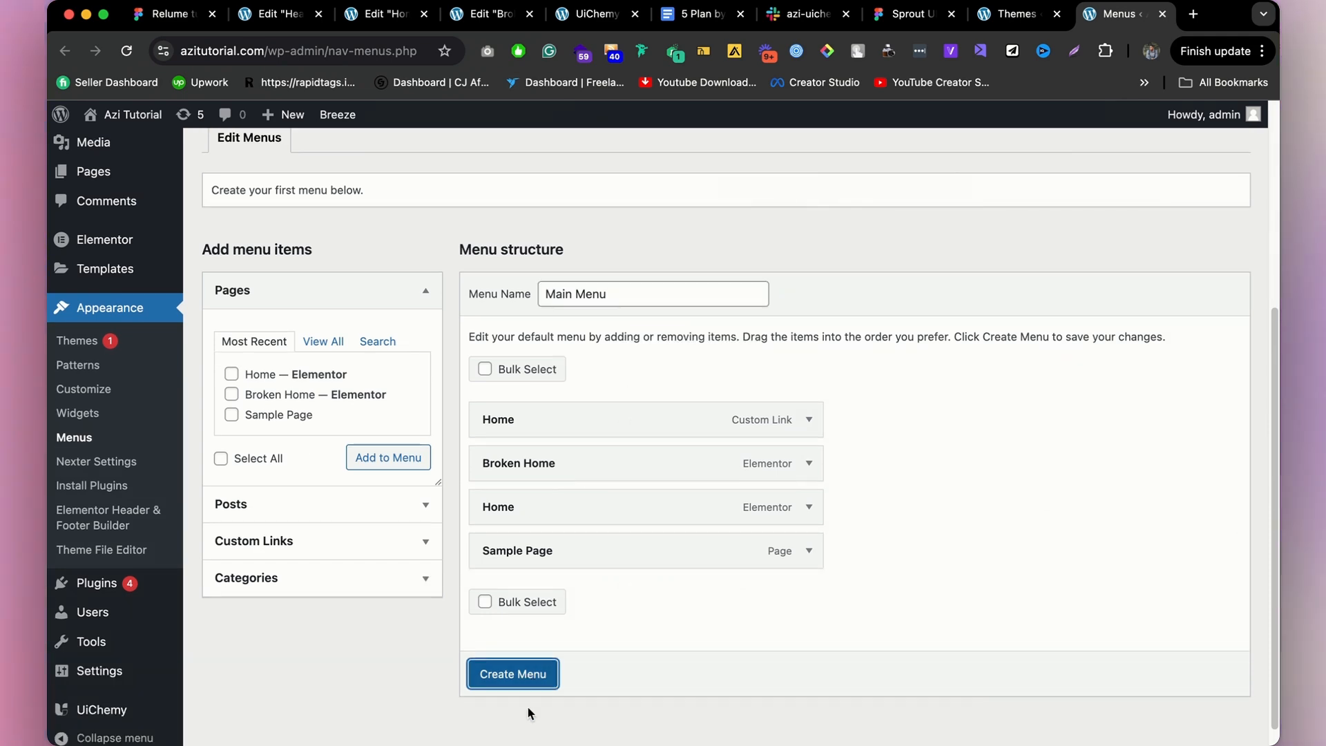
click(546, 674)
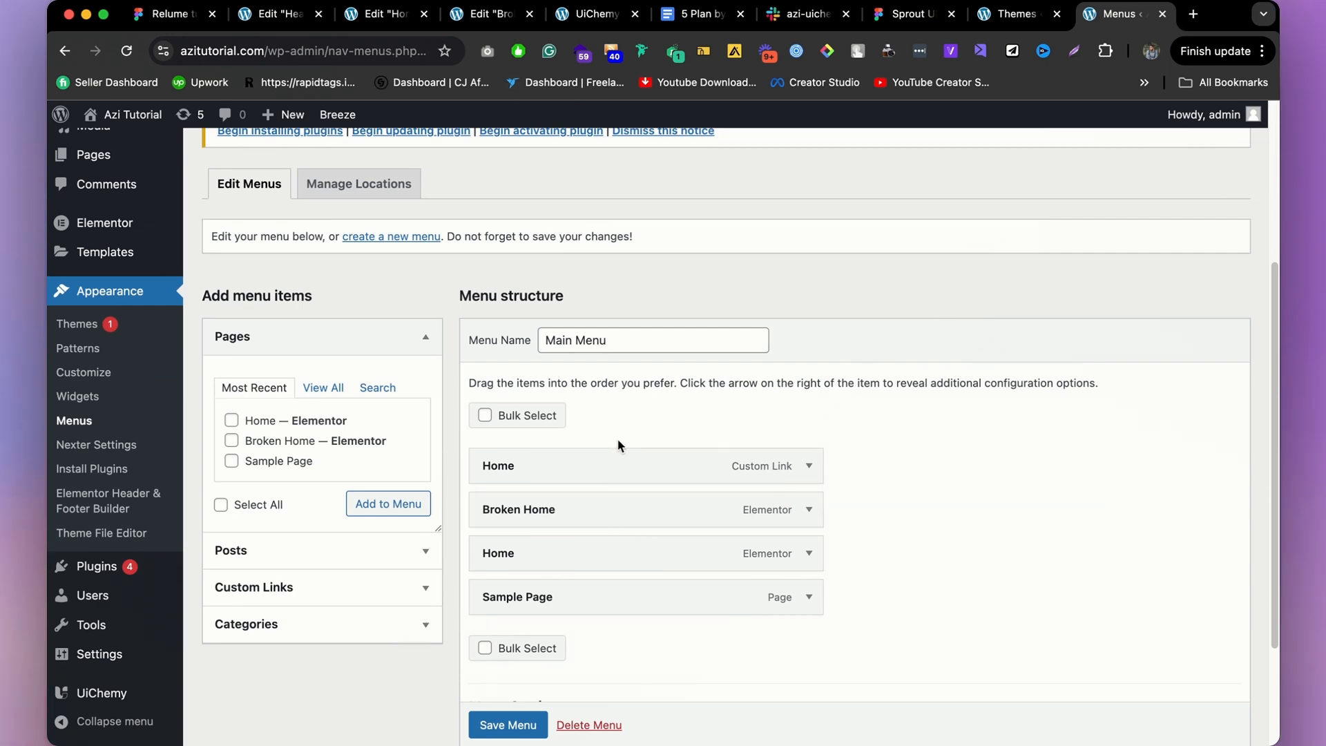
scroll(376, 357, up, 4)
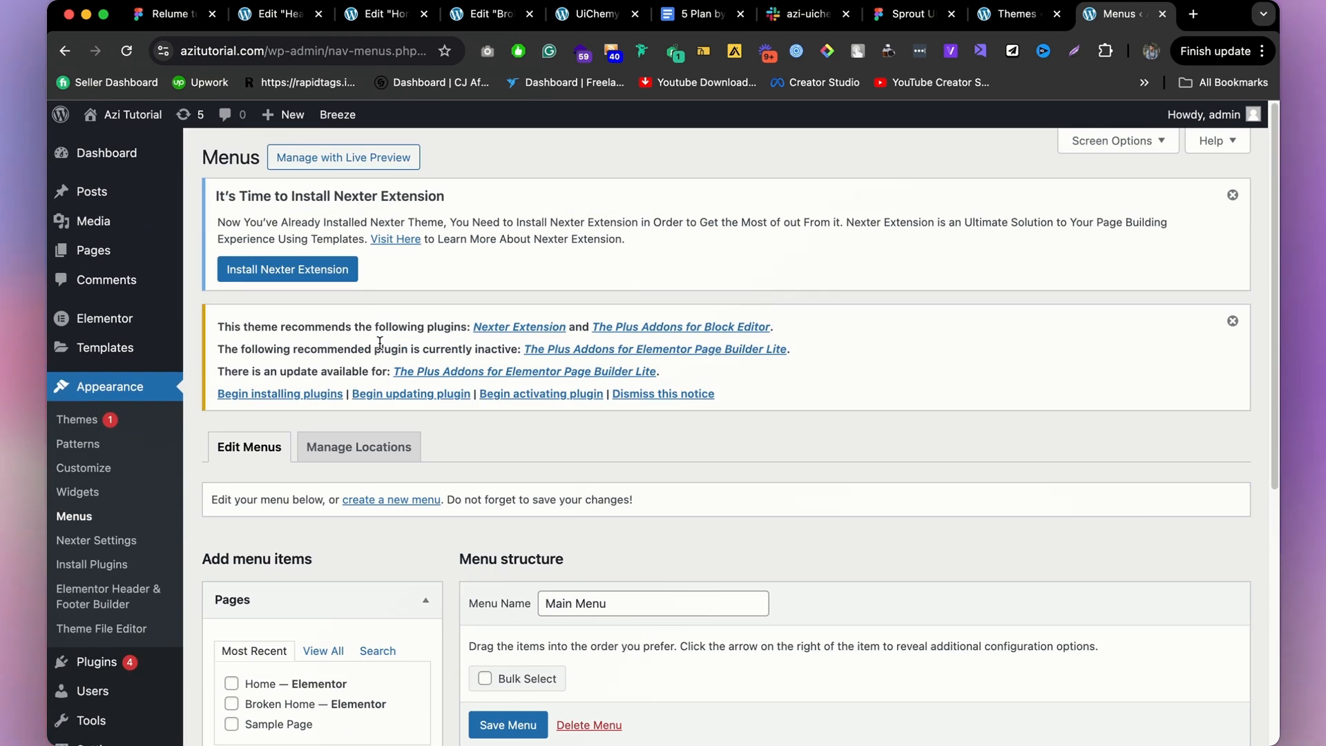
Check the open Elementor editor tabs and examine how the header's navigation menu displays on the Home page.
click(276, 14)
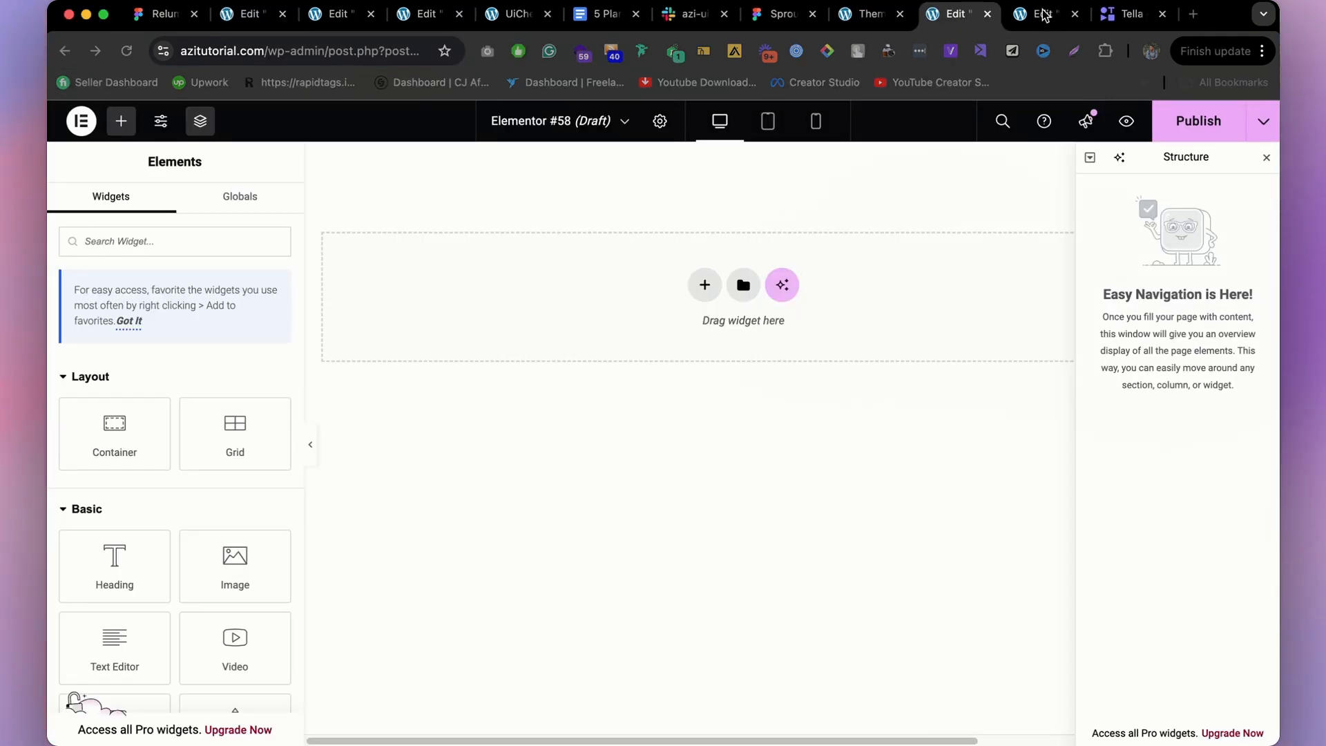
click(1044, 15)
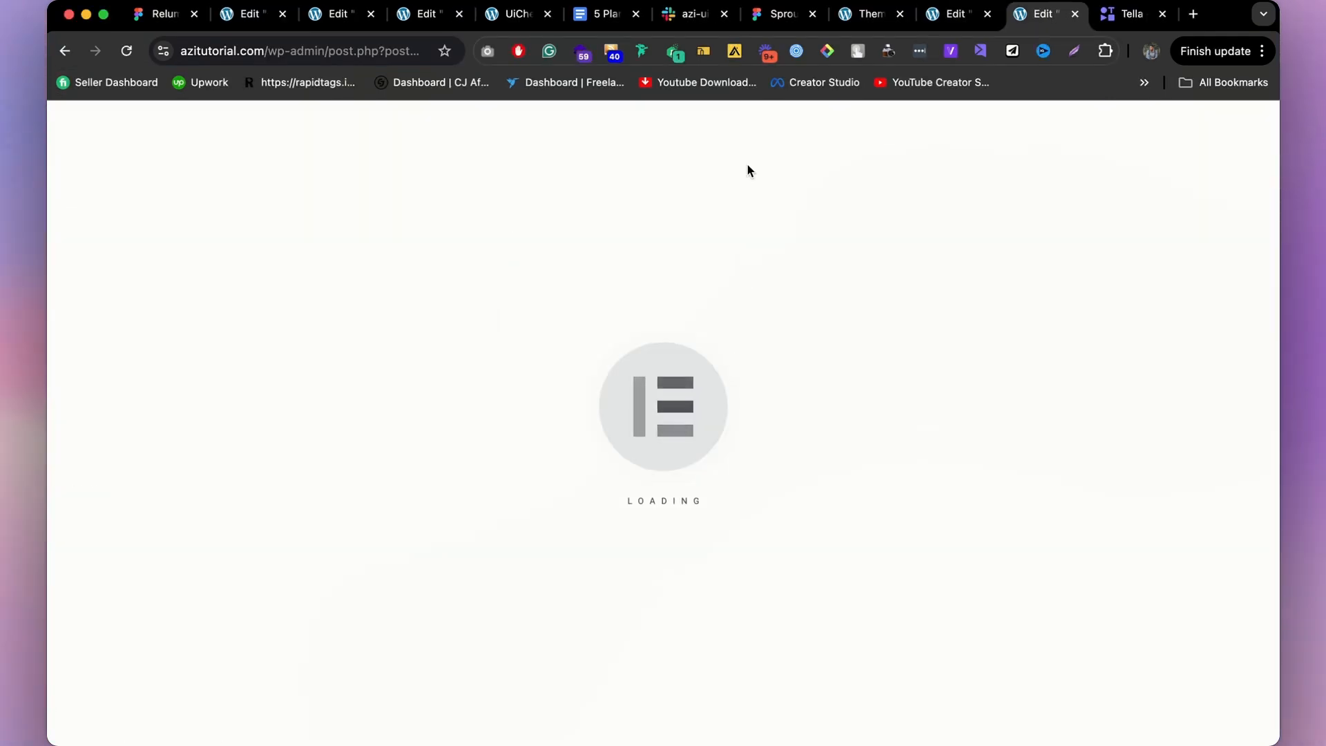
click(957, 19)
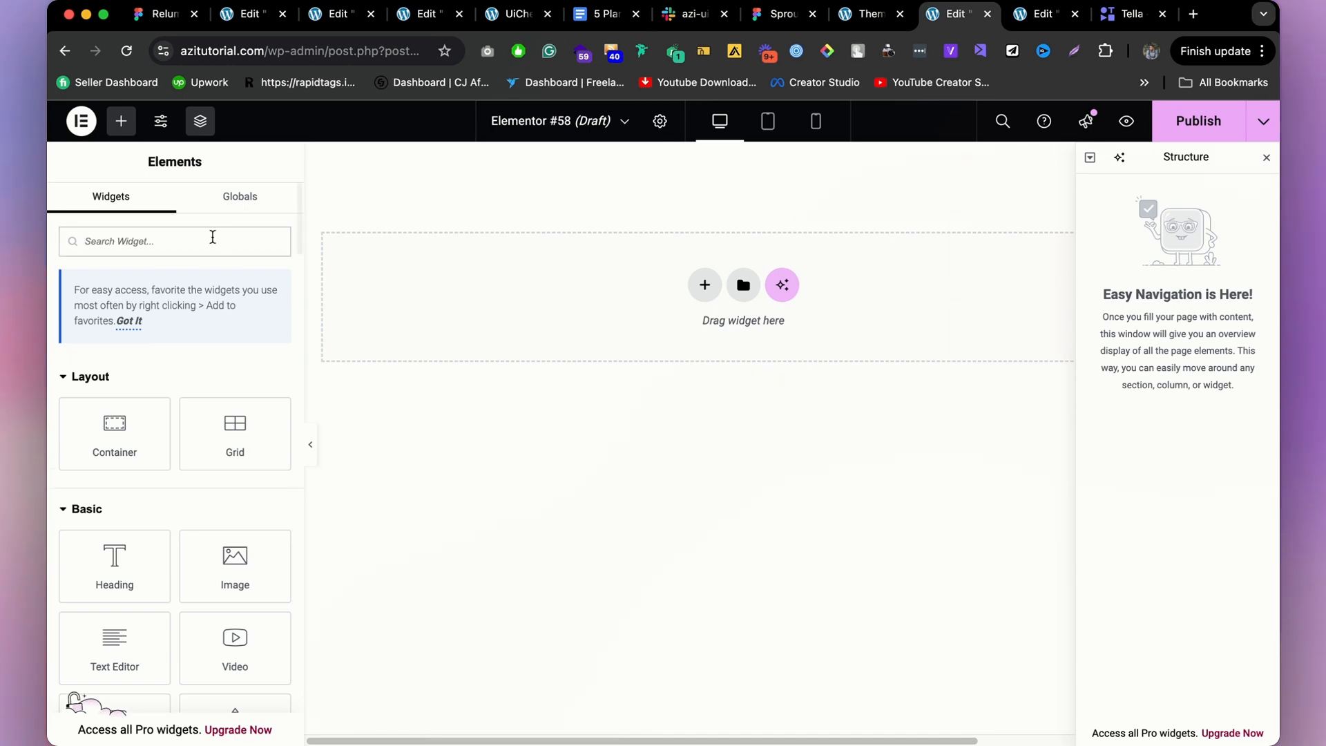
click(432, 15)
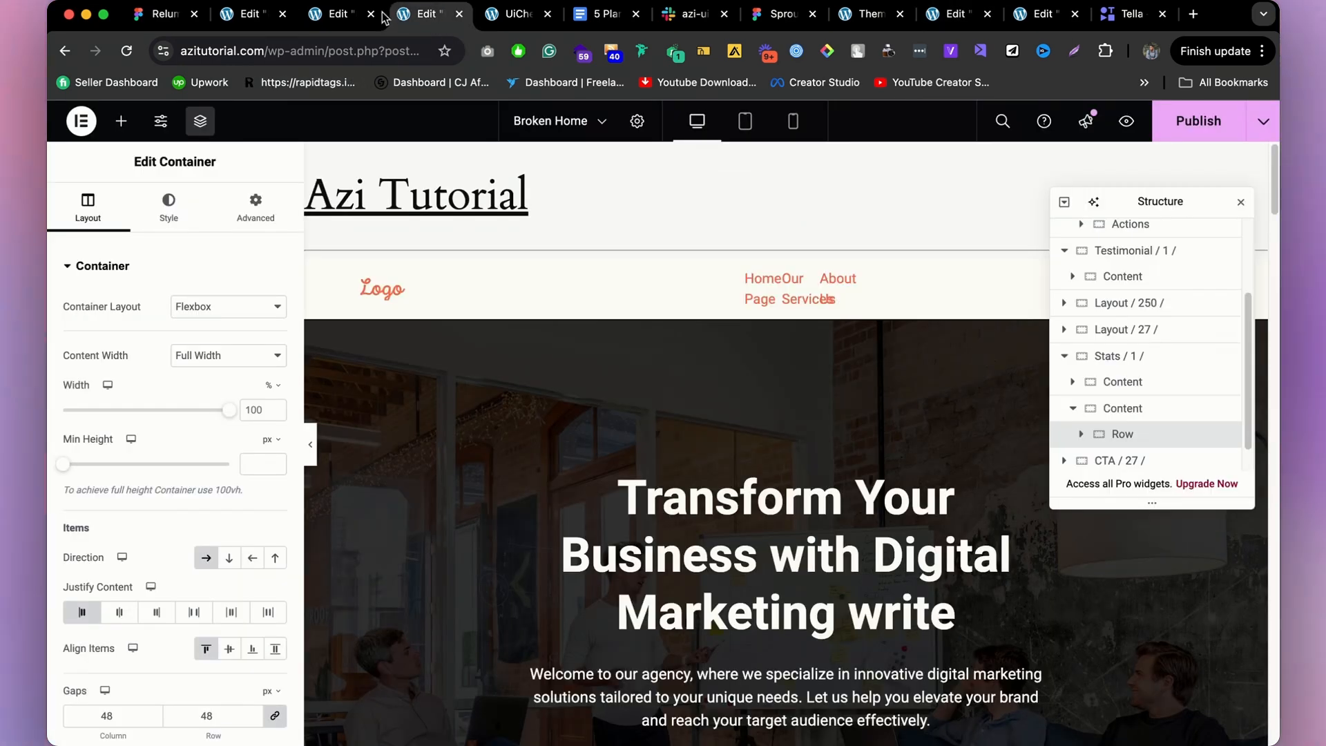
click(255, 17)
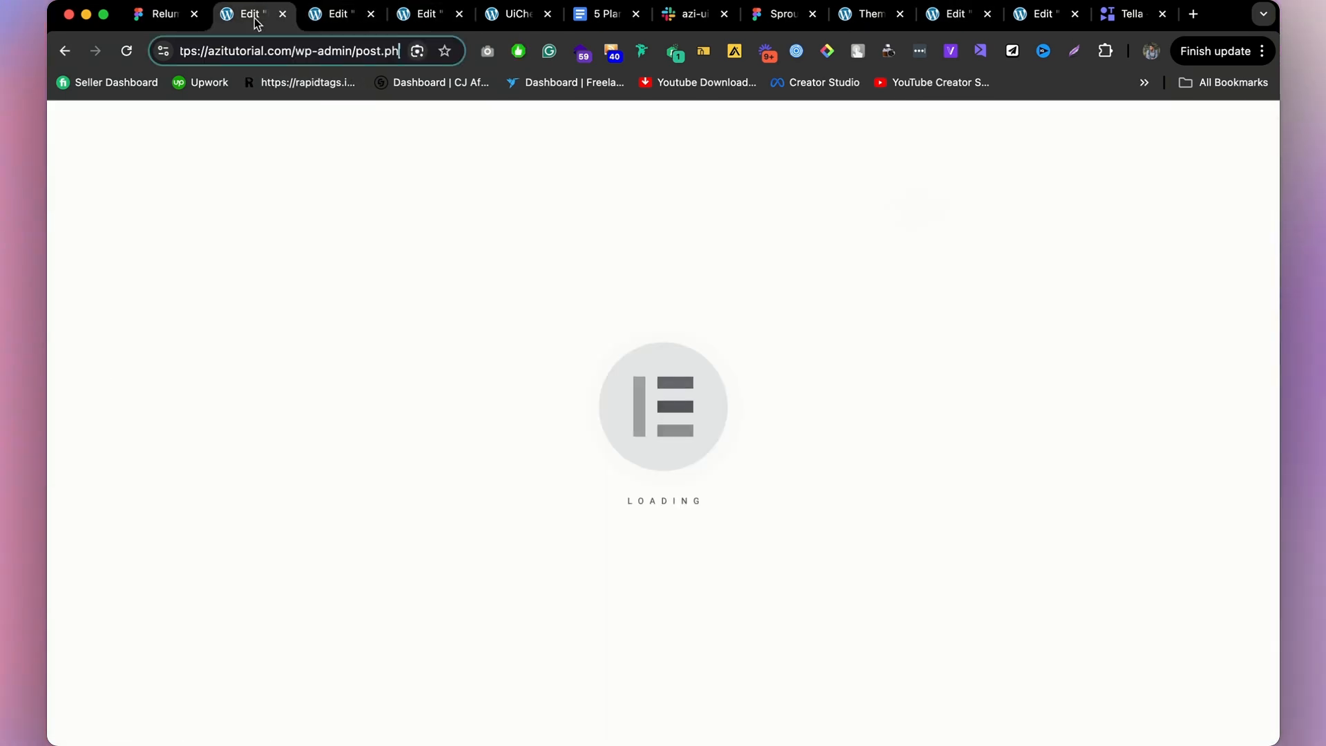
click(347, 20)
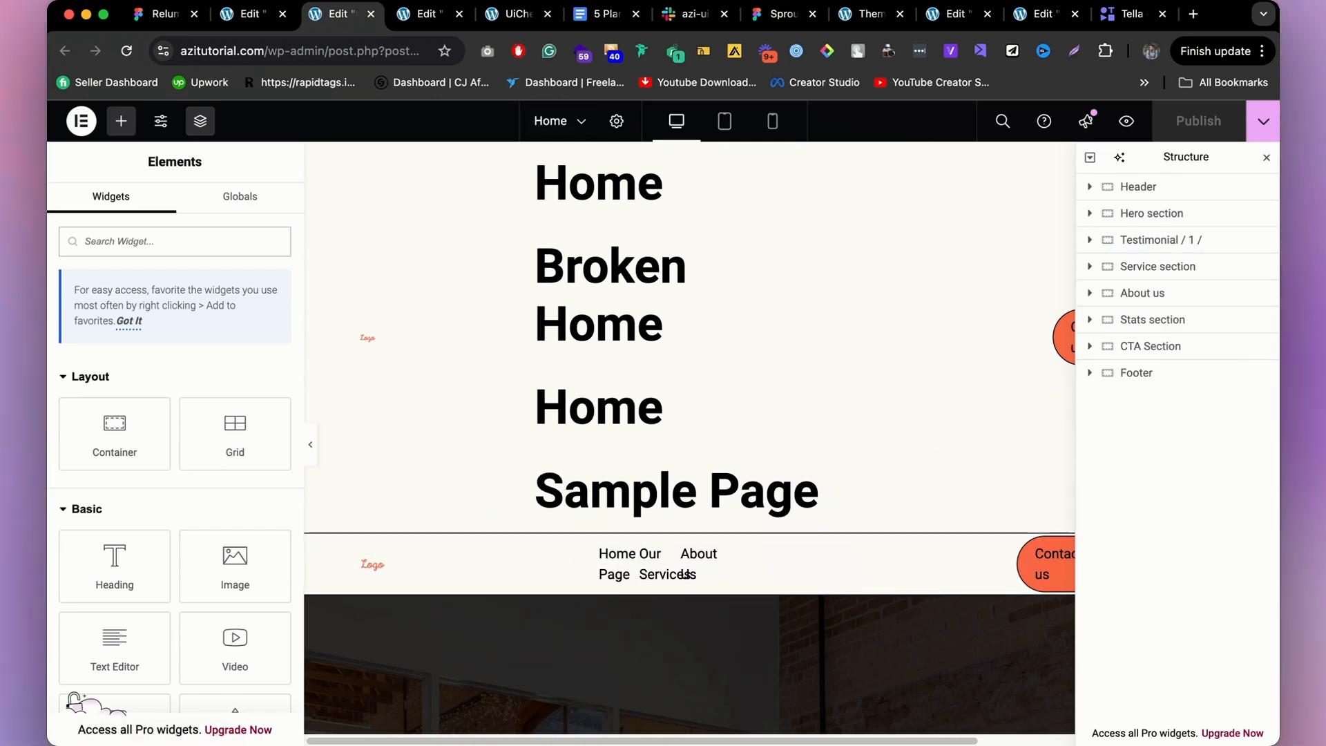
Close the extra editor tab that is still loading and return to the blank Elementor #58 draft.
click(1029, 15)
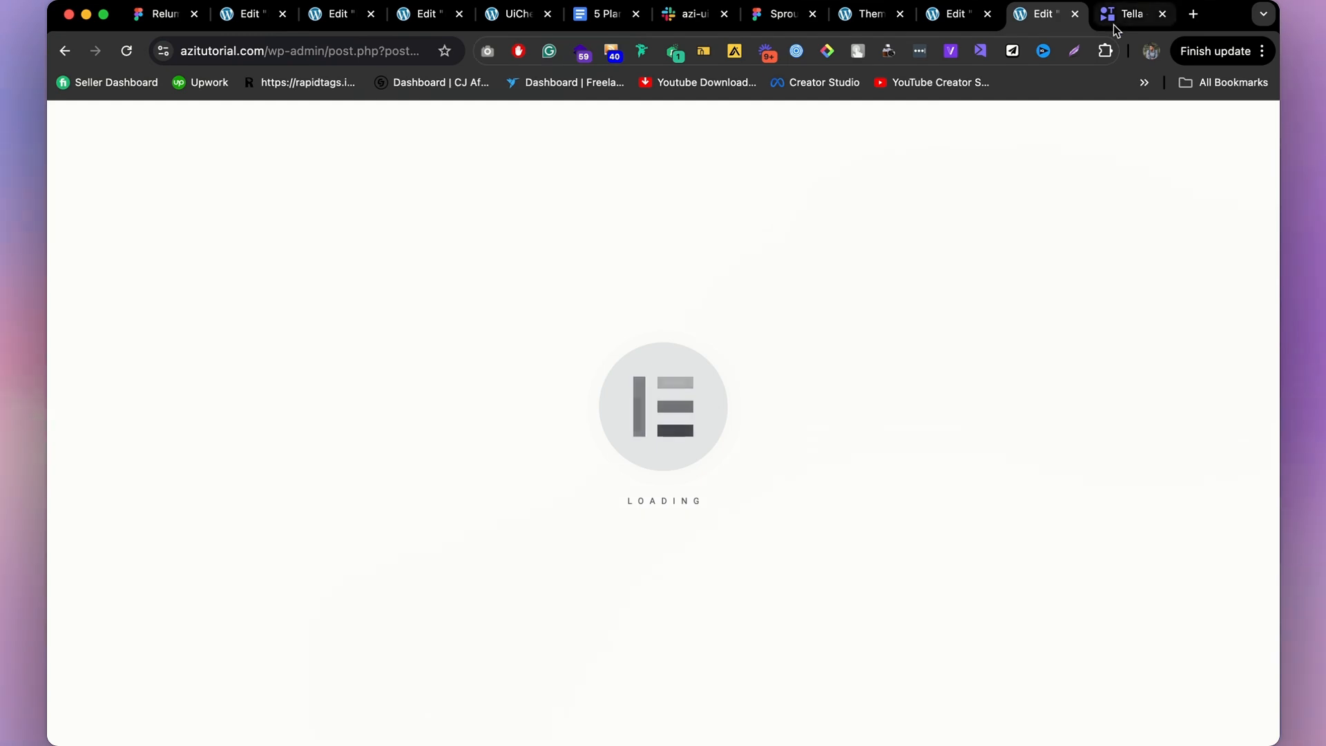
click(1073, 13)
click(967, 15)
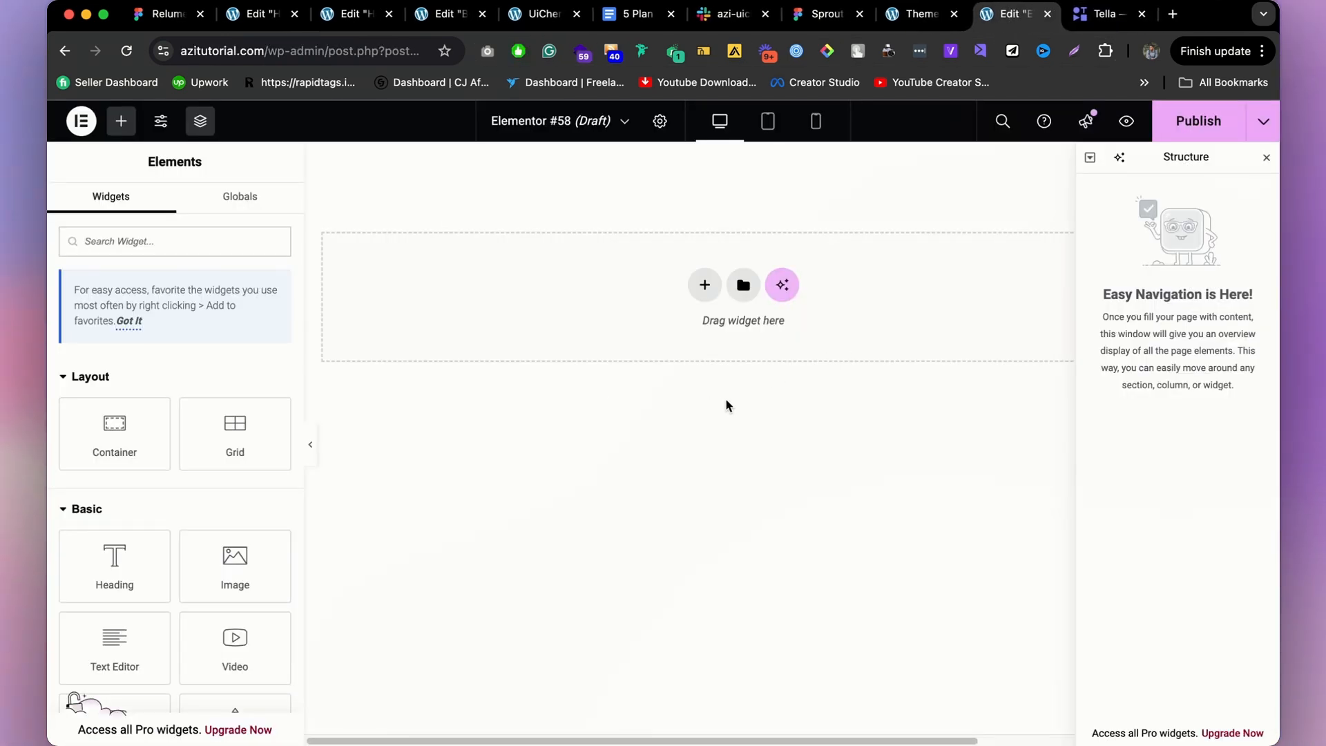
Copy the Header container from the Home page in the Elementor editor.
click(360, 14)
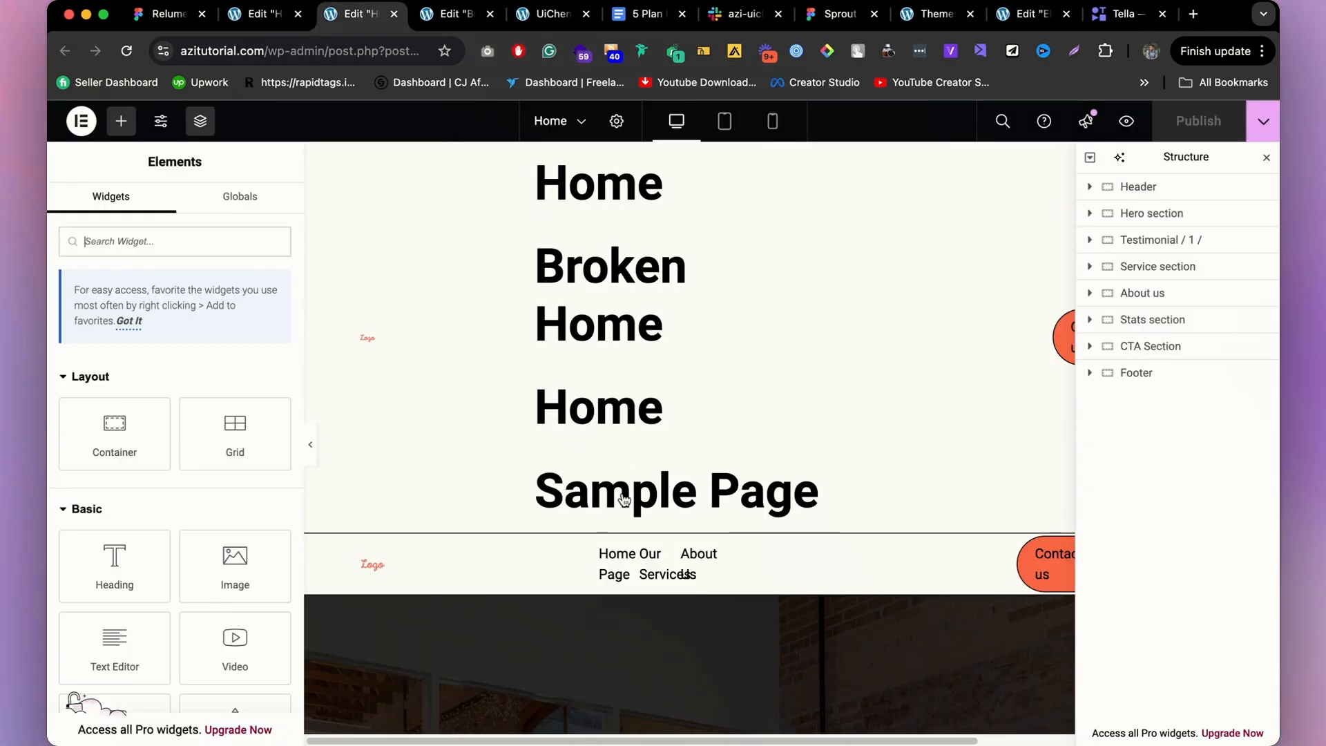
click(371, 546)
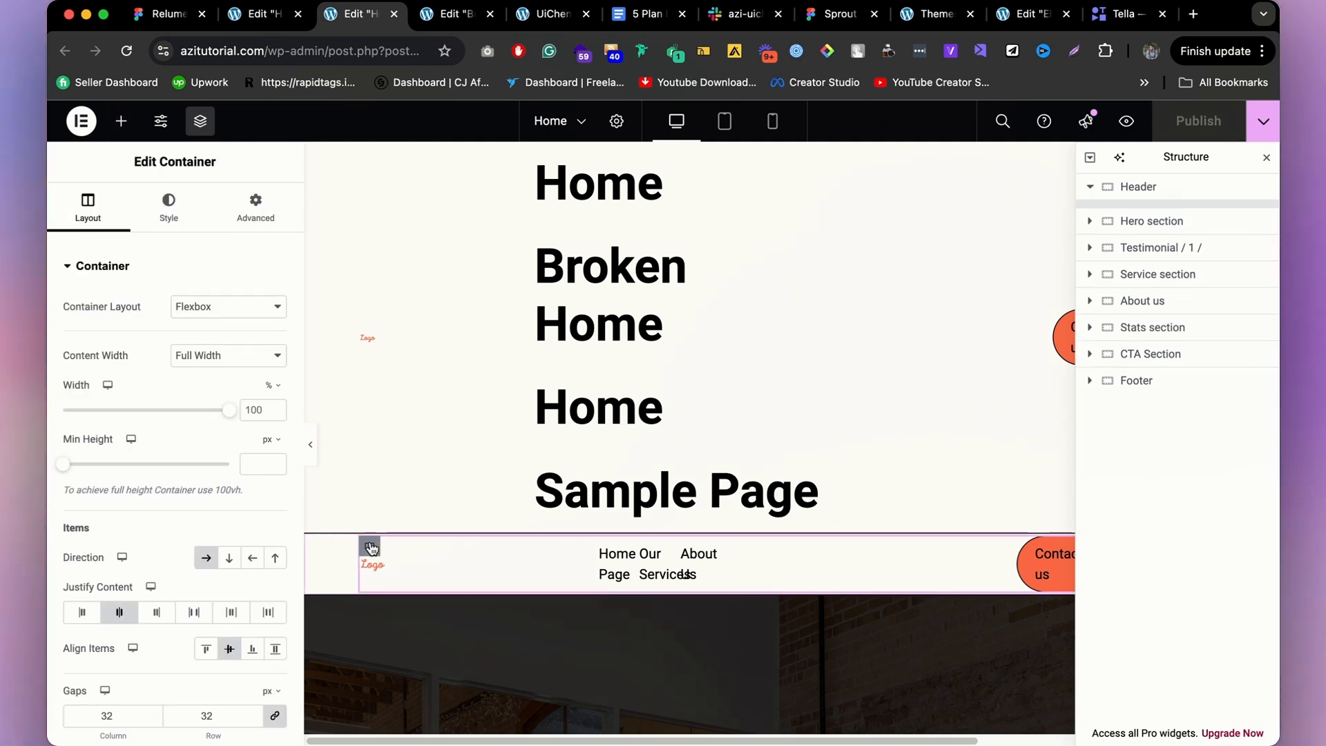
right_click(1172, 191)
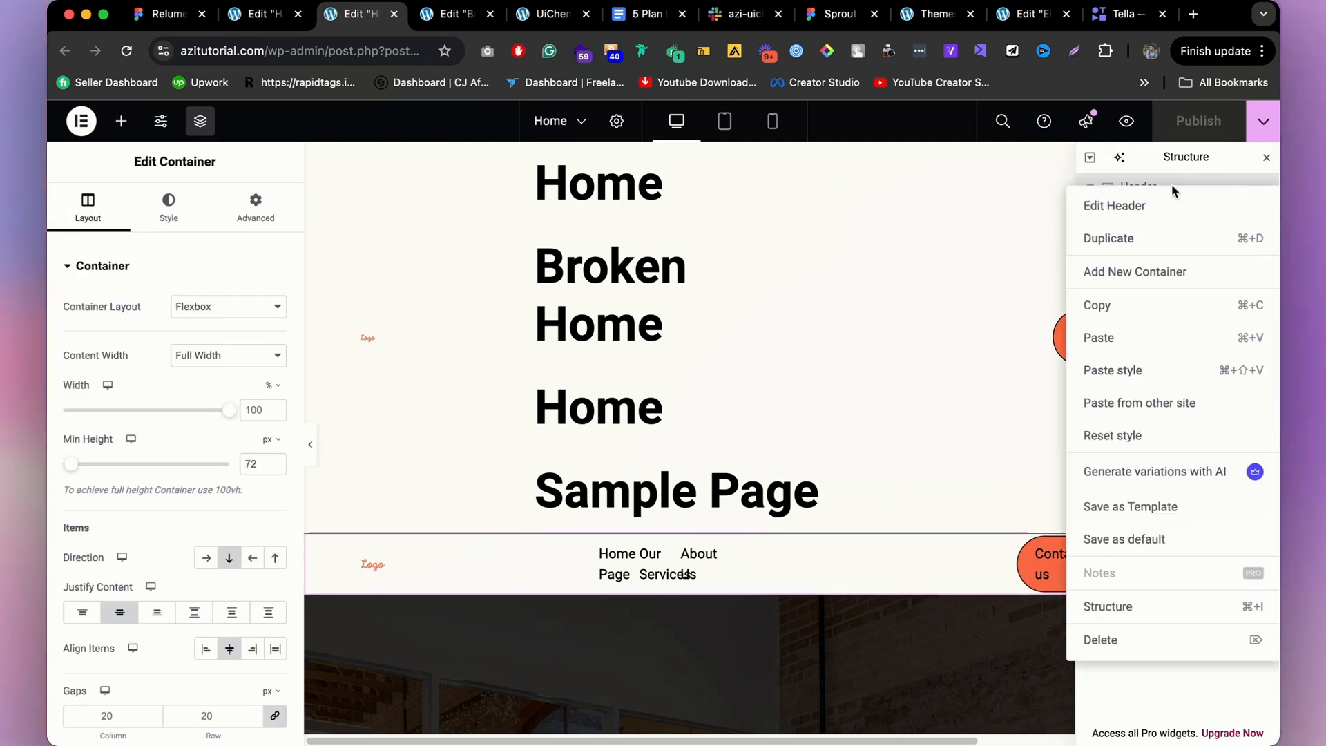
click(1139, 314)
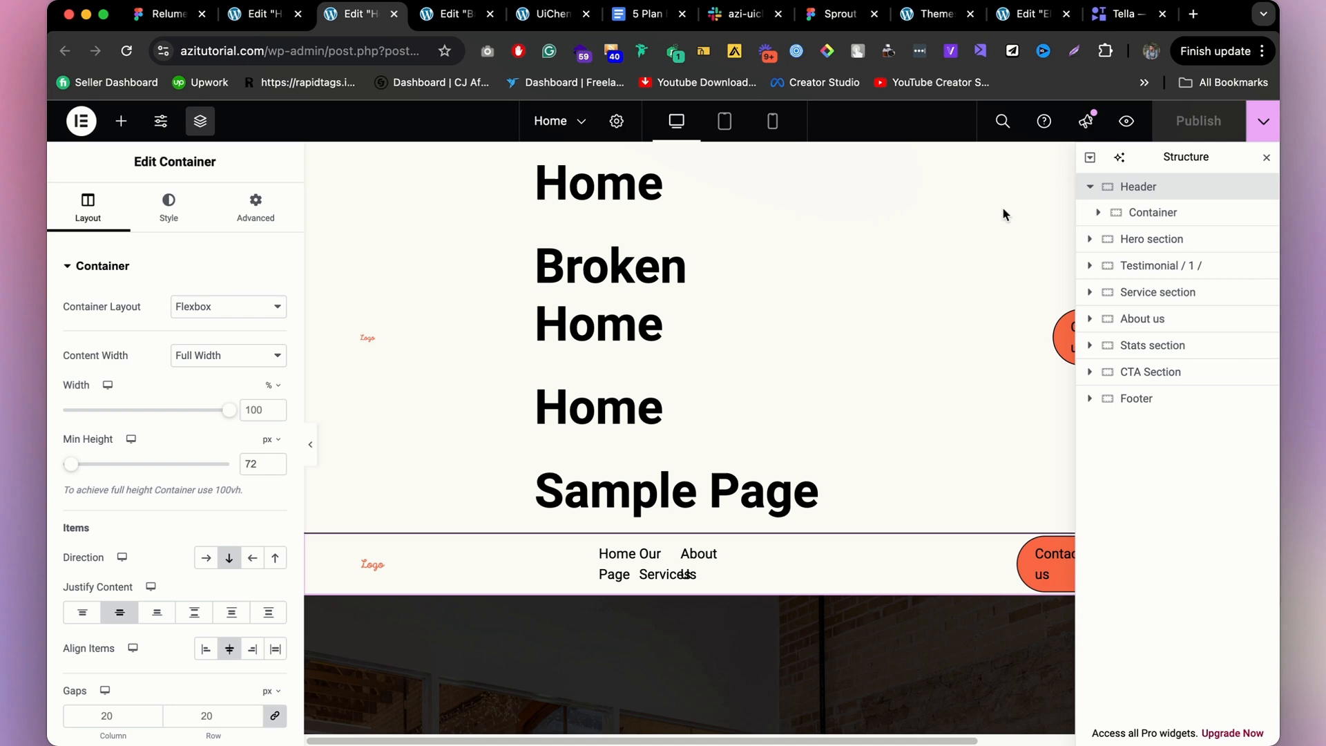
Paste the Header into the blank Elementor #58 draft and delete its container of Home Page, Our Services and About Us links.
click(1027, 14)
right_click(926, 282)
click(949, 297)
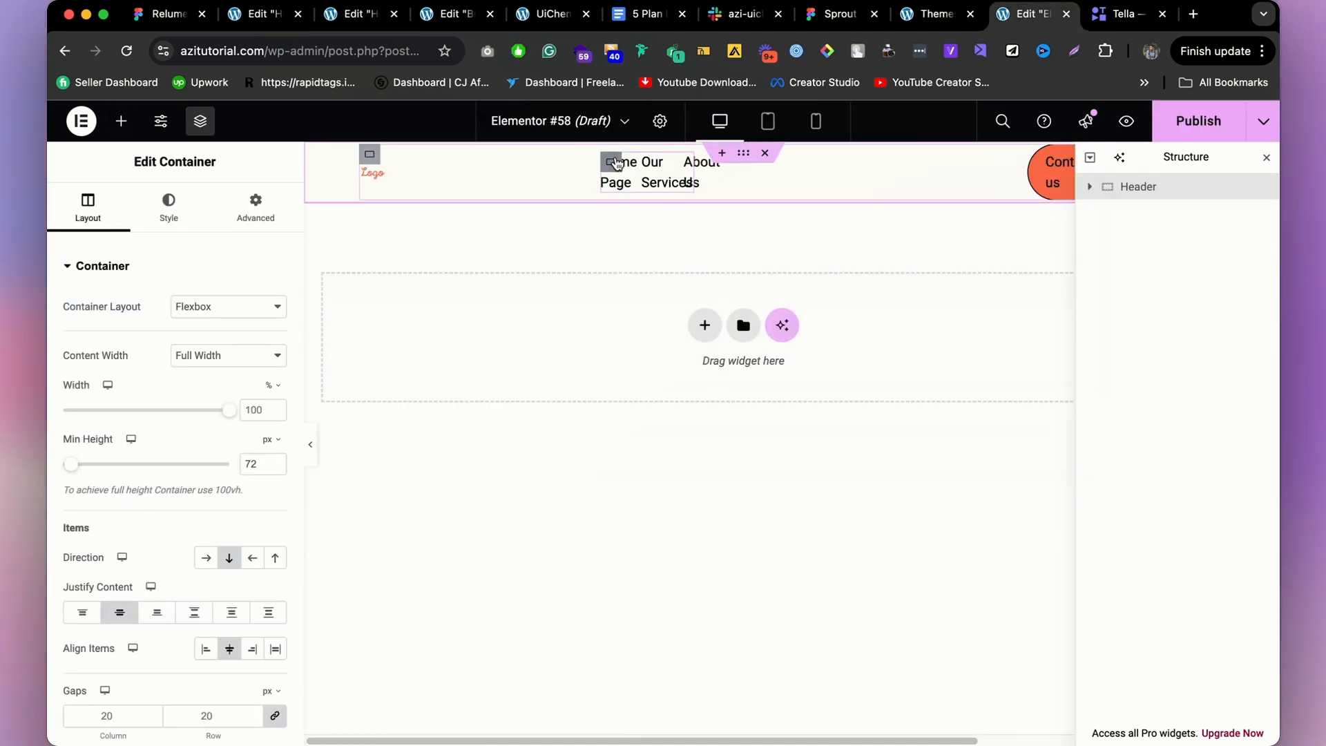
right_click(617, 163)
click(669, 609)
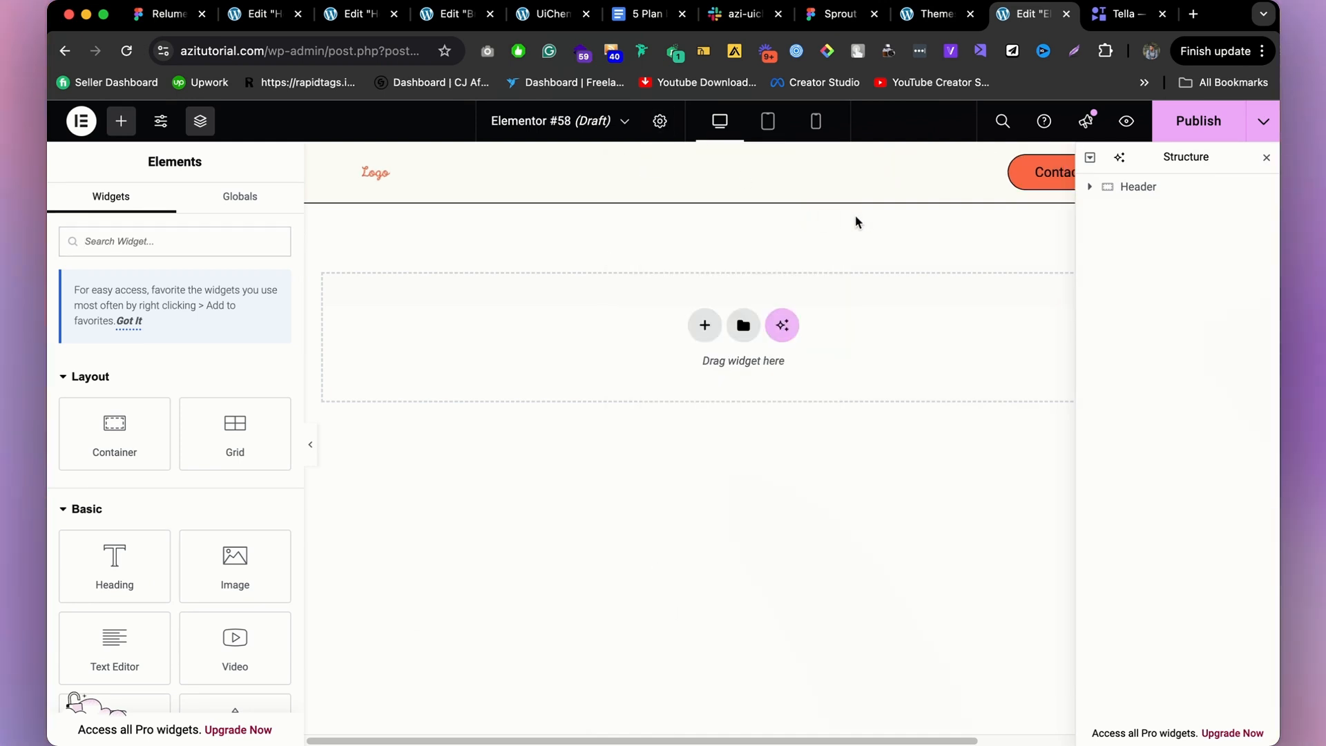
Move the logo image out of the inner container to directly inside Header above it, and select the inner container.
click(654, 168)
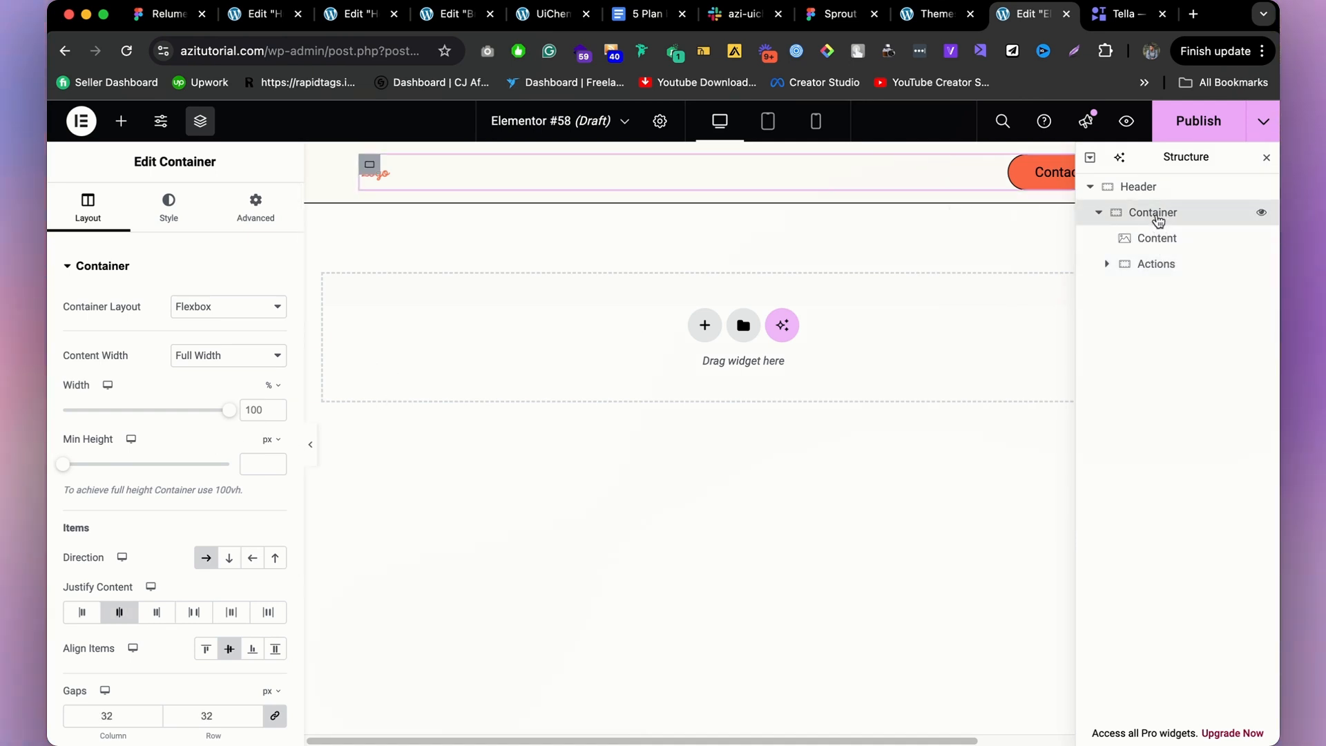
click(1159, 238)
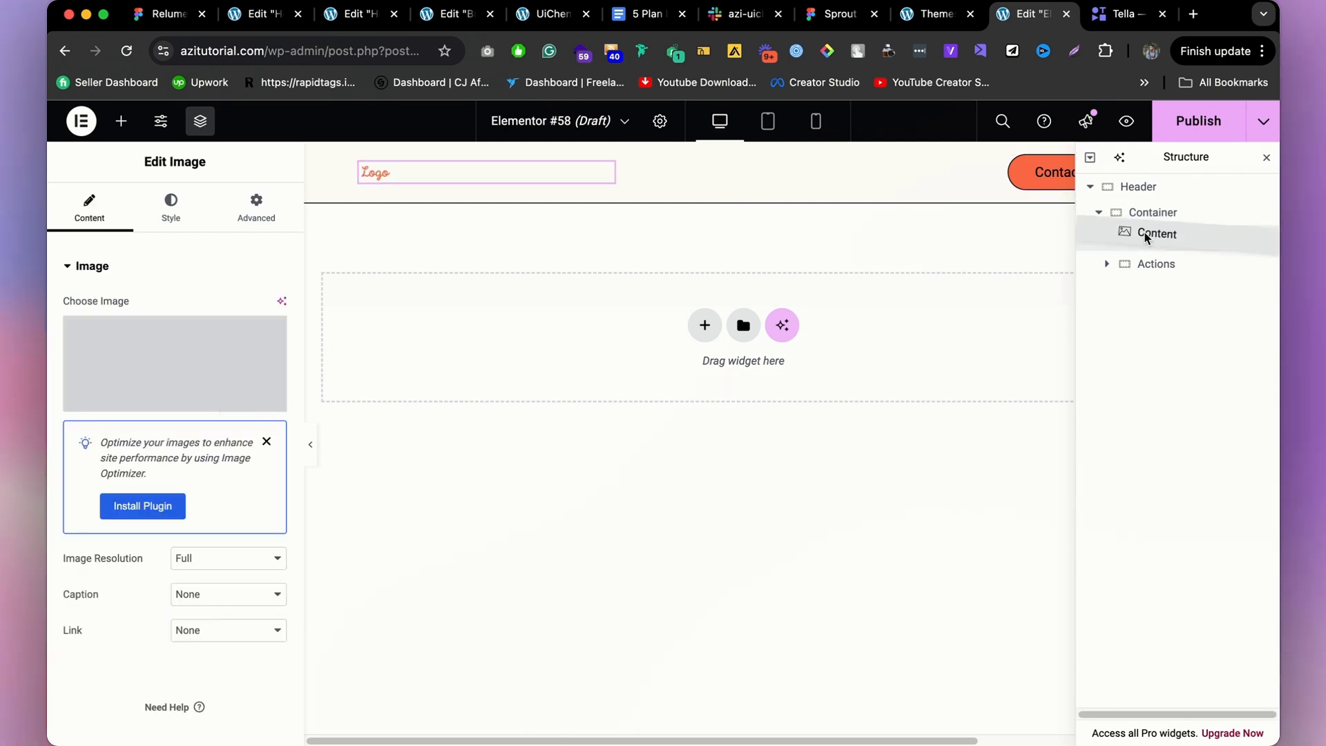
drag(1145, 233, 1143, 201)
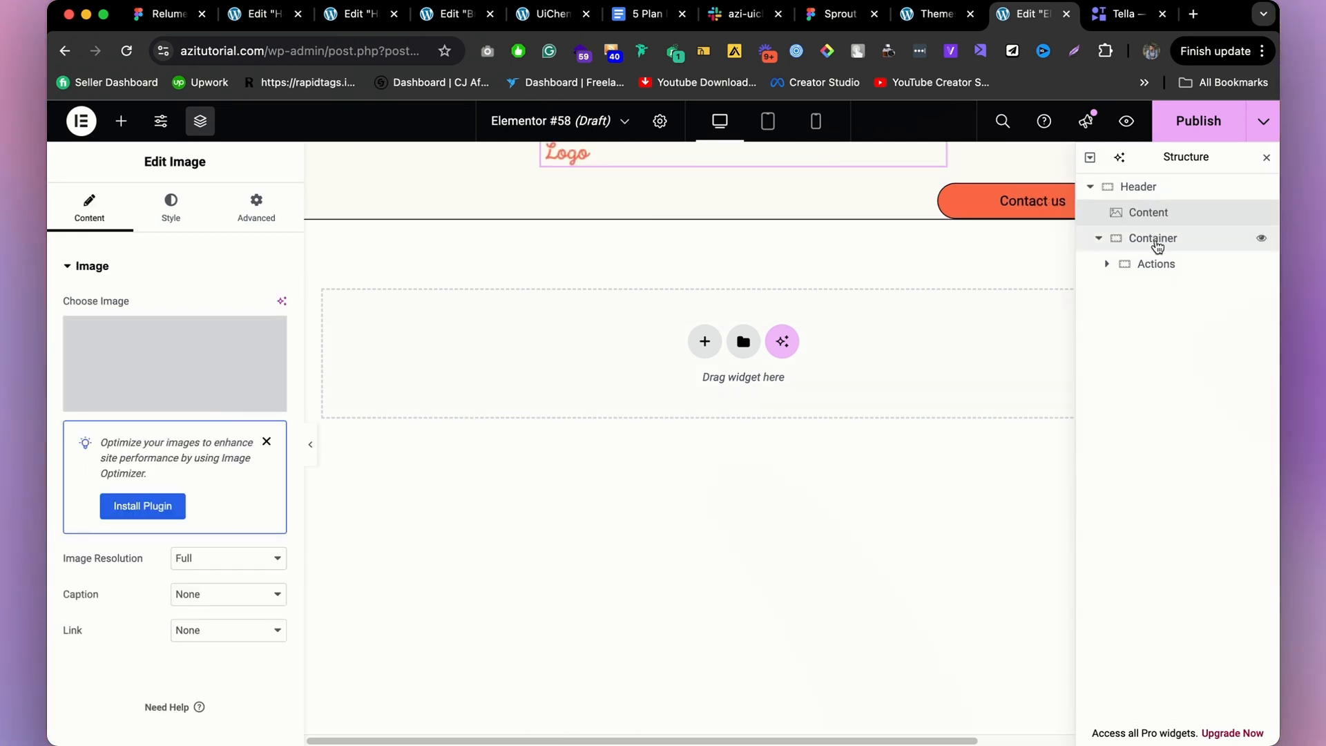
click(1155, 242)
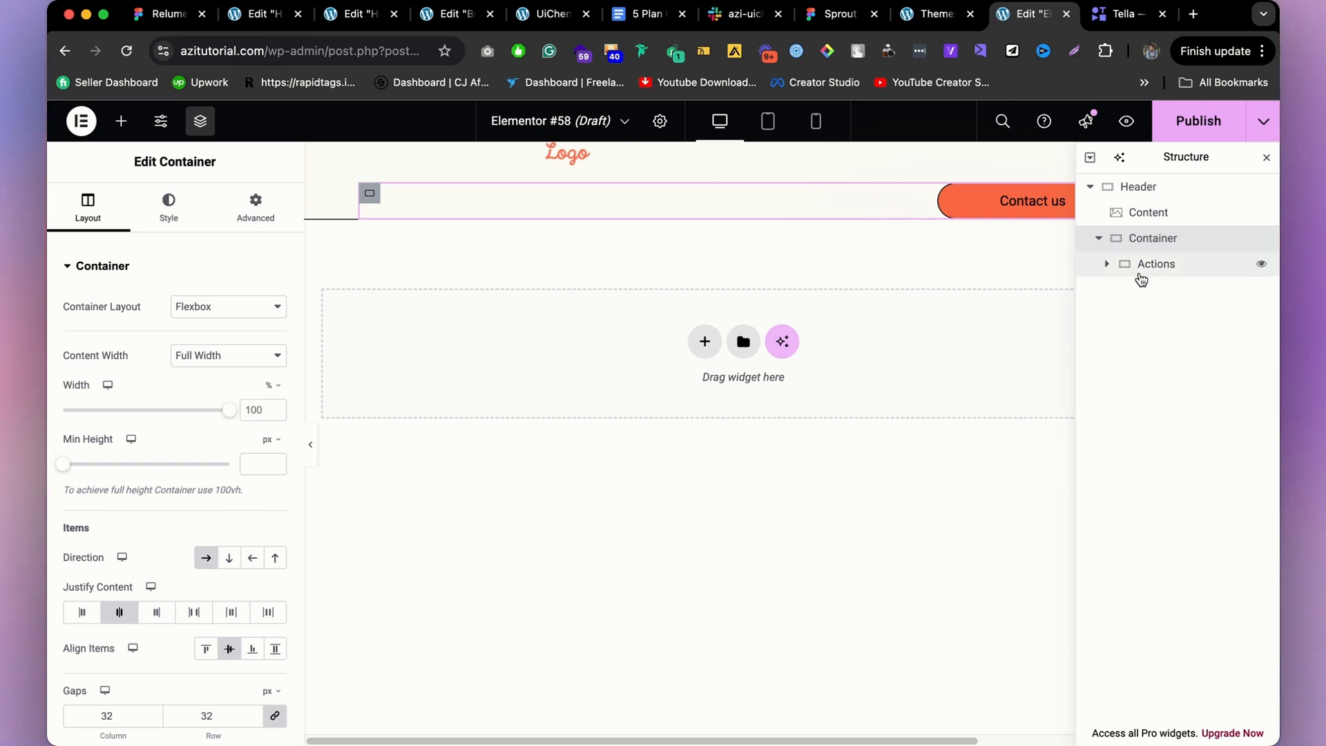
click(1153, 270)
drag(1151, 234, 1154, 246)
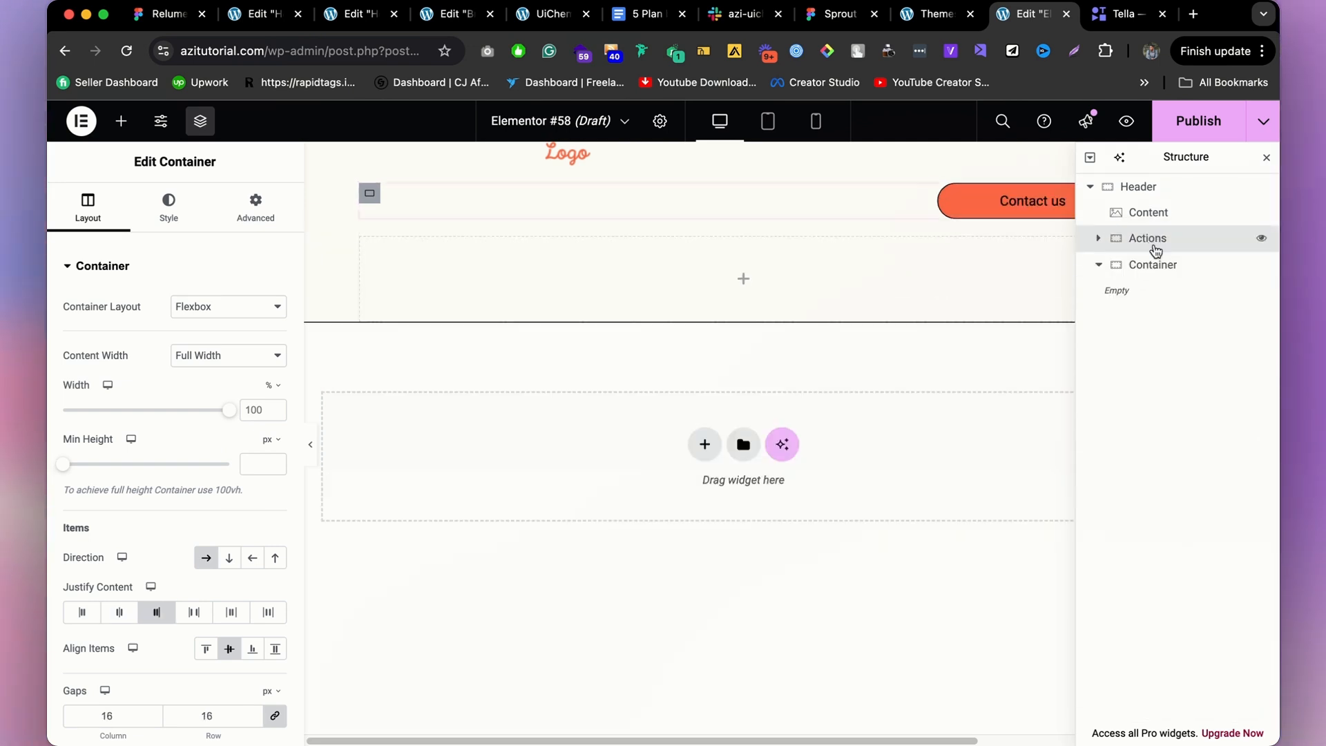
click(1147, 267)
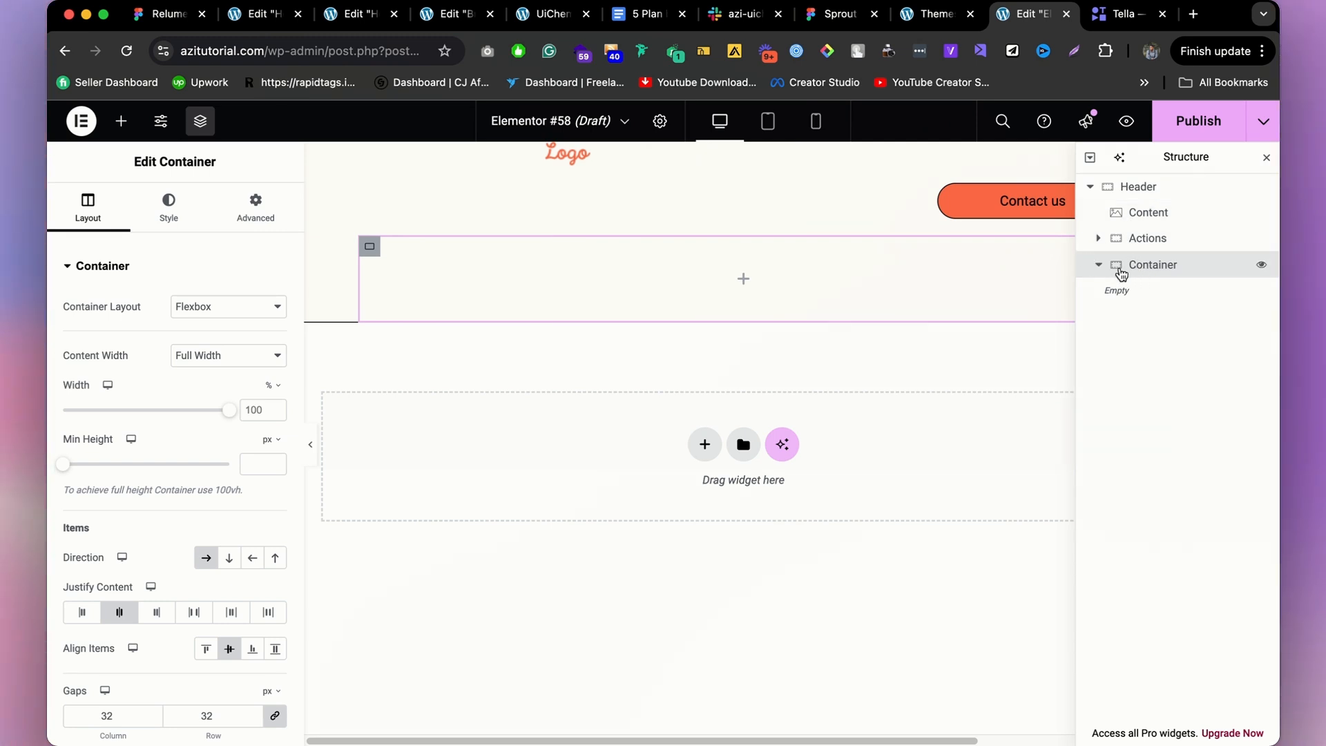
click(1165, 246)
drag(1163, 246, 1261, 263)
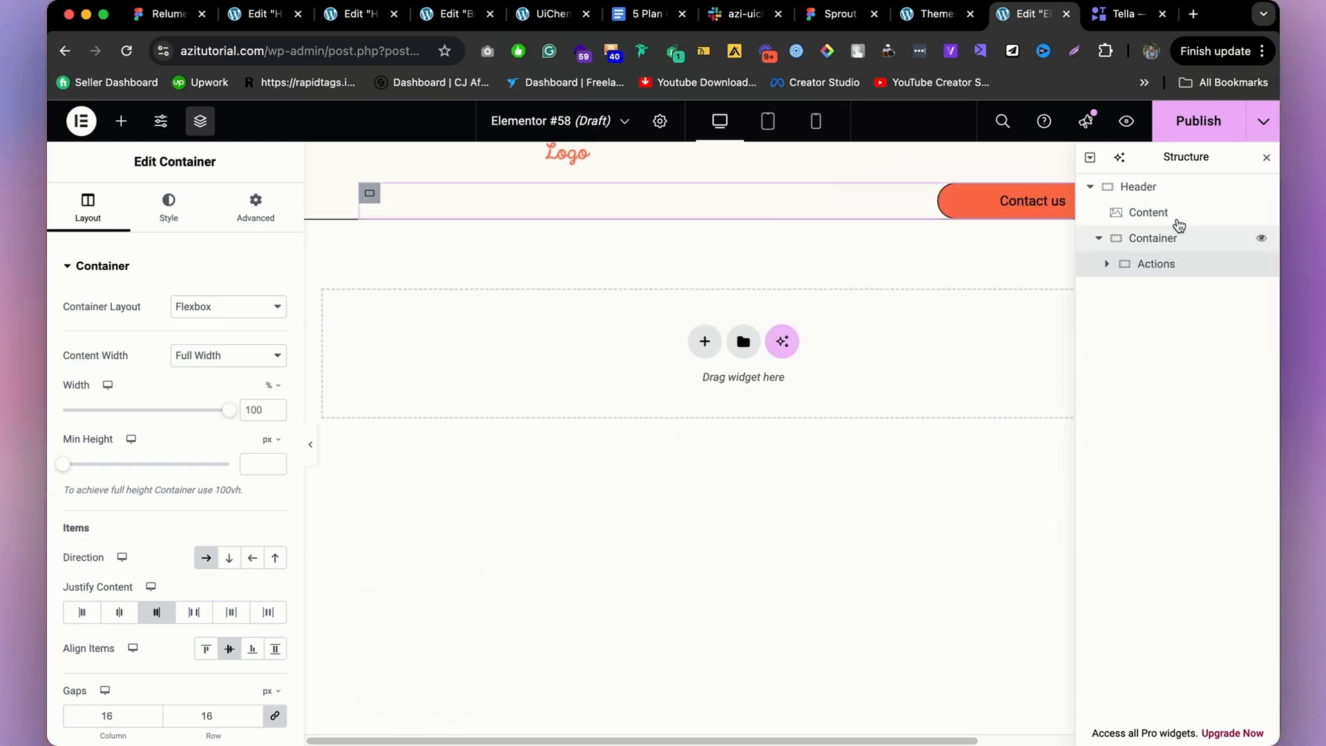
Move the logo image back into the inner container, placing it above Actions.
click(1177, 215)
drag(1176, 215, 1172, 254)
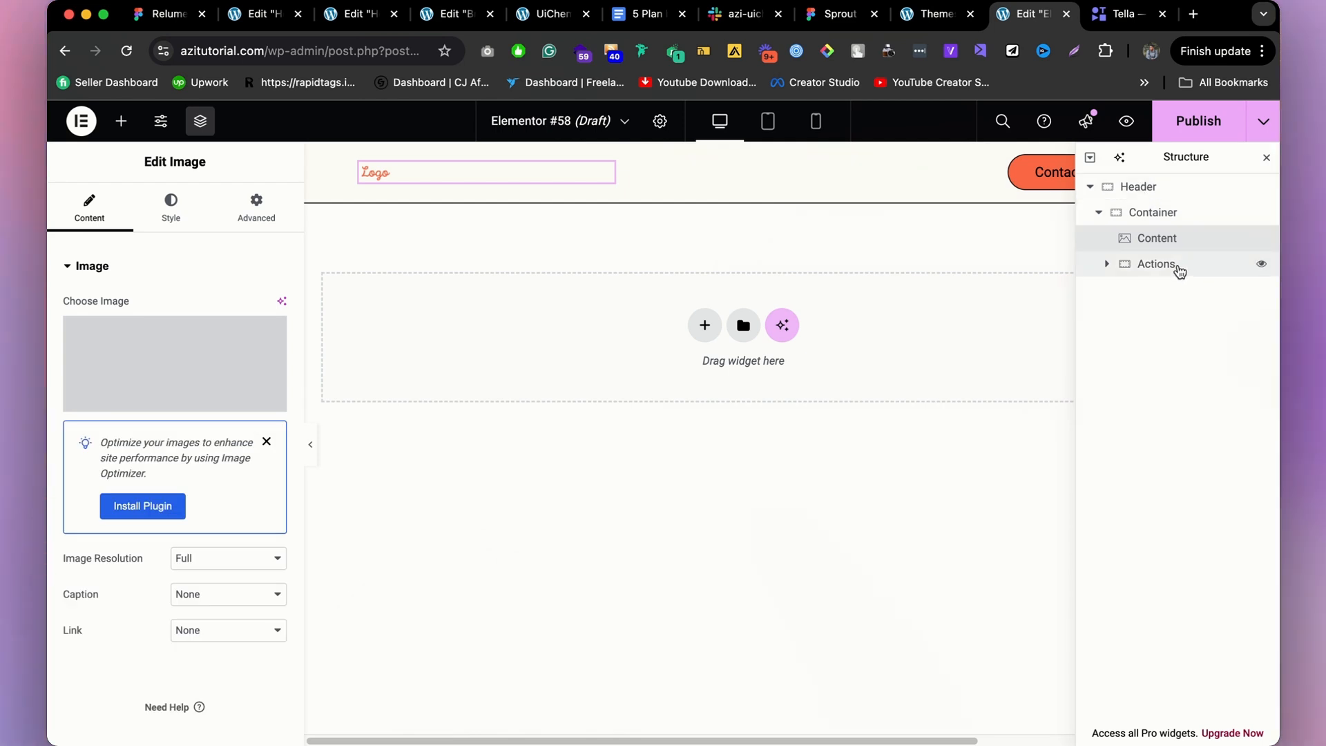
click(1179, 271)
click(1174, 243)
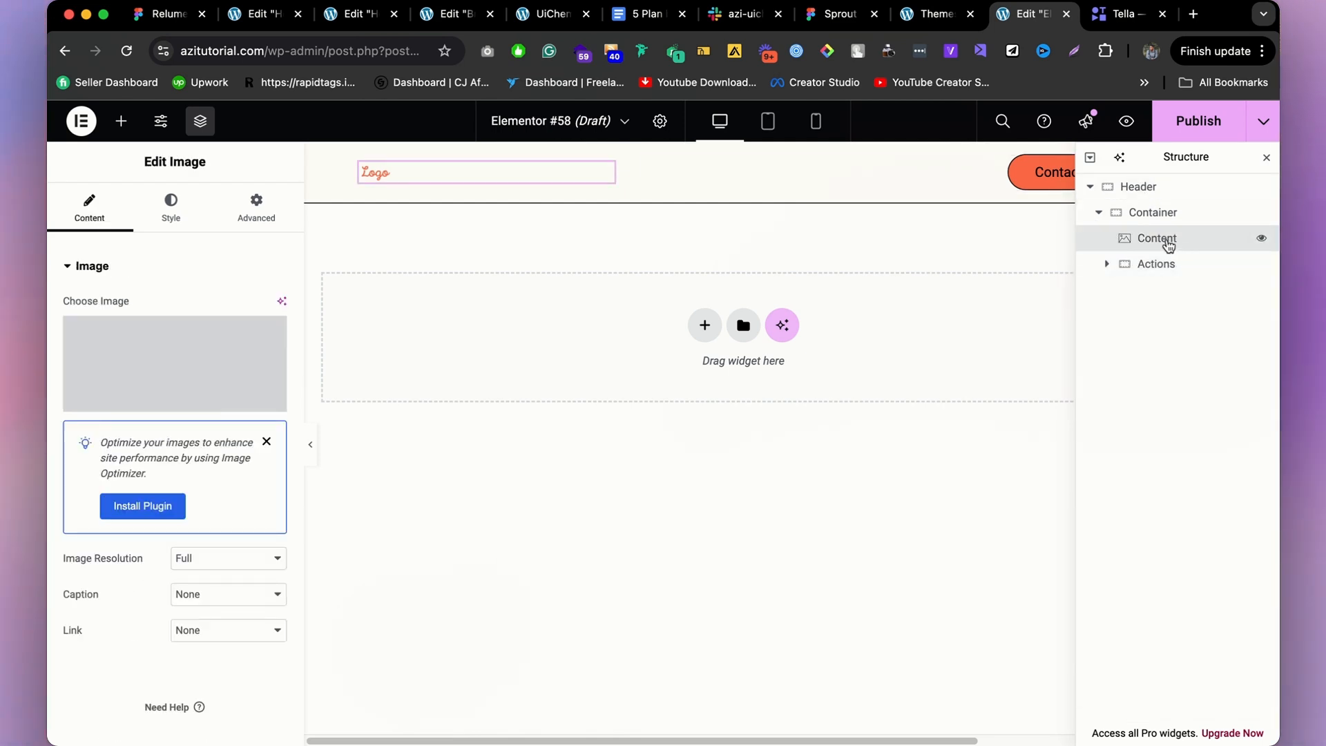
click(1177, 213)
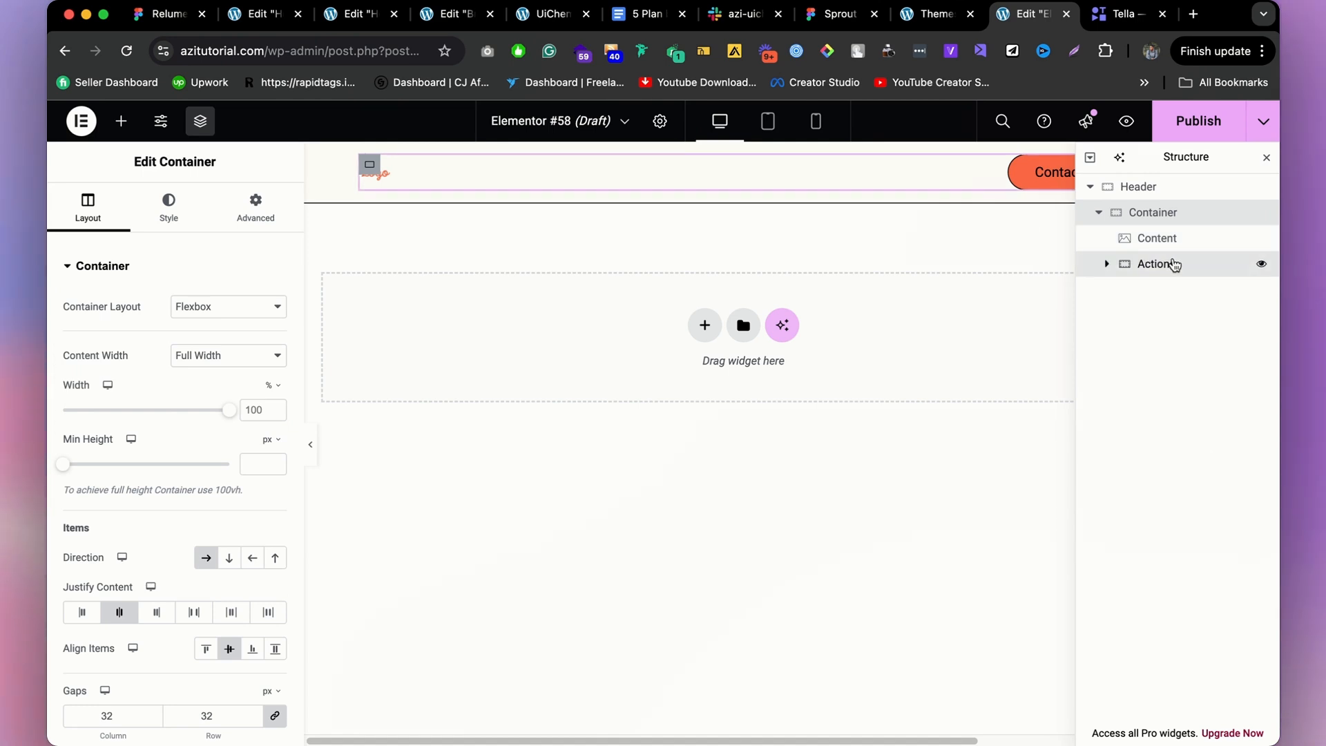
Rename the Actions container to Button and the logo image element to Logo.
click(1174, 265)
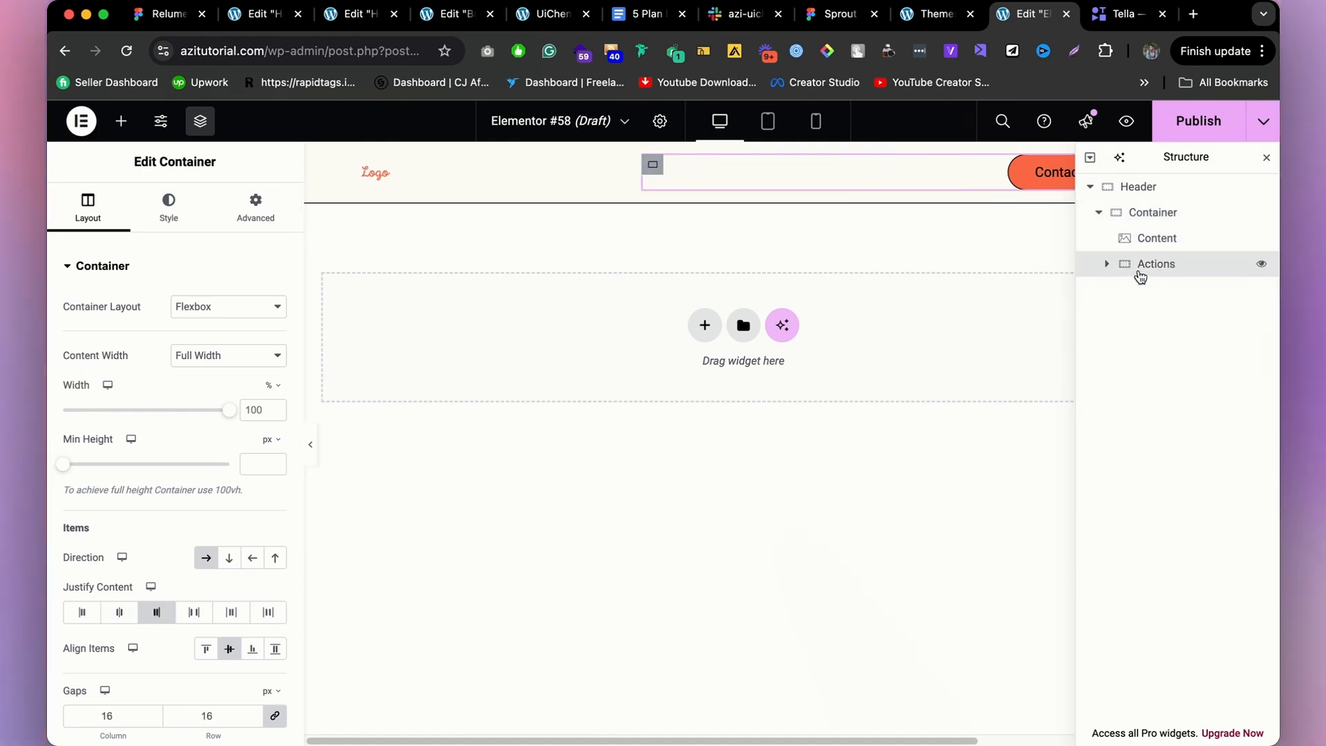
double_click(1166, 268)
text(Button)
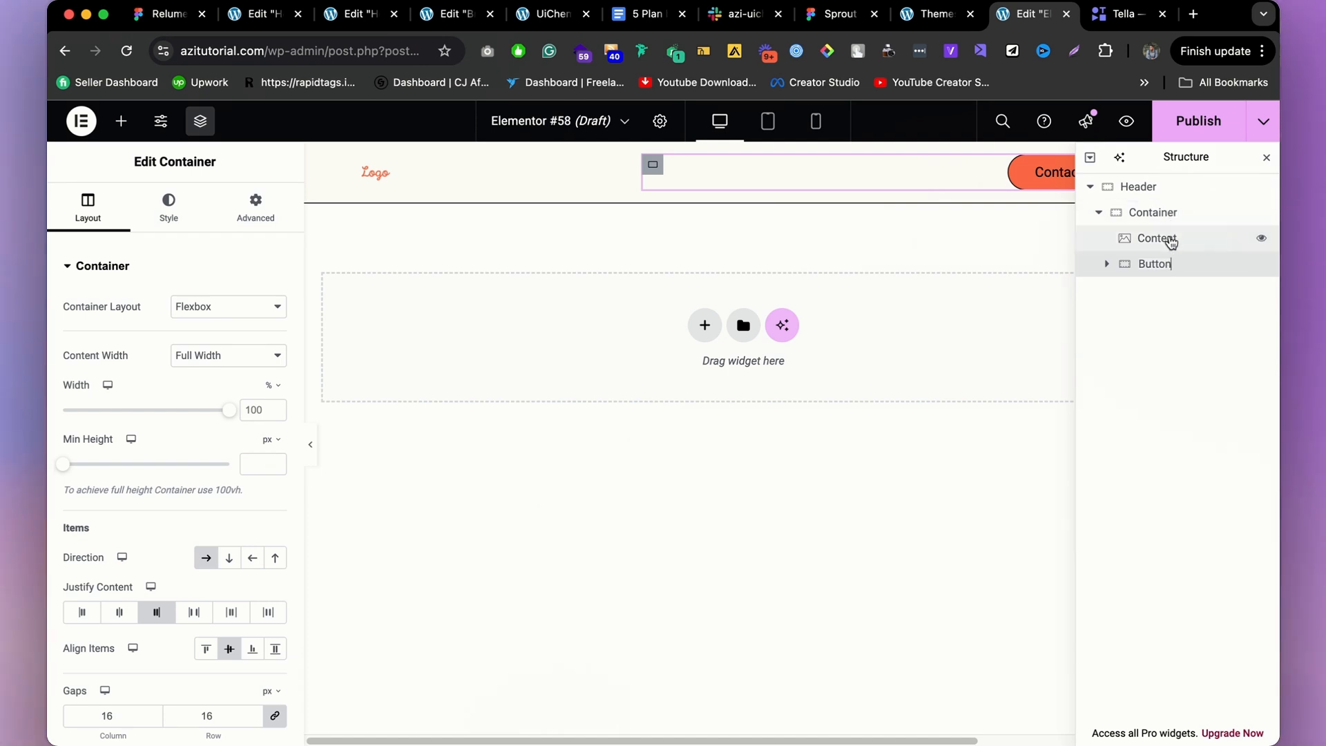
click(1170, 241)
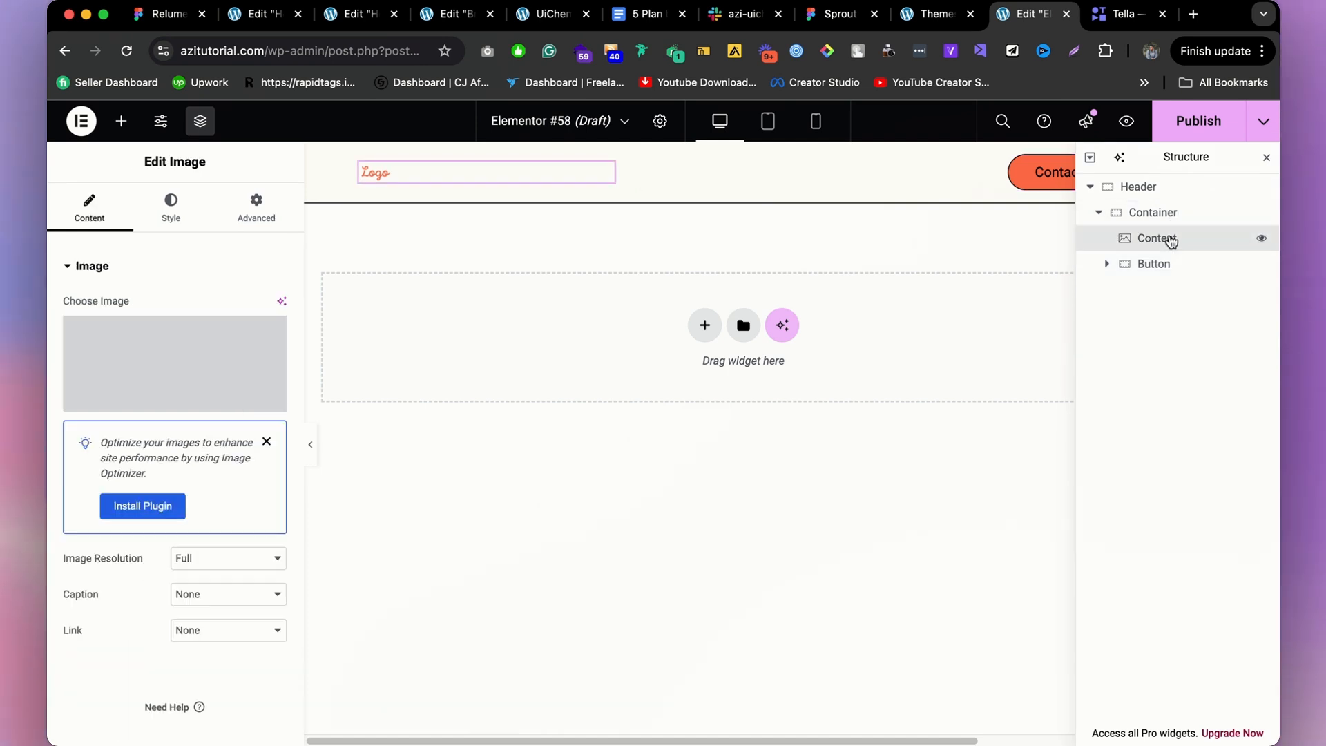
text(Logo)
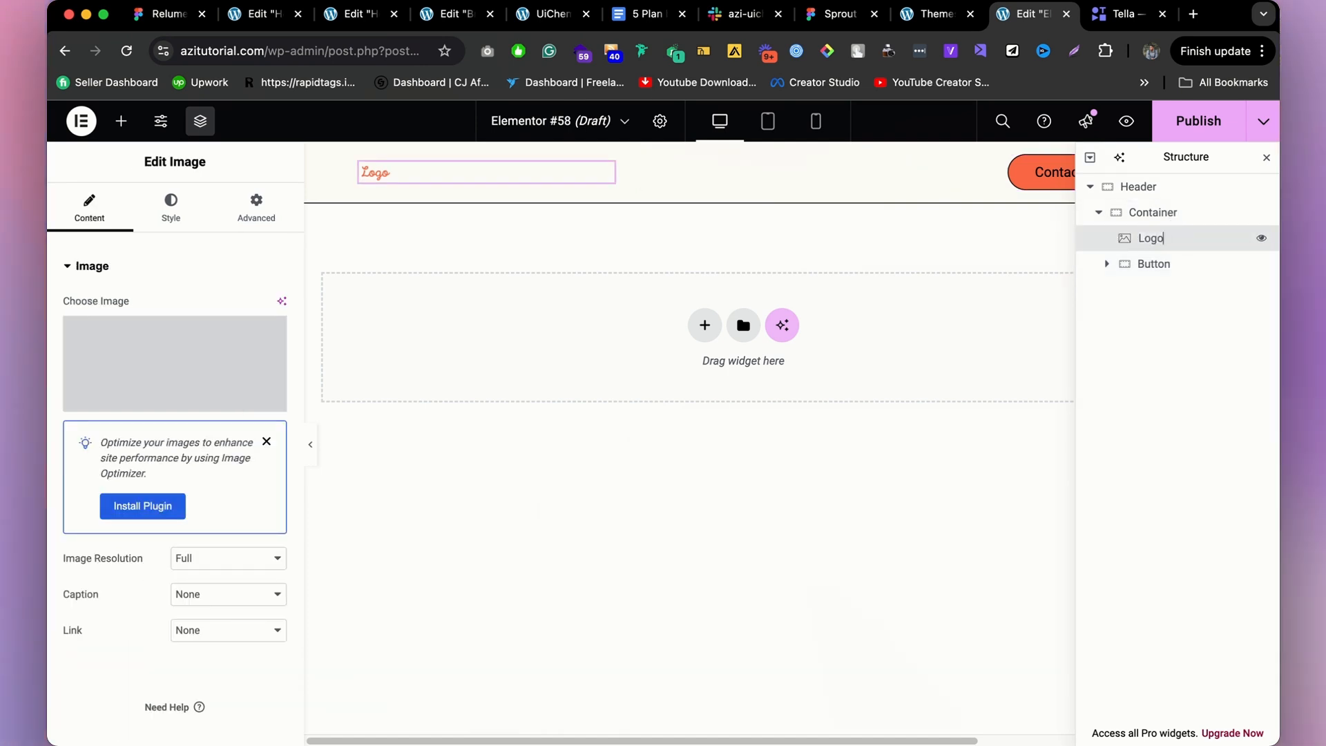
key(Return)
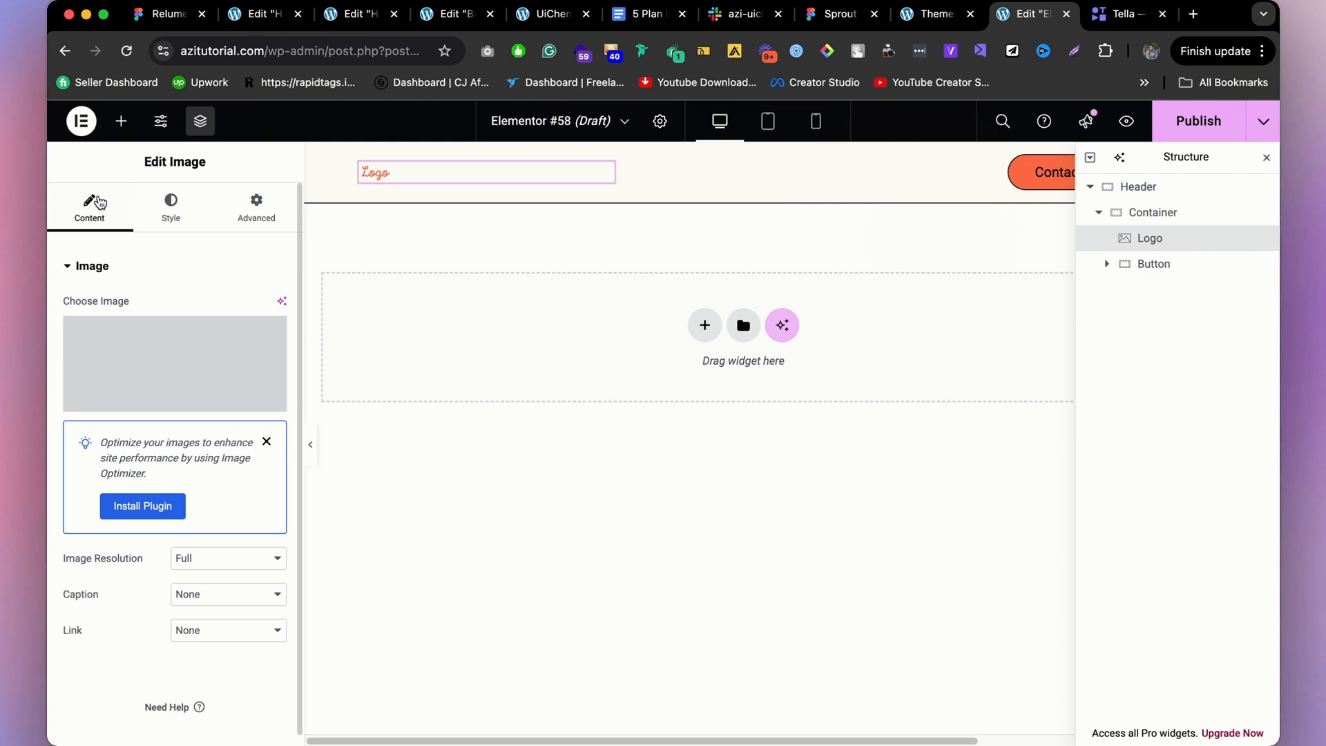
Search the widgets for "nav" and add a Navigation Menu between Logo and Button in the inner container.
click(121, 121)
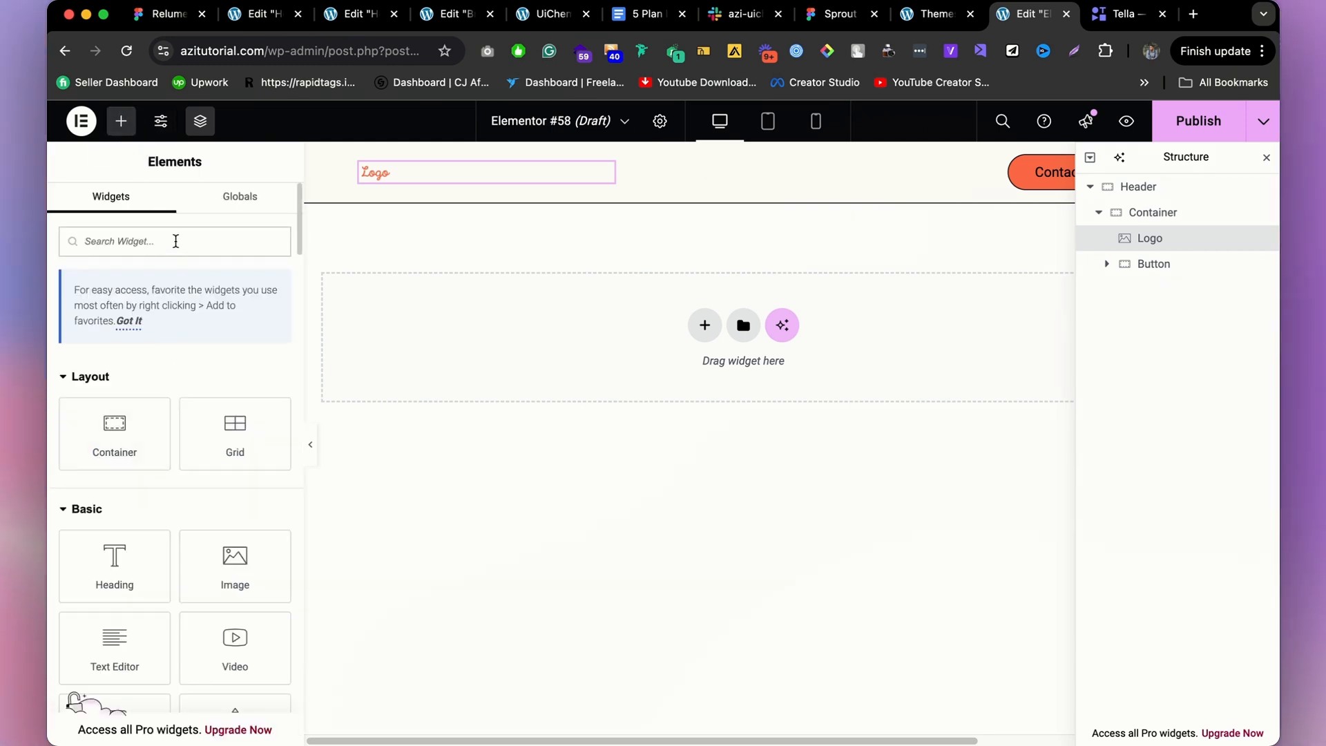
click(175, 241)
text(nav)
drag(112, 393, 686, 223)
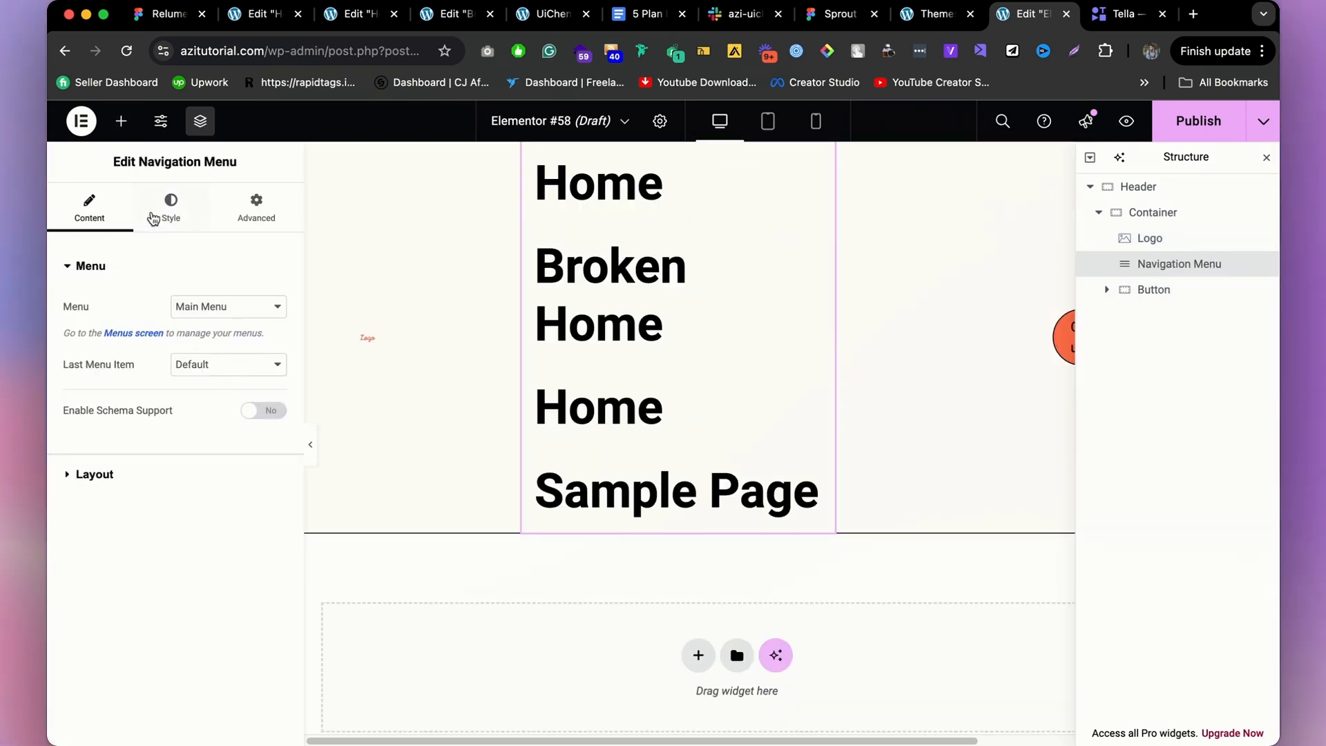
Set the Navigation Menu's main menu typography to the global Text font.
click(168, 228)
scroll(200, 401, down, 2)
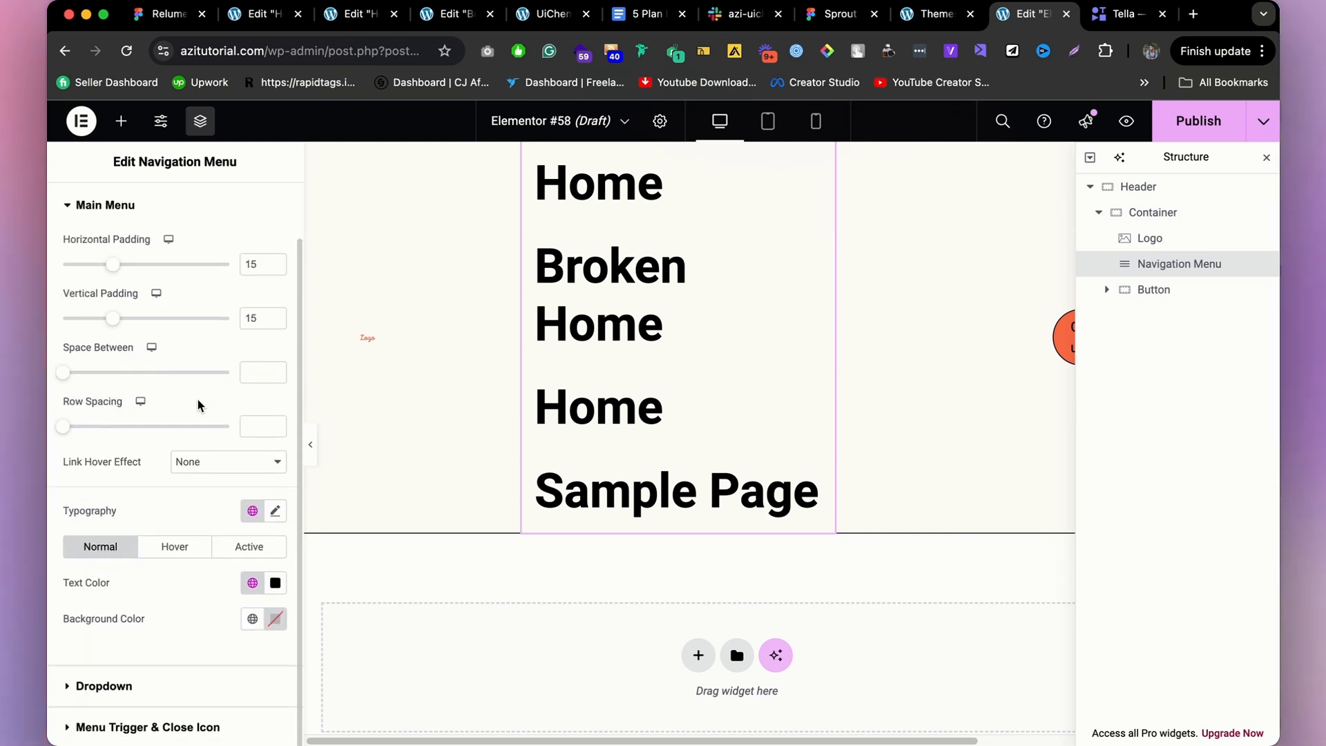
click(253, 511)
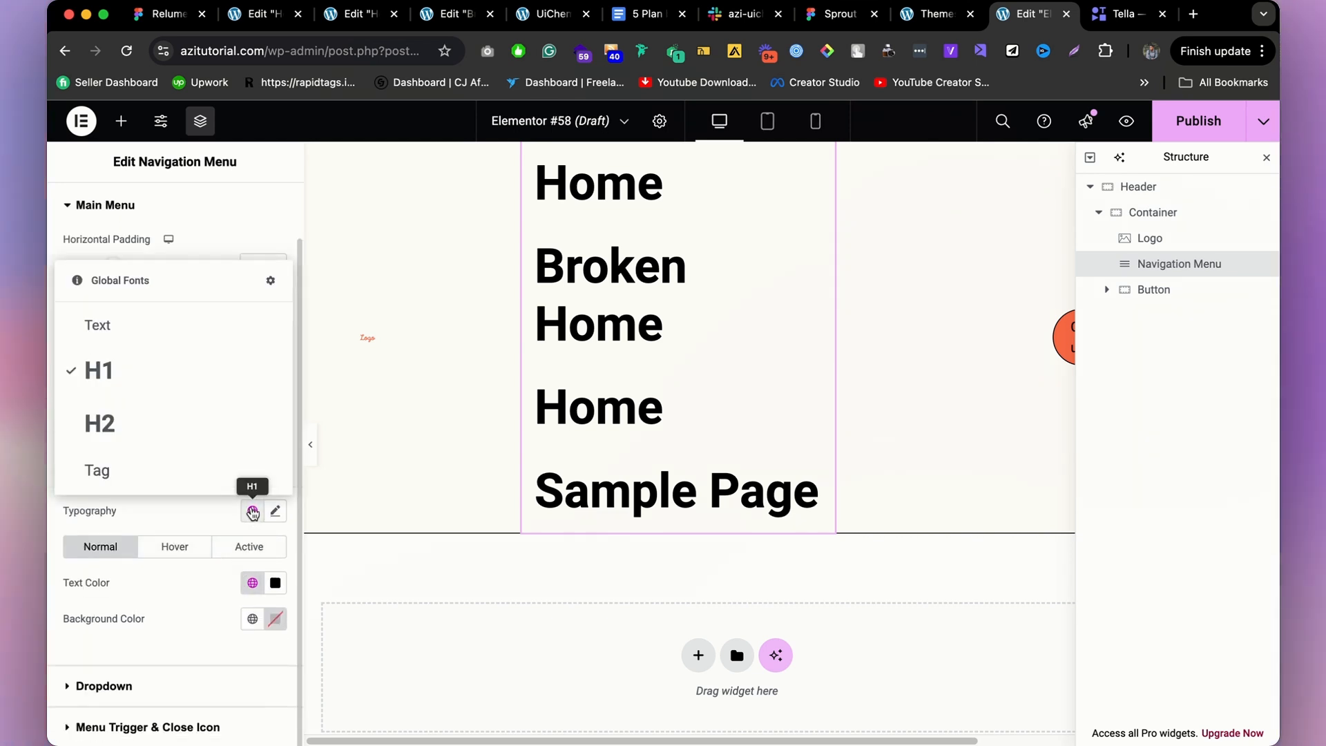
click(168, 333)
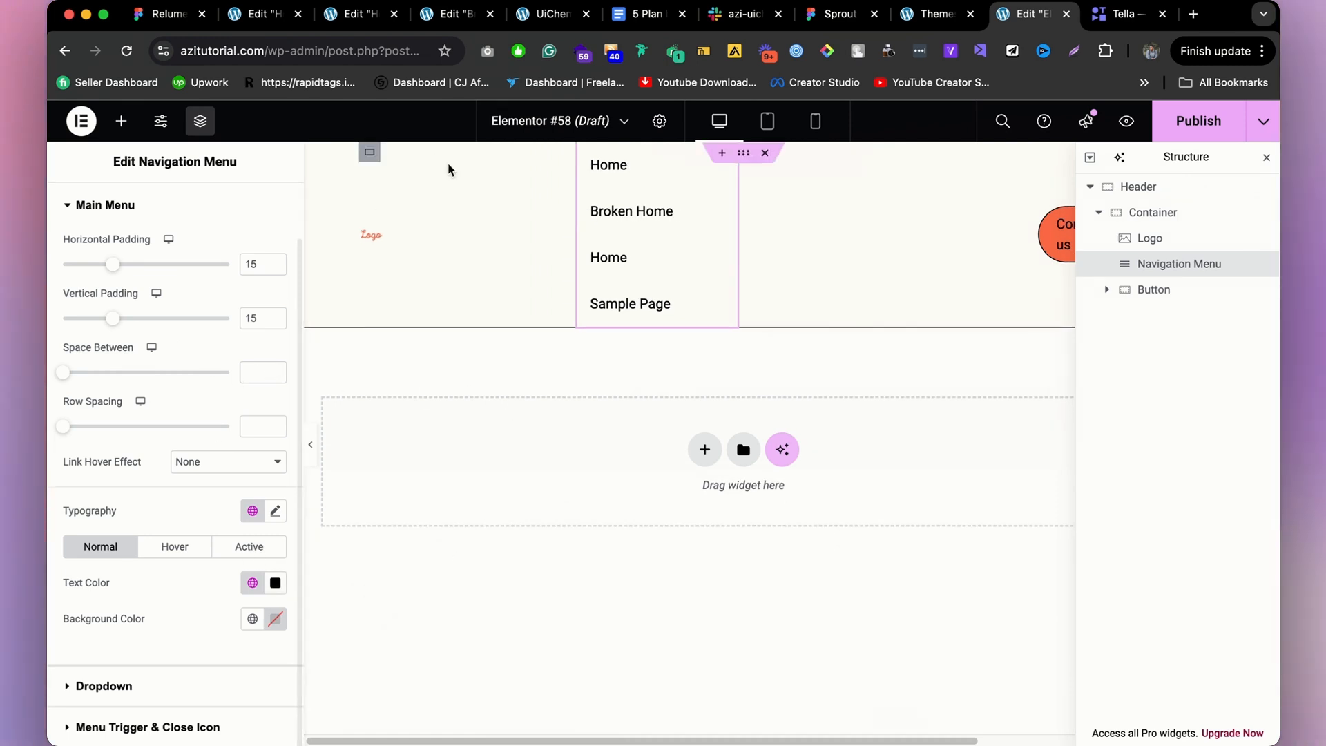
scroll(259, 438, up, 2)
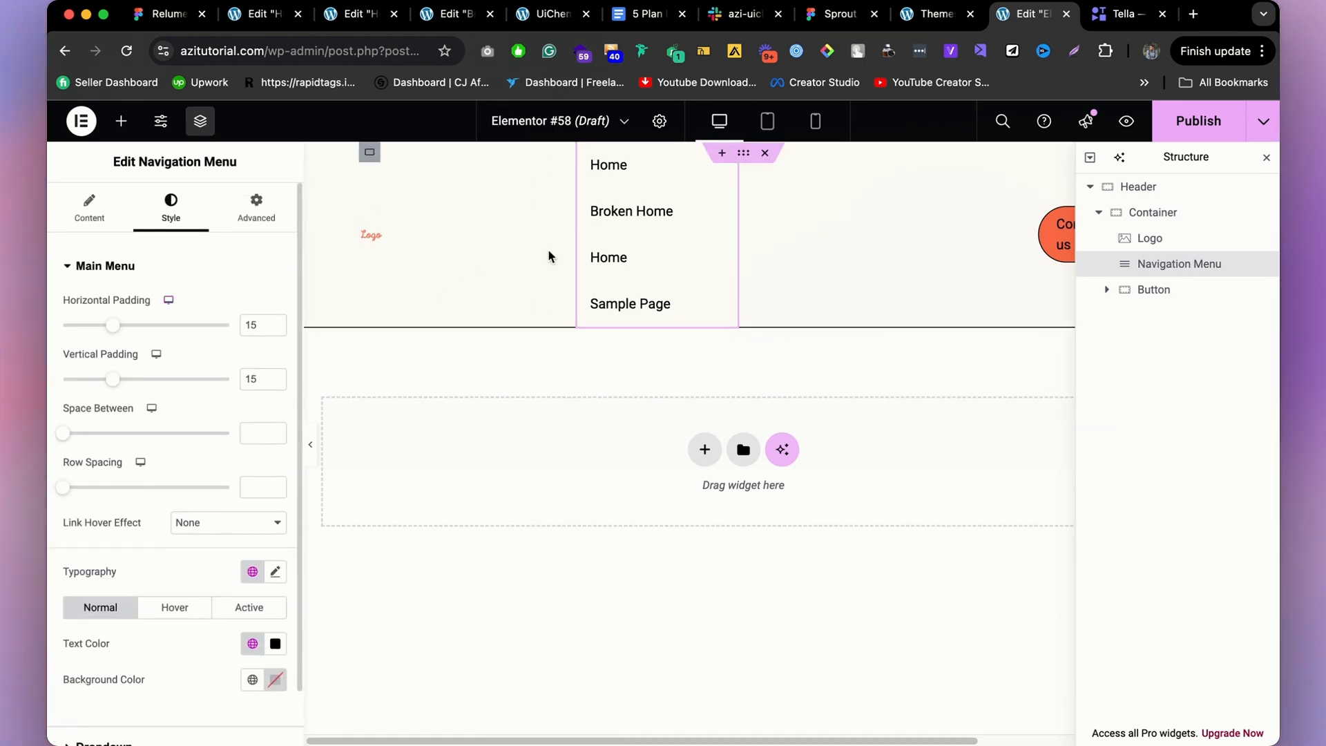
scroll(194, 503, down, 2)
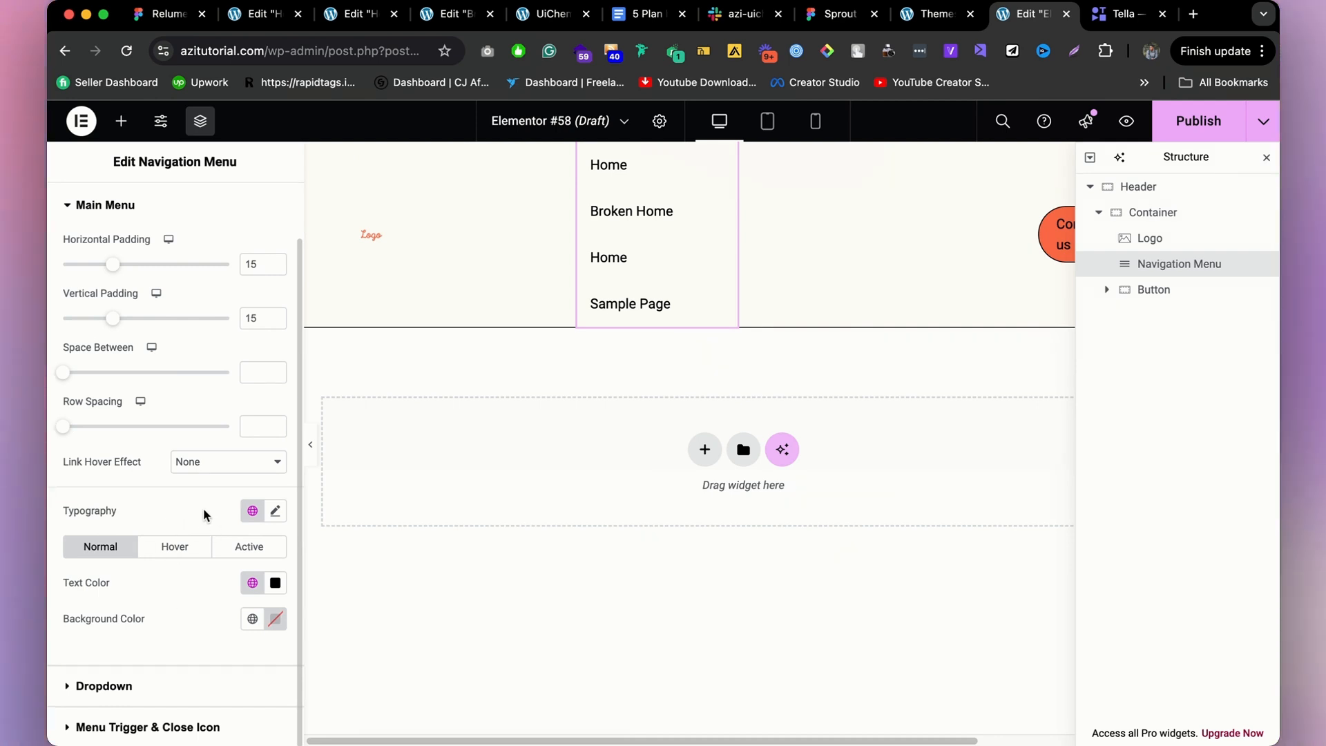
scroll(202, 485, up, 2)
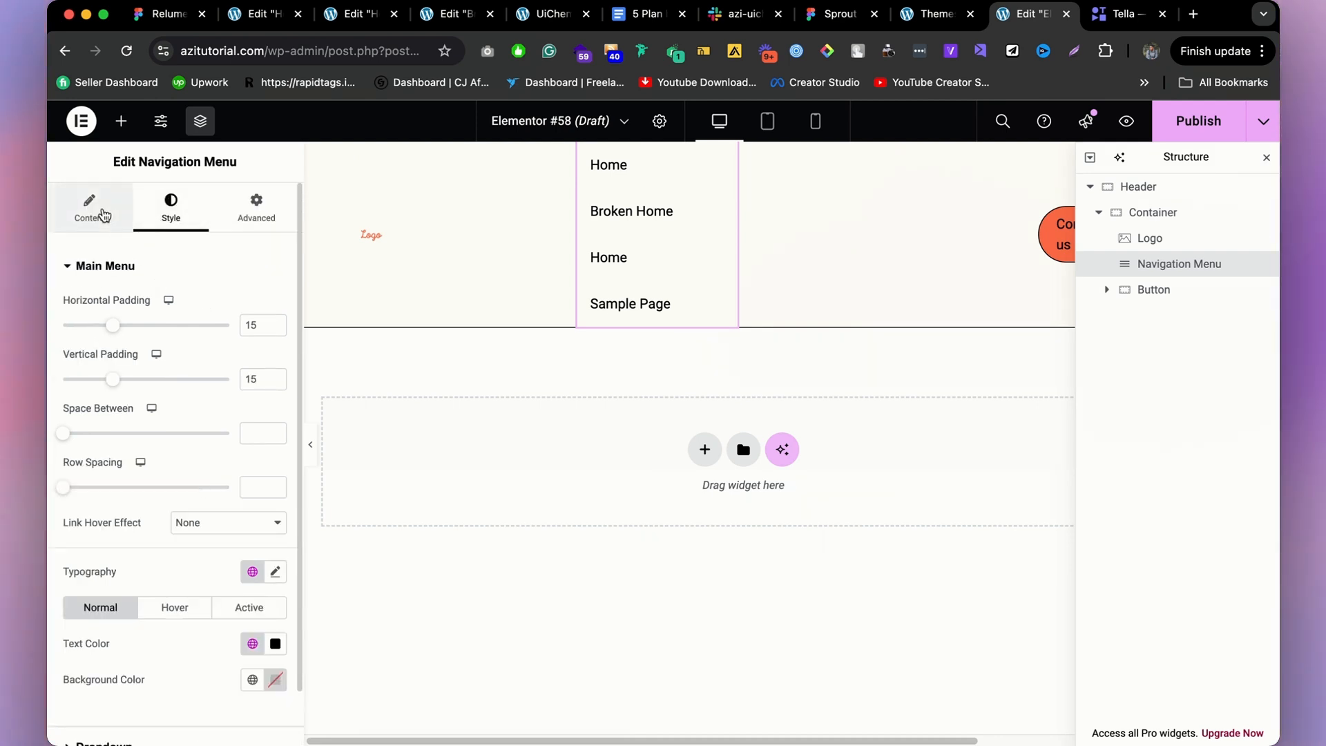
Set the Navigation Menu's width to Full Width (100%).
click(104, 215)
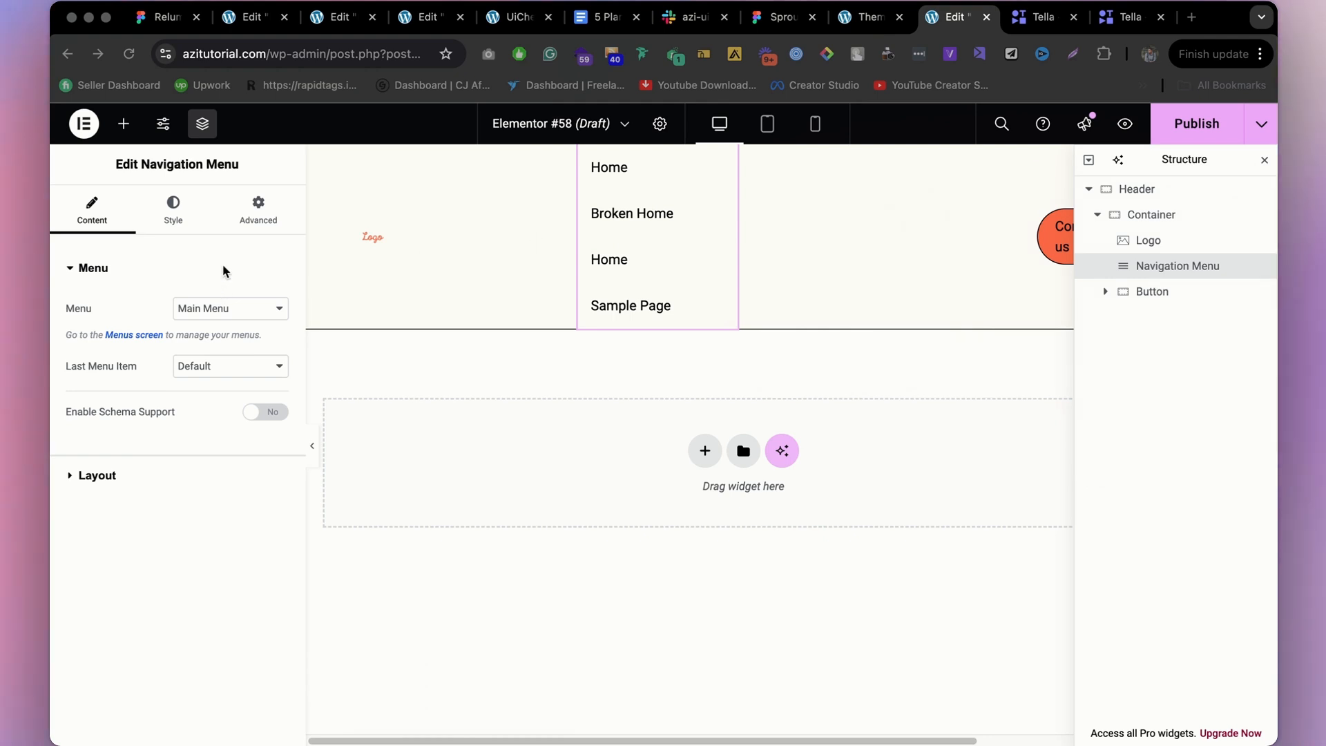
click(242, 231)
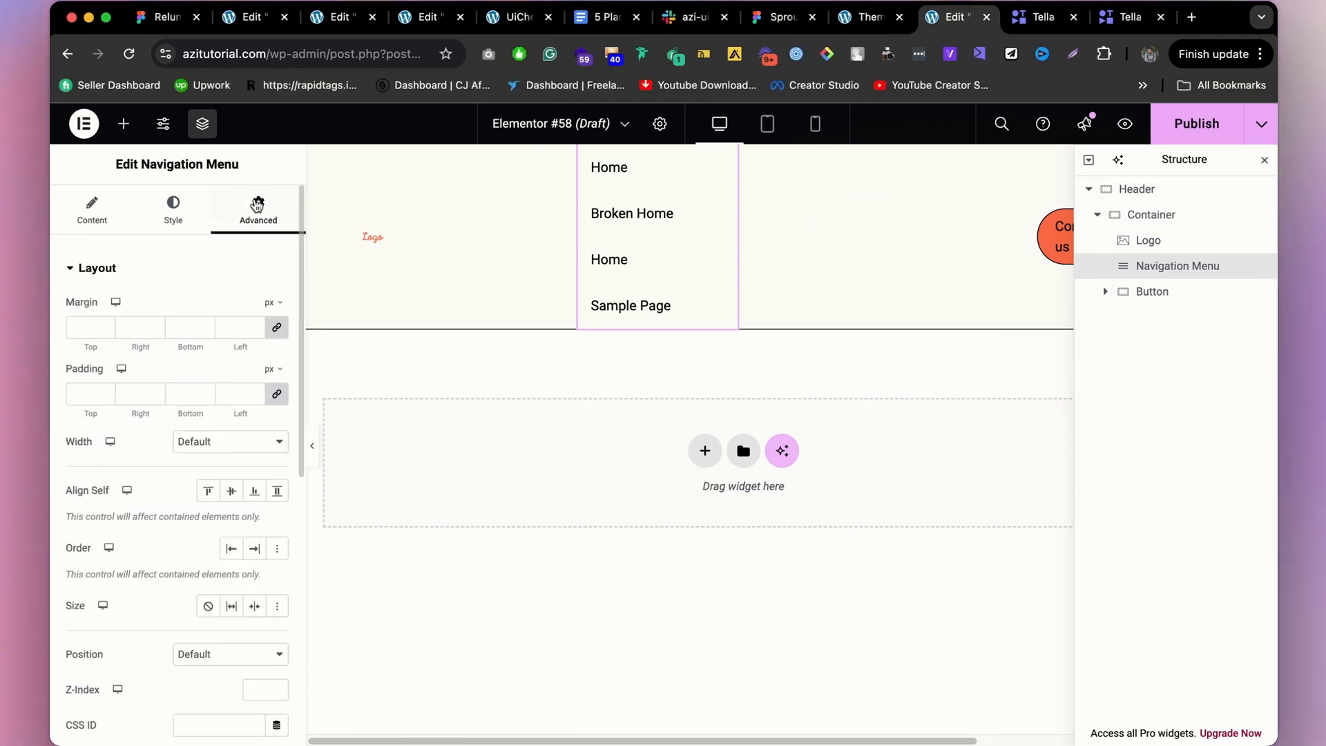
click(270, 451)
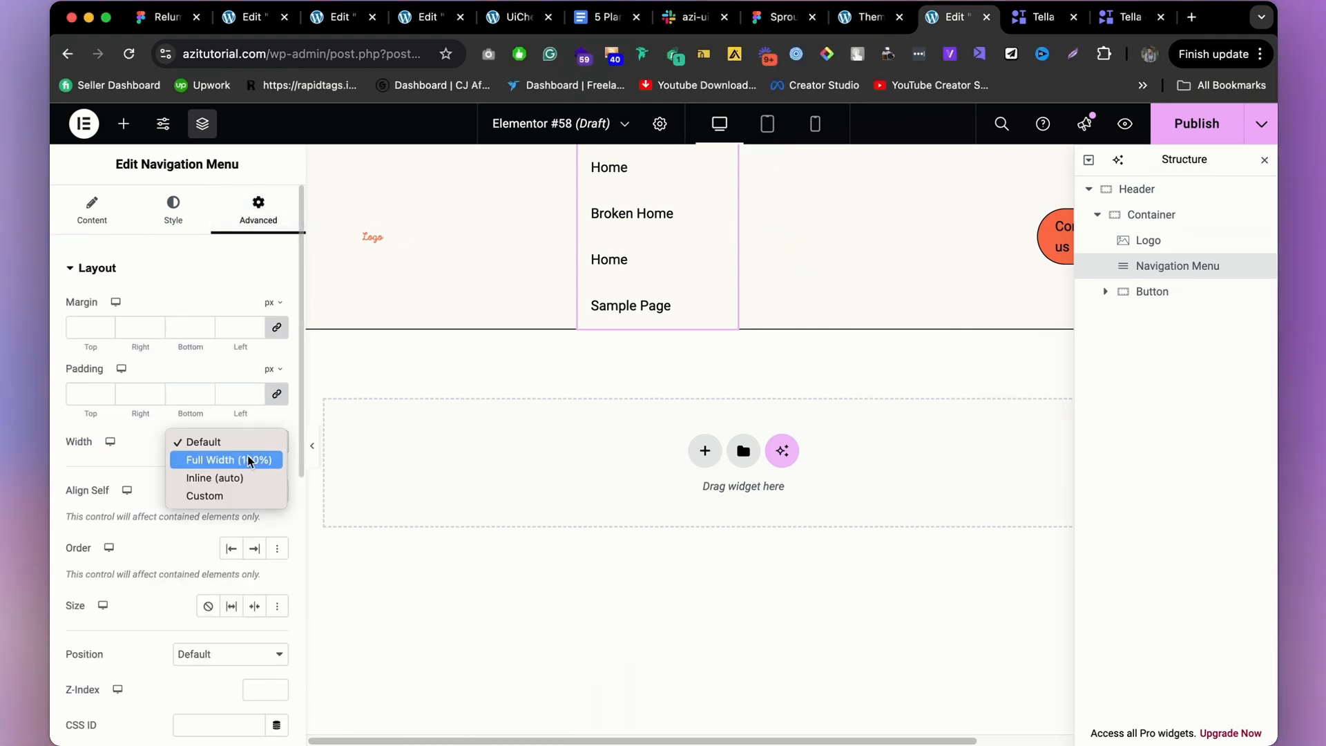
click(249, 460)
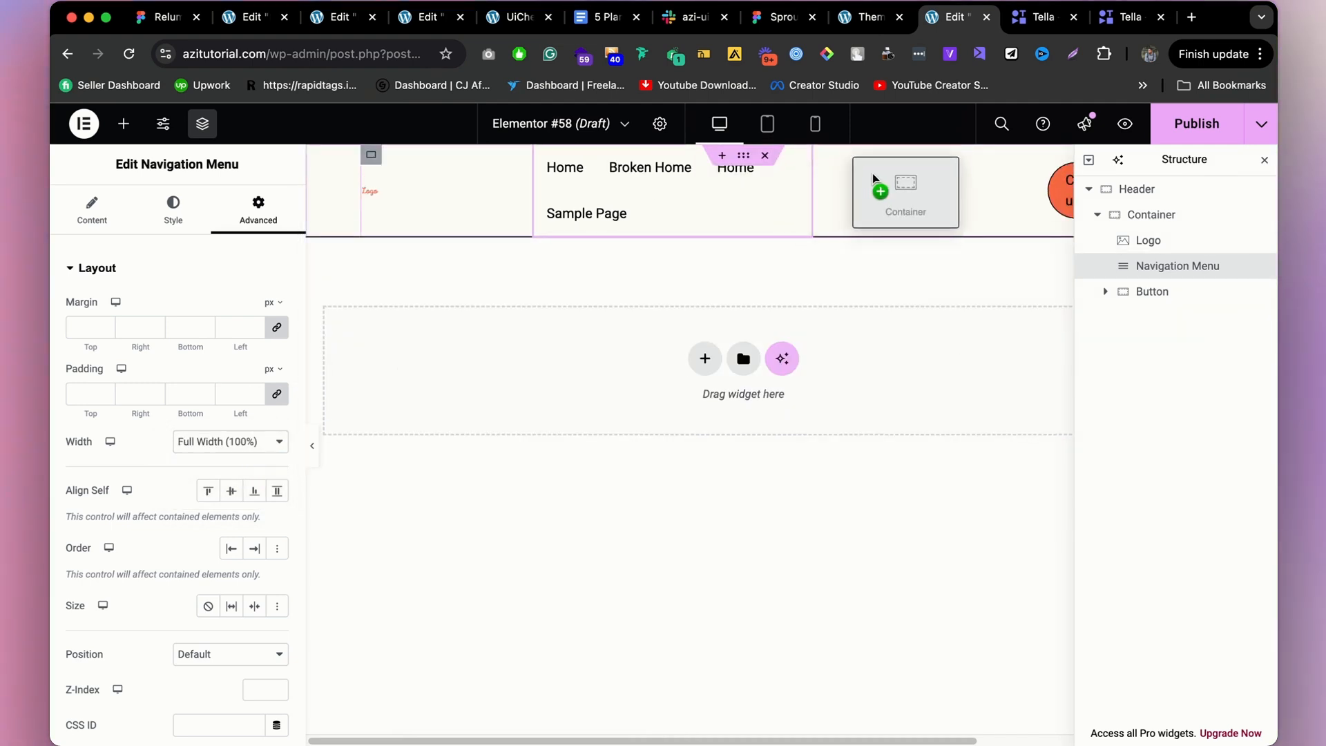
click(873, 176)
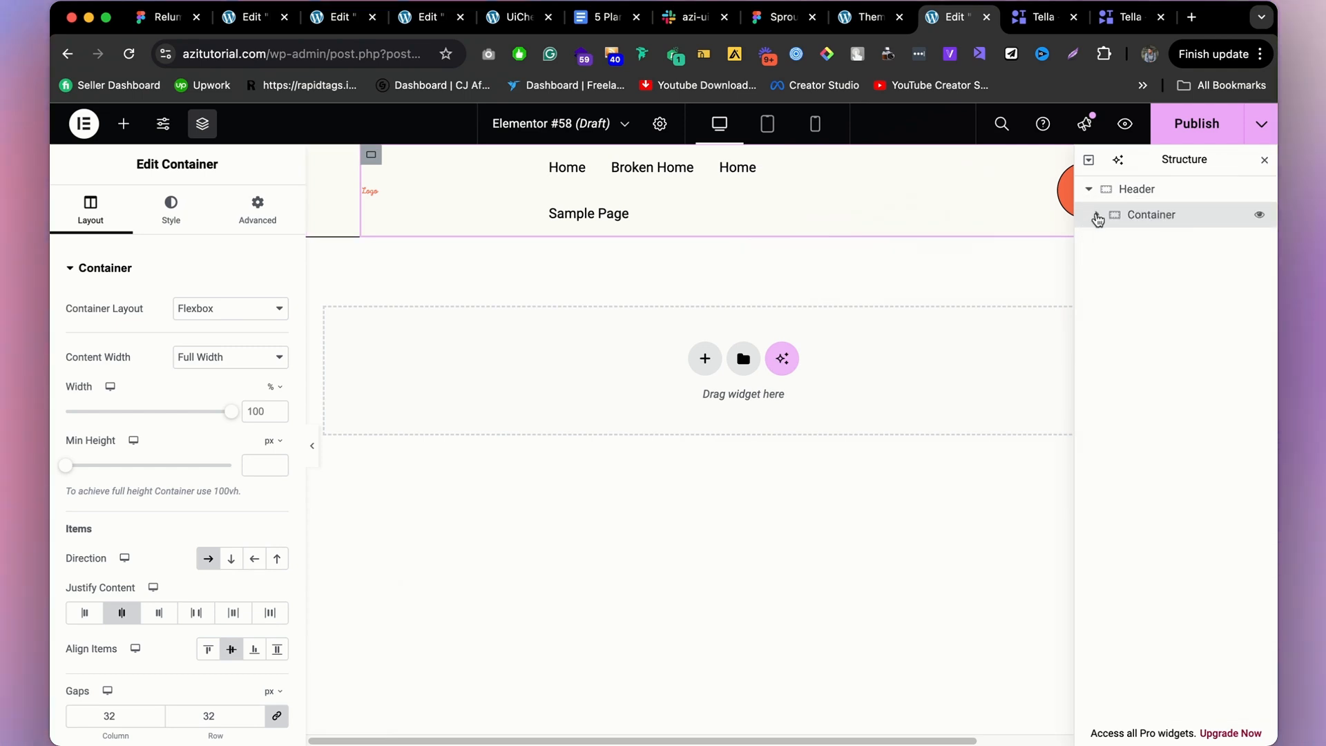
Change the Navigation Menu's width option to Custom and set the custom width to 100%.
click(1092, 214)
click(1167, 266)
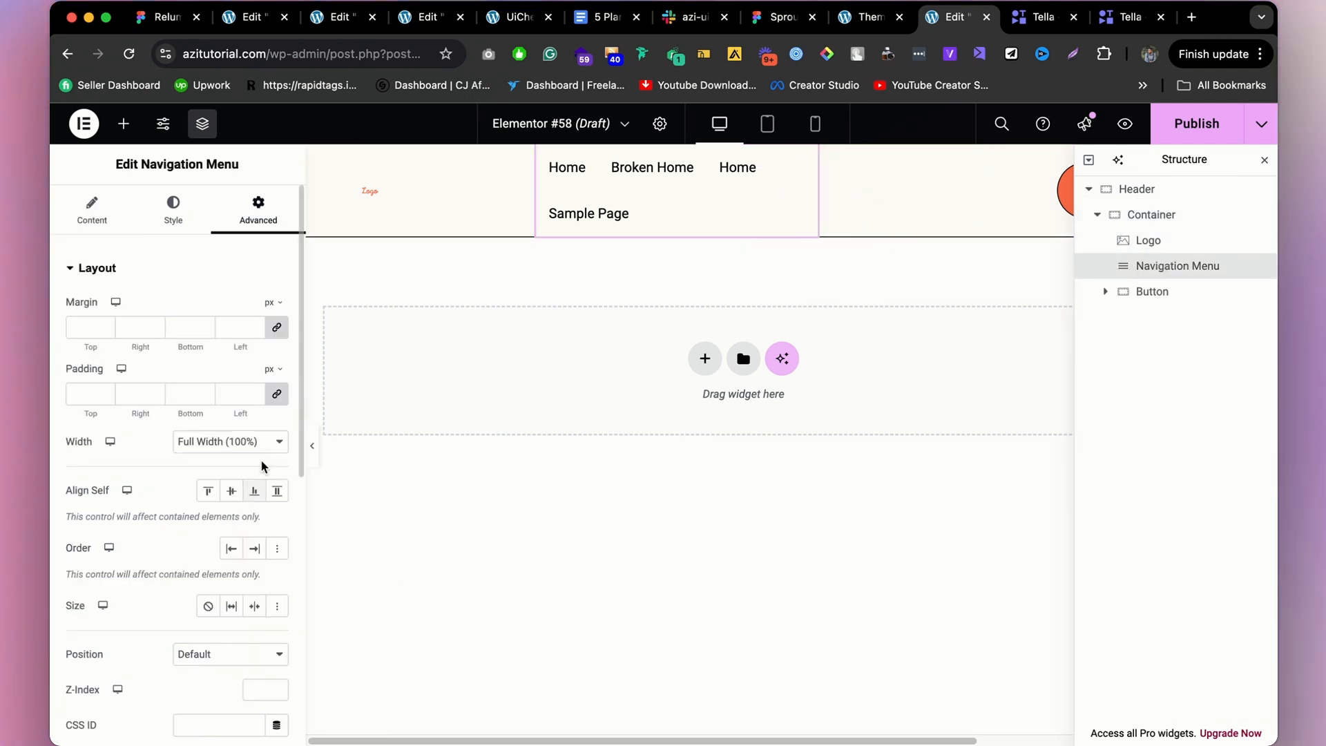
click(230, 443)
click(235, 477)
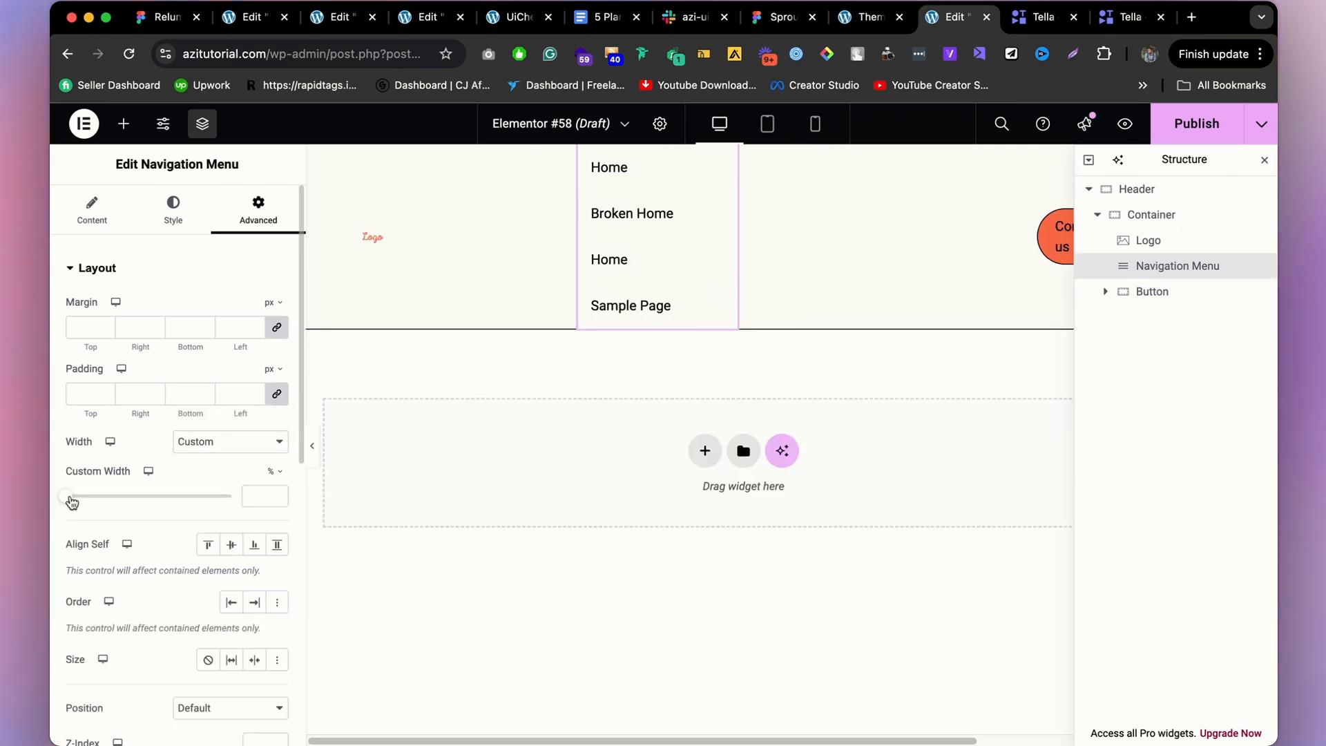
drag(76, 504, 314, 485)
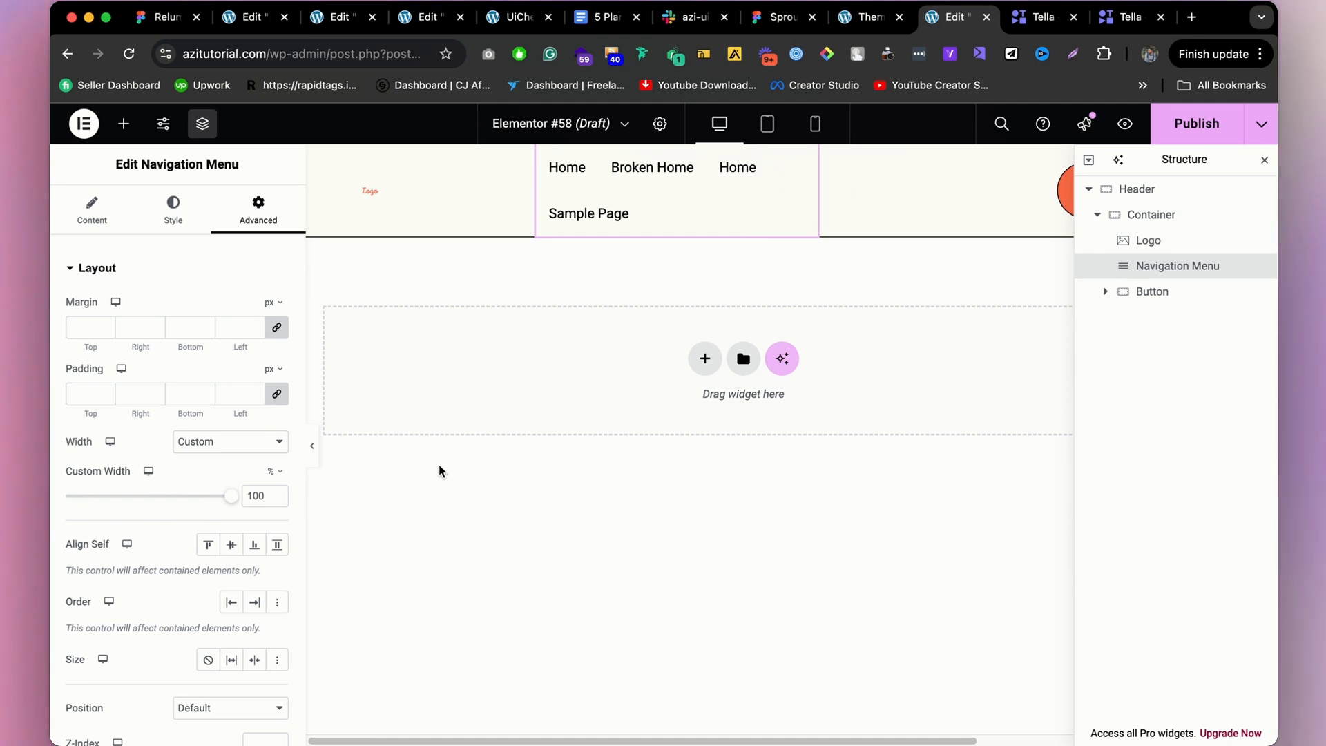
Remove the chosen image from the Logo element, leaving its image placeholder in the header.
click(379, 194)
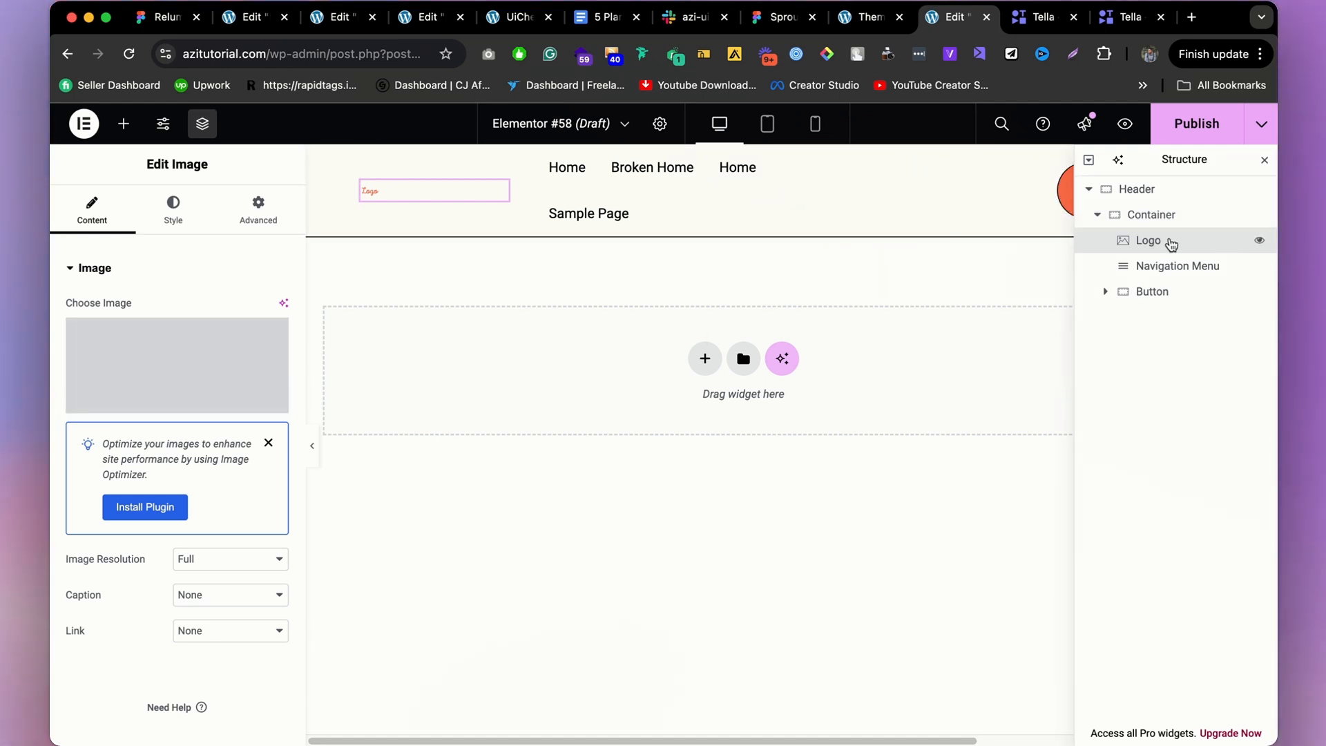
right_click(1171, 244)
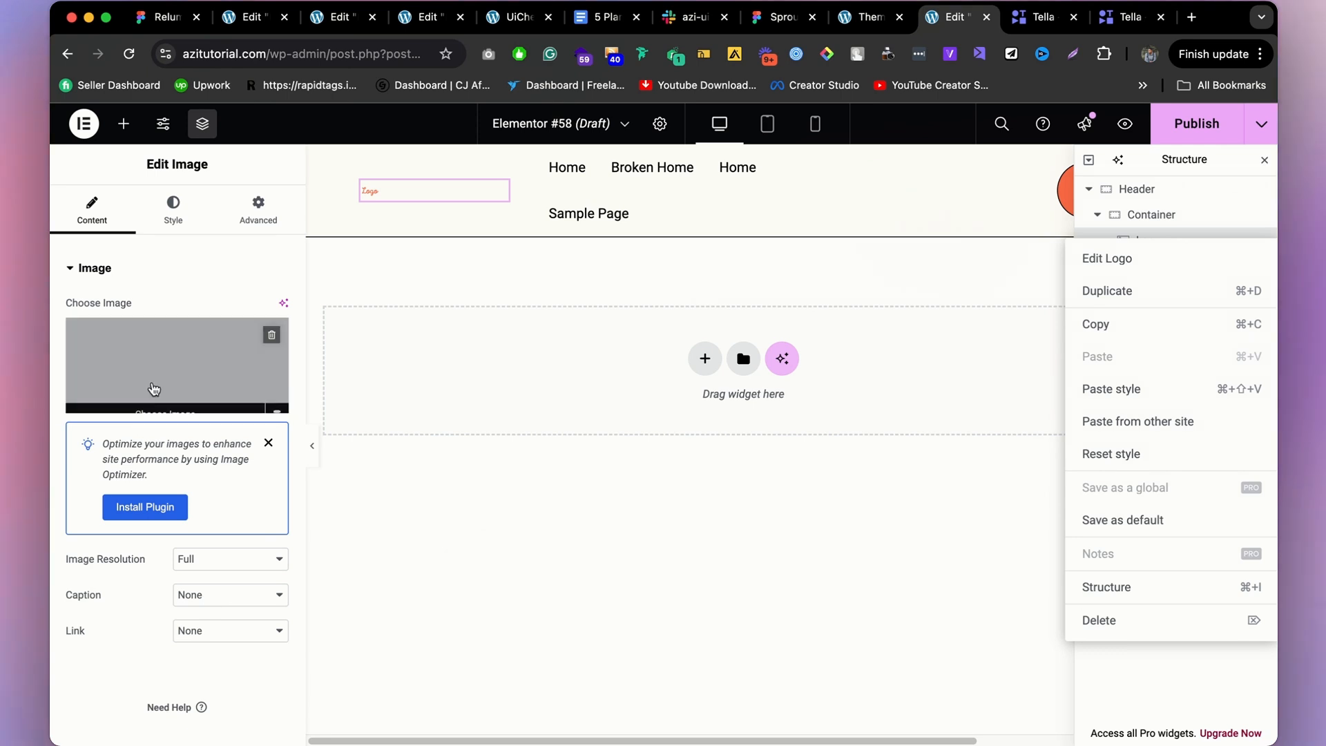
click(257, 375)
click(1230, 150)
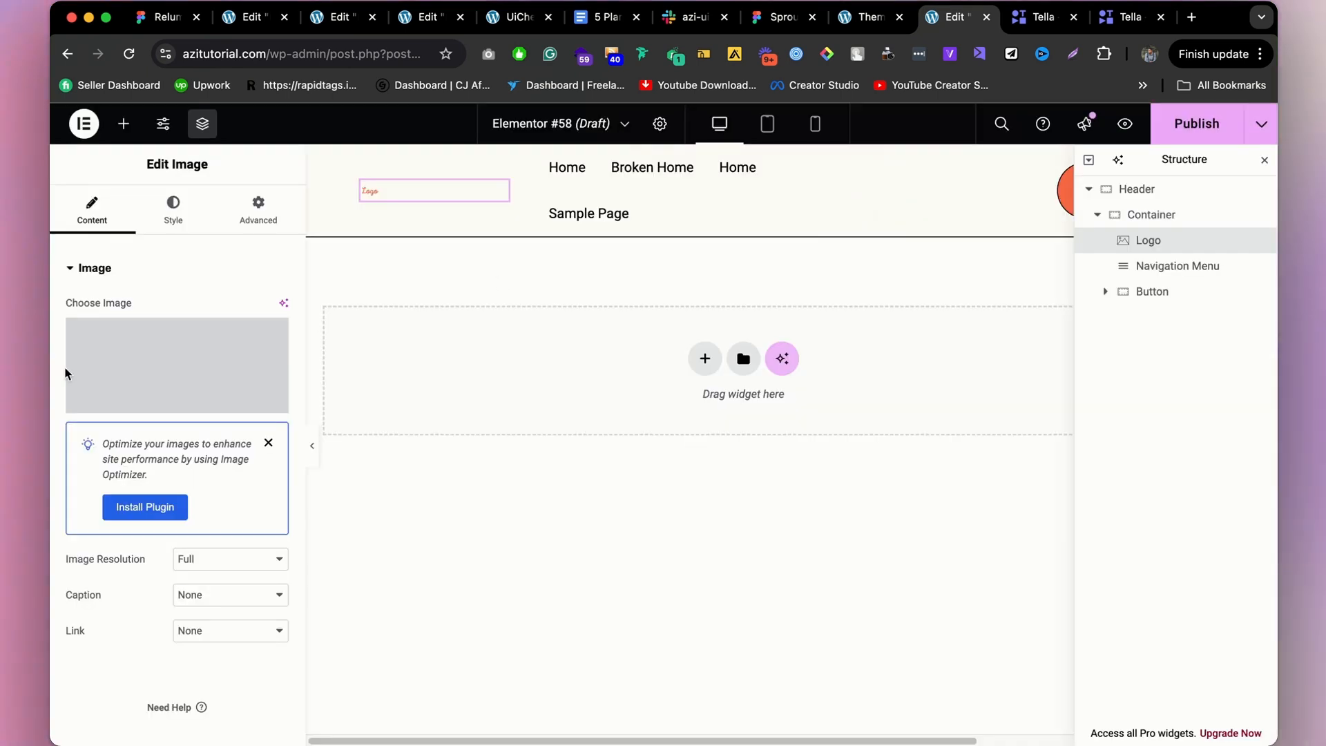
click(262, 333)
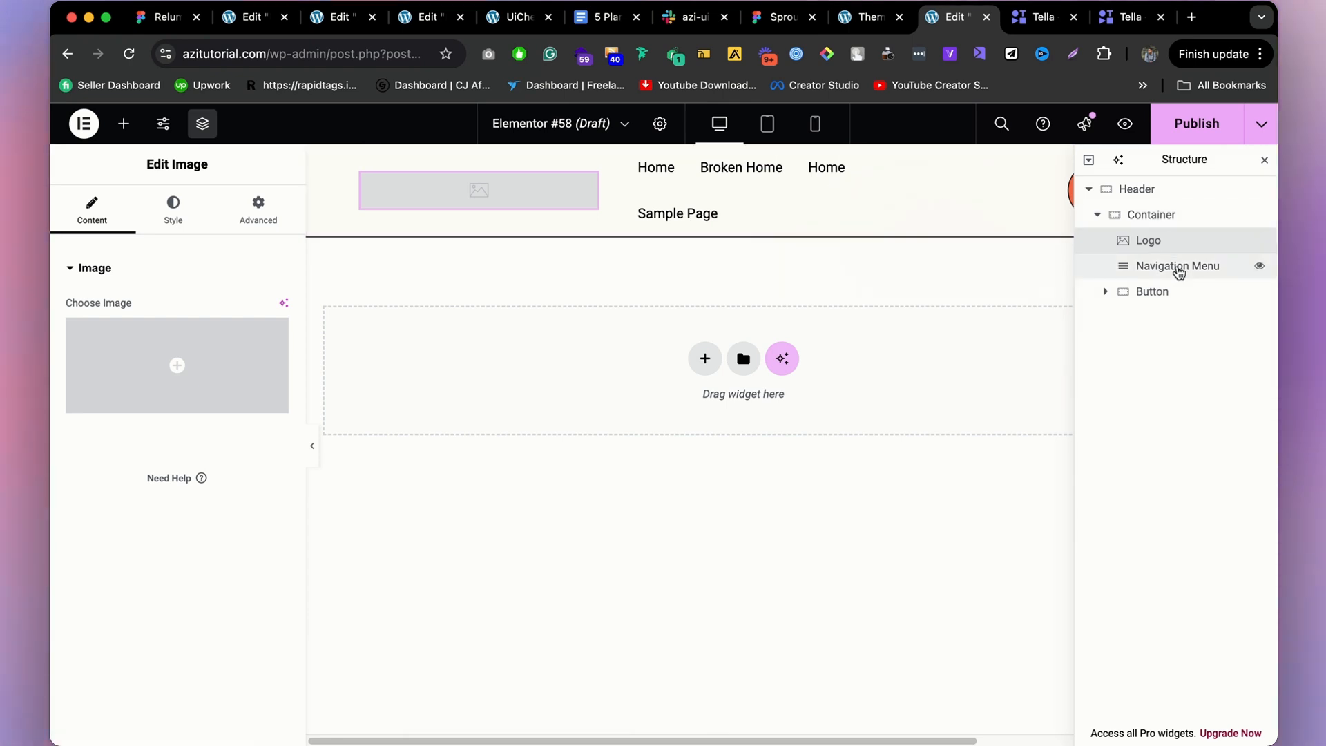
Move the Contact us button's own container out of the Button wrapper, placing it directly below Navigation Menu in the inner container.
click(1179, 266)
click(259, 210)
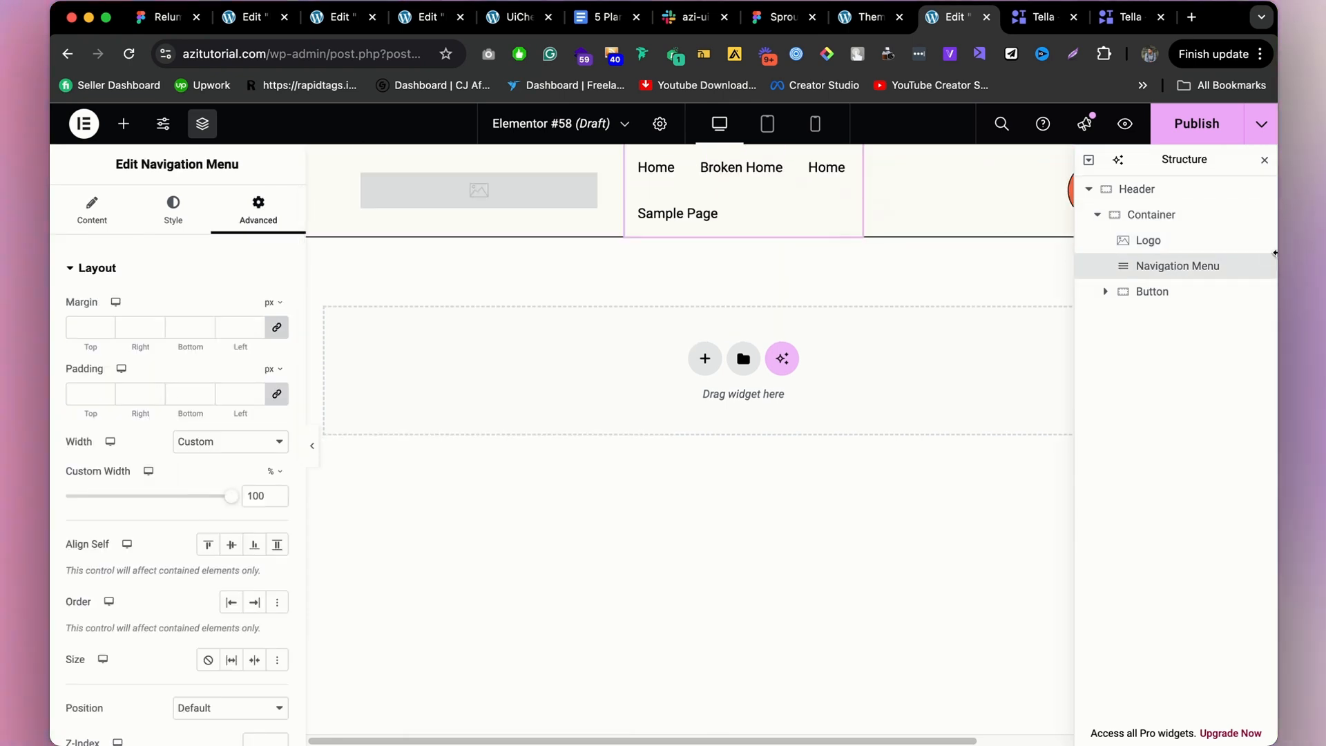
click(1123, 296)
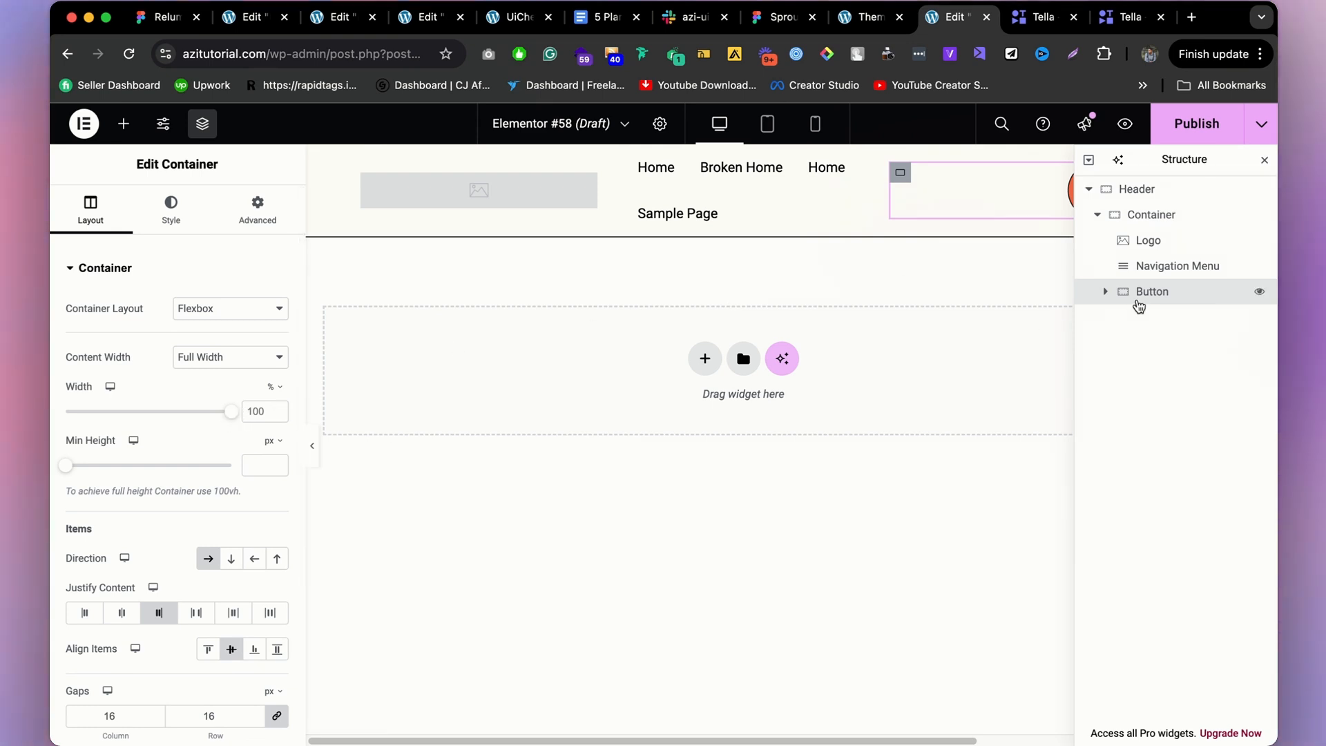
click(1106, 292)
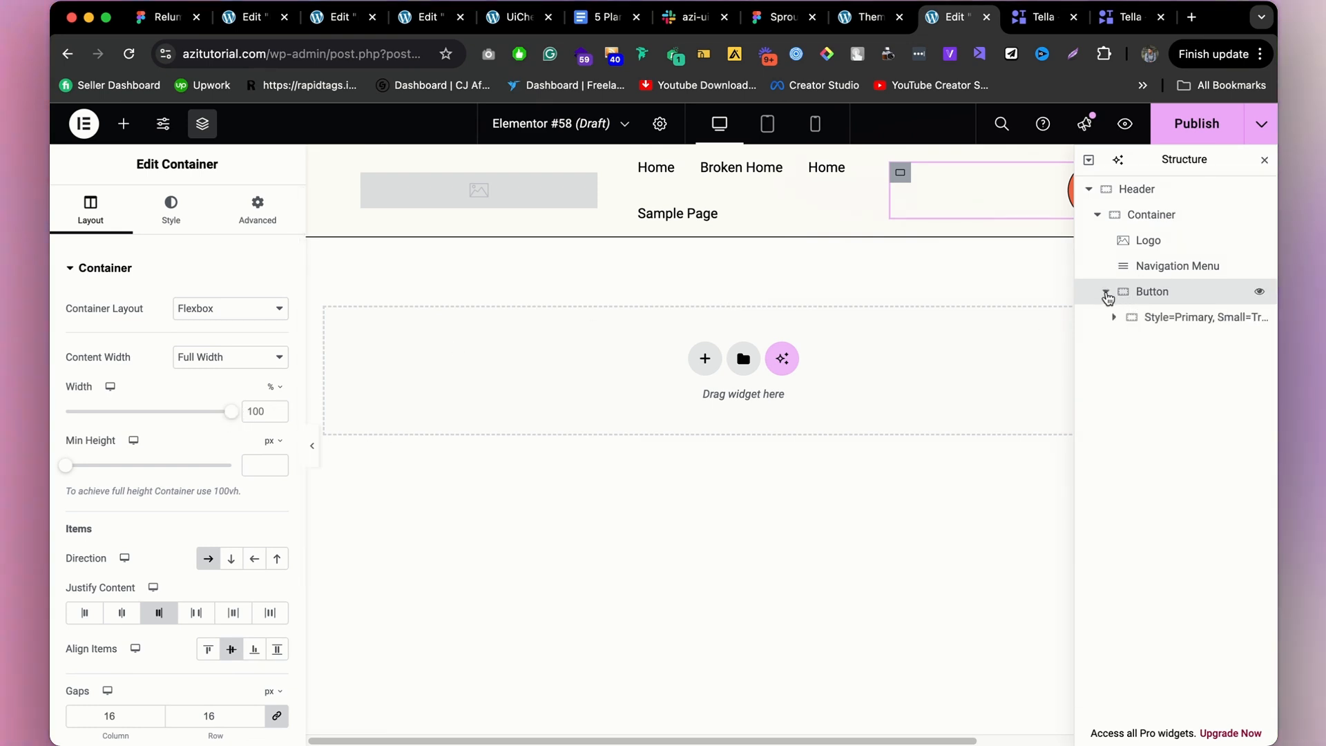
click(1128, 317)
mouse_move(1149, 317)
mouse_down()
mouse_move(1154, 285)
mouse_move(1156, 312)
mouse_up()
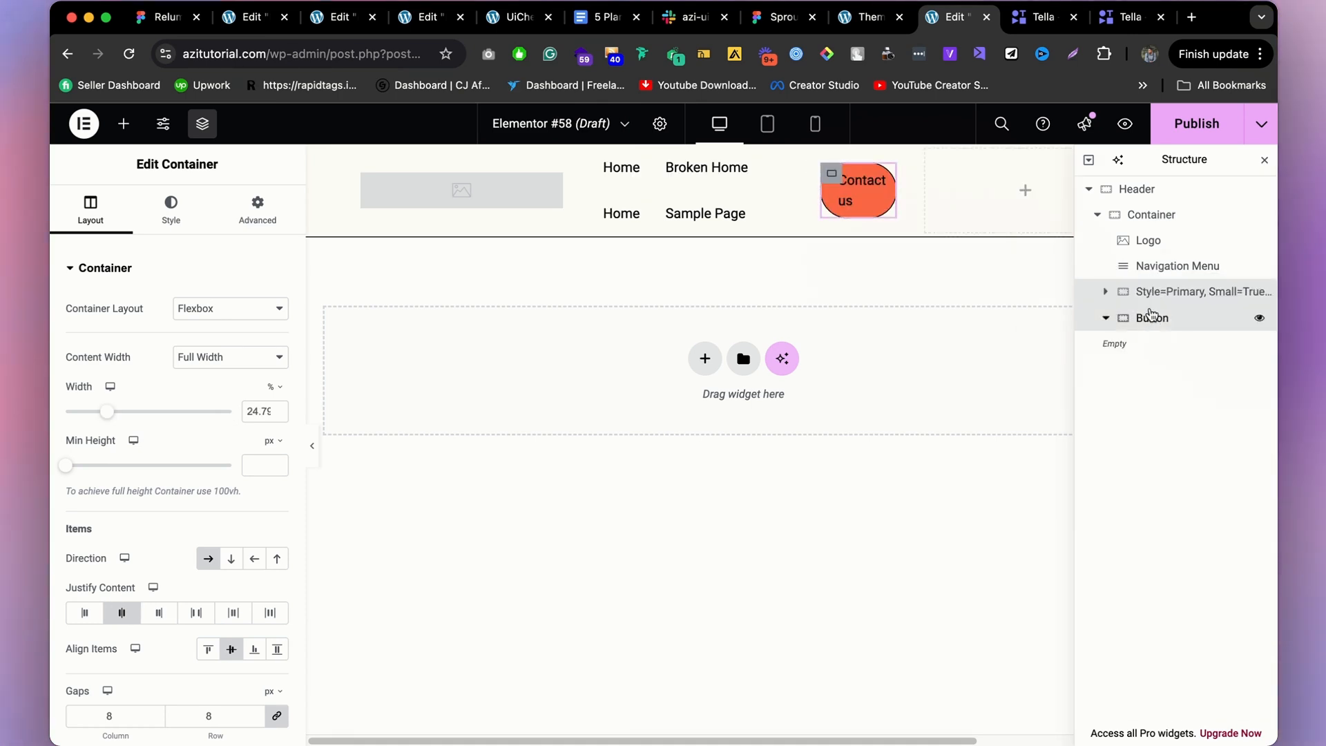
Delete the empty Button container from the header and preview the header at full width.
key(Delete)
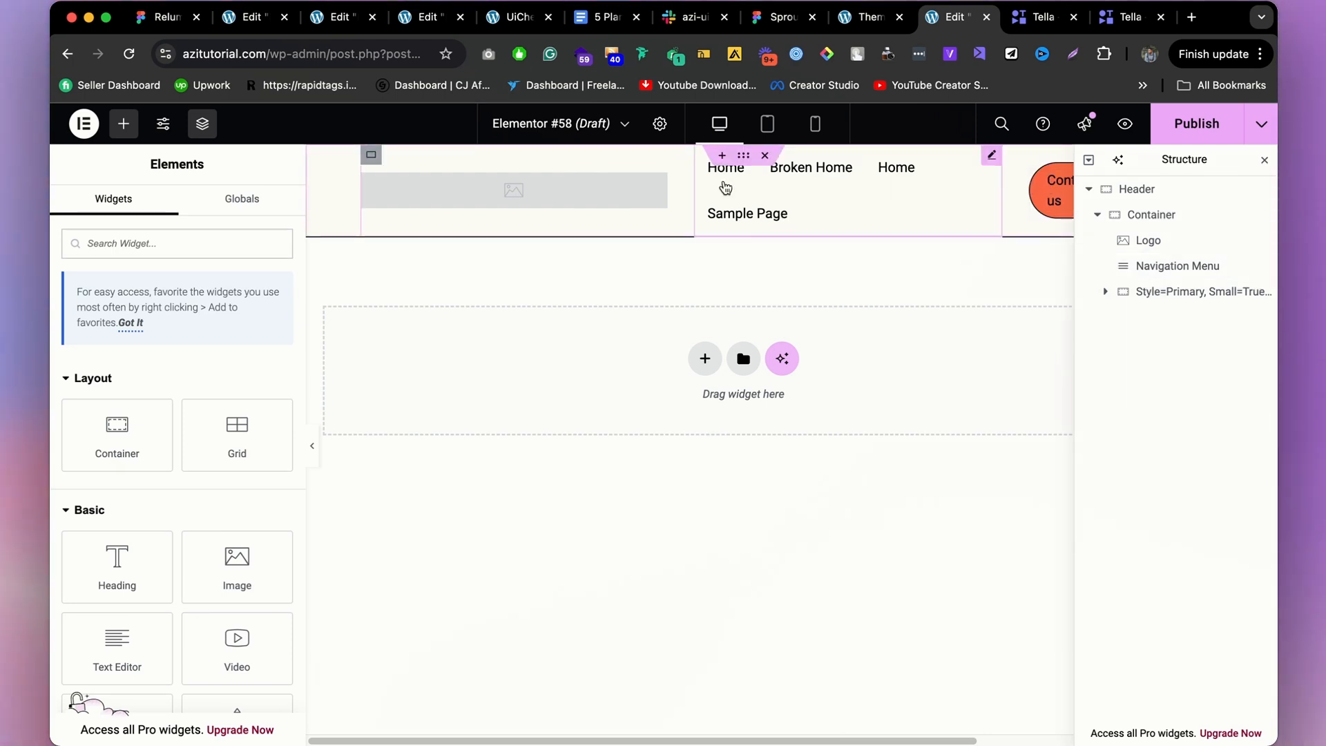
click(314, 448)
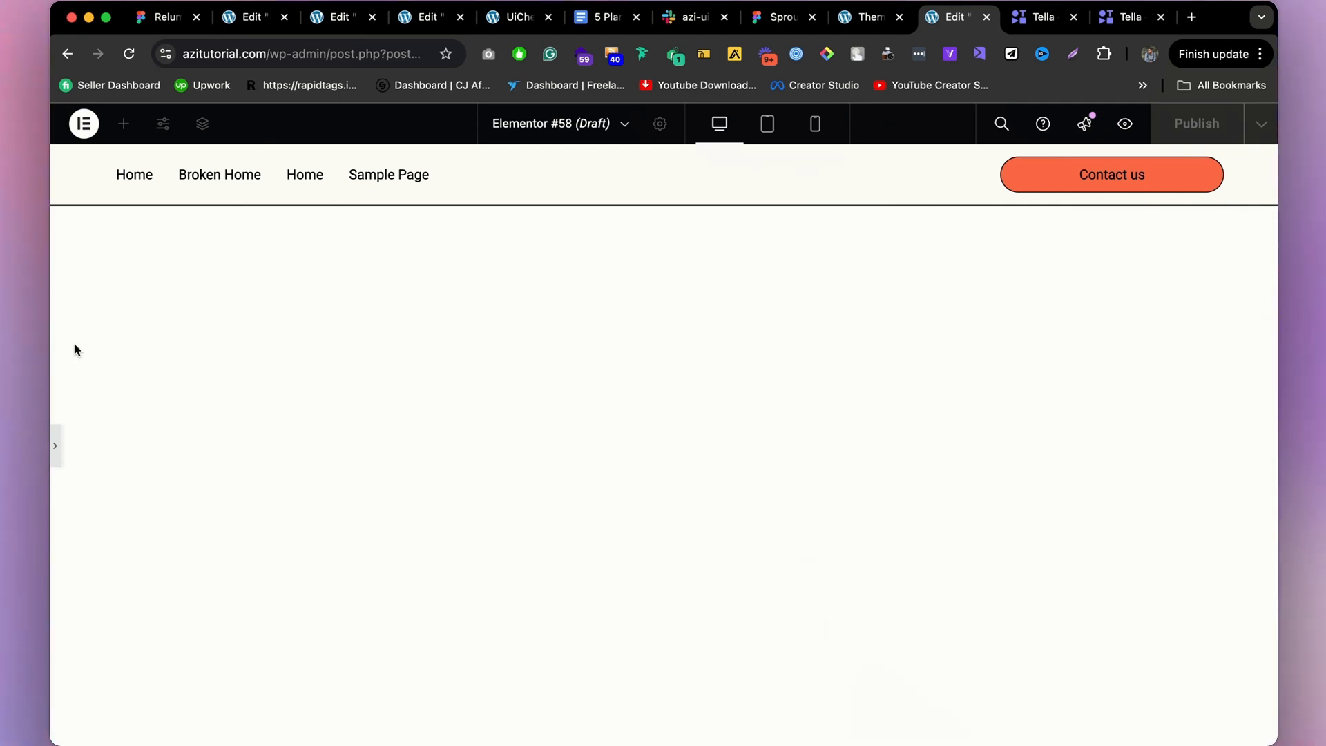
click(55, 444)
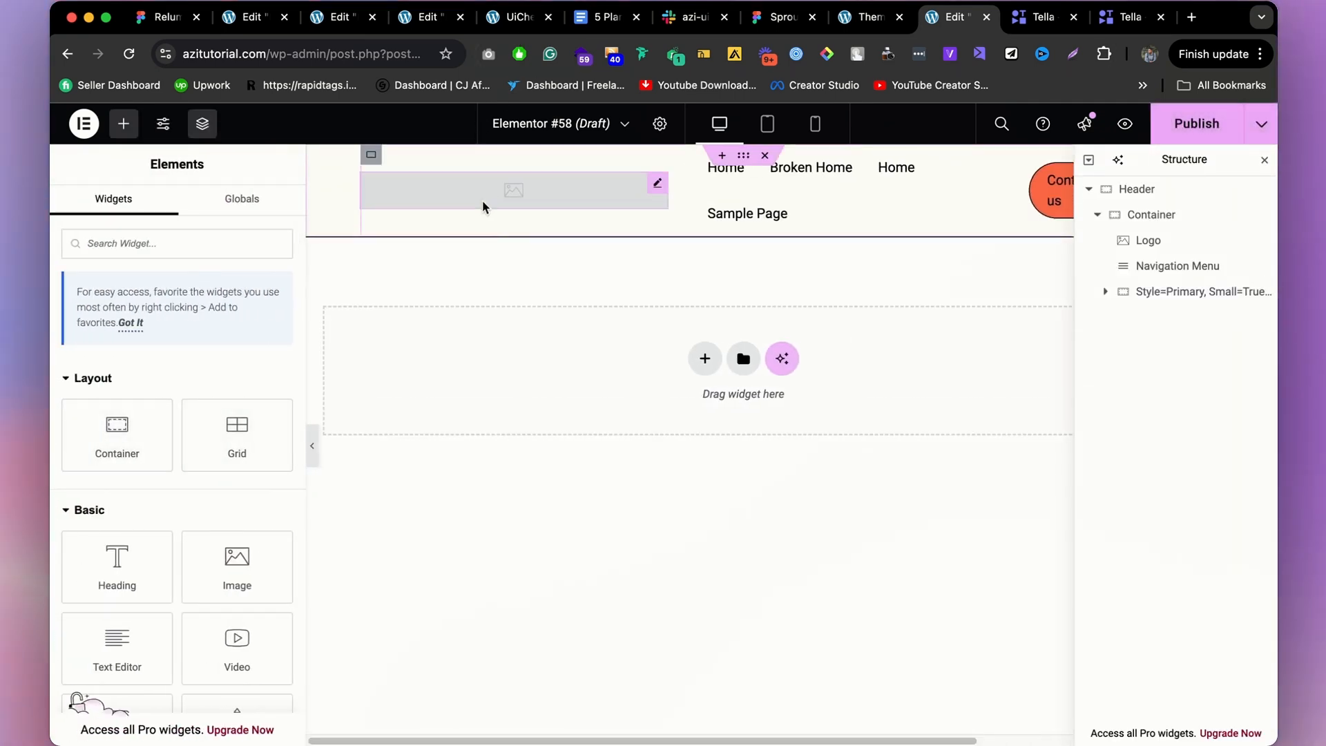
With the Logo image element selected for editing, switch to the Figma design and duplicate the header's logo onto the canvas above the Home frame.
click(482, 201)
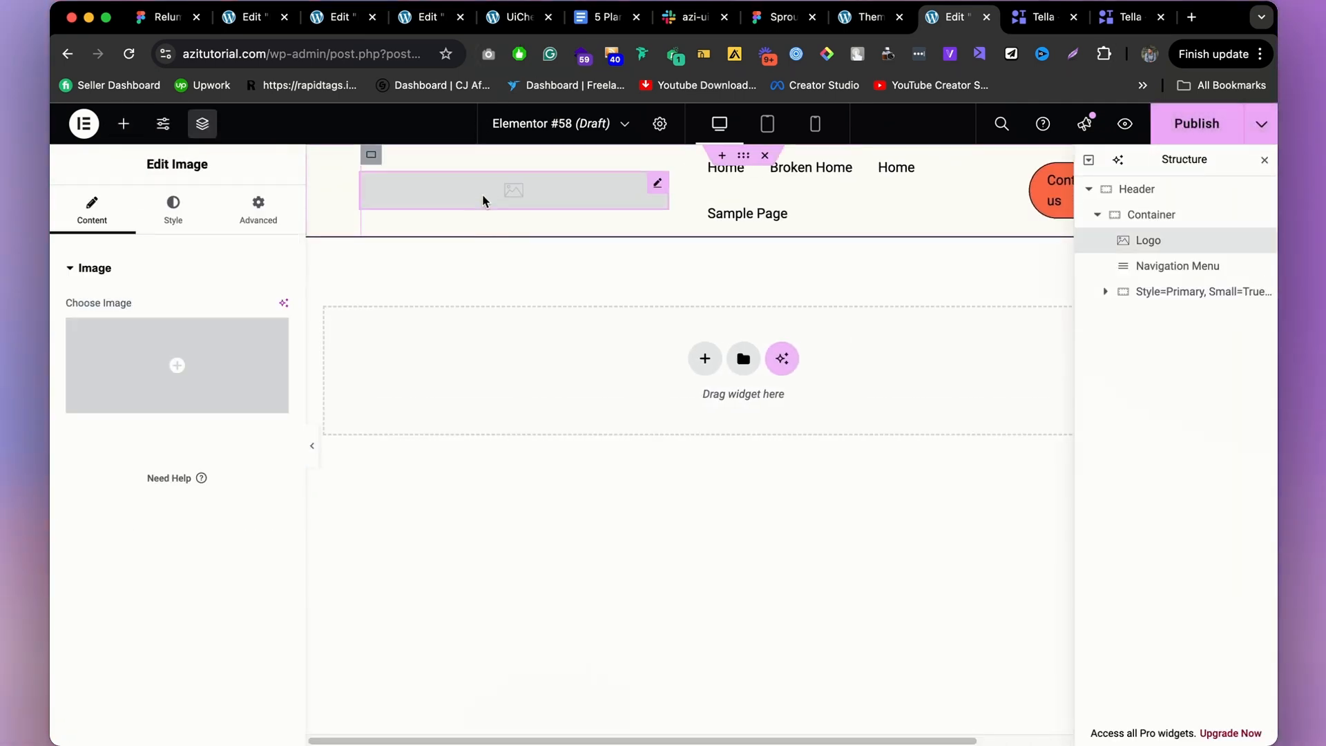
click(159, 21)
scroll(651, 248, up, 5)
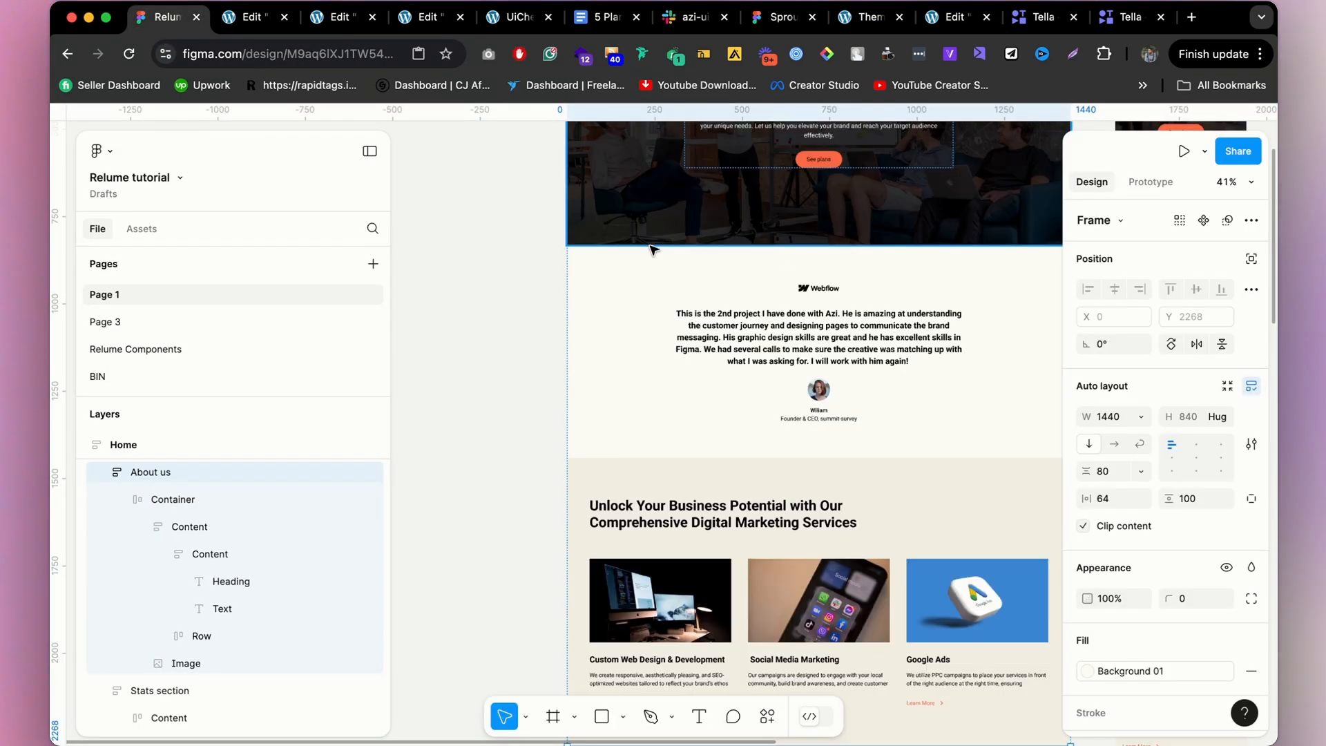
scroll(649, 248, up, 5)
scroll(598, 262, up, 5)
click(601, 266)
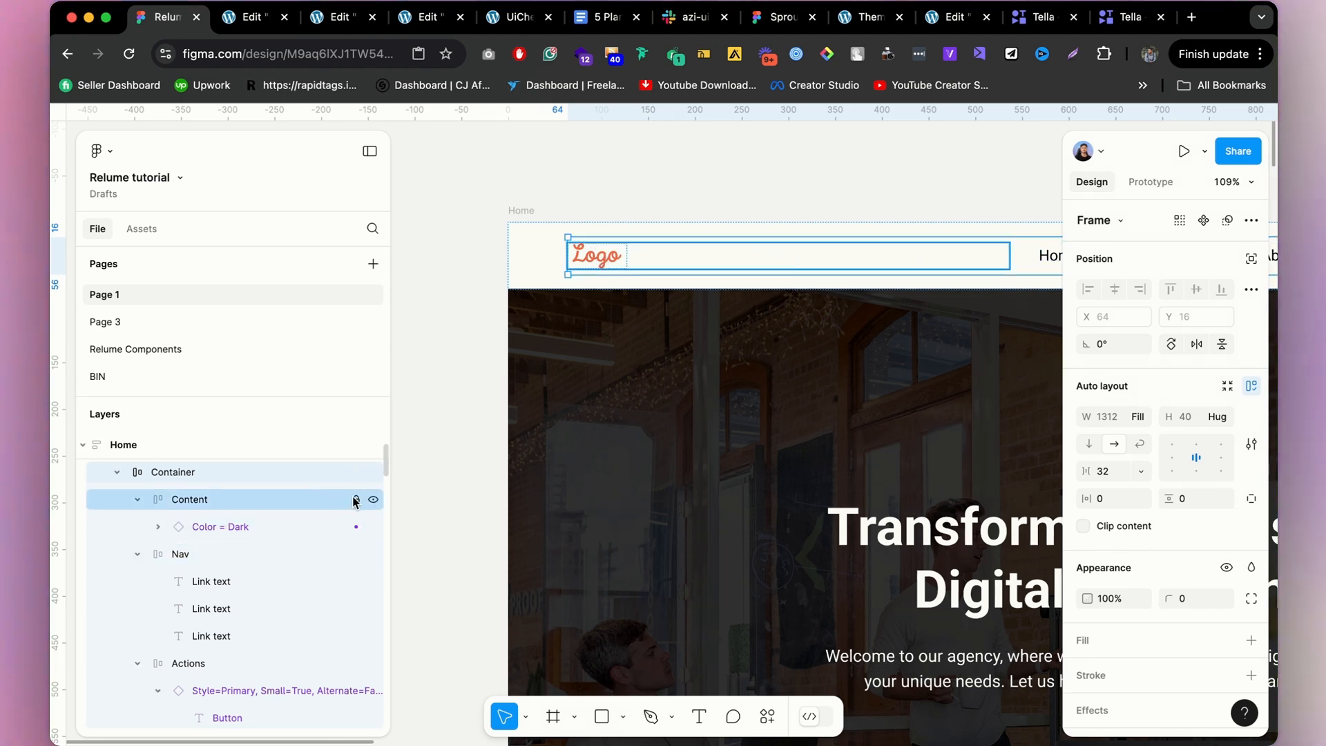
double_click(595, 263)
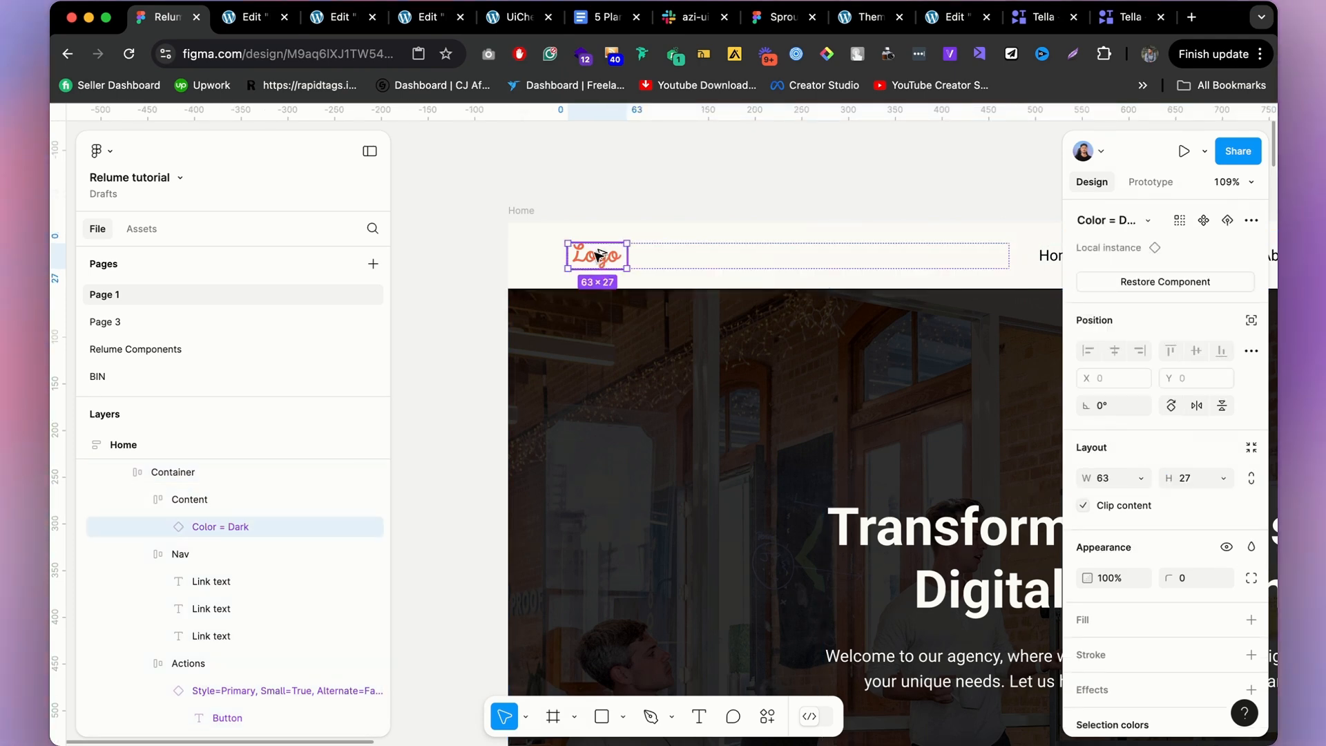
alt+drag(596, 252, 586, 145)
scroll(589, 149, up, 3)
scroll(554, 292, down, 4)
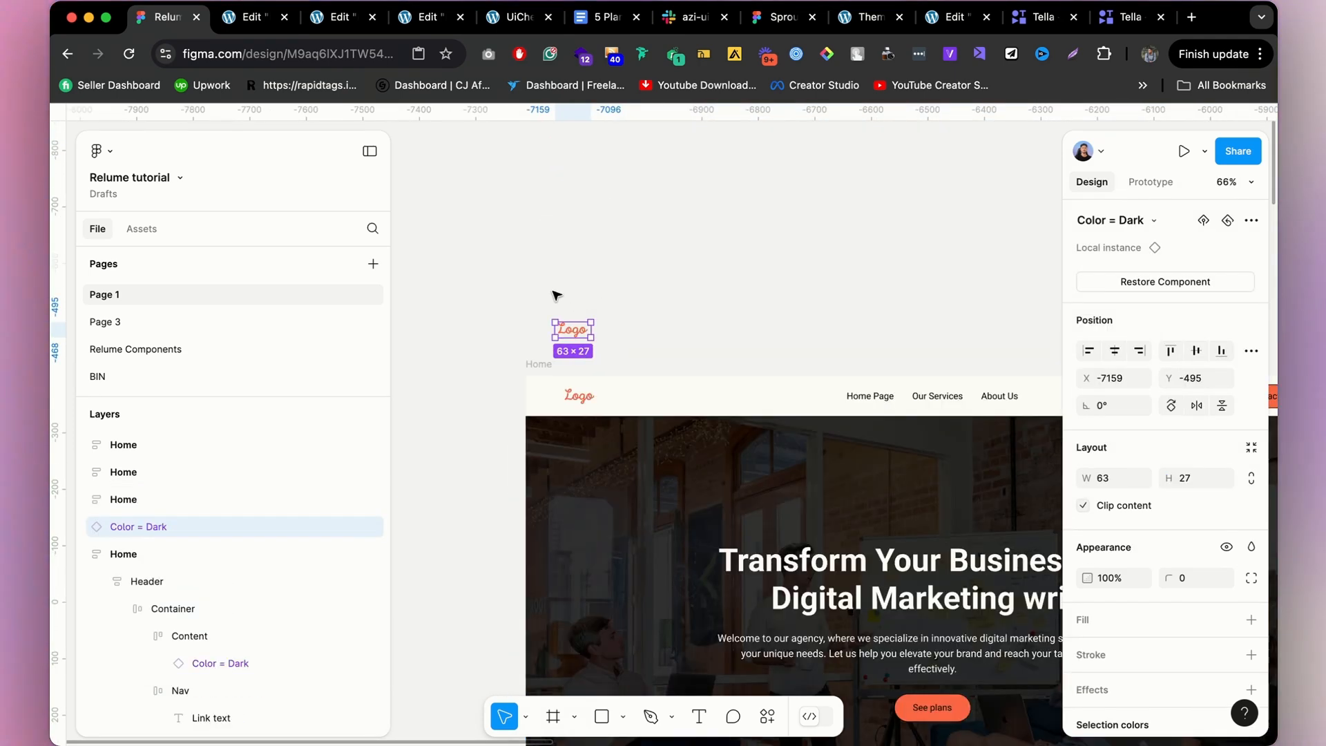
Lock the logo copy's proportions and try to resize it to a height of 60.
scroll(1140, 474, down, 3)
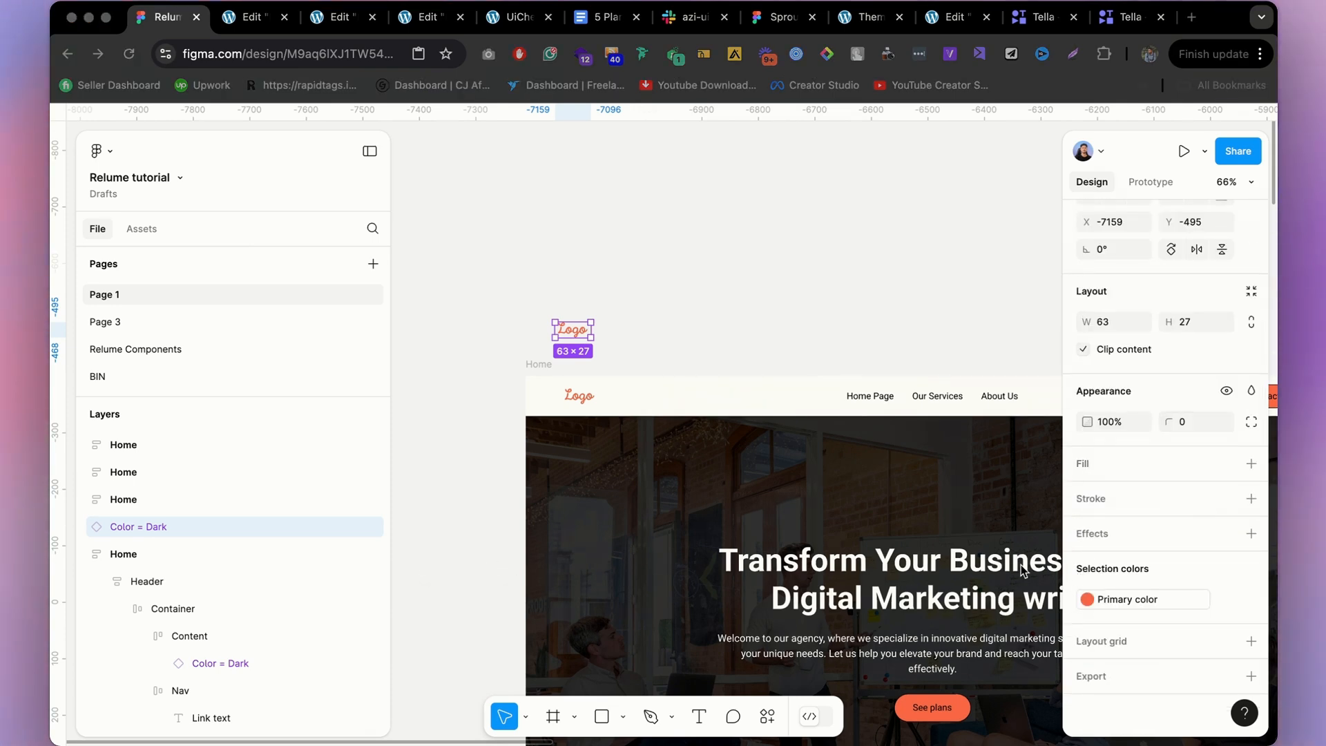
click(1250, 323)
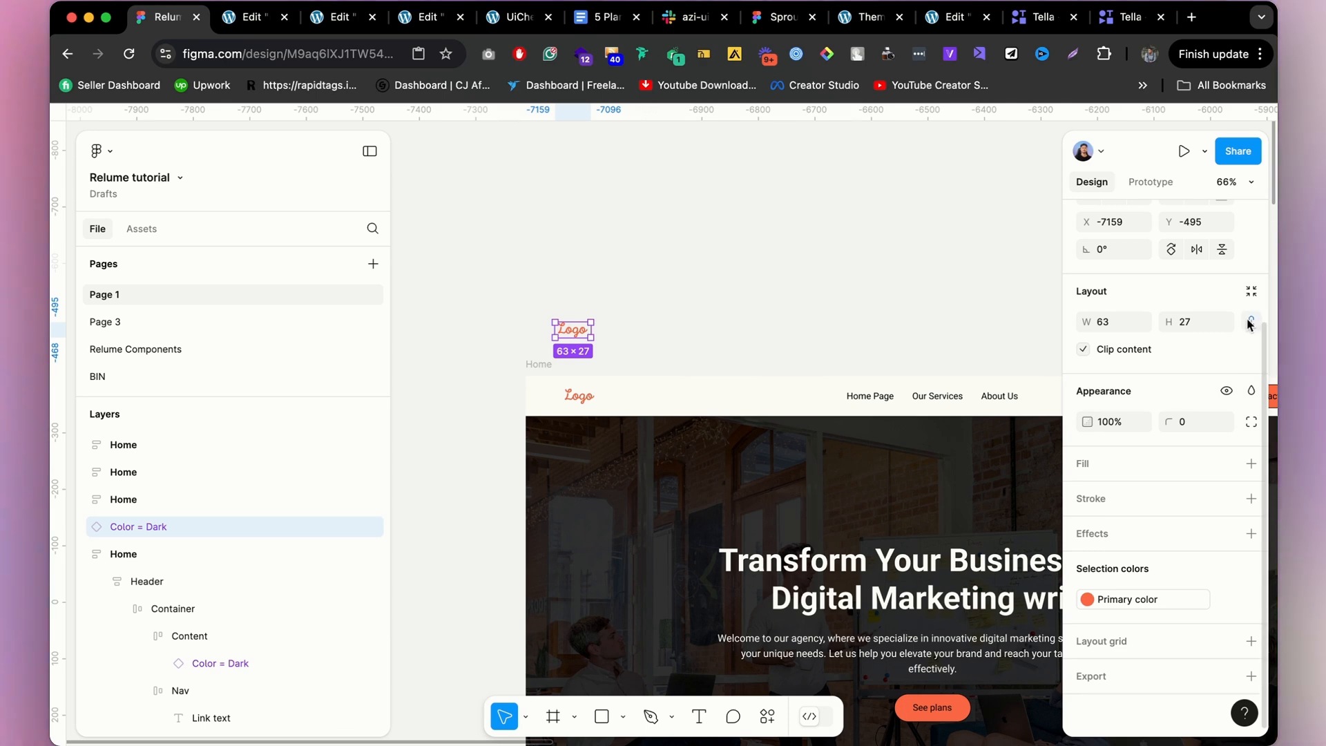
click(1205, 320)
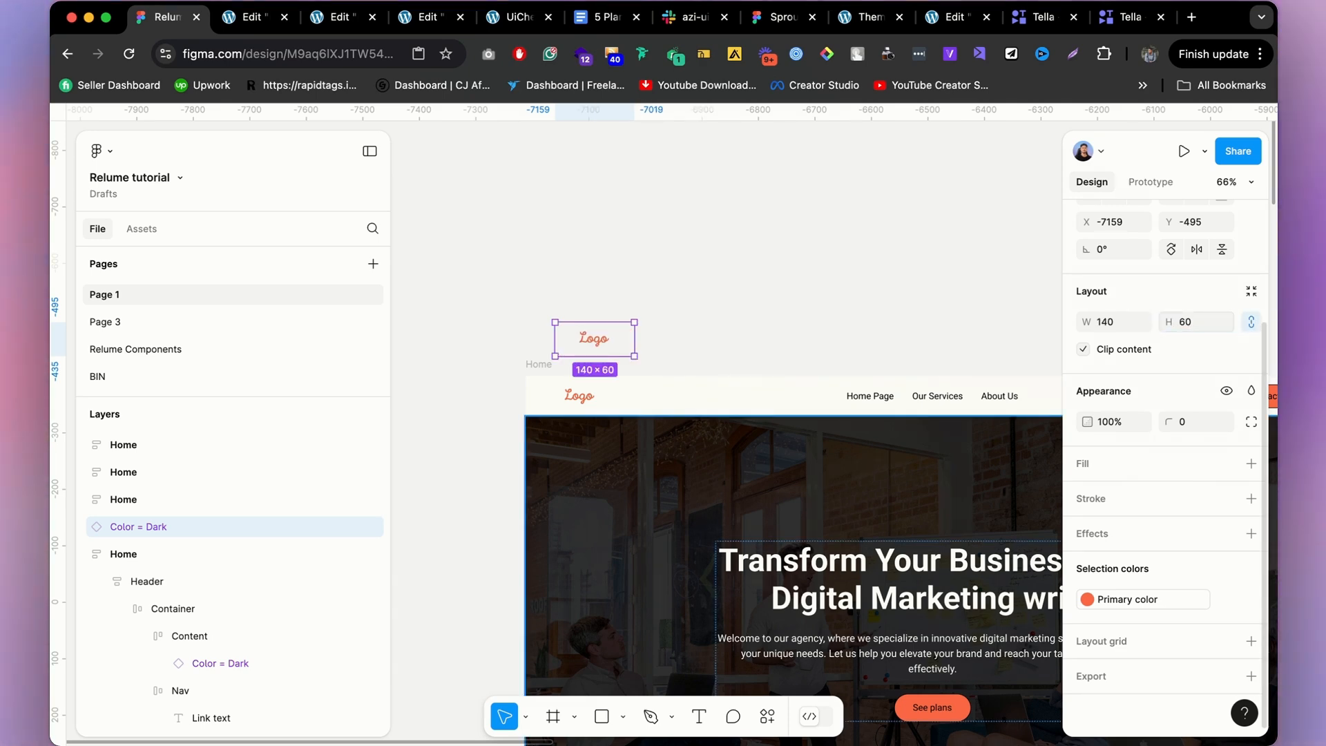
key(Escape)
Move the logo copy higher above the Home frame, detach its instance, and scale it up to about 135 × 58.
drag(586, 334, 578, 275)
key(k)
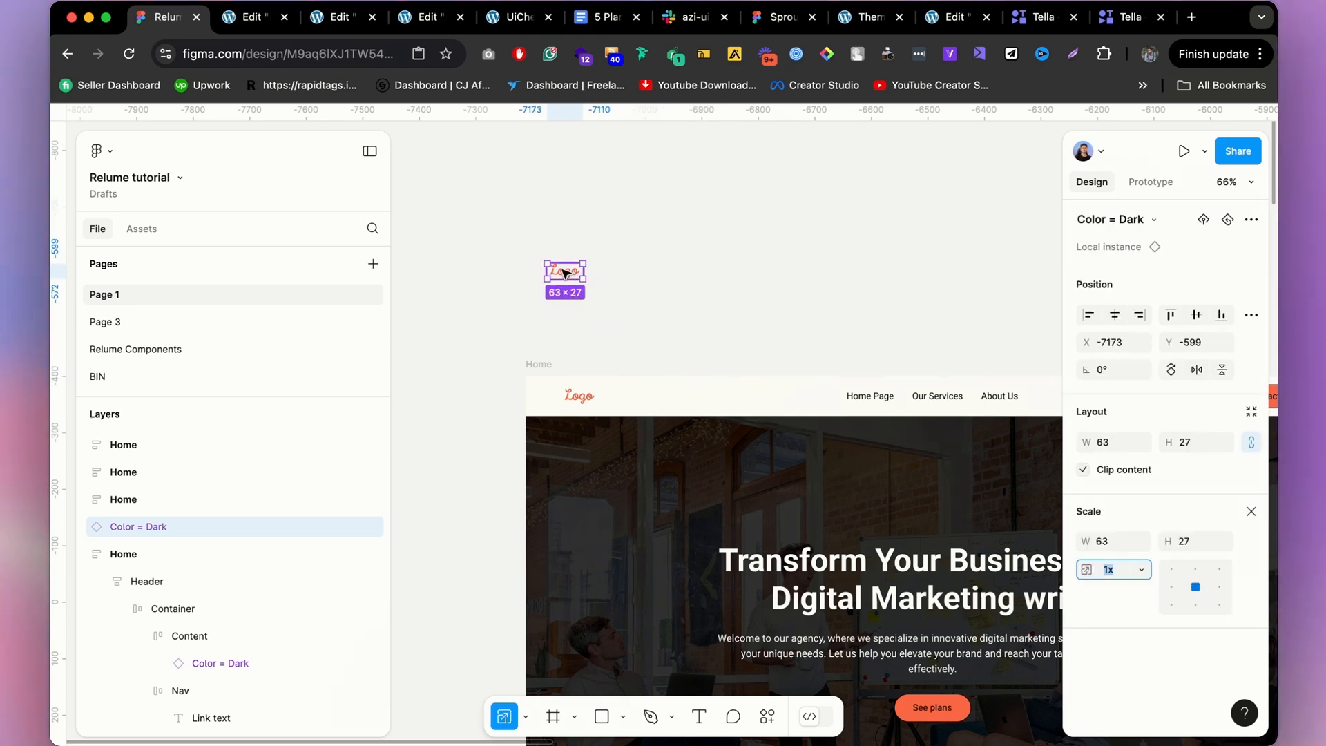
right_click(565, 273)
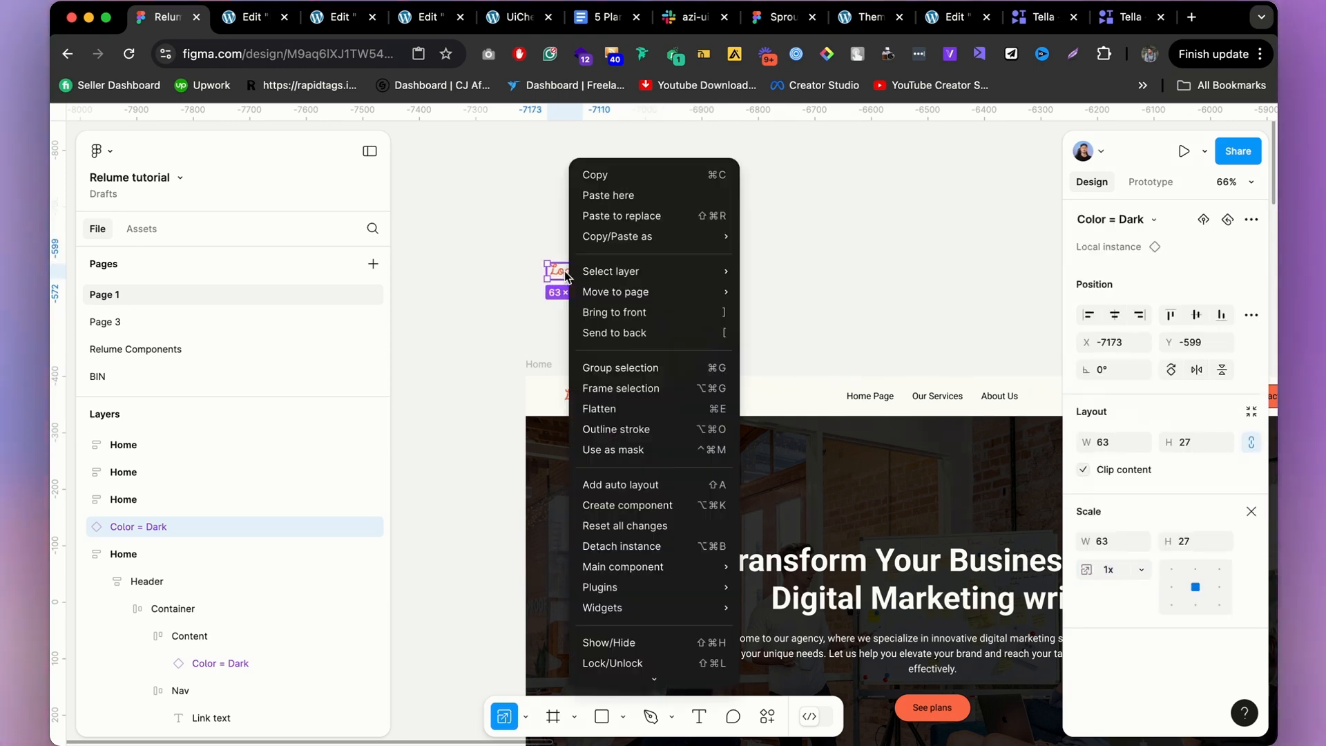
click(631, 547)
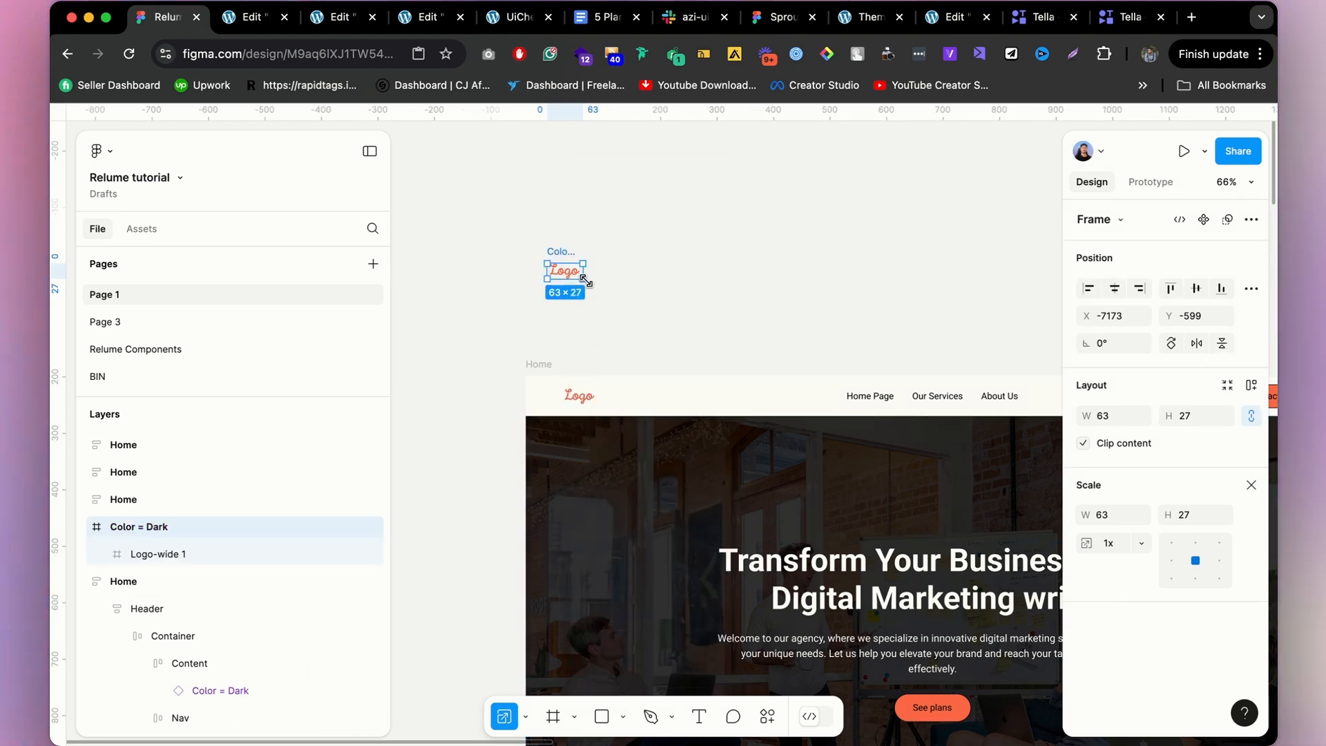
drag(605, 291, 616, 298)
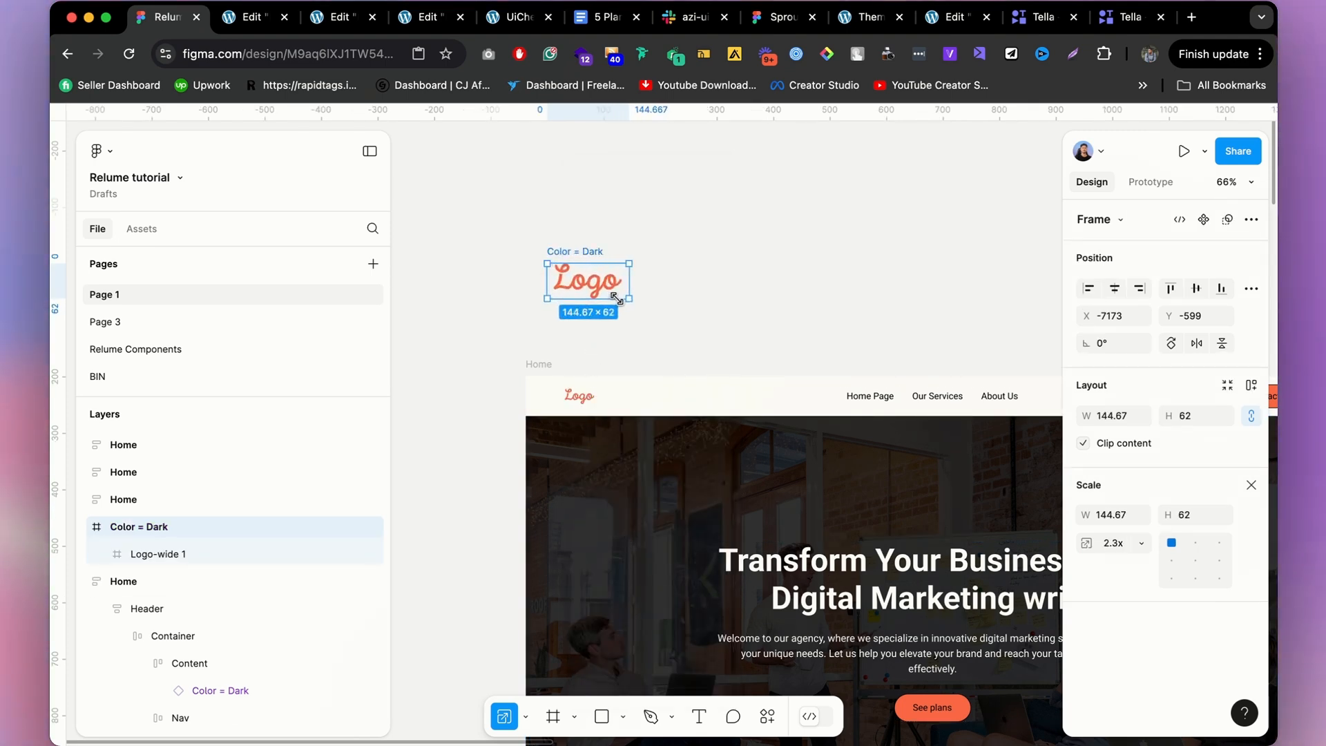
click(801, 319)
Rename the enlarged logo copy's frame as logo.
double_click(596, 253)
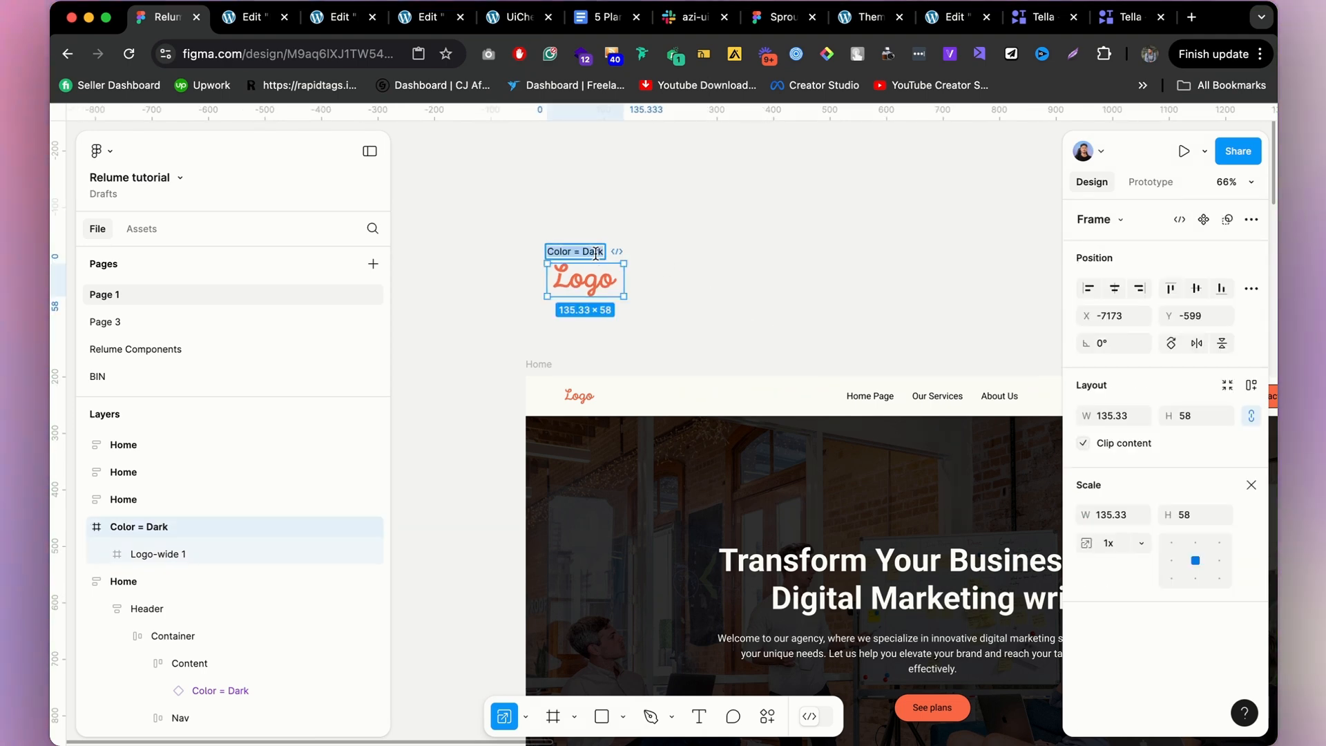
text(logo)
key(Return)
click(600, 201)
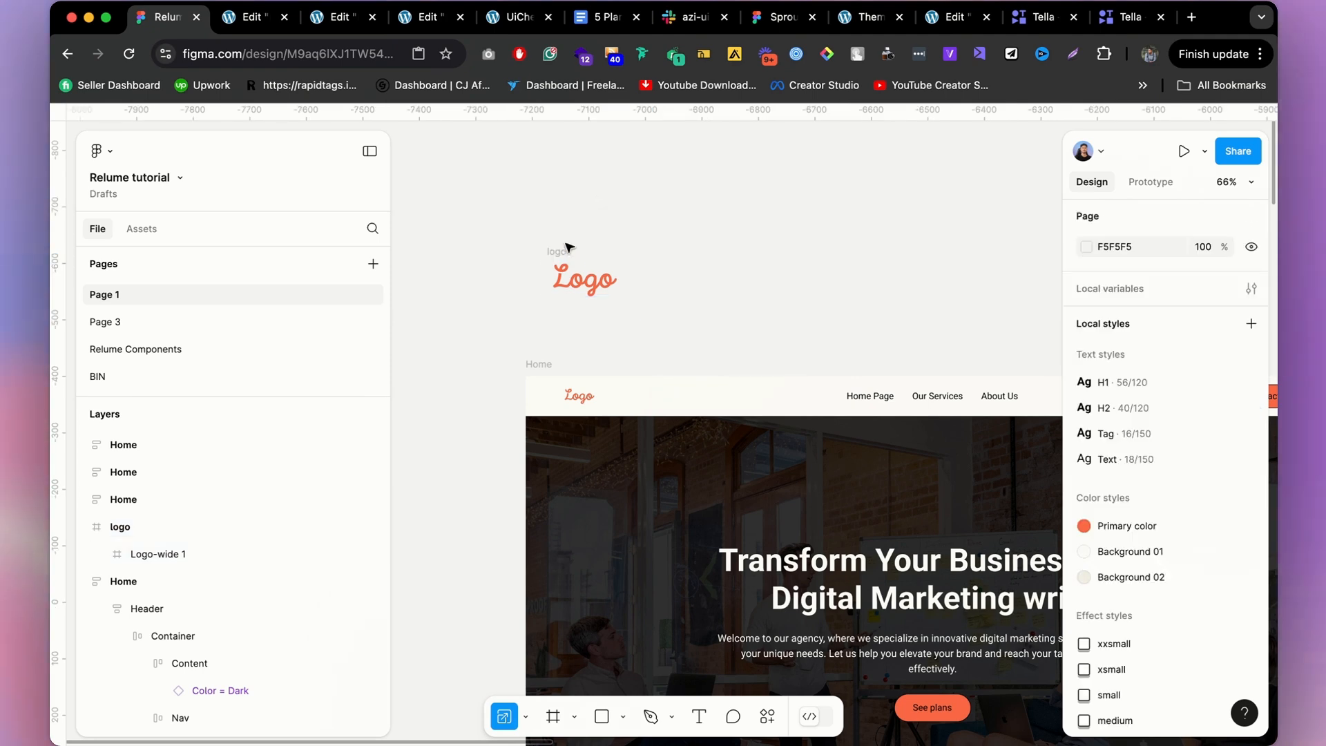
Export the logo frame as a PNG at 1x.
click(589, 268)
key(v)
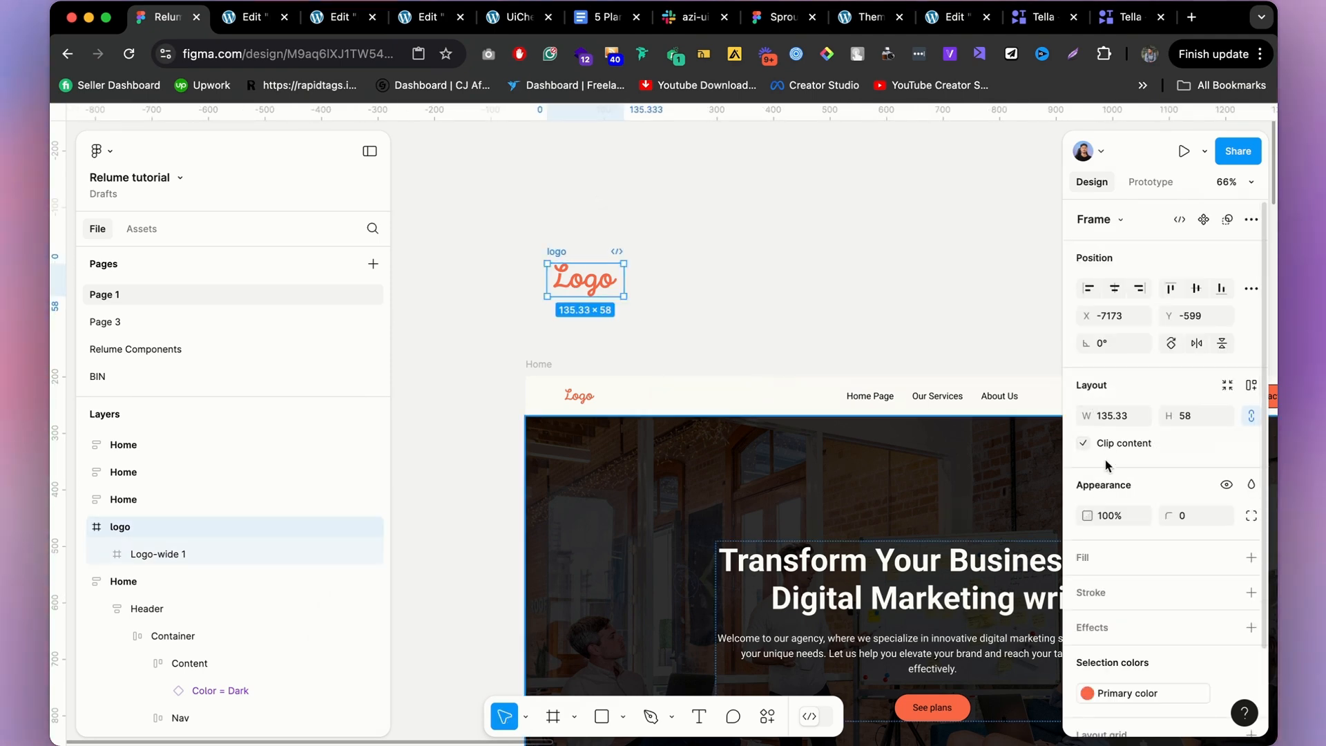
scroll(1199, 594, down, 3)
scroll(1208, 621, down, 2)
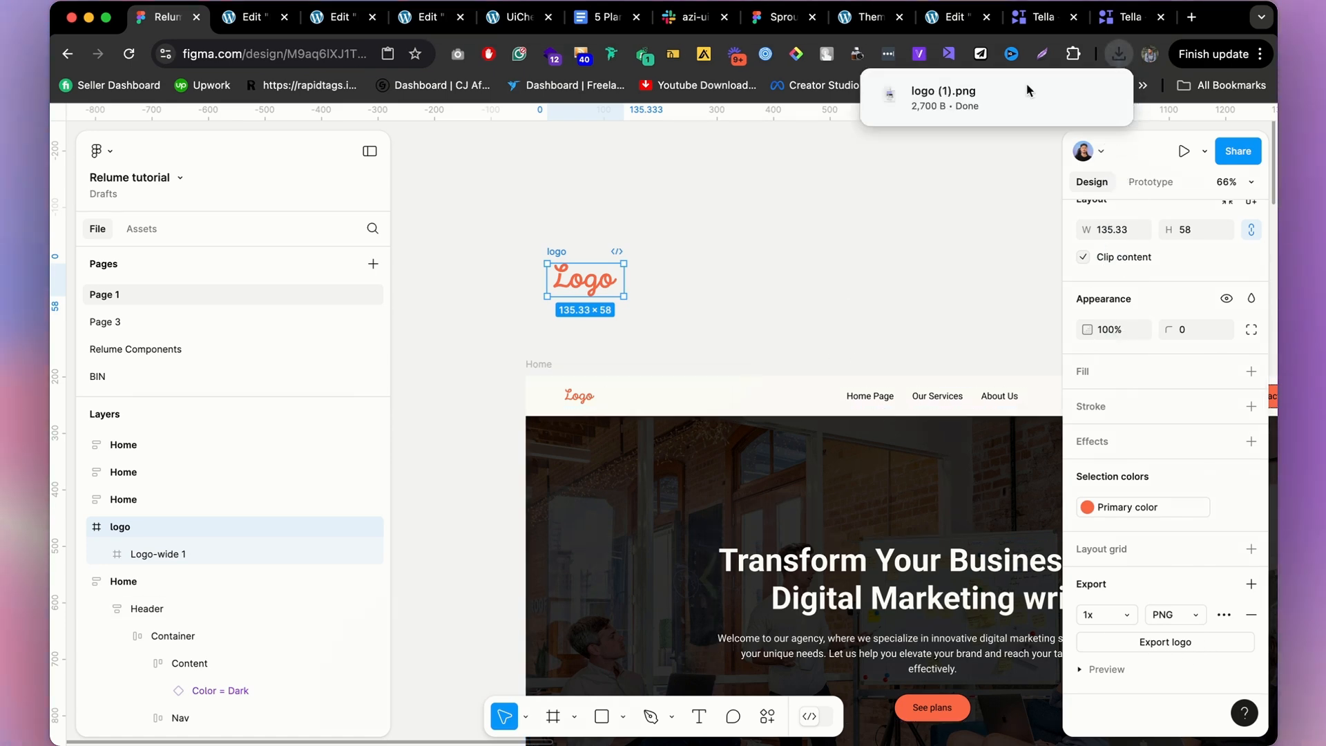
Switch back to the Elementor #58 draft, upload the exported logo PNG, and insert it into the Logo image element.
click(252, 17)
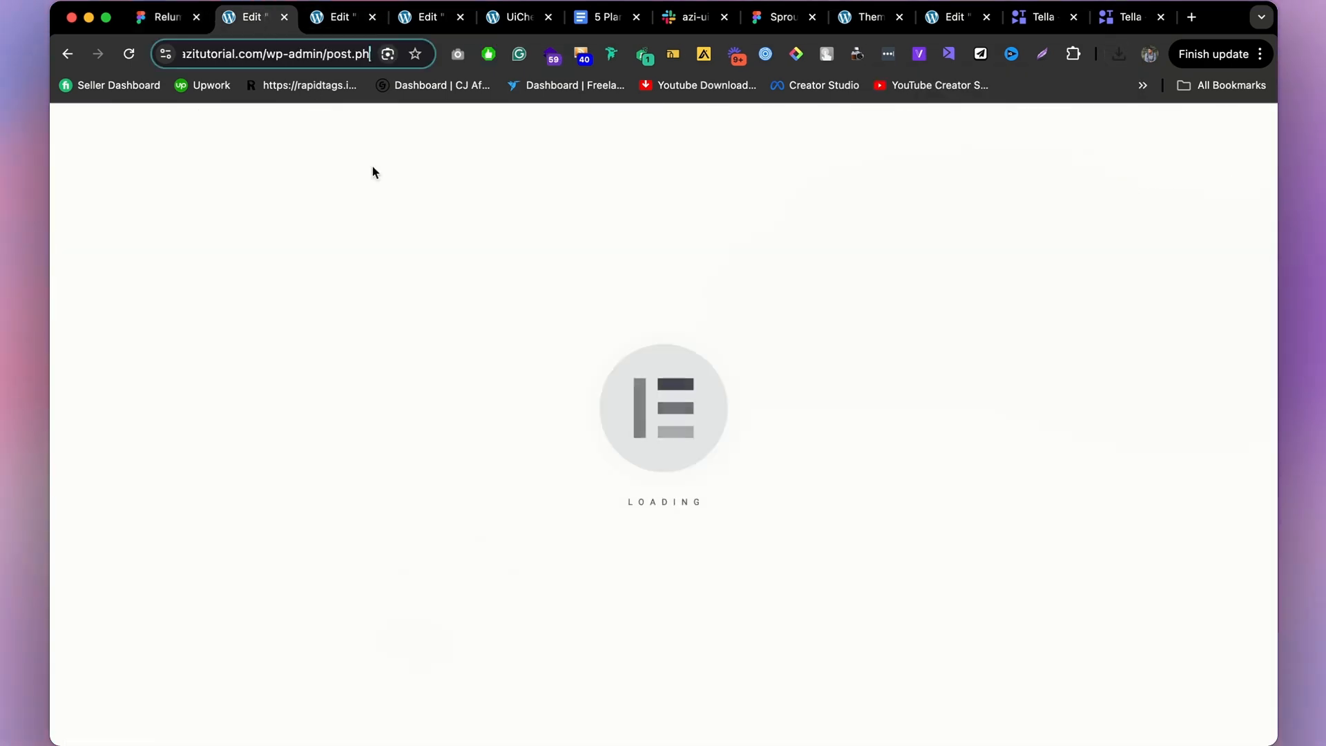
click(153, 366)
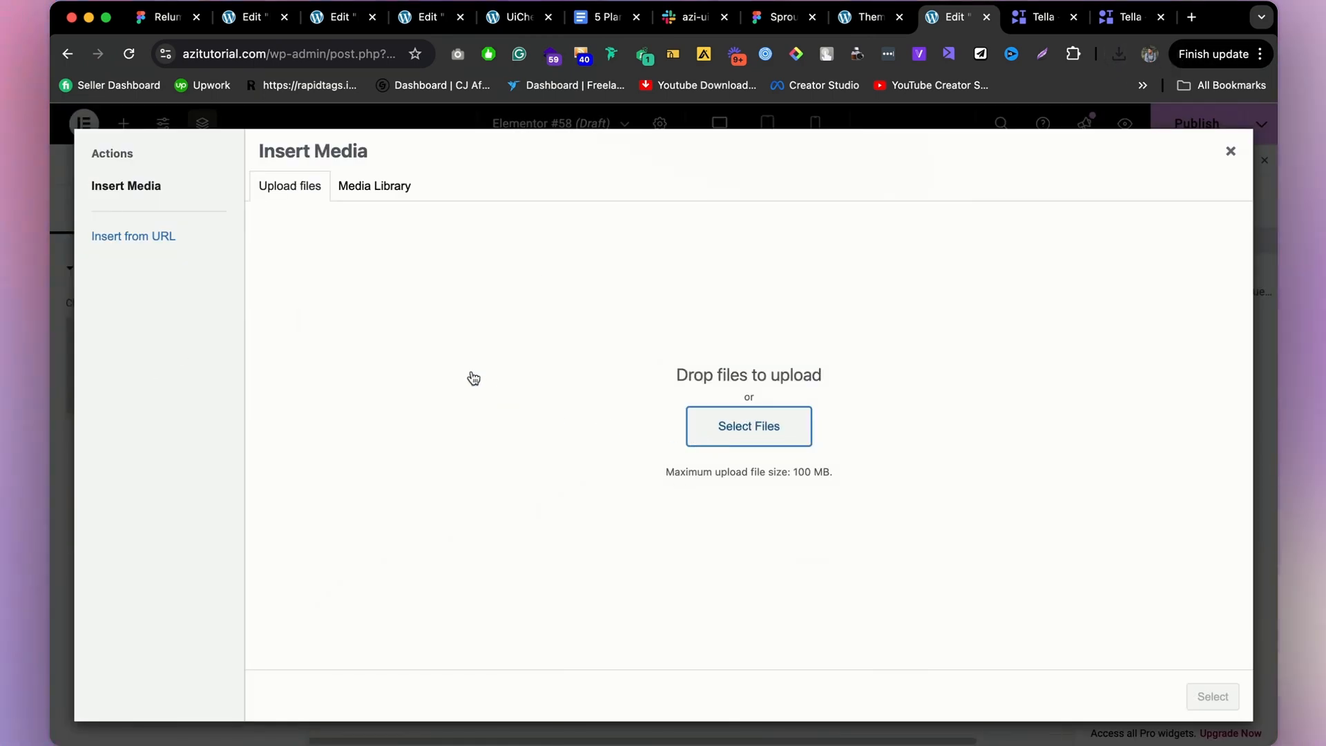
click(1214, 696)
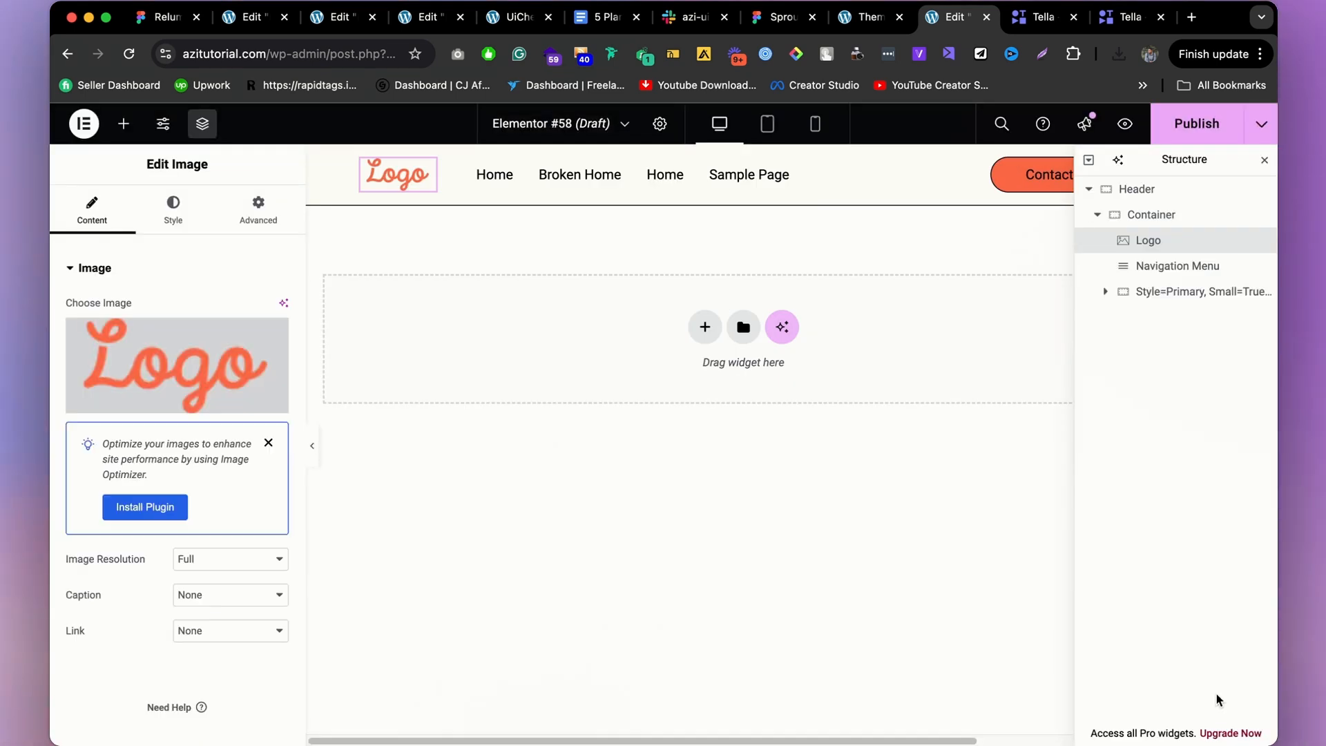
Try Space Around as the header's inner container justification and preview the header spacing.
click(1162, 216)
scroll(221, 518, down, 1)
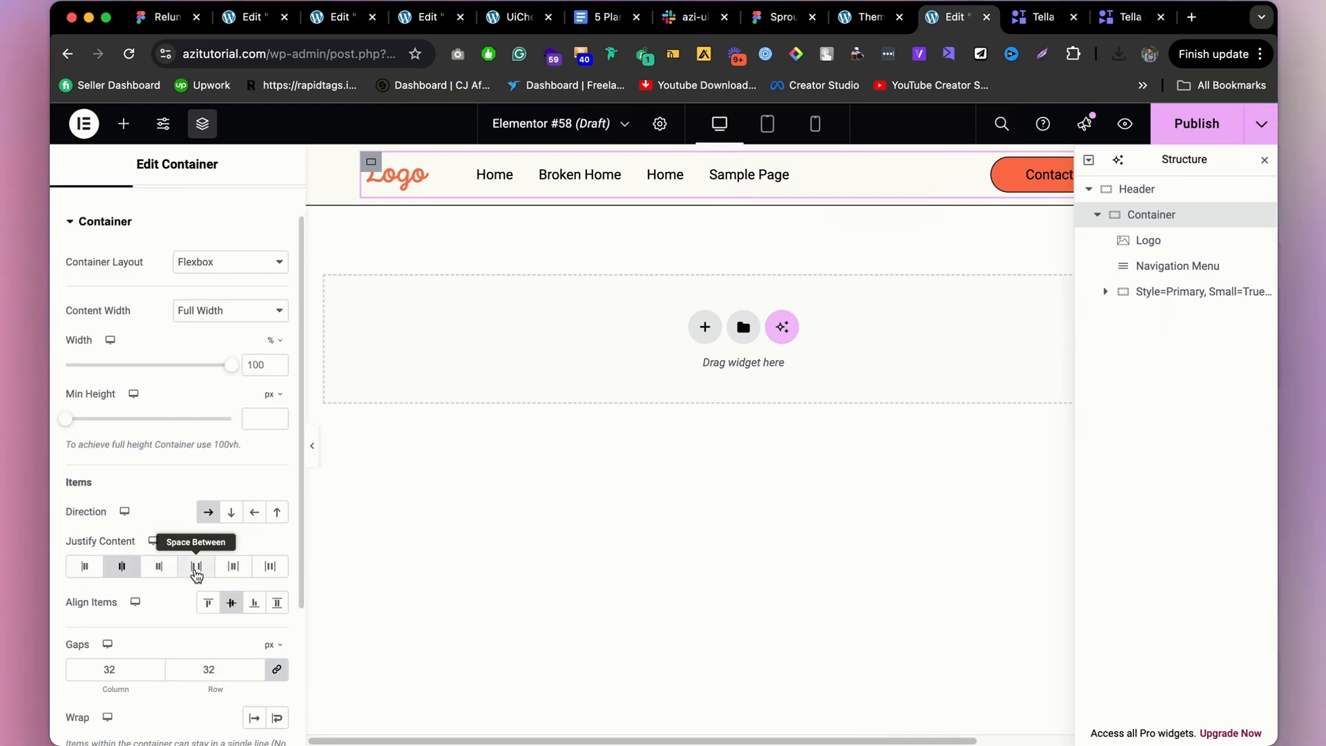
click(233, 567)
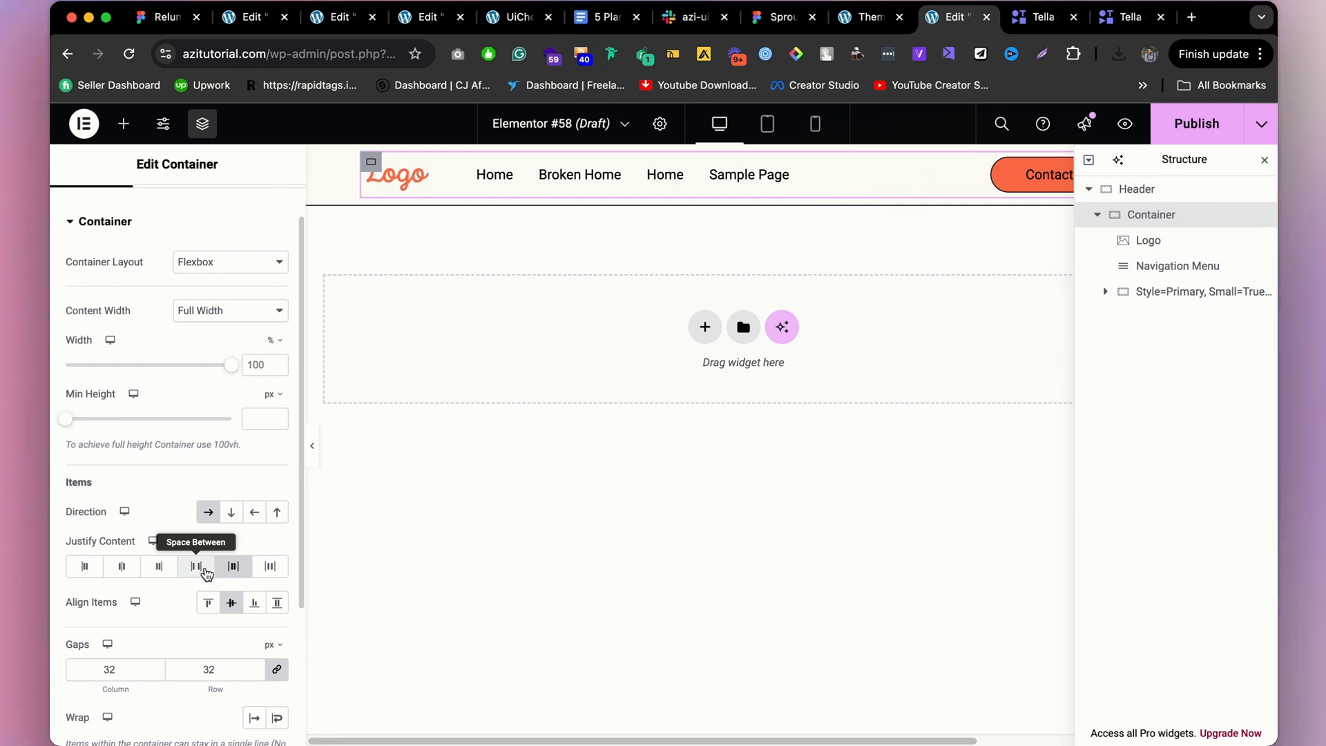
click(312, 444)
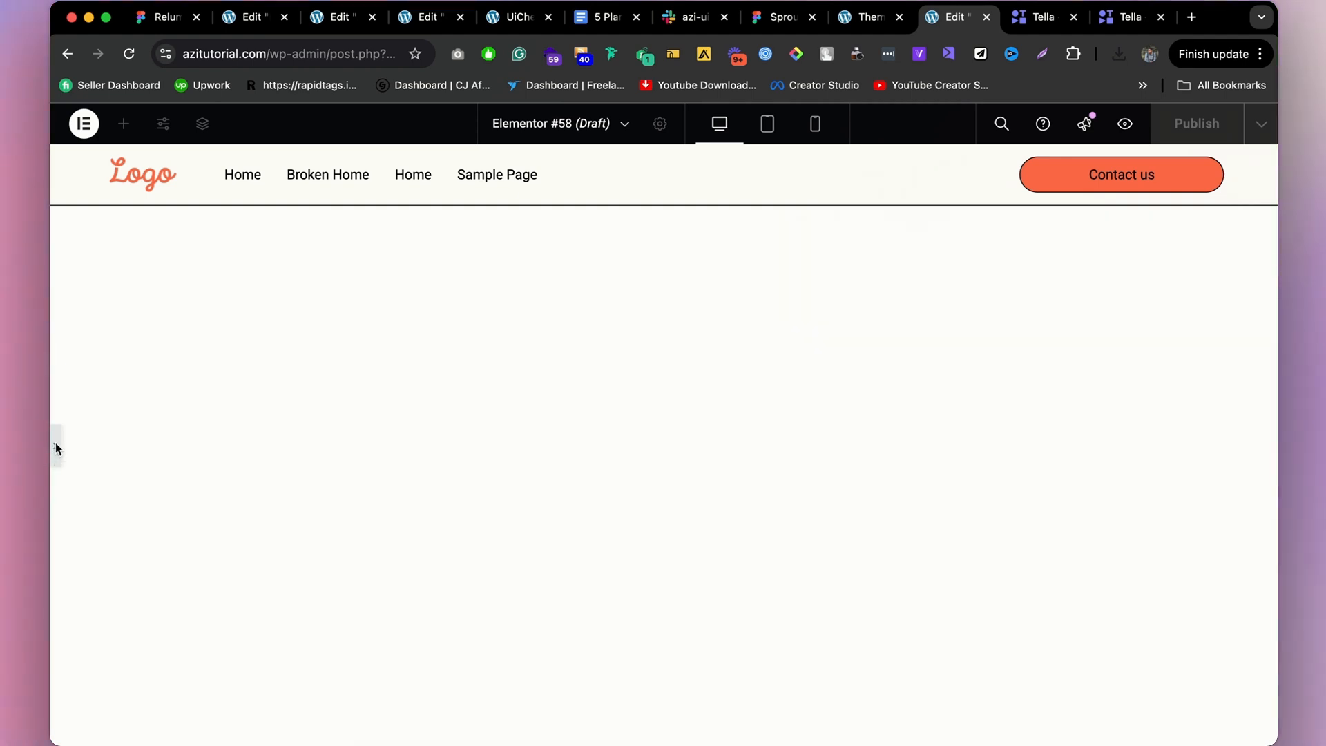
click(55, 443)
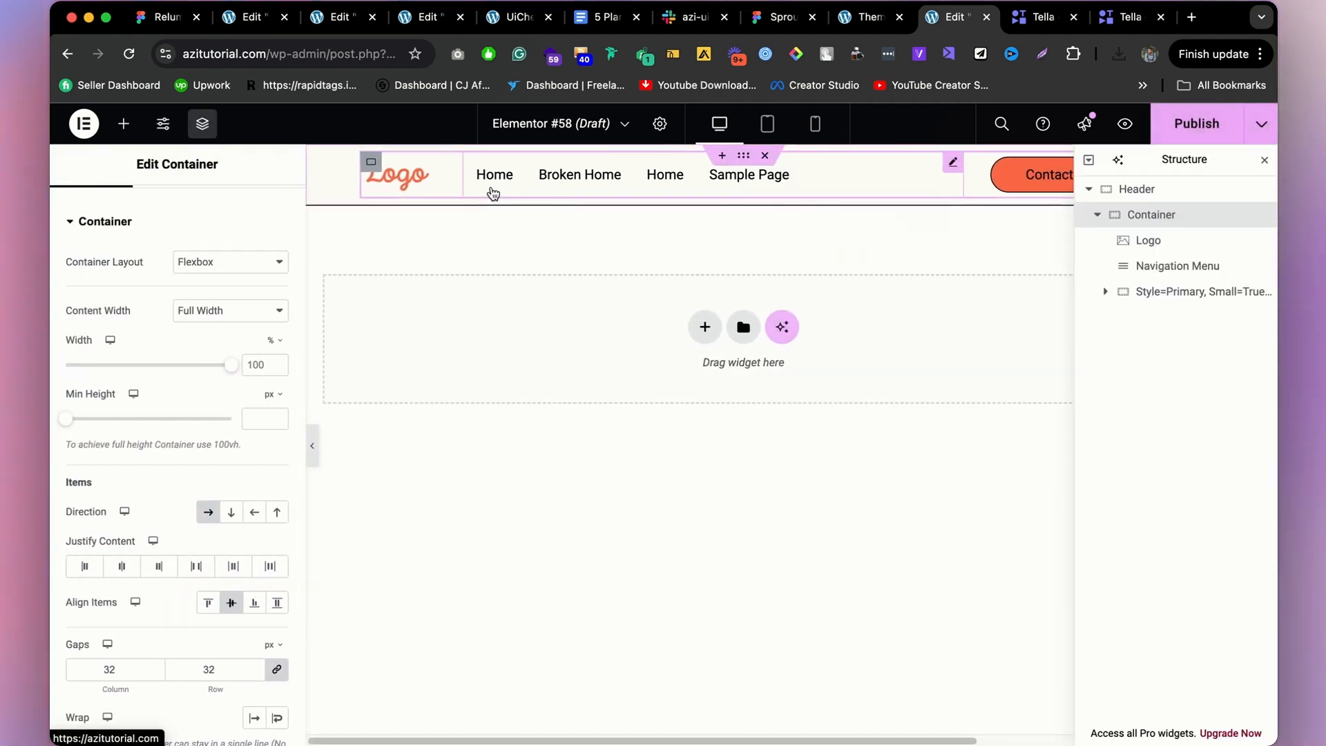
Set the Navigation Menu's custom width to 45% and preview the header.
click(842, 184)
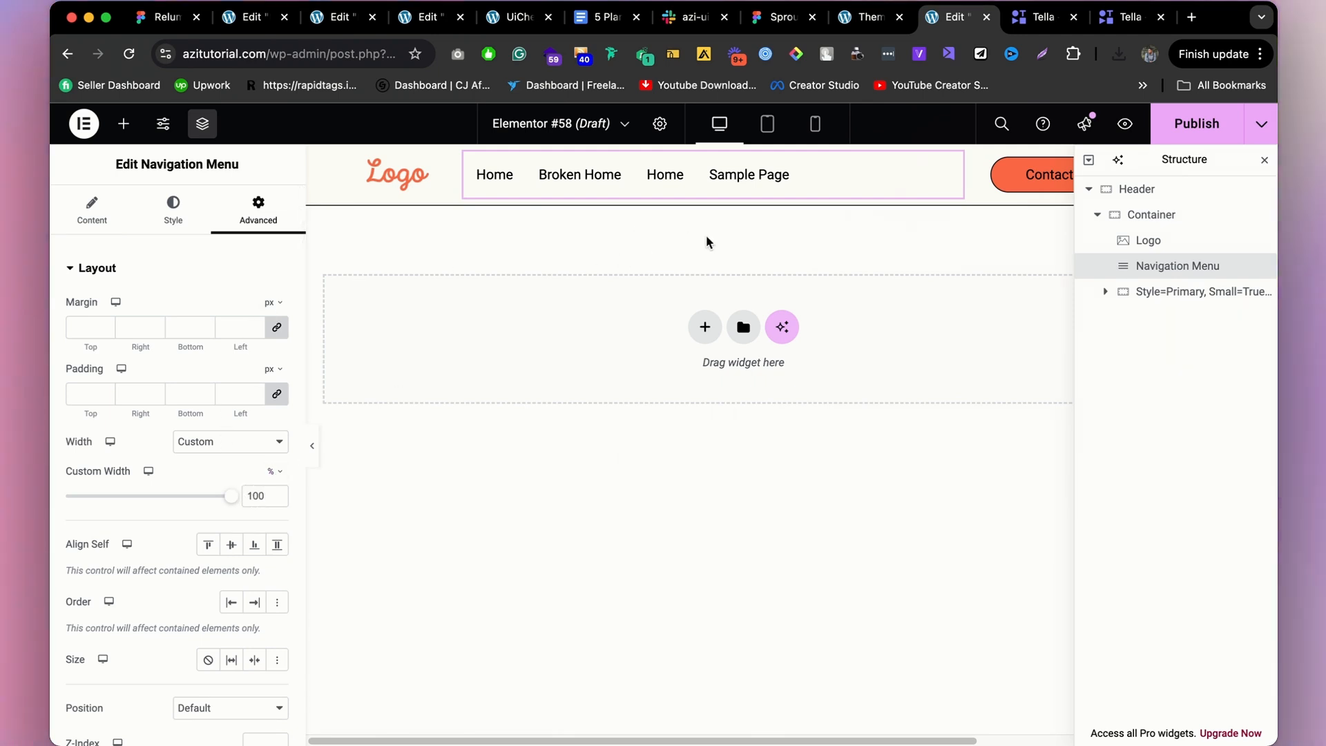
drag(231, 502, 140, 499)
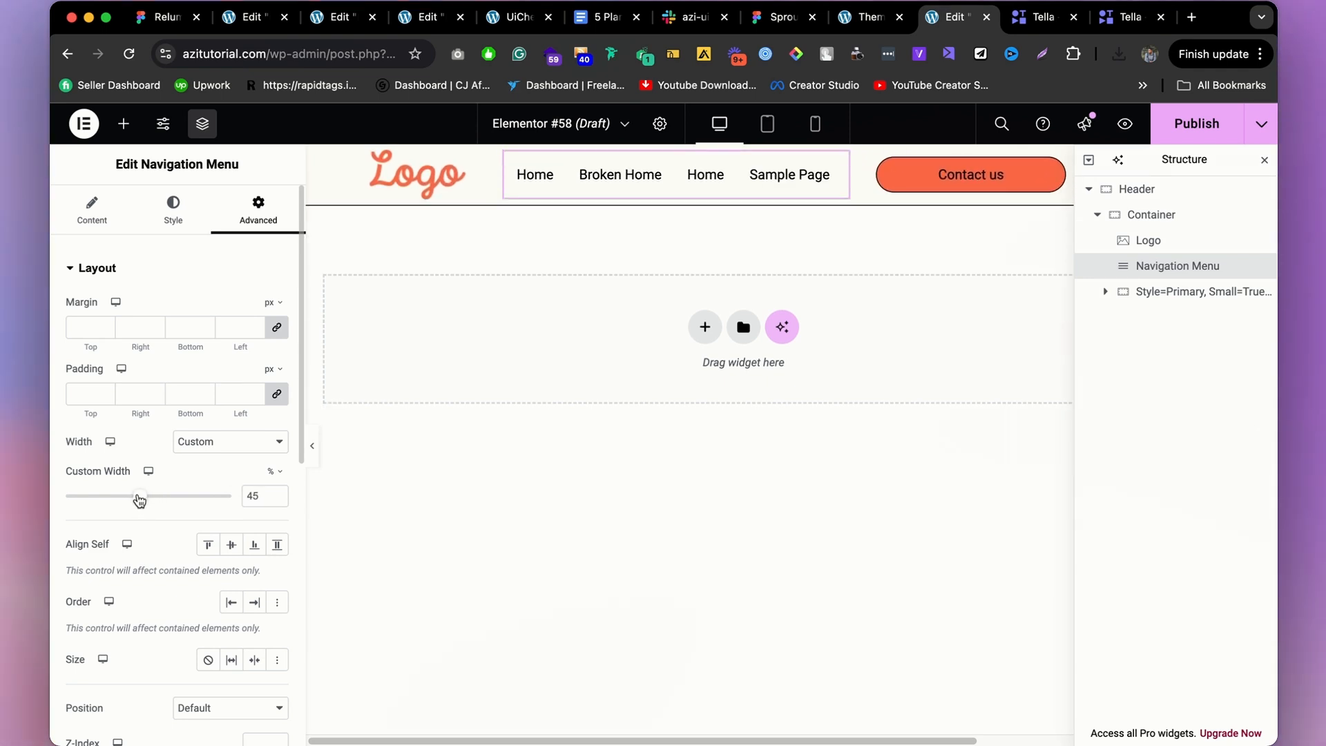
click(311, 446)
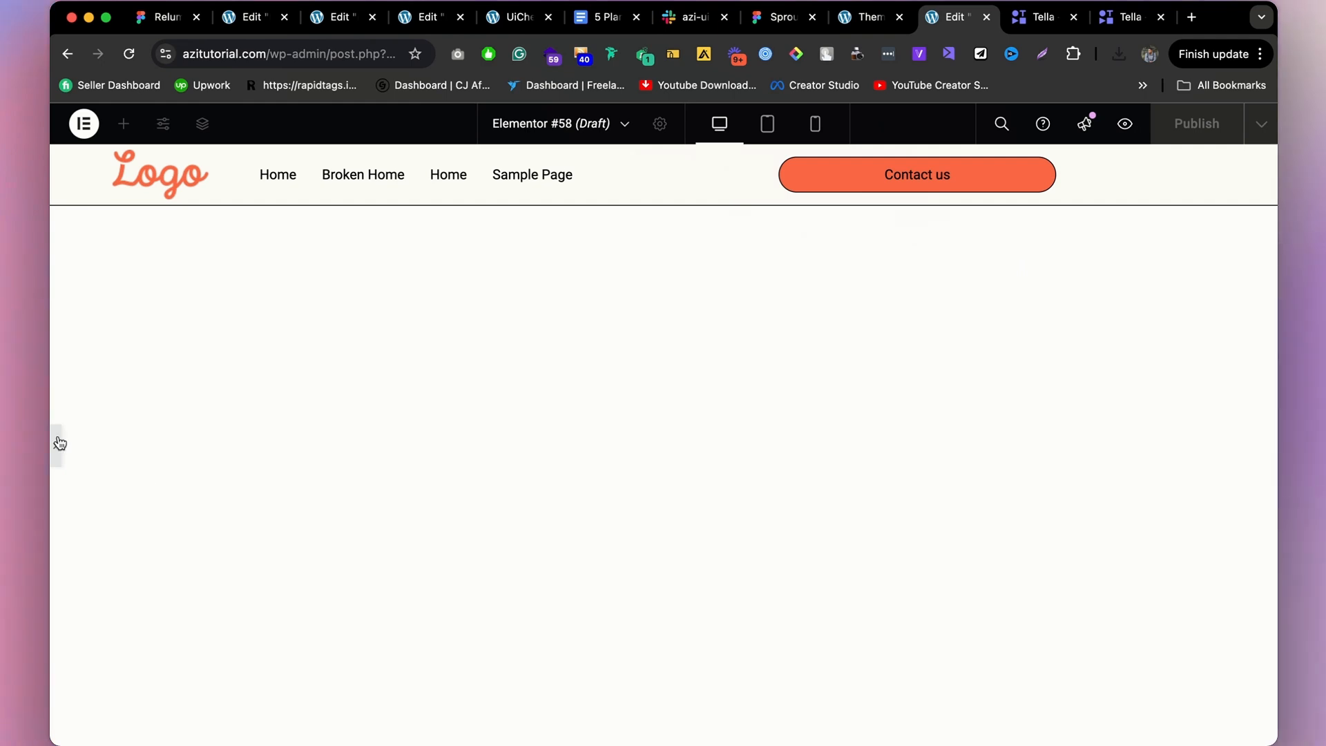
click(58, 443)
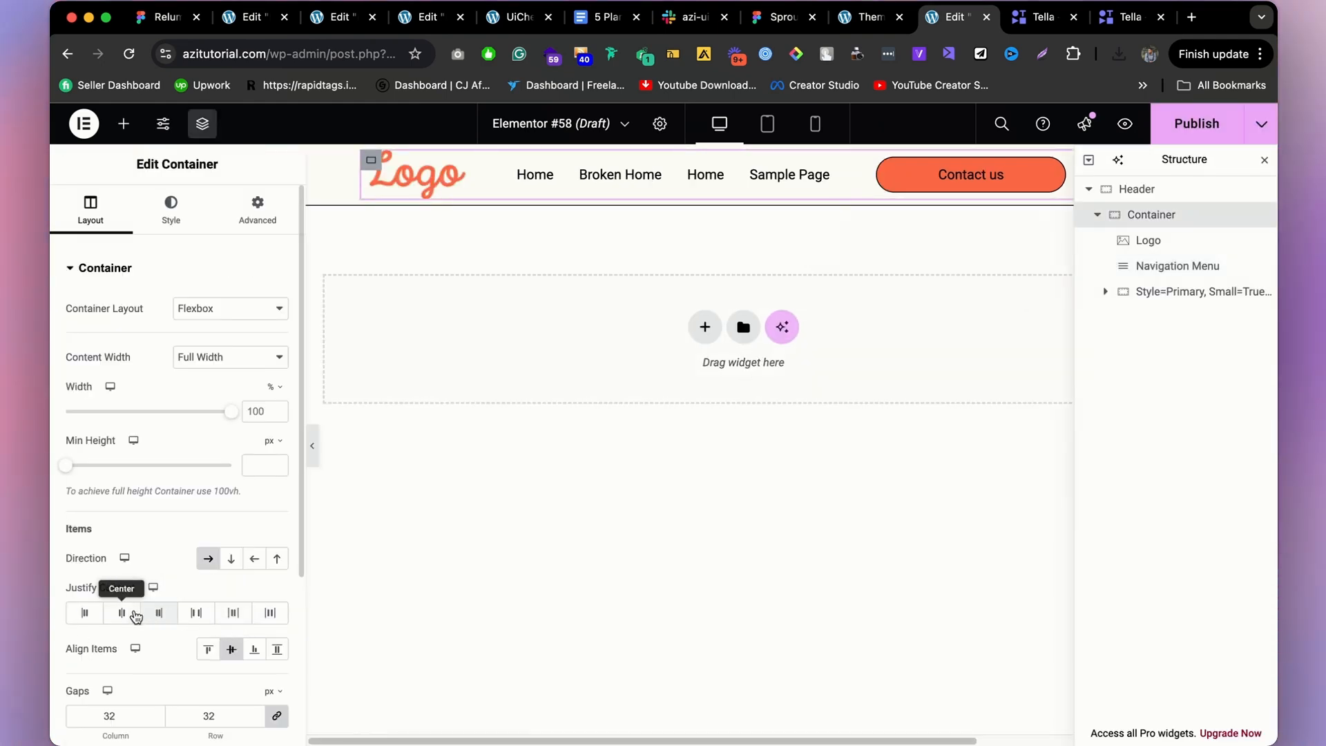
Set the header's inner container to justify its content with Space Around and preview the header.
click(234, 612)
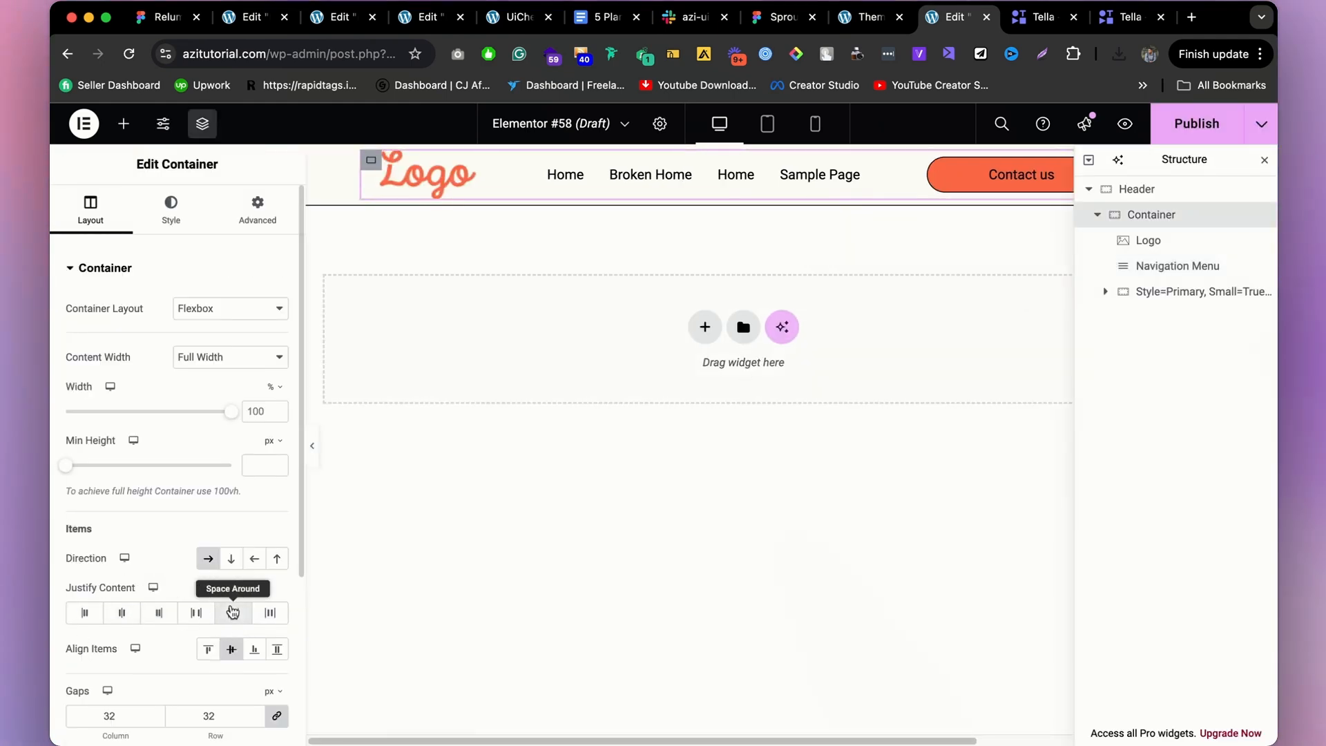
click(313, 445)
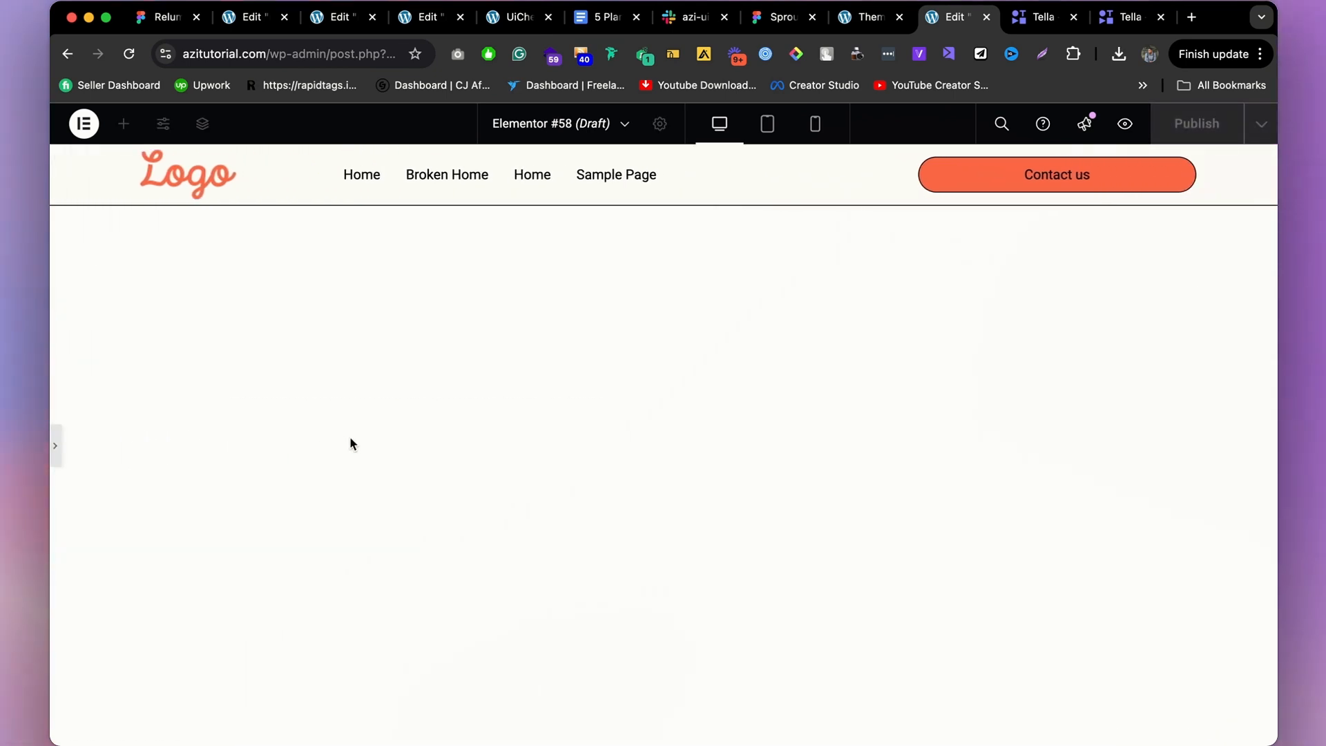
click(57, 447)
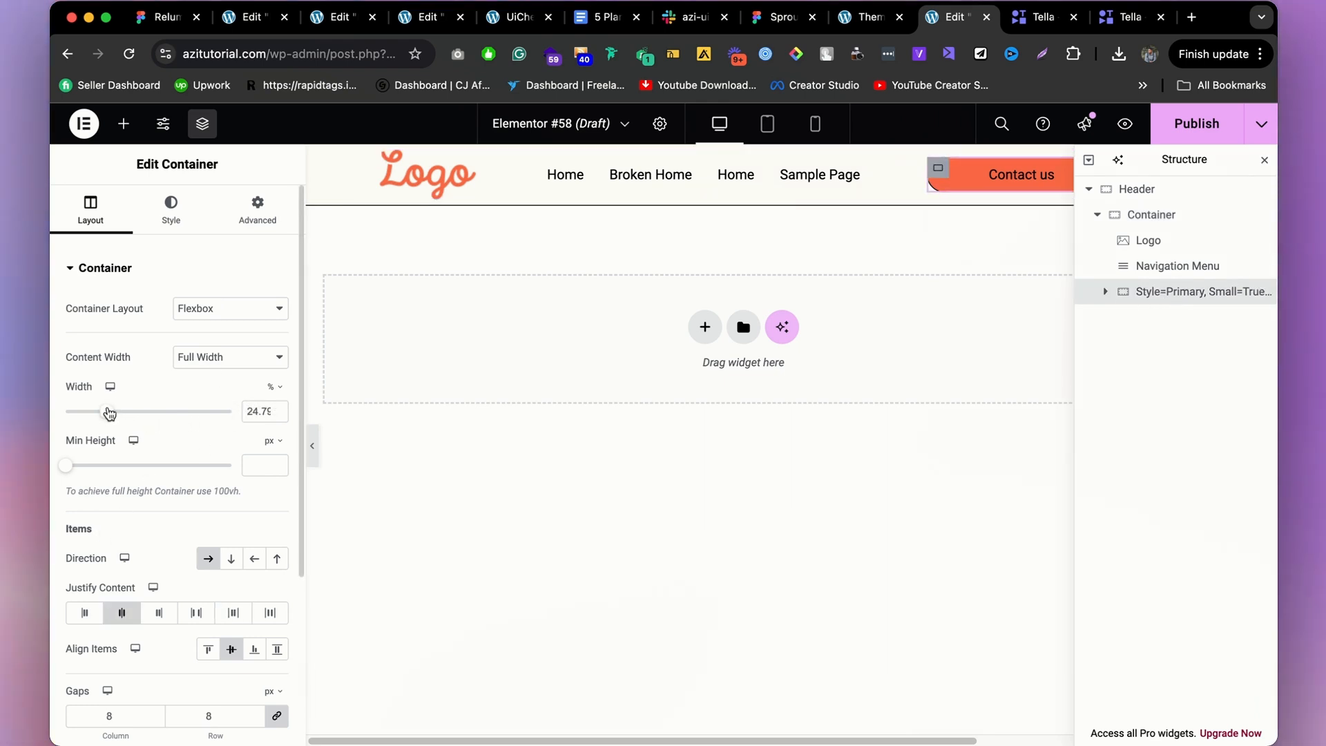
Set the Contact us button container's width to 10% and preview the header.
drag(99, 412, 83, 405)
click(317, 447)
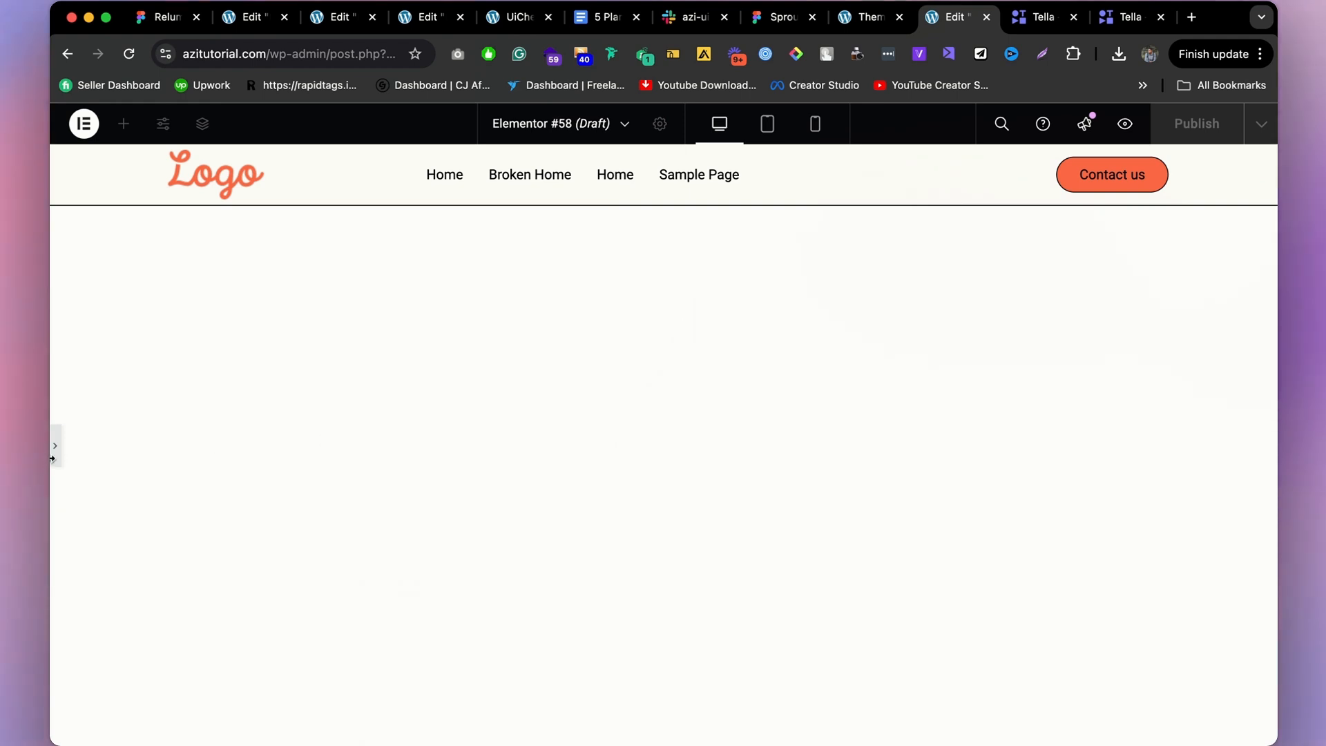
click(54, 448)
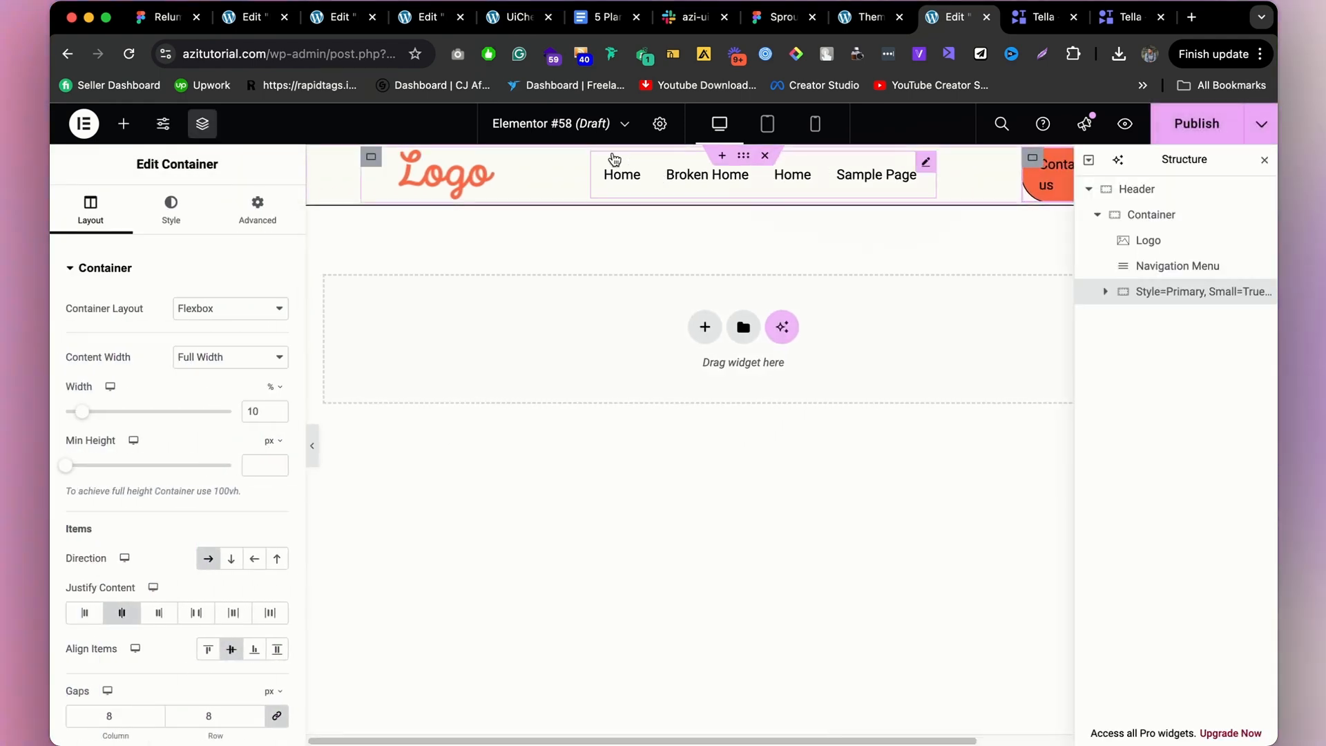
Try Space Evenly as the header's inner container justification on desktop and preview the header.
click(1151, 266)
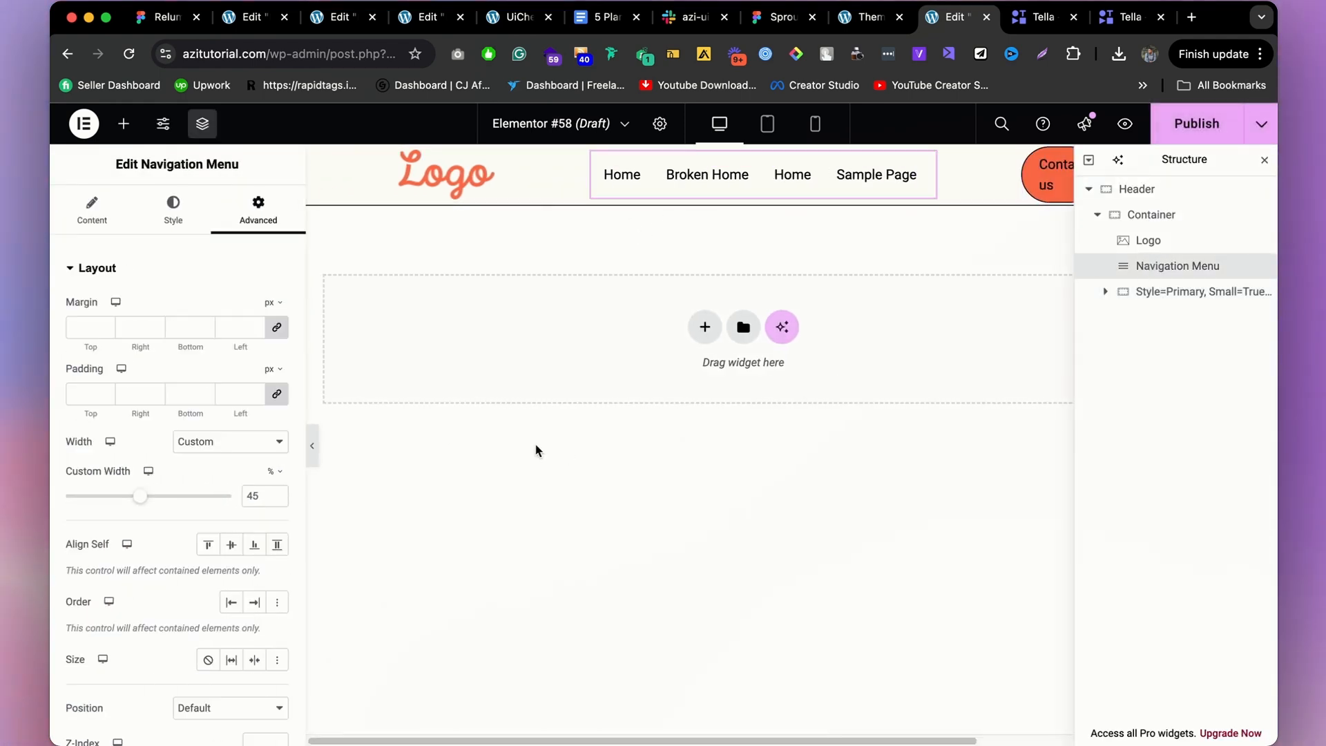
click(1184, 216)
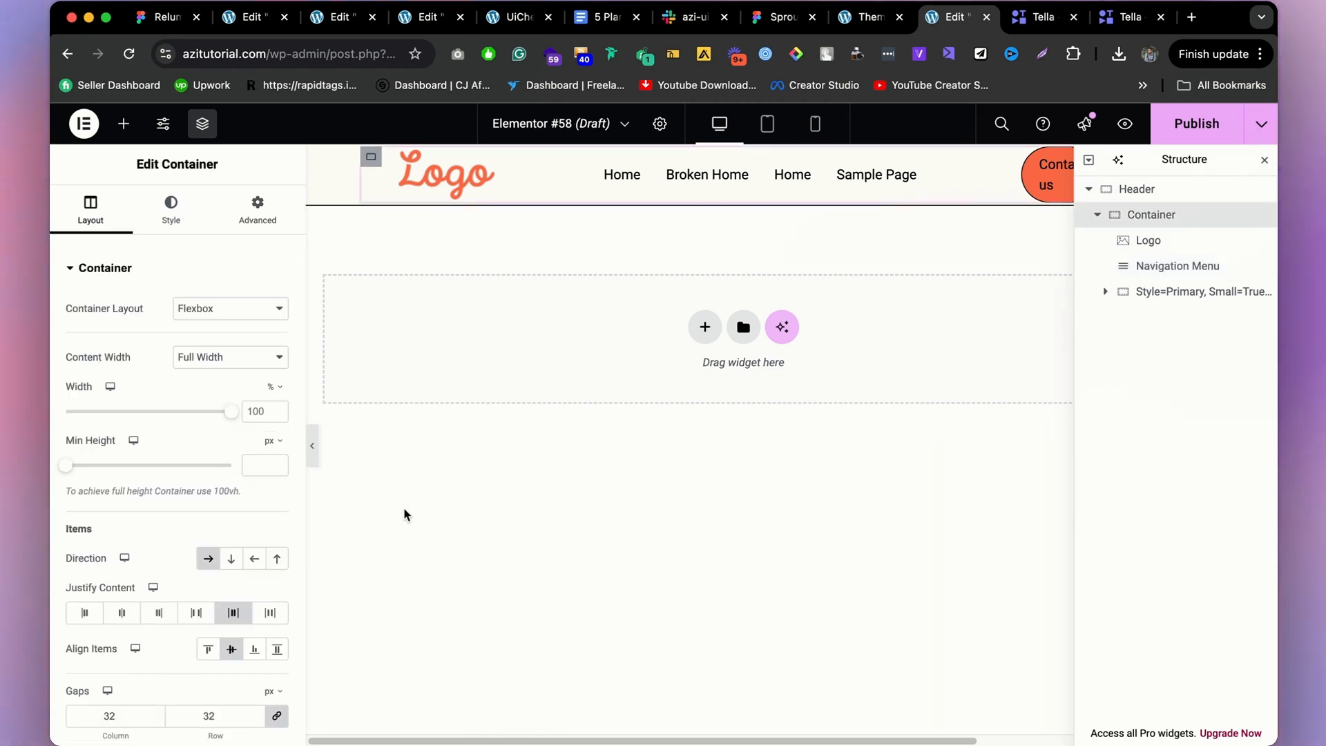
click(282, 612)
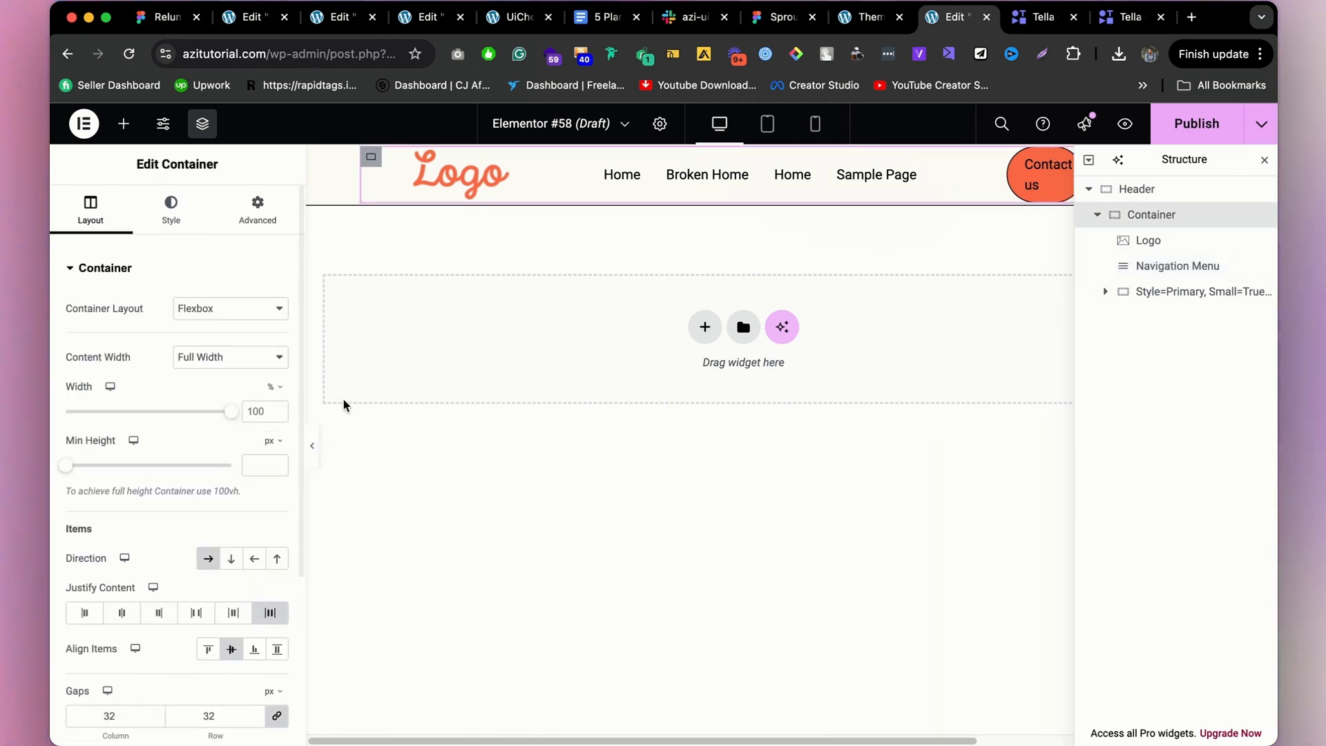
click(312, 449)
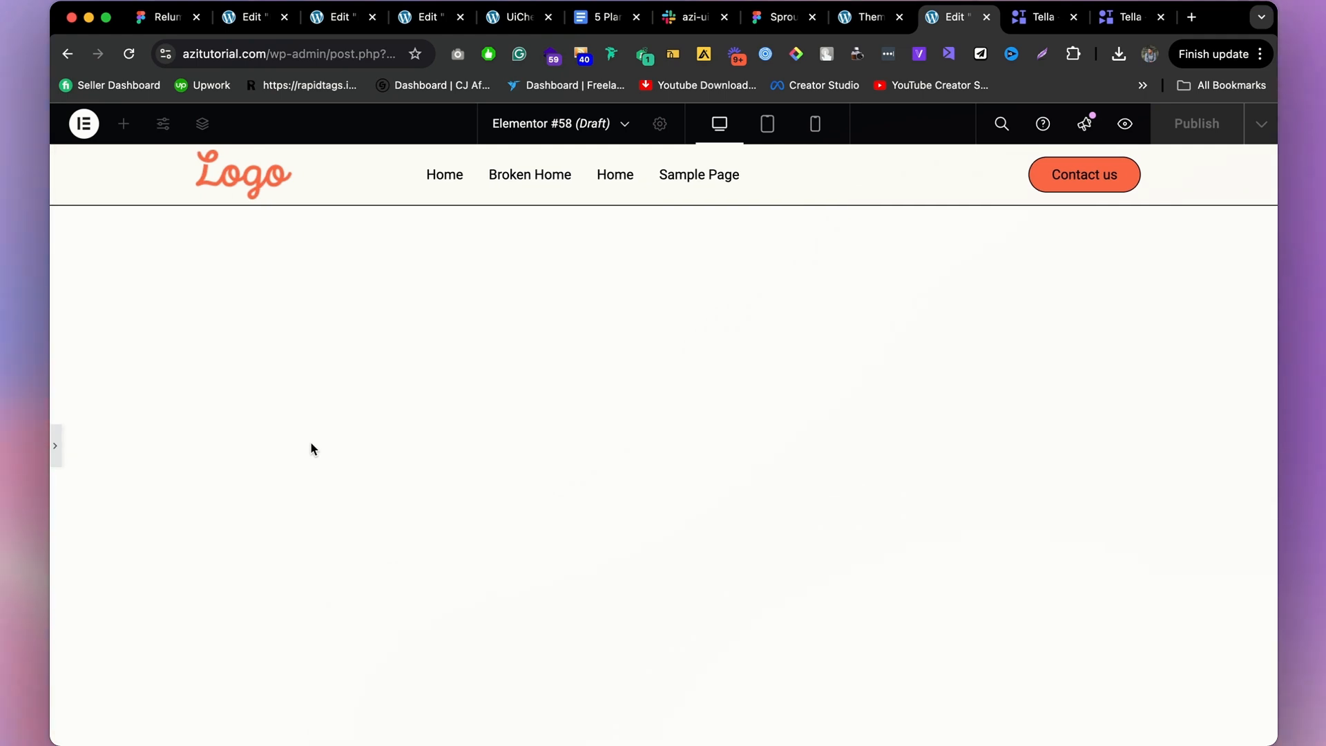
click(53, 448)
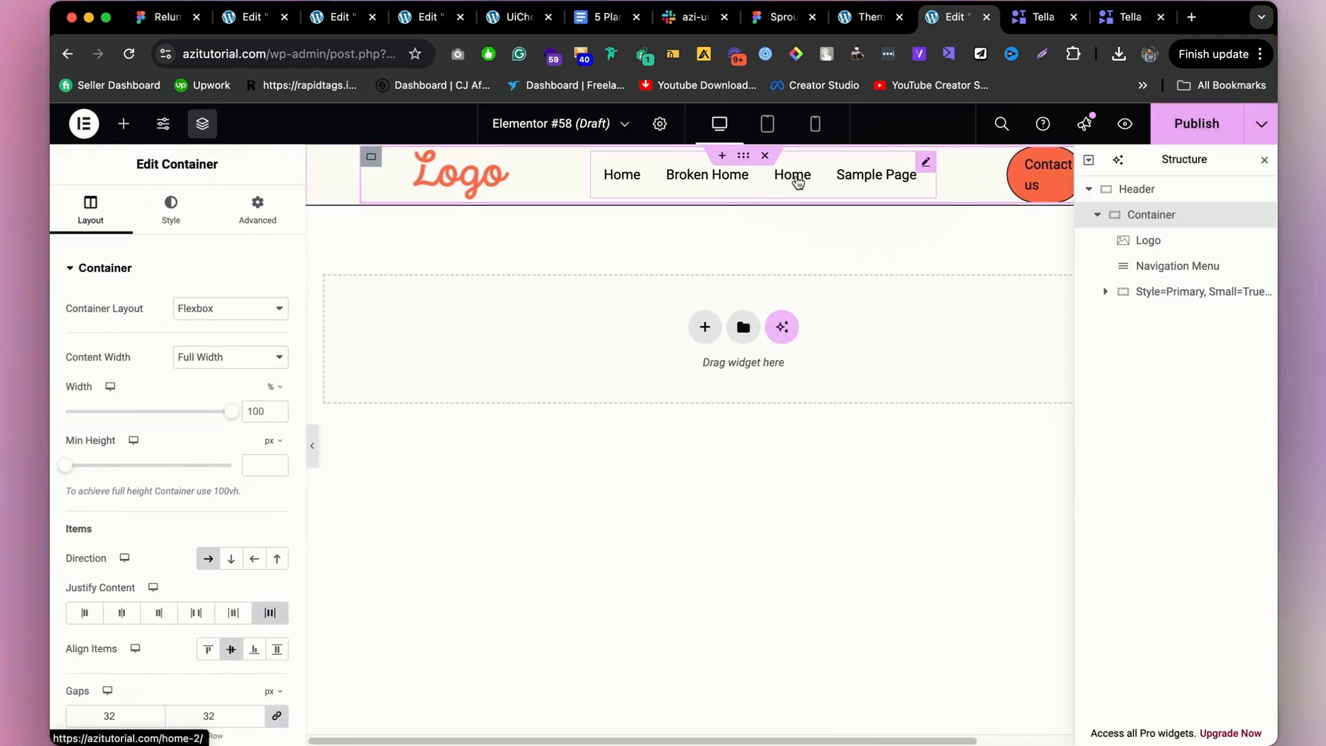
Center the Navigation Menu's self-alignment, set its custom width to 40%, and preview the header.
click(1167, 269)
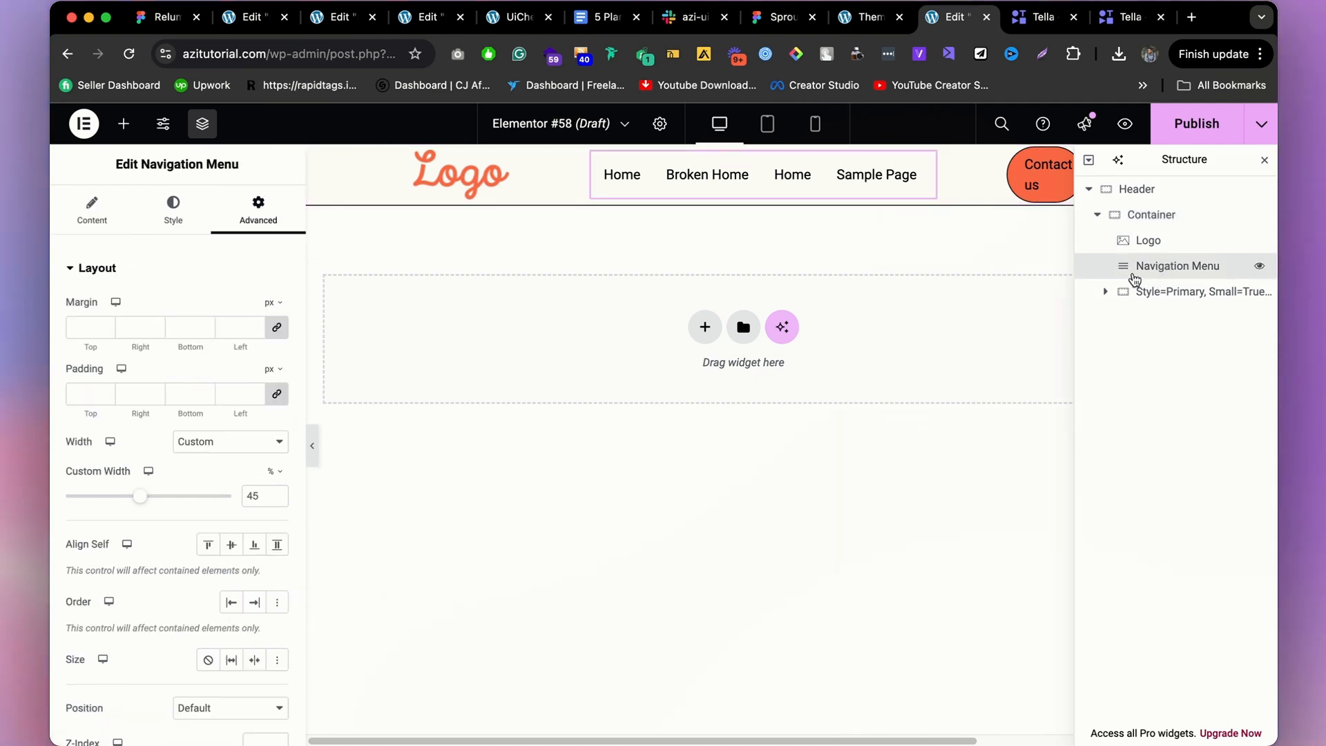
click(232, 545)
drag(140, 496, 136, 494)
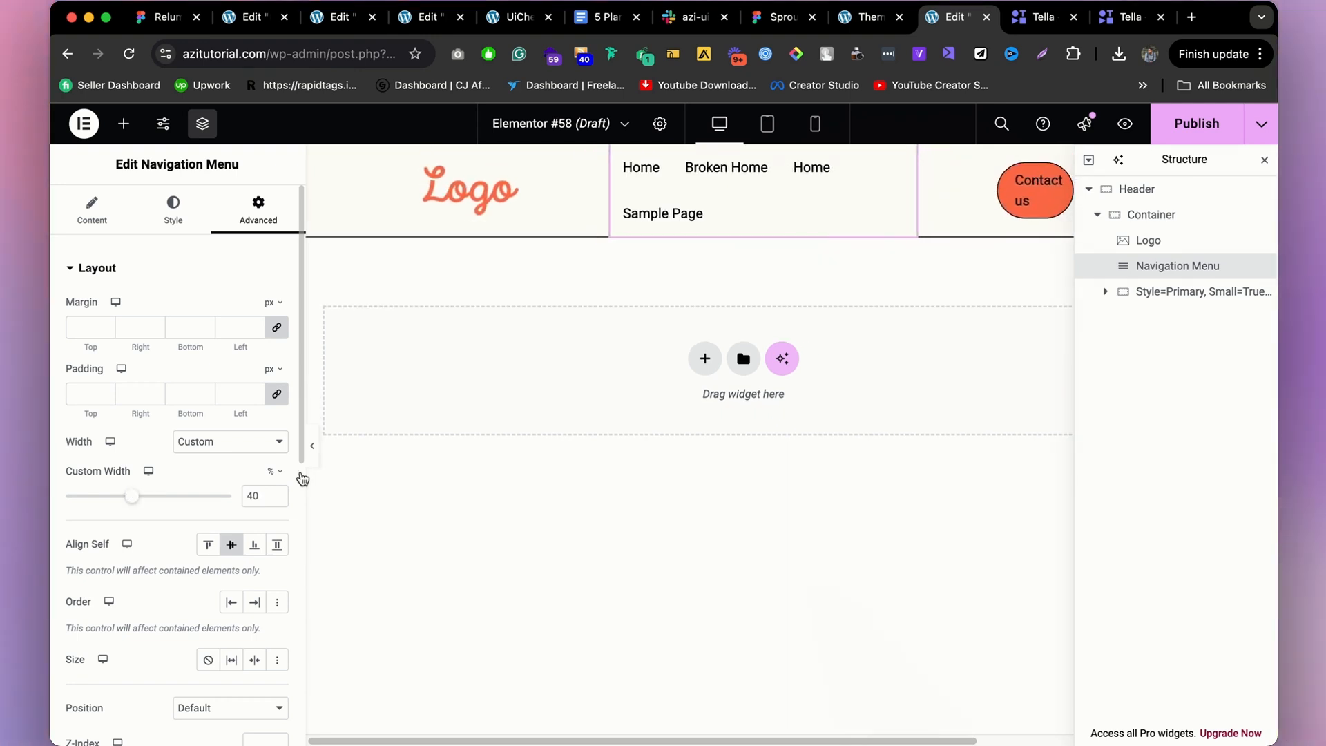
click(312, 453)
click(54, 439)
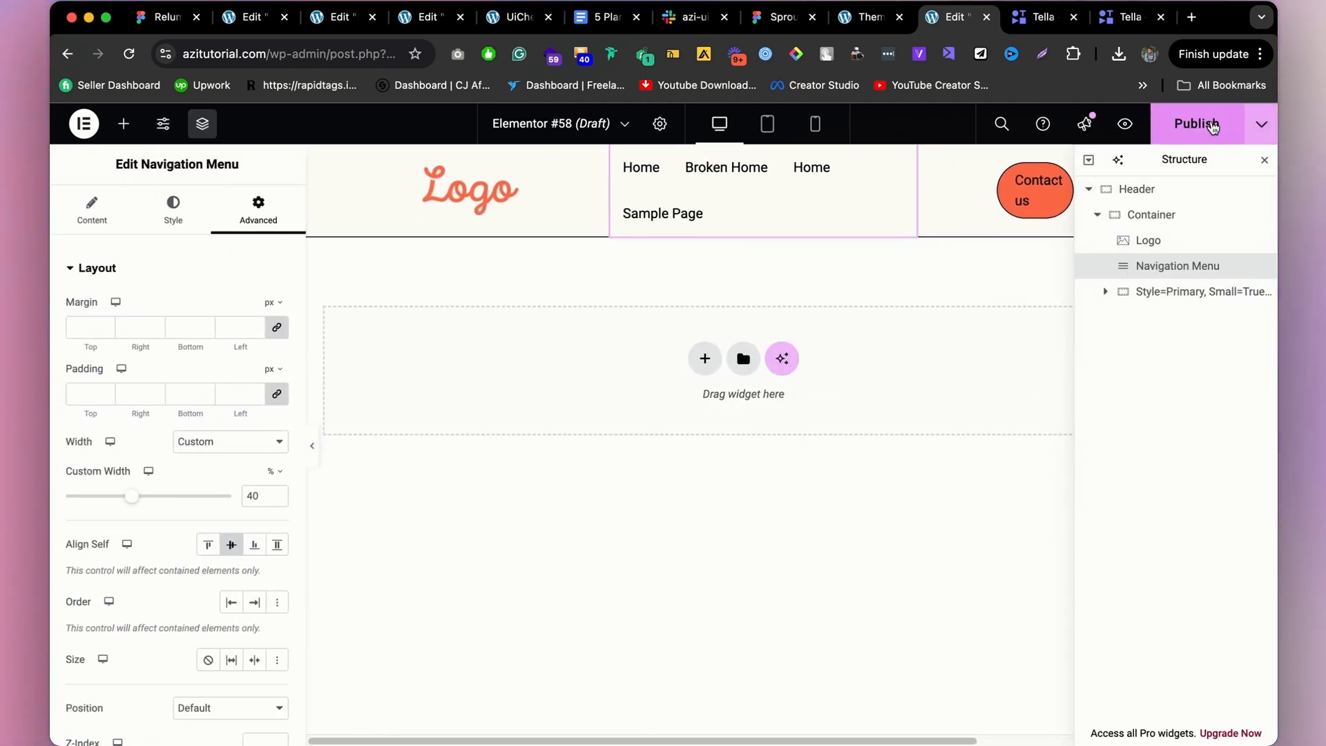
Hide the Contact us button container on tablet portrait and mobile portrait.
click(781, 125)
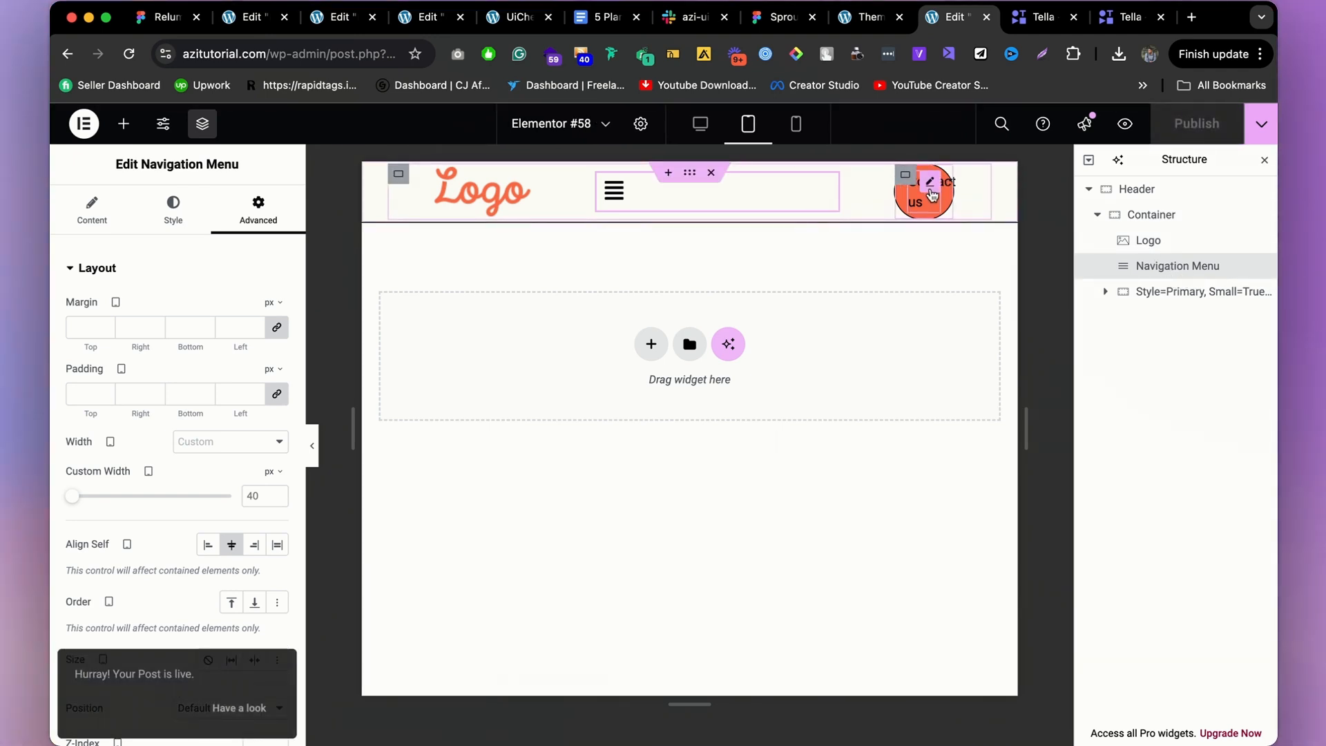
click(1169, 293)
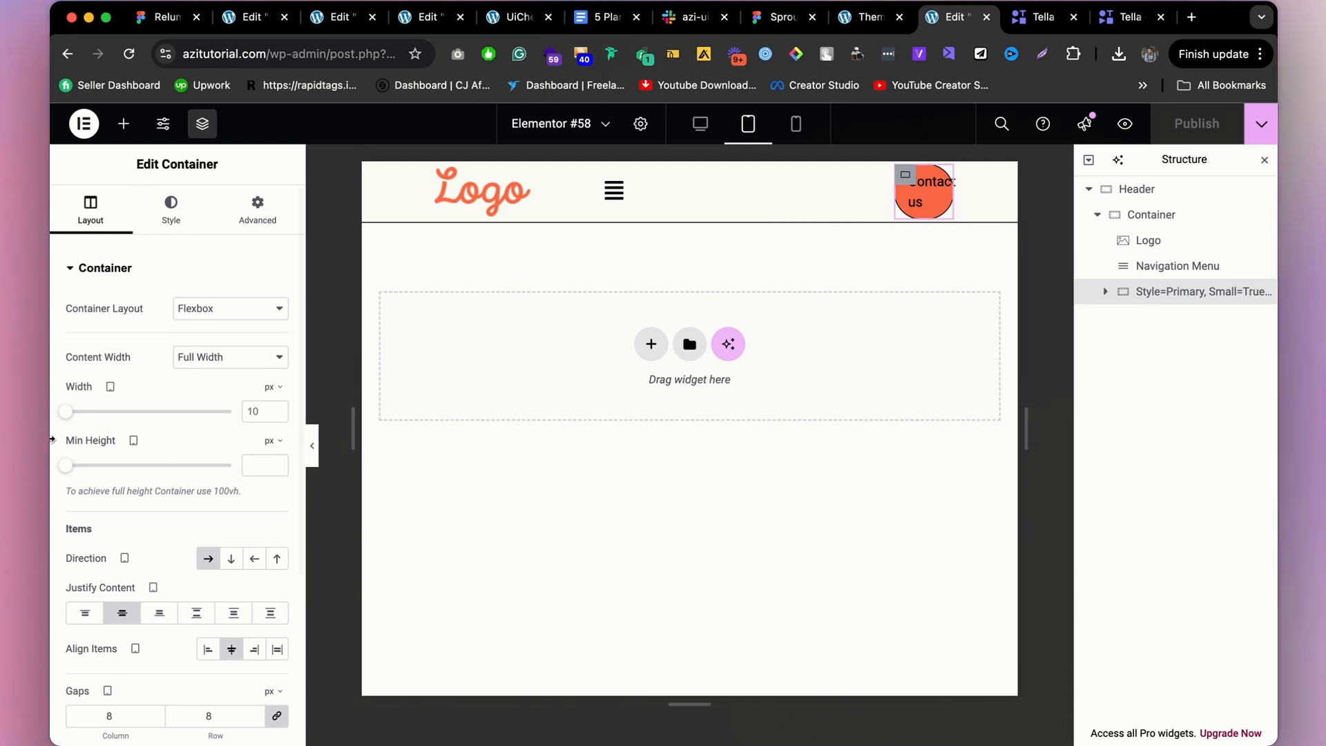
click(257, 207)
scroll(163, 429, down, 8)
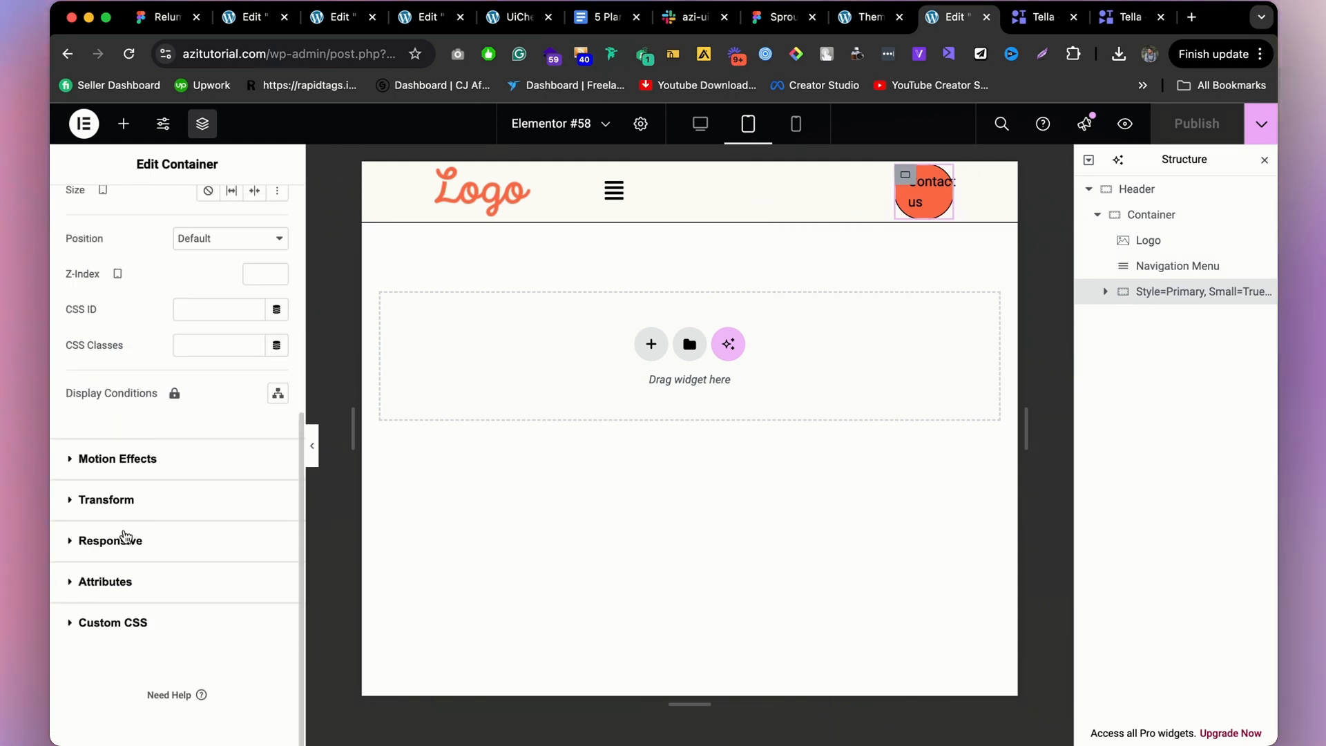
click(110, 540)
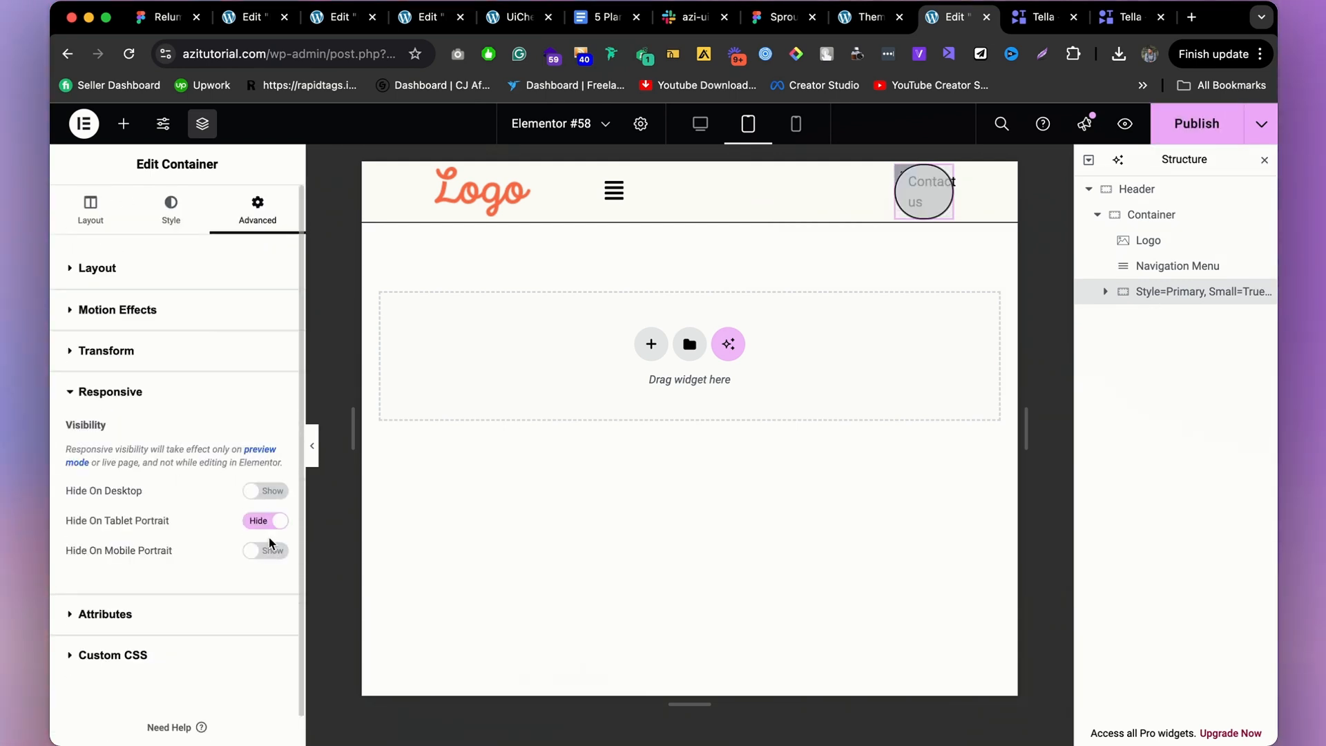
Set the Navigation Menu's custom width to 6% for tablet portrait and preview the header.
click(666, 199)
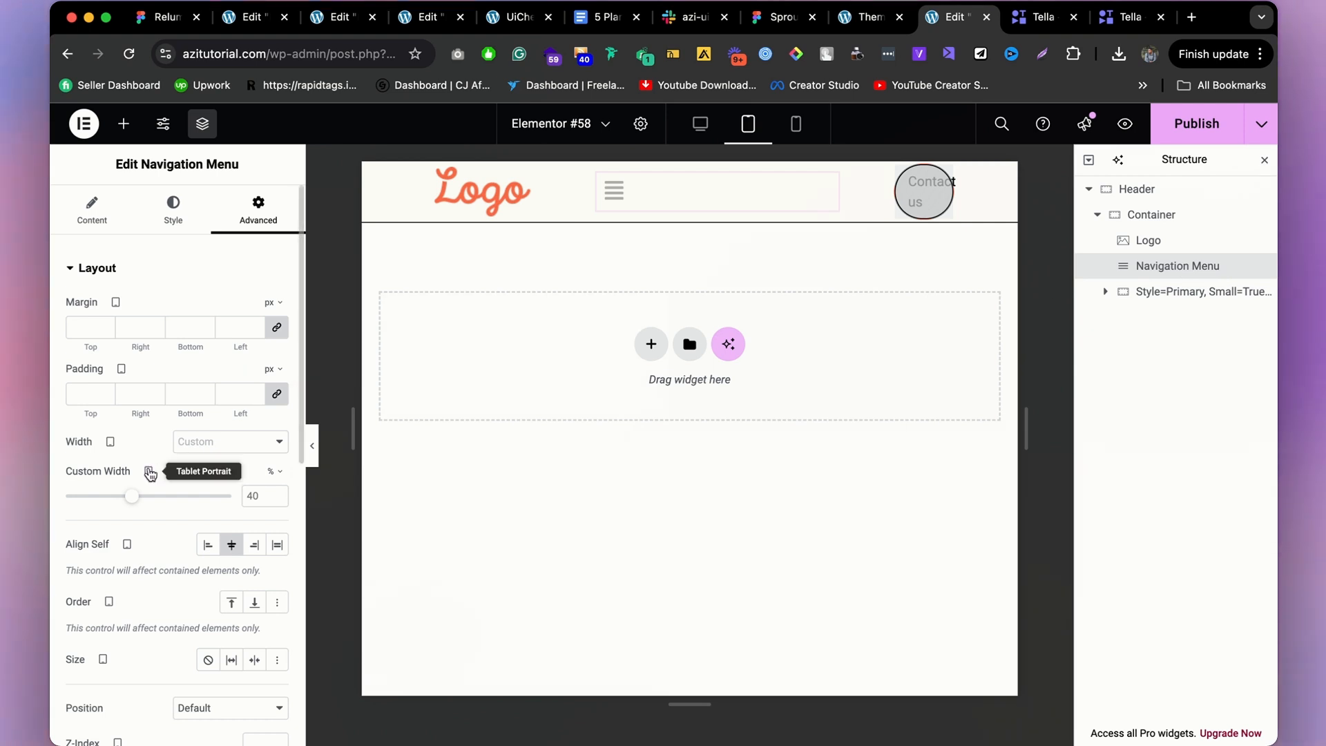
drag(131, 495, 76, 498)
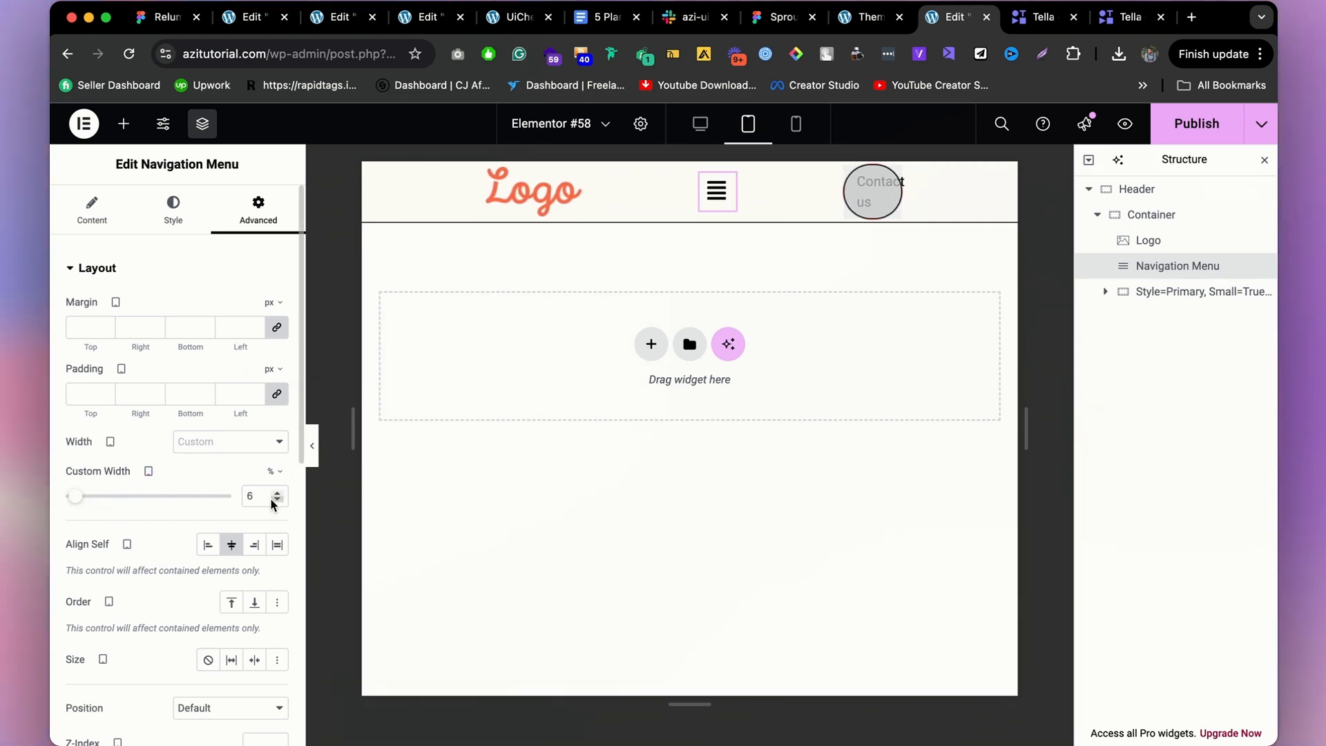
click(310, 437)
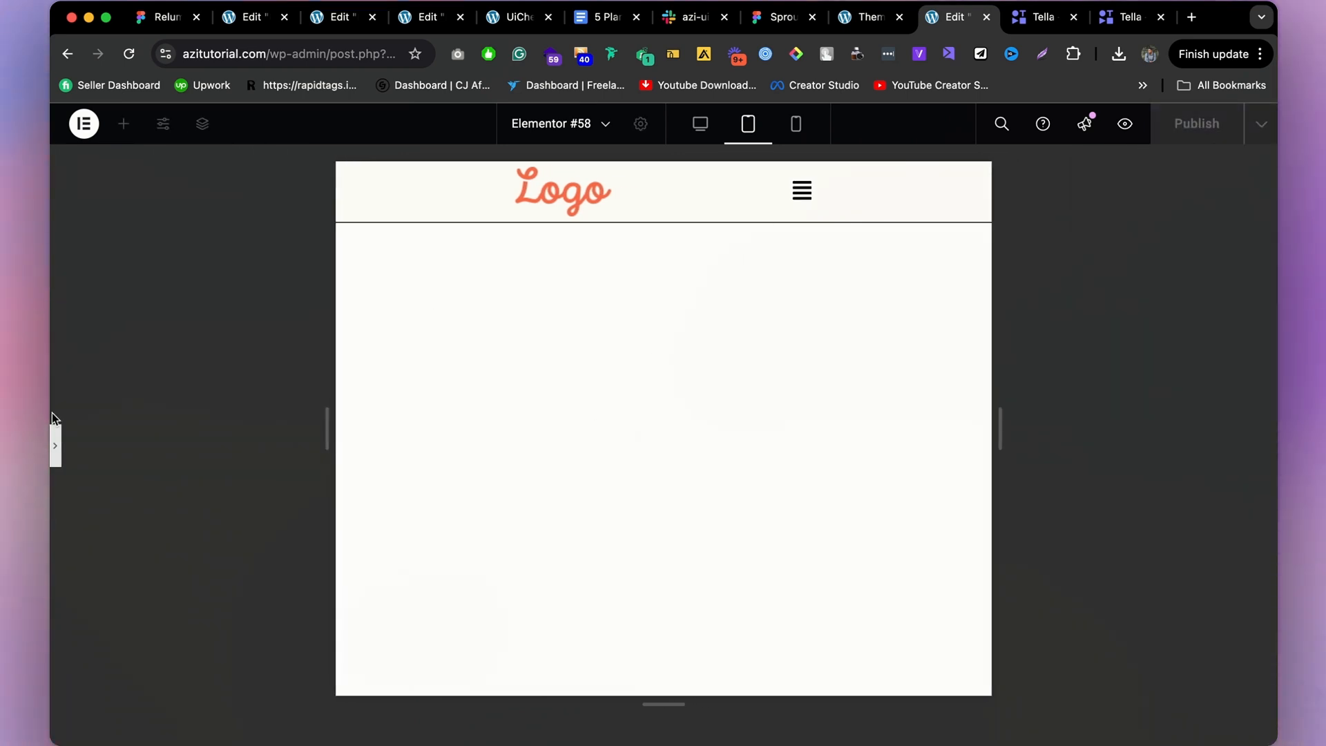
click(55, 442)
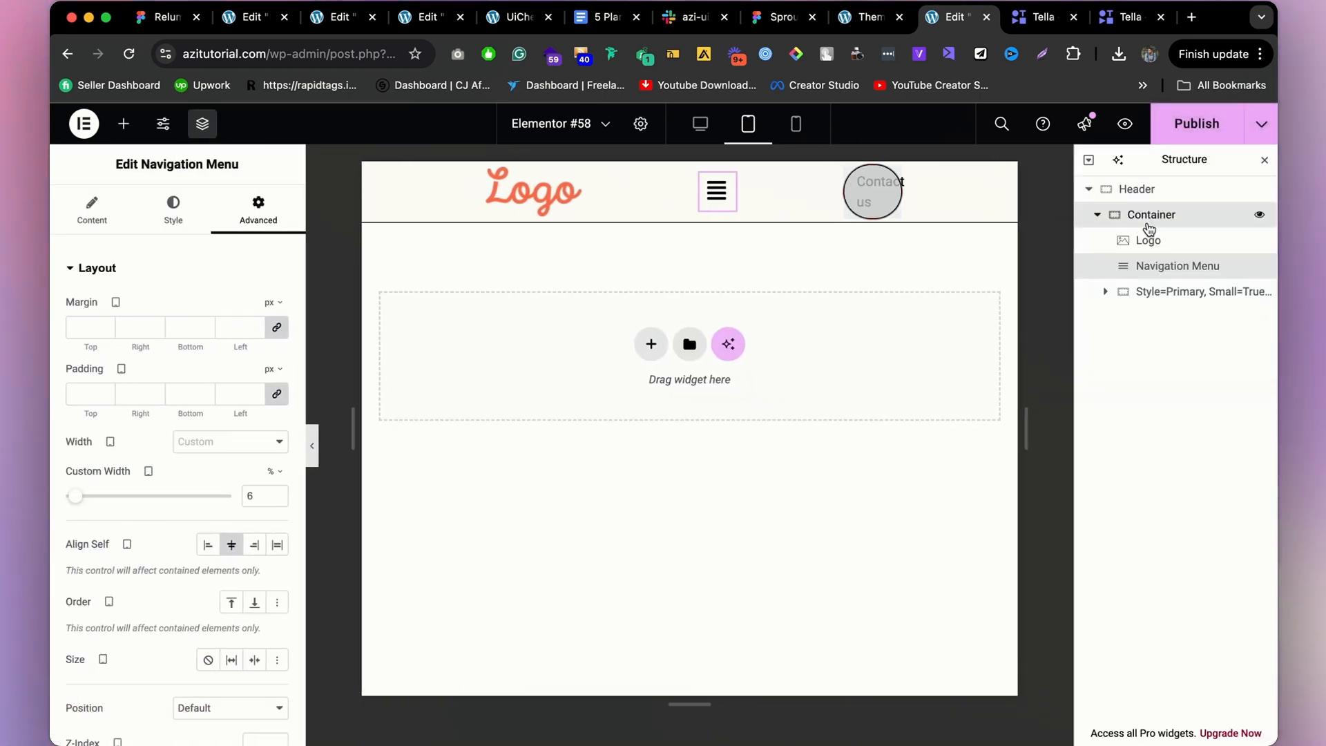
Justify the header's inner container with Space Between for tablet portrait and preview the header.
click(1149, 228)
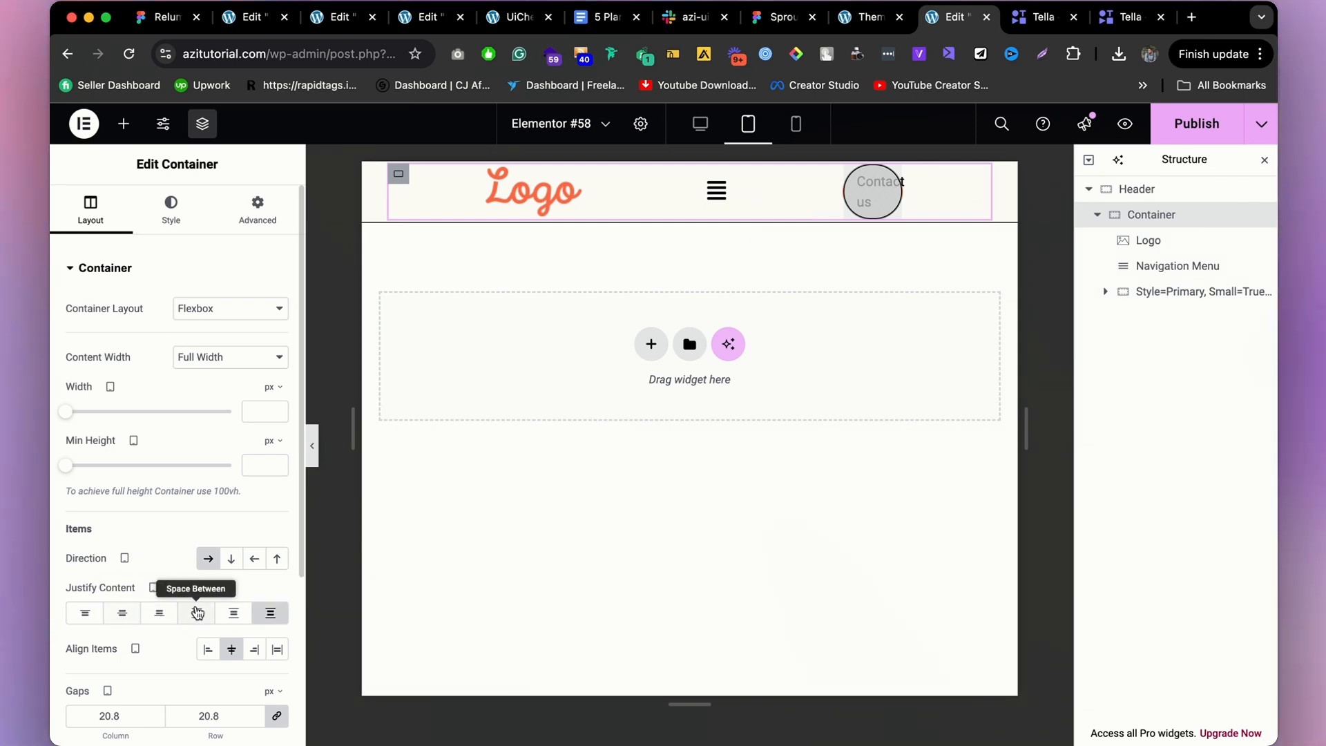
click(196, 614)
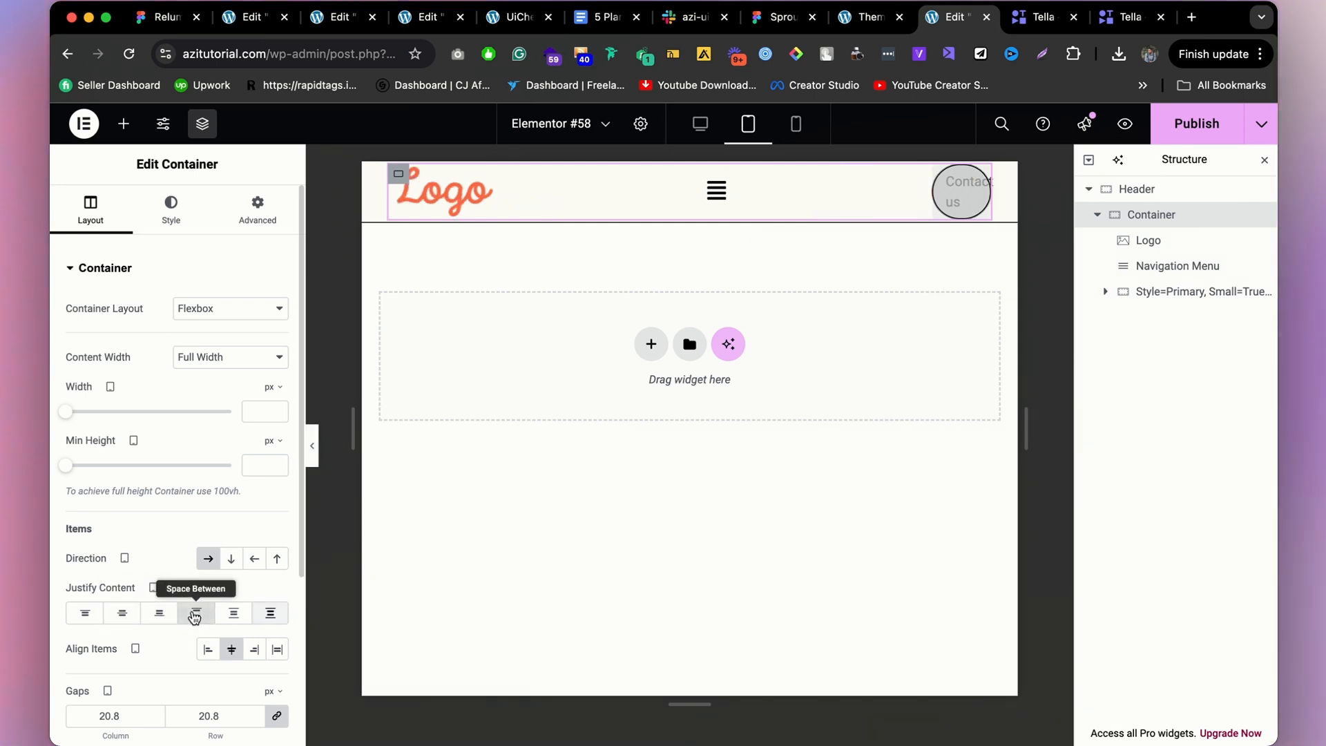
click(314, 453)
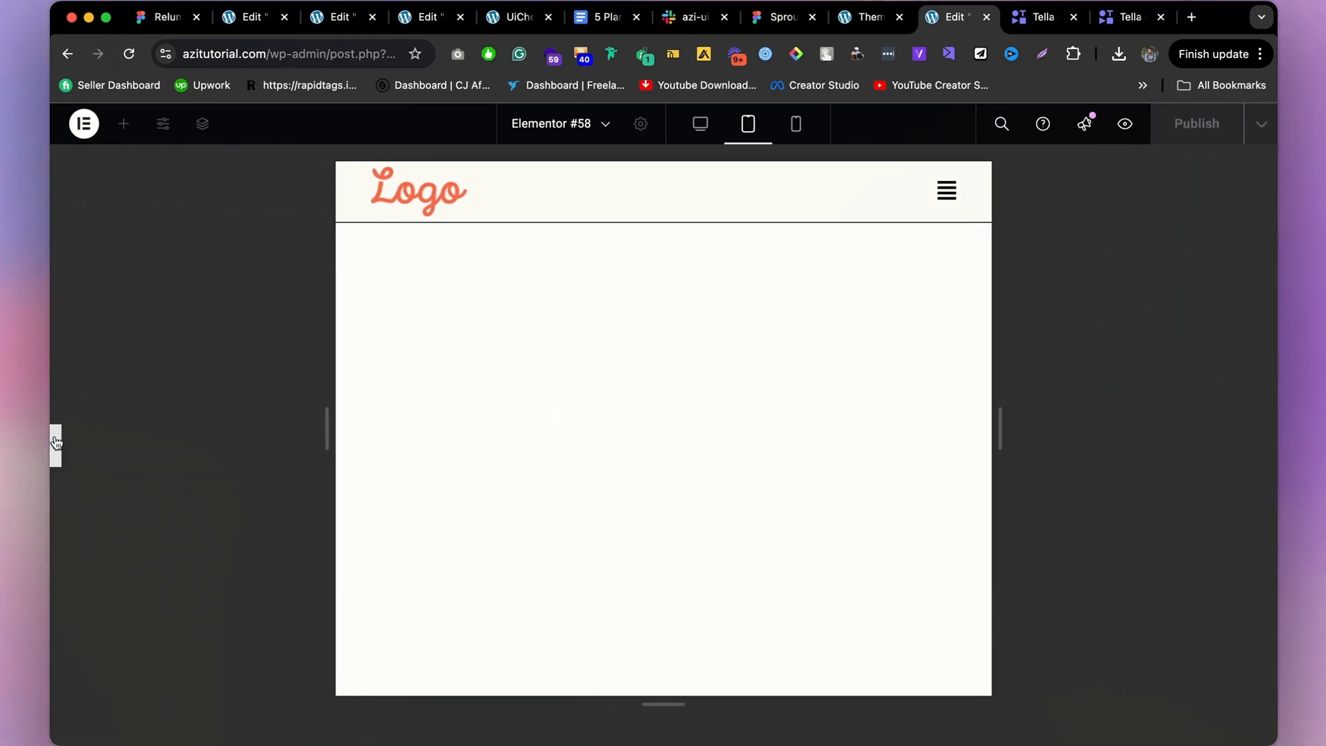
click(56, 442)
Set the Logo image's tablet width to Custom at 13% and preview the header.
click(497, 185)
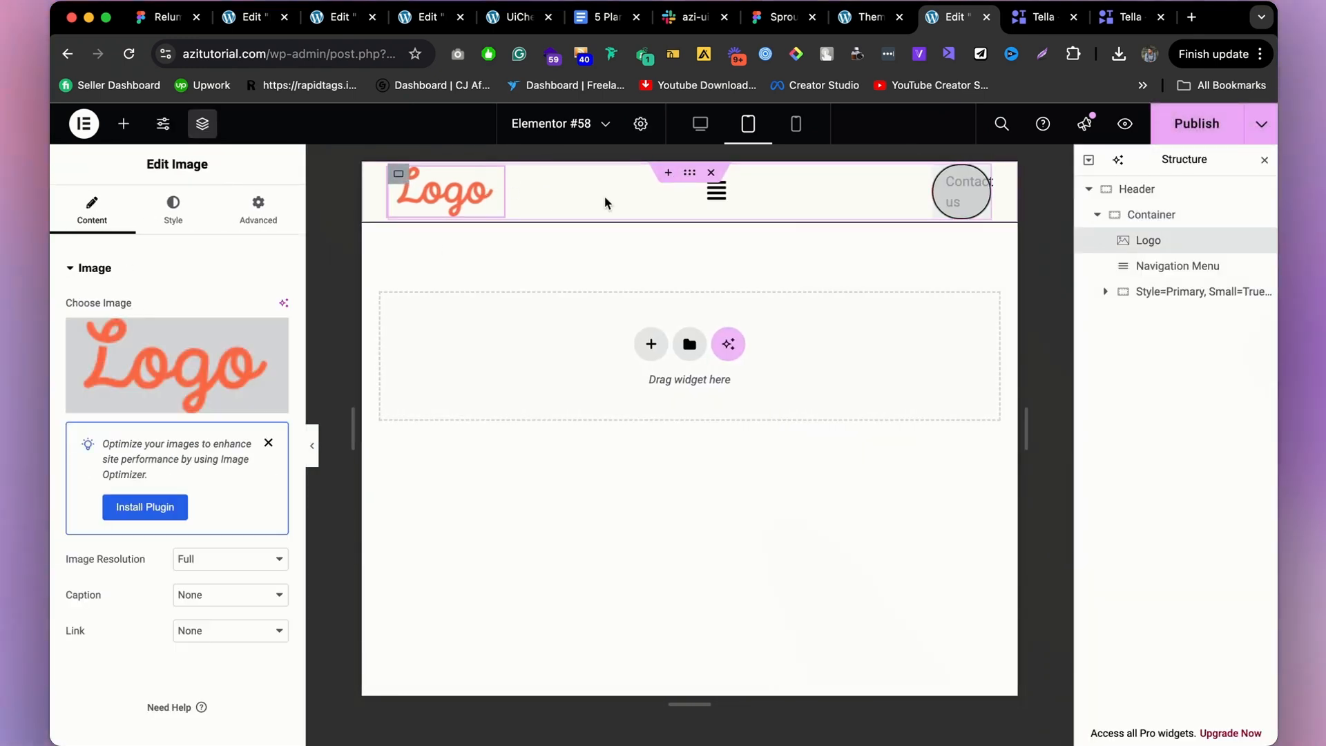
click(258, 209)
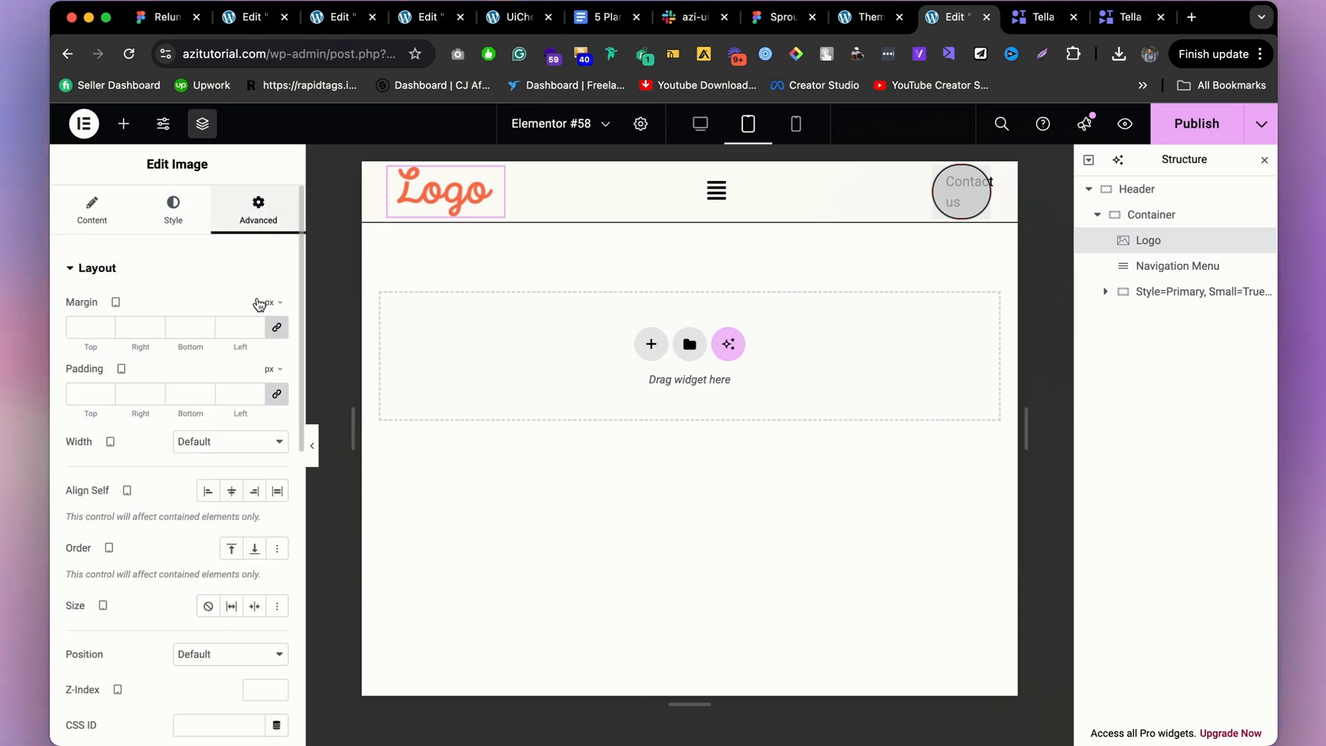
click(239, 443)
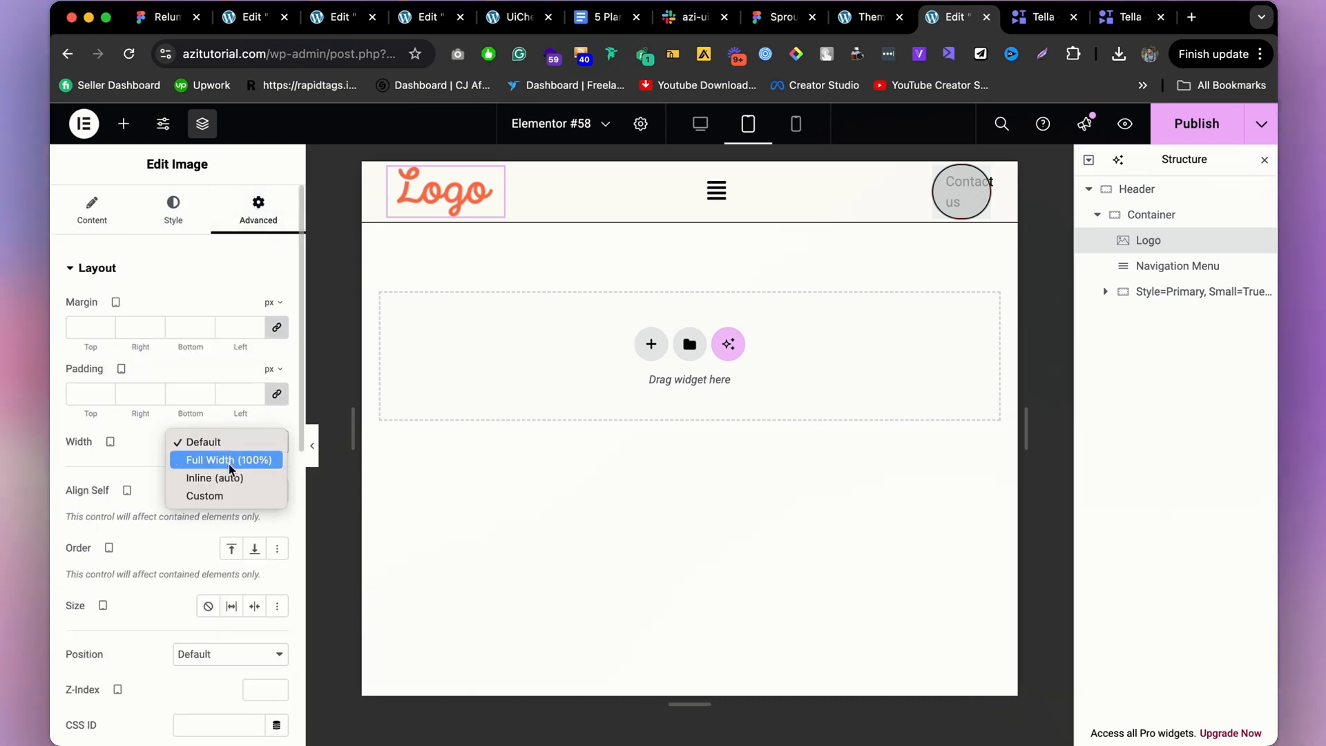
click(230, 460)
click(230, 445)
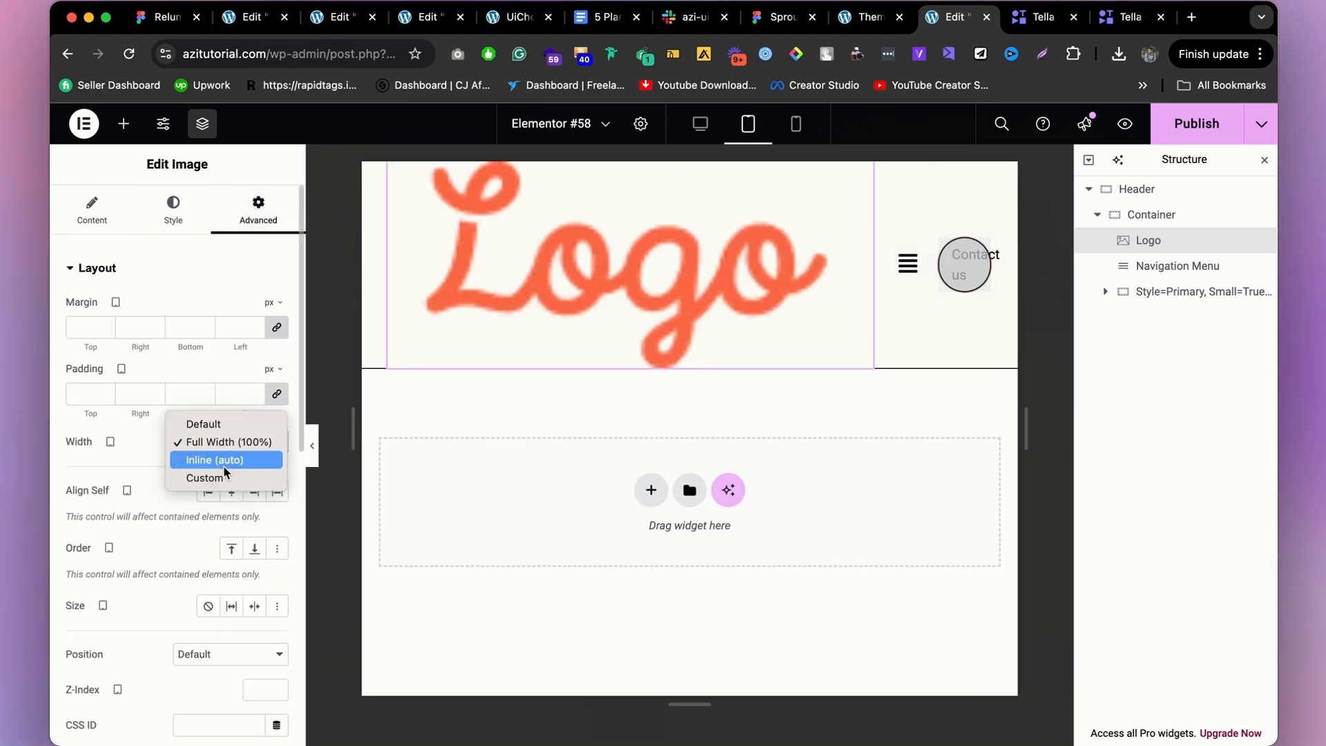
click(226, 461)
click(228, 442)
click(228, 459)
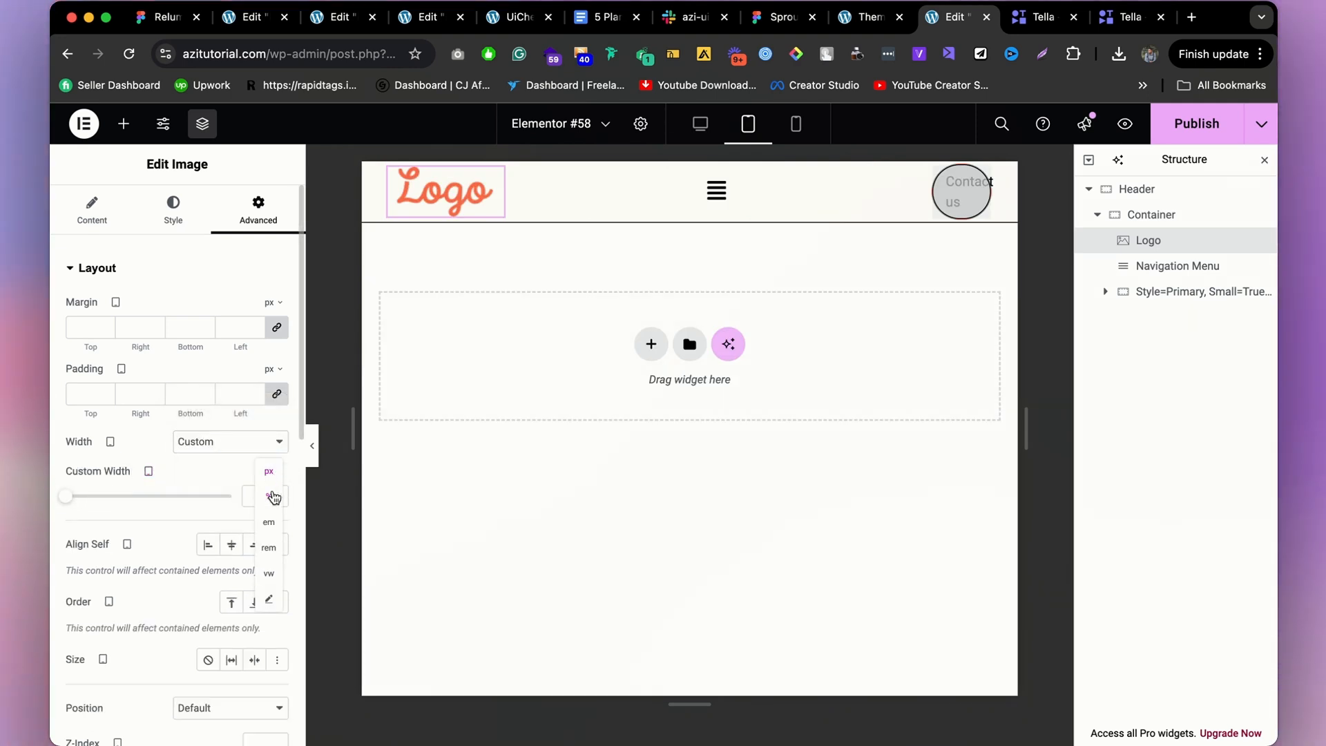
drag(70, 500, 92, 502)
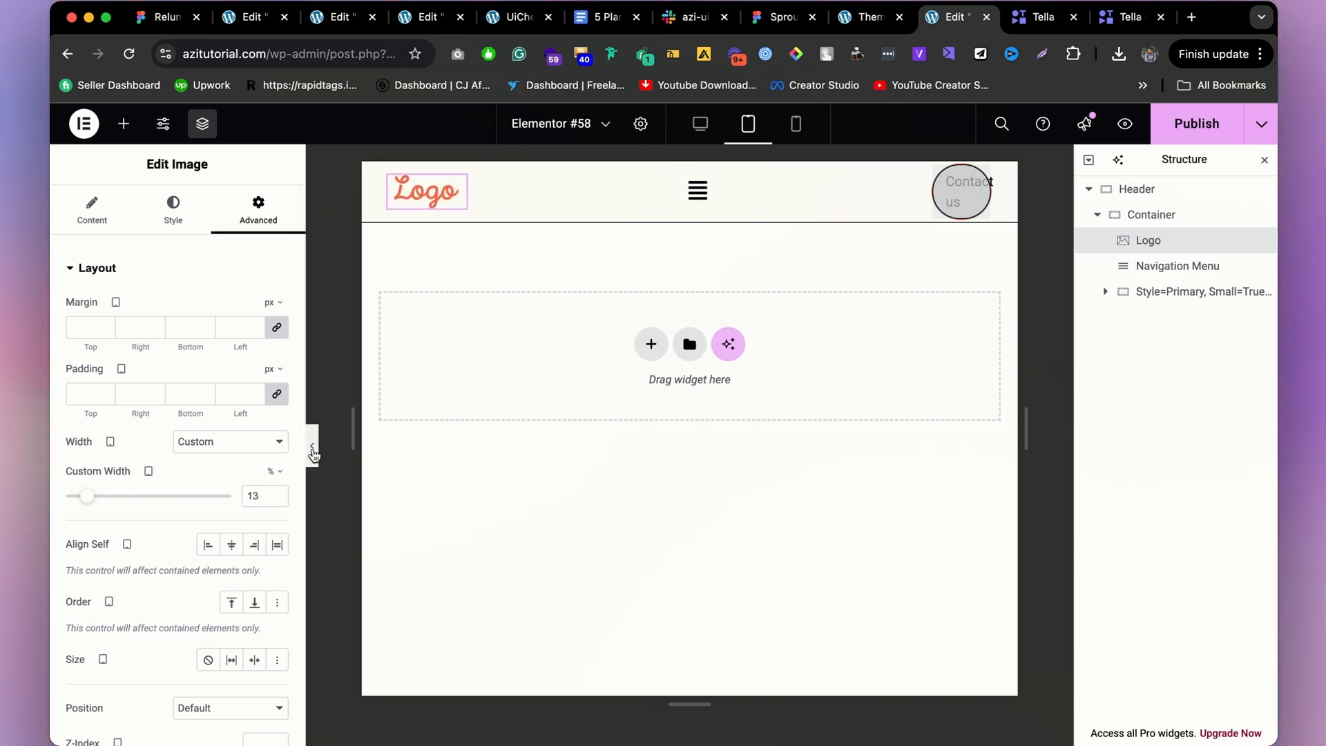
click(312, 451)
click(54, 444)
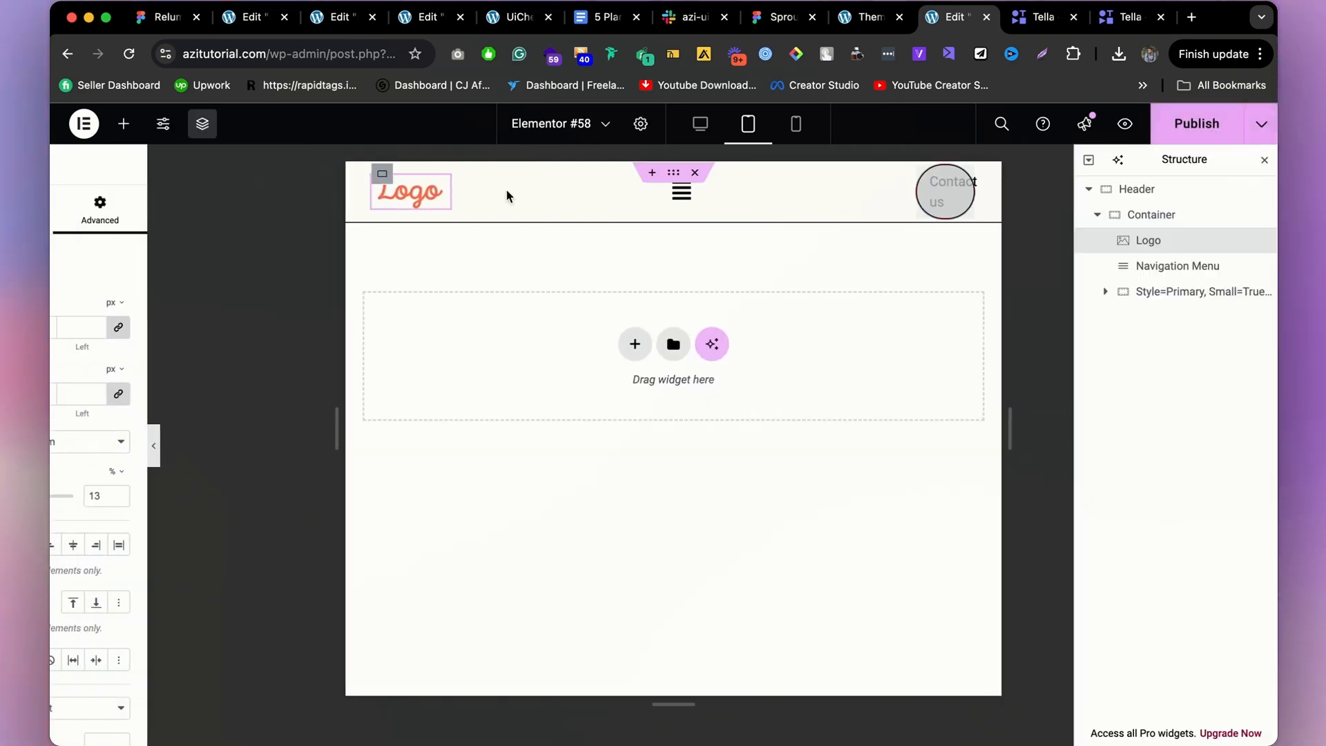
Set the Logo image's custom width to 19% for mobile portrait and preview the mobile header.
click(793, 128)
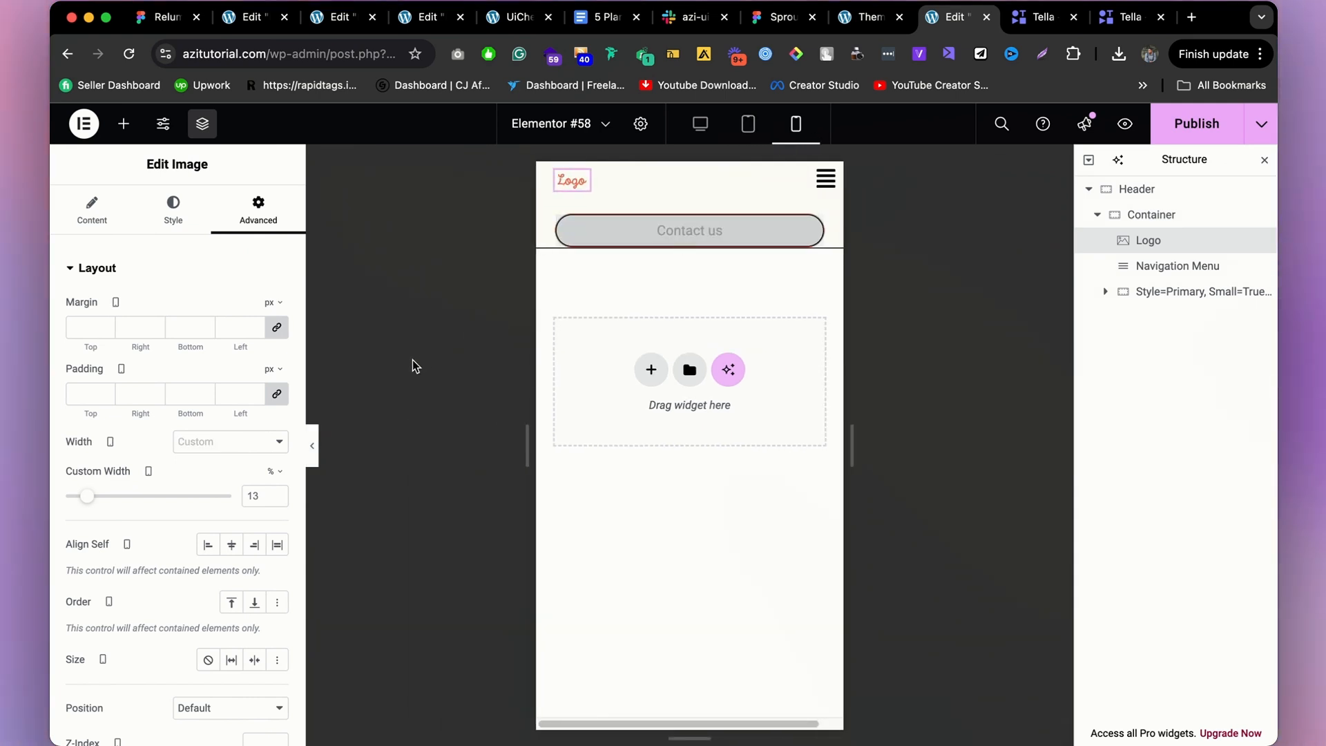
click(312, 445)
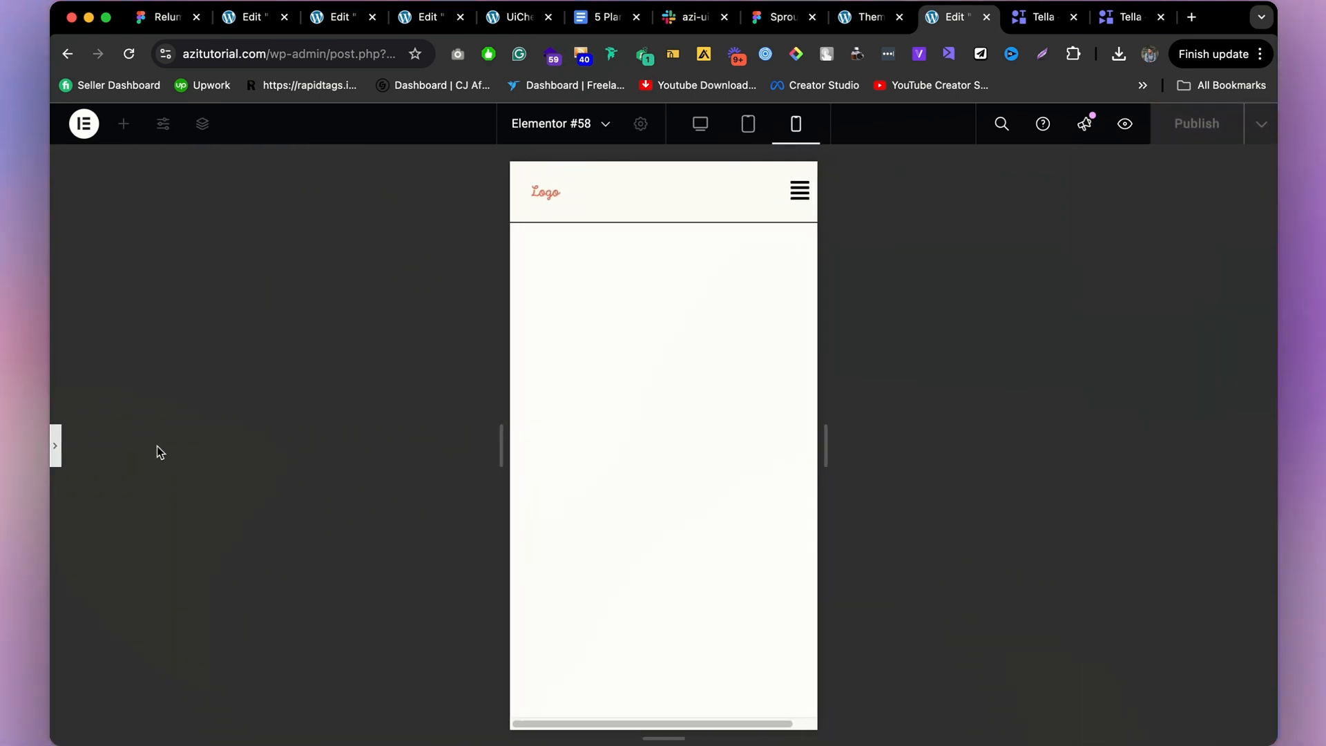
click(57, 446)
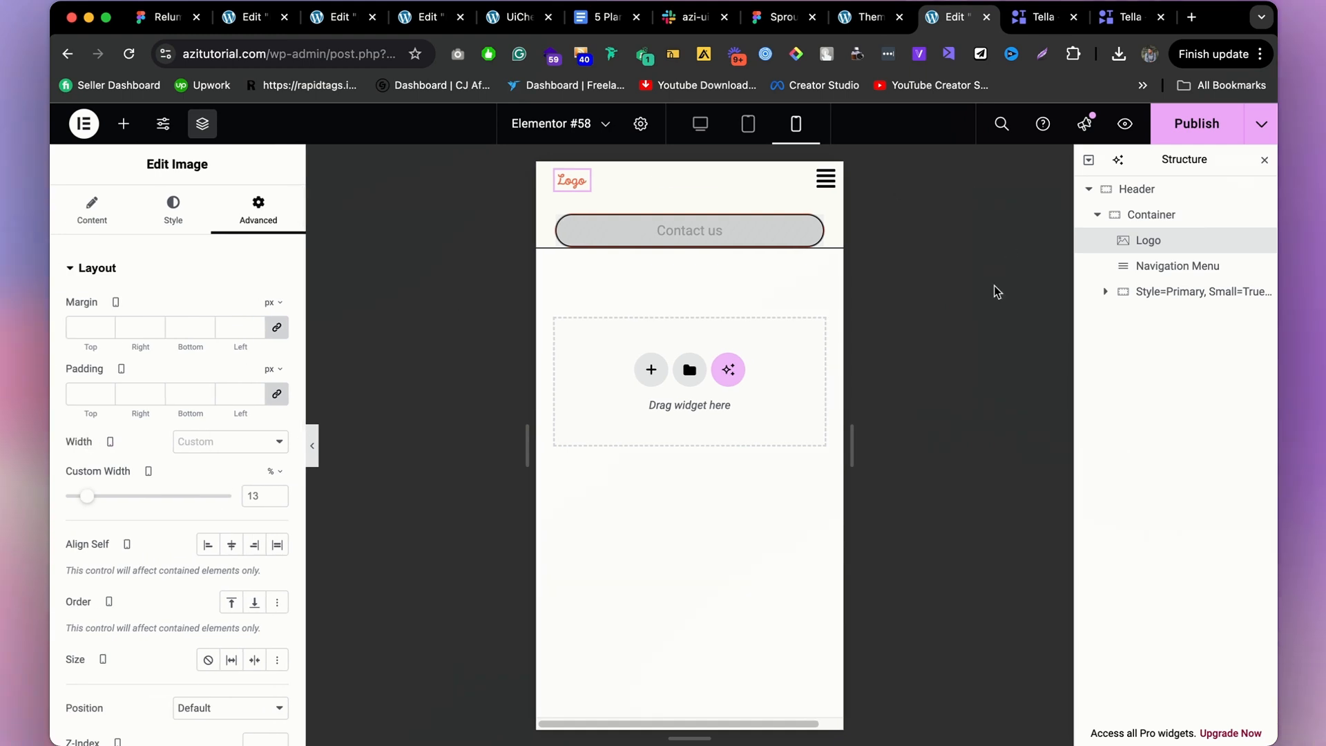
drag(87, 497, 101, 503)
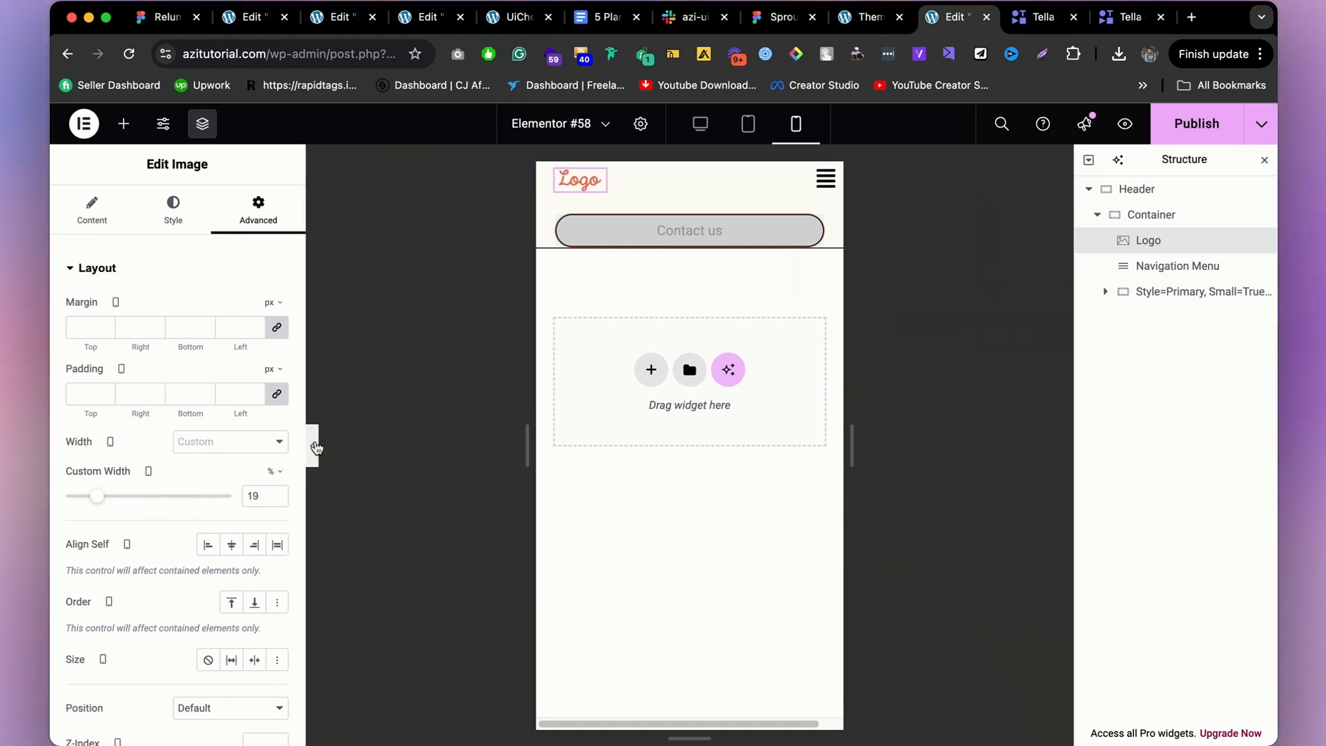
click(316, 448)
click(54, 459)
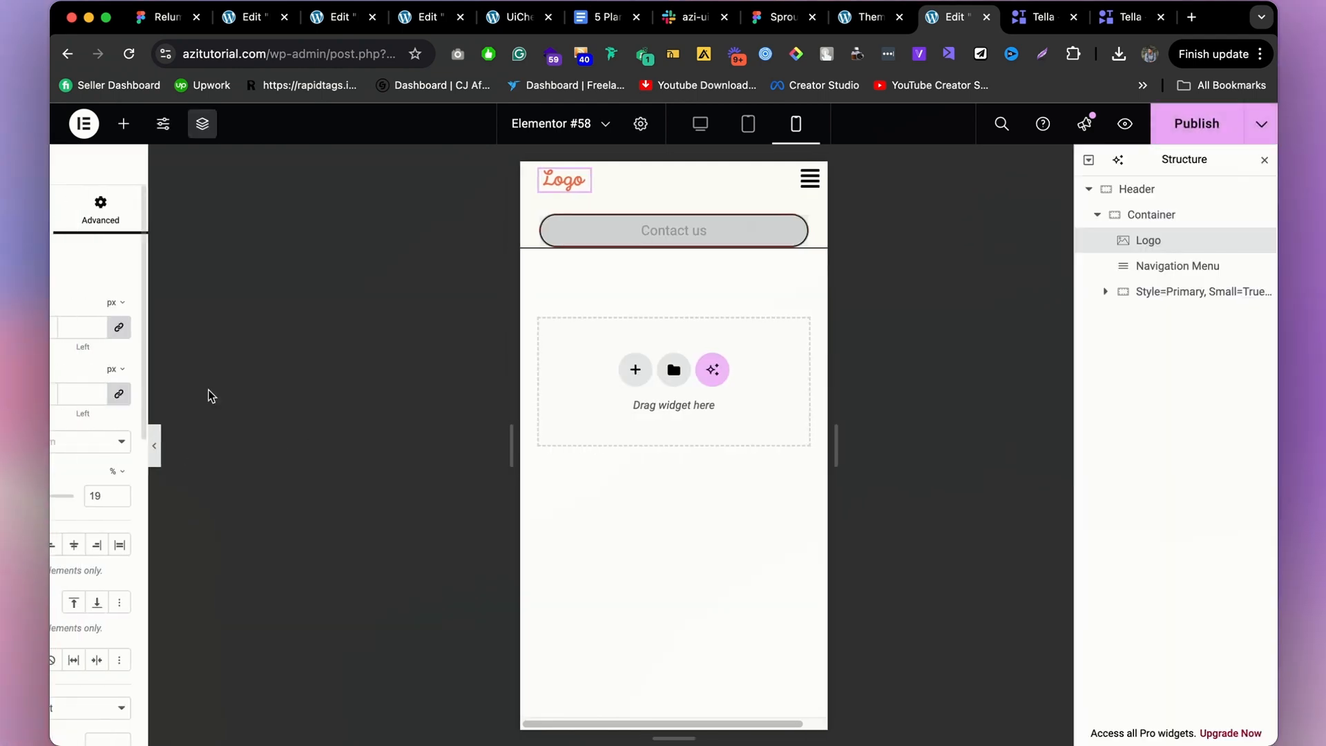
Return to the desktop view, justify the header's inner container with Space Between, and preview the header.
click(698, 124)
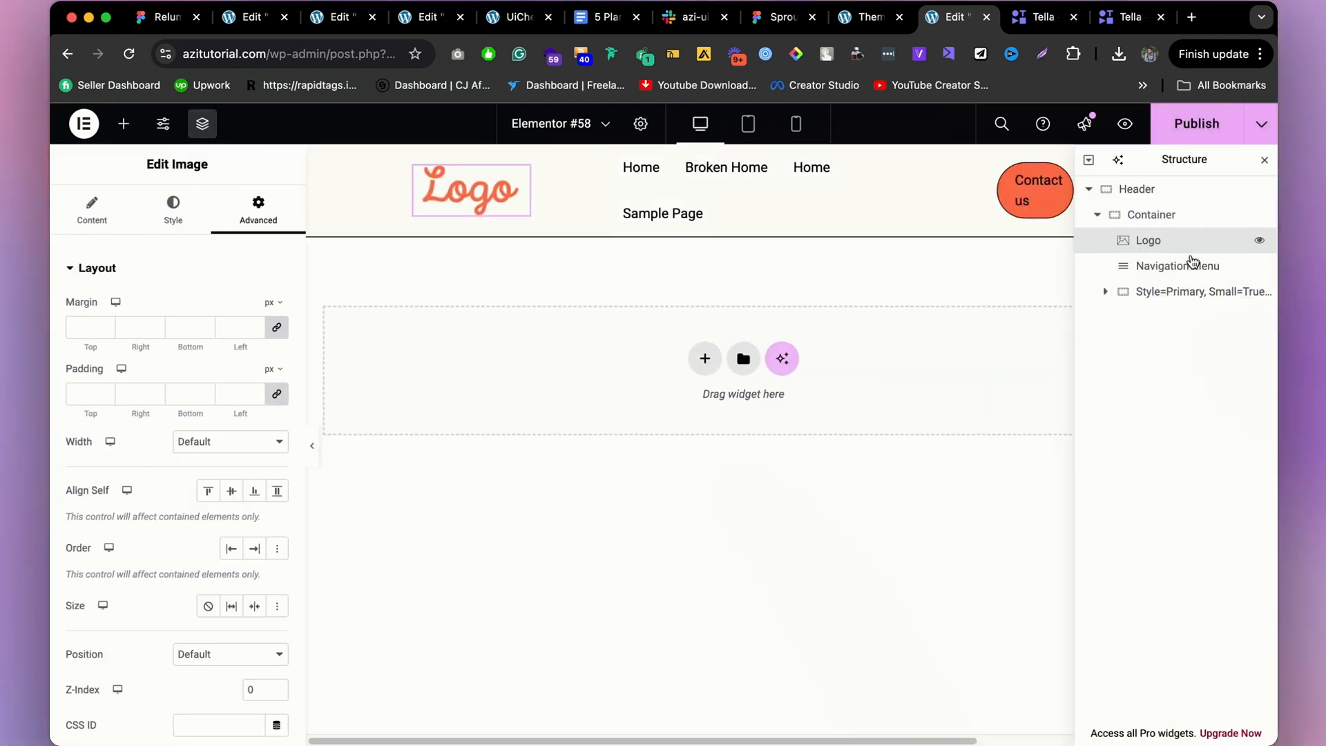
click(1151, 215)
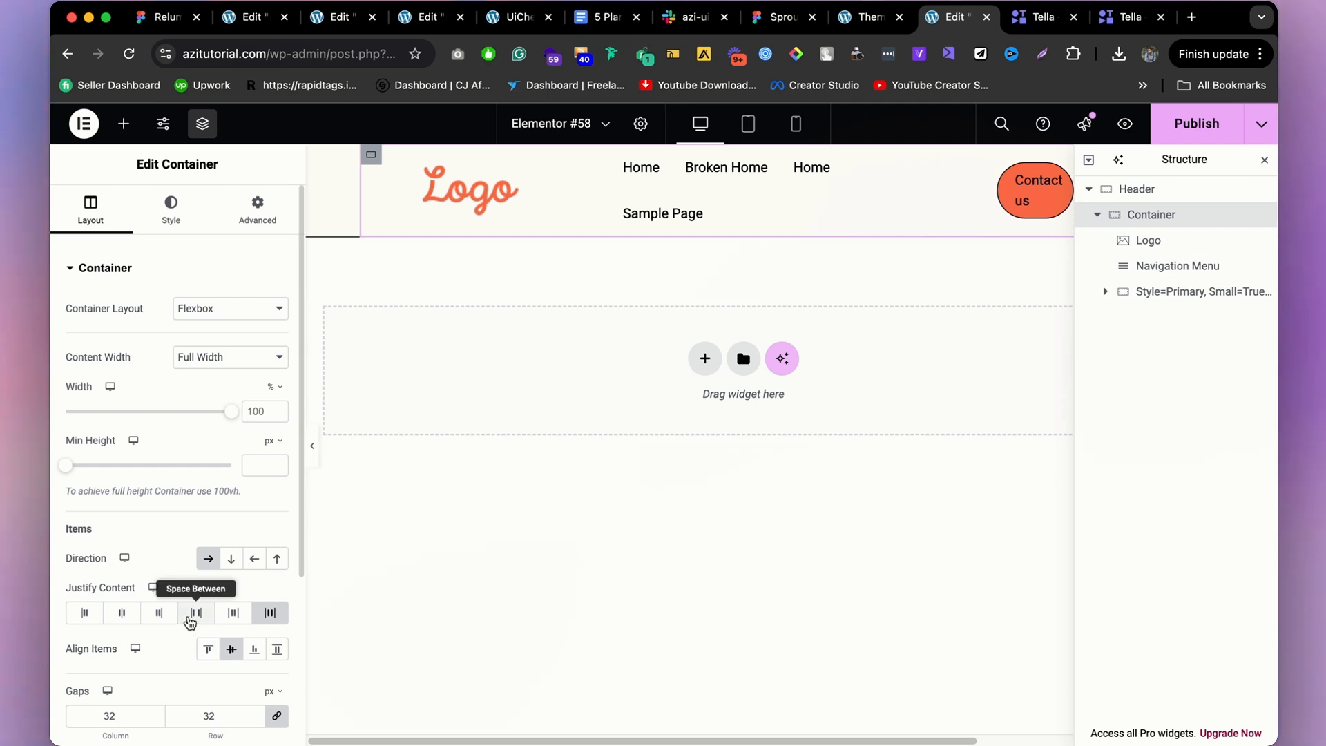
click(190, 619)
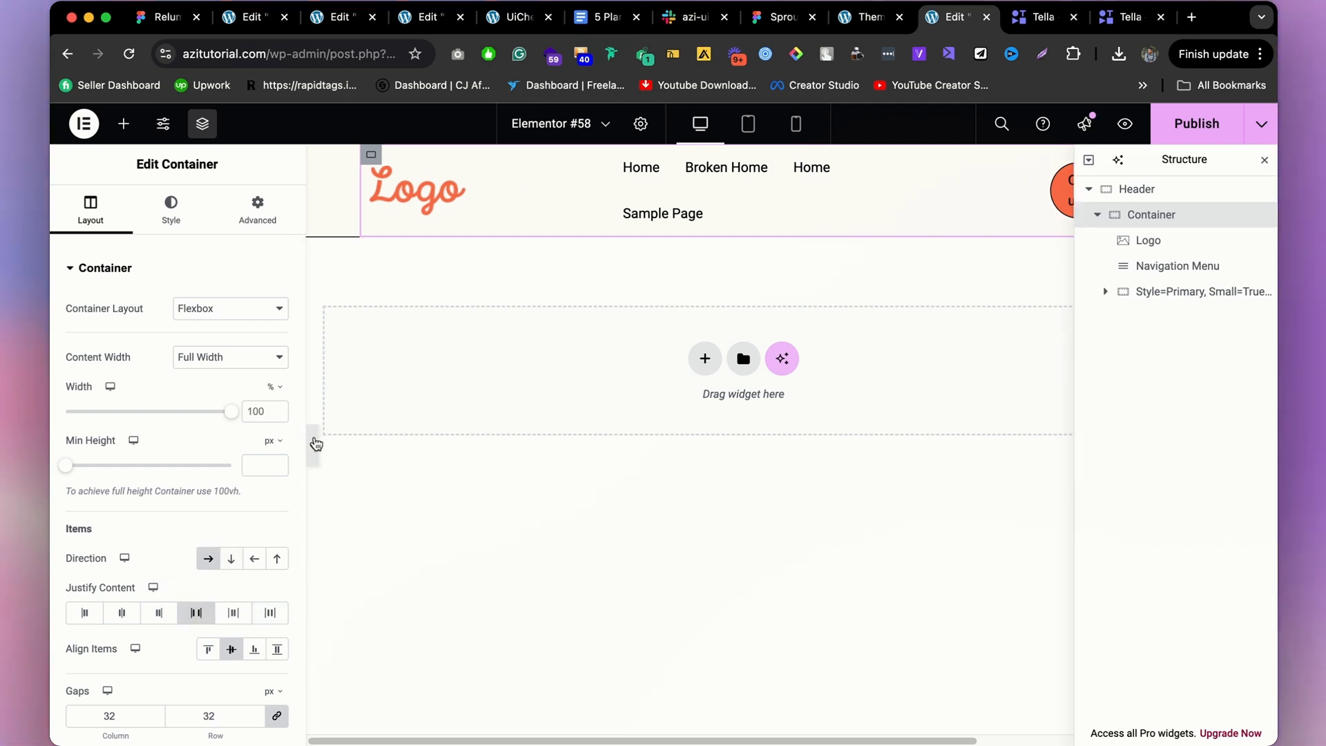
click(314, 444)
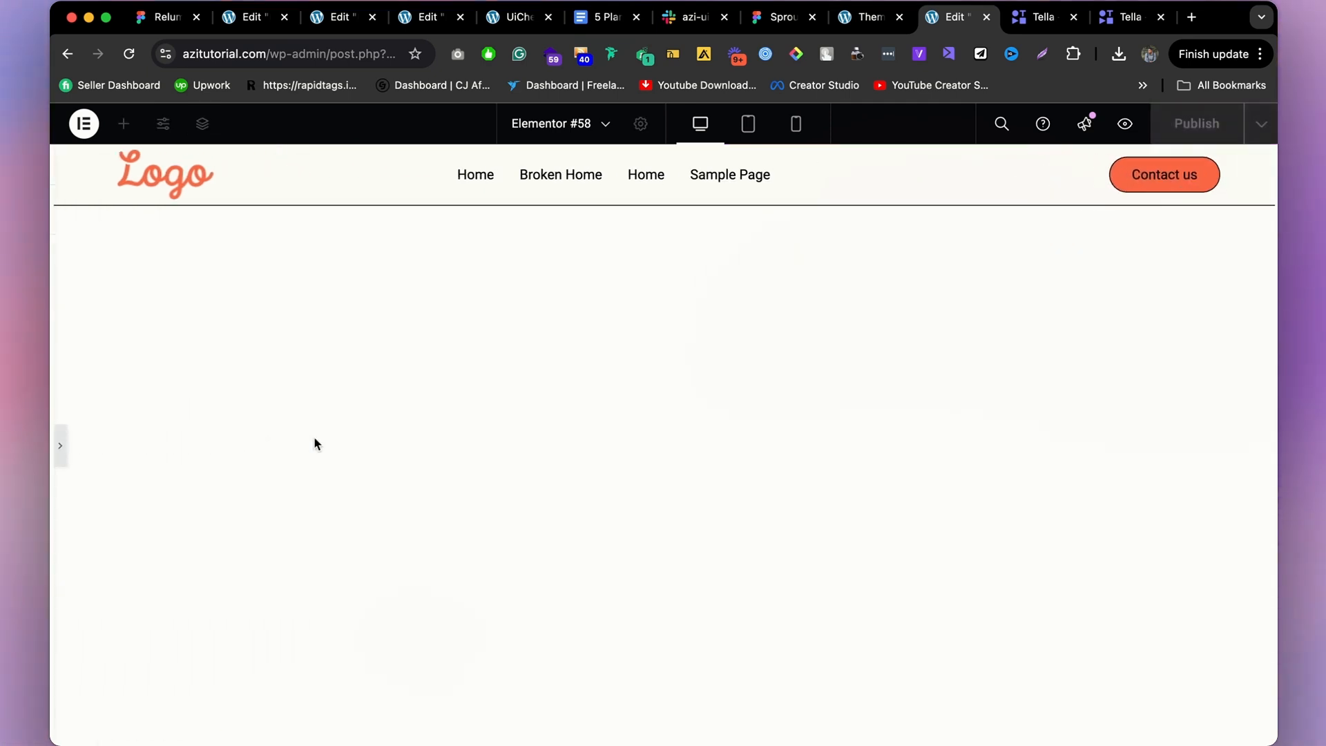
Justify the header's inner container with Space Evenly for desktop, preview the header, and publish the template.
click(55, 449)
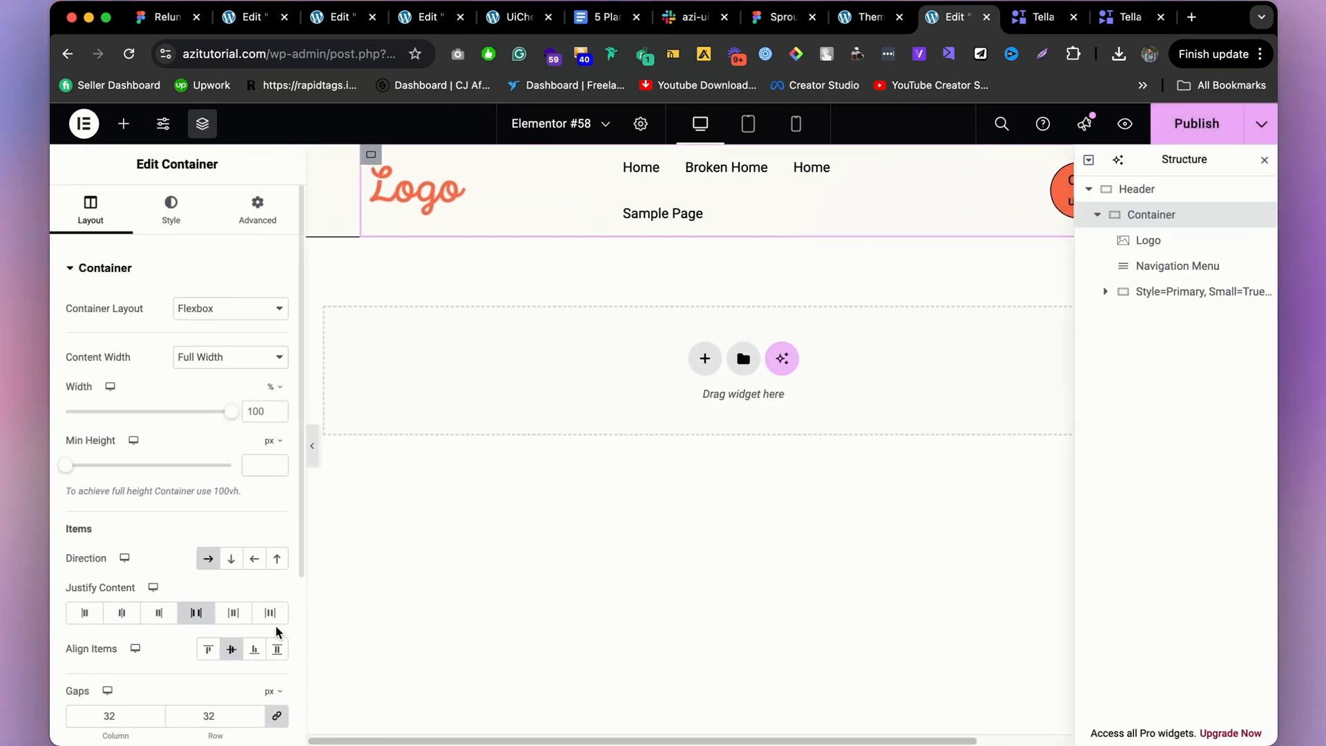
click(270, 613)
click(316, 445)
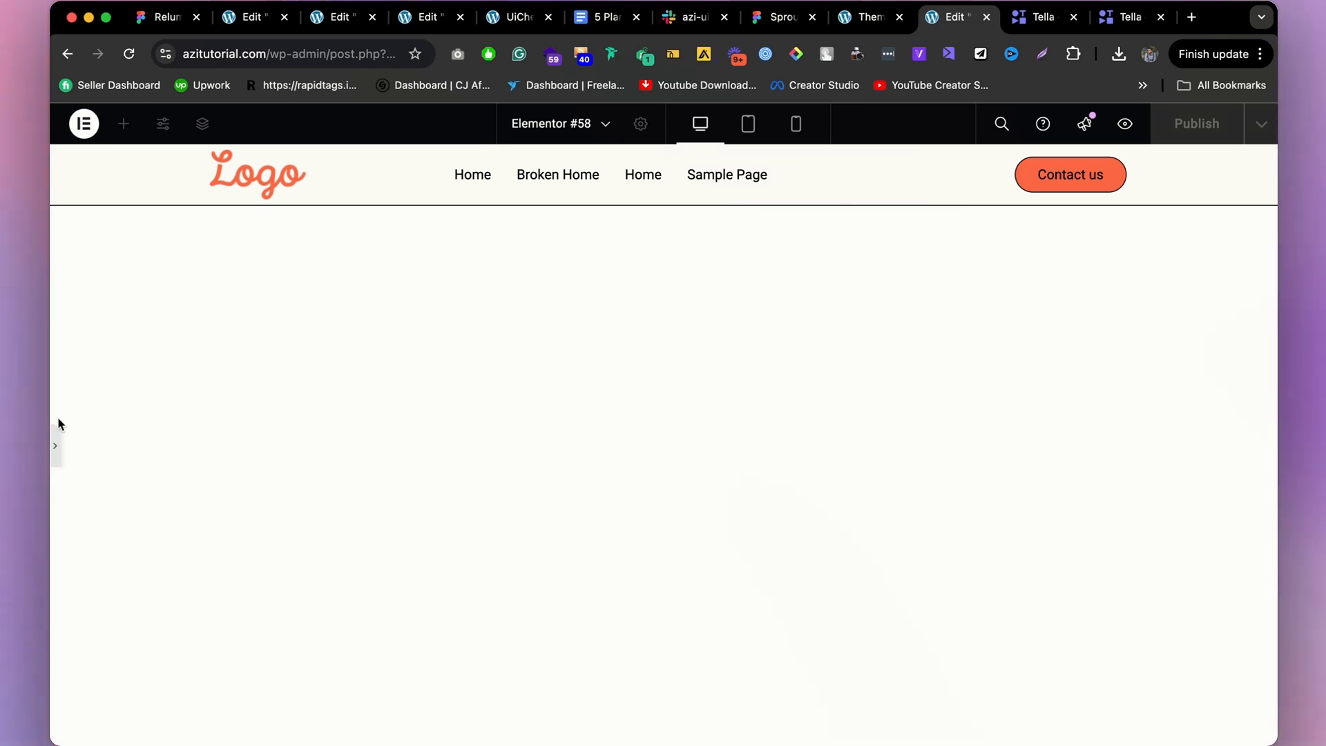
click(55, 445)
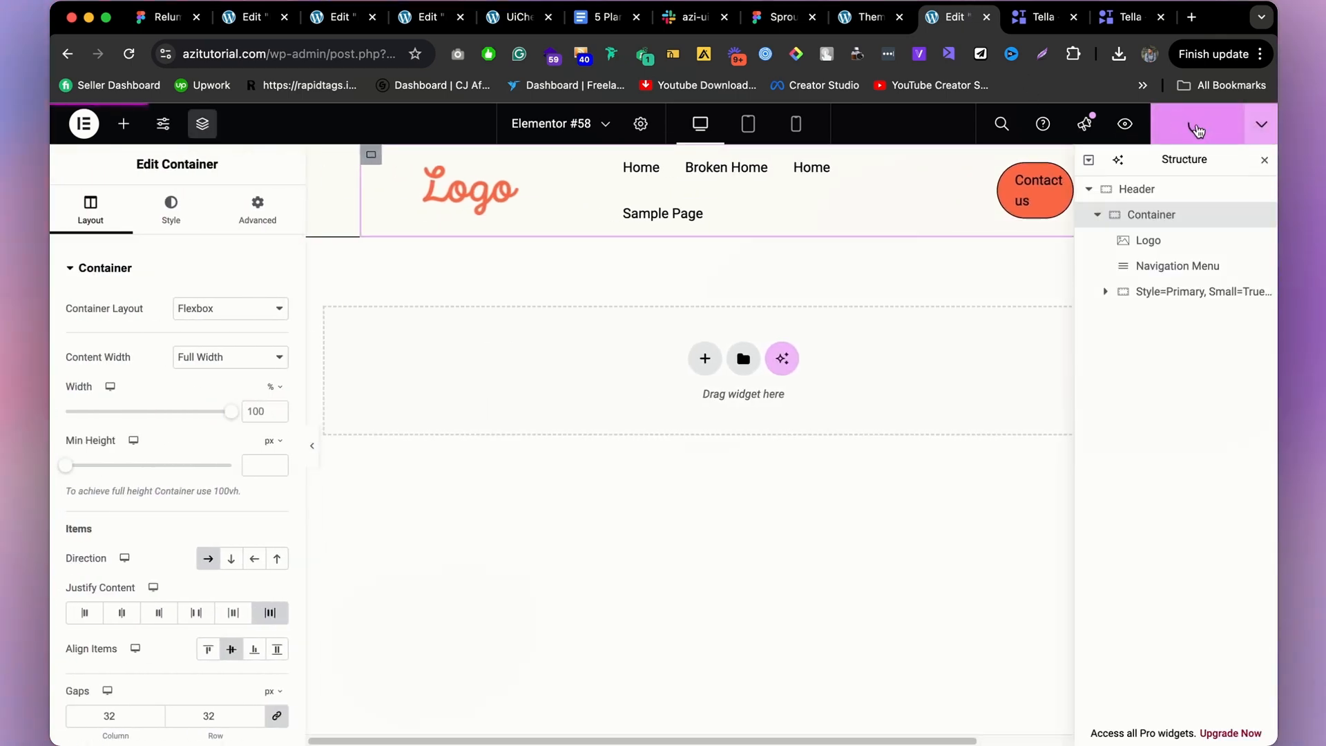
click(1197, 130)
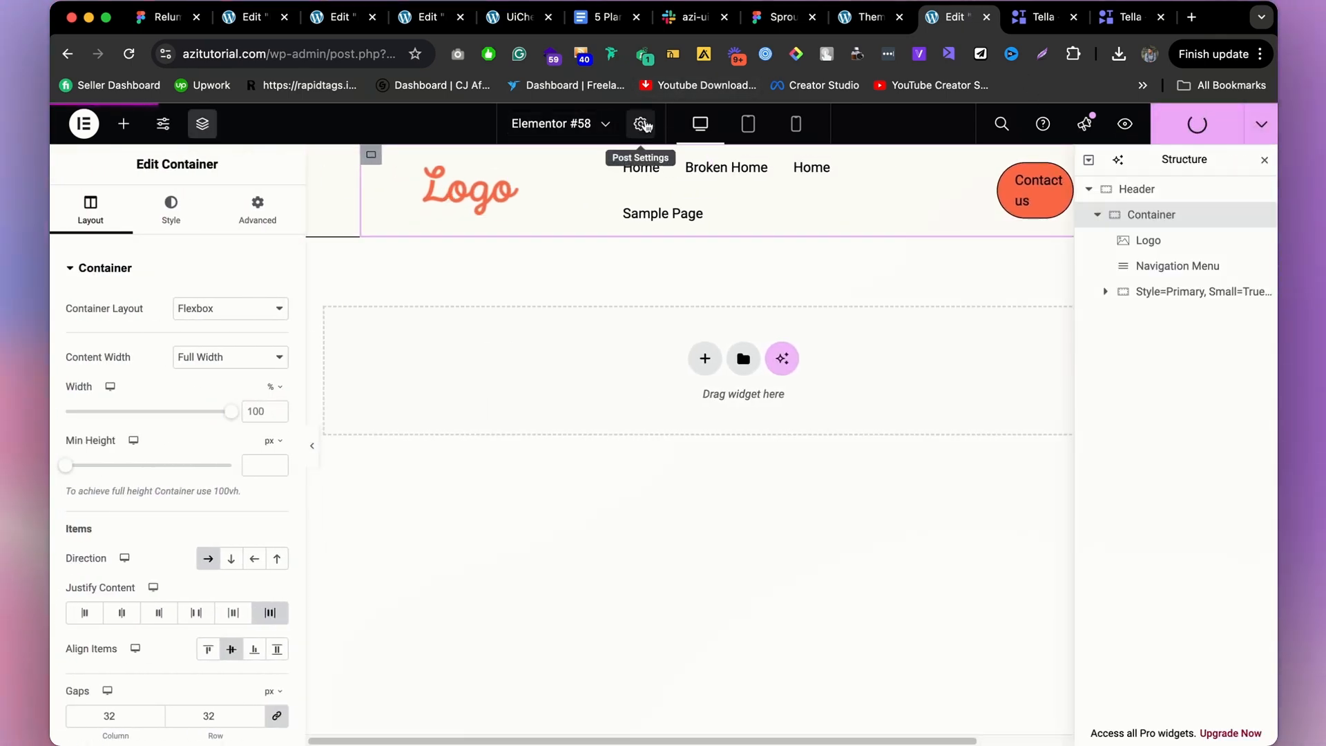
click(642, 125)
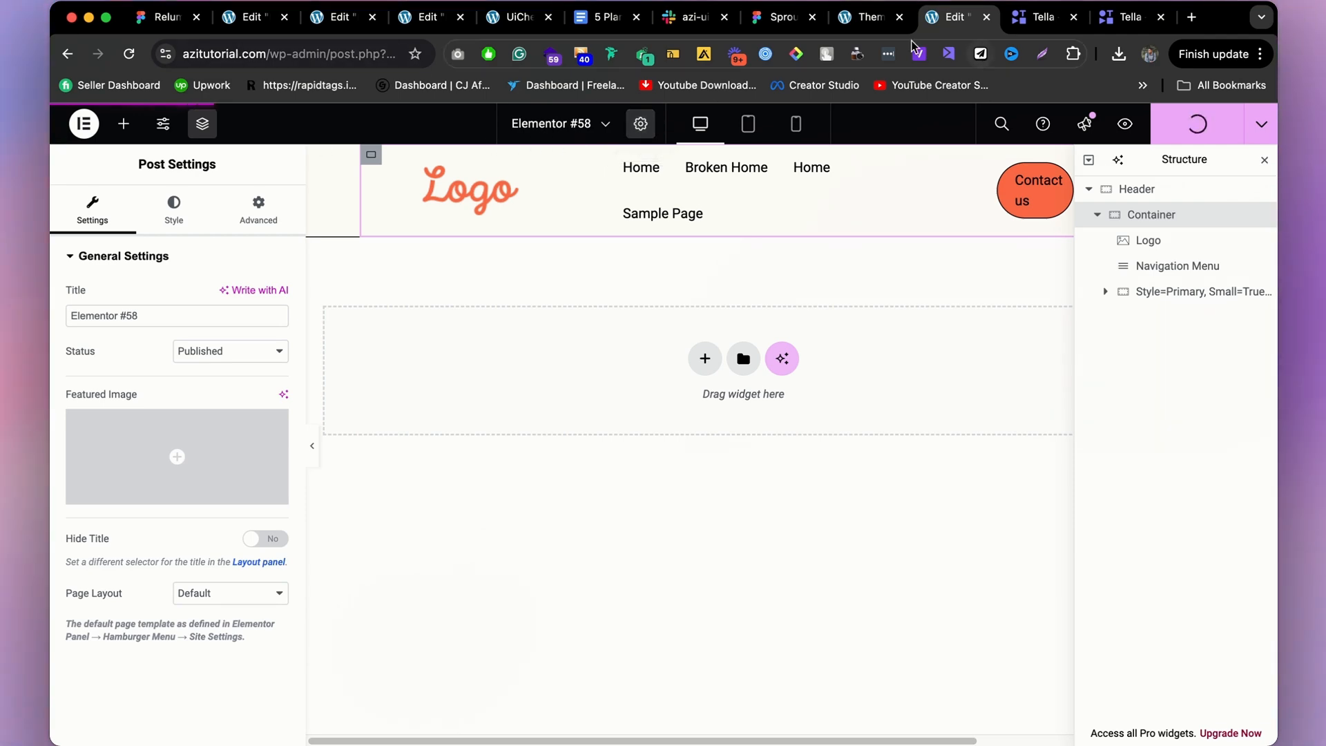
Move the older Header template (id 48) to the trash in the Elementor Header & Footer Builder and close the redundant editor tab.
click(867, 16)
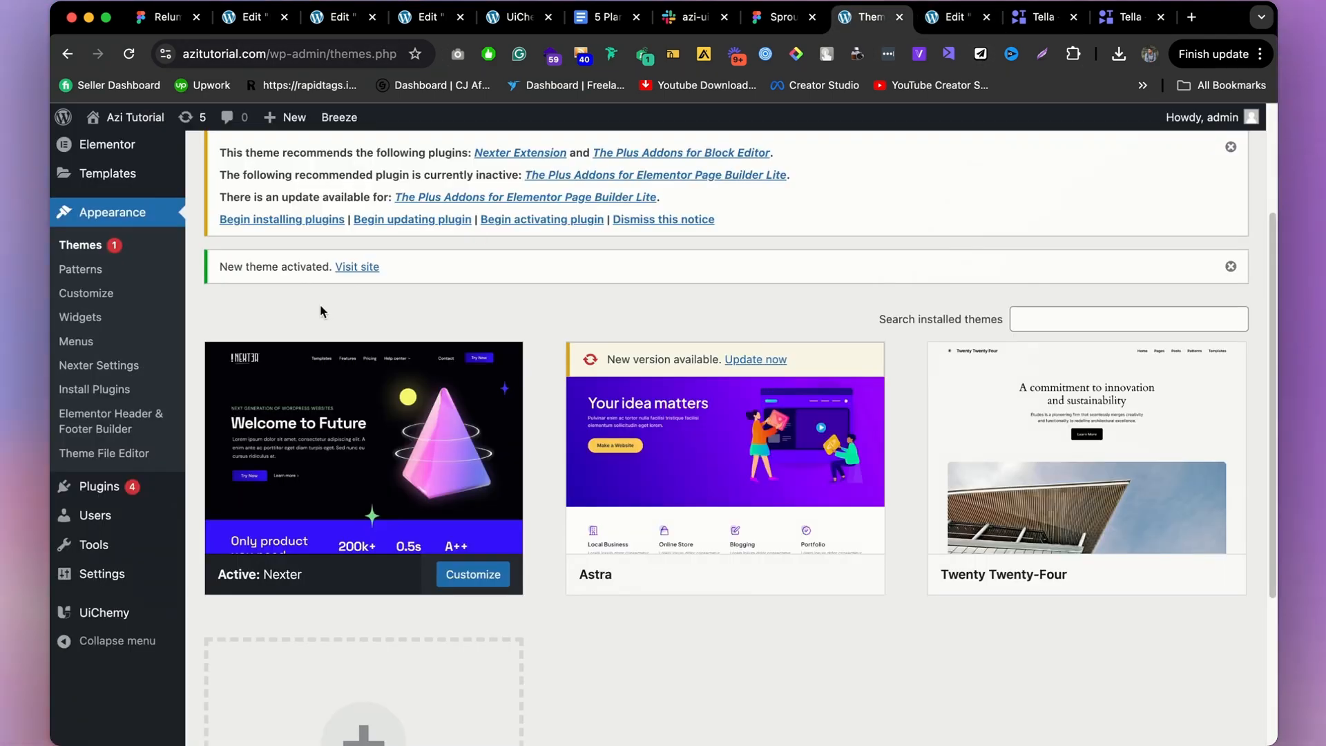
click(114, 430)
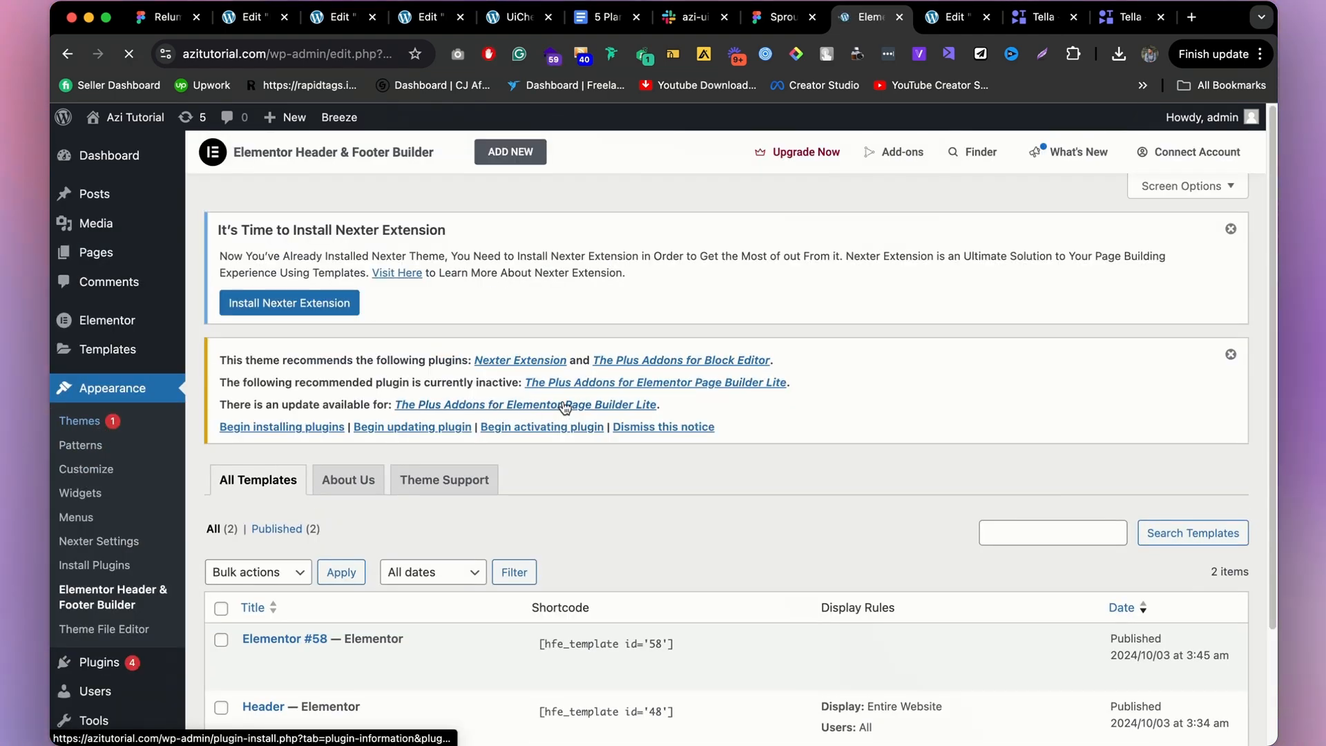
scroll(565, 407, down, 5)
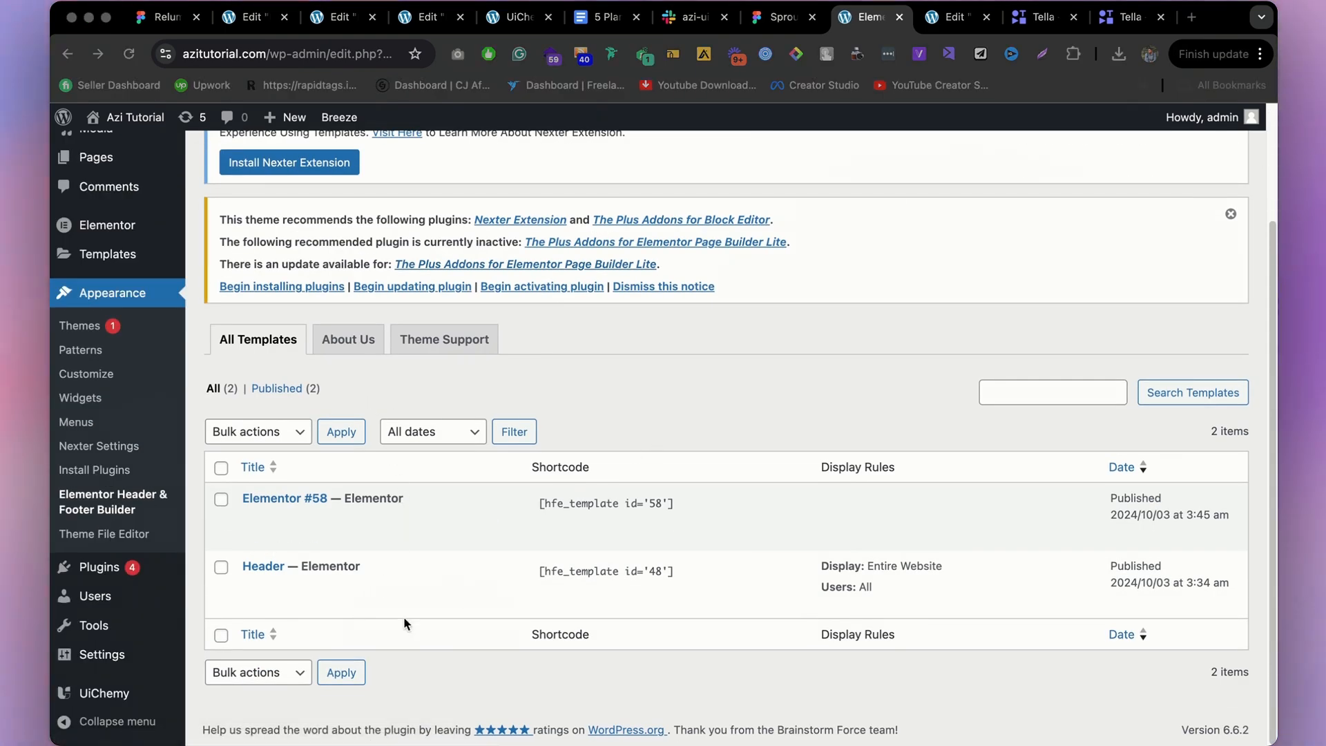
click(447, 551)
mouse_move(415, 568)
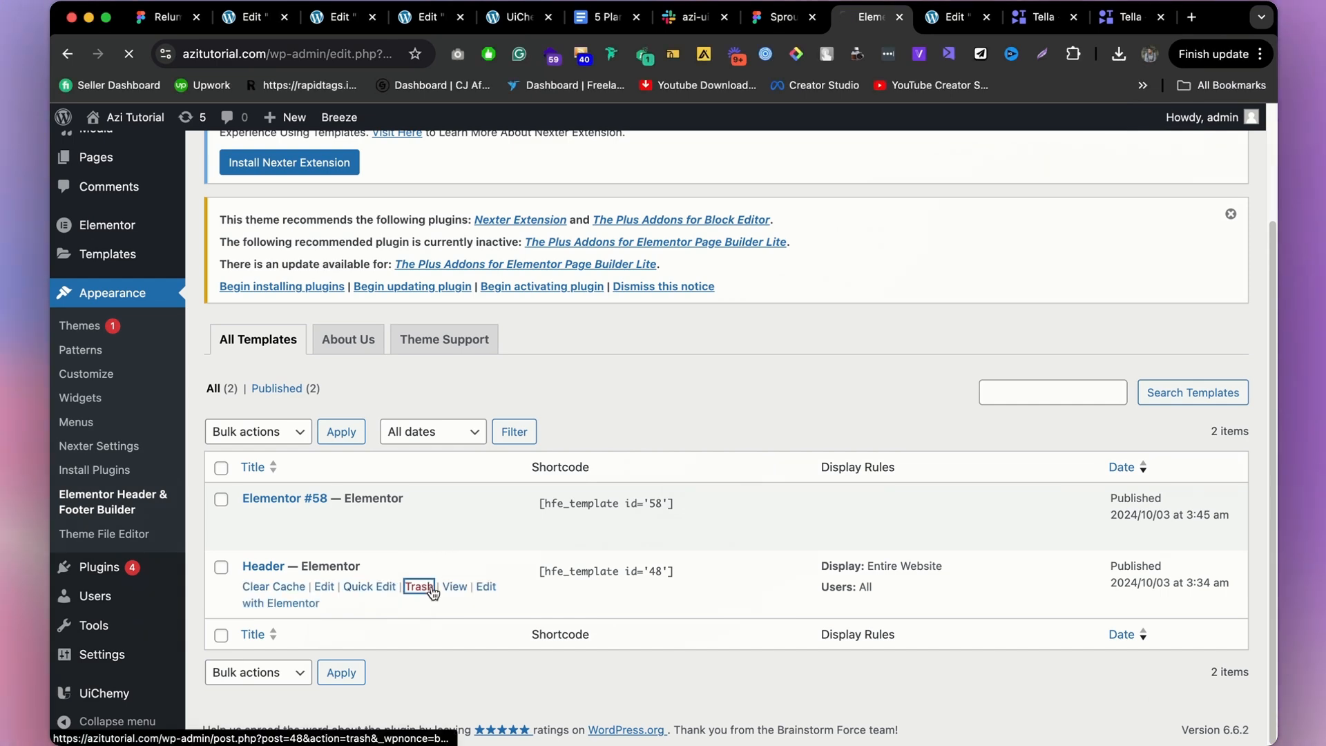
click(273, 19)
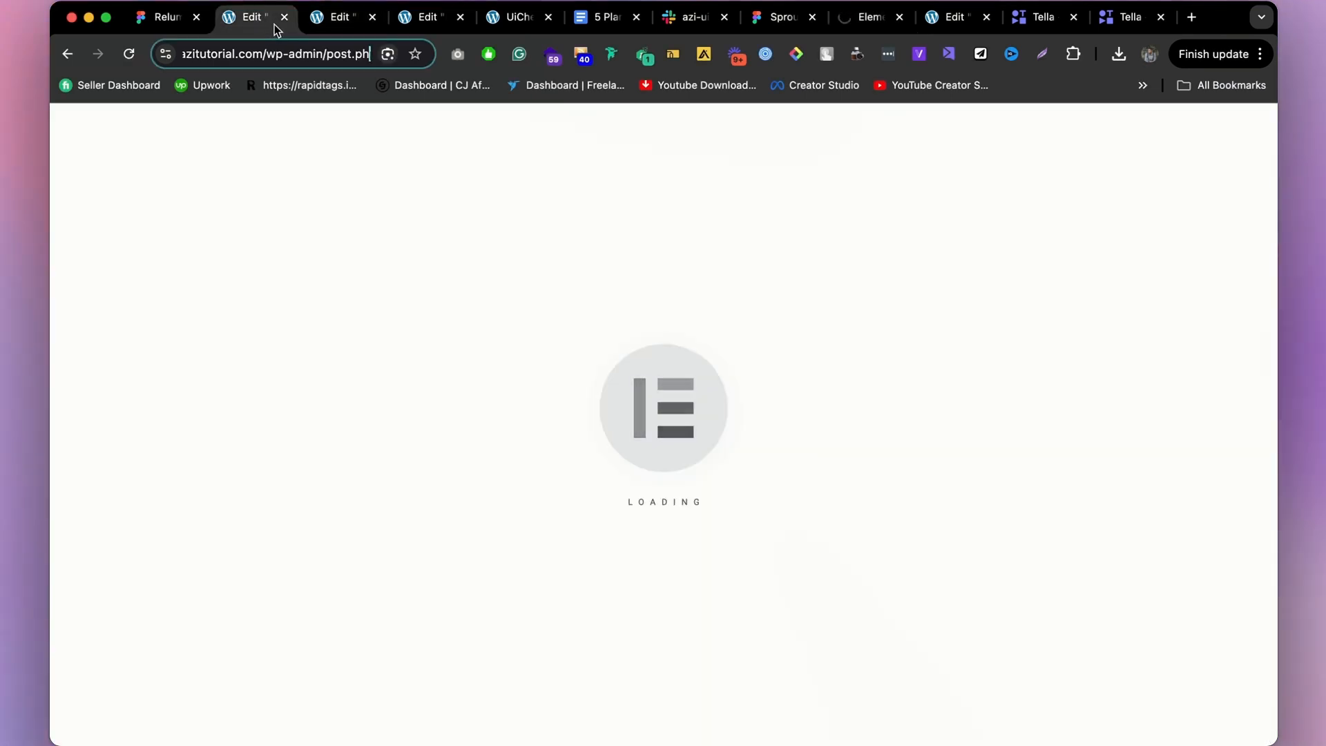
click(284, 18)
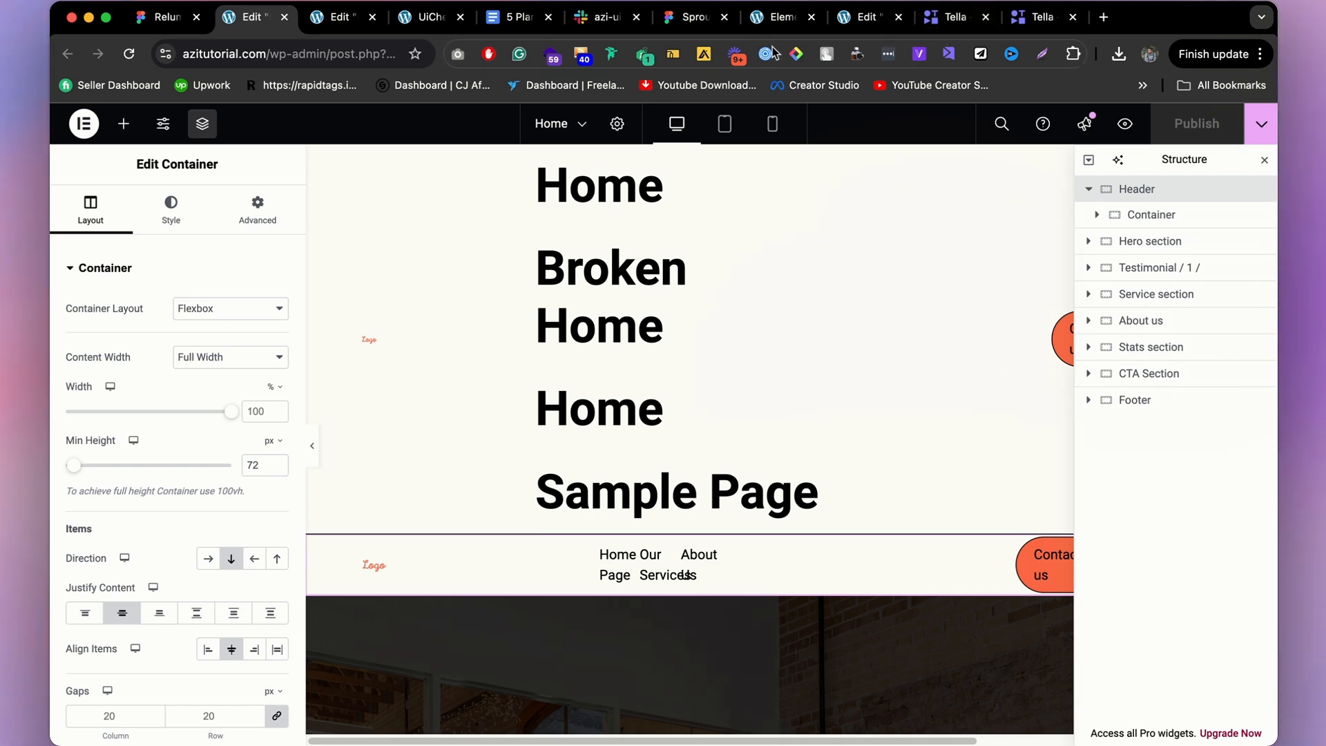
Edit the Elementor #58 template options: type Header, display on Entire Website, and user roles All.
click(777, 18)
scroll(272, 499, down, 3)
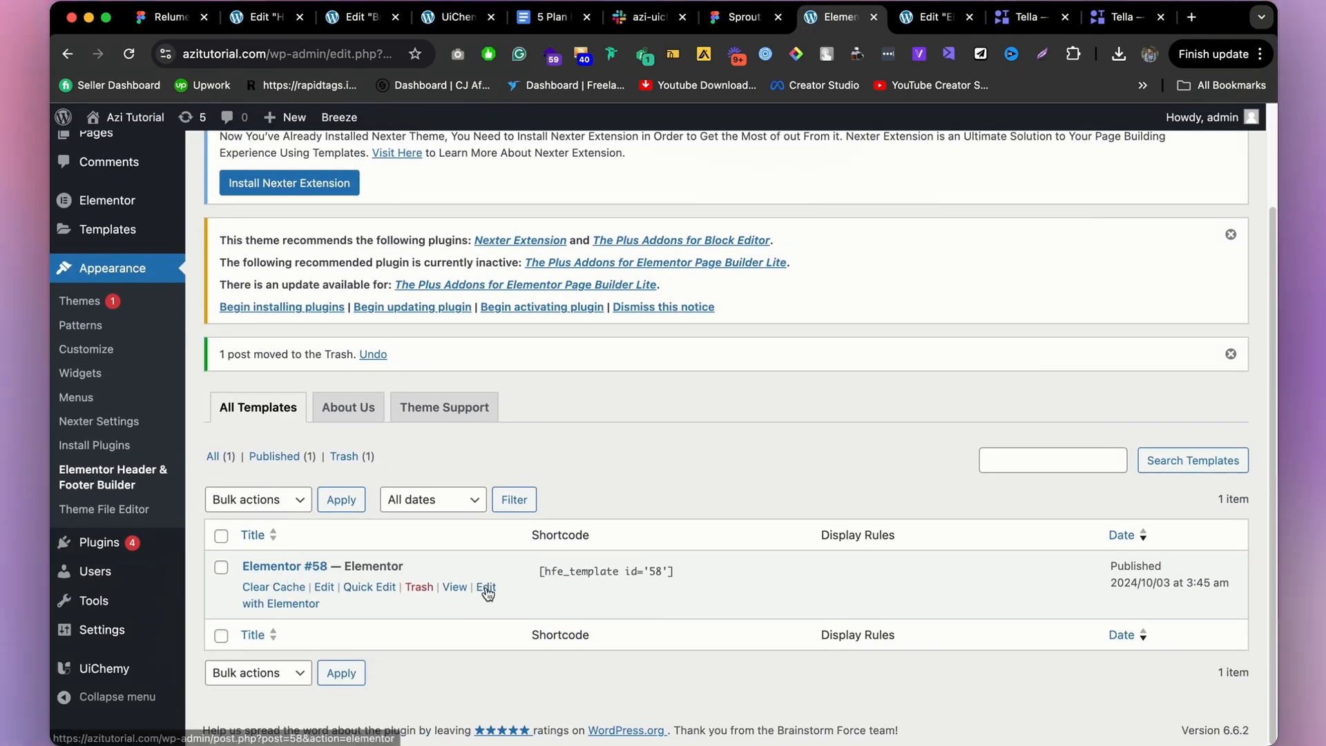
click(322, 587)
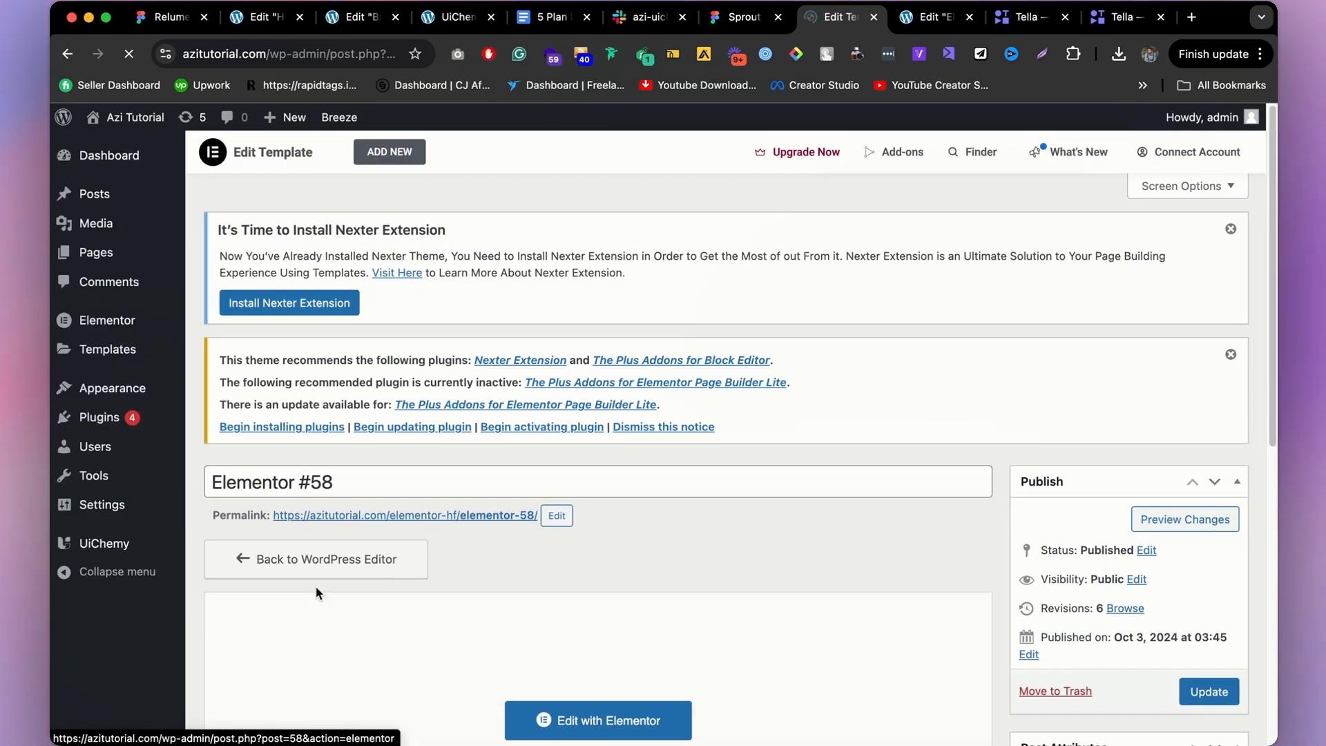
scroll(460, 413, down, 4)
scroll(460, 413, down, 5)
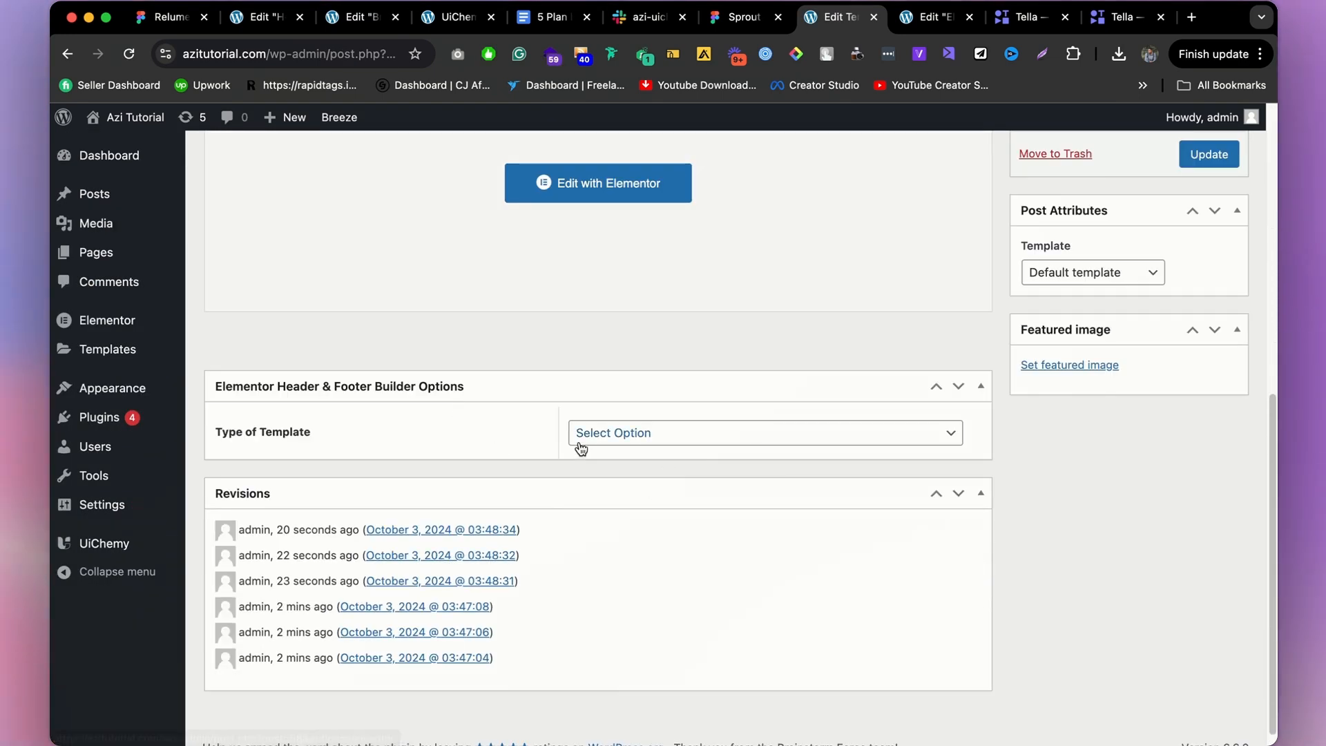
click(580, 435)
click(587, 457)
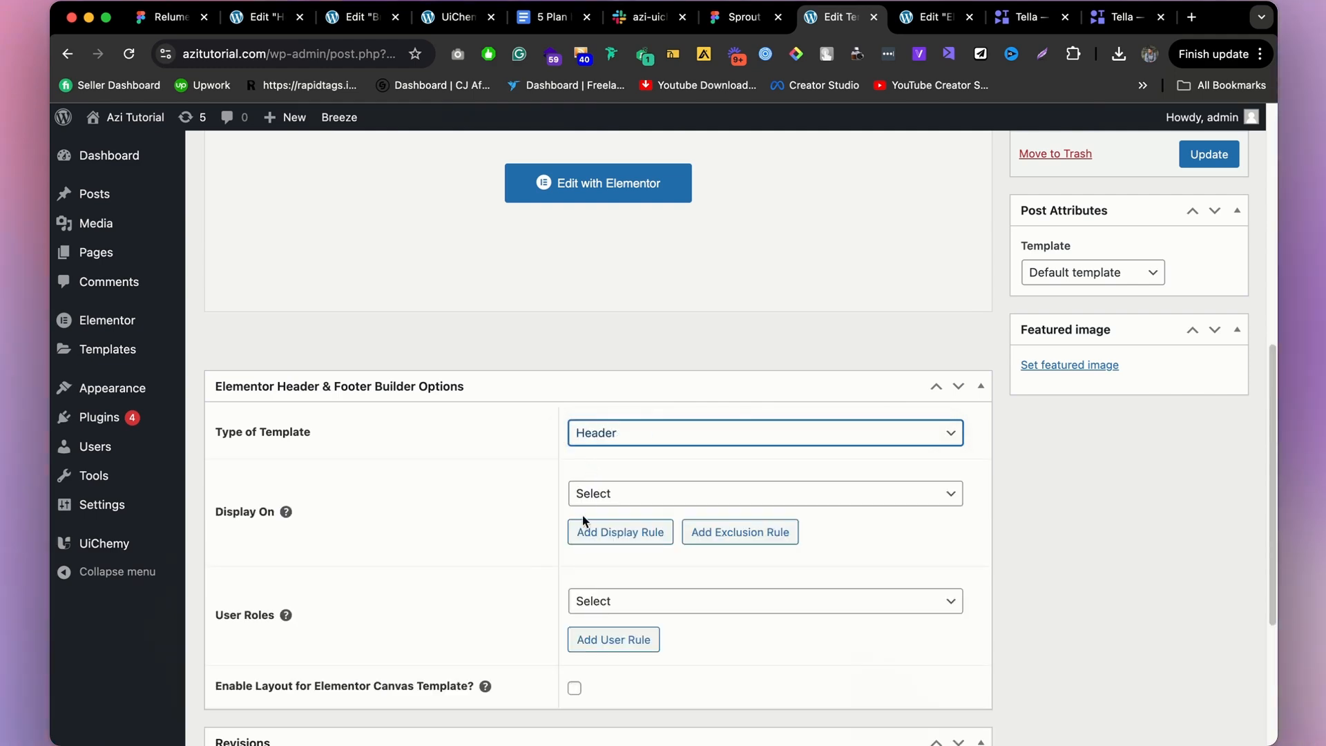
click(584, 496)
click(608, 534)
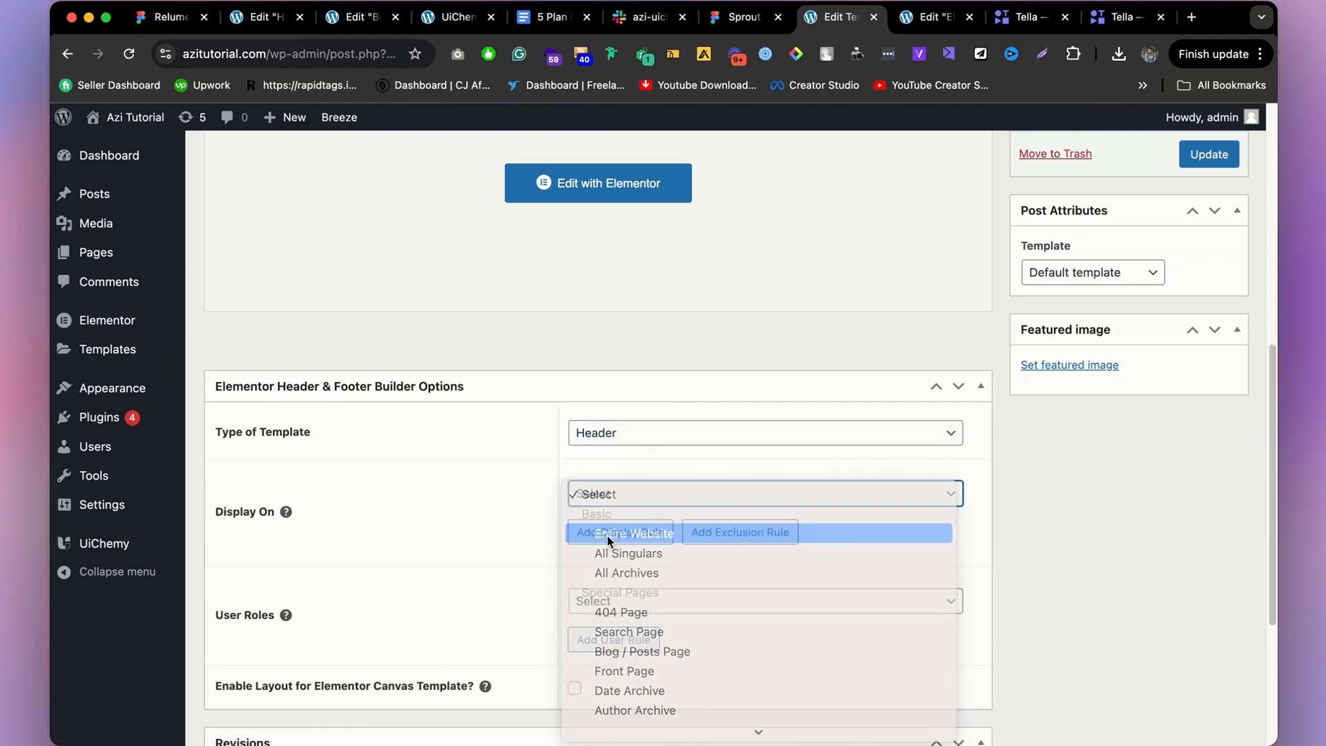
click(611, 604)
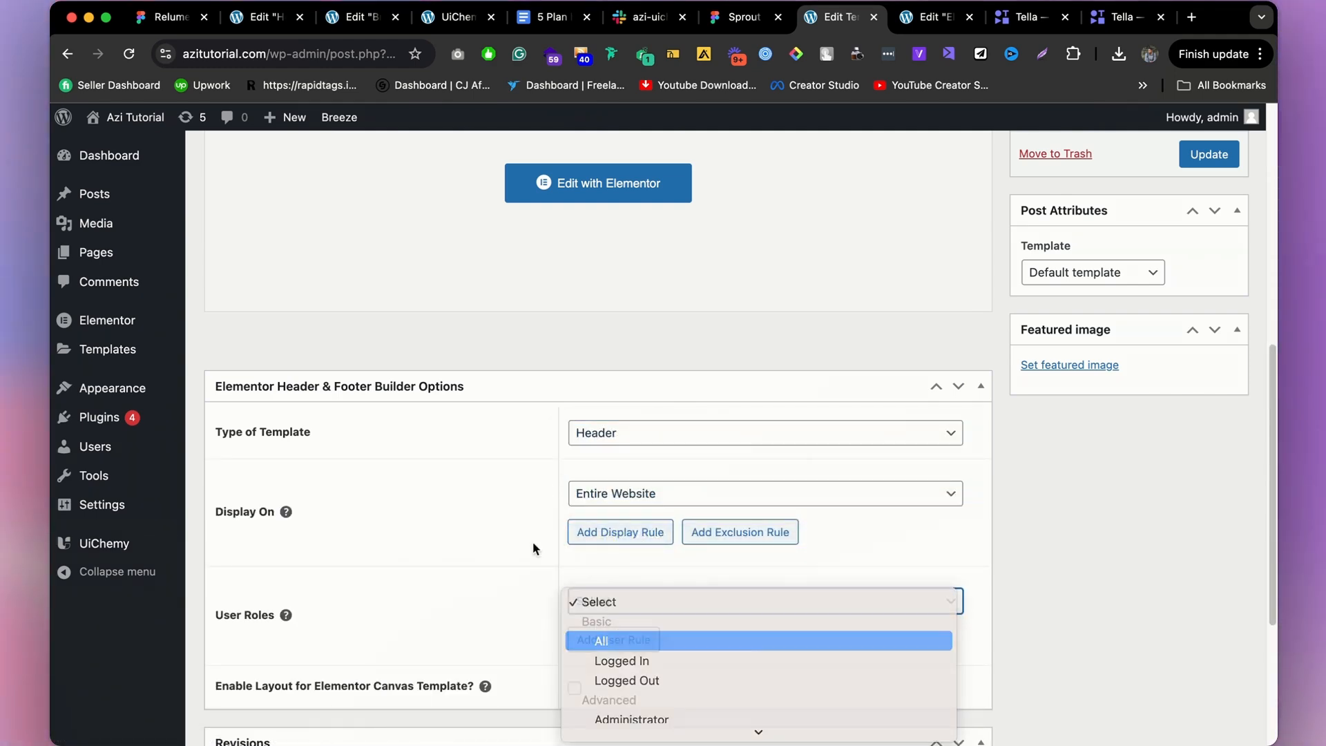
Rename the Elementor #58 template as Header and update it.
scroll(384, 335, up, 10)
triple_click(360, 483)
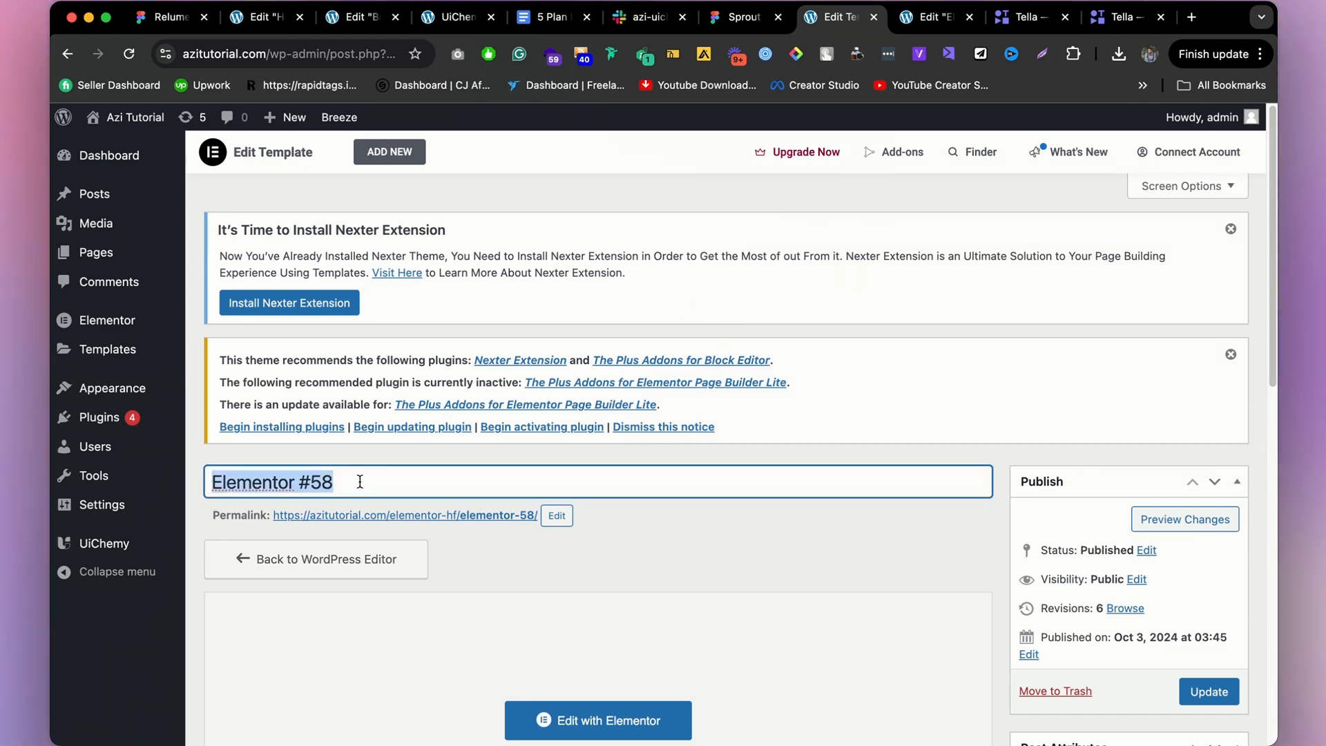
text(hEADER)
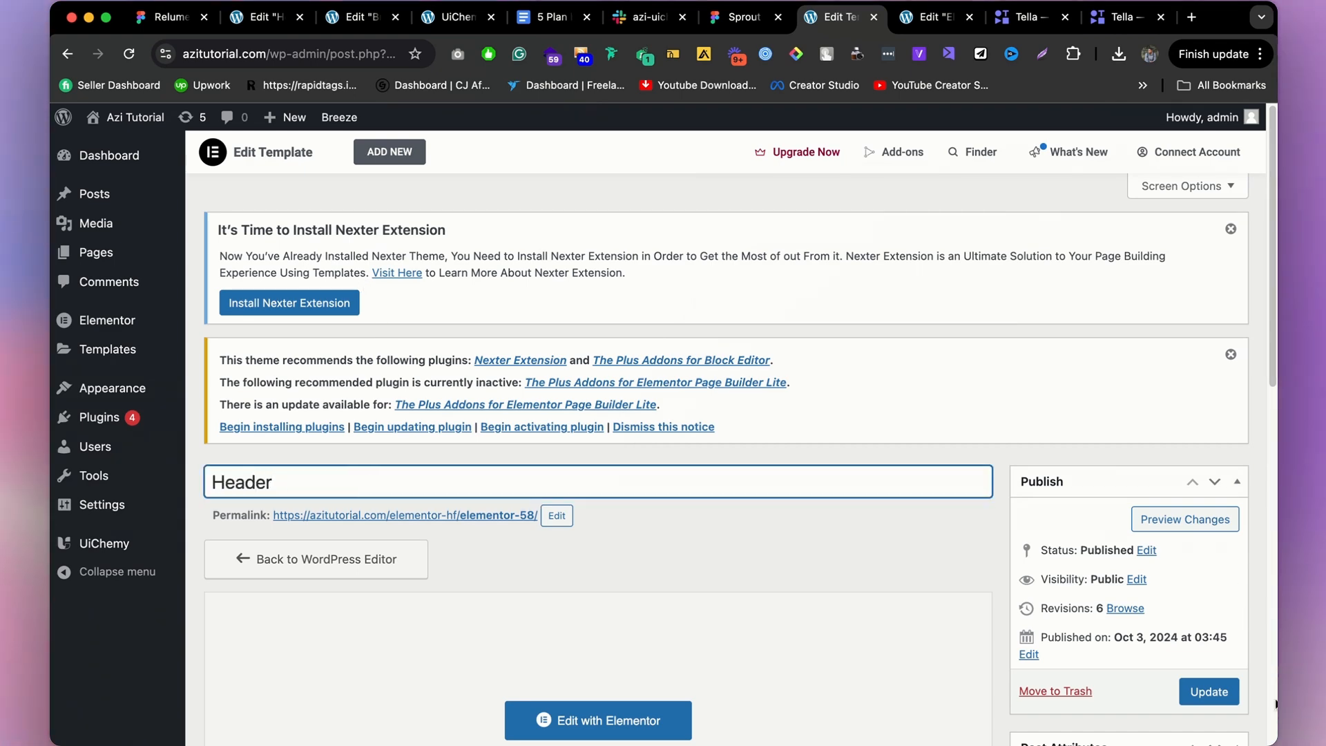
scroll(940, 394, down, 12)
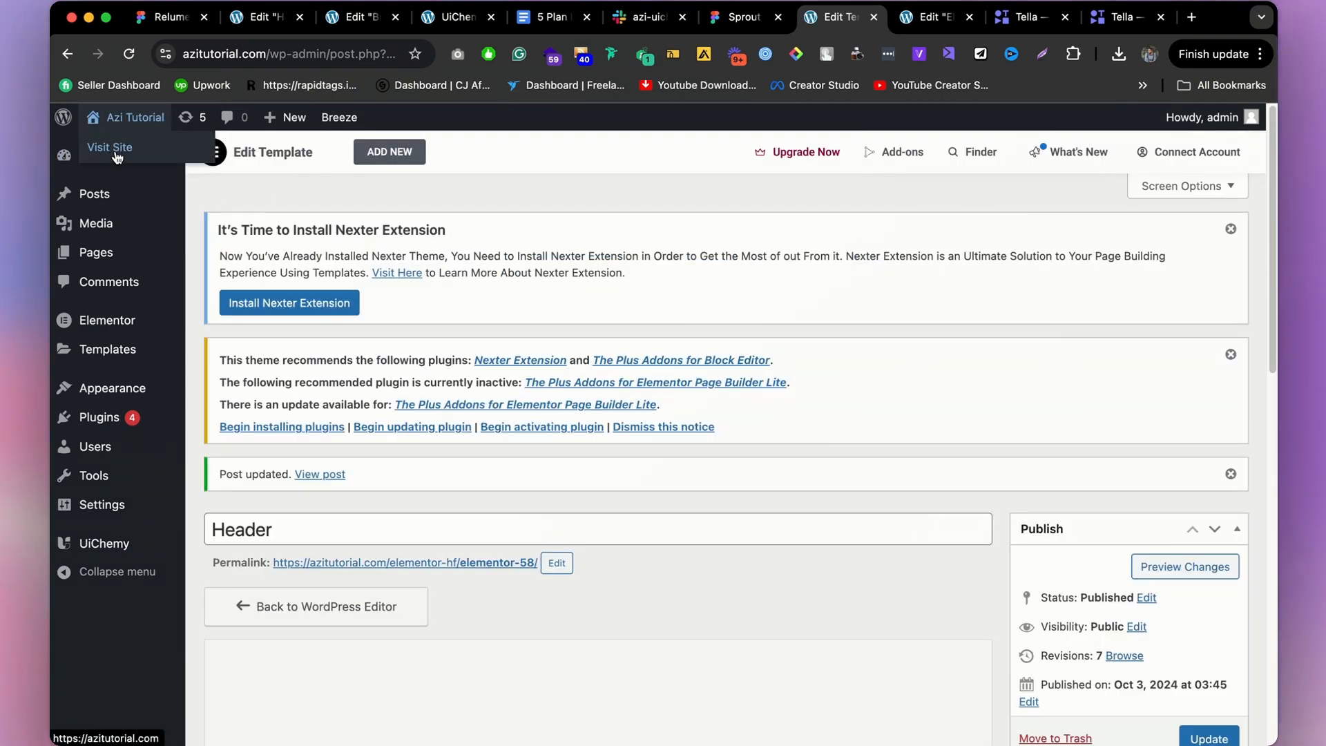
Open the live site in a new tab, then purge all Breeze cache from the template's edit page.
super+click(117, 158)
click(864, 17)
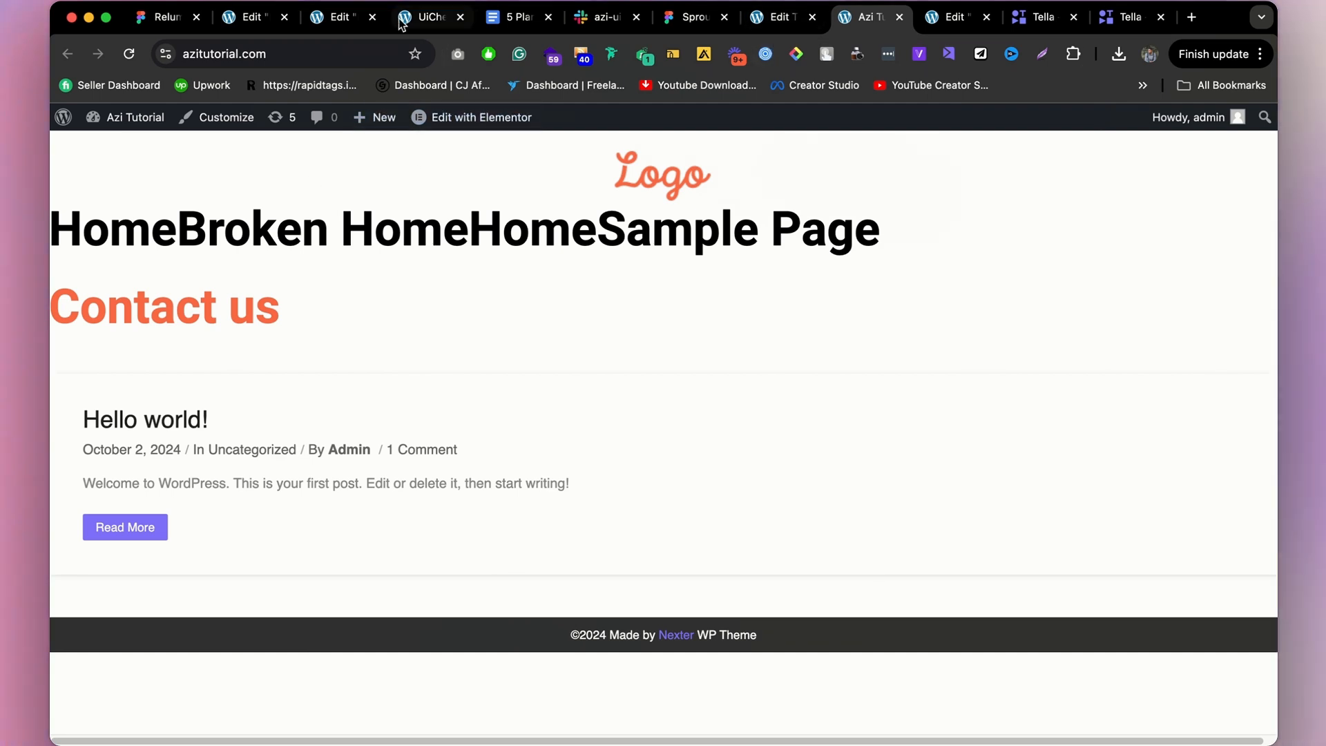
click(783, 30)
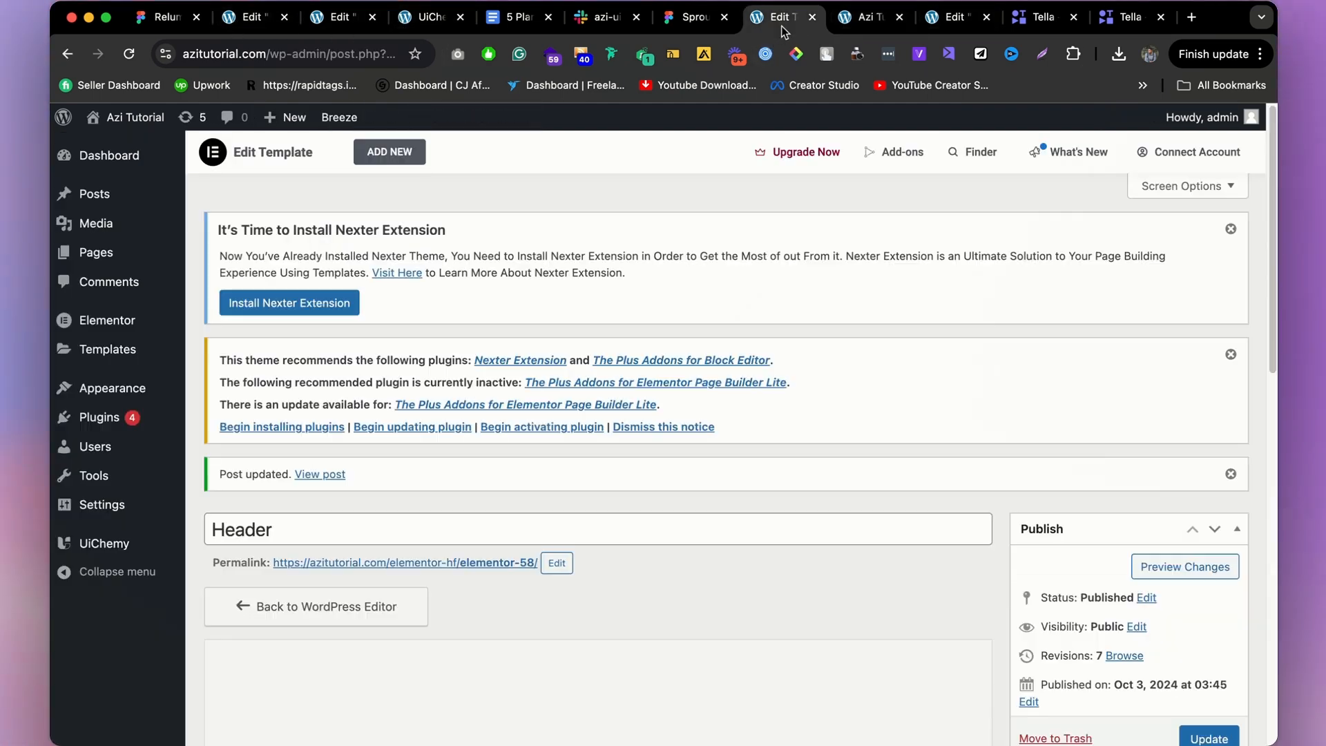
mouse_move(354, 115)
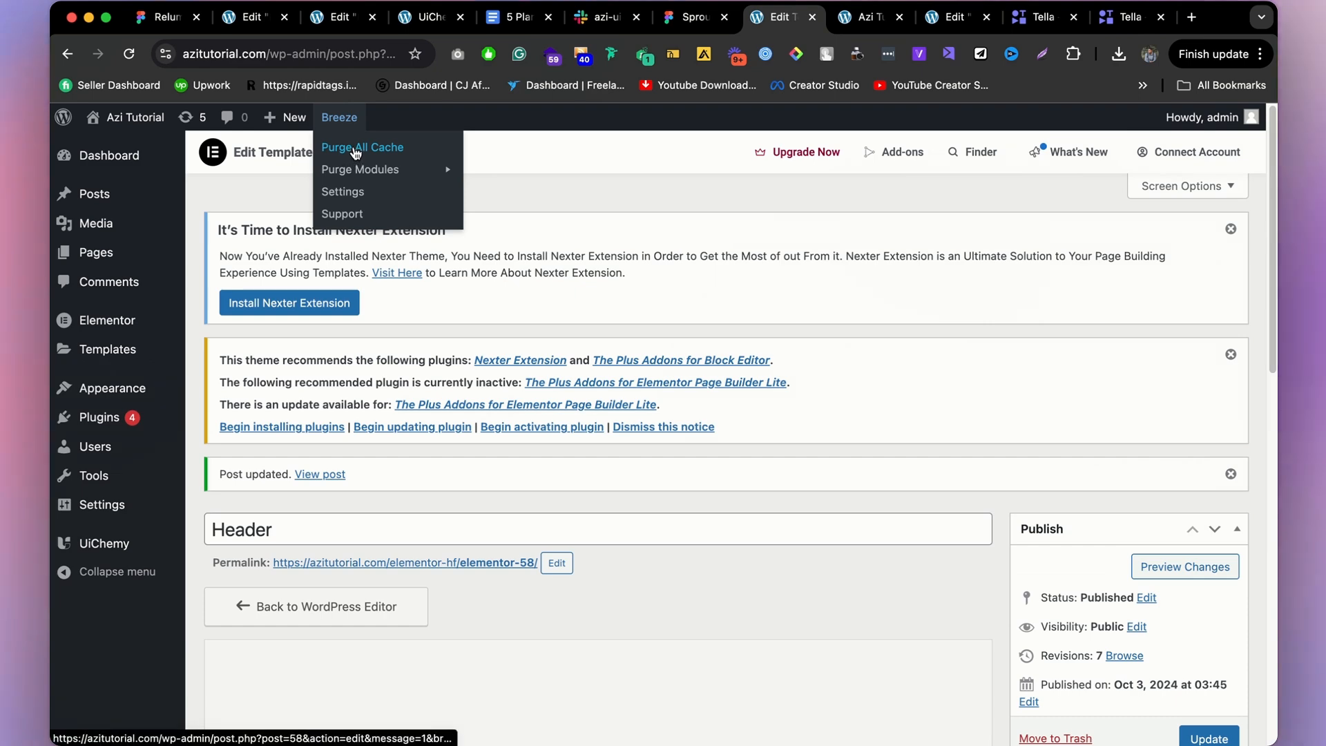
click(355, 149)
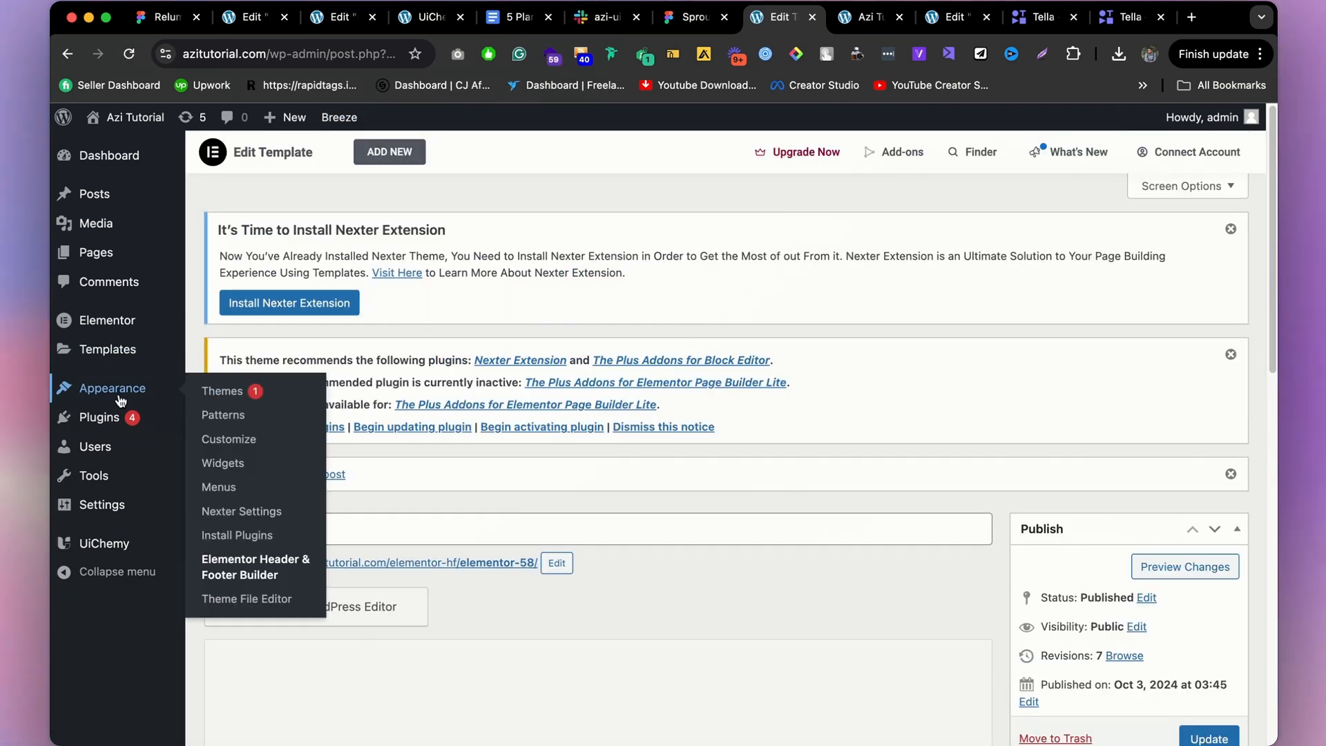
Return to the Elementor Header & Footer Builder template list and clear the Header template's cache.
mouse_move(121, 416)
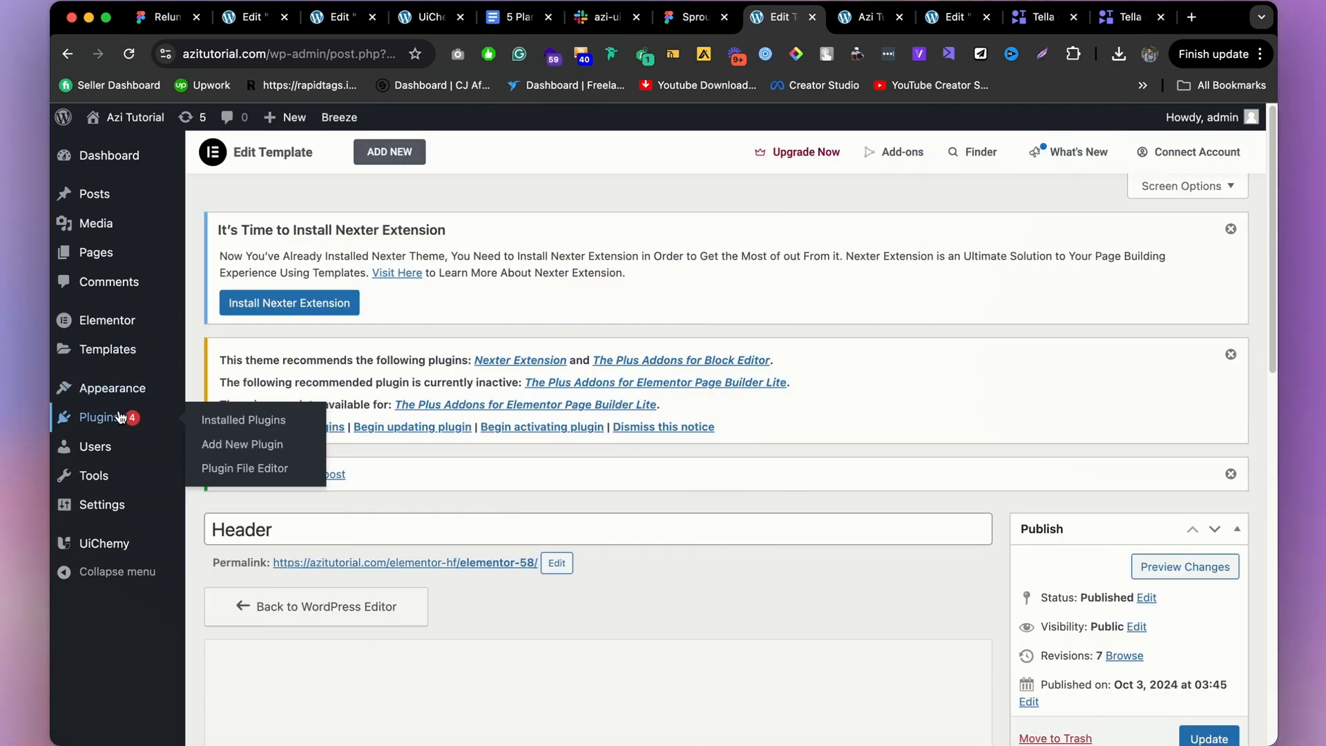
mouse_move(117, 386)
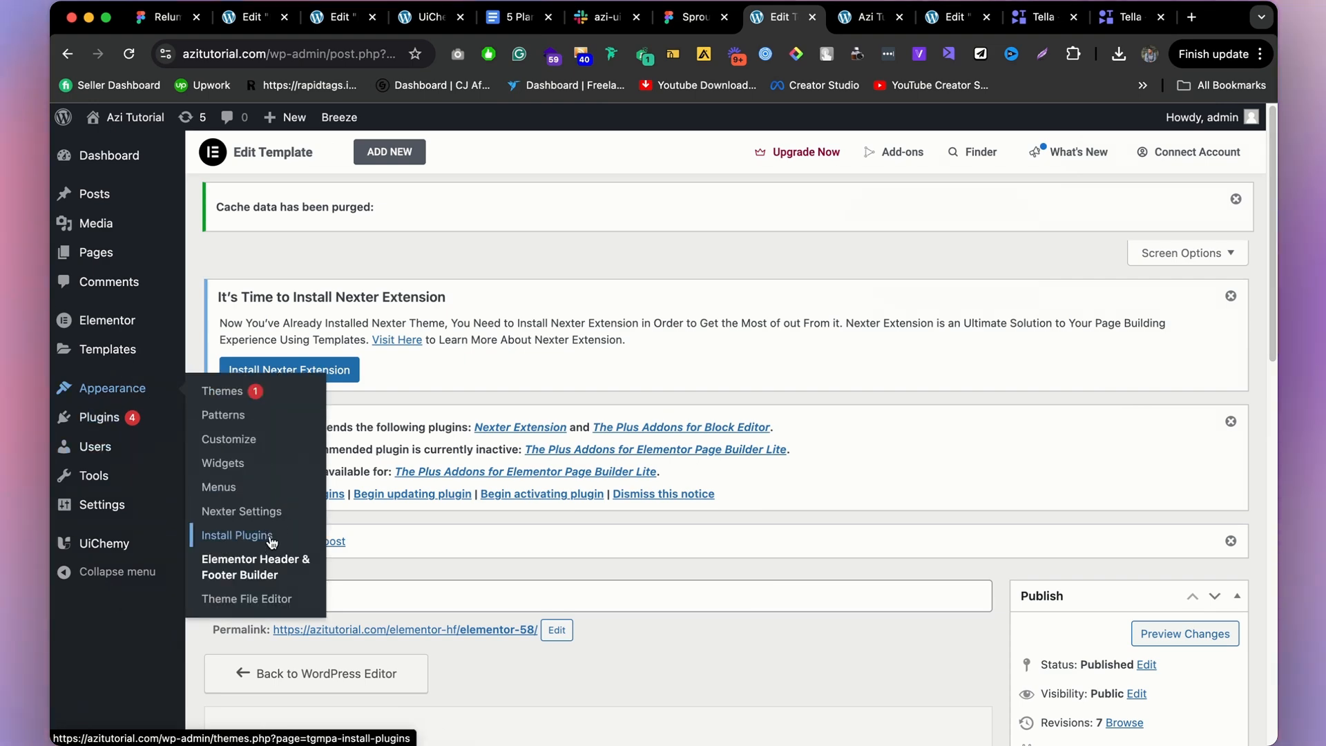
click(252, 566)
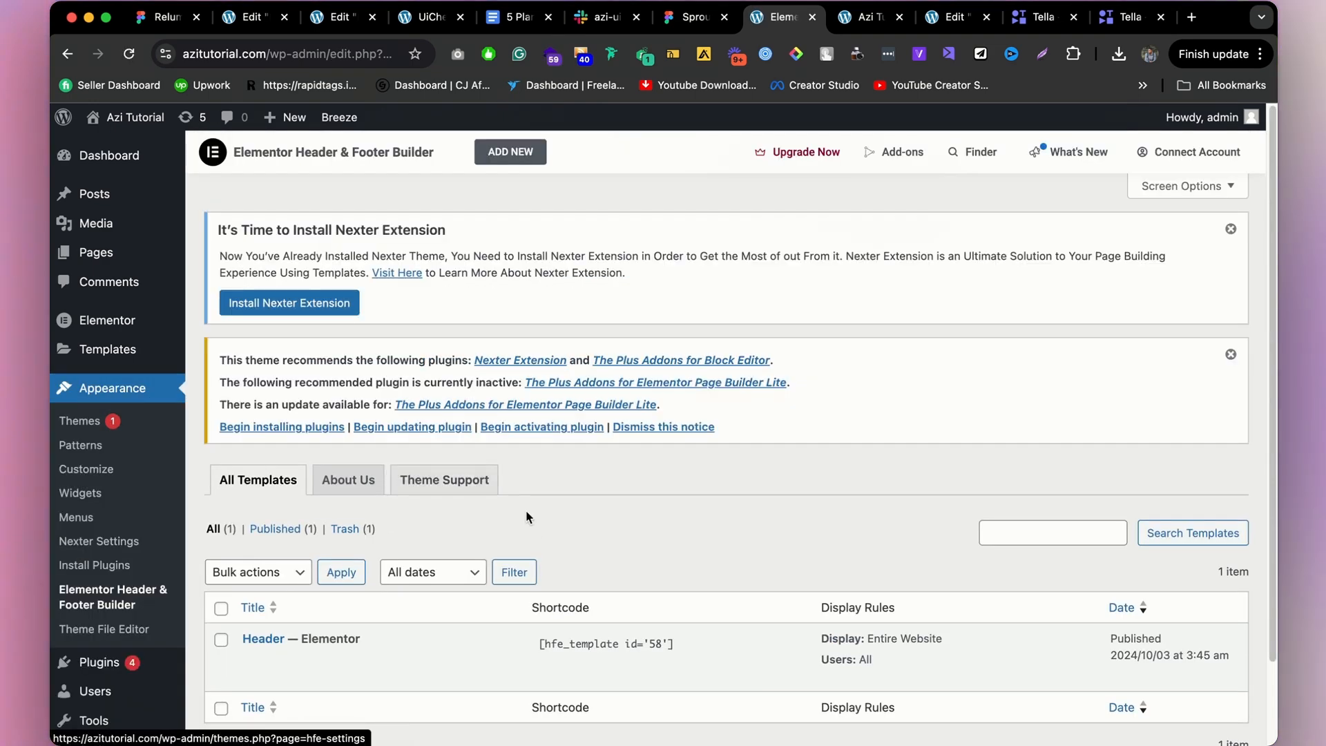
scroll(526, 516, down, 1)
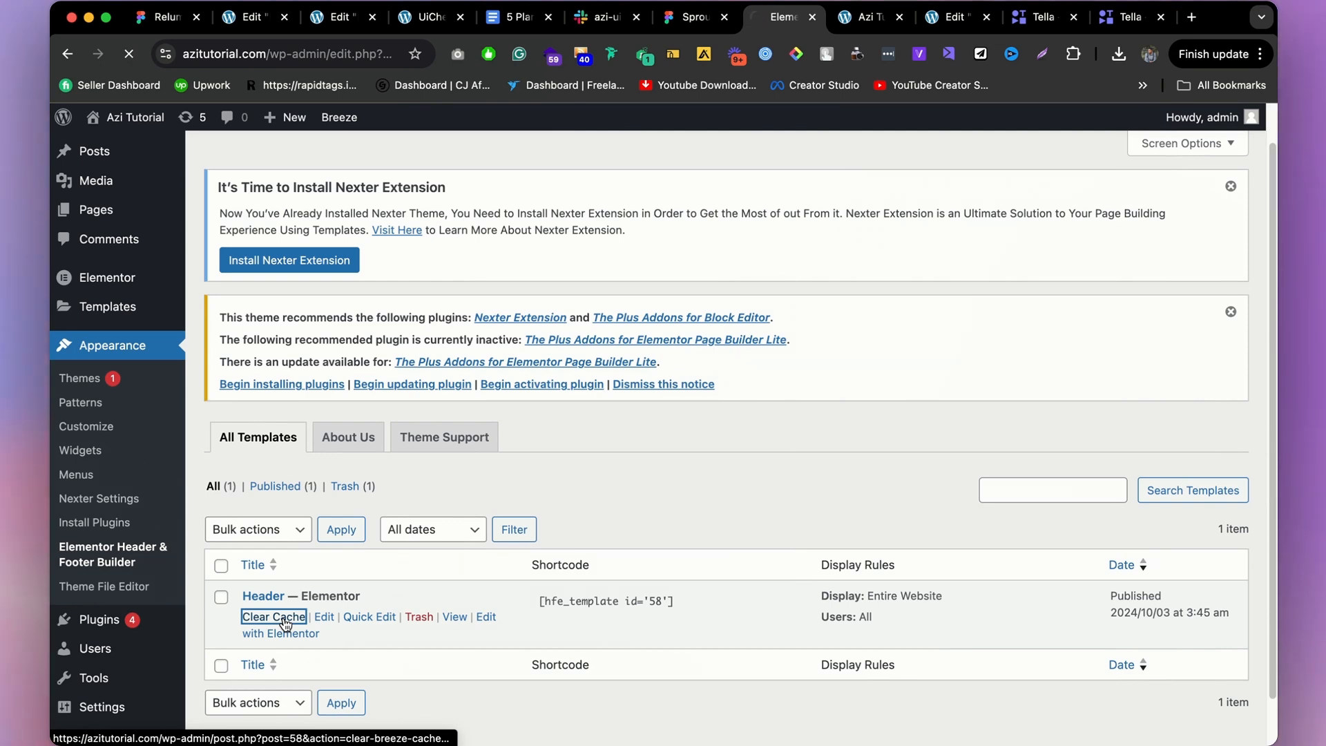
Reload the live site and compare its header layout with the header in the template editor.
click(870, 21)
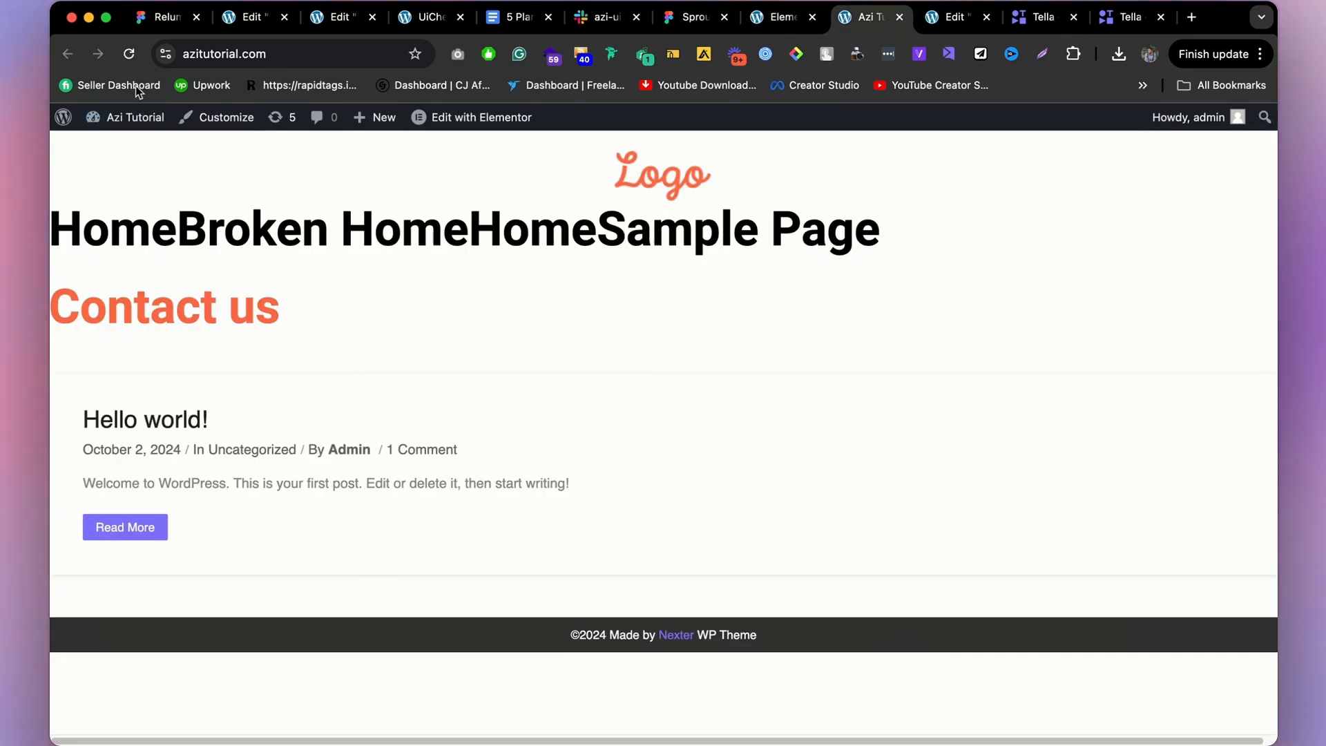
click(128, 54)
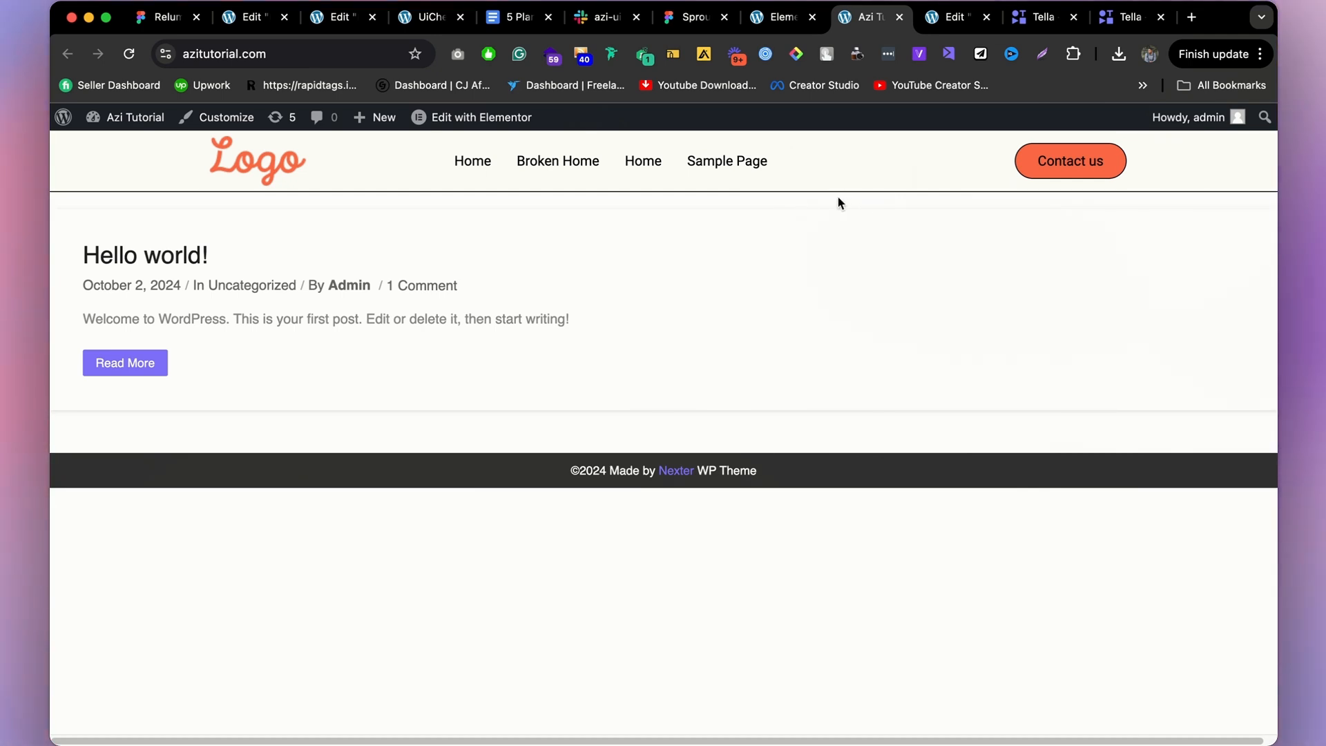
click(951, 15)
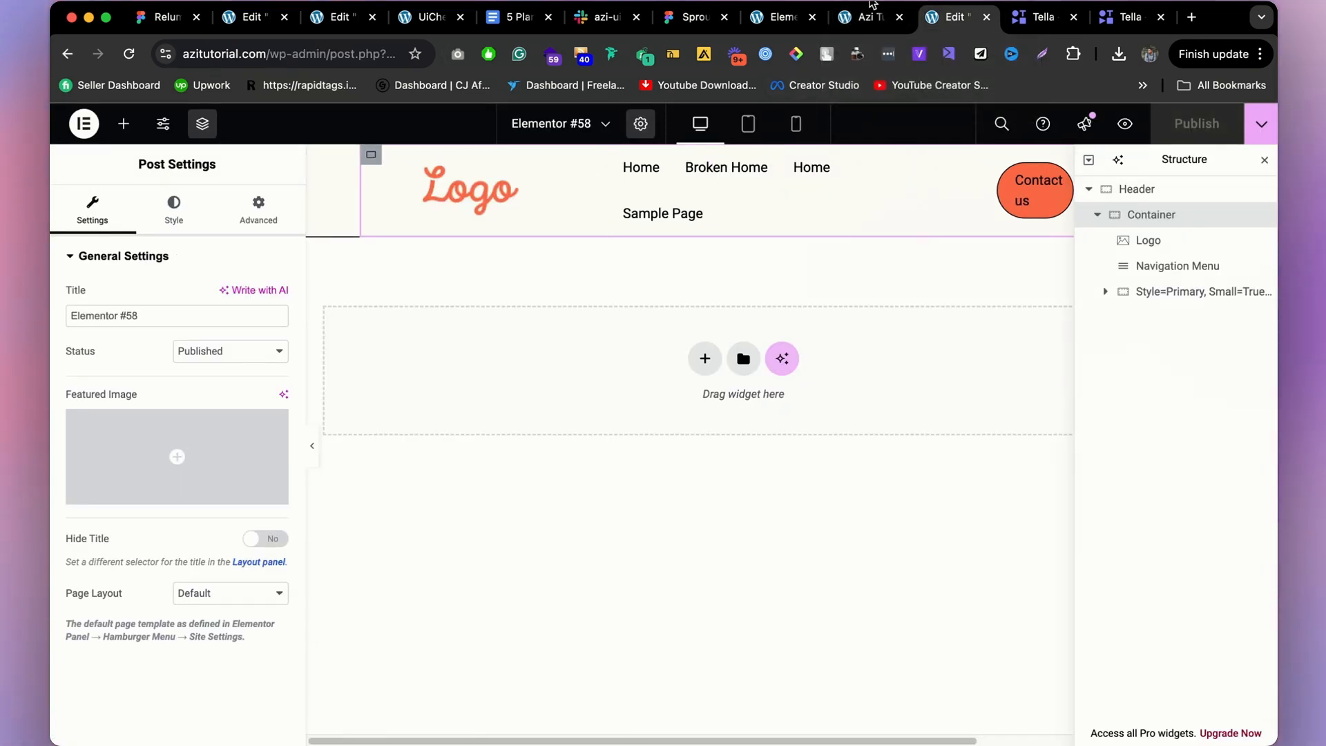
click(876, 19)
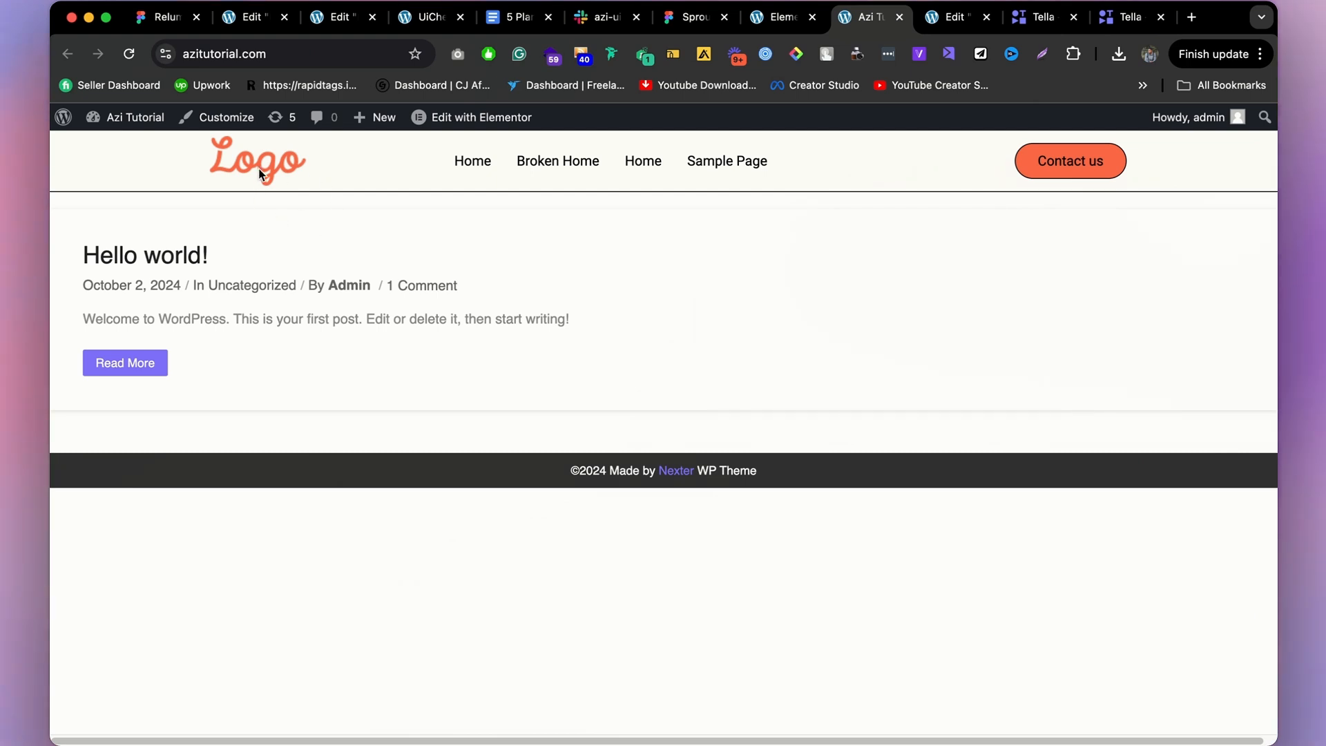
Return to the Elementor Header & Footer Builder template list and start a new template.
click(785, 18)
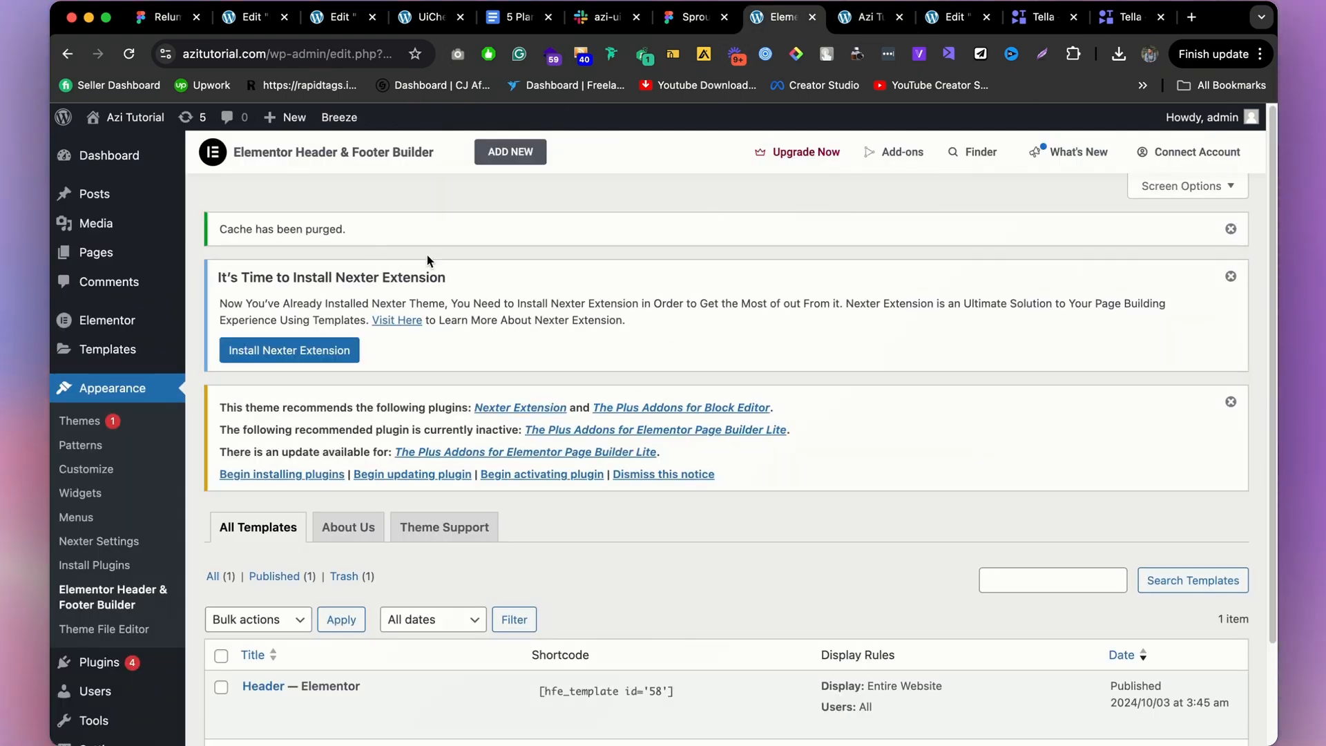
click(509, 153)
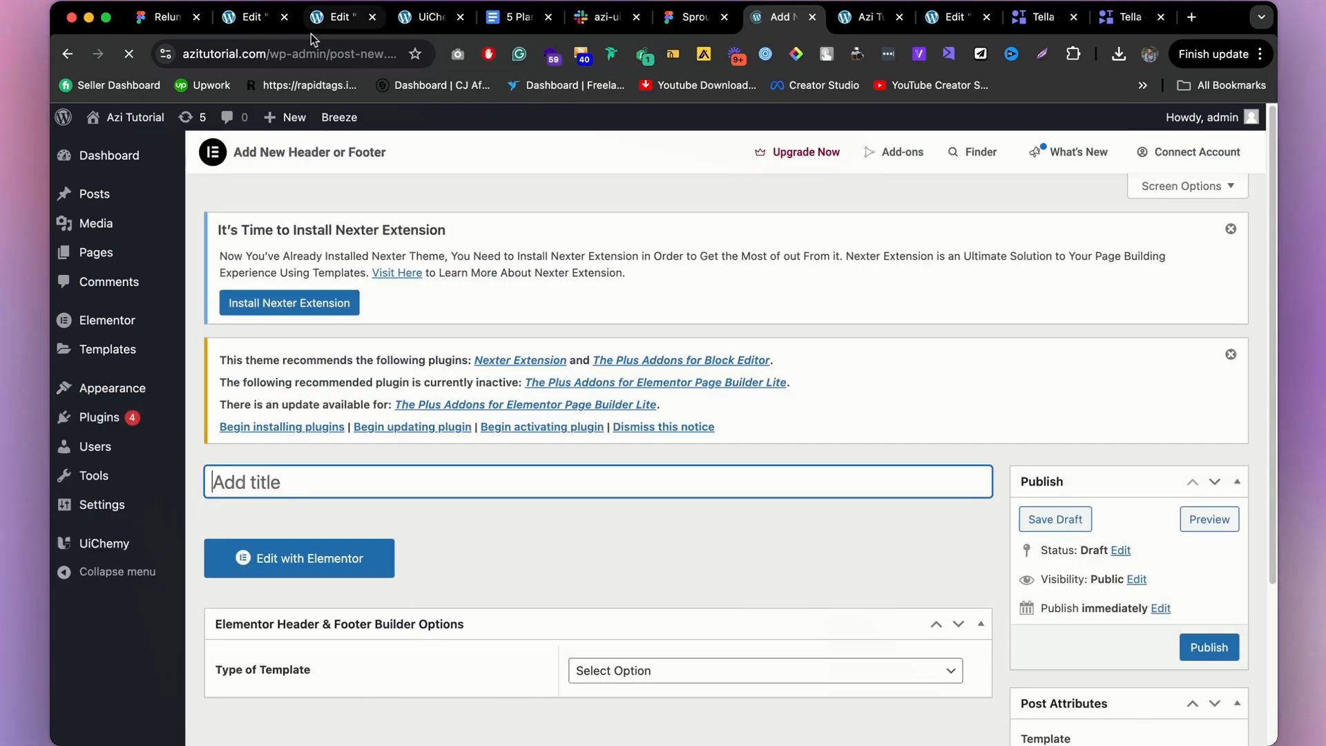
click(253, 21)
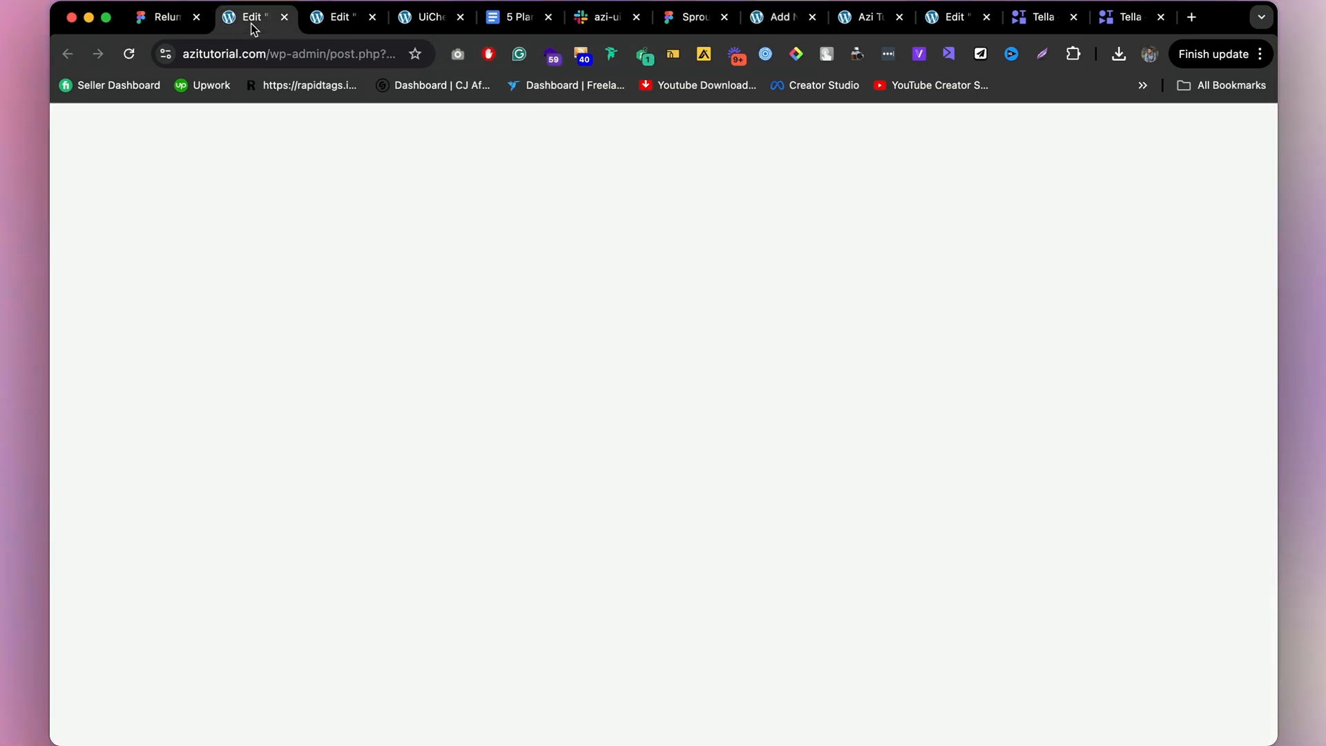
Customize the site's homepage settings to display the static page Home and publish the change.
click(867, 20)
click(220, 118)
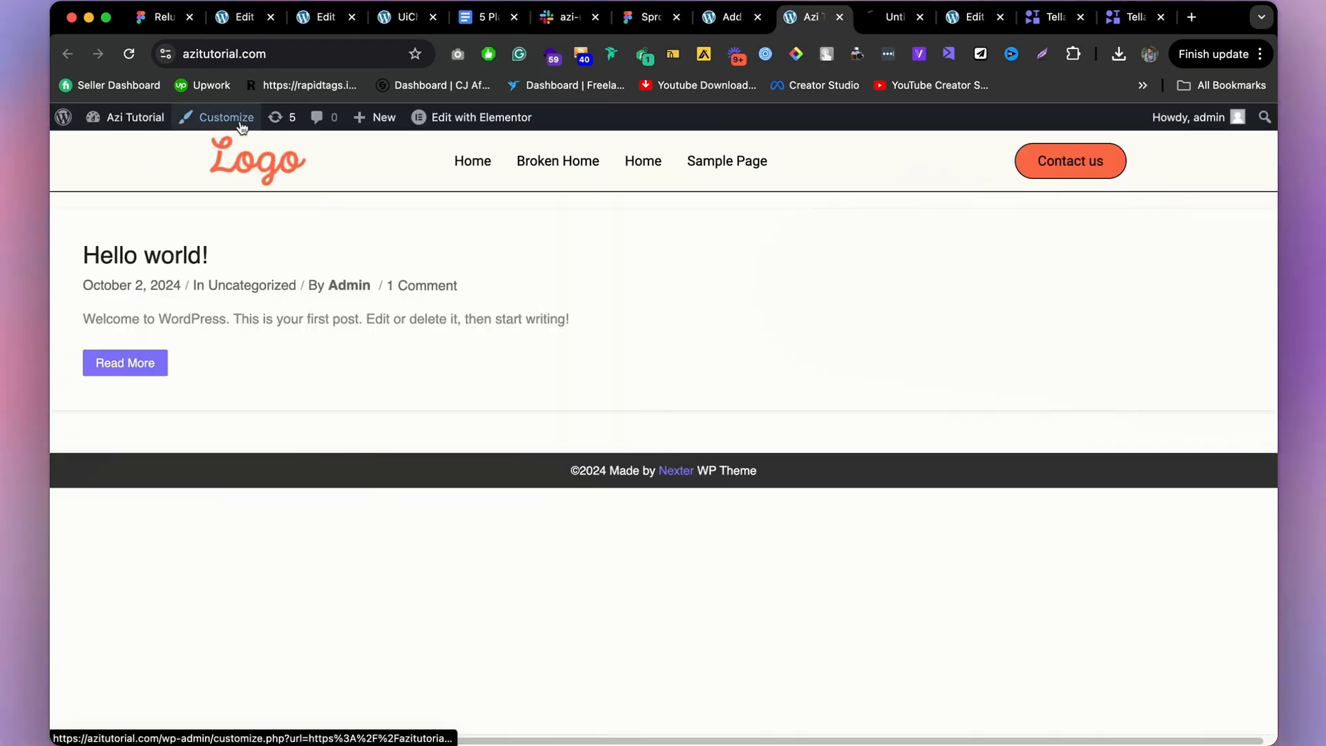
click(140, 575)
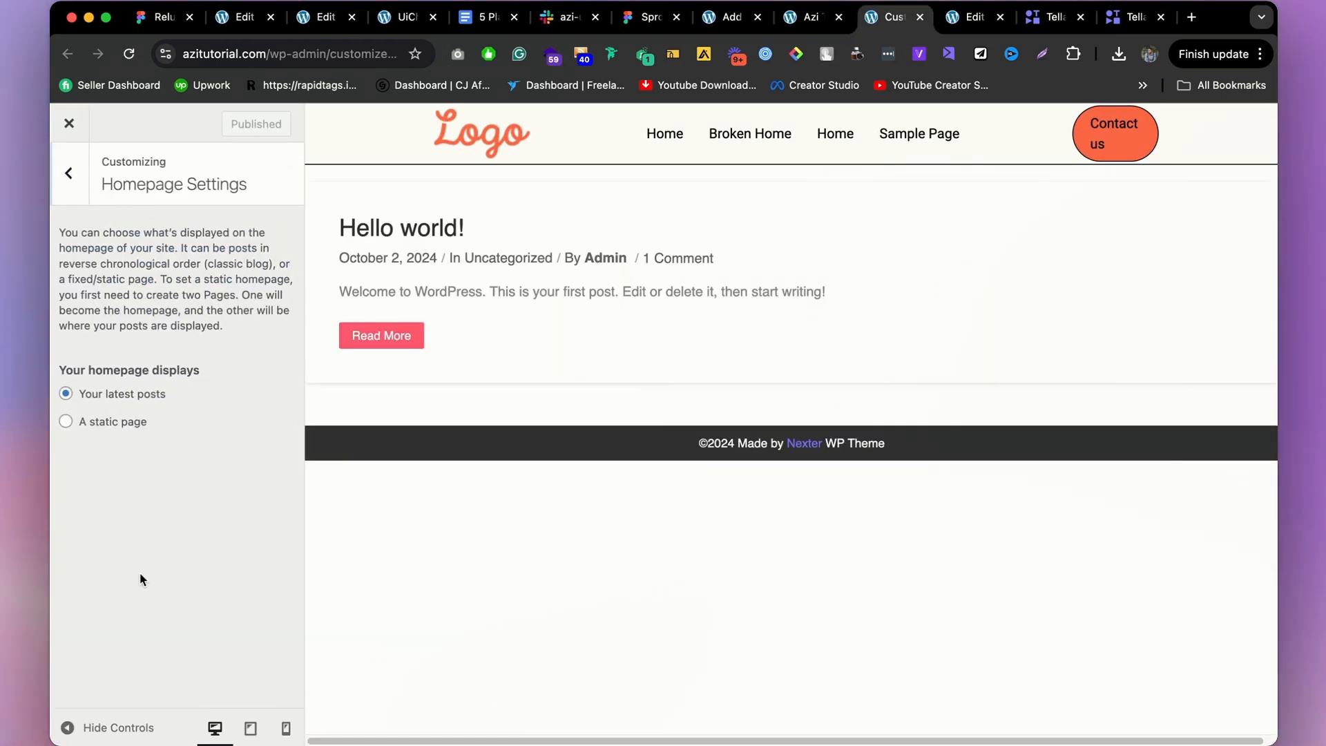
click(66, 421)
click(124, 493)
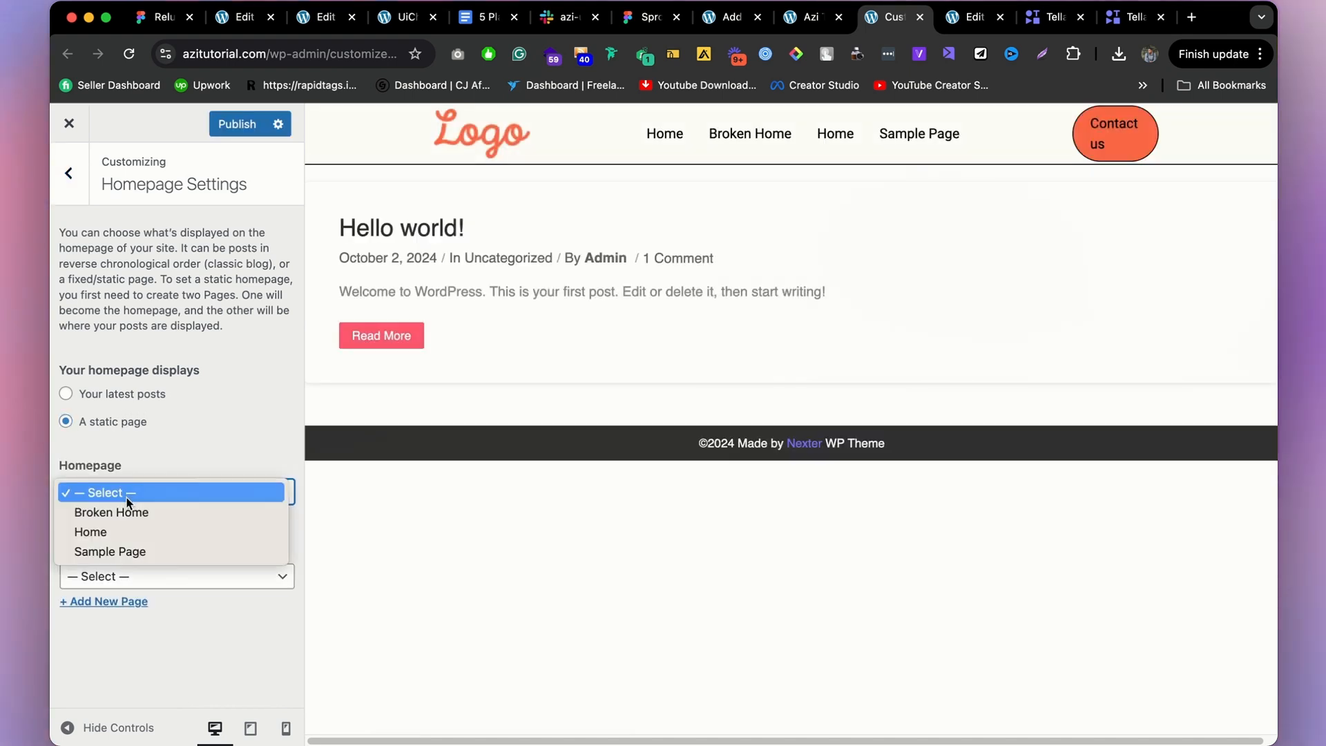
click(123, 532)
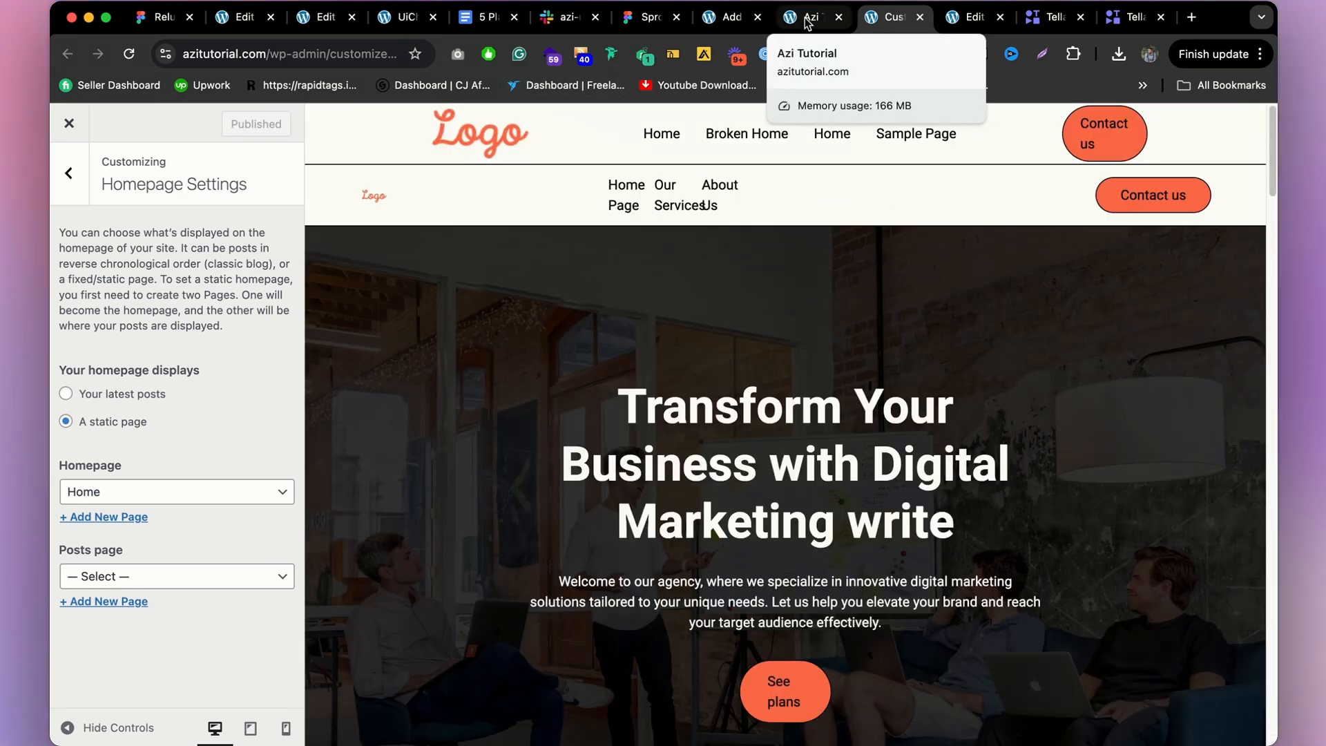
Reload the live site and examine the header area above the homepage's hero section.
click(808, 19)
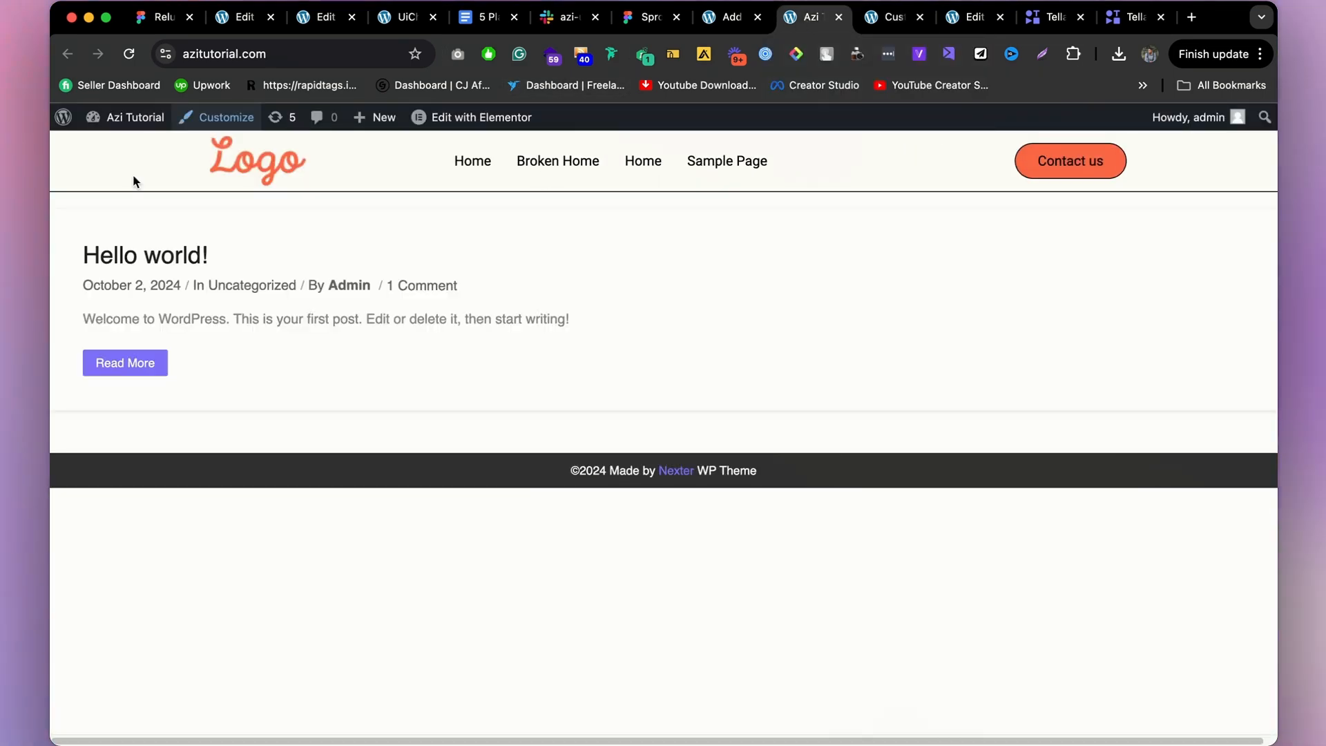
click(128, 53)
scroll(423, 364, down, 15)
scroll(422, 363, up, 15)
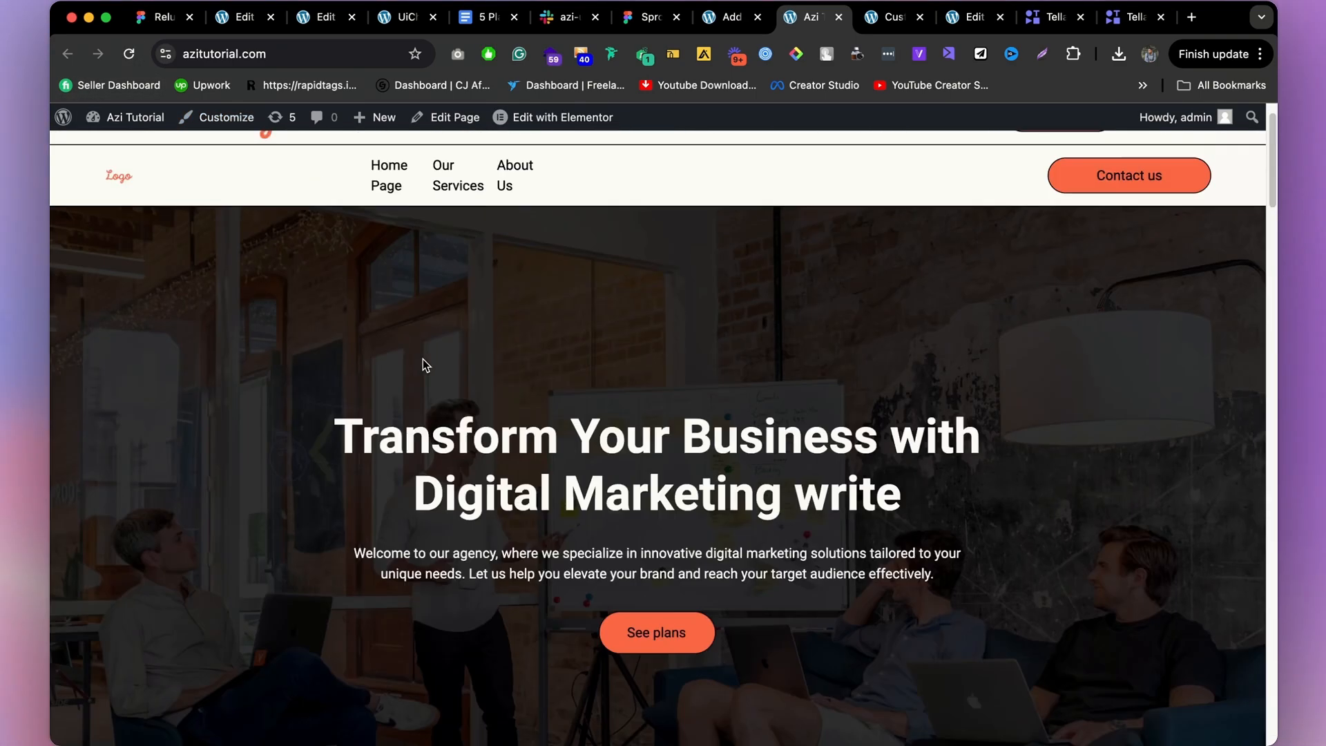
drag(420, 238, 317, 214)
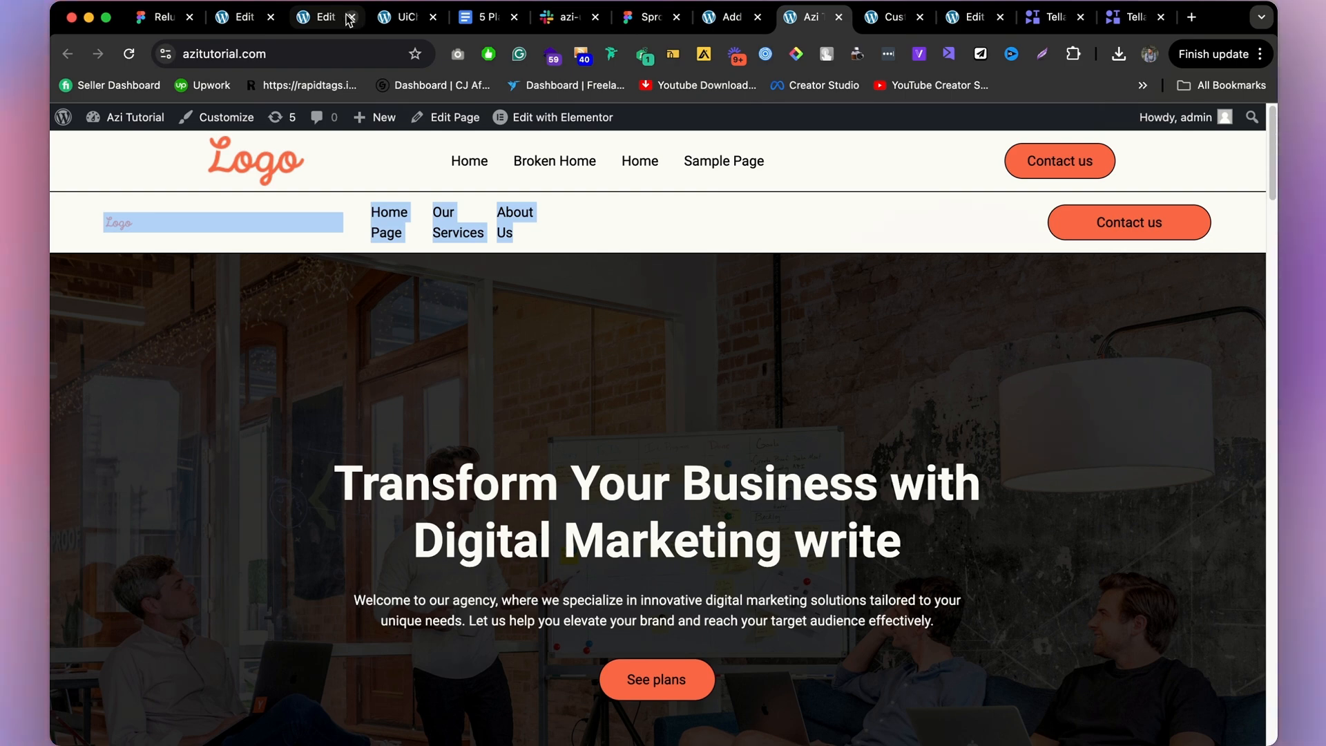
Try to delete the page's own Header section in the already open Home page editor.
click(250, 21)
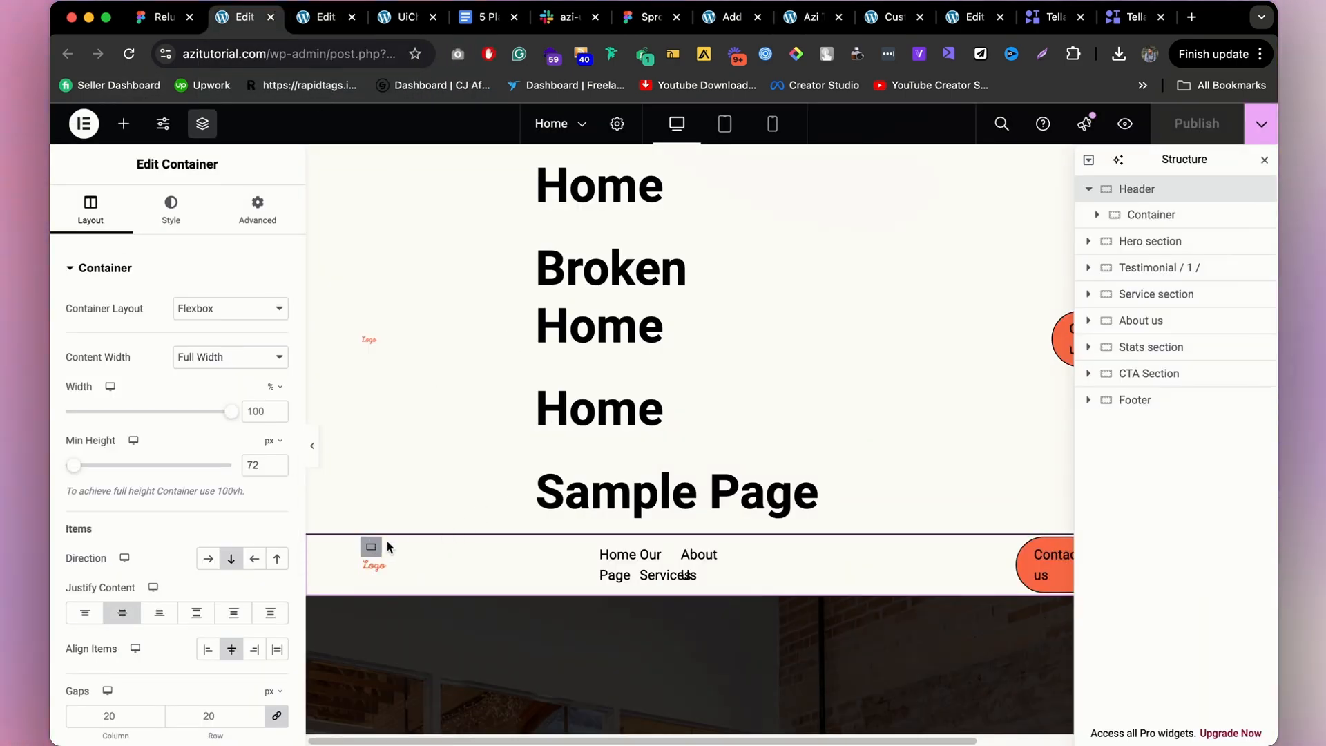
click(124, 124)
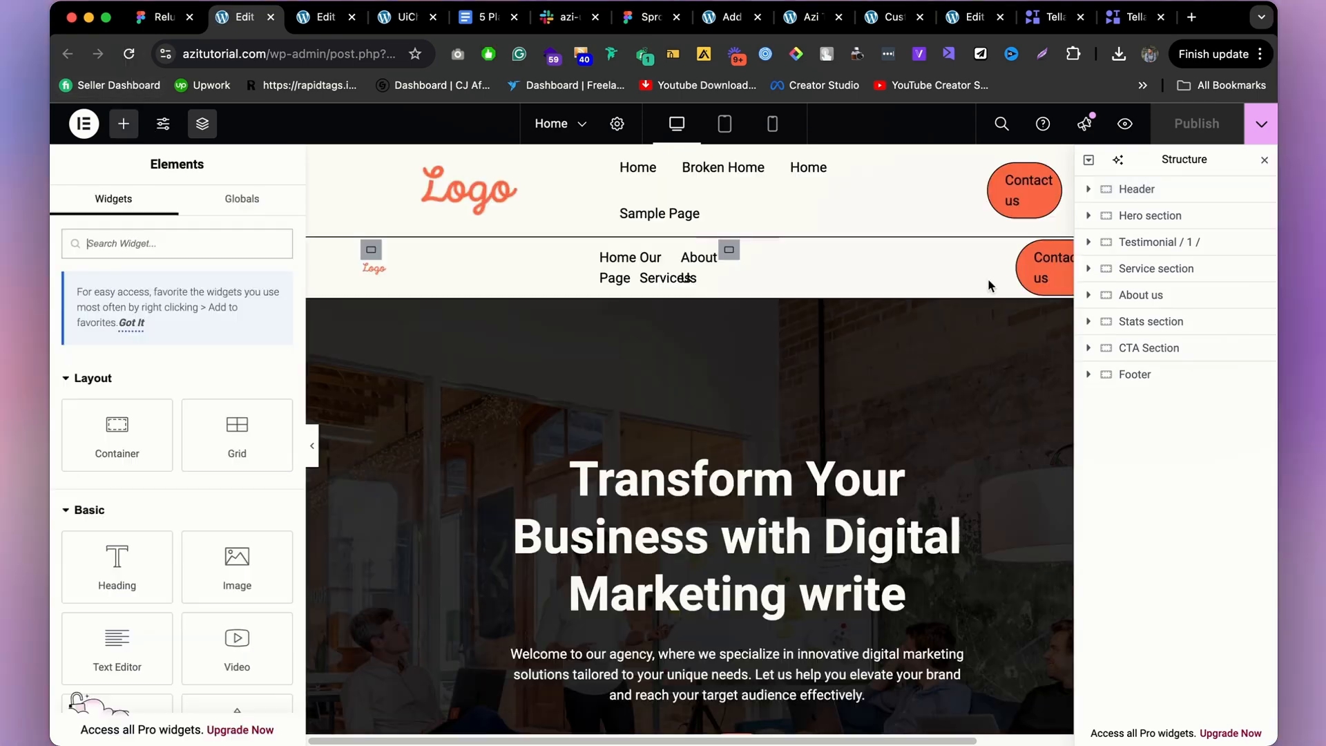
click(1176, 218)
click(1174, 197)
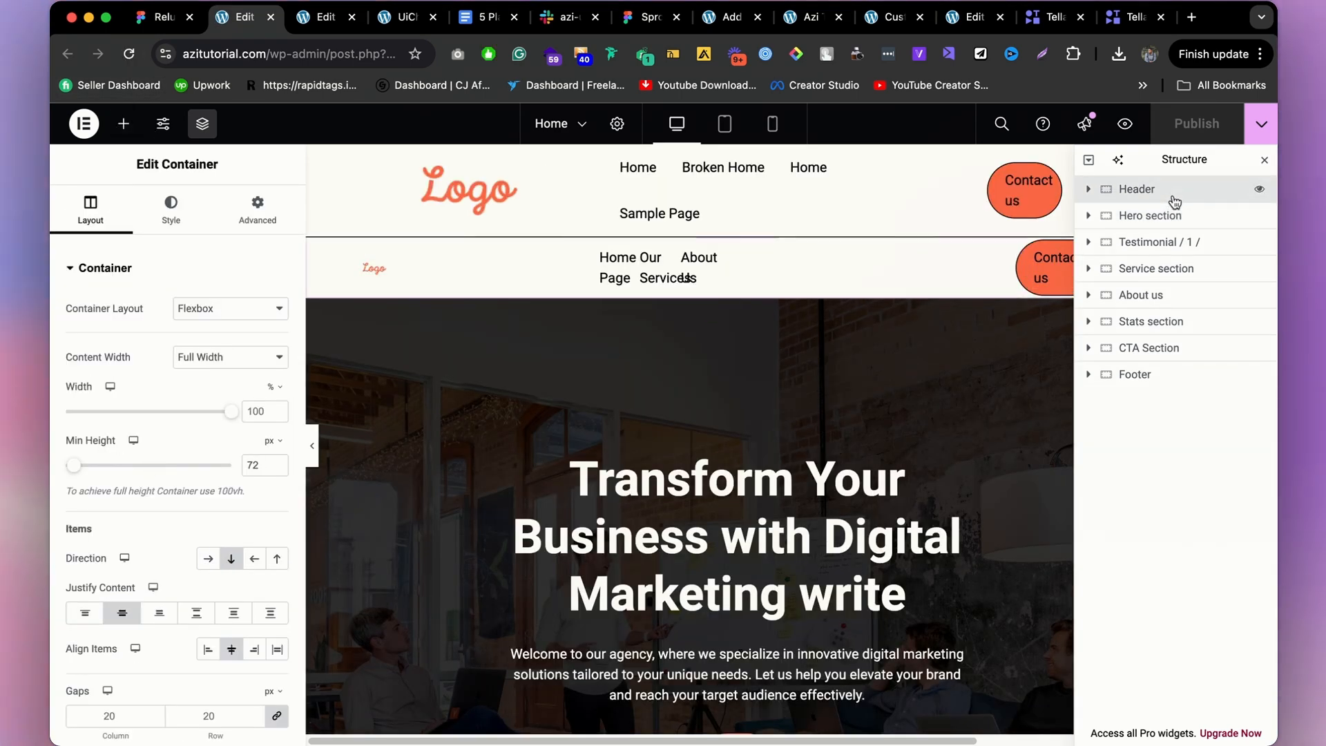
key(Delete)
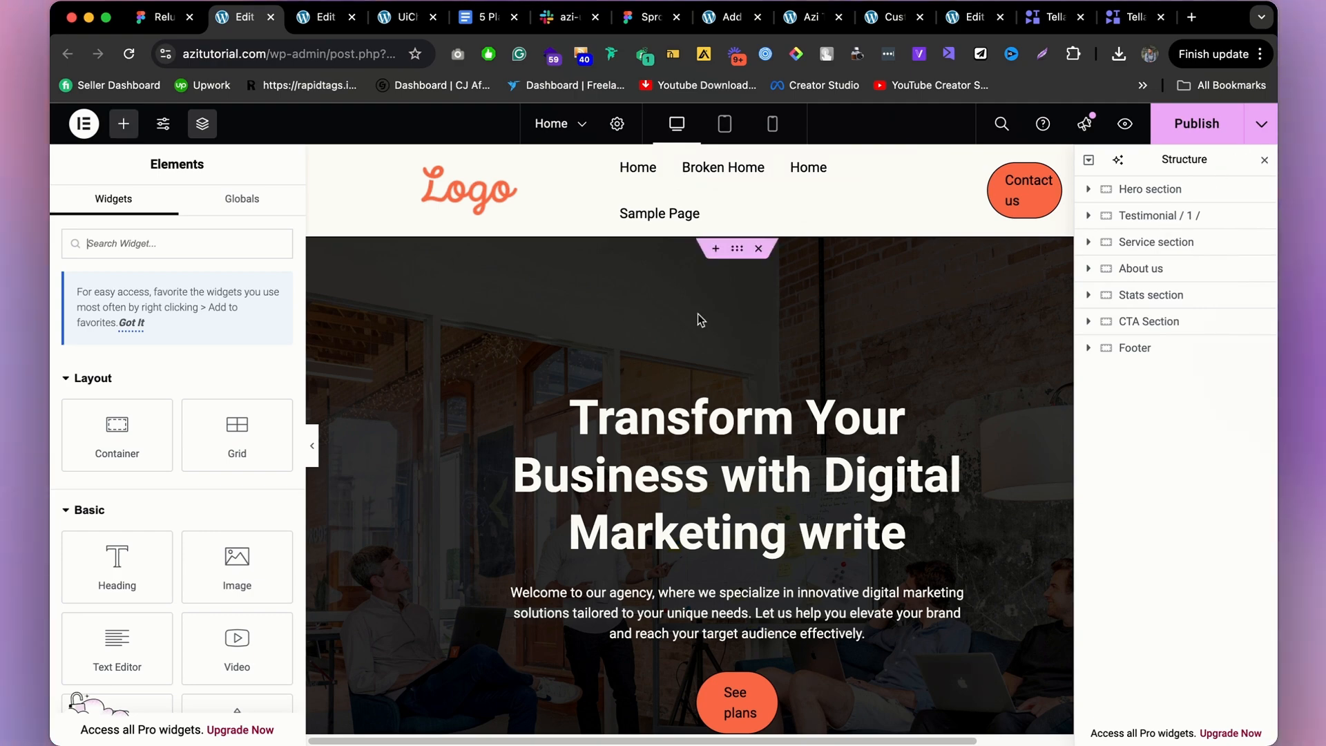
scroll(621, 290, down, 7)
scroll(557, 357, up, 7)
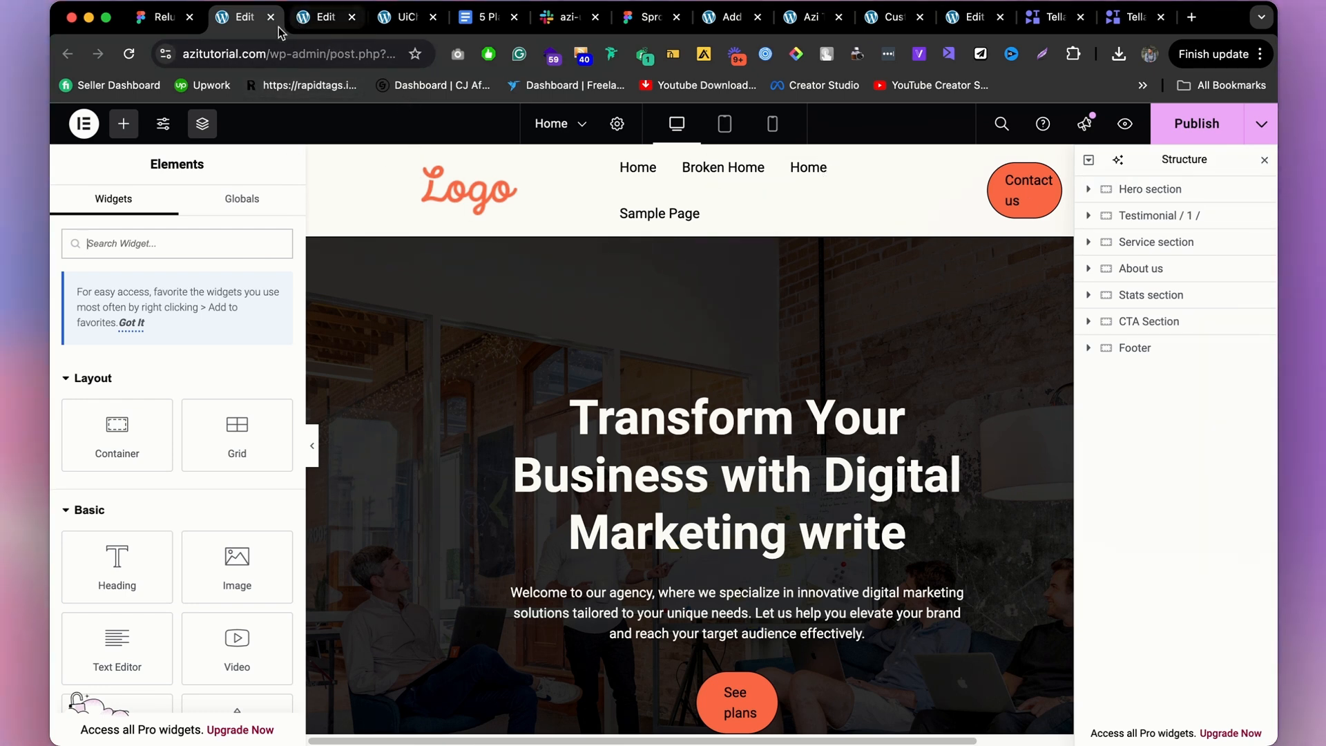
Open the live home page for editing with Elementor in a new browser tab.
click(808, 16)
right_click(577, 118)
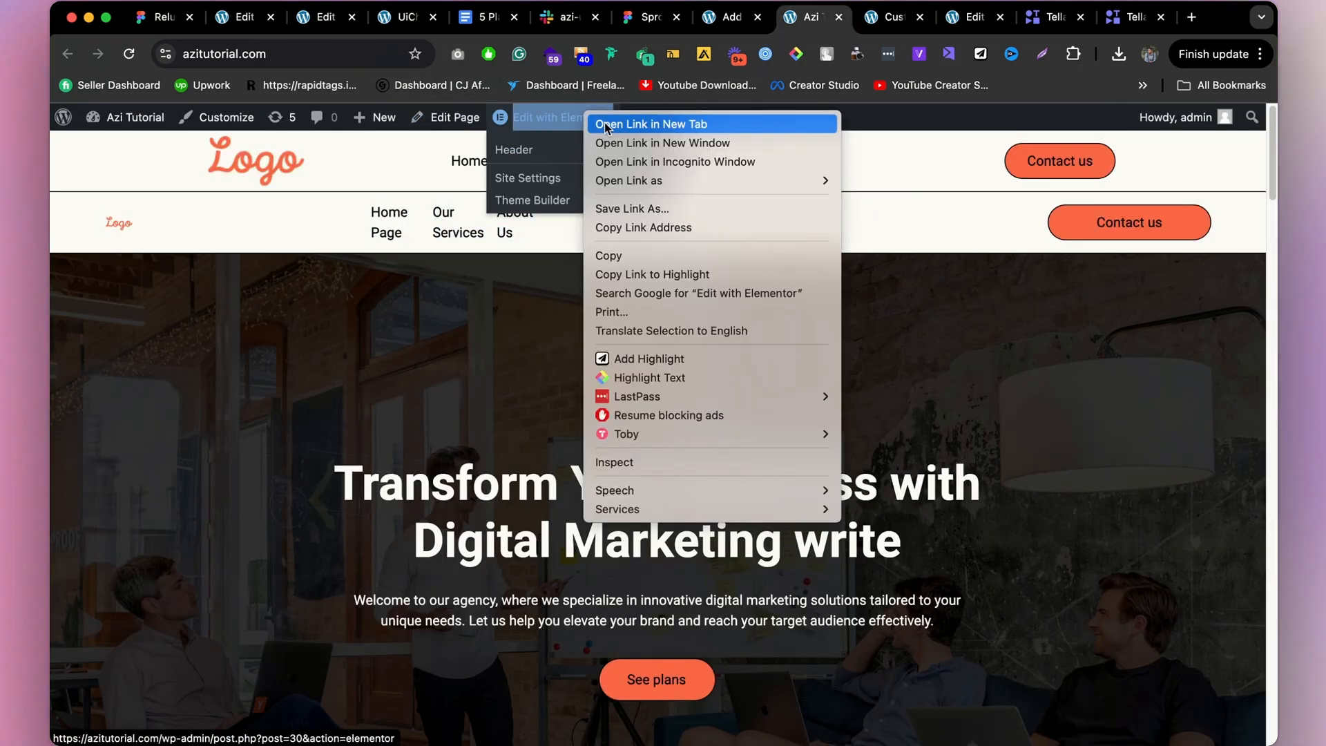
click(621, 122)
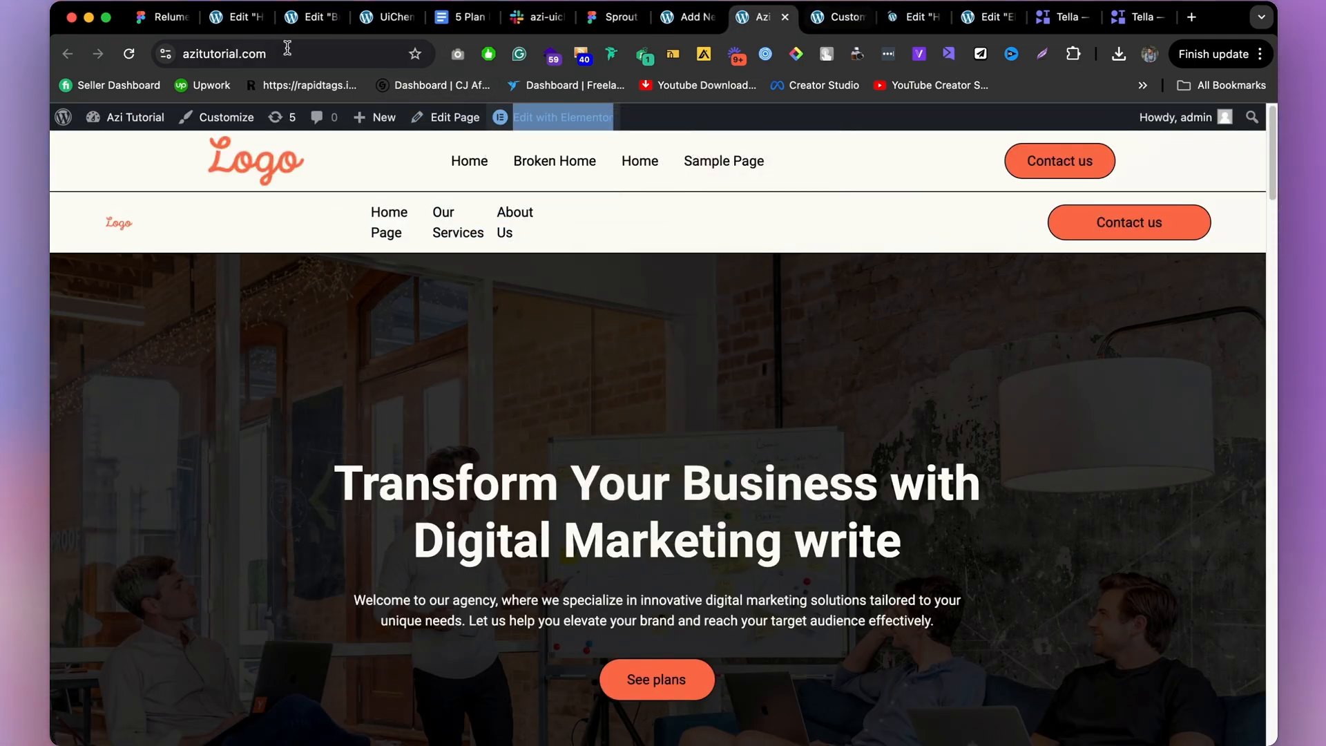
click(878, 24)
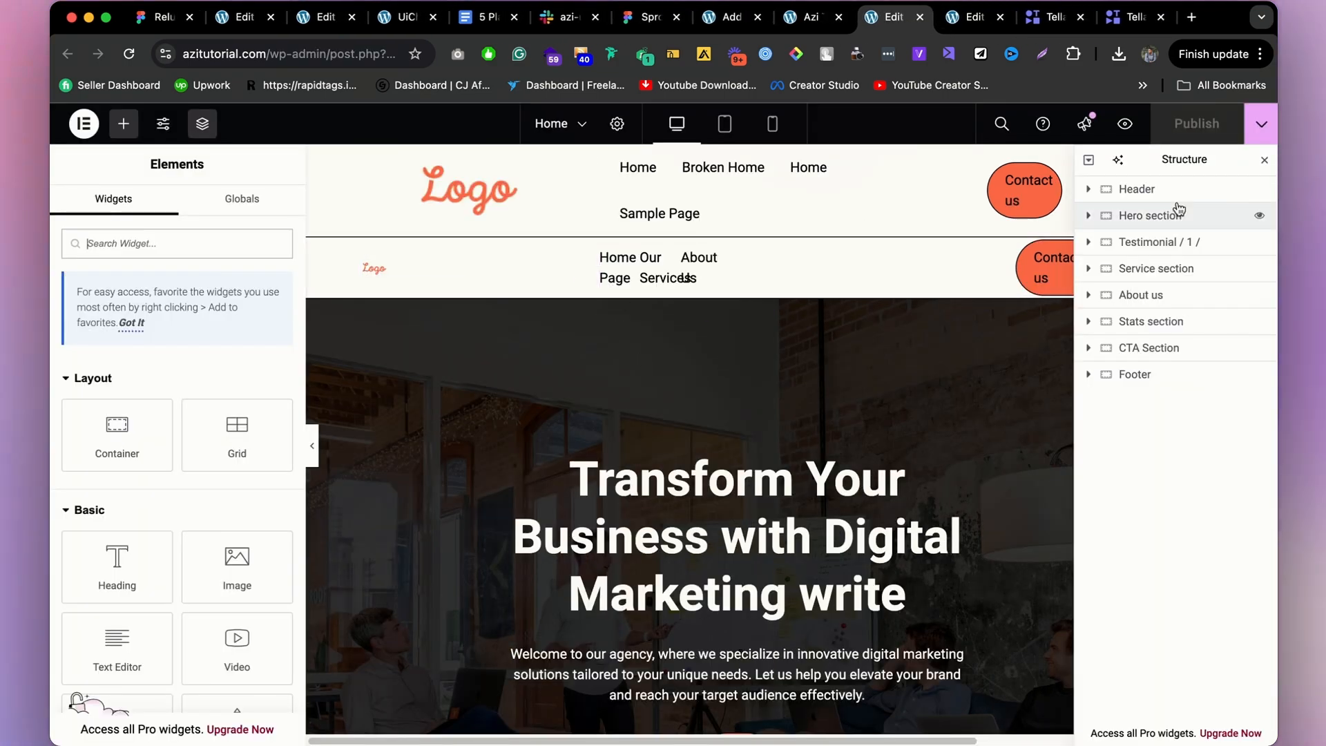
Delete the duplicate Header section from the Home page and publish the page.
click(1152, 192)
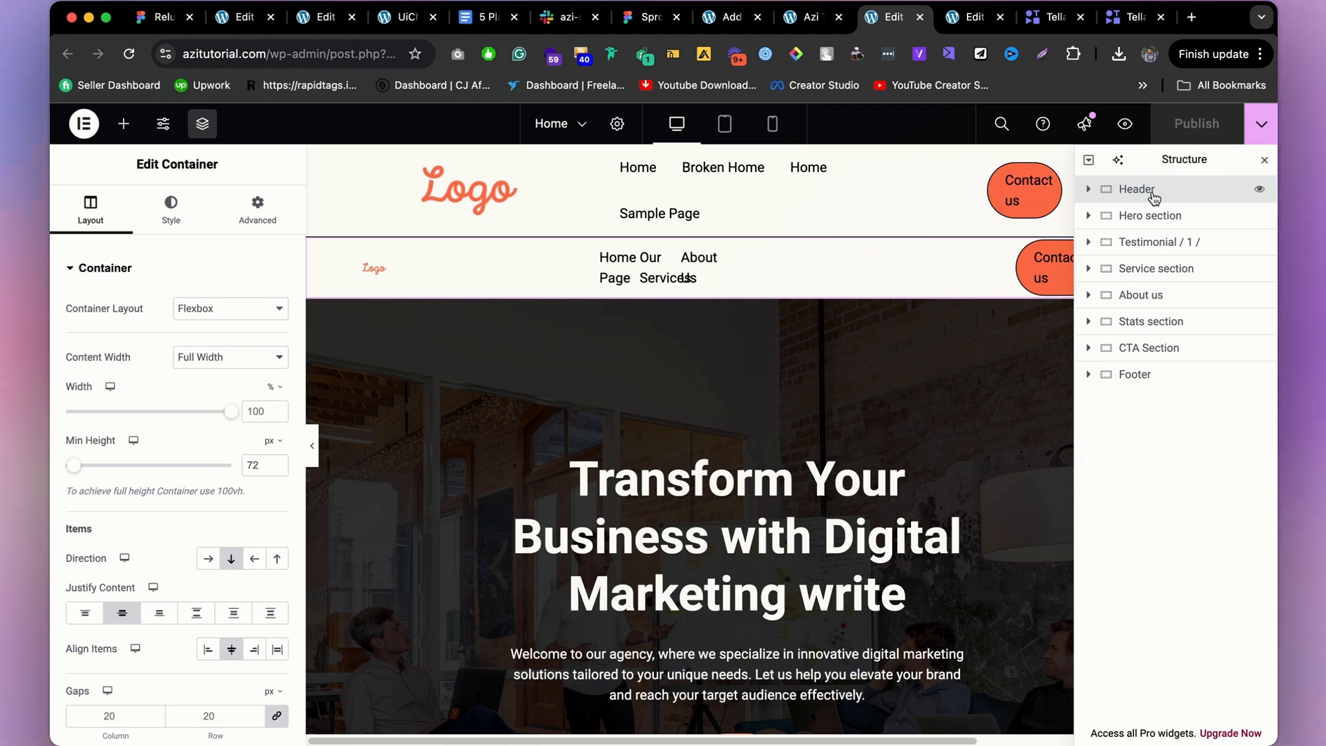
key(Delete)
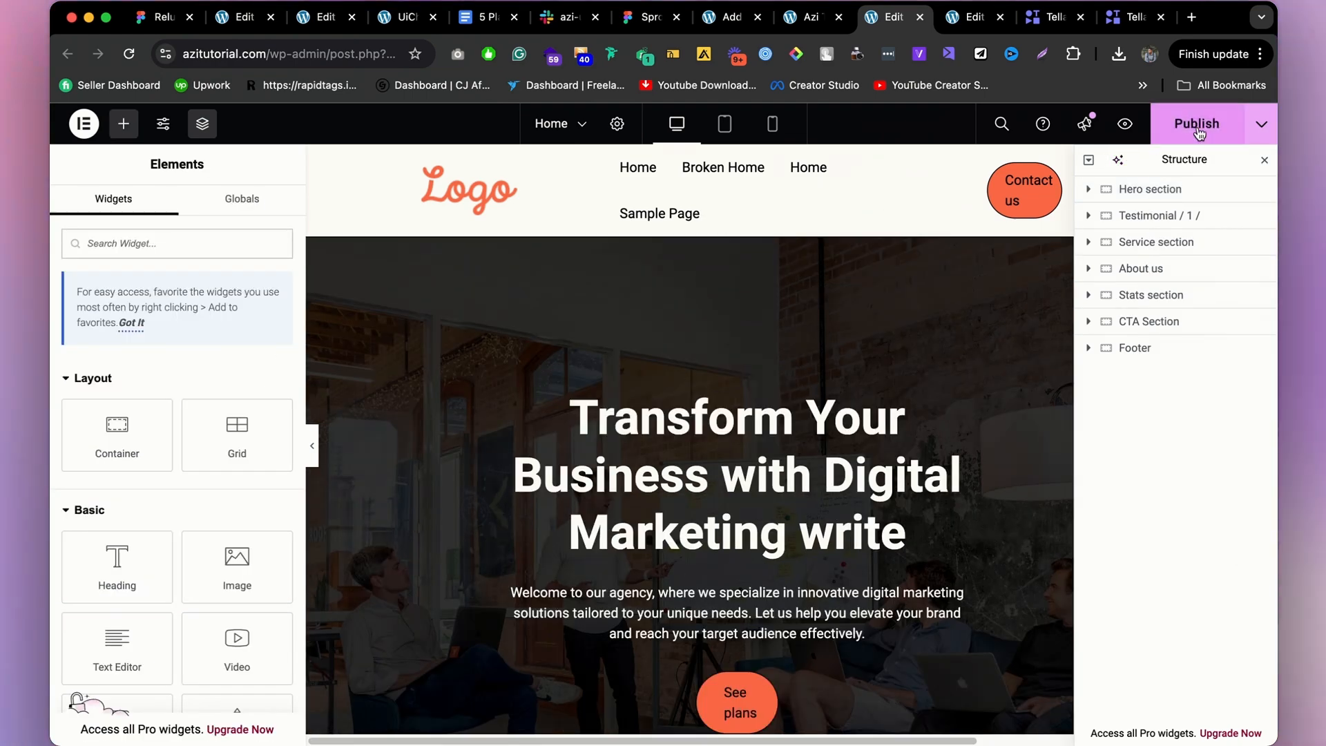
click(312, 445)
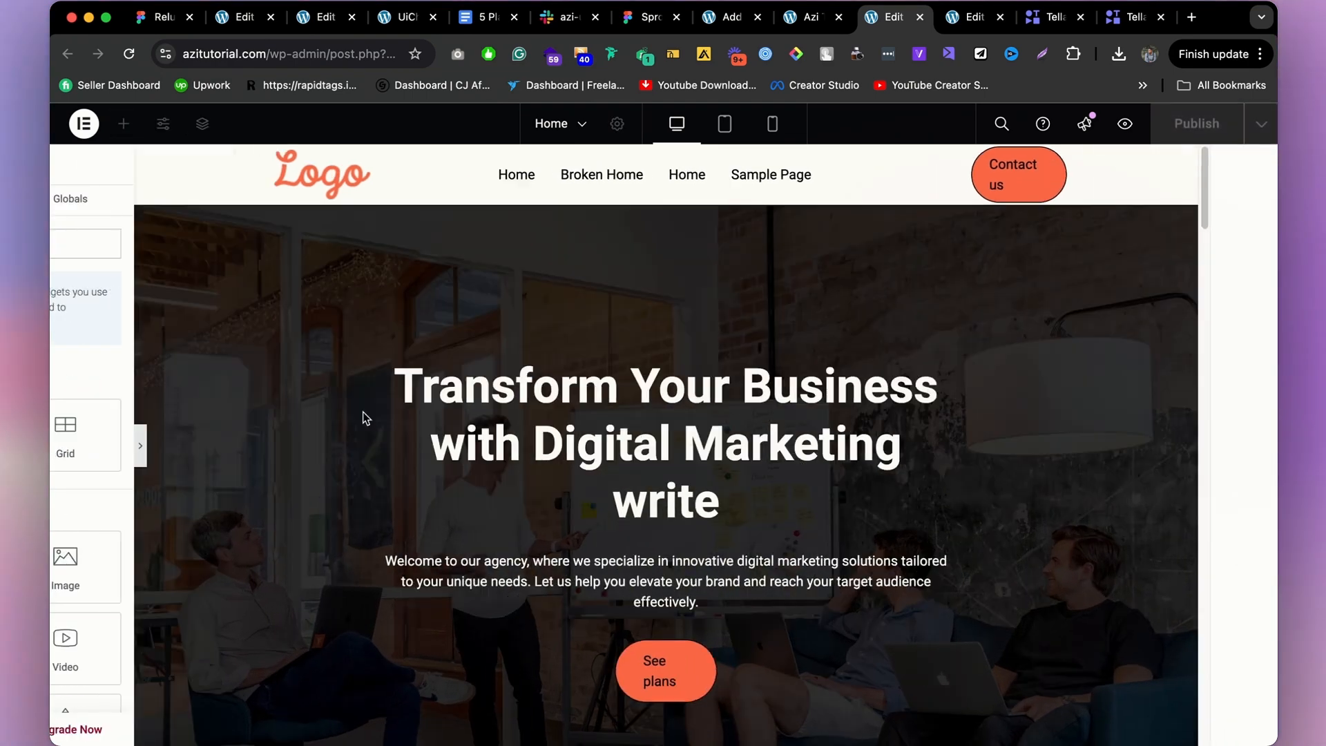
click(56, 451)
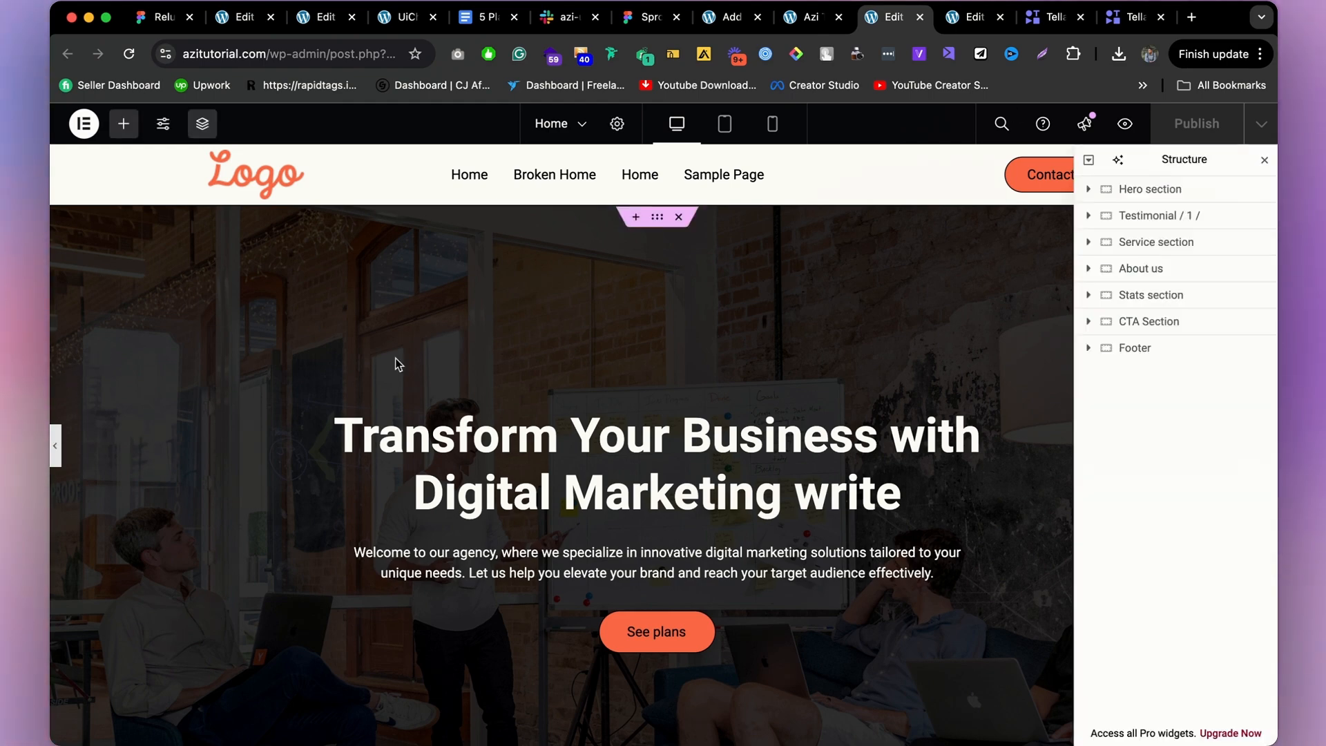
click(1221, 138)
Copy the Footer container at the end of the Home page.
scroll(698, 323, down, 1)
scroll(693, 314, down, 20)
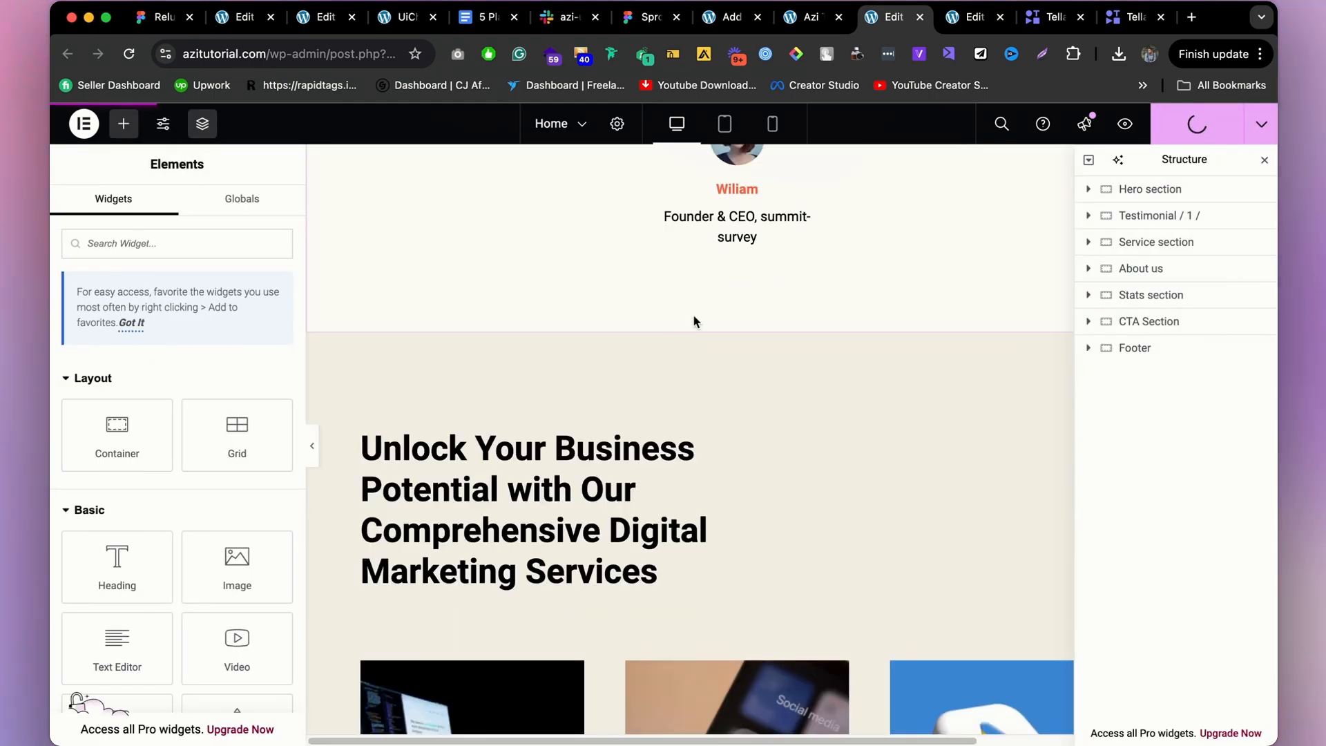
scroll(609, 262, up, 8)
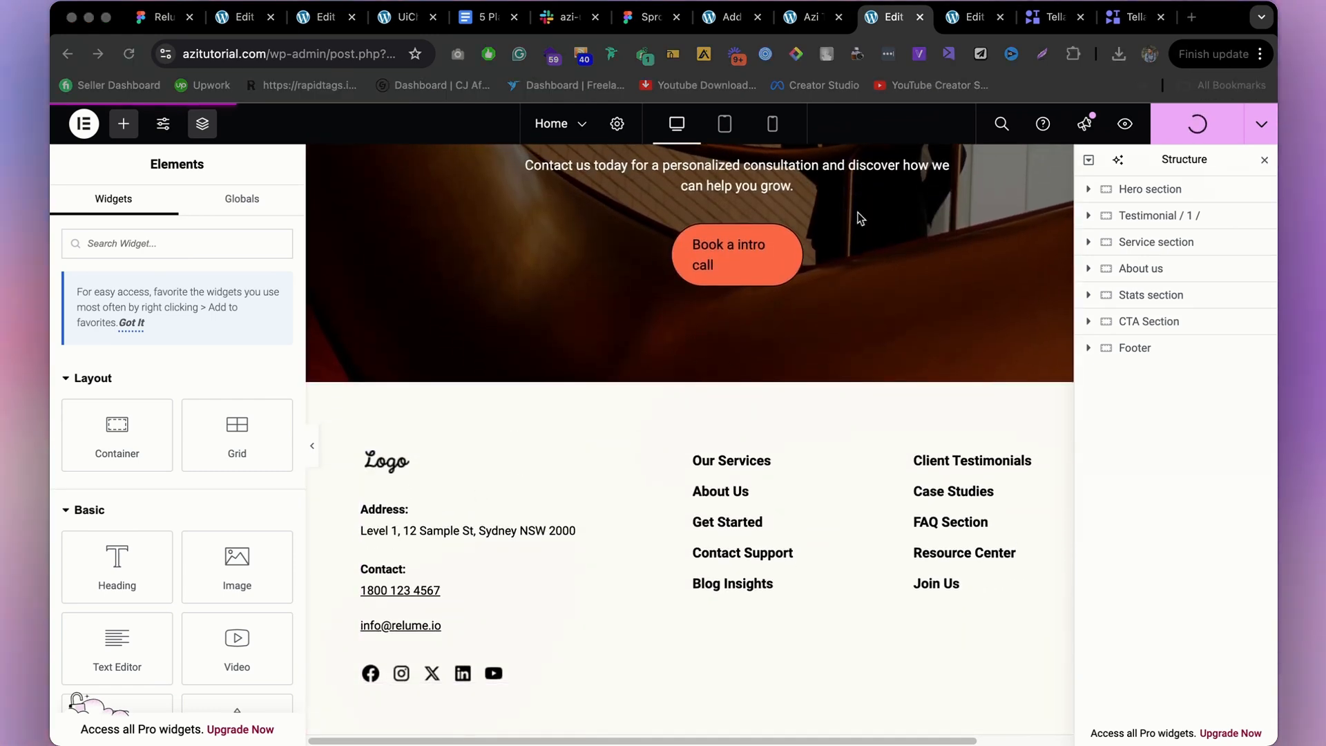
click(1164, 351)
right_click(1164, 350)
click(1151, 393)
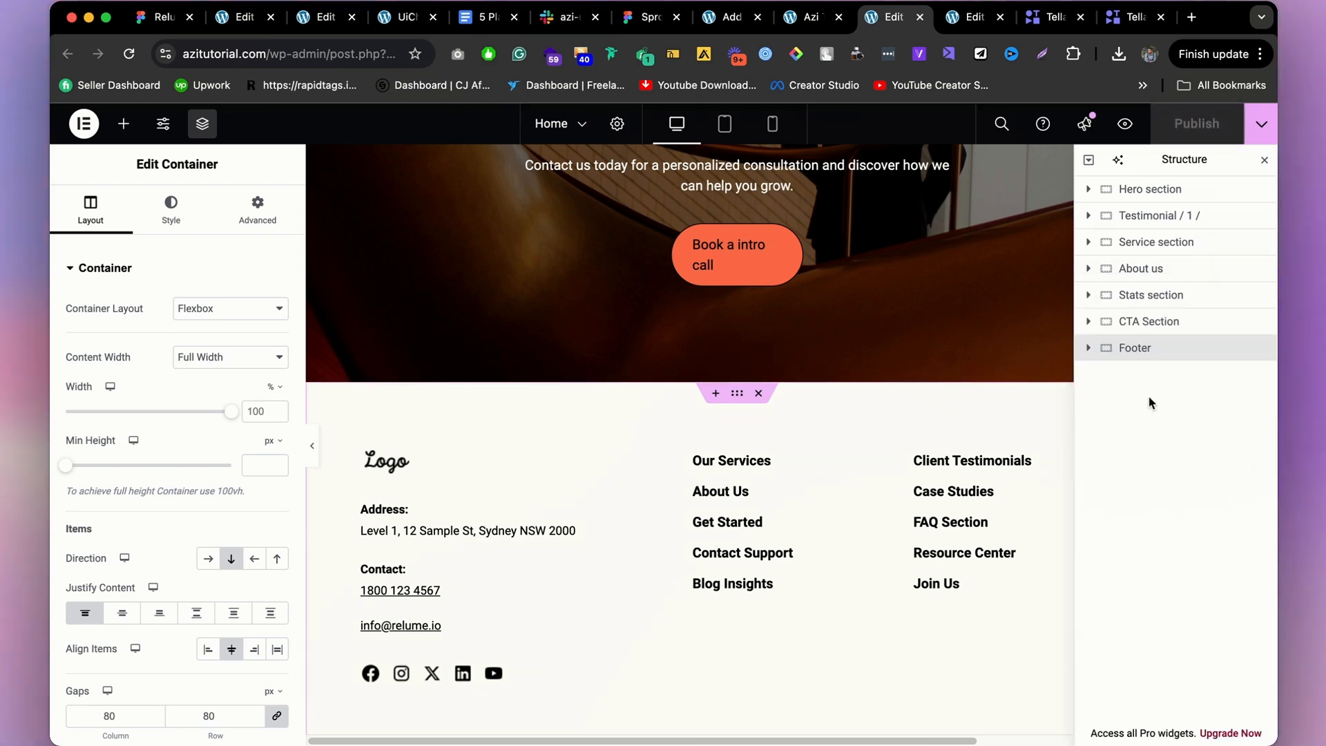
Close the outdated Home editor tab without saving and open the new header/footer template in Elementor.
click(270, 18)
click(735, 300)
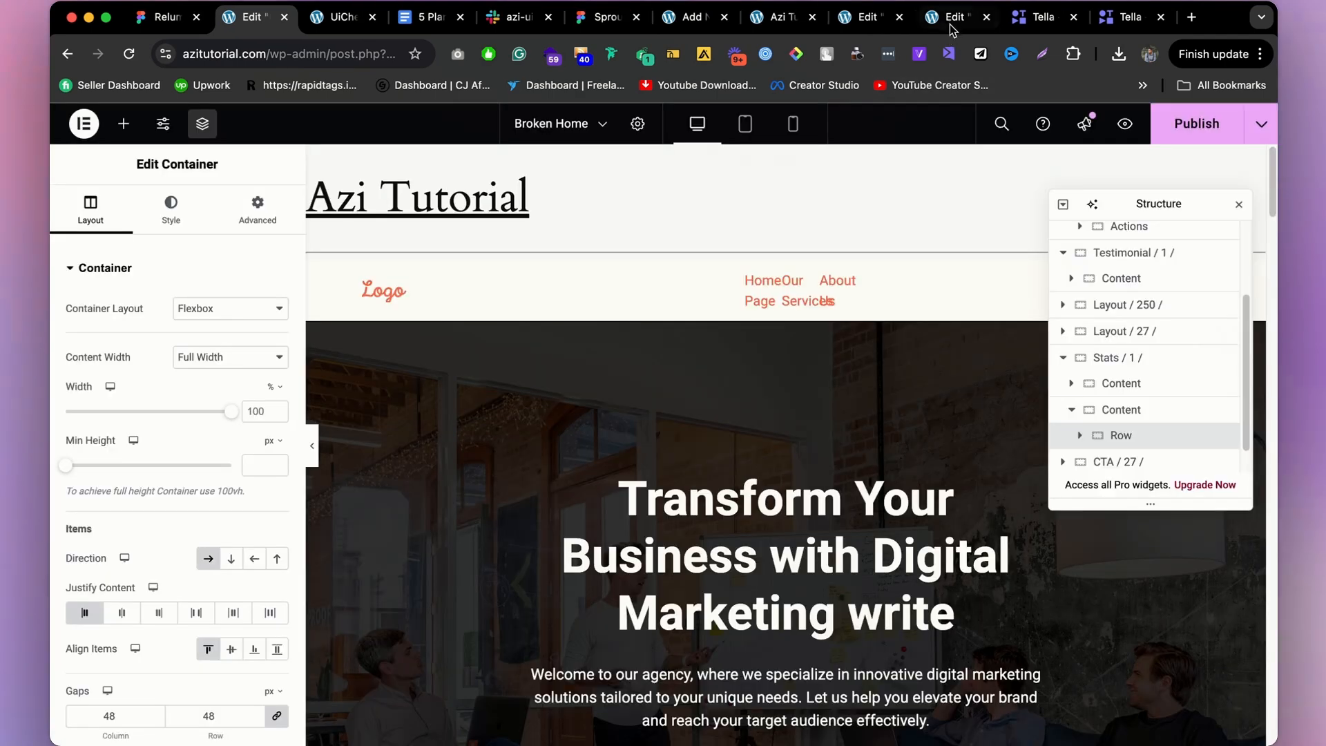
click(777, 17)
click(698, 19)
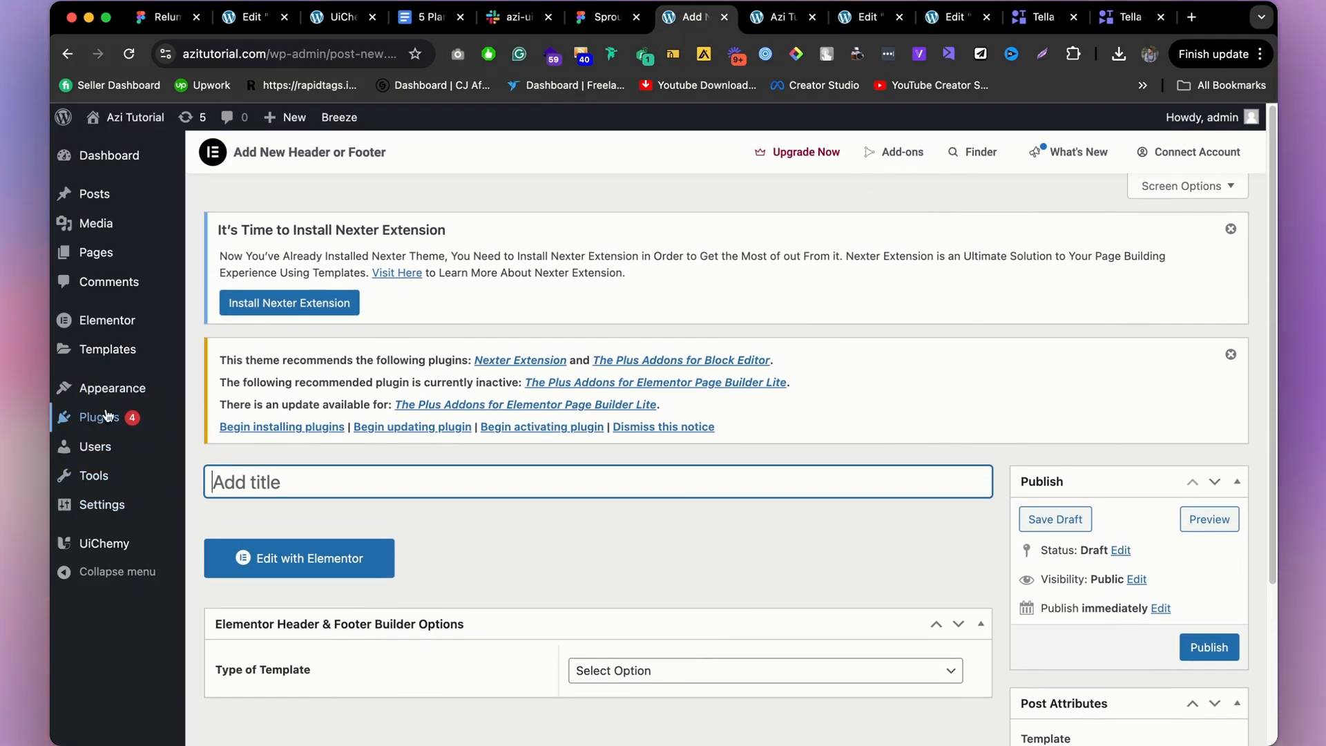
scroll(656, 545, down, 1)
click(341, 509)
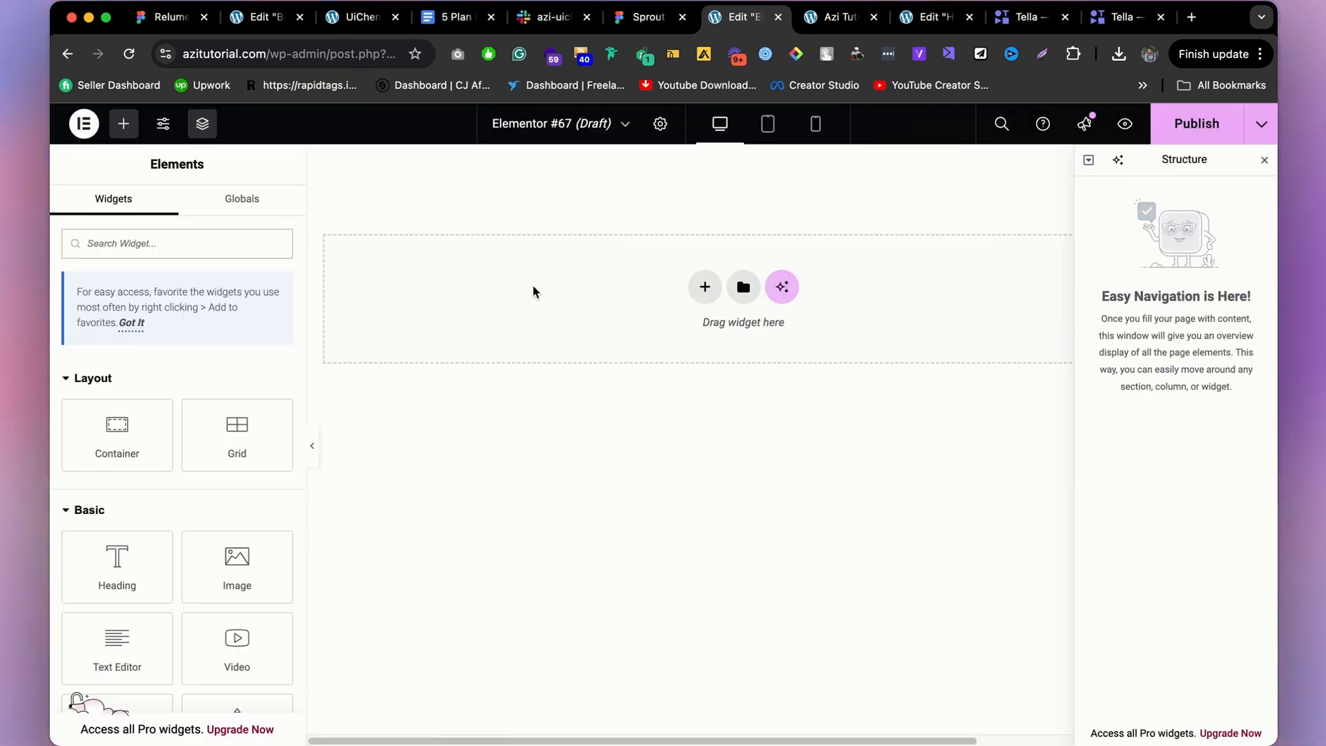
Paste the copied Footer container into the empty template and publish it.
right_click(533, 288)
click(559, 304)
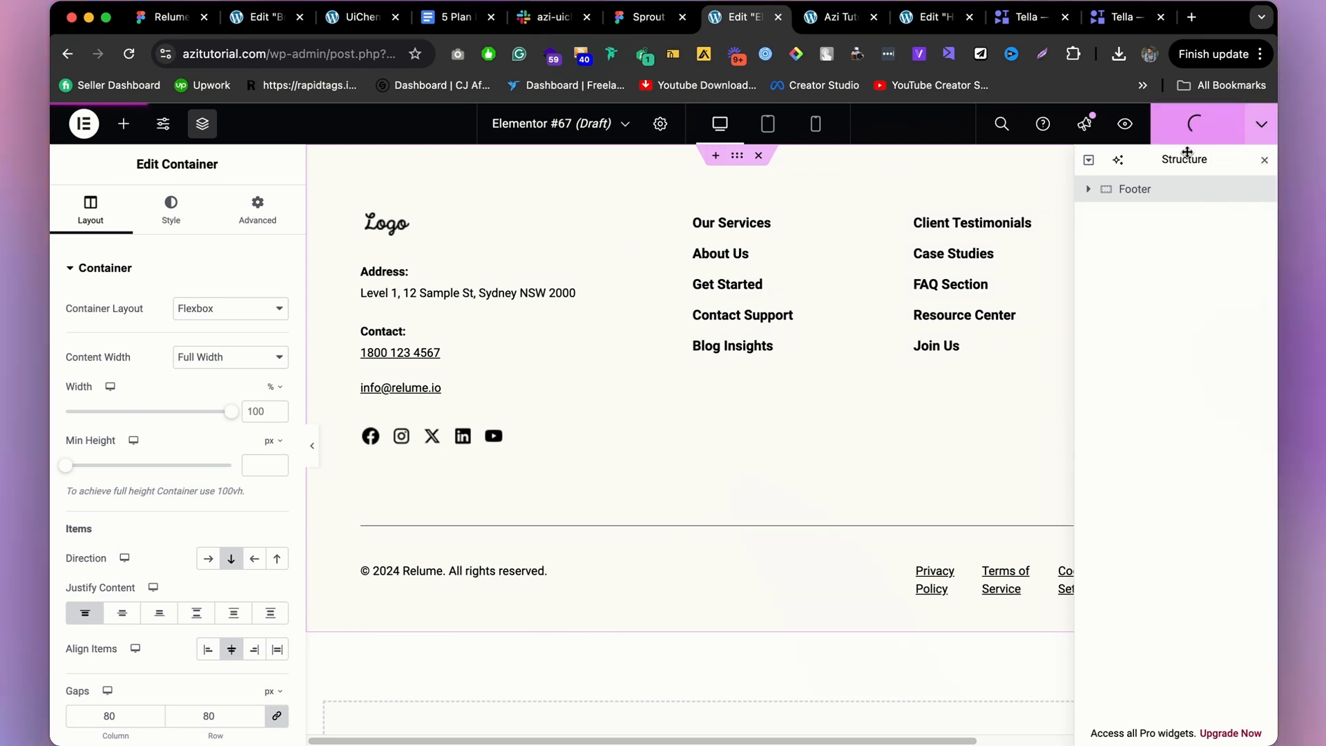
click(1198, 125)
Delete the Footer section from the Home page and publish the page.
click(927, 16)
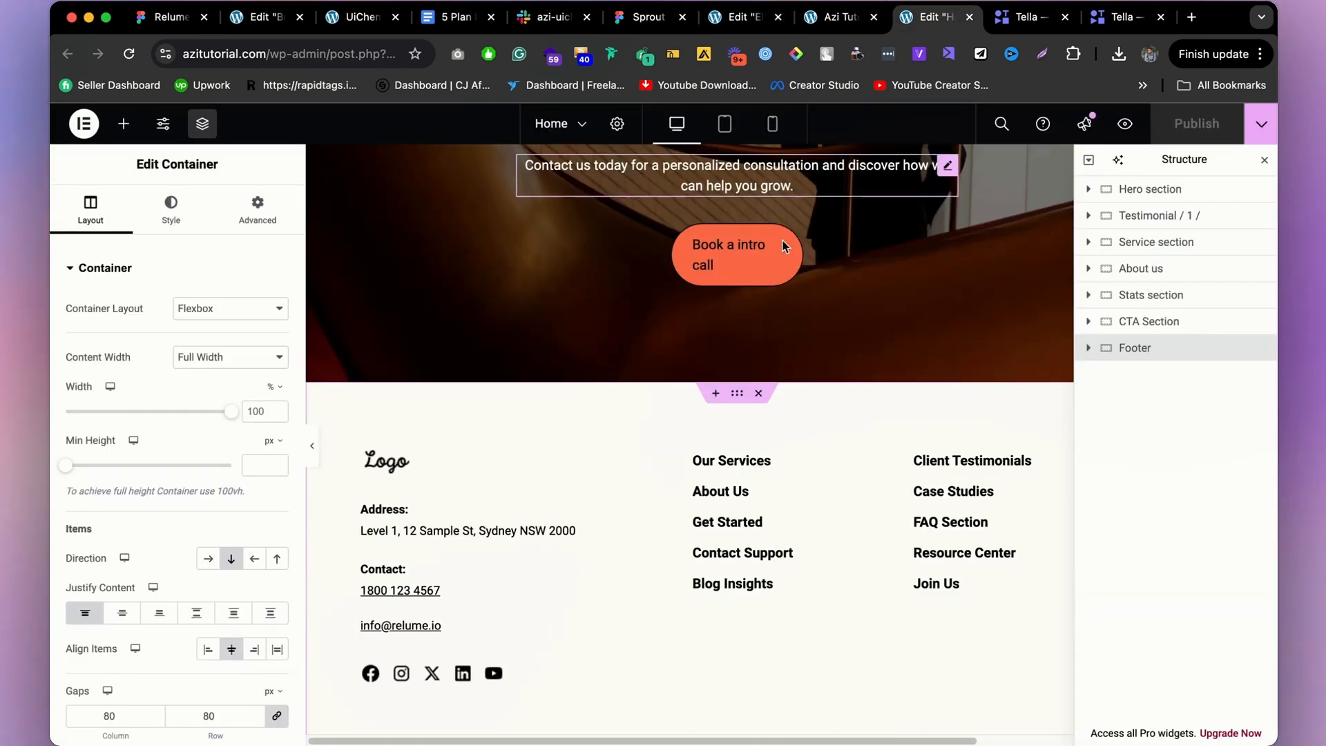
click(761, 393)
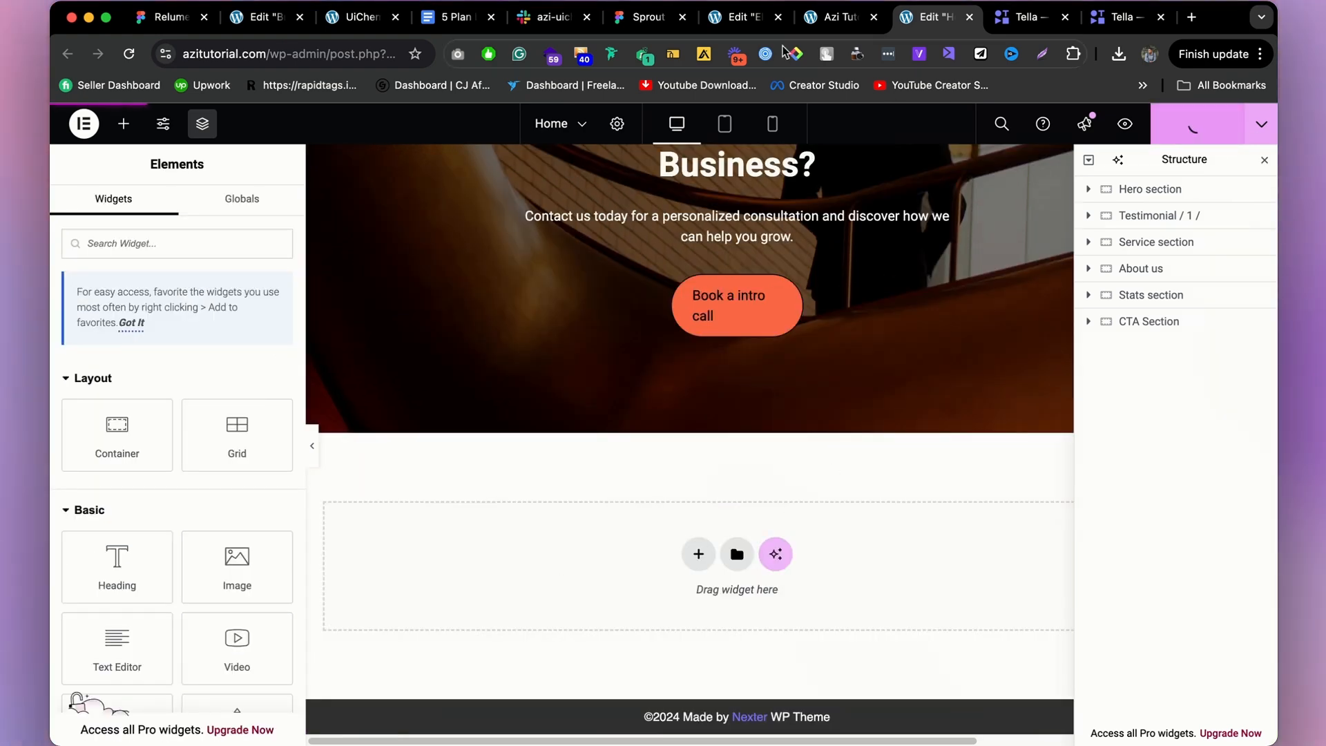
Open the Elementor Header & Footer Builder template list from the WordPress dashboard and locate the Elementor #67 template.
click(728, 16)
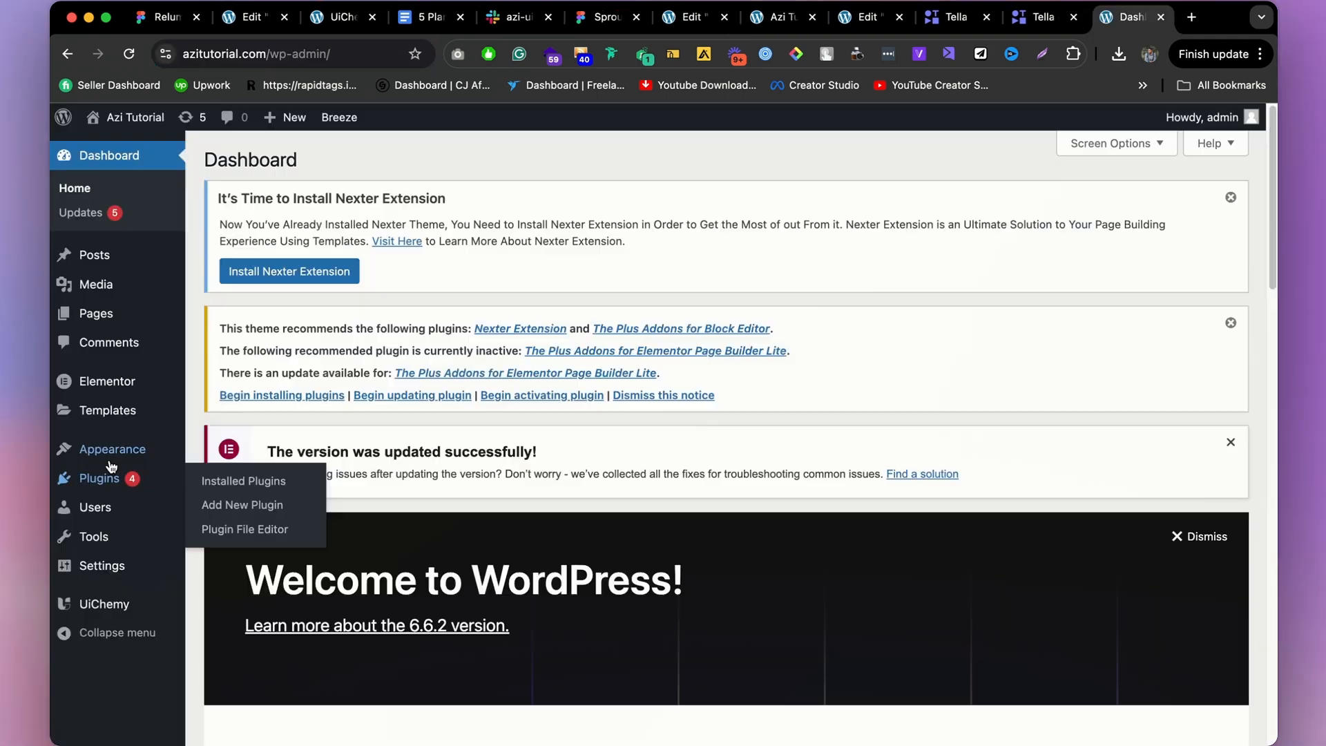
mouse_move(202, 491)
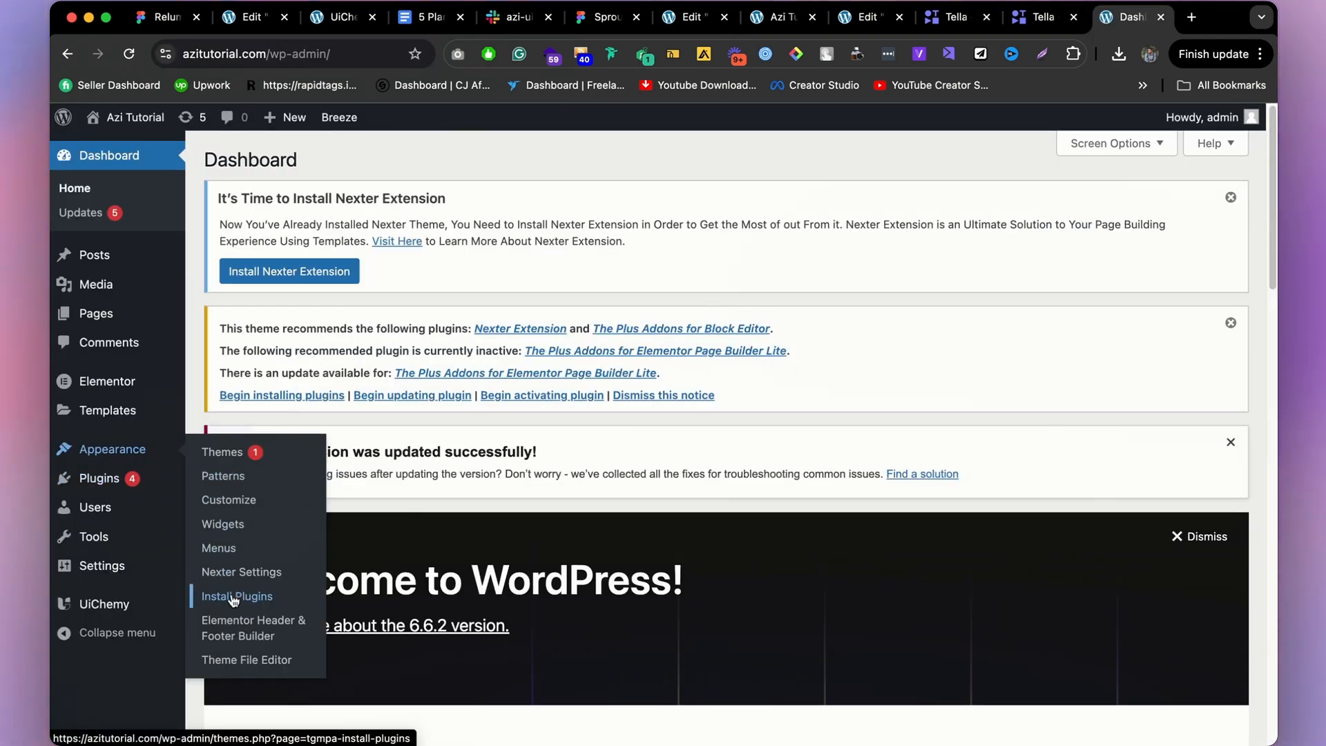
click(254, 631)
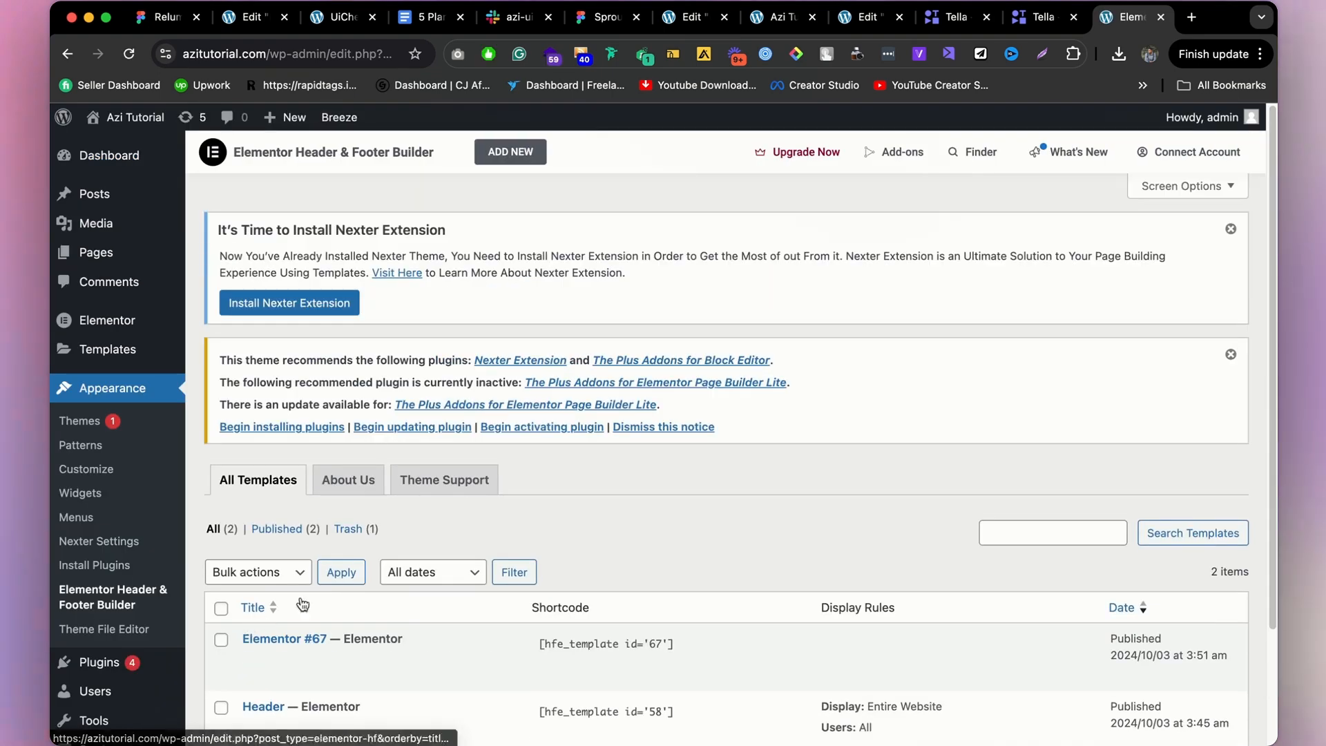
scroll(301, 604, down, 2)
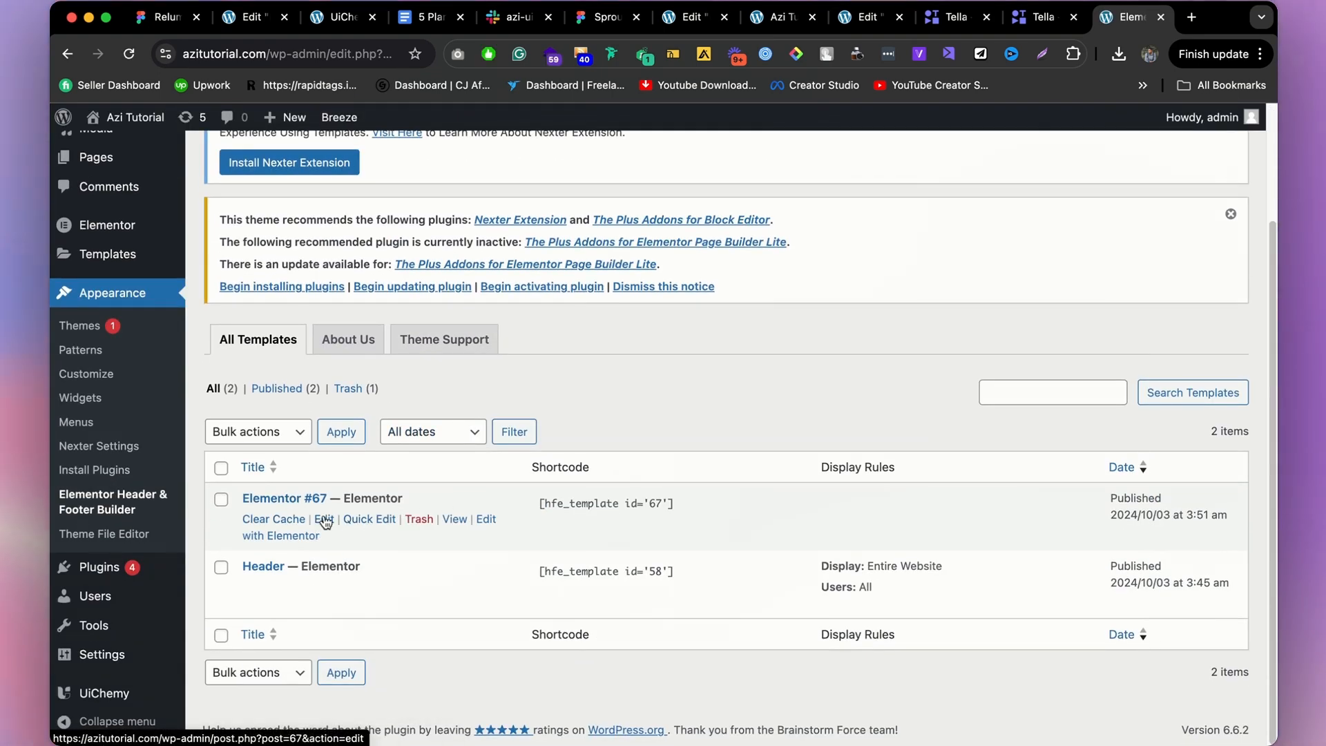
Open the Elementor #67 template's settings, set its type to Footer and display it on the entire website.
scroll(474, 442, down, 7)
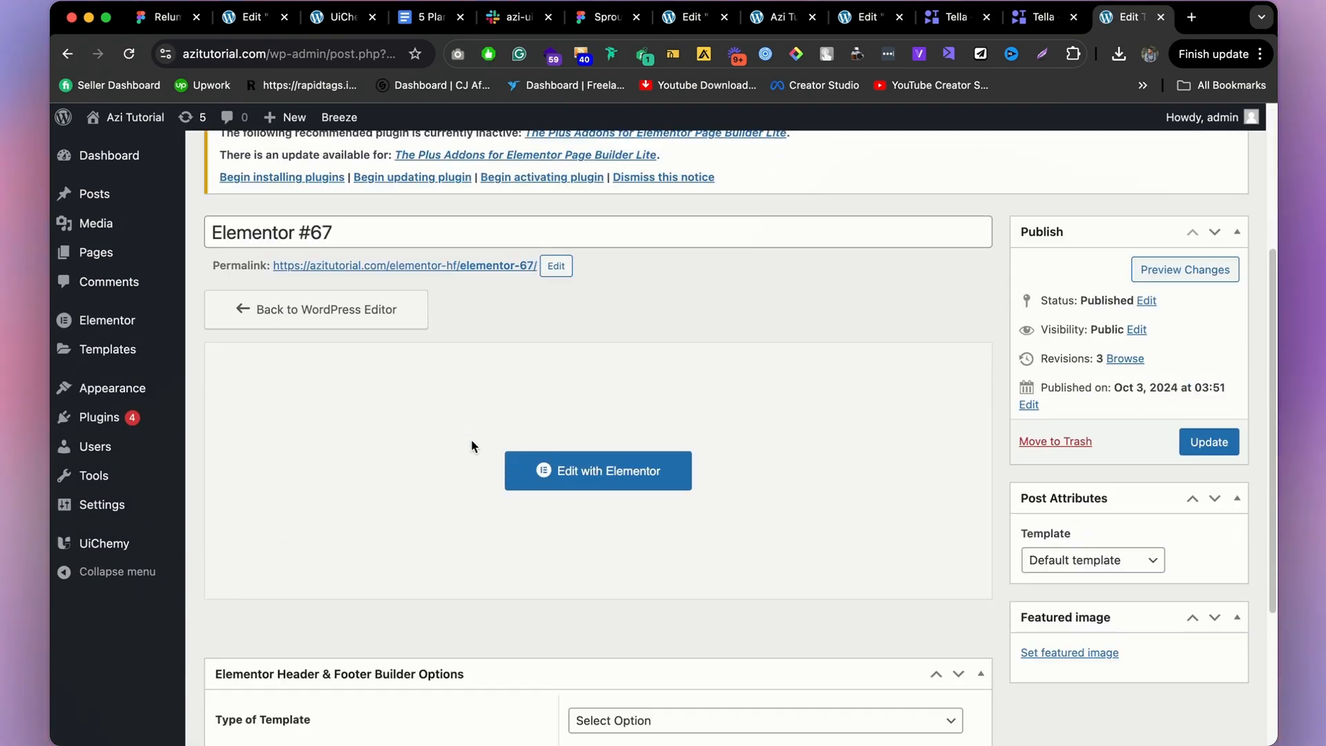
click(627, 502)
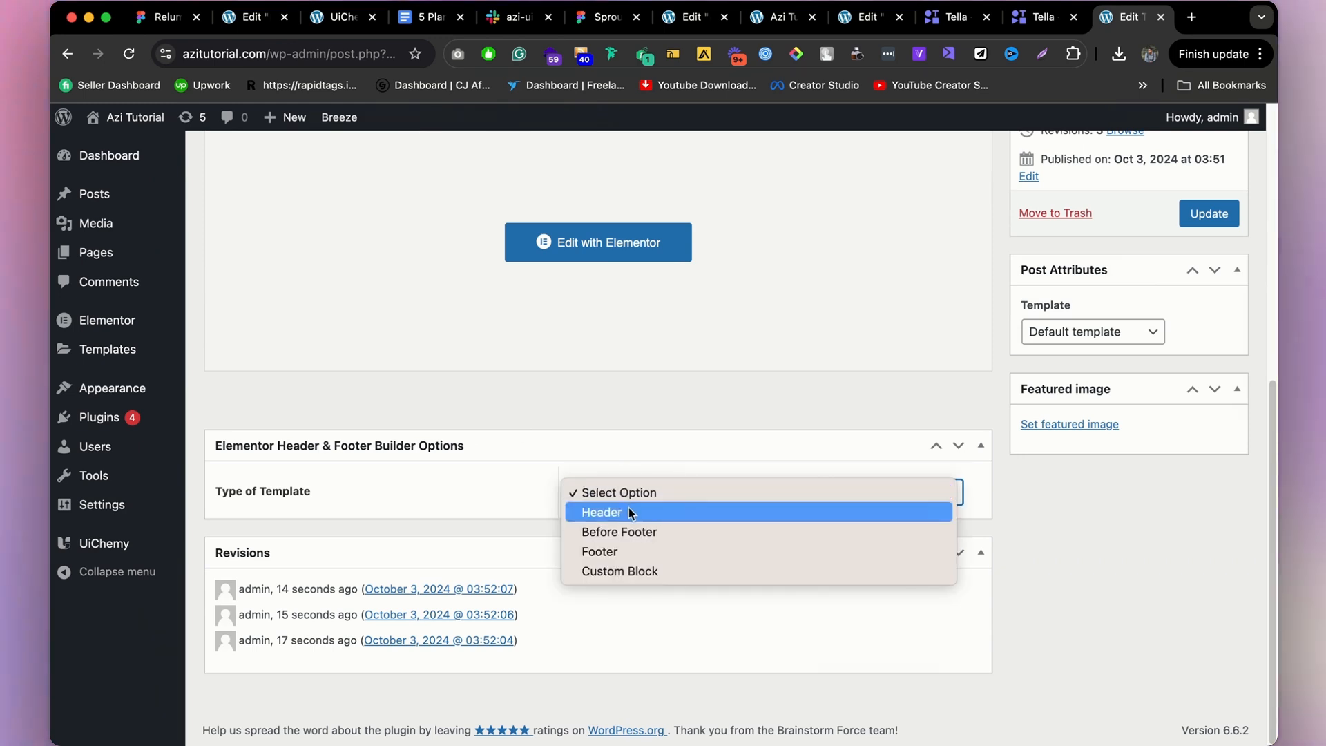
click(632, 554)
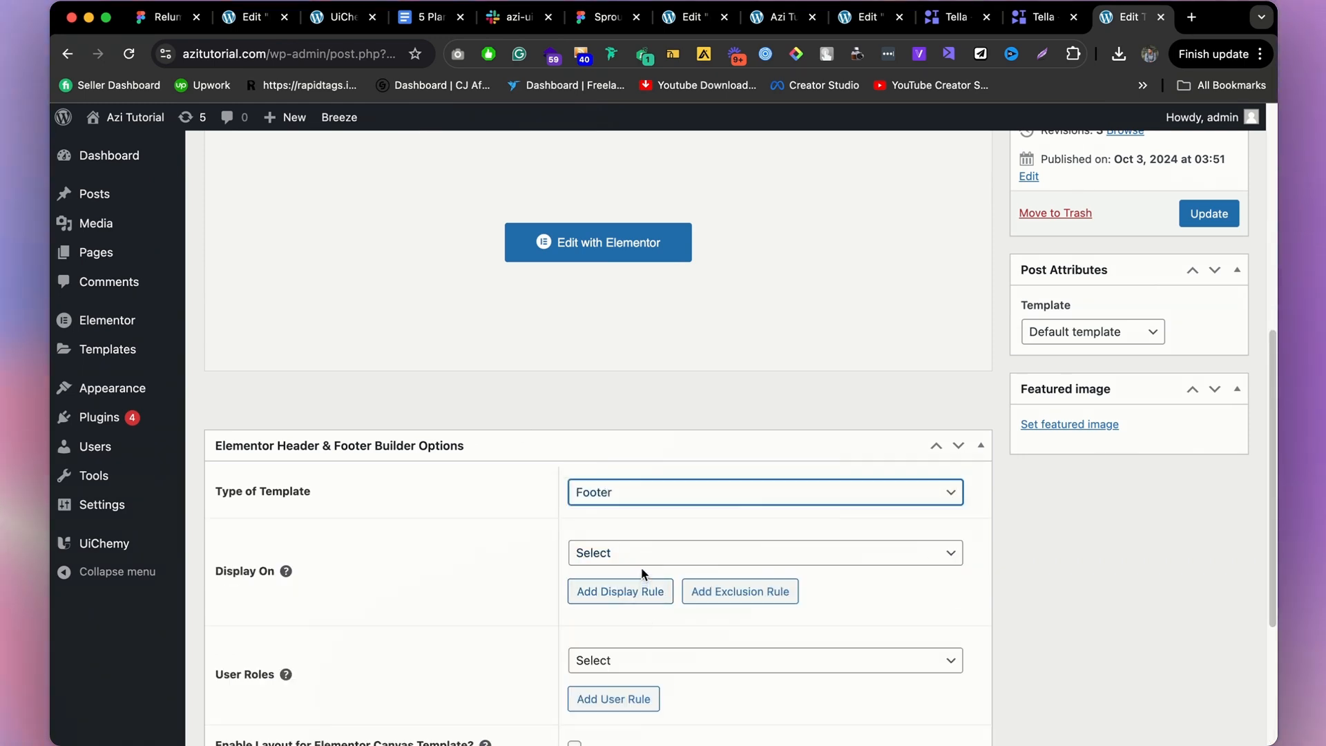
click(641, 560)
click(641, 592)
click(639, 659)
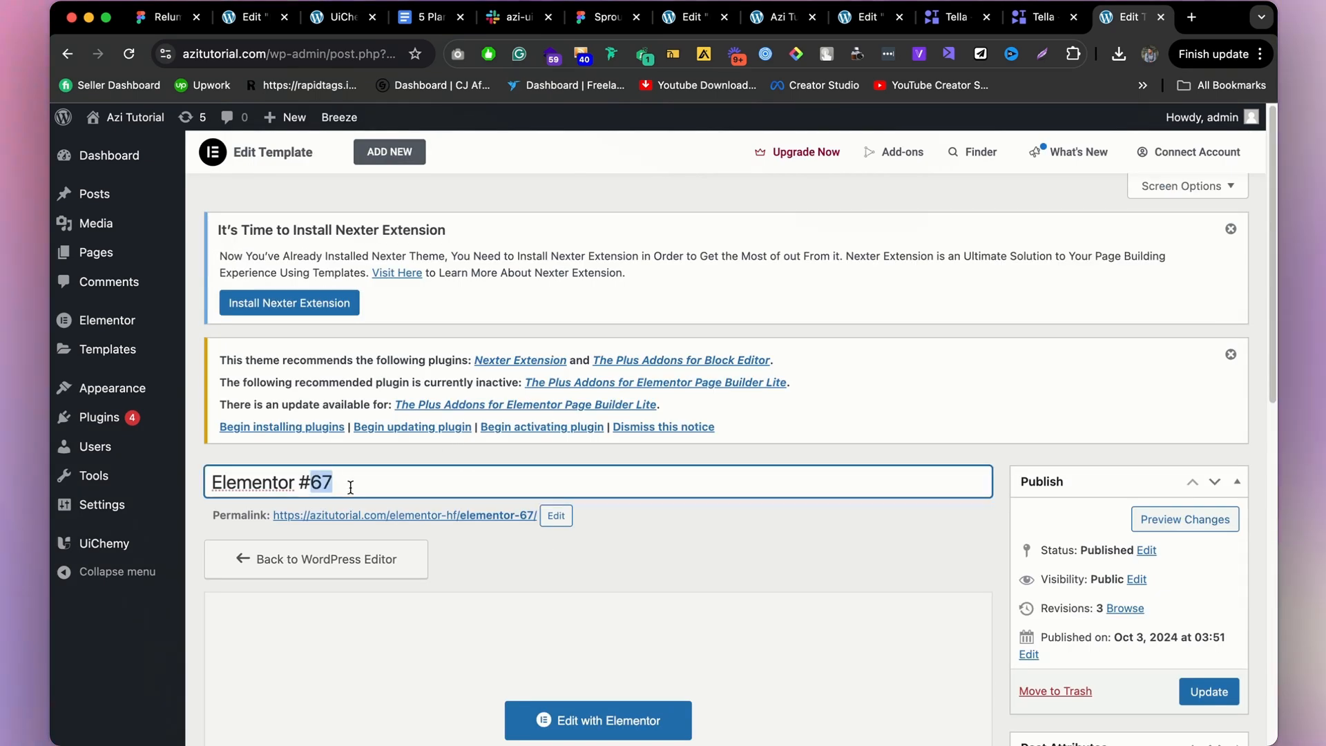
Rename the template as Footer and update it.
triple_click(350, 486)
text(Footer)
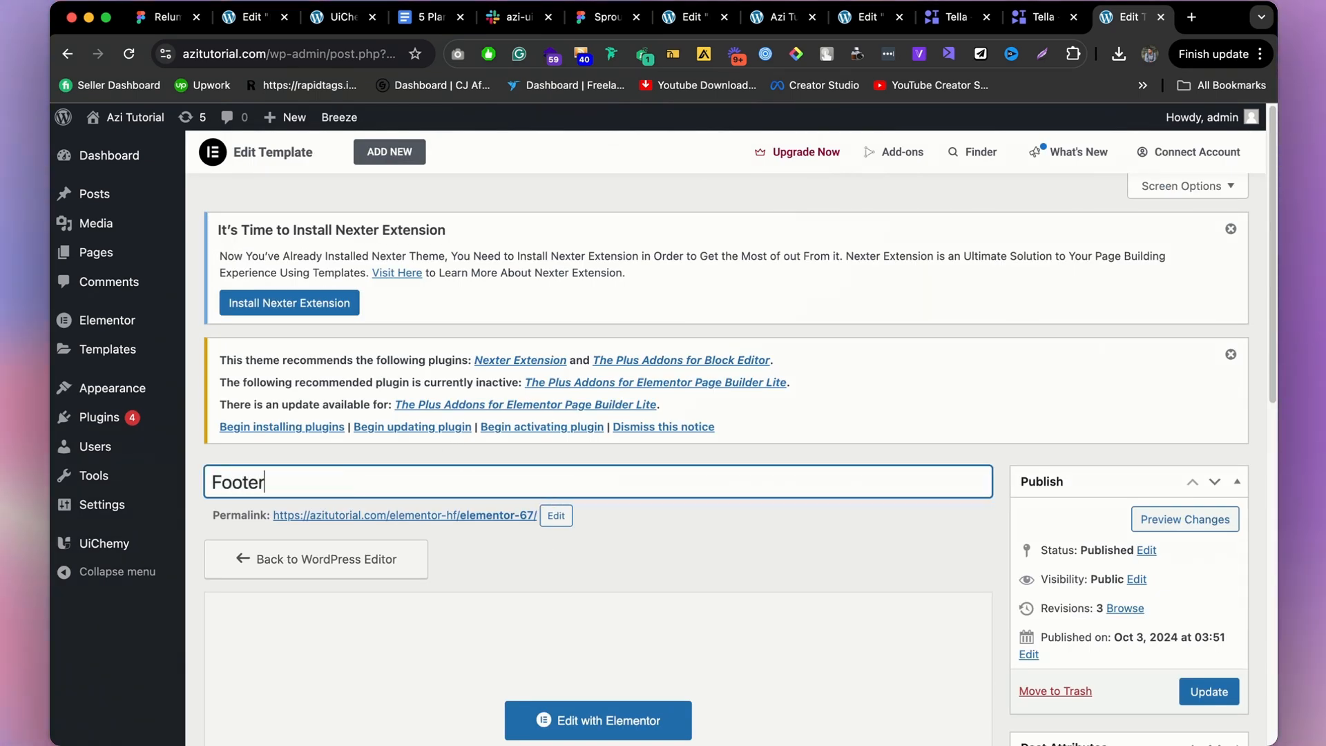
click(1203, 690)
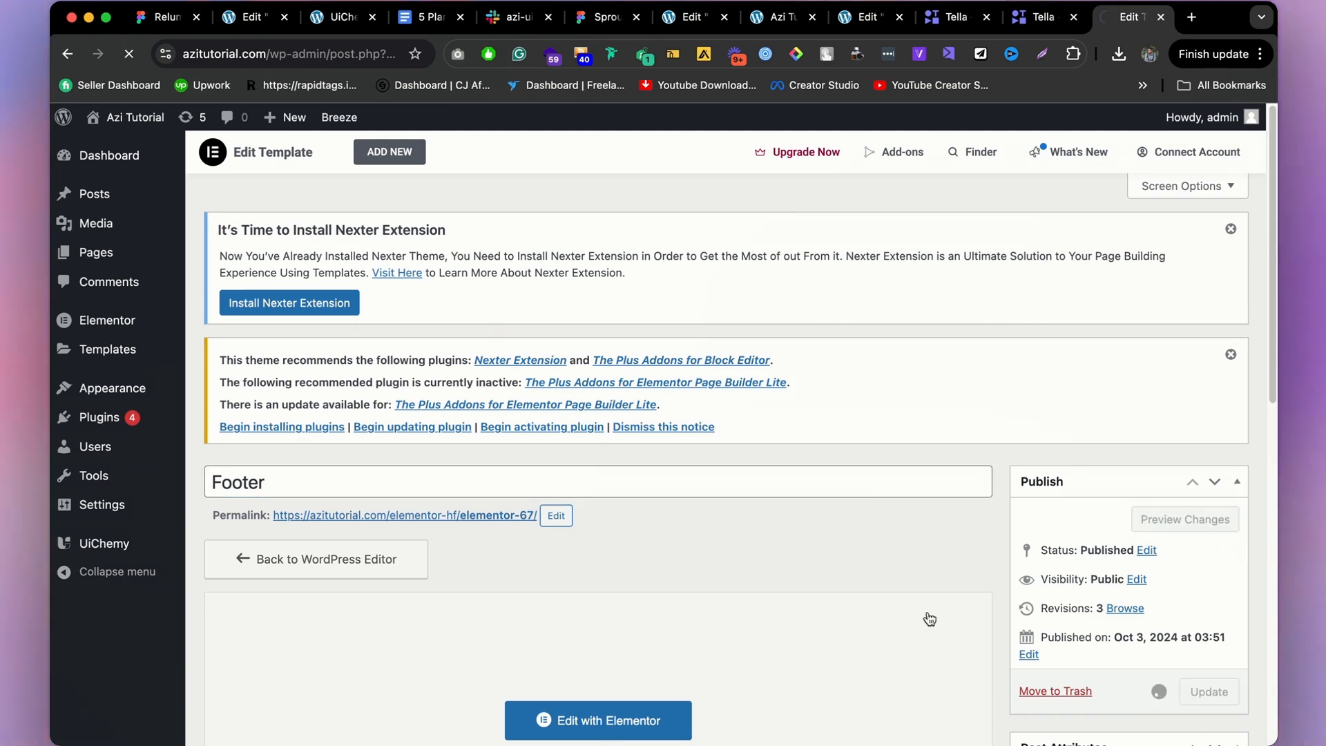
Examine the header and footer on the reloaded live homepage and on the Sample Page.
click(782, 17)
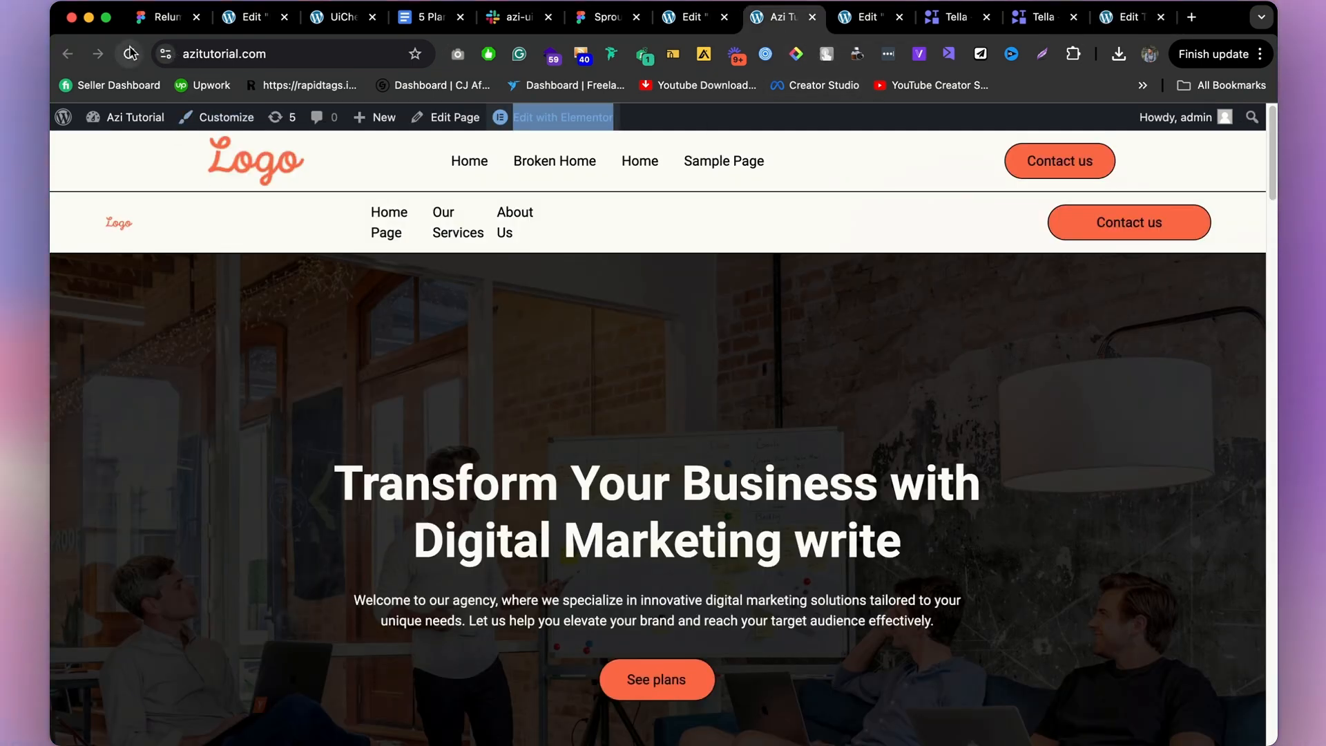
scroll(442, 387, down, 20)
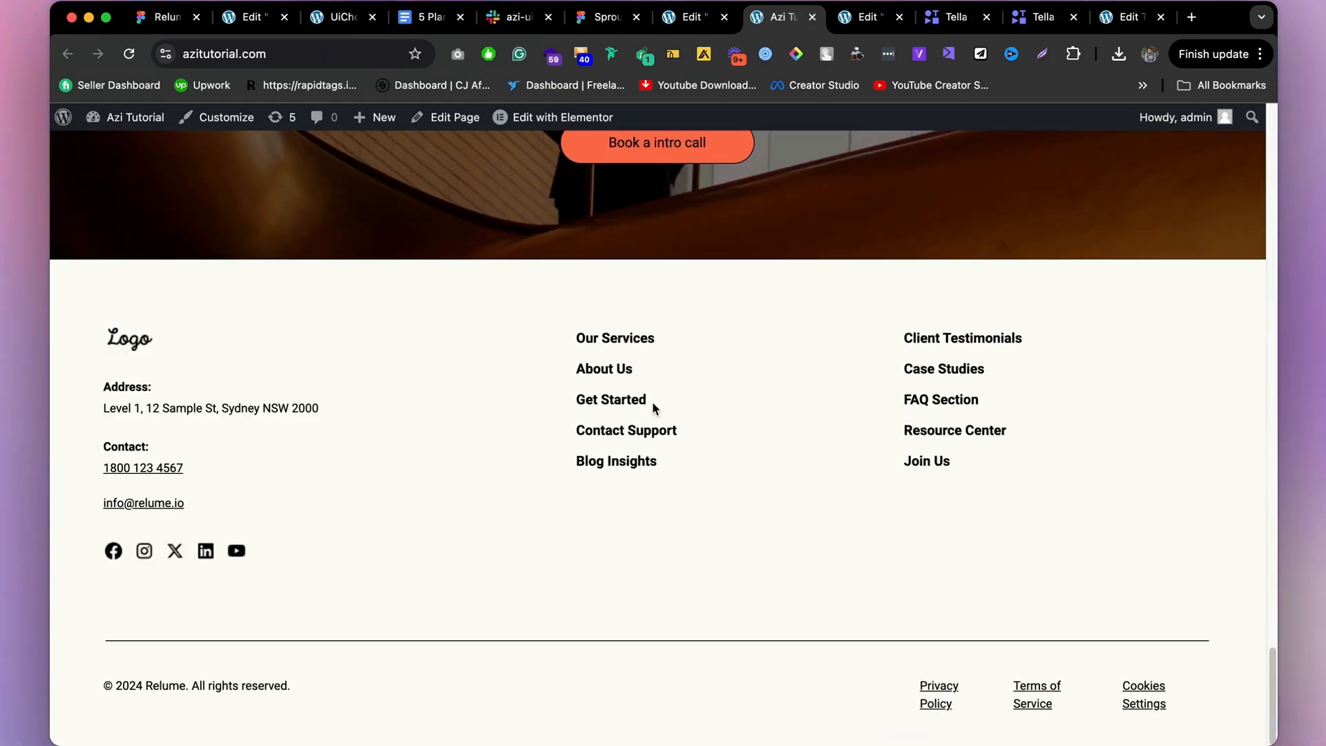
scroll(652, 401, up, 2)
scroll(631, 402, down, 2)
scroll(632, 402, up, 20)
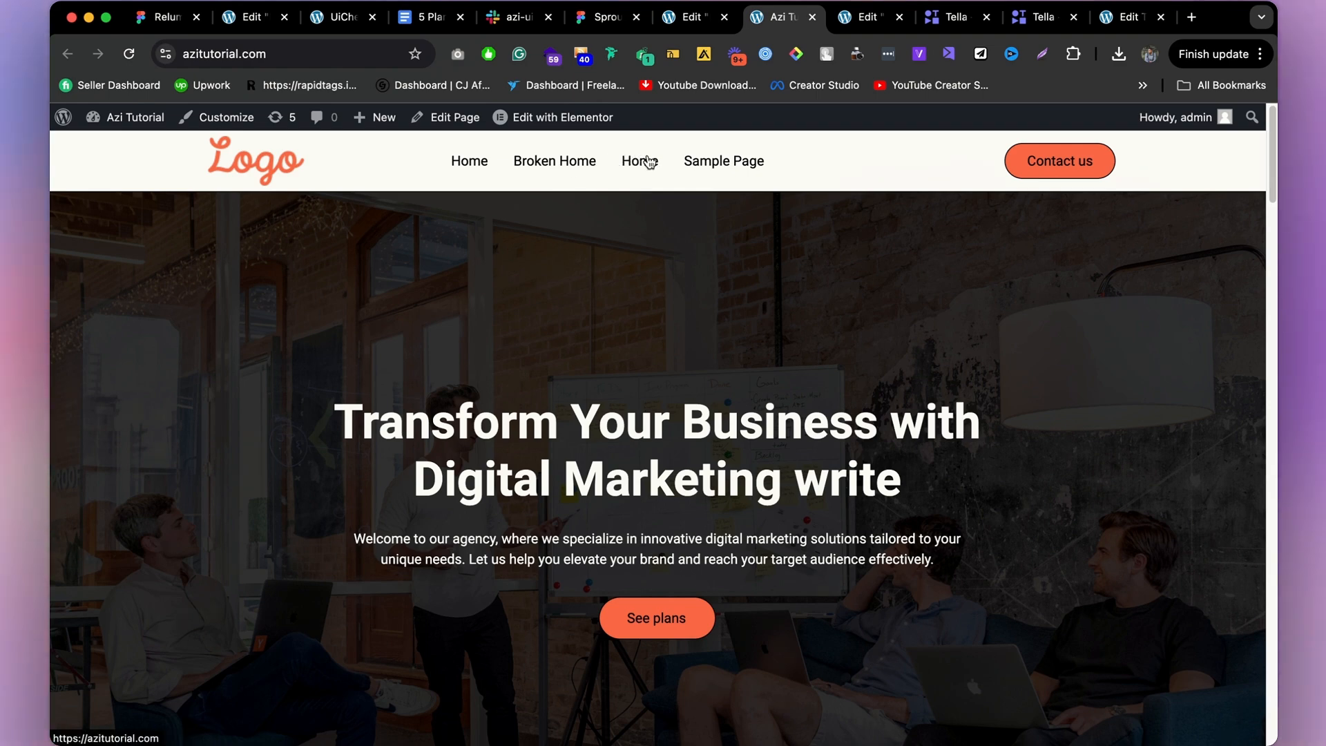
click(745, 166)
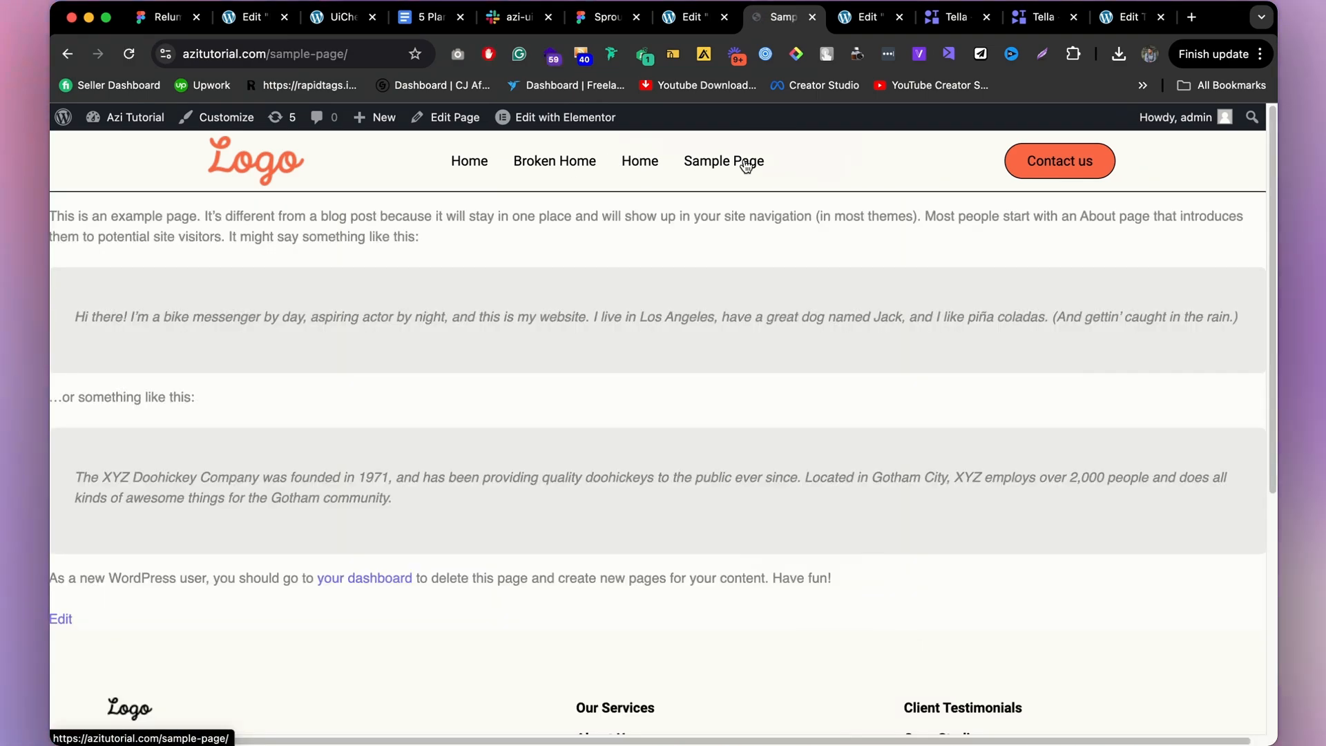
scroll(654, 356, down, 5)
scroll(352, 428, up, 5)
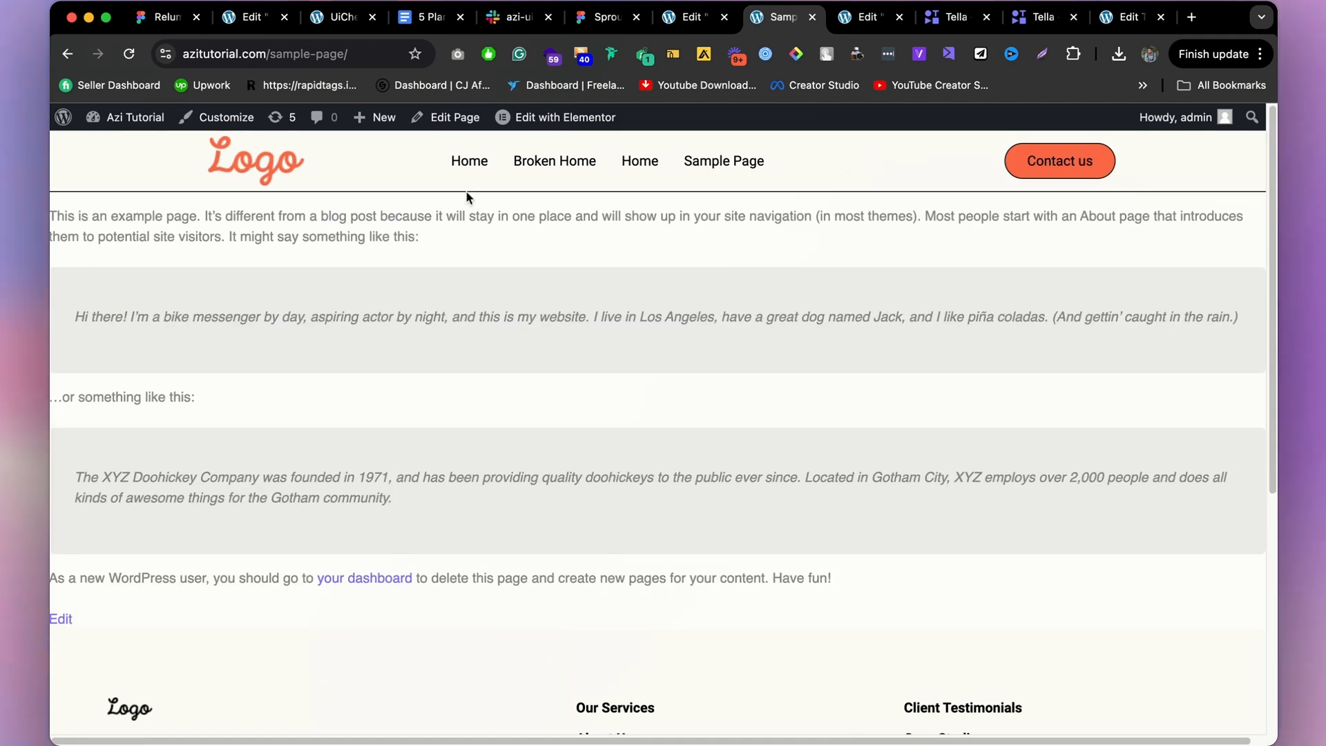
scroll(495, 297, down, 5)
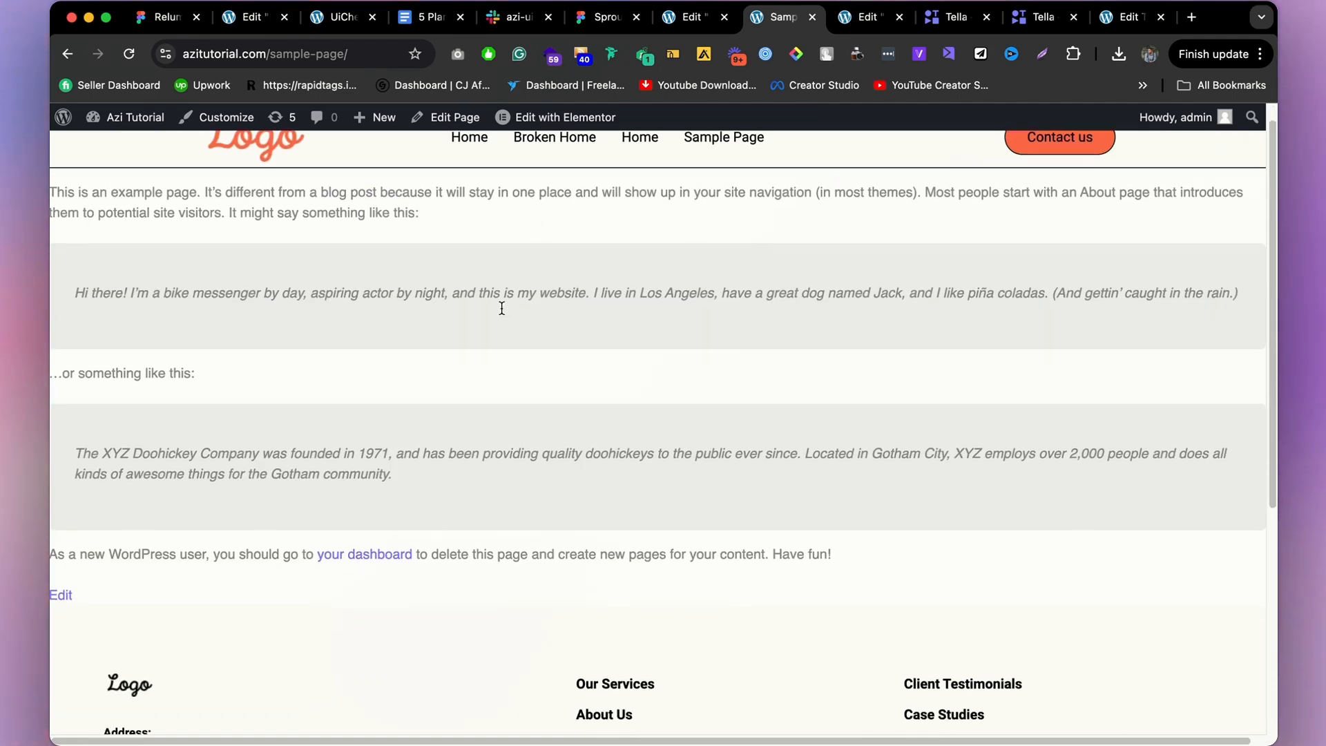
scroll(500, 308, up, 5)
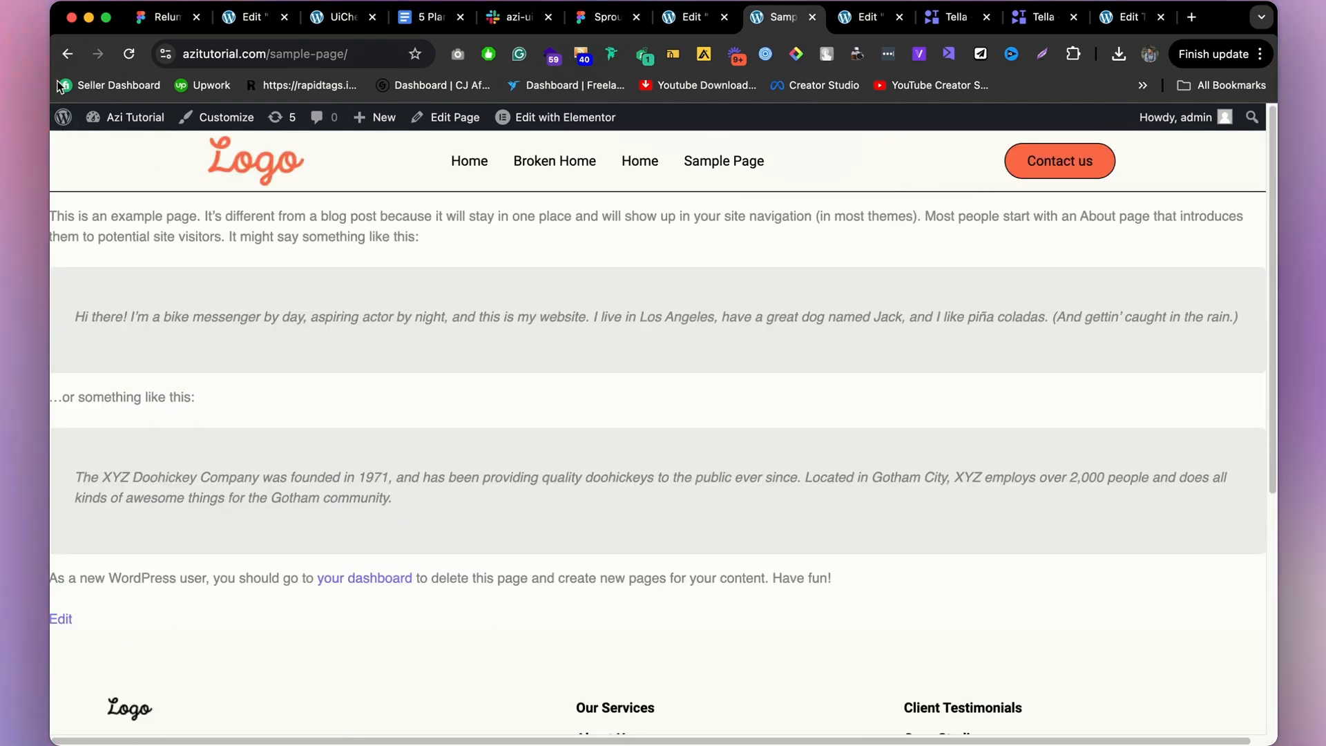
scroll(578, 498, down, 5)
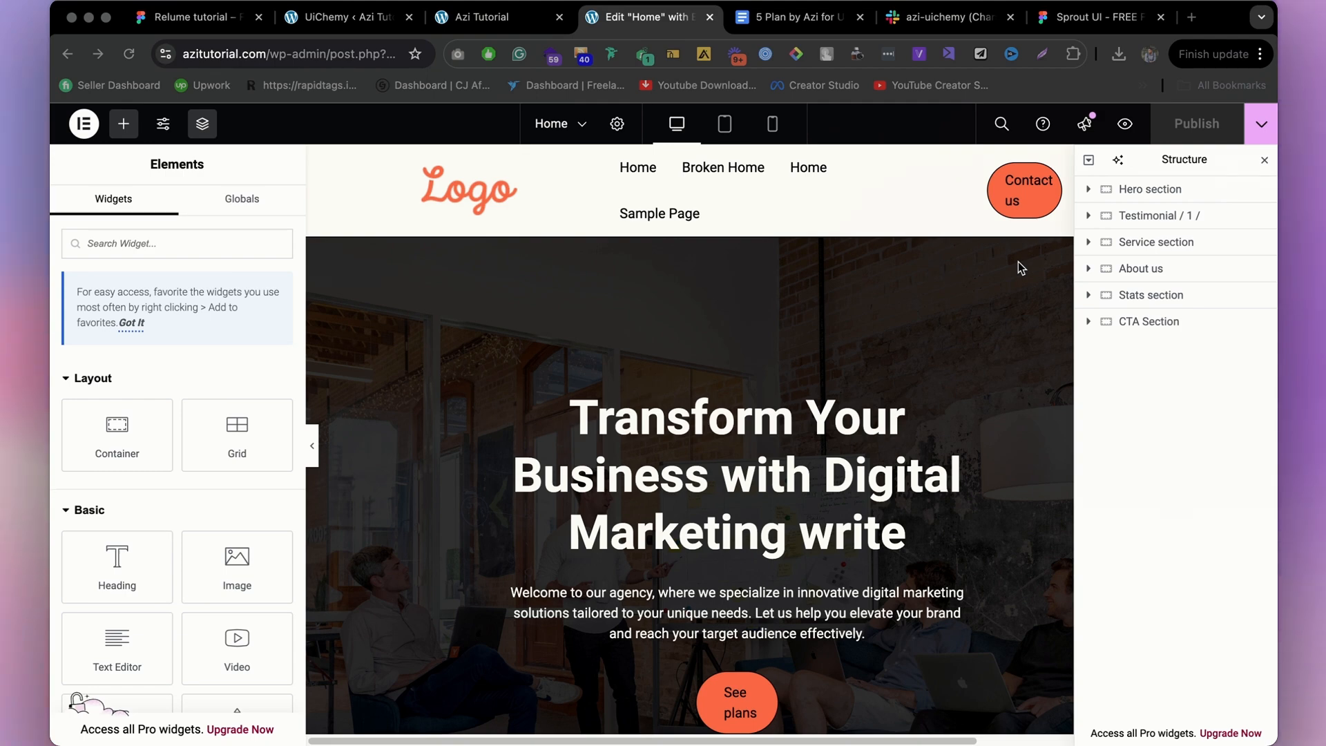
Review the Home page's desktop layout in the Elementor editor at full width with the side panels hidden.
scroll(393, 552, down, 10)
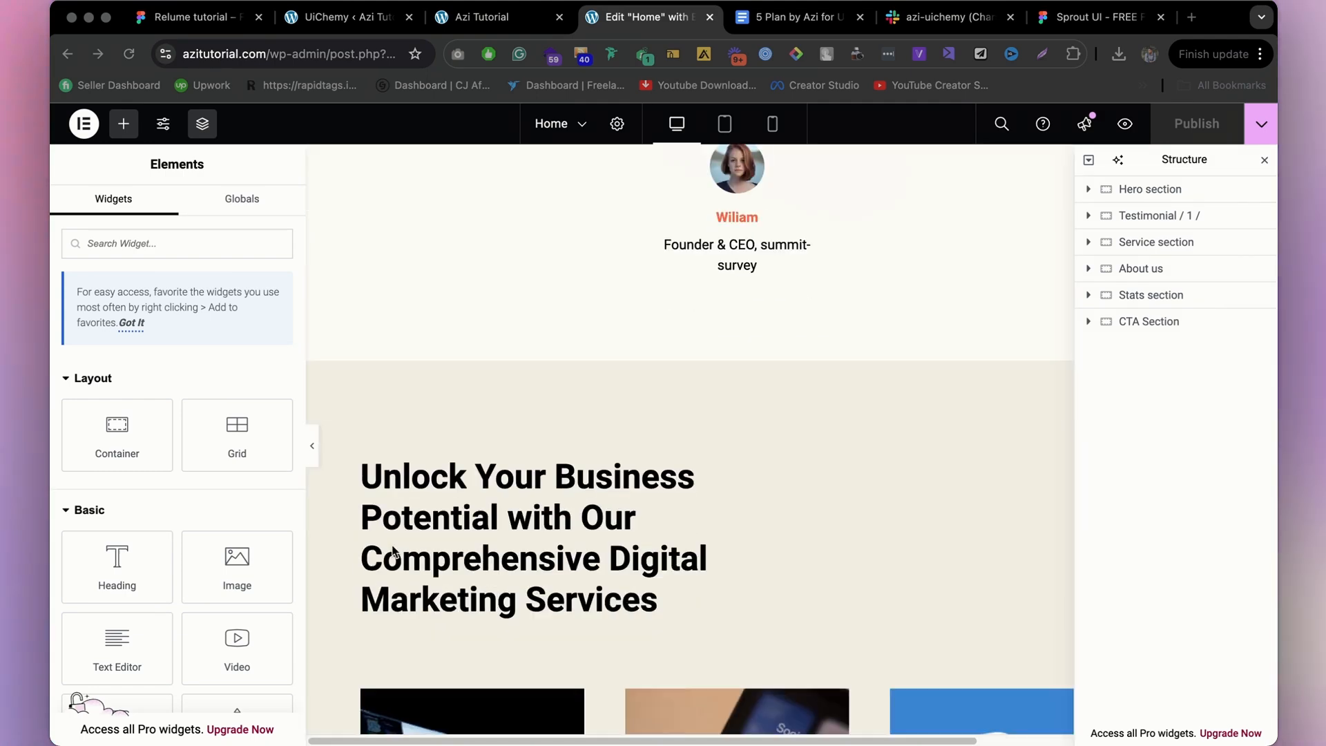
click(313, 445)
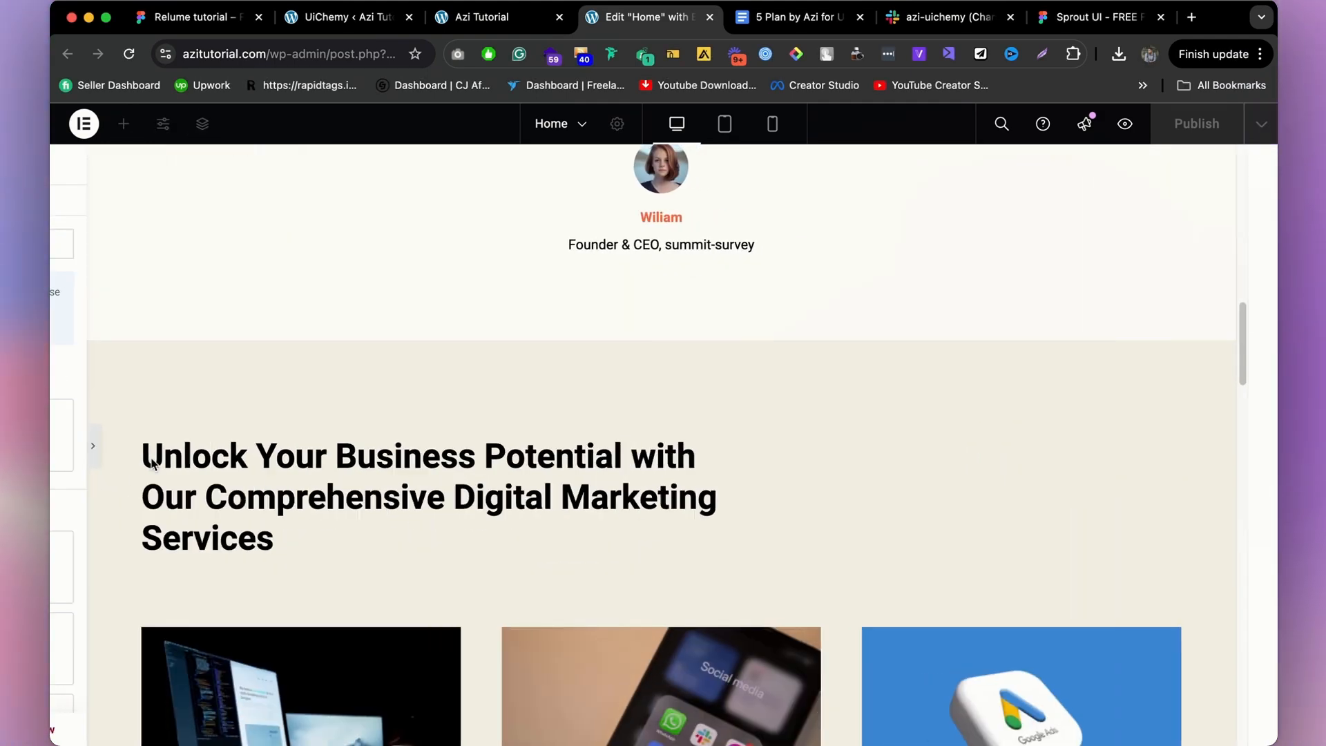
scroll(868, 406, up, 15)
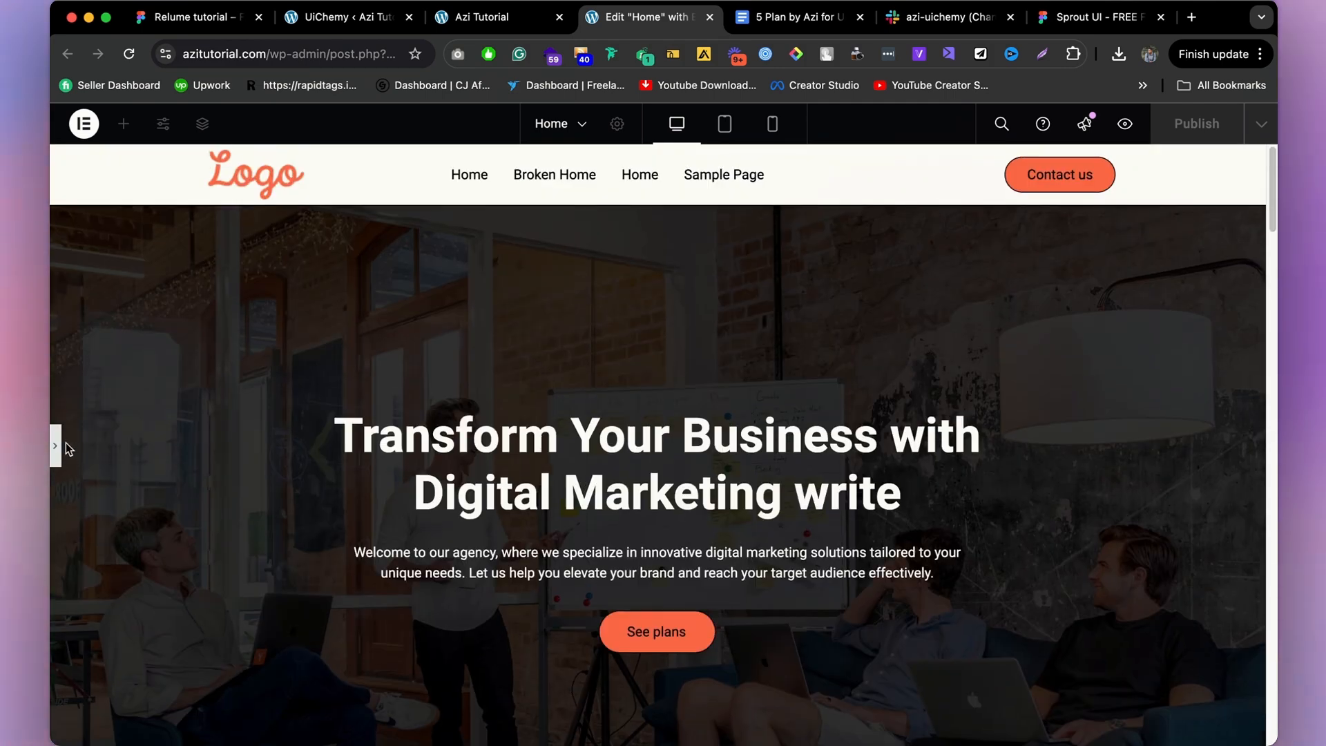
click(55, 445)
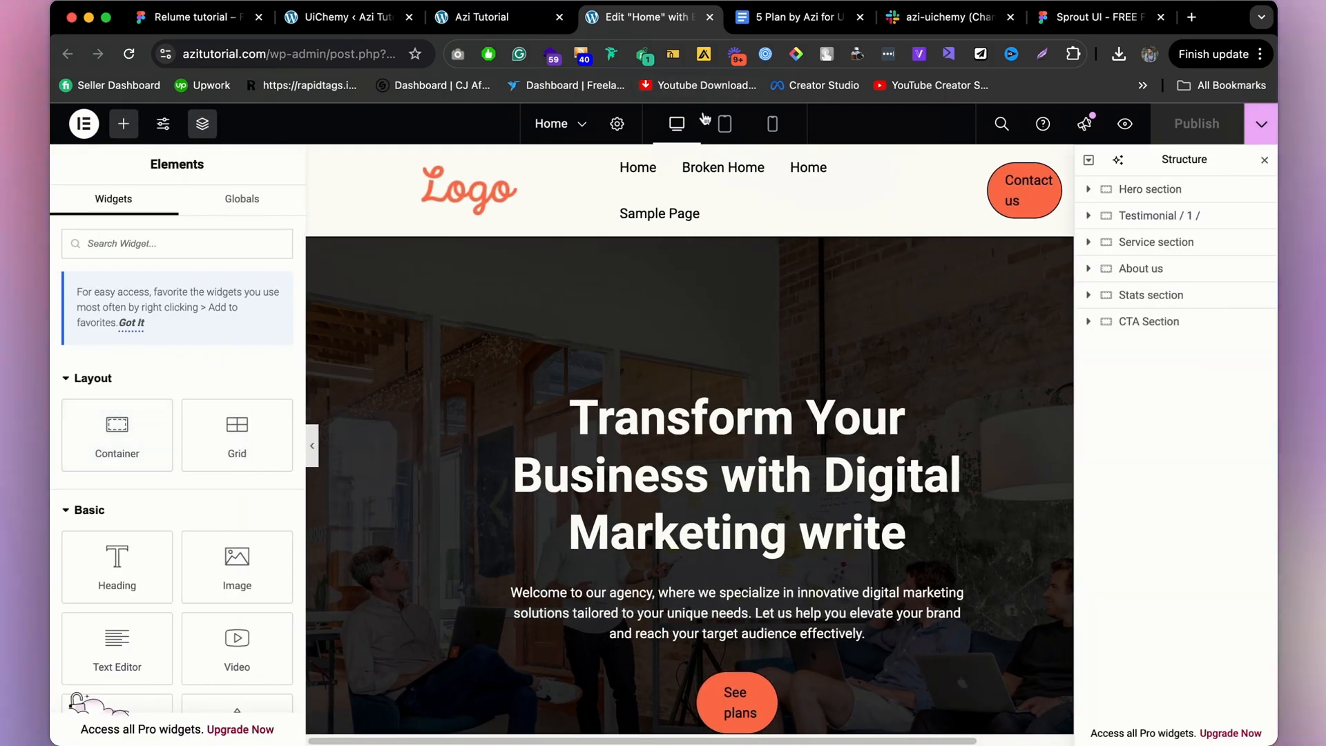
Switch the Home page to the tablet preview and examine the hero section's layout.
click(725, 123)
scroll(714, 401, down, 4)
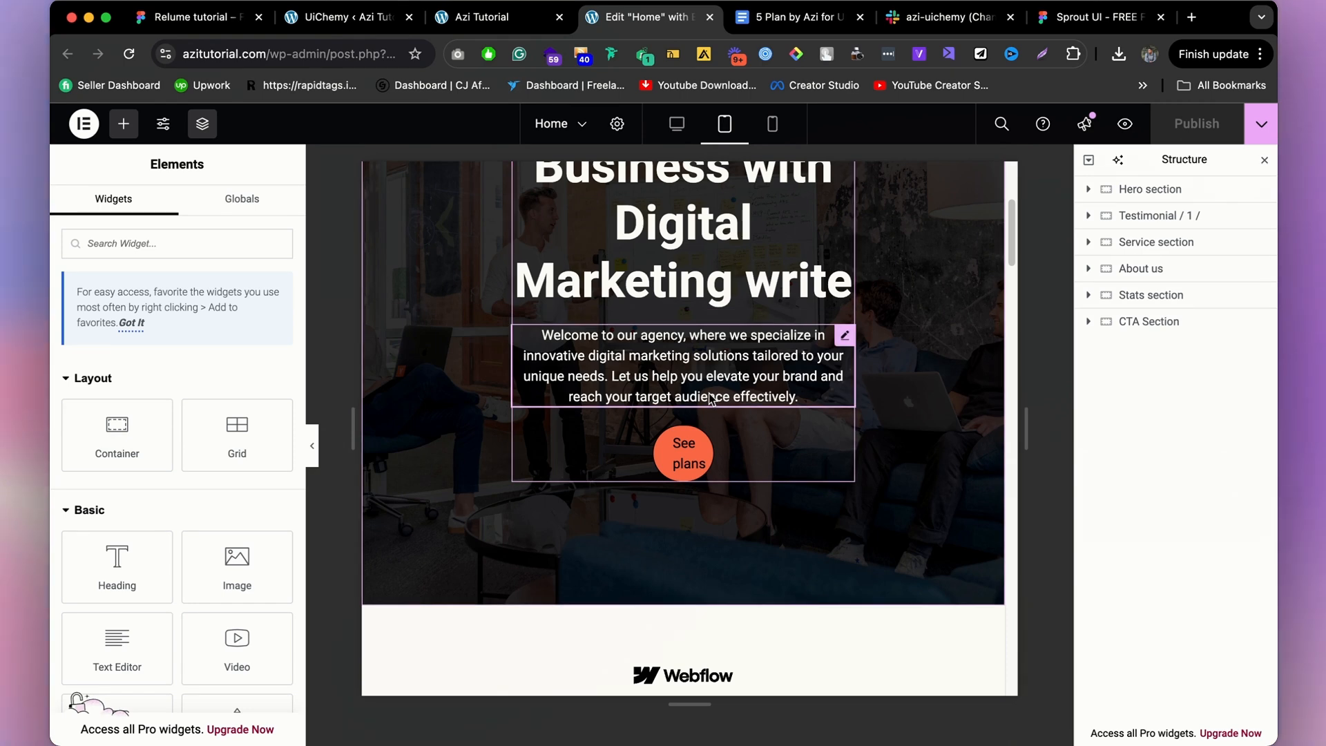
scroll(711, 399, down, 3)
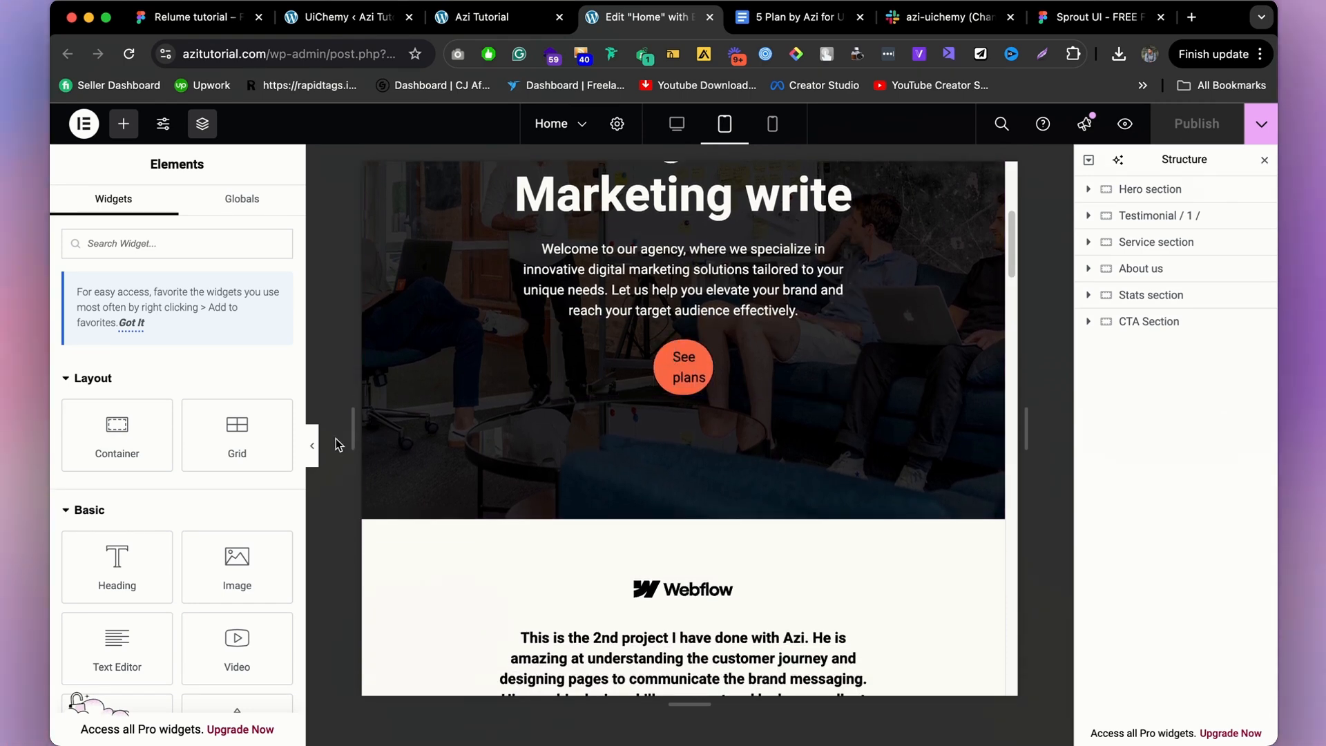
click(312, 442)
scroll(664, 356, down, 2)
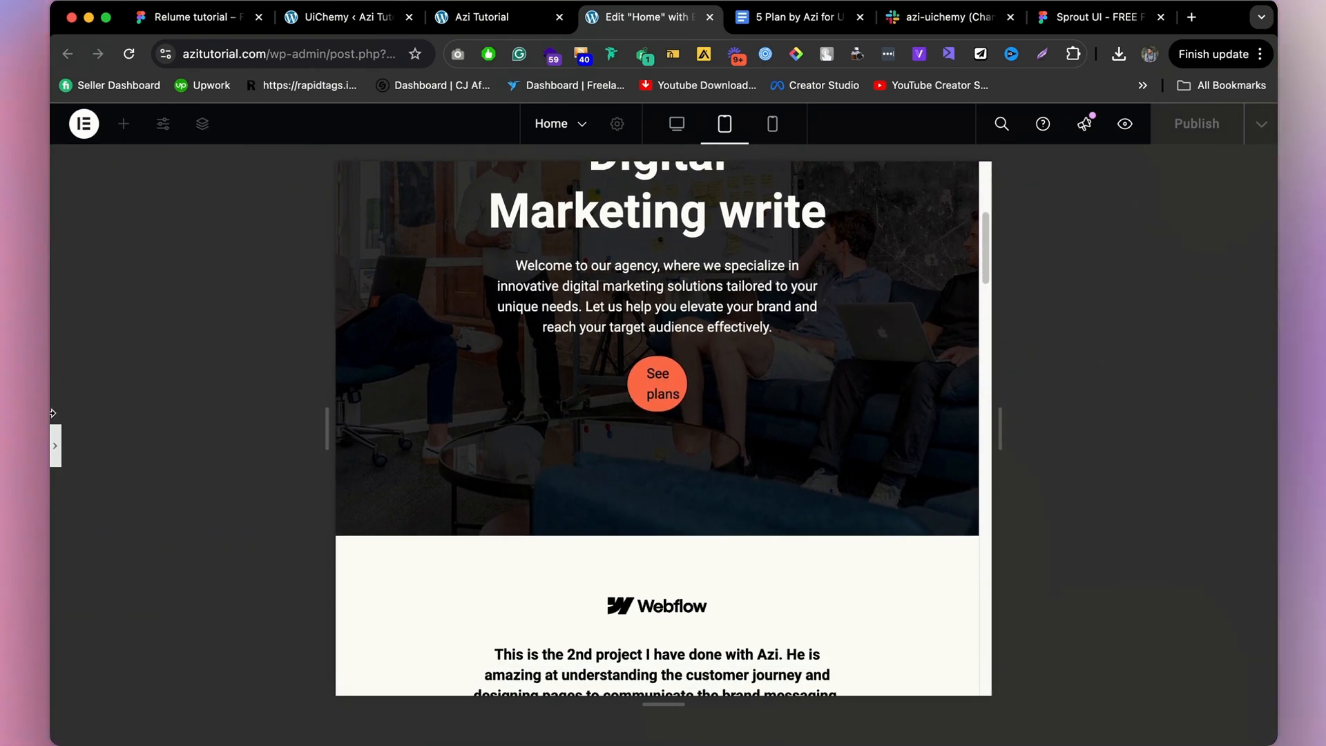
click(55, 446)
scroll(675, 424, up, 2)
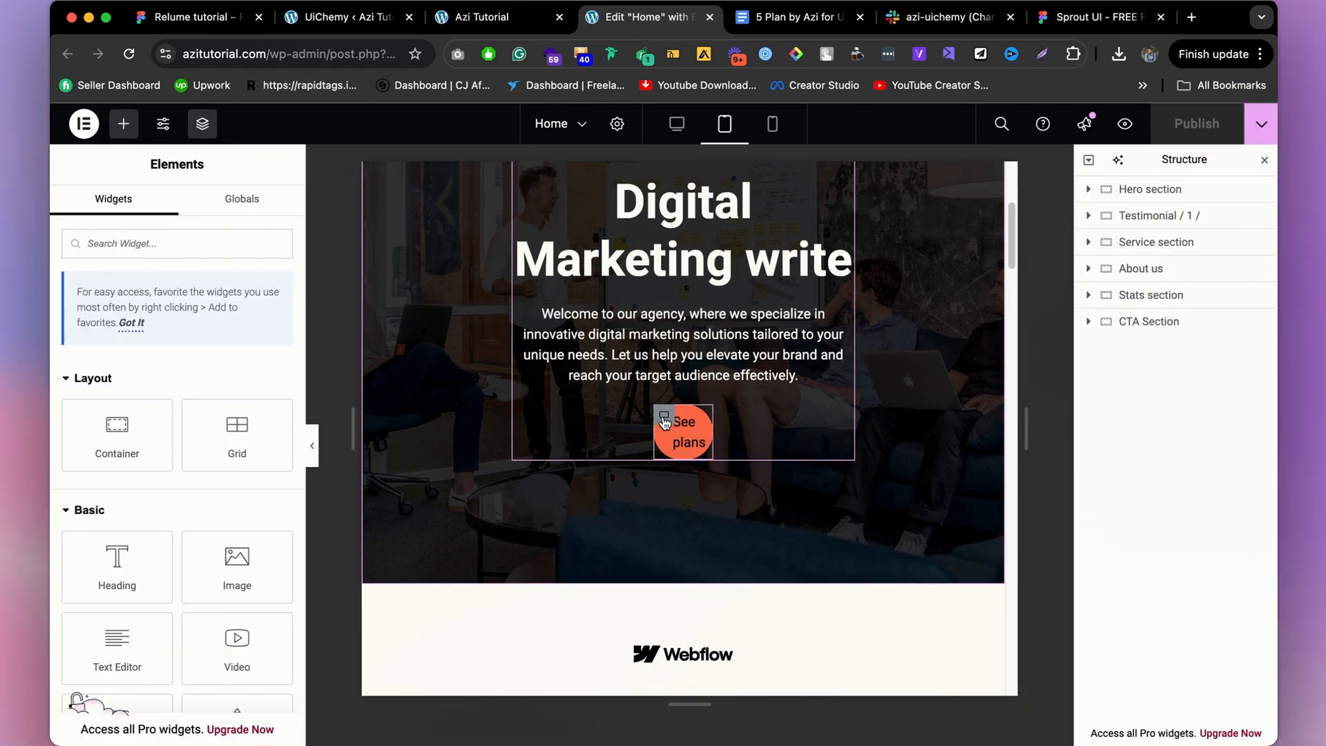
Set the tablet width of the hero section's See plans button container to 30%.
click(663, 418)
click(275, 389)
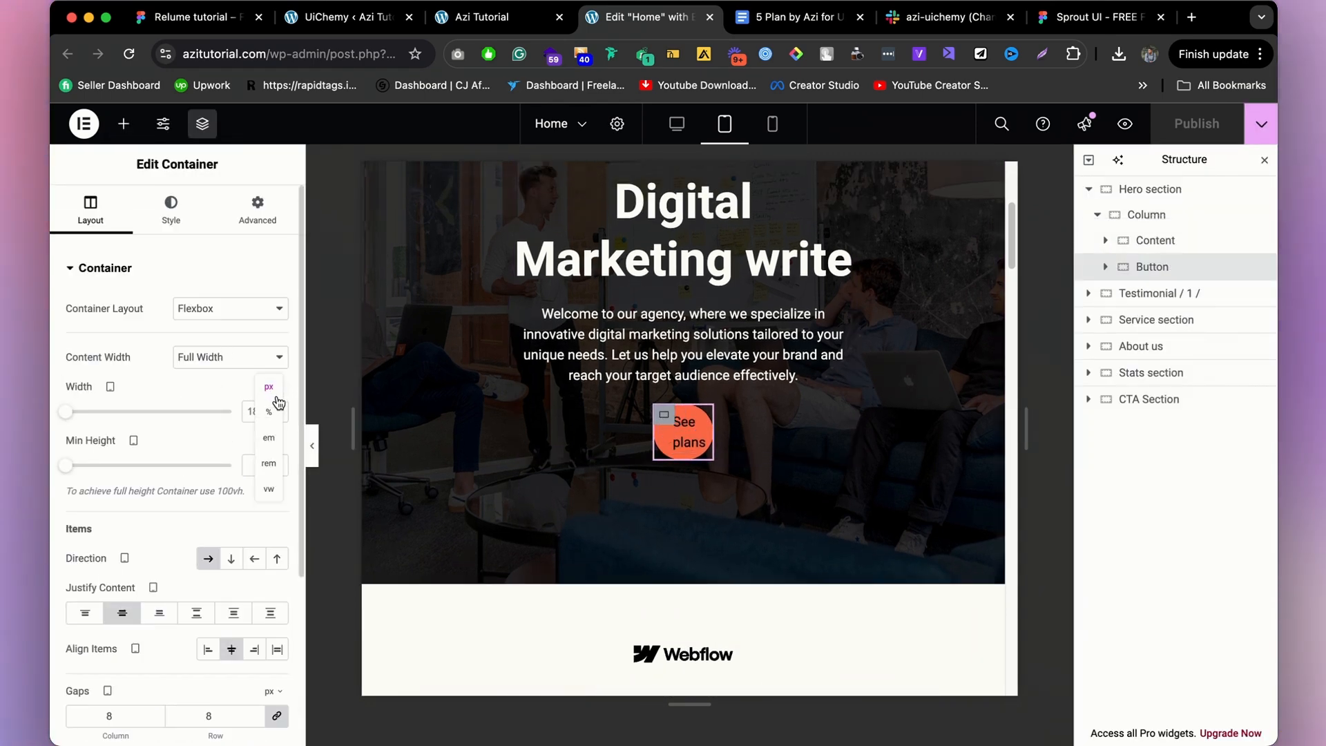
click(271, 411)
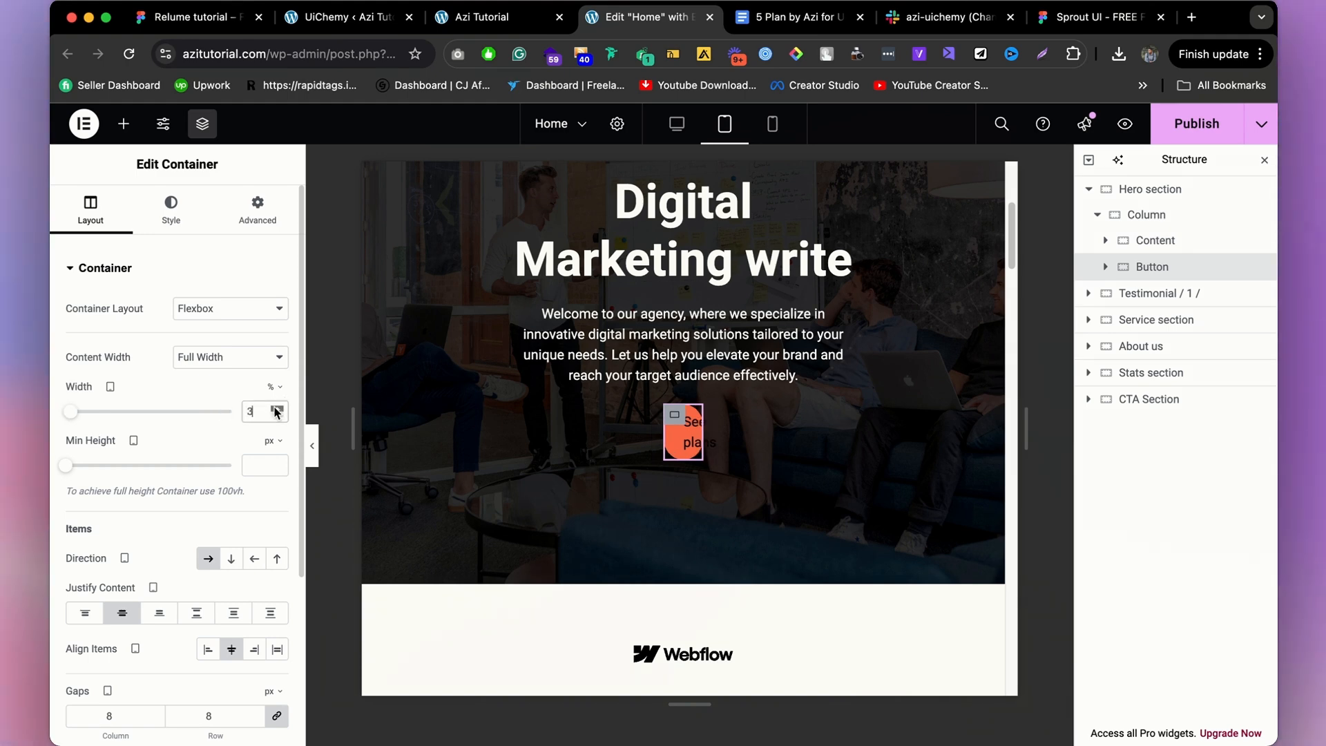
click(275, 408)
double_click(267, 408)
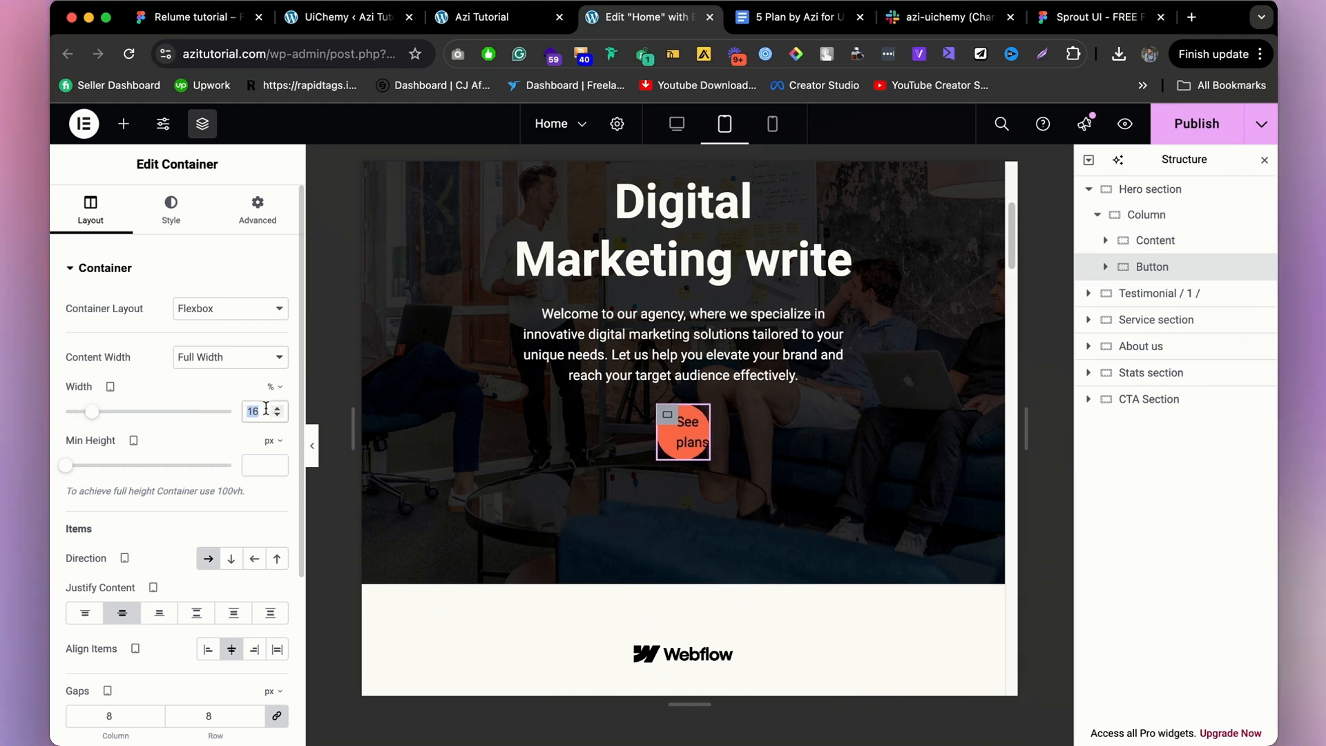
text(32)
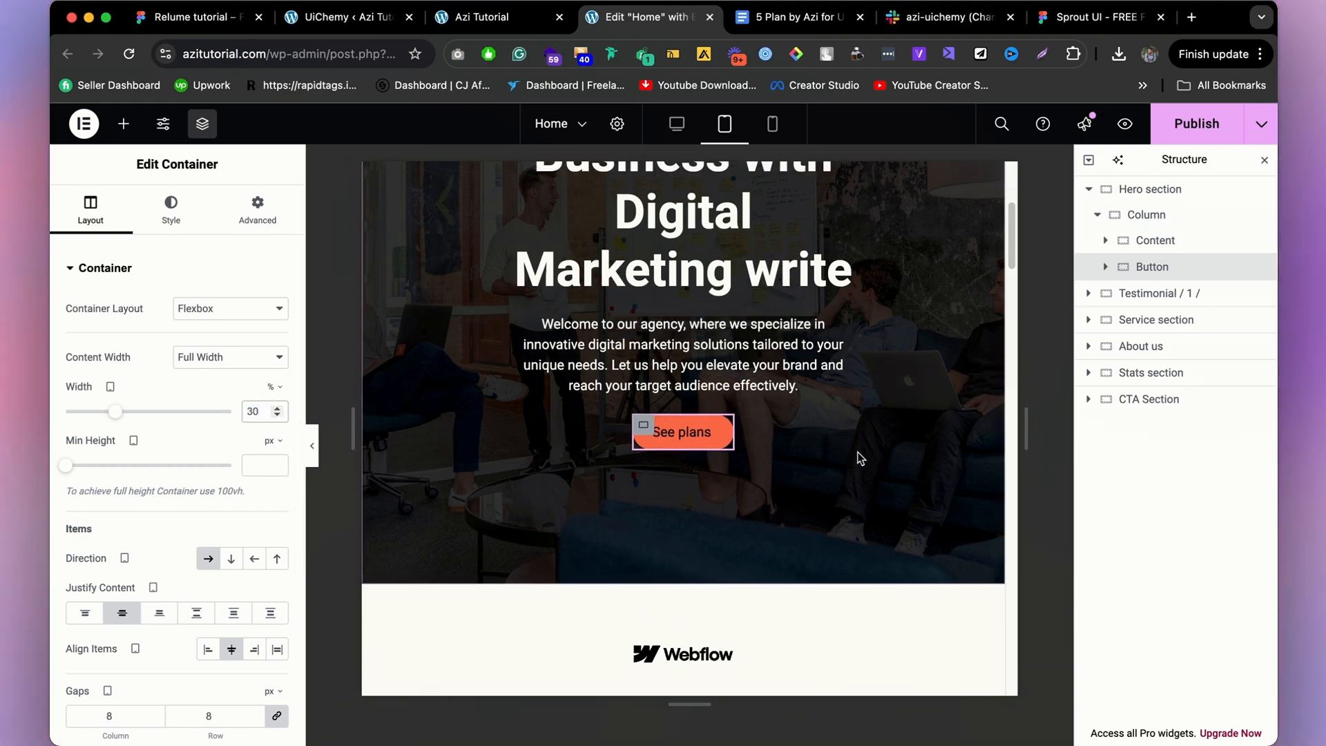
Set the tablet font size of the hero heading "Transform Your Business with Digital Marketing write" to 43 px.
scroll(825, 424, down, 8)
scroll(735, 398, up, 12)
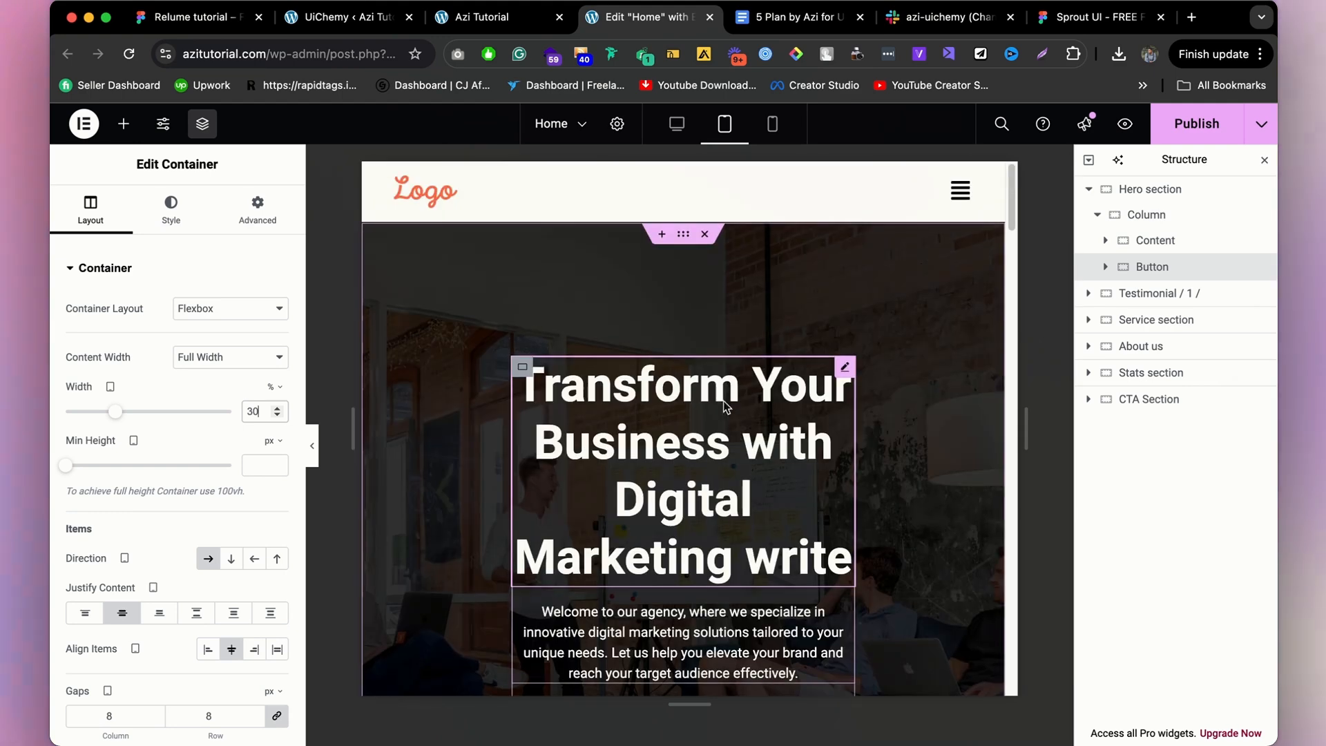
click(719, 417)
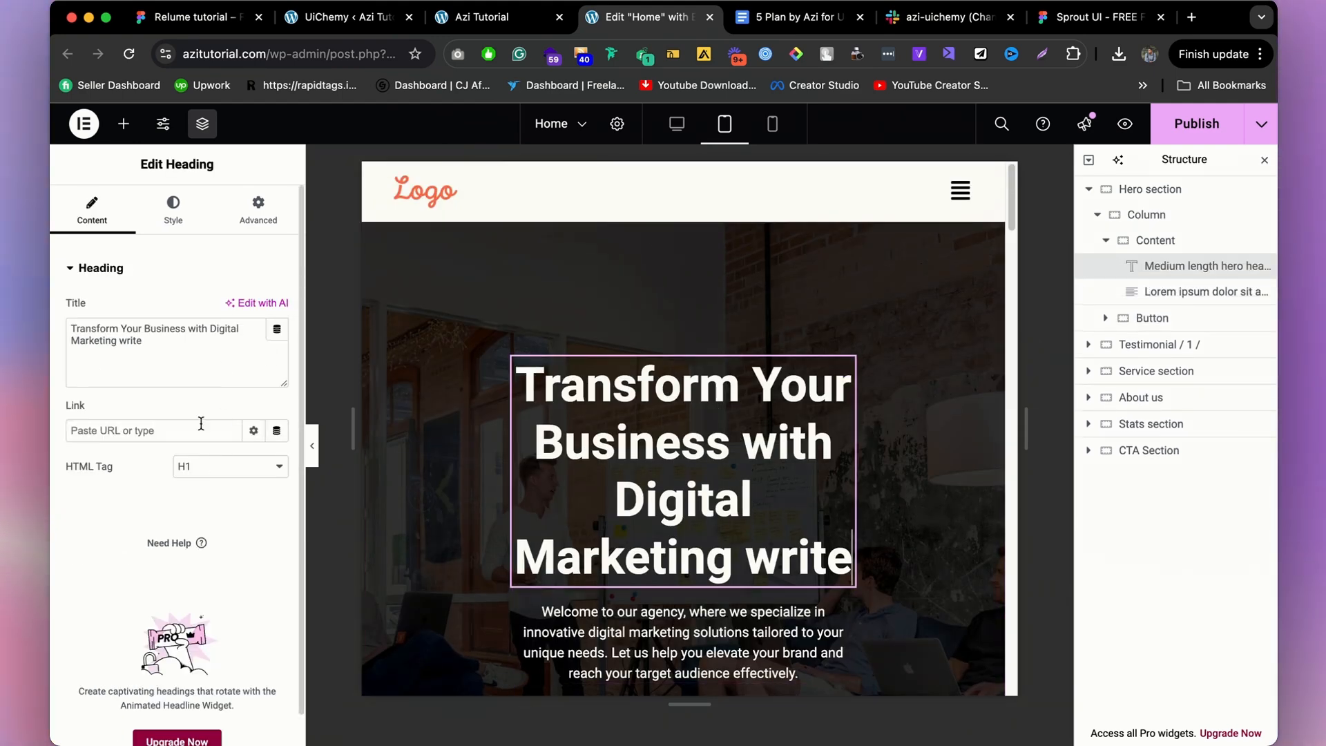
click(173, 214)
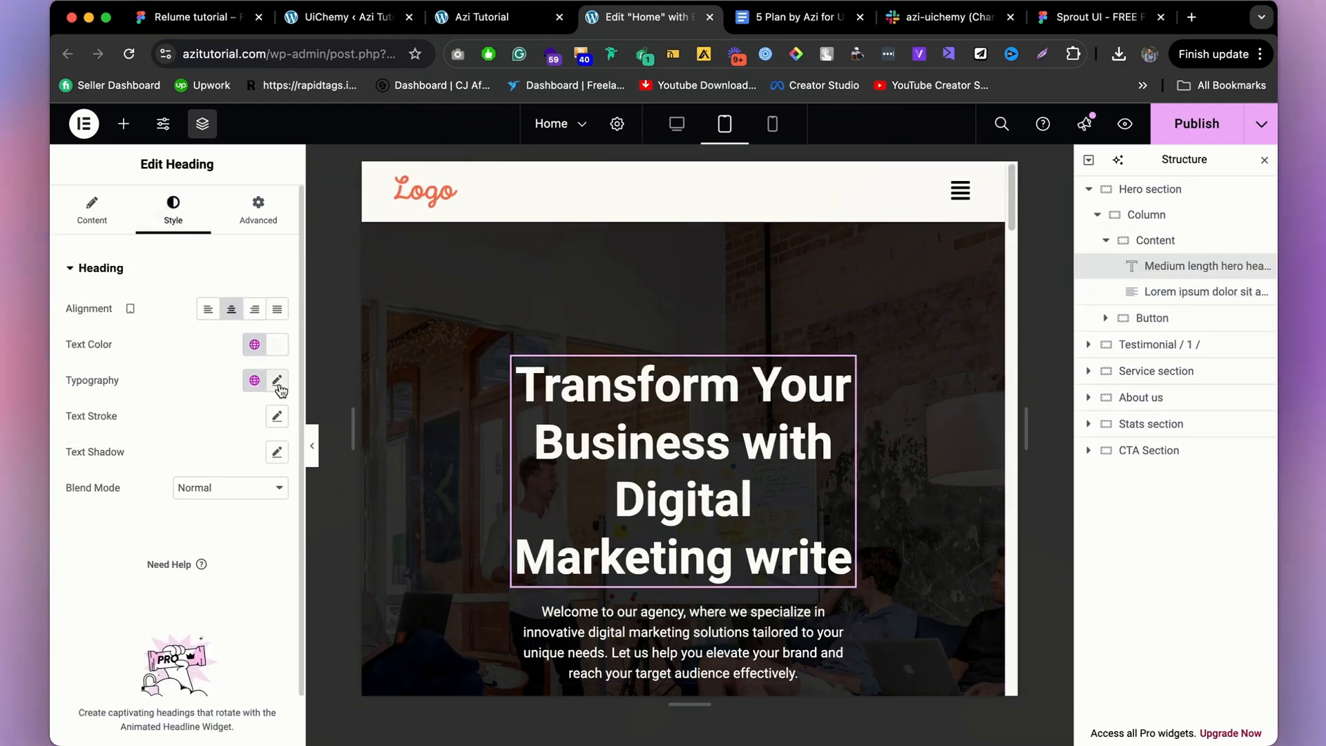
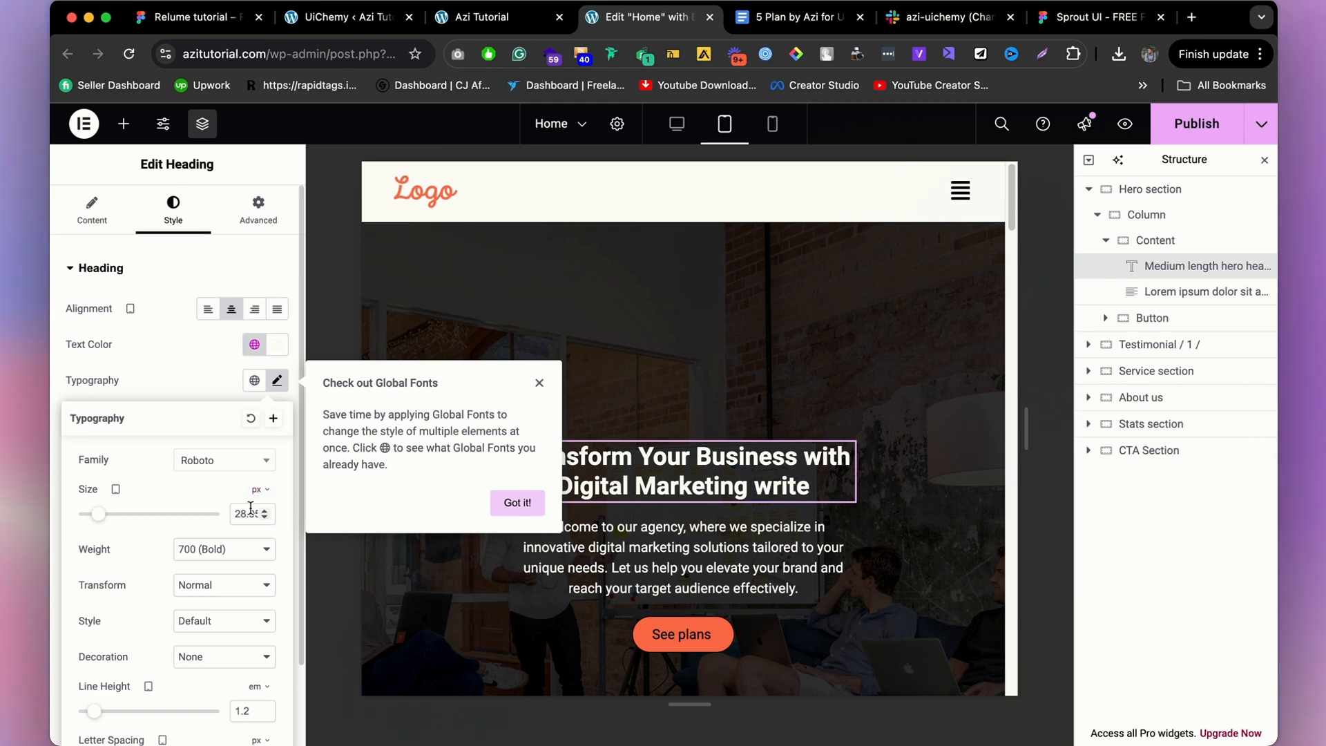
click(539, 514)
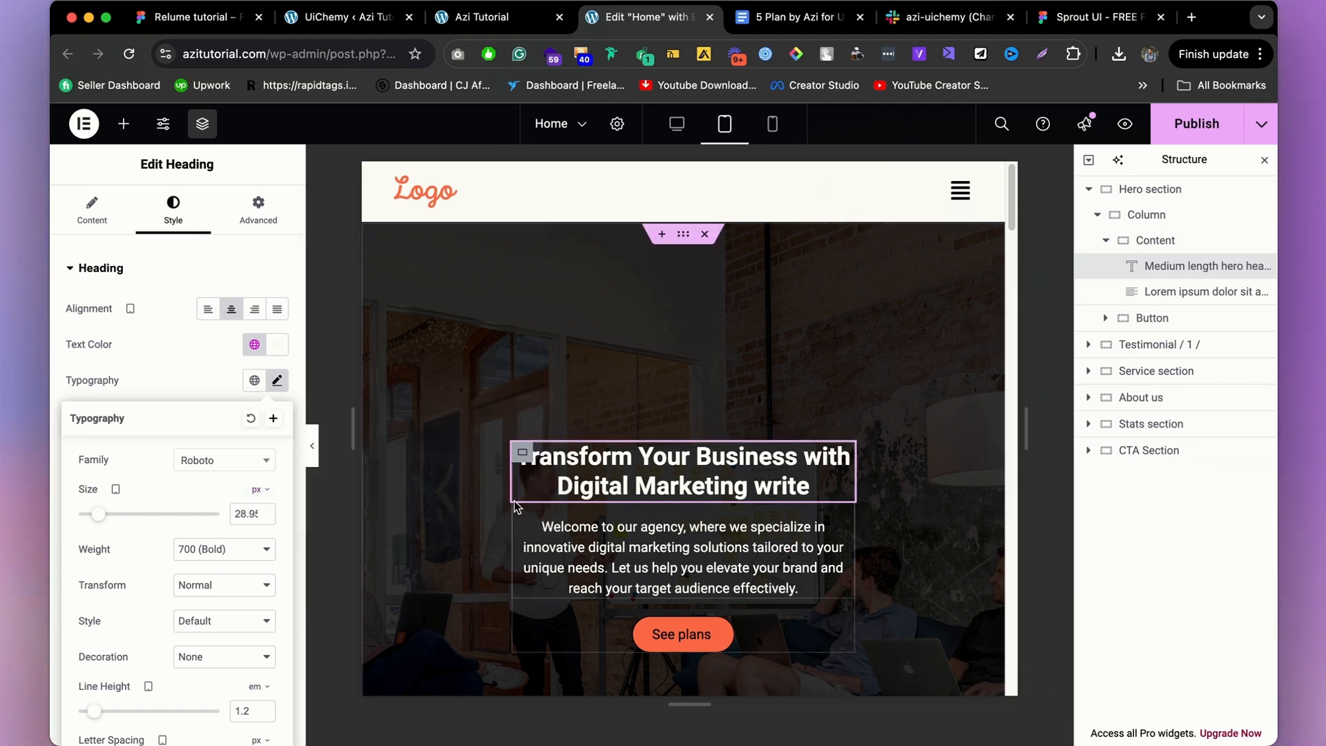
click(264, 511)
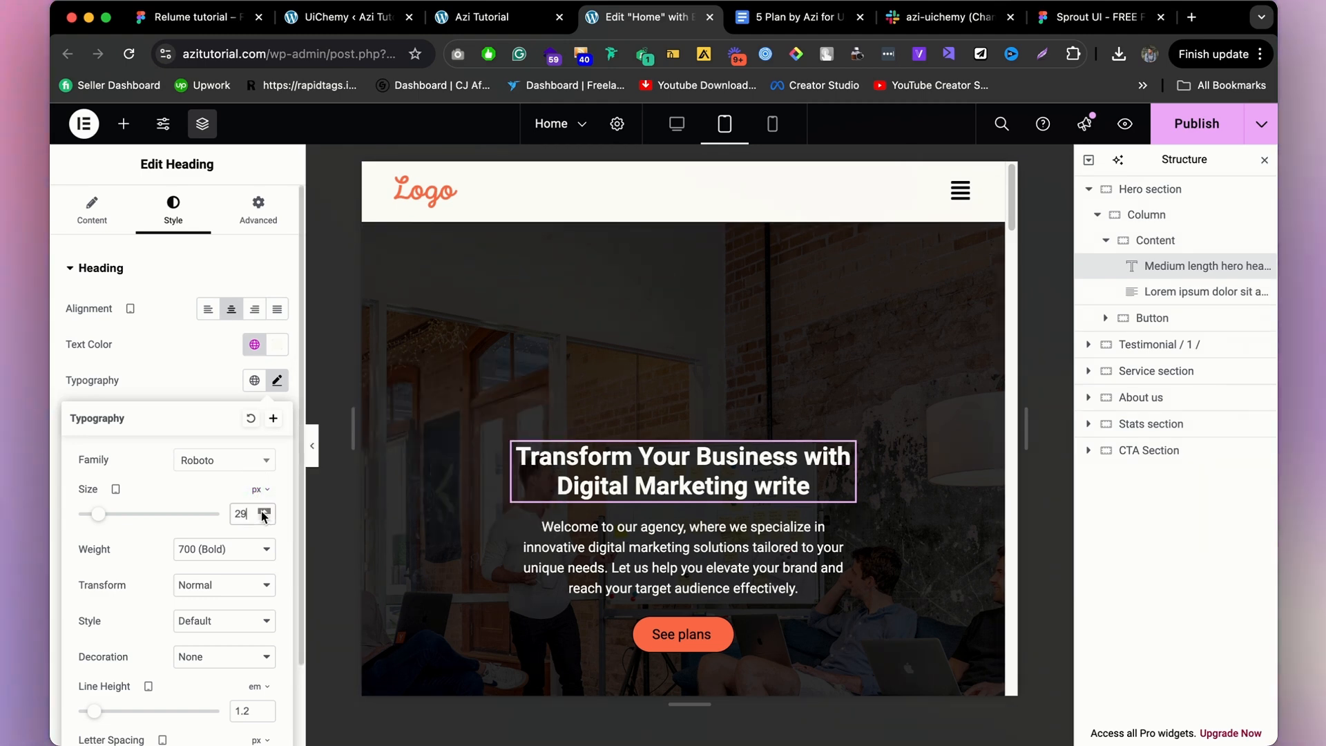
click(264, 511)
double_click(250, 512)
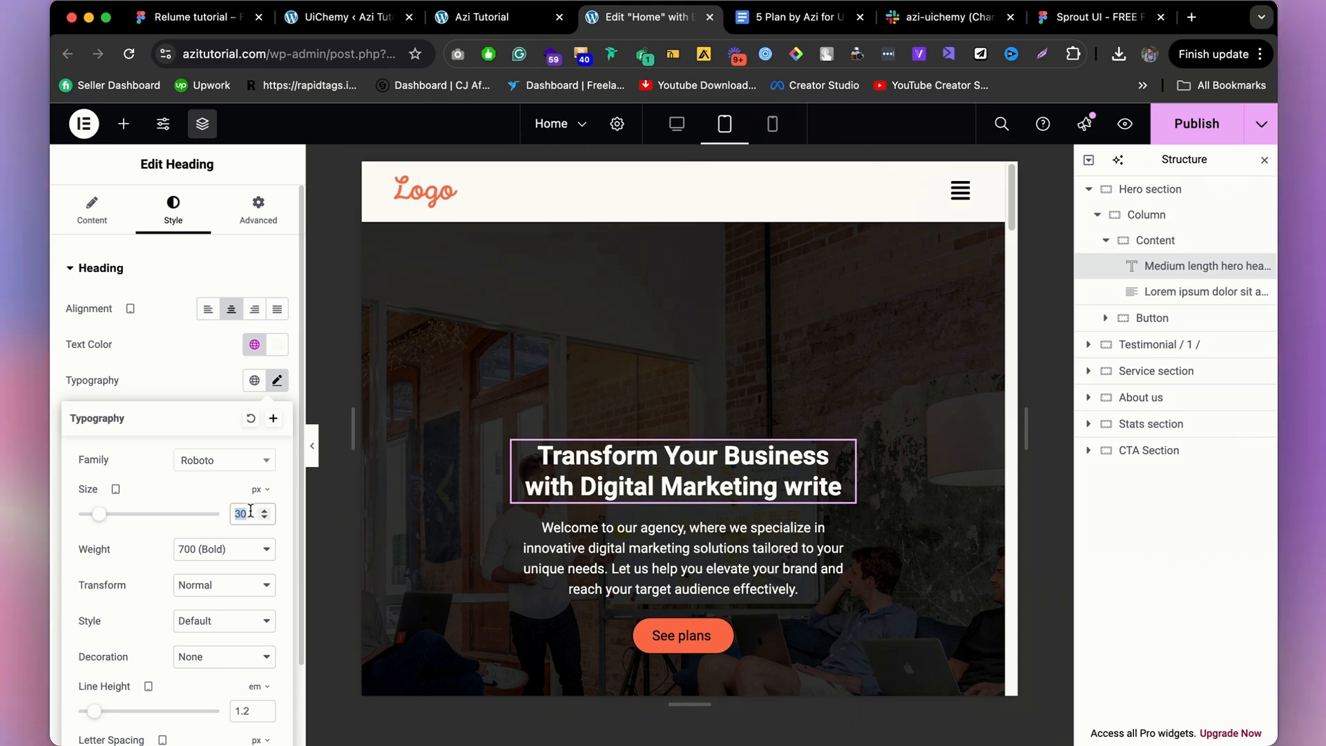
text(40)
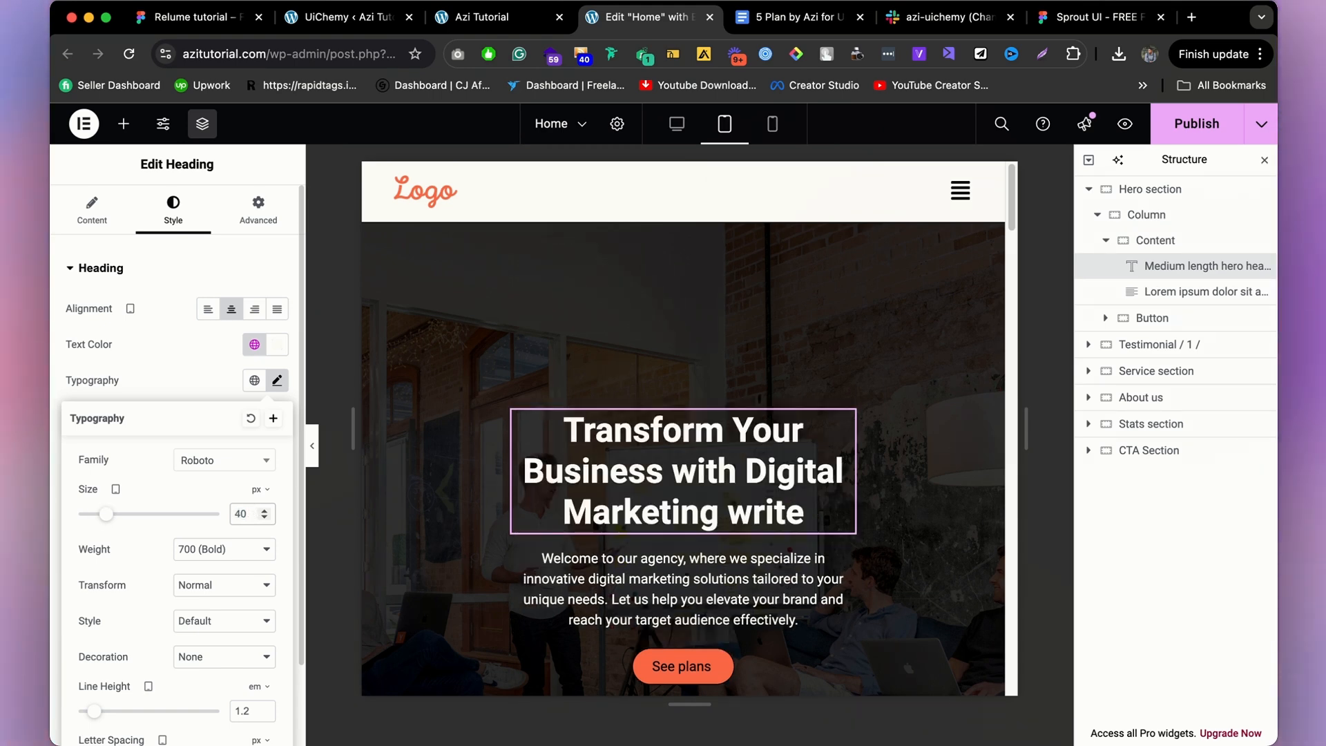
click(265, 511)
click(264, 511)
click(265, 511)
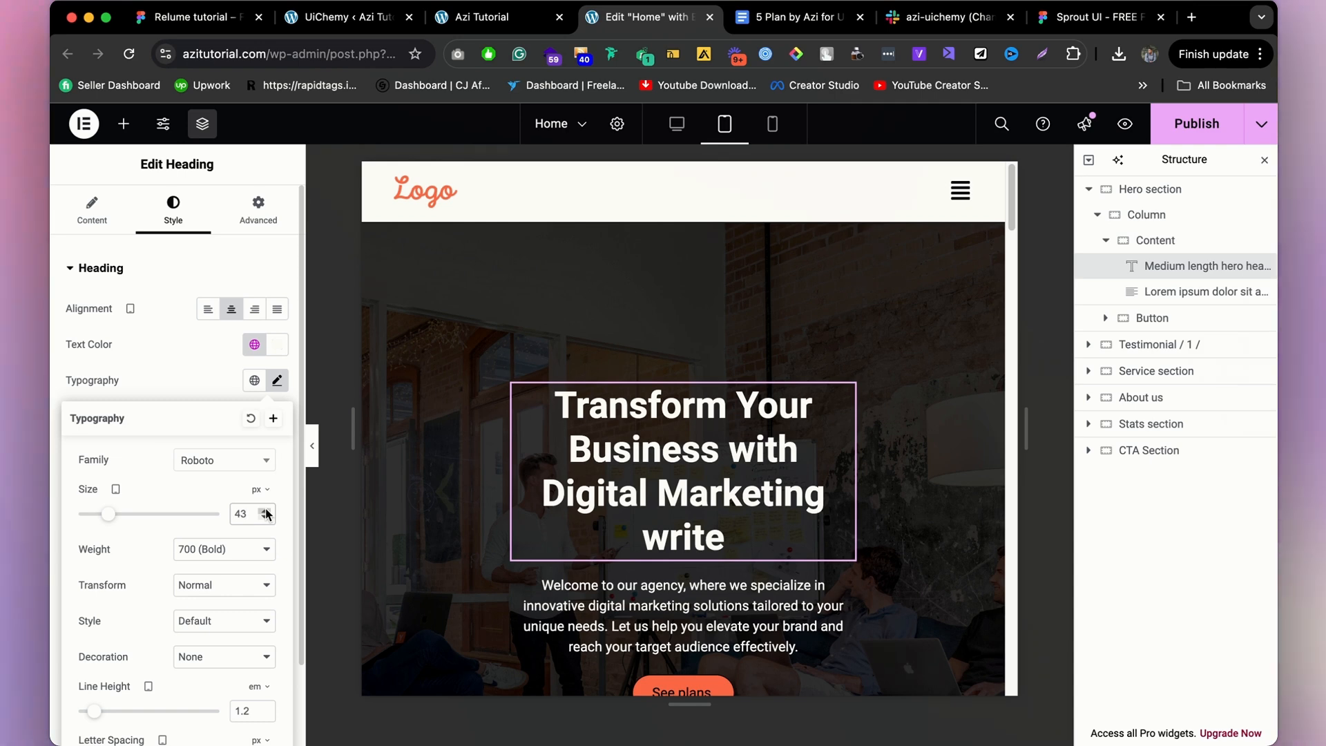
Set the tablet font size of the hero heading "Transform Your Business with Digital Marketing write" to 40 px.
click(265, 518)
click(265, 518)
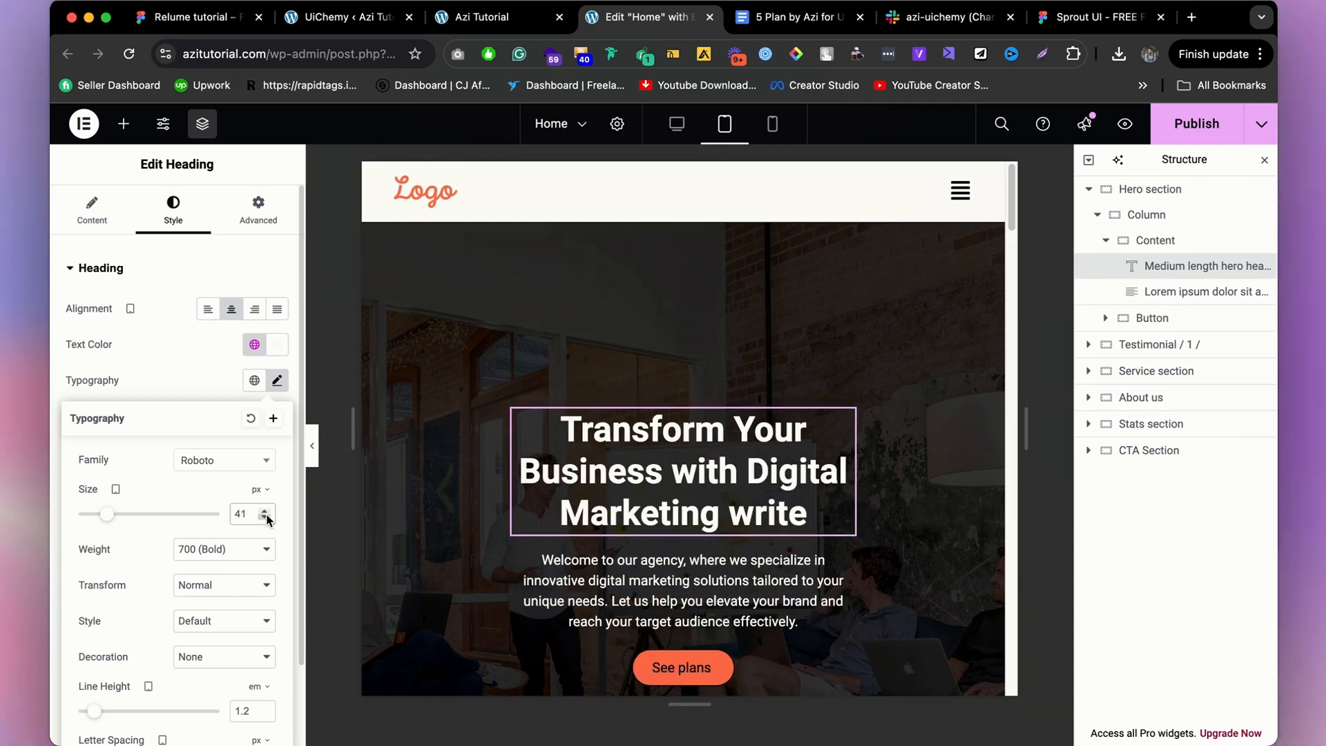
click(266, 518)
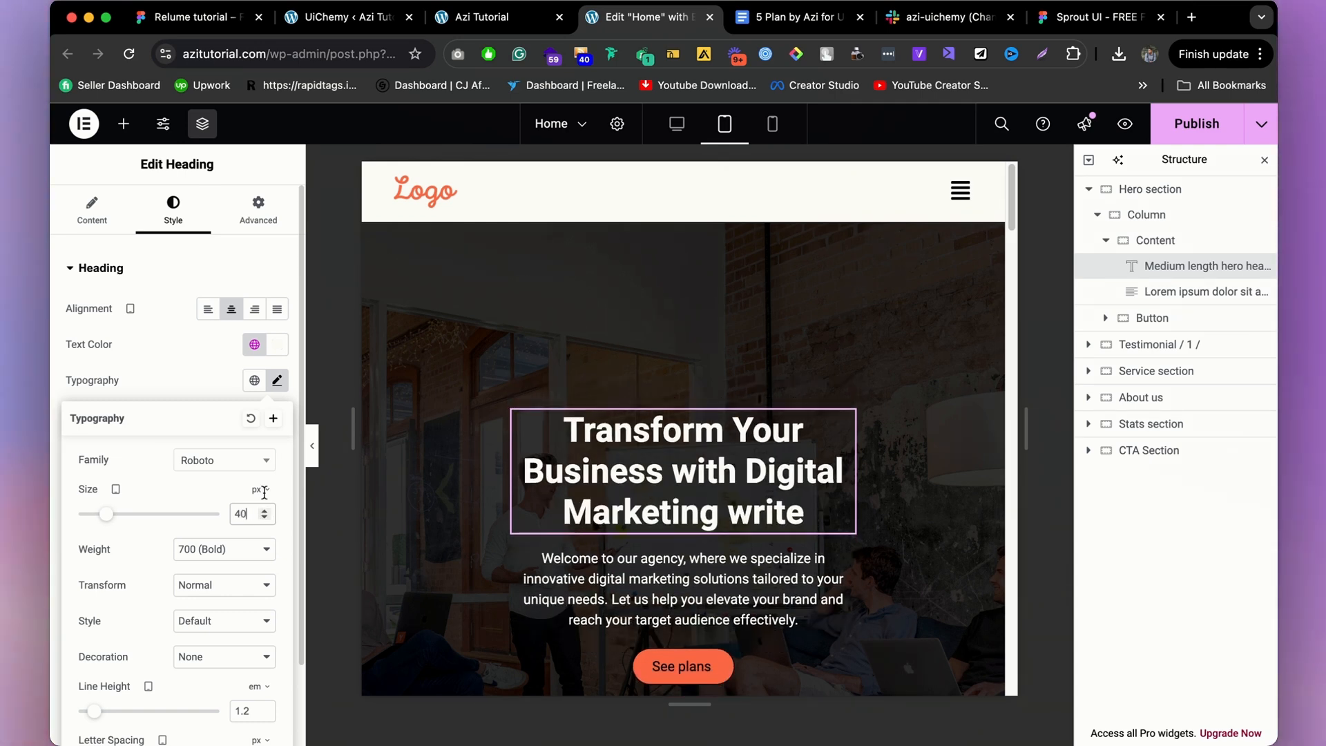
Link the hero heading's typography back to the global H1 font.
click(252, 382)
click(135, 497)
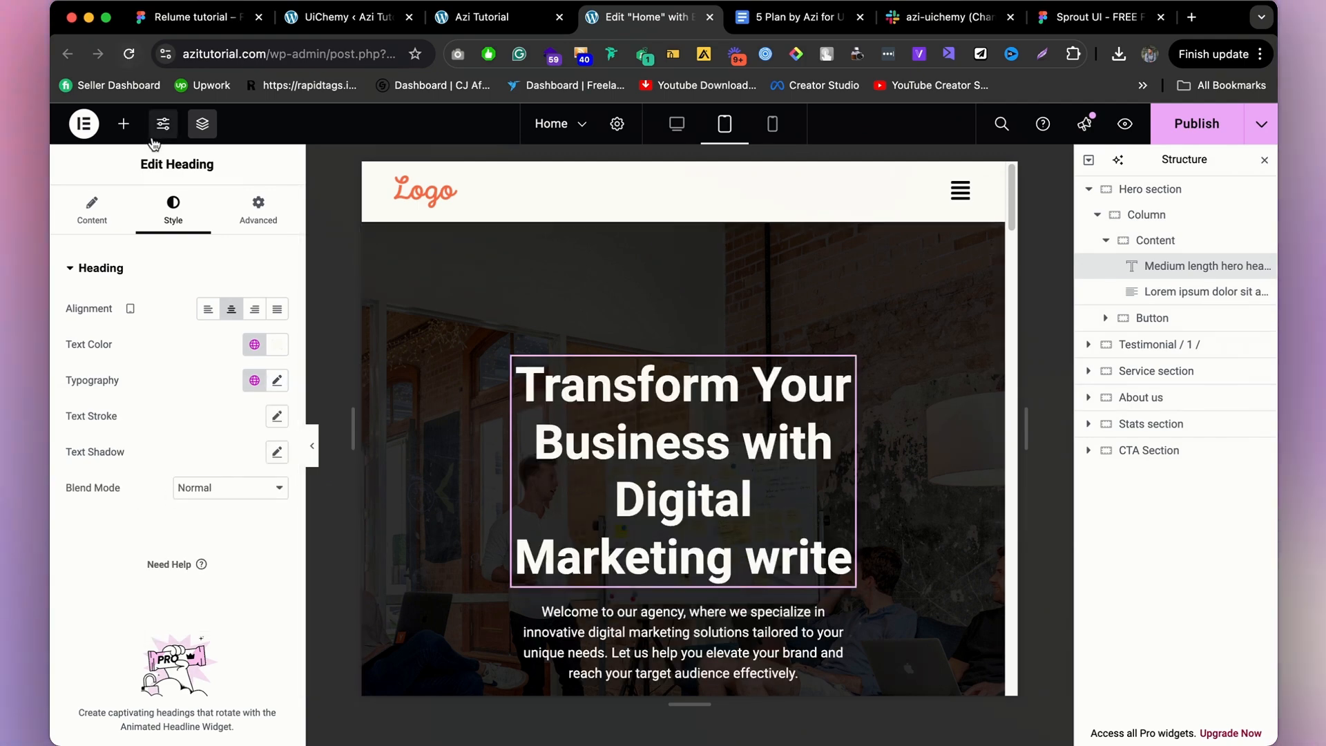
Check which global font the Service section heading "Unlock Your Business Potential with Our Comprehensive Digital Marketing Services" uses.
scroll(566, 428, down, 7)
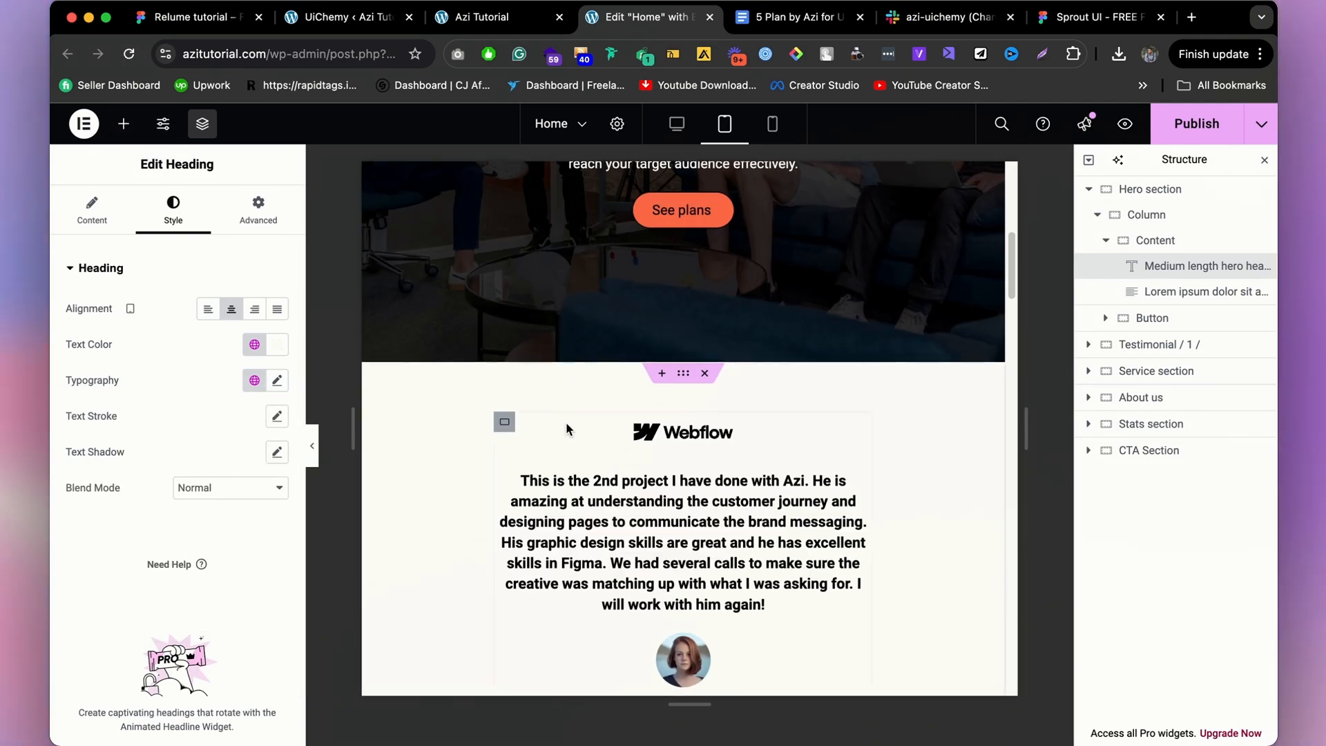
scroll(566, 423, down, 7)
click(517, 475)
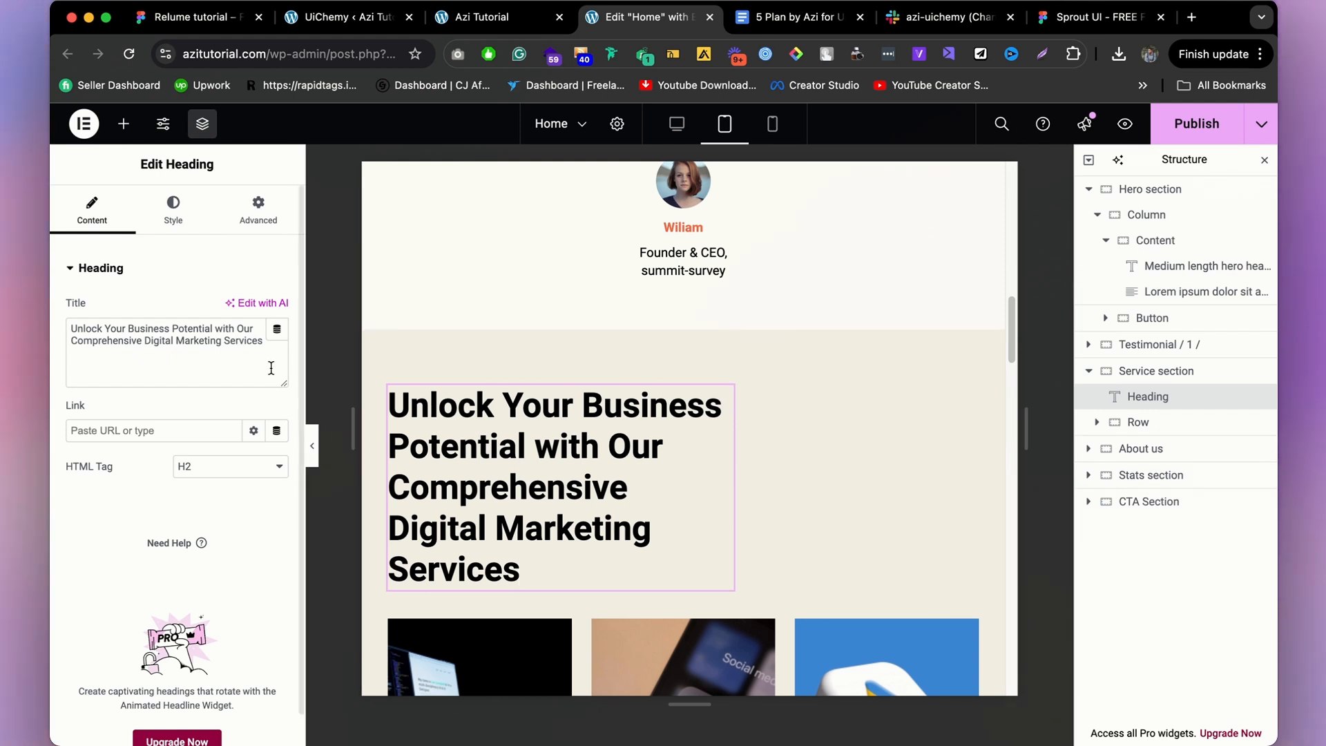
click(173, 207)
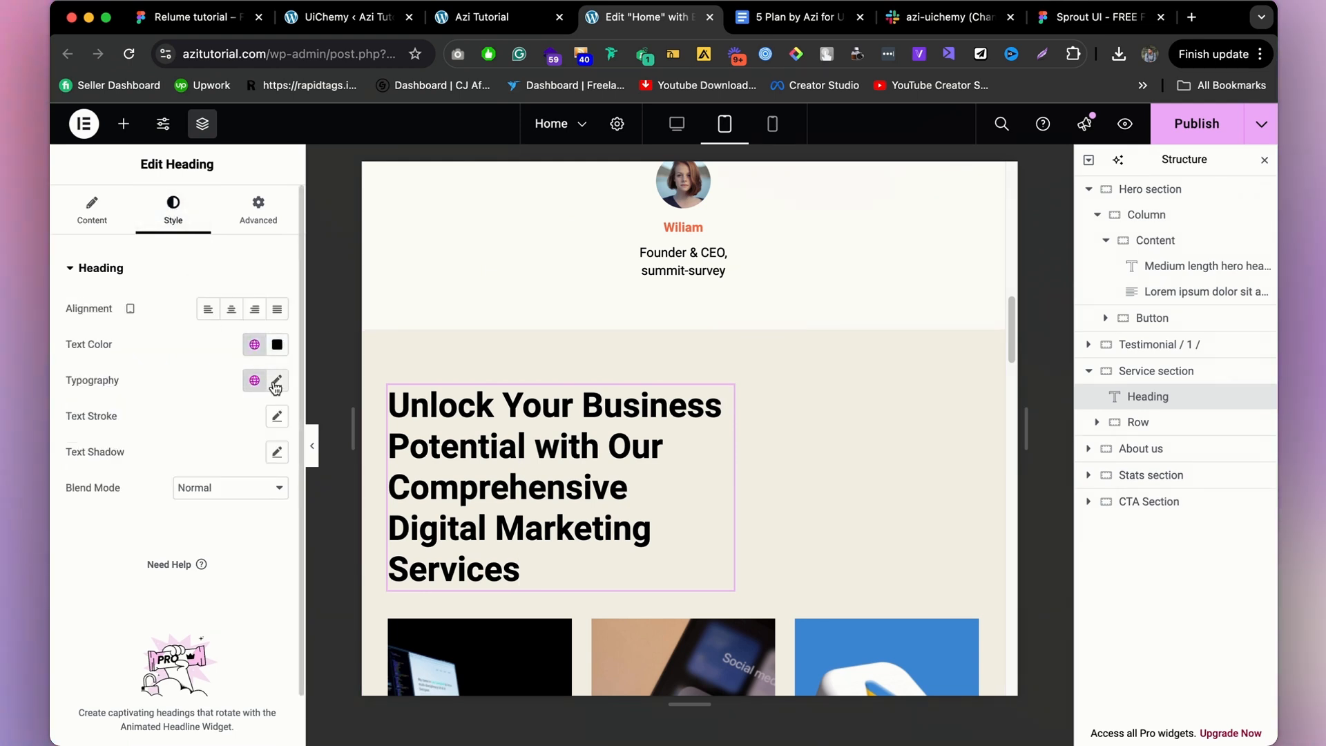
click(254, 380)
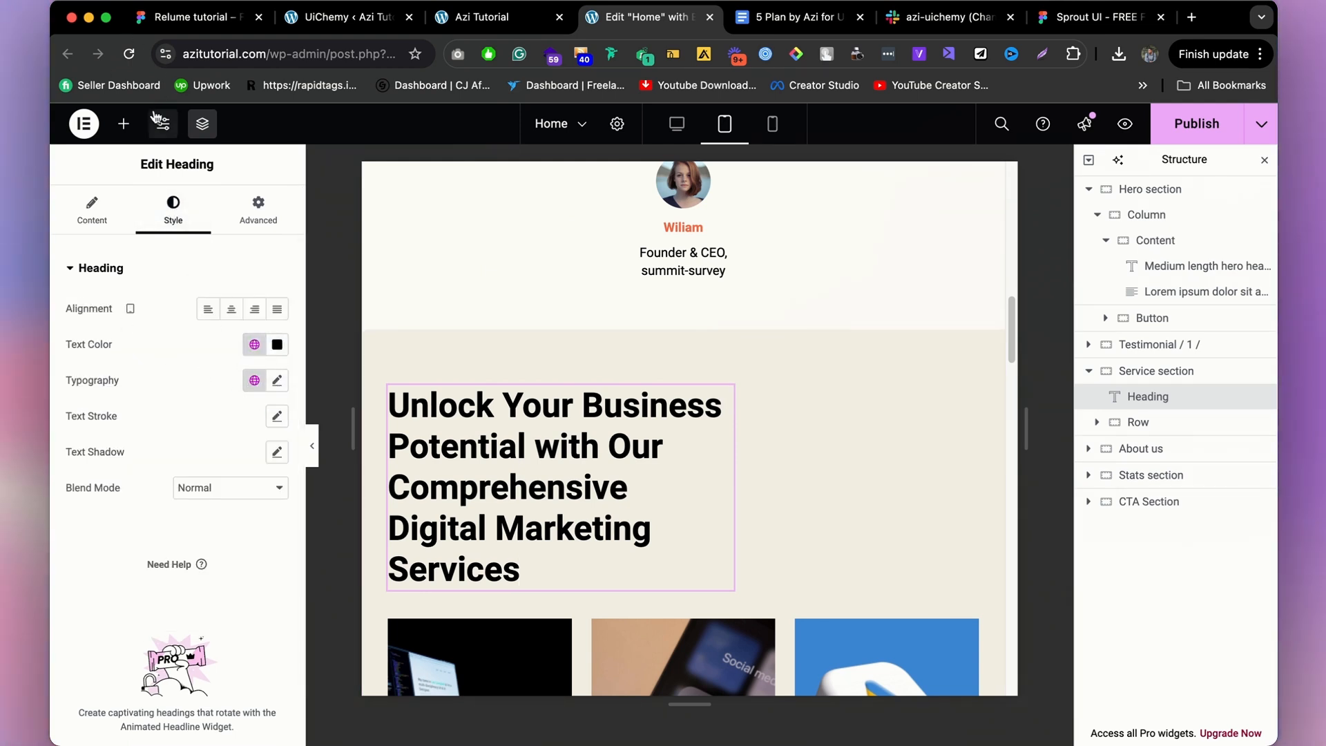
Set the tablet size of the H1 style to 40 px in the site's global fonts.
click(165, 129)
click(188, 283)
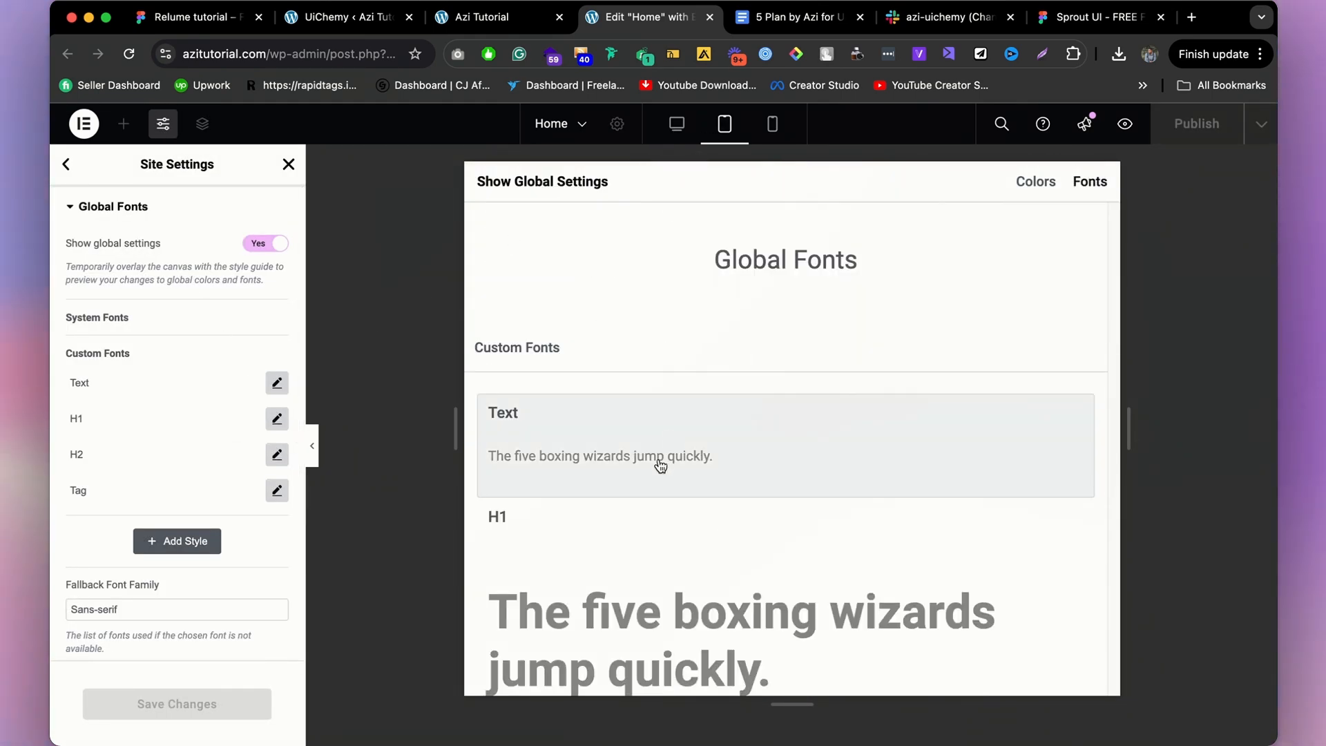
click(520, 527)
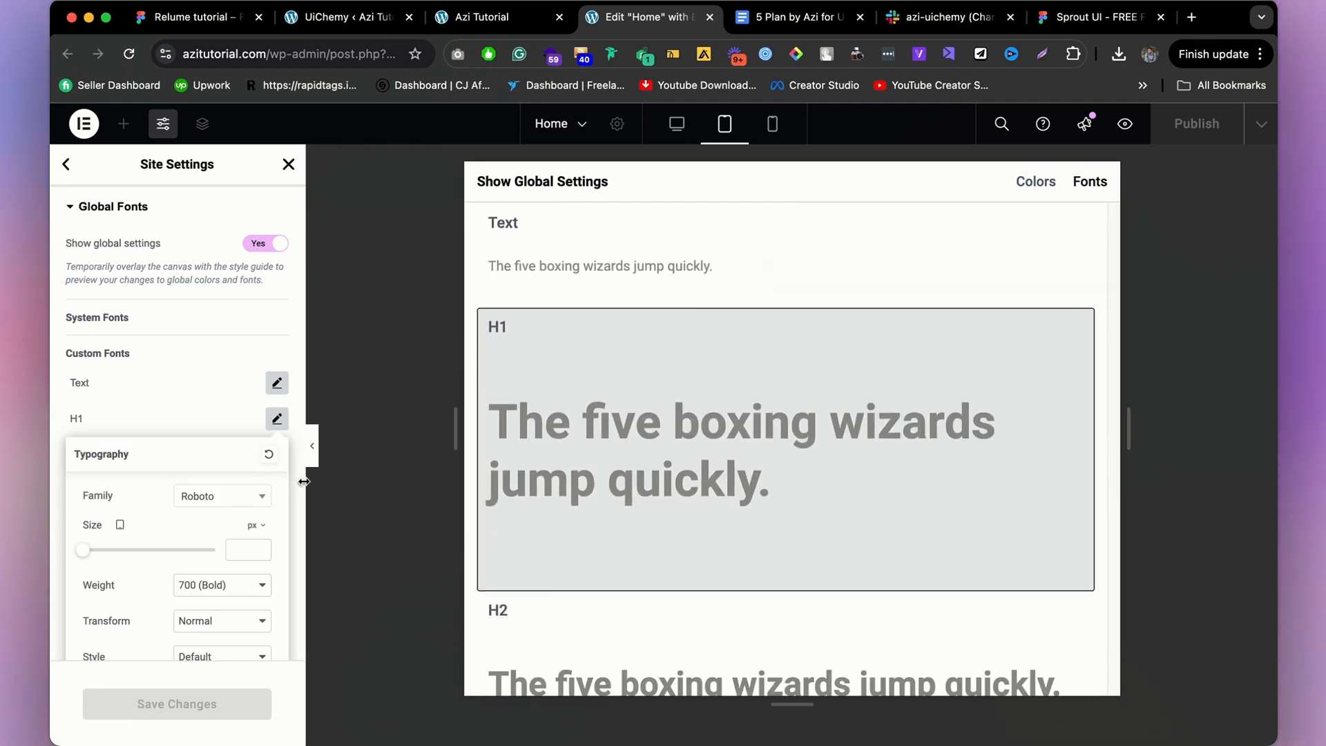
click(211, 417)
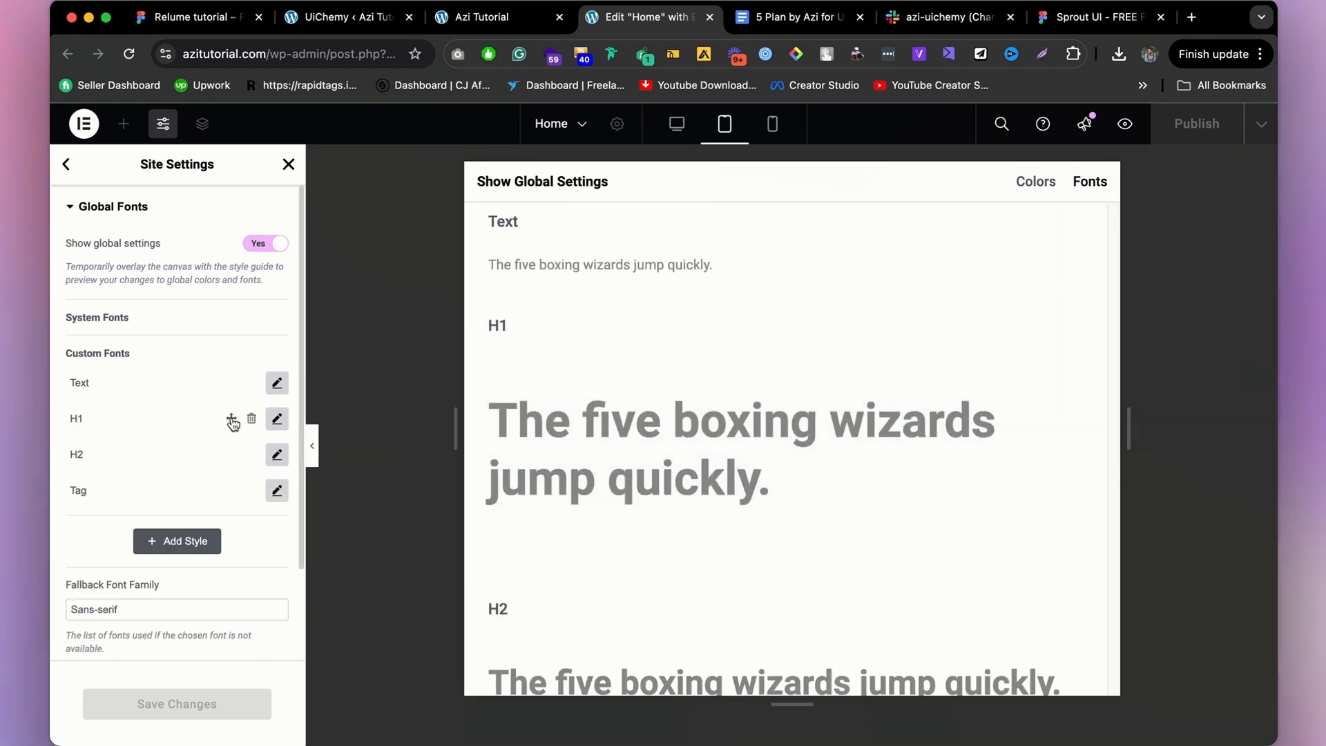
click(277, 420)
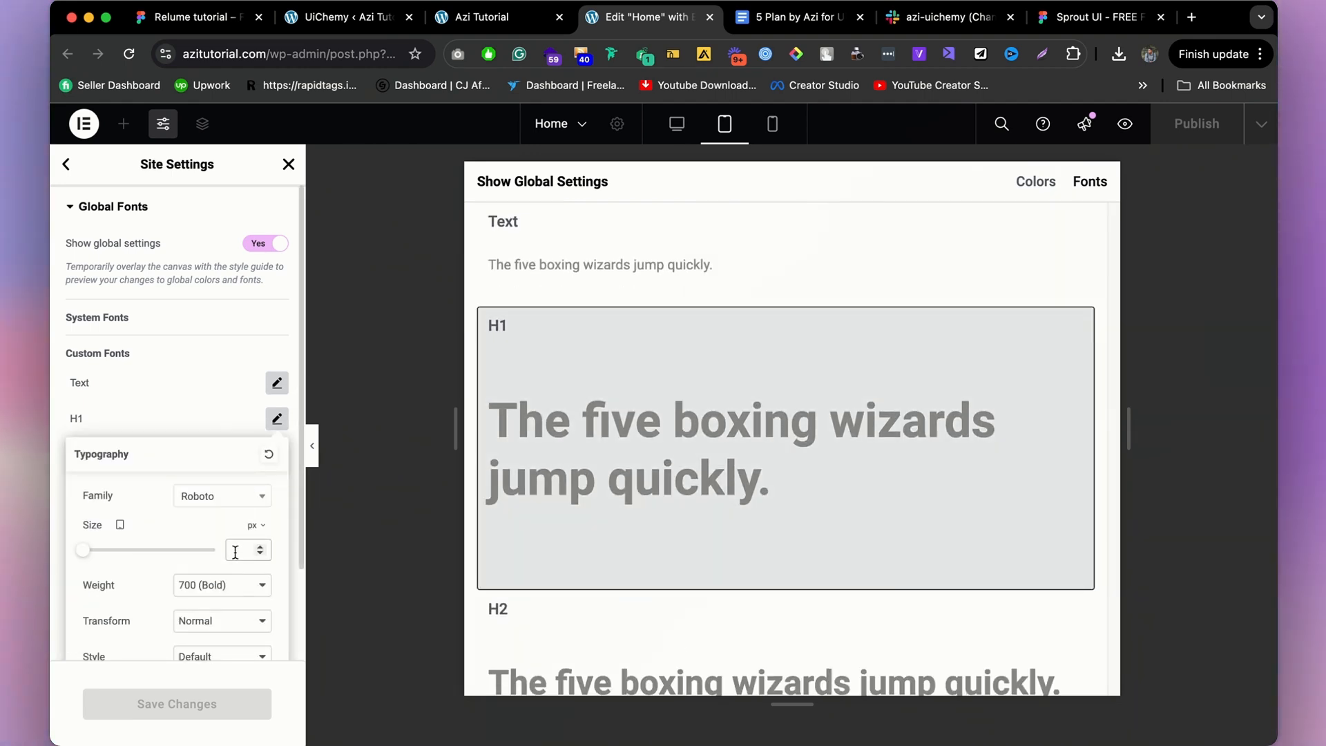
text(40)
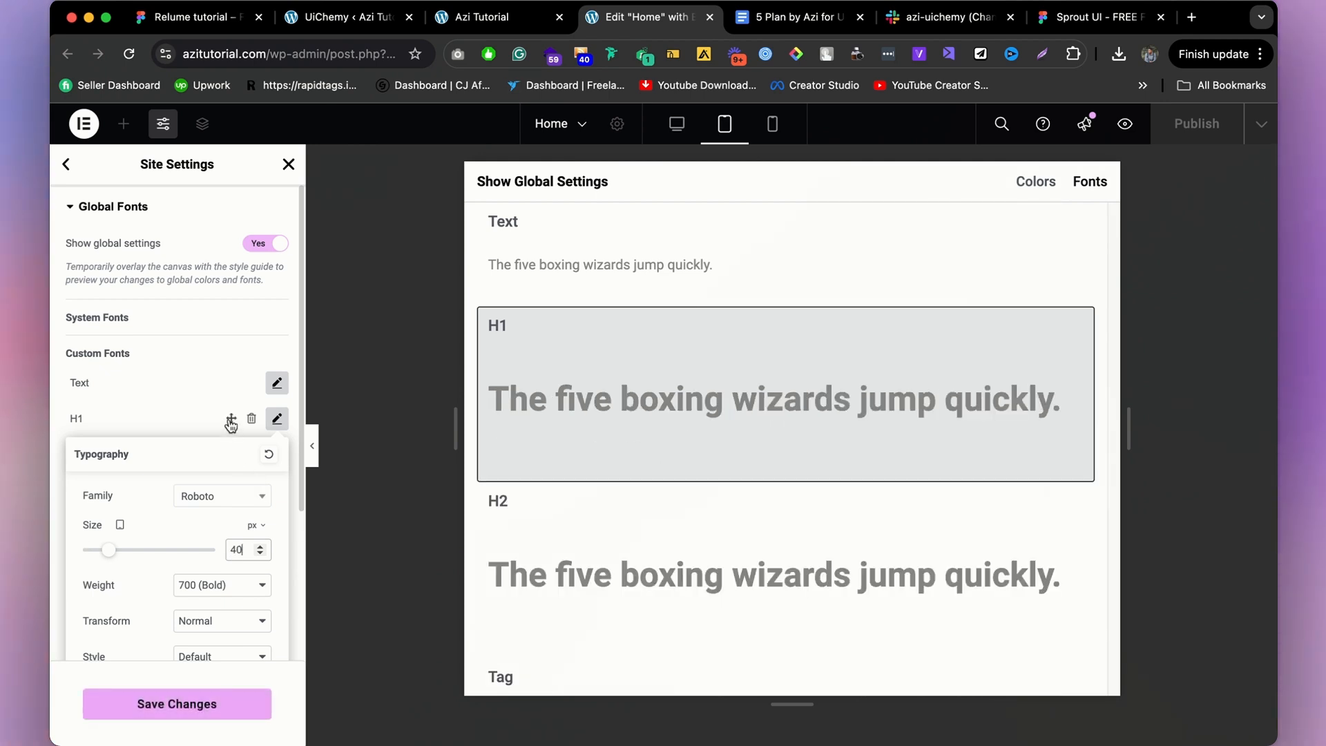
Set the tablet size of the global H2 font to 32 px.
click(231, 425)
click(277, 454)
click(236, 587)
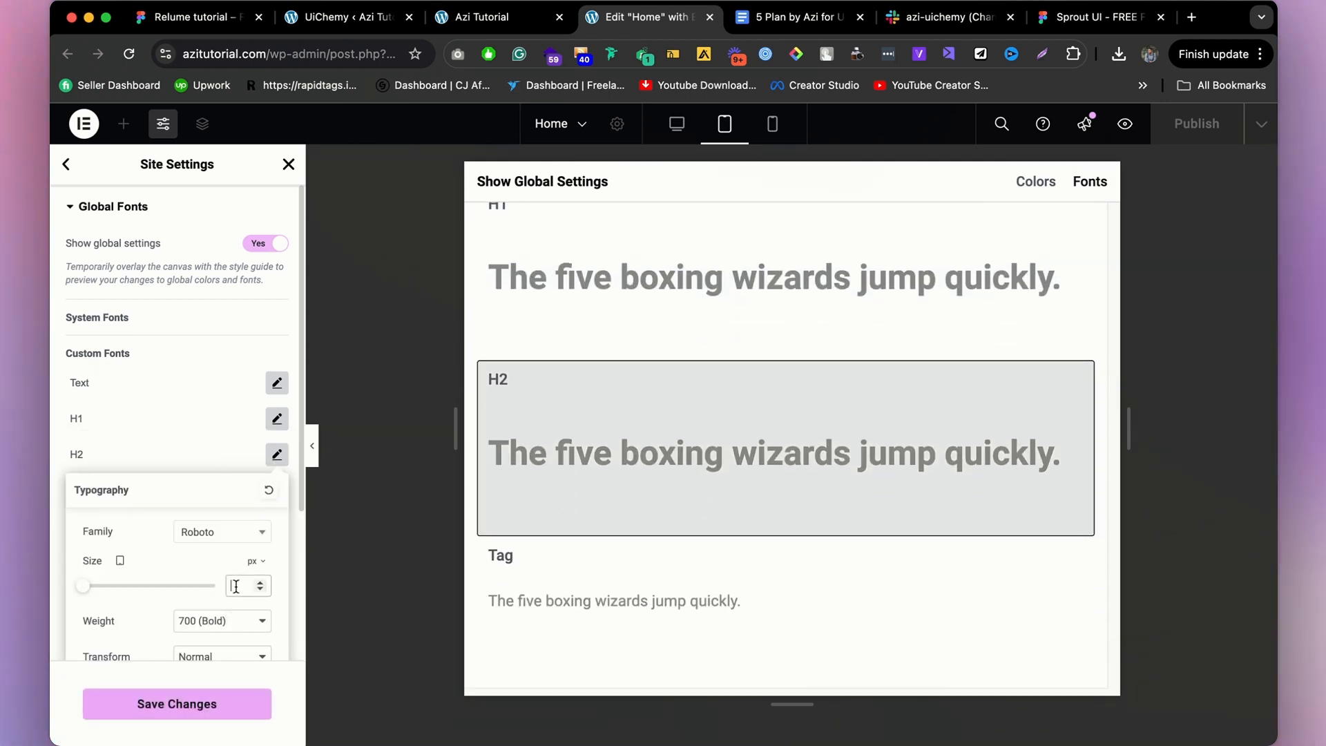
text(32)
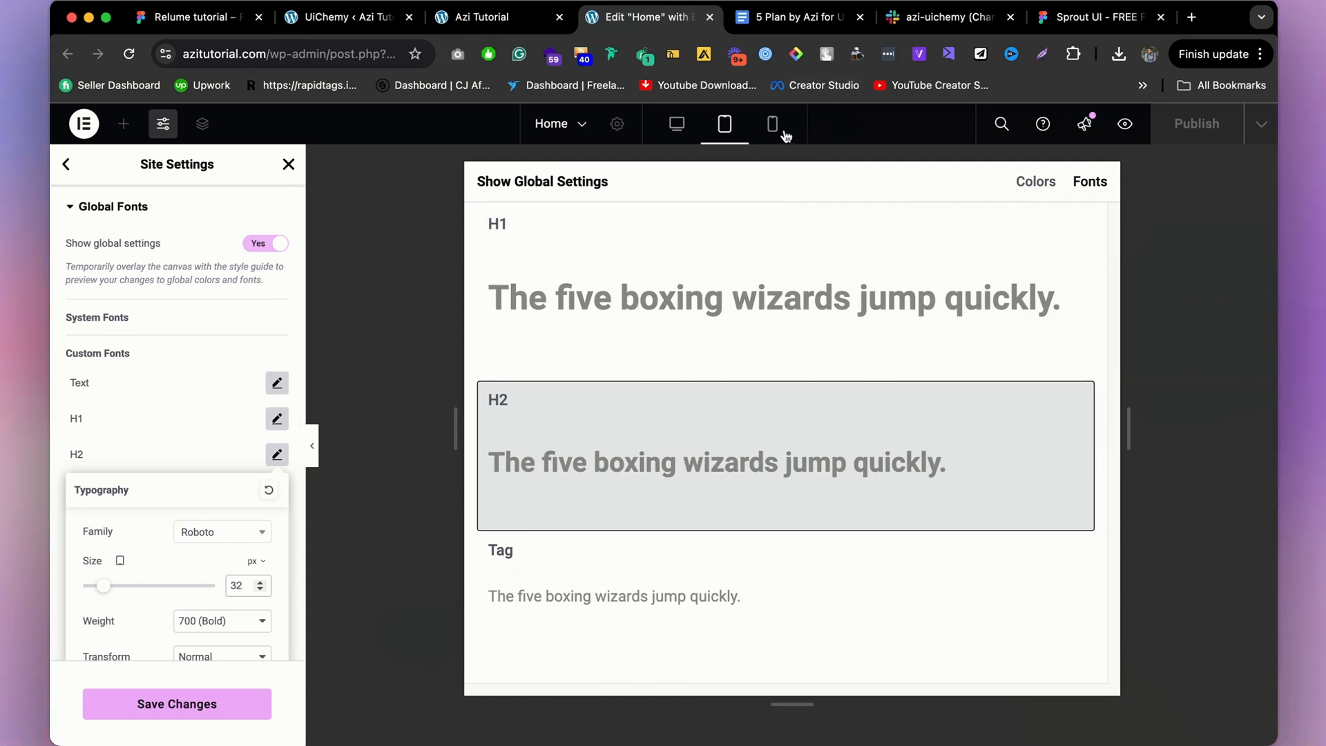
Switch to the mobile preview and set the mobile size of the global H1 font to 32 px.
click(783, 129)
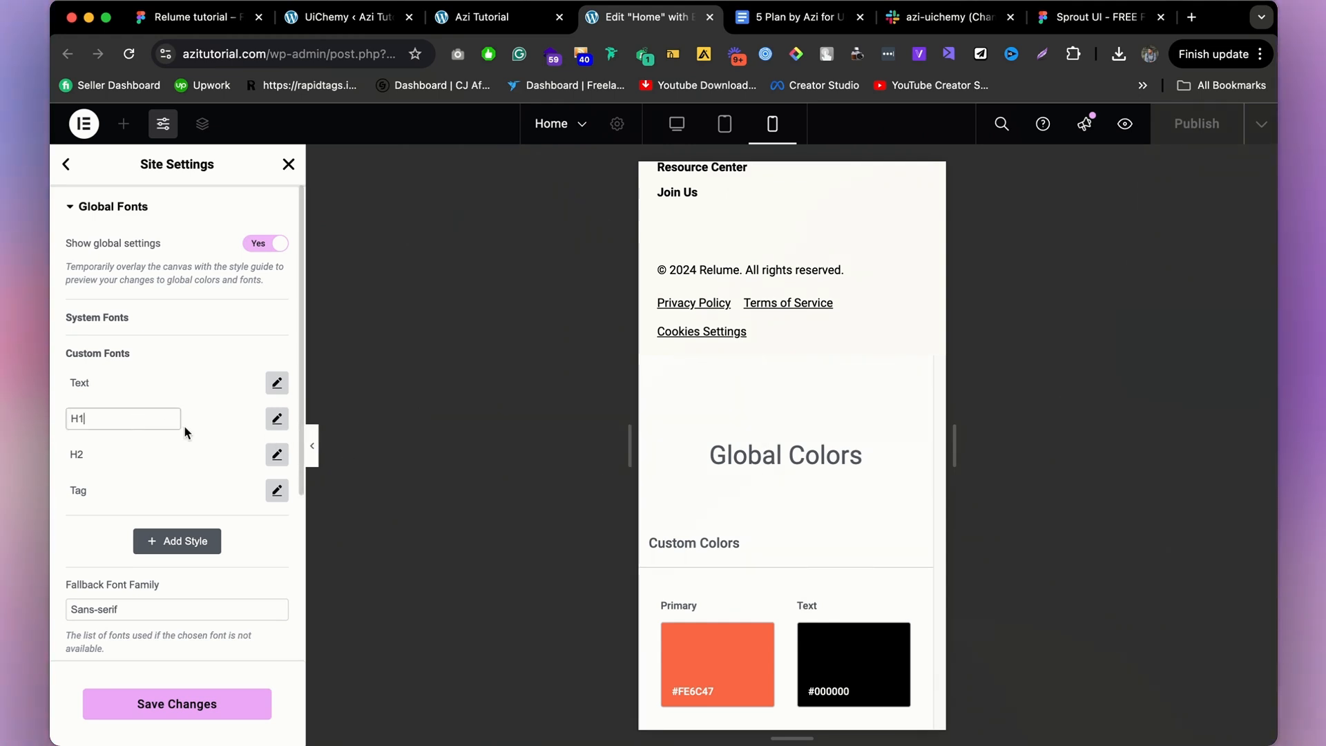
click(275, 421)
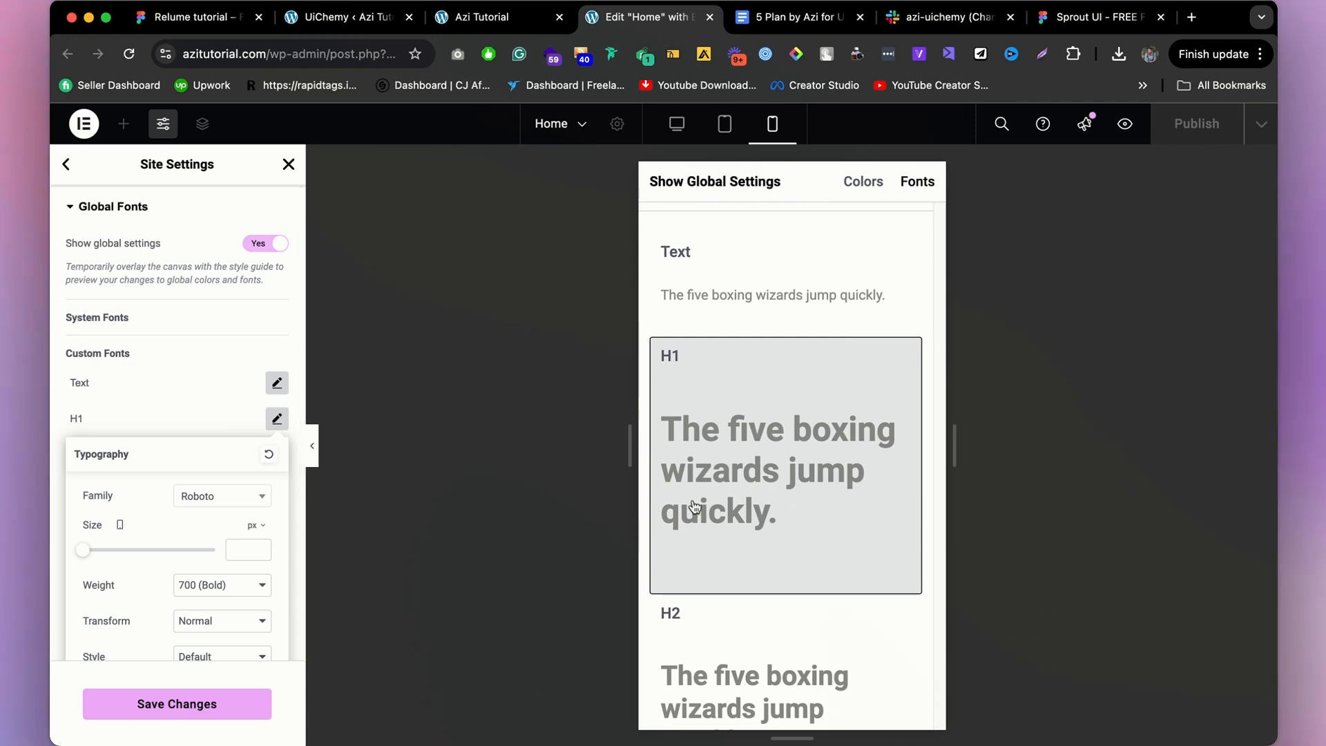
click(247, 546)
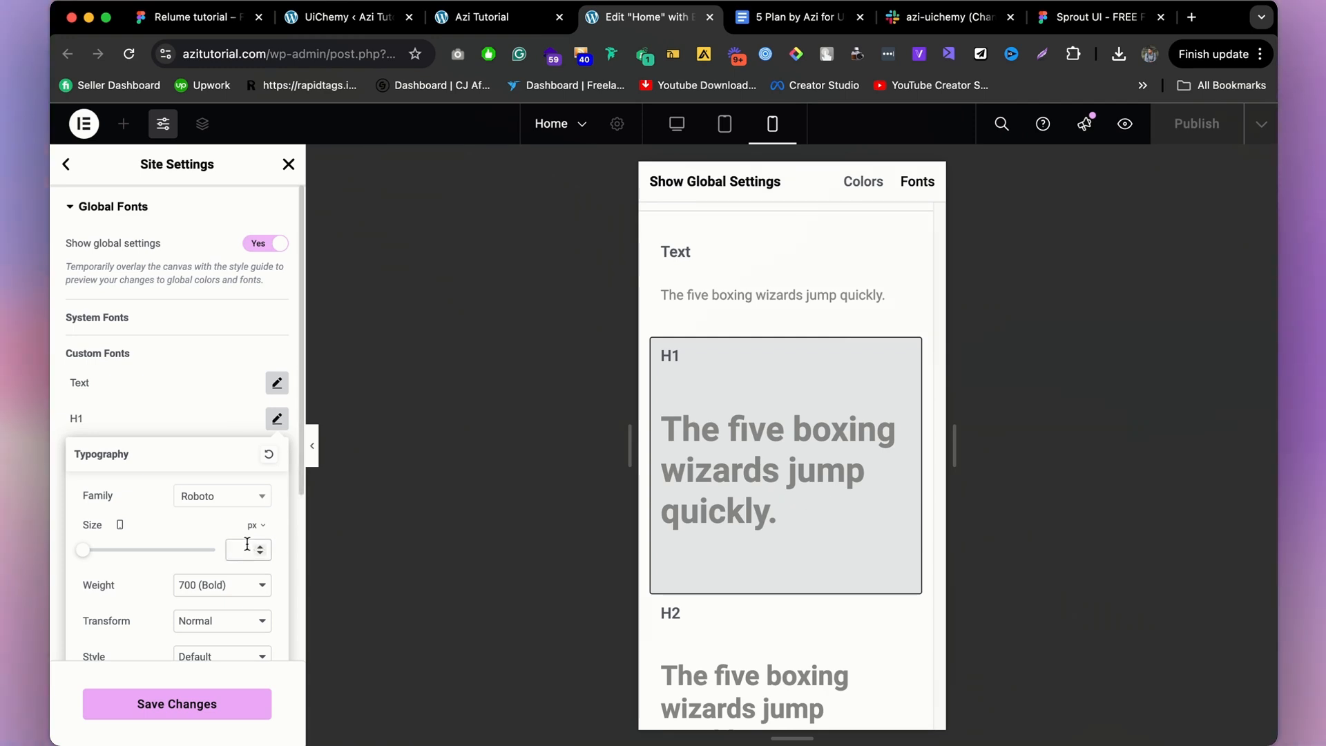
text(32)
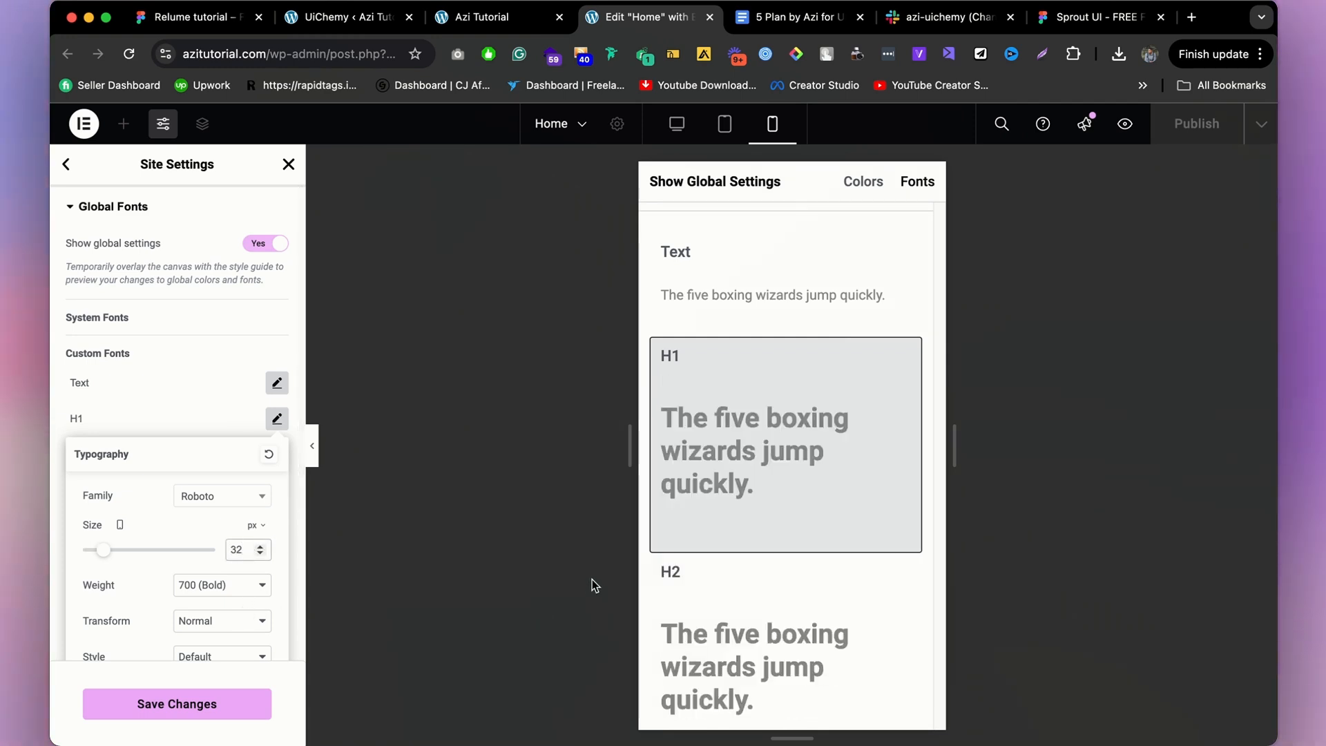
Set the mobile size of the global H2 font to 24 px and save the site settings.
click(217, 409)
click(277, 454)
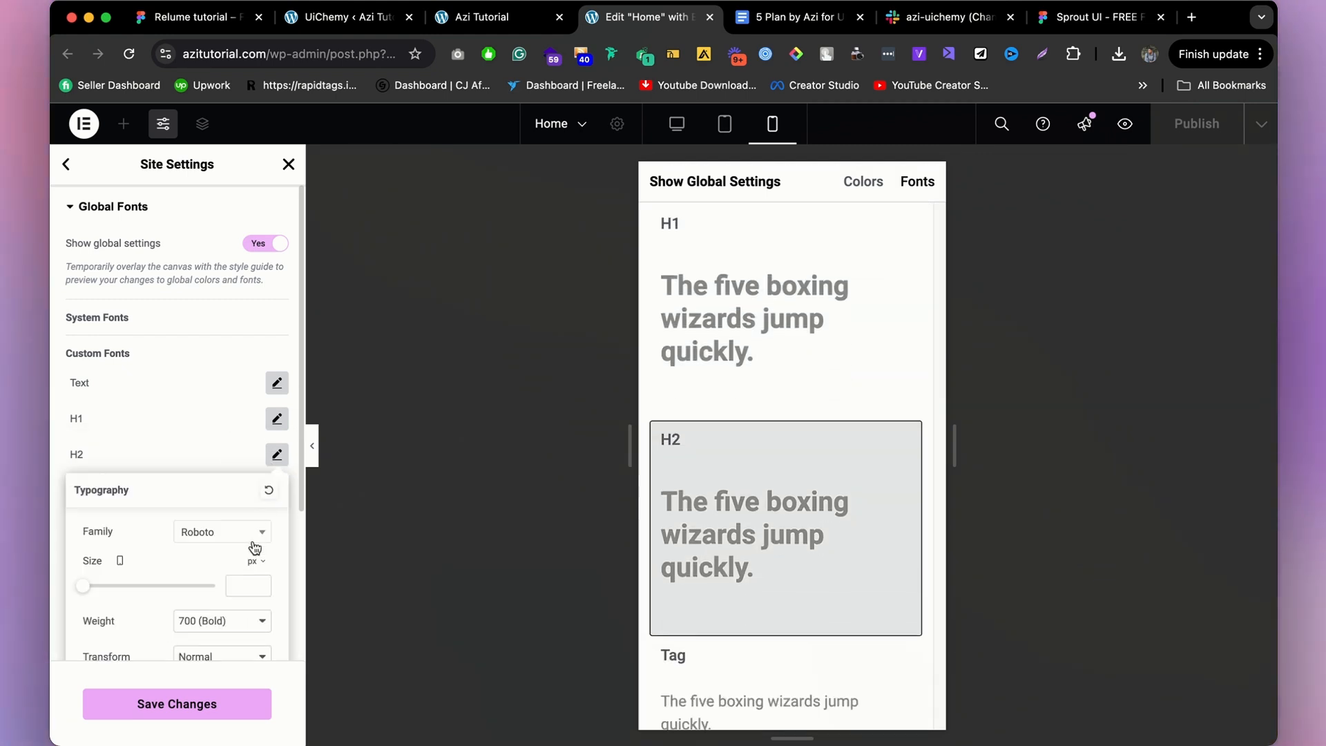
click(245, 580)
text(24)
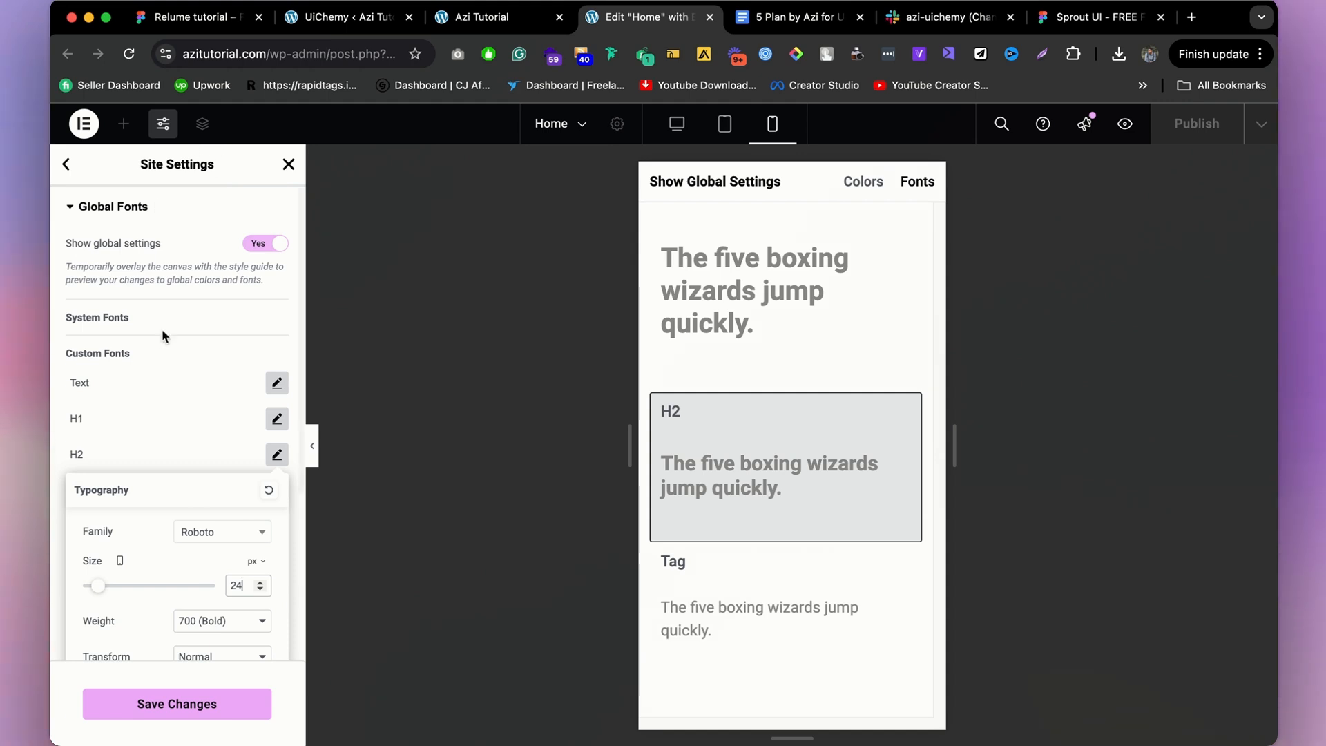
click(194, 699)
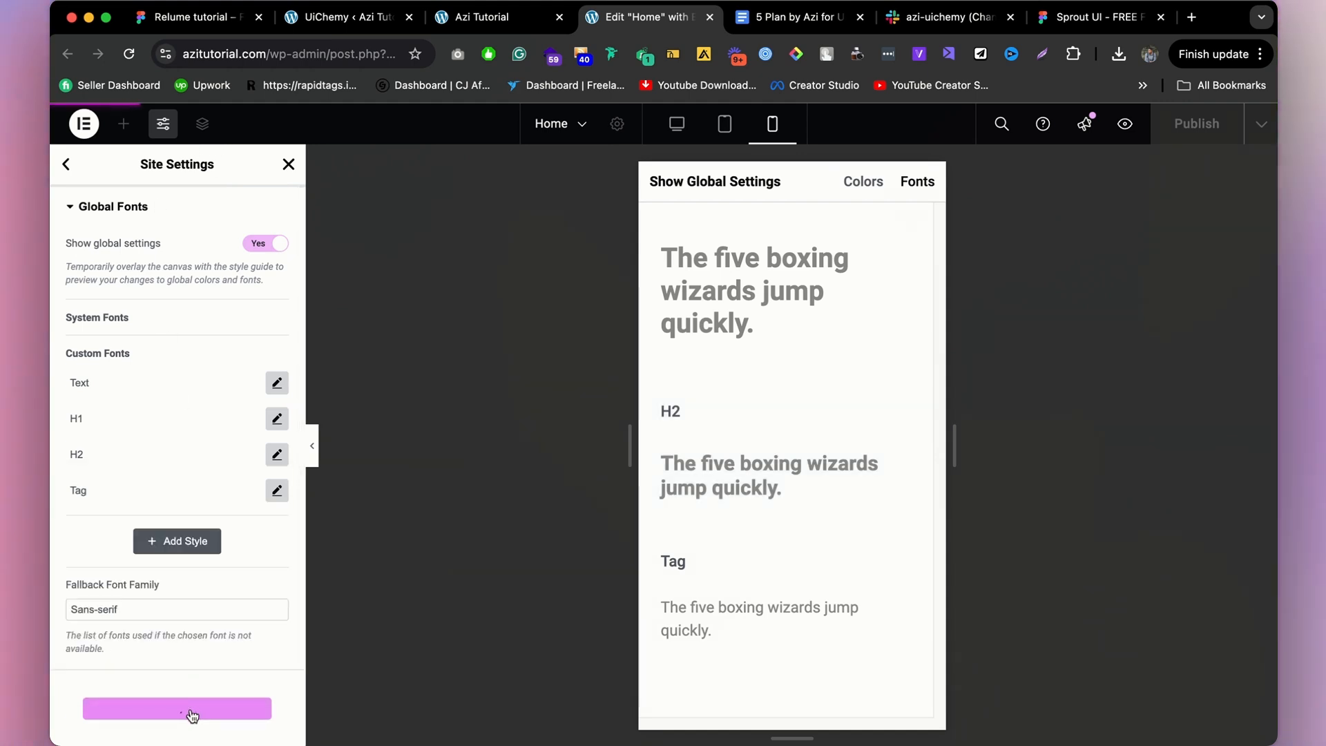
Examine the Home page's headings in the mobile and tablet previews, and leave the site settings.
click(60, 165)
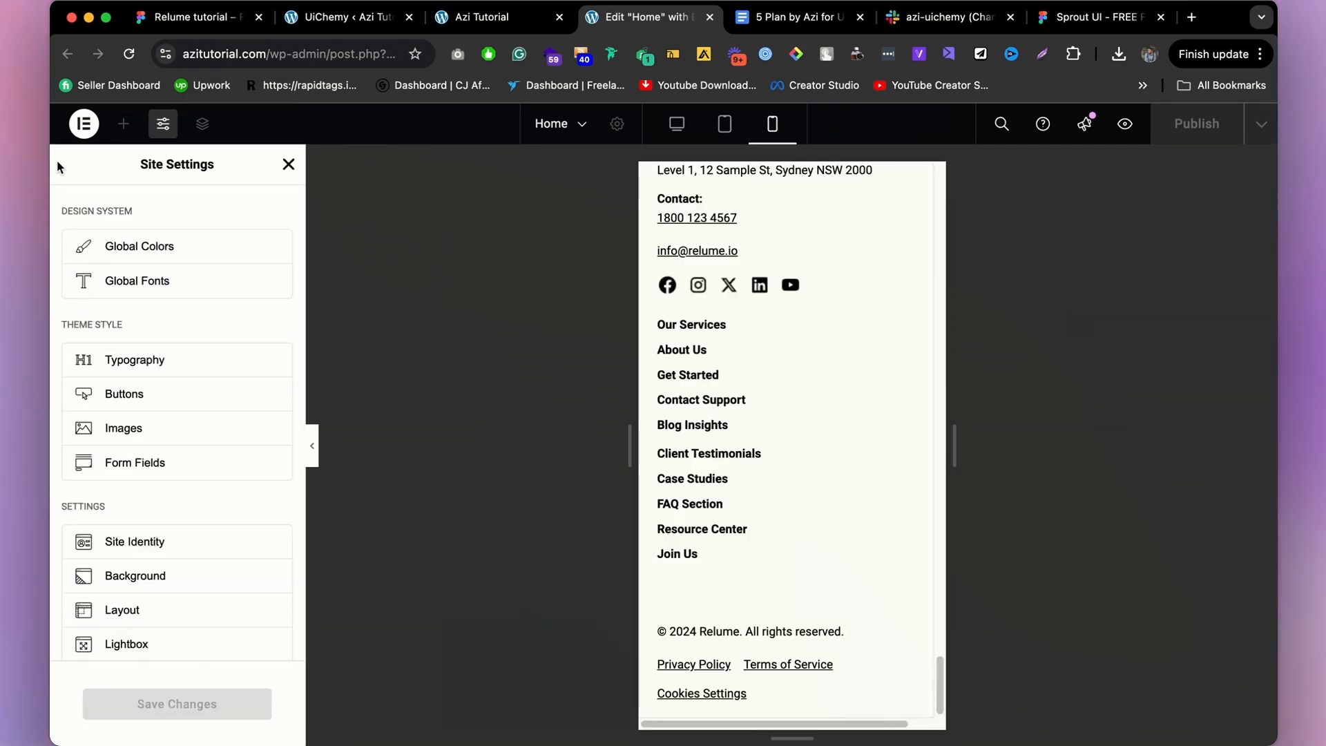
scroll(808, 408, up, 20)
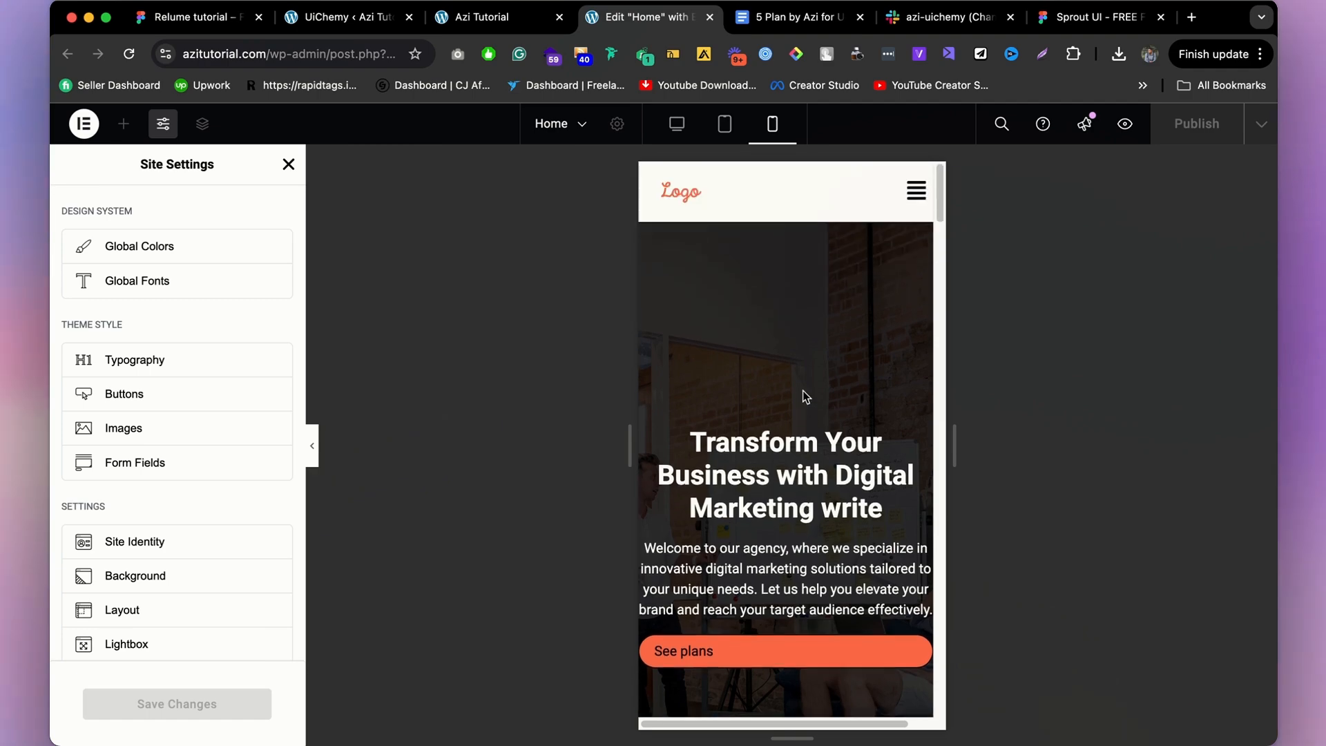
click(718, 134)
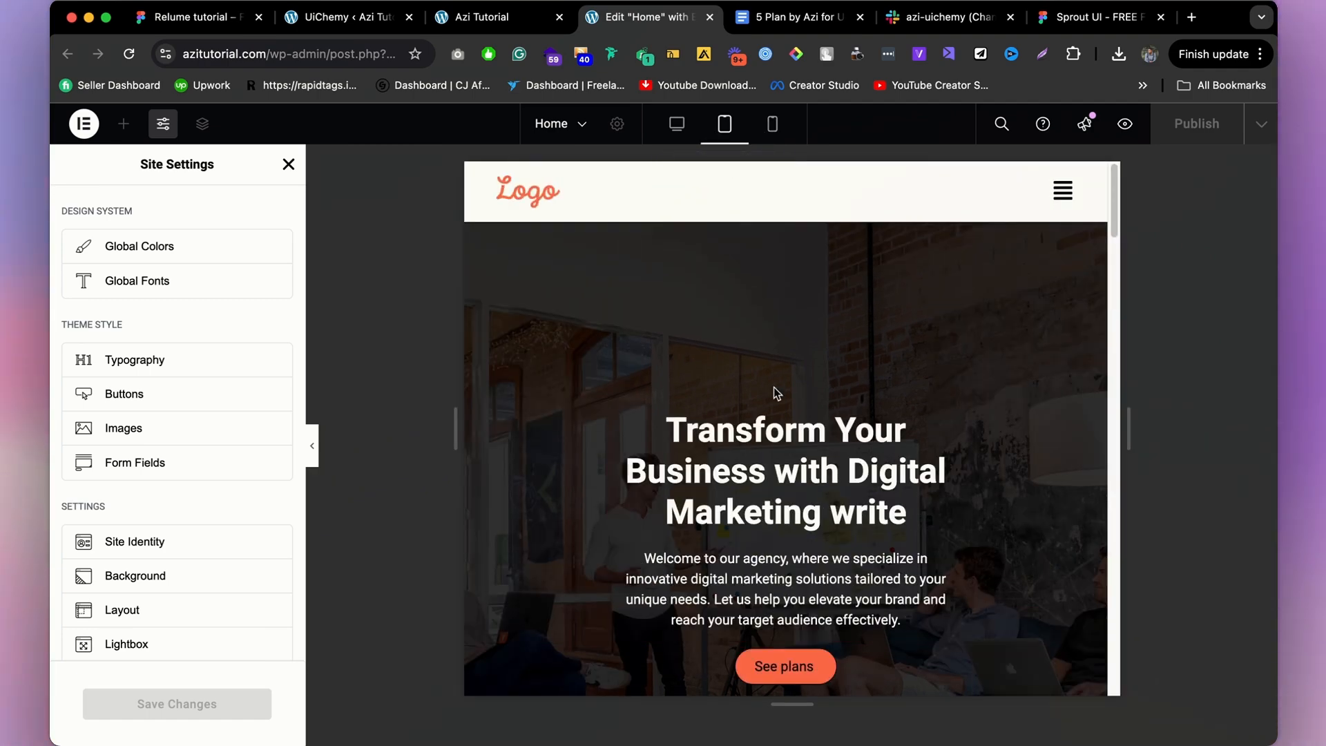
scroll(773, 386, down, 10)
scroll(773, 386, down, 6)
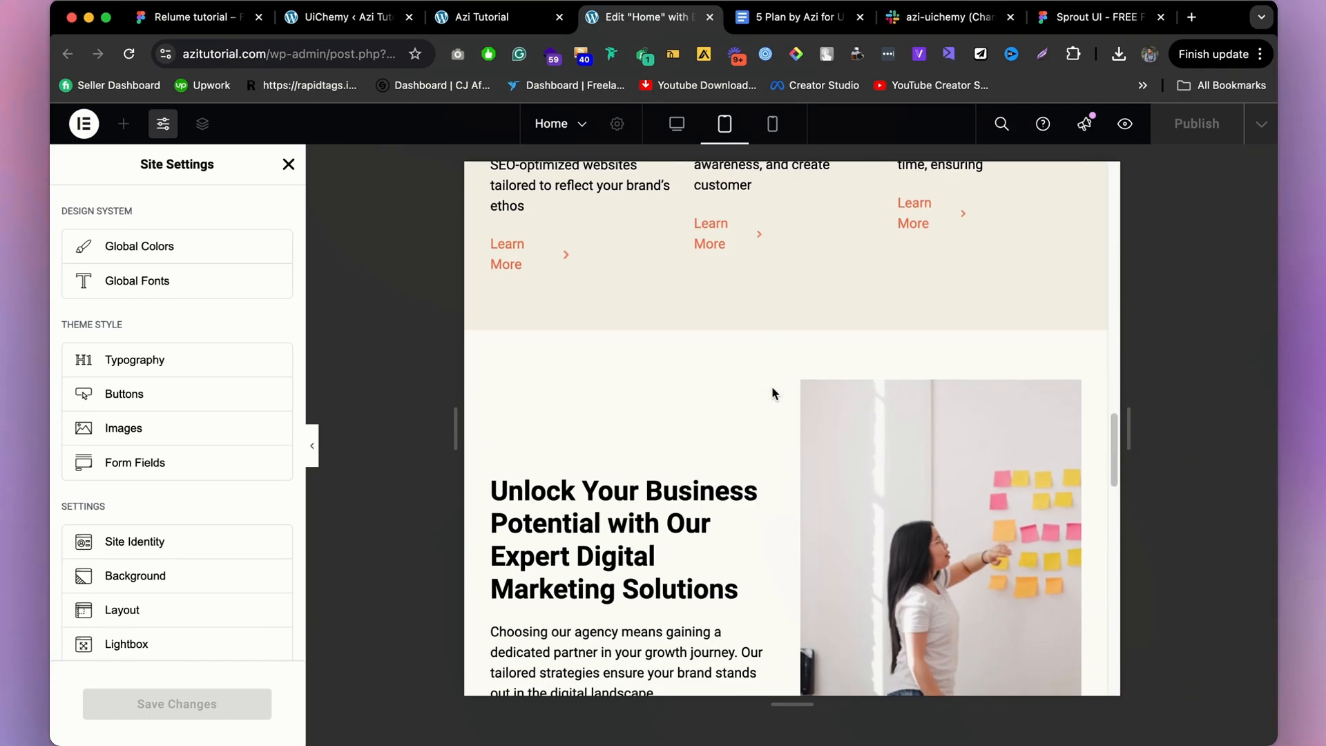
scroll(773, 387, up, 2)
scroll(772, 387, up, 8)
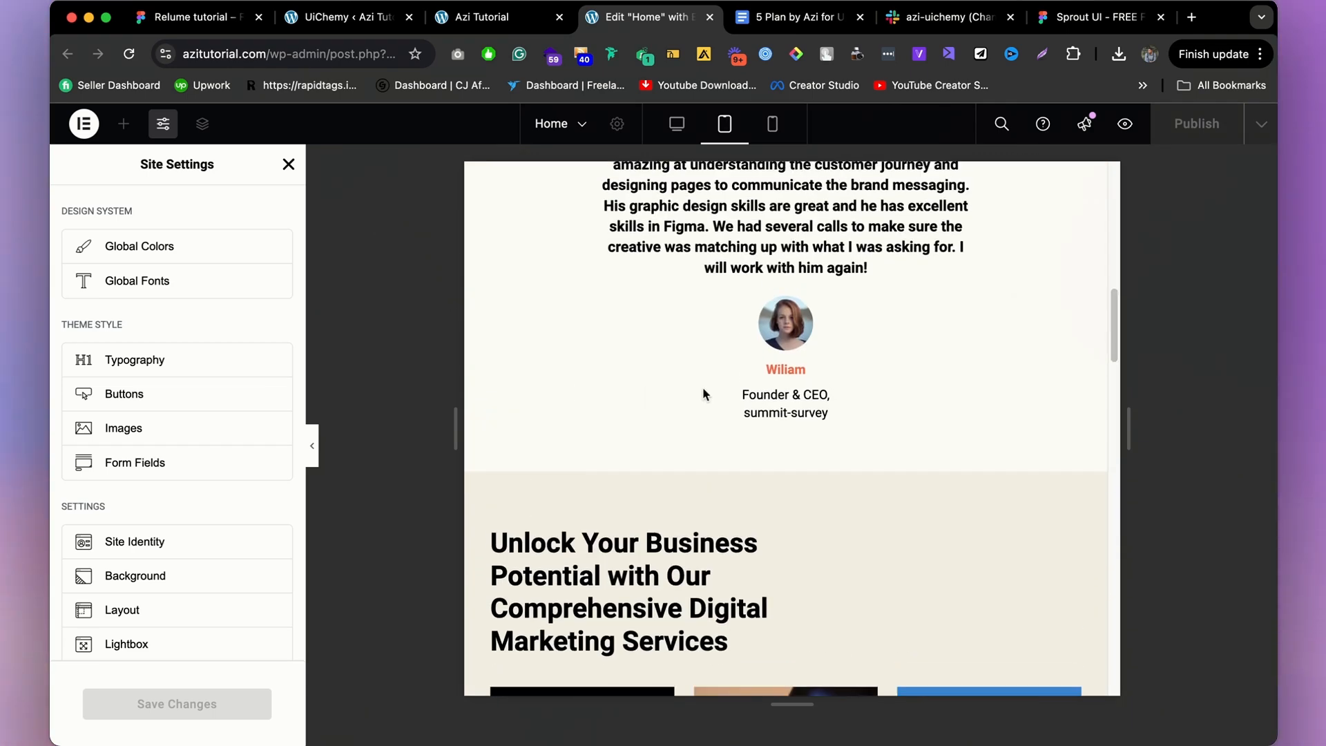
scroll(703, 390, down, 4)
scroll(703, 394, down, 4)
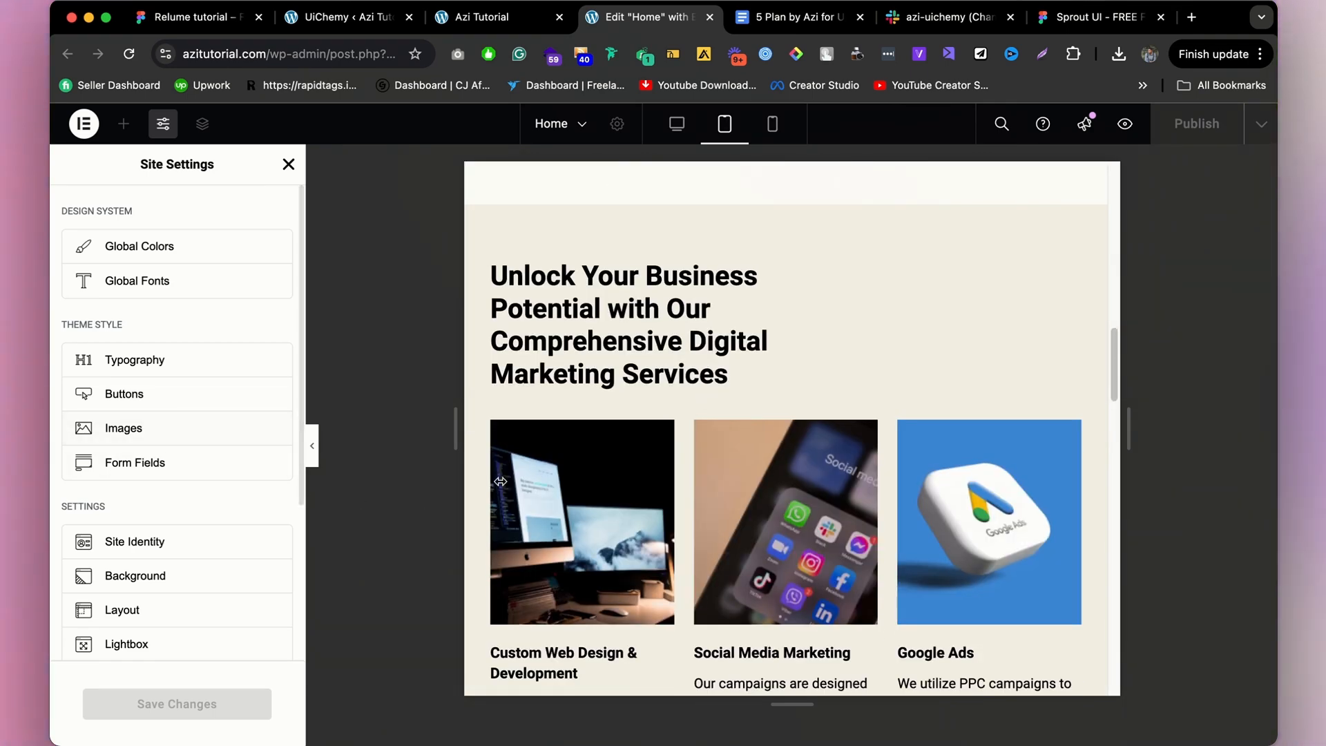
click(288, 164)
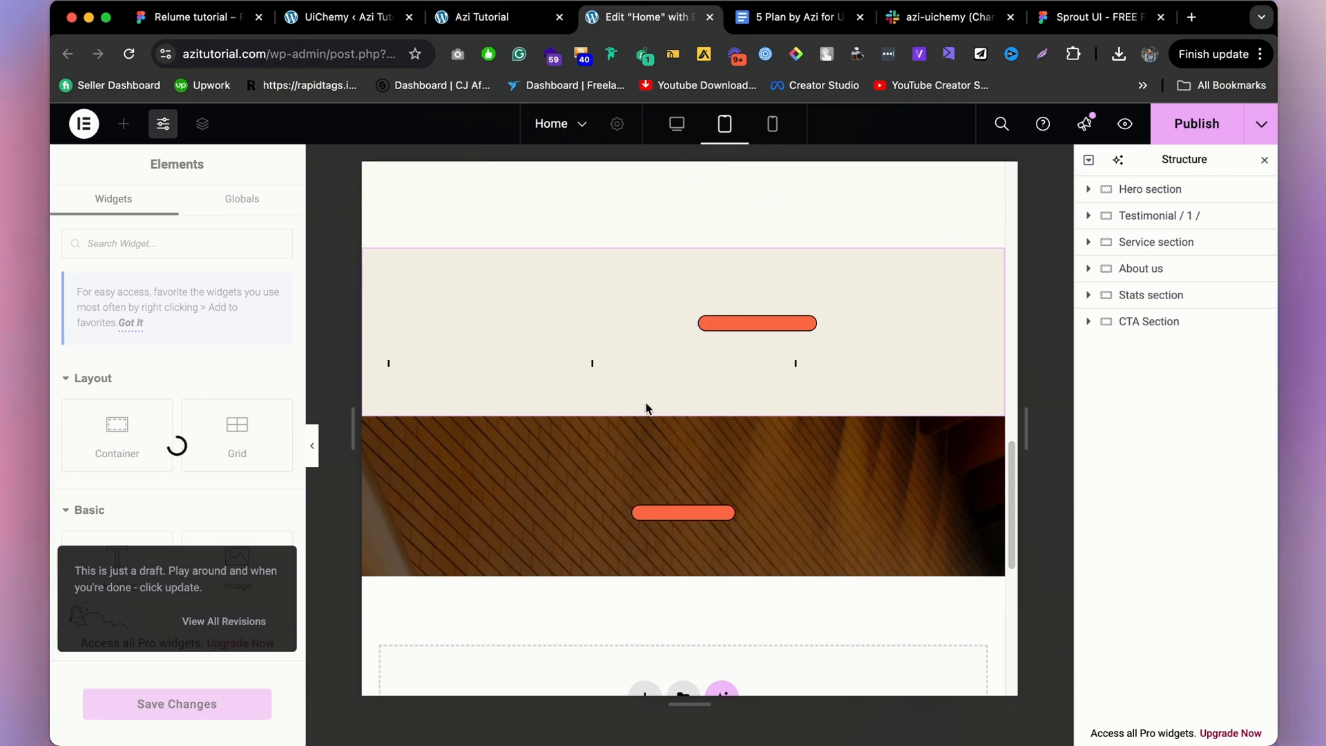
Set the tablet width of the inner Learn More link container in the Custom Web Design & Development card to 57%.
scroll(653, 392, up, 15)
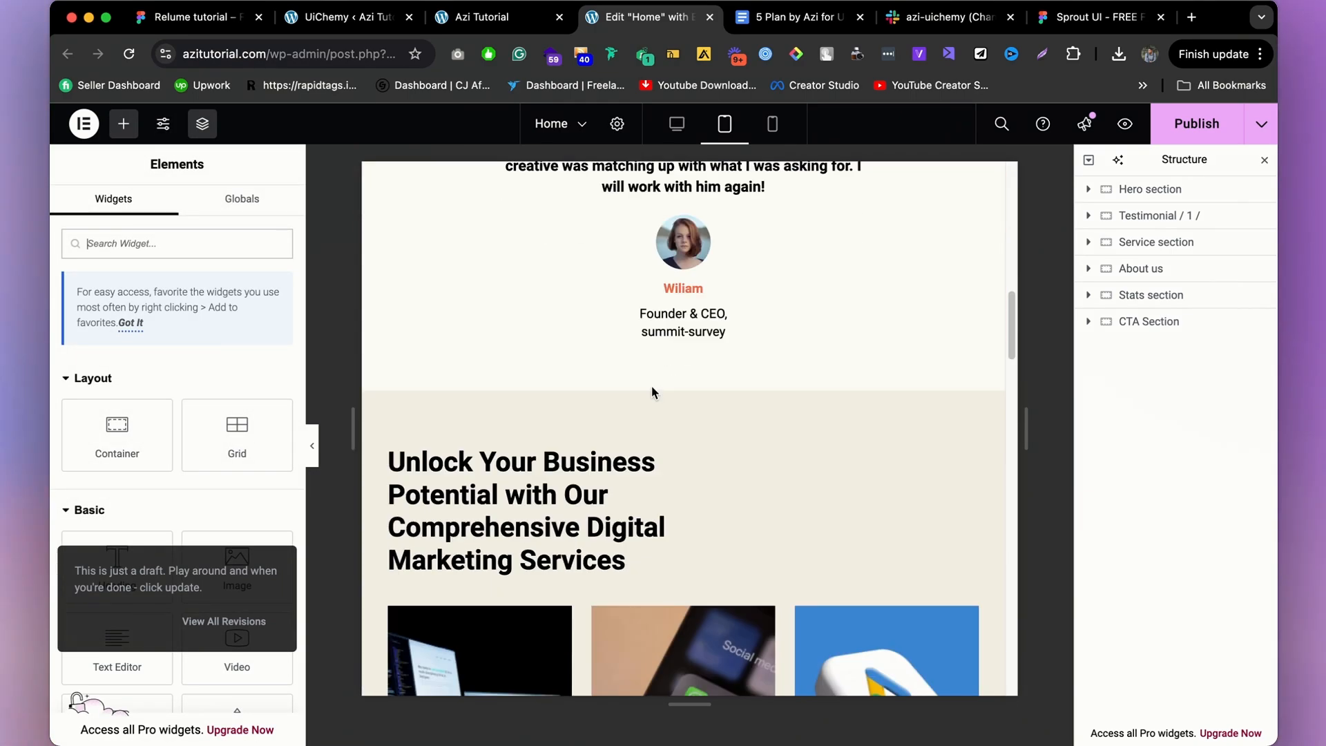
scroll(652, 391, down, 6)
scroll(652, 388, down, 10)
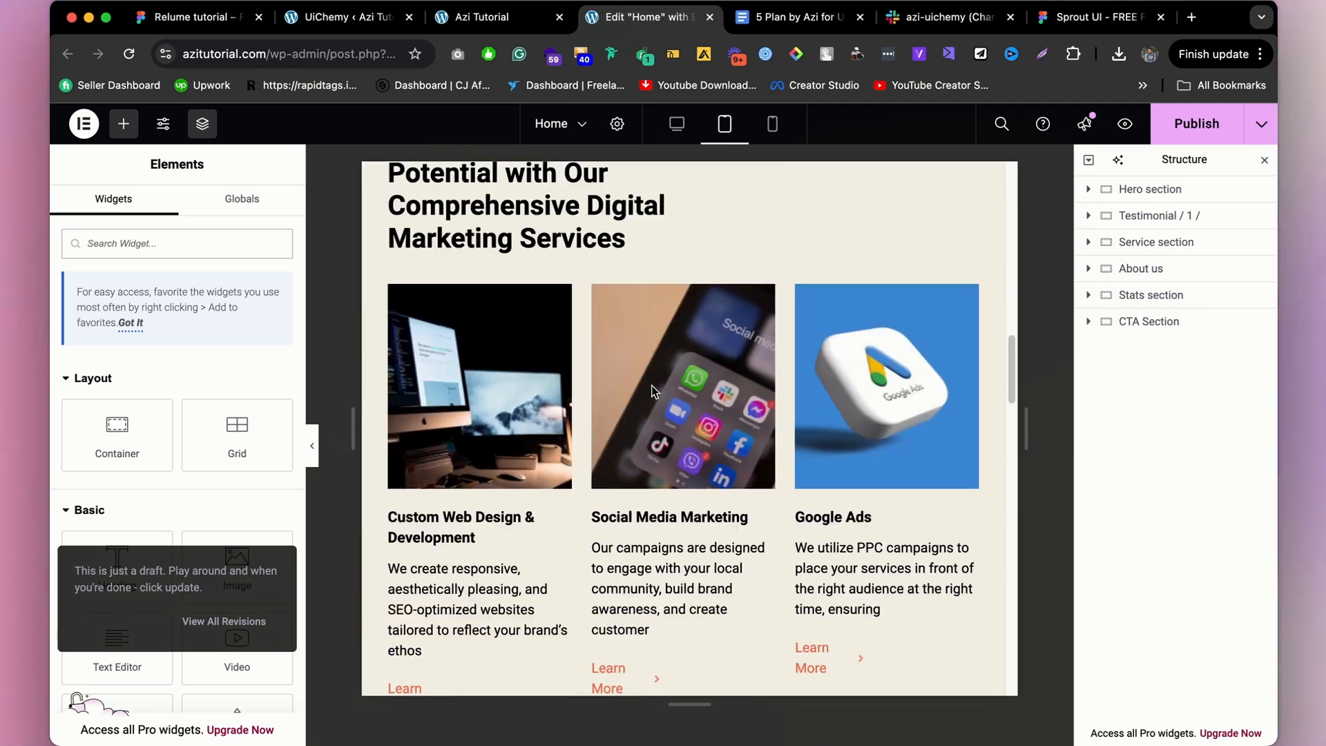
click(400, 364)
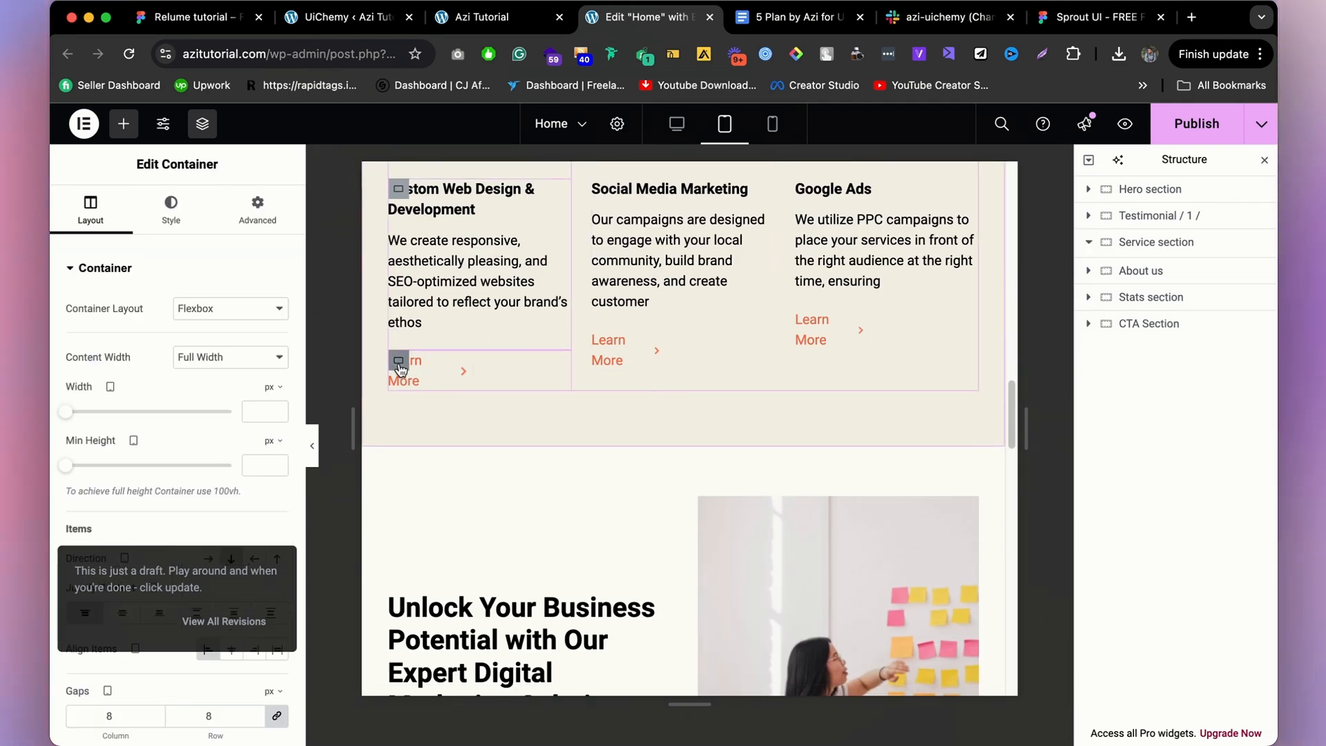
click(275, 388)
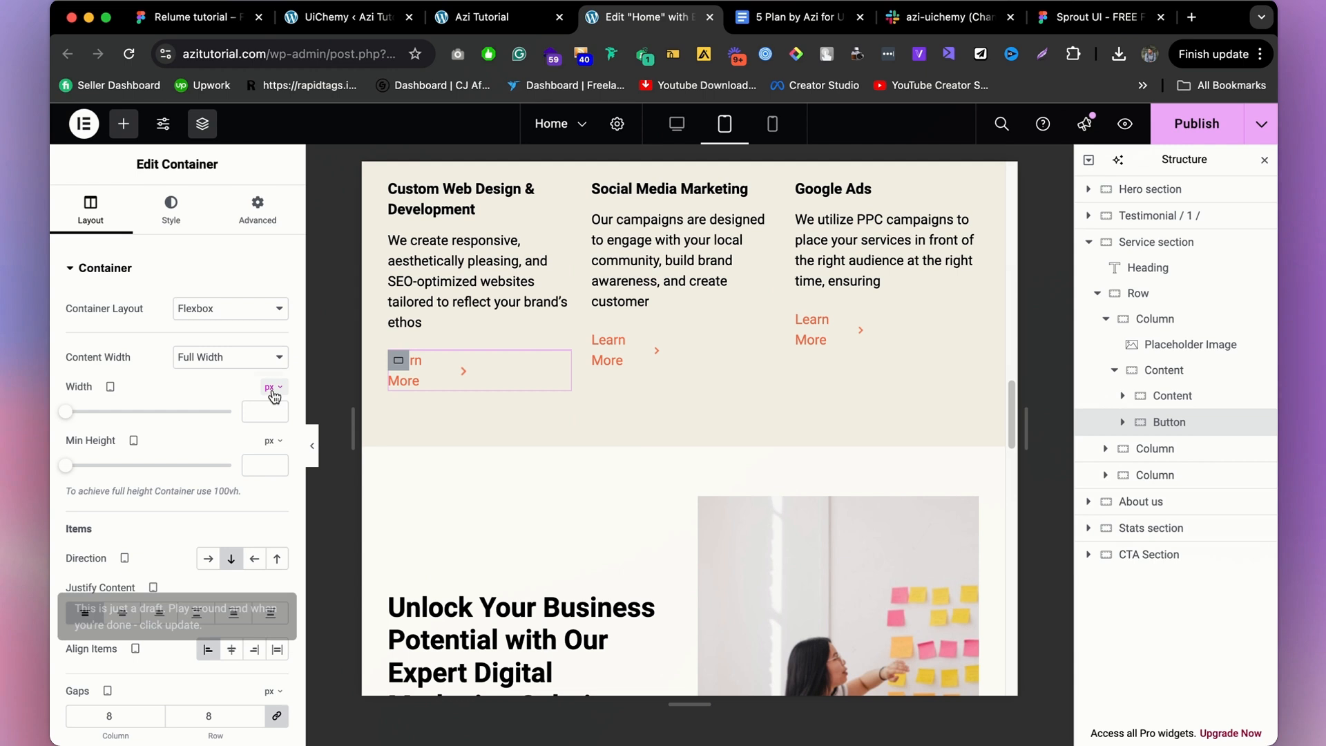
click(1122, 422)
click(1187, 448)
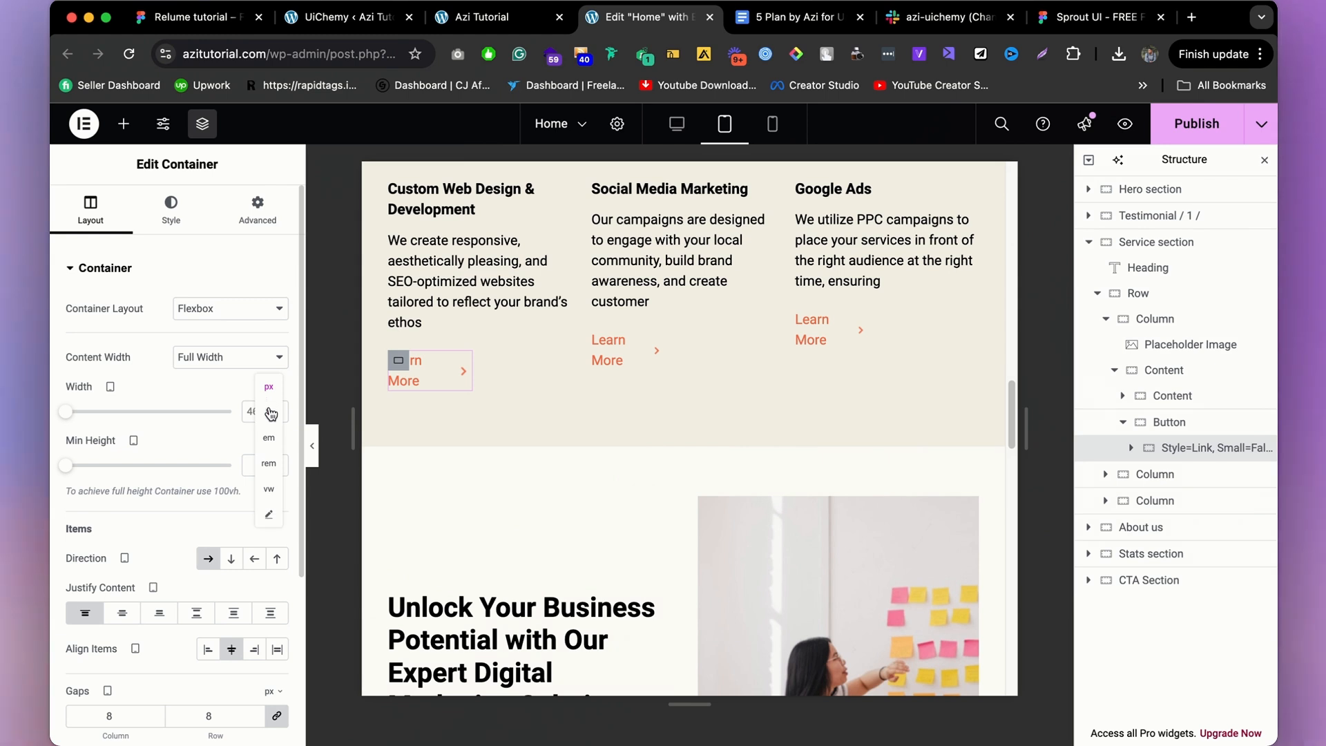
click(270, 412)
click(266, 410)
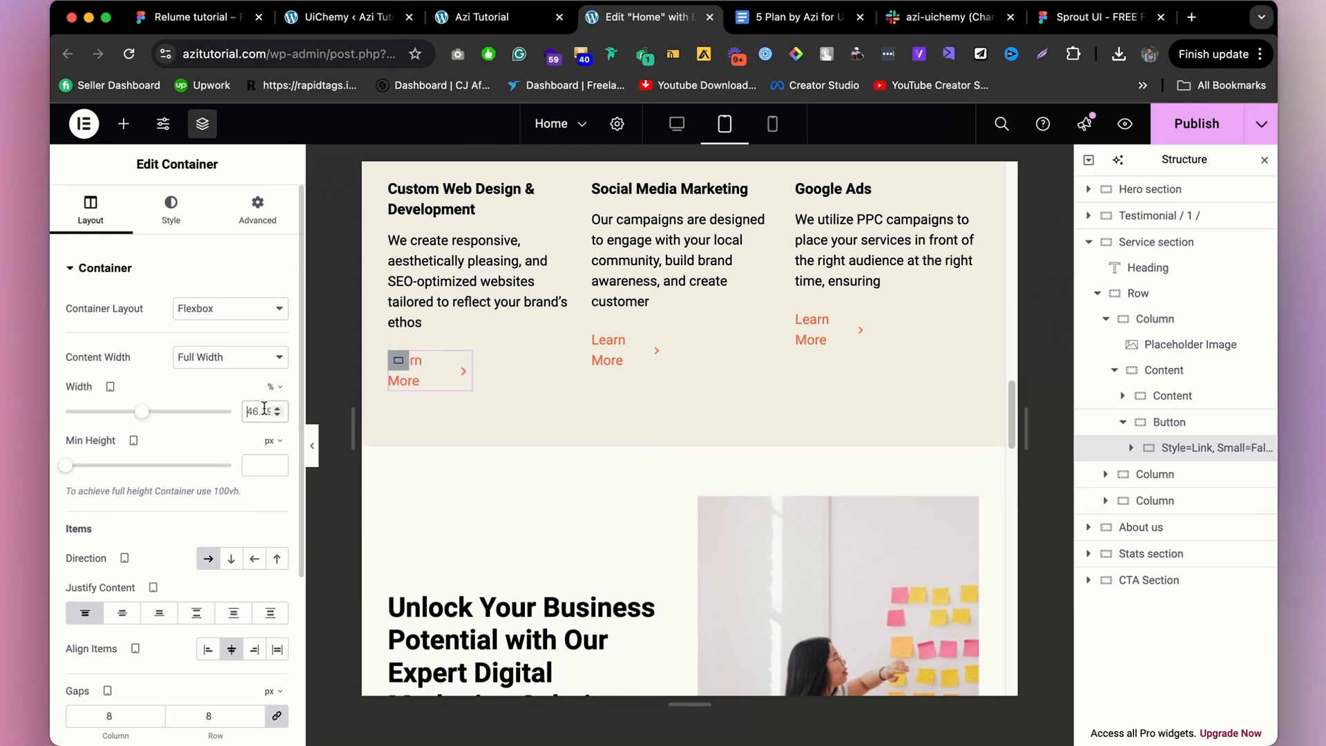
key(BackSpace)
key(BackSpace)
key(BackSpace)
scroll(266, 413, down, 1)
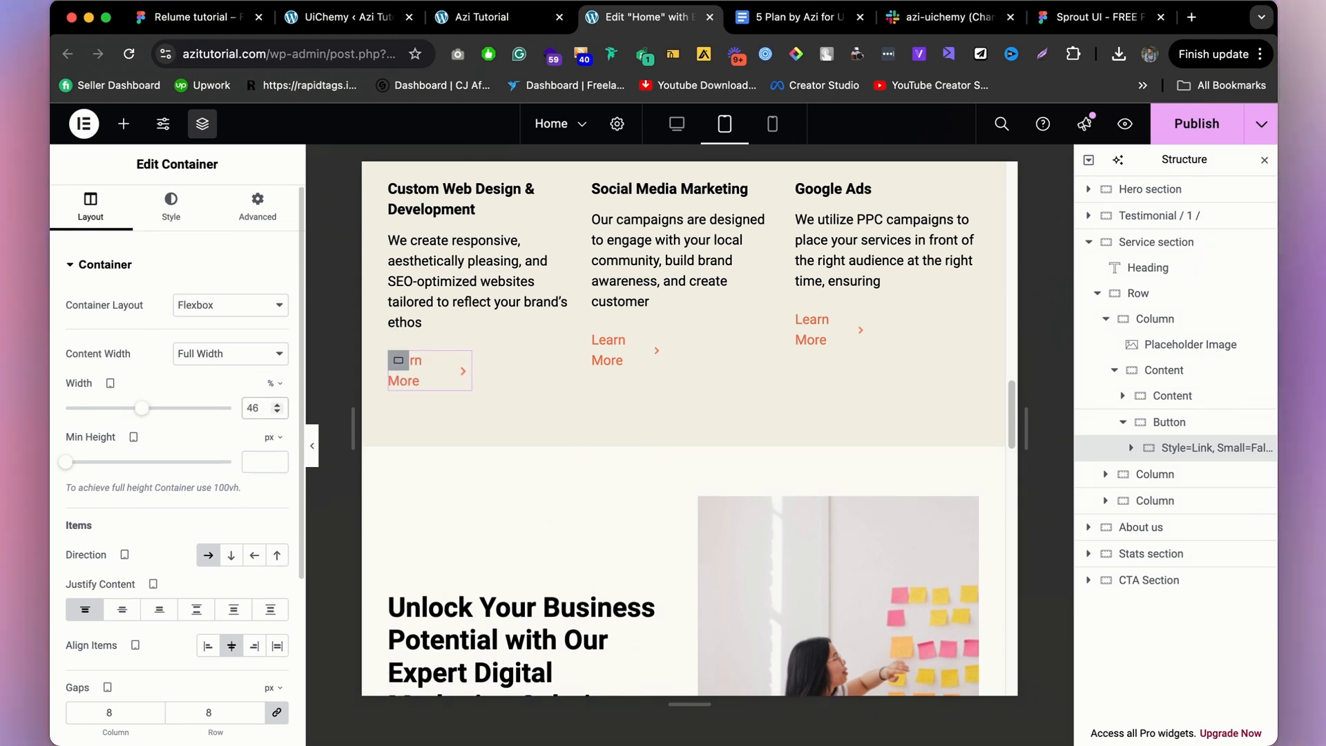
click(276, 406)
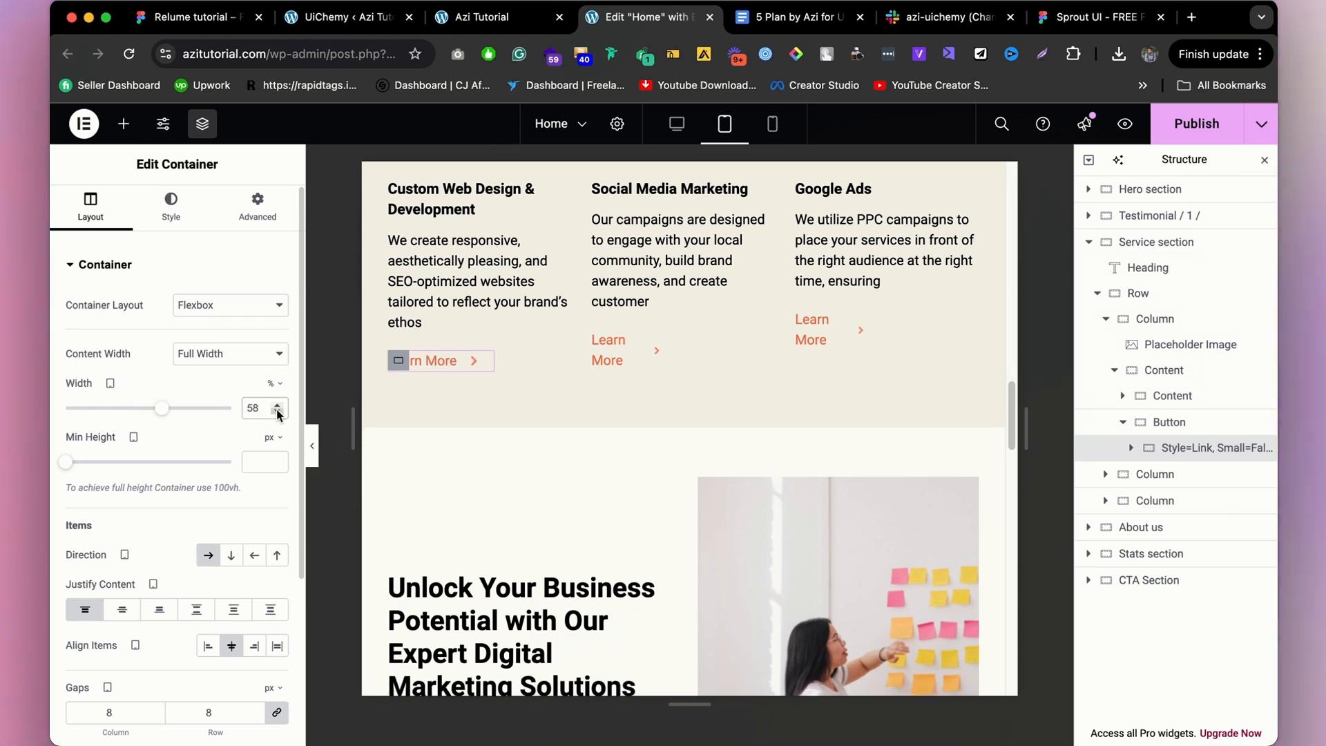
click(277, 413)
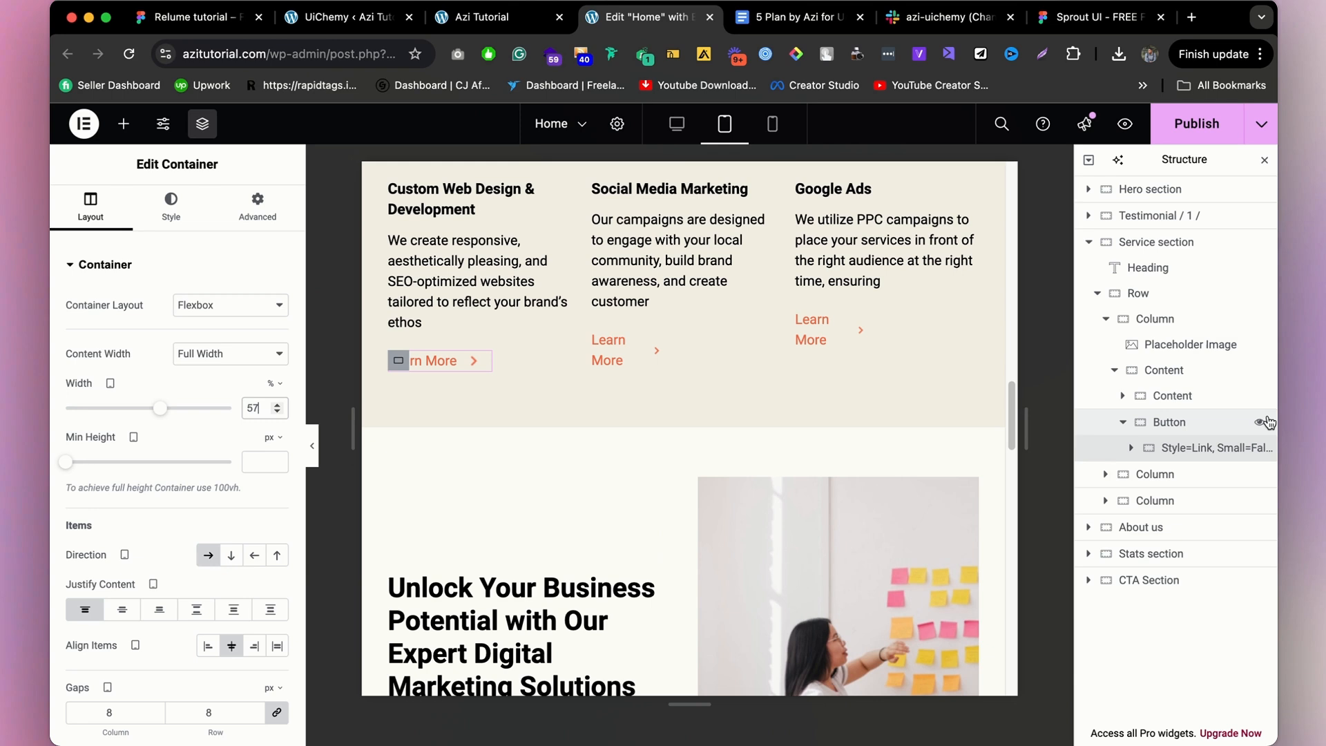
Copy the resized Learn More link container and paste its style onto the matching inner link container in the Social Media Marketing card.
right_click(1200, 447)
click(1122, 396)
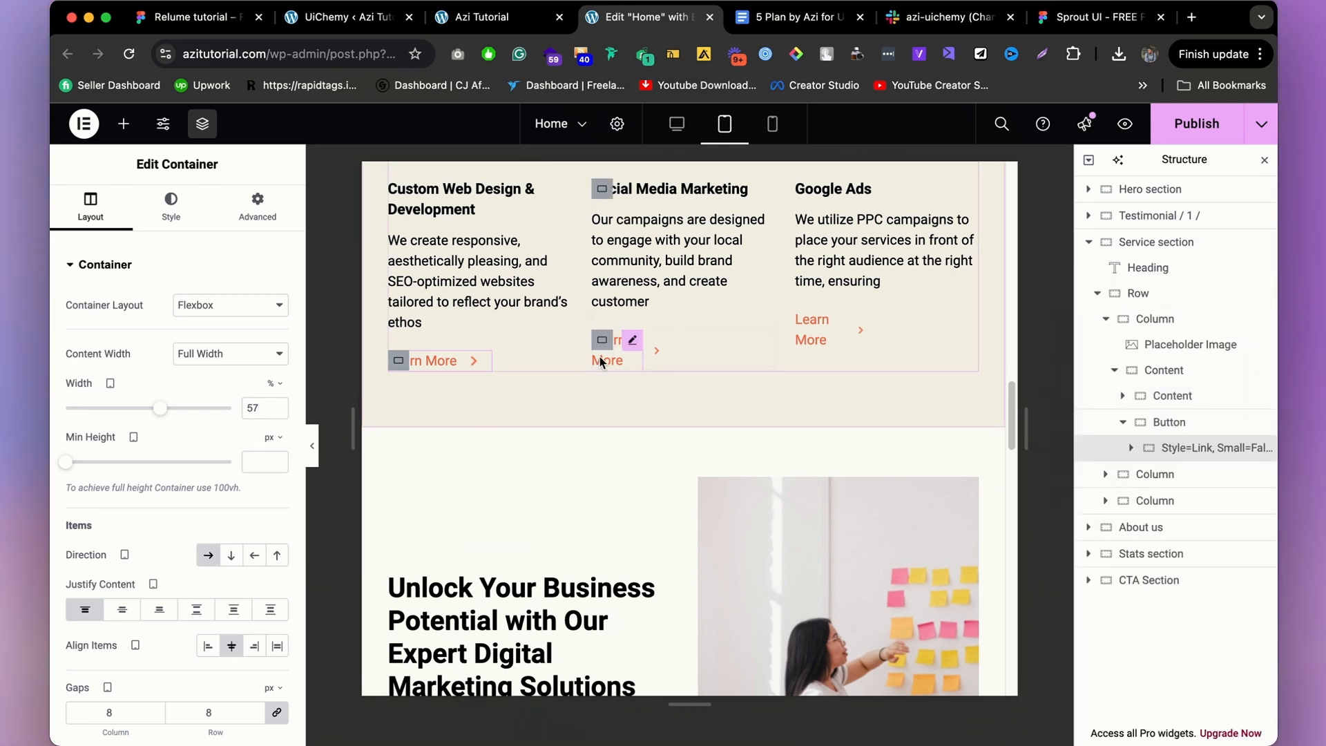
click(604, 343)
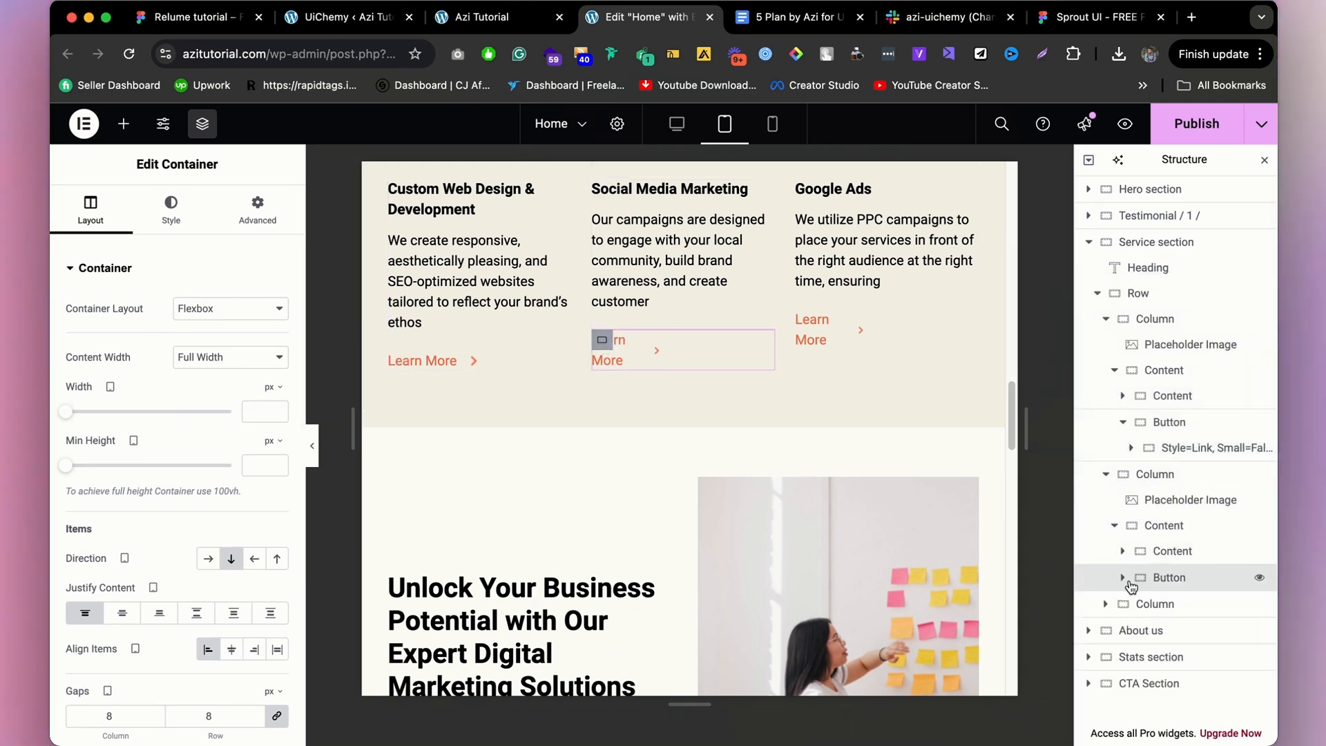
click(1127, 582)
right_click(1176, 601)
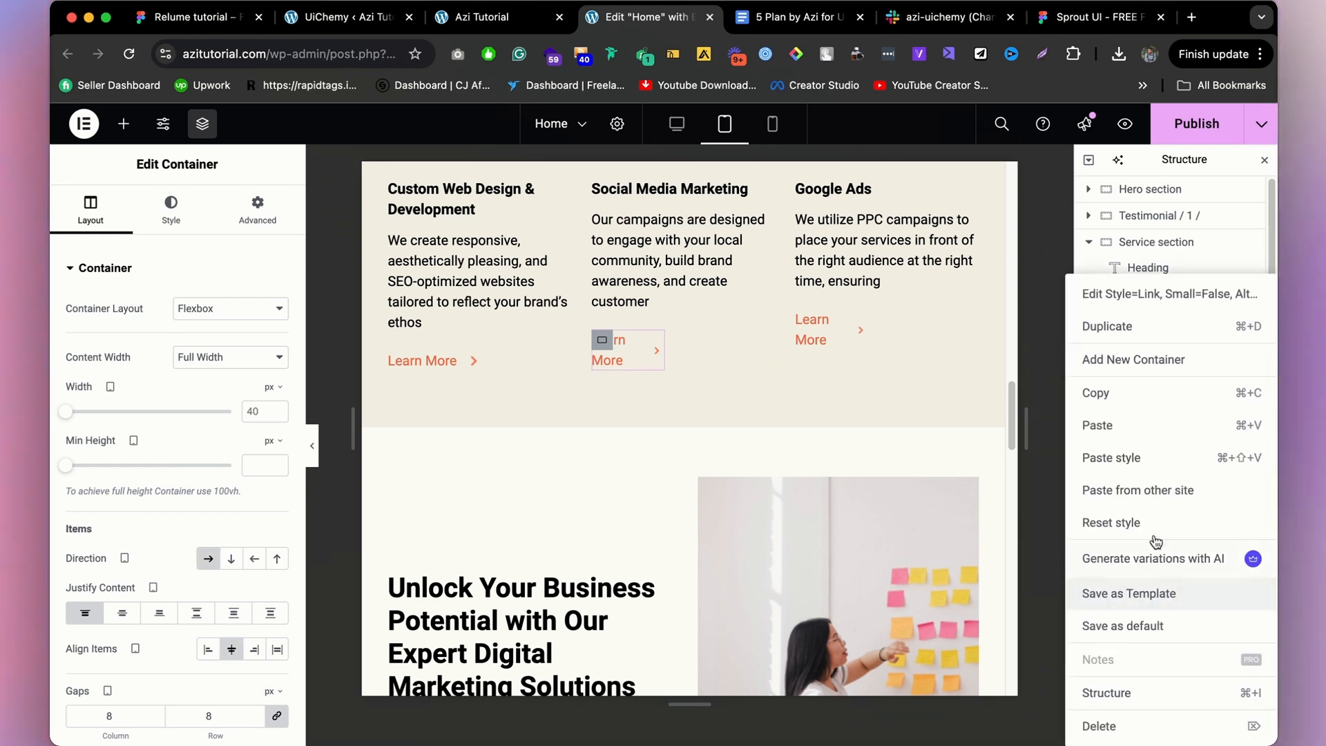
click(1151, 462)
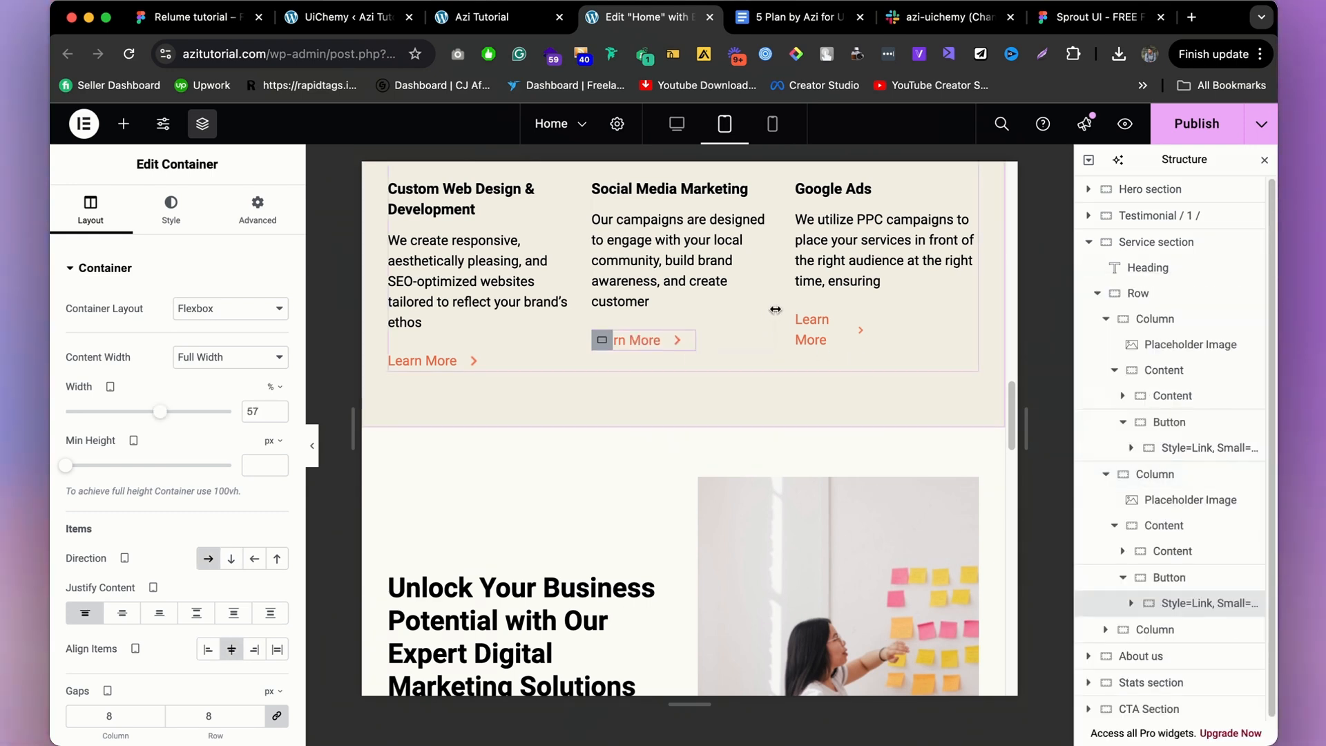